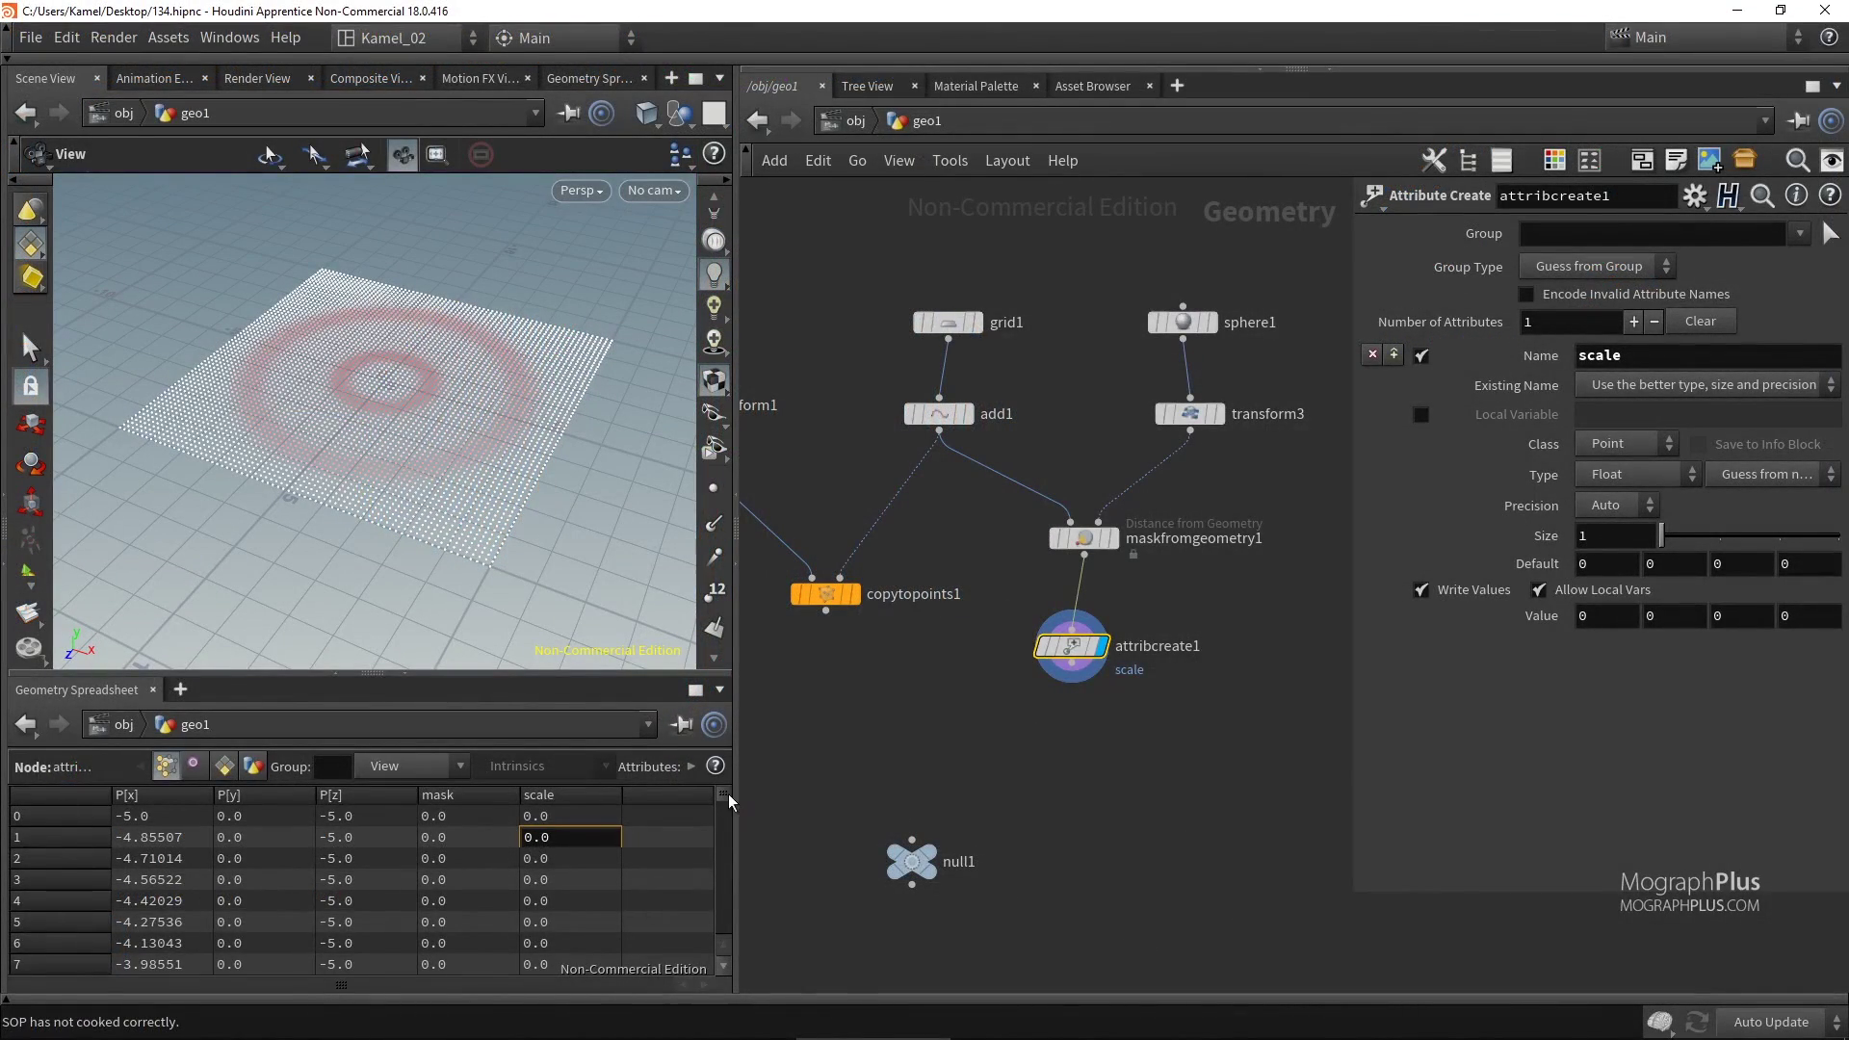
Sort the point attribute spreadsheet by P[z] and inspect the point grid up close in the viewport.
click(361, 795)
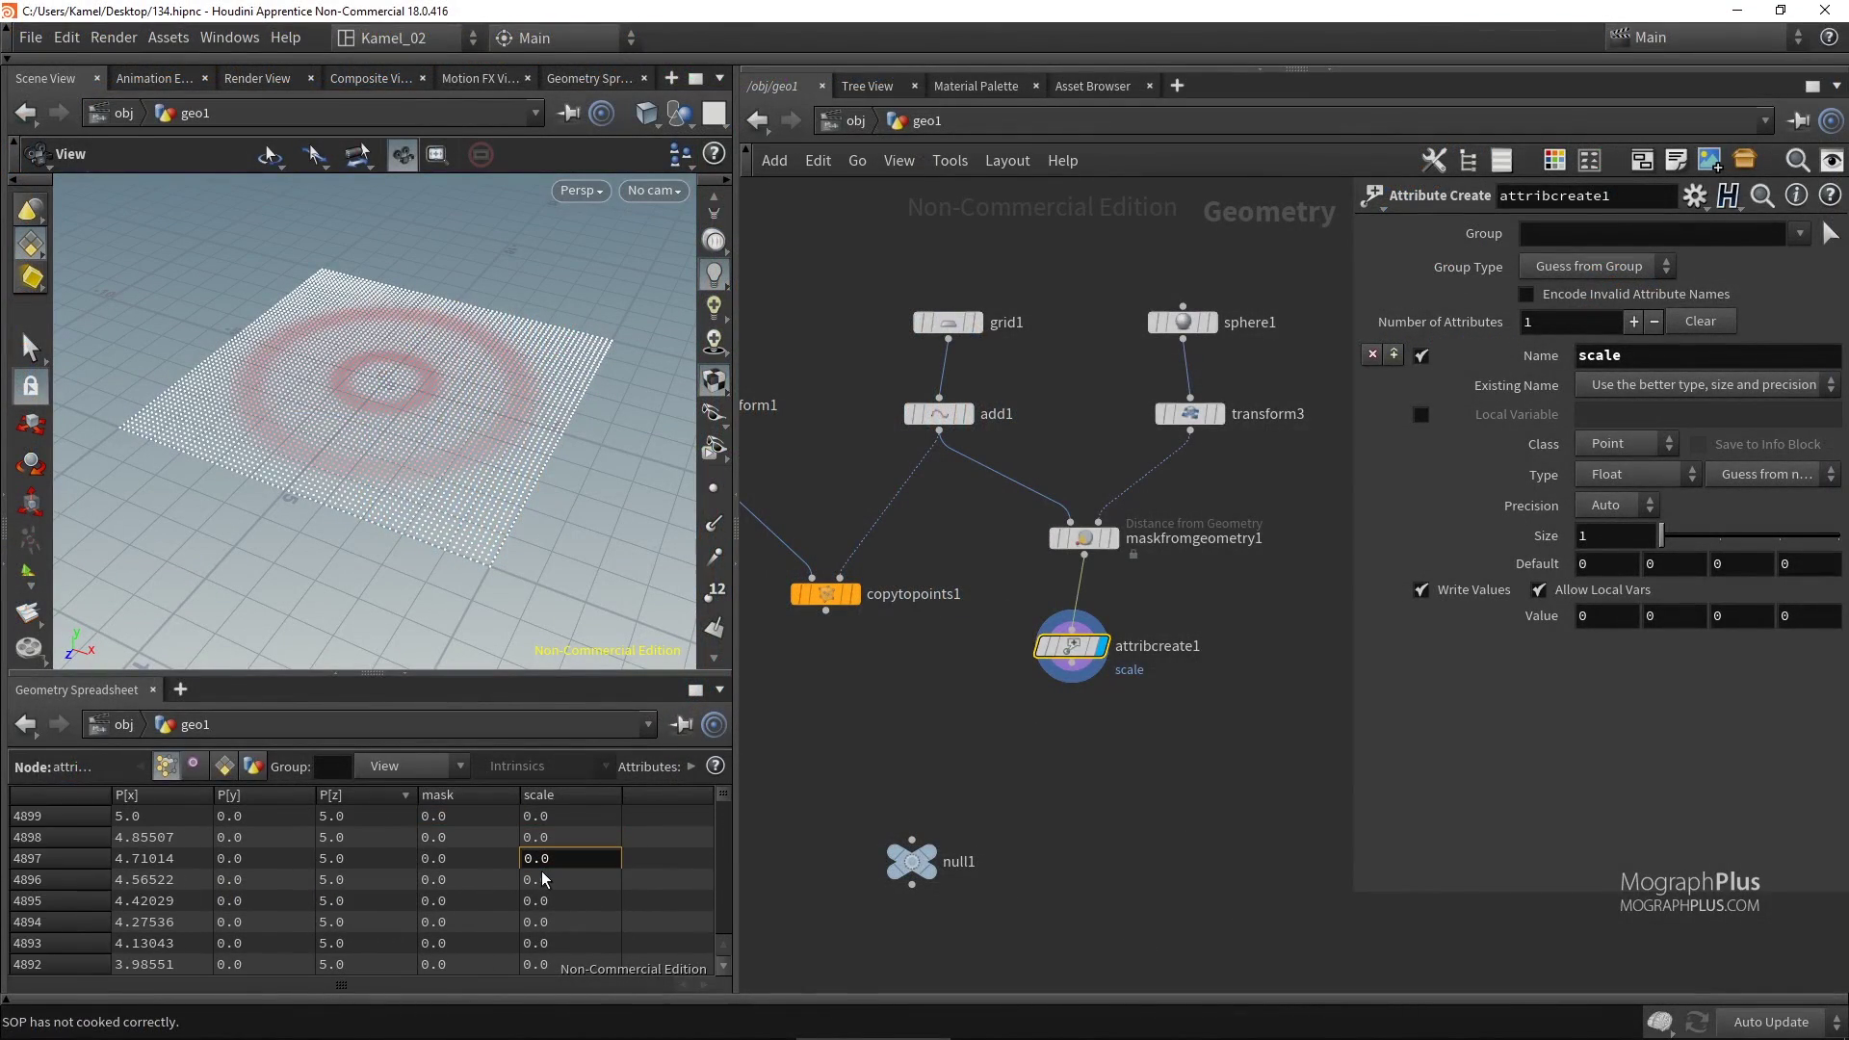
click(716, 596)
middle_drag(499, 580, 415, 441)
right_drag(415, 441, 696, 459)
click(714, 591)
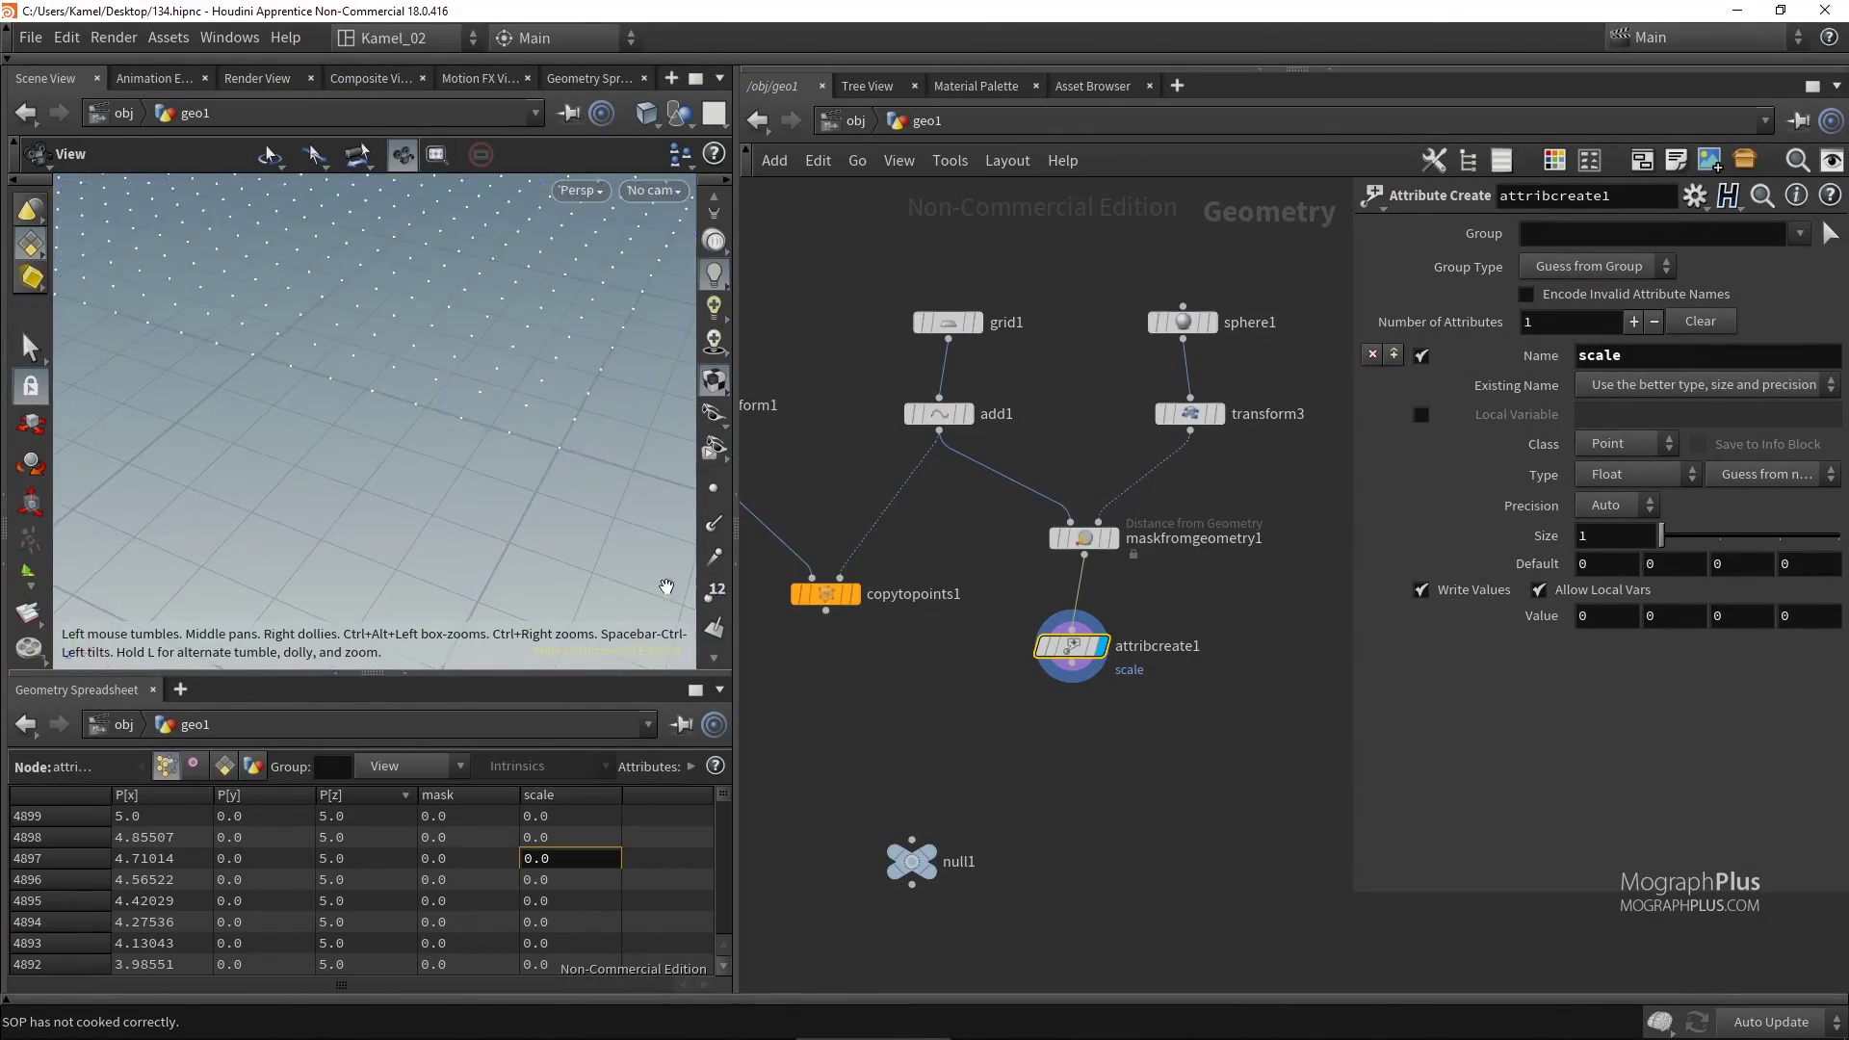
right_drag(665, 582, 579, 497)
middle_drag(579, 497, 557, 516)
Choose Float as the data type of the scale attribute in attribcreate1.
click(1611, 478)
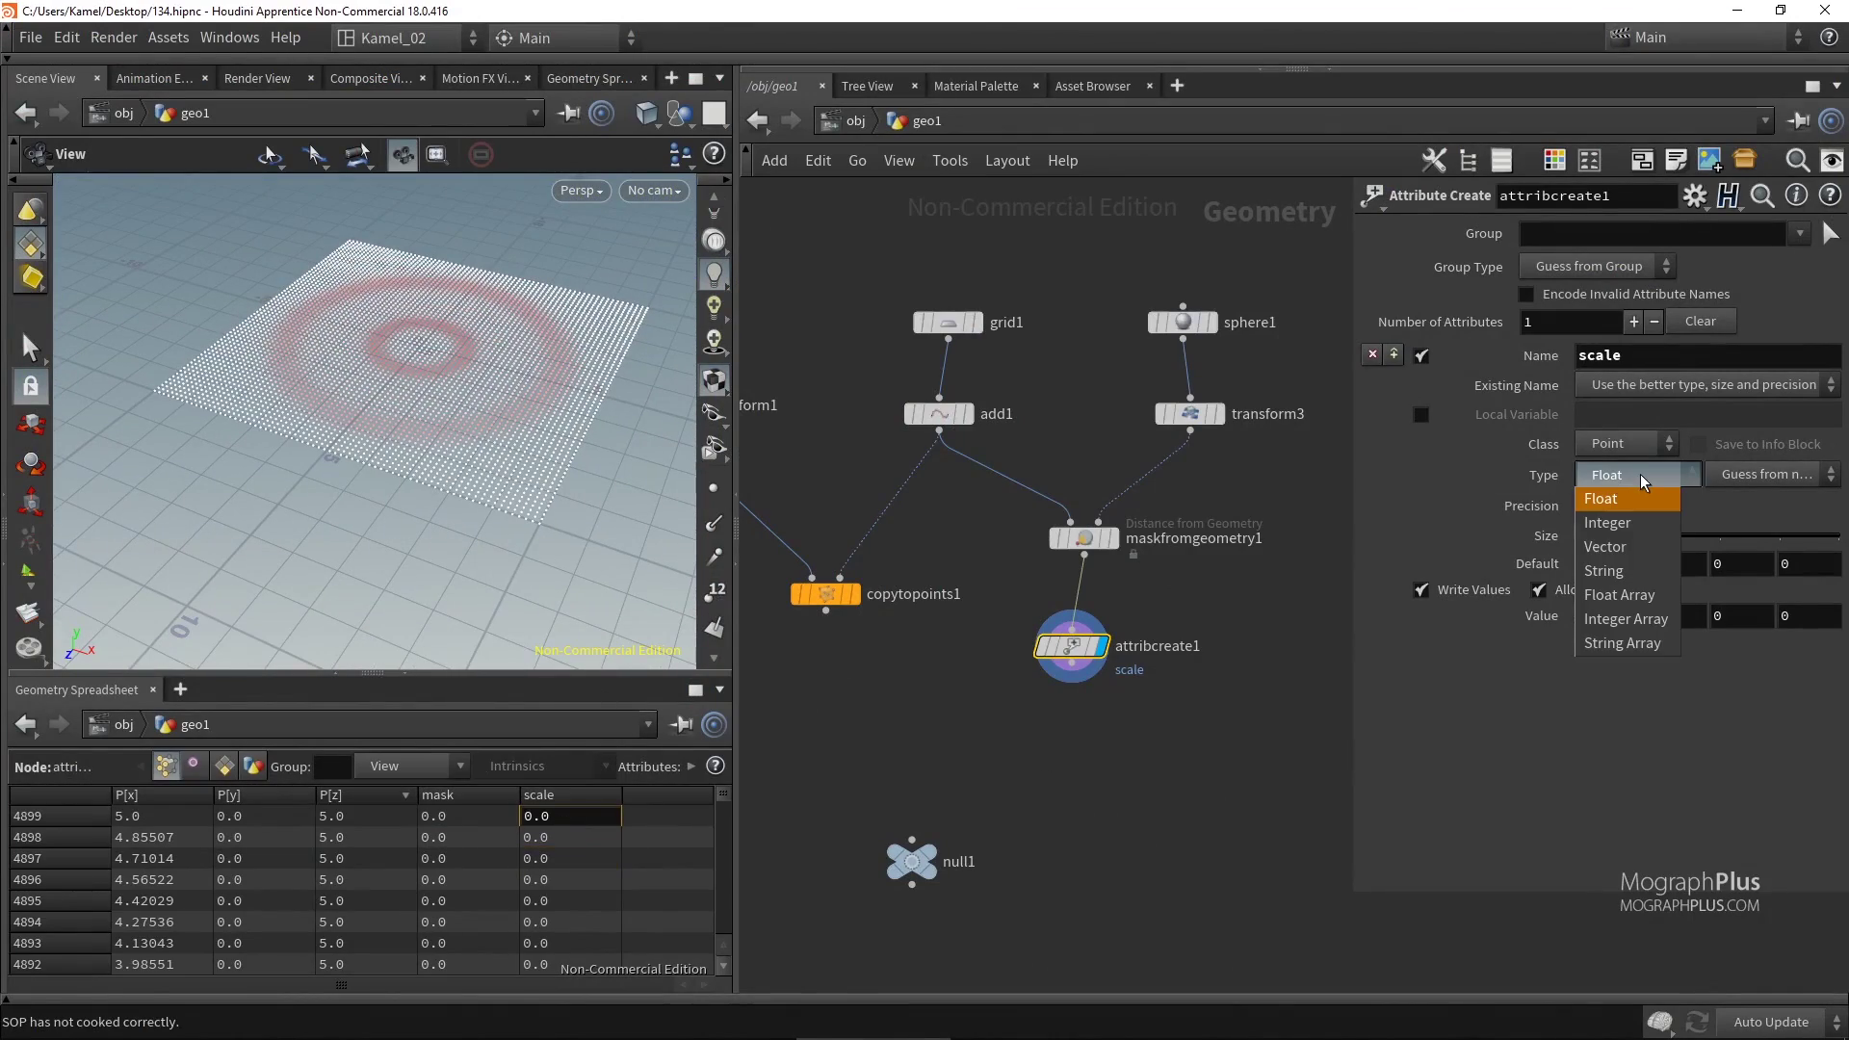
click(1601, 498)
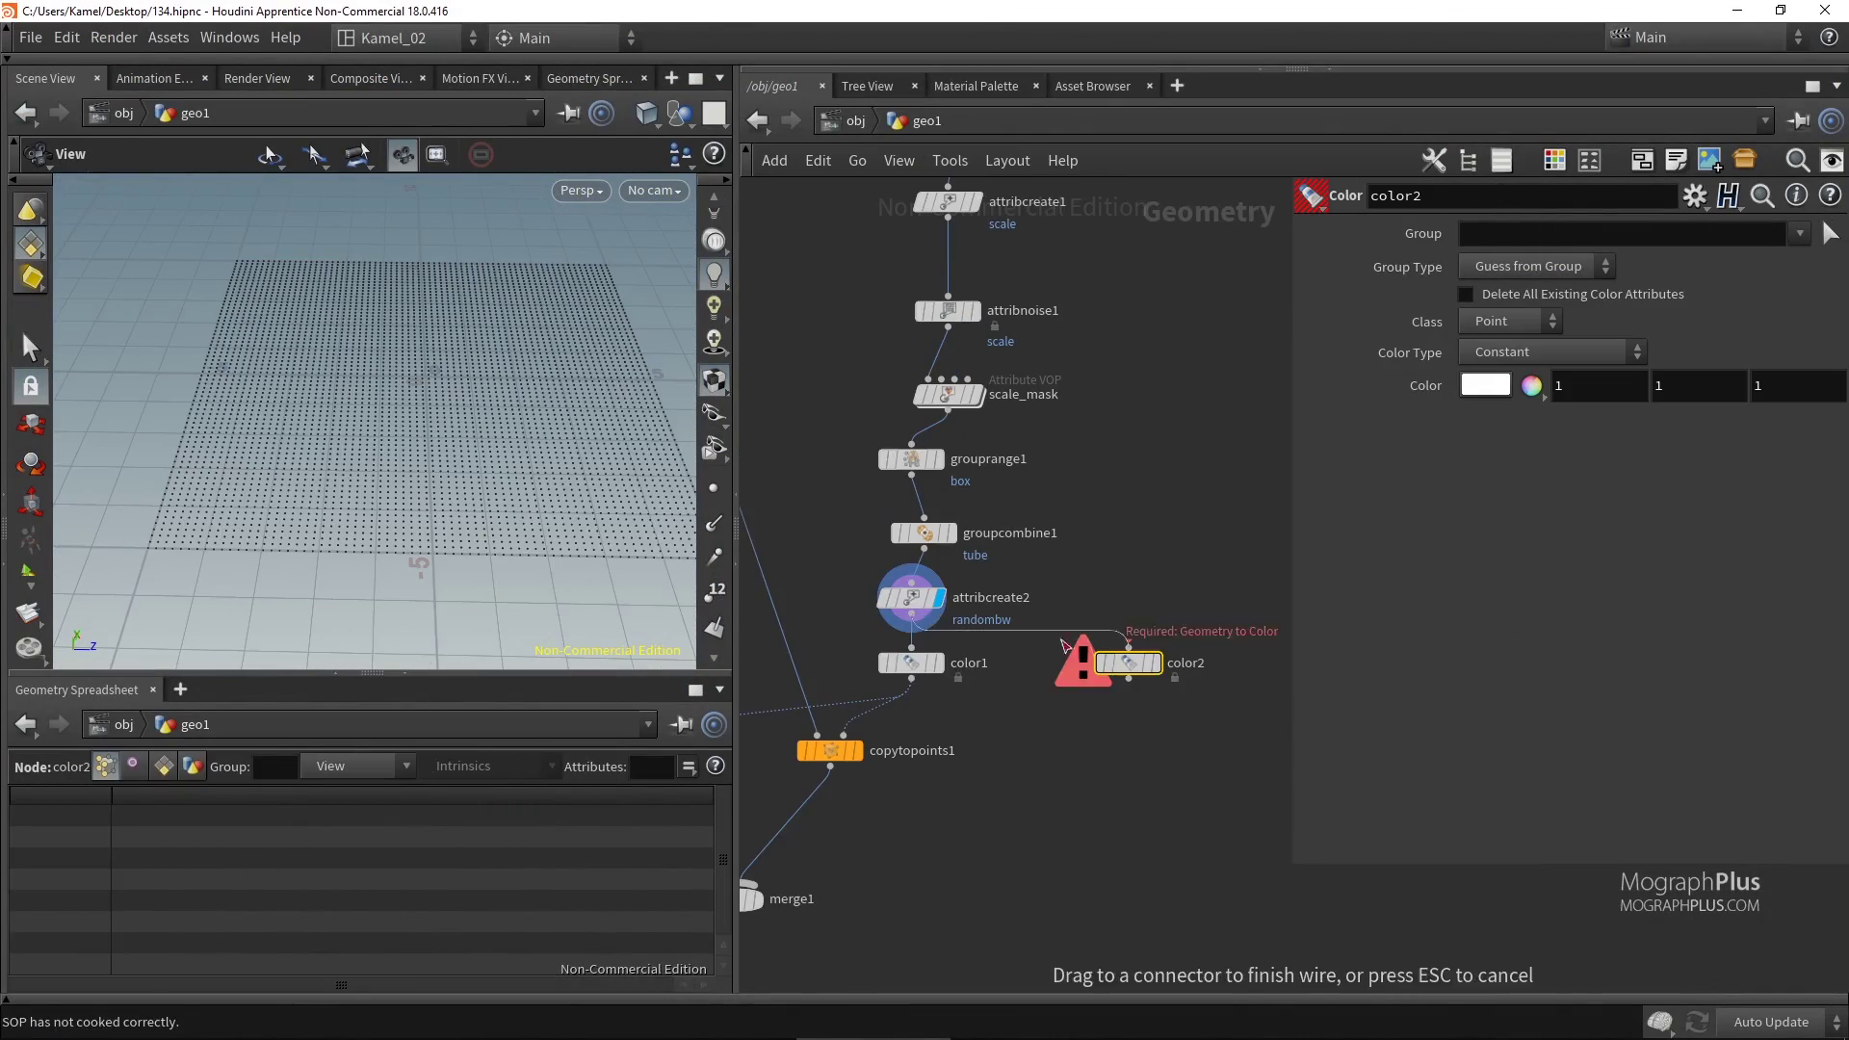
Feed attribcreate2 into color2 and color the points with Ramp from Attribute using the randombw attribute.
click(1129, 636)
click(1548, 353)
click(1549, 422)
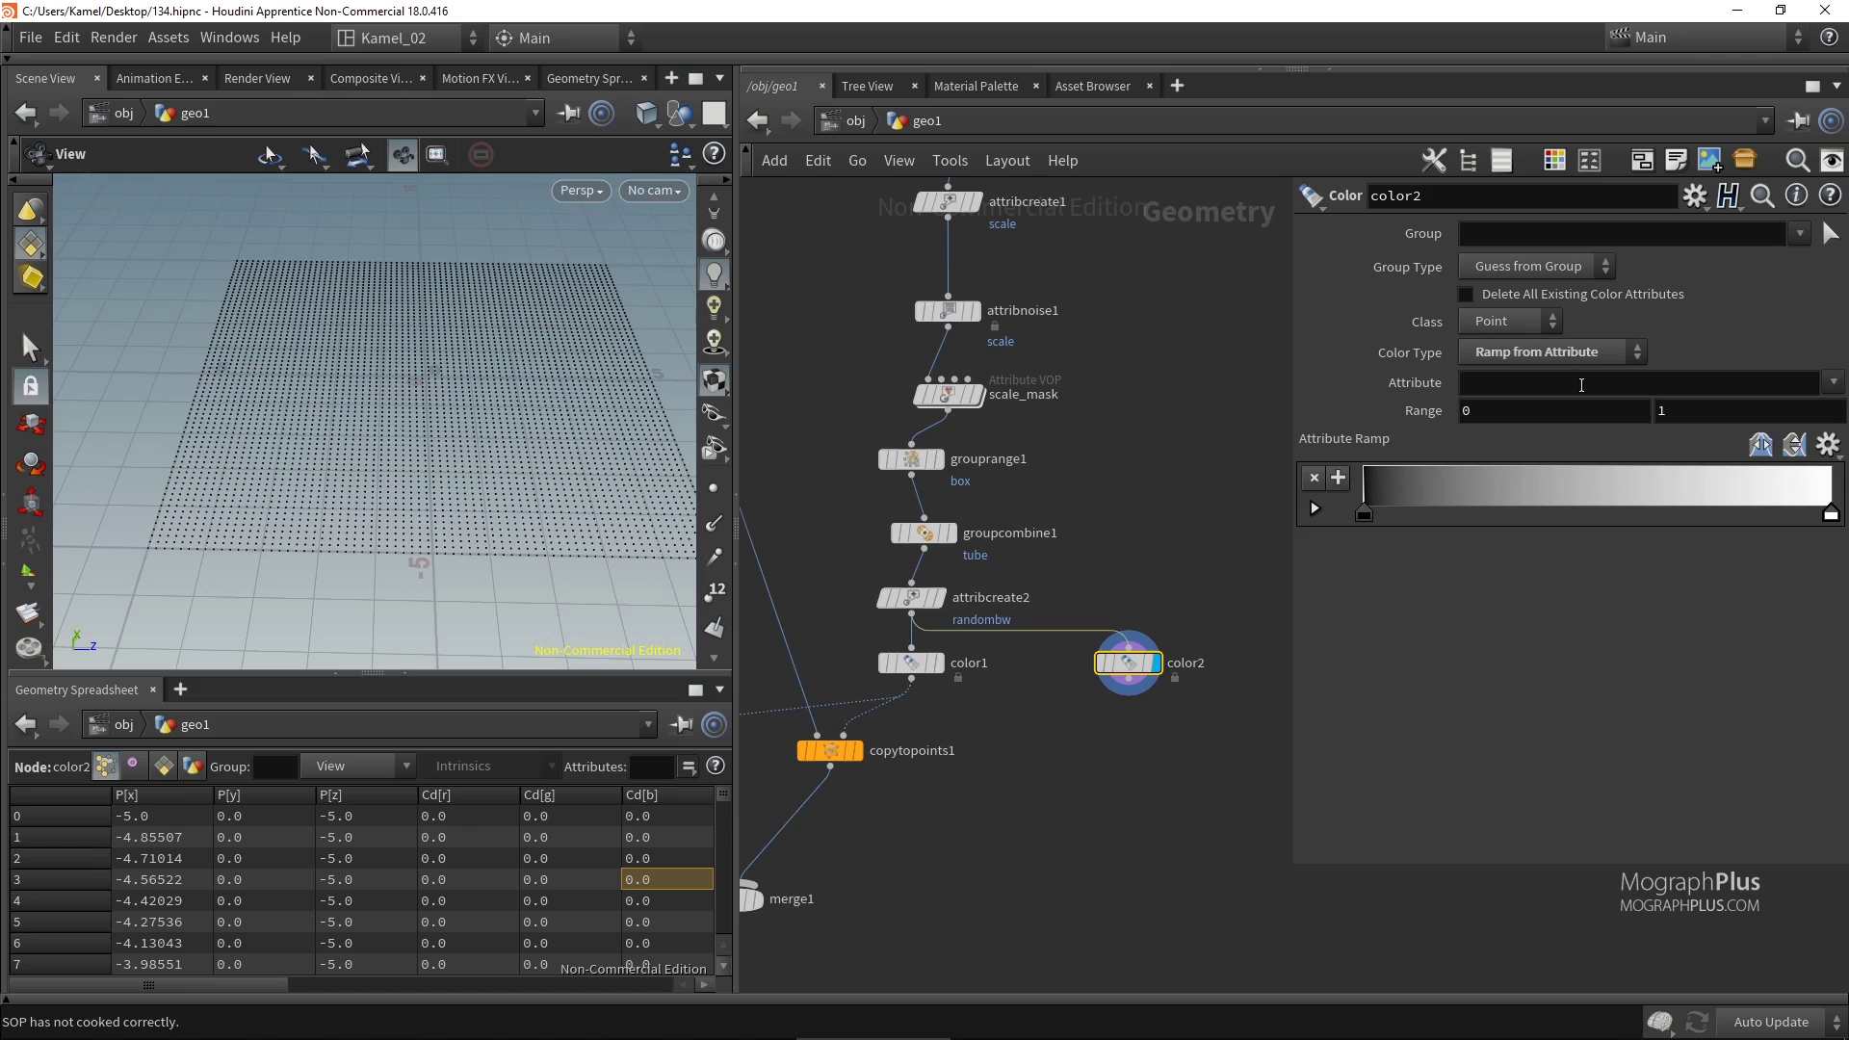
click(1583, 383)
text(randombw)
key(Return)
drag(631, 355, 540, 423)
right_drag(539, 424, 481, 424)
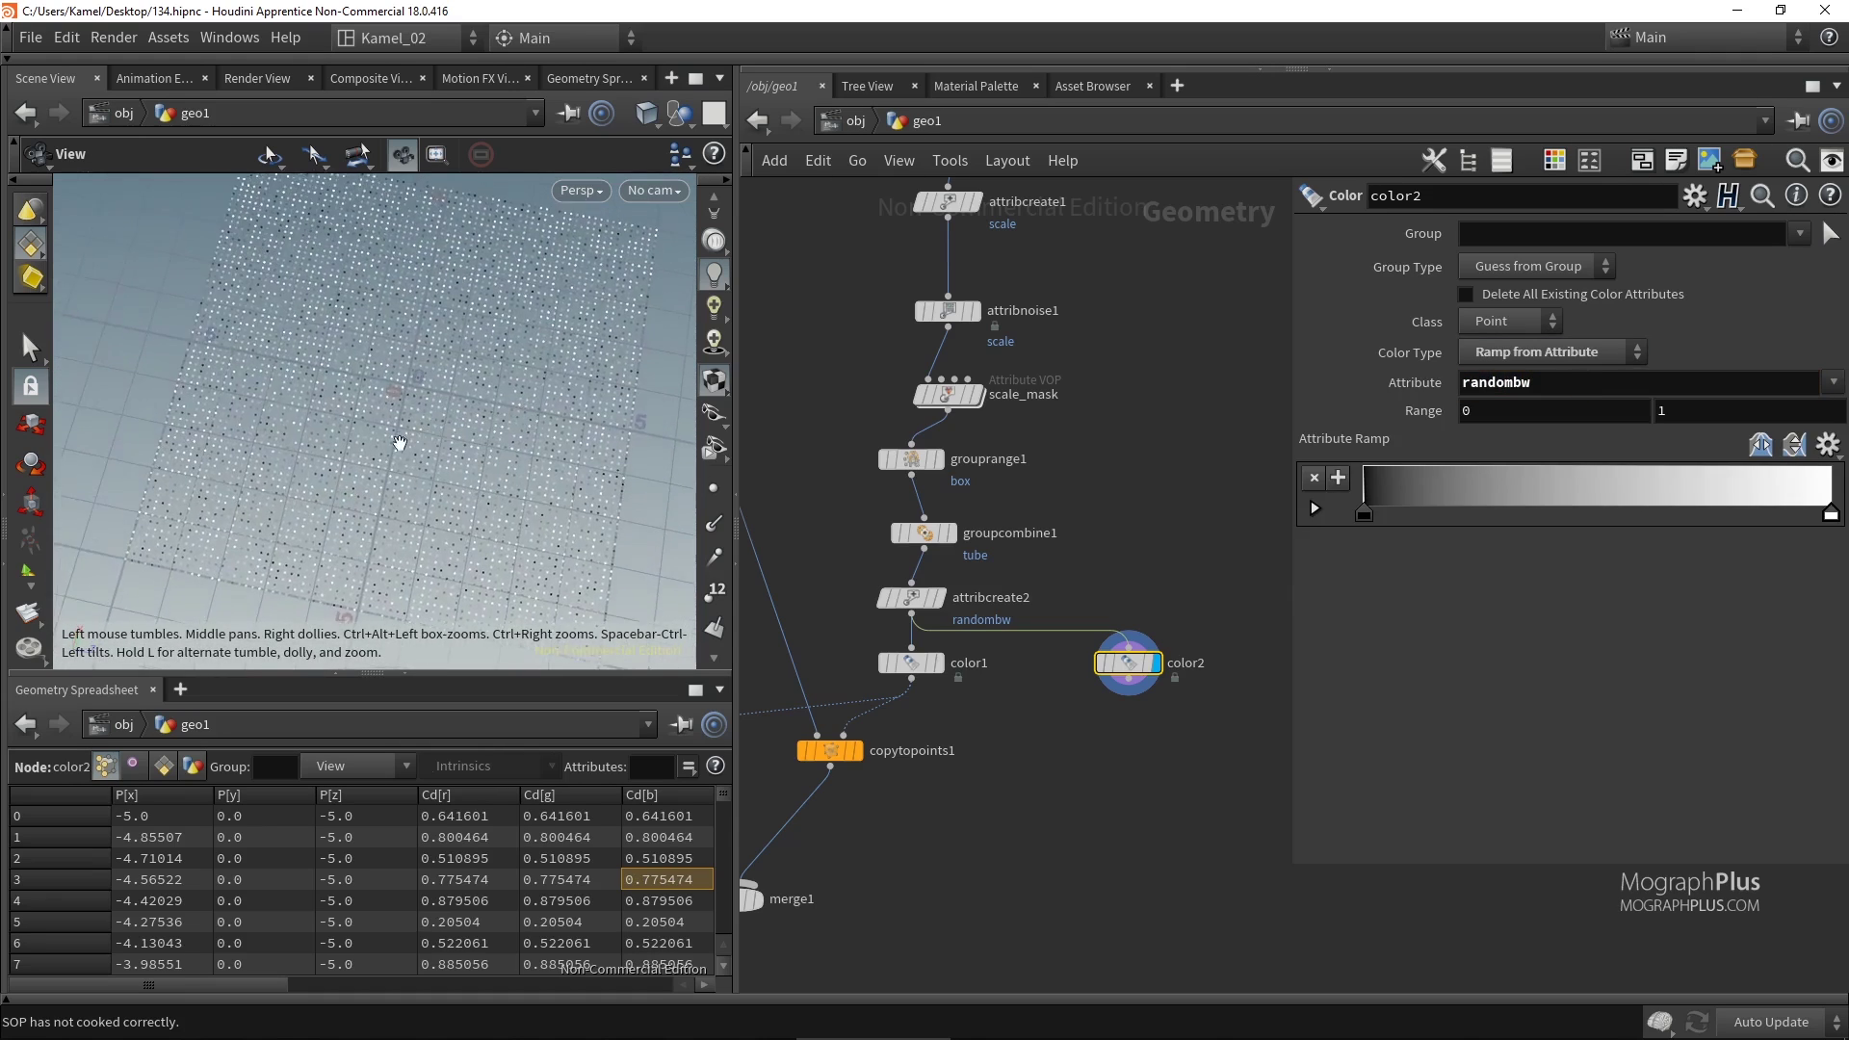
drag(482, 424, 549, 434)
Display the output of the merge1 node and bring up its node information.
middle_drag(1123, 605, 1240, 425)
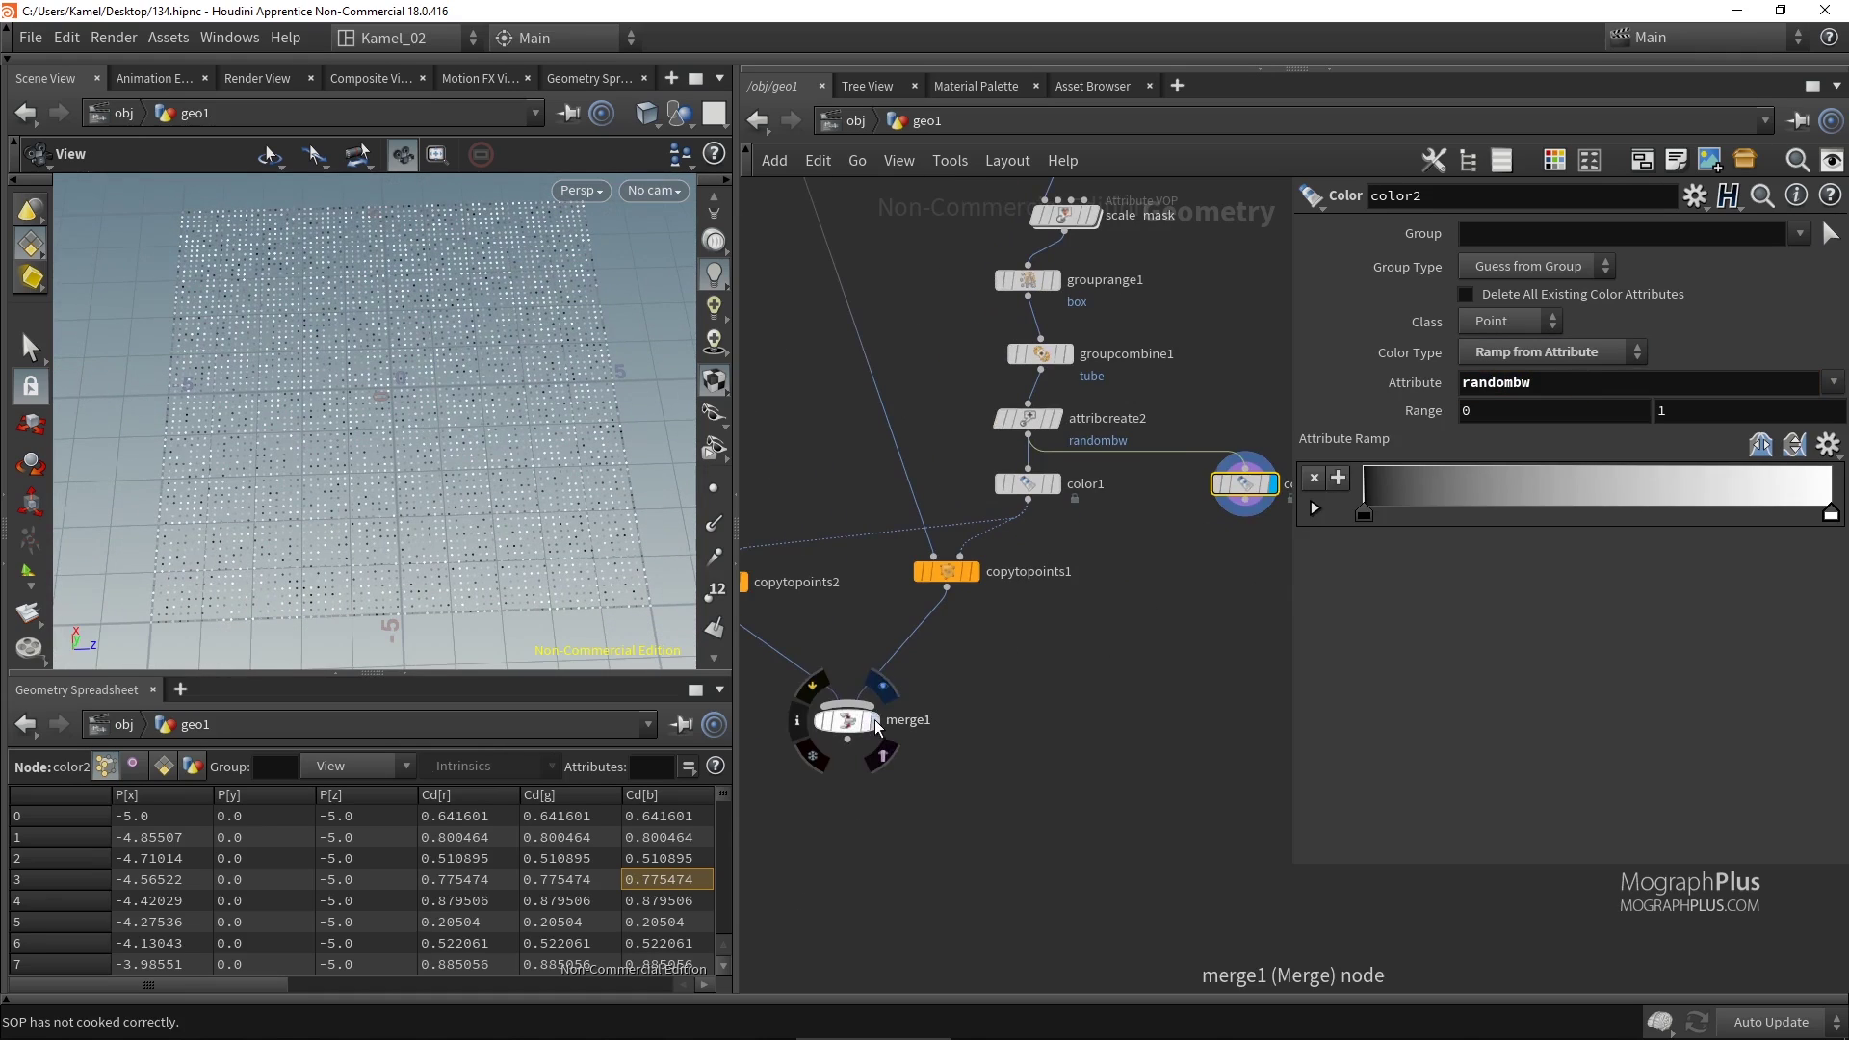
click(872, 720)
click(798, 721)
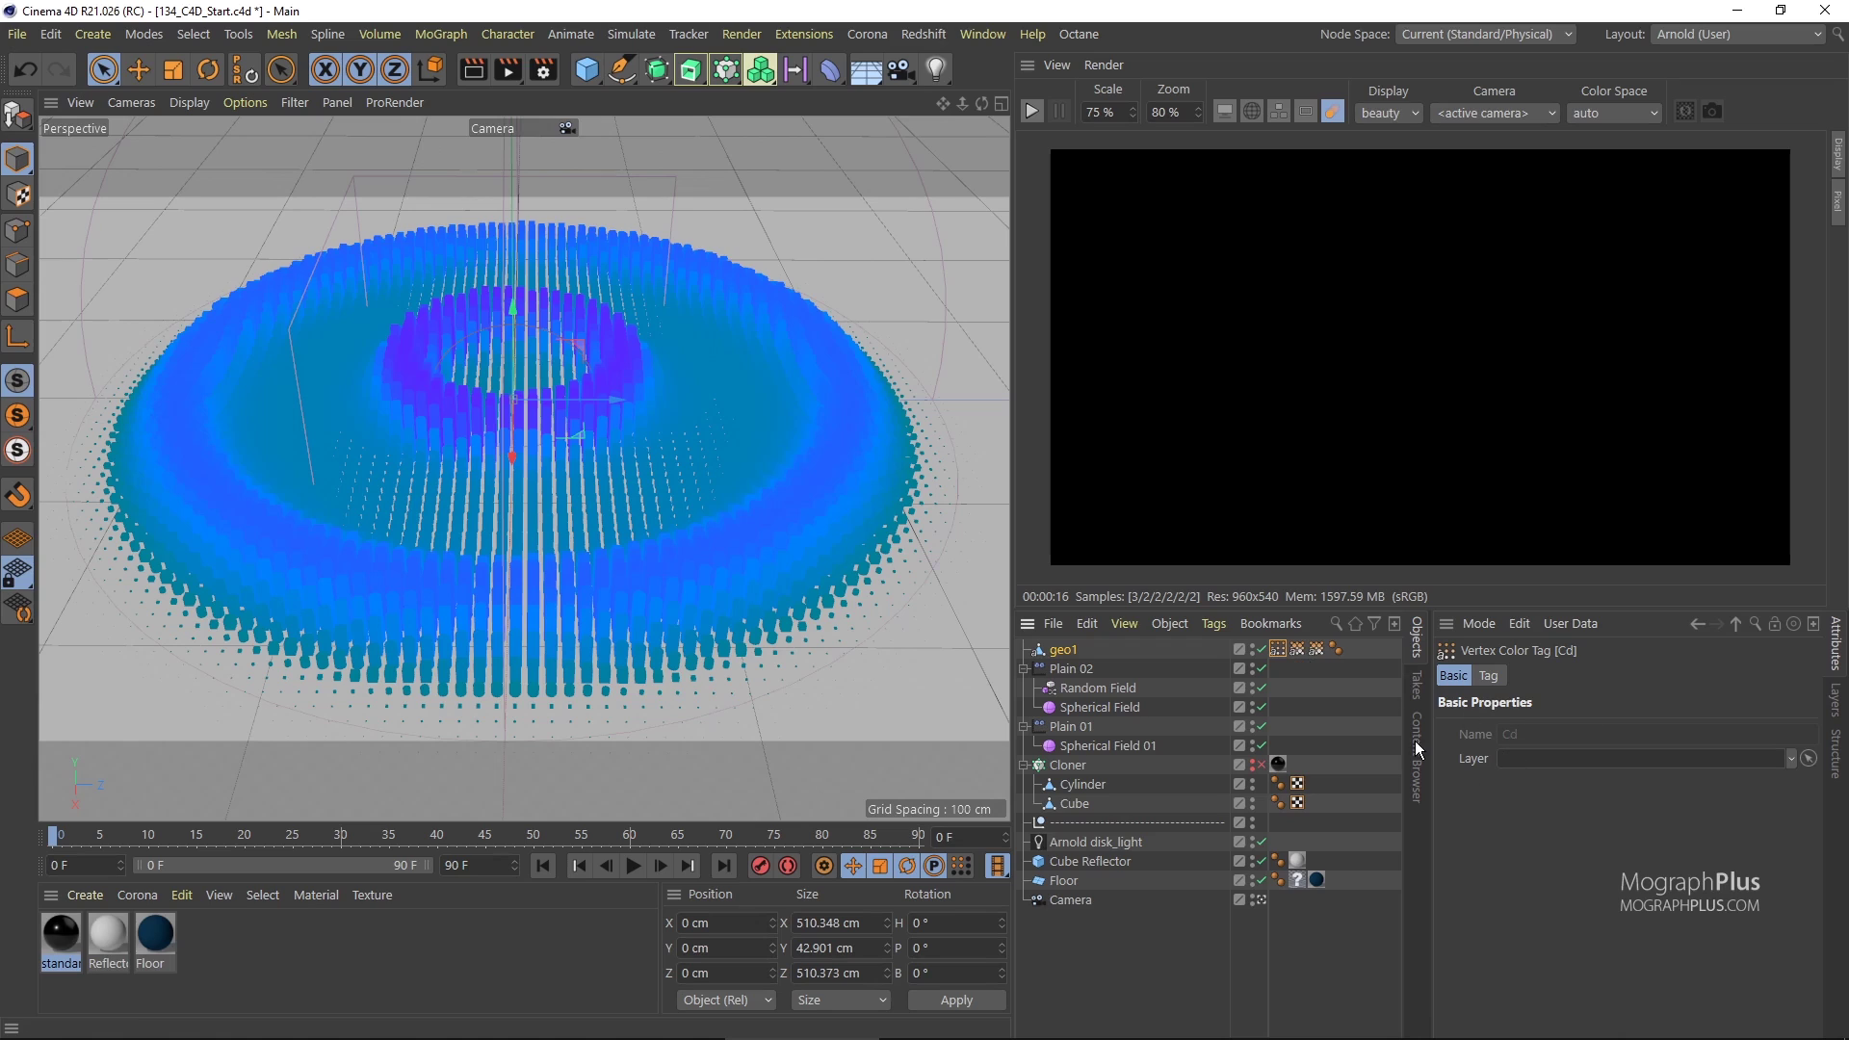
In Cinema 4D, open the standard_surface material's Arnold shader network and bring geo1's vertex data tag into it.
click(1316, 649)
double_click(60, 932)
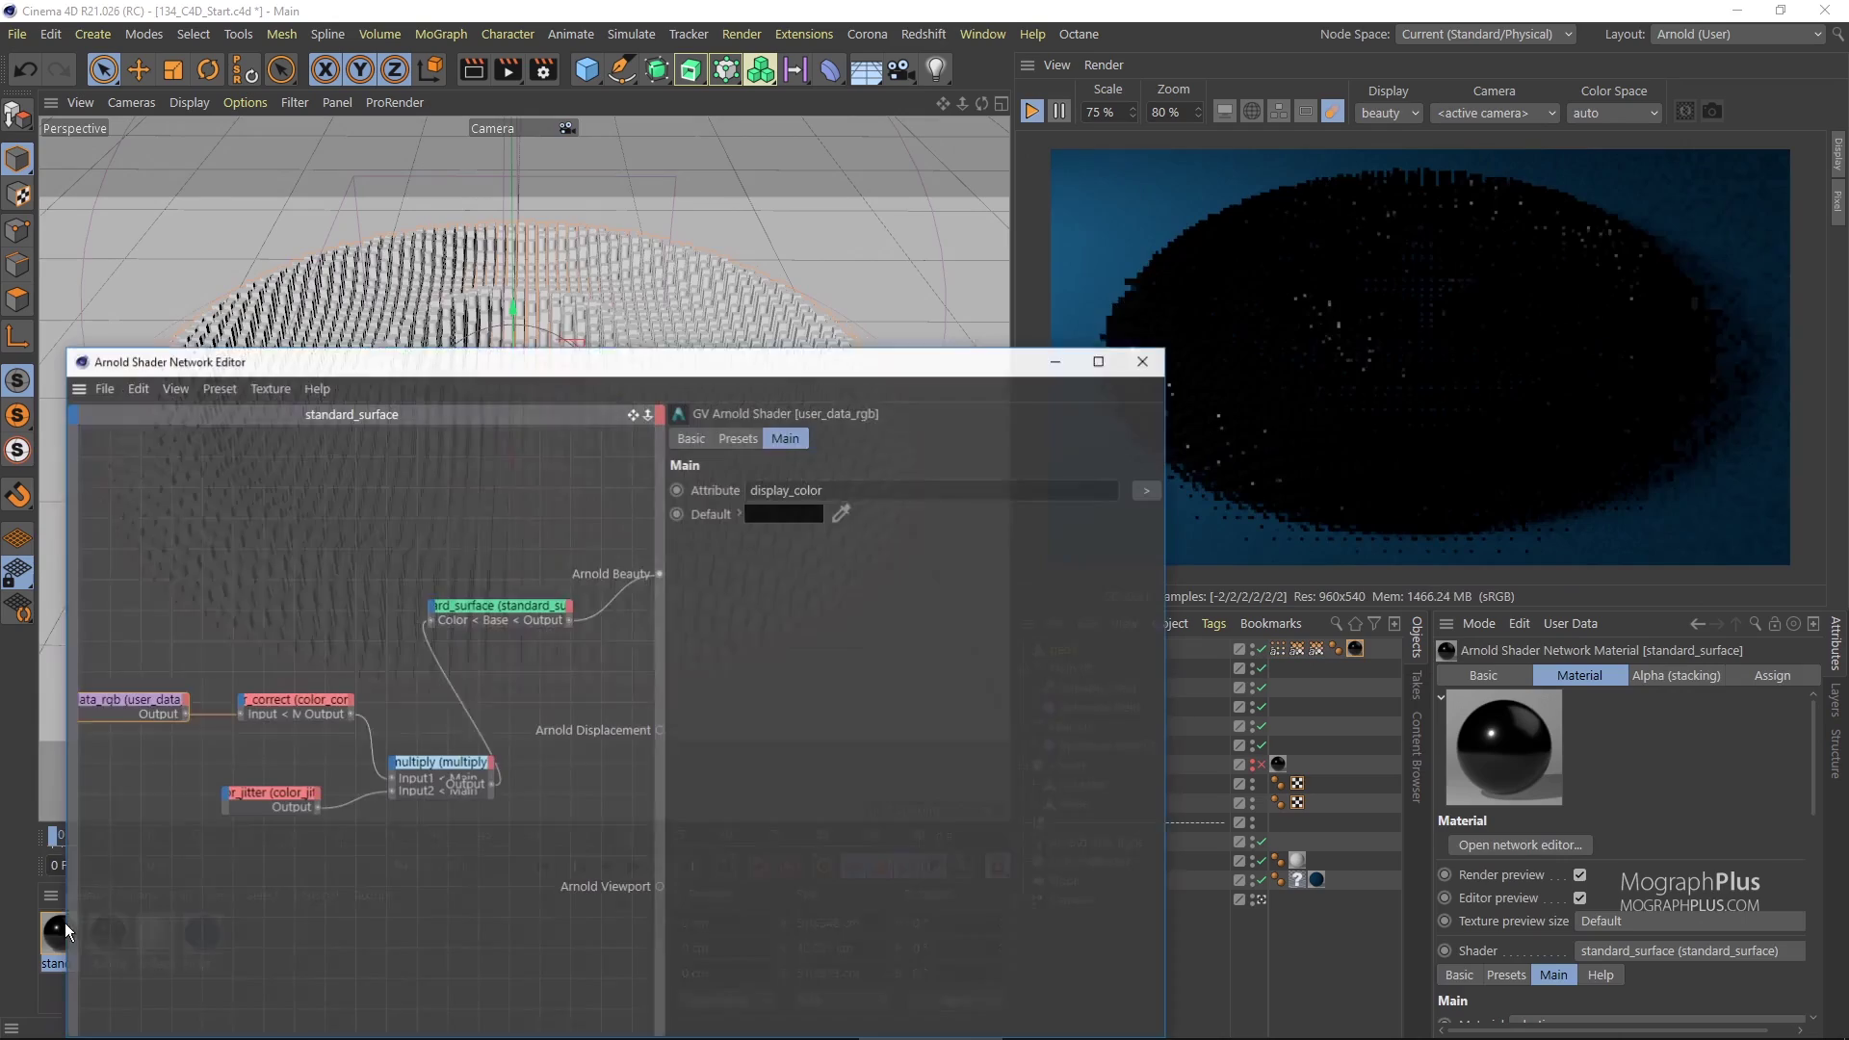
drag(597, 362, 628, 129)
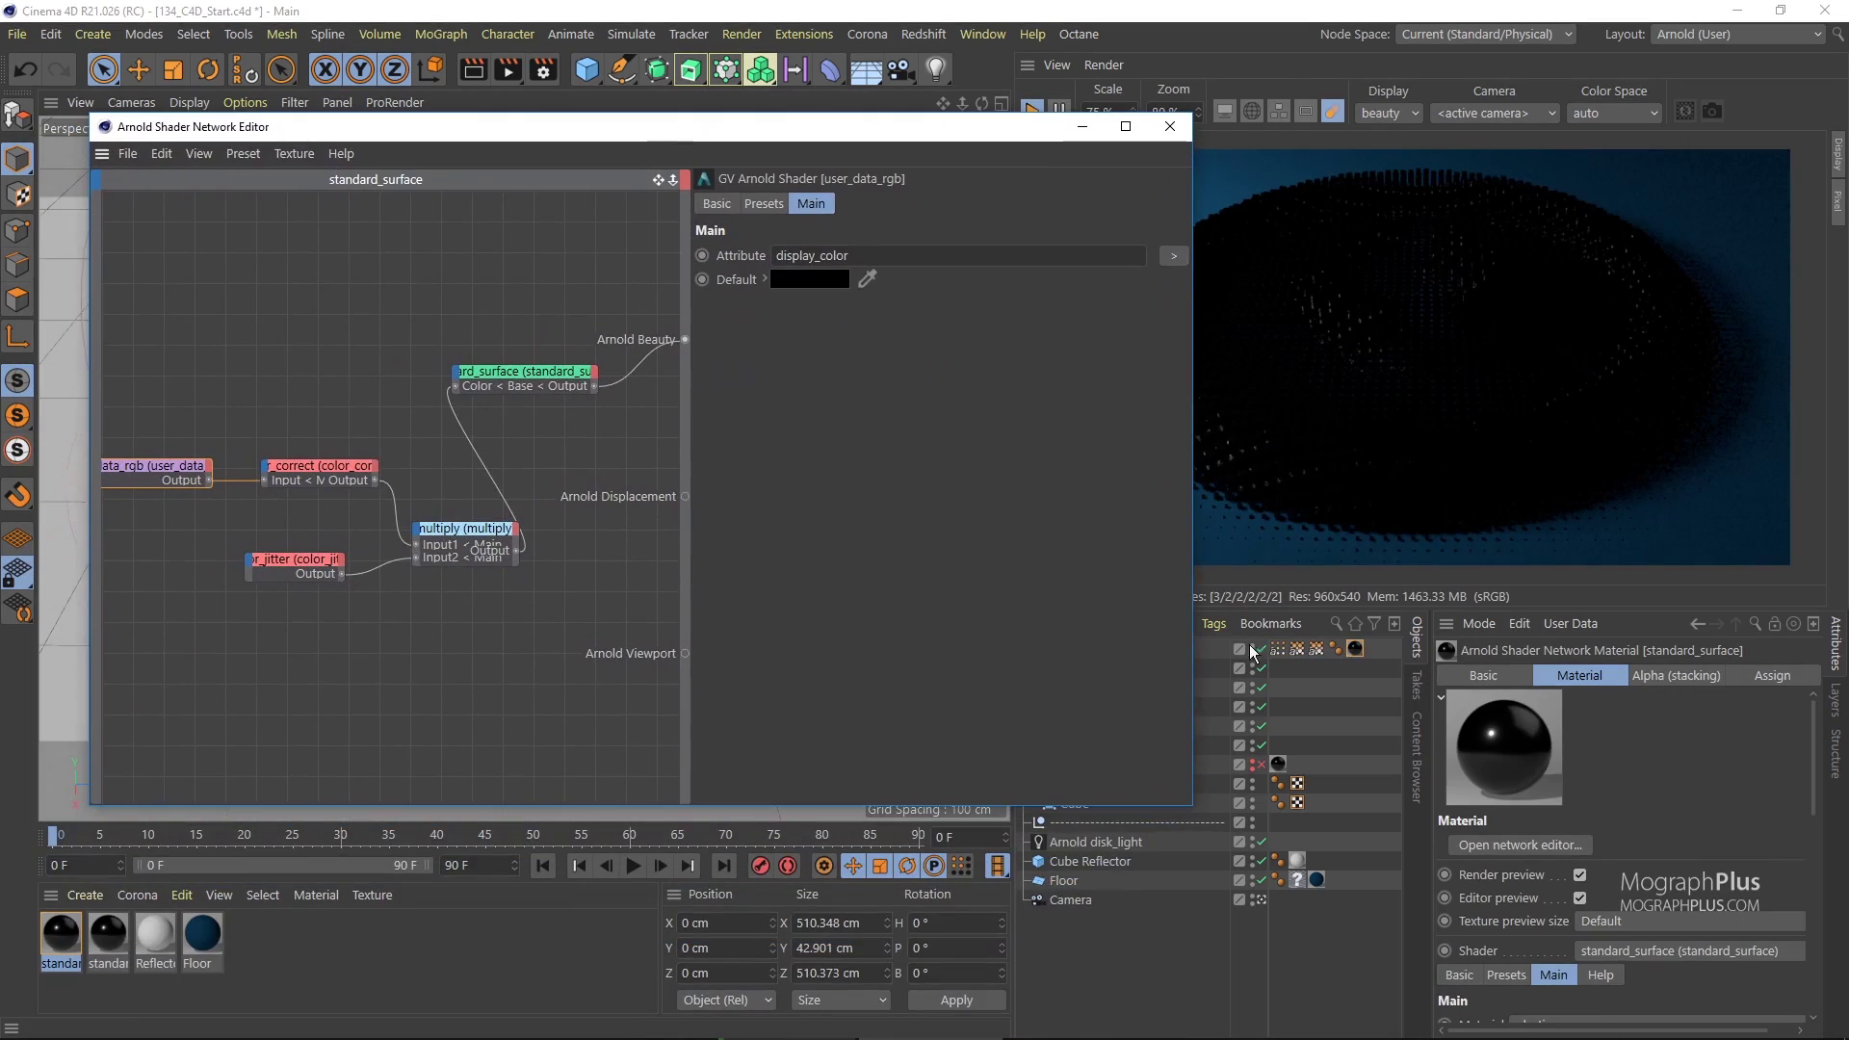
drag(1278, 649, 264, 480)
drag(938, 129, 857, 83)
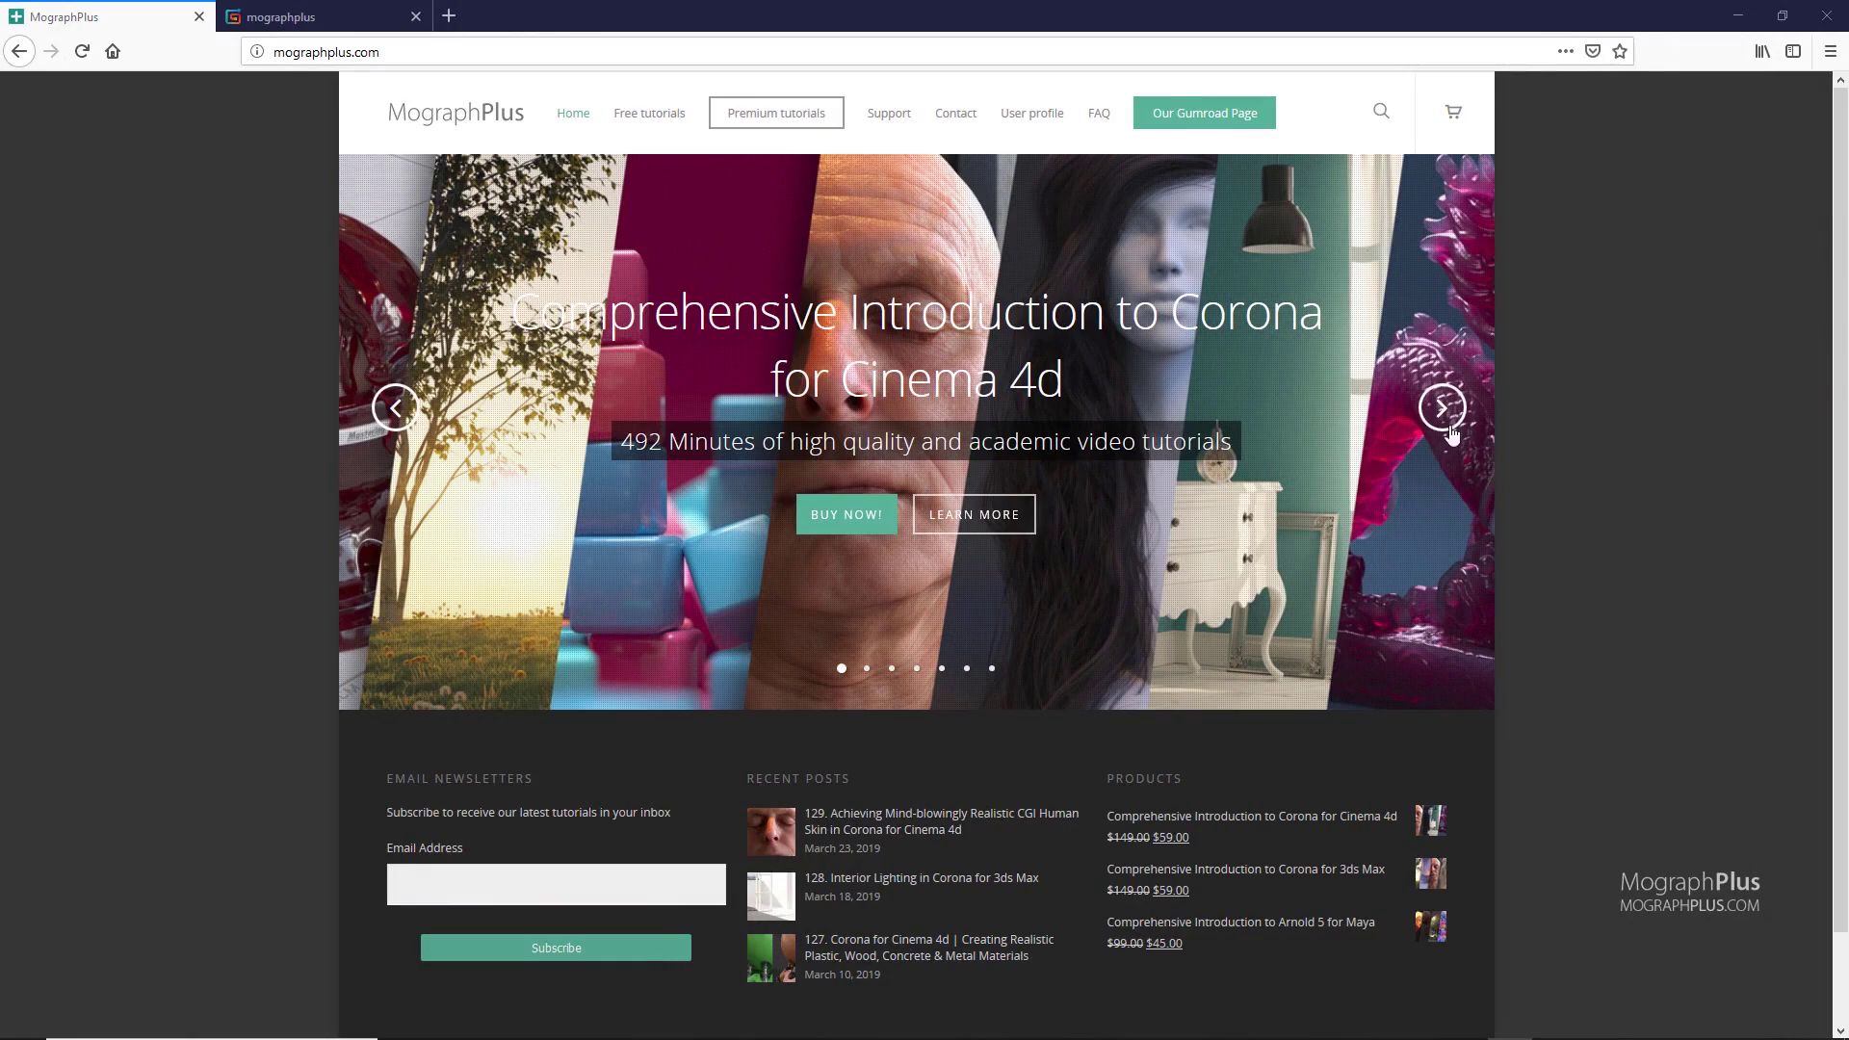
Browse the featured courses on the MographPlus website and its Gumroad product page.
click(1442, 409)
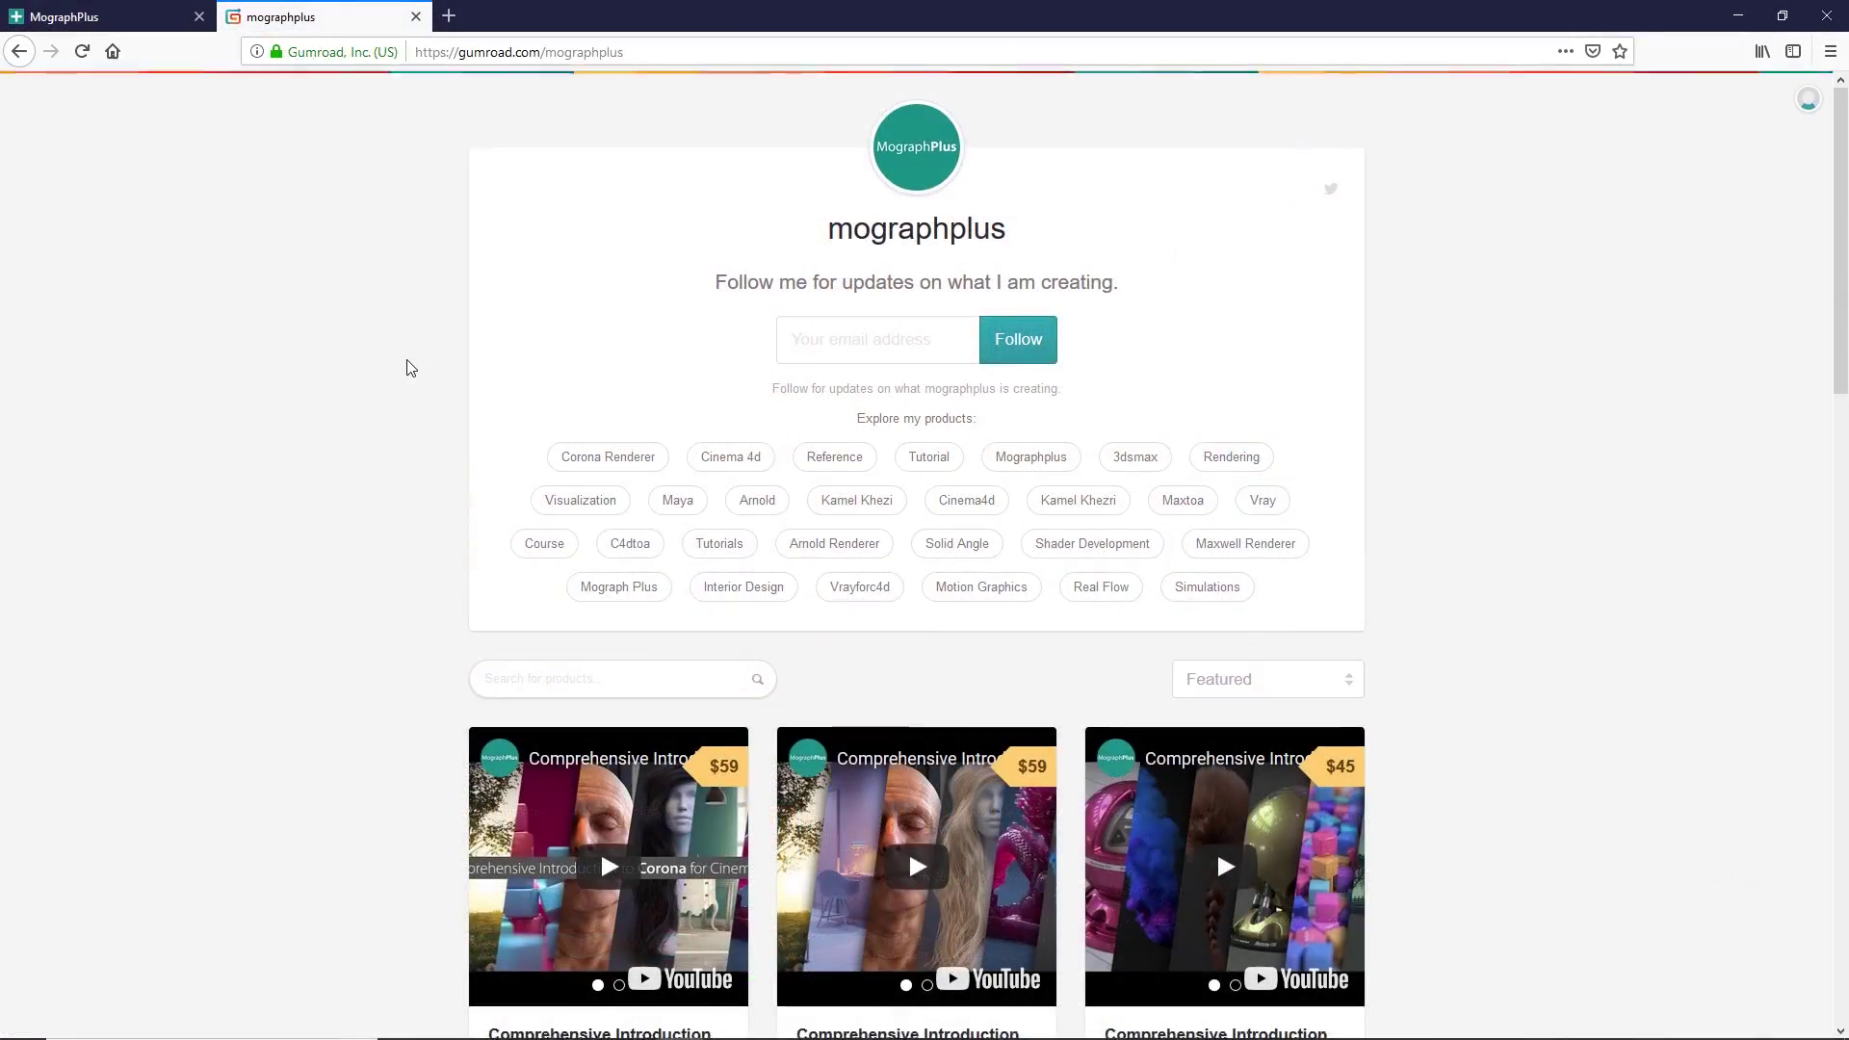
scroll(412, 369, down, 5)
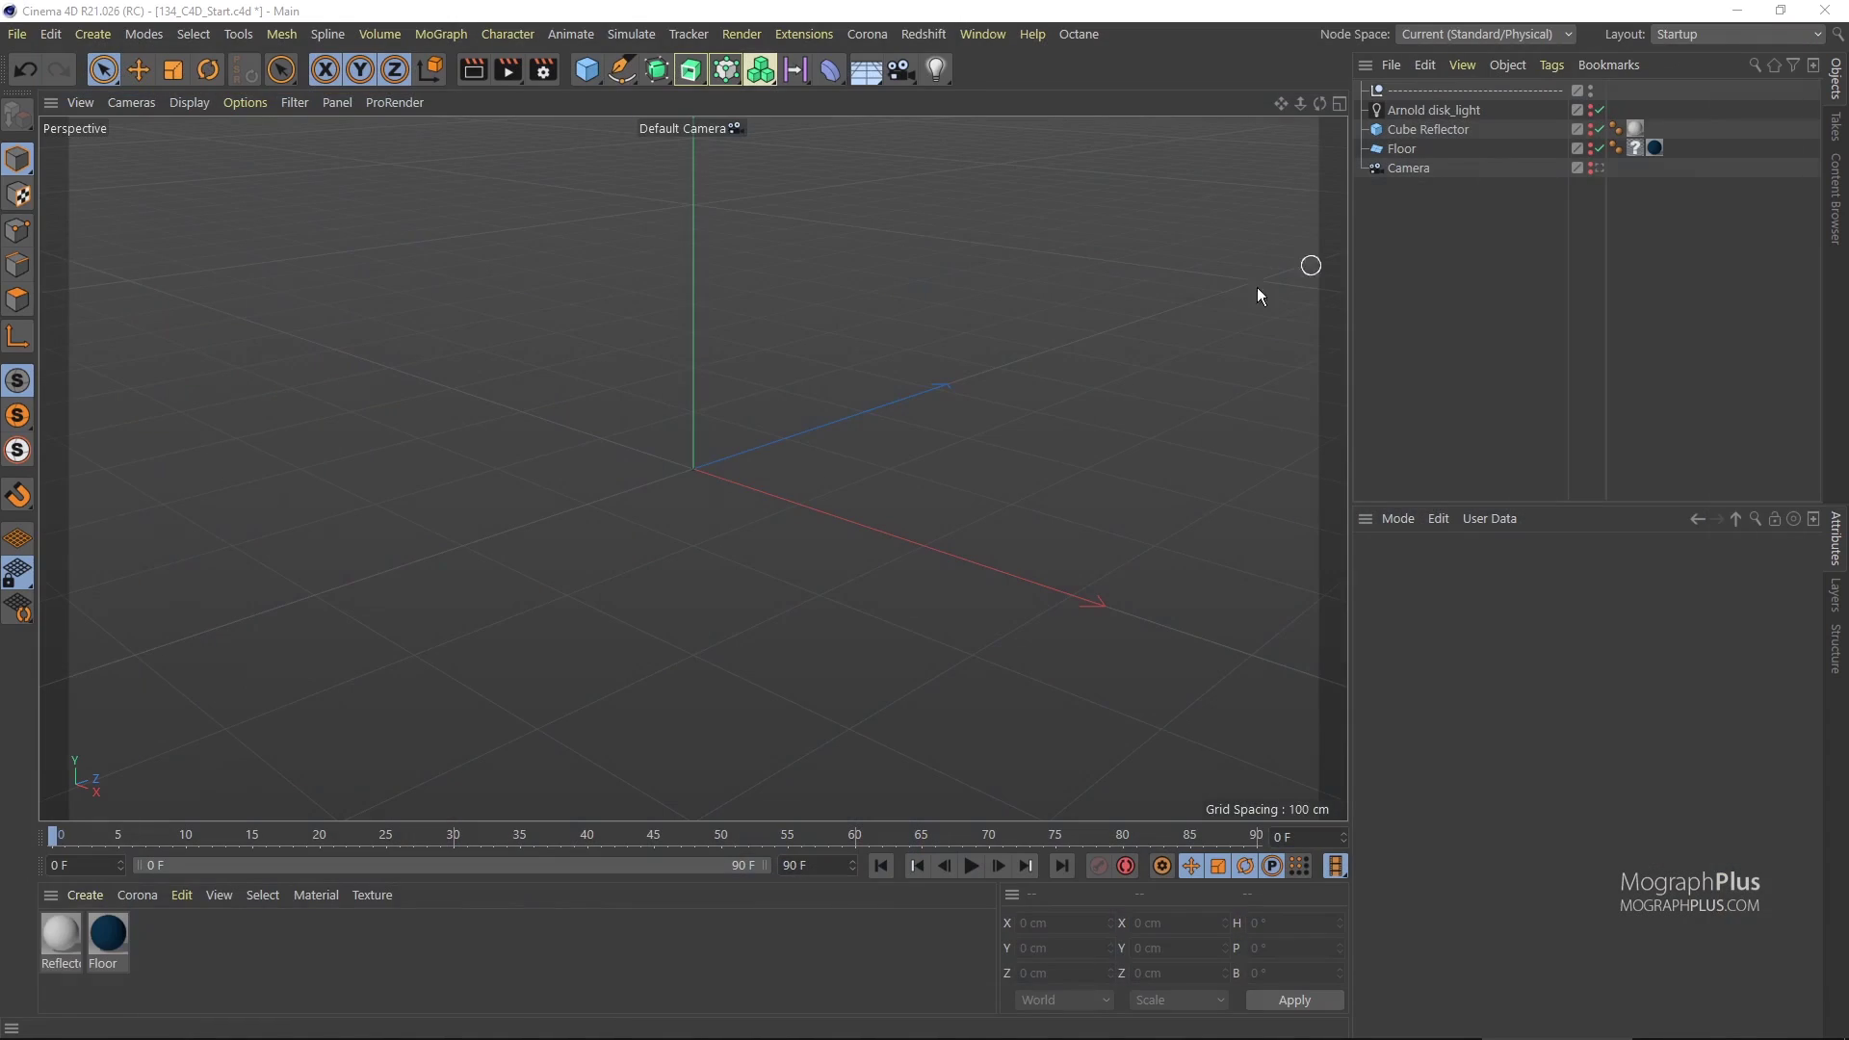
Add a cube primitive to the Cinema 4D scene and set its X, Y and Z sizes to 10 cm.
click(587, 69)
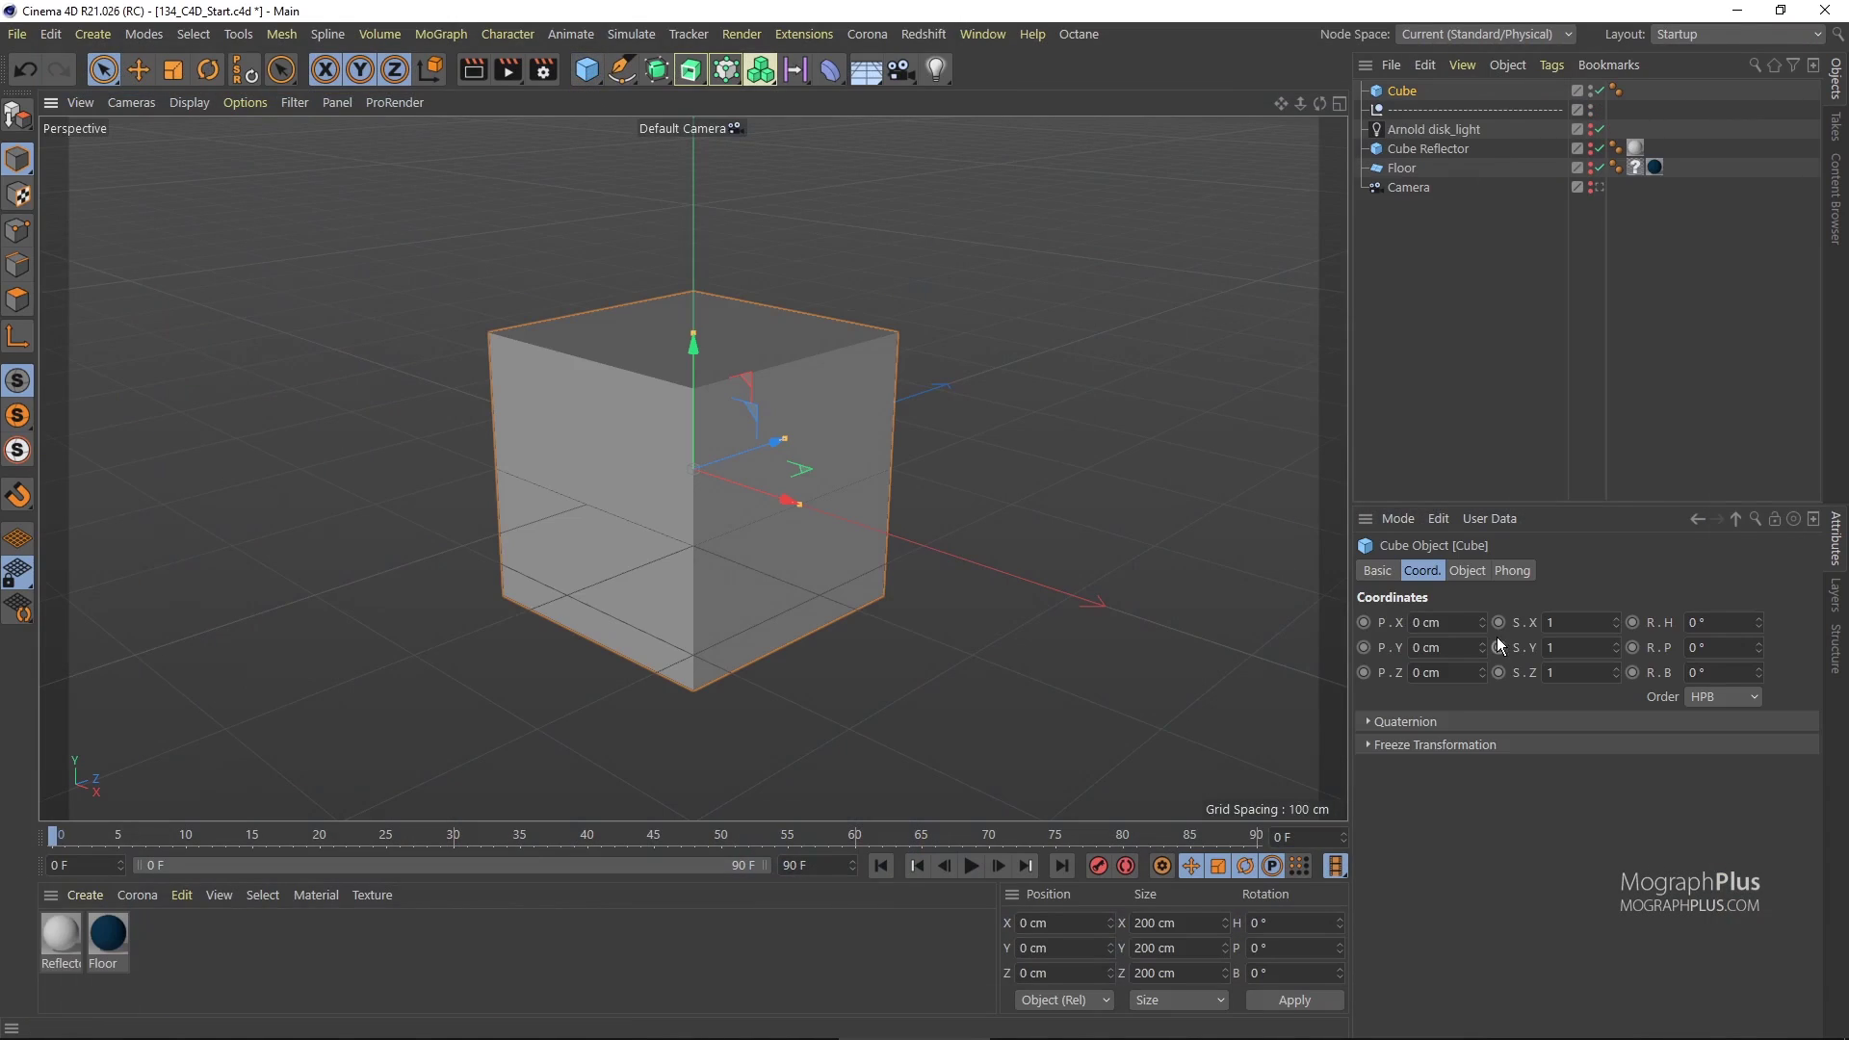
click(1466, 571)
double_click(1445, 622)
text(10)
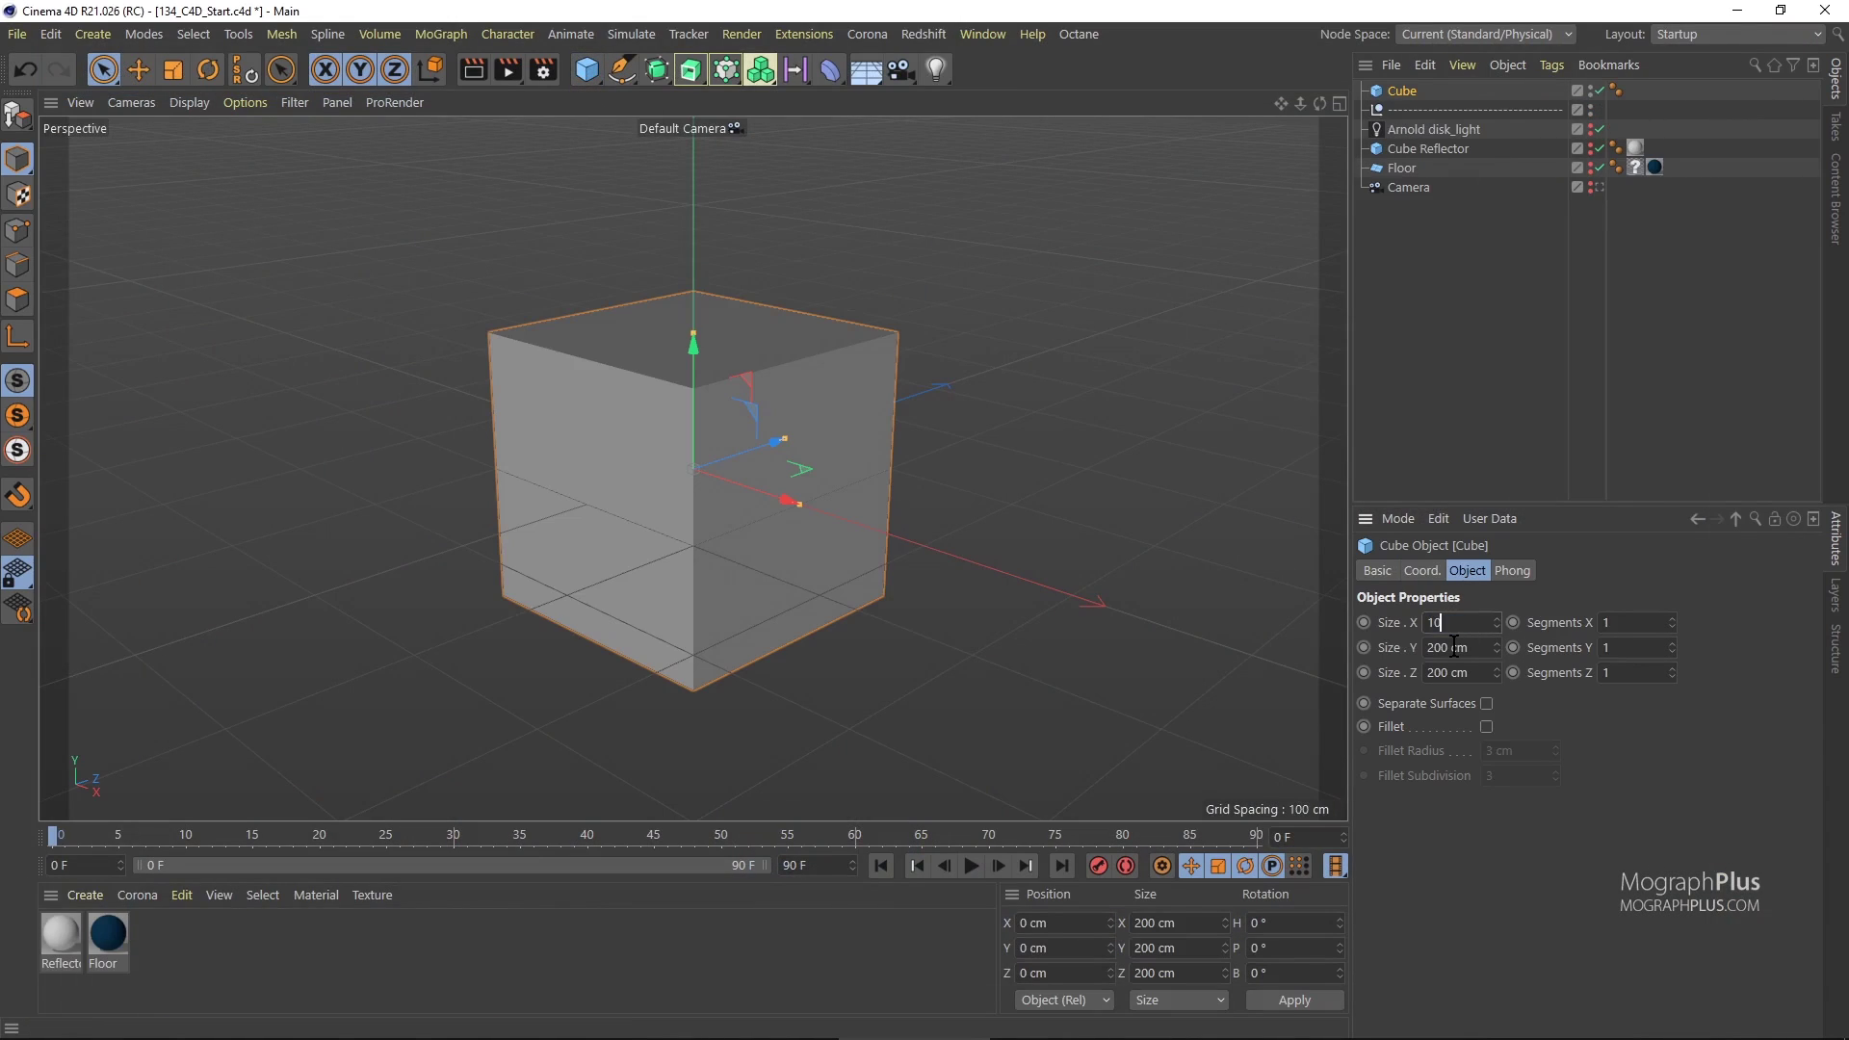
double_click(1456, 647)
text(10)
double_click(1461, 673)
text(10)
key(Return)
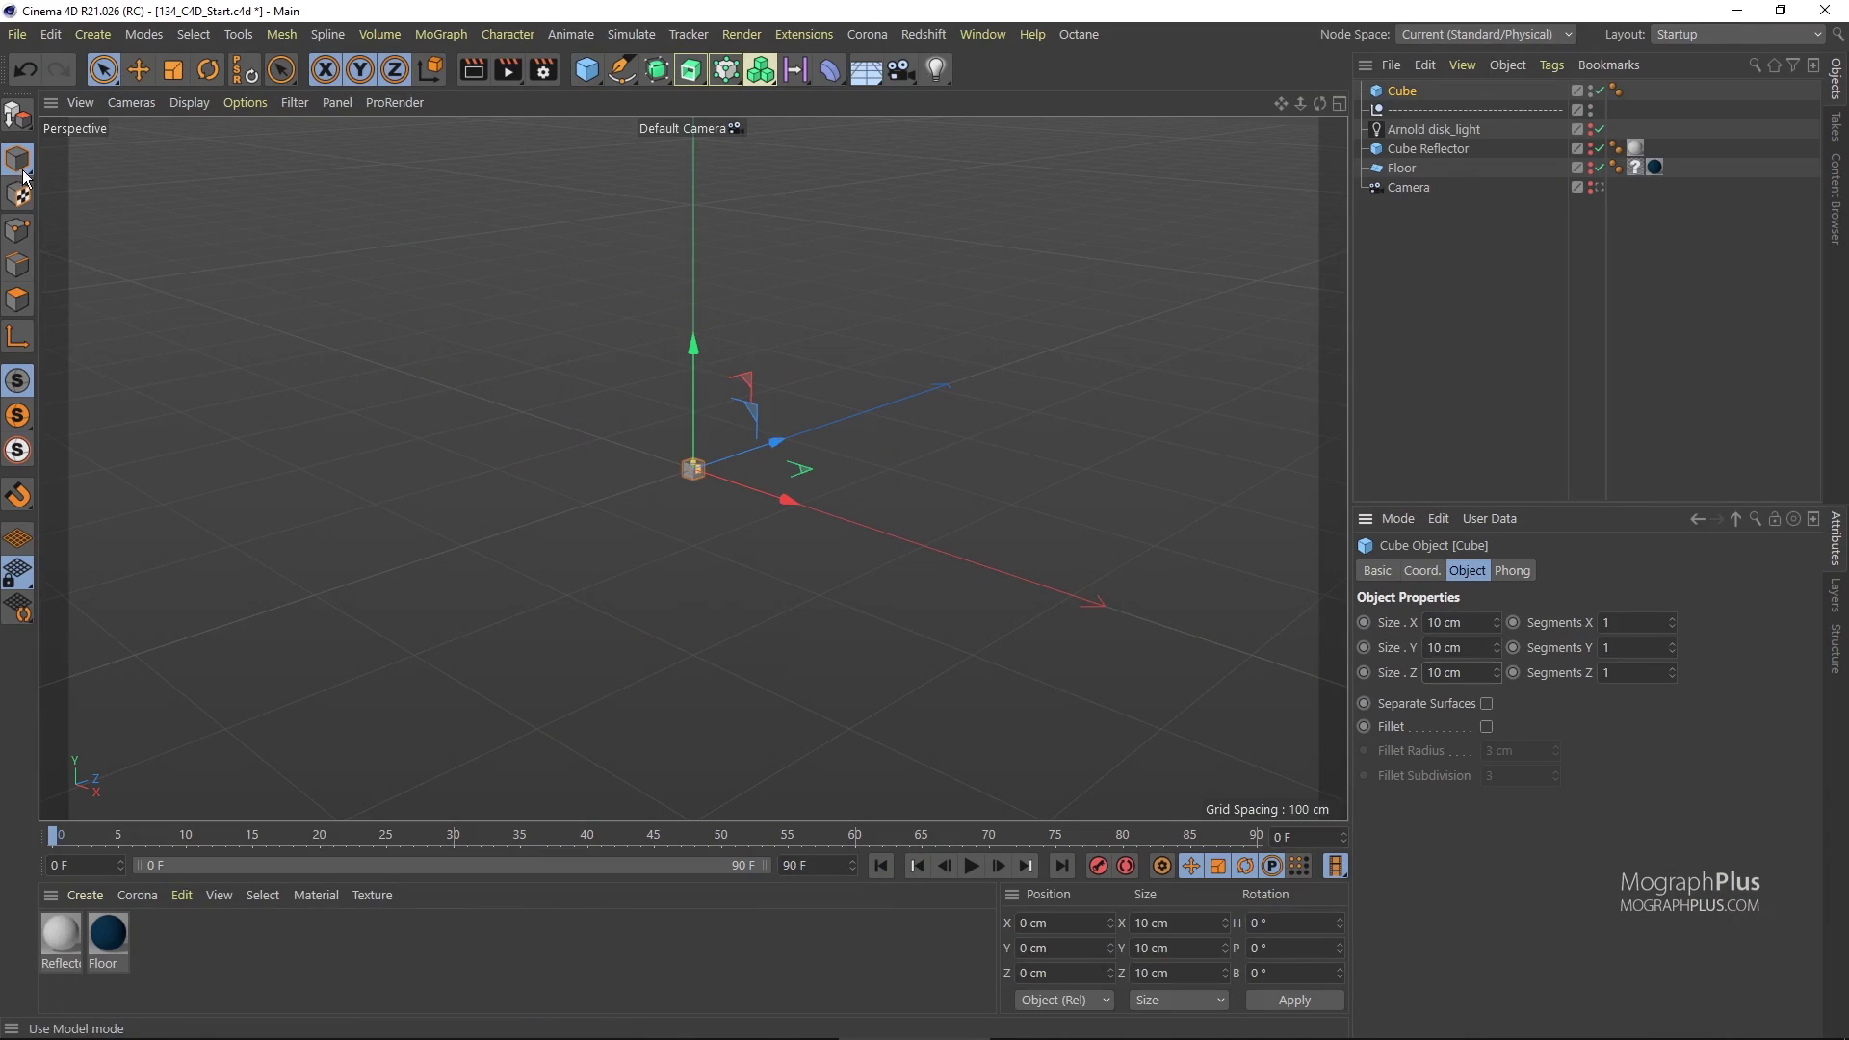
Make the cube editable and move its axis to its base using Axis Center with Y at -100%.
click(17, 115)
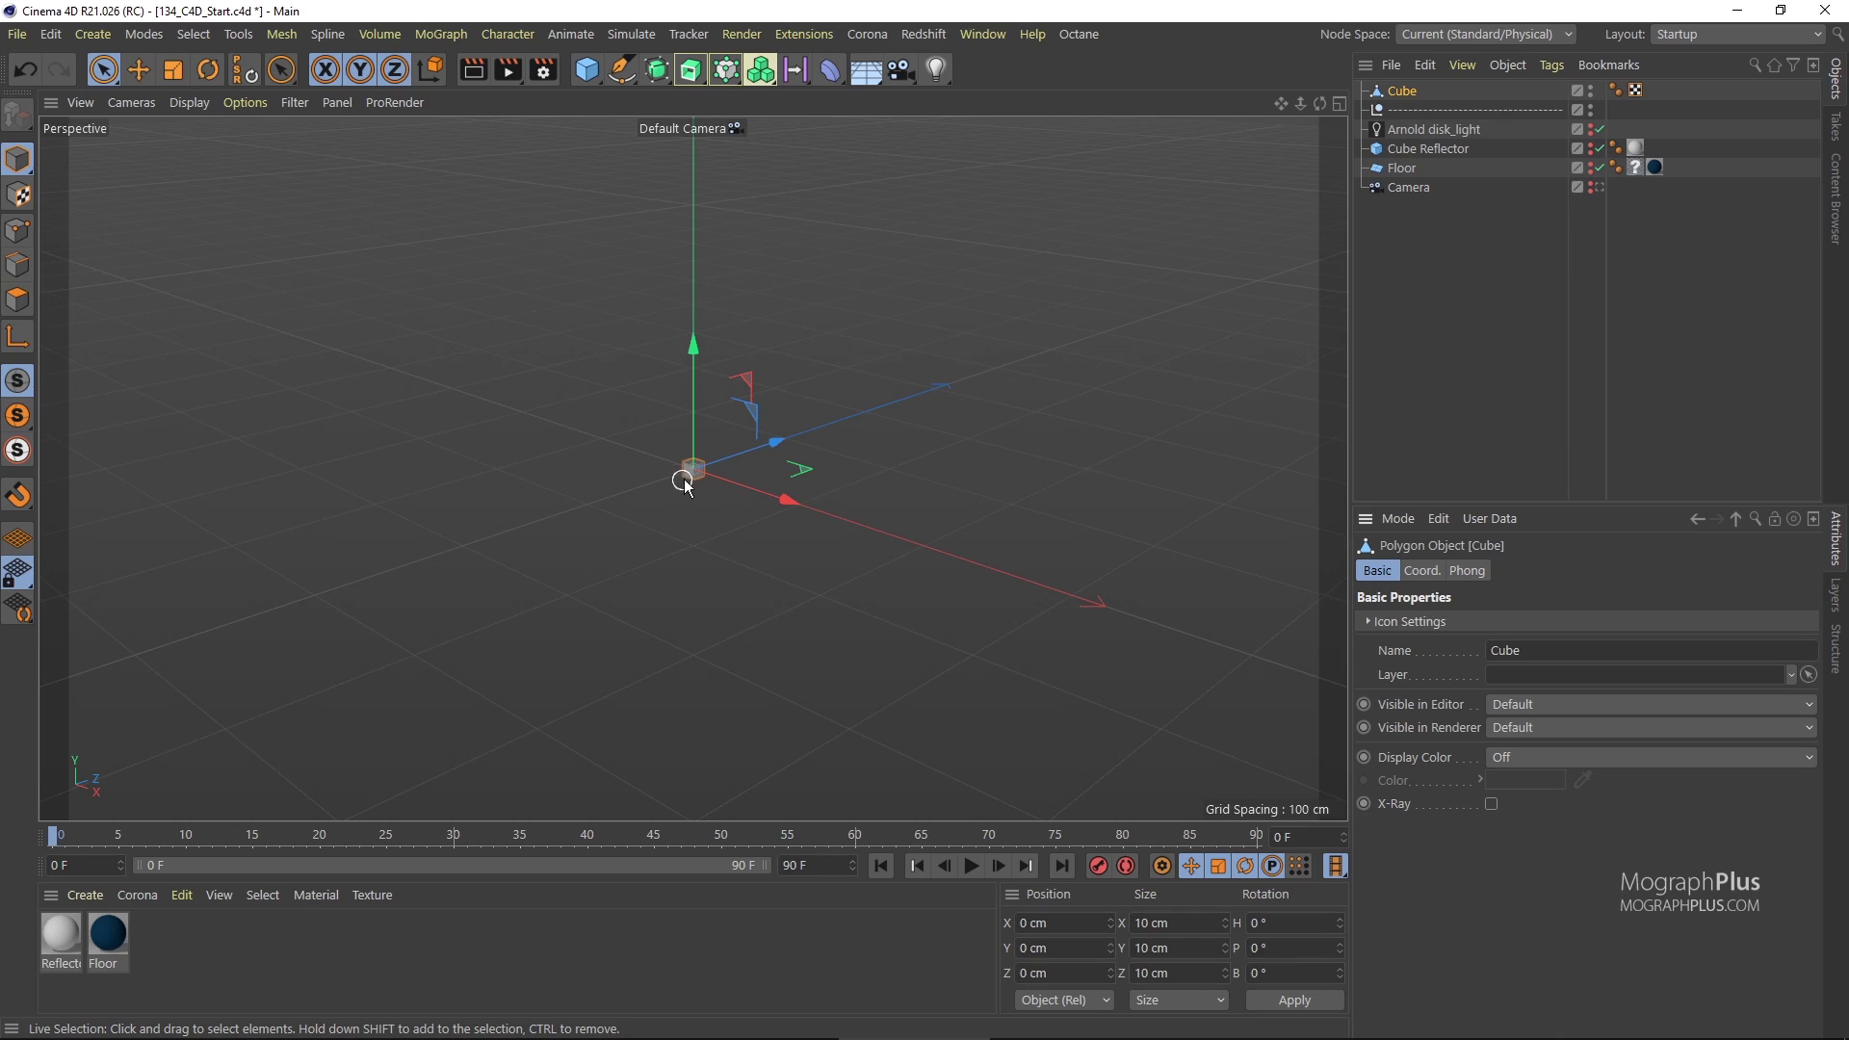
alt+drag(639, 462, 677, 446)
key(shift+c)
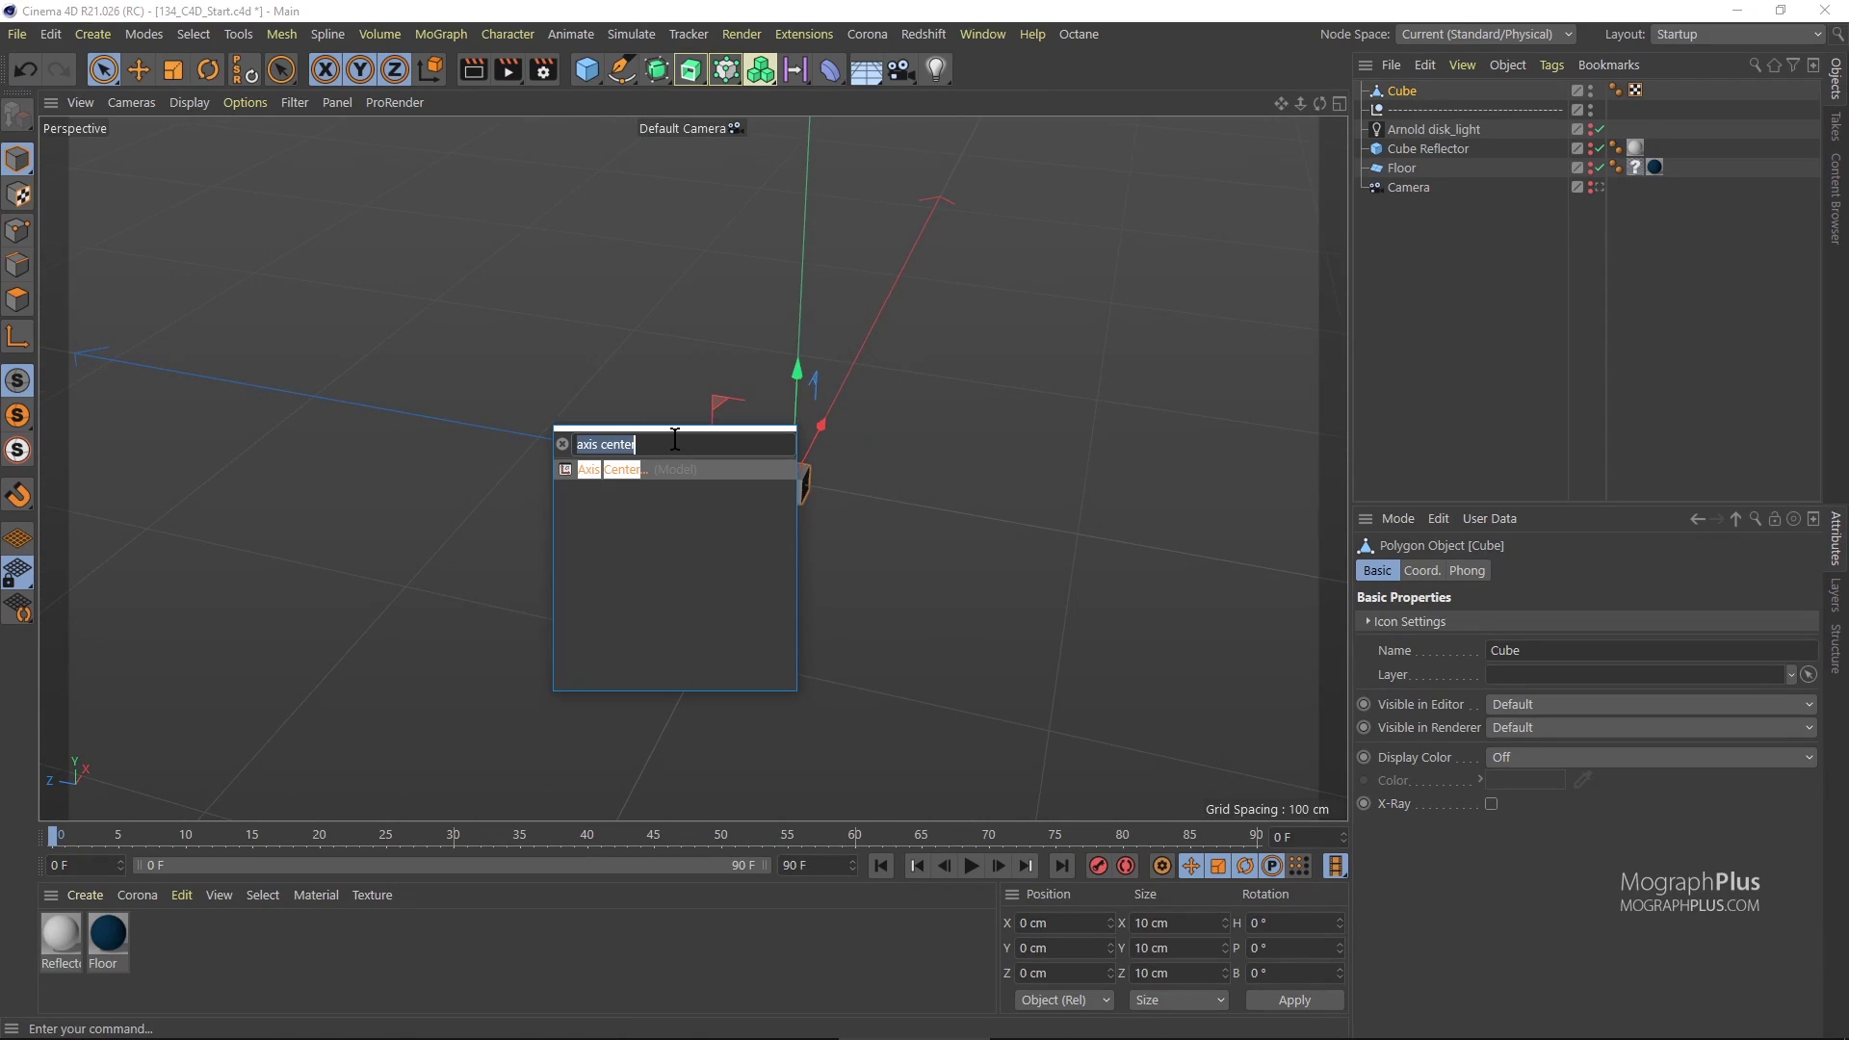
key(Return)
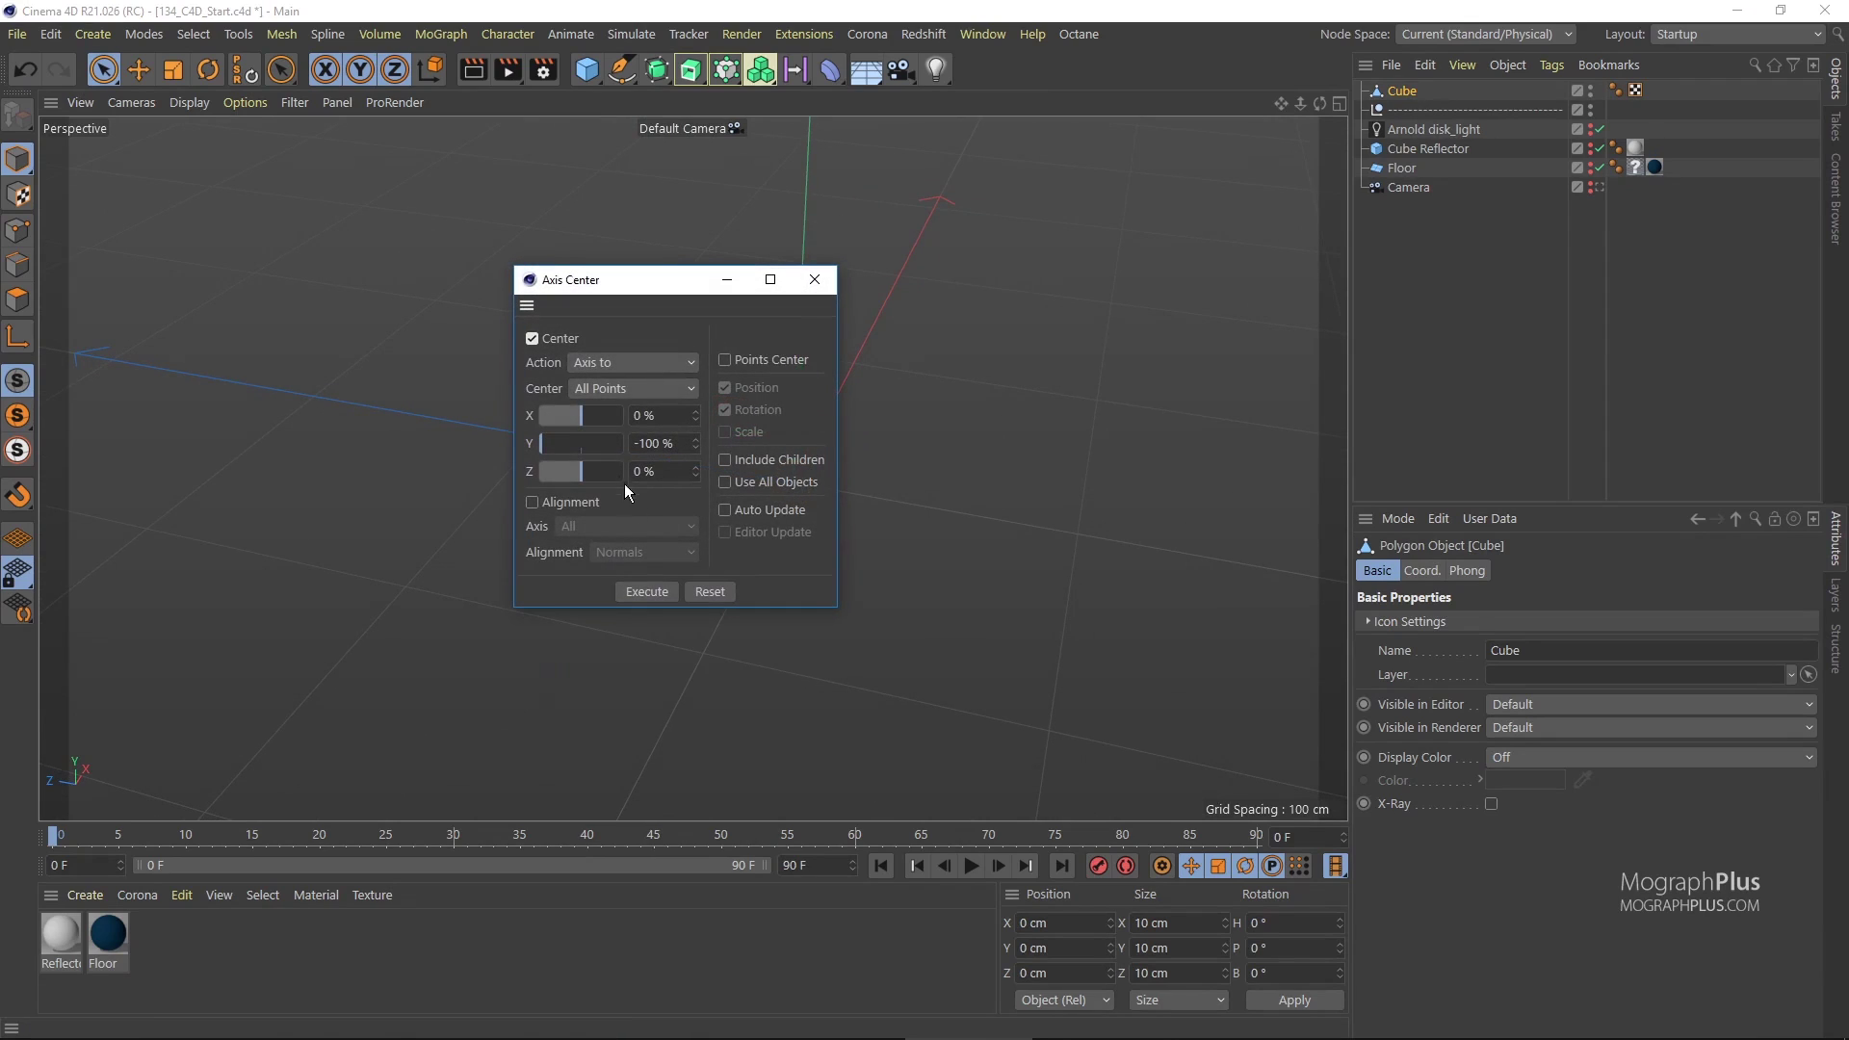
click(647, 590)
click(815, 279)
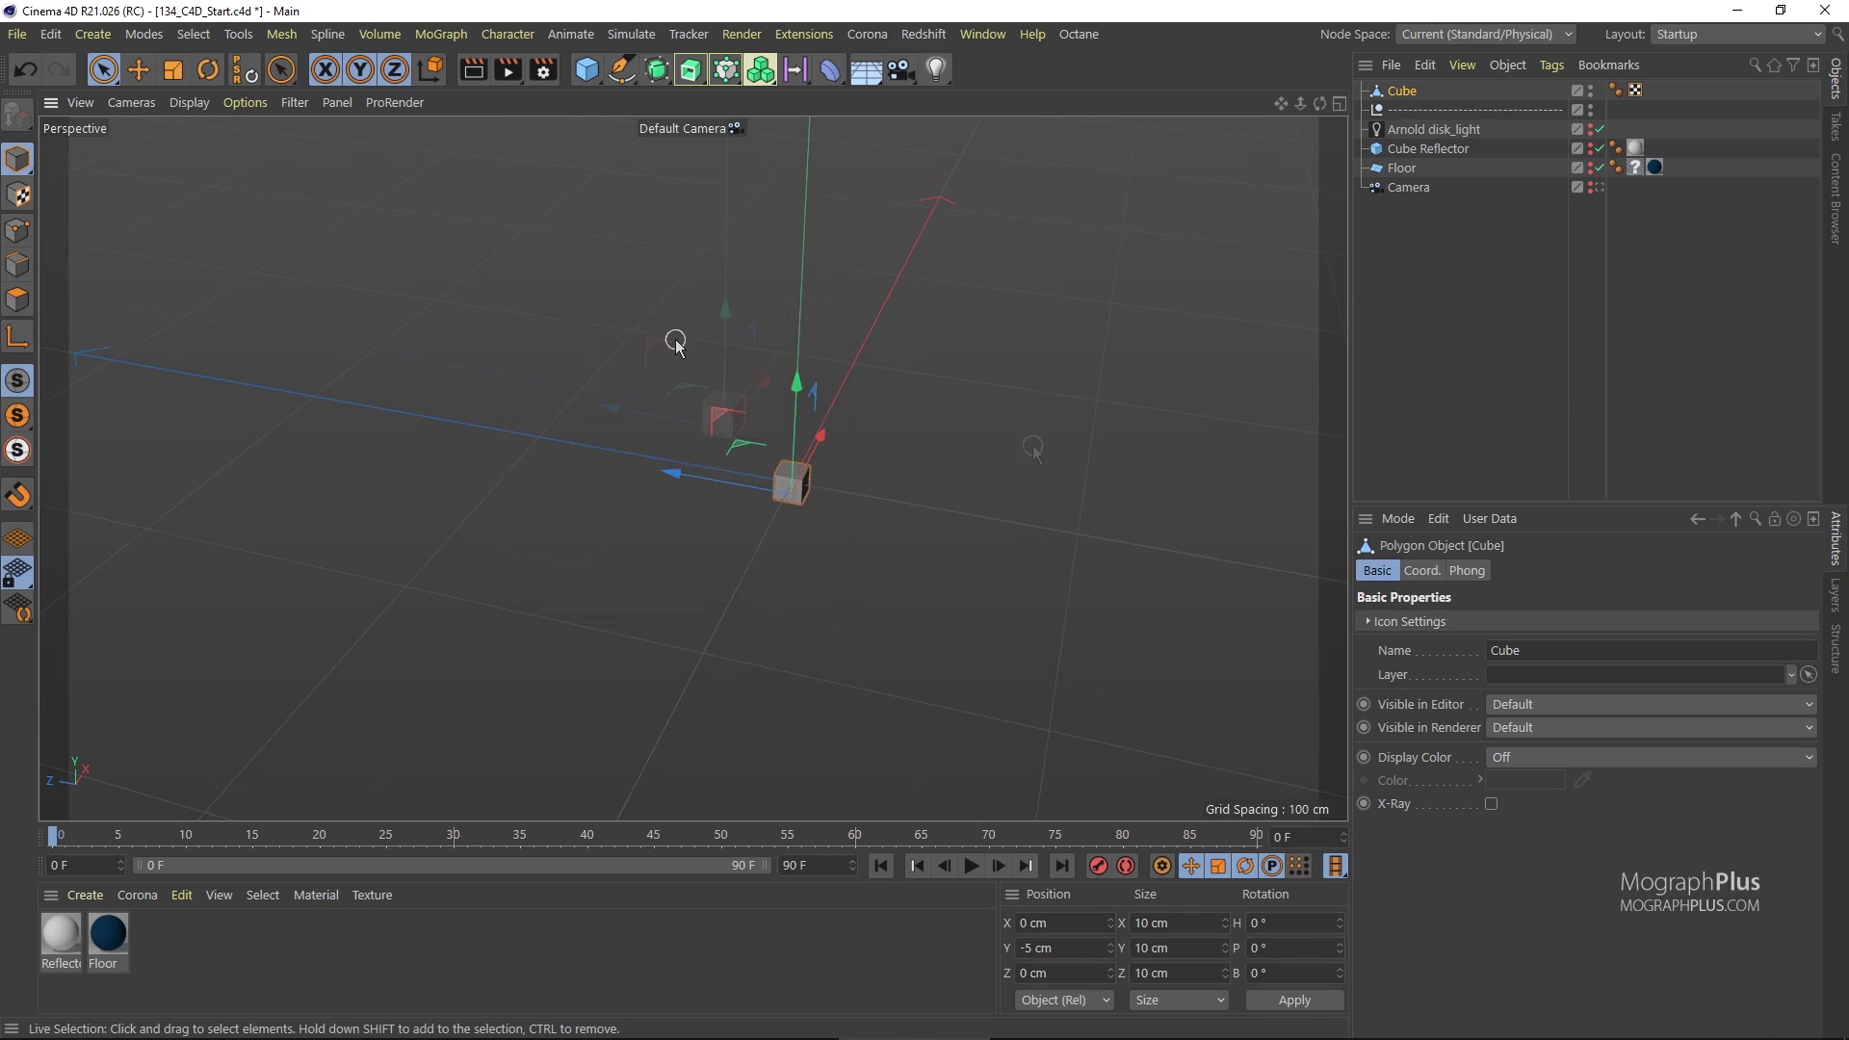
Add a cylinder with a 5 cm radius, 10 cm height and 1 height segment.
click(586, 70)
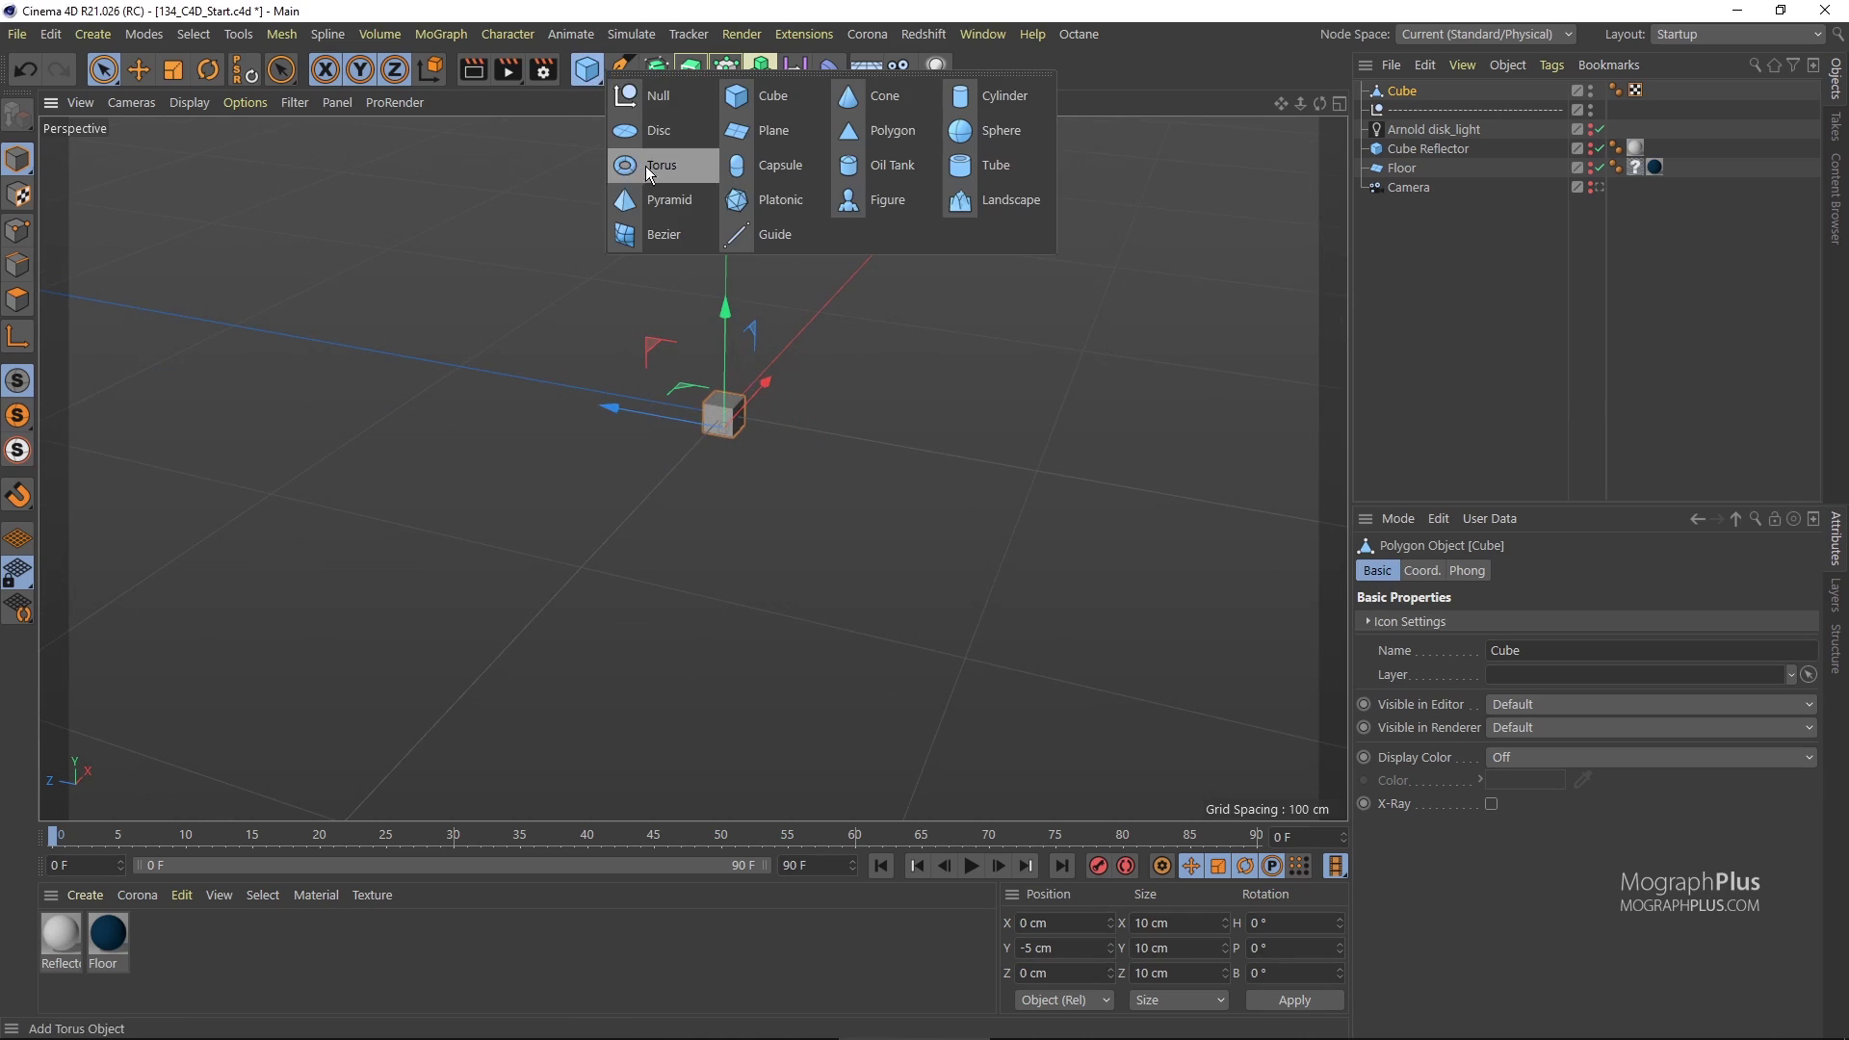
click(994, 98)
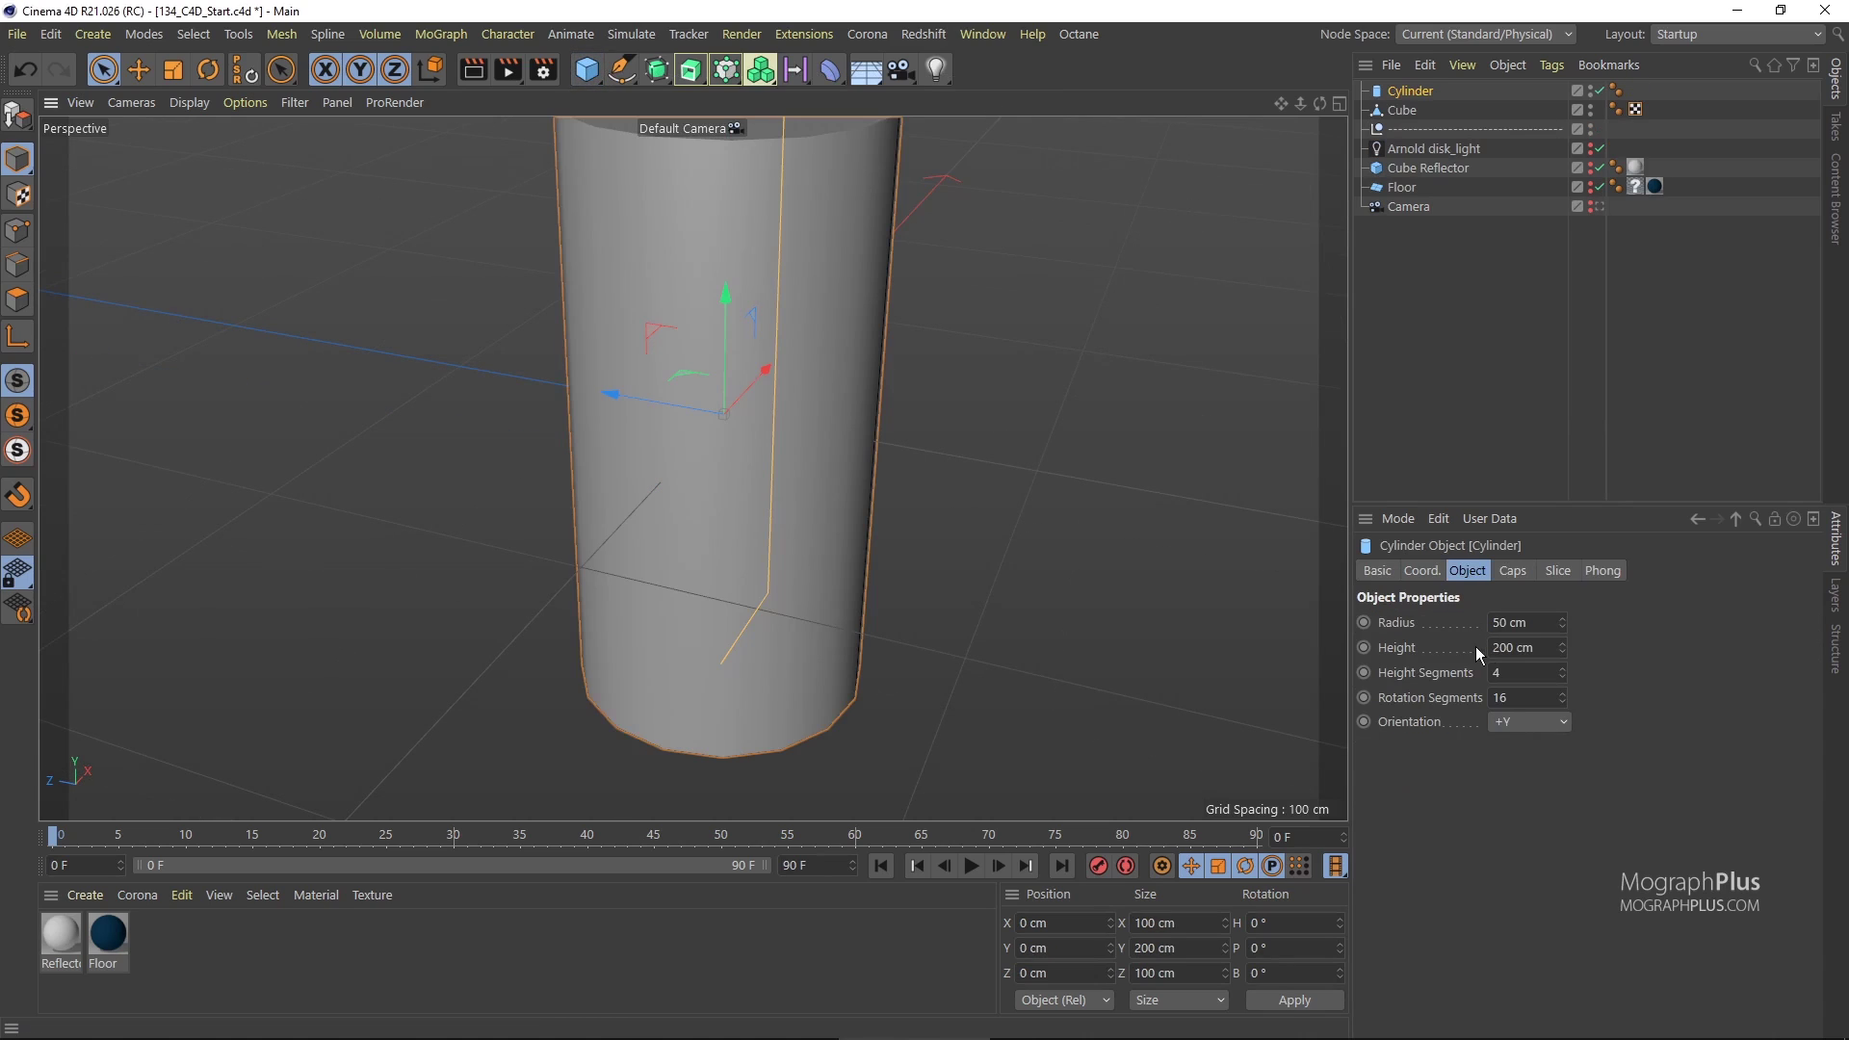
click(1530, 623)
text(5)
key(Tab)
text(10)
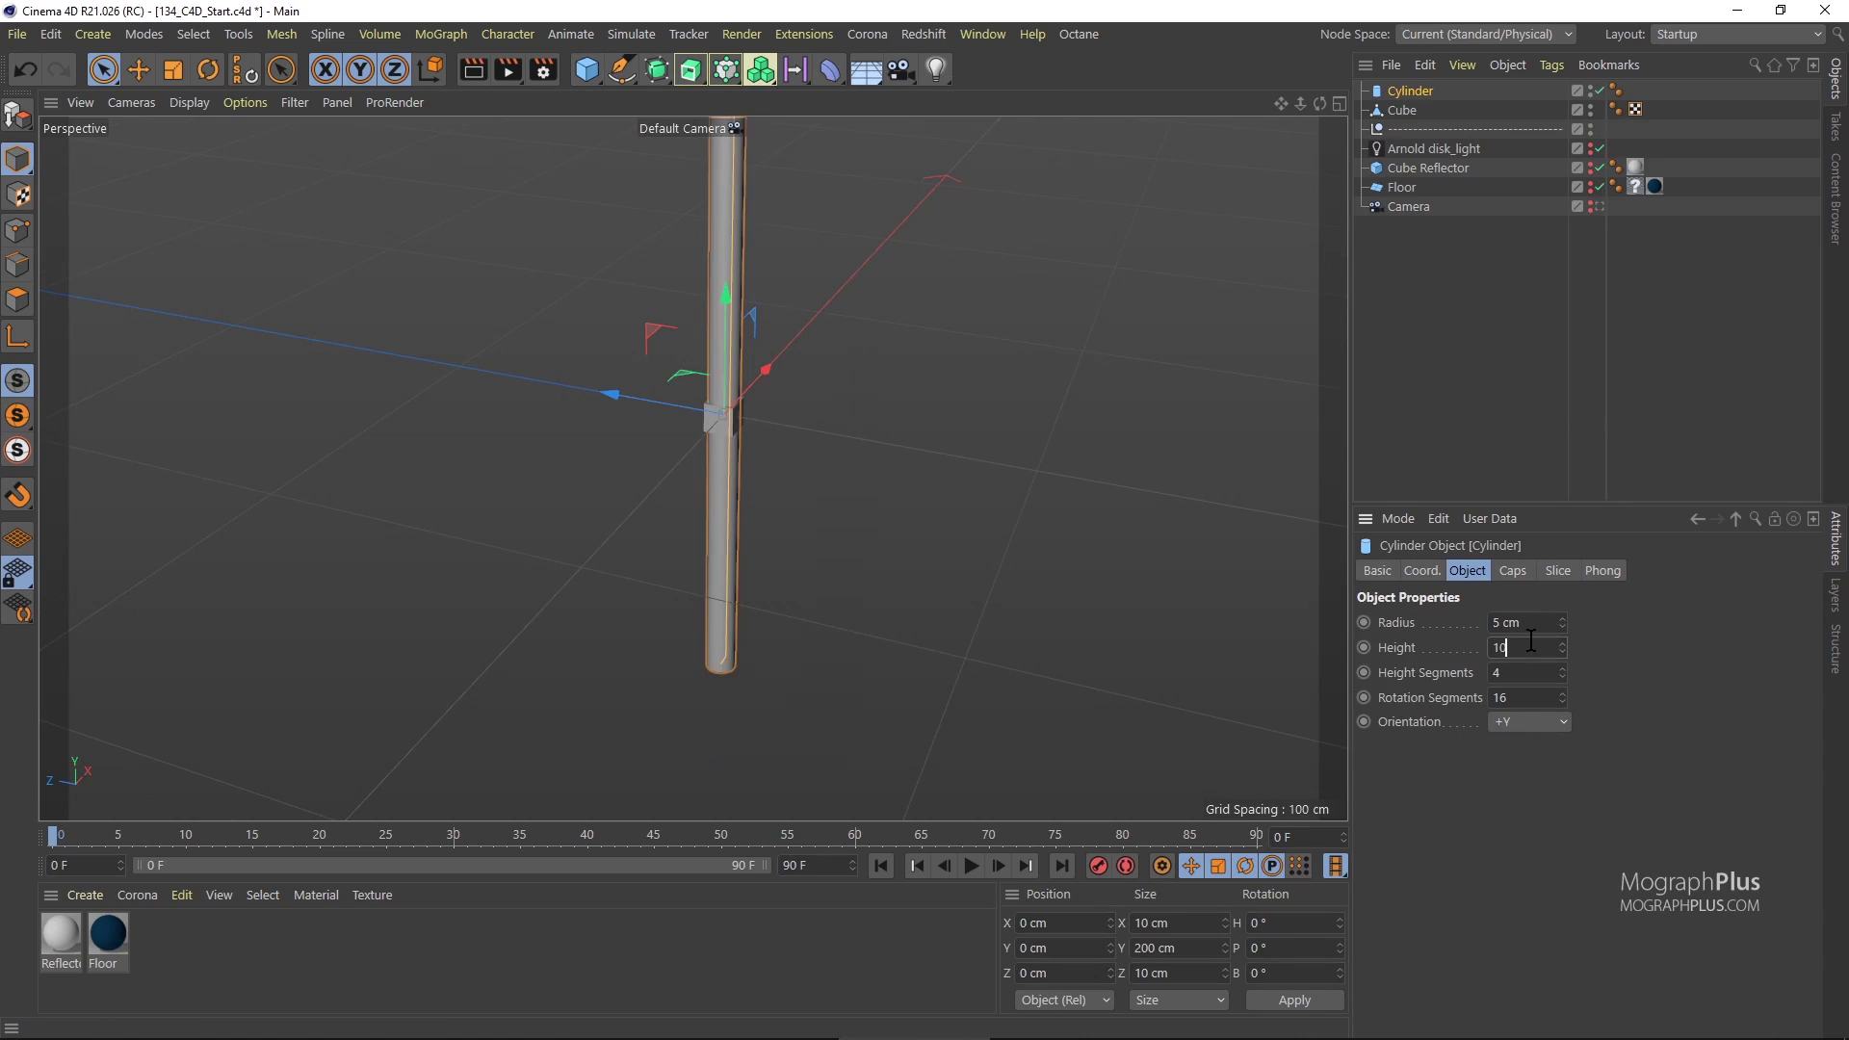
key(Return)
scroll(770, 371, up, 4)
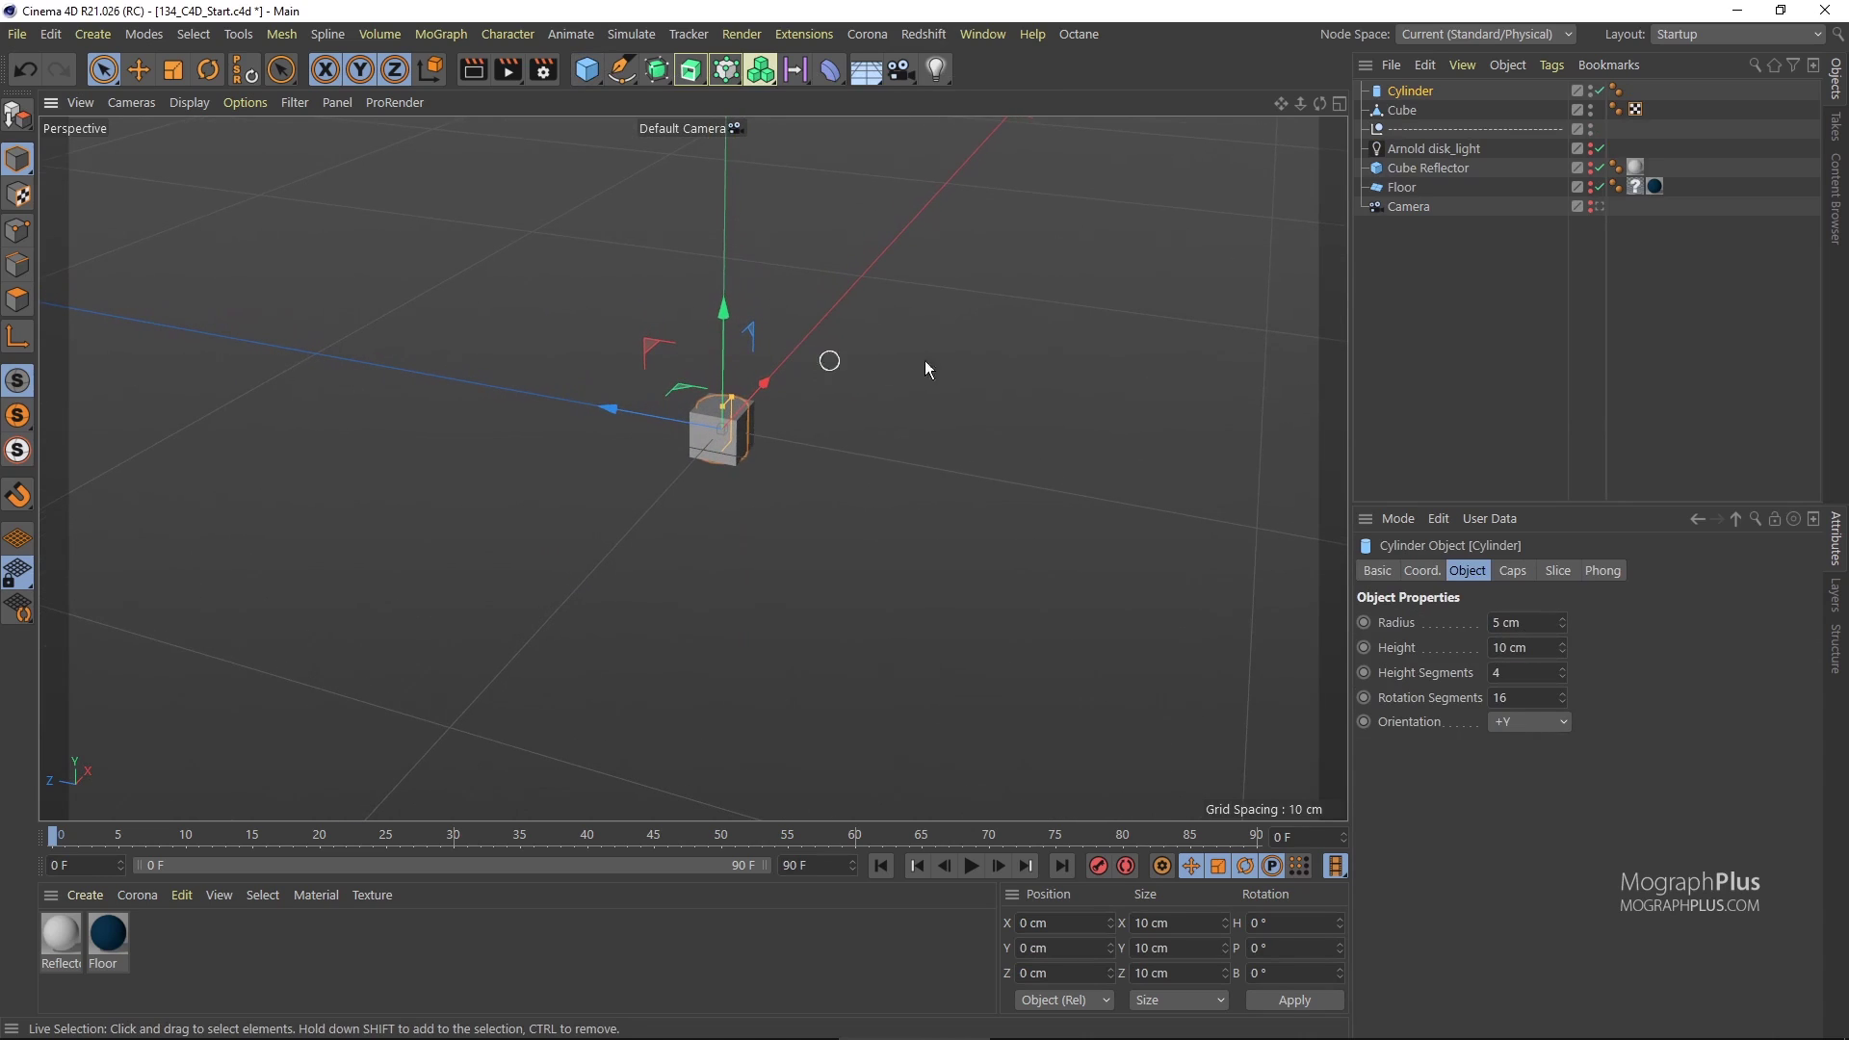
click(1522, 673)
text(1)
key(Return)
Make the cylinder editable and move its axis to its base using Axis Center with Y at -100%.
click(17, 114)
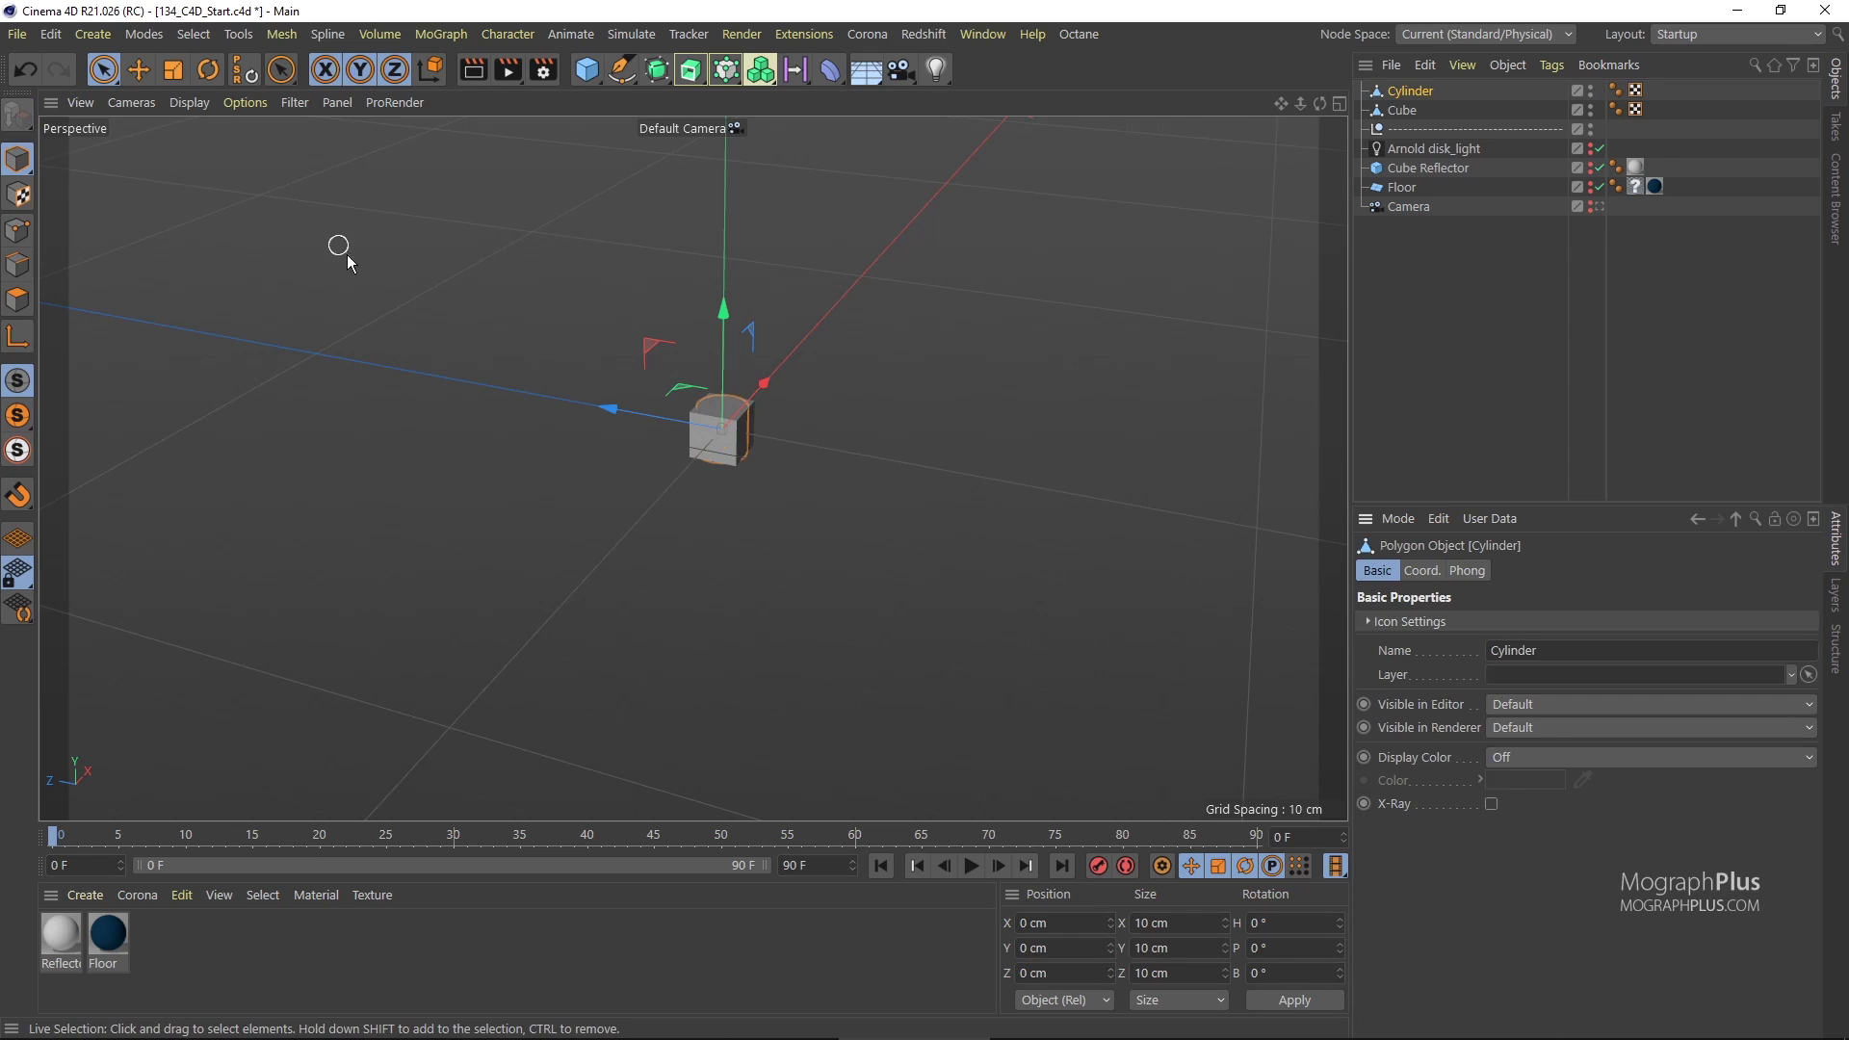
key(shift+c)
click(379, 331)
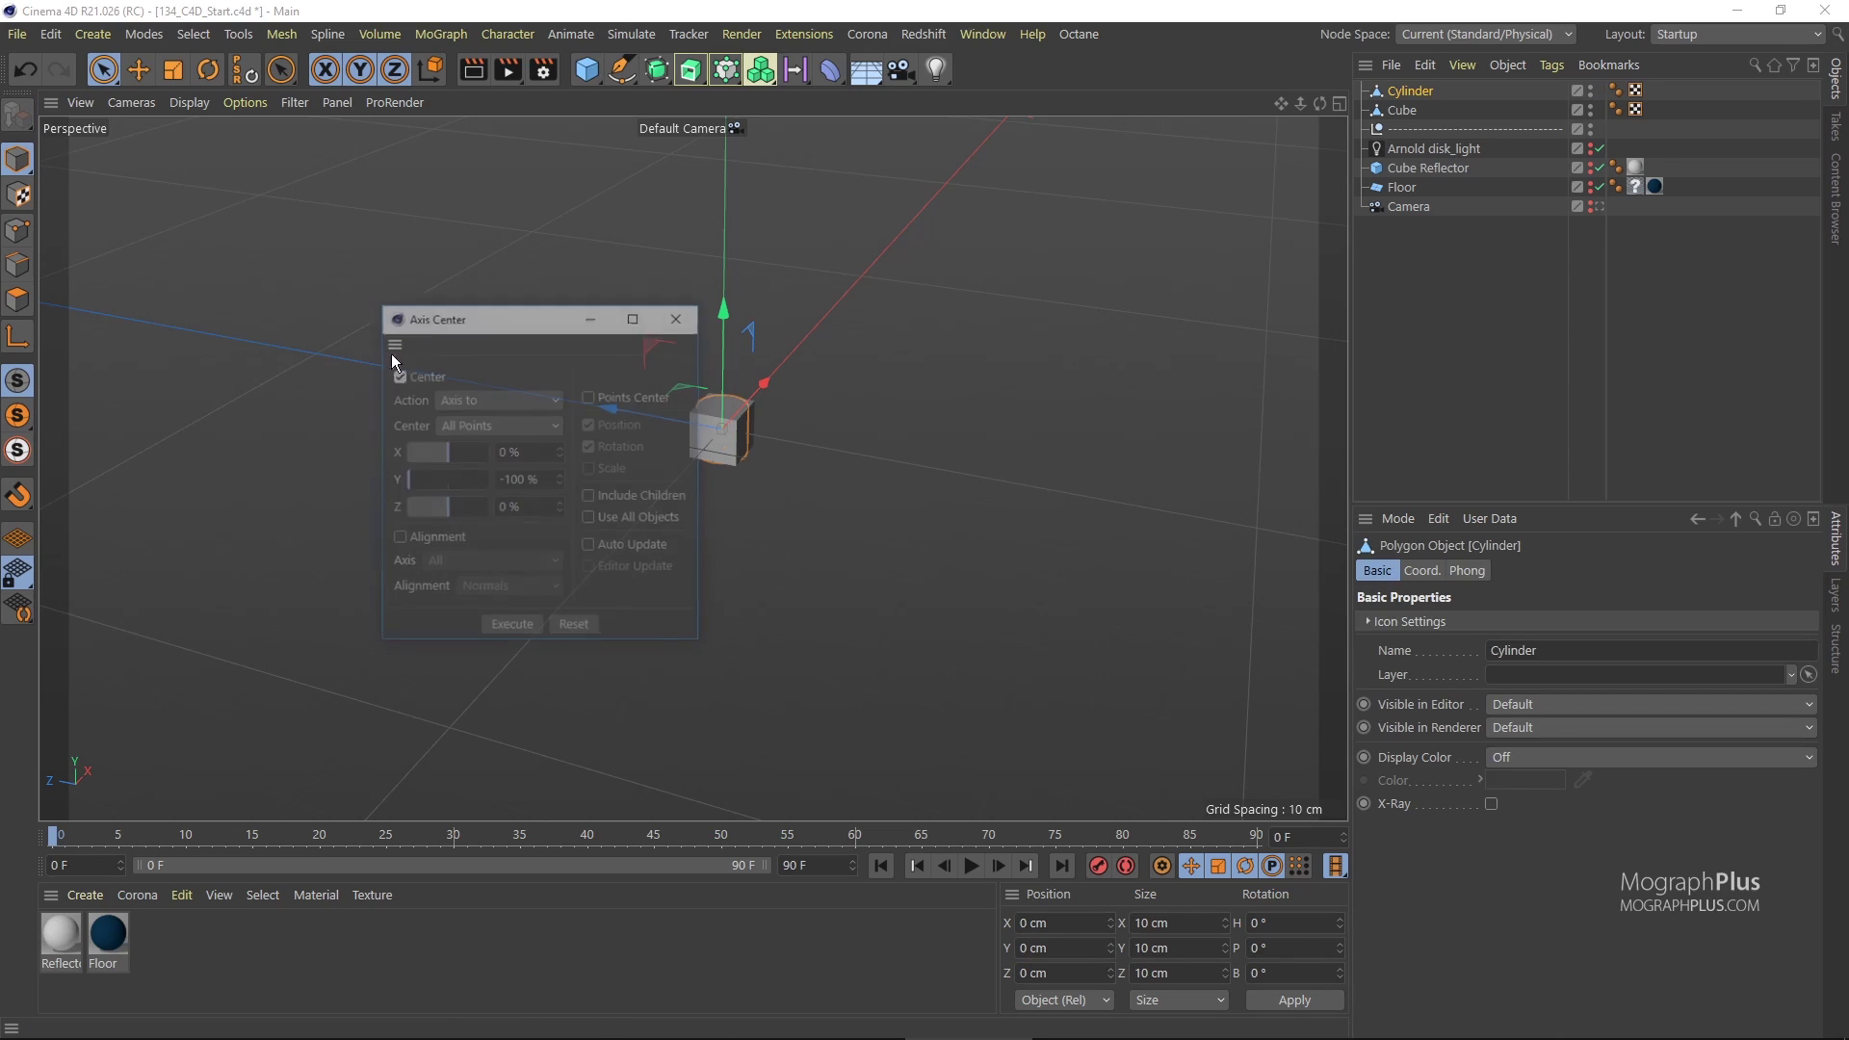
click(520, 628)
click(680, 316)
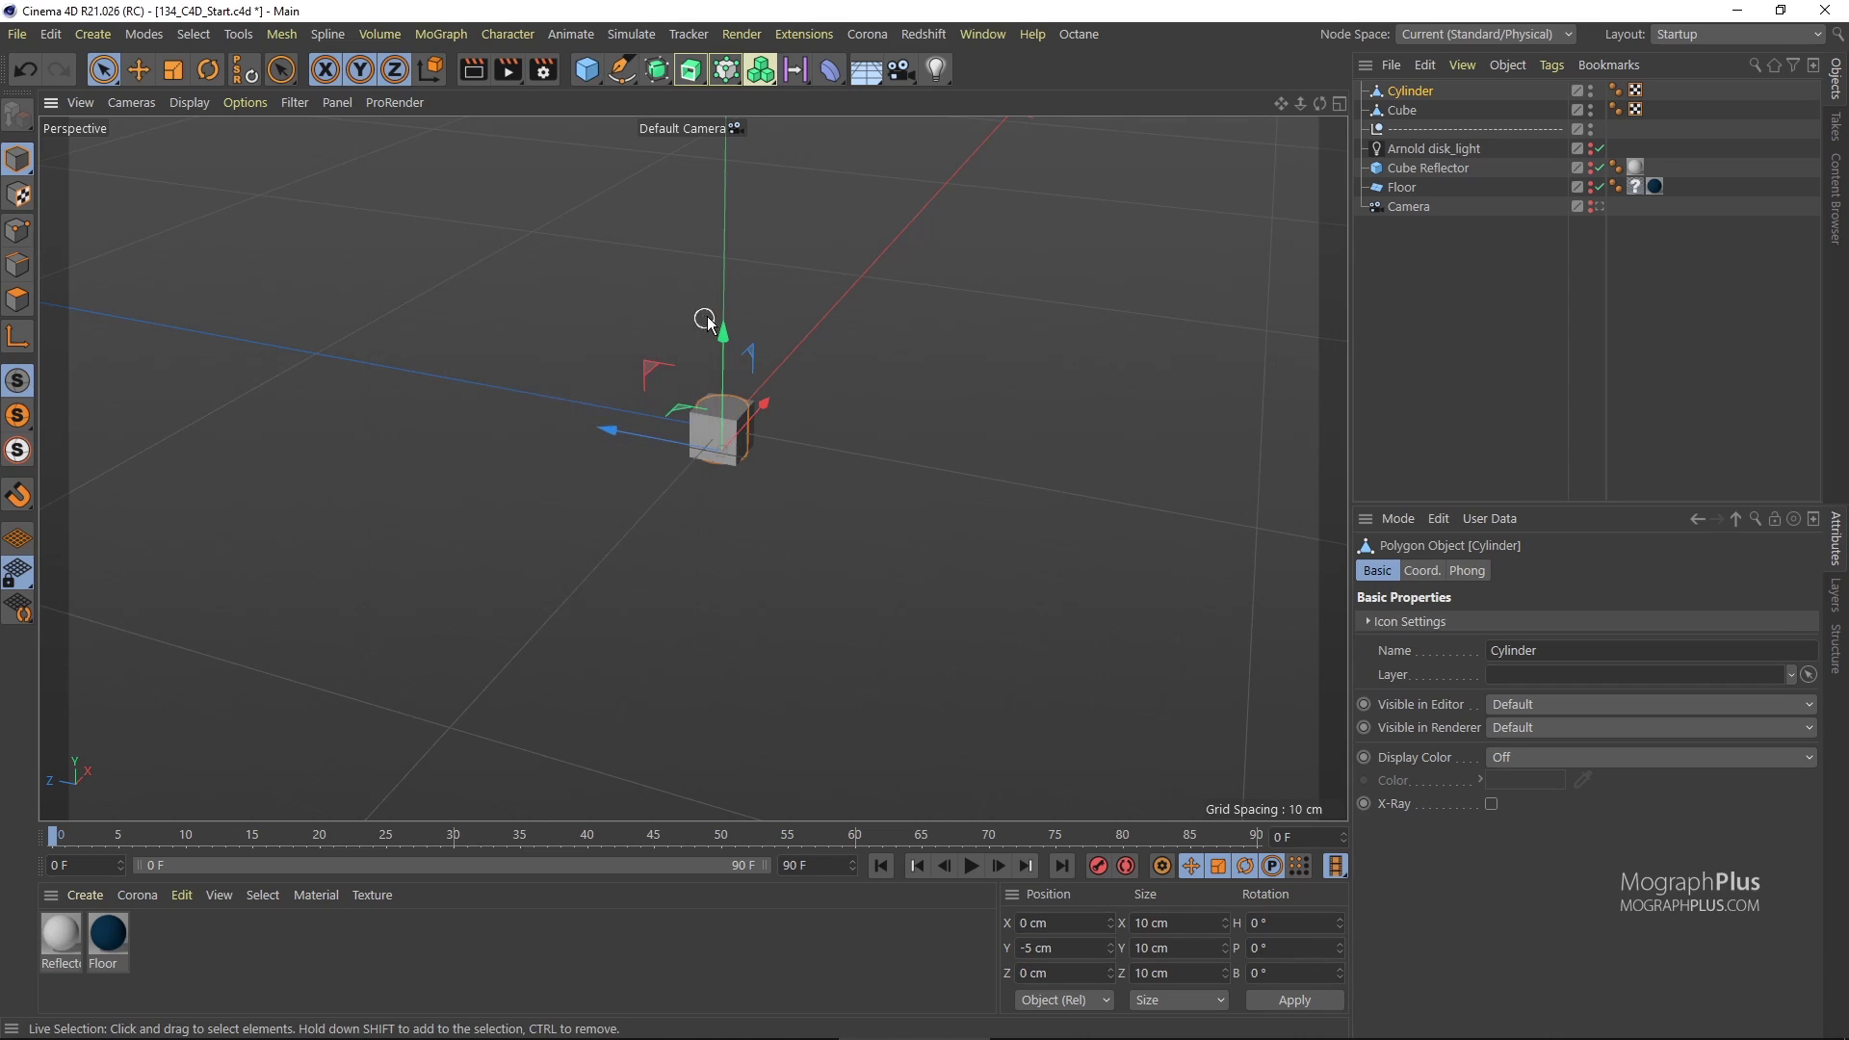
Add a Cloner and make the cylinder and cube its children.
click(724, 70)
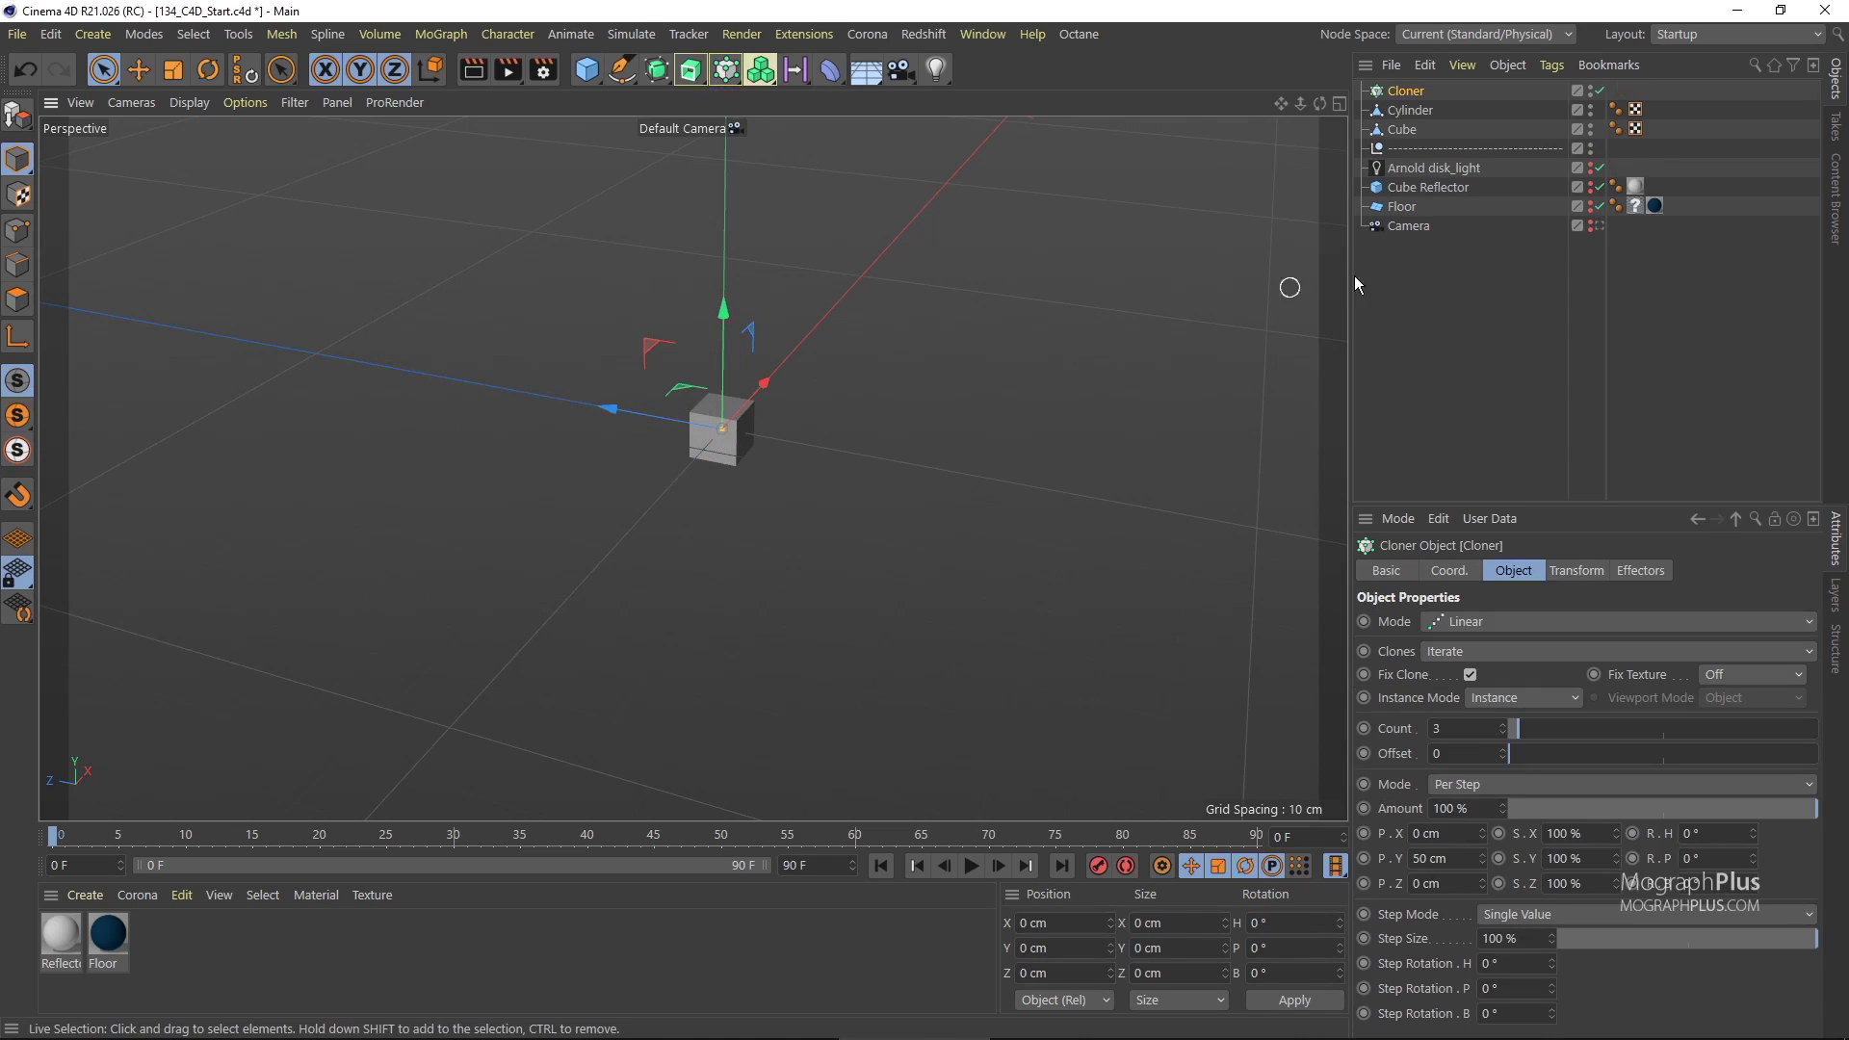
click(1402, 129)
ctrl+click(1410, 110)
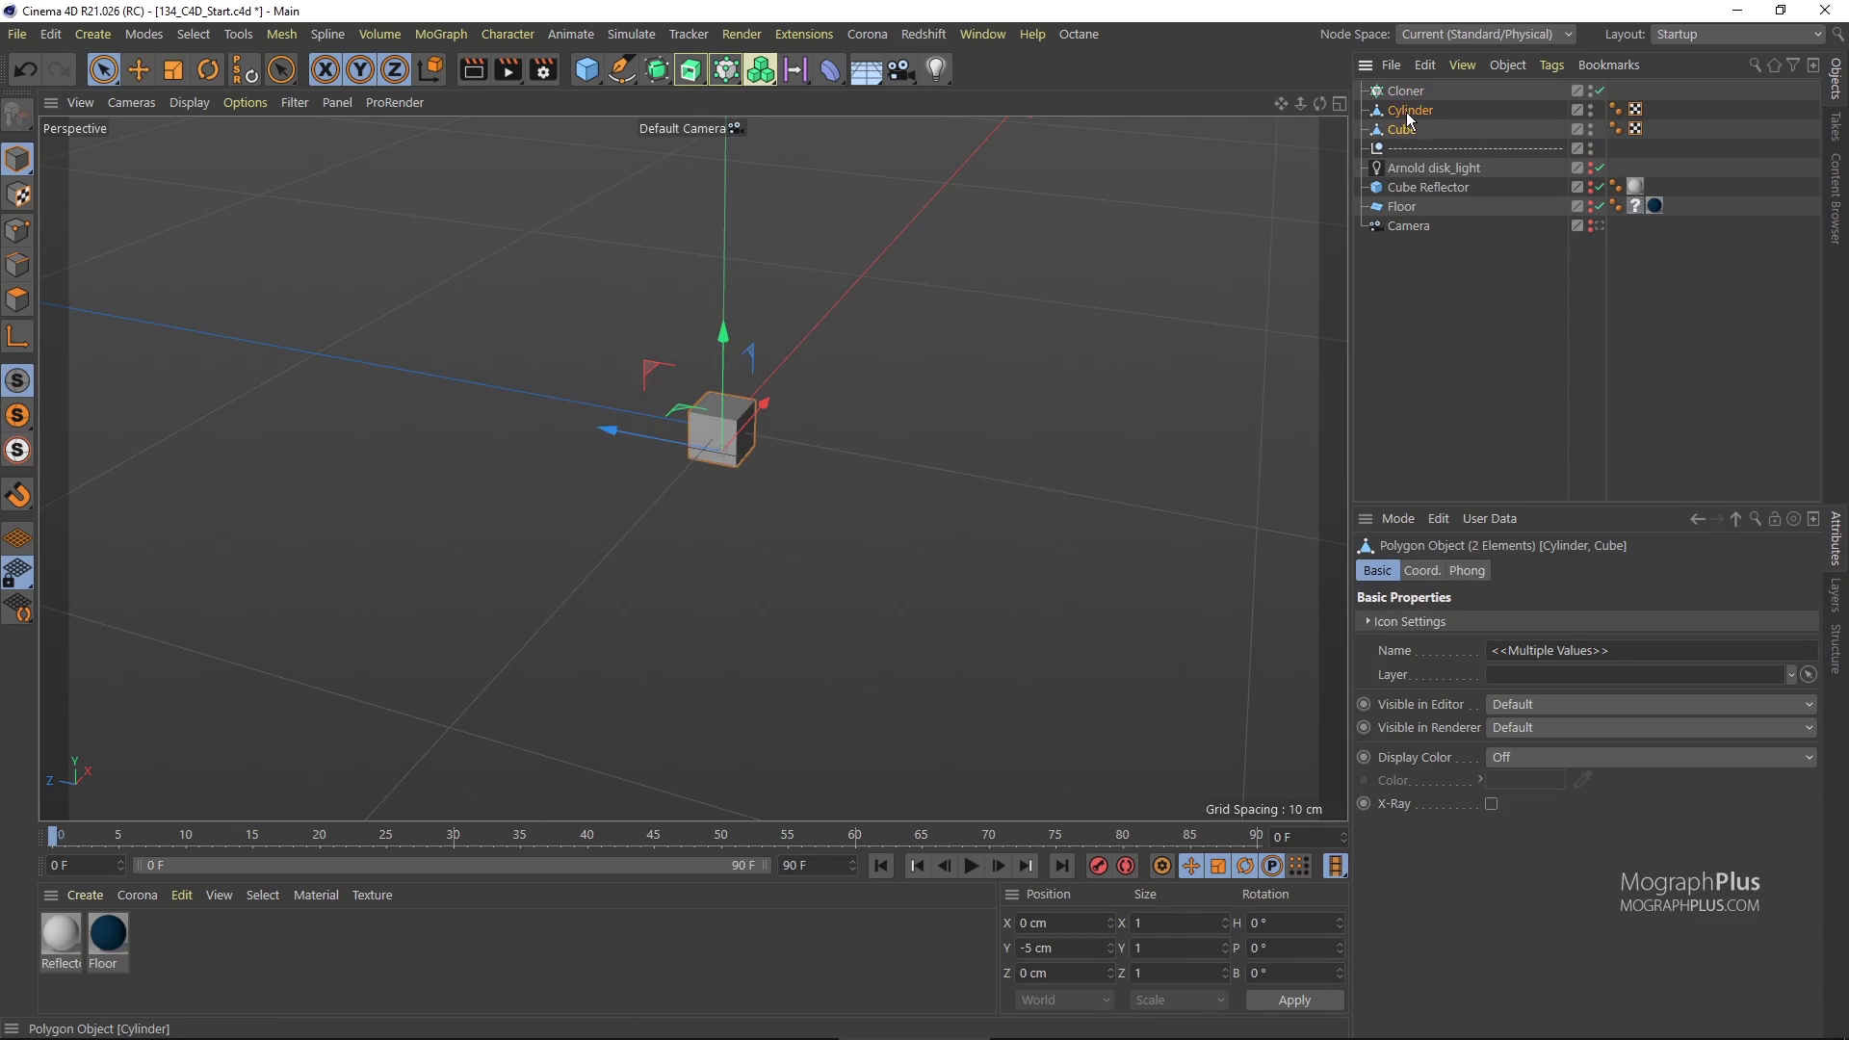
drag(1410, 110, 1396, 91)
click(1396, 92)
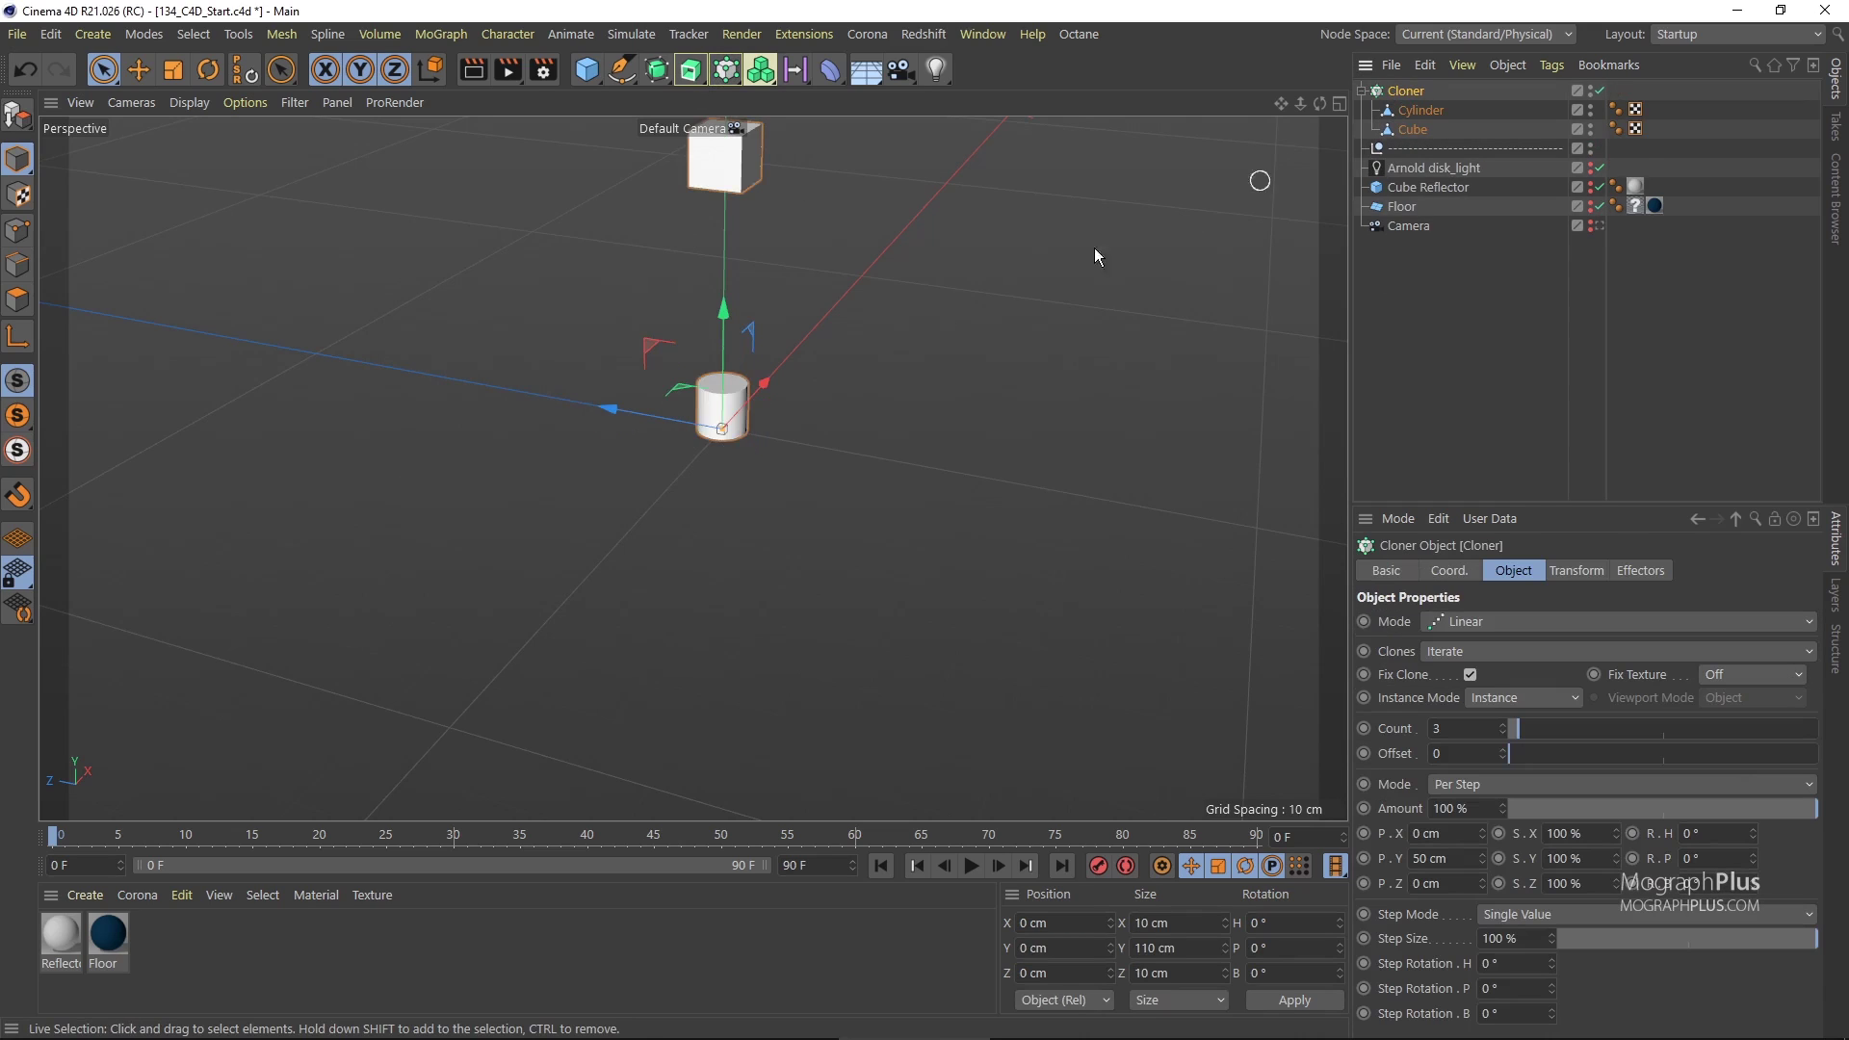
alt+right_drag(873, 345, 429, 548)
alt+middle_drag(796, 479, 796, 501)
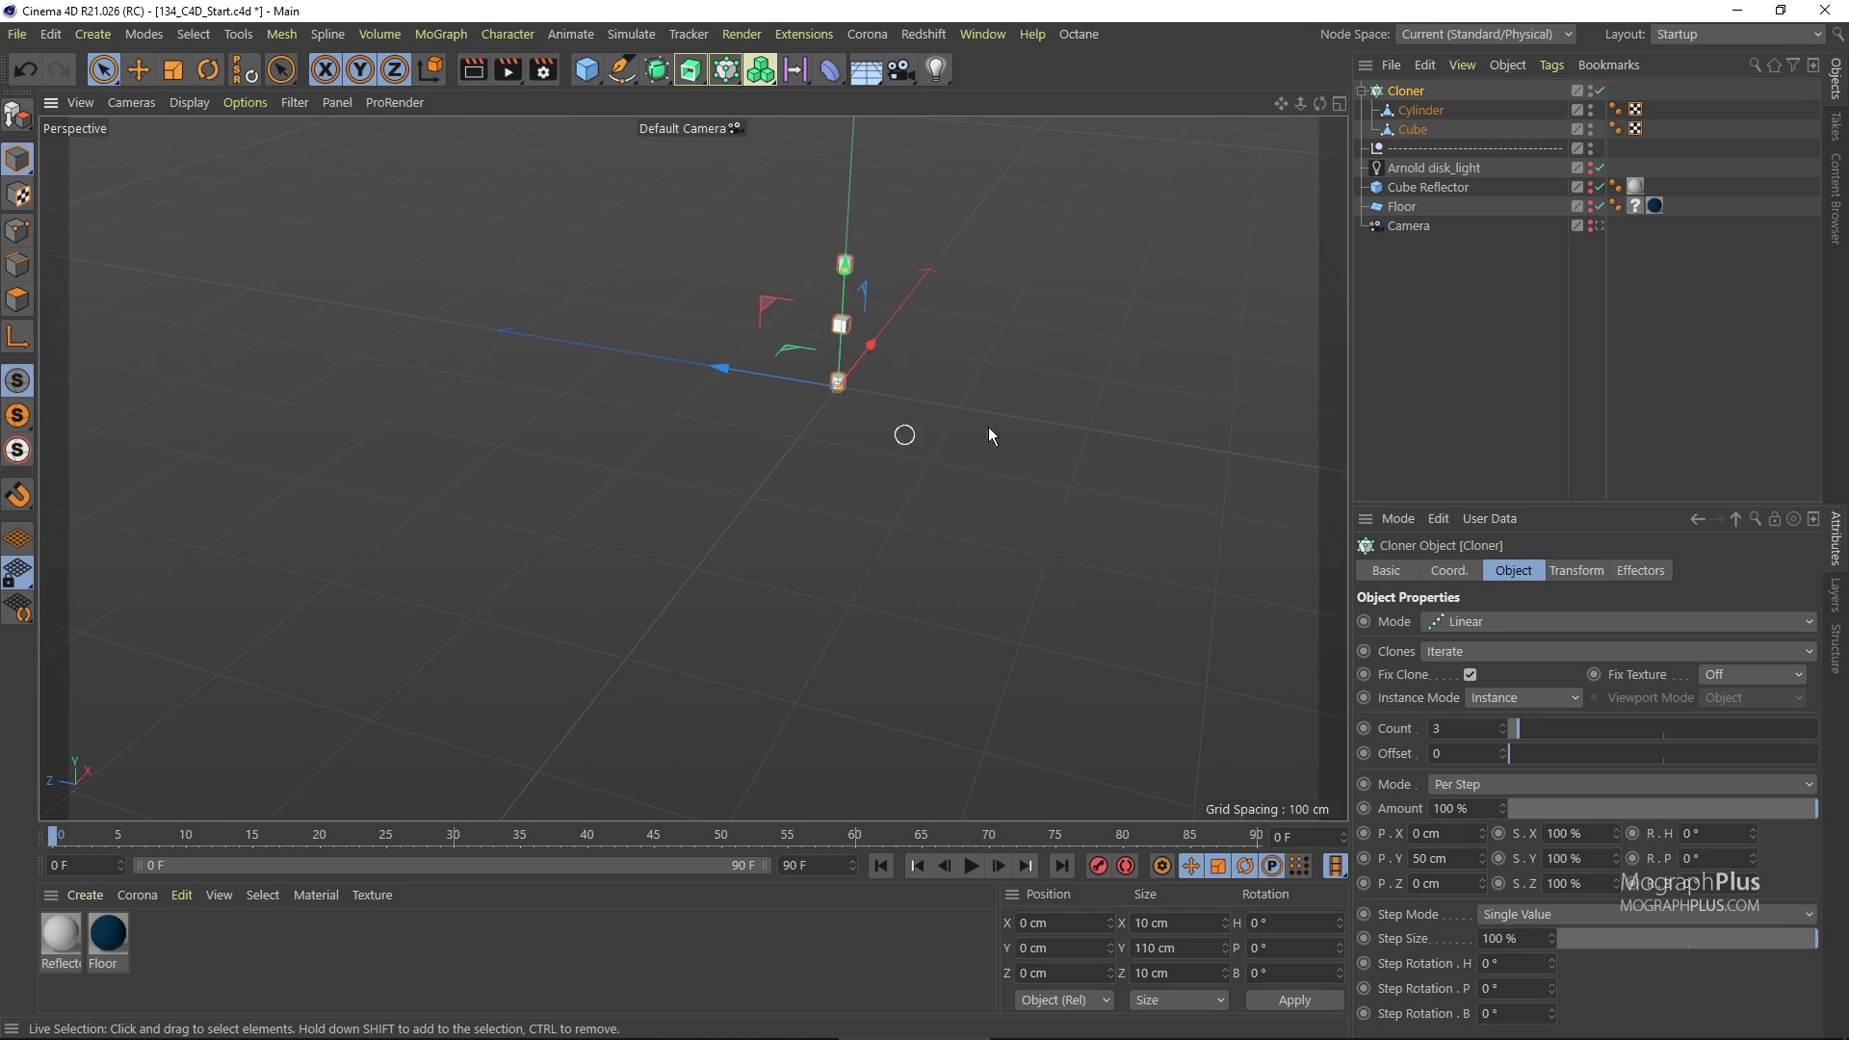
Switch the Cloner to Grid Array mode with its size measured by Endpoint.
click(1479, 622)
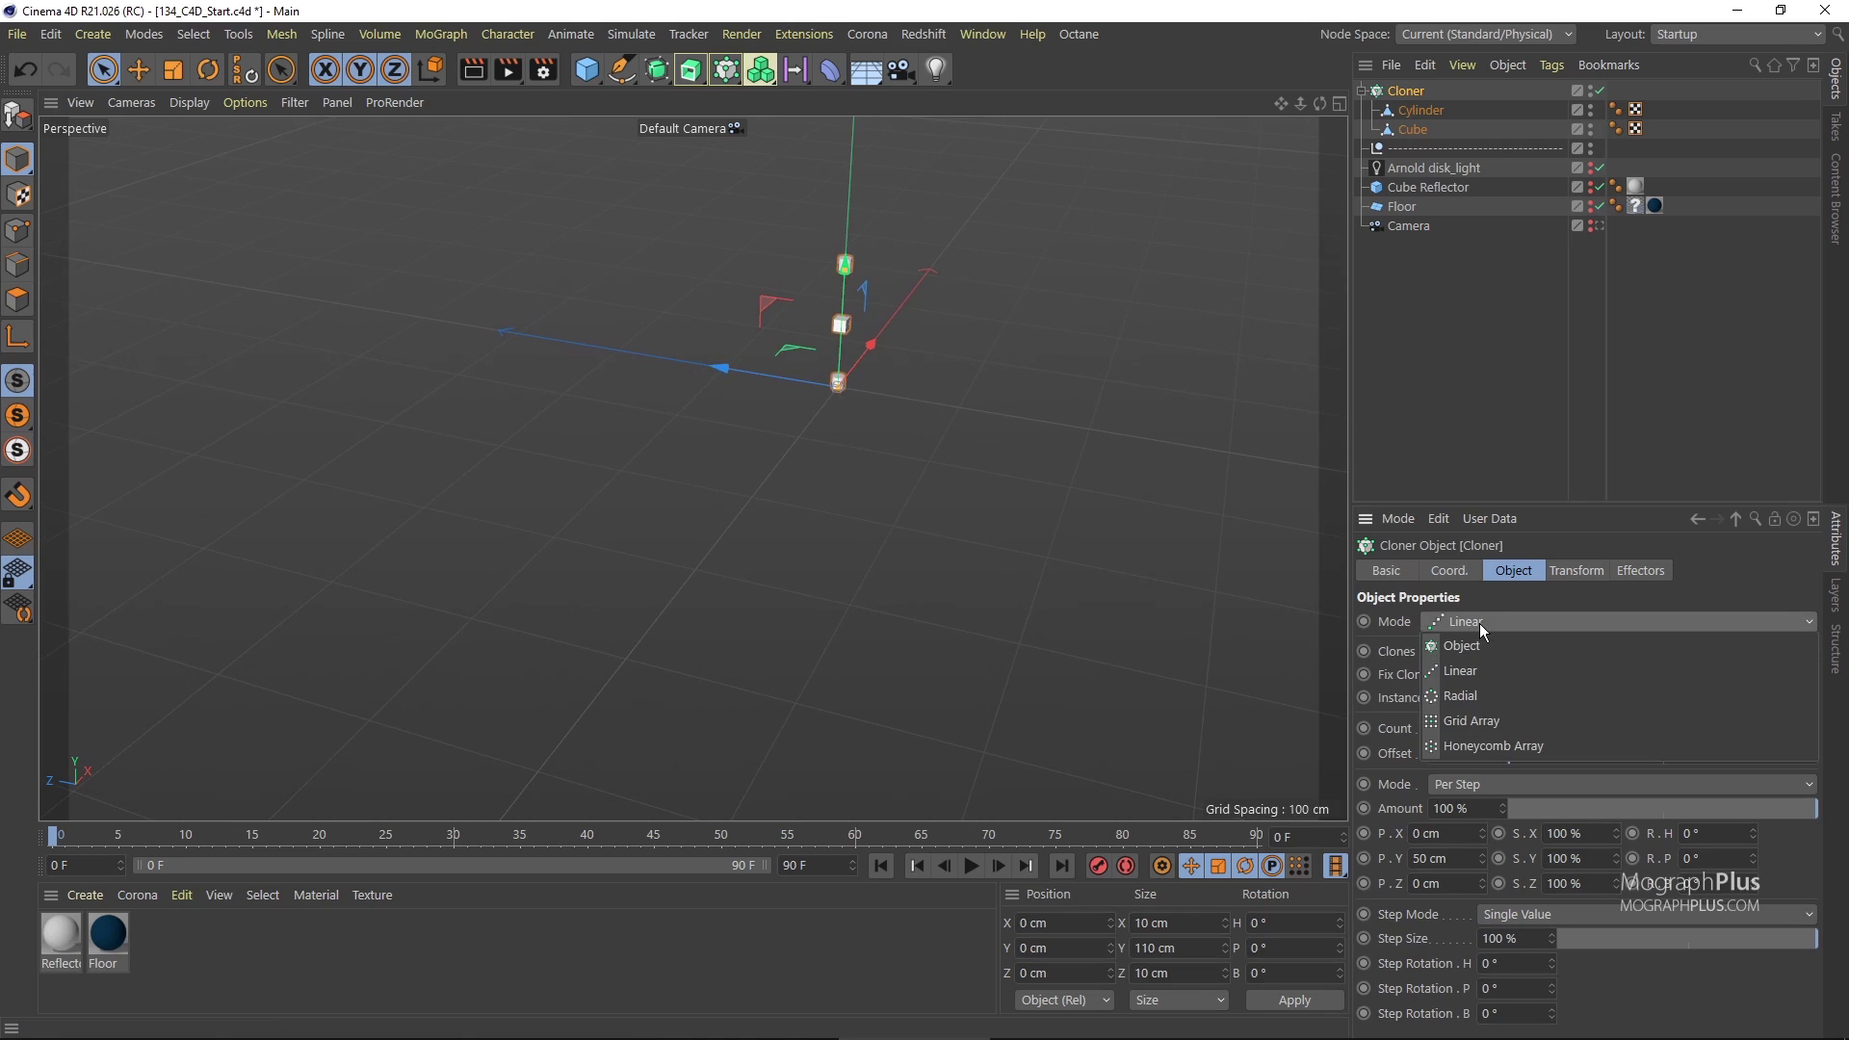
click(1526, 720)
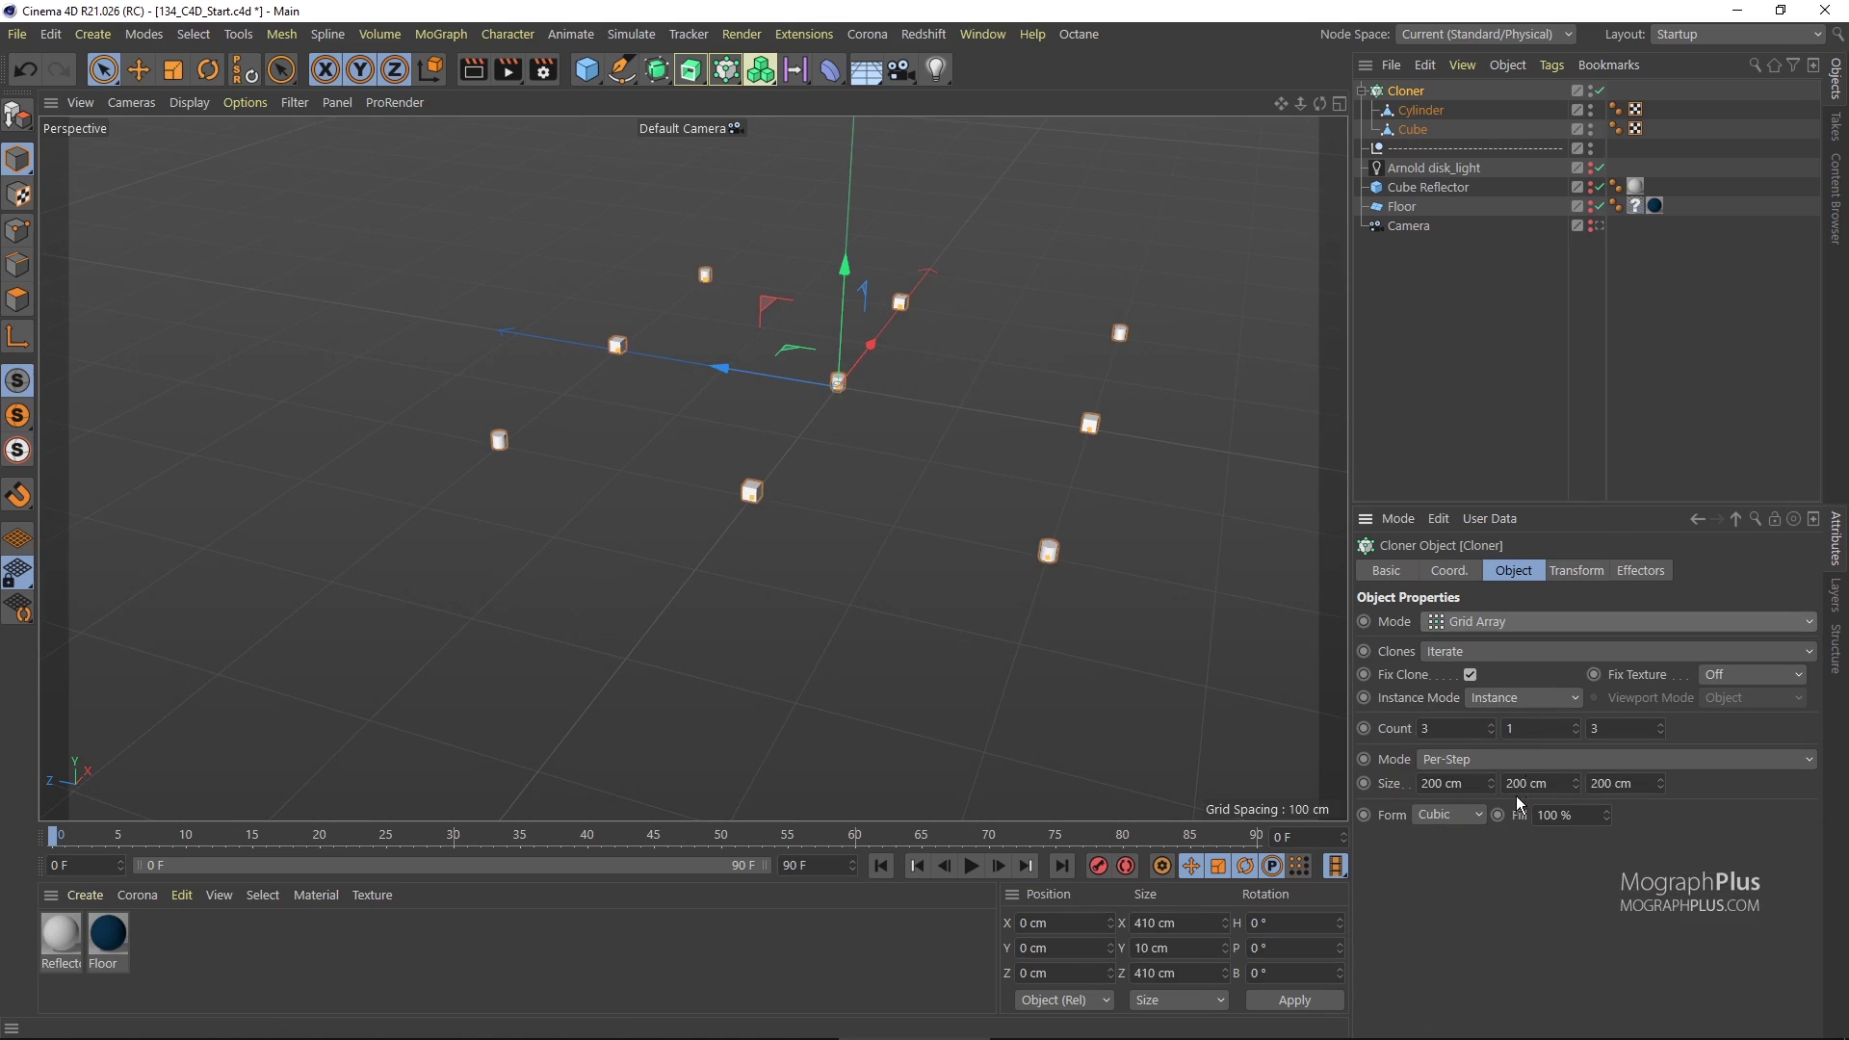
click(1479, 763)
click(1482, 803)
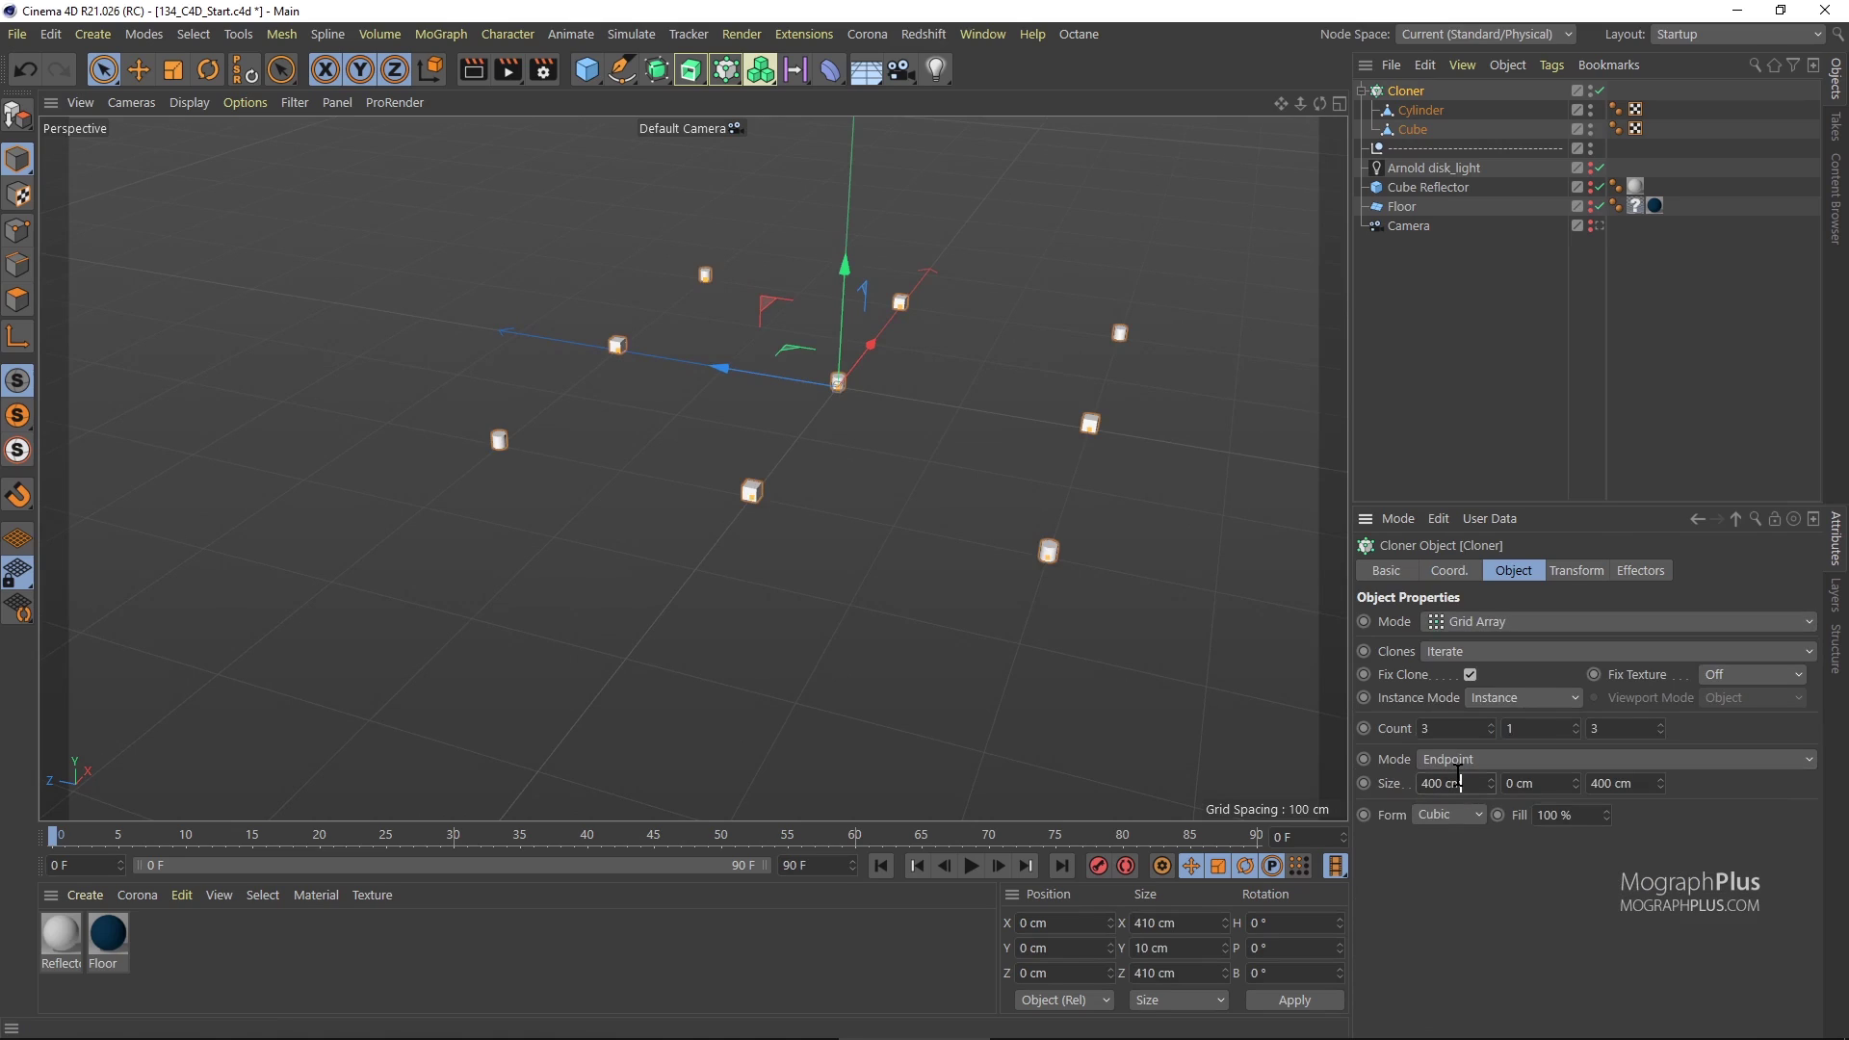
Set the Cloner's grid size to 539 cm in both X and Z.
click(1460, 783)
text(539)
click(1626, 783)
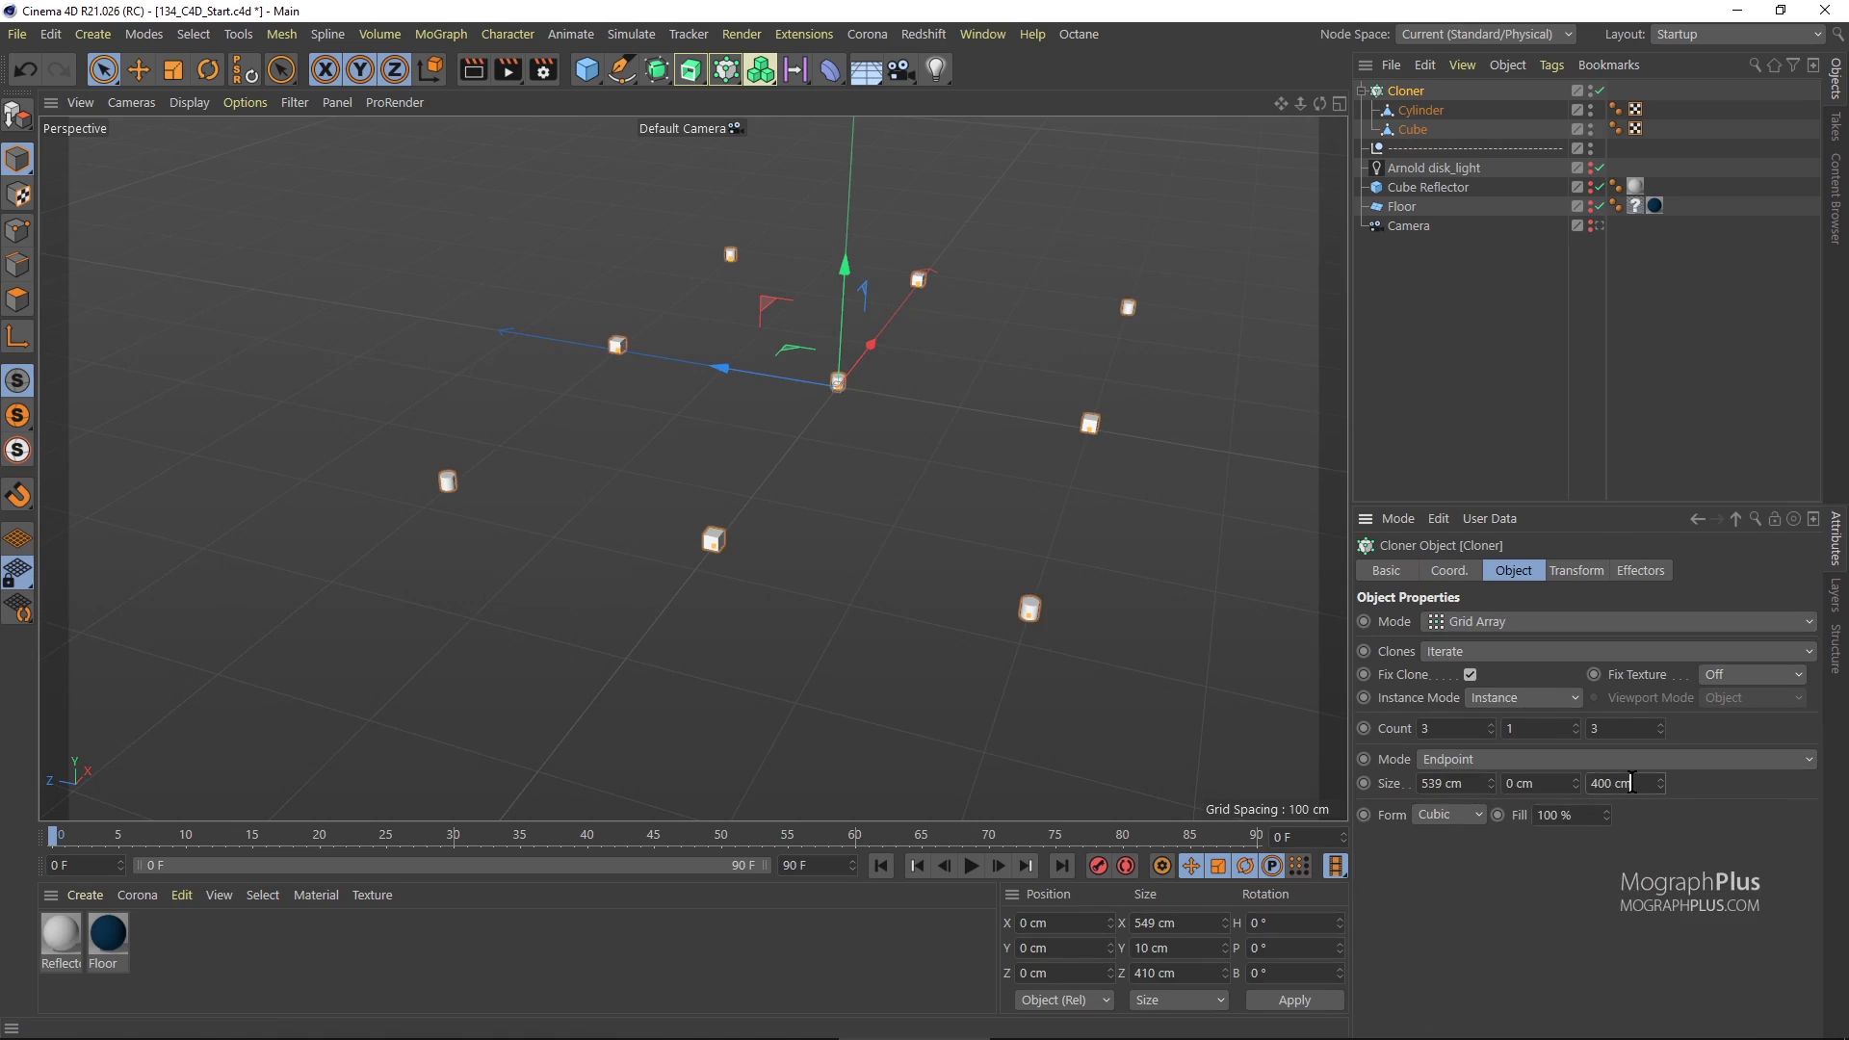
text(539)
key(Return)
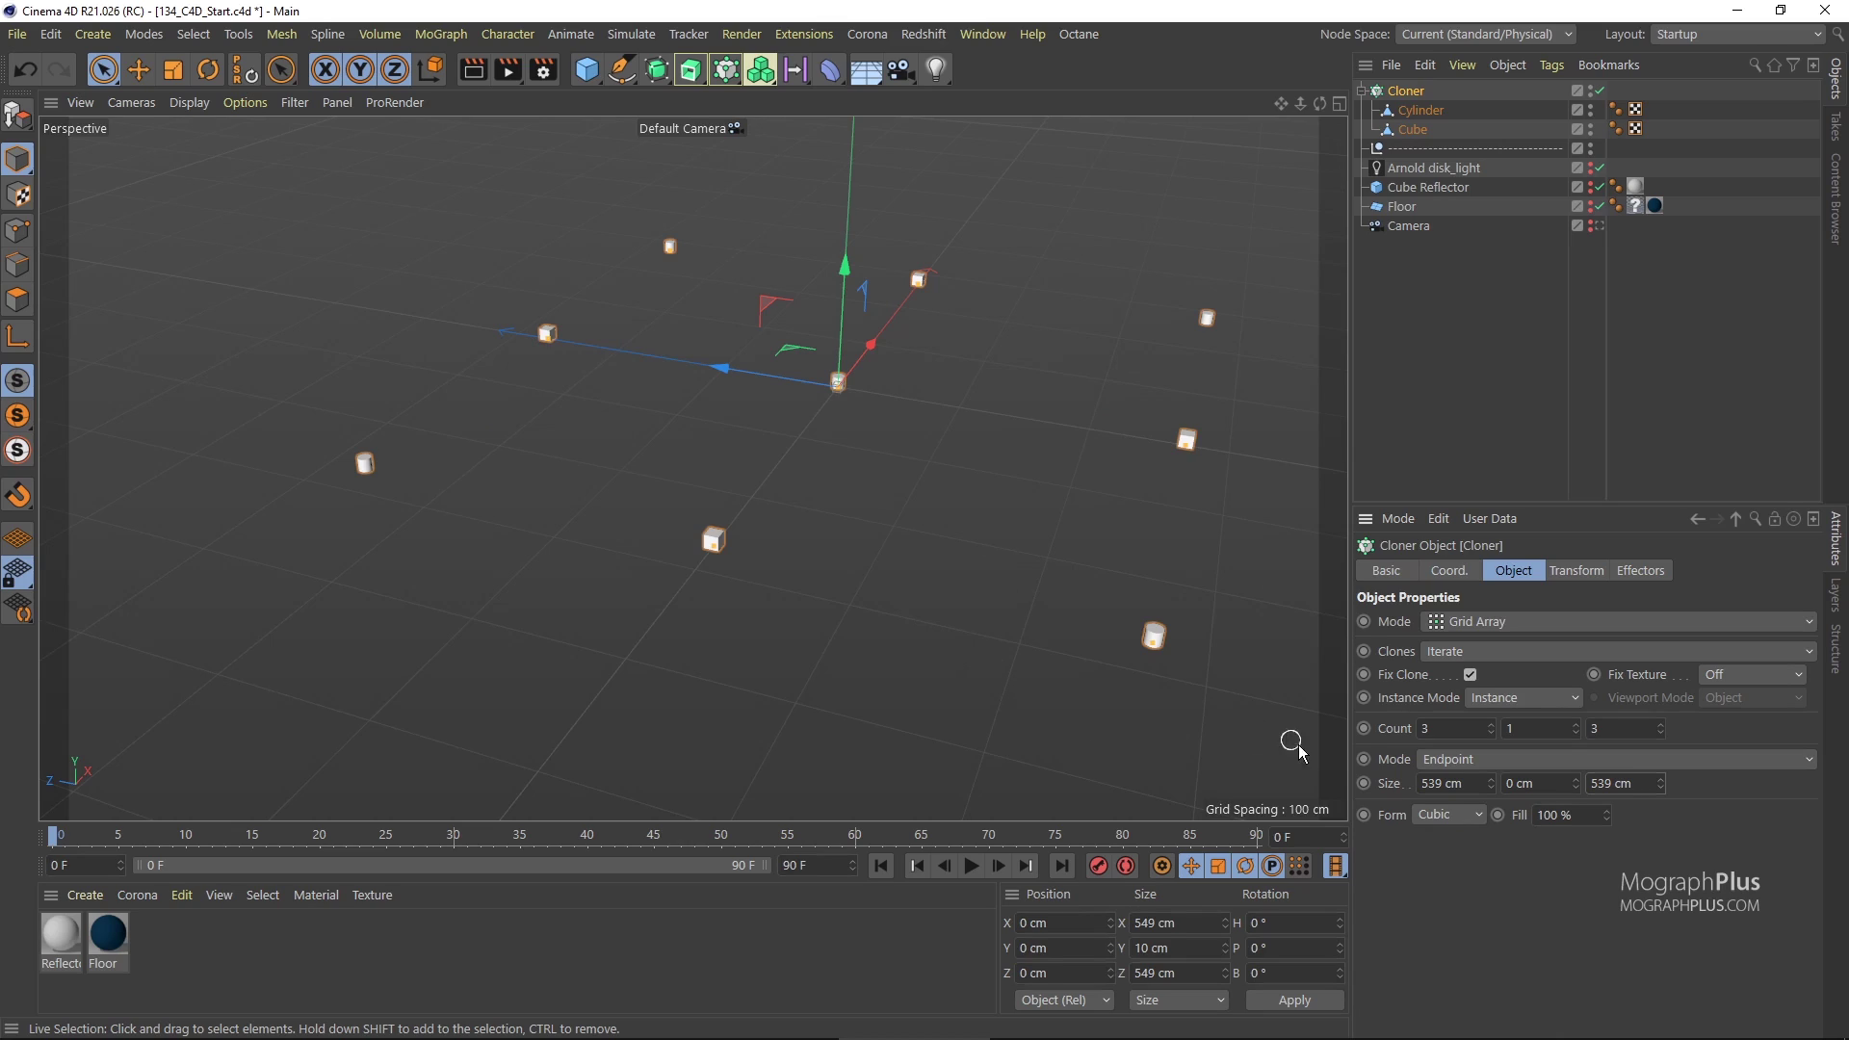
Switch the Cloner's instance mode to Multi-Instance and set its count to 50 in both X and Z.
click(1496, 702)
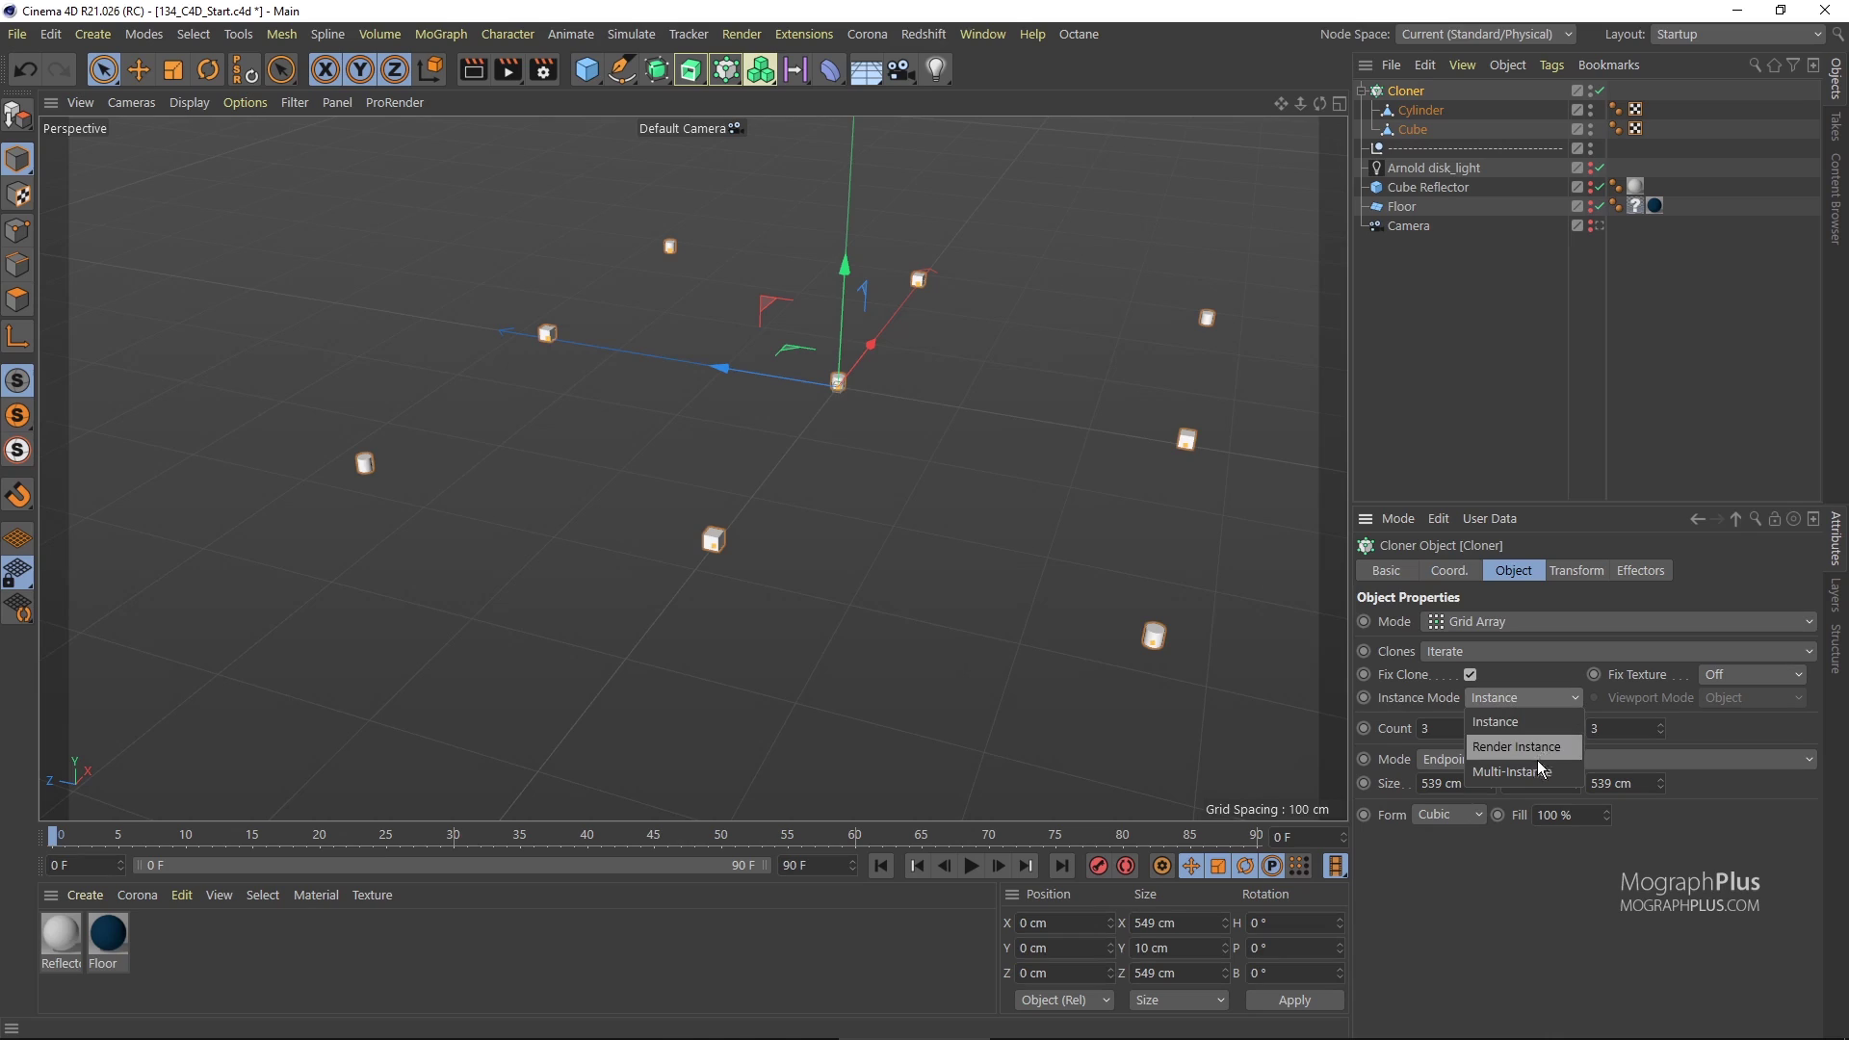
click(1527, 771)
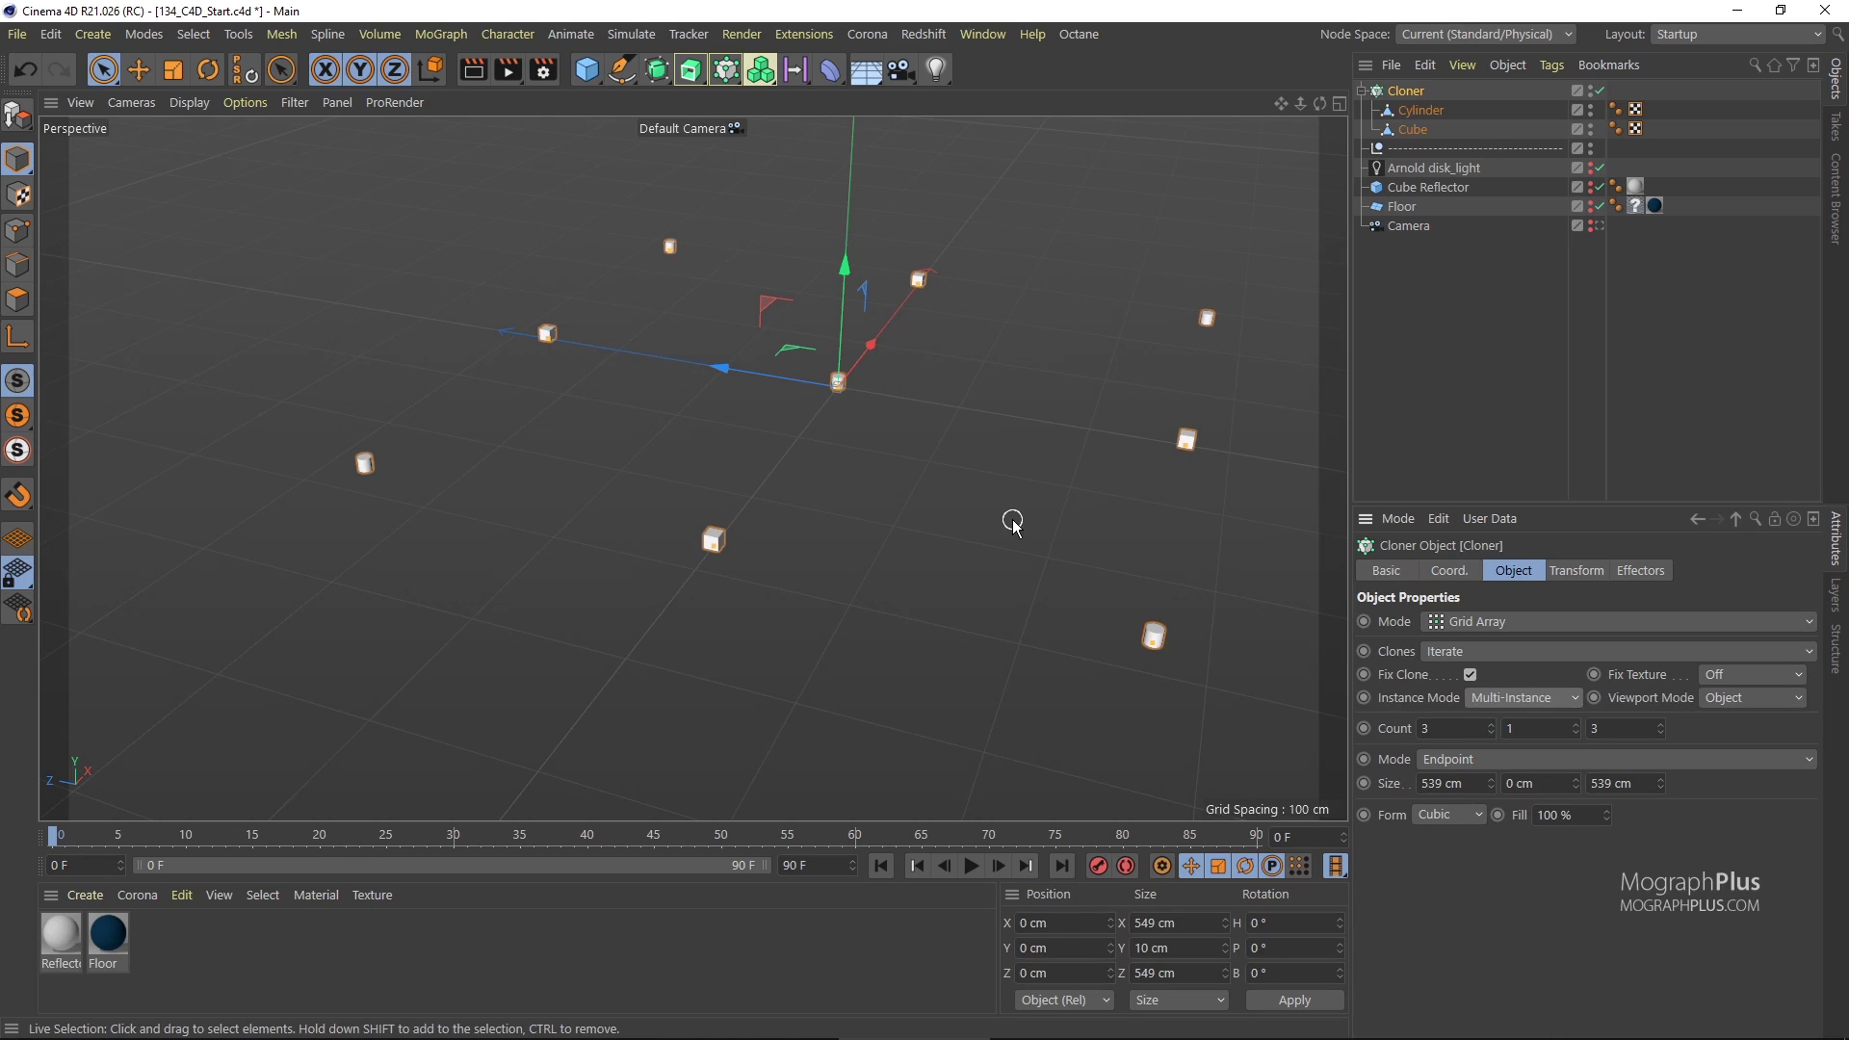
double_click(1449, 729)
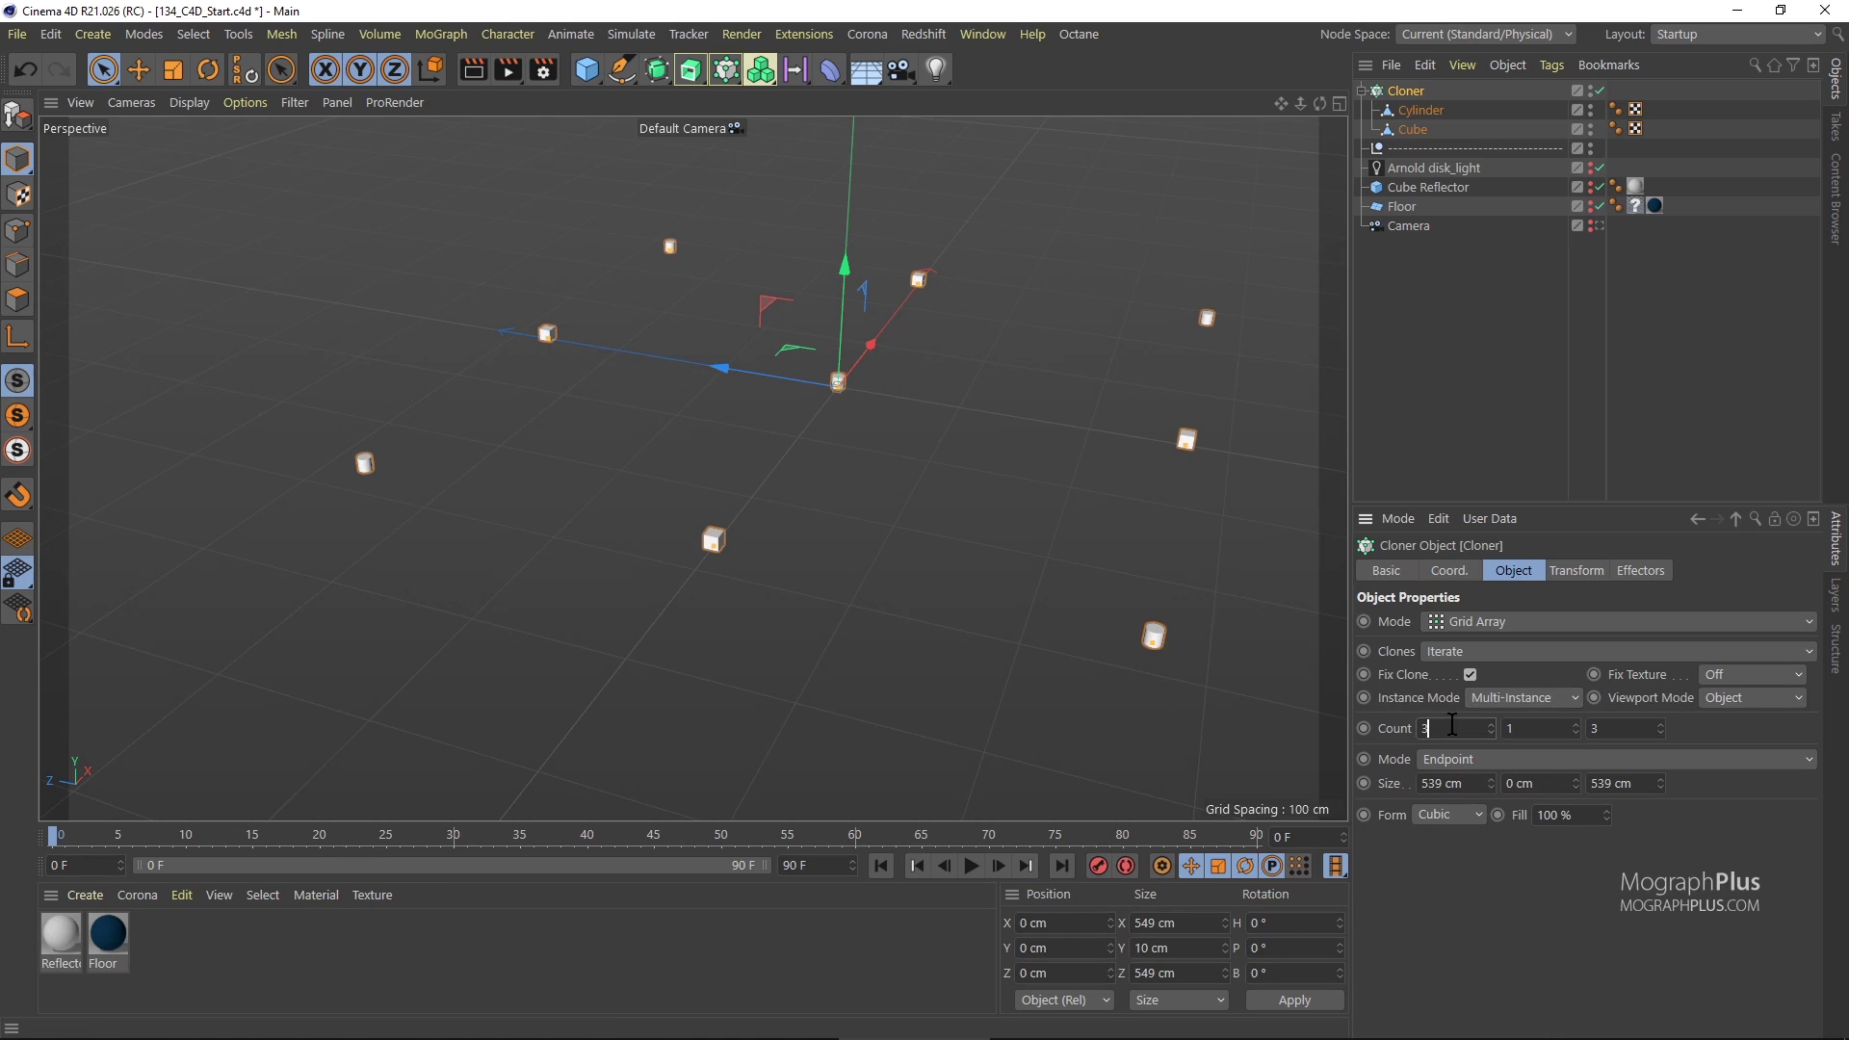
text(50)
double_click(1618, 728)
text(50)
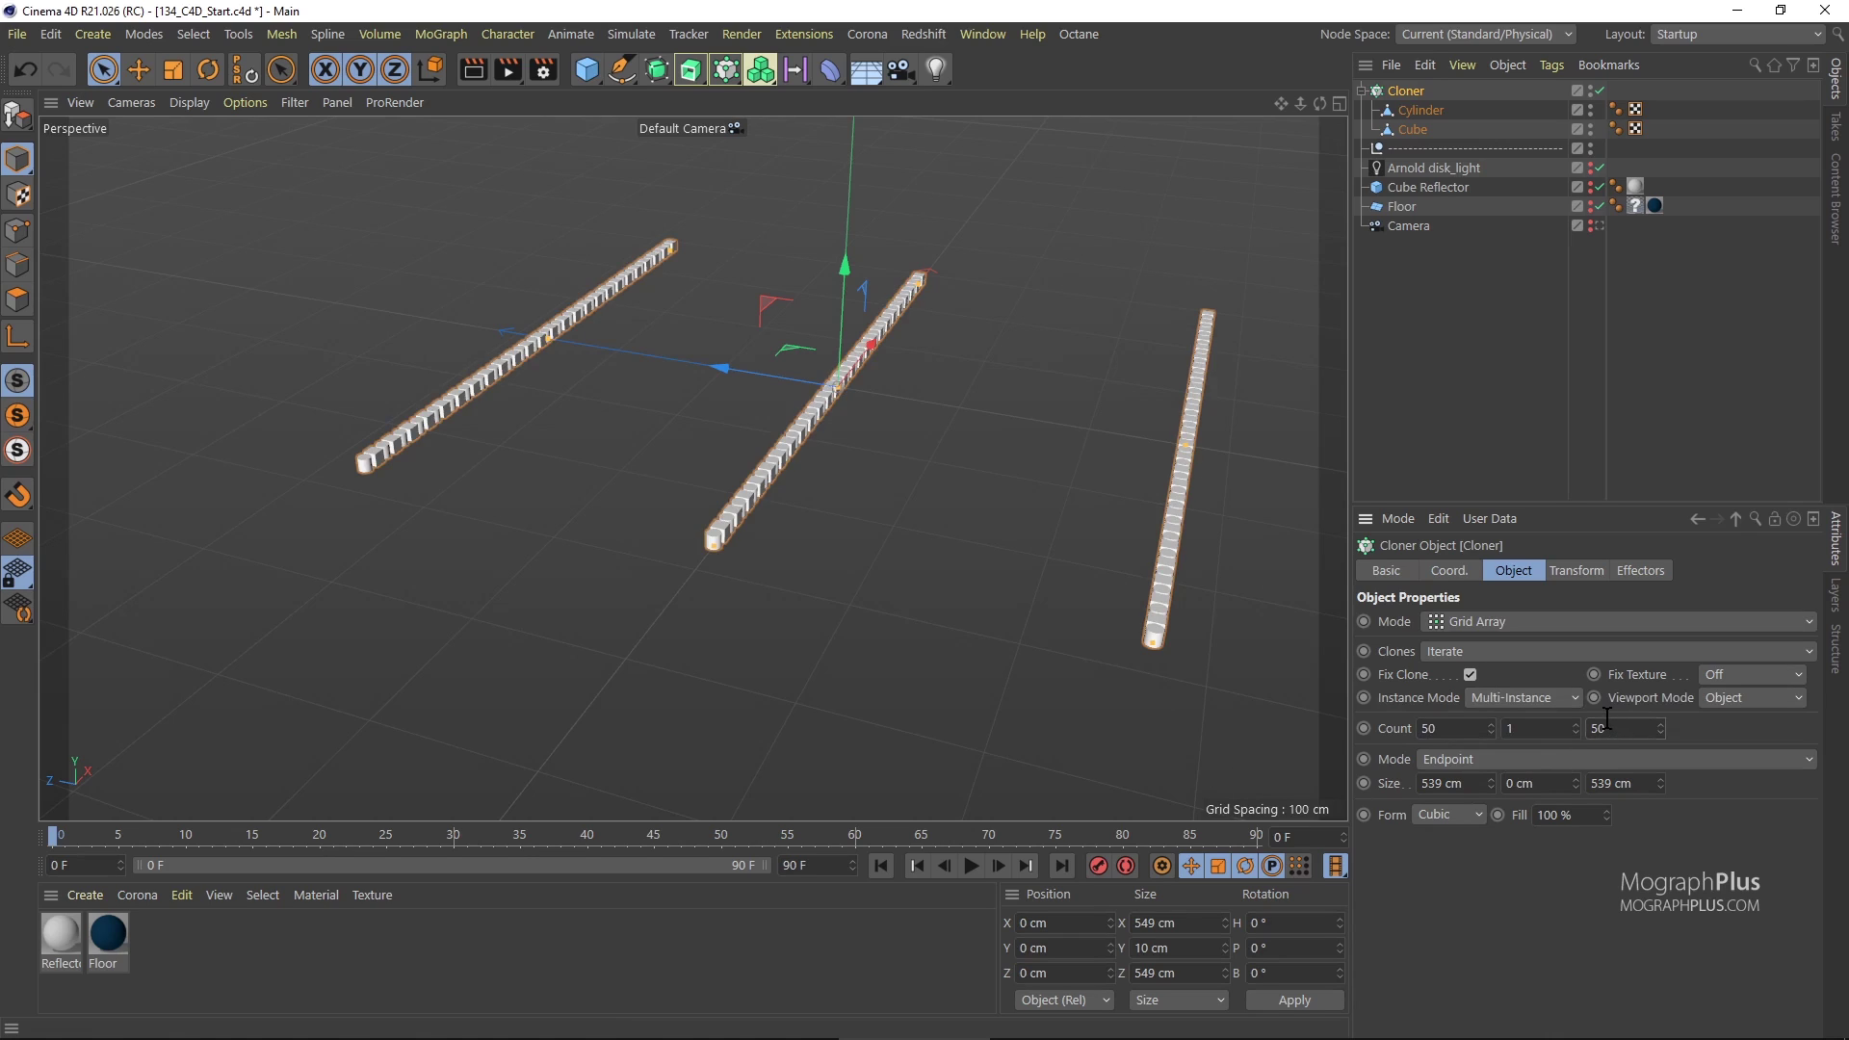
key(Return)
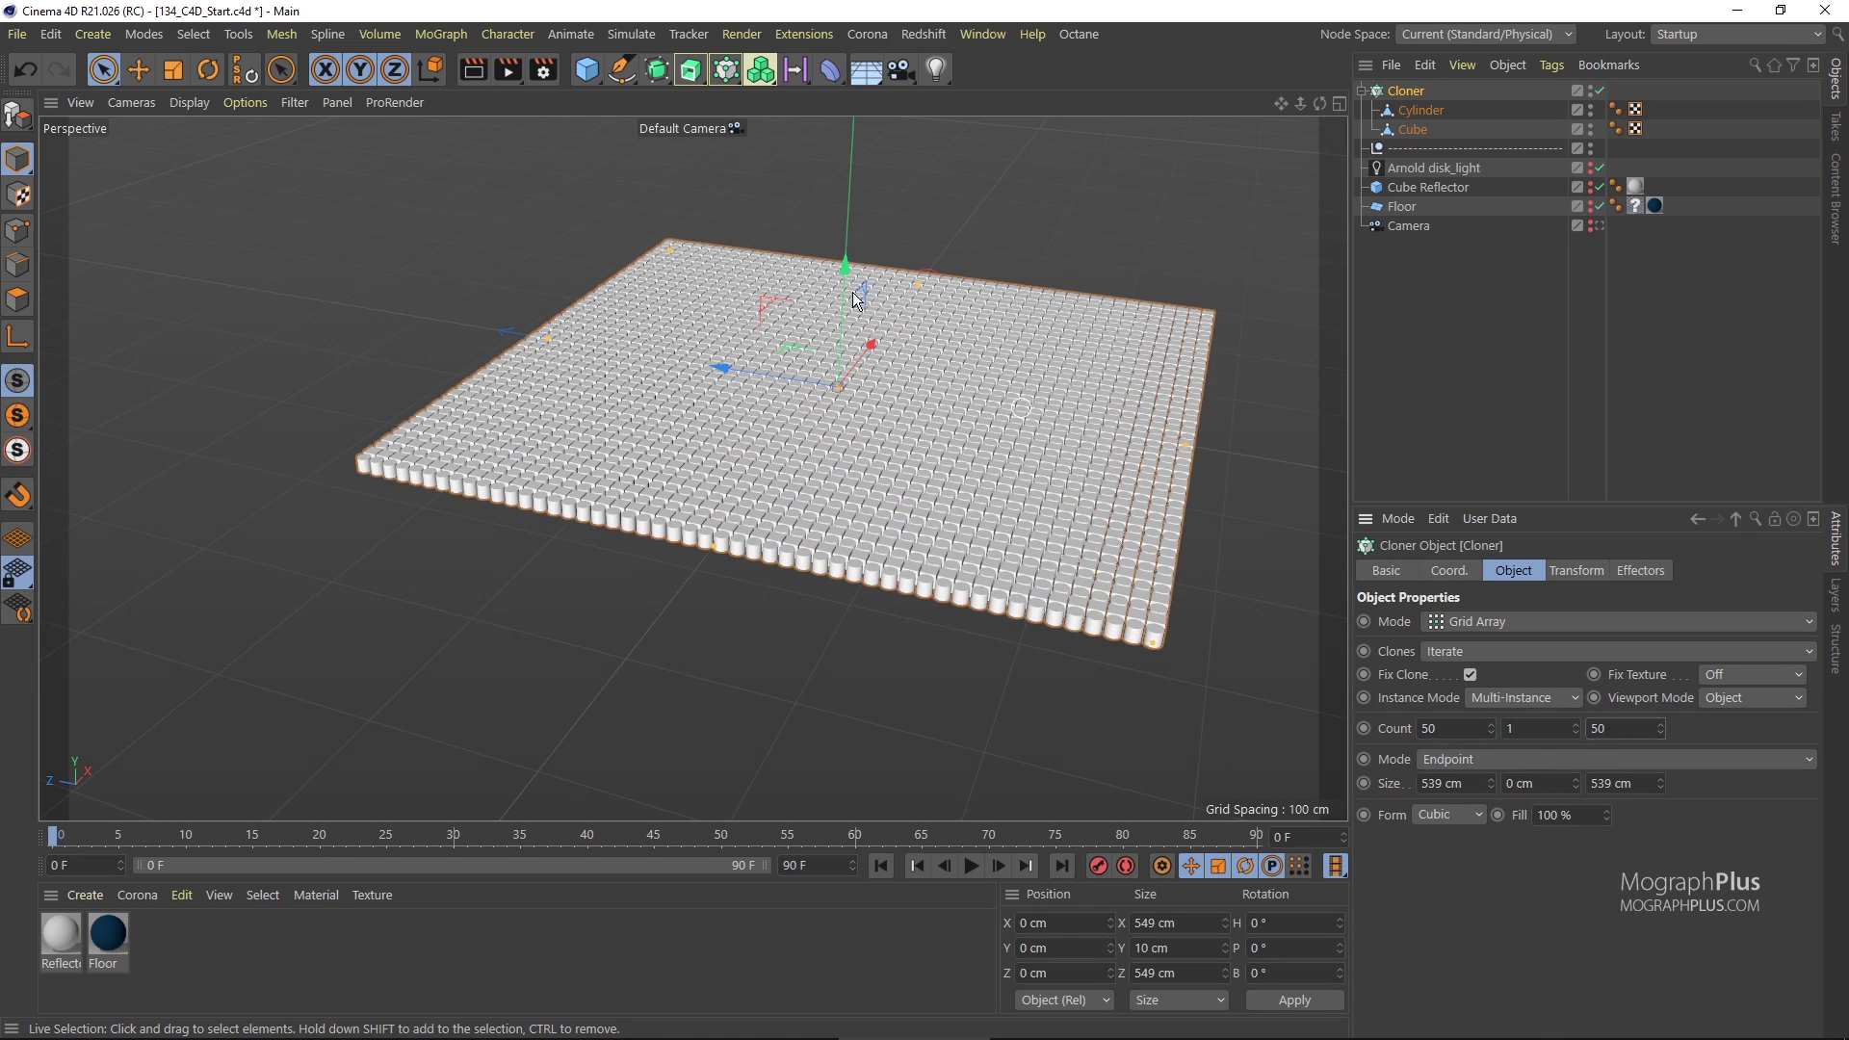
Add a Plain effector to the Cloner that affects scale instead of position, with Y scale set to 7.
drag(761, 69, 1136, 108)
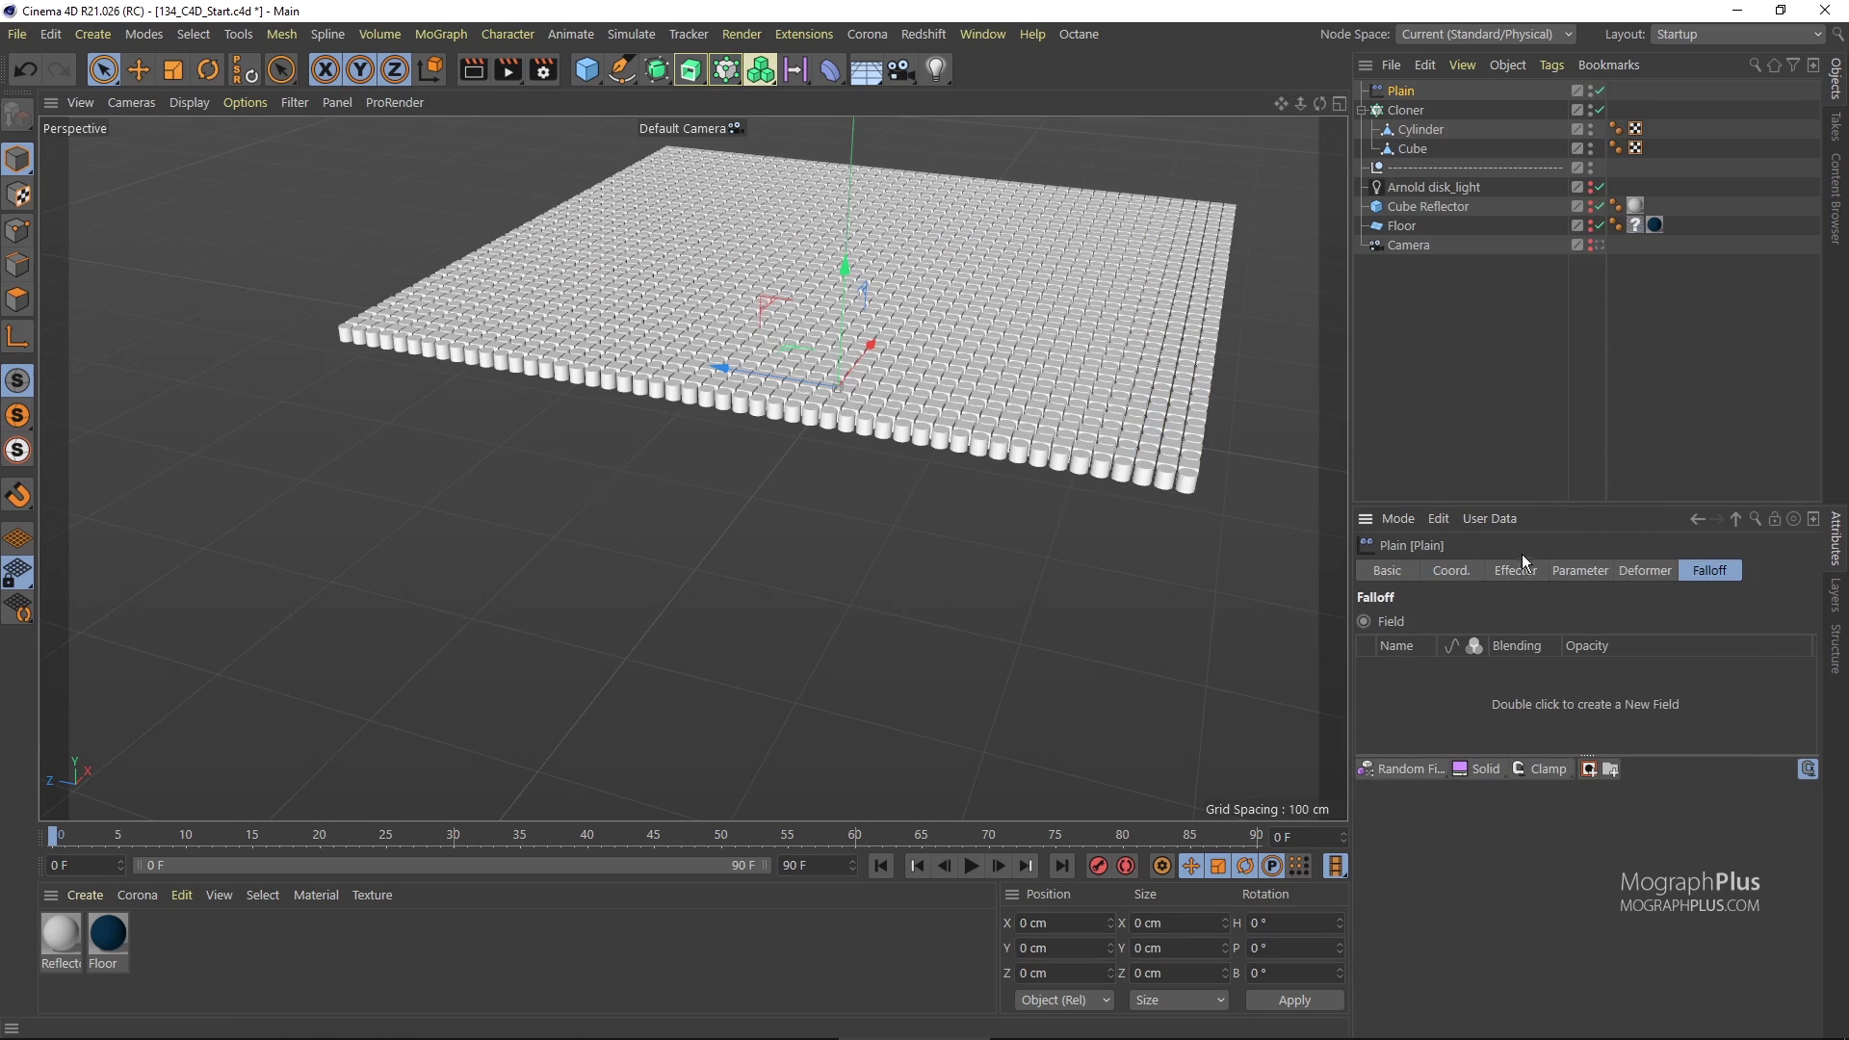
click(1576, 571)
click(1440, 668)
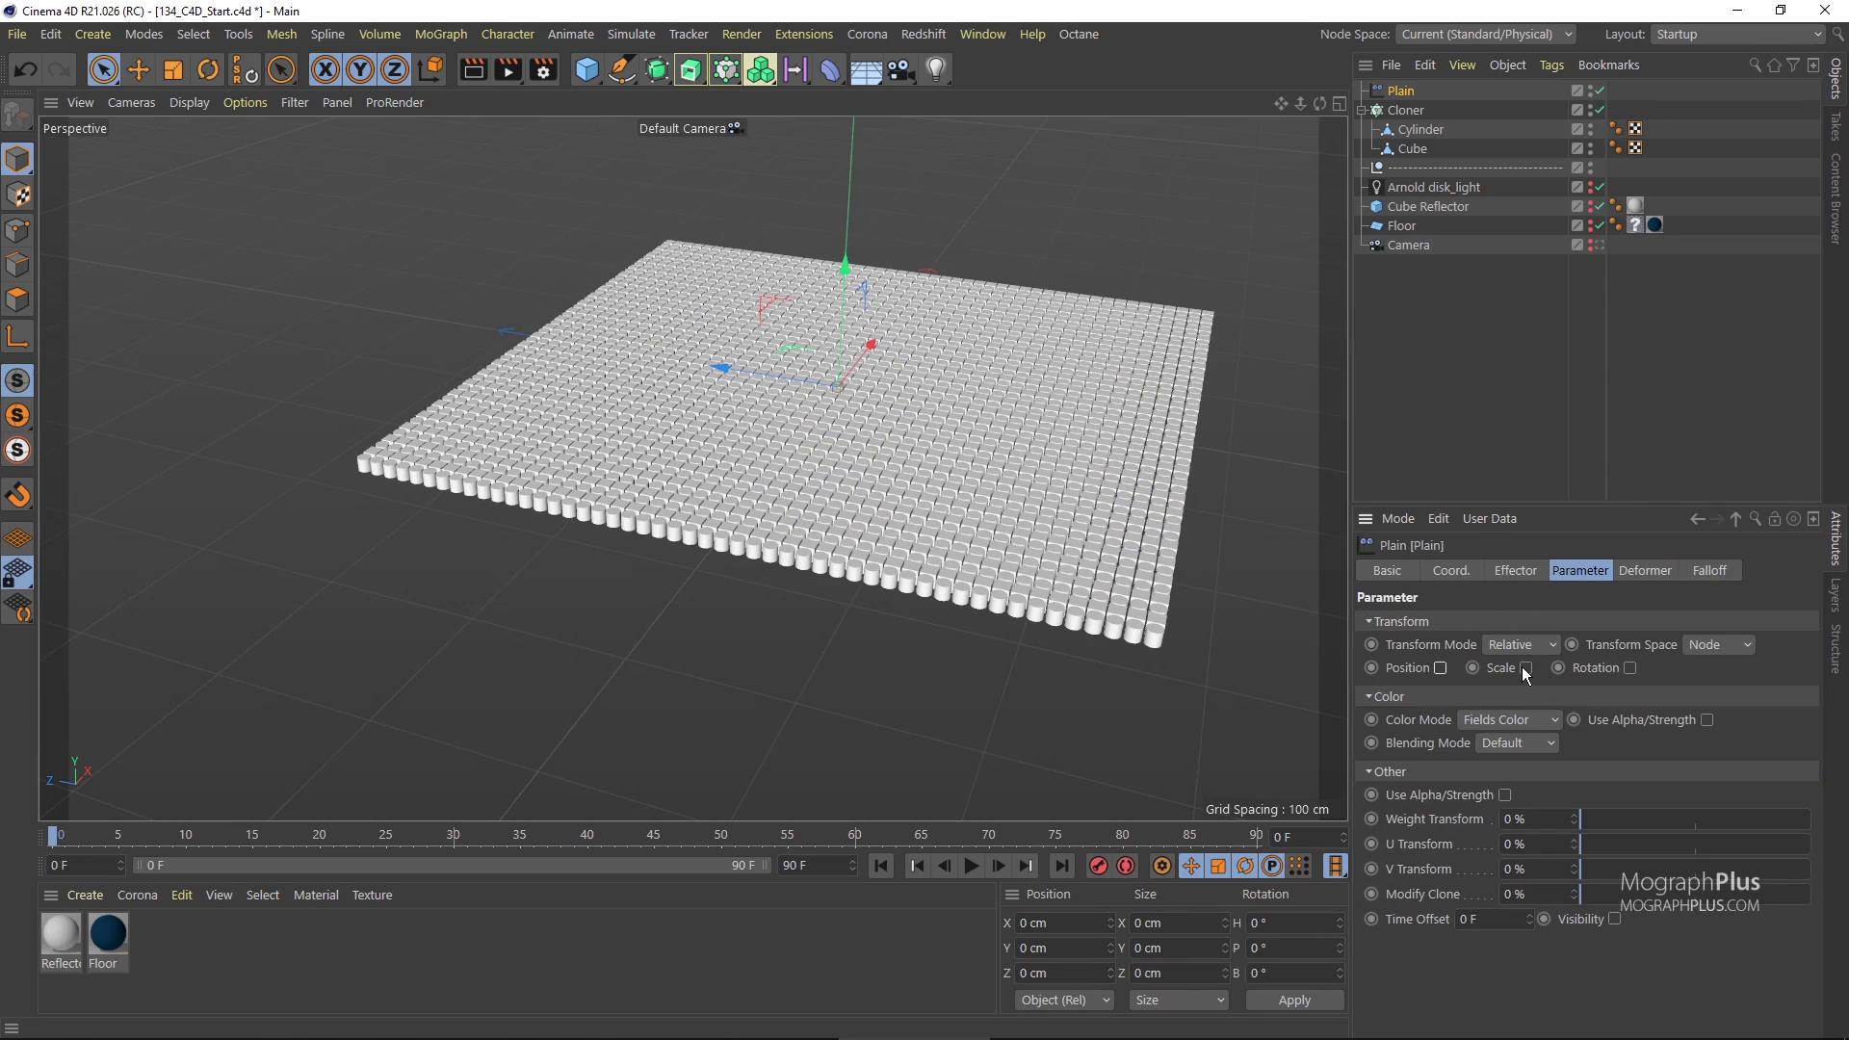
click(1526, 669)
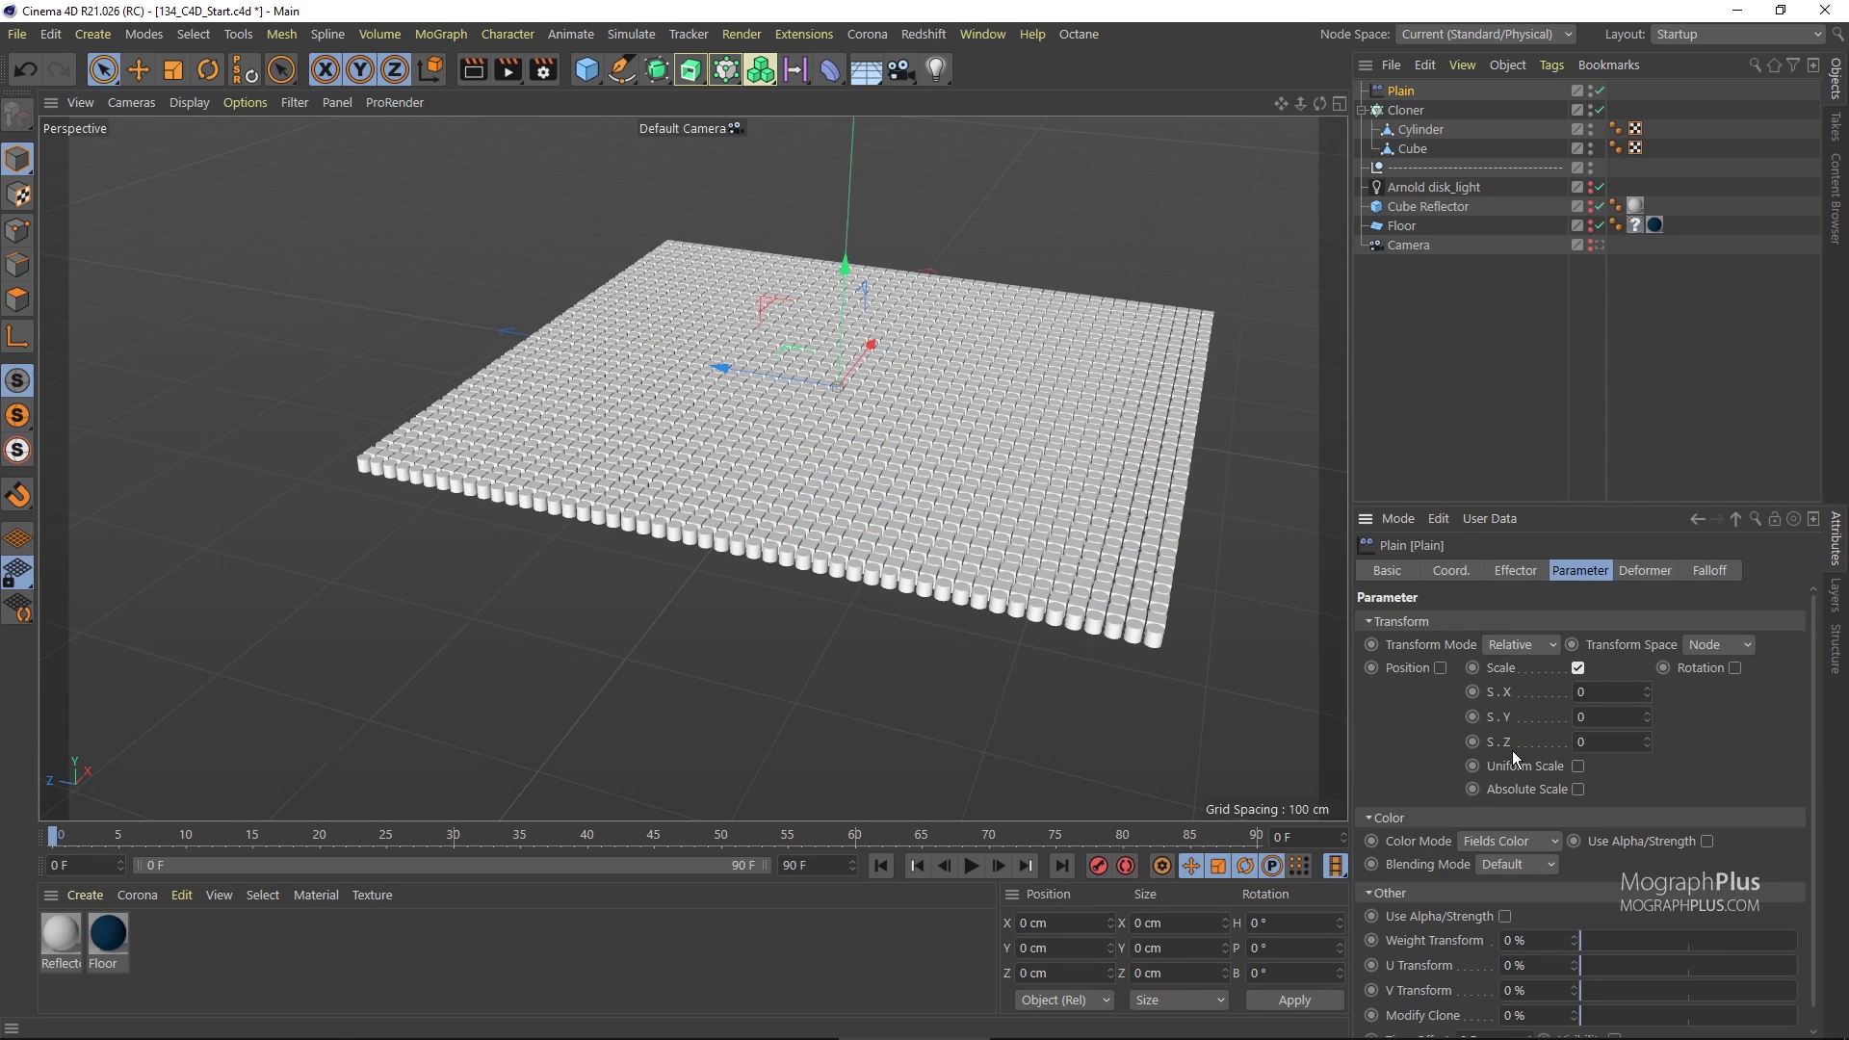
double_click(1587, 717)
text(7)
key(Return)
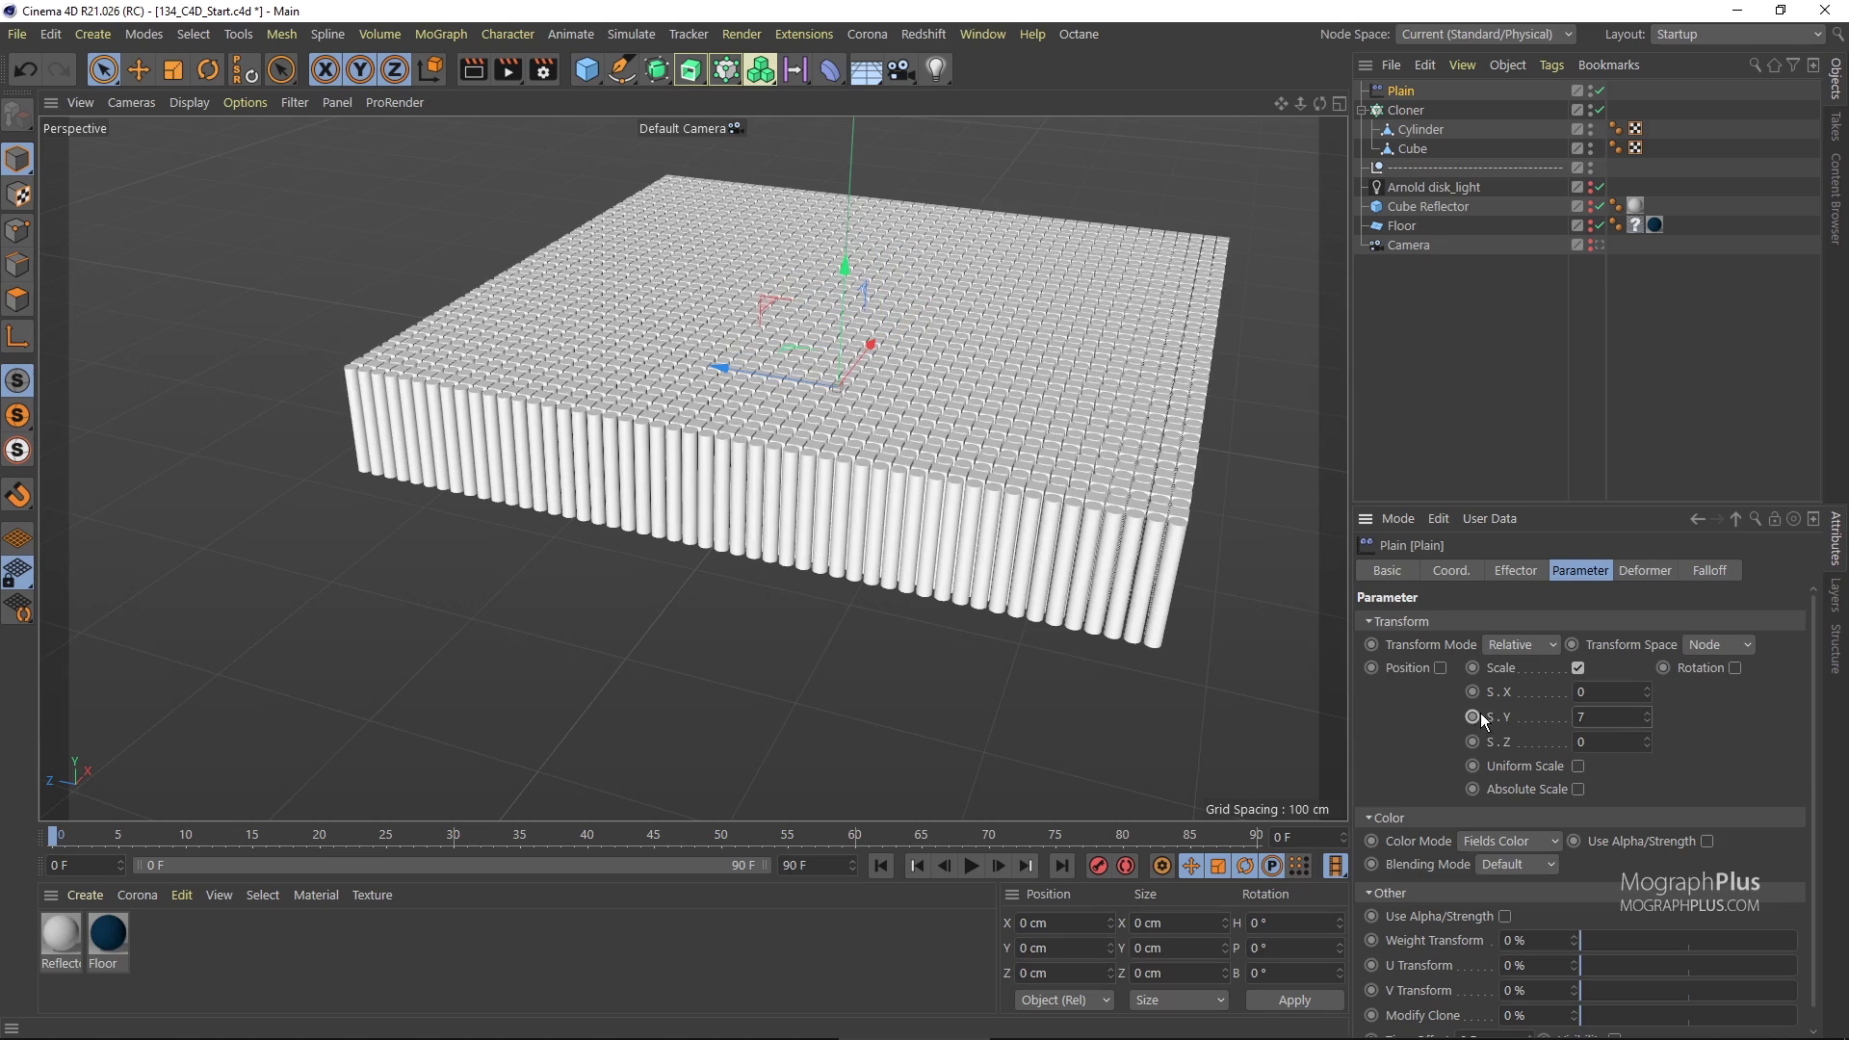
Add a Spherical Field to the Plain effector's falloff and set the field's size to 250 cm.
alt+drag(1081, 557, 1331, 362)
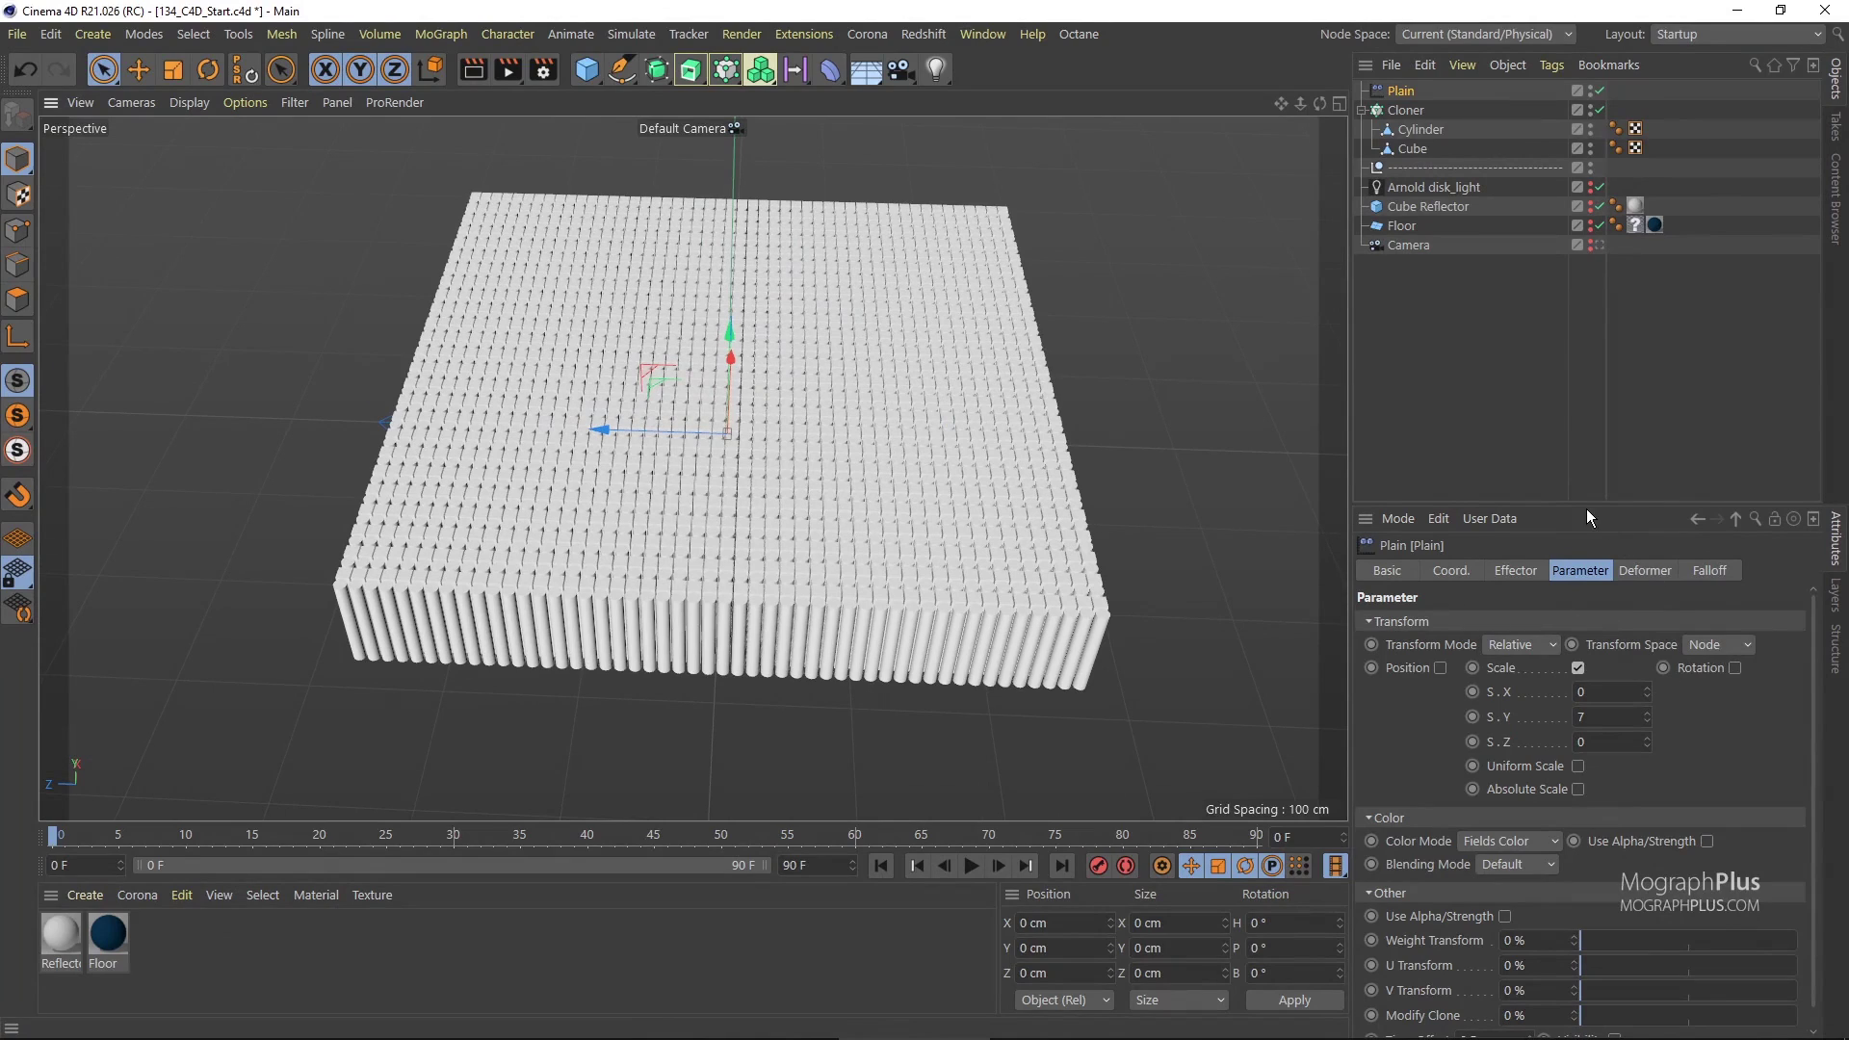
drag(1578, 501, 1579, 368)
click(1709, 437)
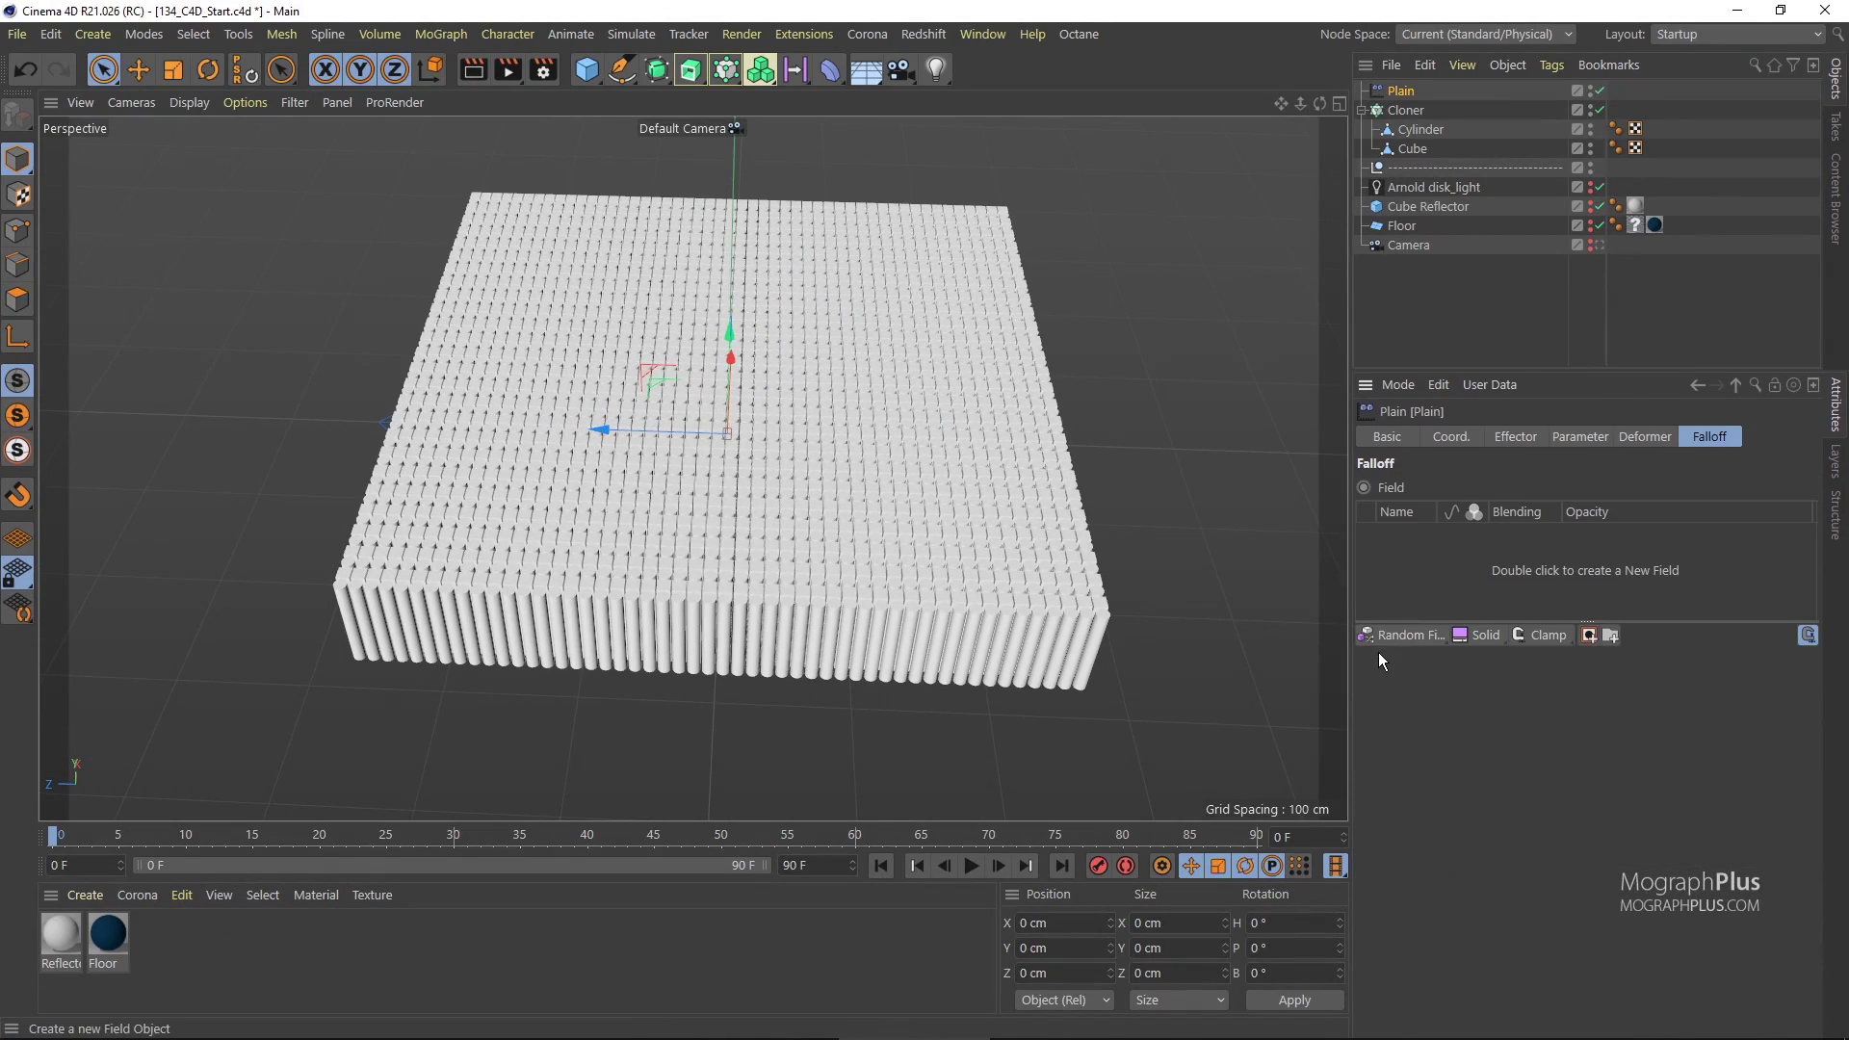
click(1402, 636)
click(1413, 699)
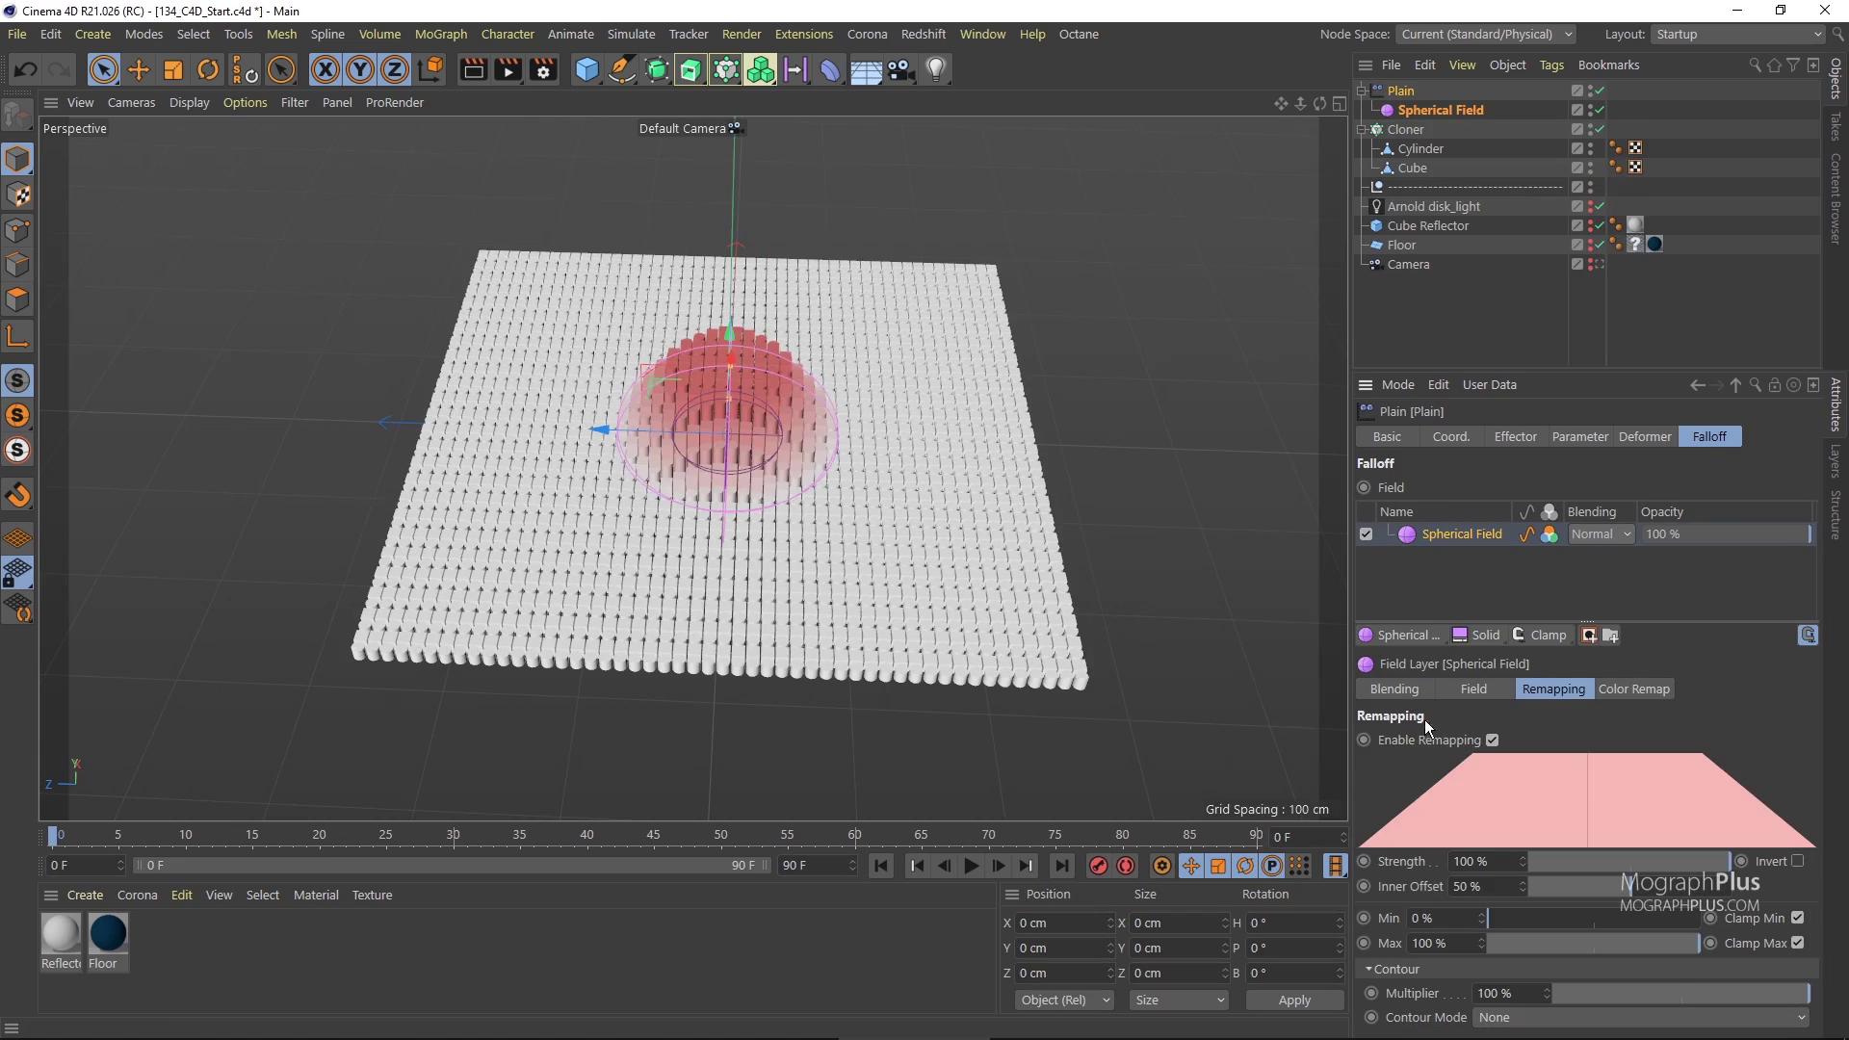
click(1474, 688)
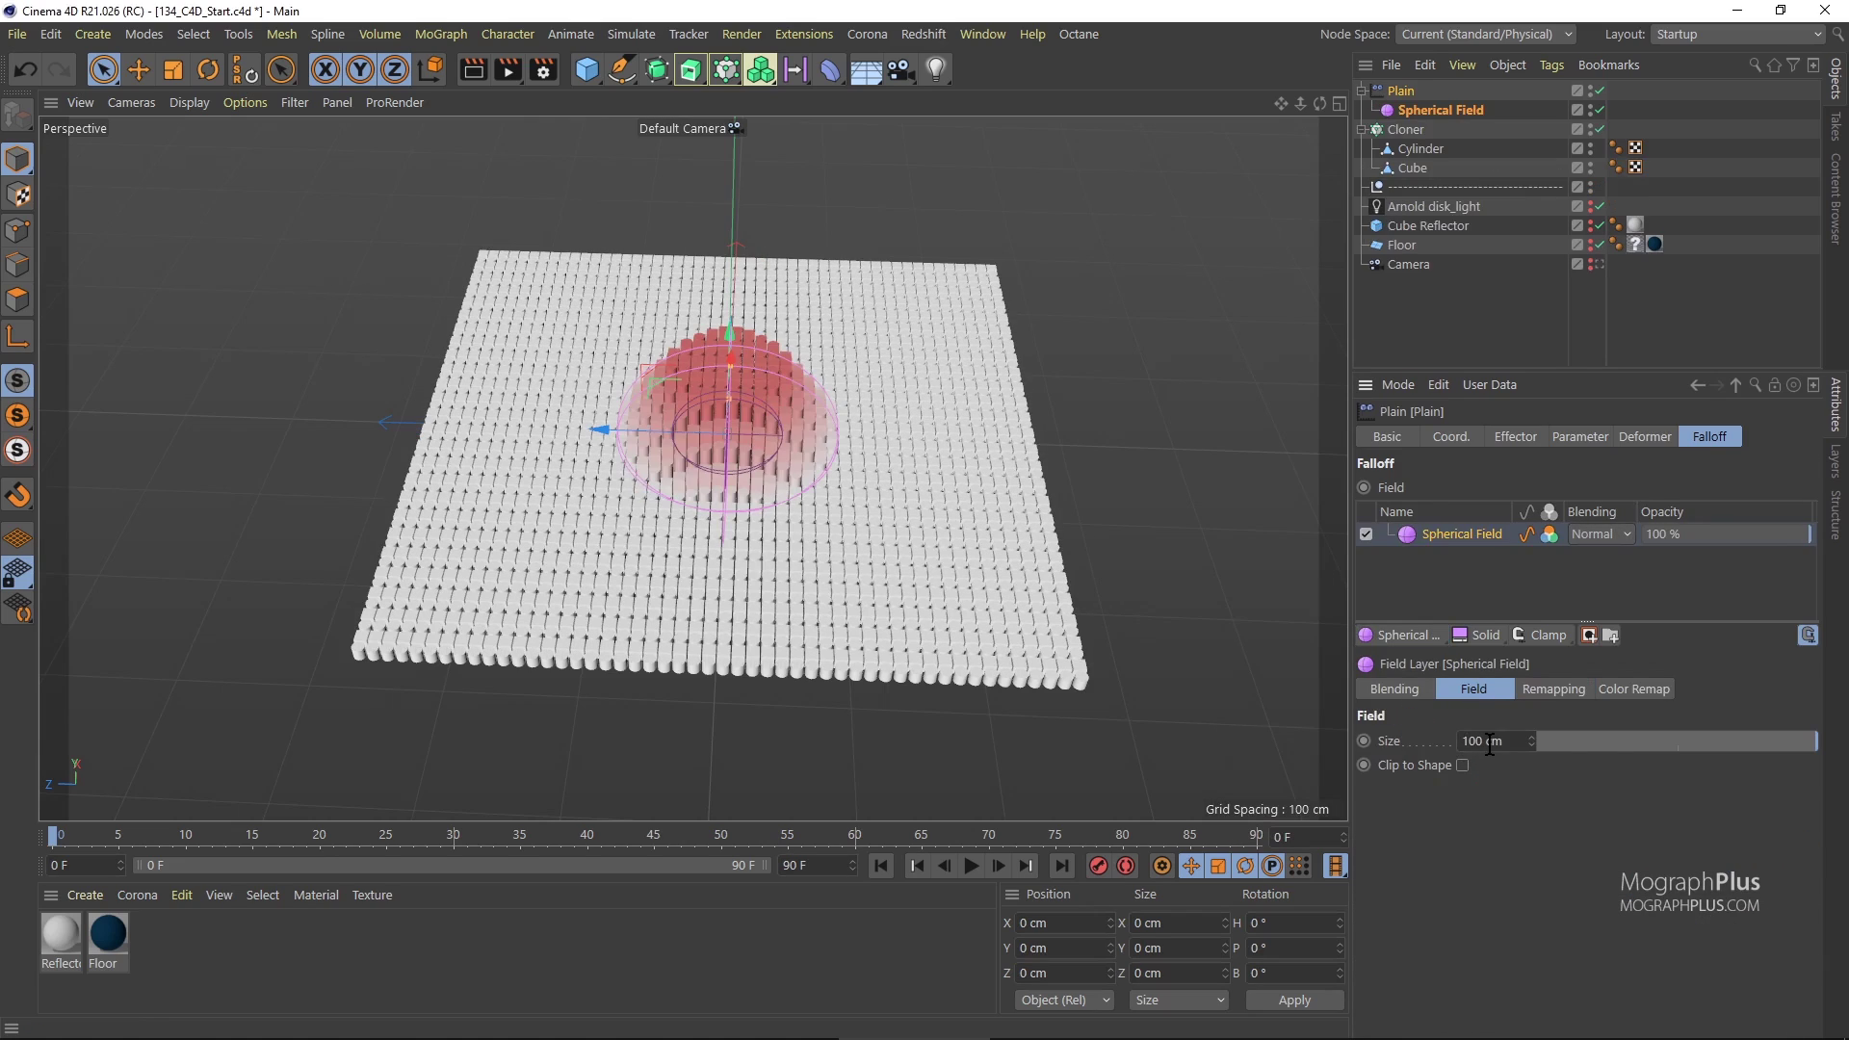
double_click(1490, 742)
text(250)
key(Return)
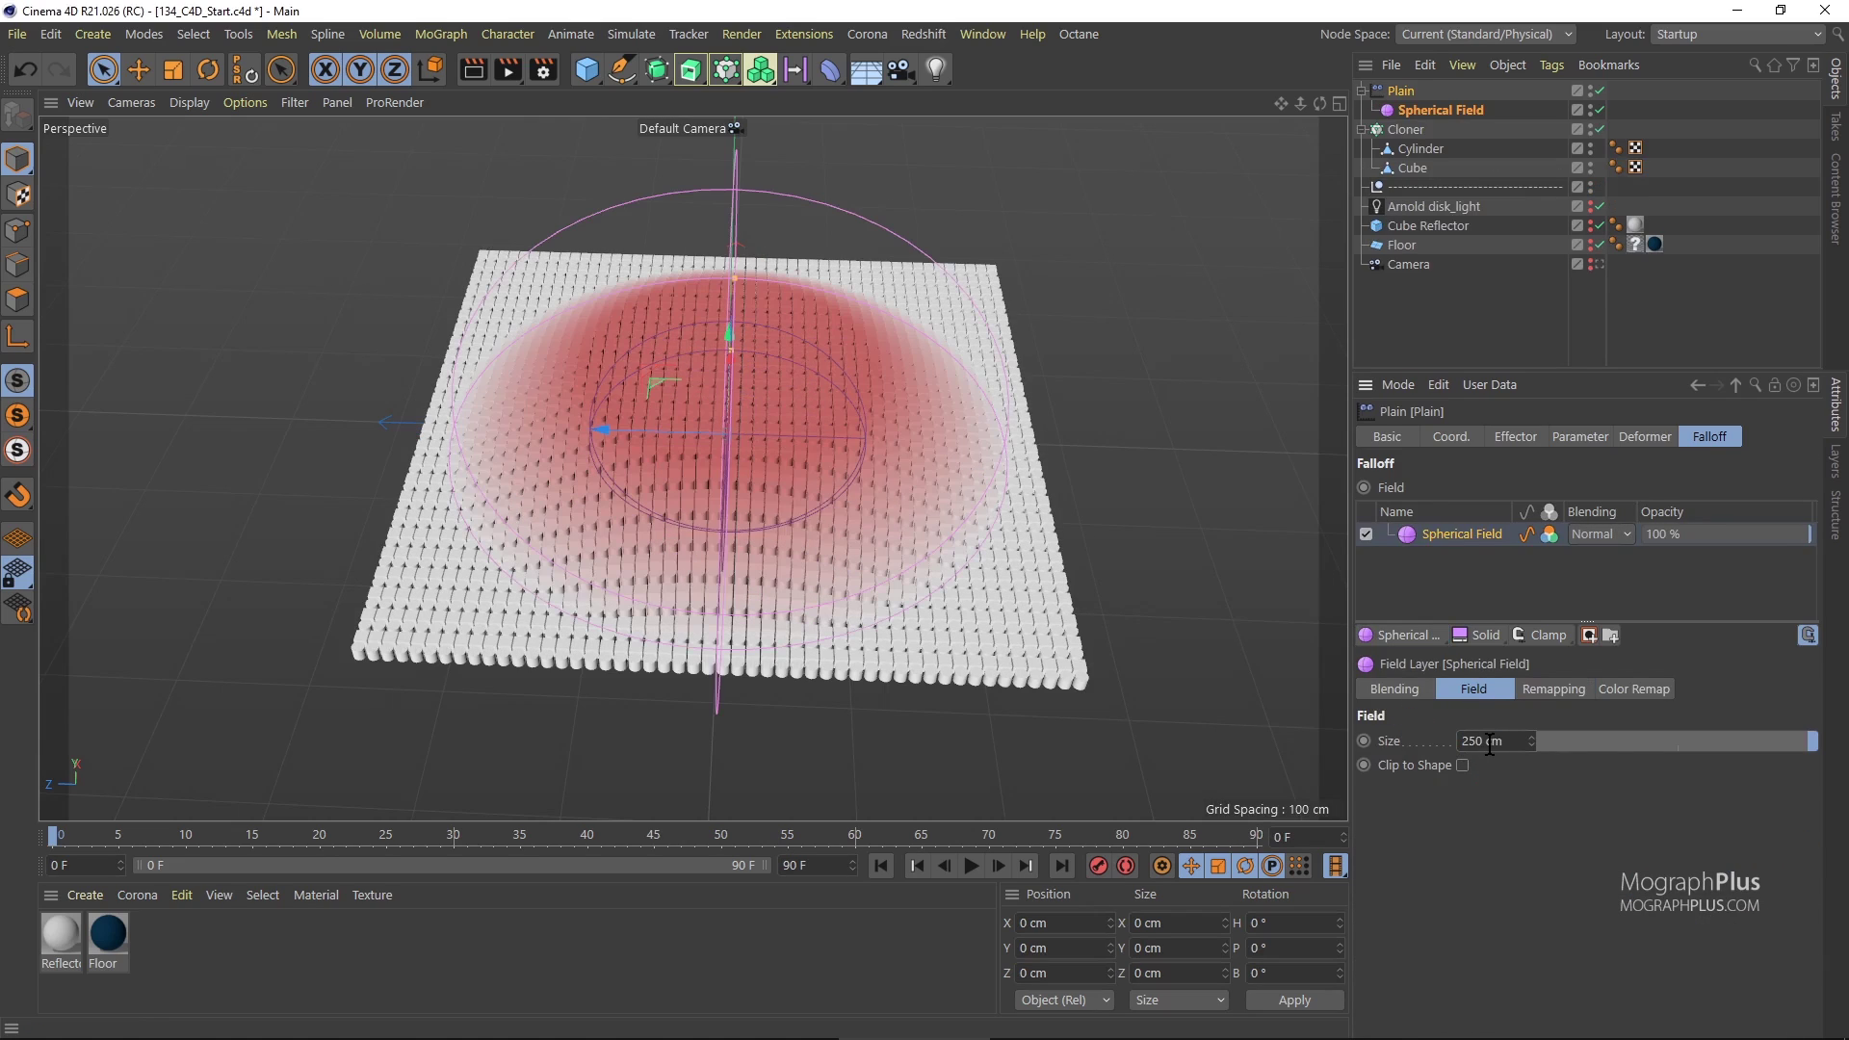
Set the Spherical Field's remapping inner offset to 20% and its contour mode to Curve.
click(1543, 690)
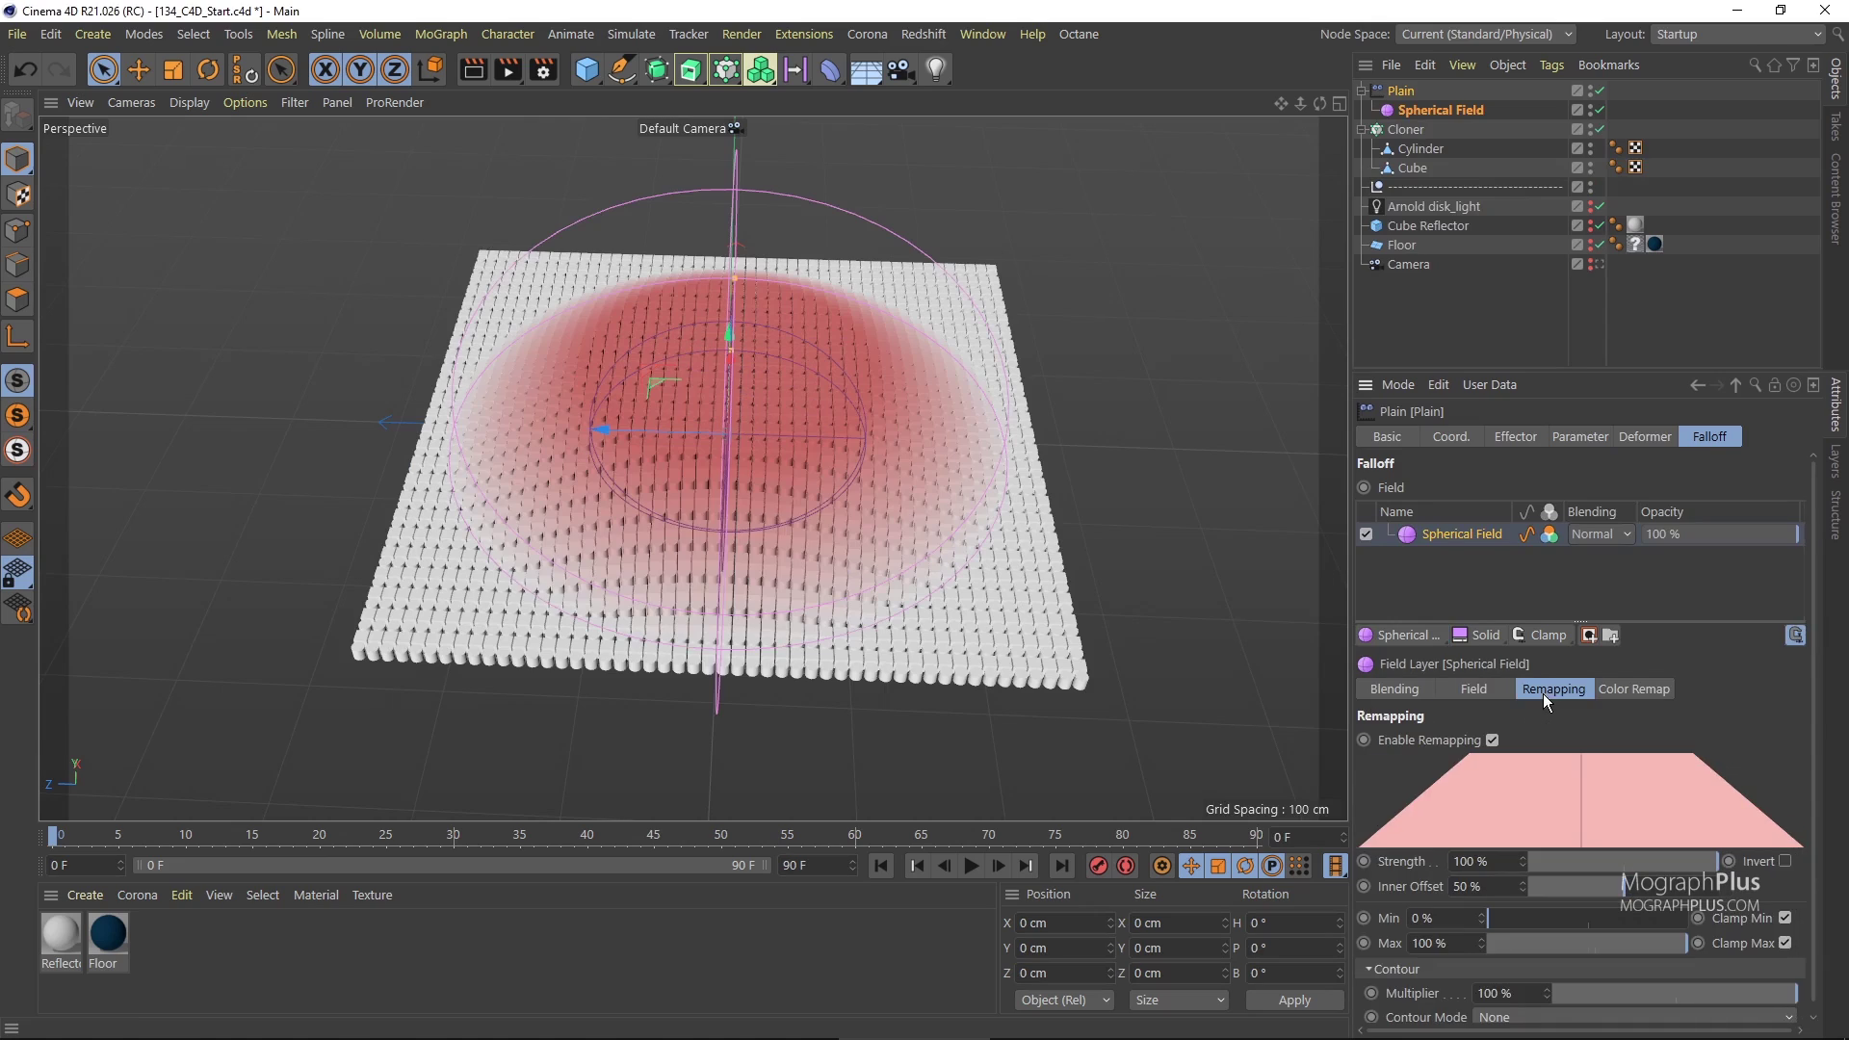
double_click(1469, 886)
text(20)
key(Return)
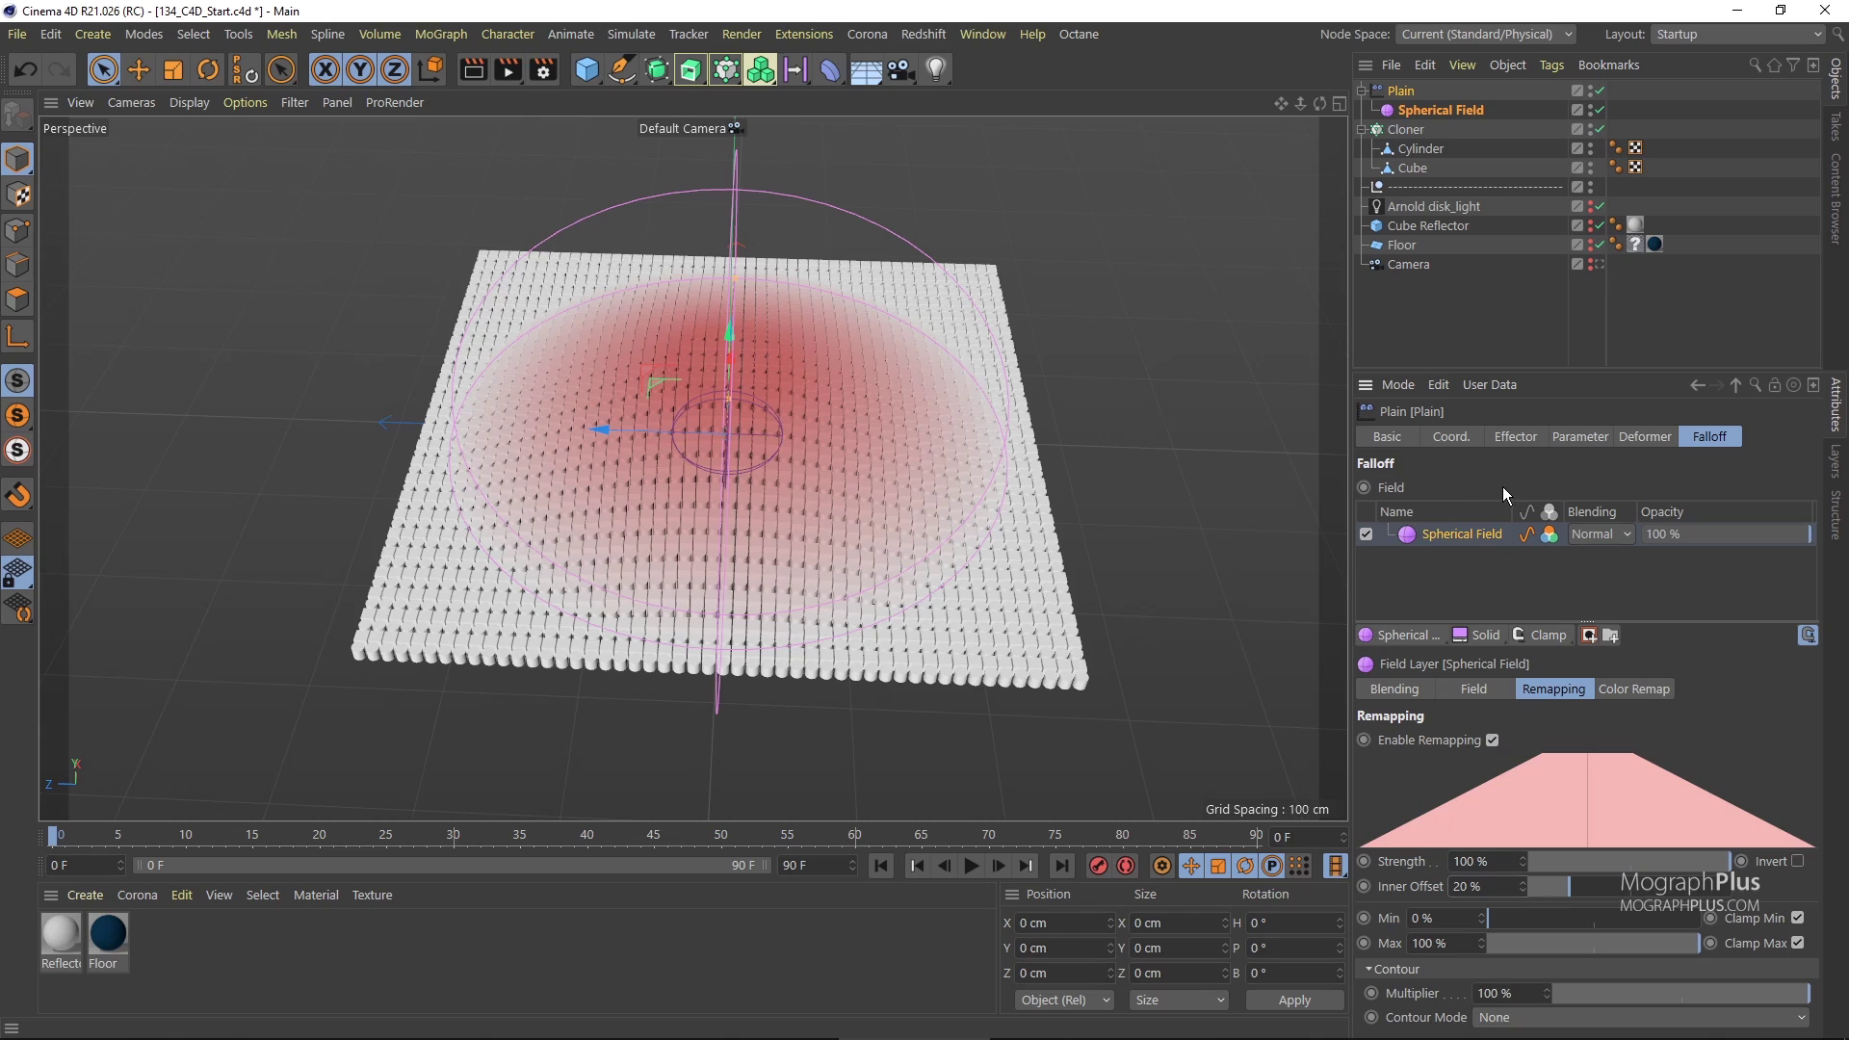
drag(1536, 370, 1547, 276)
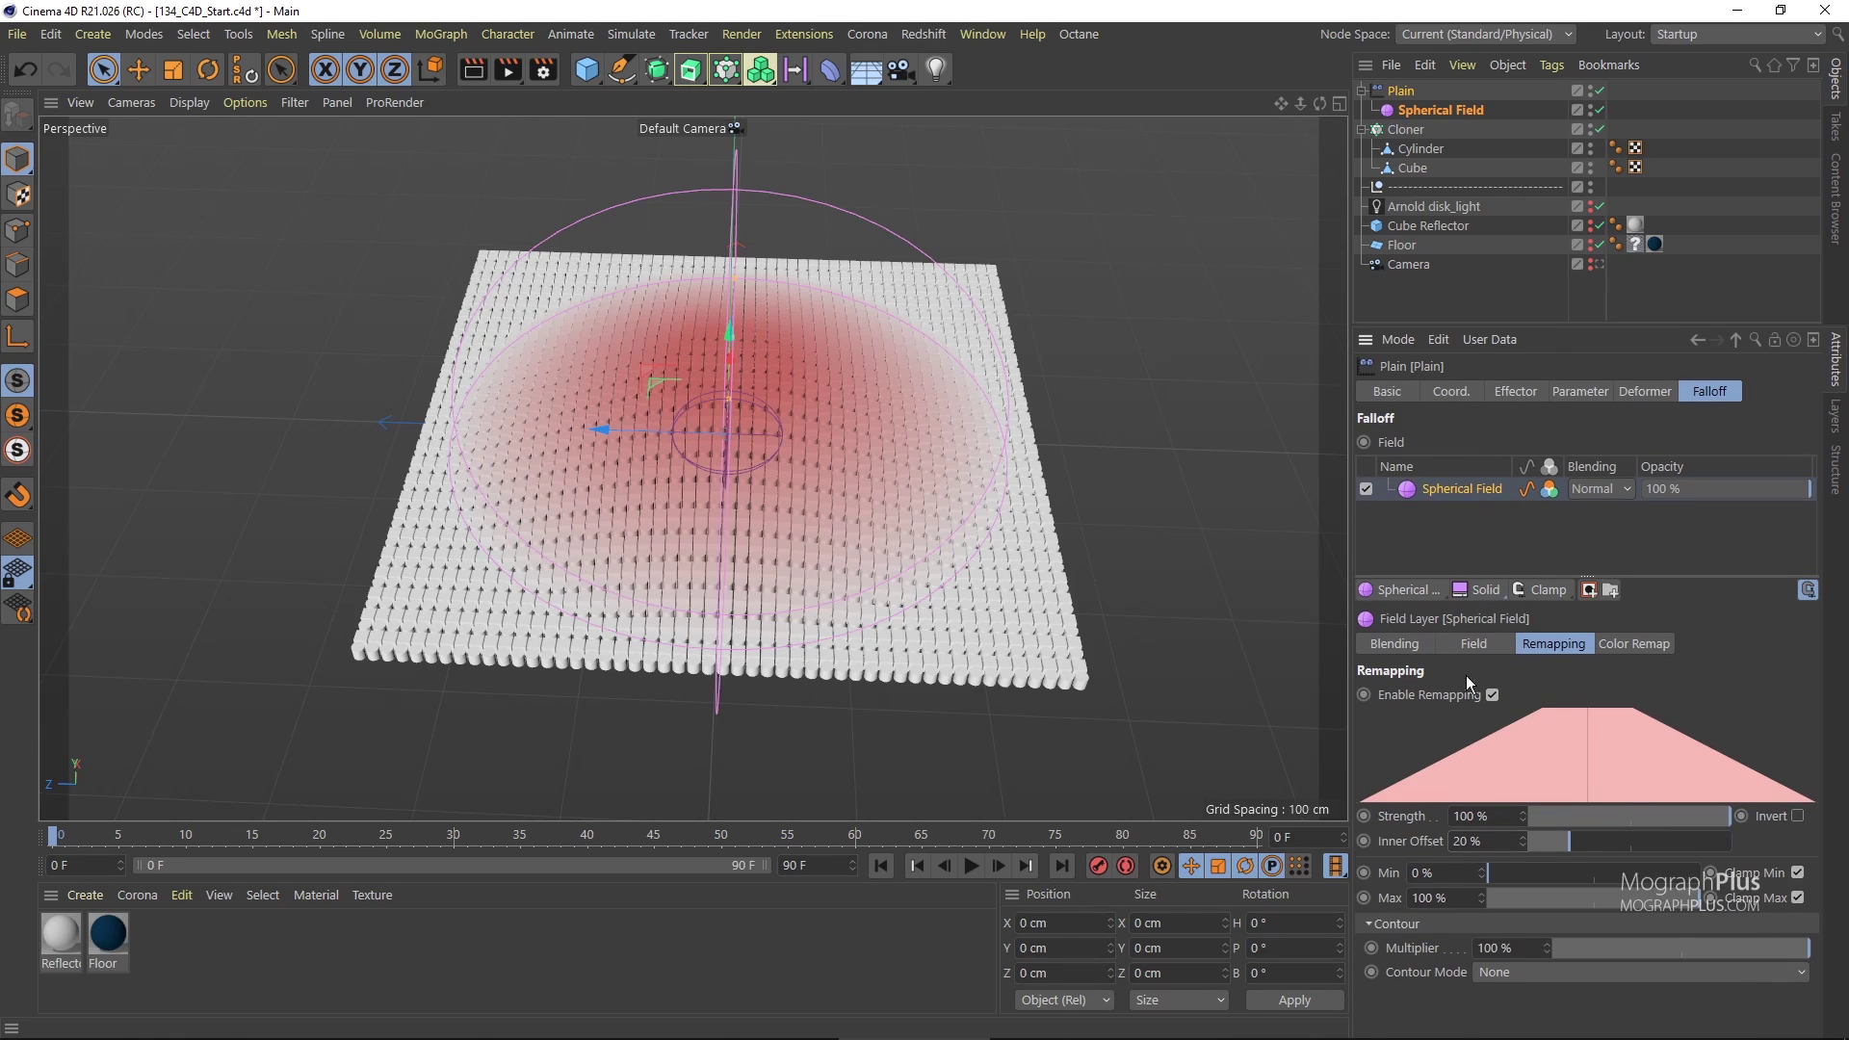
click(1517, 971)
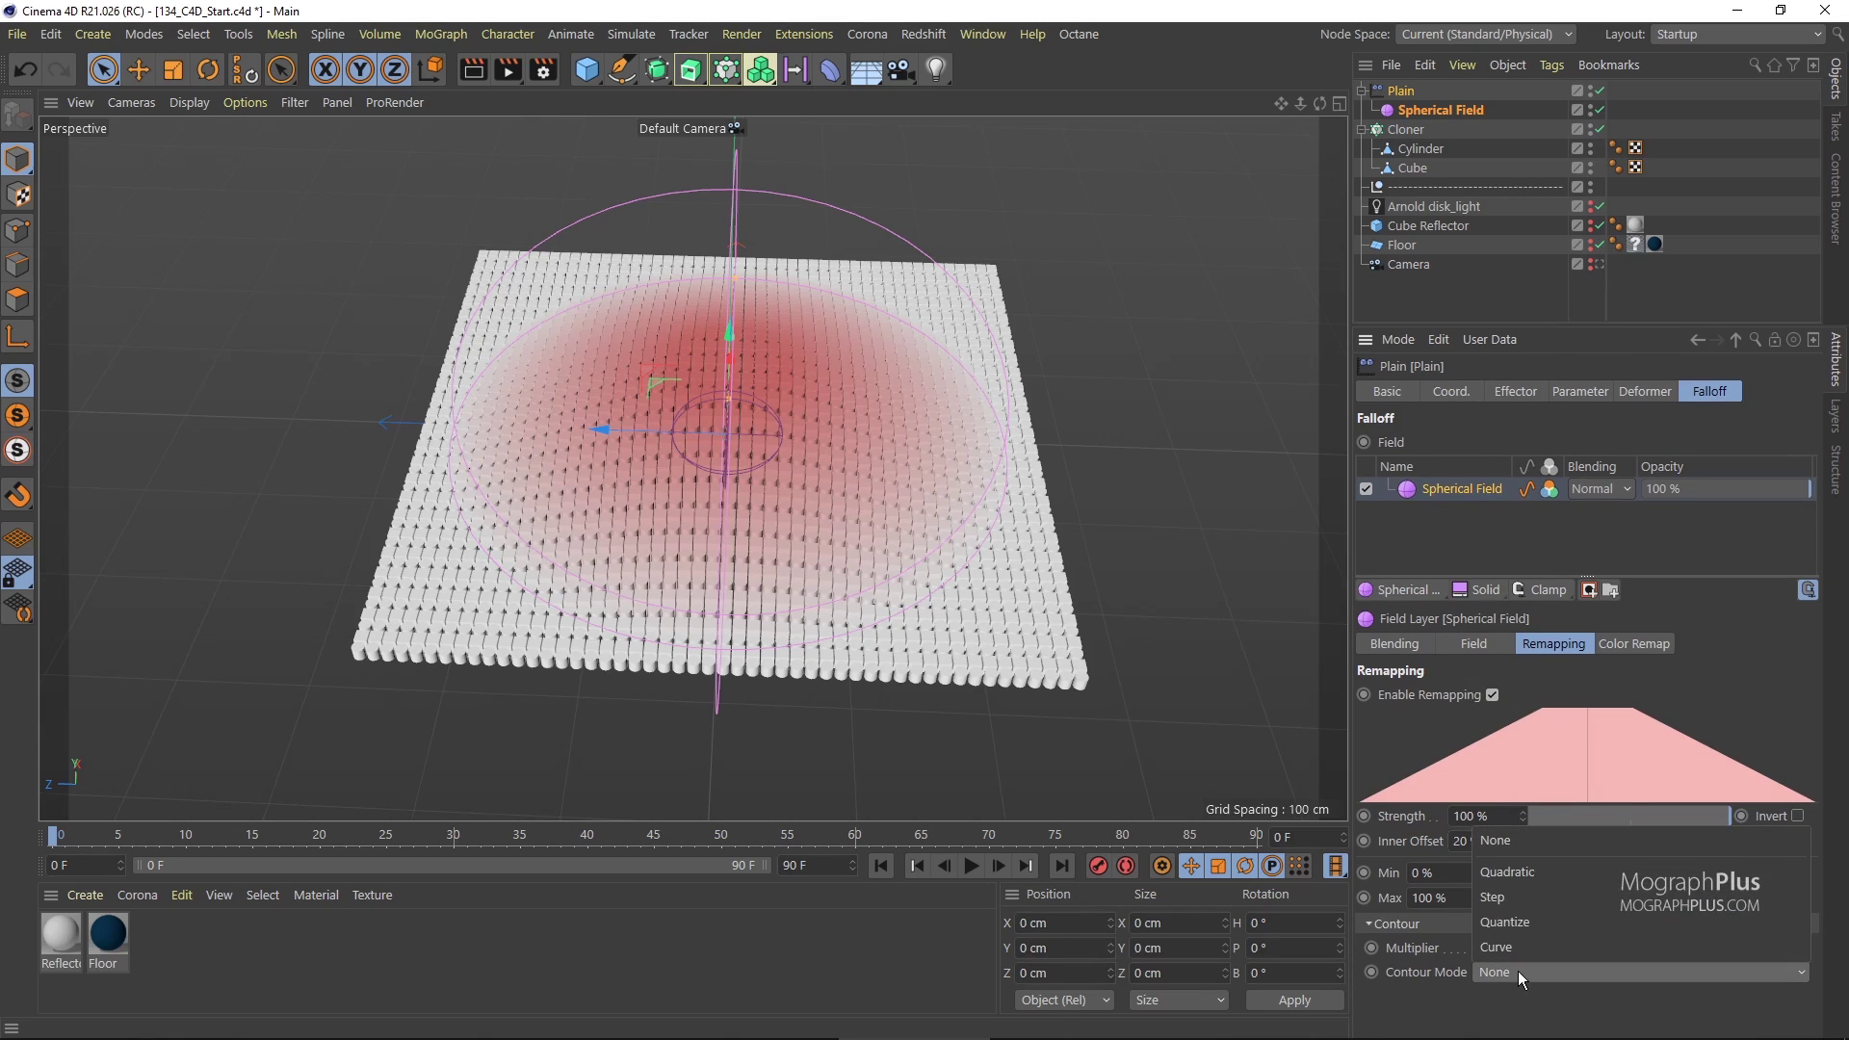
click(1535, 940)
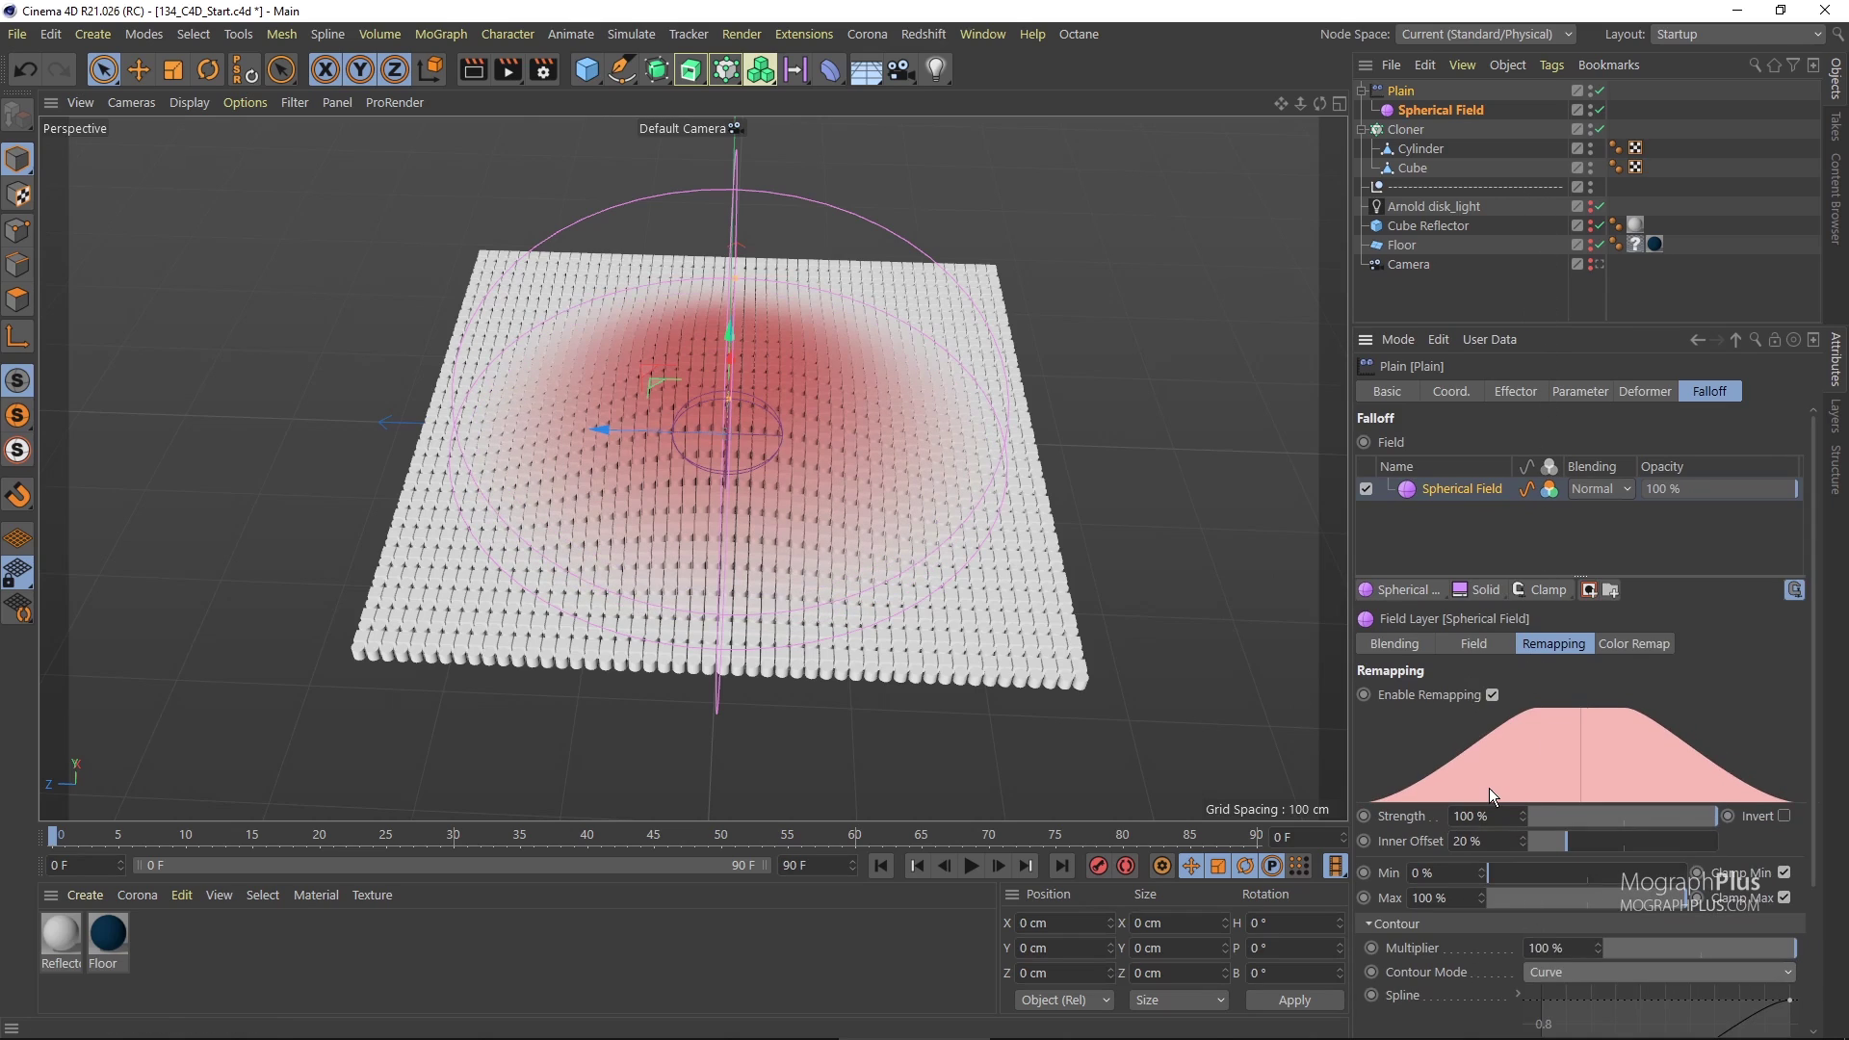
Reshape the field's contour spline by moving and adding points, and replace it with the previously copied curve.
scroll(1440, 718, down, 3)
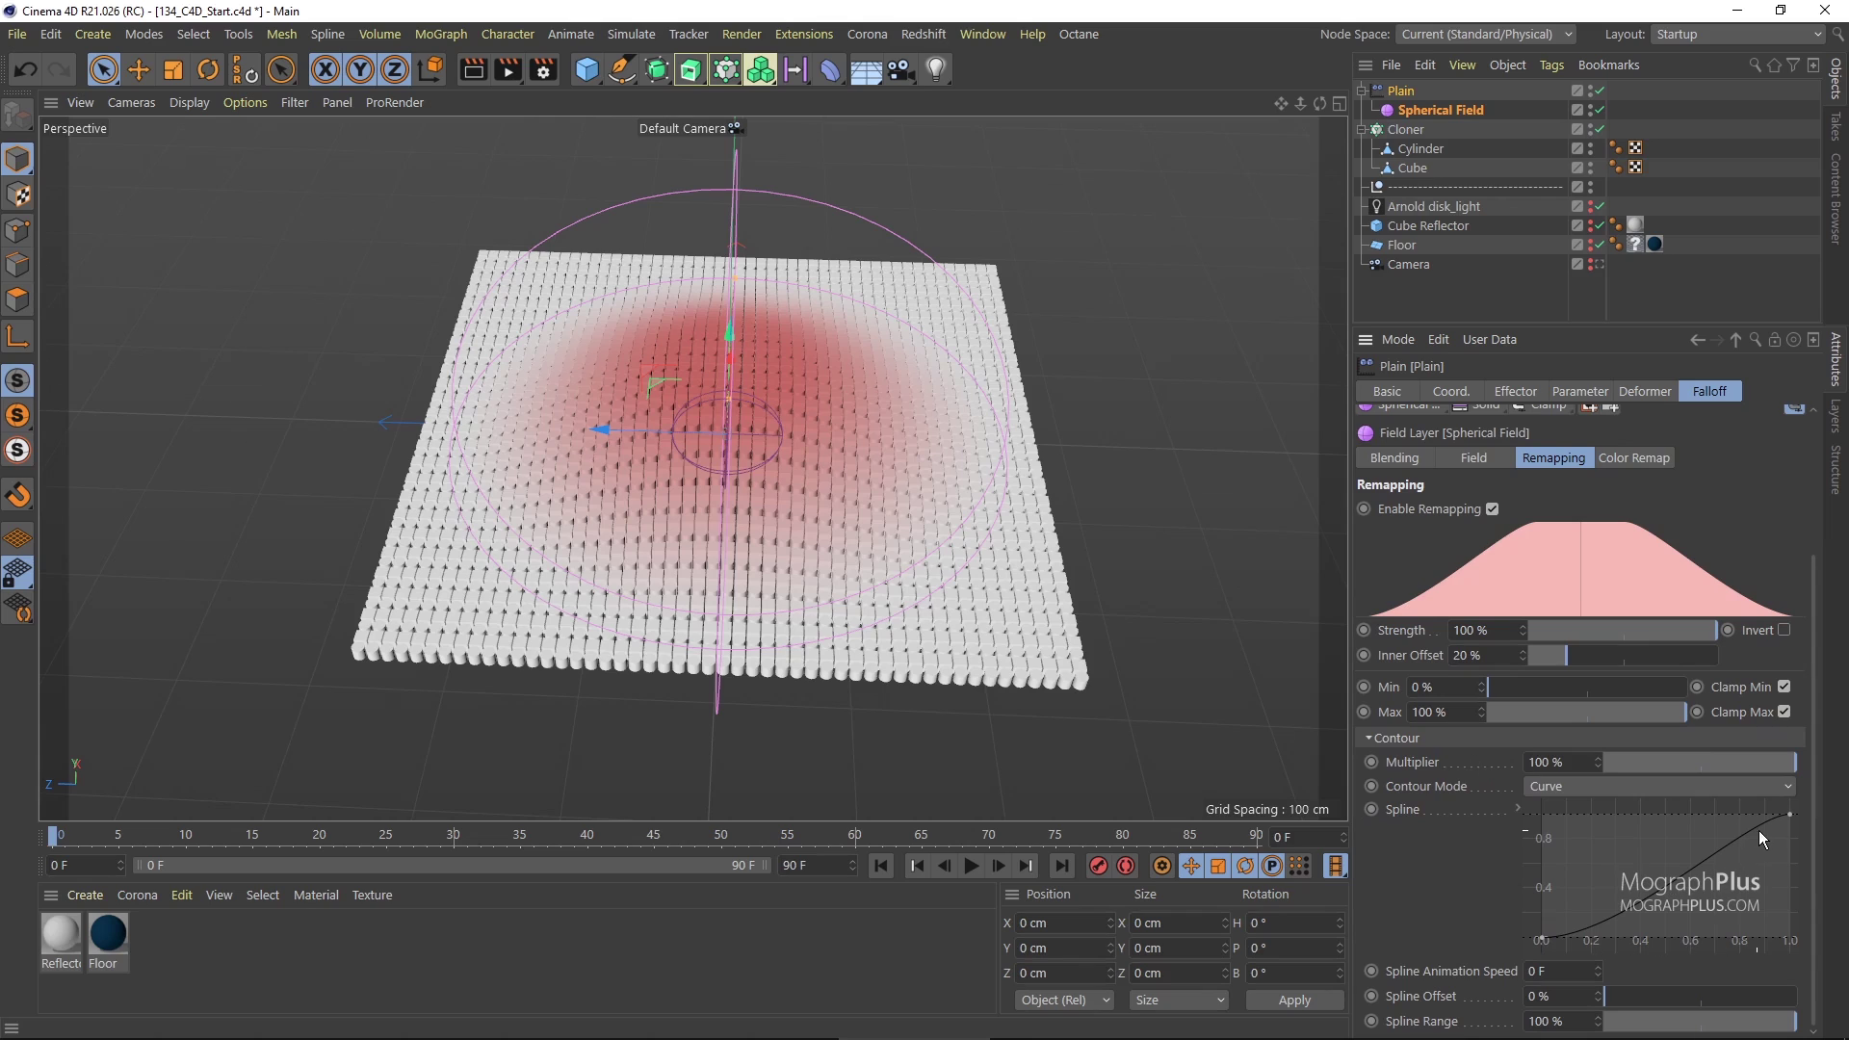
drag(1789, 815, 1711, 846)
ctrl+drag(1683, 866, 1622, 884)
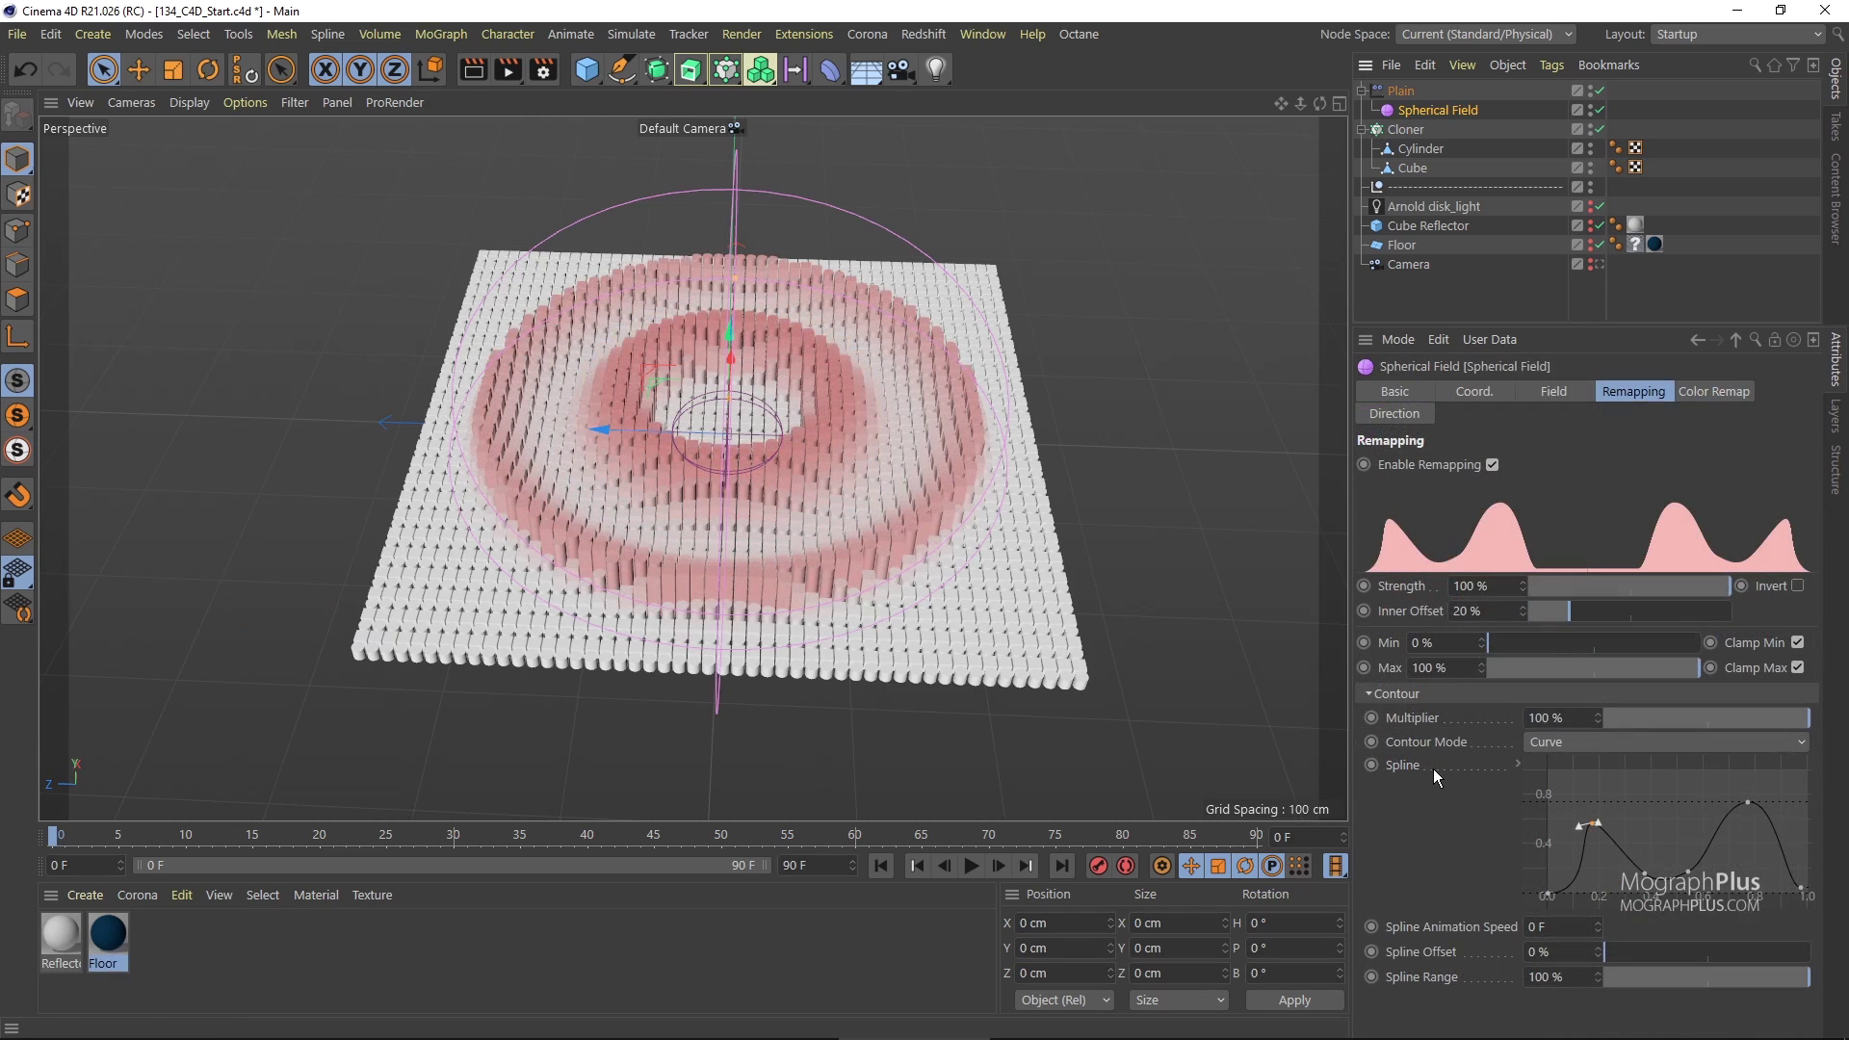
right_click(1415, 766)
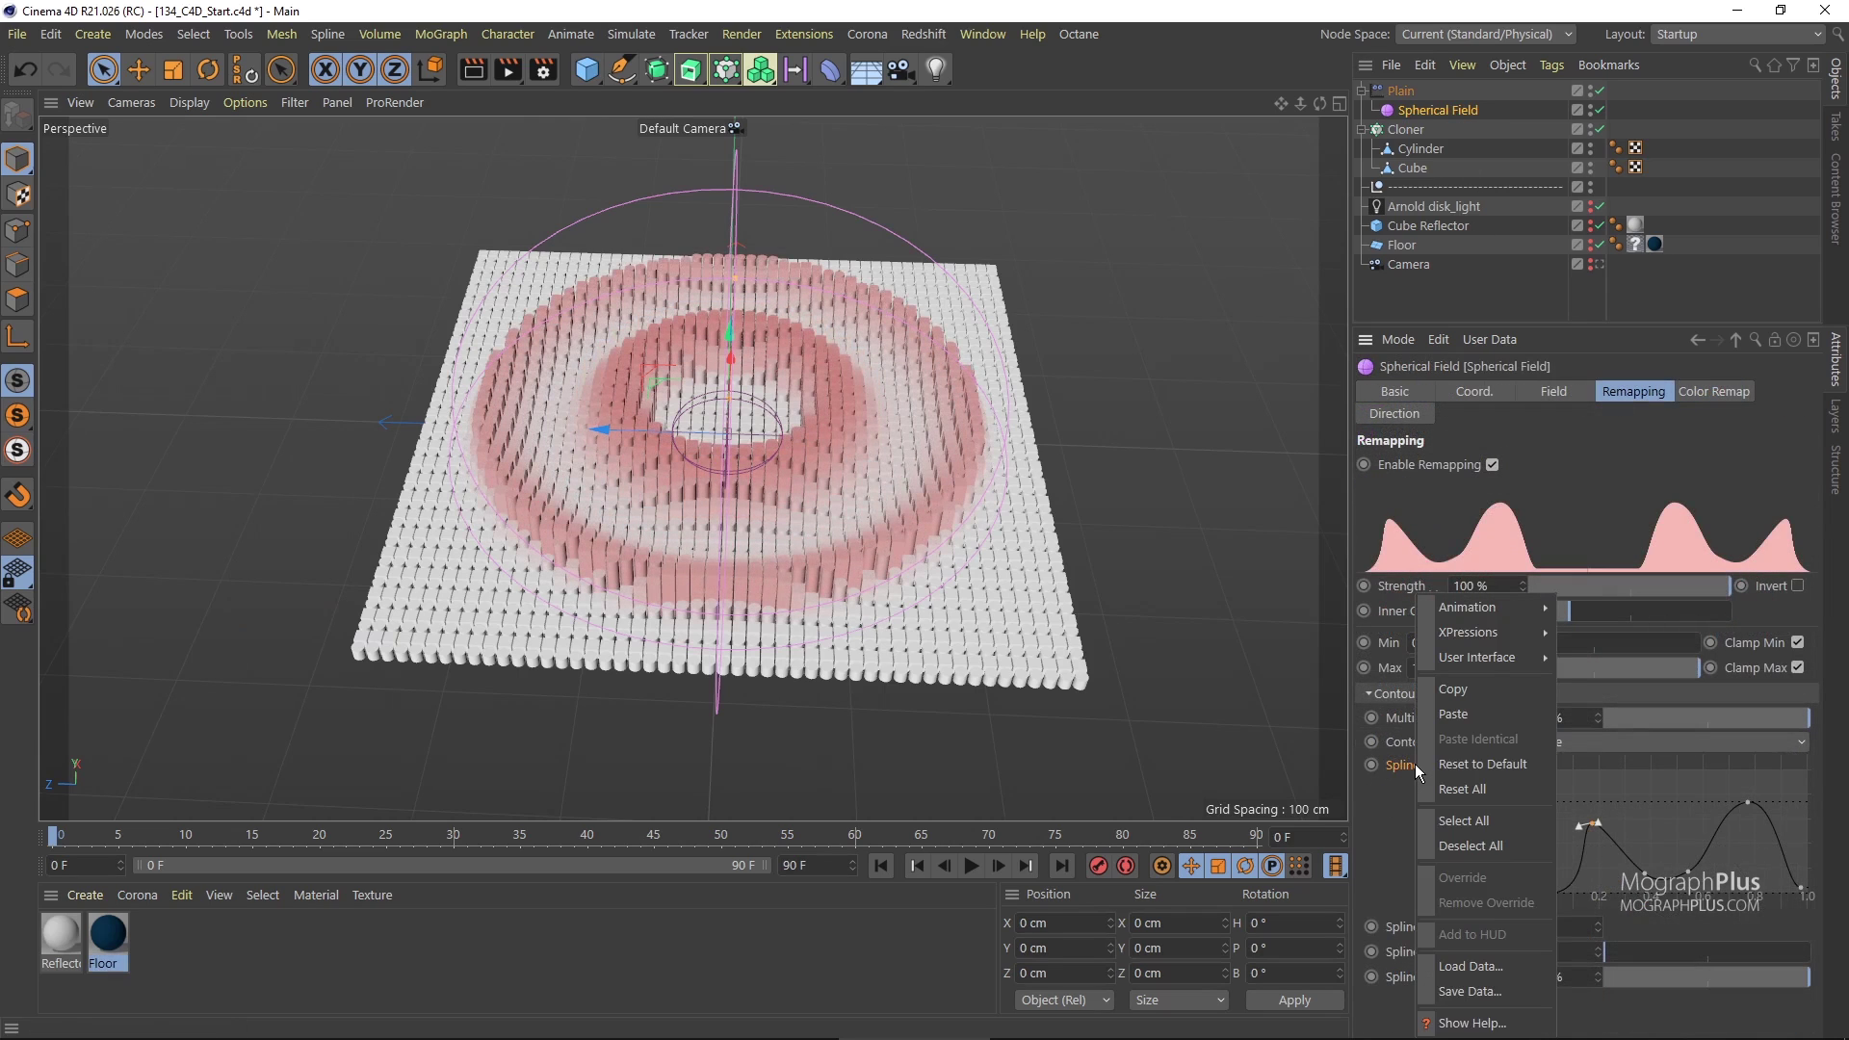
click(1489, 704)
Set the Spherical Field's remap color to purple with RGB values 145, 55, 193.
click(1714, 391)
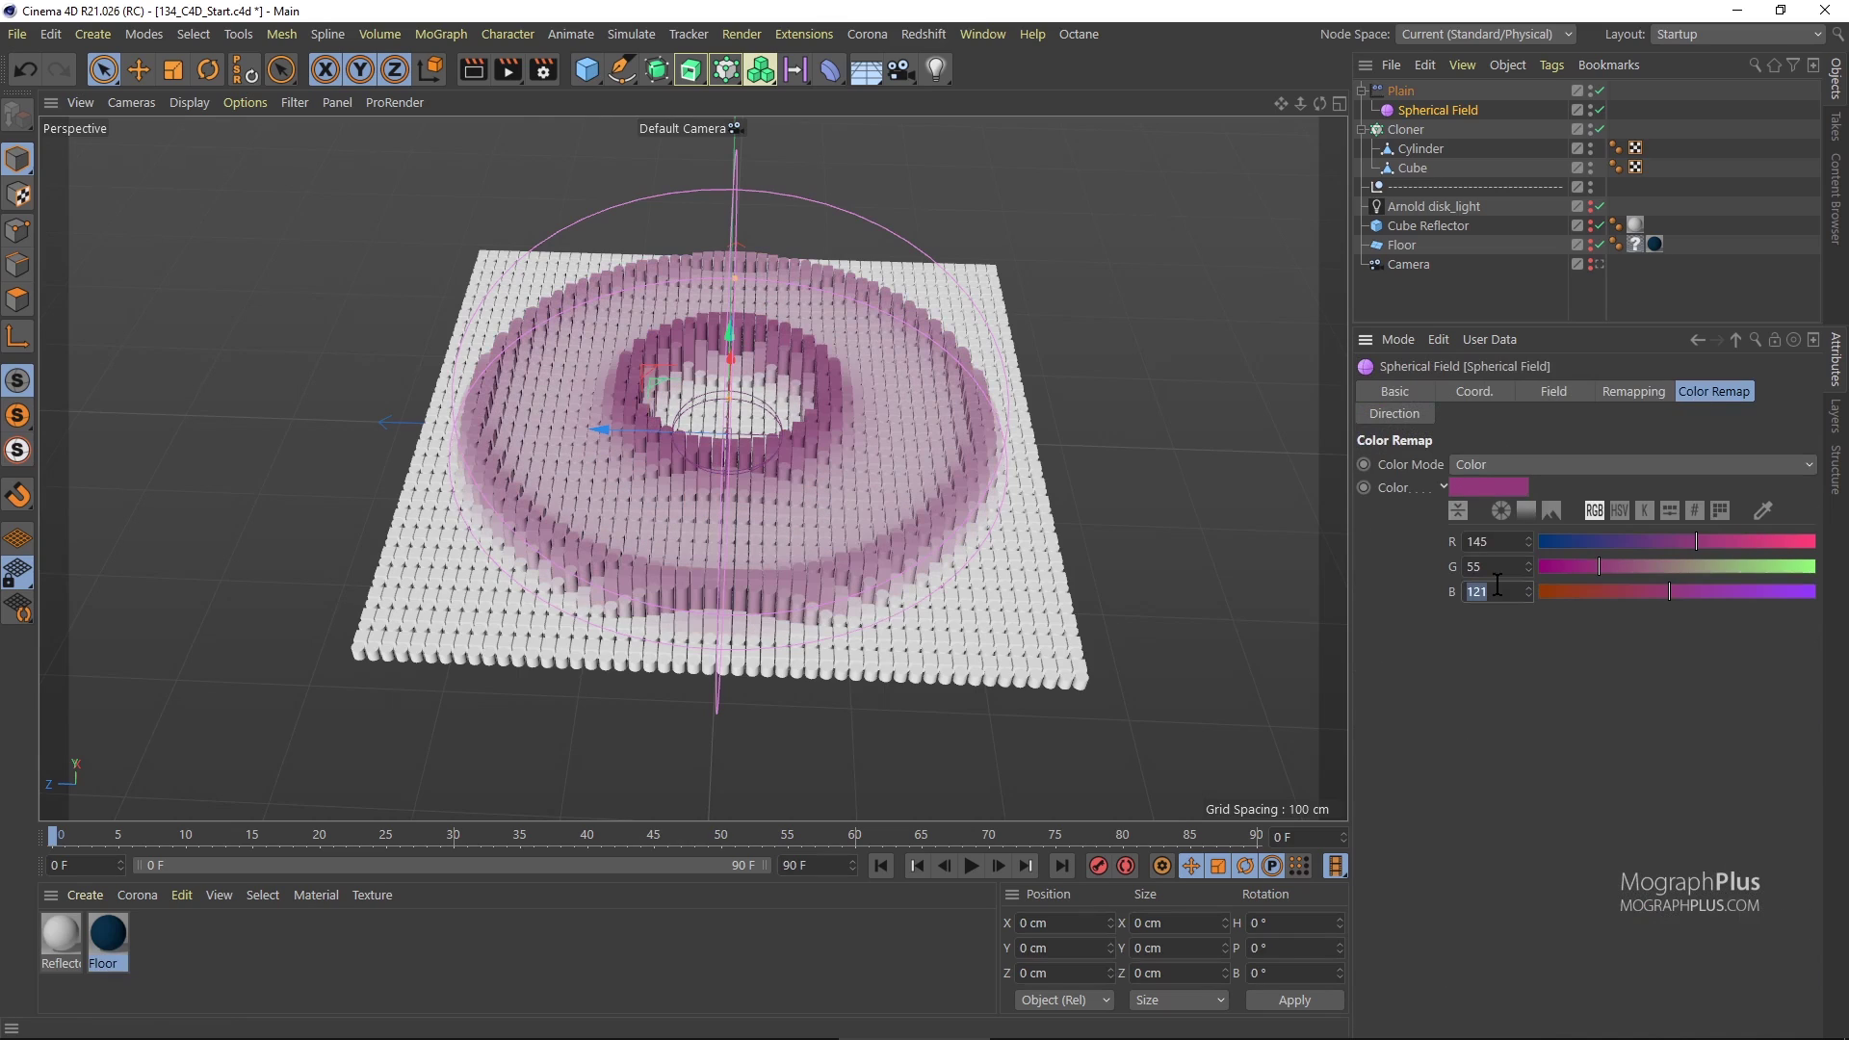
double_click(1496, 592)
text(193)
key(Return)
Rename the Plain effector as Plain 01 and its field as Spherical Field 01.
double_click(1436, 92)
text(01)
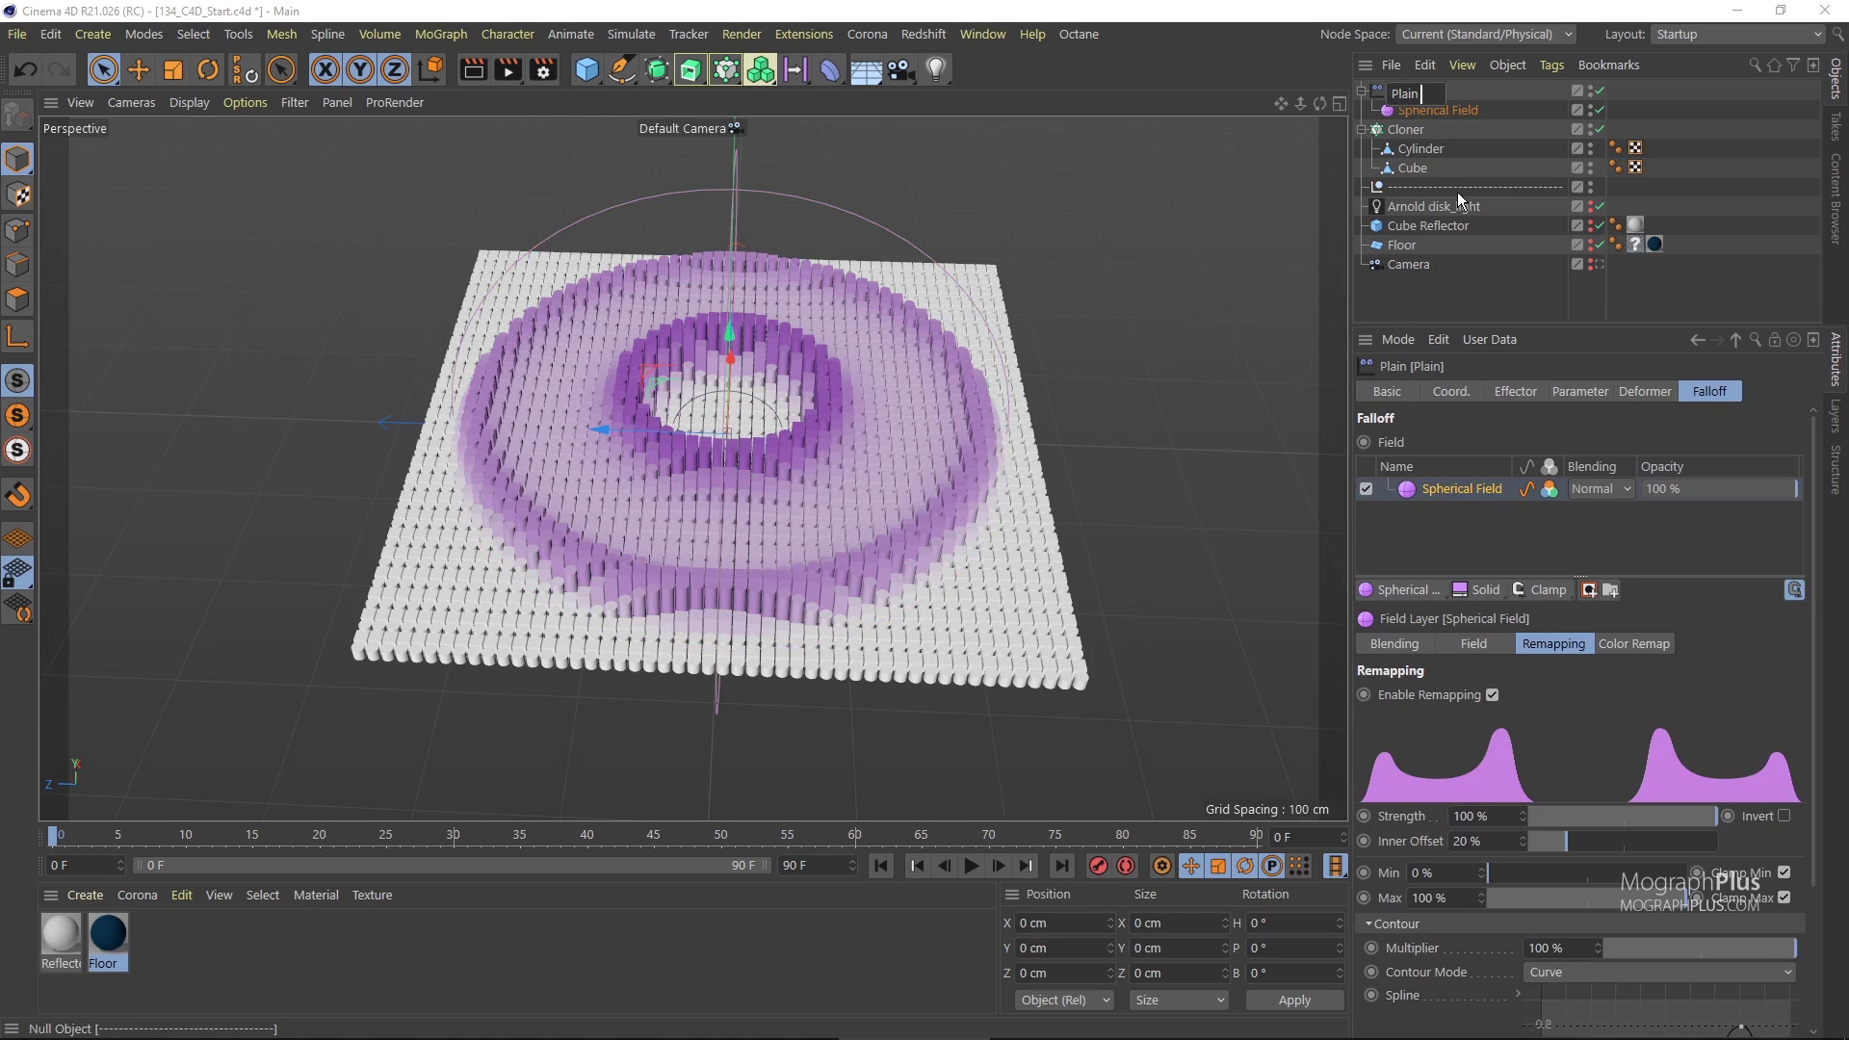
double_click(1466, 111)
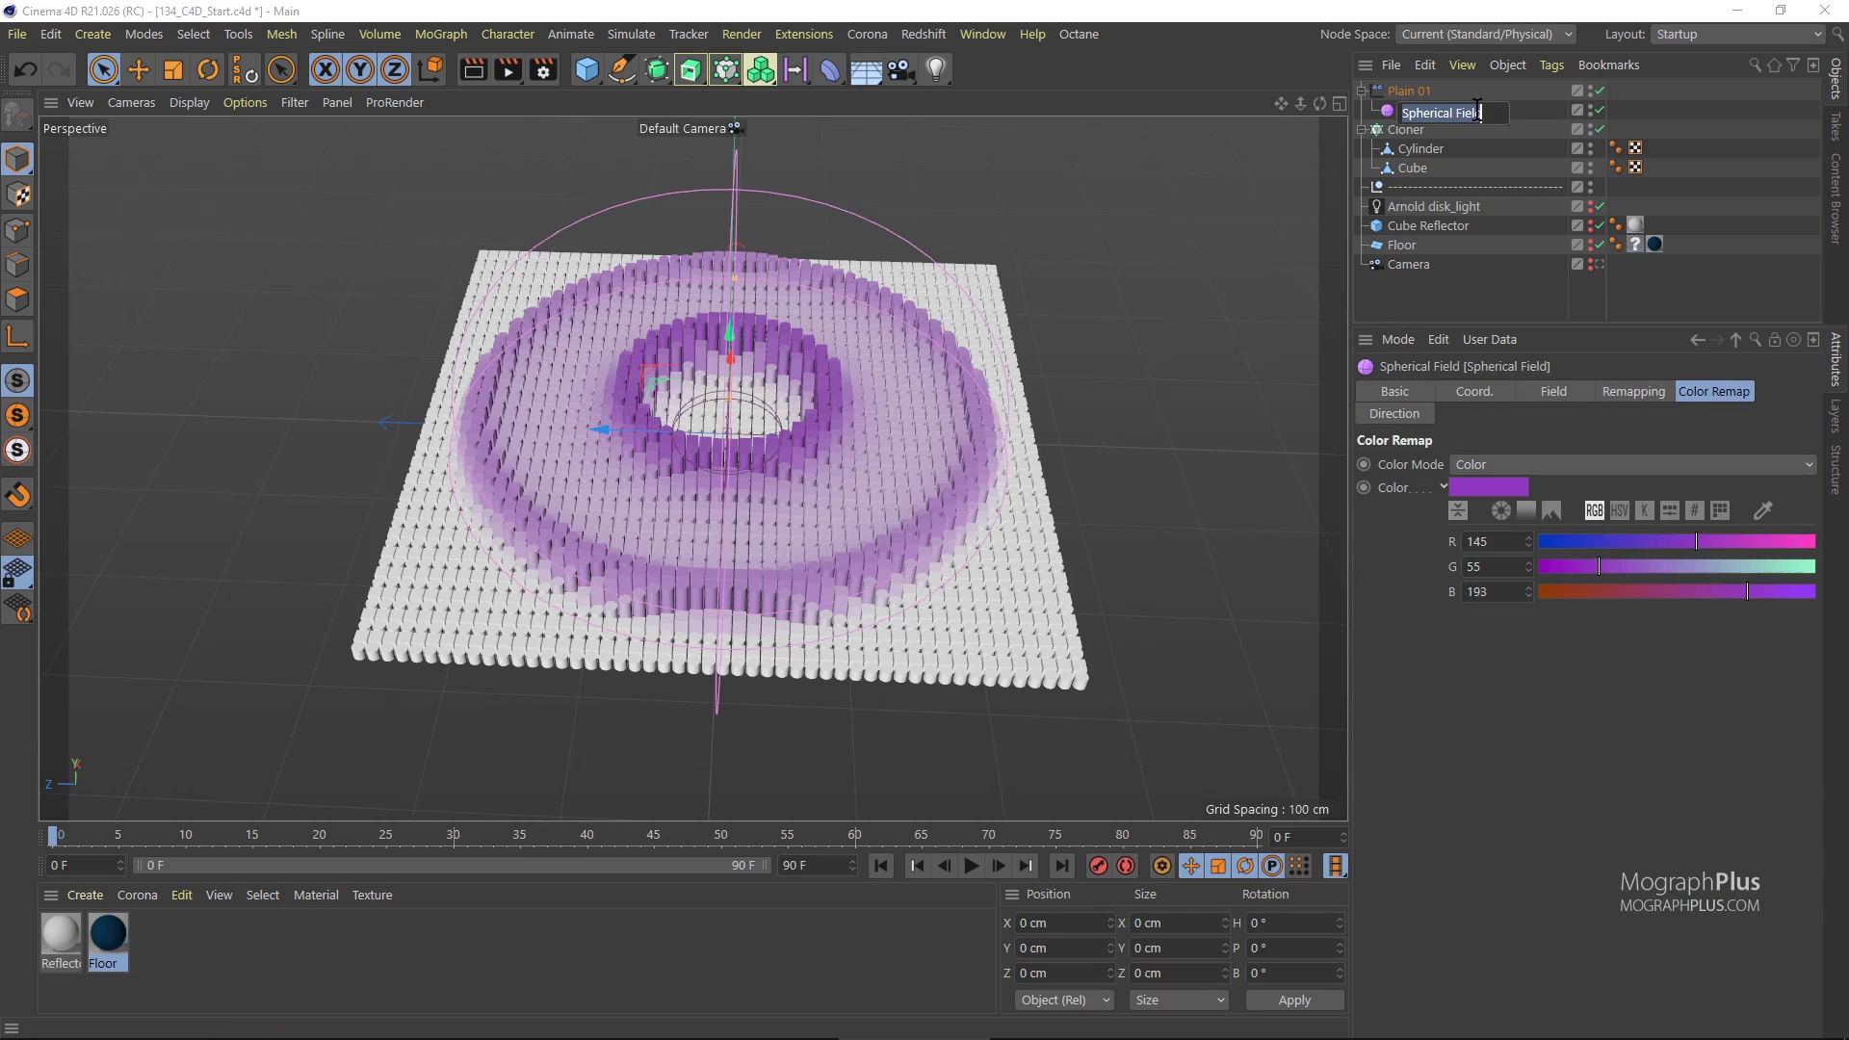
text(01)
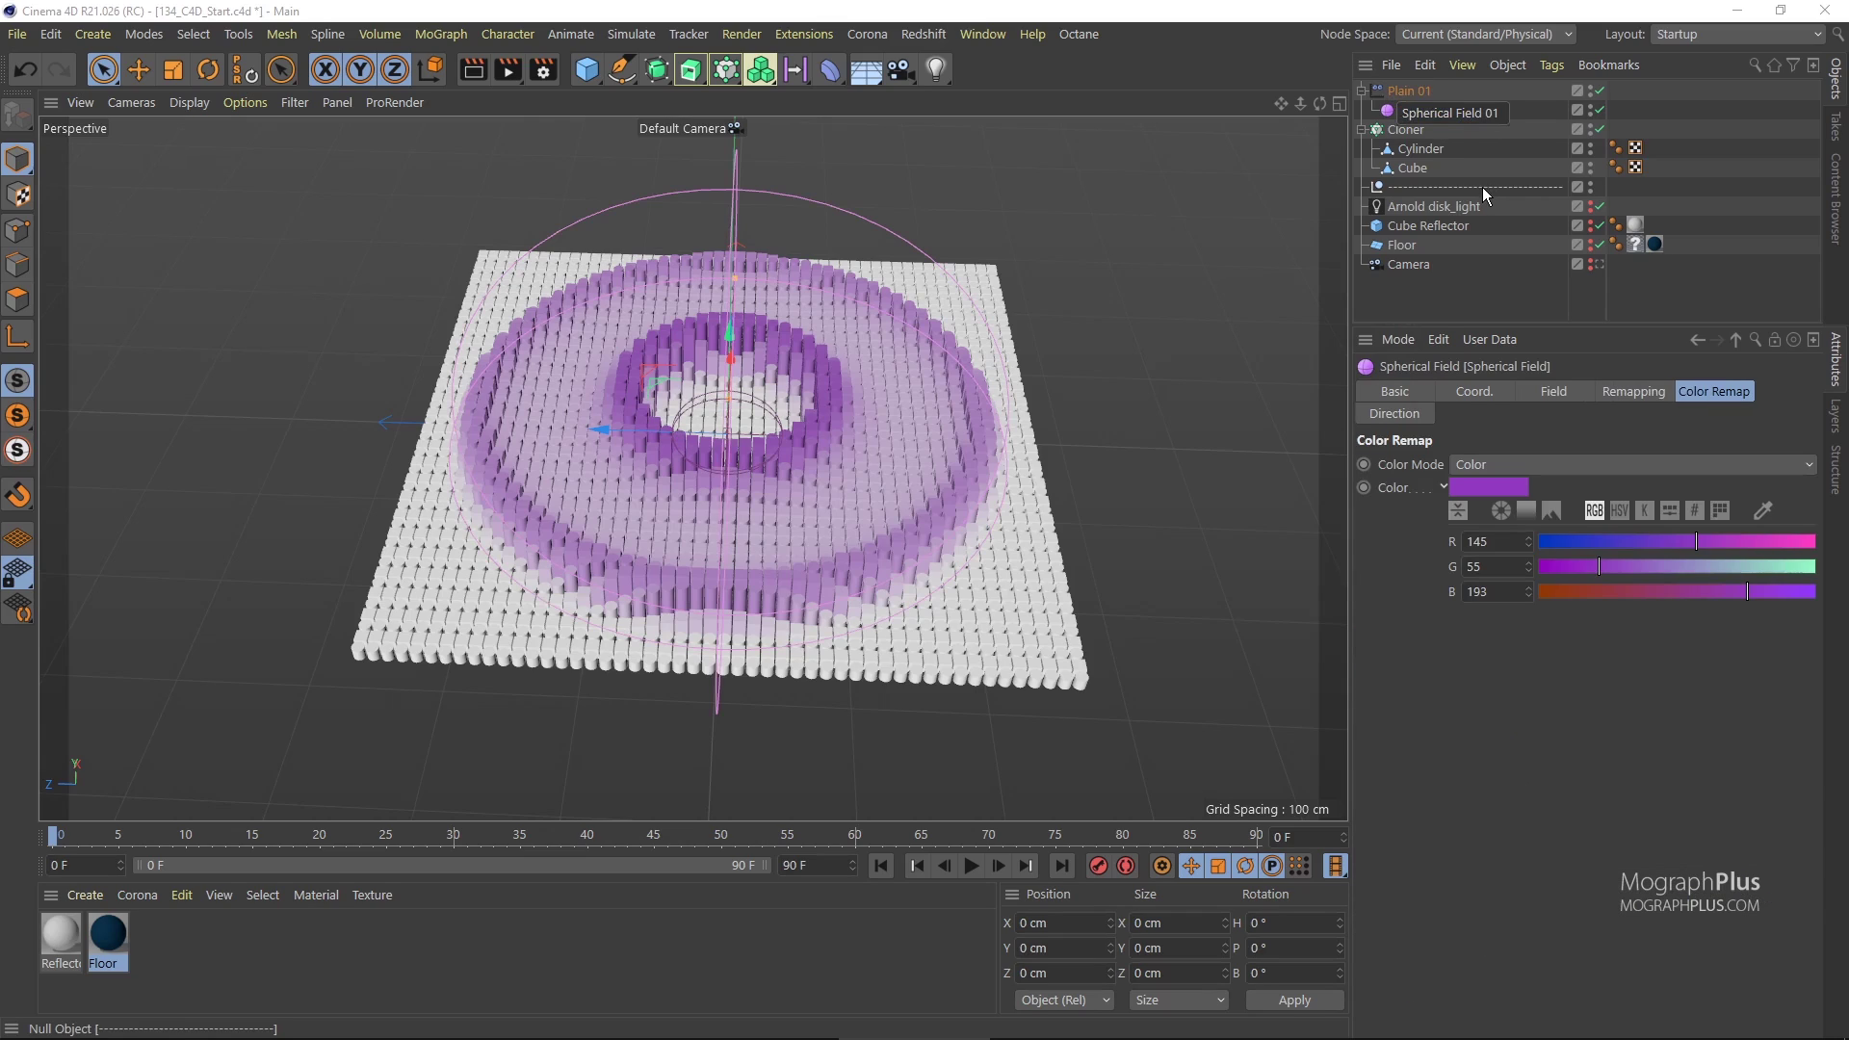
key(Return)
Add a second Plain effector to the Cloner and rename it Plain 02.
click(1406, 129)
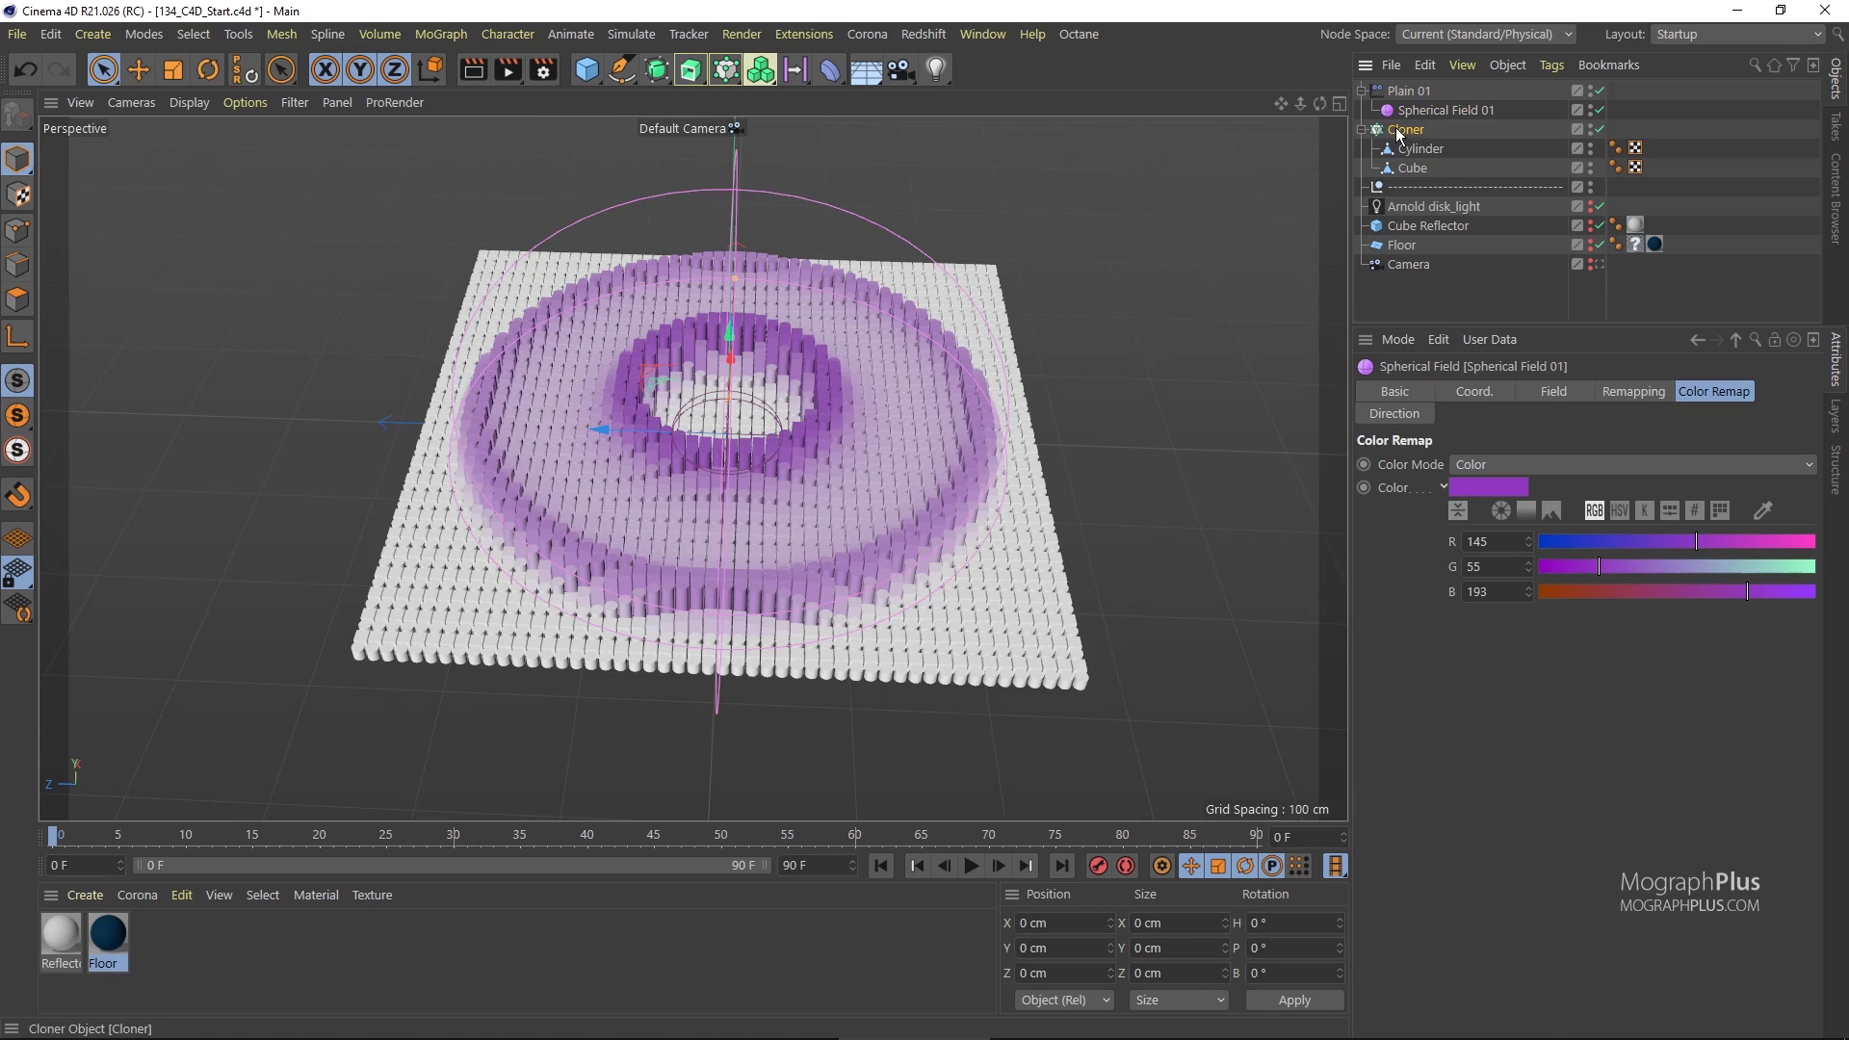
click(725, 69)
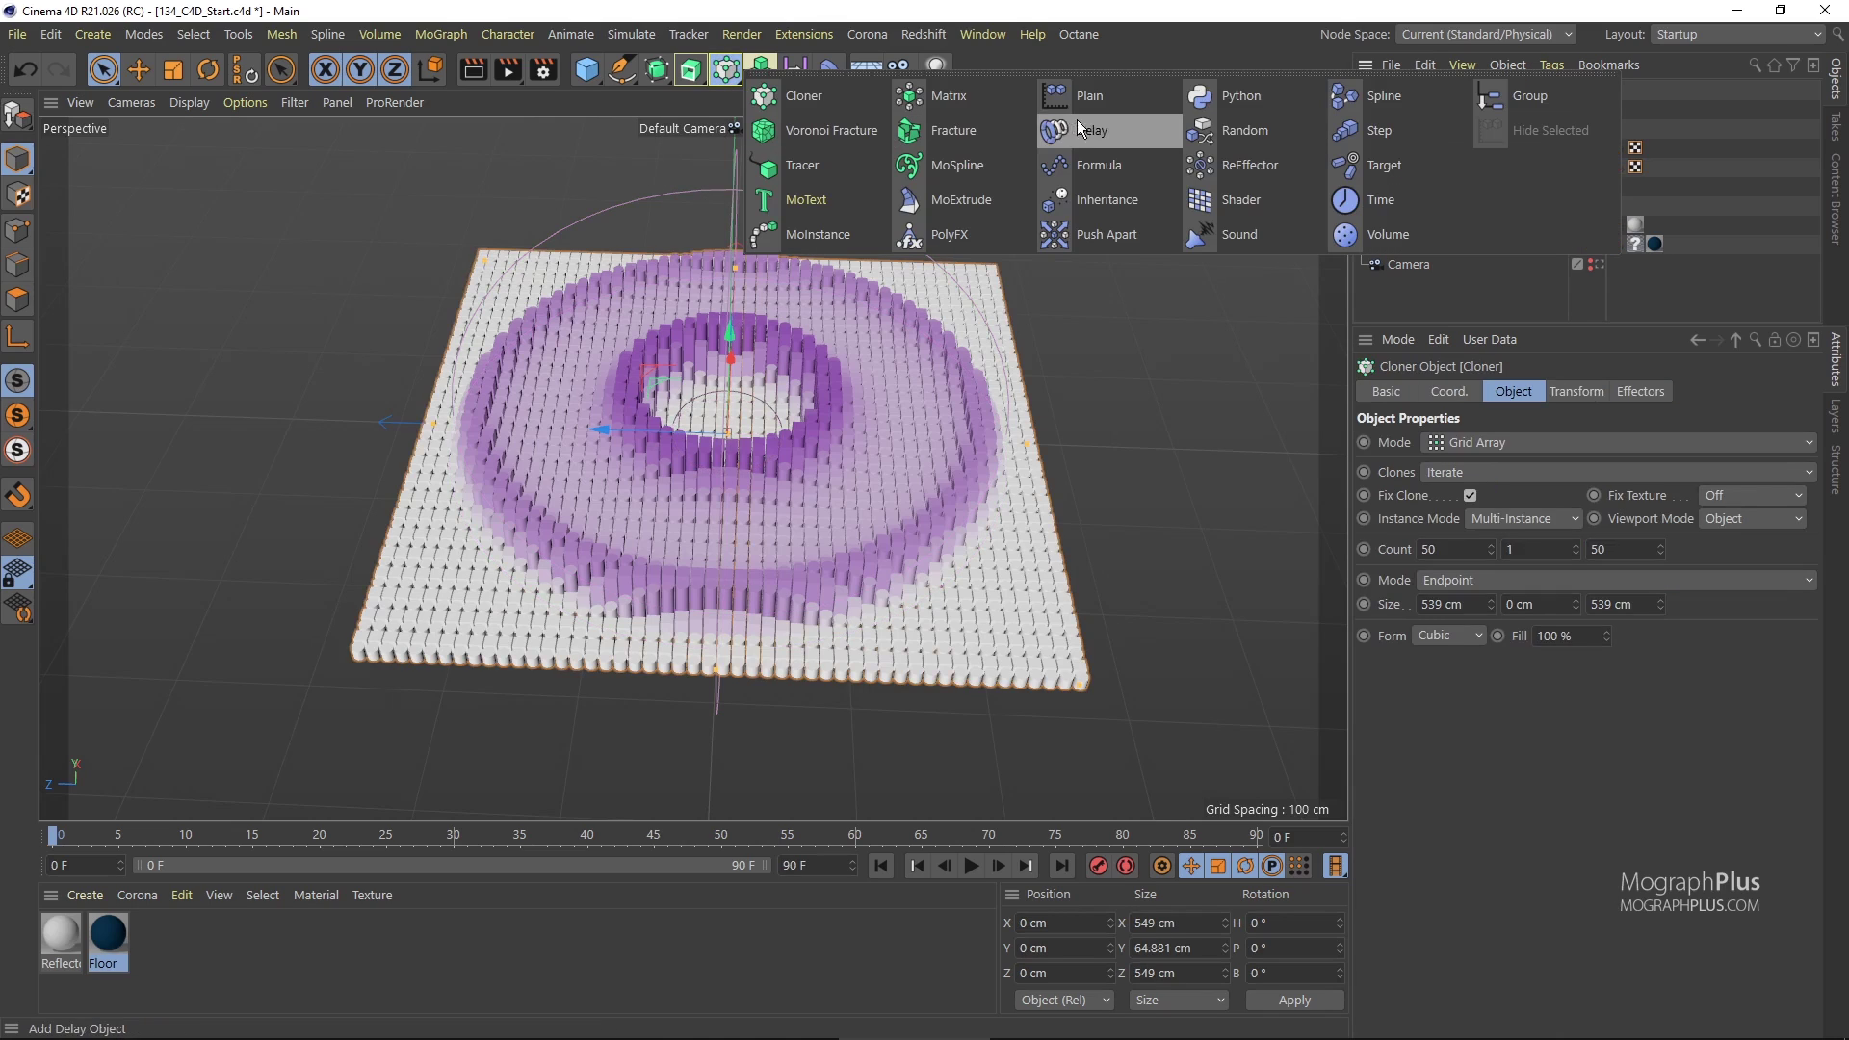
click(1107, 90)
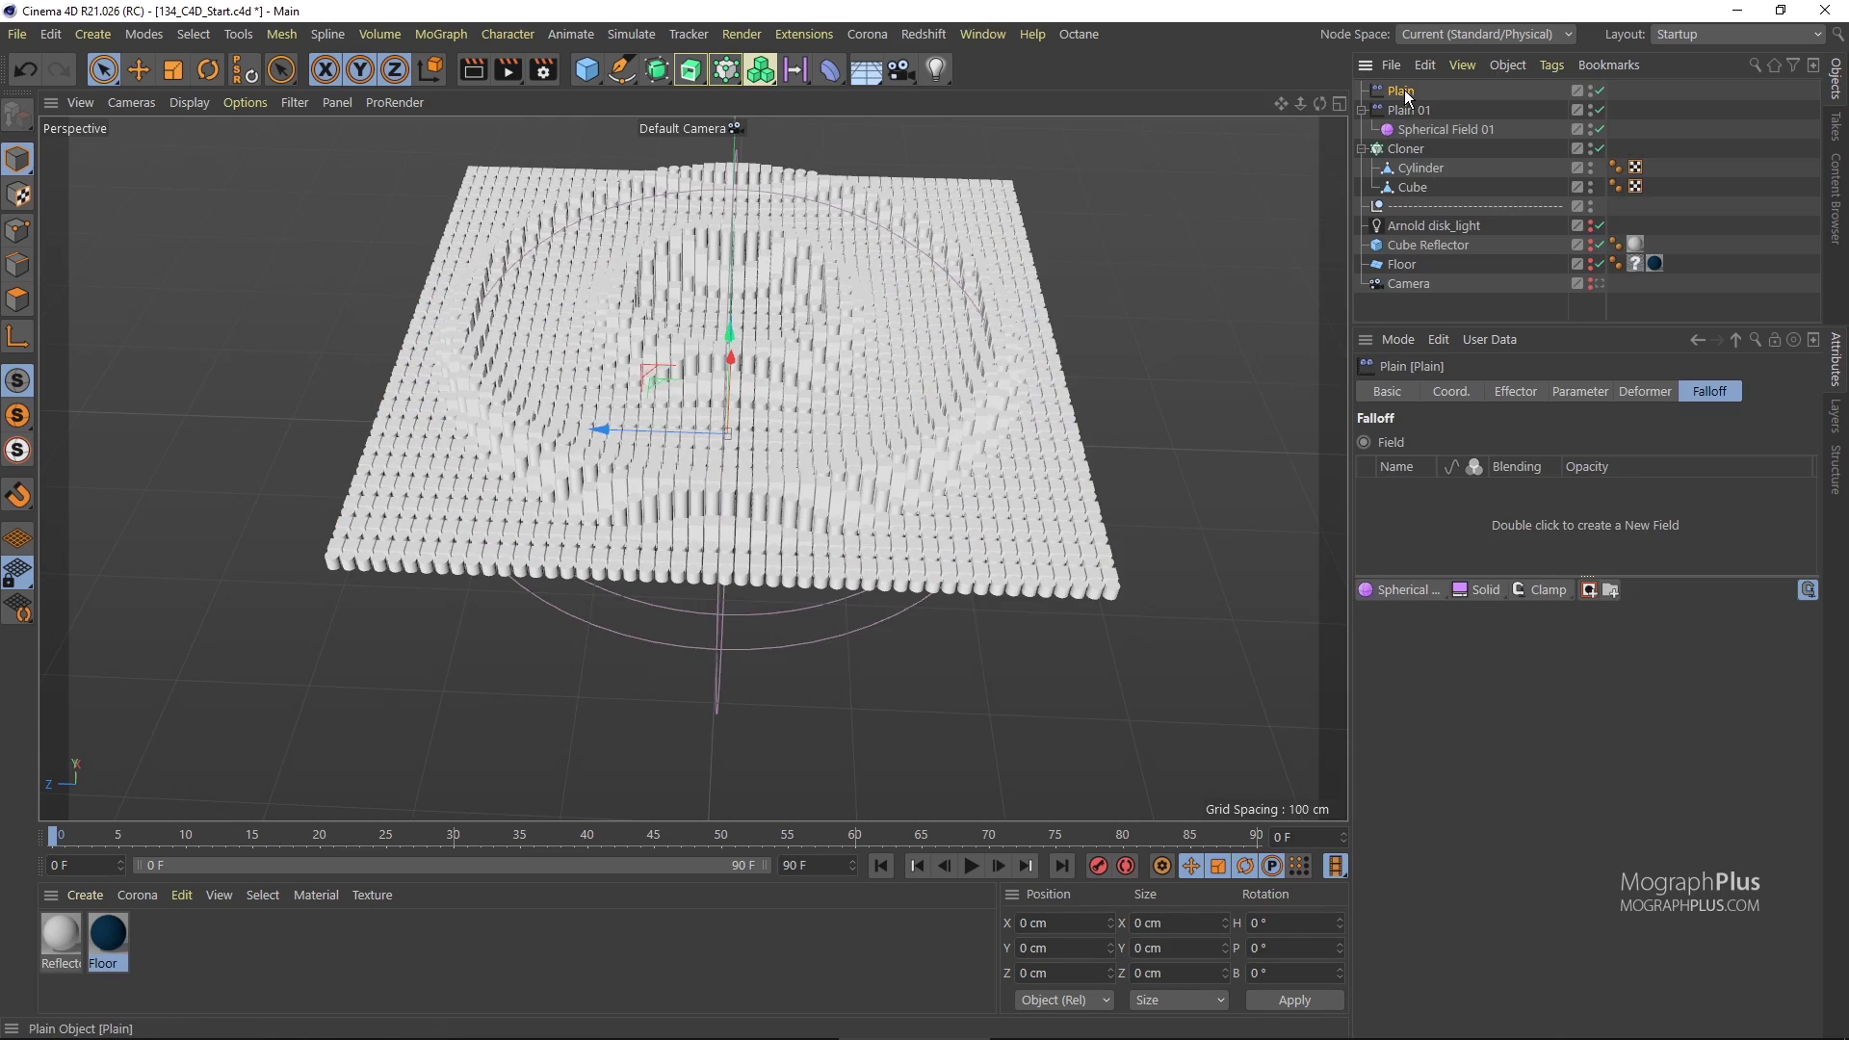
double_click(1439, 94)
text(02)
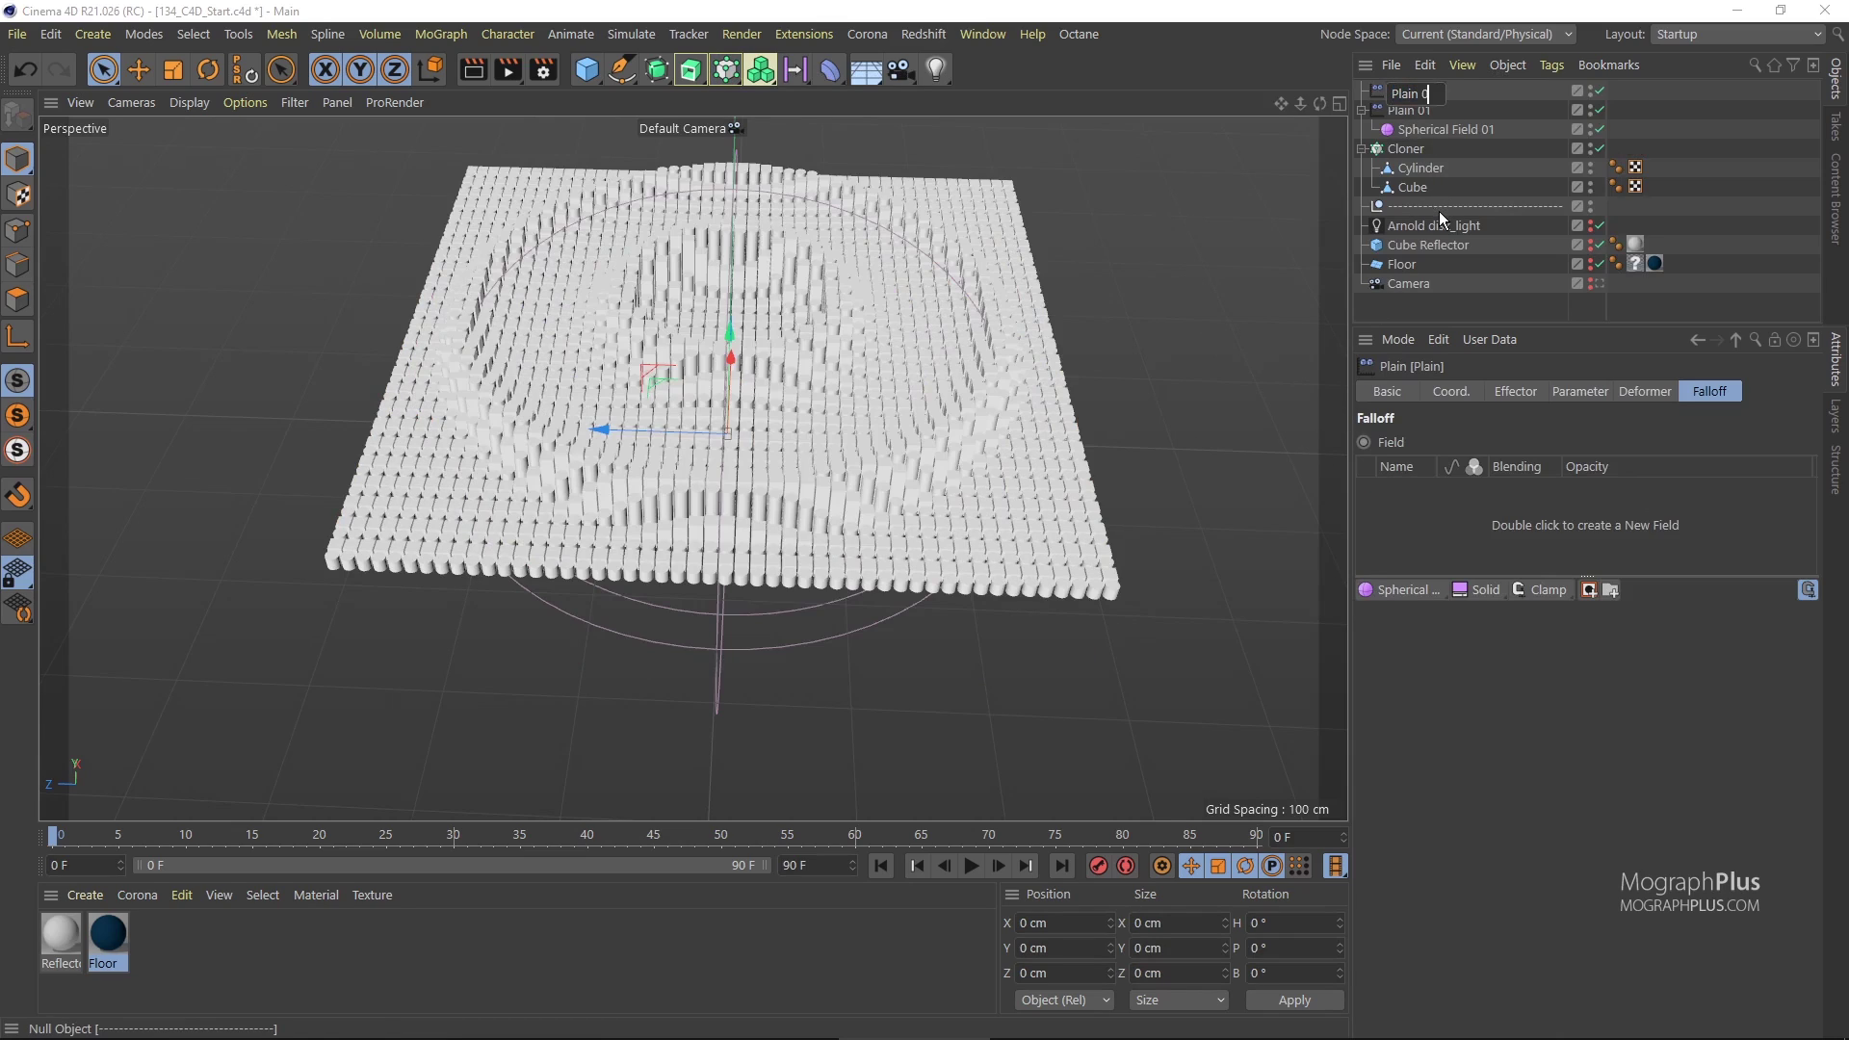
key(Return)
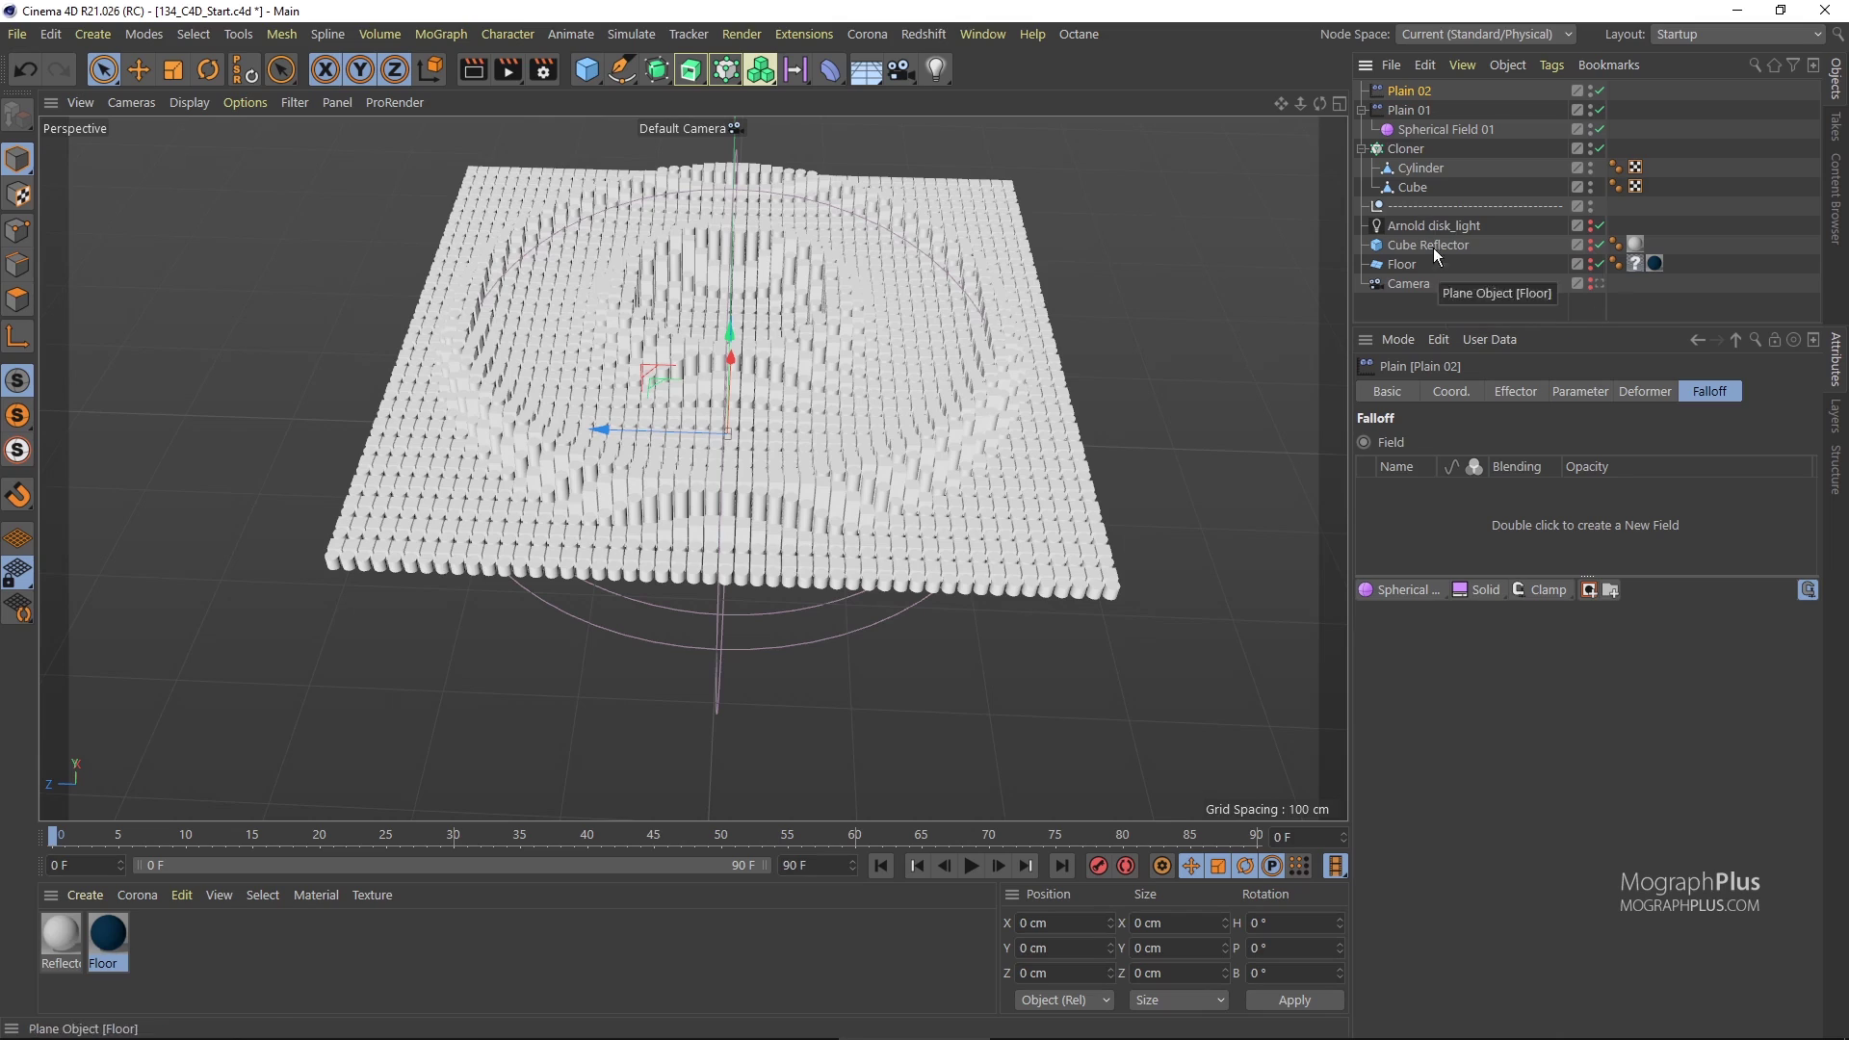
Make Plain 02 affect scale instead of position, using a uniform scale of -1.
click(1578, 393)
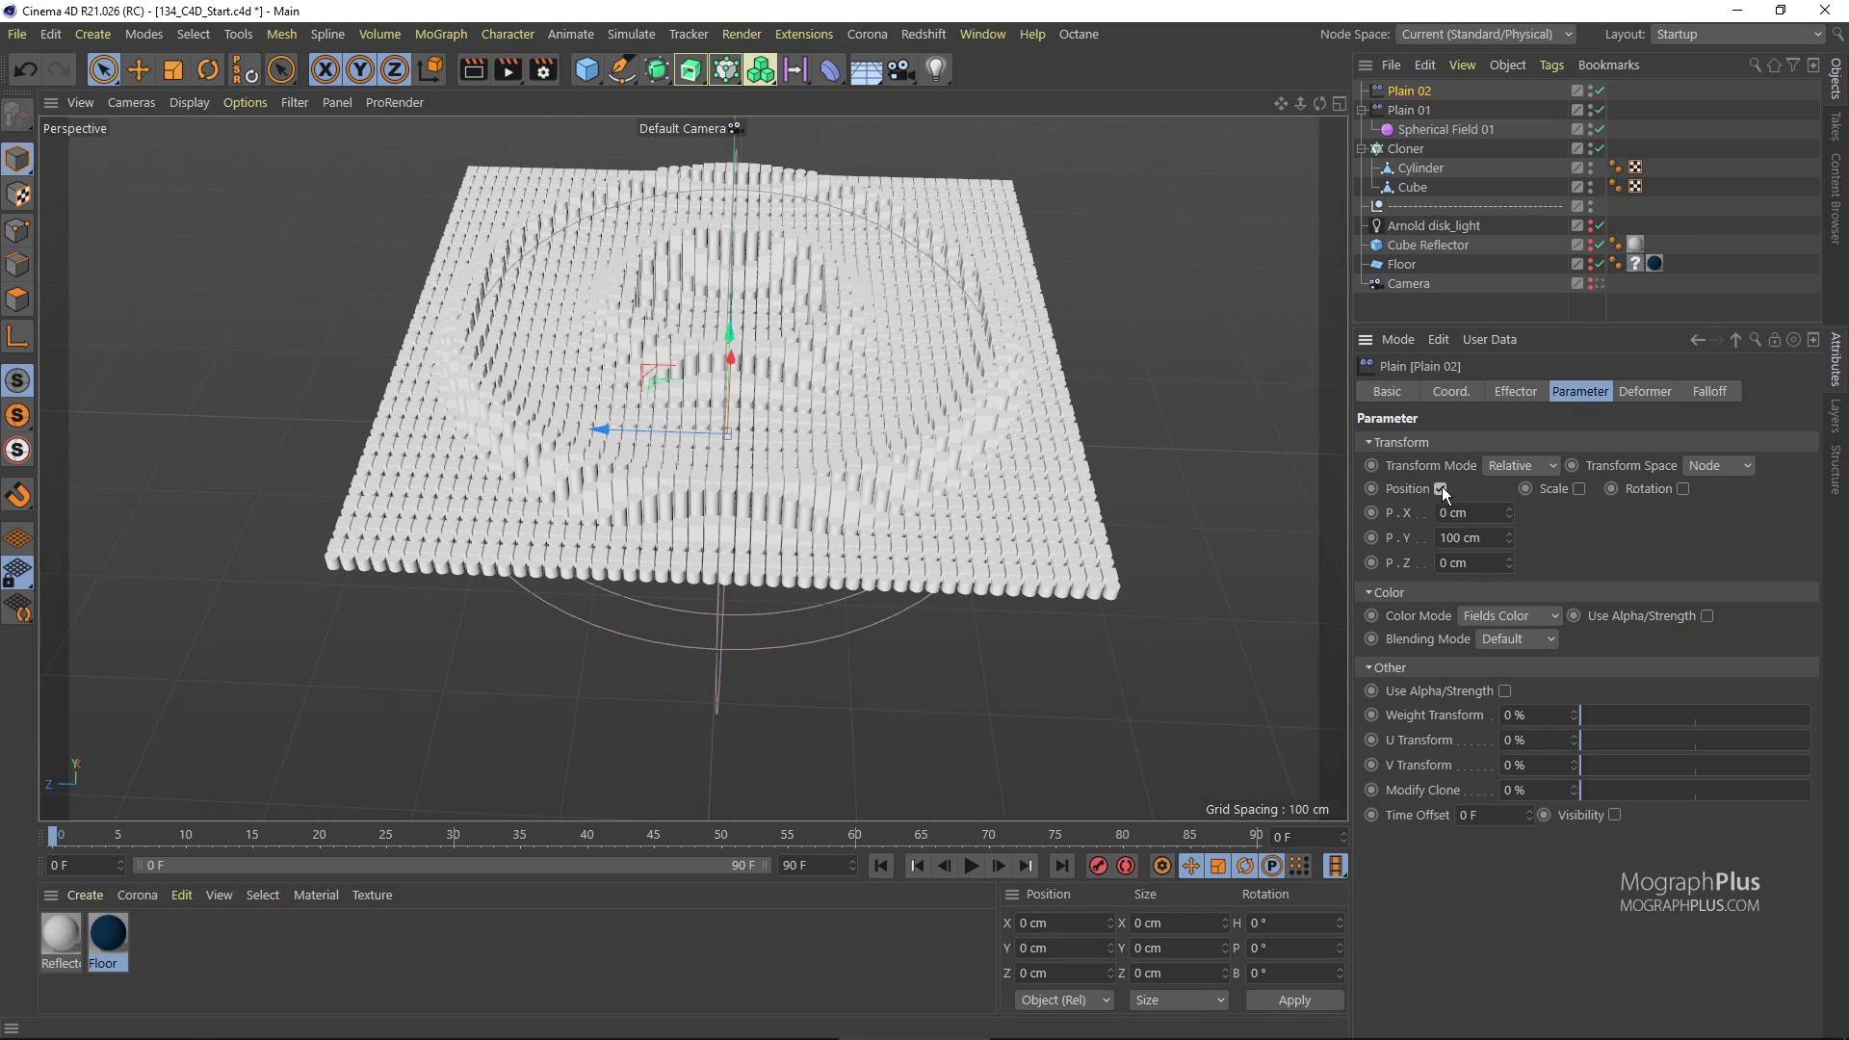
click(1442, 488)
click(1533, 492)
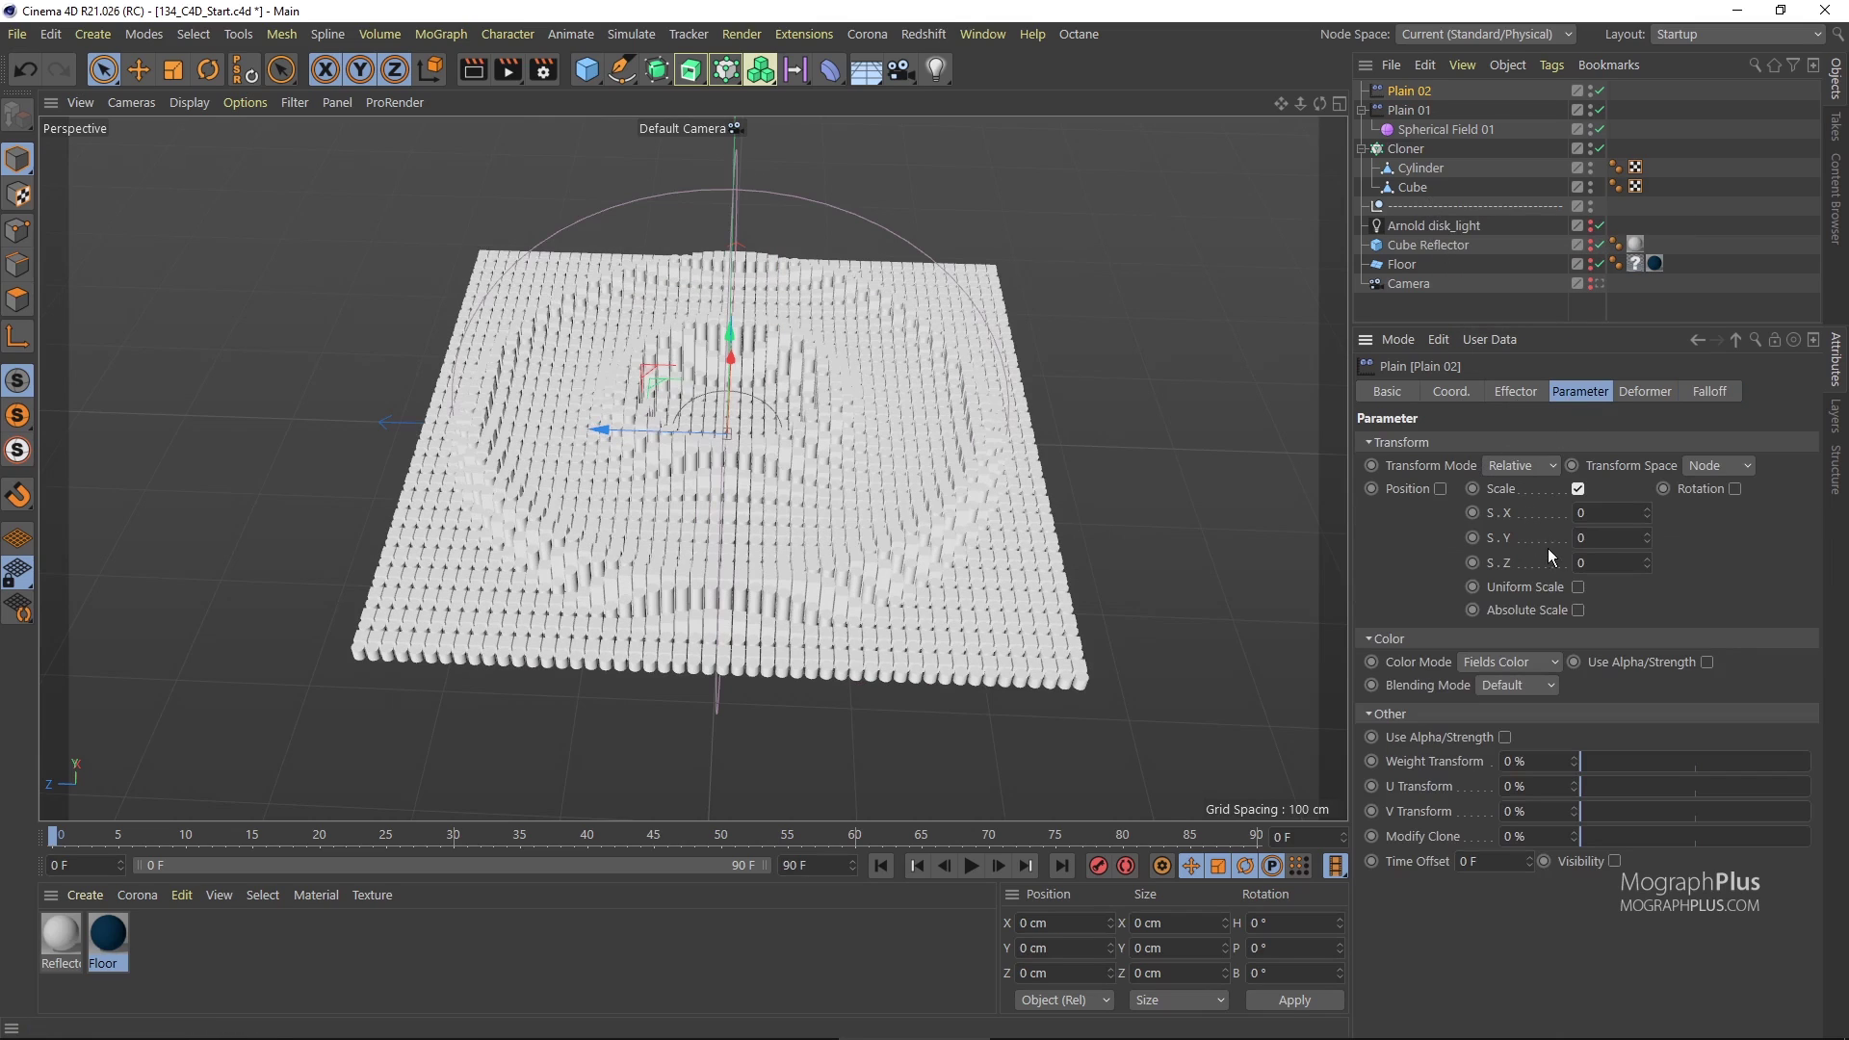
click(1578, 588)
click(1611, 514)
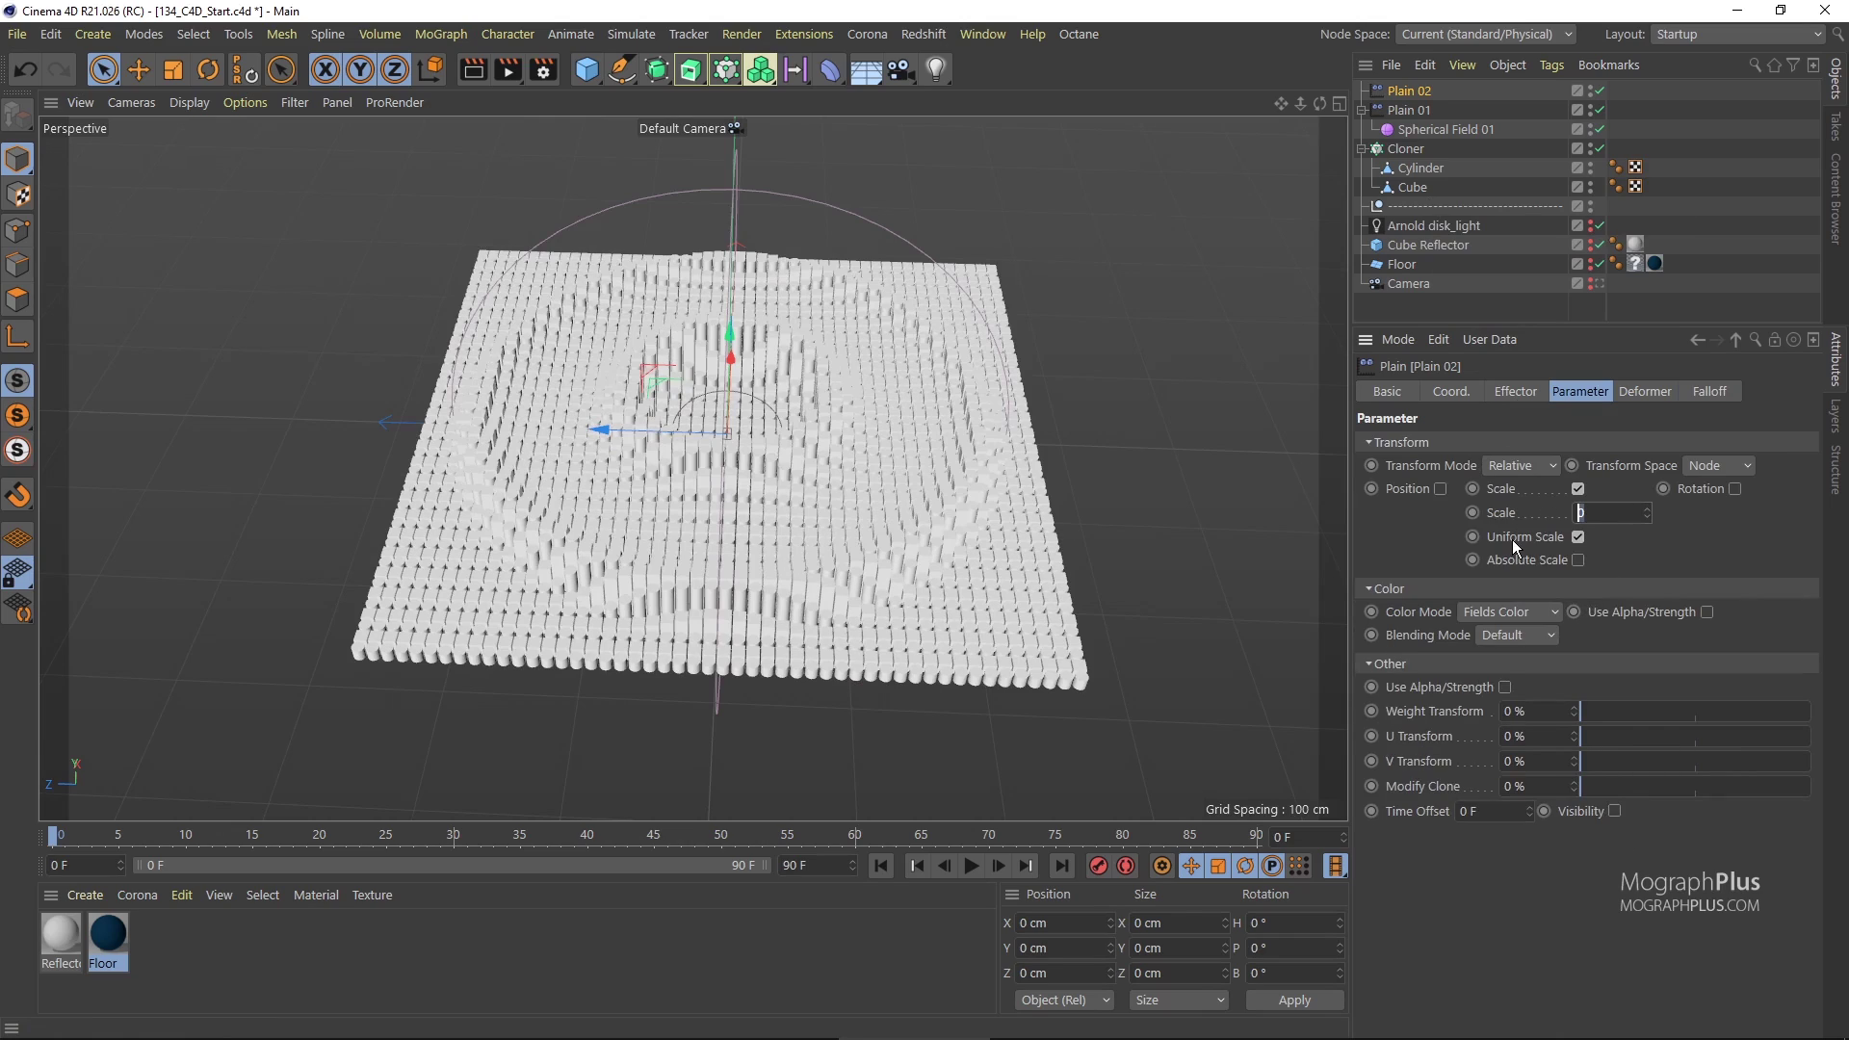
text(-1)
key(Return)
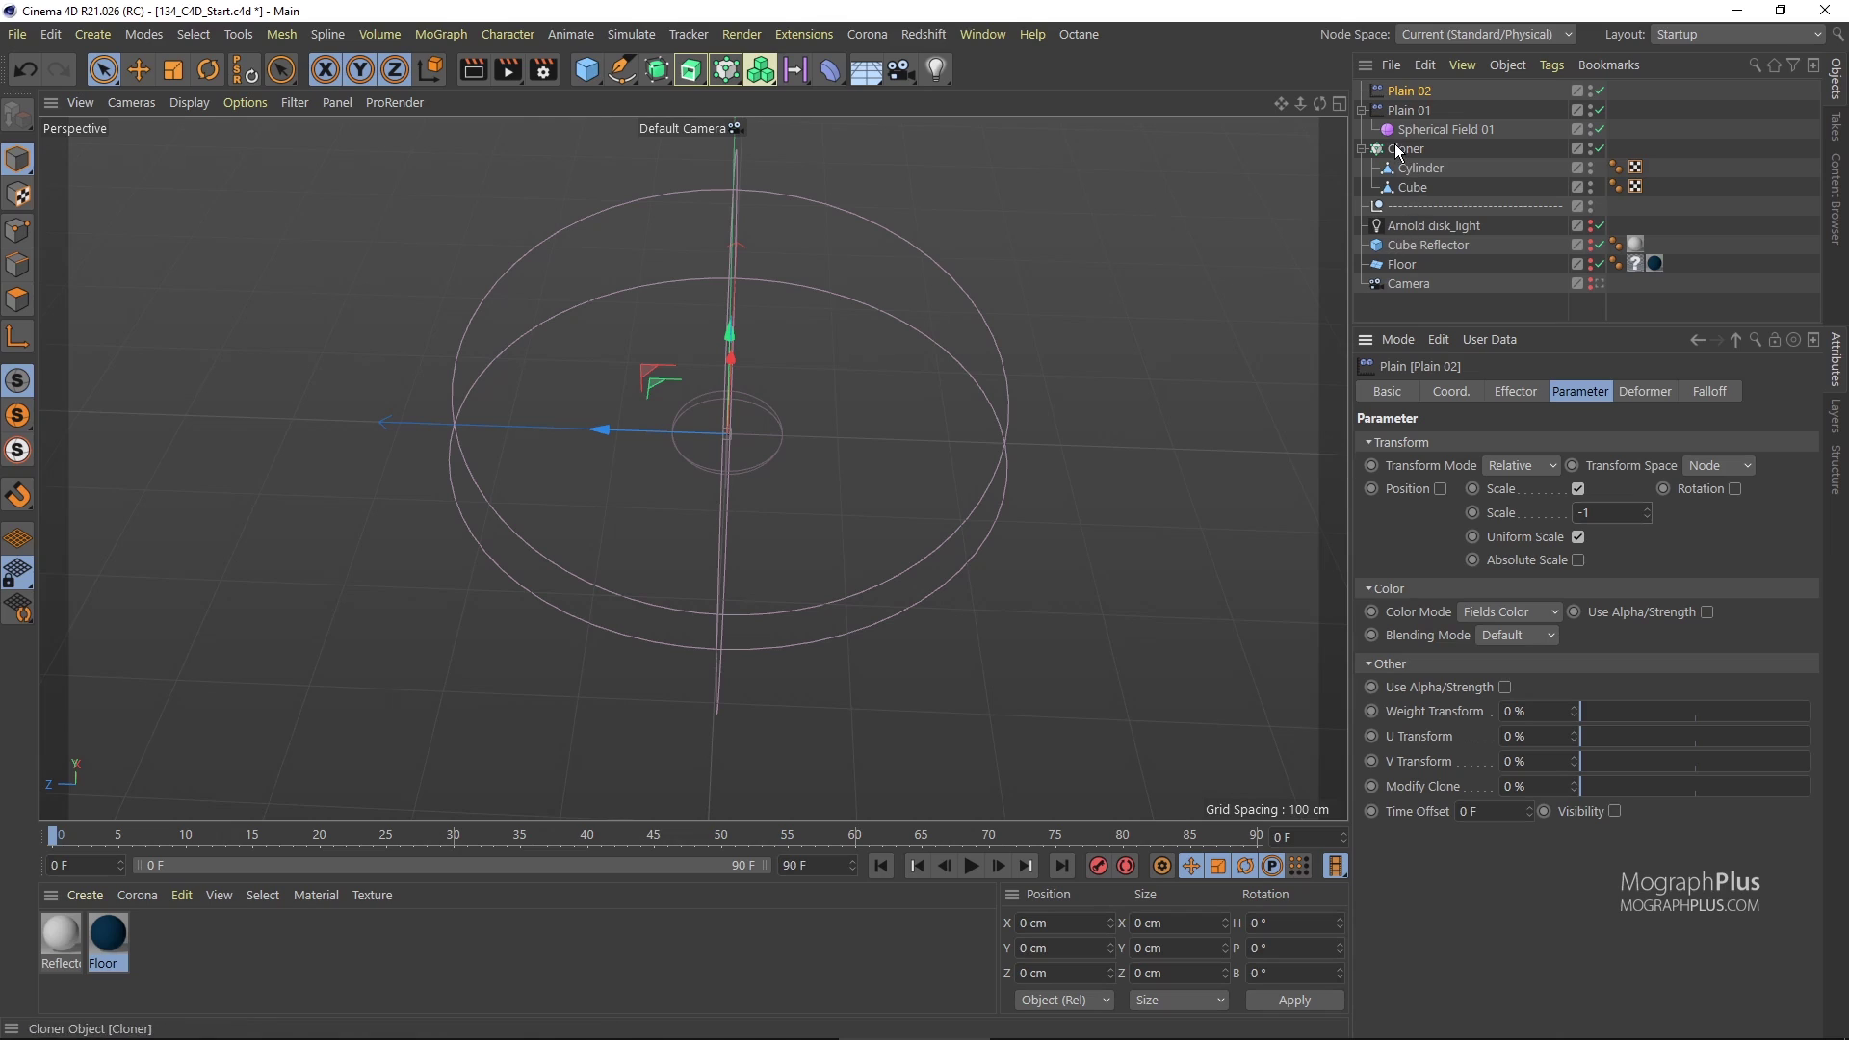
Add a Spherical Field to Plain 02's falloff and set its size to 250 cm.
click(1695, 392)
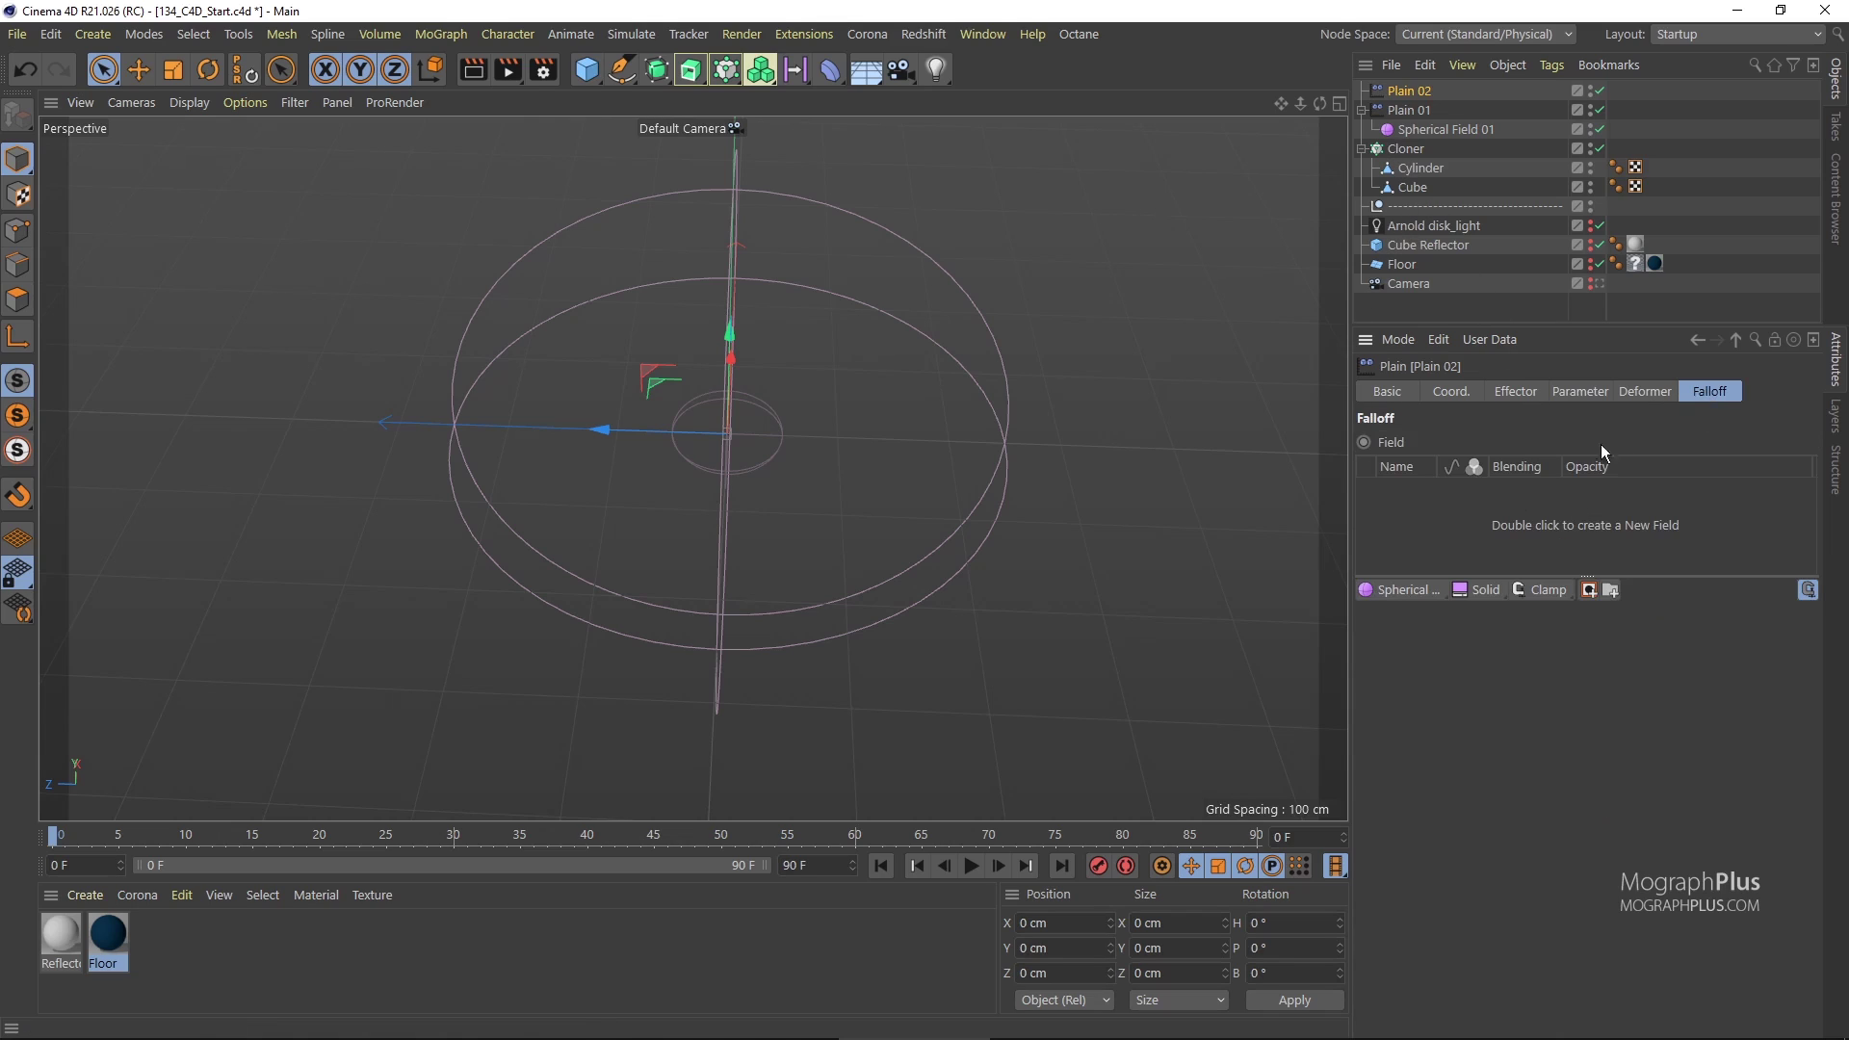
click(1419, 588)
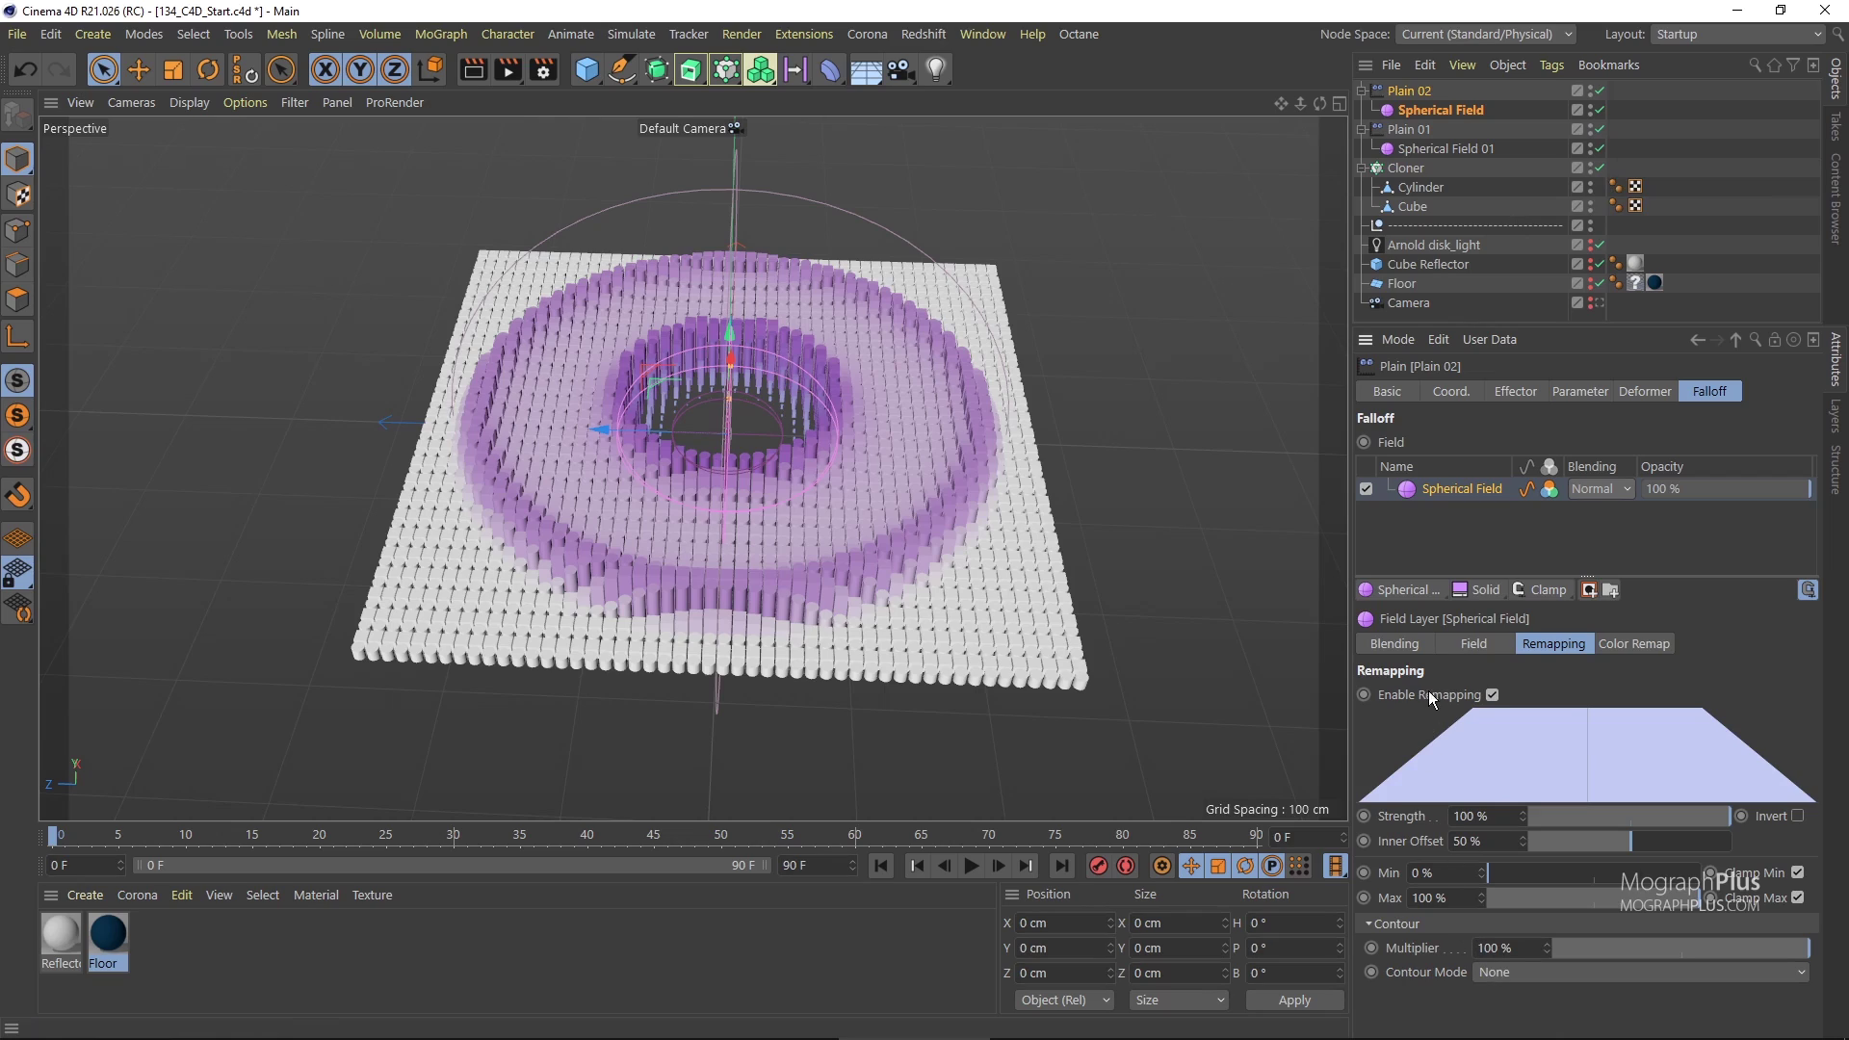
click(1474, 643)
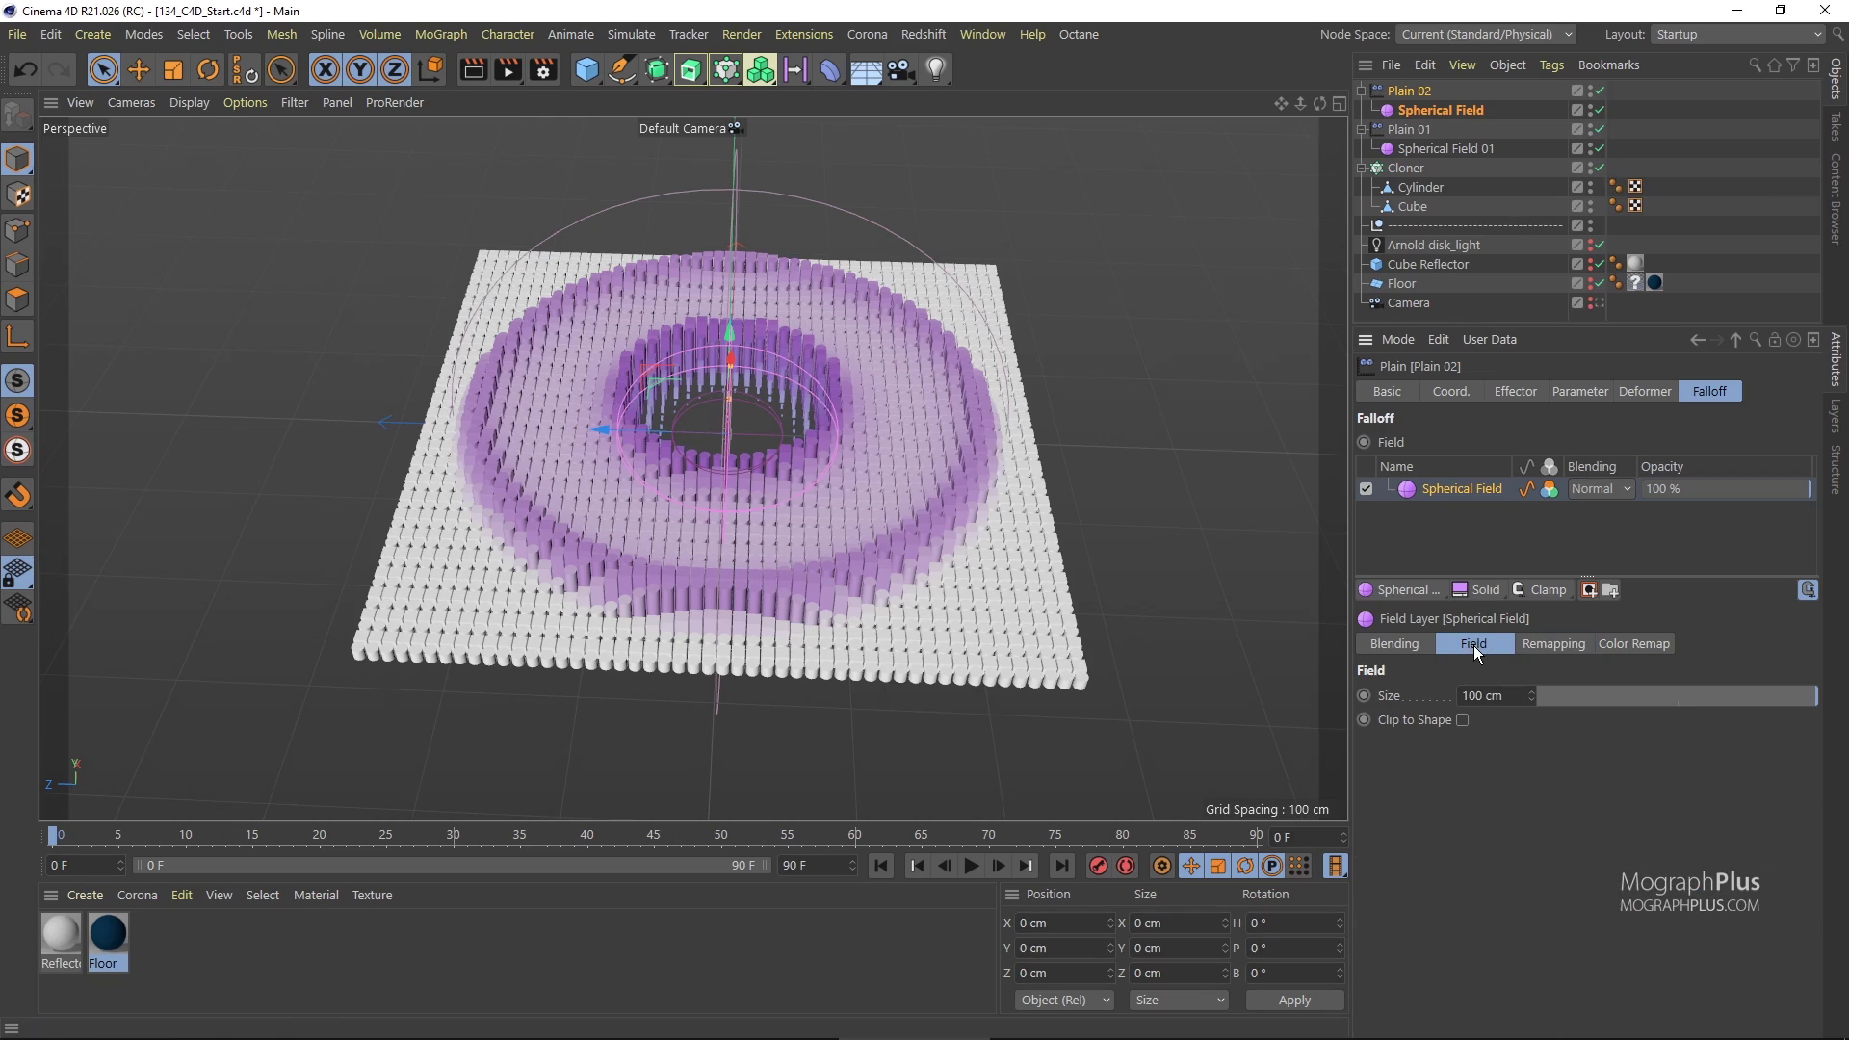
click(1479, 693)
text(250)
key(Return)
Set the new field's remapping inner offset to 20% and its contour mode to Curve.
click(1552, 643)
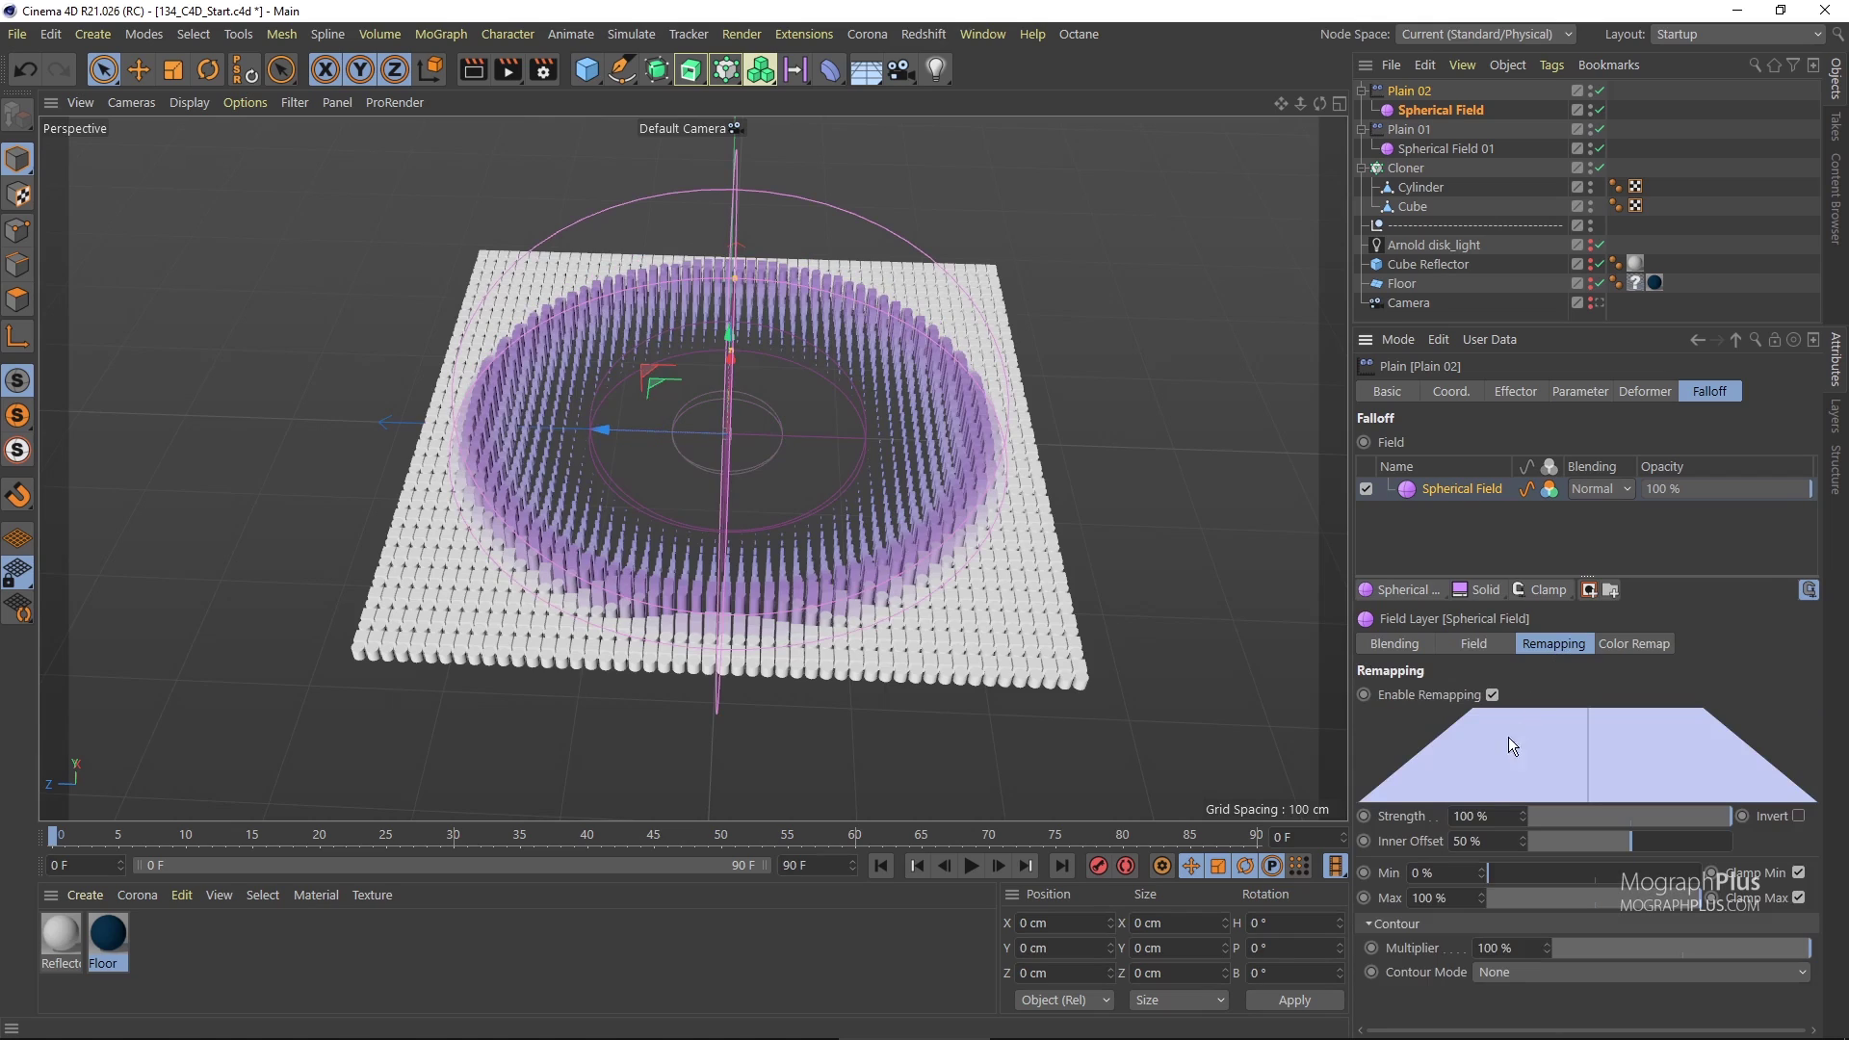
click(1477, 840)
text(20)
key(Return)
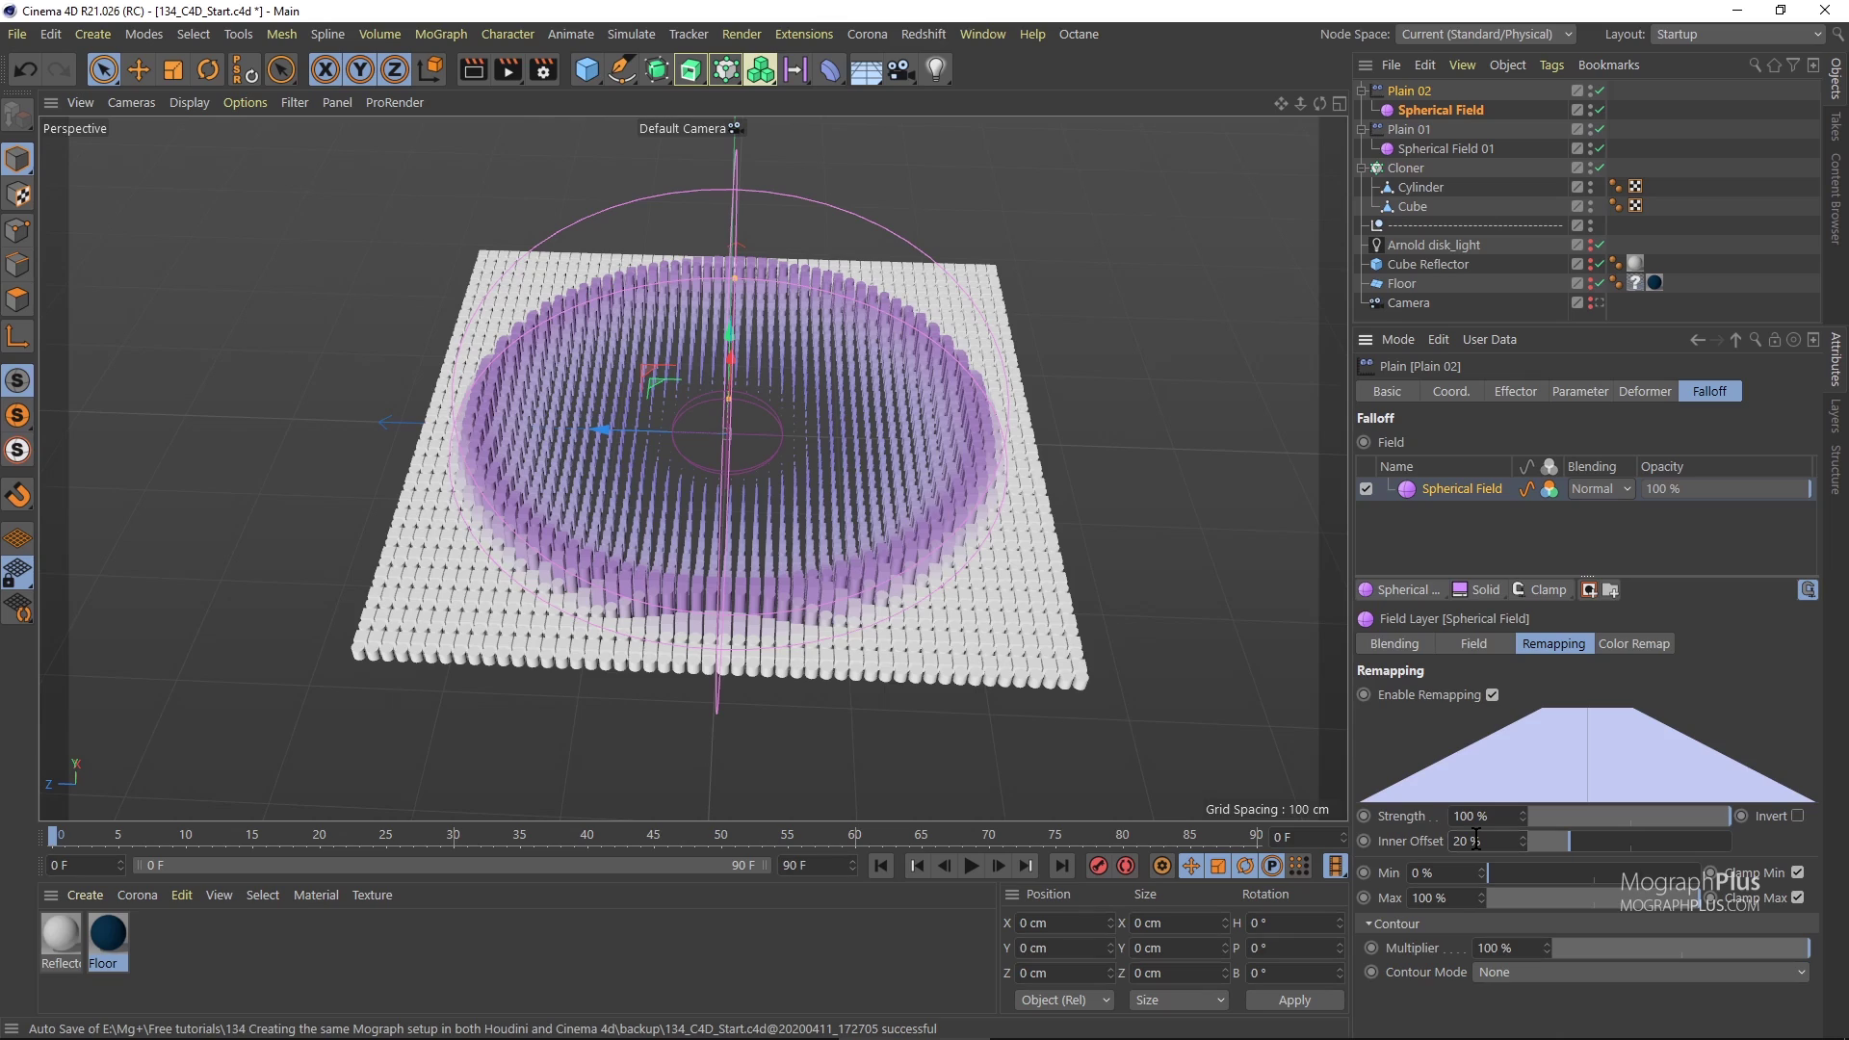
click(1516, 974)
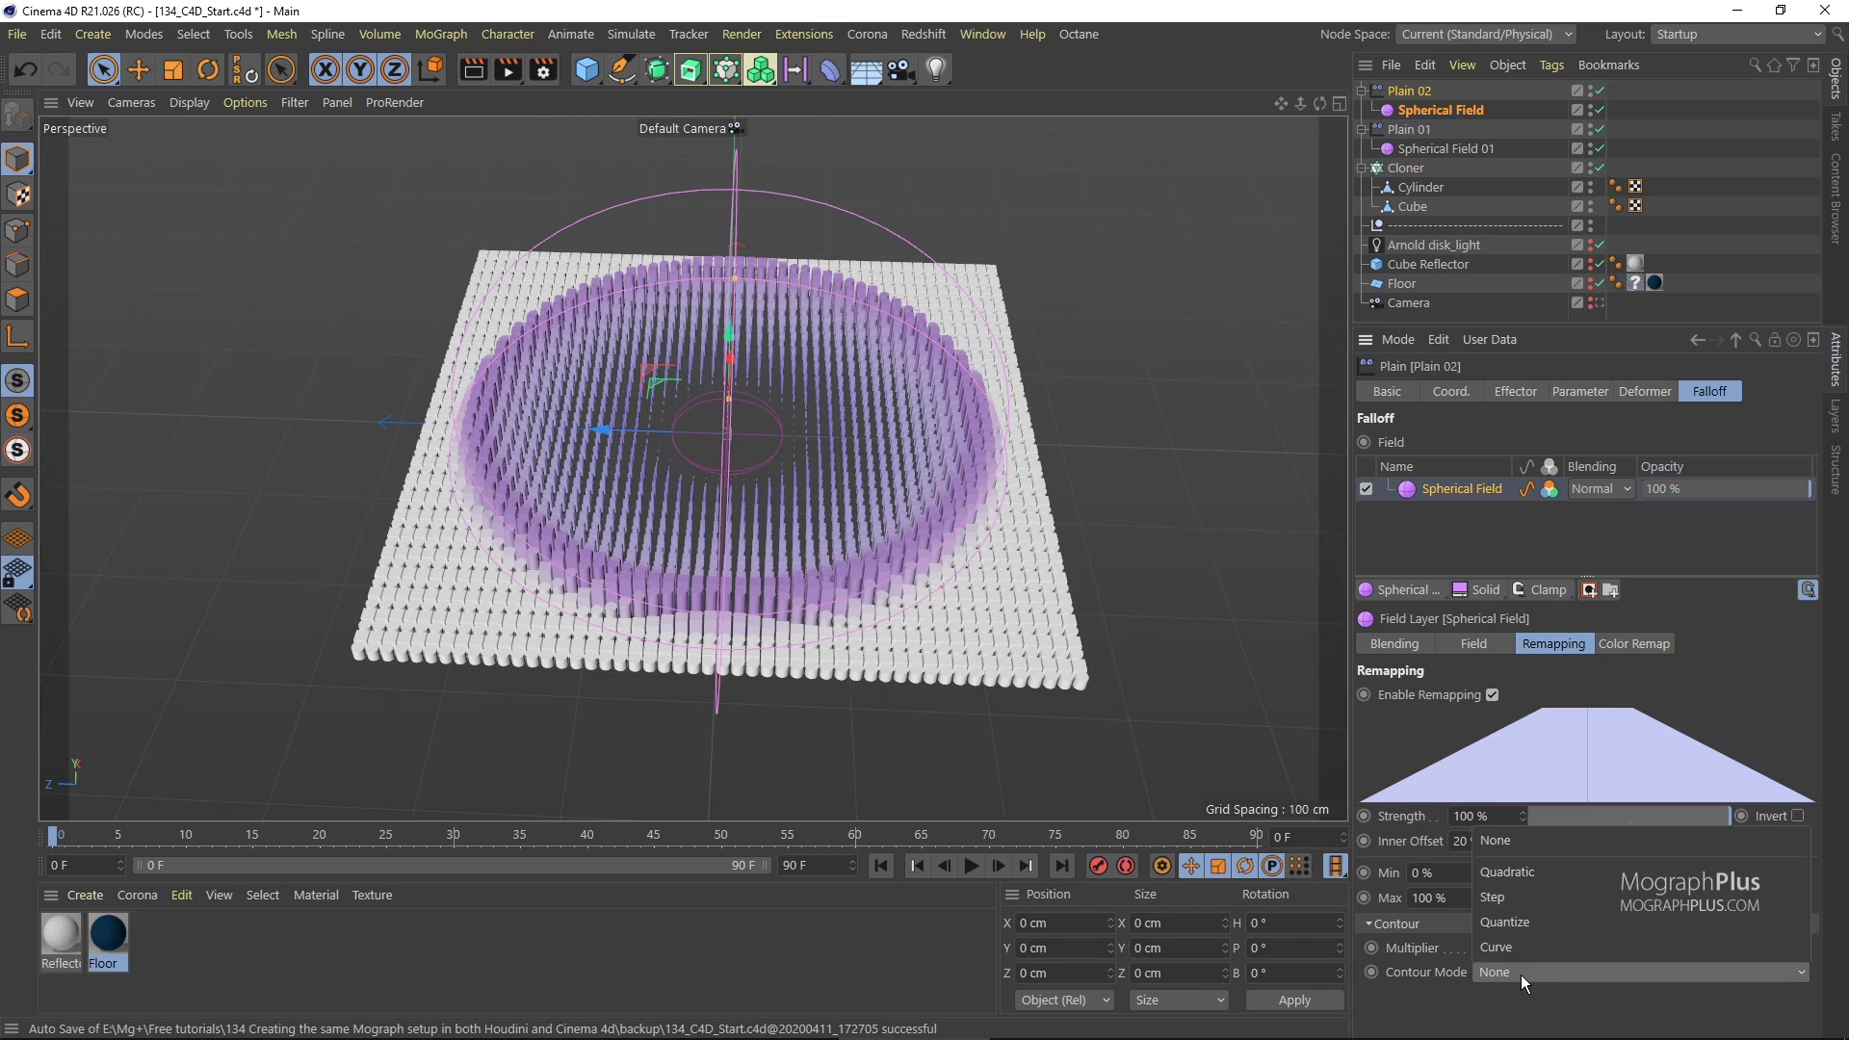
click(1531, 947)
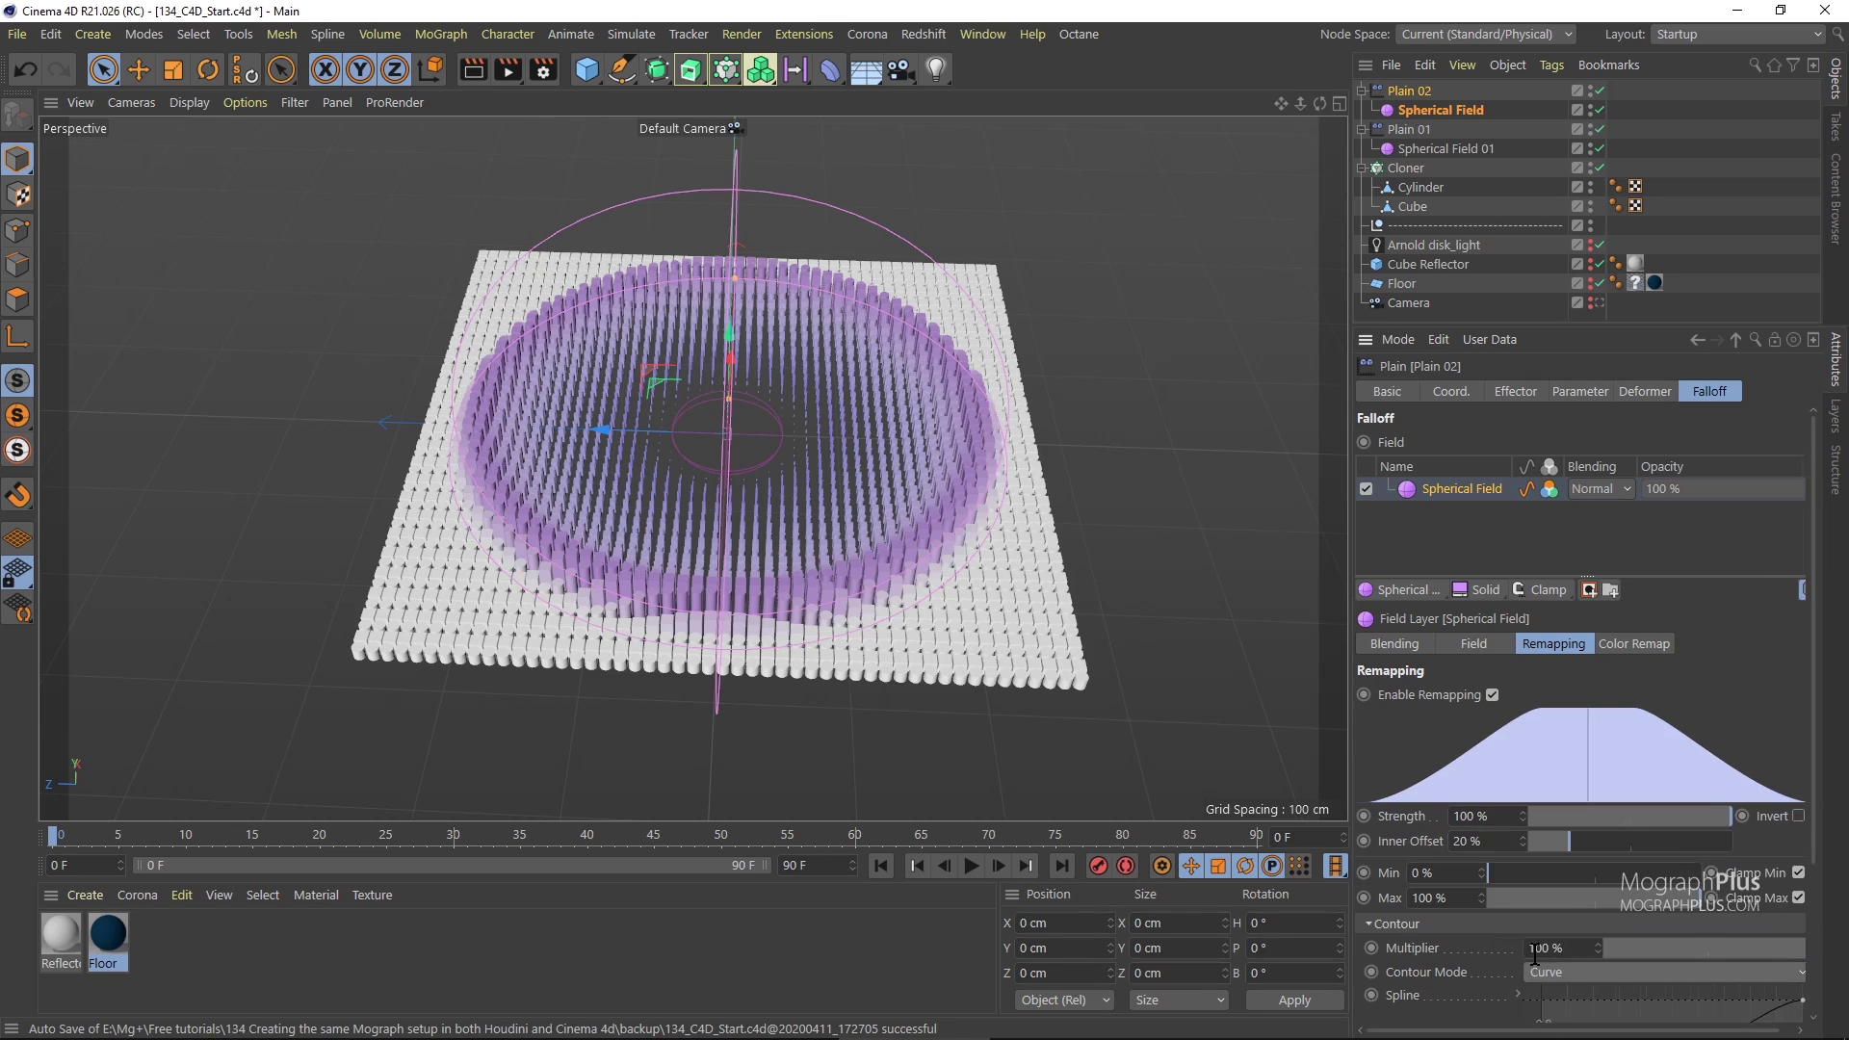
Copy the contour spline from Spherical Field 01 and paste it onto Plain 02's Spherical Field.
click(1429, 147)
click(1619, 393)
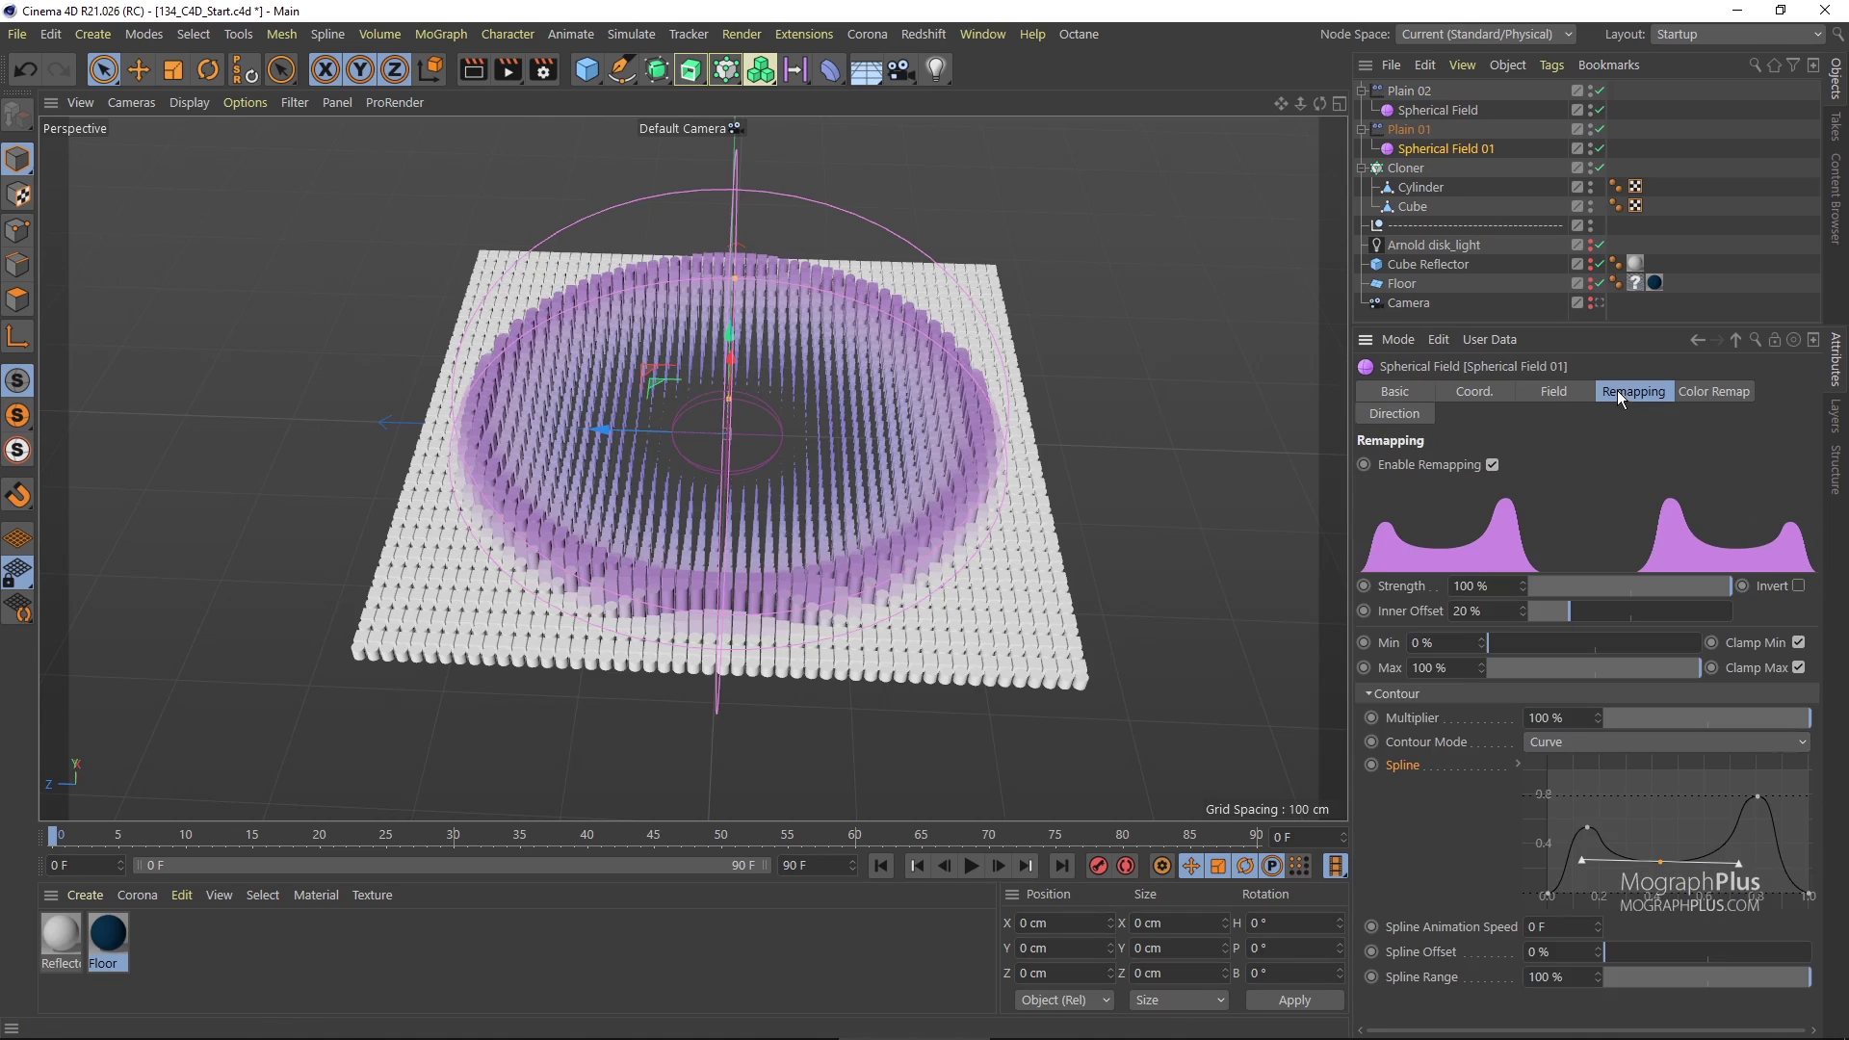
right_click(1411, 754)
click(1402, 765)
right_click(1413, 767)
click(1485, 690)
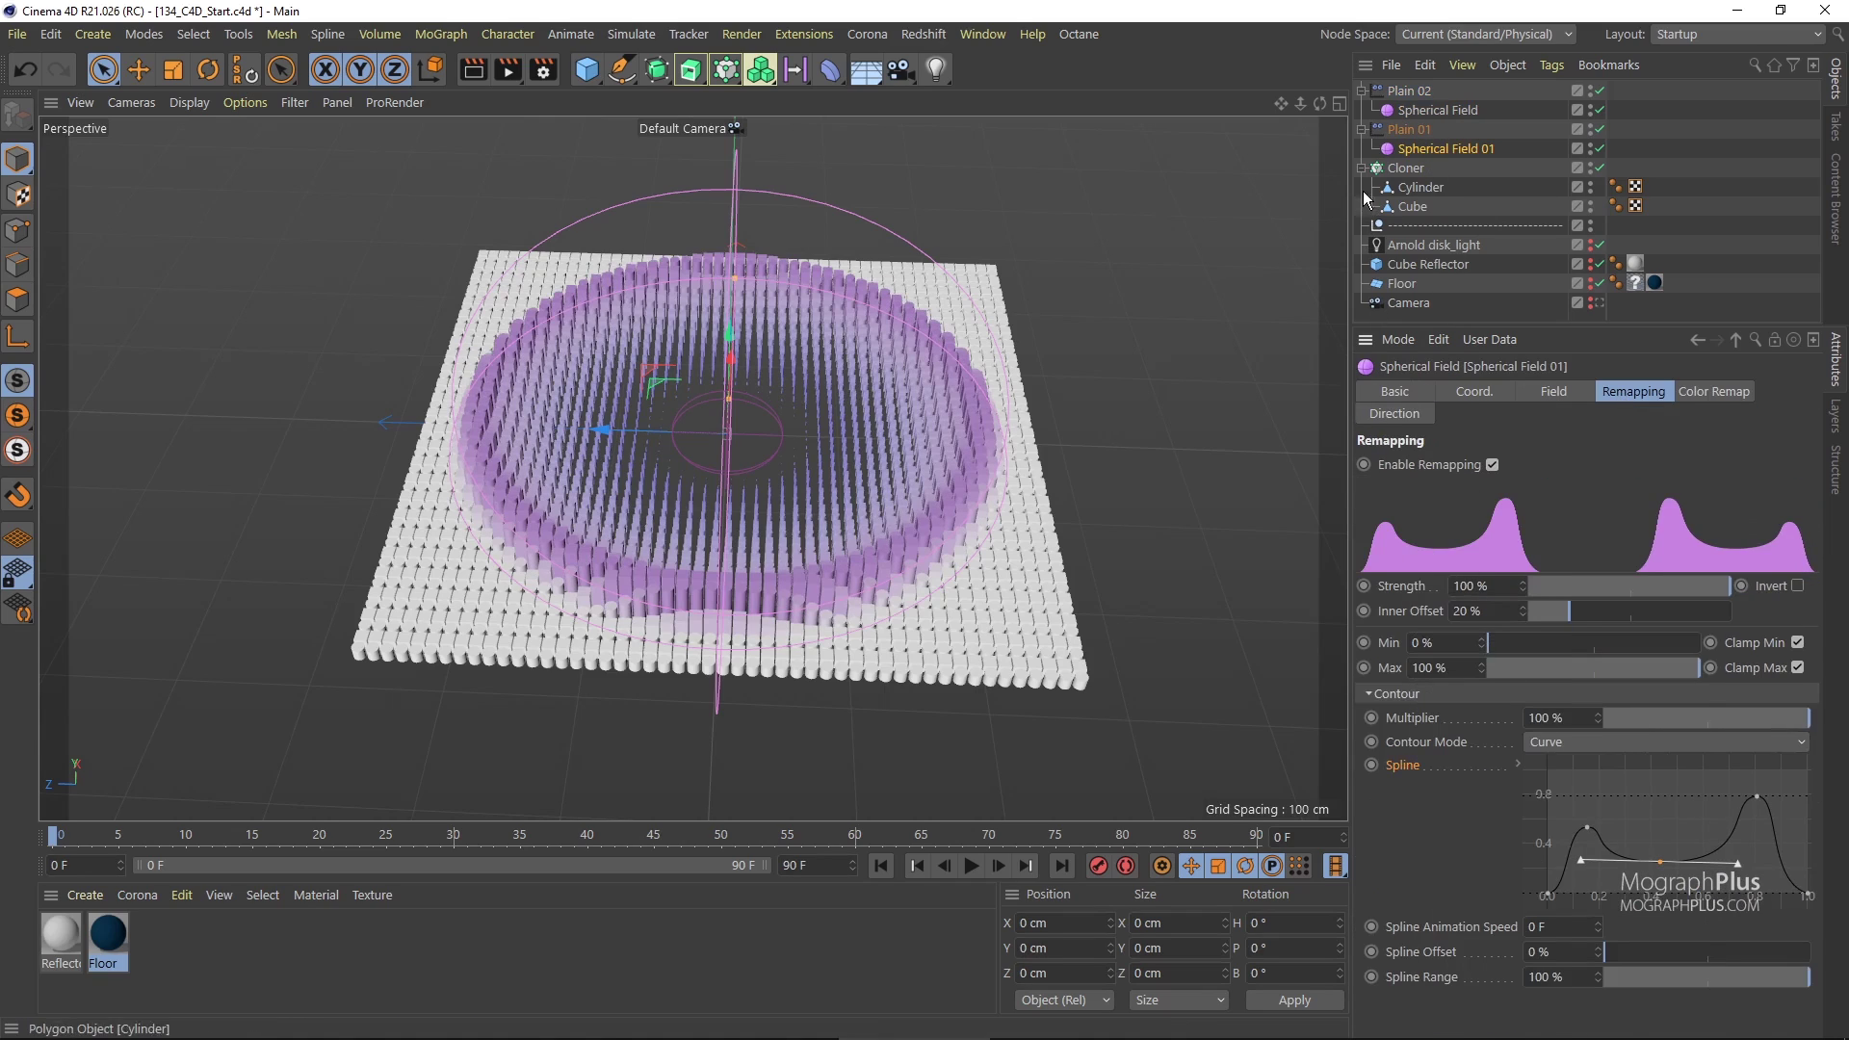
click(1425, 109)
right_click(1394, 761)
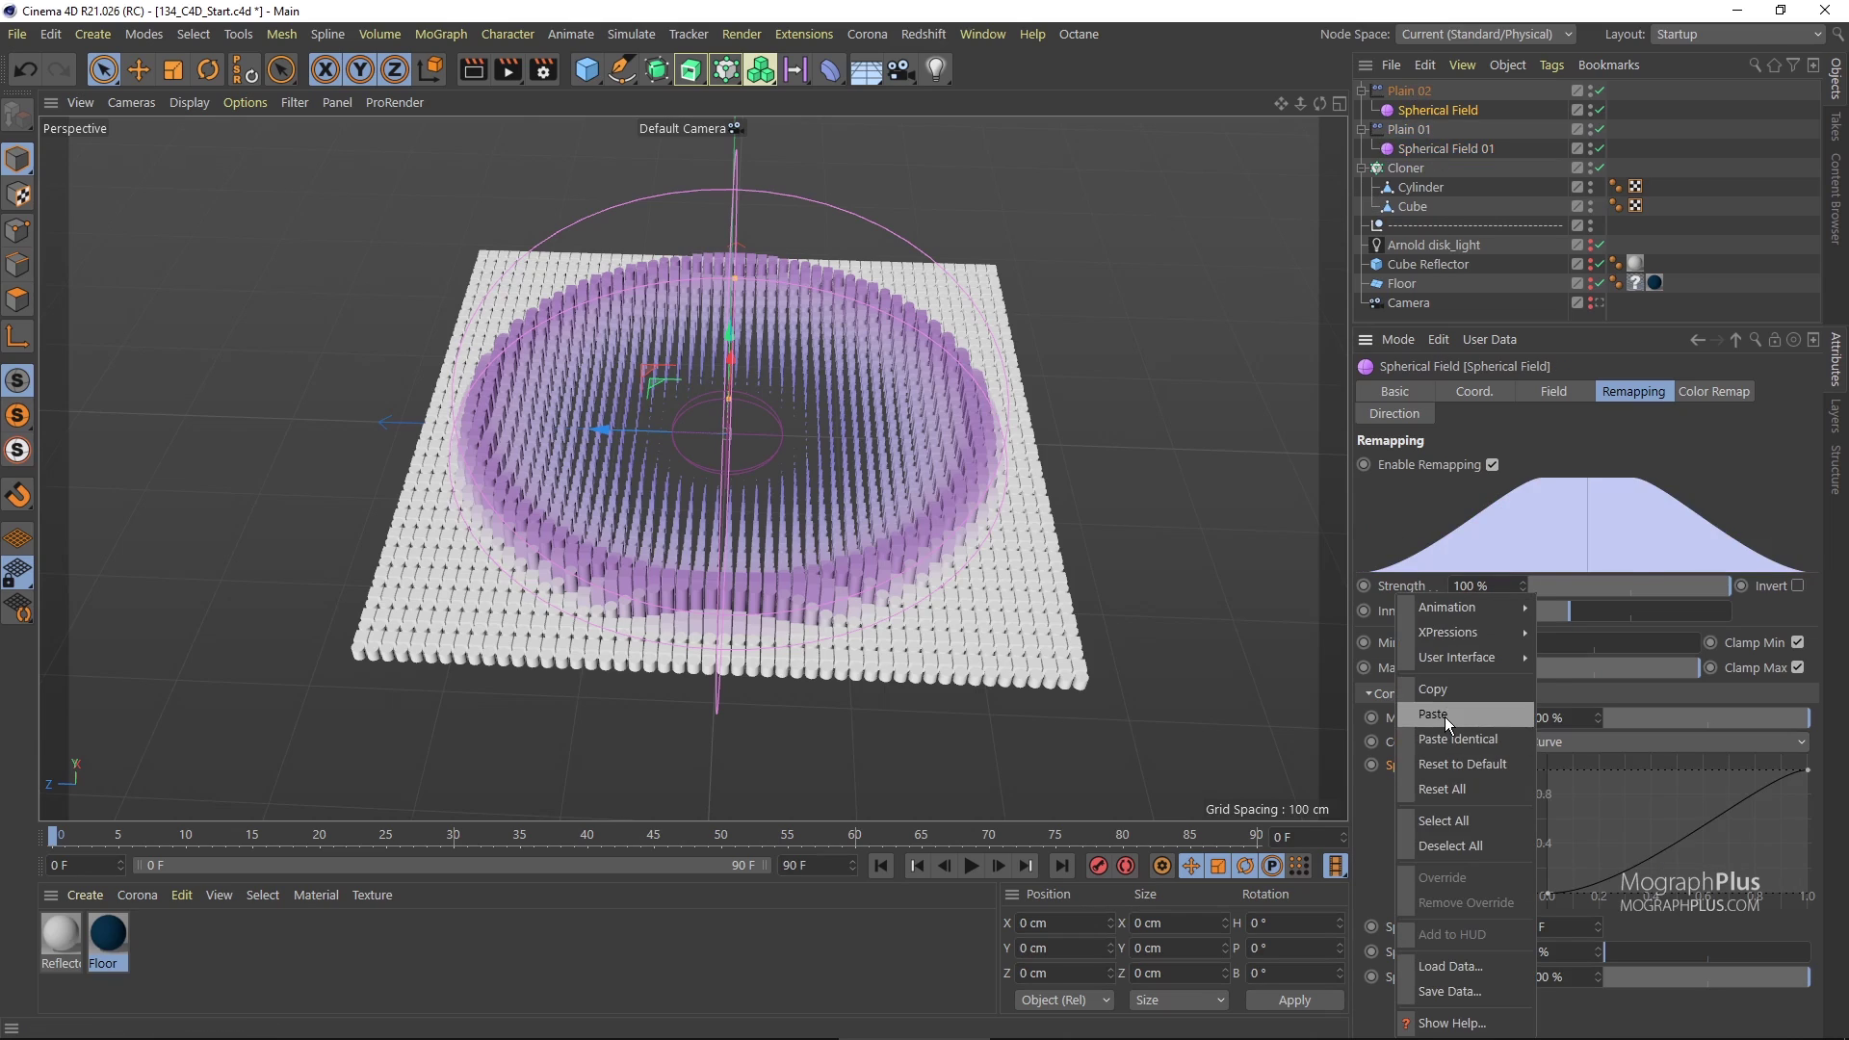
click(1516, 715)
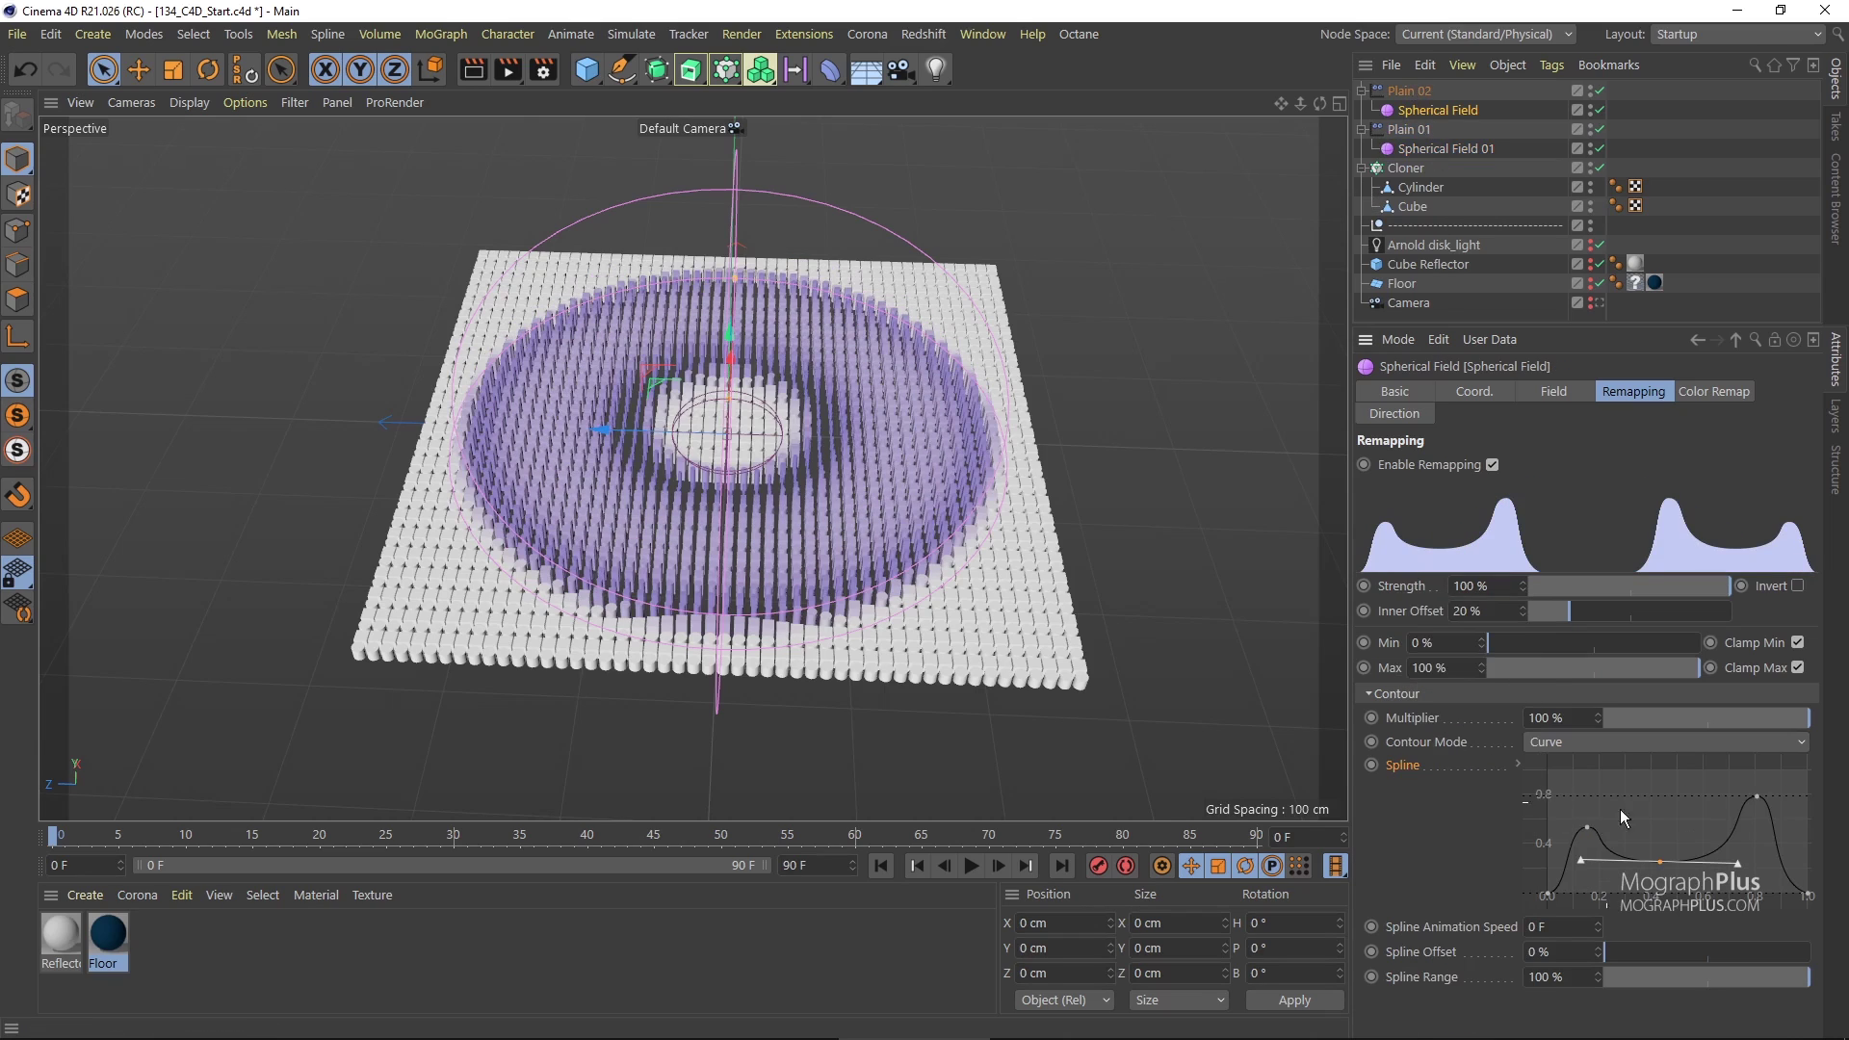
Invert the field's remapping, raise its contour spline's end and middle points, and replace the curve with the prepared one.
click(1809, 886)
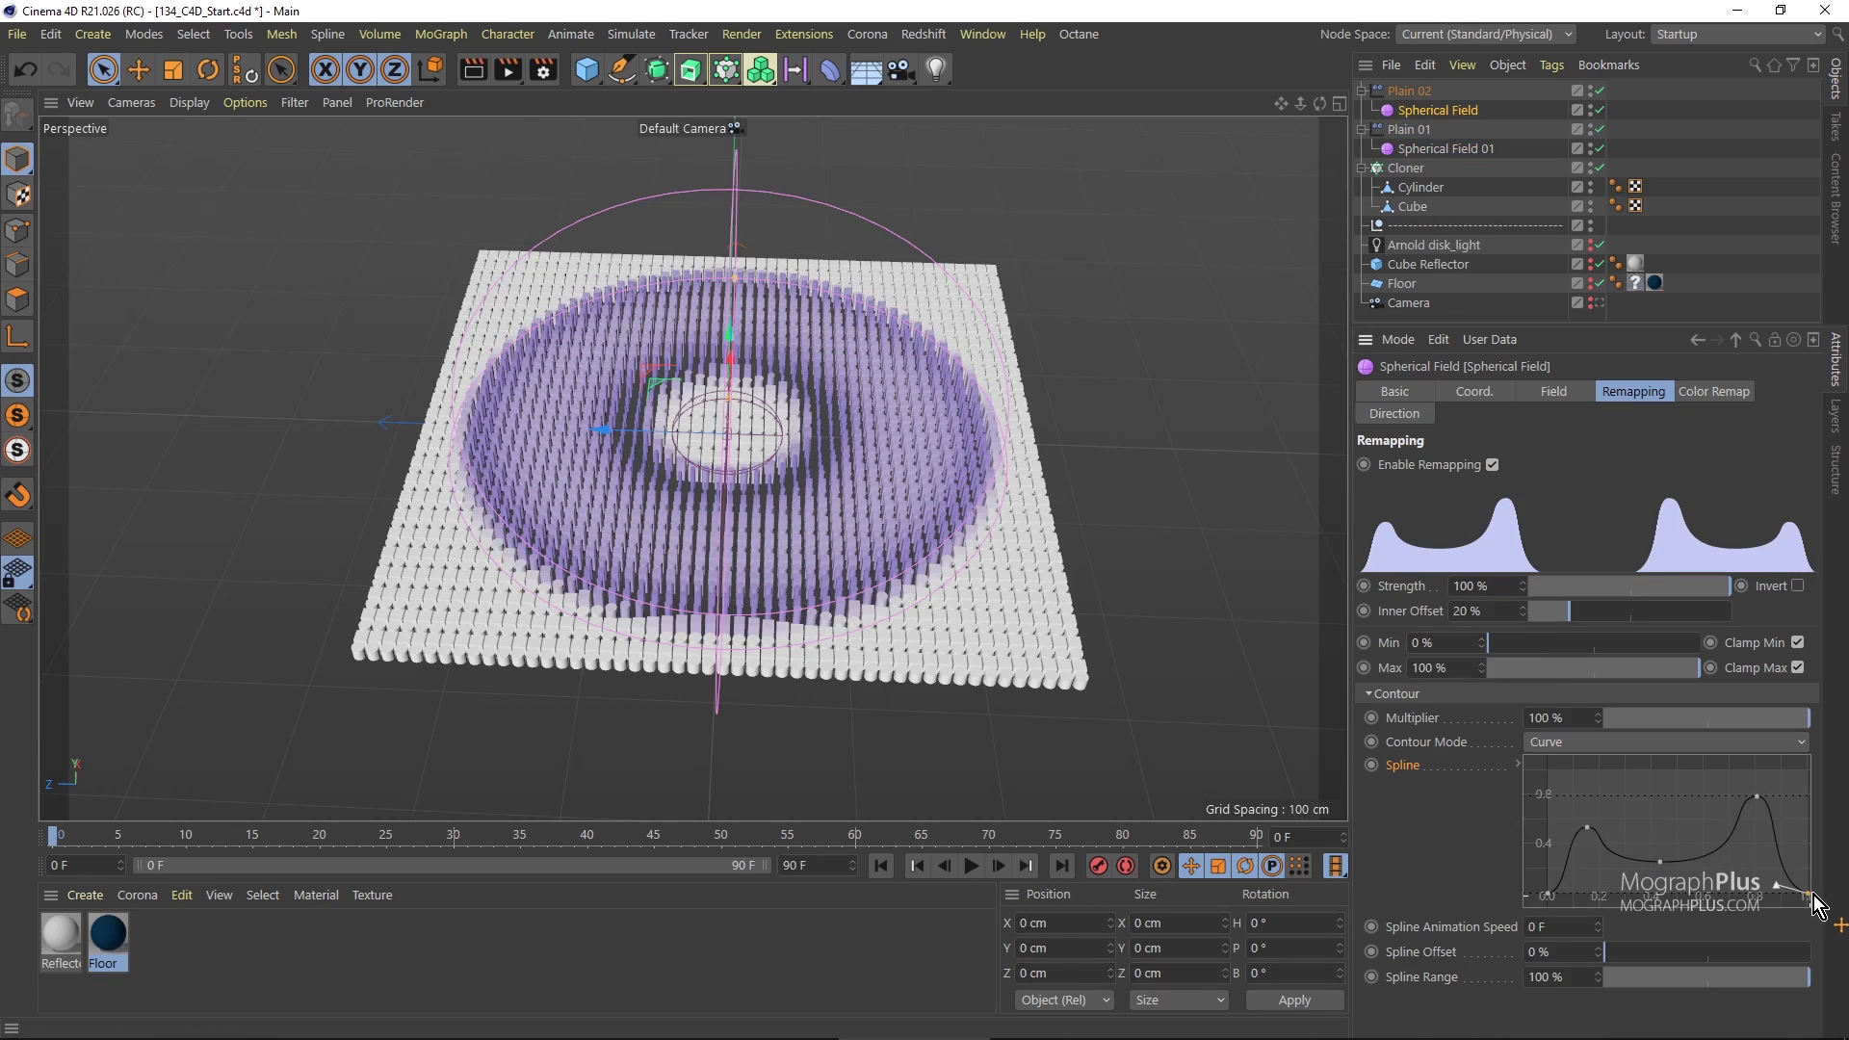
click(1798, 586)
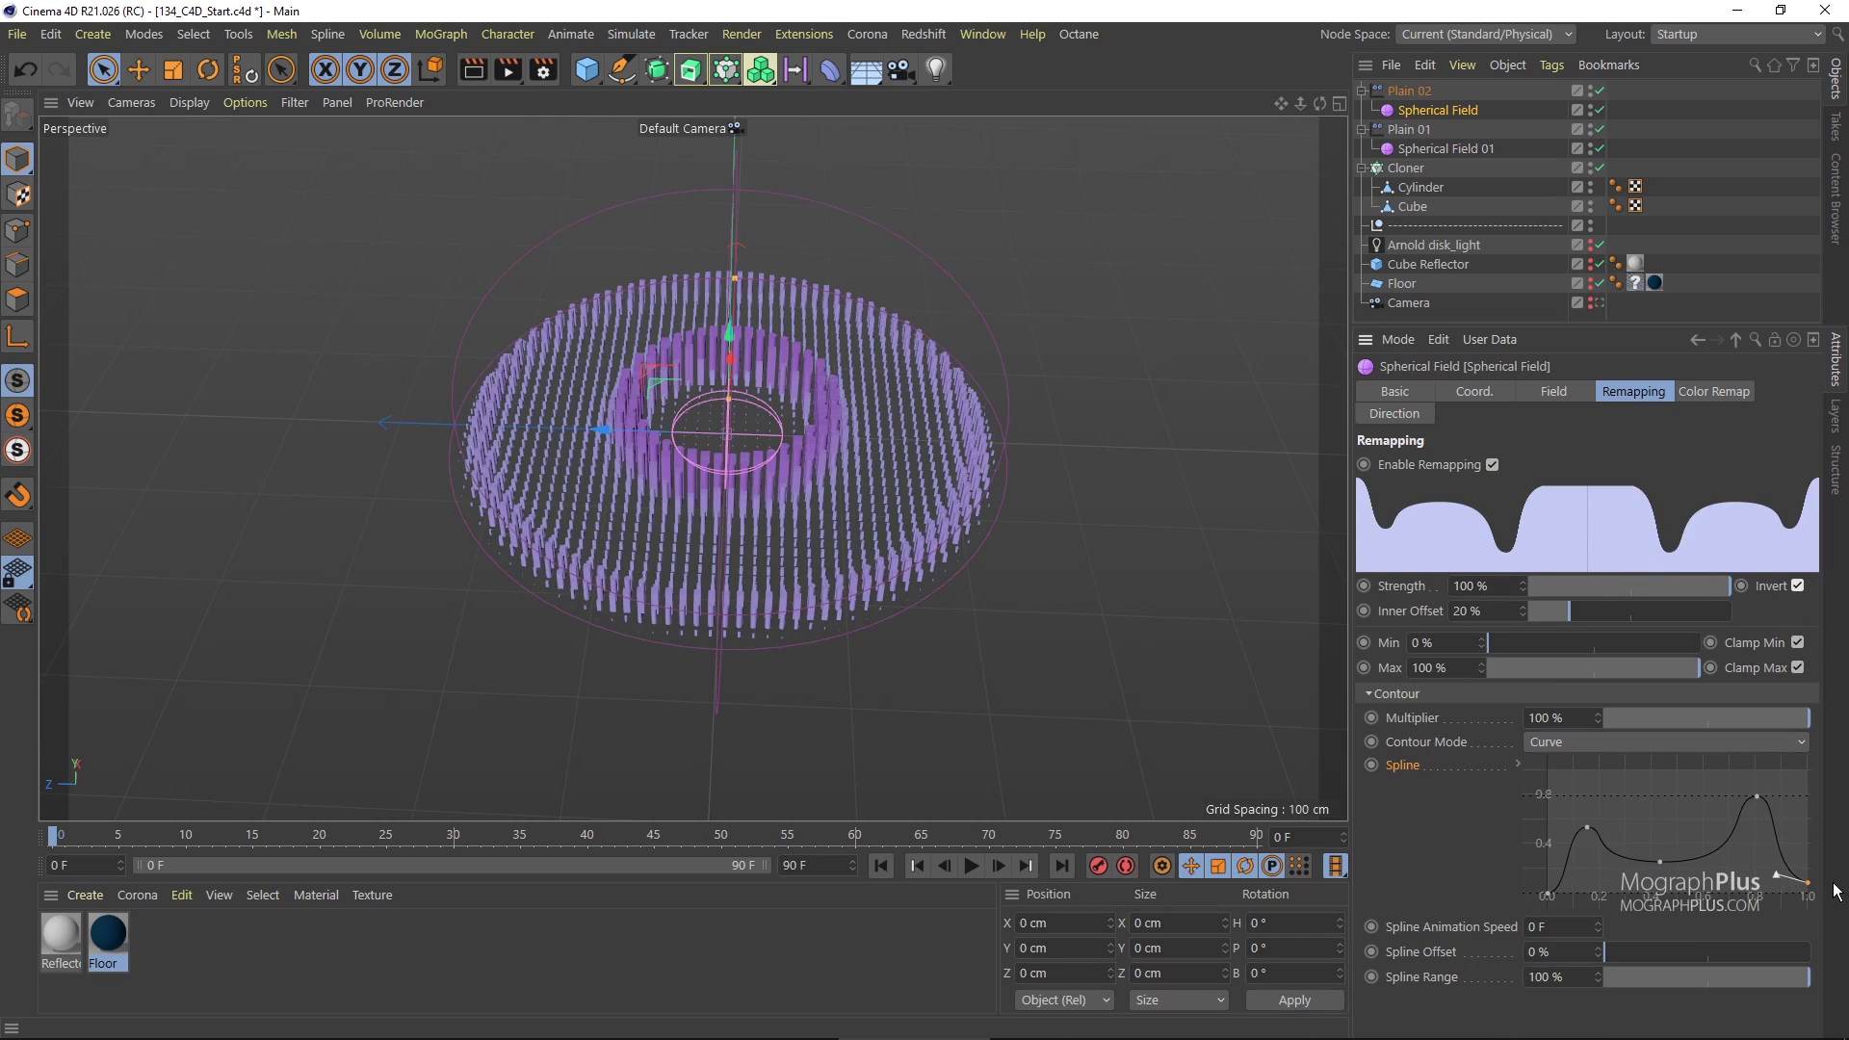
drag(1807, 887, 1810, 848)
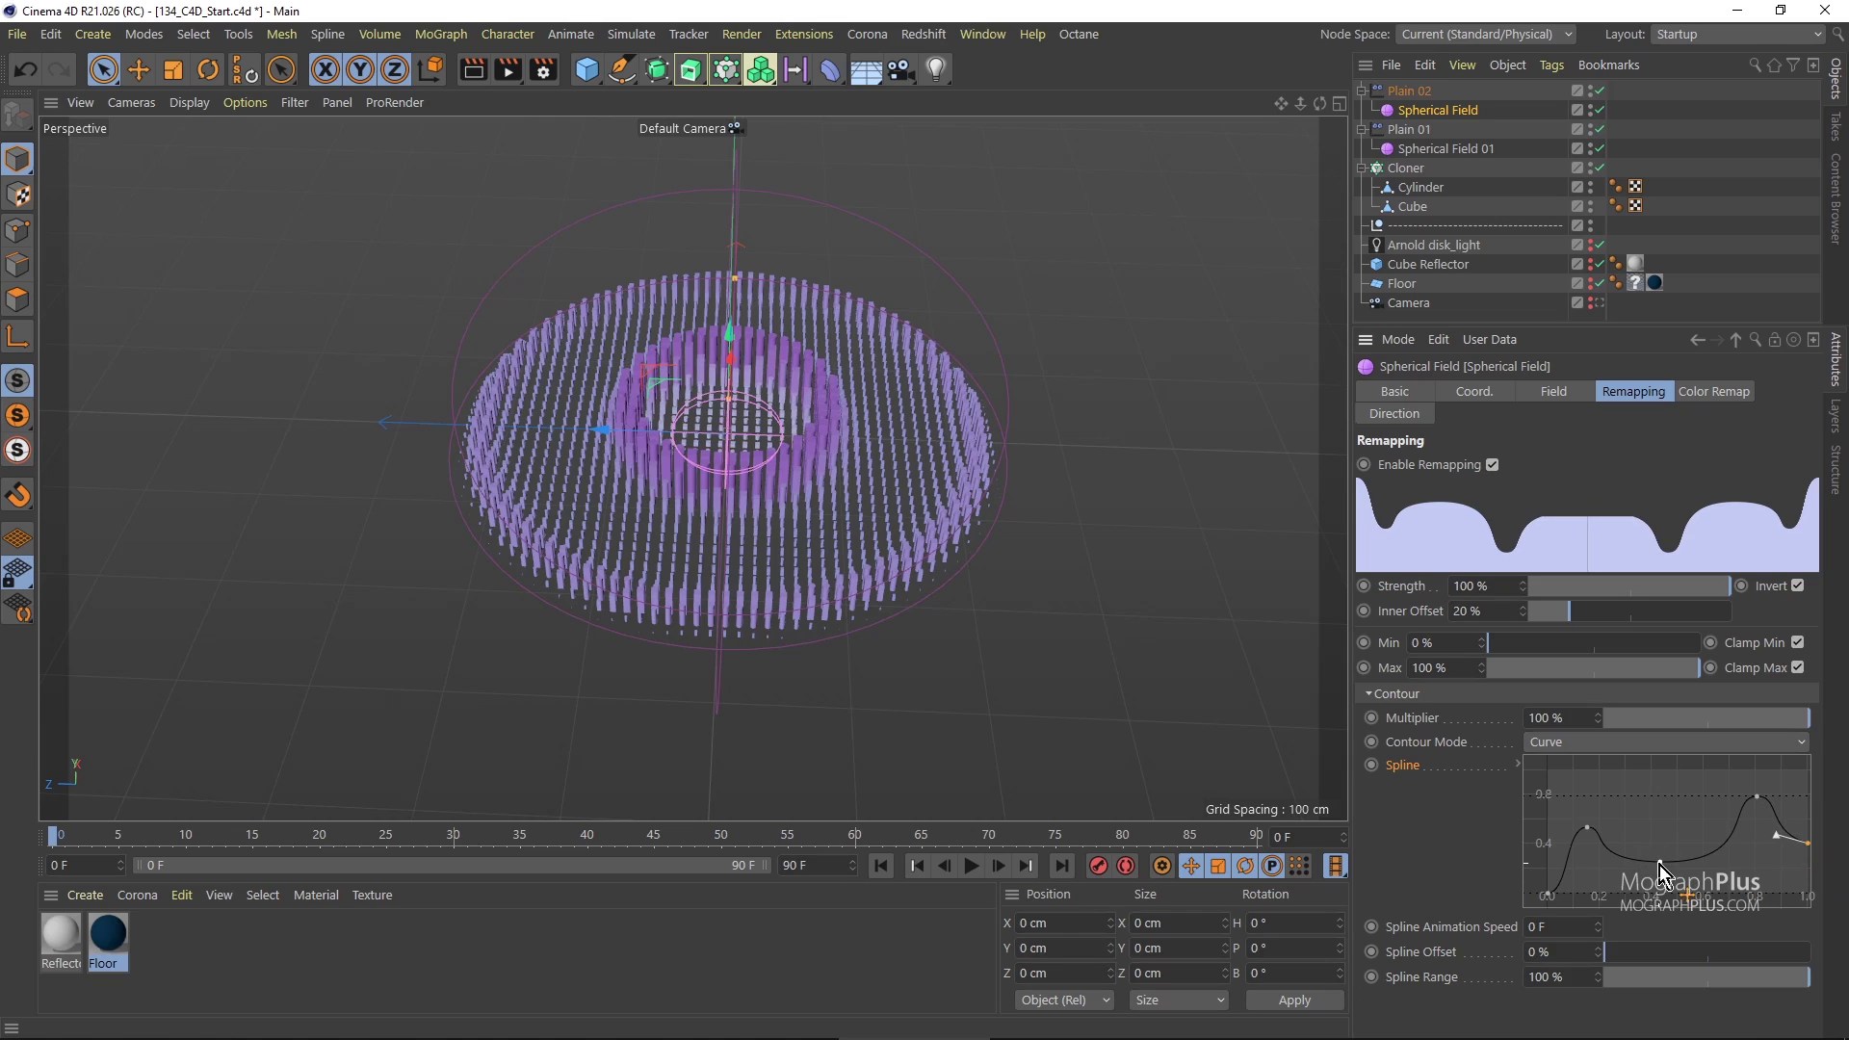
drag(1660, 865, 1672, 842)
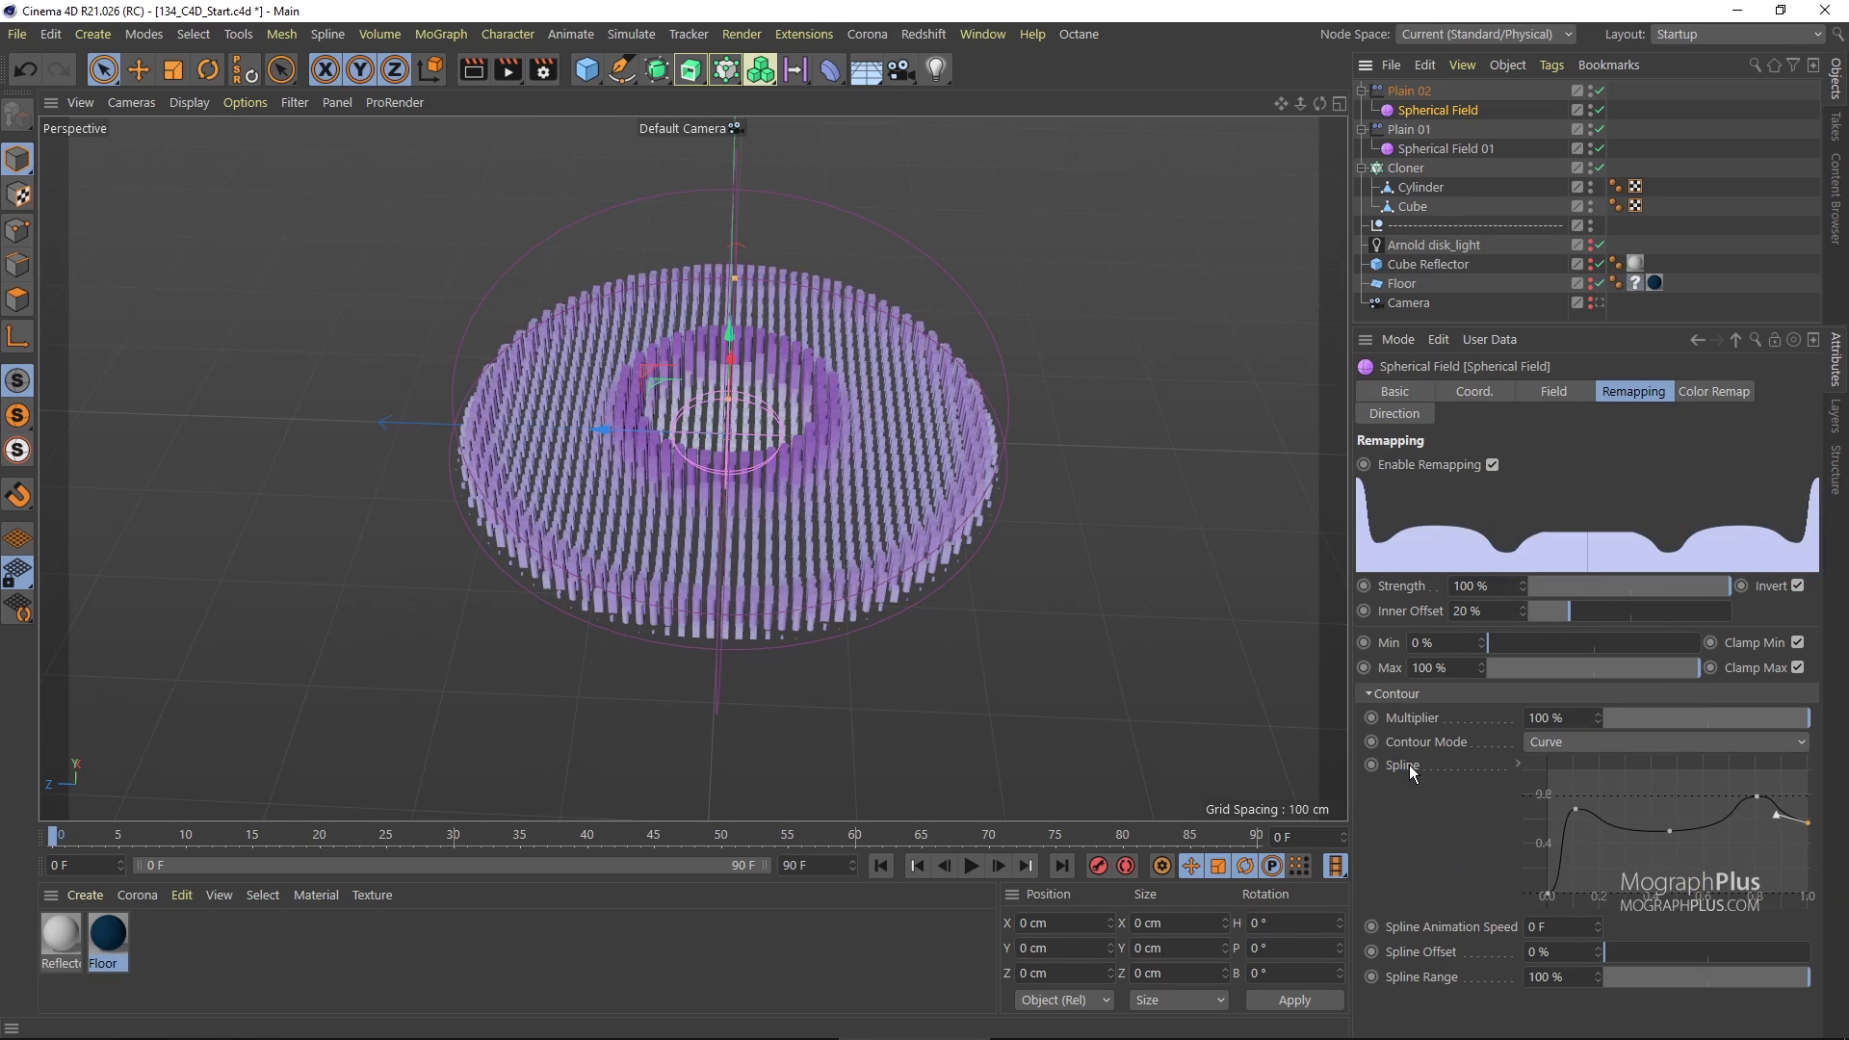
right_click(1408, 765)
click(1488, 673)
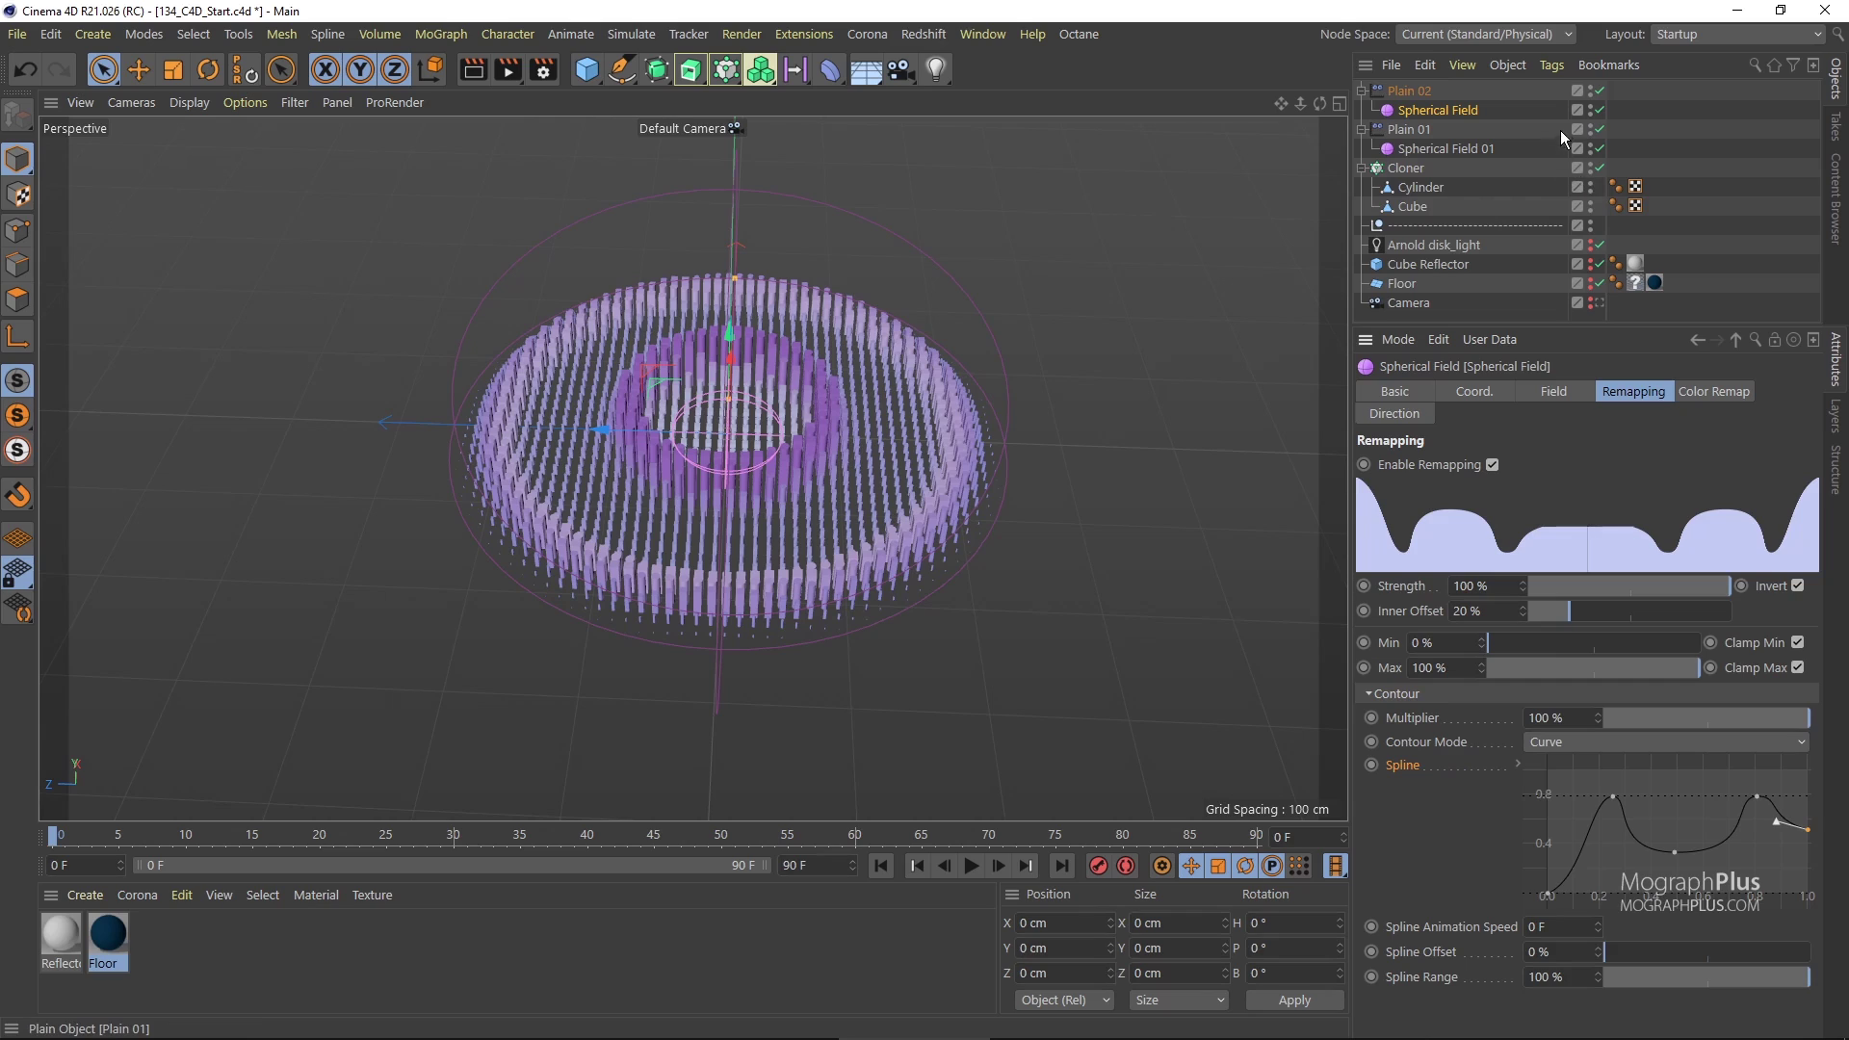
Disable Plain 01 and set the remap color of Plain 02's Spherical Field to blue with RGB values 27, 182, 224.
click(1600, 129)
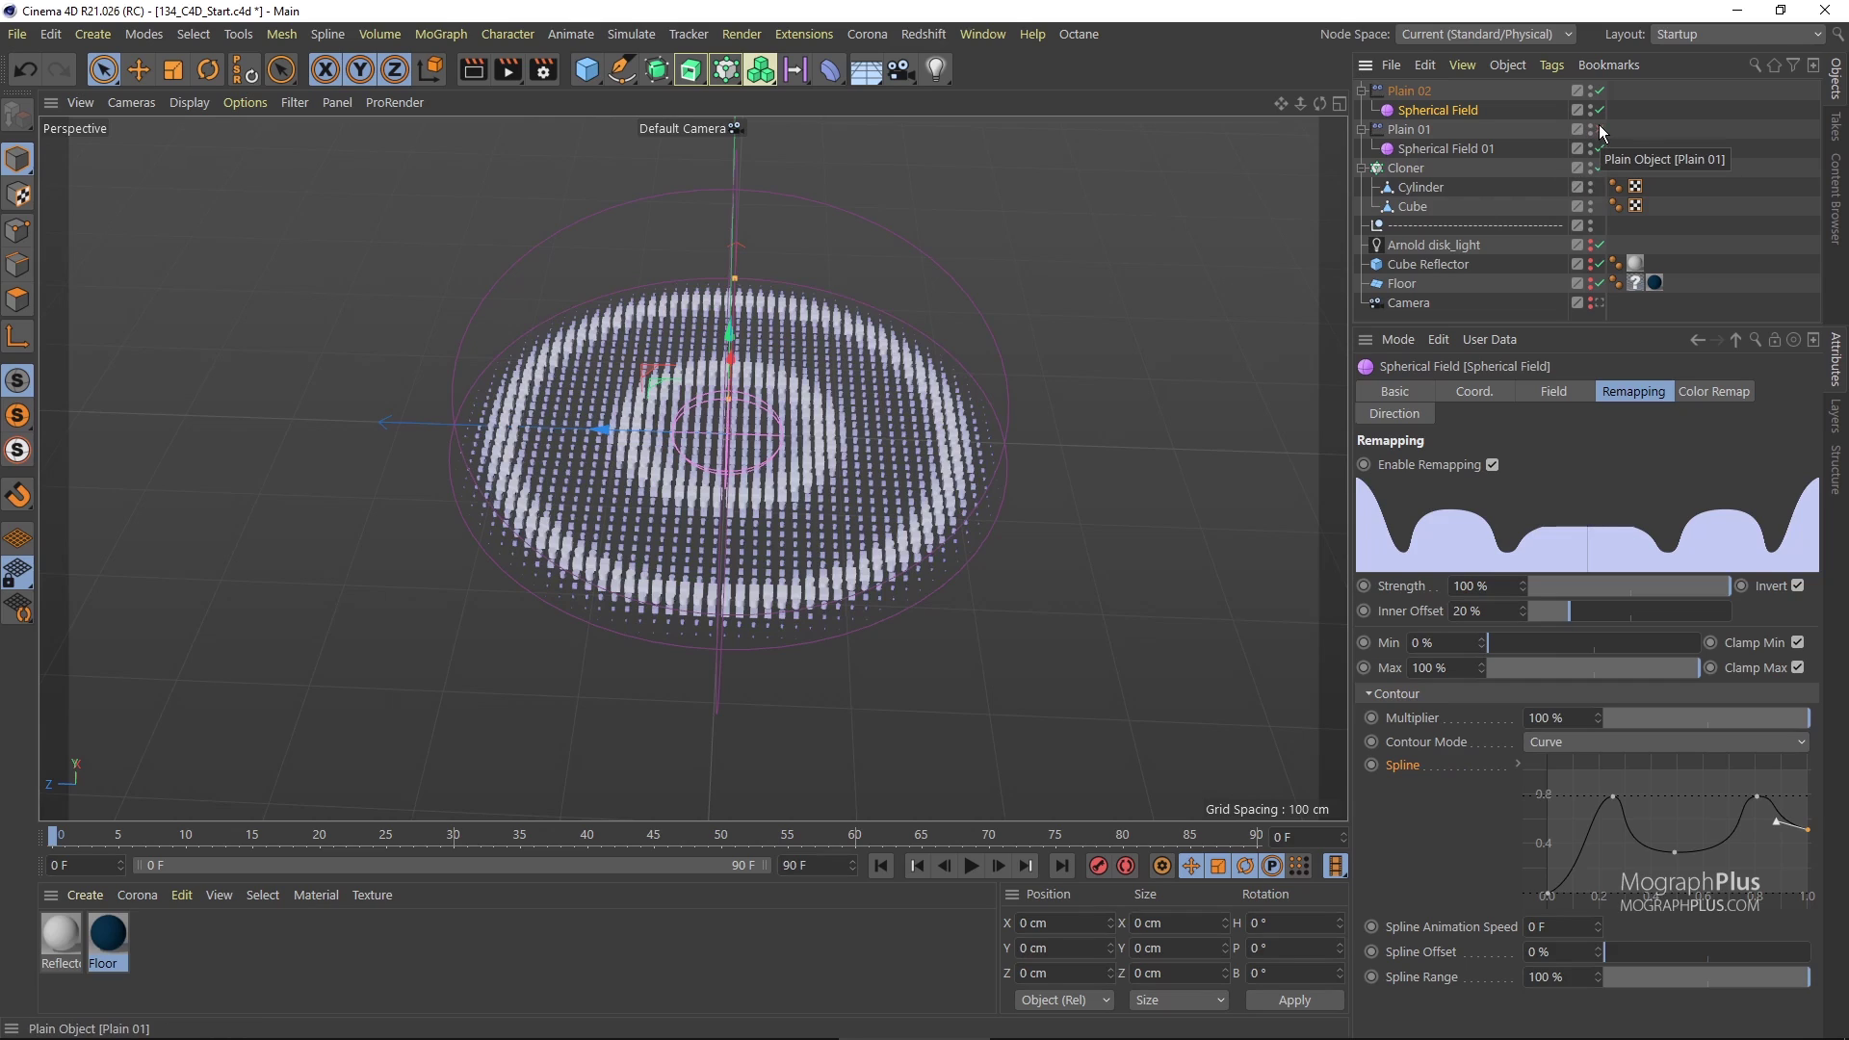
click(1695, 391)
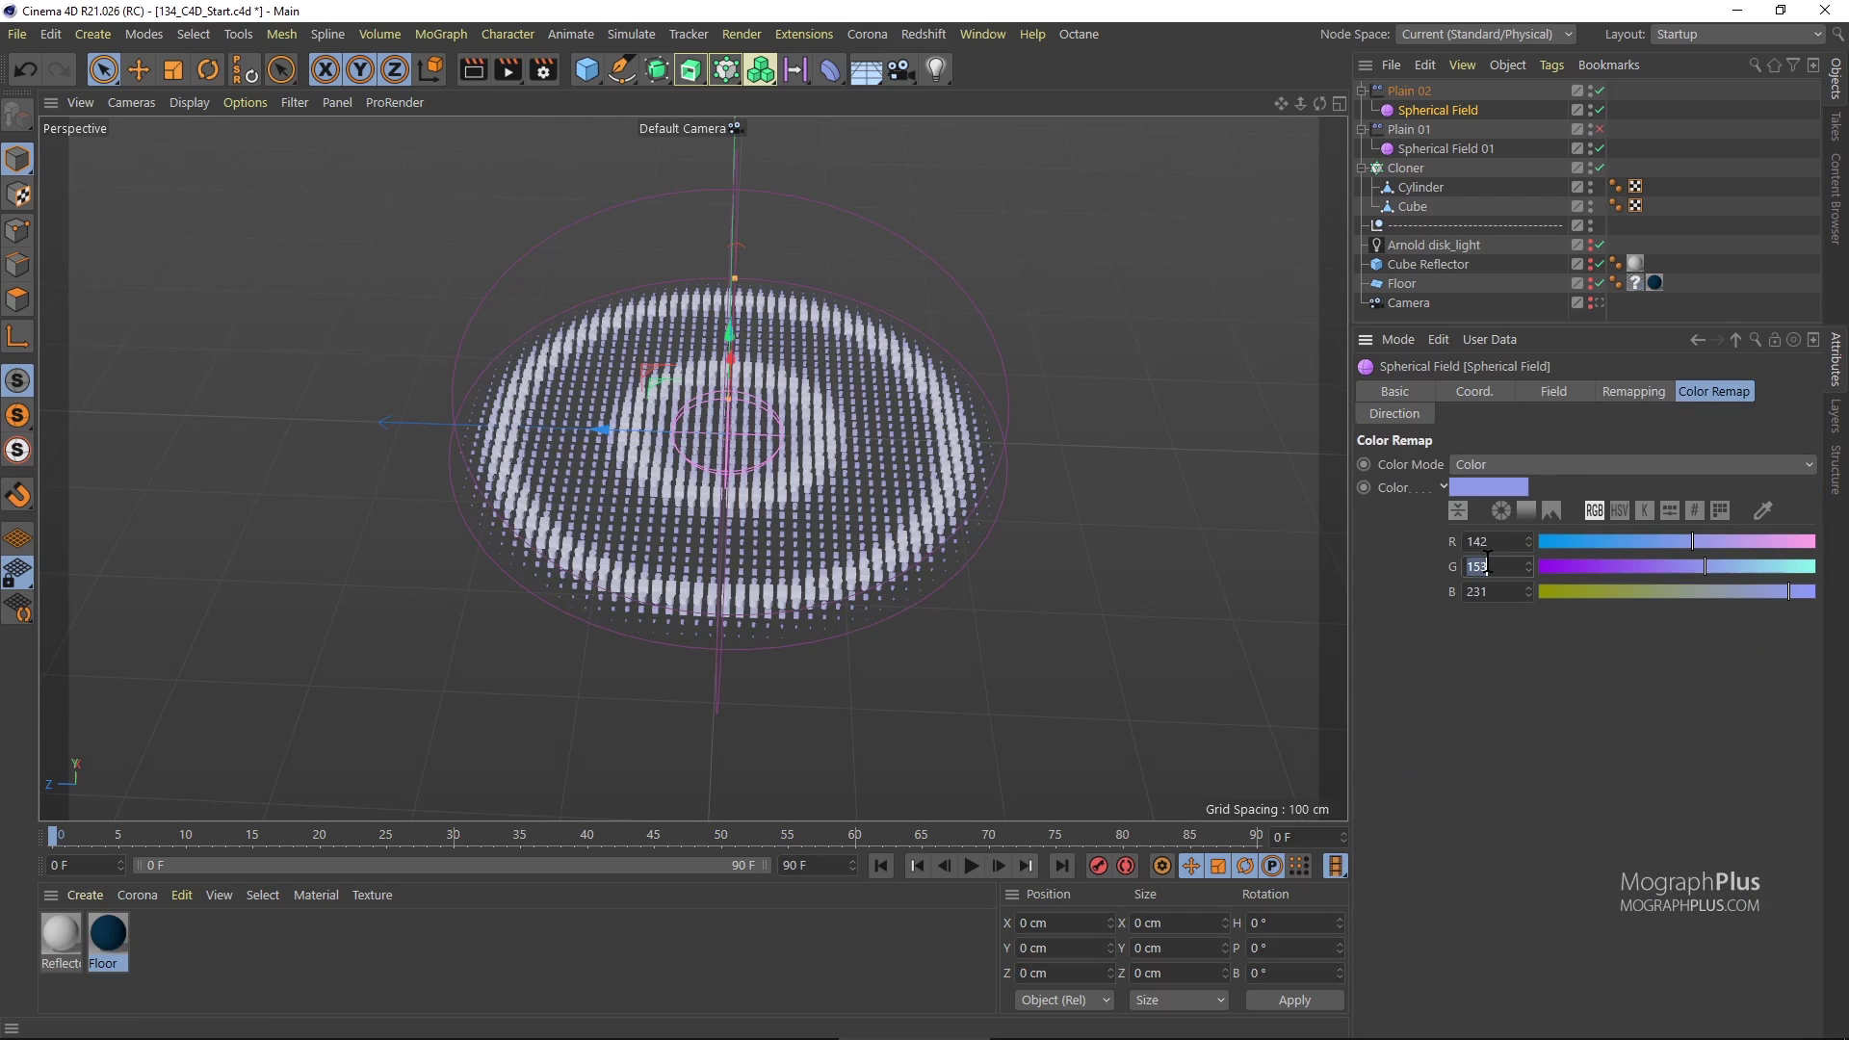
text(27)
key(Tab)
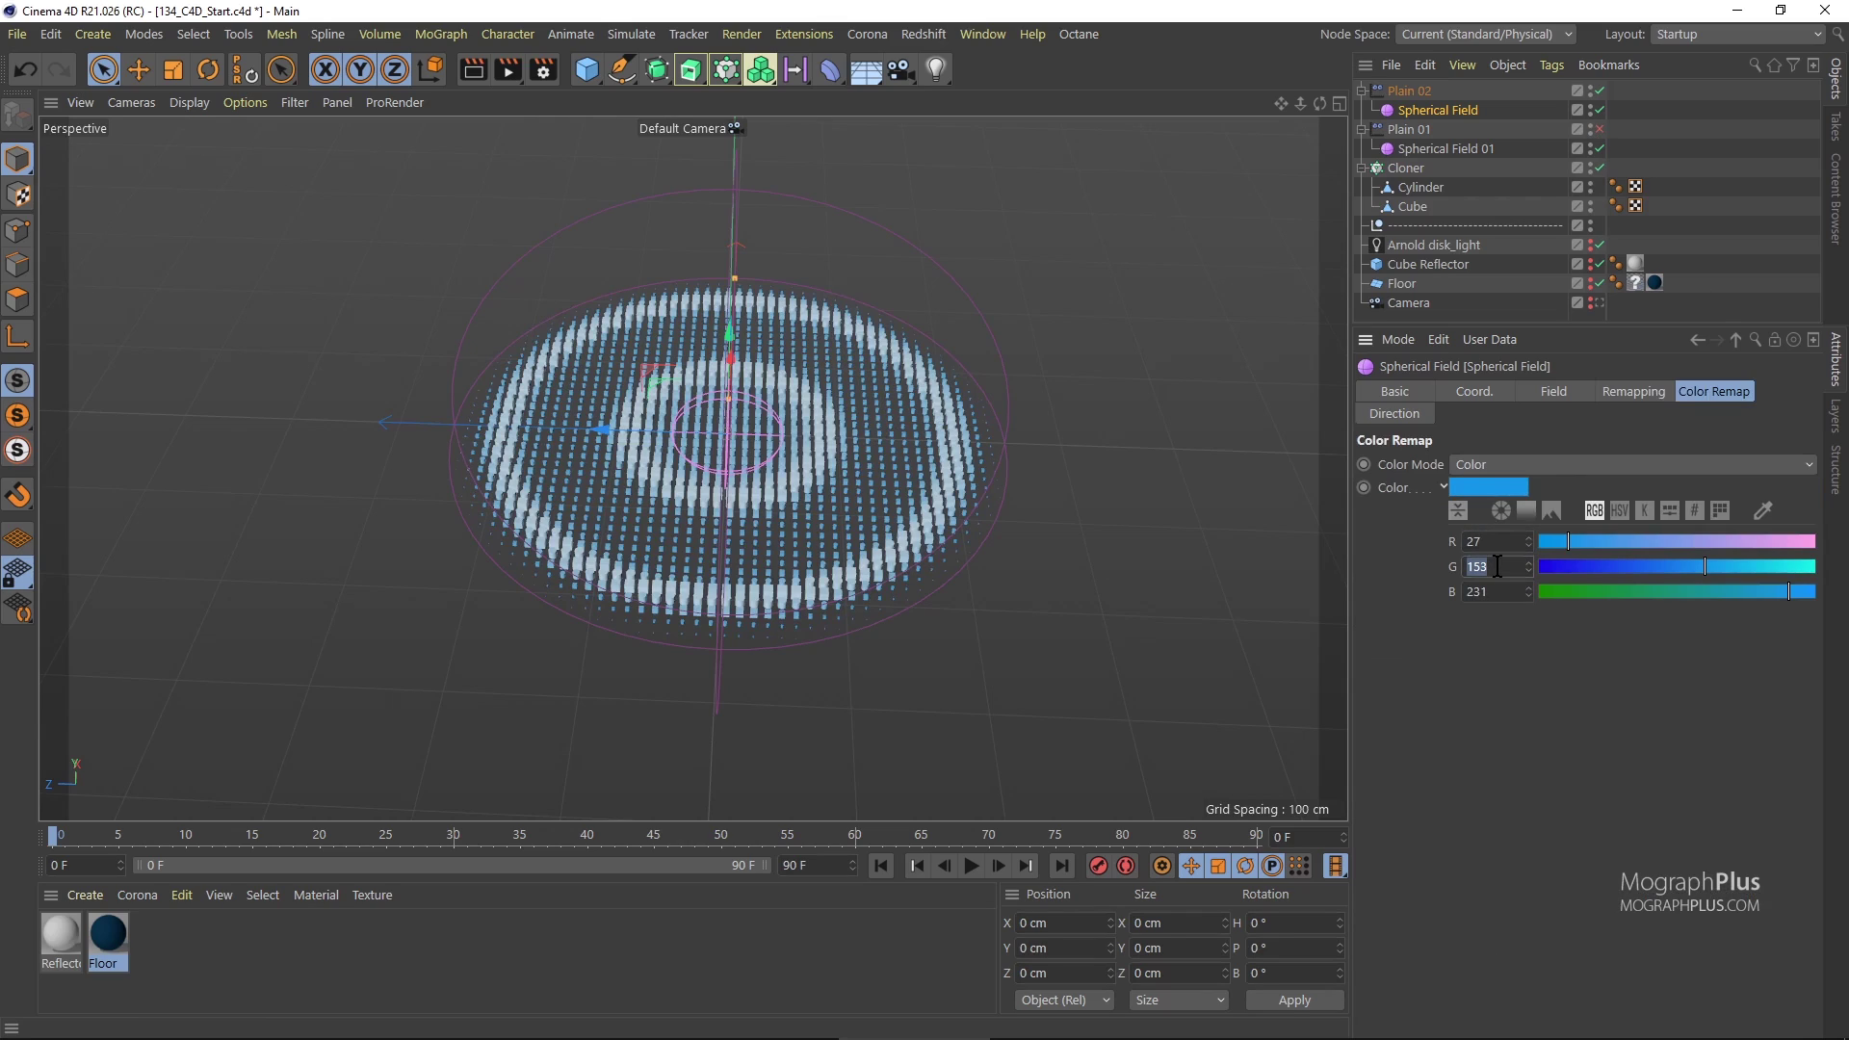
text(182)
key(Tab)
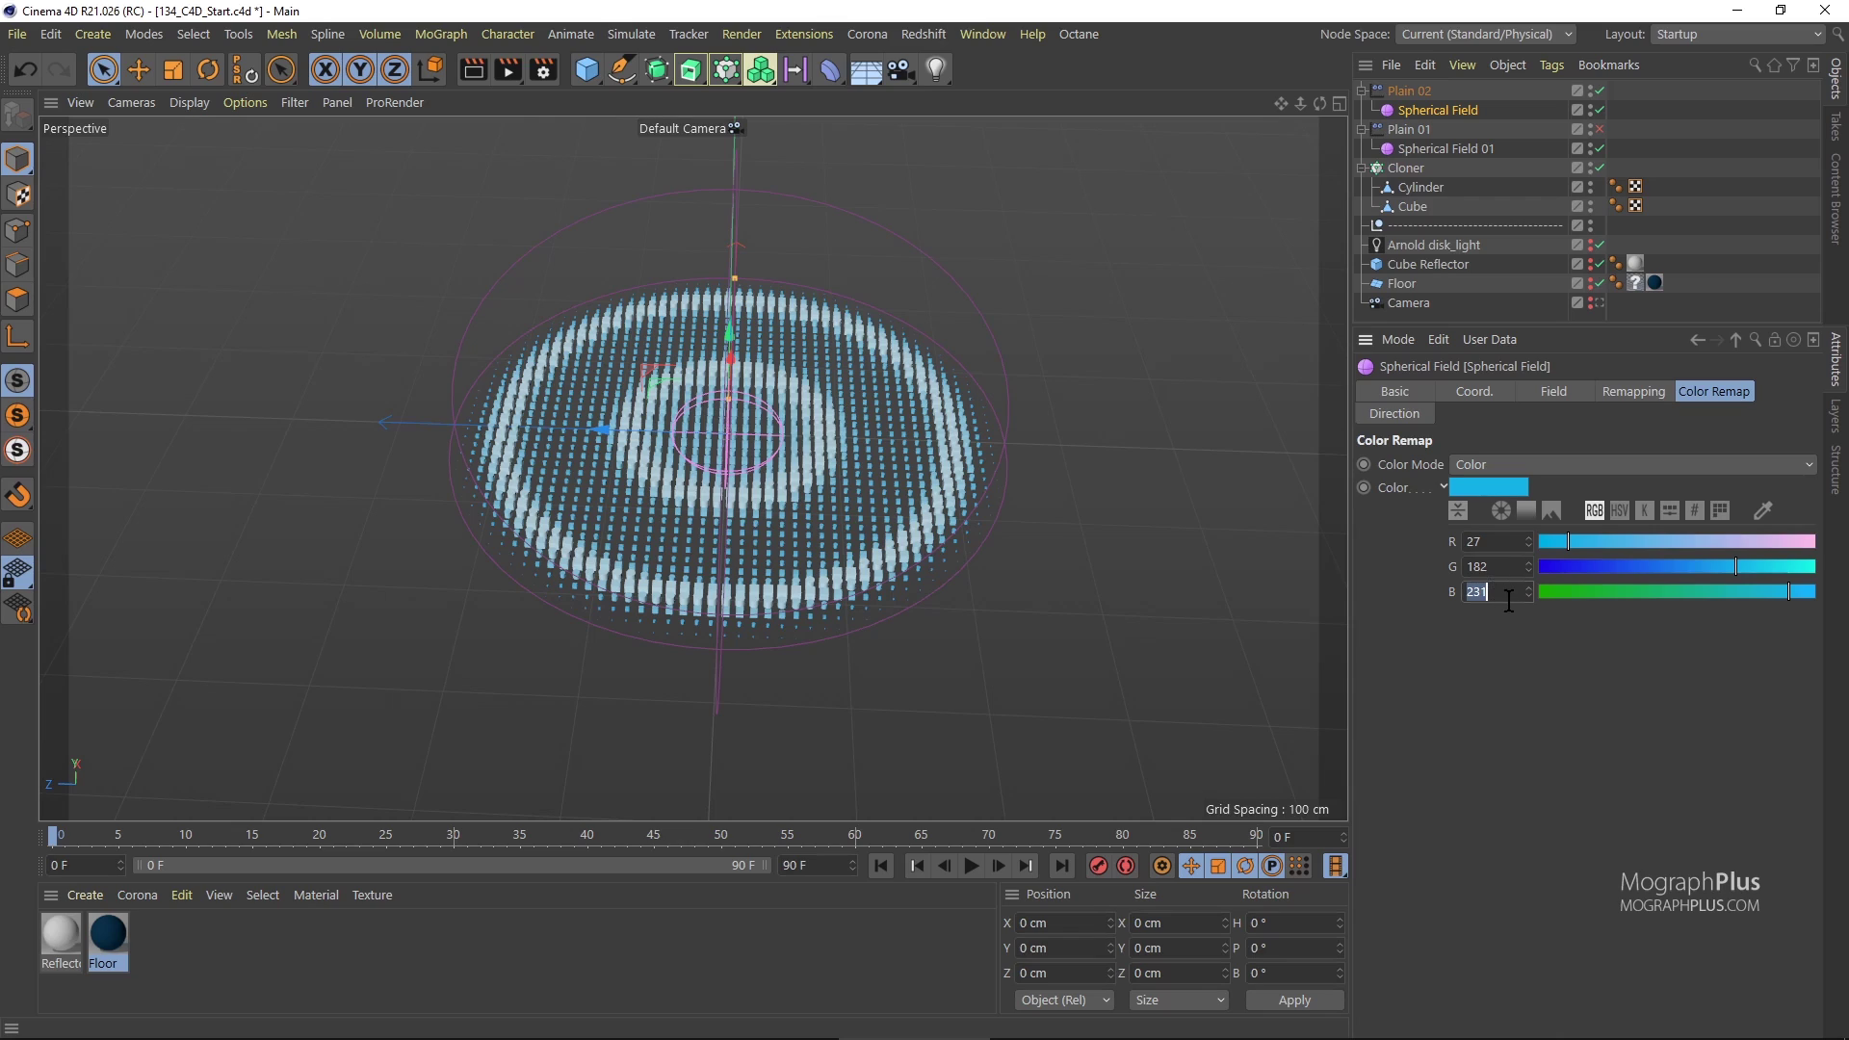
text(224)
key(Return)
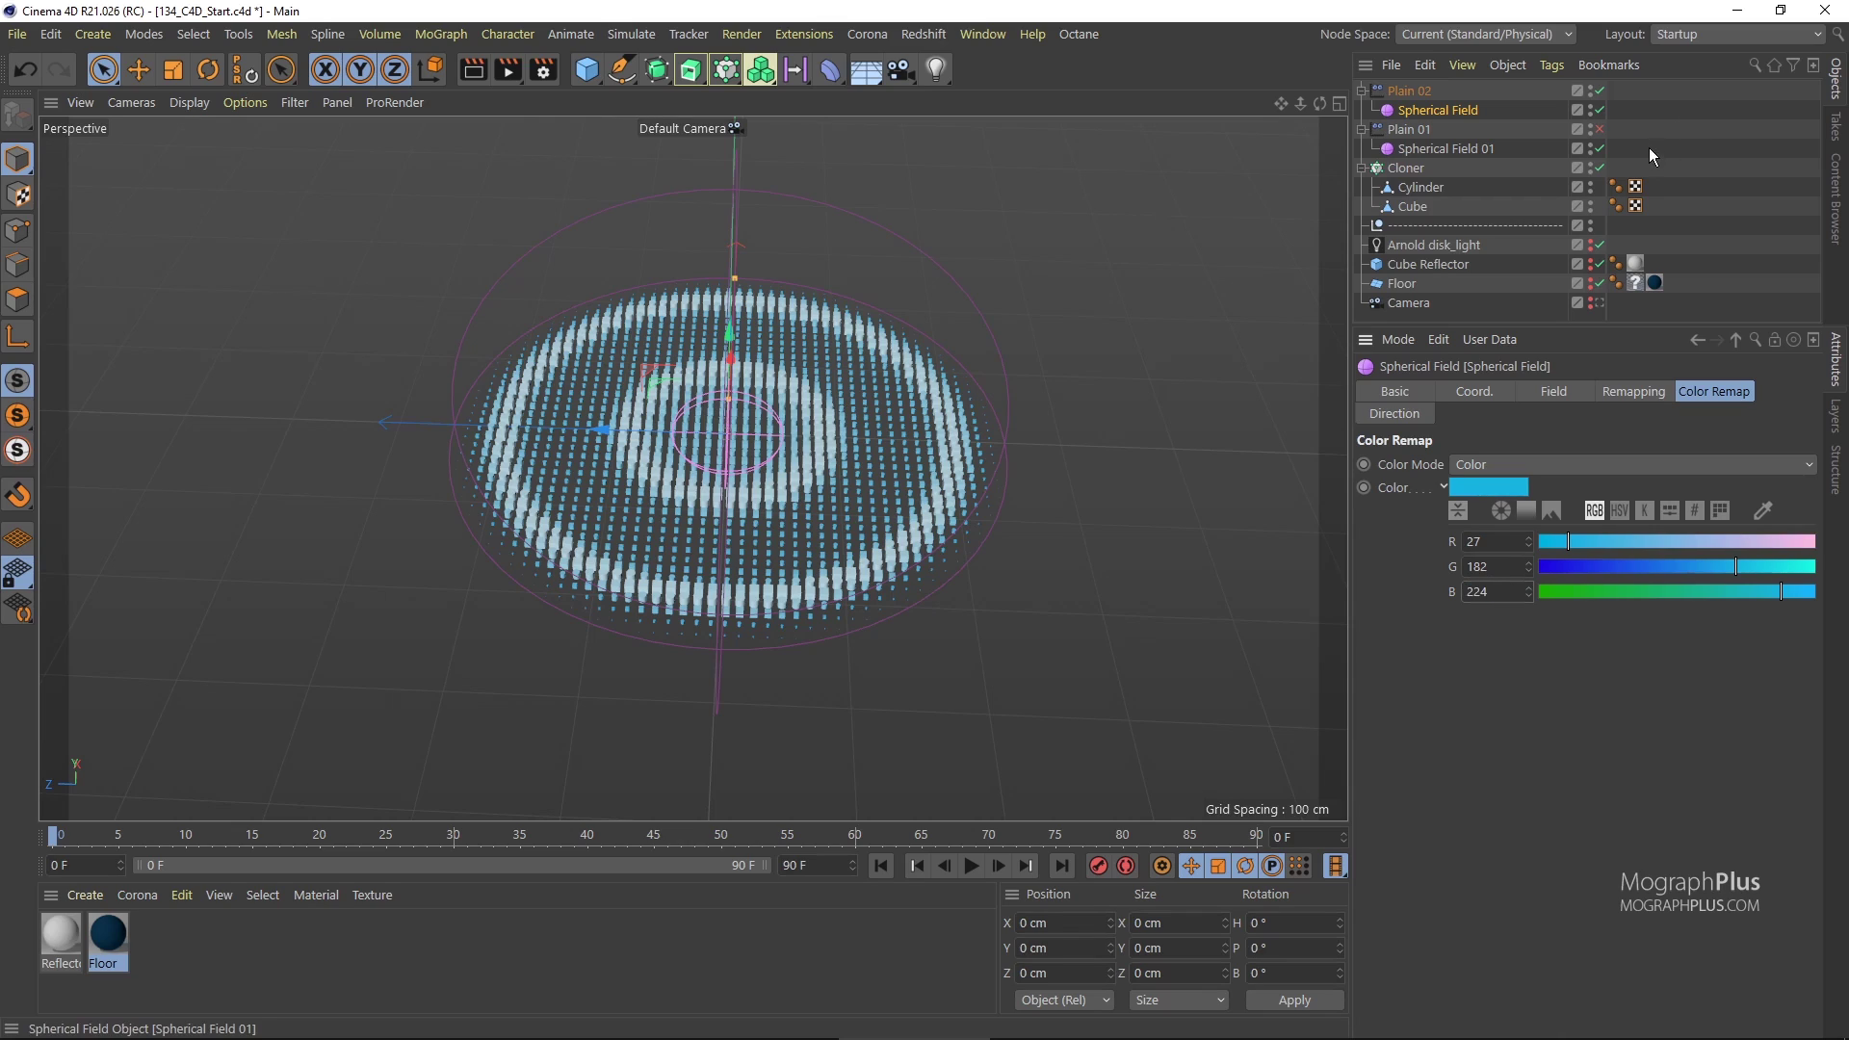
click(1599, 131)
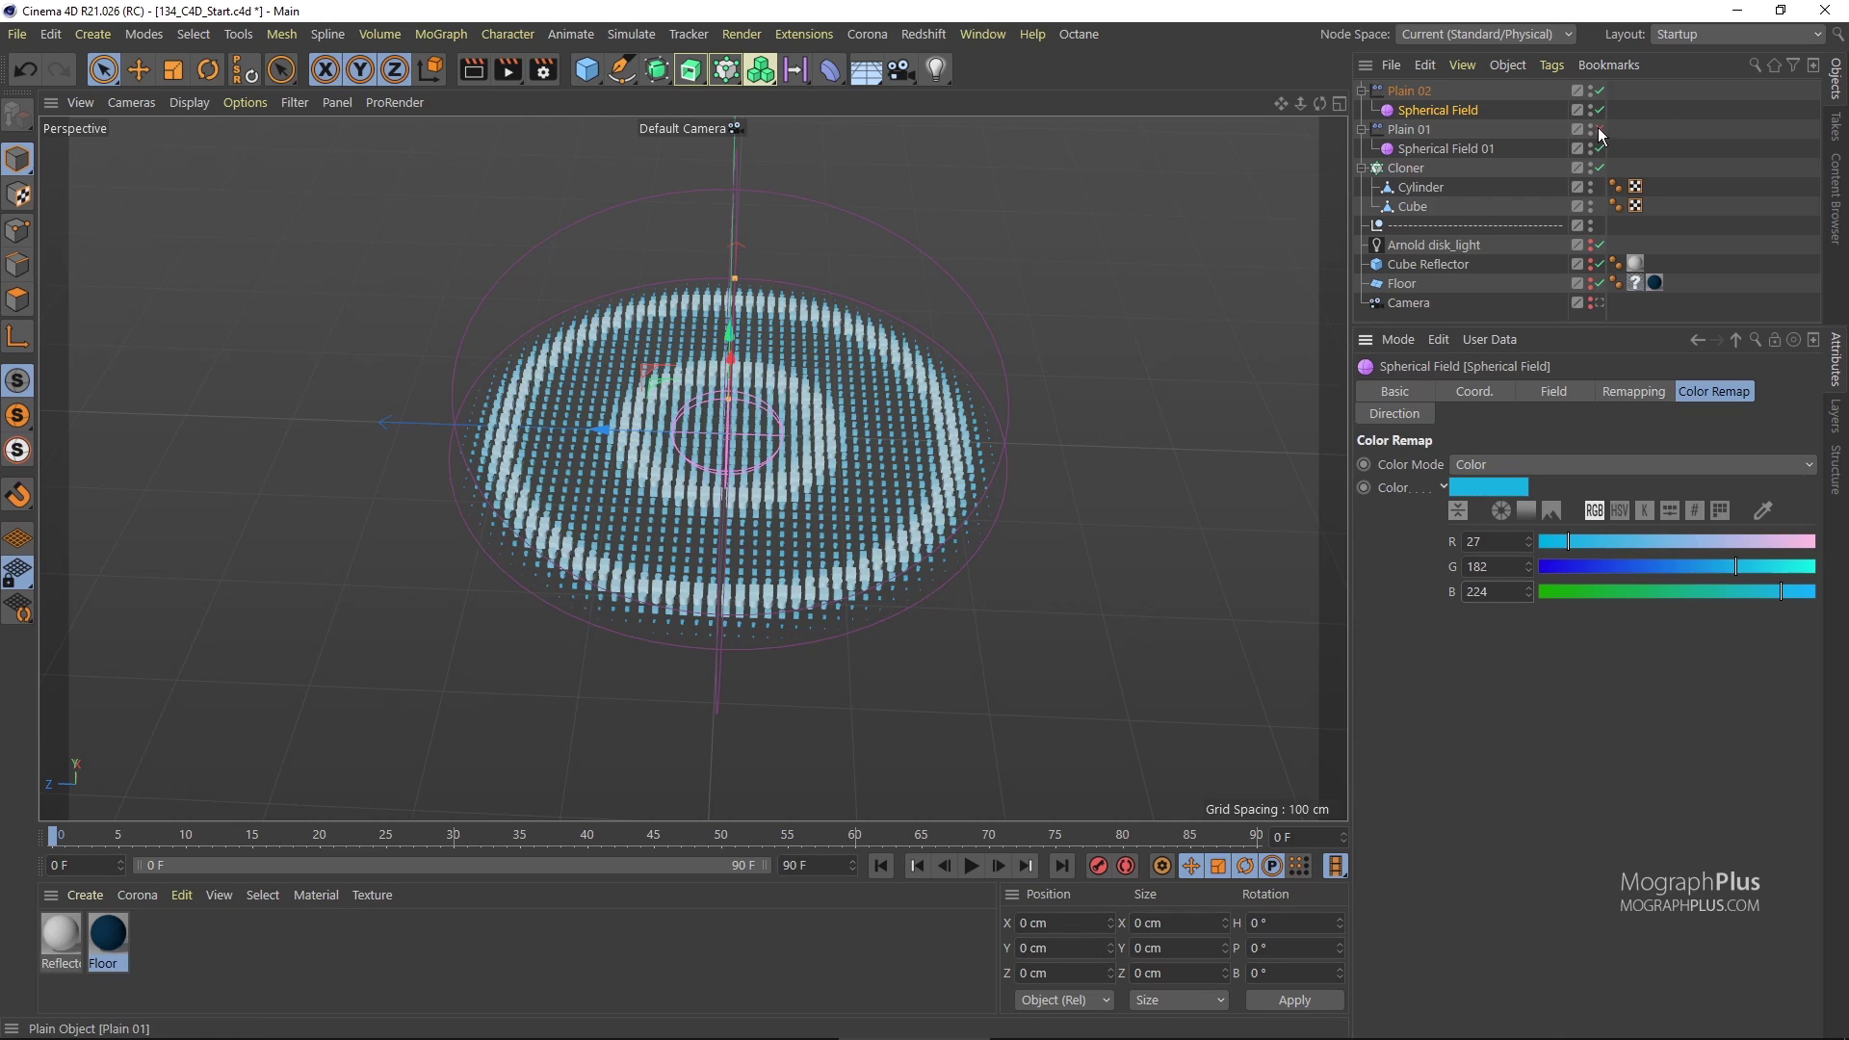
click(1598, 129)
Set the Cloner's grid count to 70 in the first and third directions.
click(1406, 168)
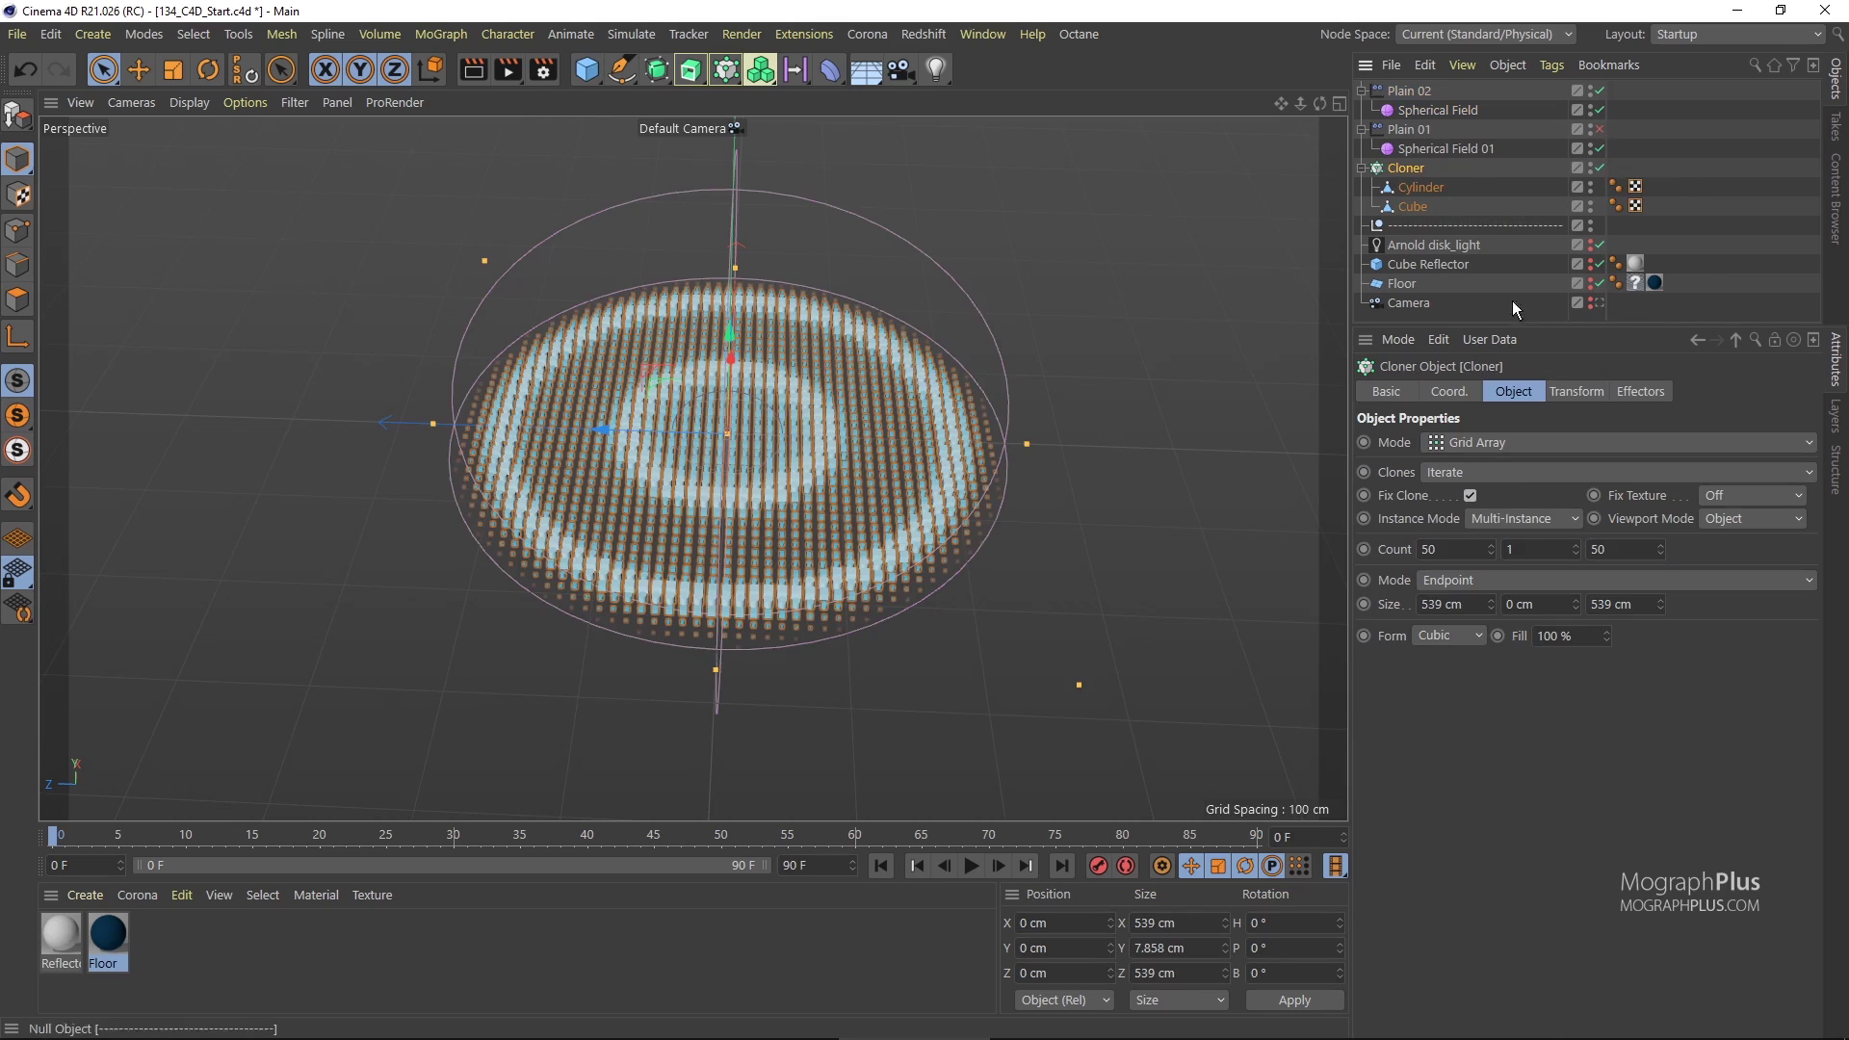
drag(1421, 548, 1469, 558)
text(70)
click(1587, 547)
text(70)
key(Return)
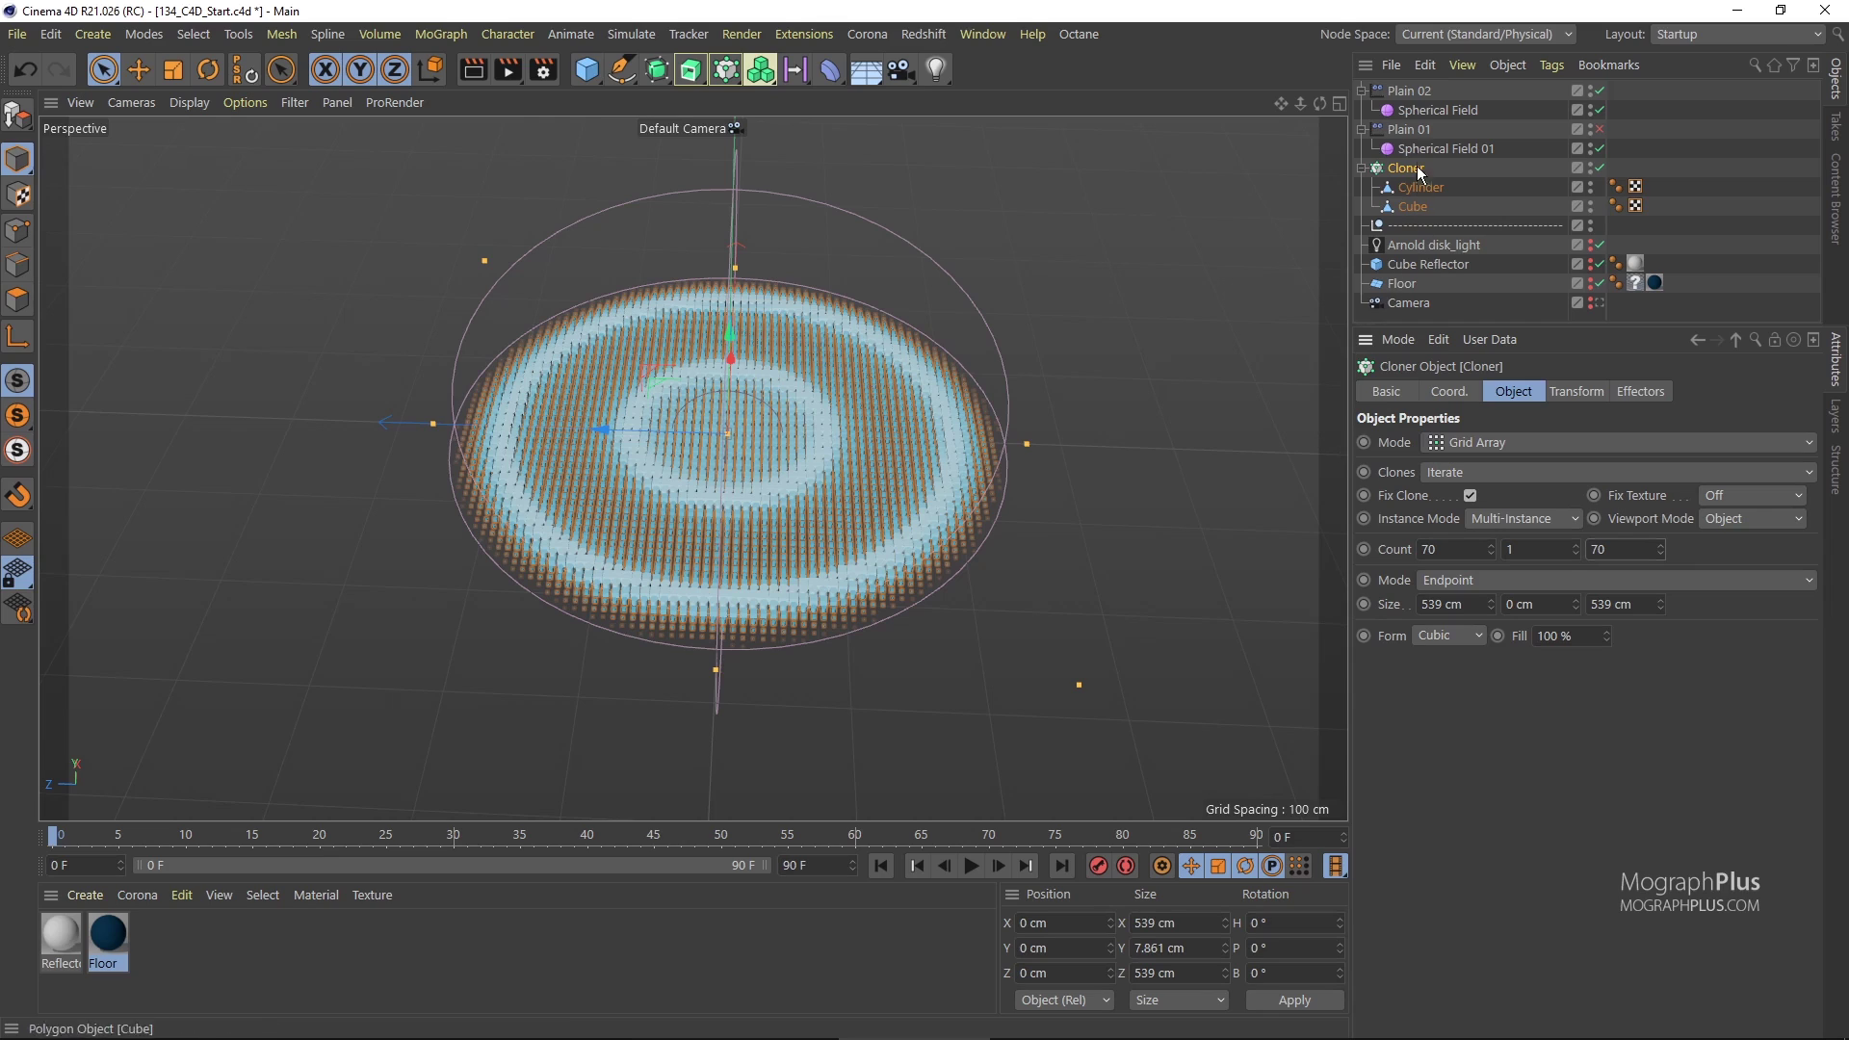
Re-enable the Plain 01 effector and clear the object selection.
click(1599, 129)
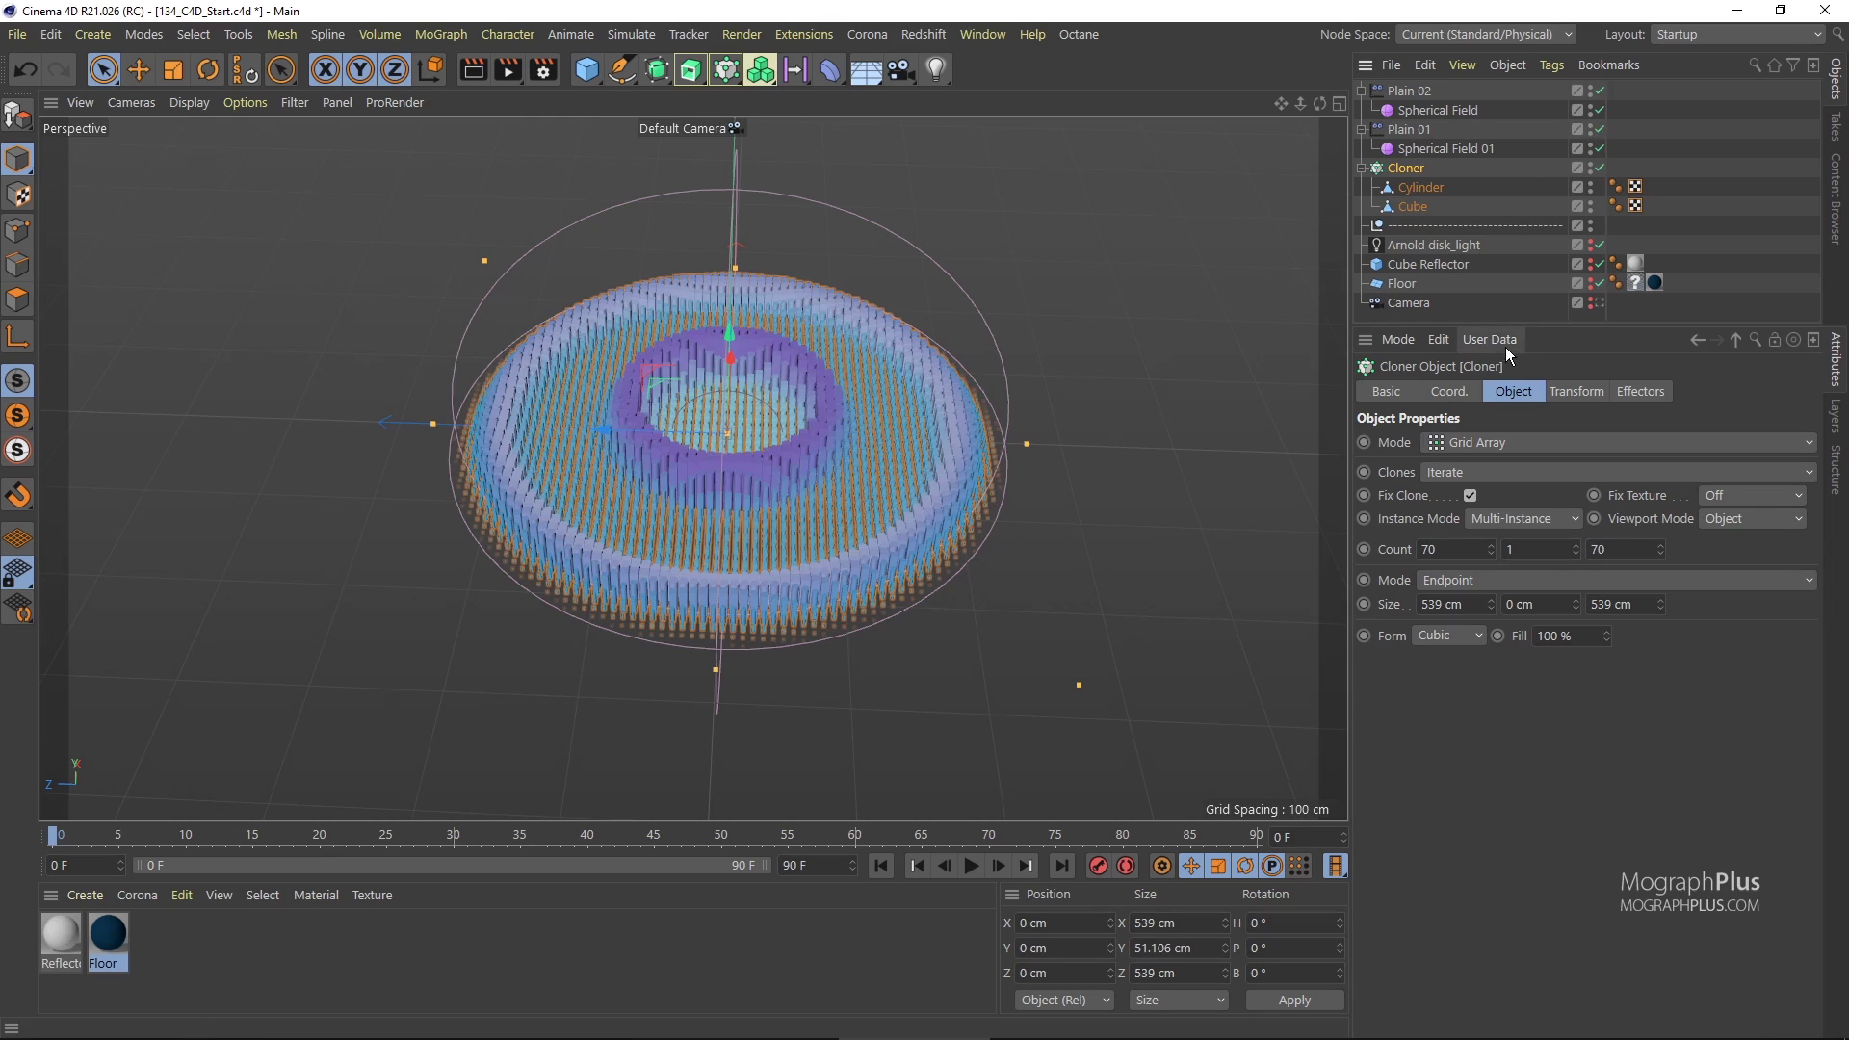
click(1730, 210)
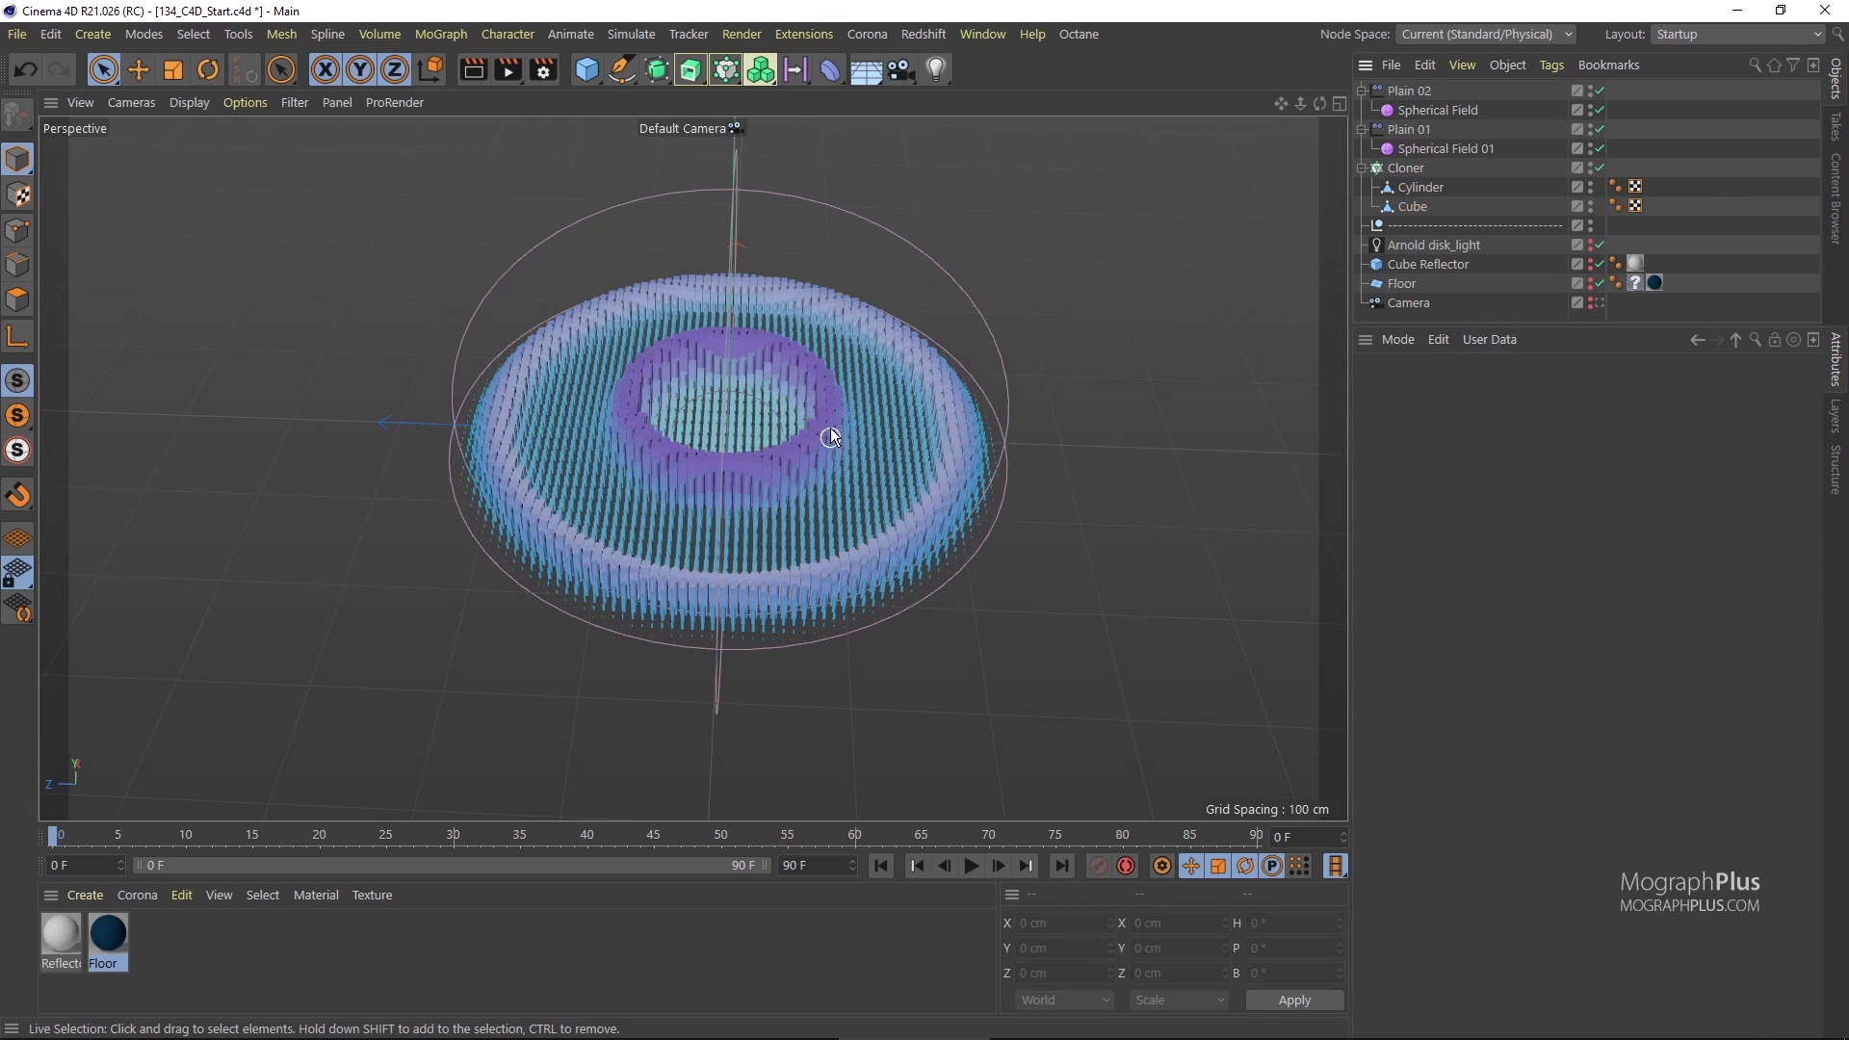
scroll(830, 427, up, 3)
alt+middle_drag(853, 366, 853, 356)
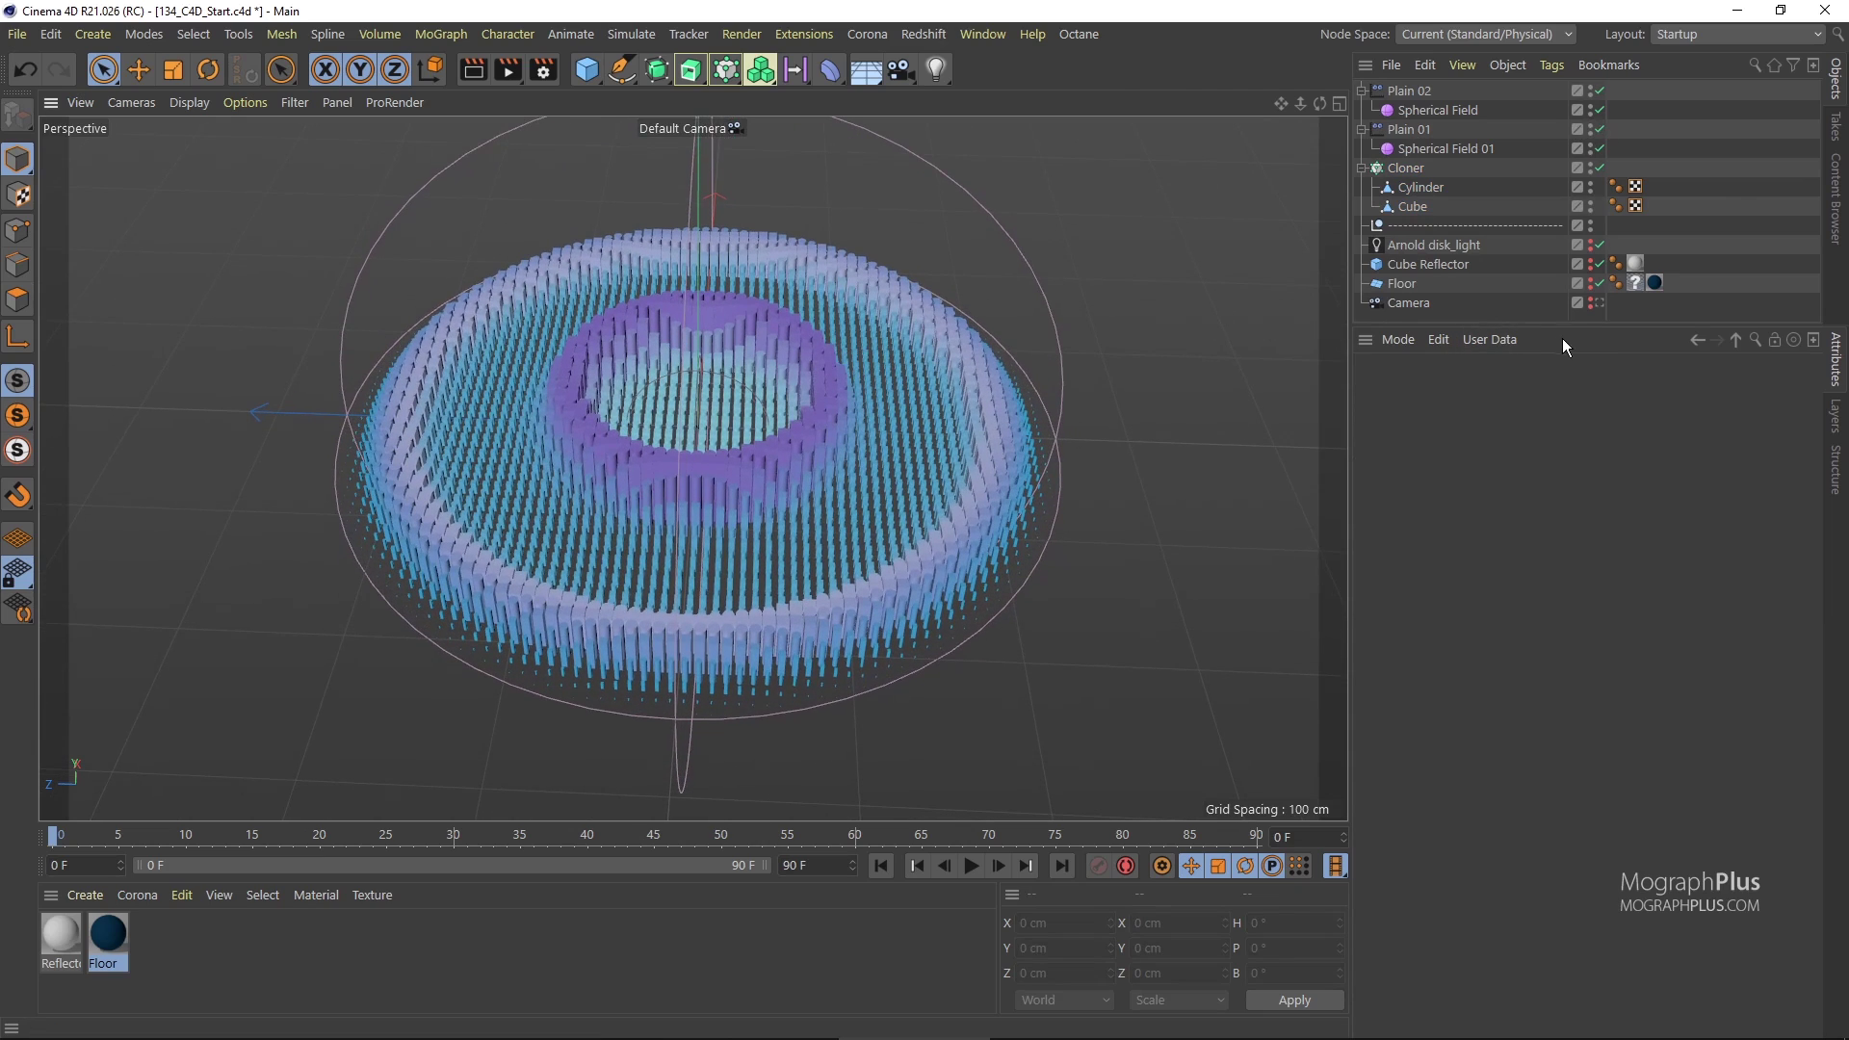
Add a Random Field to Plain 02's falloff, with its Random Mode set to Random and its remapping Max at 75 %.
click(1406, 92)
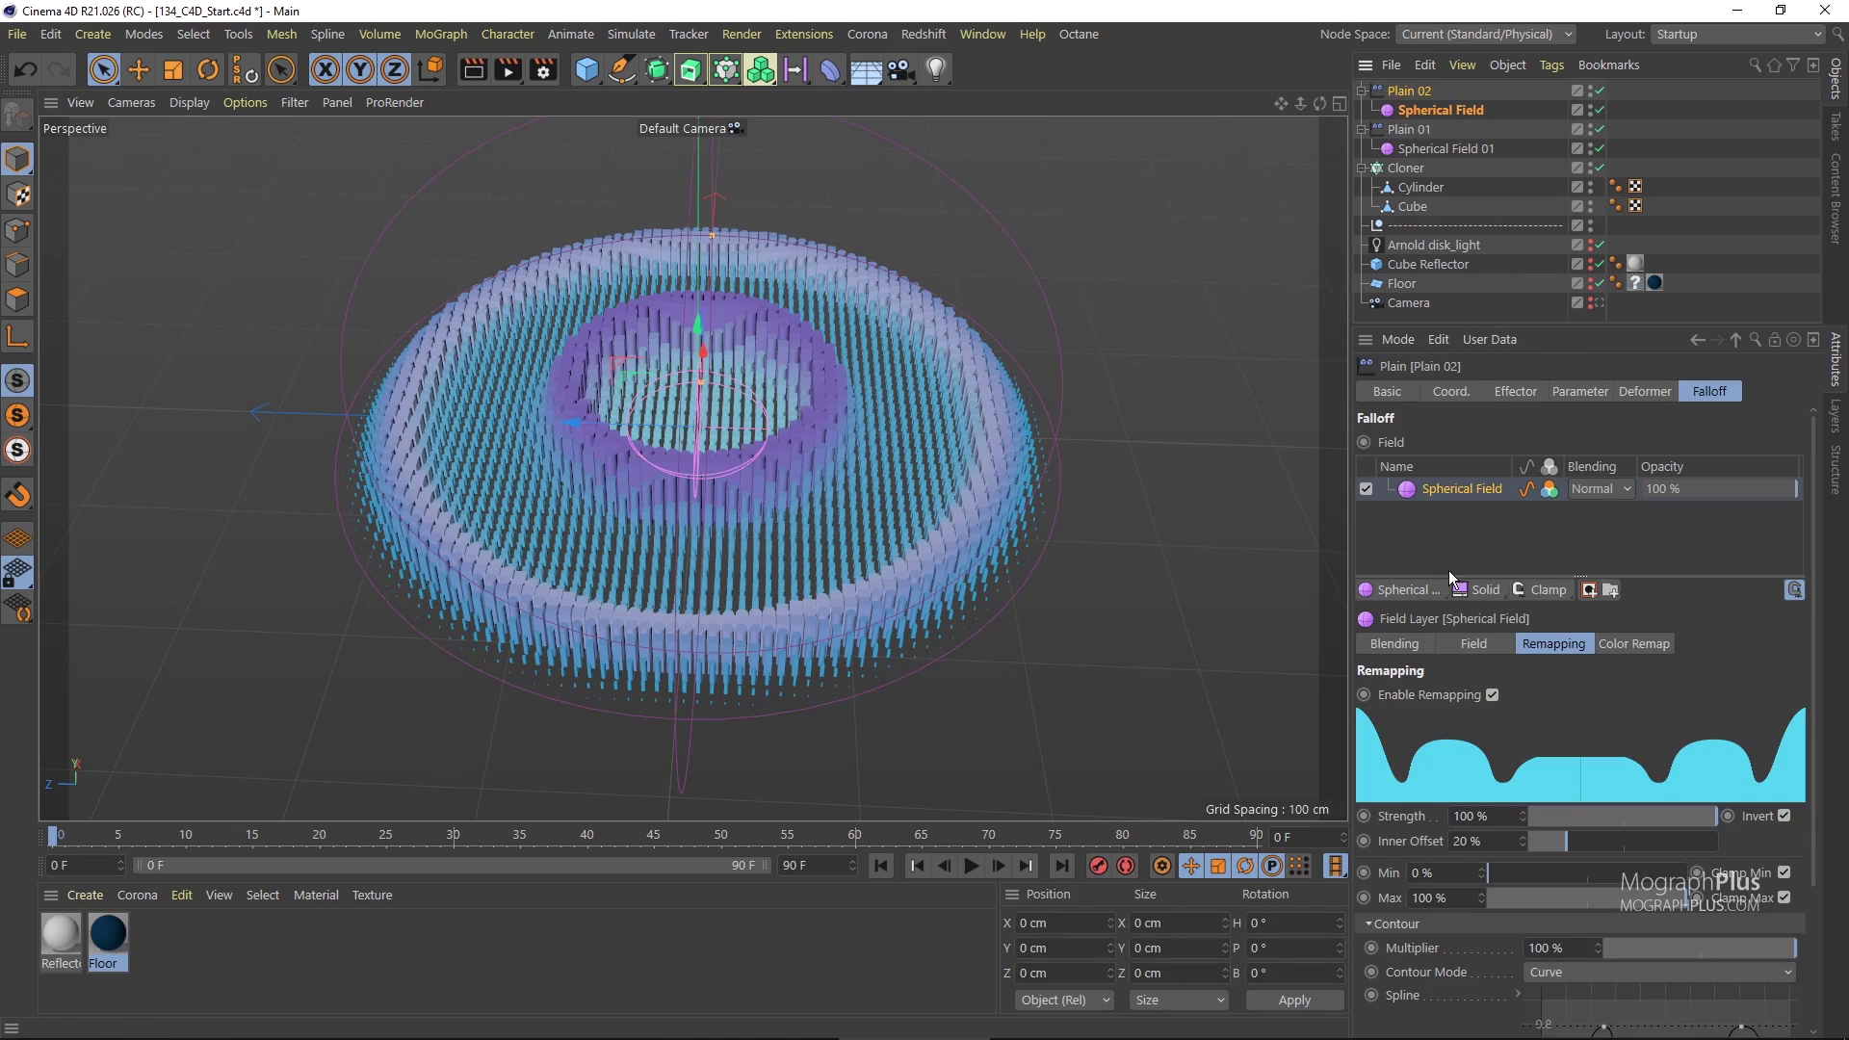
click(1404, 591)
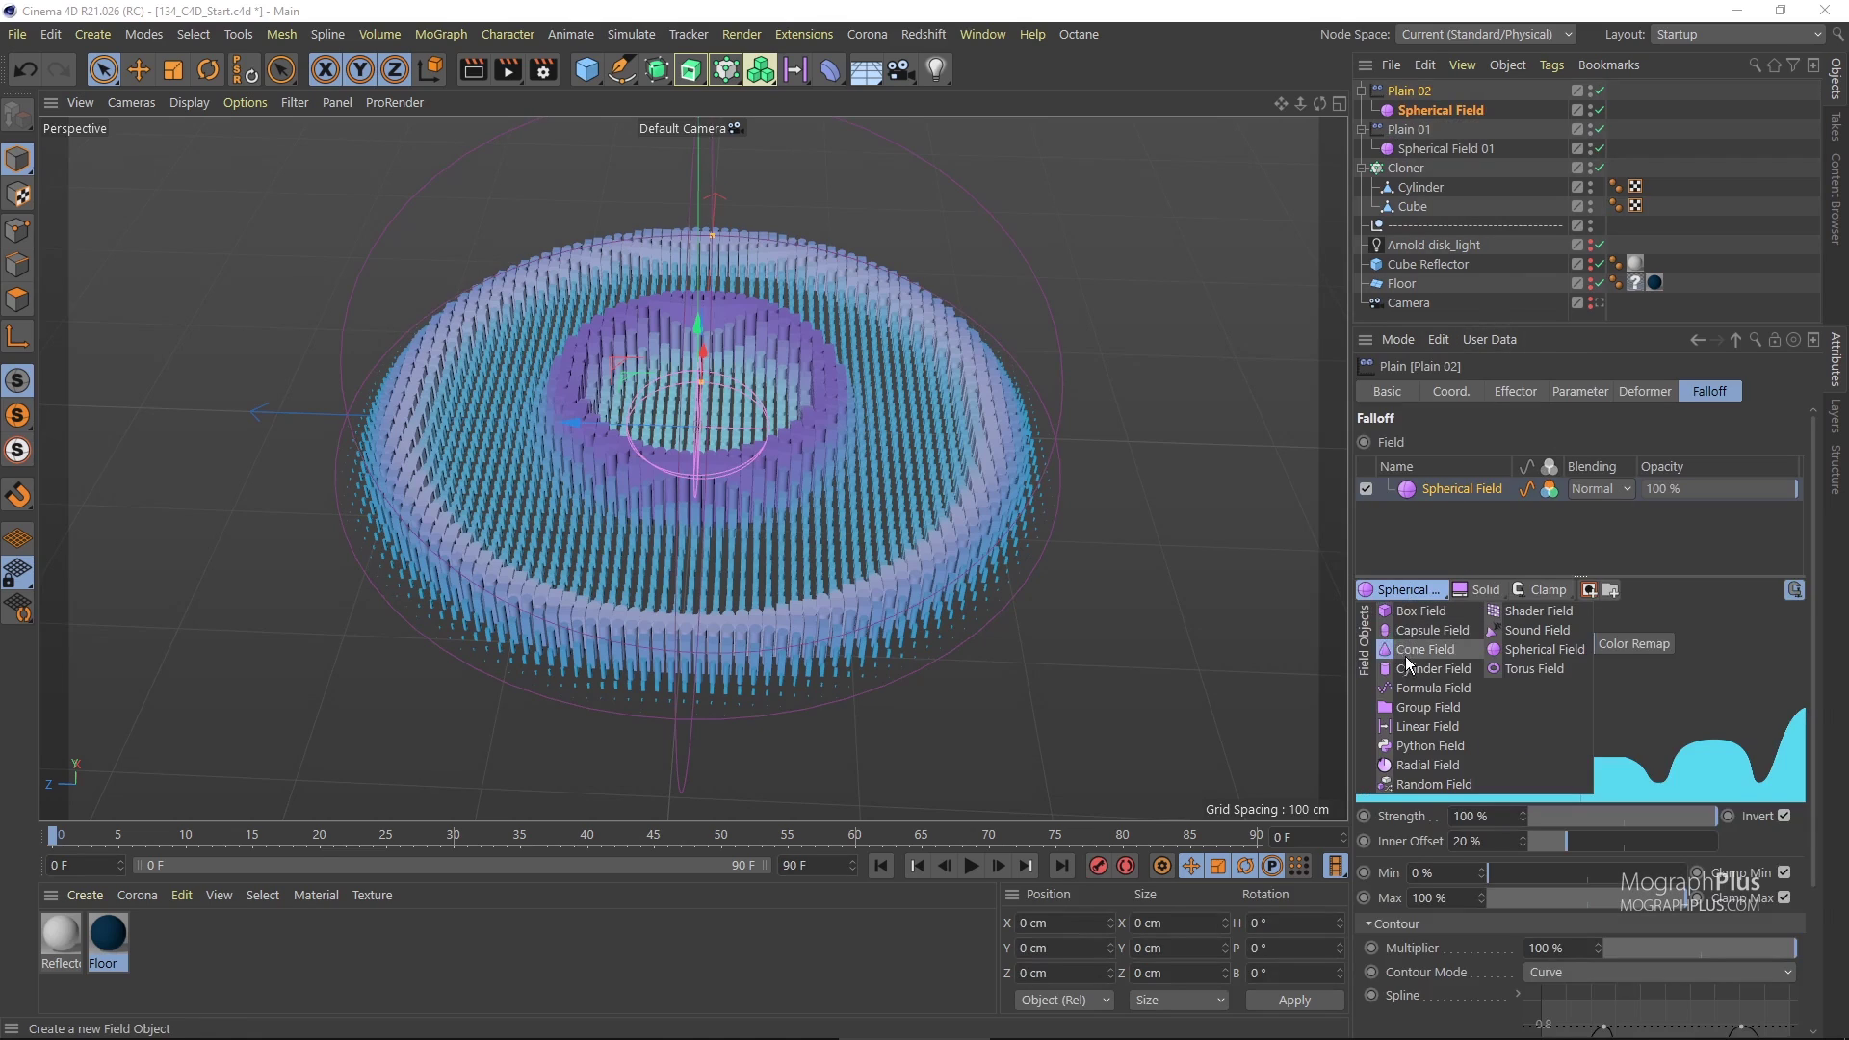
click(1454, 784)
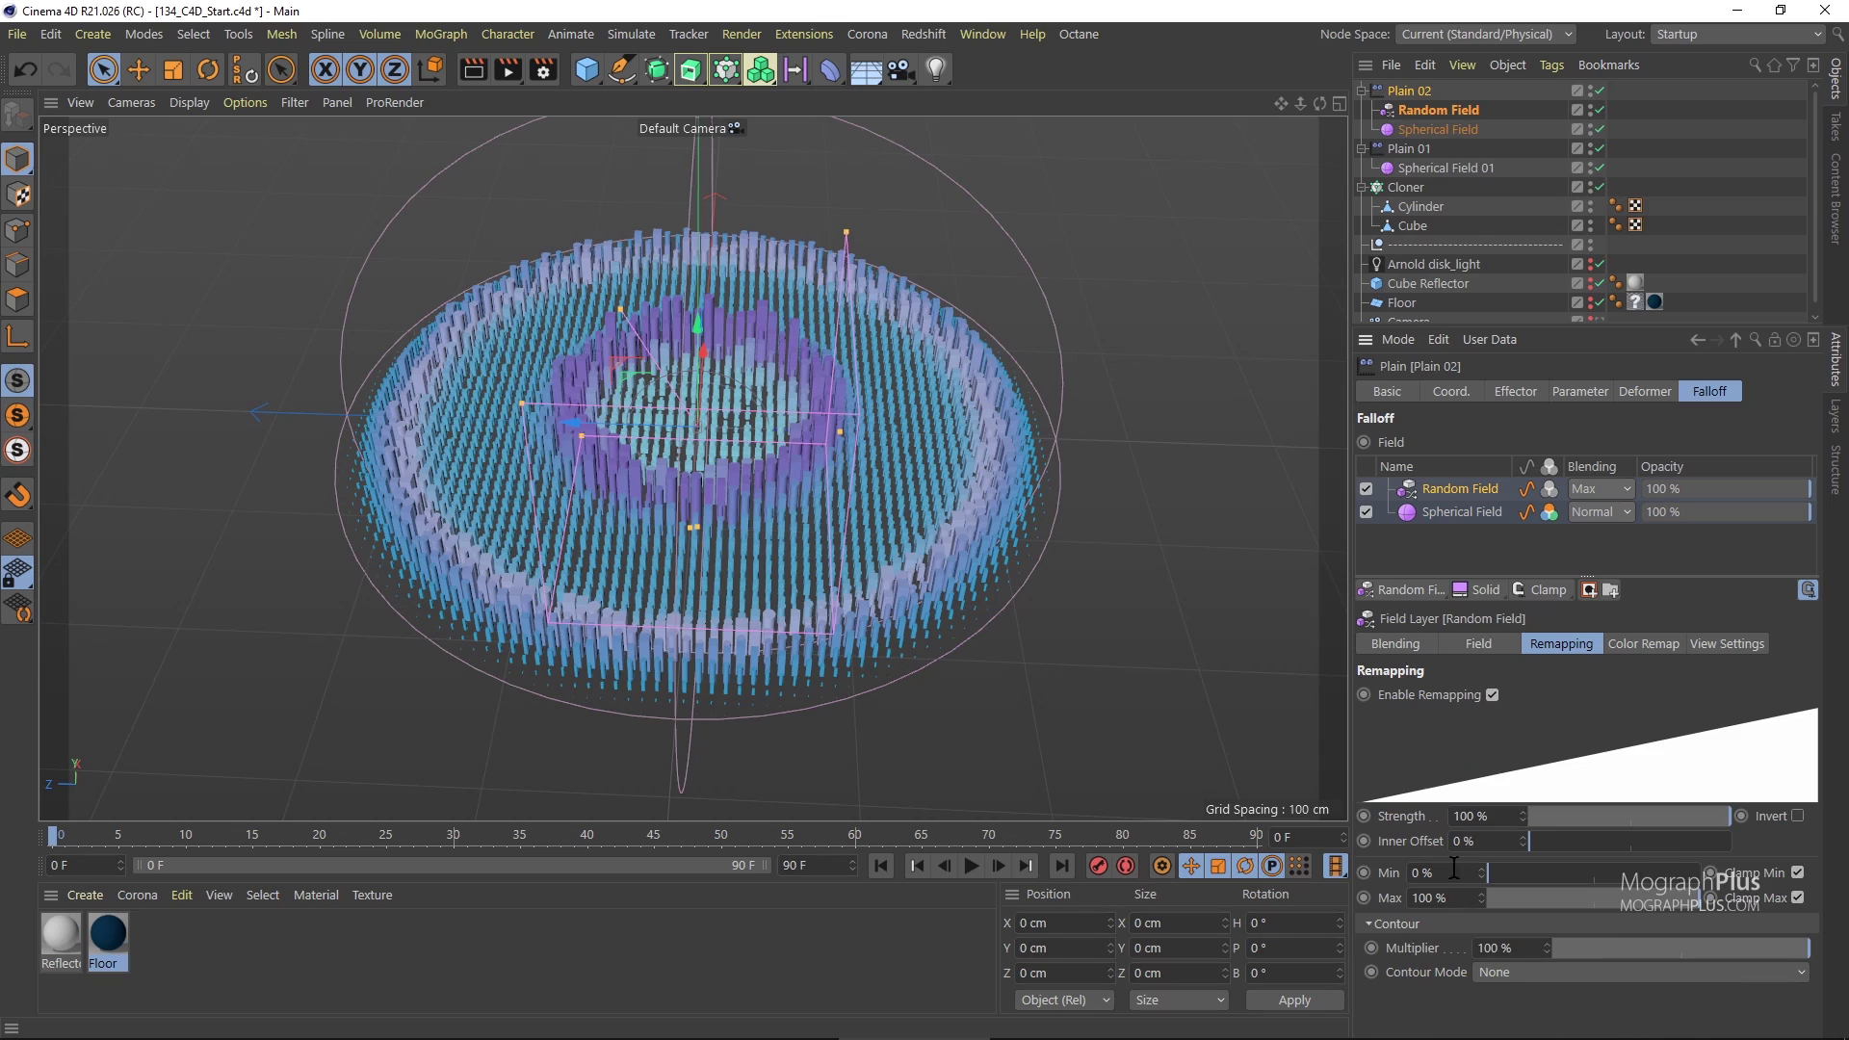
click(1482, 645)
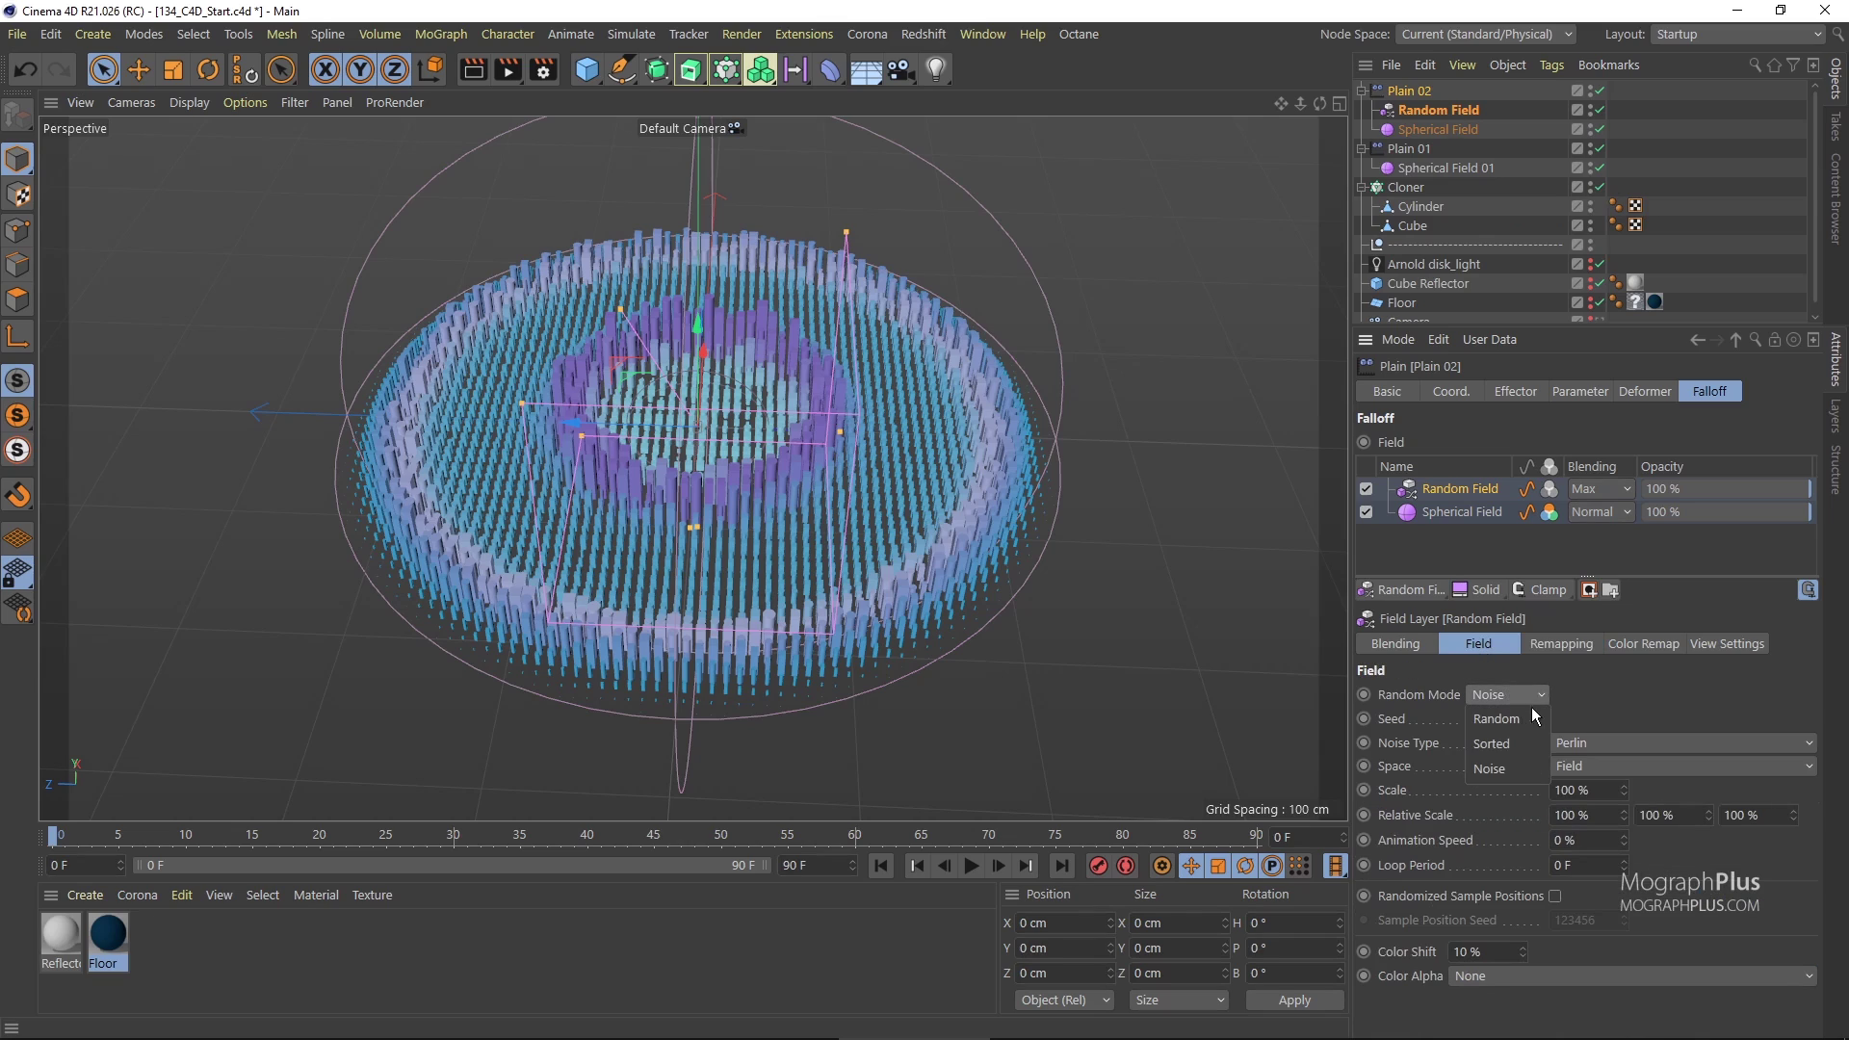
click(1499, 720)
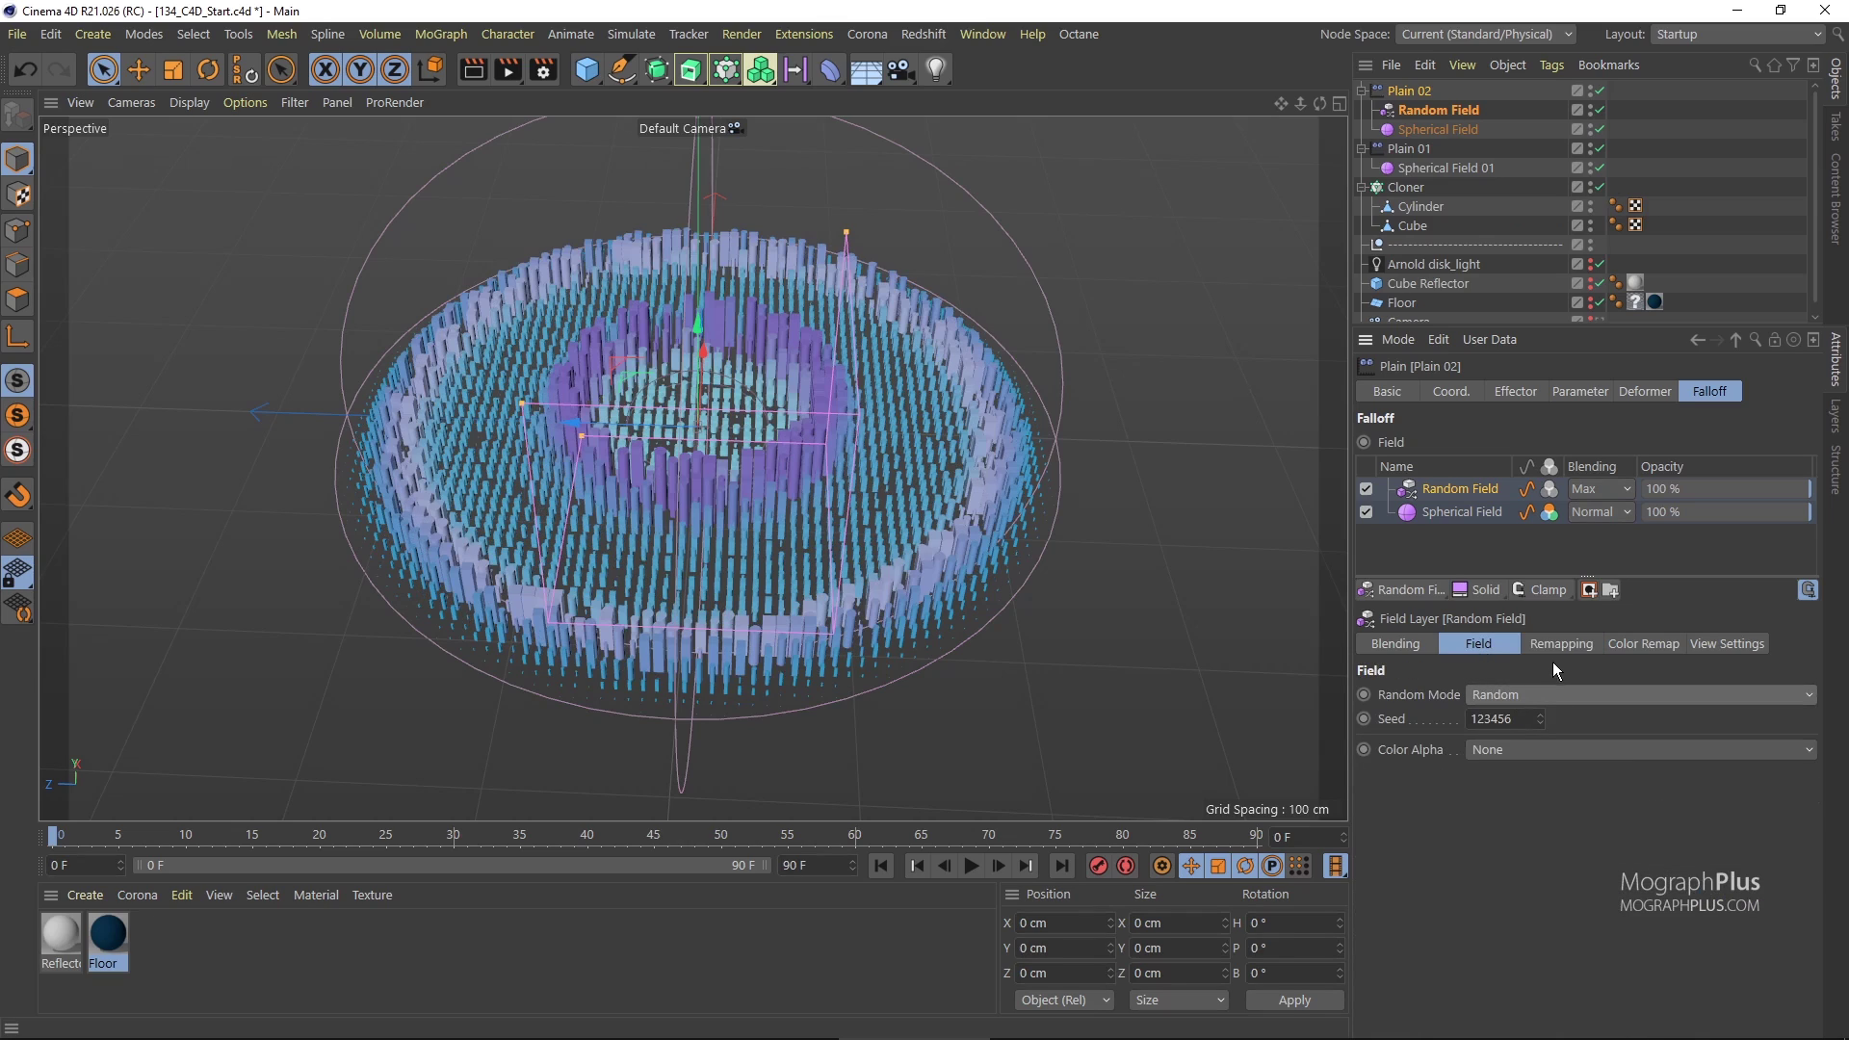
click(1576, 647)
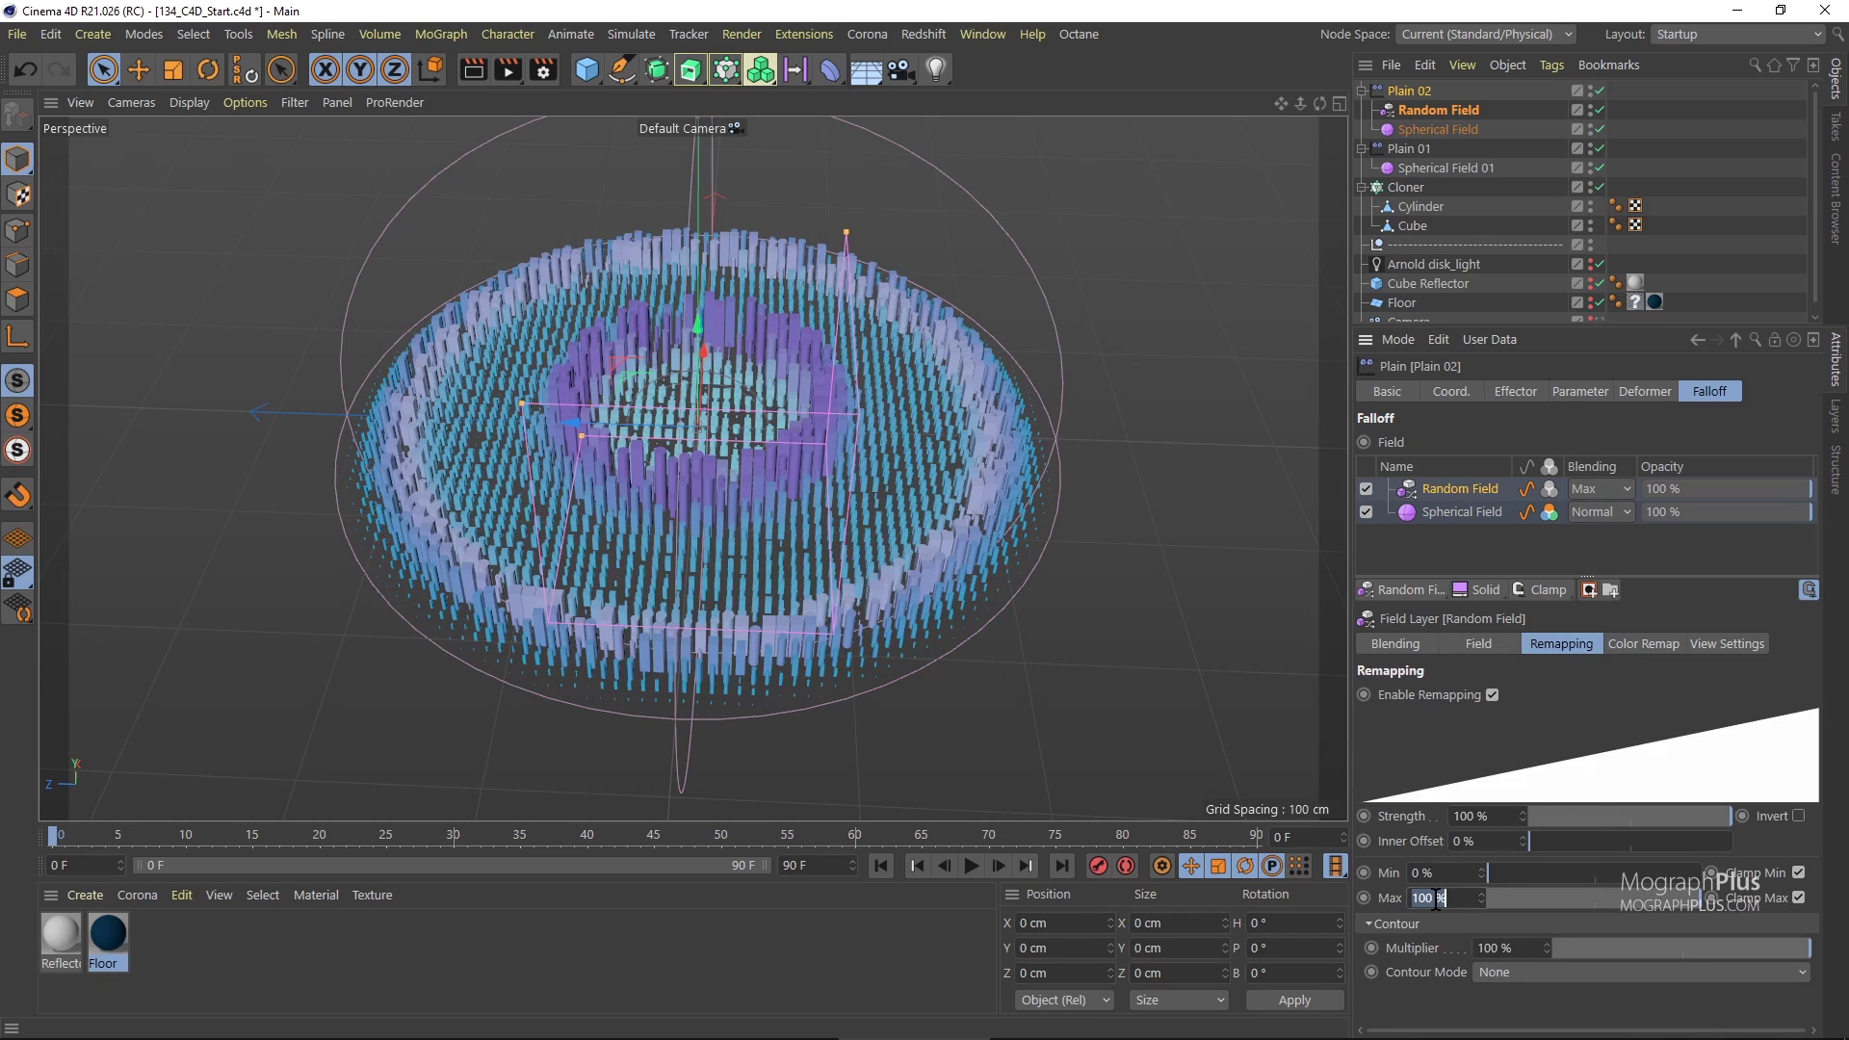
key(Return)
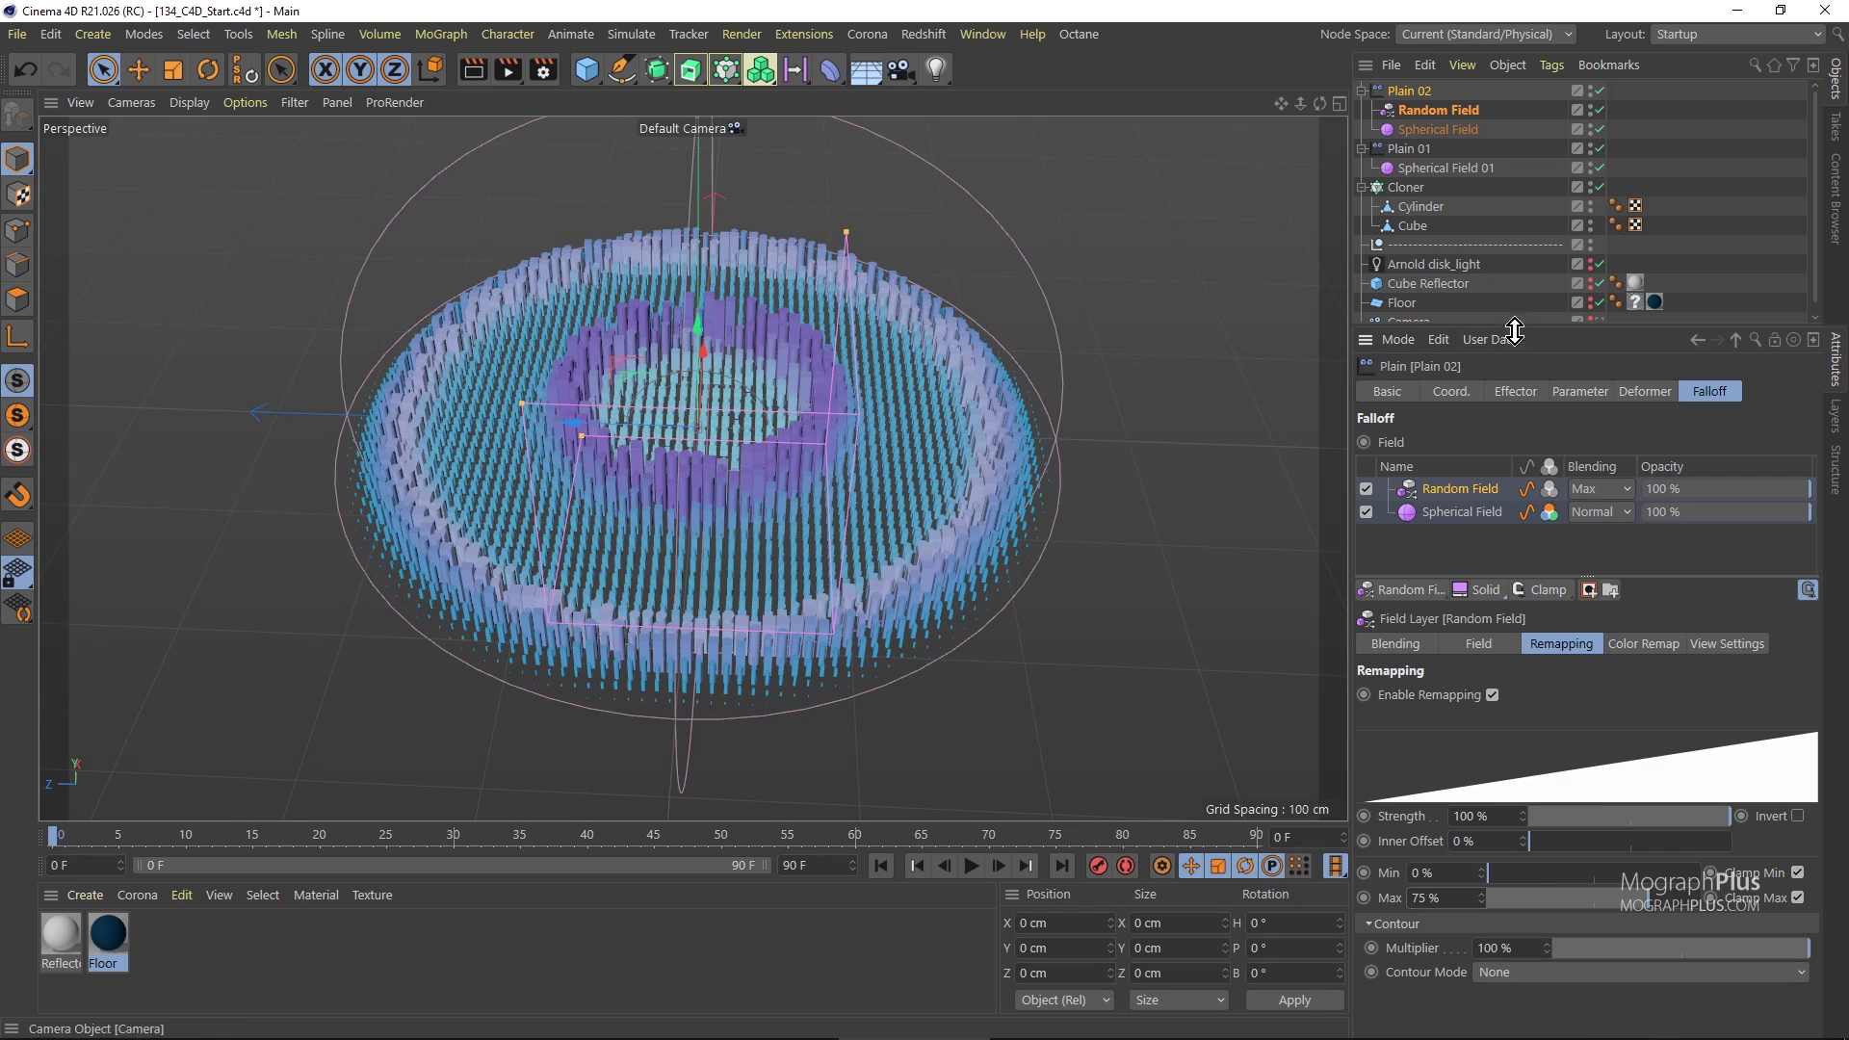
Add a mask to the Random Field and place a copy of Plain 02's Spherical Field inside it.
click(1590, 589)
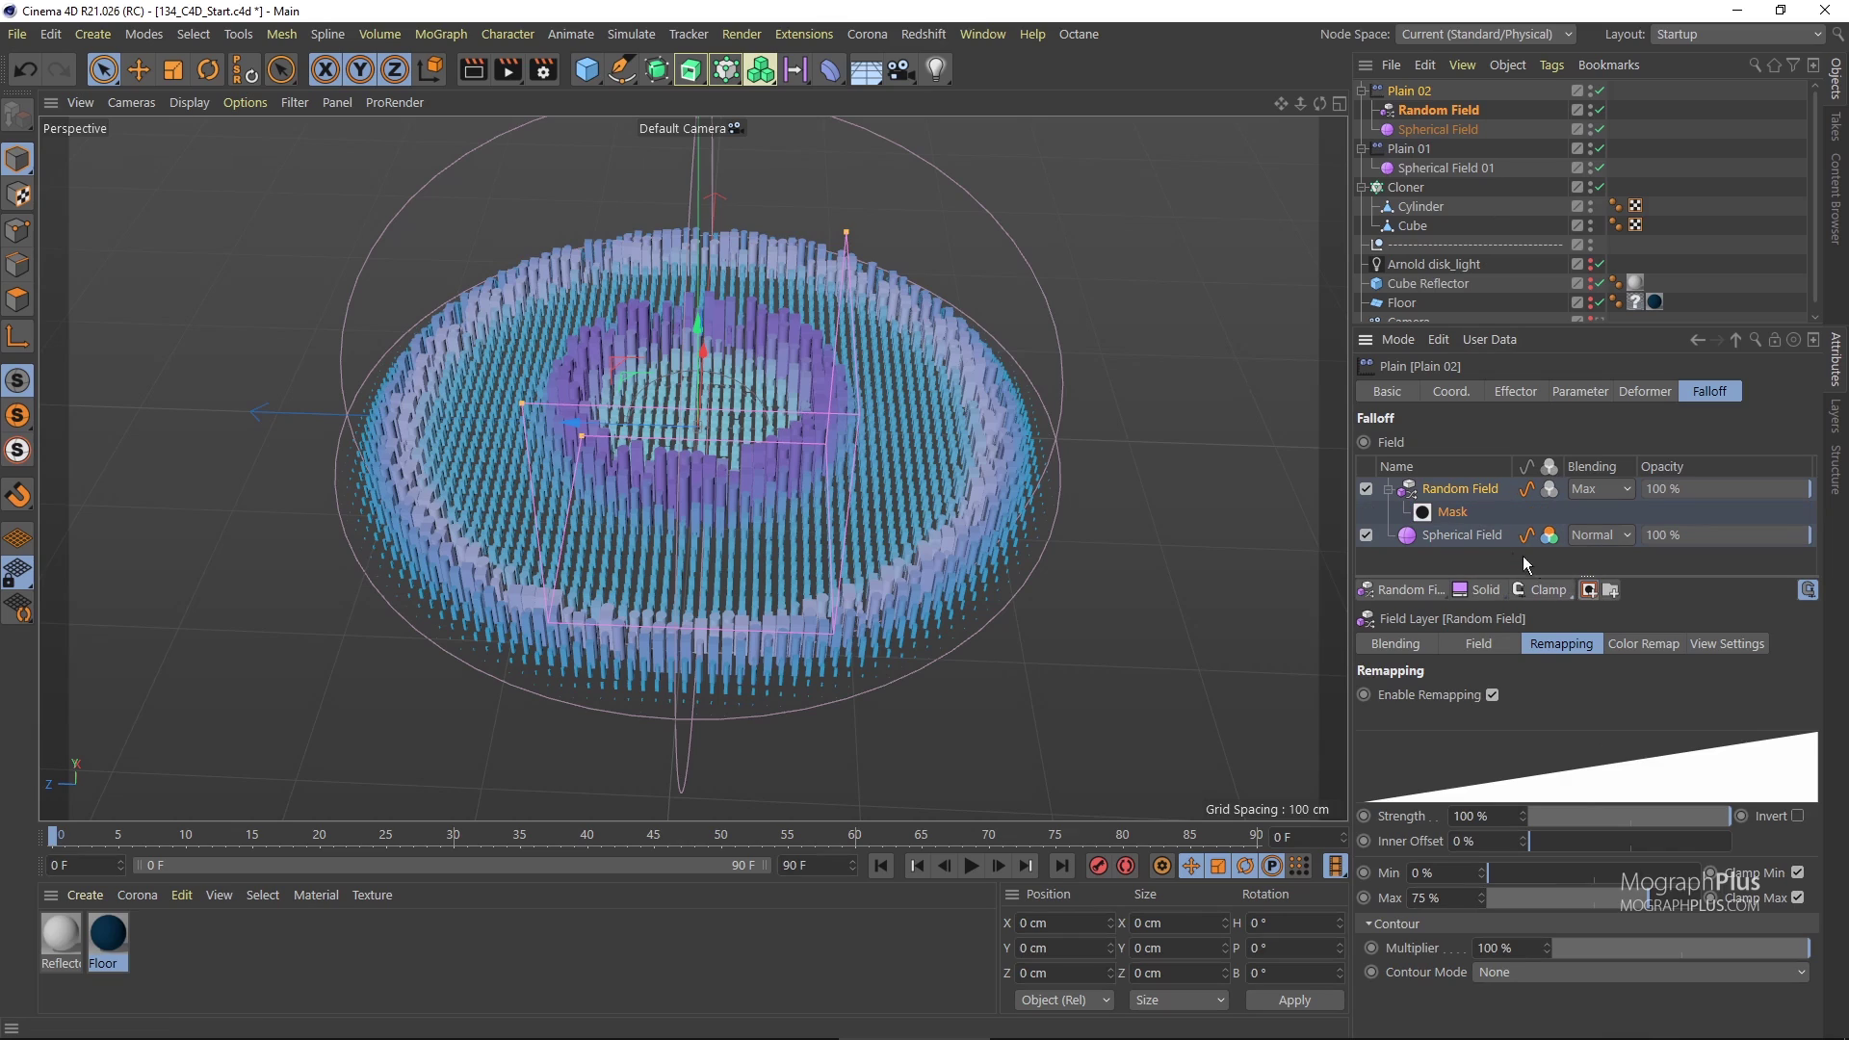
click(1474, 538)
right_click(1472, 537)
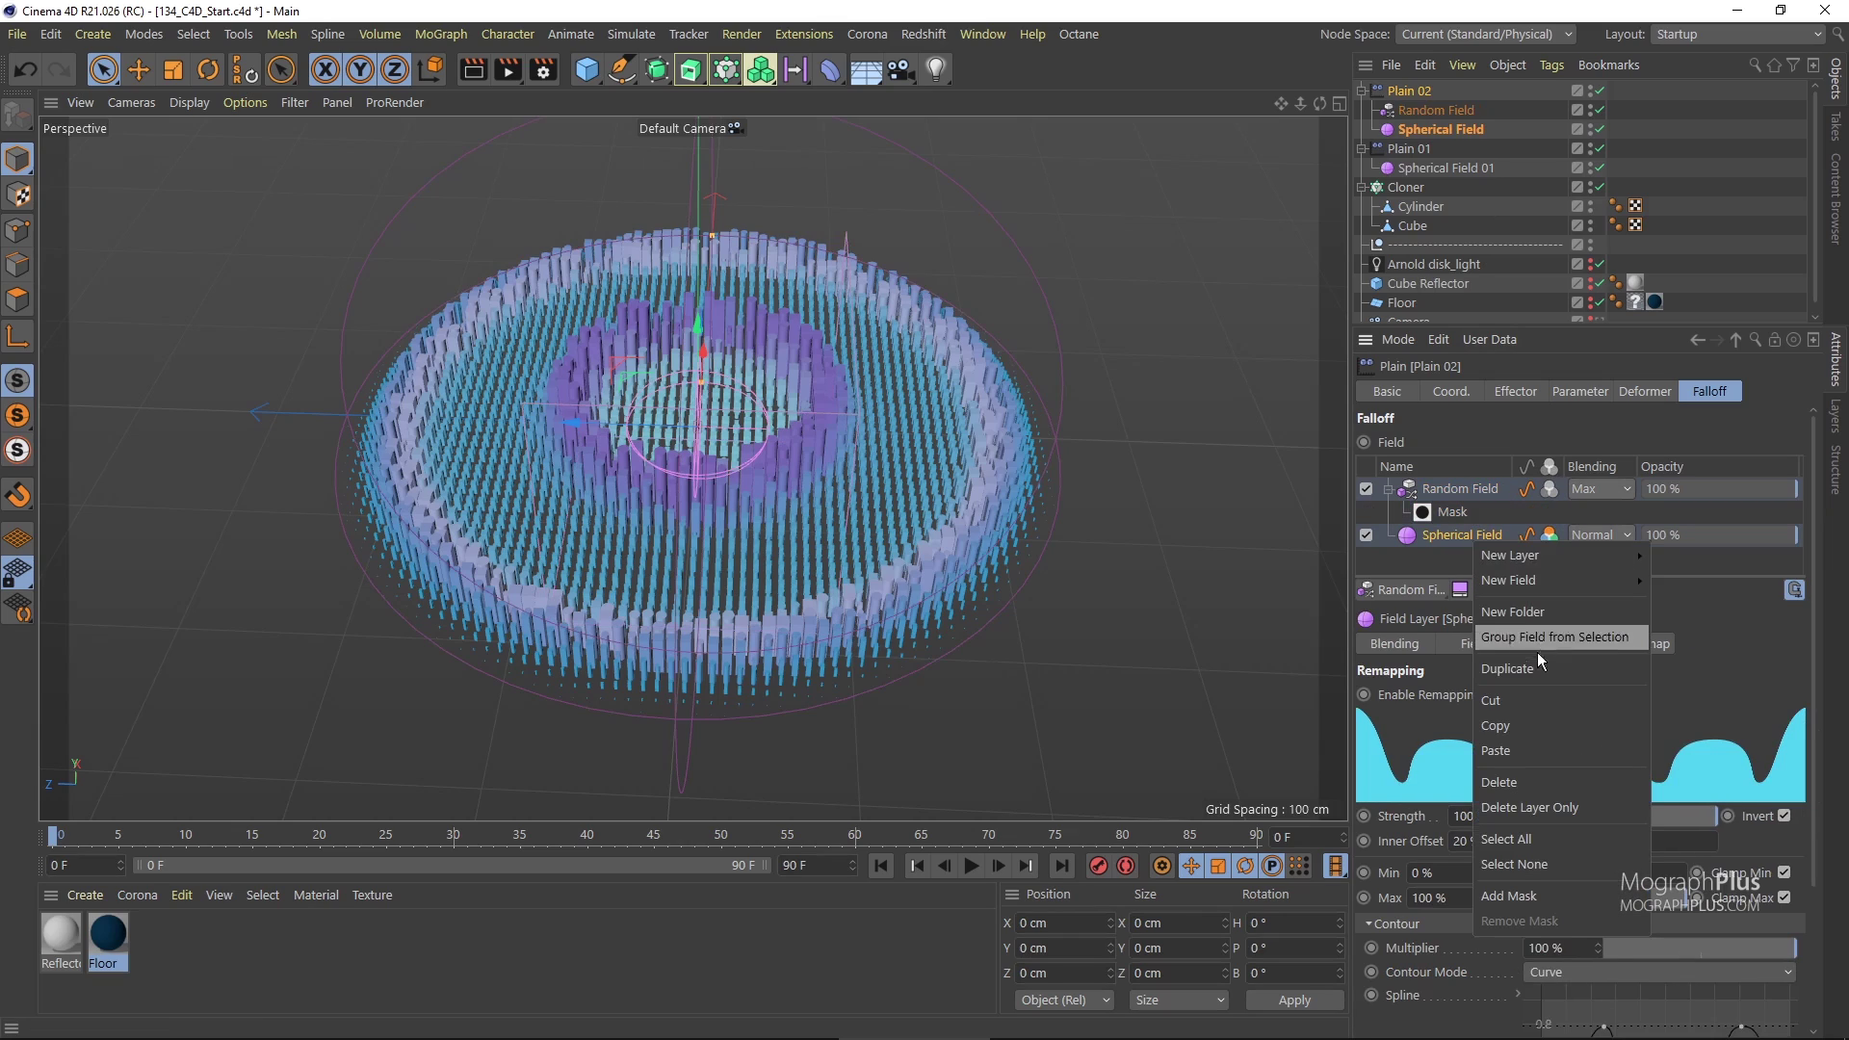
click(1523, 726)
right_click(1441, 559)
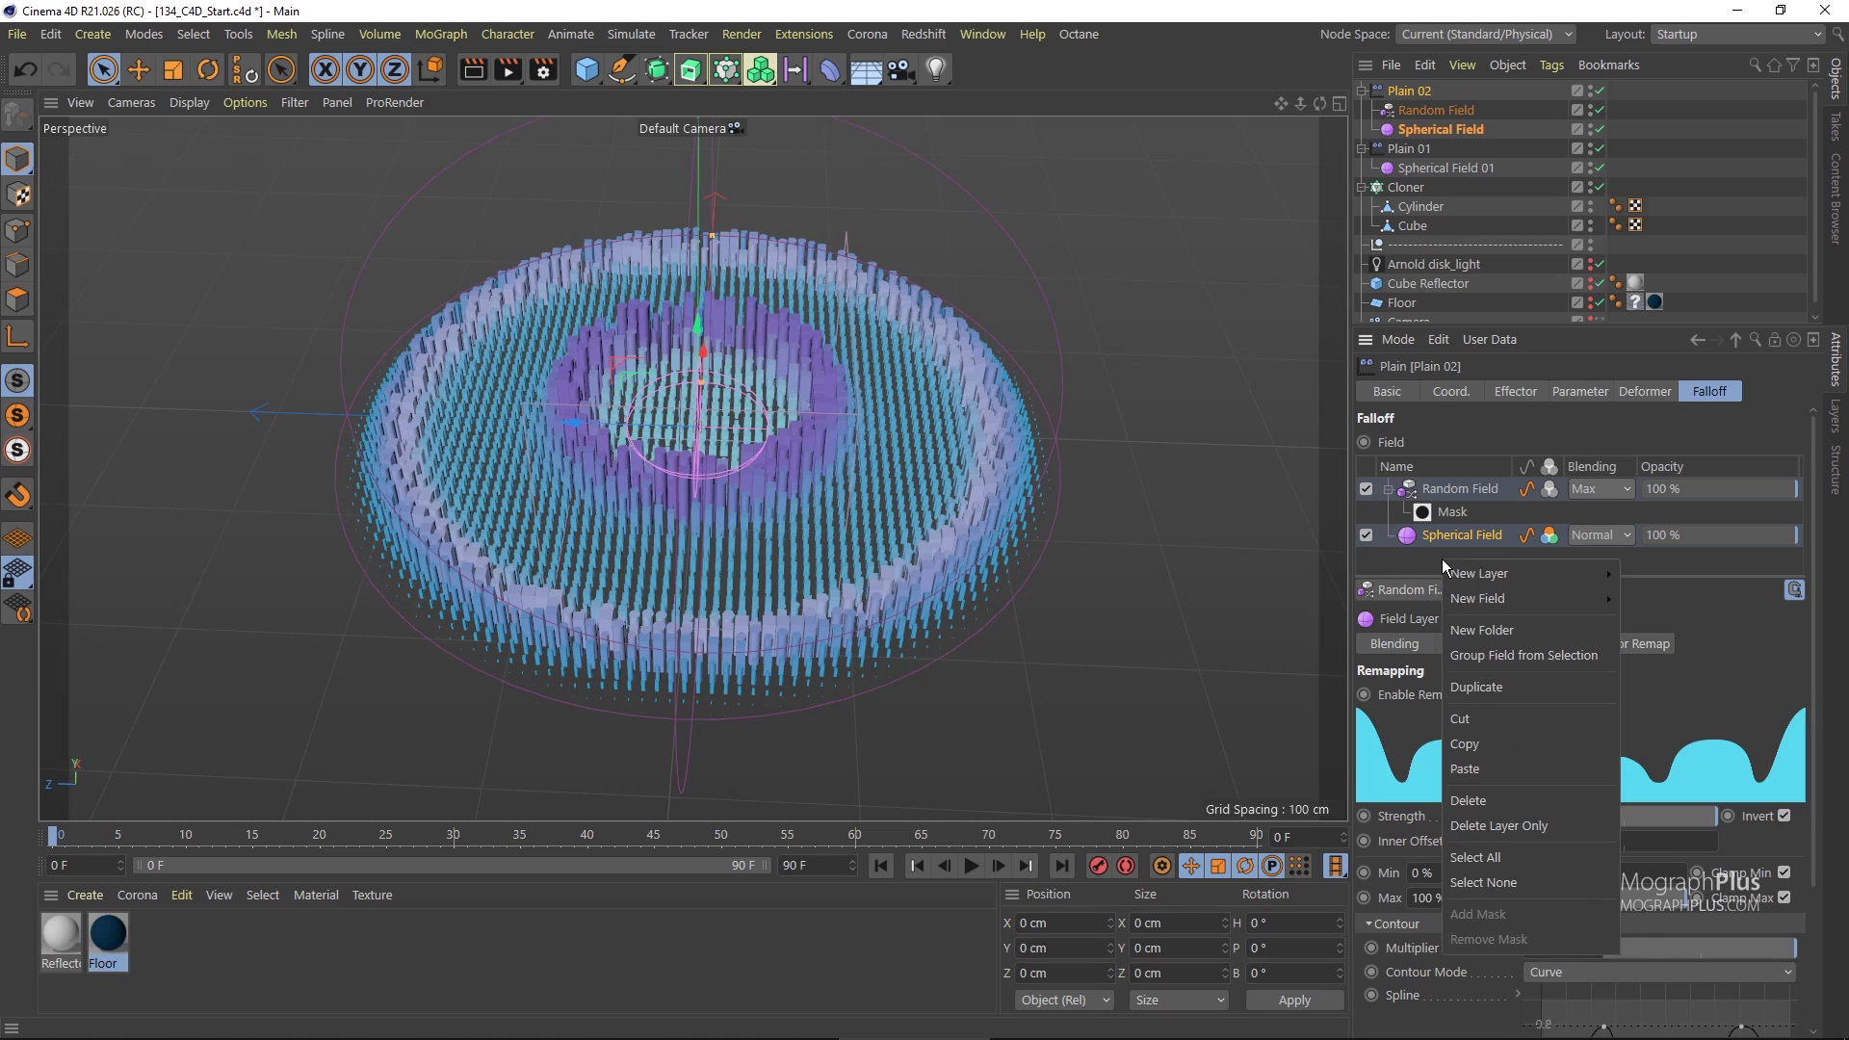
click(1430, 552)
right_click(1435, 554)
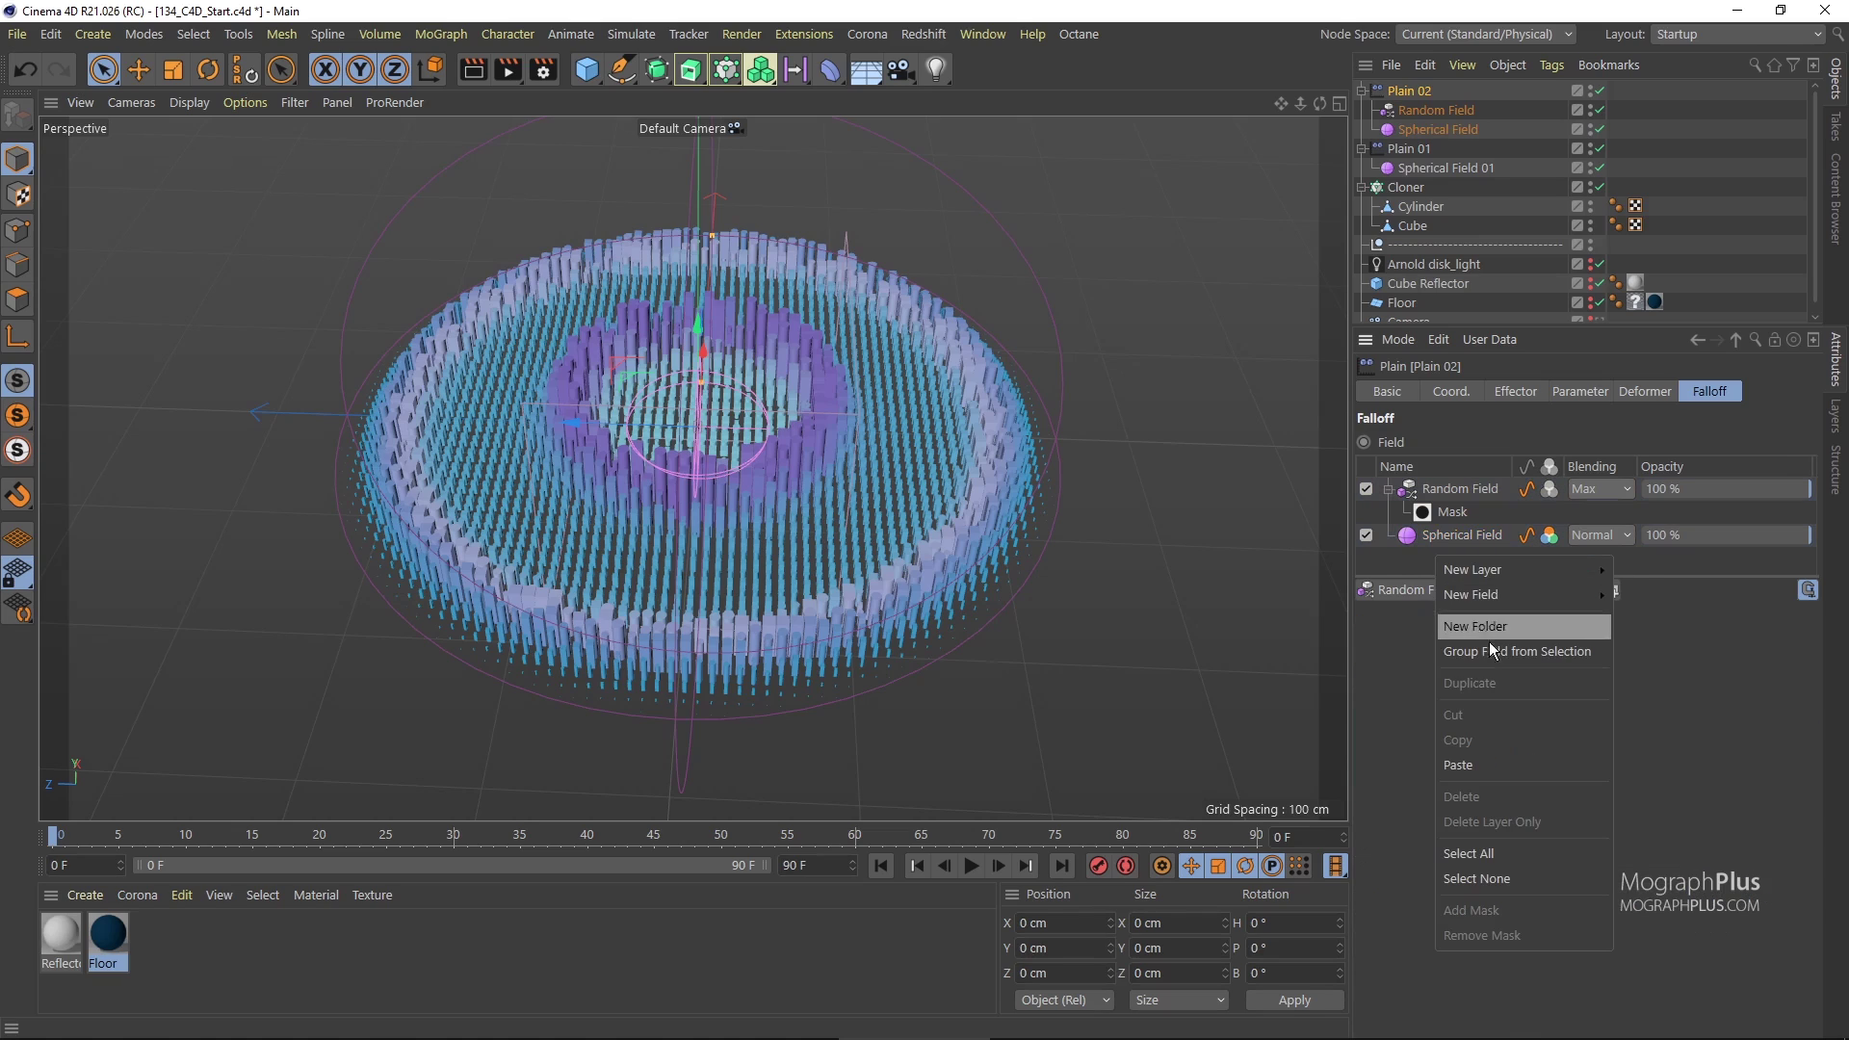
click(1510, 766)
drag(1456, 489, 1437, 537)
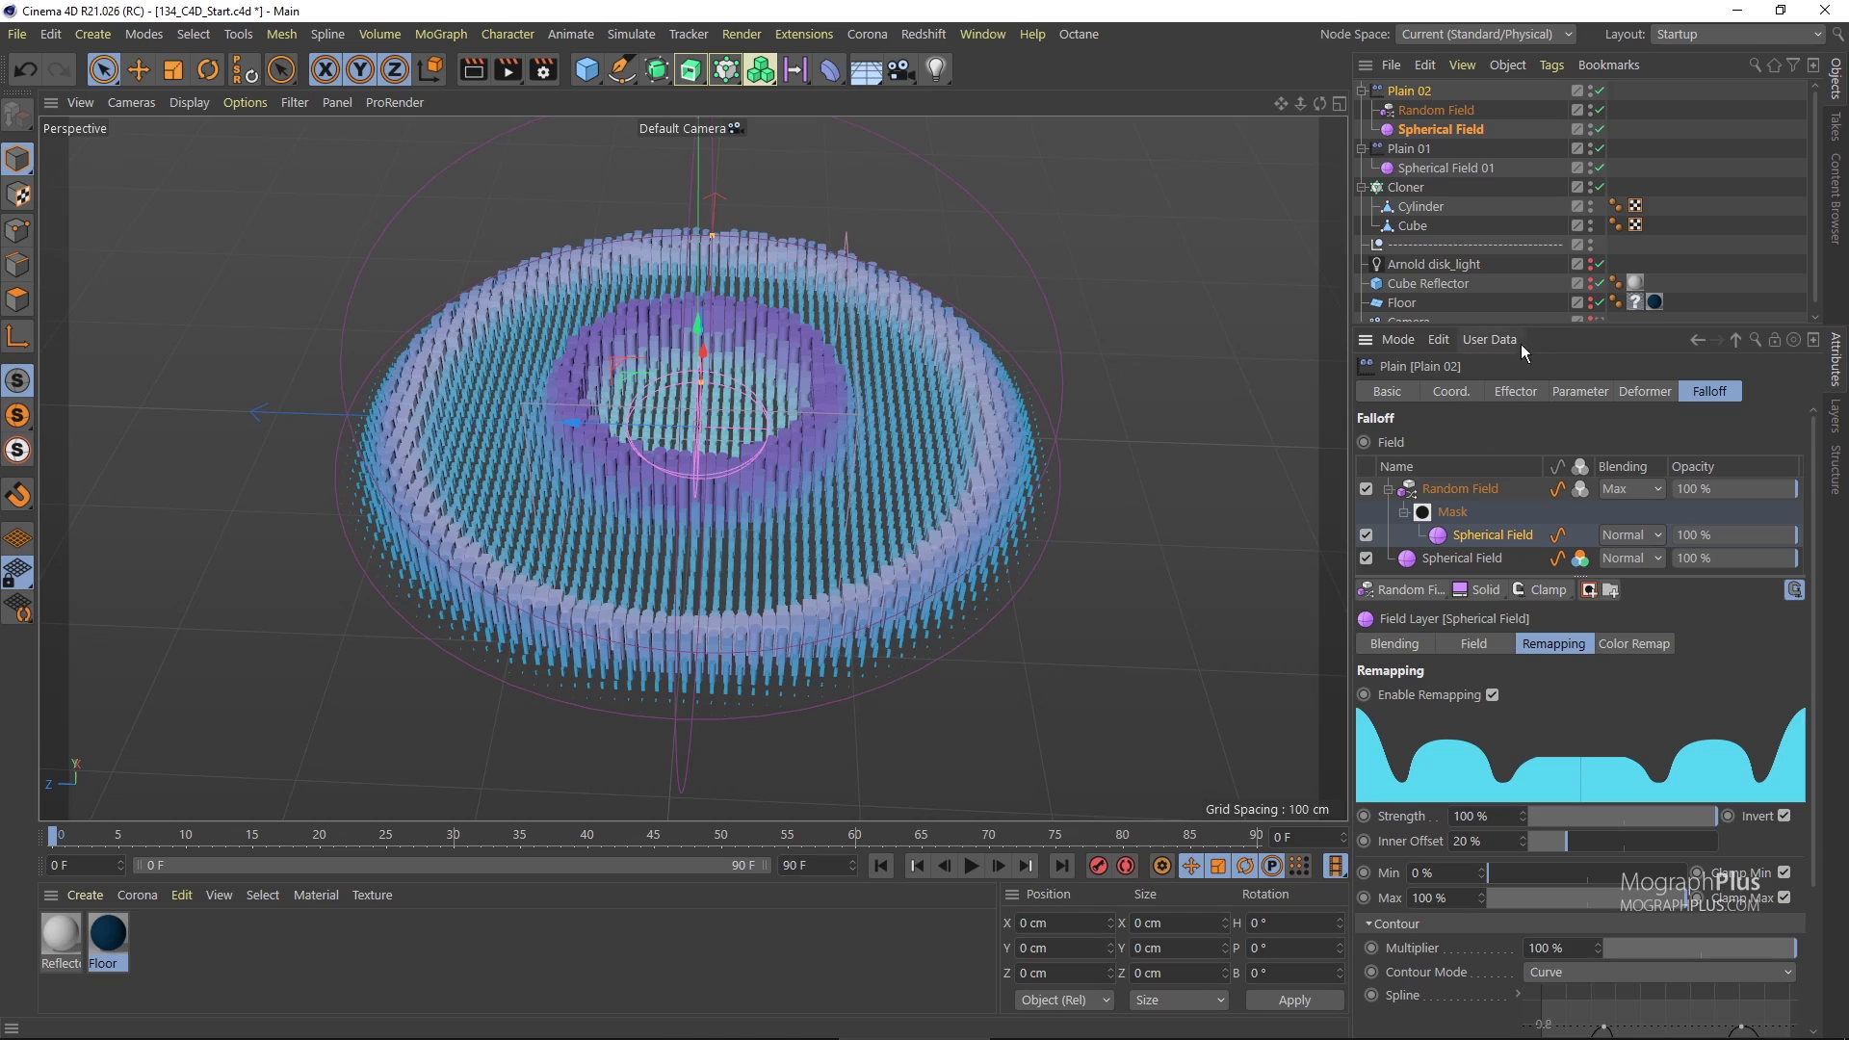
Switch to the Arnold (User) layout and enable the Arnold disk_light, Cube Reflector and Floor.
drag(1520, 327, 1531, 457)
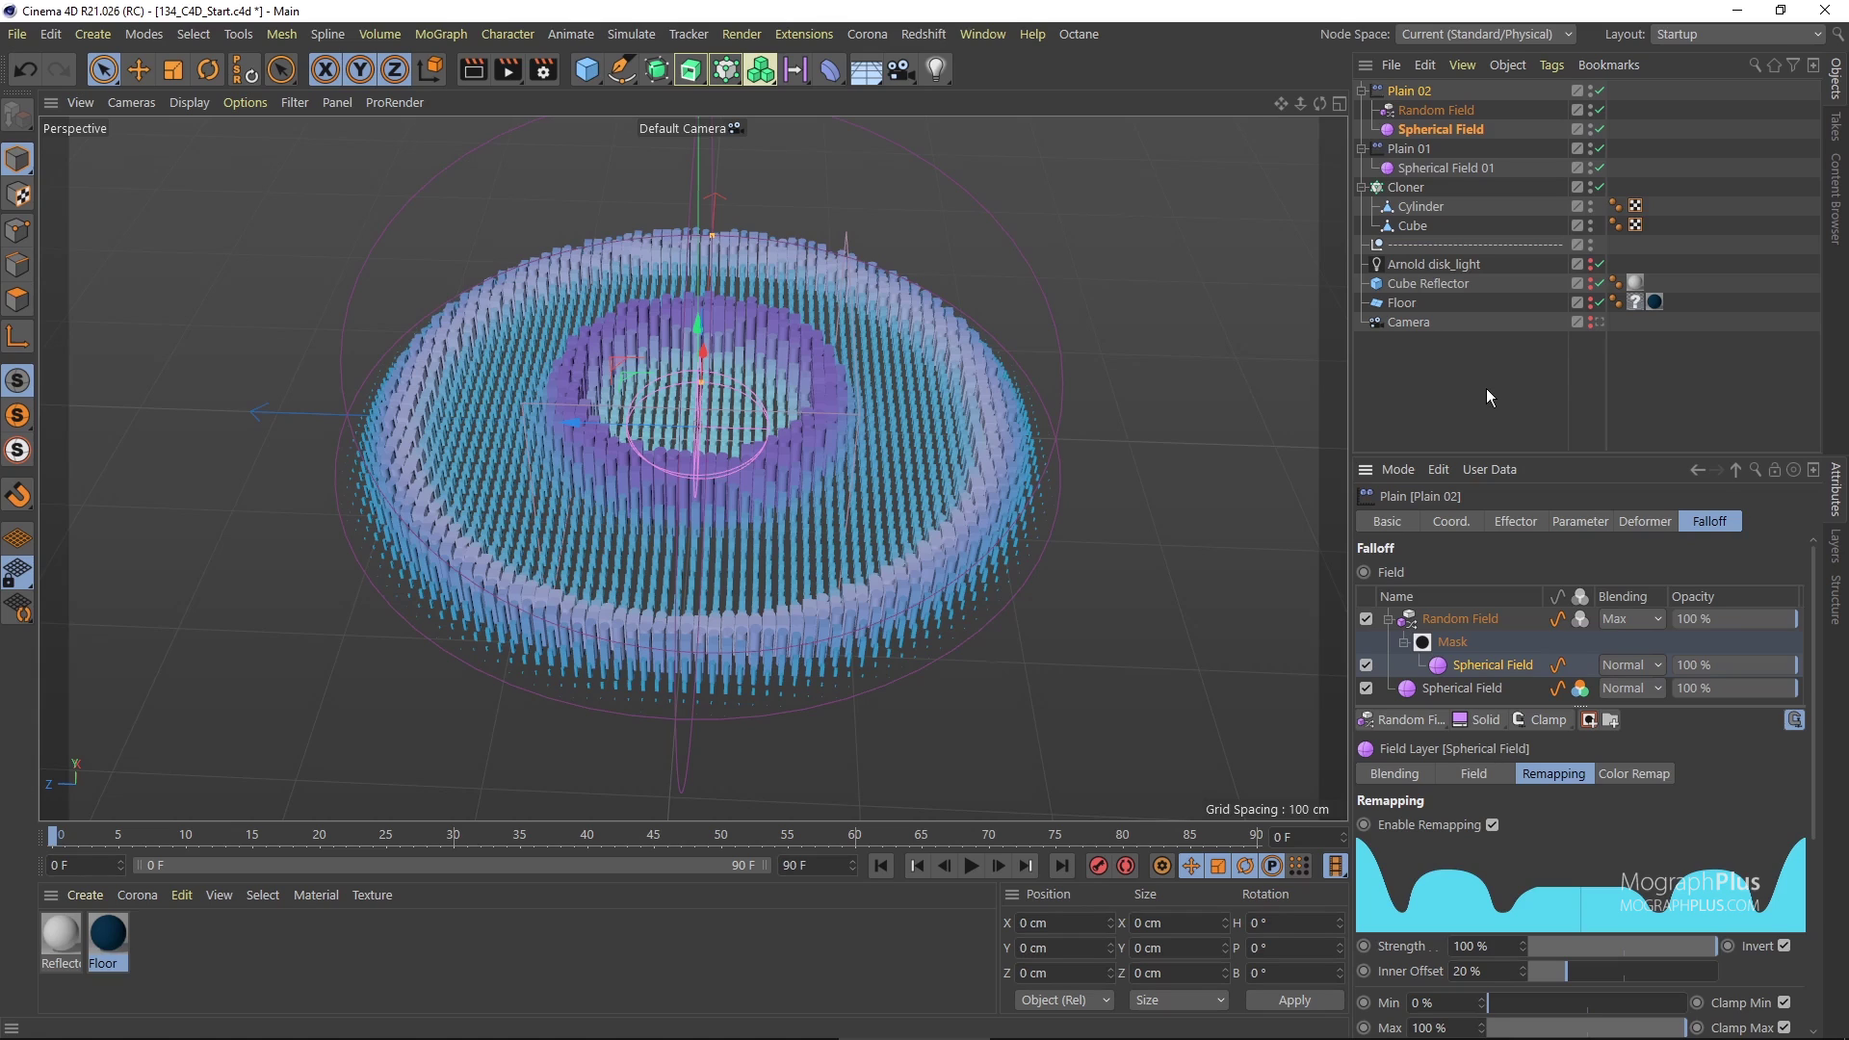
click(1696, 39)
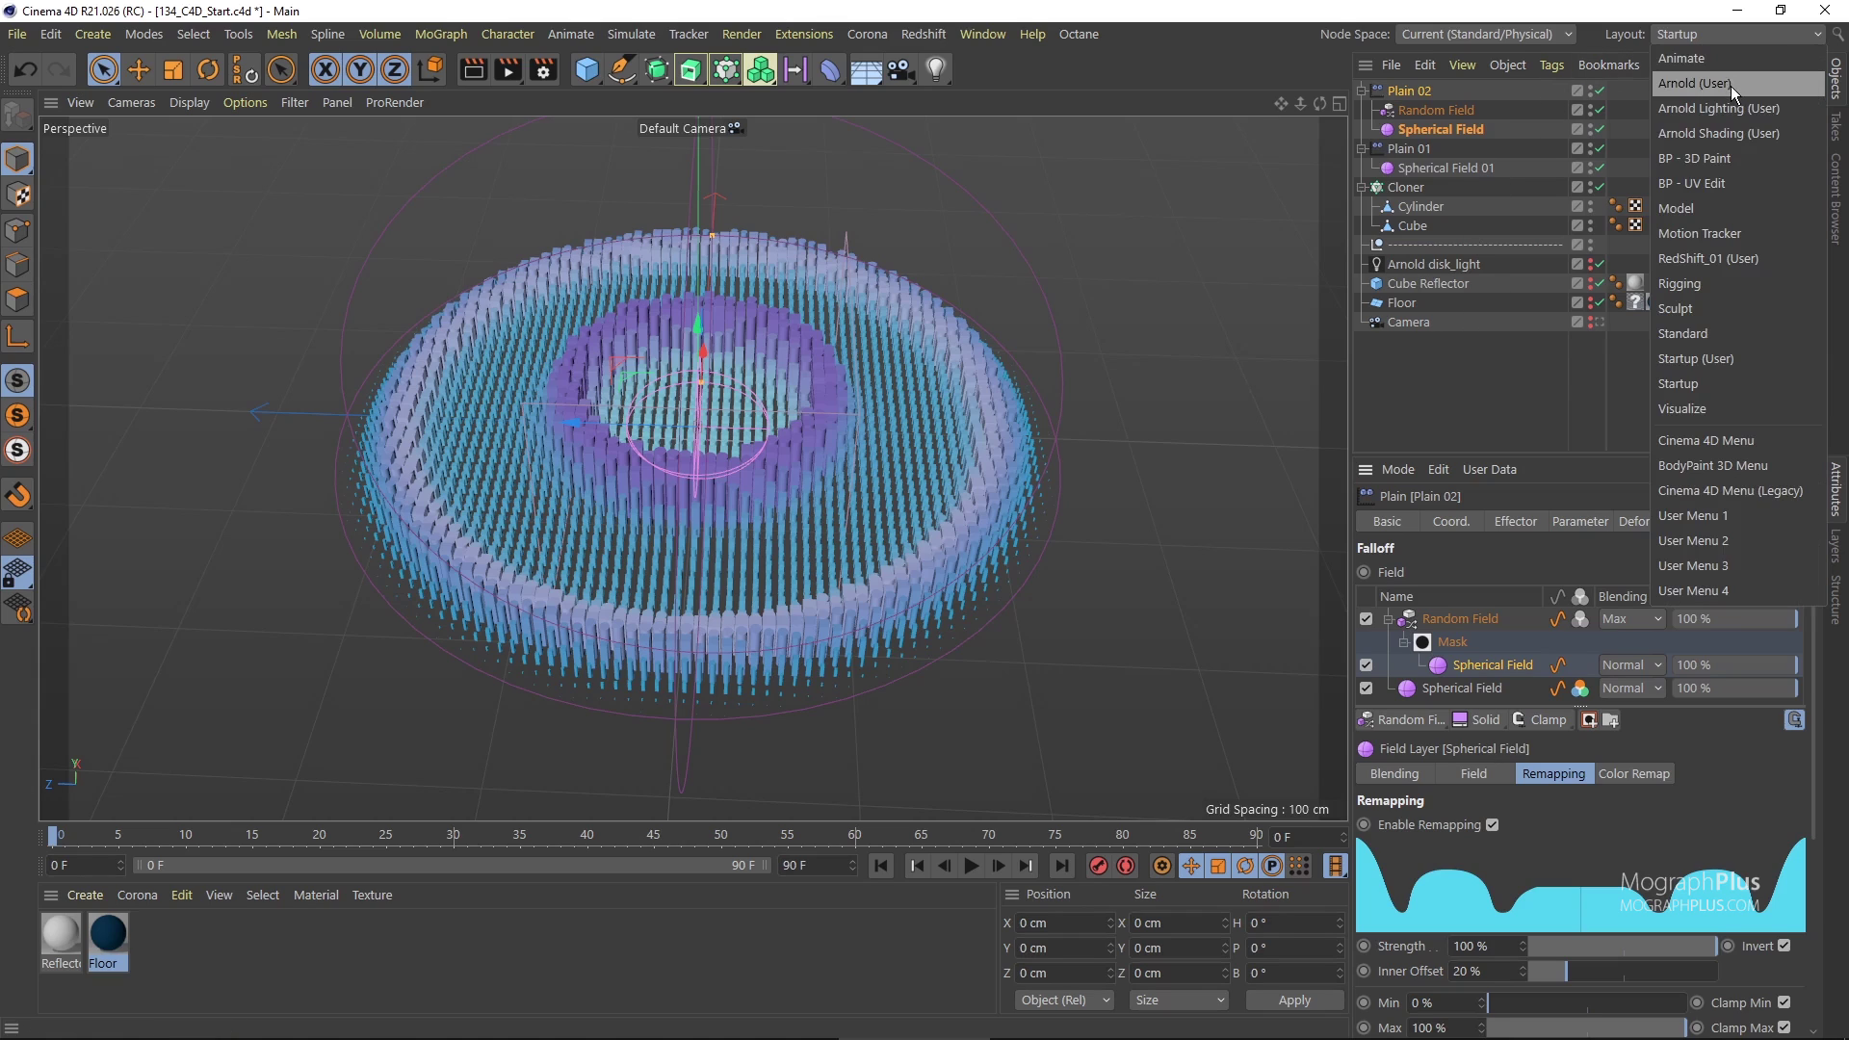
click(1731, 85)
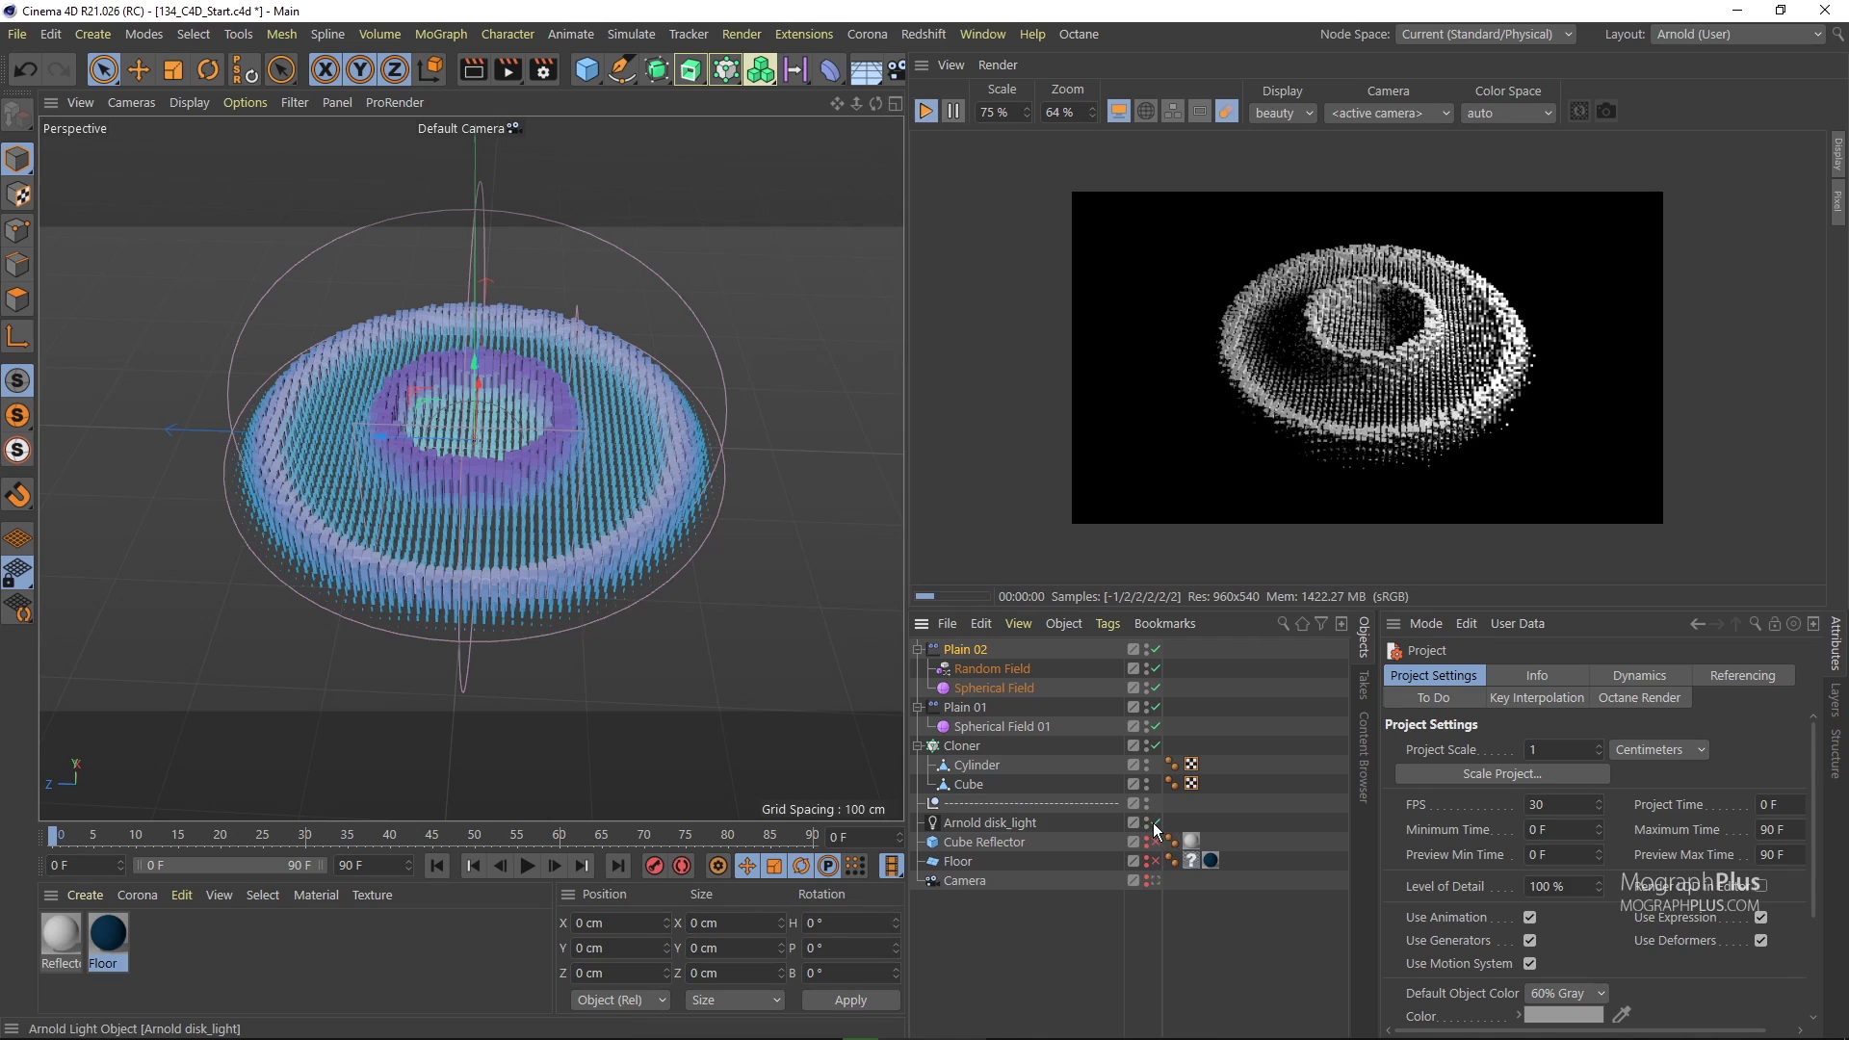
click(1152, 861)
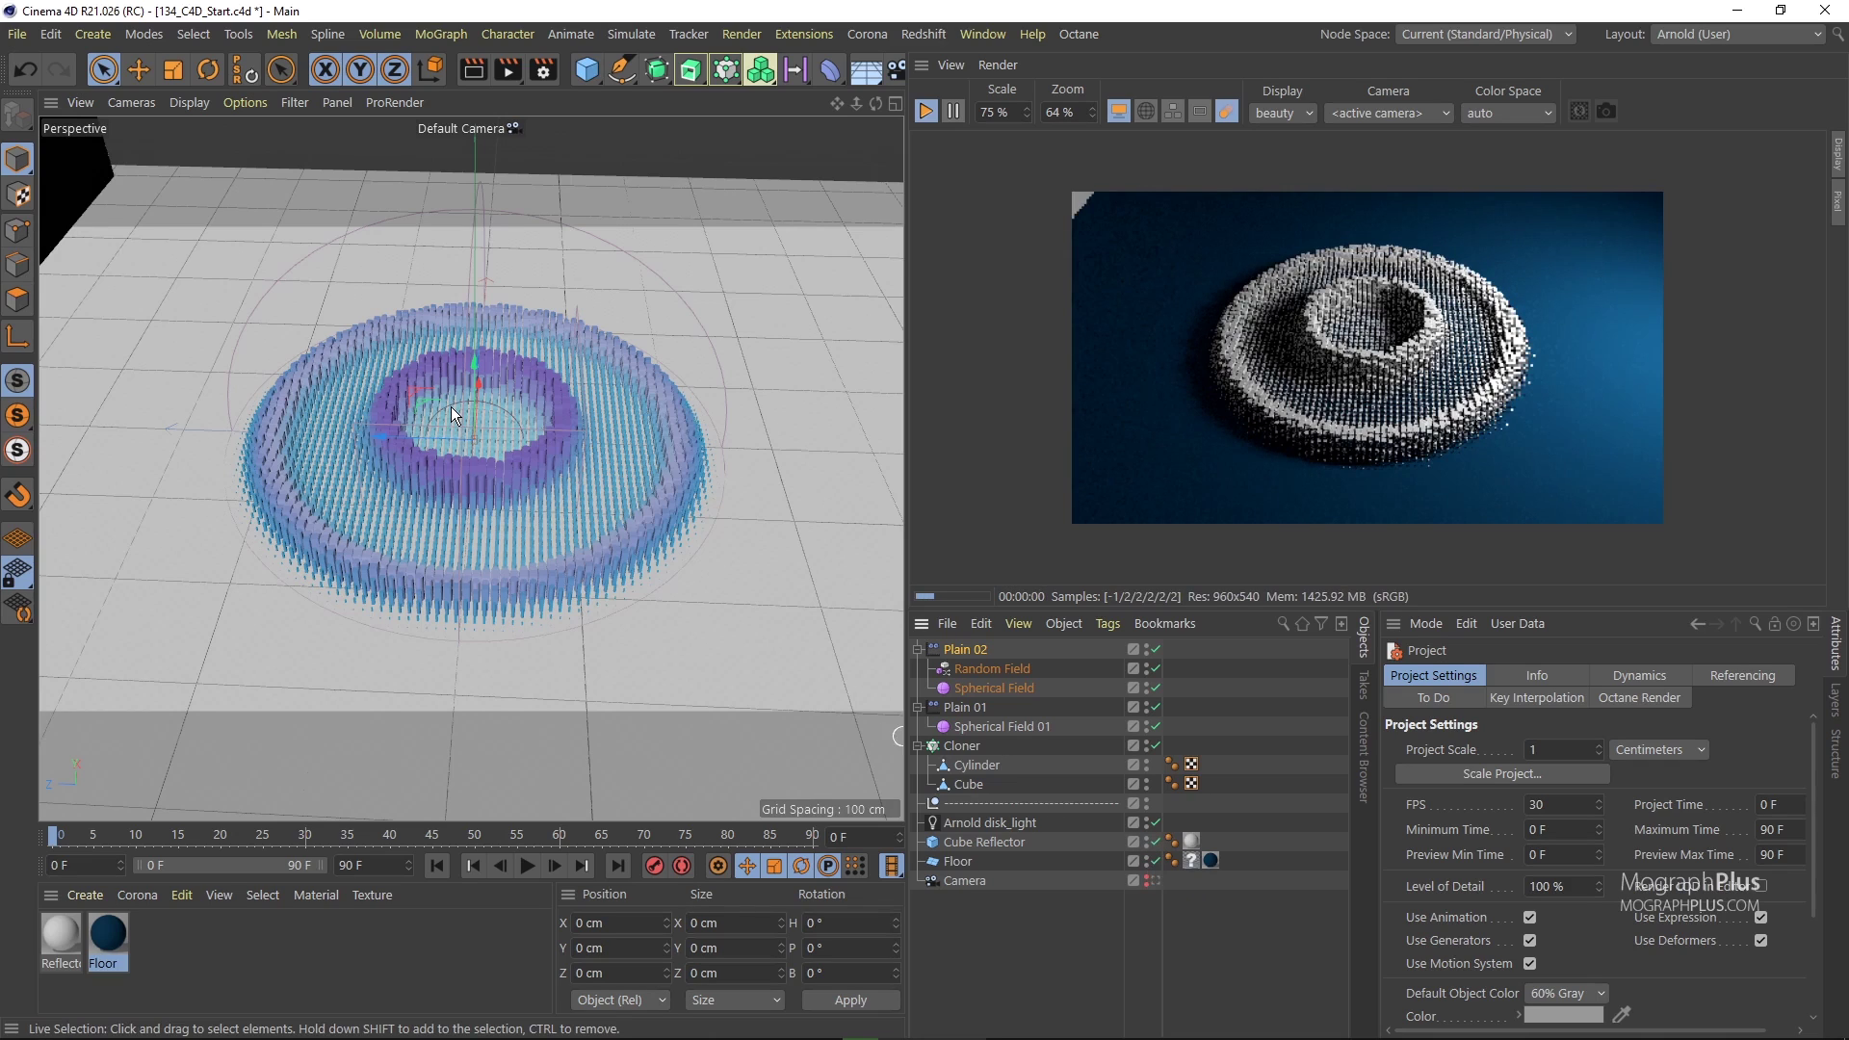
Make the scene's Camera object the active view for the viewport and the Arnold render.
scroll(366, 425, down, 6)
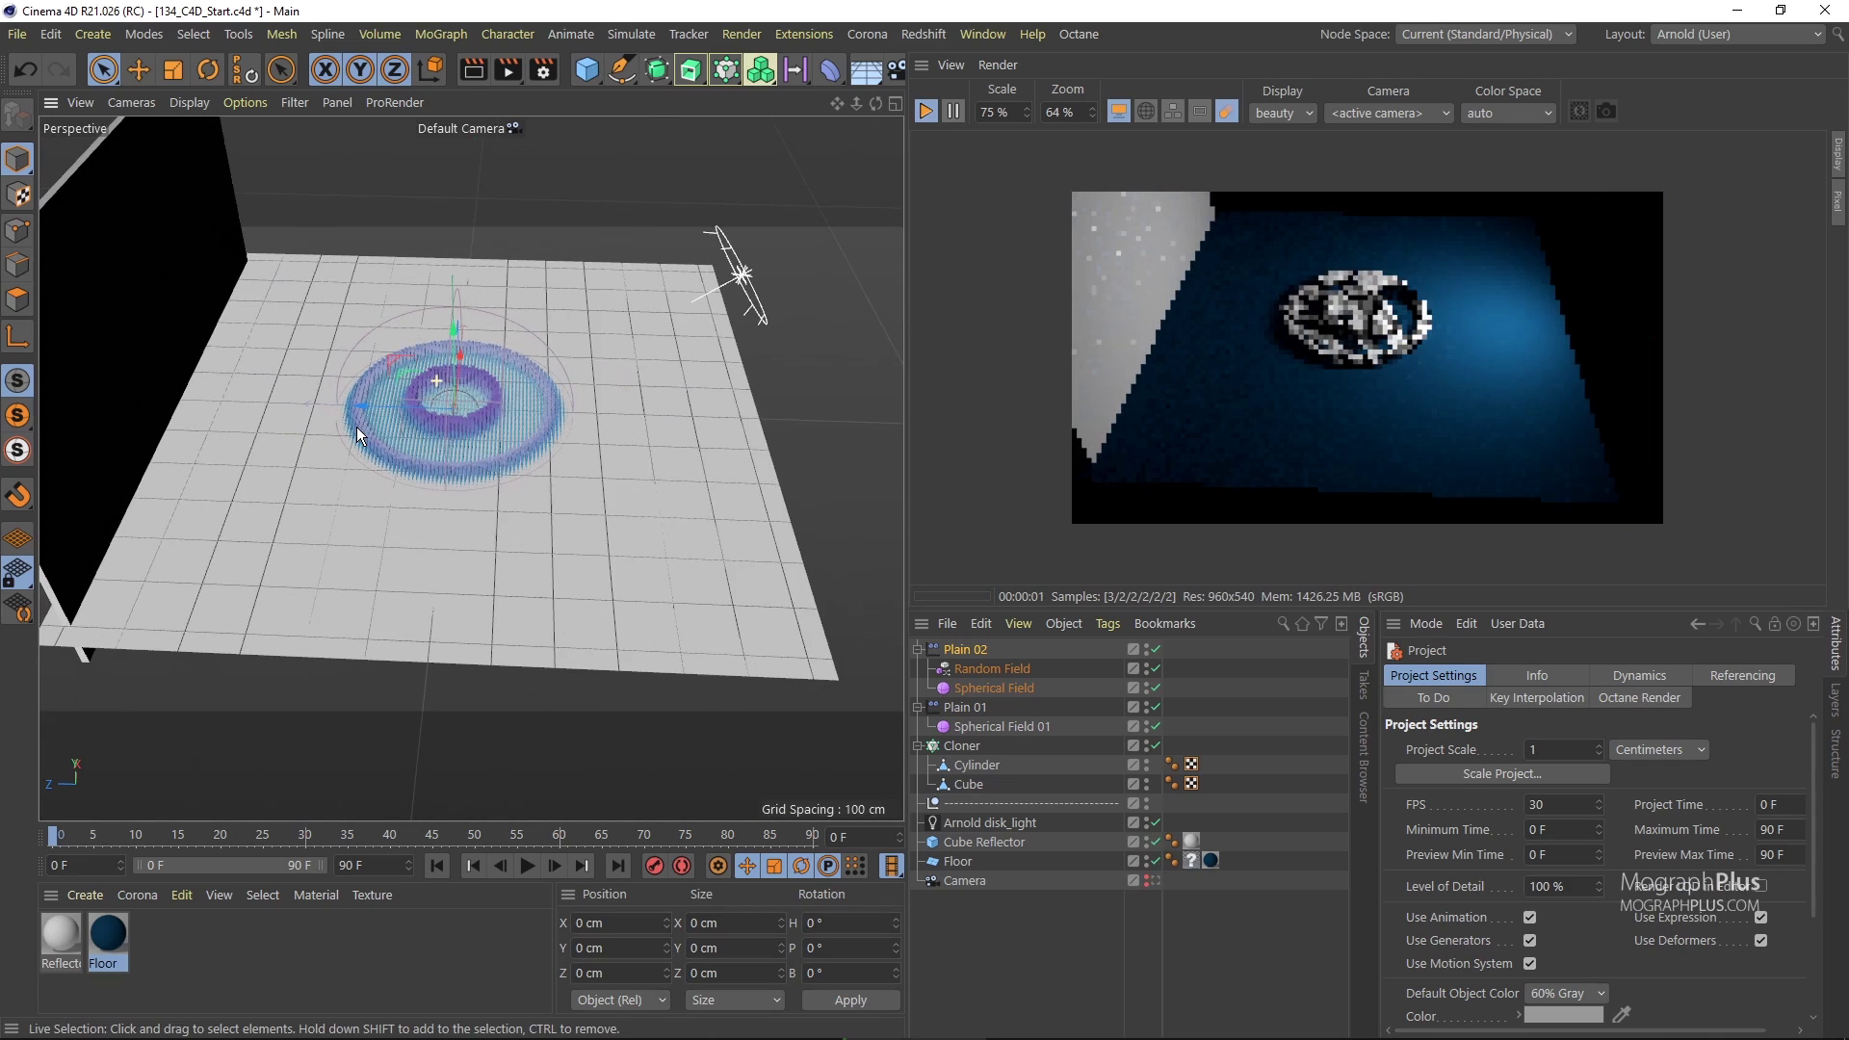
click(1153, 880)
click(1153, 880)
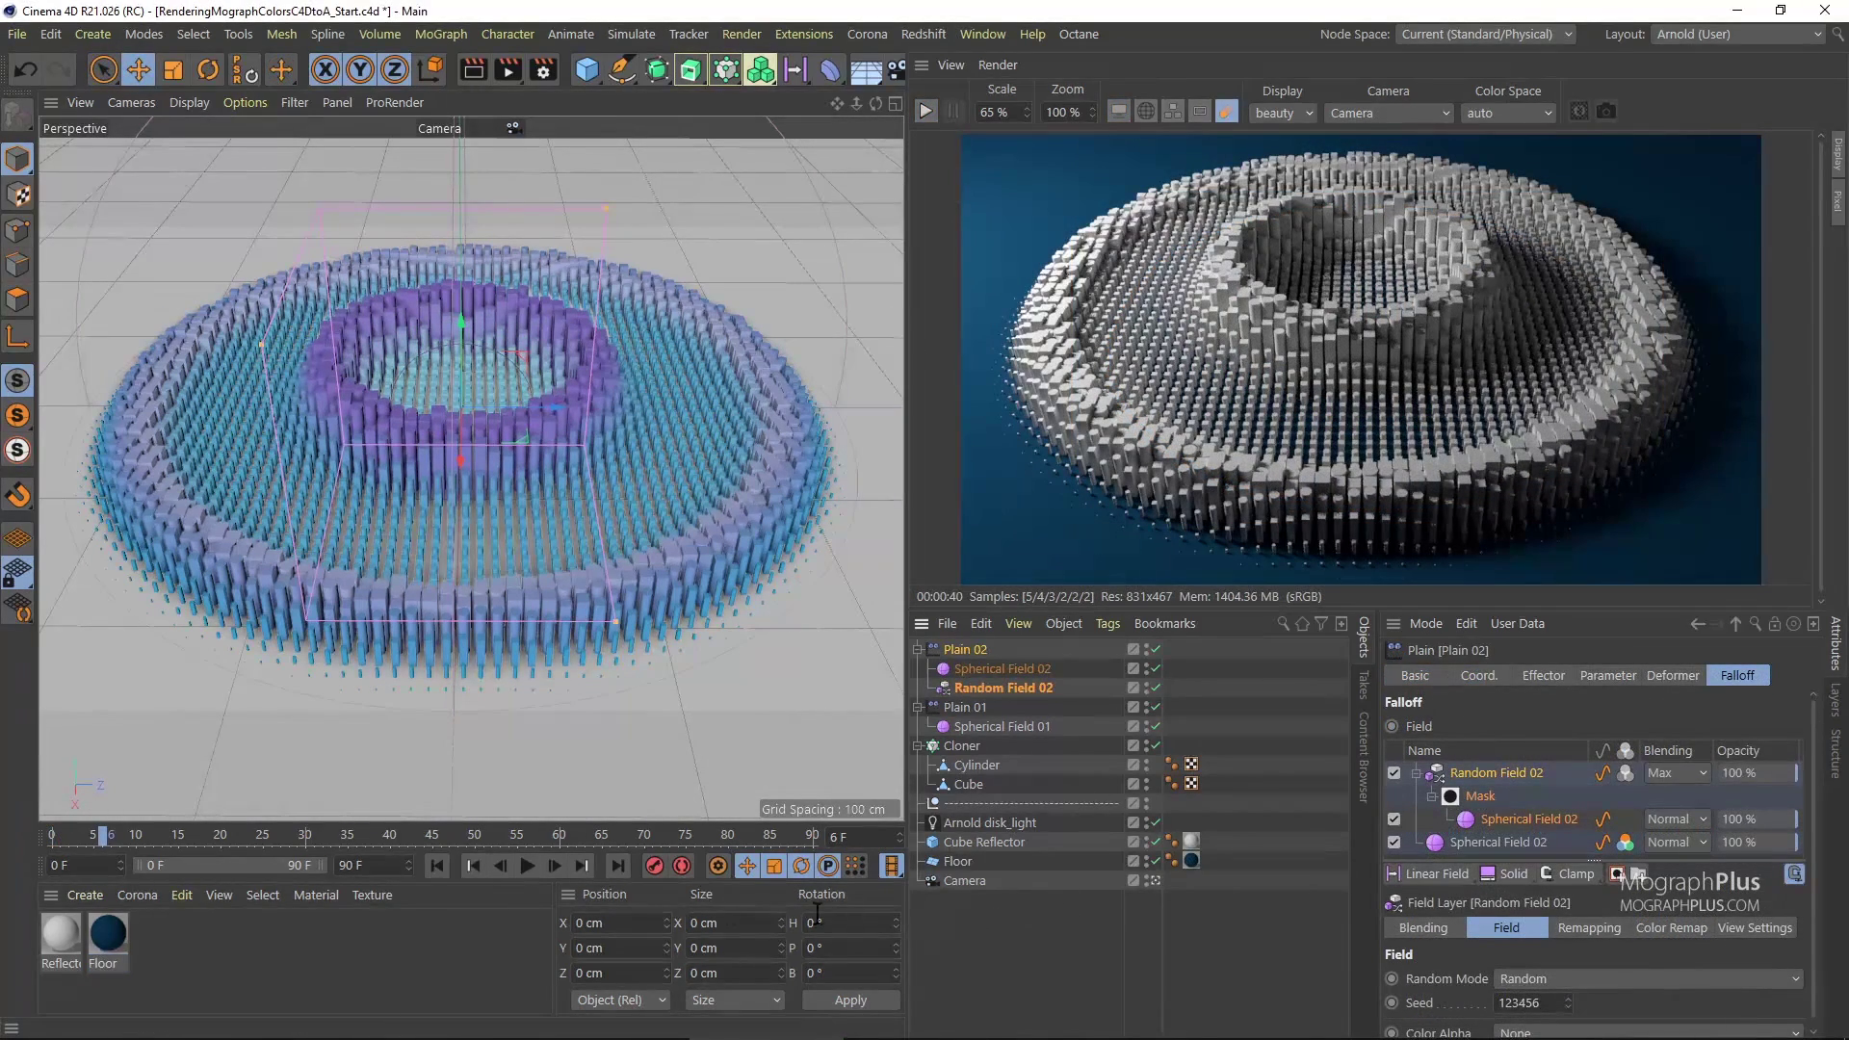
Assign a new Arnold standard_surface material to the Cloner and start the live Arnold render.
click(89, 896)
mouse_move(222, 672)
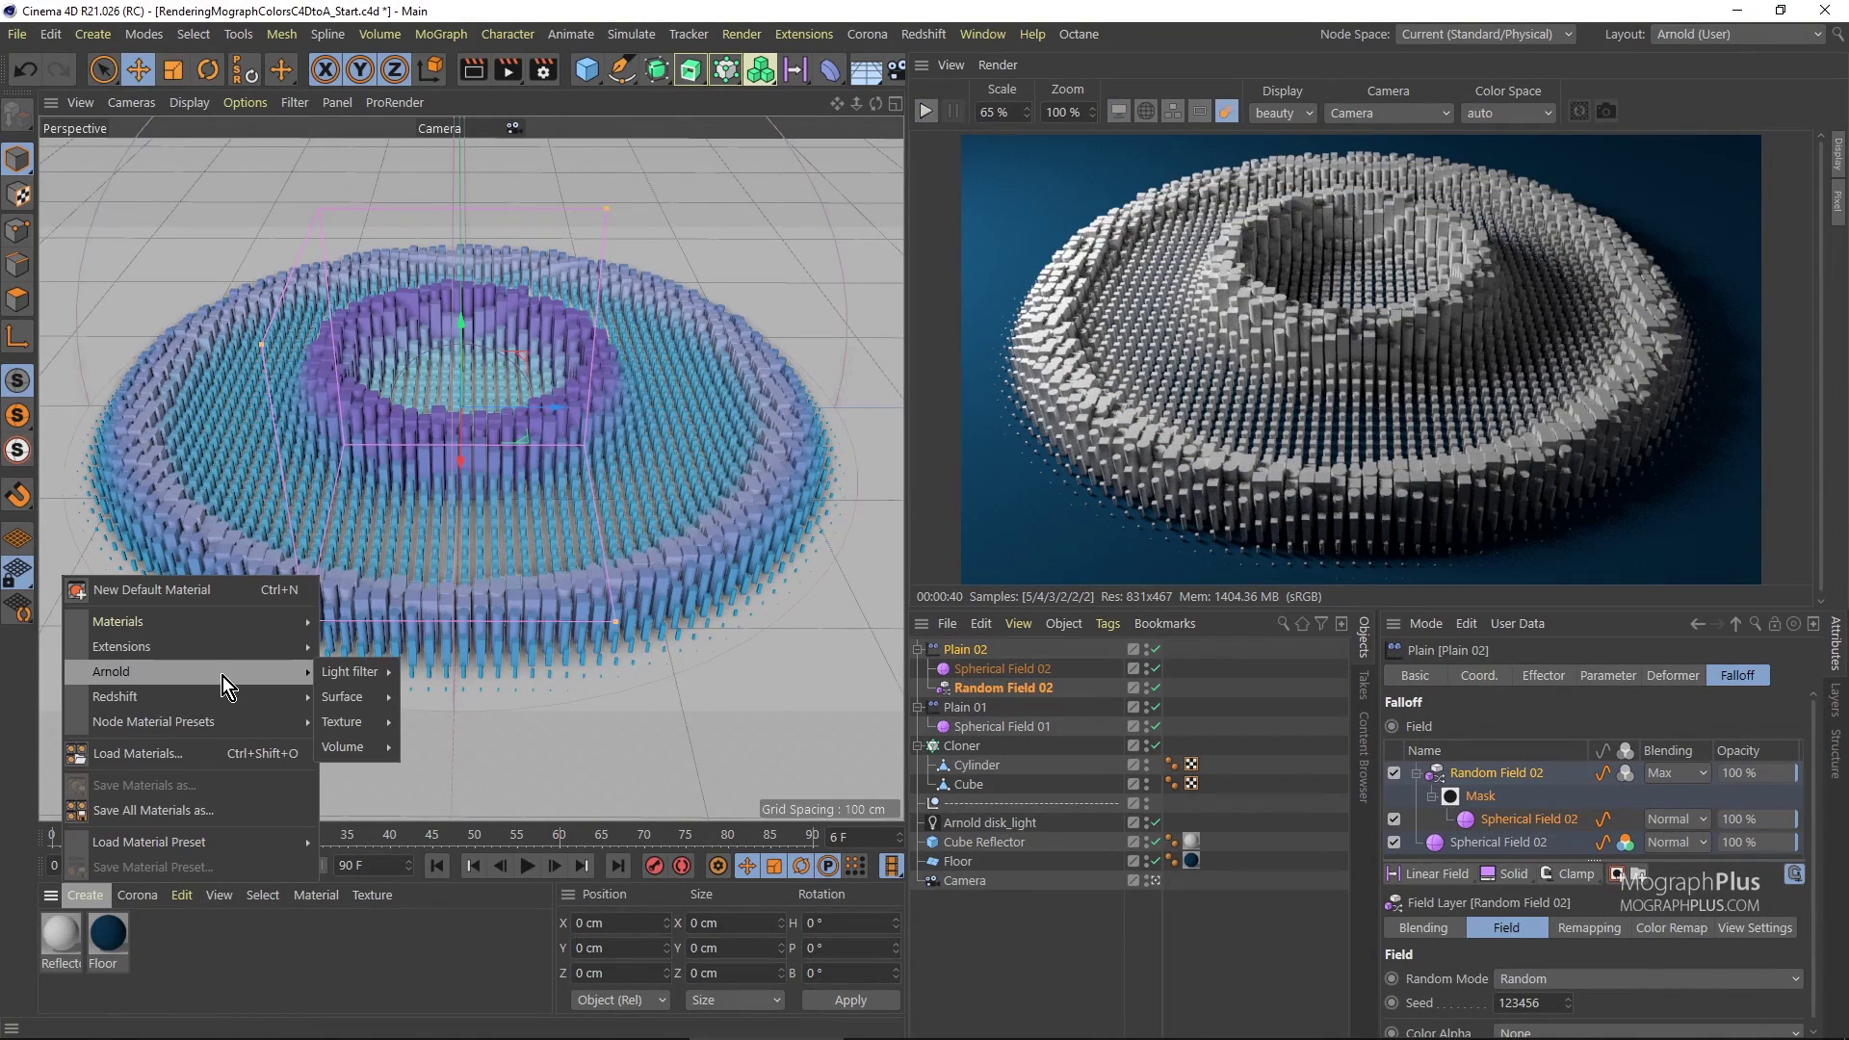
mouse_move(338, 686)
click(486, 852)
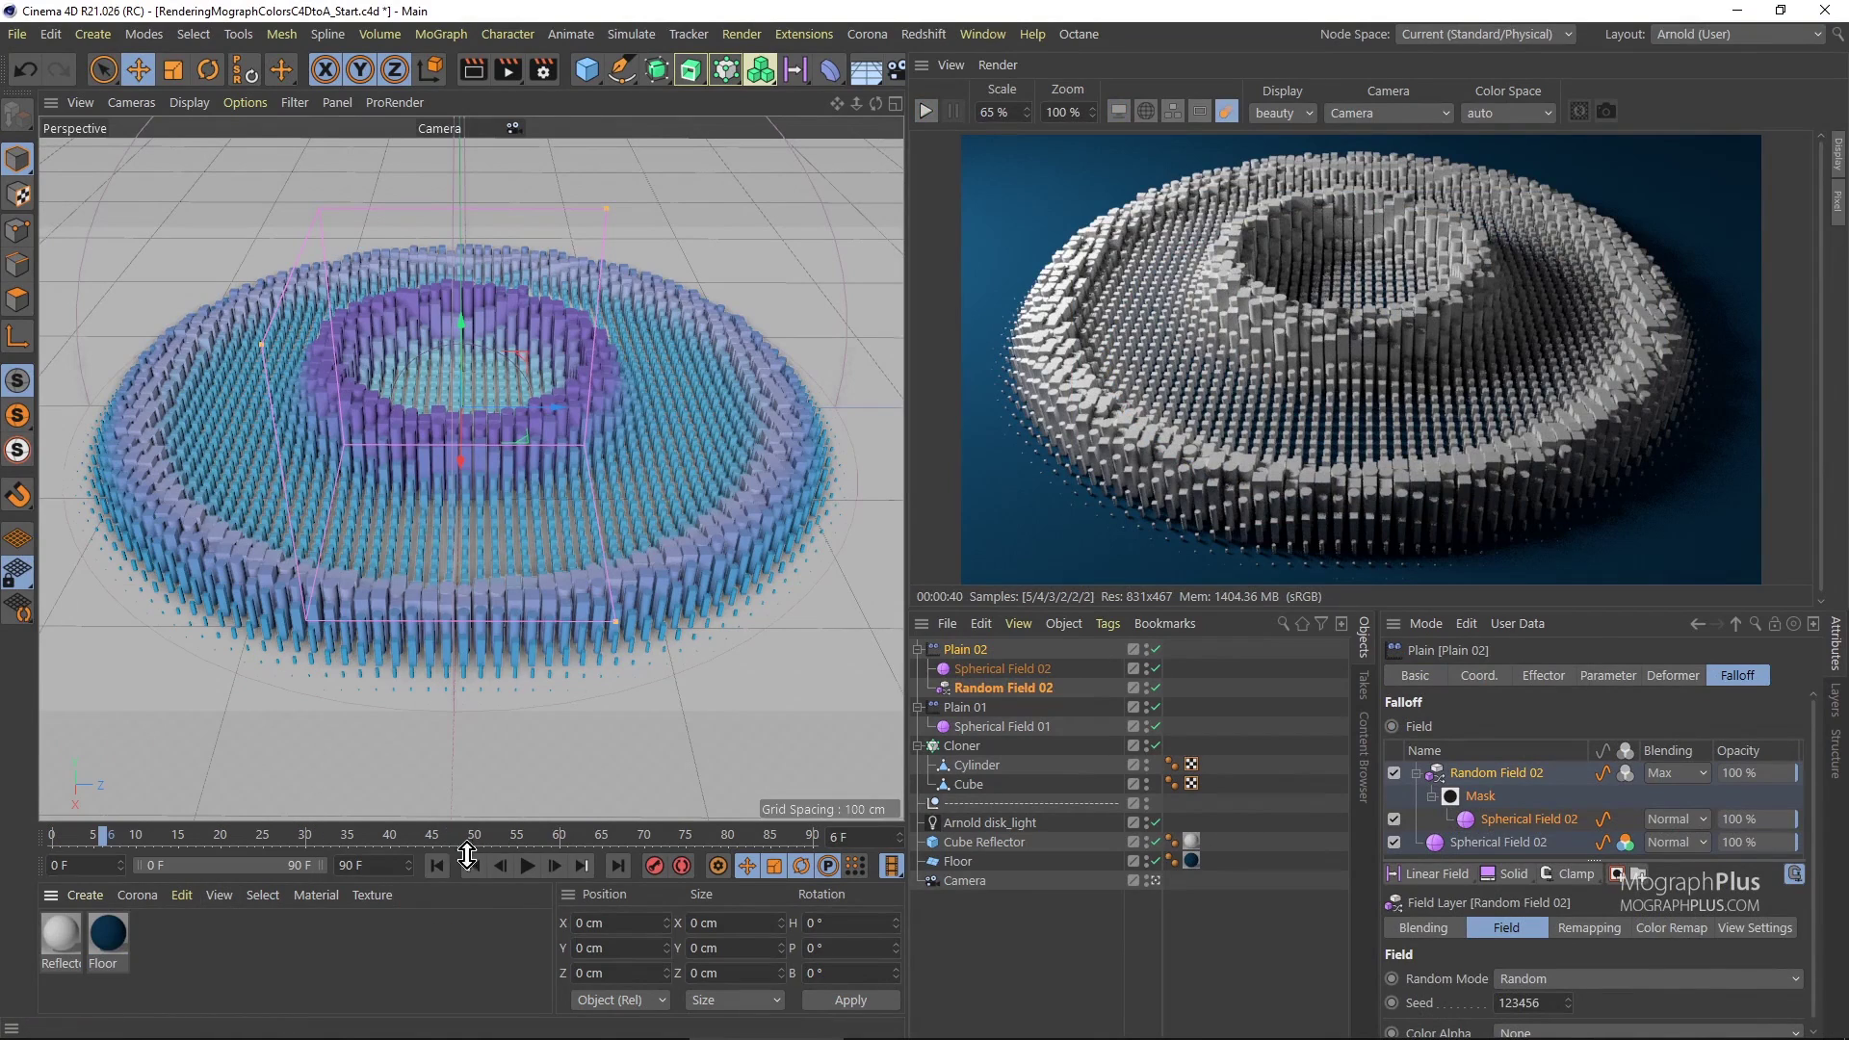
drag(144, 952, 1007, 846)
drag(966, 758, 964, 750)
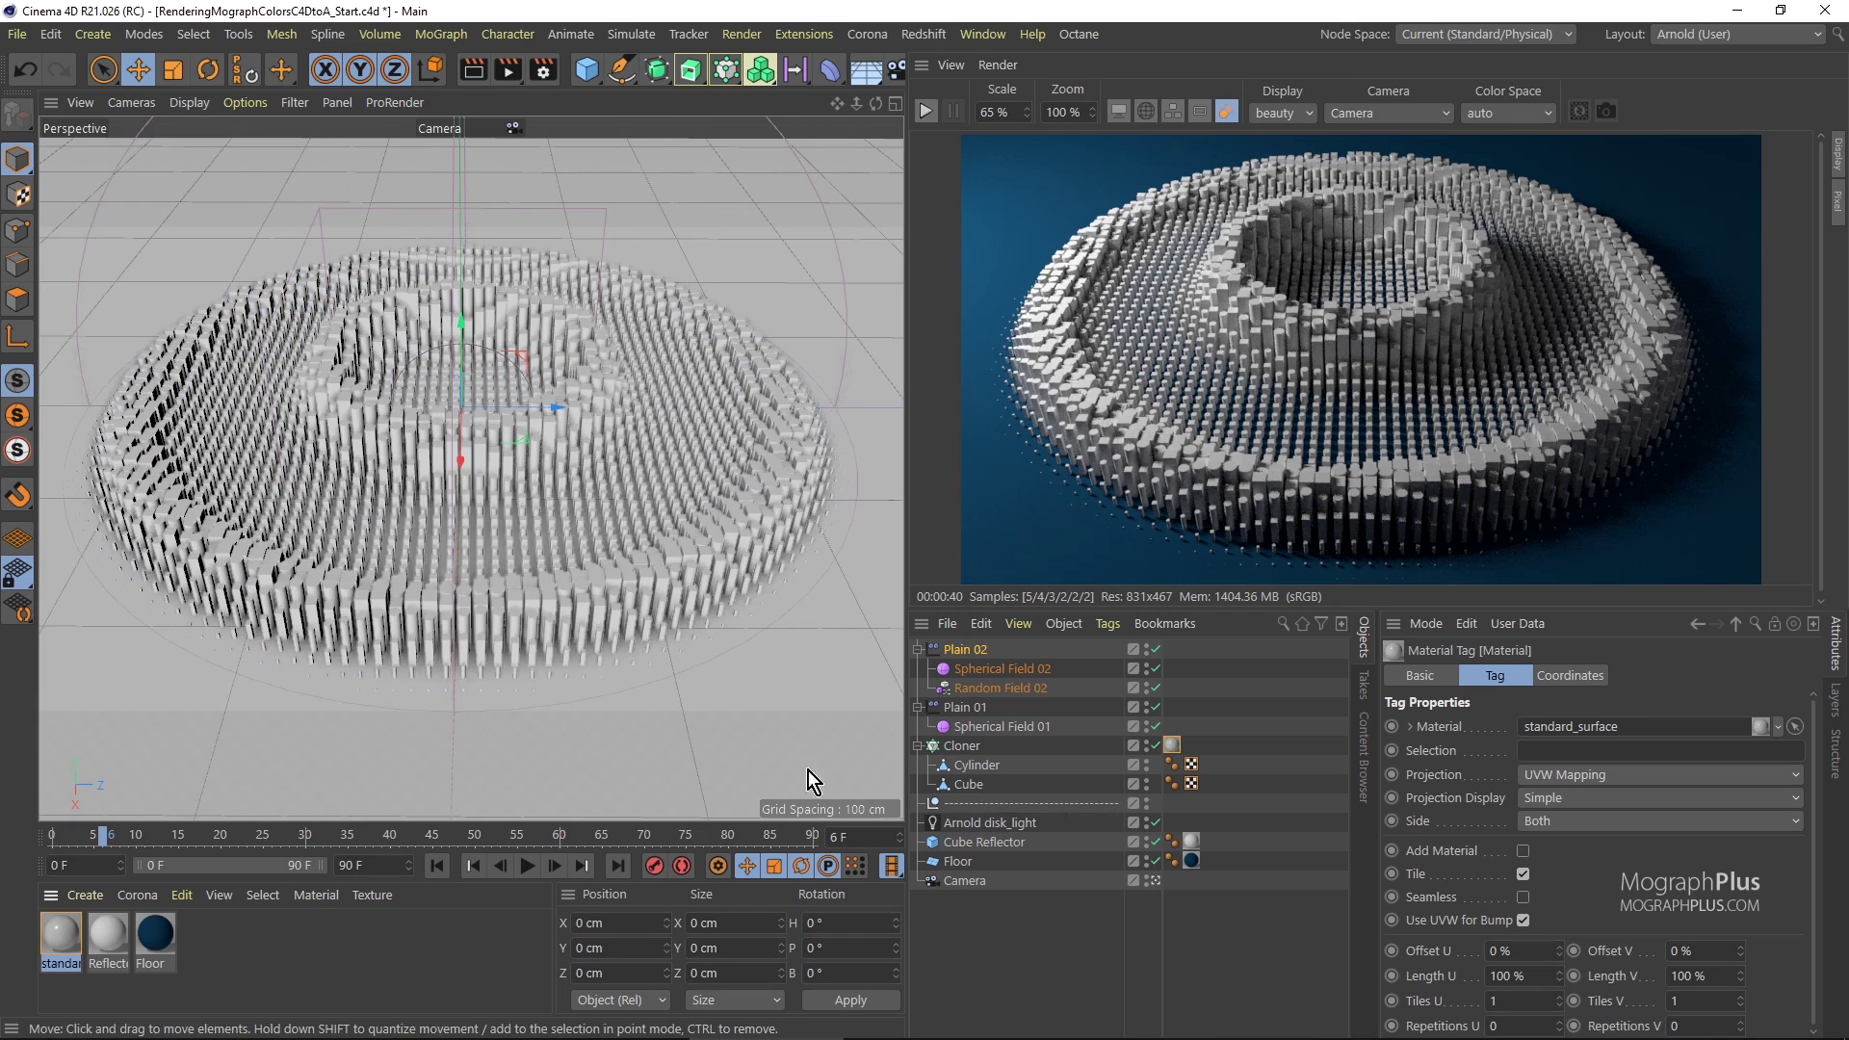
click(925, 112)
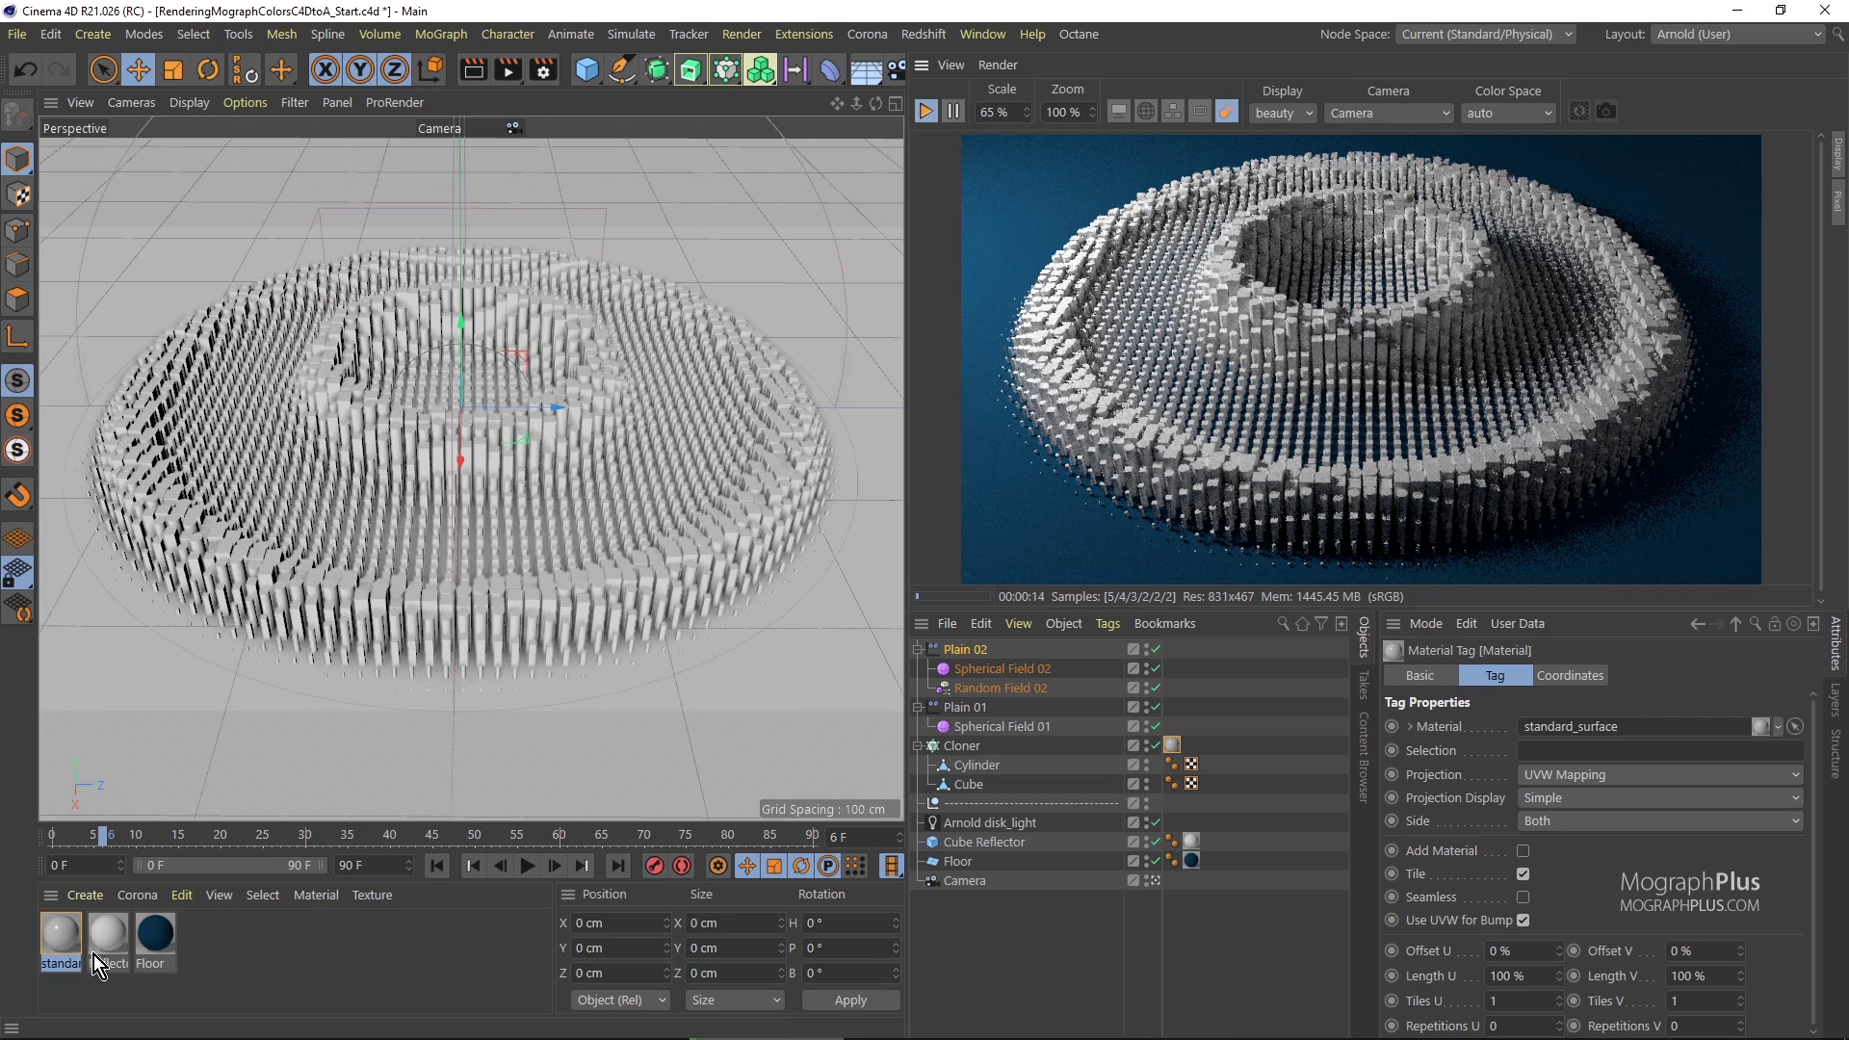
Open the standard_surface material's shader network and add a user_data_rgb node below the surface node.
double_click(62, 932)
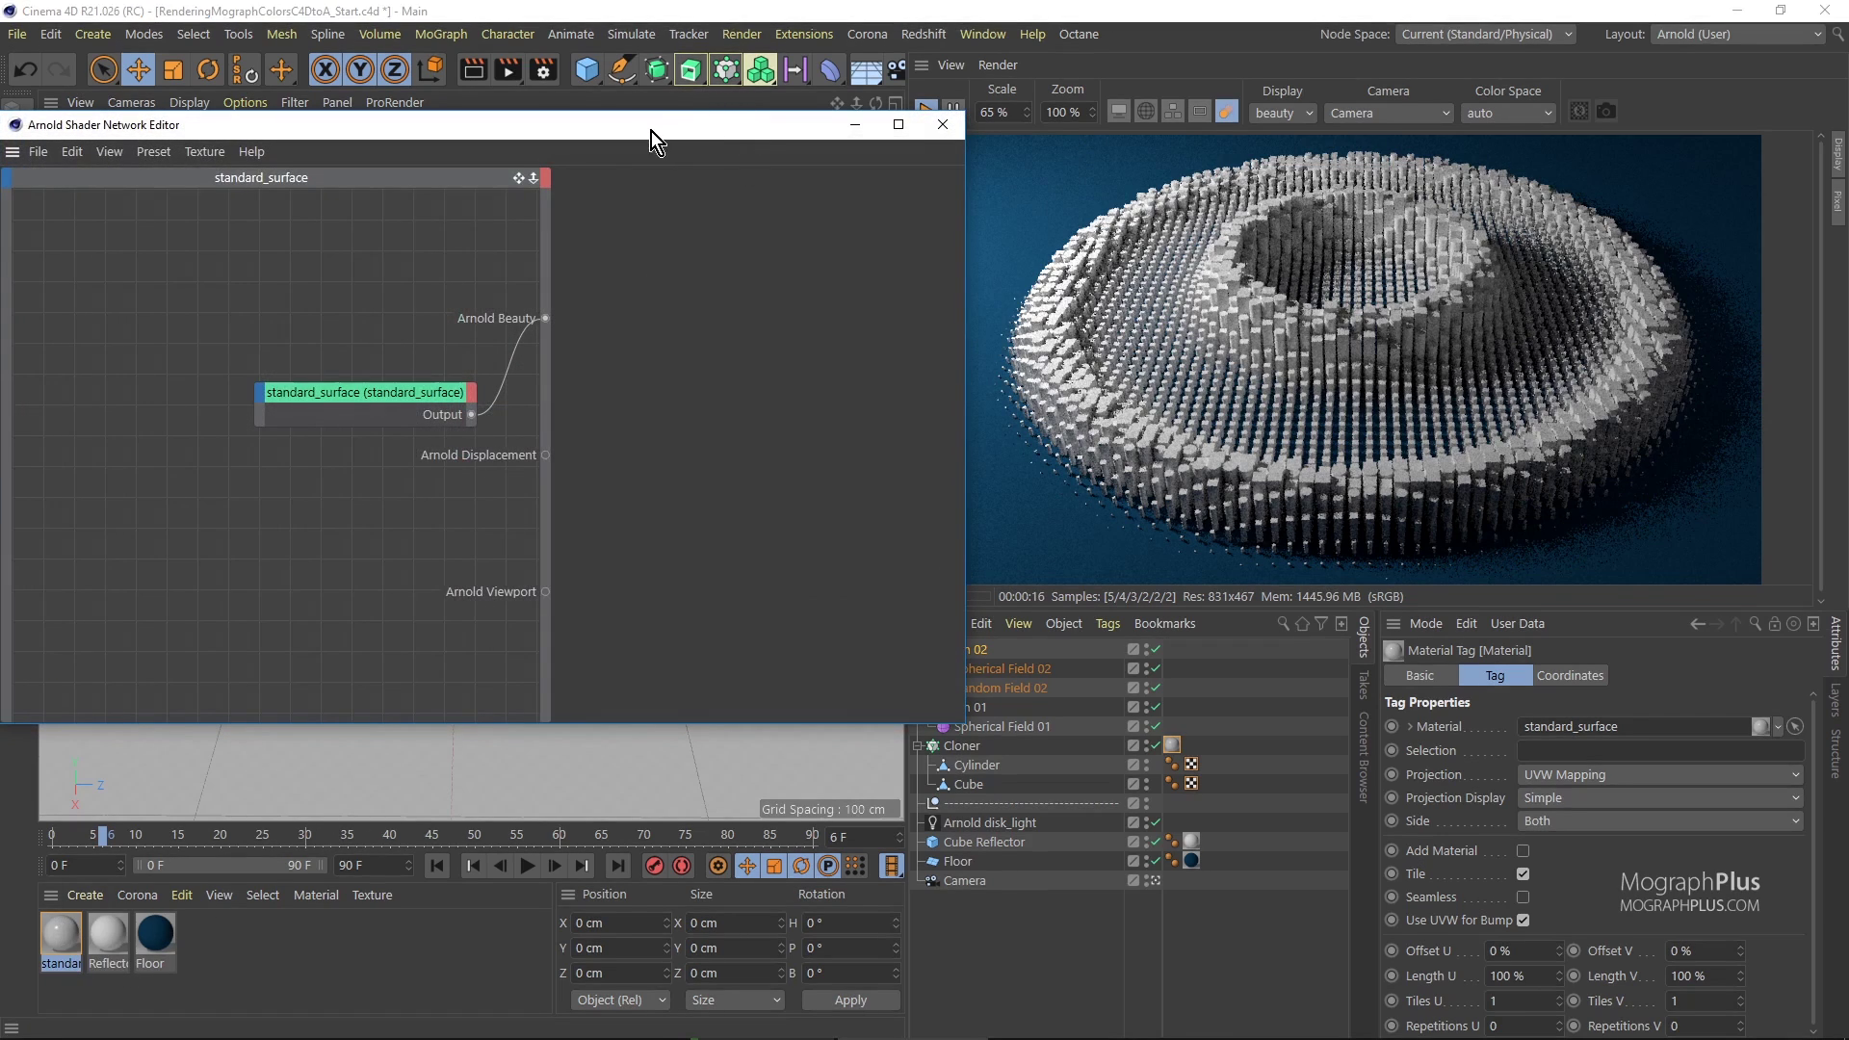
drag(651, 132, 712, 113)
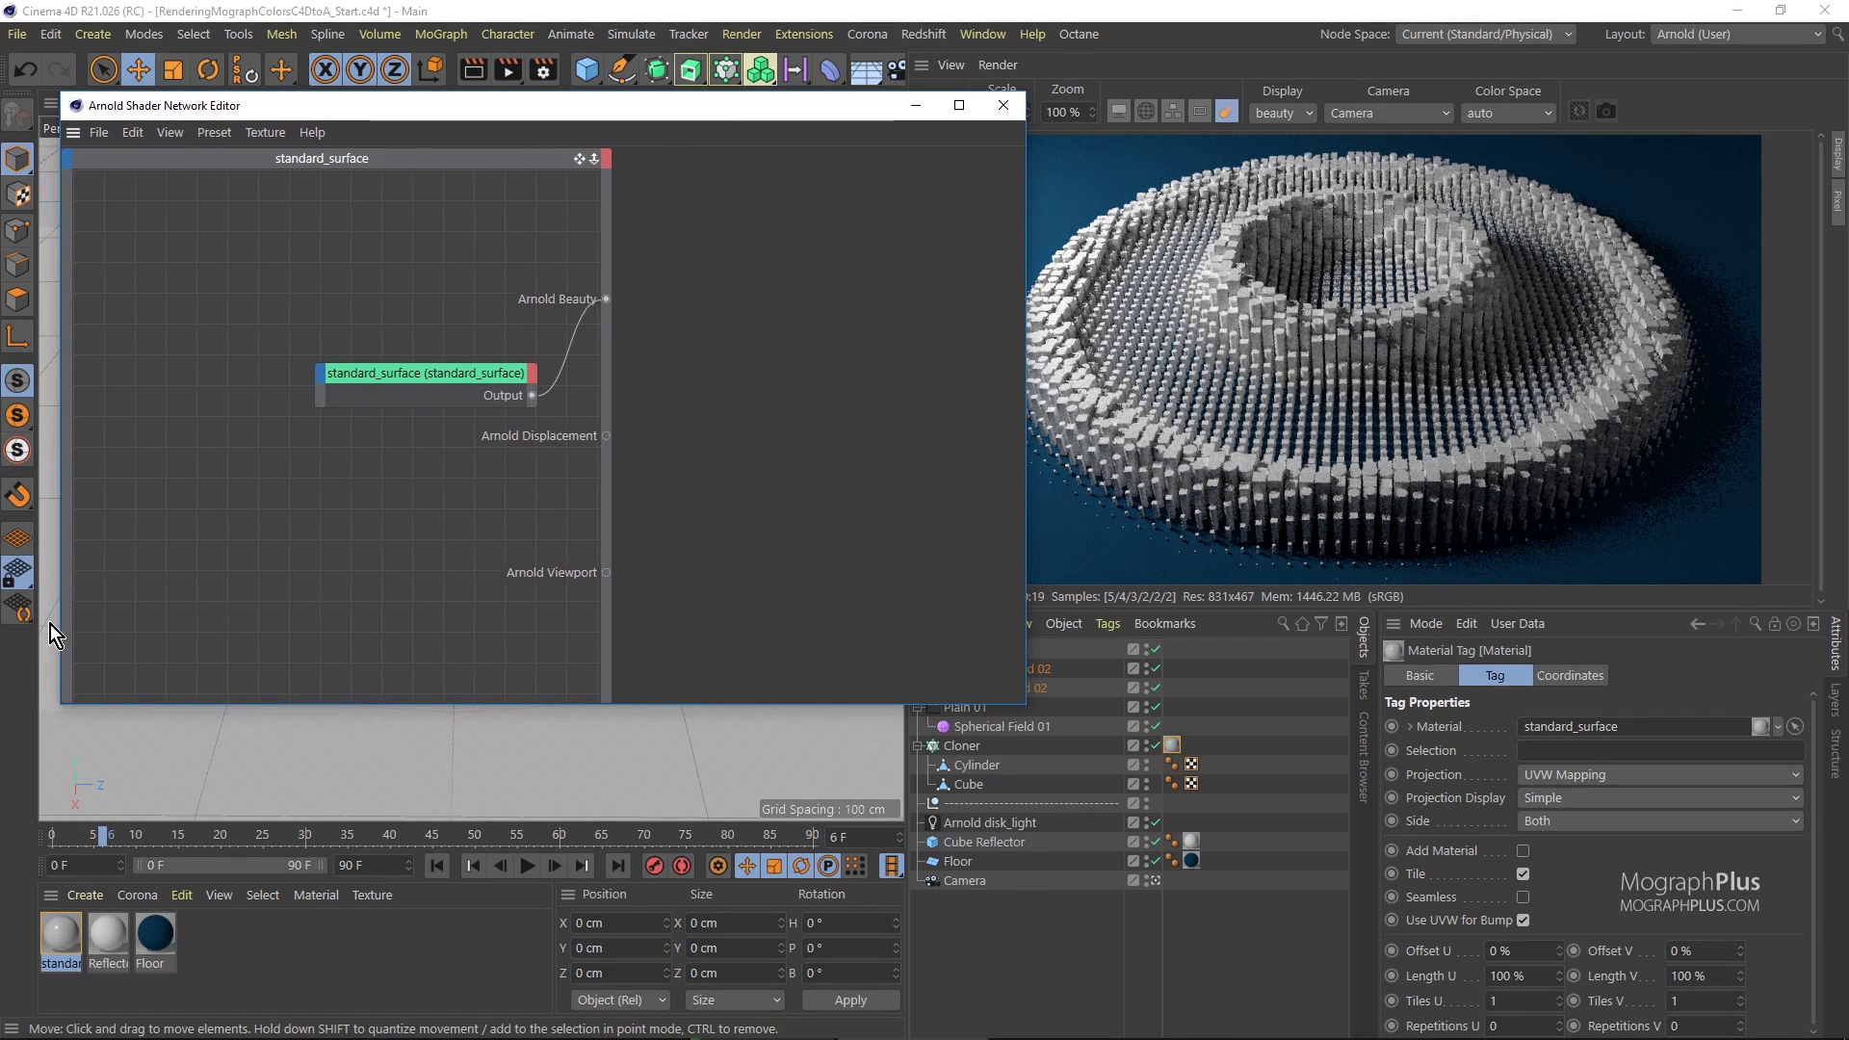
drag(59, 622, 9, 612)
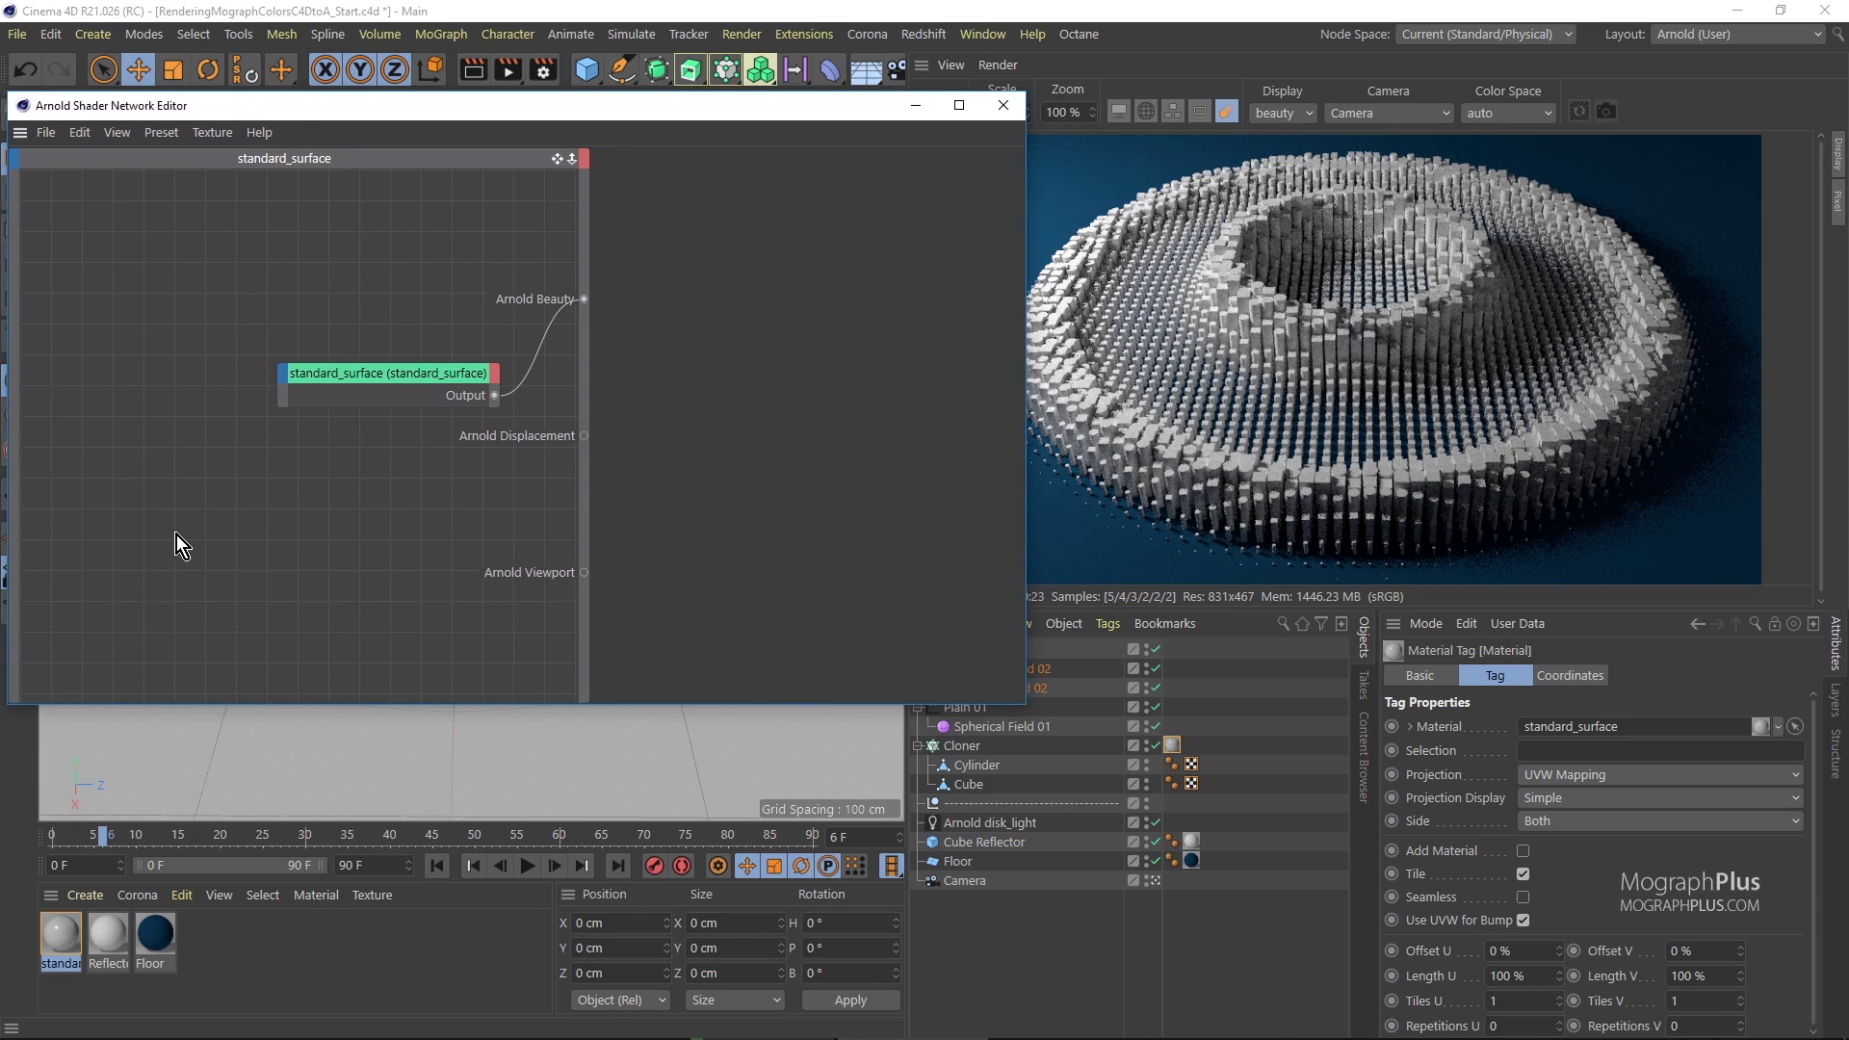
key(Tab)
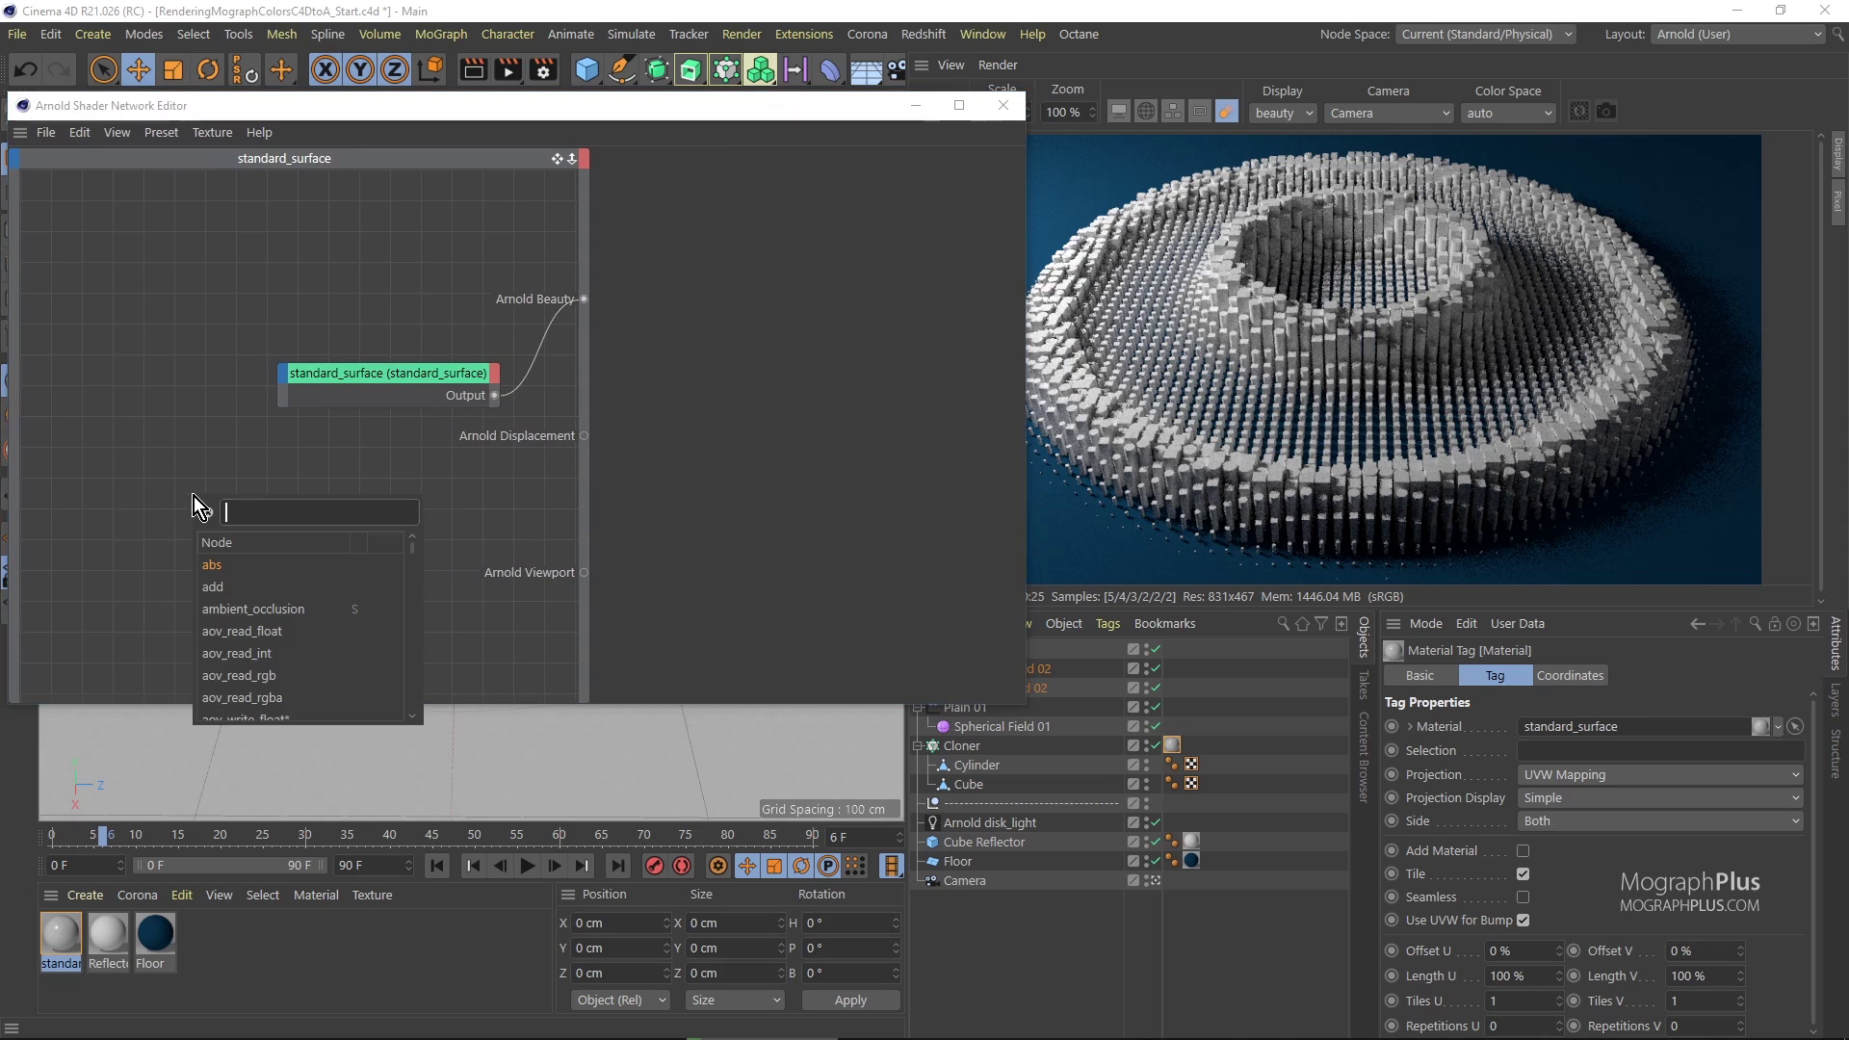
text(user)
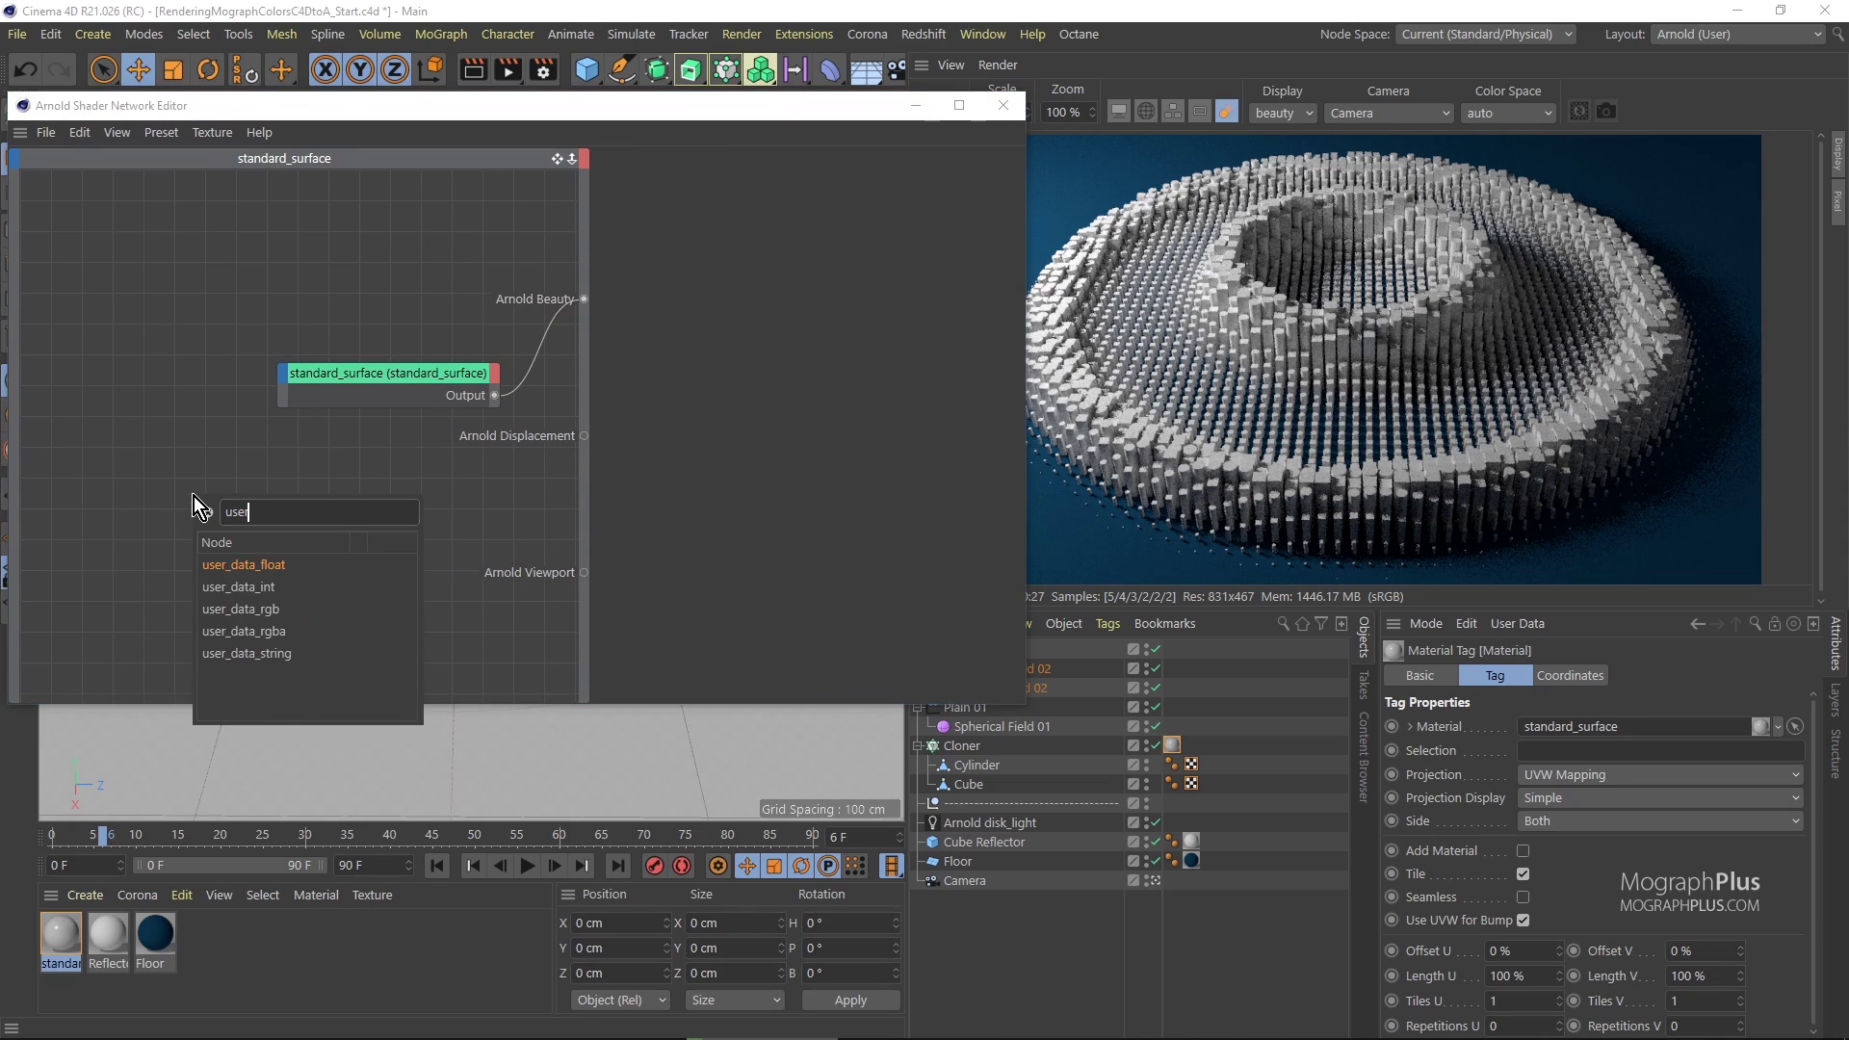
key(Down)
key(Down)
key(Return)
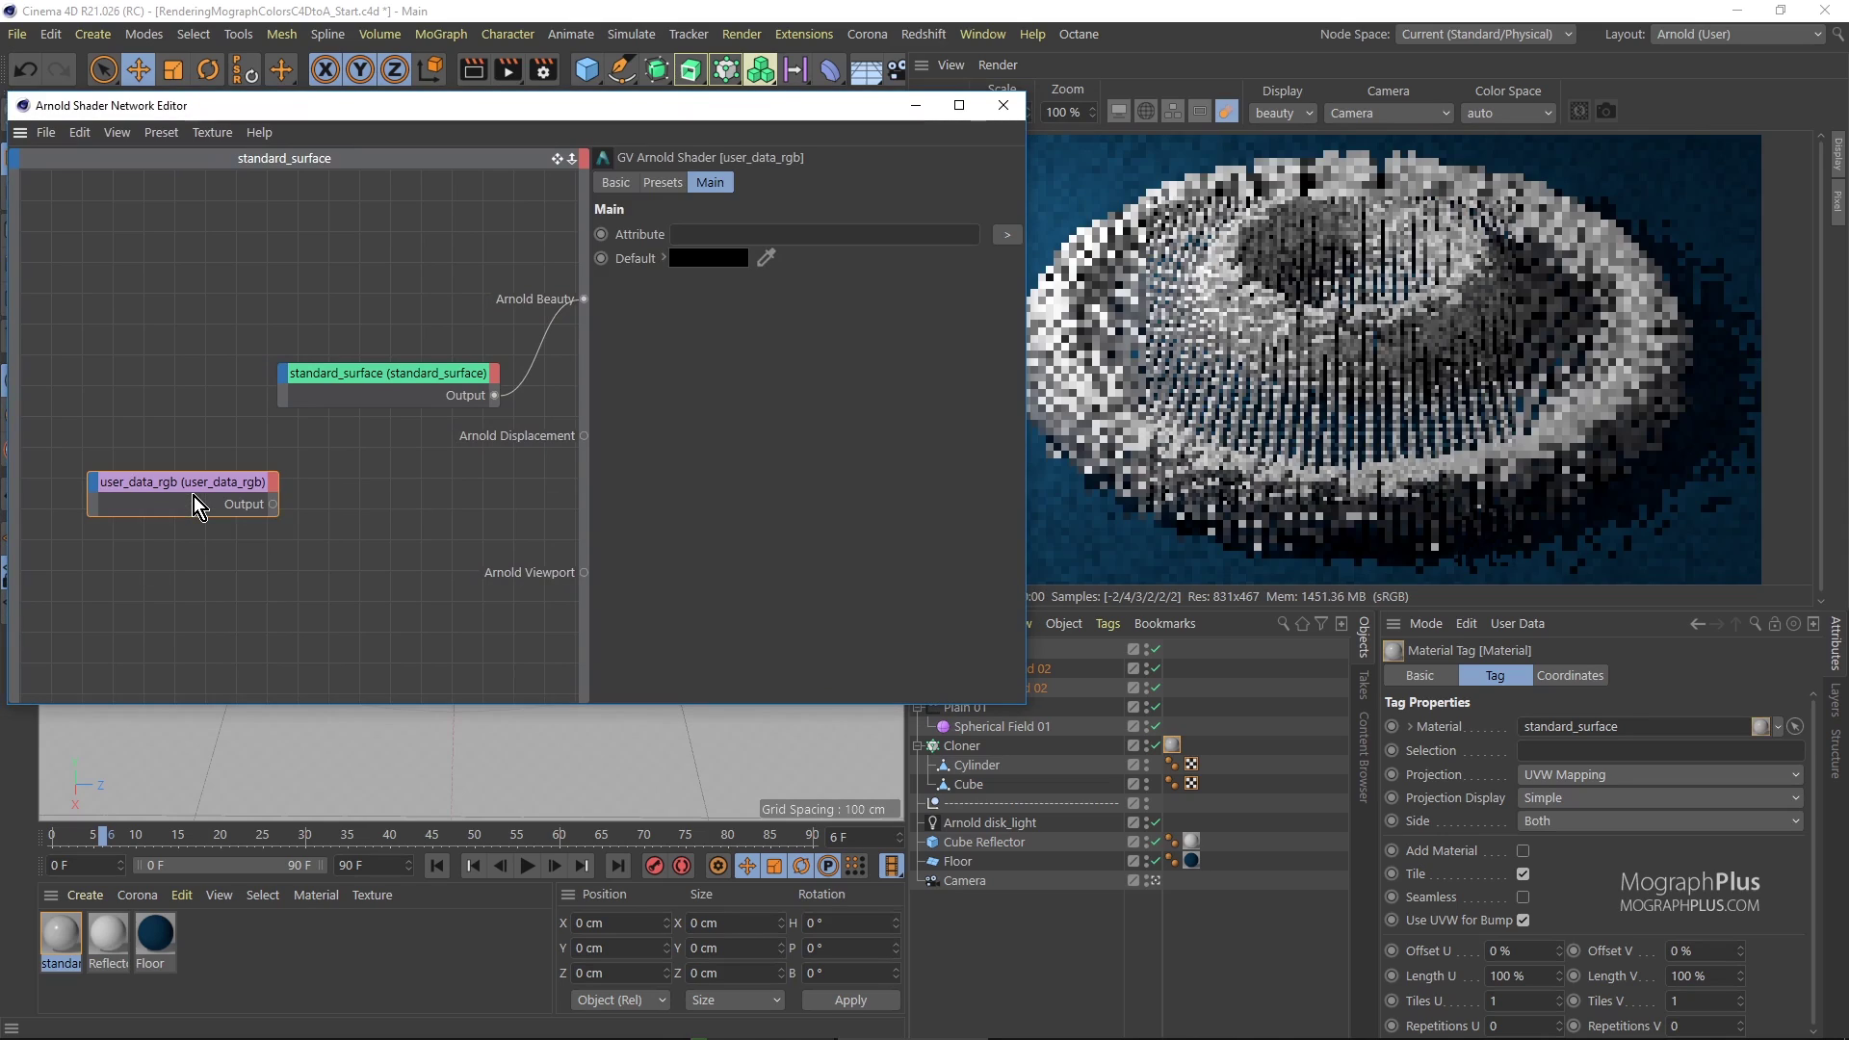
drag(1025, 415, 946, 416)
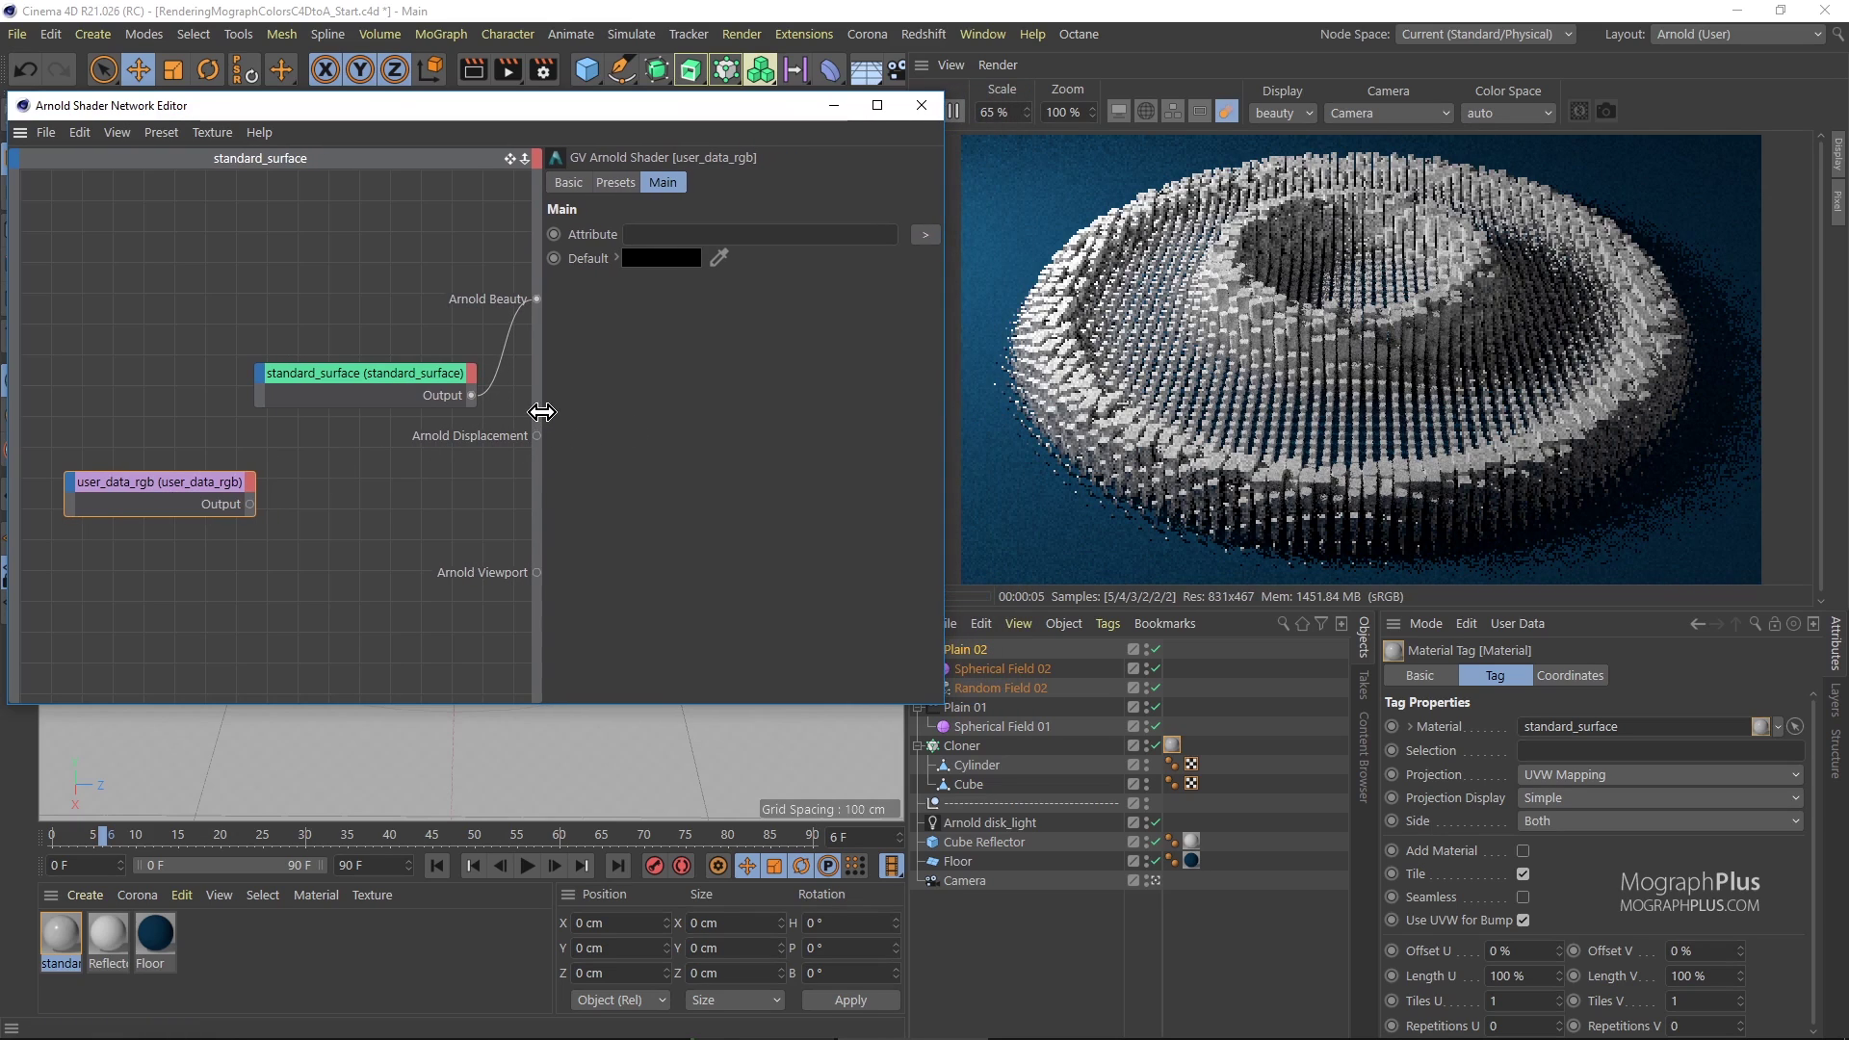
drag(542, 414, 588, 406)
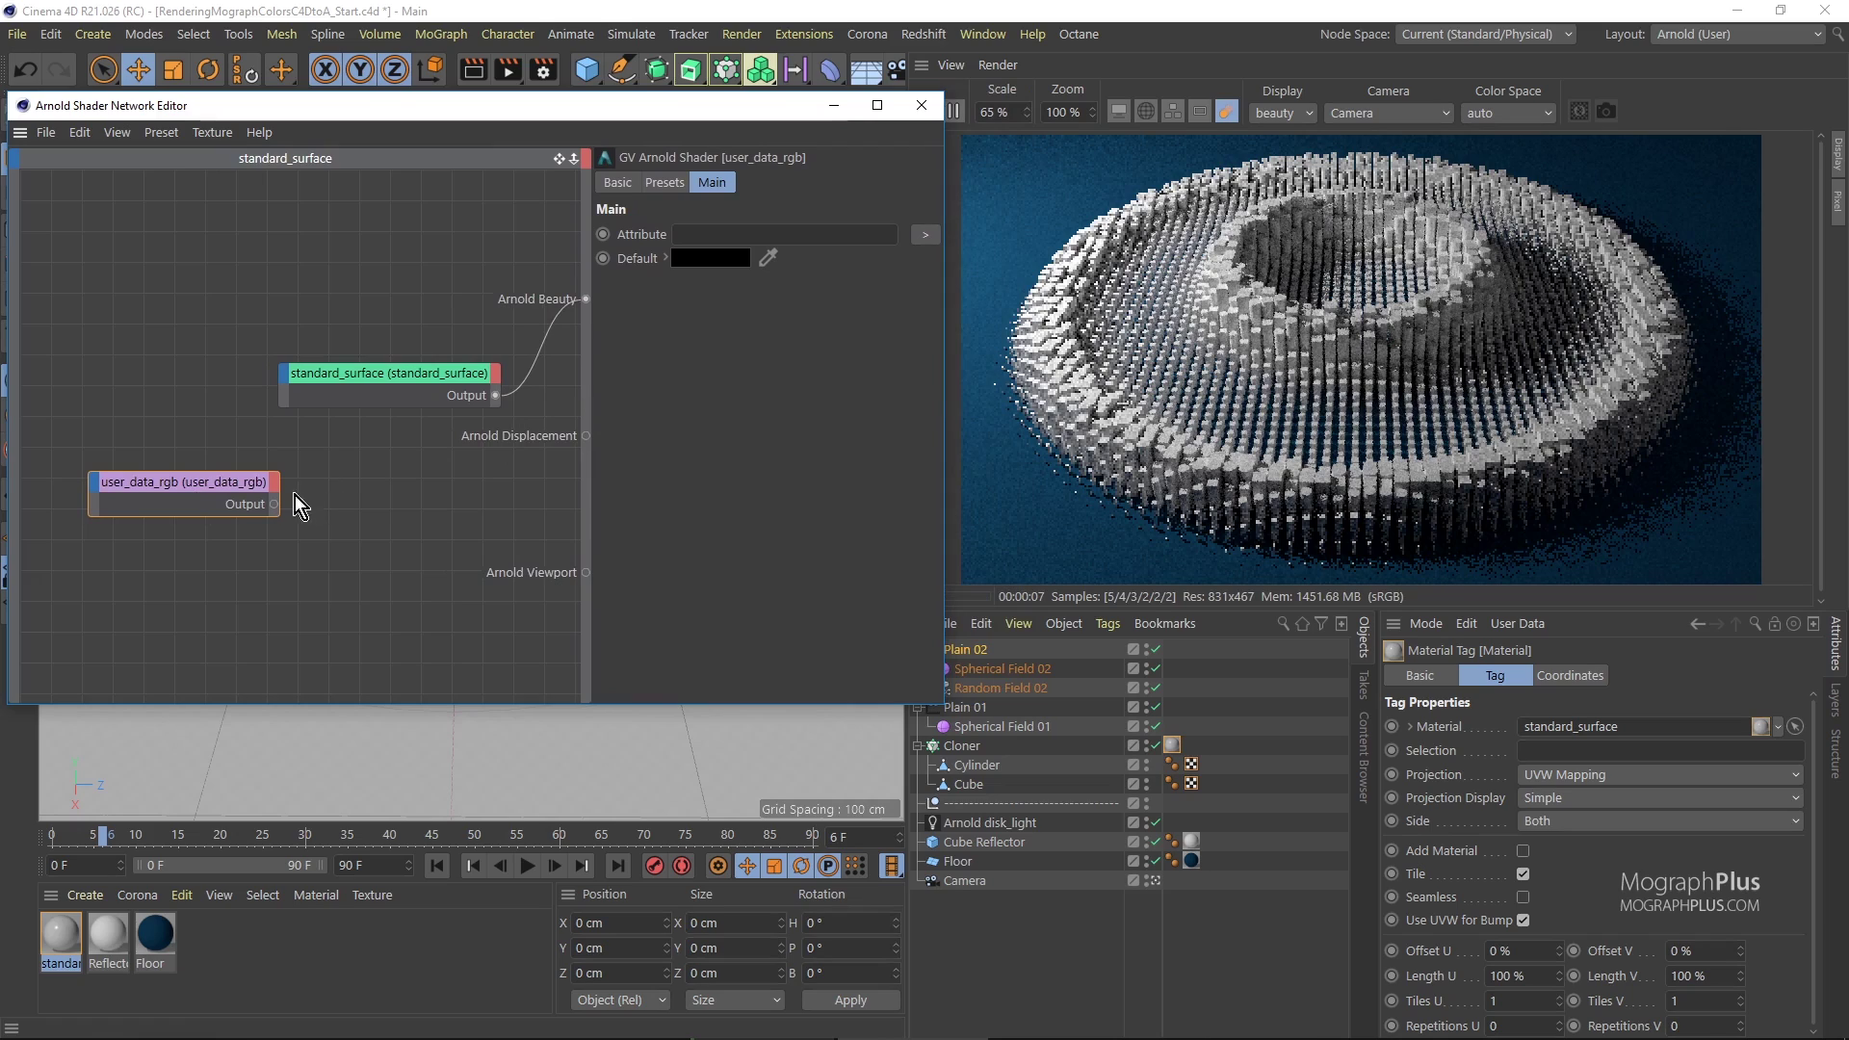
drag(217, 486, 302, 540)
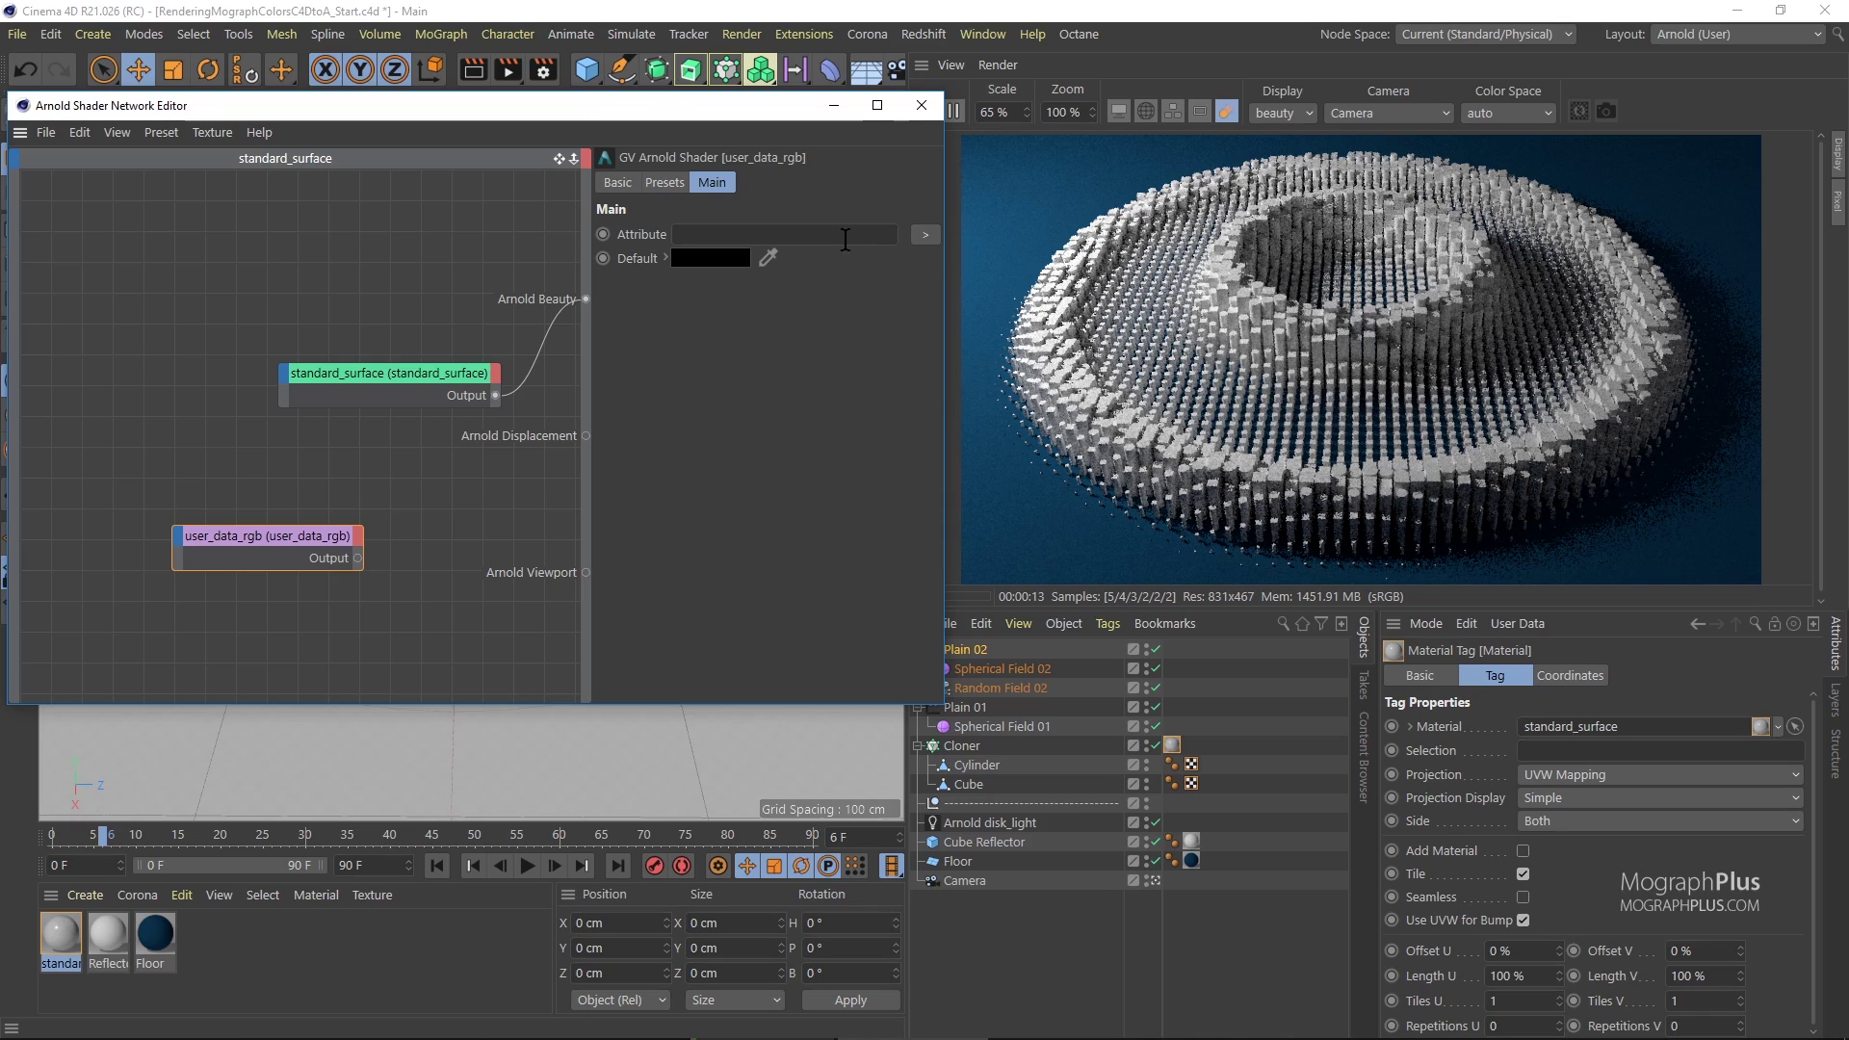
Set the user_data_rgb node's attribute to Display Color (MoGraph Shader), display_color.
click(794, 232)
click(919, 237)
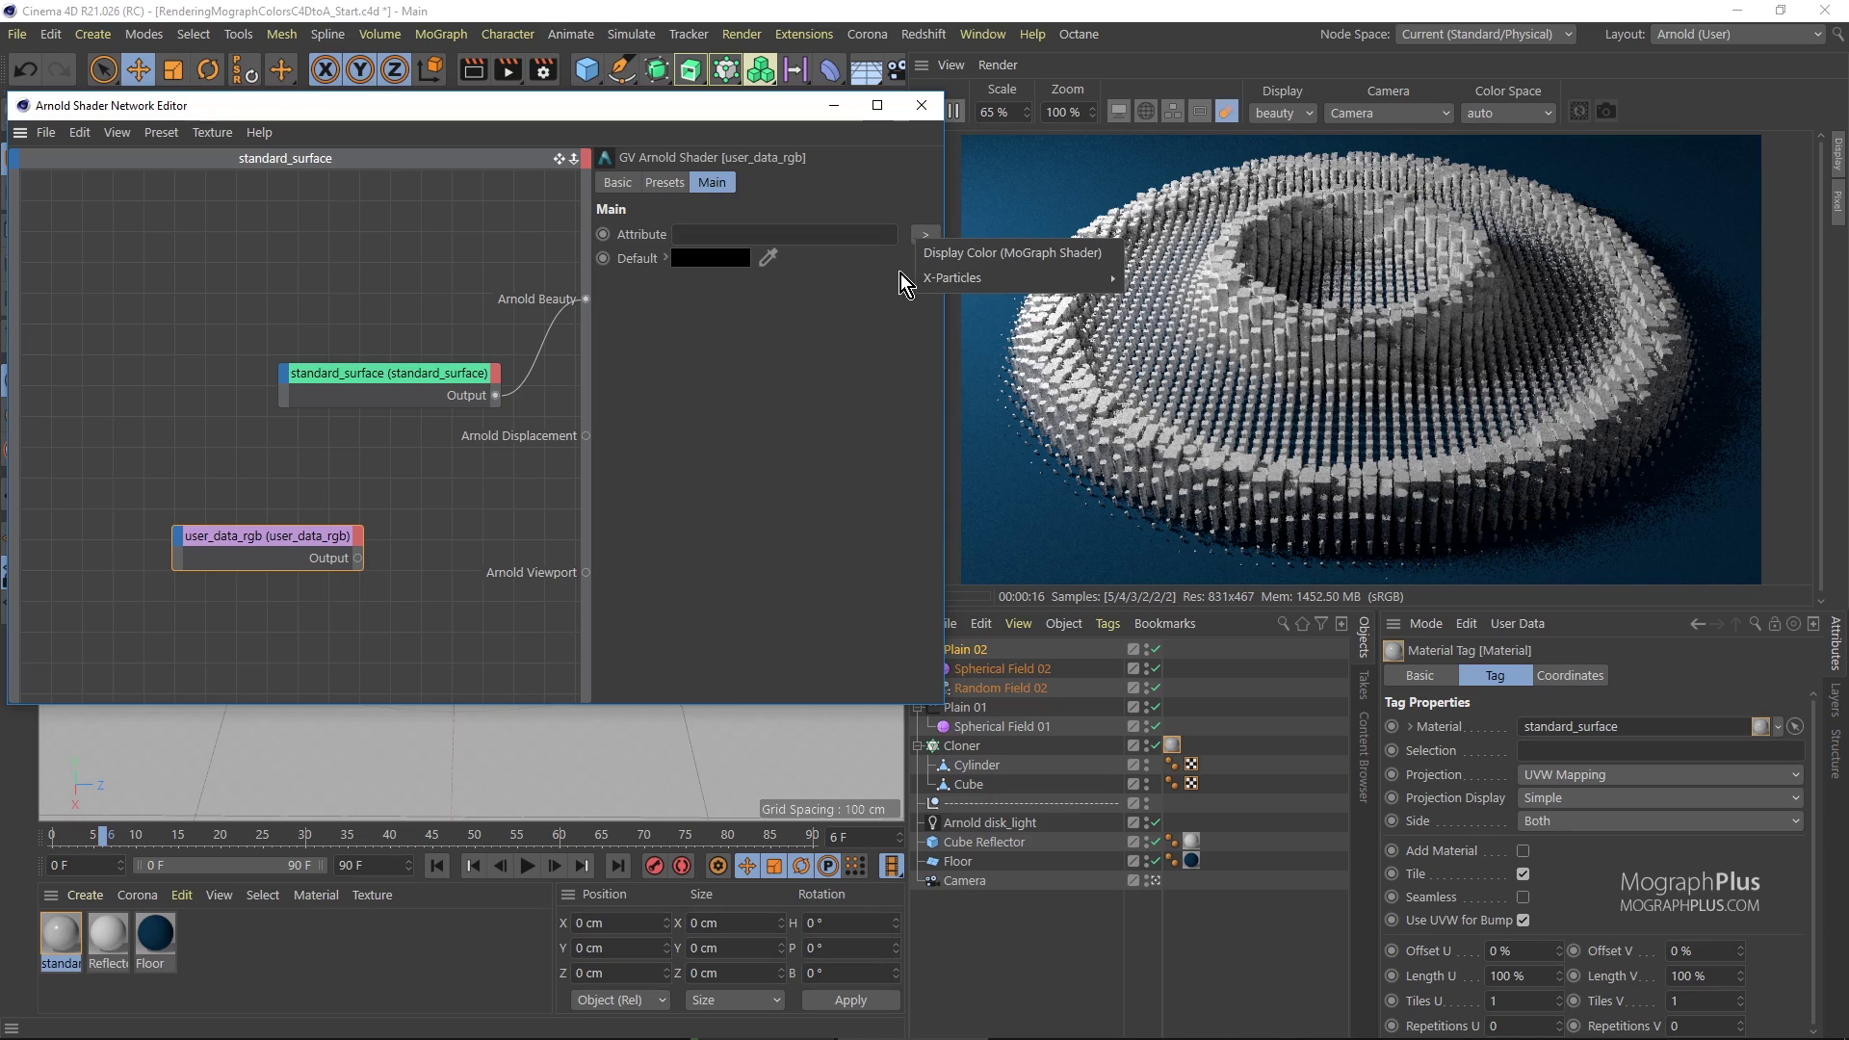
mouse_move(954, 277)
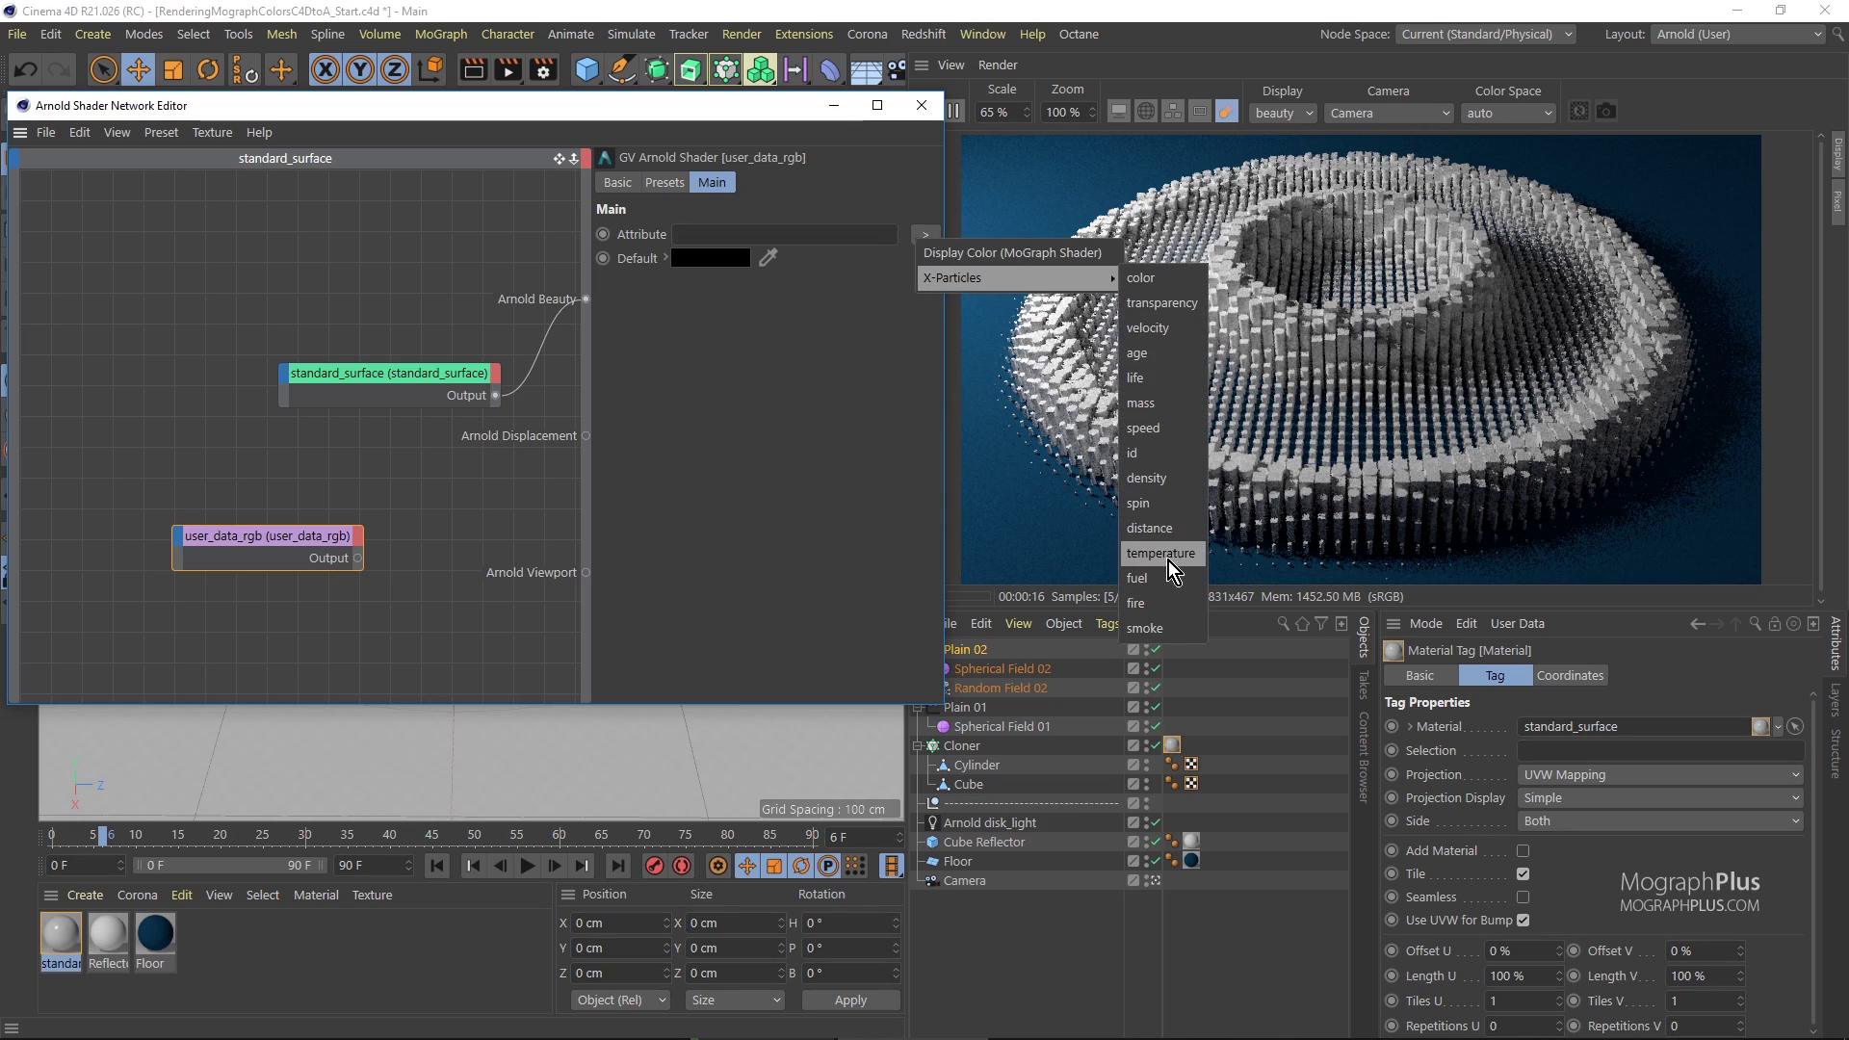
click(1036, 254)
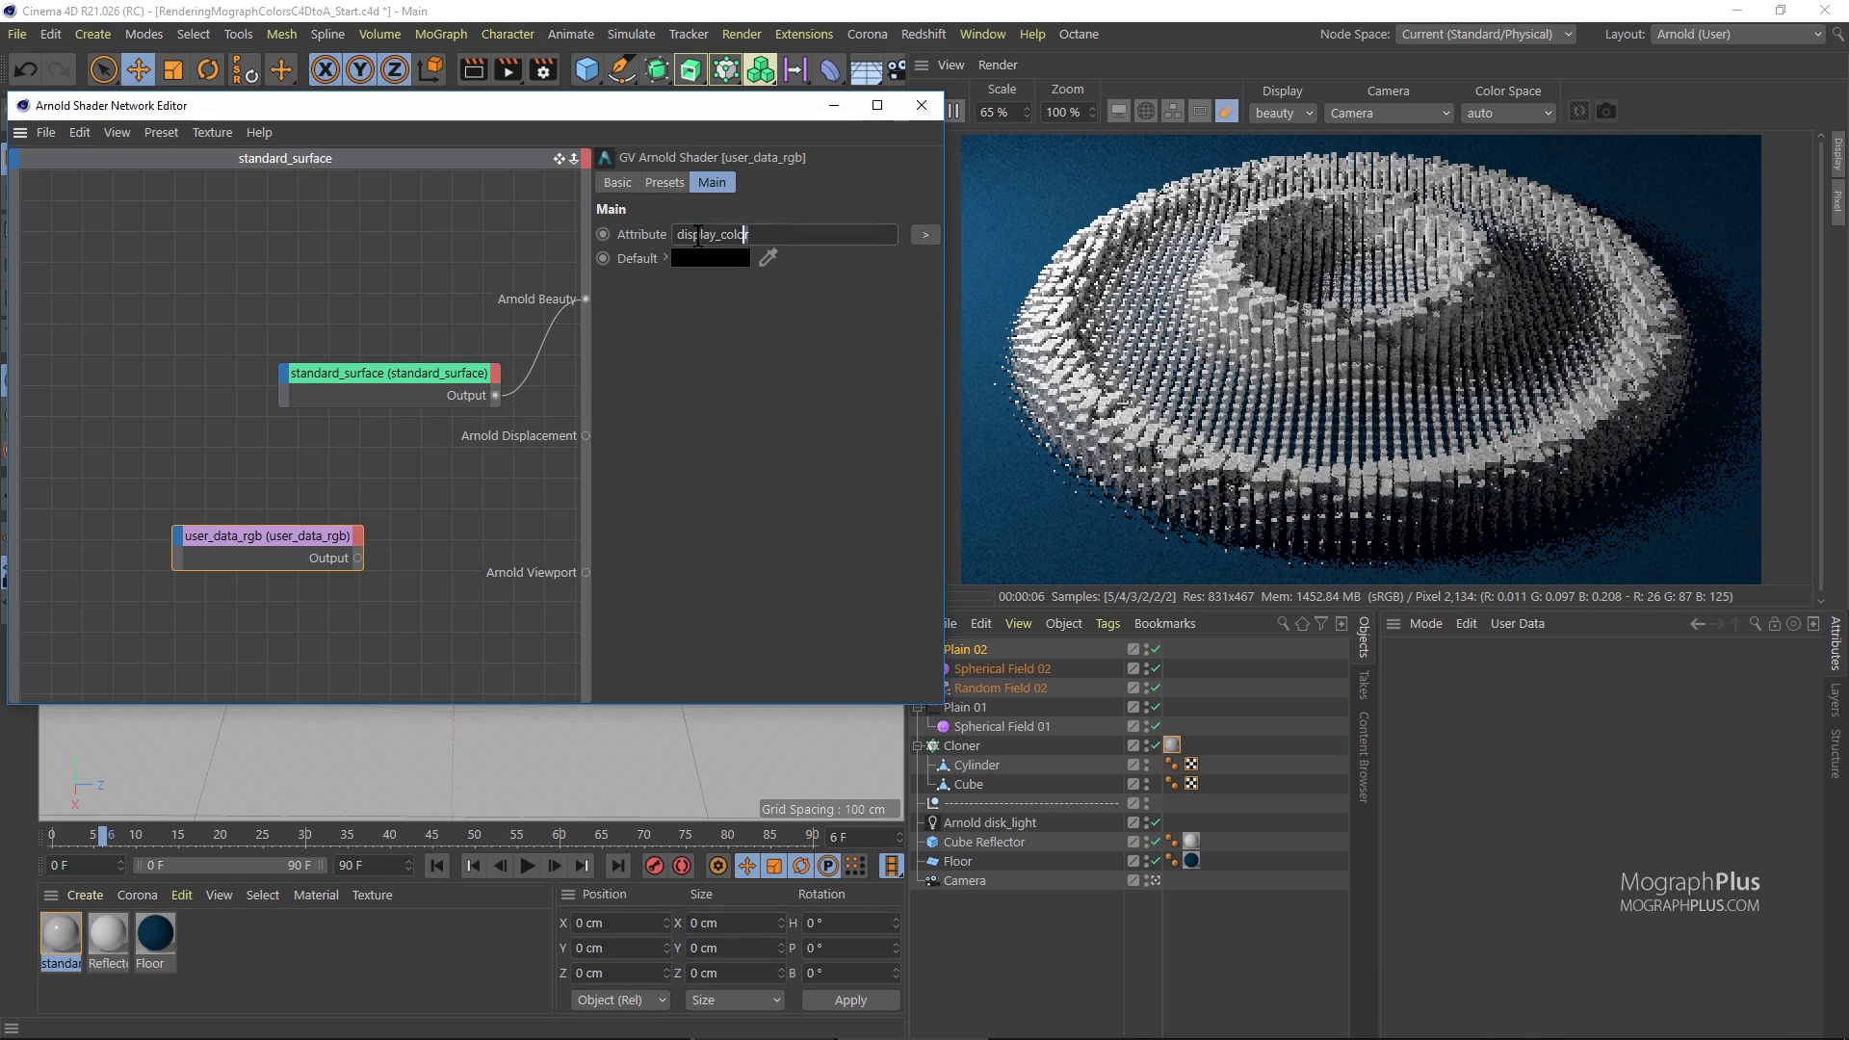
click(765, 235)
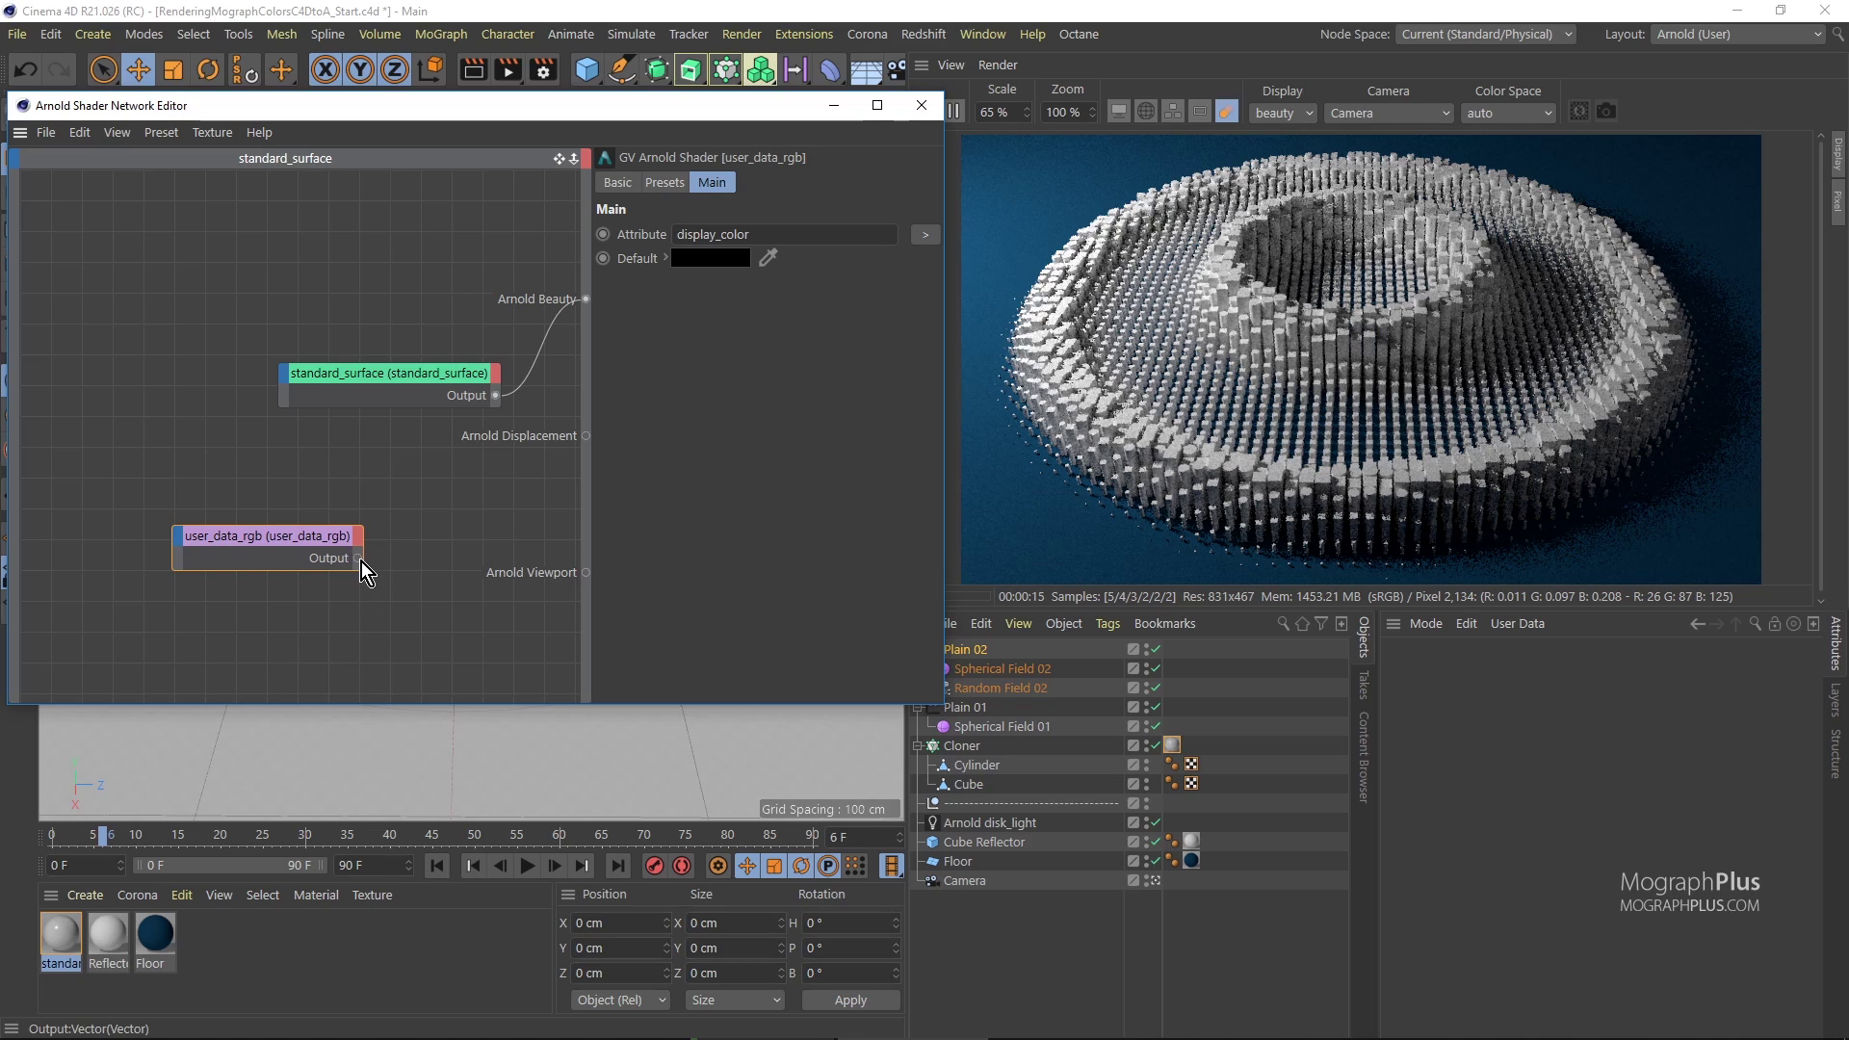
Connect the user_data_rgb output to the standard_surface node's Base Color and set its base weight to 1.
drag(358, 559, 293, 380)
mouse_move(327, 389)
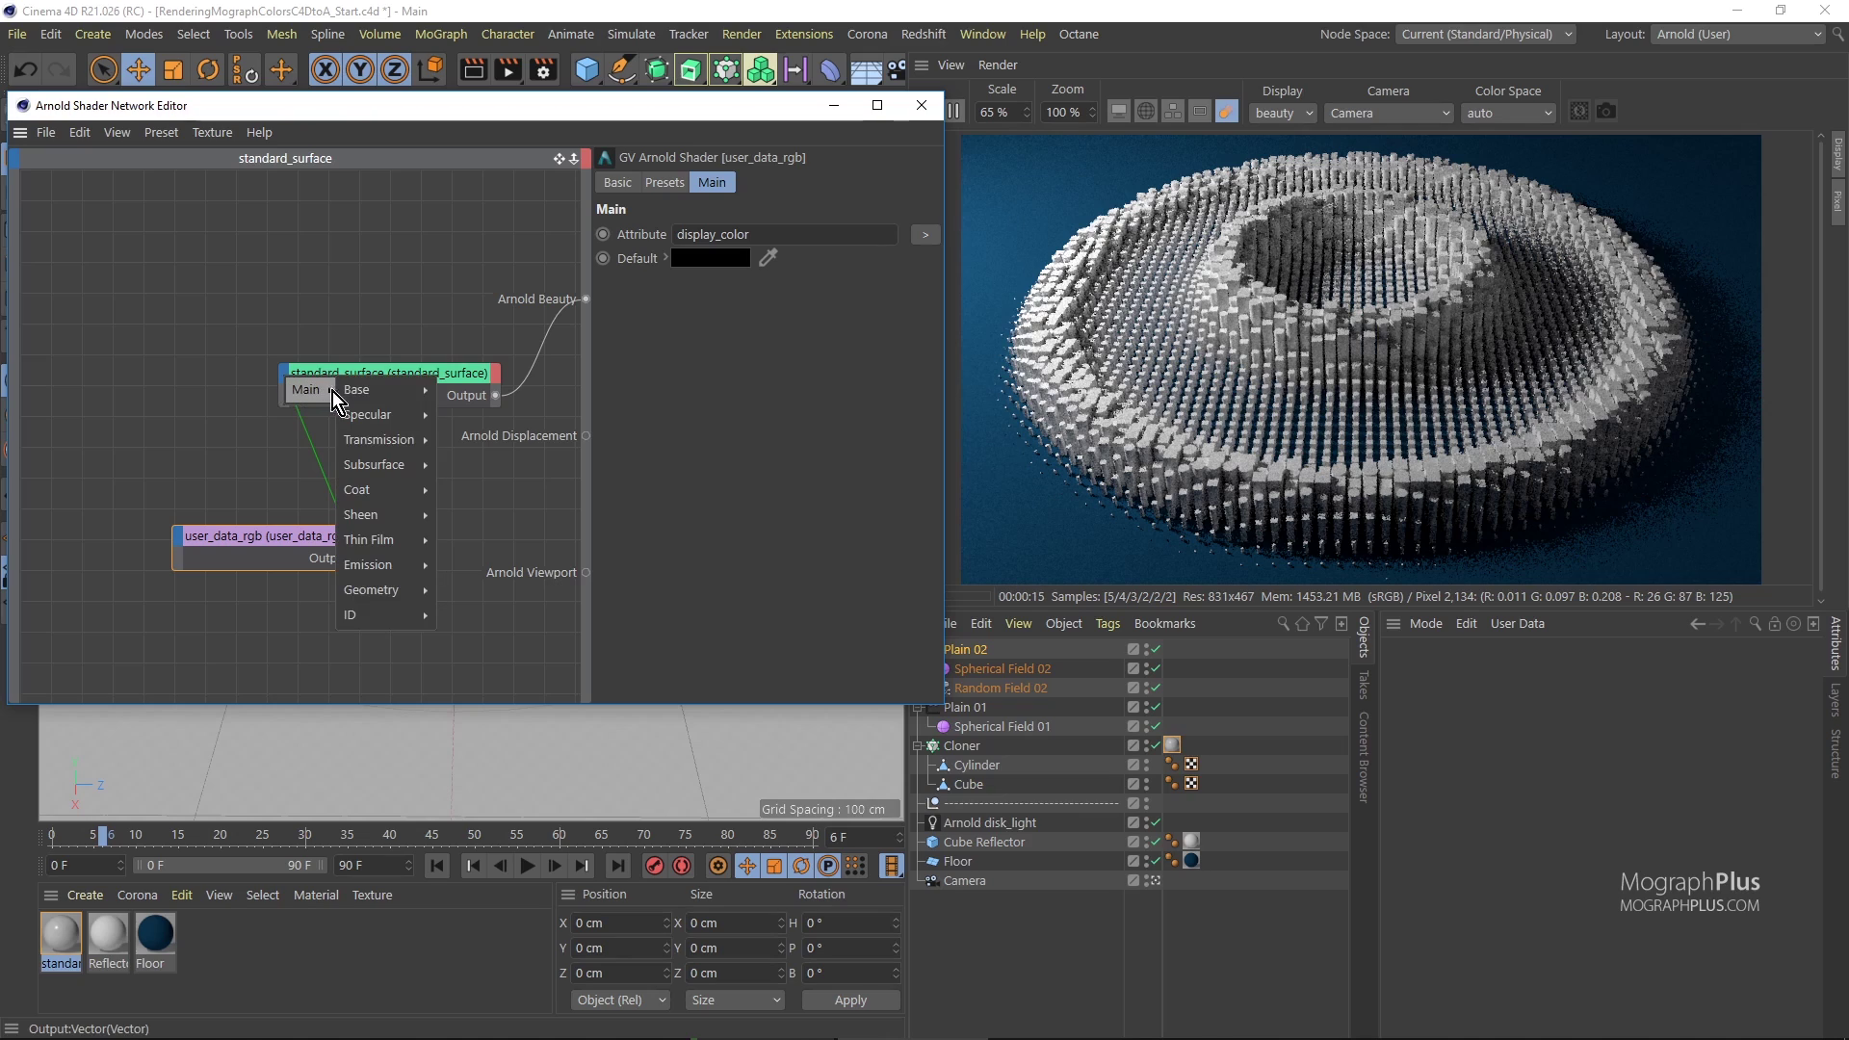
mouse_move(385, 389)
click(462, 415)
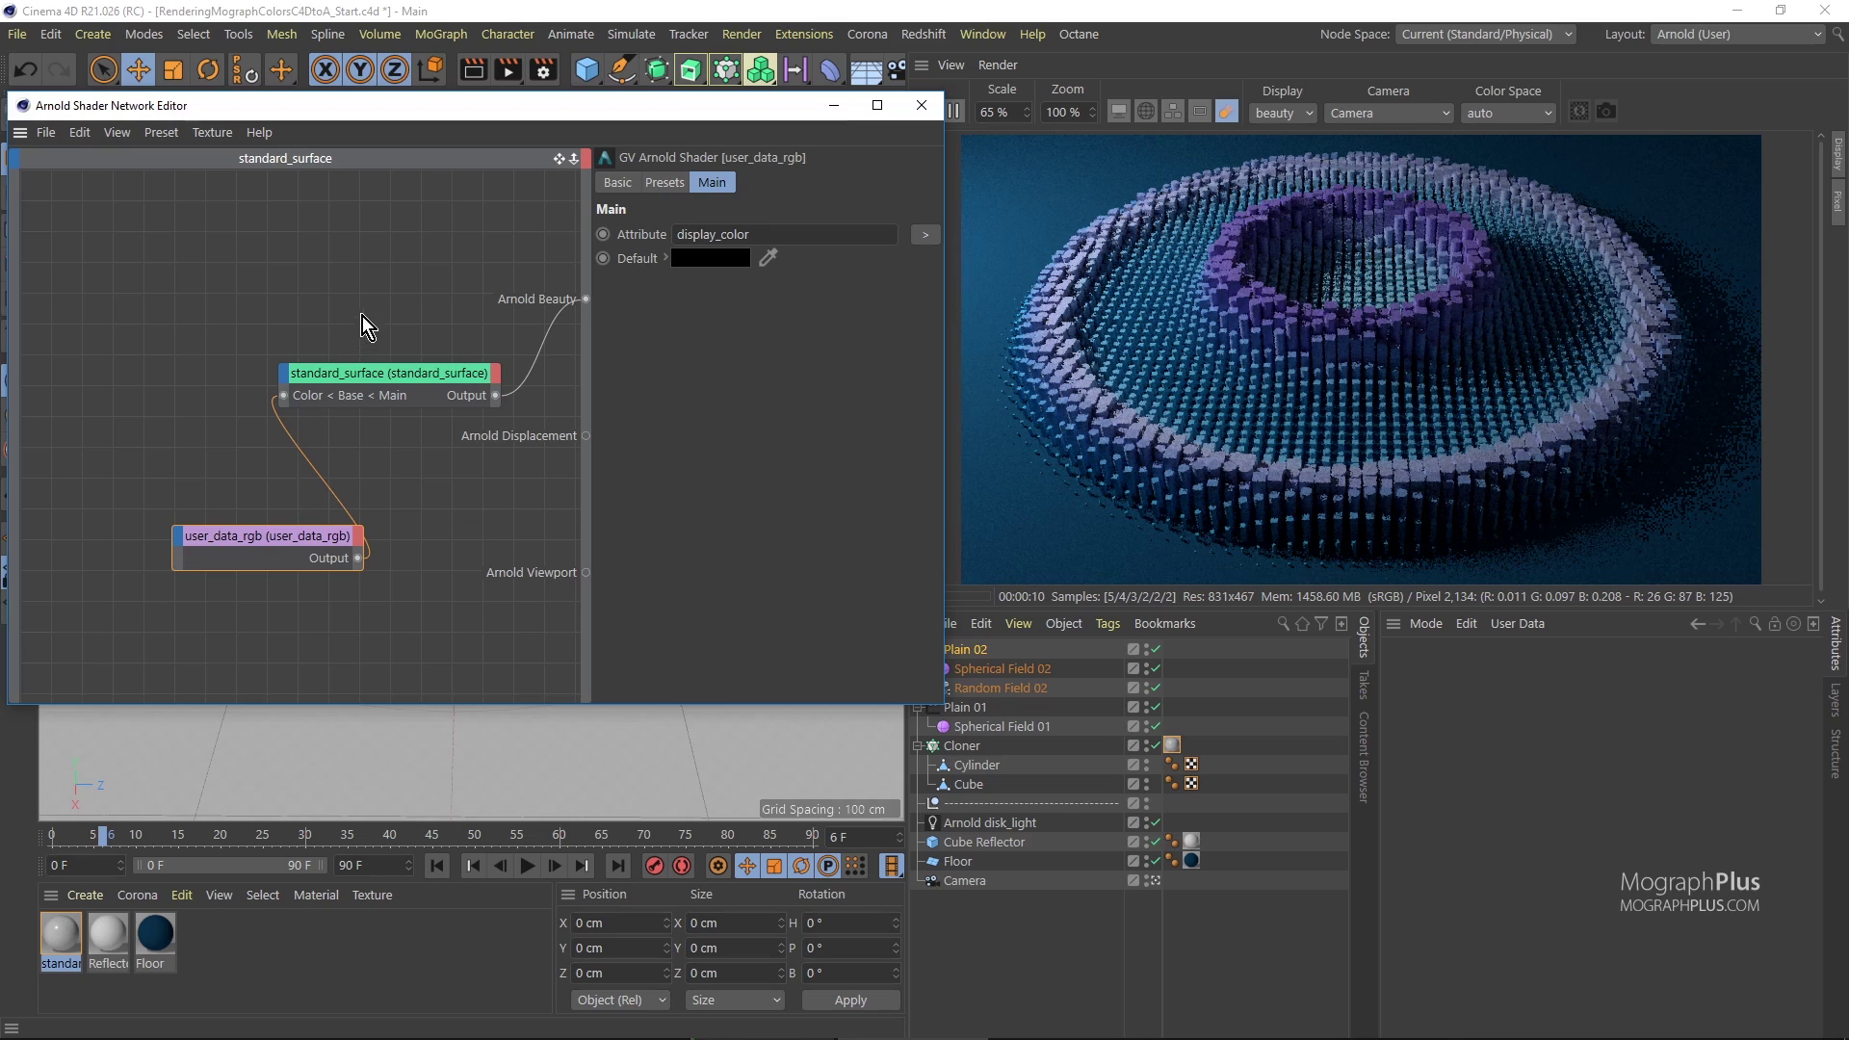
click(453, 373)
drag(869, 291, 1013, 292)
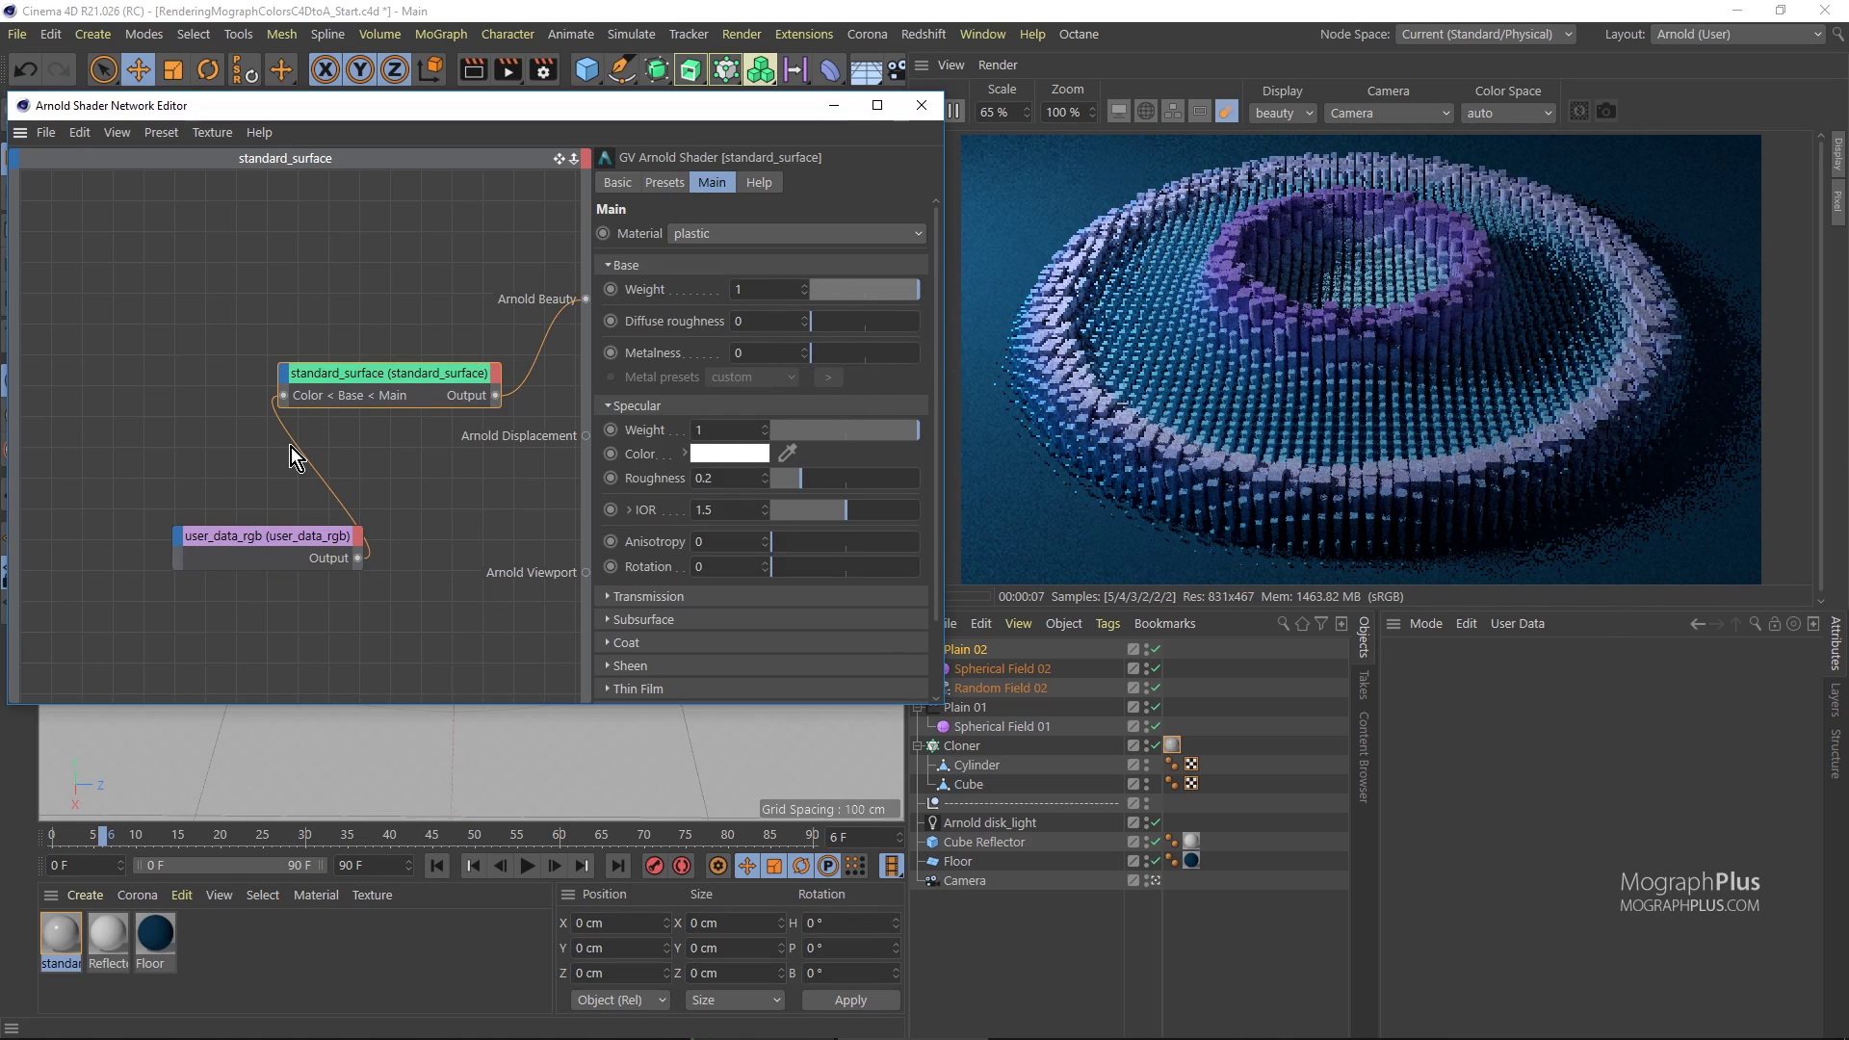
Spread the two nodes apart and insert a color_correct node after user_data_rgb, feeding its Main Input port.
drag(372, 377, 424, 326)
drag(258, 532, 163, 536)
click(286, 564)
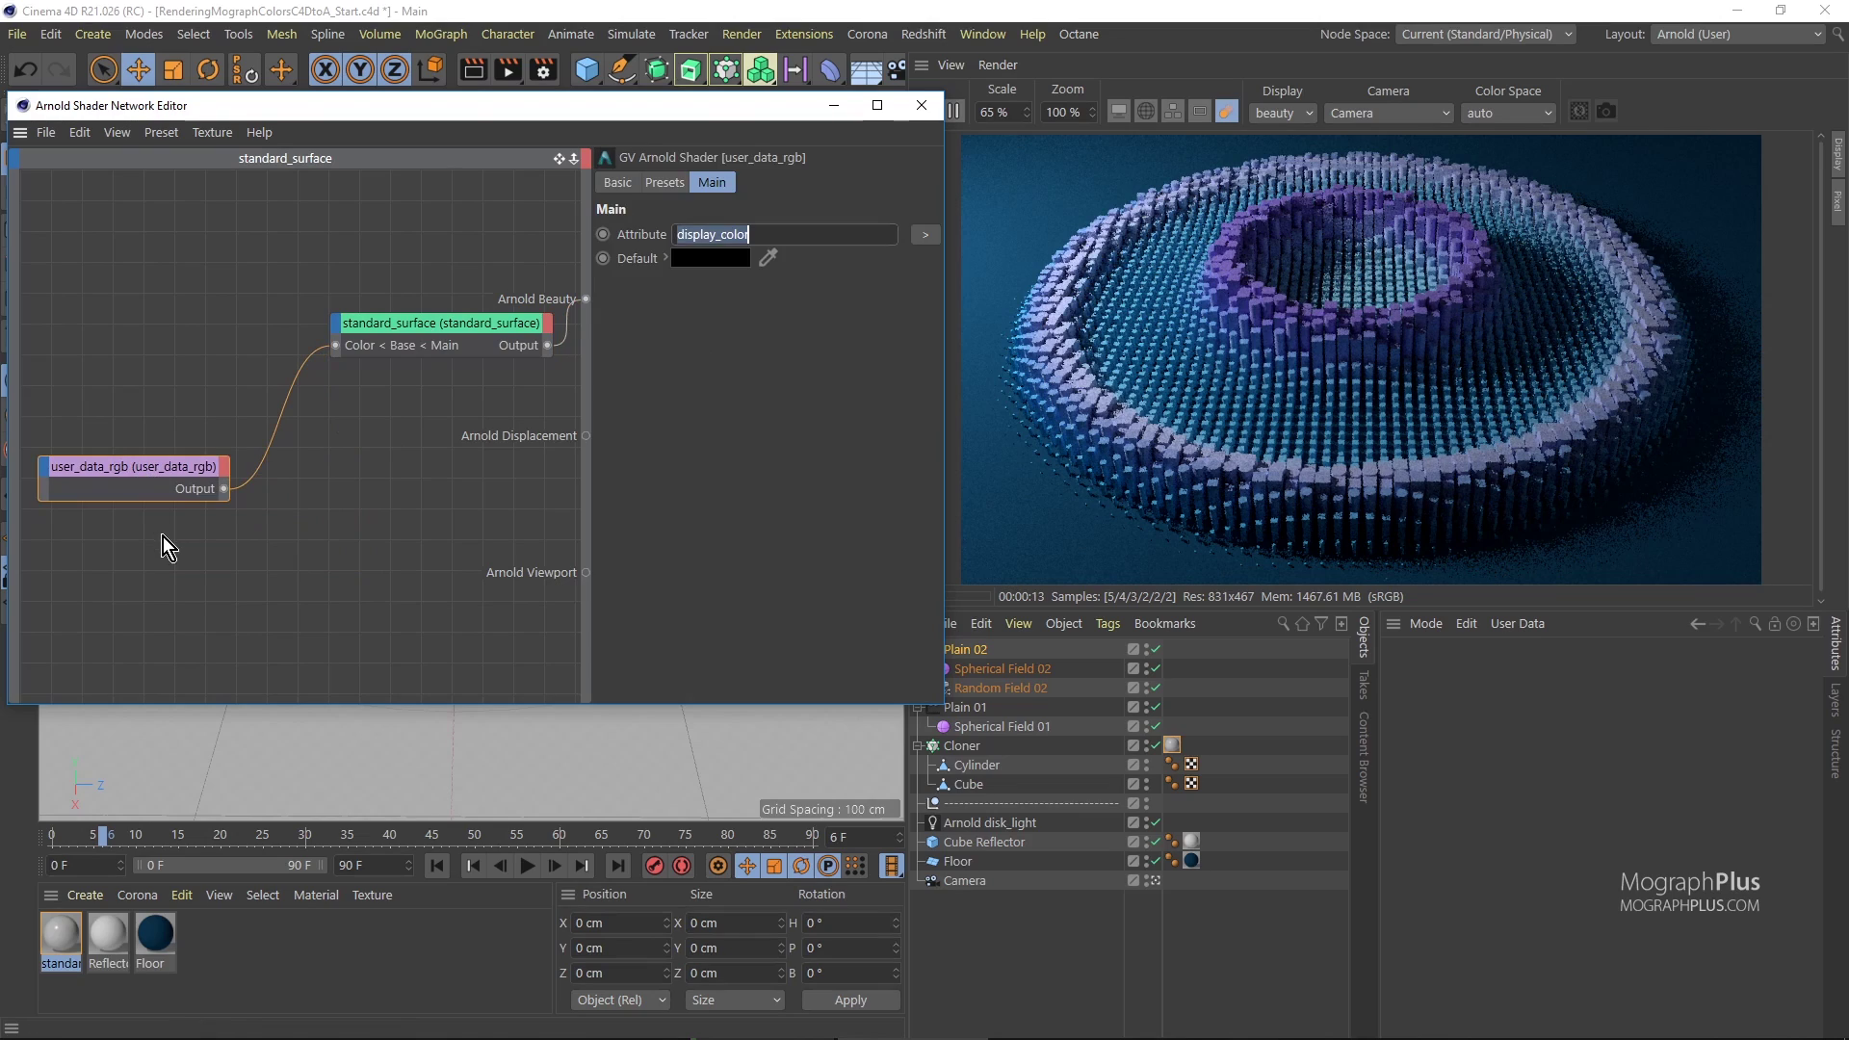
key(Tab)
text(co)
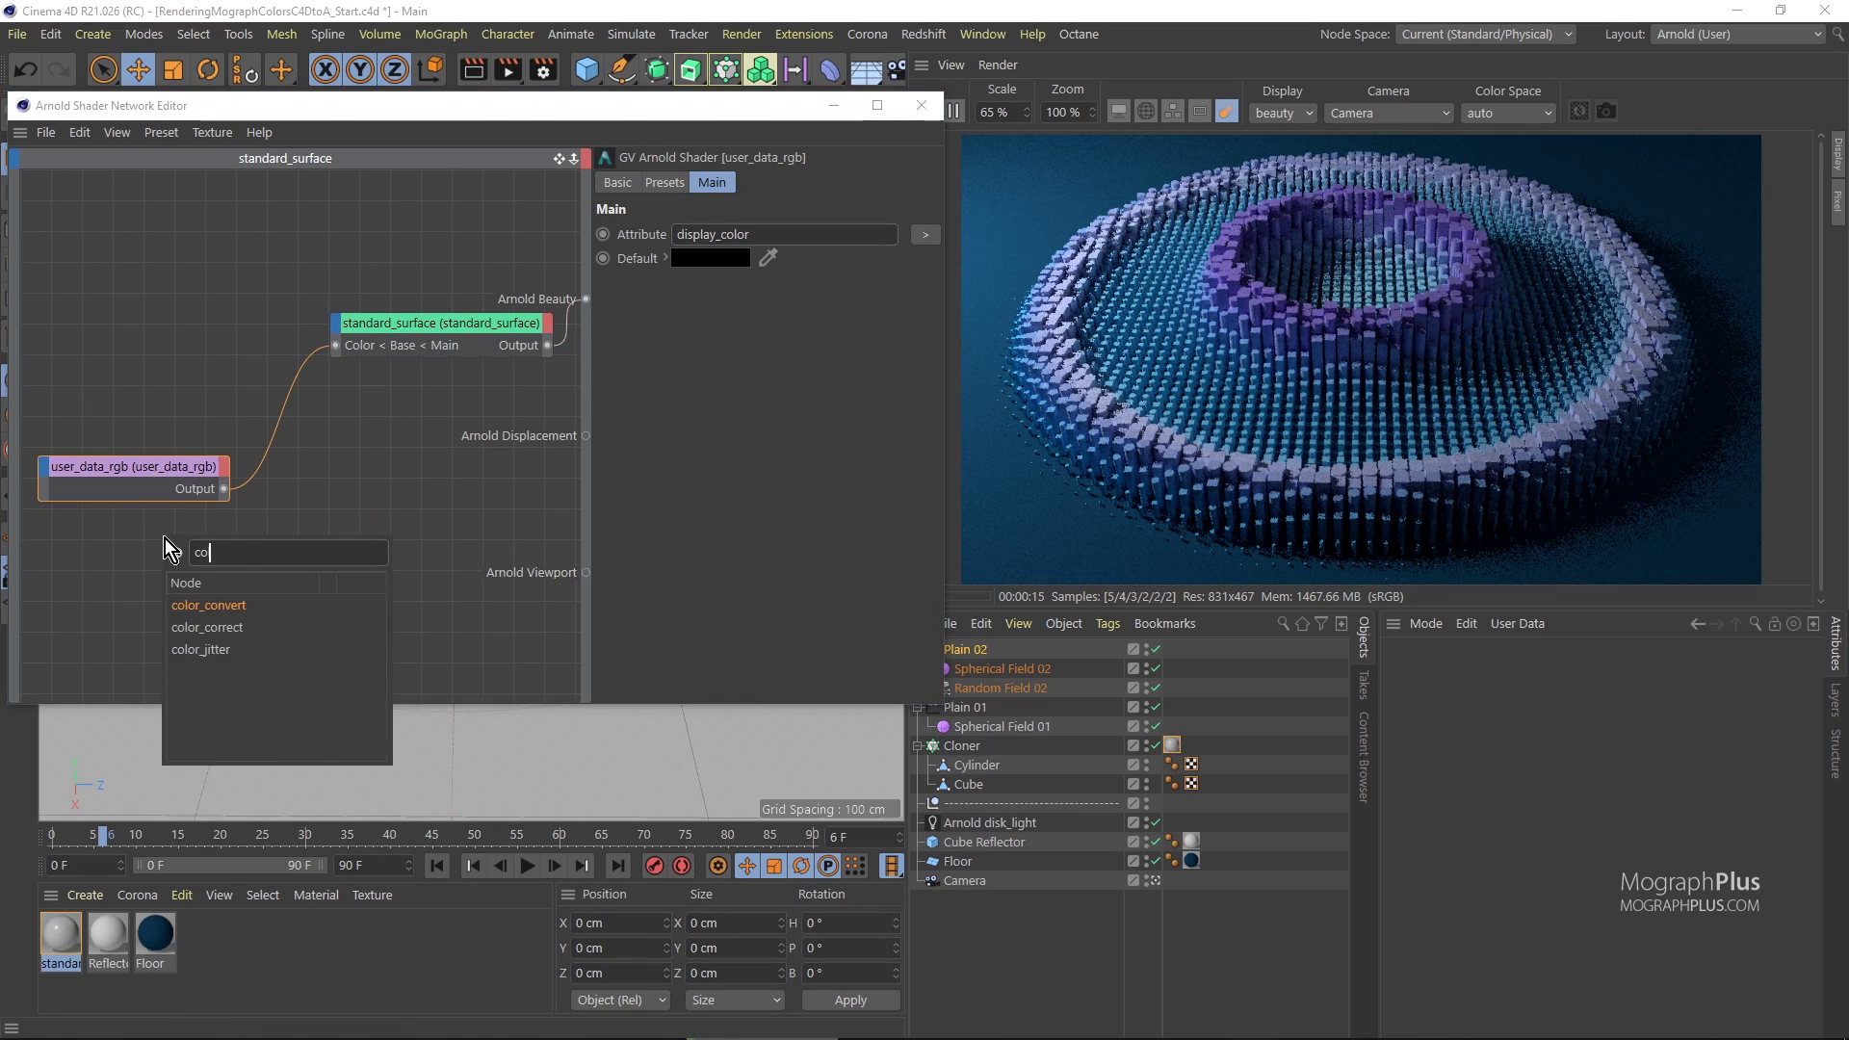
text(lor)
click(207, 627)
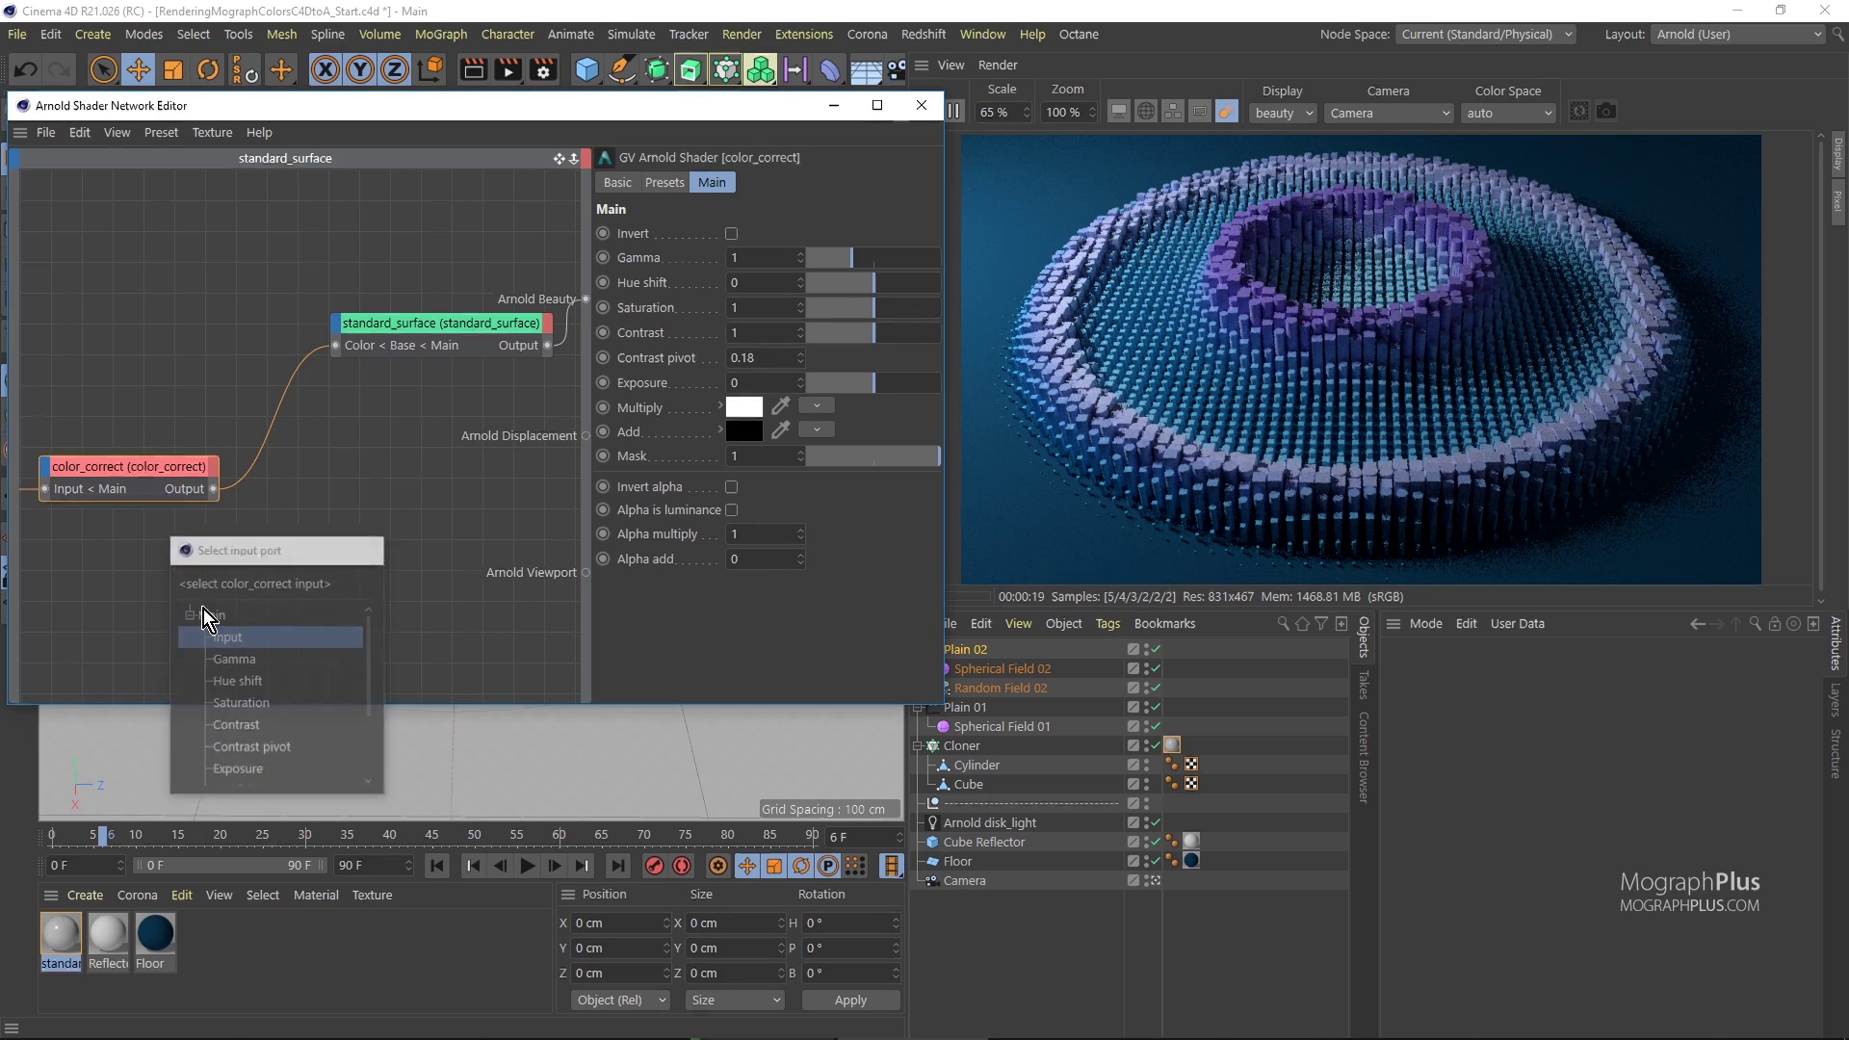
click(227, 637)
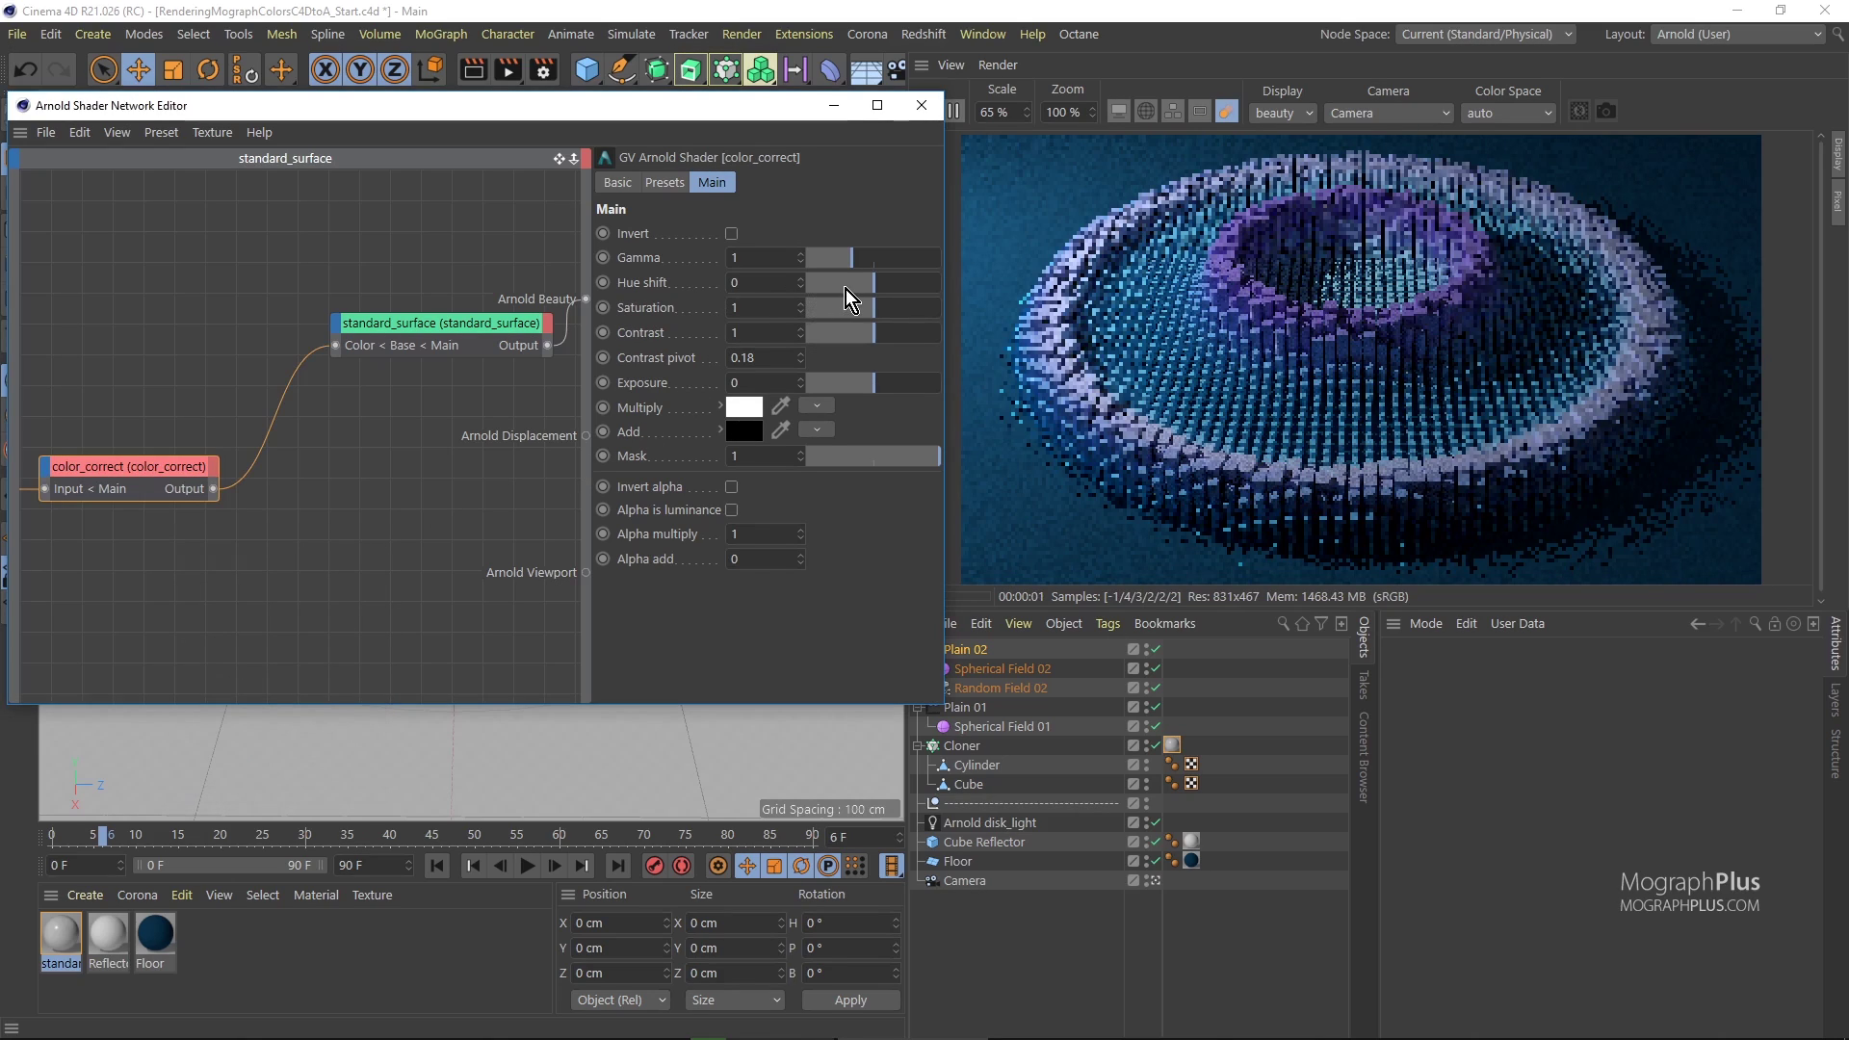
Try color_correct hue shifts of 0.25, 0.88, -0.49 and -0.89, and reset the hue shift to 0.
drag(897, 297, 899, 297)
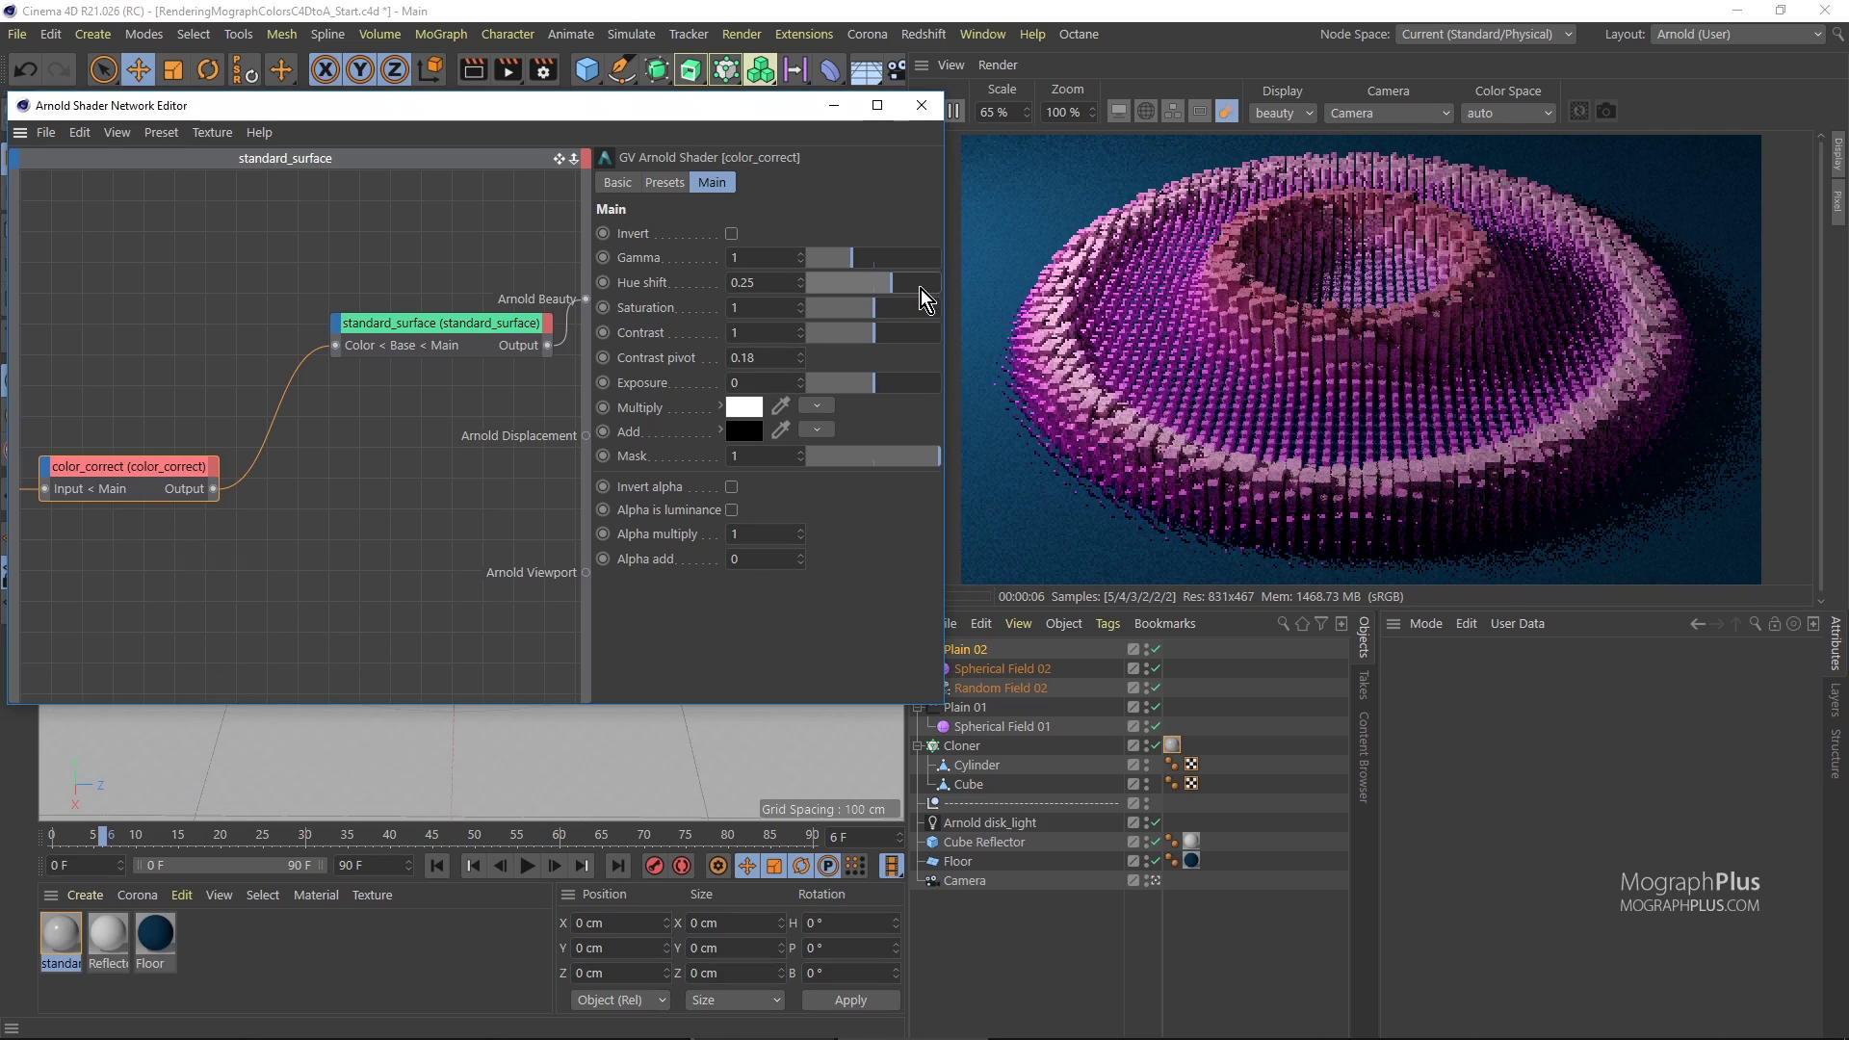
drag(921, 287, 934, 289)
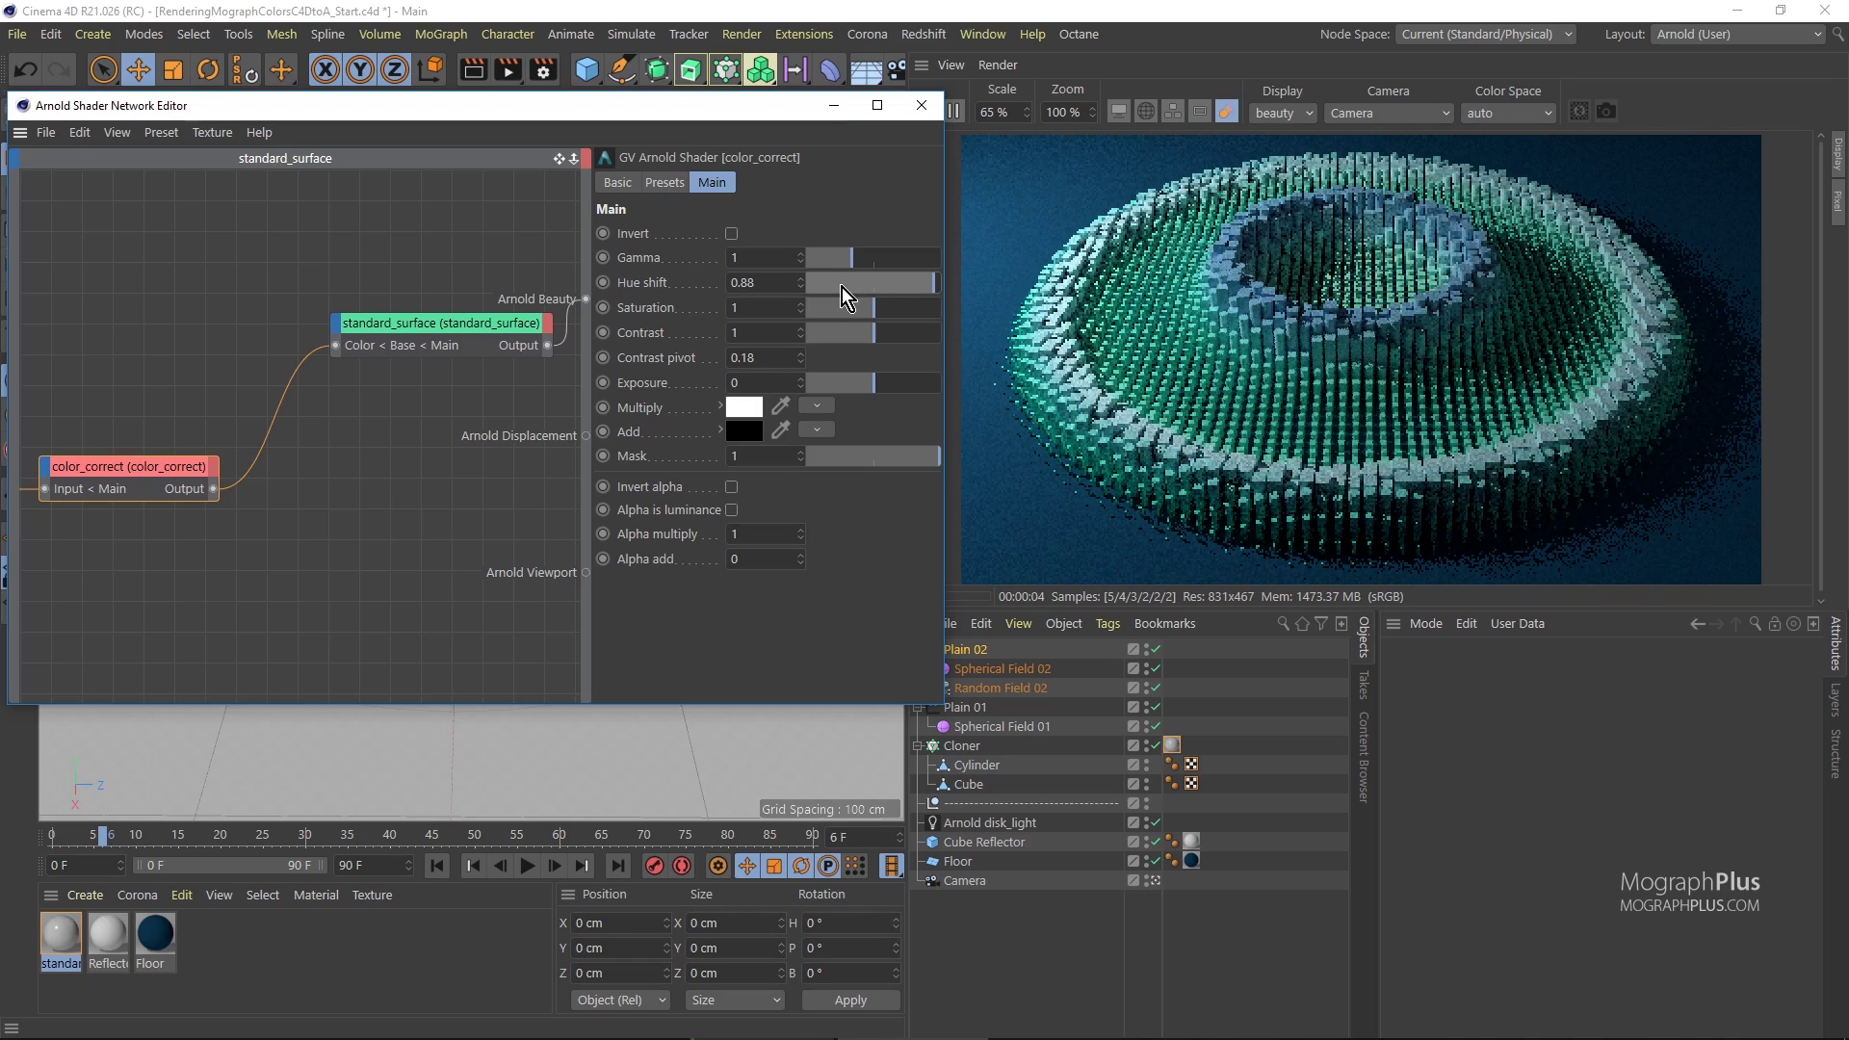
click(842, 286)
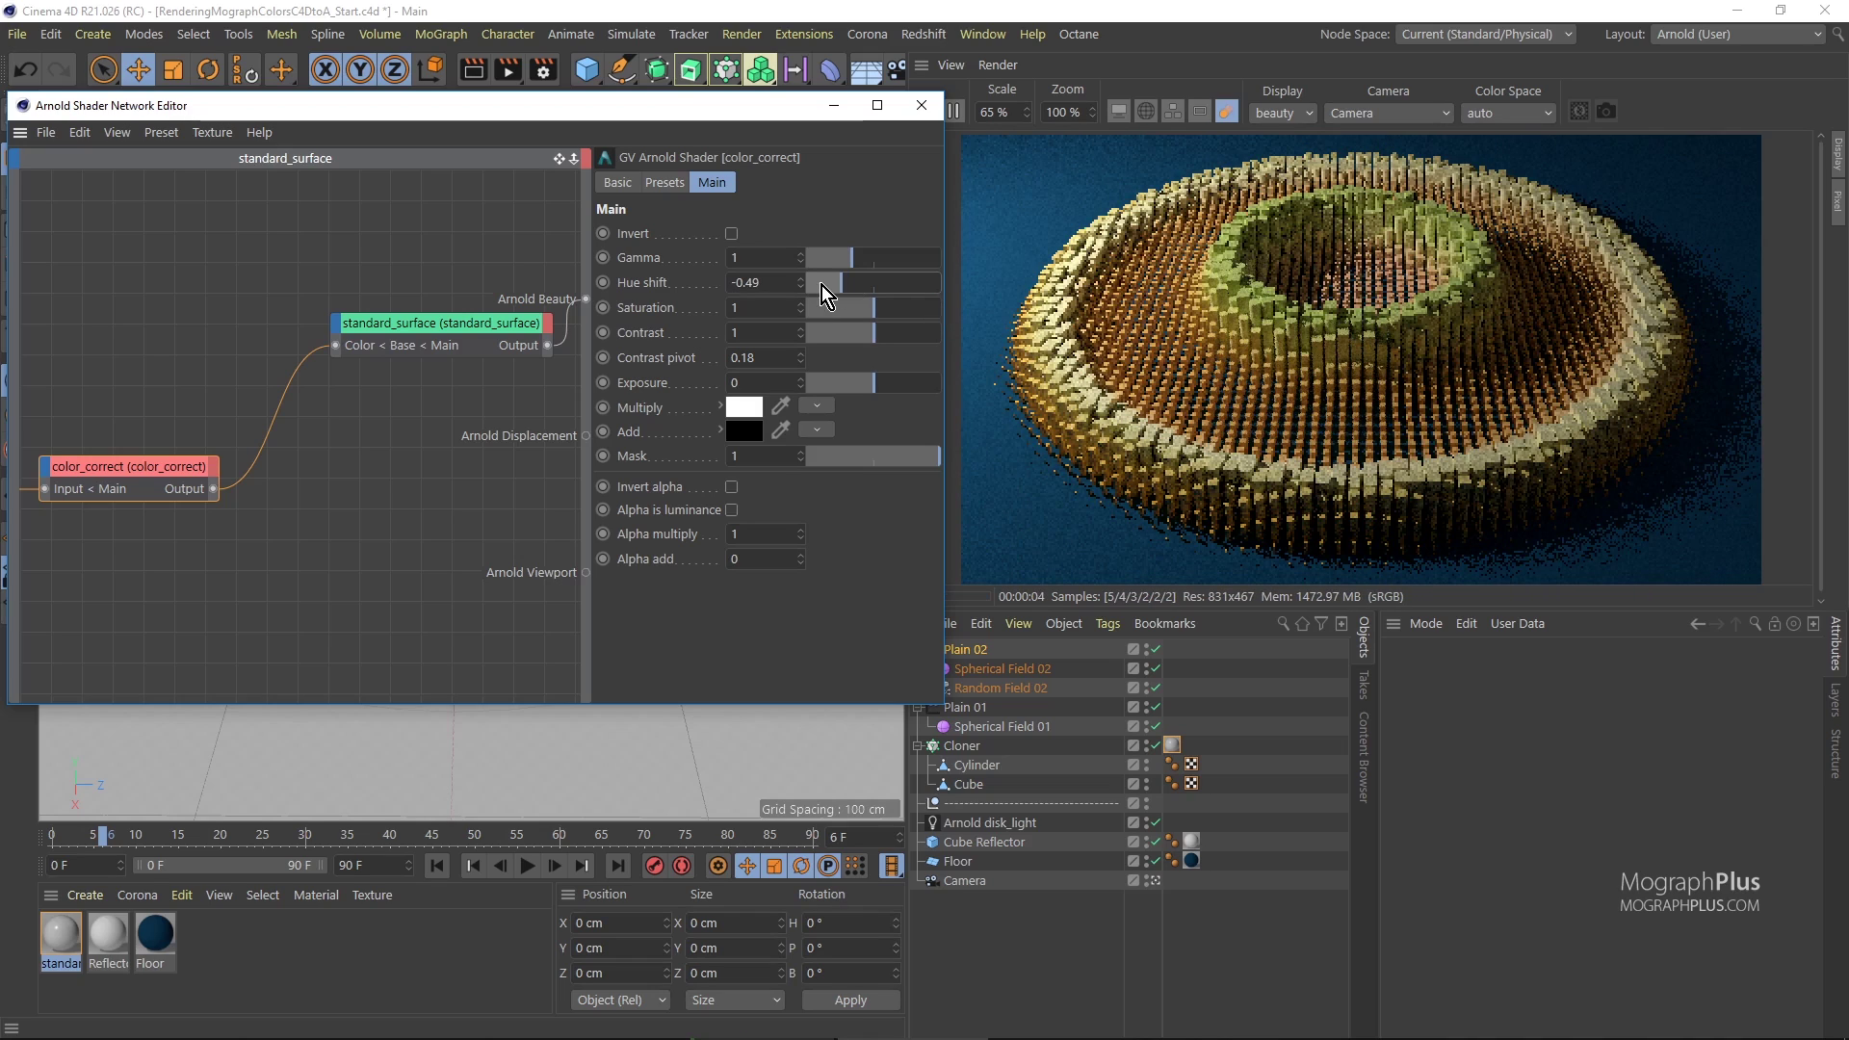
drag(823, 285, 812, 285)
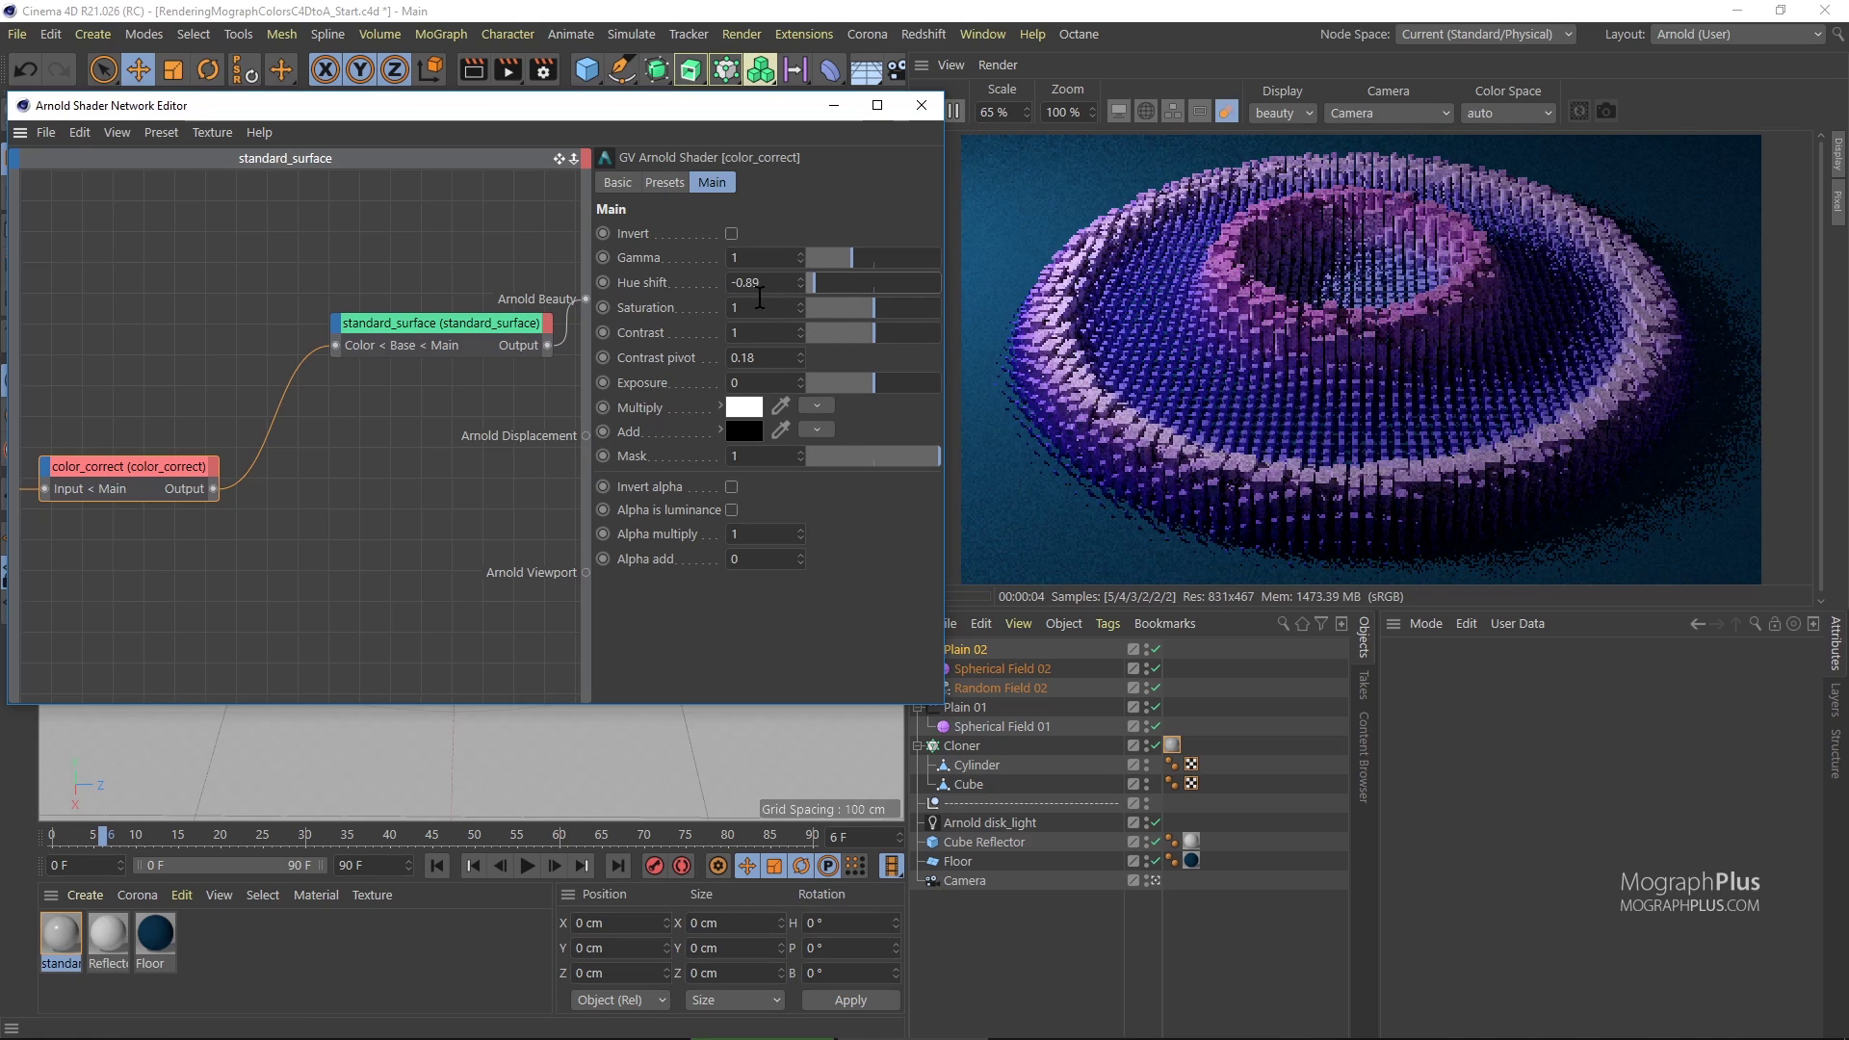
drag(766, 286, 650, 304)
text(0)
key(Return)
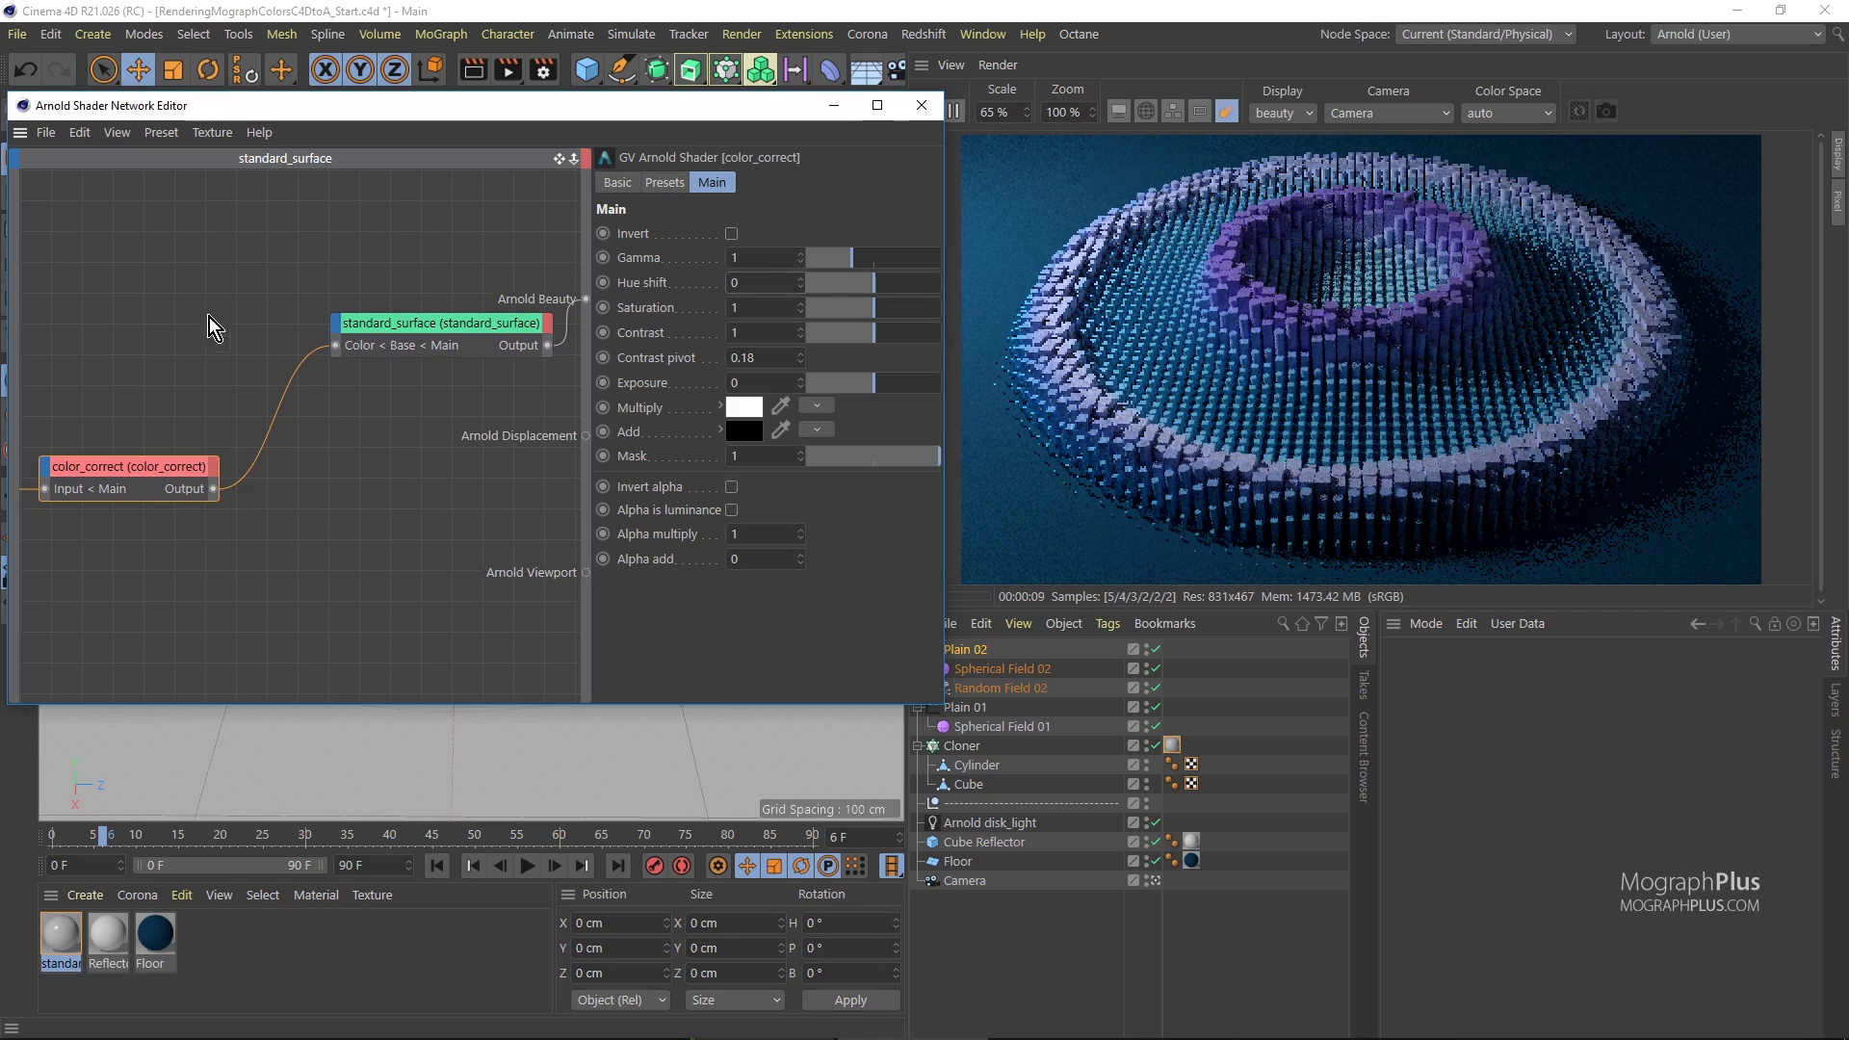
Add a color_jitter node below color_correct and connect its output to Arnold Beauty.
middle_drag(210, 316, 312, 268)
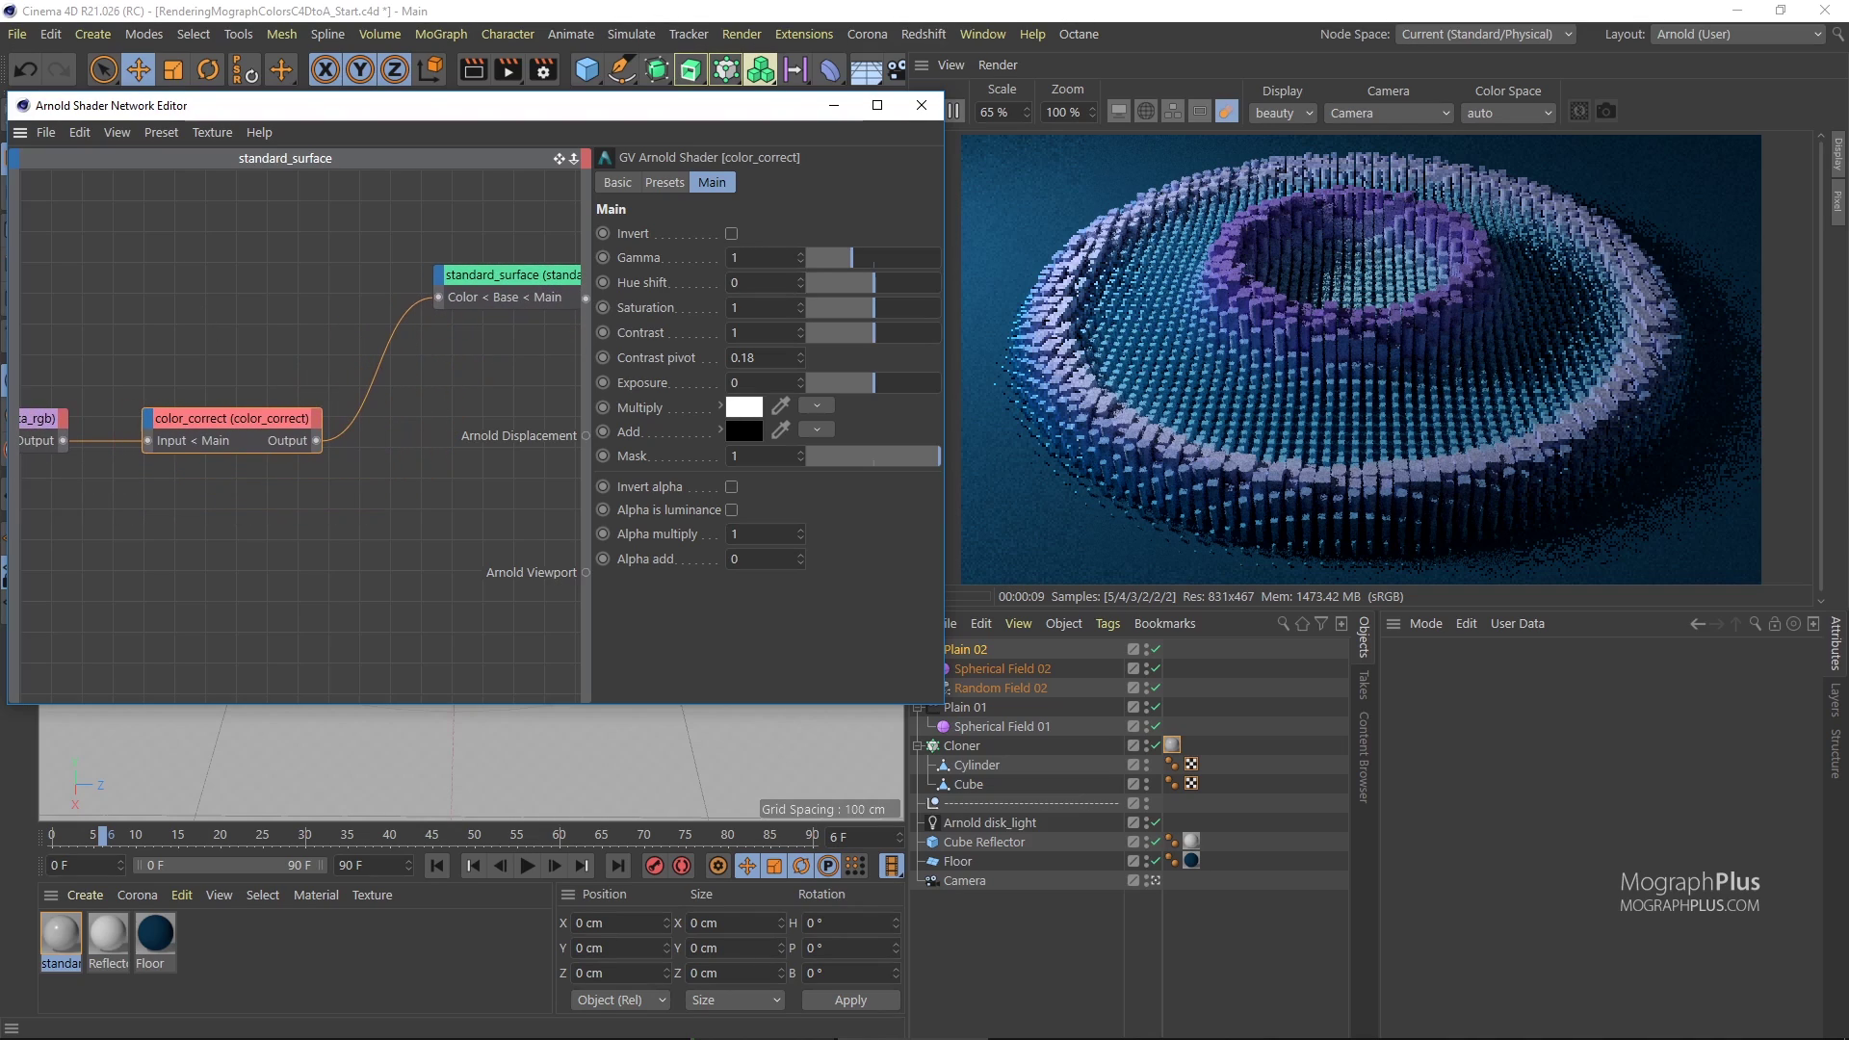
click(222, 540)
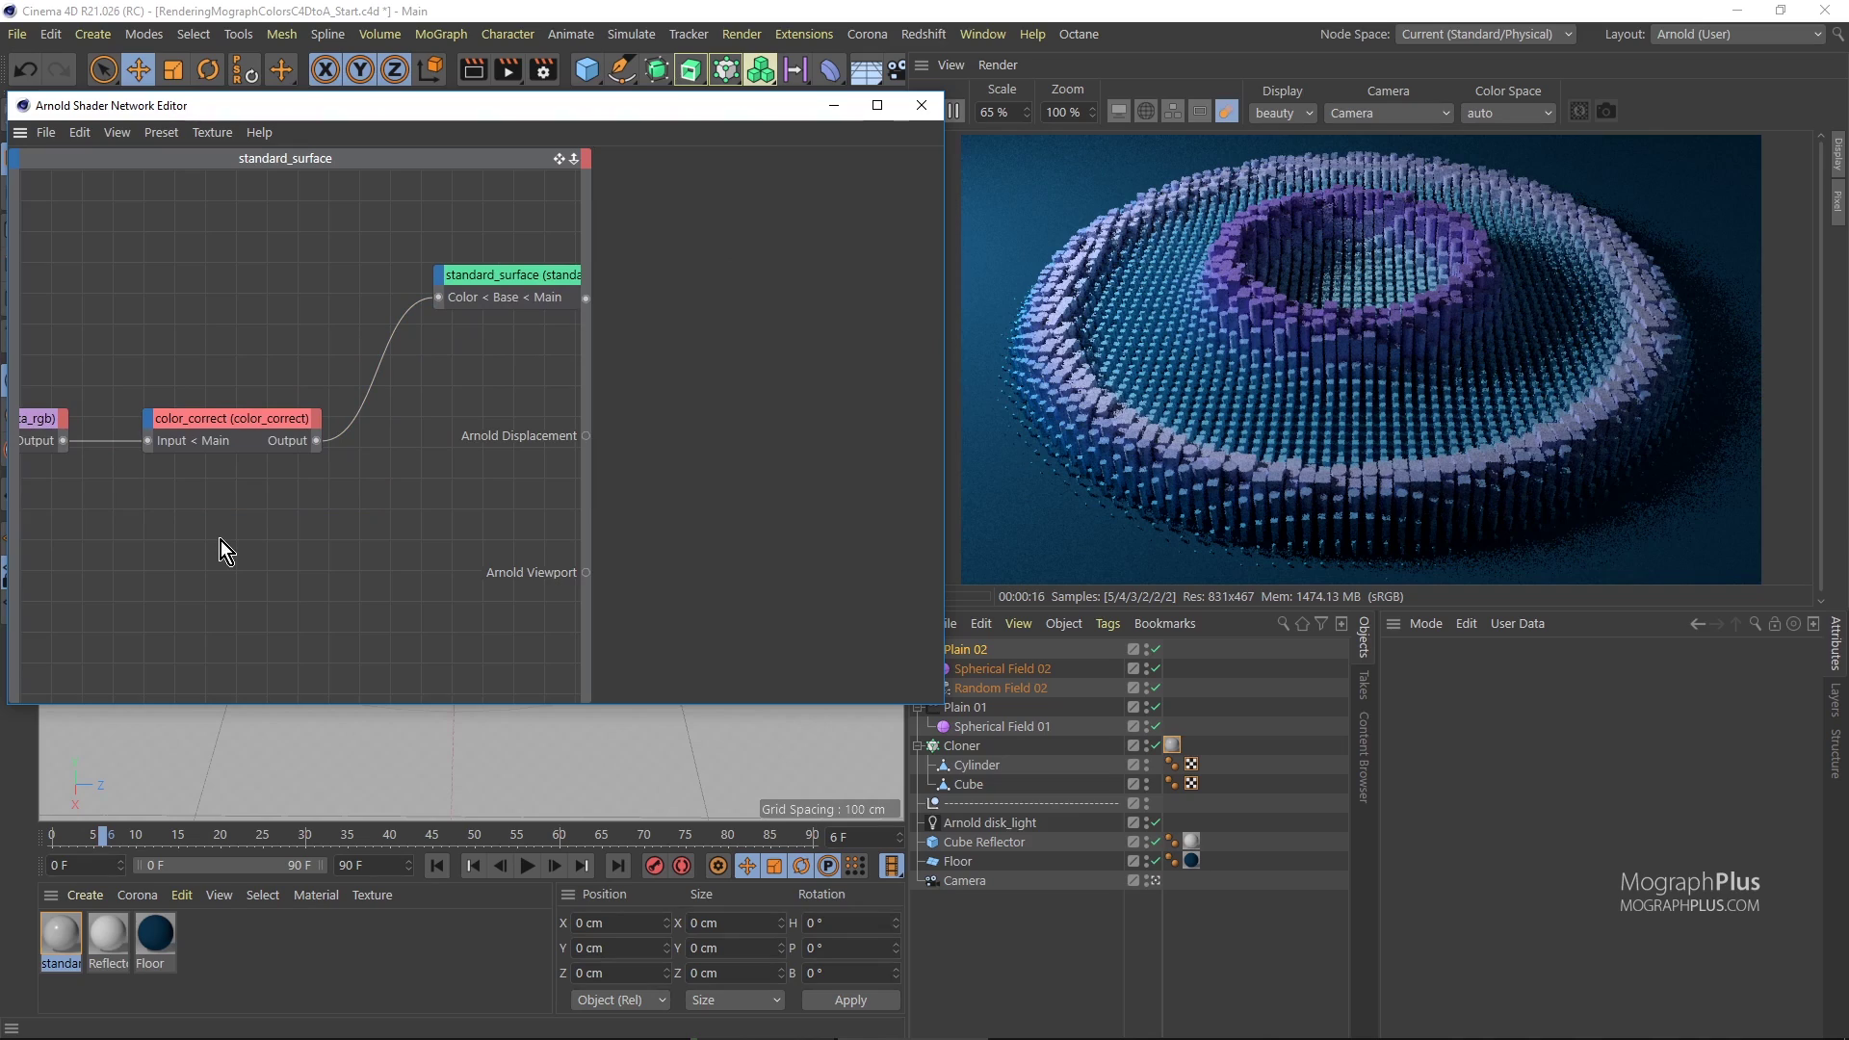
key(Tab)
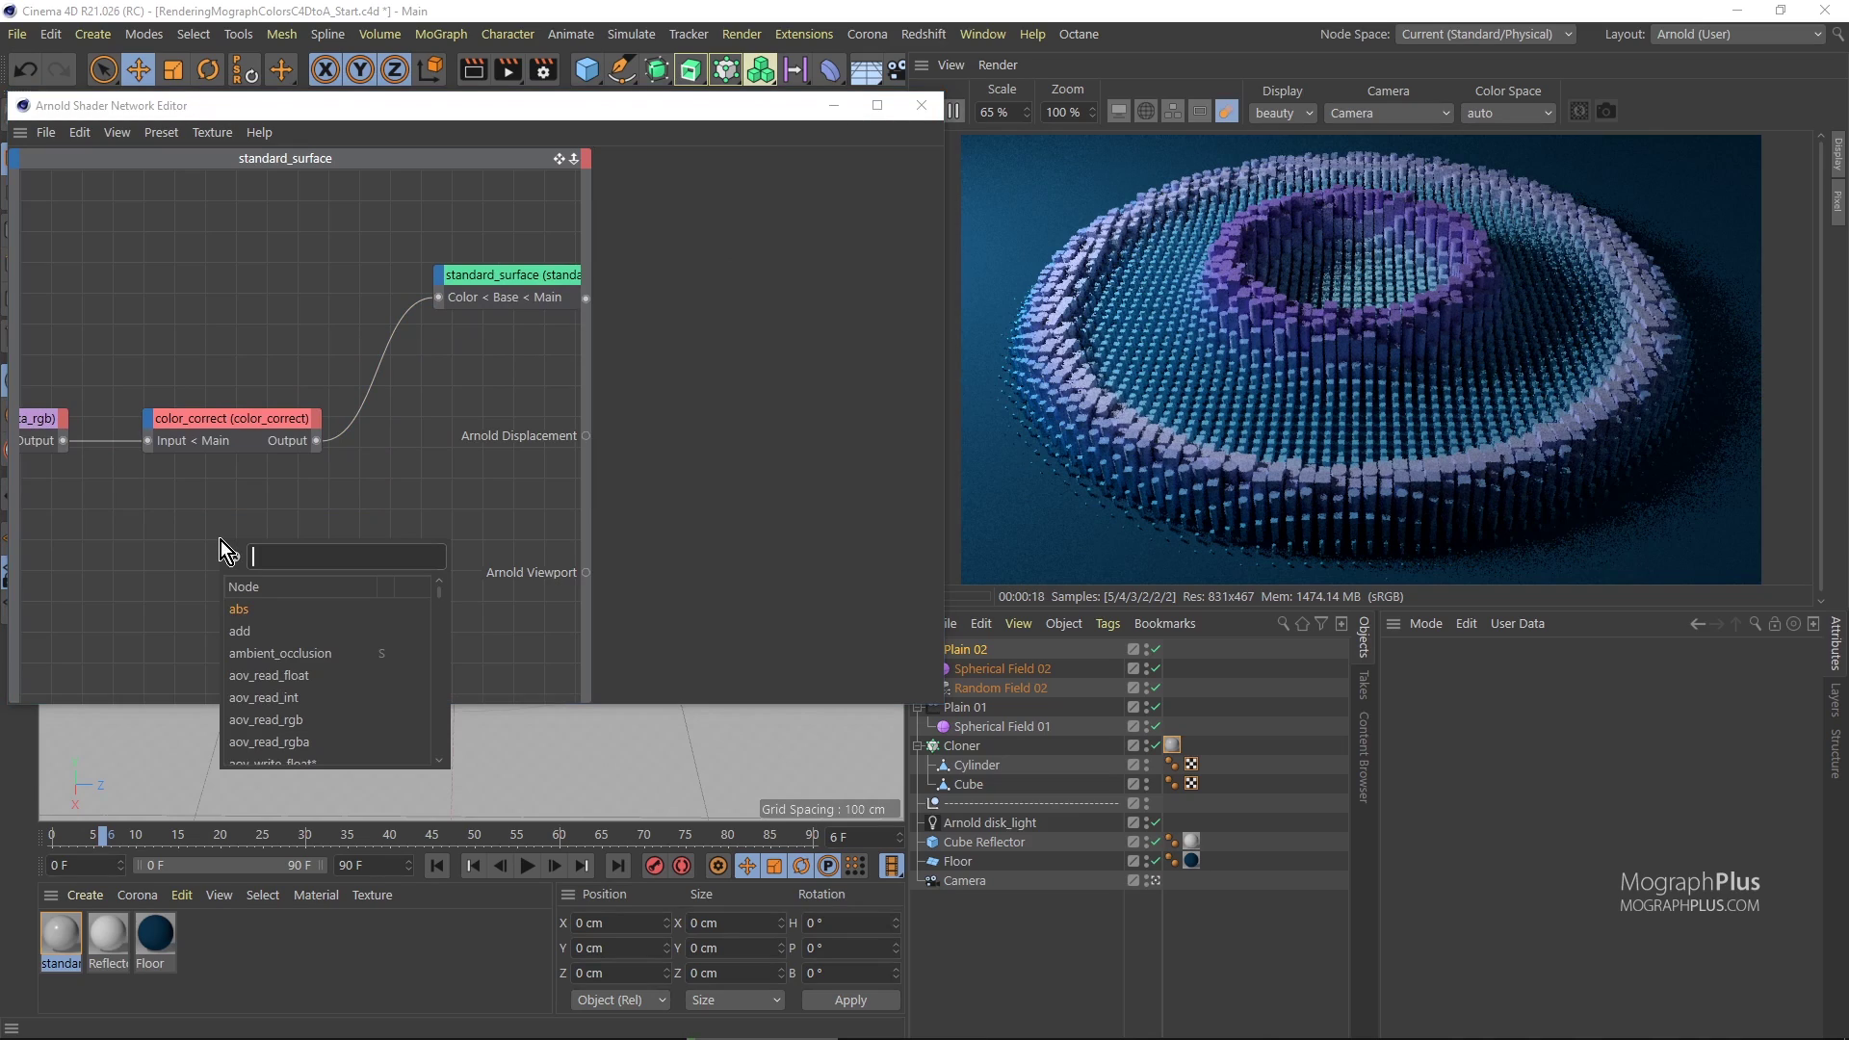
text(jitter)
key(Return)
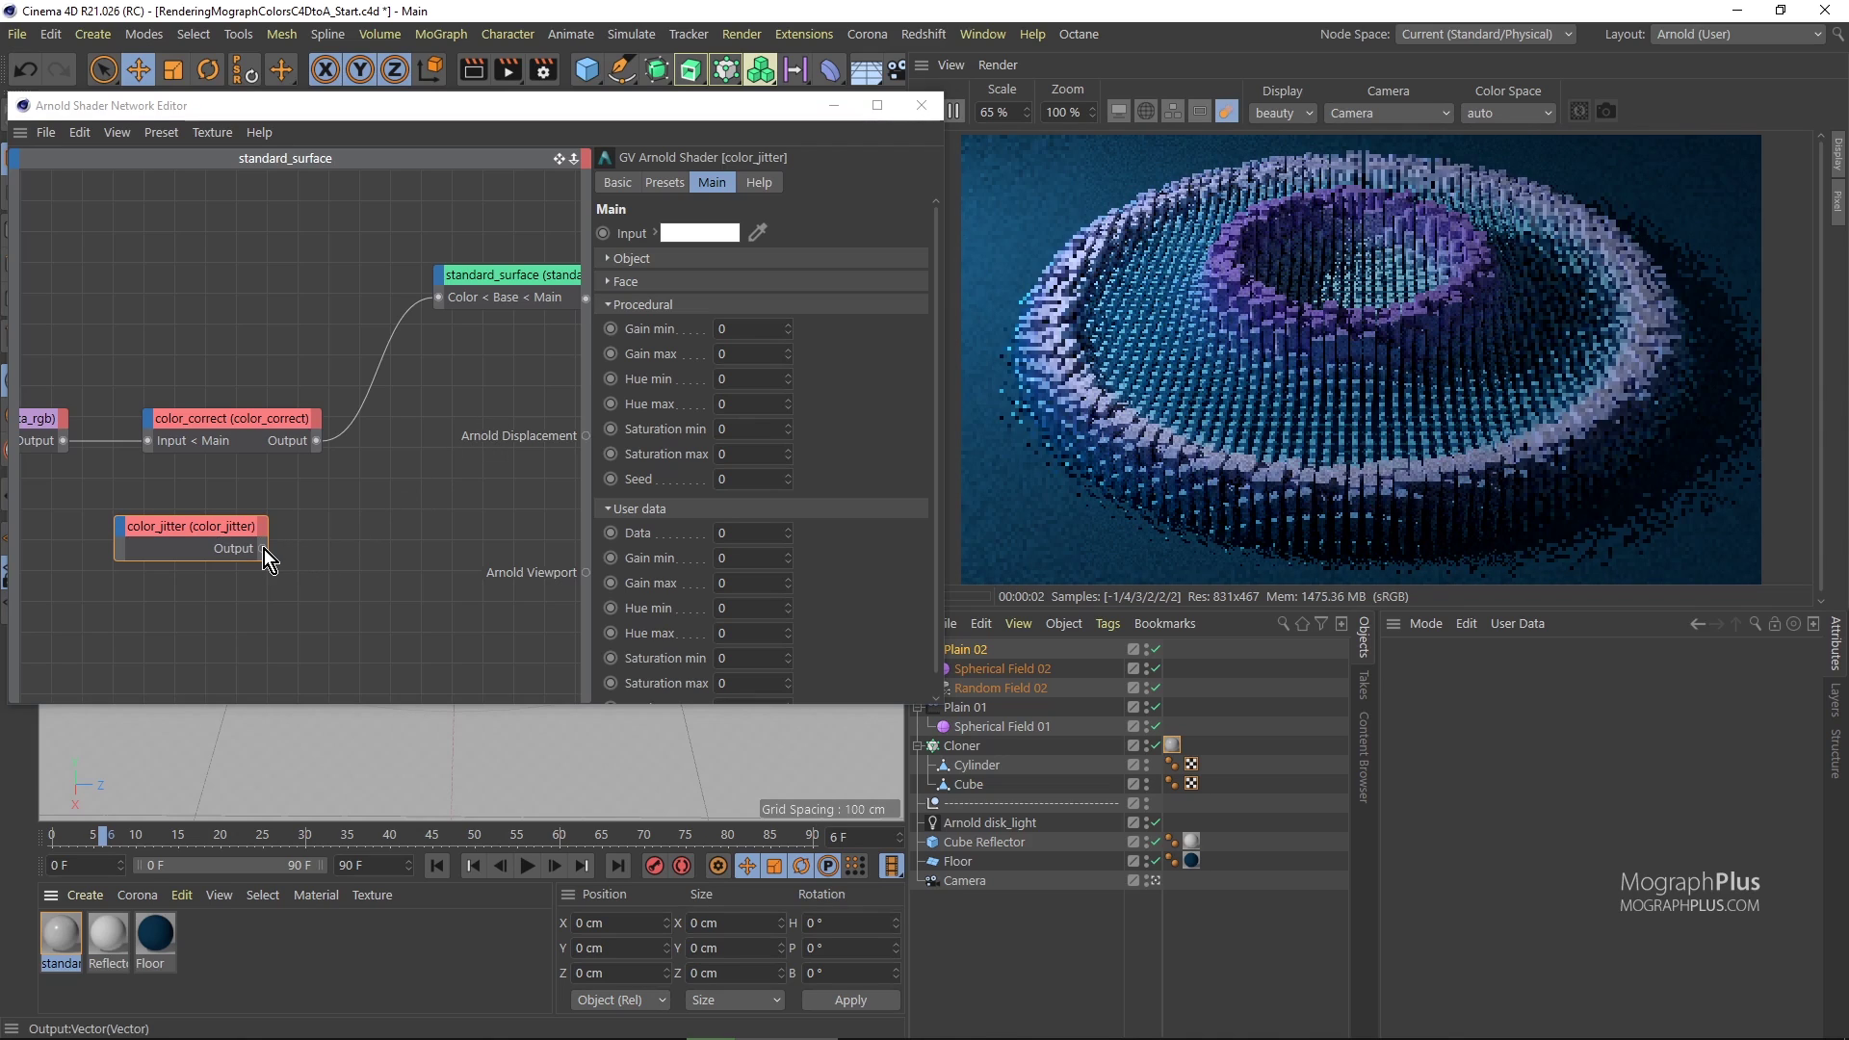
drag(263, 549, 585, 299)
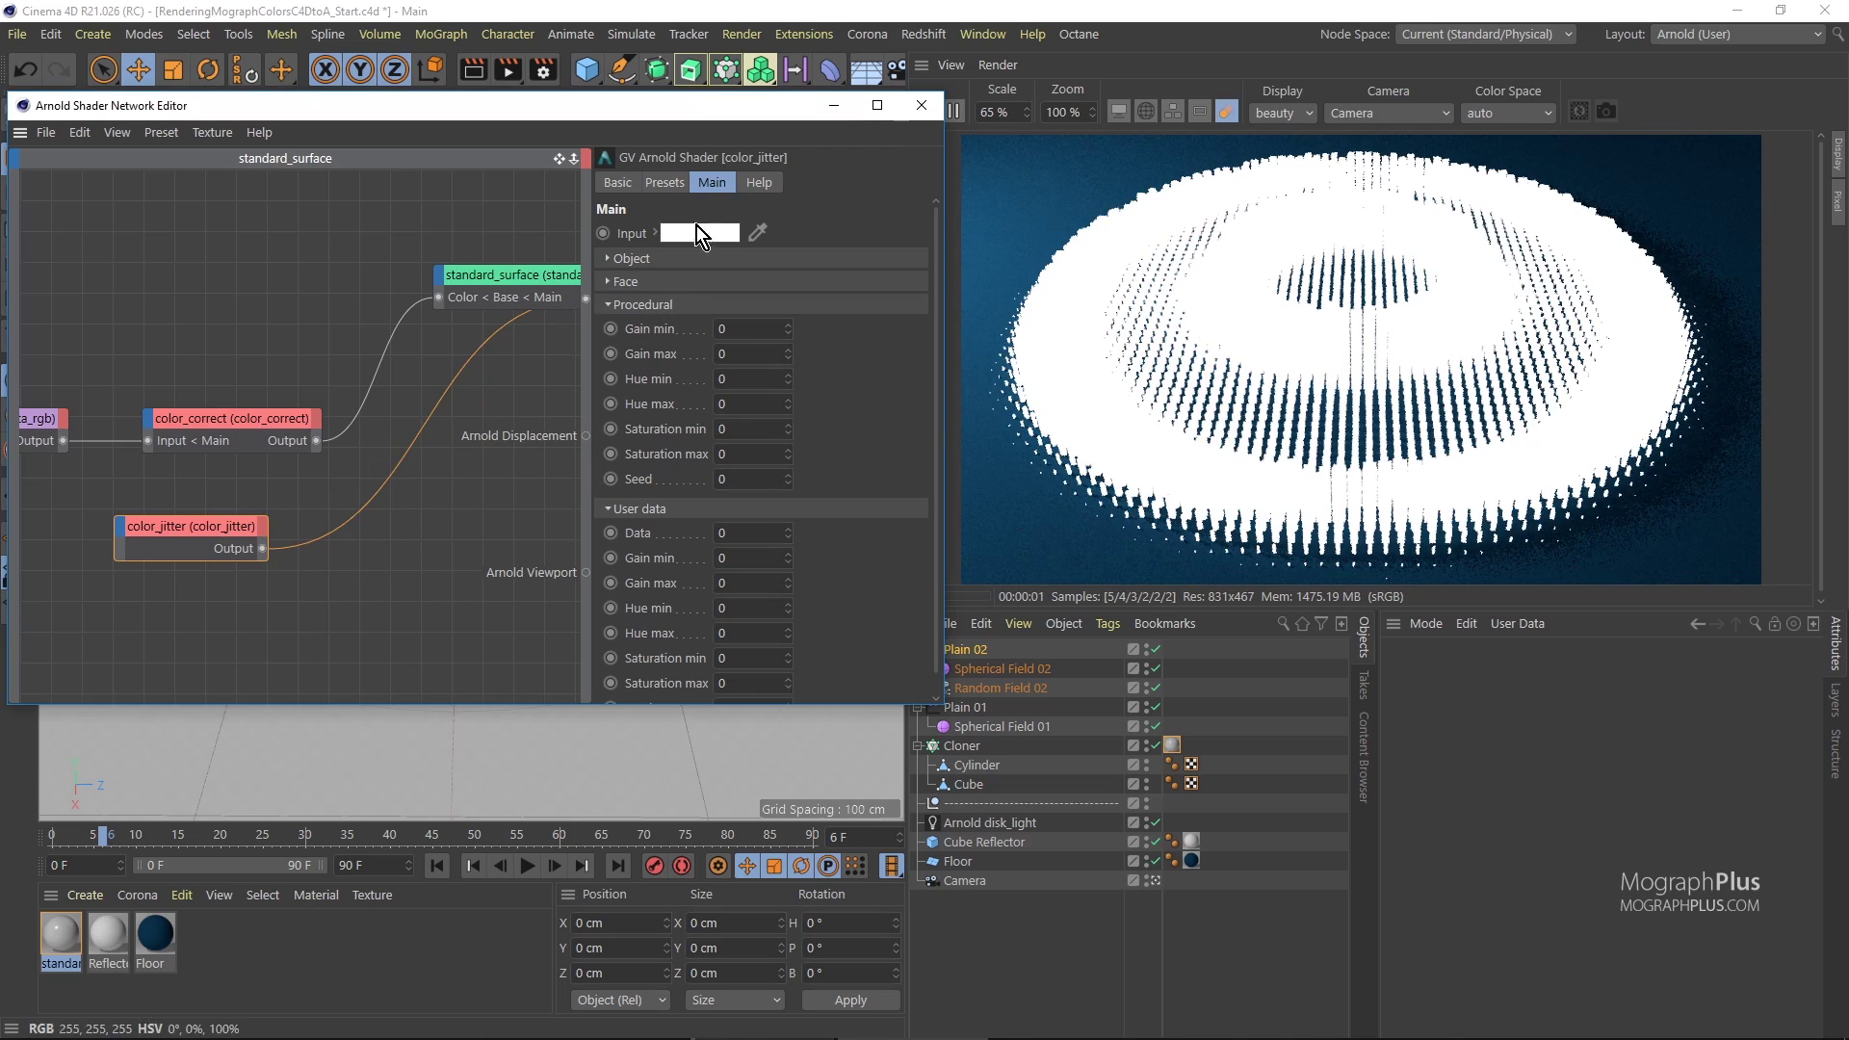
Set the color_jitter node's input color to black and its Object gain max to 1.
click(697, 231)
click(615, 268)
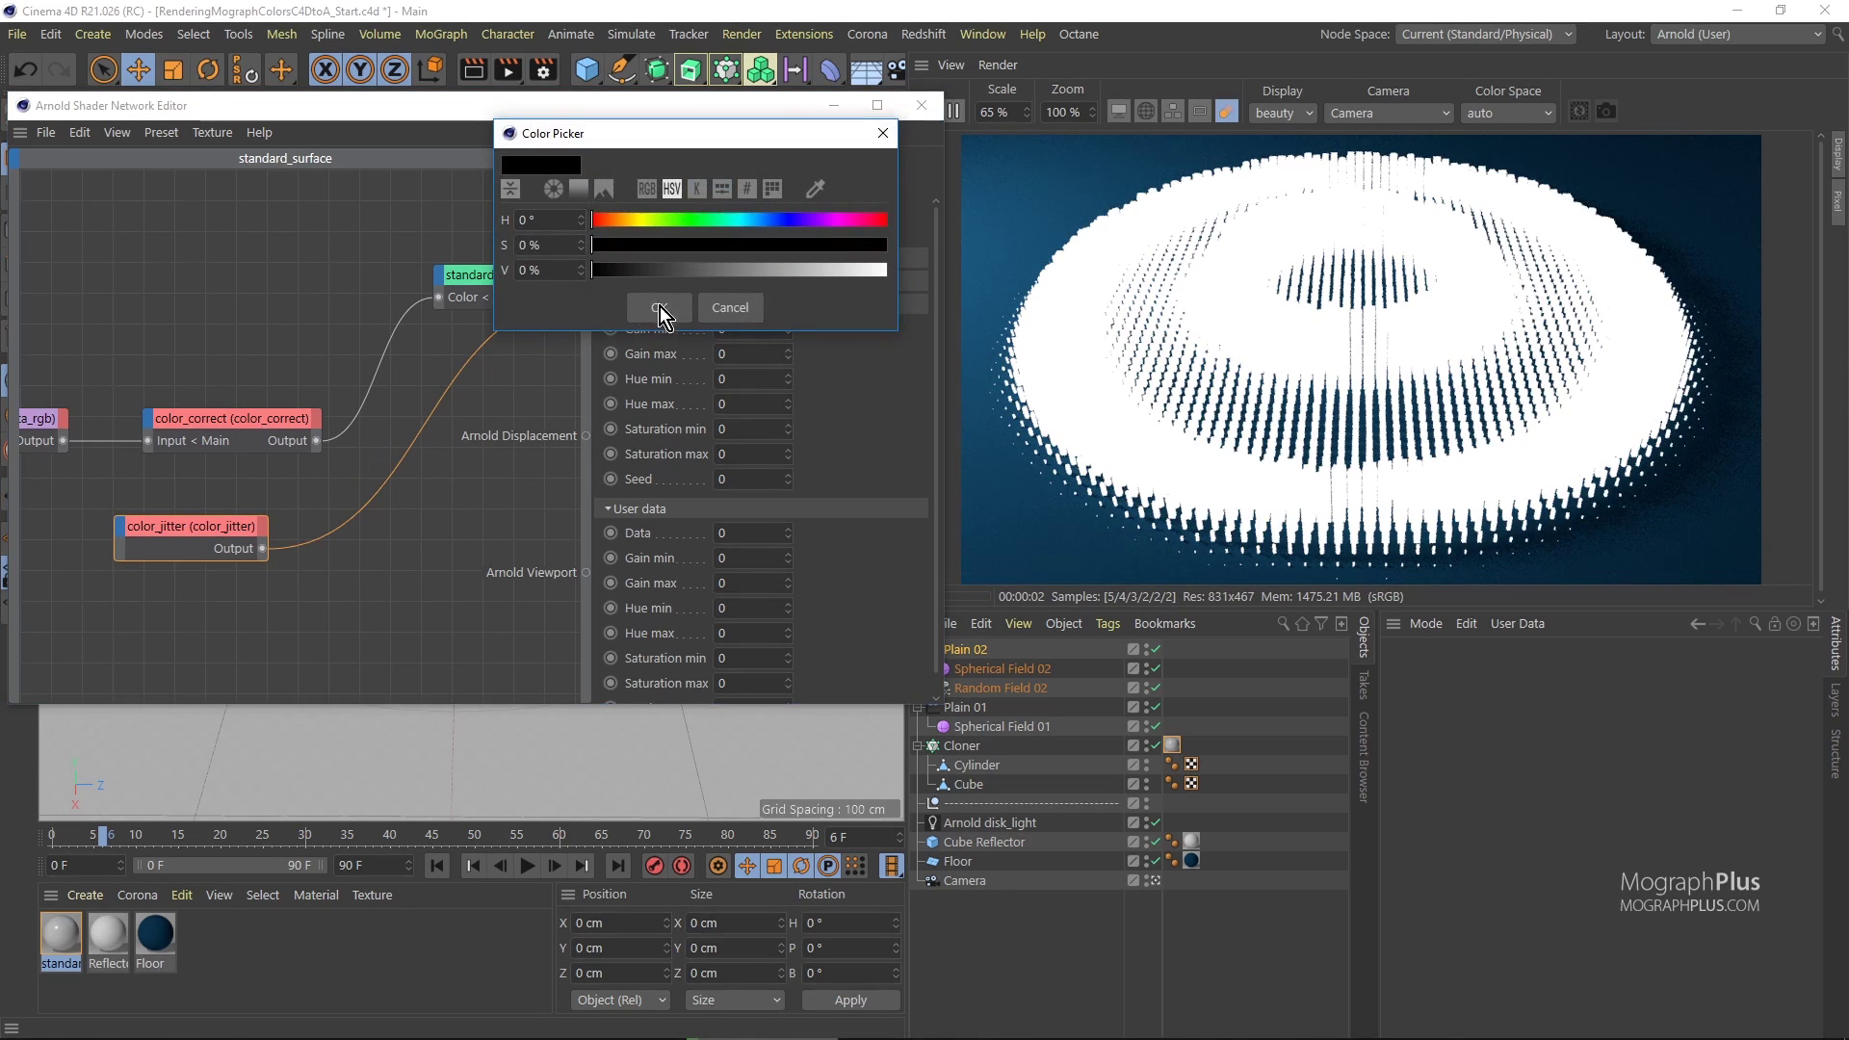
click(663, 307)
click(640, 327)
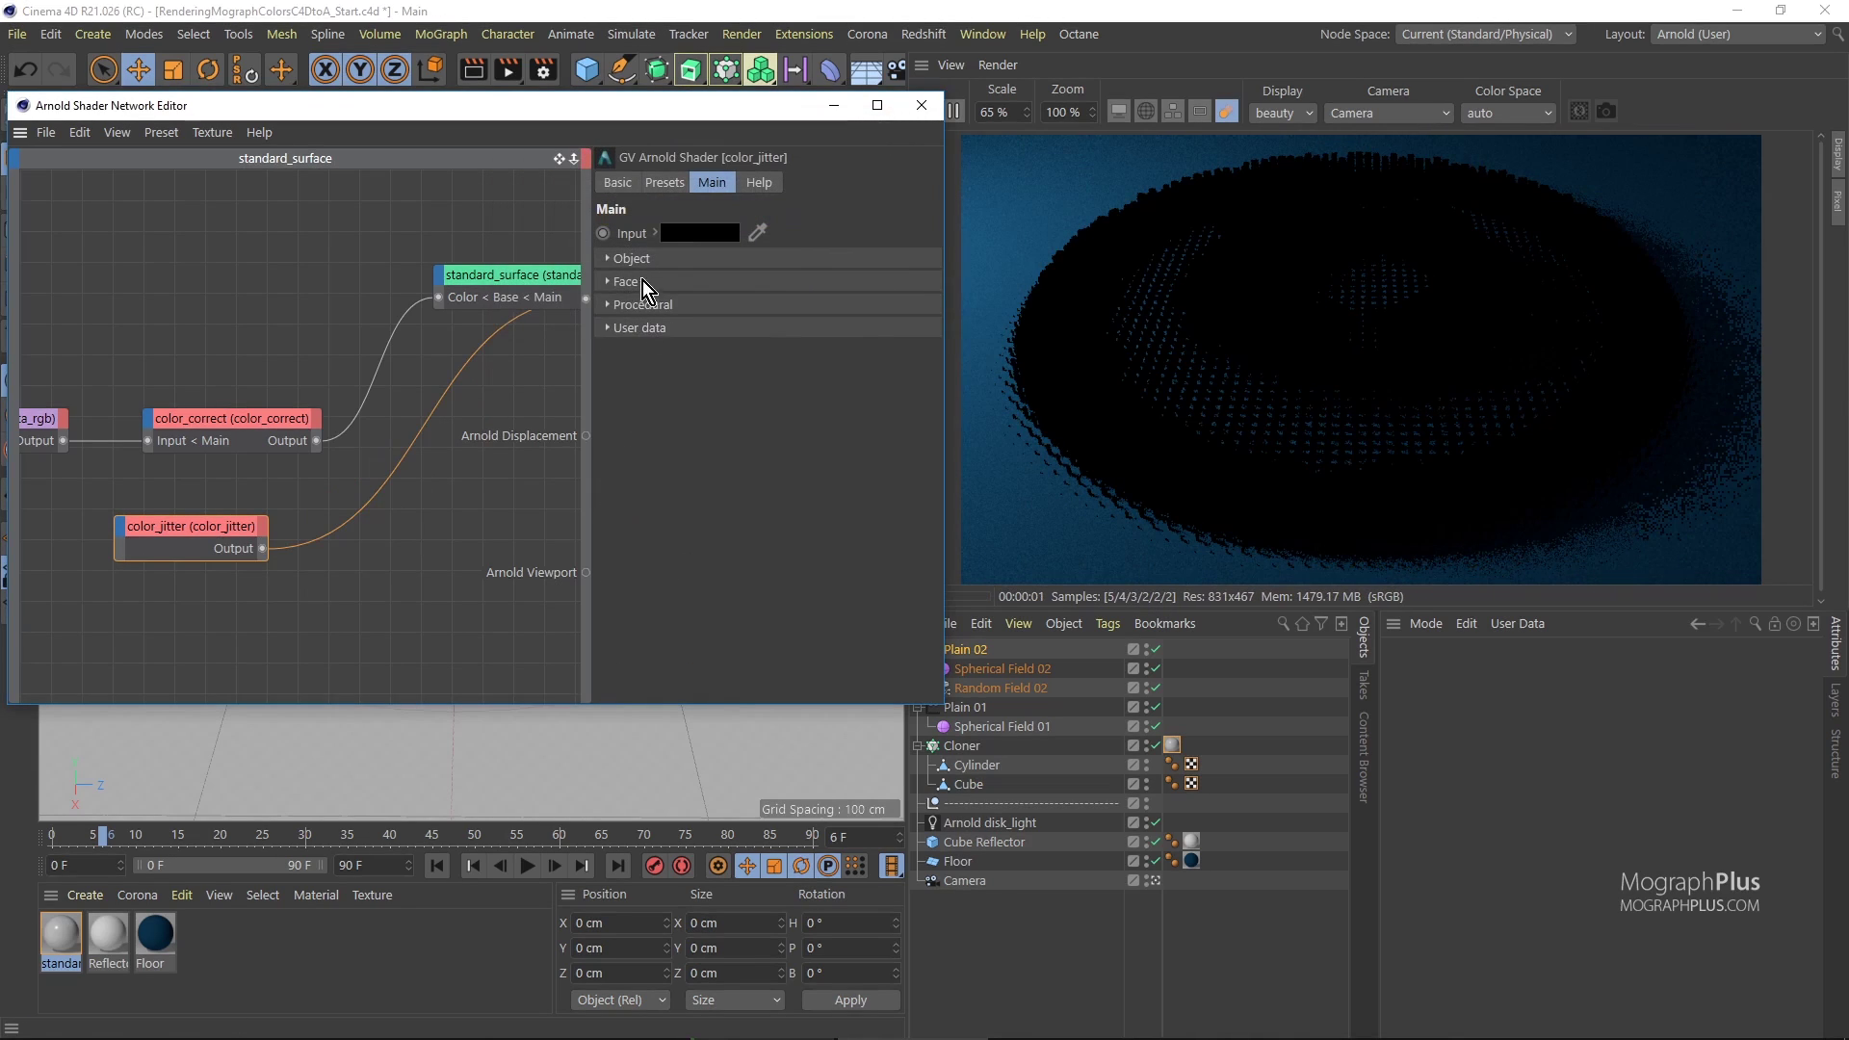
click(639, 260)
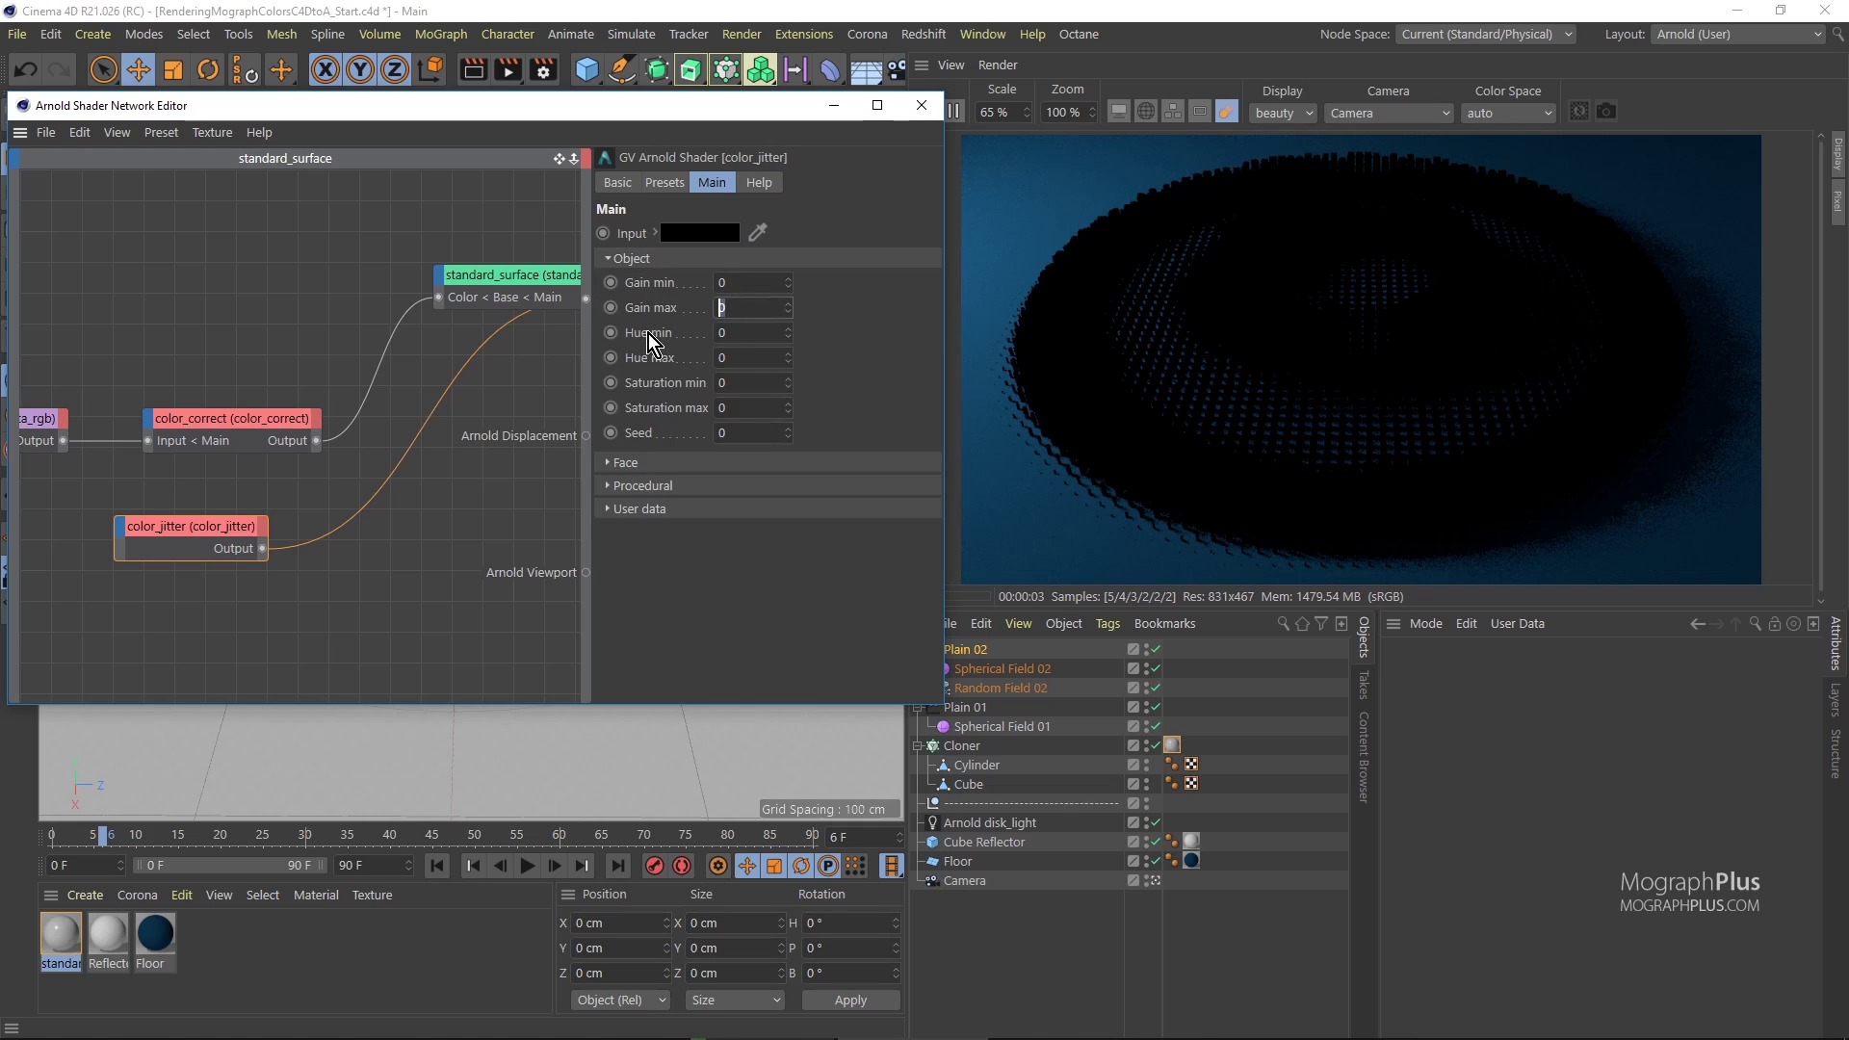
key(Return)
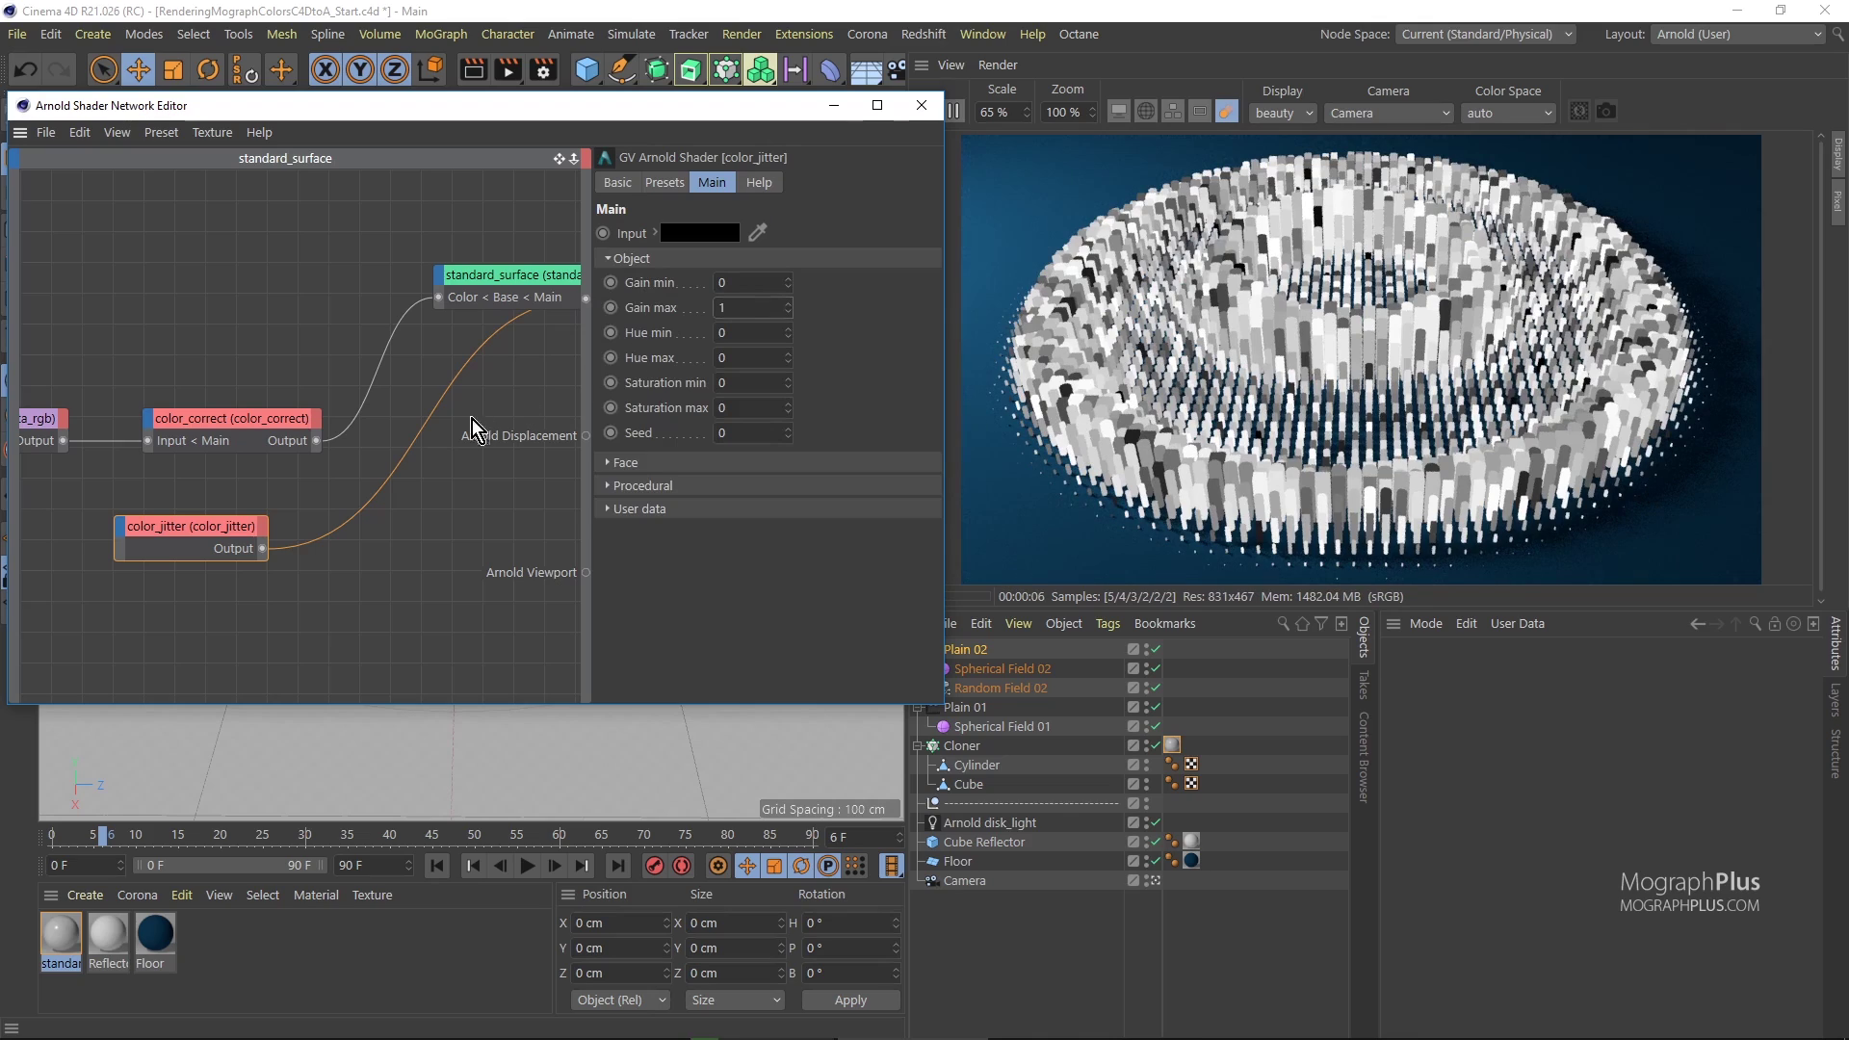
Move color_jitter slightly lower and add a multiply node between it and the standard_surface node.
drag(220, 531, 225, 568)
click(417, 528)
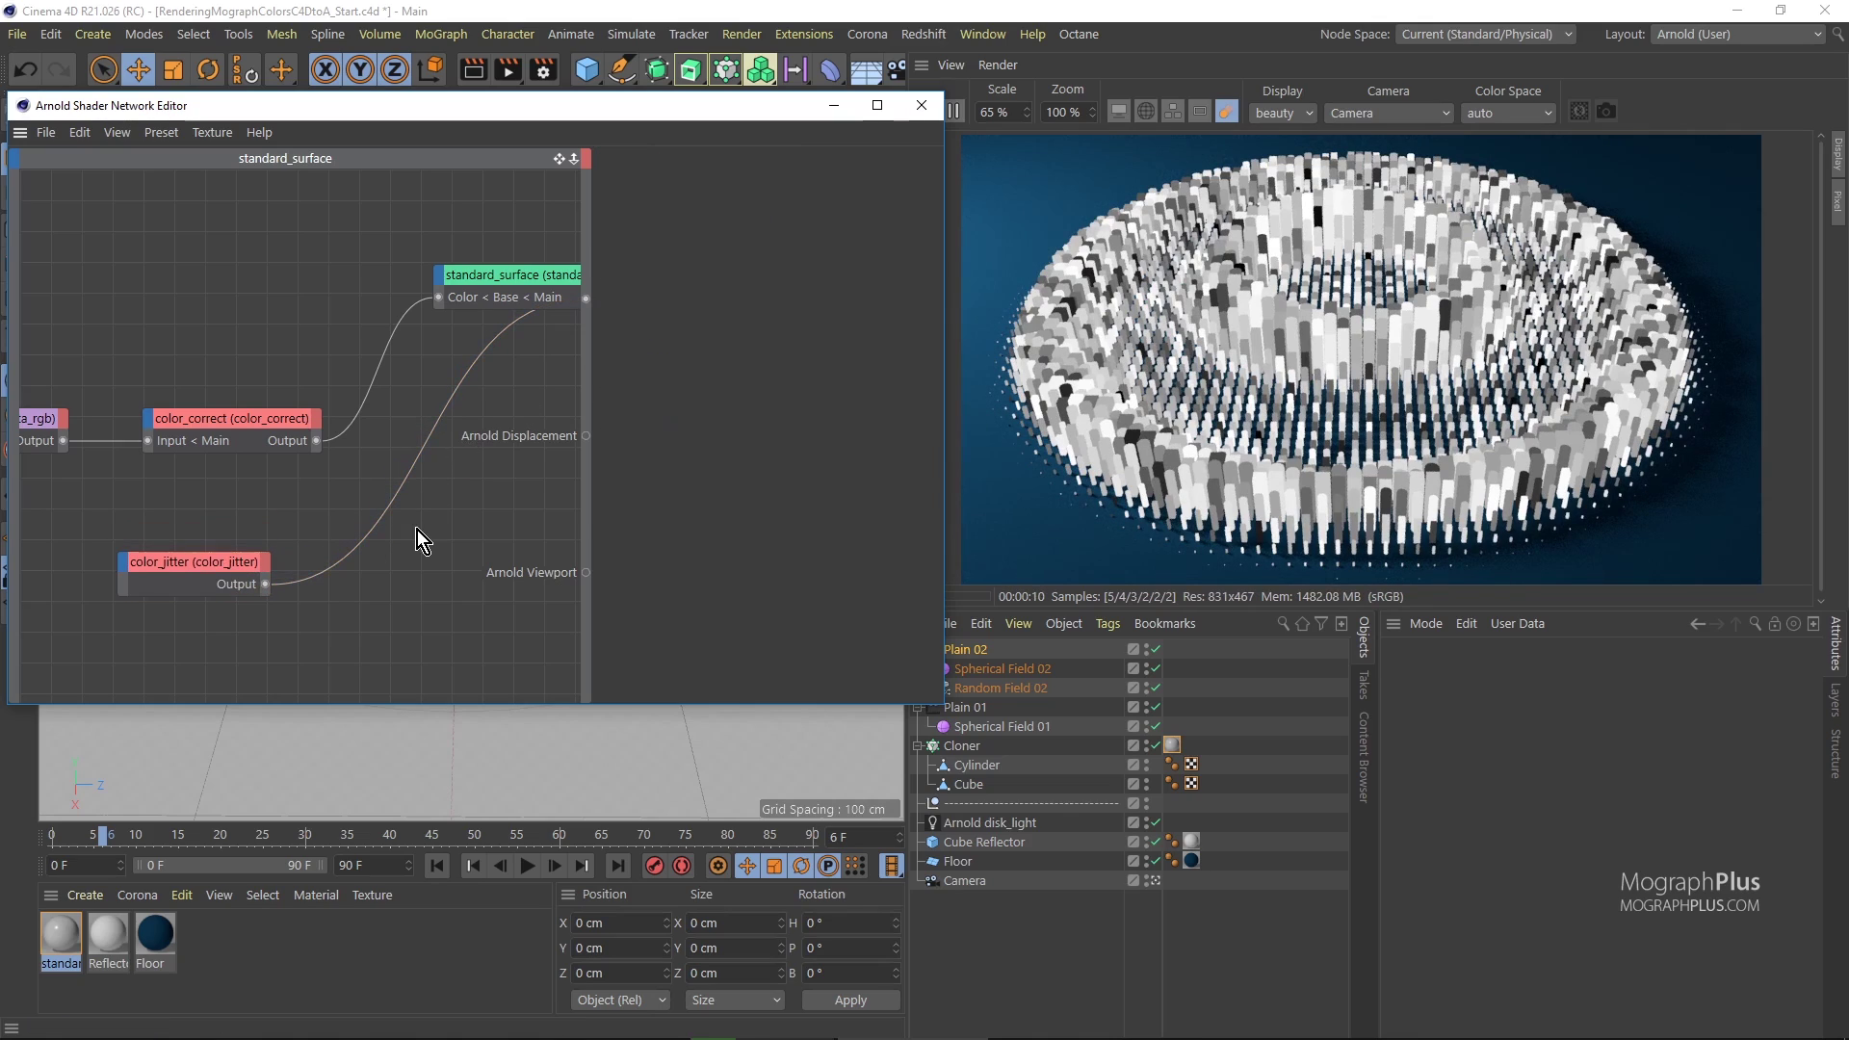
key(Tab)
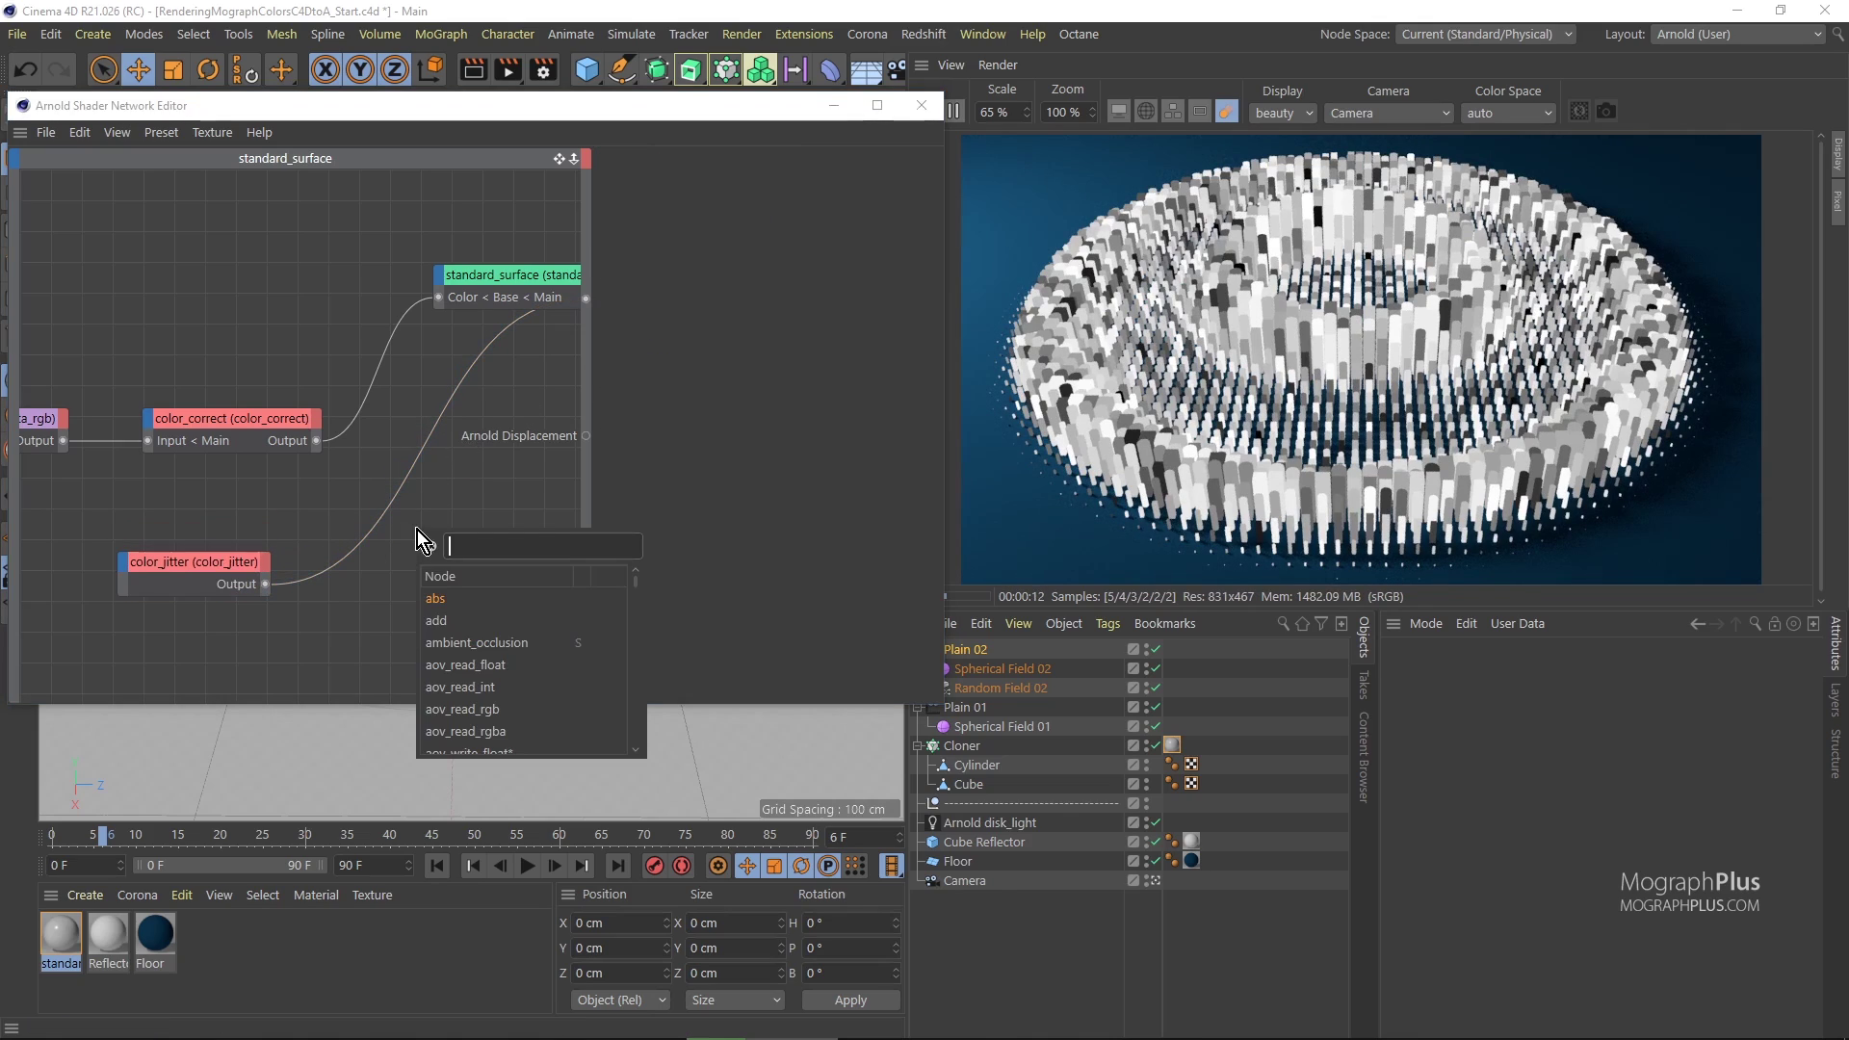
text(mul)
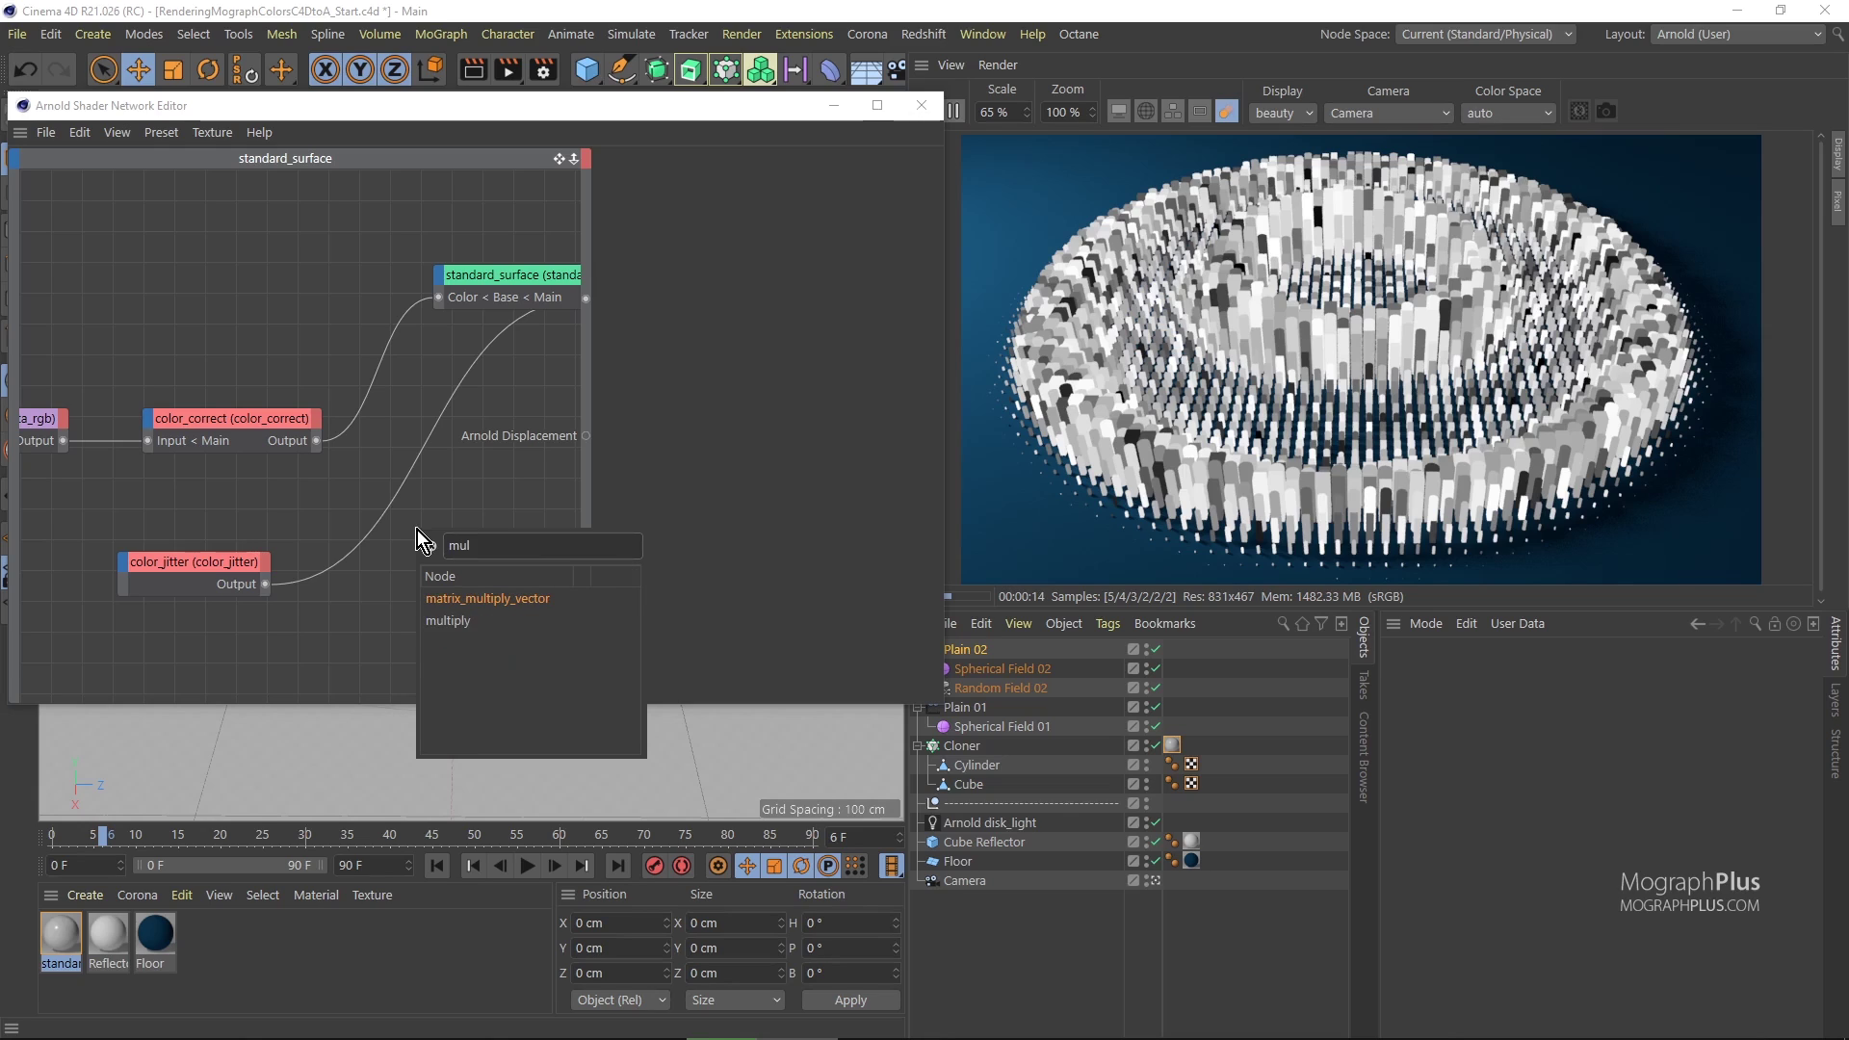
key(Down)
key(Return)
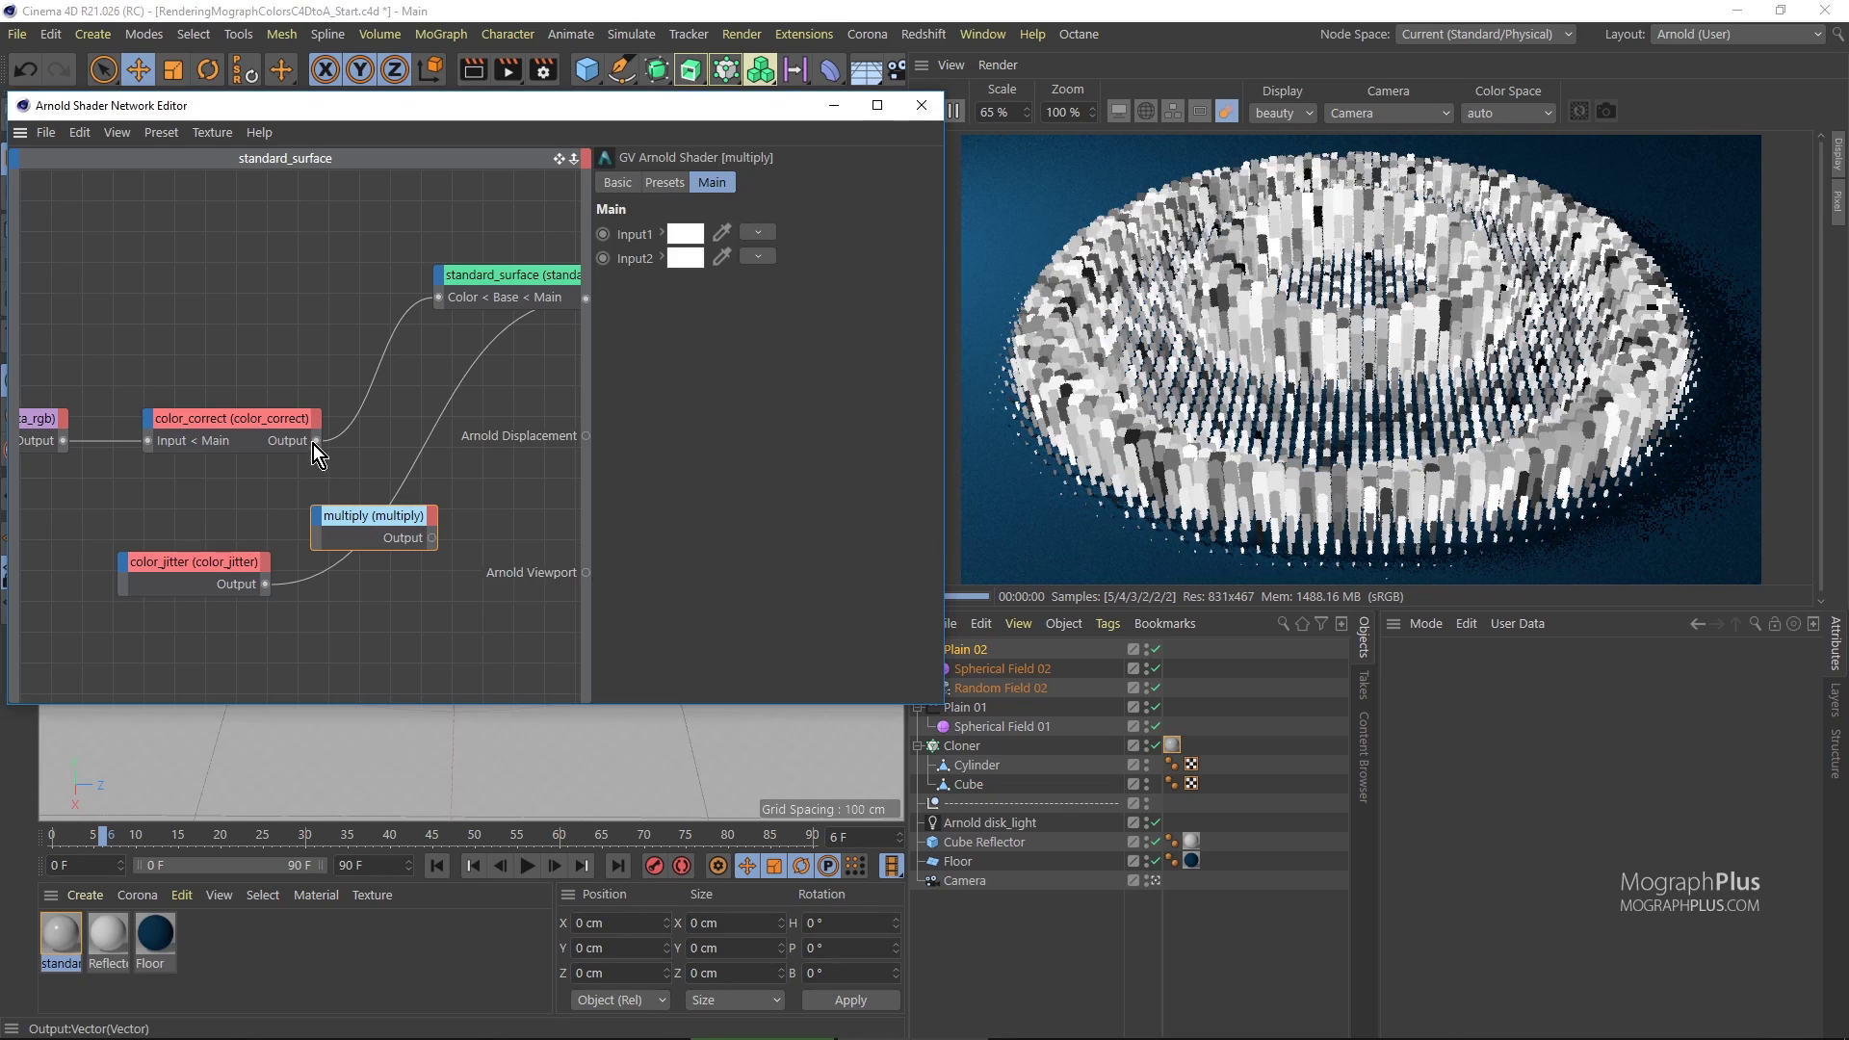
Connect color_correct to the multiply node's Input1, color_jitter to Input2, and the multiply output to Arnold Beauty.
drag(314, 443, 475, 516)
mouse_move(333, 530)
click(389, 534)
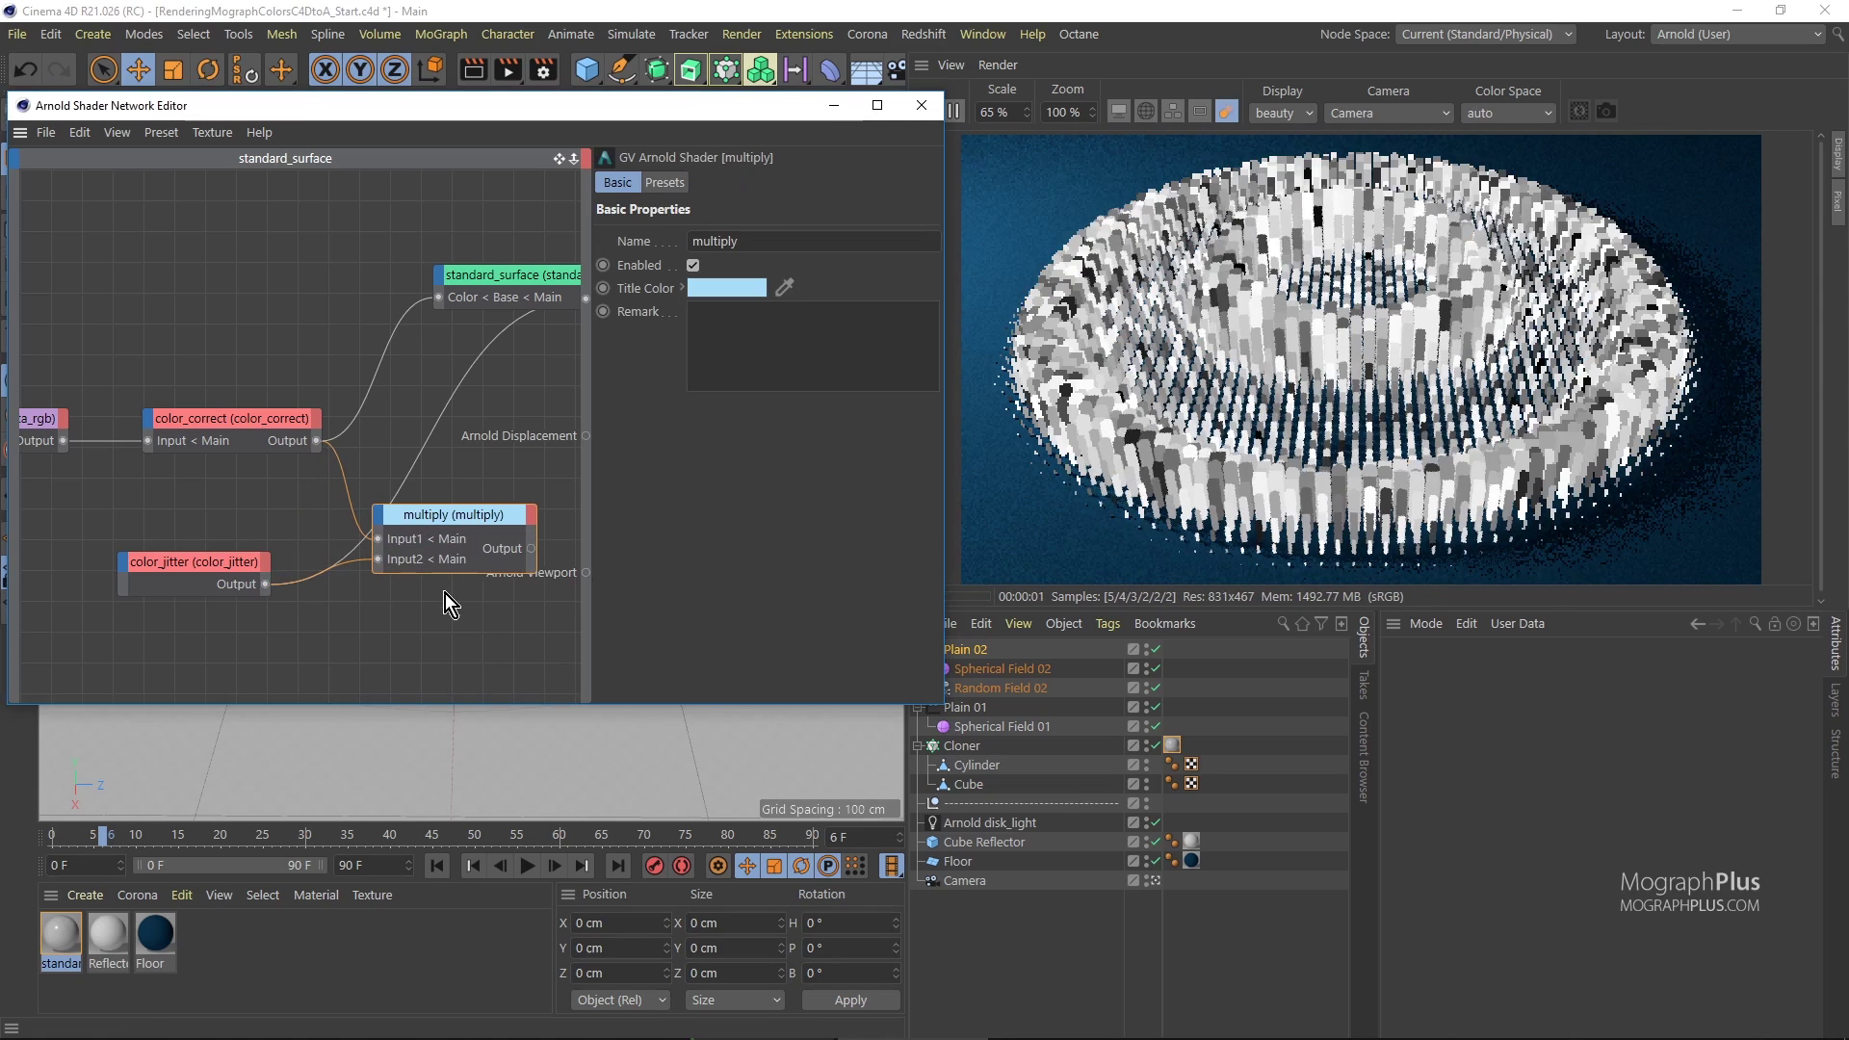
right_click(462, 549)
click(462, 548)
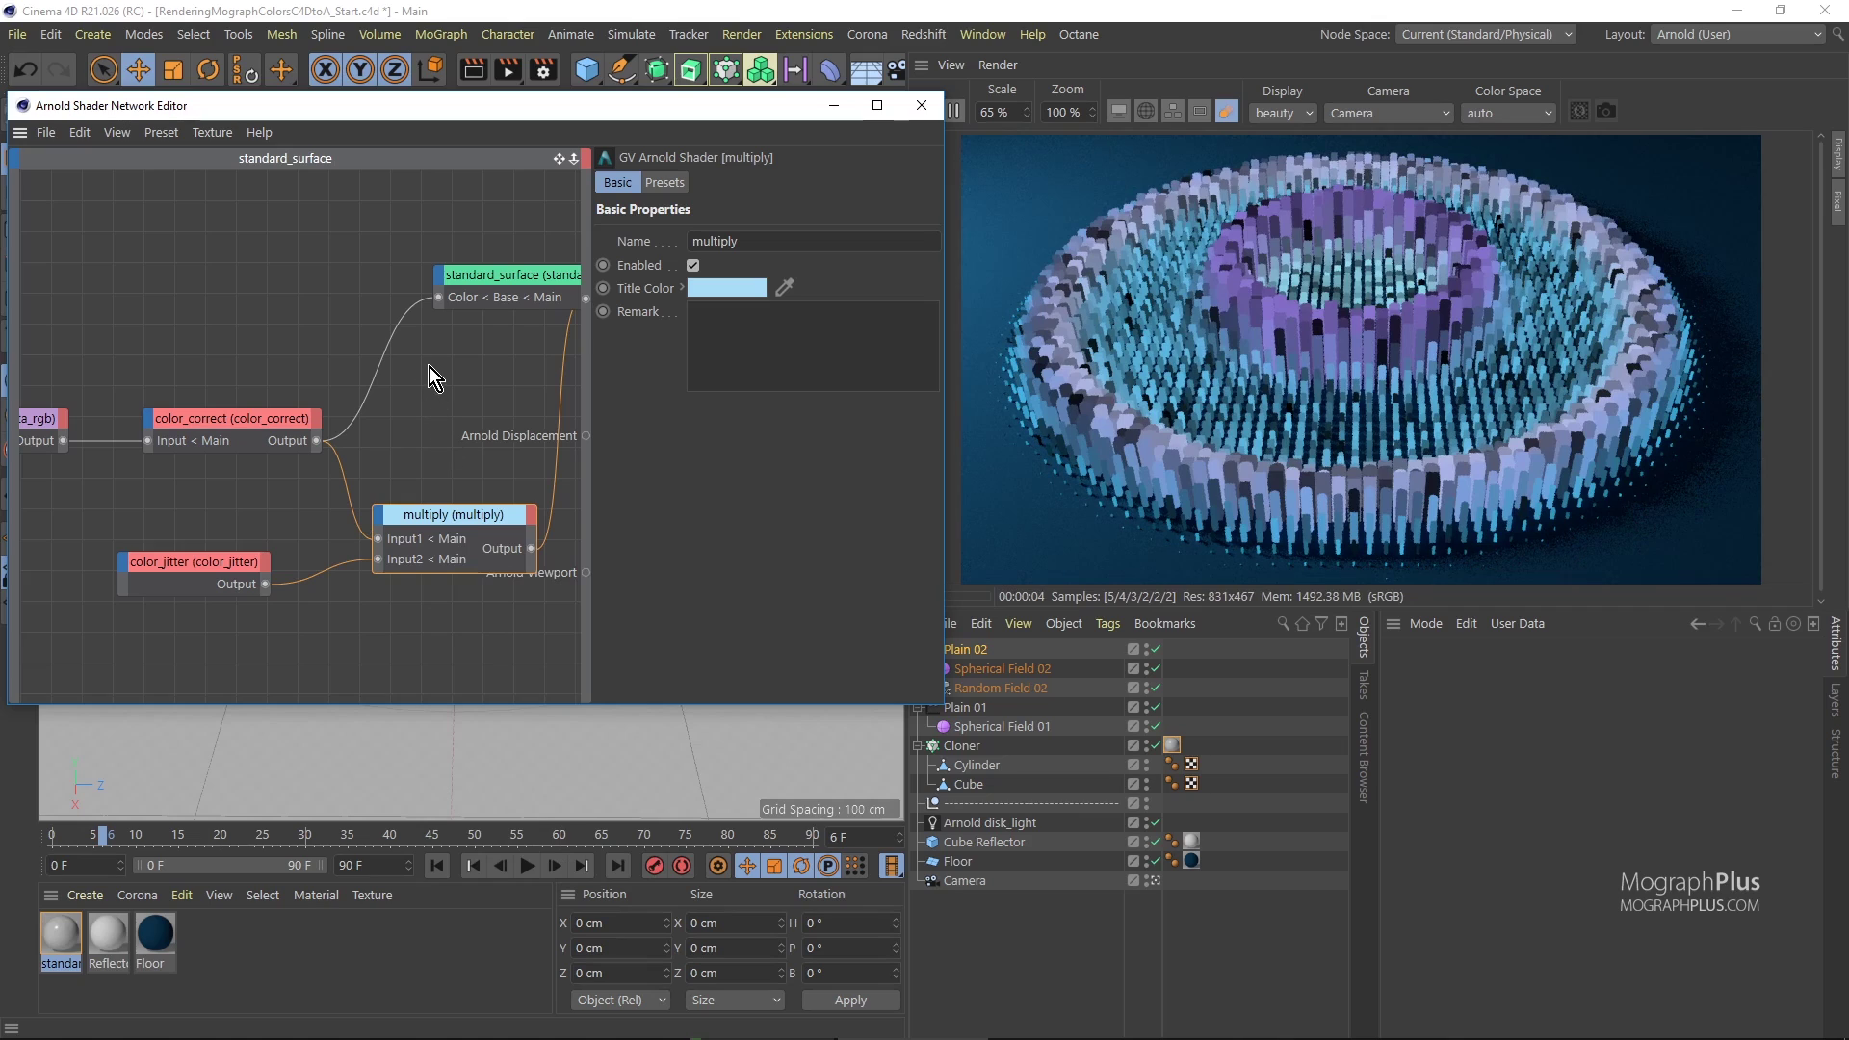
Set the color_jitter node's Object gain min to 0.5 and gain max to 1.5.
middle_drag(441, 387, 397, 382)
click(149, 568)
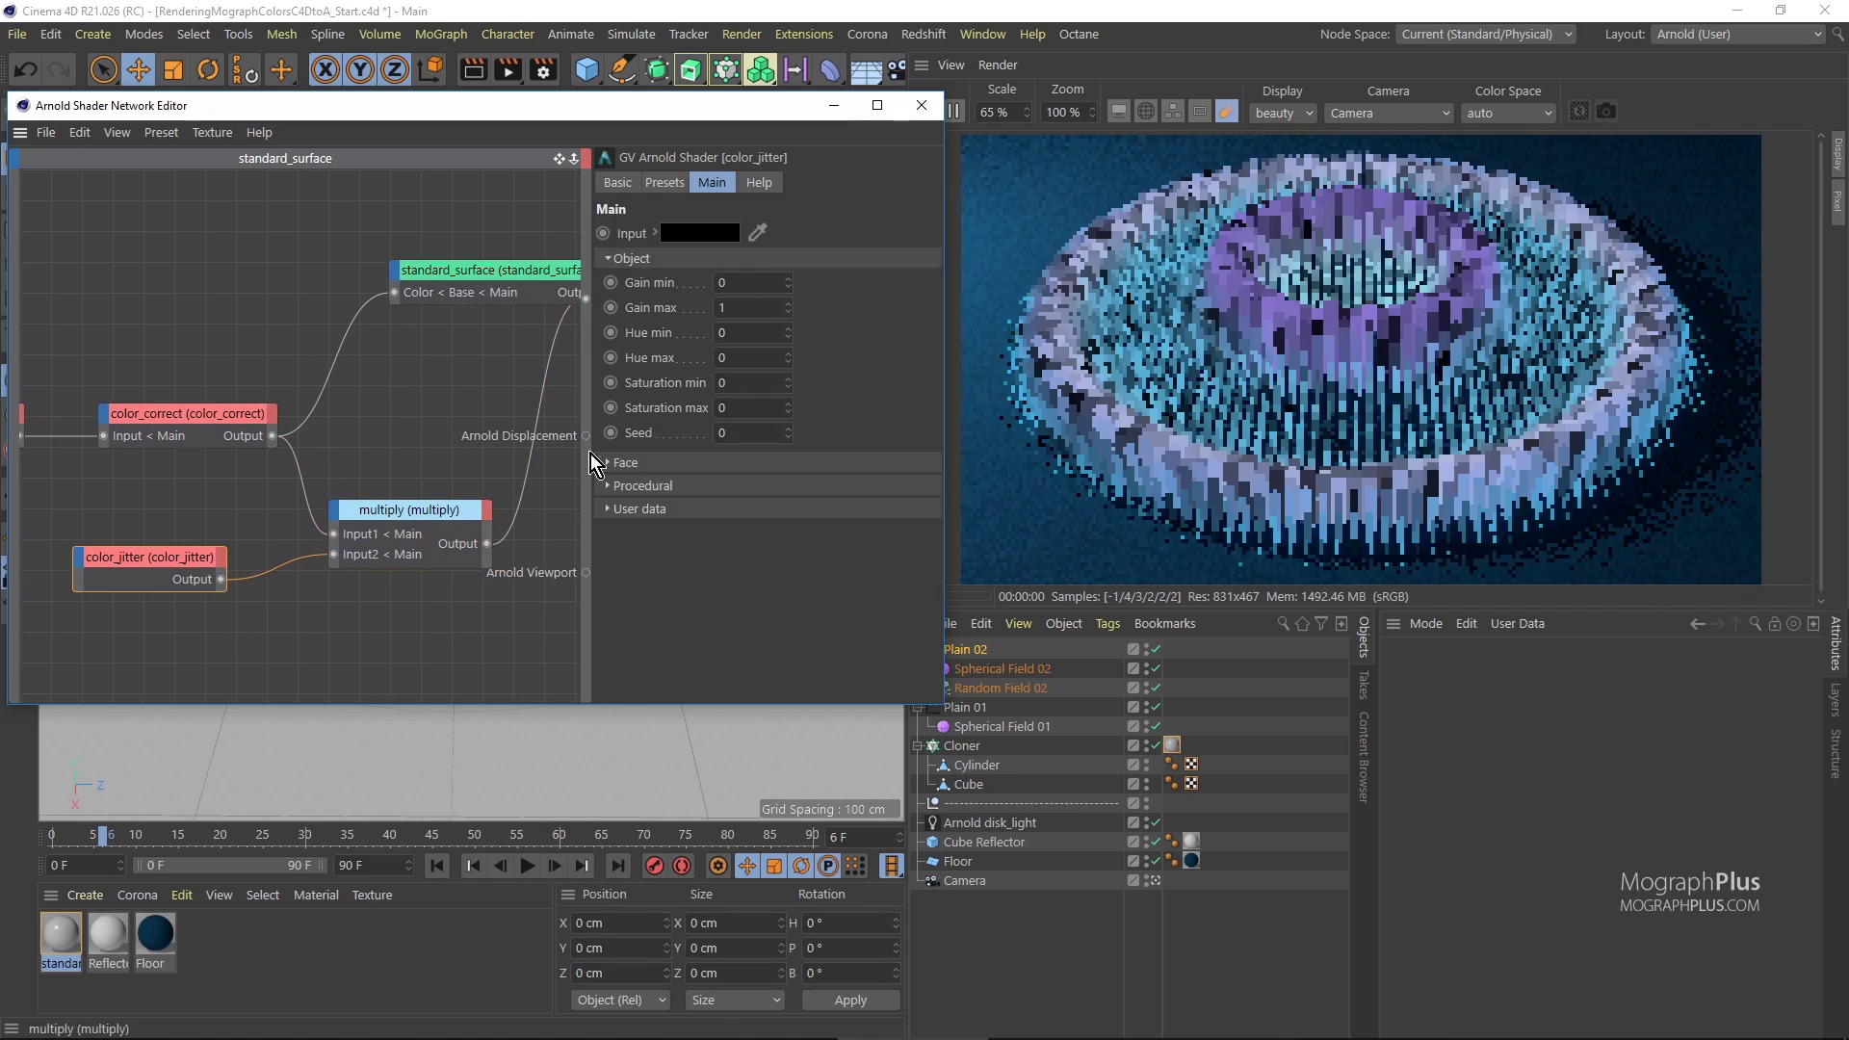
click(765, 283)
key(Return)
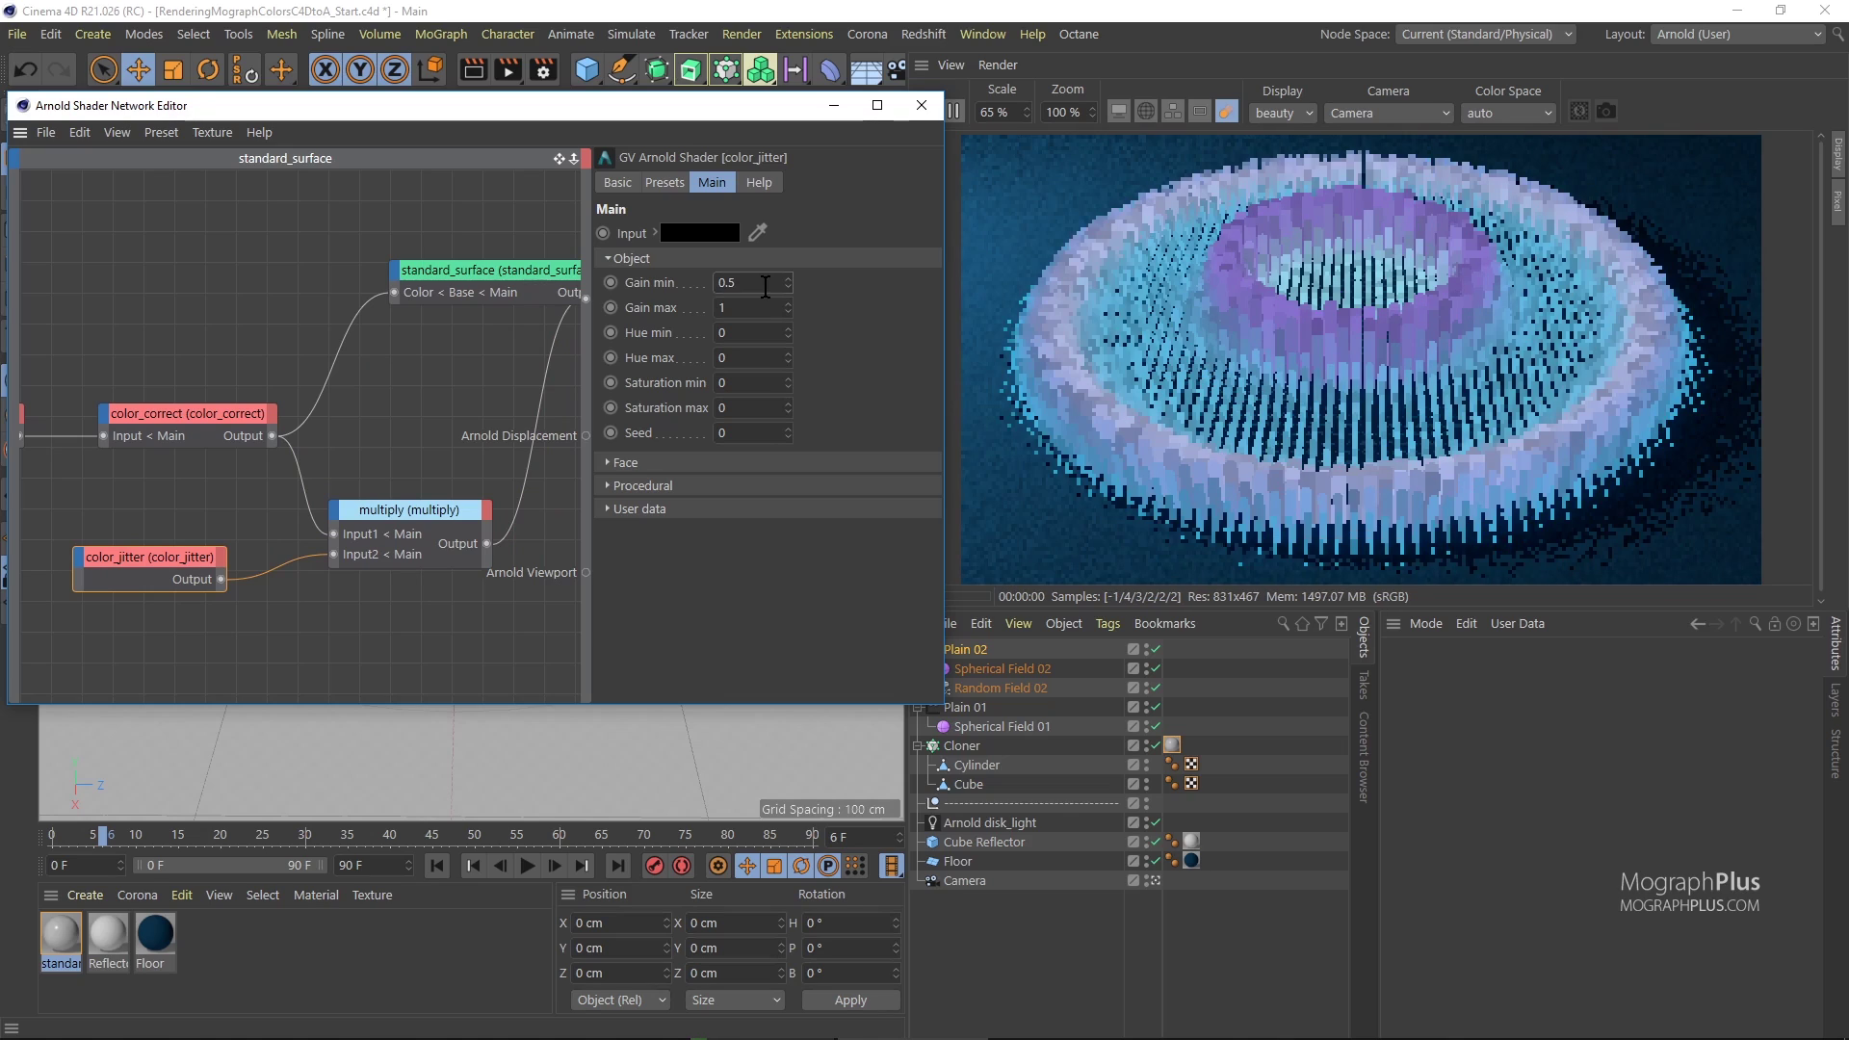
click(742, 309)
text(1.)
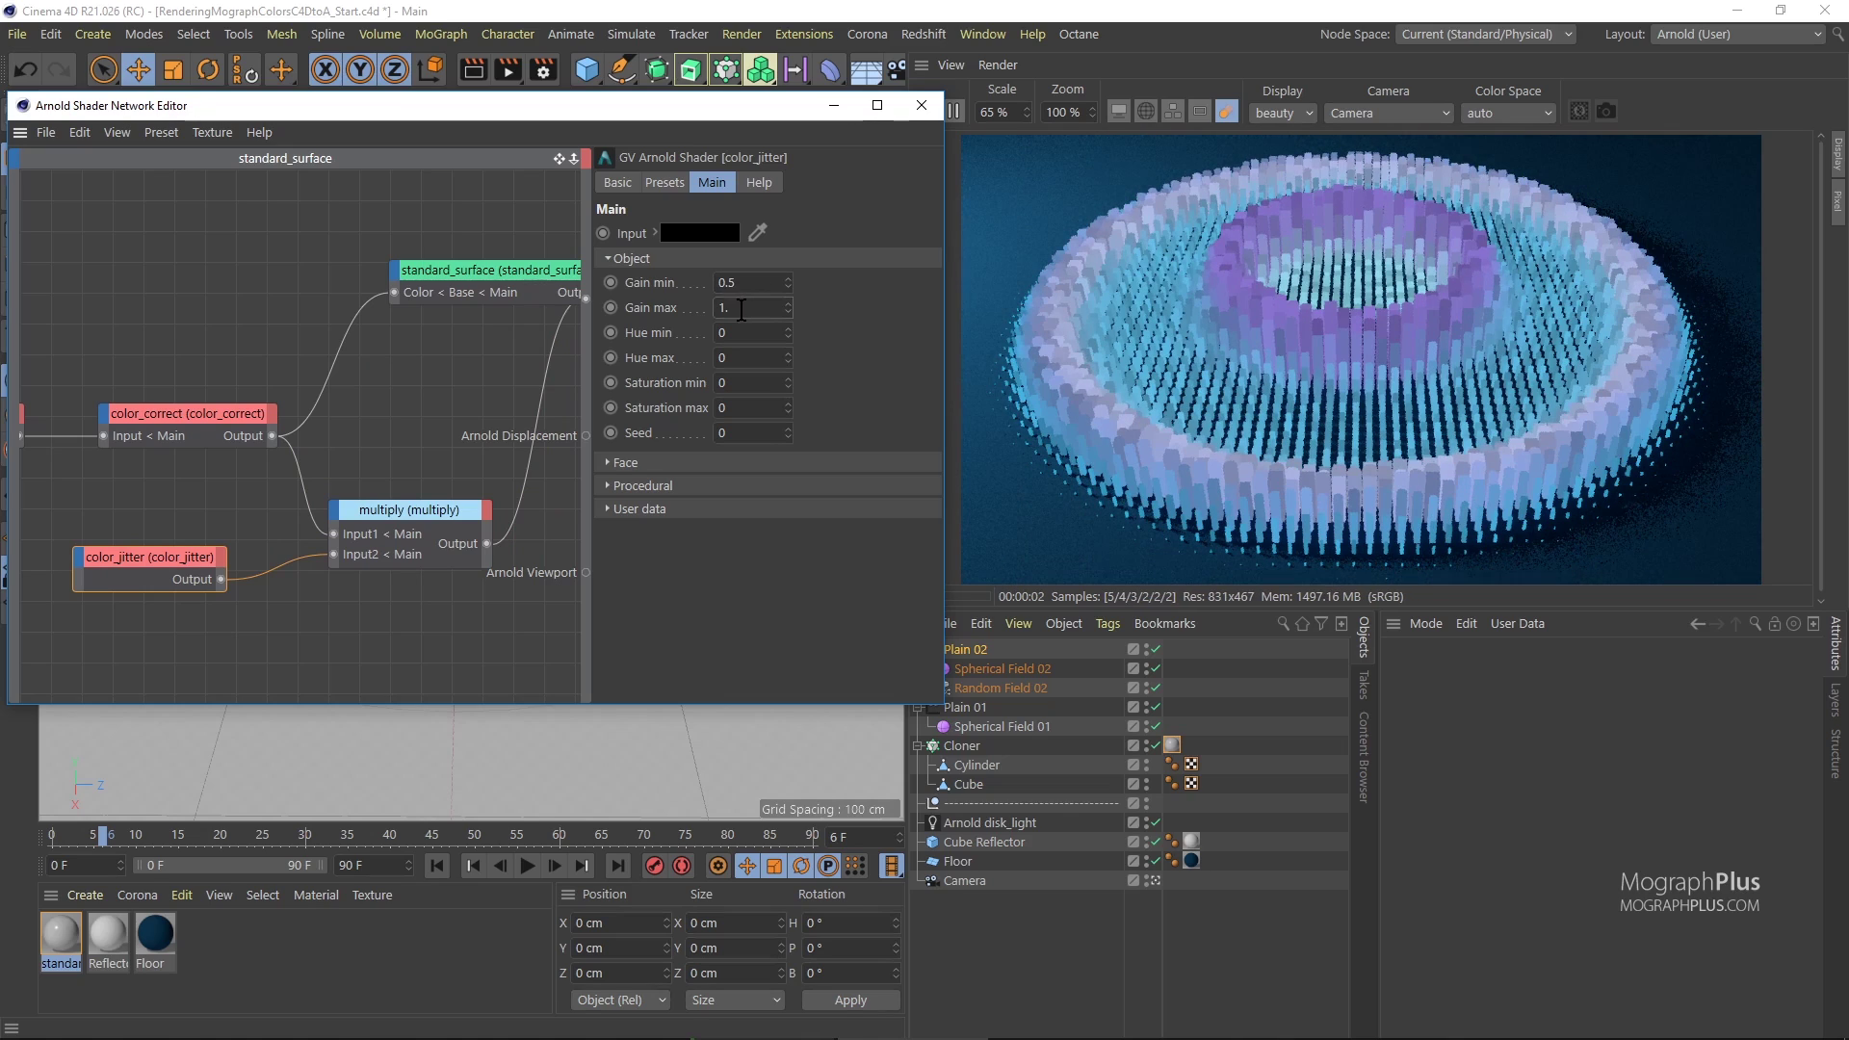
text(5)
key(Return)
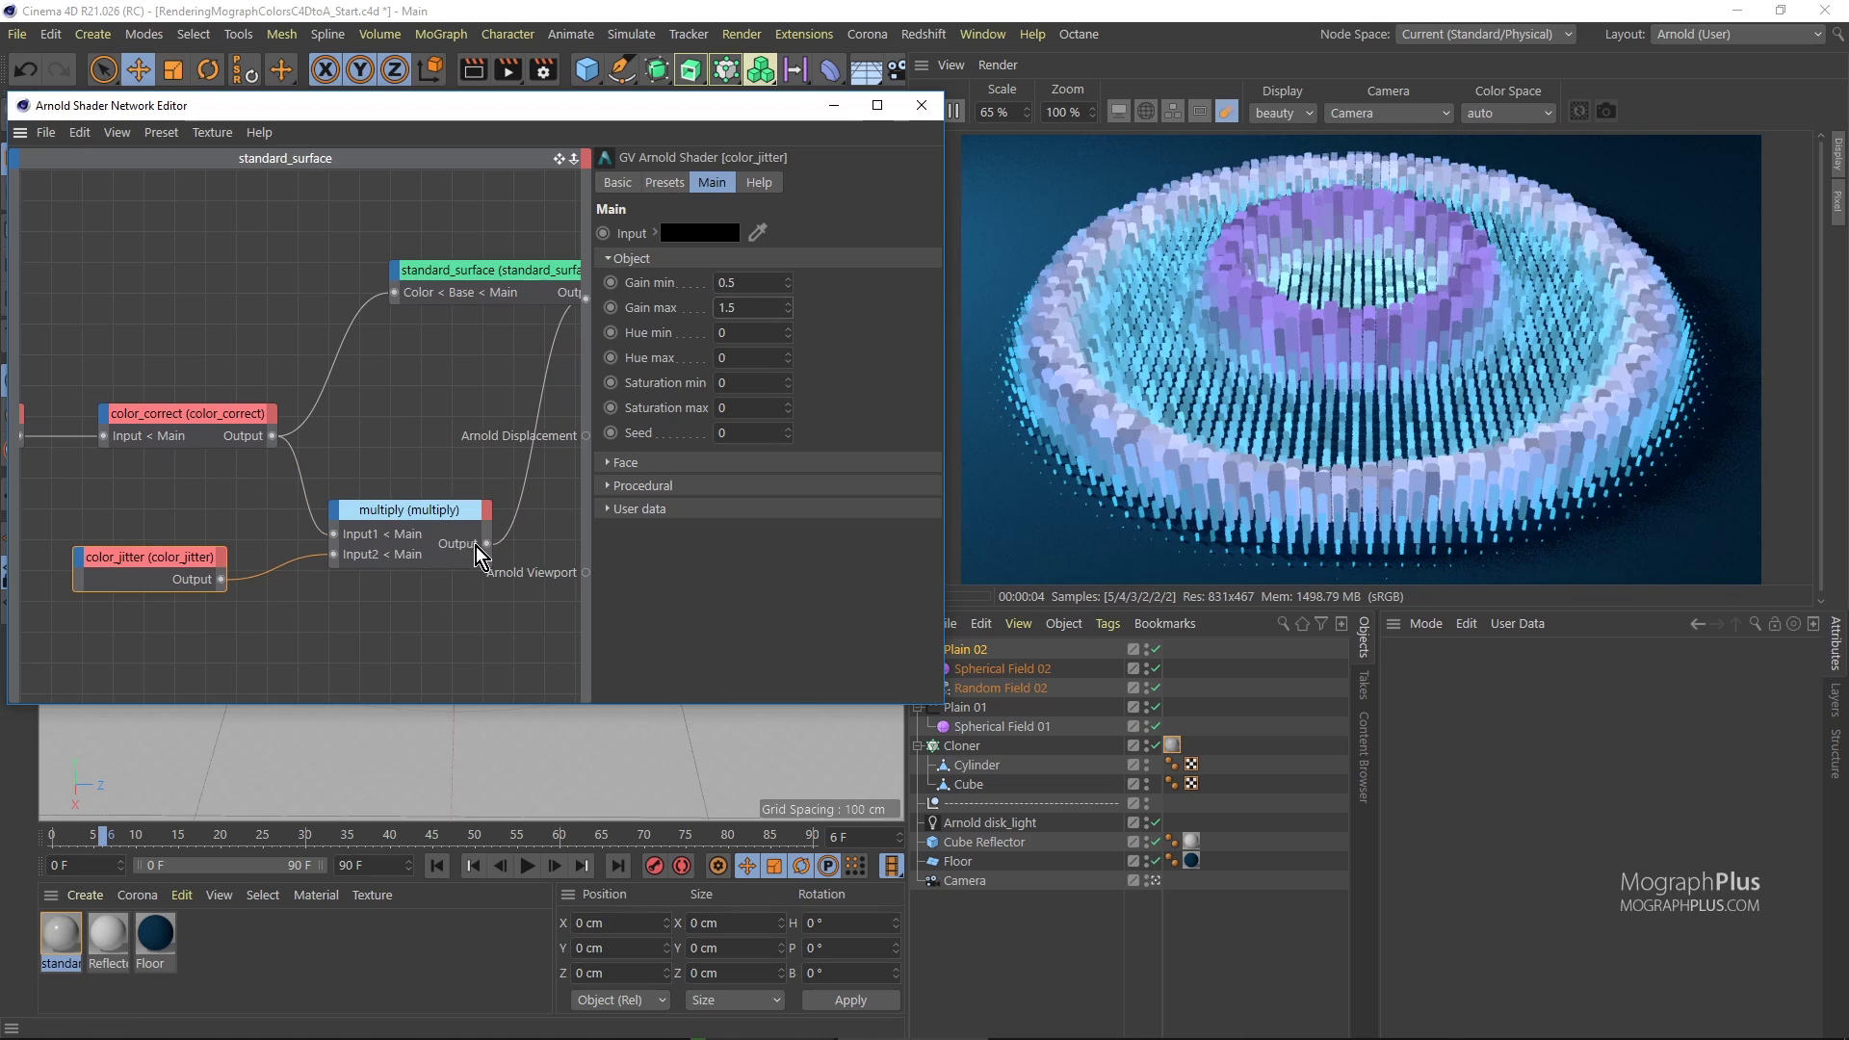
Connect the multiply output to the standard_surface node's Base Color in place of the color_correct connection.
drag(391, 344, 395, 292)
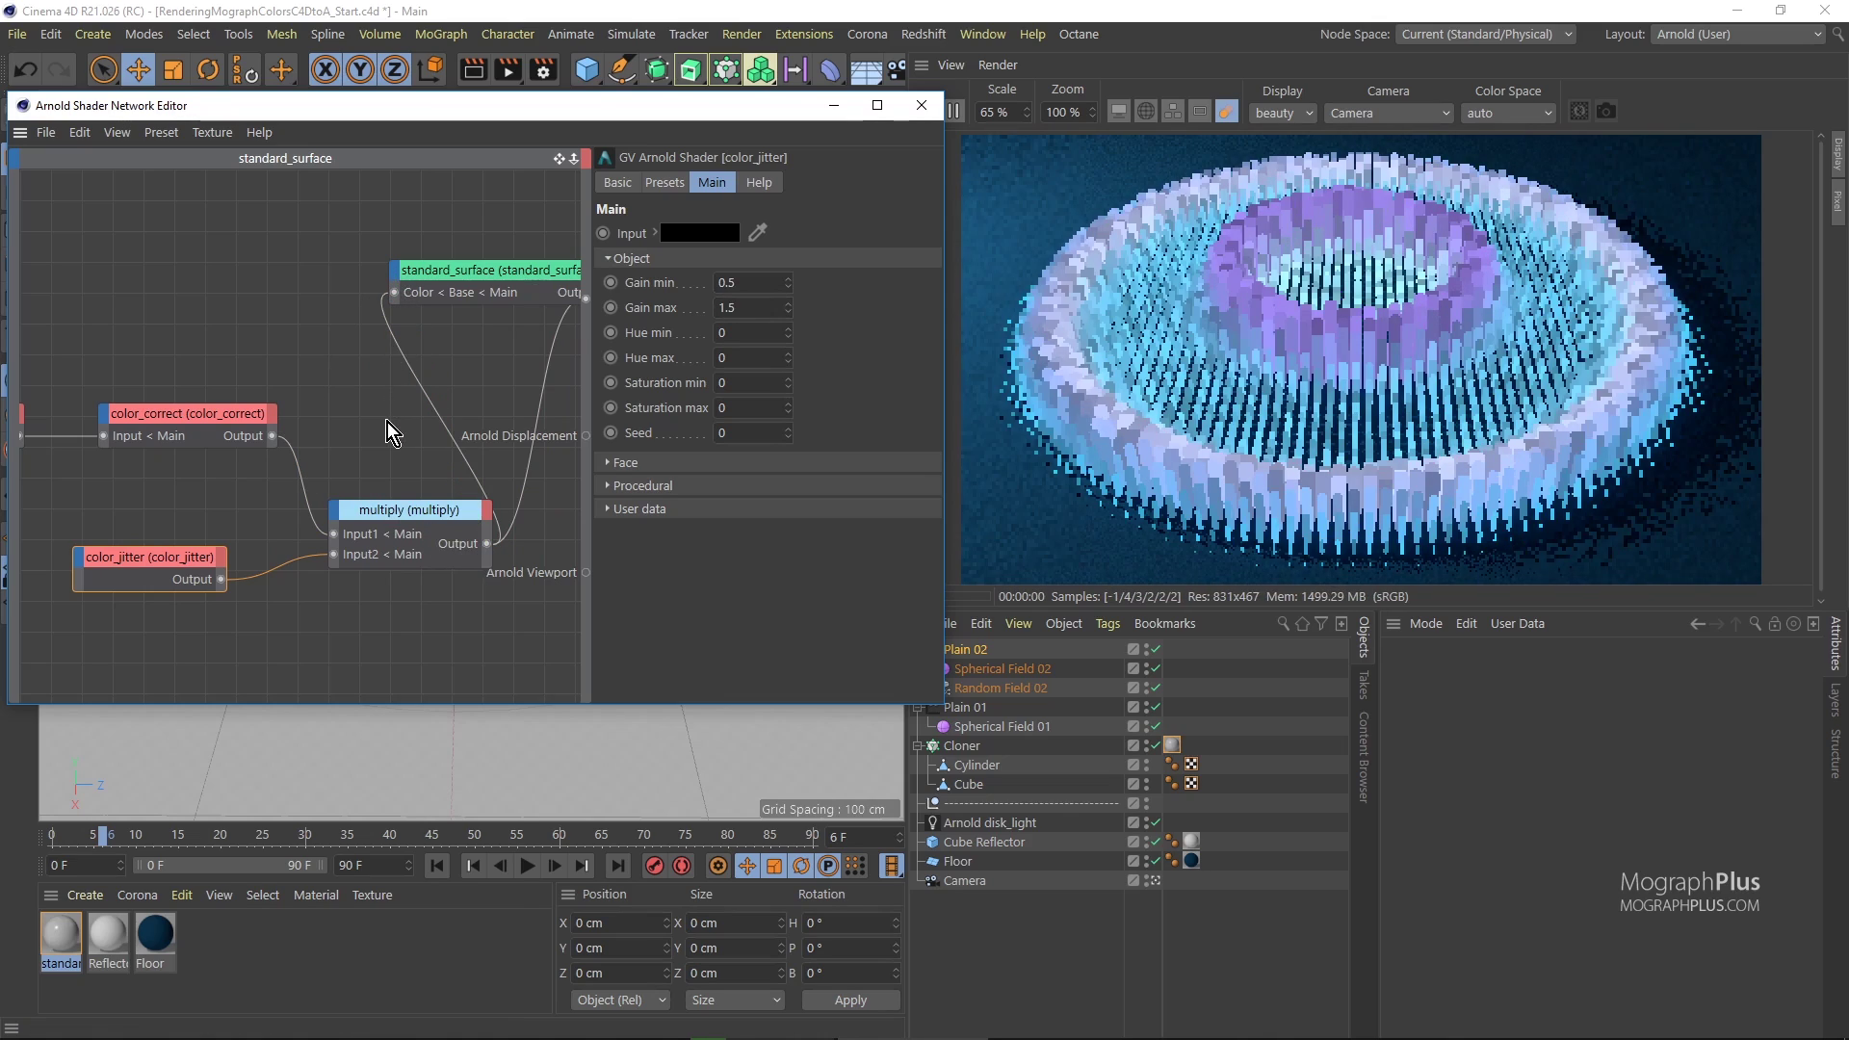
click(460, 274)
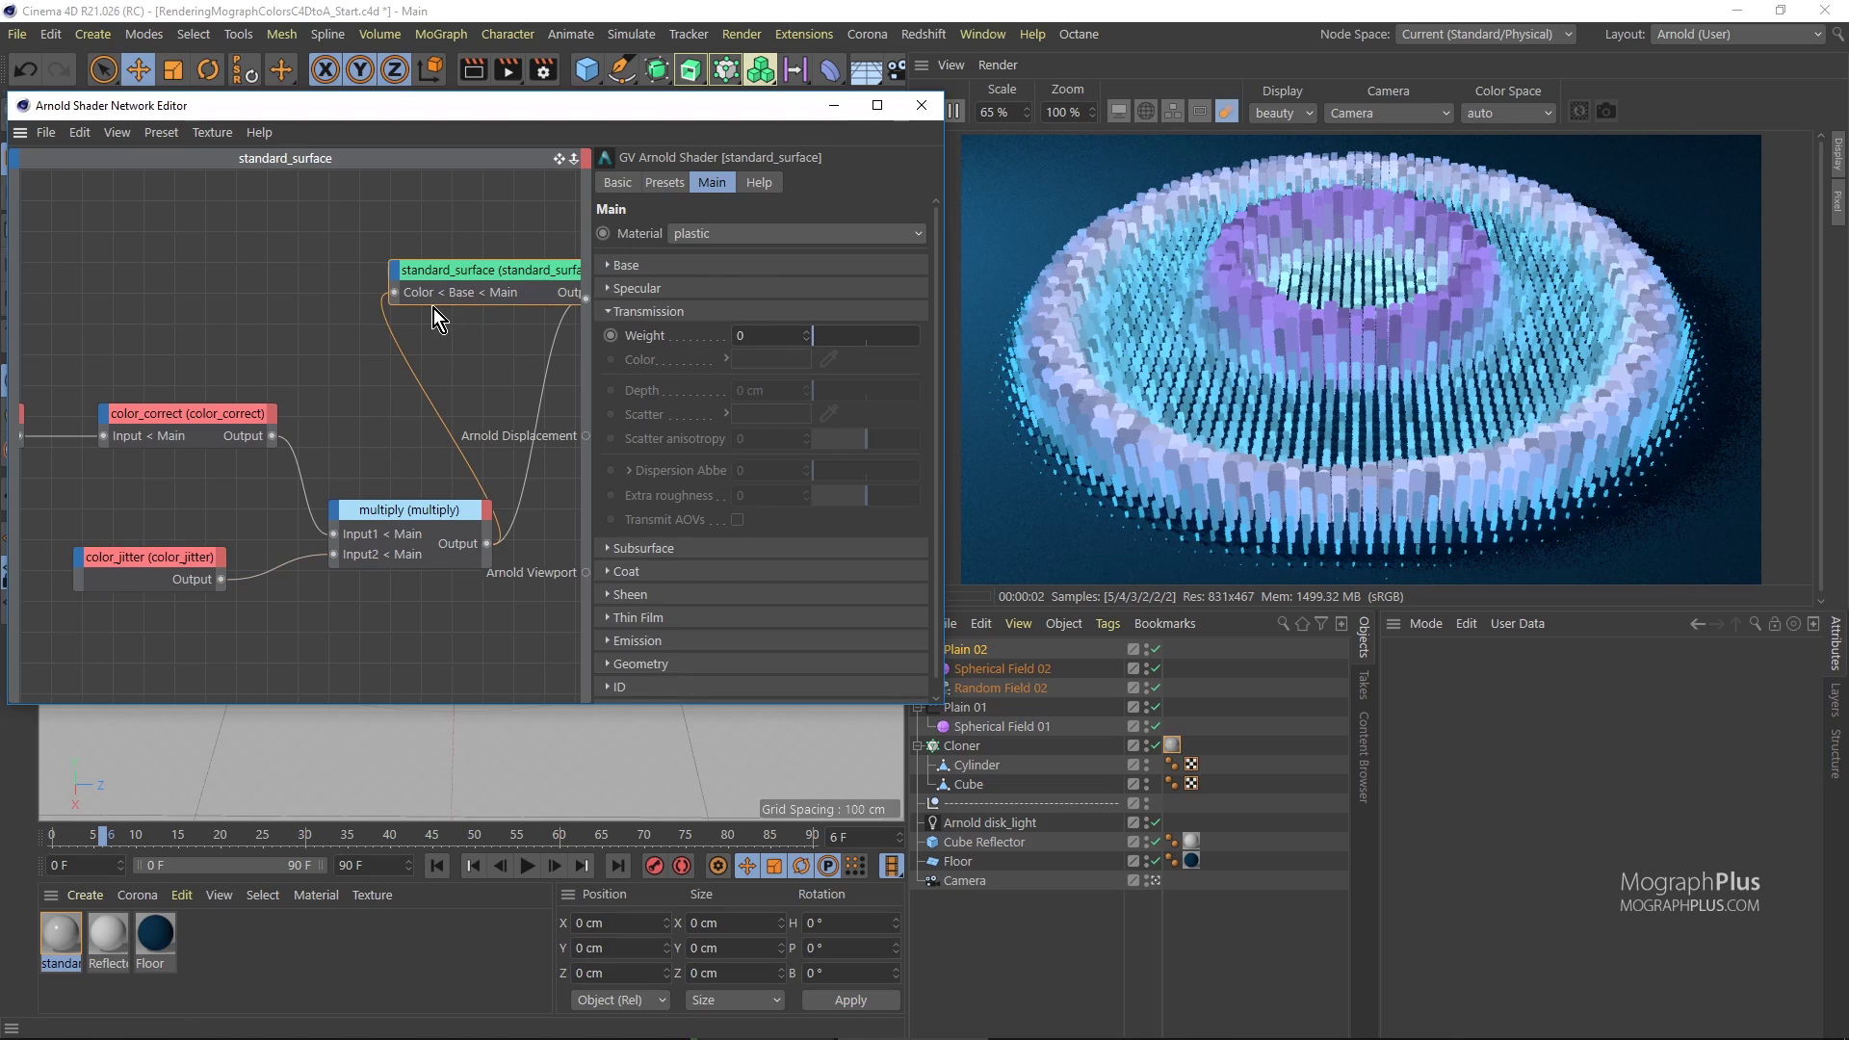
scroll(264, 386, down, 2)
scroll(311, 372, down, 2)
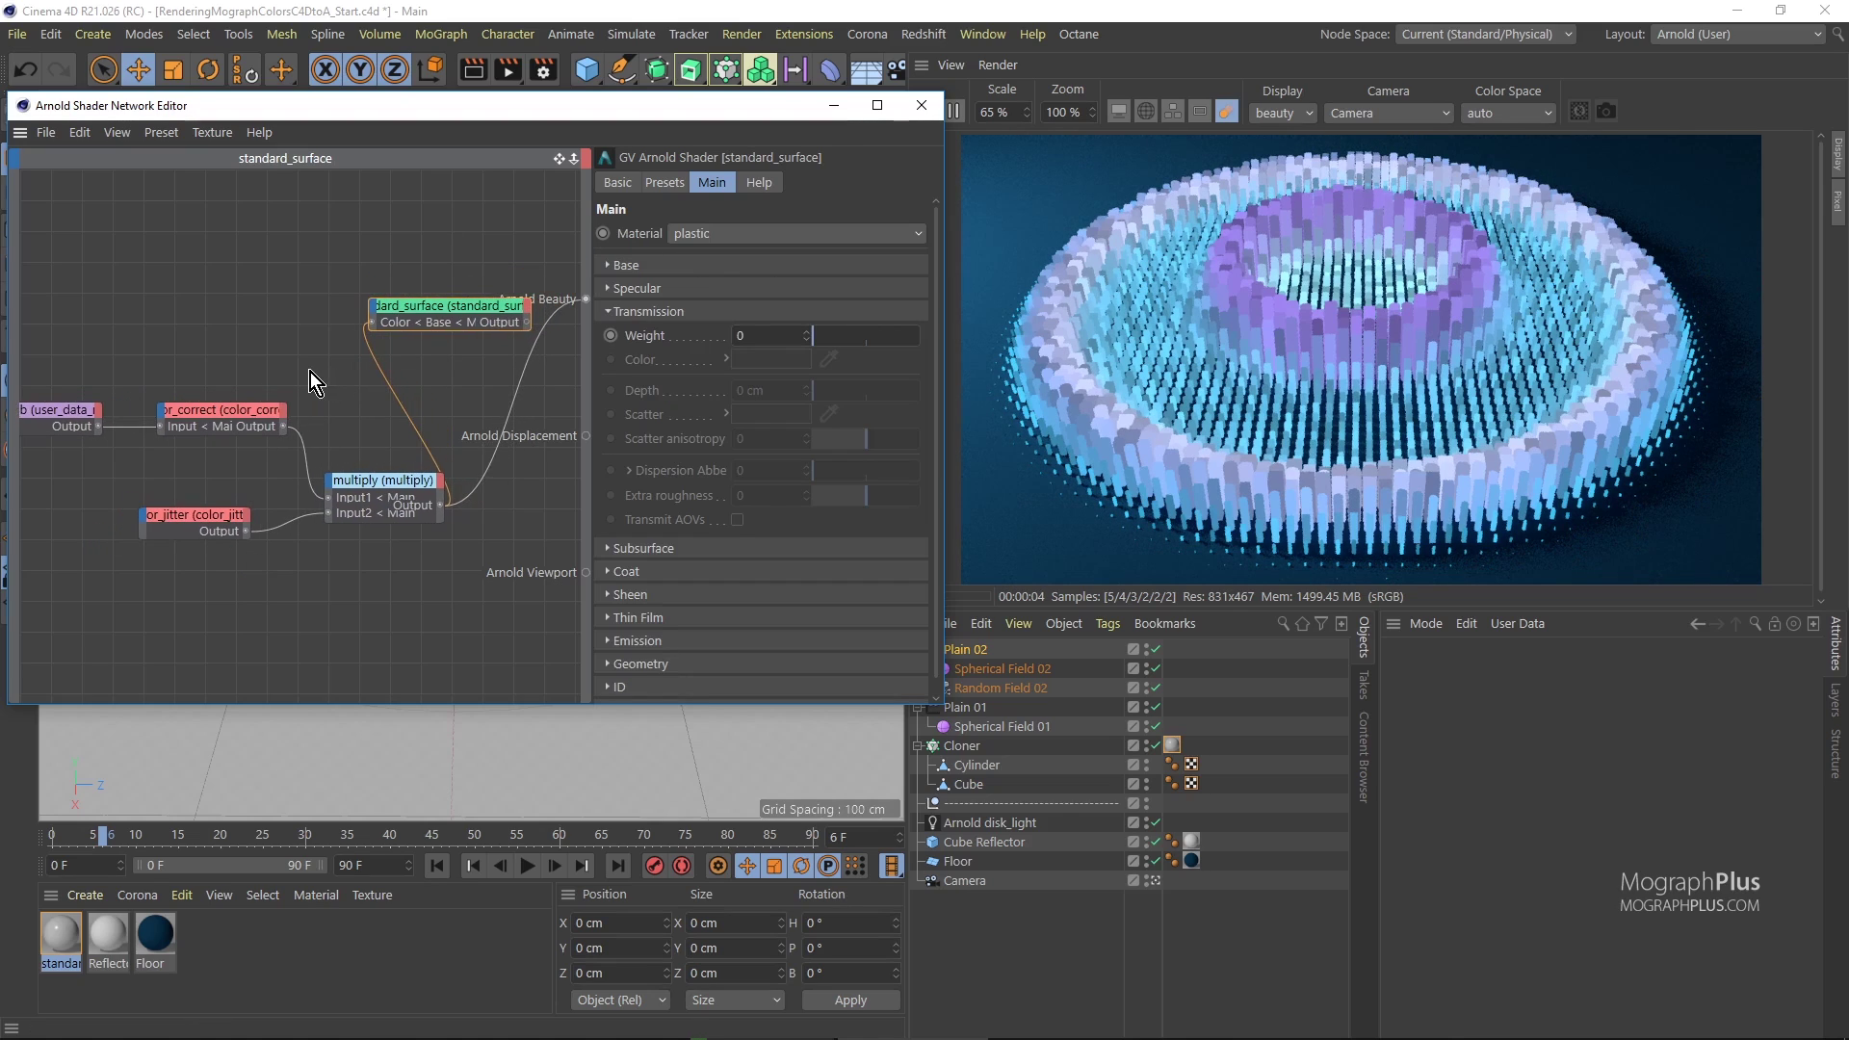
right_click(402, 331)
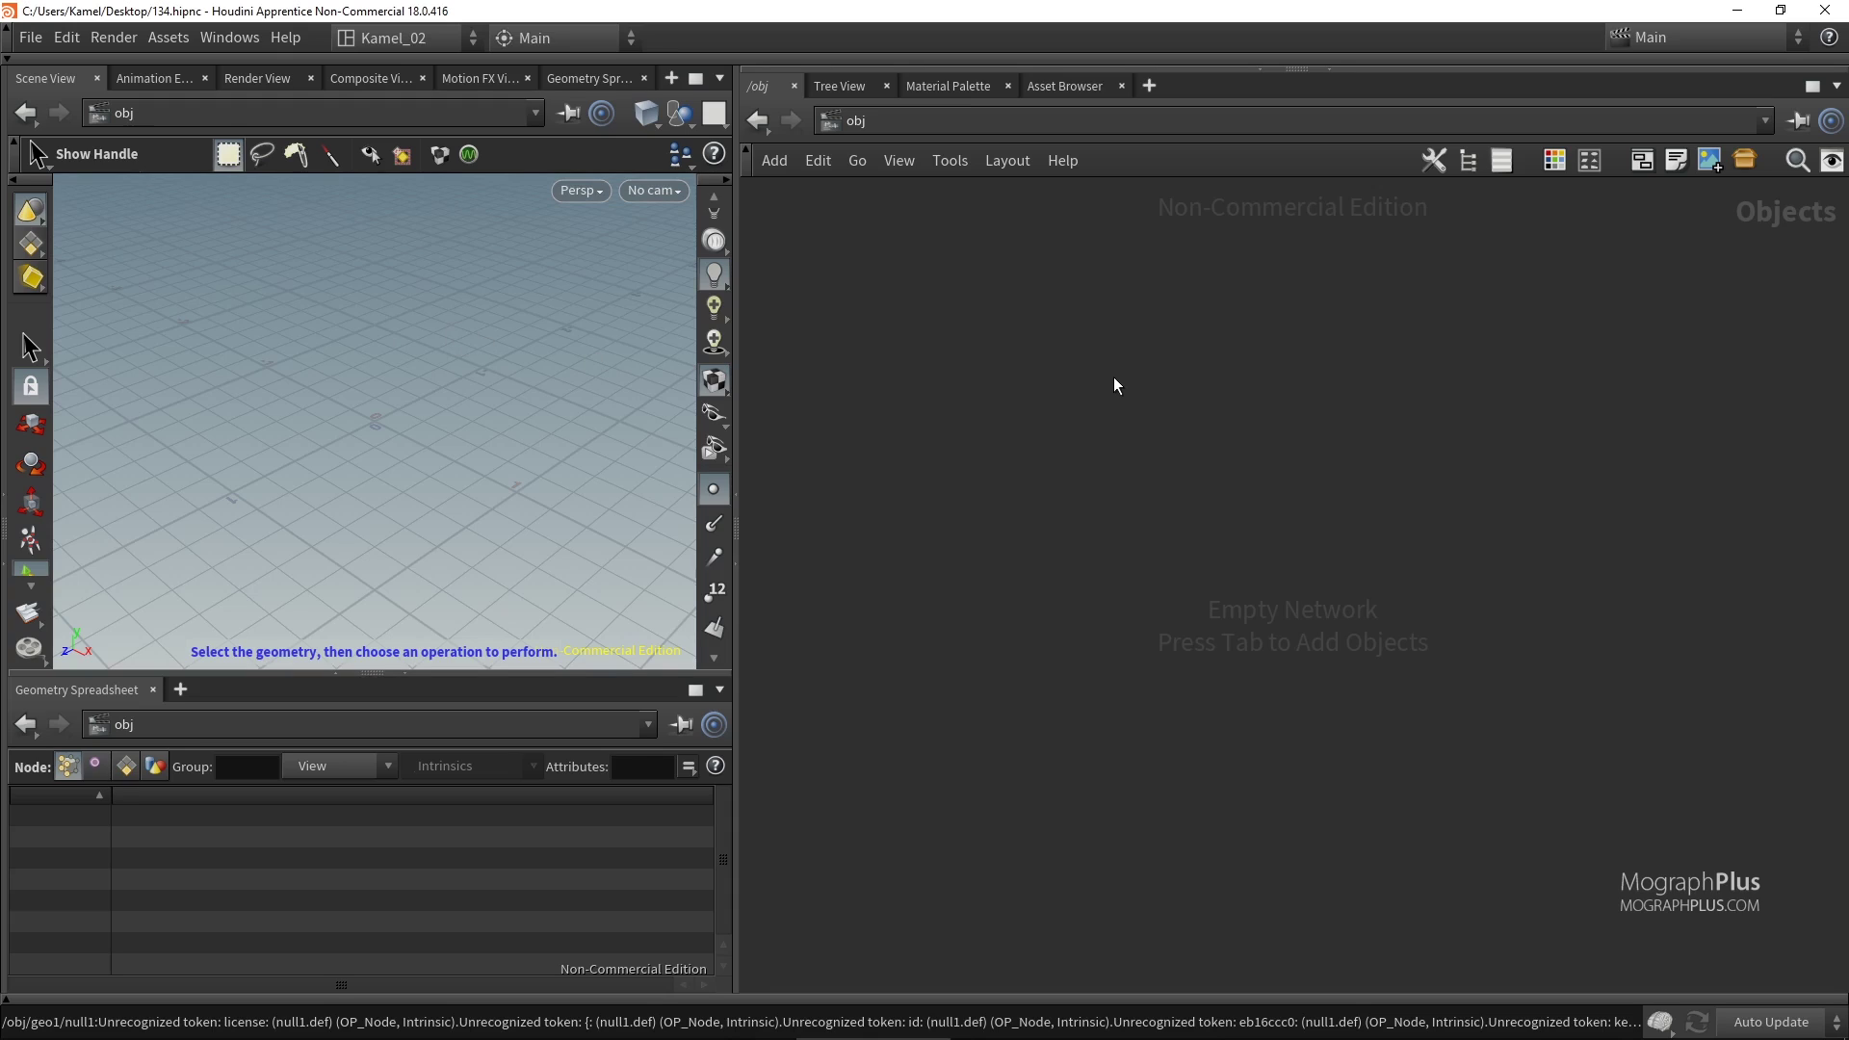
Create a Geometry object and, inside it, paste the copied null node, placing it low in the network.
key(Tab)
text(geo)
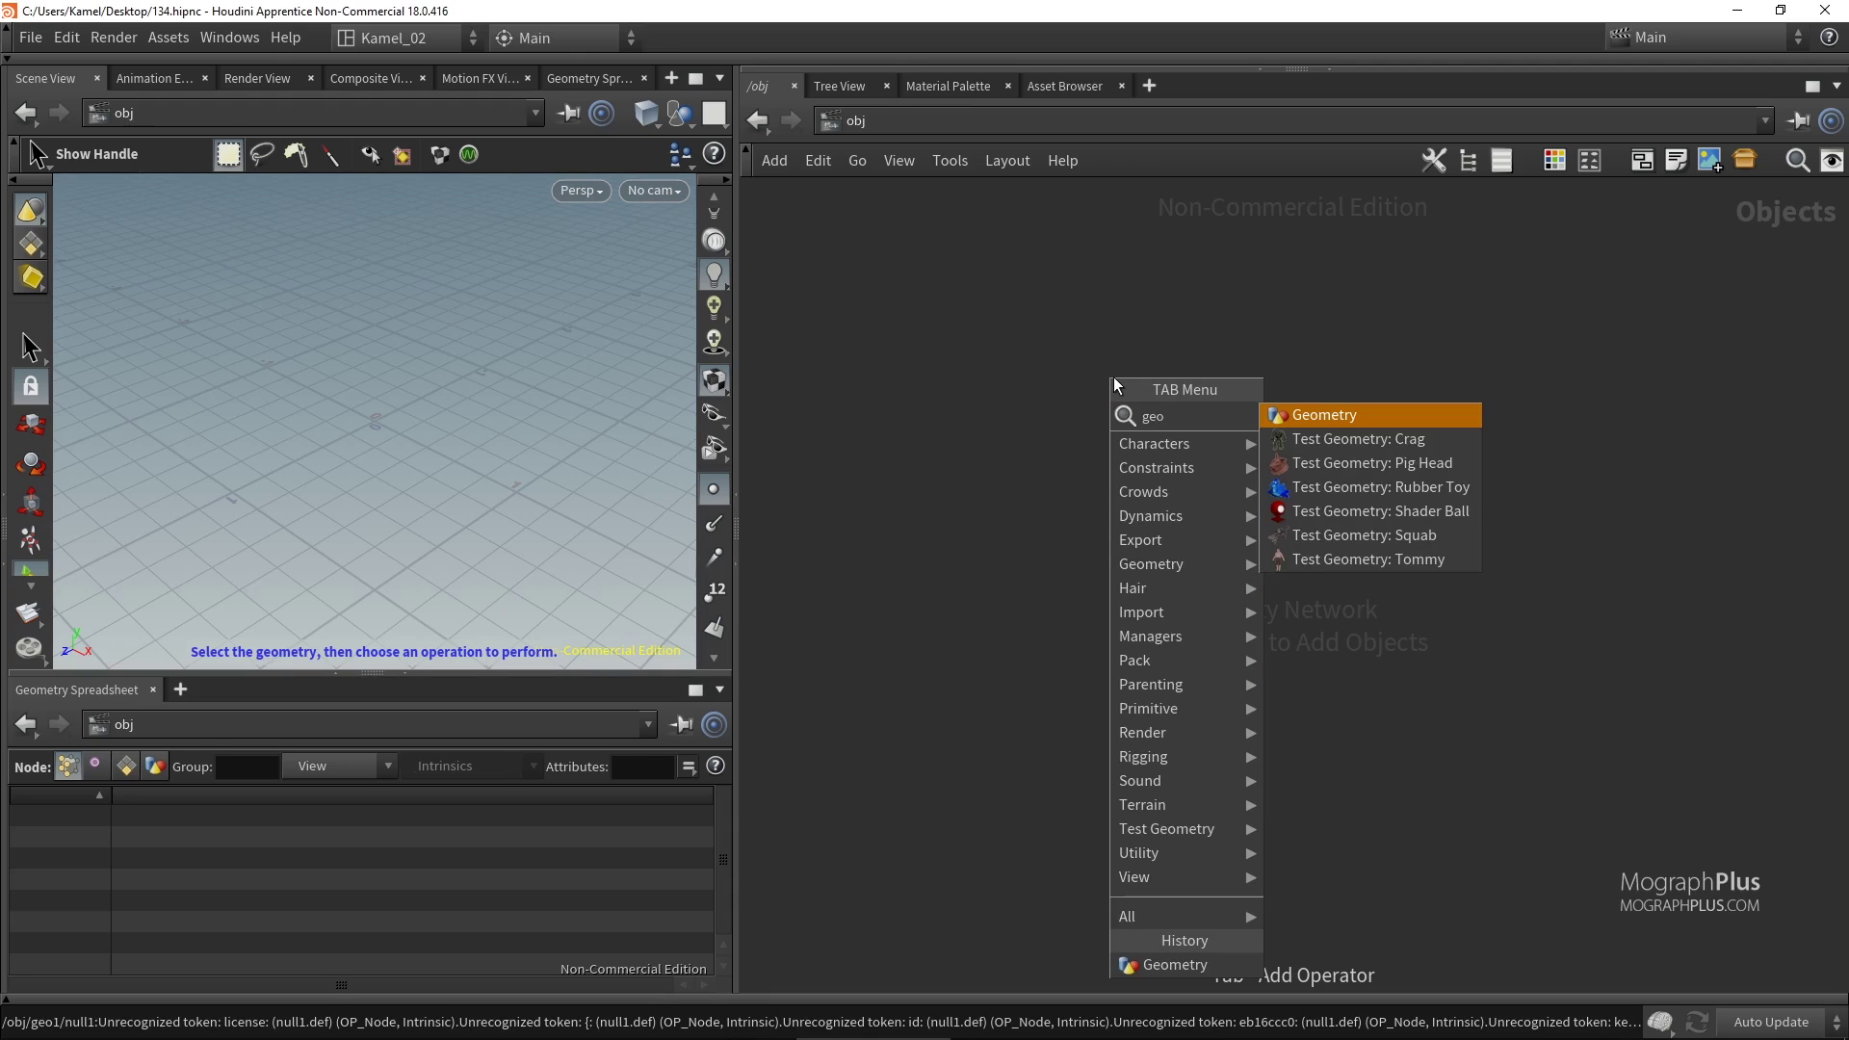
key(Return)
click(1115, 385)
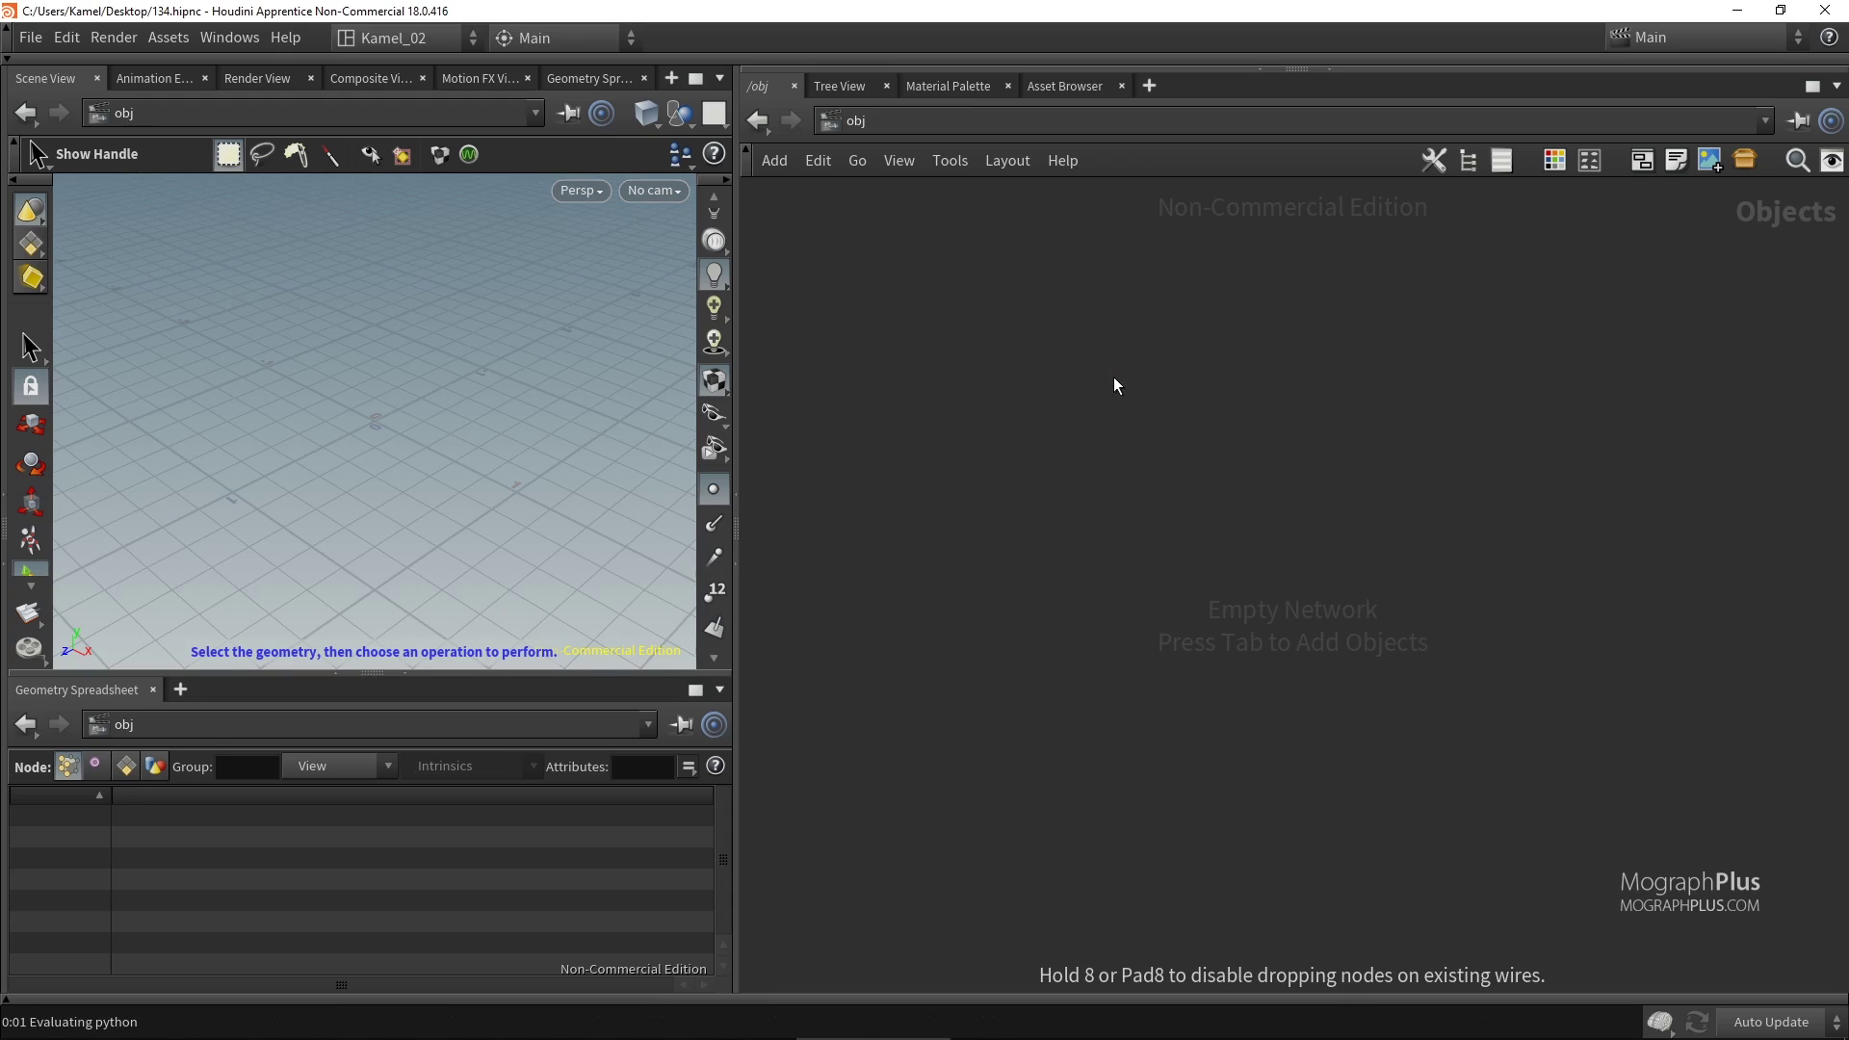
double_click(1115, 385)
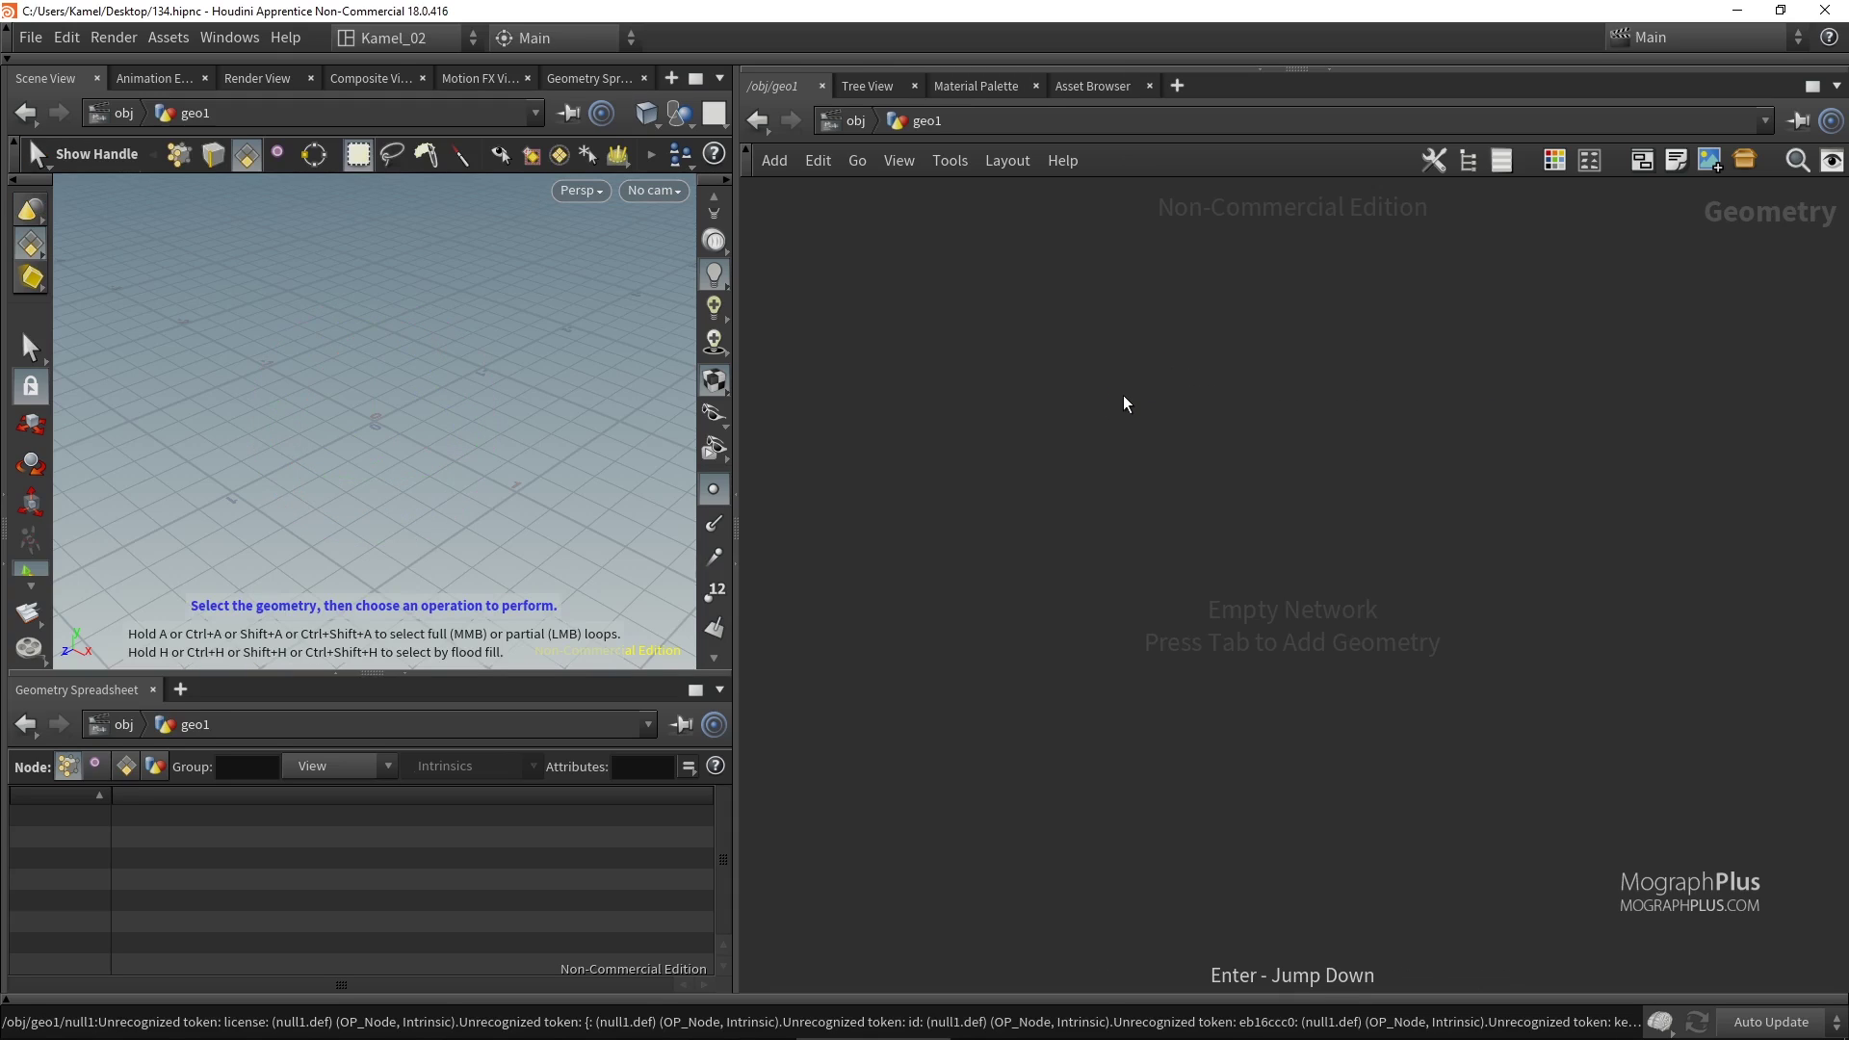
key(ctrl+v)
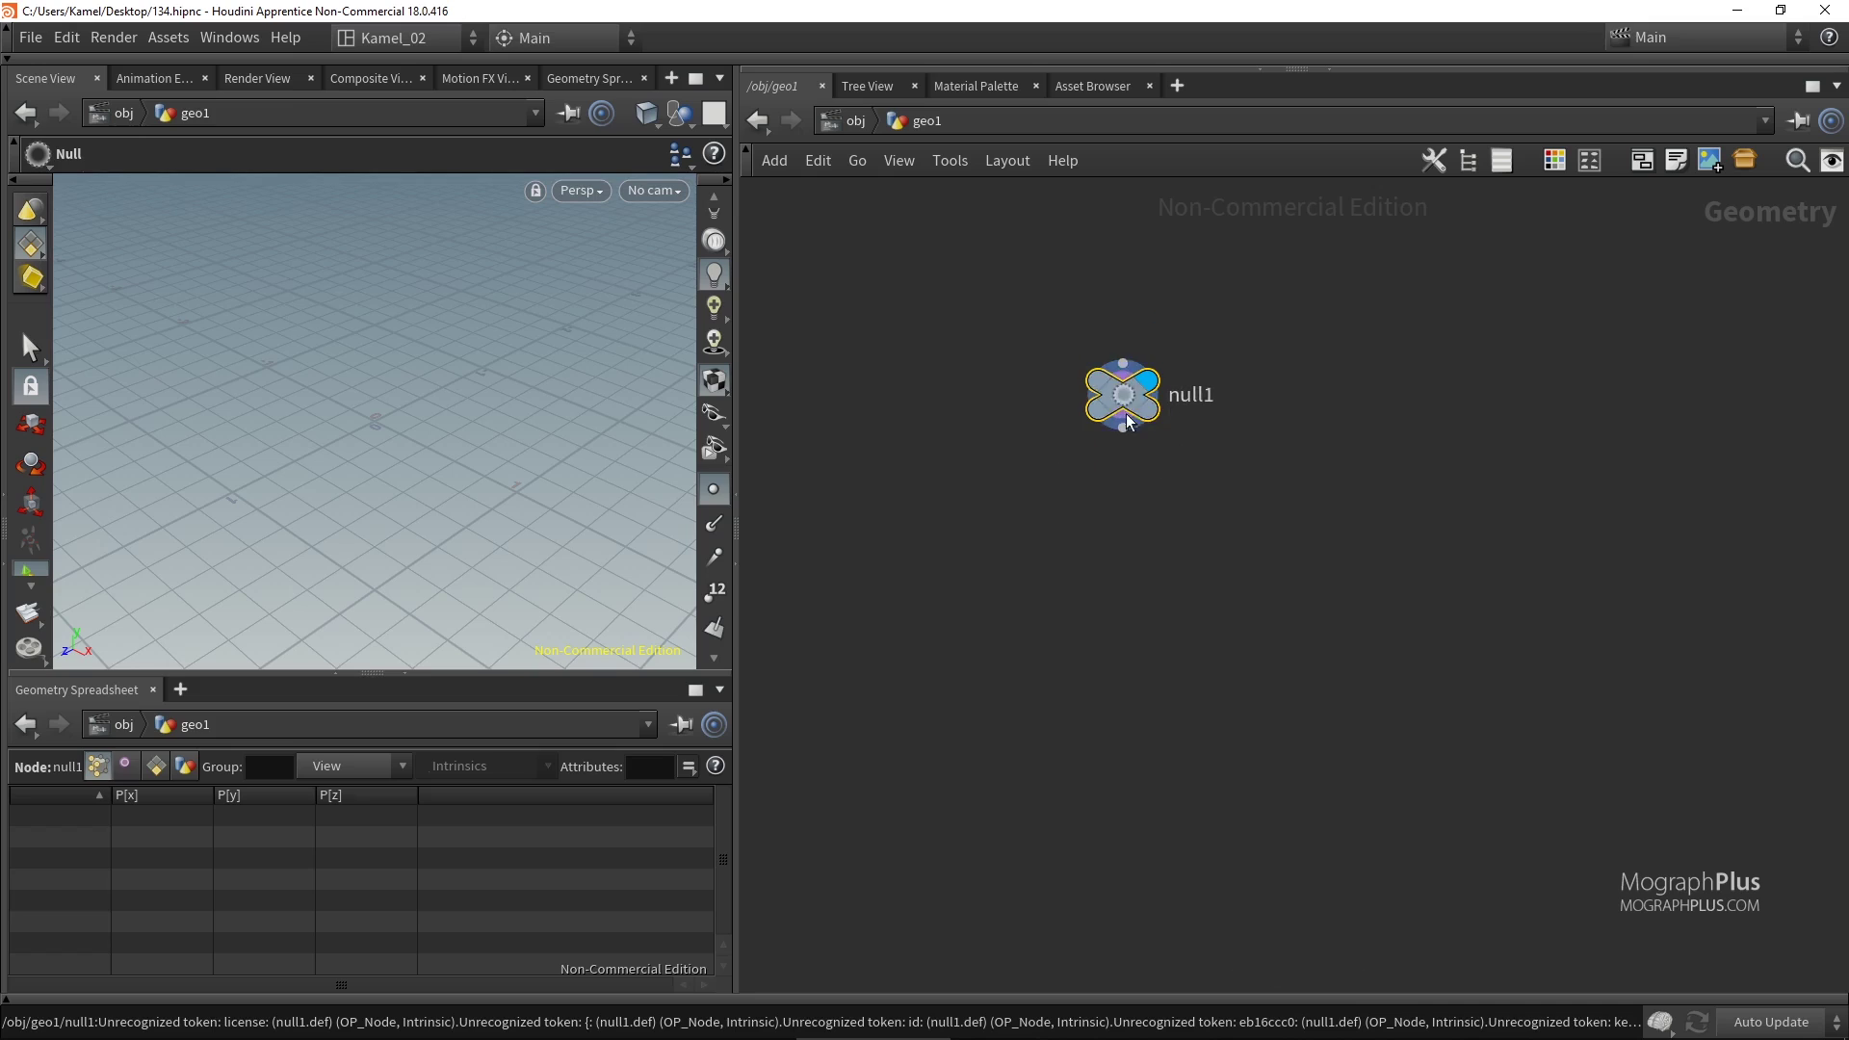
drag(1124, 412, 1255, 757)
Add a Box node in the upper part of the network and display it in the viewport.
click(941, 354)
key(Tab)
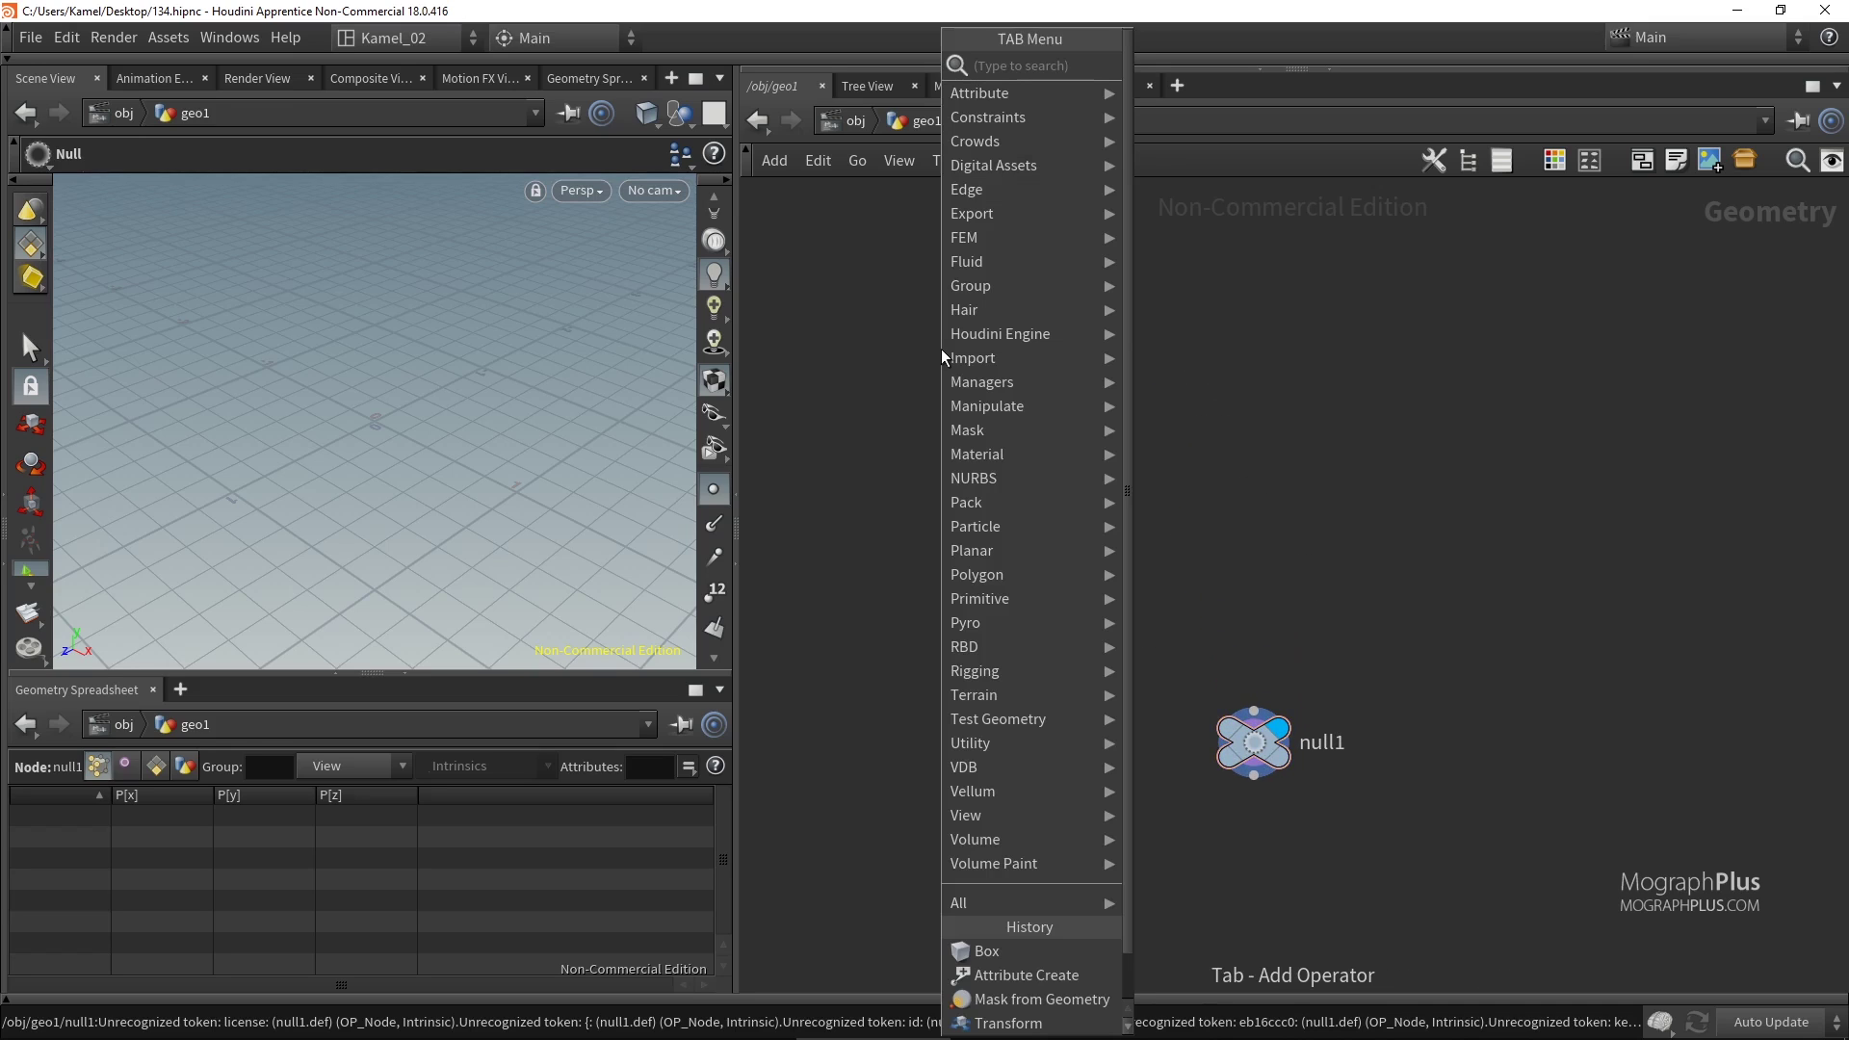
text(box)
key(Return)
click(942, 352)
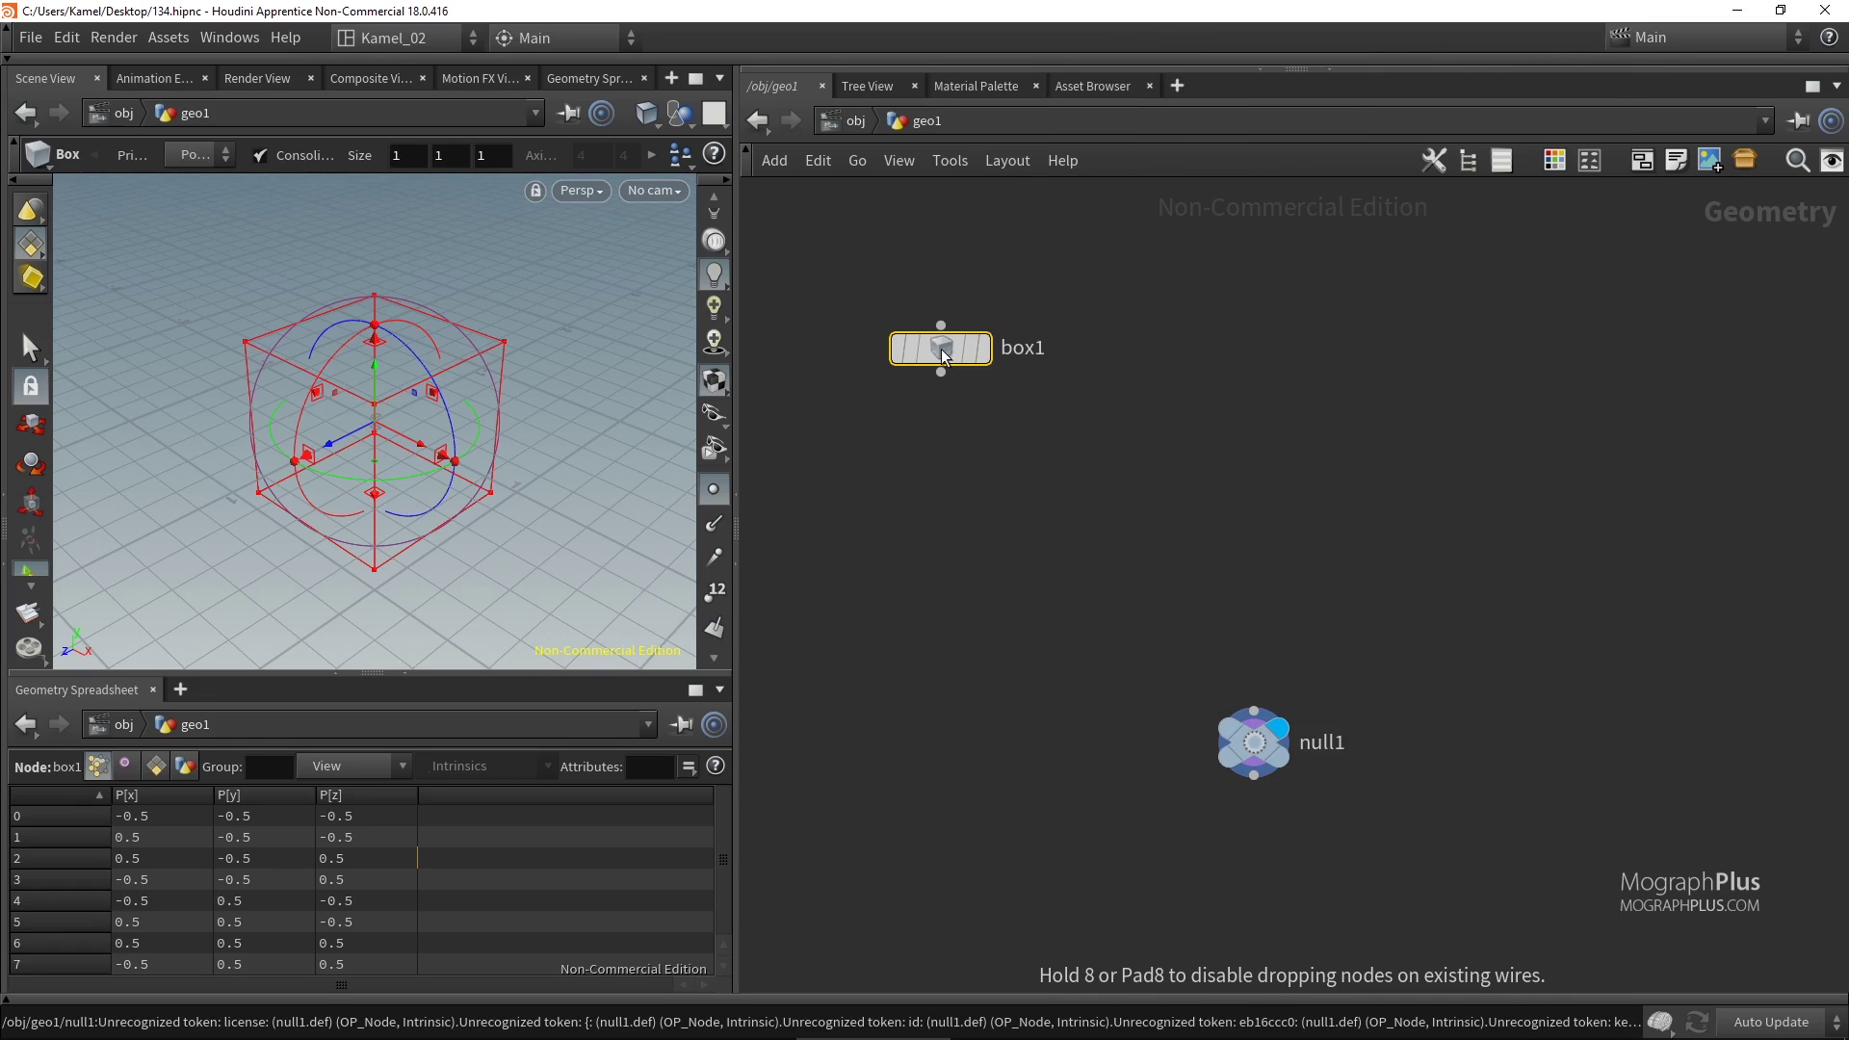
click(983, 348)
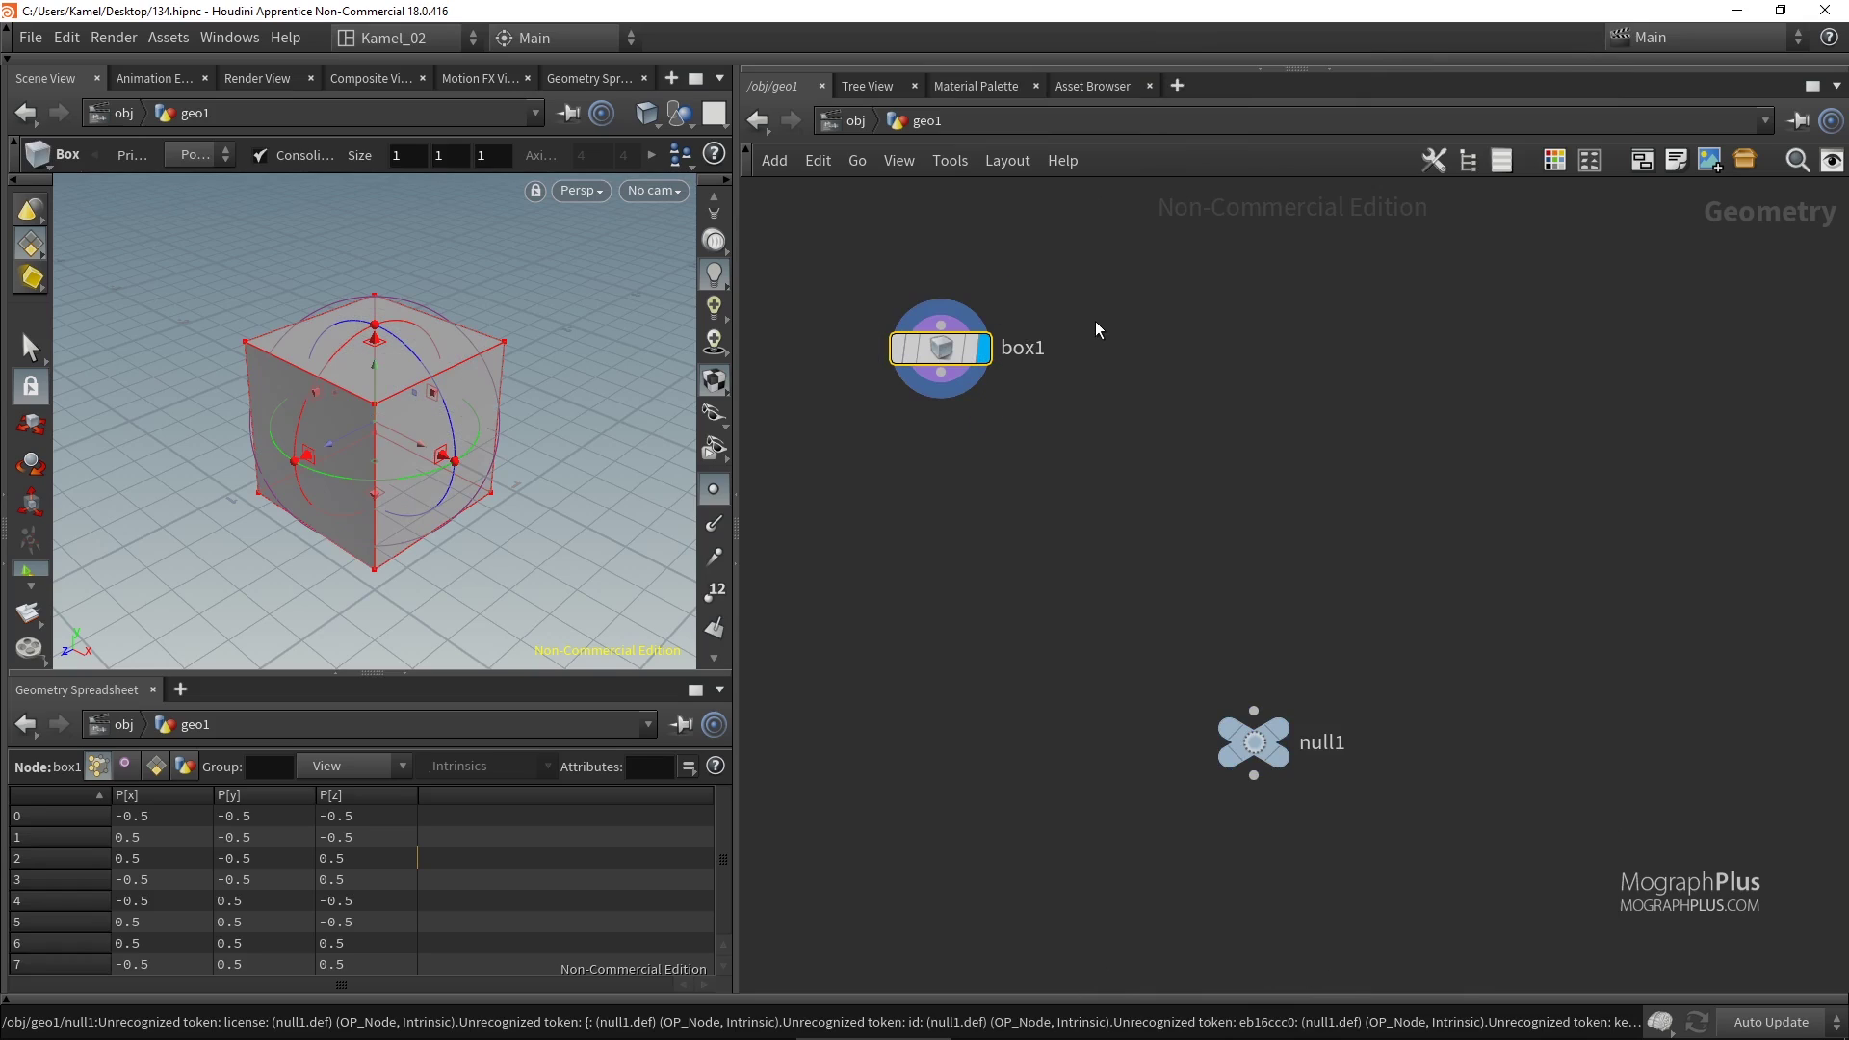
Link the box's Center Y to its Size Y with the expression ch("sizey")/2.
key(p)
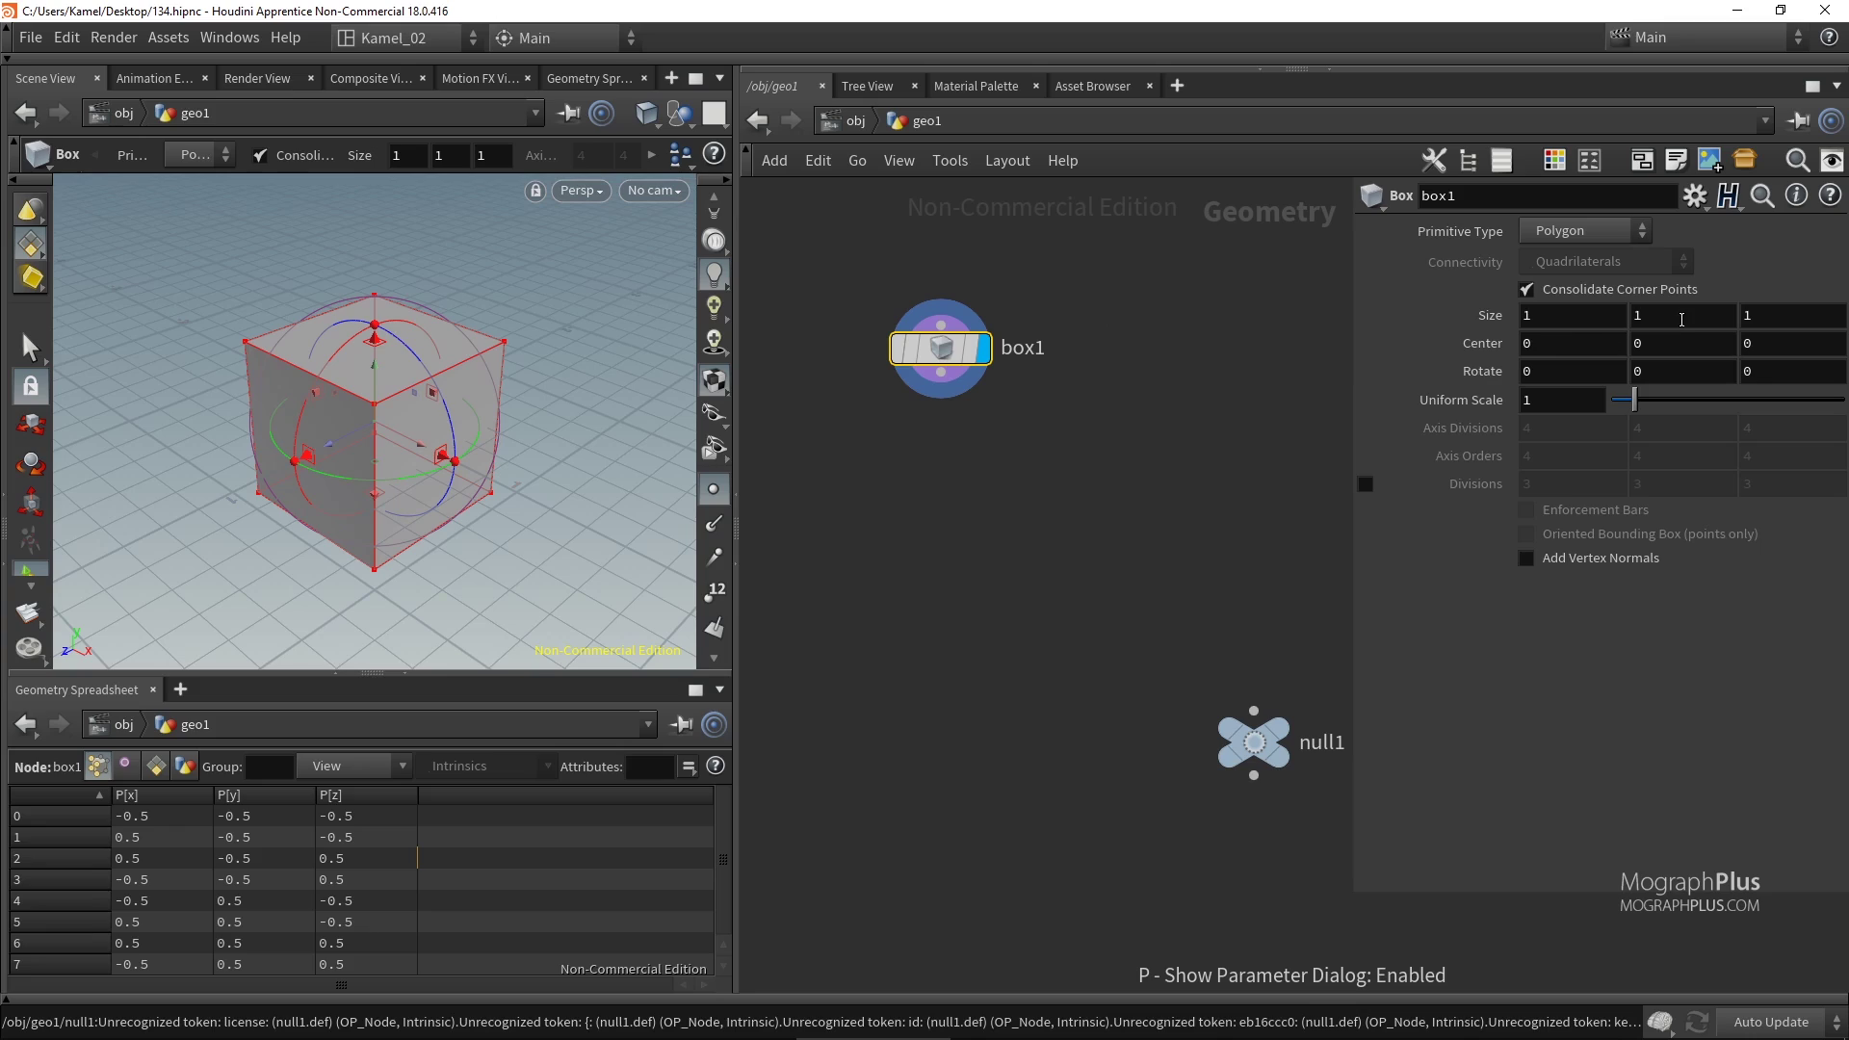
right_click(1681, 319)
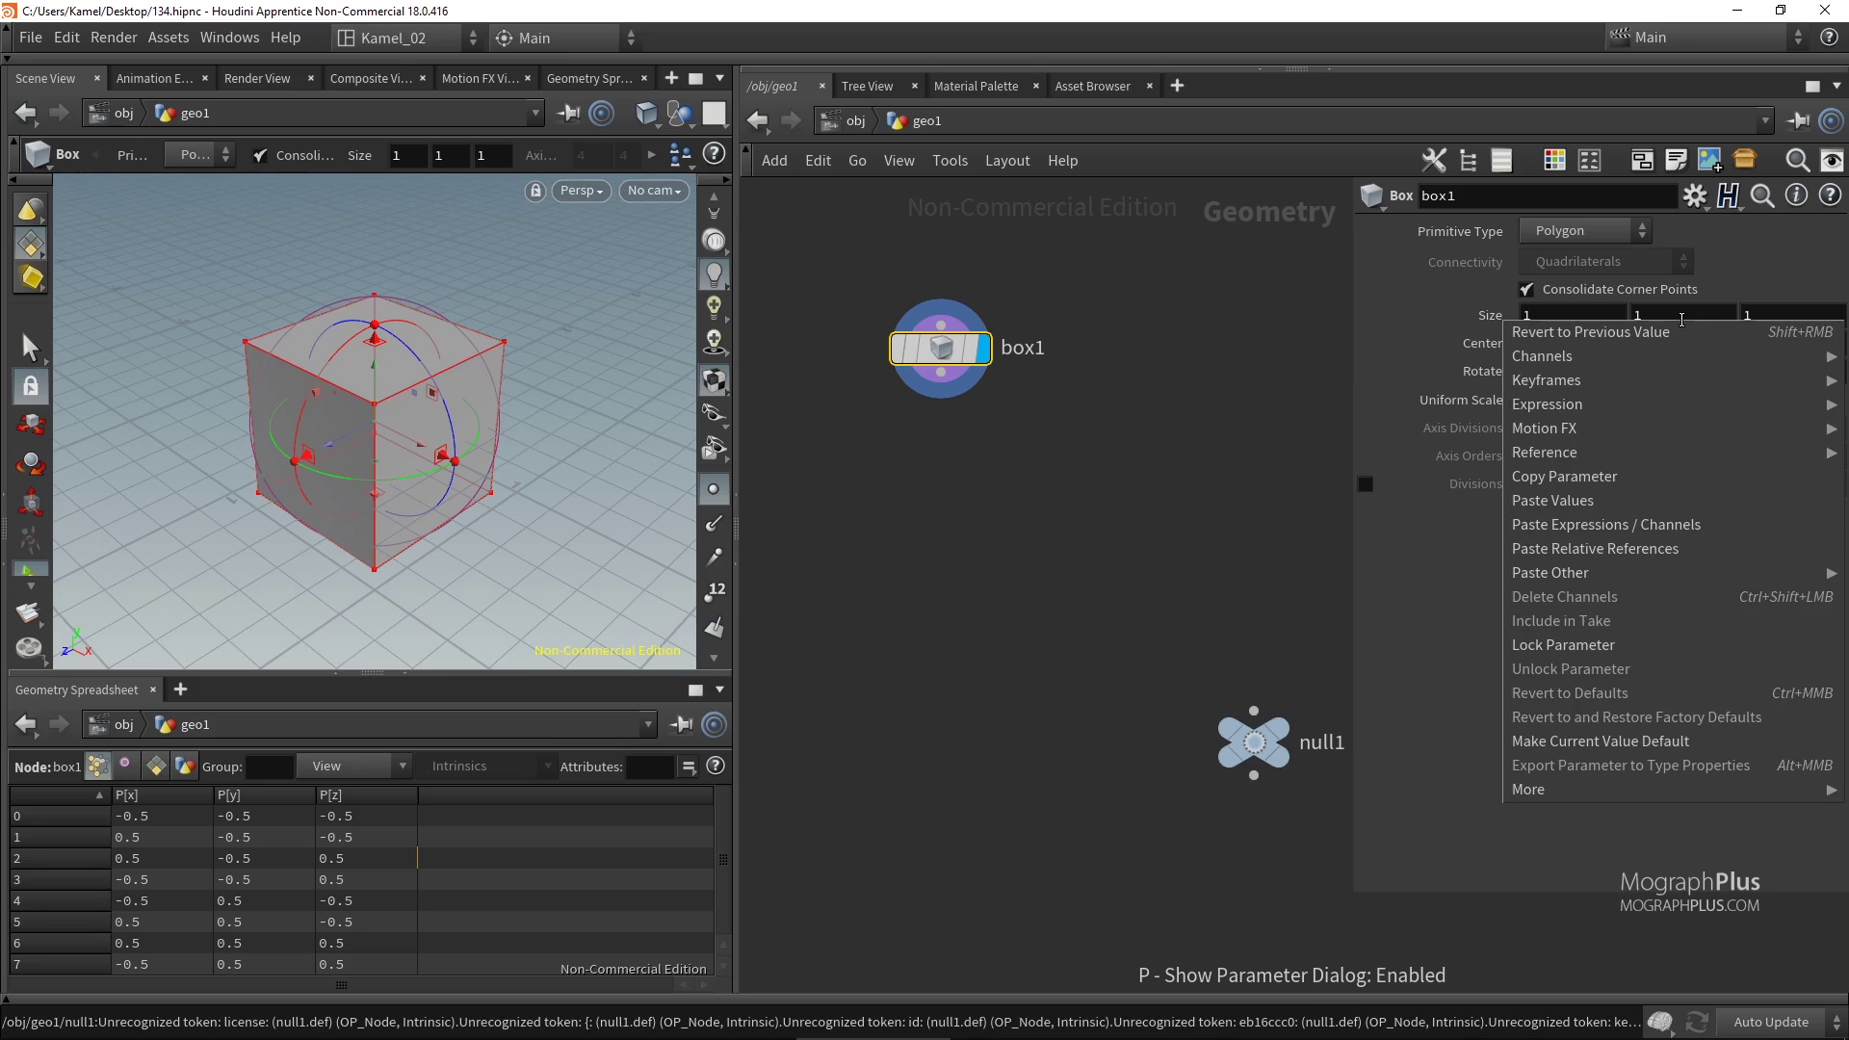
click(1630, 479)
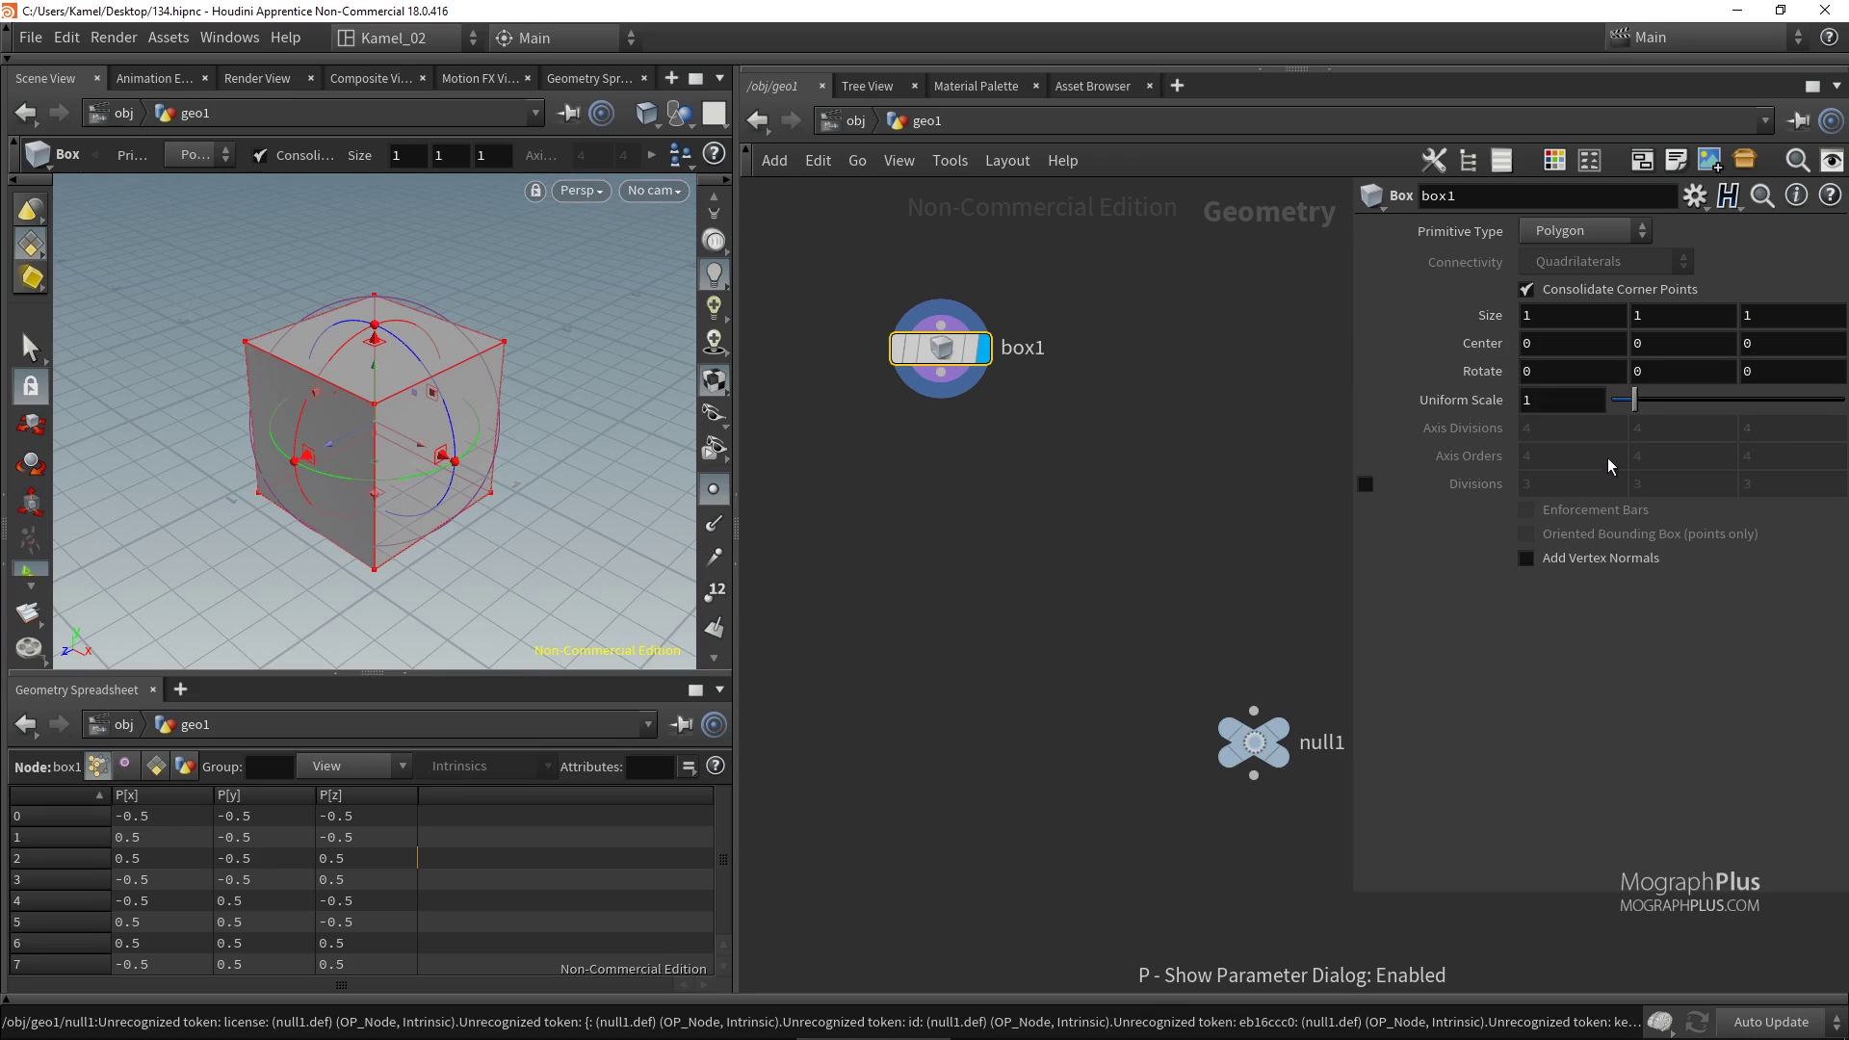
right_click(1637, 350)
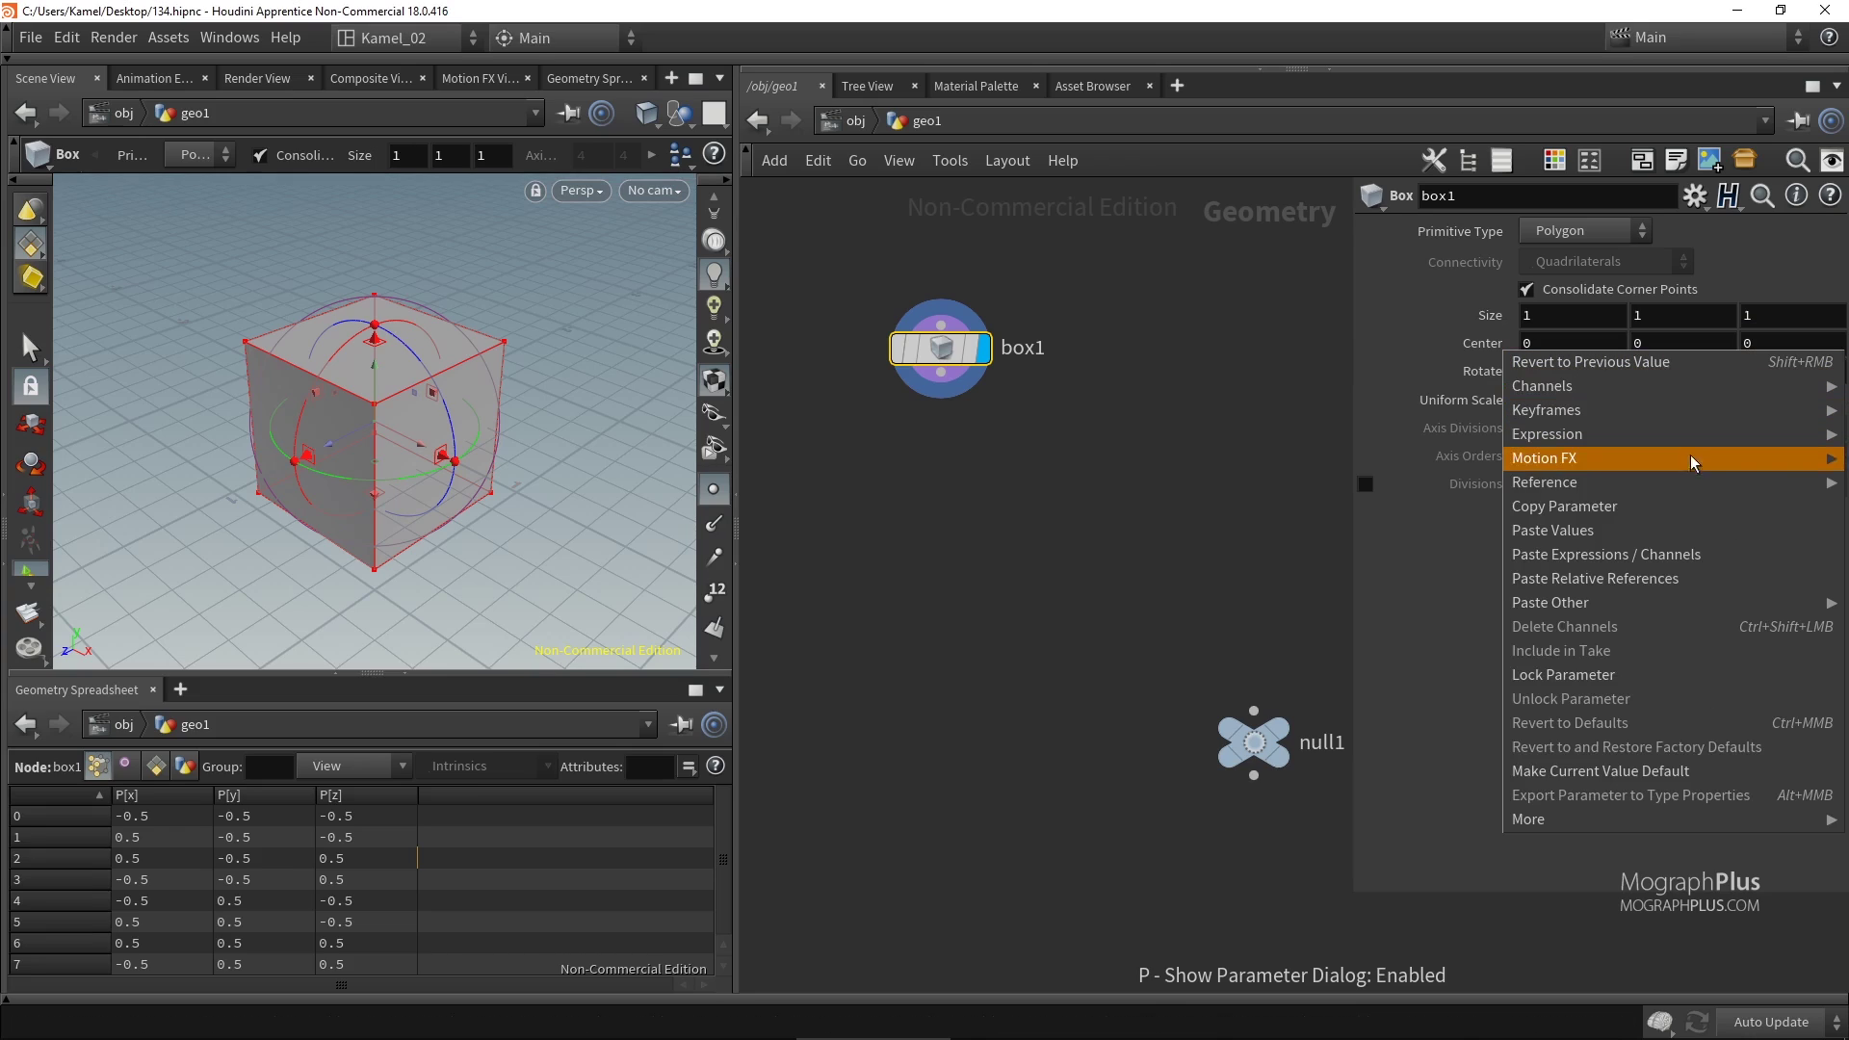
click(1682, 578)
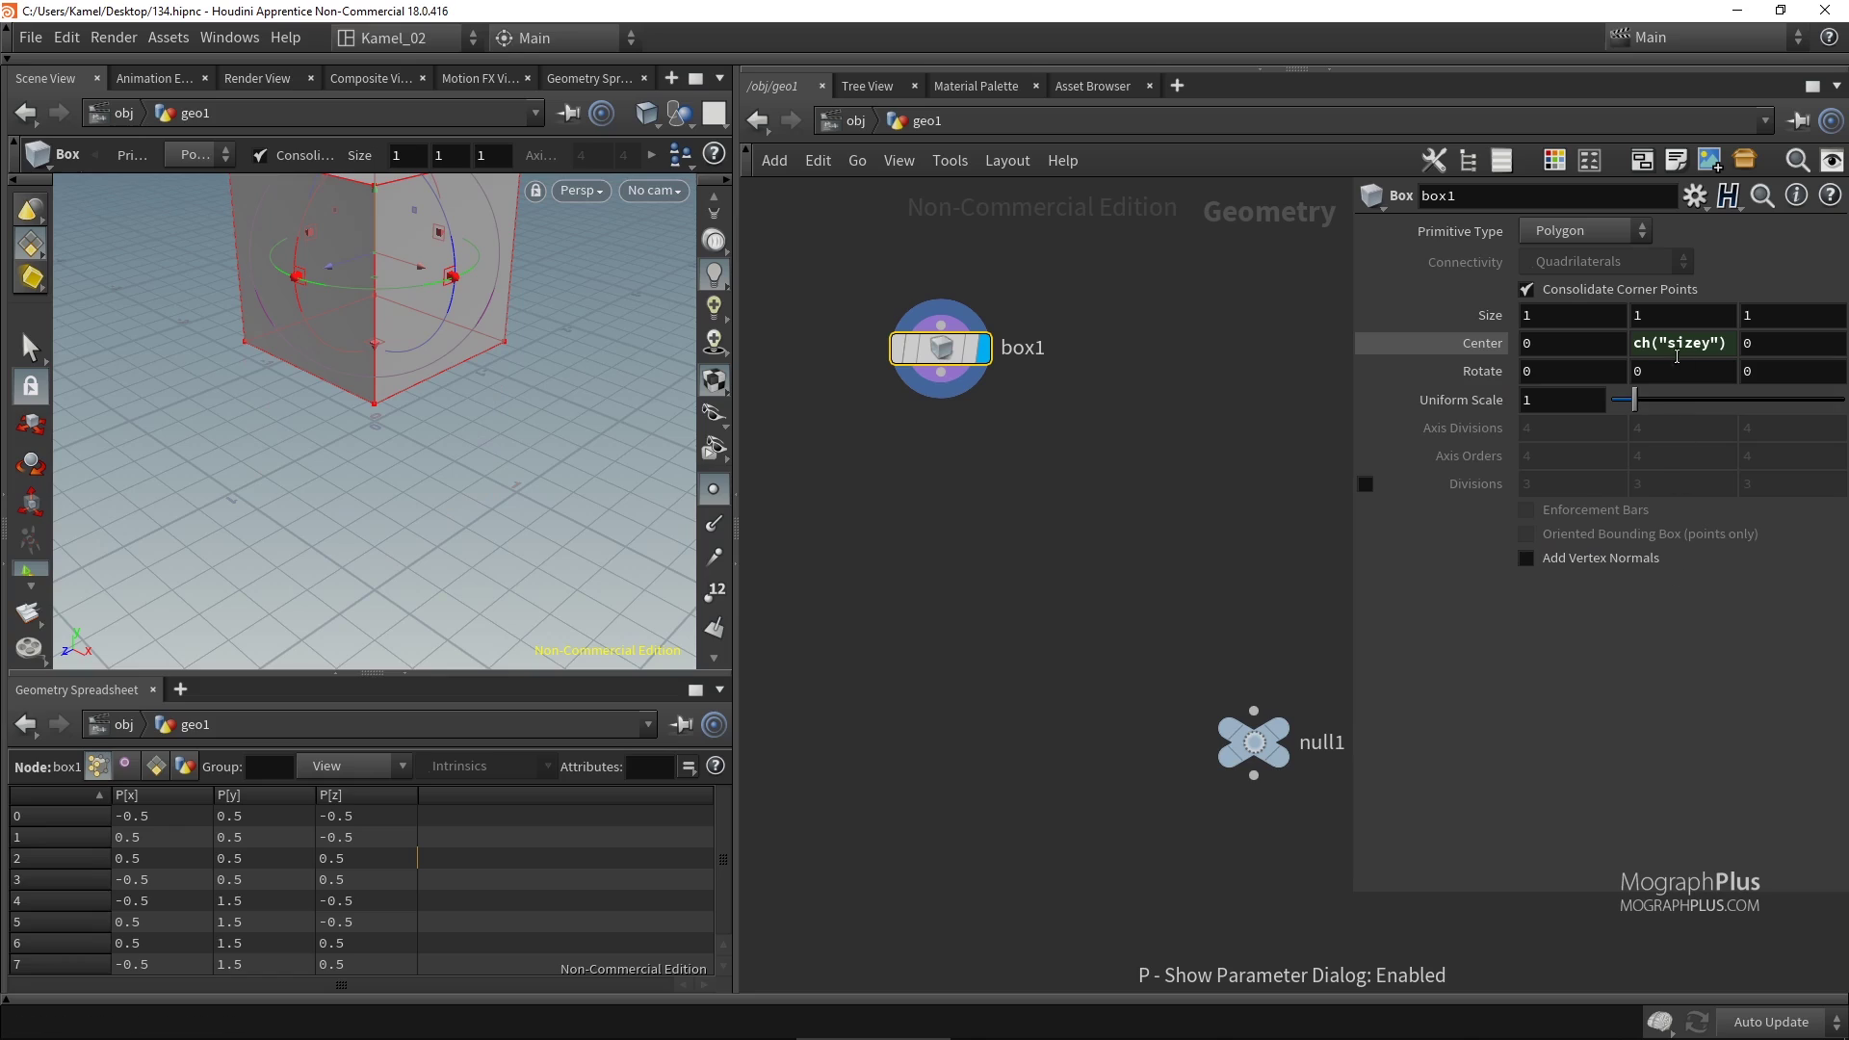
click(1676, 357)
text(/)
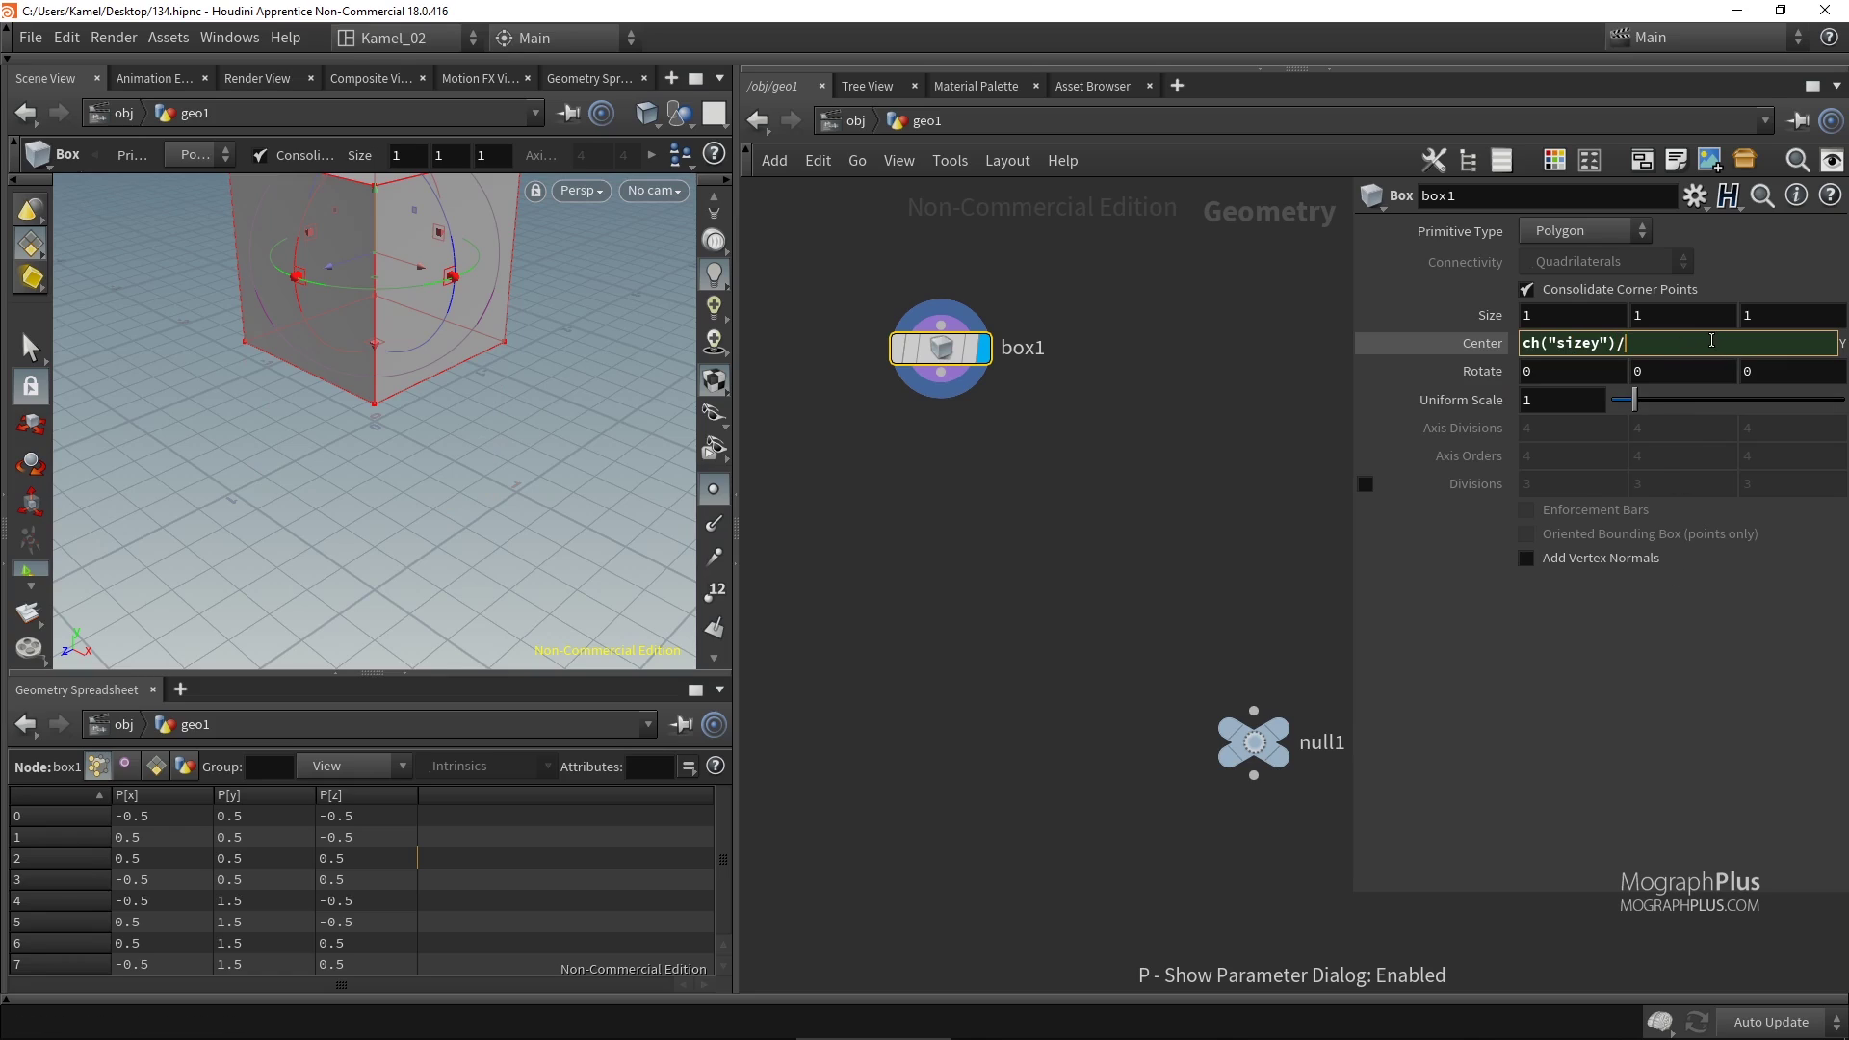
text(2)
key(Return)
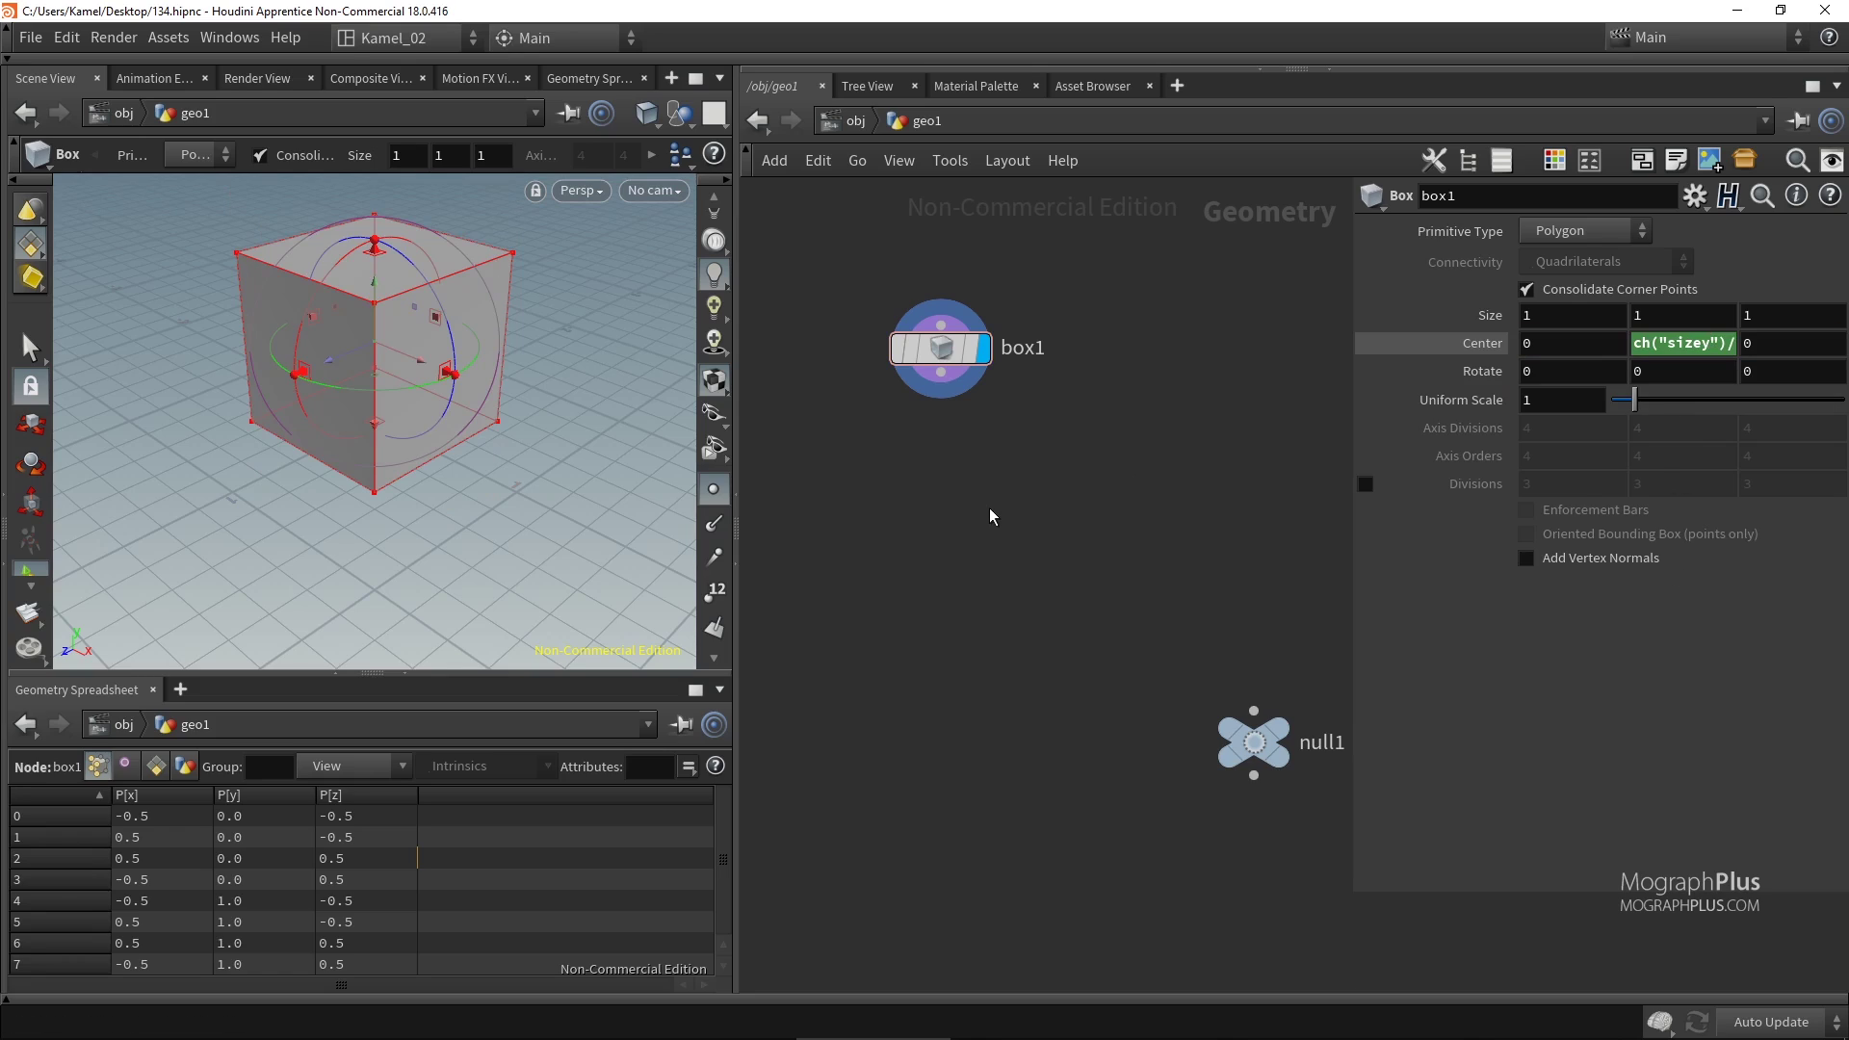
key(Escape)
Try a Size Y of 5 on the box to check that its base stays on the ground.
right_drag(579, 481, 433, 524)
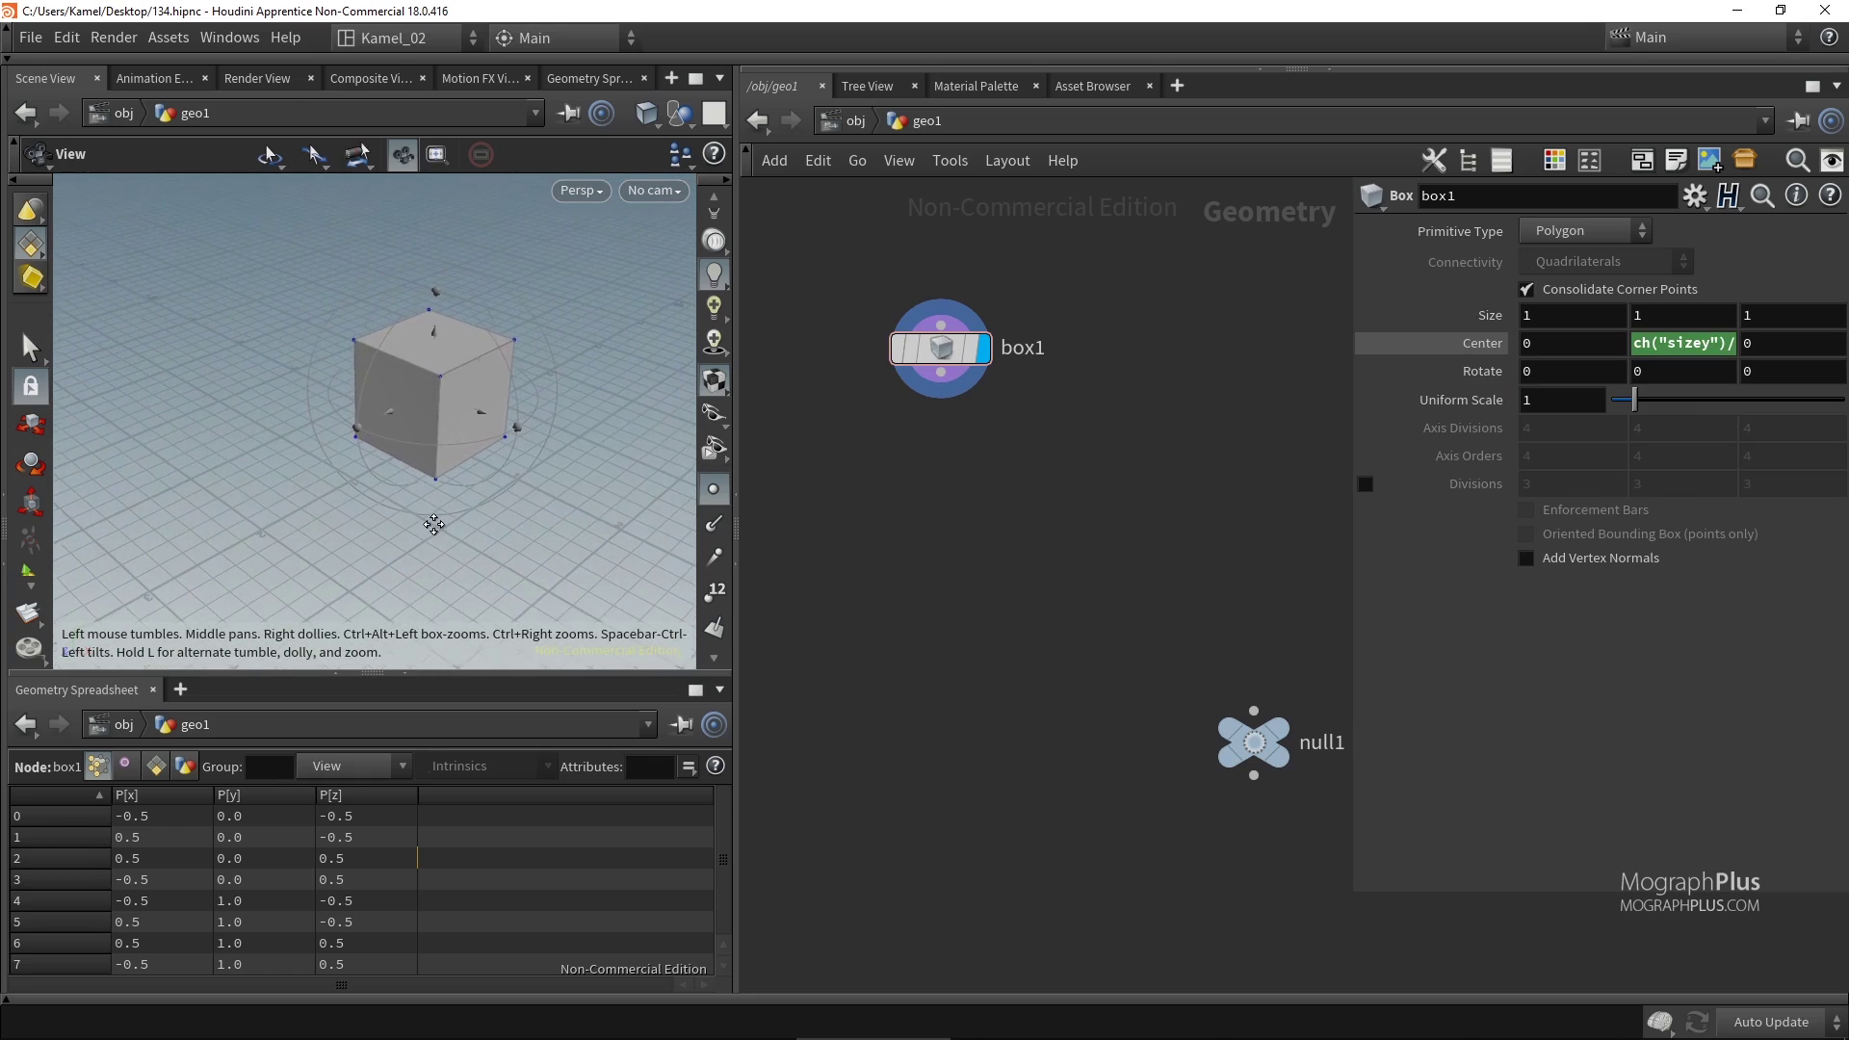
drag(433, 524, 681, 508)
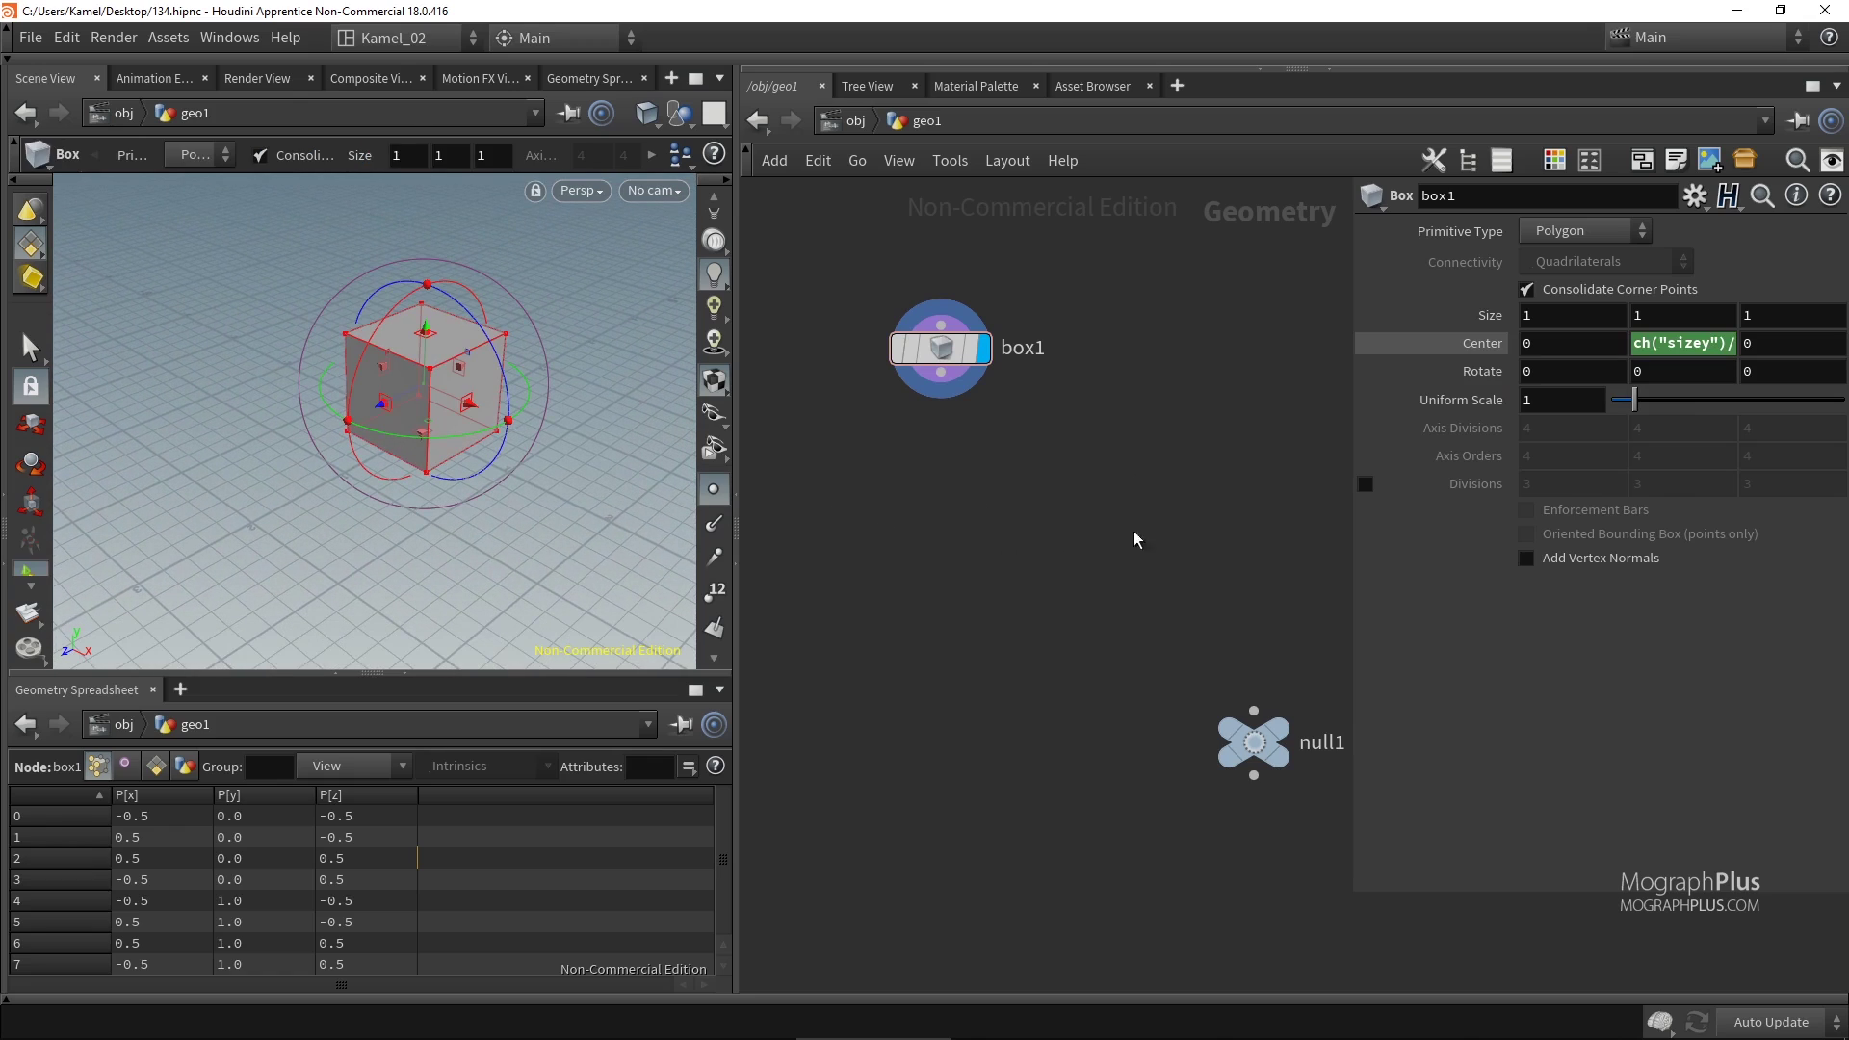
click(1733, 350)
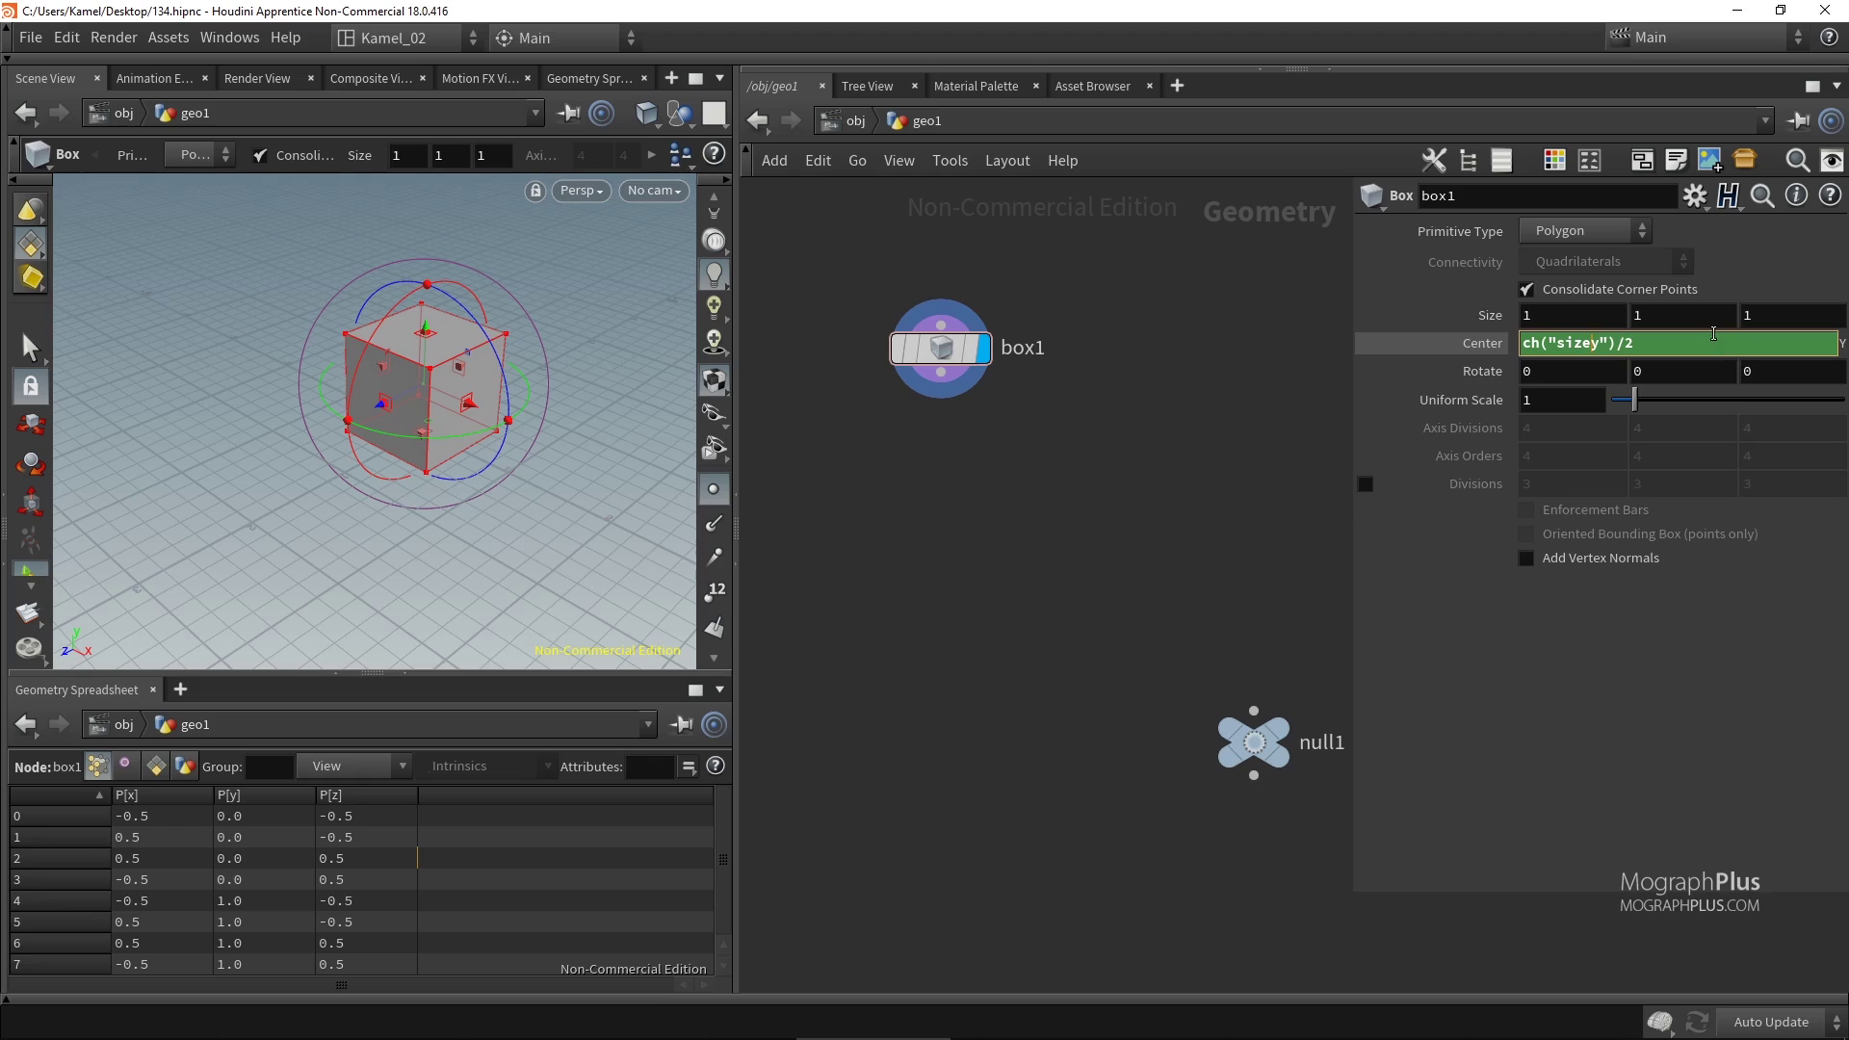
double_click(1696, 317)
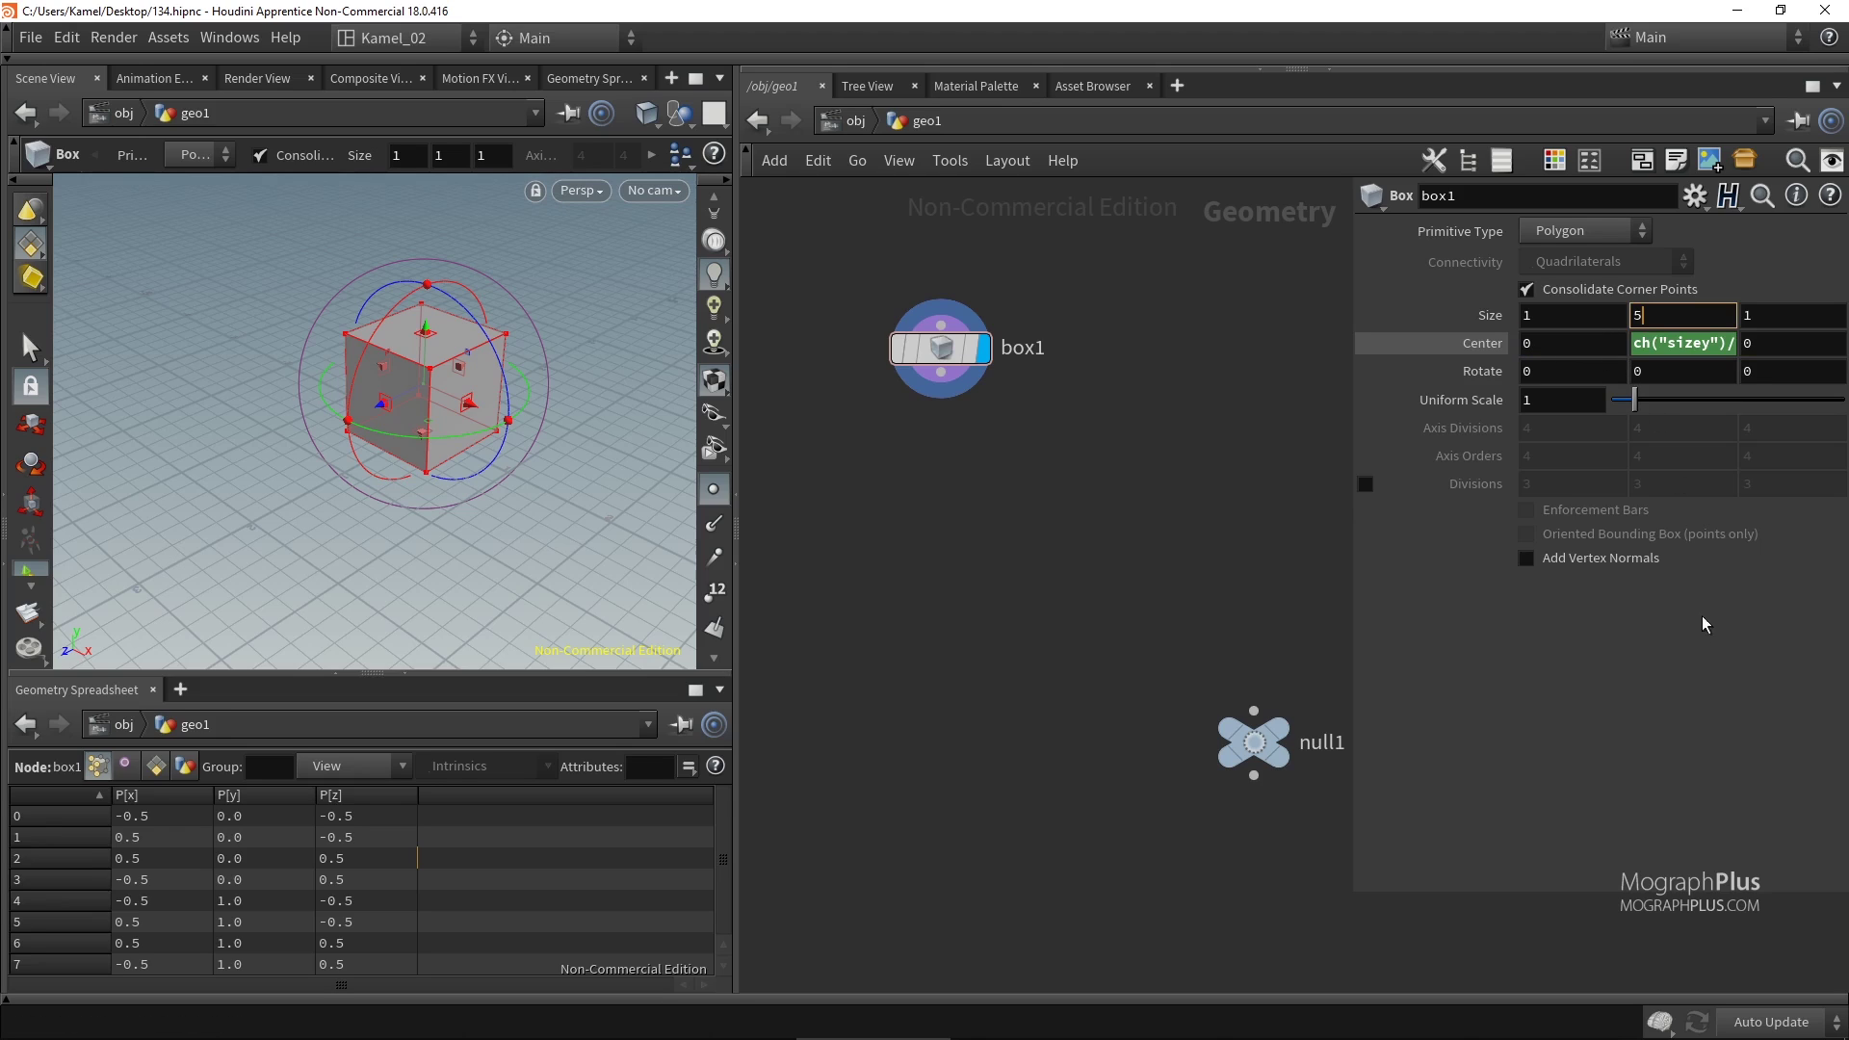
text(5)
key(Return)
alt+right_drag(537, 452, 404, 477)
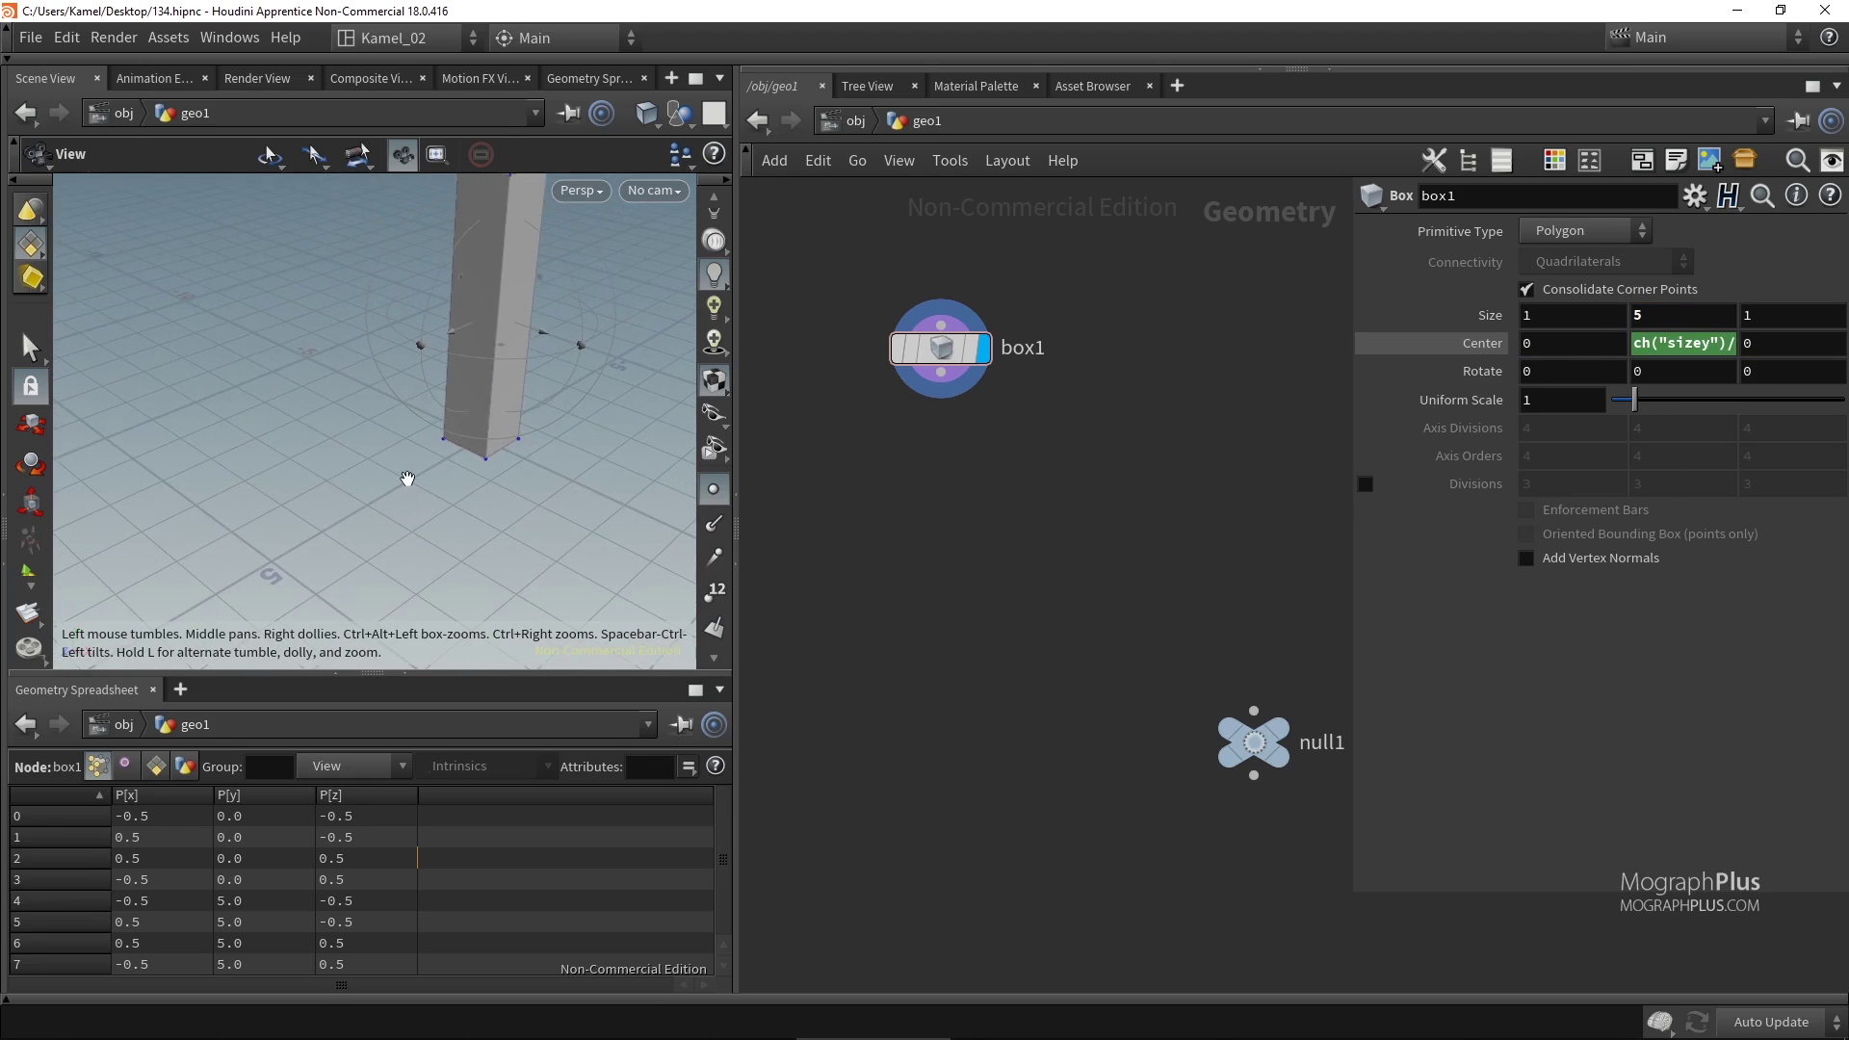
alt+middle_drag(404, 478, 354, 605)
key(Escape)
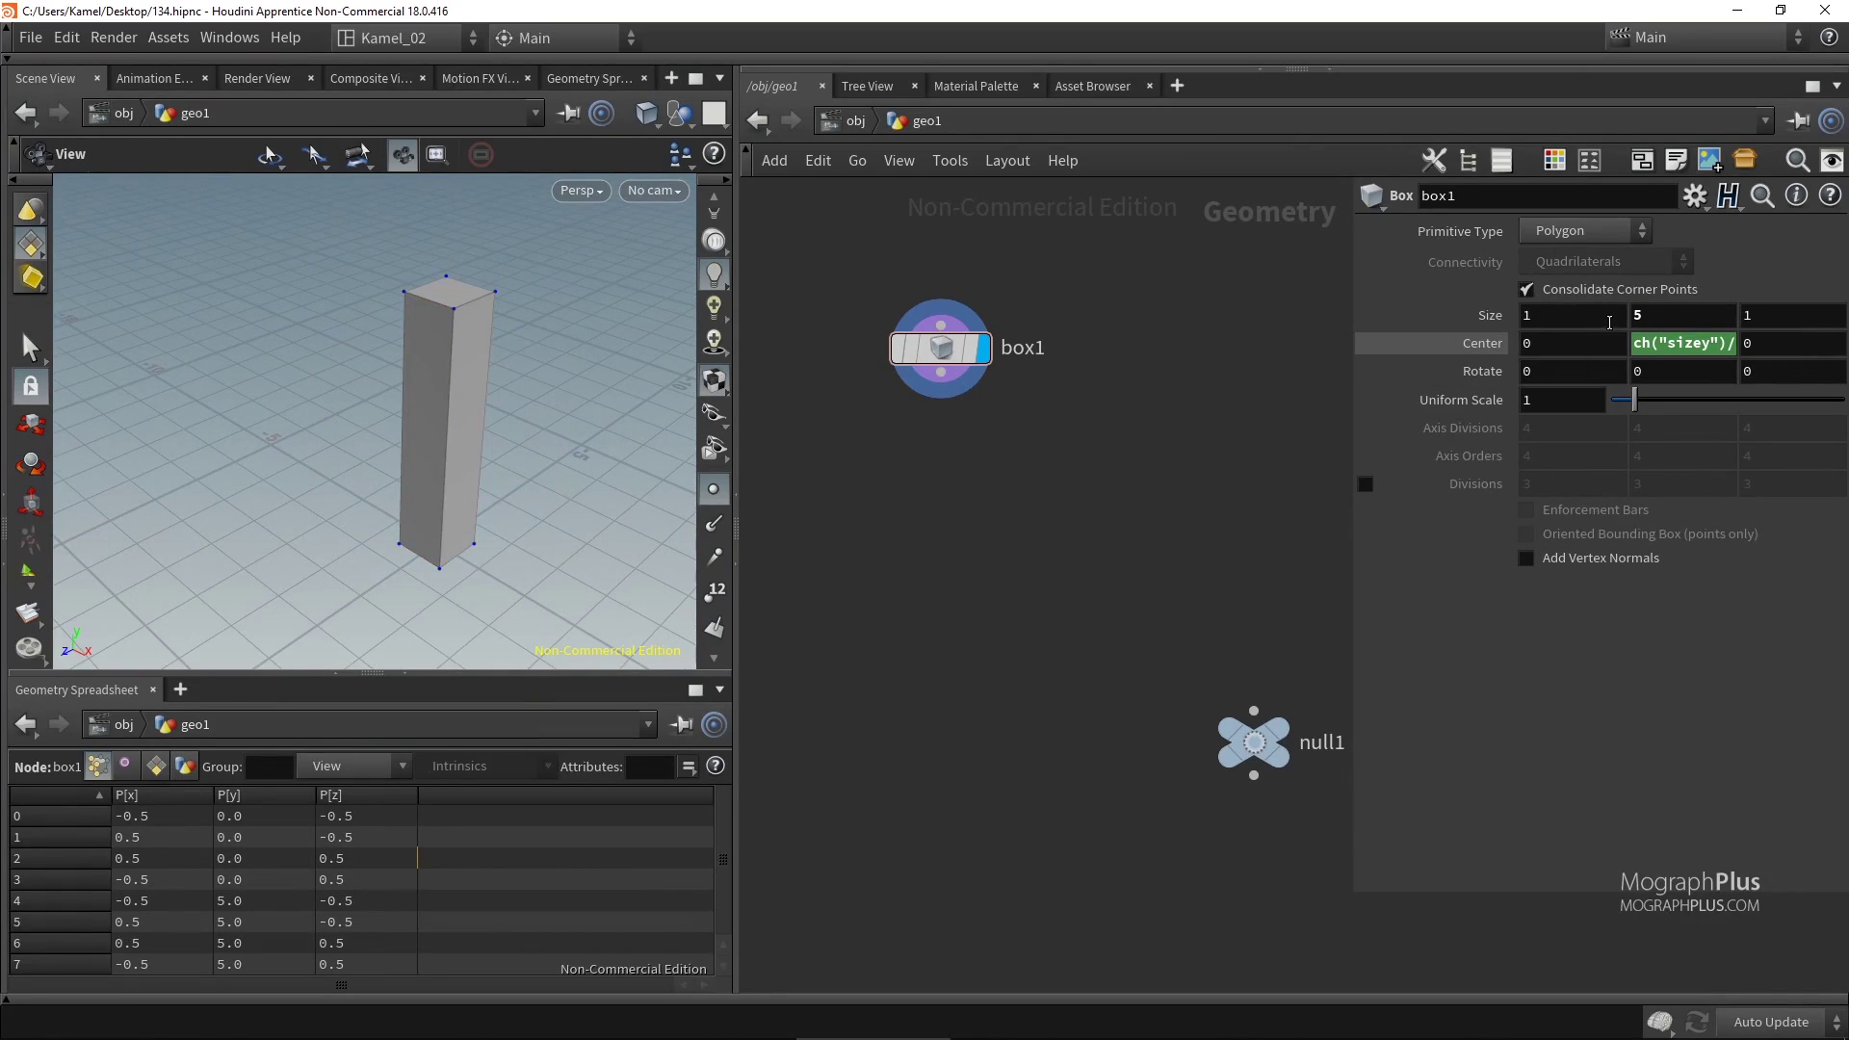
Test the box's Size Y at 10, 2 and 4, and return it to 1.
click(1690, 310)
text(10)
key(Return)
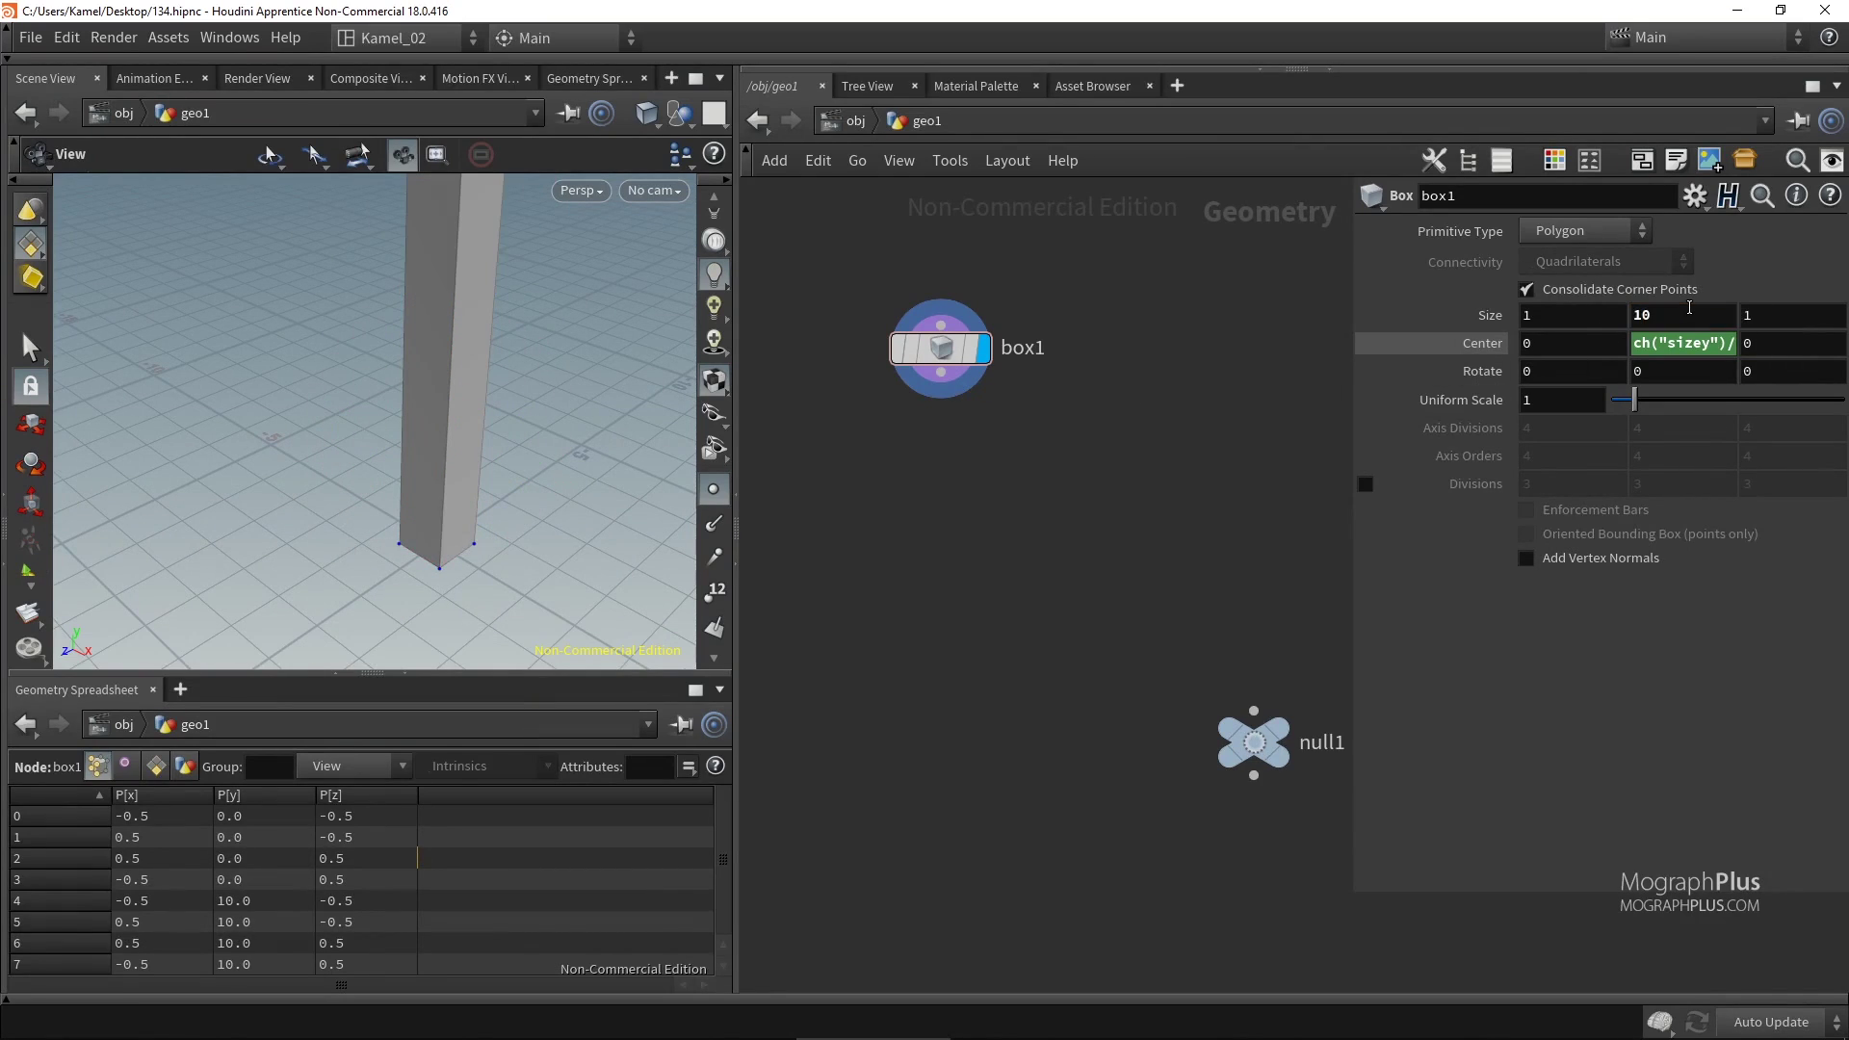
text(2)
key(Return)
text(4)
key(Return)
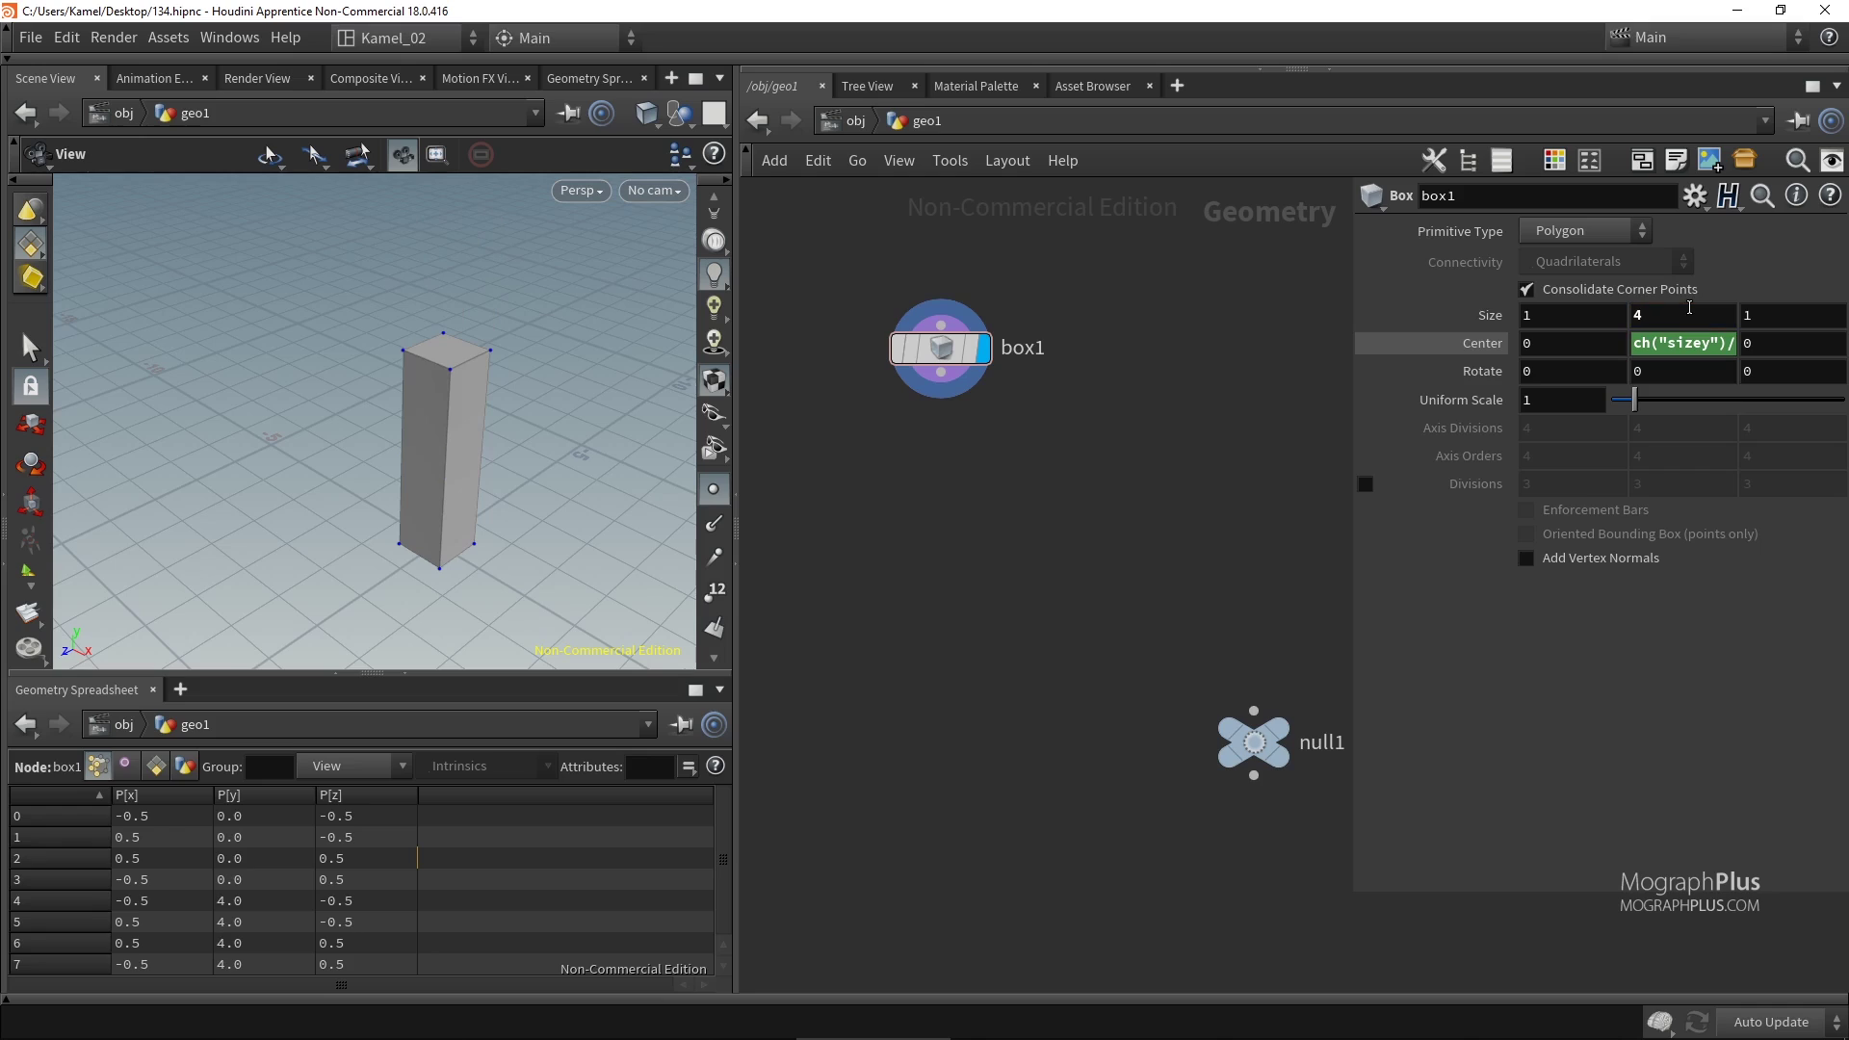
double_click(1689, 310)
text(1)
key(Return)
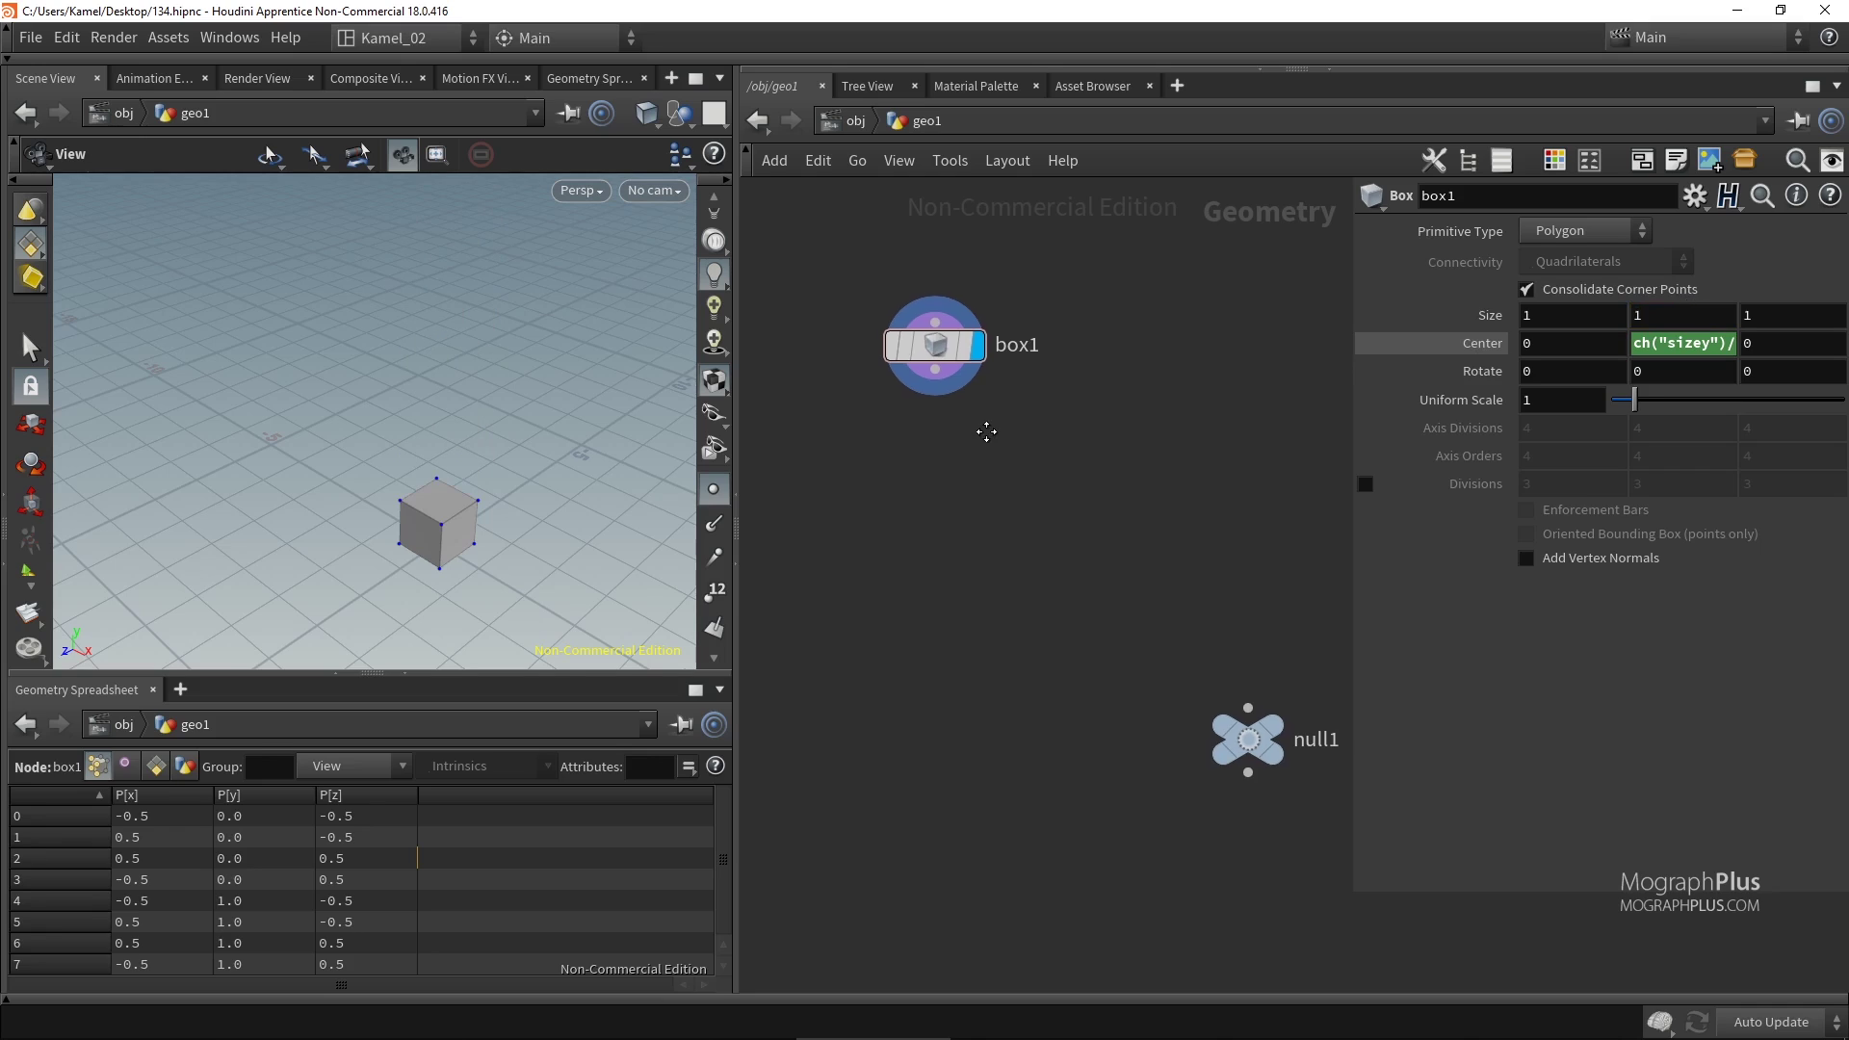
Add a Transform node below box1, fed by the box's output, and display it.
key(Tab)
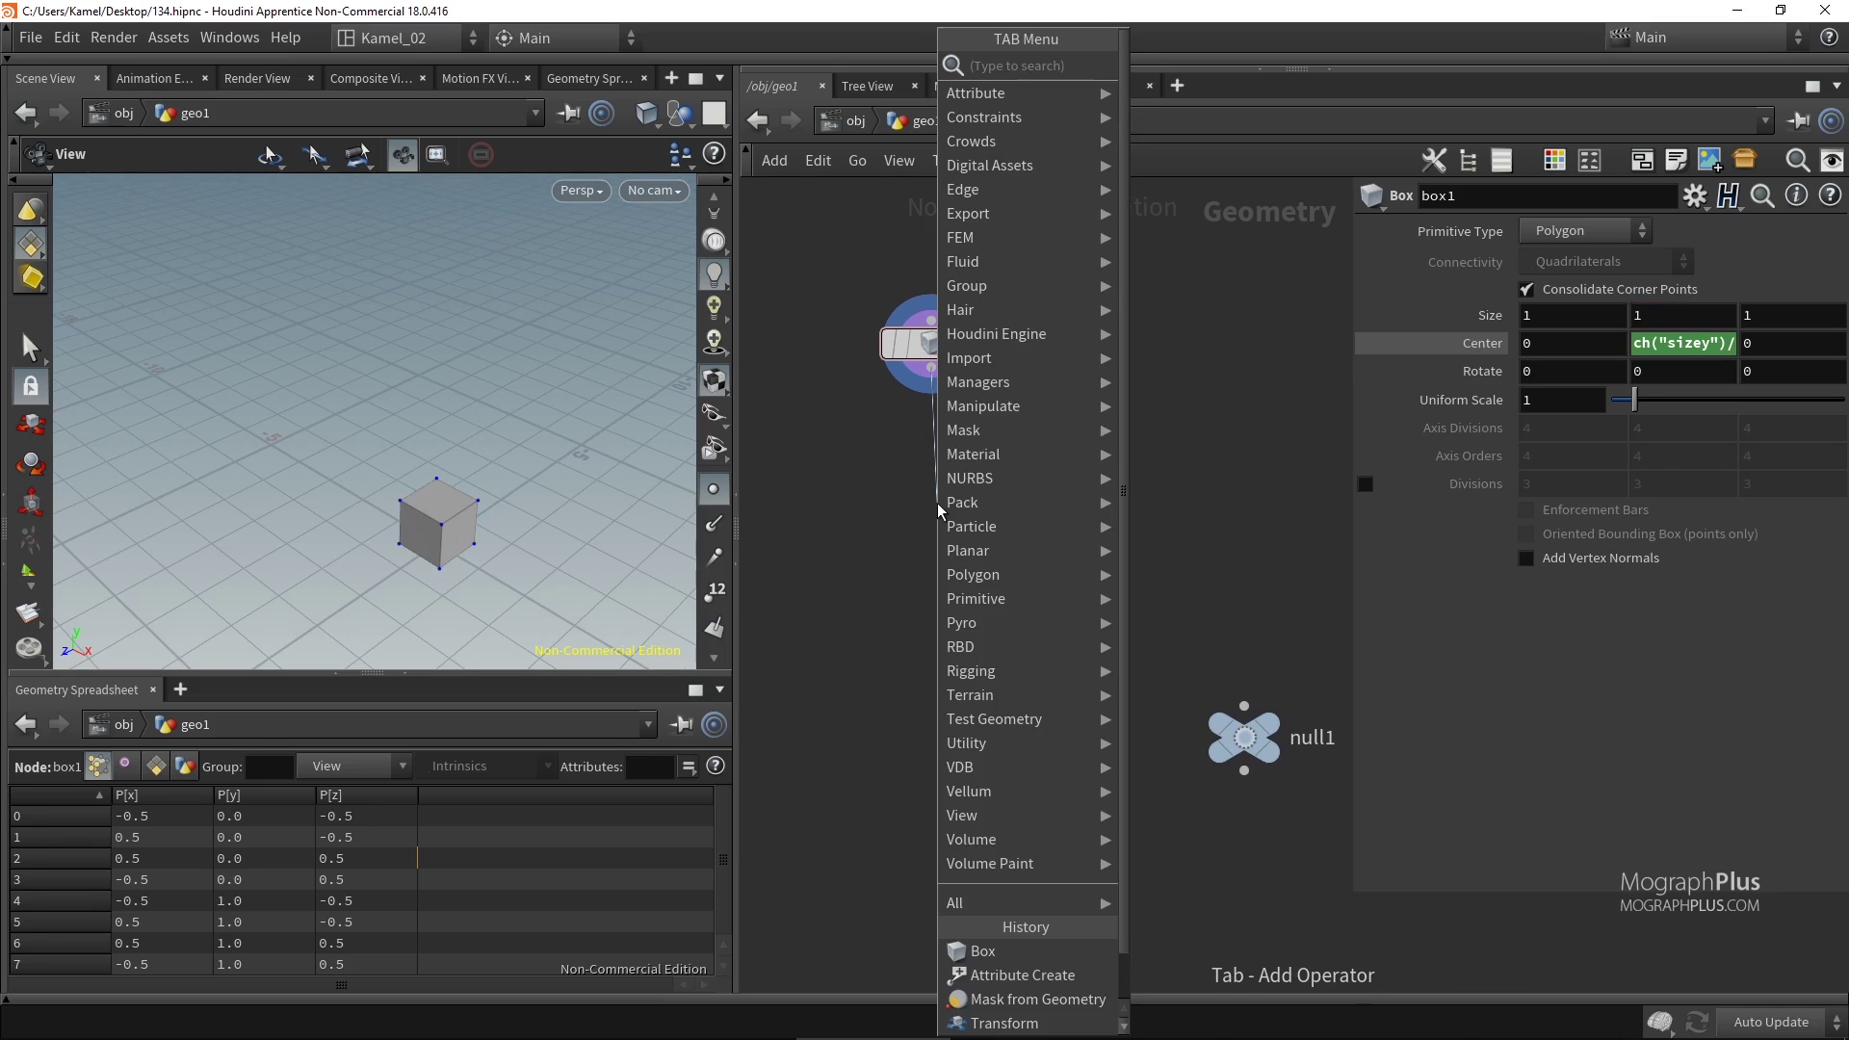
text(trans)
key(Return)
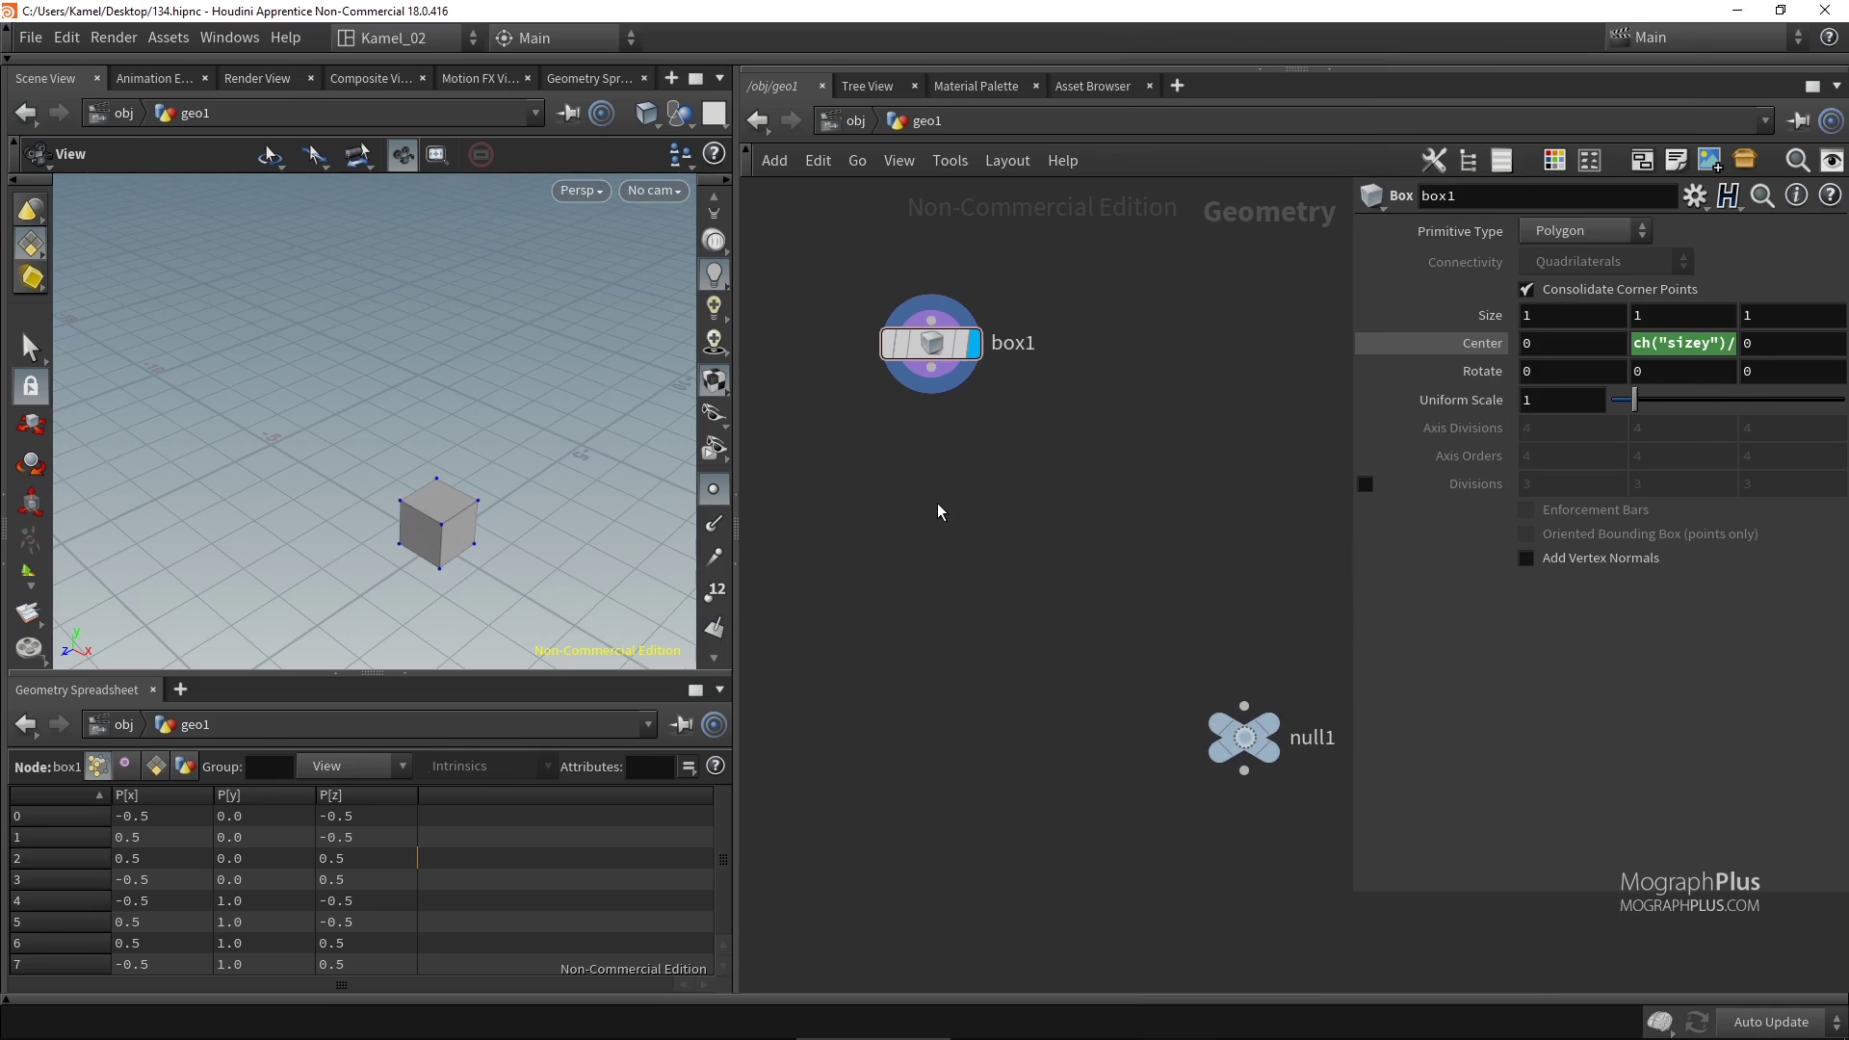
click(939, 505)
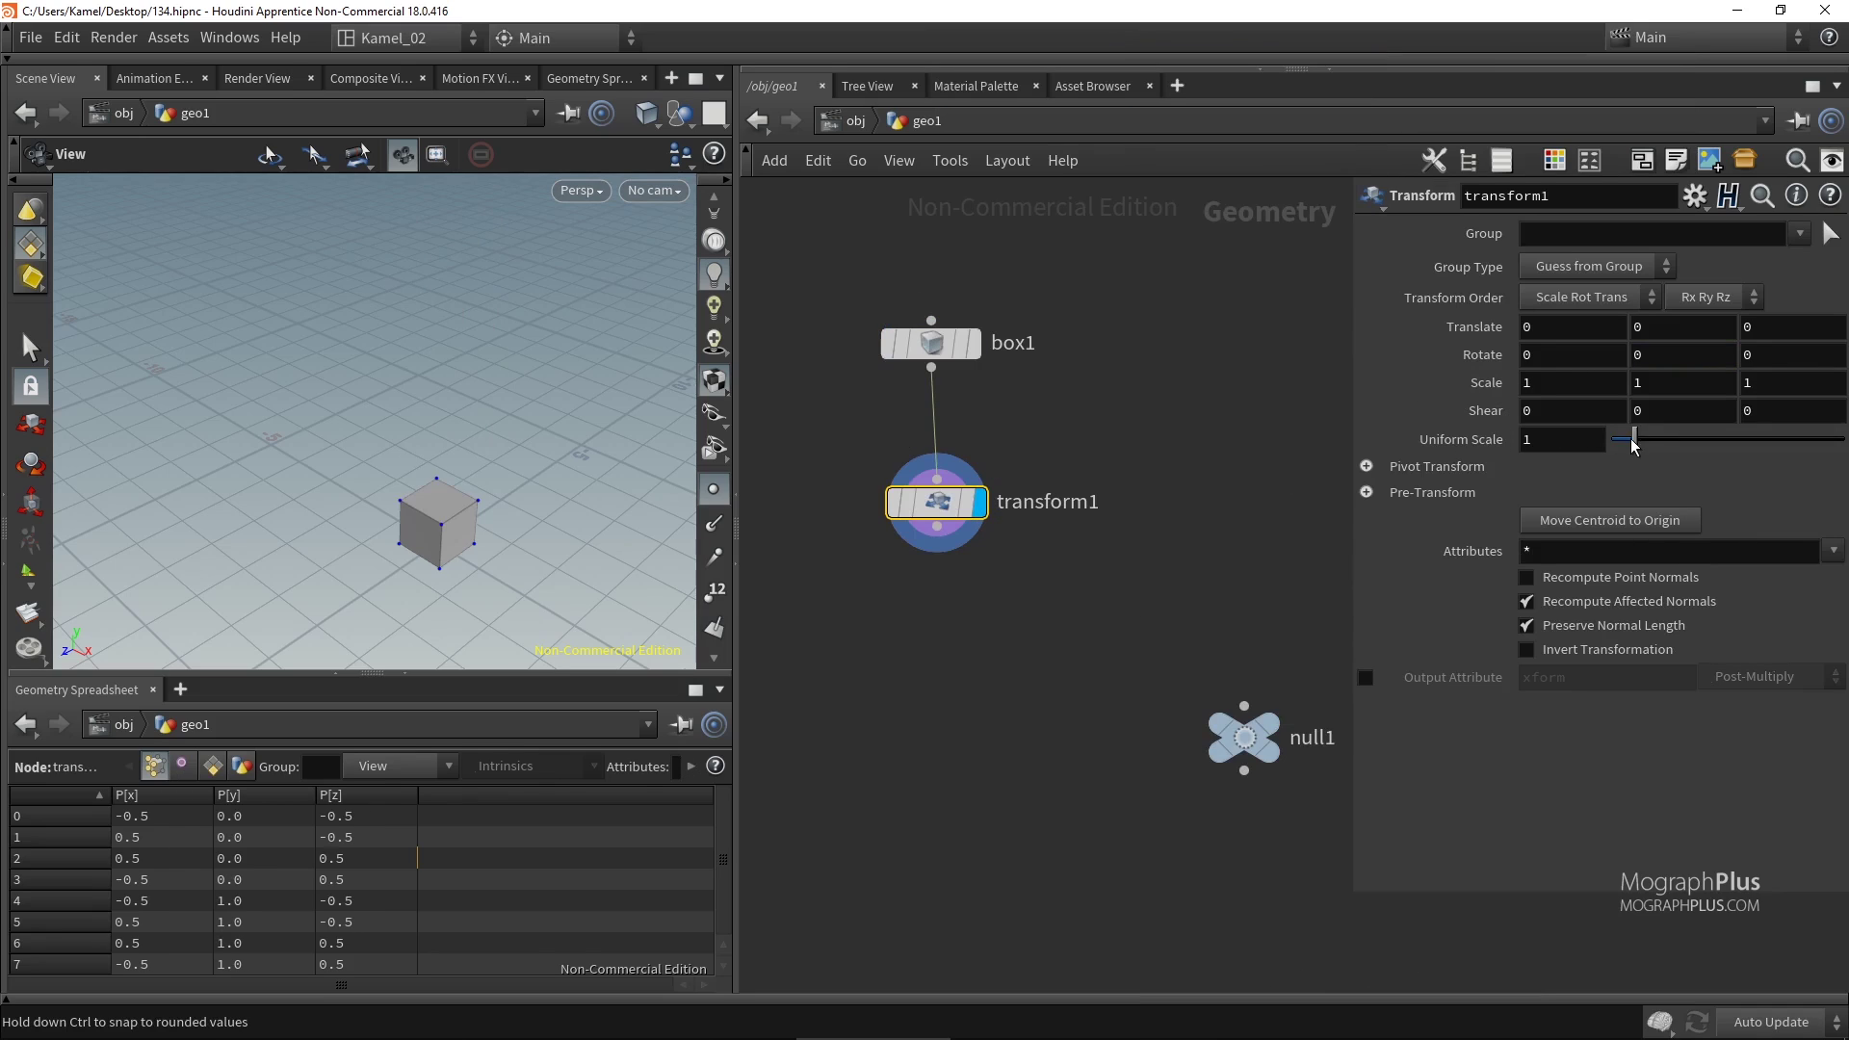
Set the Transform node's Uniform Scale to 0.09 and turn off point display in the viewport.
drag(1635, 441, 1624, 441)
click(1585, 438)
text(0.0)
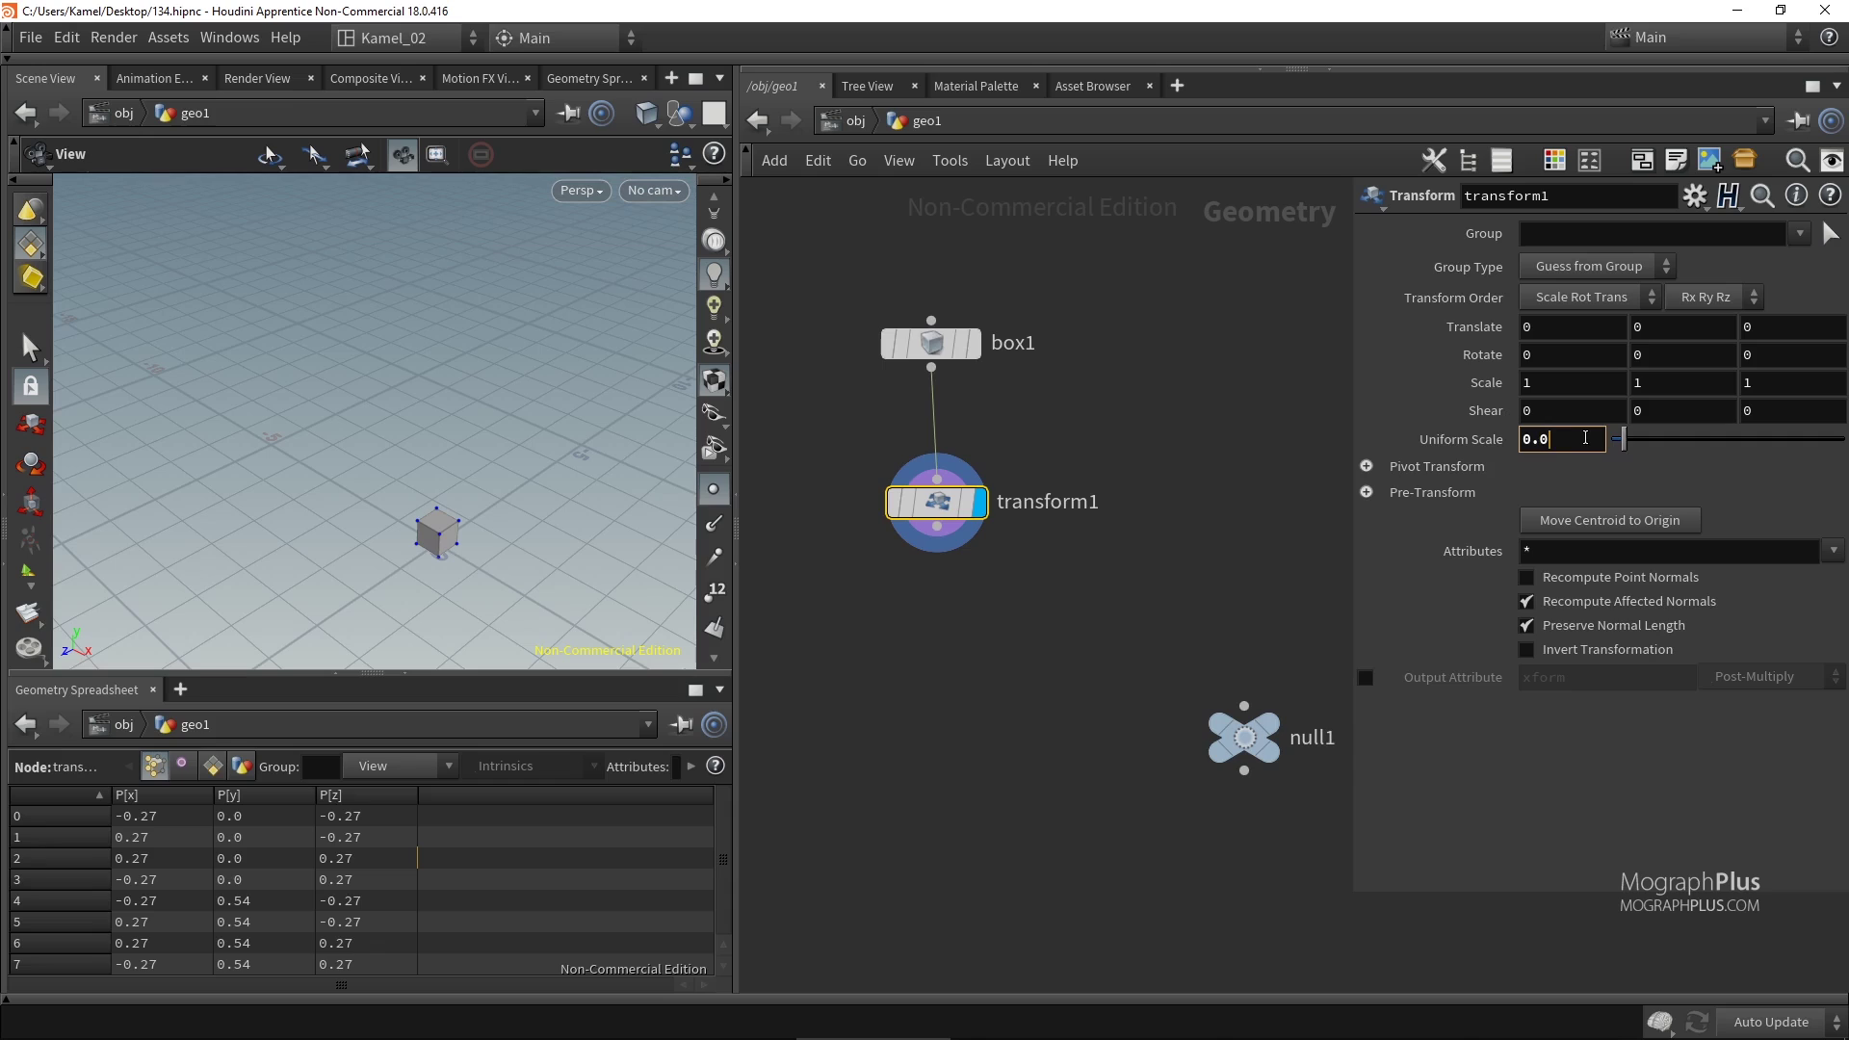
text(9)
key(Return)
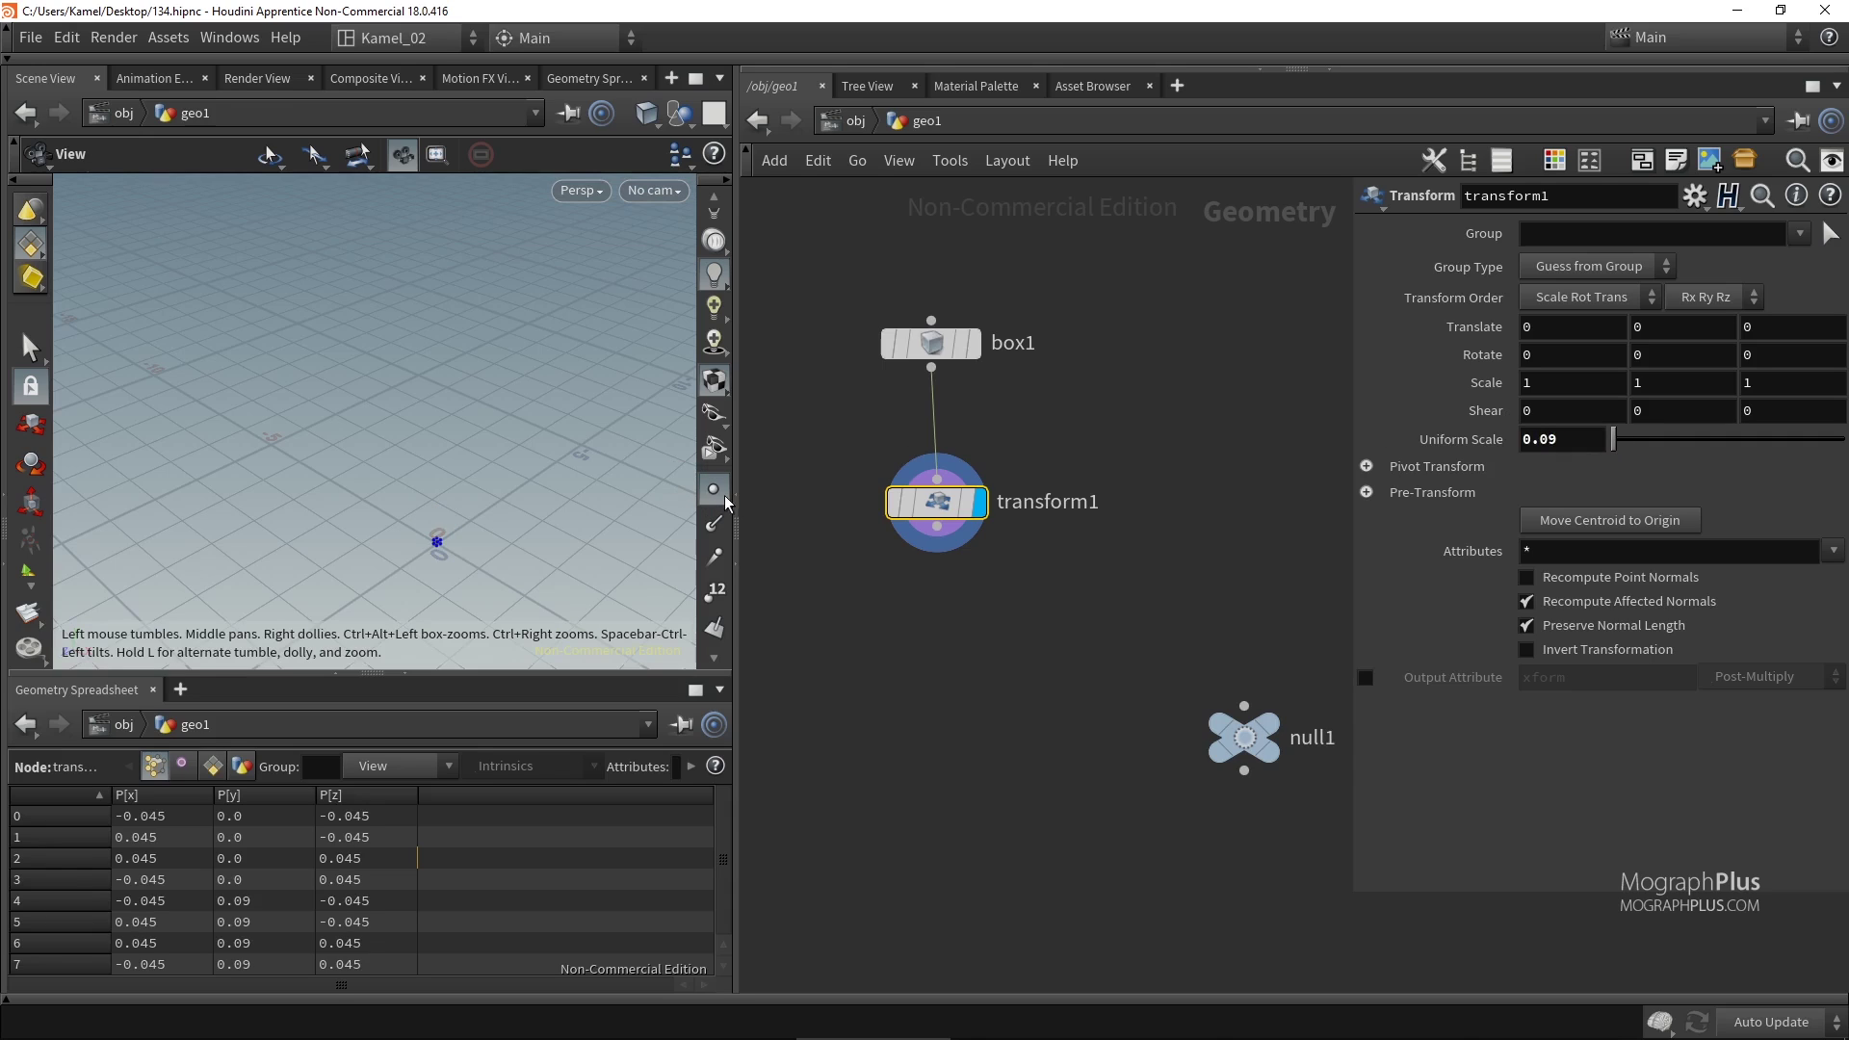
click(725, 496)
right_drag(442, 537, 529, 494)
Add a Tube node beside box1 and display it in the viewport.
middle_drag(851, 526, 957, 500)
click(887, 376)
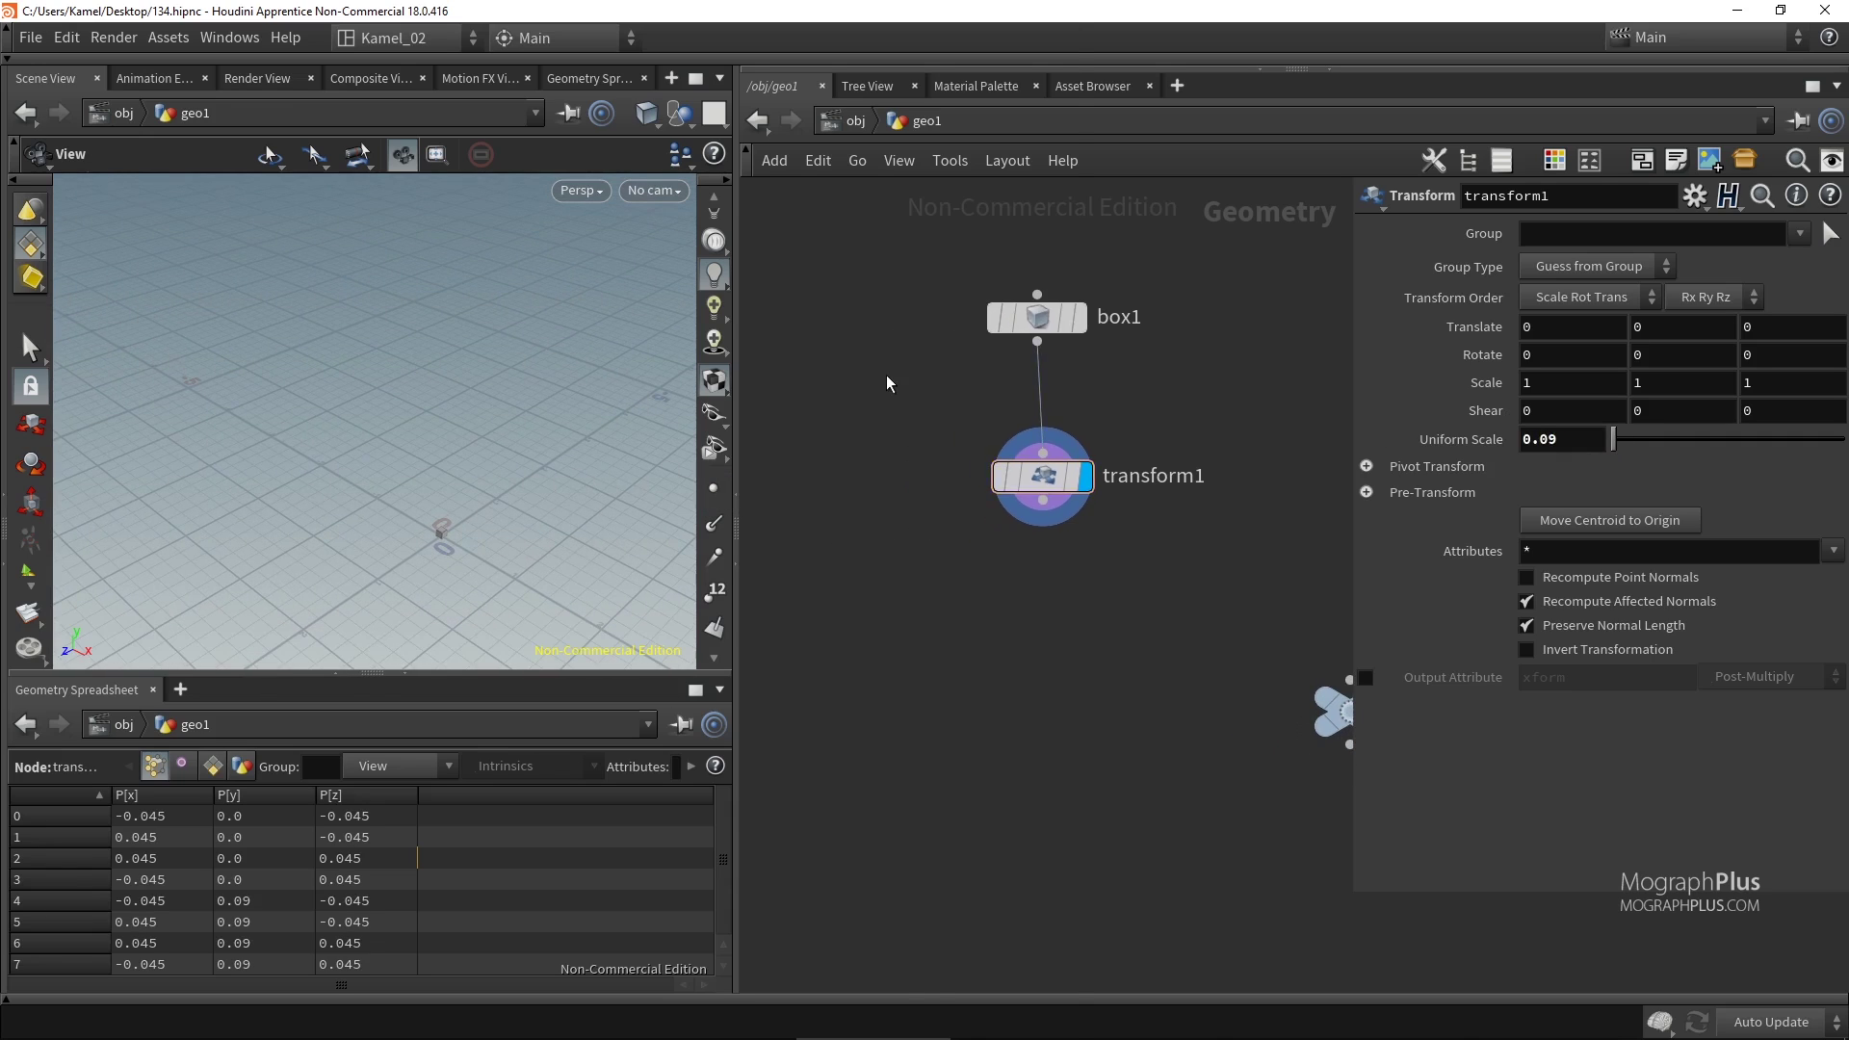
key(Tab)
text(tub)
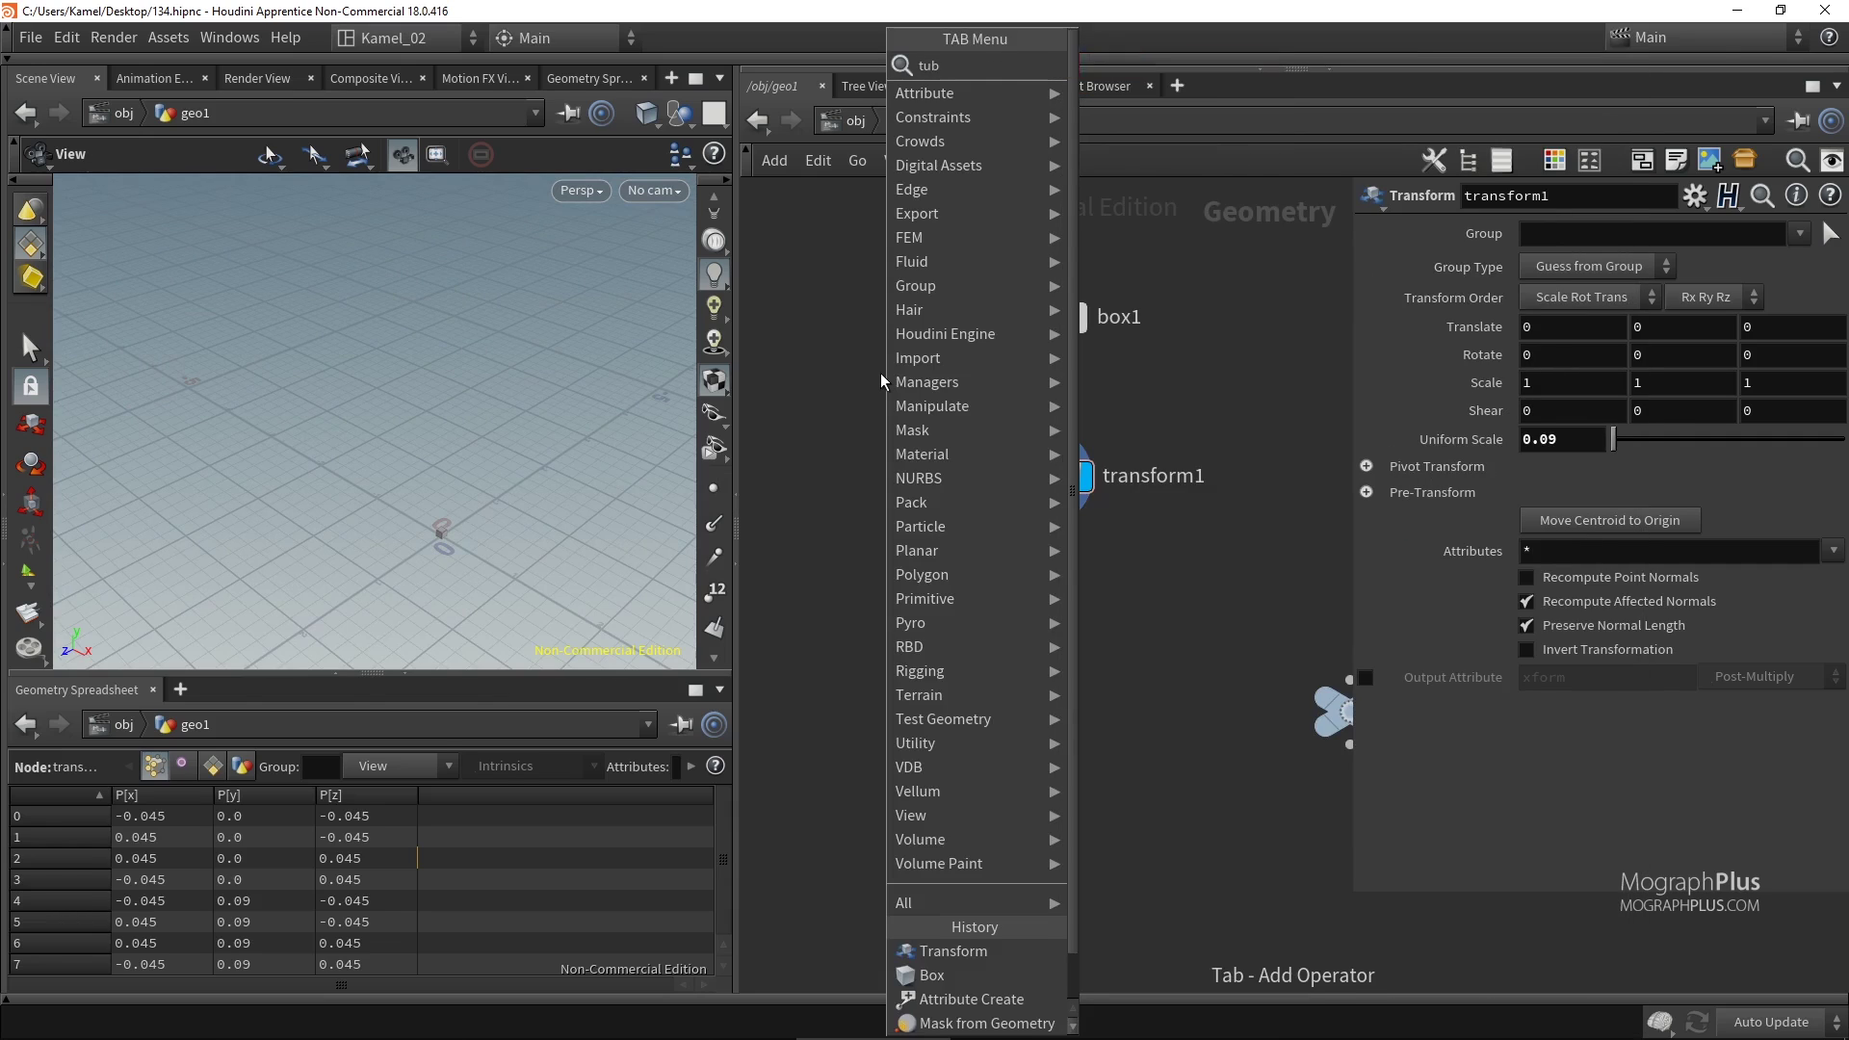
key(Return)
click(882, 377)
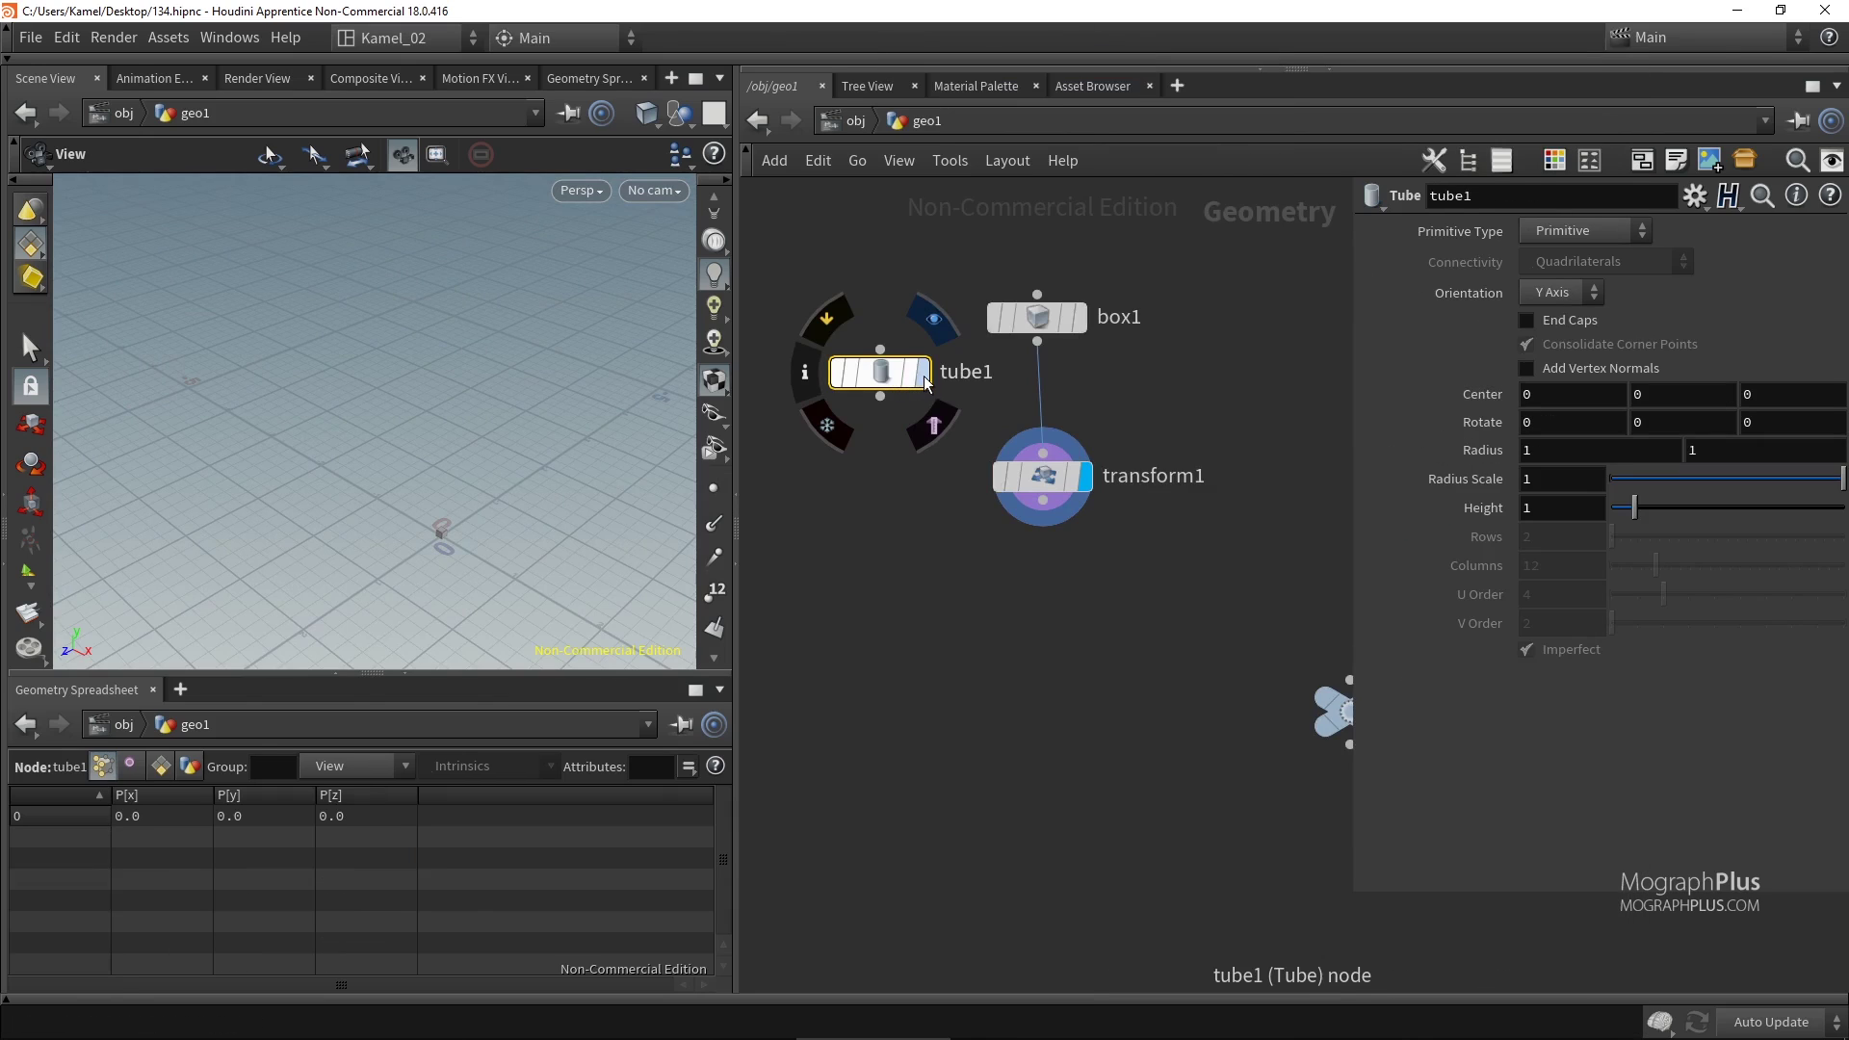
click(926, 382)
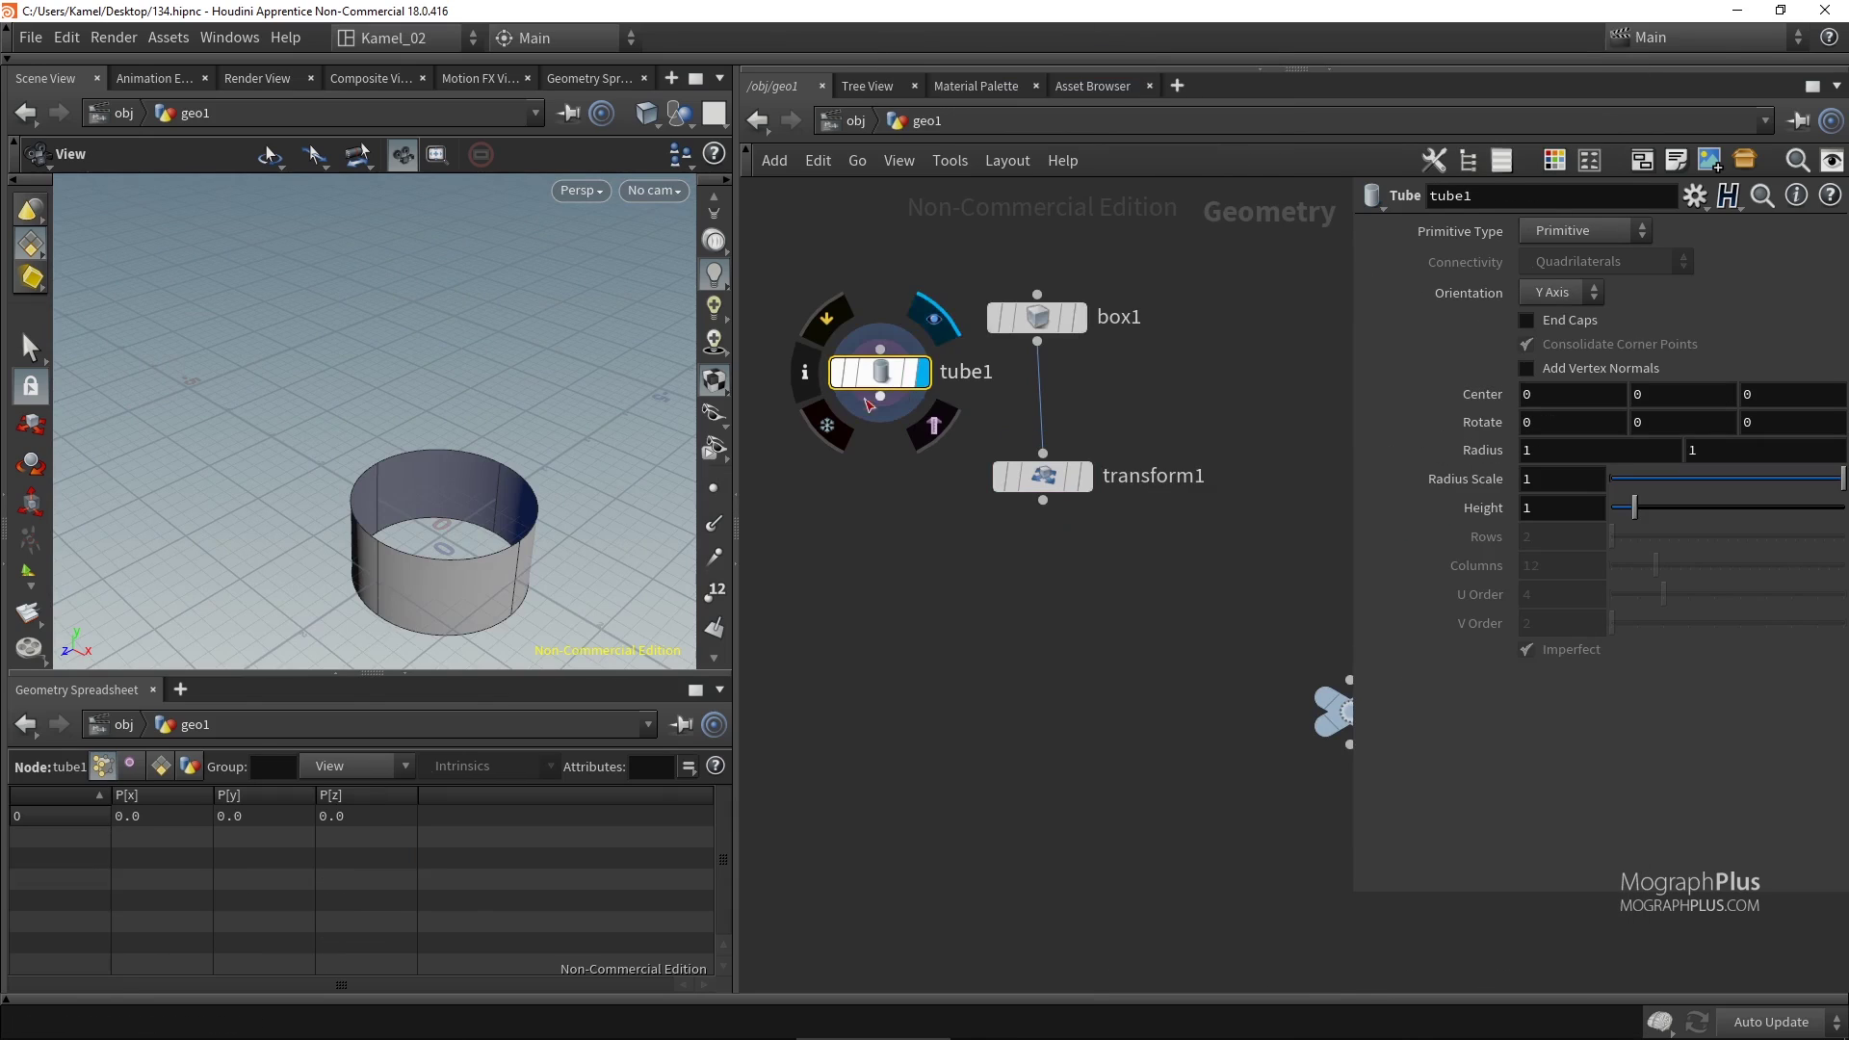
Make the tube a Polygon primitive with End Caps enabled and set its Height to 1.7.
click(1604, 241)
click(1585, 277)
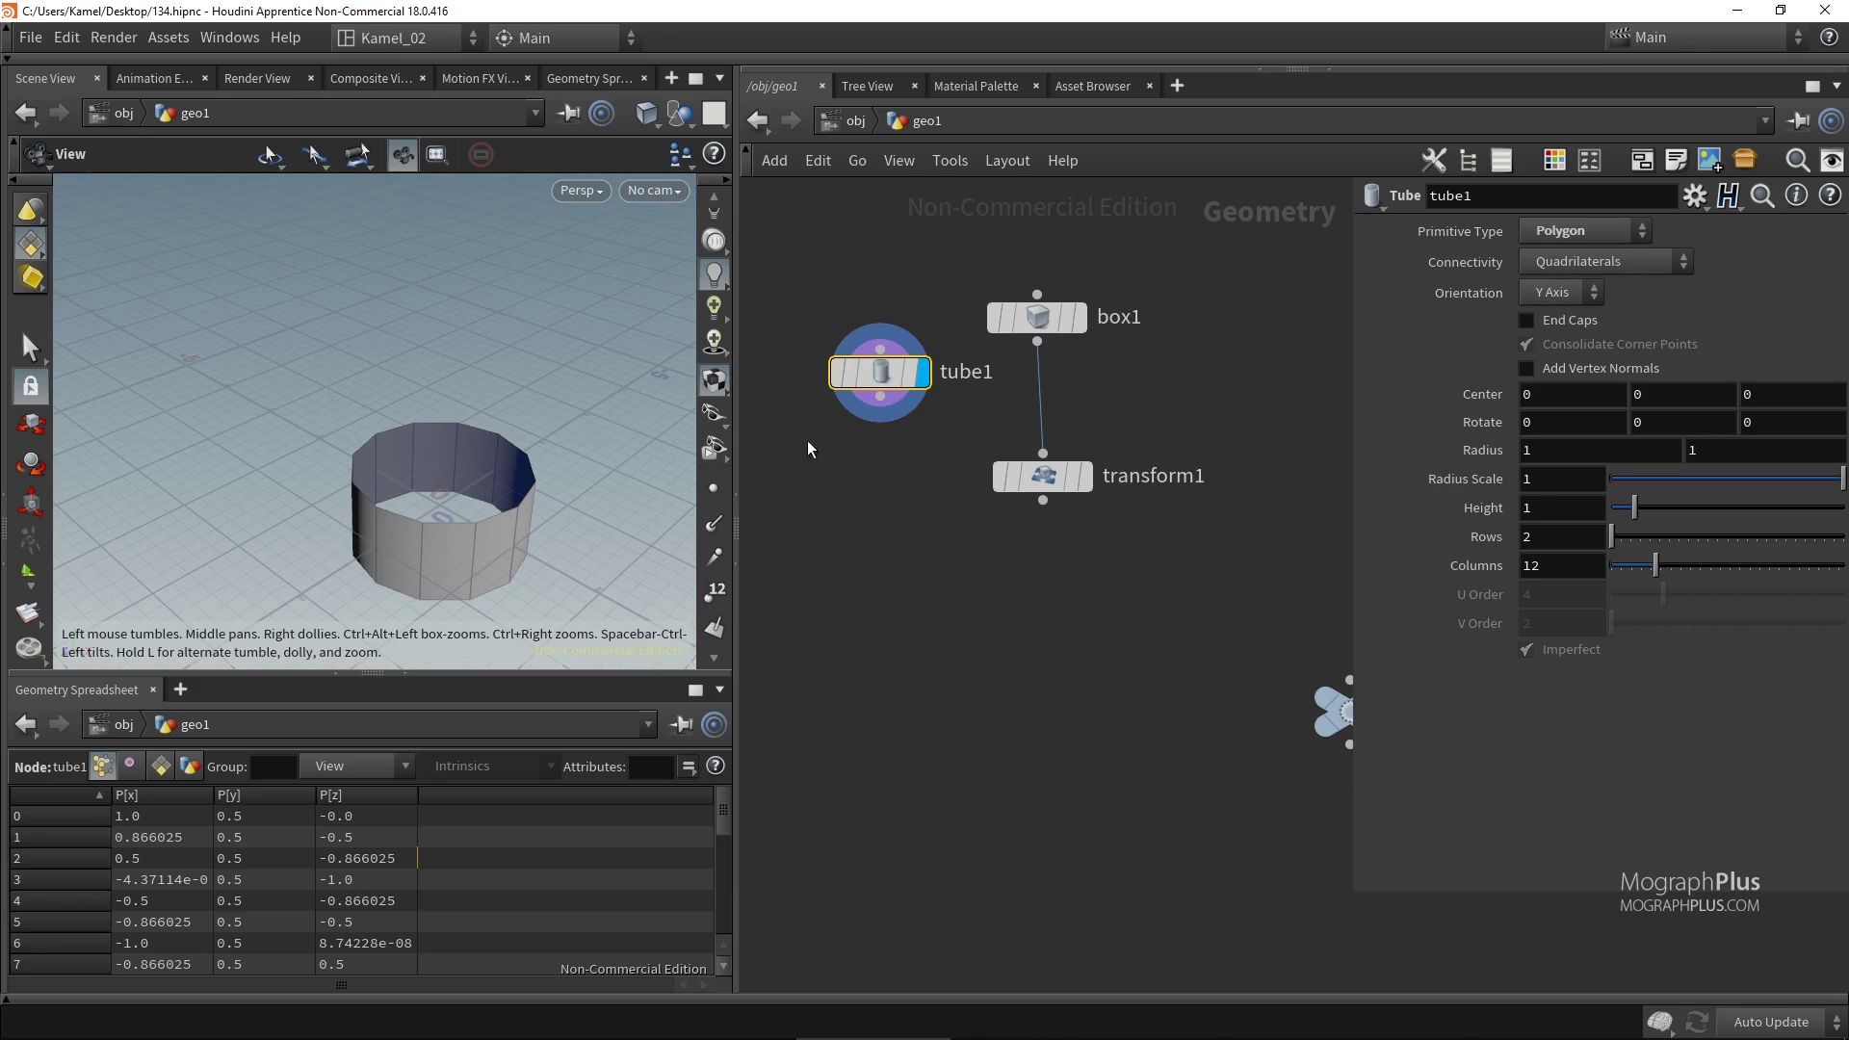
click(1570, 324)
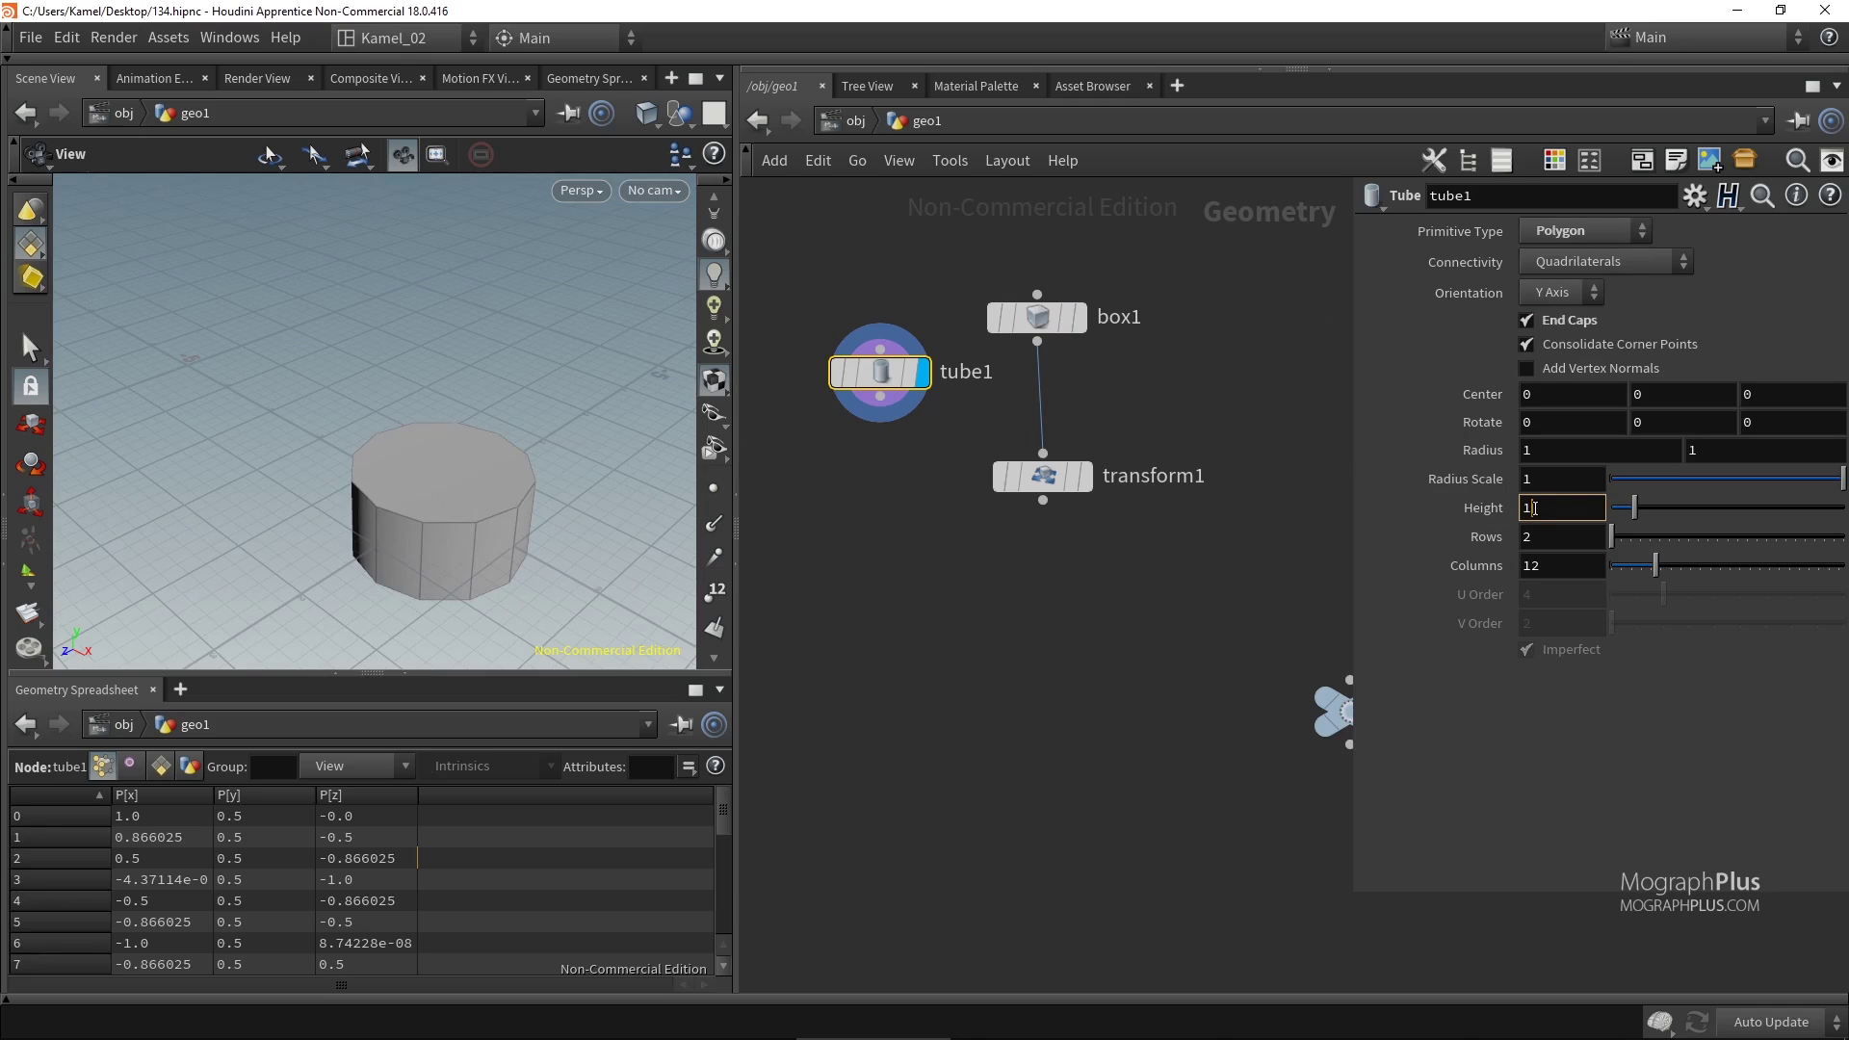
key(Return)
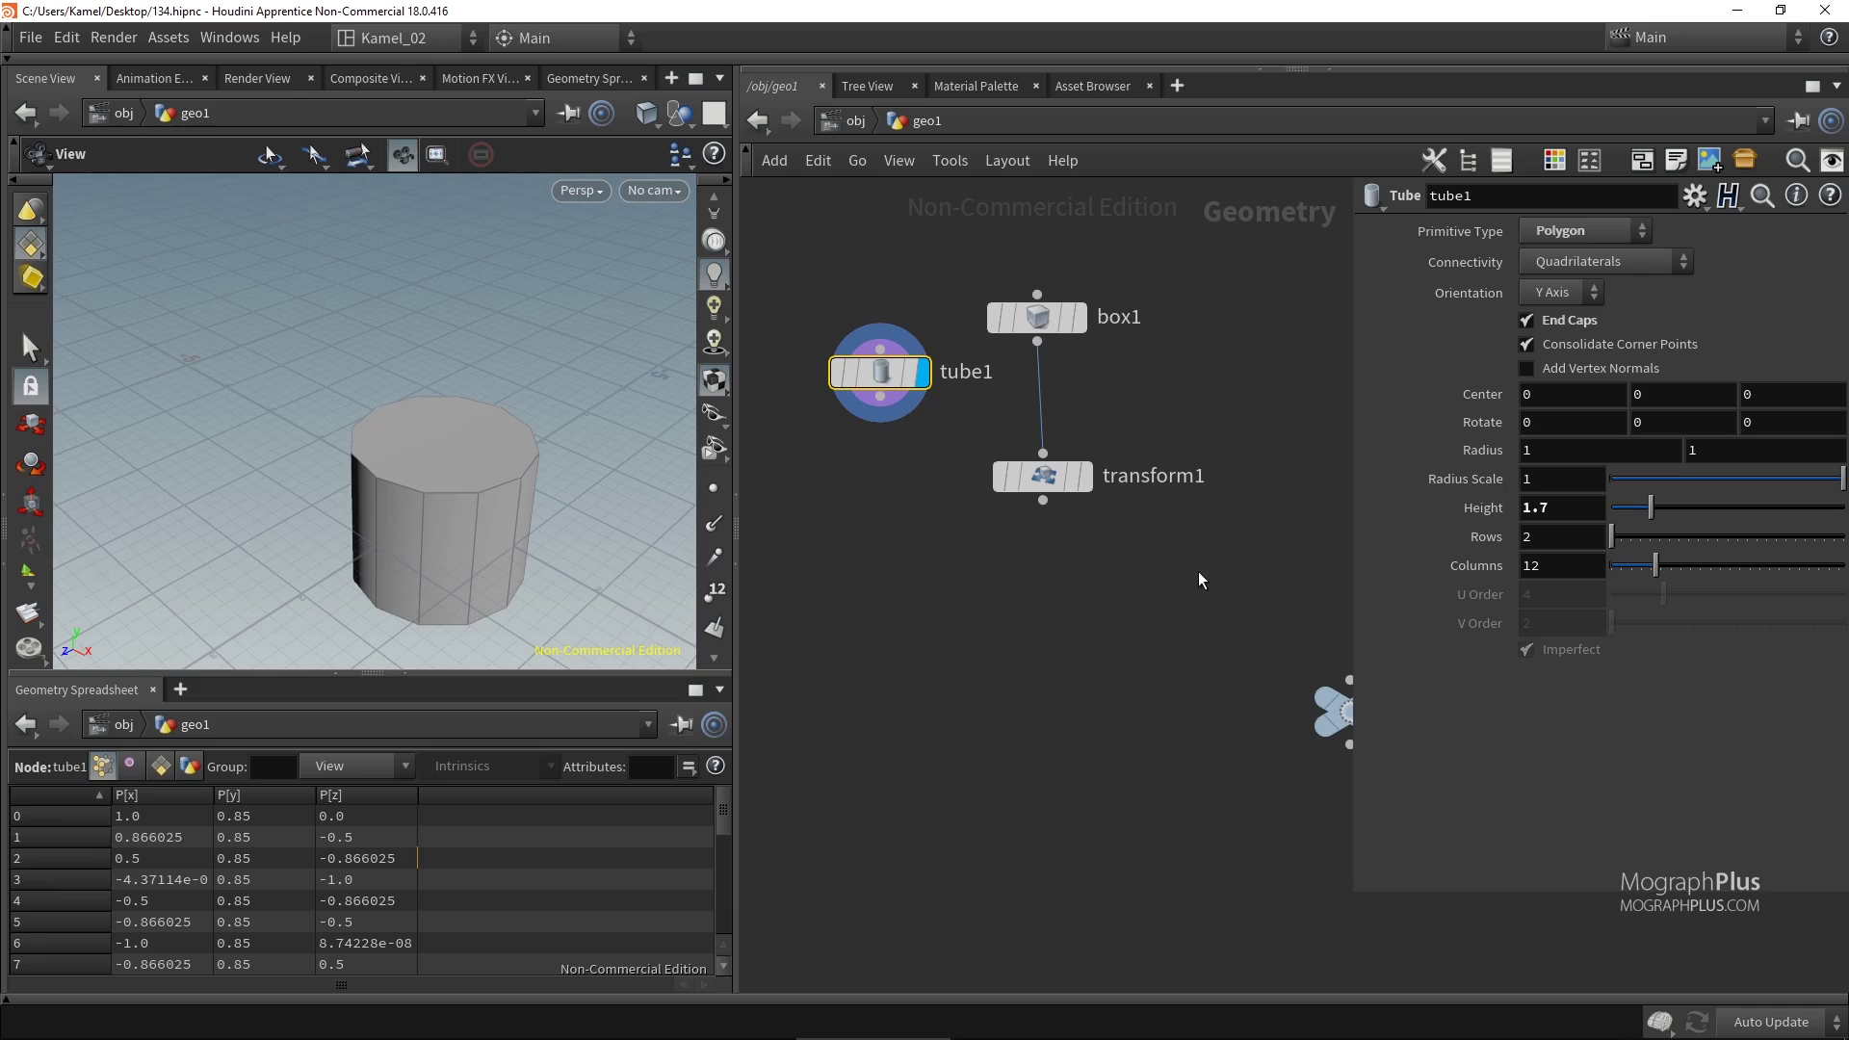
Link the tube's Center Y to half of its Height with a channel reference so its base rests on the ground.
drag(607, 442, 558, 332)
right_click(1545, 503)
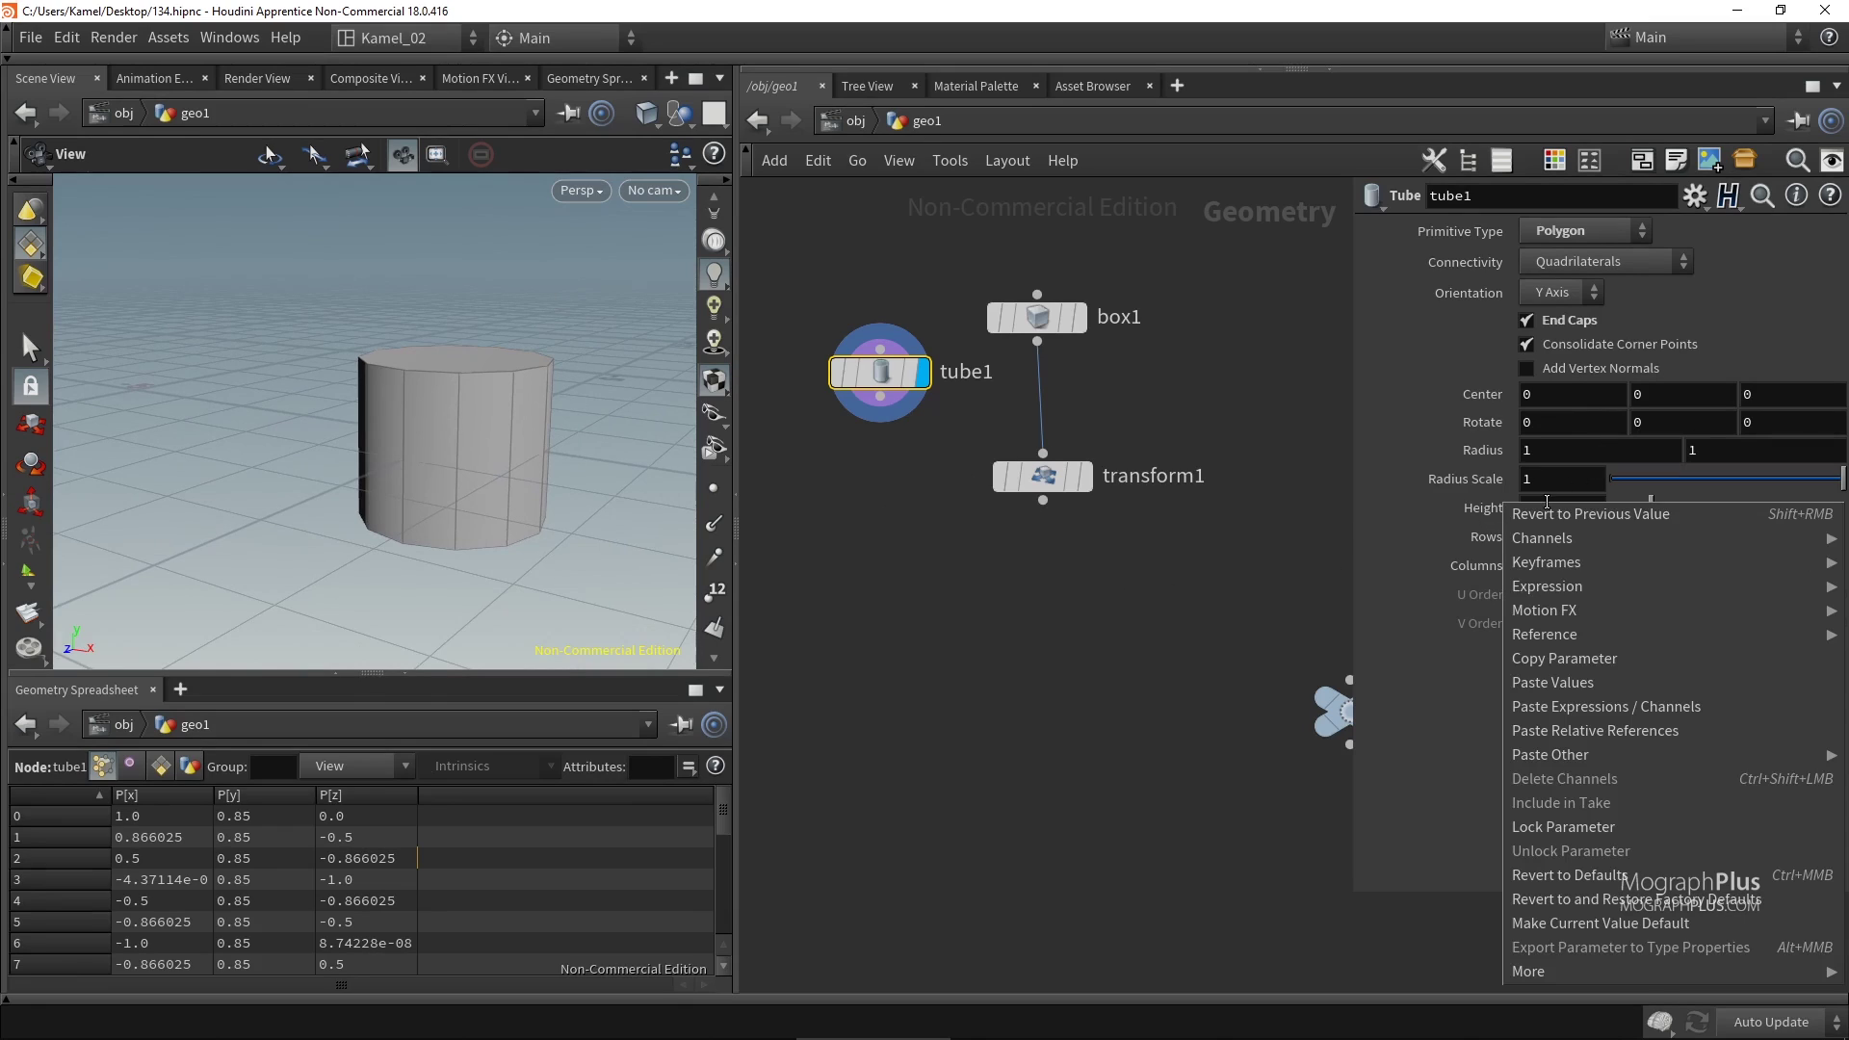
click(1621, 654)
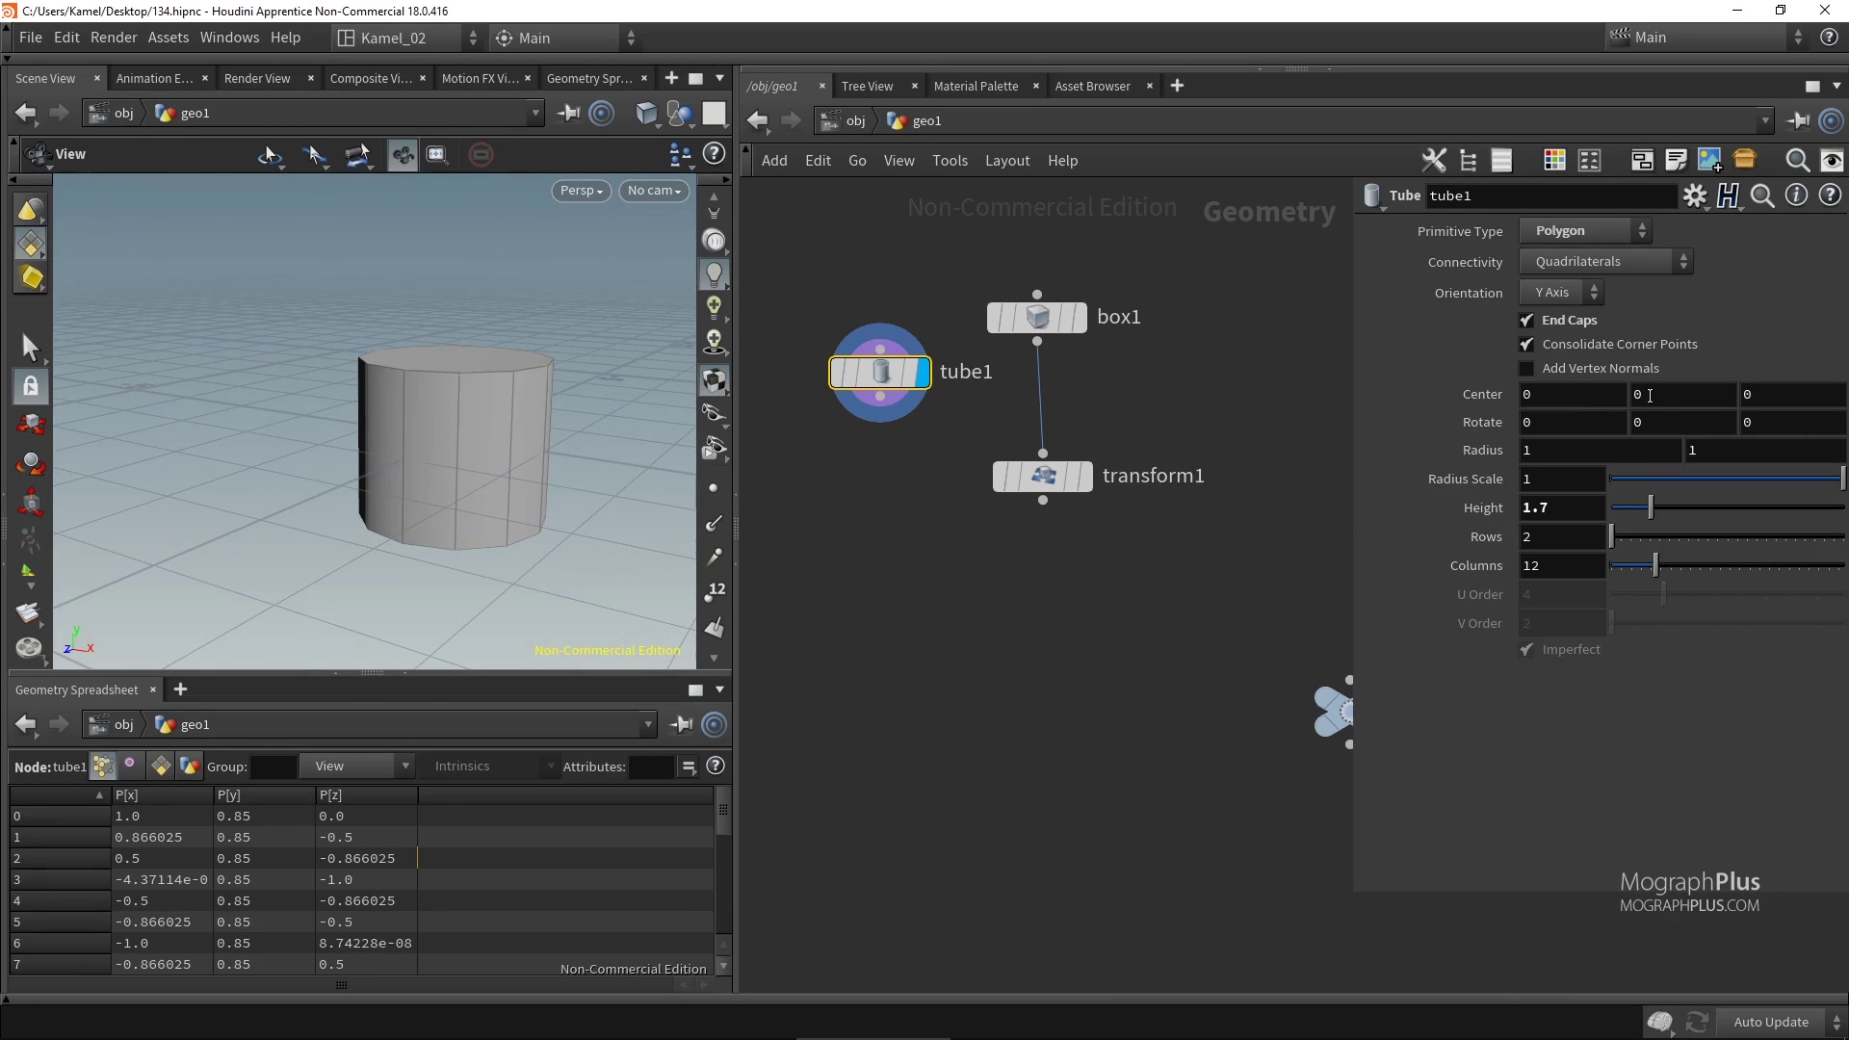
right_click(1650, 395)
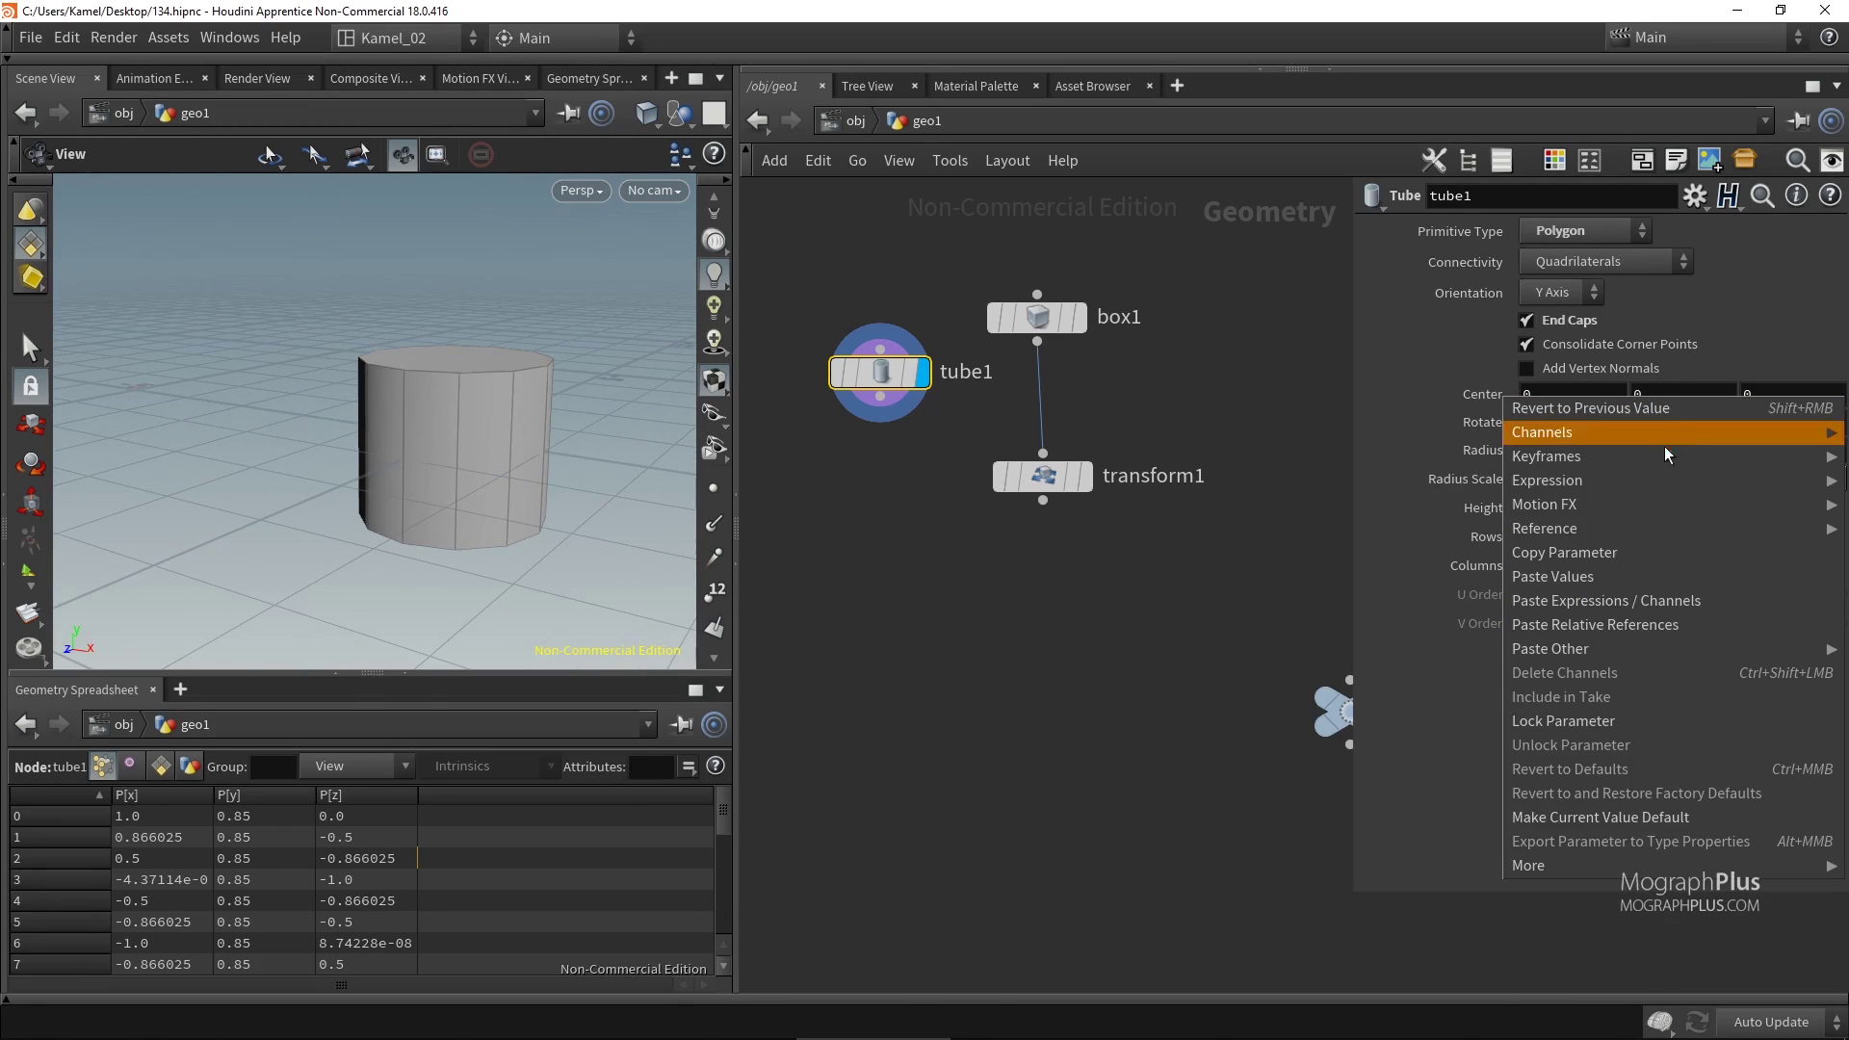
click(1692, 600)
click(1726, 392)
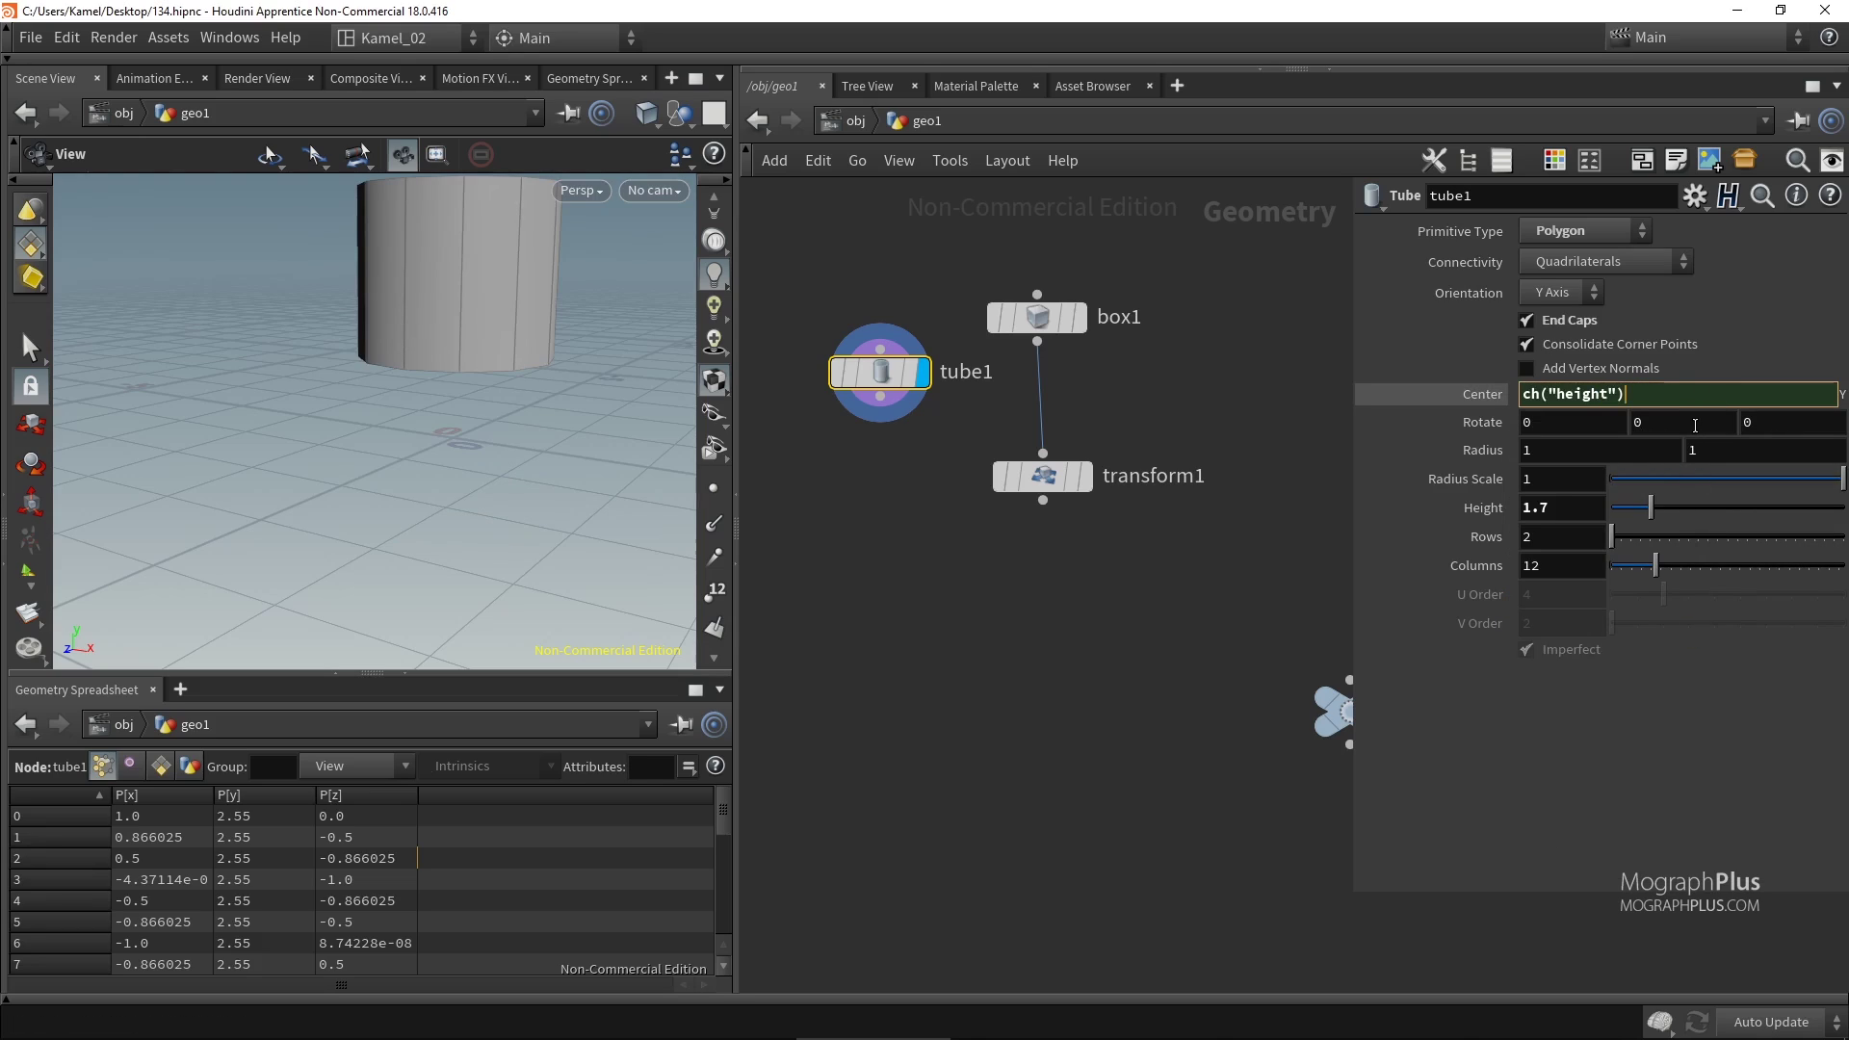
key(Return)
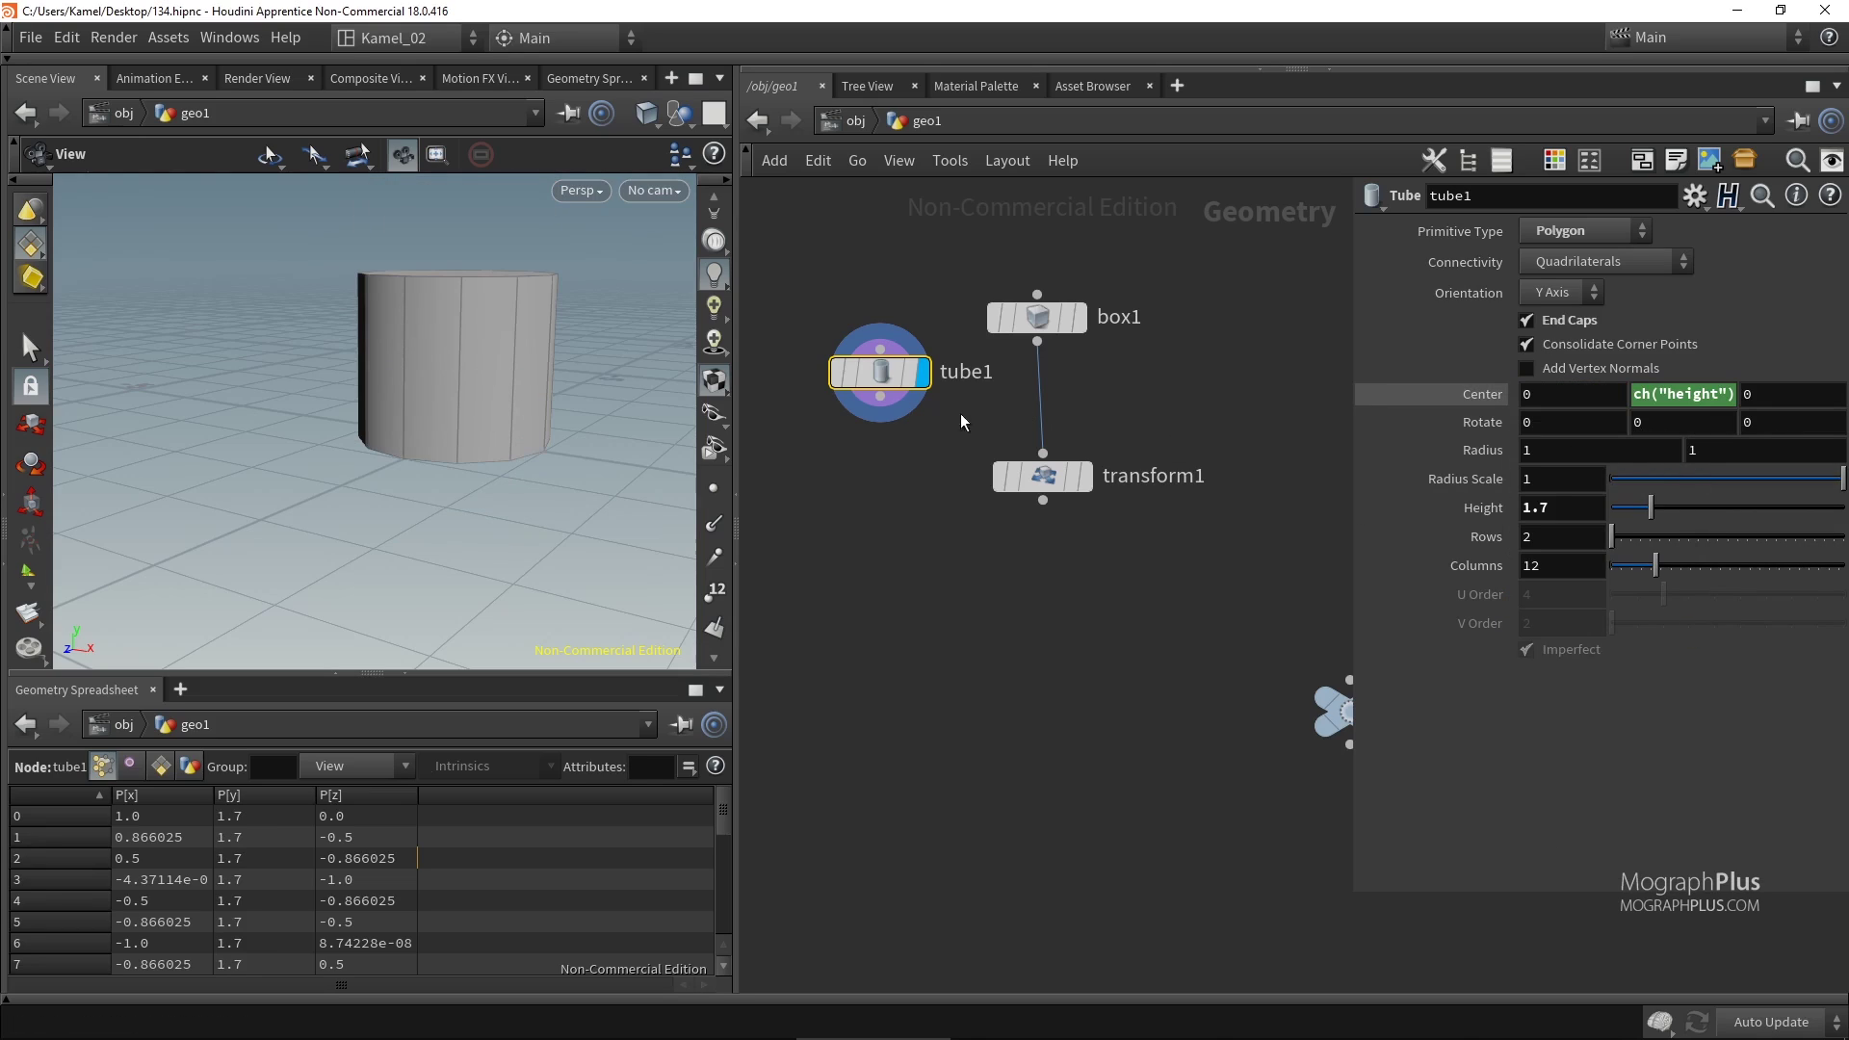
Add a Transform node below tube1, fed by the tube's output, and display it.
click(880, 396)
key(Tab)
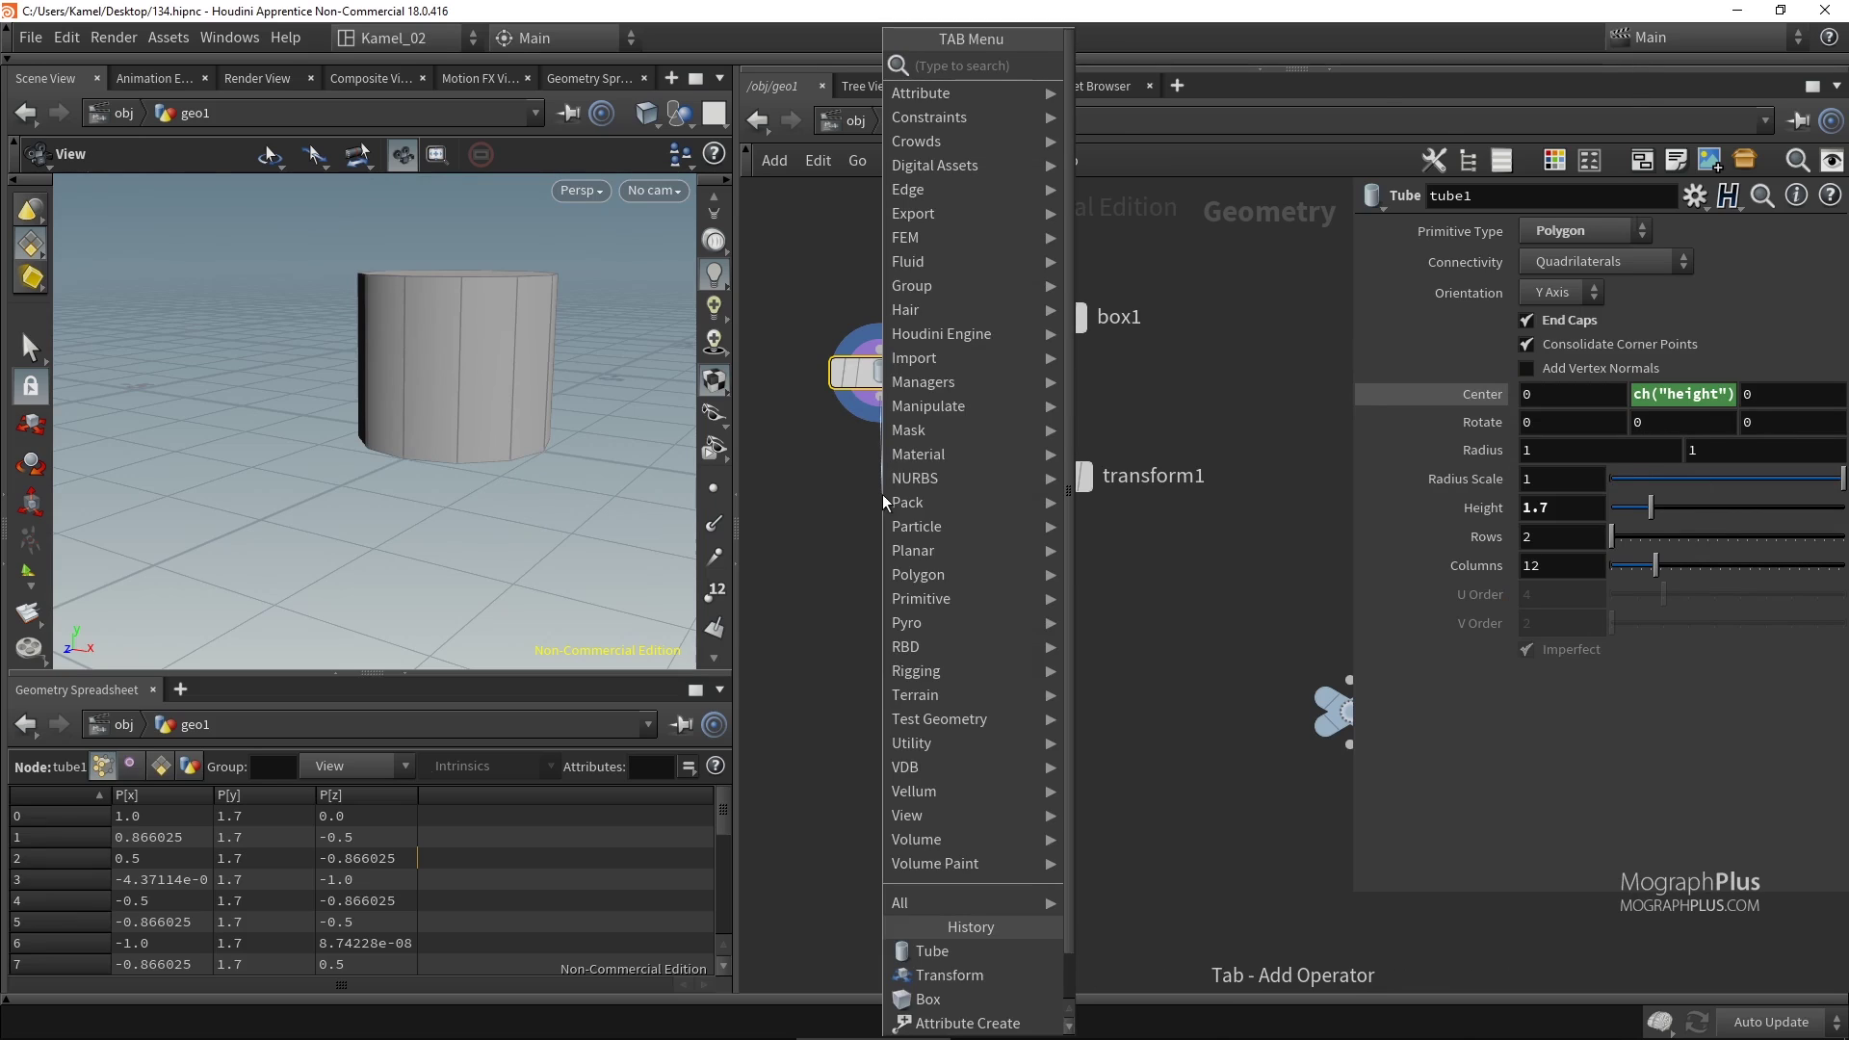
text(trans)
key(Return)
click(884, 496)
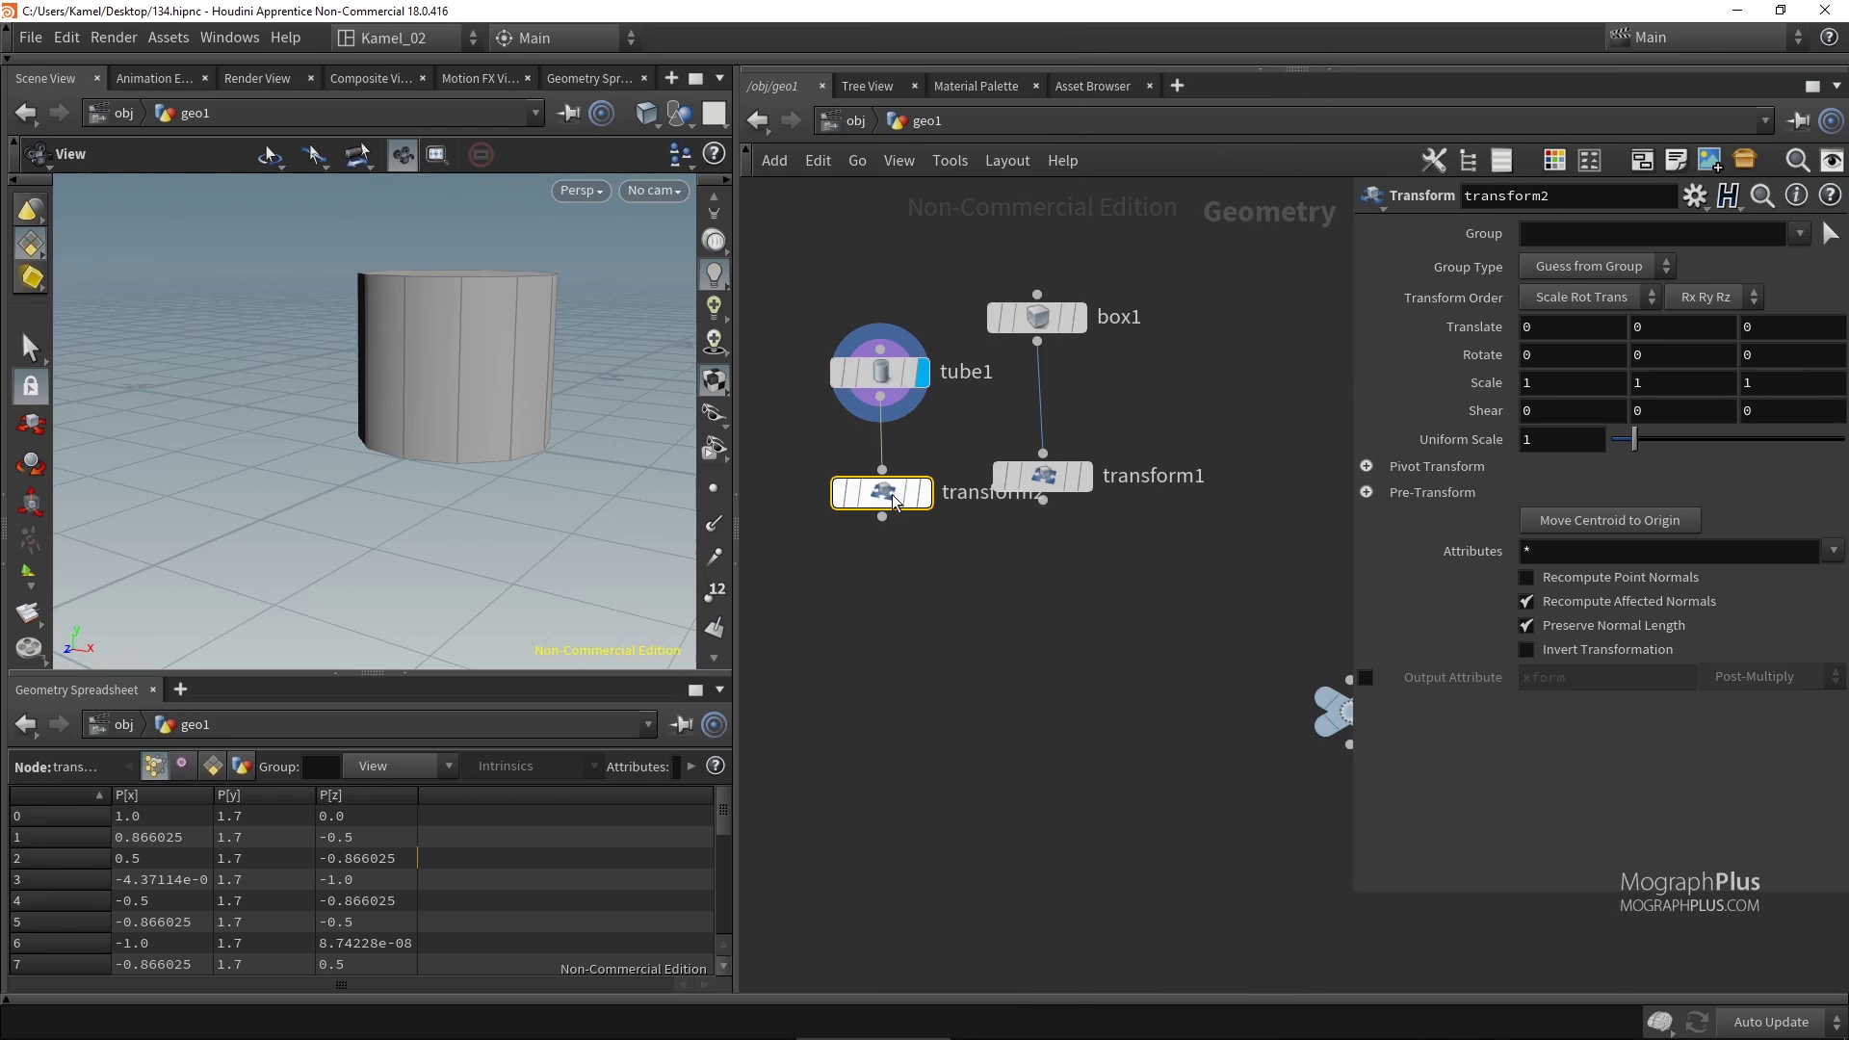
click(926, 493)
Set the tube's Transform node Uniform Scale to 0.052.
click(1530, 442)
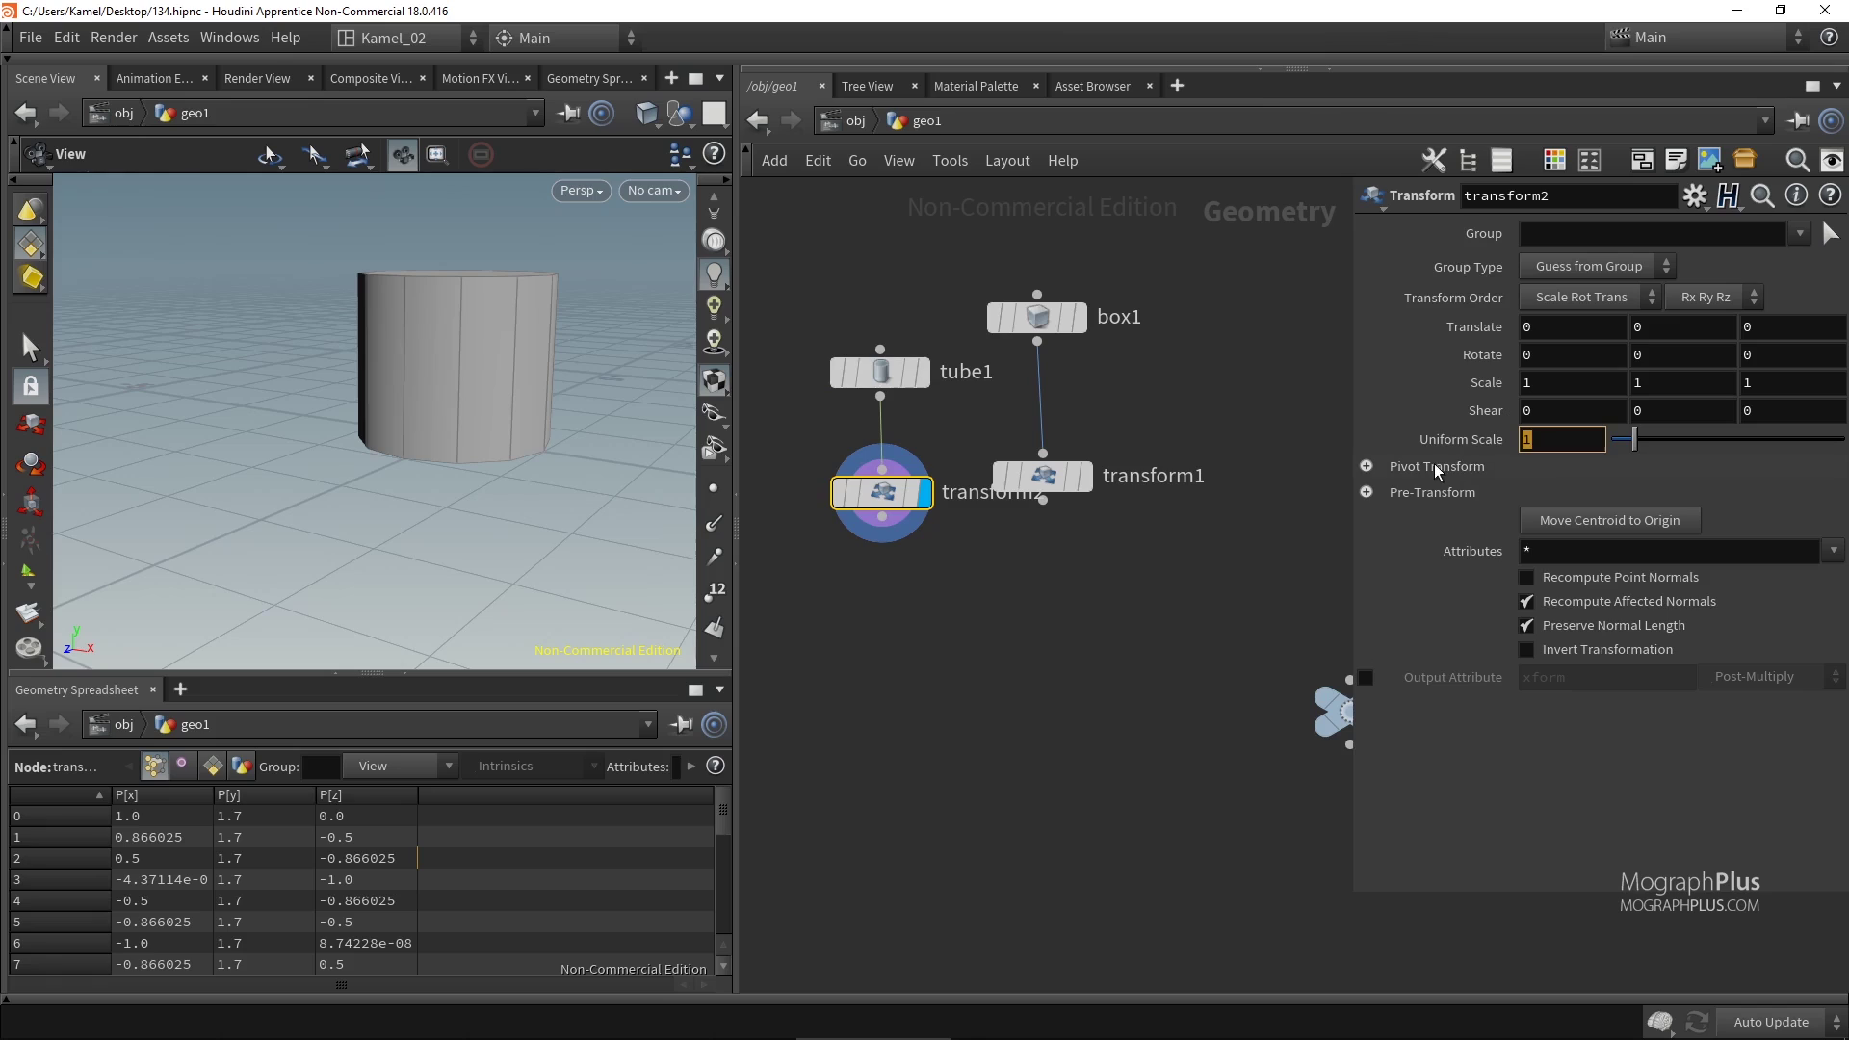
text(.052)
key(Return)
right_drag(462, 465, 552, 350)
drag(553, 350, 476, 413)
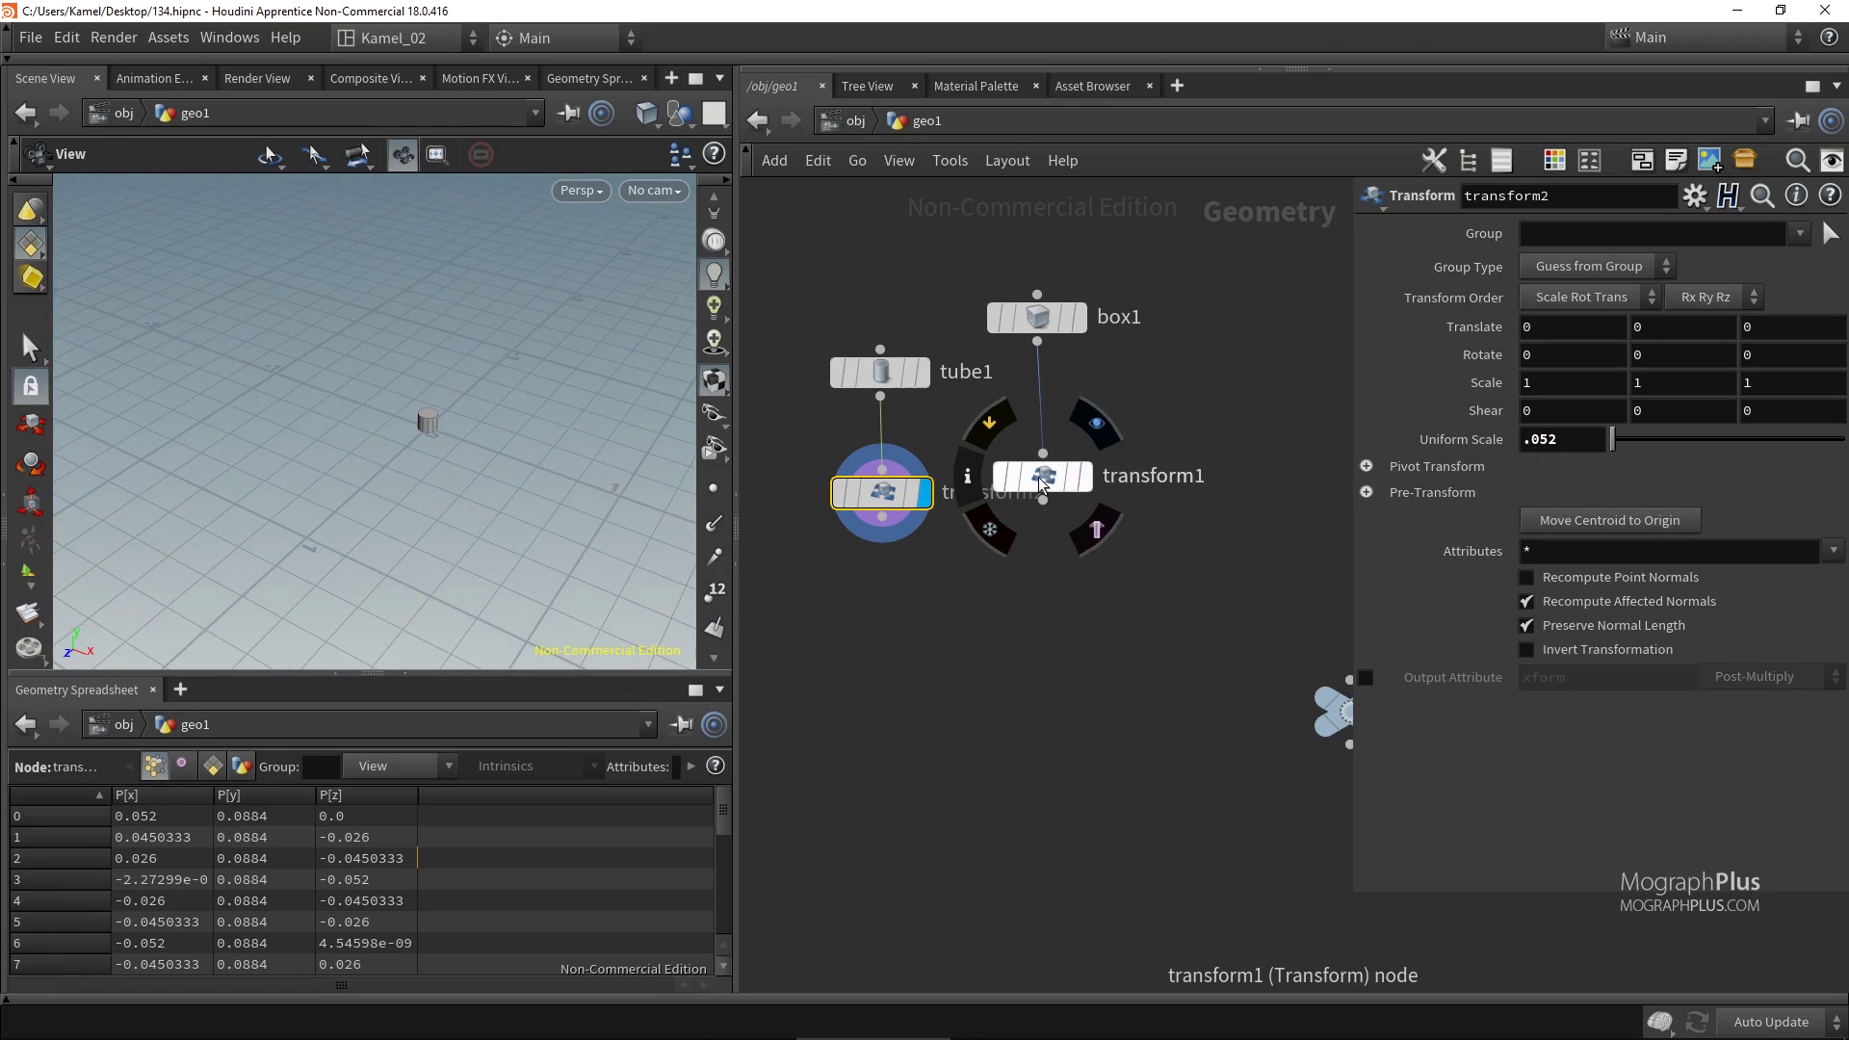
Line up box1 and transform1 beside the tube branch, compare both transformed shapes, and move null1 farther down the network.
drag(1045, 477, 1083, 493)
drag(1037, 332, 1109, 387)
drag(1128, 503, 1170, 504)
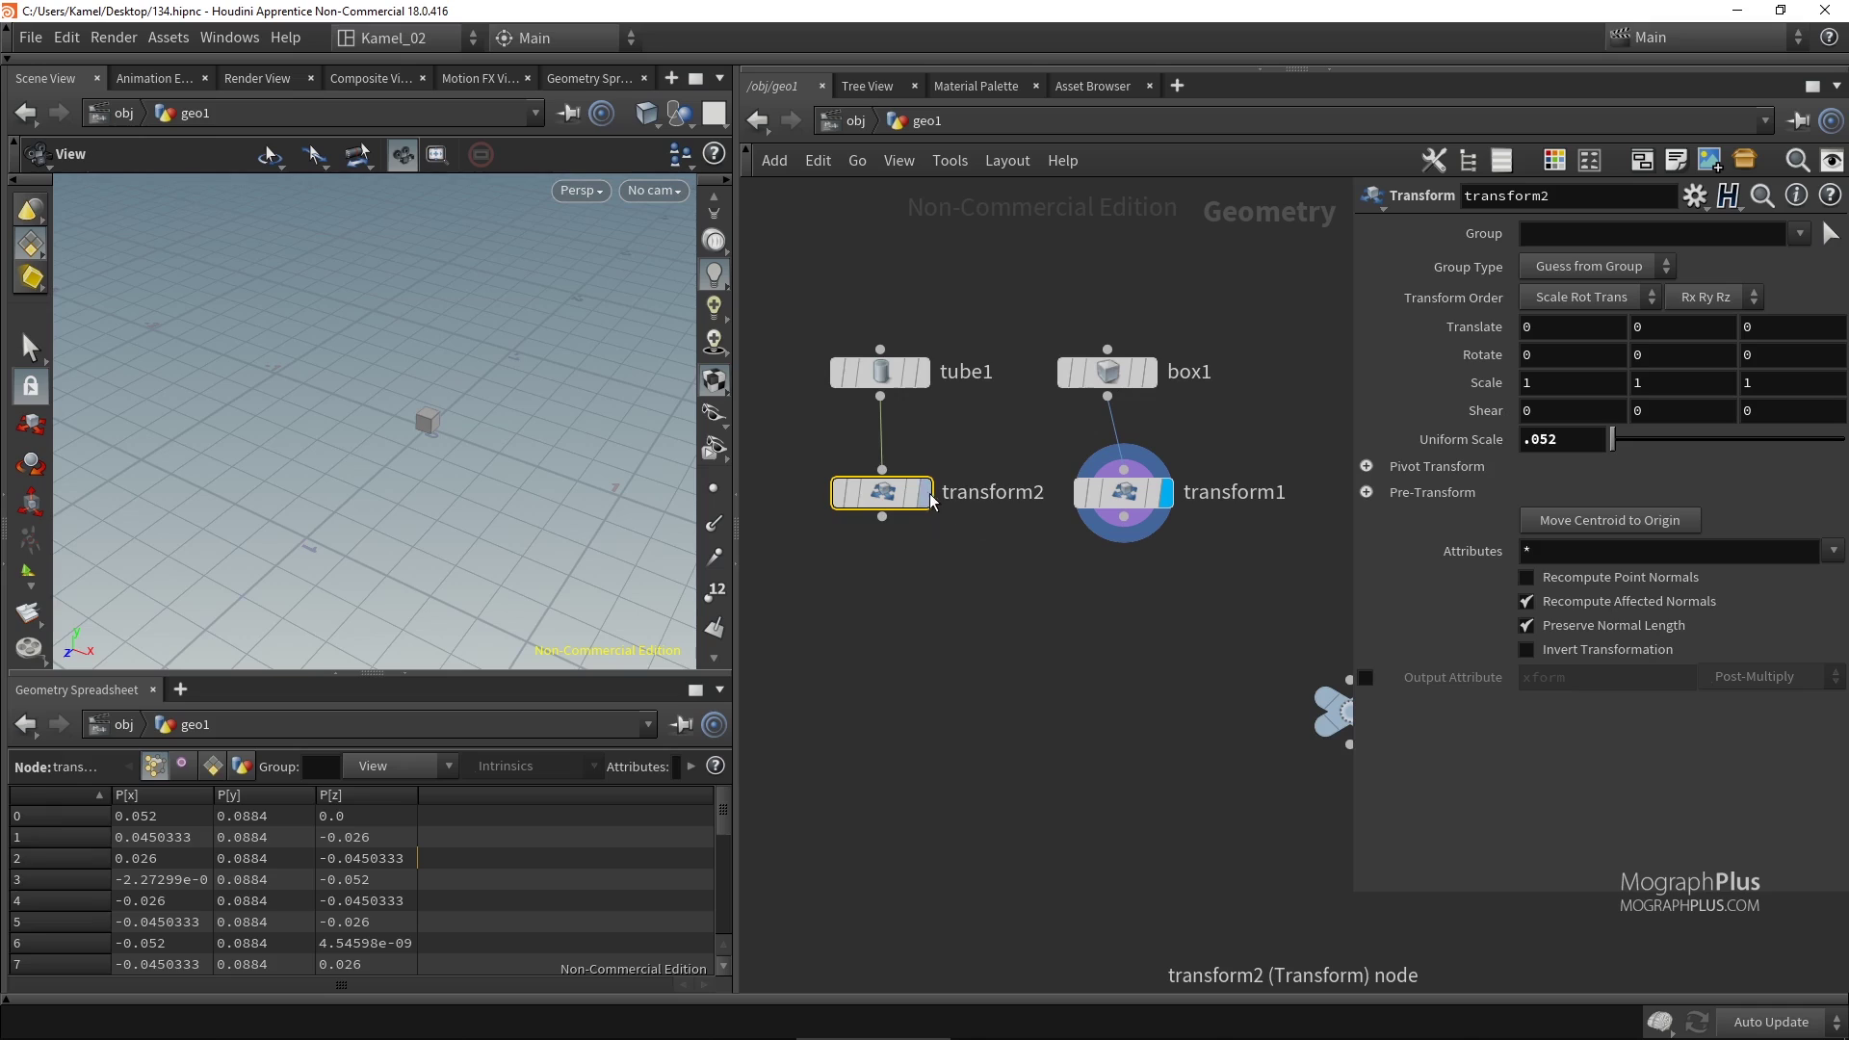
scroll(890, 555, down, 3)
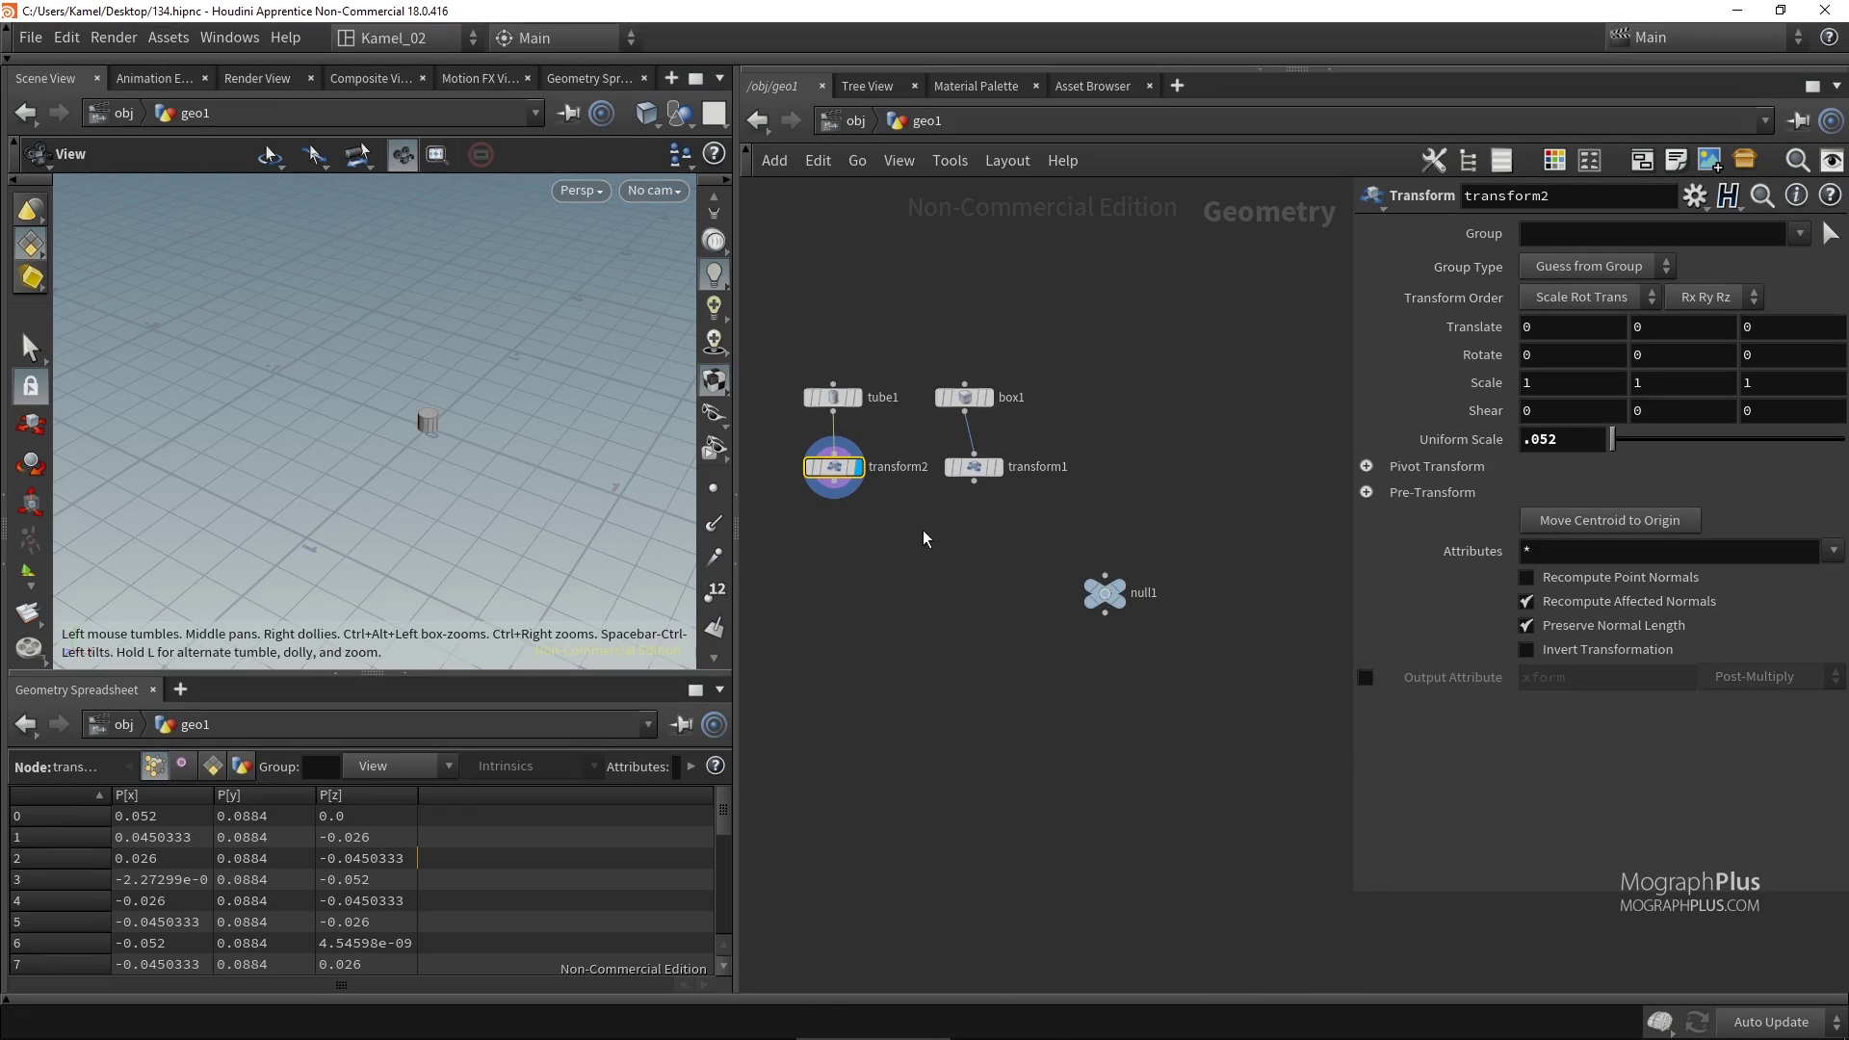
drag(1029, 581, 1105, 834)
Add a Grid node beside the box branch and display it.
key(Tab)
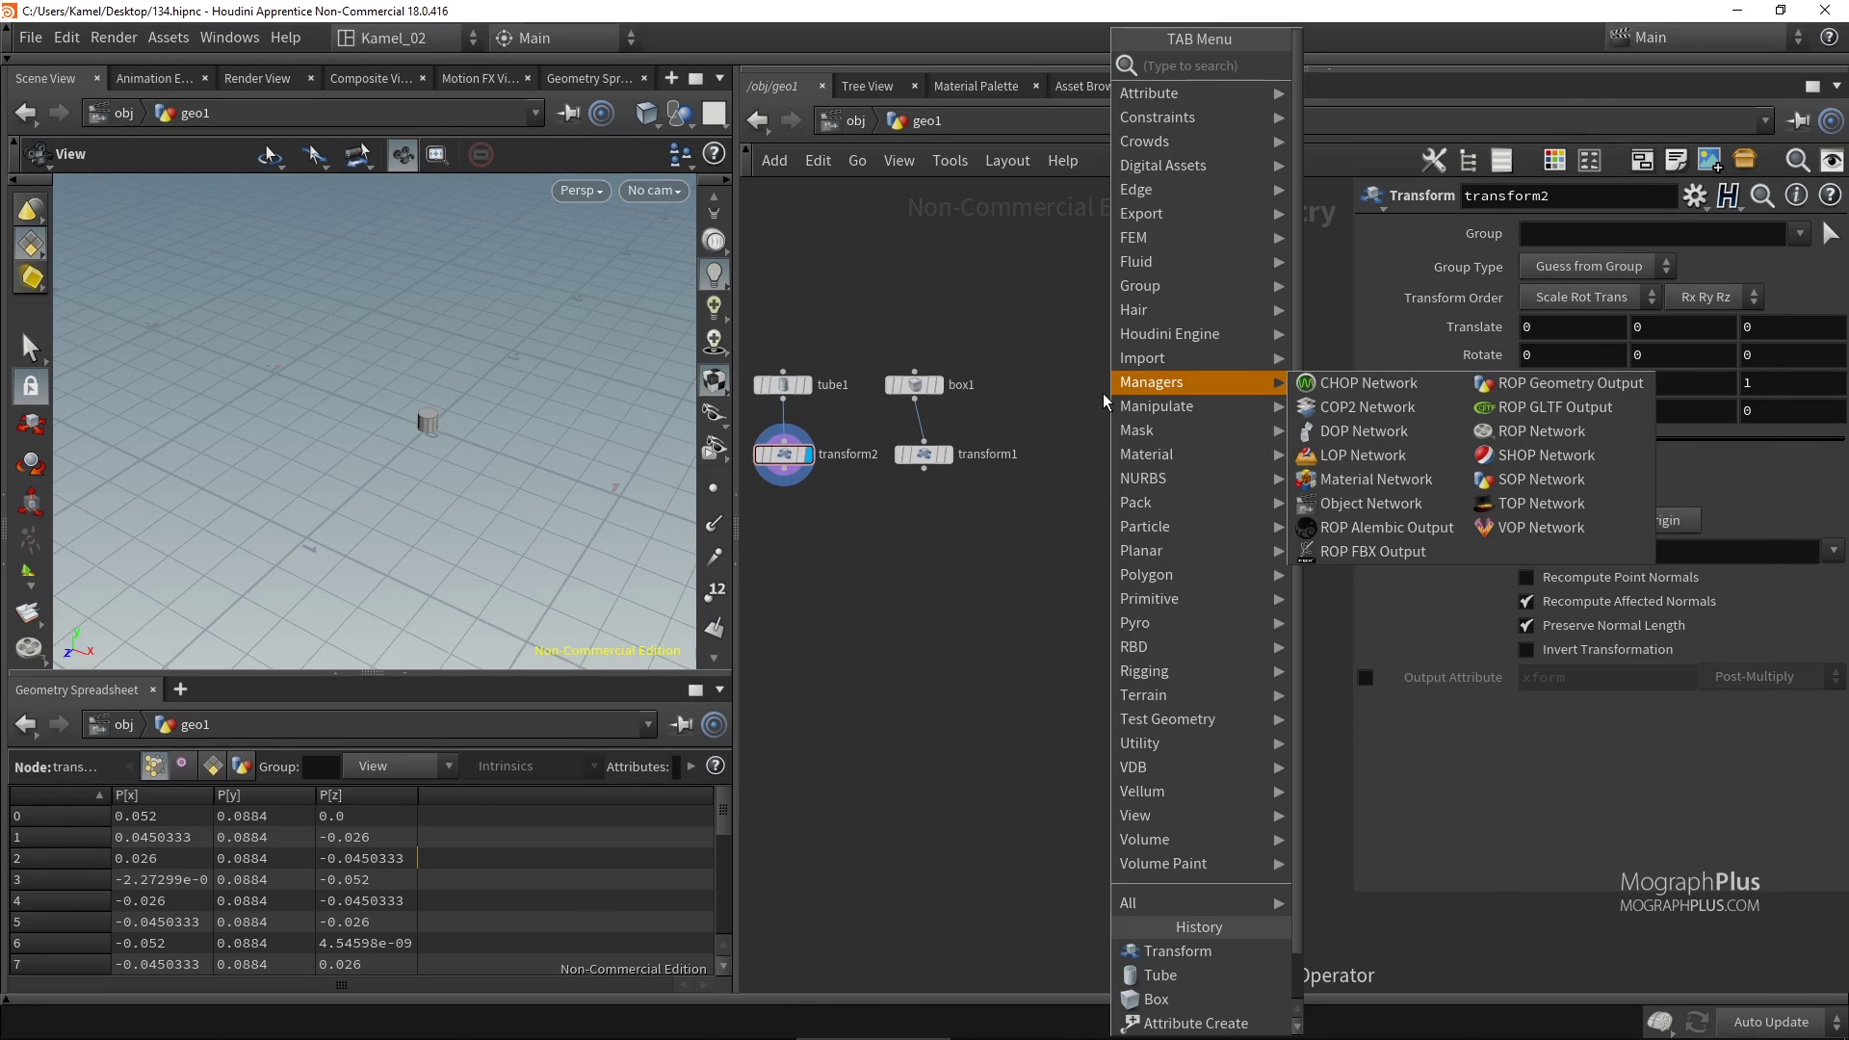
text(grid)
key(Return)
click(1108, 395)
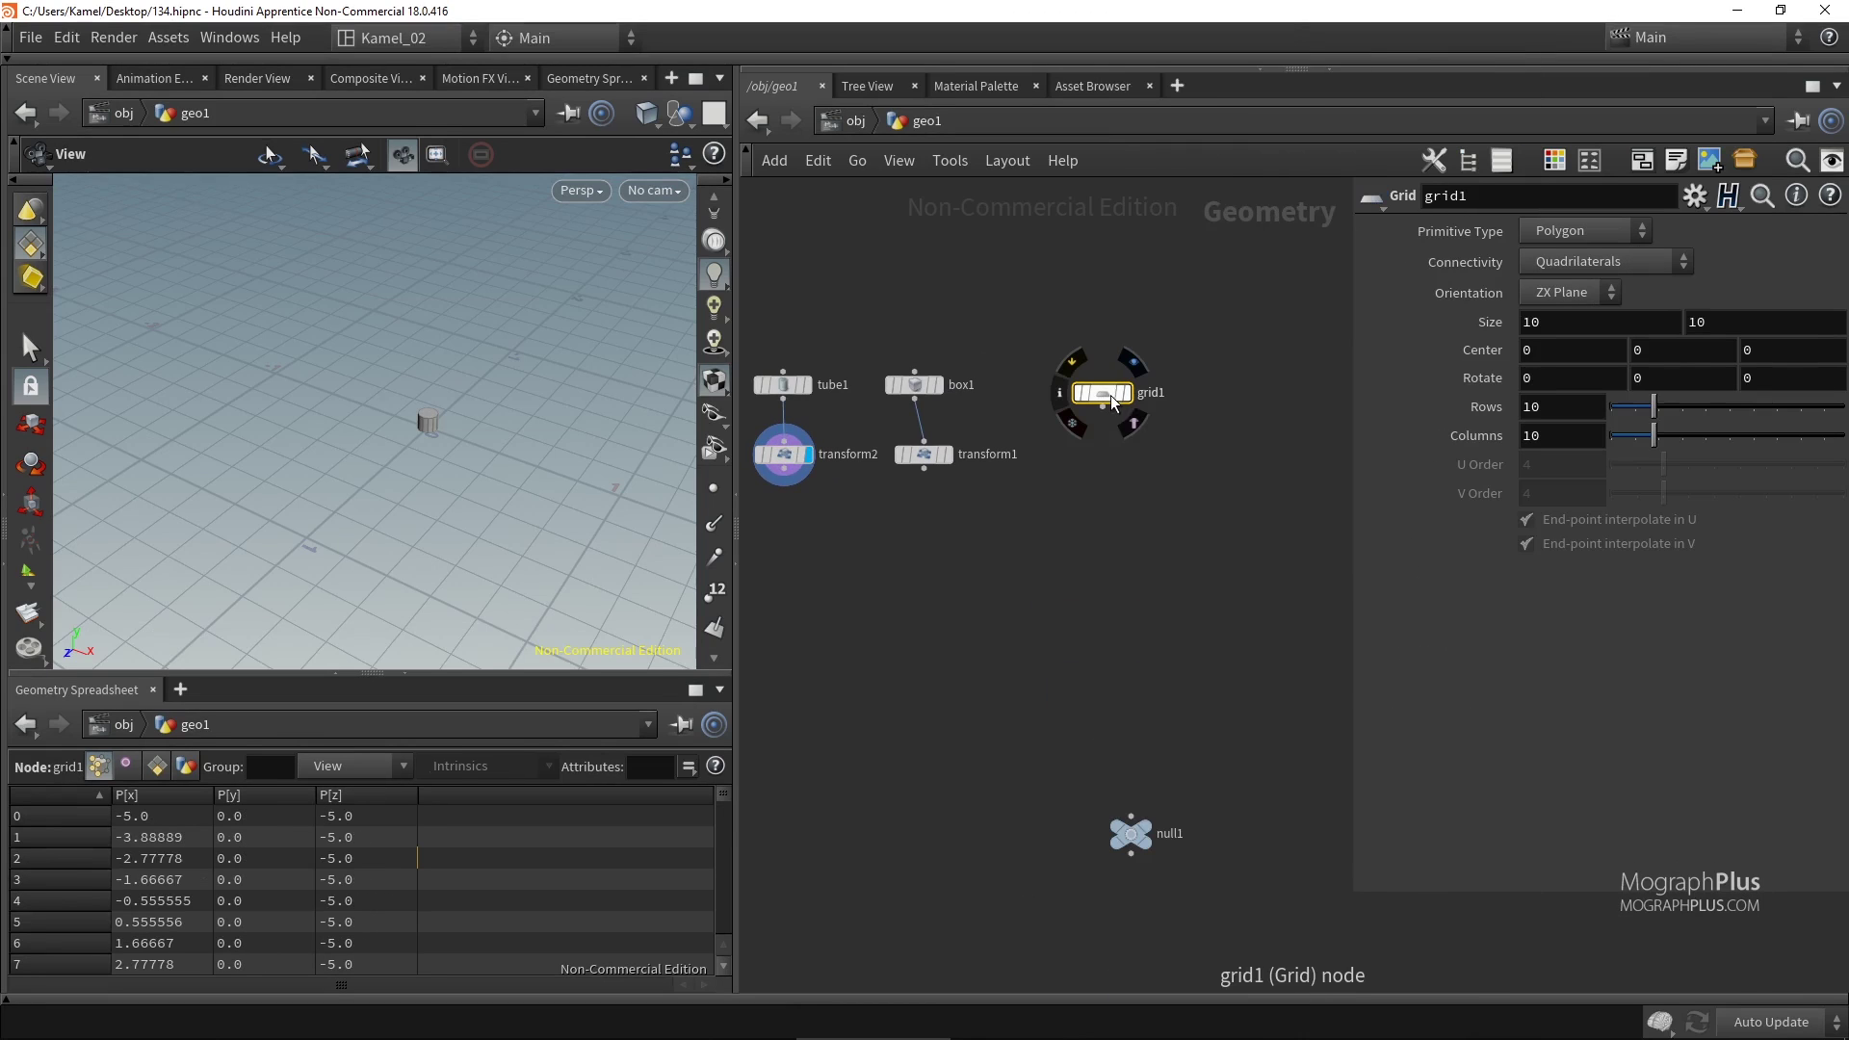
click(1132, 363)
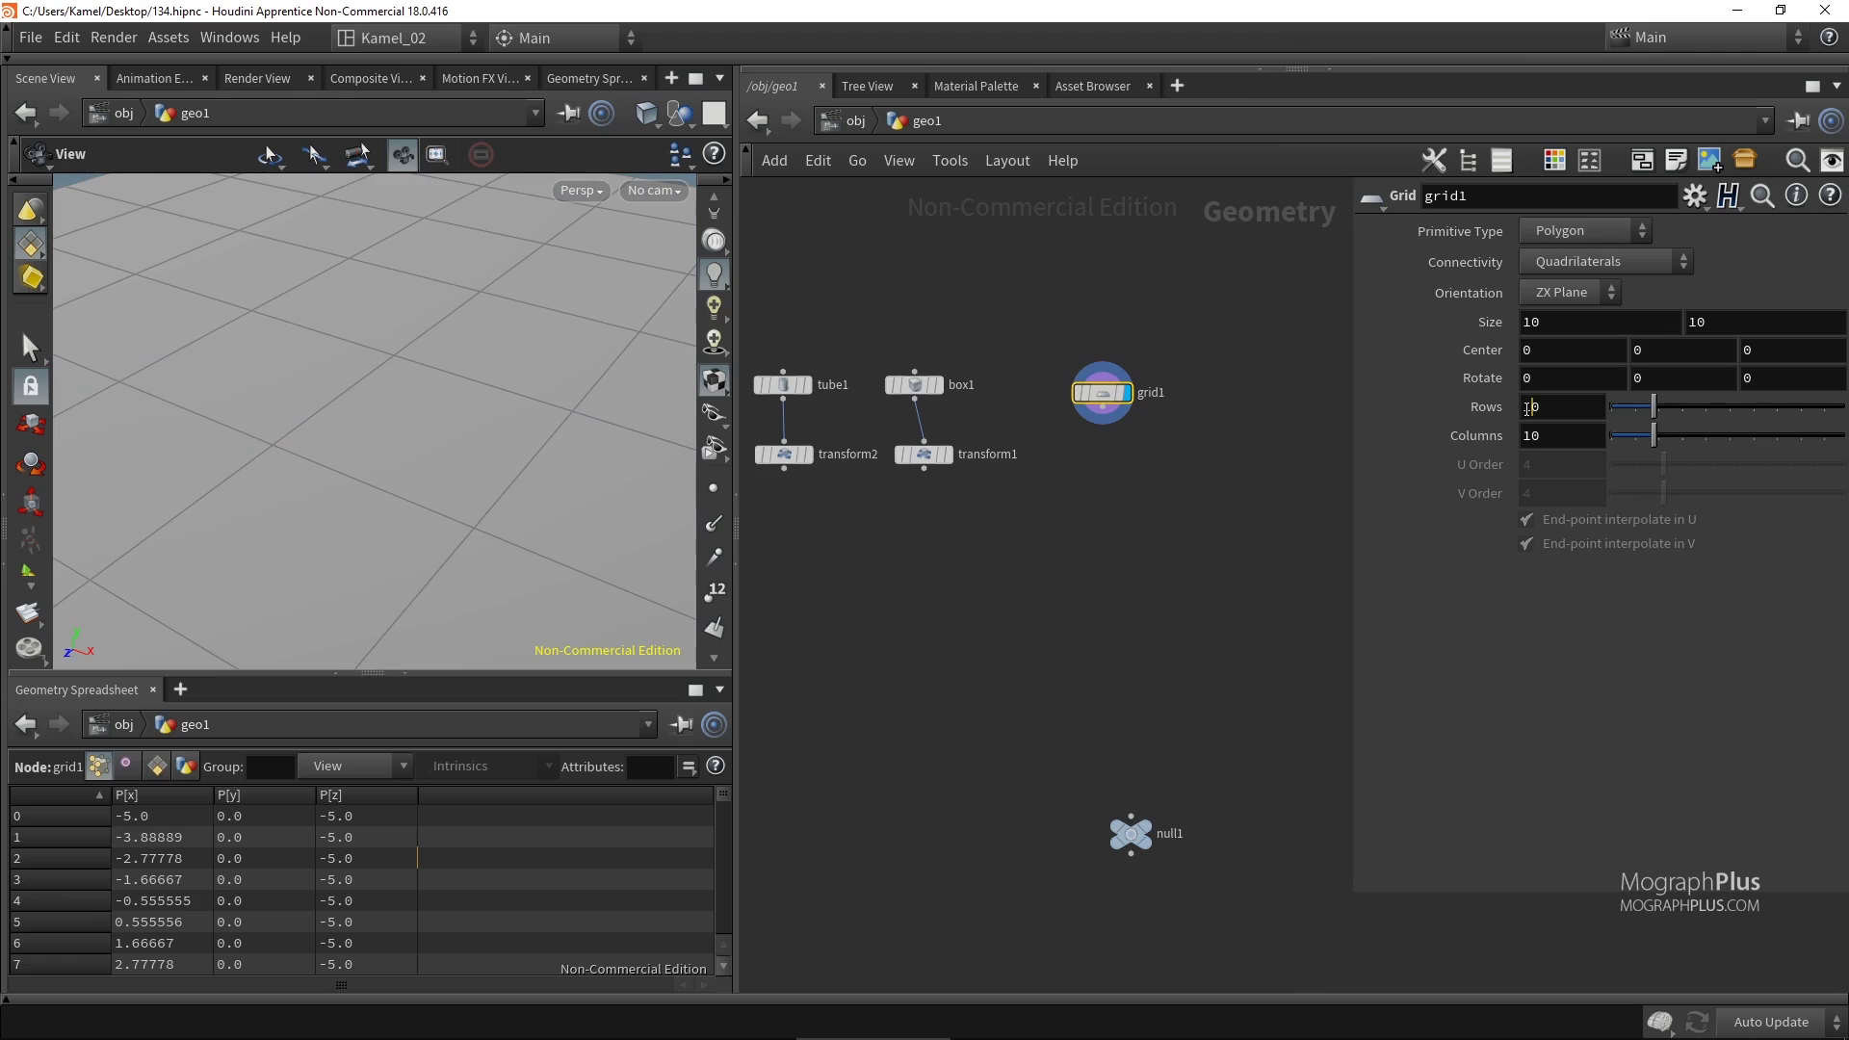
Set the grid's Rows and Columns to 70 each.
double_click(1529, 407)
text(70)
double_click(1567, 436)
text(70)
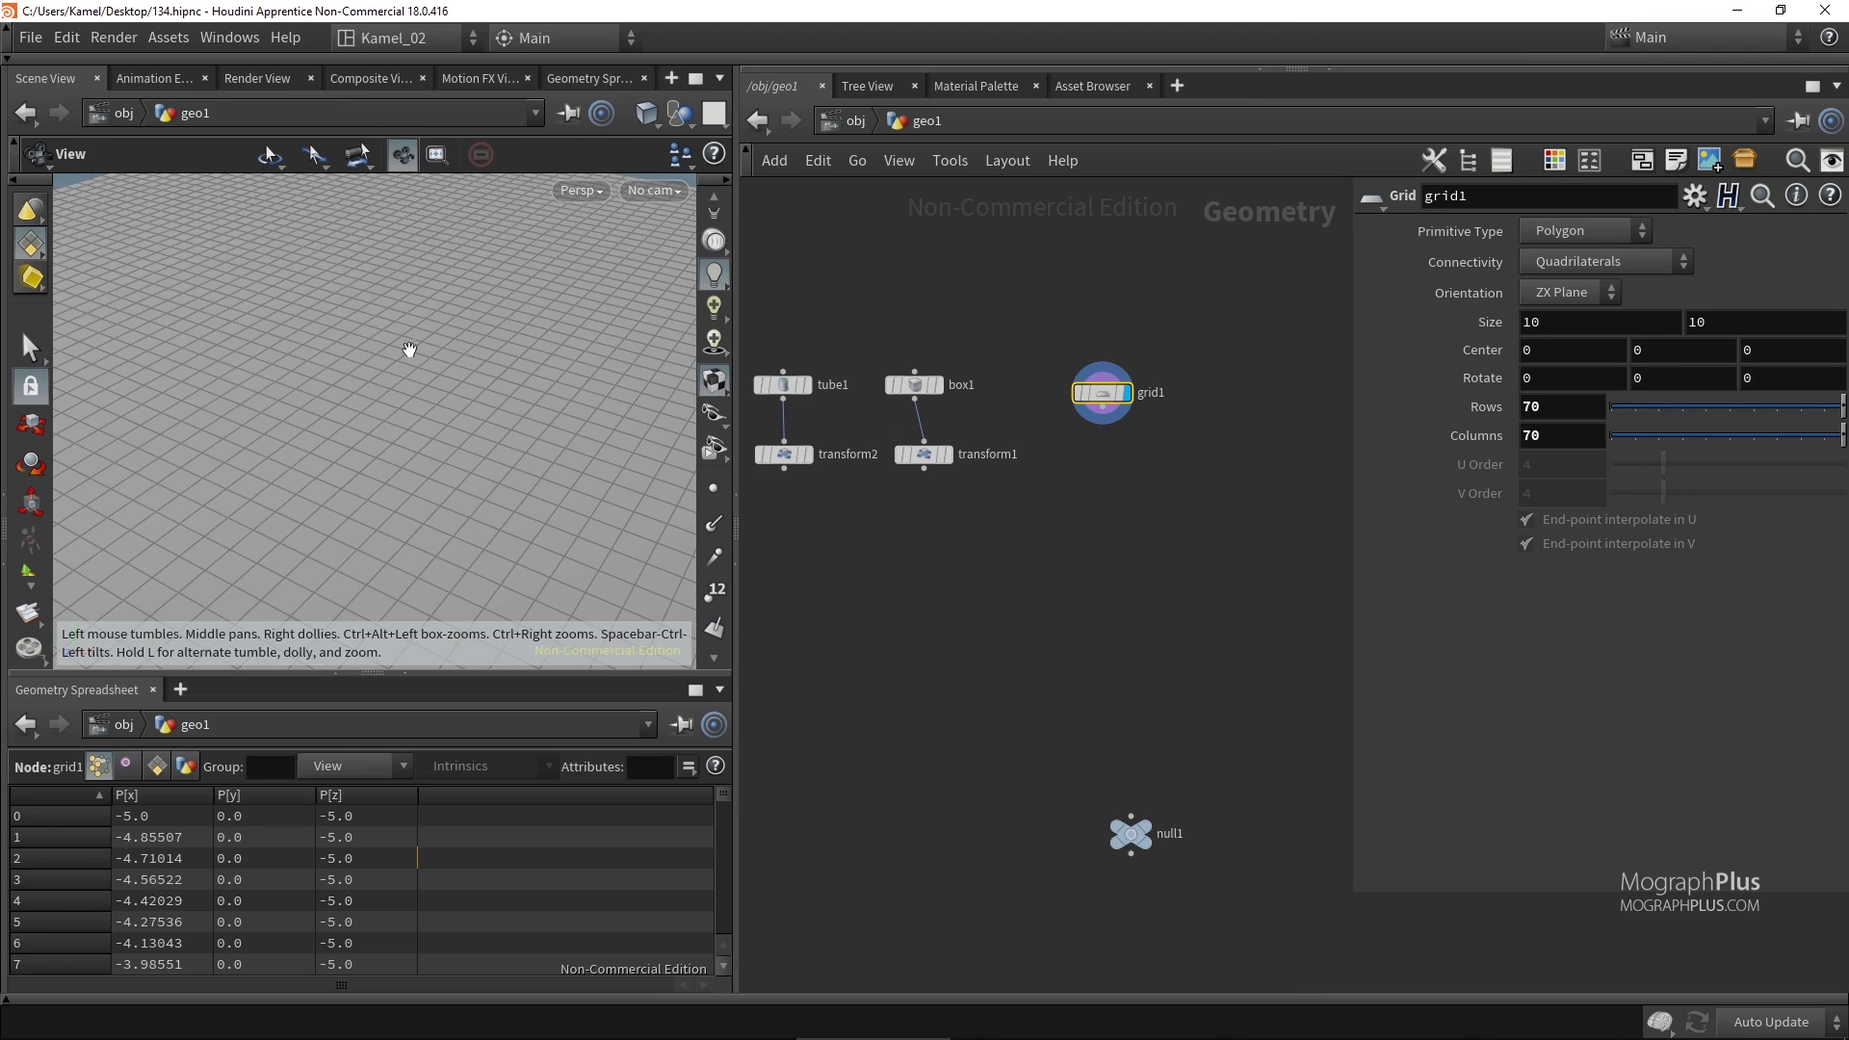
scroll(414, 356, down, 5)
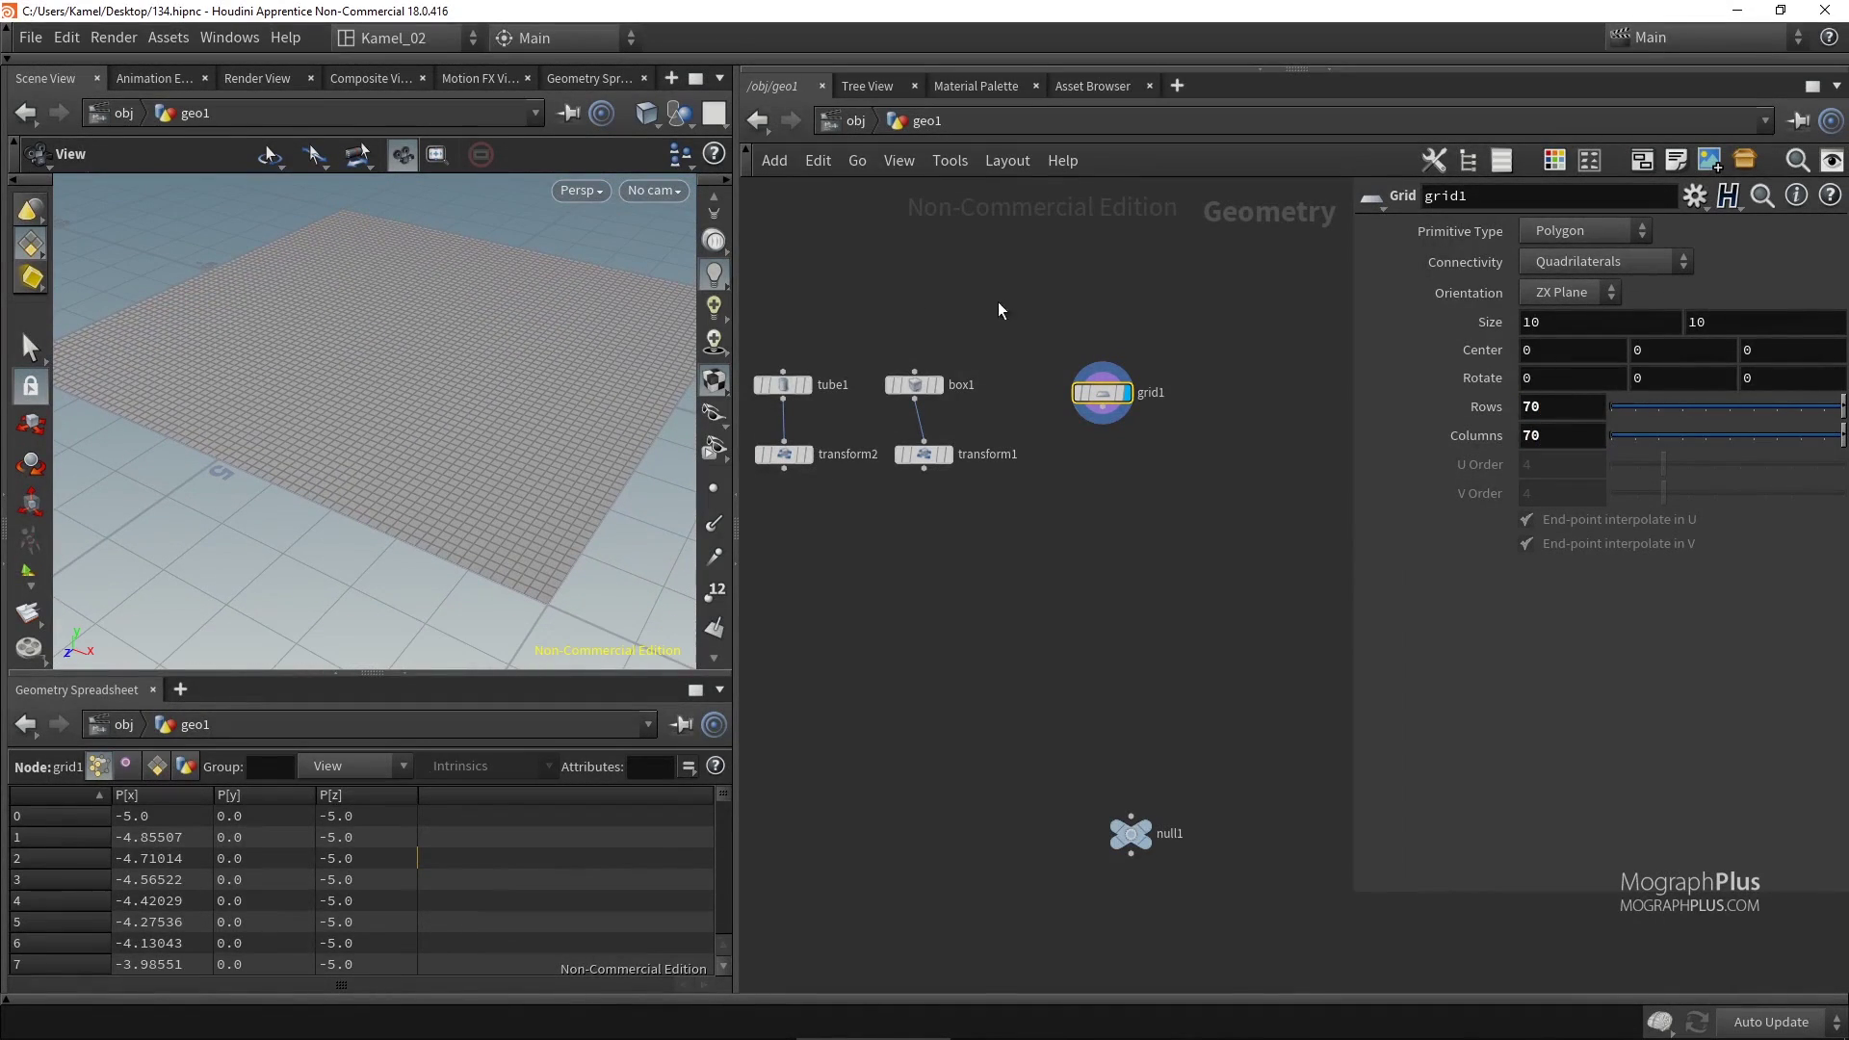
Add a displayed Add node below grid1, fed by the grid, and enable Delete Geometry But Keep the Points.
middle_drag(1202, 420, 1137, 404)
drag(1045, 383, 1099, 376)
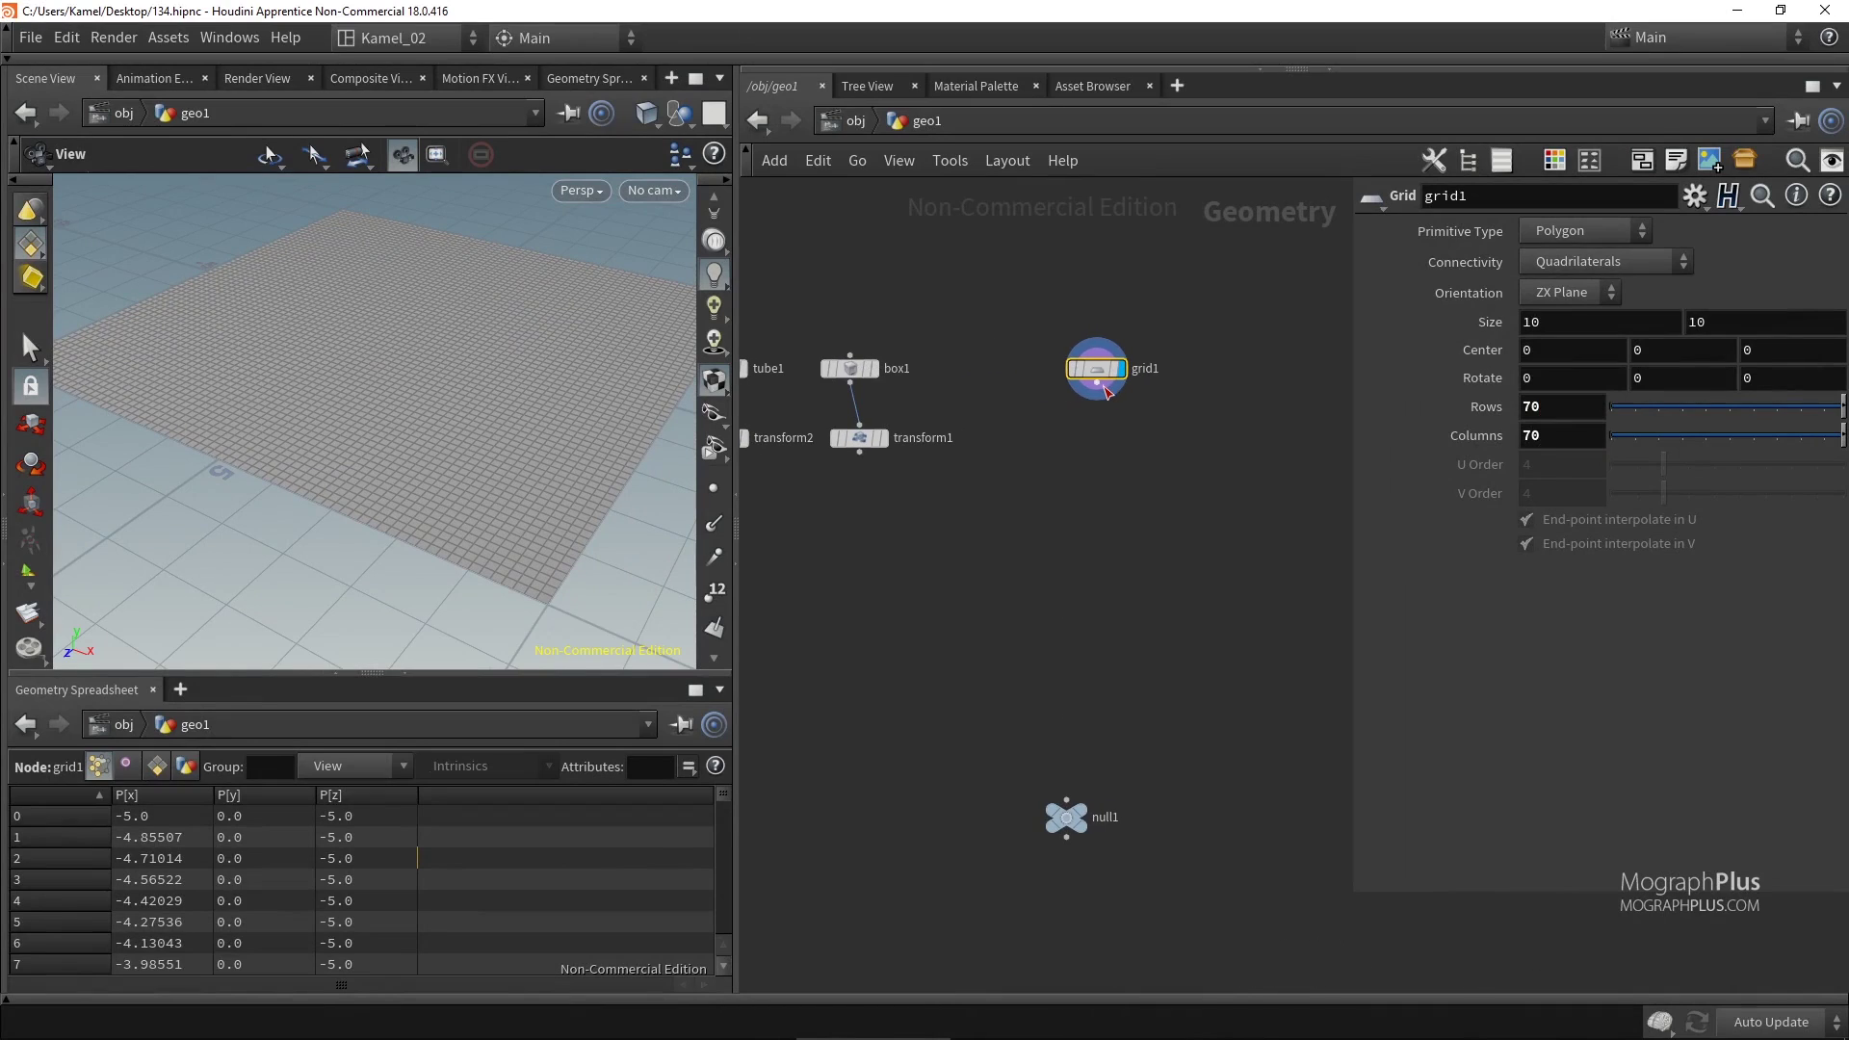
key(Tab)
text(a)
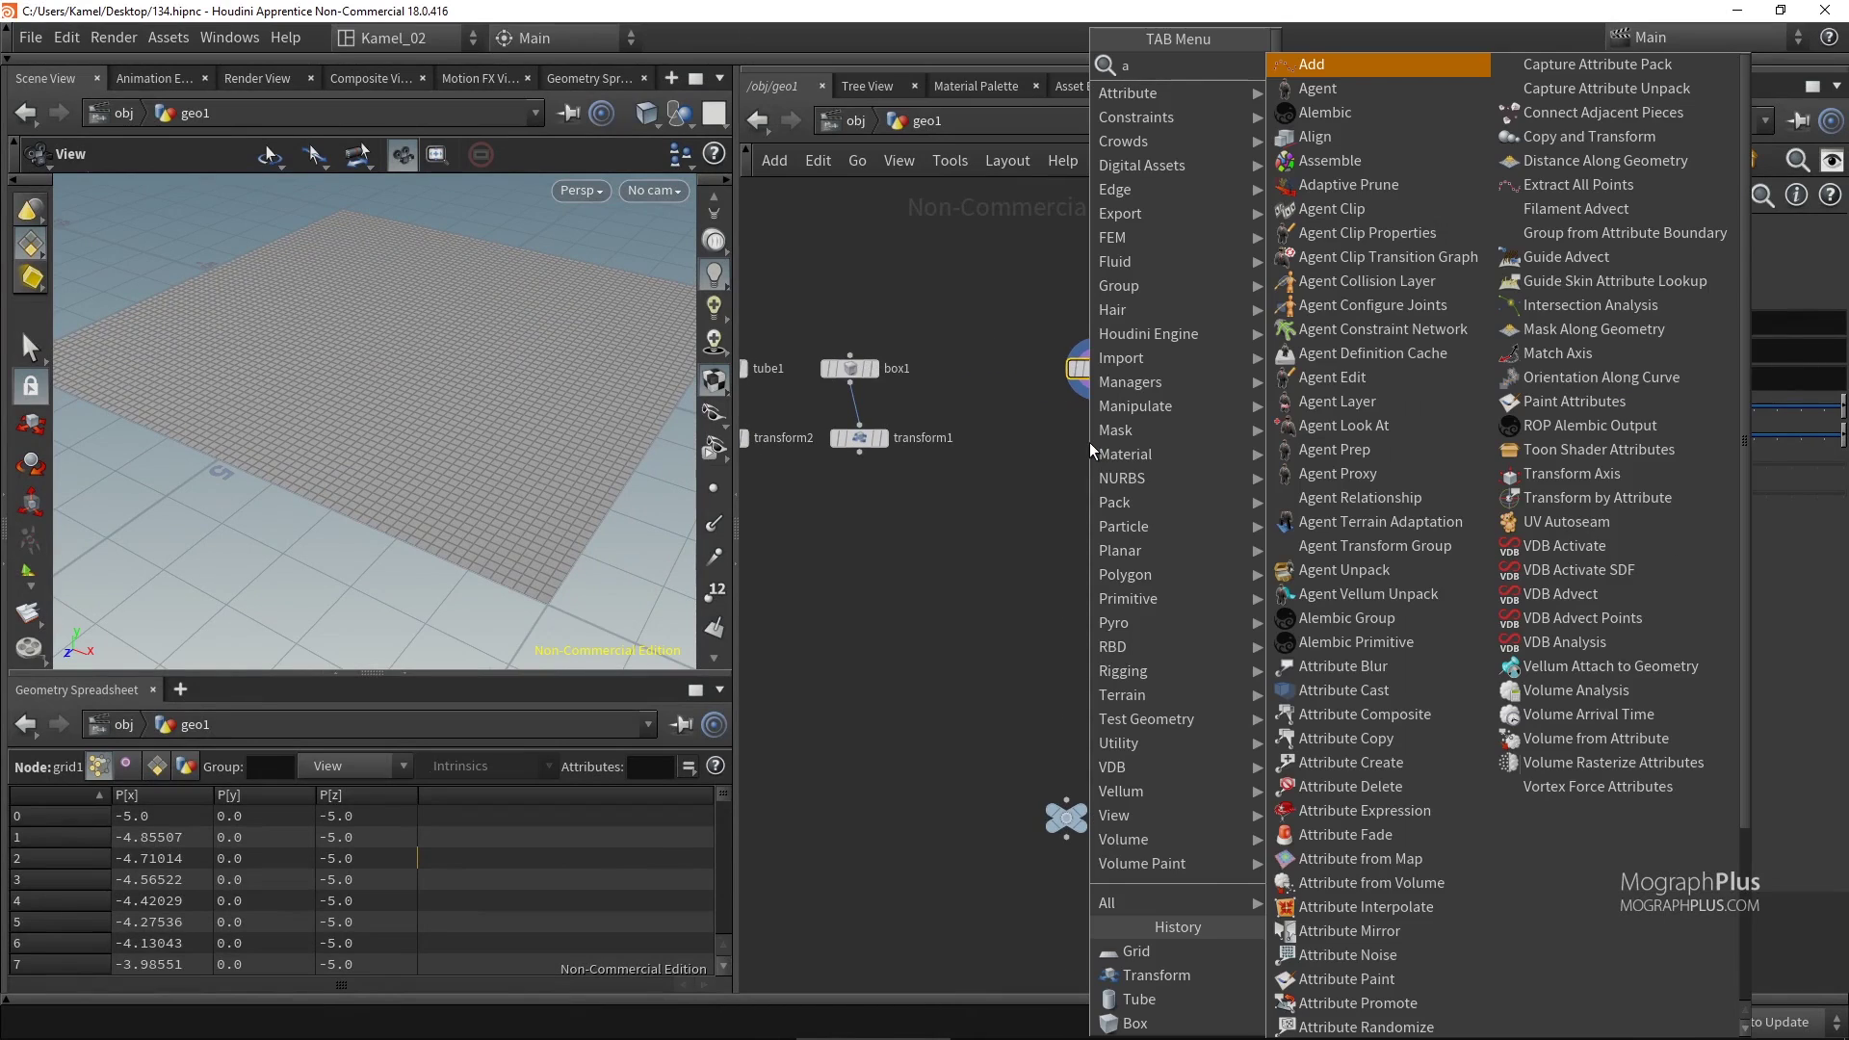
text(dd)
key(Return)
click(1090, 442)
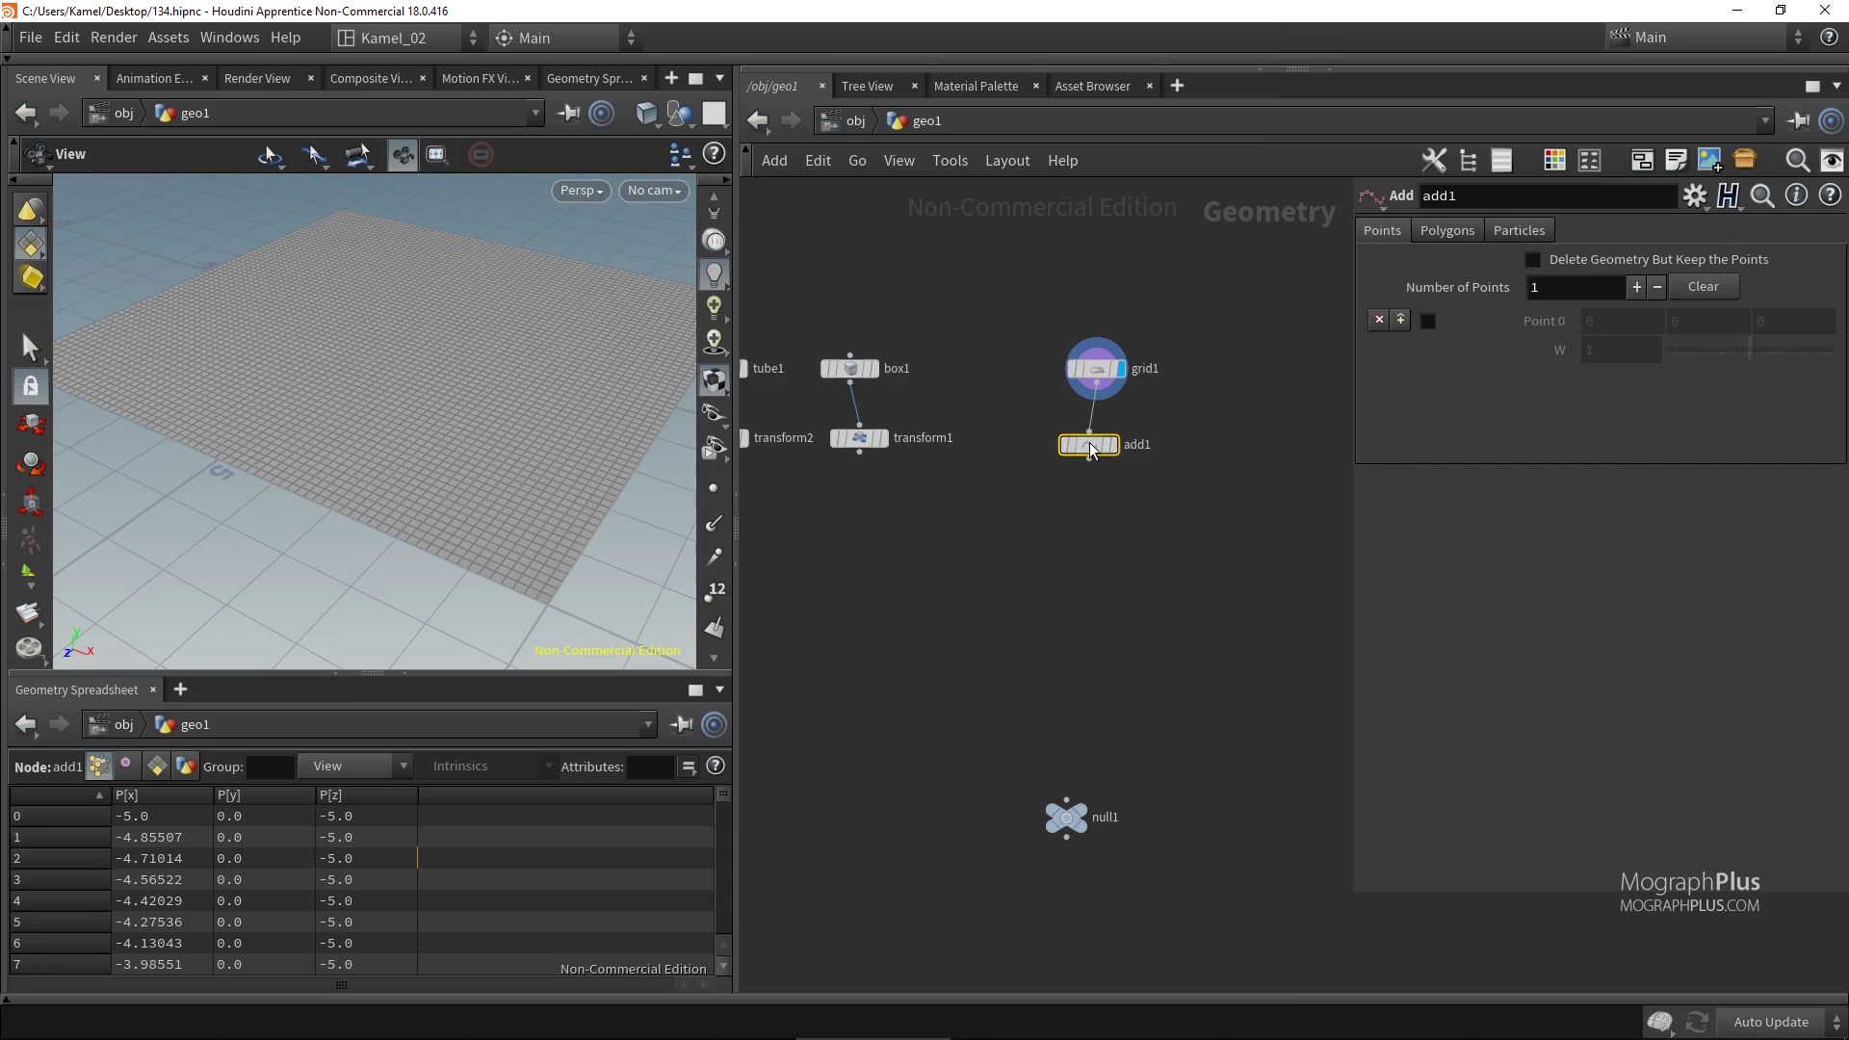
click(1116, 445)
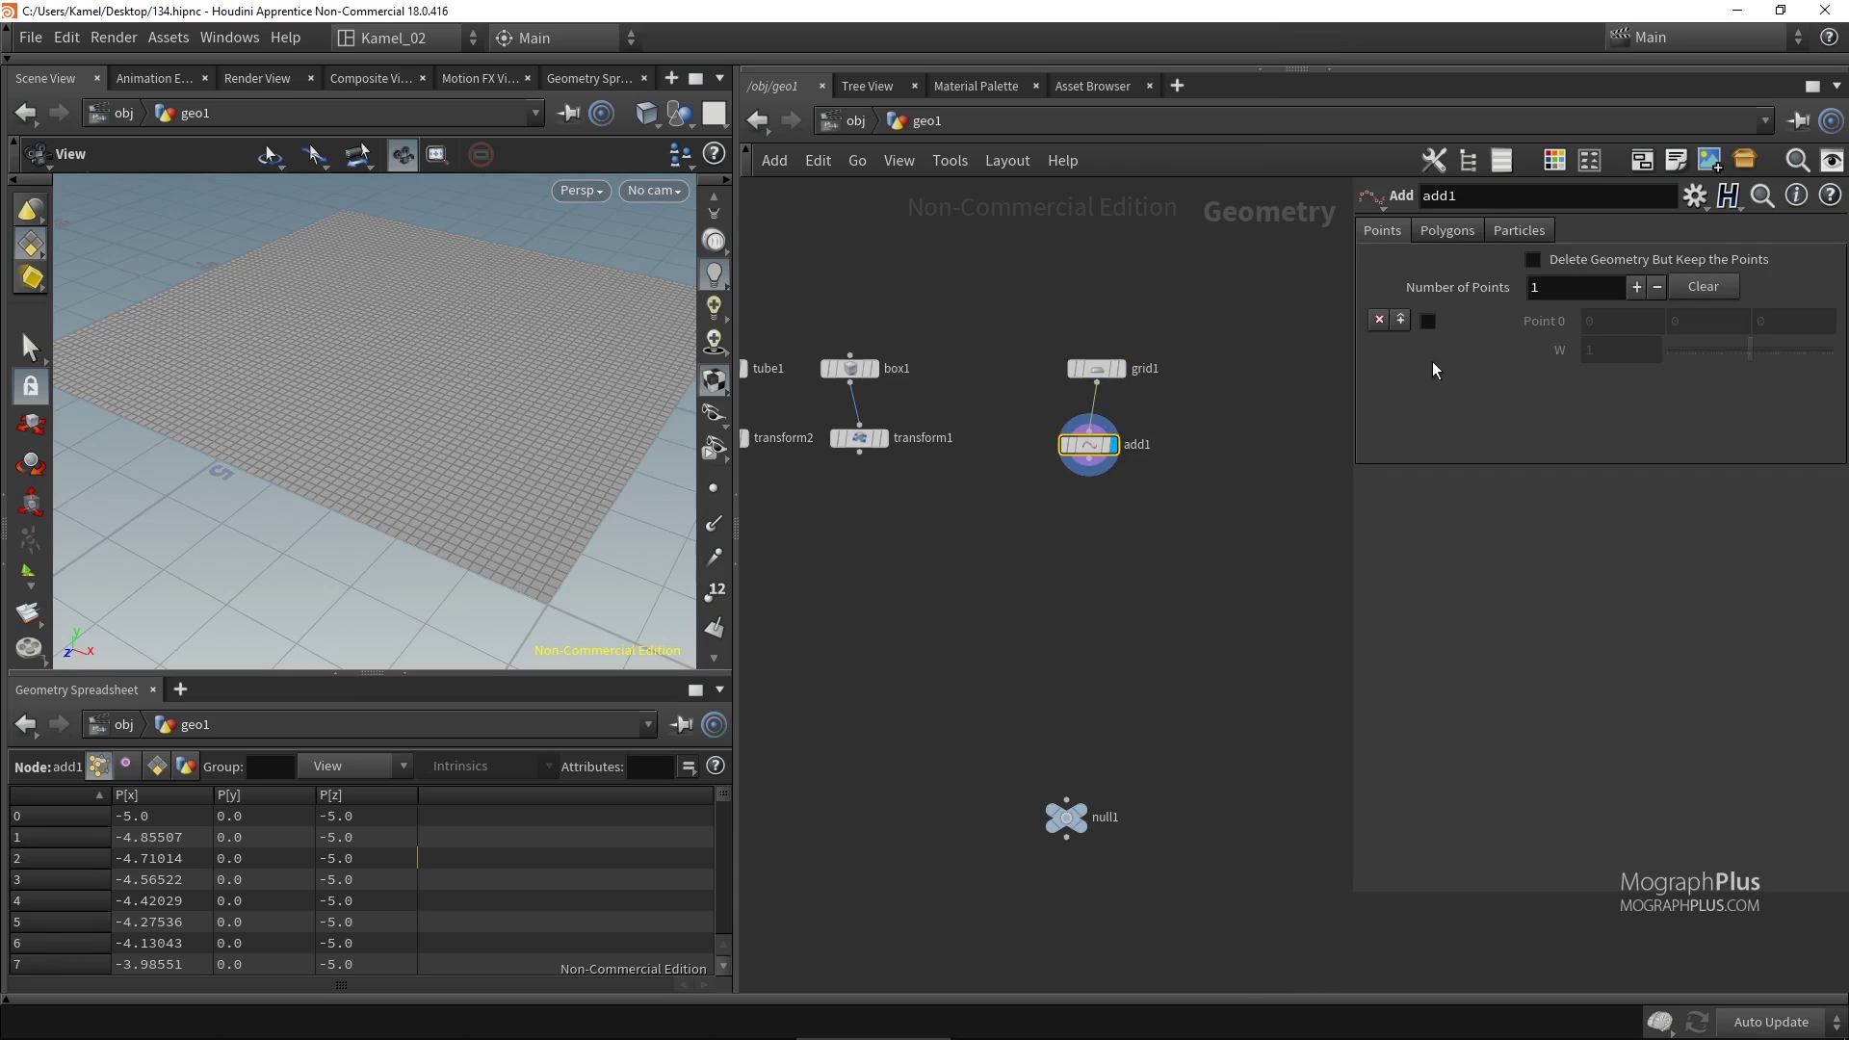
click(1533, 260)
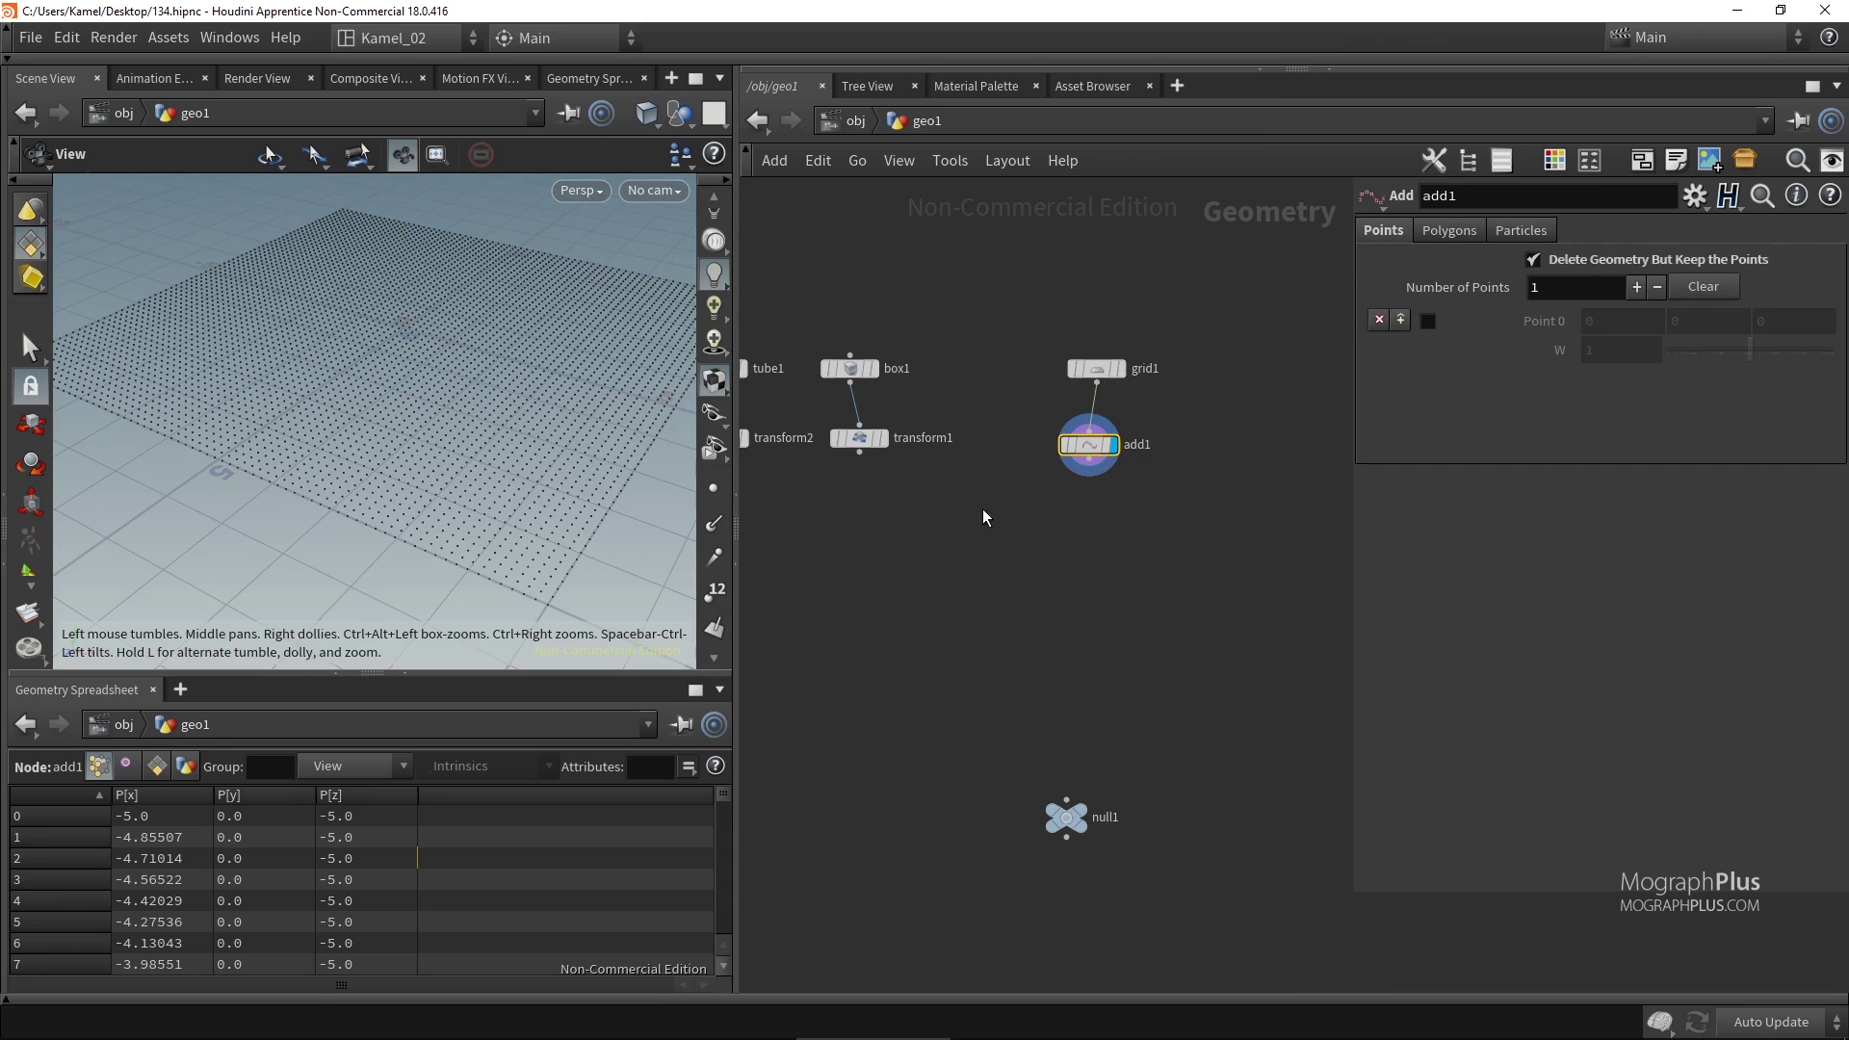
Display transform1 briefly to check the scaled box, and return the display to add1.
middle_drag(983, 508, 1041, 510)
click(965, 444)
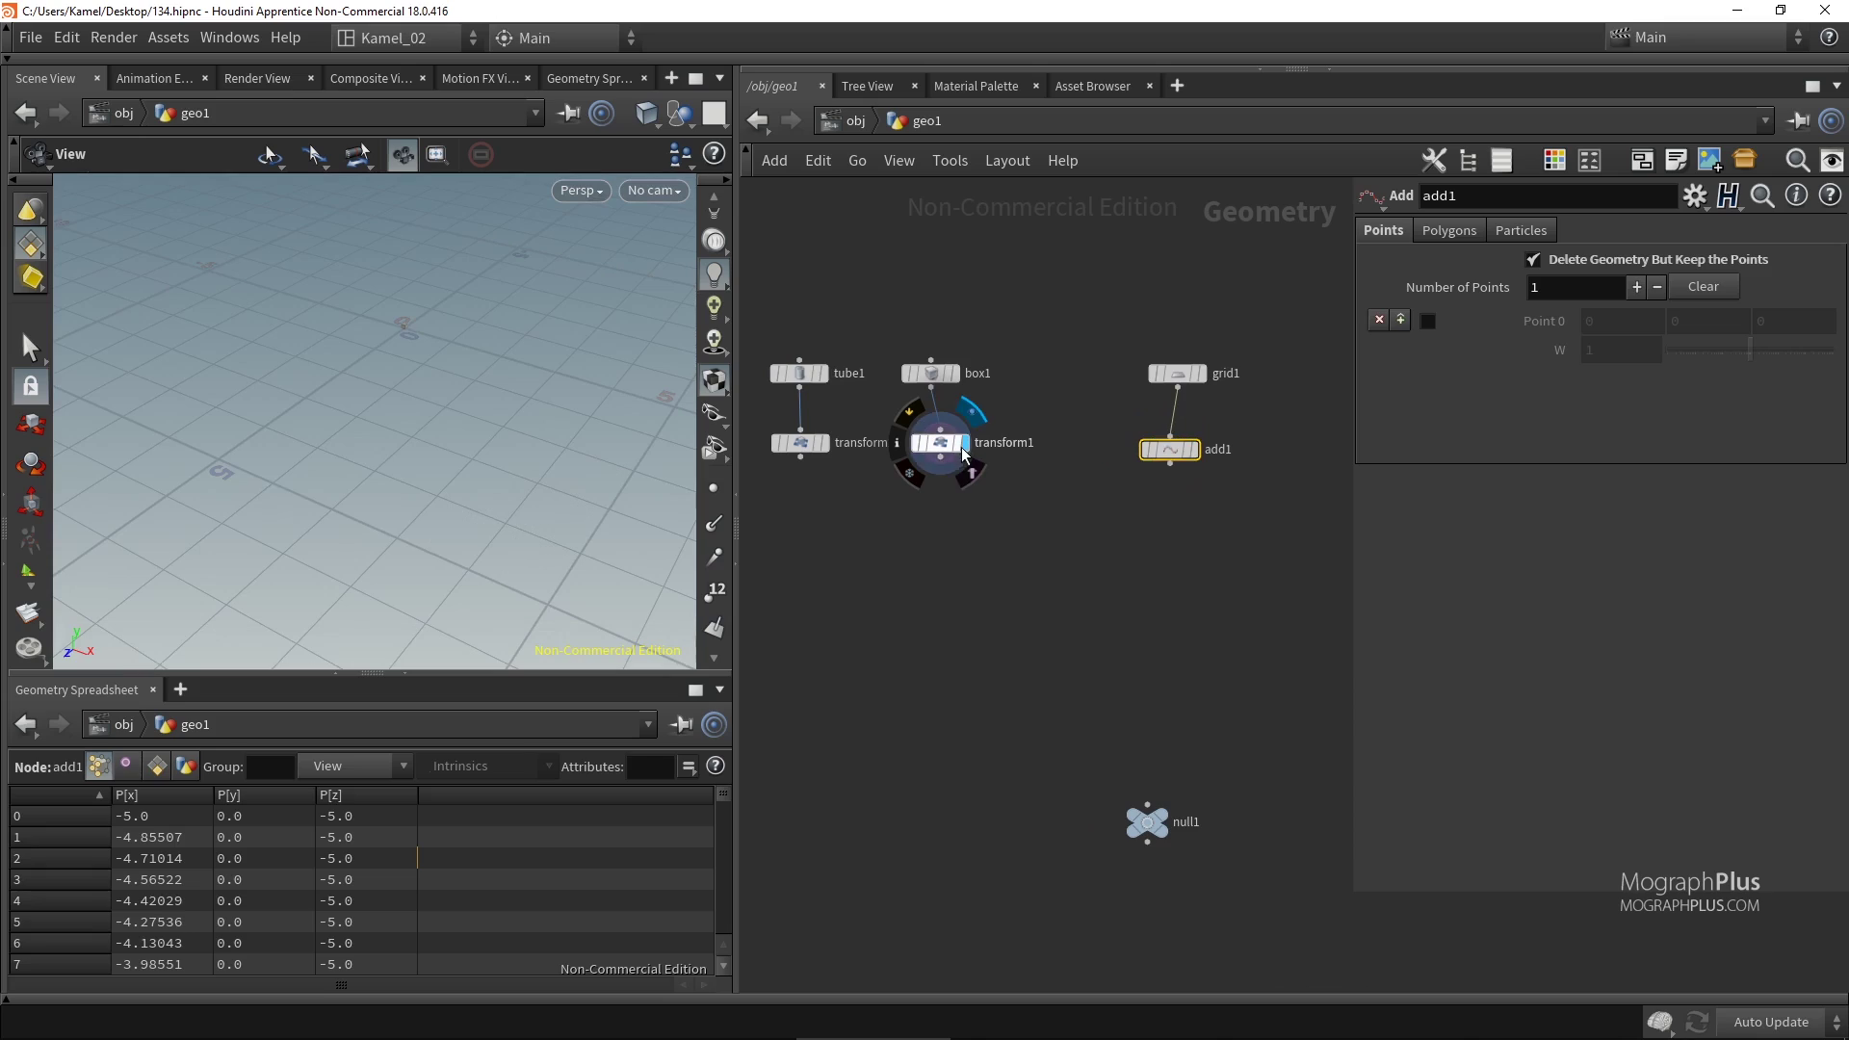
click(1194, 450)
click(988, 532)
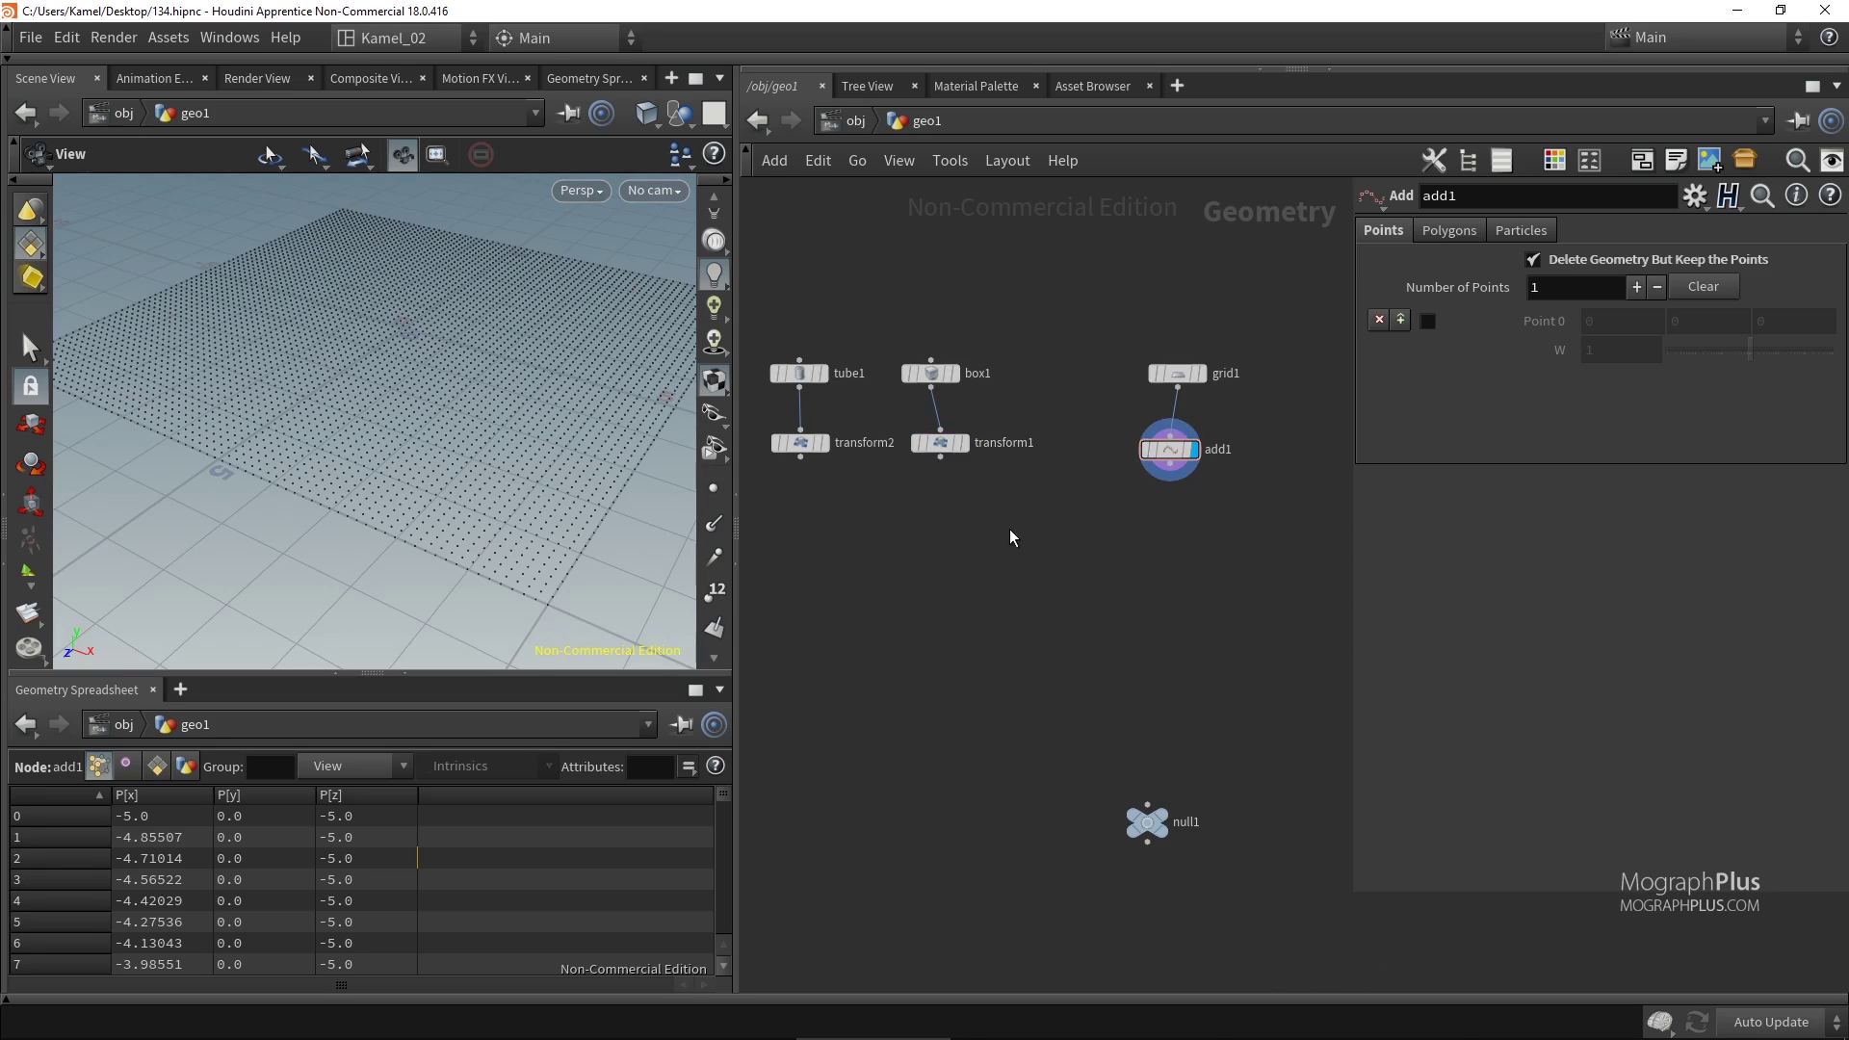
Add a Copy to Points node below and between the transform1 and add1 nodes.
key(Tab)
text(co)
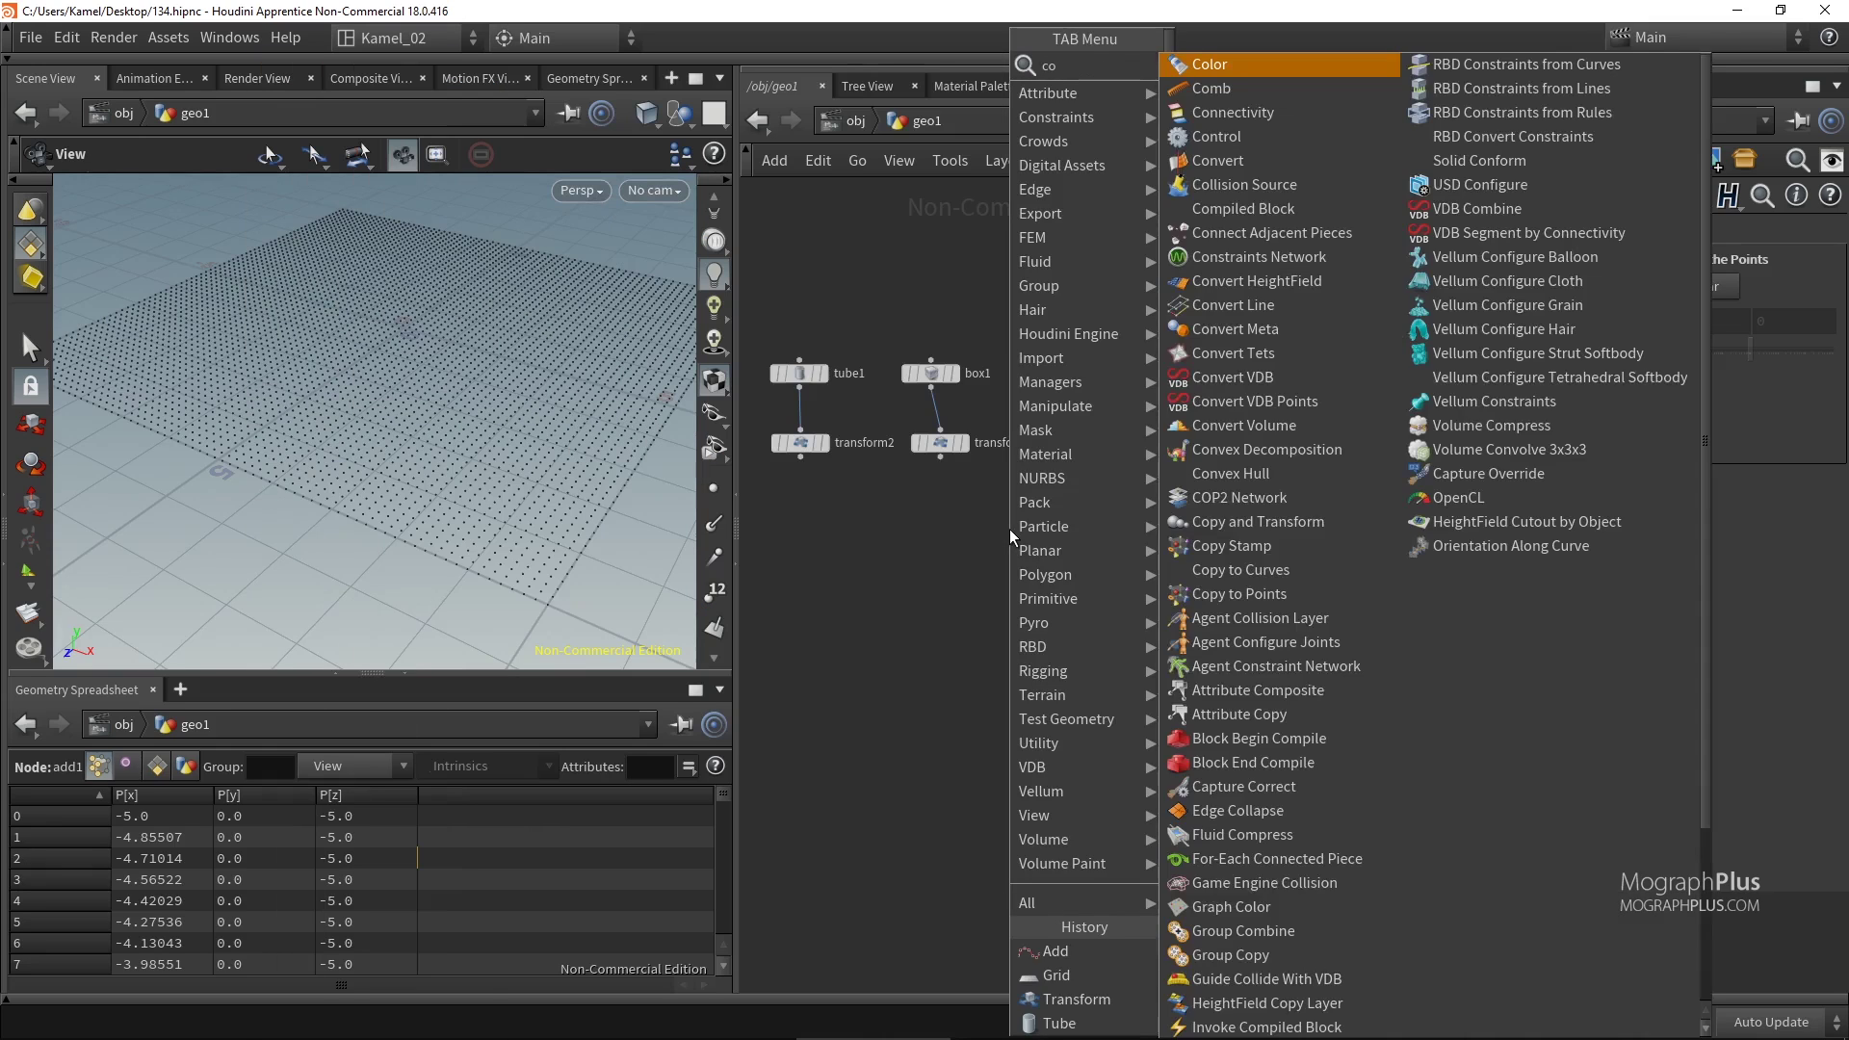
text(py)
key(Down)
key(Down)
key(Down)
key(Return)
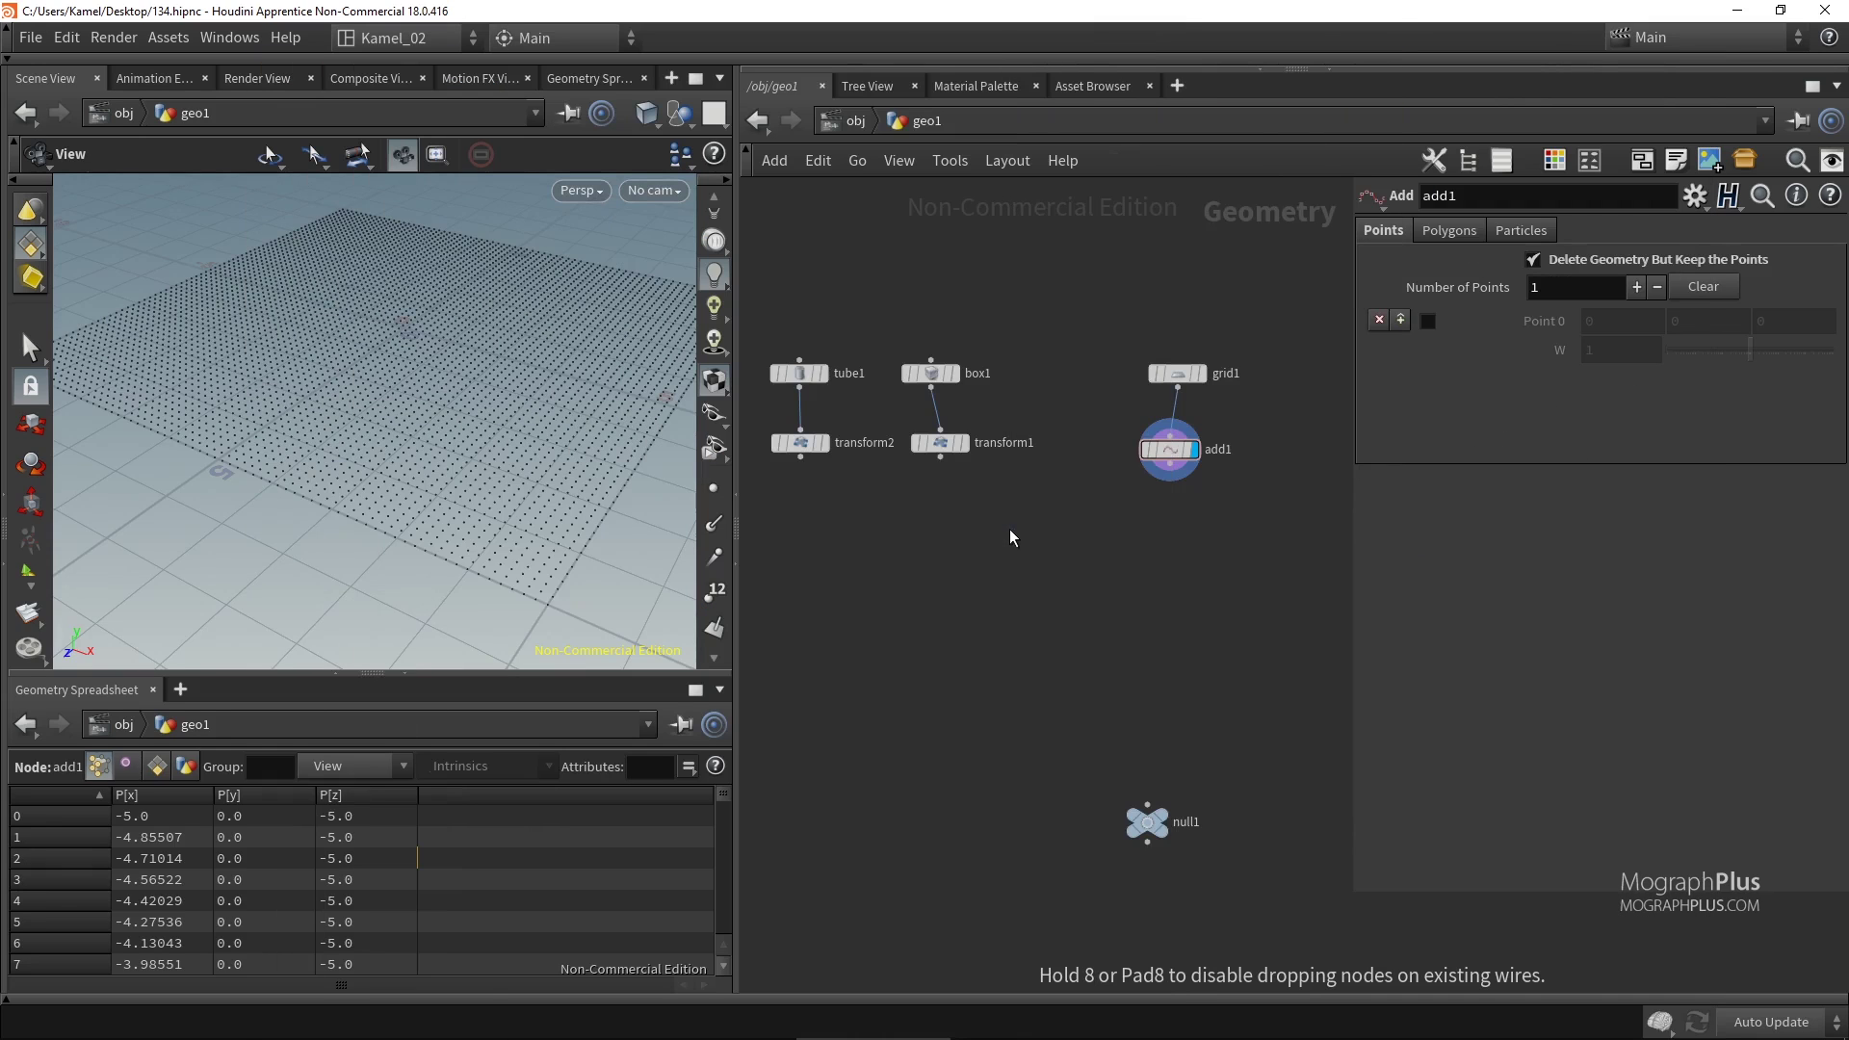
click(1063, 585)
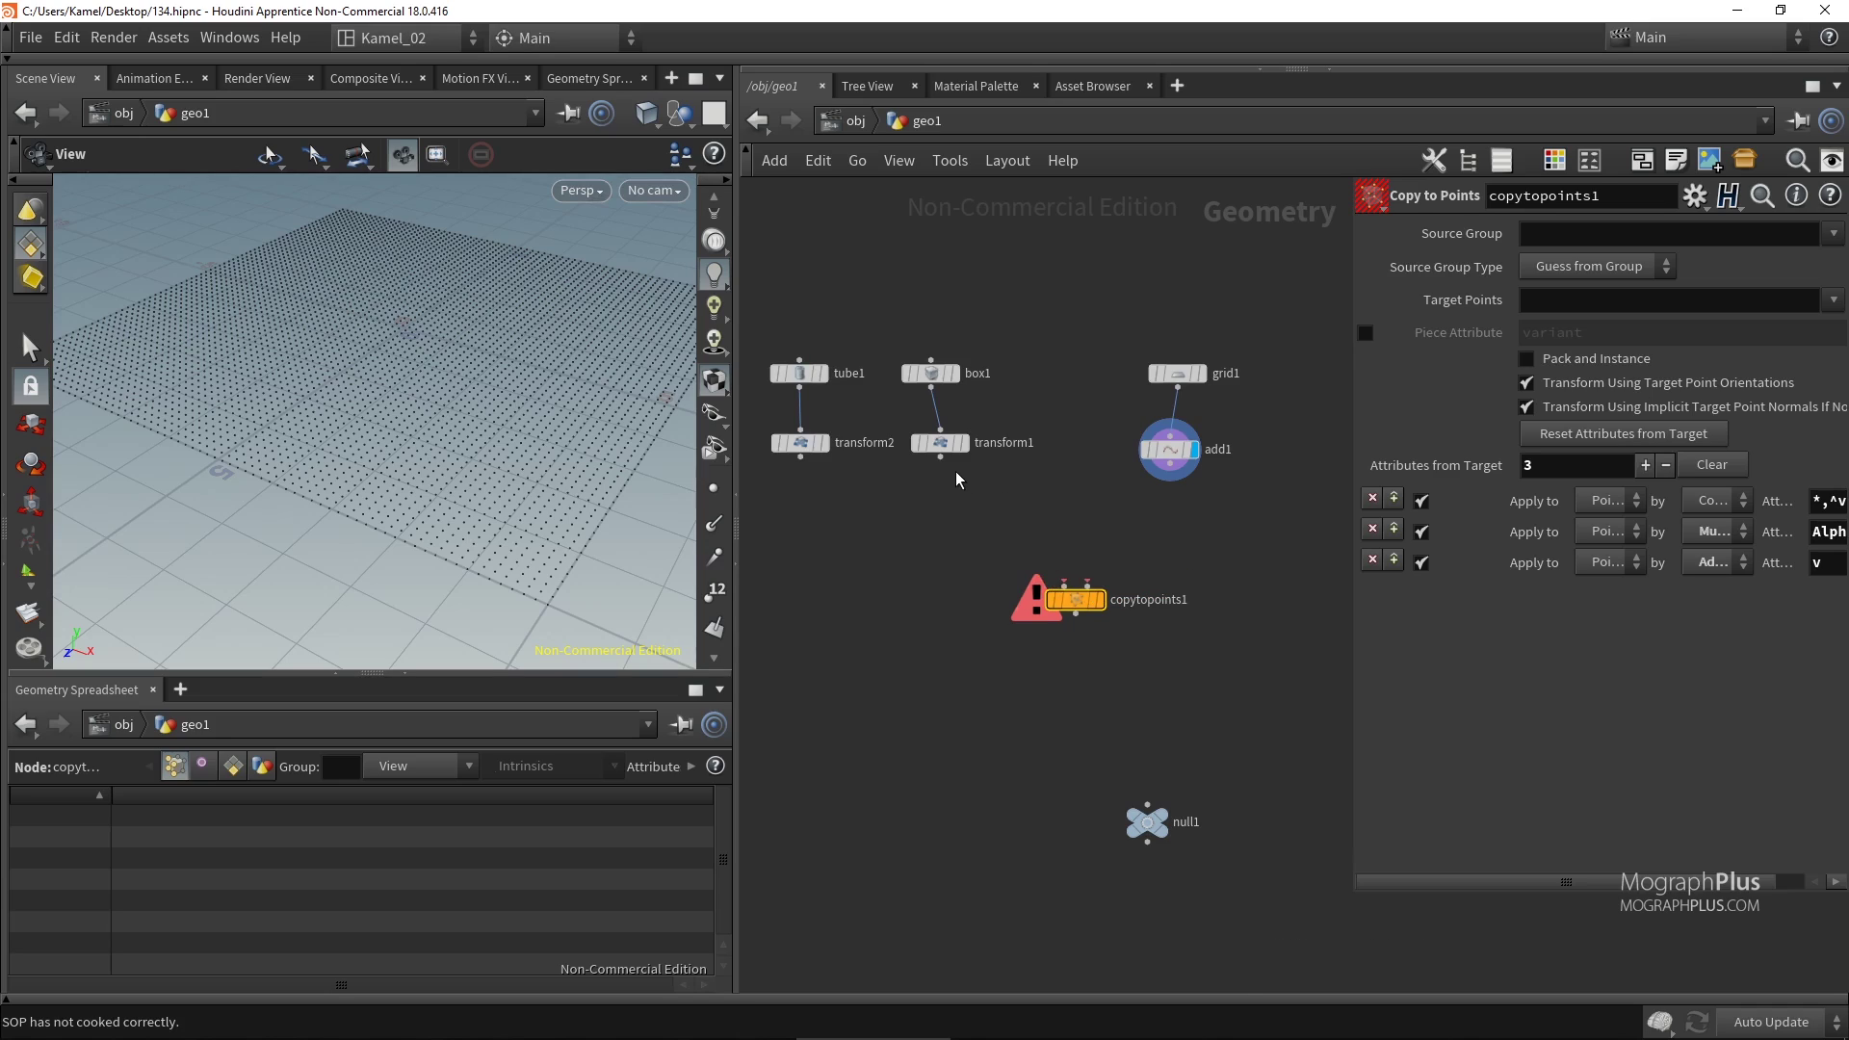
Wire transform1 into the first input of copytopoints1 and add1 into the second, and display the copied boxes.
drag(940, 458, 1064, 582)
mouse_move(1105, 595)
drag(1170, 479, 1088, 585)
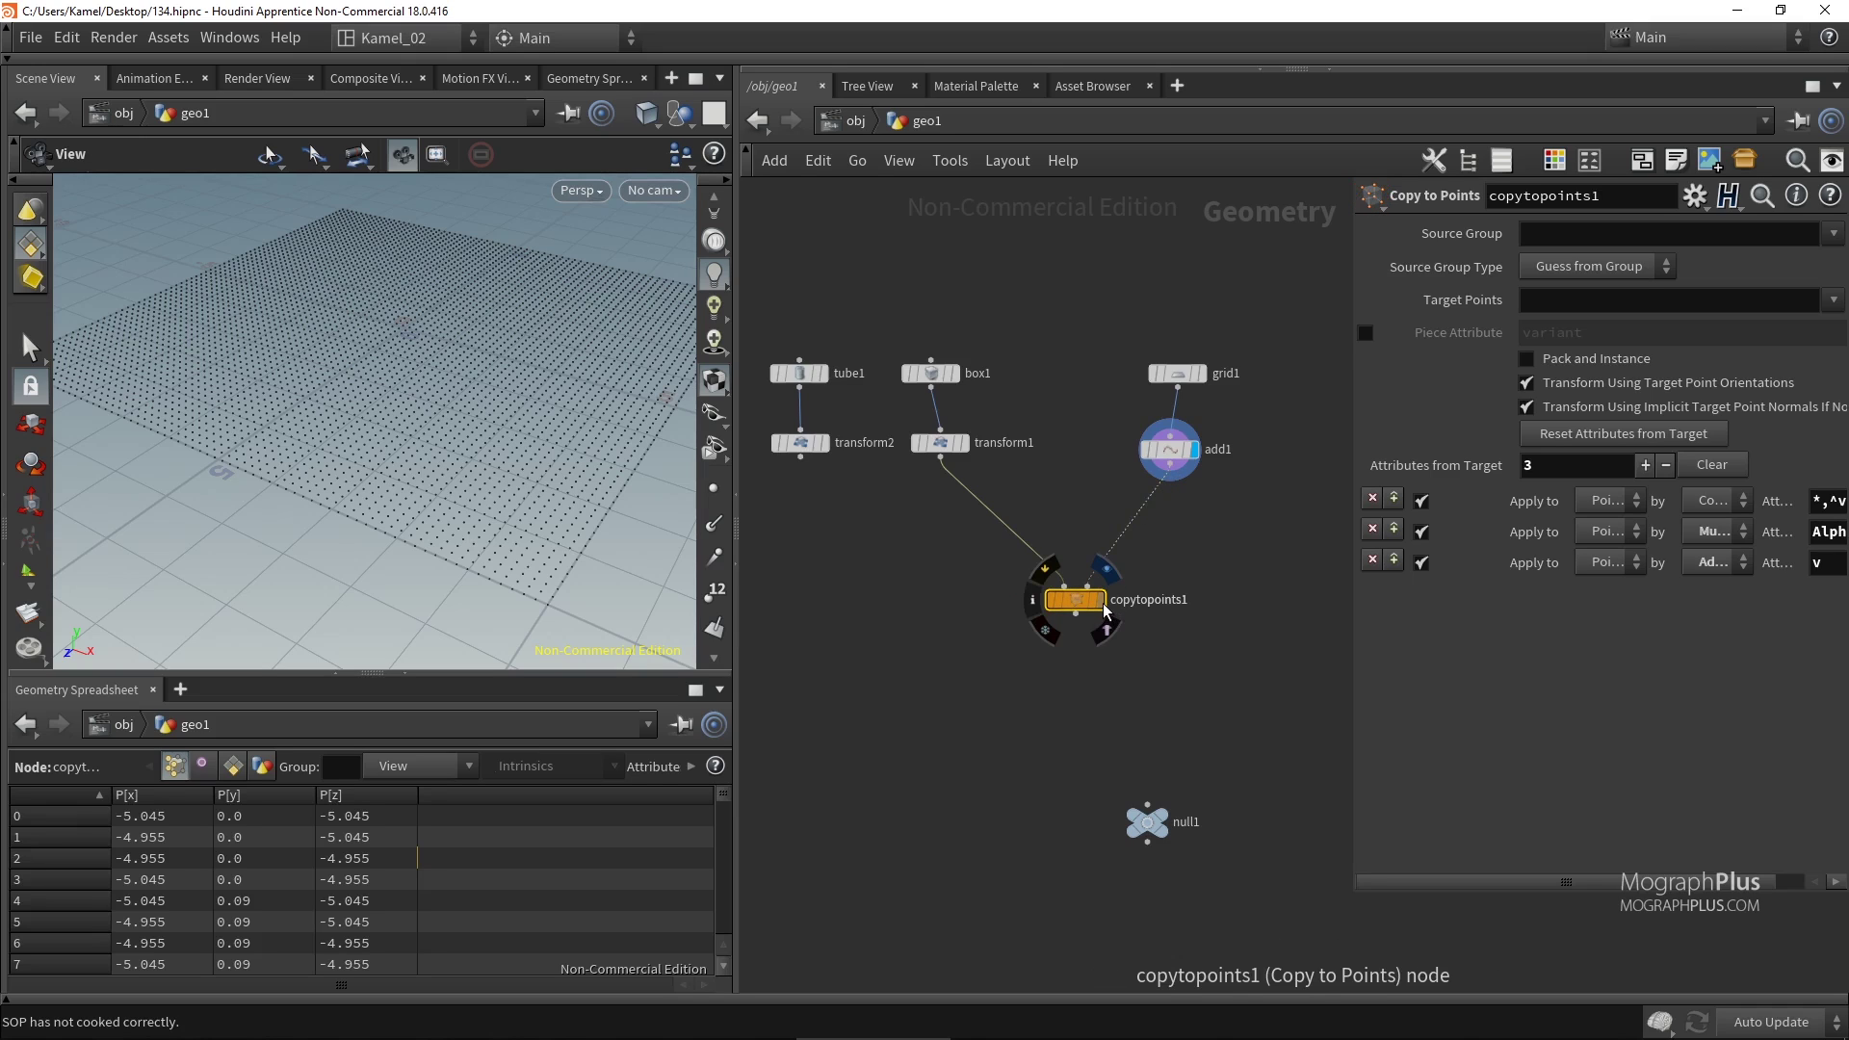
click(1103, 604)
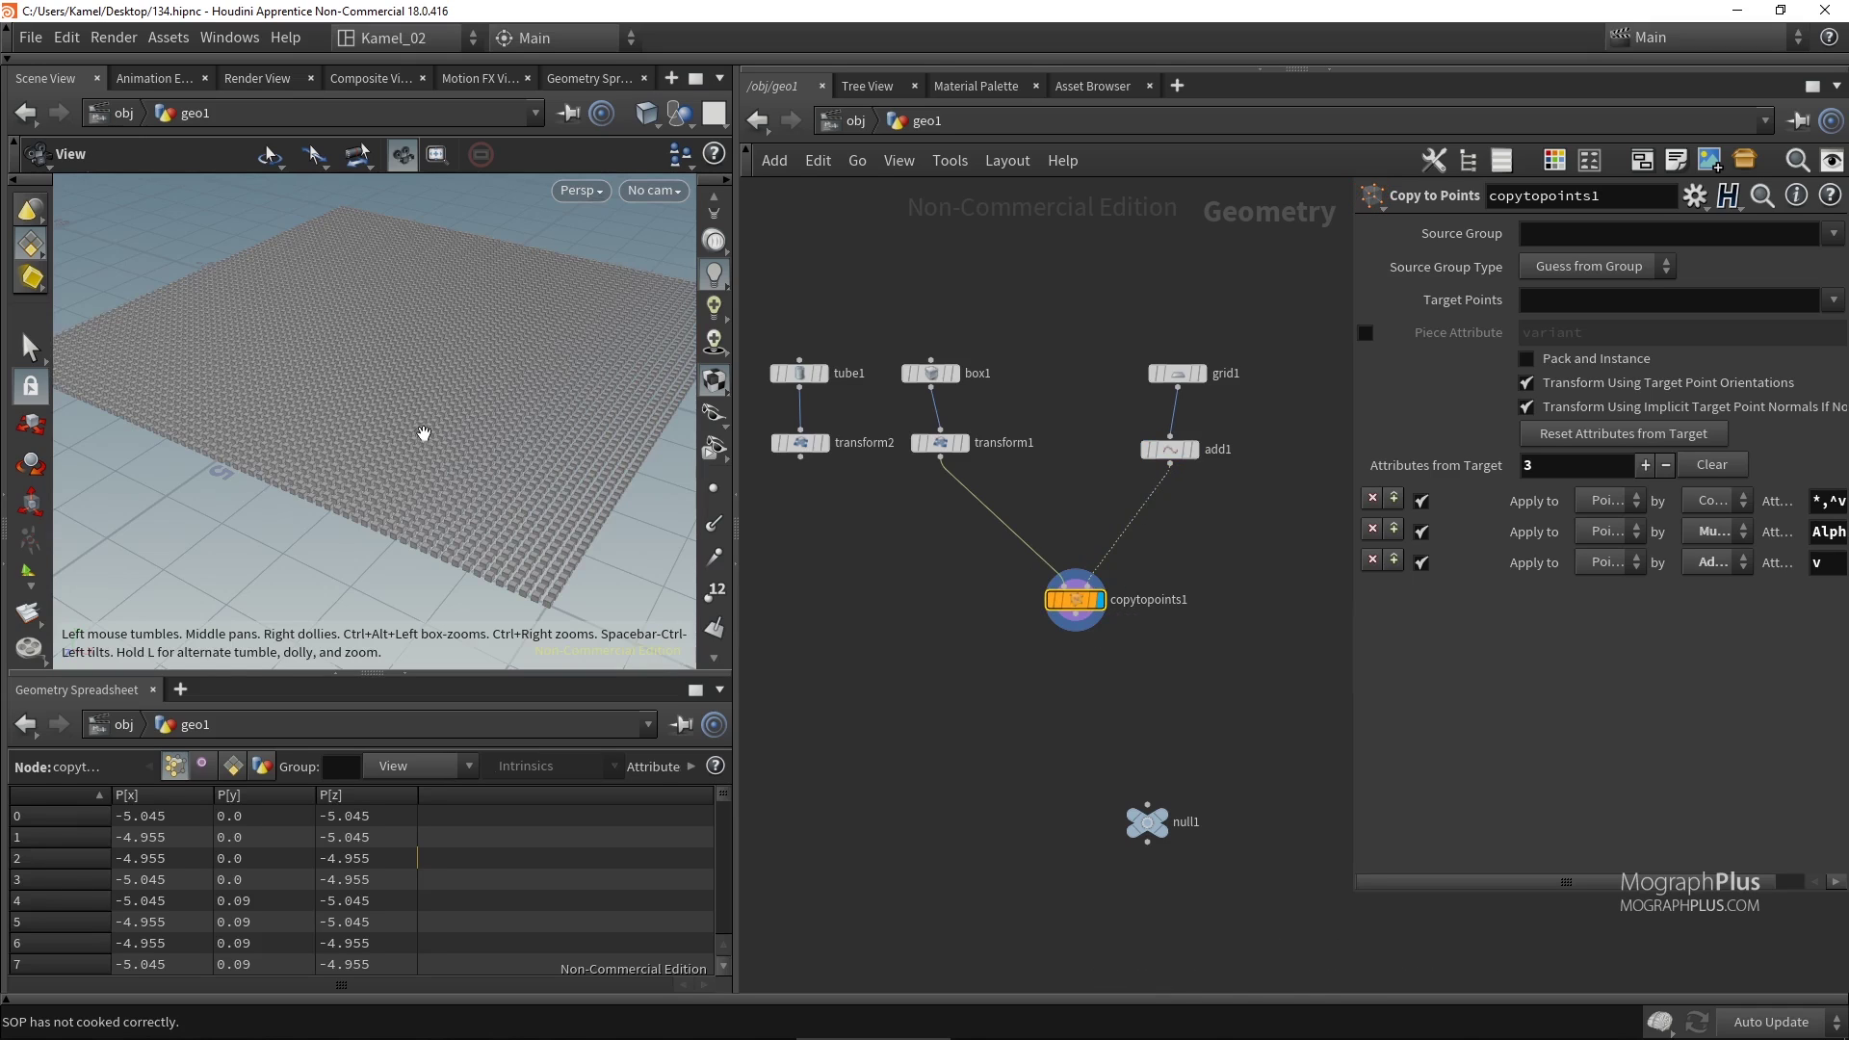
scroll(463, 443, up, 8)
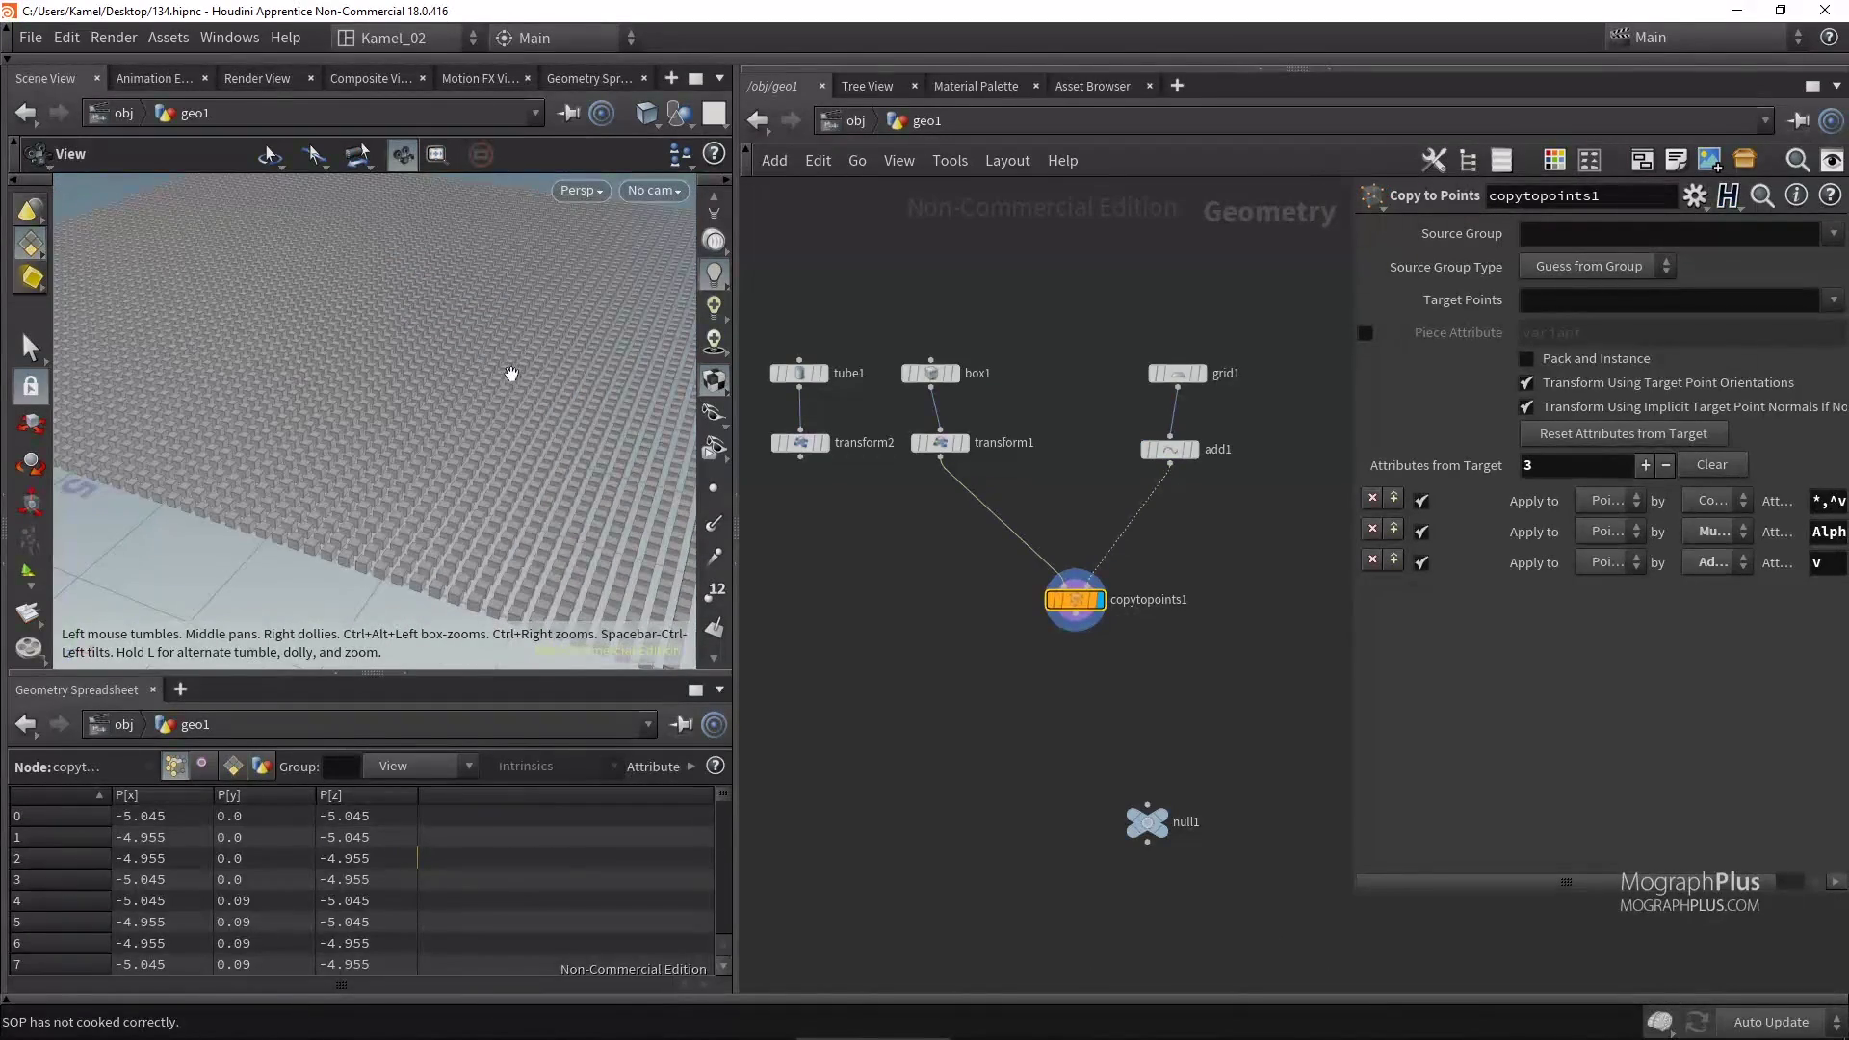
scroll(512, 374, down, 5)
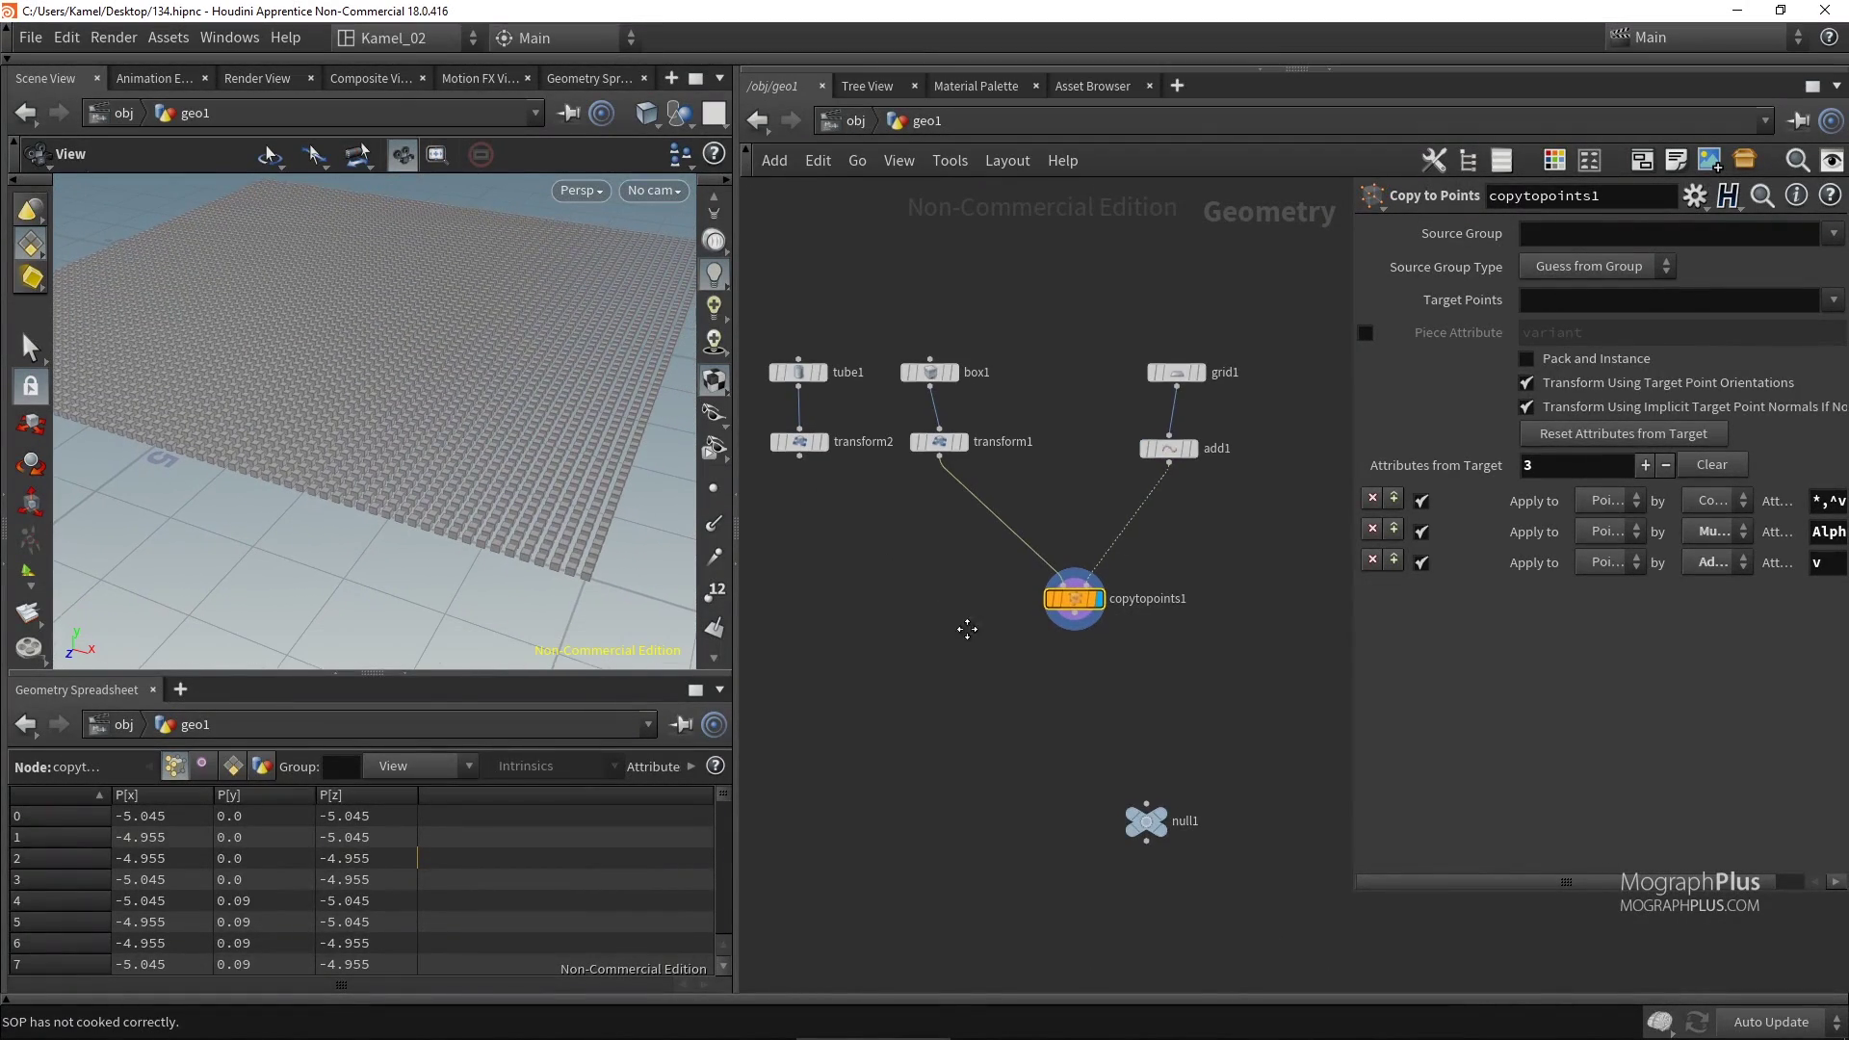
Add a Sphere node beside grid1 and turn on its template flag to show it as a wireframe with the copies.
middle_drag(967, 629, 837, 630)
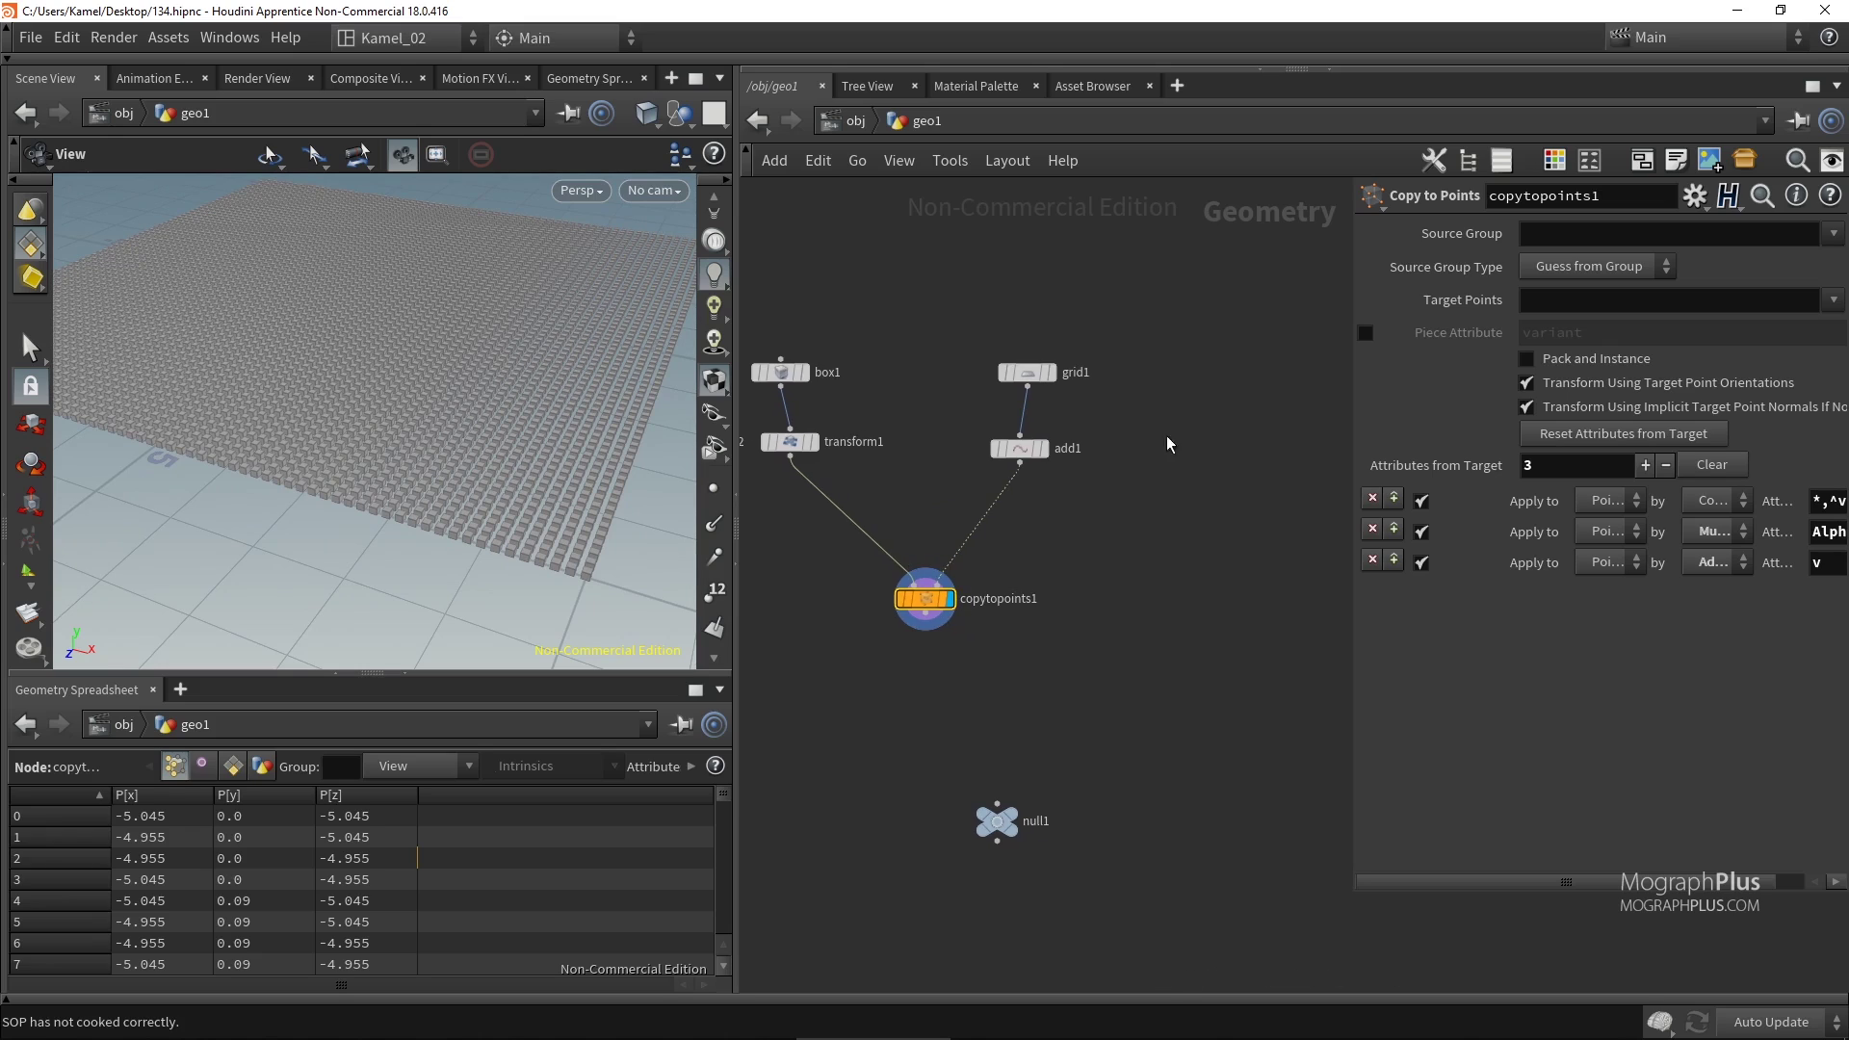
key(Tab)
text(sphere)
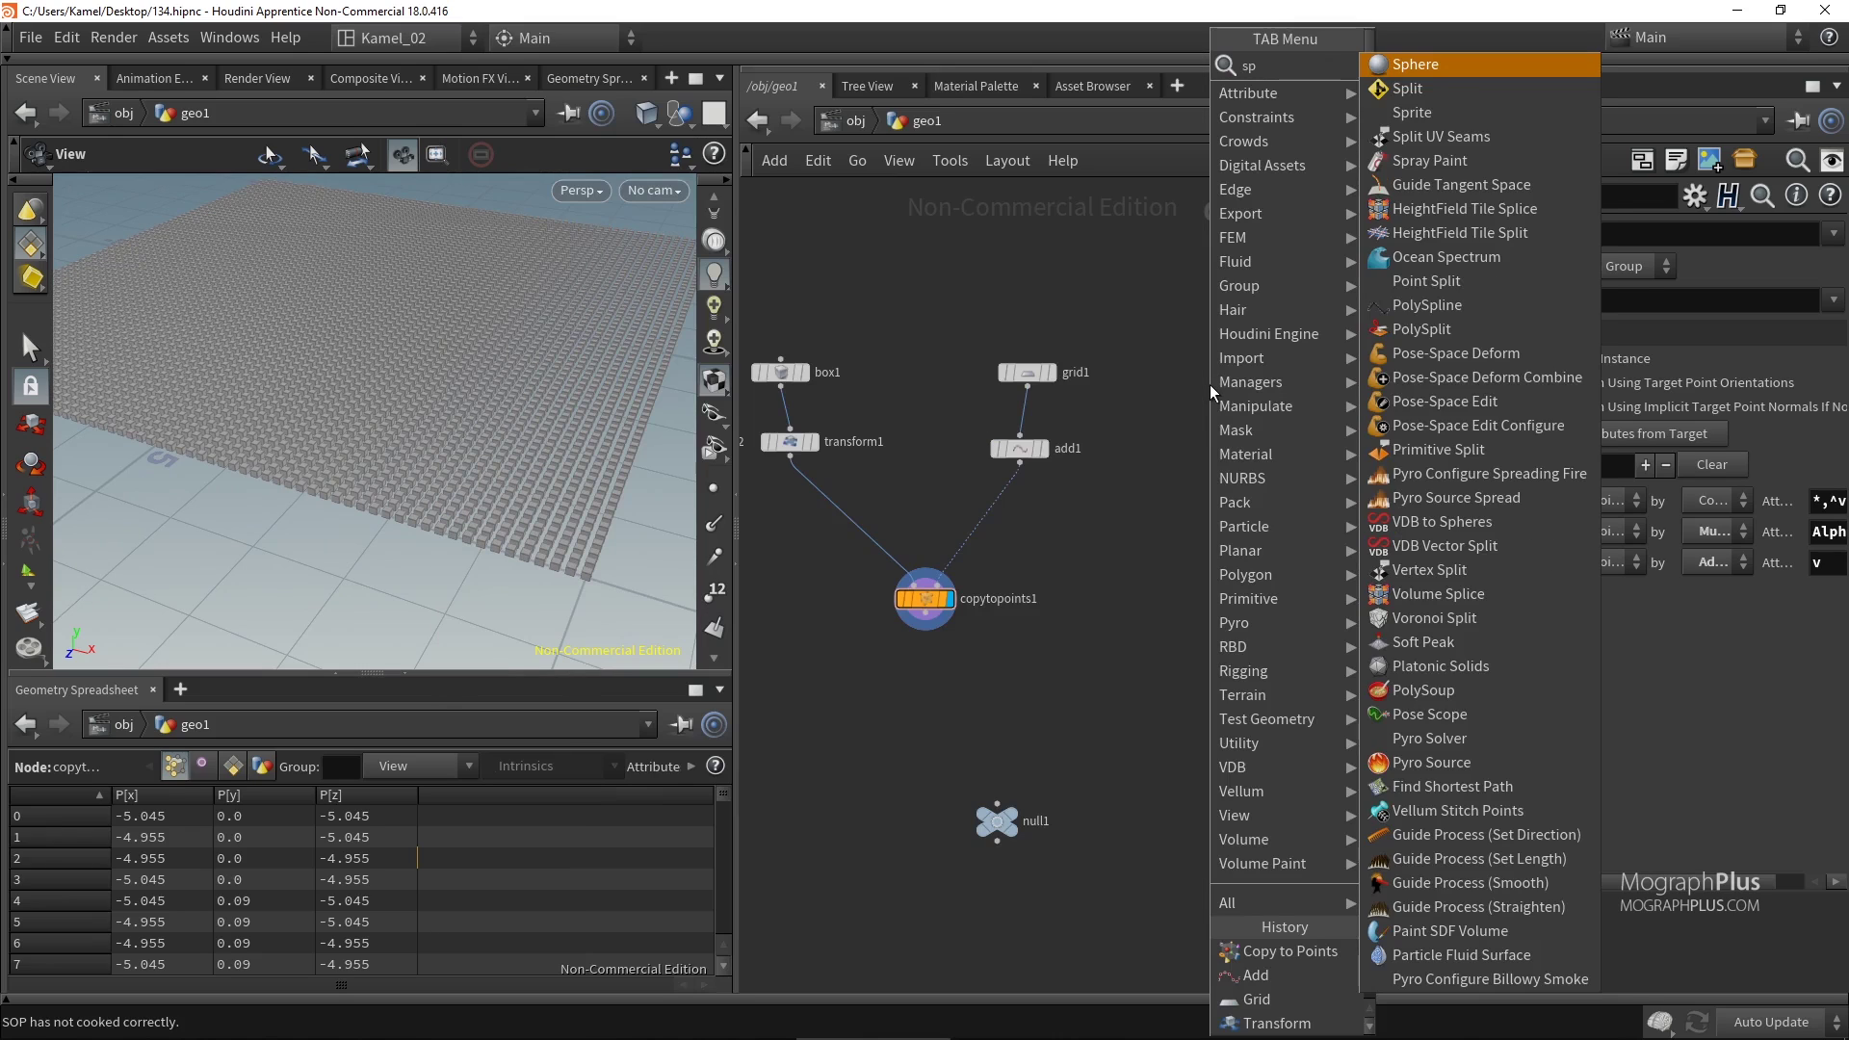
key(Return)
click(1209, 384)
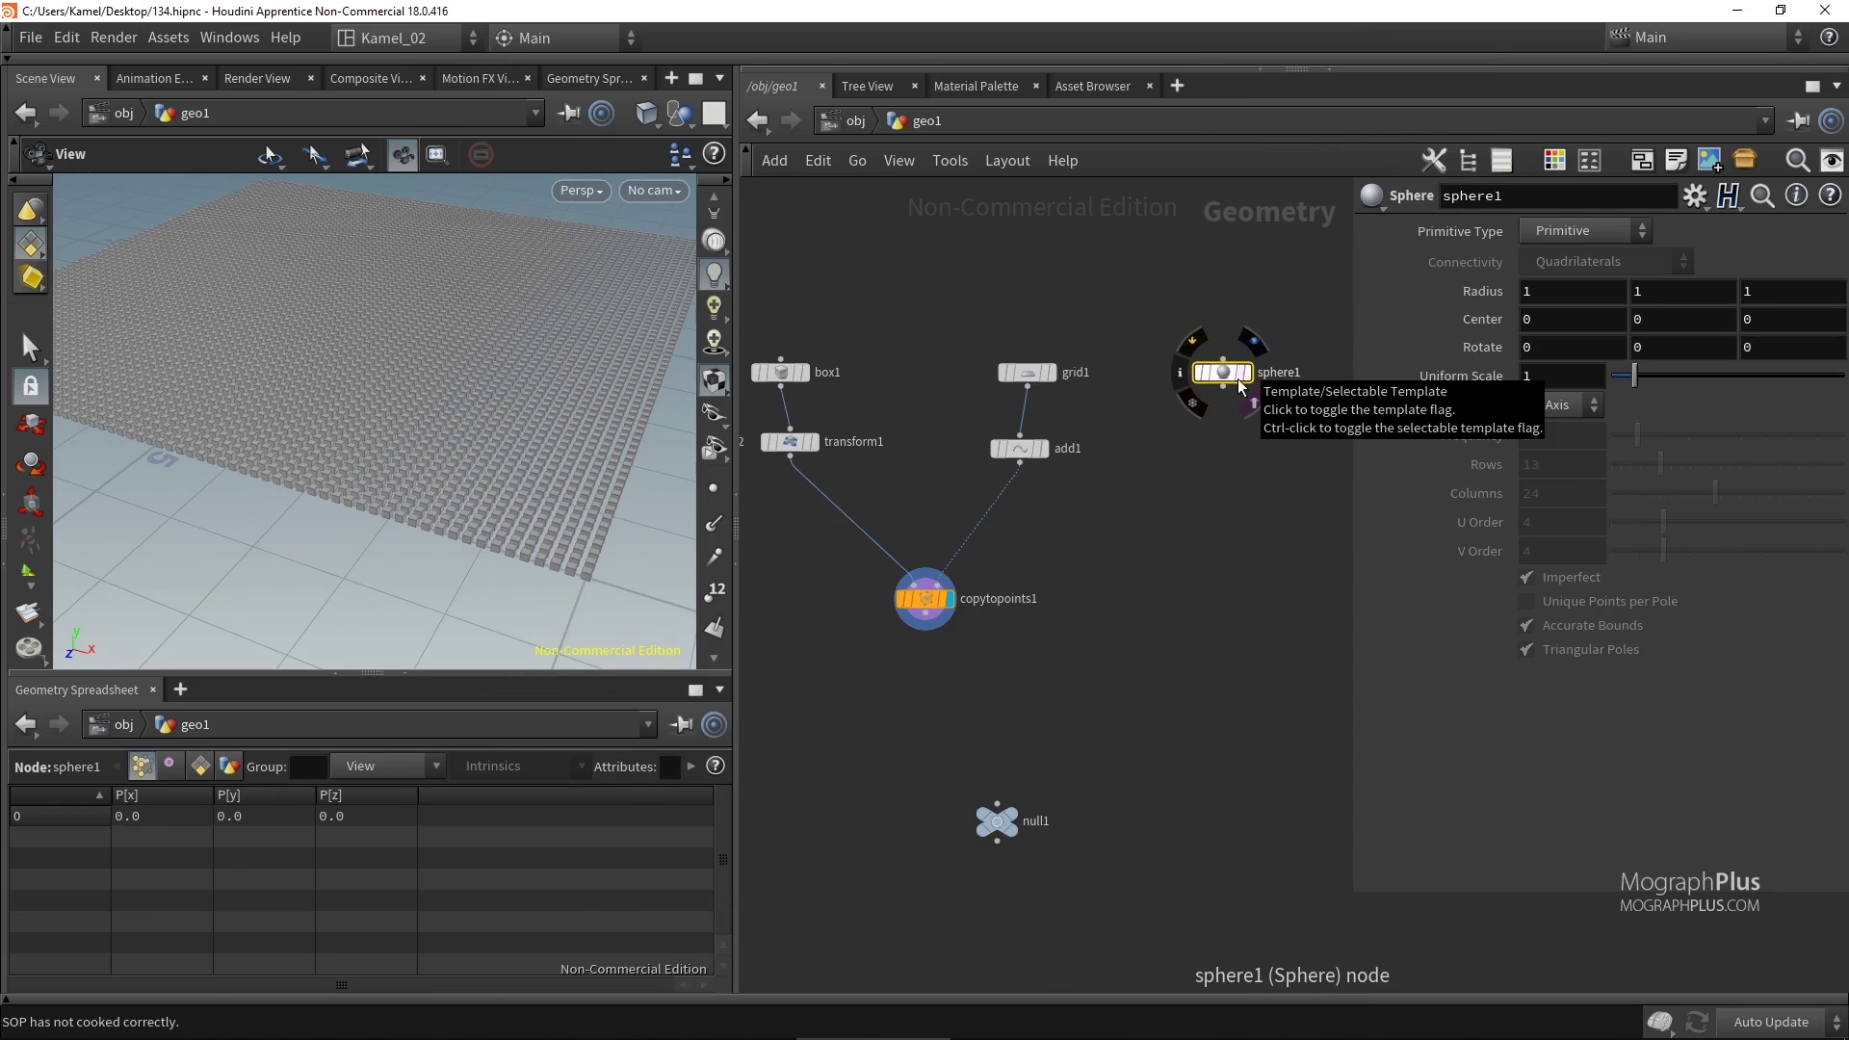
click(1241, 374)
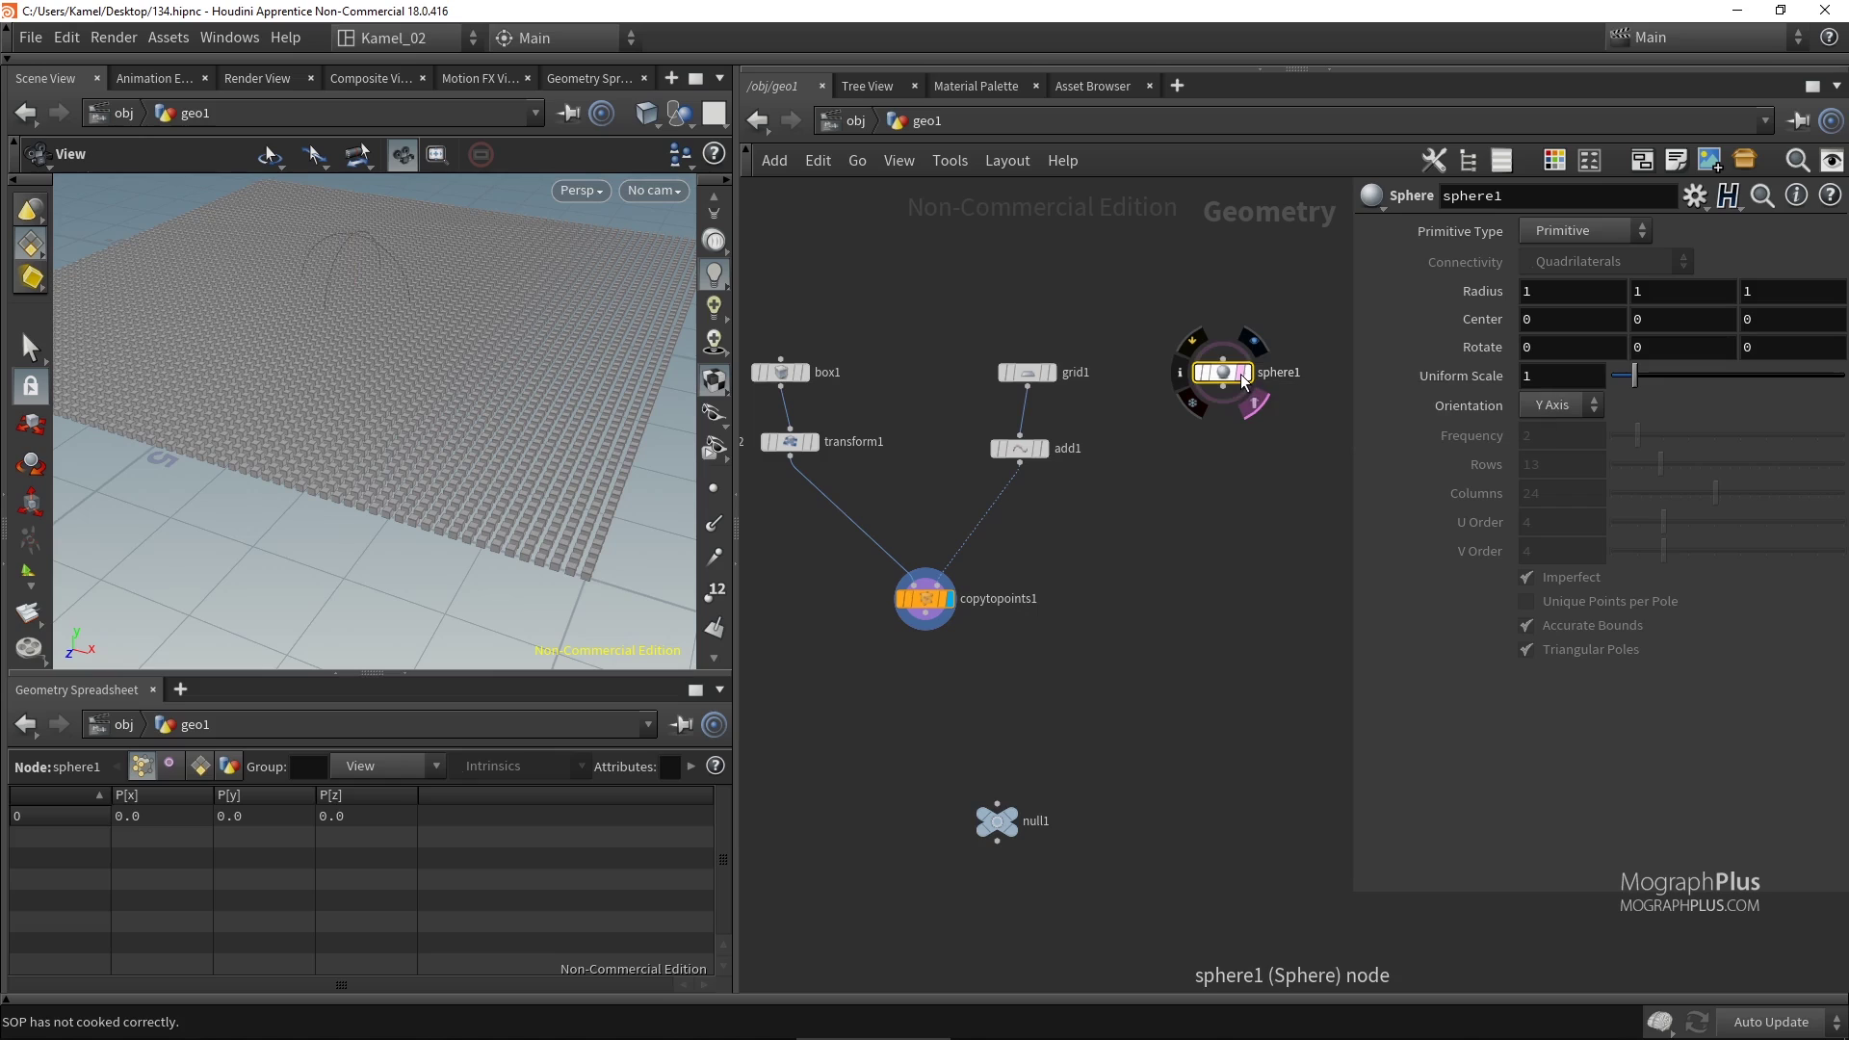
drag(434, 363, 409, 308)
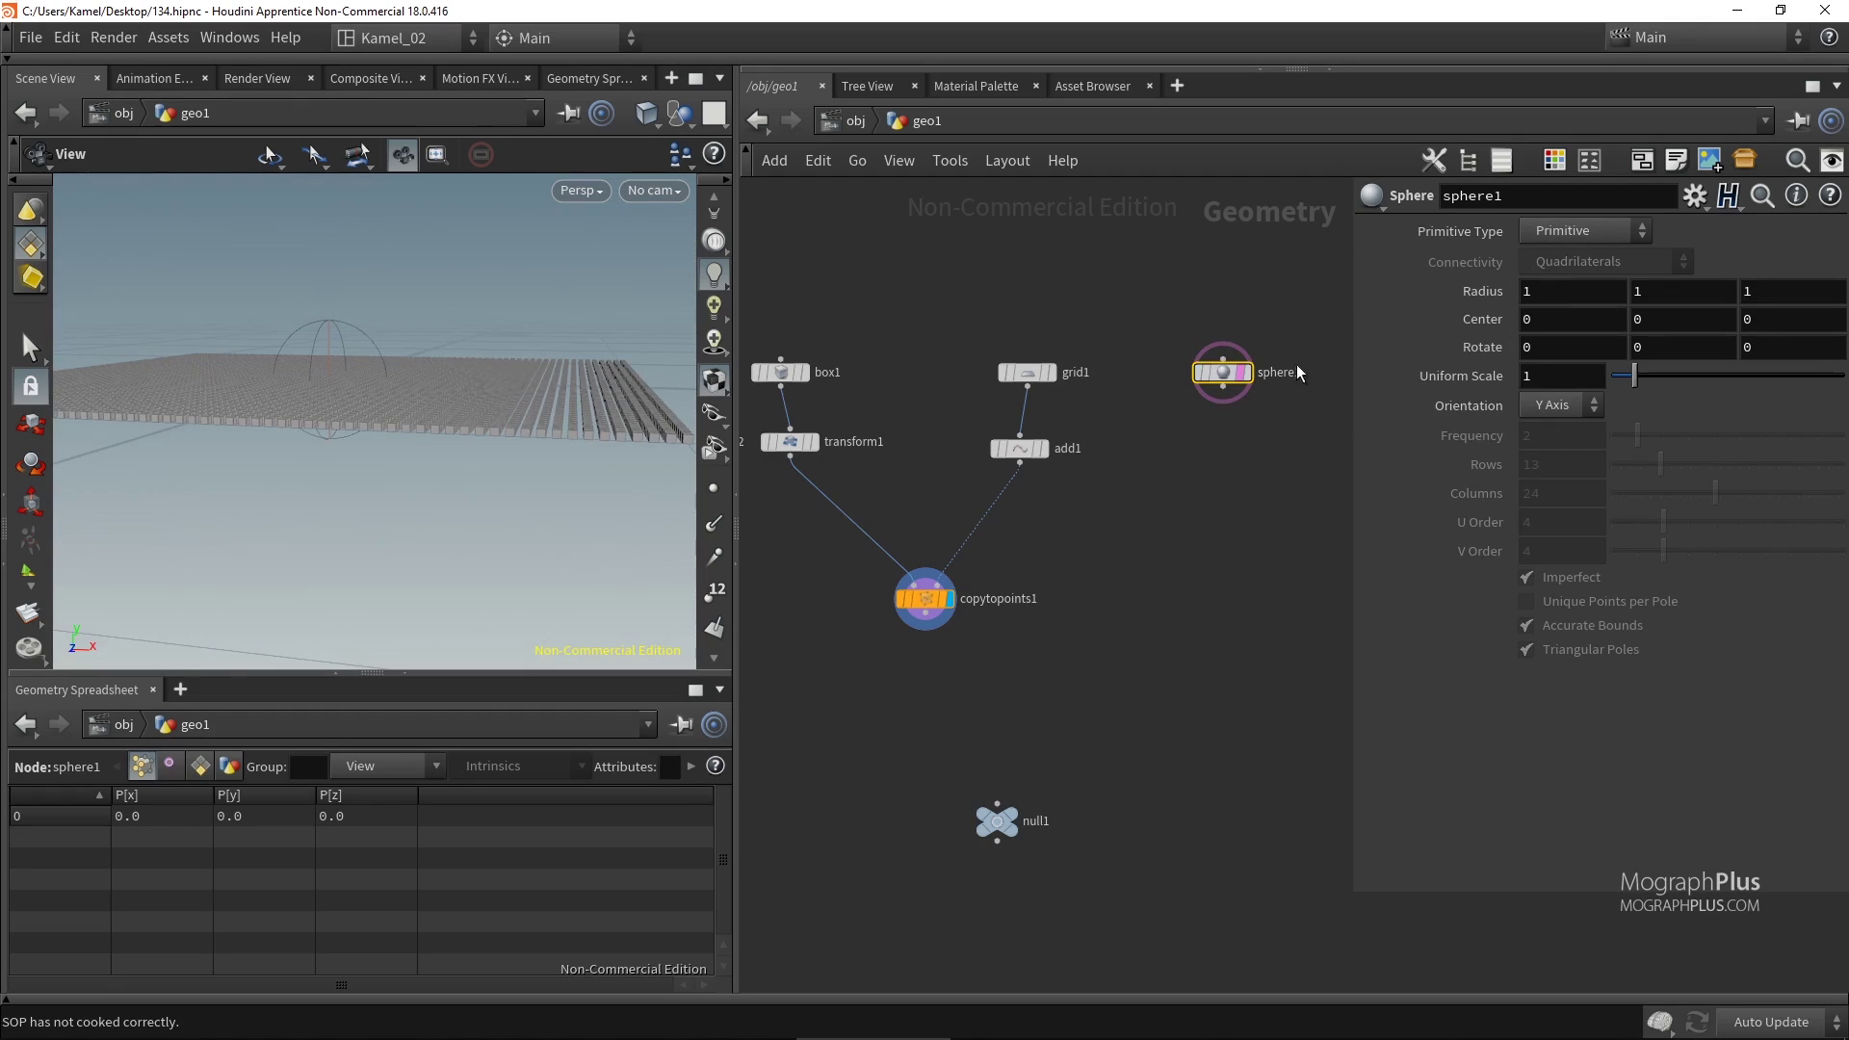
Examine sphere1's node information for its point and primitive data, and close it.
click(1176, 371)
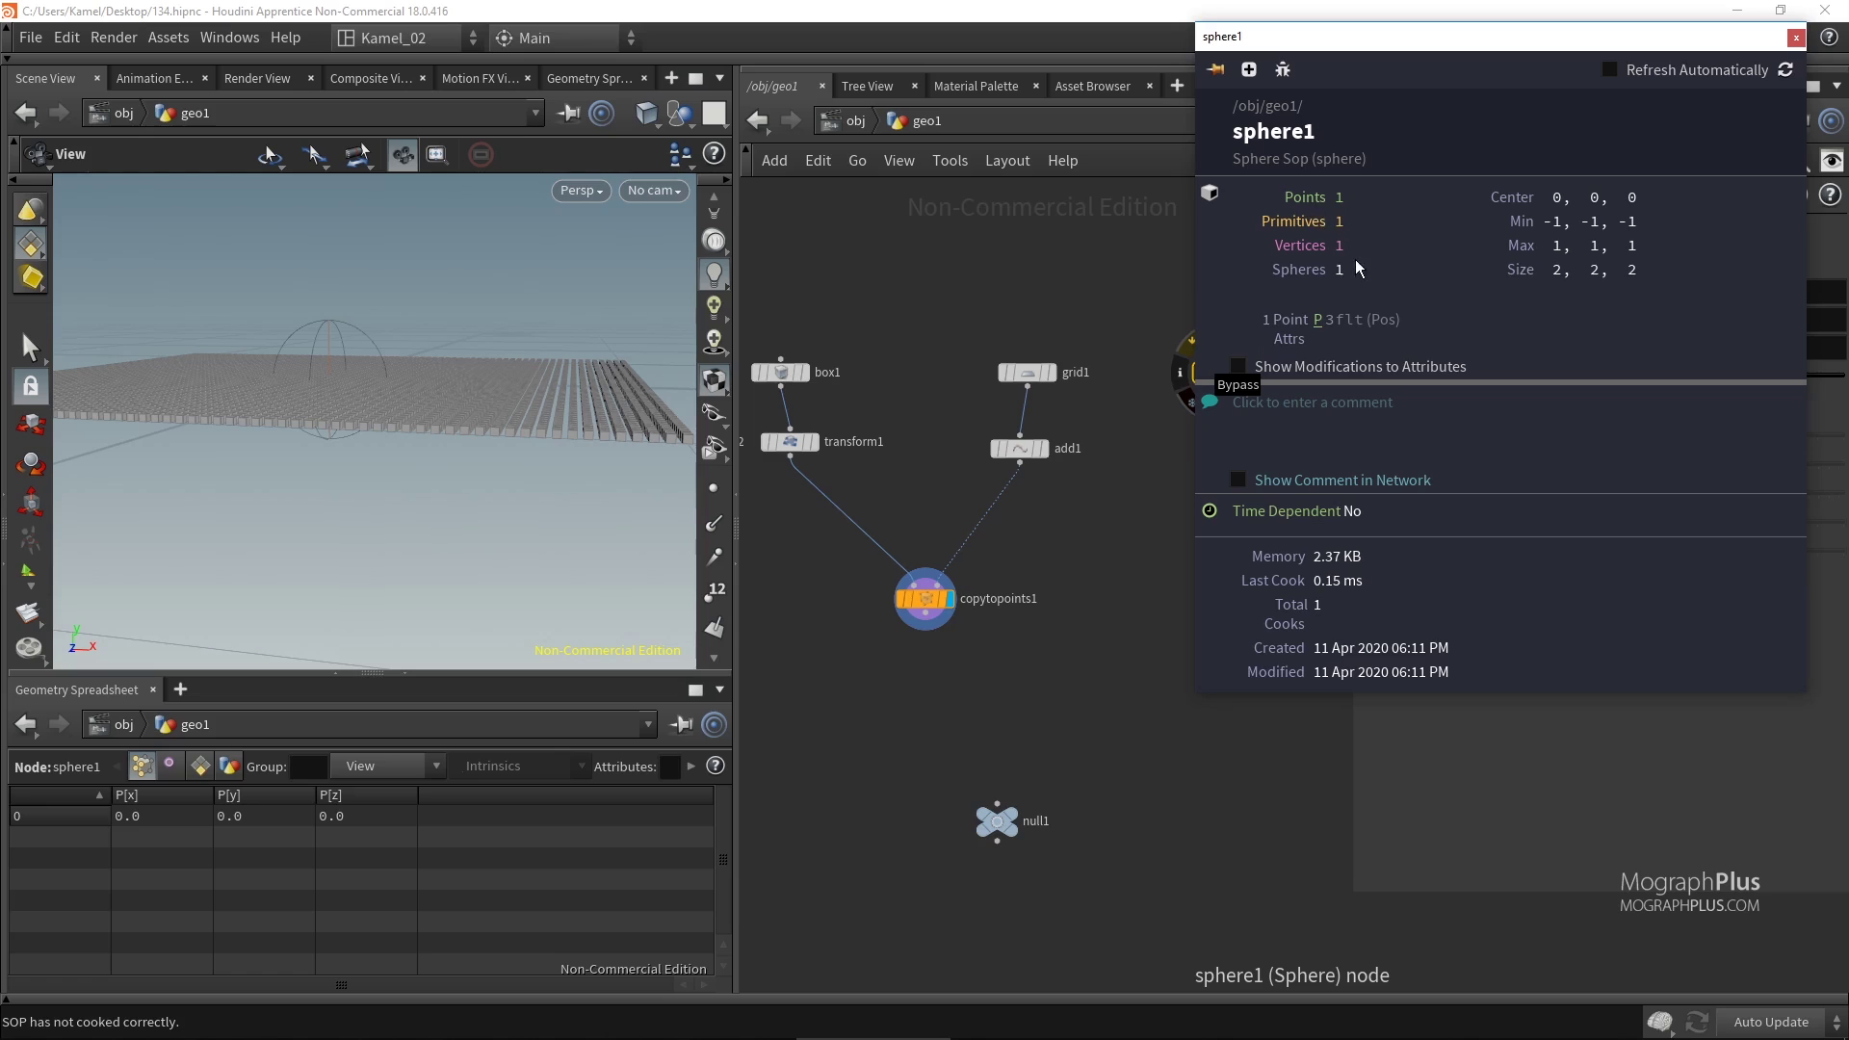
drag(1624, 42, 1431, 94)
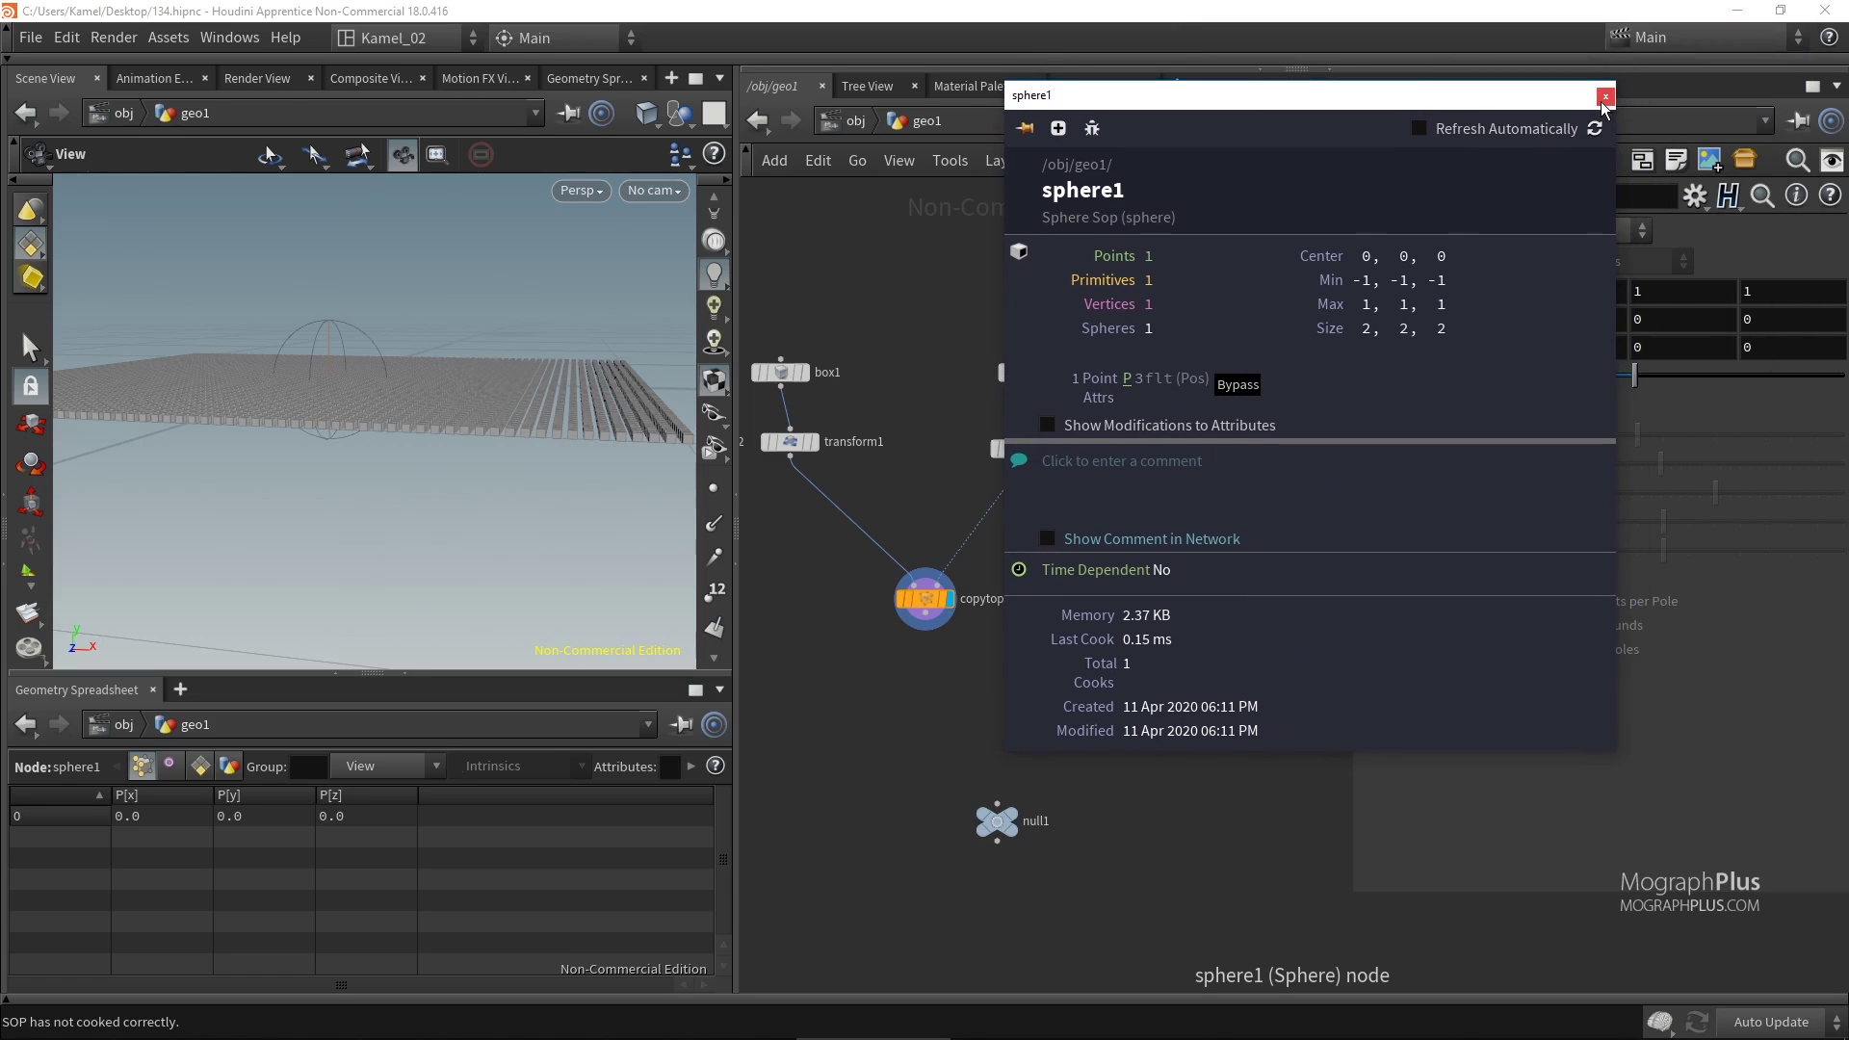
click(1604, 90)
drag(578, 298, 554, 347)
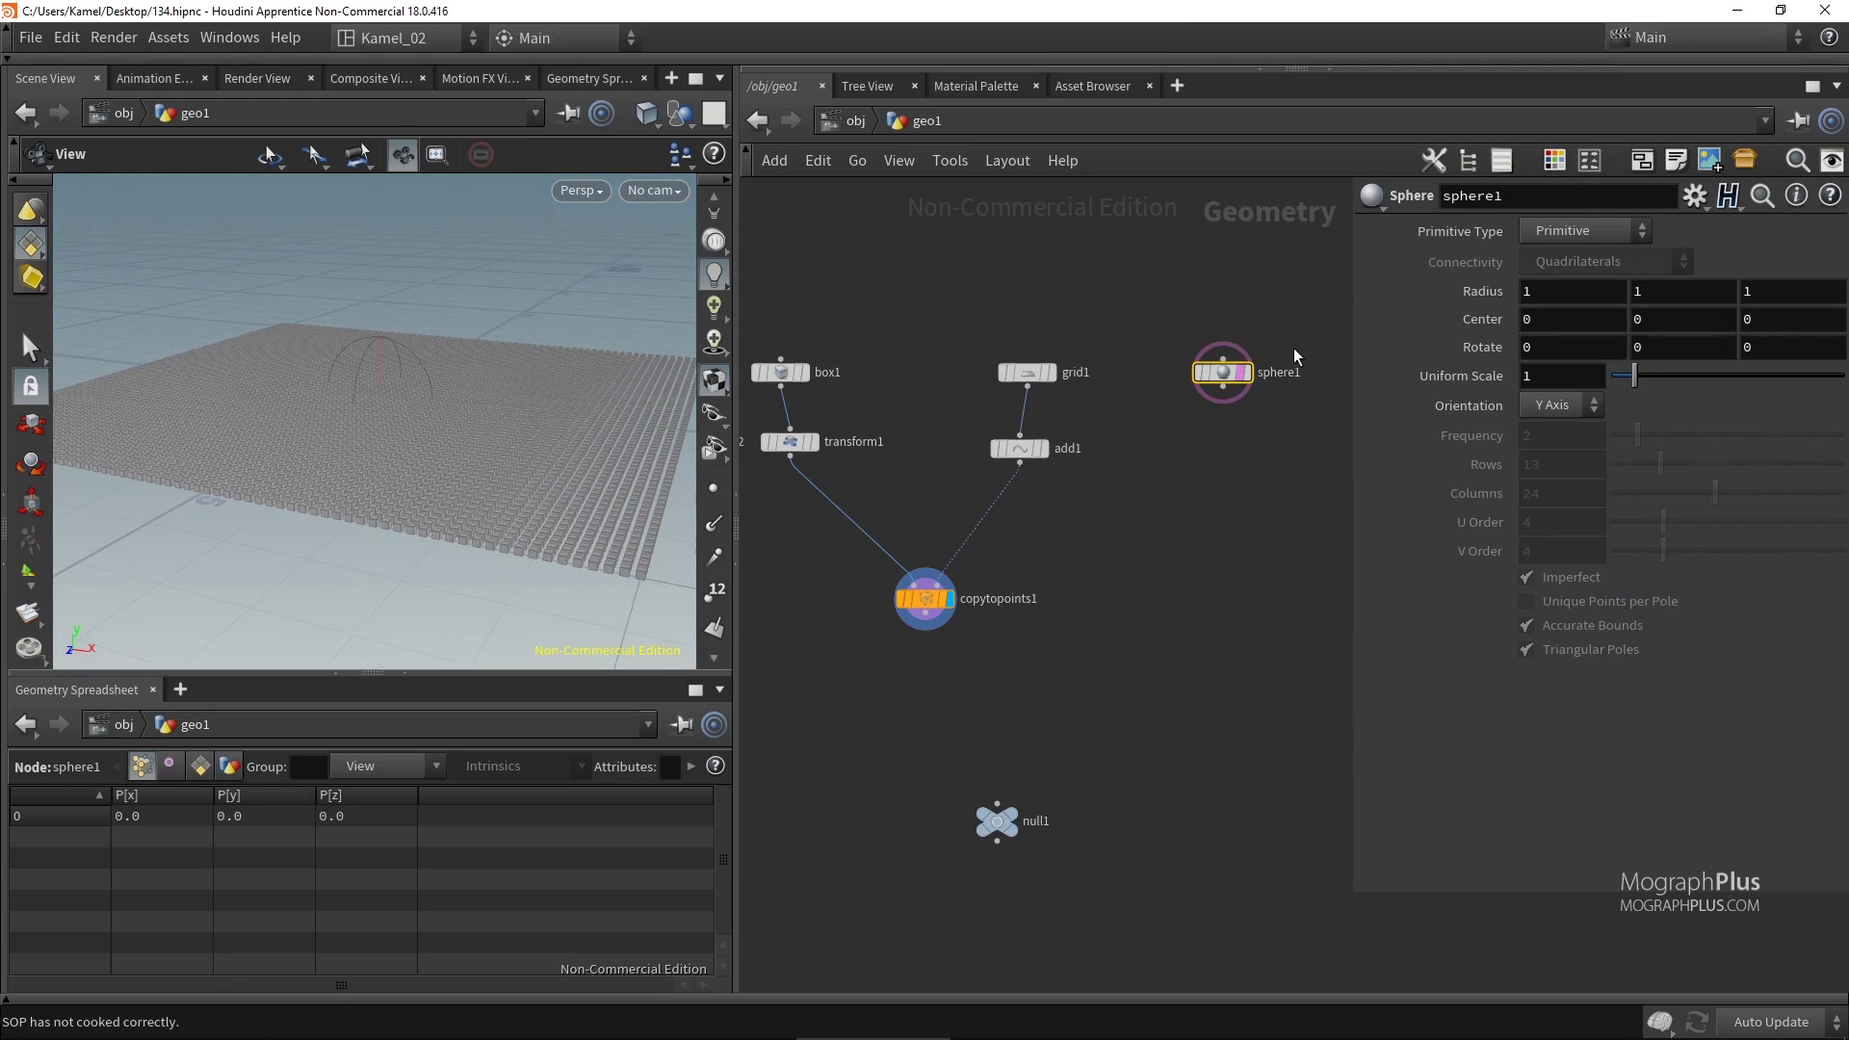
Display sphere1, try the Polygon primitive type on it, and set the type back to Primitive.
click(1248, 372)
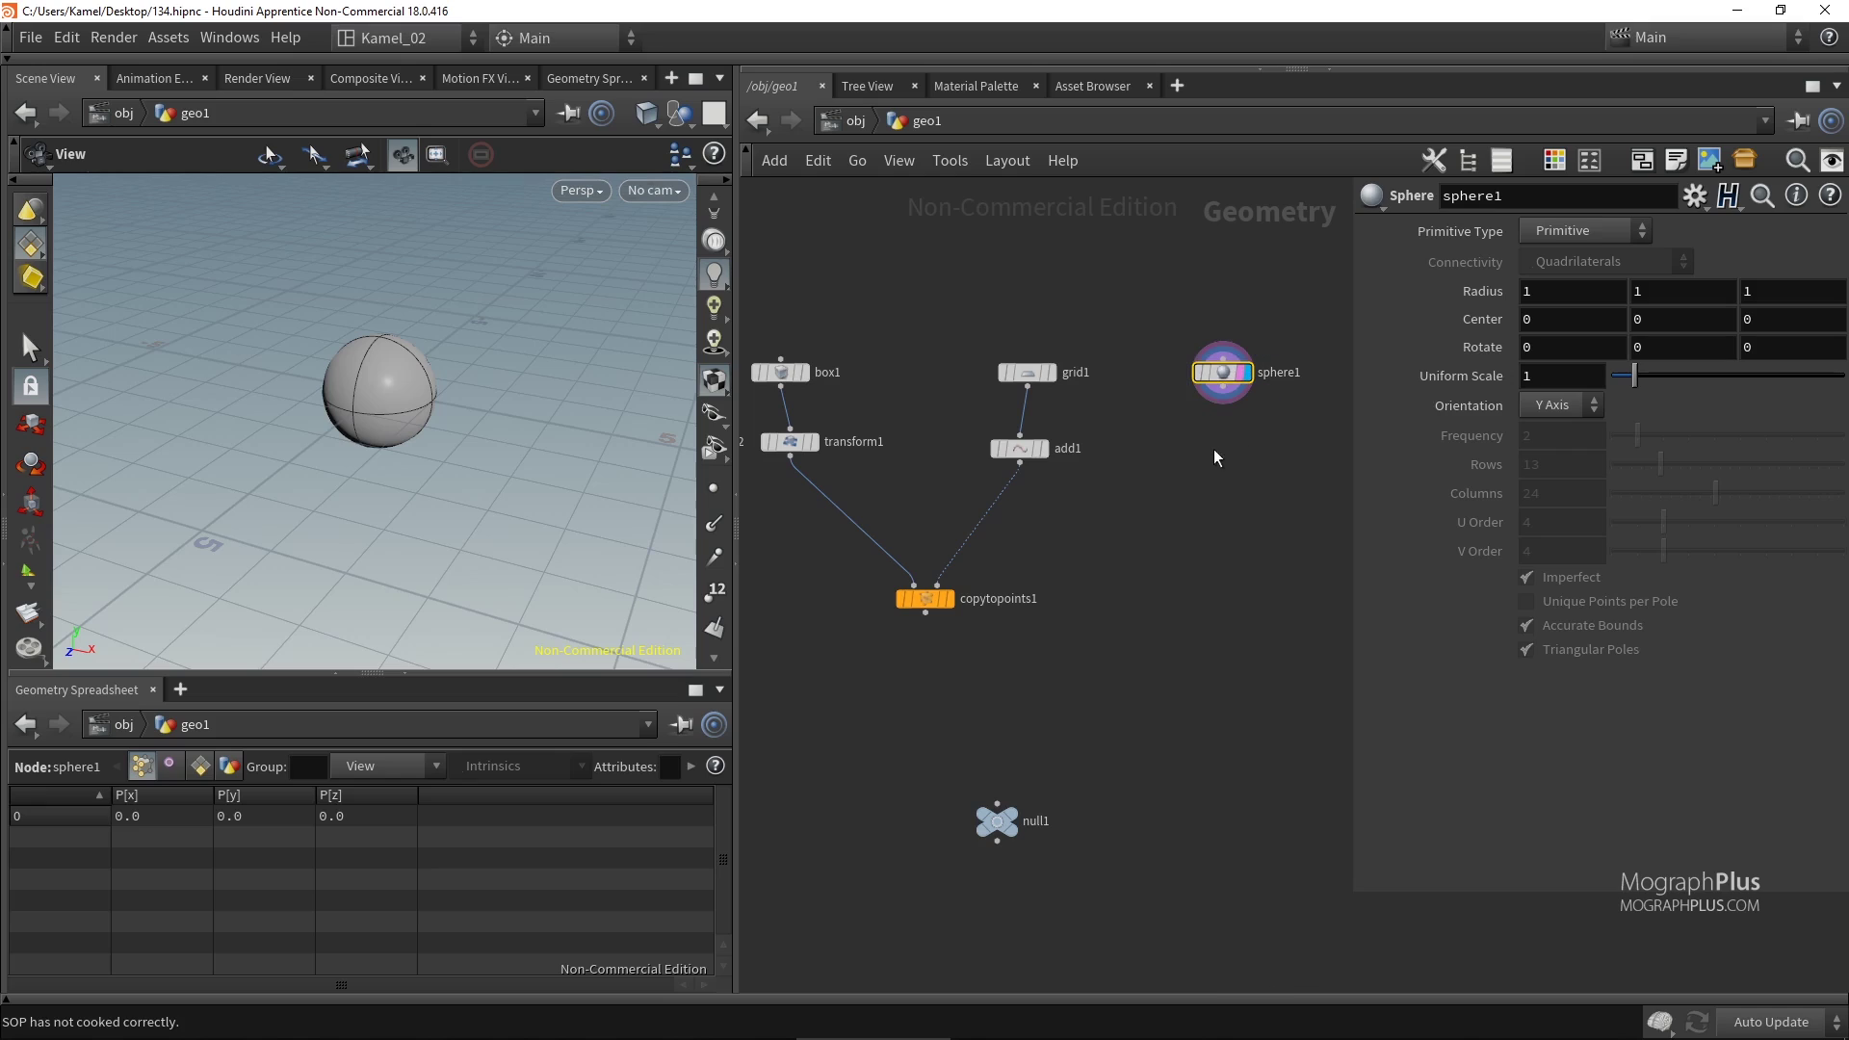
middle_drag(1235, 434, 1207, 434)
click(1524, 233)
click(1560, 279)
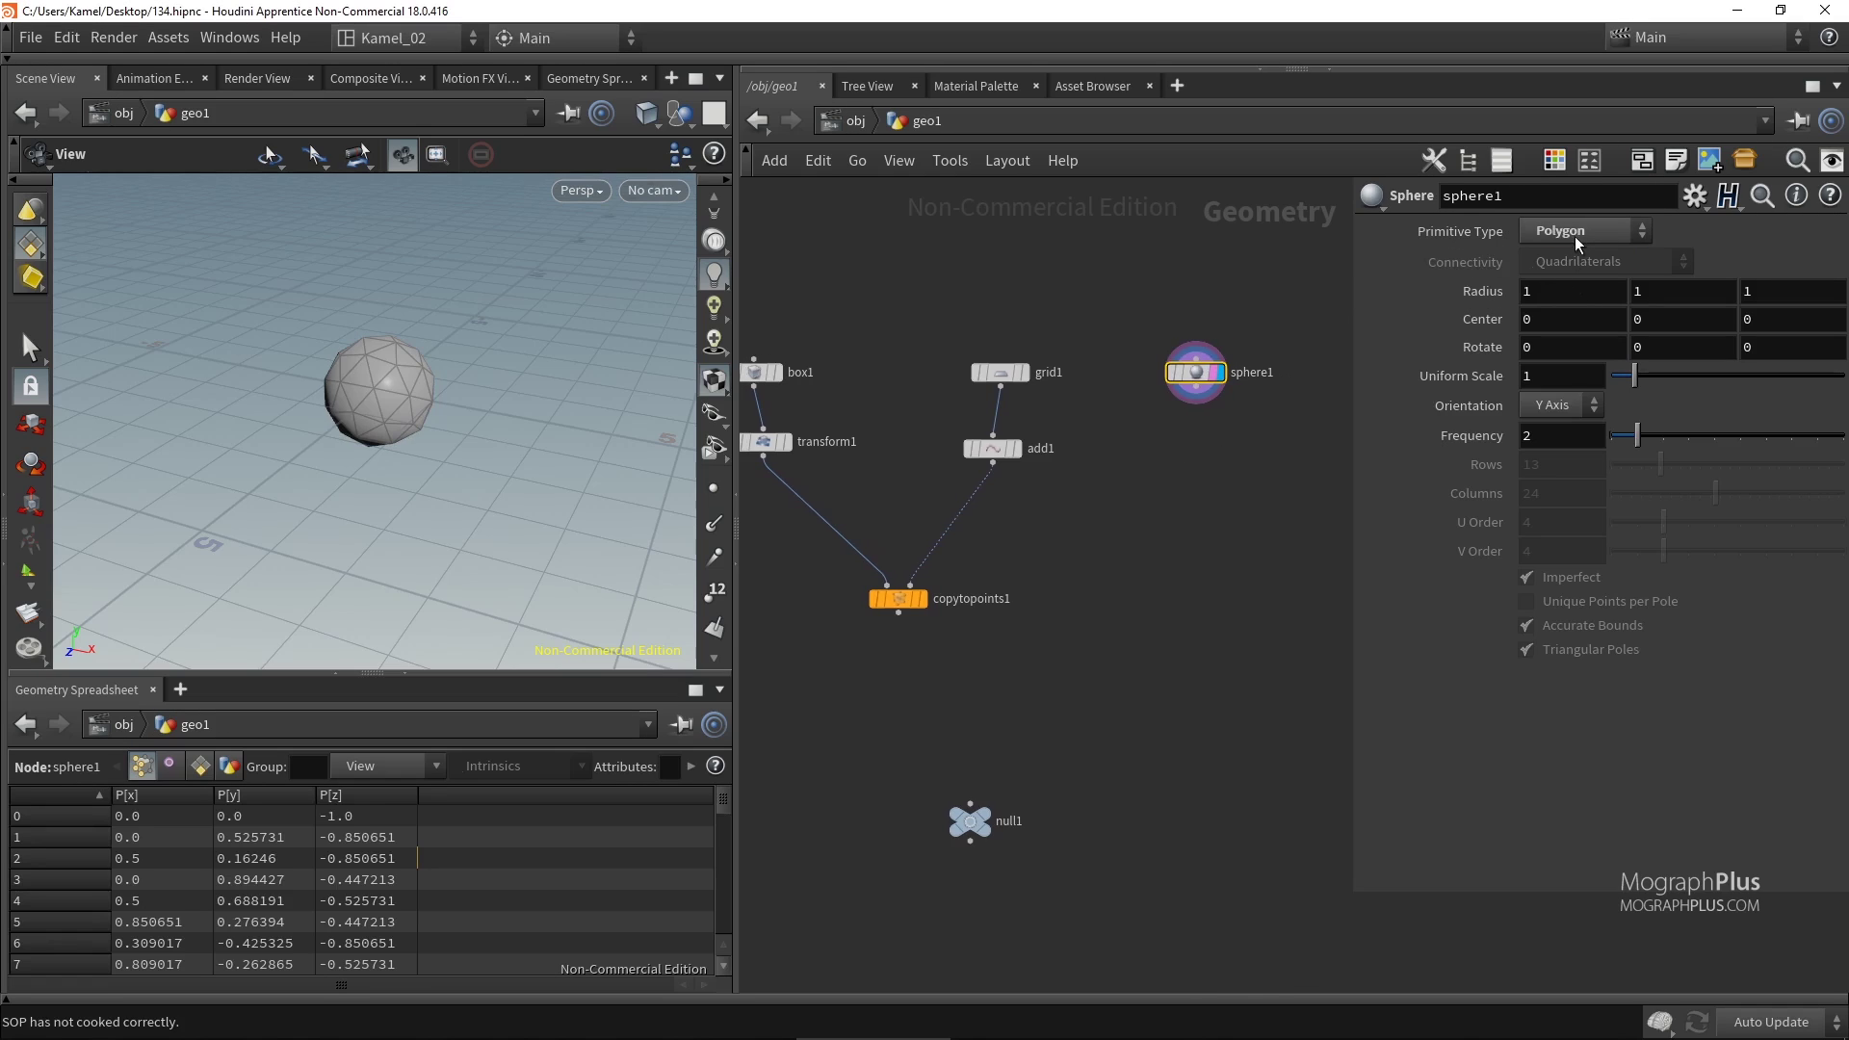
click(1575, 233)
click(1582, 255)
Add a Transform node connected below sphere1 and display it.
middle_drag(1204, 398, 1176, 388)
click(1174, 381)
key(Tab)
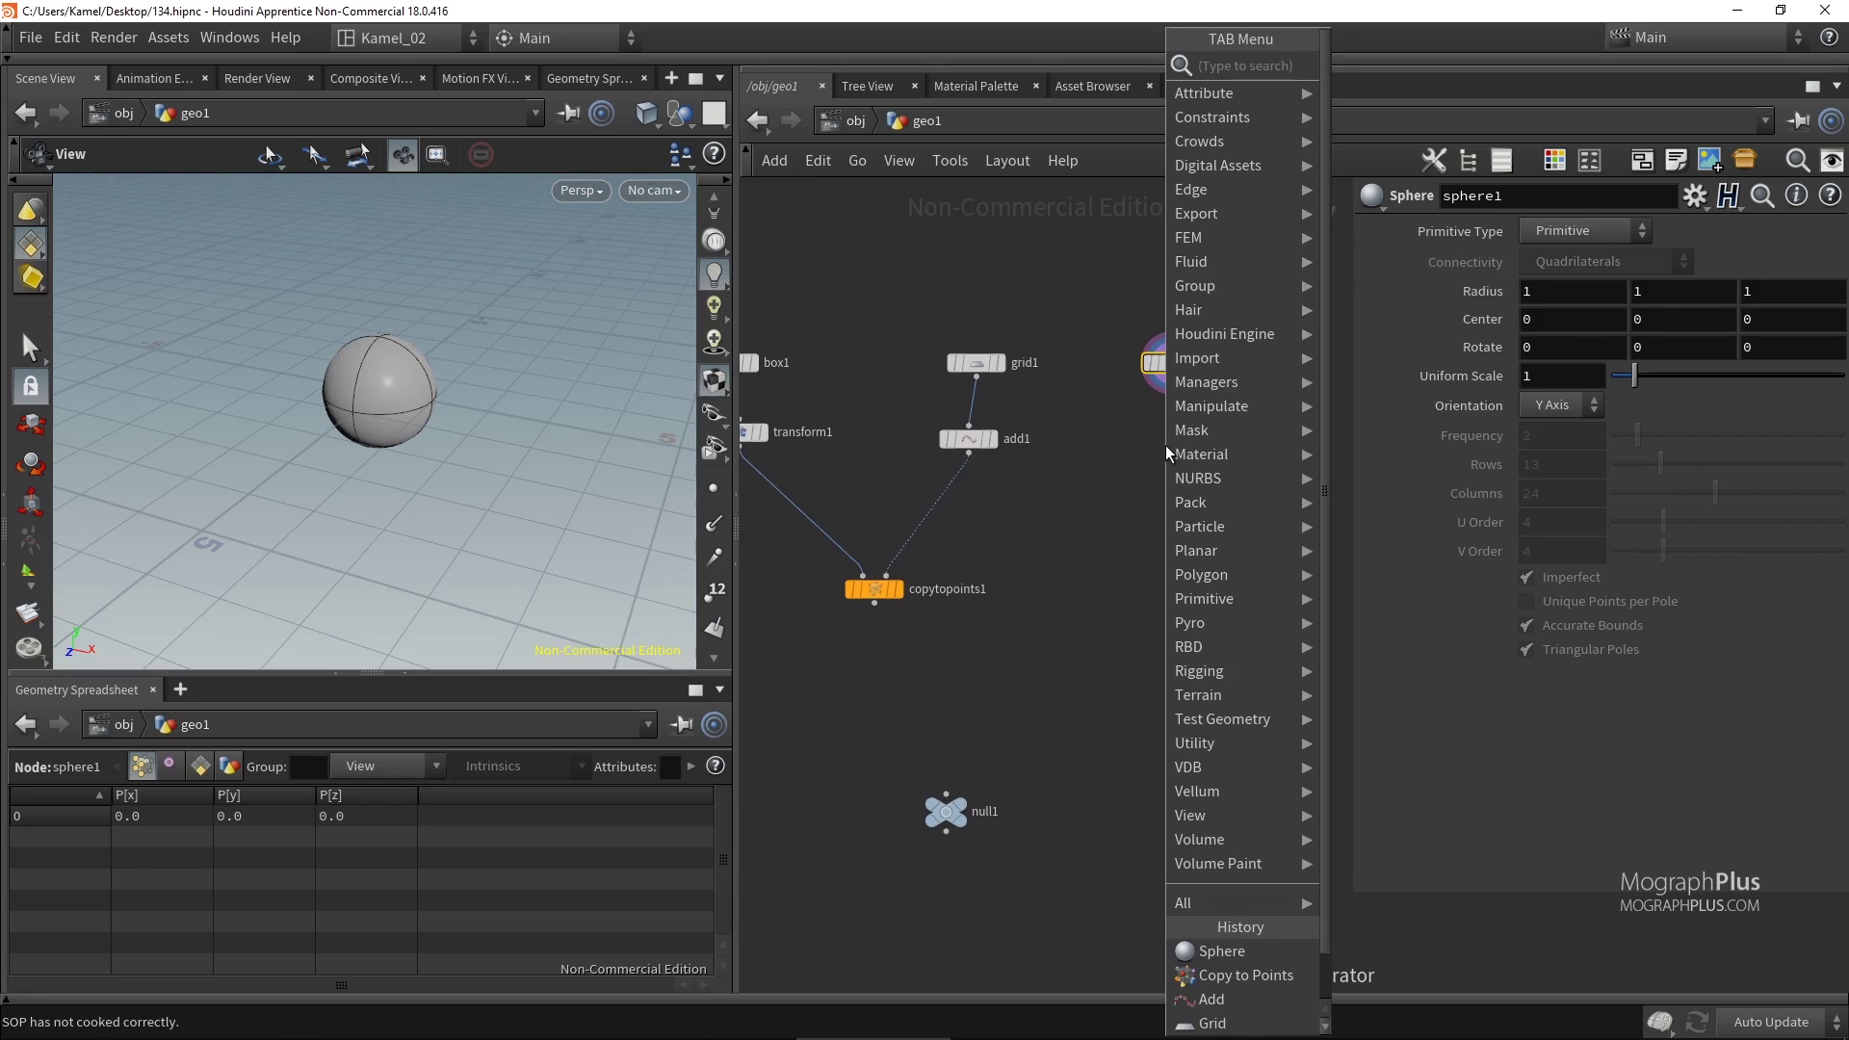
text(tran)
key(Return)
click(1166, 445)
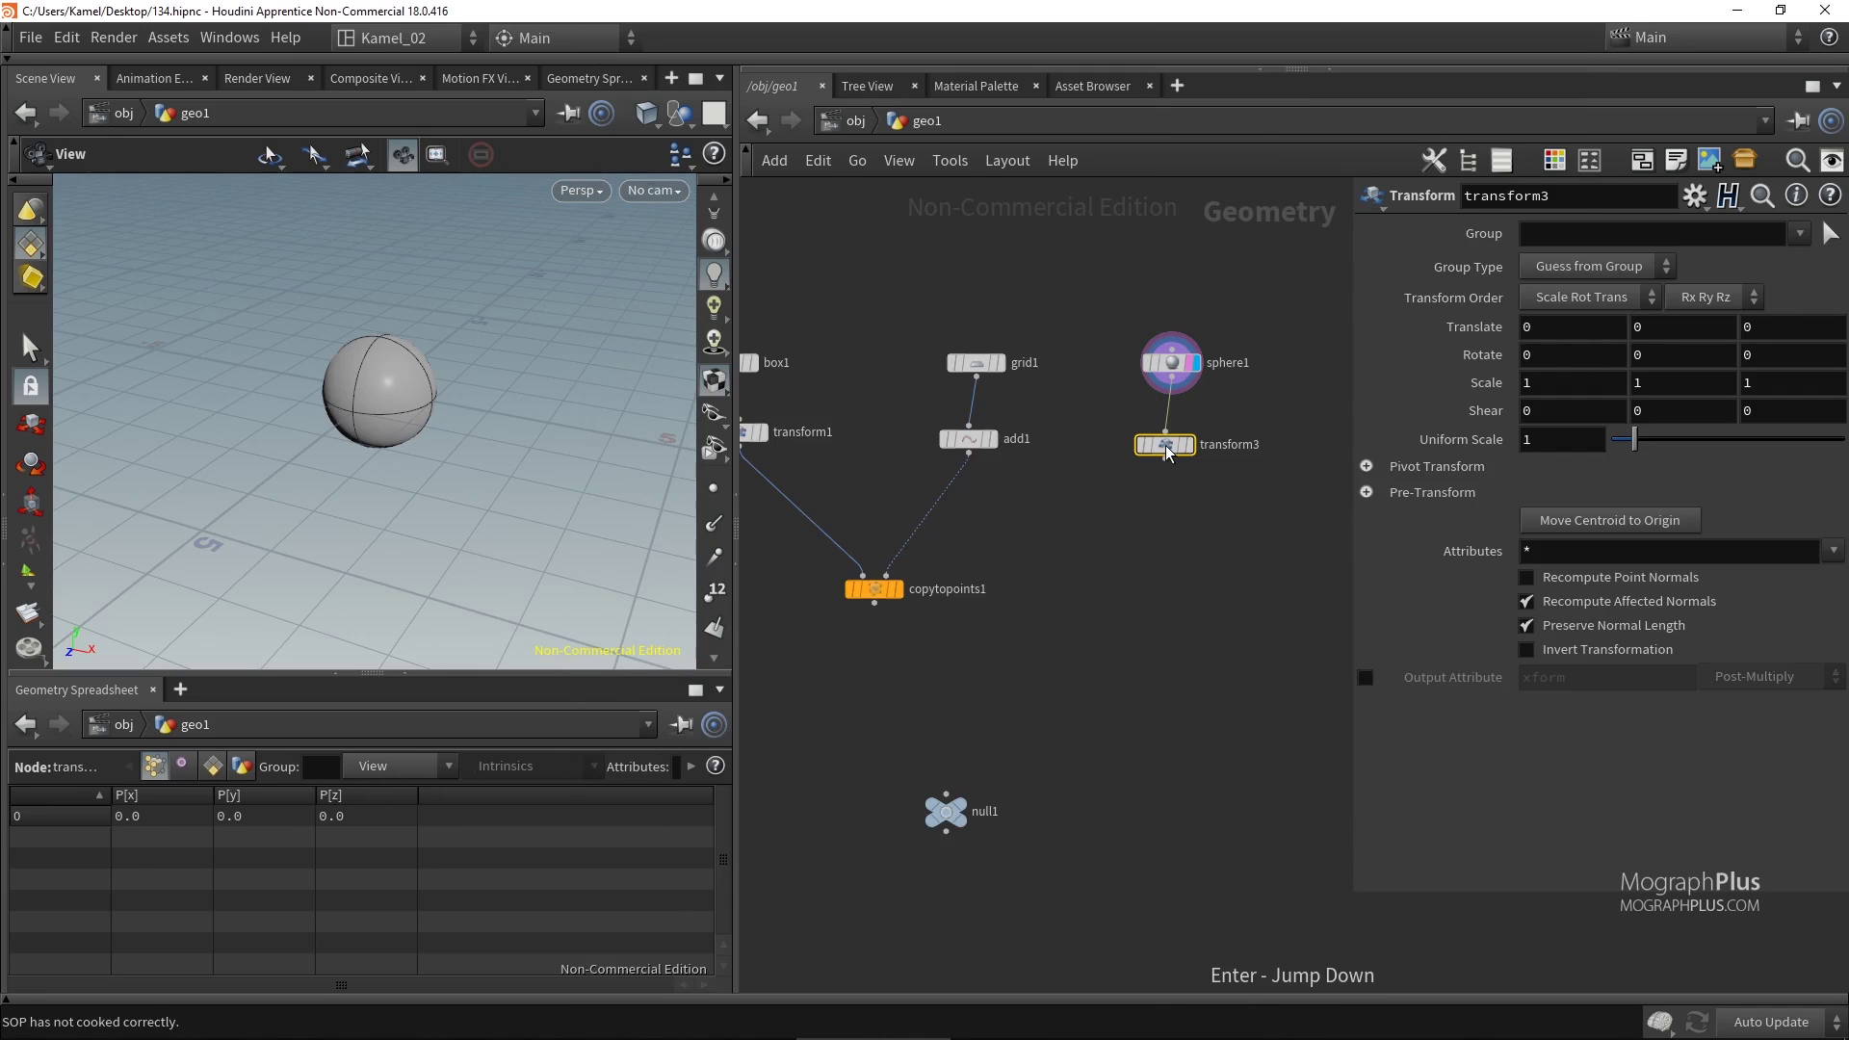
scroll(1165, 445, up, 2)
mouse_move(1193, 358)
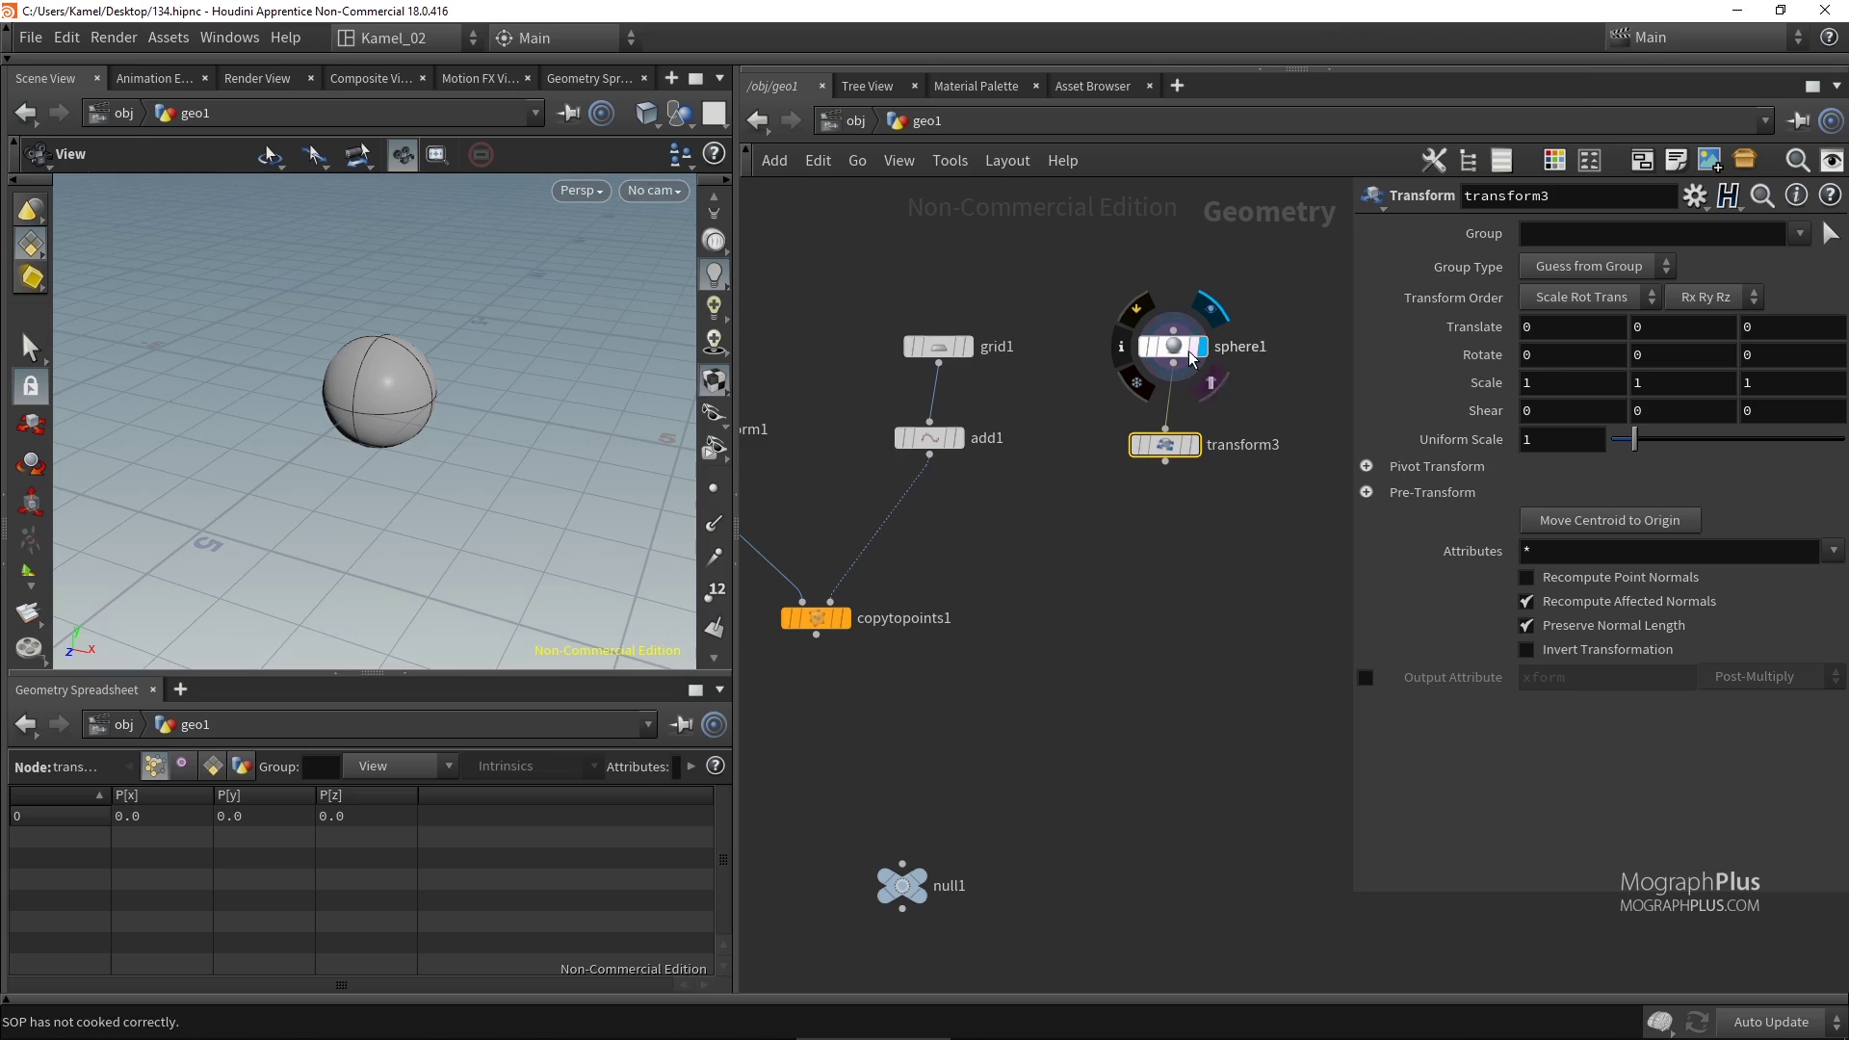
click(1200, 445)
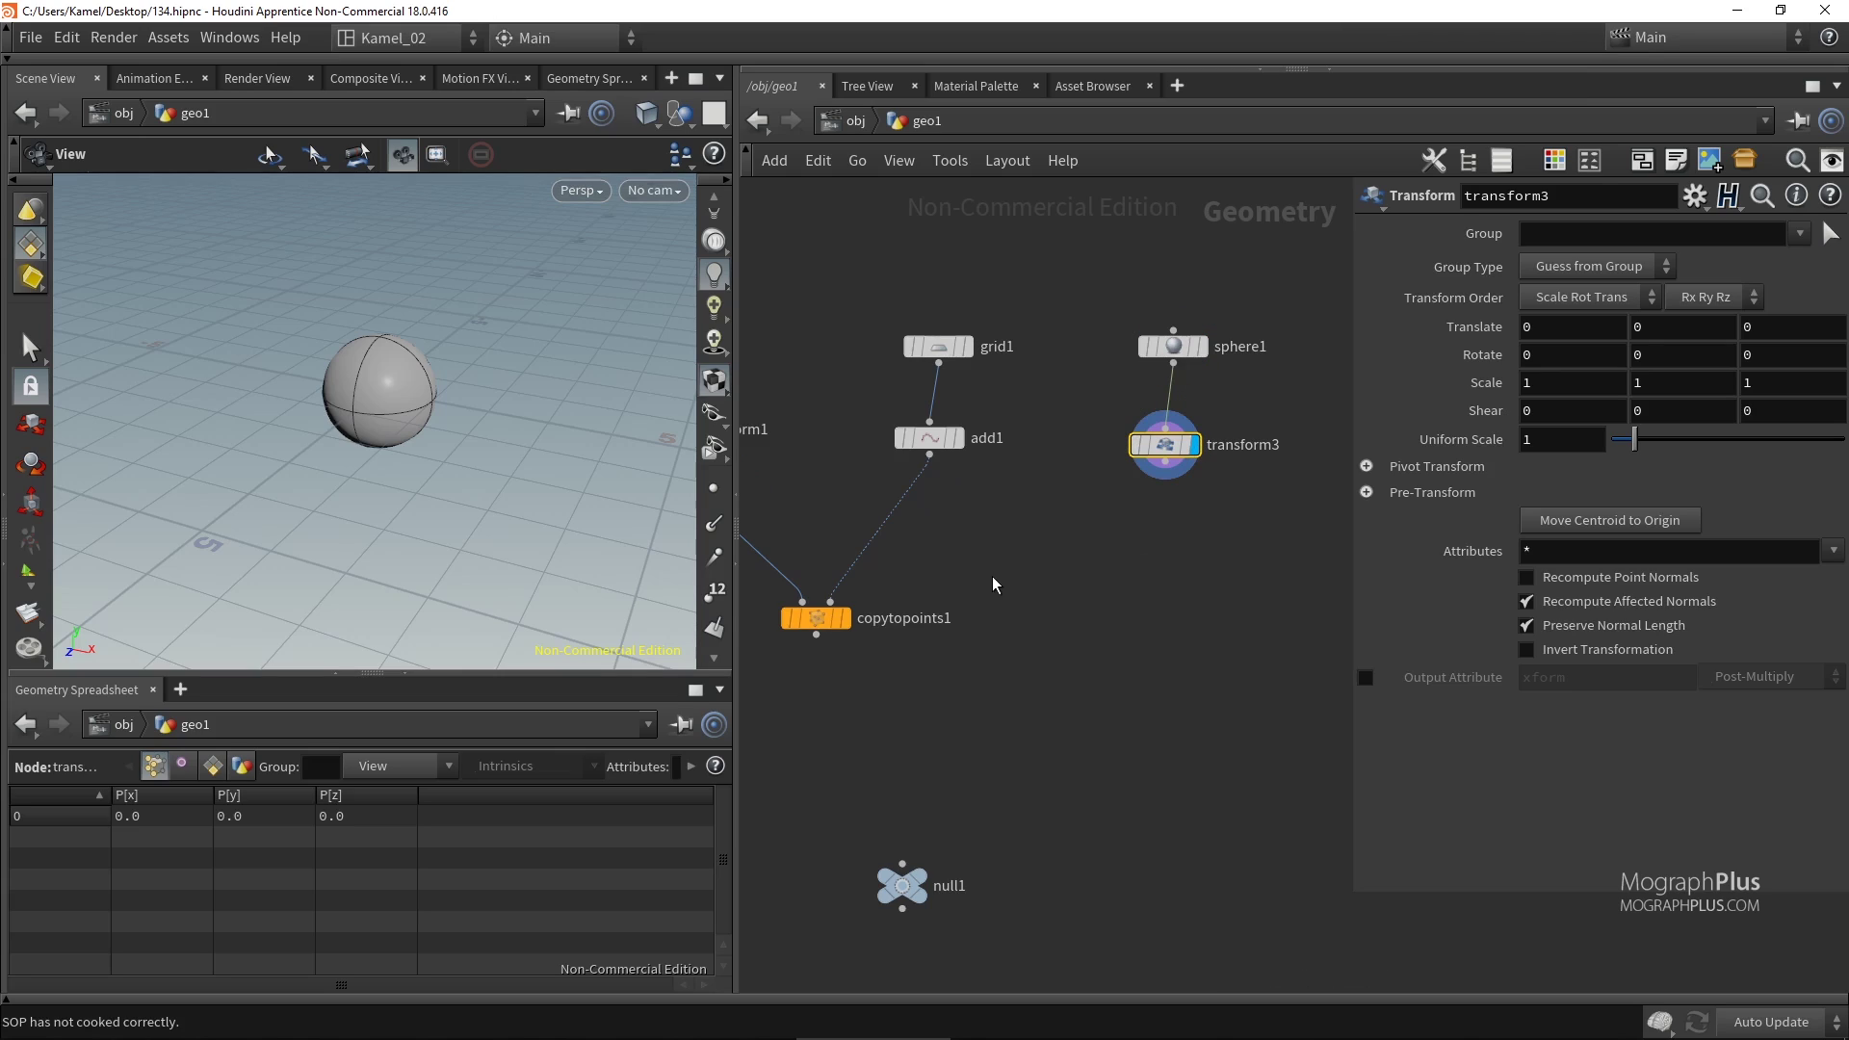
middle_drag(939, 559, 977, 552)
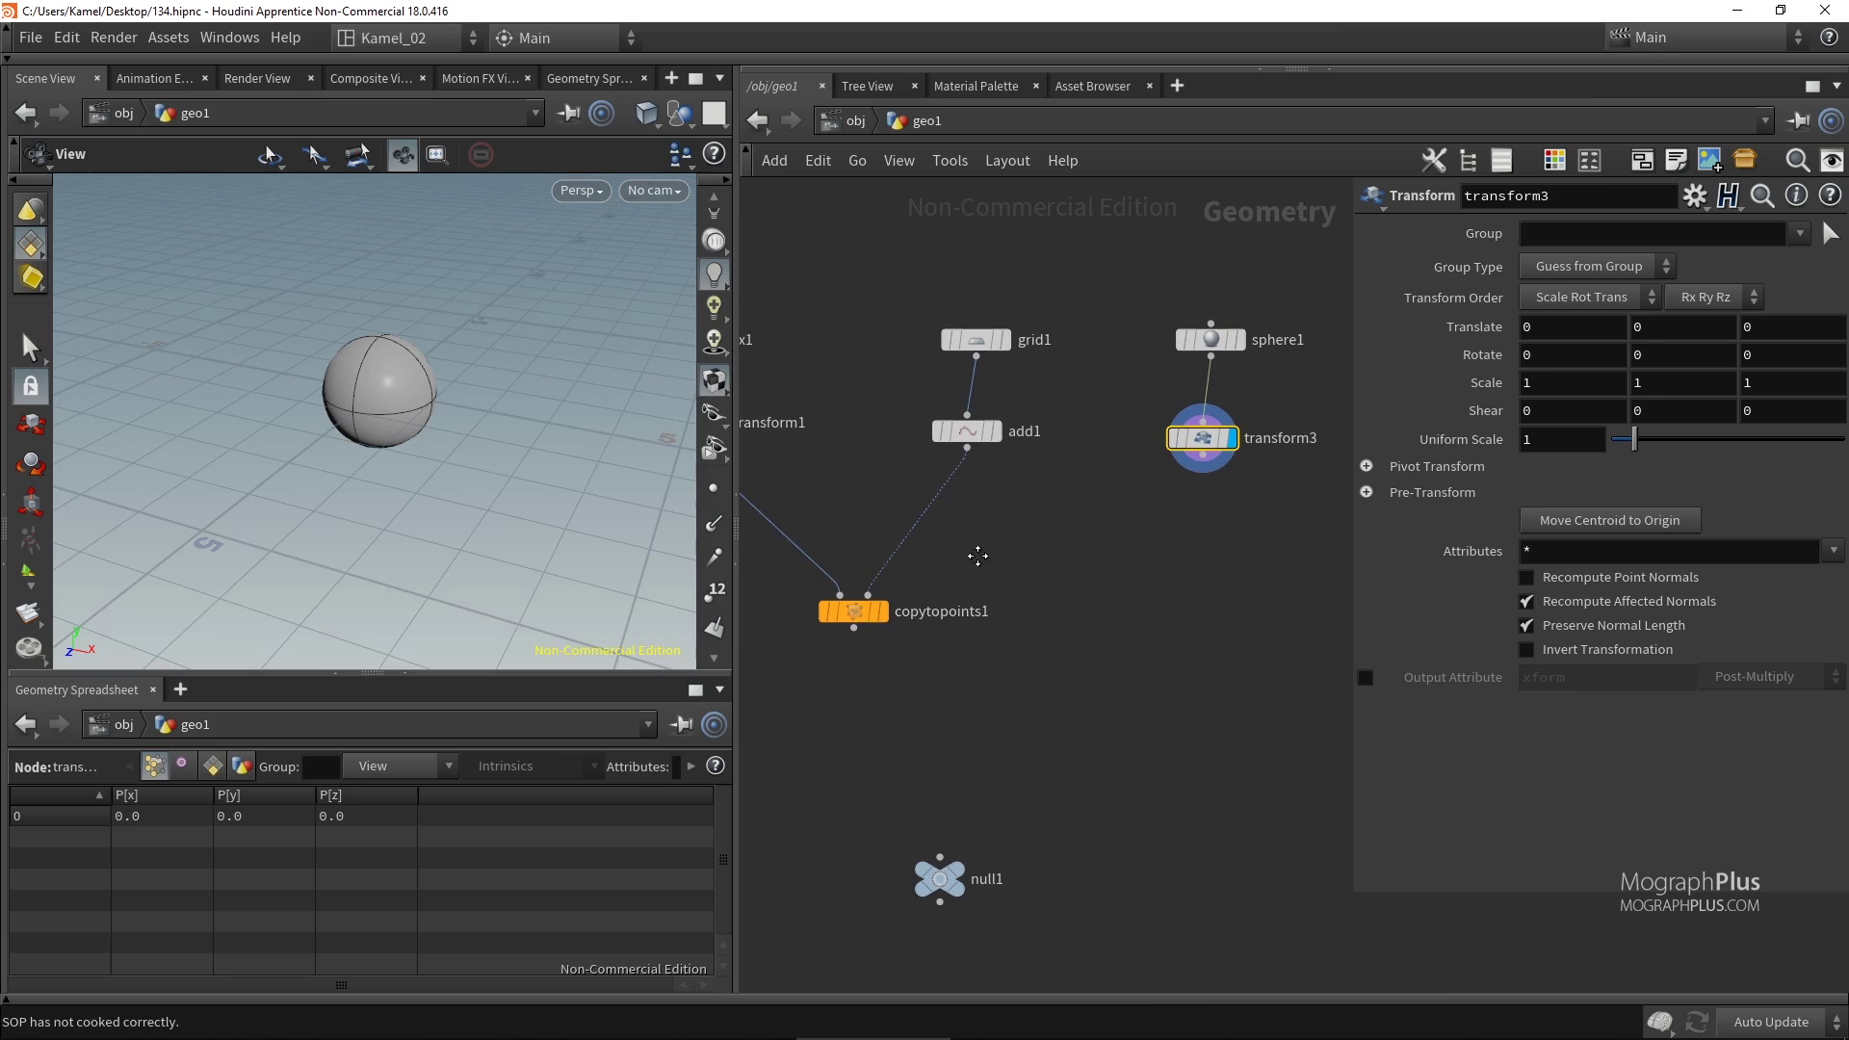
Display add1 briefly to check the grid points, and switch the display to copytopoints1 to view the copies.
click(997, 433)
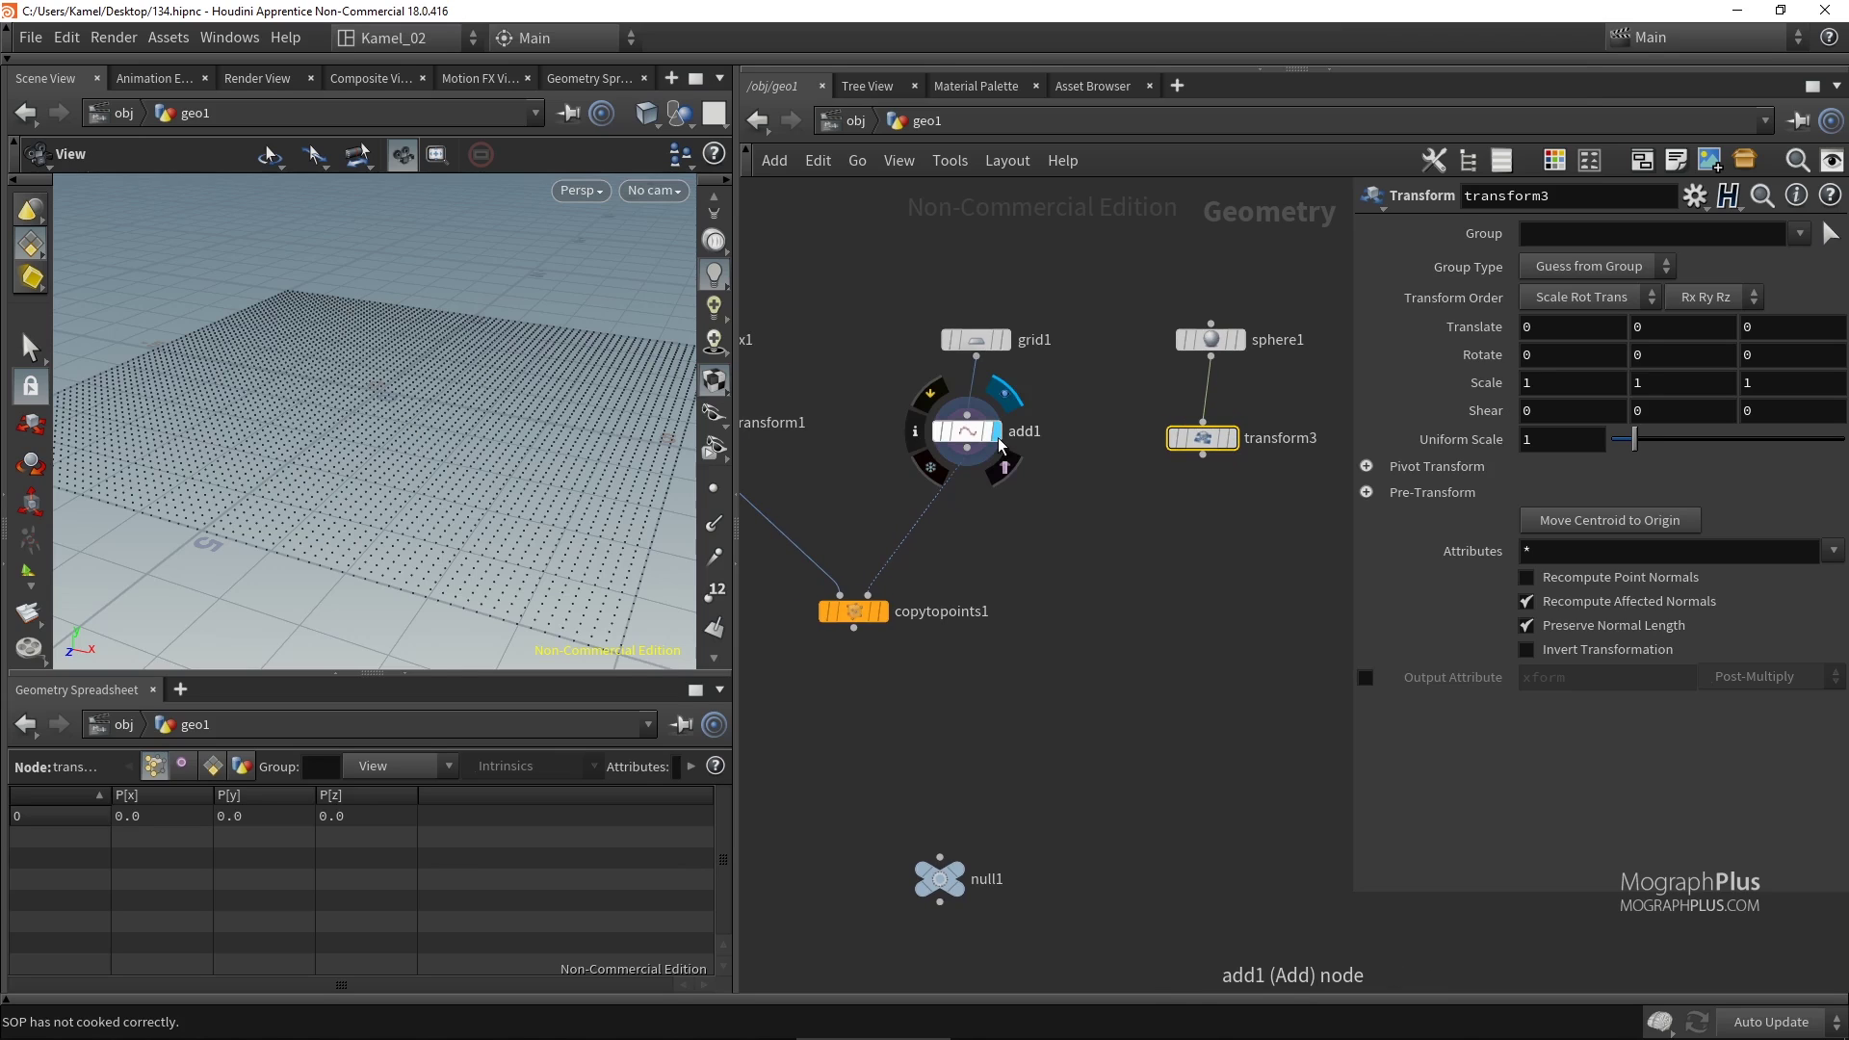
click(885, 616)
drag(949, 673, 813, 582)
middle_drag(843, 494, 961, 489)
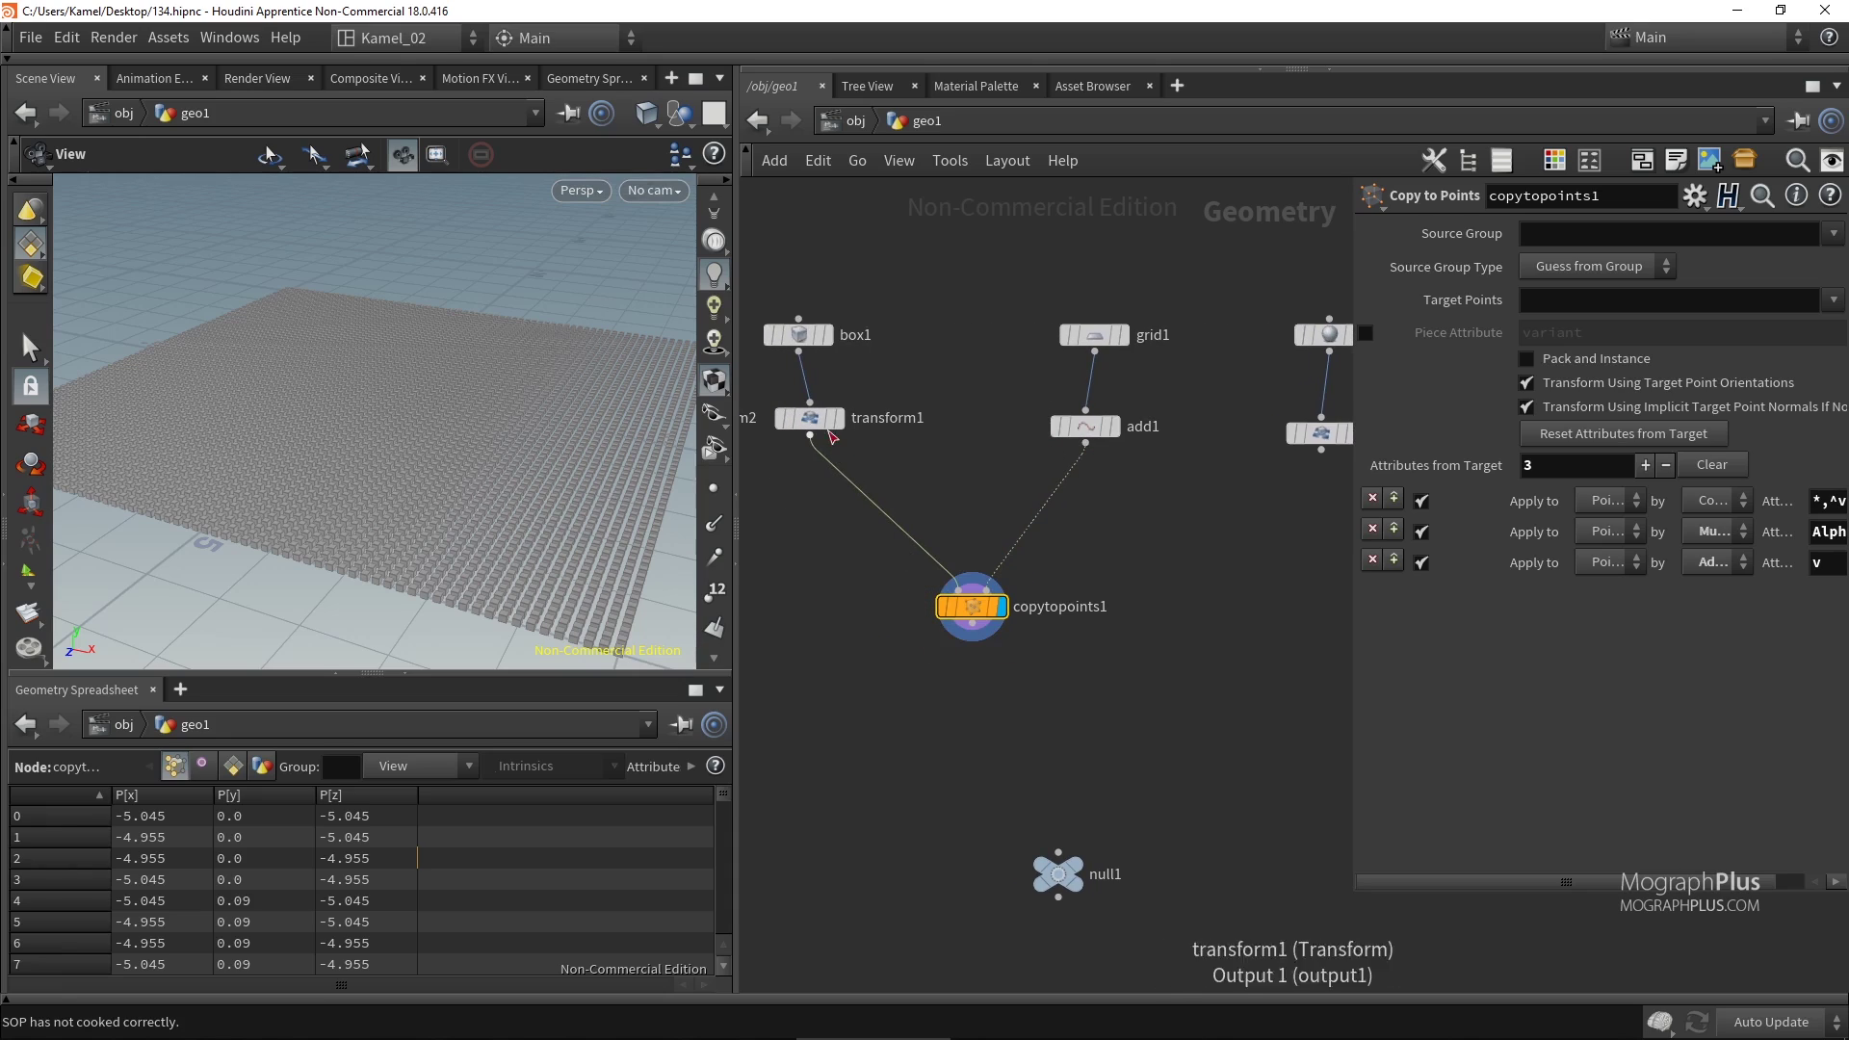
mouse_move(1120, 441)
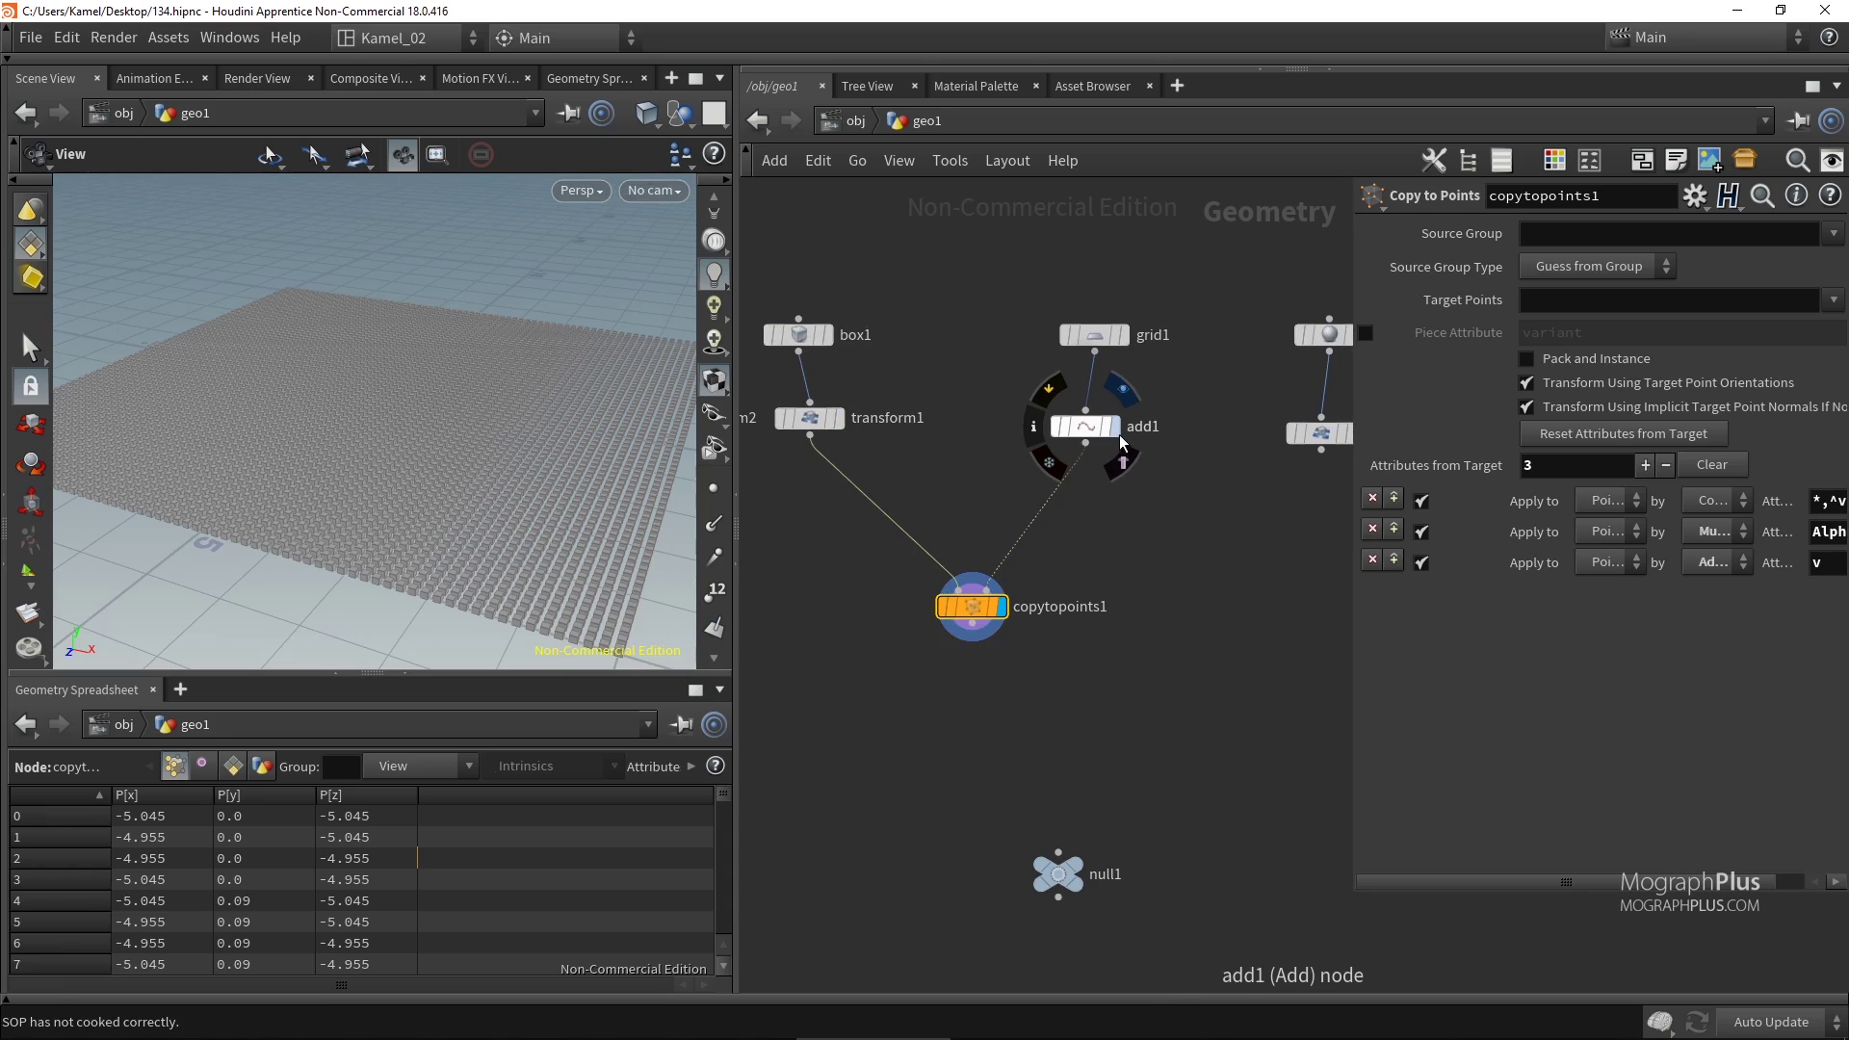
click(1114, 427)
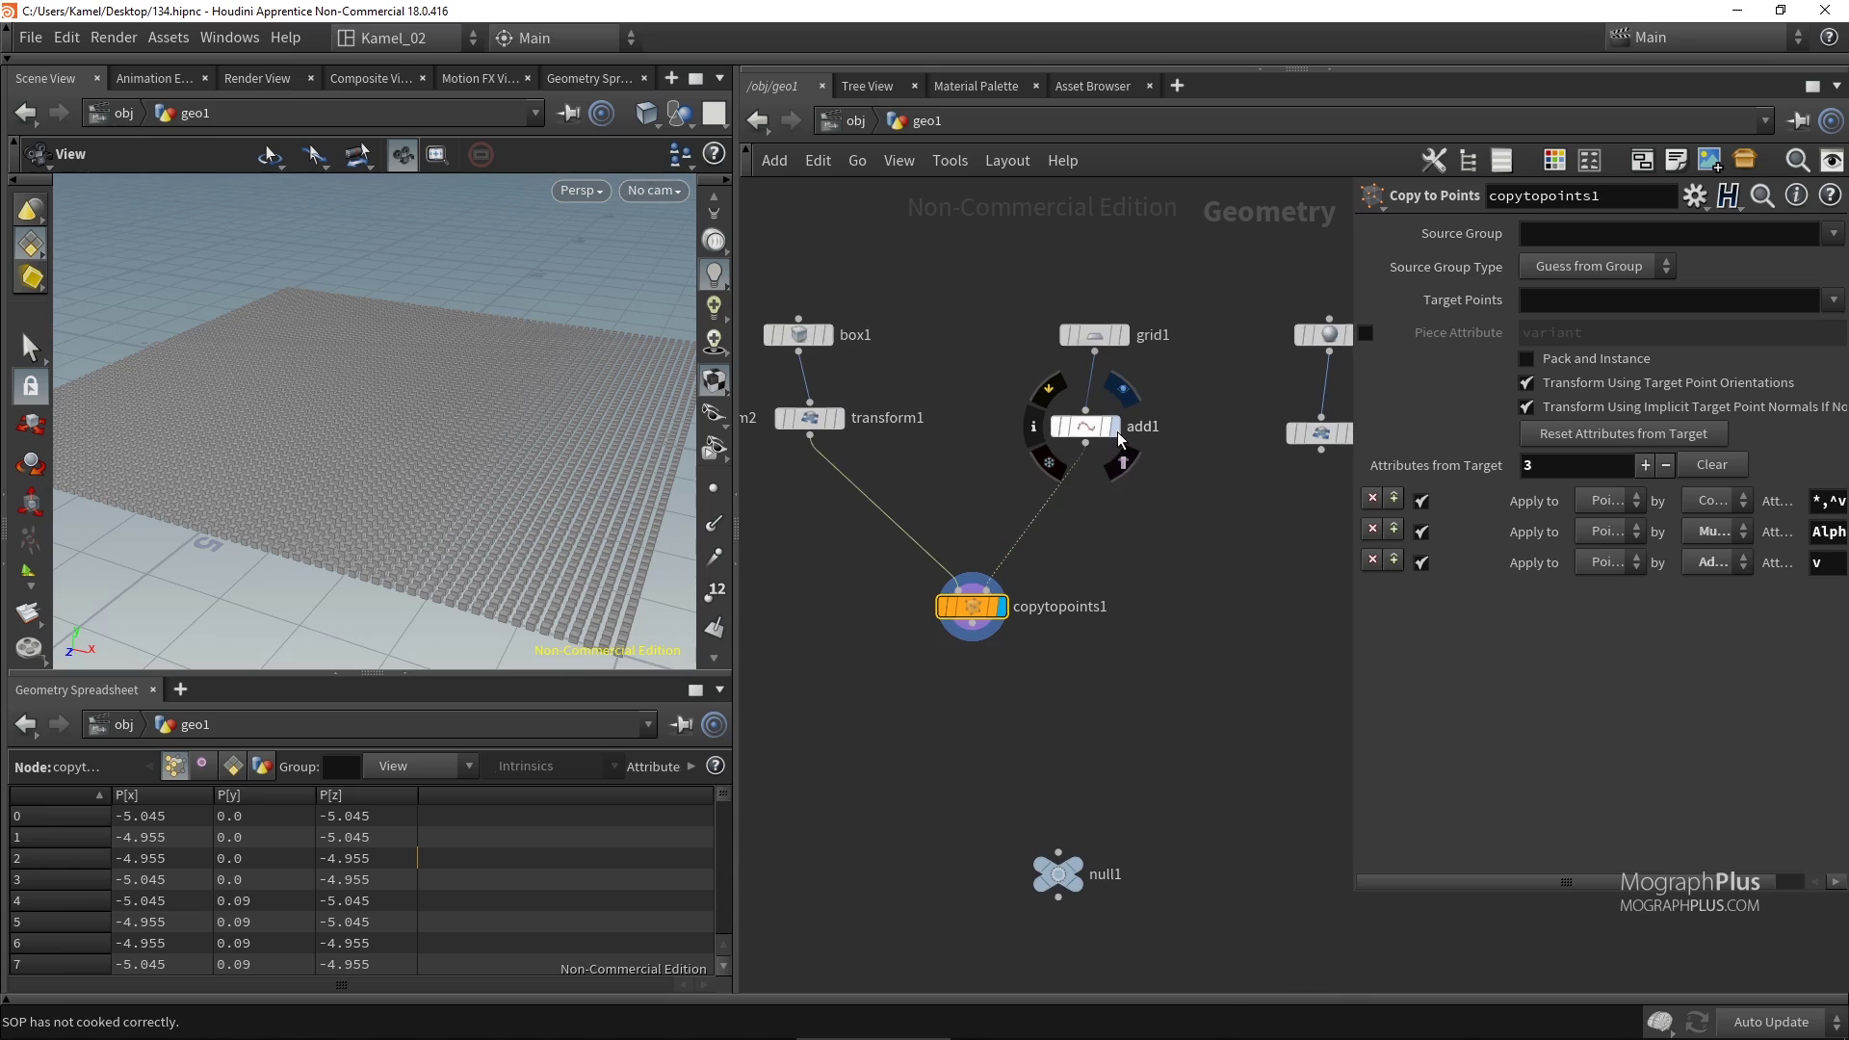
click(1006, 609)
Align transform3 under sphere1 and add a Mask from Geometry node below and between add1 and transform3.
middle_drag(1133, 585, 1001, 611)
middle_drag(1083, 553, 1059, 550)
drag(1177, 456, 1188, 449)
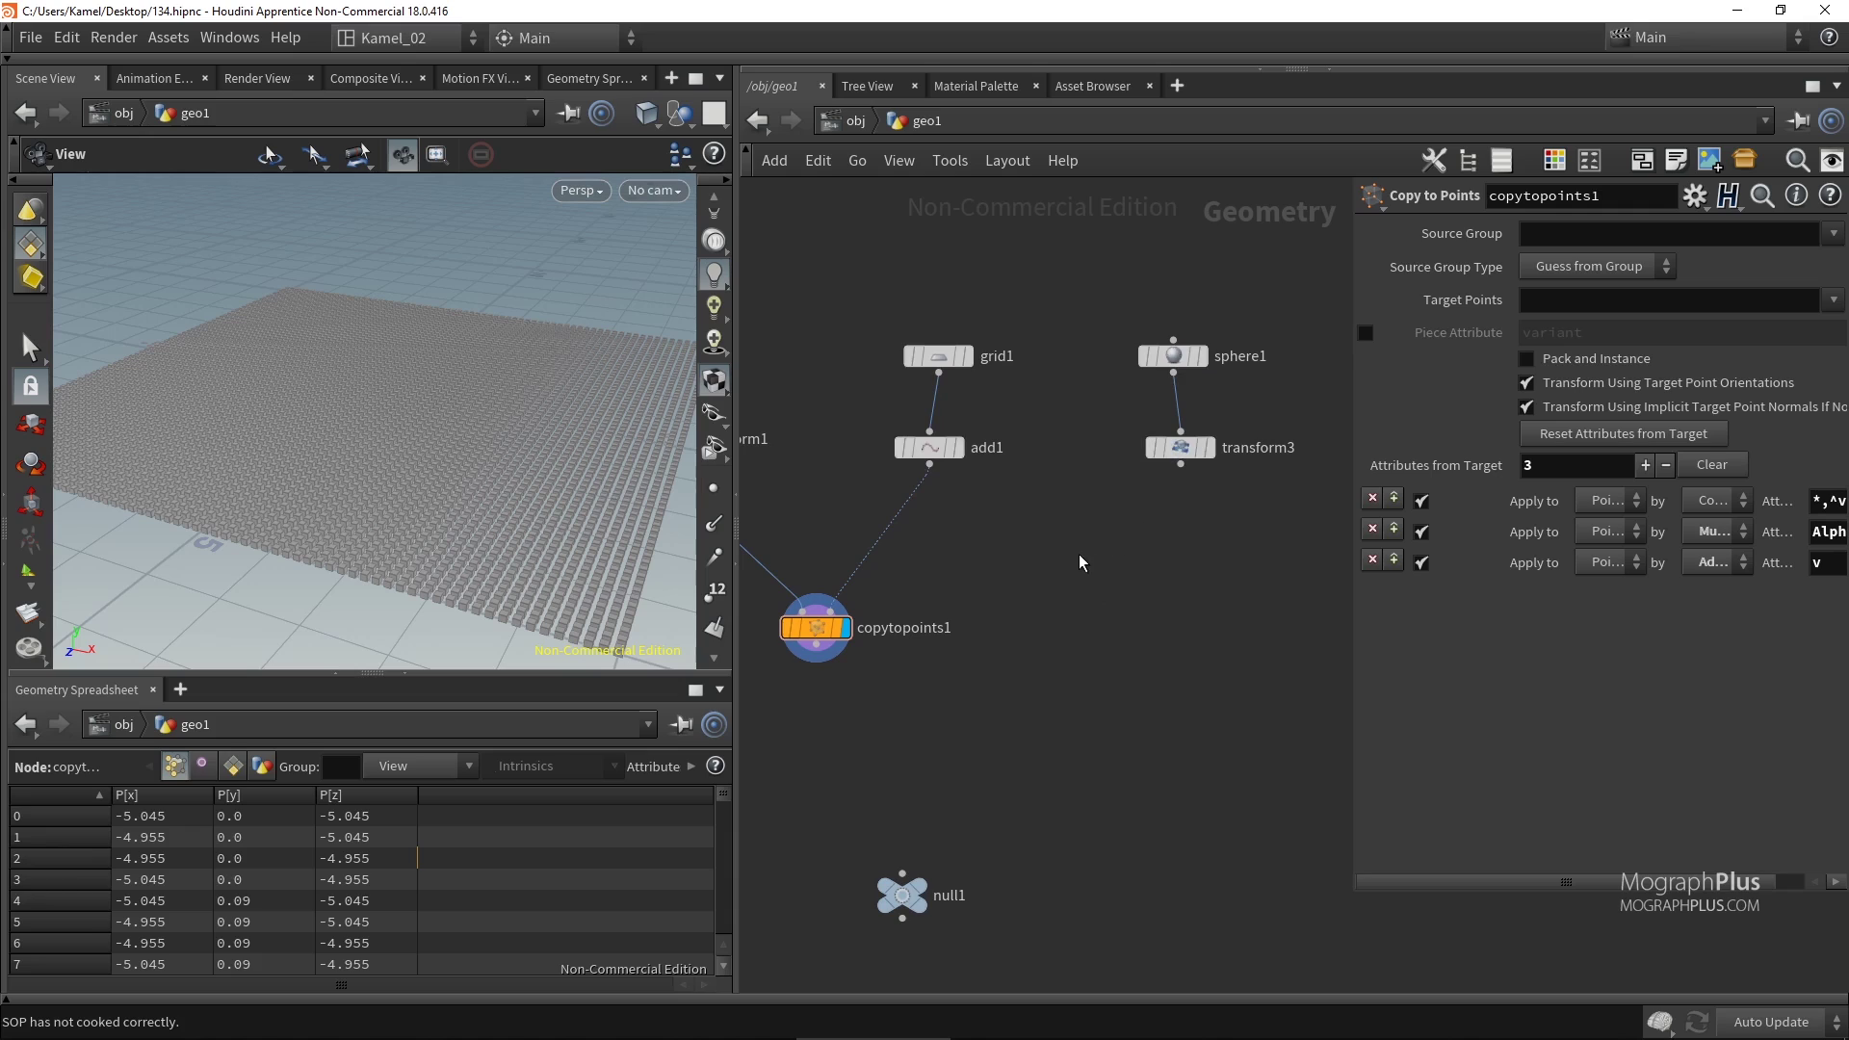
key(Tab)
text(mask f)
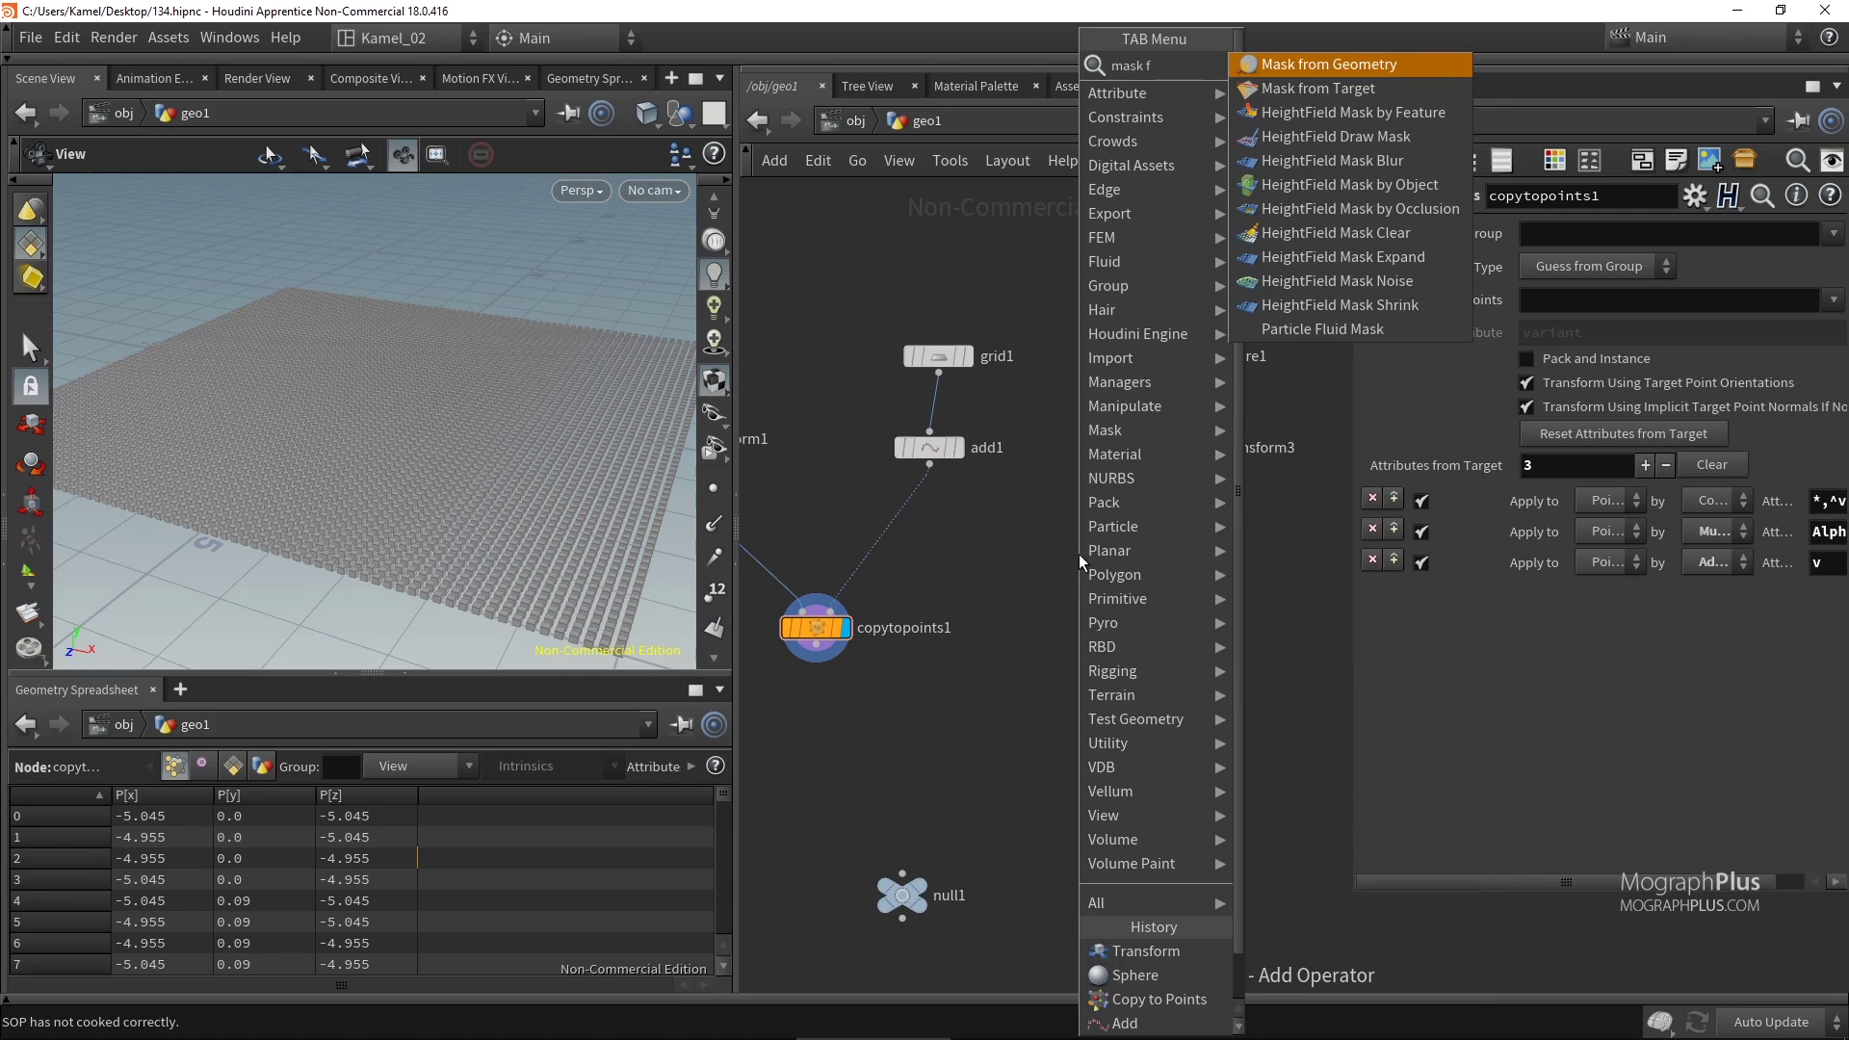
key(Return)
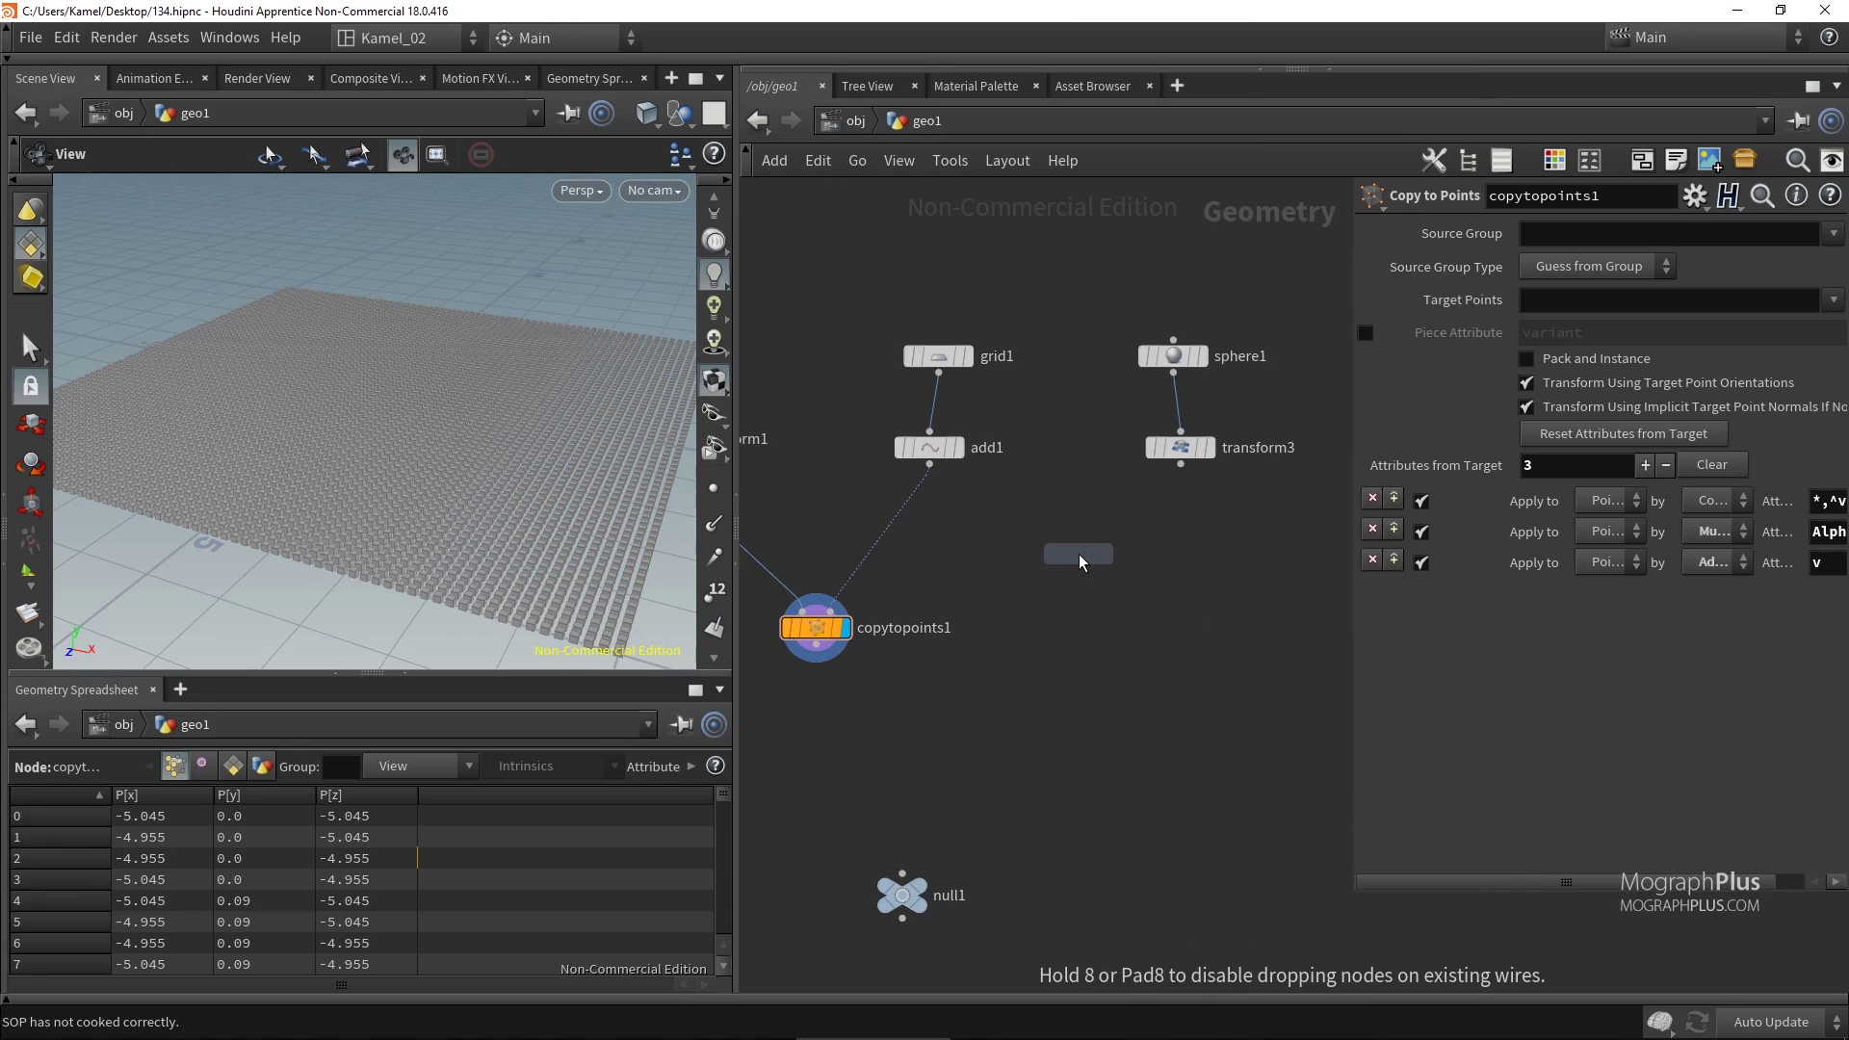
click(1079, 553)
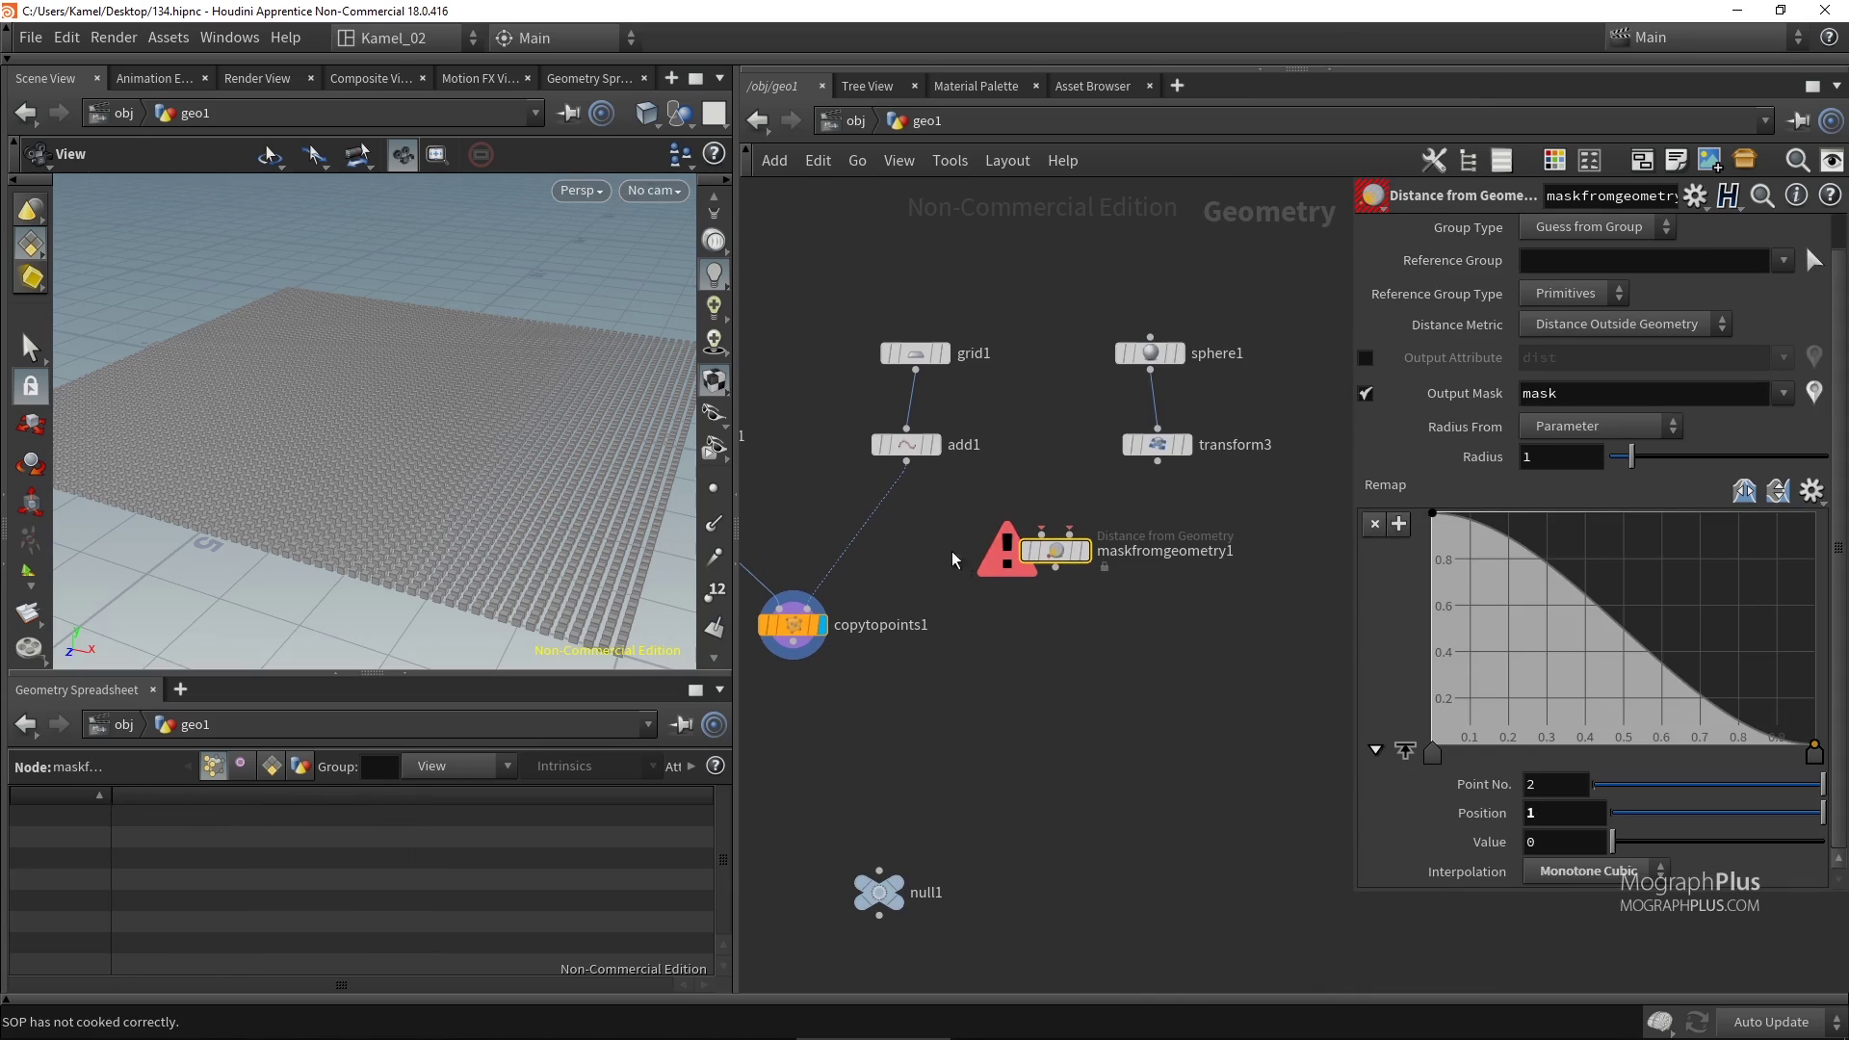
Wire add1 into the first input of maskfromgeometry1 and transform3 into the second, and display the mask node.
click(907, 462)
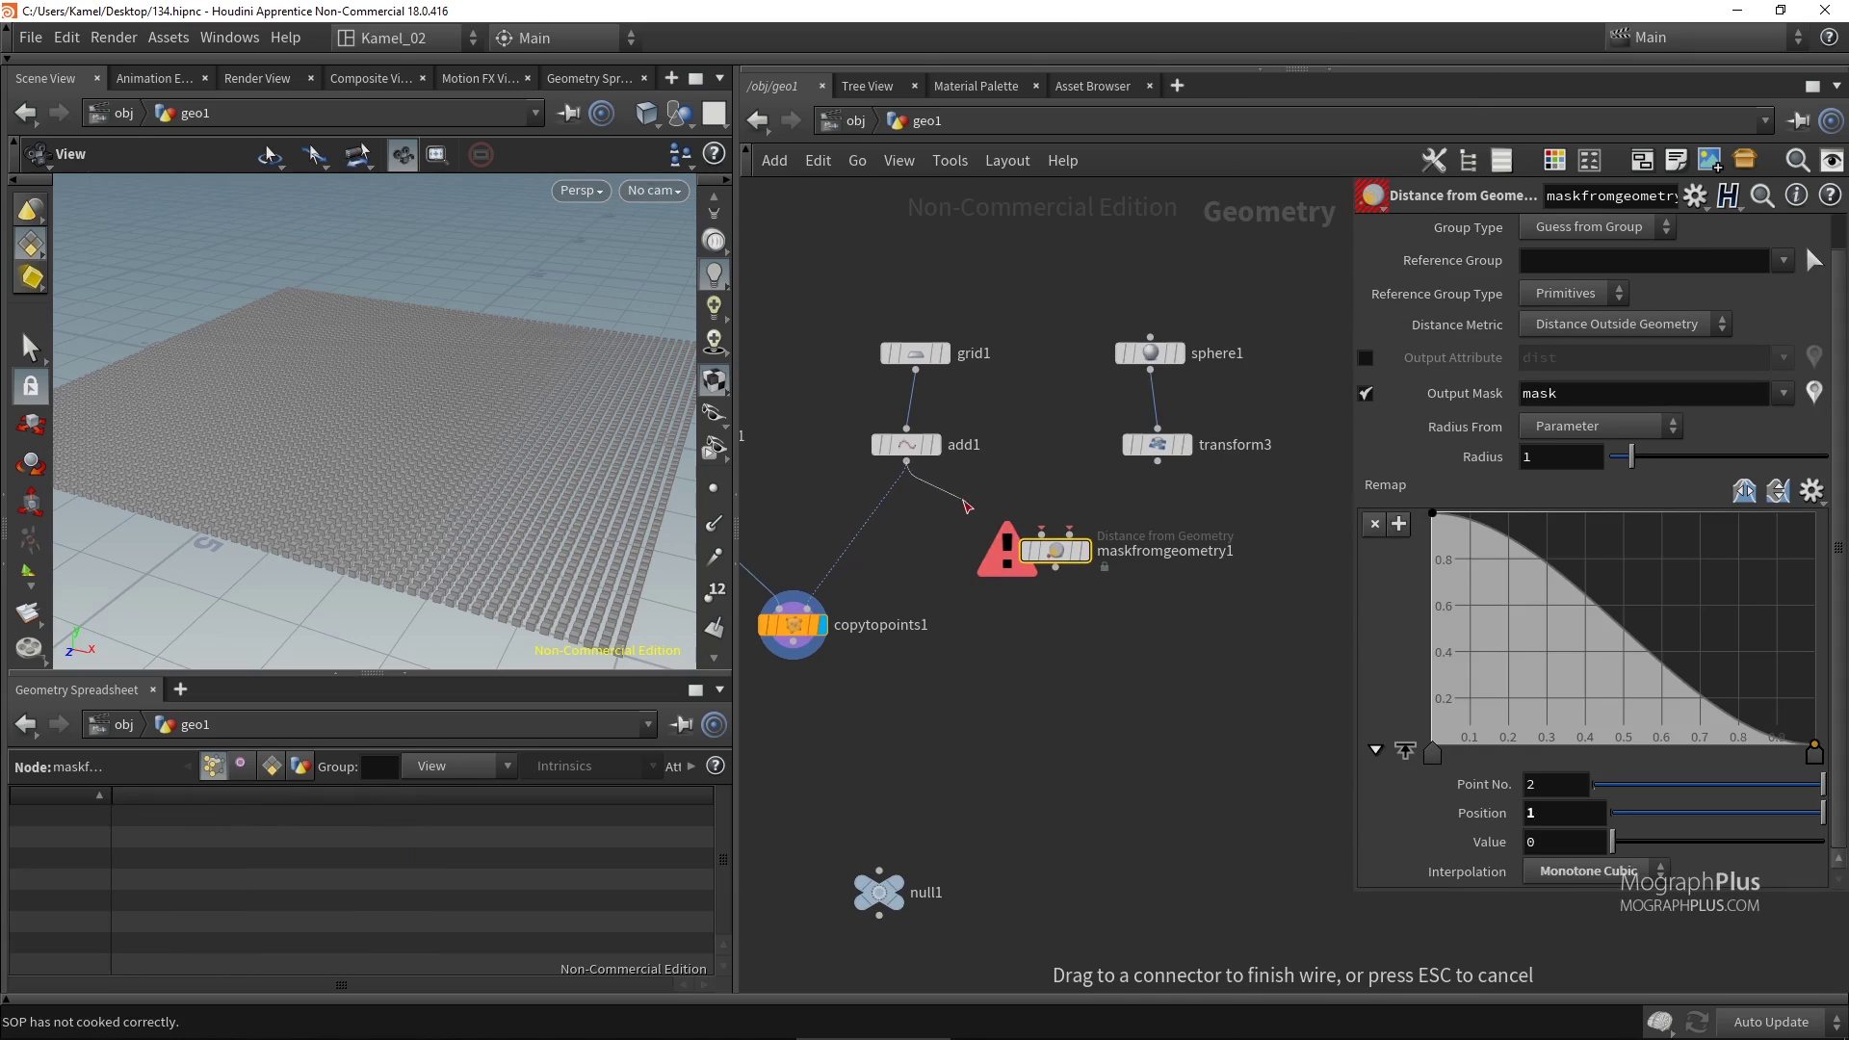
click(1157, 461)
click(1069, 532)
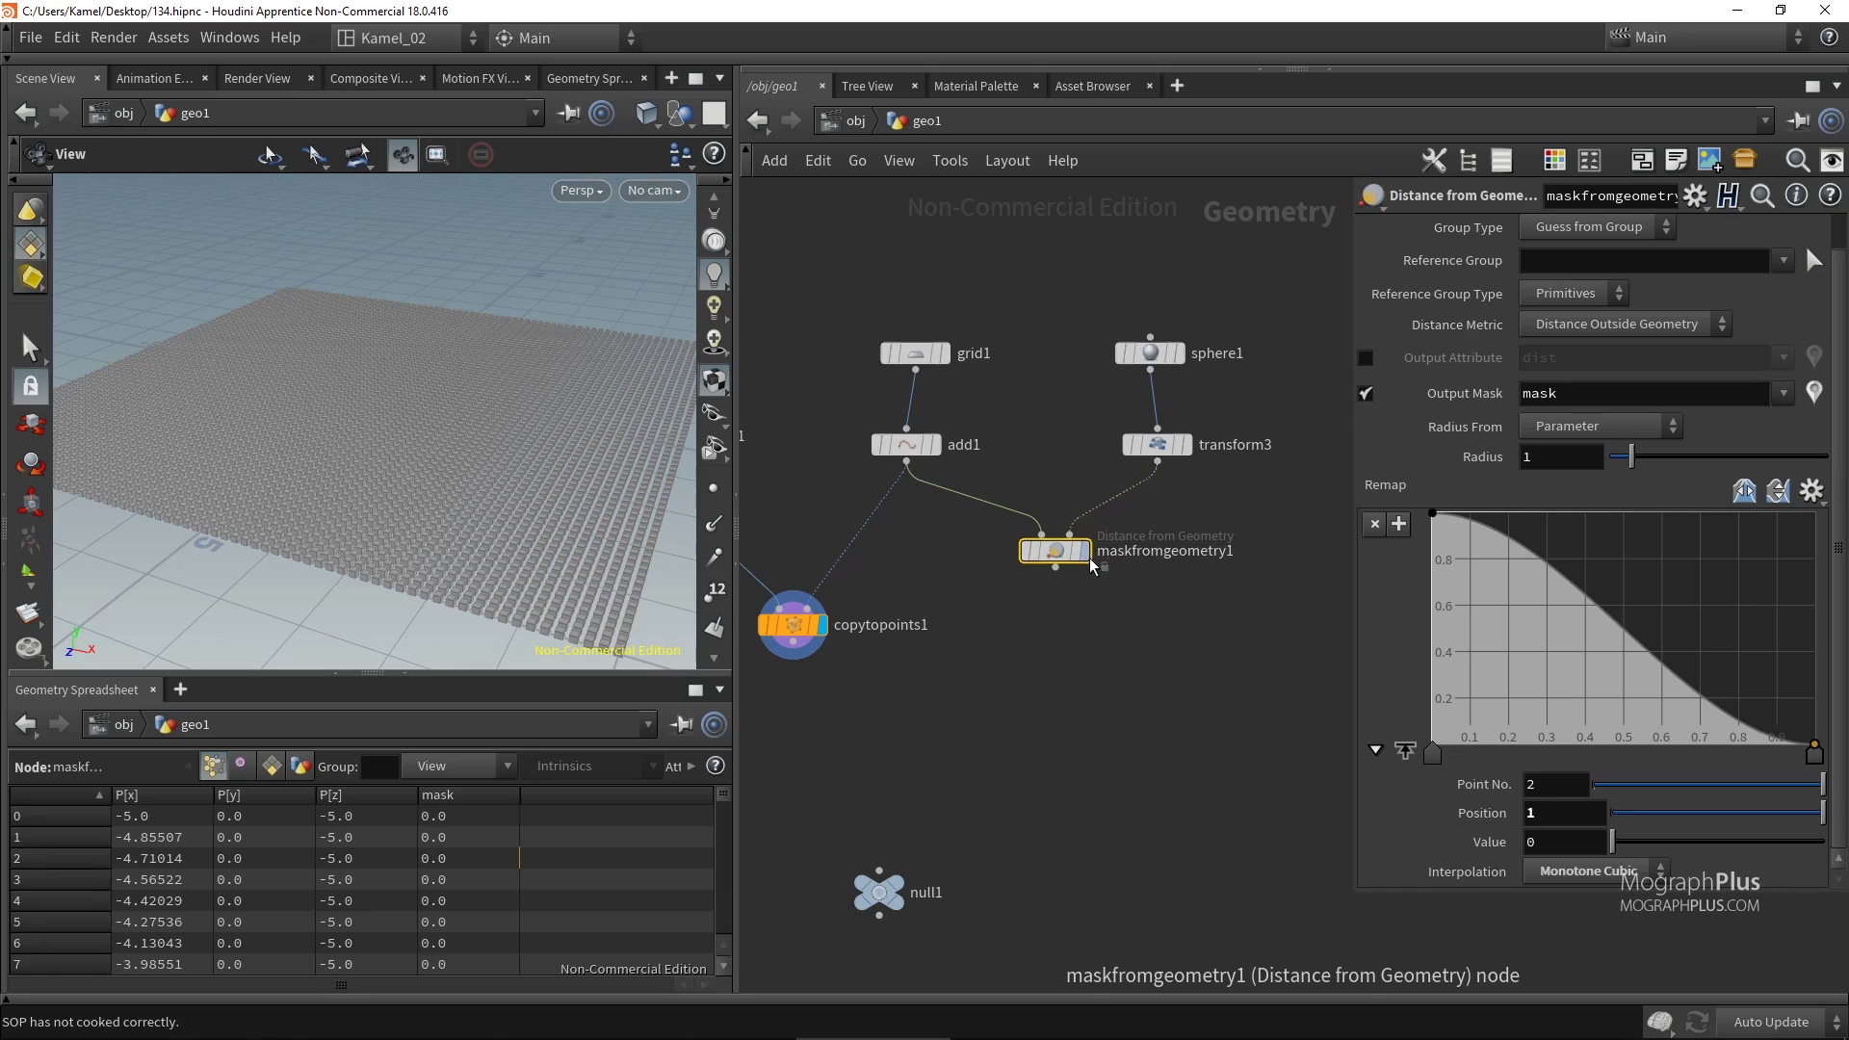
key(r)
drag(1064, 561, 1059, 580)
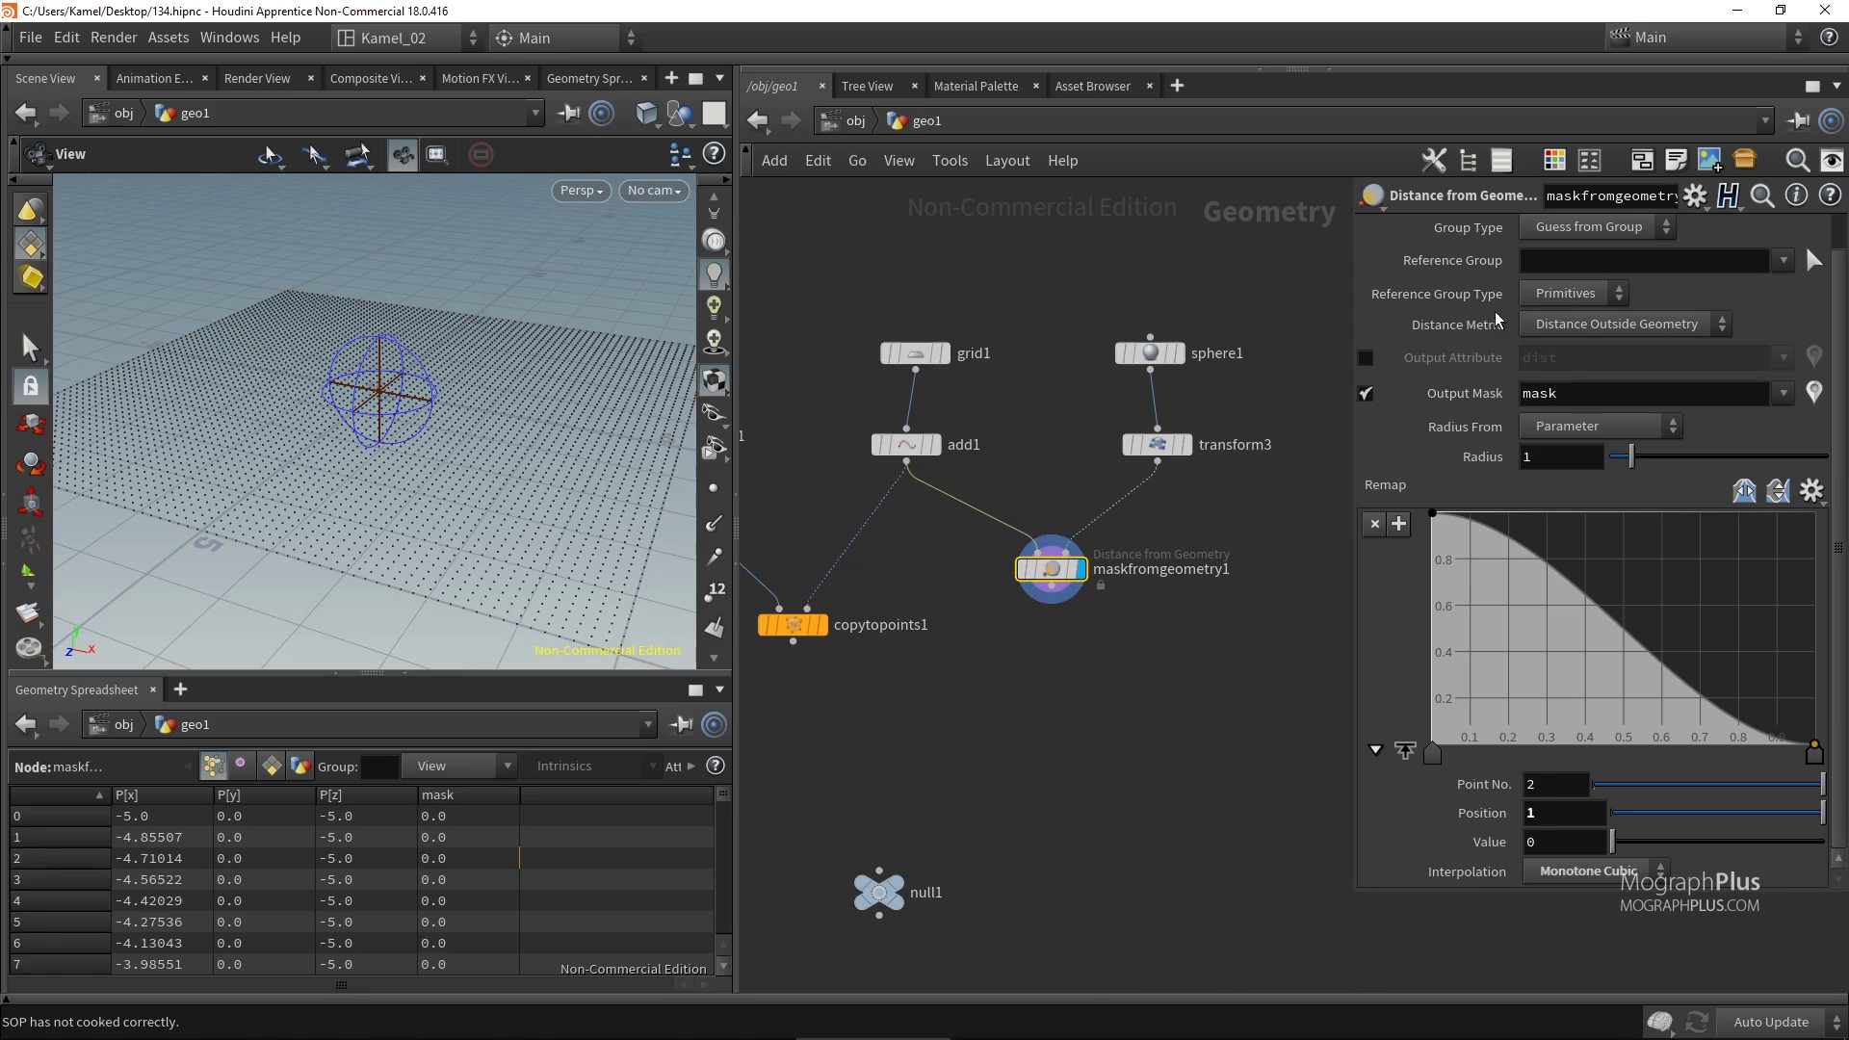
Set maskfromgeometry1's Reference Group Type to Points and turn on the visualization of its output mask.
click(1564, 295)
click(1576, 340)
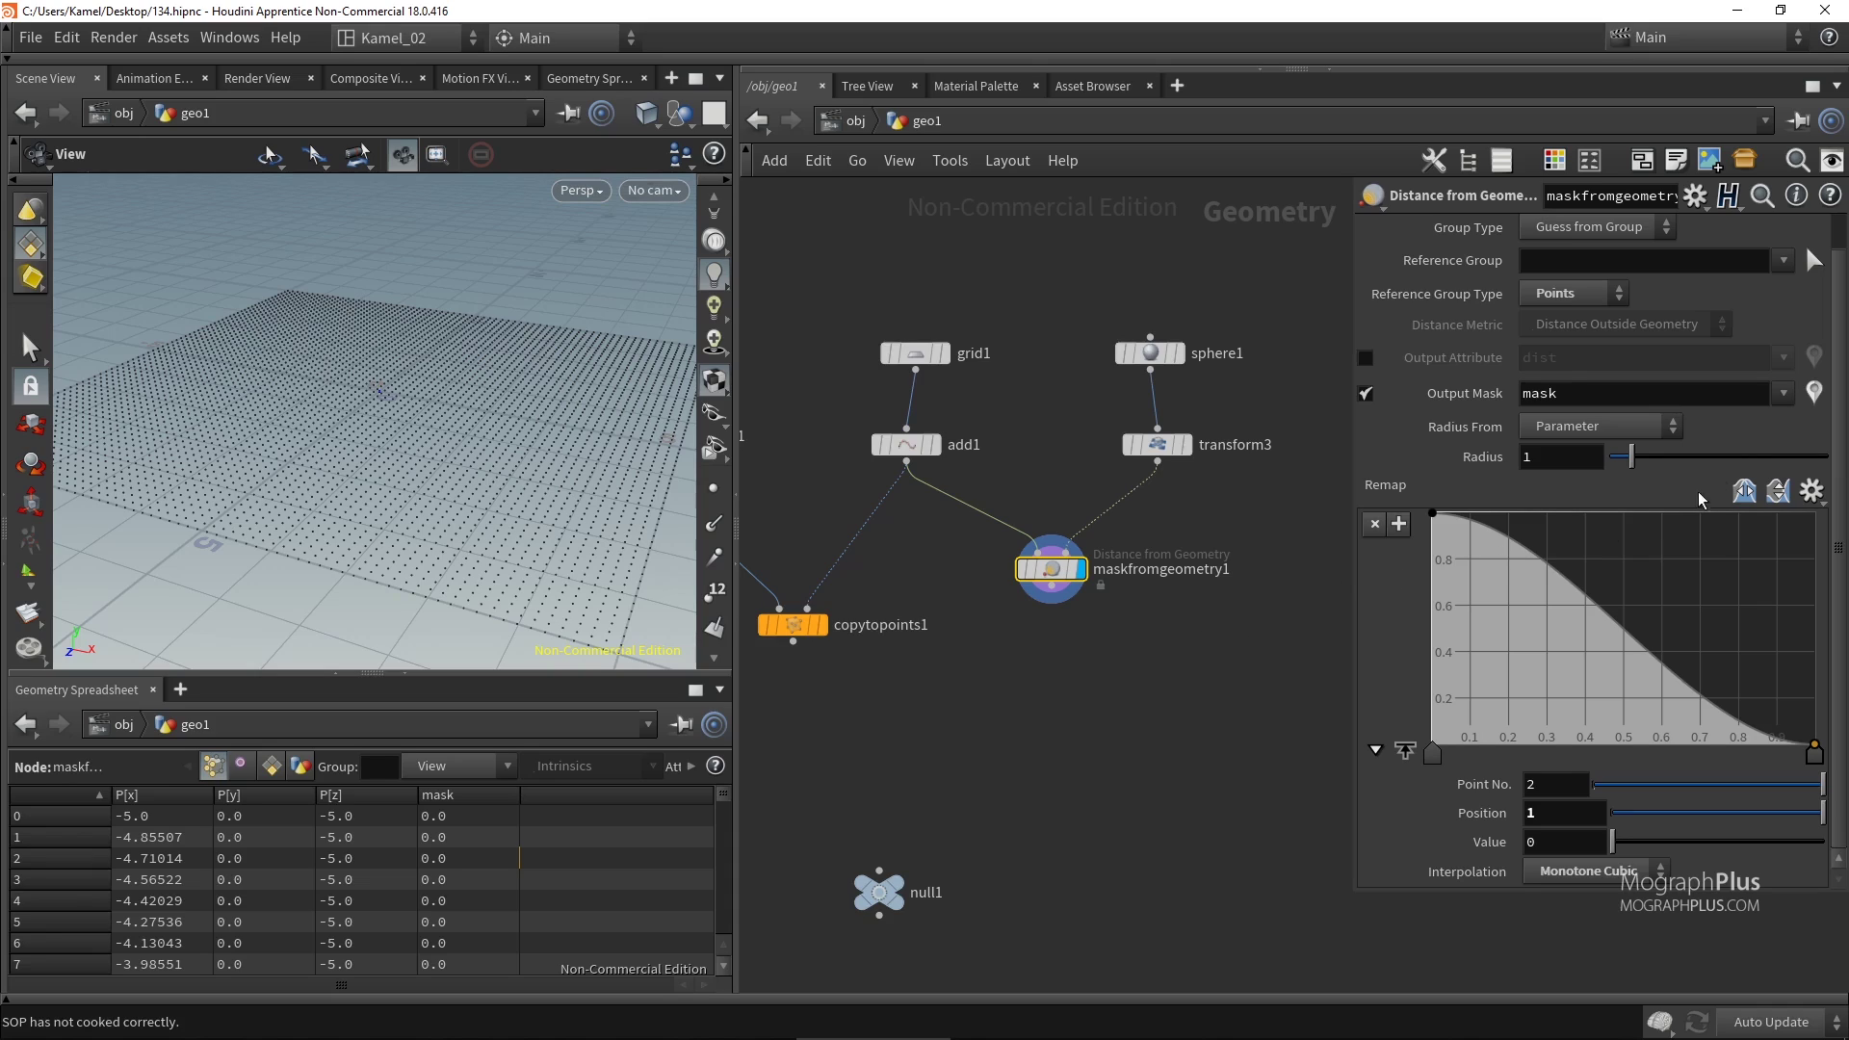
click(1808, 402)
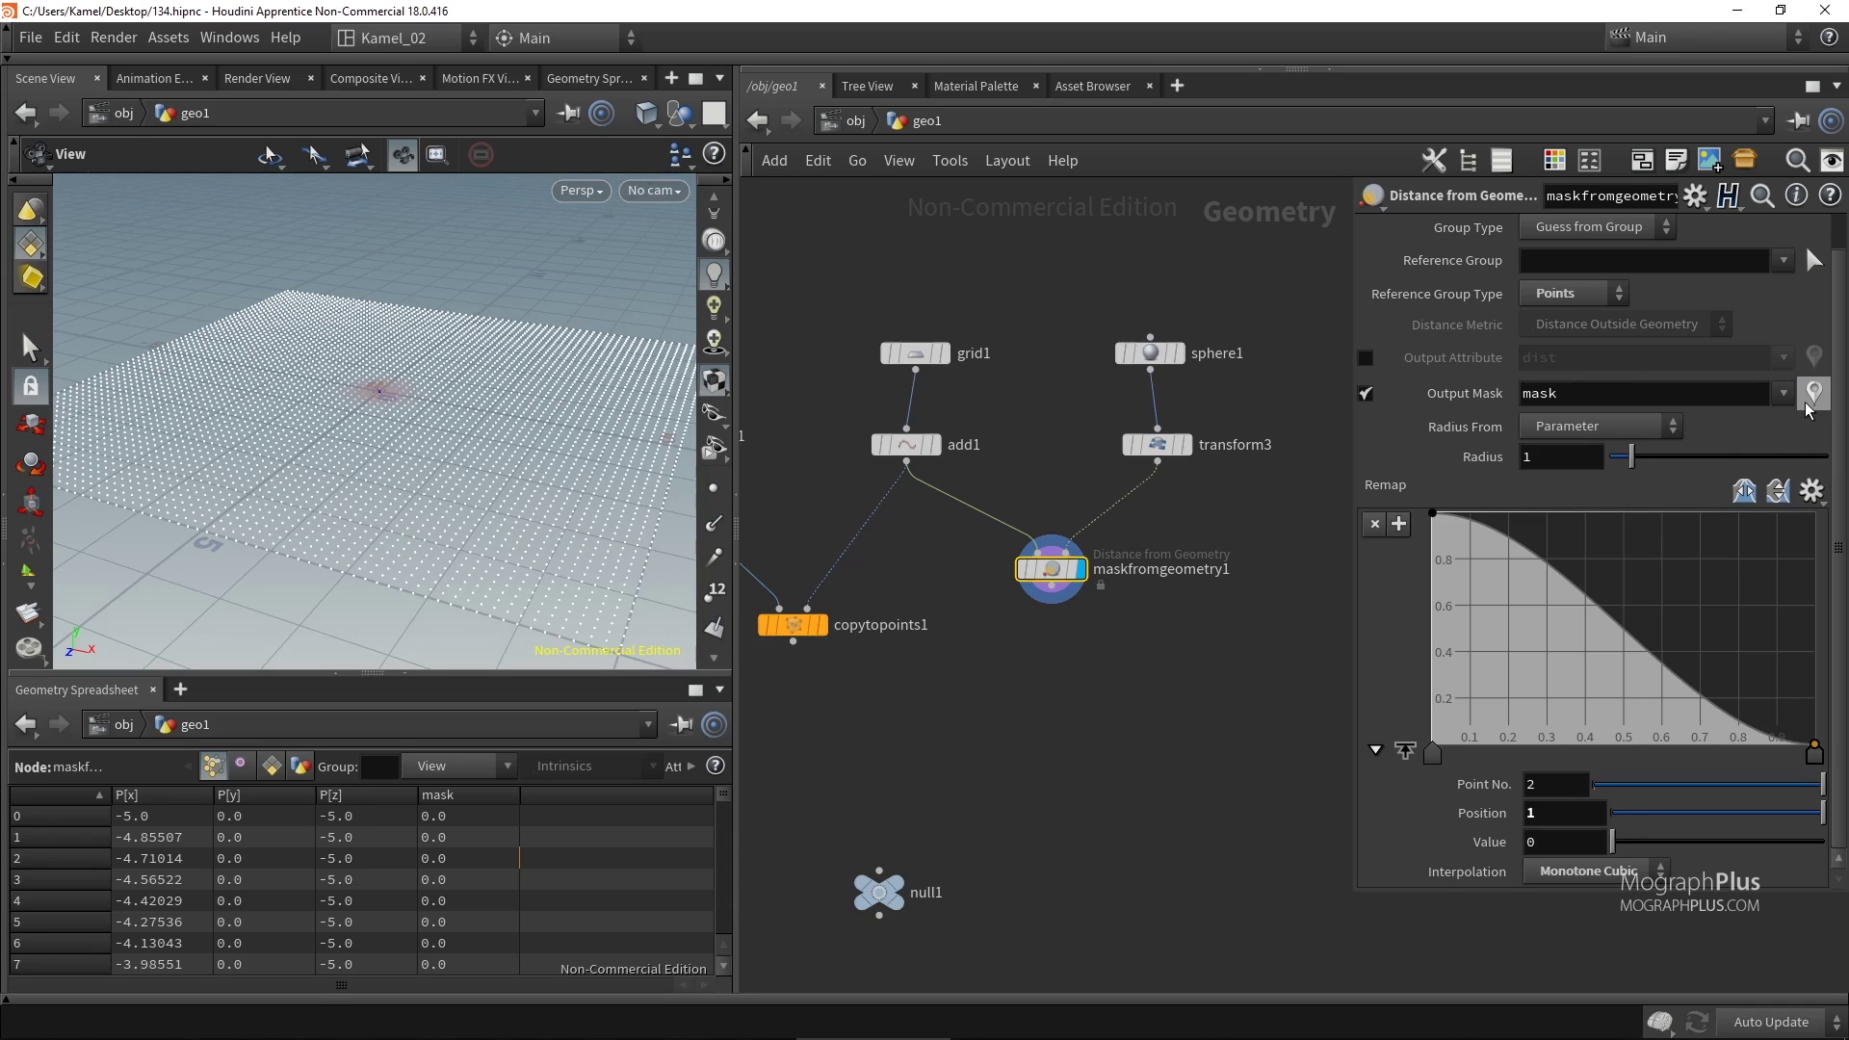
click(1806, 399)
click(1806, 400)
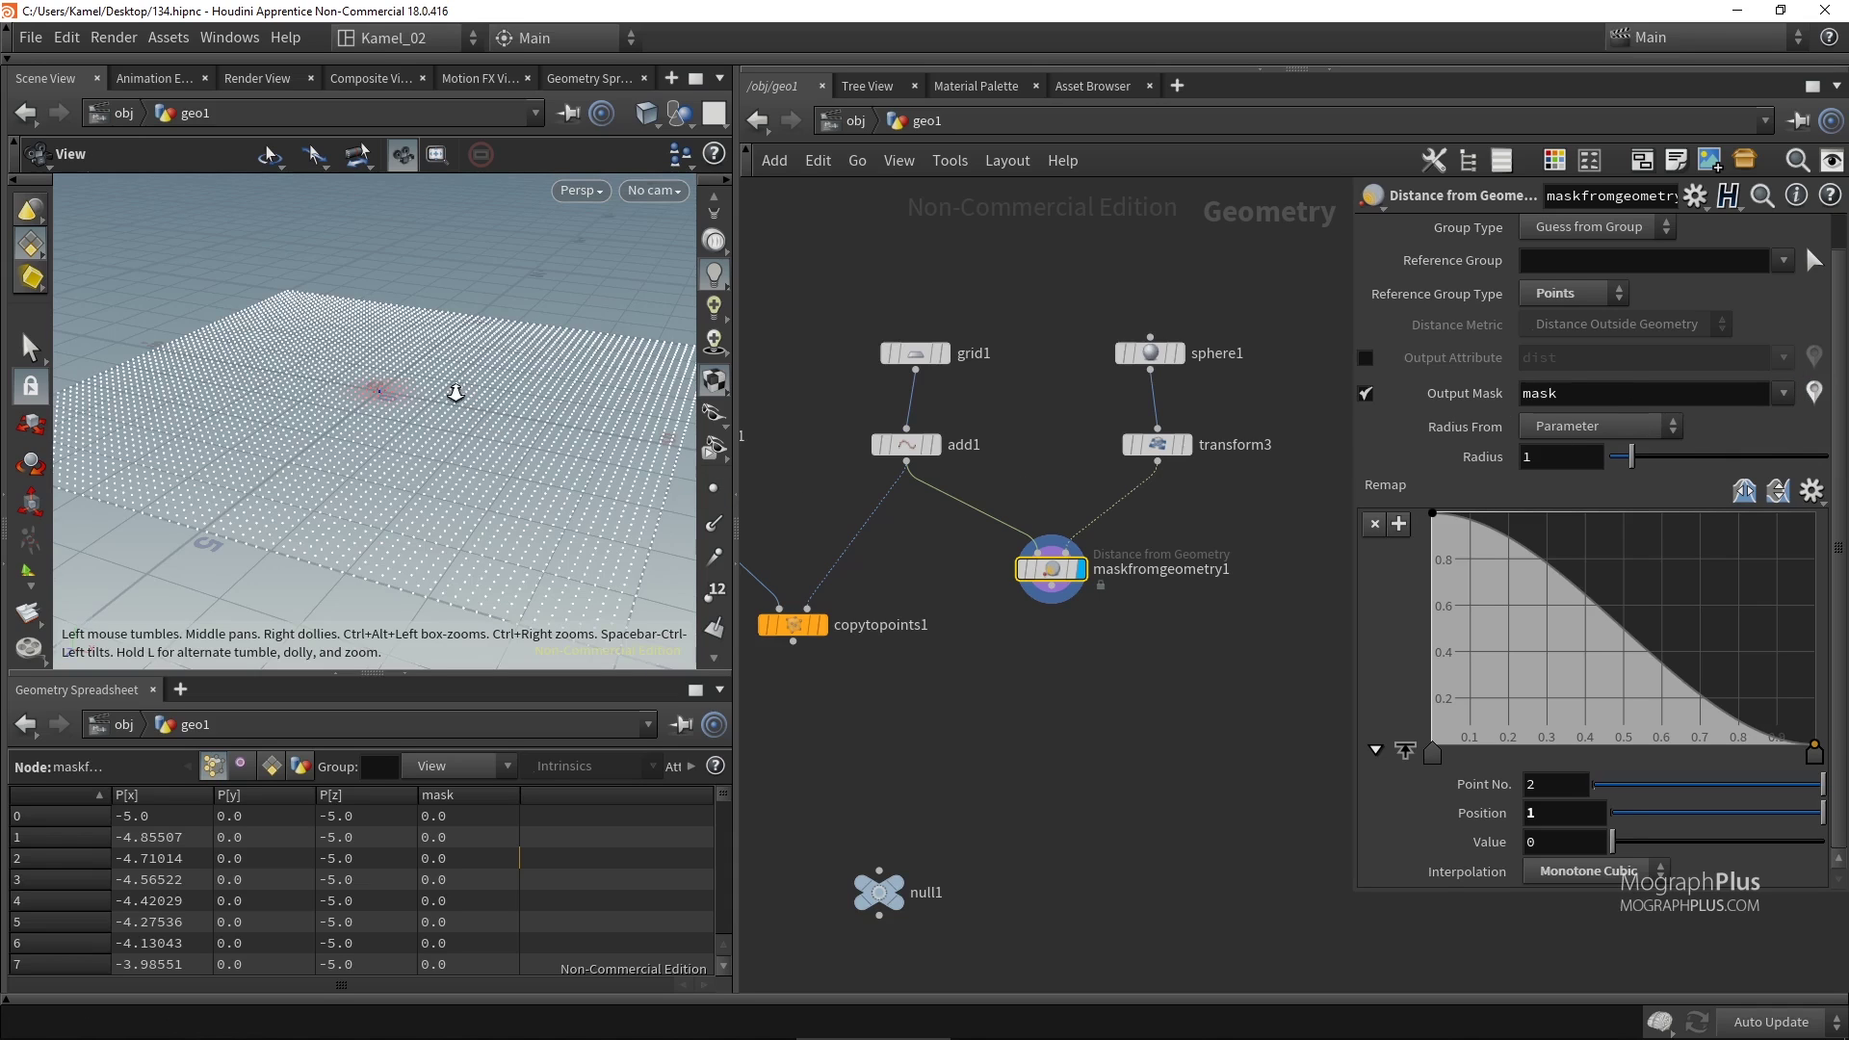
scroll(454, 393, down, 5)
drag(455, 393, 511, 419)
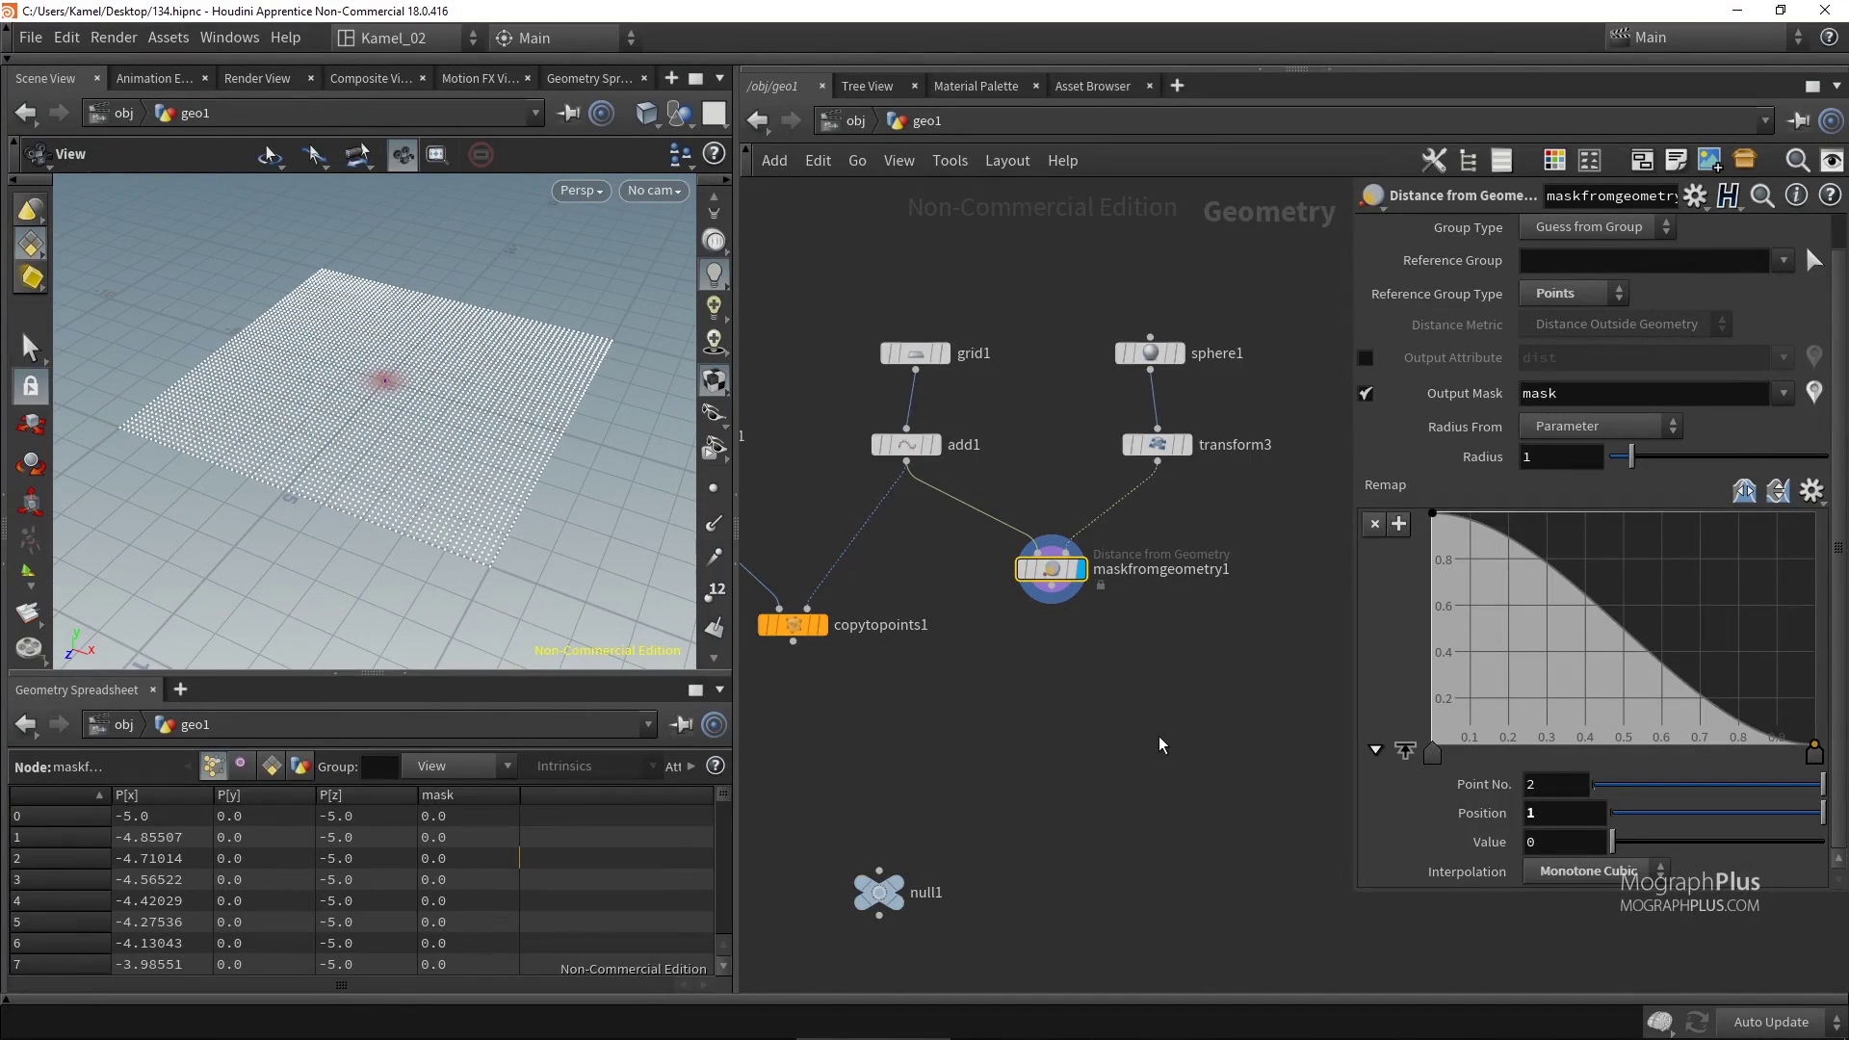
Enlarge the mask falloff around the sphere by setting maskfromgeometry1's Radius to 5.5.
drag(1631, 465, 1713, 472)
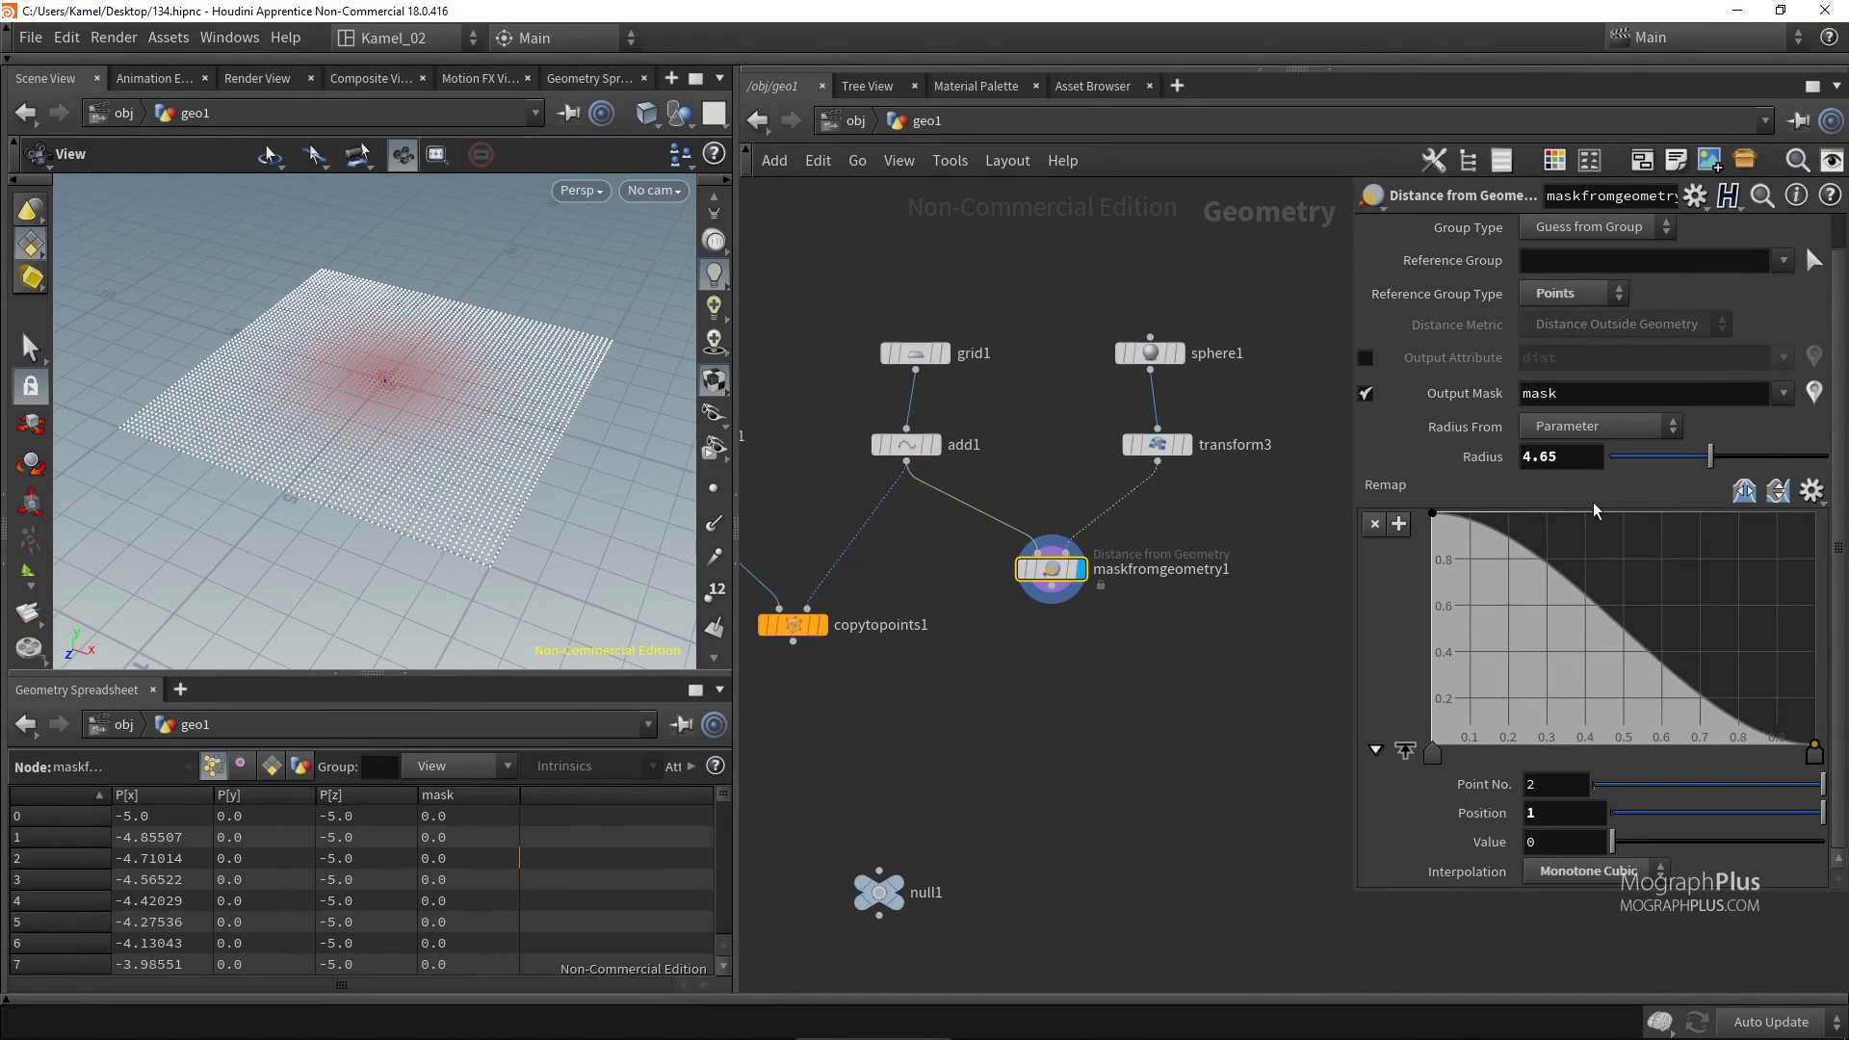
double_click(1569, 456)
text(5.5)
key(Return)
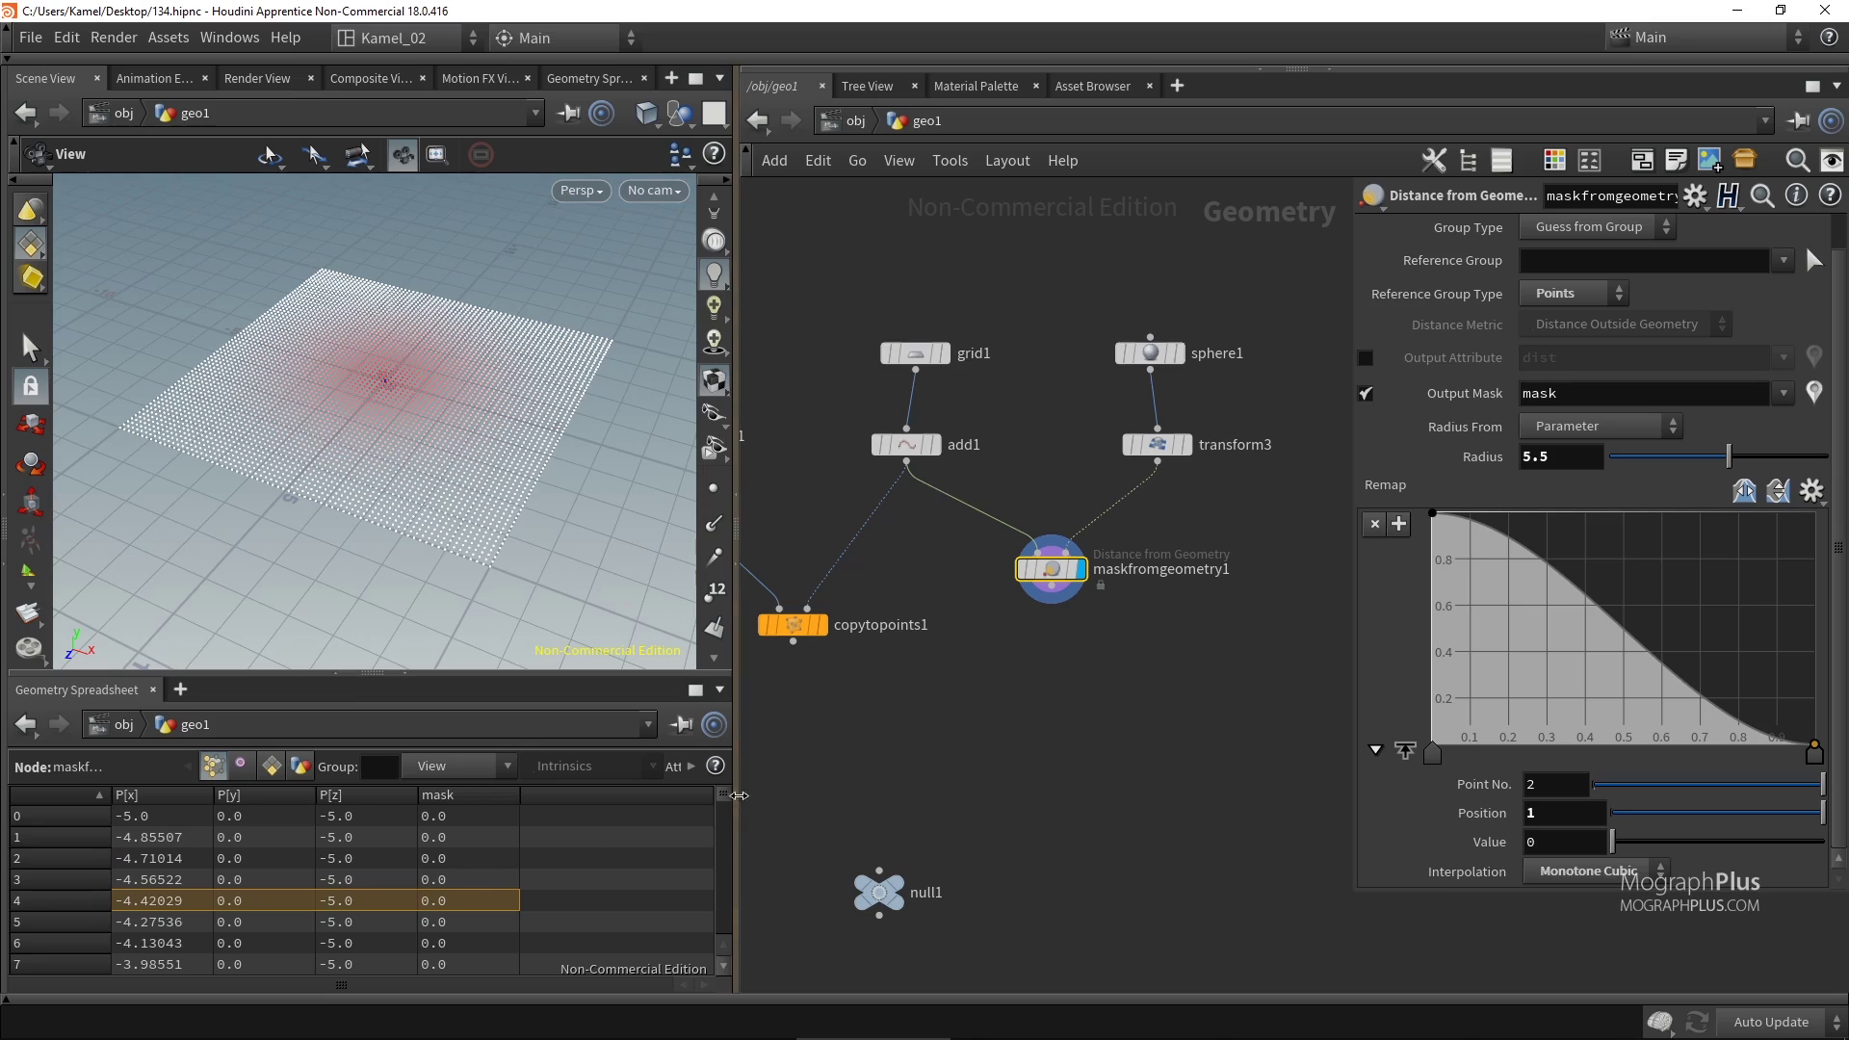
Sort the spreadsheet points by mask value in descending and then ascending order to examine the mask range.
mouse_move(724, 798)
mouse_down()
mouse_move(723, 945)
mouse_move(711, 782)
mouse_up()
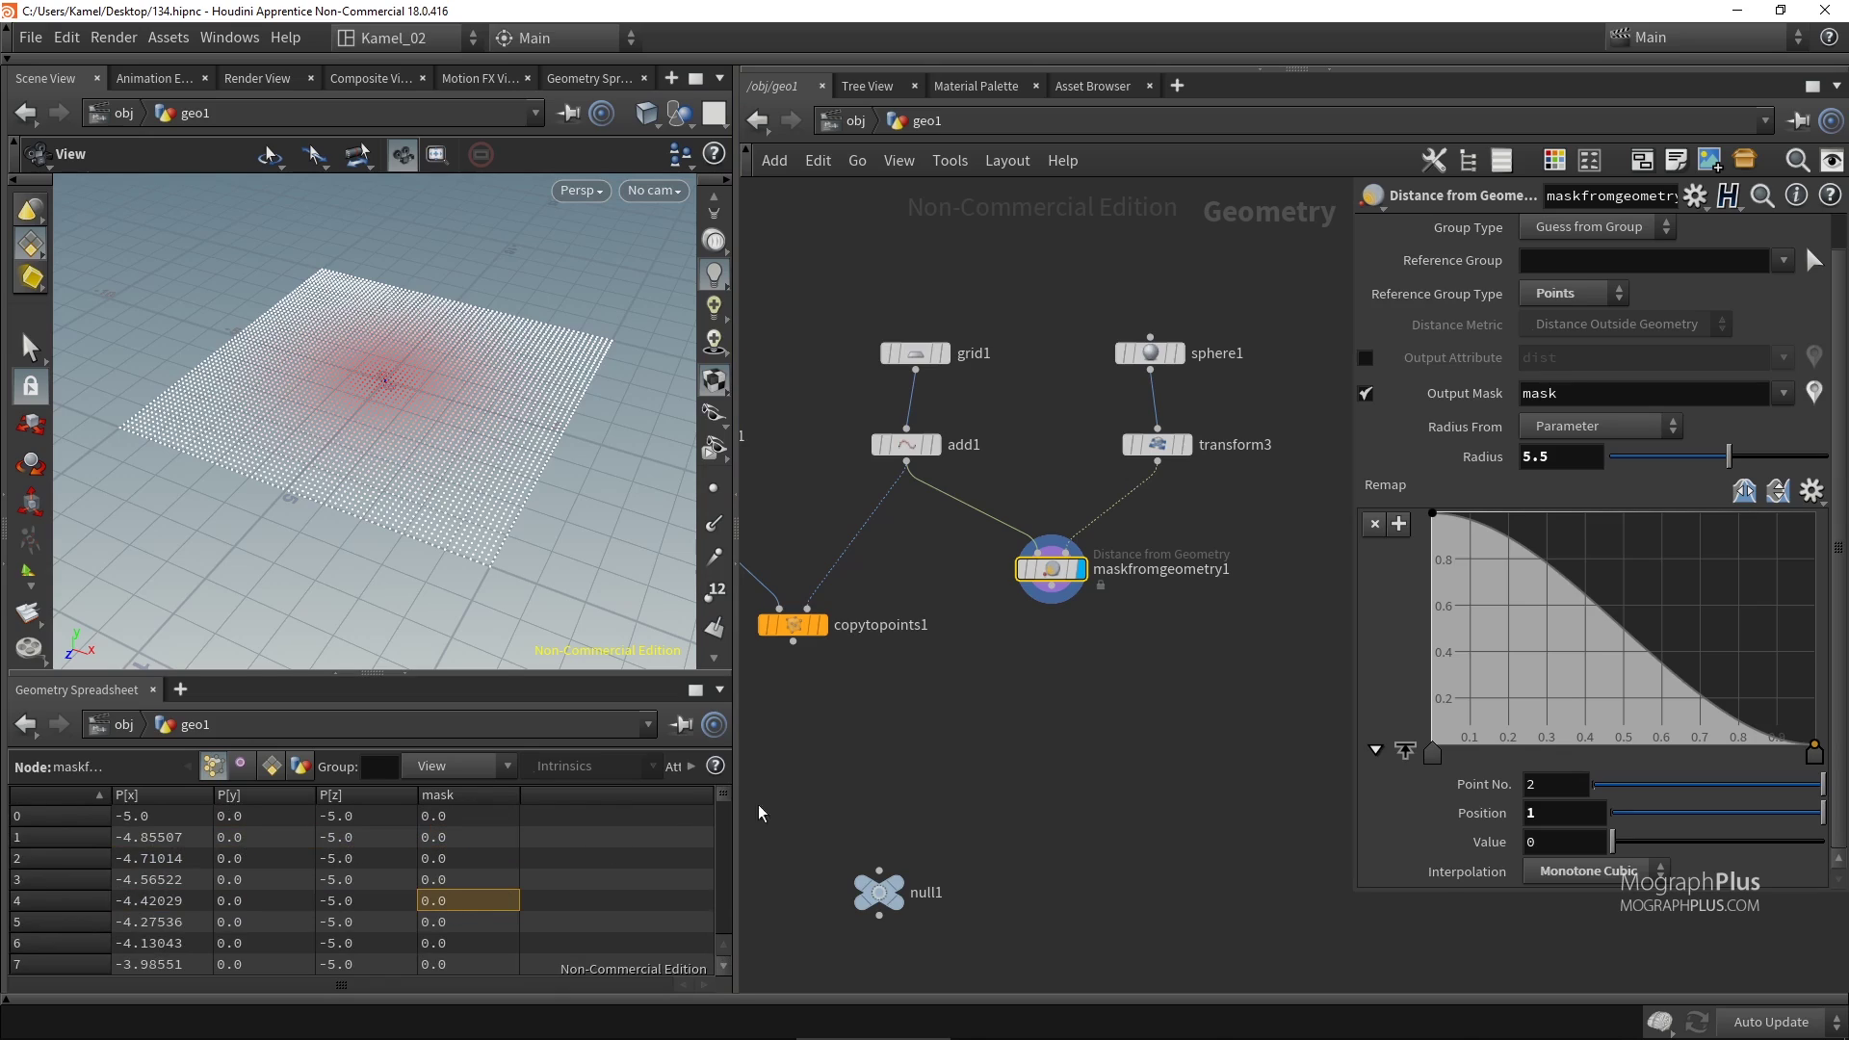
click(449, 795)
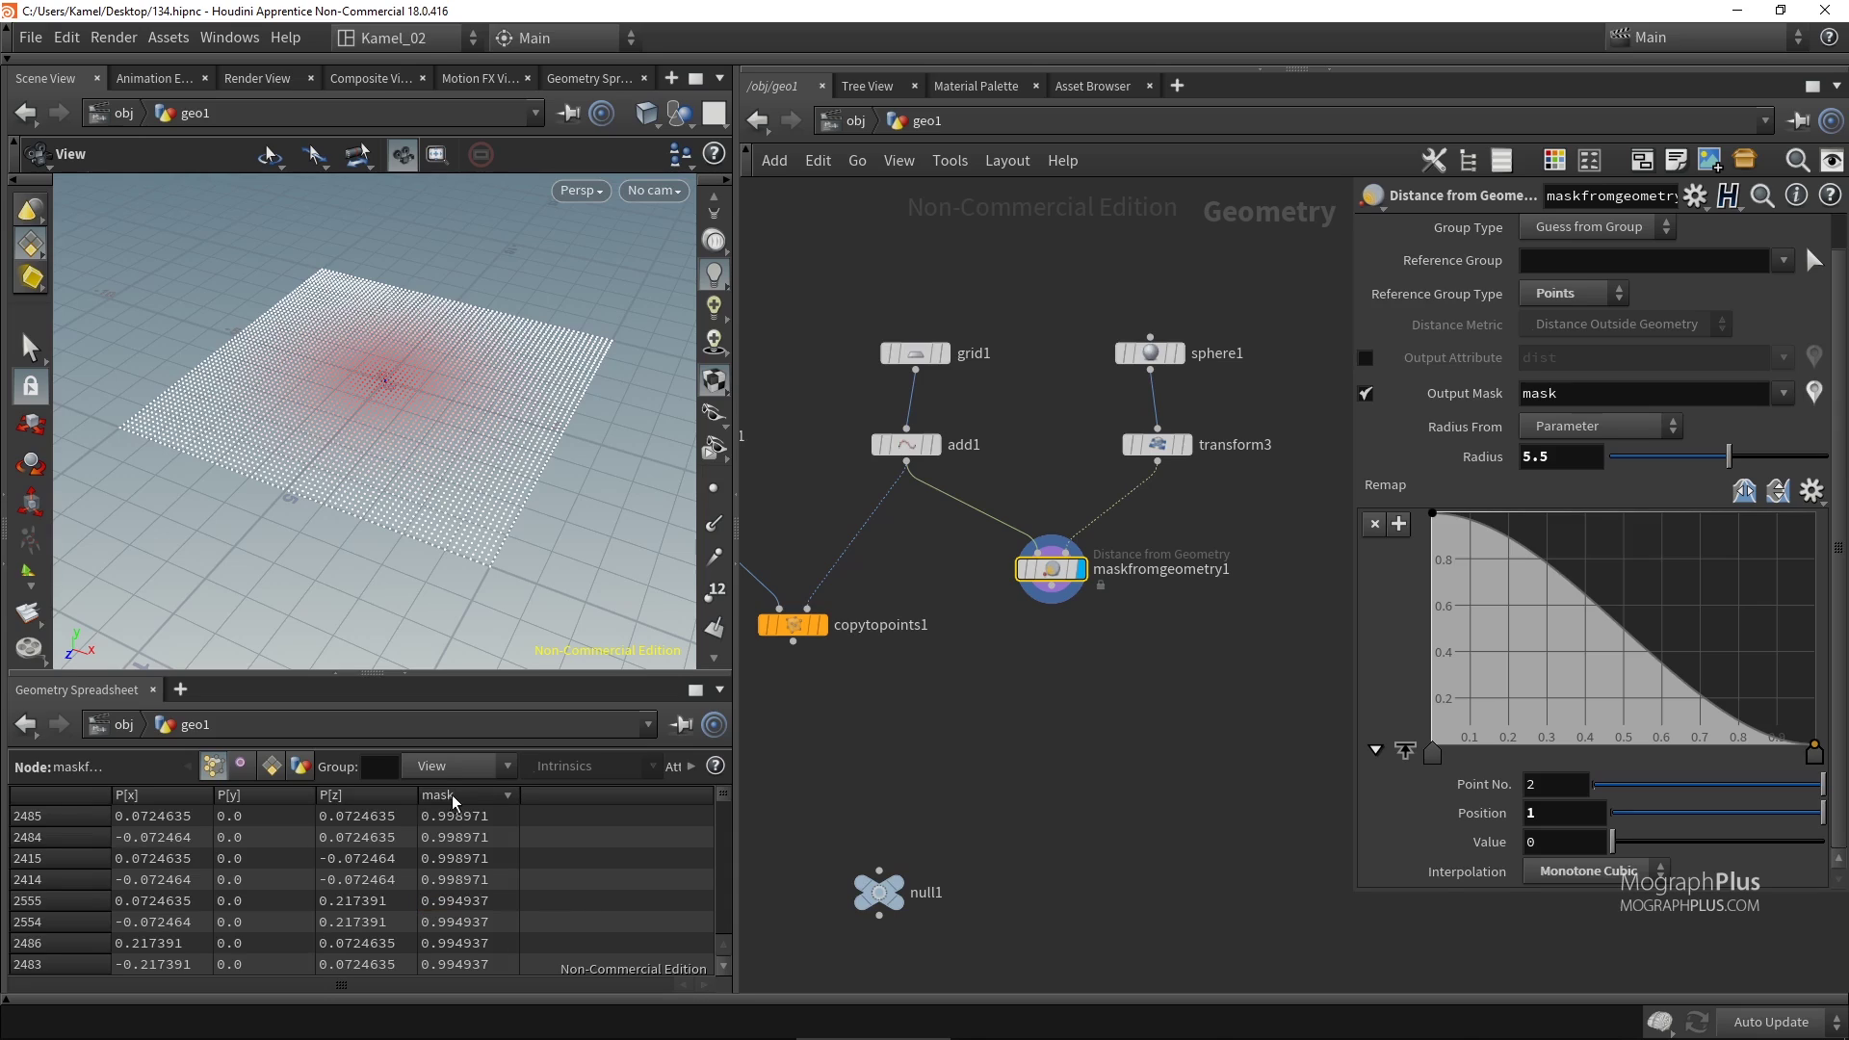
click(453, 795)
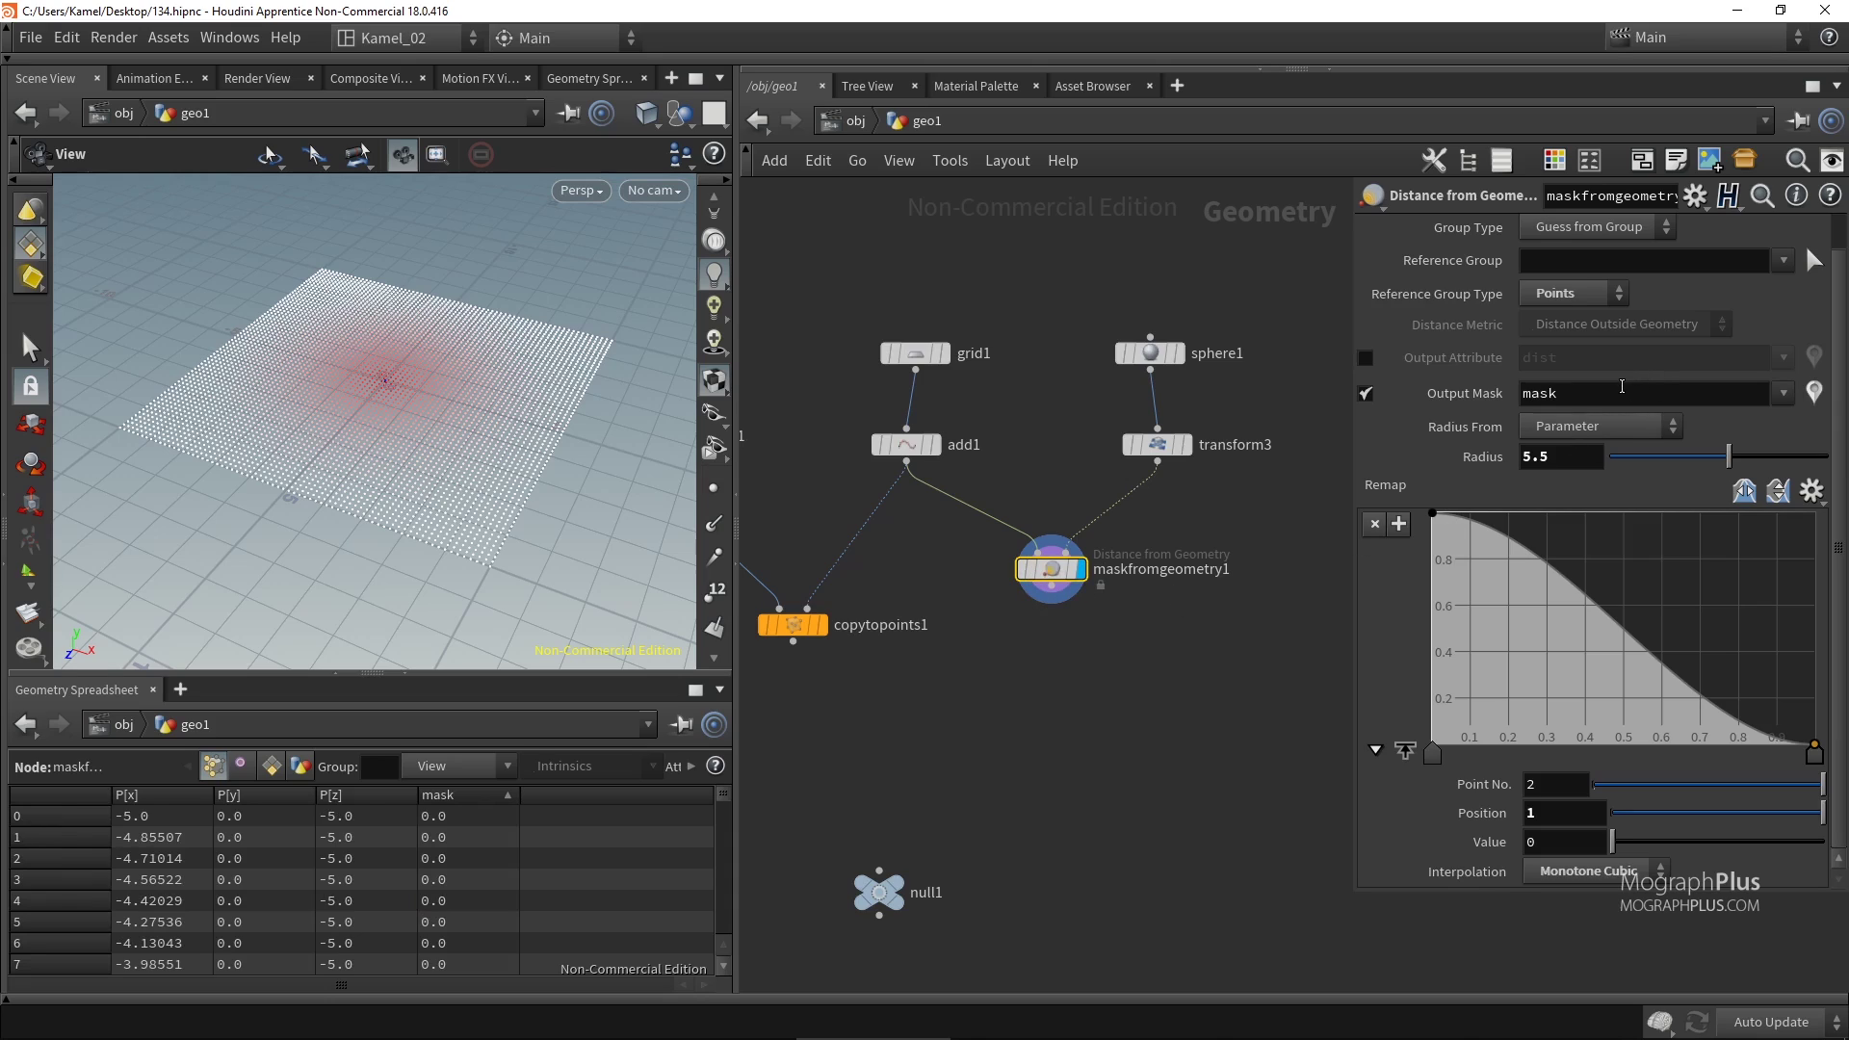
Try naming maskfromgeometry1's output mask attribute falloff.
double_click(1595, 397)
text(falloff)
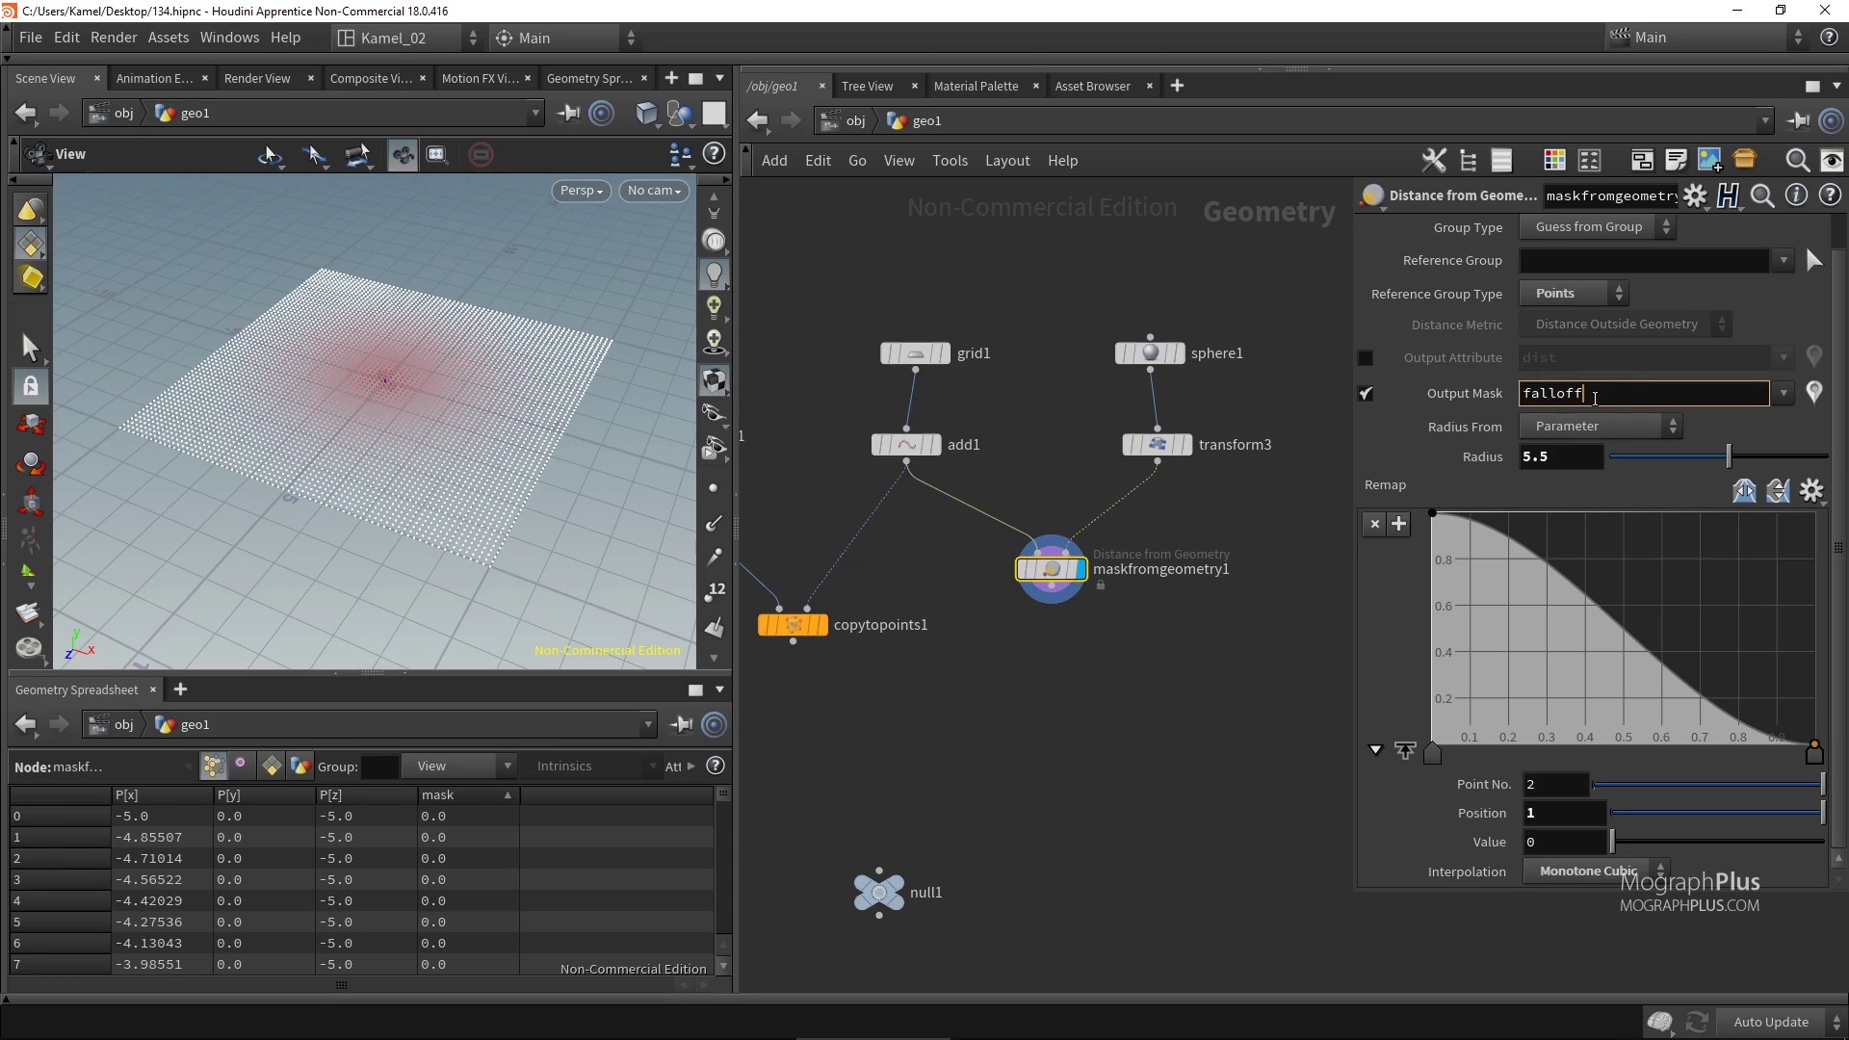
key(Return)
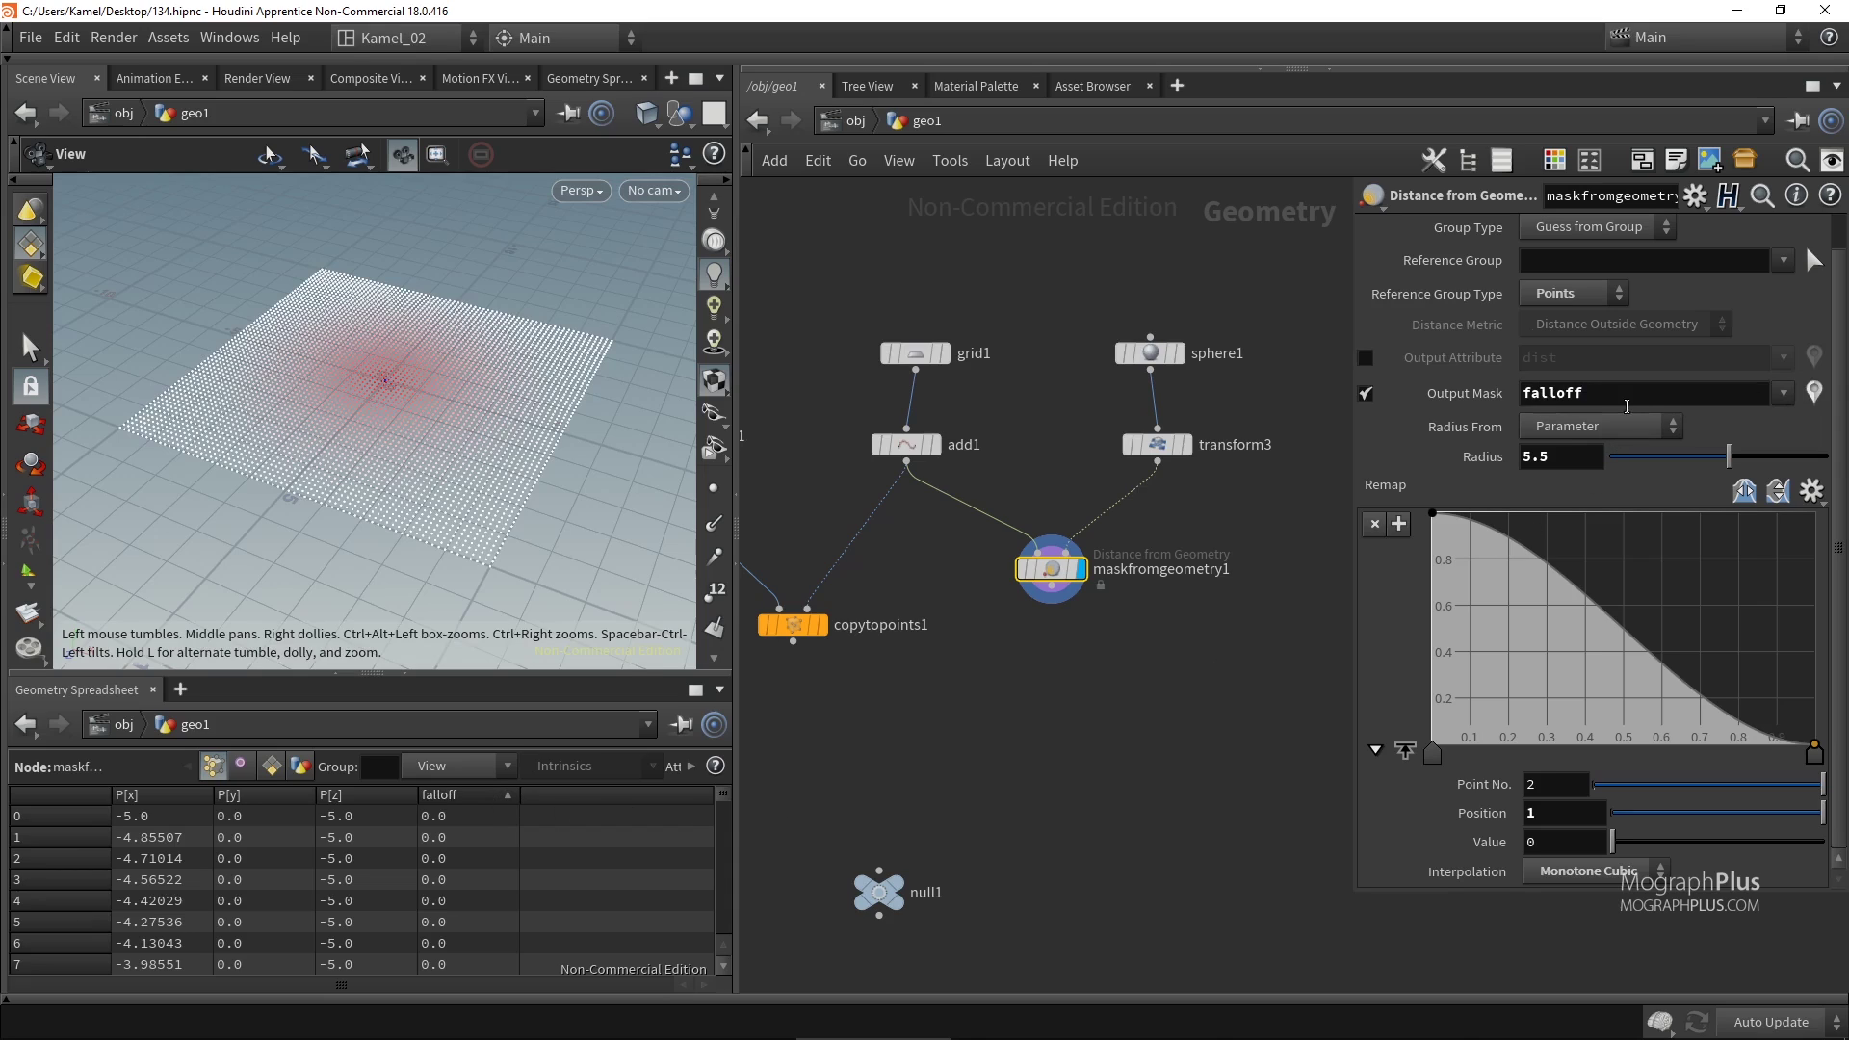
Restore the output mask attribute's name to mask and turn its visualization back on.
click(1626, 395)
text(mask)
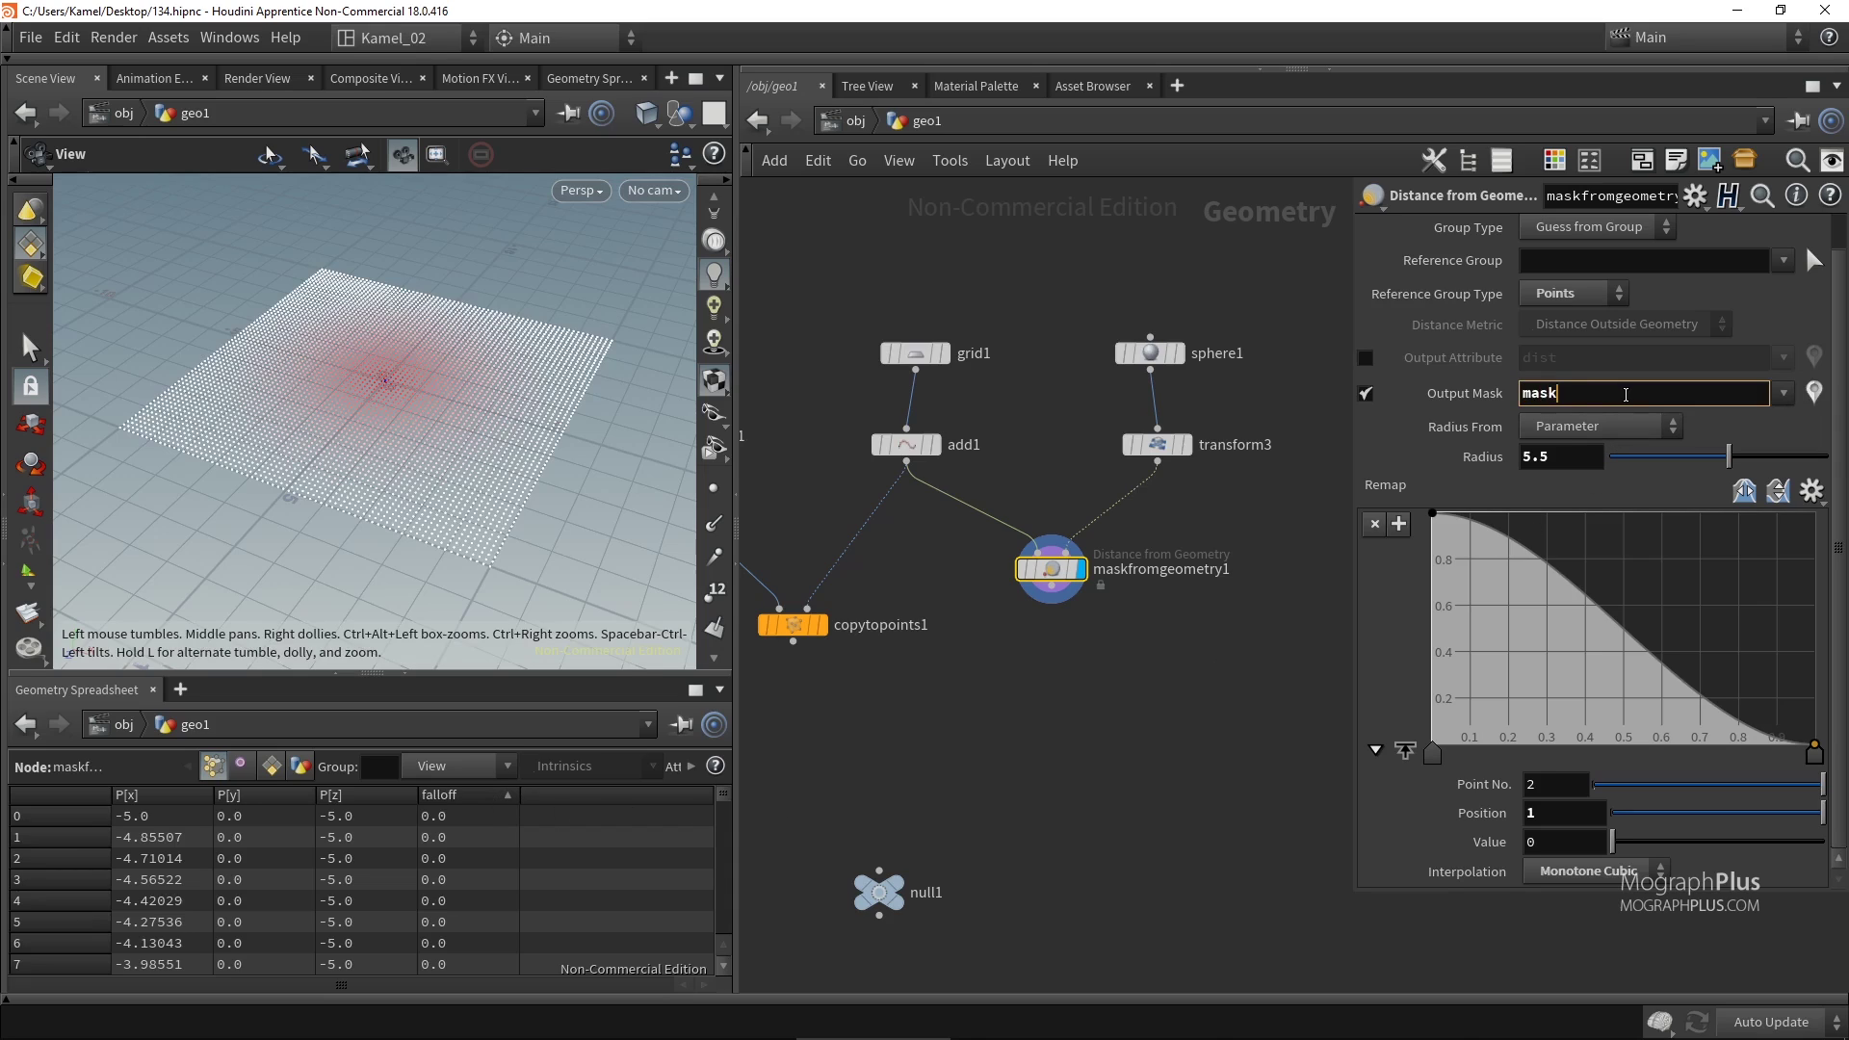
key(Return)
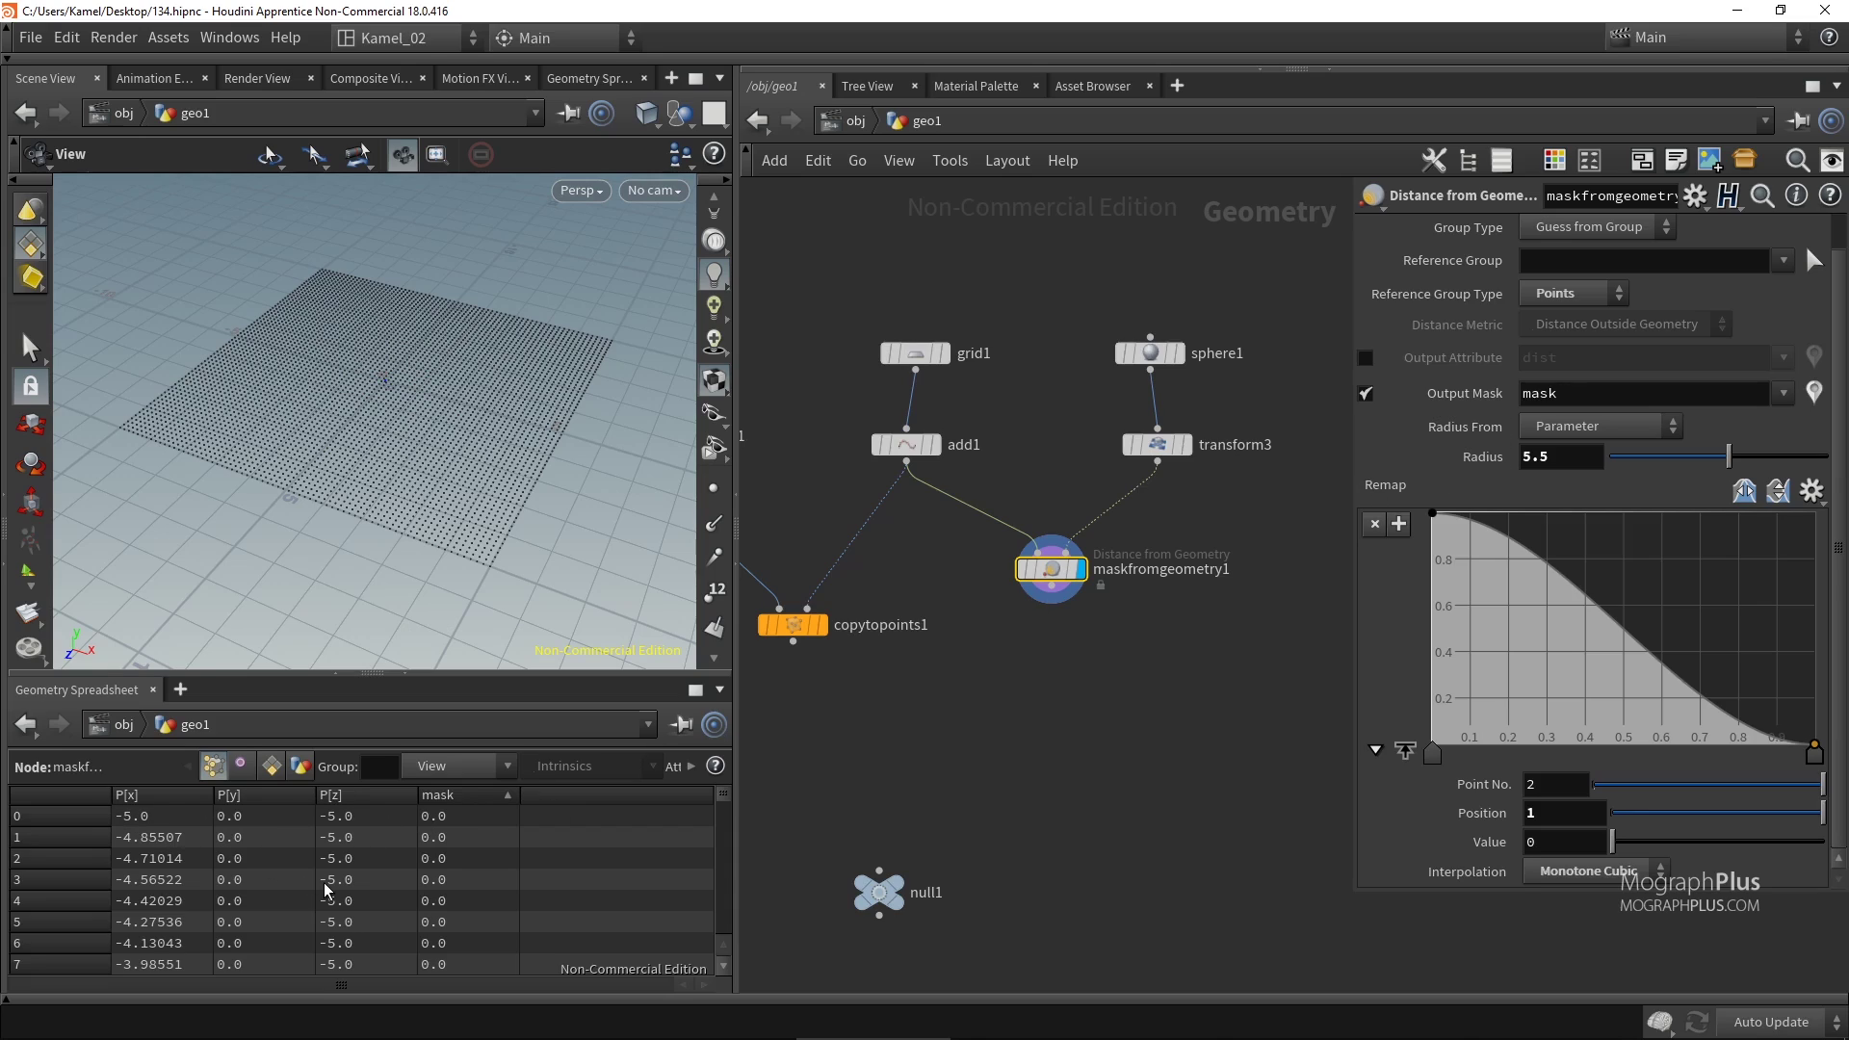
click(1814, 392)
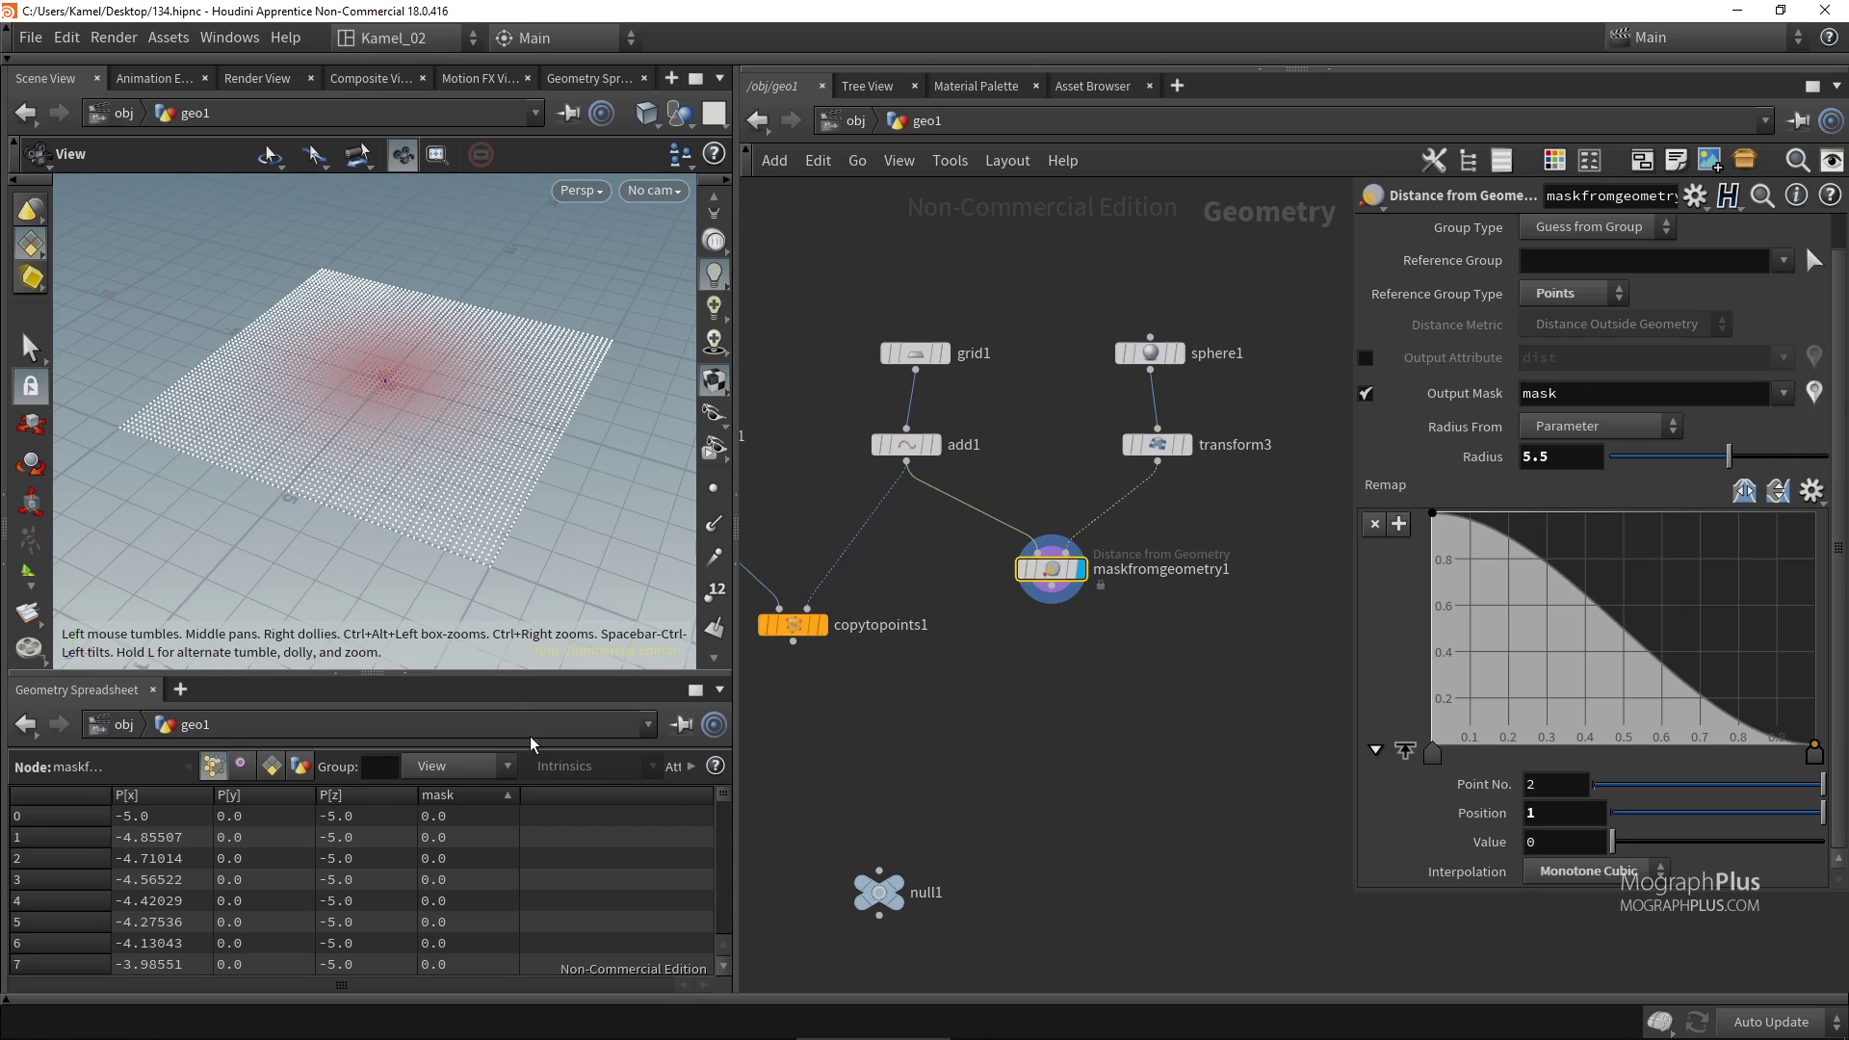
Re-sort the geometry spreadsheet by mask in descending and ascending order to examine the highest and lowest mask values.
click(461, 795)
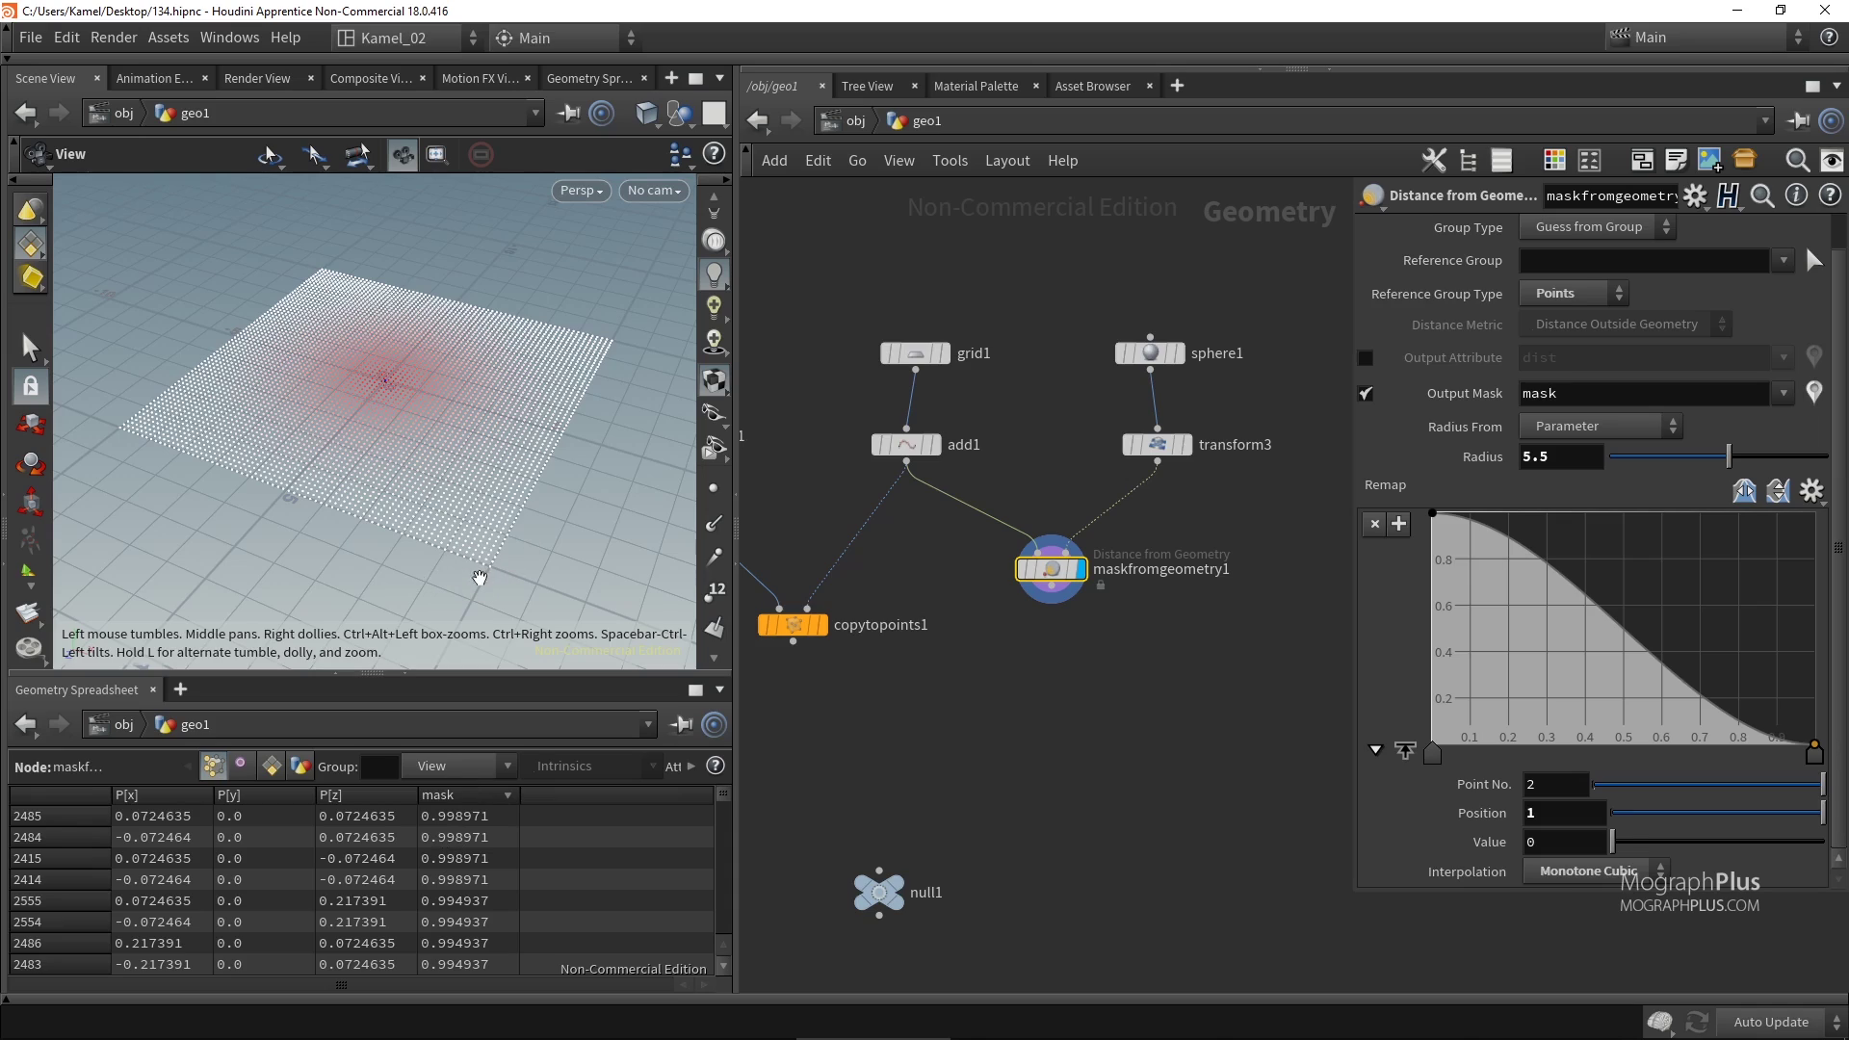
click(448, 796)
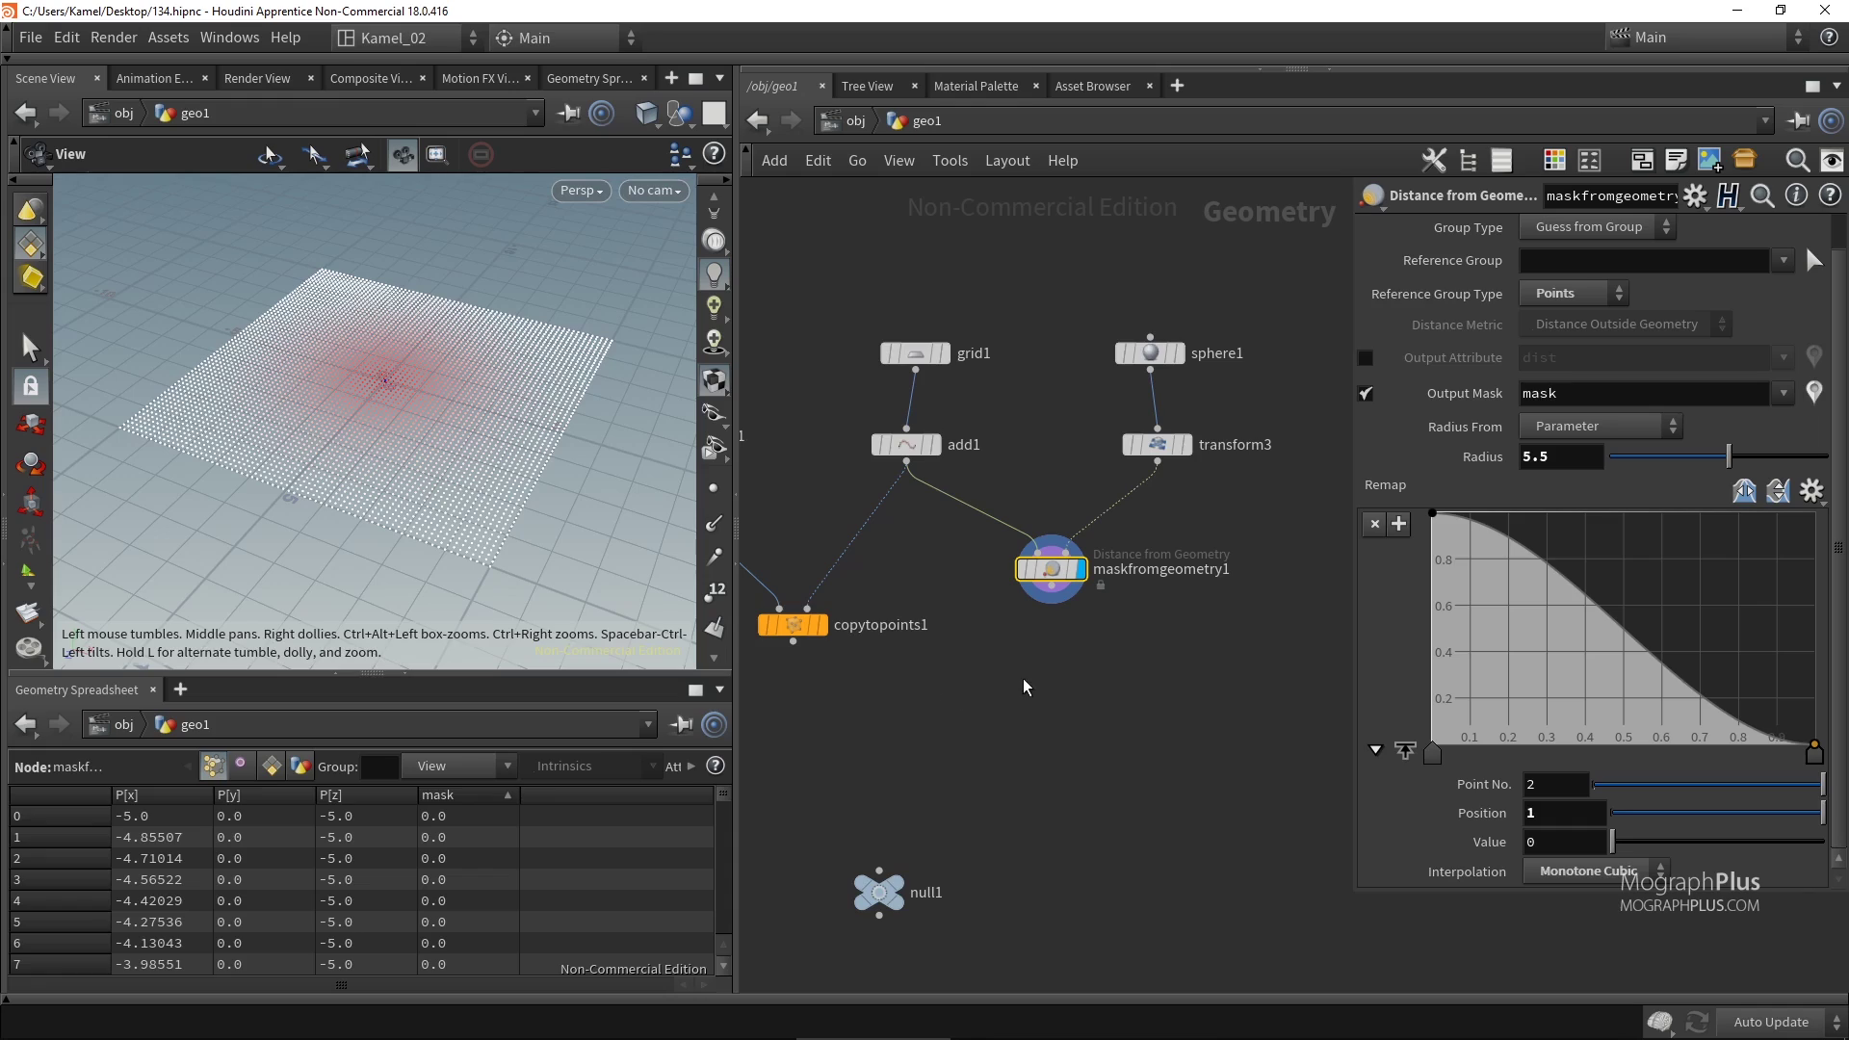
middle_drag(1022, 678, 1002, 644)
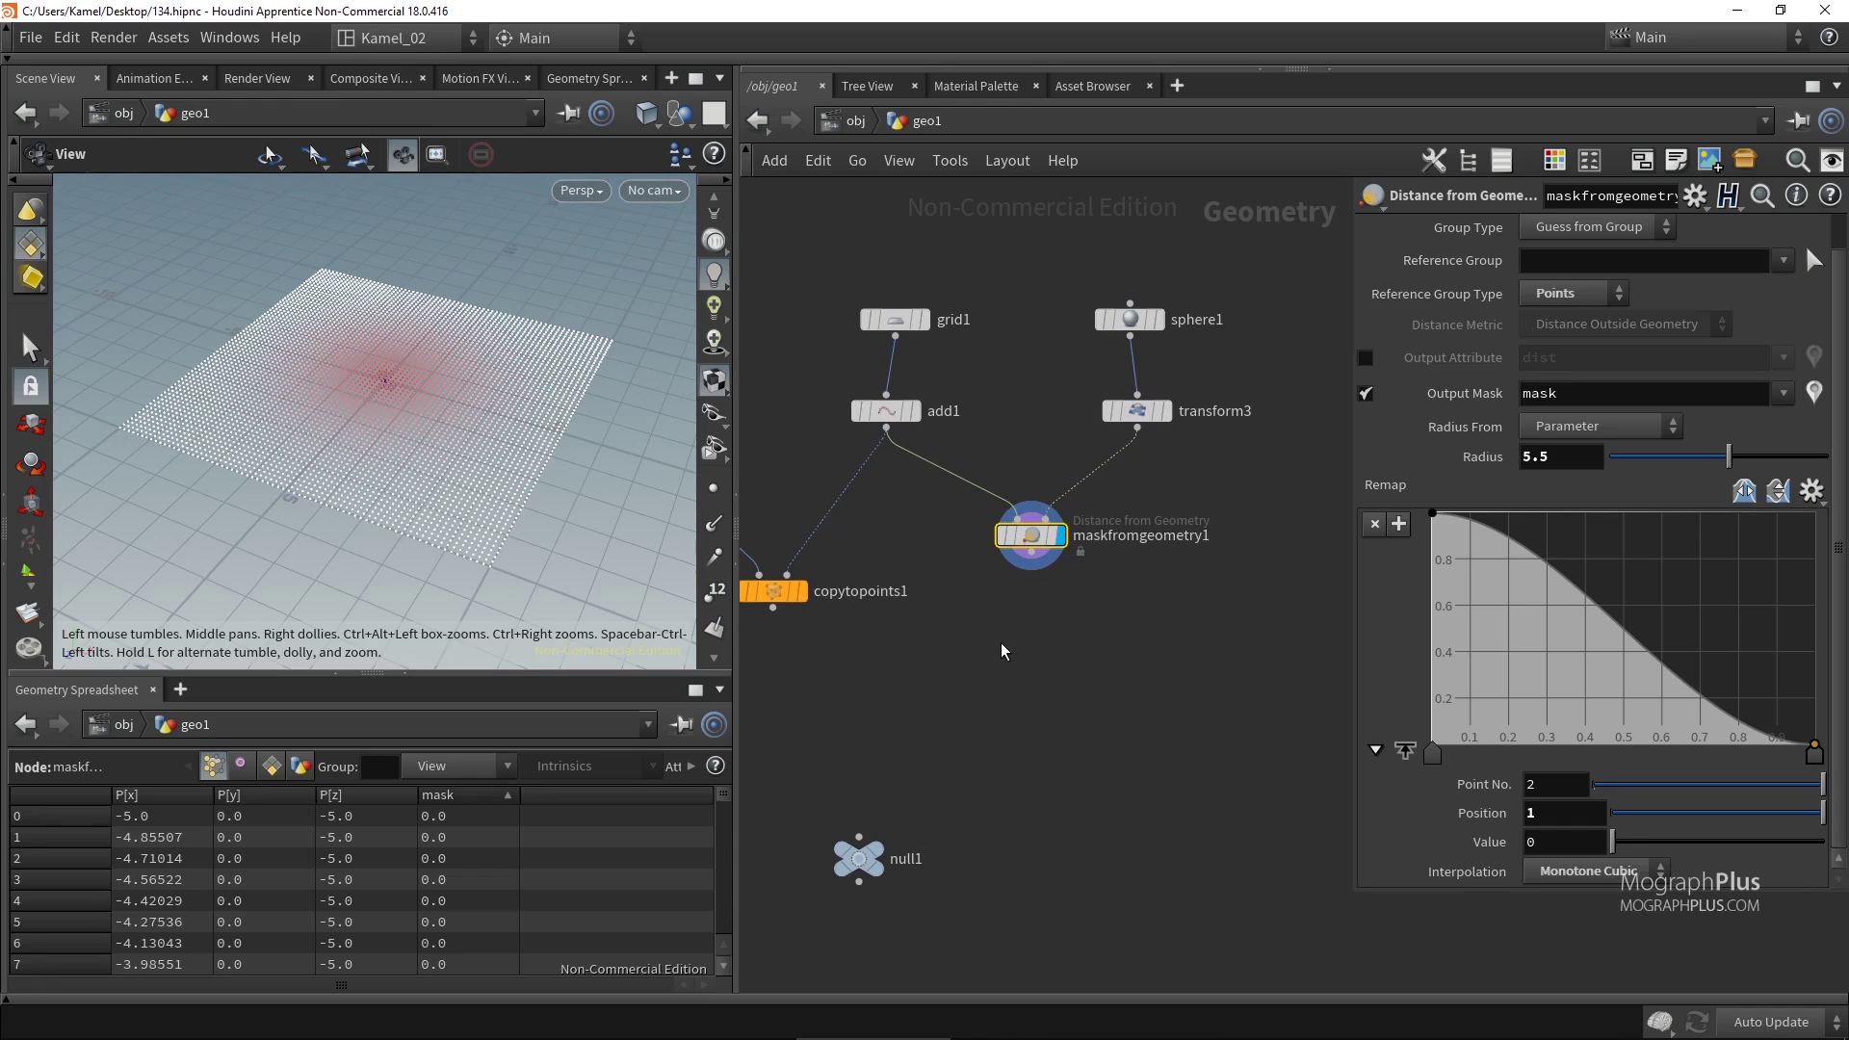
middle_drag(956, 680, 960, 676)
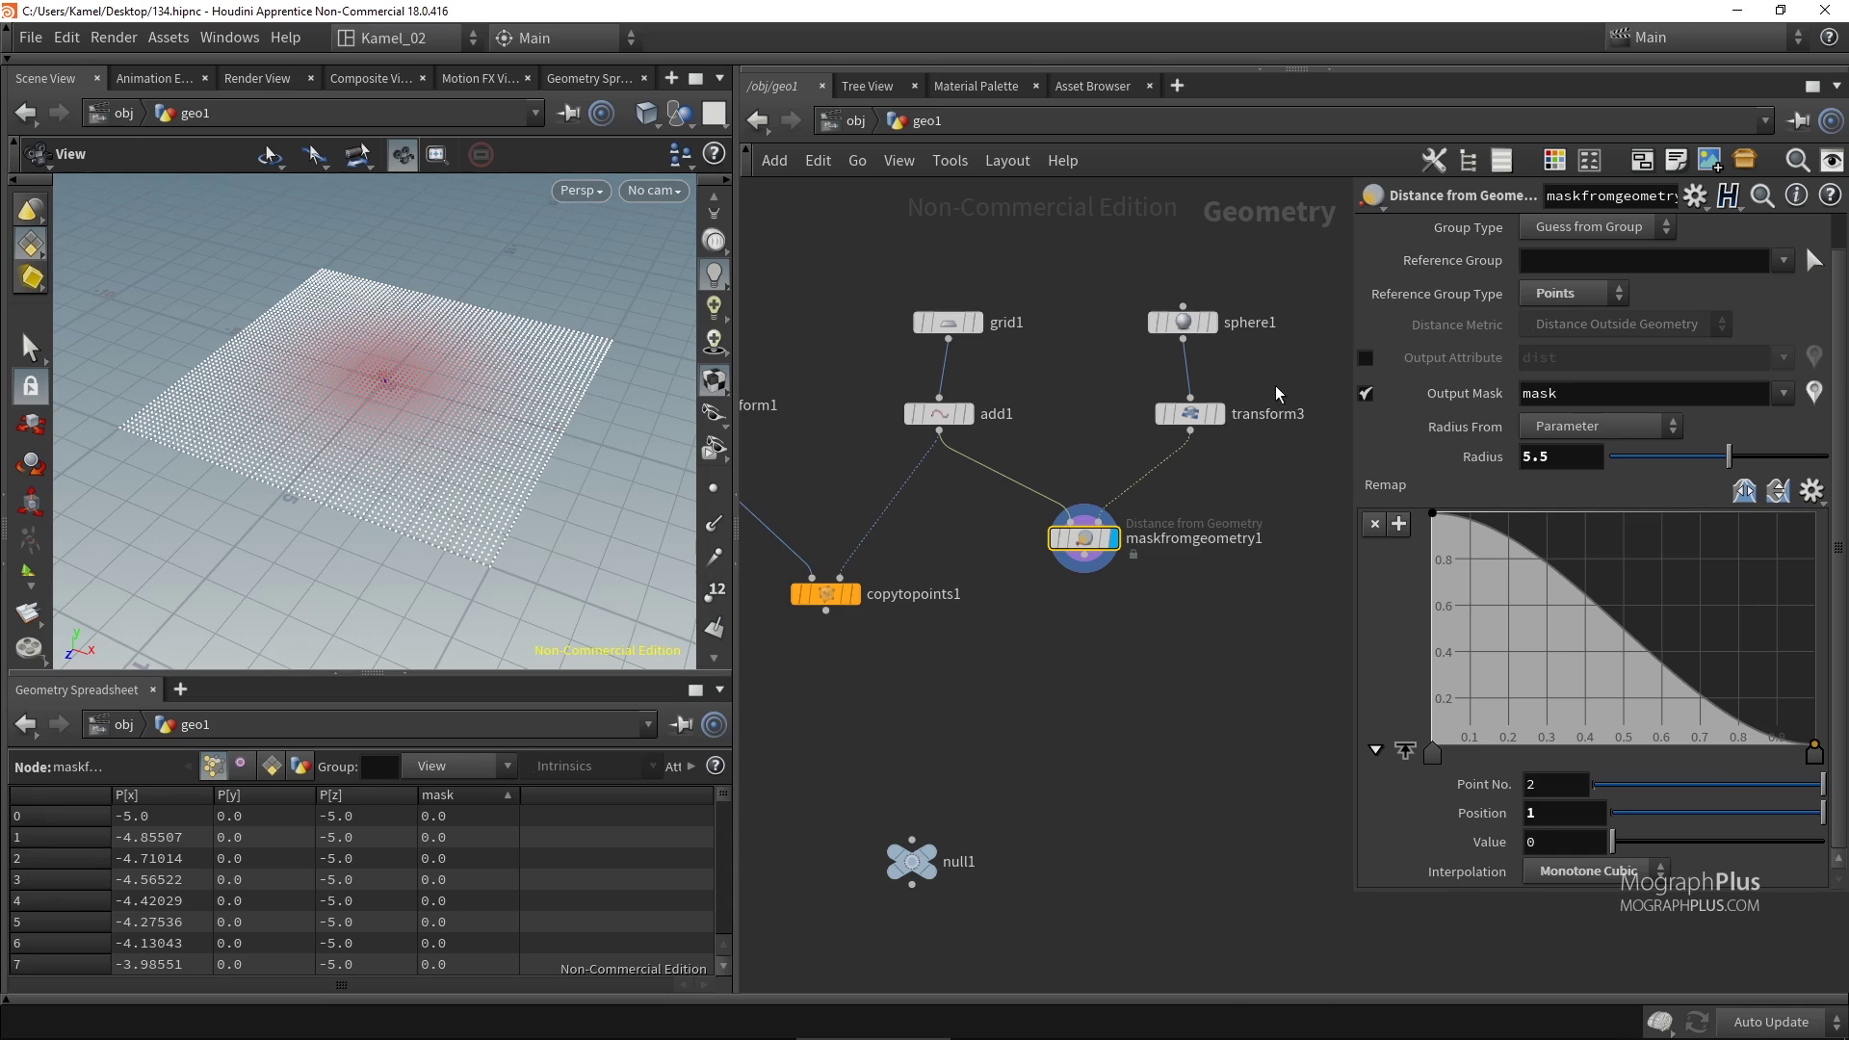
Try moving the sphere with transform3 to about -2 along X, and undo the move.
click(1190, 414)
key(Return)
drag(428, 389, 337, 478)
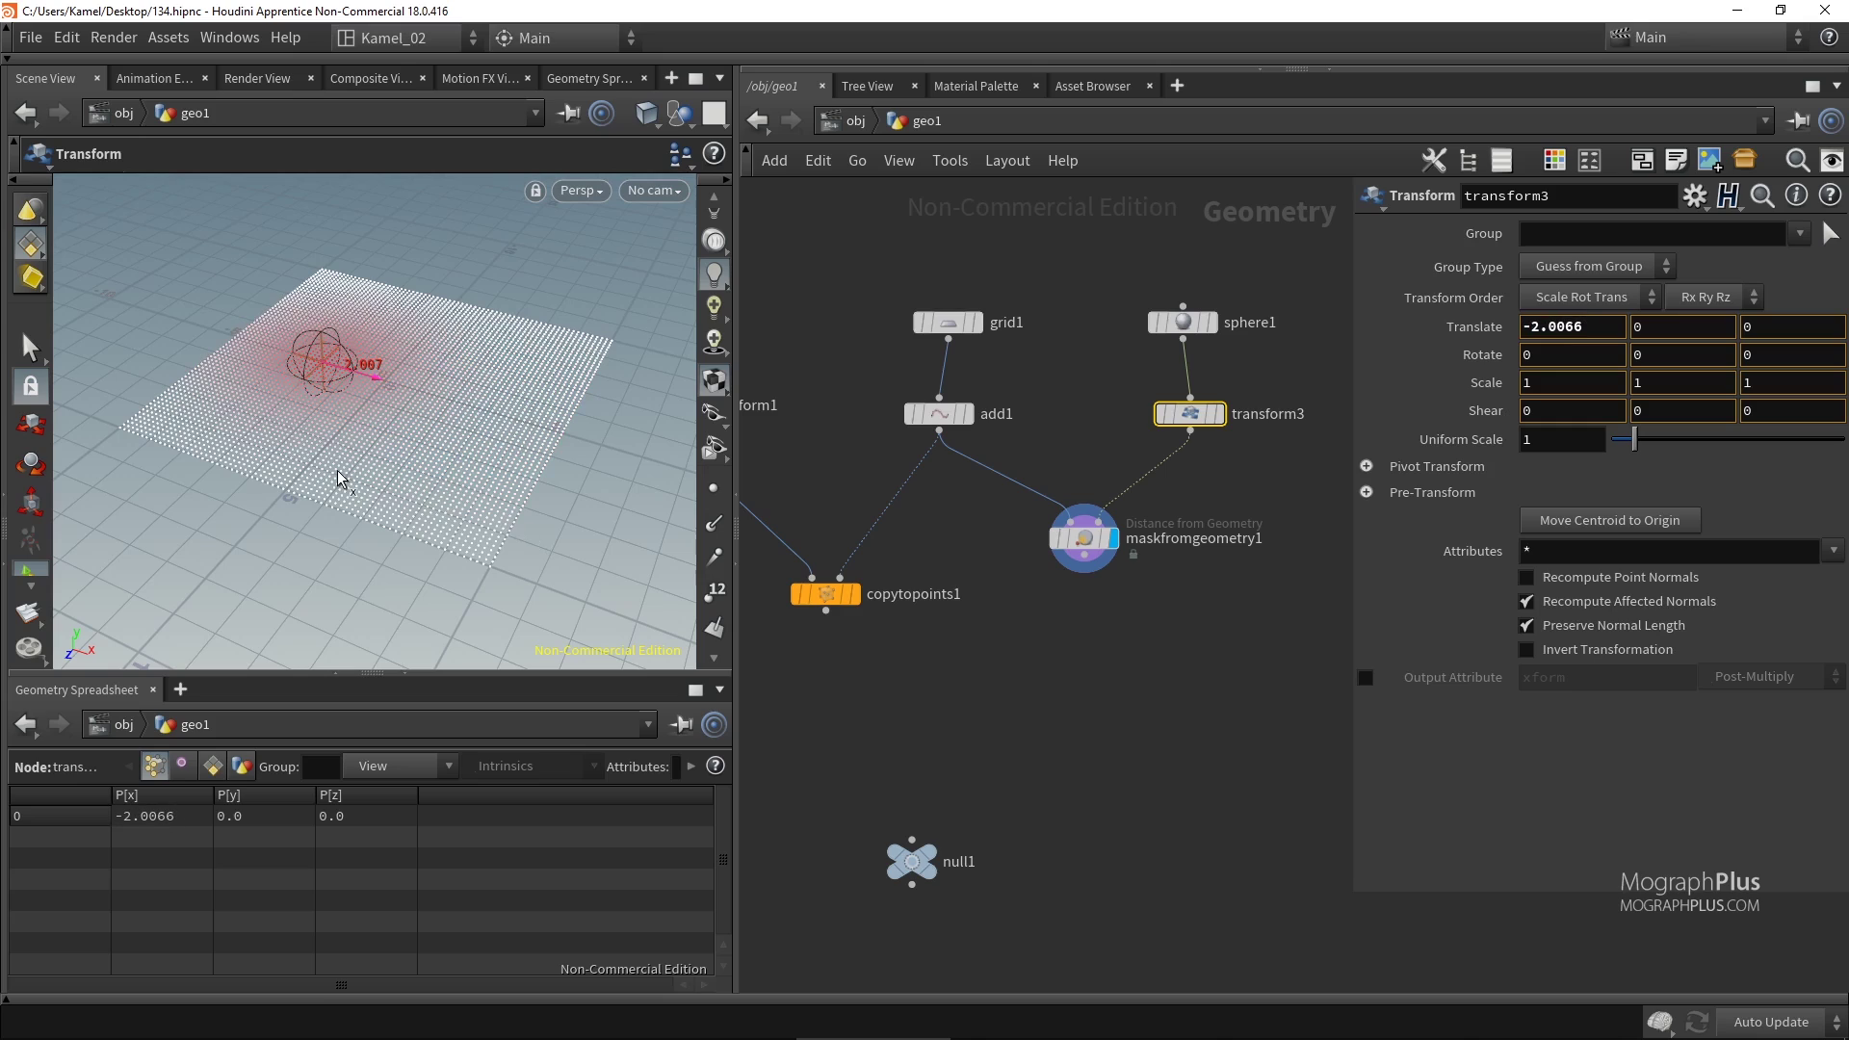
key(ctrl+z)
key(ctrl+z)
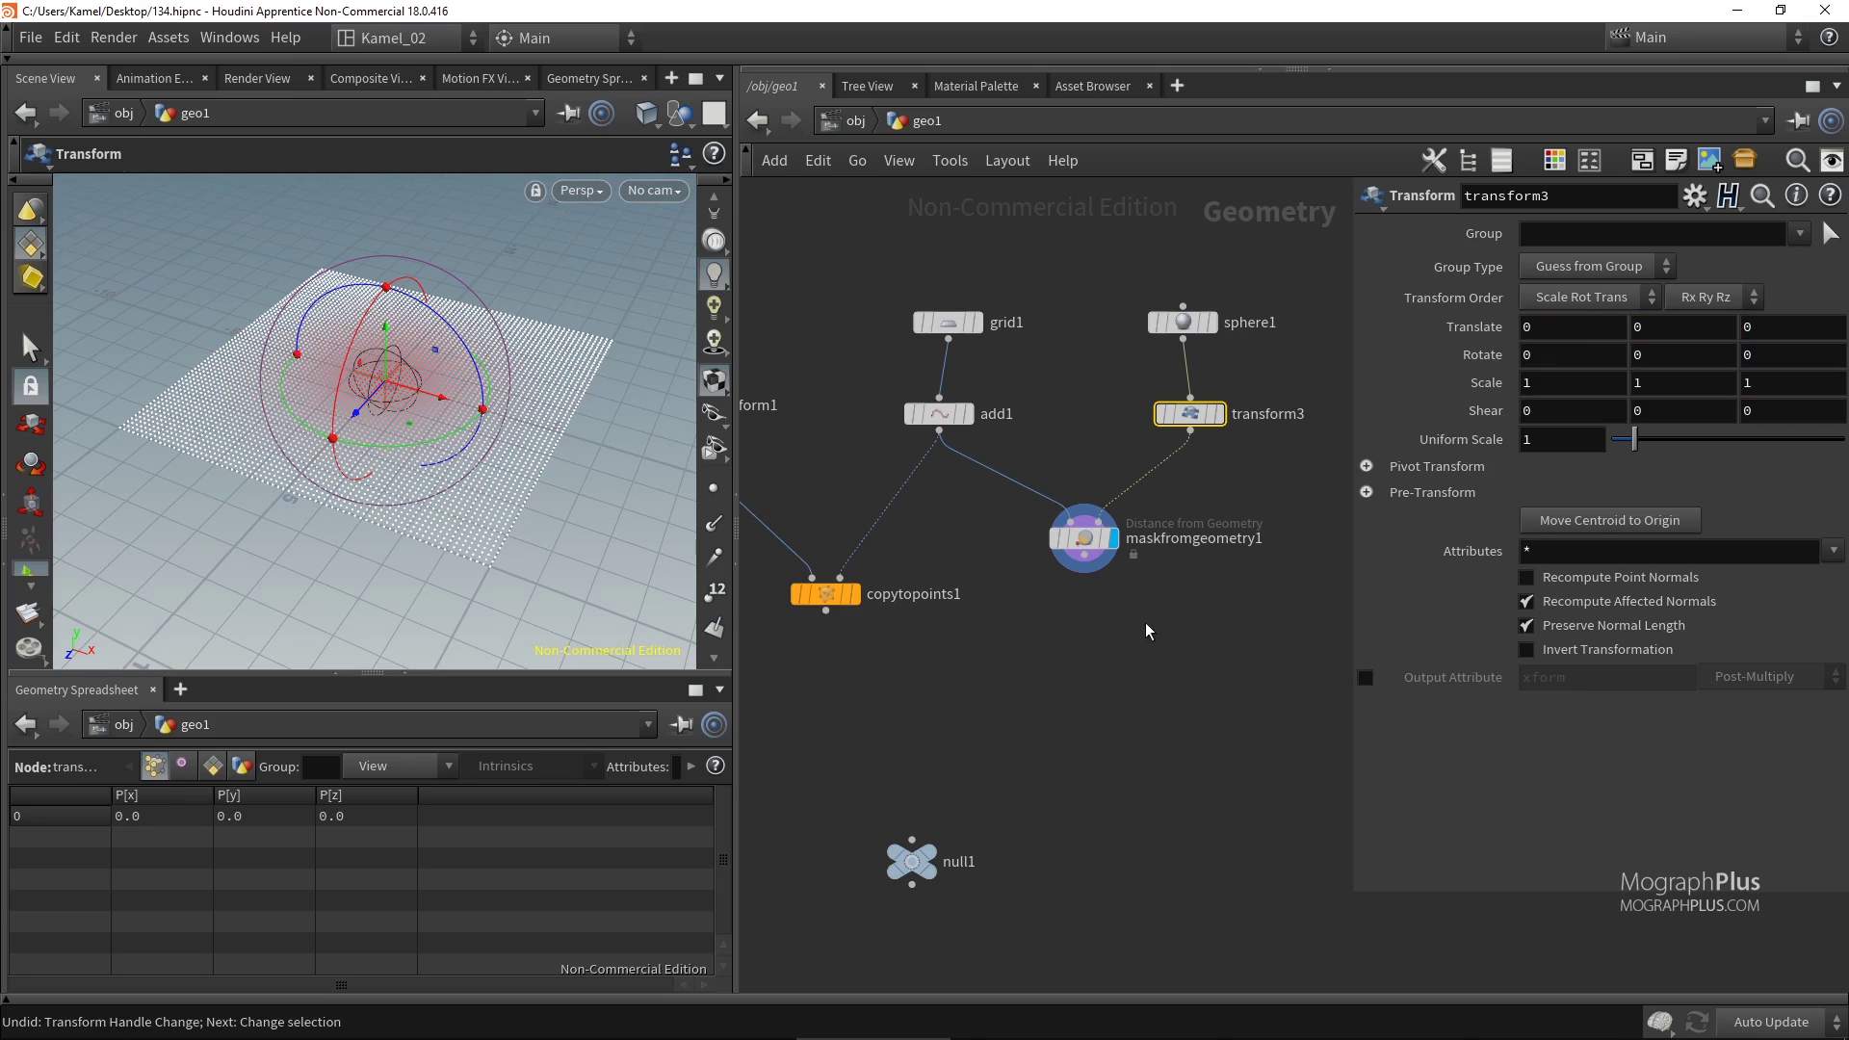
key(Escape)
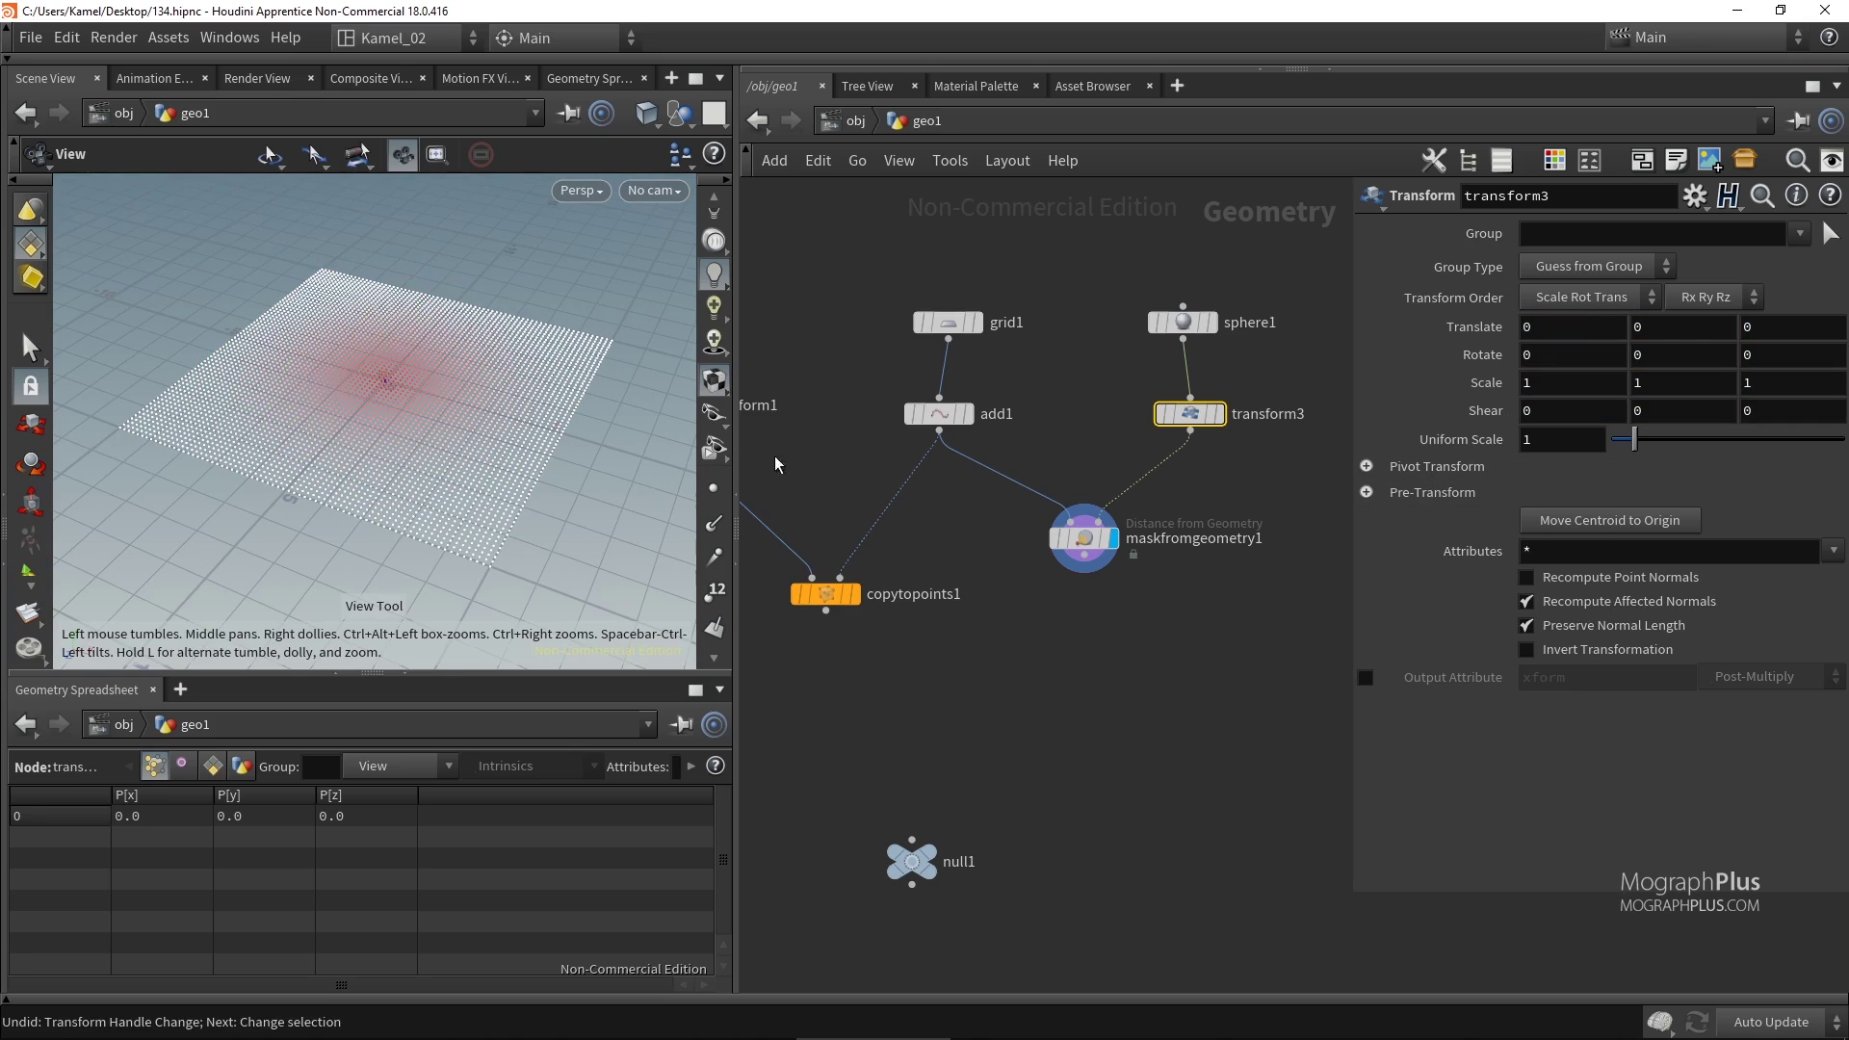
Set the interpolation of both end points of maskfromgeometry1's Remap ramp to B-Spline.
drag(1078, 630, 1026, 512)
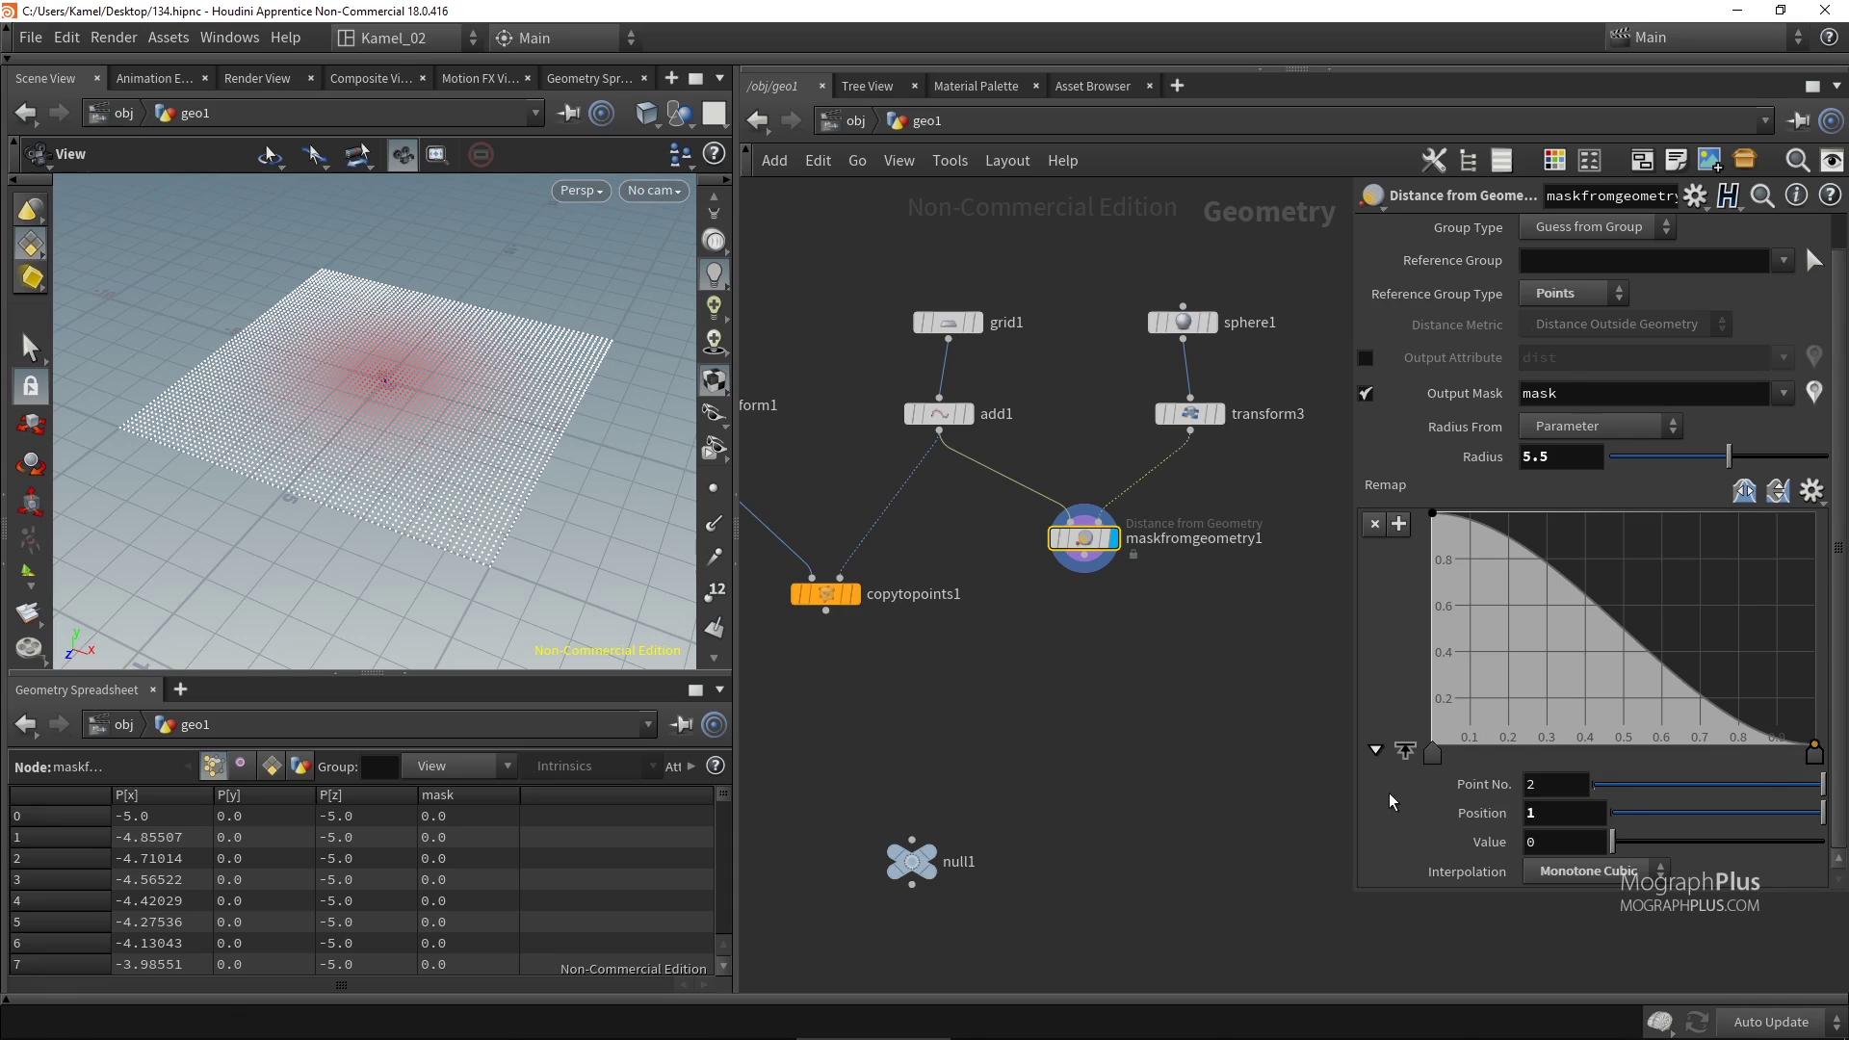
click(1580, 873)
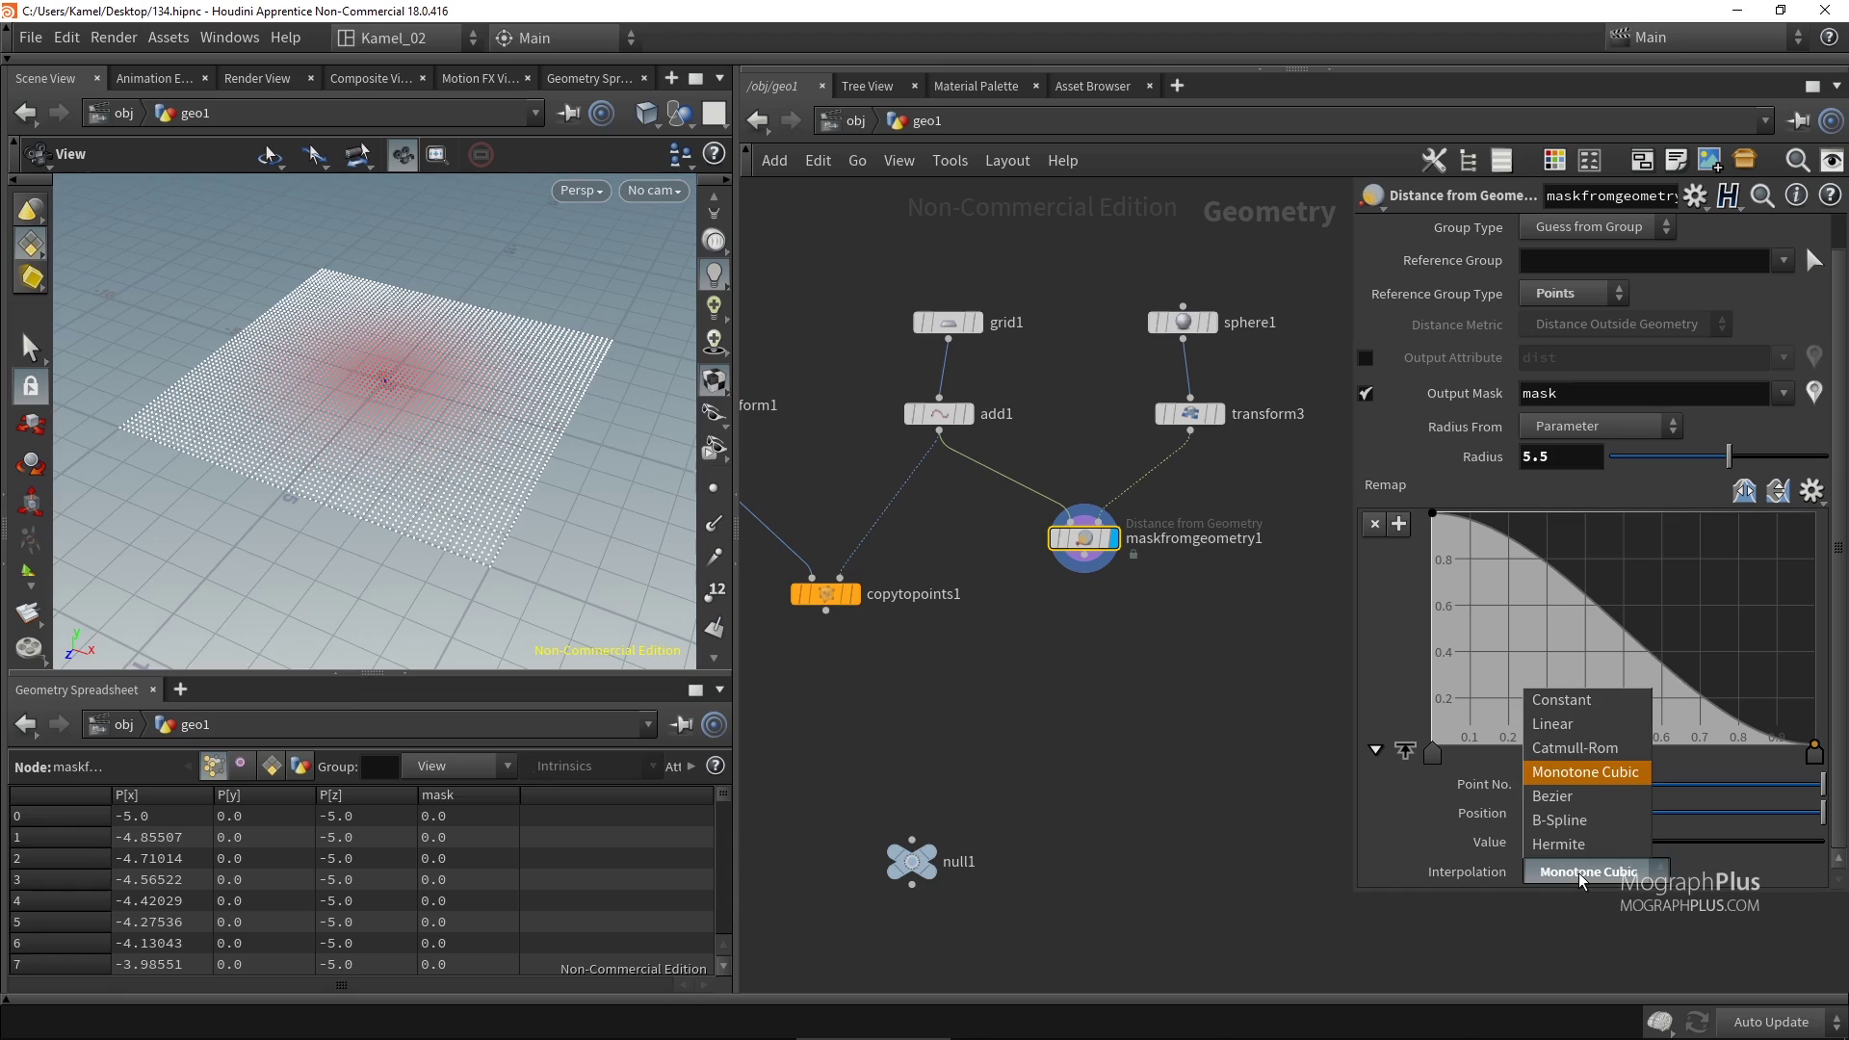
click(1587, 826)
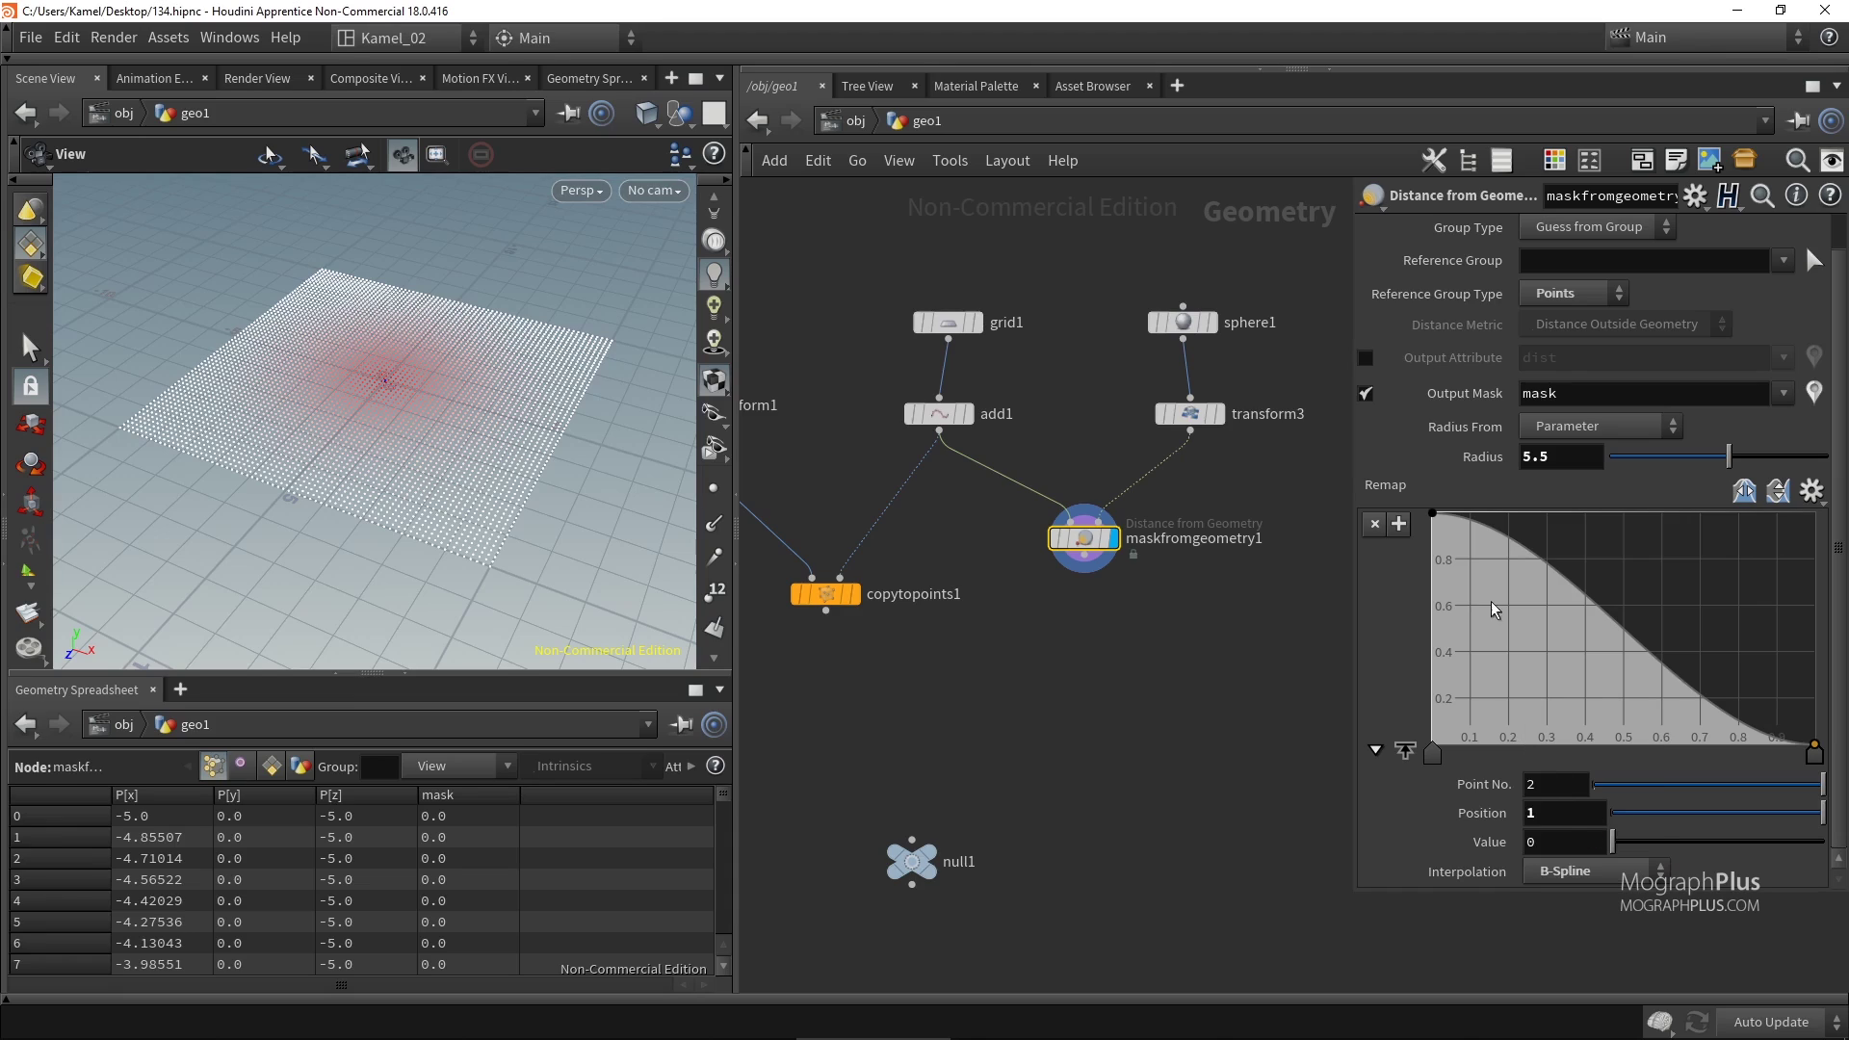
click(1629, 782)
click(1591, 876)
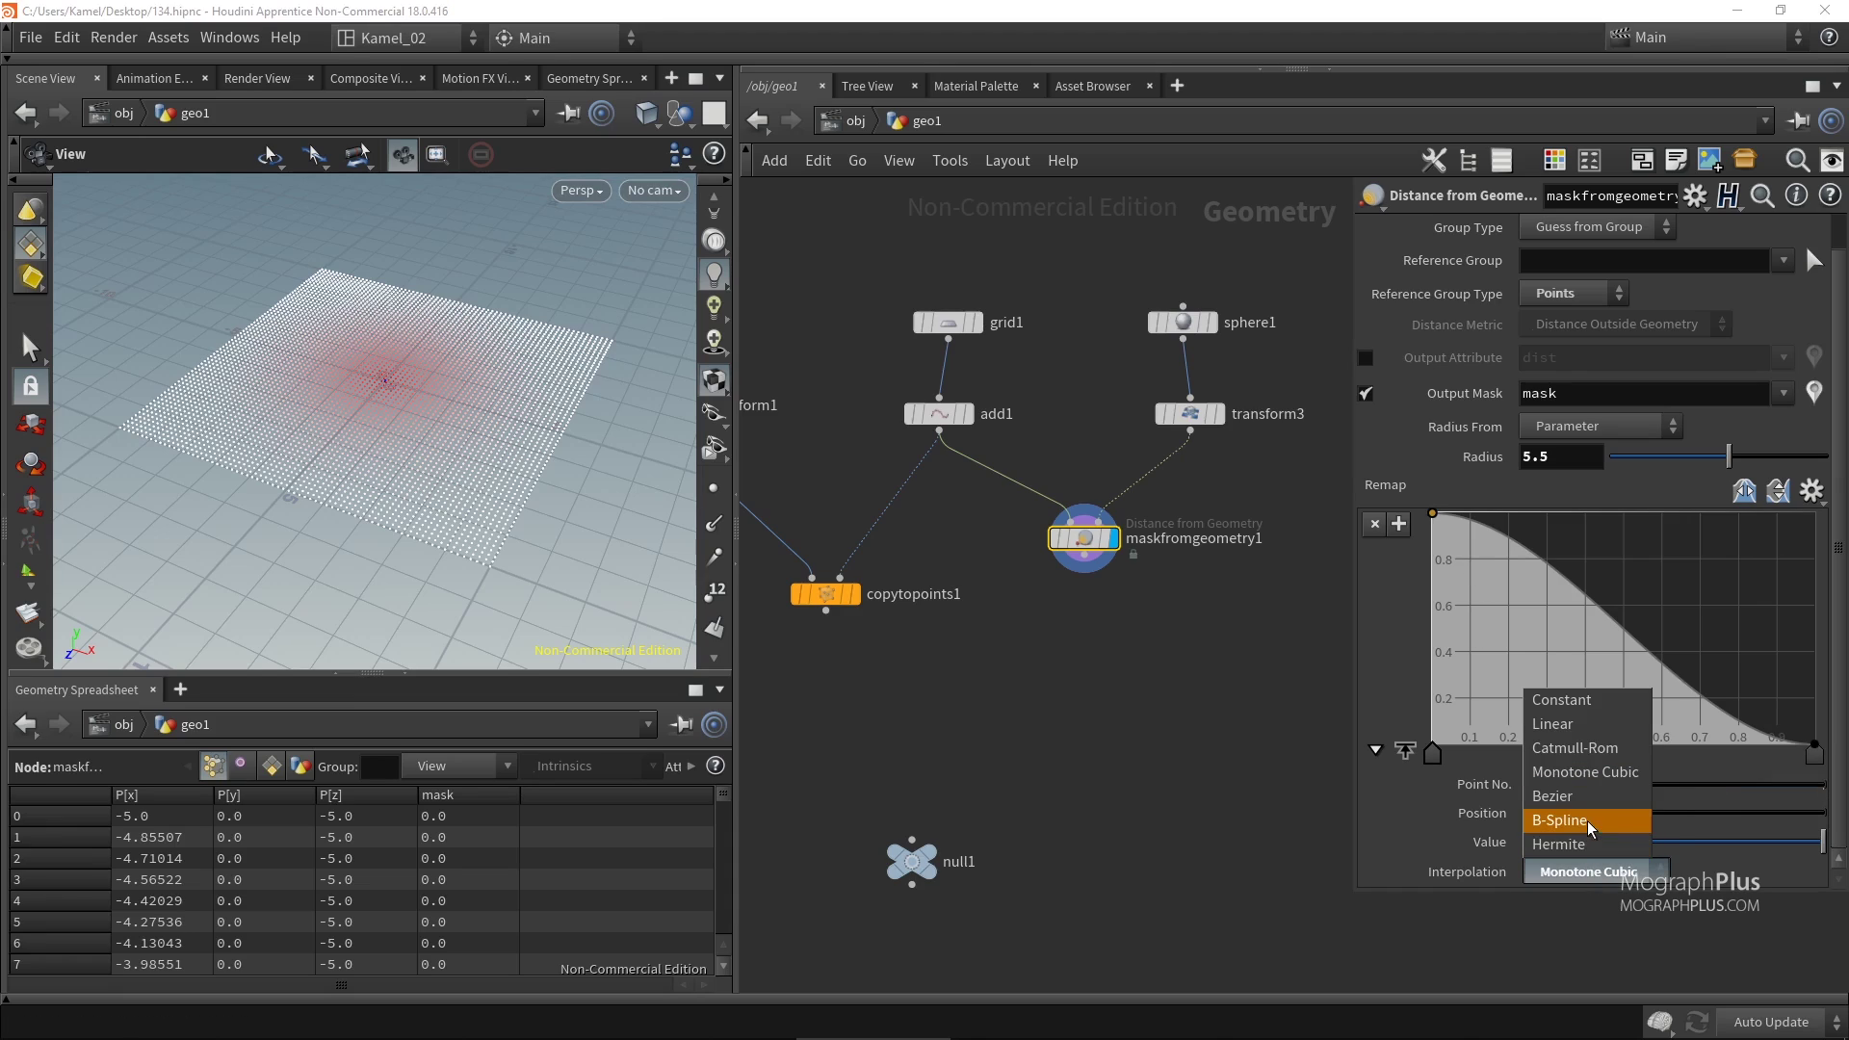
click(1587, 821)
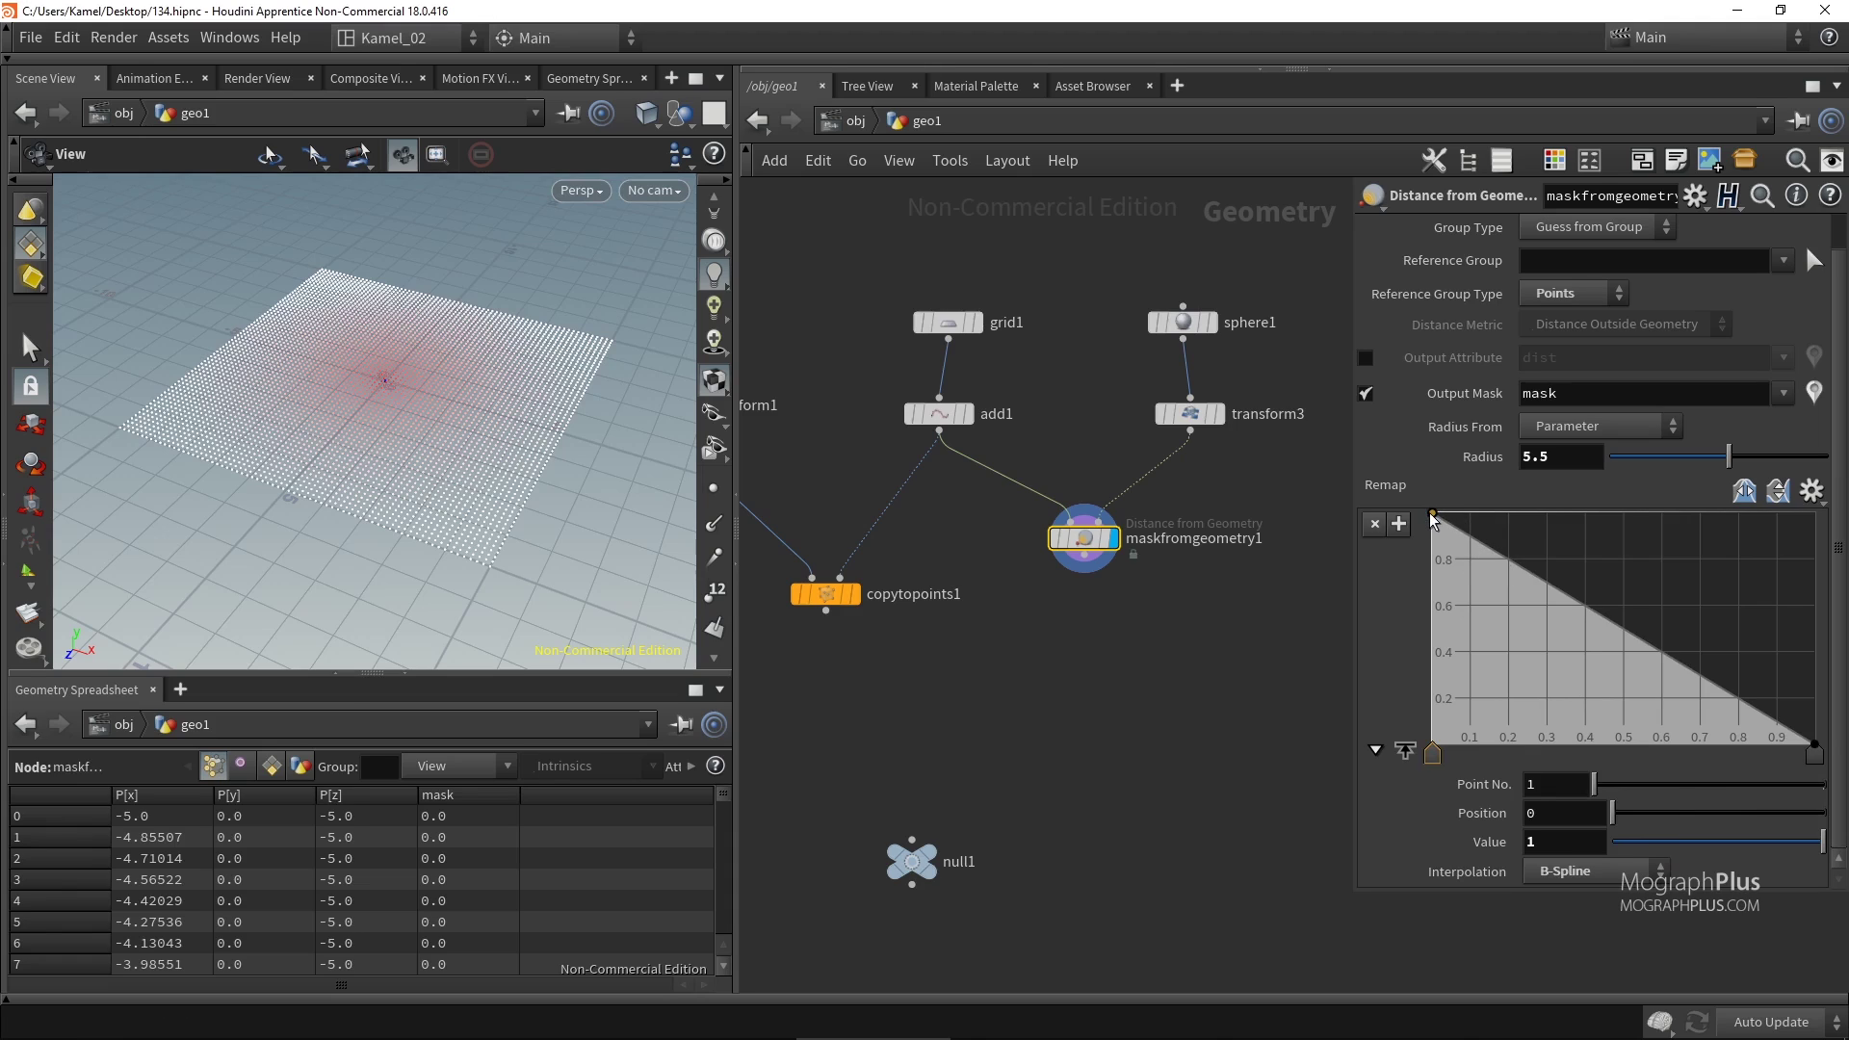
Reshape the Remap ramp with added points into two peaks near positions 0.2 and 0.7, with a low start and a dip between them.
drag(1430, 514, 1476, 713)
drag(1510, 648, 1527, 550)
click(1476, 714)
key(Delete)
click(1432, 727)
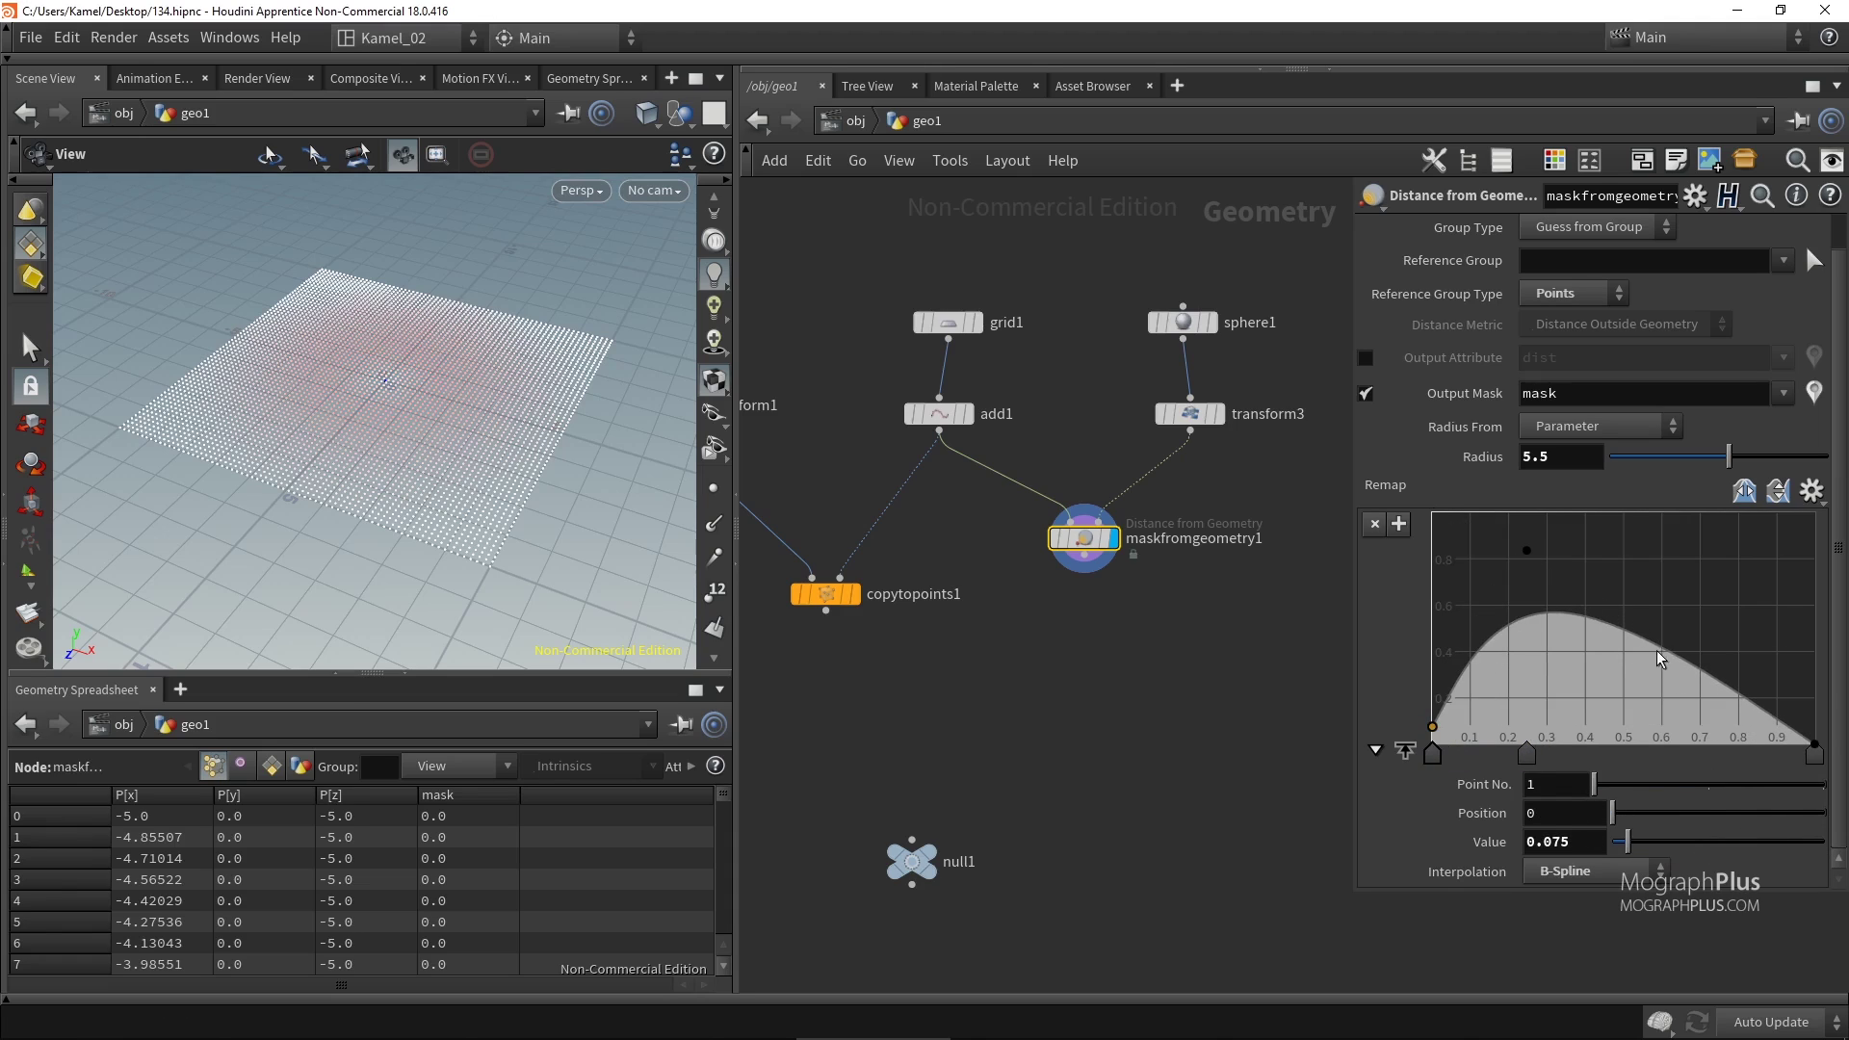
drag(1659, 657, 1652, 704)
drag(1720, 616, 1716, 560)
drag(1527, 550, 1508, 512)
drag(1536, 614, 1560, 658)
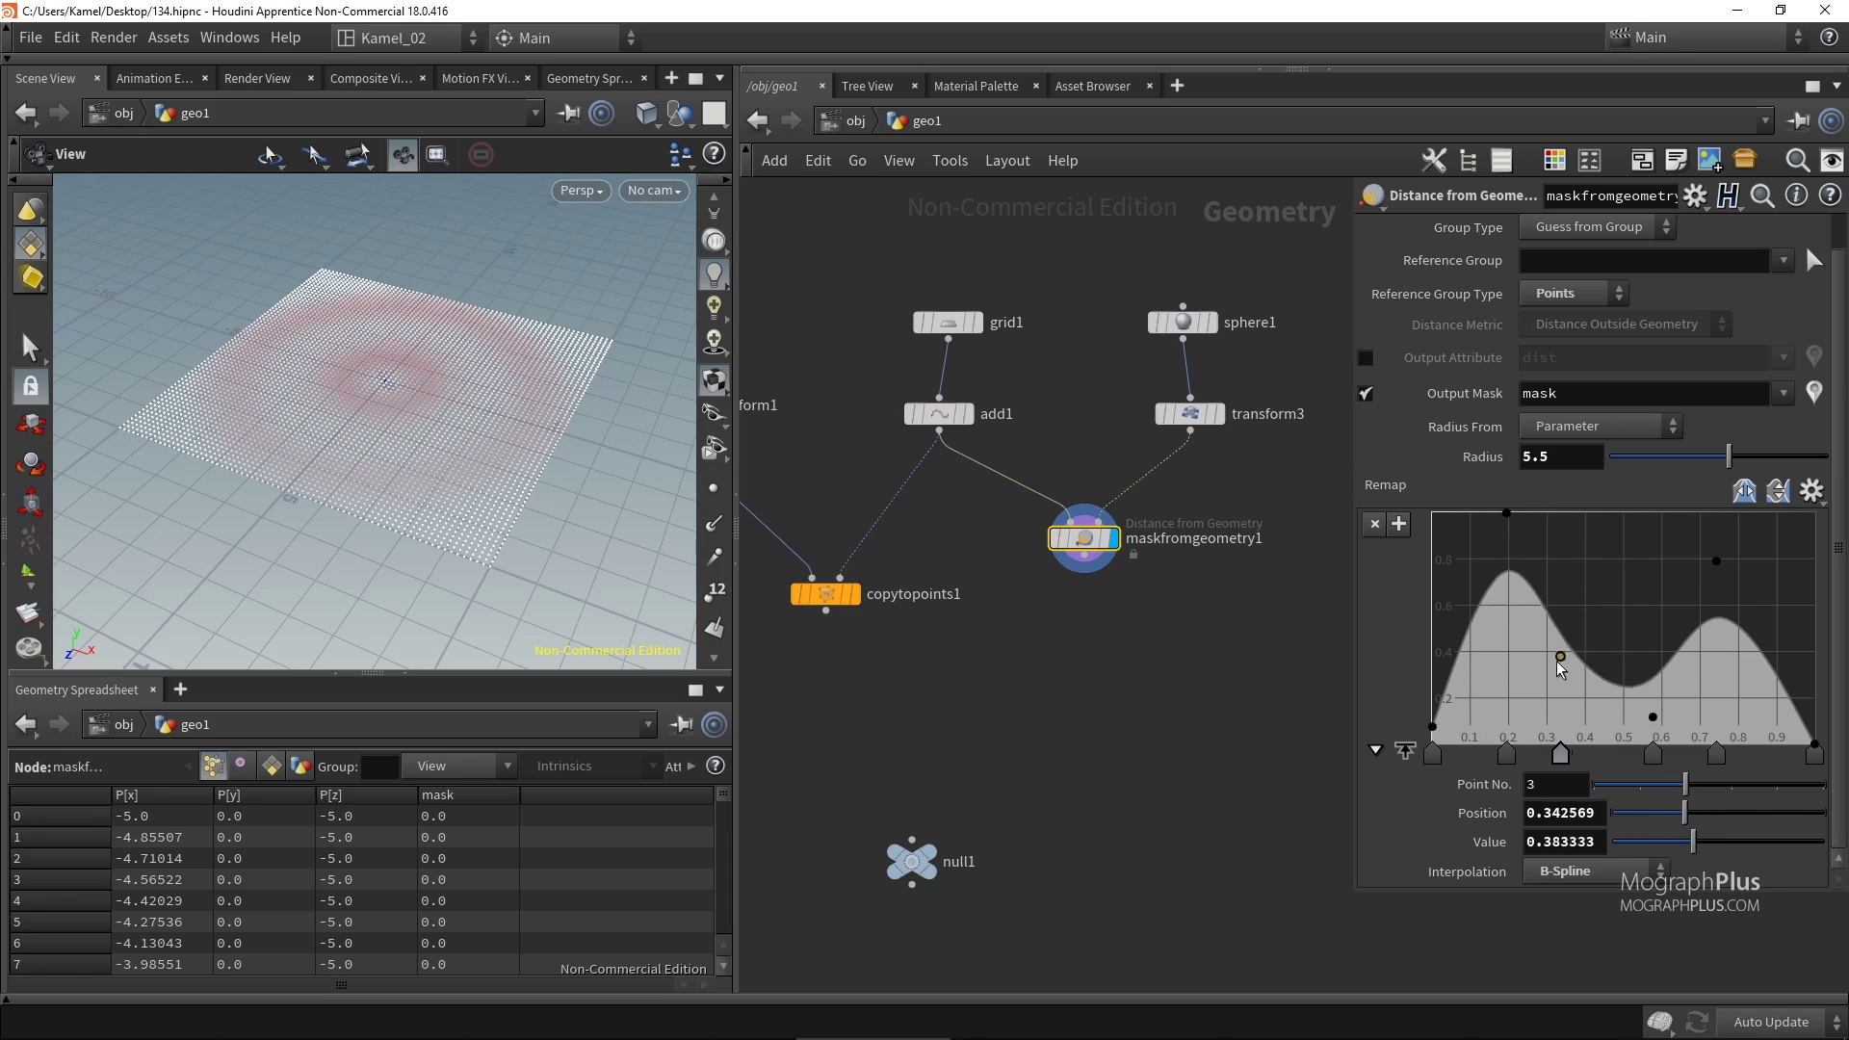
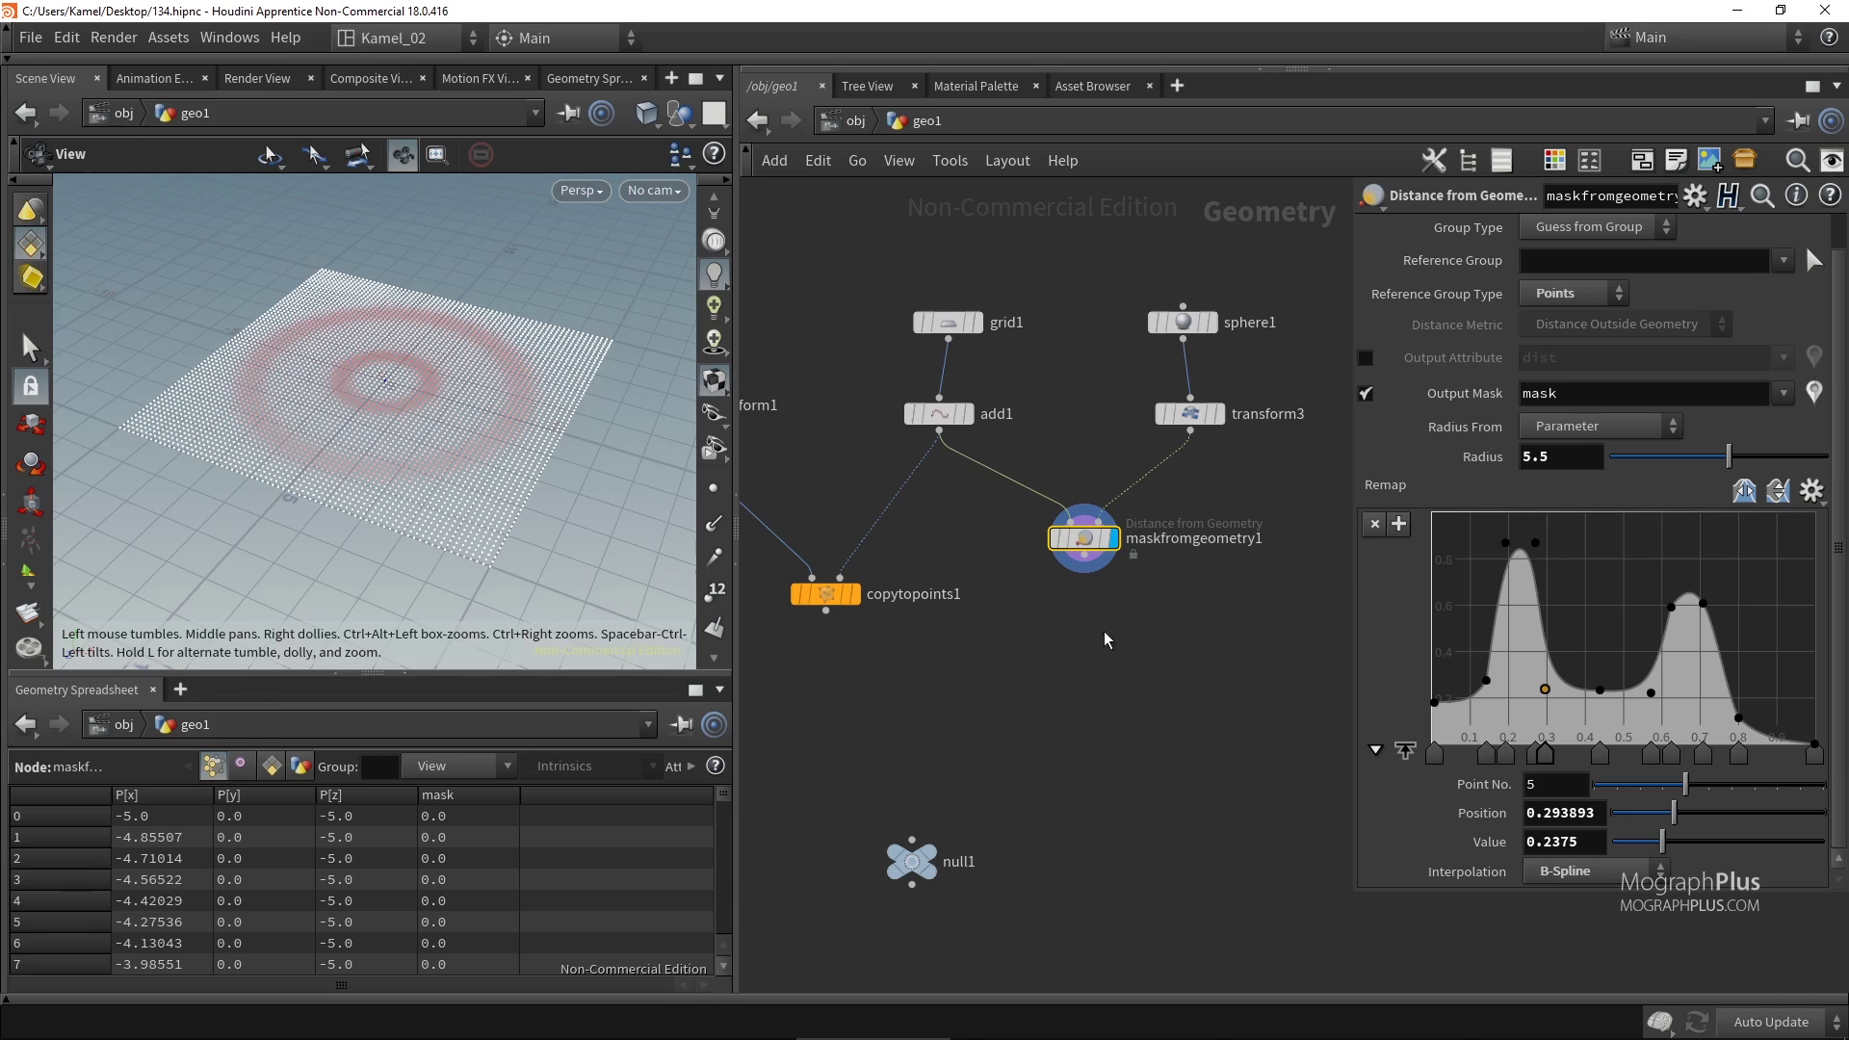
Add an Attribute Create node below maskfromgeometry1, feed it from that node's output, and display it.
click(1140, 614)
key(Tab)
text(create)
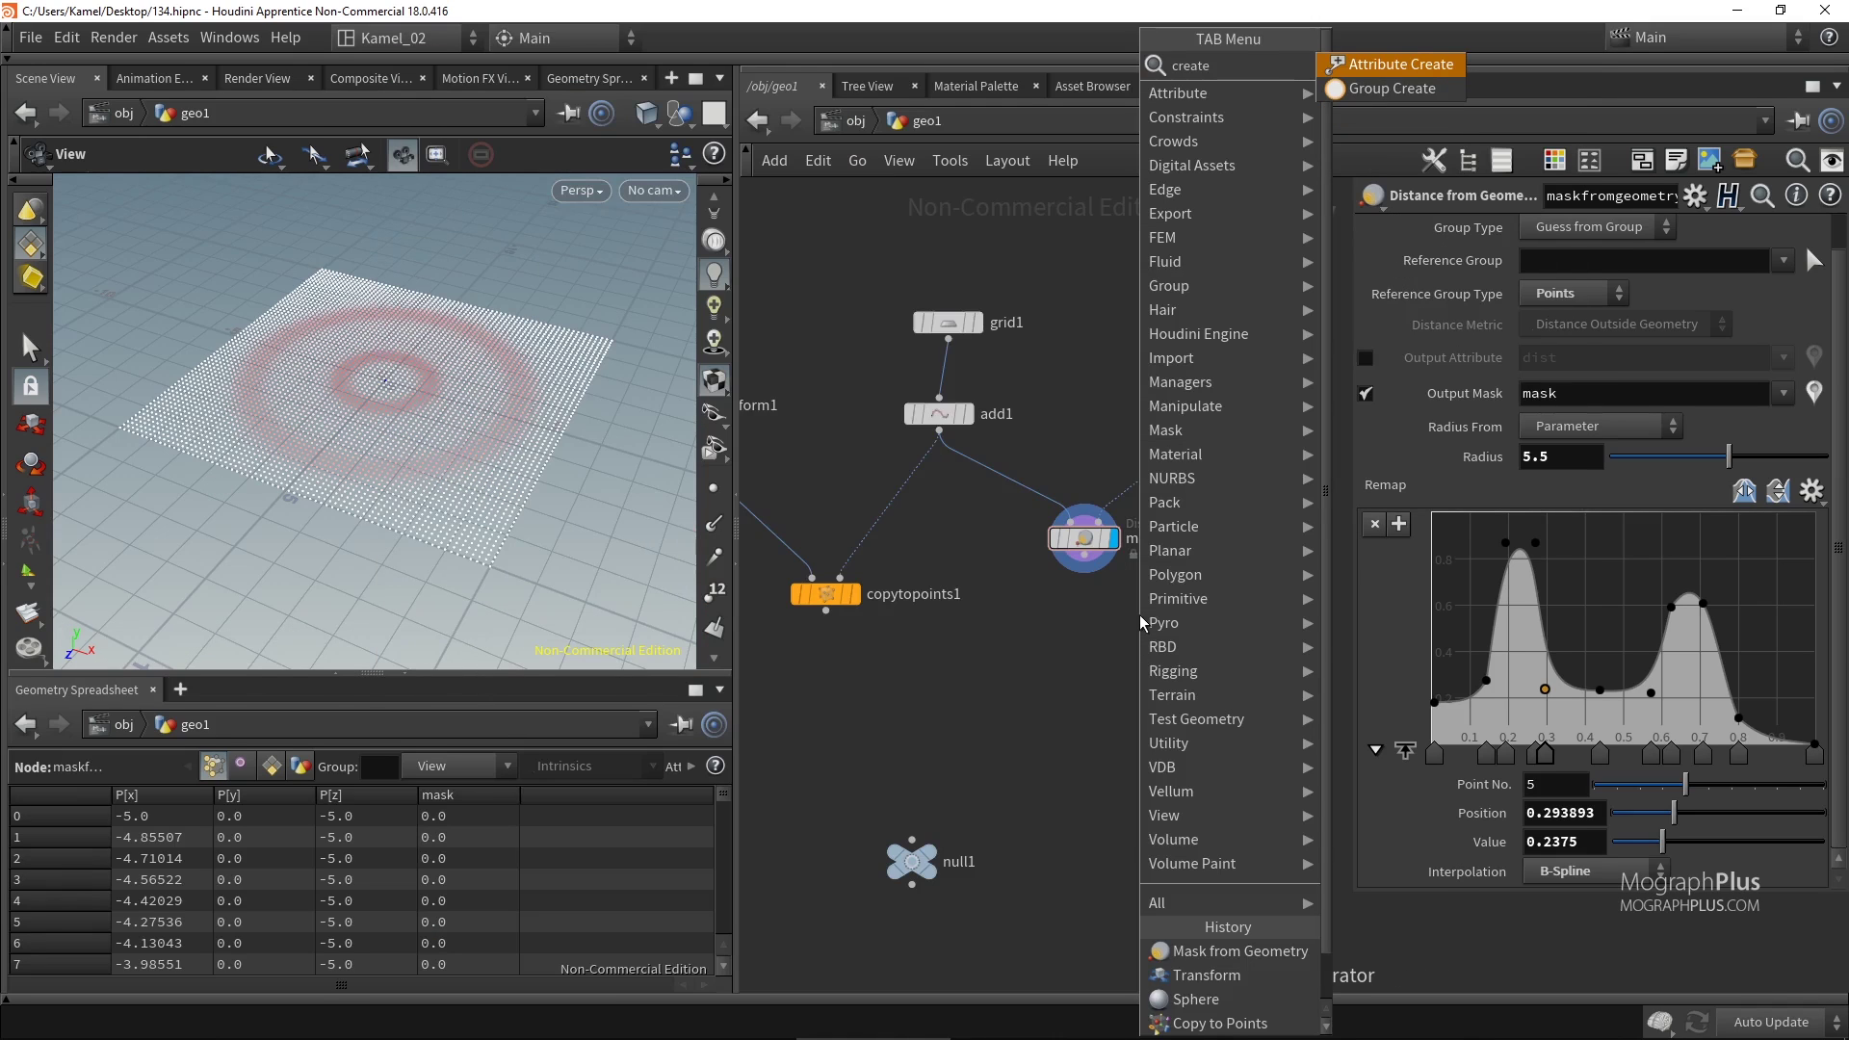
key(Return)
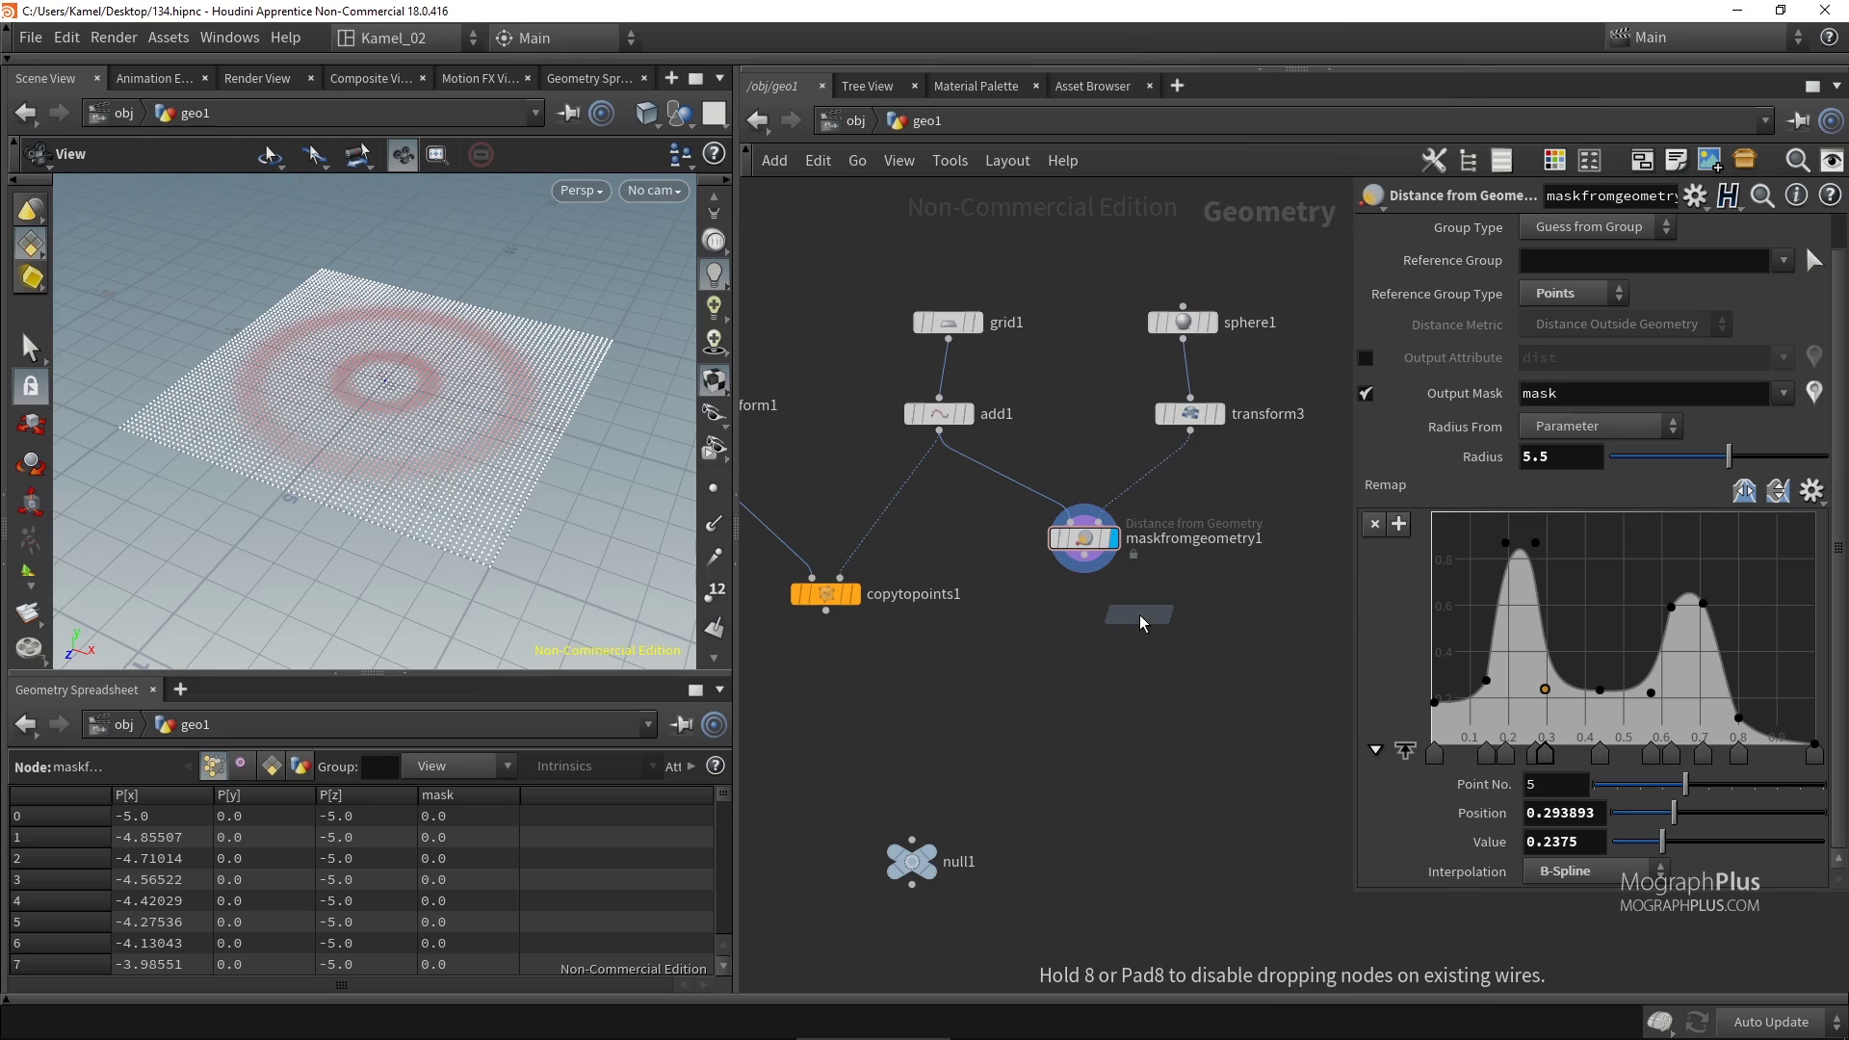
click(1140, 614)
drag(1141, 615, 1073, 646)
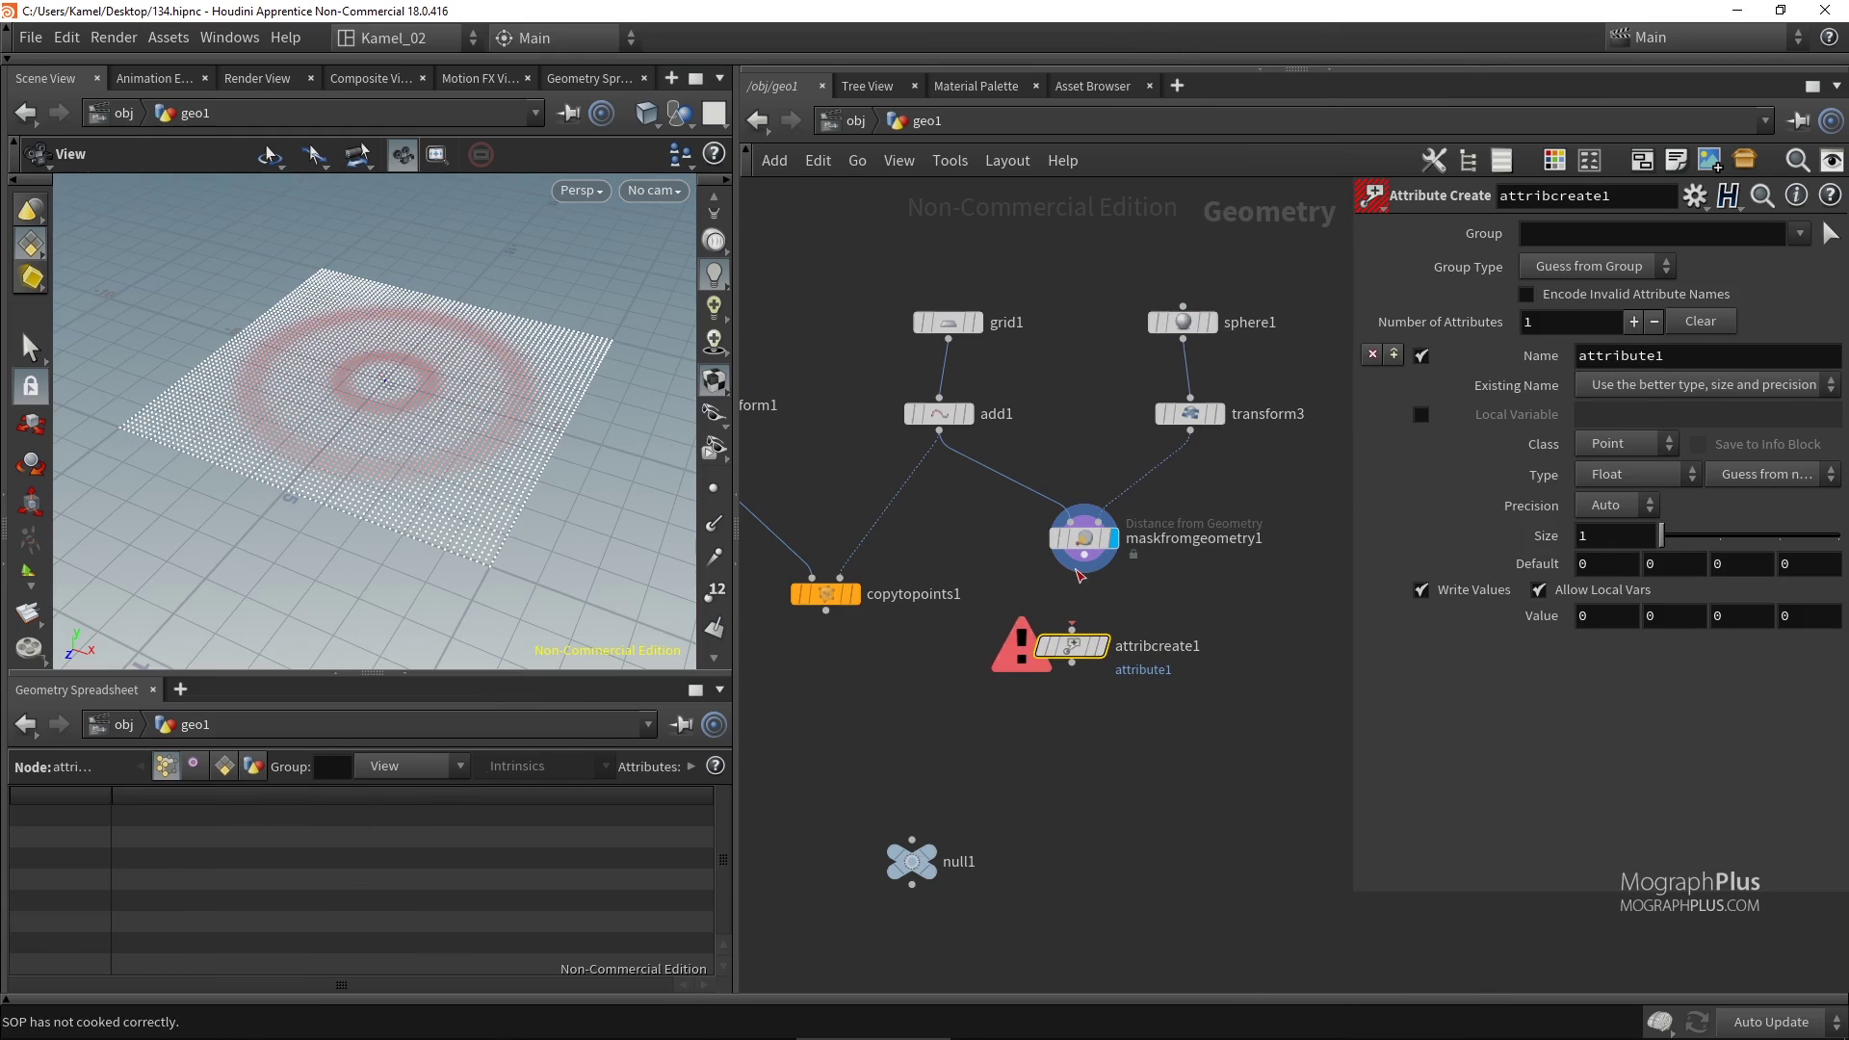
click(1084, 571)
click(1077, 638)
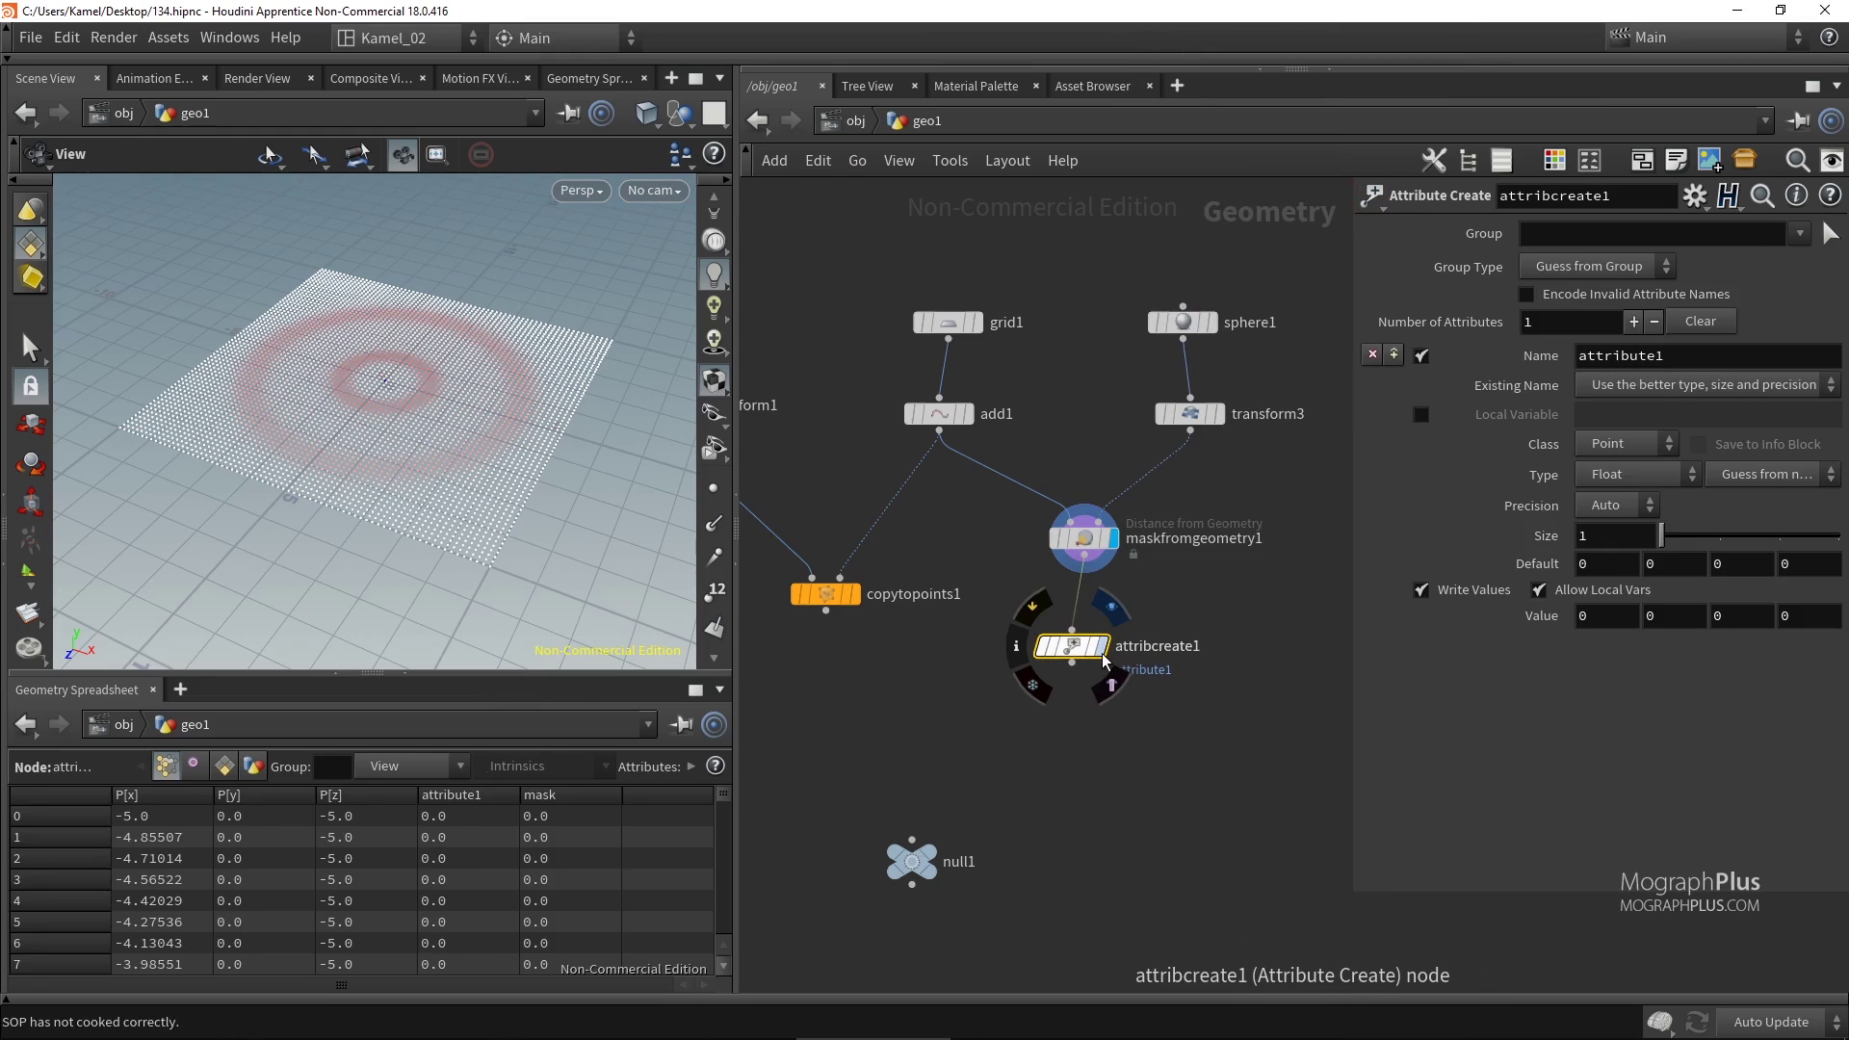
click(1101, 647)
Name attribcreate1's attribute scale and inspect its column in the geometry spreadsheet.
double_click(1616, 359)
text(scale)
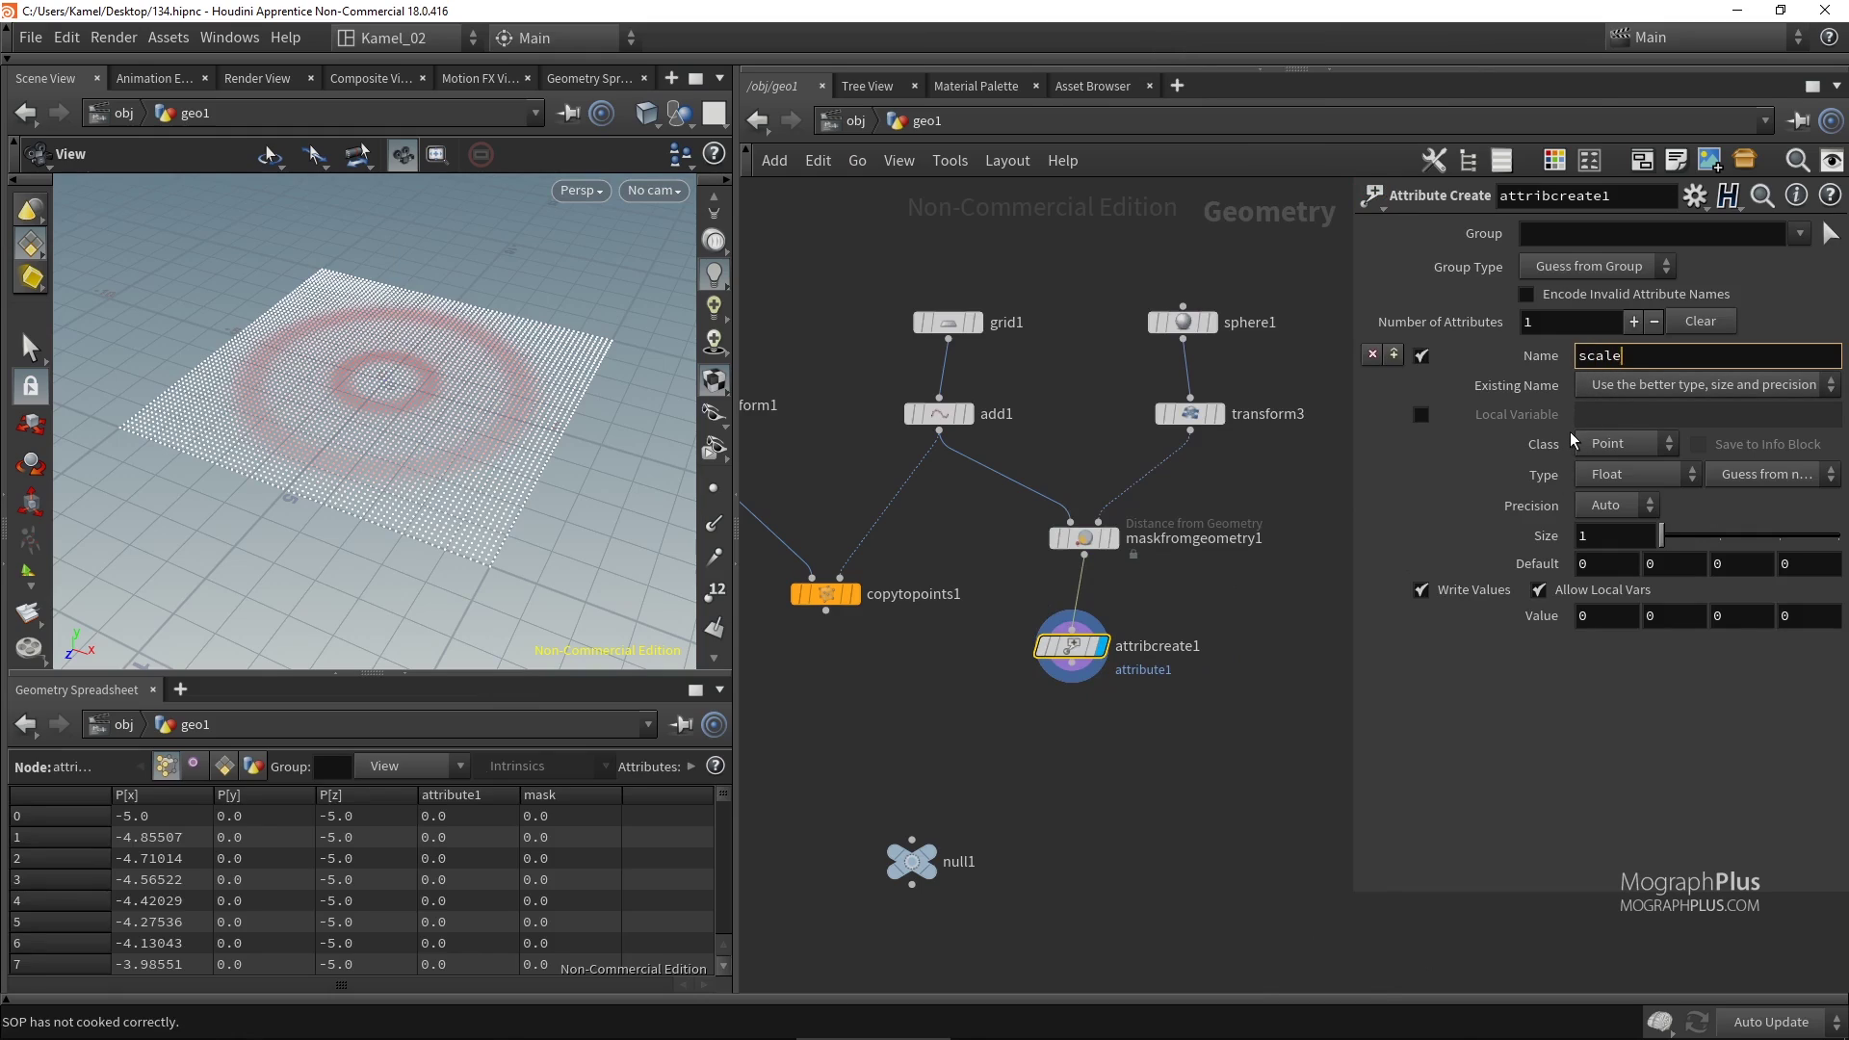
key(Return)
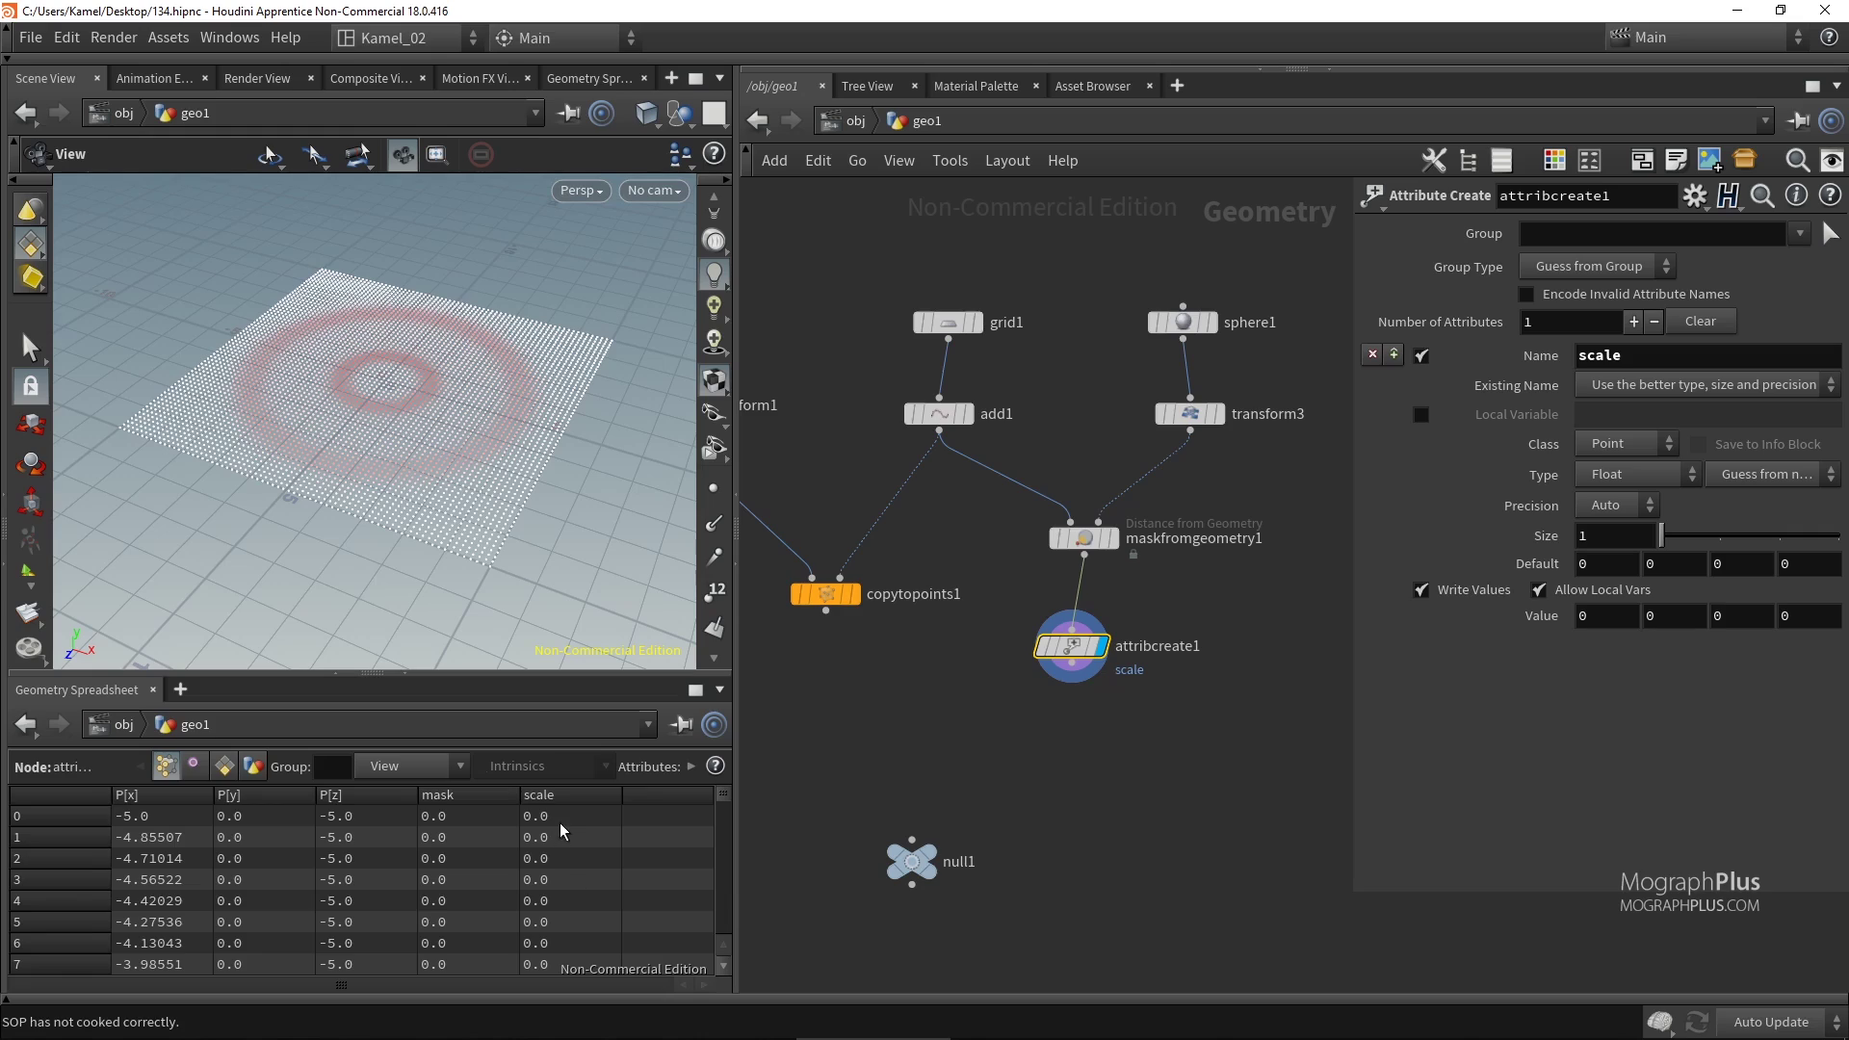
double_click(557, 865)
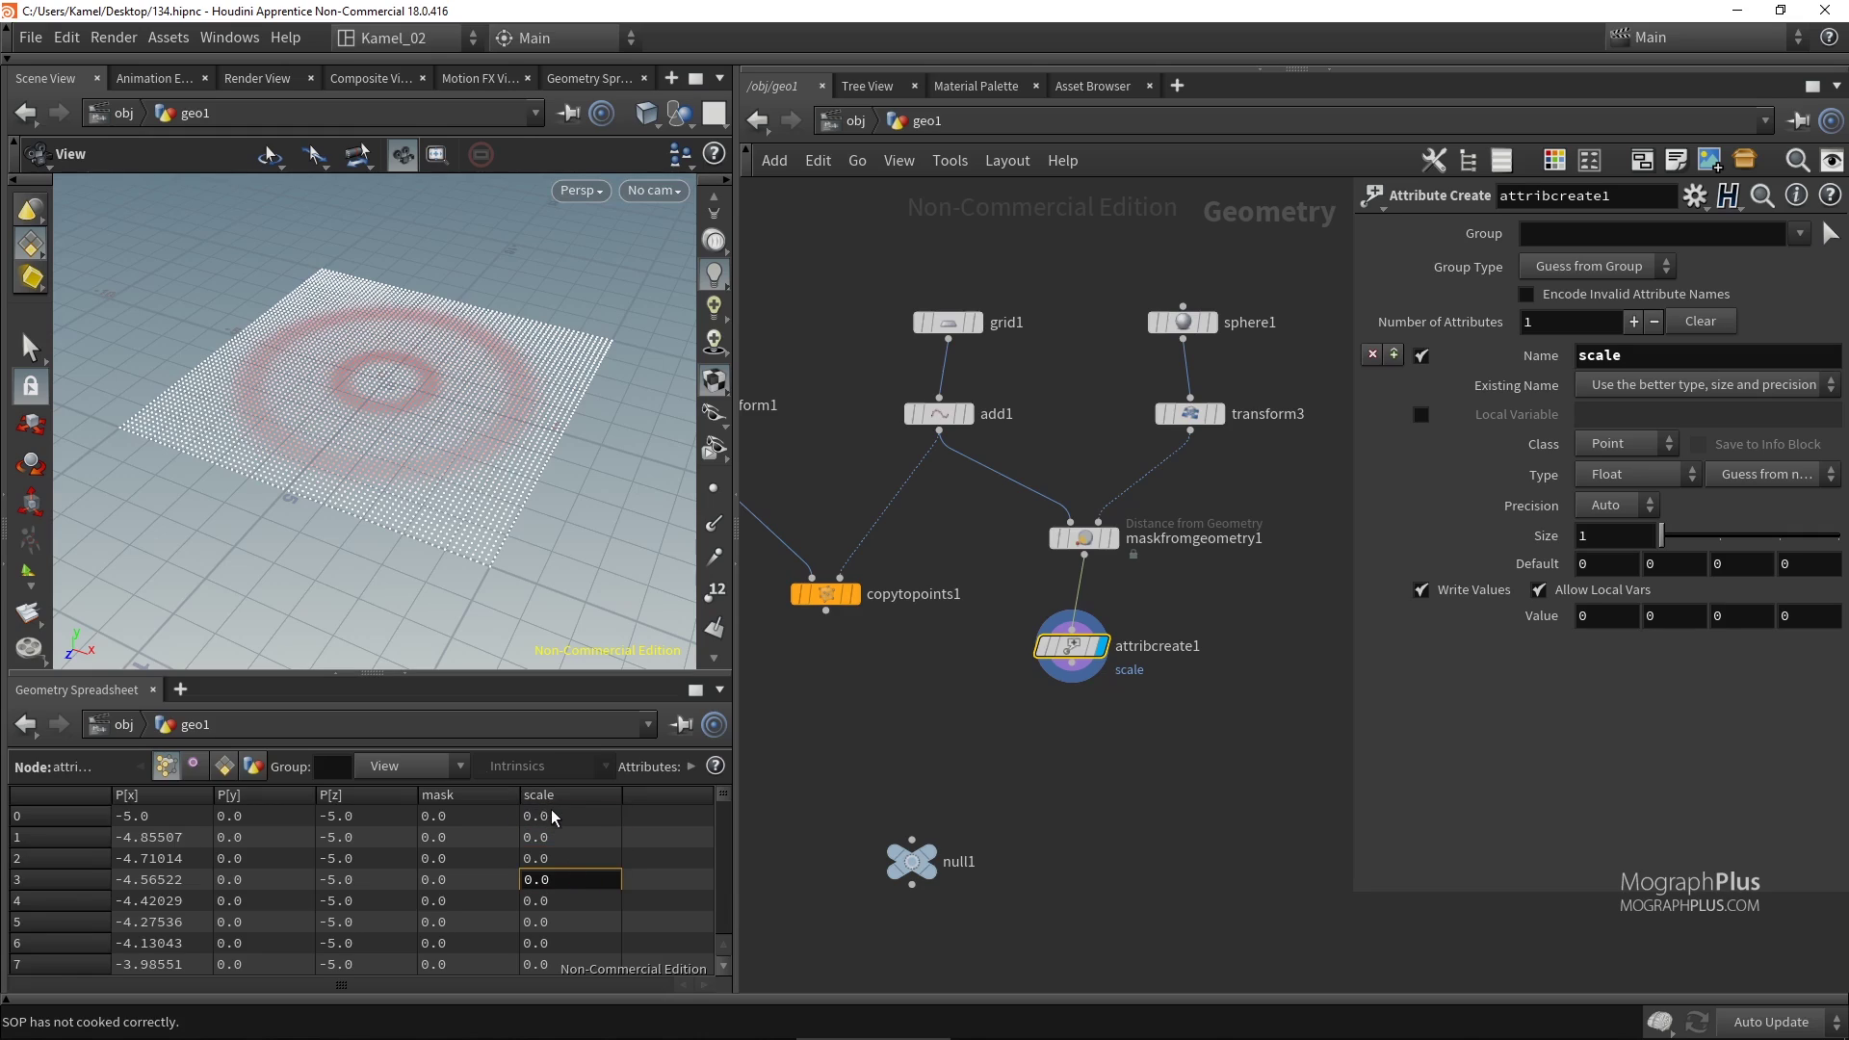
drag(720, 792, 737, 886)
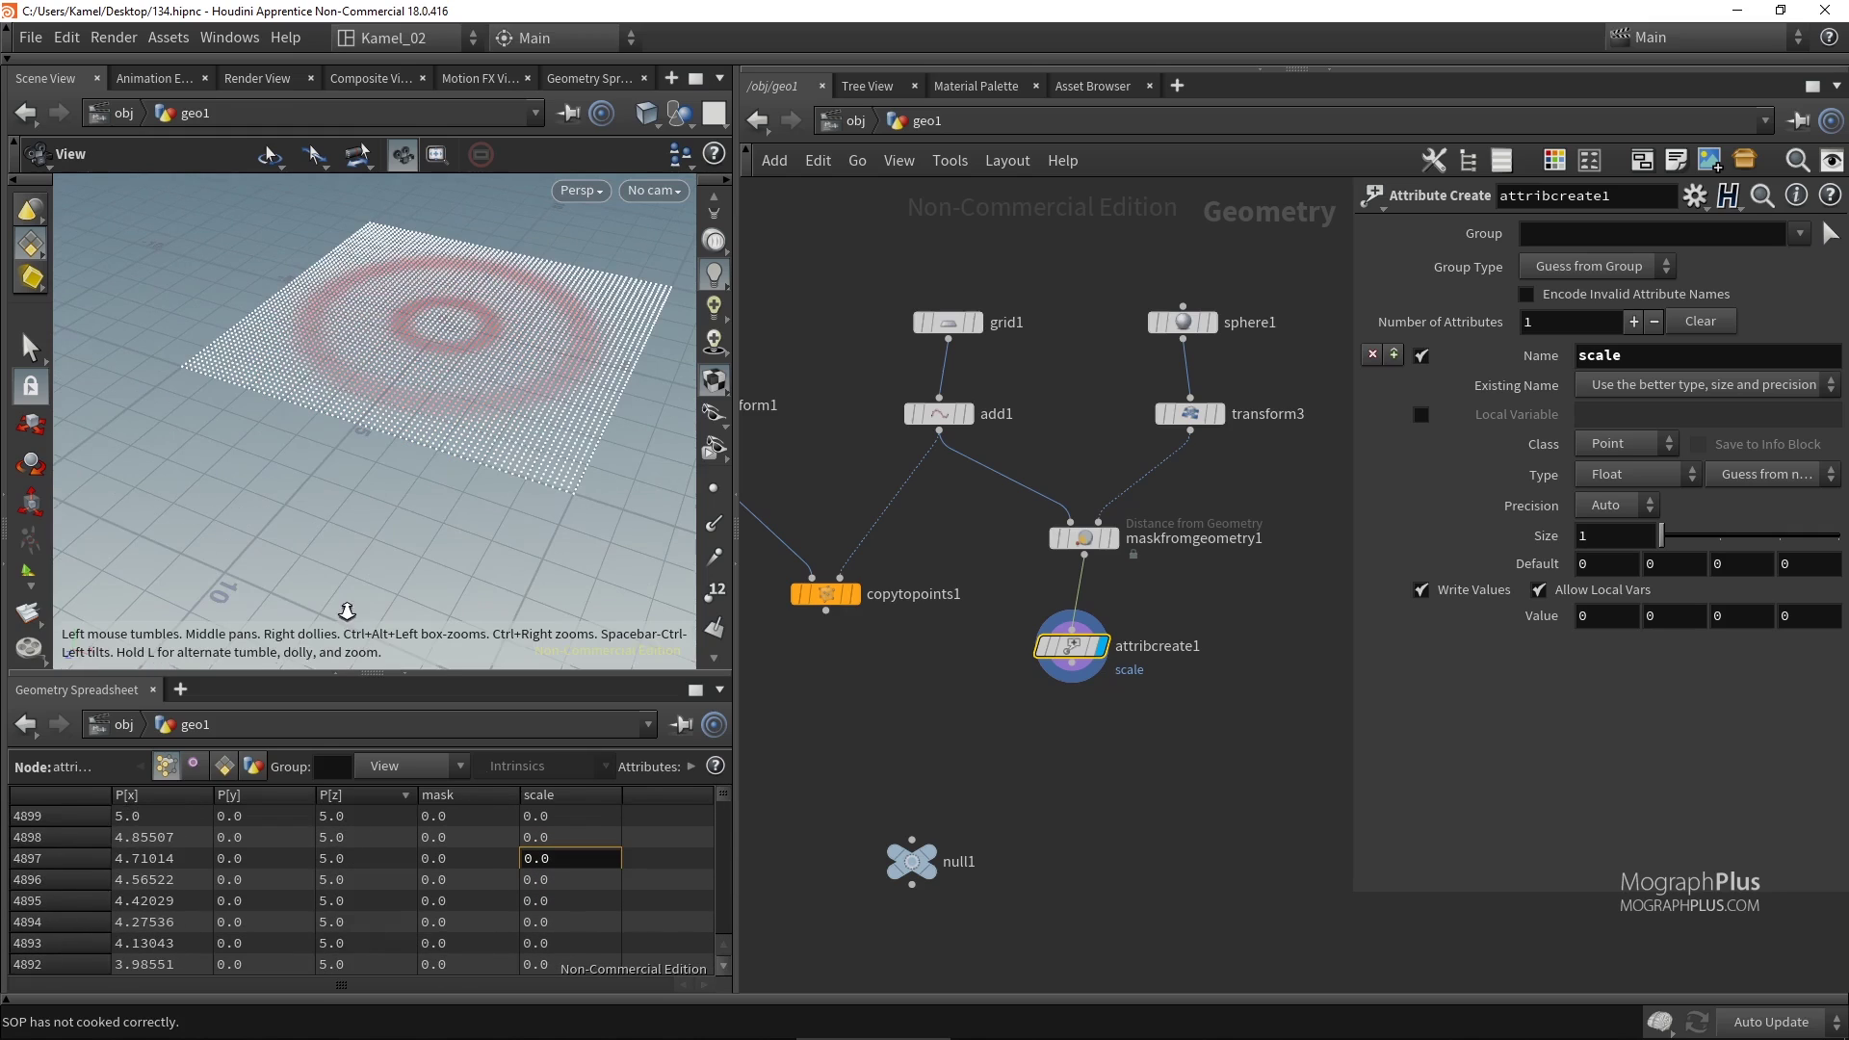
drag(482, 453, 452, 482)
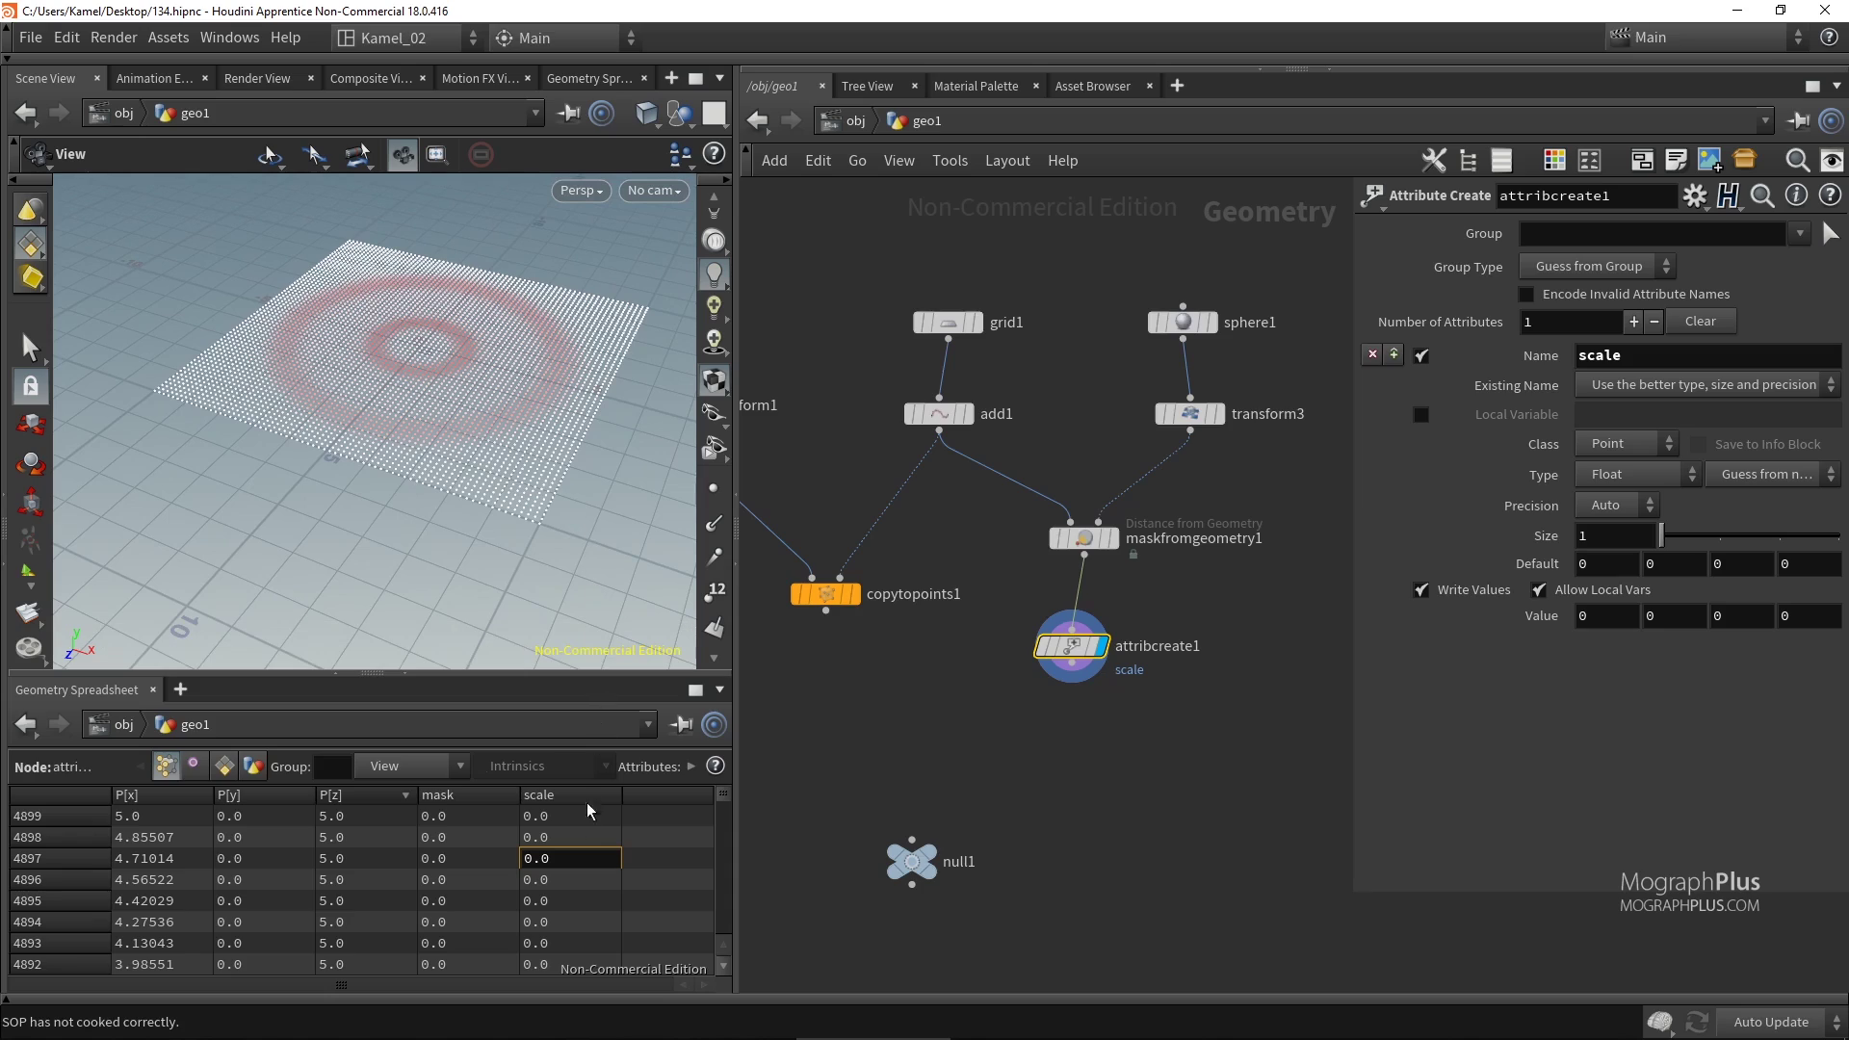
click(563, 818)
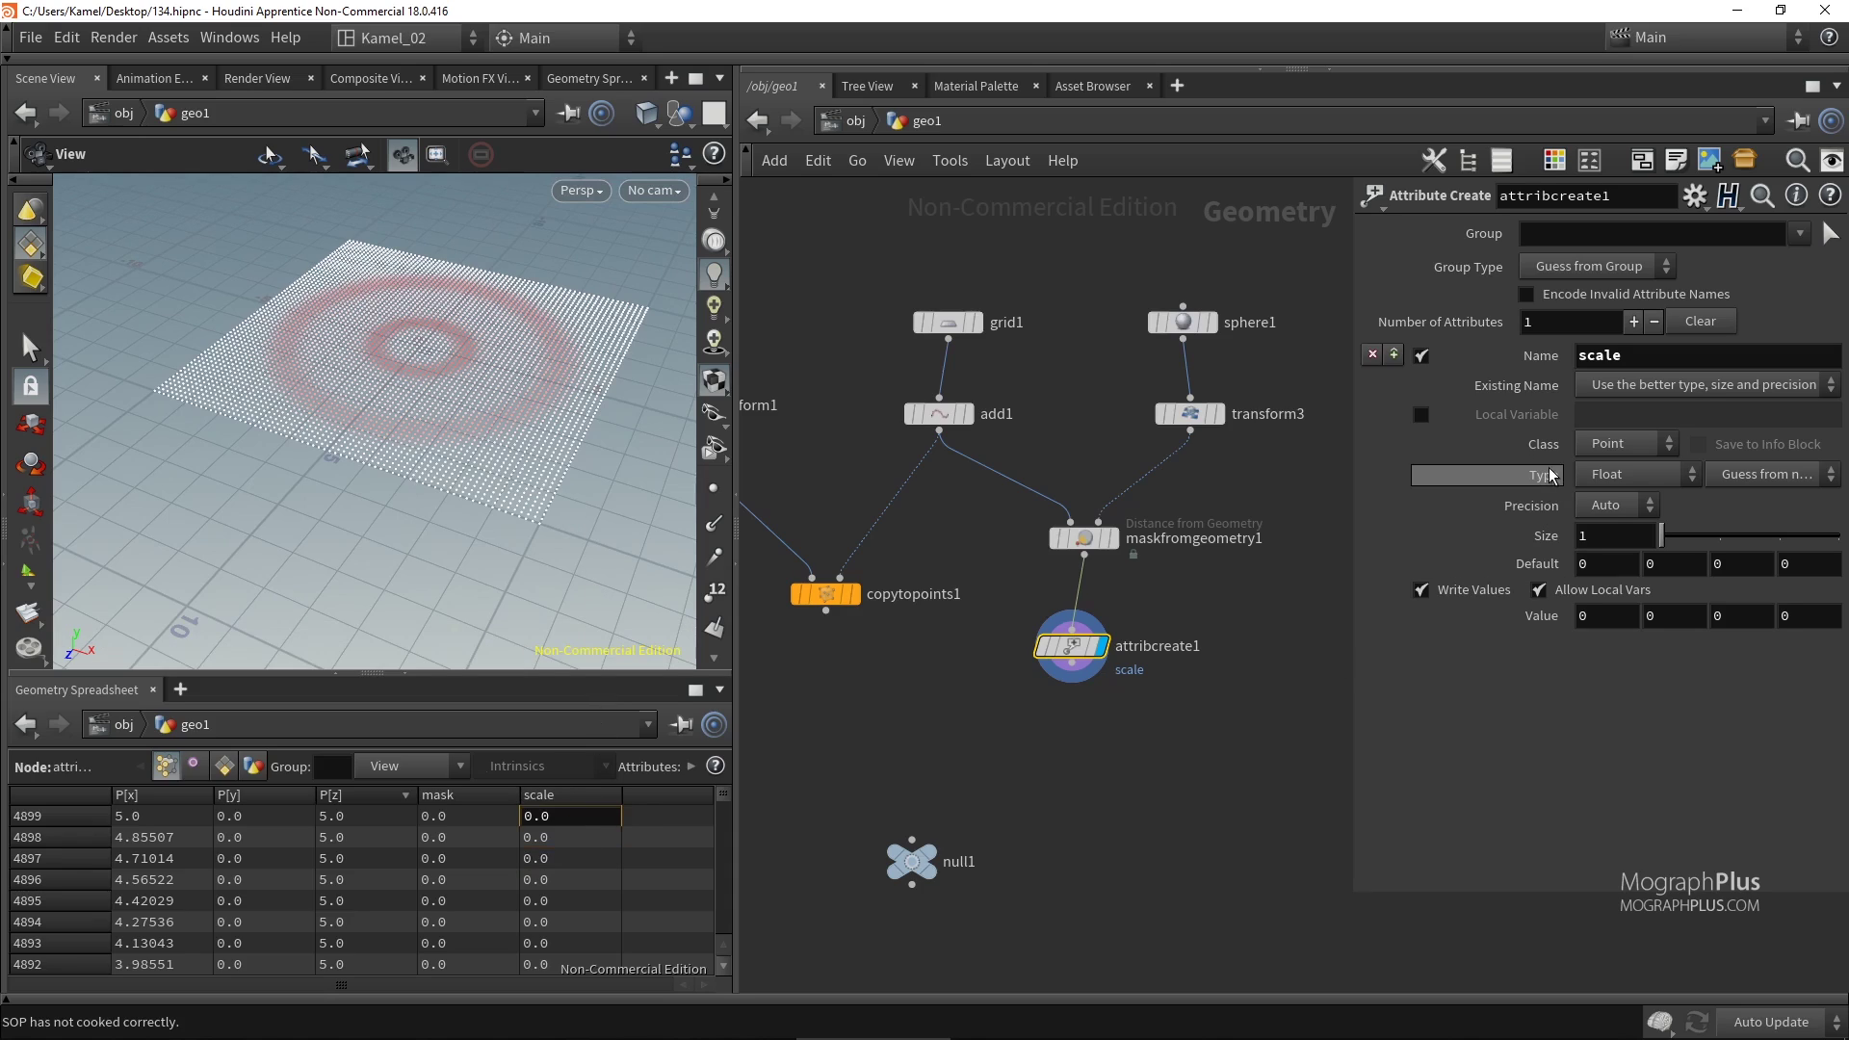
Change the scale attribute's type to Vector and inspect its x, y and z components in the spreadsheet.
click(1609, 476)
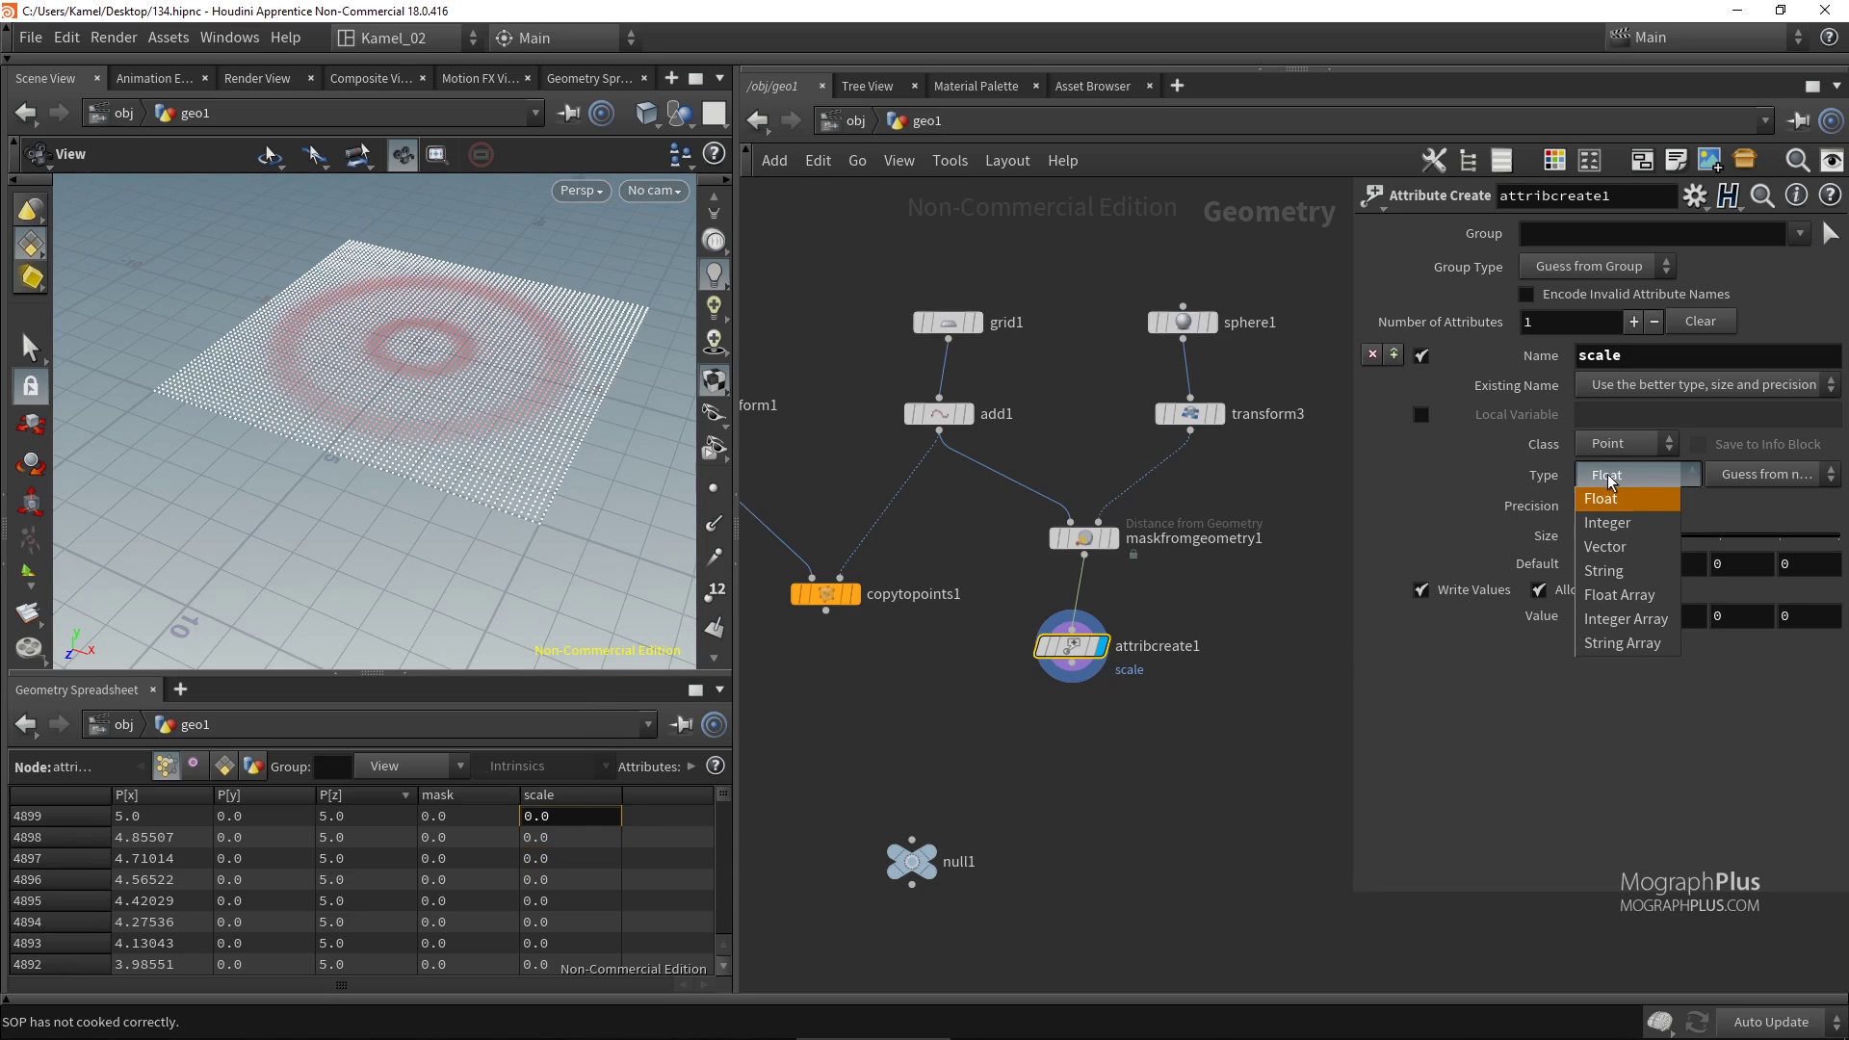
click(1639, 473)
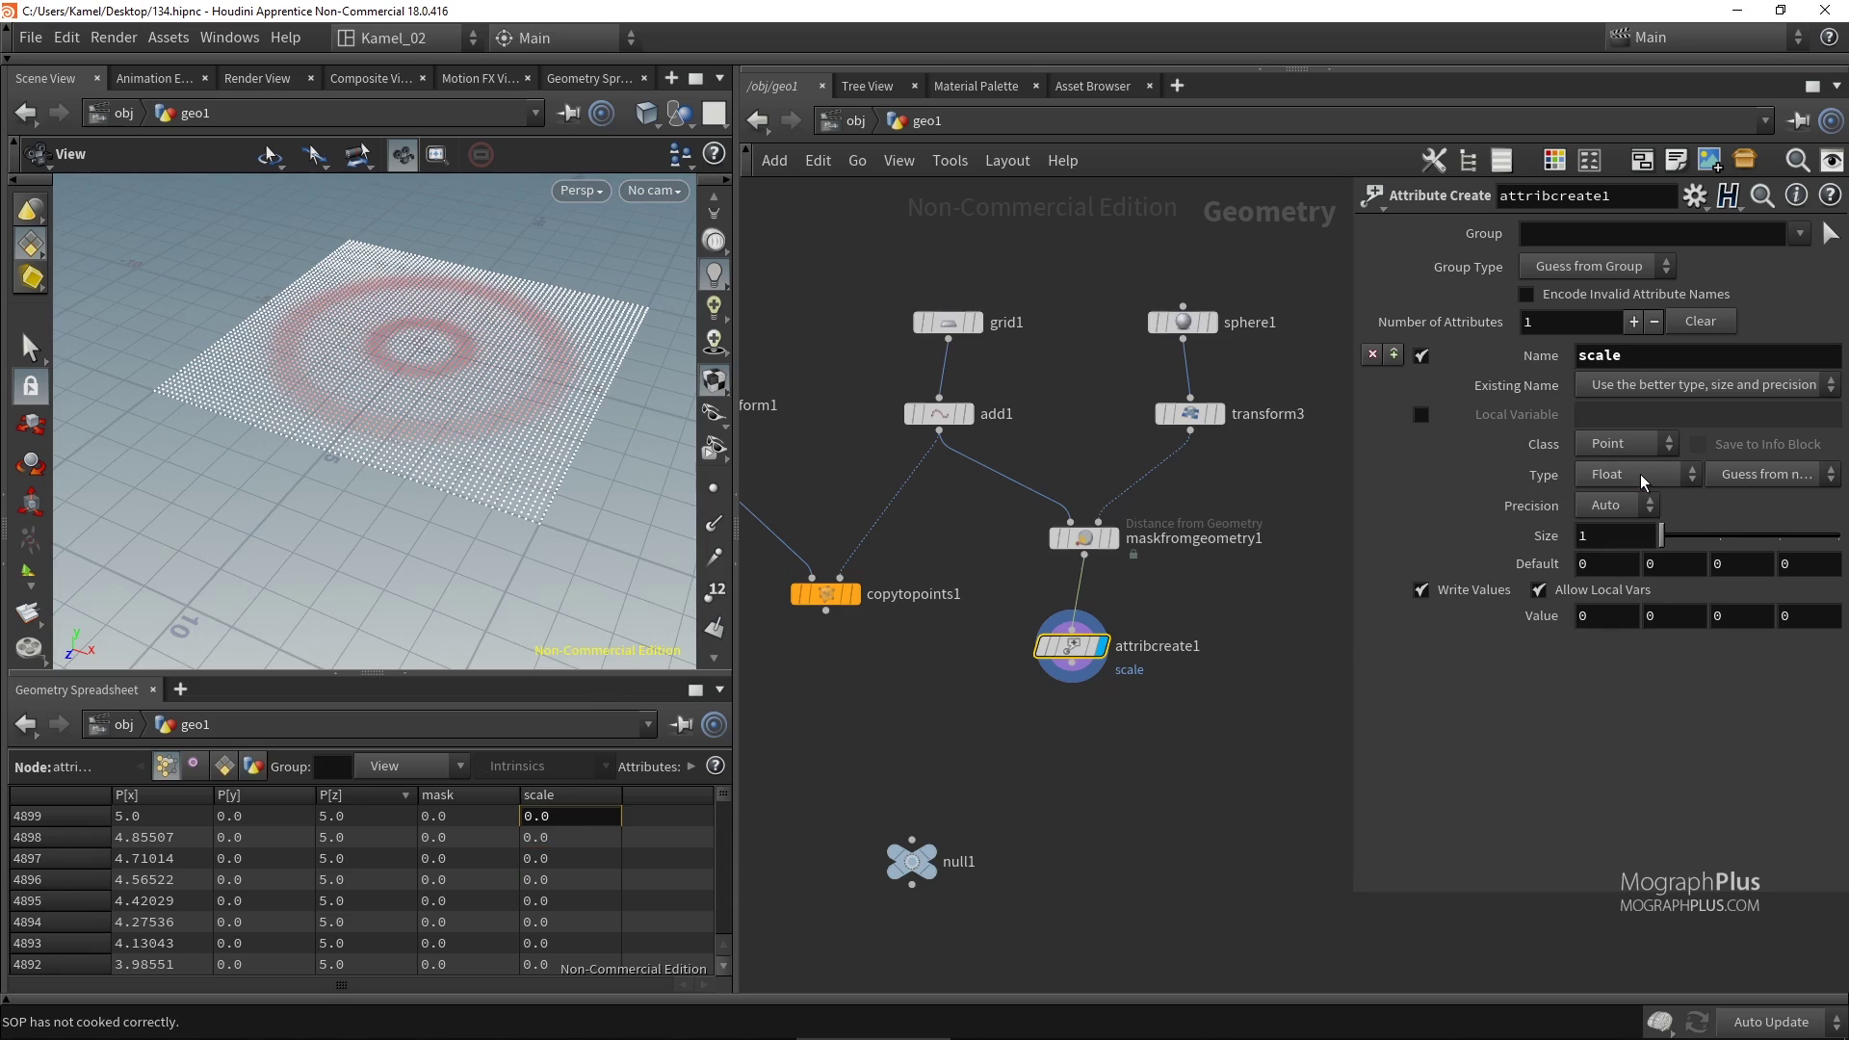
click(1640, 474)
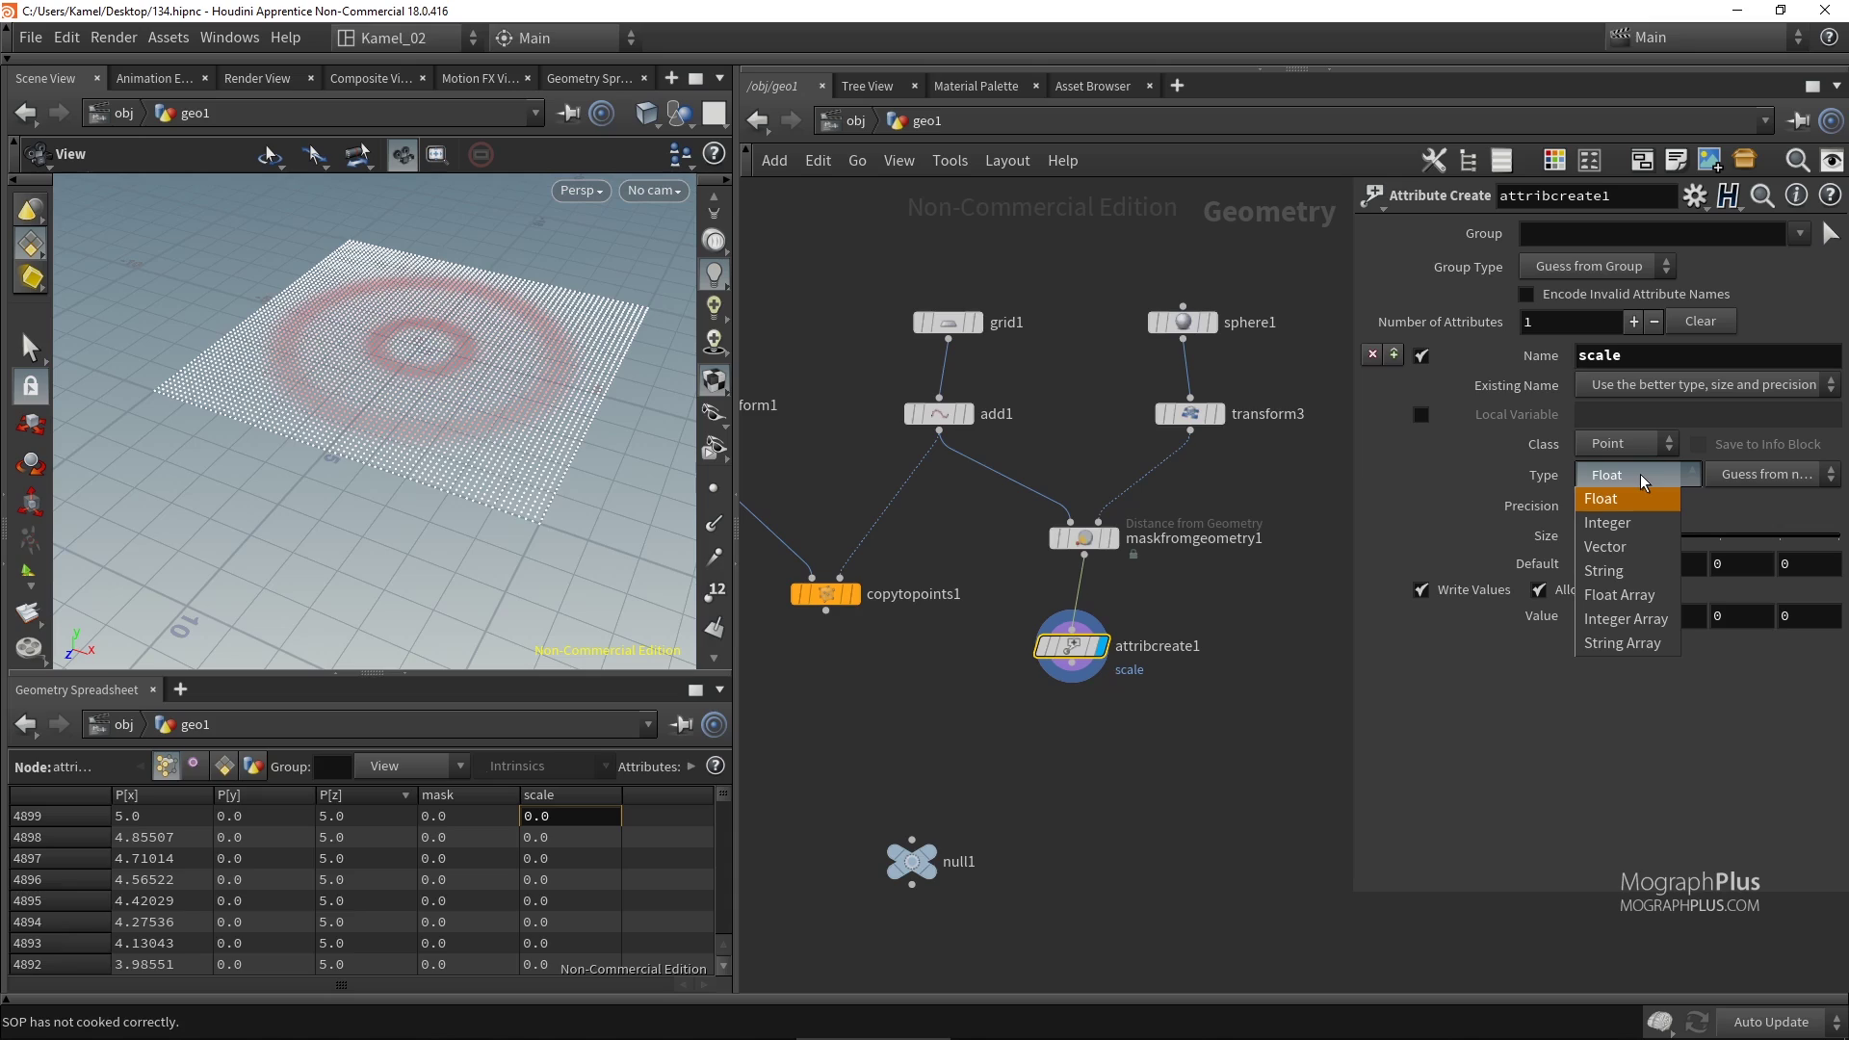
click(1637, 547)
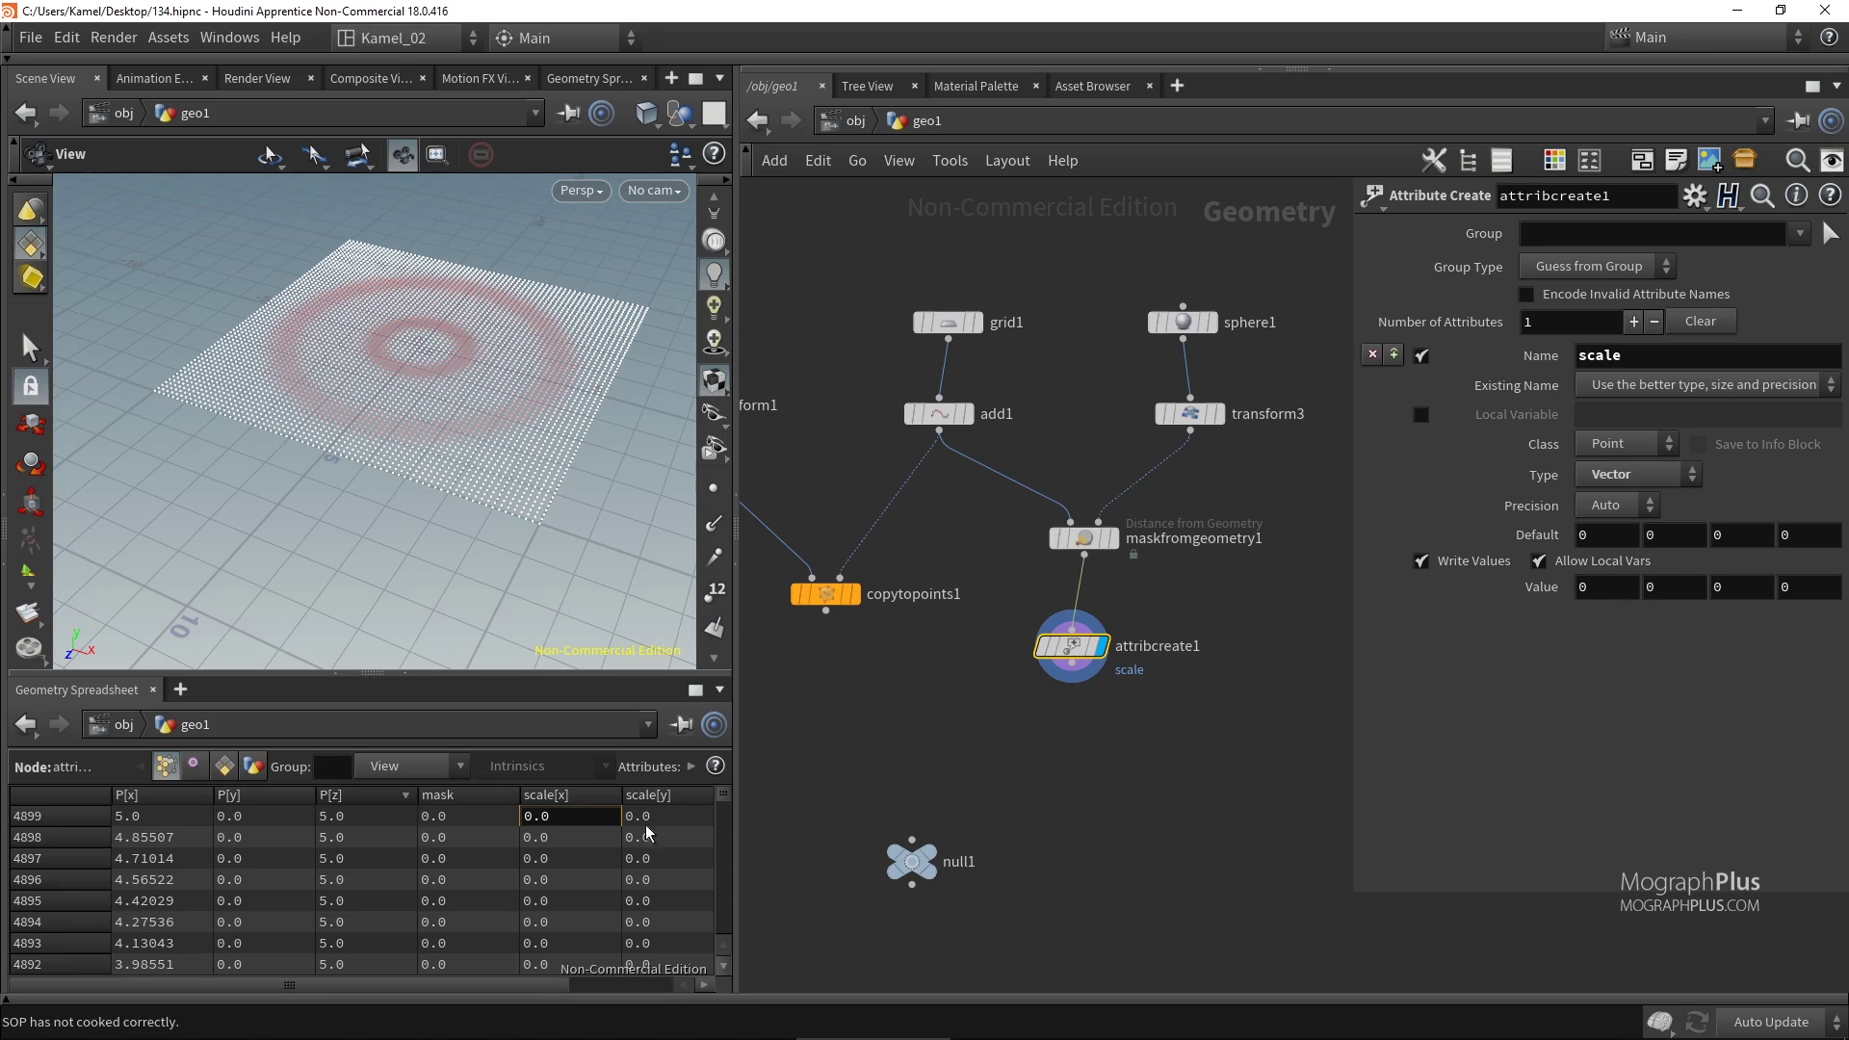
drag(438, 986, 563, 979)
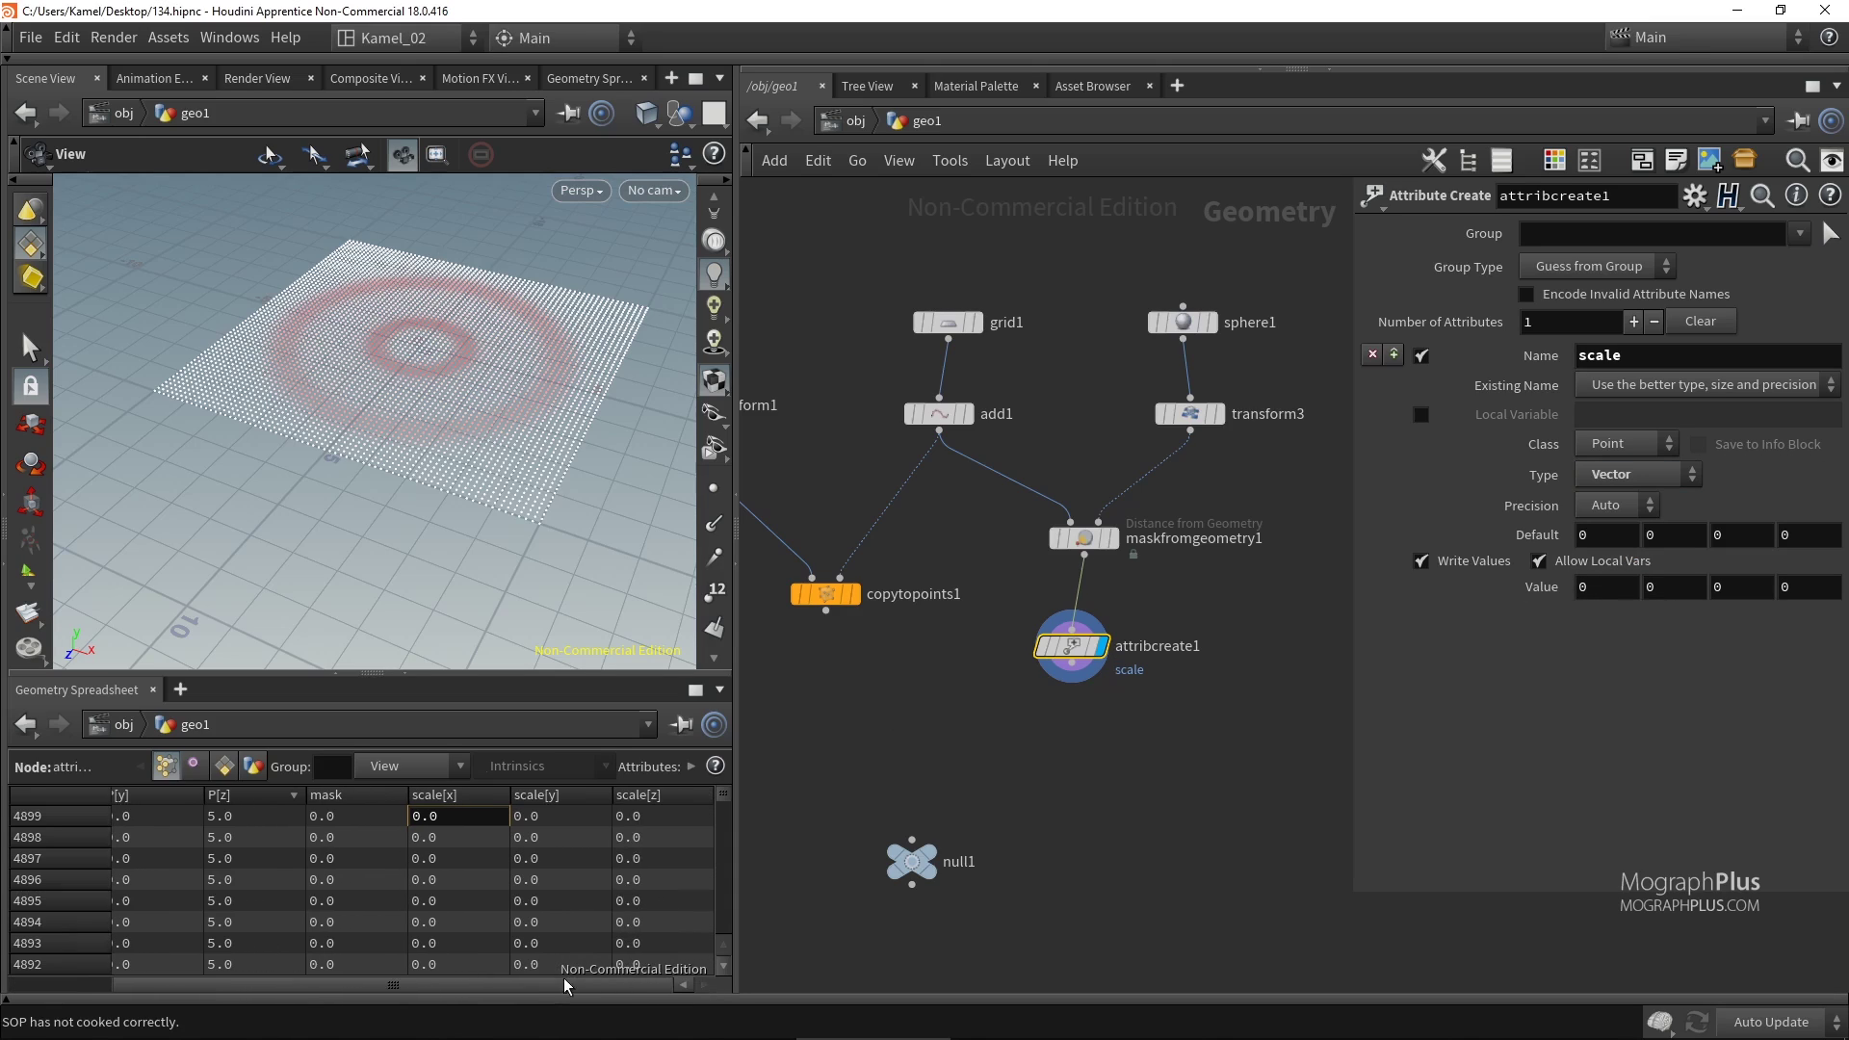
click(541, 837)
click(636, 838)
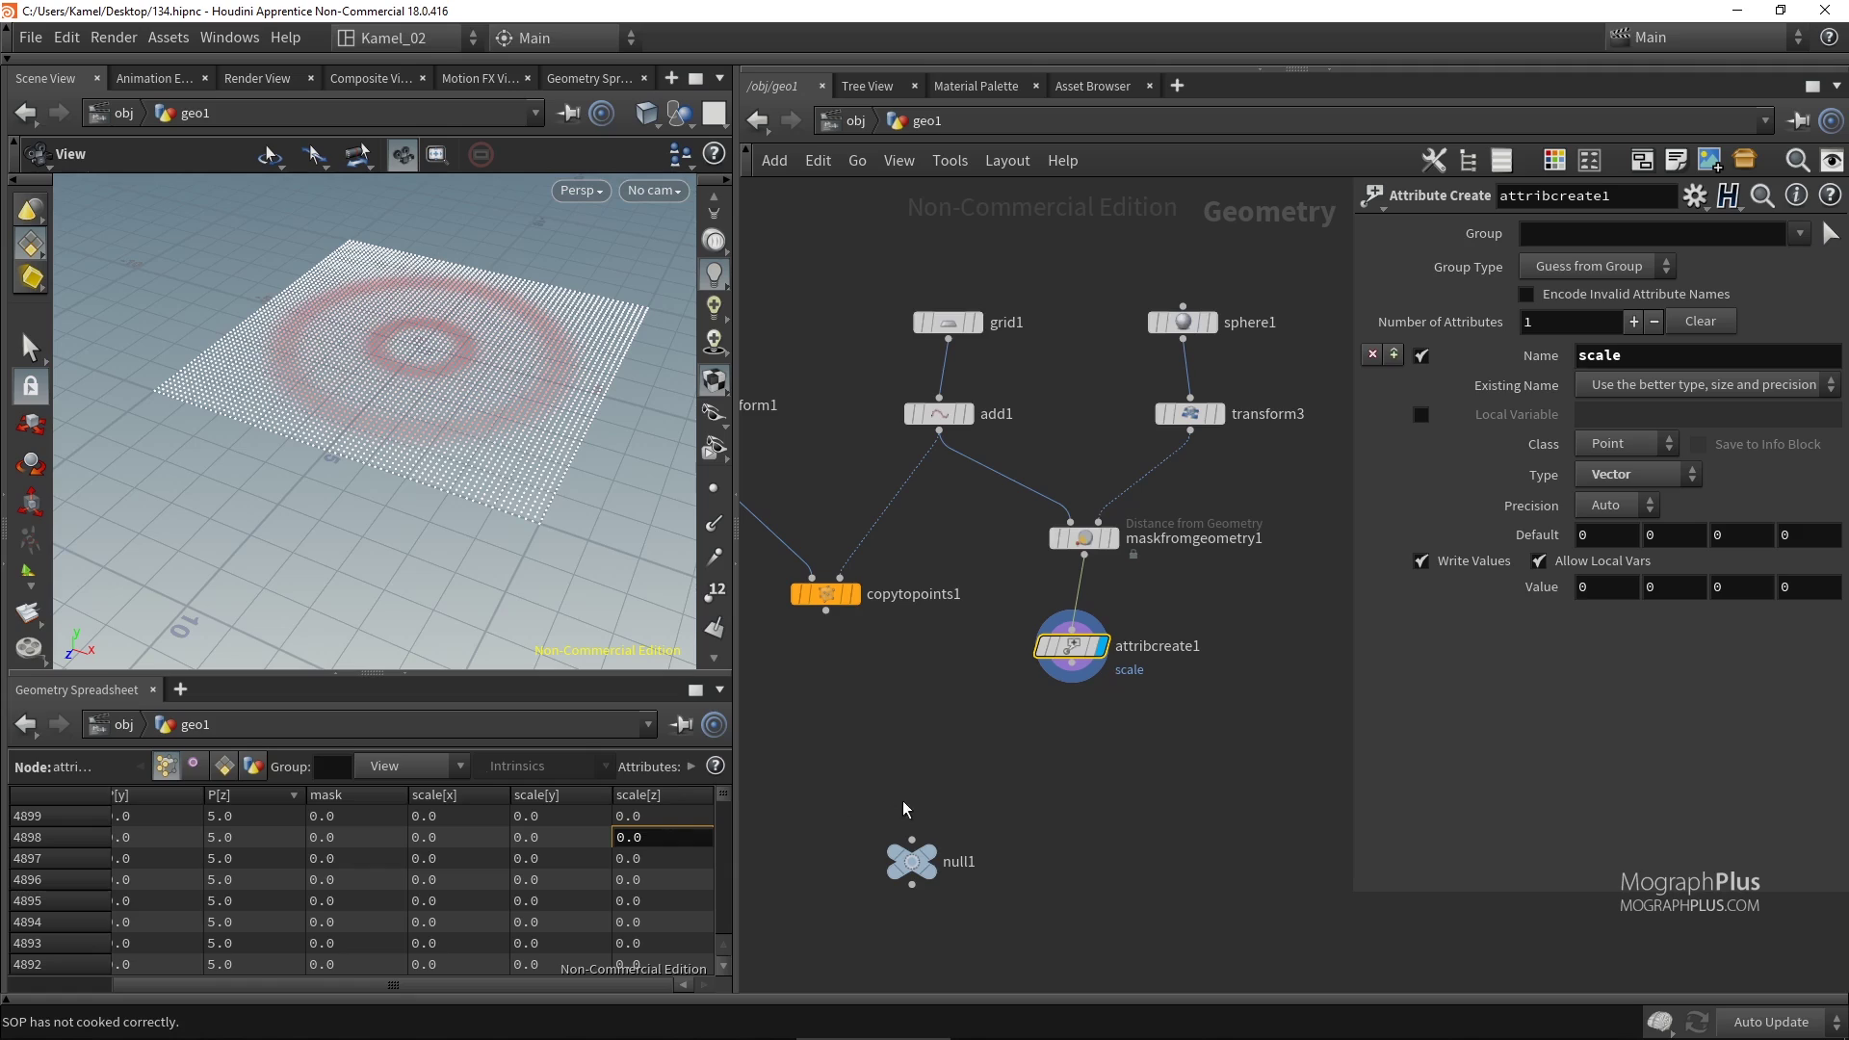
Connect attribcreate1 to the target points input of copytopoints1 and display copytopoints1.
drag(825, 594, 818, 699)
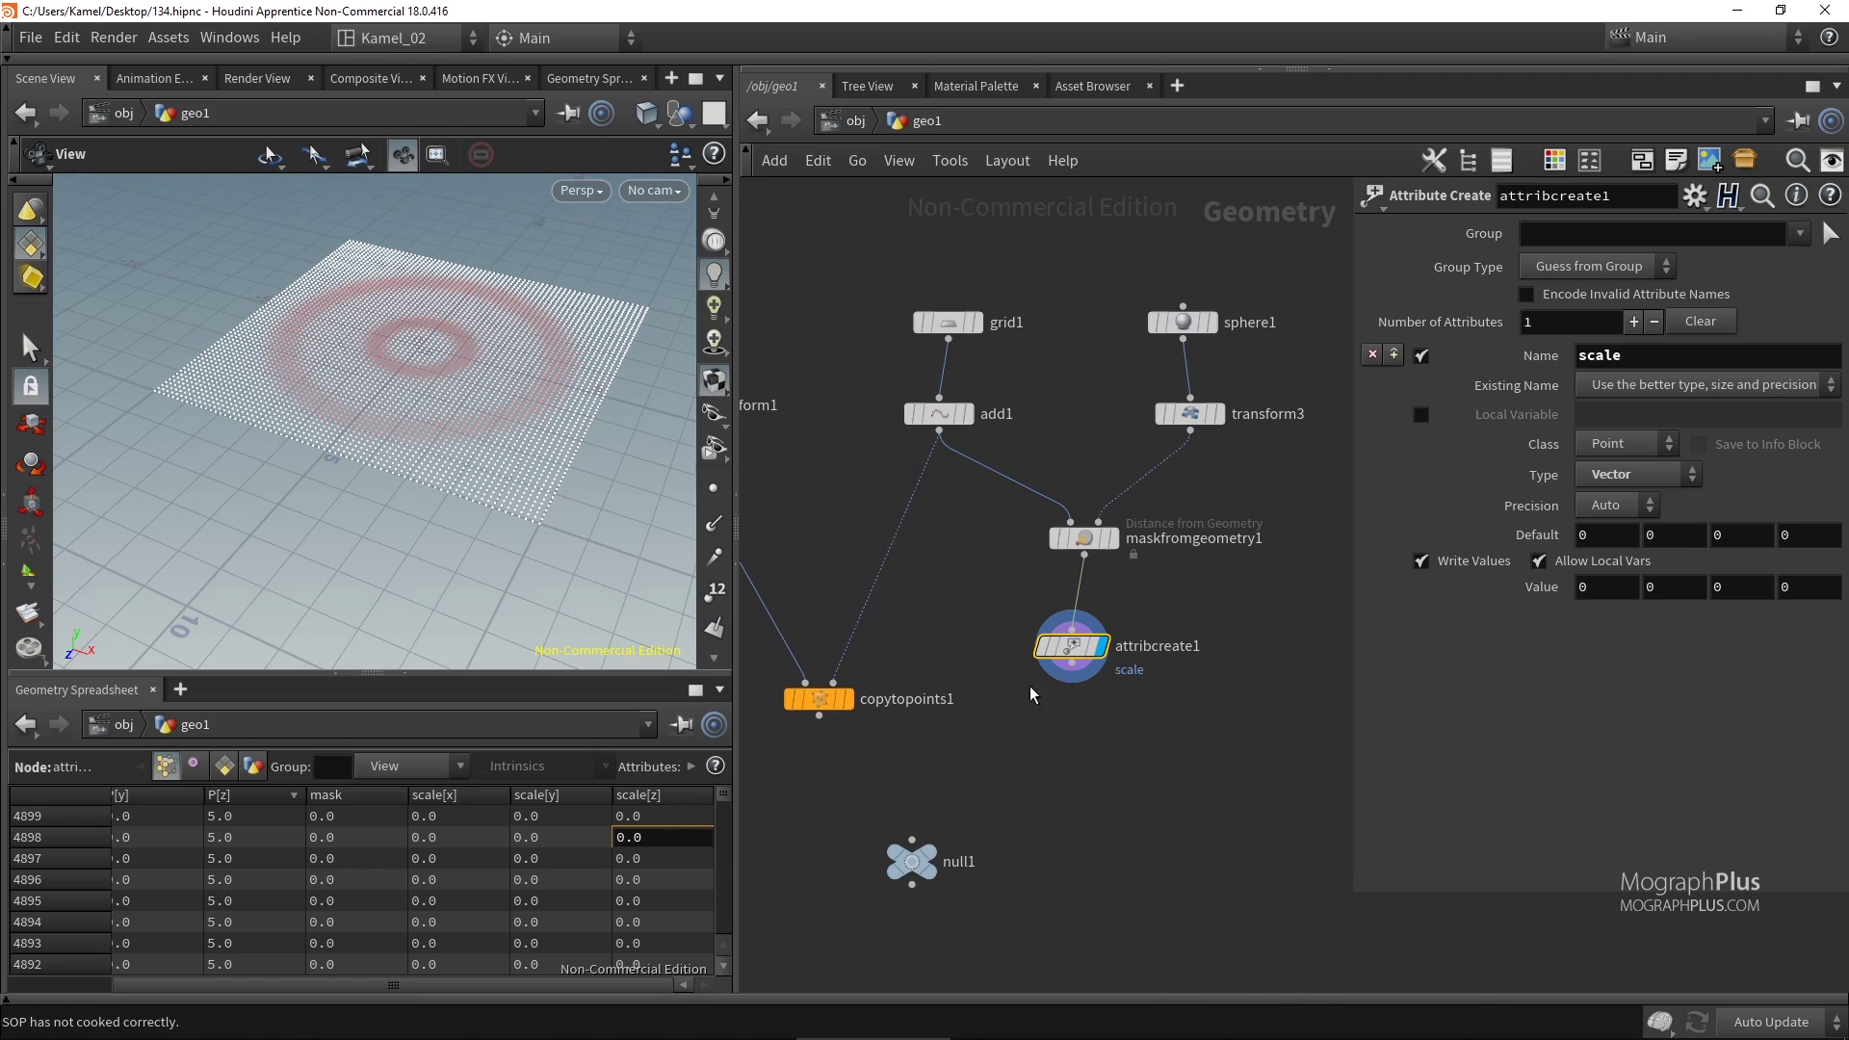
click(1071, 671)
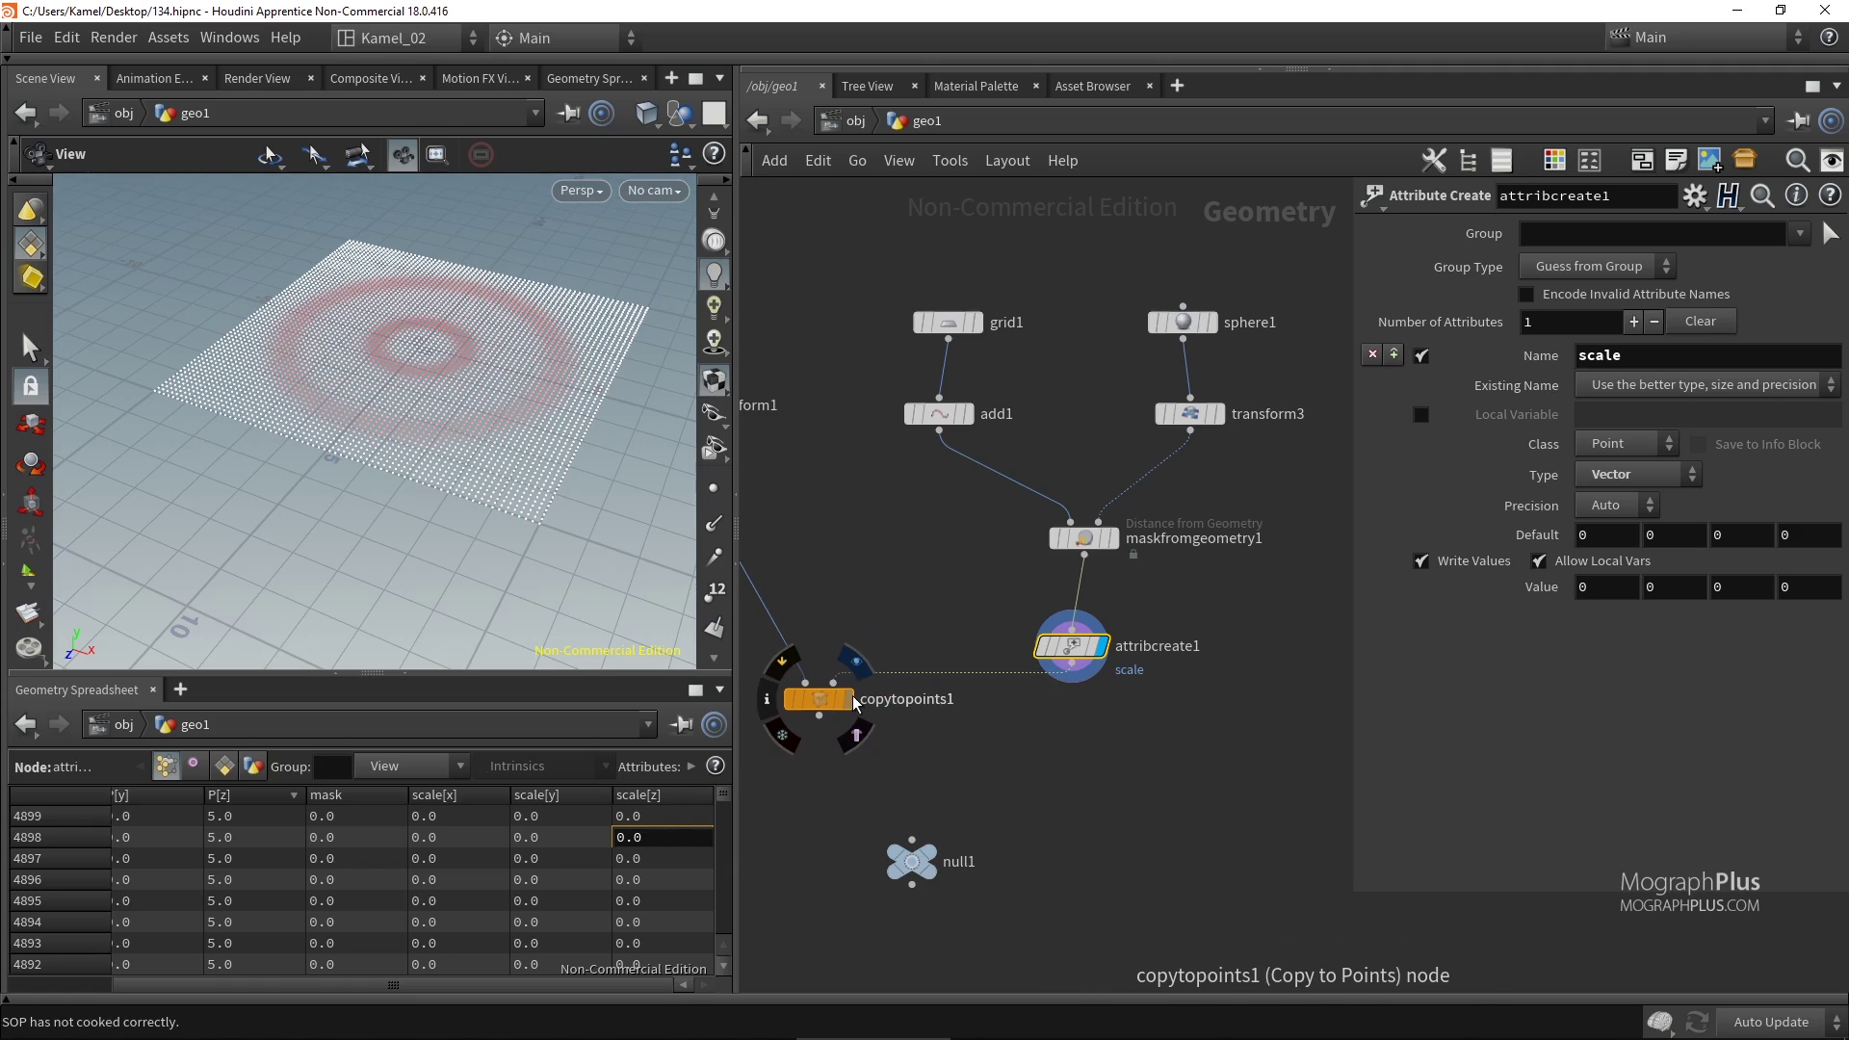
click(855, 704)
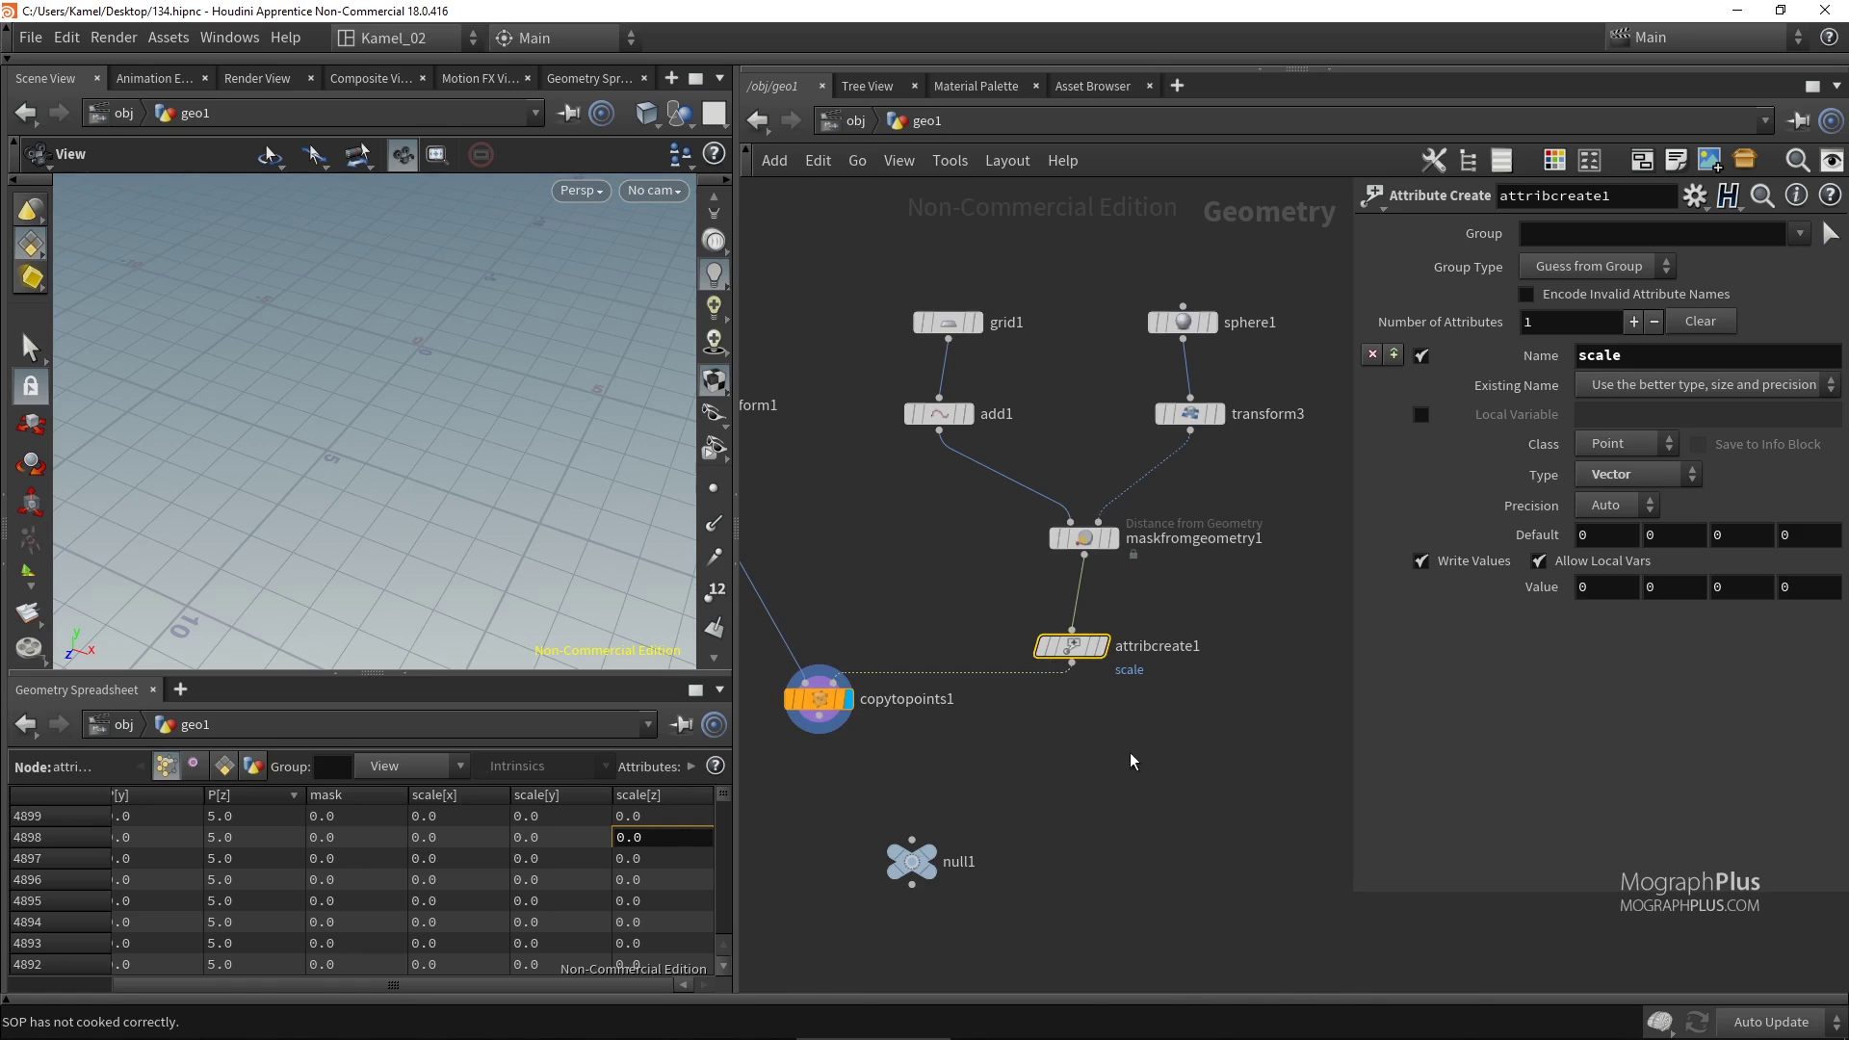
Set the X, Y and Z values of the scale attribute in attribcreate1 to 1.
click(1606, 587)
key(Tab)
key(Tab)
click(1614, 588)
text(1)
key(Tab)
text(1)
key(Tab)
text(1)
click(291, 530)
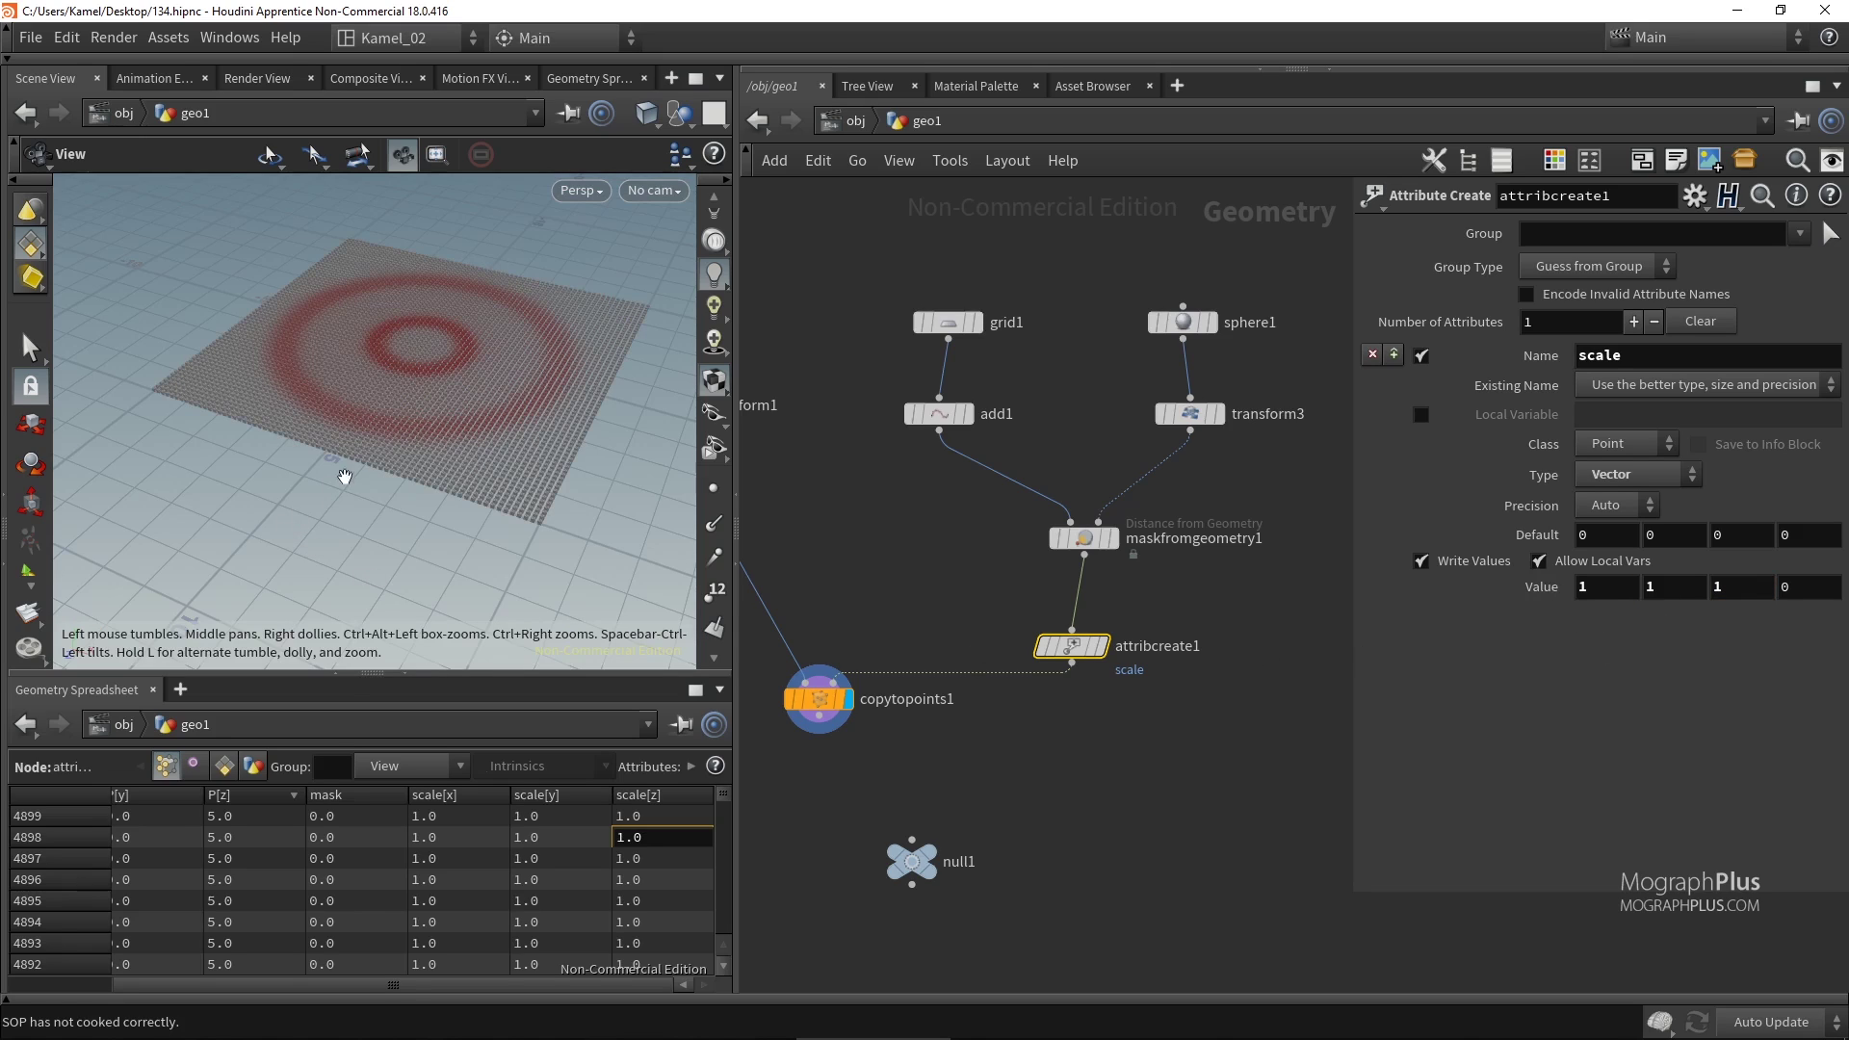
right_drag(445, 477, 545, 429)
mouse_move(545, 430)
mouse_down()
mouse_move(556, 401)
mouse_move(514, 432)
mouse_up()
right_drag(515, 432, 433, 459)
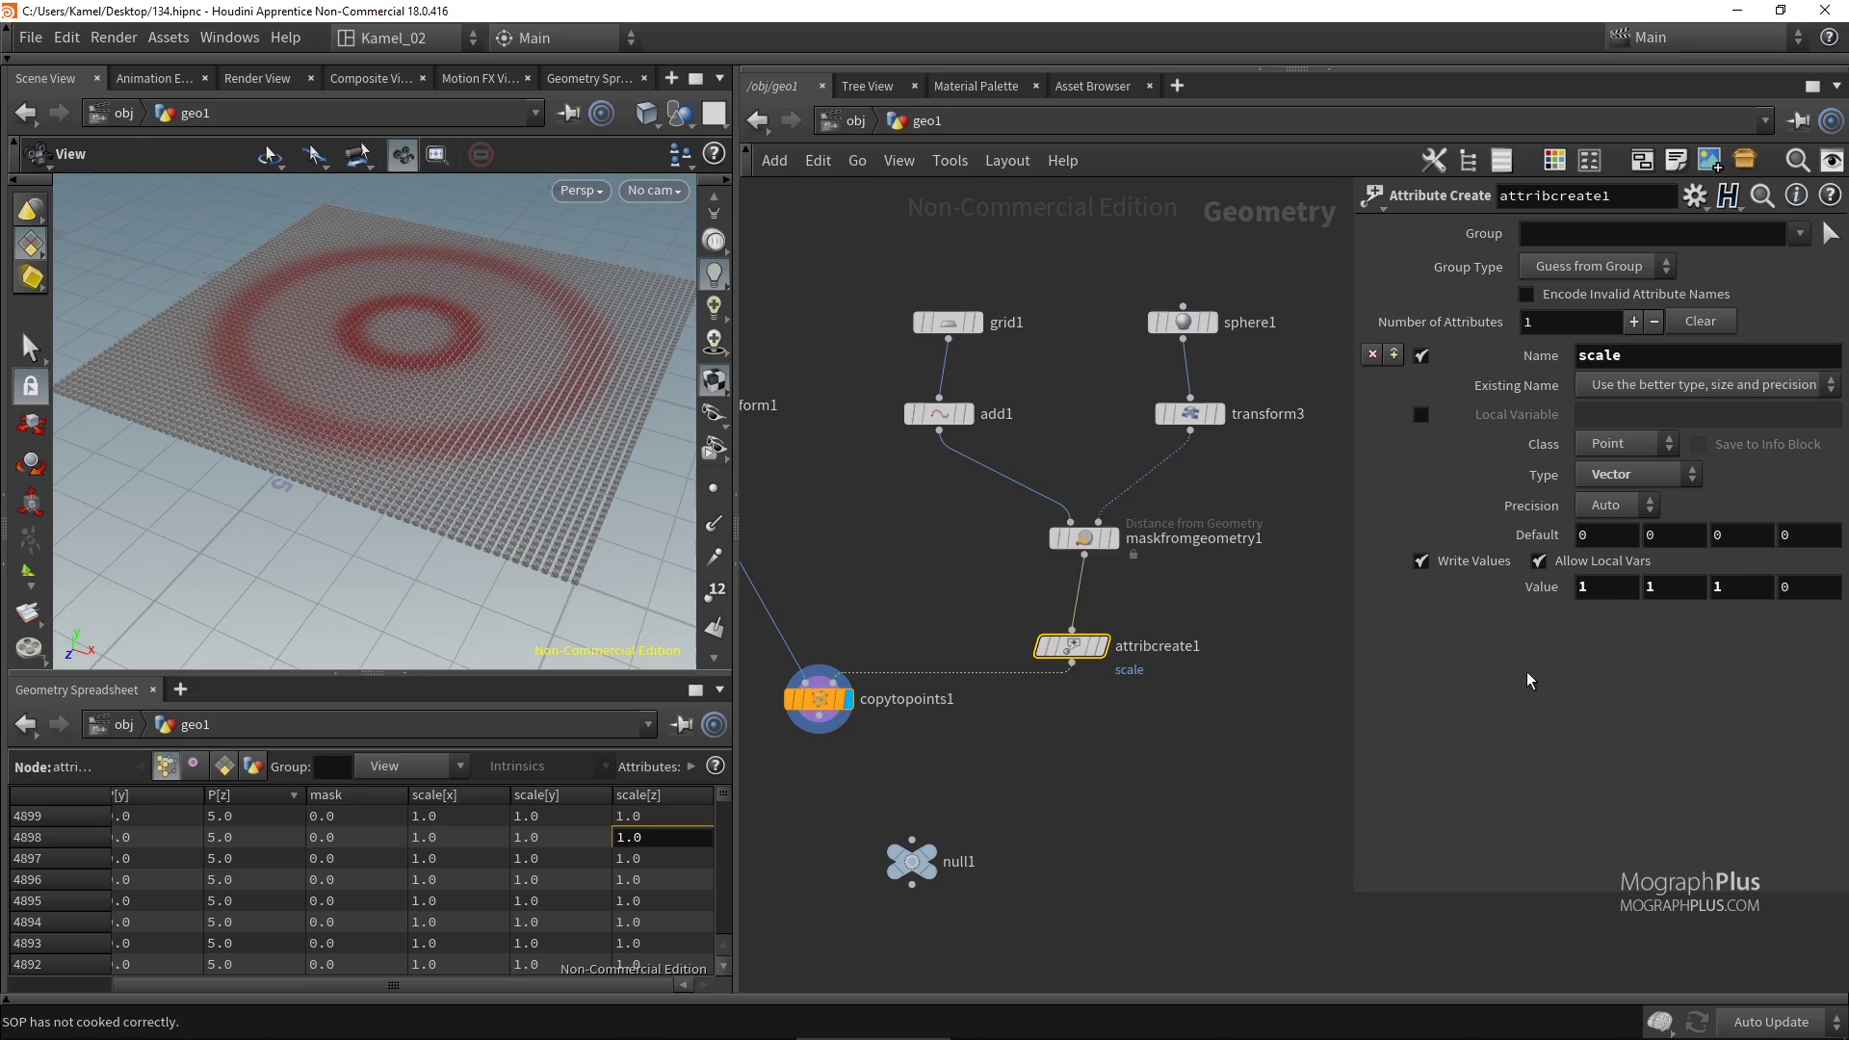
Try Y values of 5, 10 and 5 again for the scale attribute.
click(1666, 594)
text(5)
key(Return)
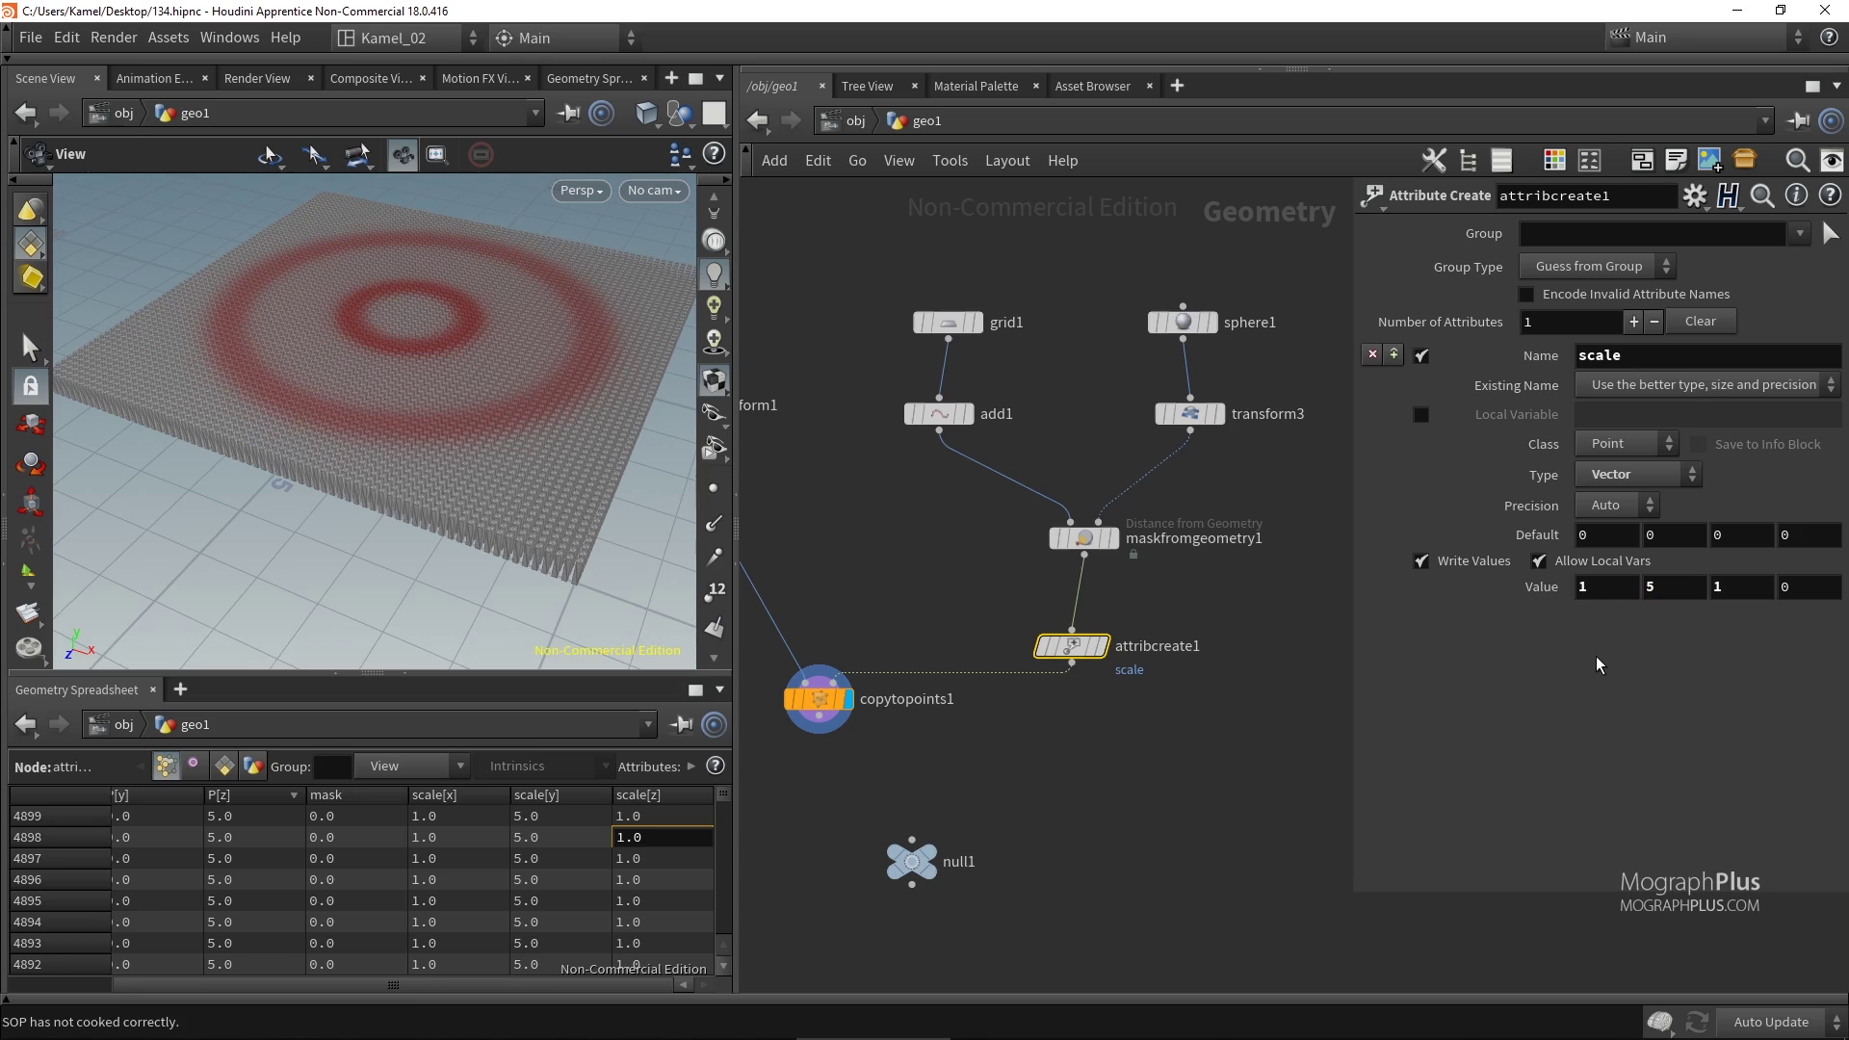
click(1659, 590)
text(10)
key(Return)
click(1652, 589)
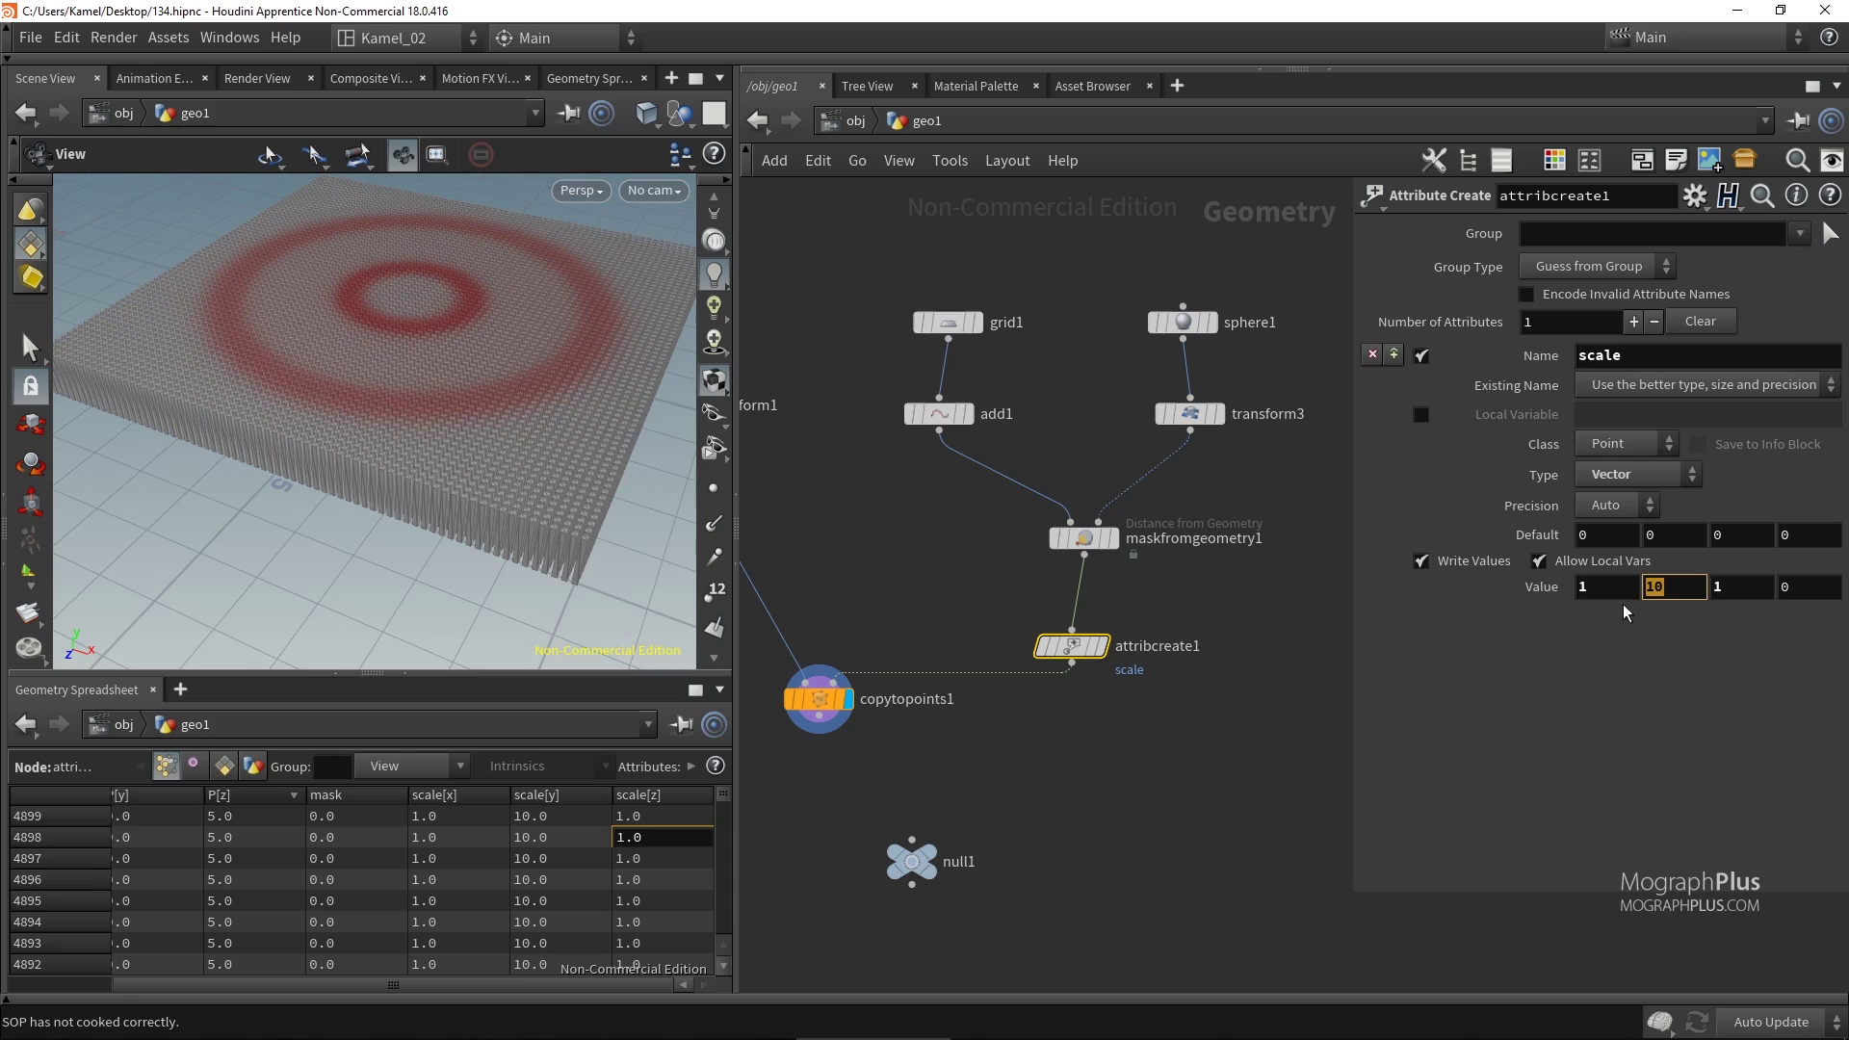
text(5)
key(Return)
Try scale values of 3 in X and 4 in Z, and reset all three components to 1.
drag(1613, 595, 1555, 602)
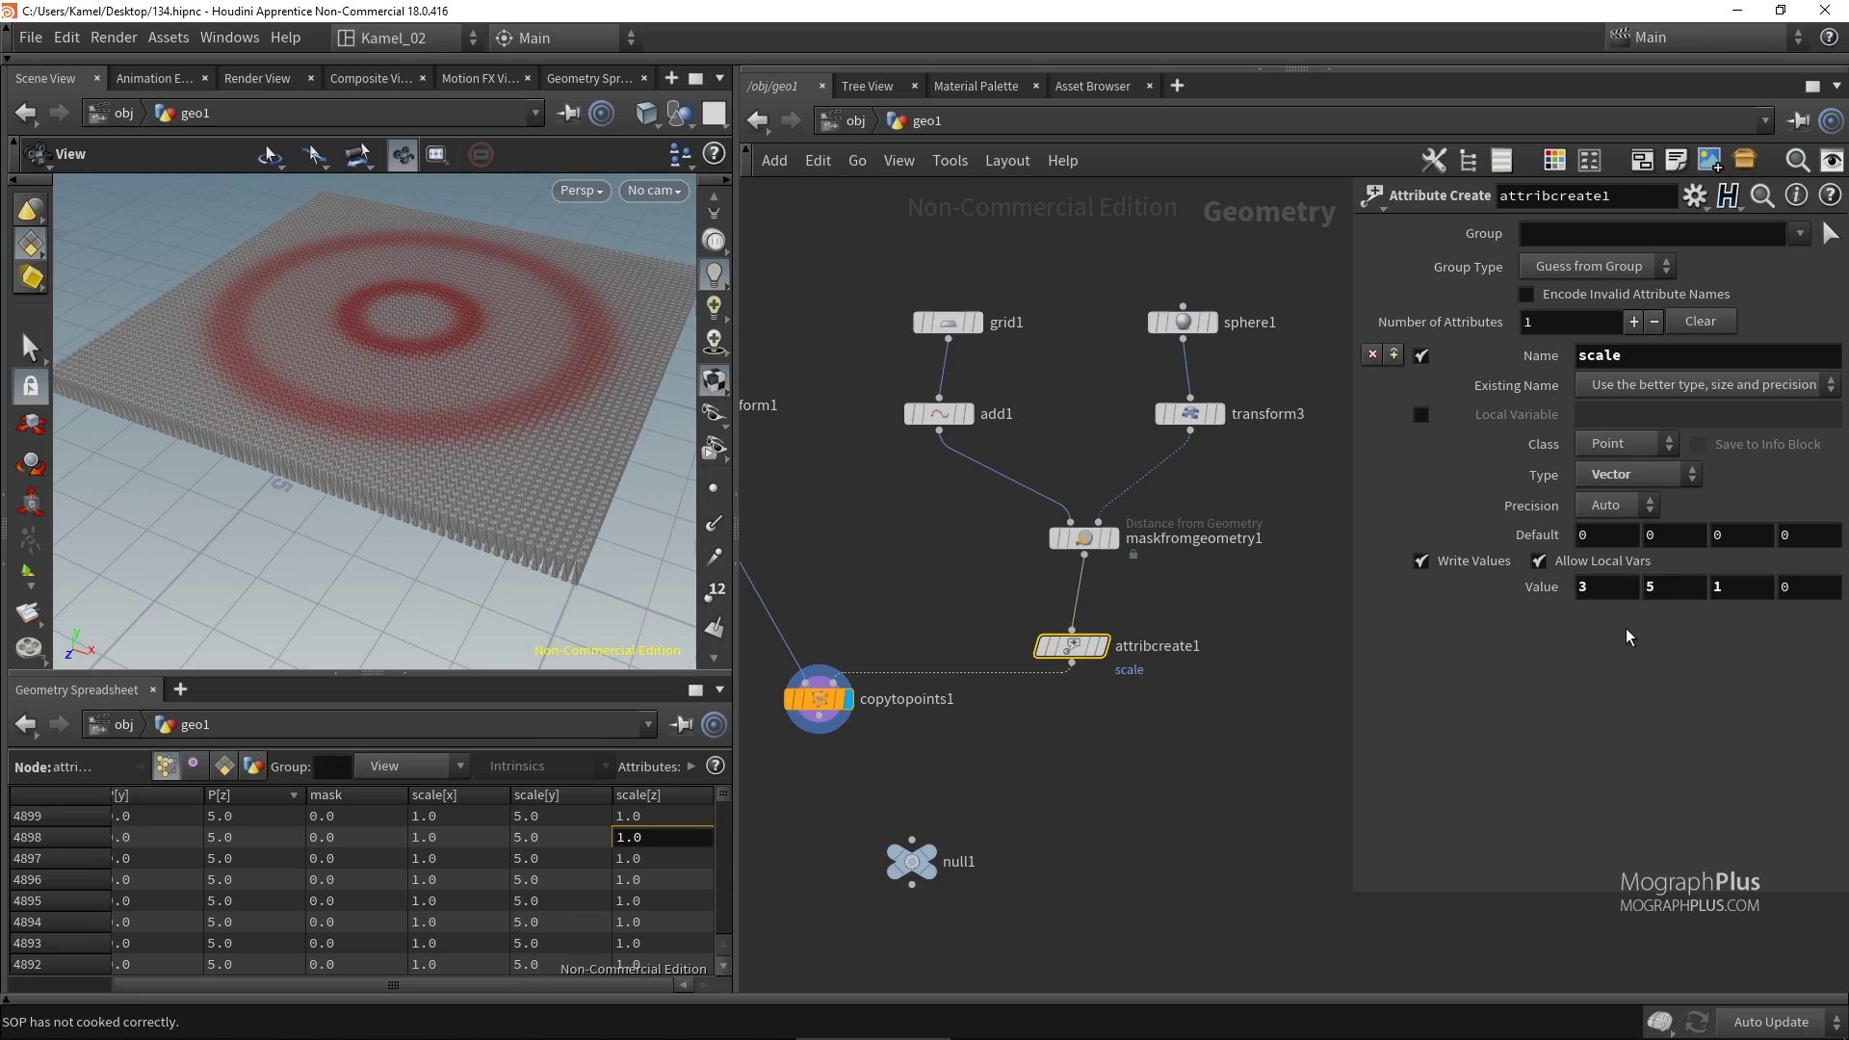
key(Return)
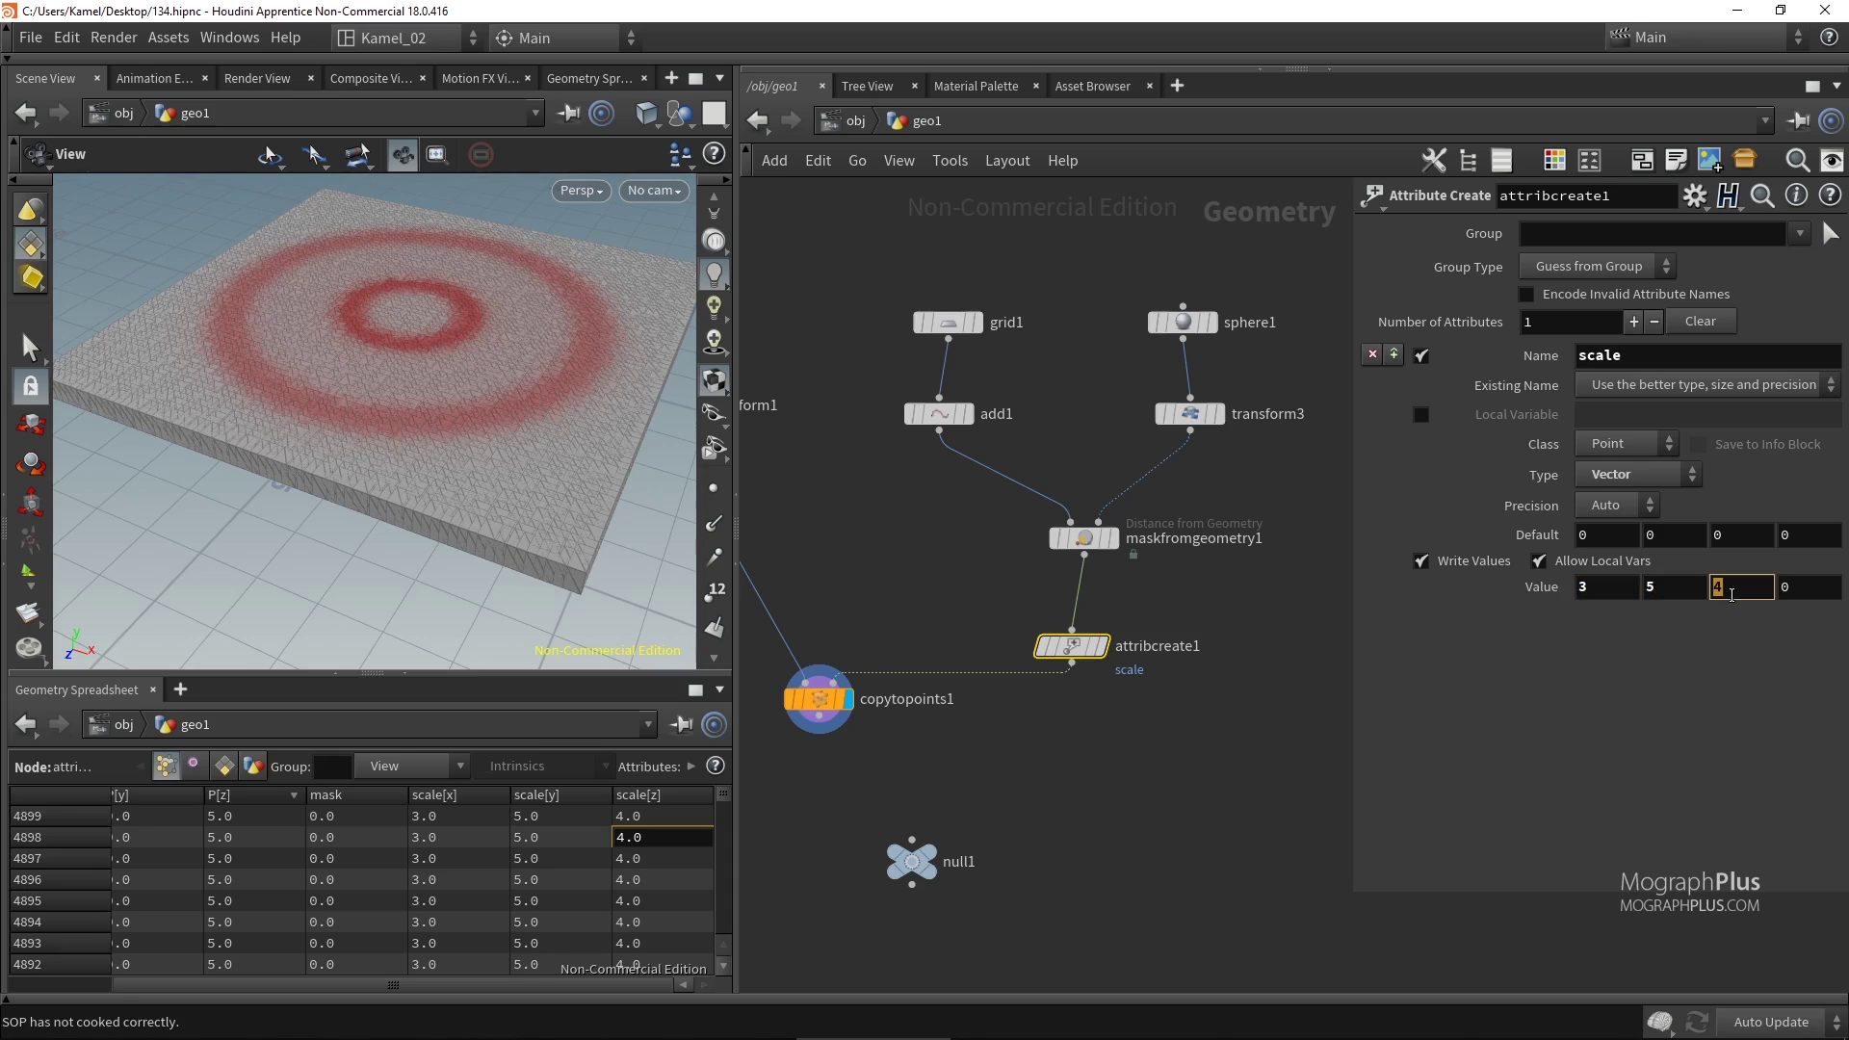
click(1608, 590)
text(1)
key(Return)
click(1652, 588)
text(1)
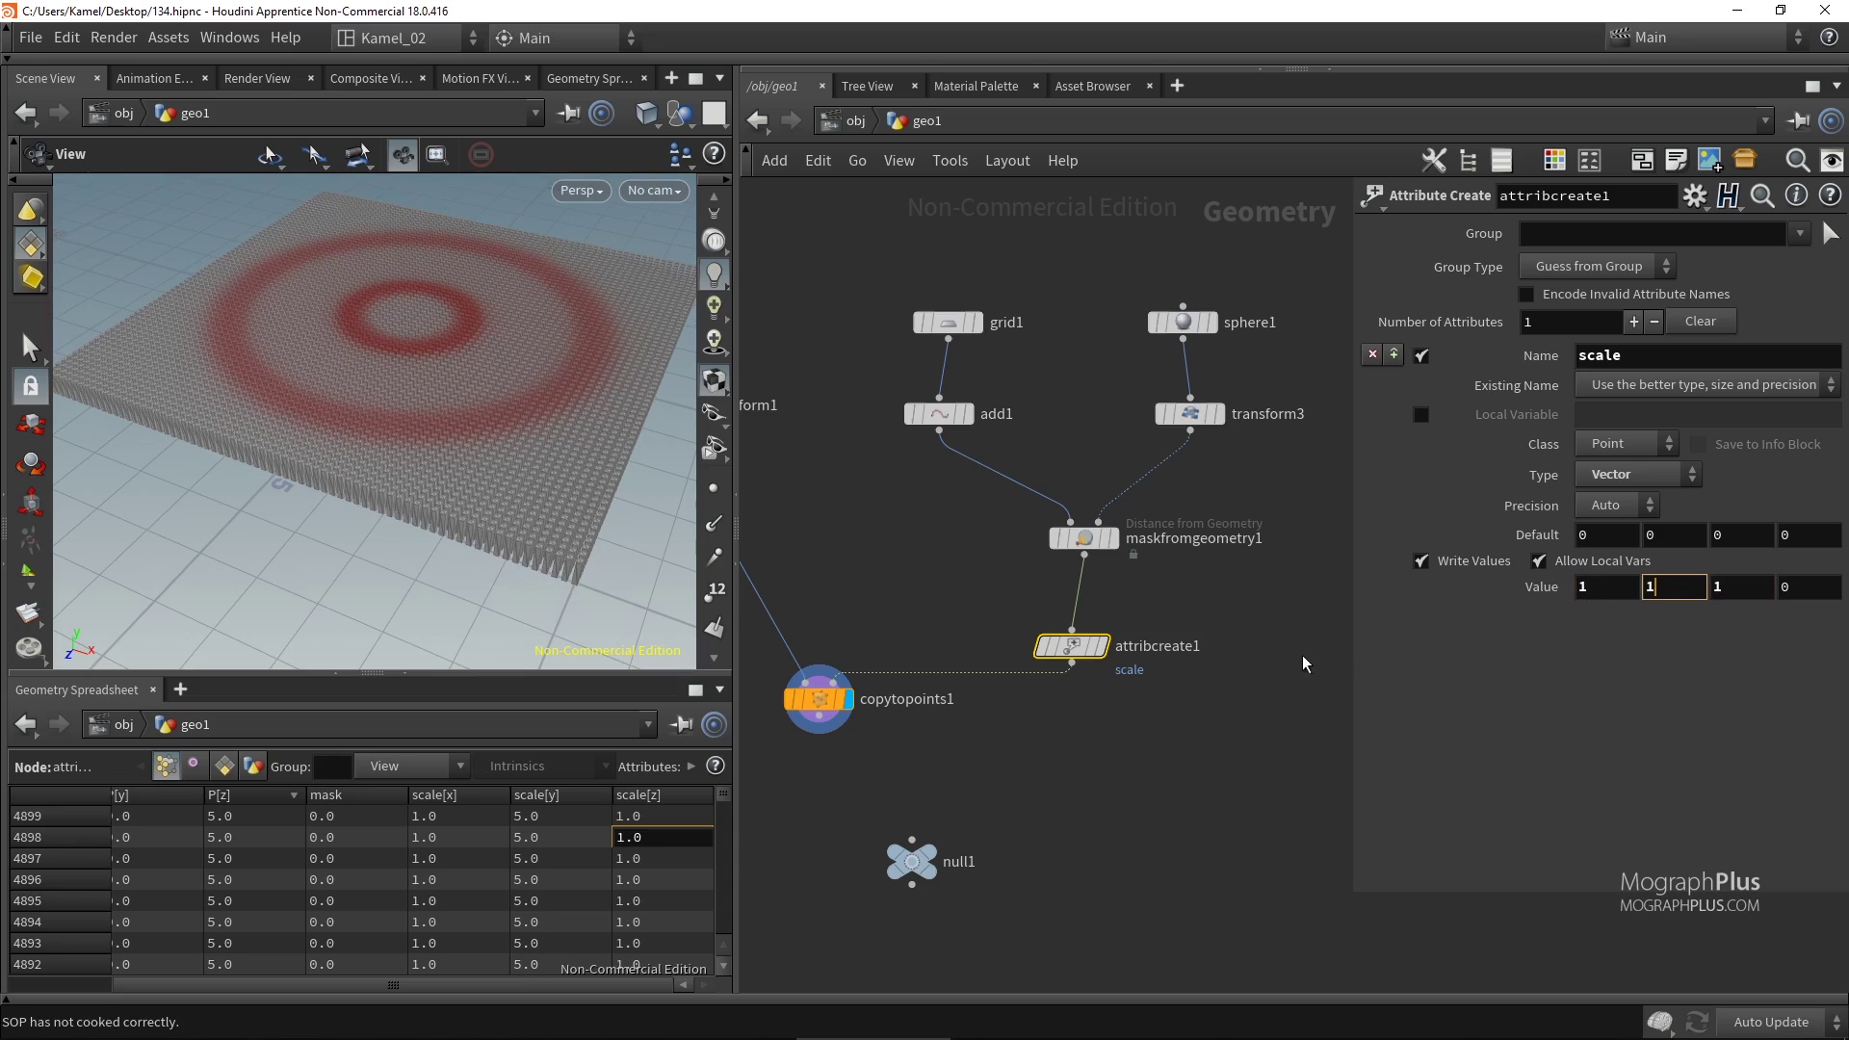
key(Return)
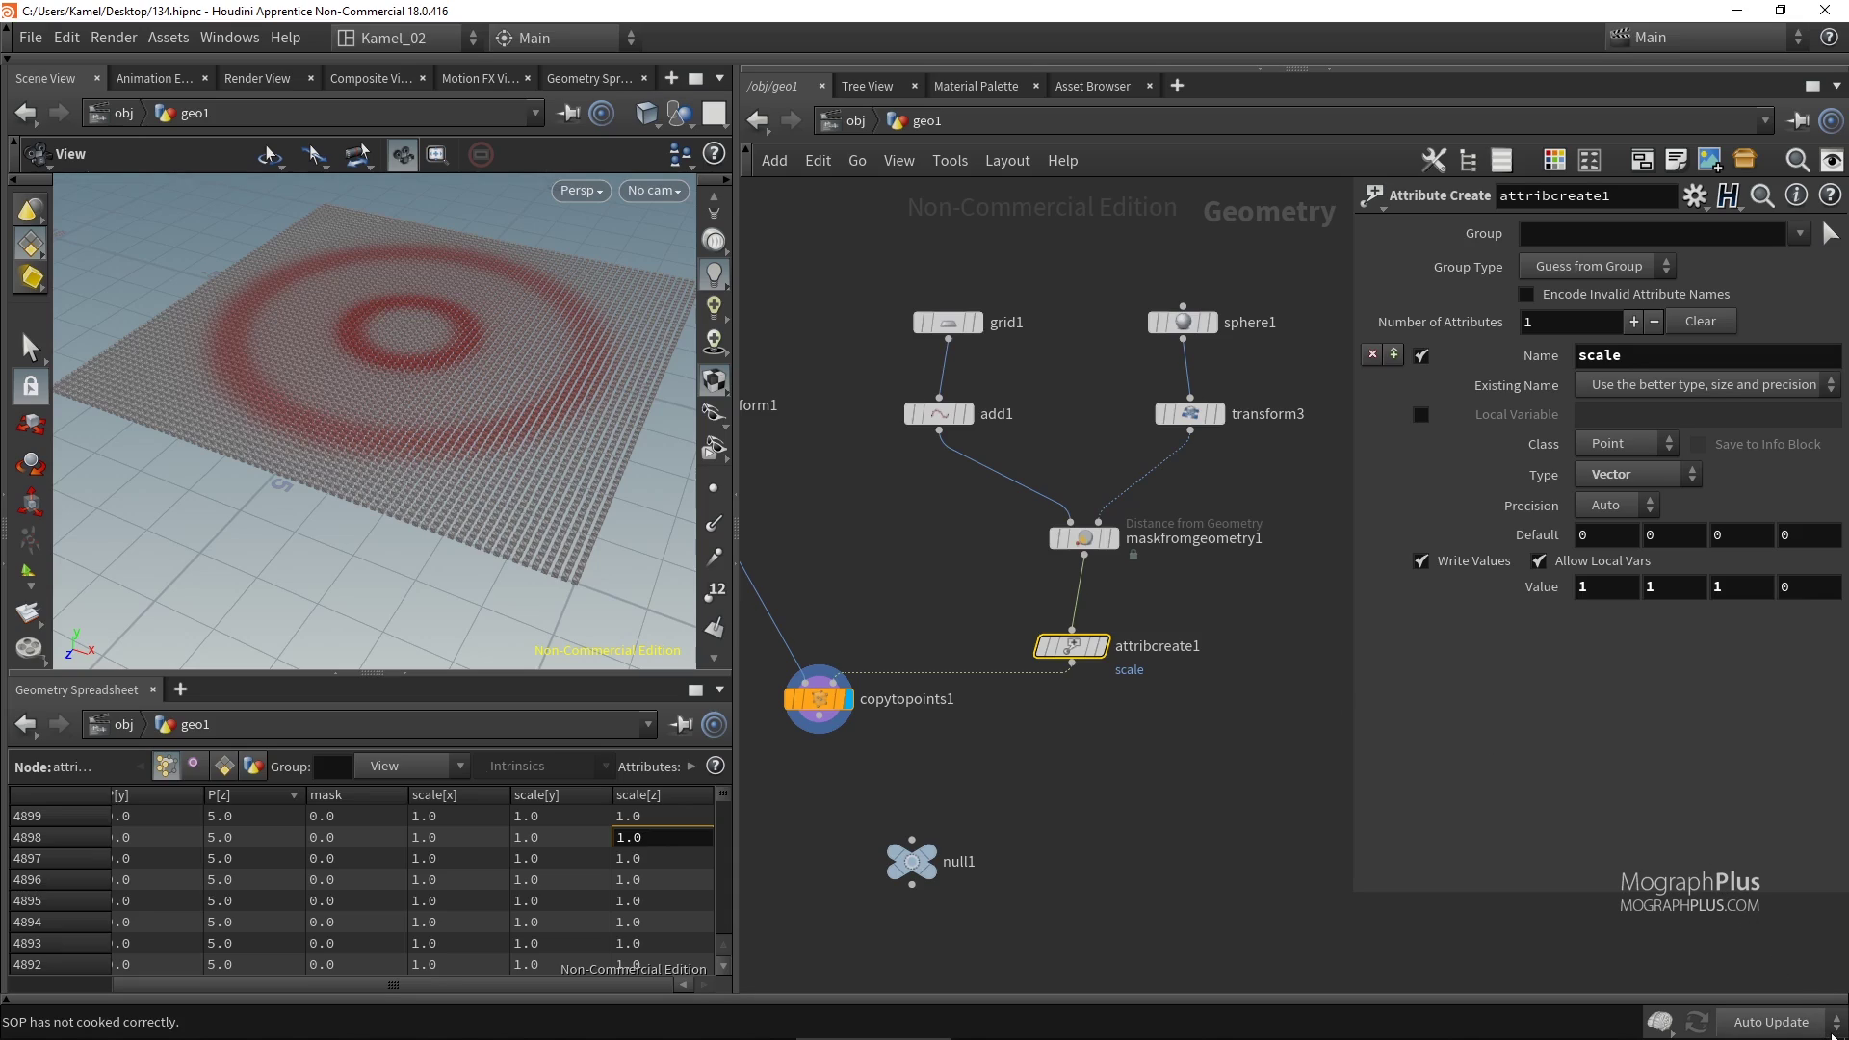
Insert an Attribute Noise node between attribcreate1 and copytopoints1.
click(1165, 796)
key(Tab)
text(nois)
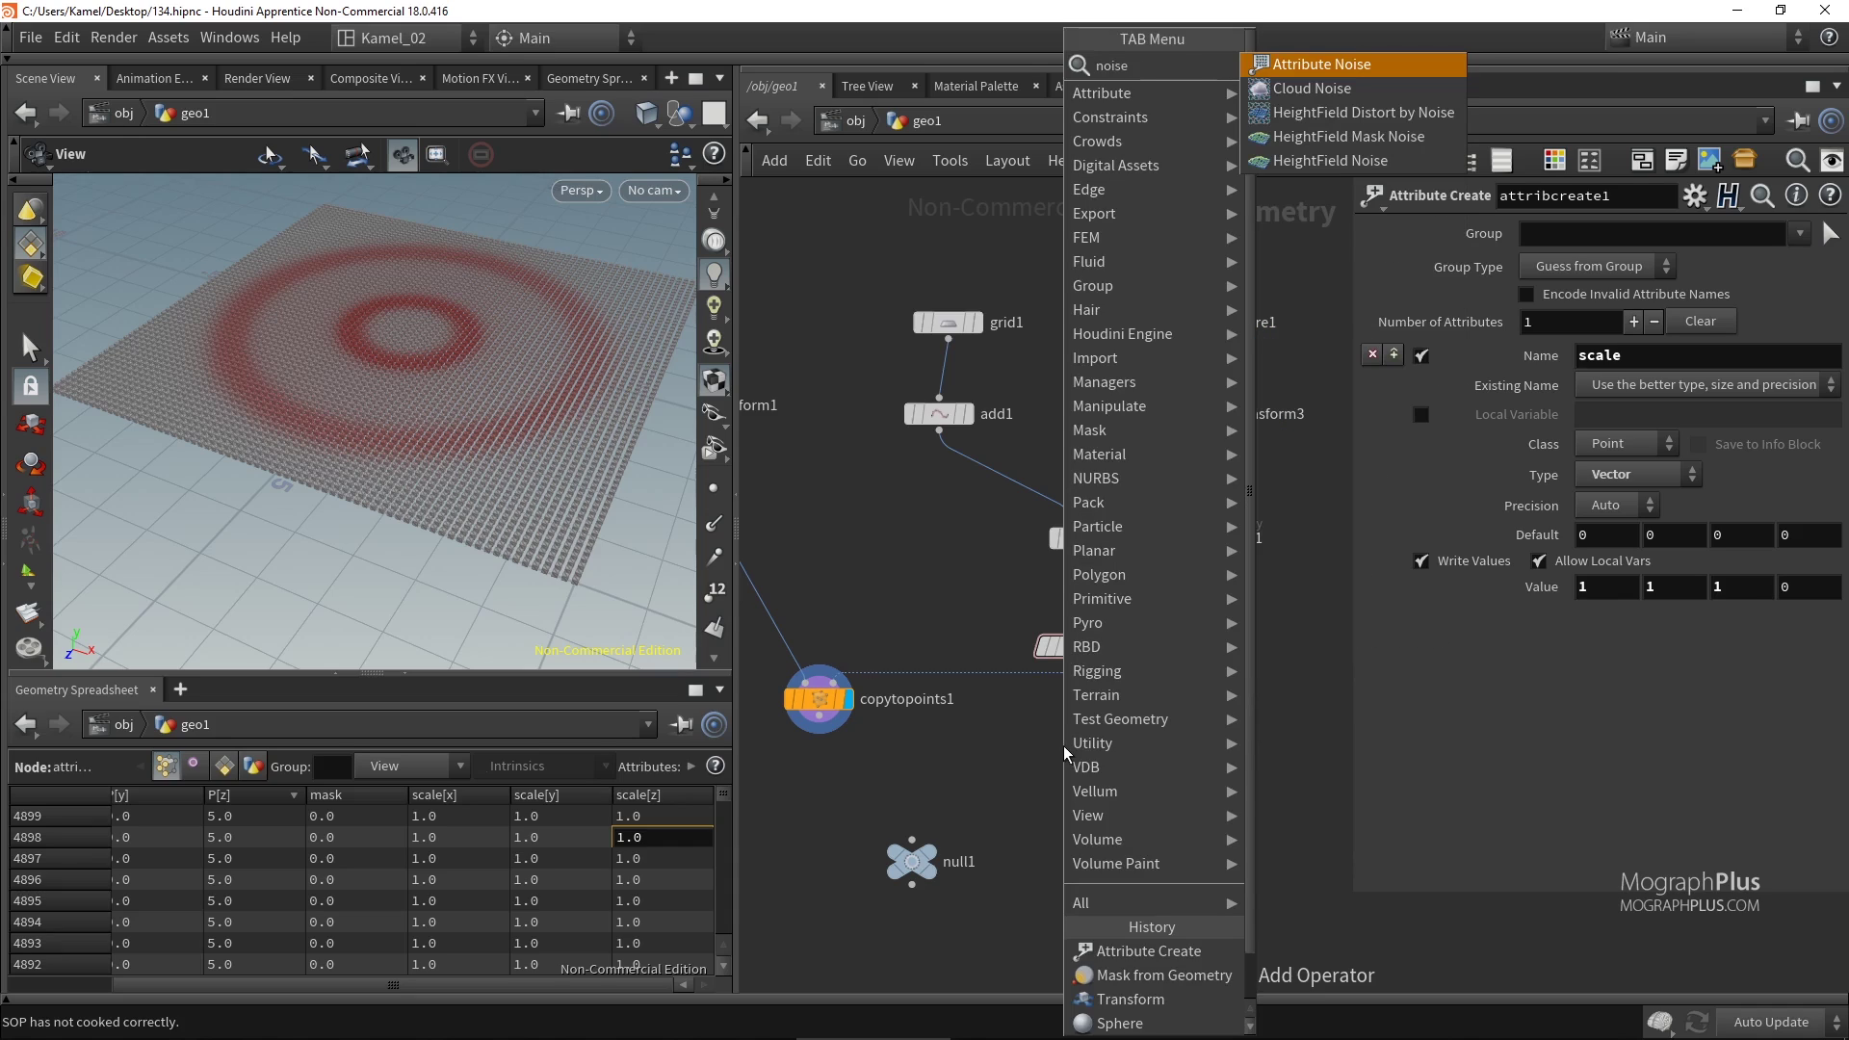
key(Return)
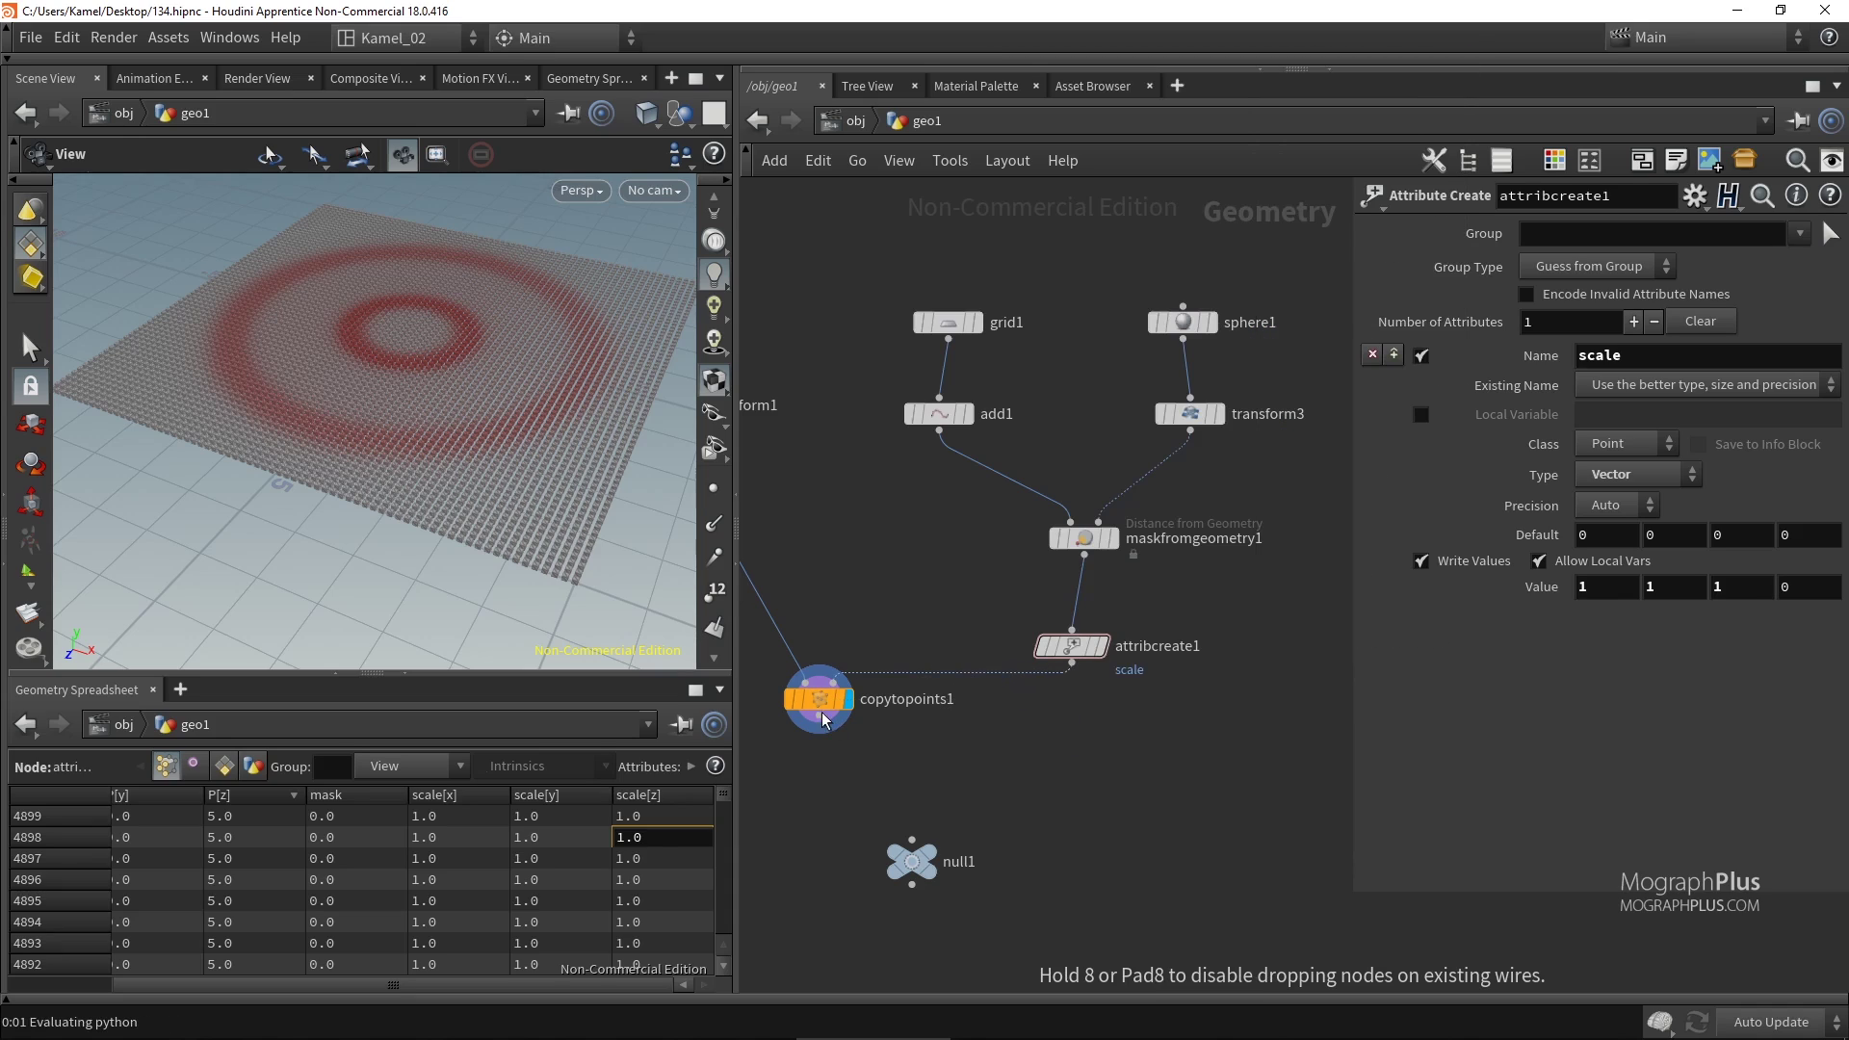
click(968, 695)
Space out copytopoints1 and null1, align attribnoise1 beneath attribcreate1, and display the noise node.
drag(820, 792, 827, 901)
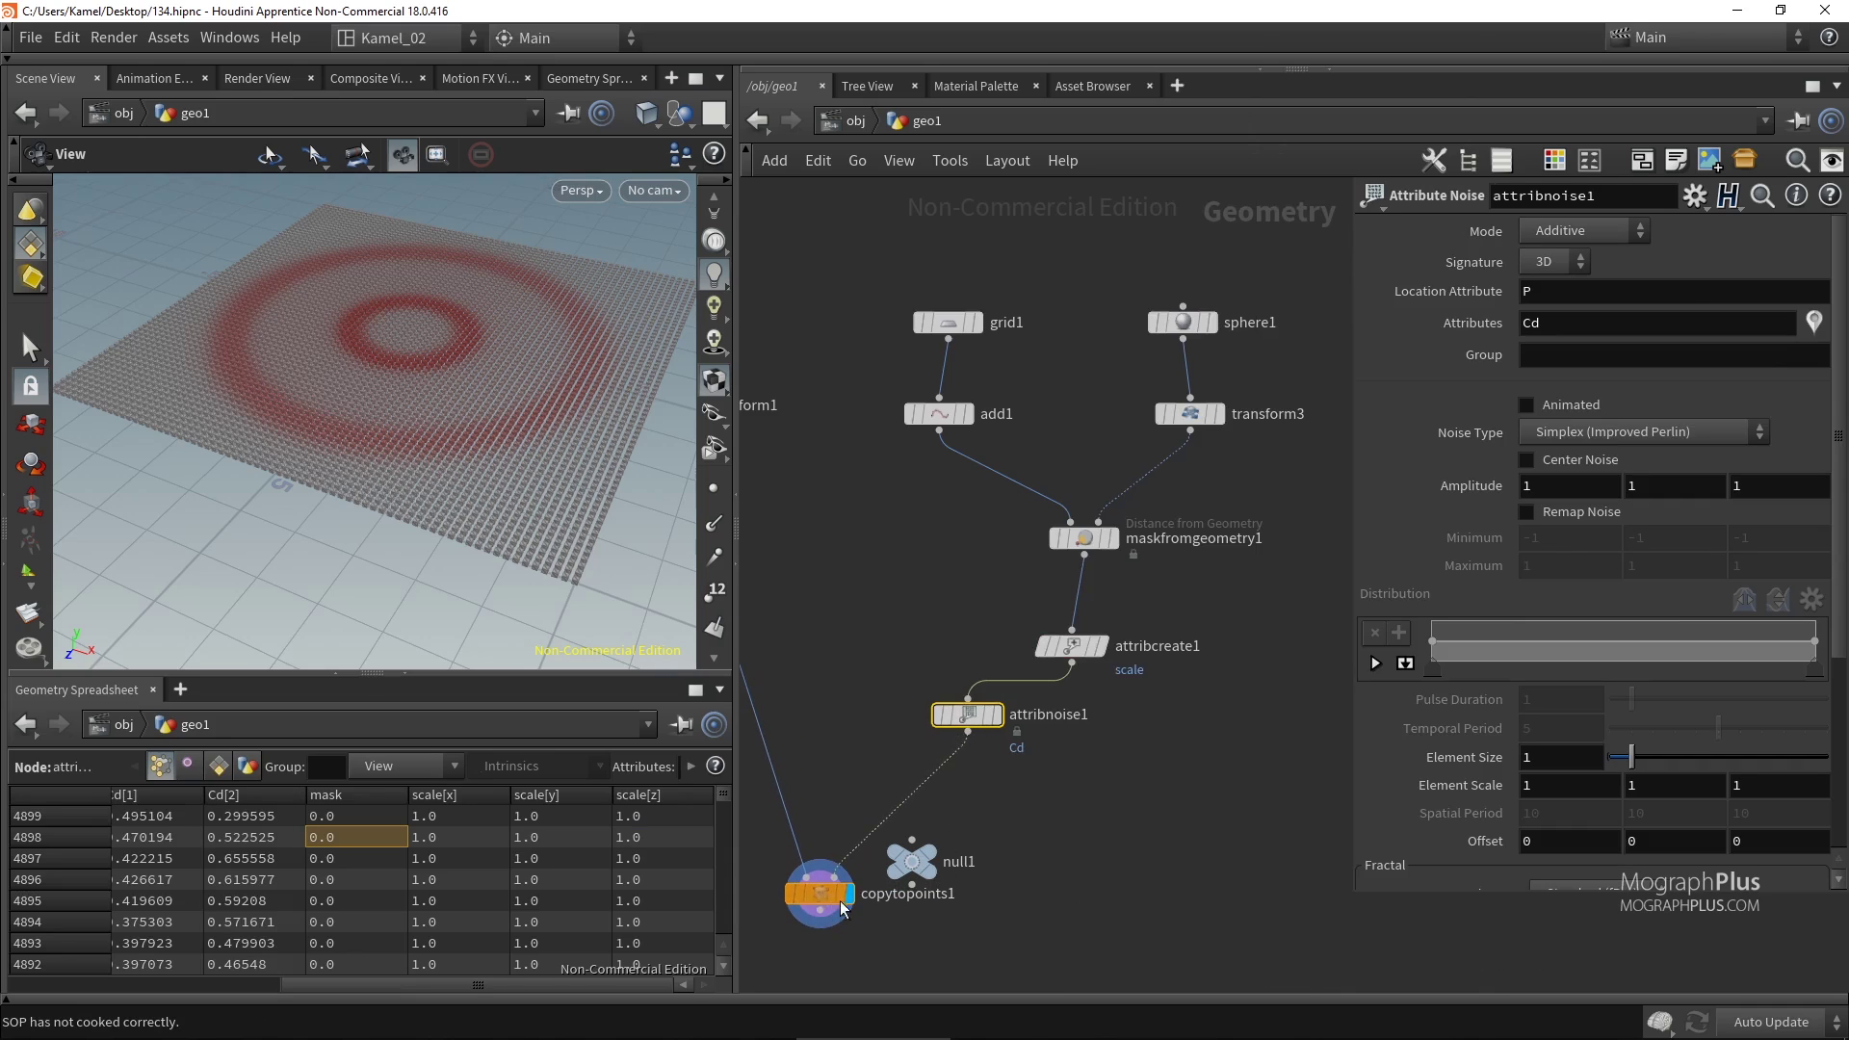
drag(912, 860, 1190, 913)
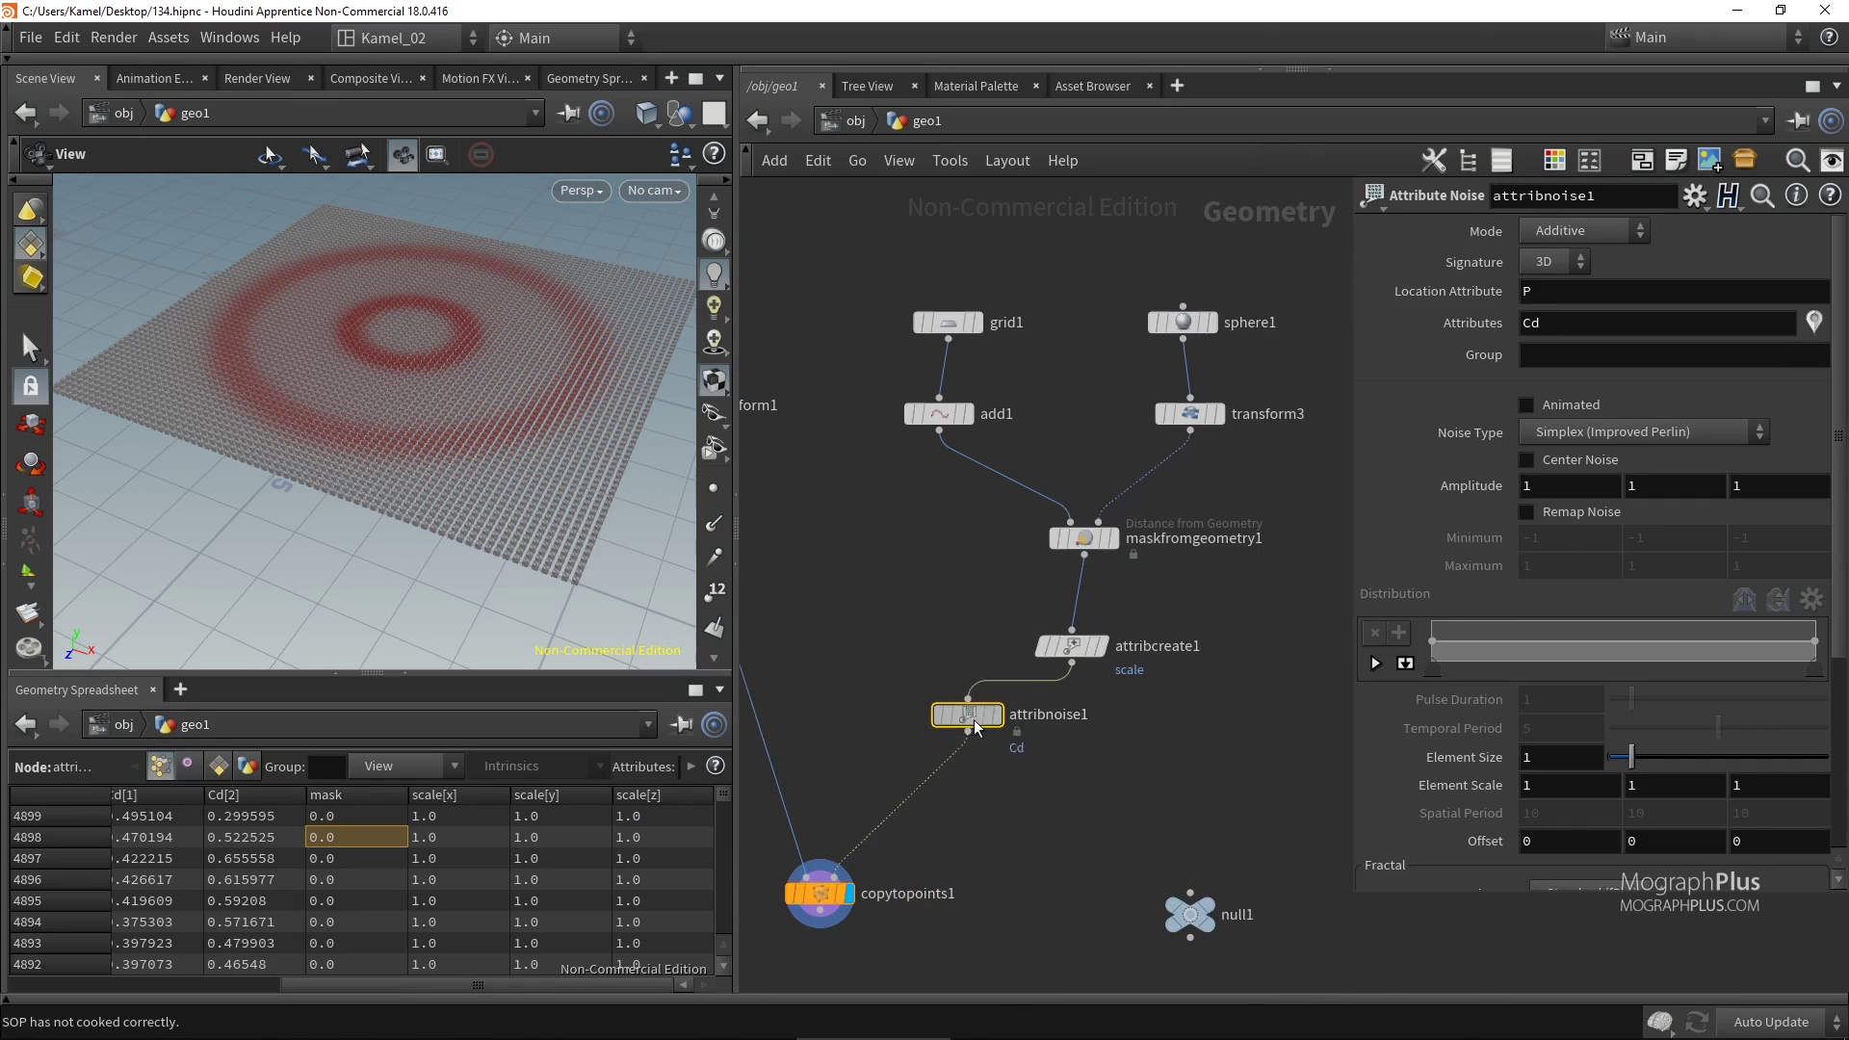
drag(975, 727, 1079, 773)
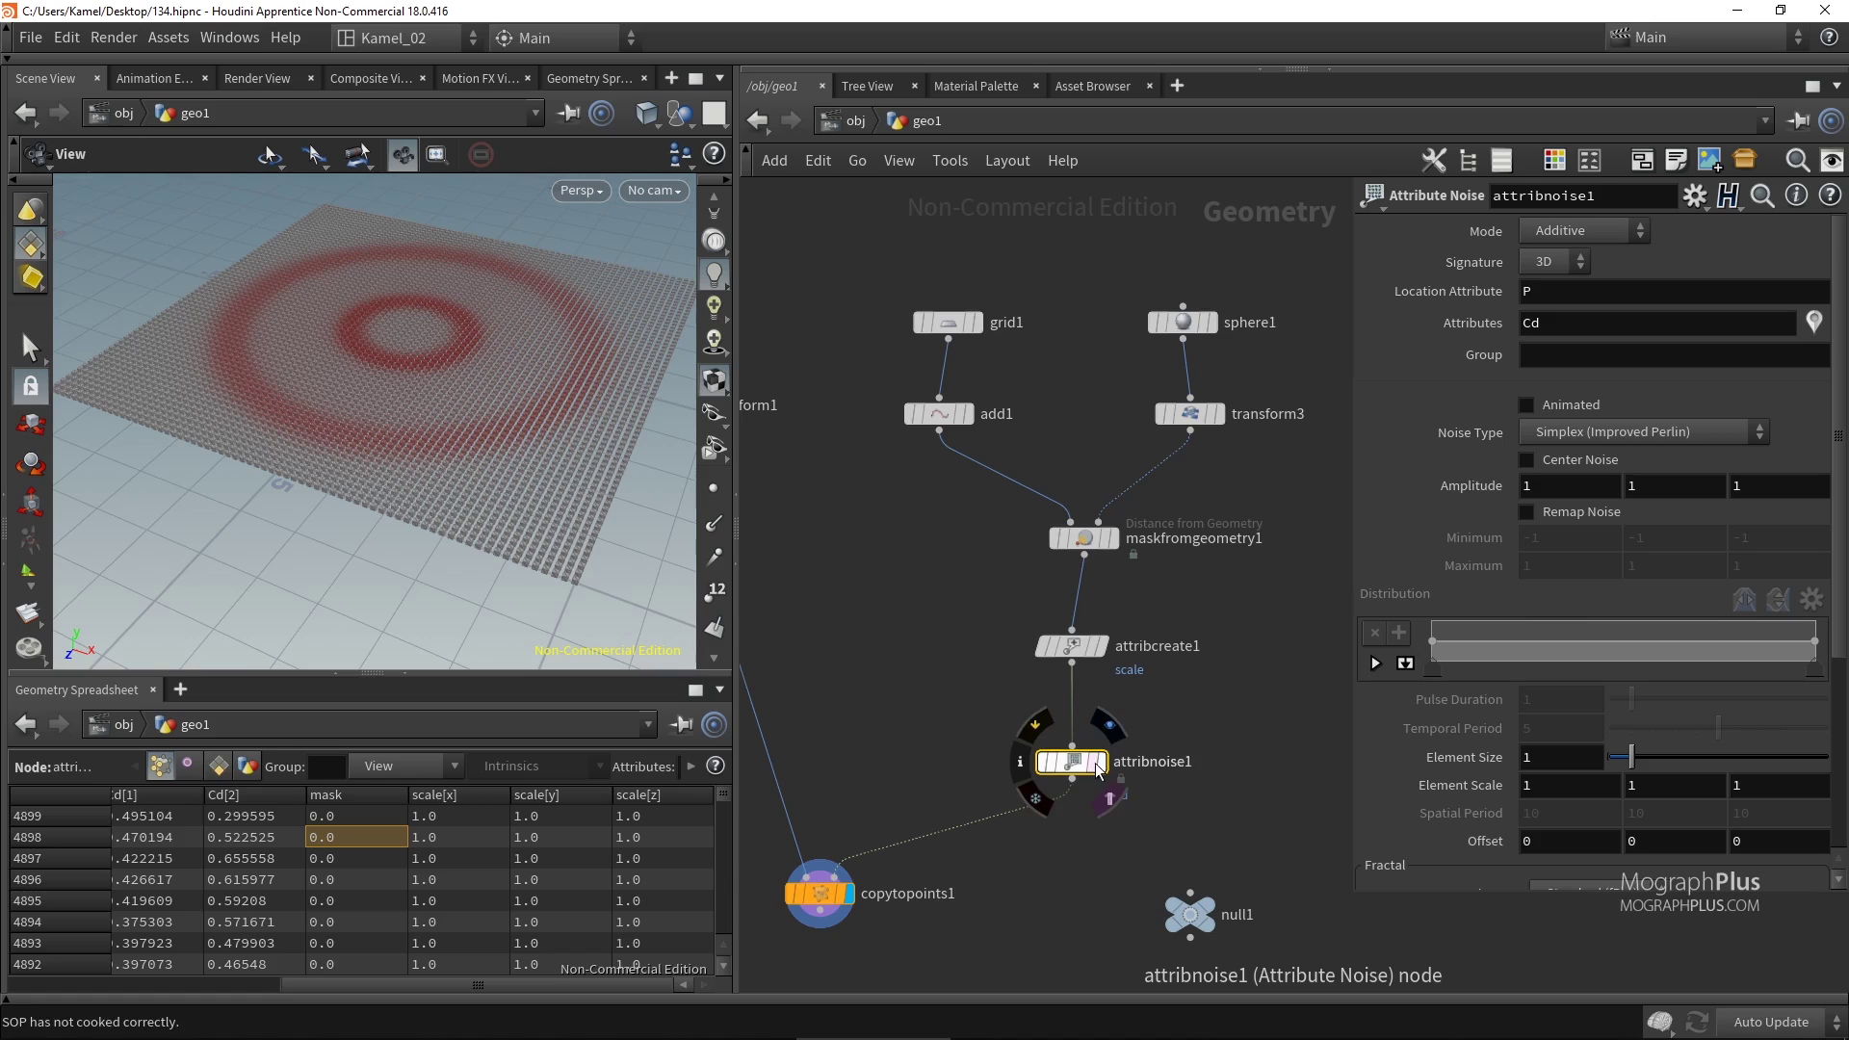
click(1110, 725)
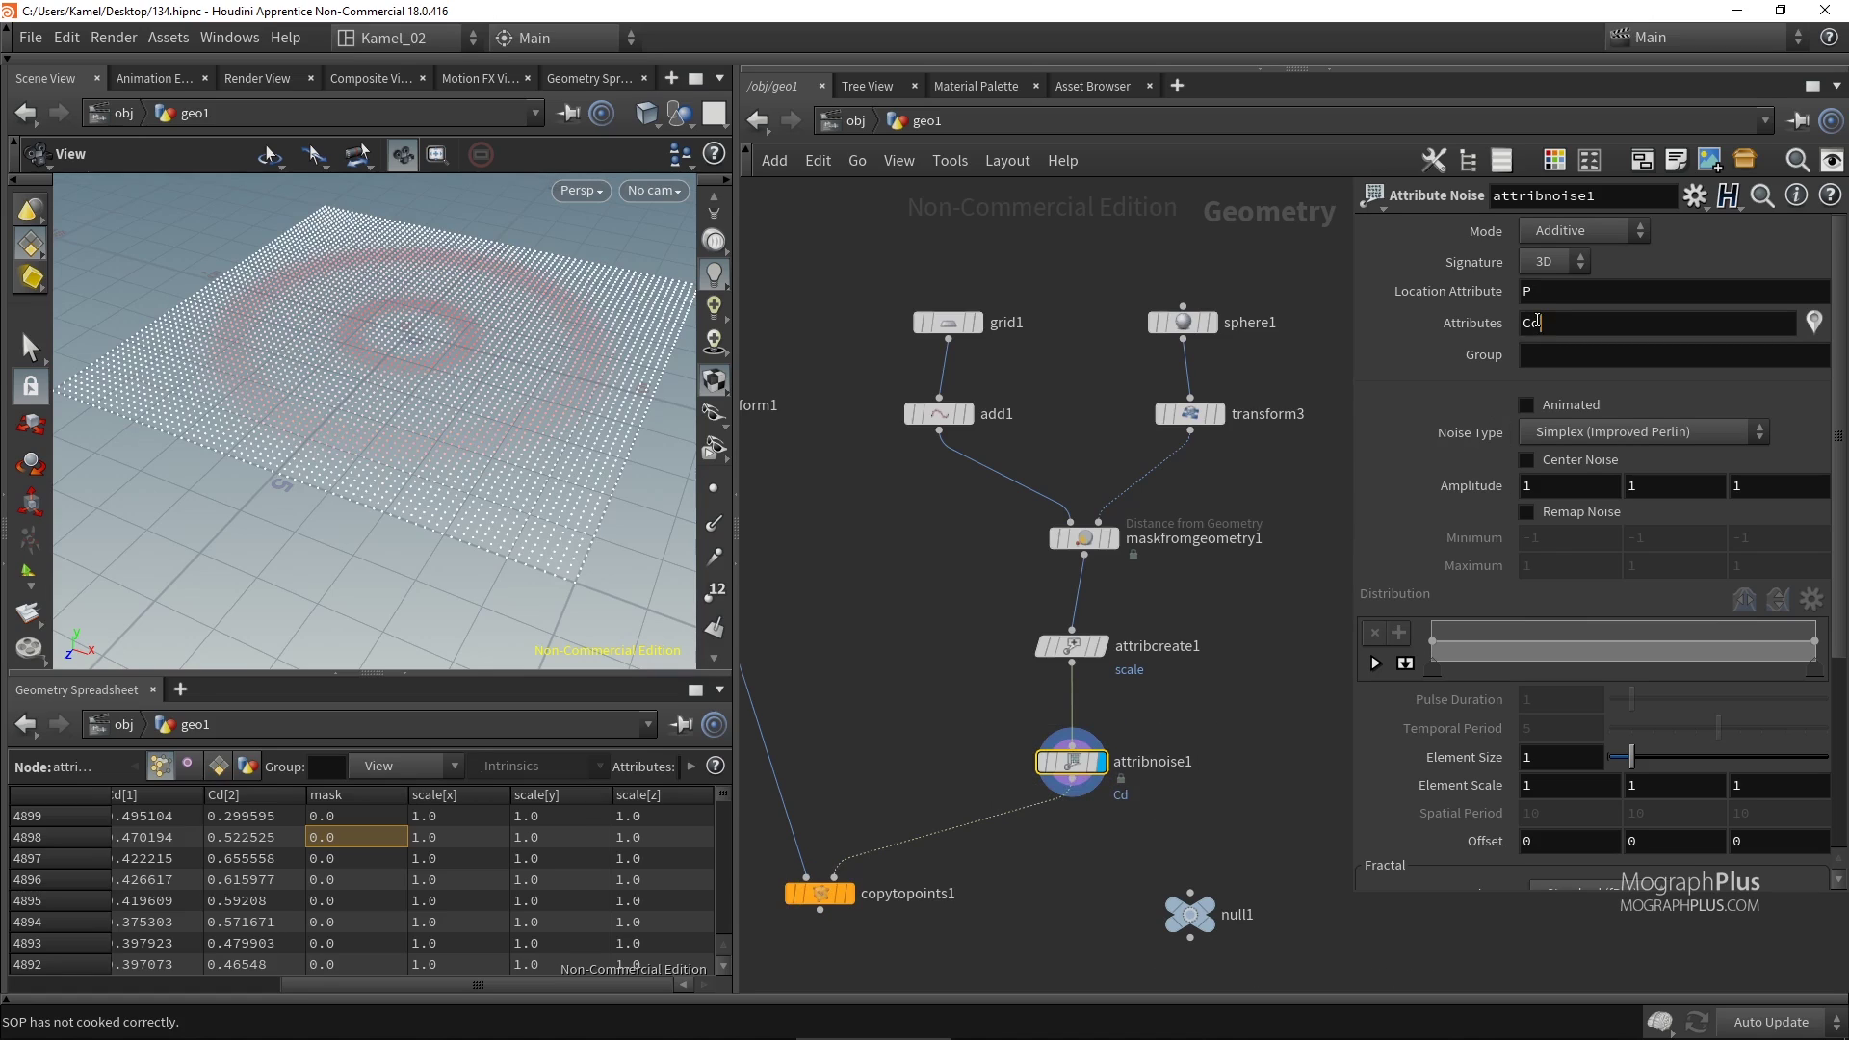
Apply the noise to the scale attribute and turn off the mask visualization in maskfromgeometry1.
double_click(1538, 322)
text(scale)
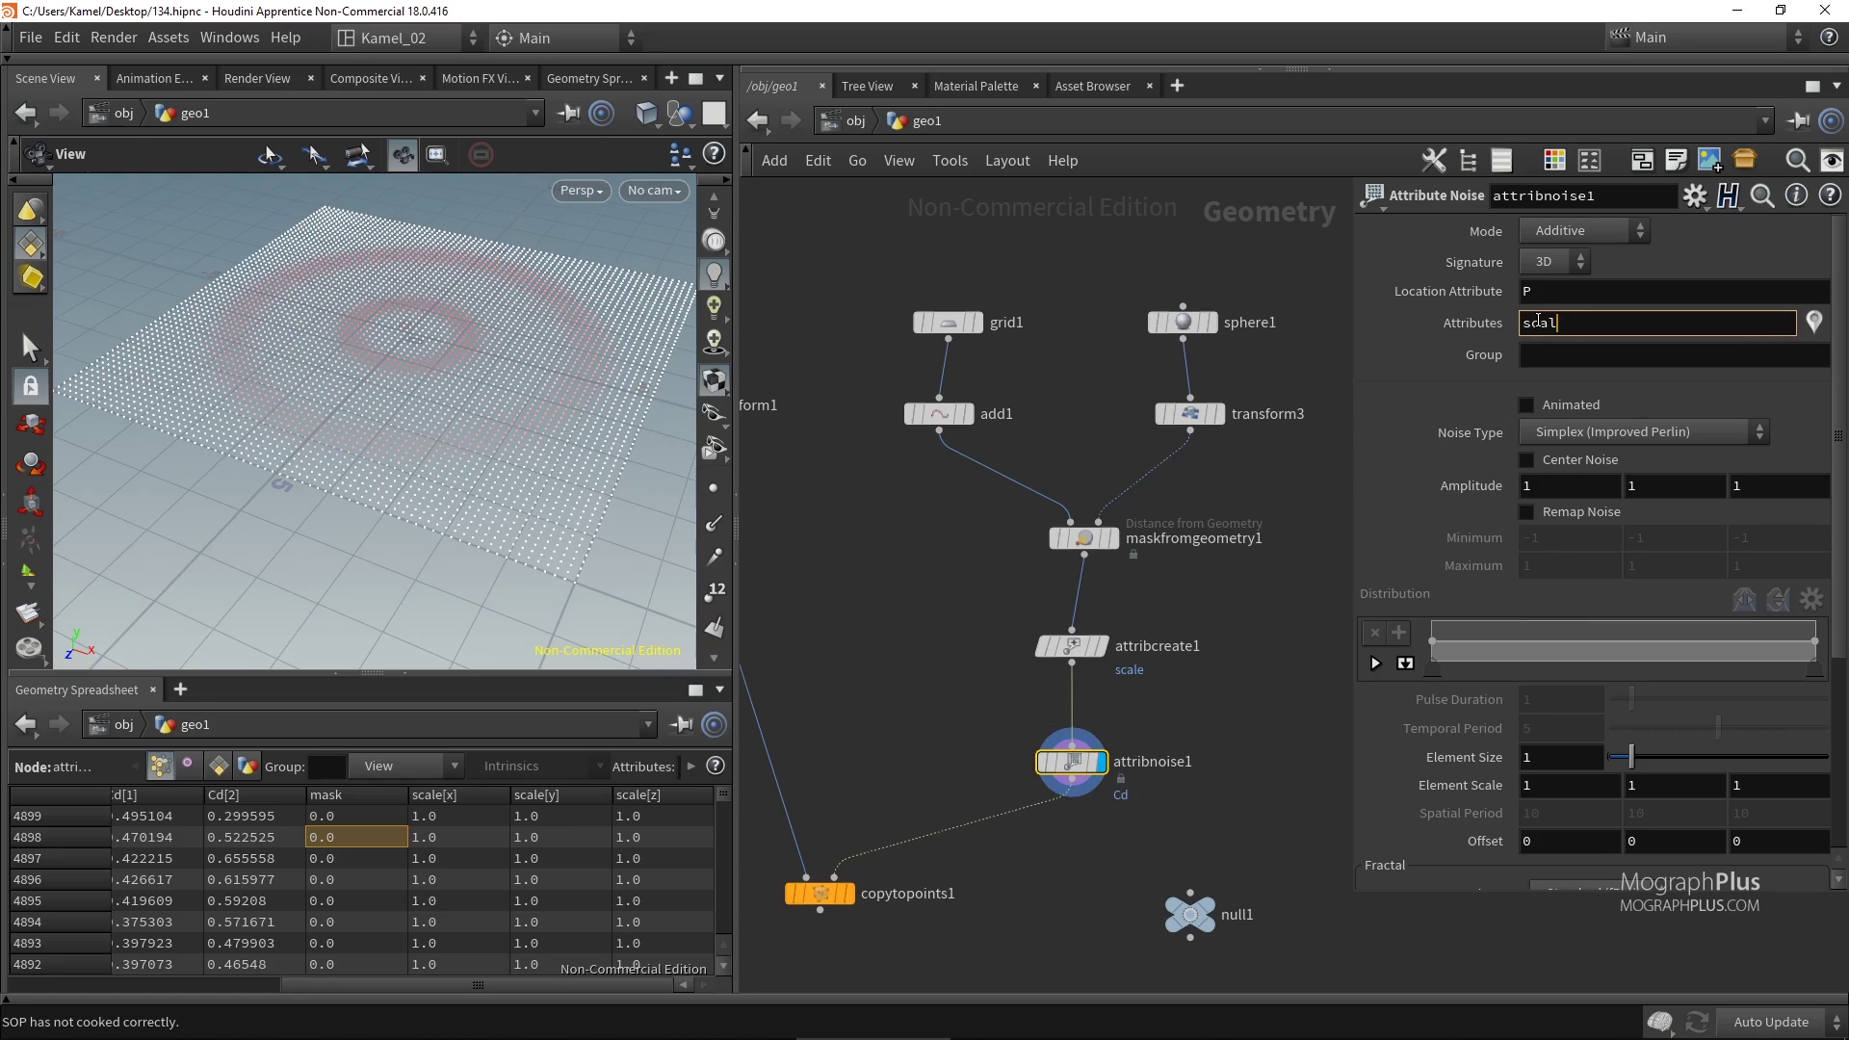
key(Return)
drag(956, 516, 1159, 582)
click(1804, 391)
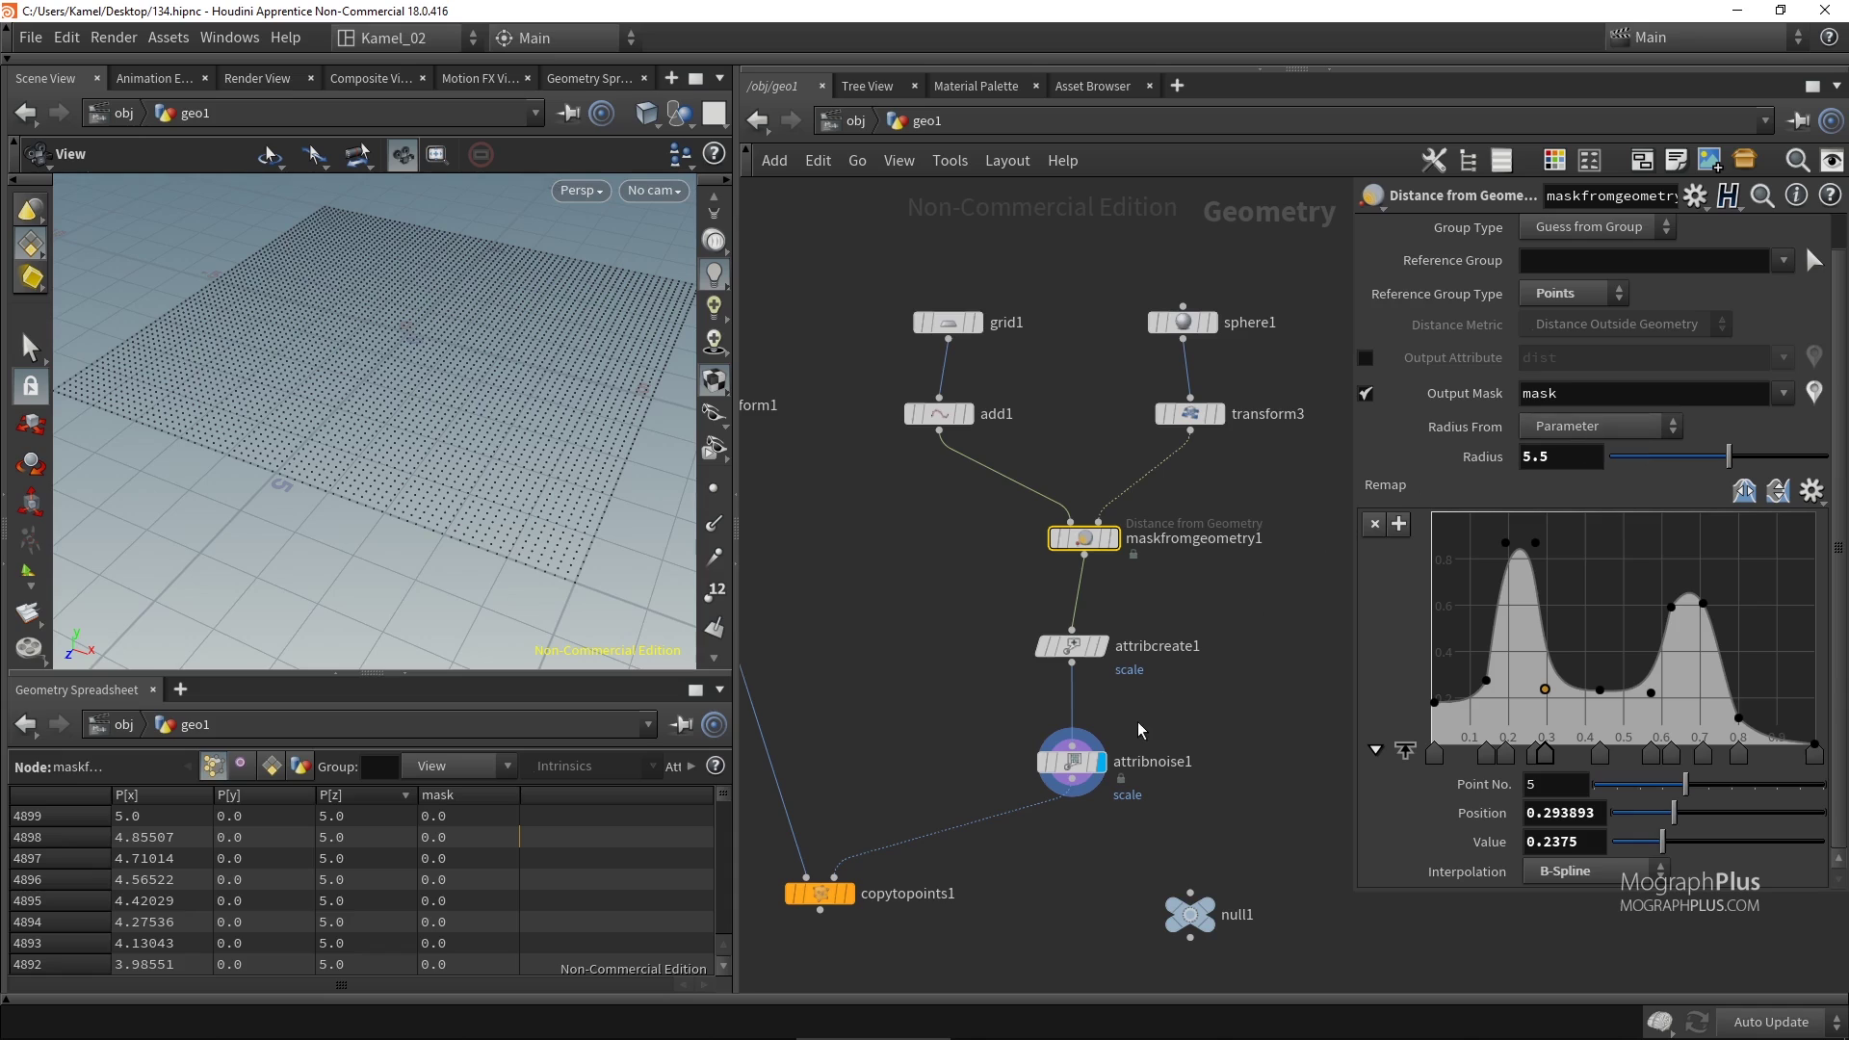
Enable Remap Noise on attribnoise1 and set the minimum and maximum to 0 in both X and Z.
middle_drag(1139, 730, 1129, 638)
drag(976, 638, 1164, 725)
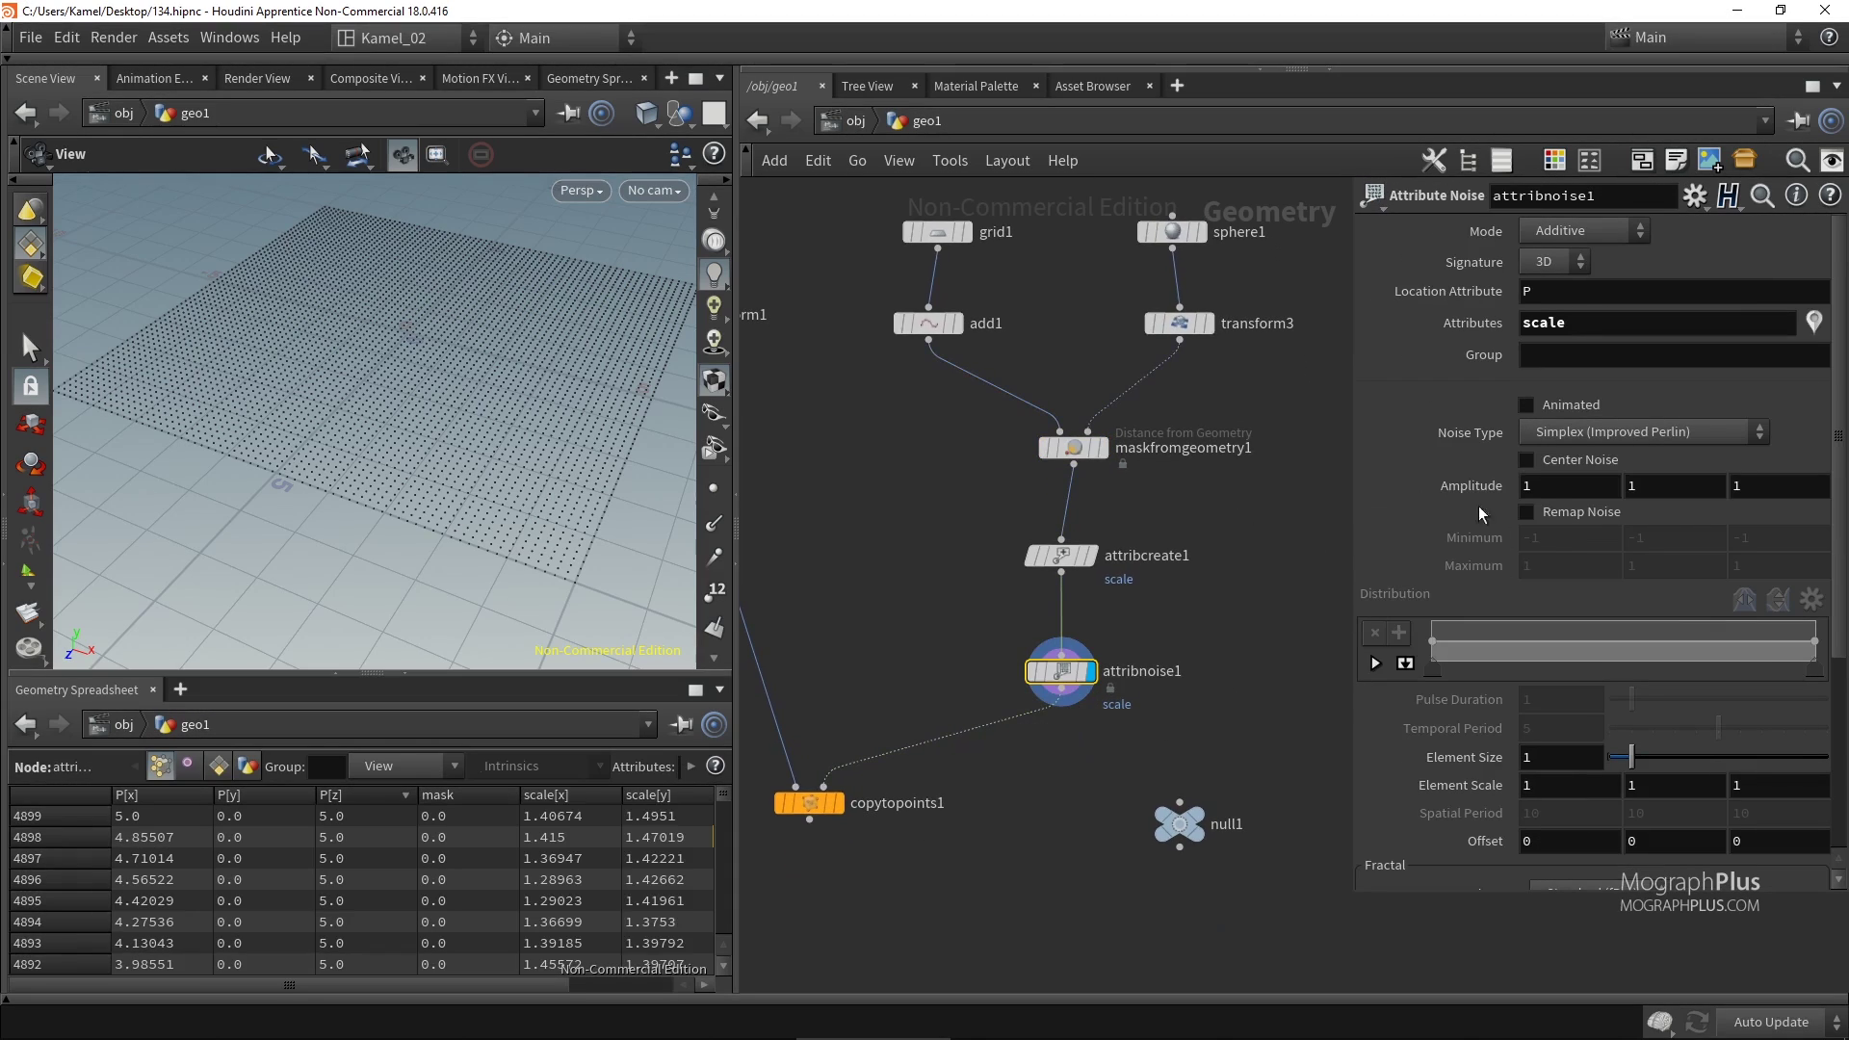
click(1528, 512)
click(1562, 537)
text(0)
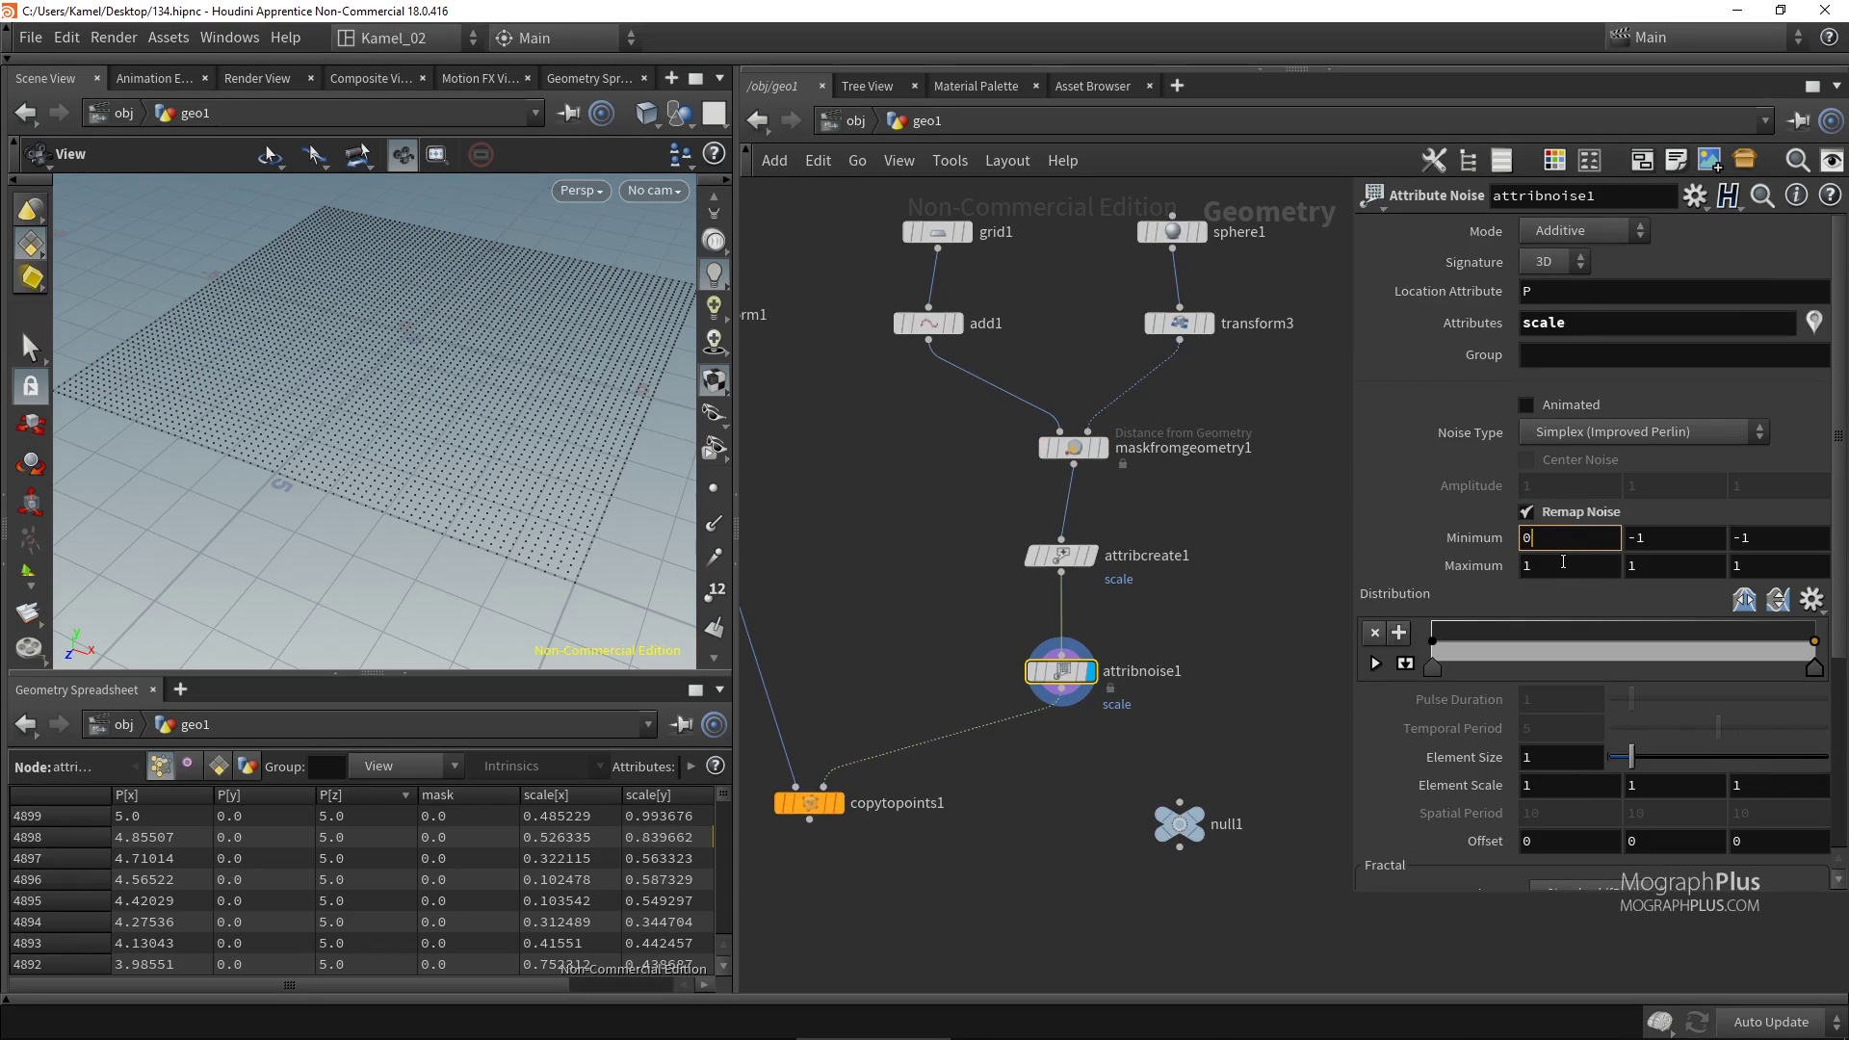
click(1562, 566)
text(0)
click(1776, 537)
text(0)
click(1777, 565)
text(0)
key(Return)
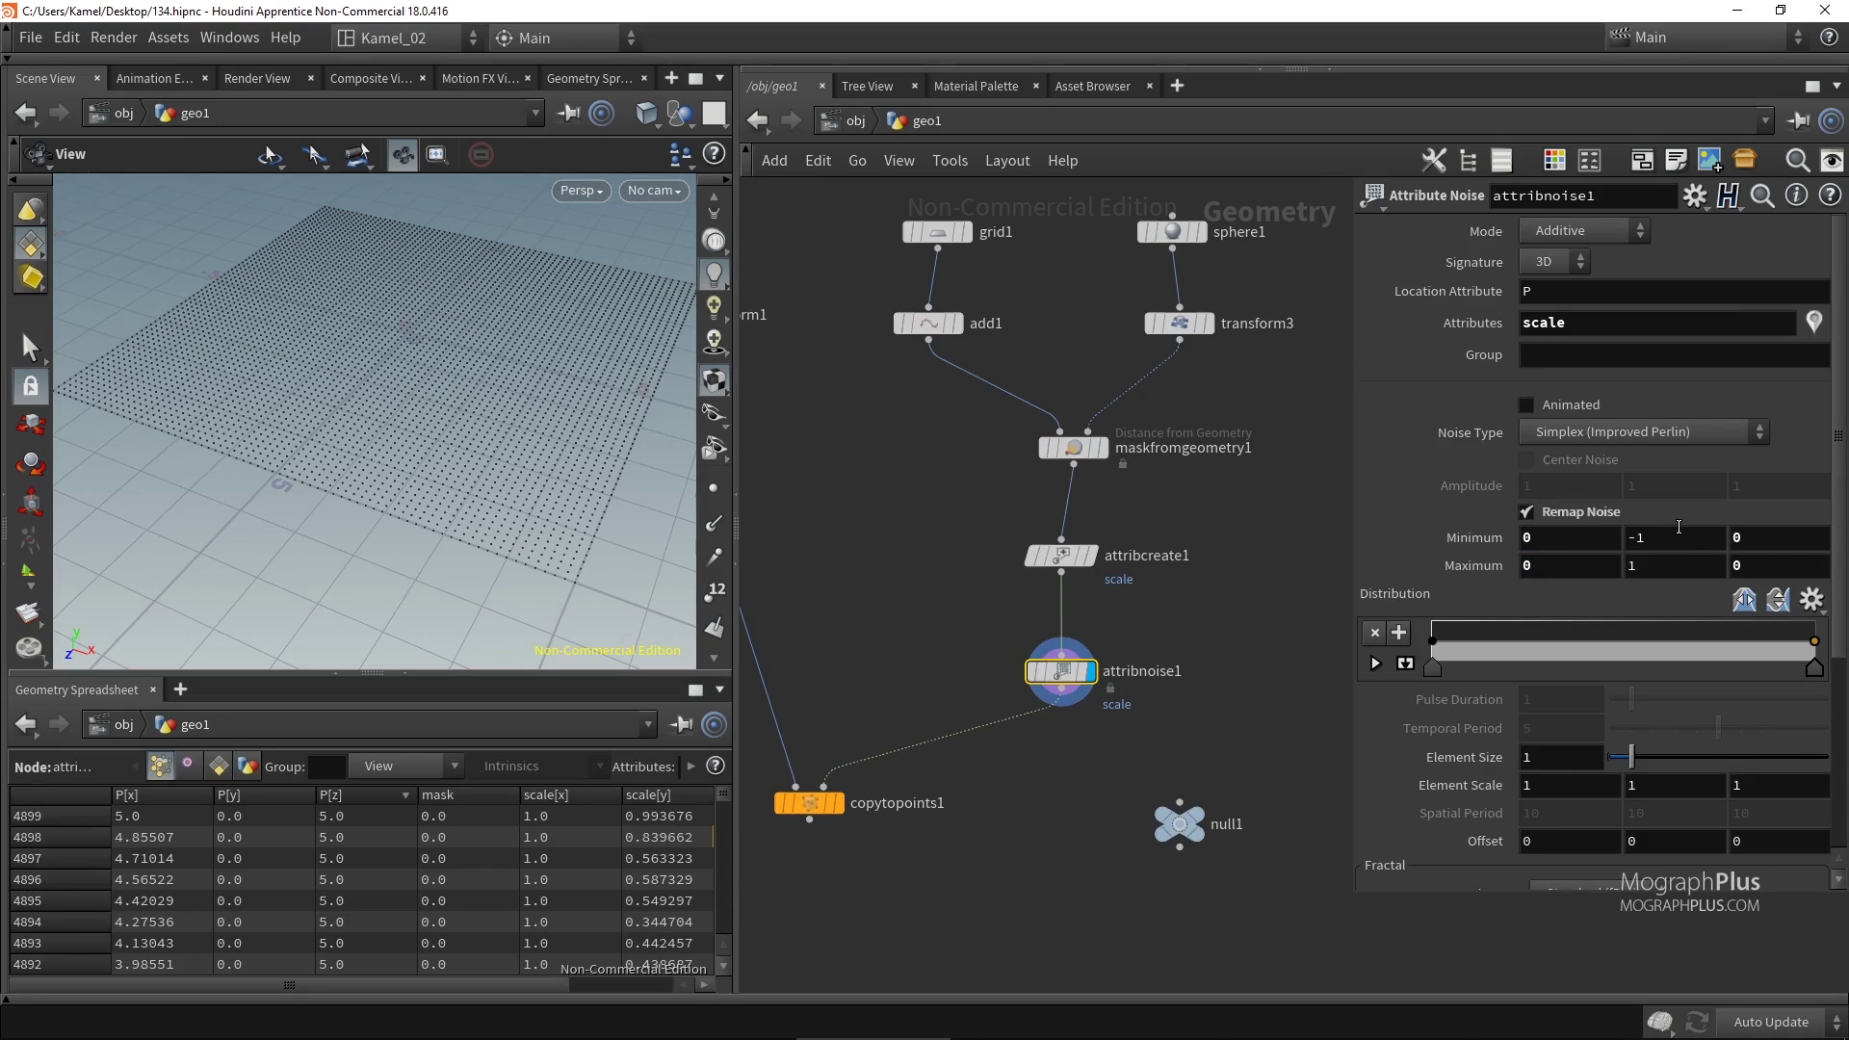
Set the noise's Y minimum to 1 and display copytopoints1.
double_click(1677, 531)
text(1)
key(Return)
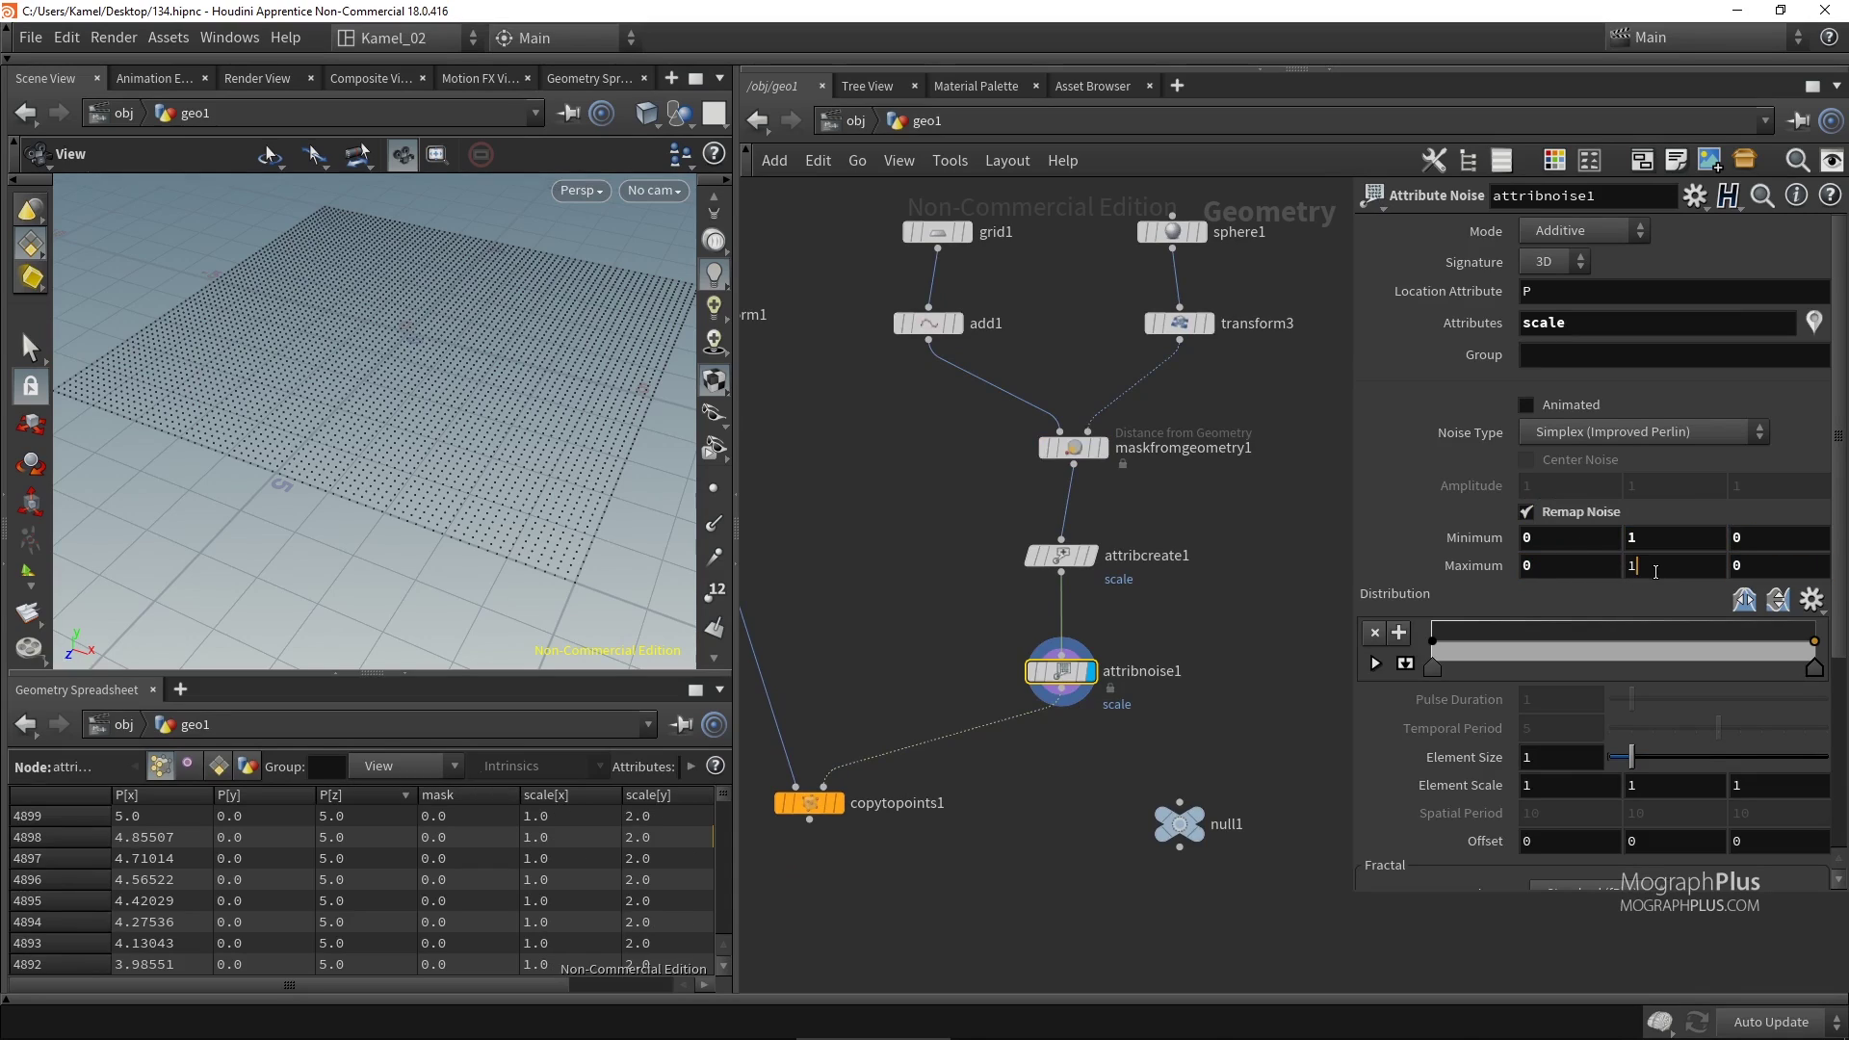
drag(1656, 572, 1570, 589)
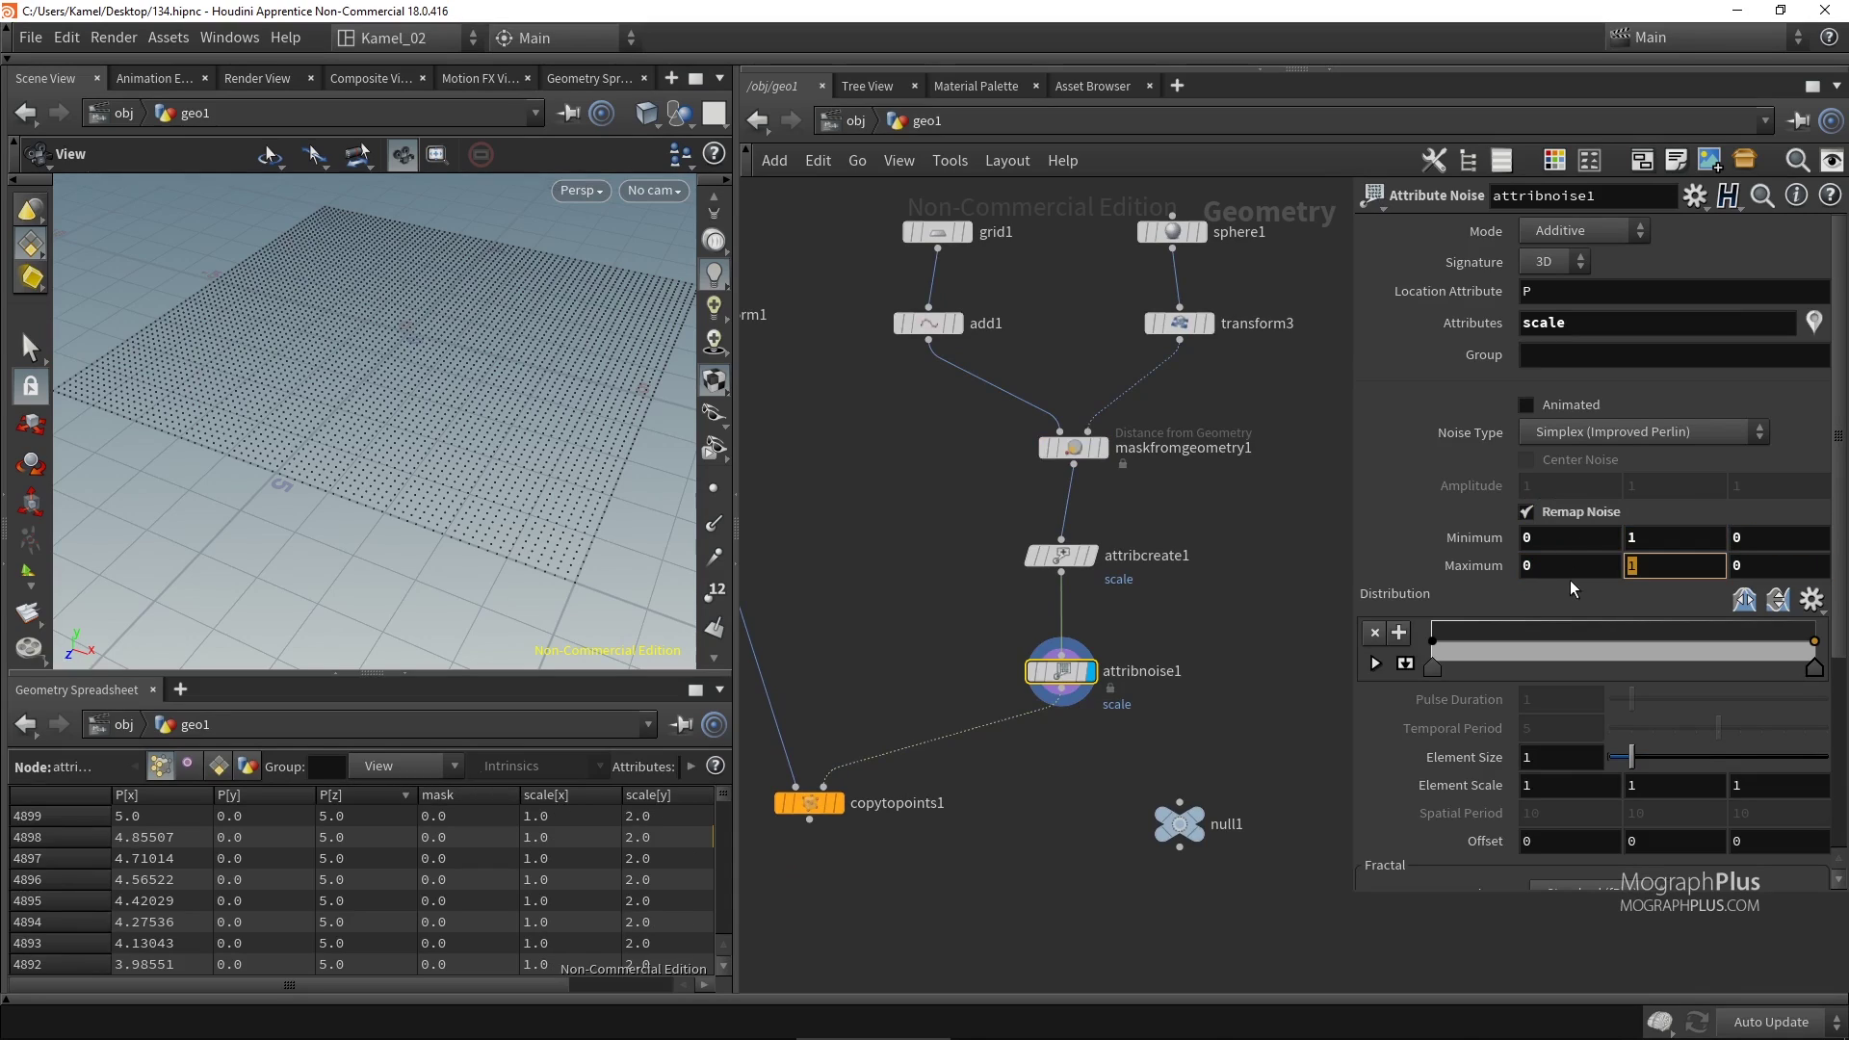
click(837, 802)
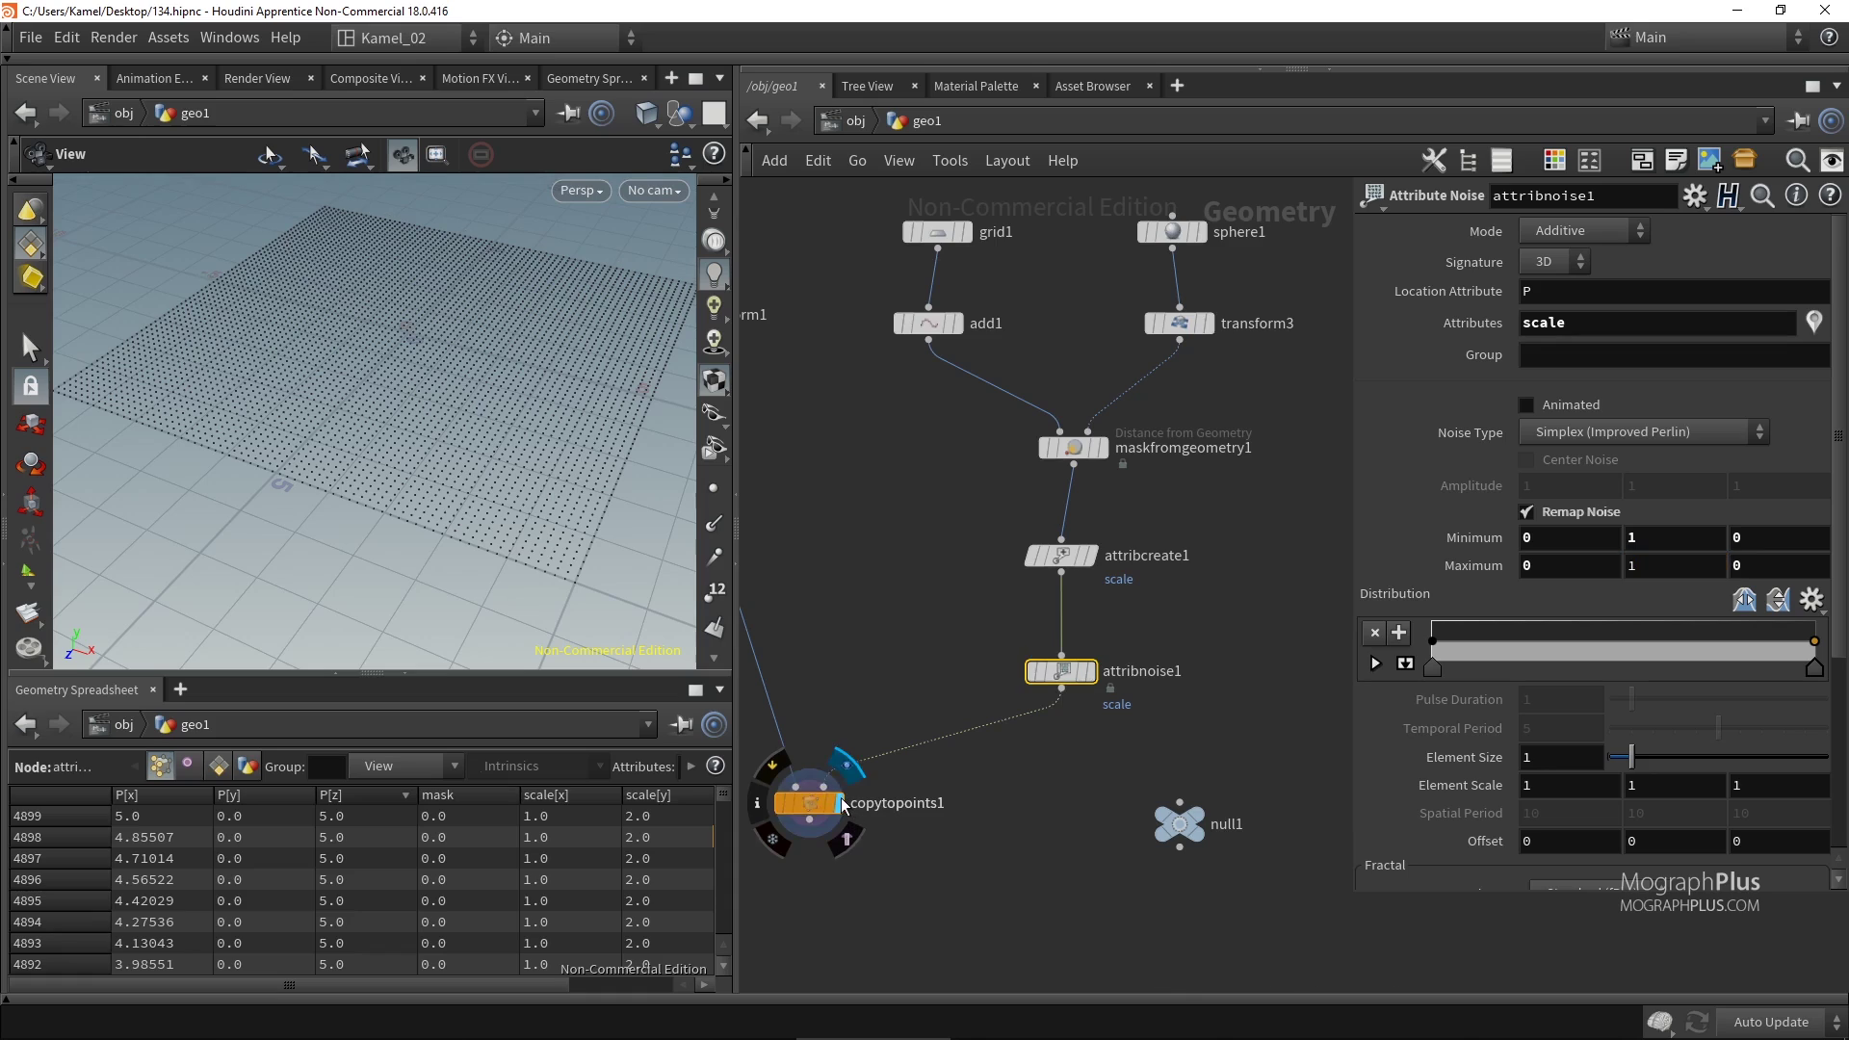
Try 2, 5 and 1.5 as the noise's Y maximum.
double_click(1647, 568)
text(2)
key(Return)
double_click(1667, 570)
text(5)
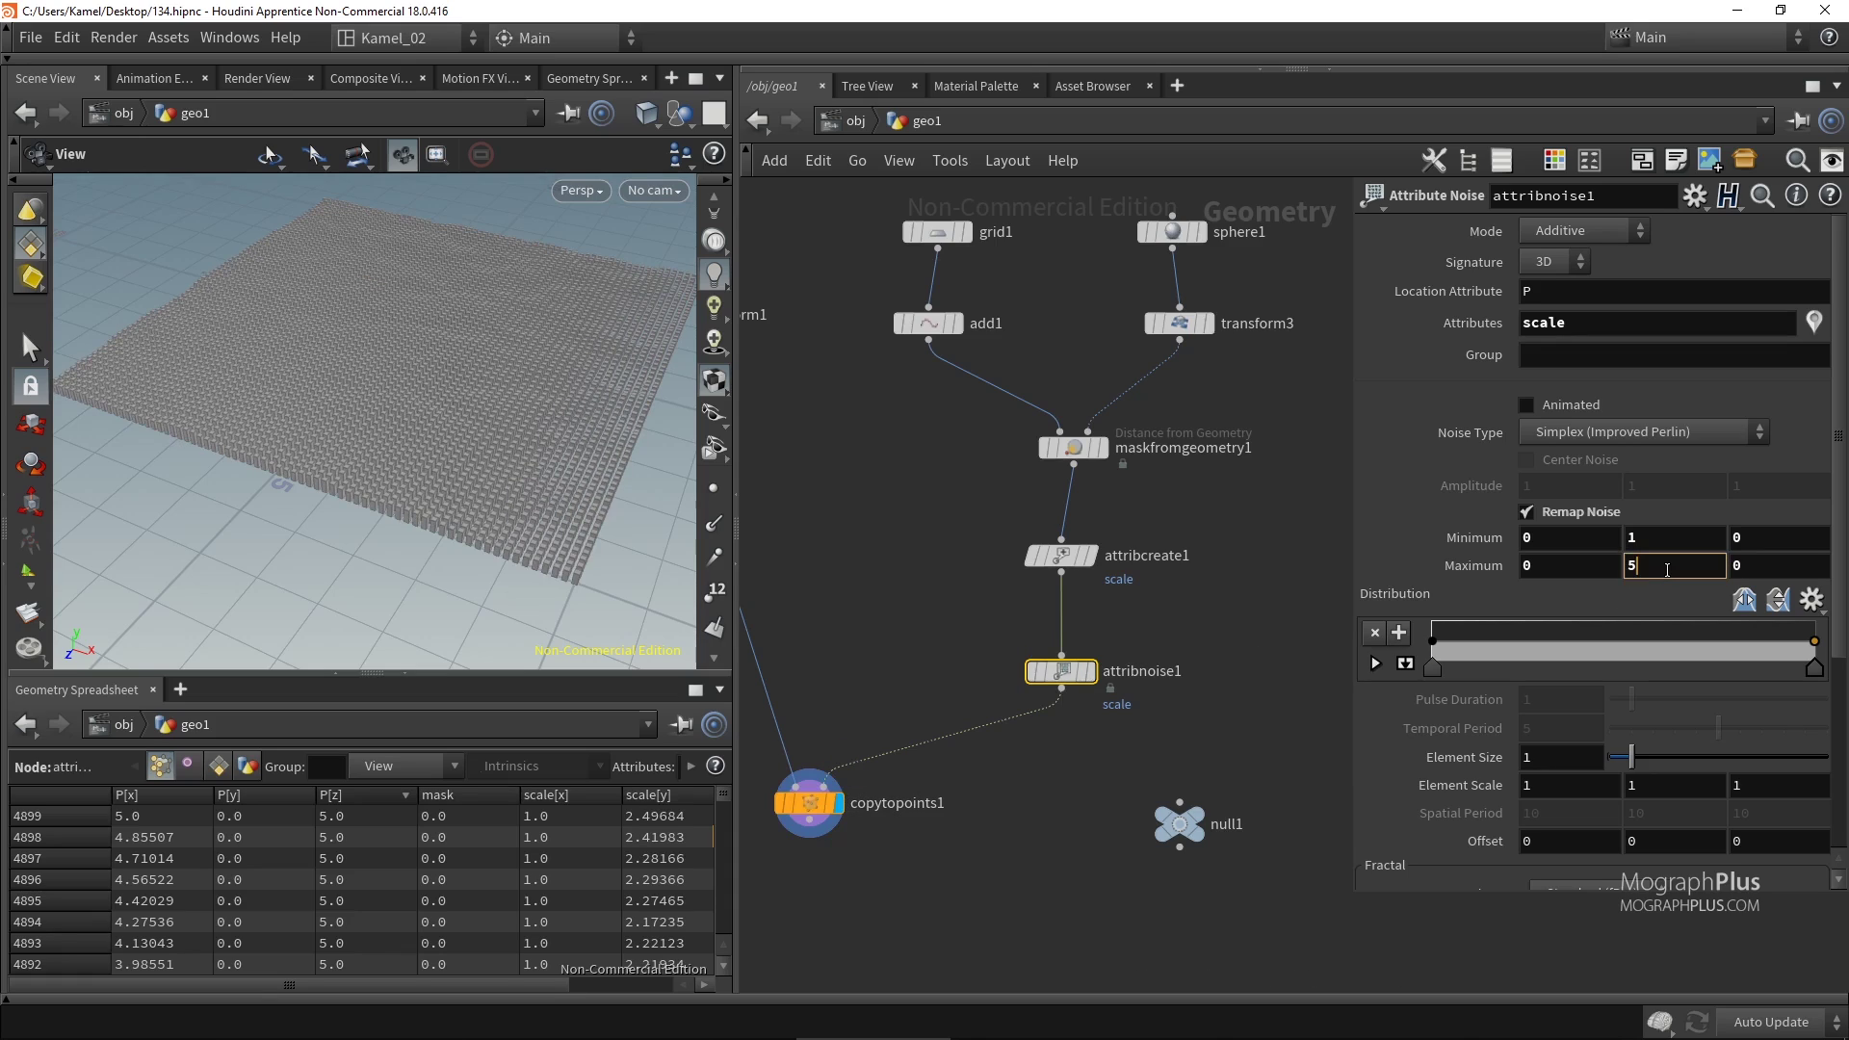
key(Return)
double_click(1667, 569)
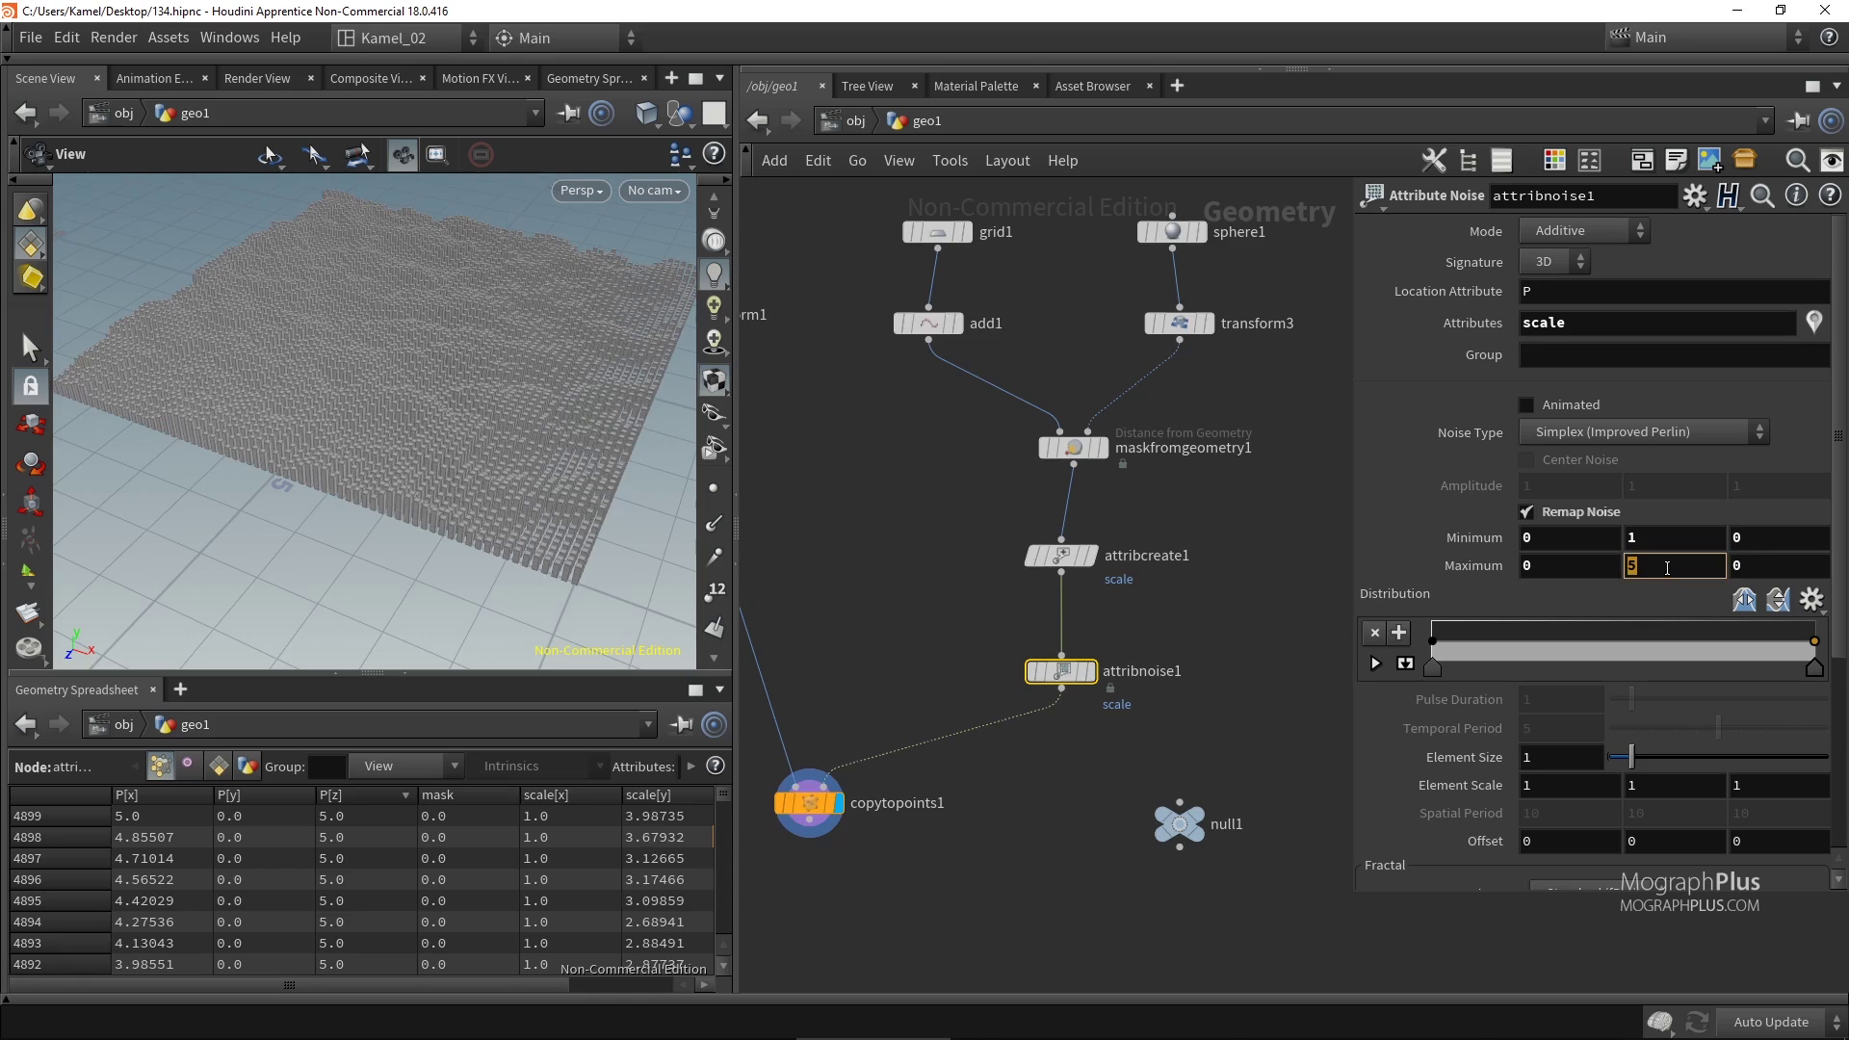
text(1.5)
key(Return)
Set the noise's Element Size to .05.
drag(627, 462, 540, 413)
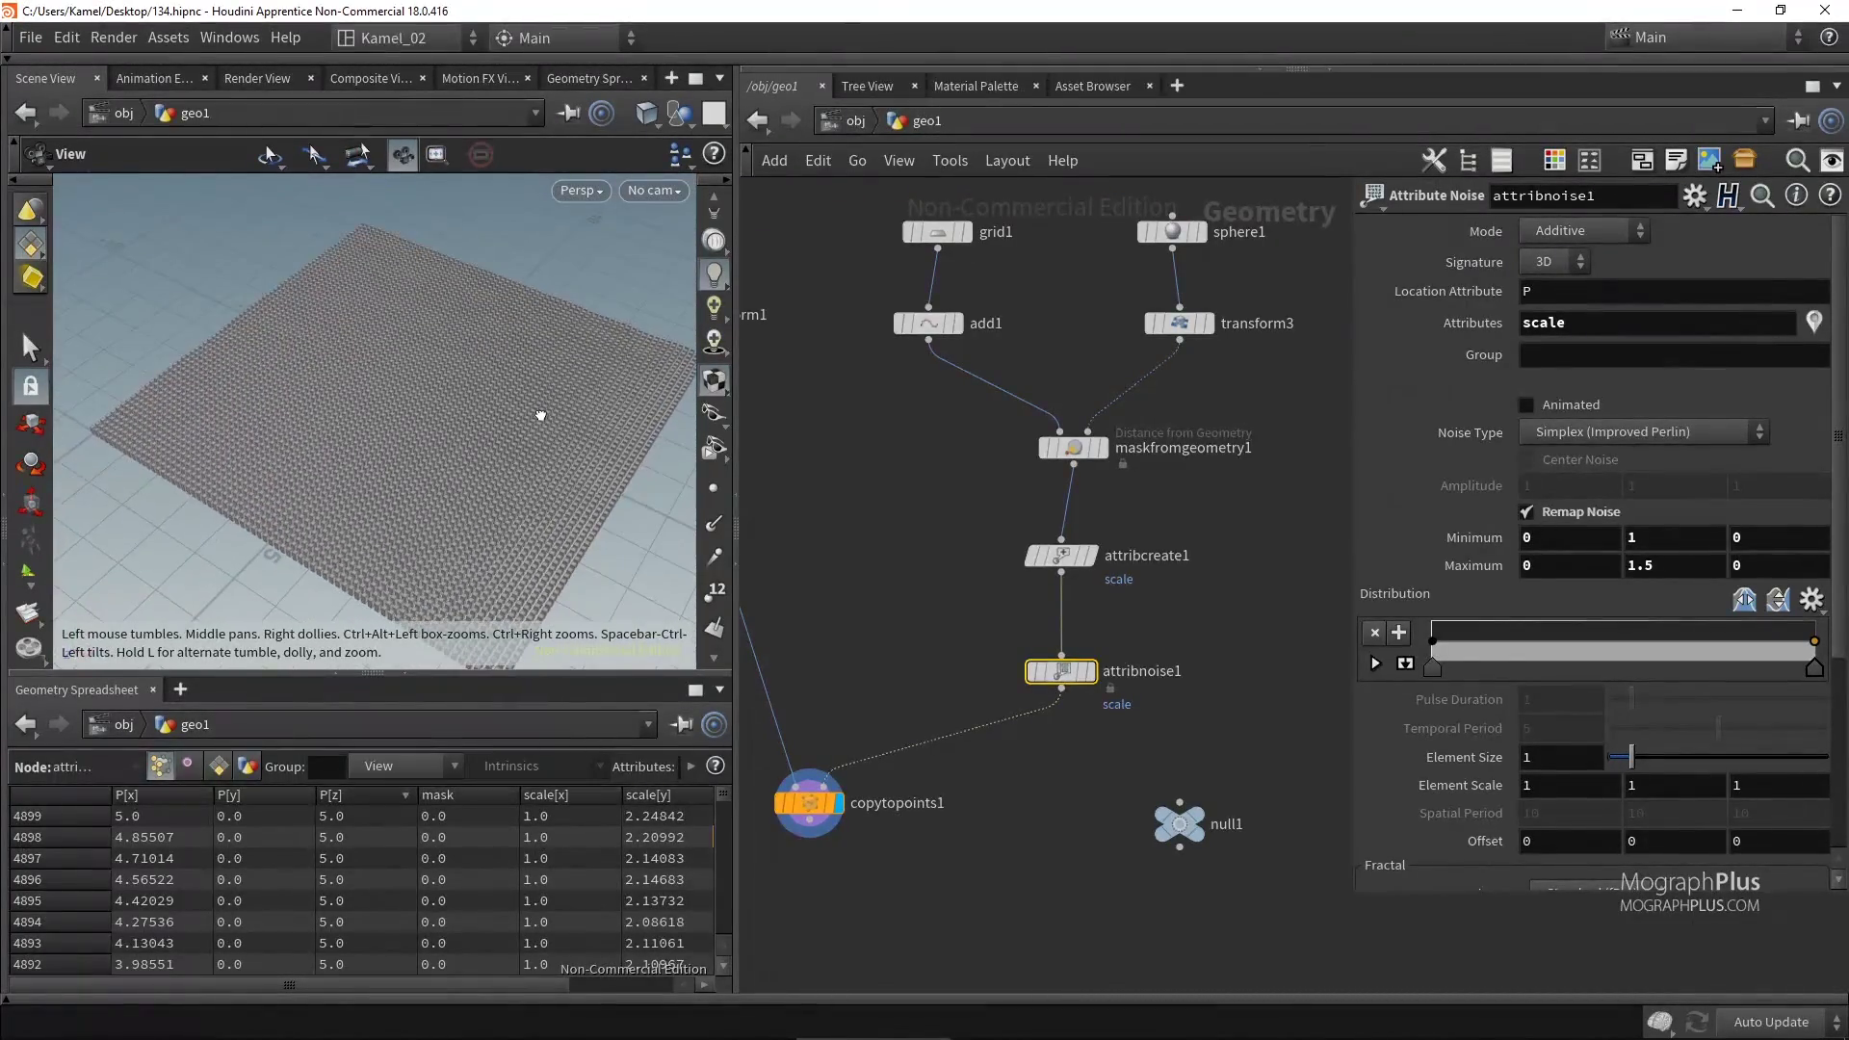
click(1568, 755)
text(.05)
key(Return)
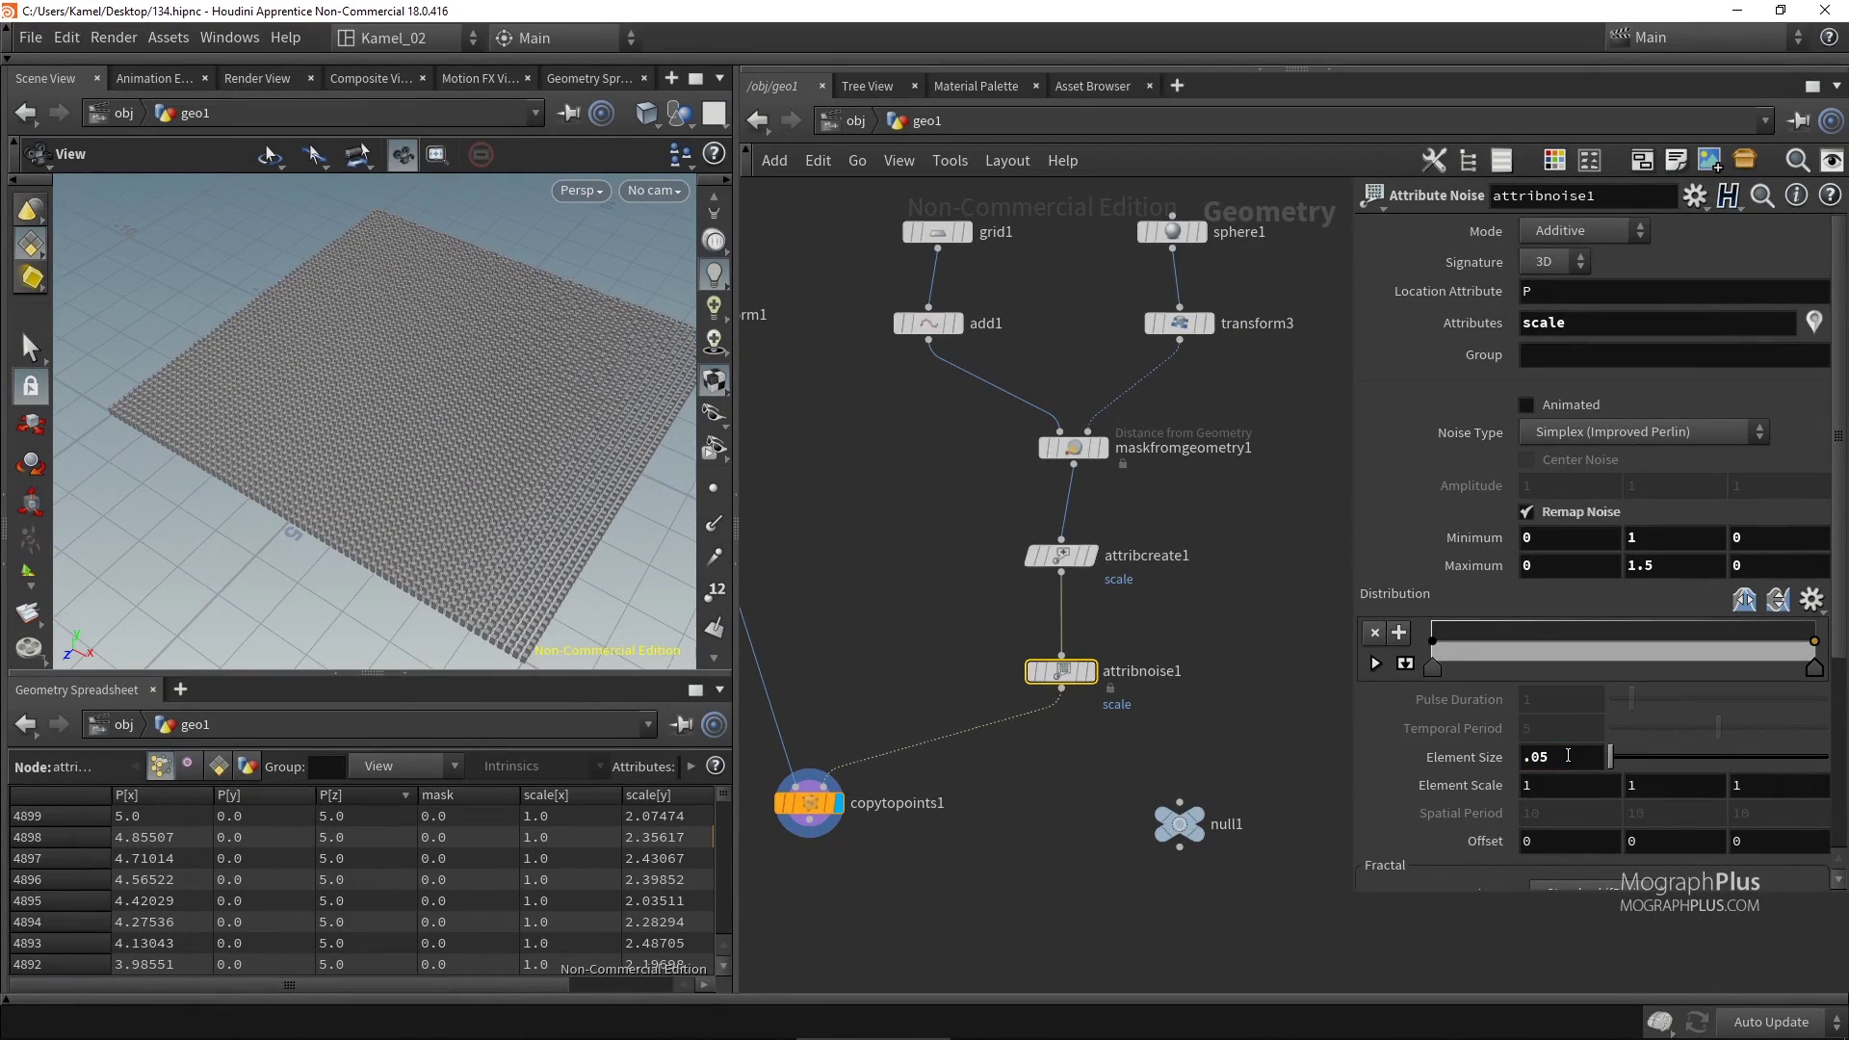
drag(572, 521, 566, 399)
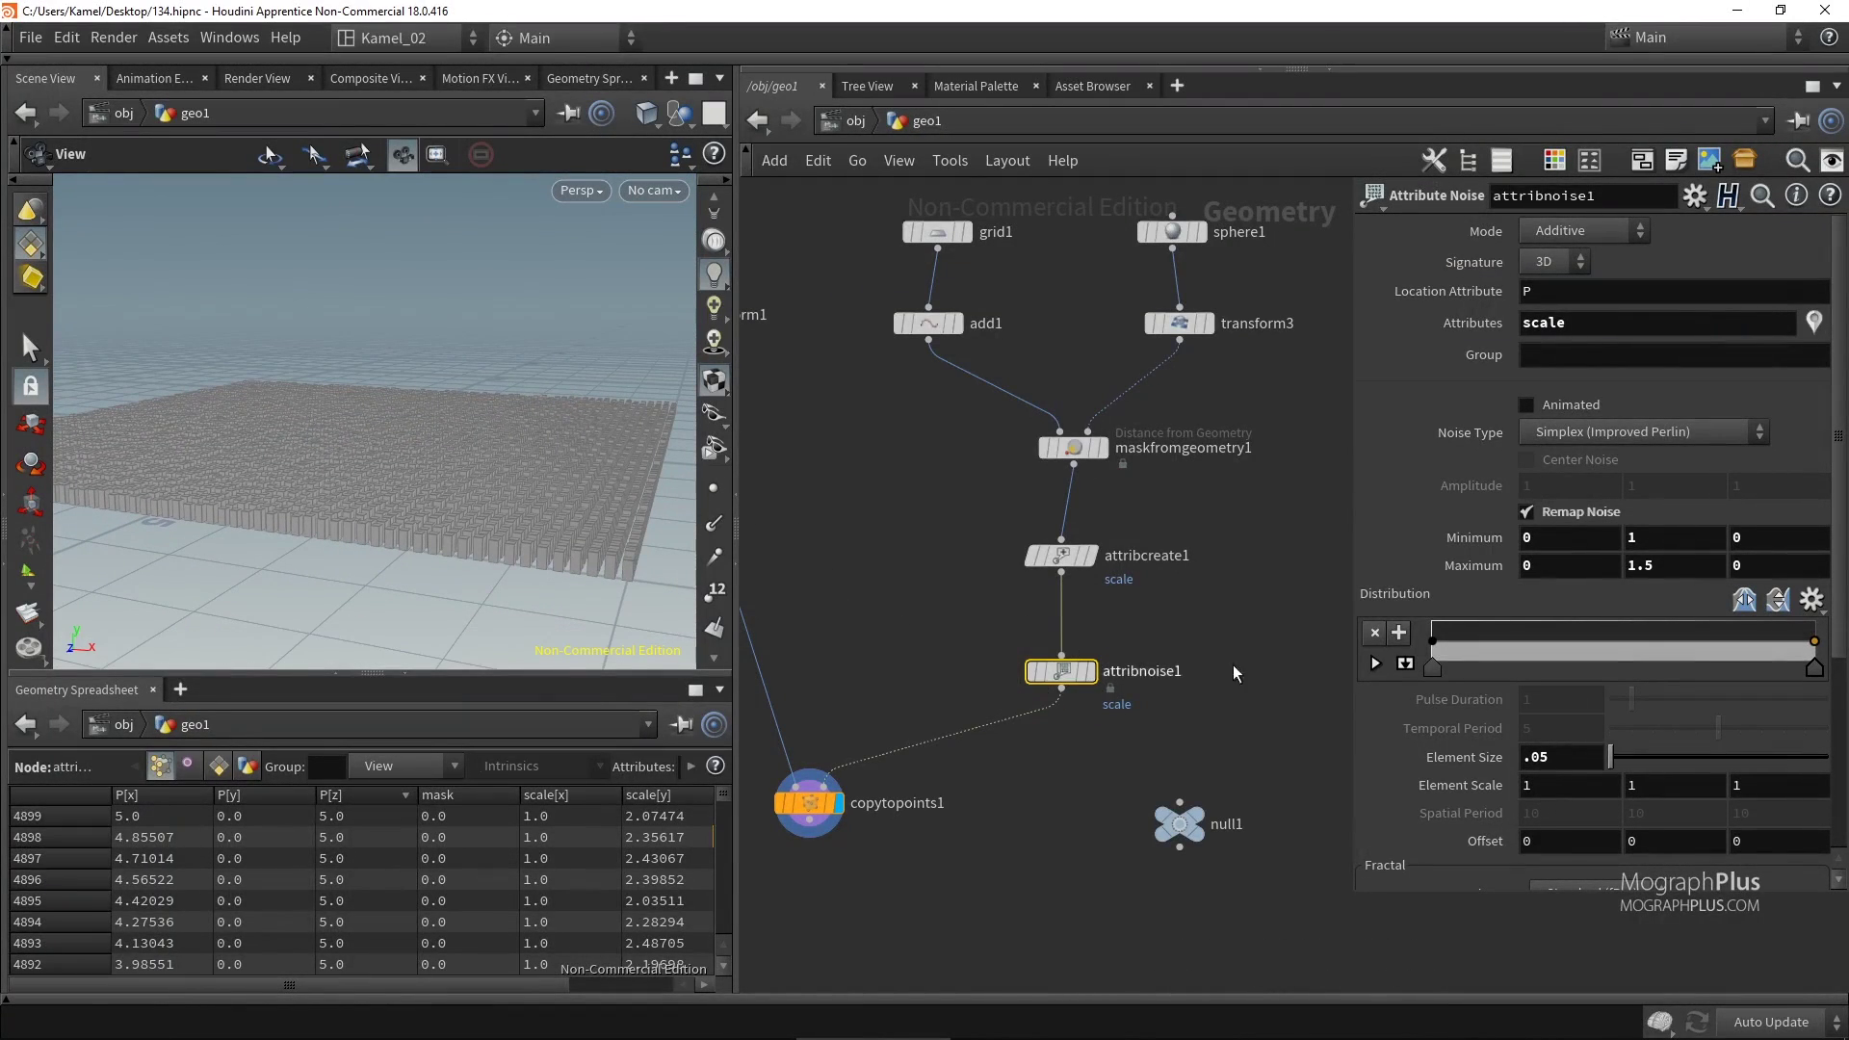
Set the noise's Y maximum to 1.2 and move copytopoints1 further down the network.
key(BackSpace)
text(2)
key(Return)
drag(442, 524, 345, 392)
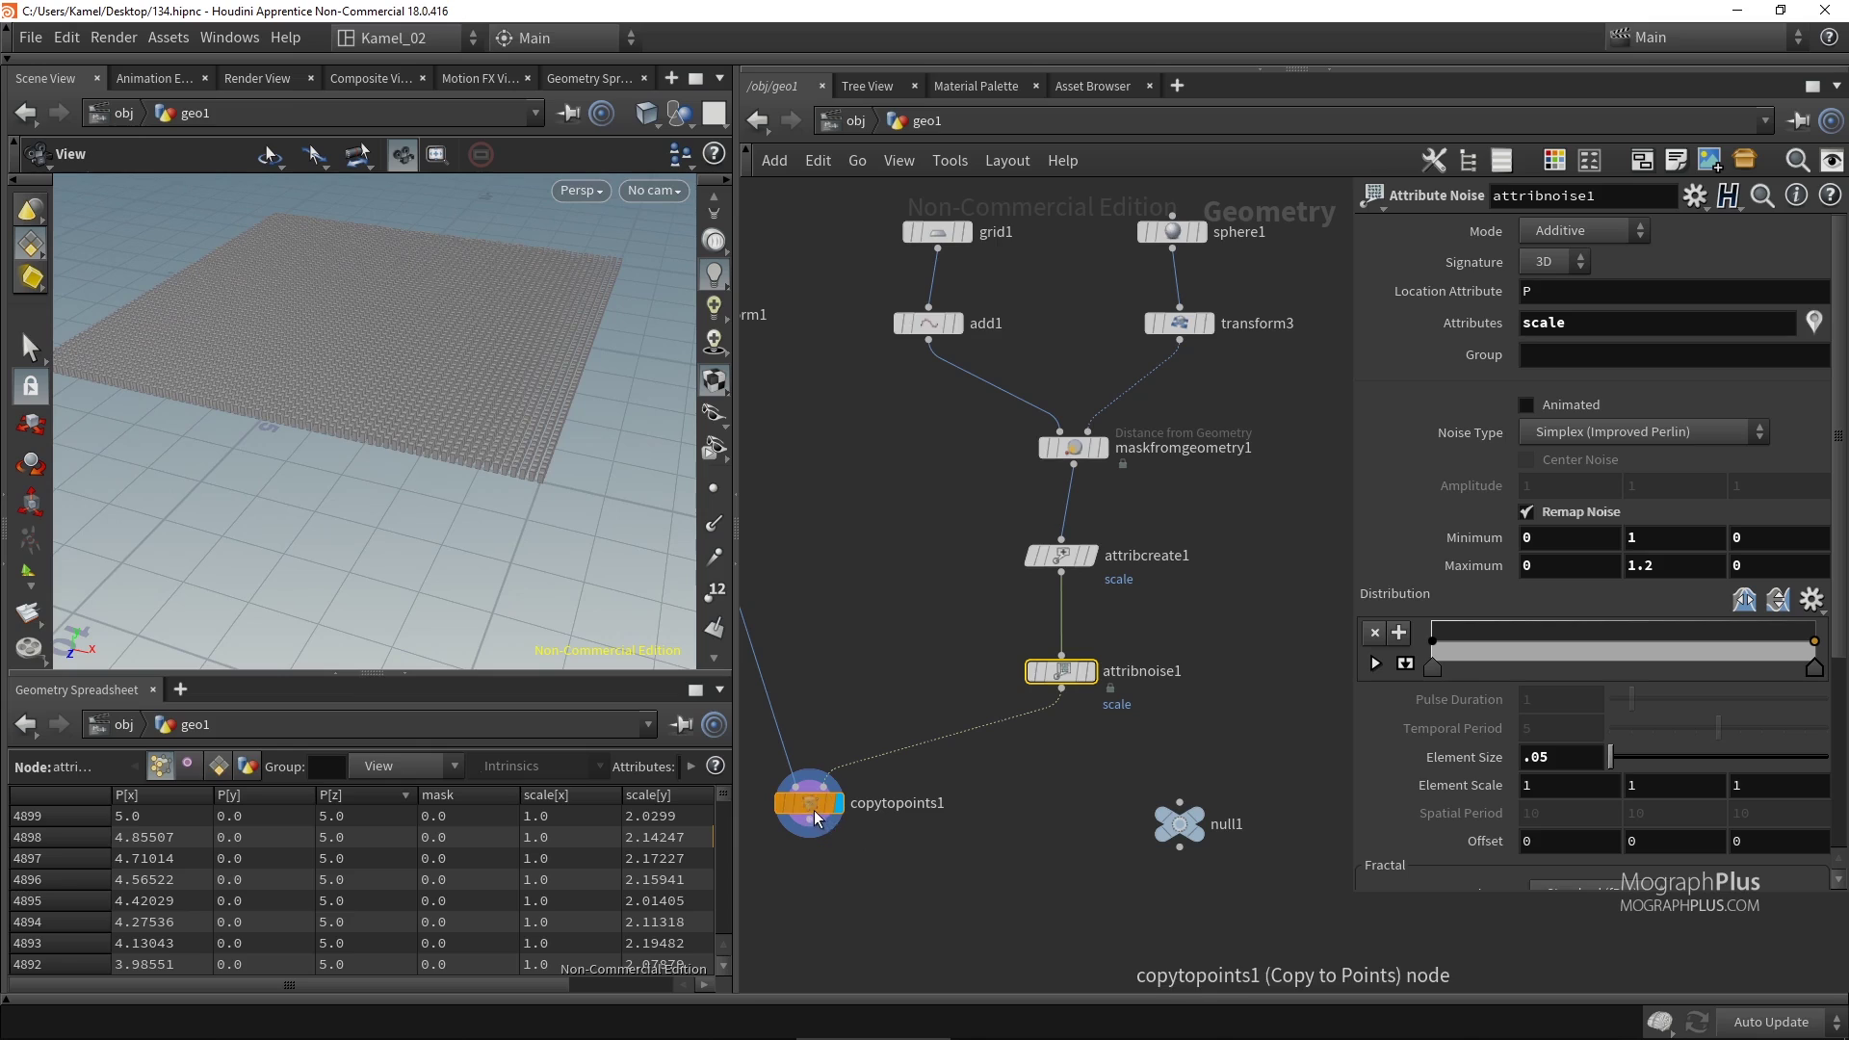
drag(814, 817, 826, 881)
mouse_move(483, 544)
mouse_down()
mouse_move(466, 475)
mouse_move(491, 516)
mouse_up()
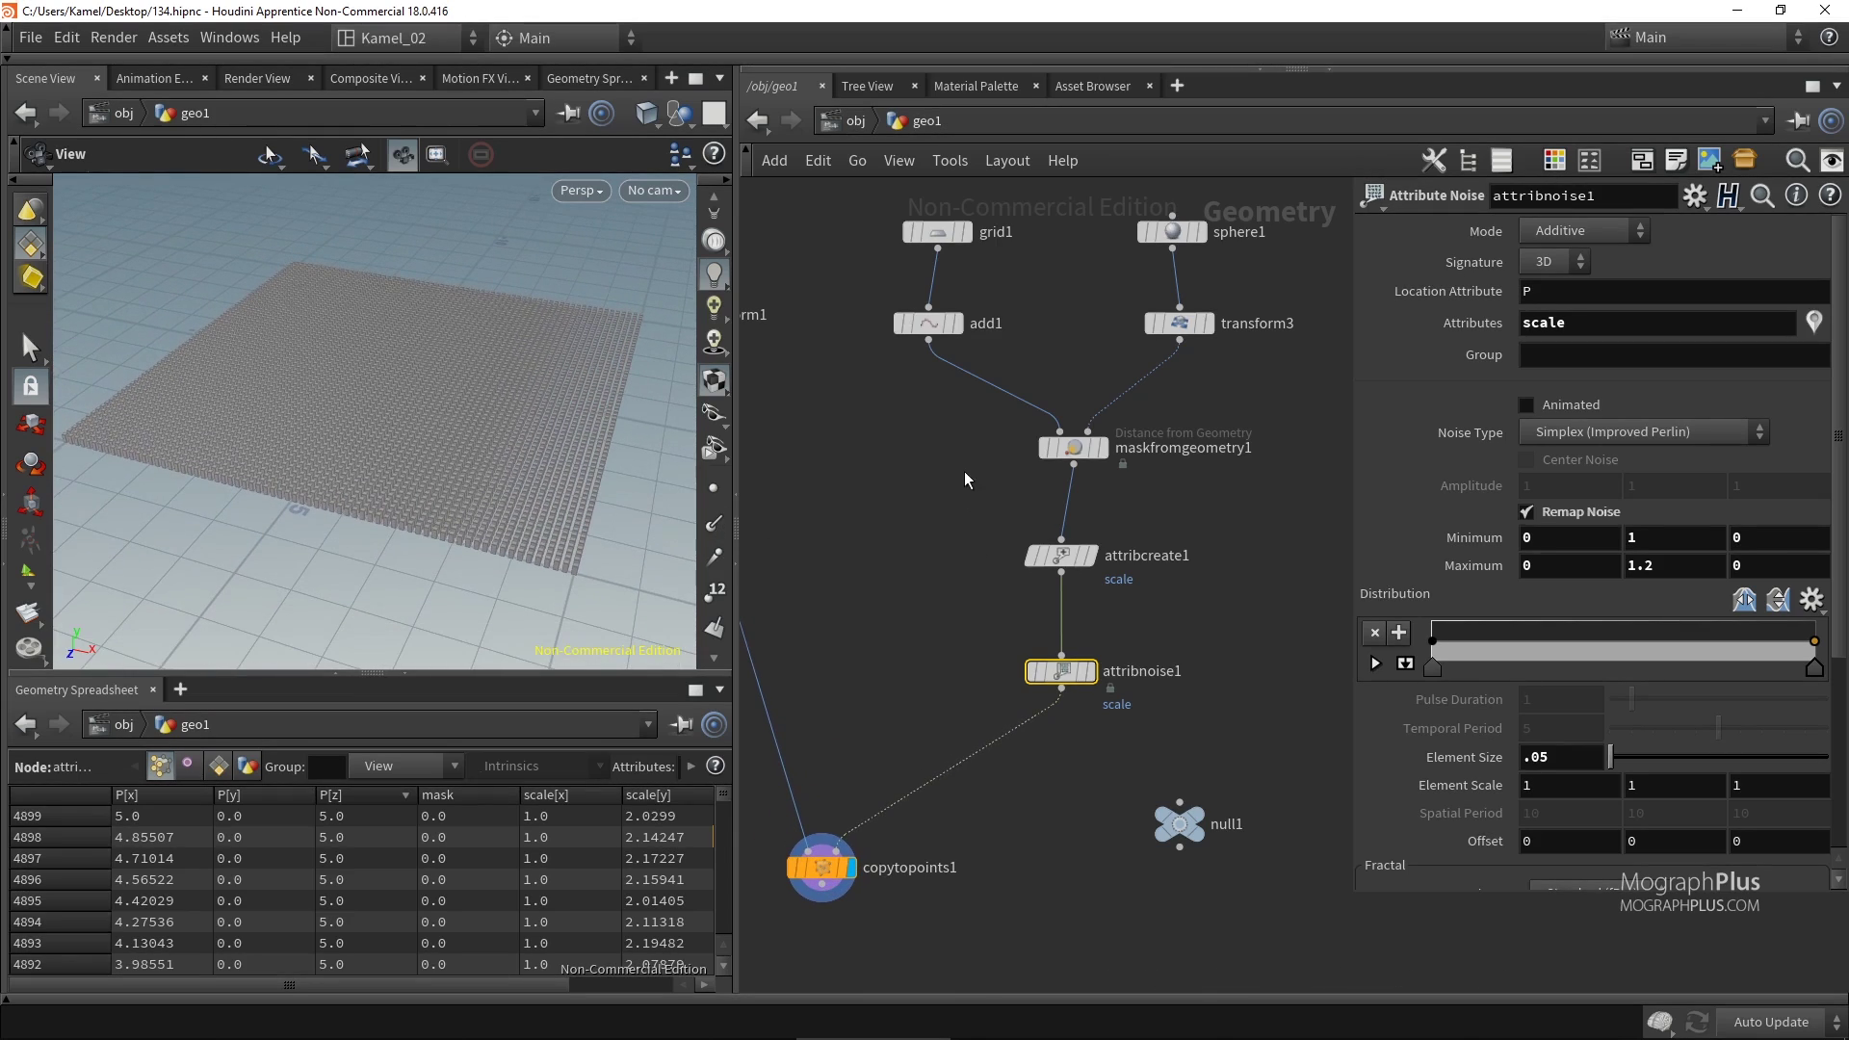
Toggle the mask visualization of maskfromgeometry1 on and off to compare the ring pattern with the noisy copies.
click(1071, 449)
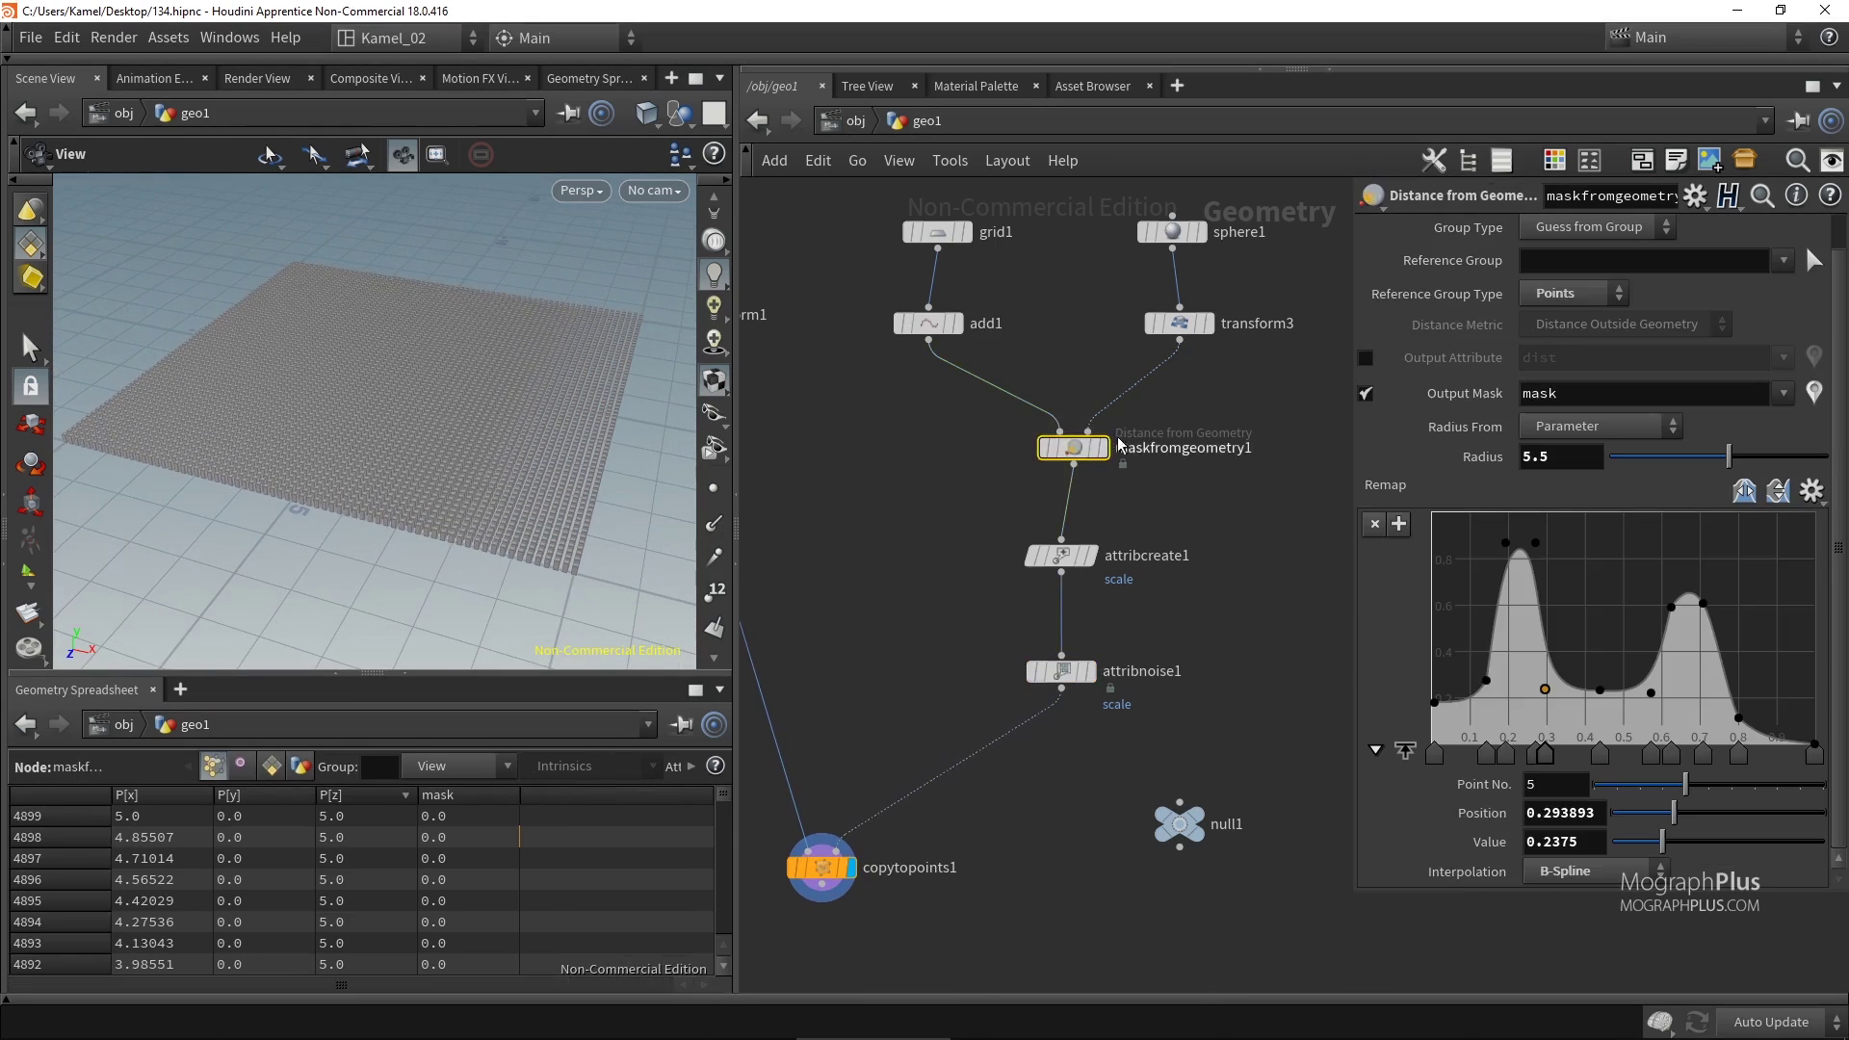
click(1816, 391)
click(1815, 391)
click(1816, 391)
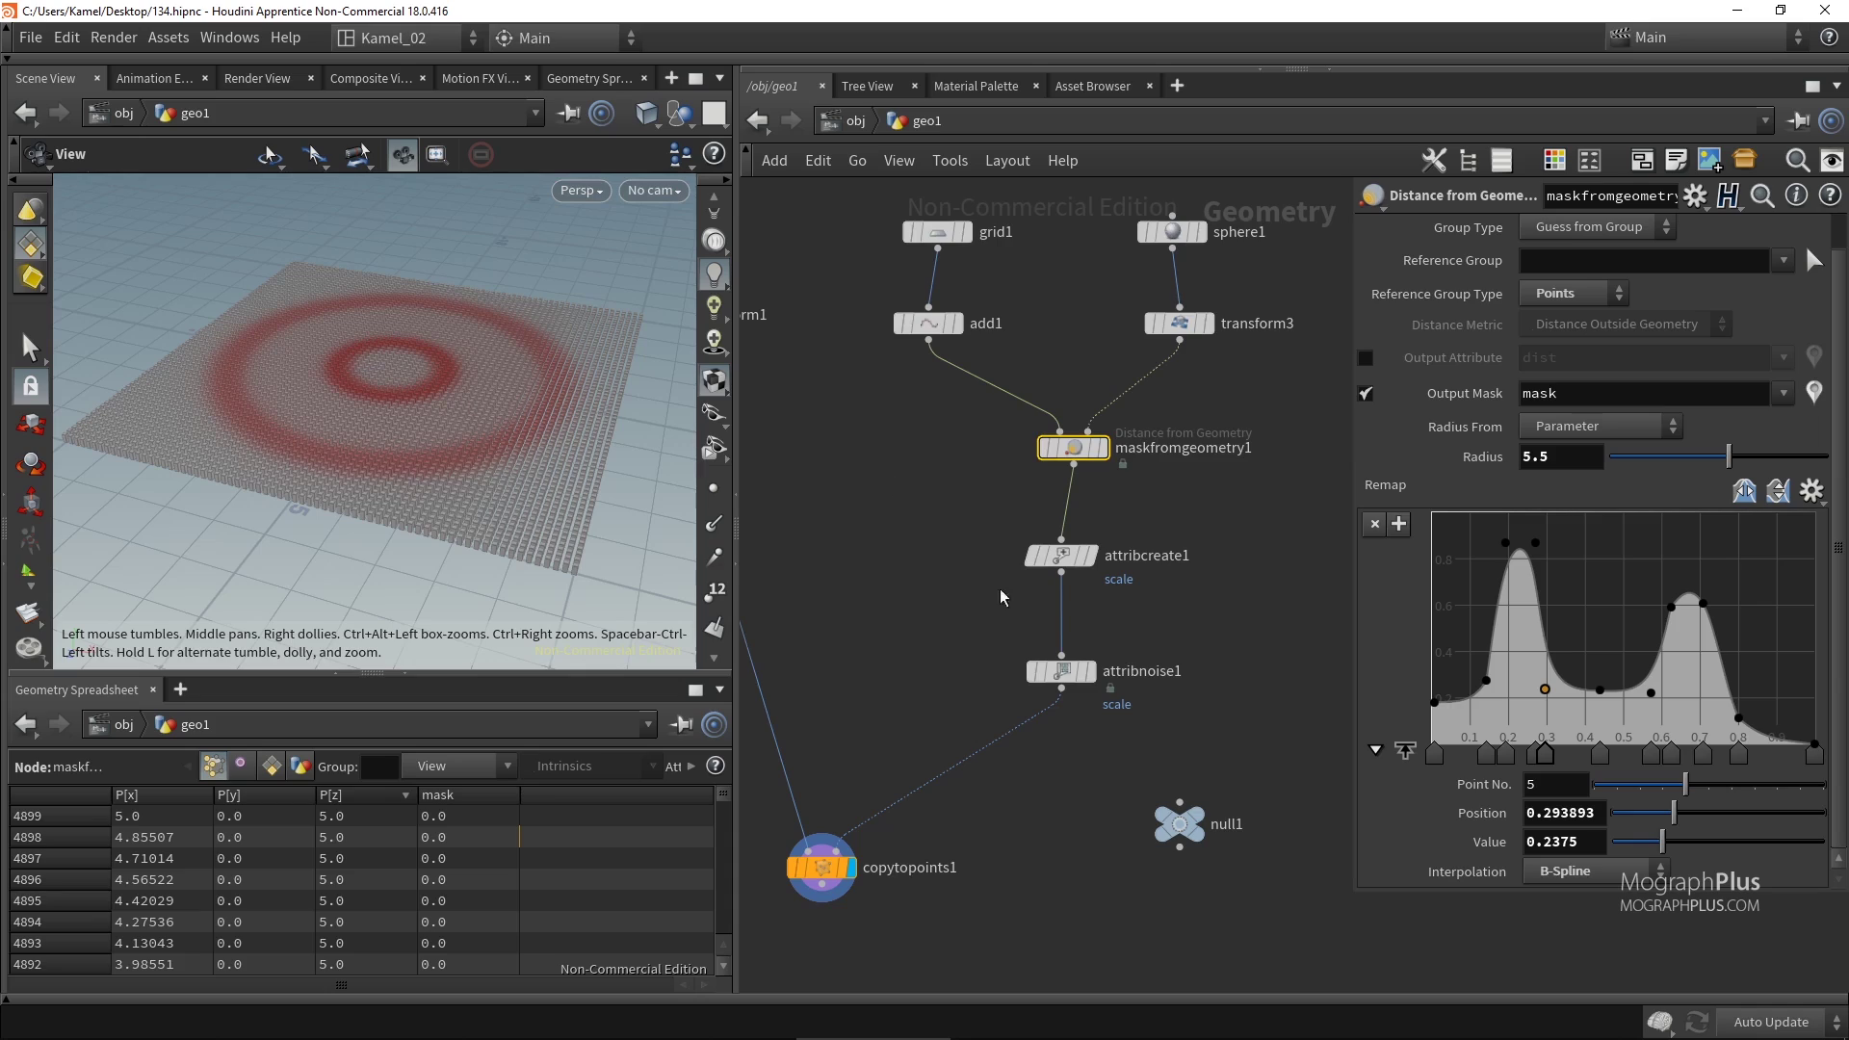
click(1815, 391)
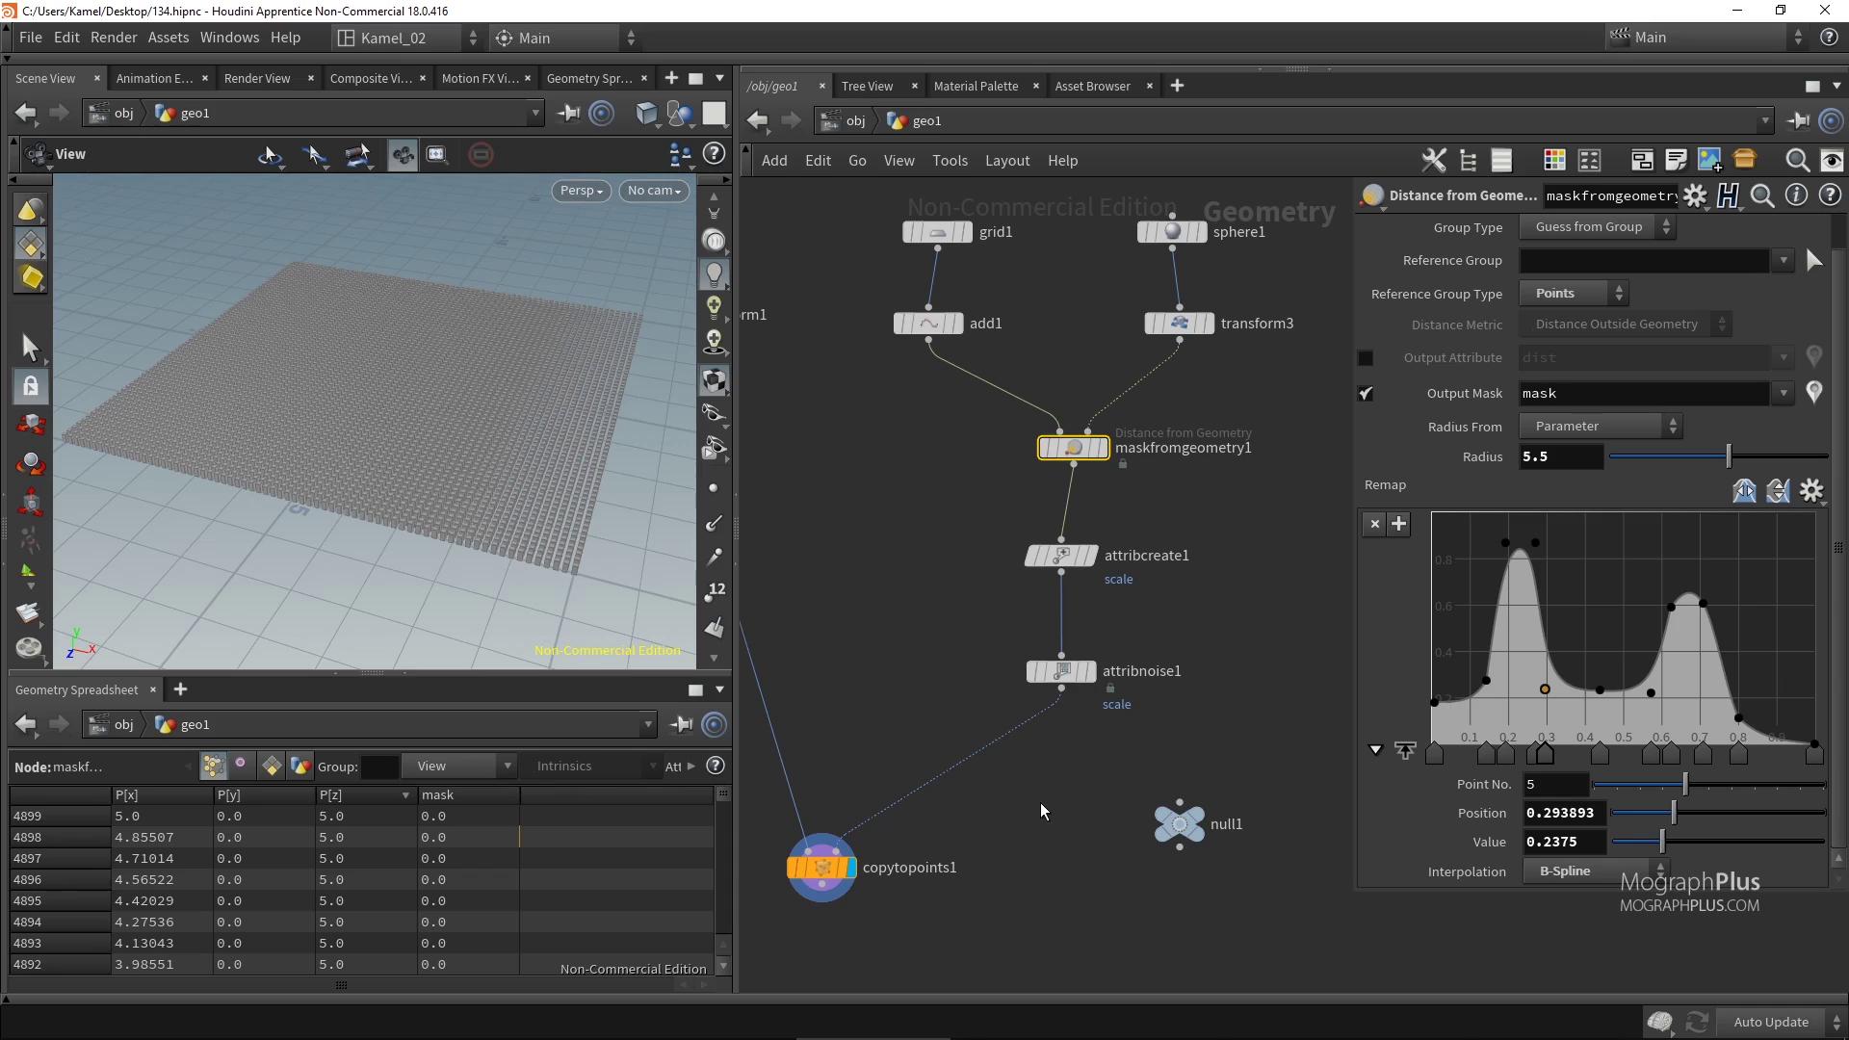
Insert an Attribute VOP node on the wire between attribnoise1 and copytopoints1.
key(Tab)
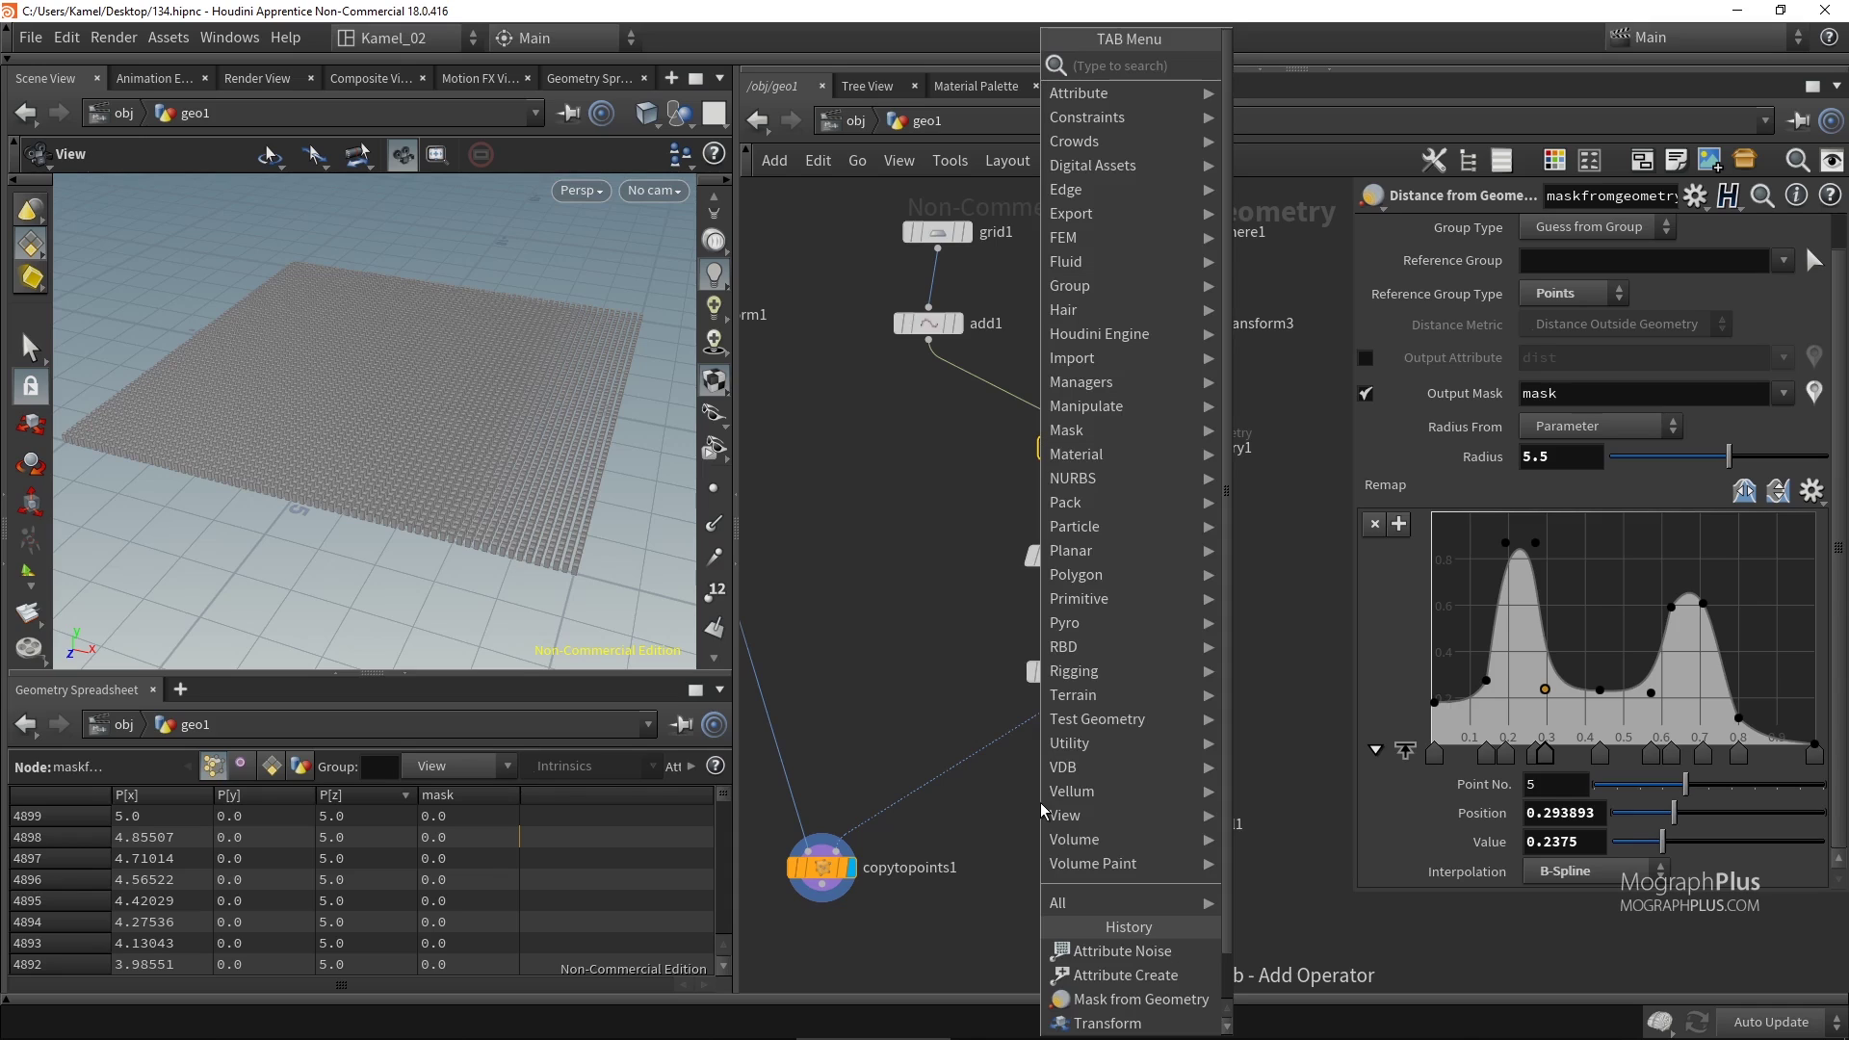
text(vop)
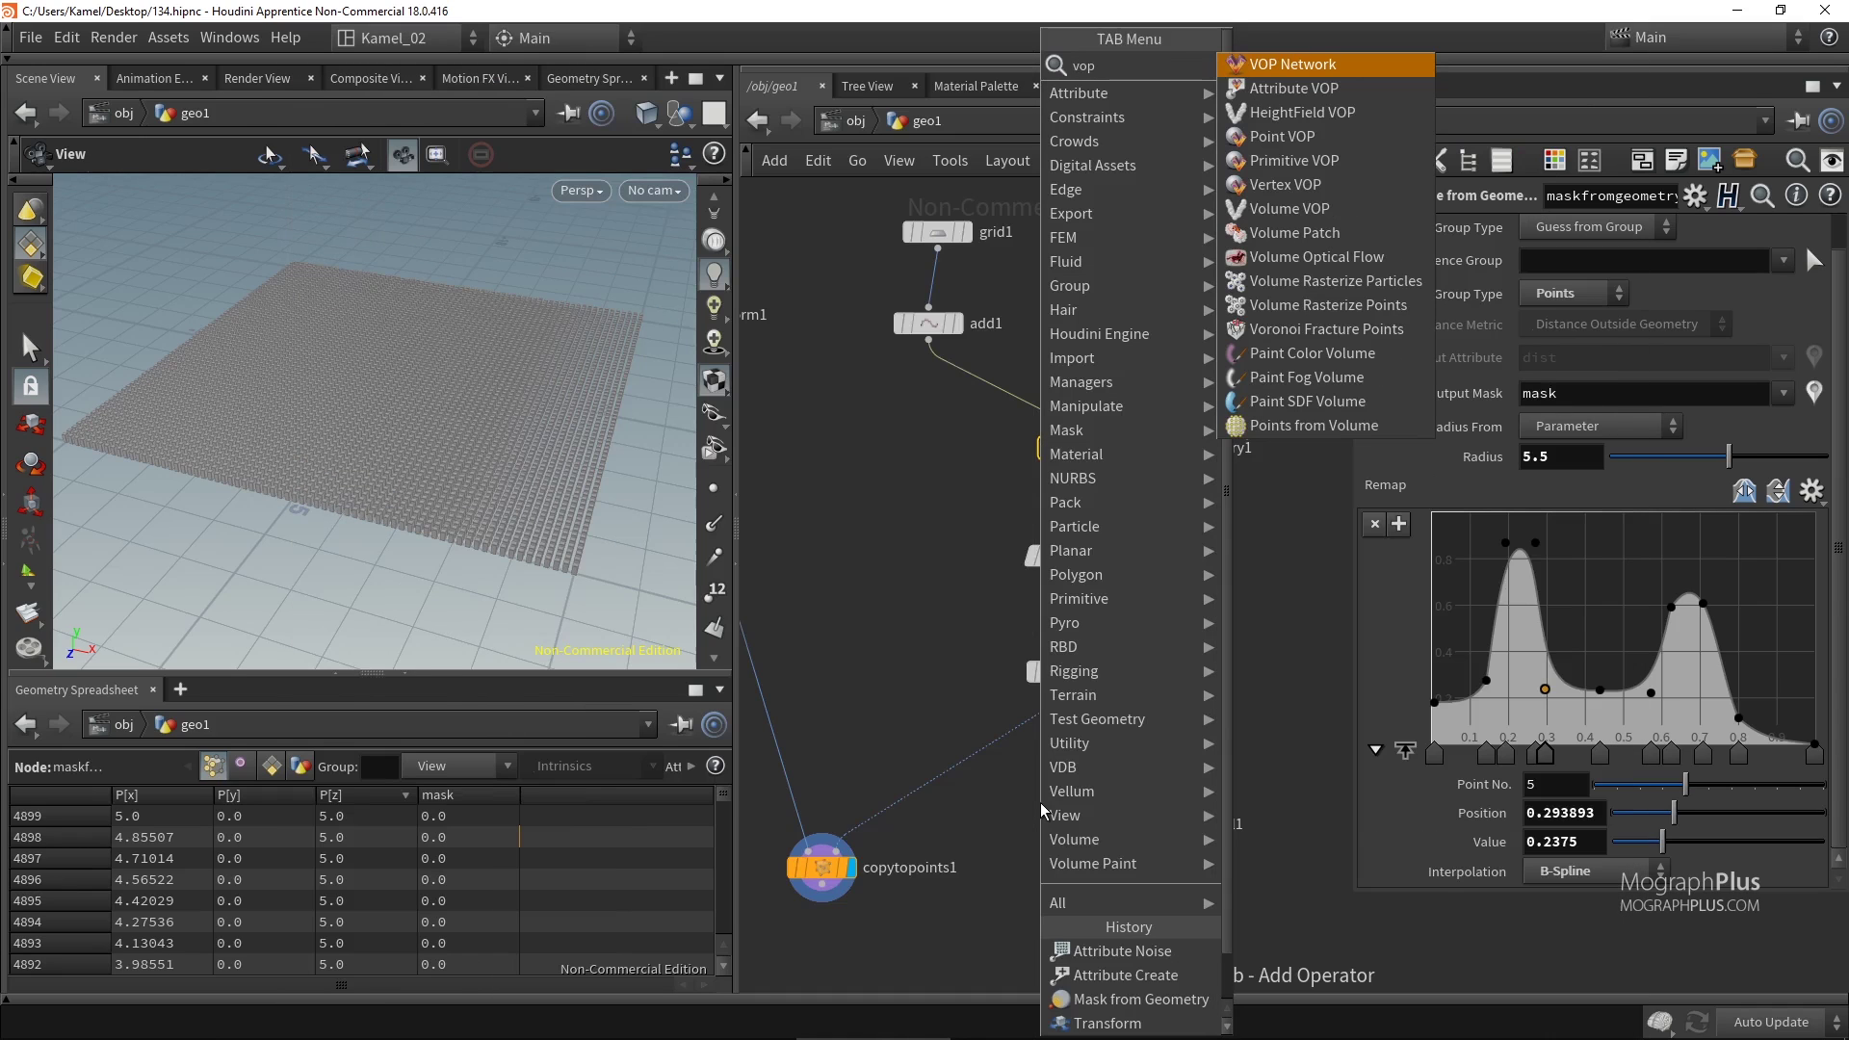
key(Return)
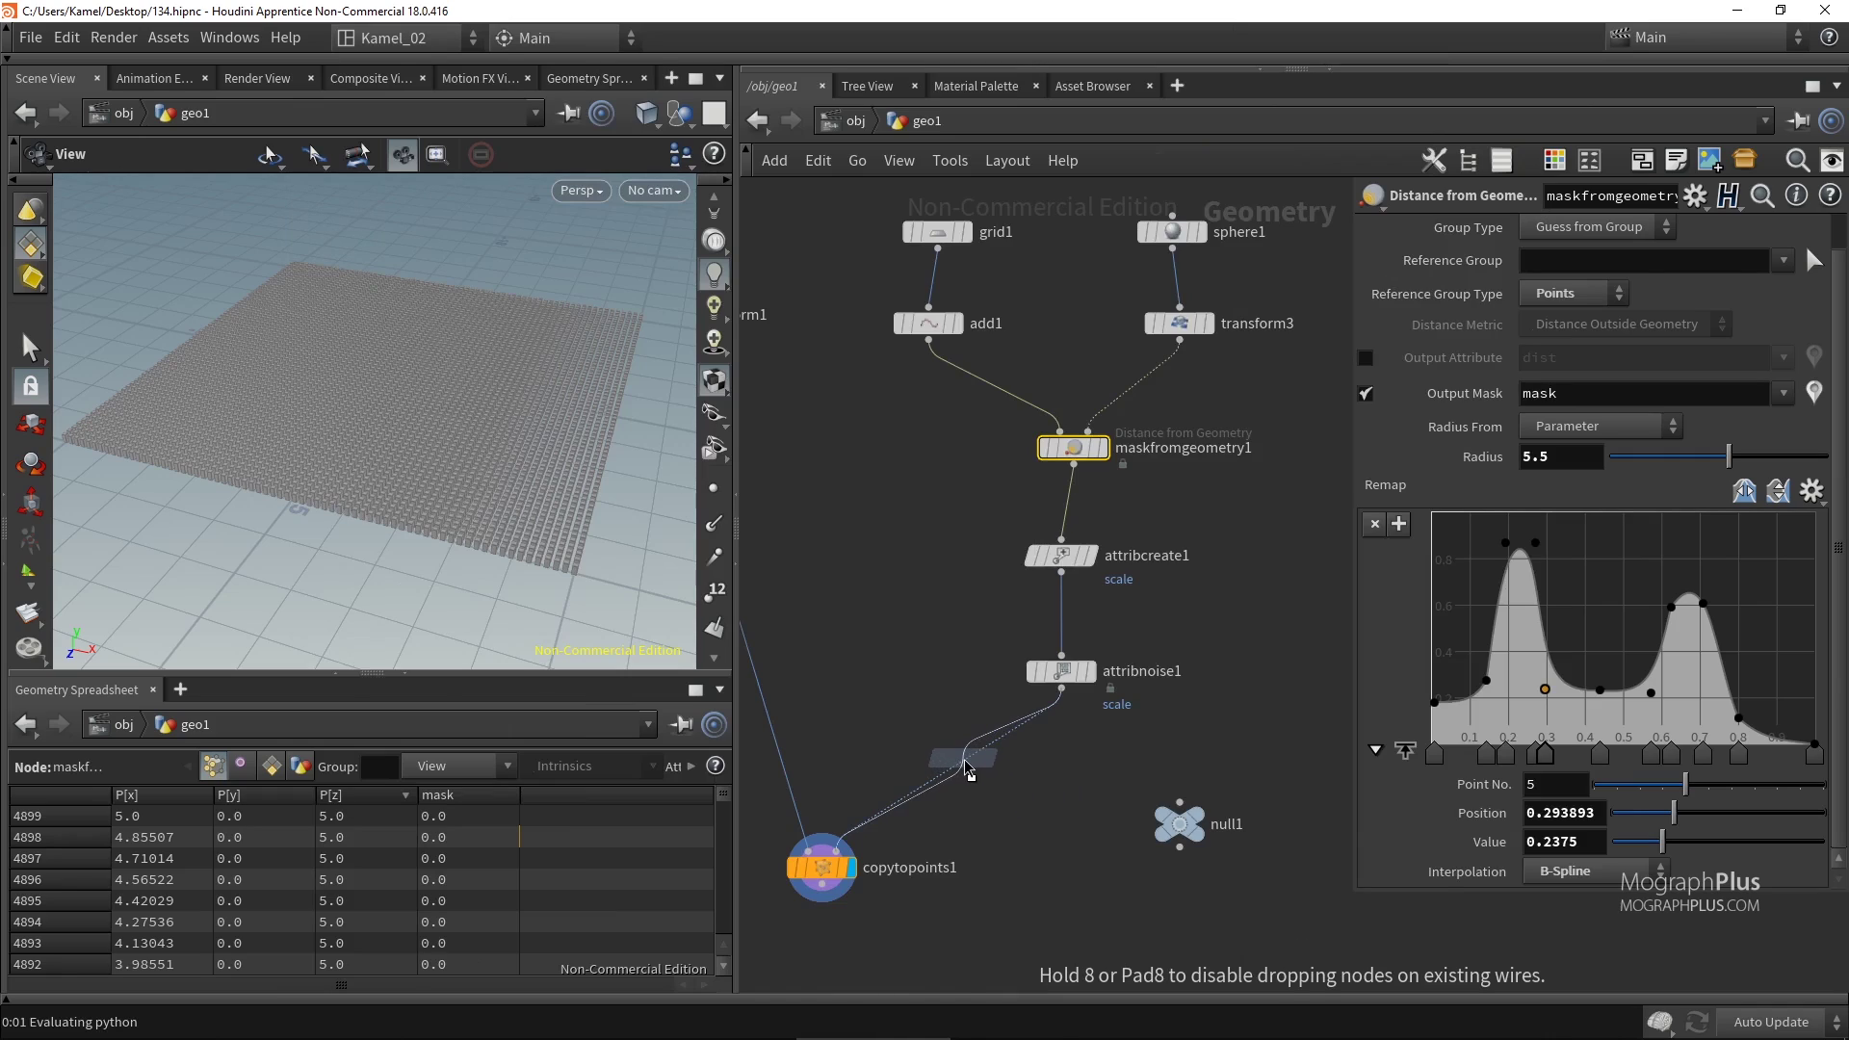
click(958, 763)
Rename the Attribute VOP node to scale_mask and place it directly below attribnoise1.
click(1027, 760)
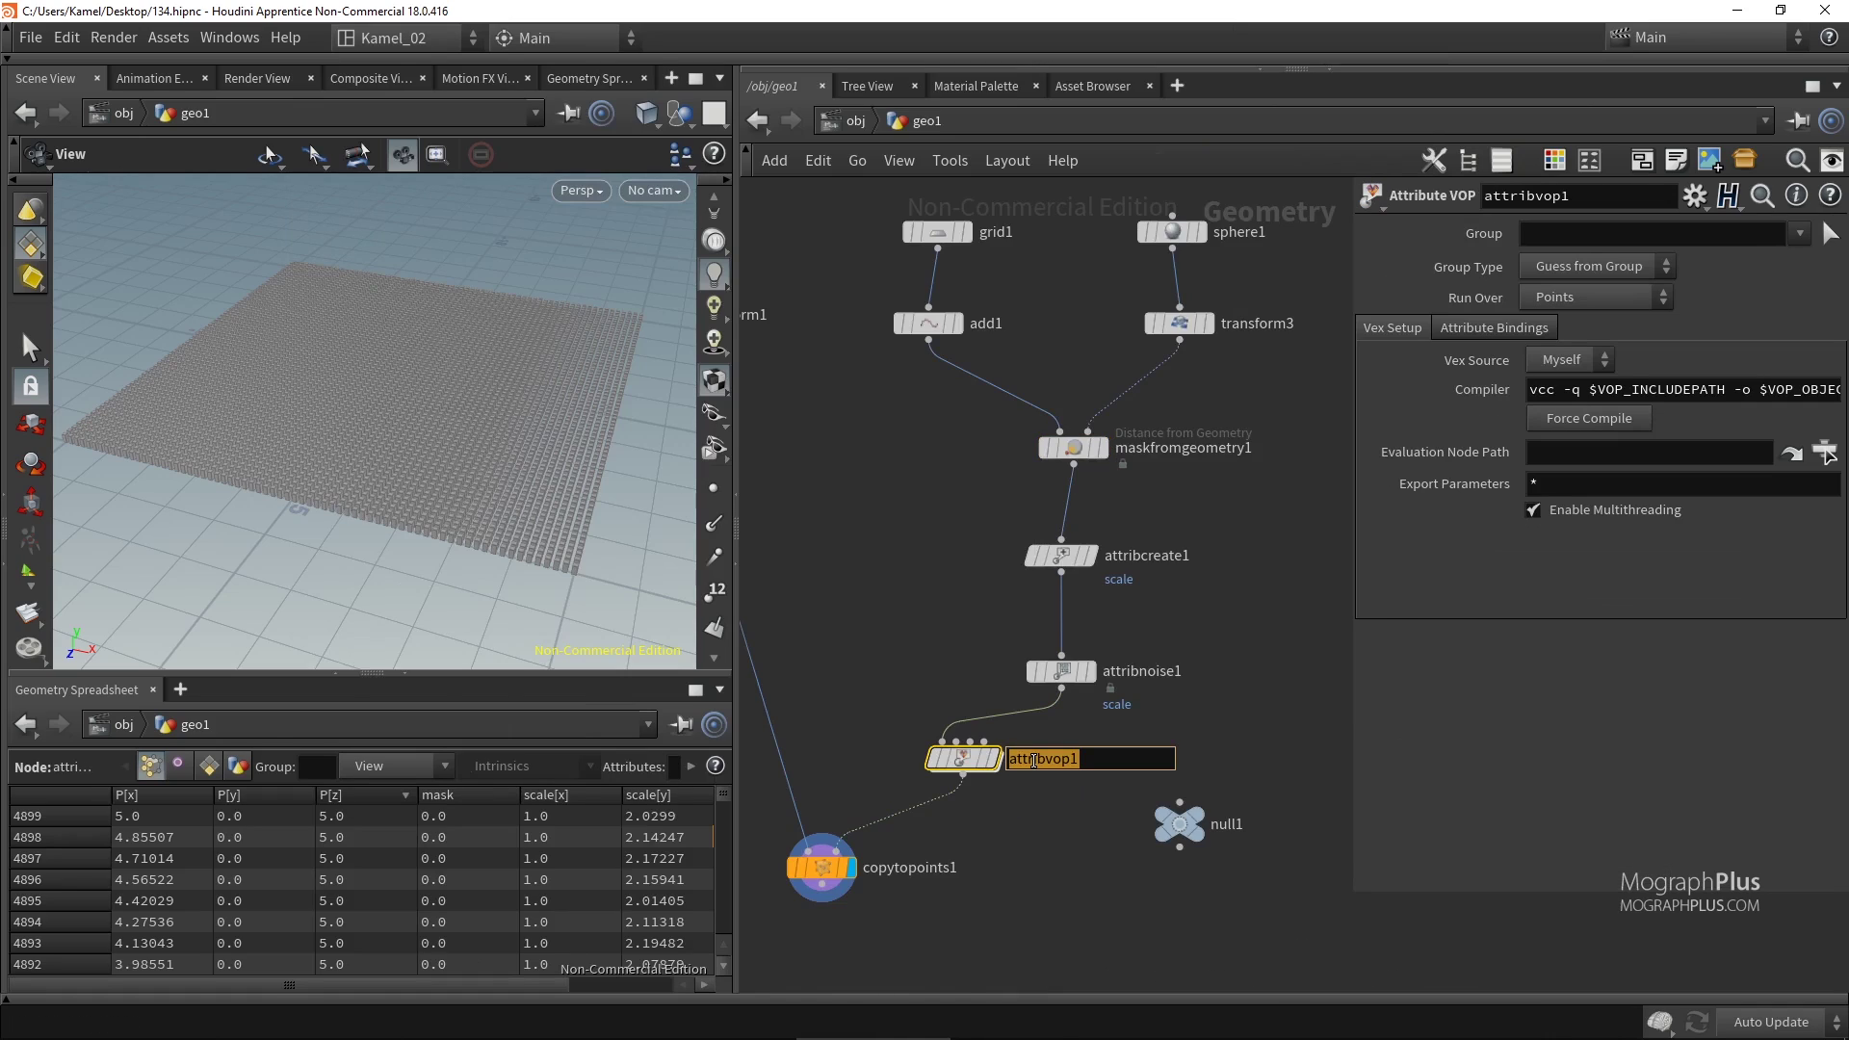
text(scale_mask)
key(Return)
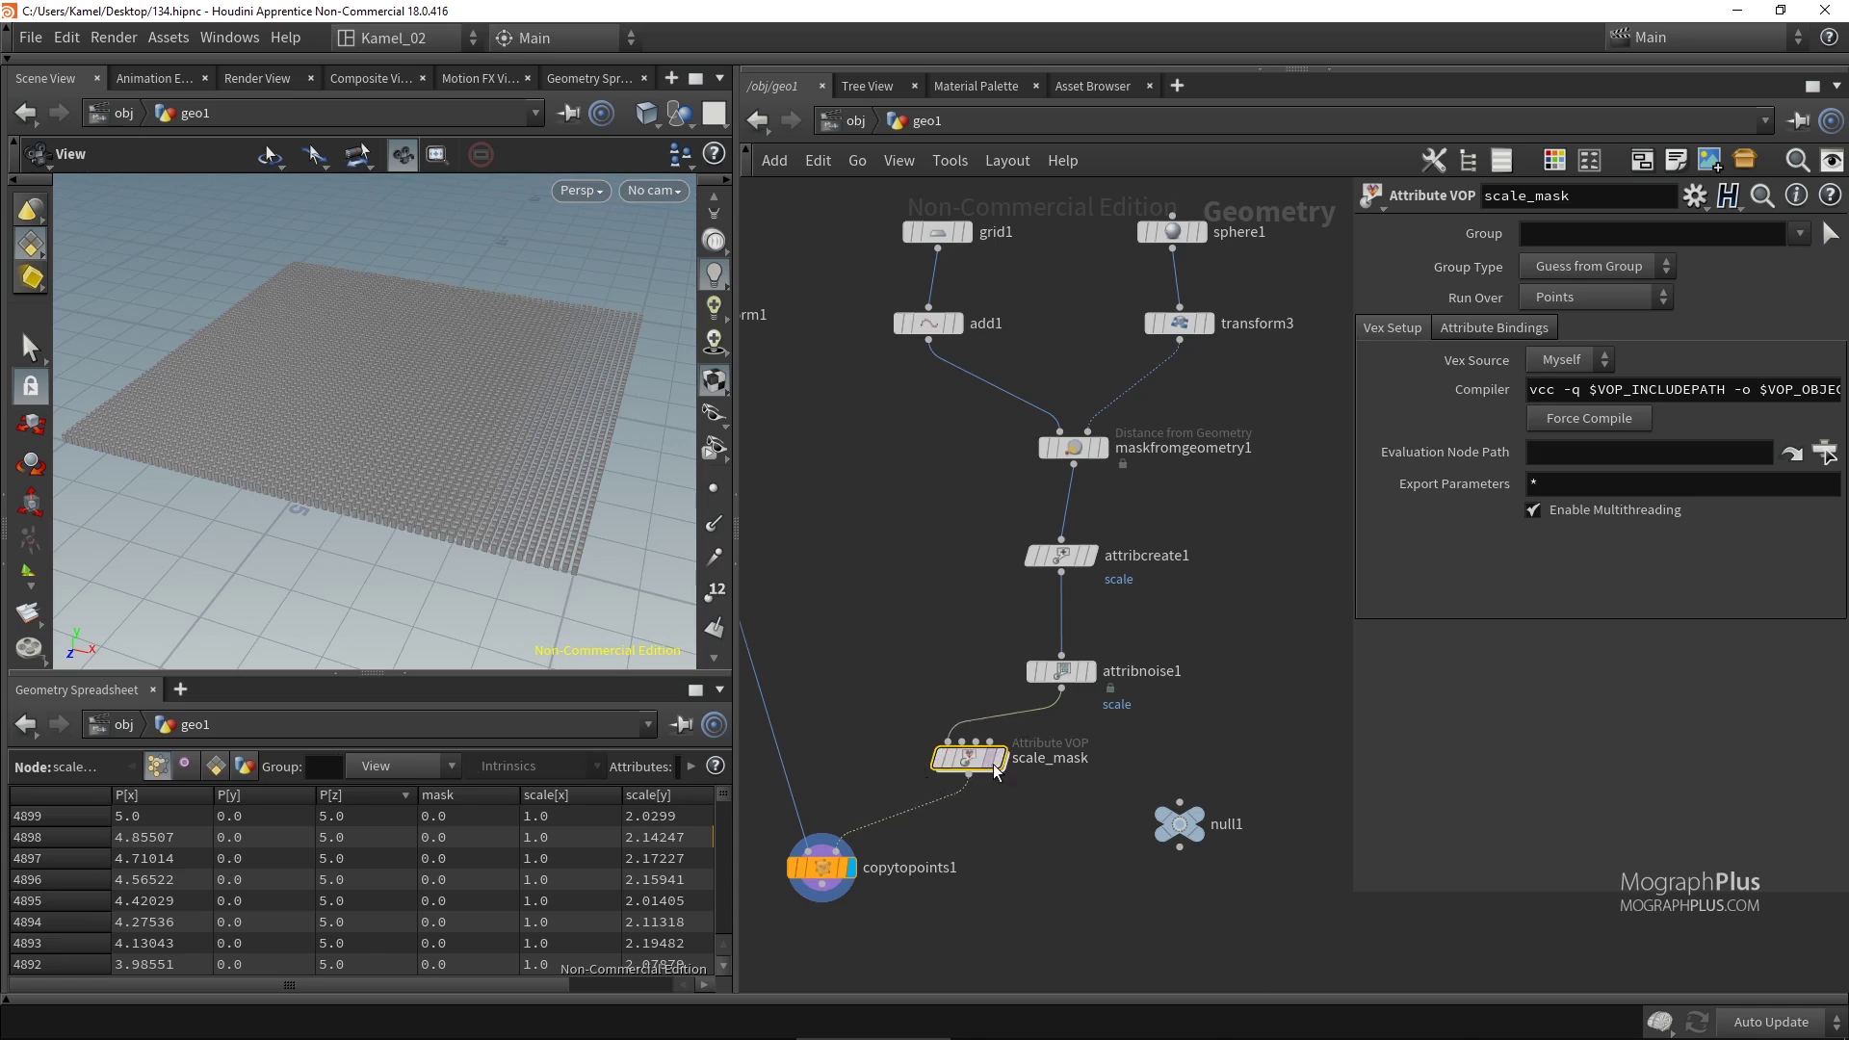
drag(993, 764, 1085, 765)
middle_drag(914, 676, 905, 637)
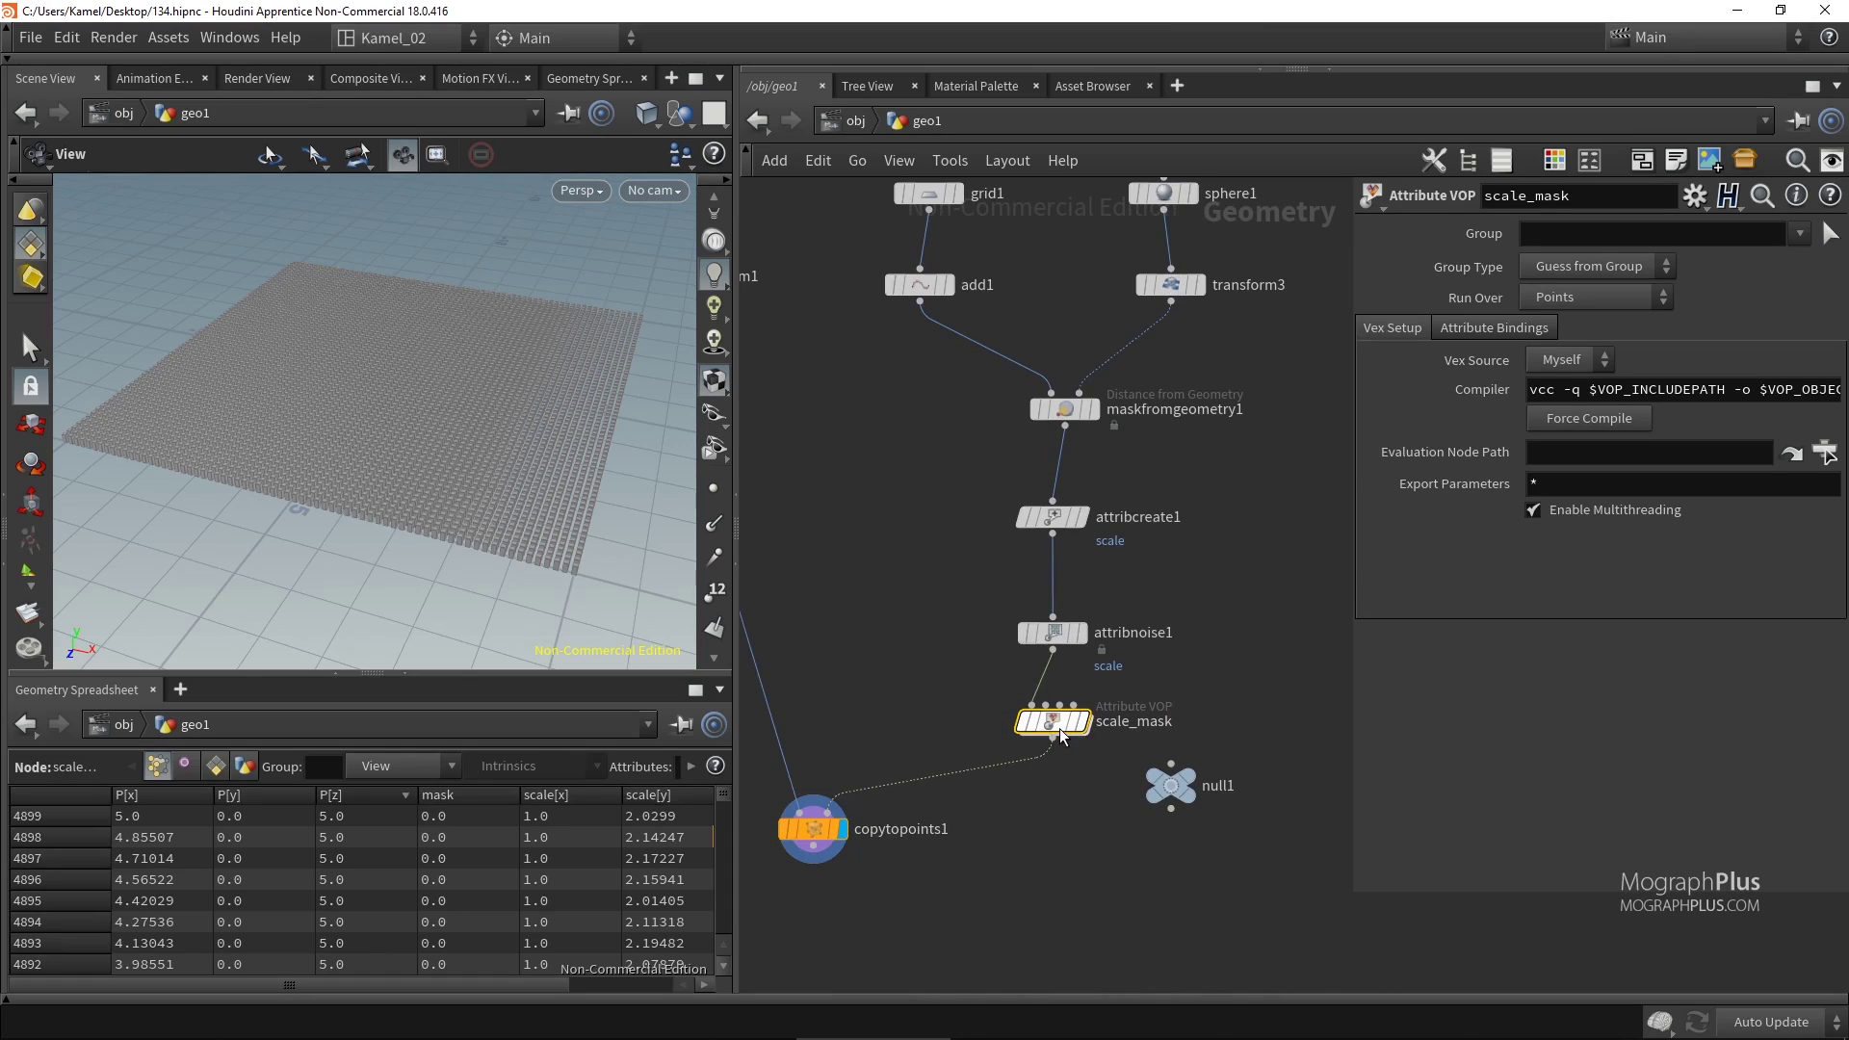
Go inside the scale_mask network and move geometryvopoutput1 level with geometryvopglobal1.
key(Return)
middle_drag(1223, 436, 930, 553)
drag(1141, 505, 1217, 623)
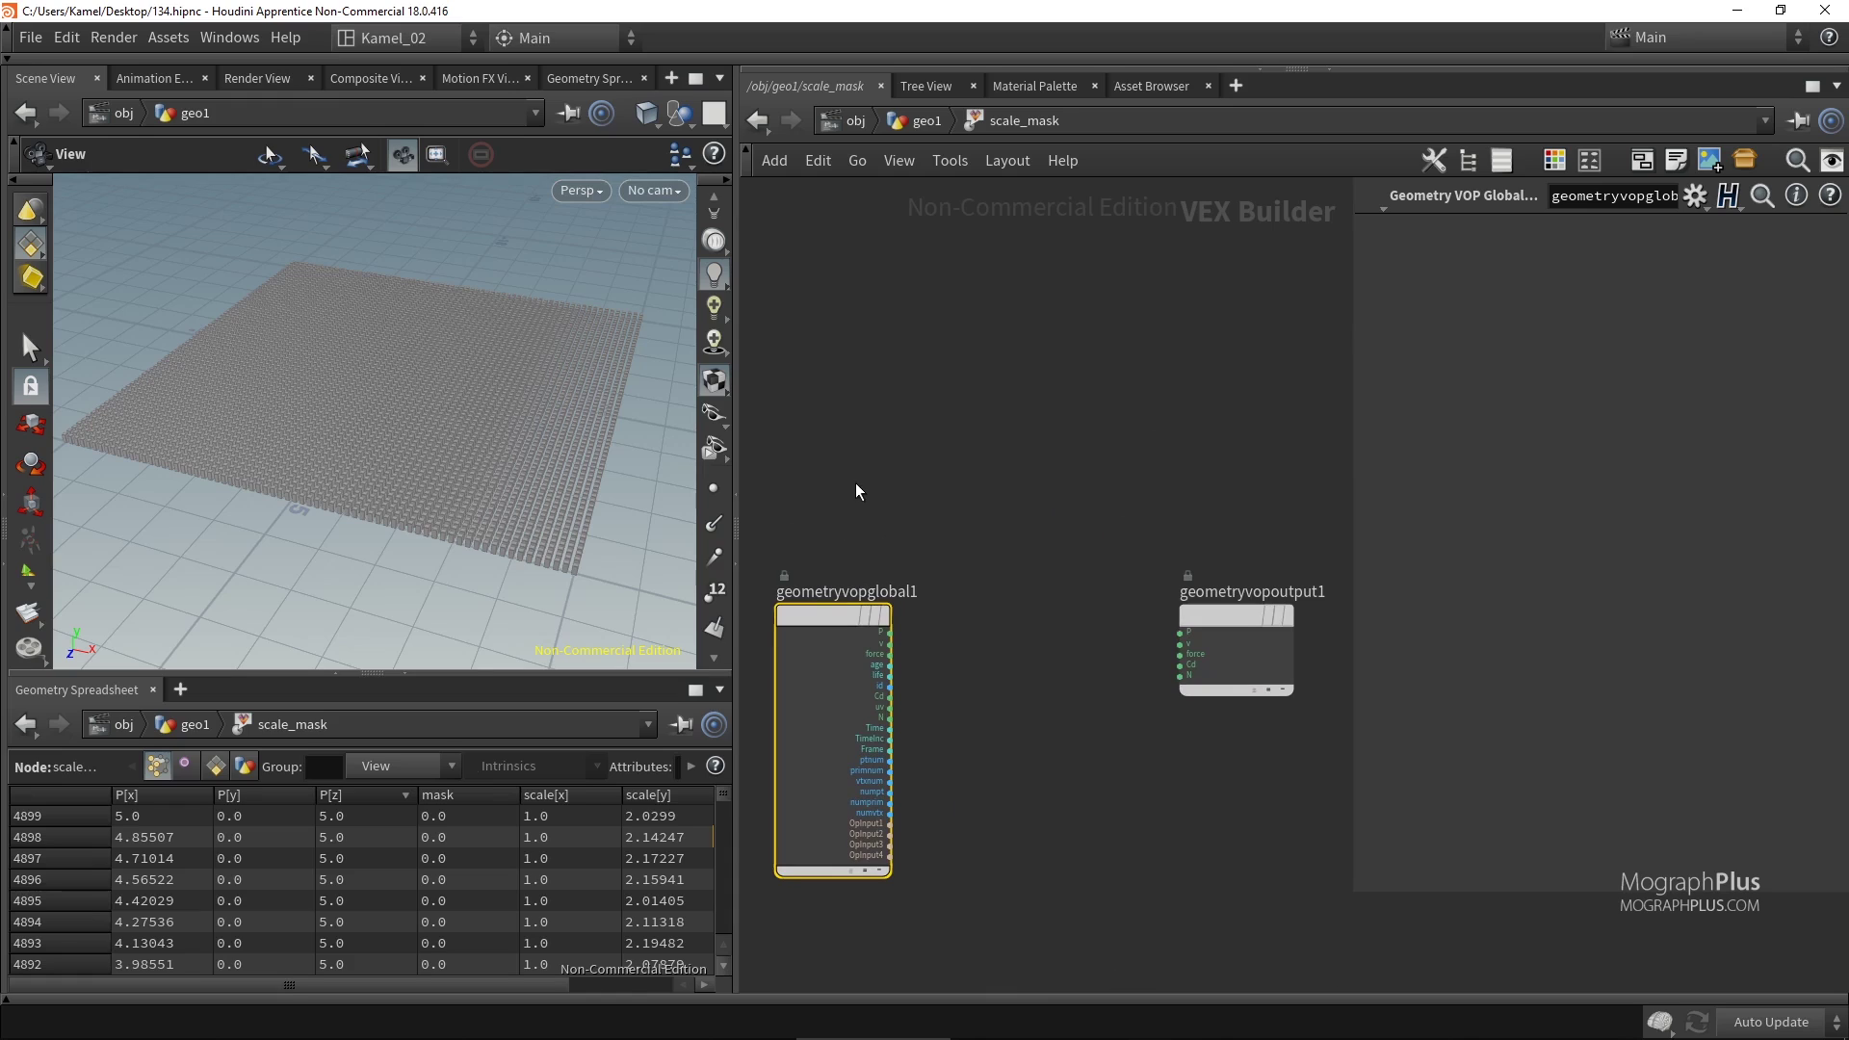
Add a Bind node above geometryvopglobal1 in the scale_mask network.
drag(534, 983, 640, 985)
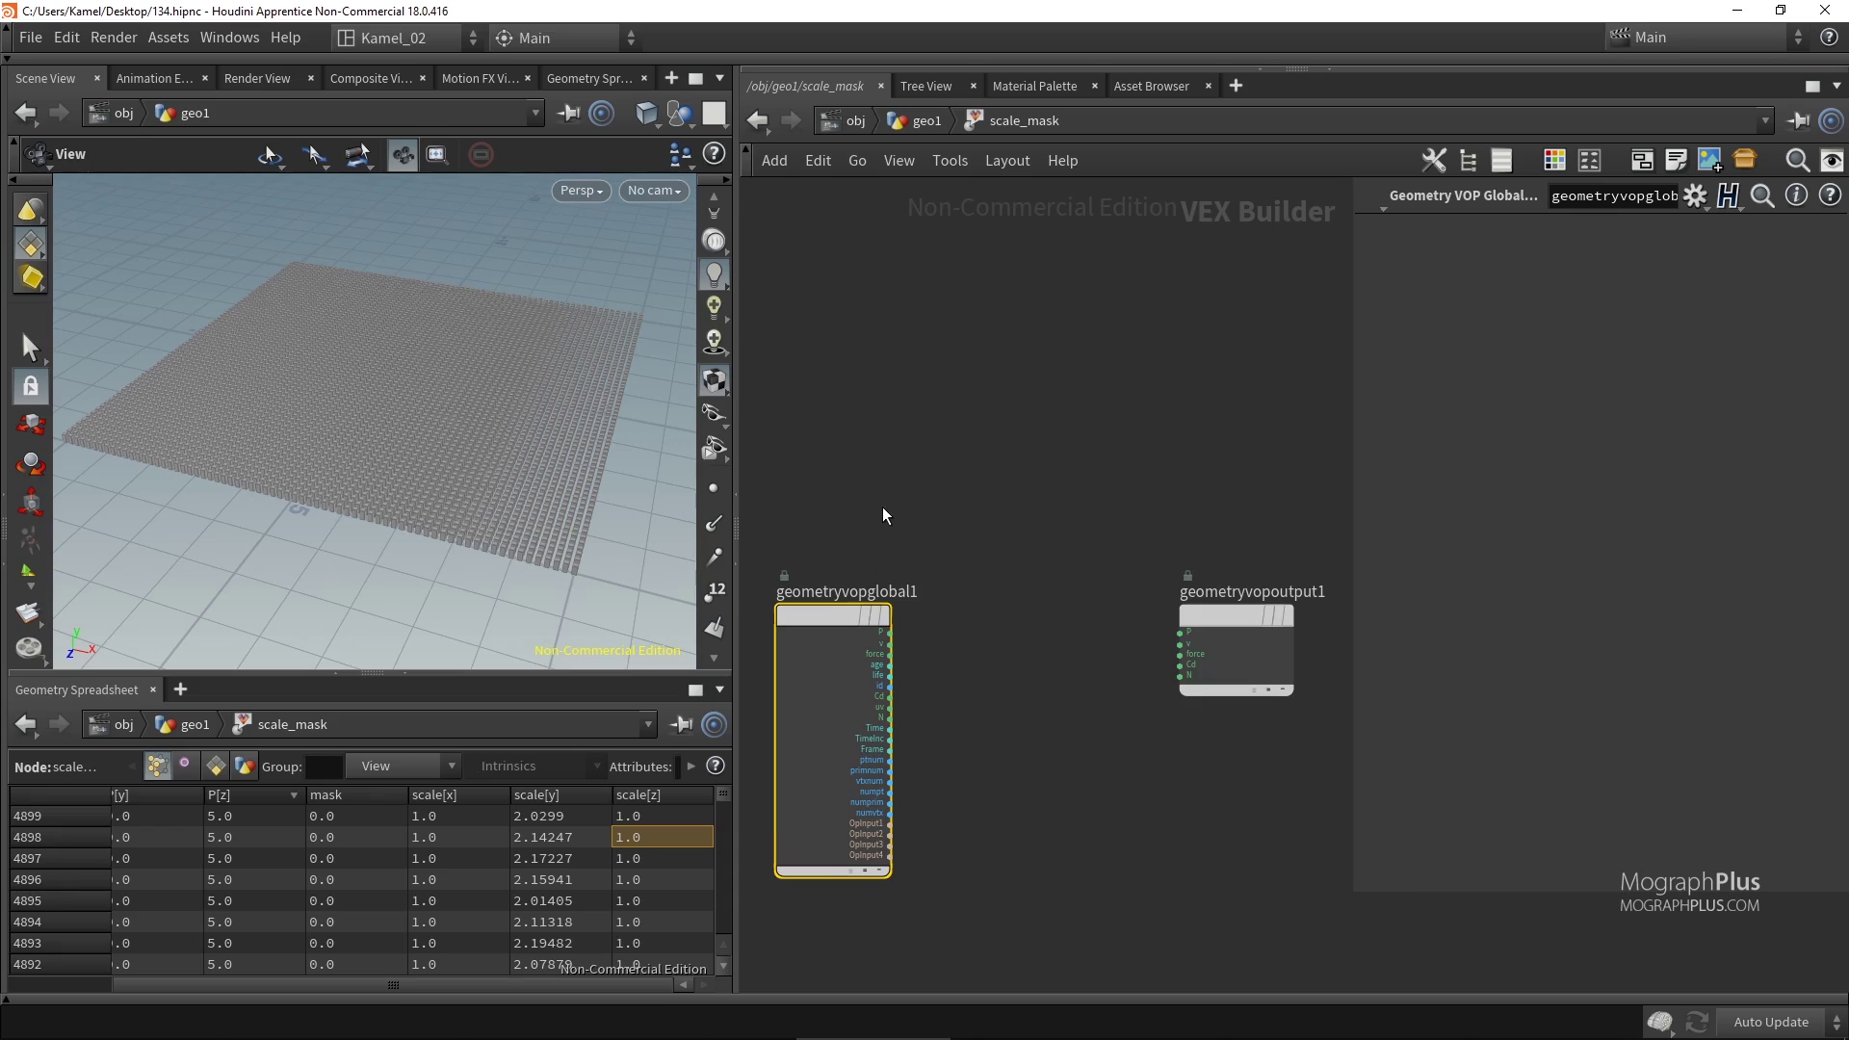
scroll(888, 652, up, 3)
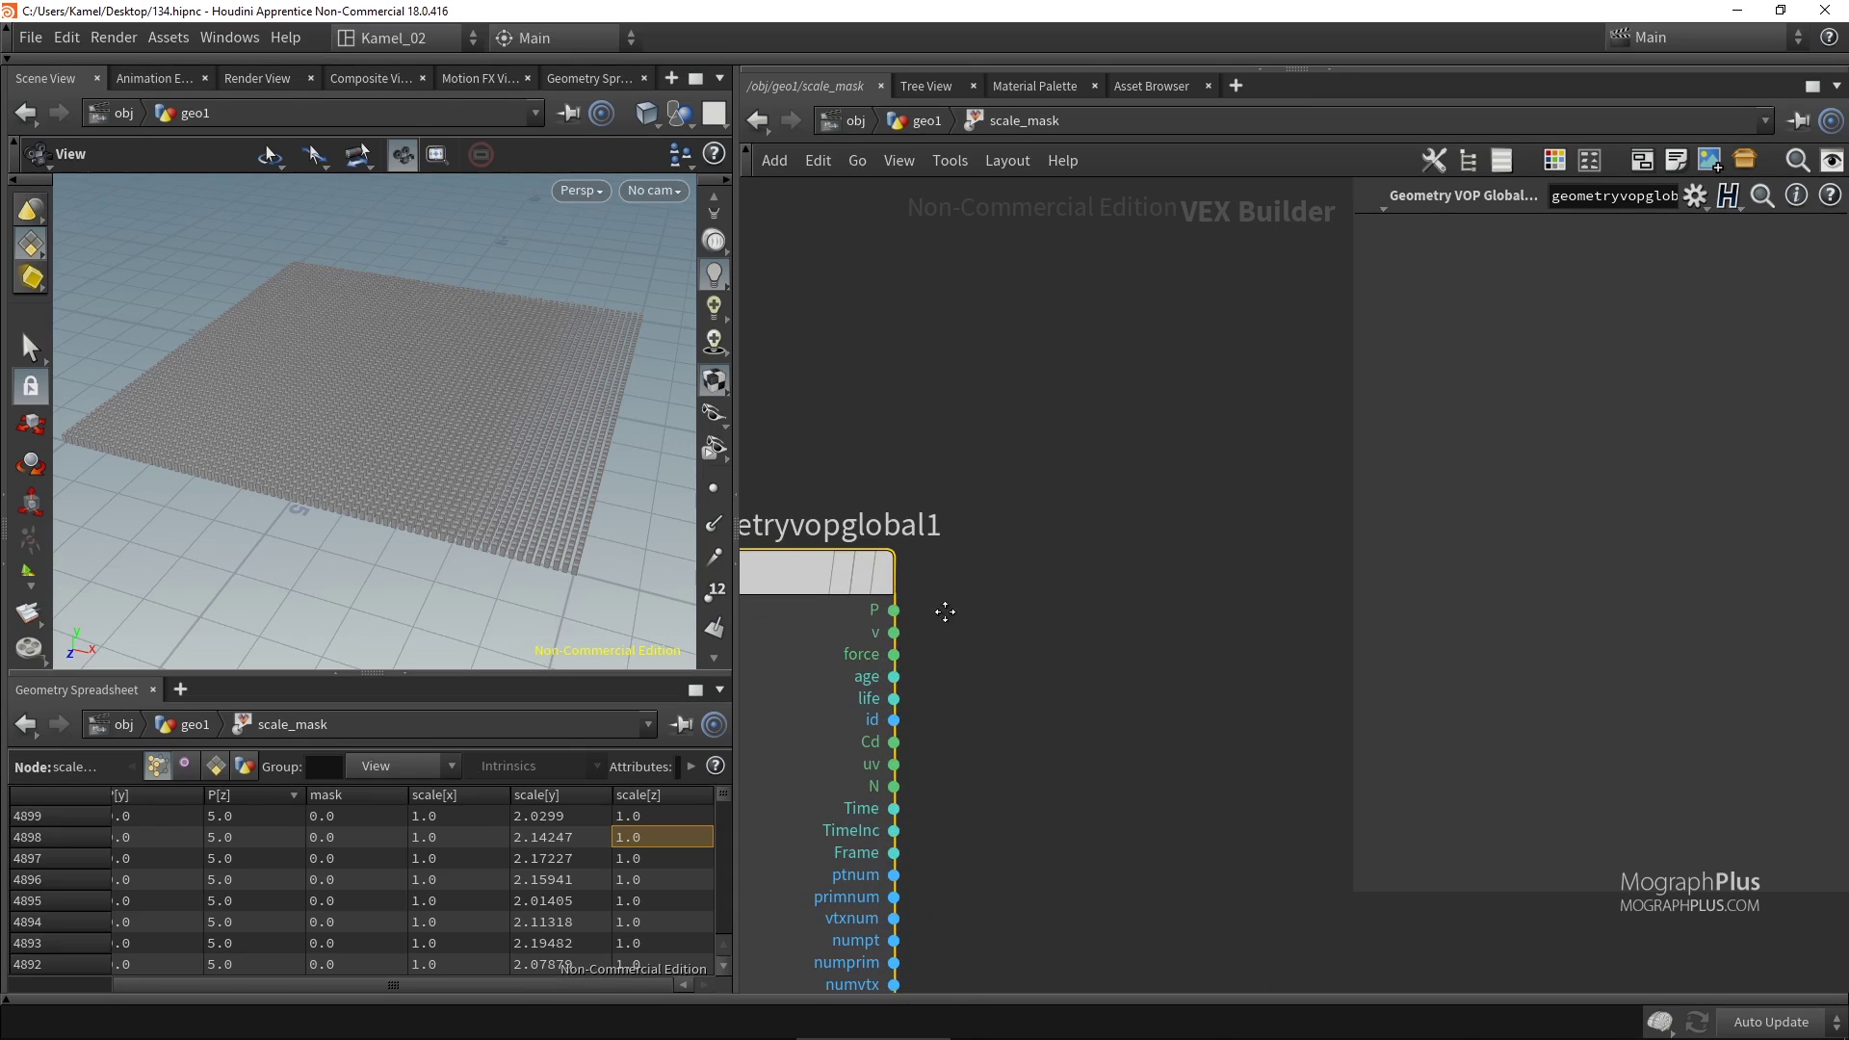
middle_drag(944, 611, 1036, 391)
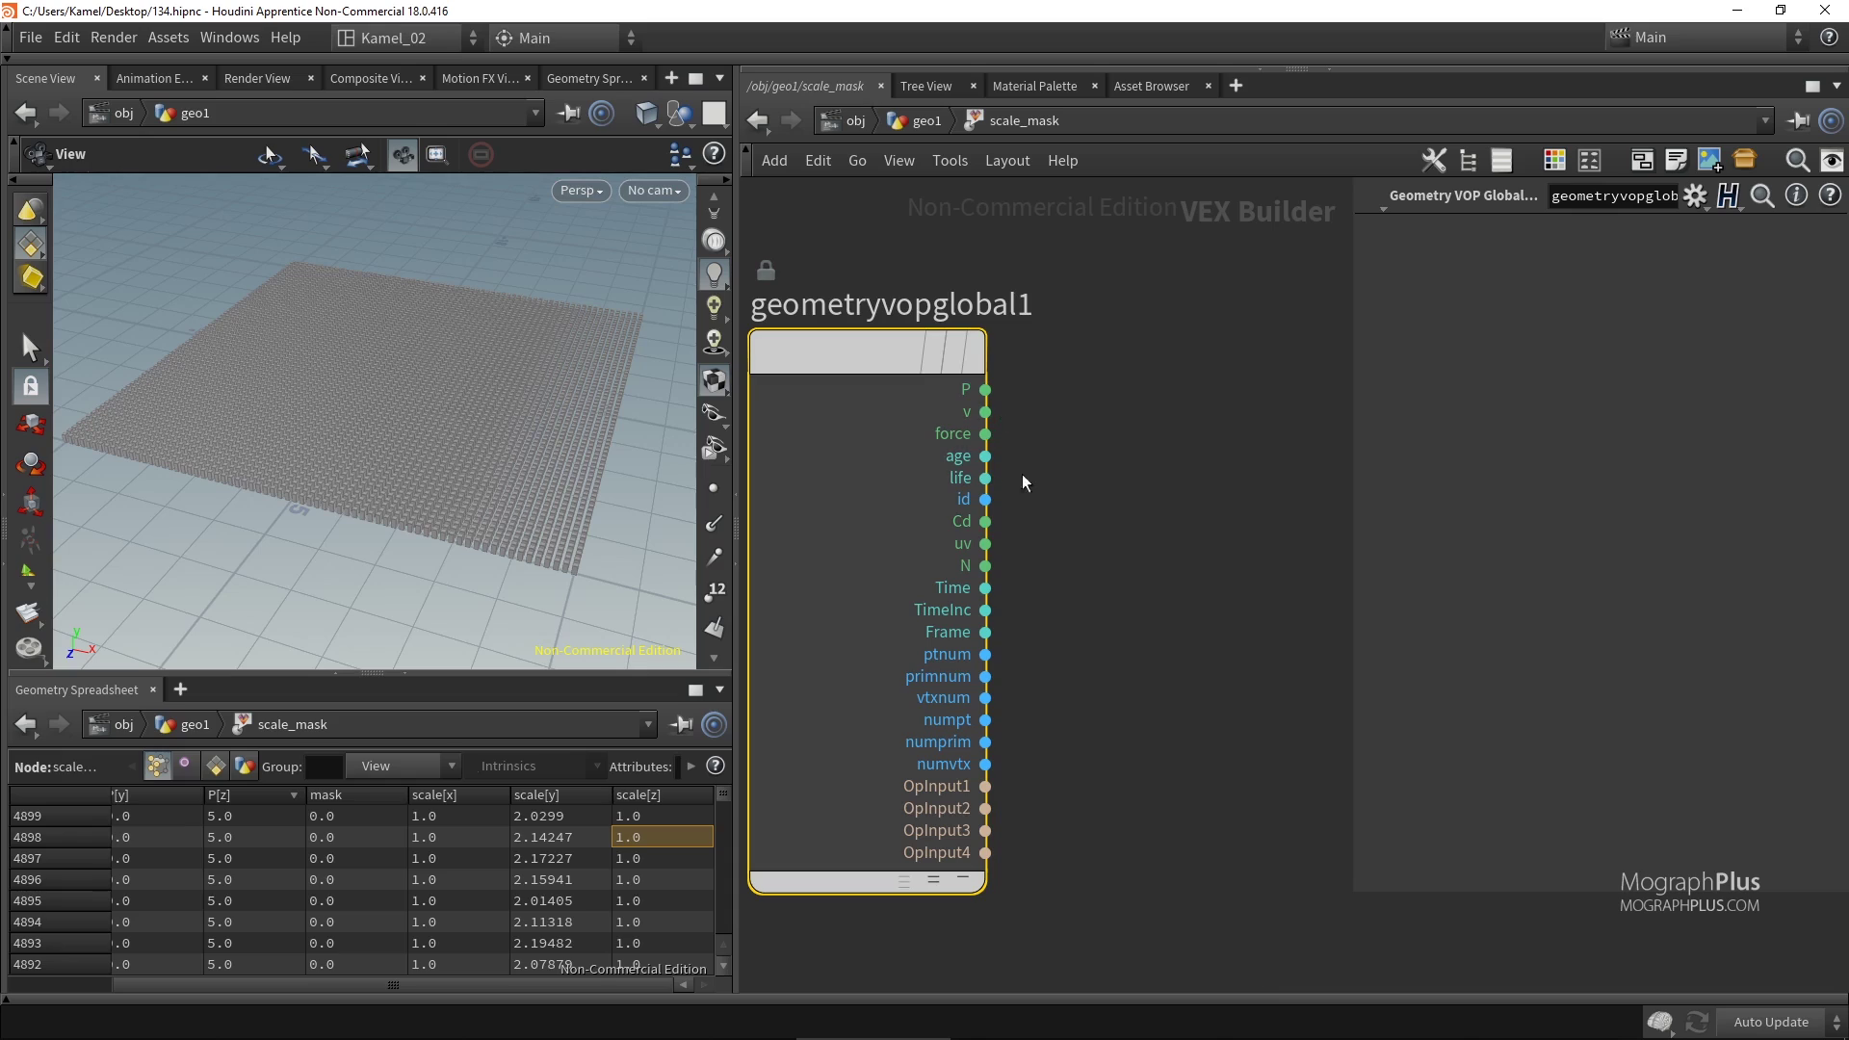
scroll(1021, 473, down, 4)
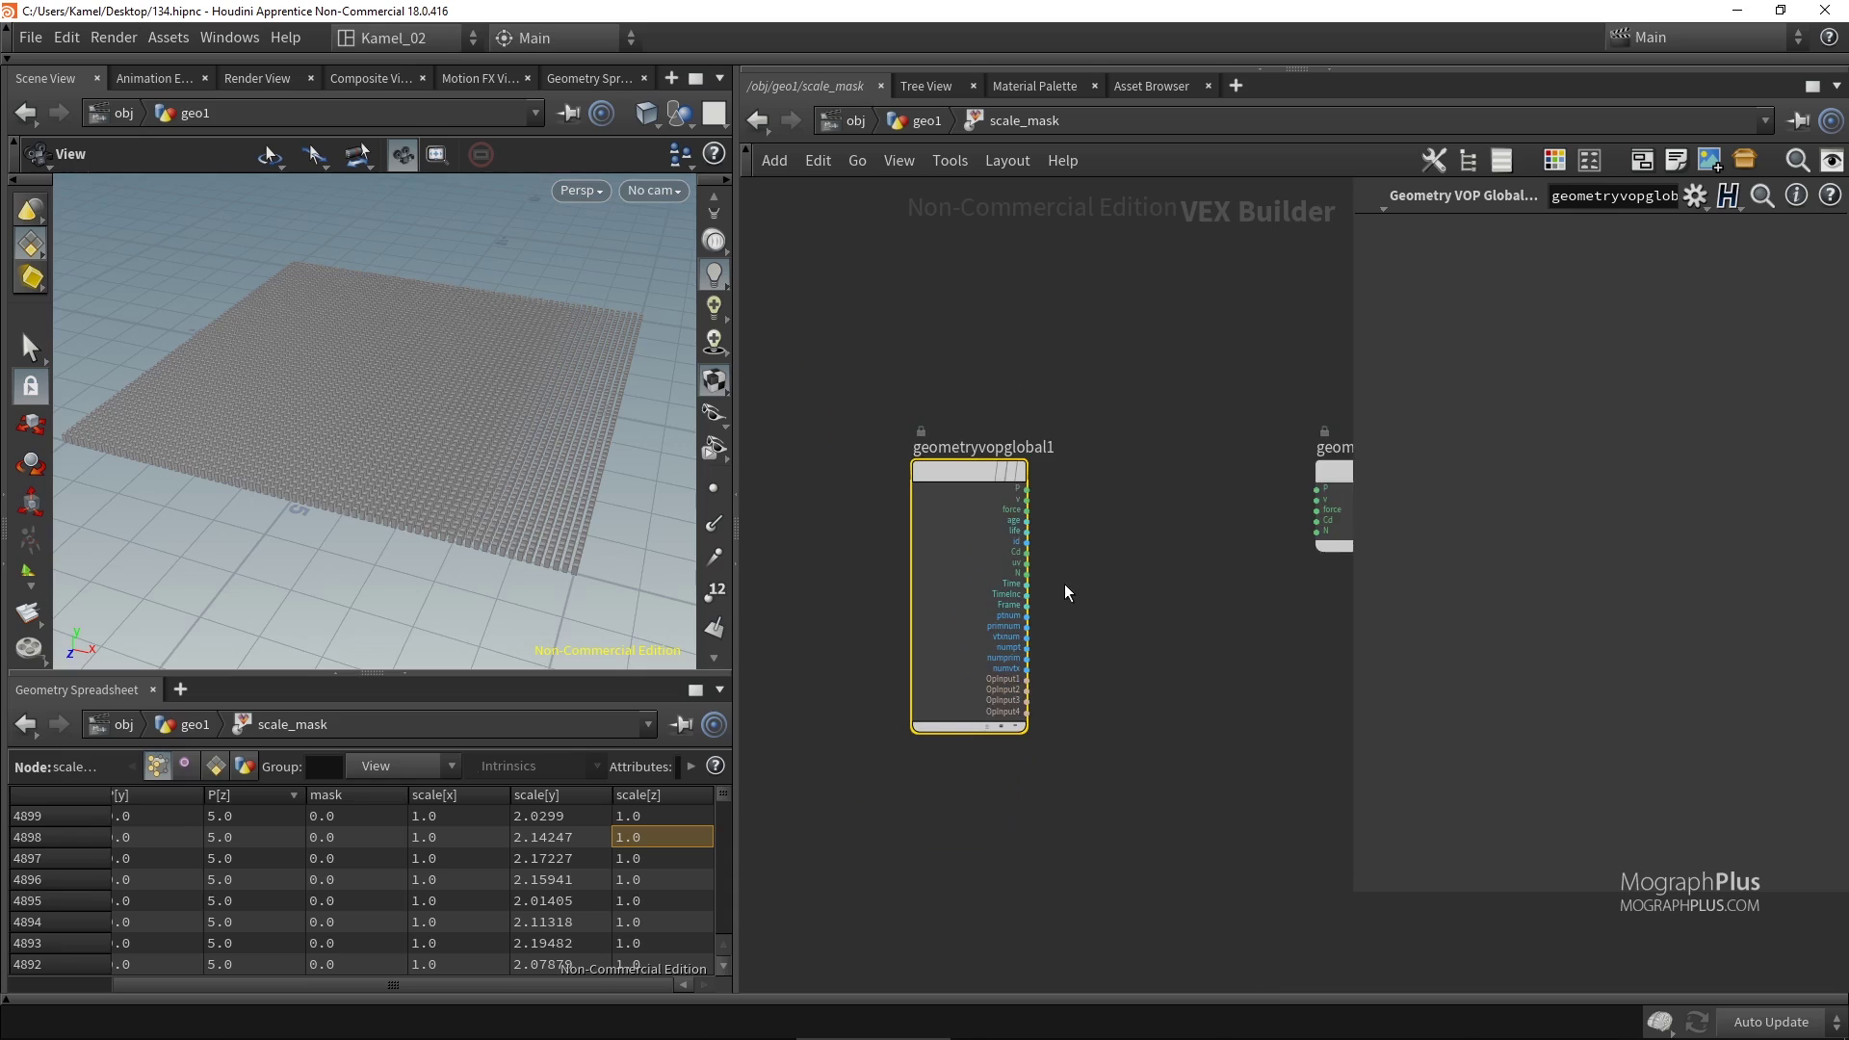
click(941, 386)
middle_drag(945, 453, 938, 395)
key(Tab)
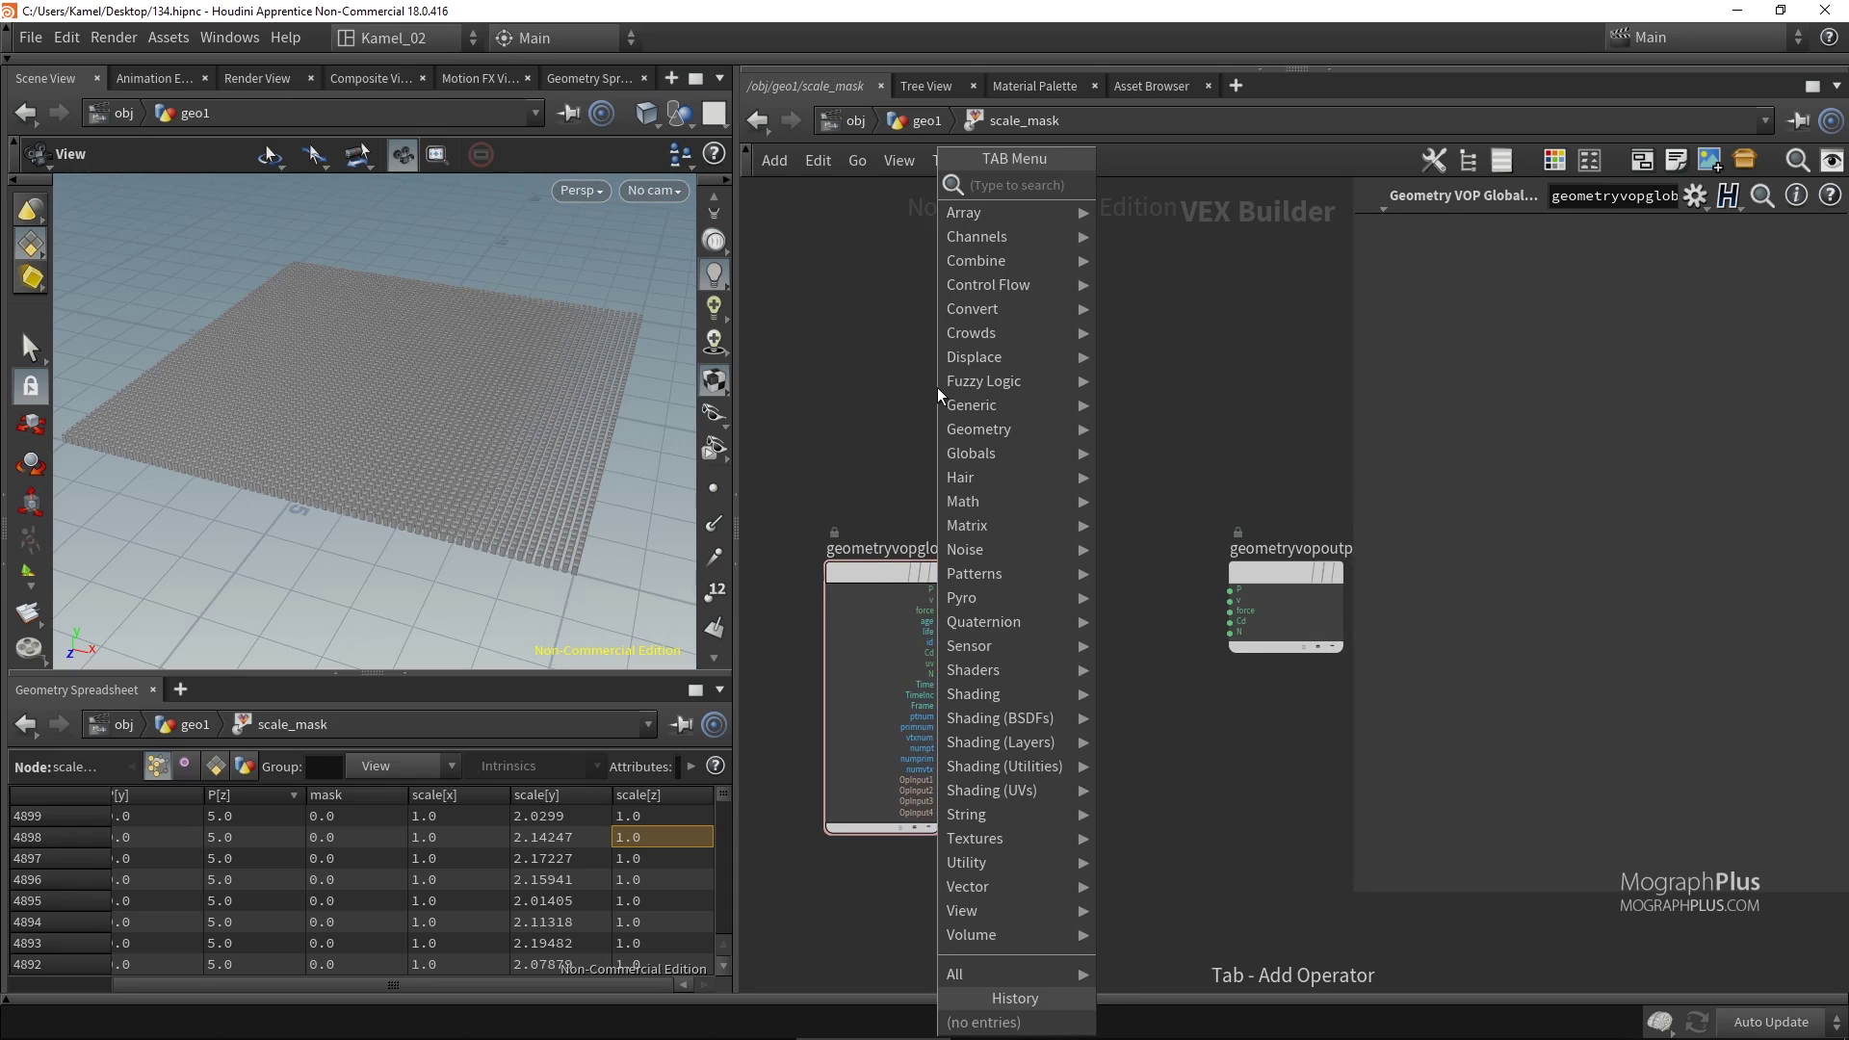
text(bind)
key(Return)
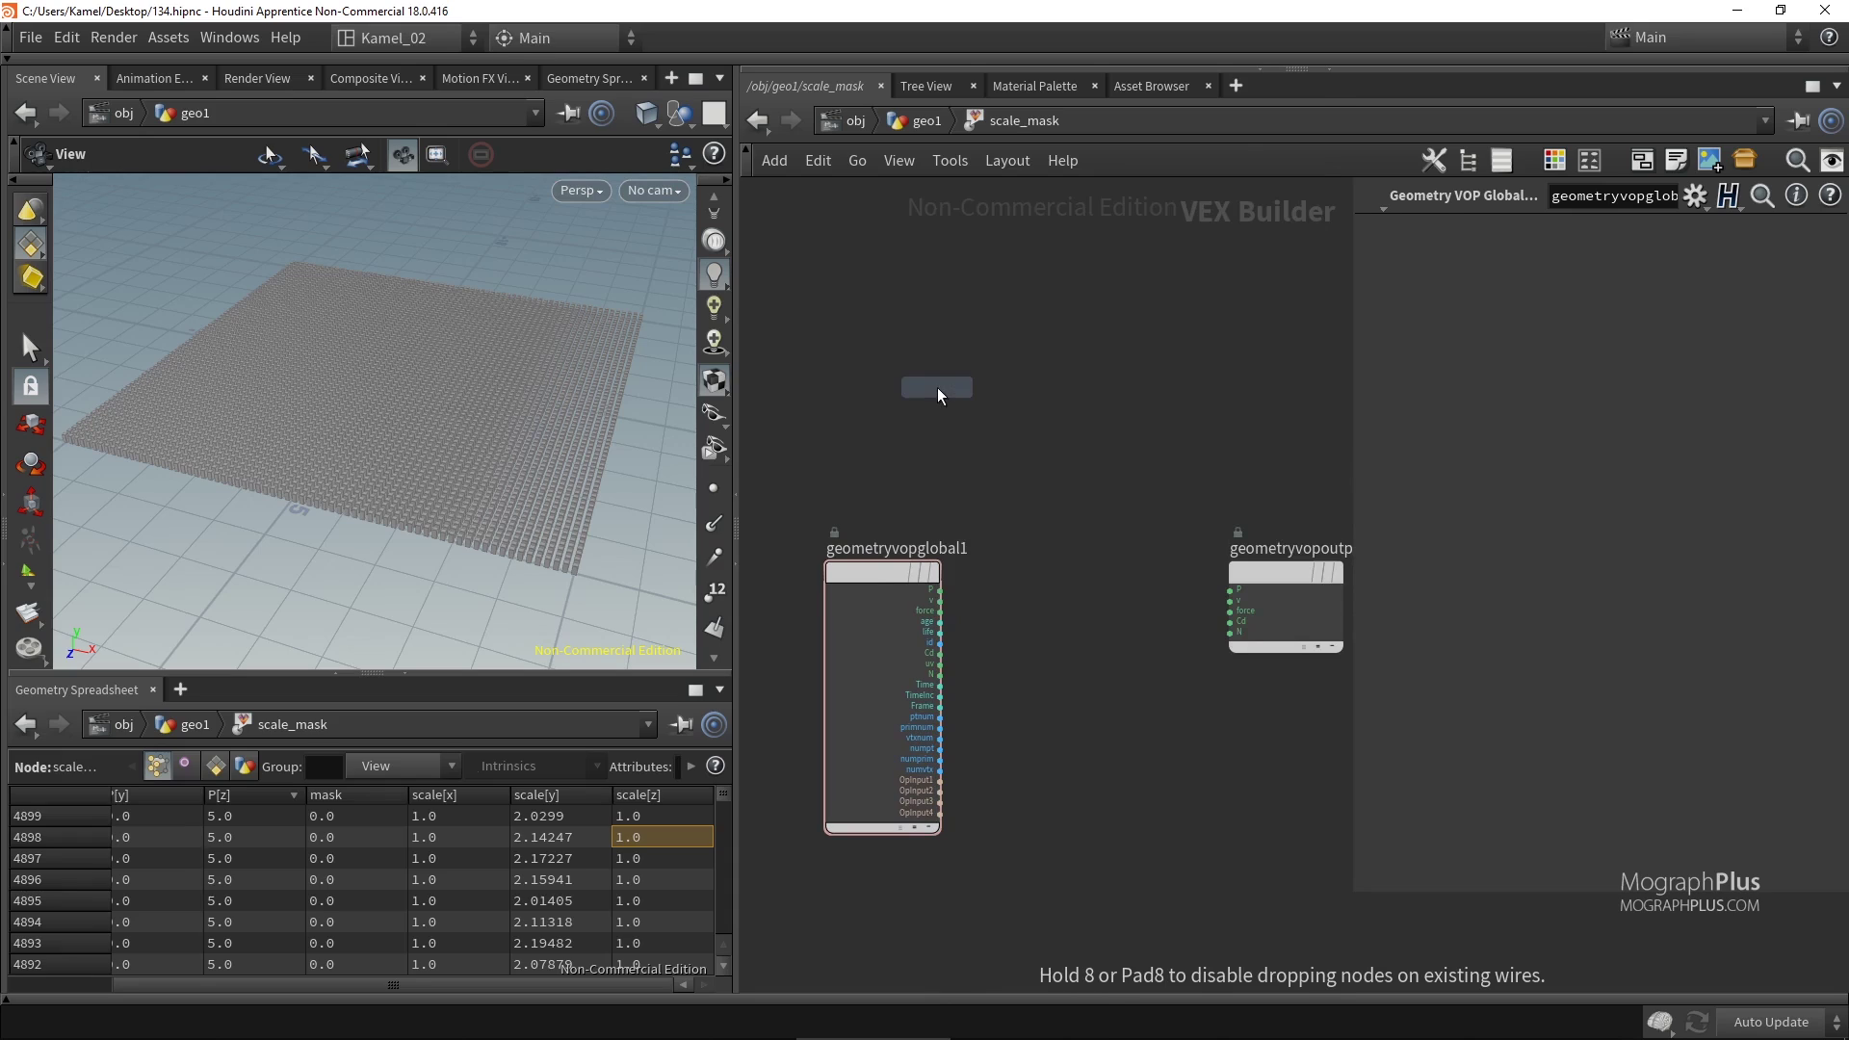
click(938, 387)
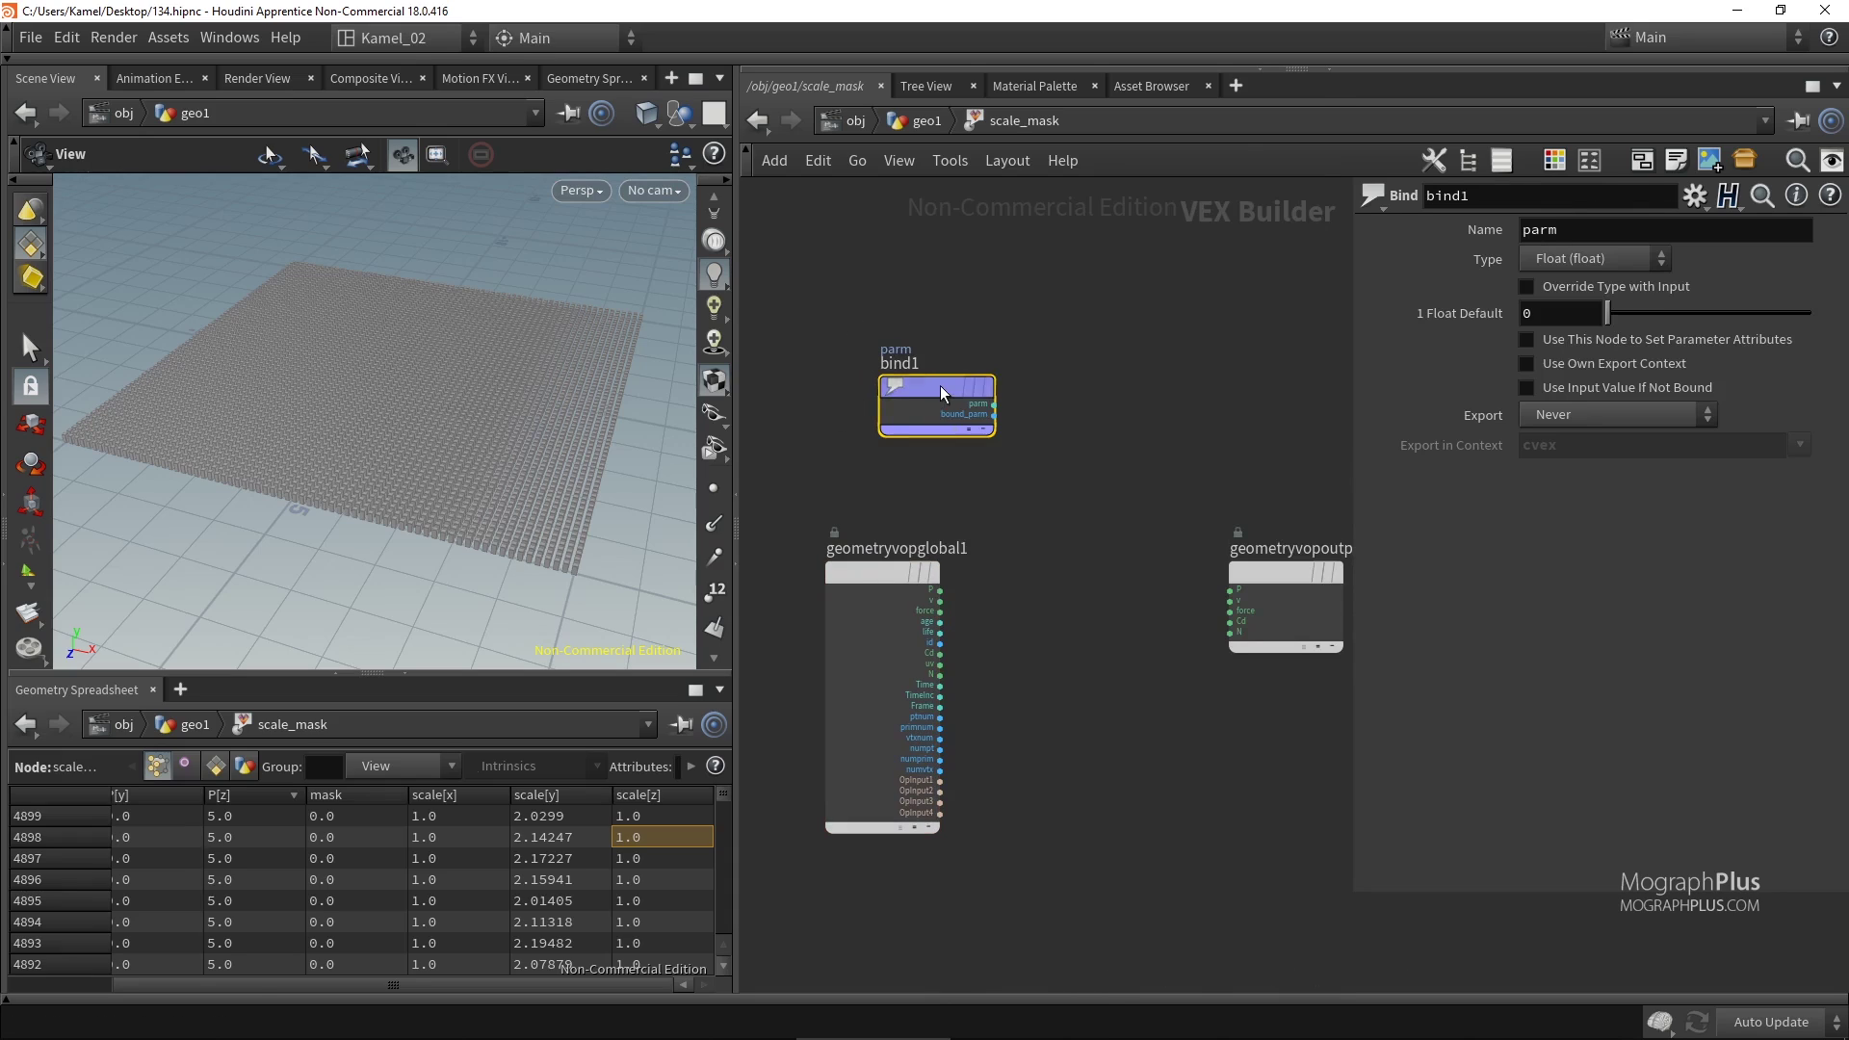
Set the Bind node's name to scale and its type to Vector (vector).
click(1602, 237)
text(scale)
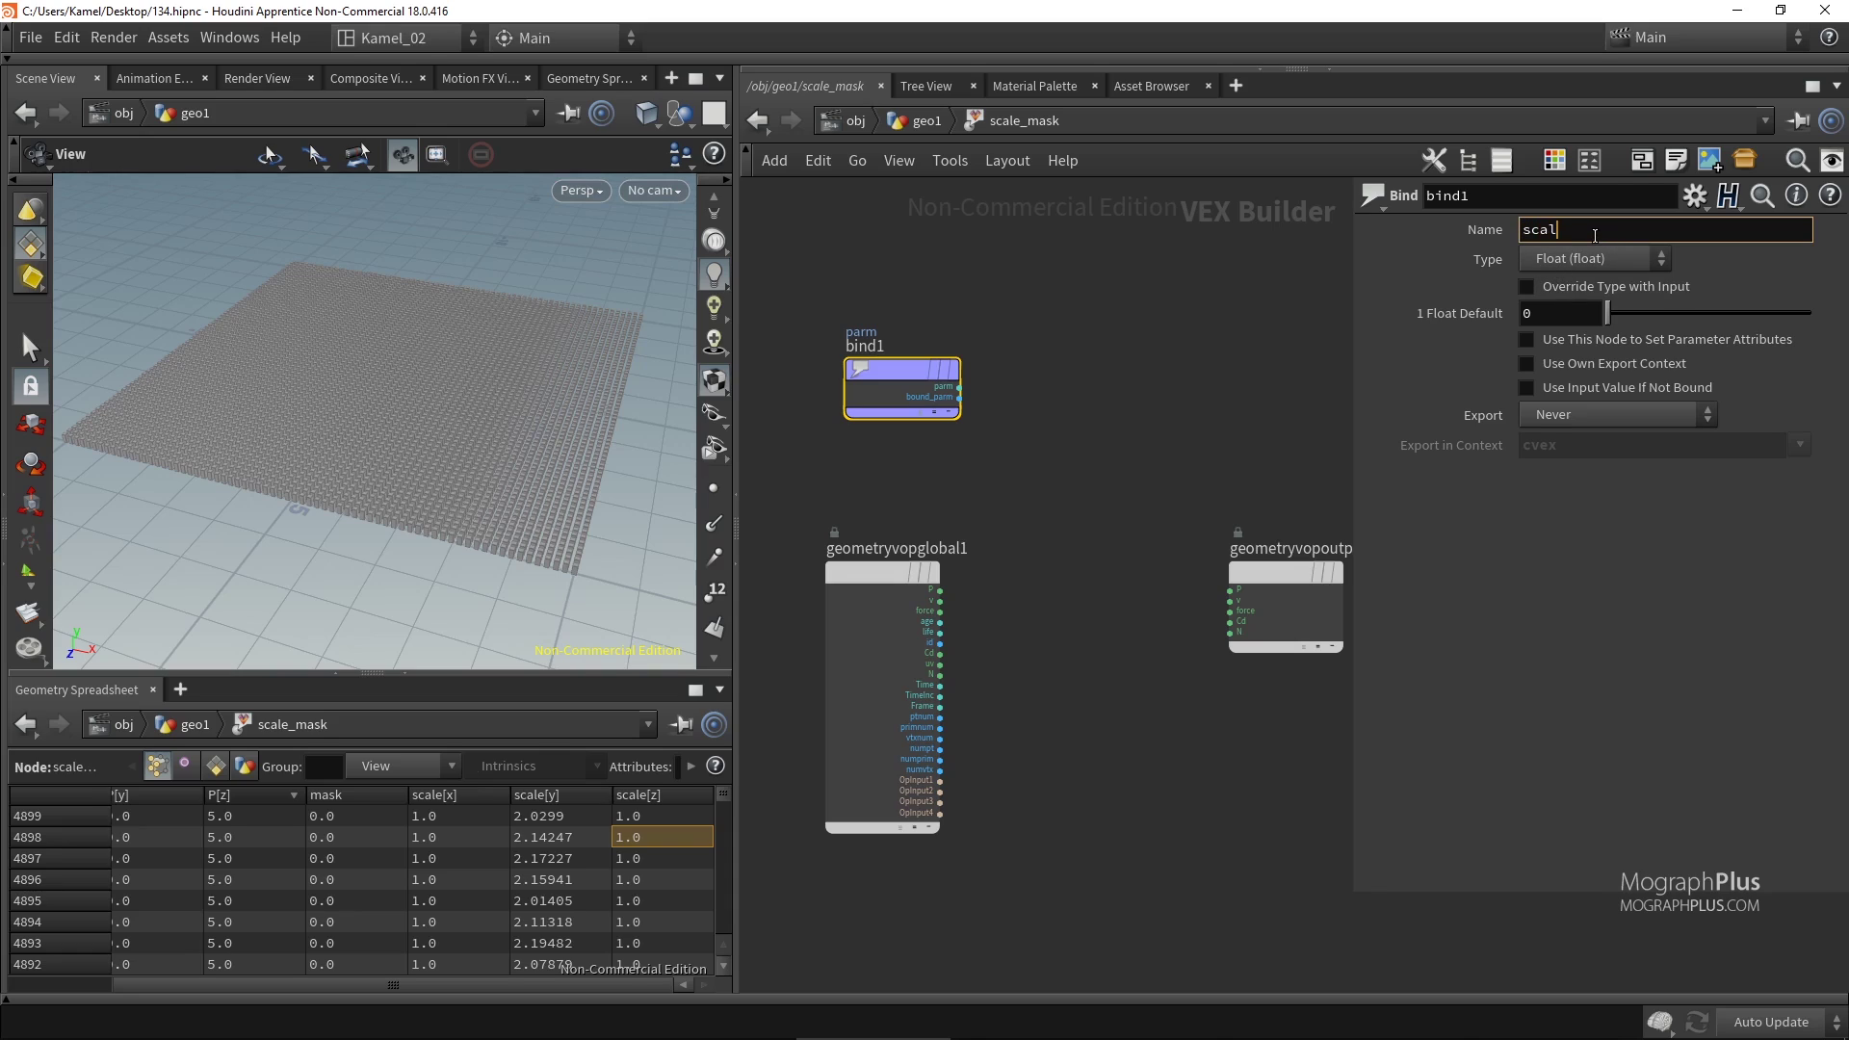
key(Return)
click(1599, 258)
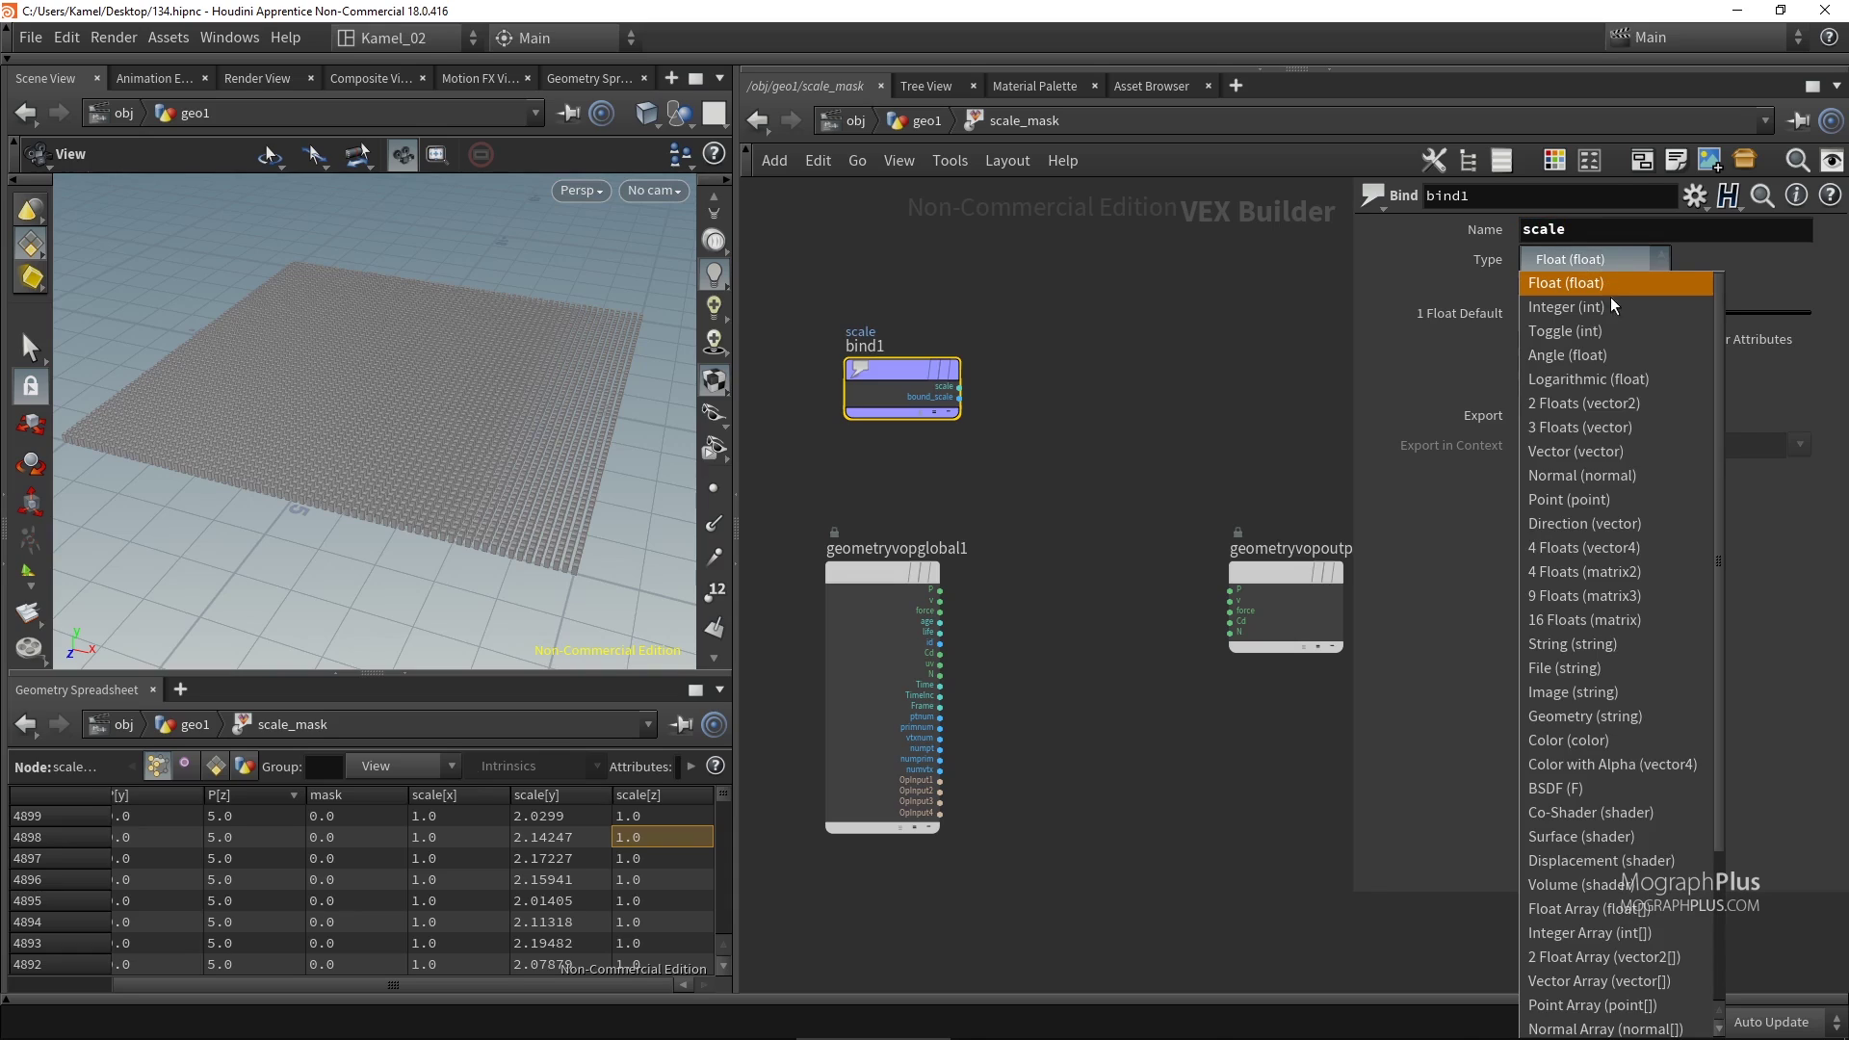
click(1616, 452)
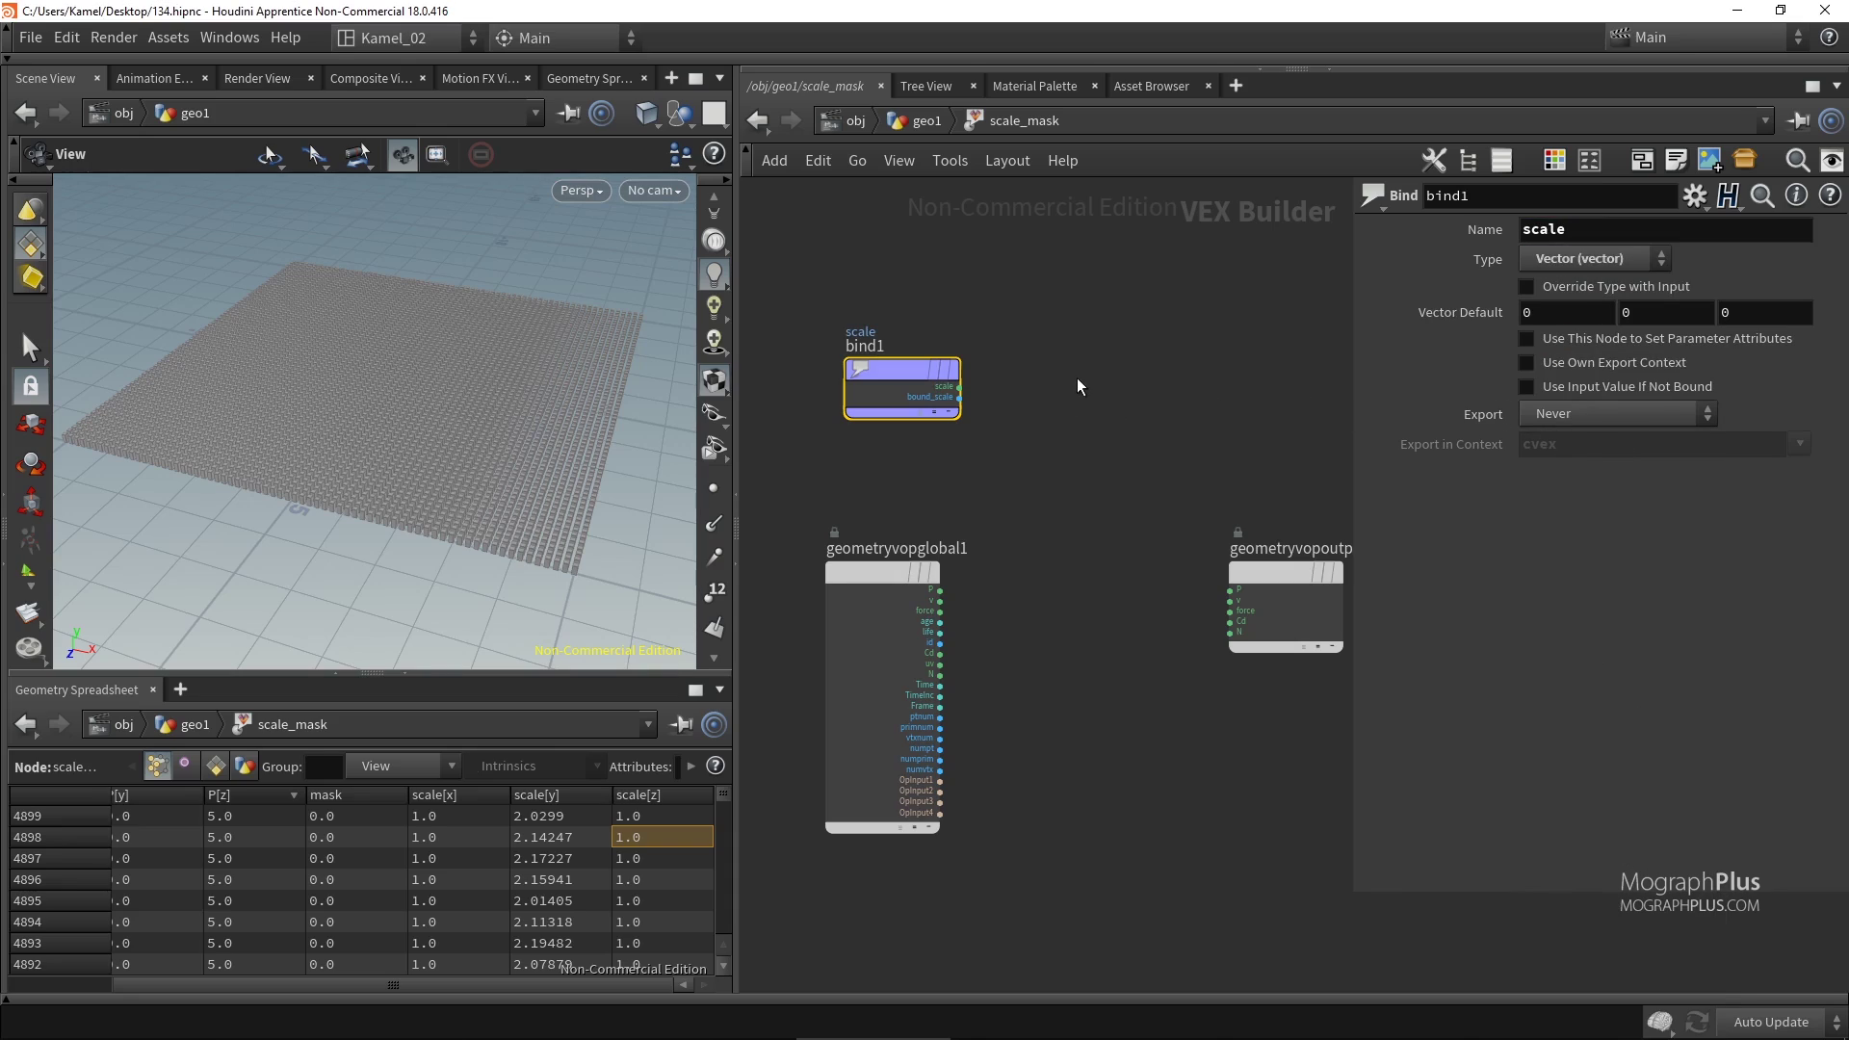
Add a second Bind node below bind1 and set its name to mask.
drag(898, 389, 898, 364)
click(903, 433)
key(Tab)
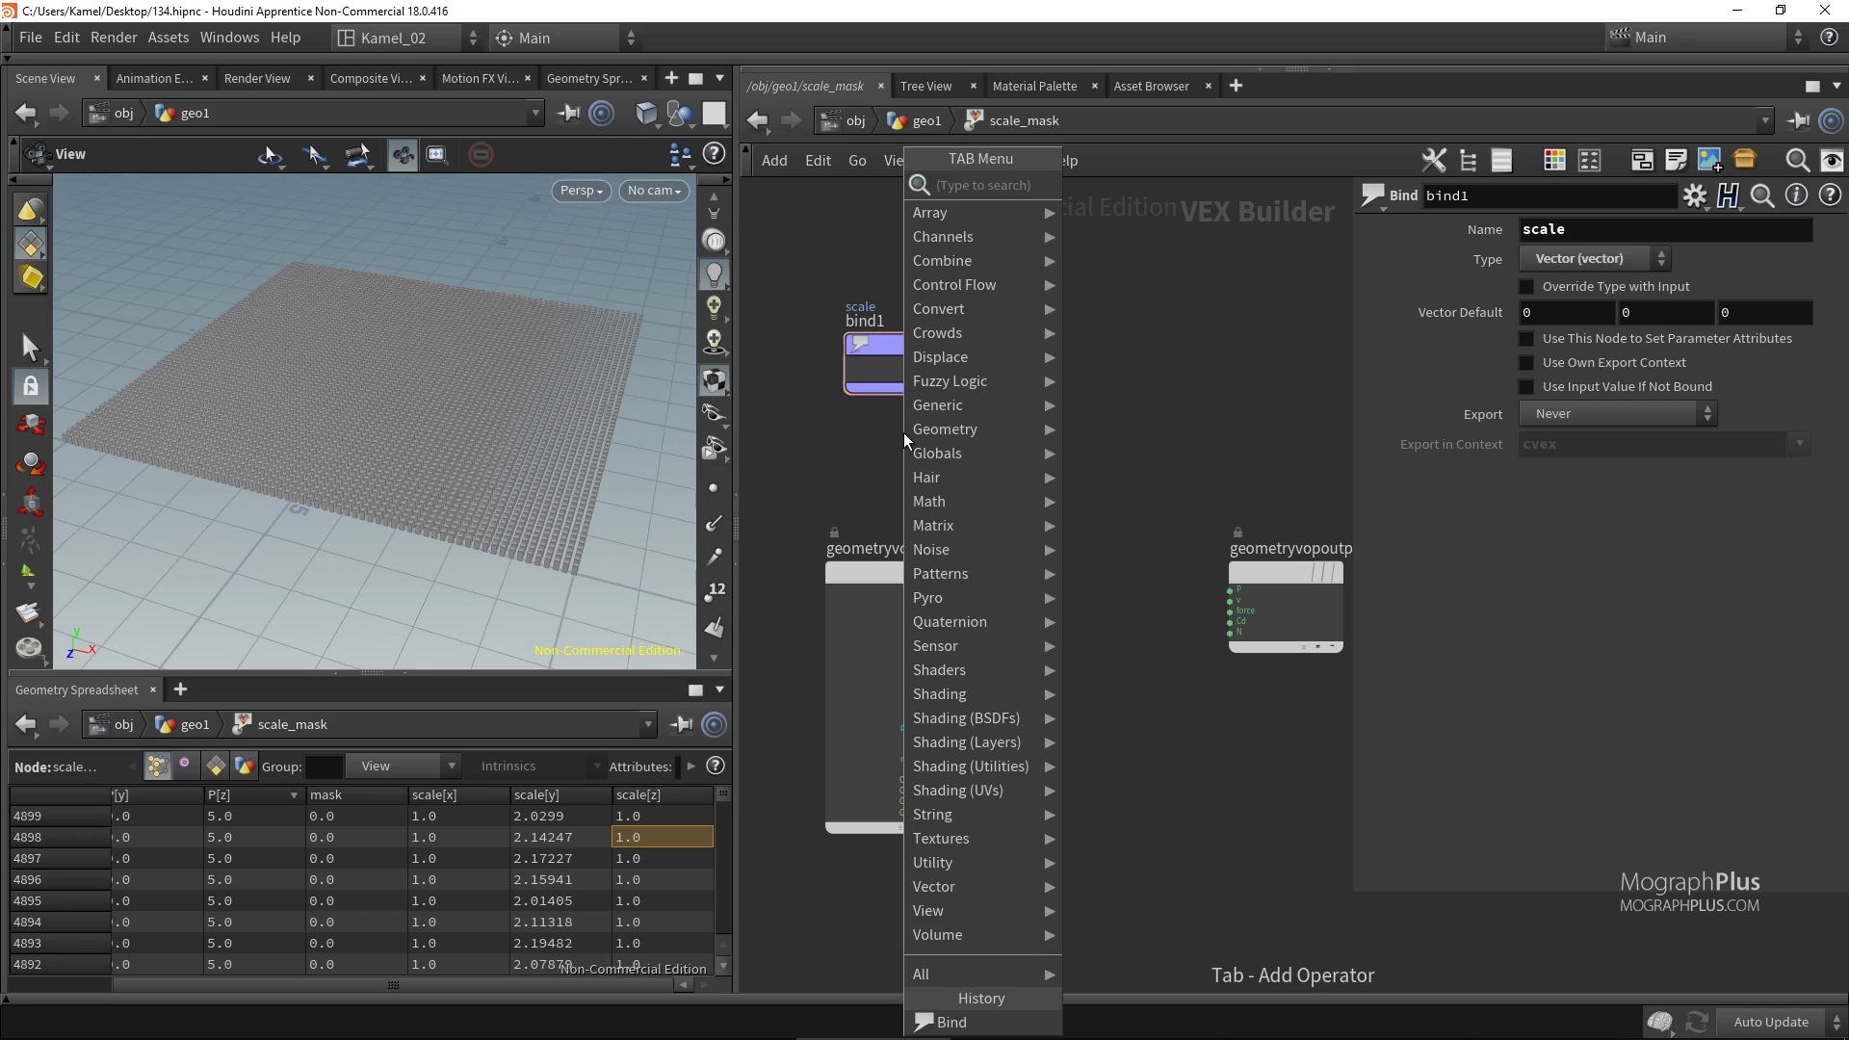
text(bin)
key(Return)
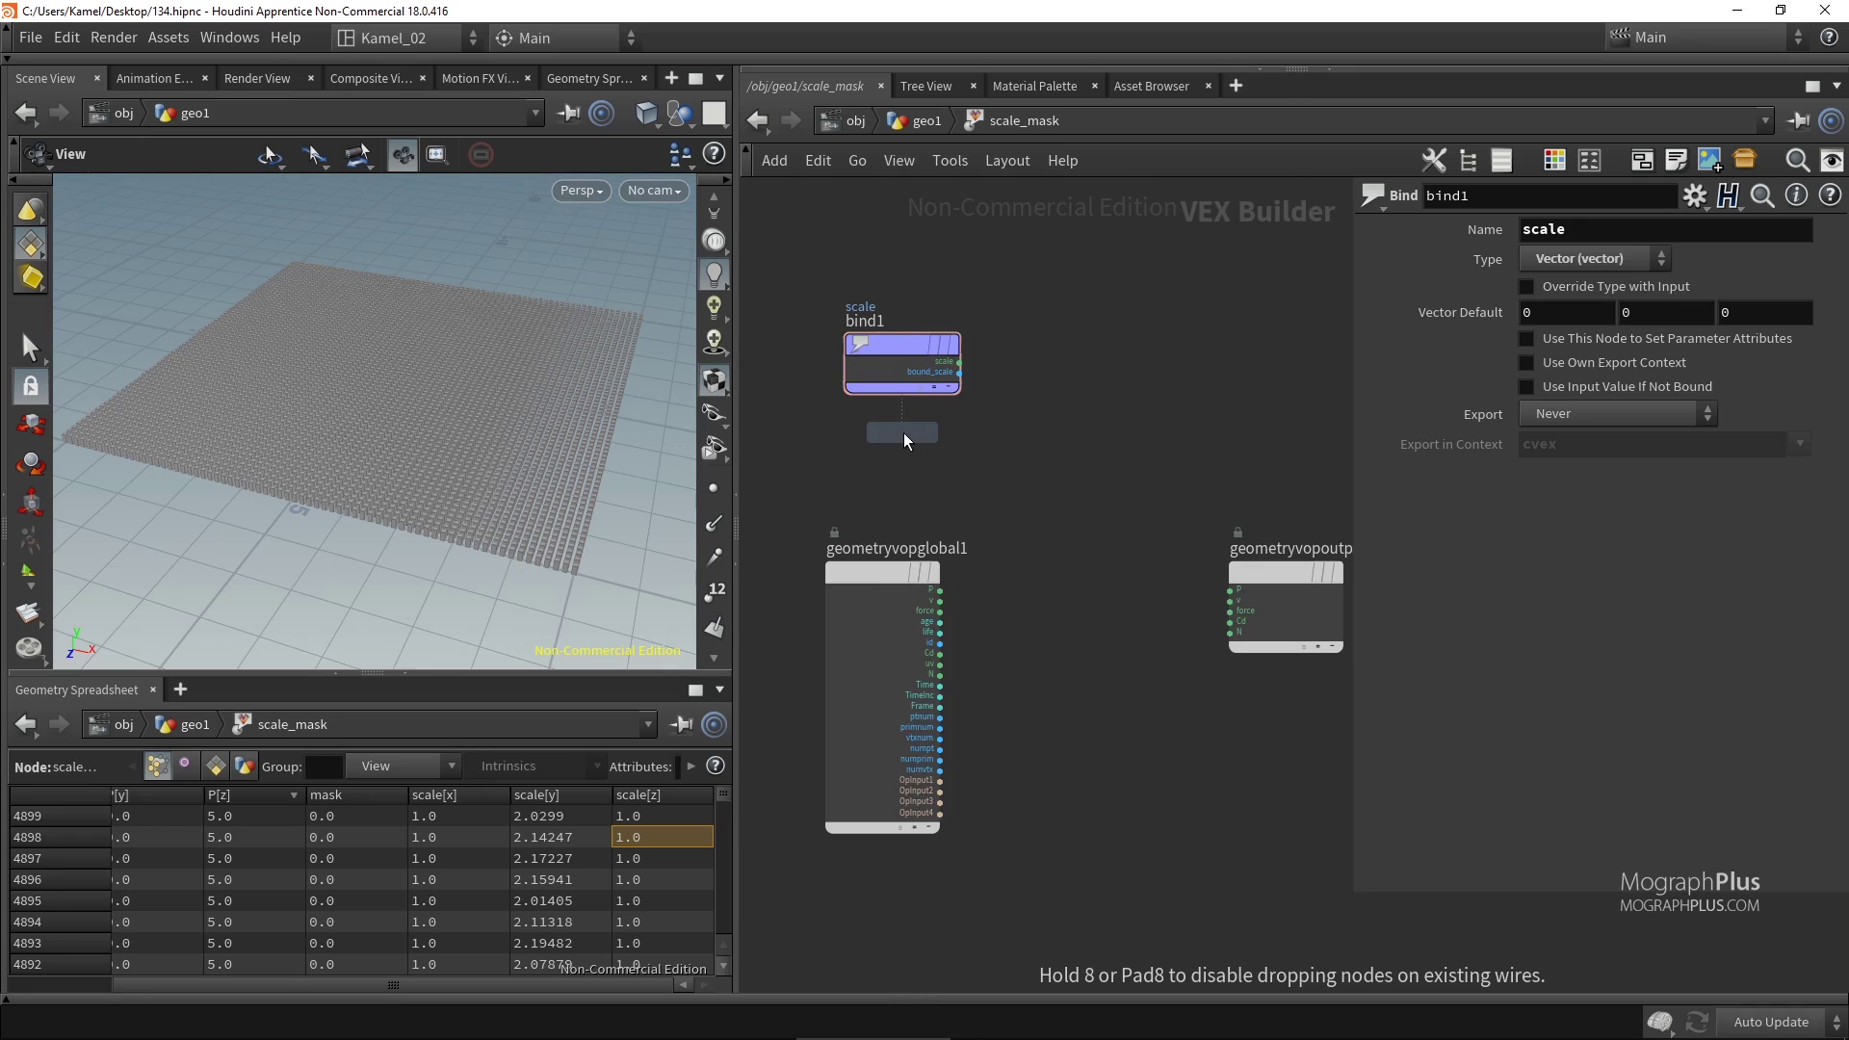
click(903, 433)
double_click(1557, 231)
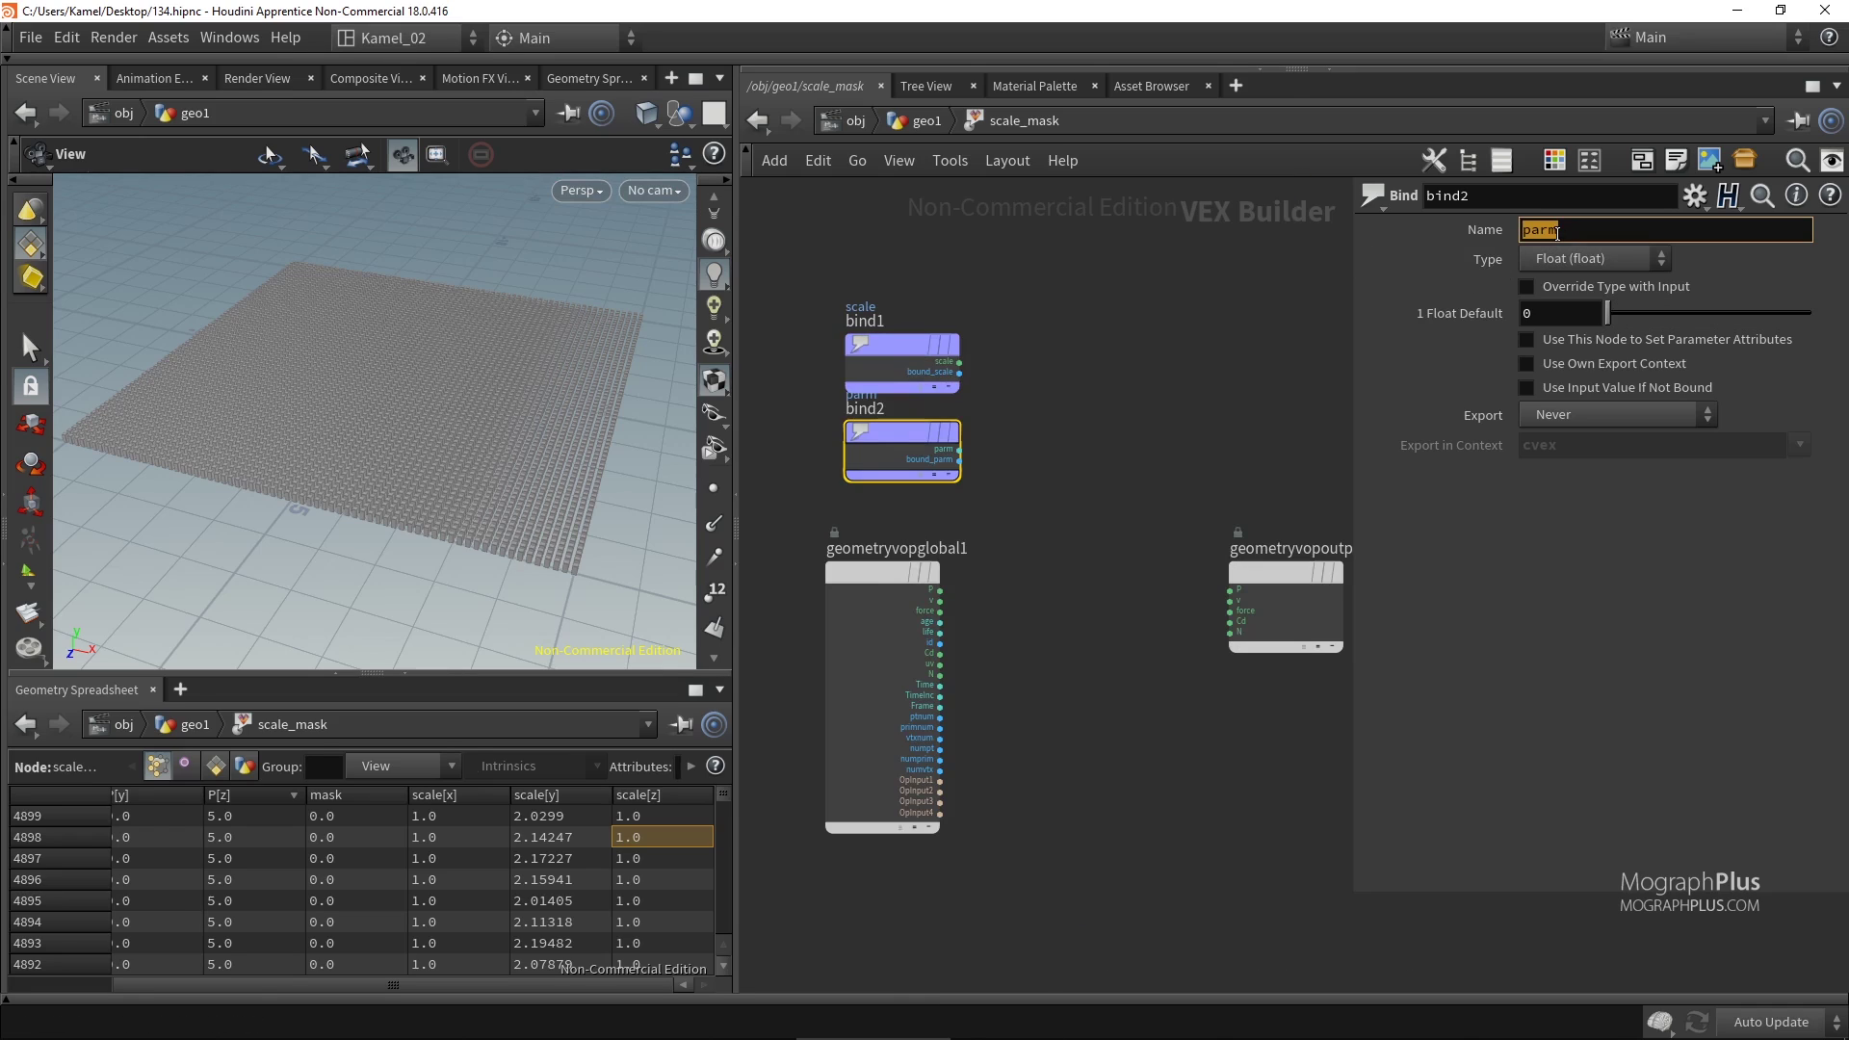
text(mask)
key(Return)
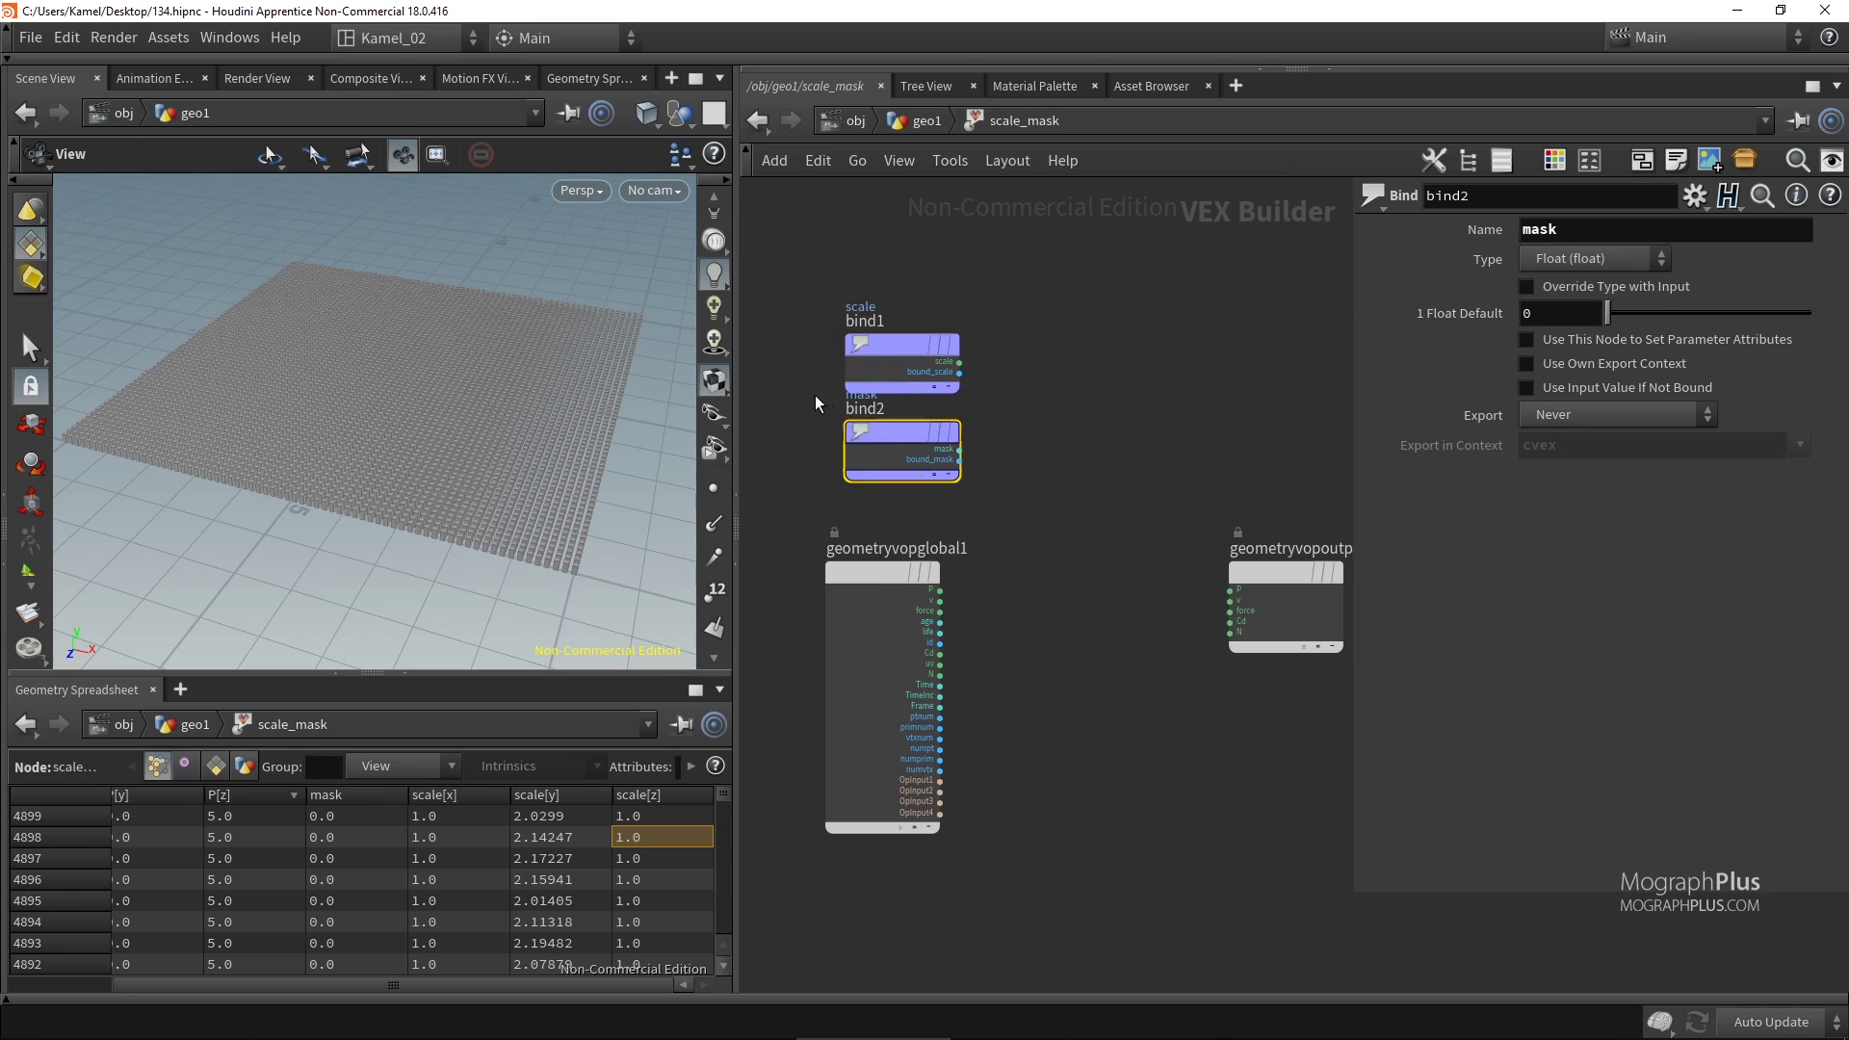
Line up both Bind nodes above geometryvopglobal1 and widen the network area by narrowing the parameters.
drag(874, 349, 855, 319)
drag(871, 437, 851, 432)
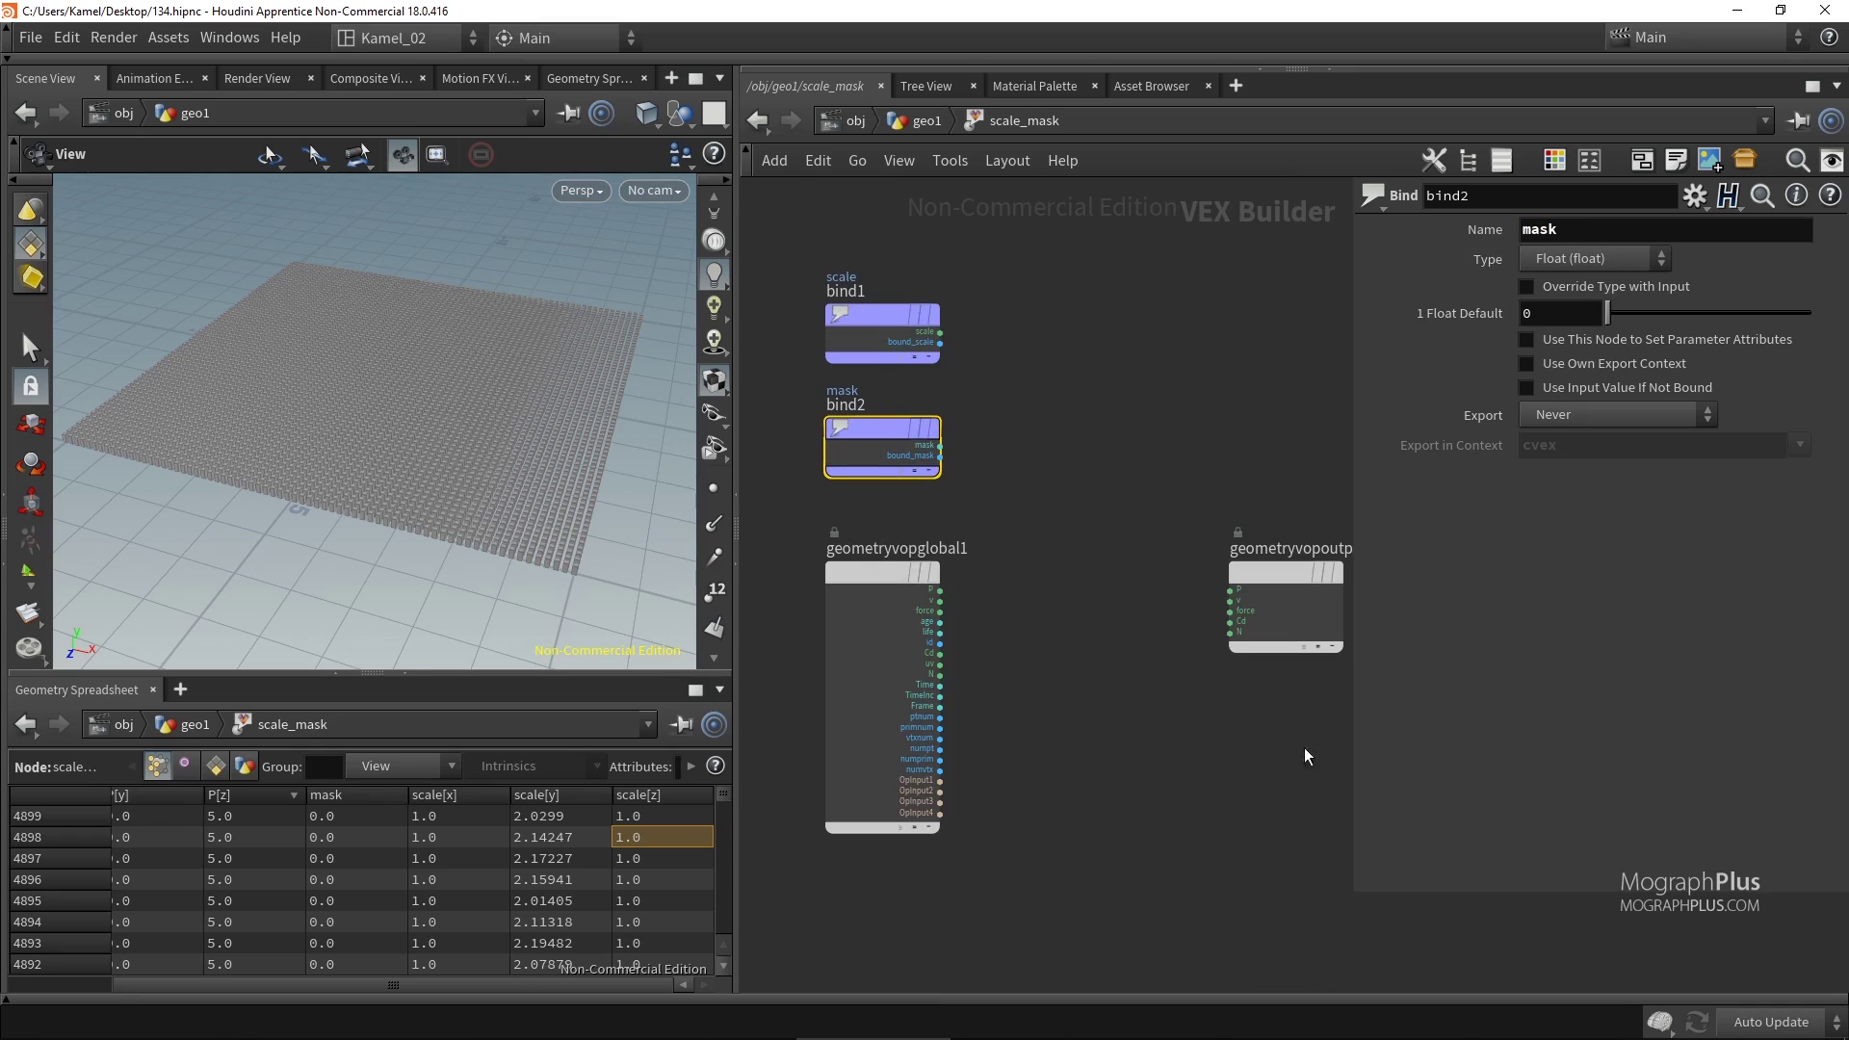
drag(1358, 895, 1445, 894)
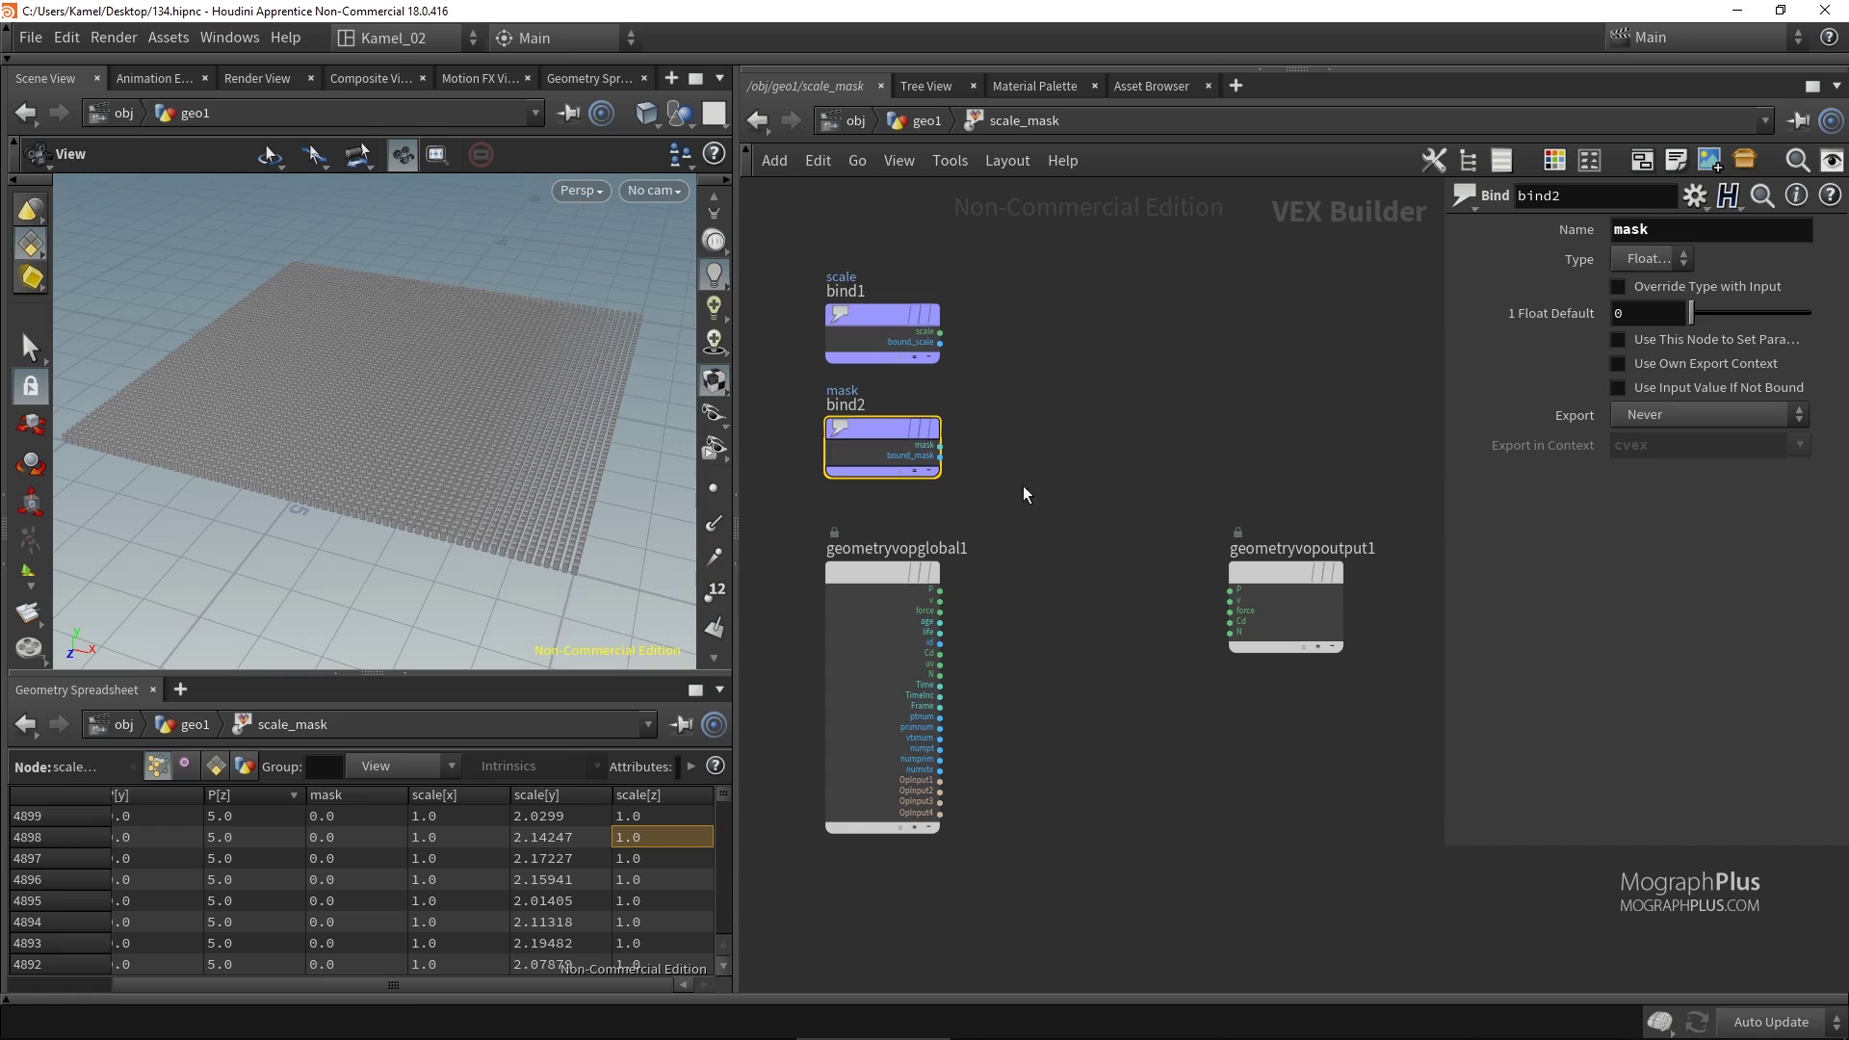
Add a Vector to Float node and connect bind1's scale output to its vec input.
drag(988, 274, 842, 376)
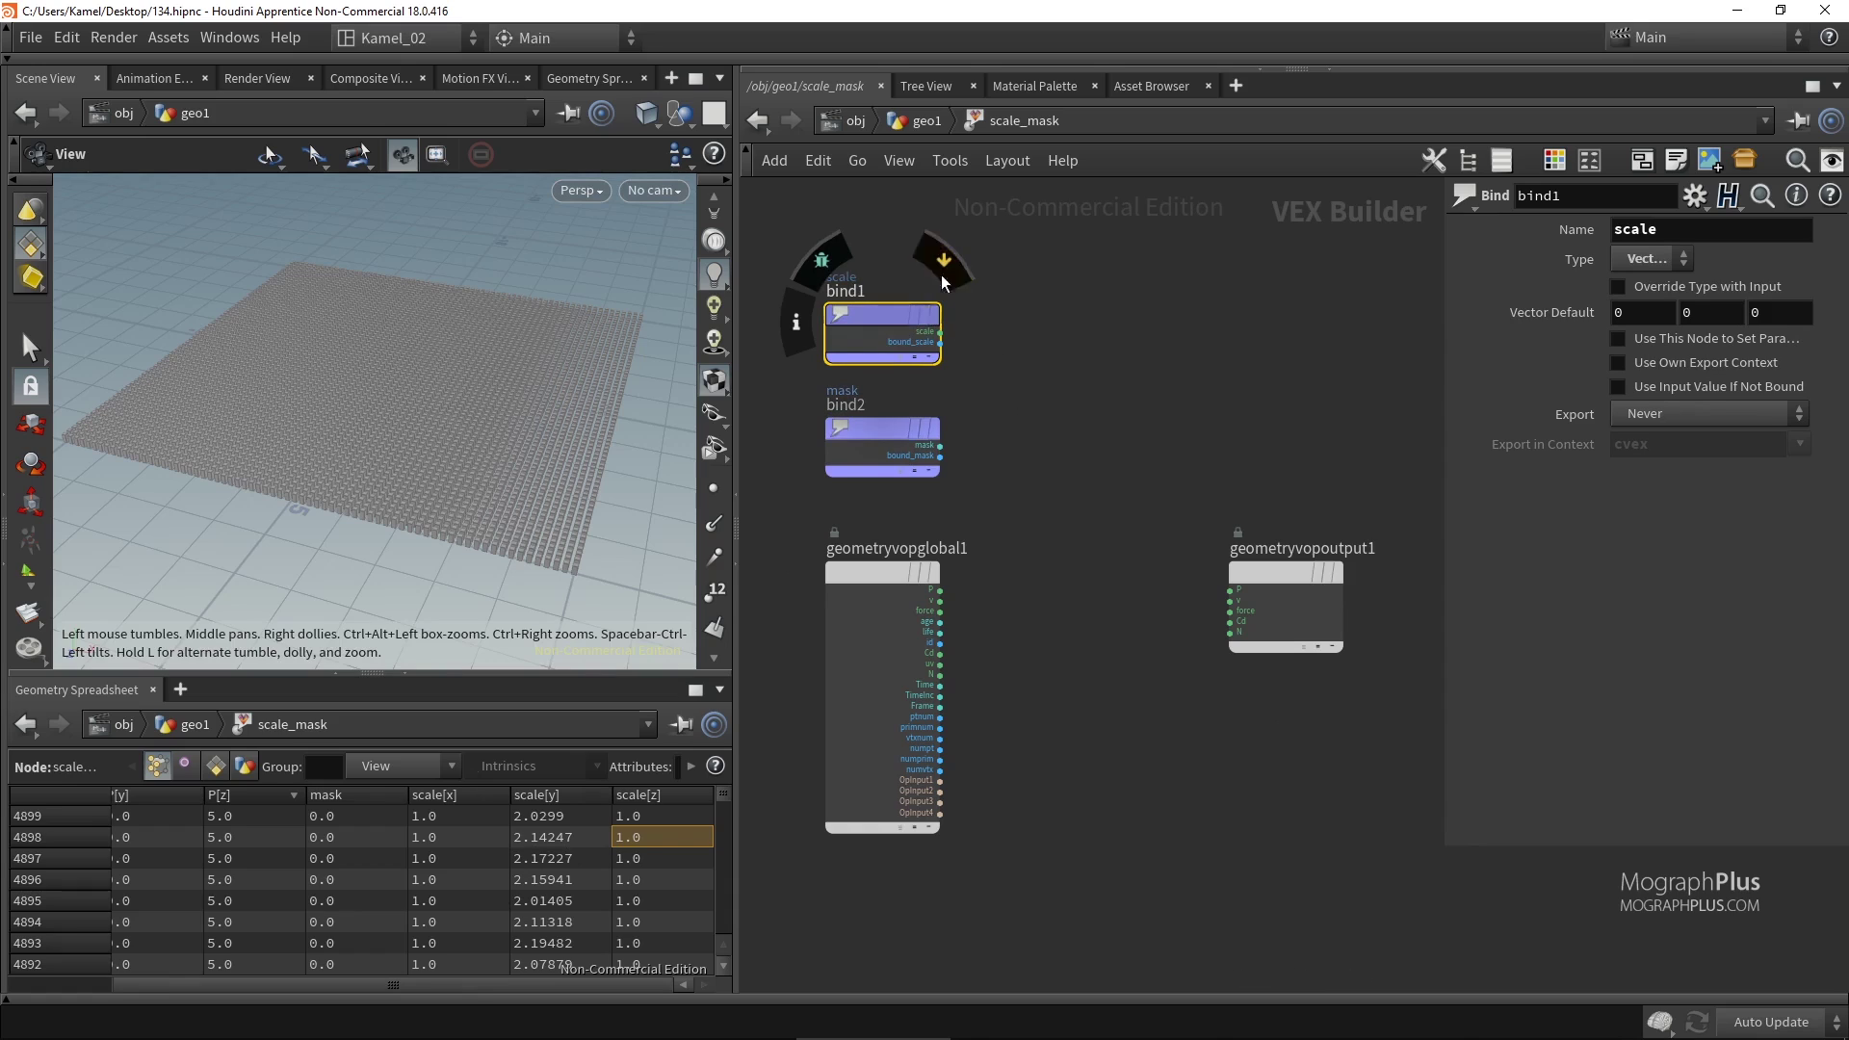
key(Tab)
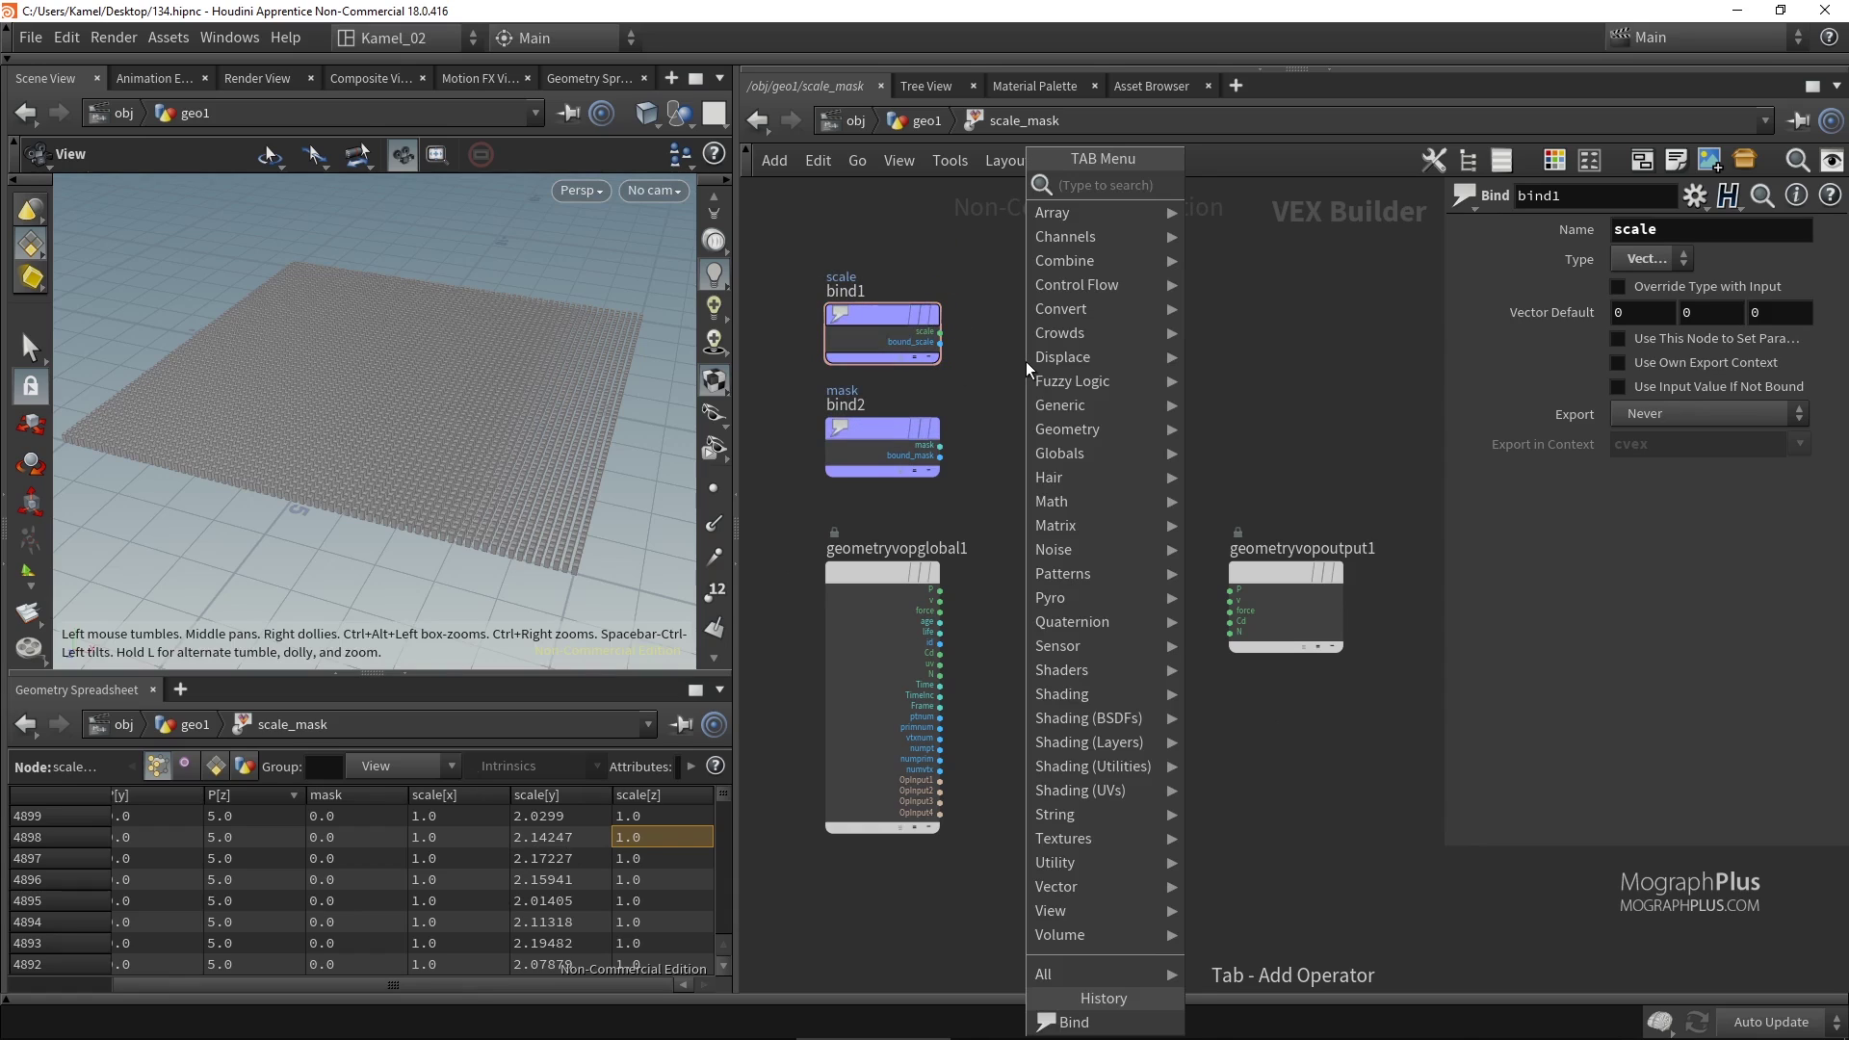
text(vector t)
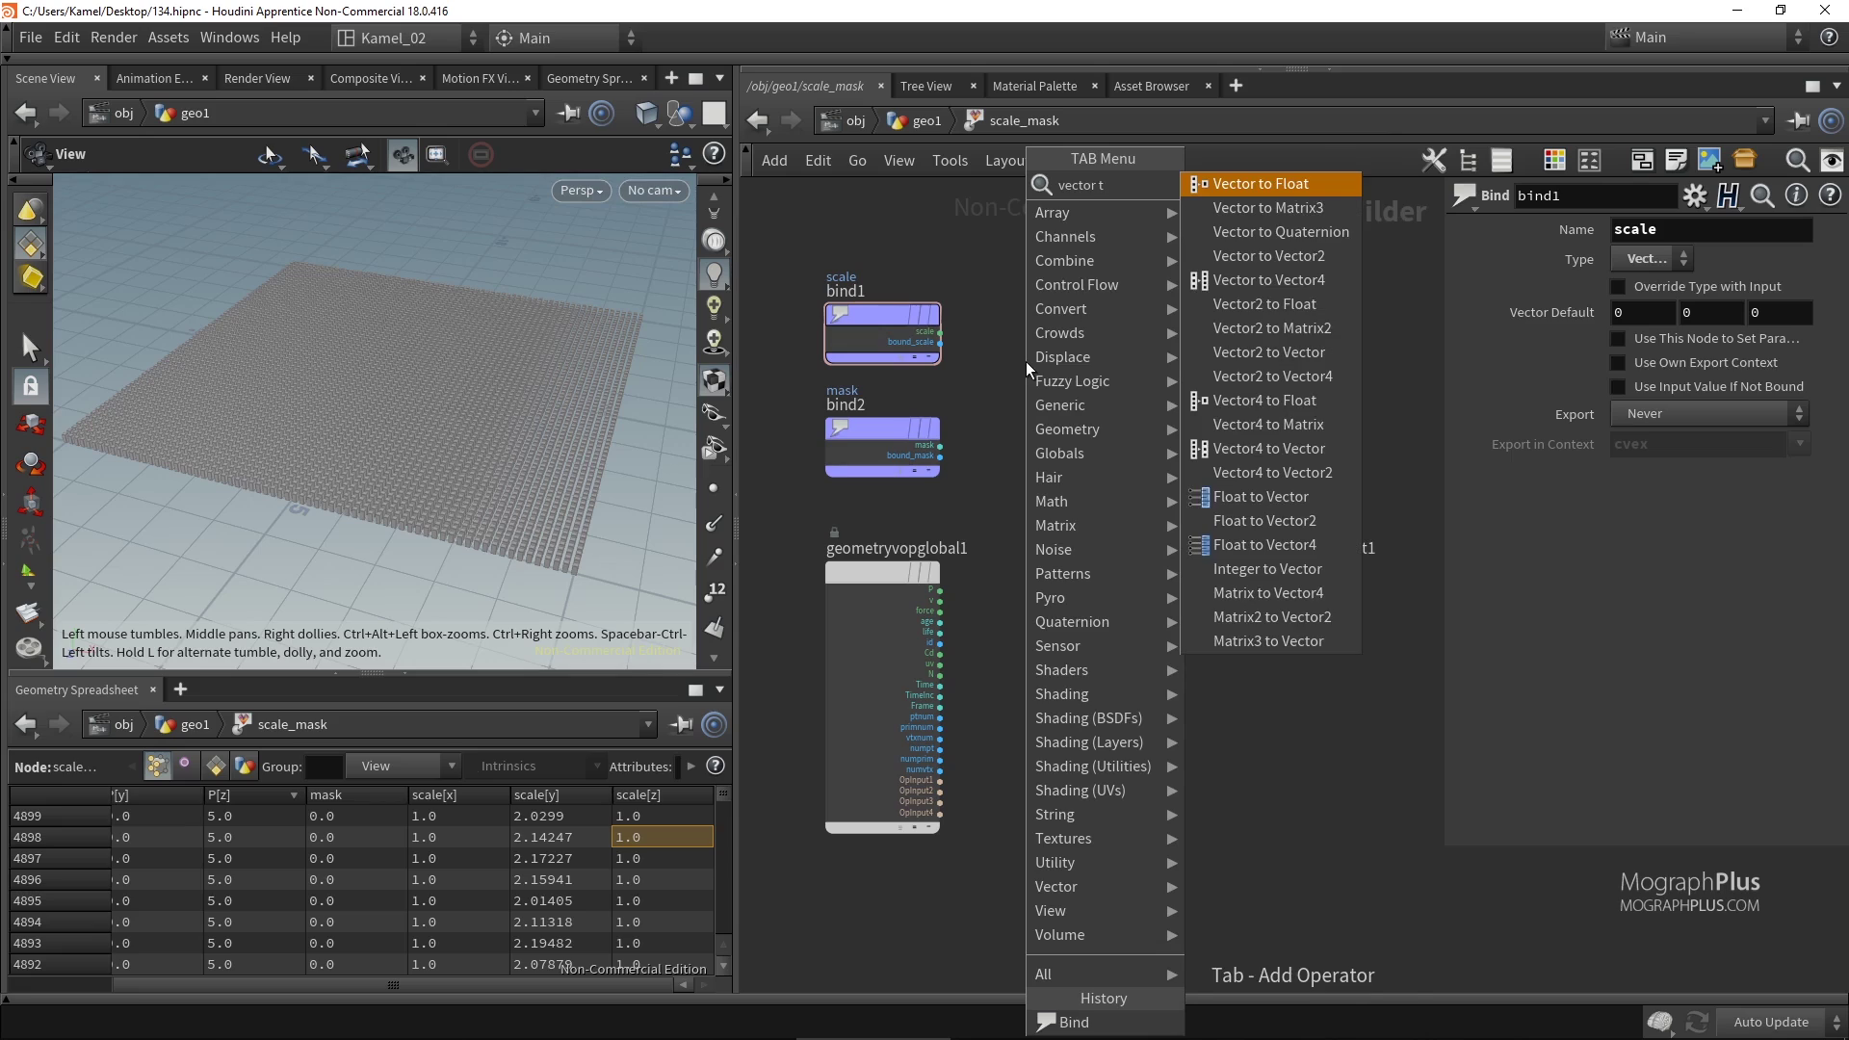
text(o f)
key(Return)
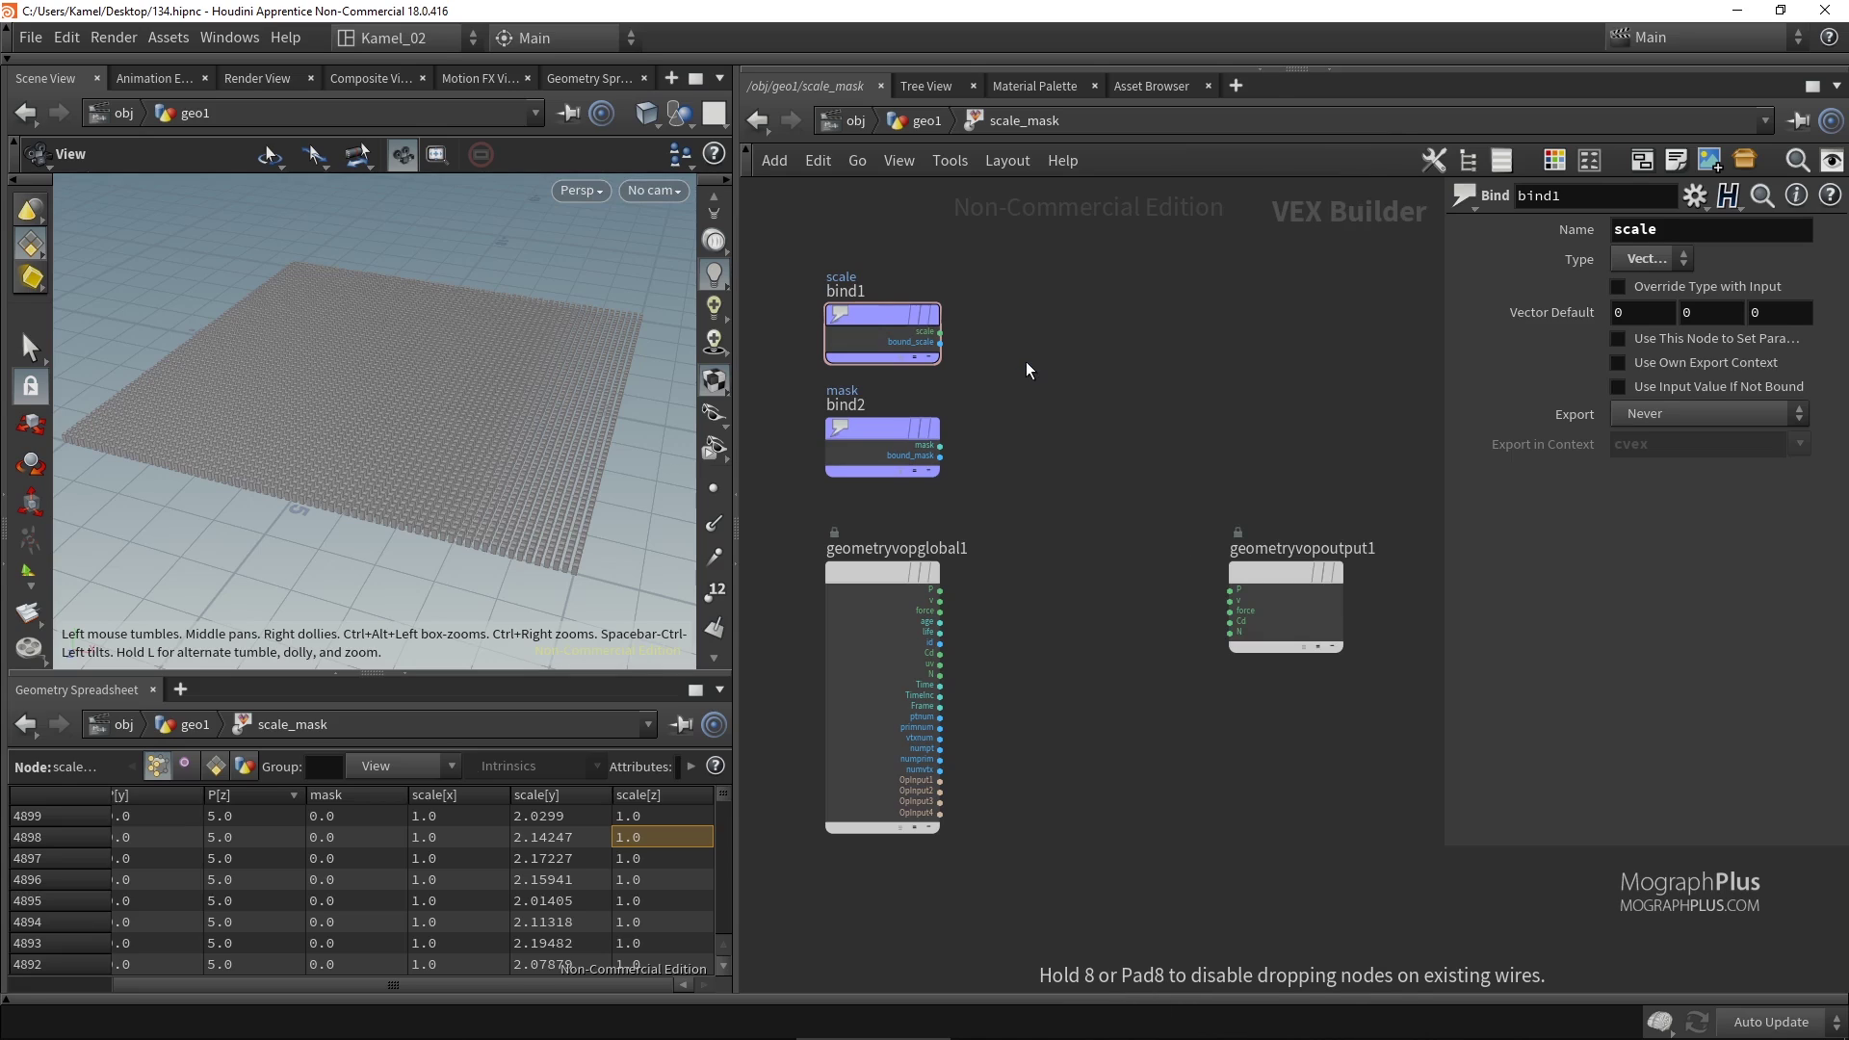
click(1025, 361)
scroll(1002, 333, up, 3)
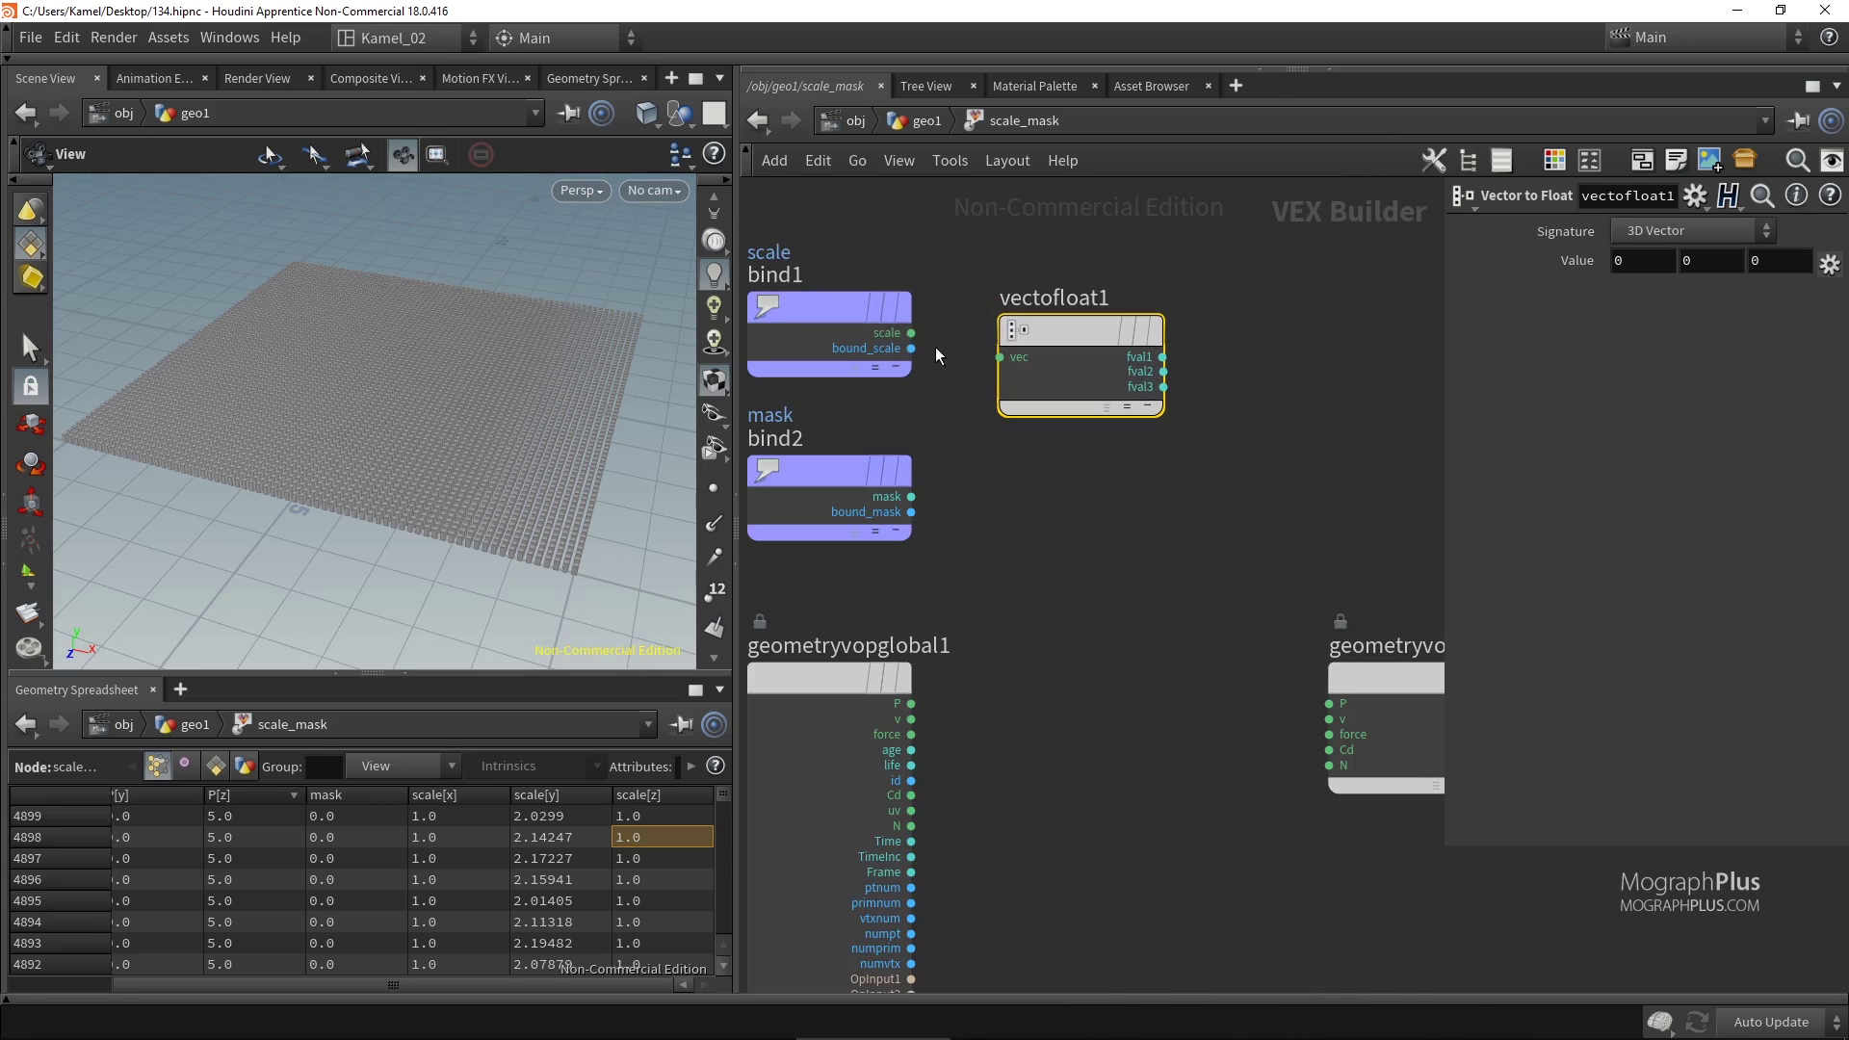
drag(911, 333, 1002, 371)
Add a Multiply node below and to the right of vectofloat1.
scroll(1014, 476, down, 2)
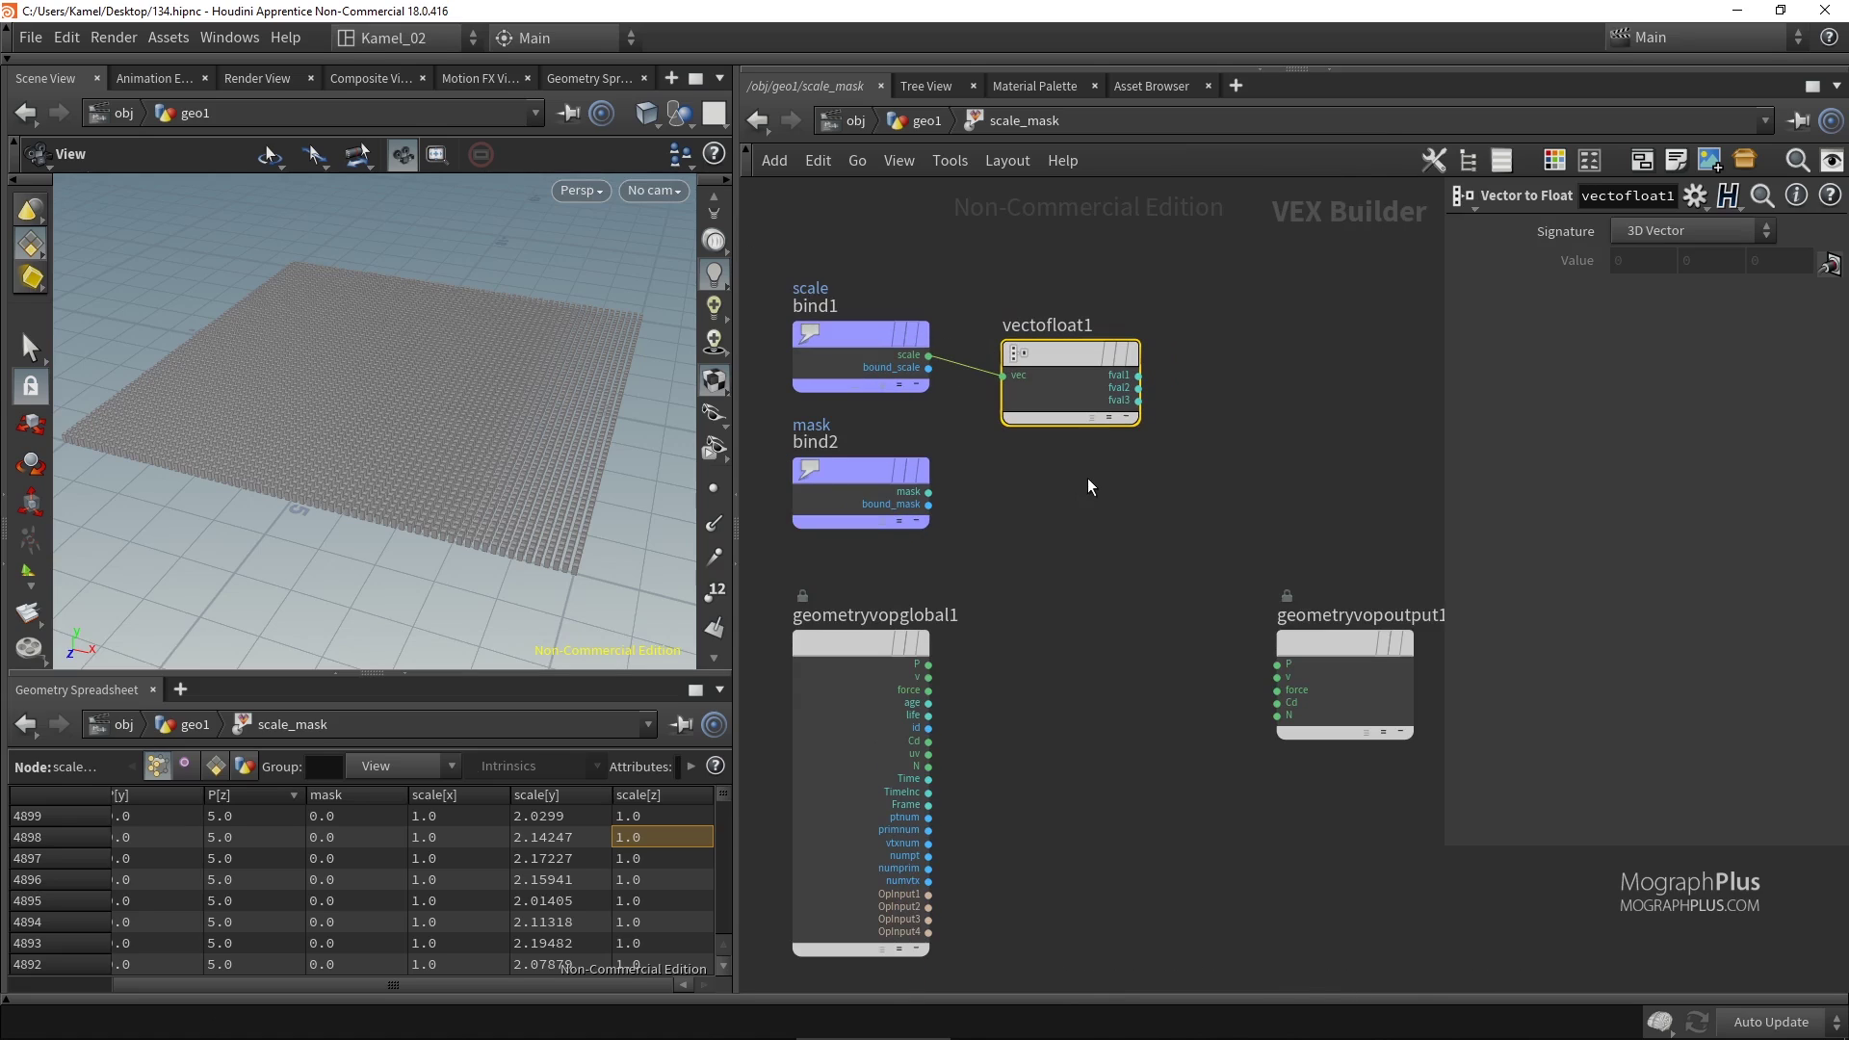
click(1094, 479)
key(Tab)
text(mul)
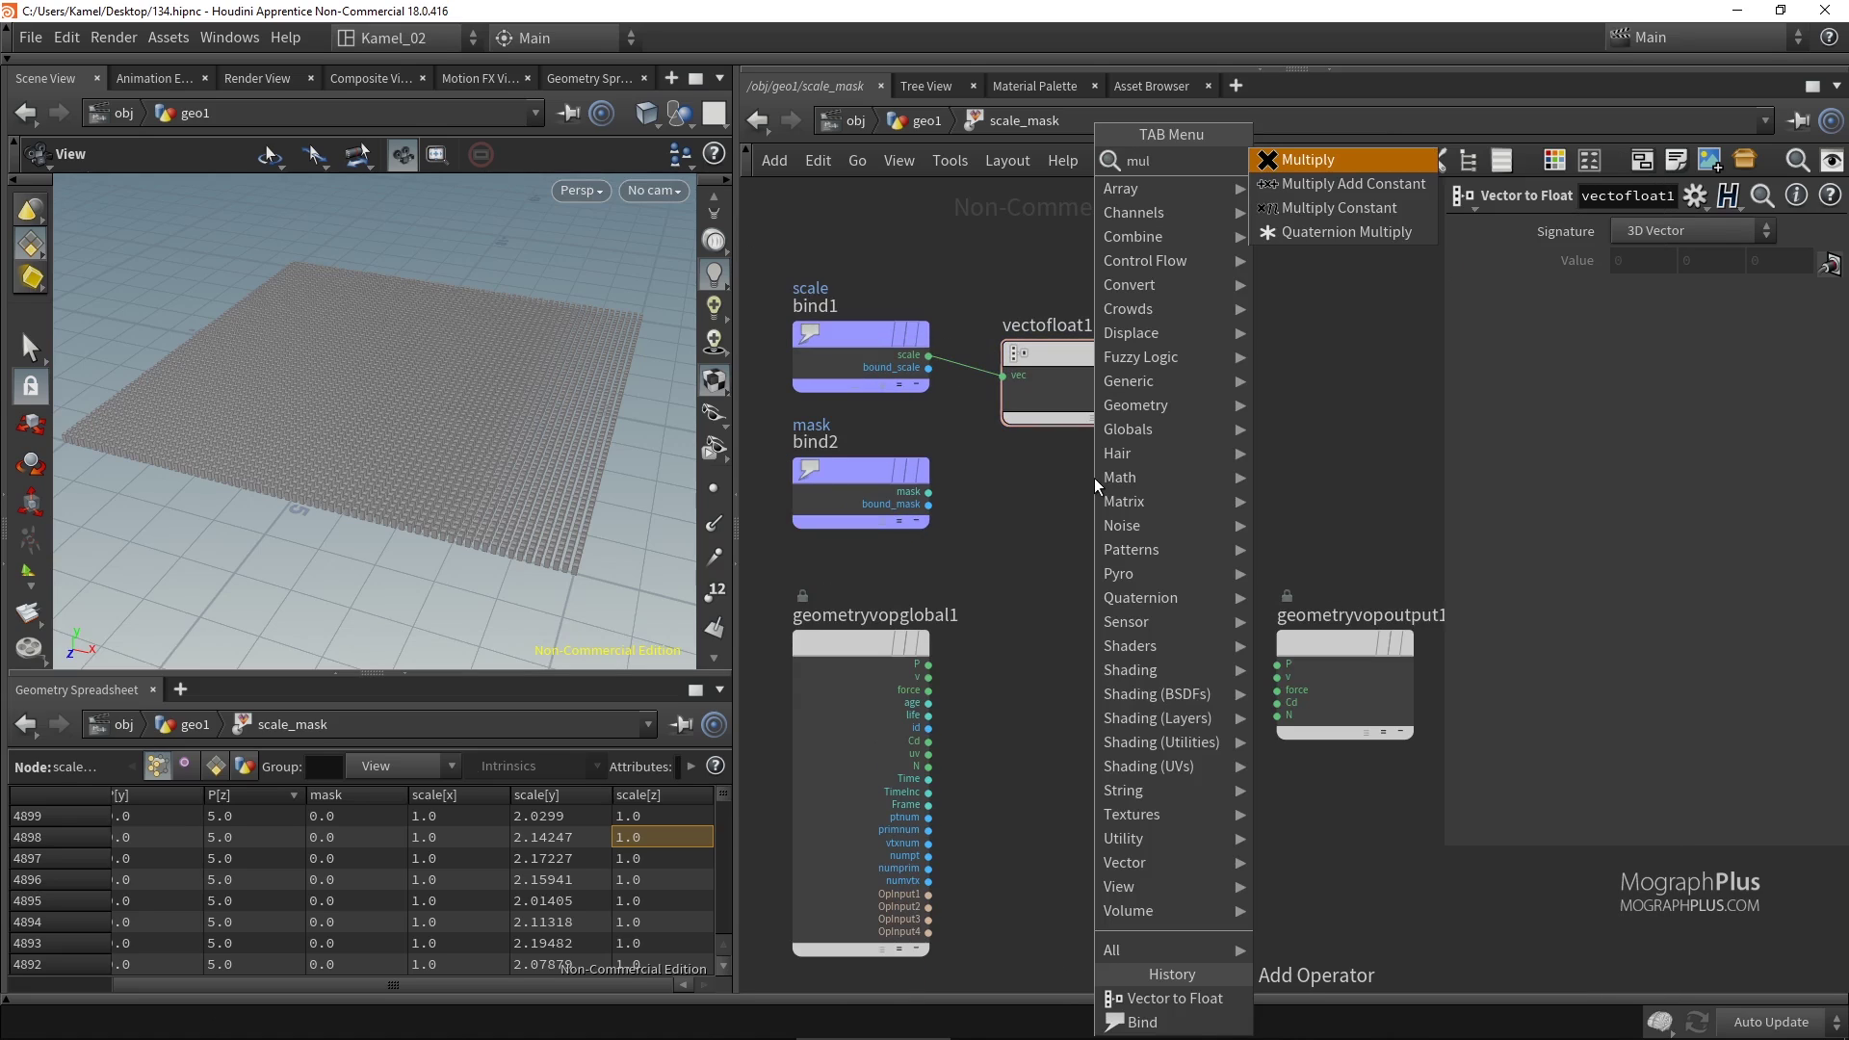
key(Return)
click(1191, 489)
Connect vectofloat1's fval2 and bind2's mask to multiply1, and move geometryvopoutput1 further down.
middle_drag(1201, 372, 1128, 348)
drag(1066, 364, 1144, 464)
middle_drag(920, 477, 975, 460)
drag(897, 455, 1154, 479)
middle_drag(1104, 567, 1030, 563)
scroll(1060, 367, down, 3)
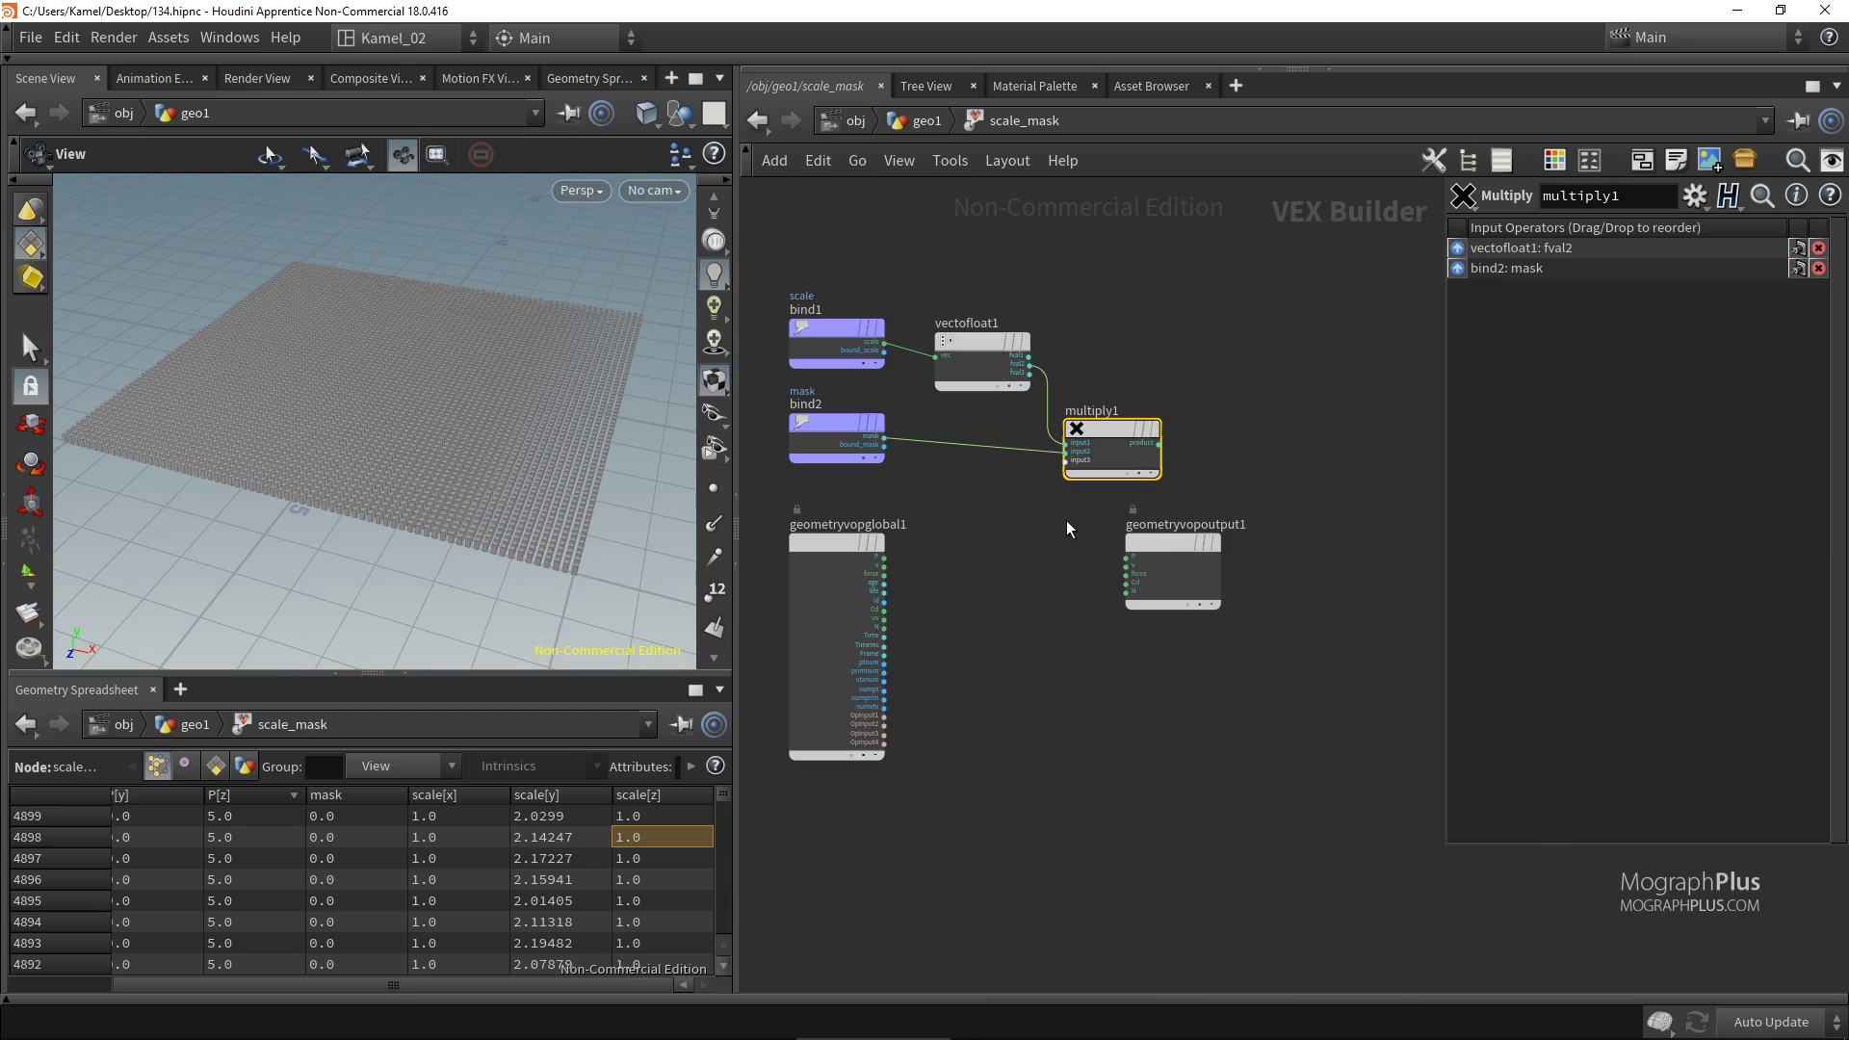
drag(1172, 543, 1170, 590)
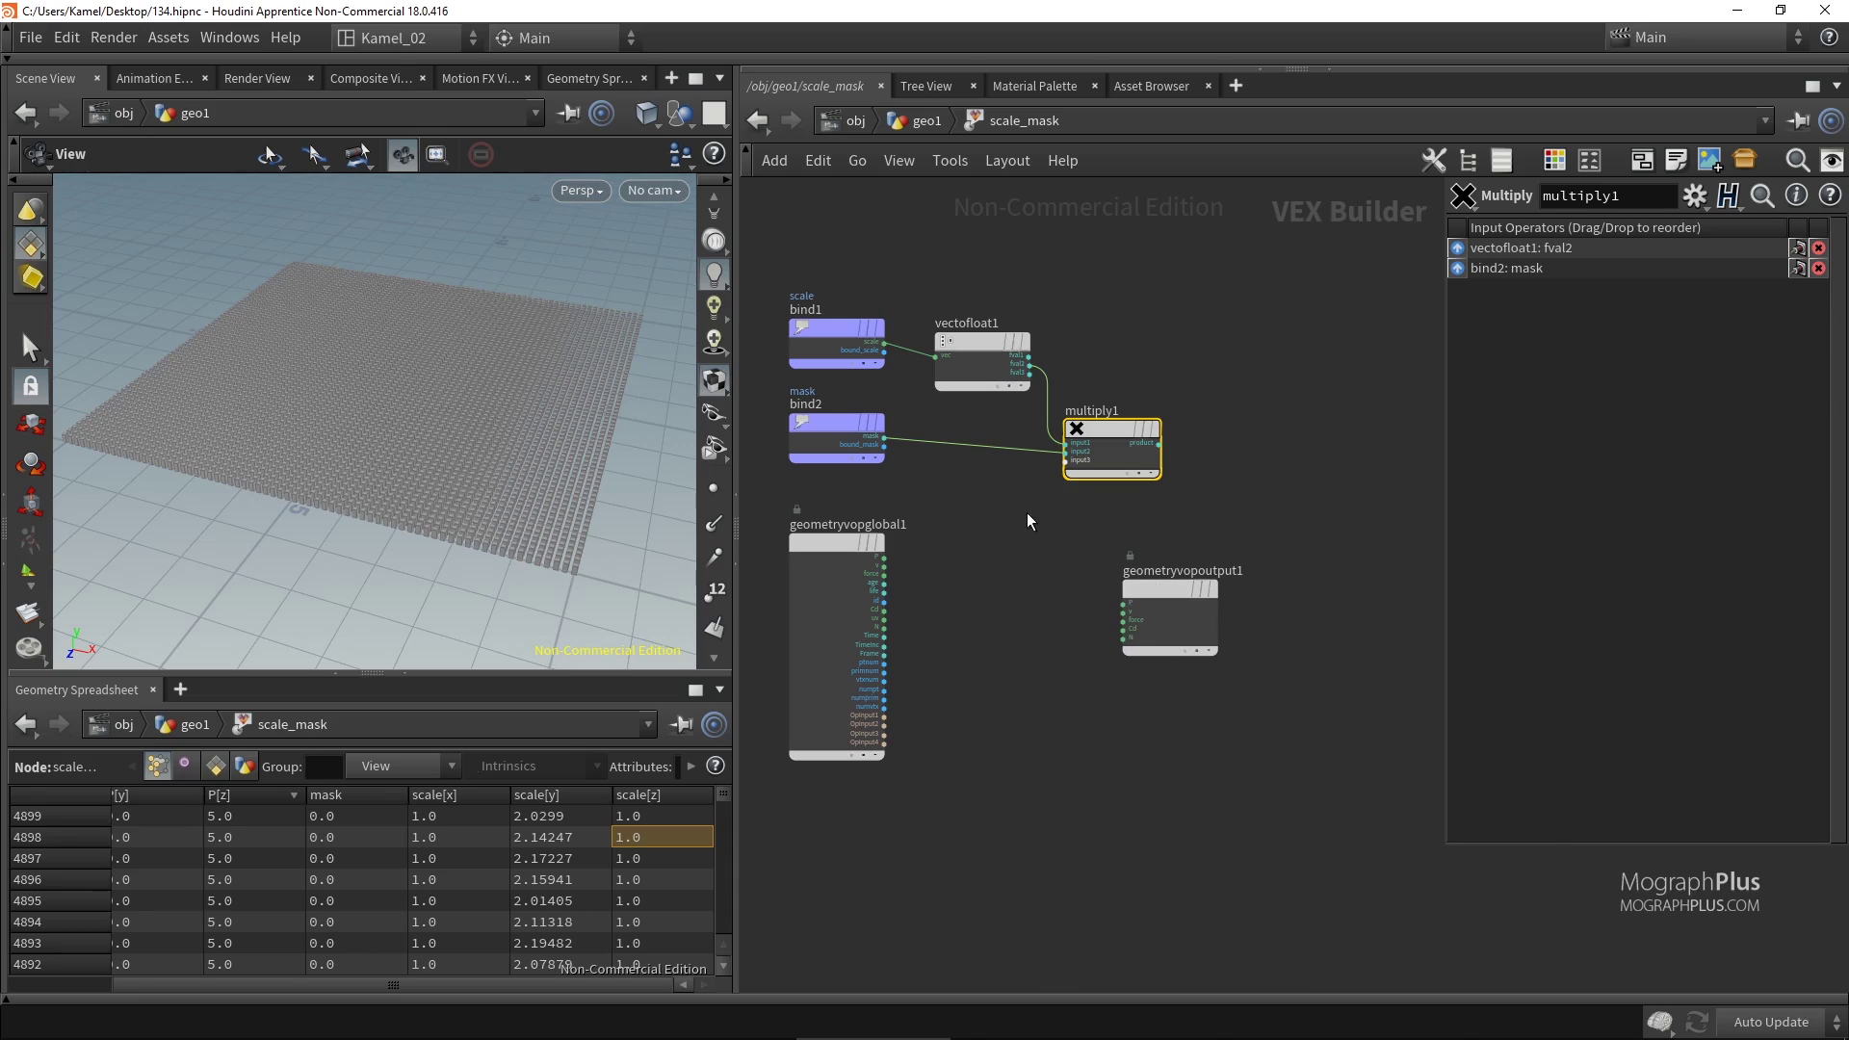
Add a Float to Vector node to the right of vectofloat1, above multiply1.
middle_drag(1047, 540, 1027, 564)
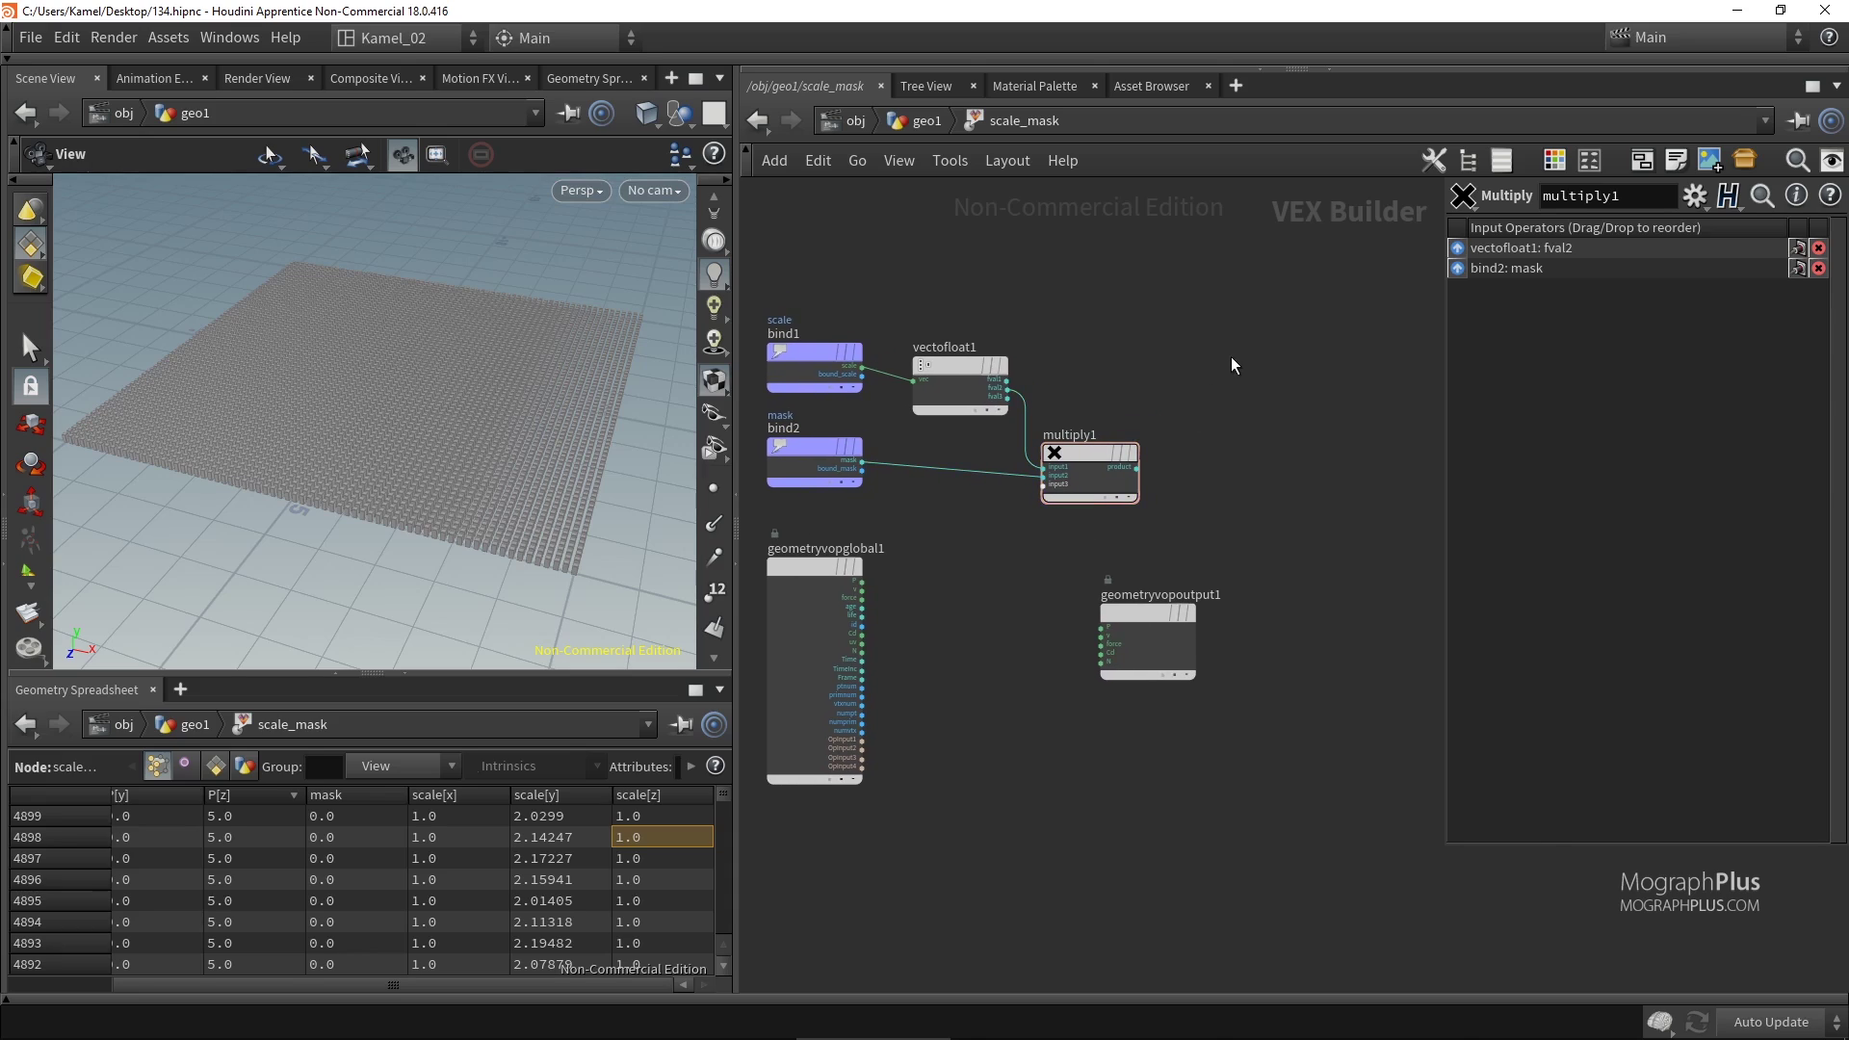
key(Tab)
text(float)
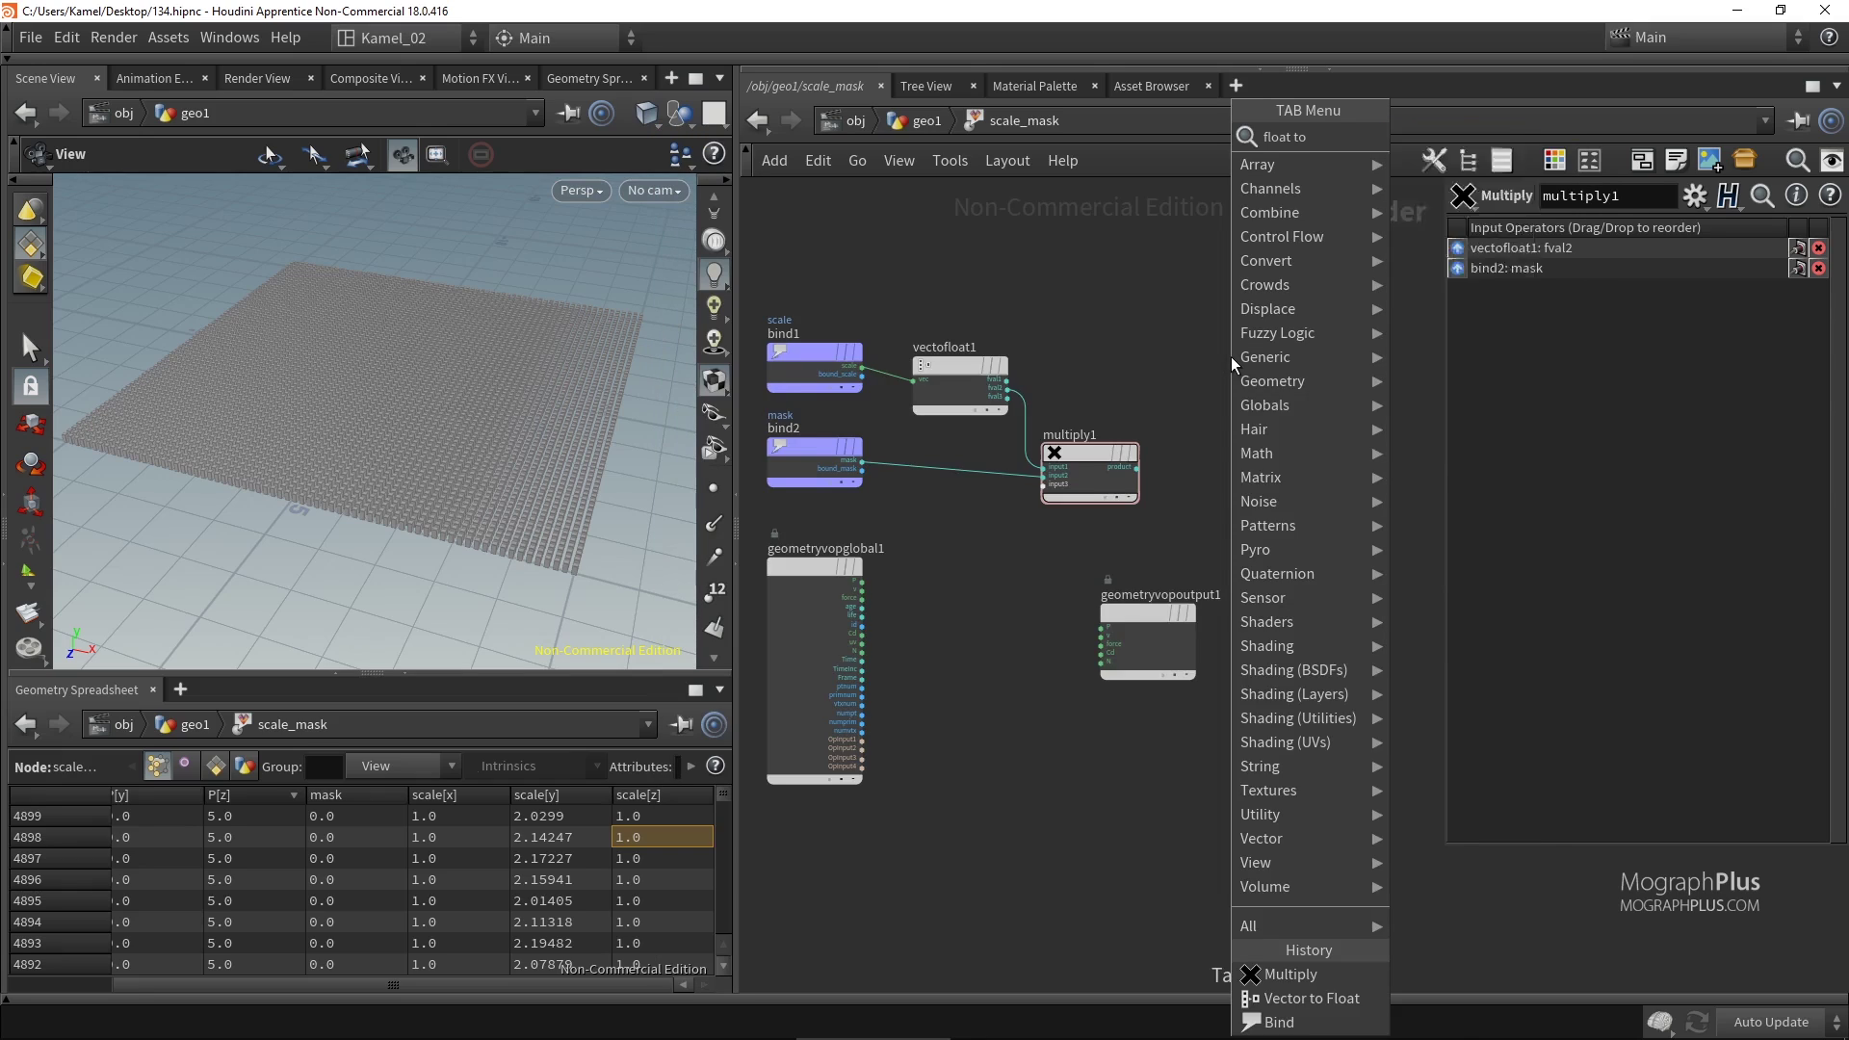
key(Return)
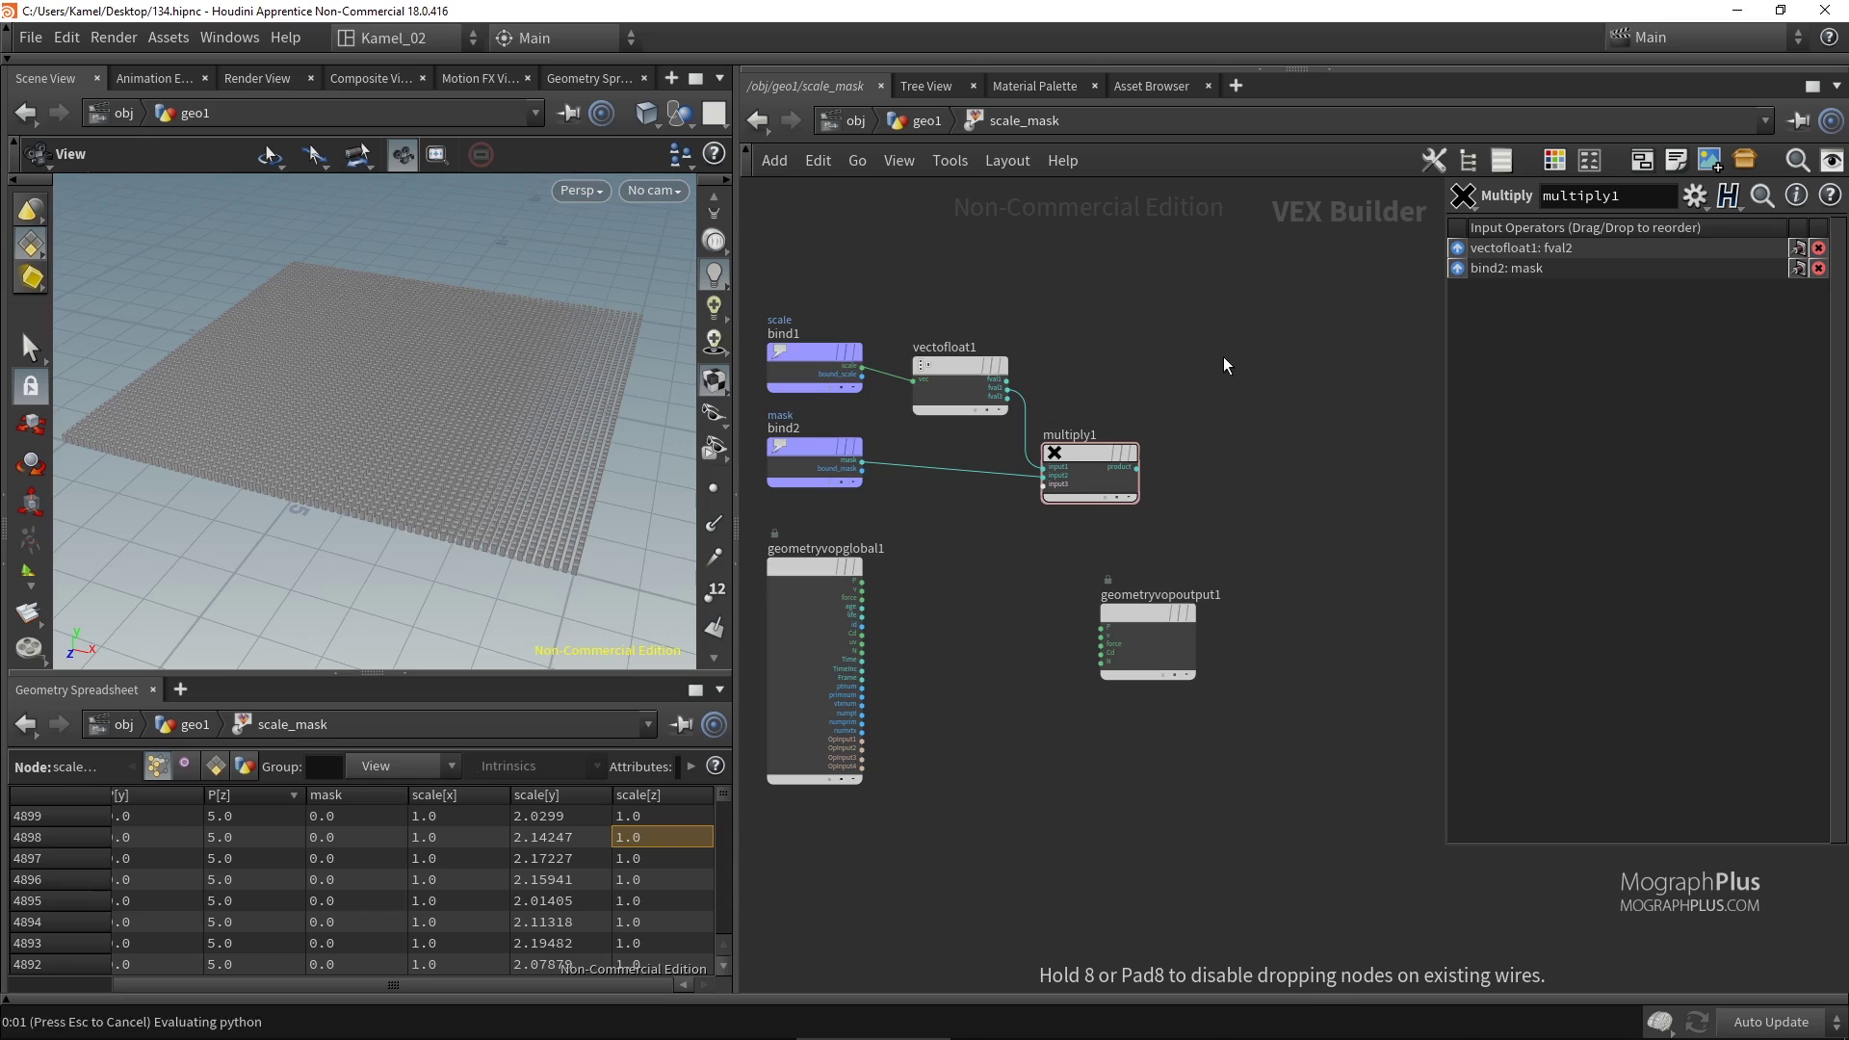
click(1223, 357)
Connect vectofloat1's fval1 and fval3 to the matching floattovec1 inputs, and multiply1's product to floattovec1's fval2.
scroll(1107, 366, up, 2)
drag(960, 387, 1268, 364)
drag(968, 422, 1277, 425)
mouse_move(1177, 512)
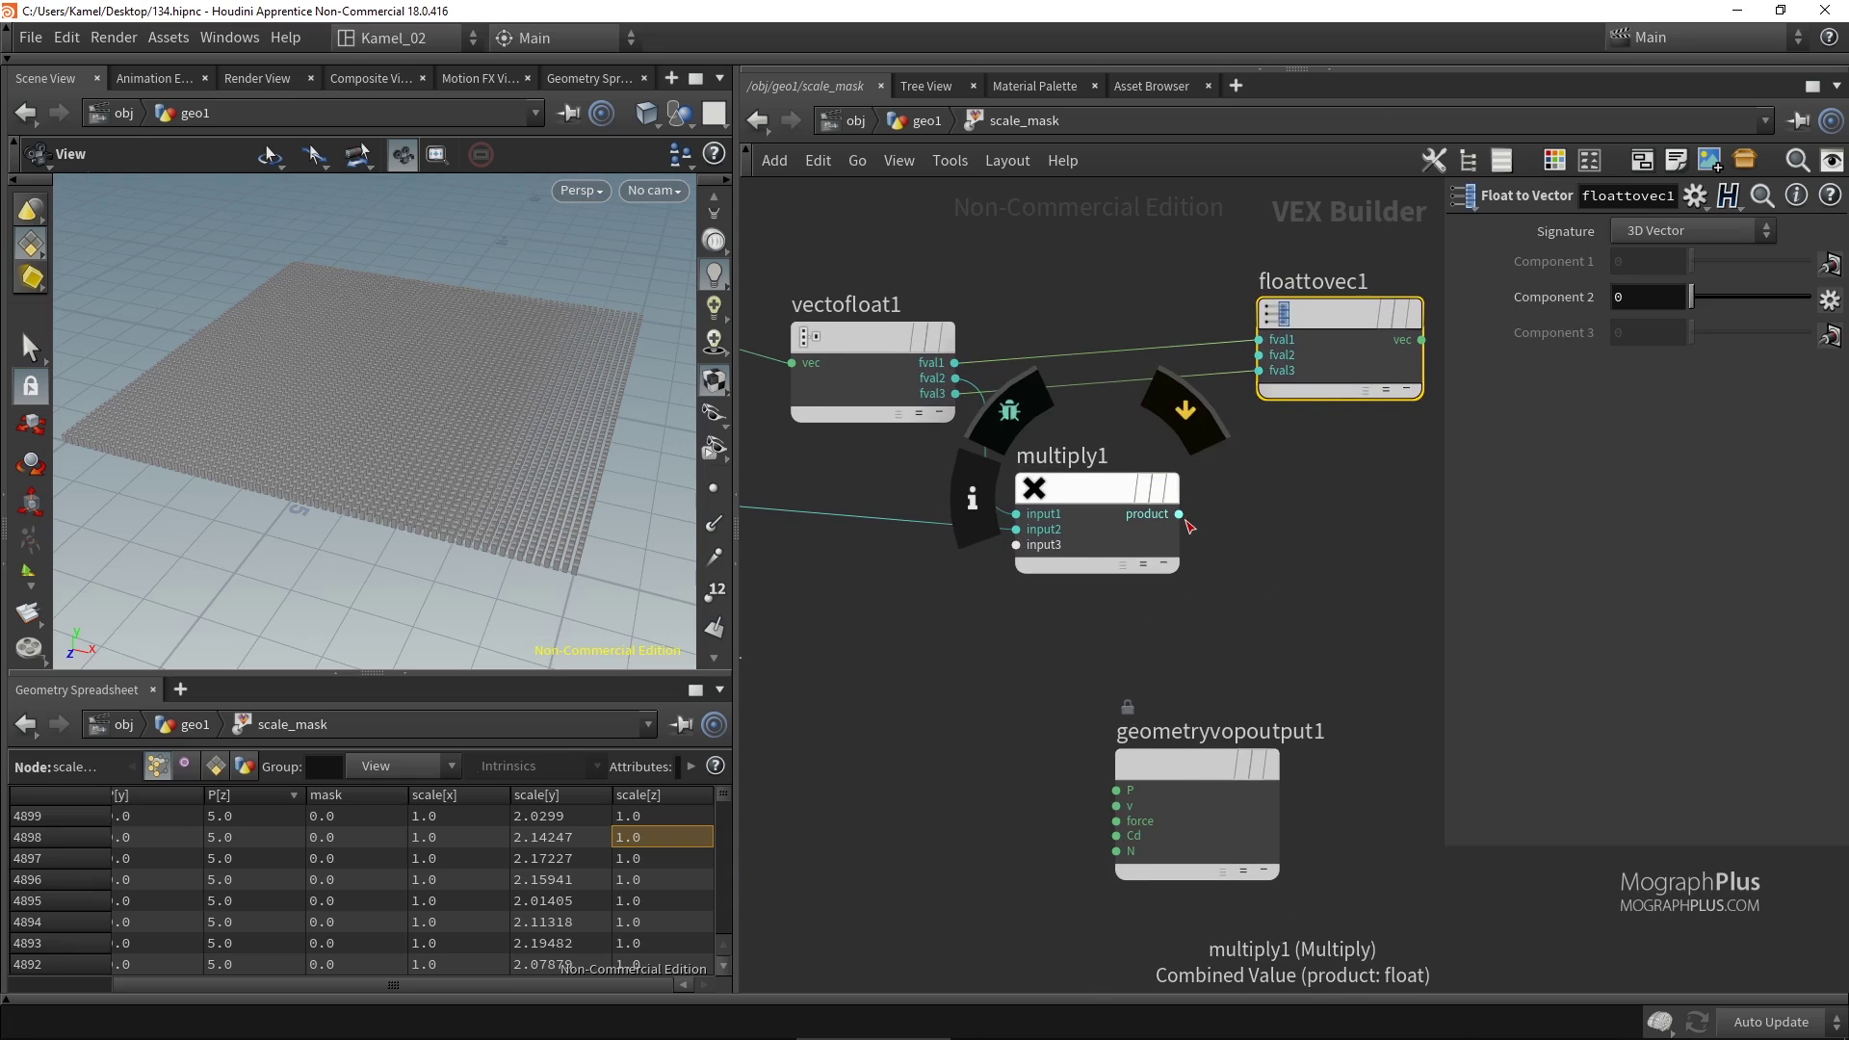
drag(1177, 513, 1259, 356)
scroll(1216, 555, down, 2)
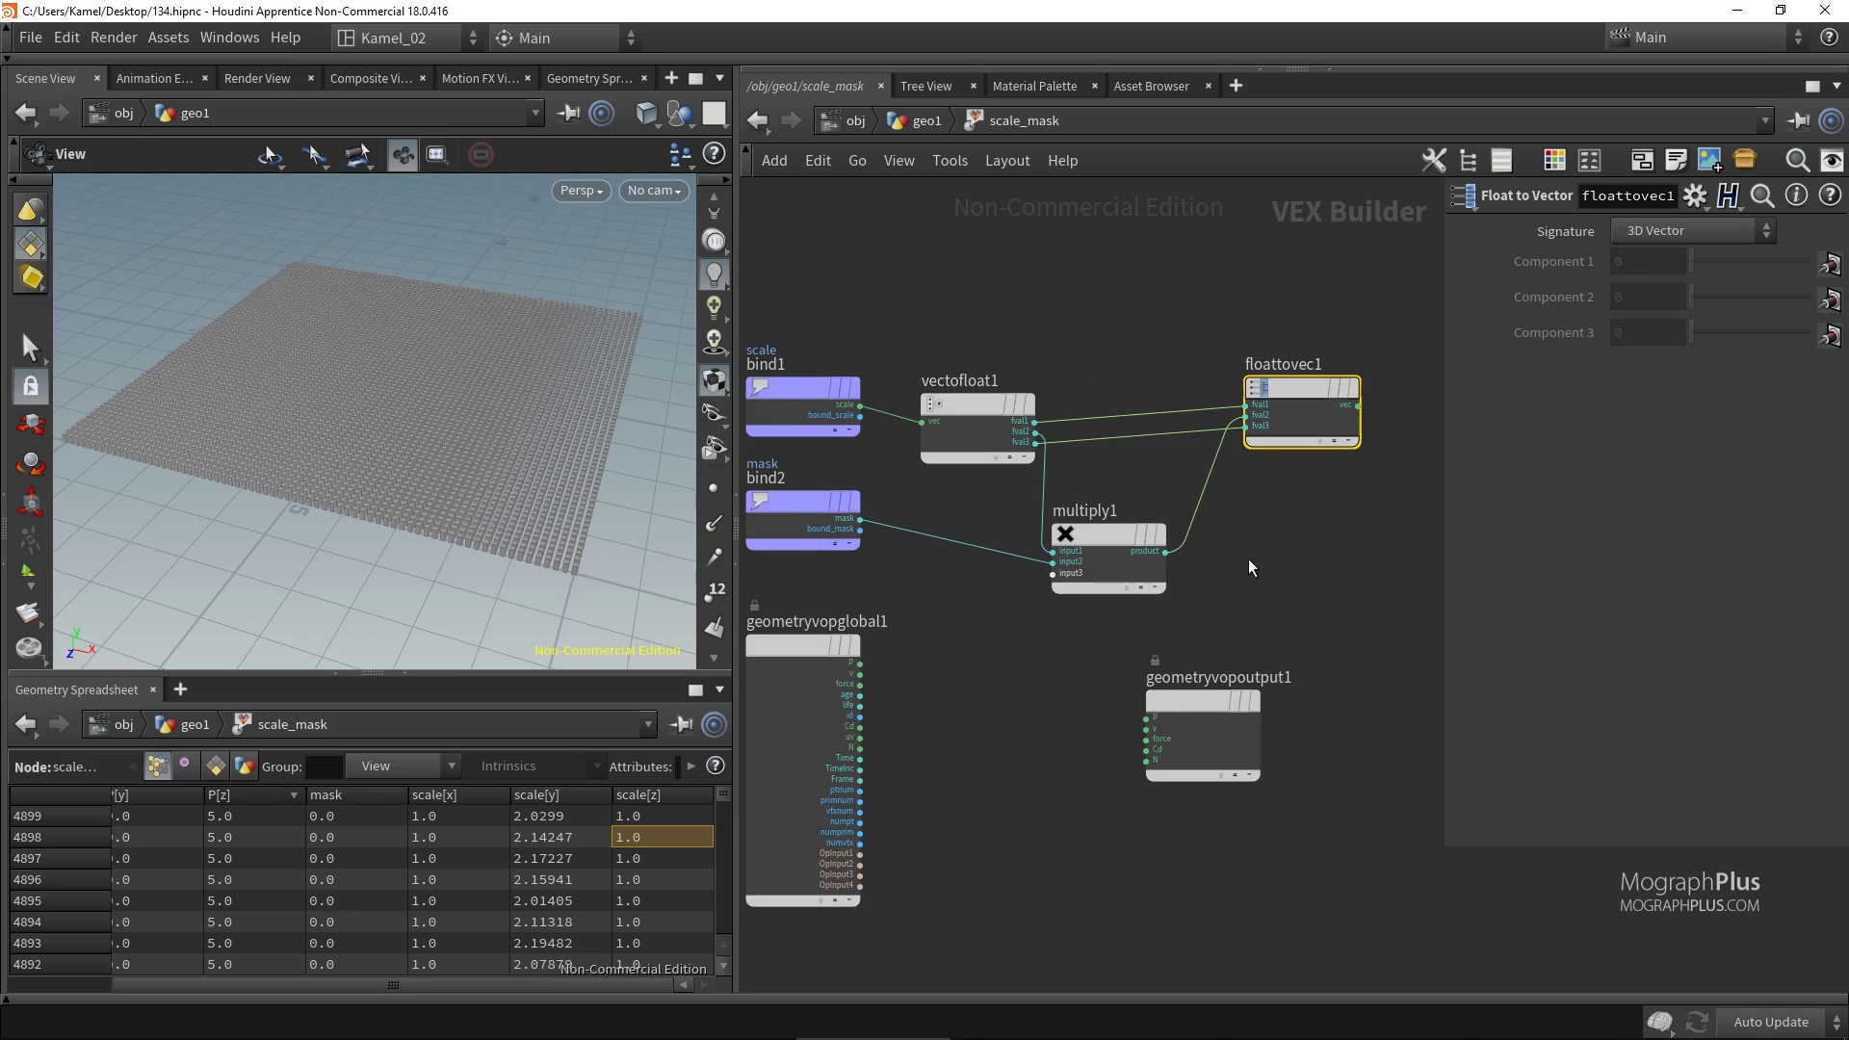
Add a Bind Export node to the right of floattovec1.
middle_drag(1248, 559, 1075, 544)
scroll(1047, 553, down, 3)
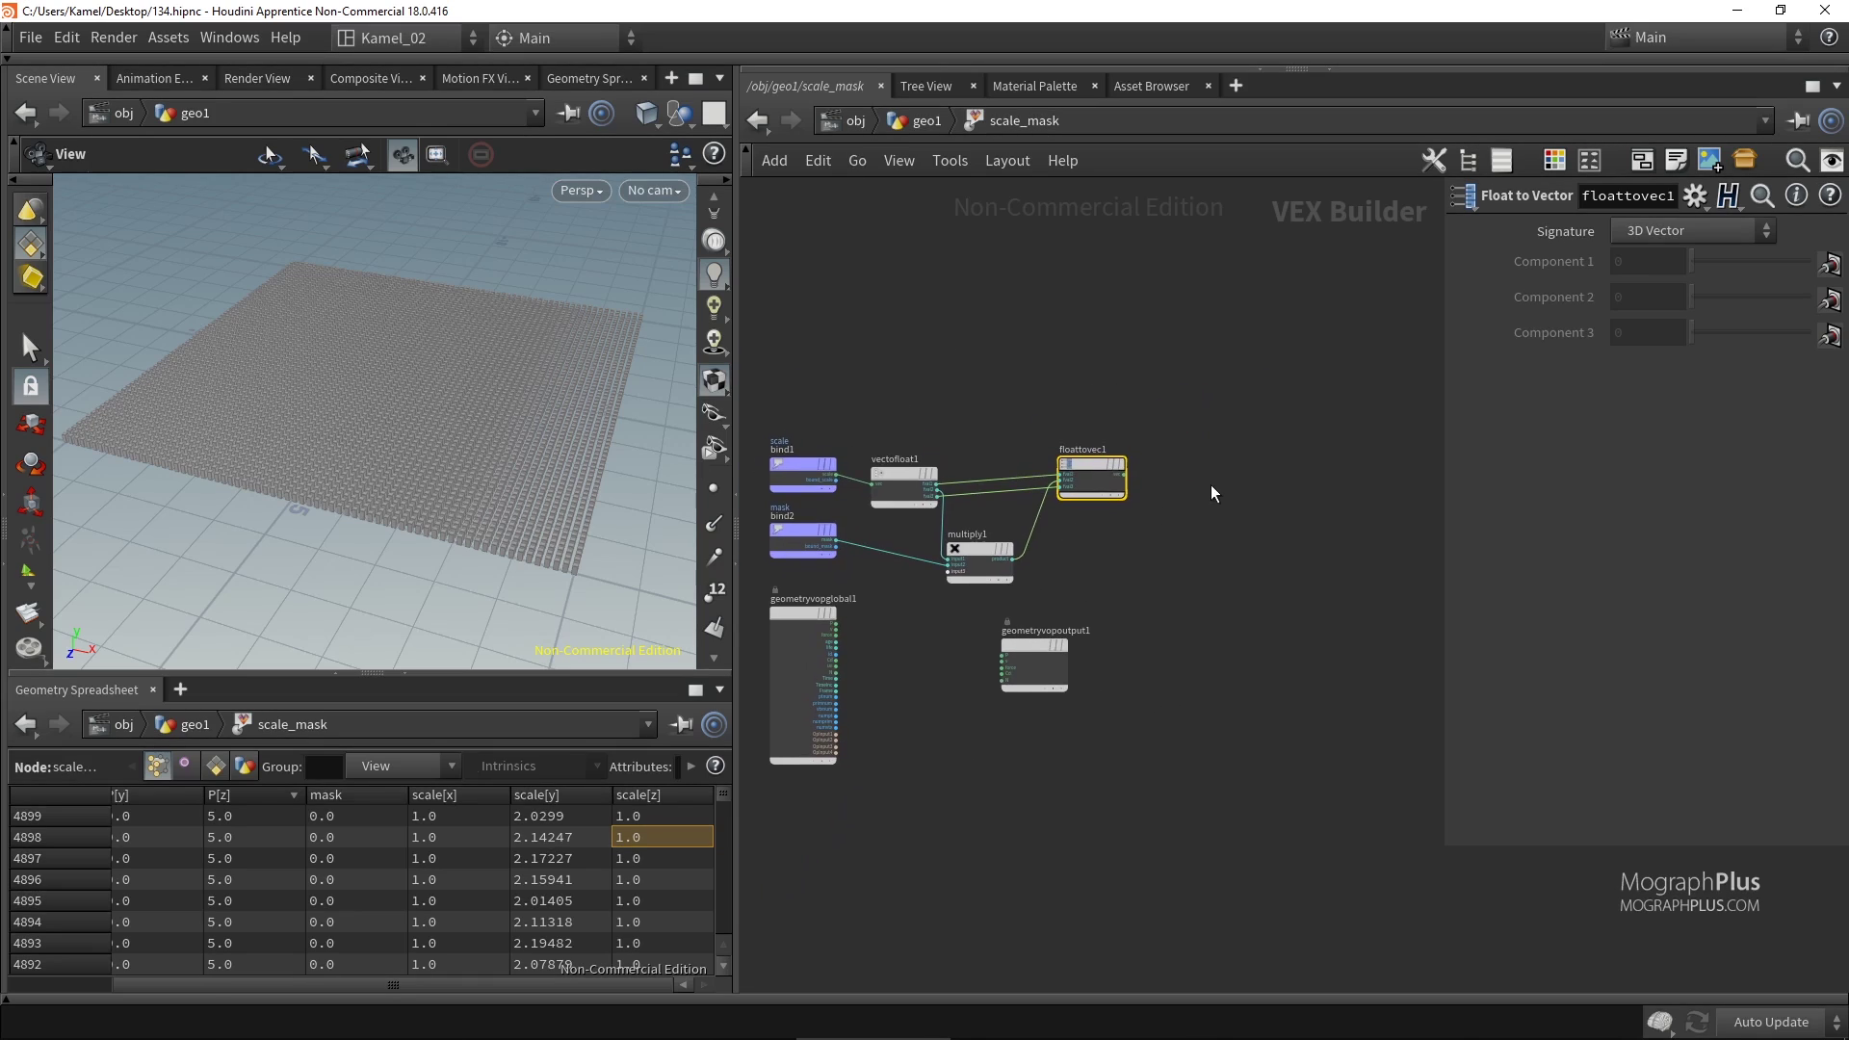
scroll(1210, 484, up, 1)
key(Tab)
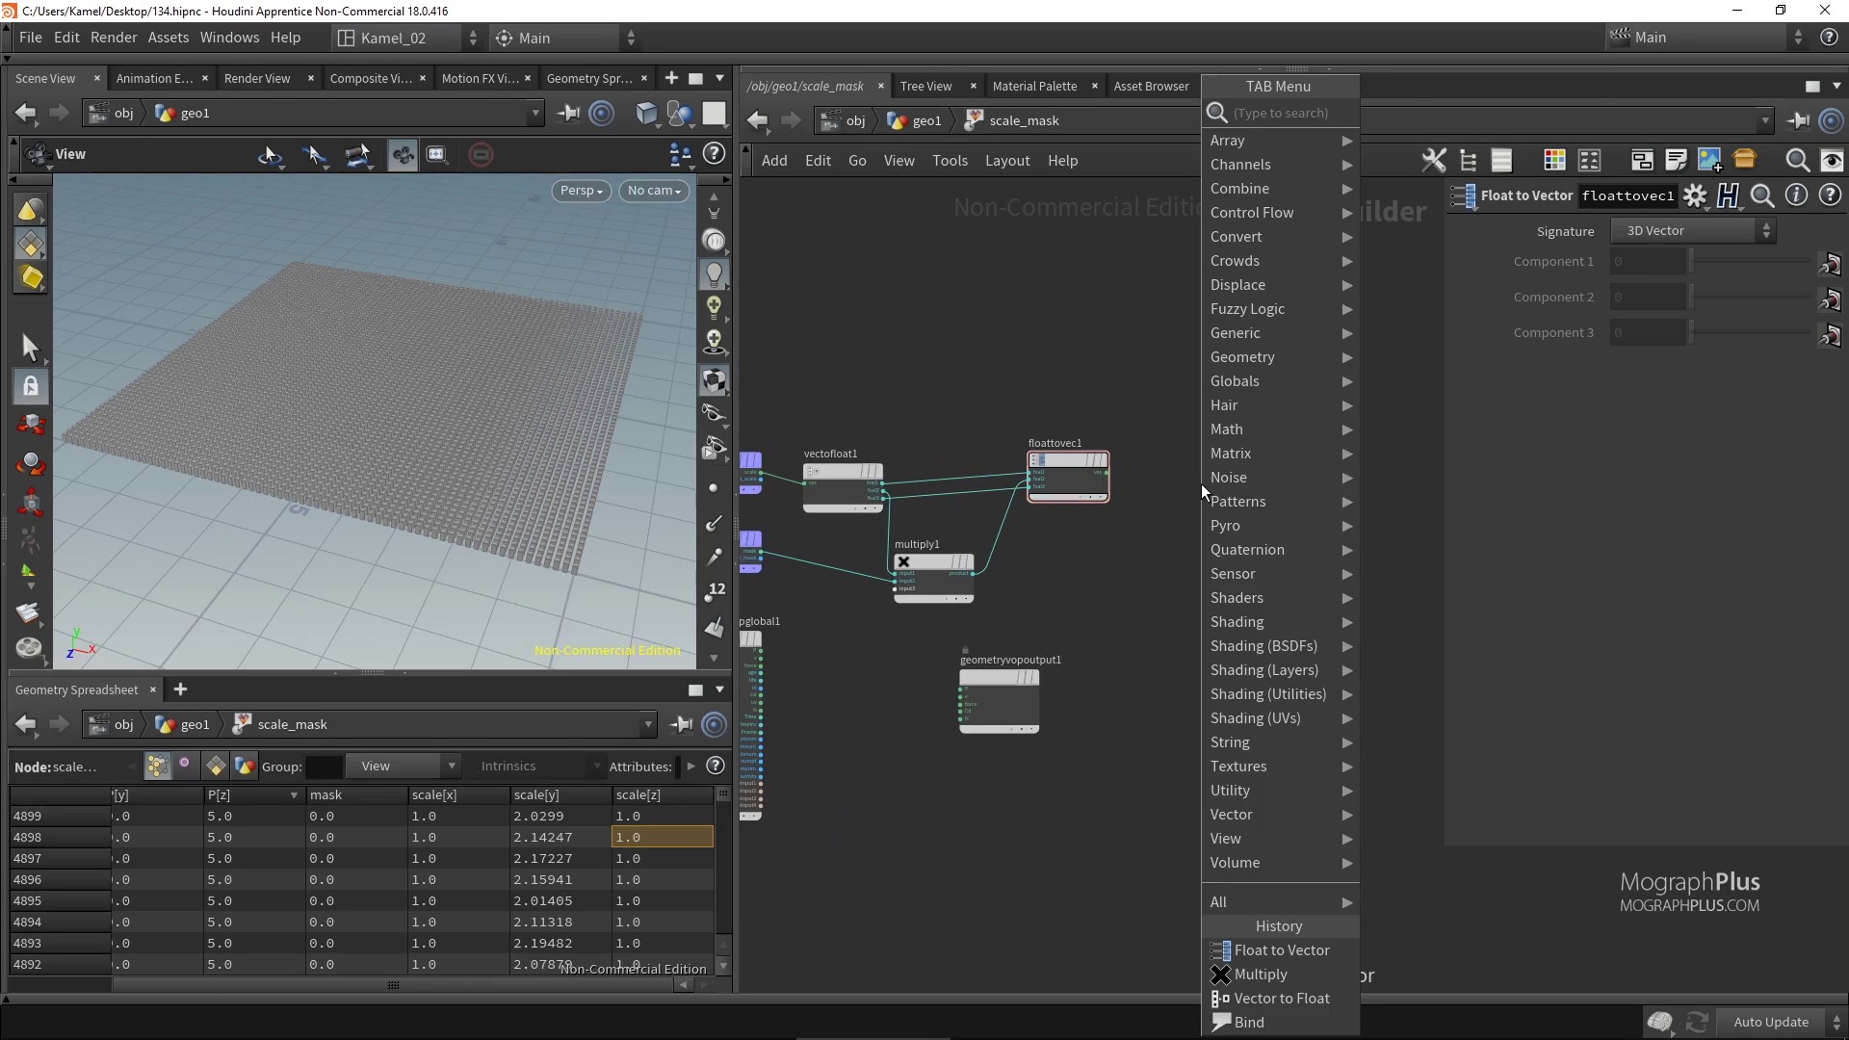
text(bind)
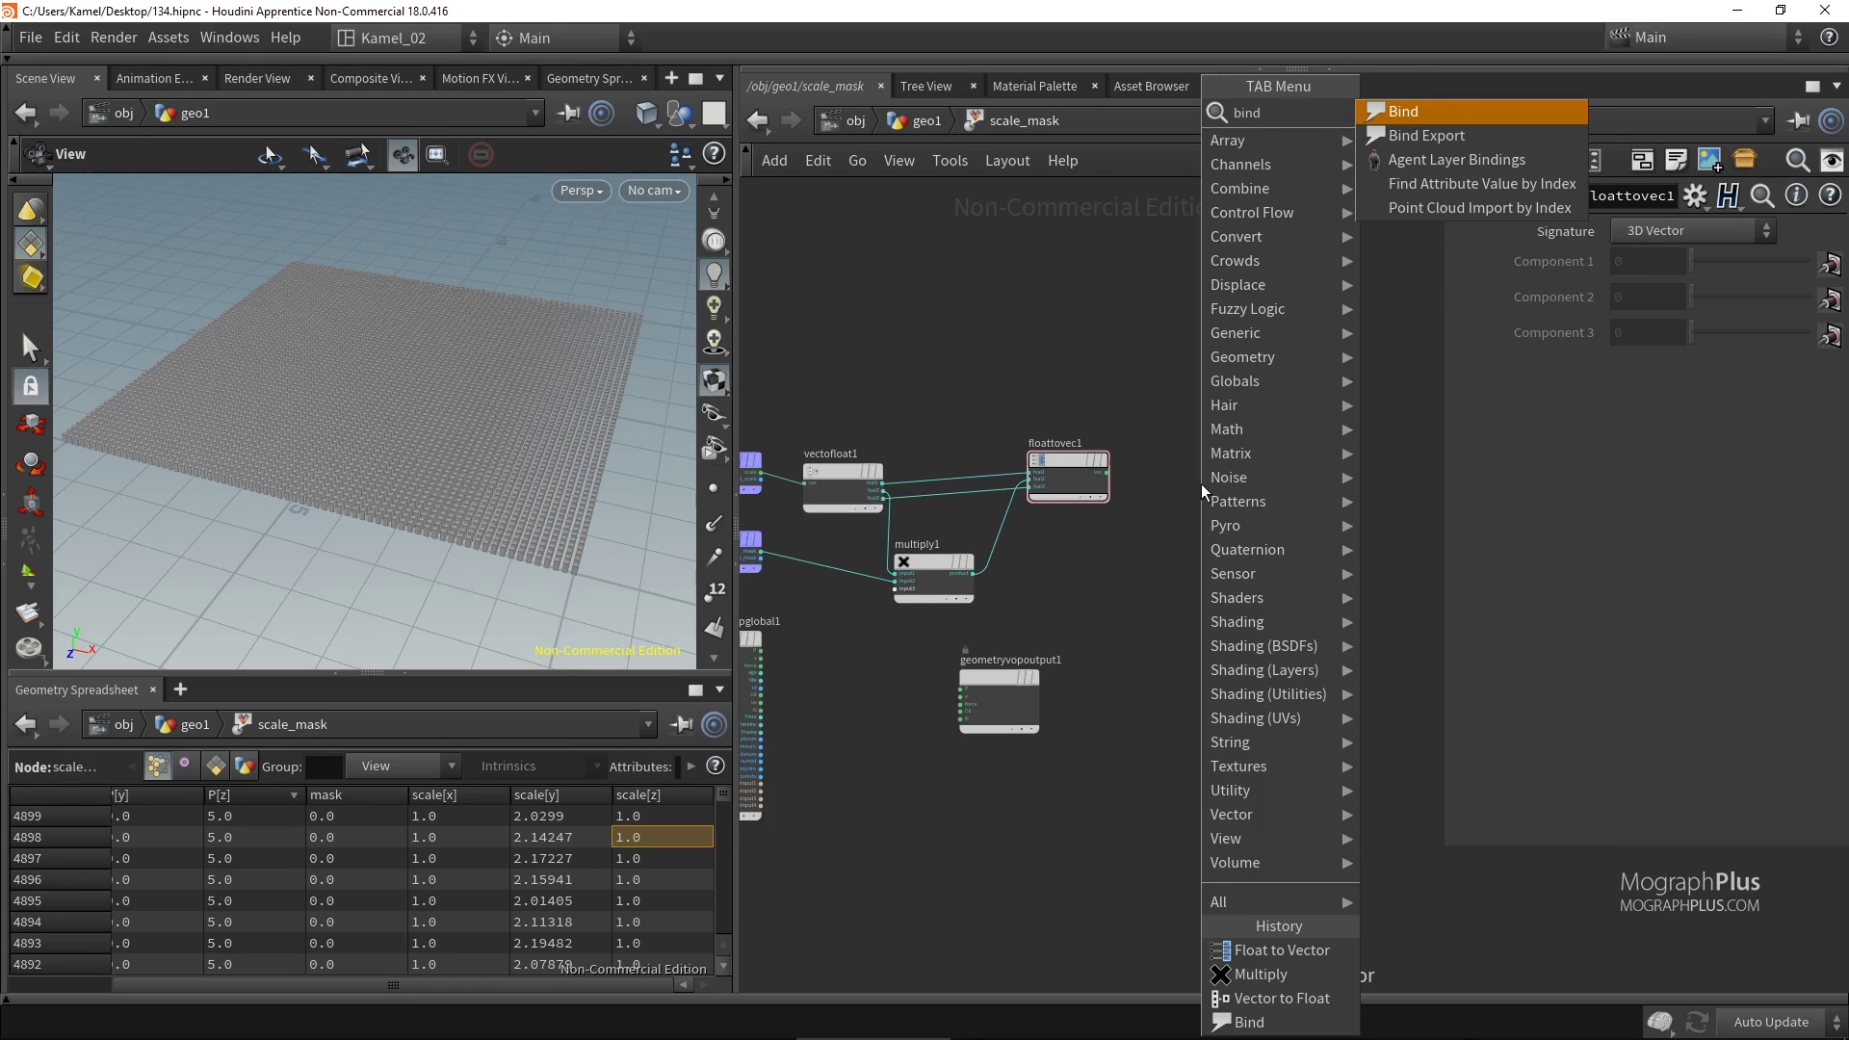
key(Return)
click(1200, 483)
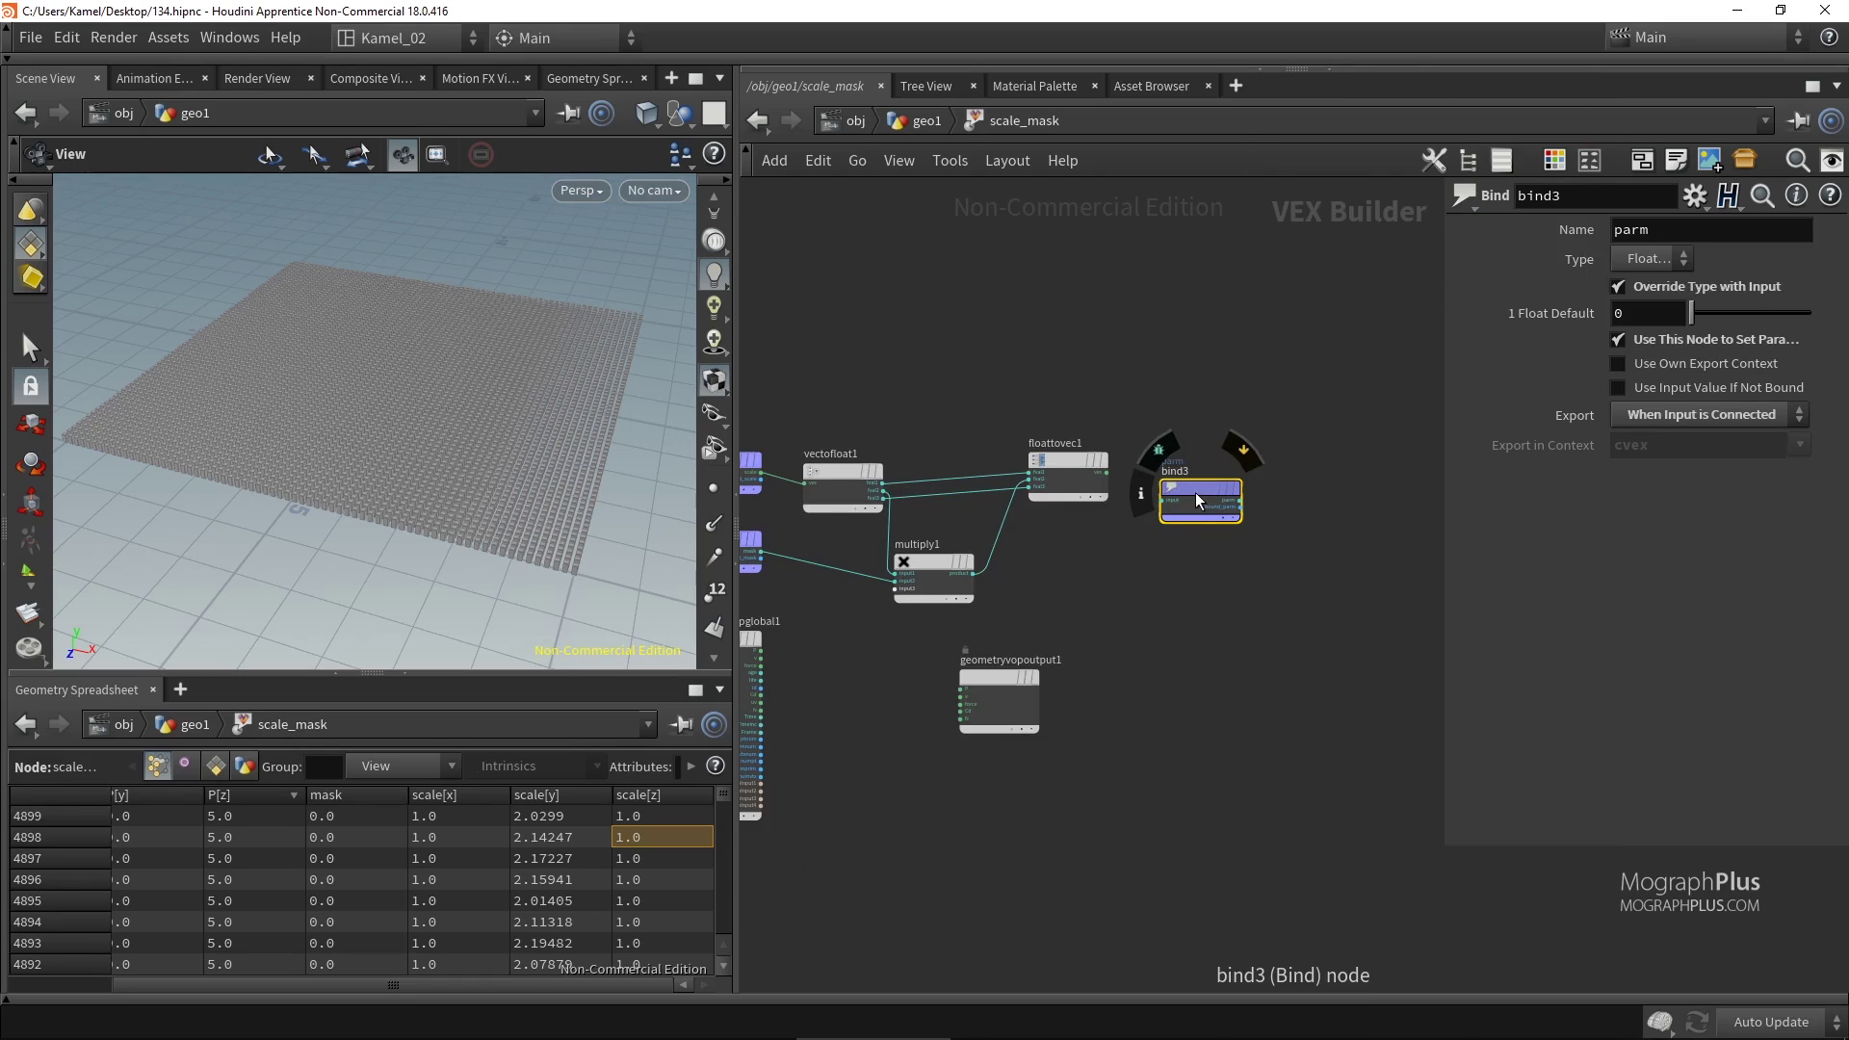
Name the new bind export attribute scale and set its type to Vector.
scroll(1194, 493, up, 1)
double_click(1646, 237)
text(scale)
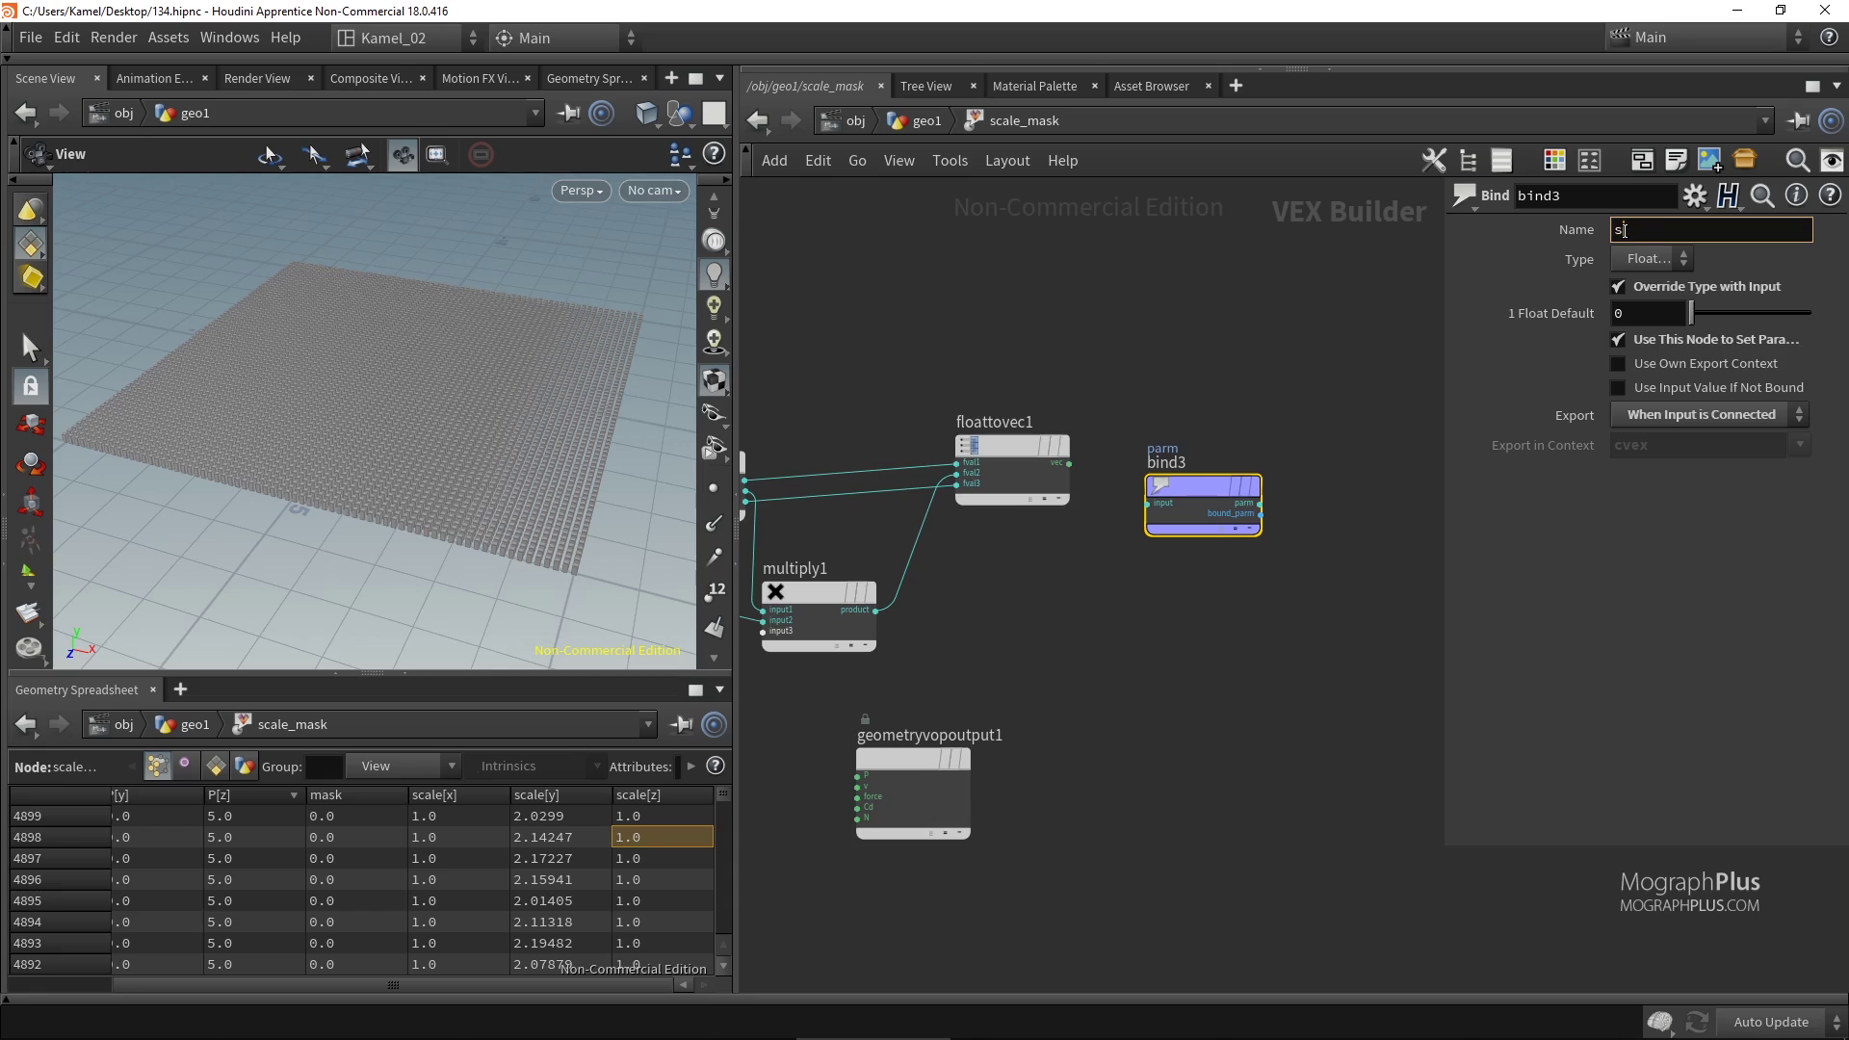
key(Return)
click(1638, 257)
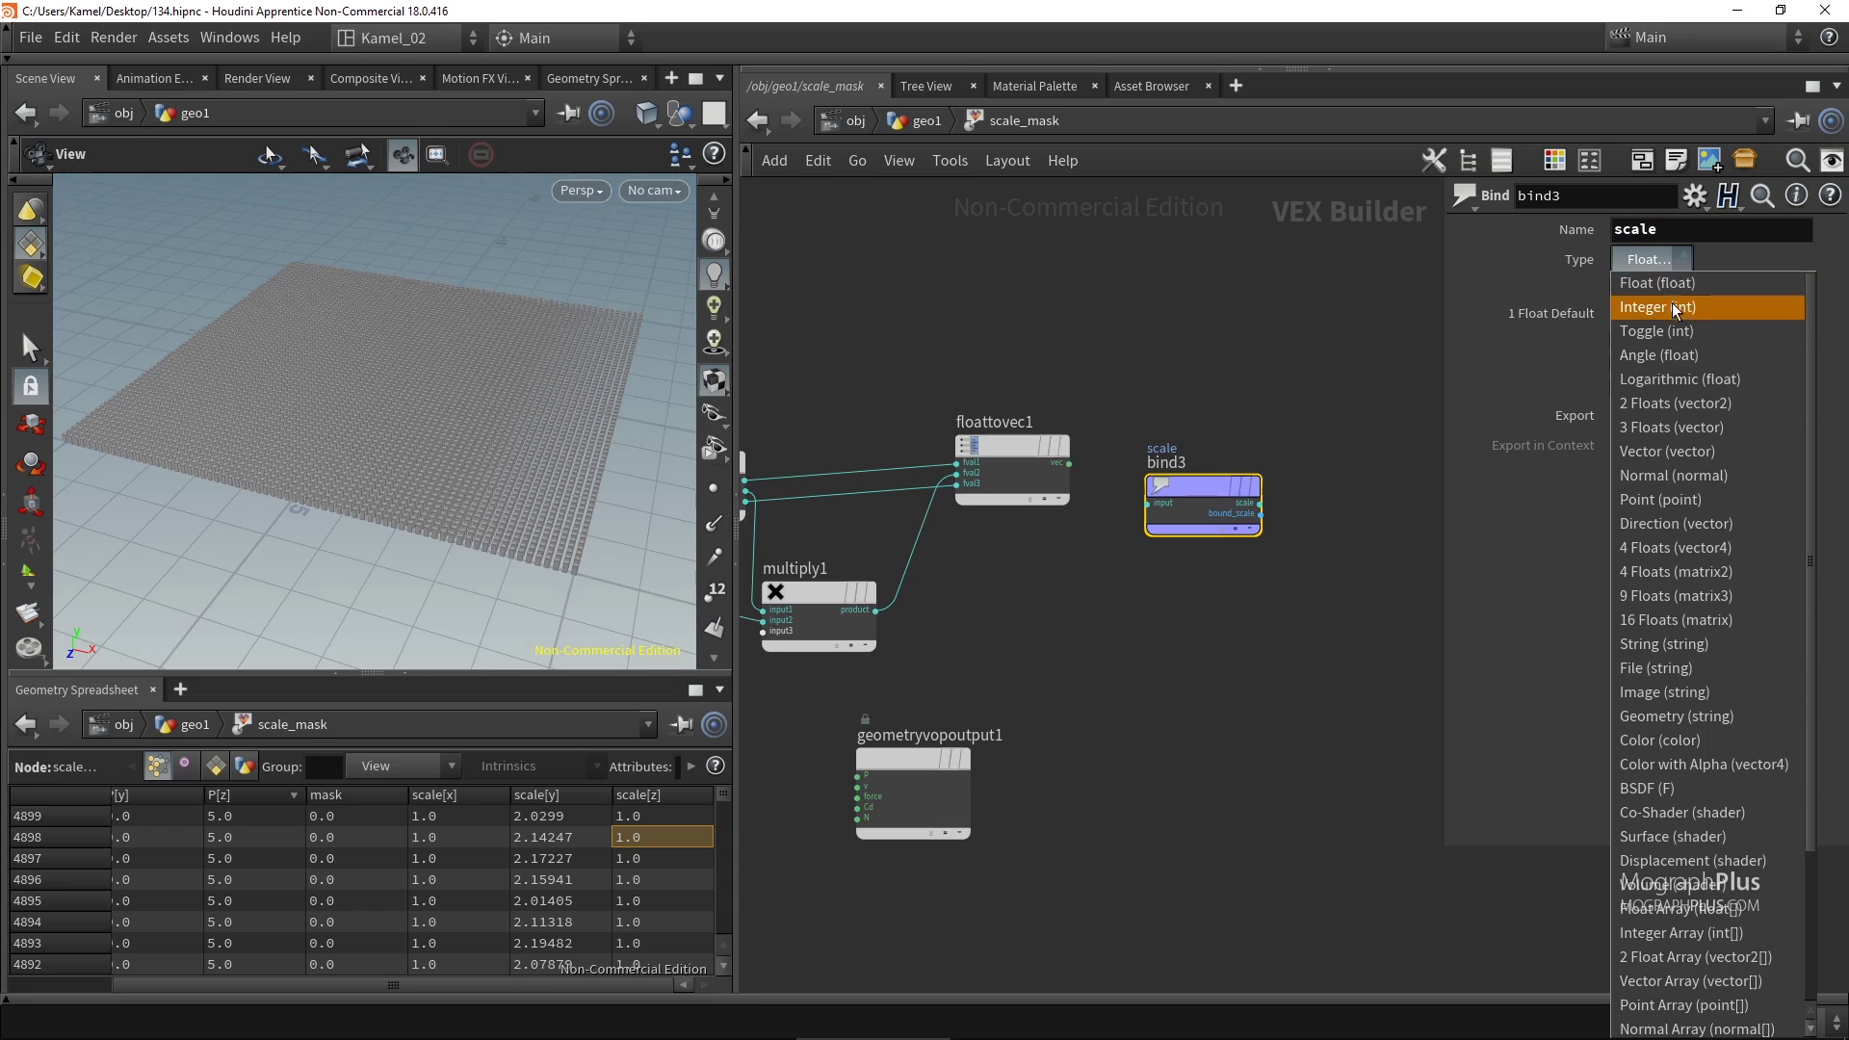
click(1697, 450)
Connect floattovec1's vec output to bind3's input and view the scaled boxes from a low angle.
scroll(1262, 489, up, 2)
drag(929, 451, 1064, 514)
right_drag(434, 442, 473, 372)
drag(473, 372, 487, 318)
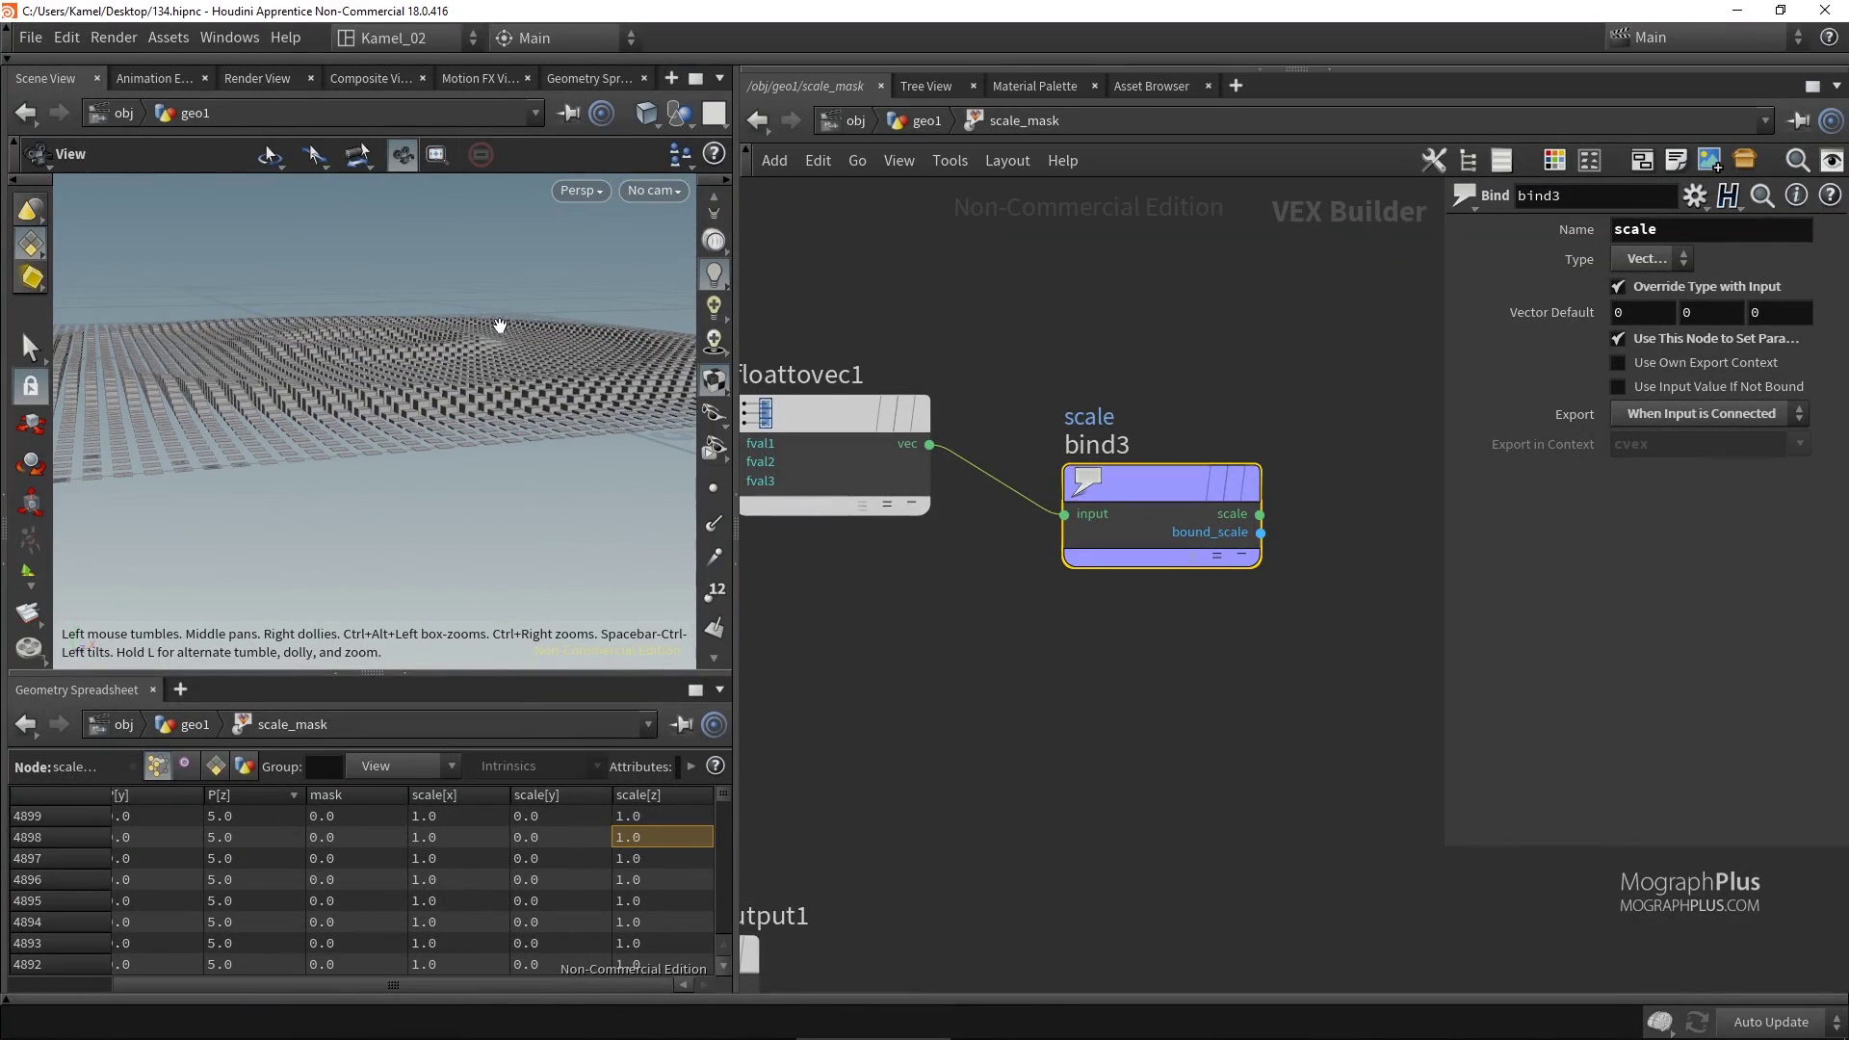
Move geometryvopglobal1 and geometryvopoutput1 further down to free space below bind2.
scroll(989, 564, down, 2)
middle_drag(973, 614, 1329, 510)
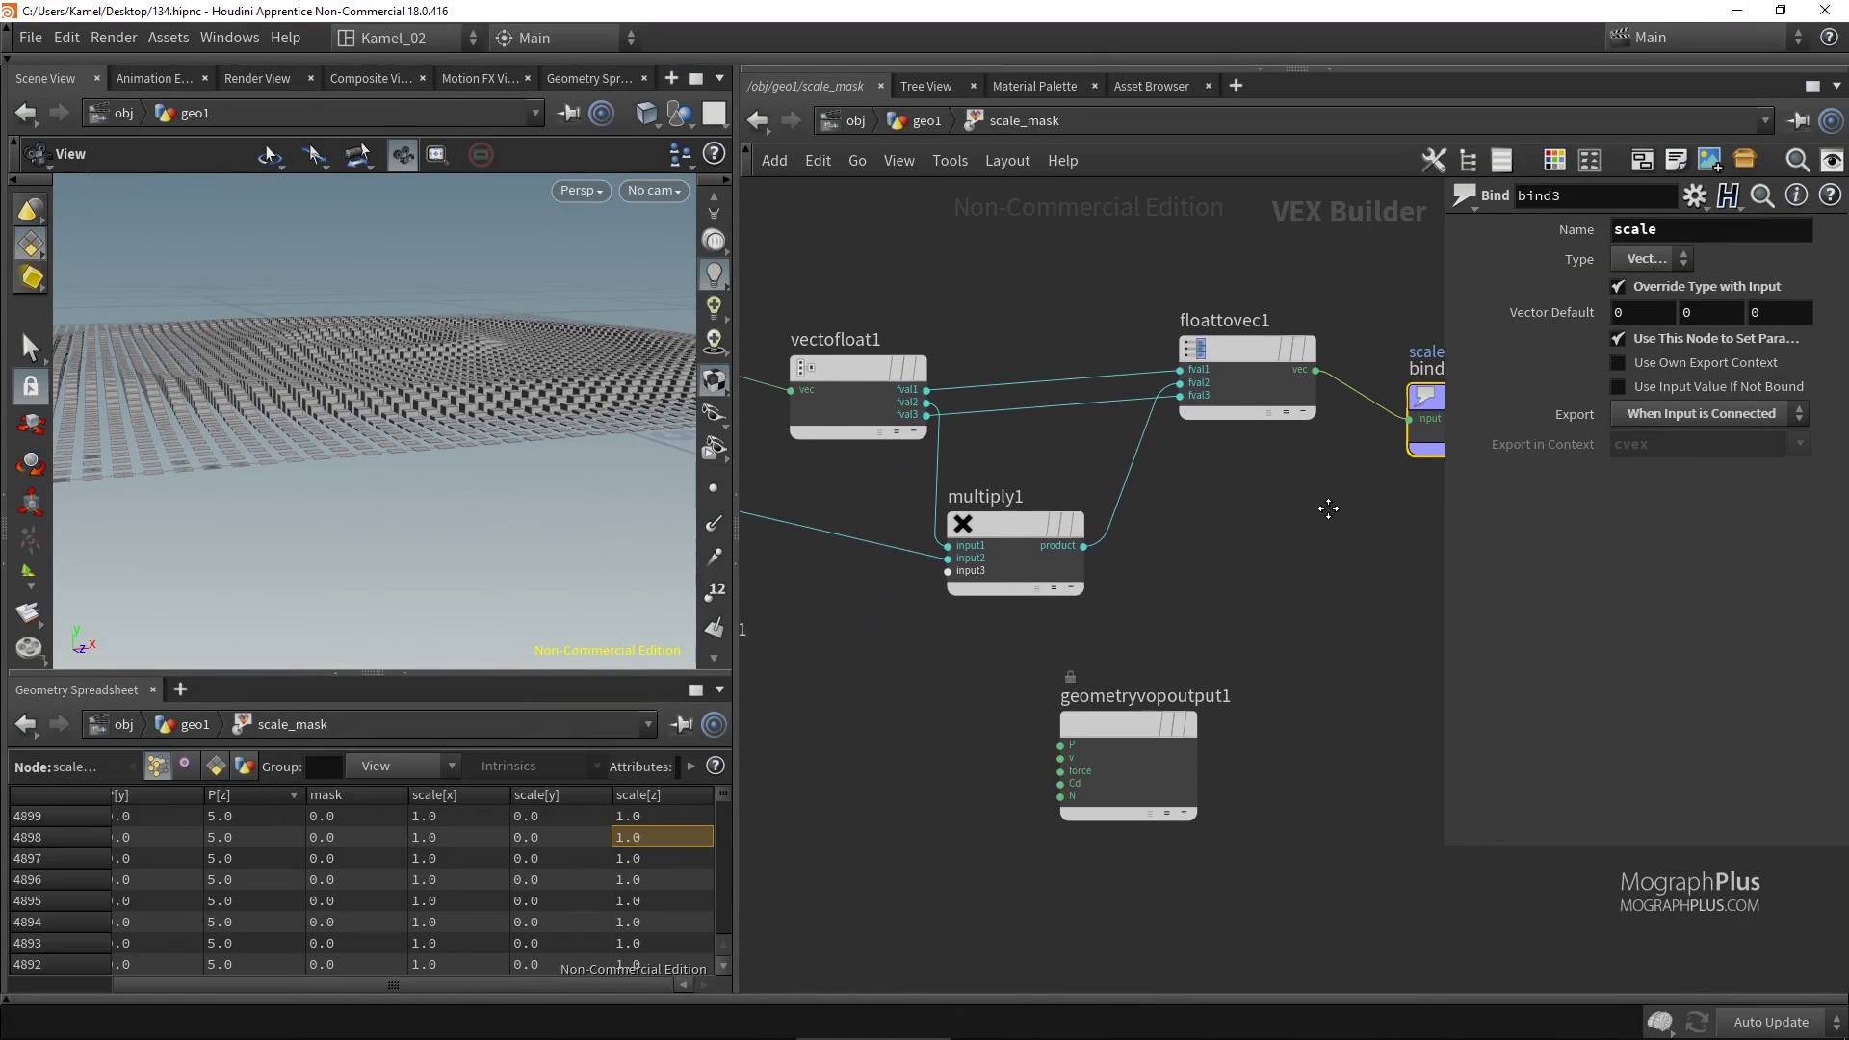
scroll(1215, 597, down, 2)
drag(860, 667, 860, 826)
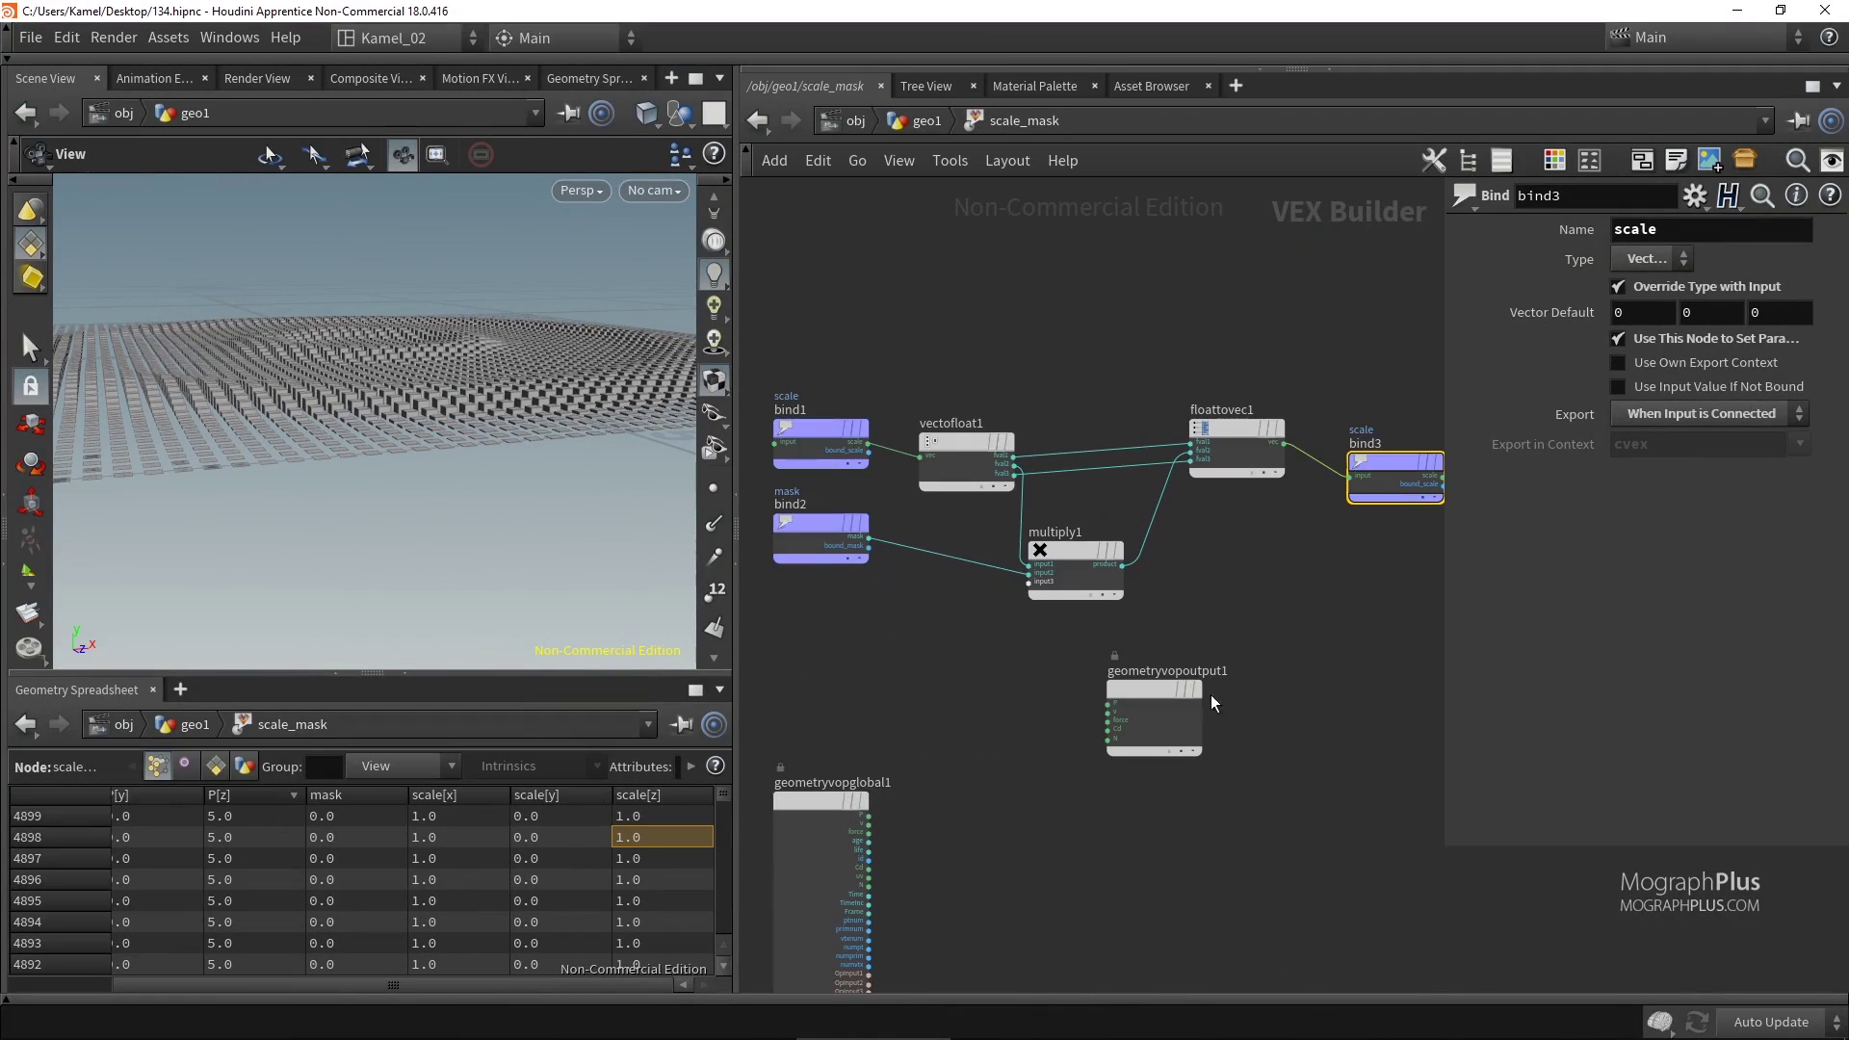
drag(1156, 682, 1169, 808)
middle_drag(877, 624, 950, 622)
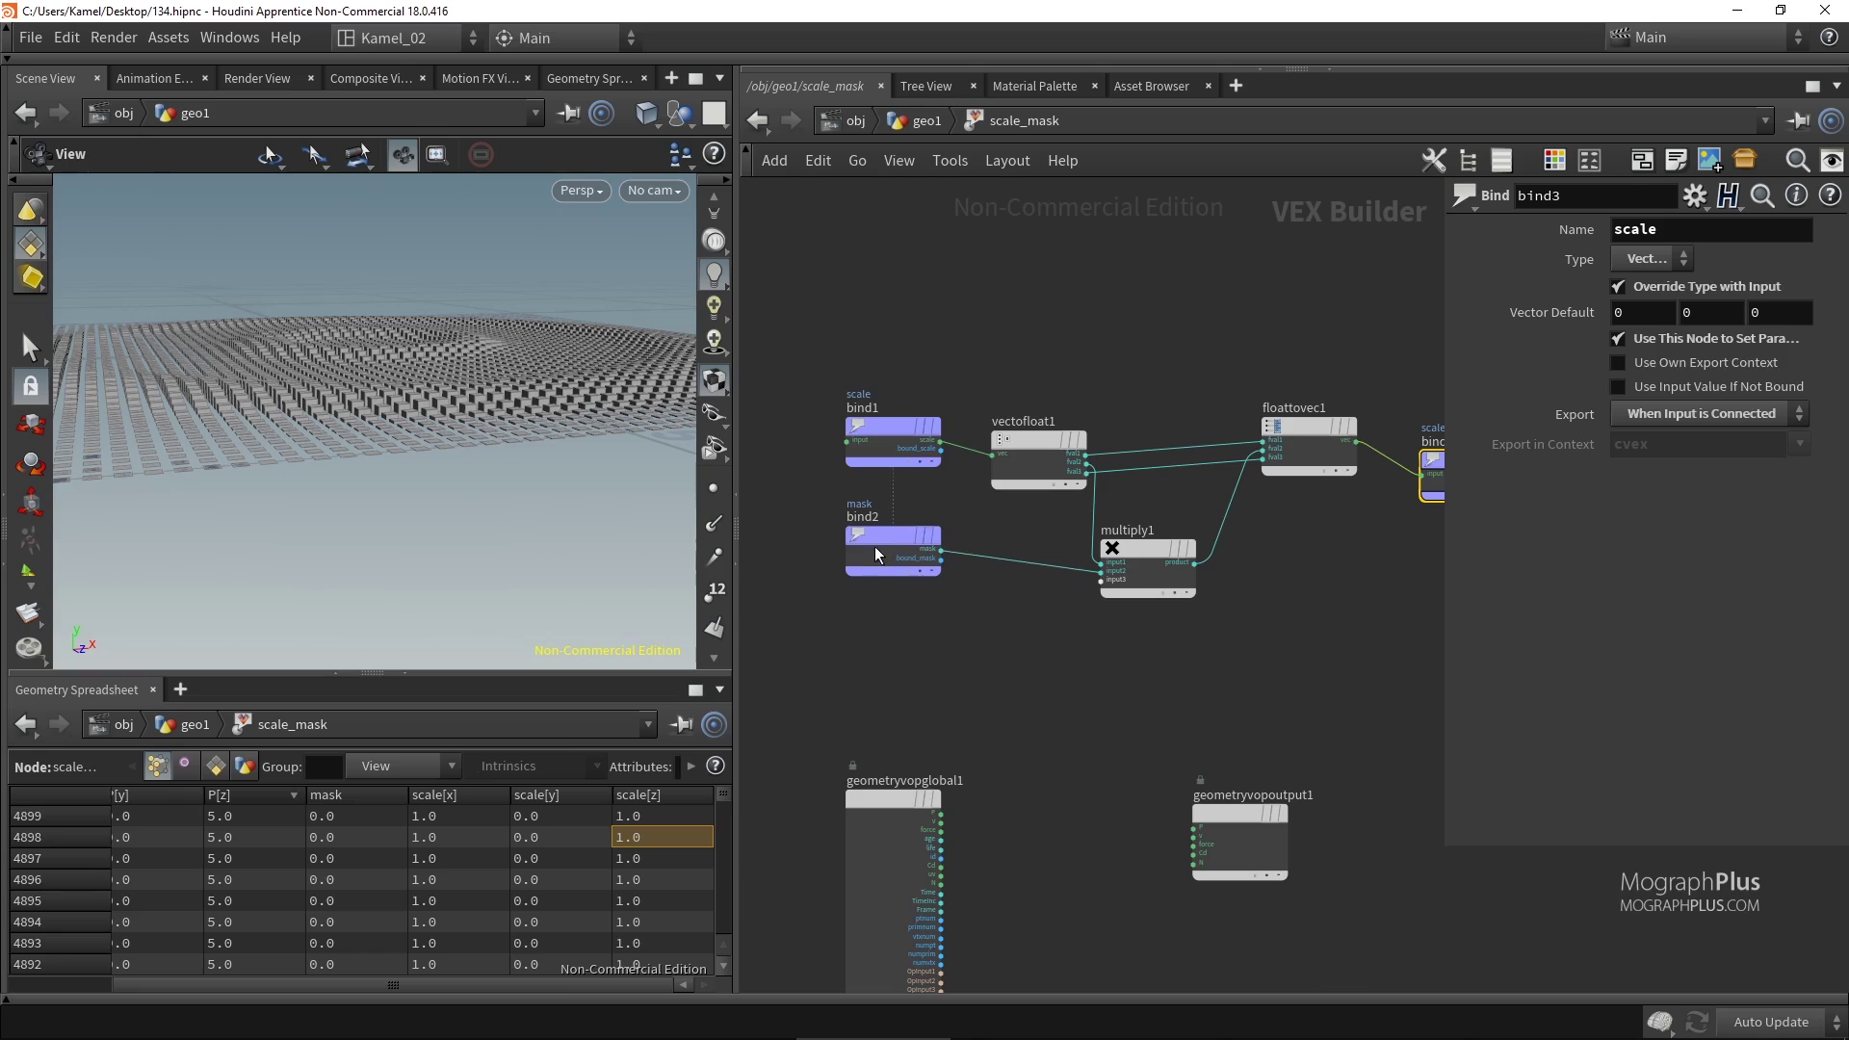
Add a Constant node below bind2 and connect its value to multiply1's third input.
key(Tab)
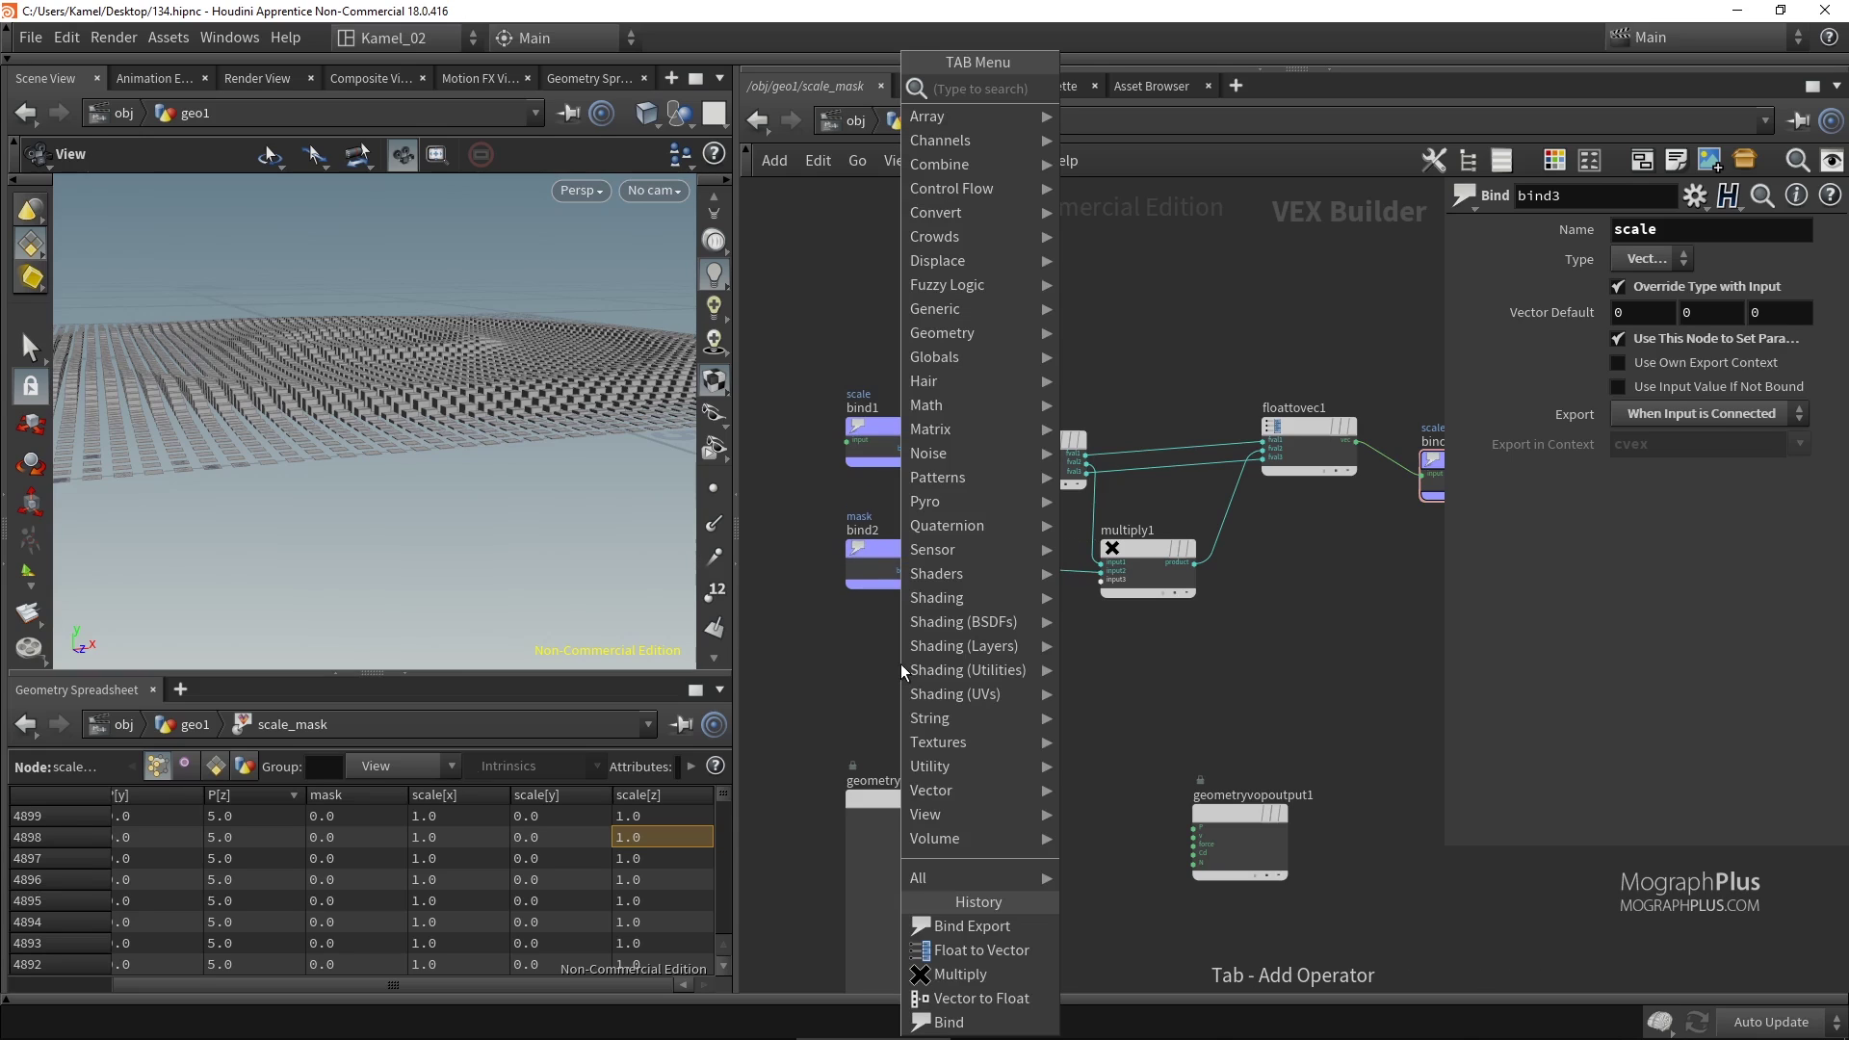
text(const)
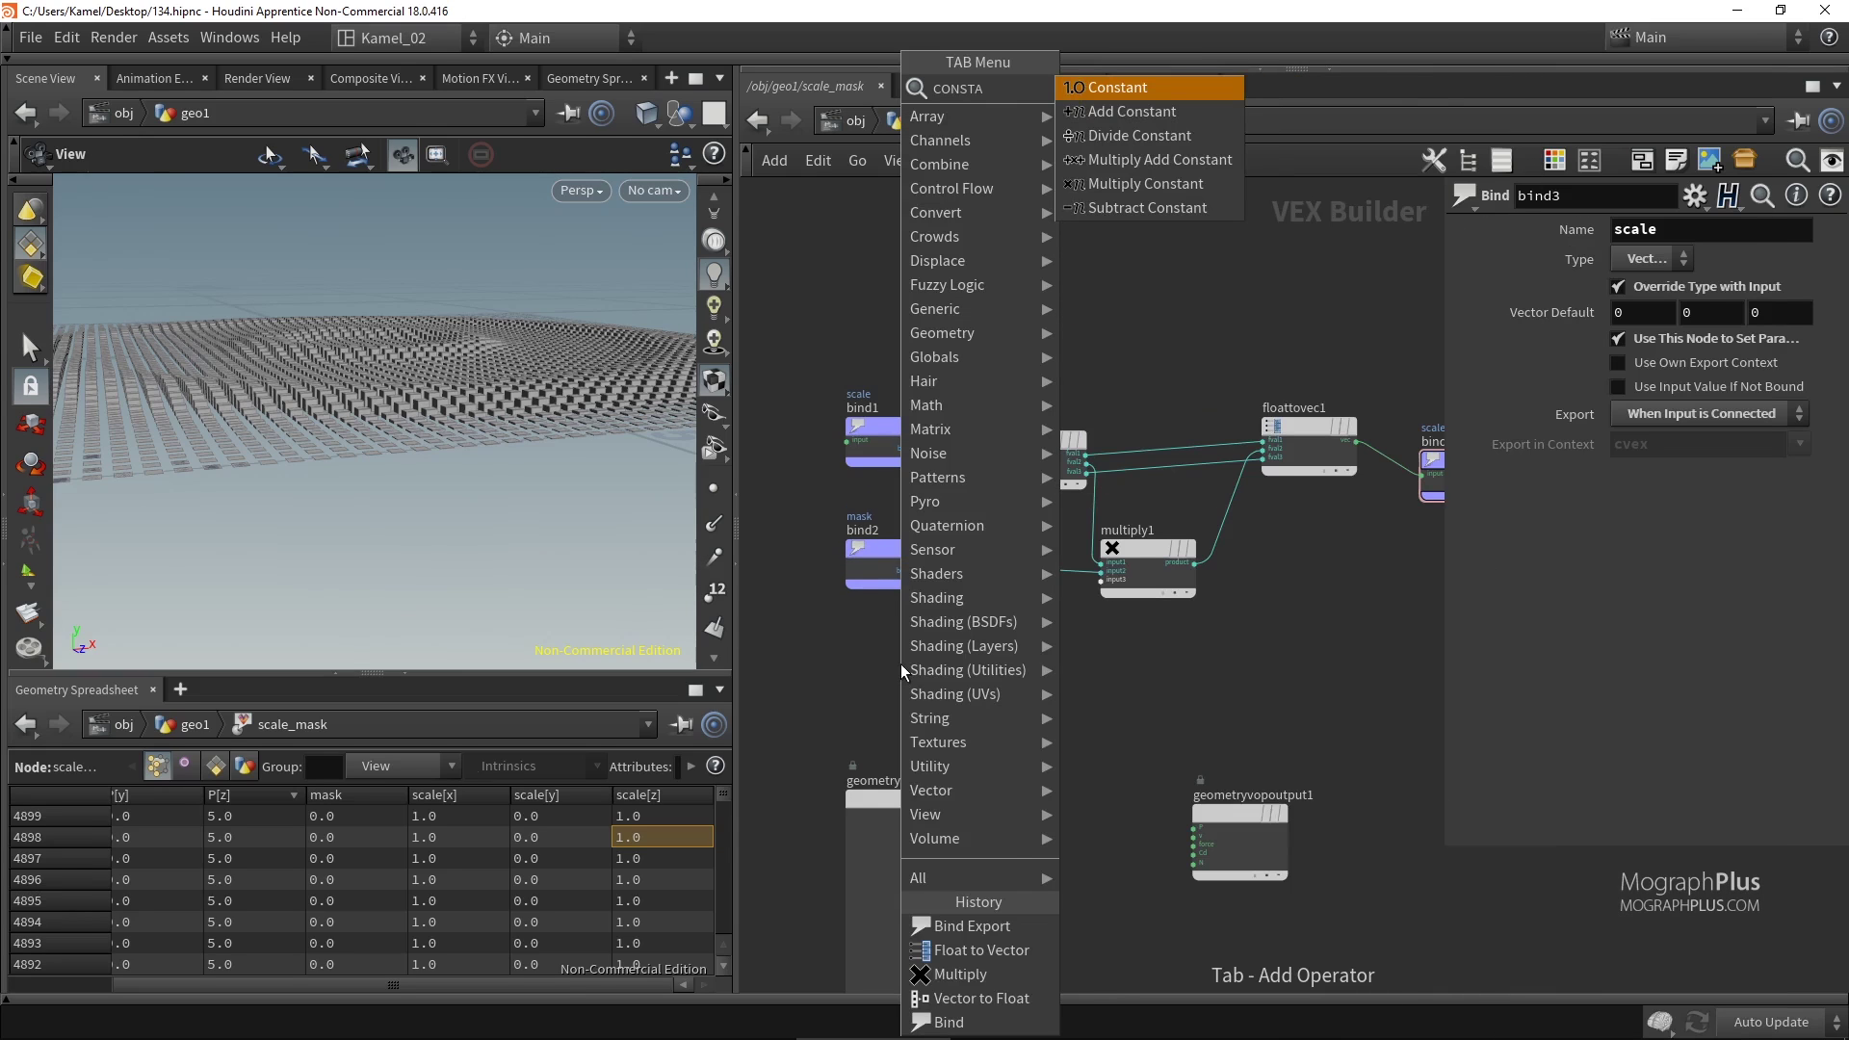
key(Return)
click(902, 671)
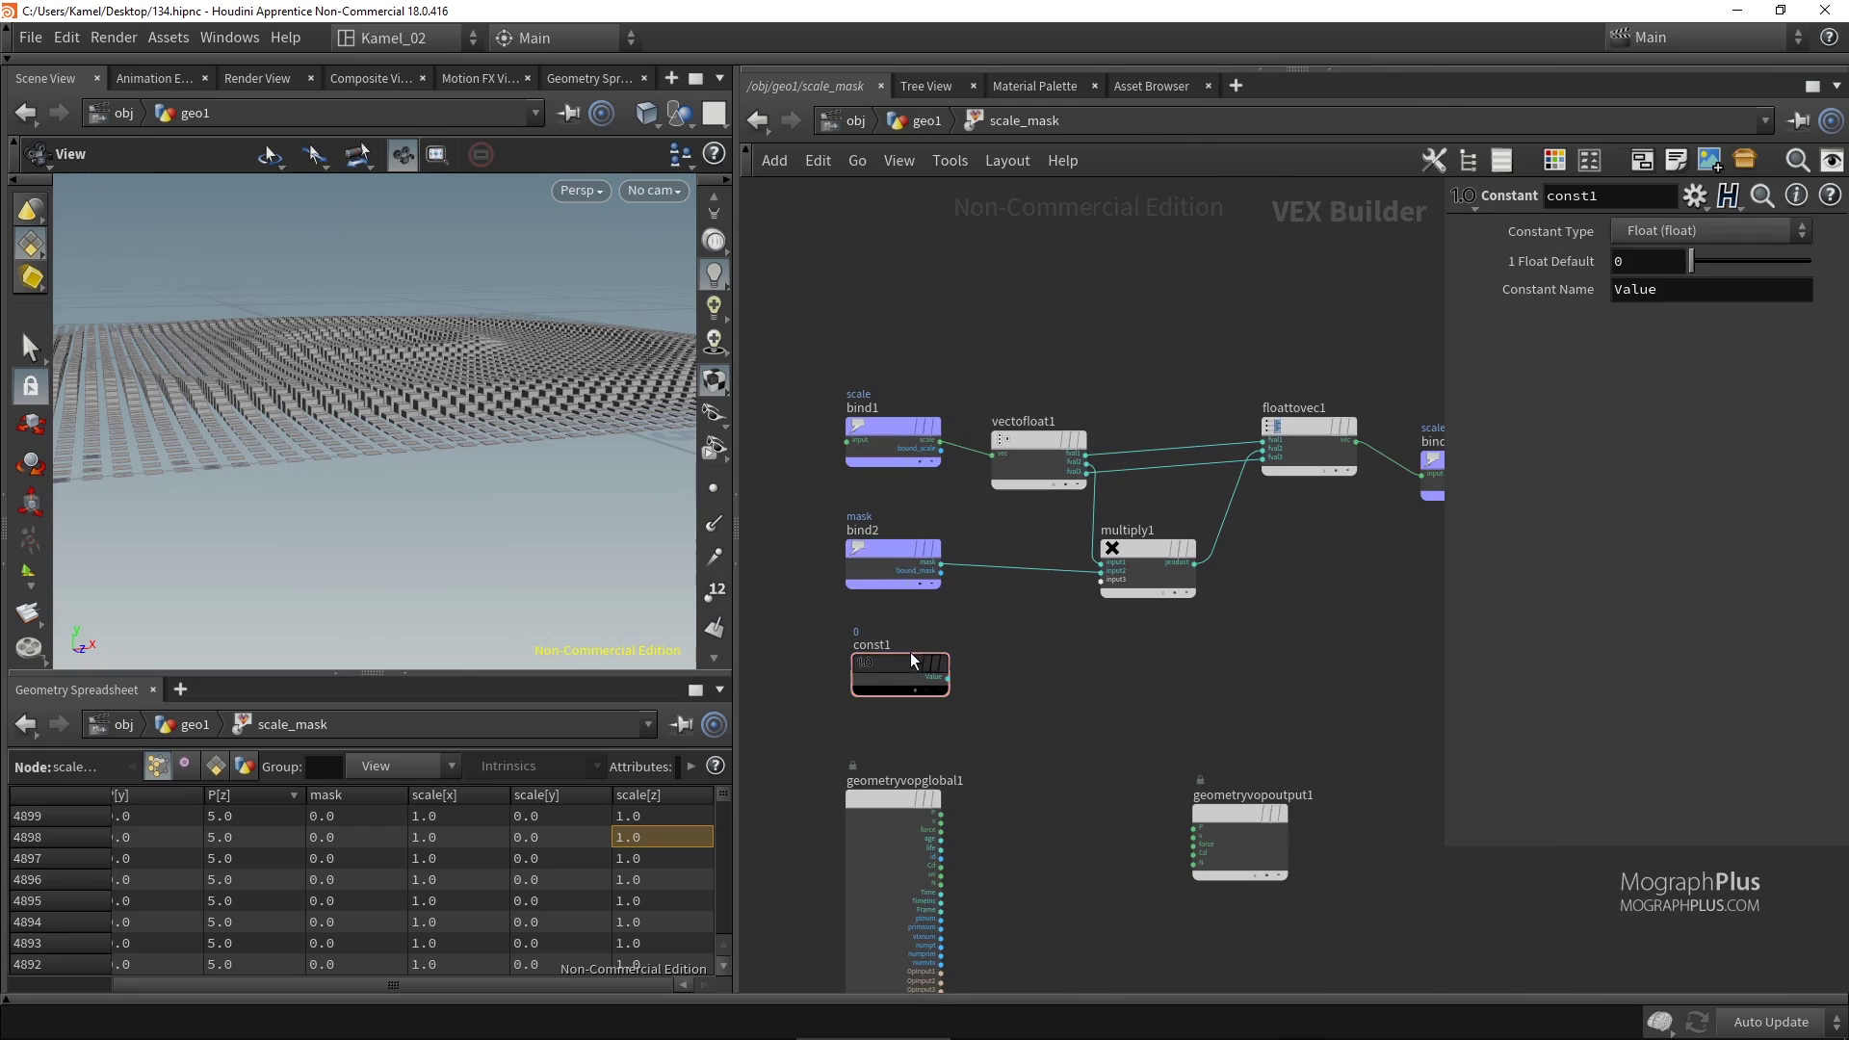
scroll(1054, 639, up, 2)
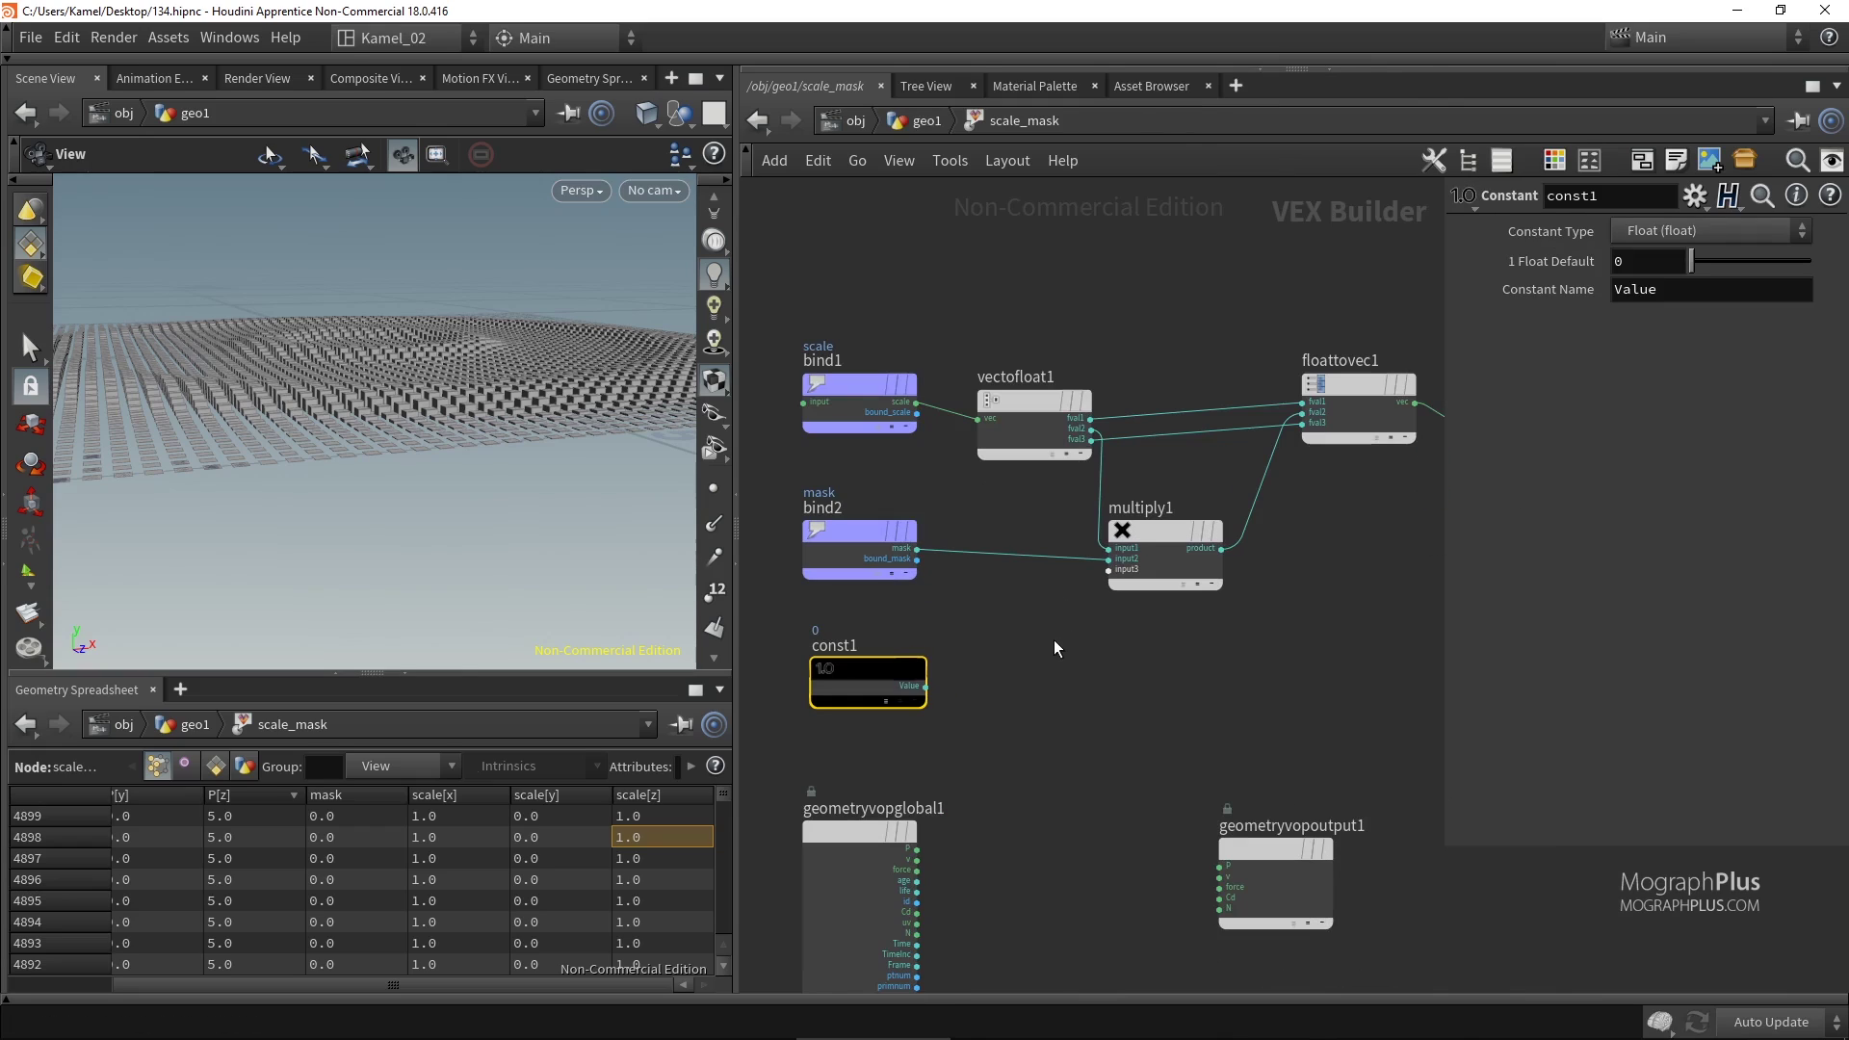
click(926, 686)
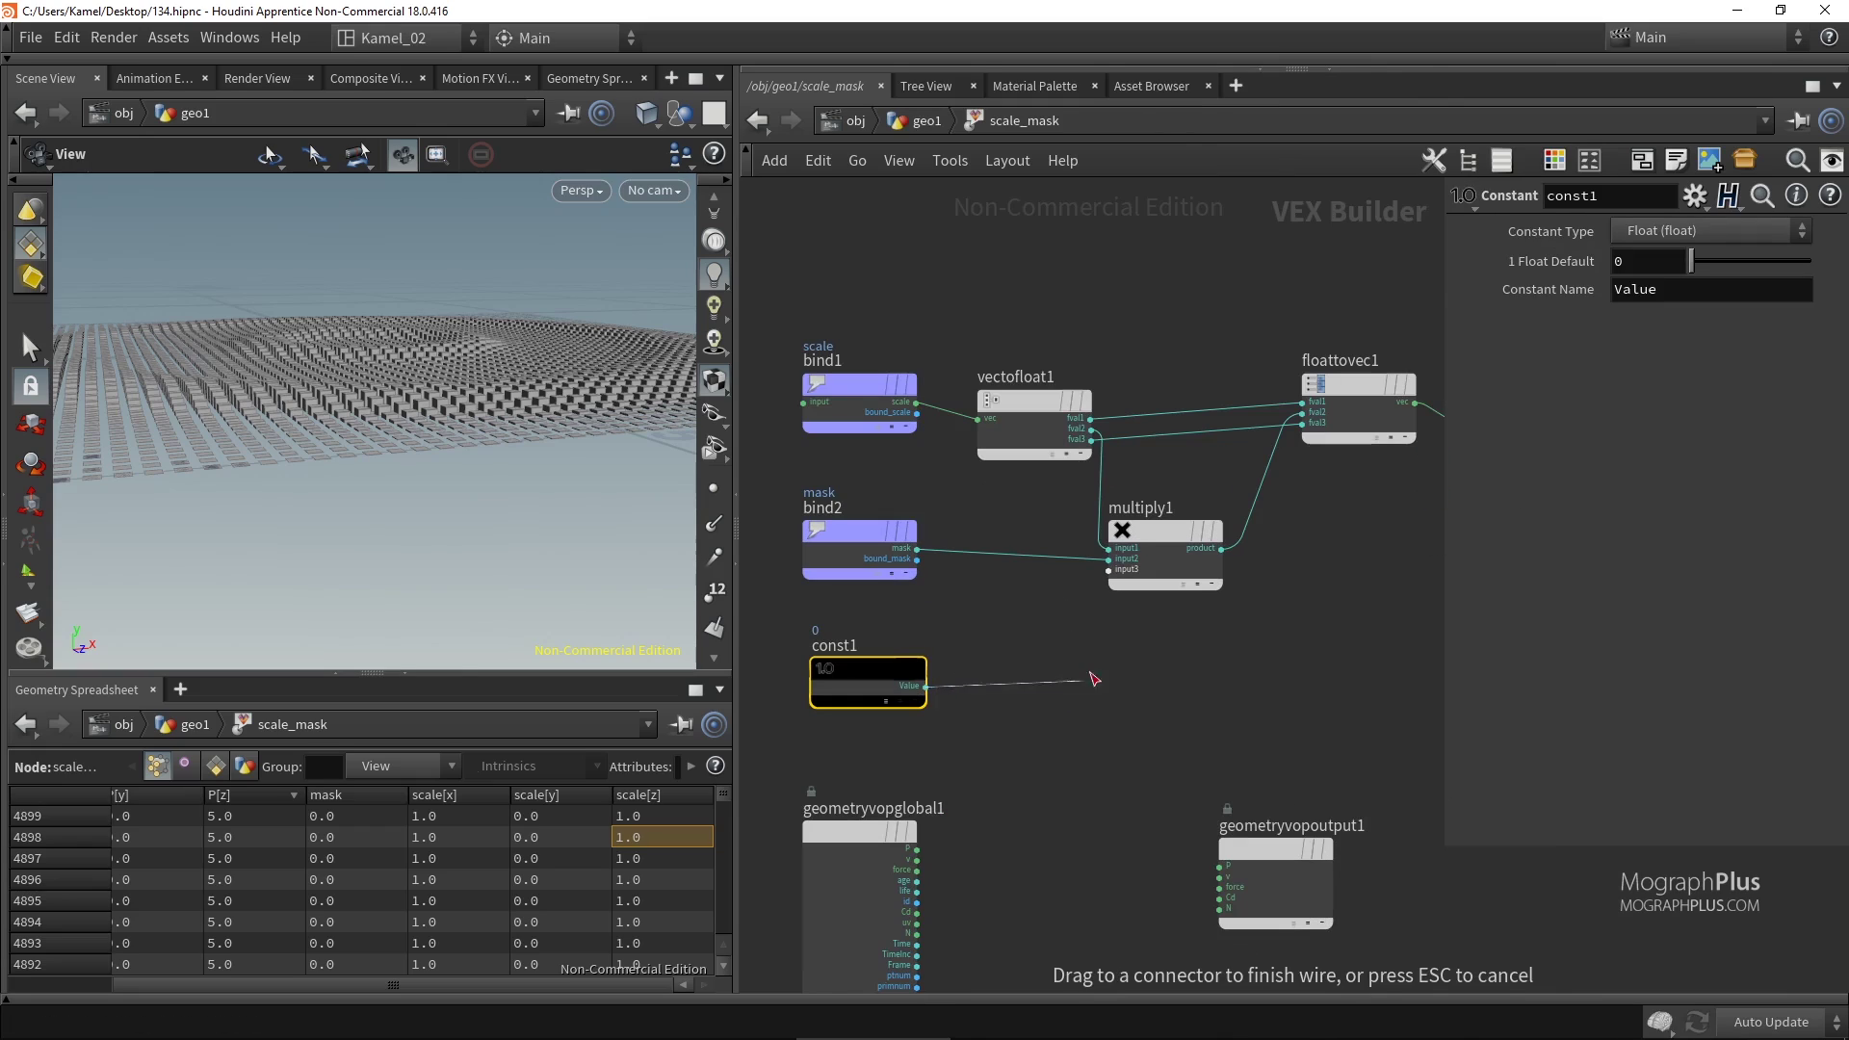
click(1128, 580)
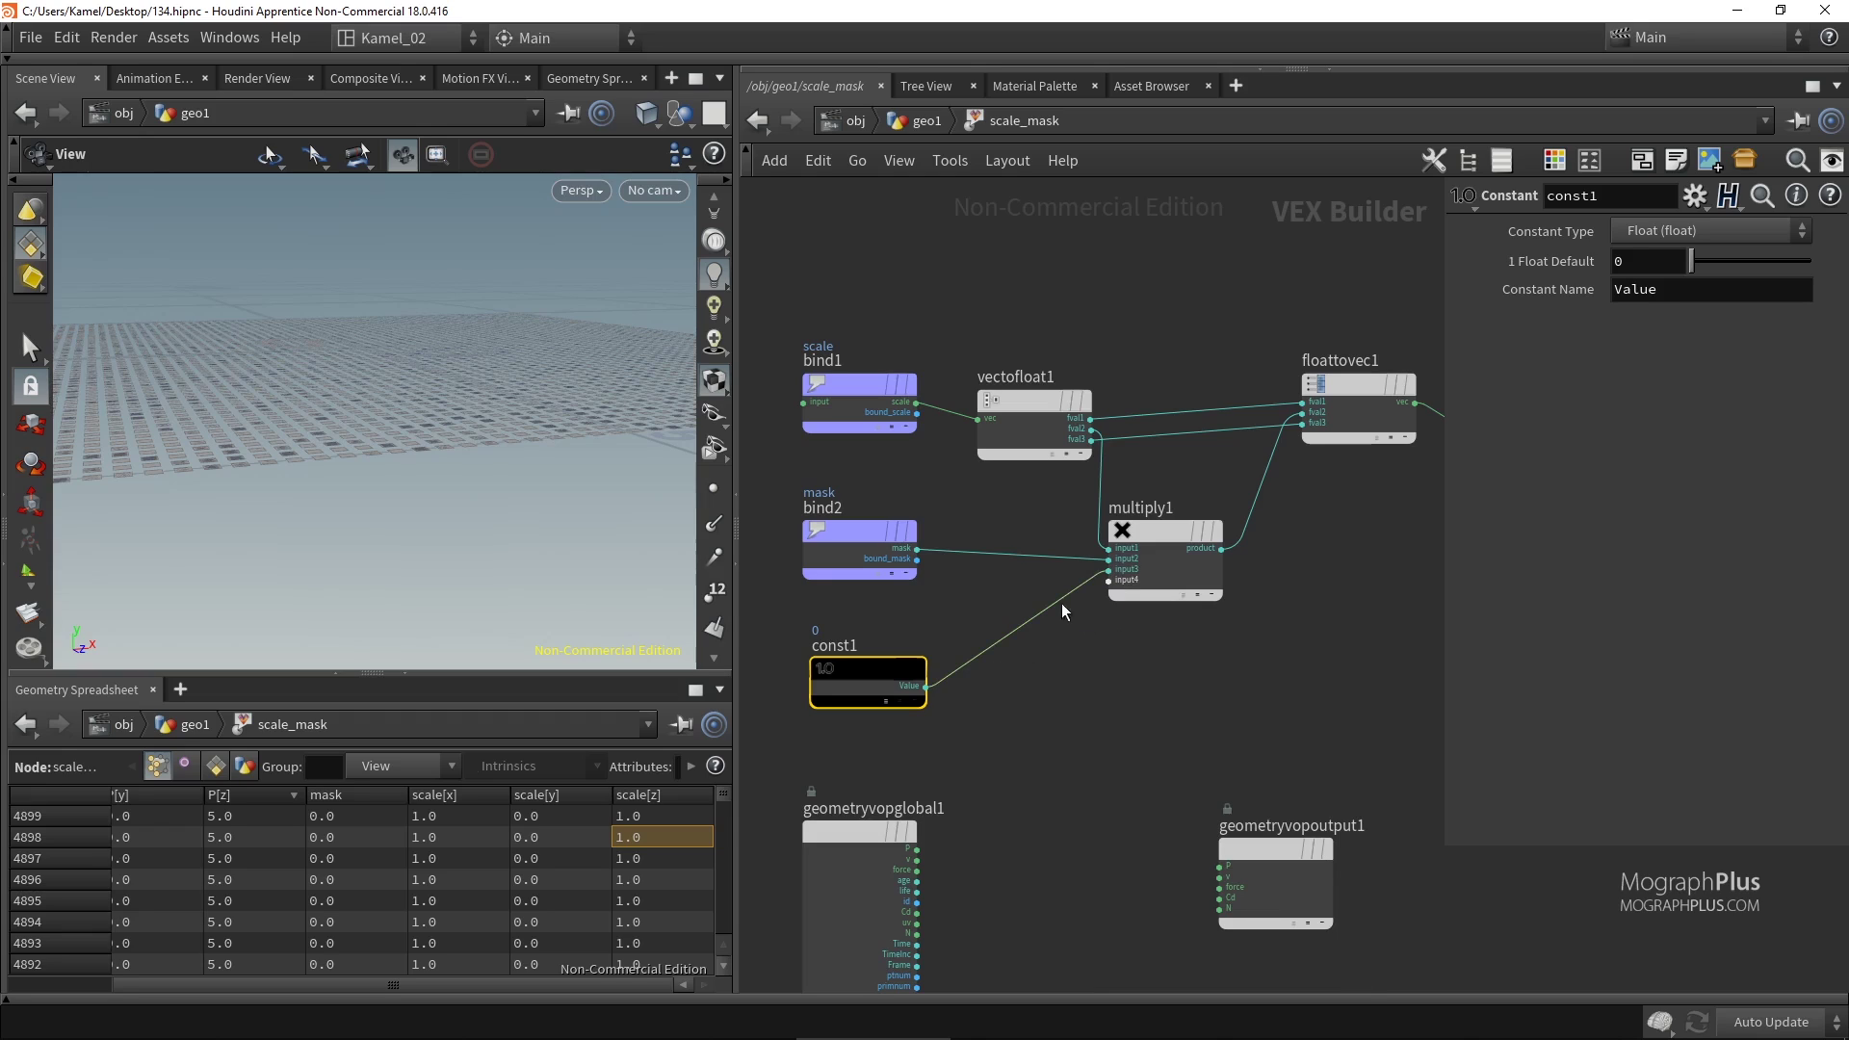
Set const1's float default to 5 and view the box grid from above.
drag(1690, 265, 1759, 268)
double_click(1647, 261)
text(5)
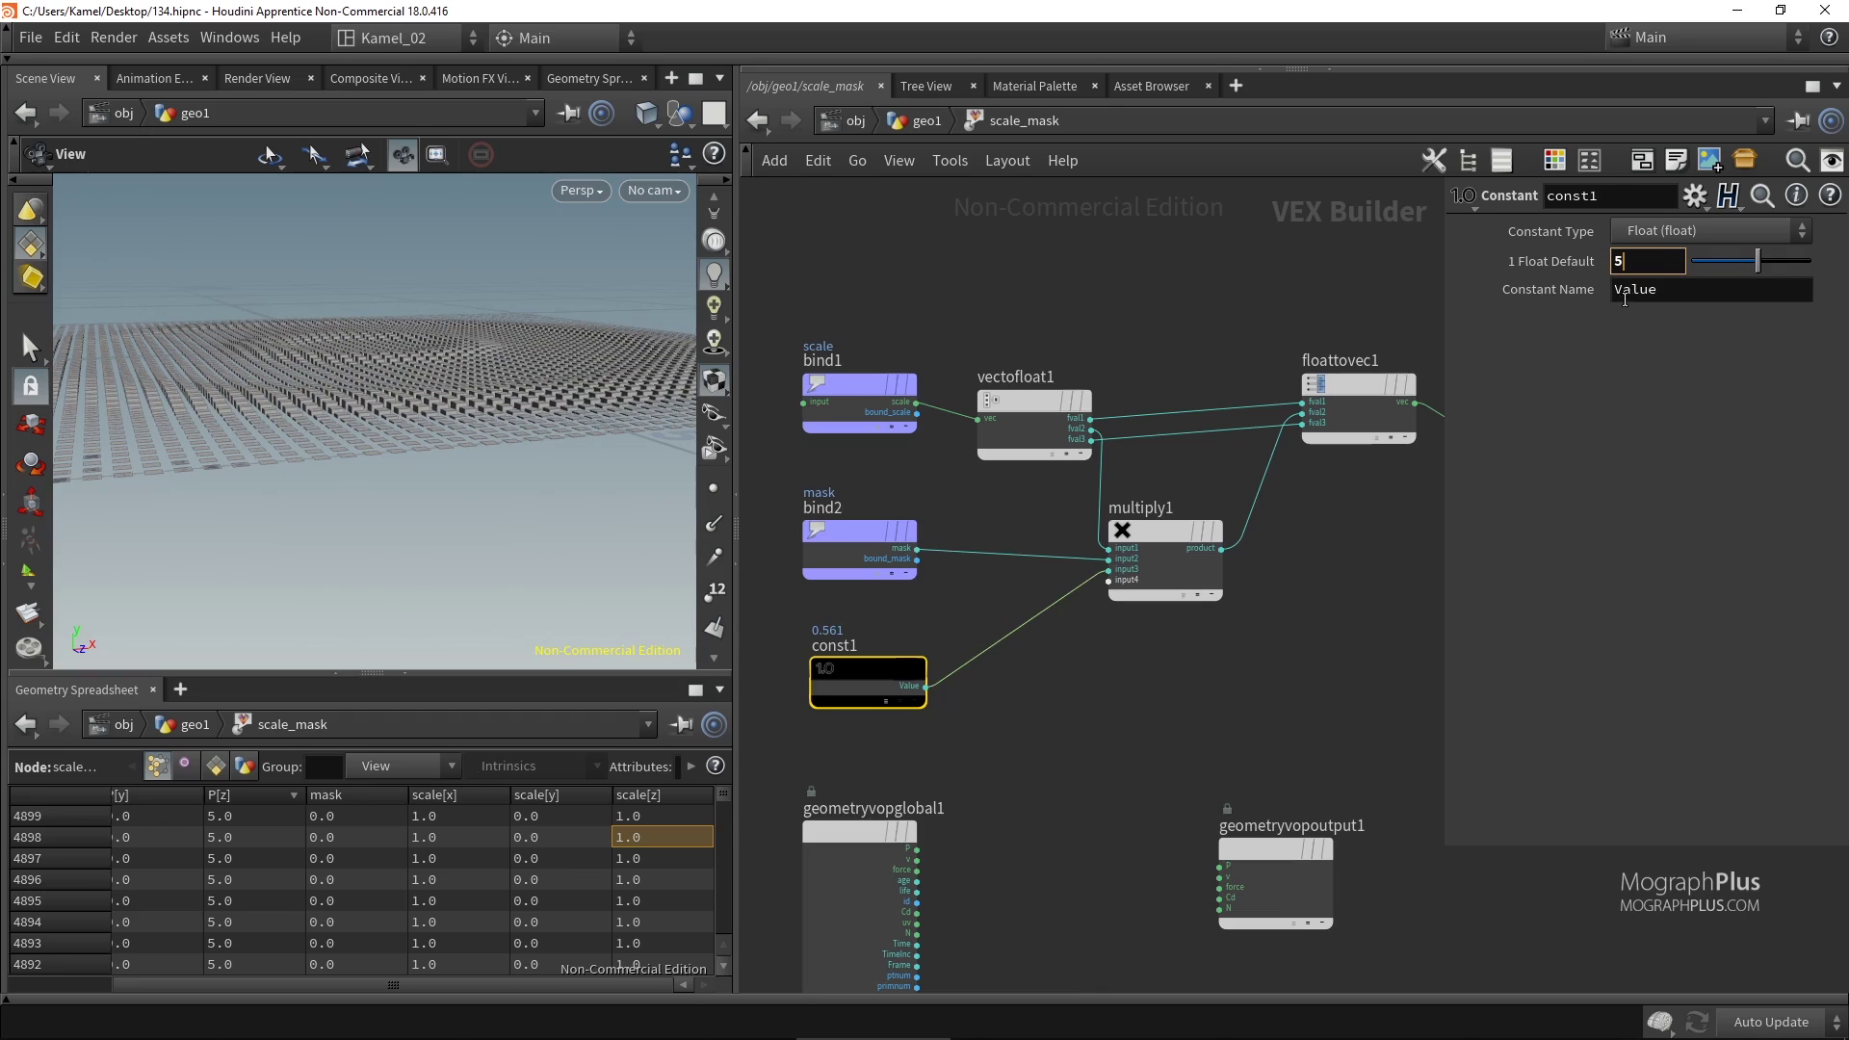
key(Return)
drag(413, 338, 308, 405)
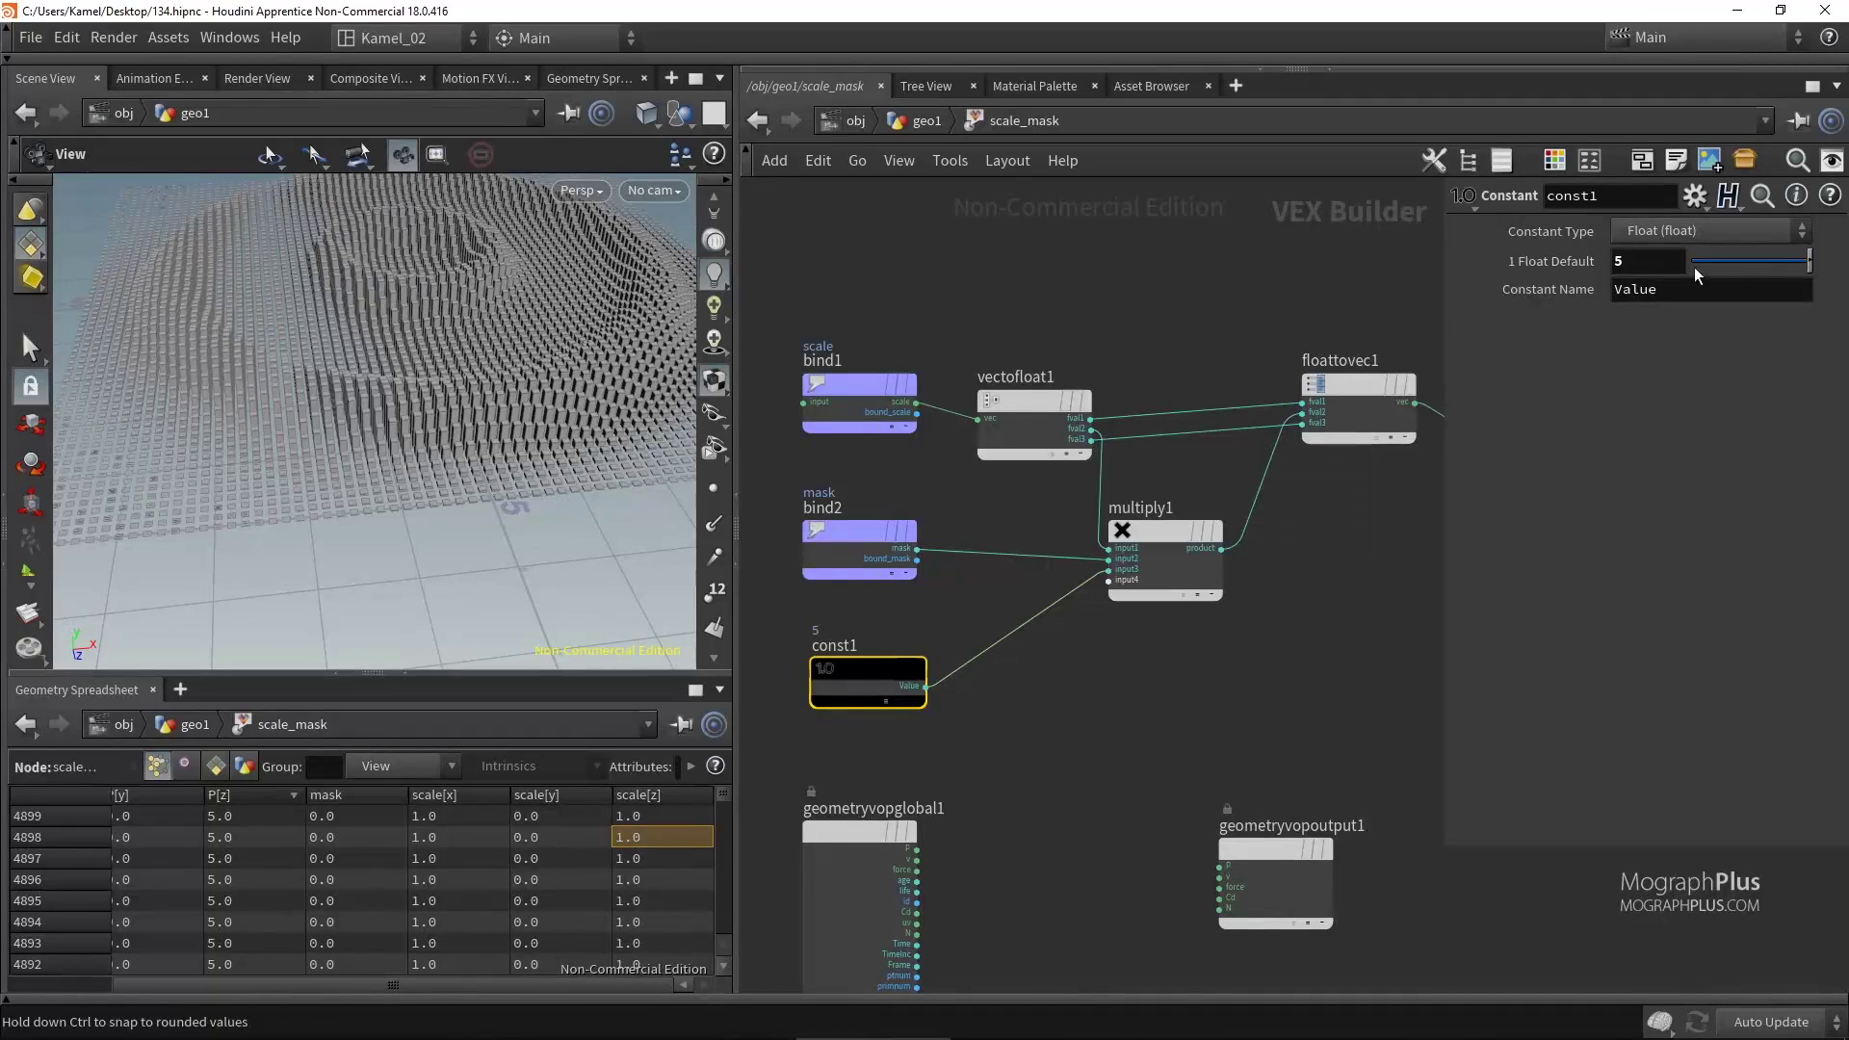
Try a float default of 1 on const1, set it back to 5, and inspect the ring-shaped box pattern.
mouse_move(1797, 262)
mouse_down()
mouse_move(1757, 260)
mouse_move(1816, 262)
mouse_up()
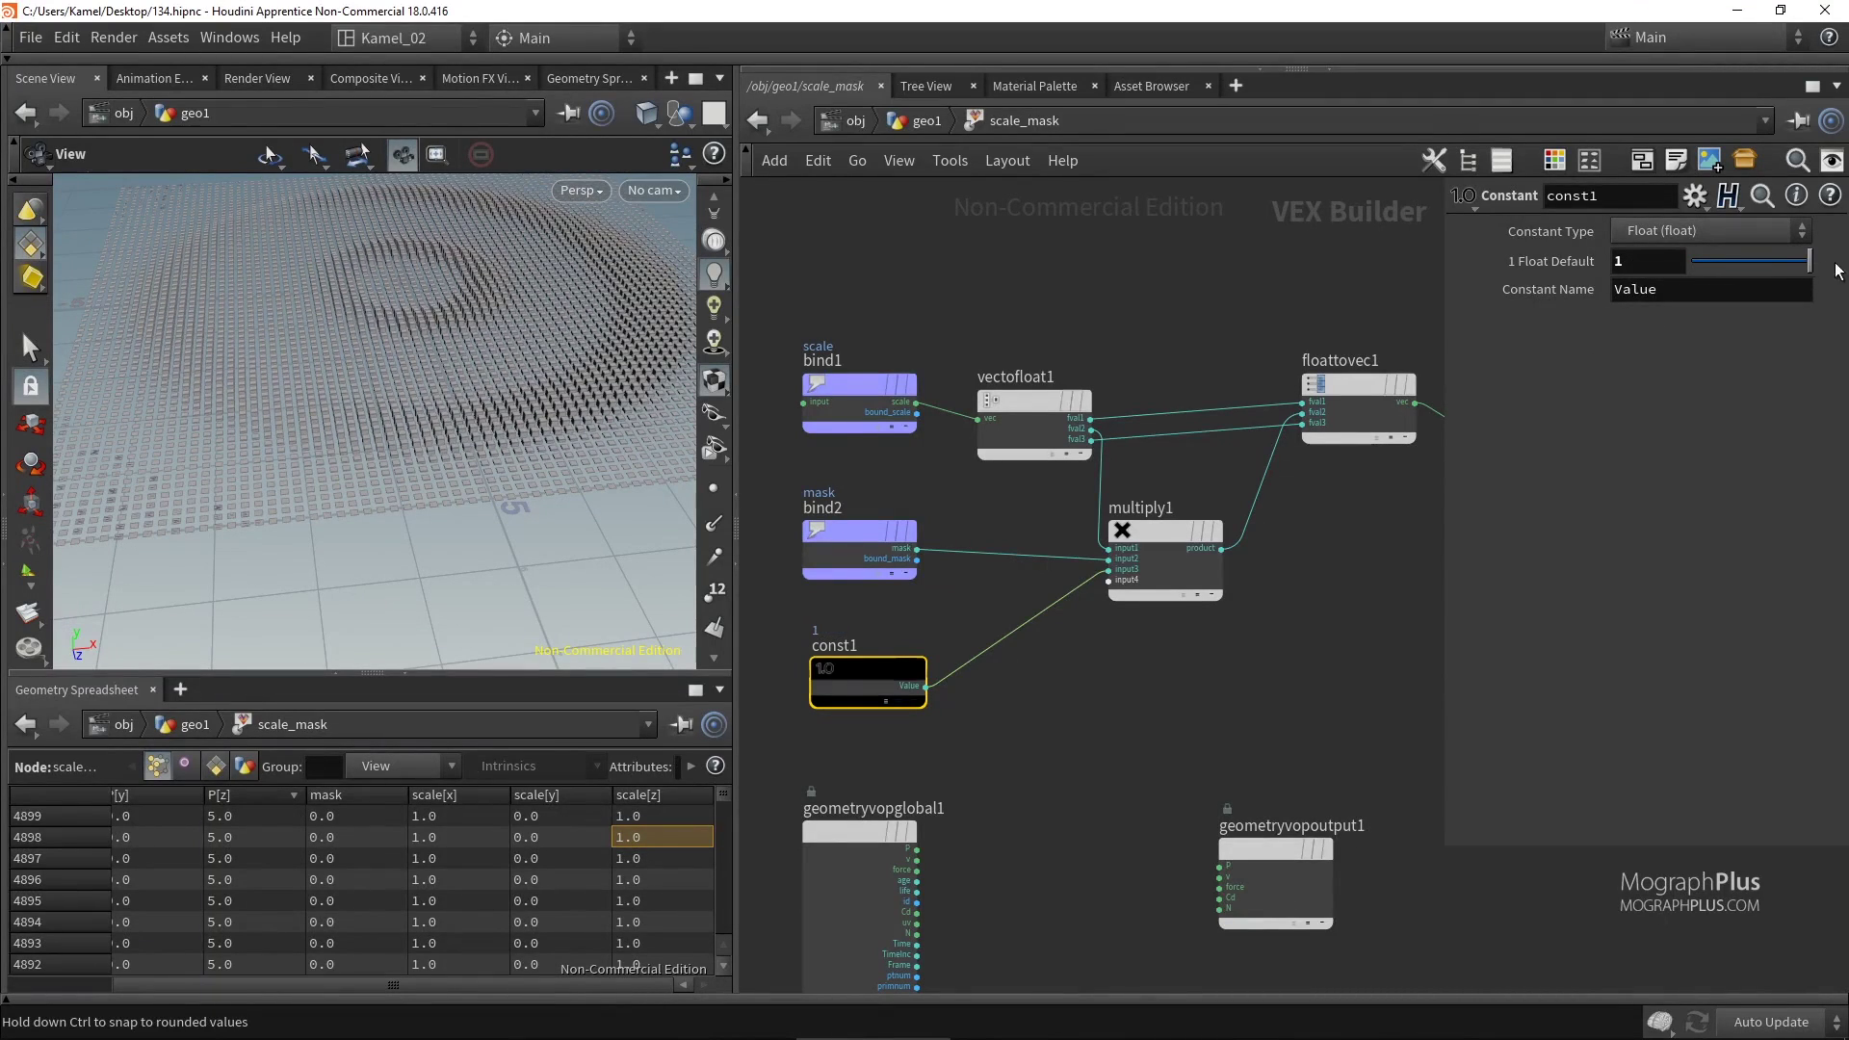
double_click(1654, 266)
text(5)
key(Return)
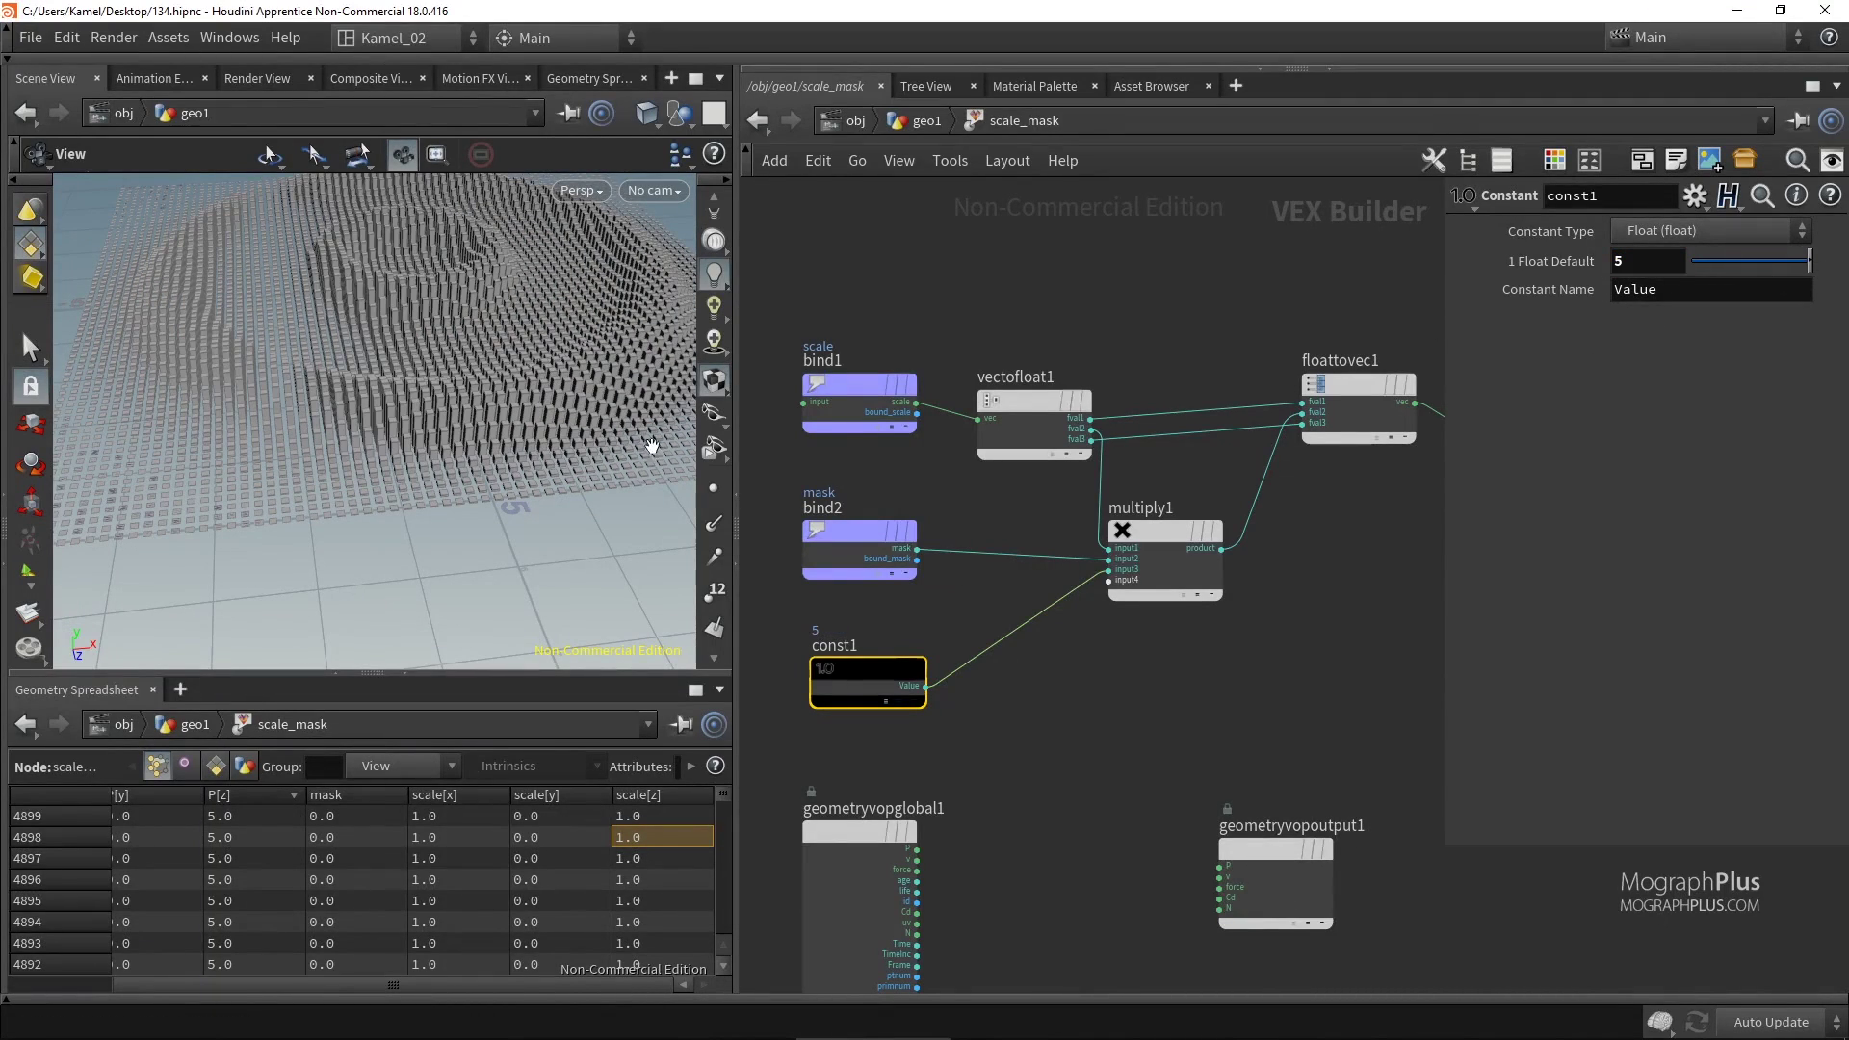
drag(480, 286, 388, 420)
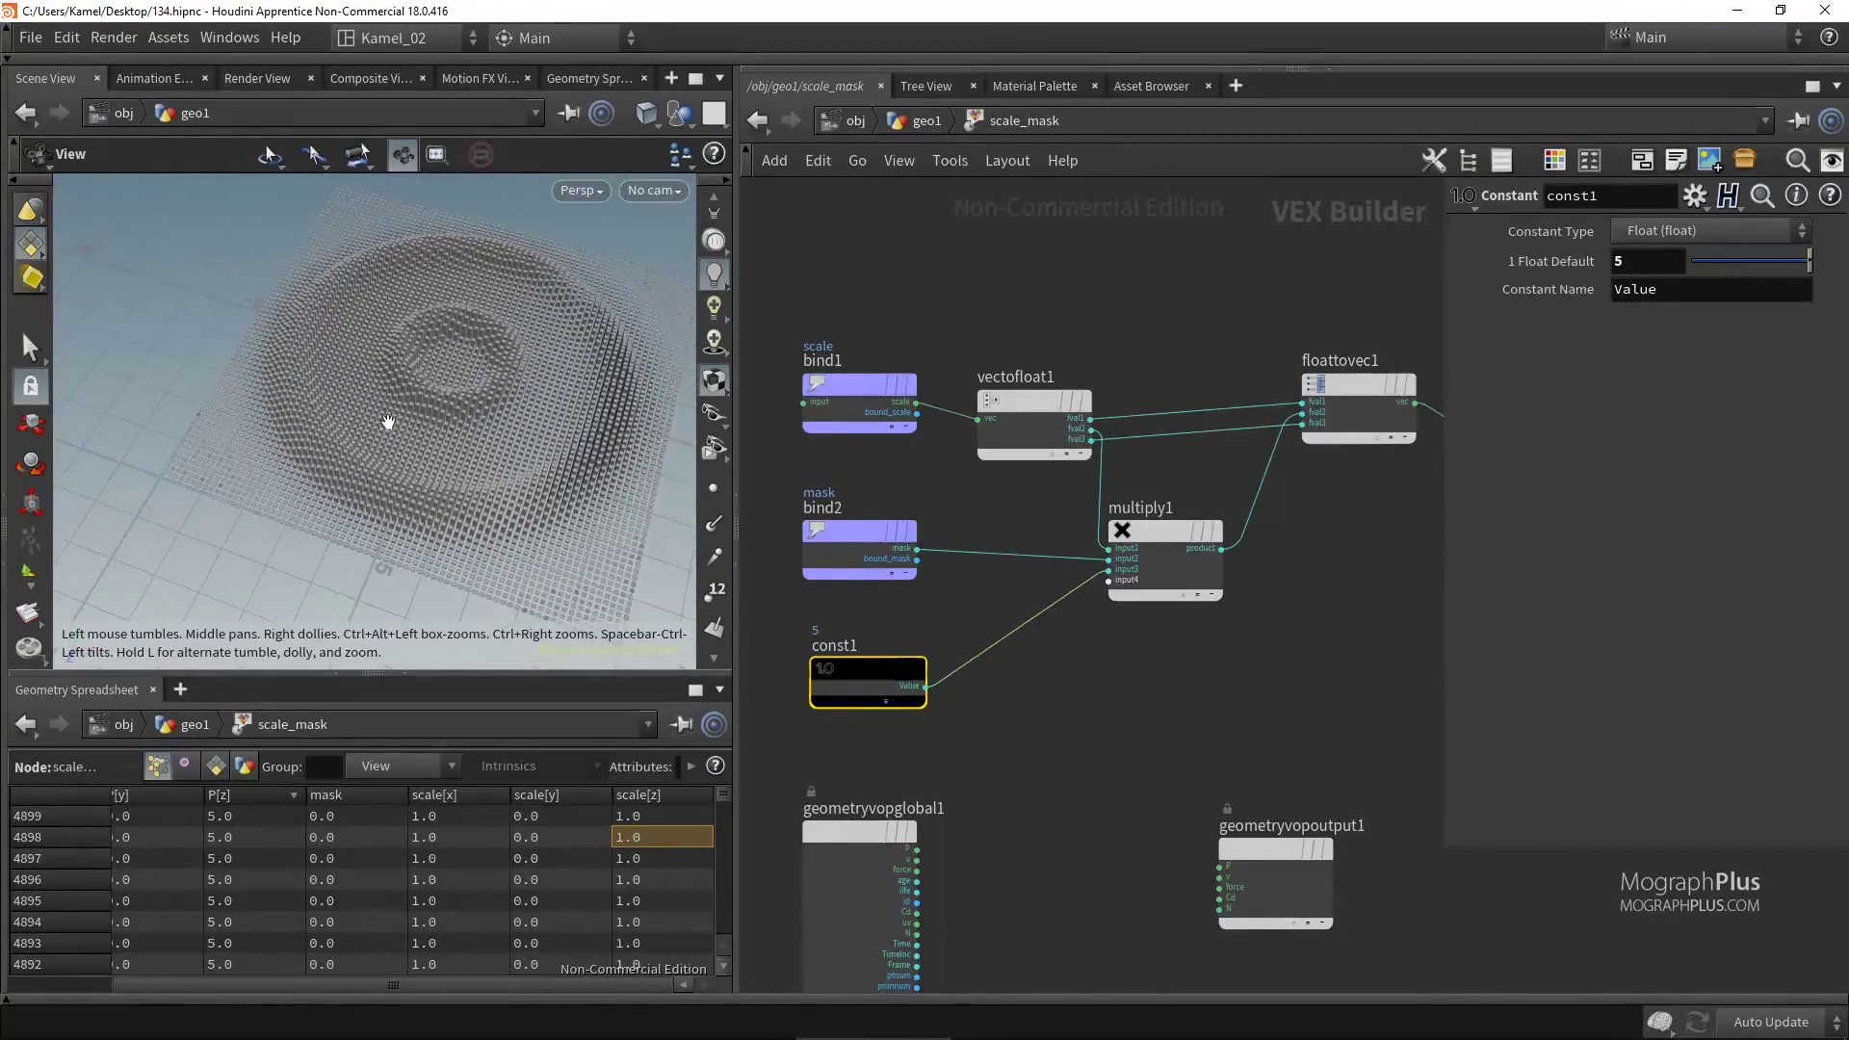
right_drag(388, 421, 495, 327)
middle_drag(487, 346, 460, 333)
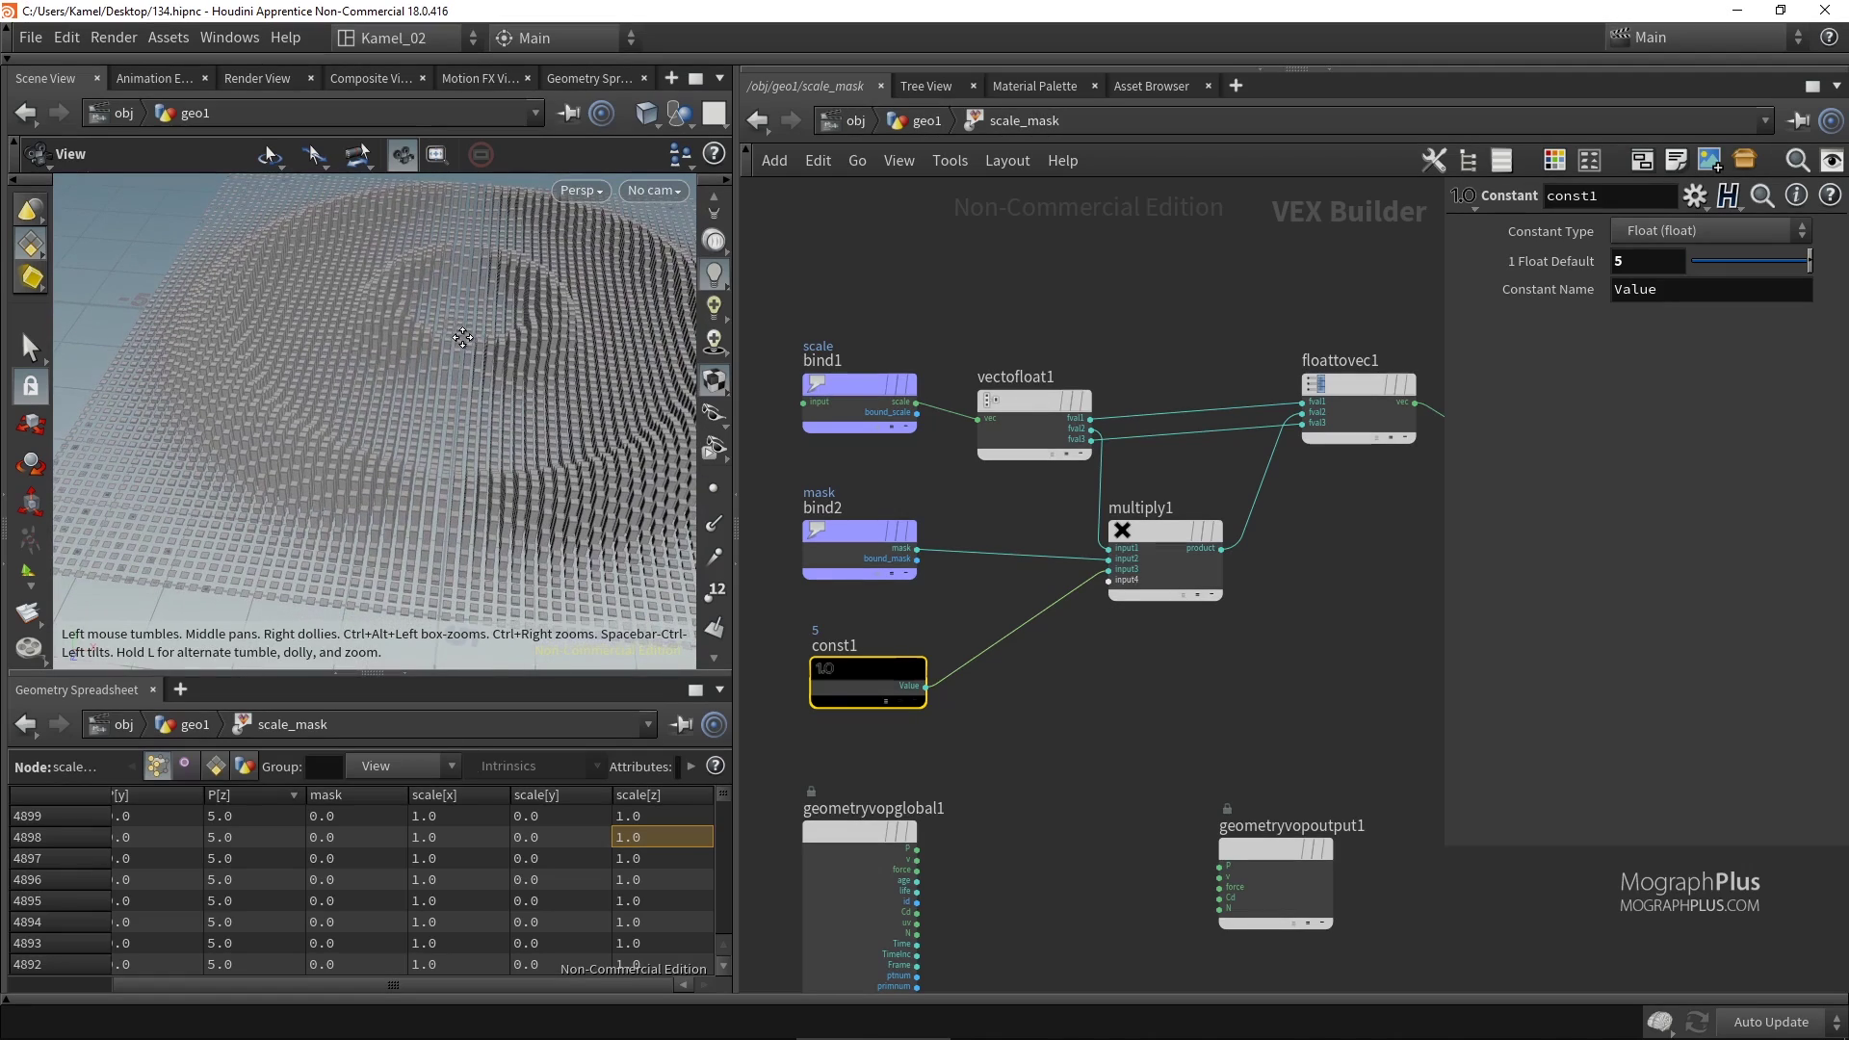
Tidy the network by placing const1 just below bind2 and moving geometryvopglobal1 and geometryvopoutput1 further down.
scroll(998, 329, down, 2)
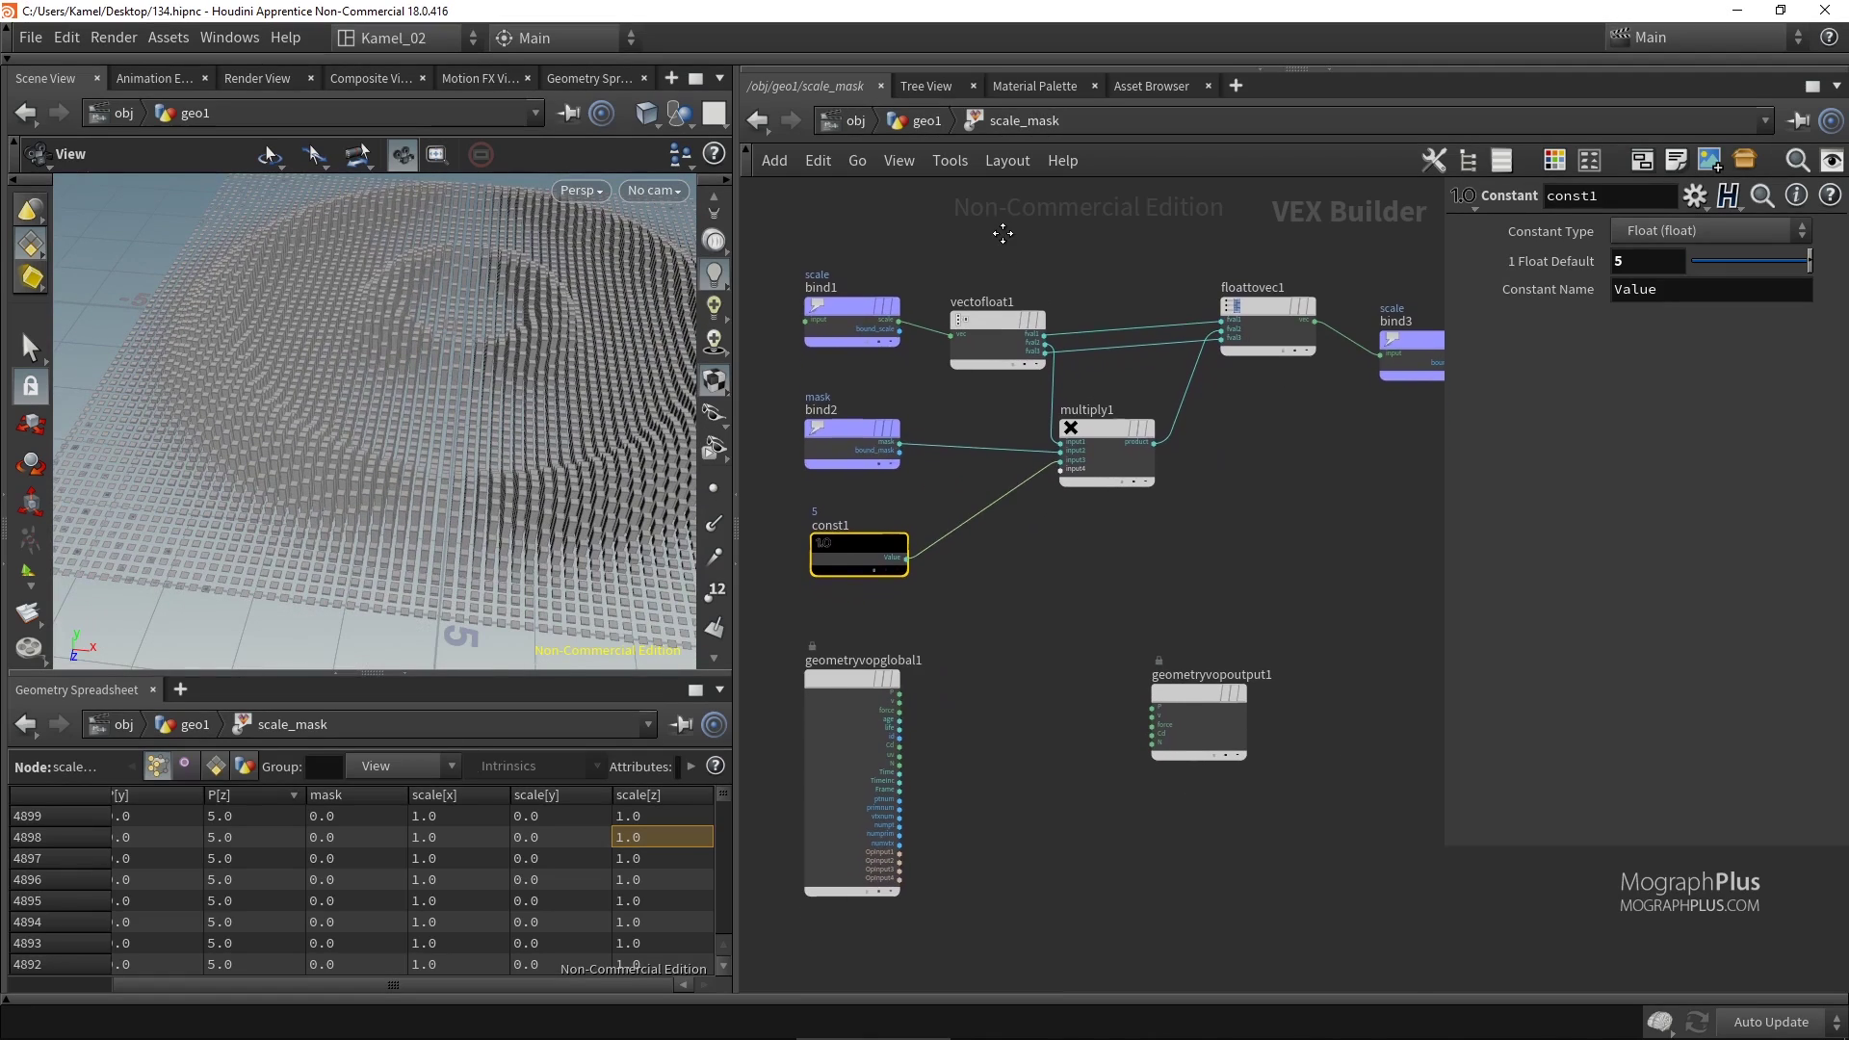
drag(869, 533, 868, 510)
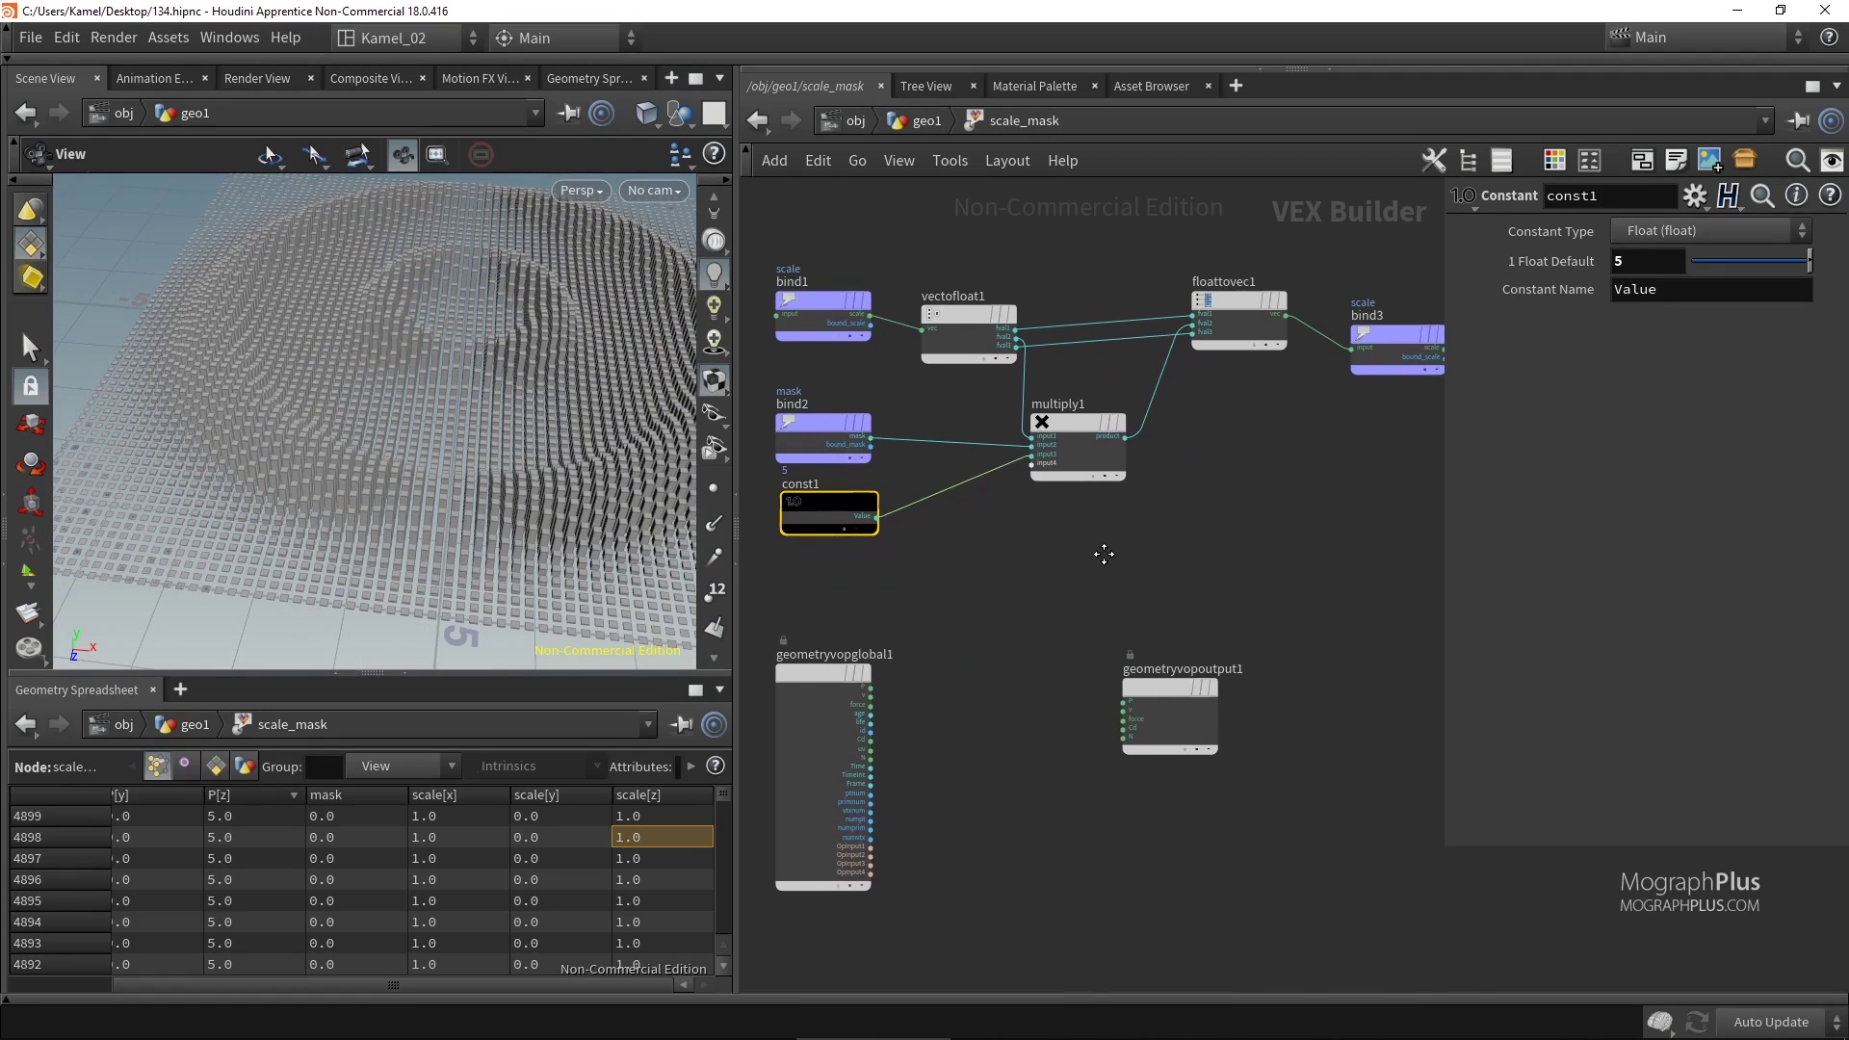
drag(1182, 703, 1182, 780)
drag(828, 674, 857, 796)
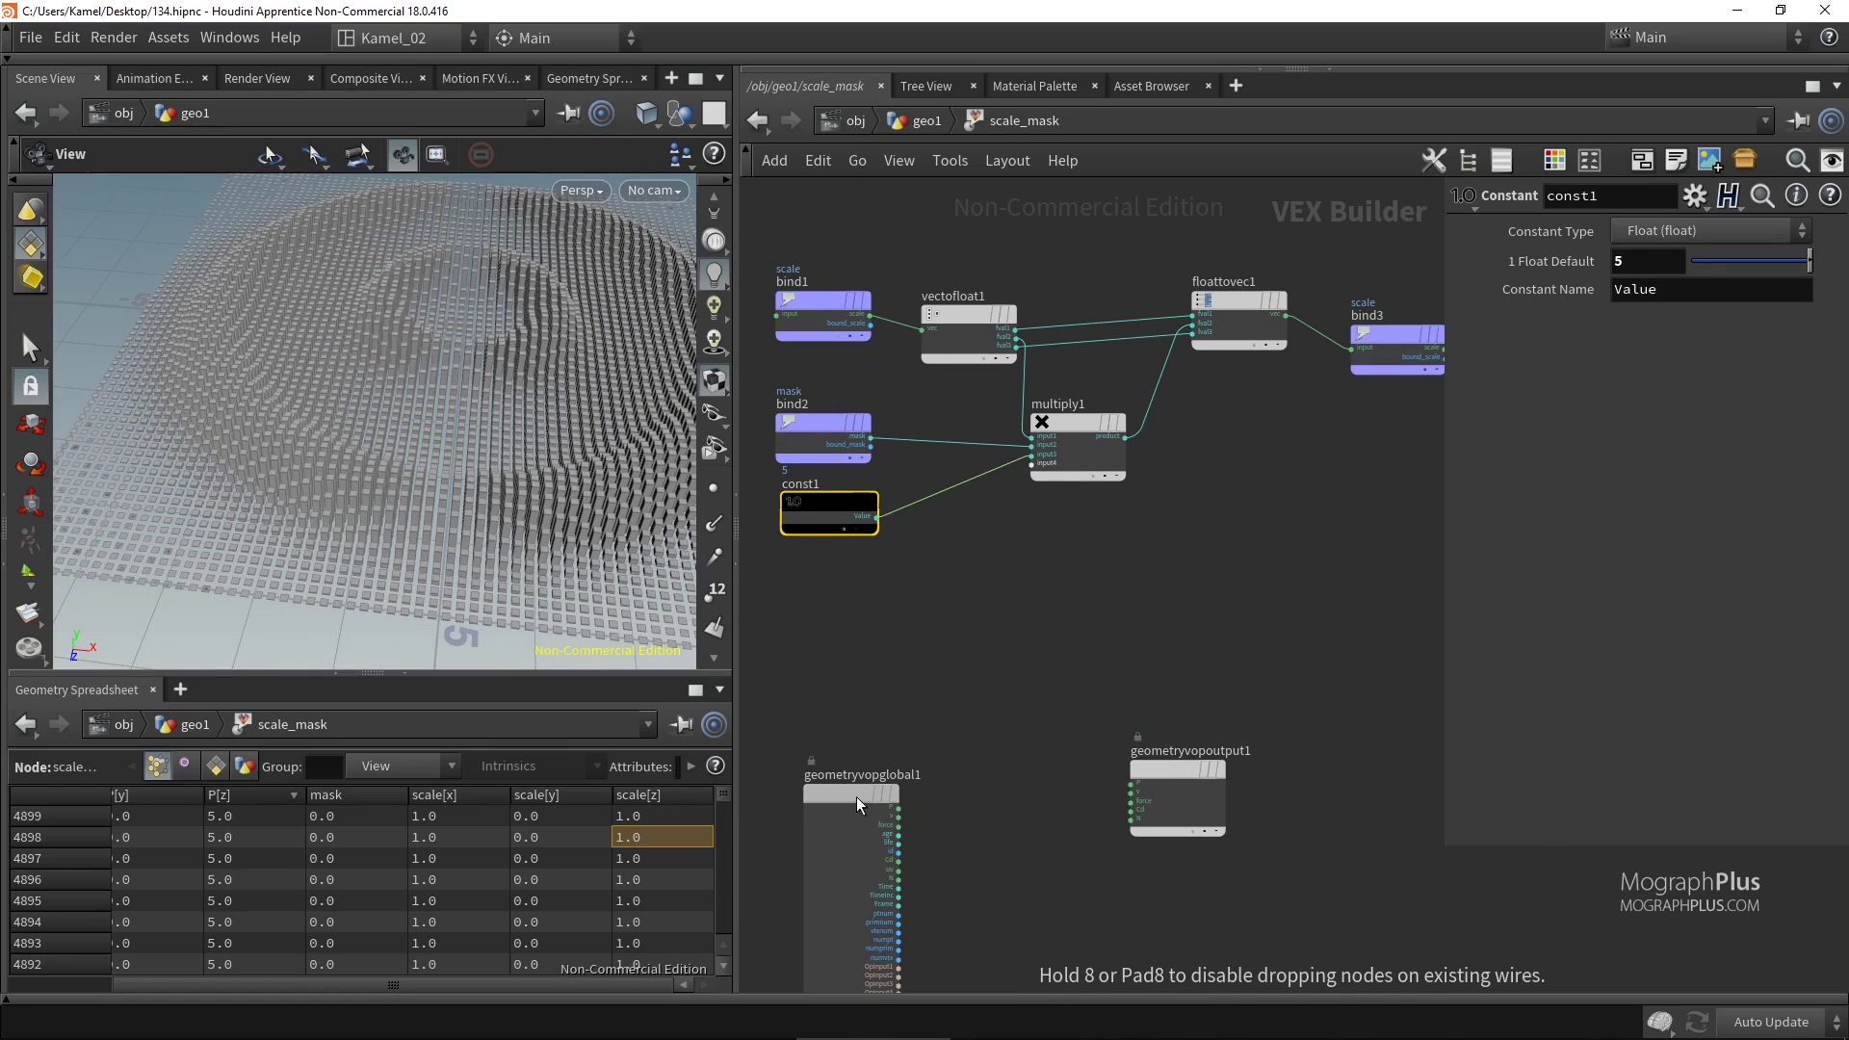
drag(1181, 776, 1182, 841)
drag(834, 784, 846, 845)
middle_drag(1032, 640, 1006, 647)
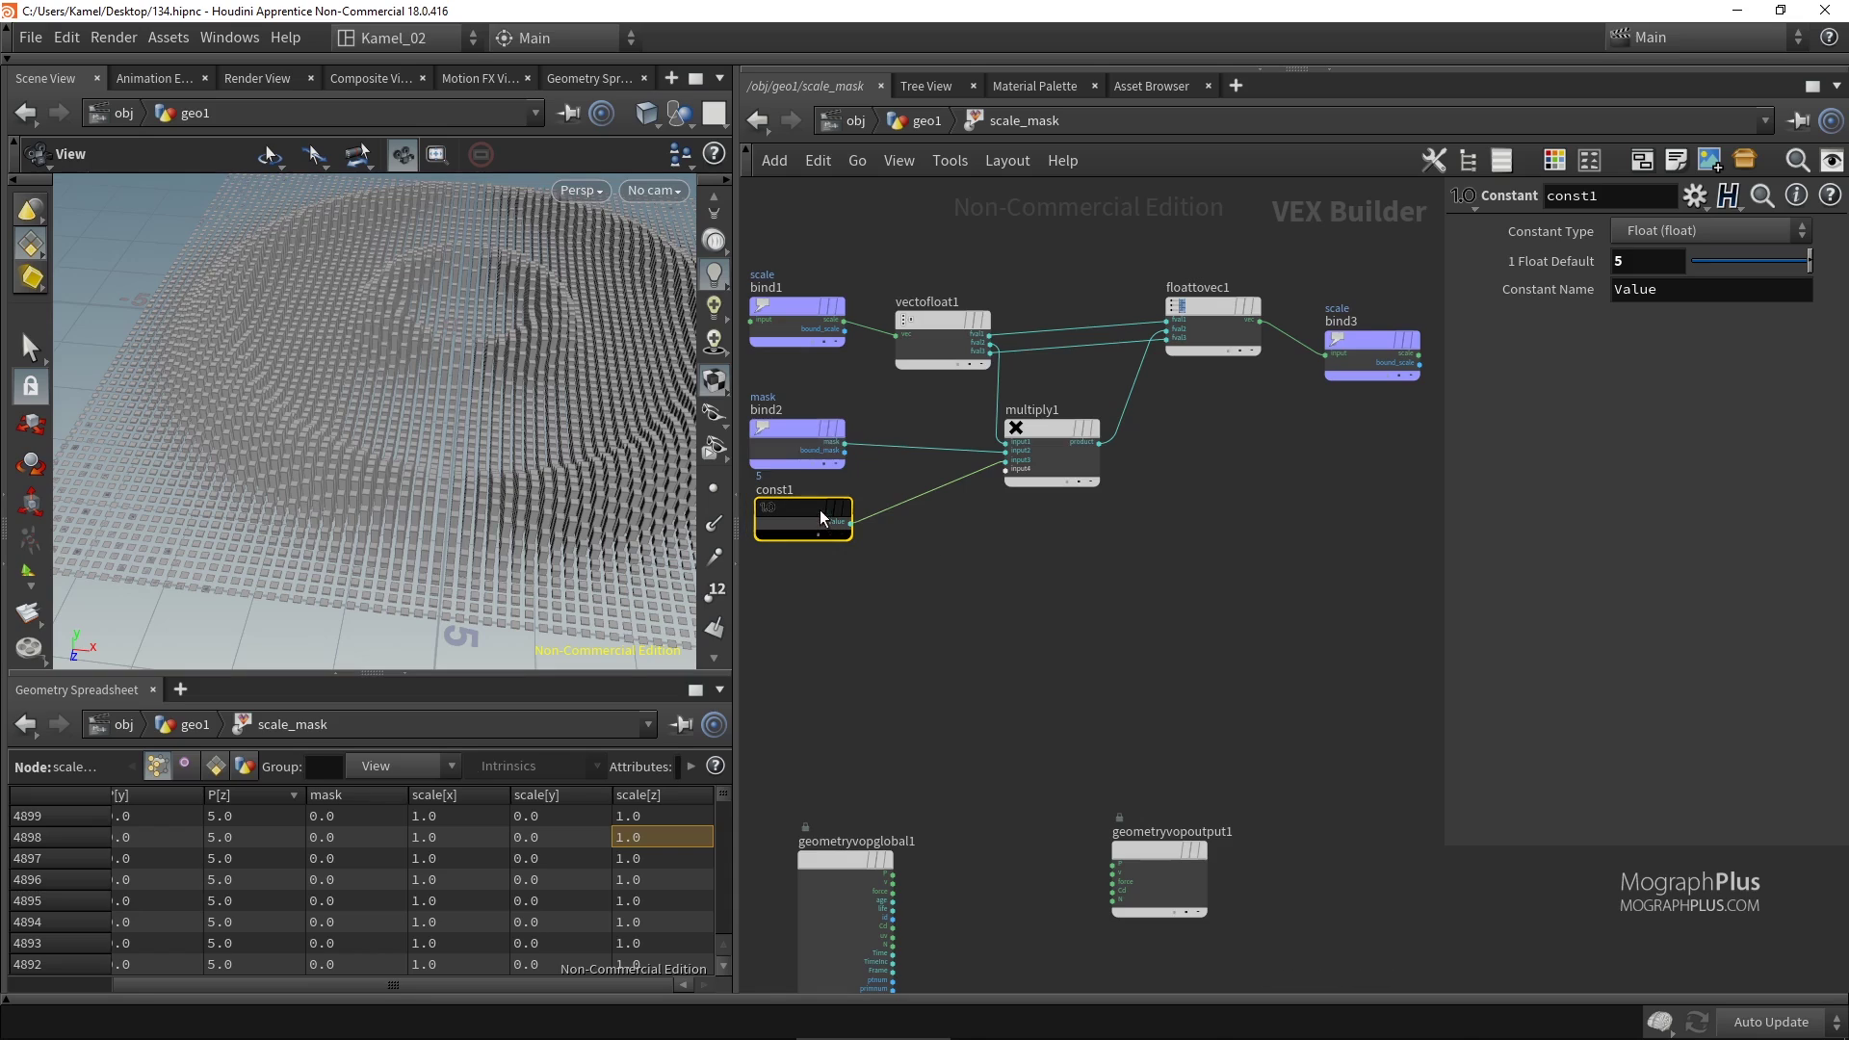
drag(821, 519, 820, 541)
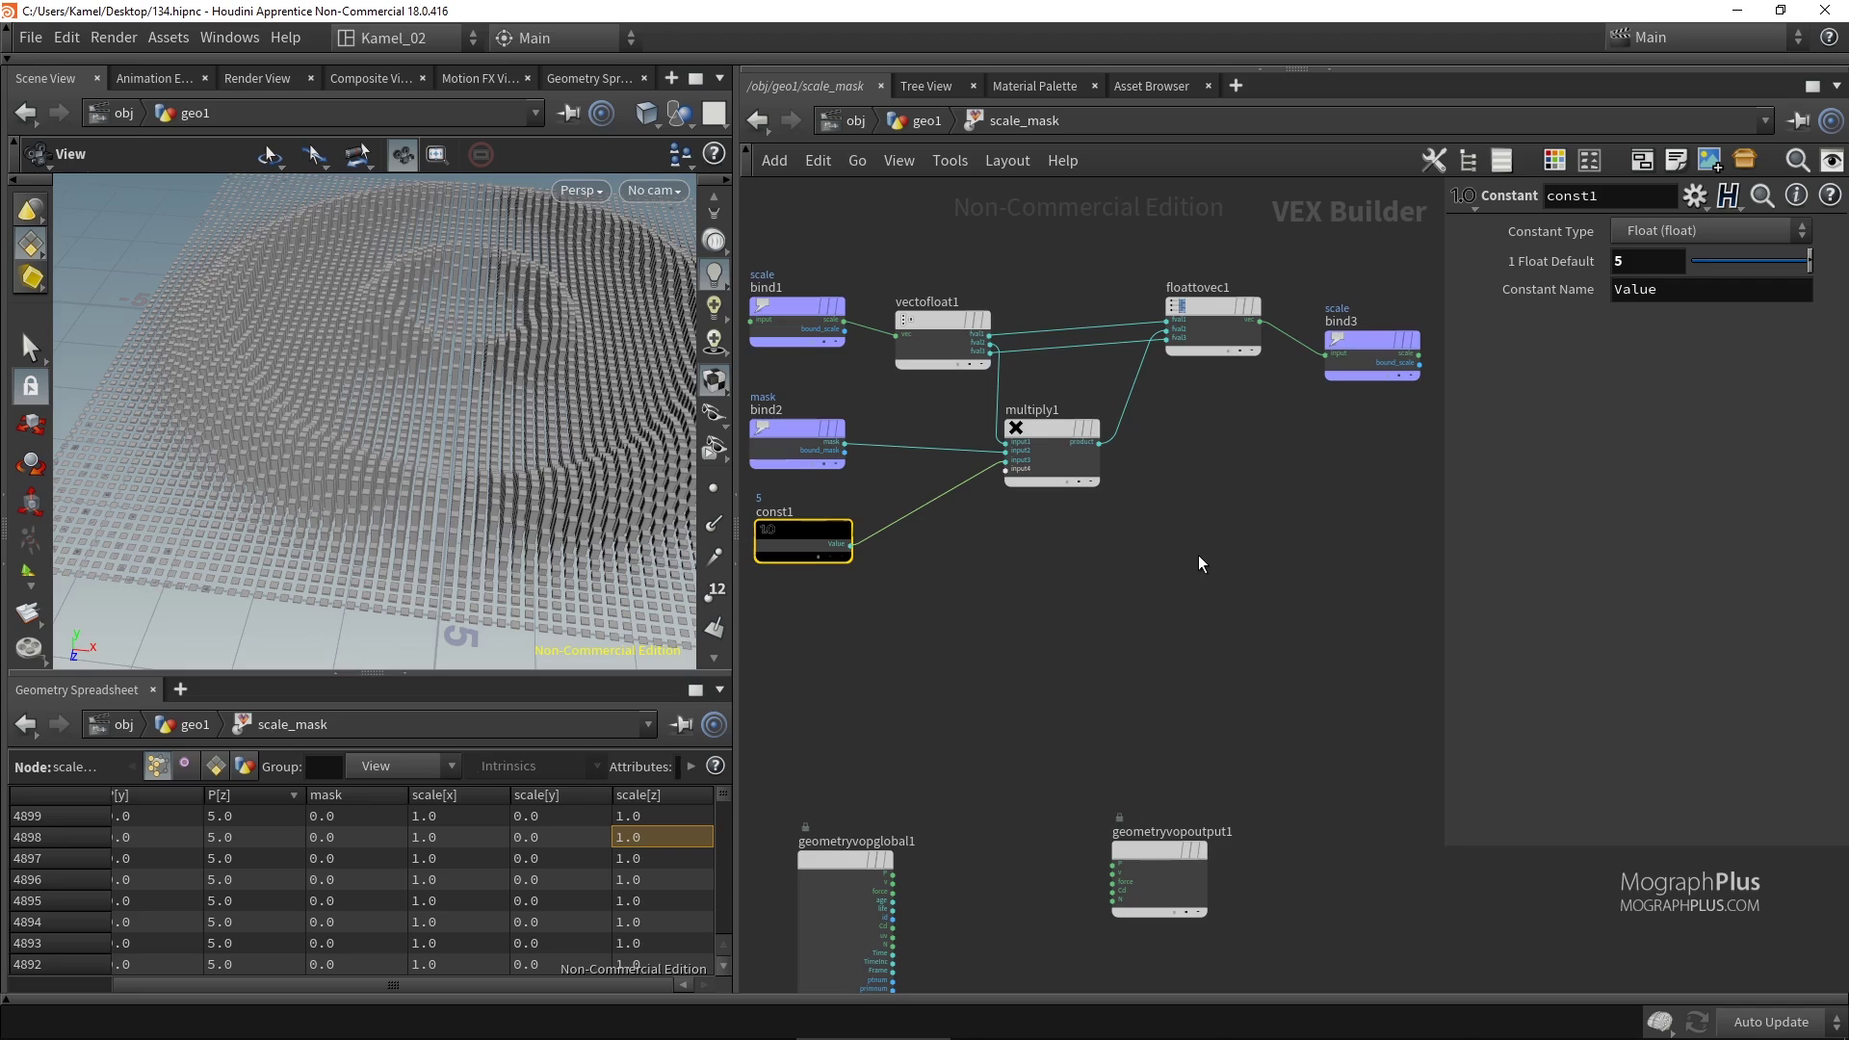
Add a Bind Export node and place it below bind3.
key(Tab)
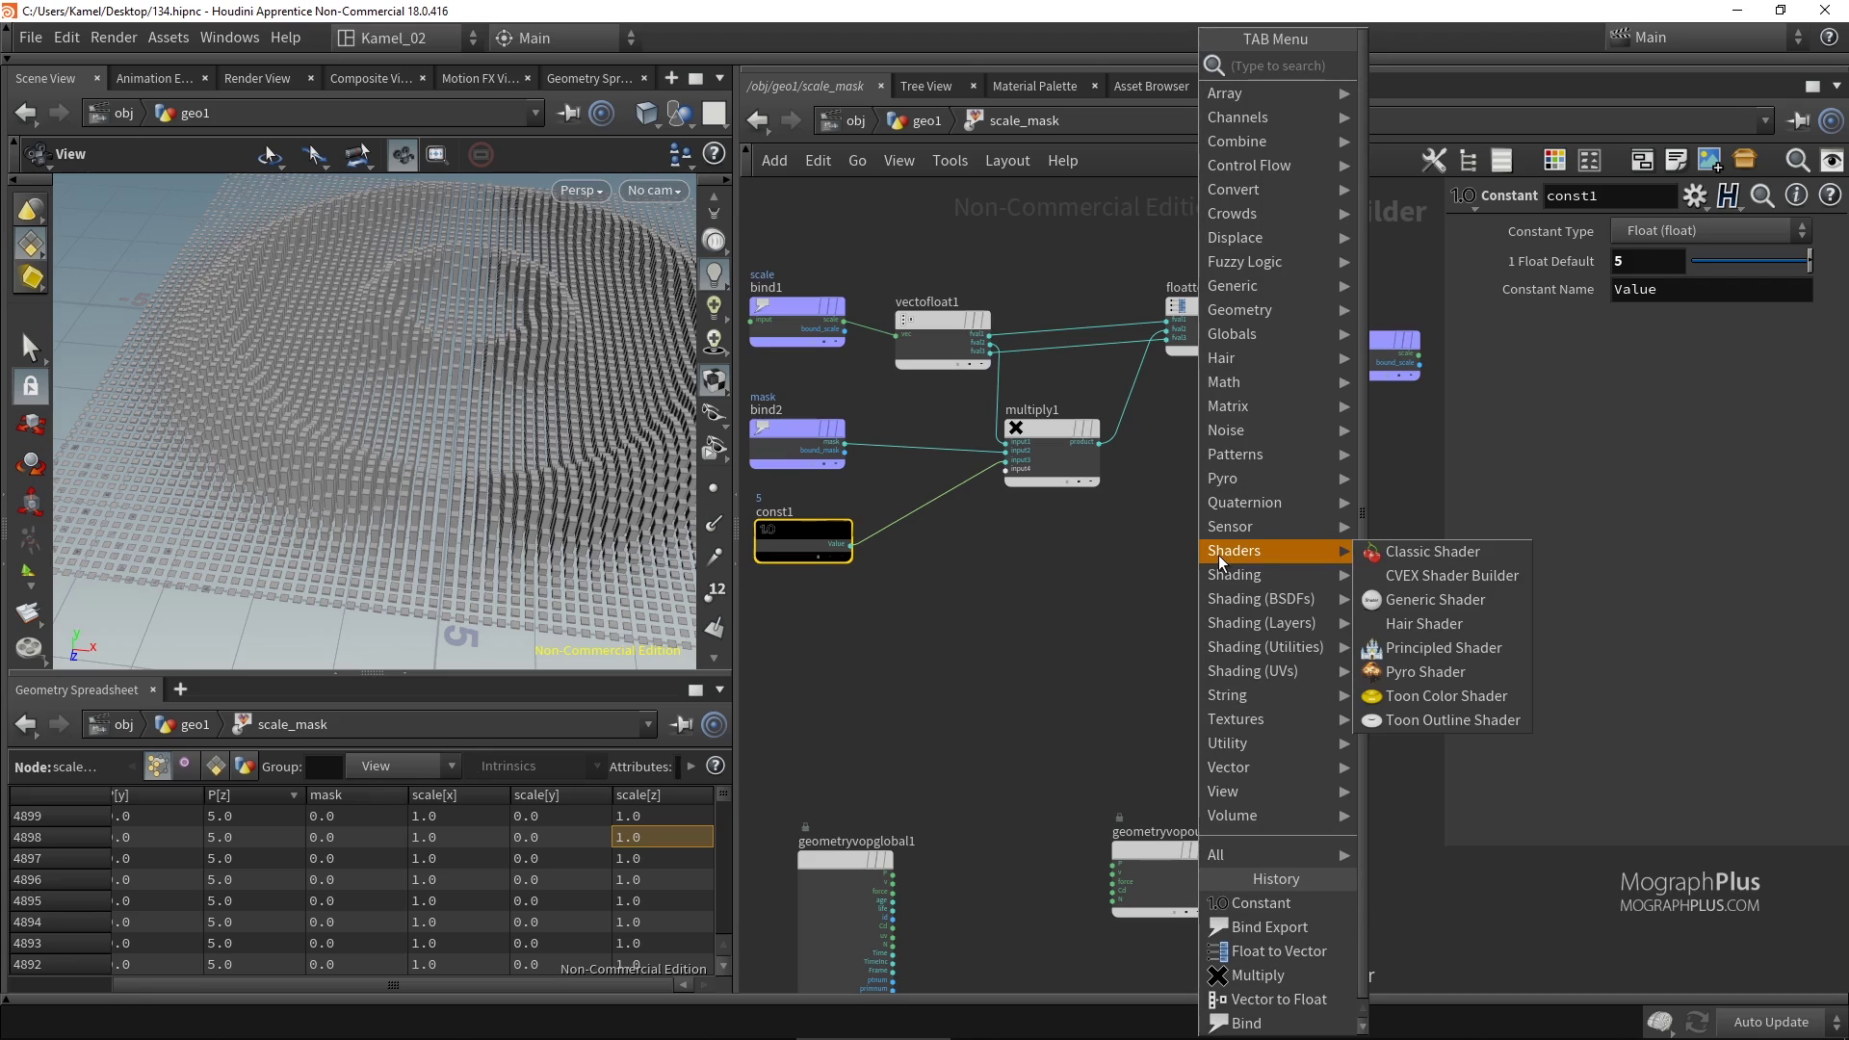
mouse_move(1269, 210)
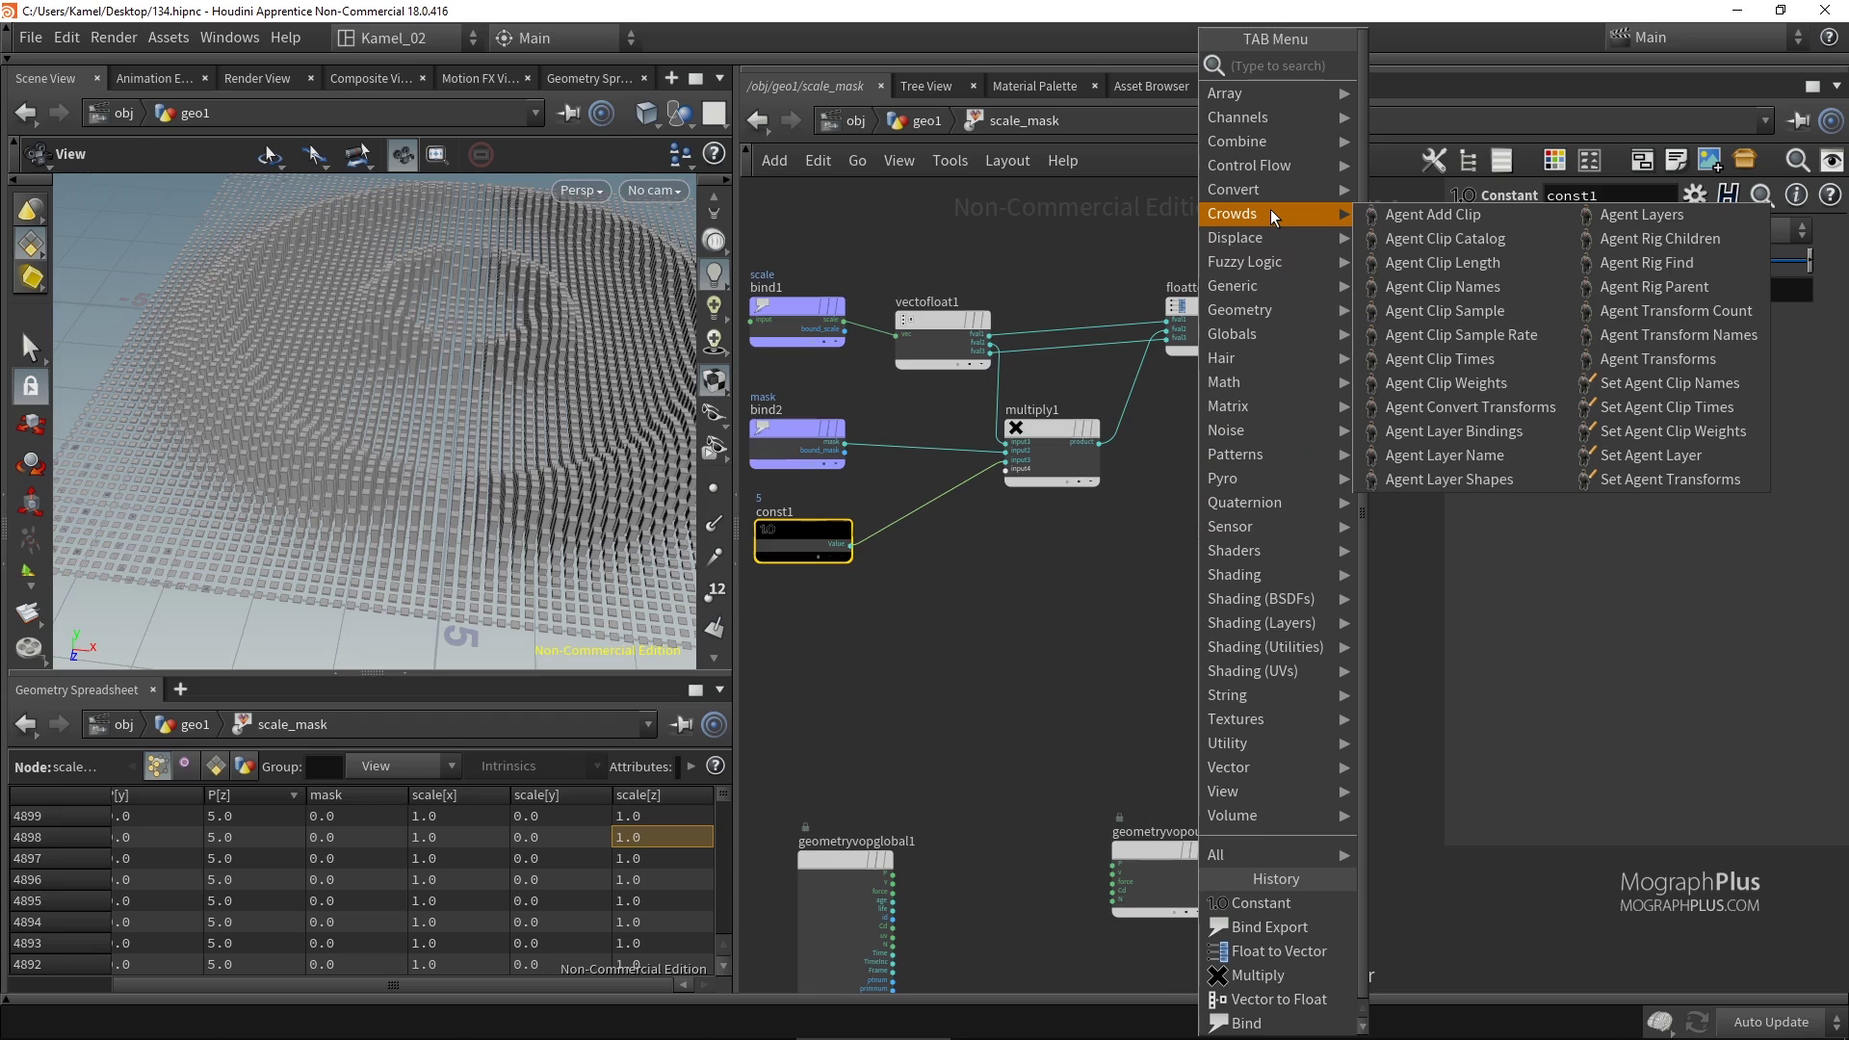
text(BIND)
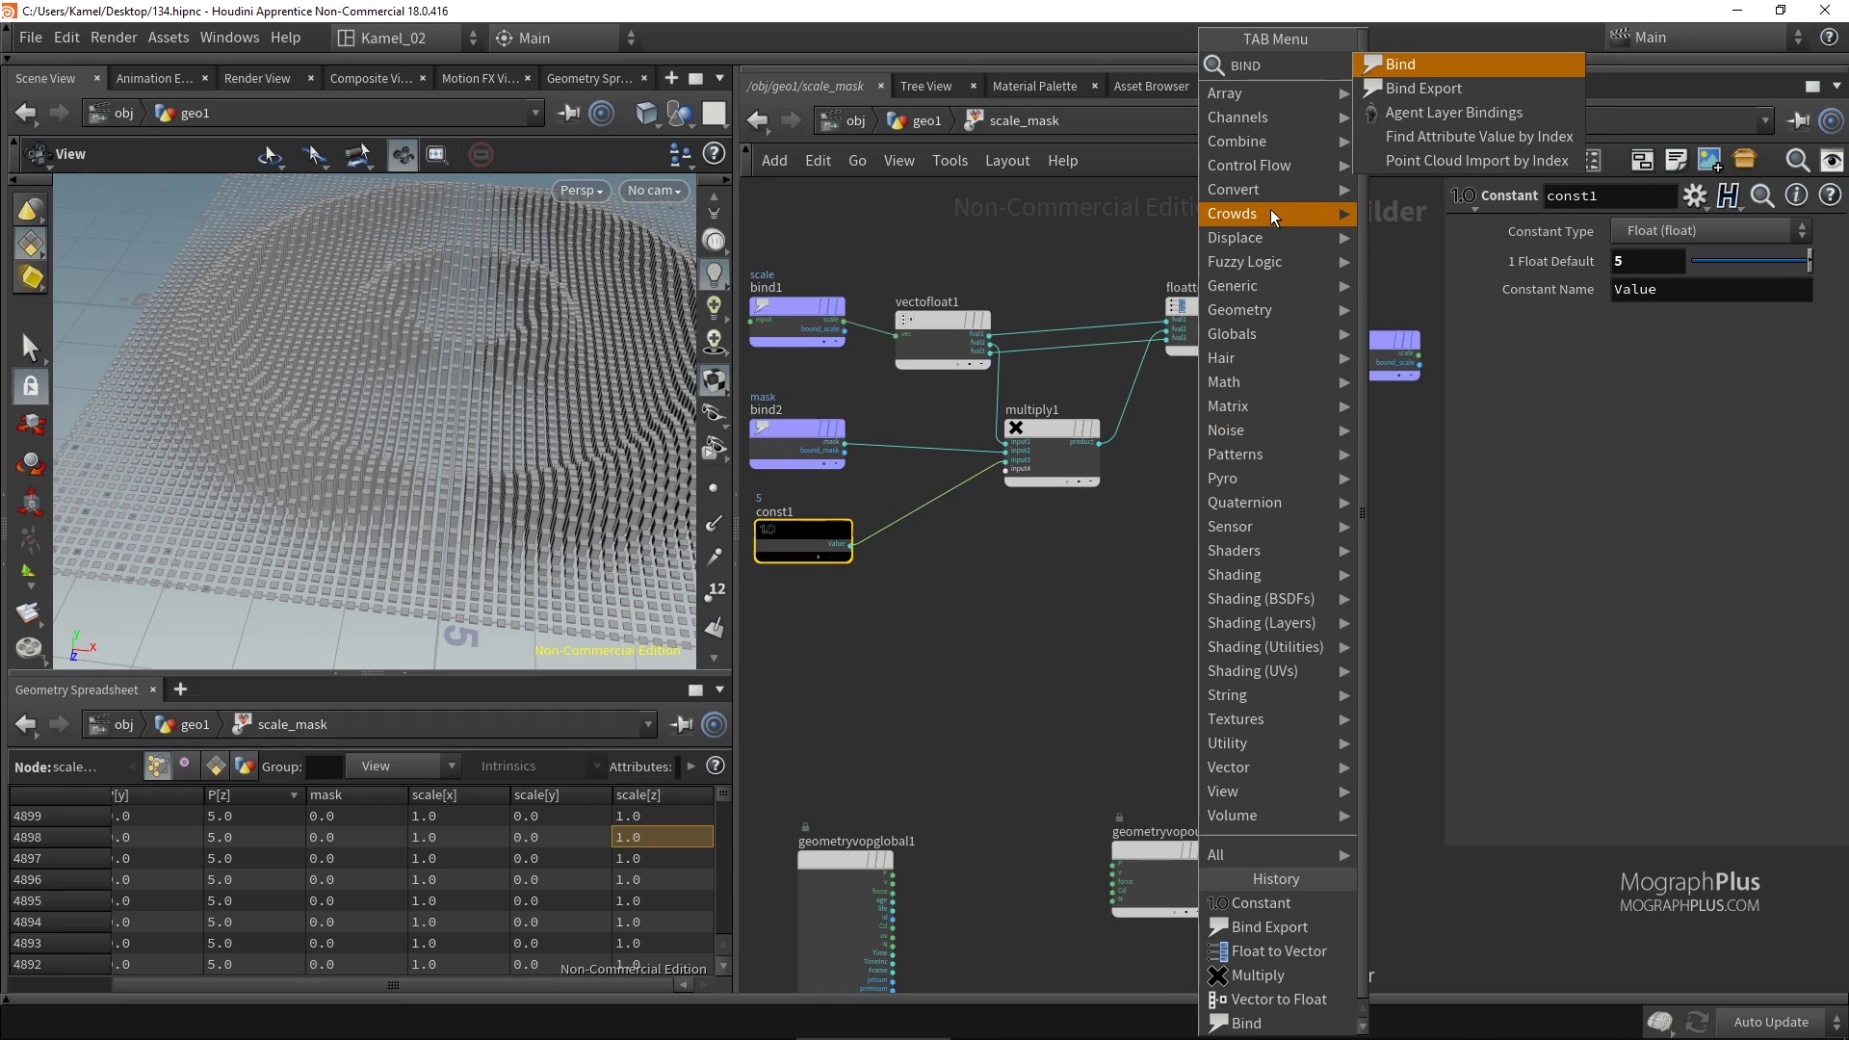
key(Down)
key(Return)
click(1270, 213)
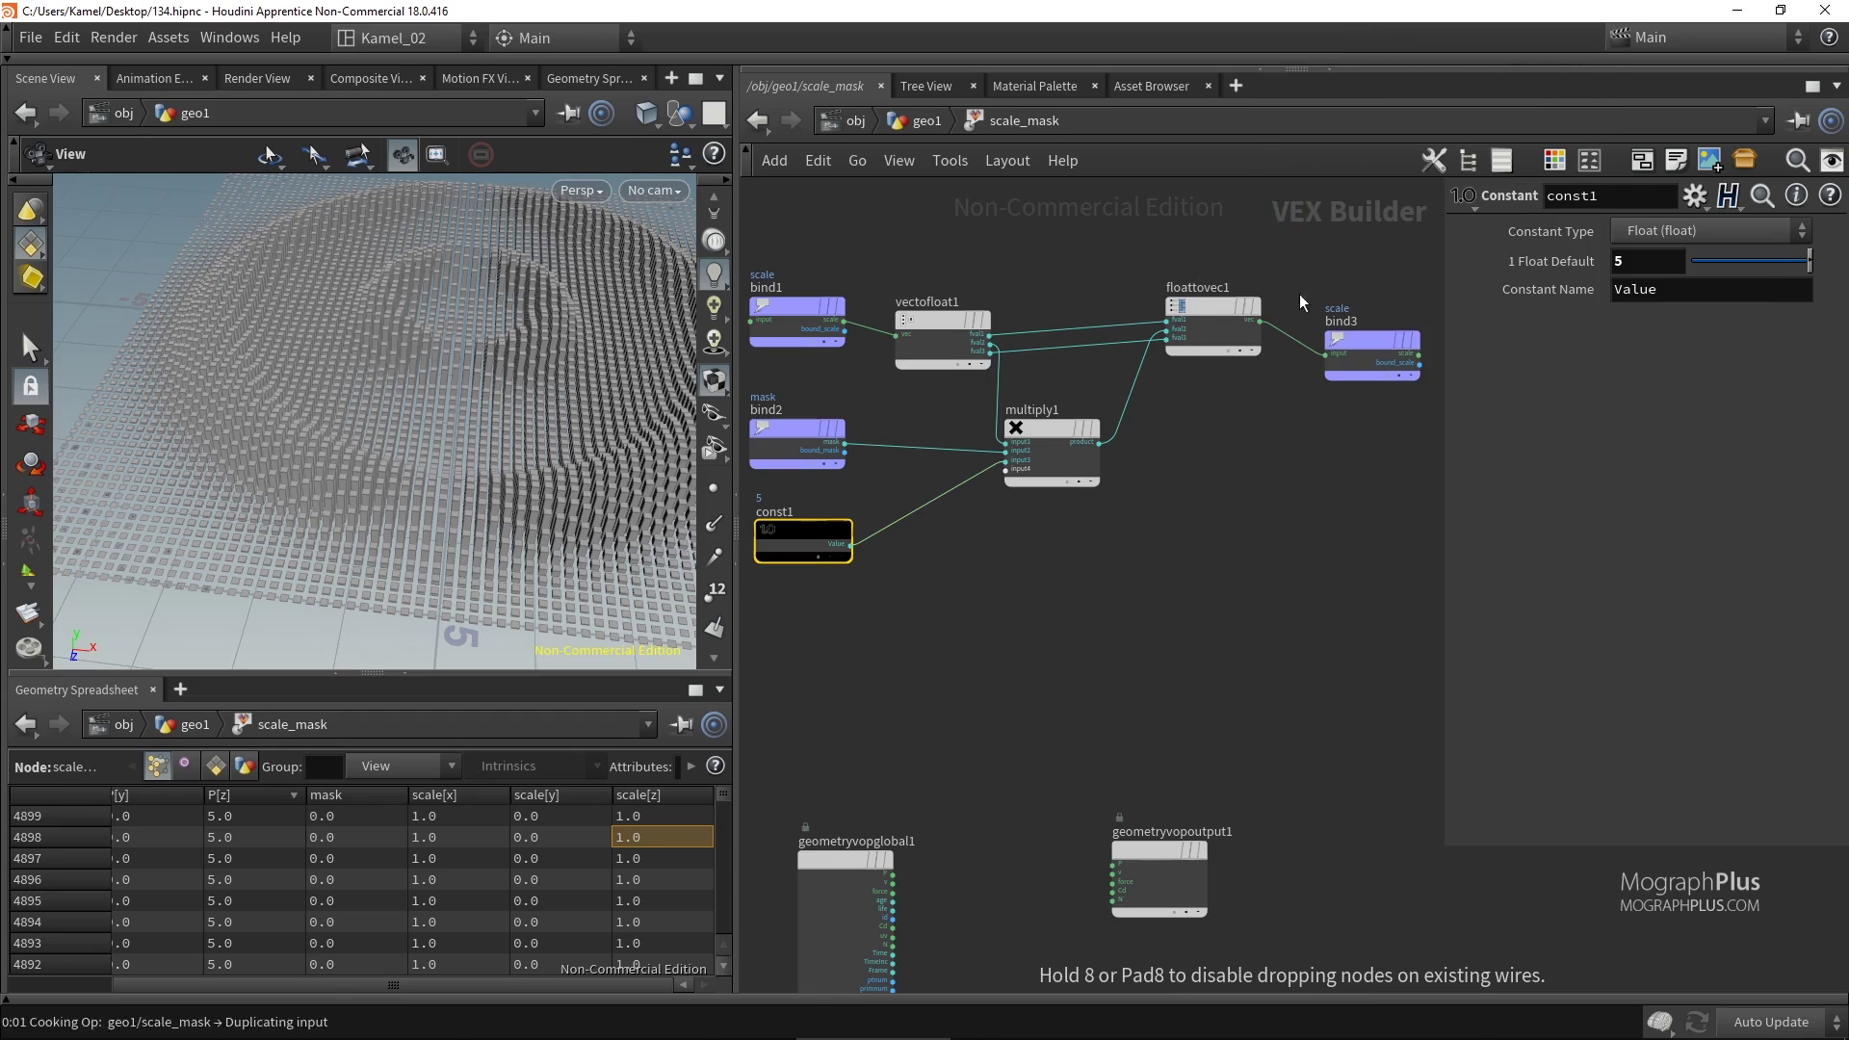
drag(1272, 228, 1334, 521)
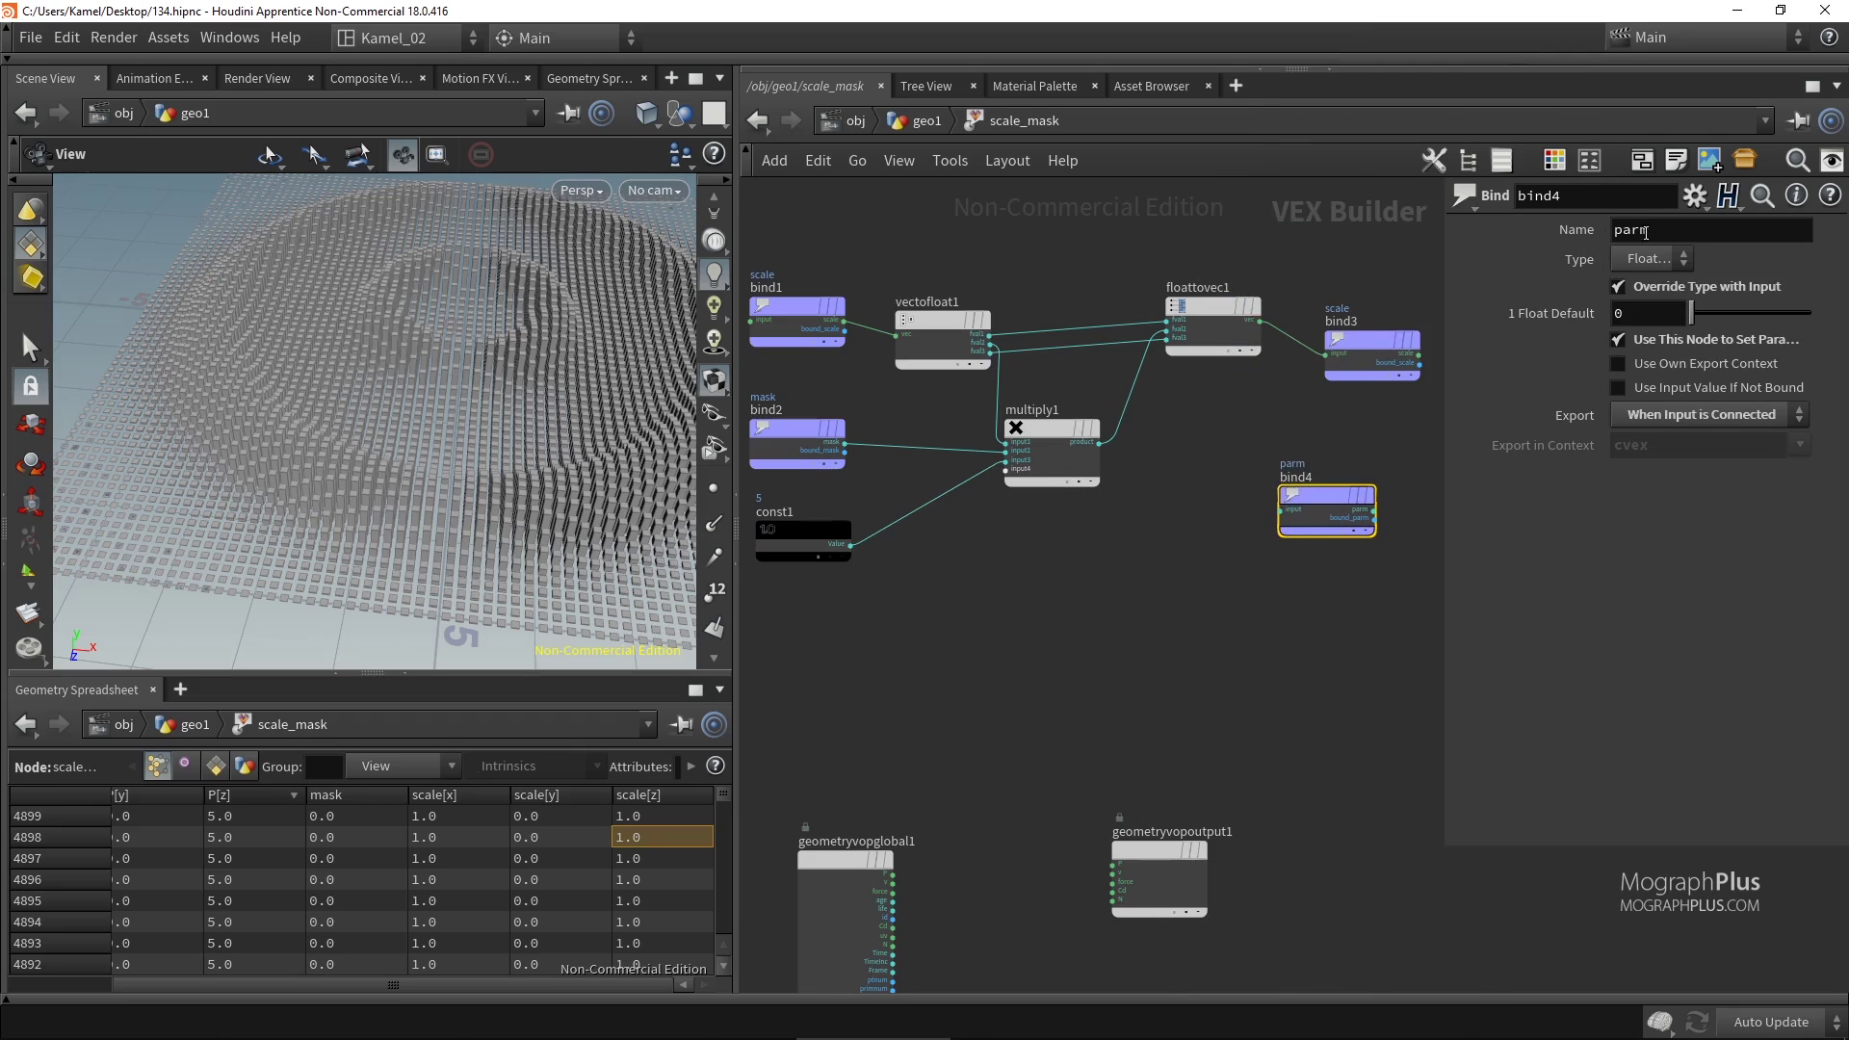
Set the name of the attribute exported by bind4 to pscale in lowercase.
click(1685, 228)
text(PSCALE)
key(Return)
click(1685, 228)
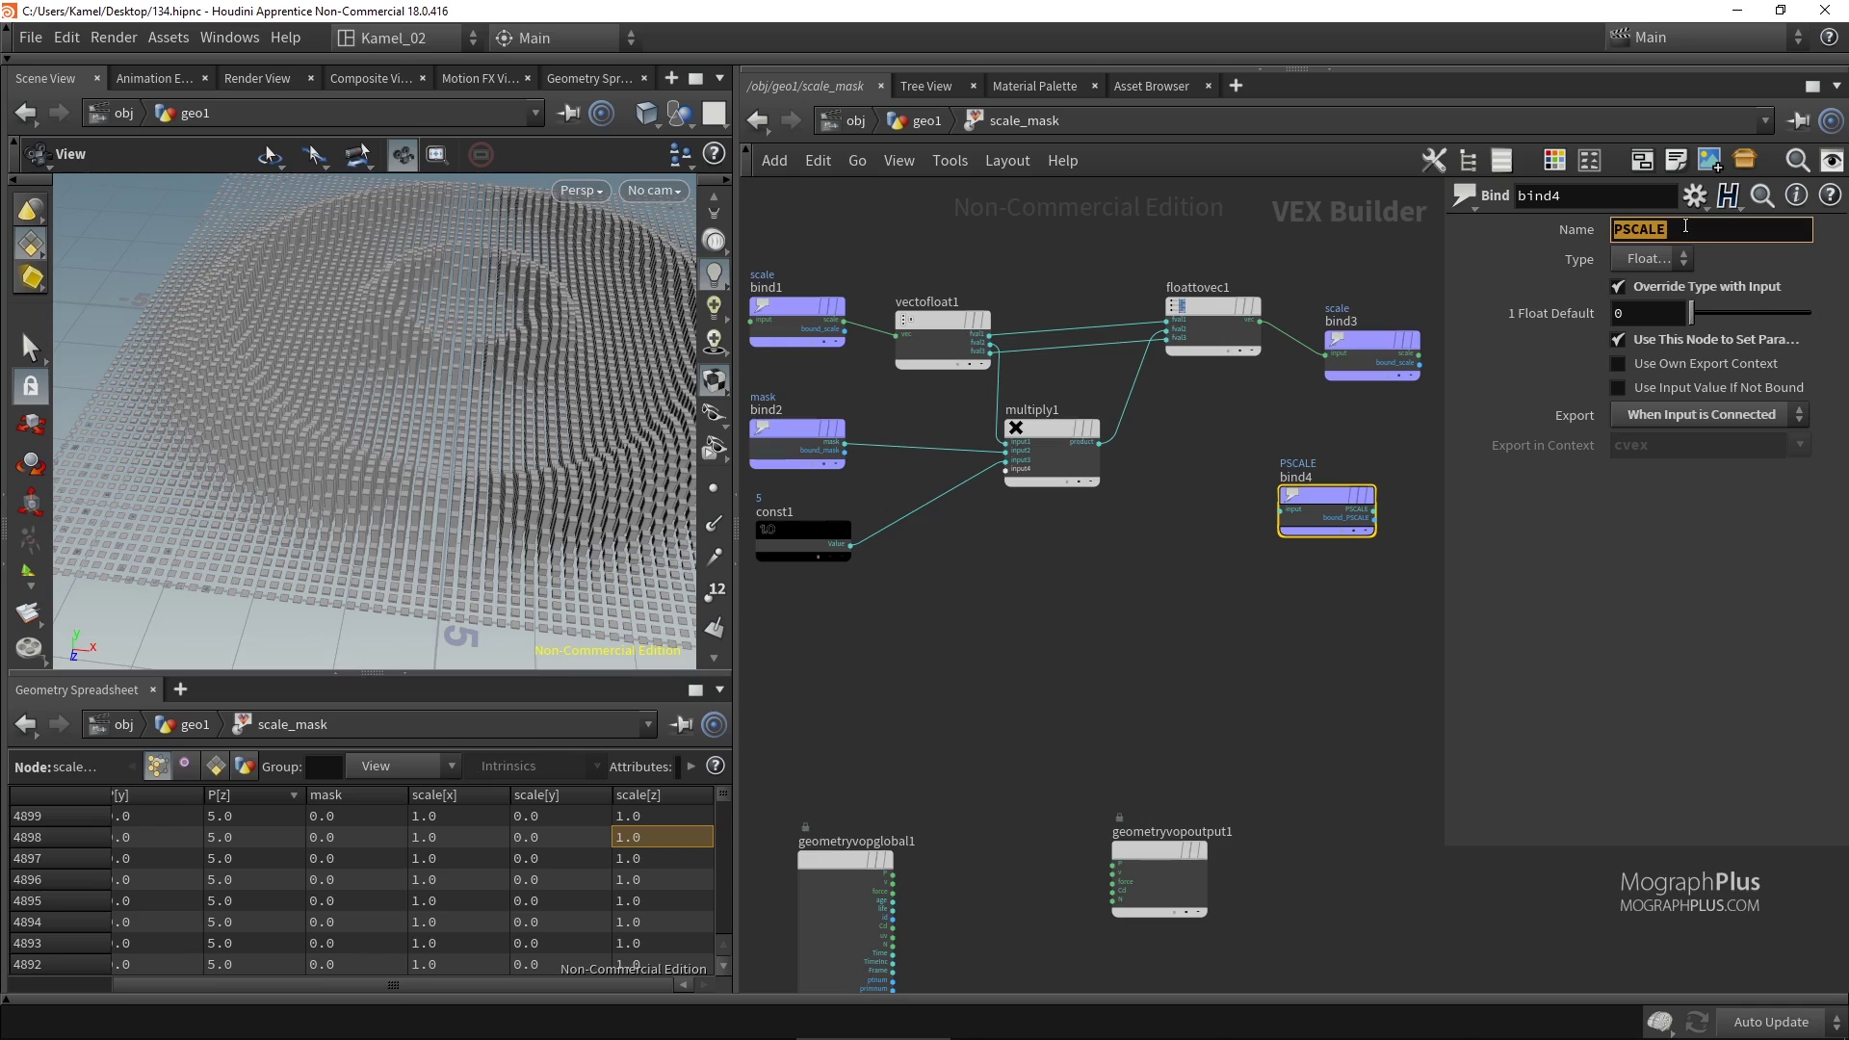
text(pscale)
key(Return)
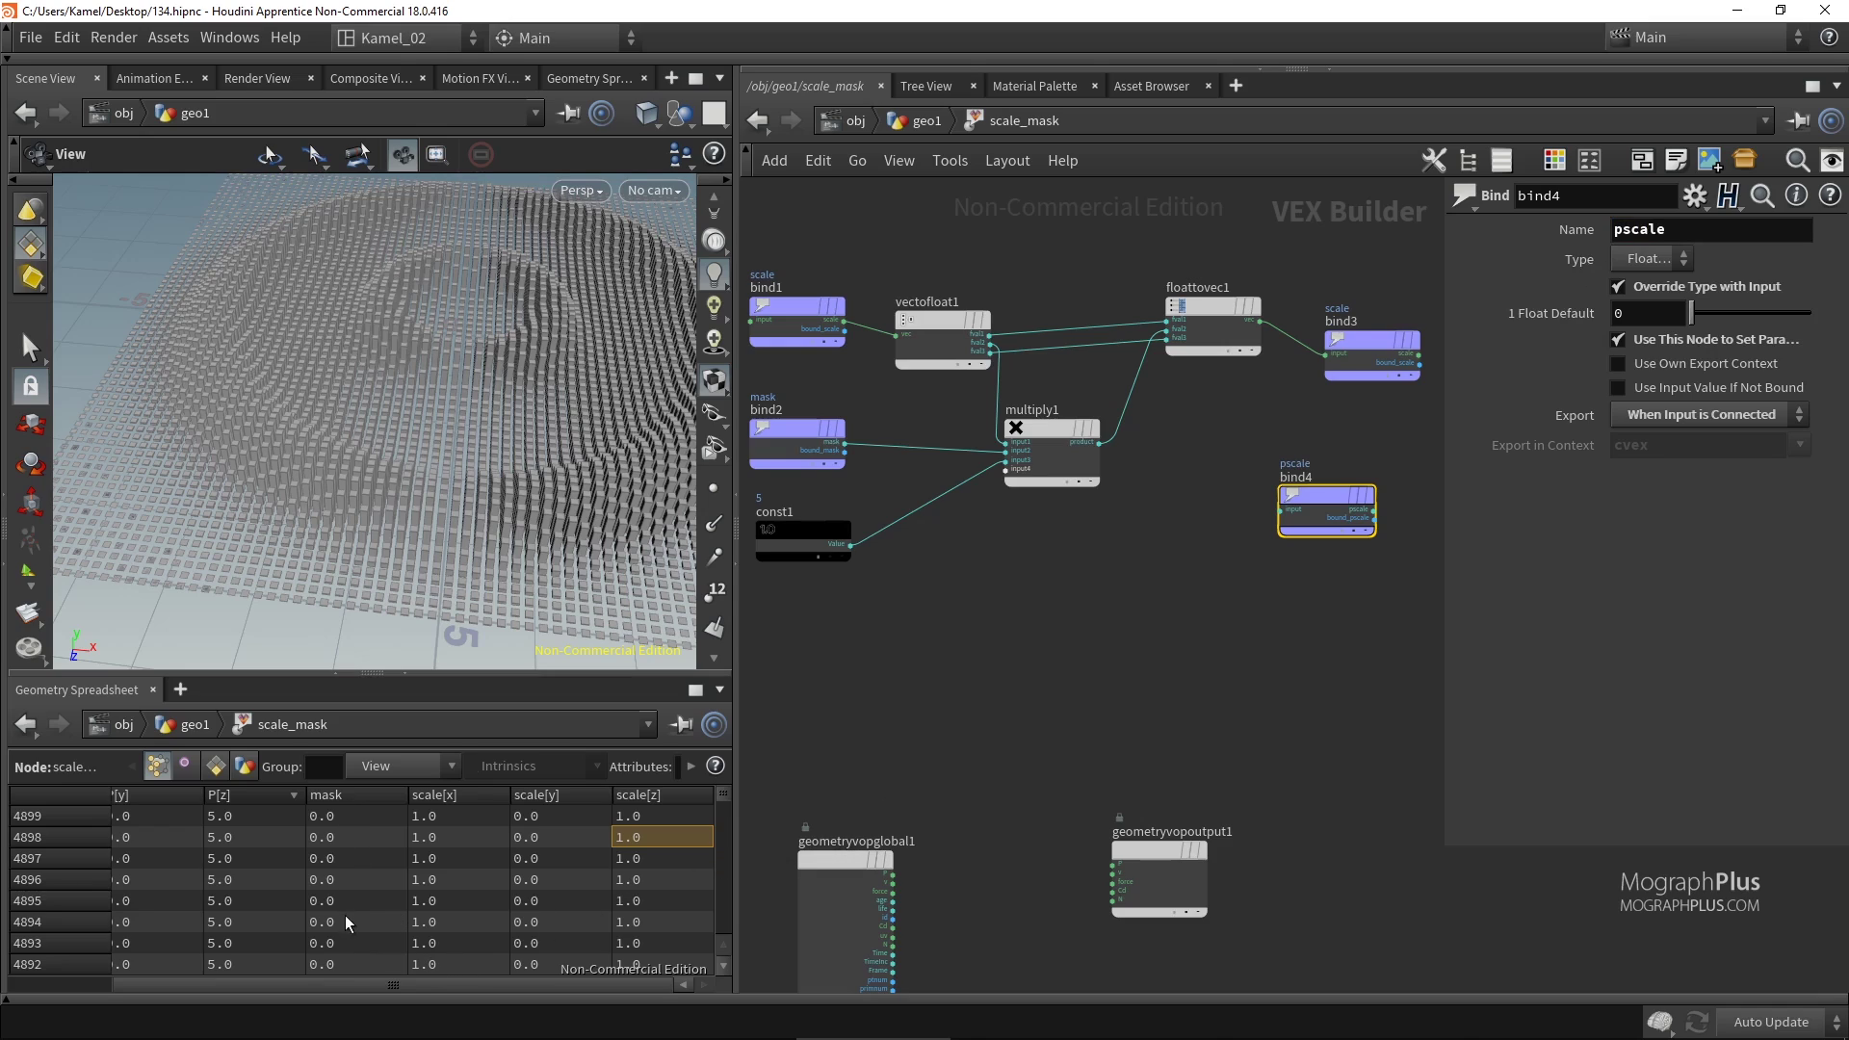
Connect bind2's mask output to bind4's input and inspect the boxes and the pscale column in the spreadsheet.
mouse_move(422, 984)
mouse_down()
mouse_move(227, 980)
mouse_move(385, 984)
mouse_up()
scroll(855, 495, up, 2)
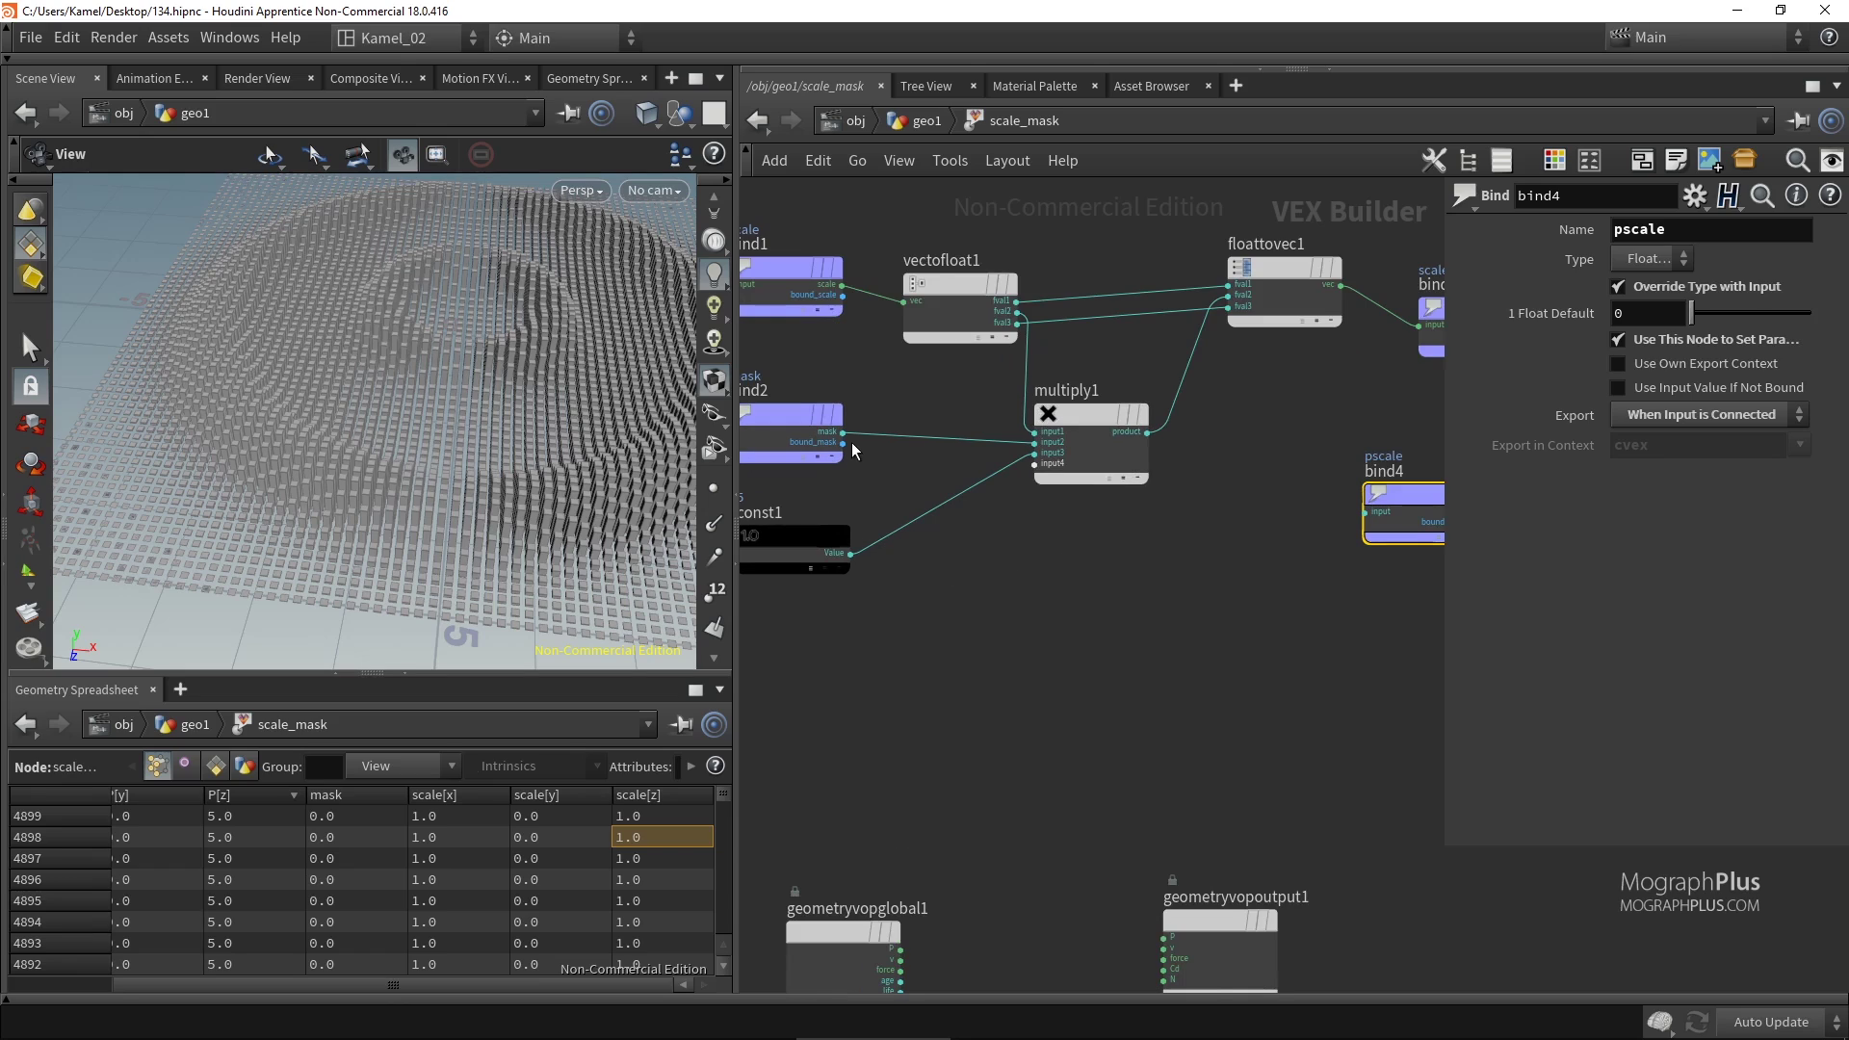
drag(845, 442, 1316, 565)
mouse_move(536, 325)
mouse_down()
mouse_move(465, 367)
mouse_move(413, 363)
mouse_move(474, 363)
mouse_move(450, 395)
mouse_move(446, 338)
mouse_move(513, 353)
mouse_up()
middle_drag(513, 353, 517, 349)
right_drag(517, 350, 458, 378)
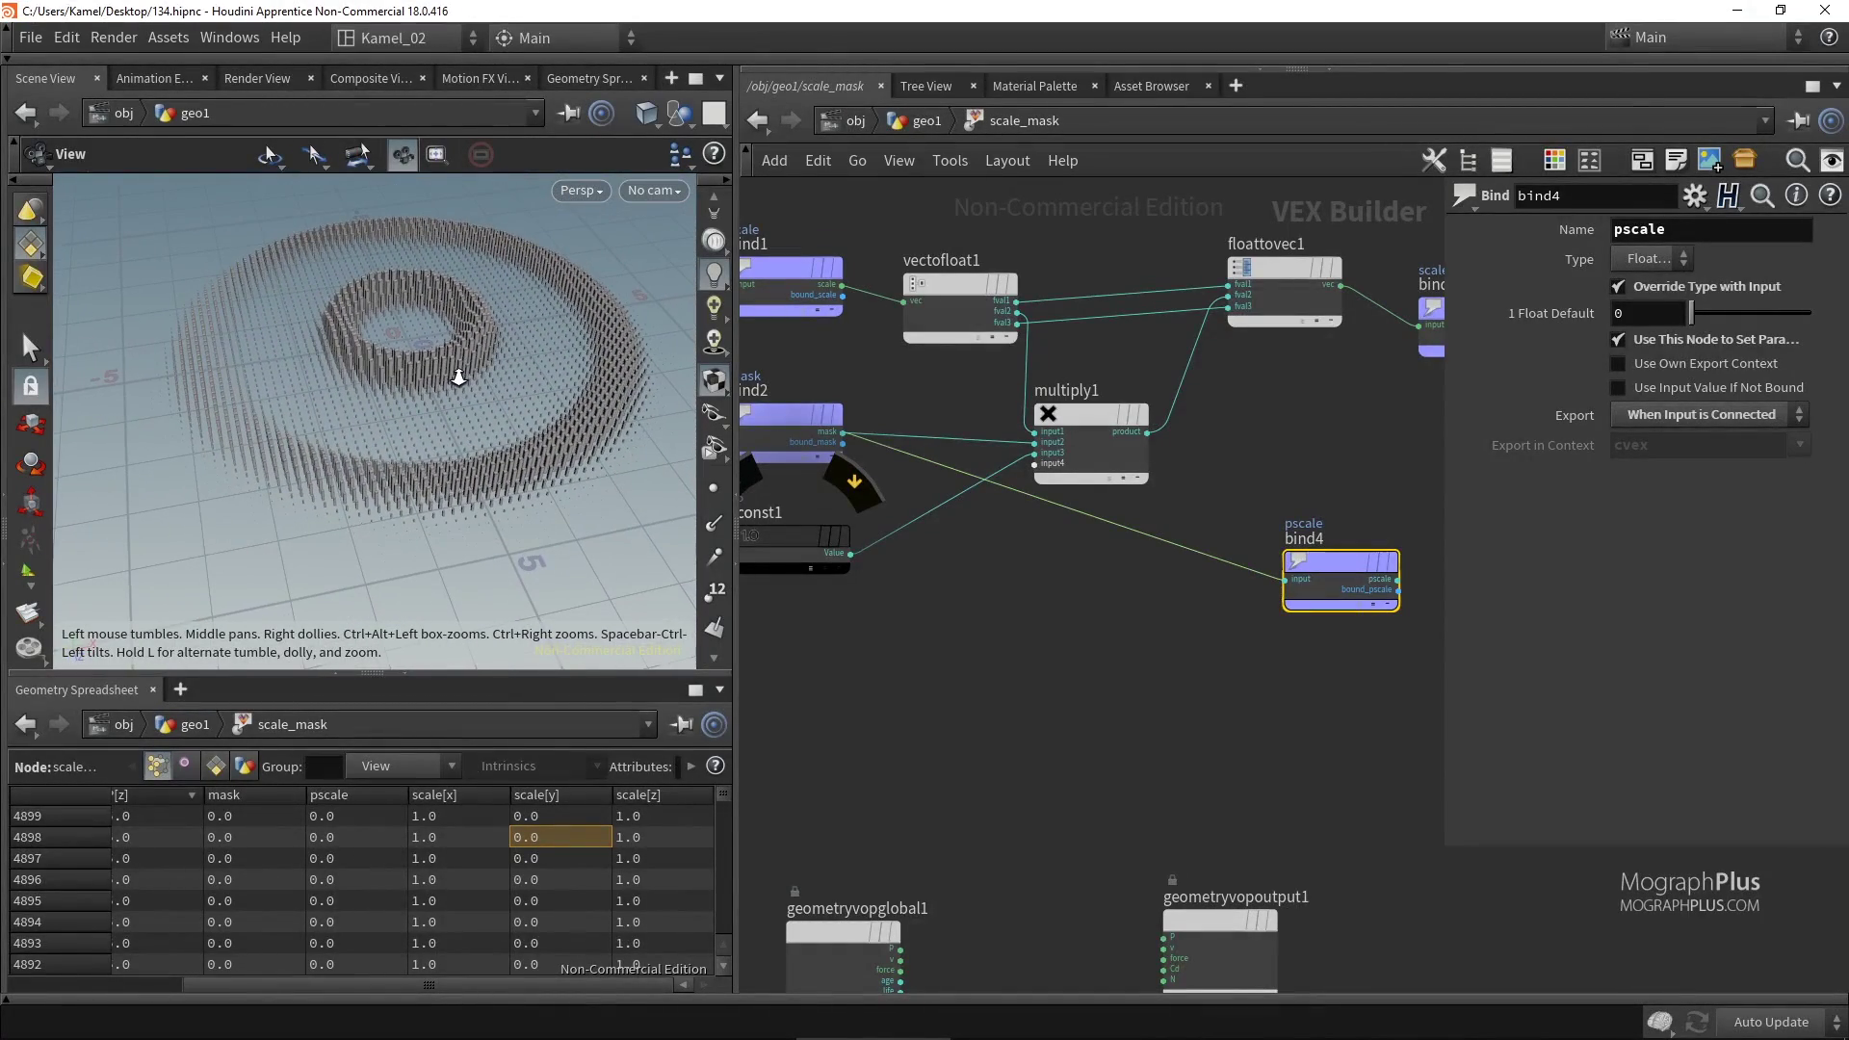
middle_drag(453, 378, 482, 390)
right_drag(482, 390, 446, 394)
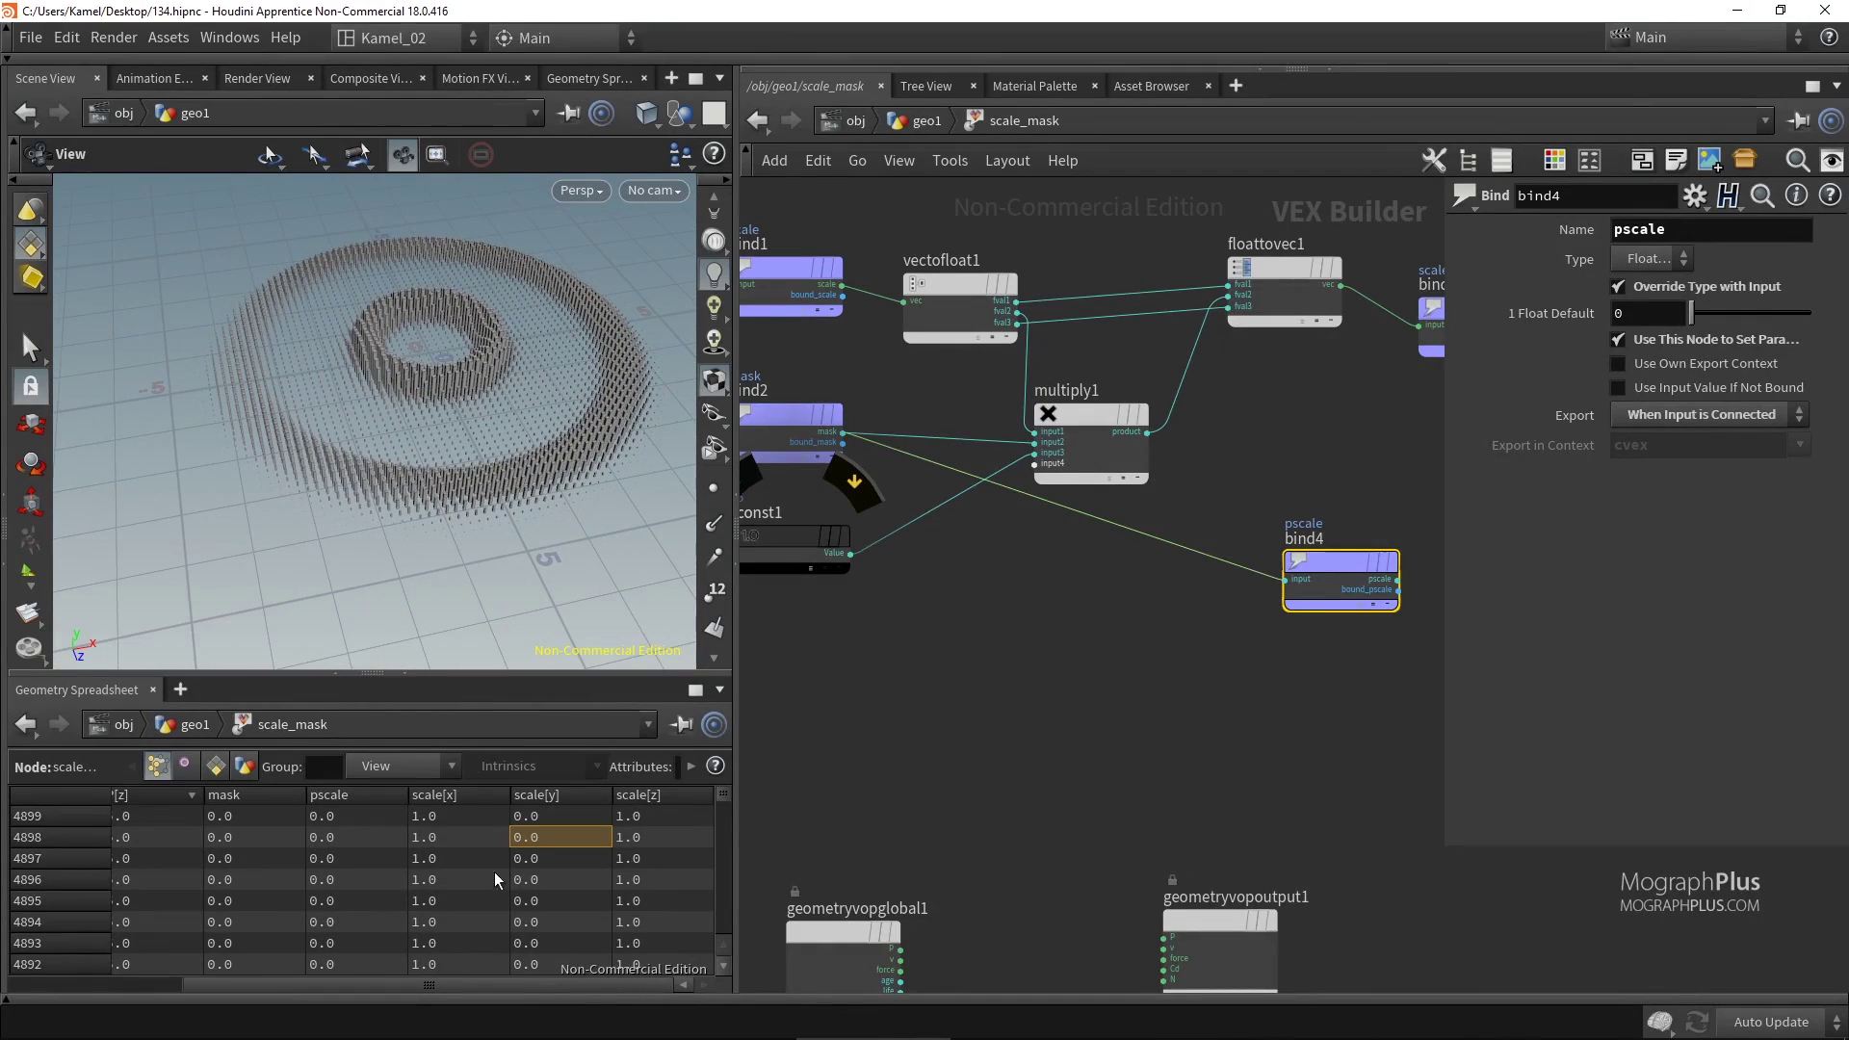
drag(545, 982, 457, 980)
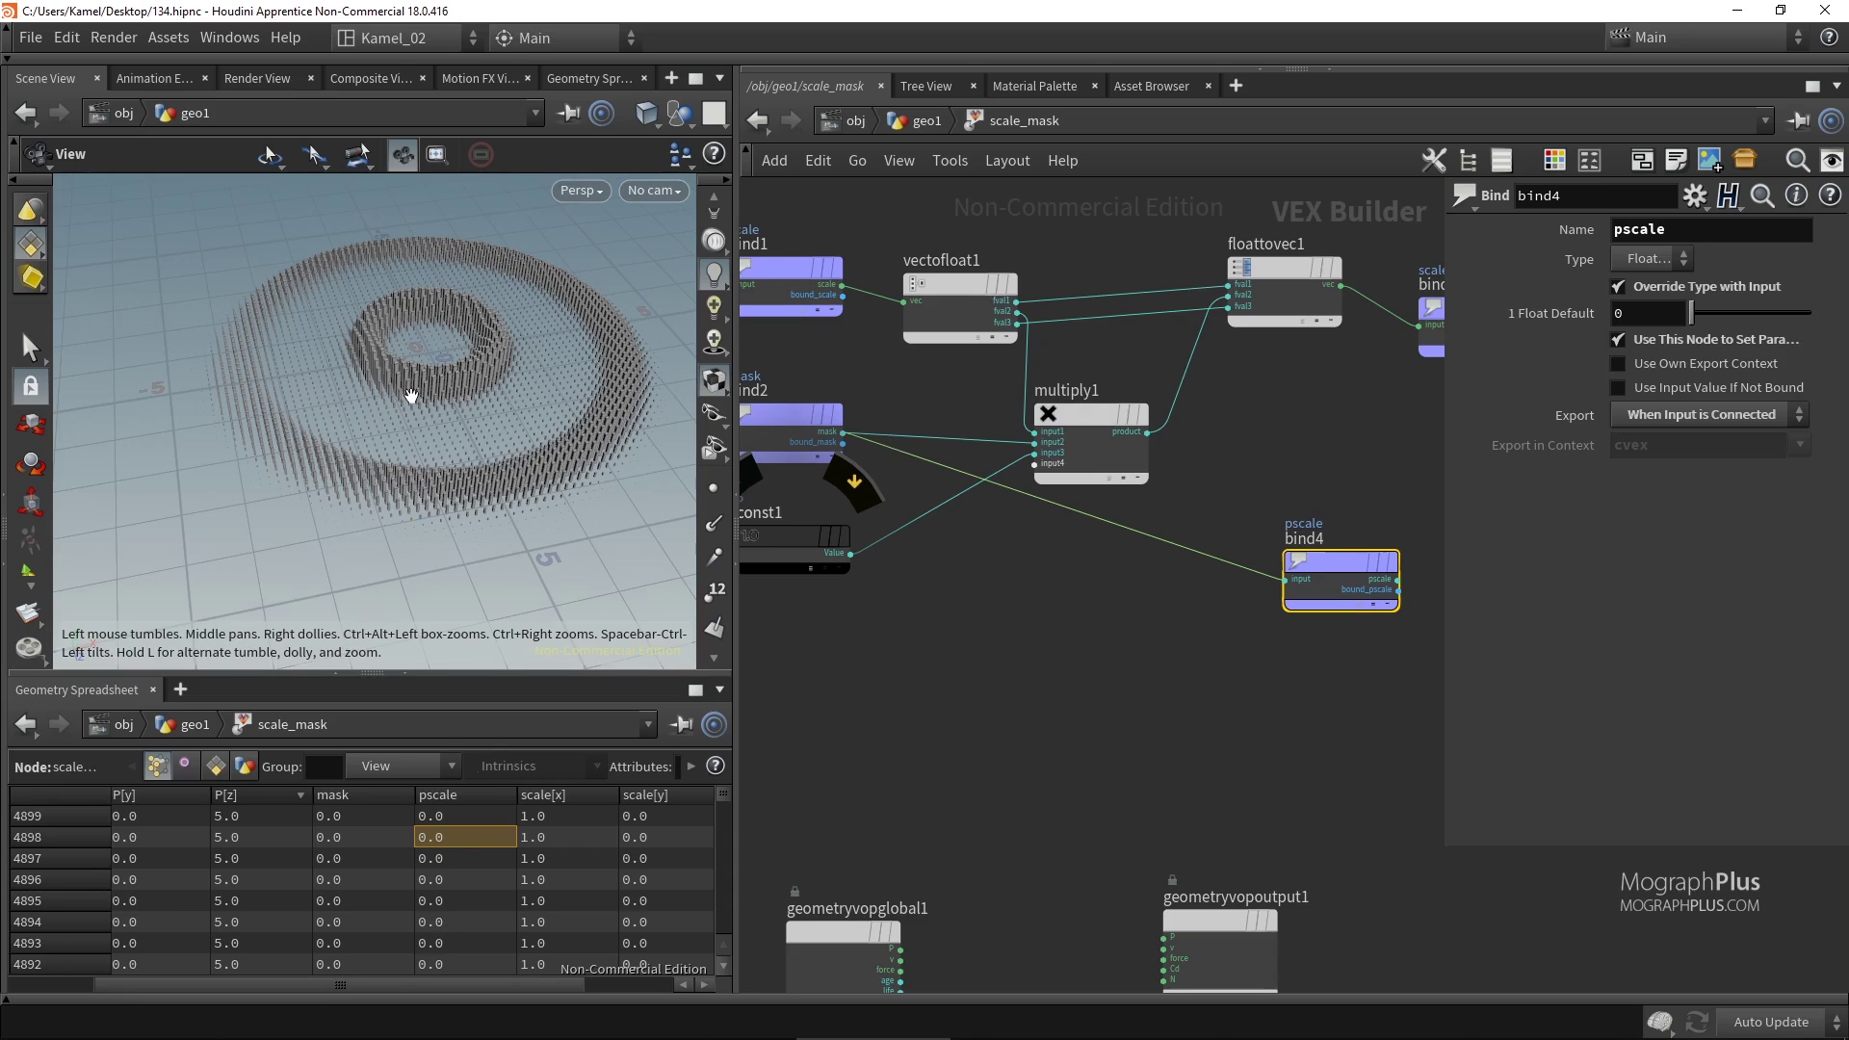
Move bind4 lower and further right in the network to make room on its incoming mask wire.
middle_drag(1056, 607, 1107, 565)
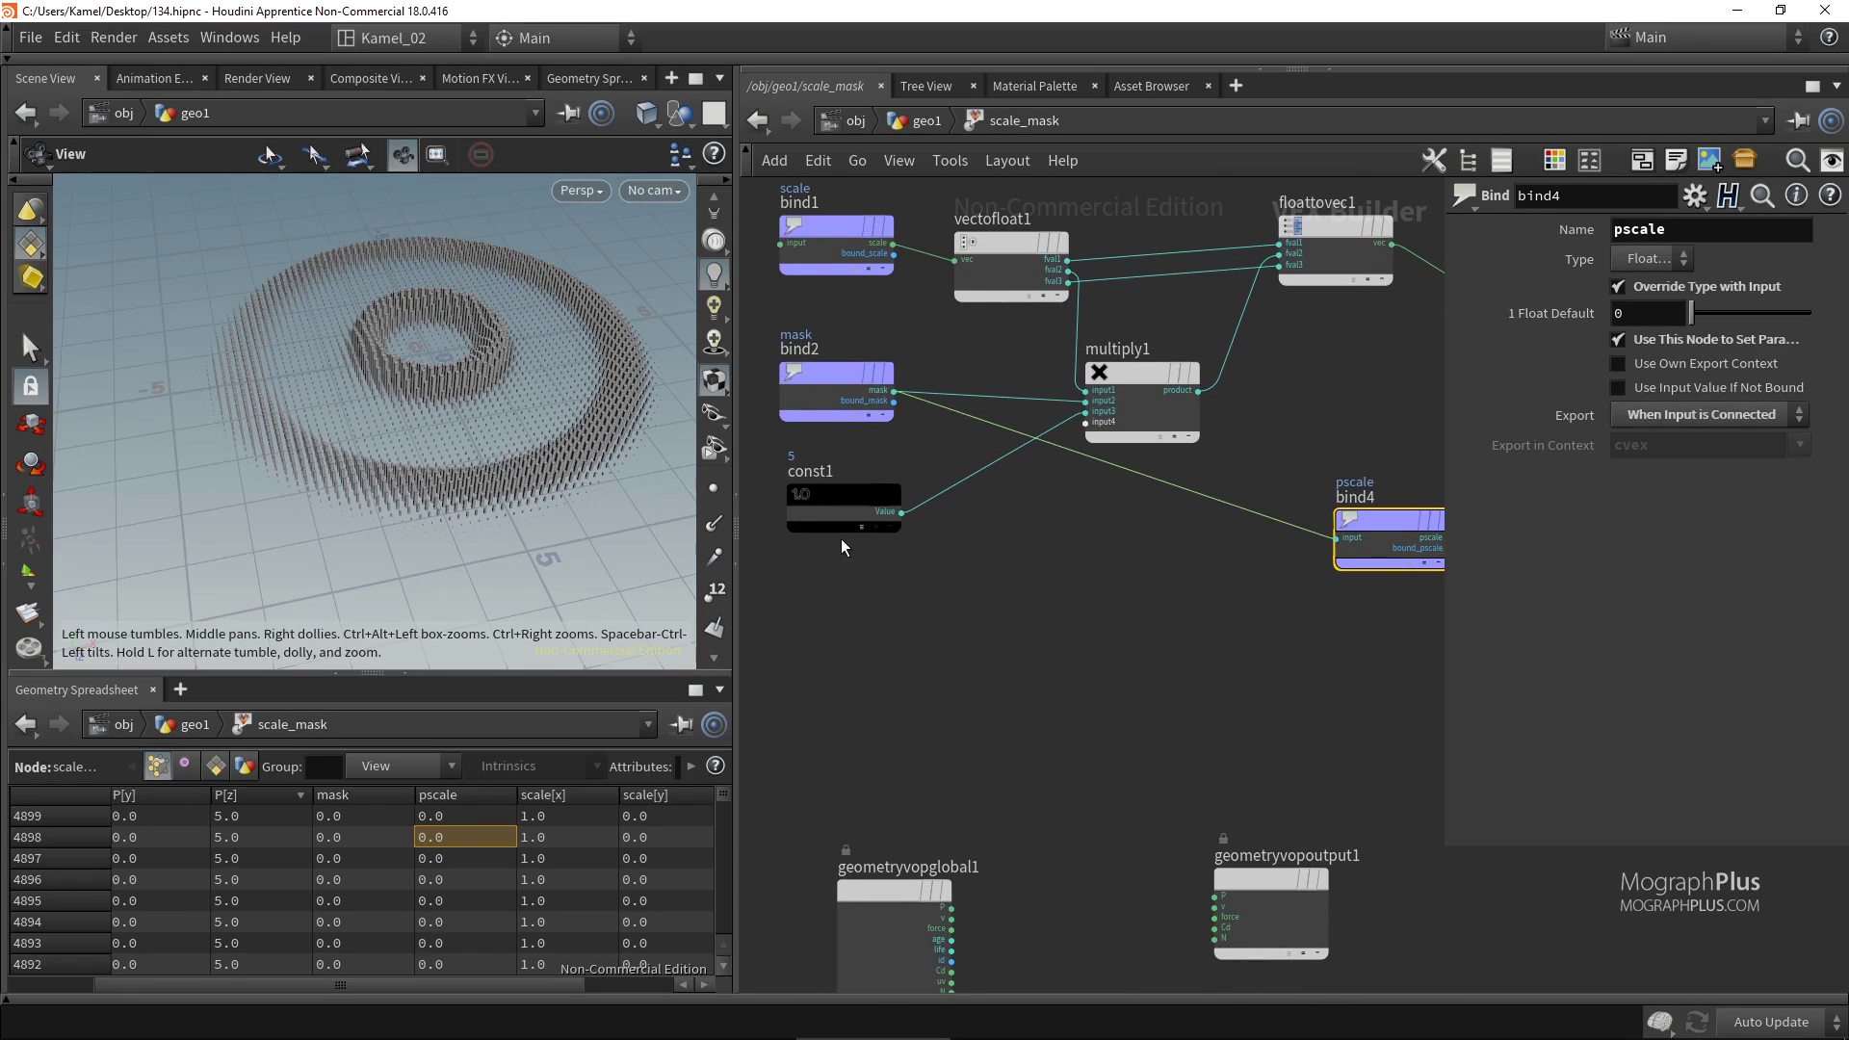
mouse_move(1350, 522)
drag(1350, 522, 1337, 649)
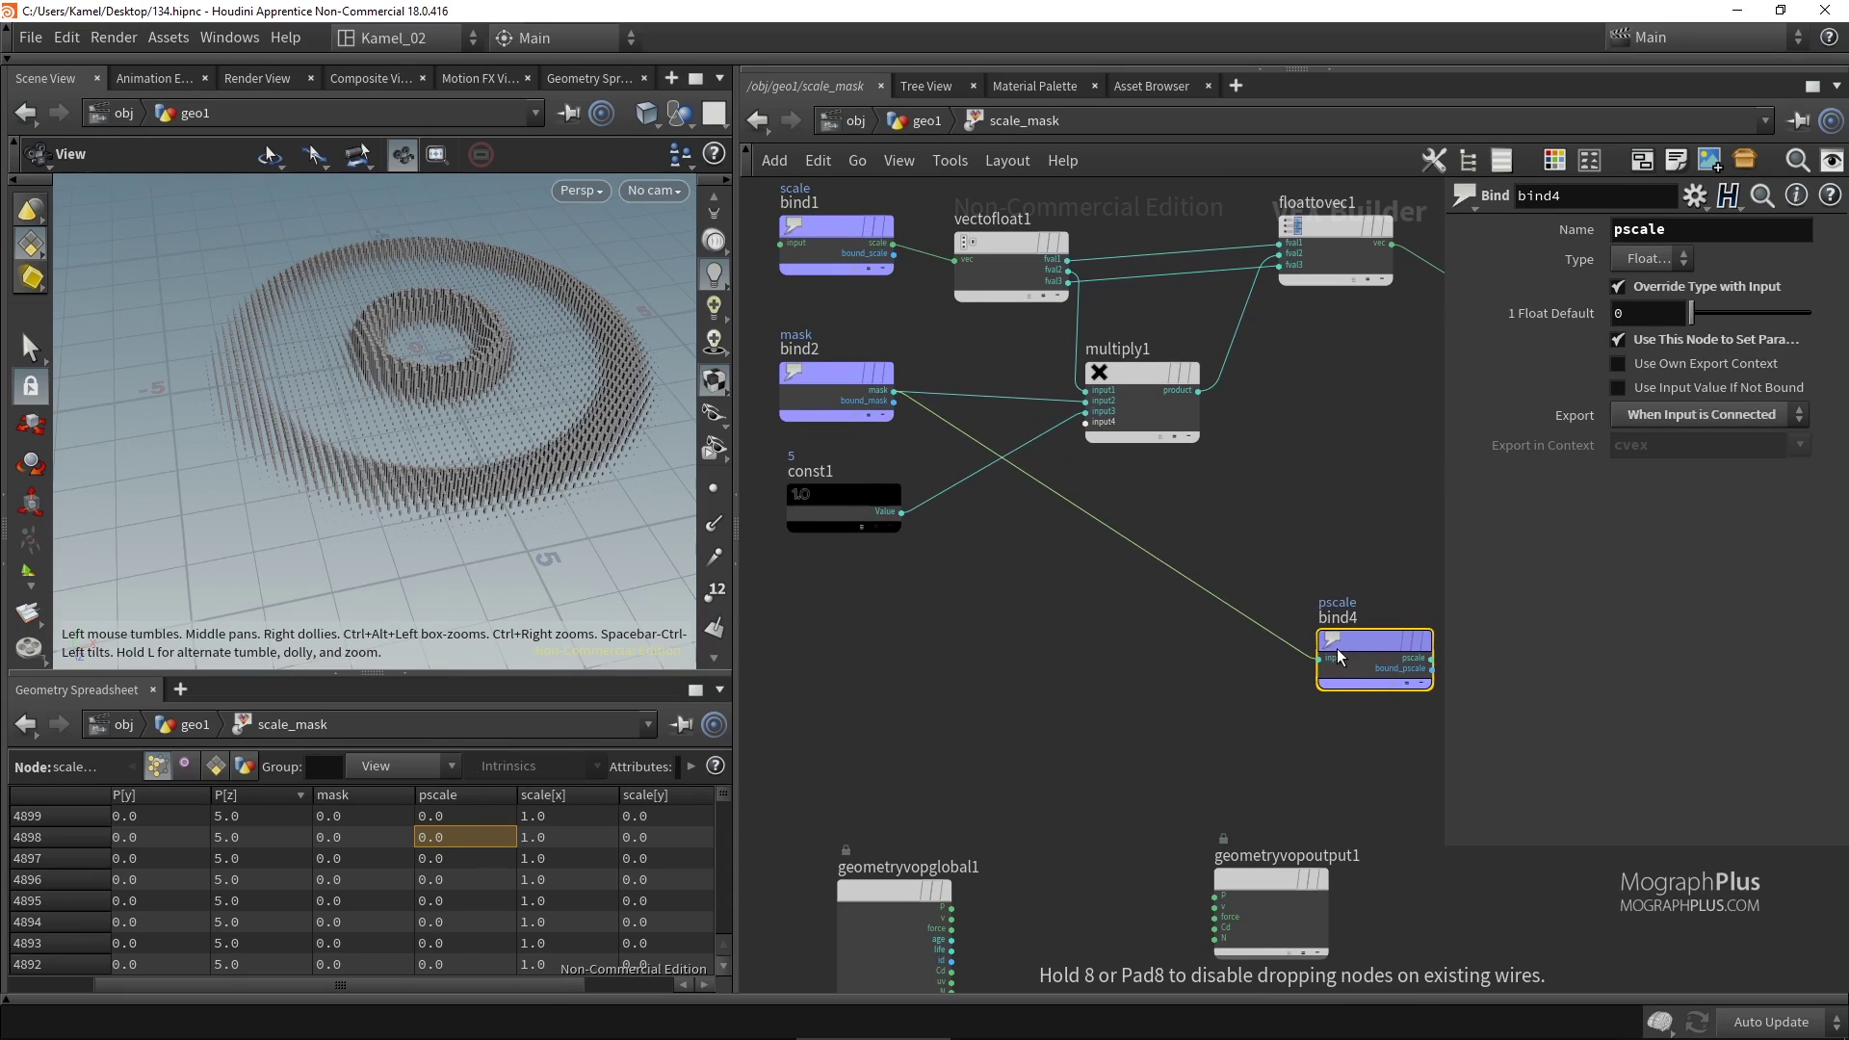
middle_drag(1192, 534, 1161, 517)
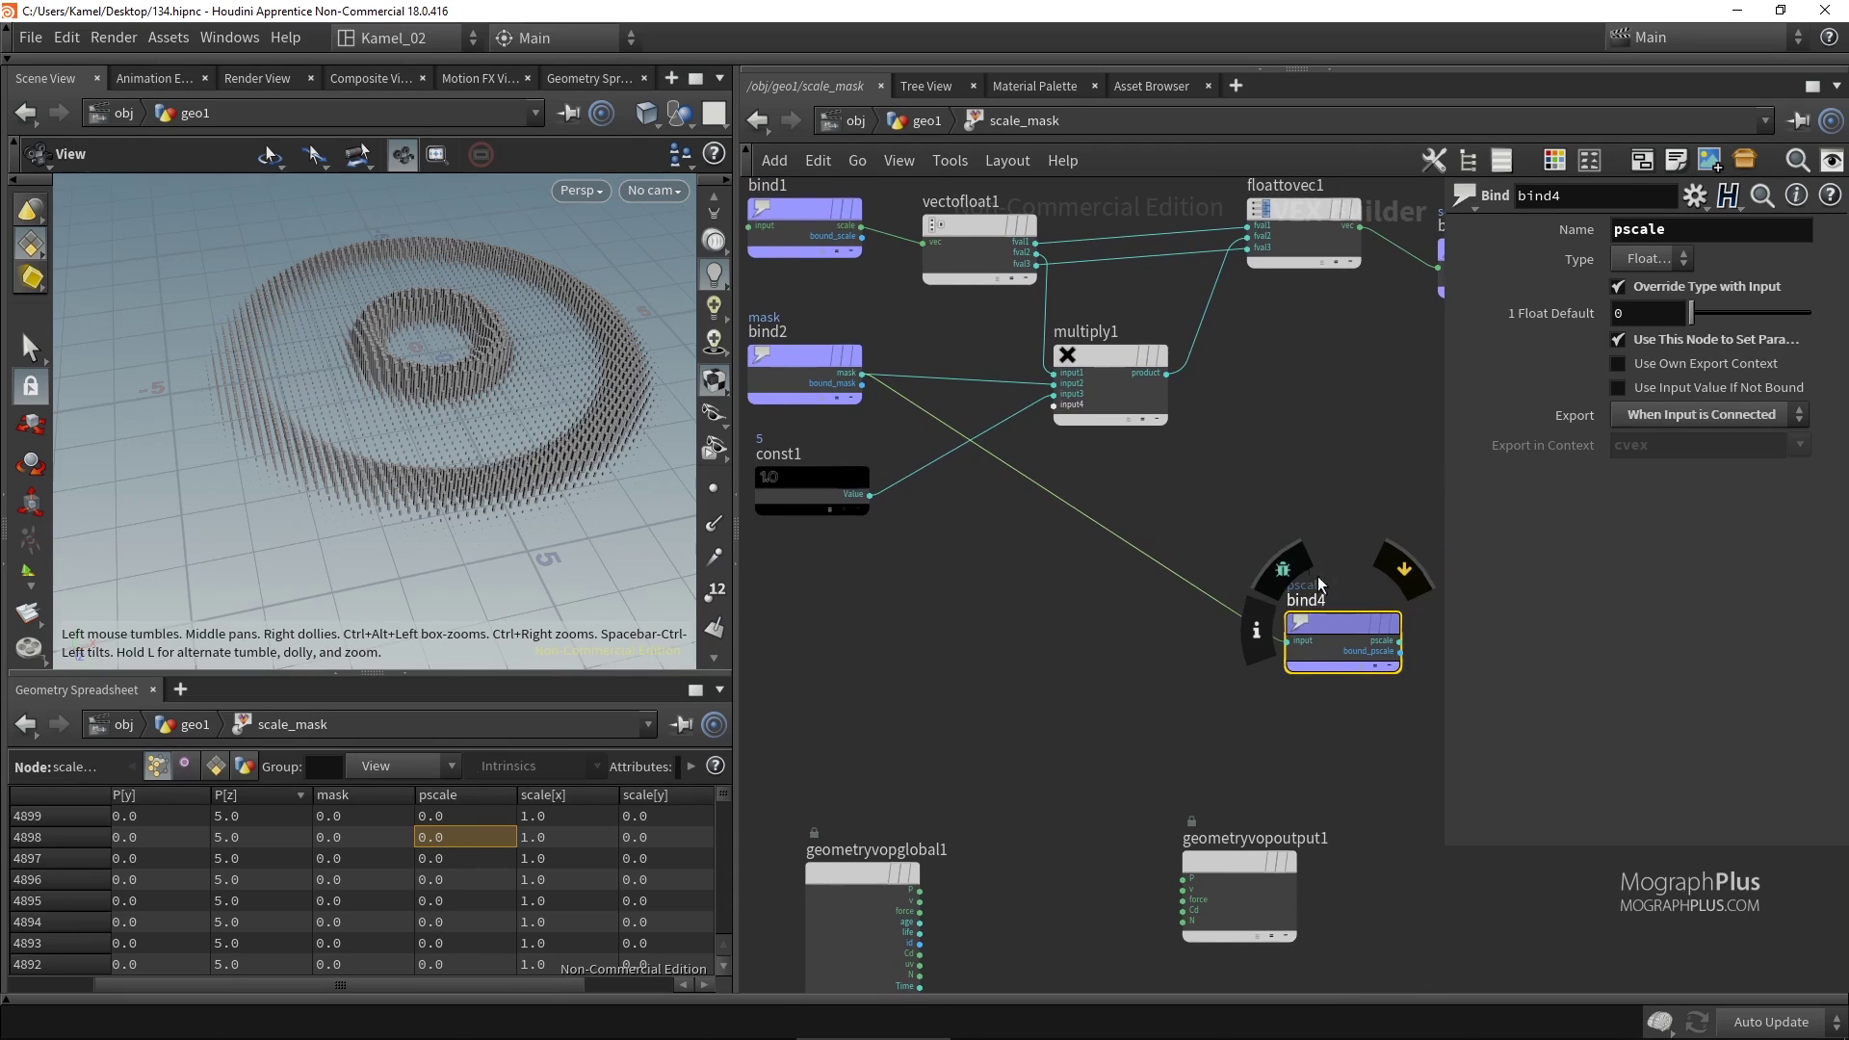
middle_drag(1311, 572, 1147, 564)
drag(1154, 617, 1298, 624)
middle_drag(965, 673, 1090, 661)
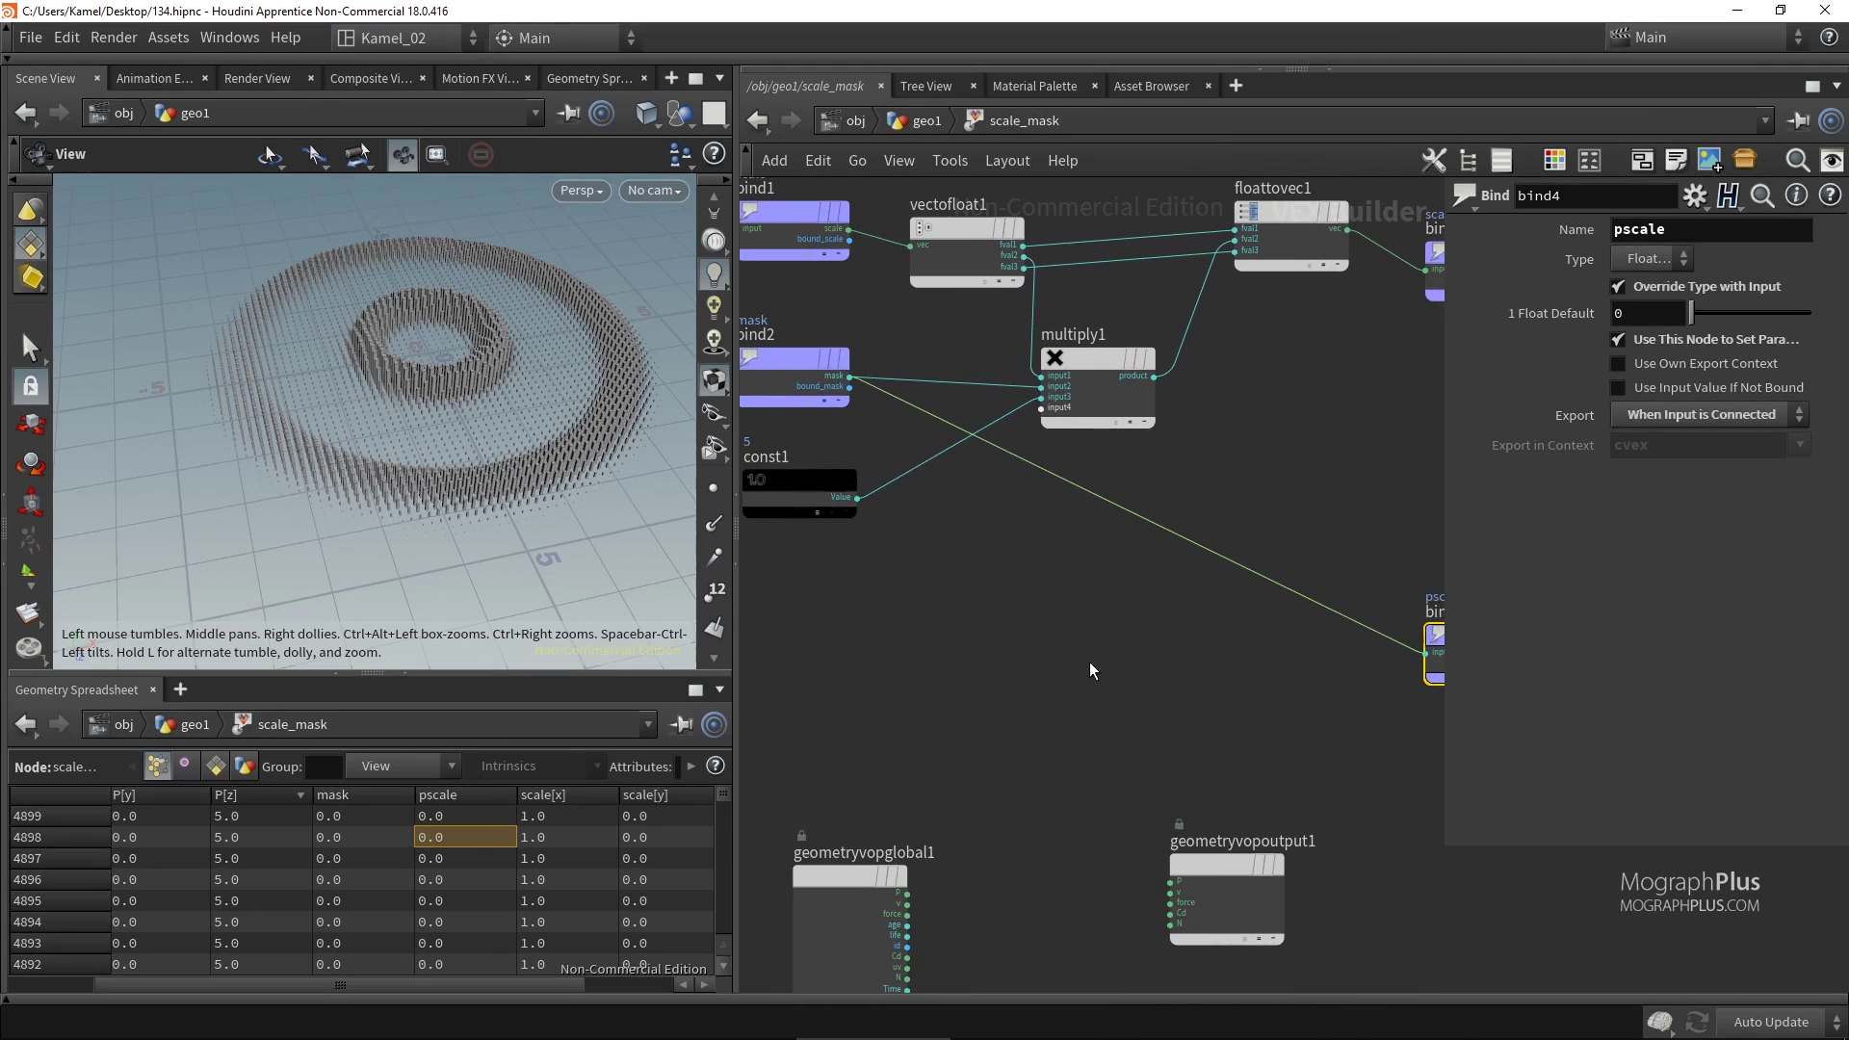
Add a Ramp Parameter node below multiply1, near the wire between bind2 and bind4.
key(h)
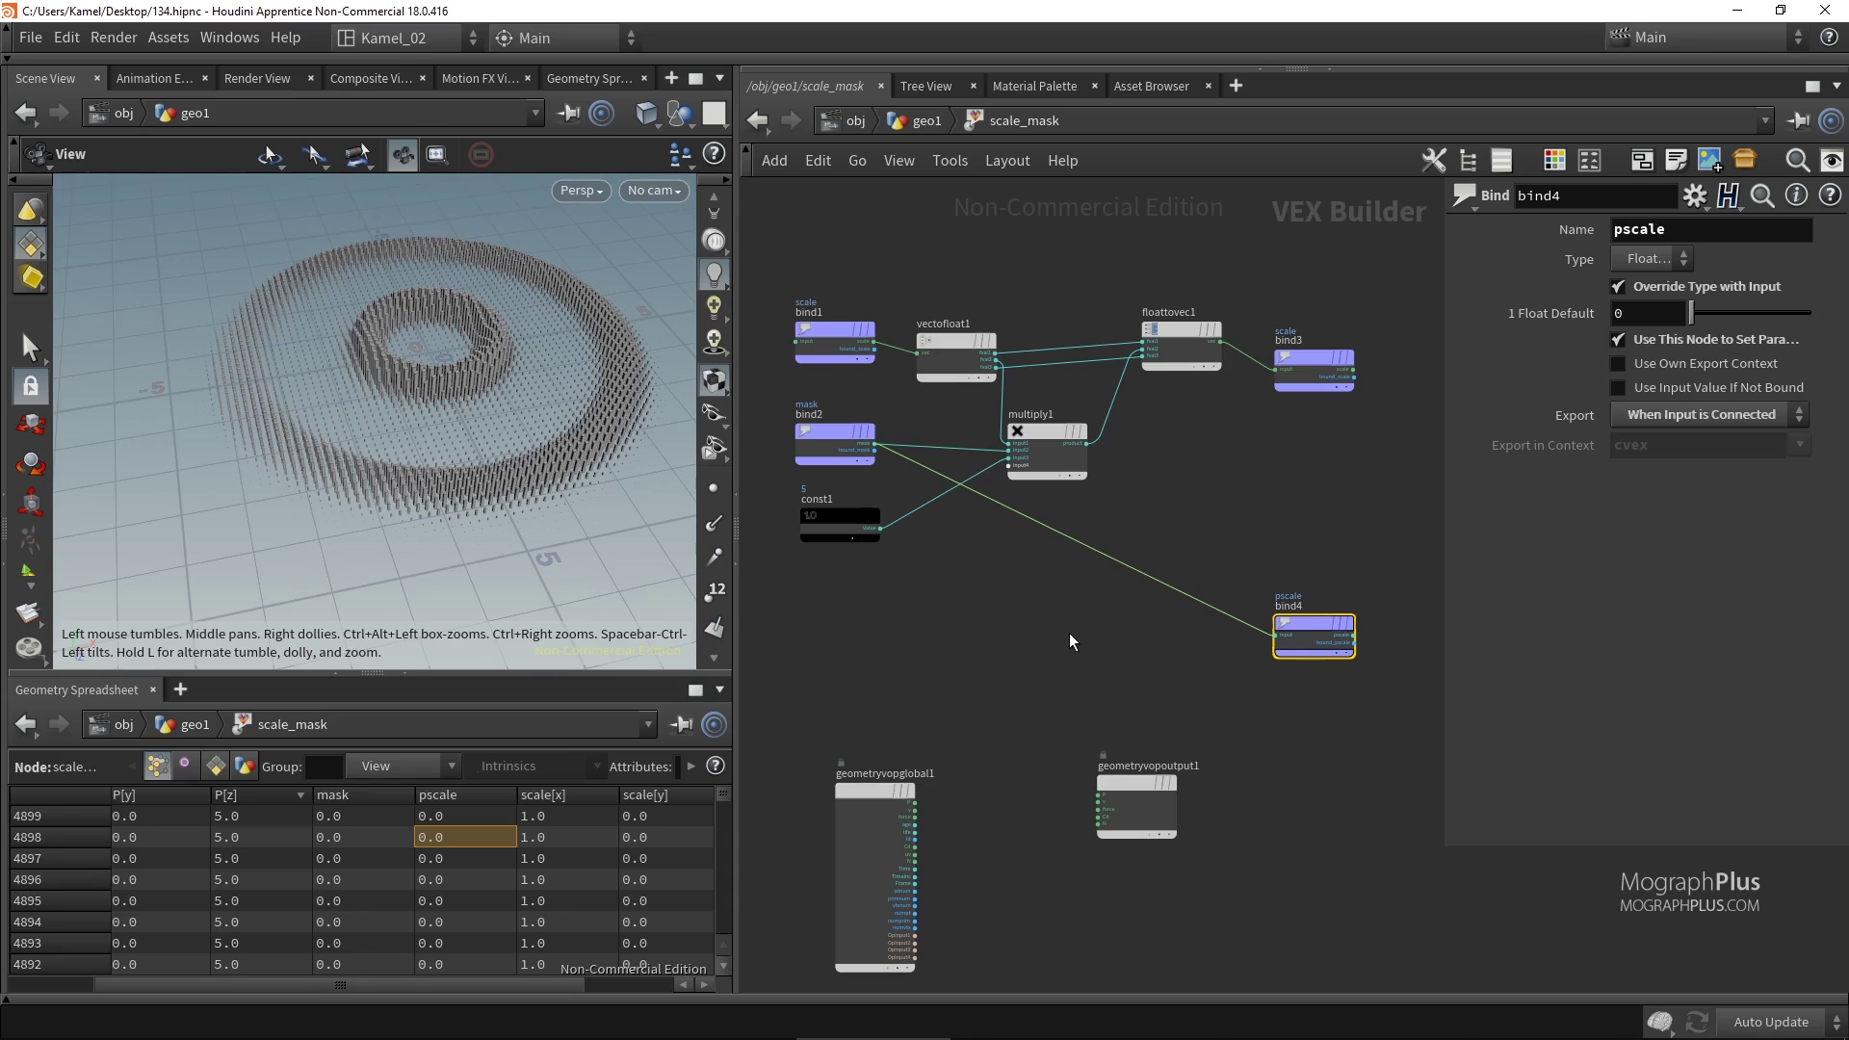
key(Tab)
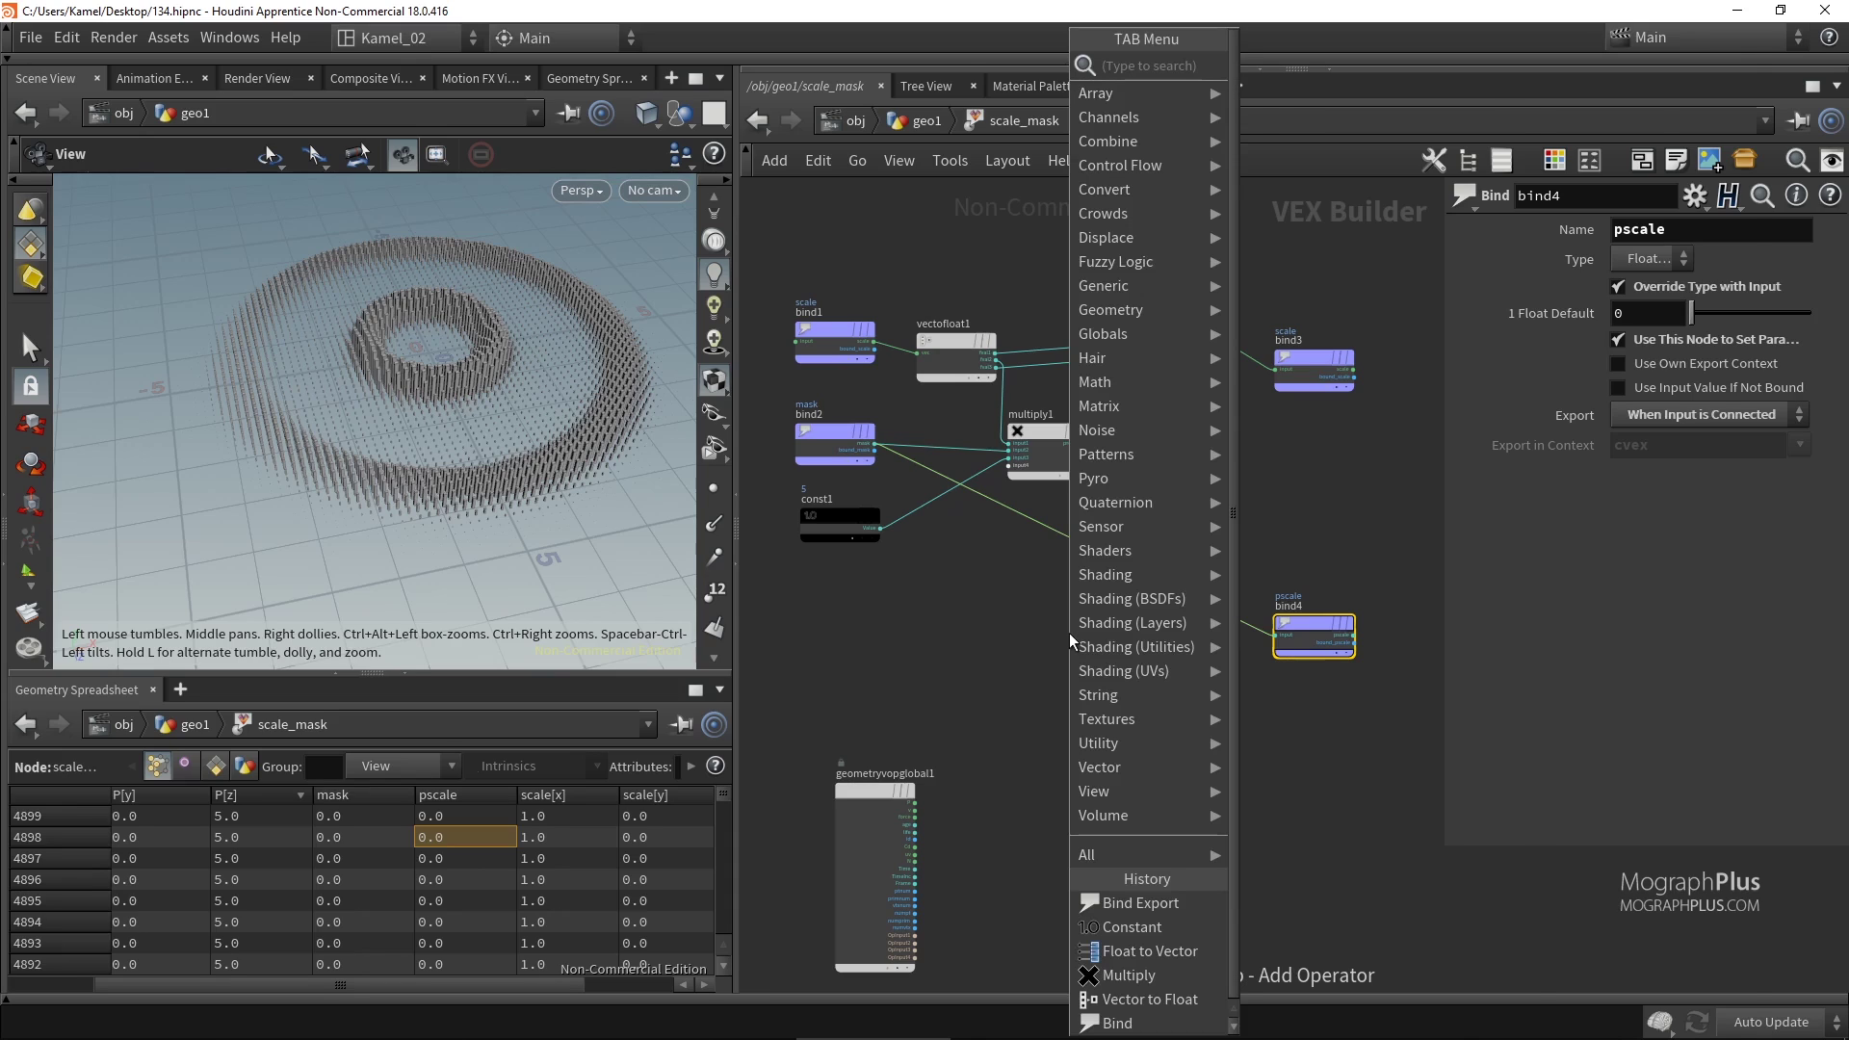
text(ramp p)
key(Return)
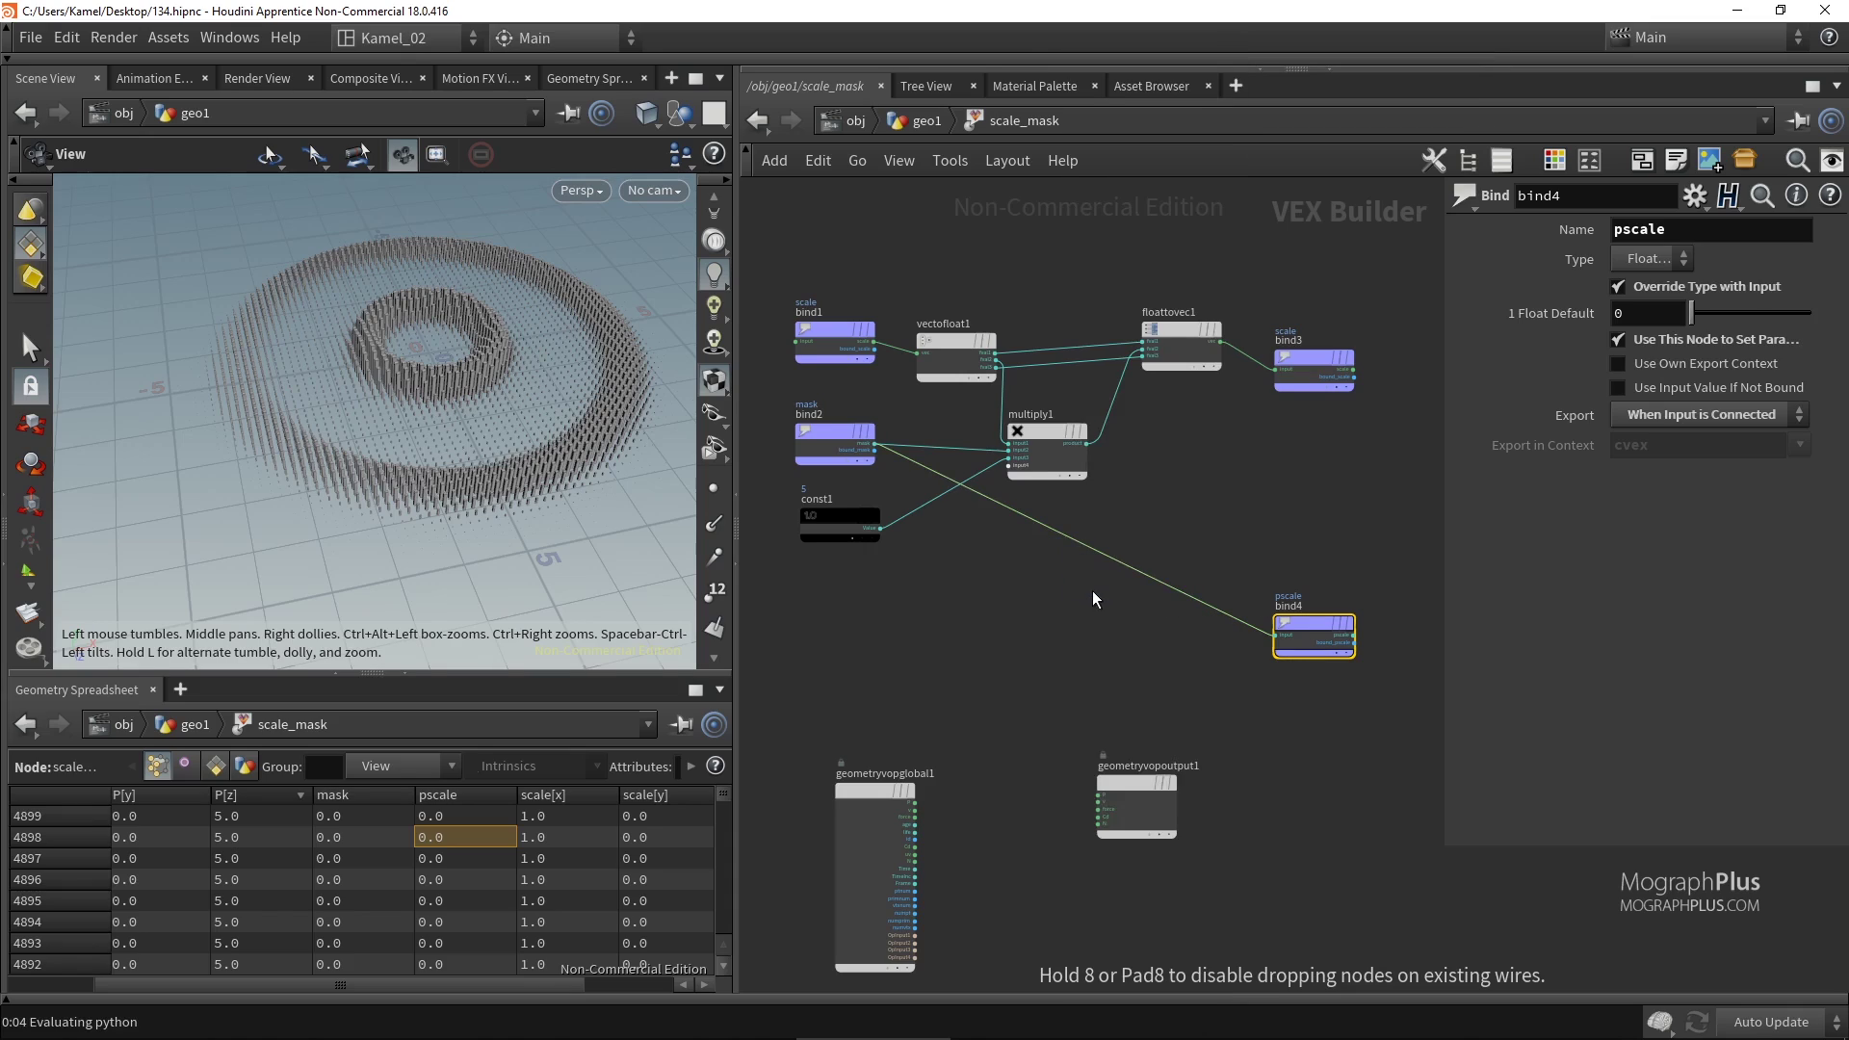
click(1092, 595)
Name the ramp parameter "uniform scale ramp" and set its ramp type to Spline Ramp (float).
click(1638, 233)
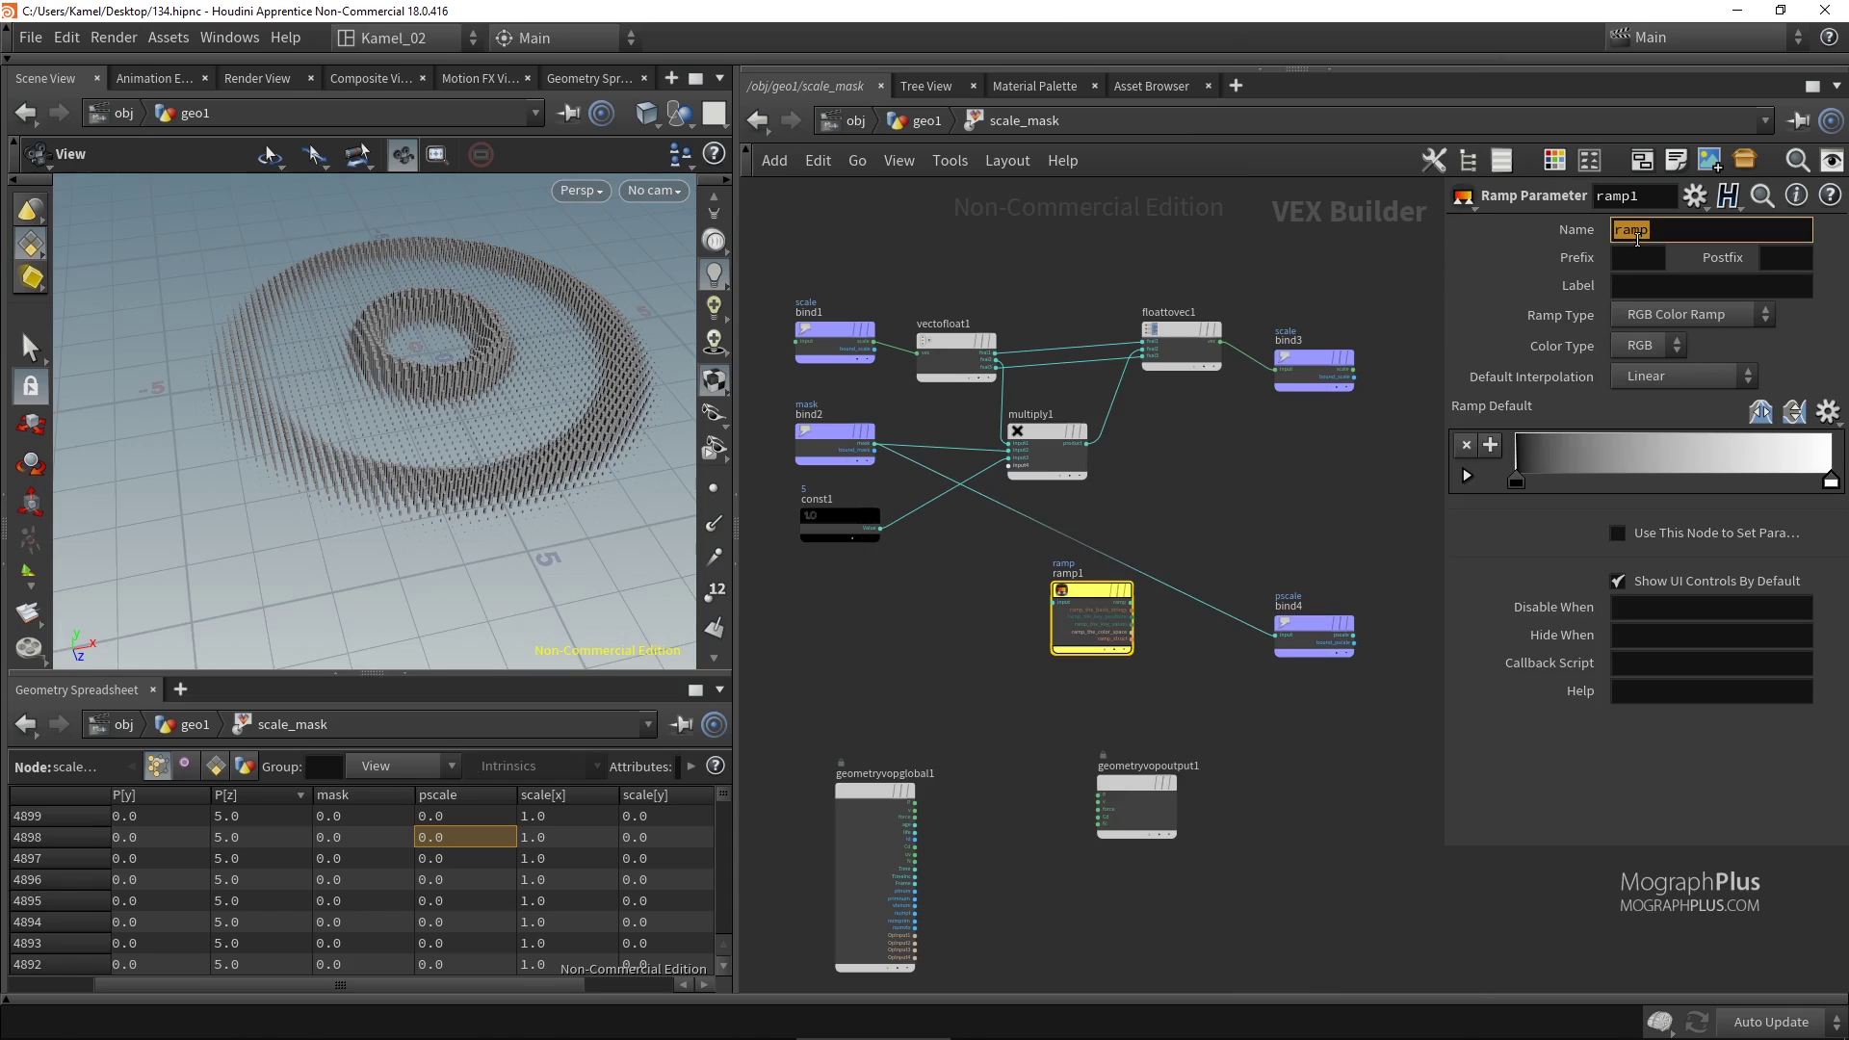
text(uni)
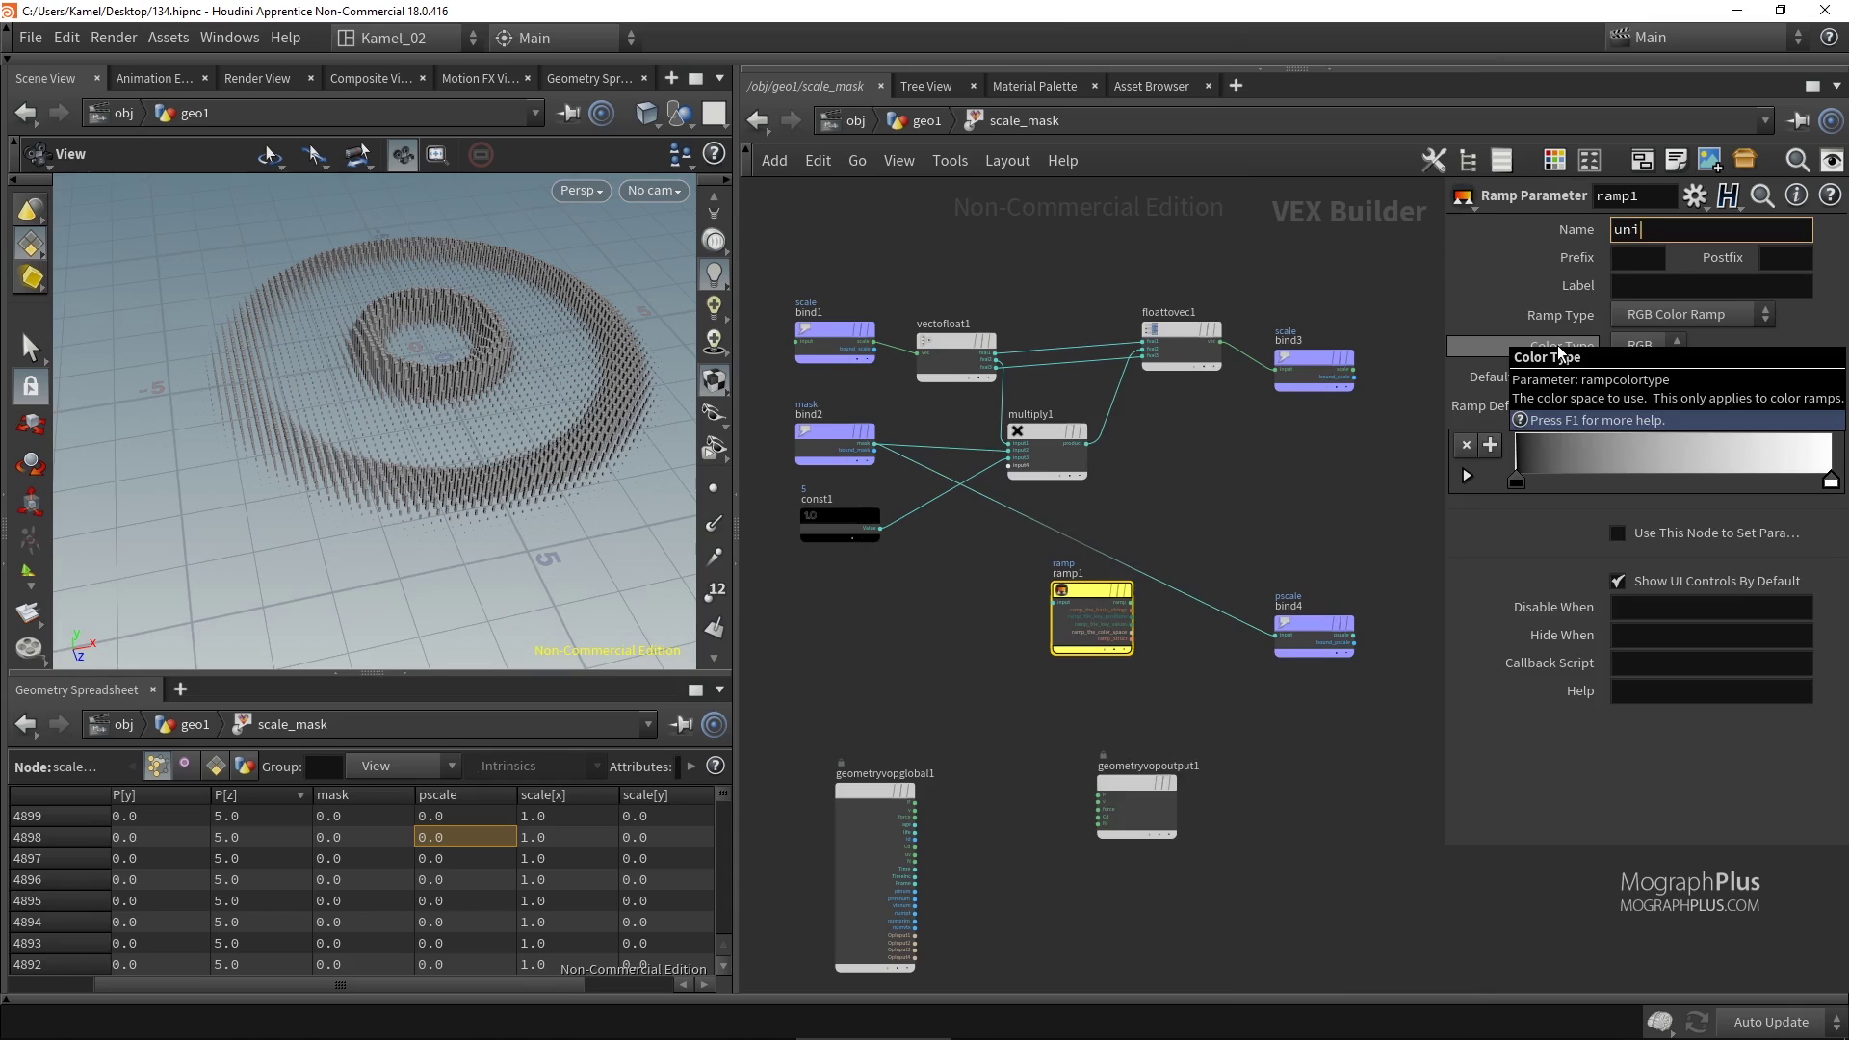
text(form scale r)
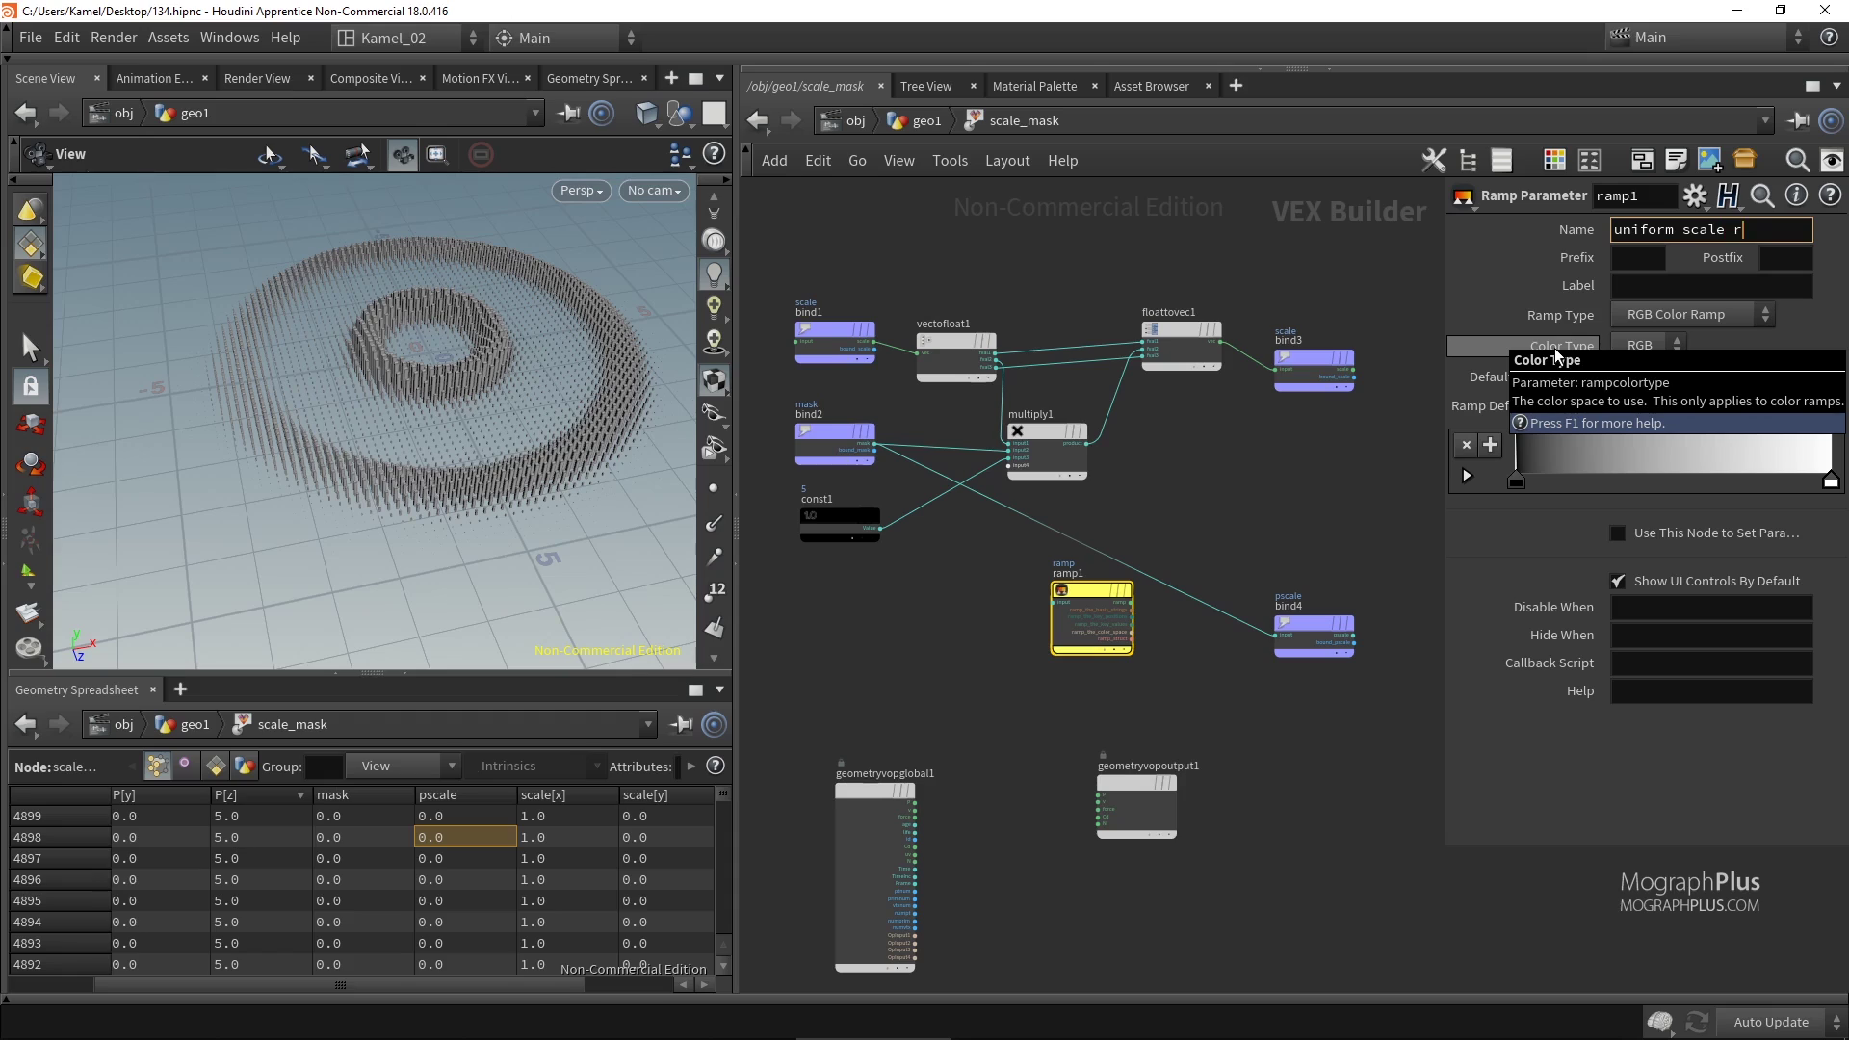
text(amp)
key(Return)
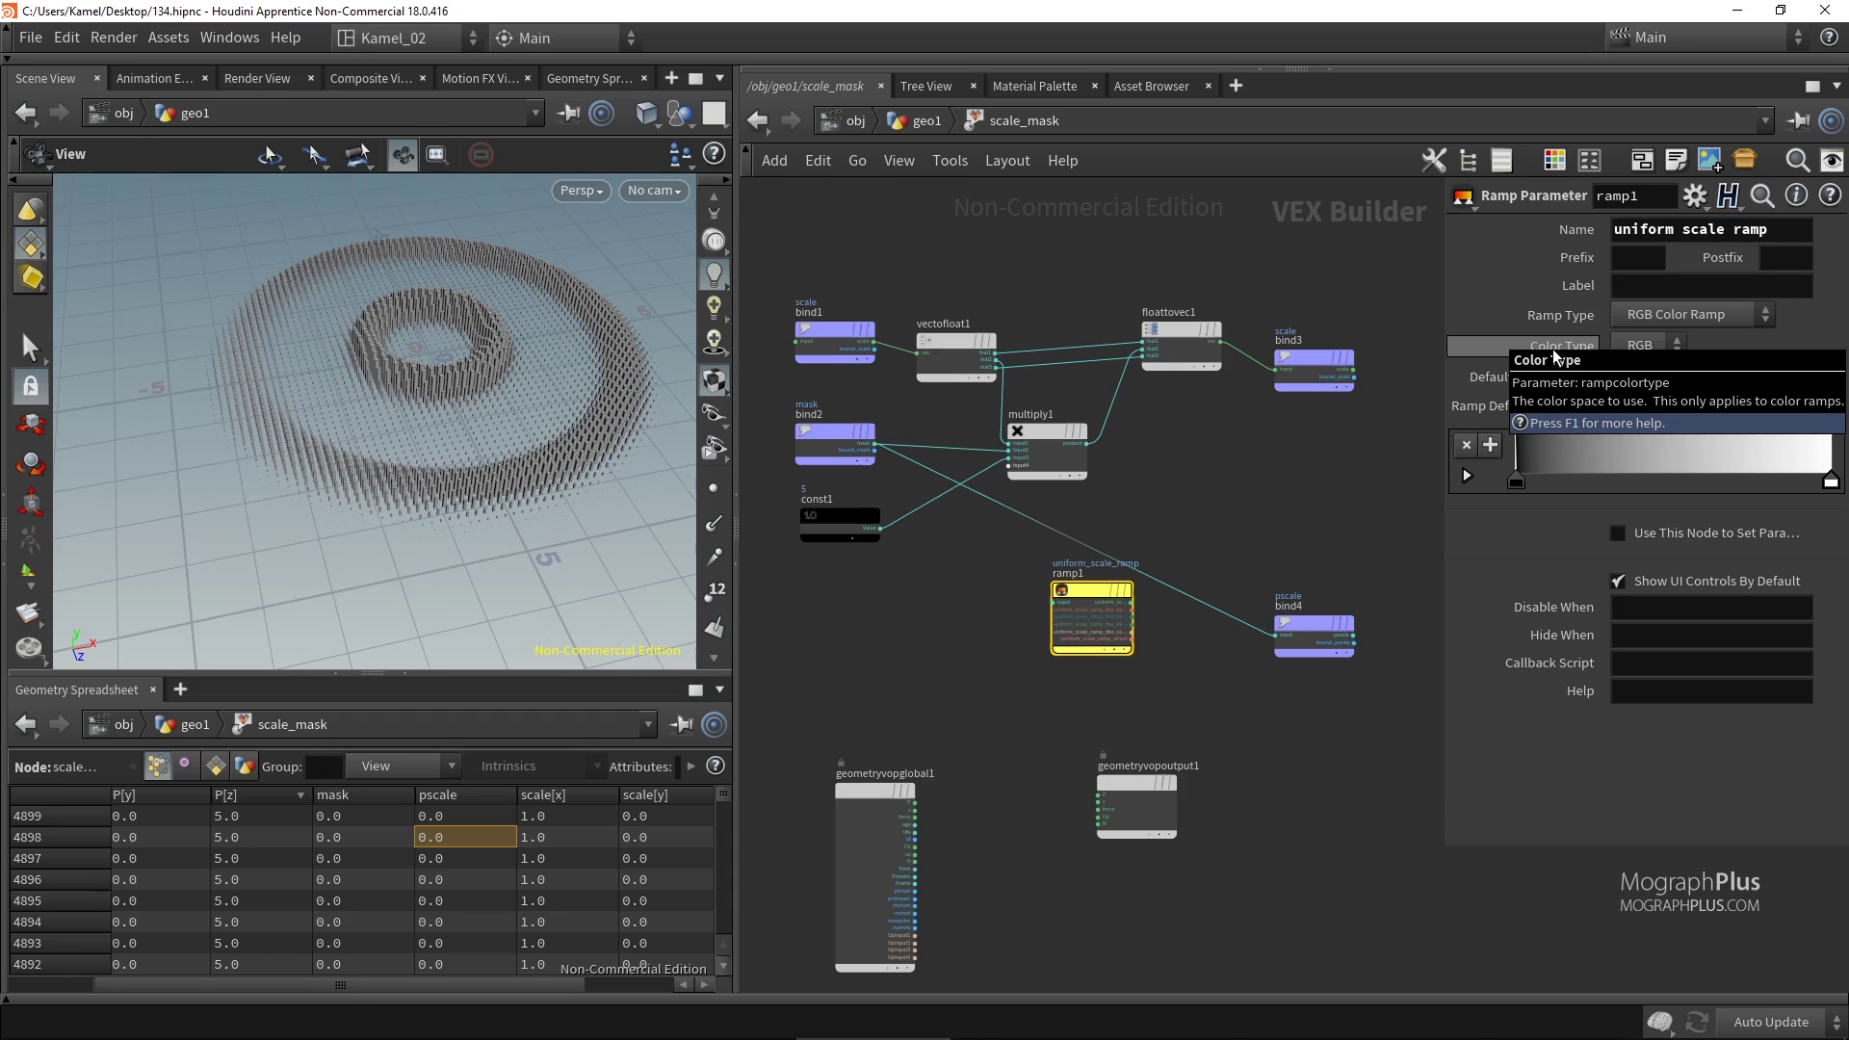
click(1669, 317)
click(1681, 343)
Insert ramp1 into the wire between bind2's mask output and bind4's input.
scroll(928, 508, up, 3)
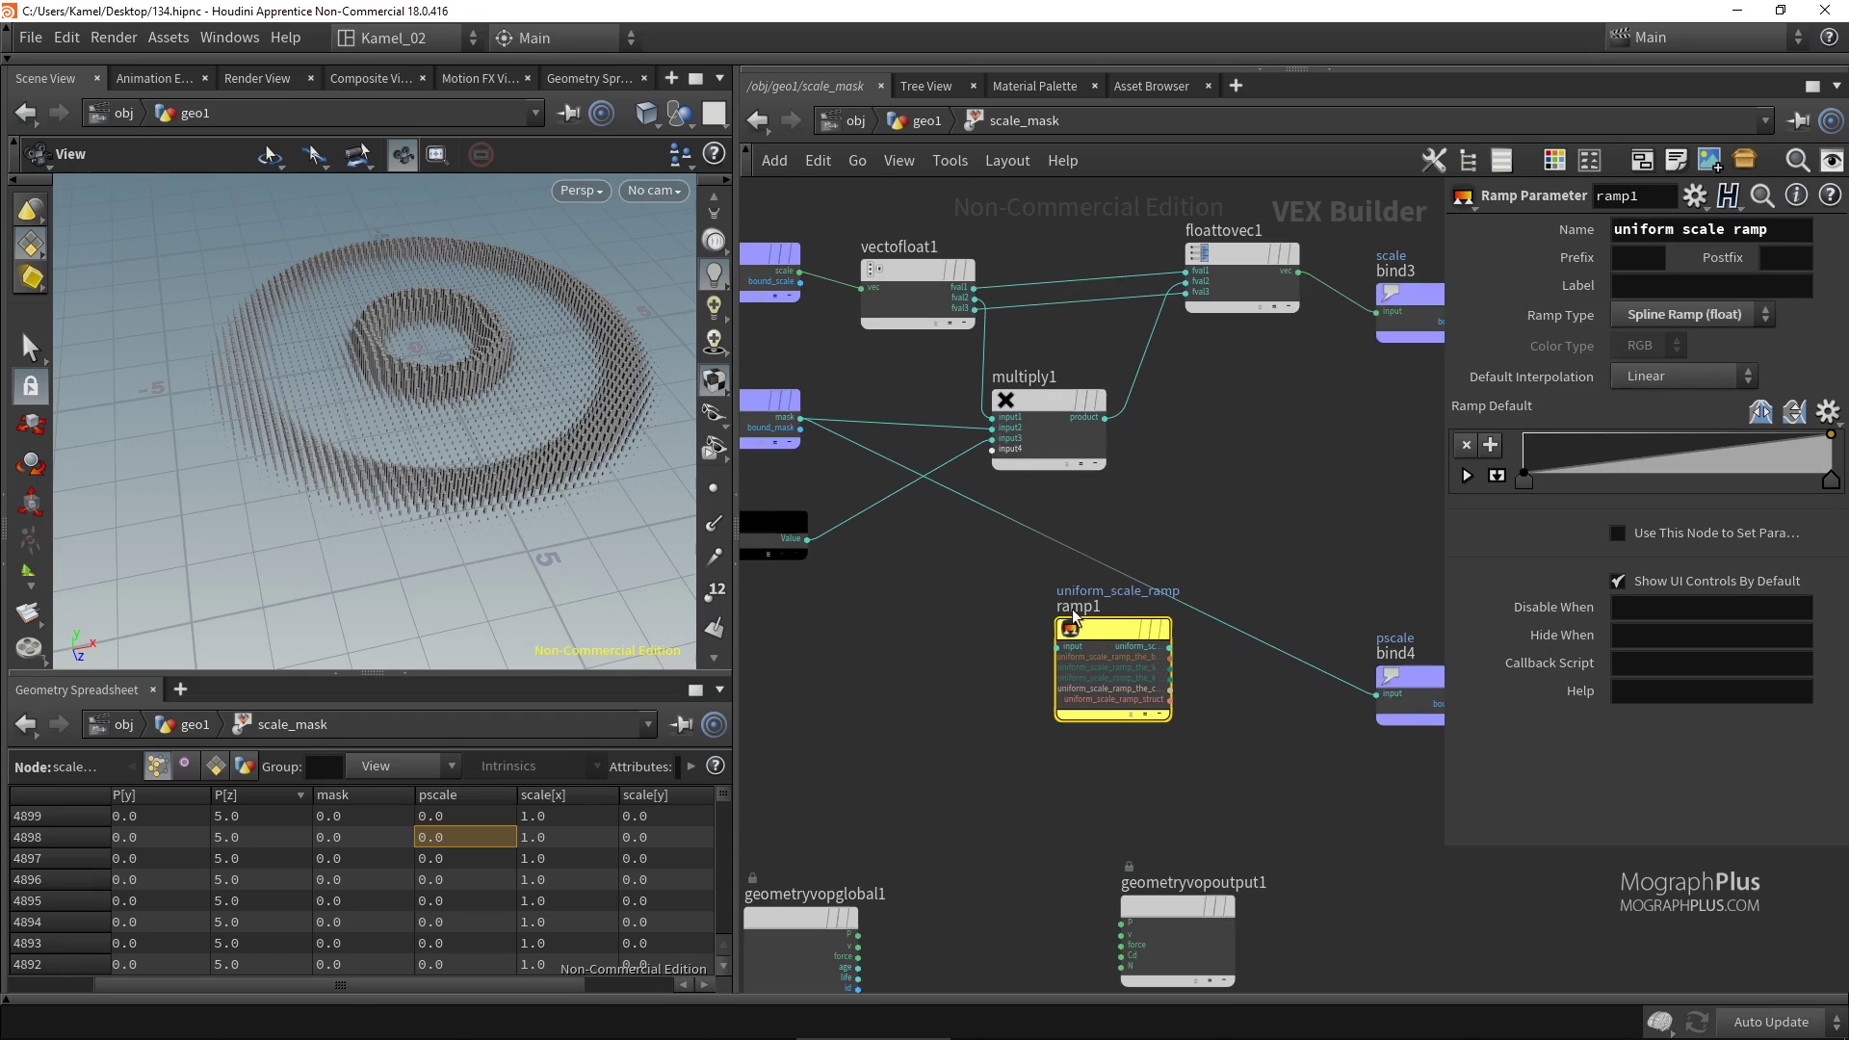
drag(1124, 632, 1148, 587)
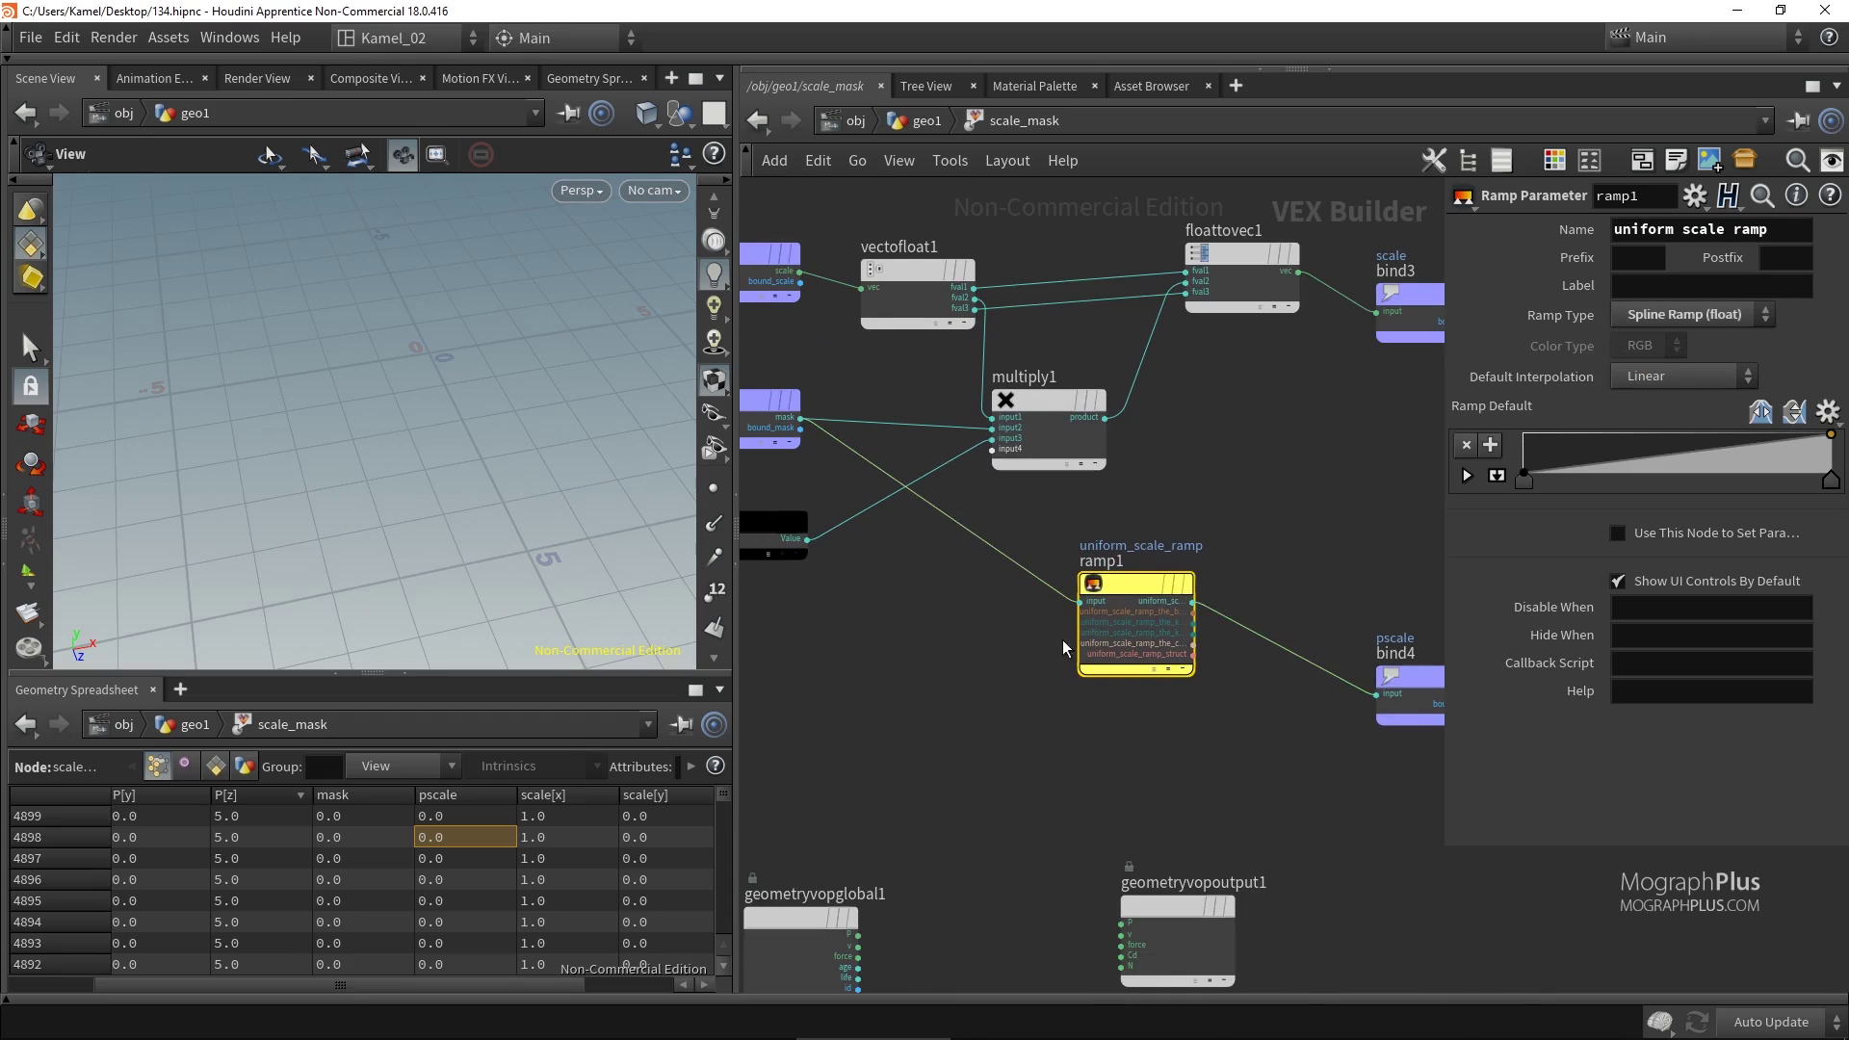
scroll(1062, 640, down, 2)
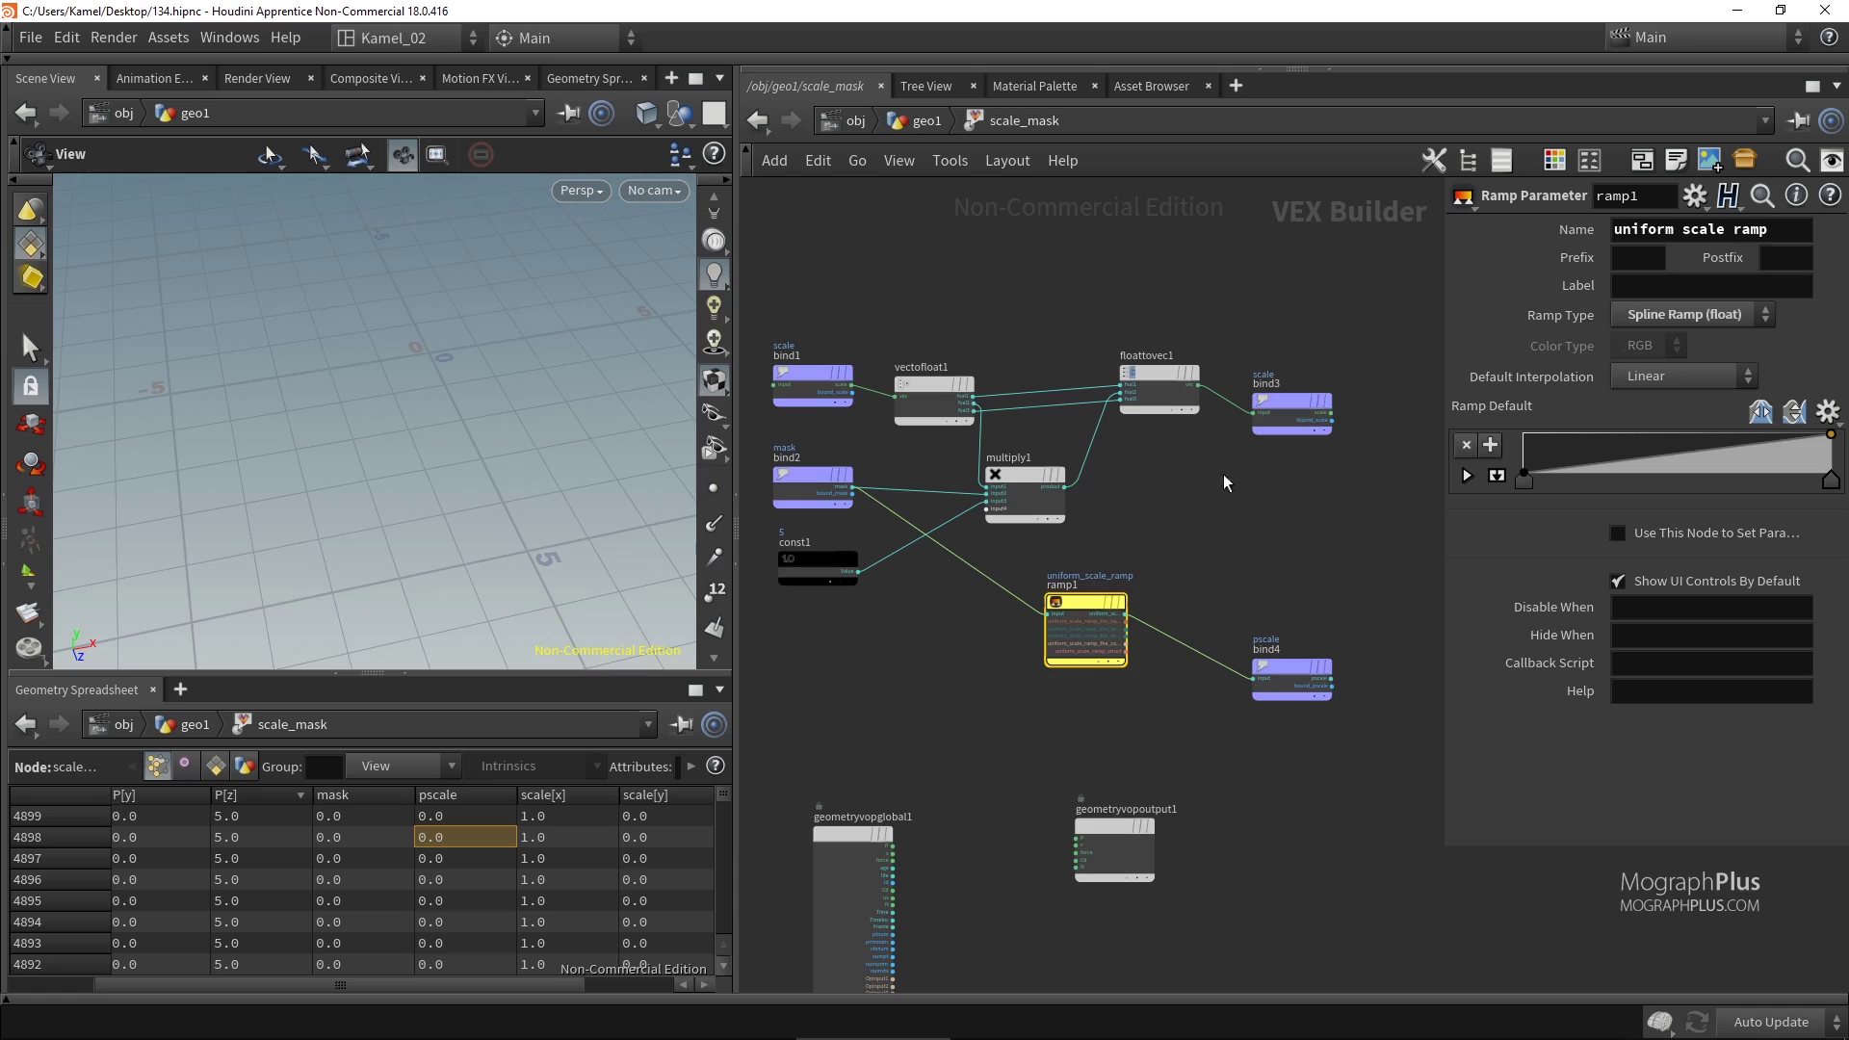
Return to the geo1 network, raise the end point of scale_mask's uniform_scale_ramp, and enlarge the ramp editor.
click(925, 122)
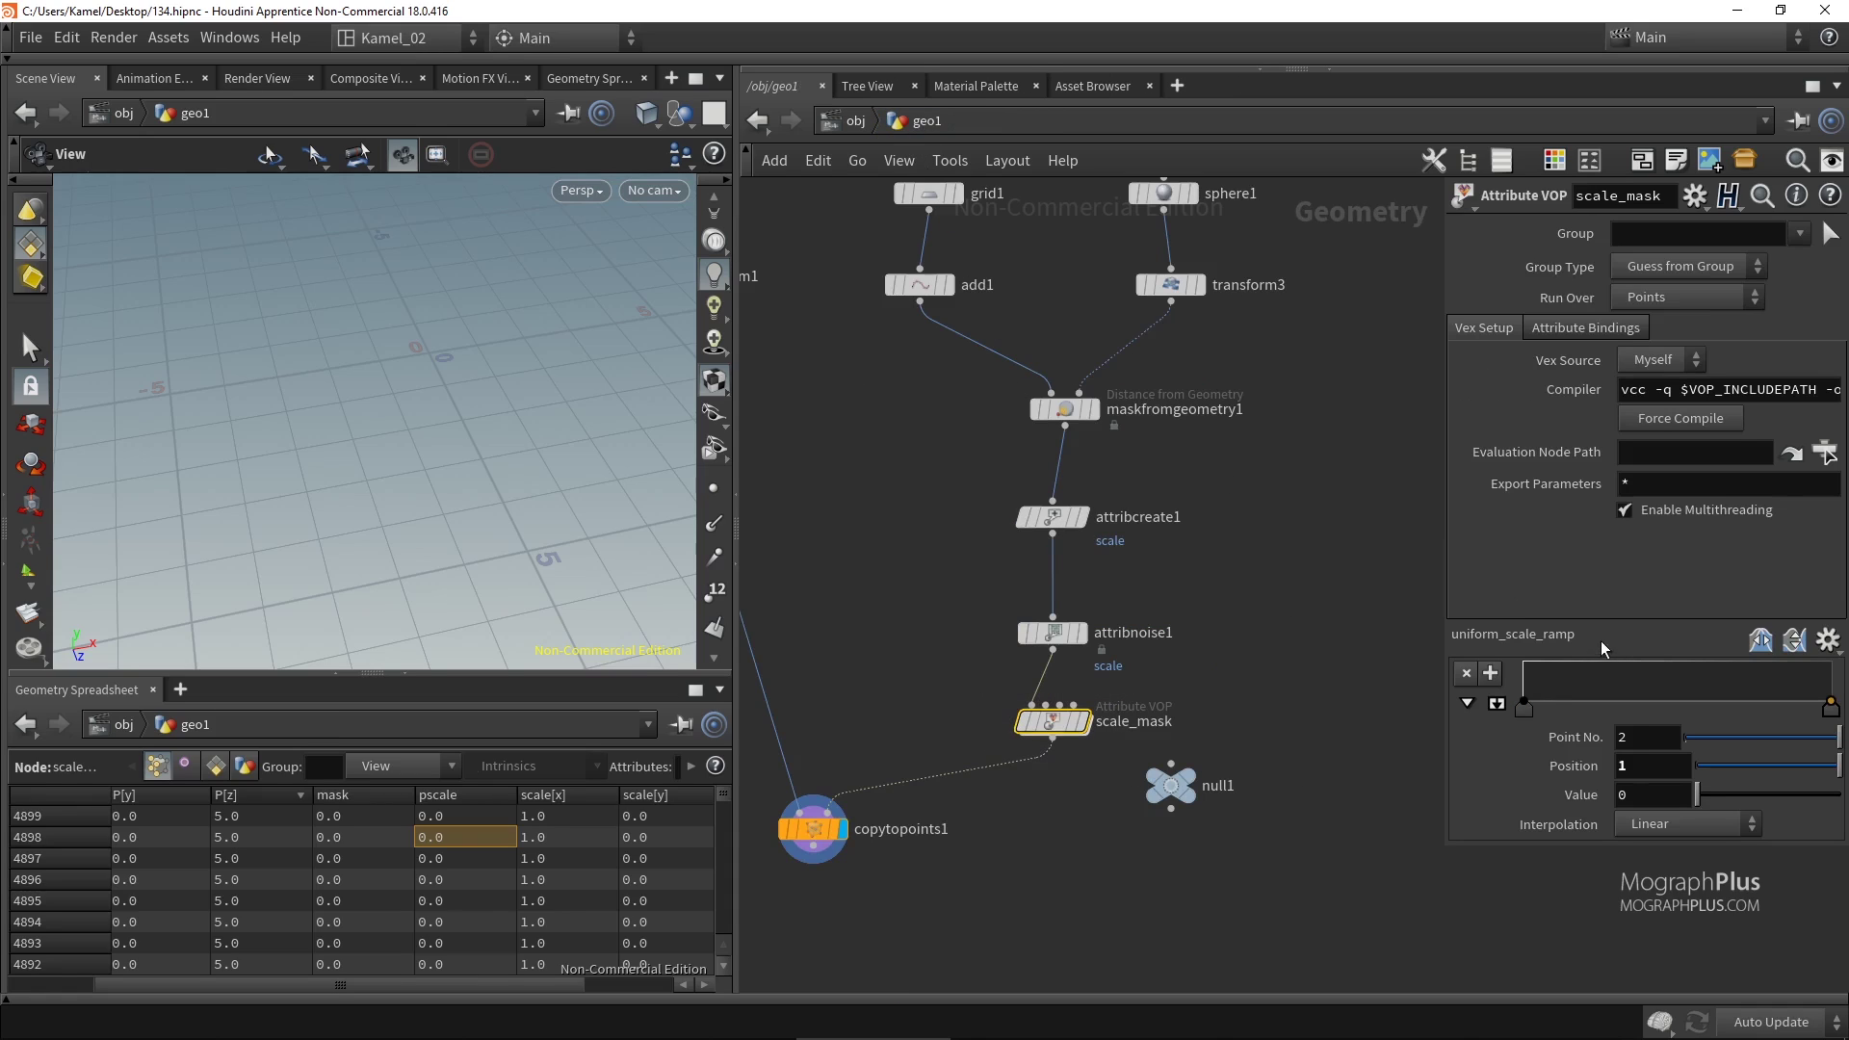
drag(1834, 705, 1838, 674)
click(1500, 707)
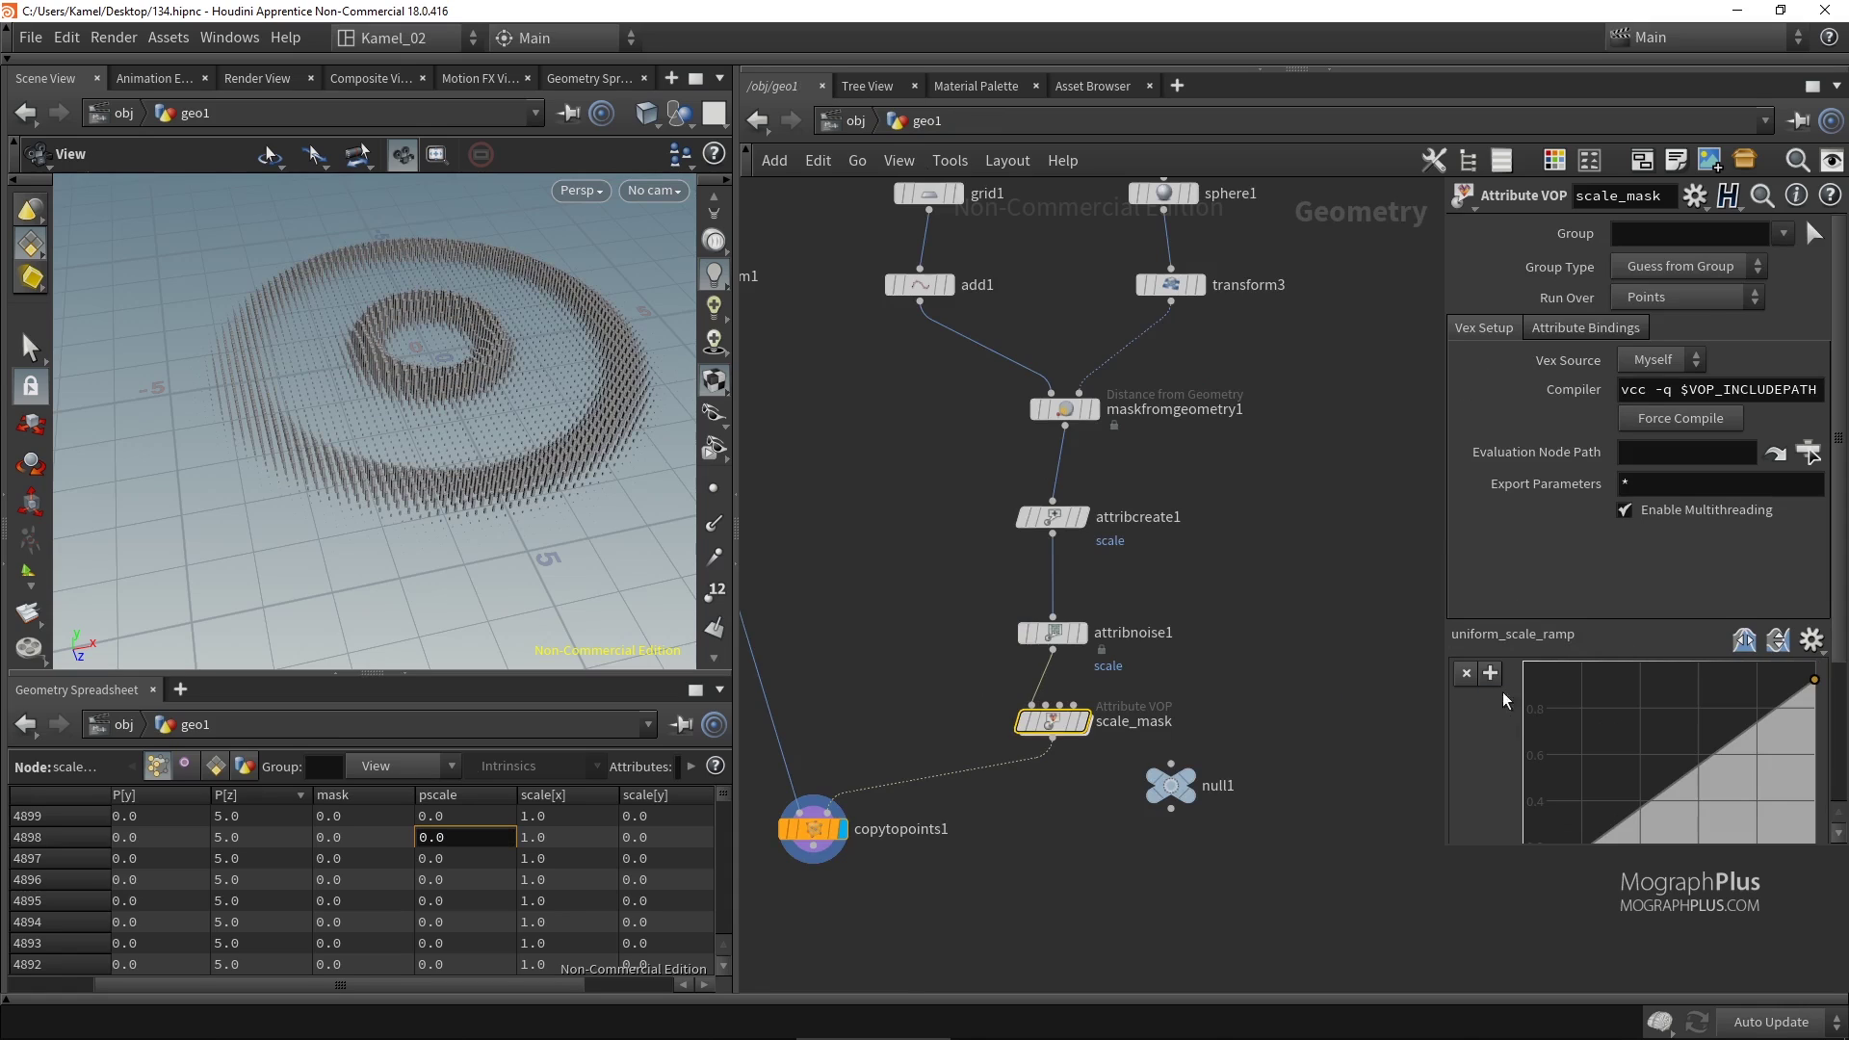
scroll(1458, 489, down, 2)
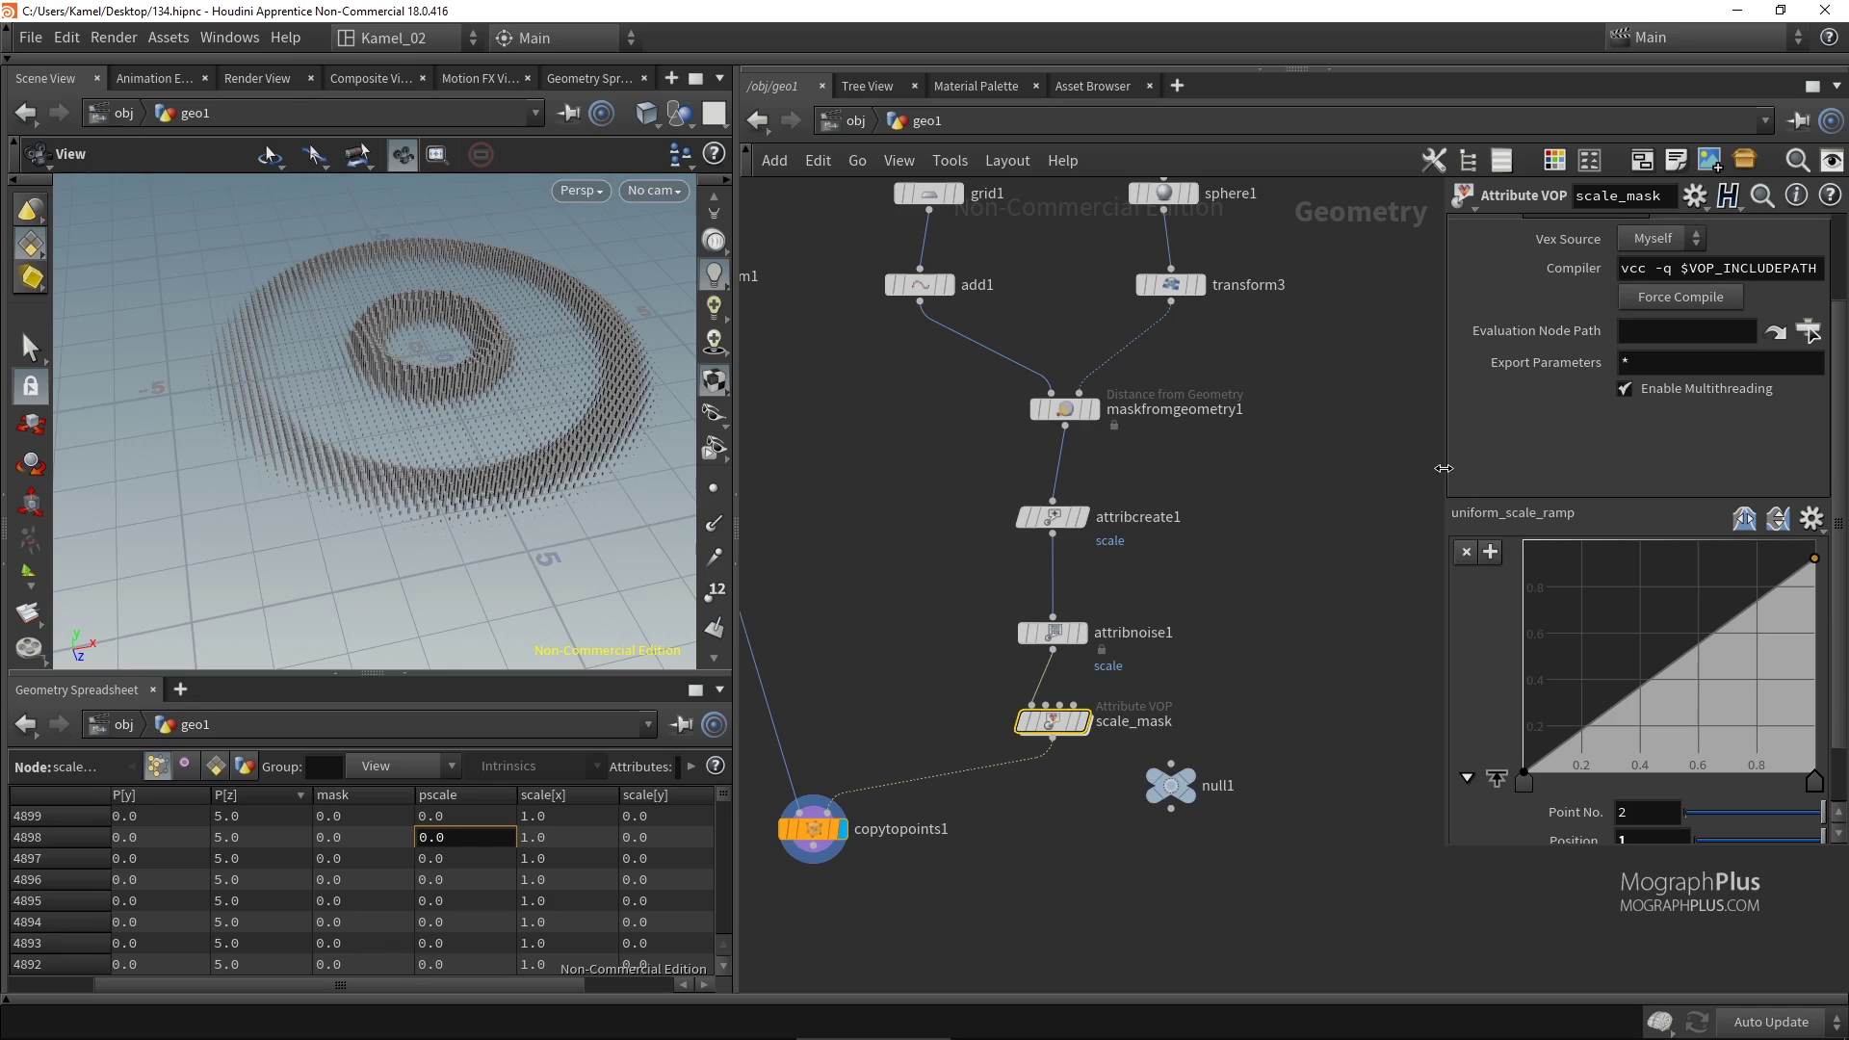
drag(1444, 468, 1251, 468)
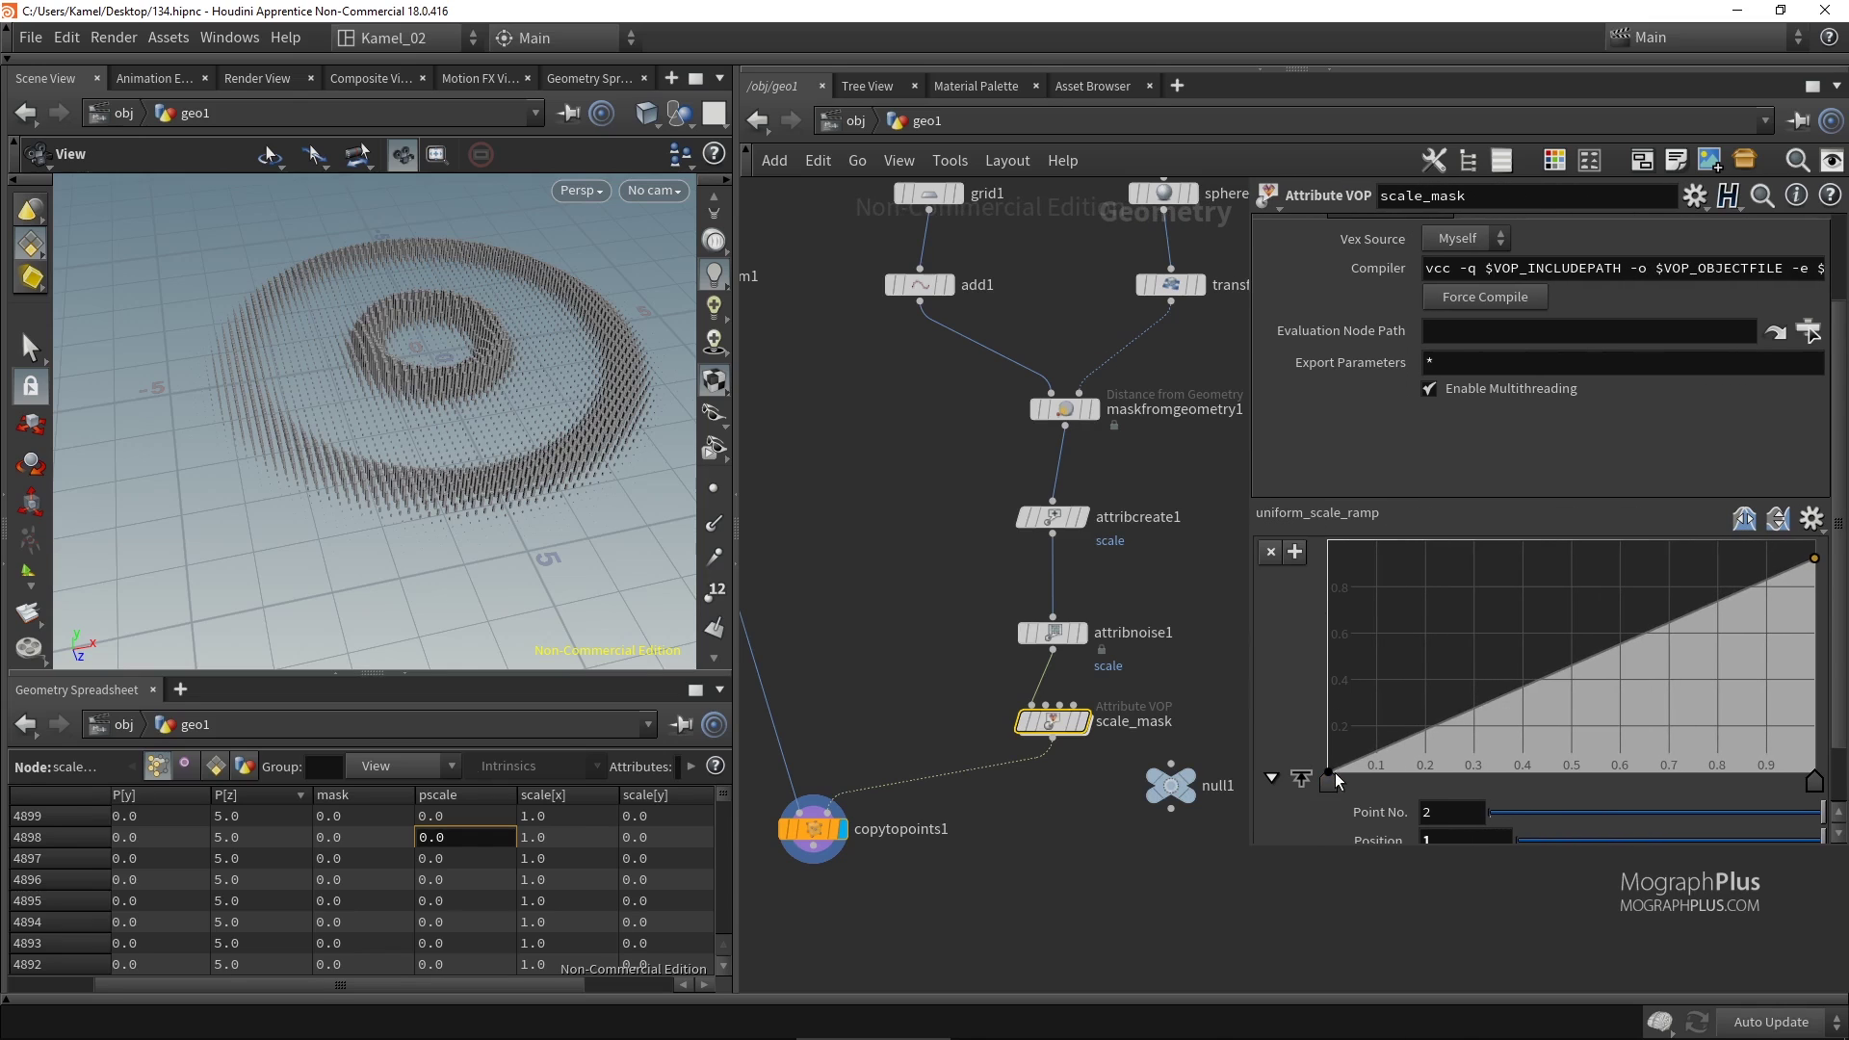
Adjust the ramp's end points, keeping the first at position 0 and moving the last to position 1 at full height.
mouse_move(1331, 771)
mouse_down()
mouse_move(1308, 598)
mouse_move(1302, 782)
mouse_up()
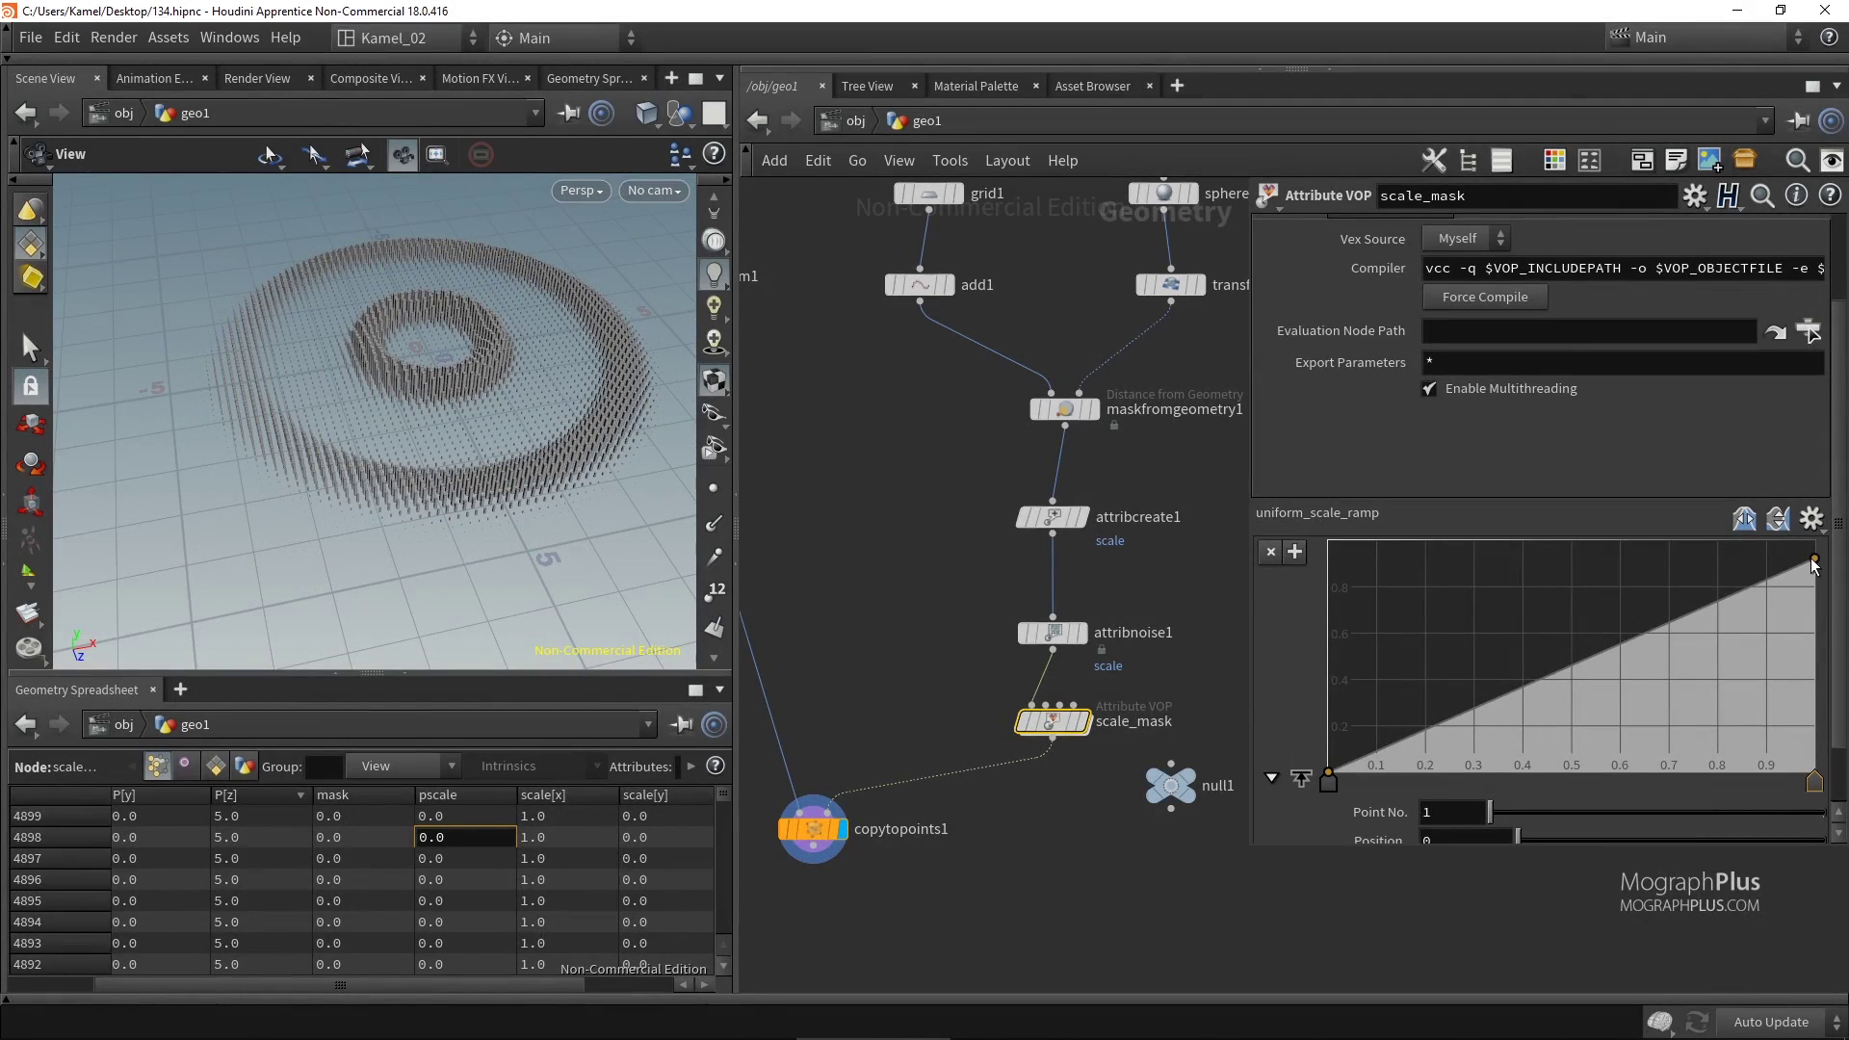
drag(1813, 561, 1812, 545)
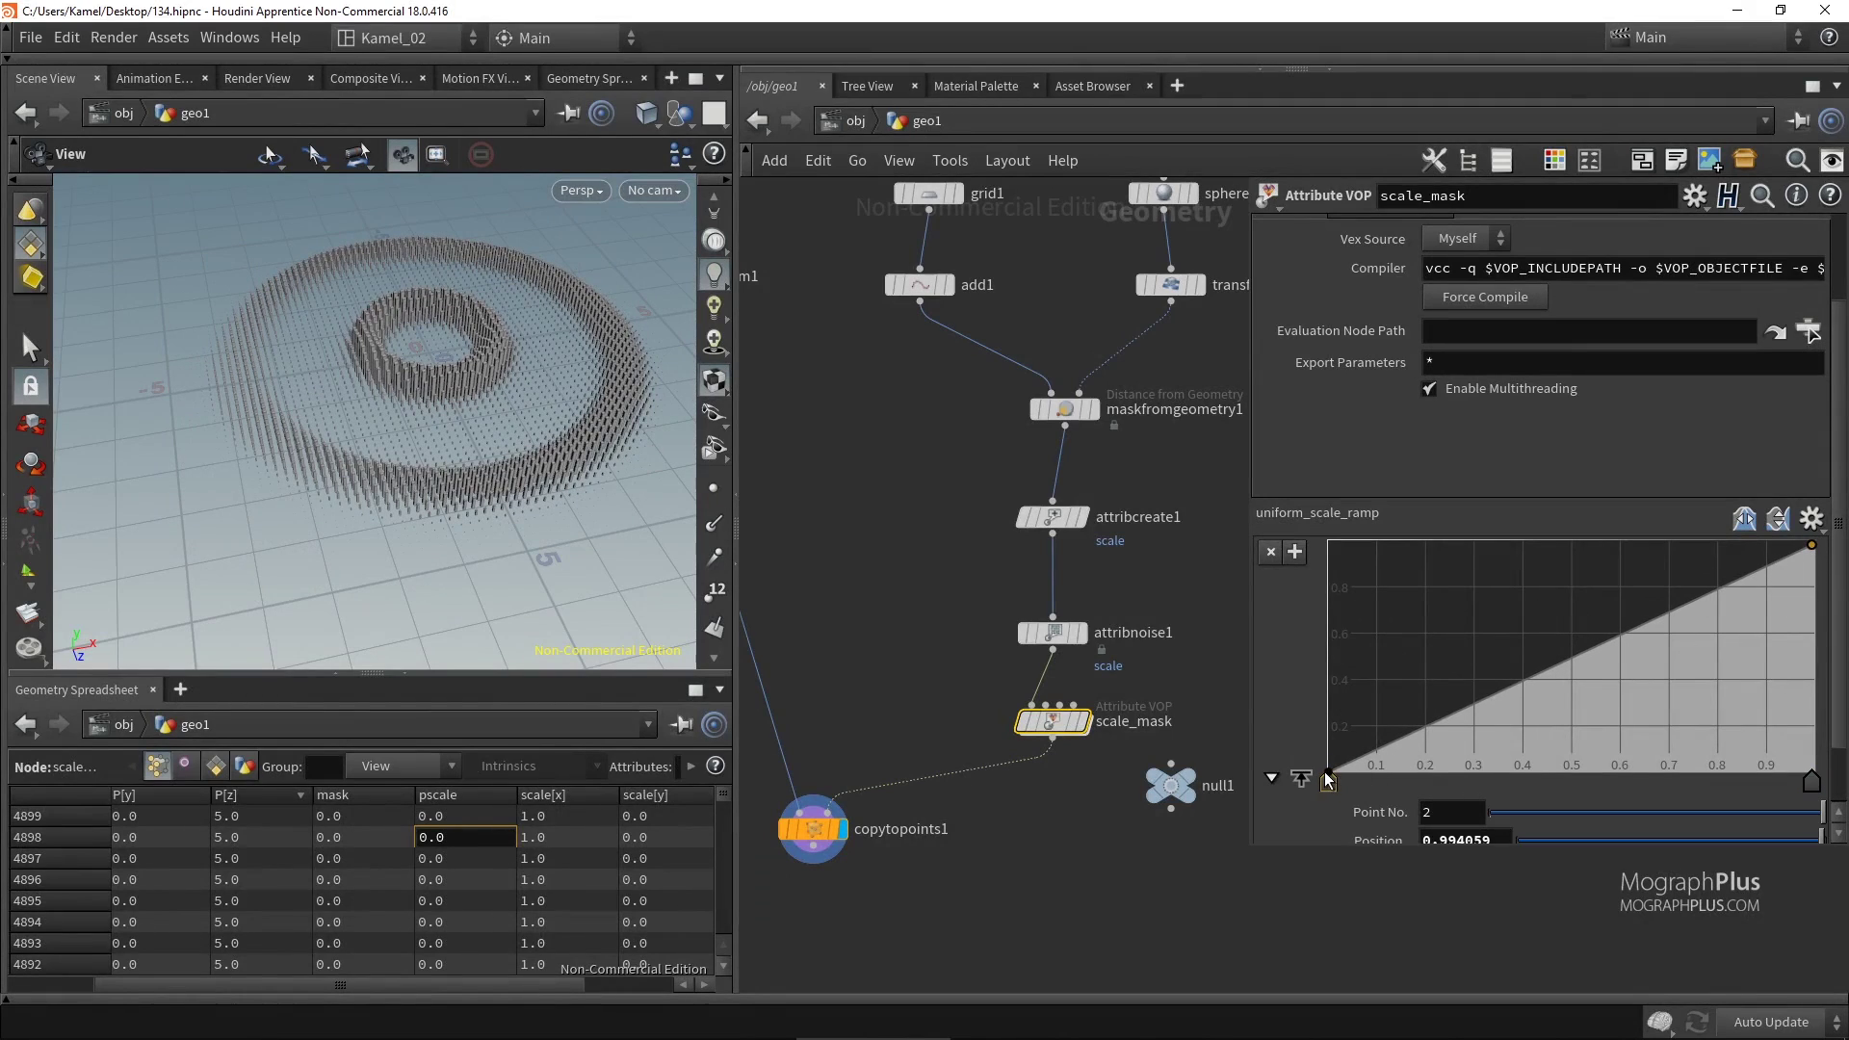
drag(1328, 778, 1188, 495)
key(ctrl+z)
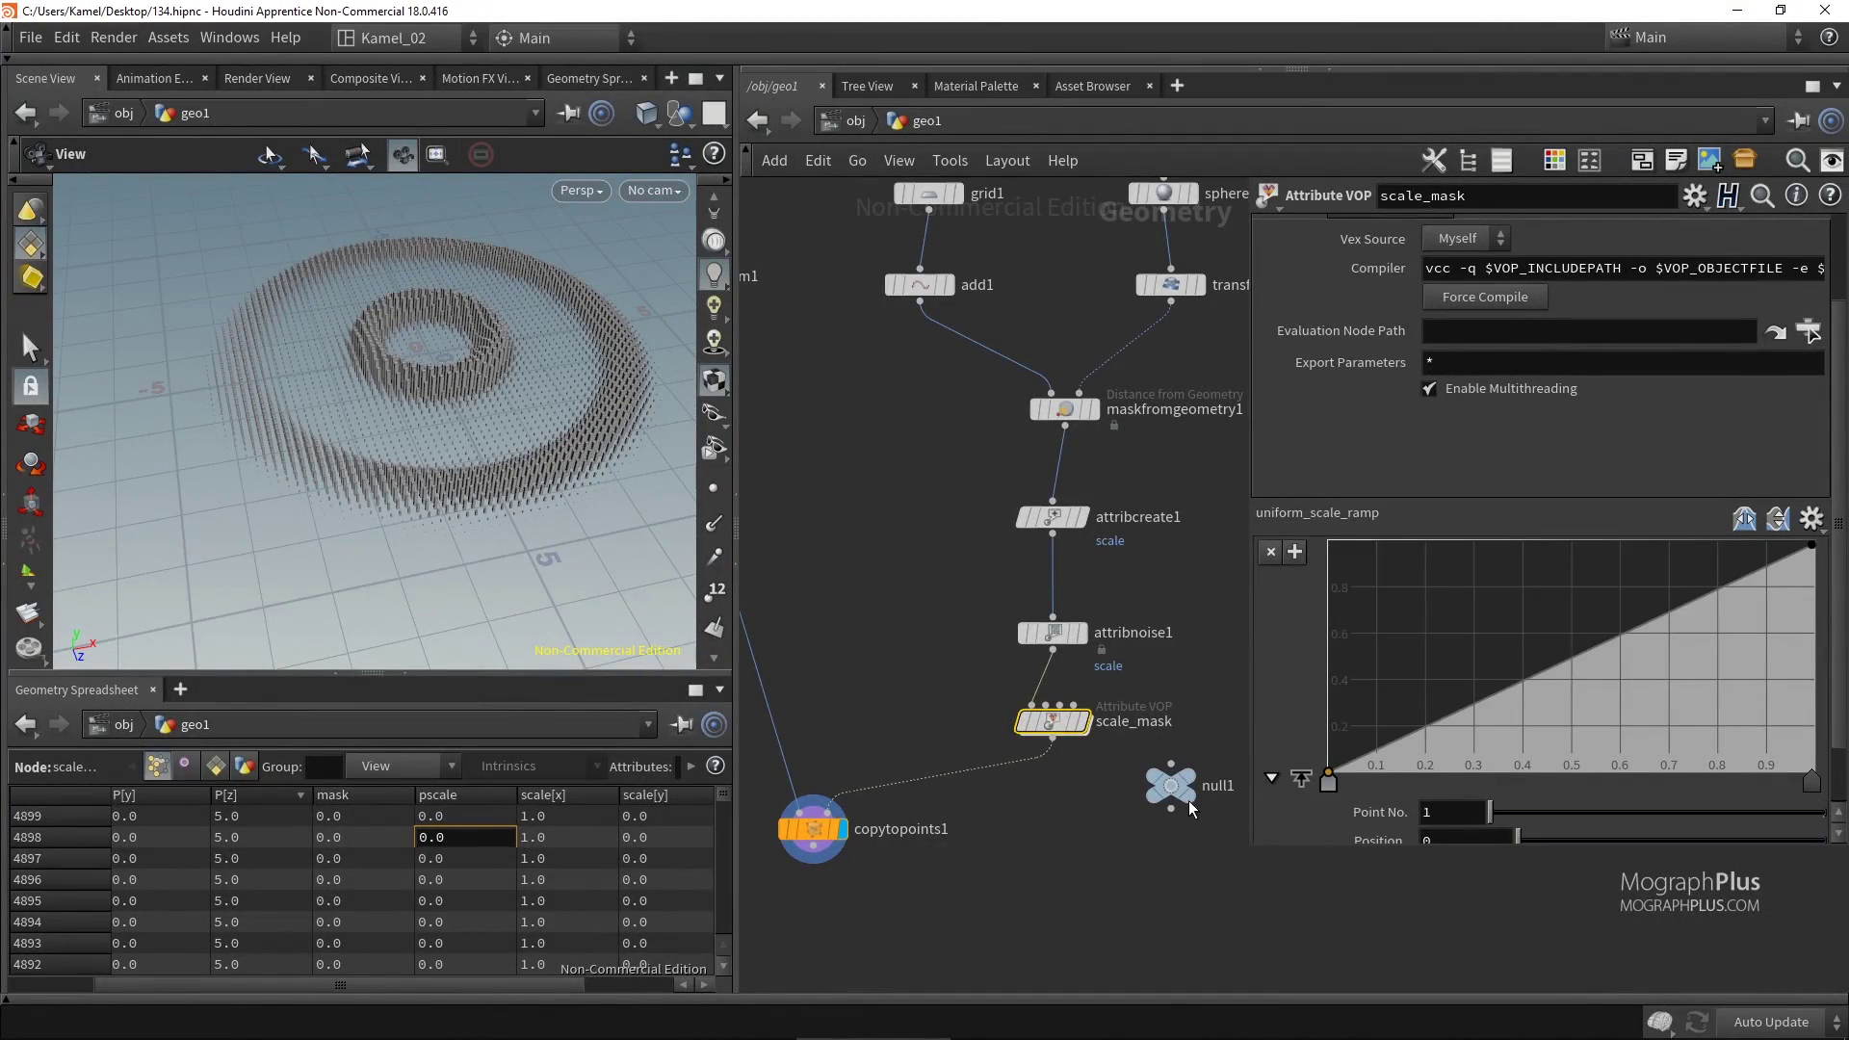
mouse_move(1812, 546)
mouse_down()
mouse_move(1820, 766)
mouse_move(1828, 550)
mouse_up()
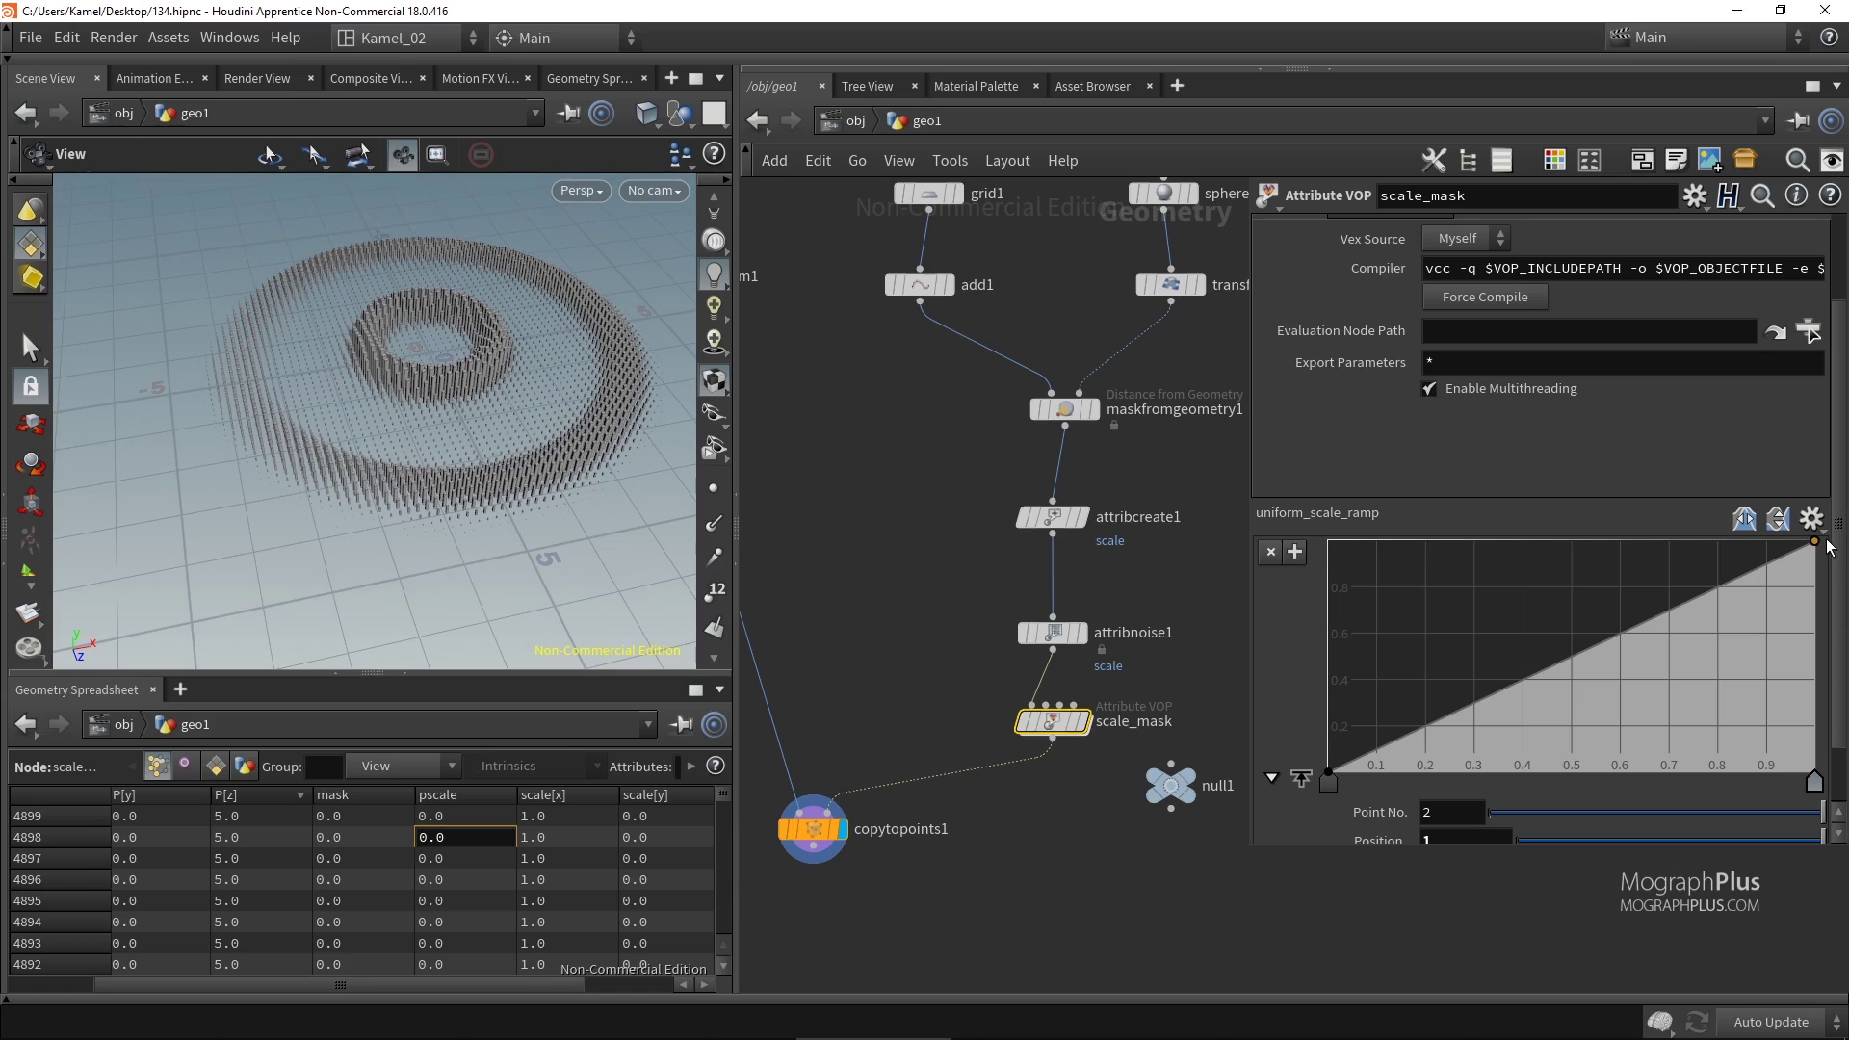
Add two ramp points near the start, at positions of about 0.10 and 0.17, to make the curve rise steeply.
drag(1556, 661, 1379, 632)
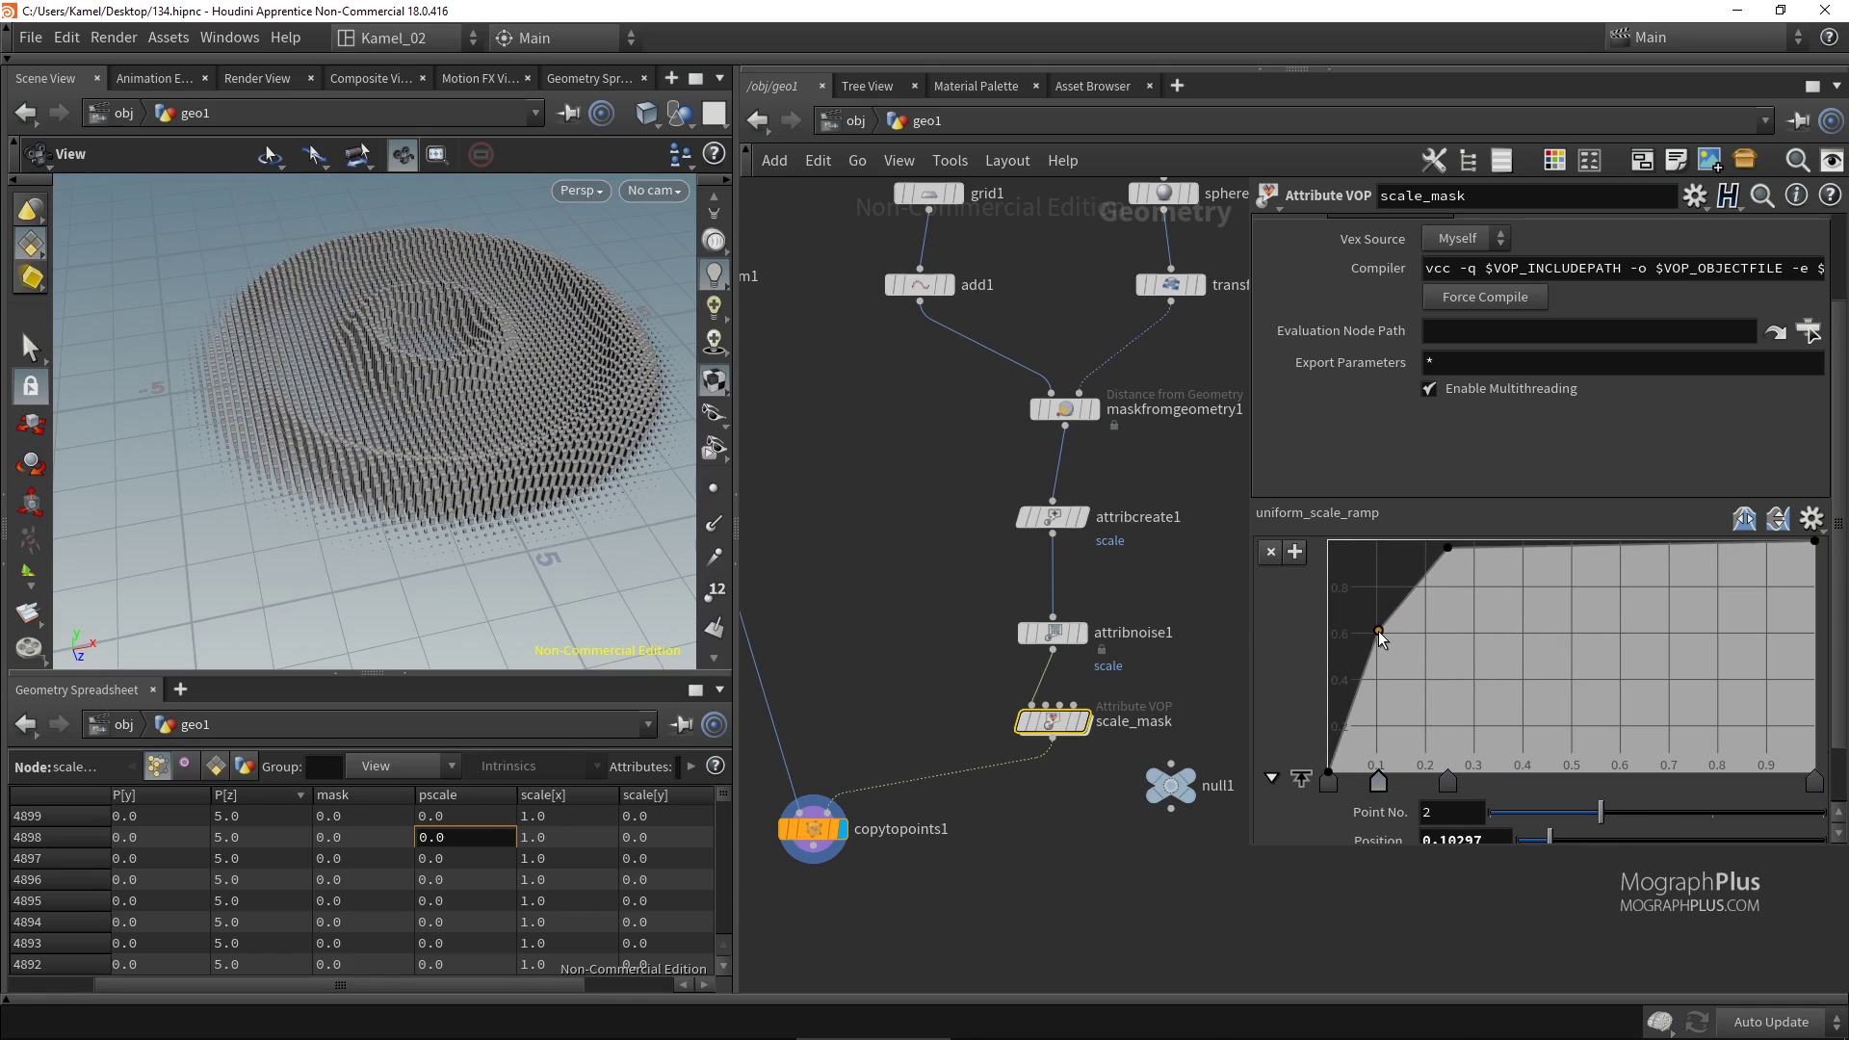
drag(1449, 547, 1412, 553)
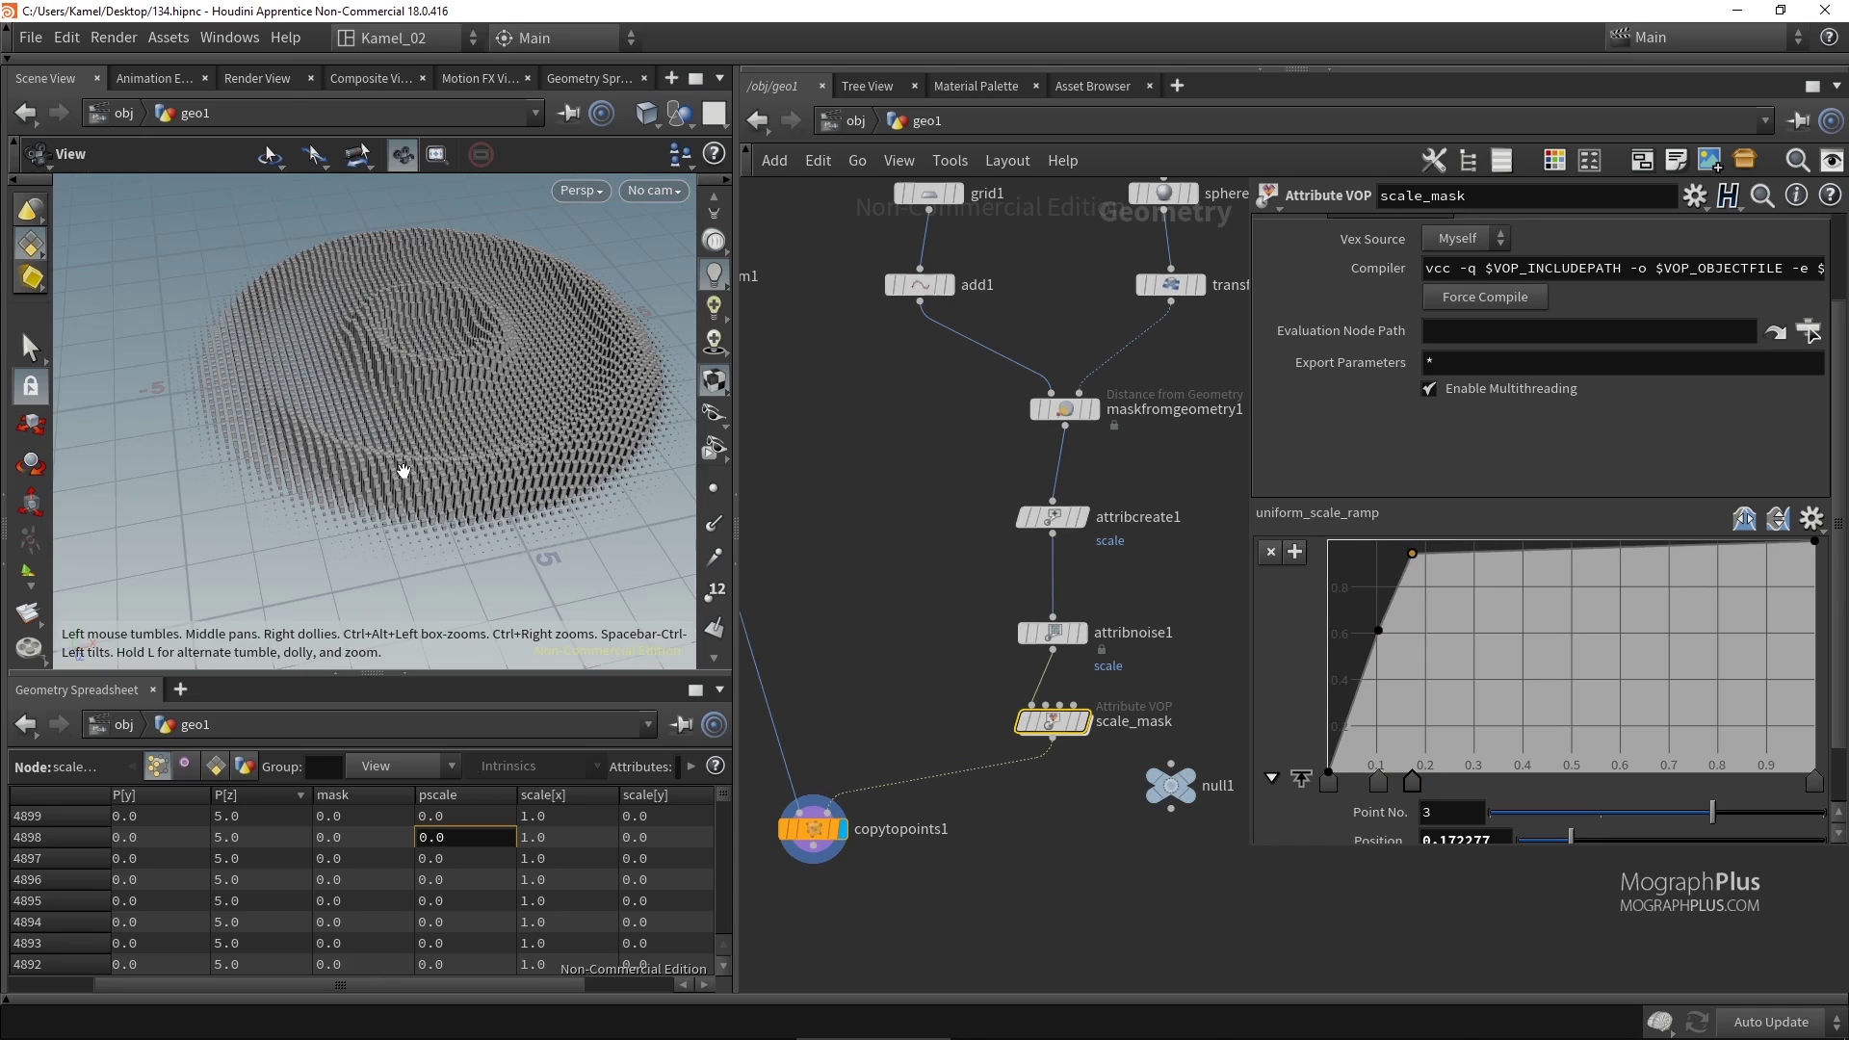
Examine the ramp-scaled box copies in the viewport from several angles and up close, along with the node network.
drag(378, 495, 348, 505)
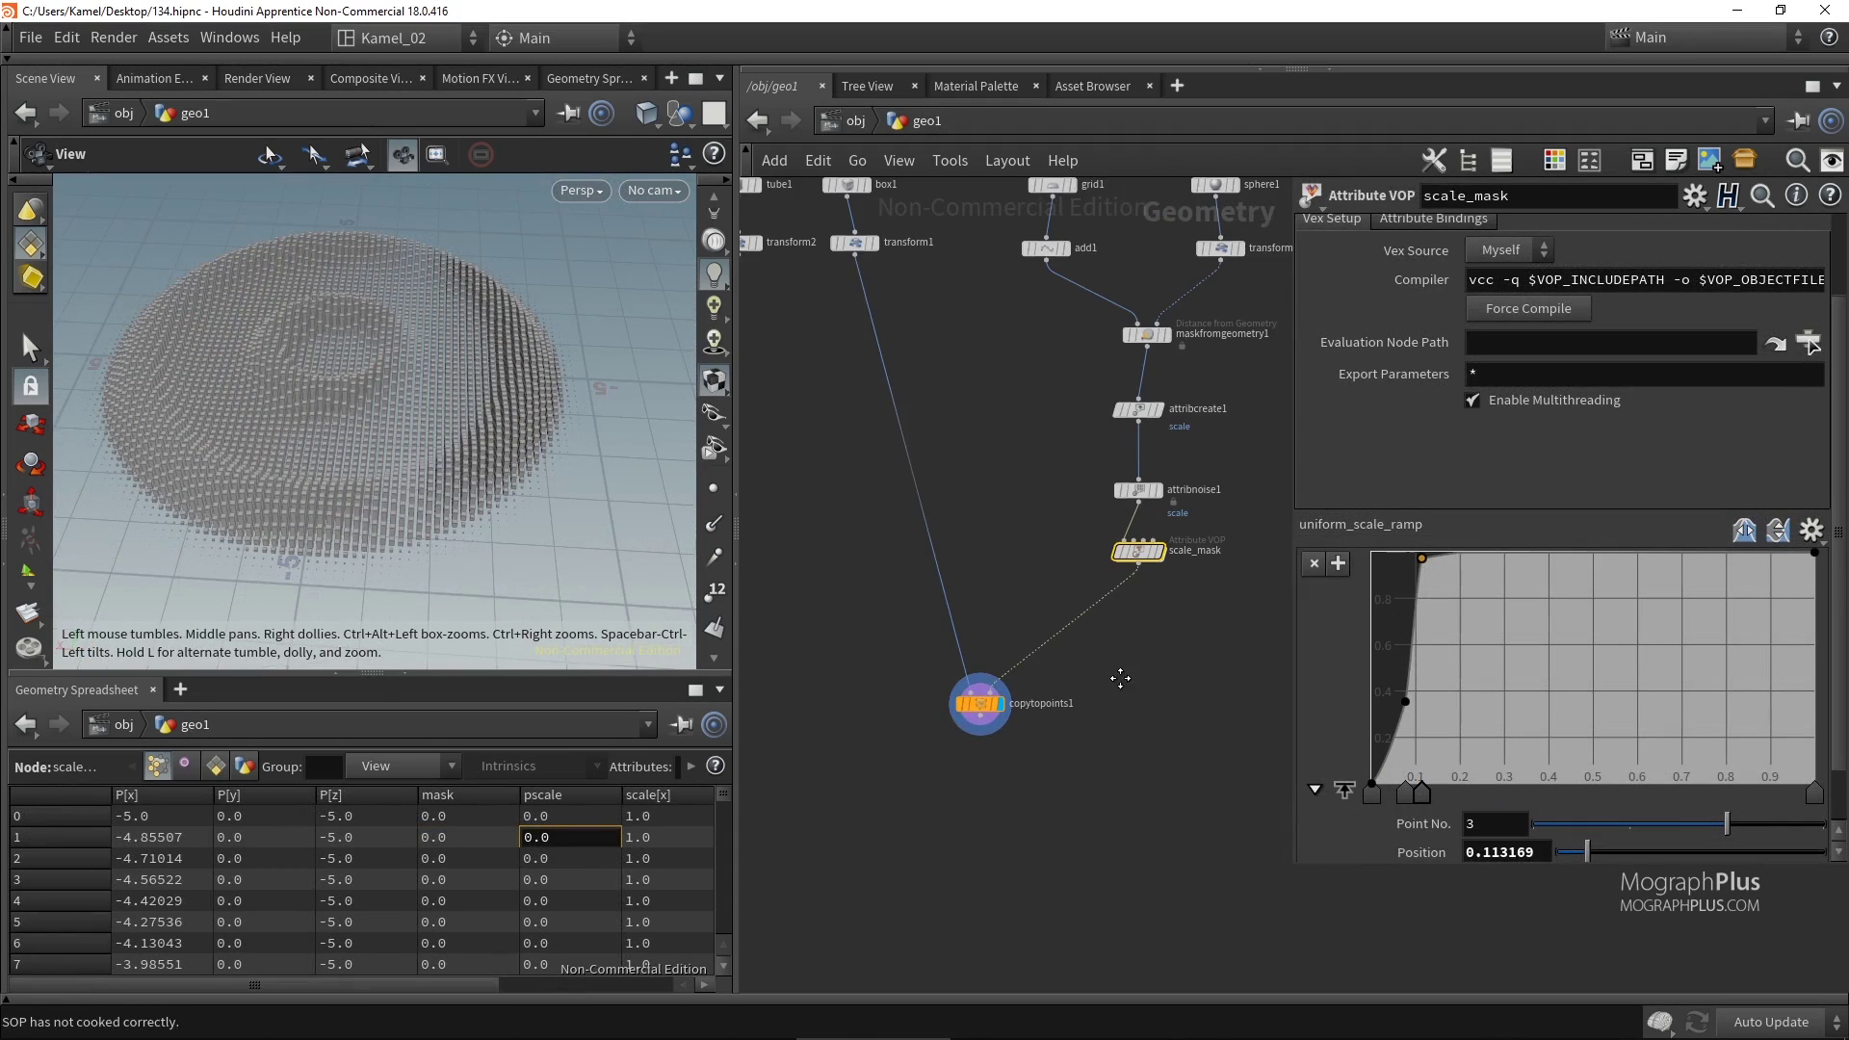
middle_drag(1115, 672, 1079, 765)
drag(593, 518, 570, 529)
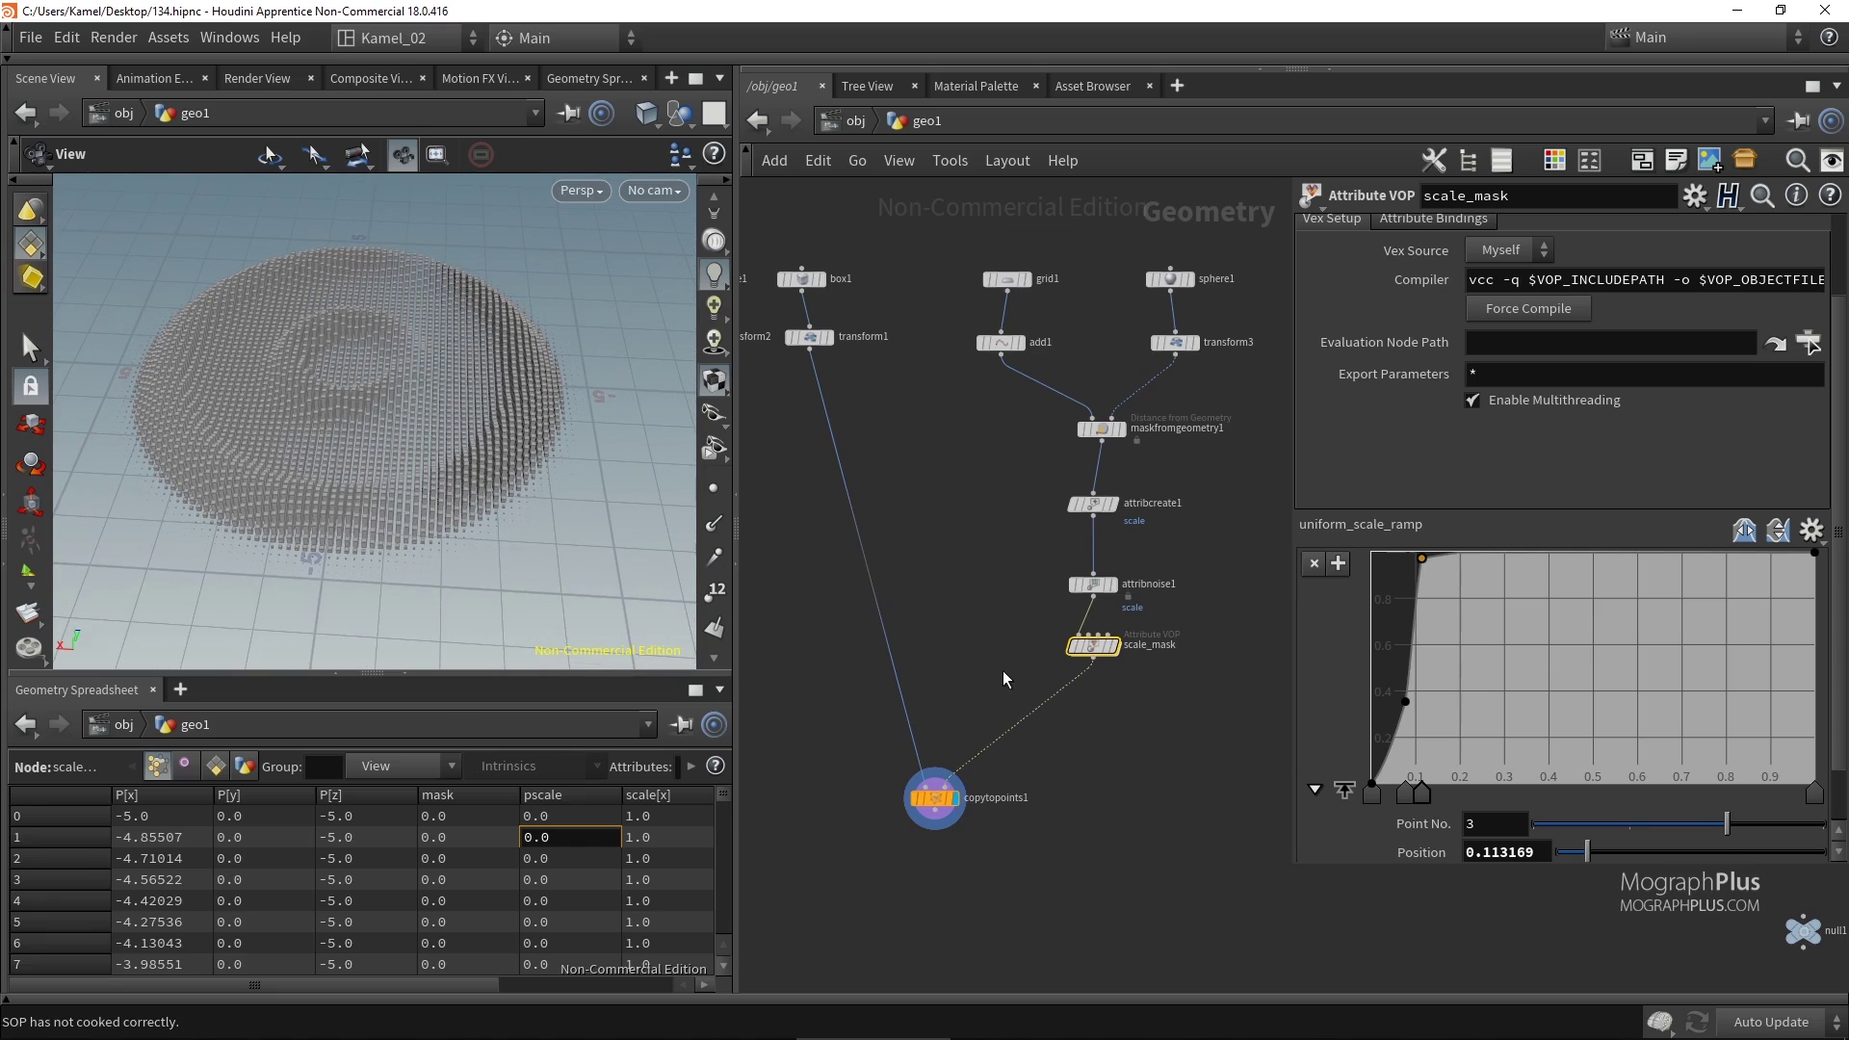
middle_drag(856, 594, 985, 572)
scroll(985, 472, up, 3)
scroll(506, 442, up, 10)
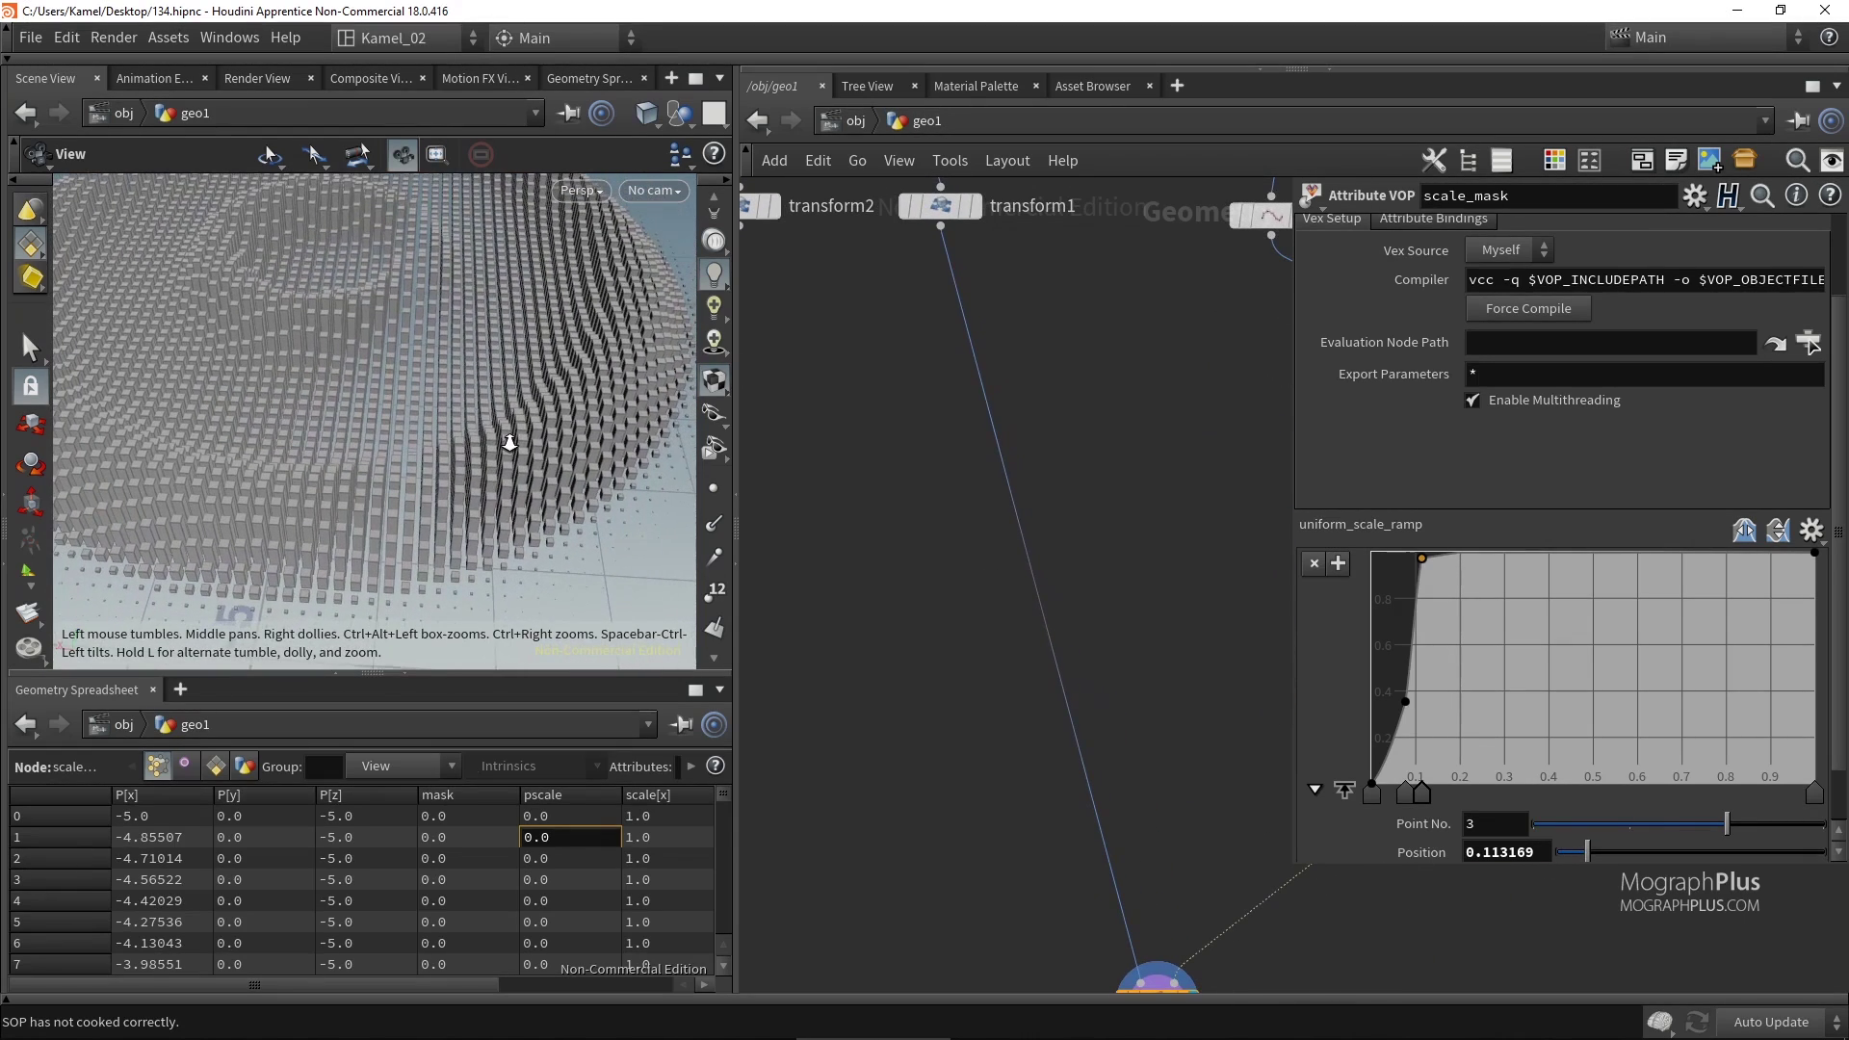
scroll(1017, 554, down, 5)
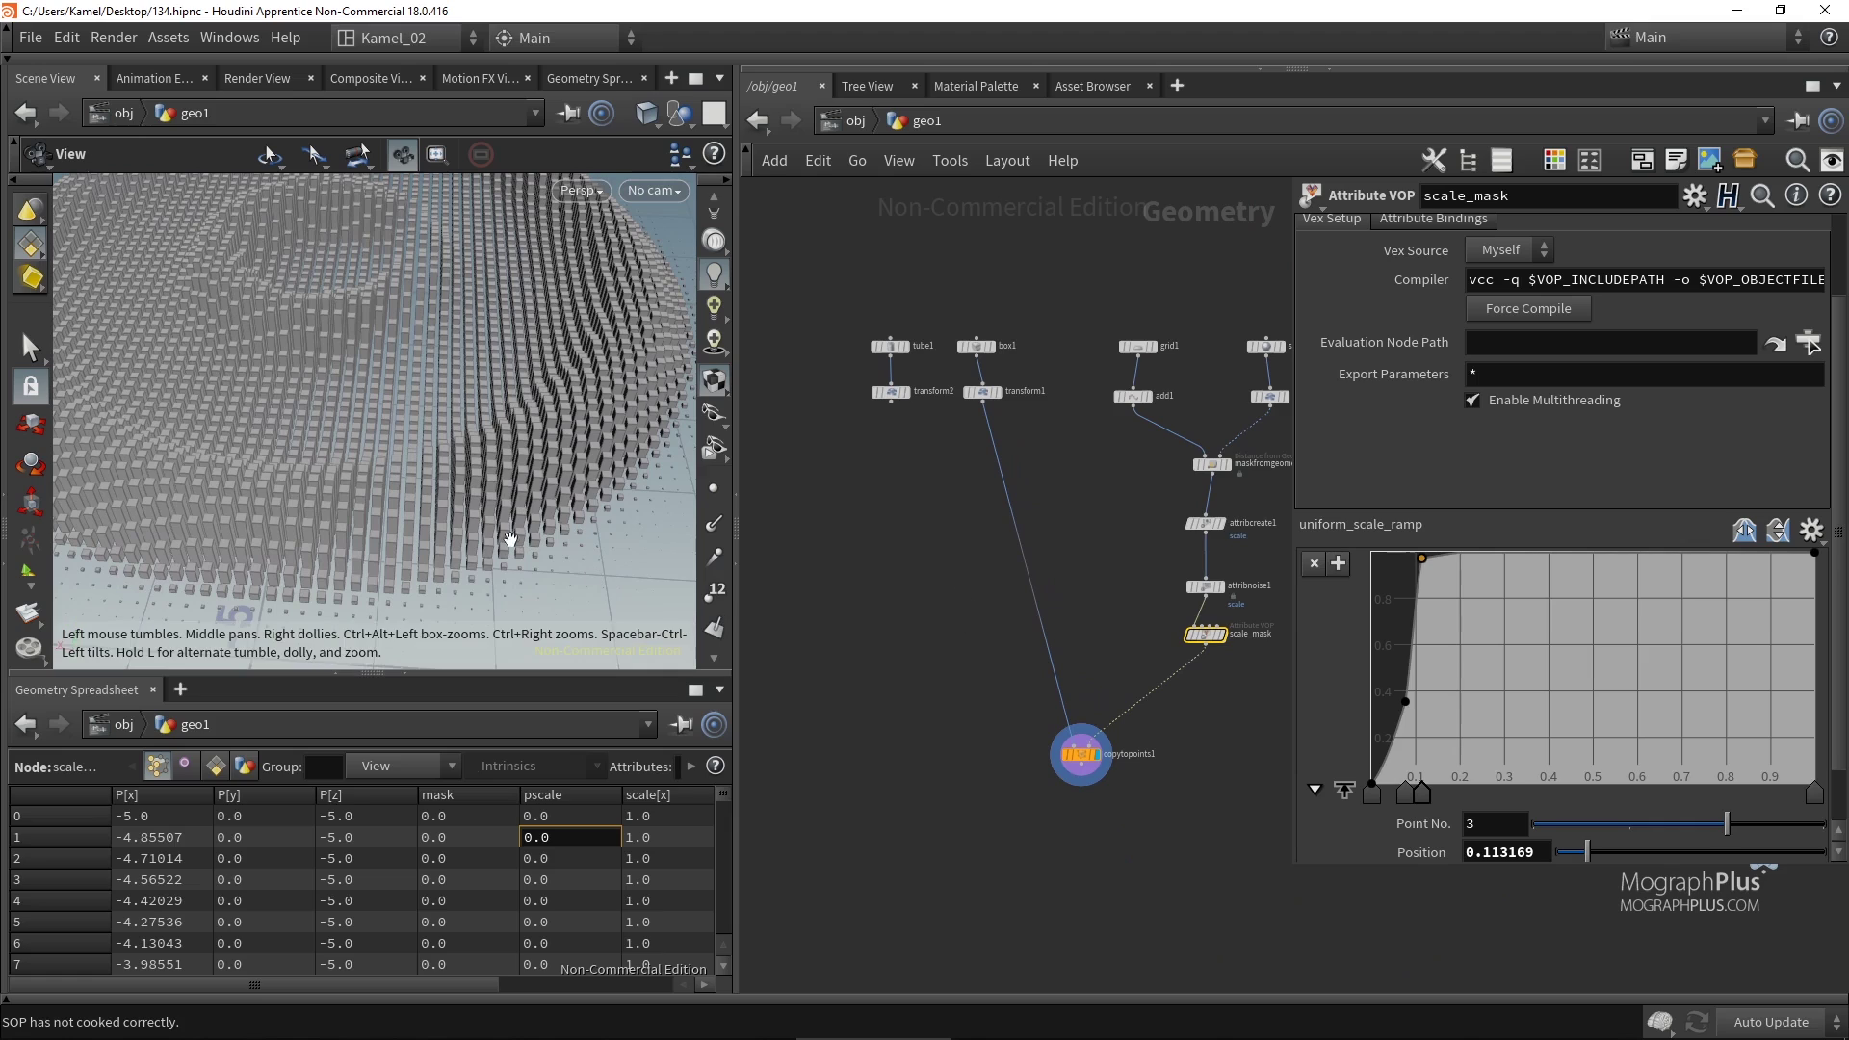
drag(480, 489, 529, 512)
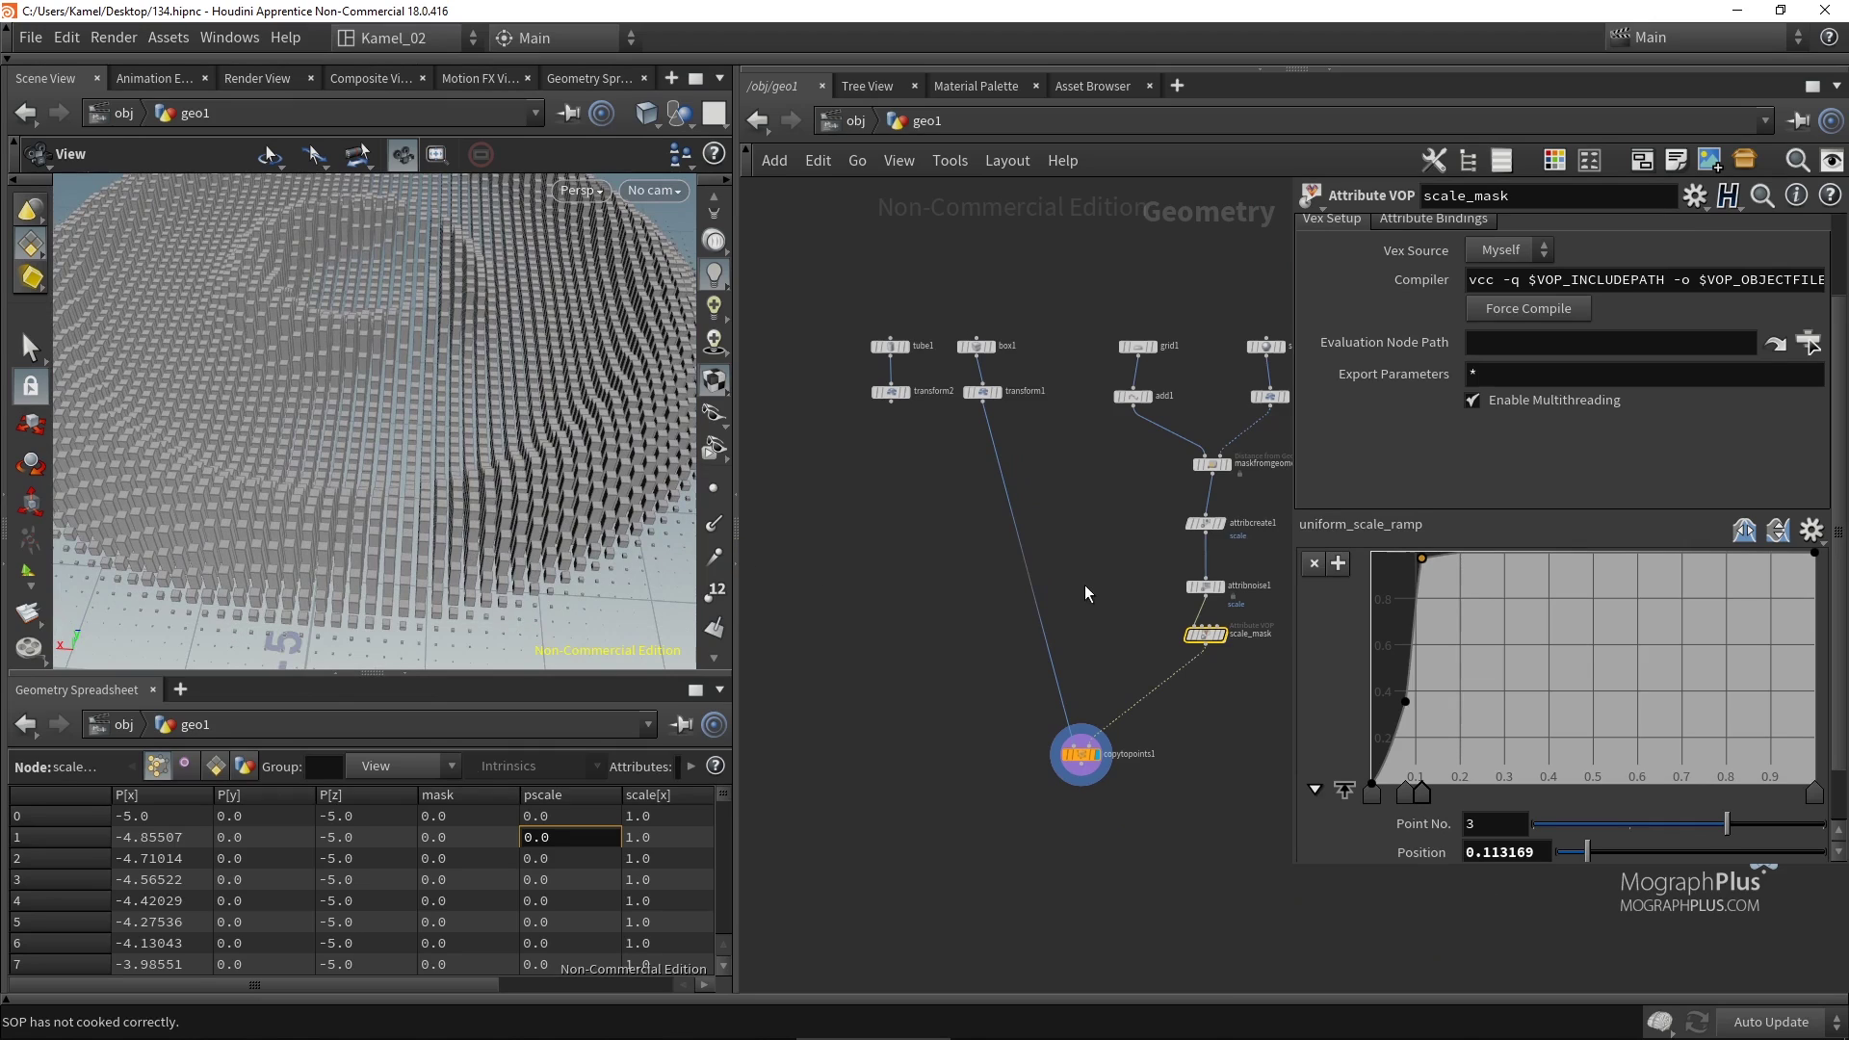
middle_drag(1084, 586, 933, 617)
scroll(1064, 669, up, 5)
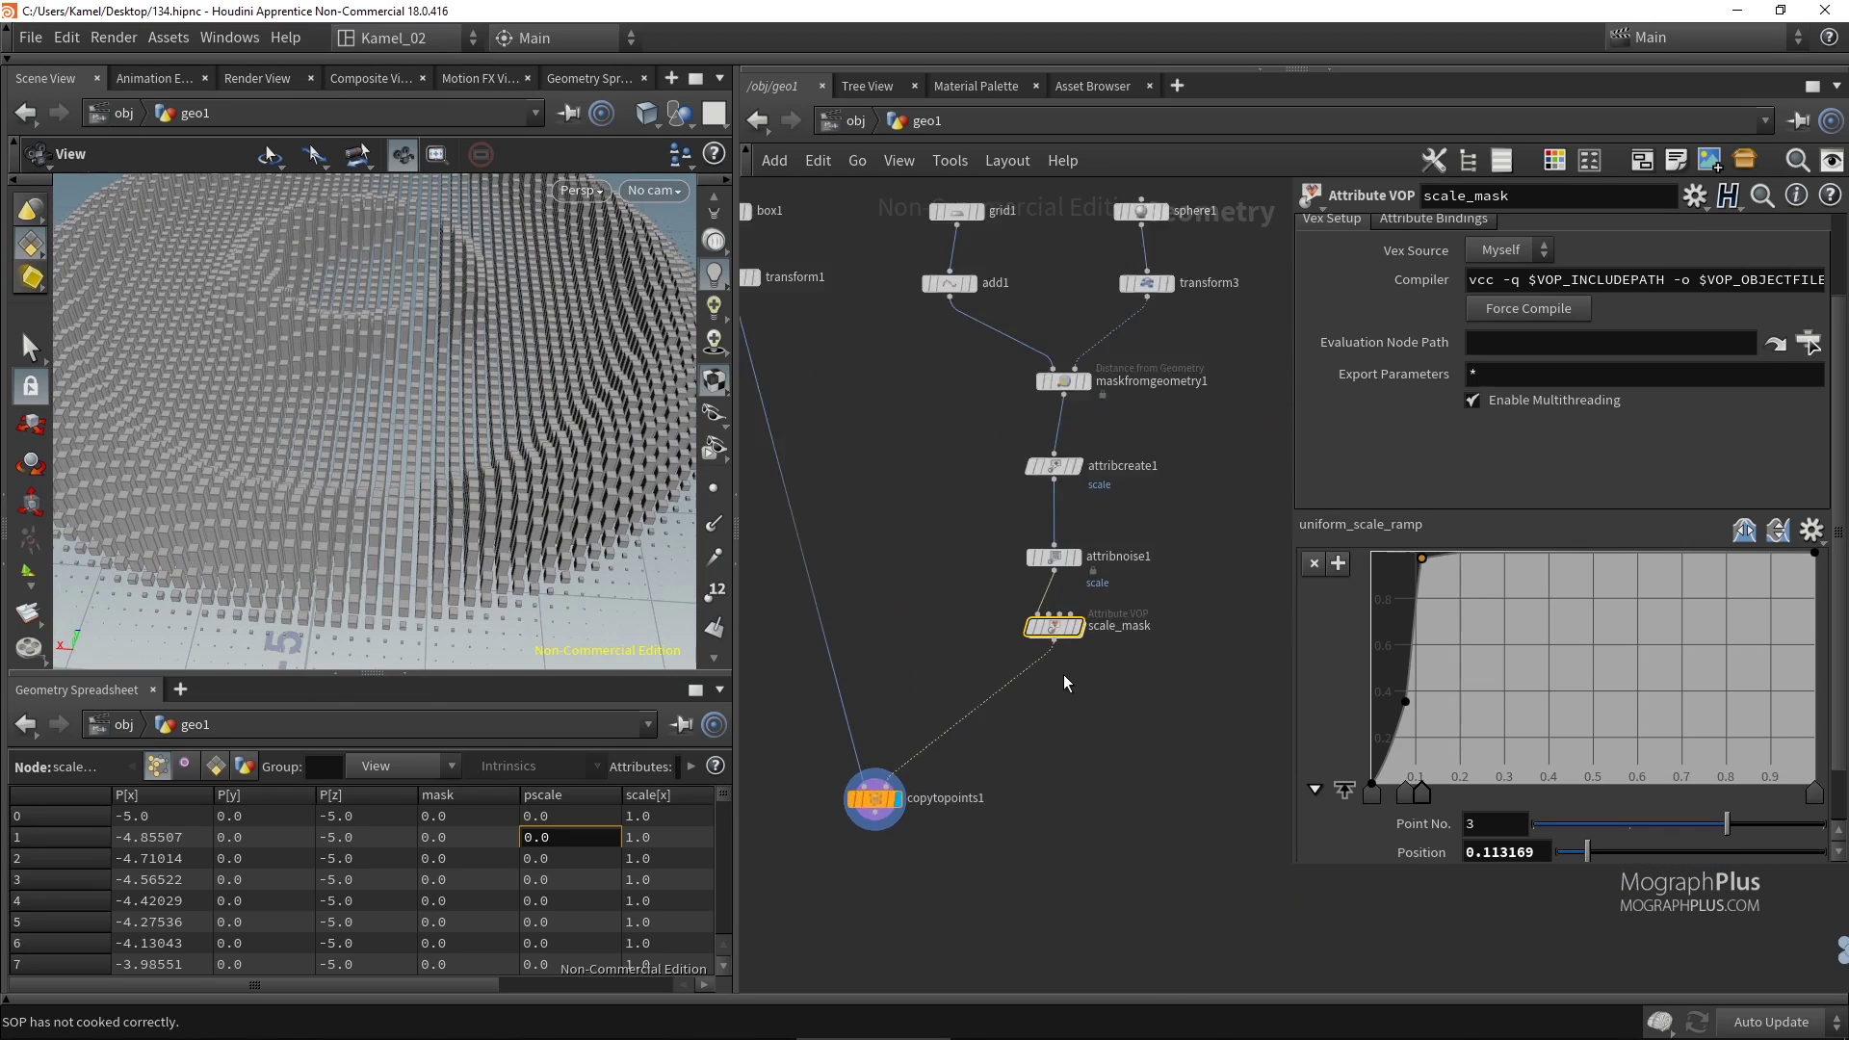
Display the scale_mask points and insert a Group by Range node between scale_mask and copytopoints1.
click(1093, 610)
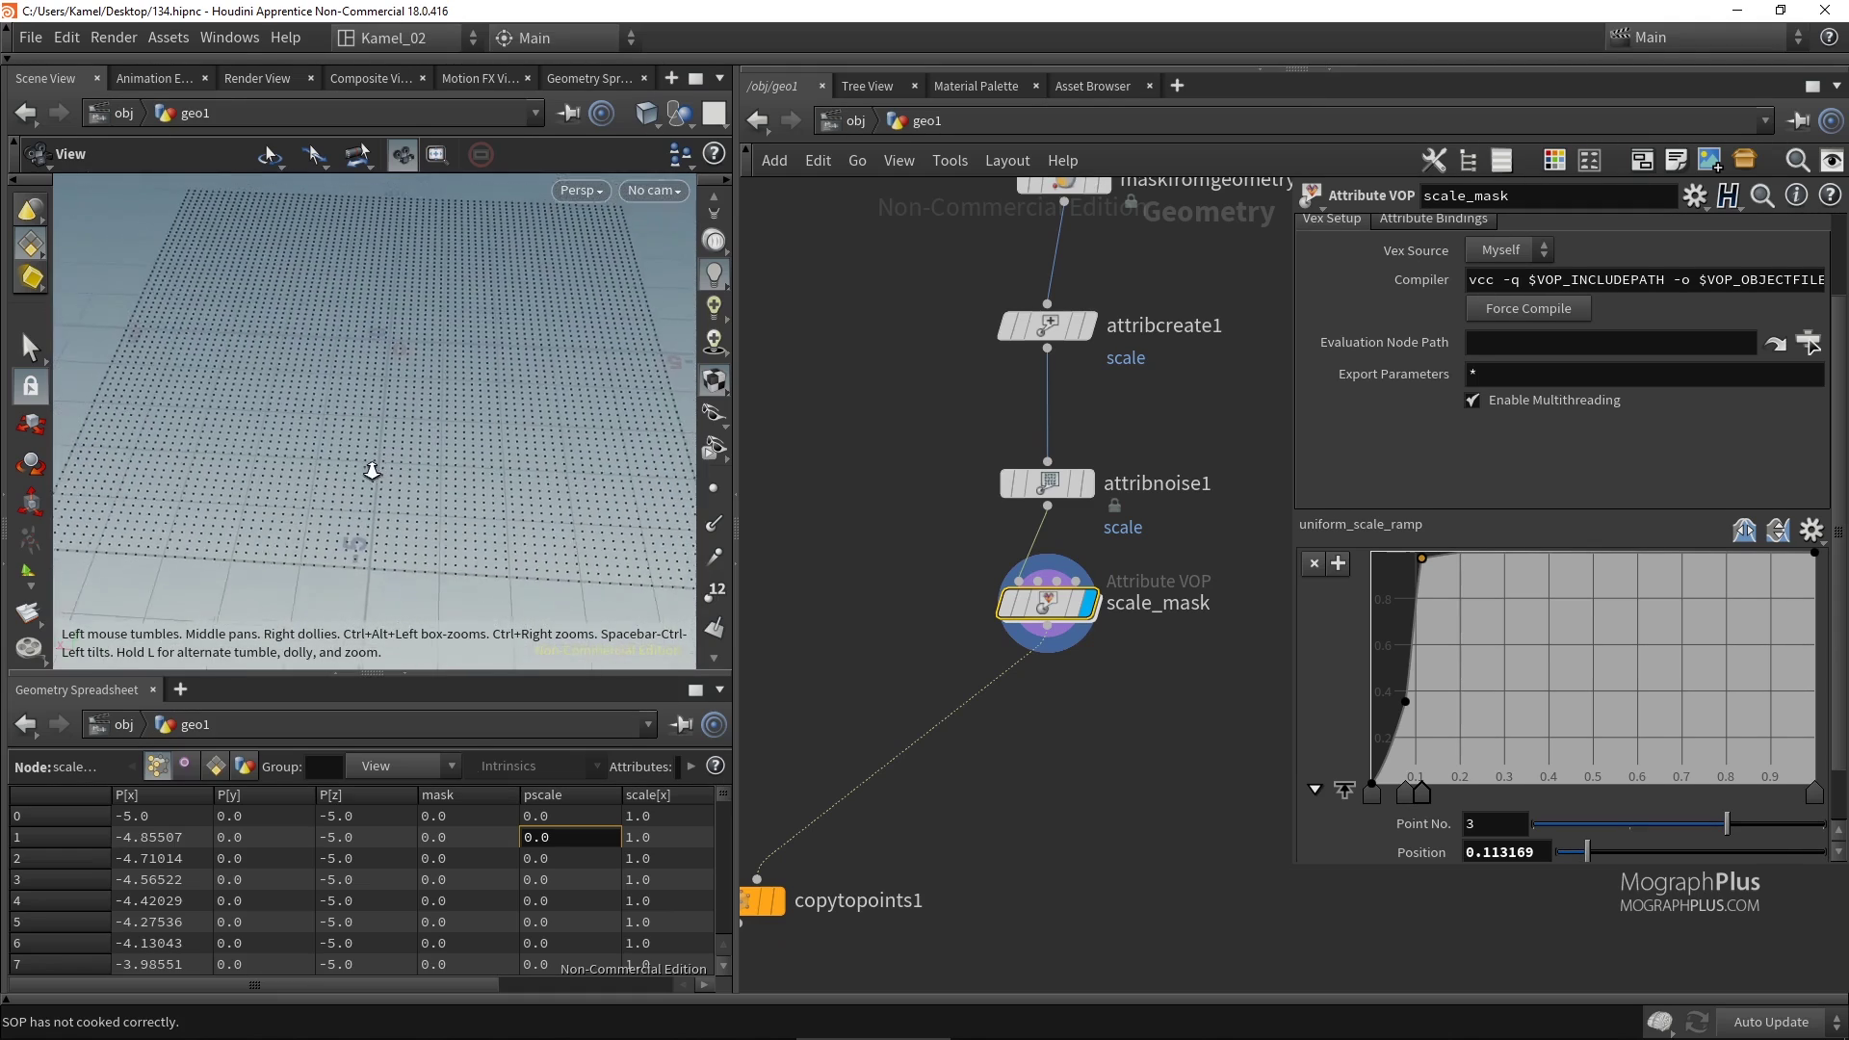
right_drag(372, 471, 326, 495)
middle_drag(878, 599, 887, 543)
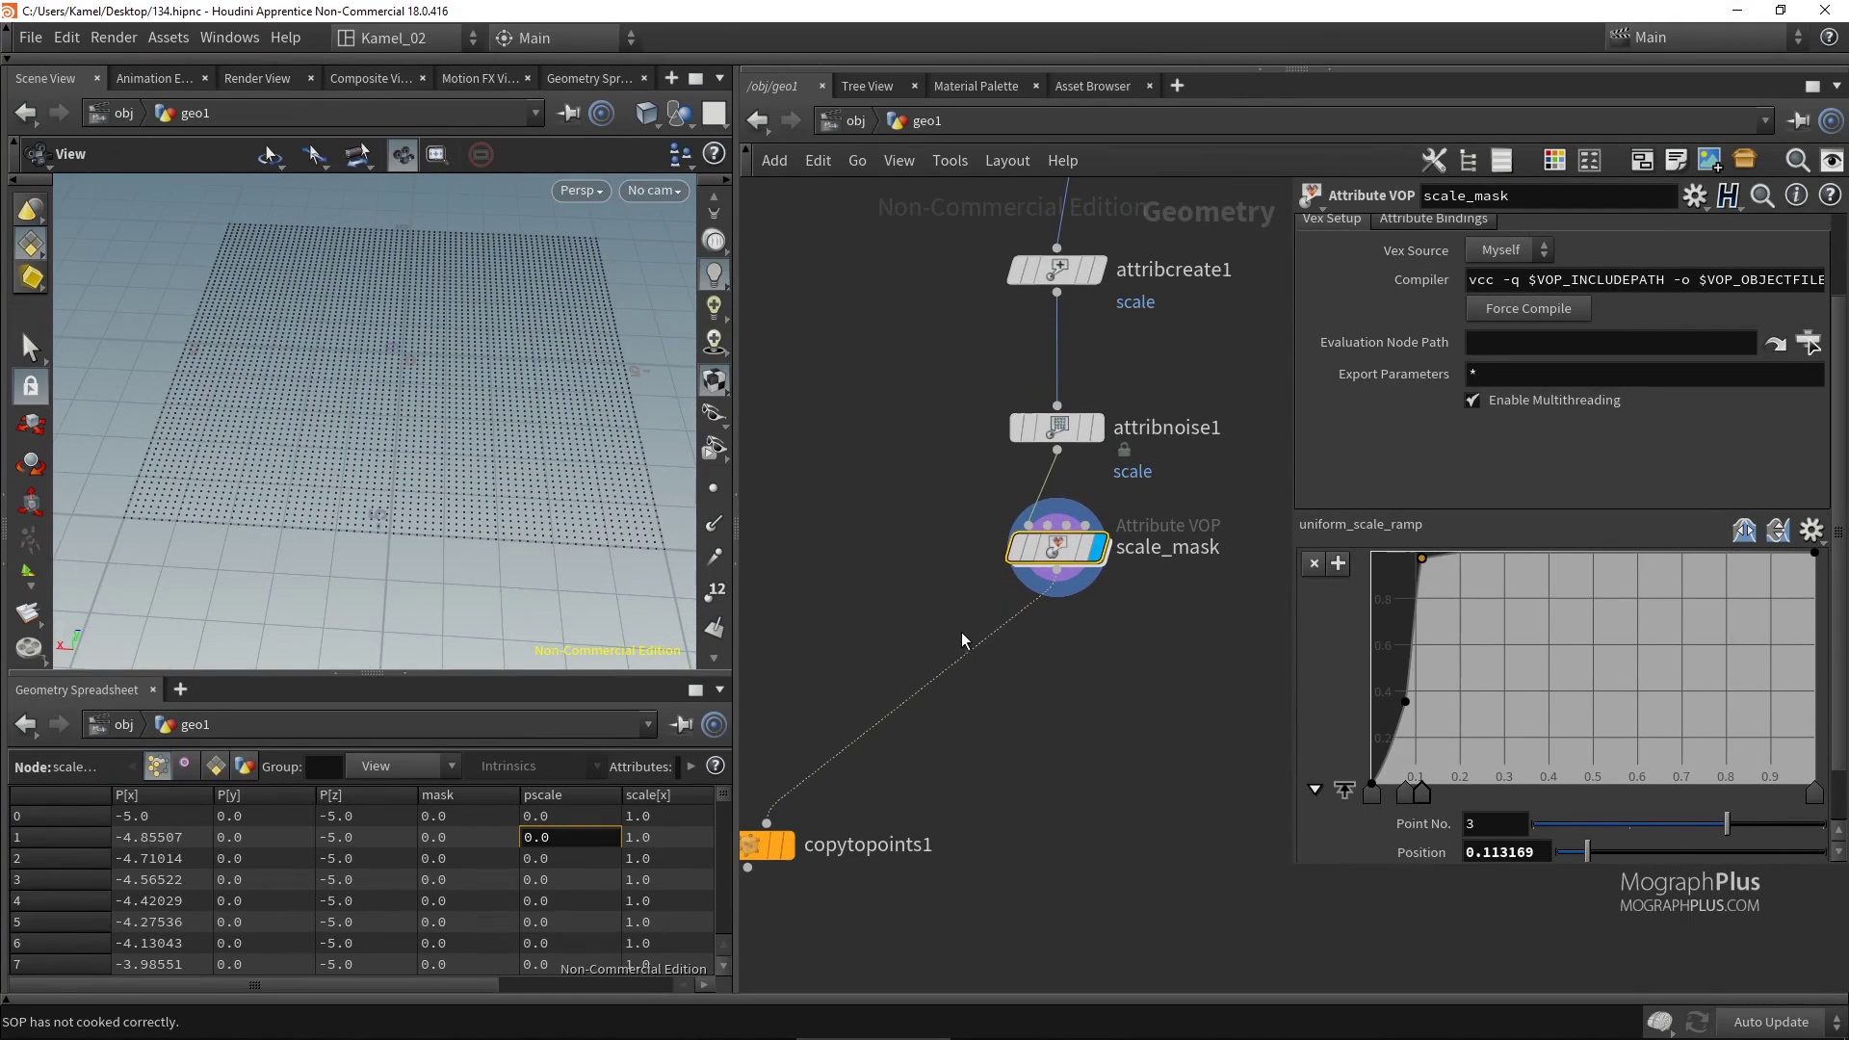
key(Tab)
text(rang)
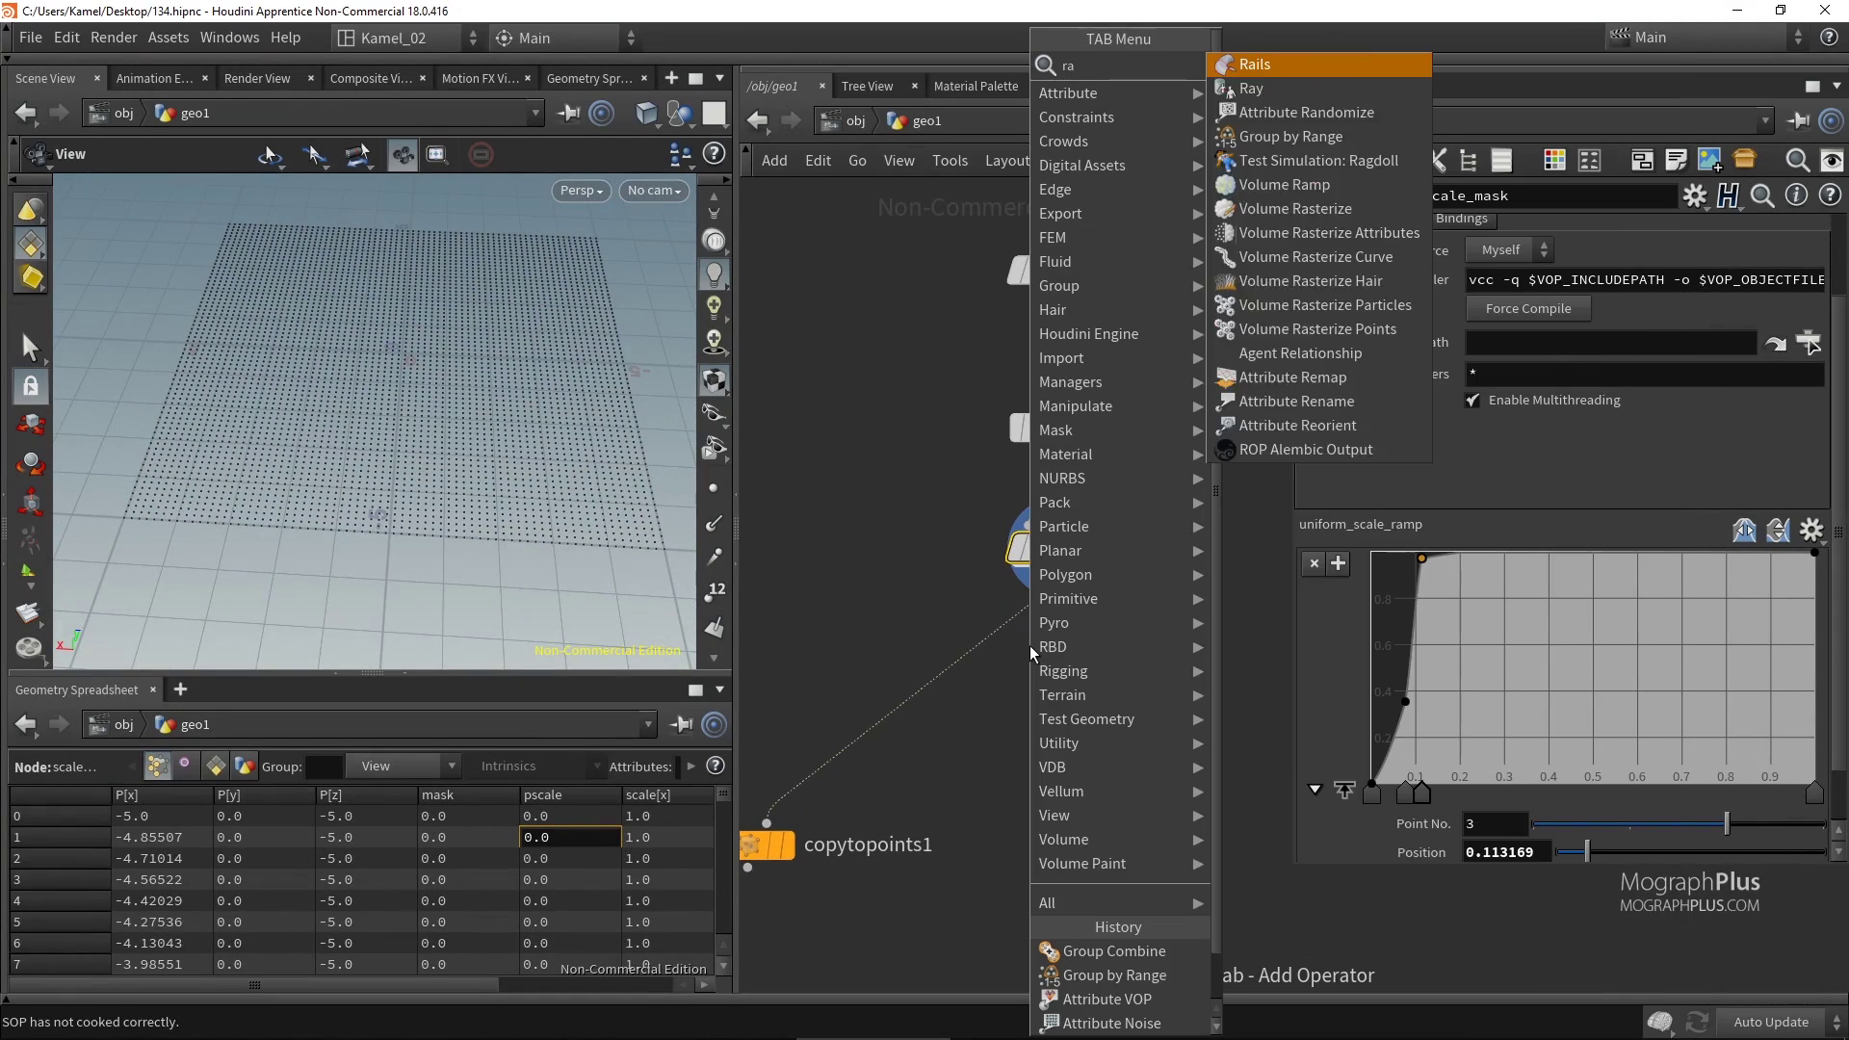
key(Return)
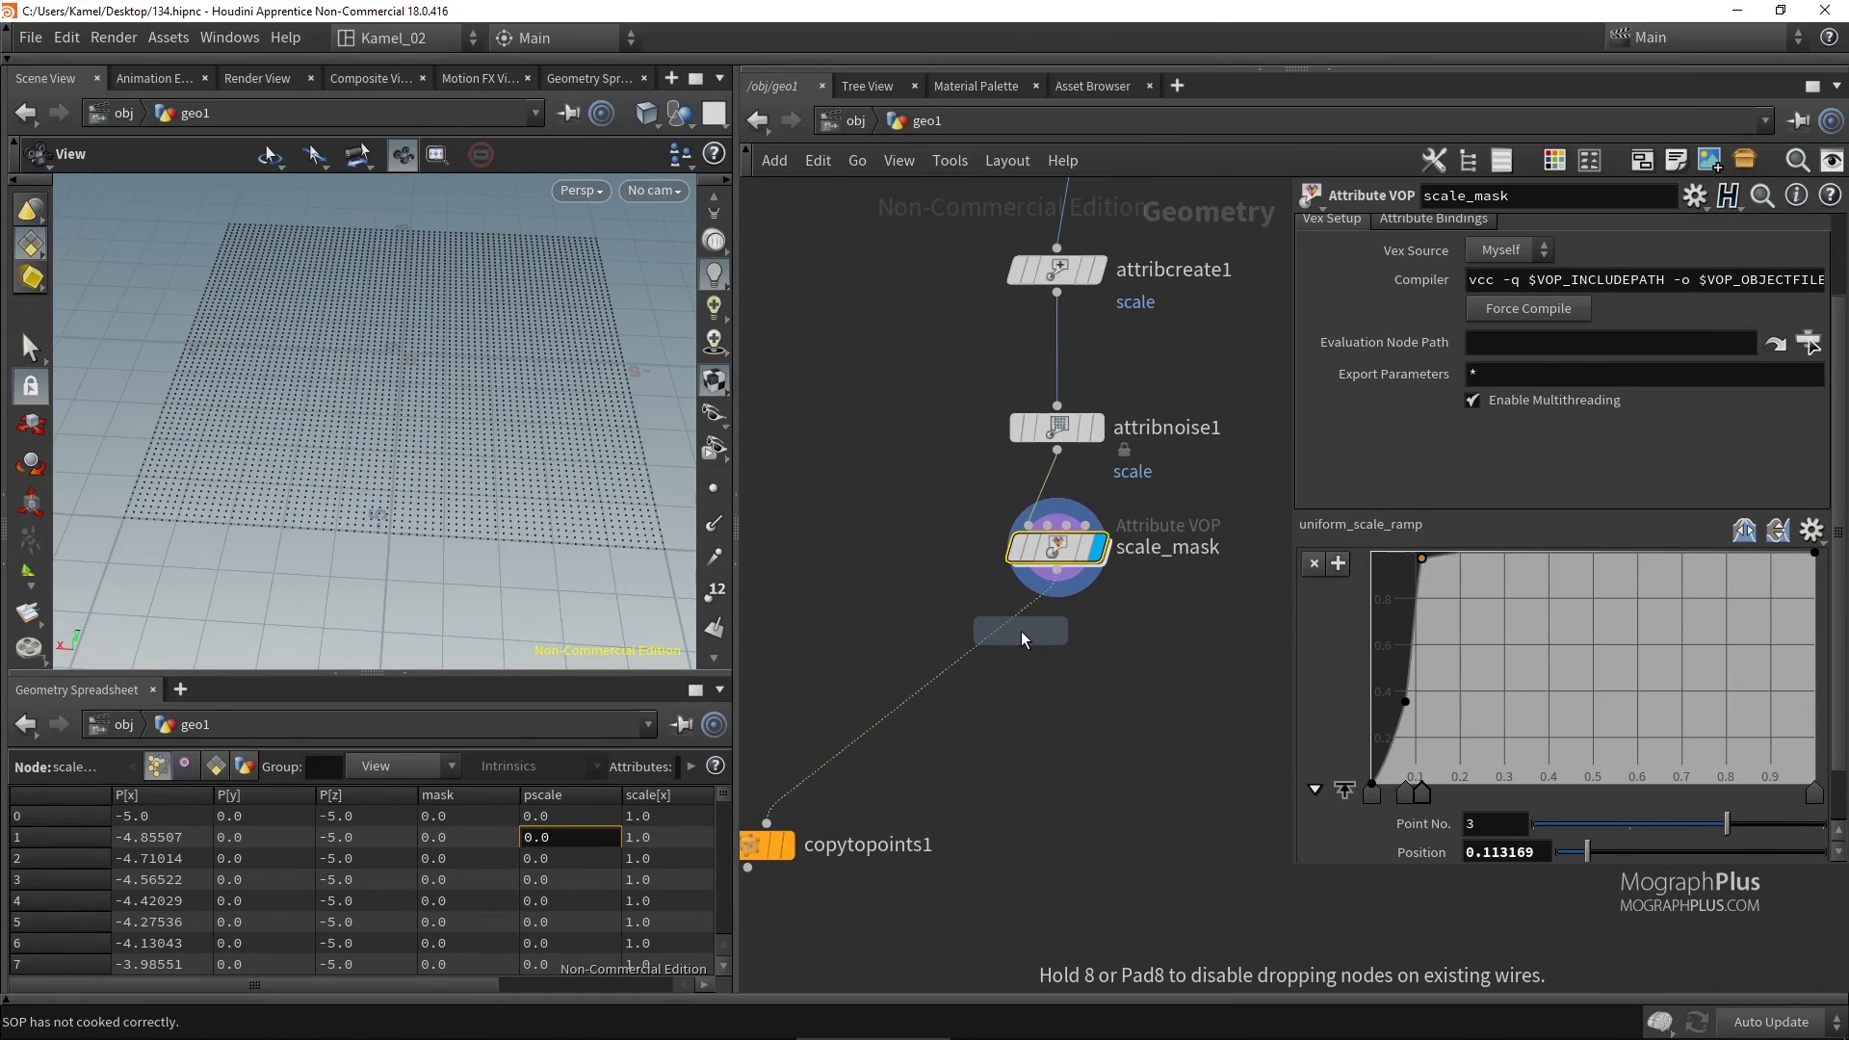
click(1008, 622)
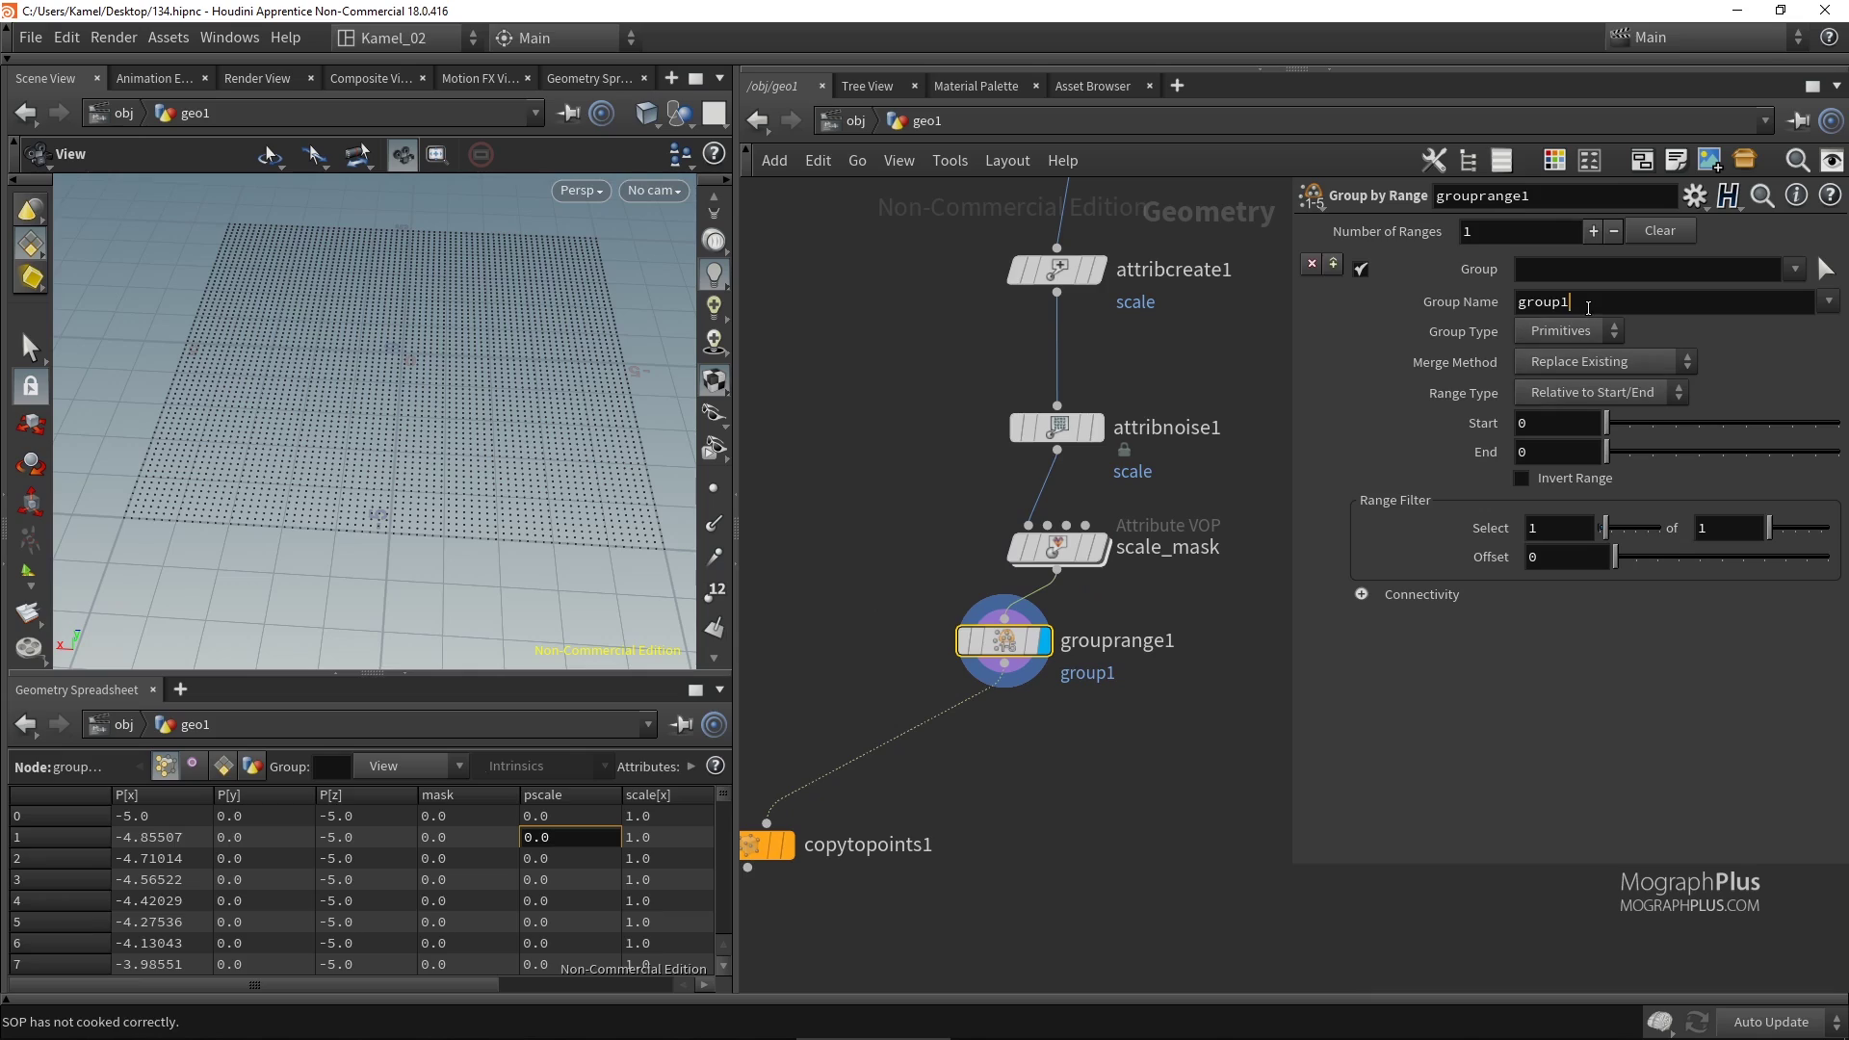
Name grouprange1's group box and set its group type to Points.
double_click(1588, 307)
text(box)
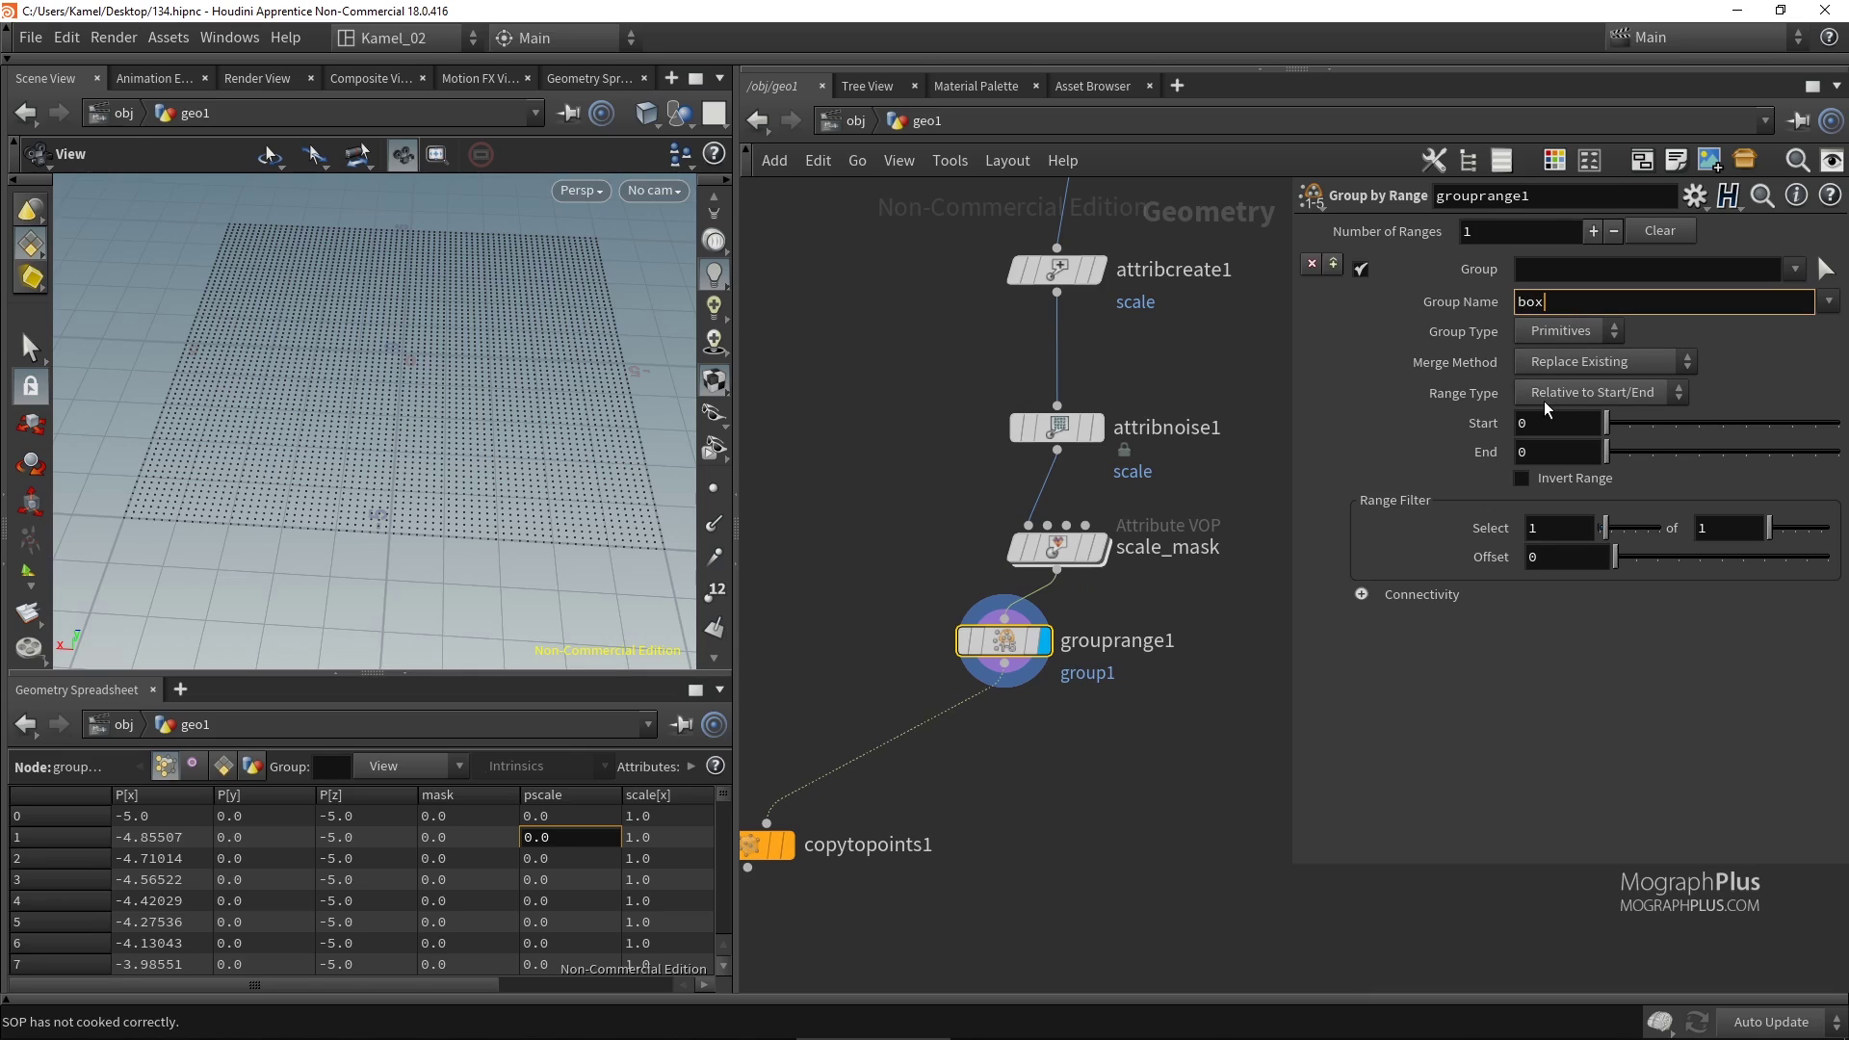
key(Return)
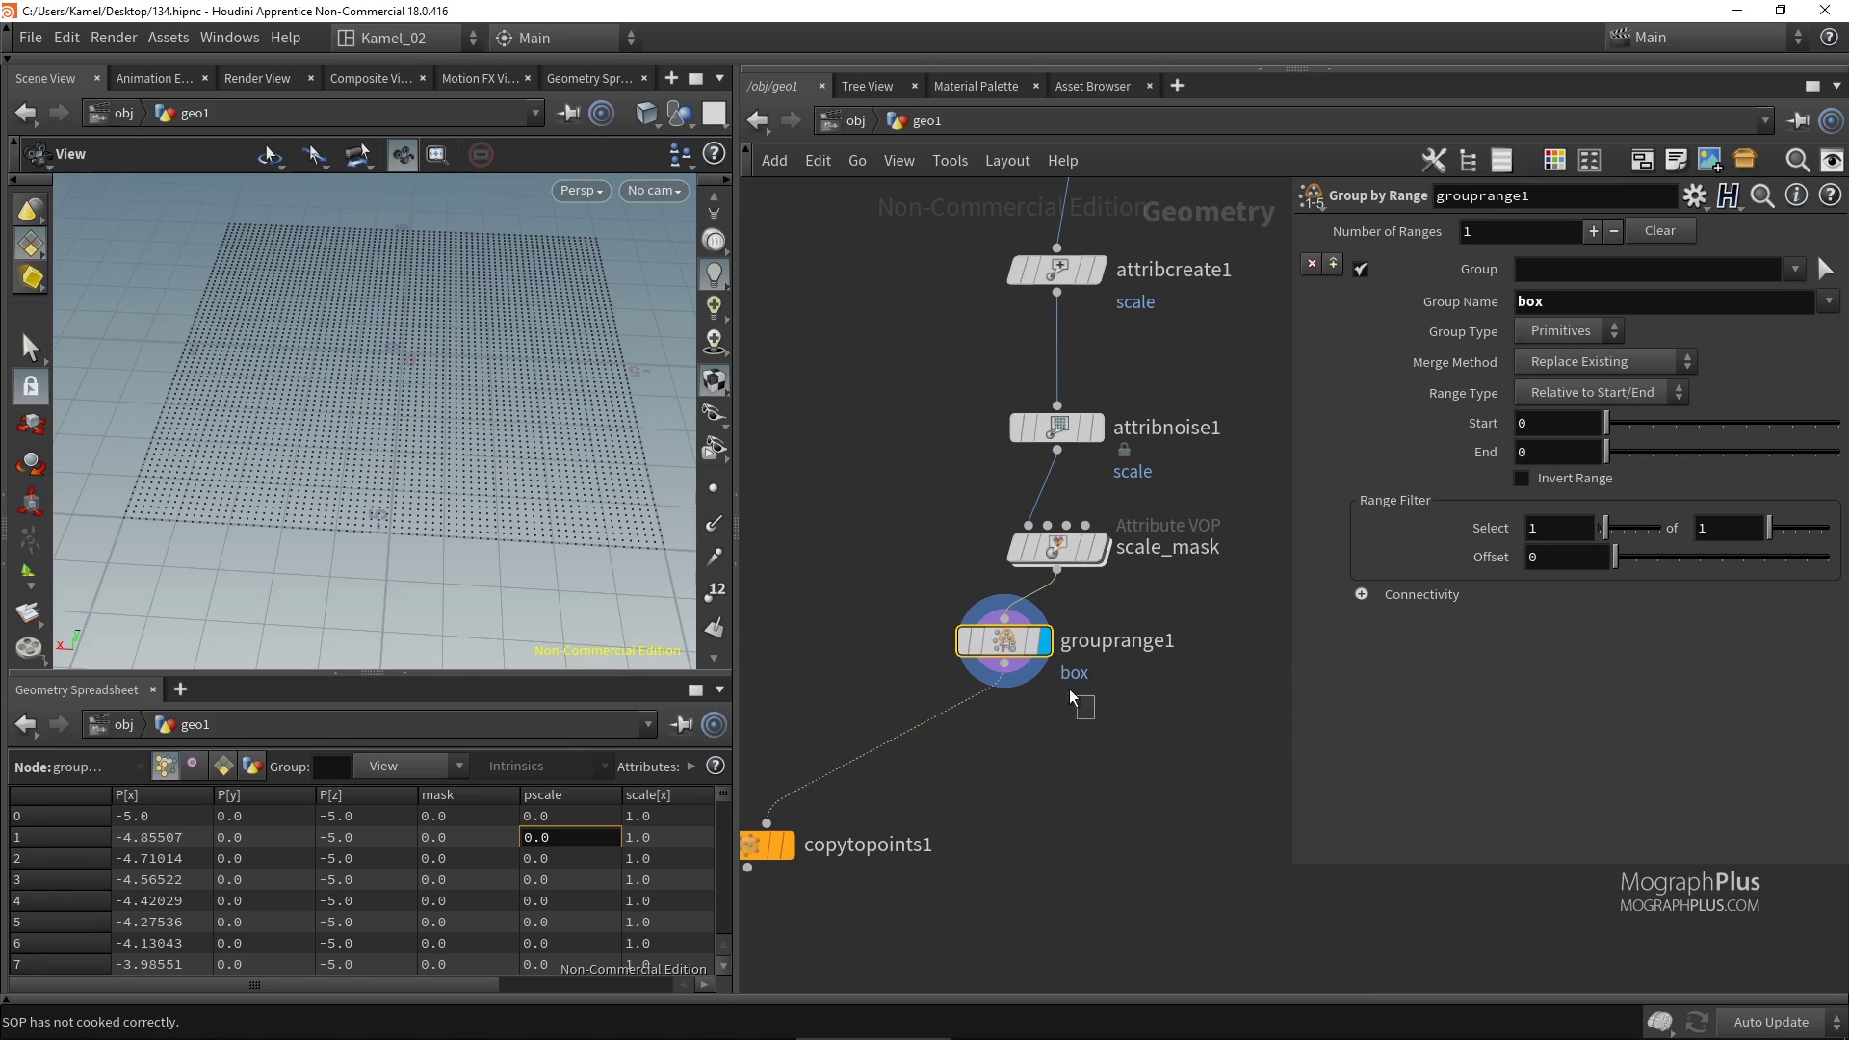
click(1568, 330)
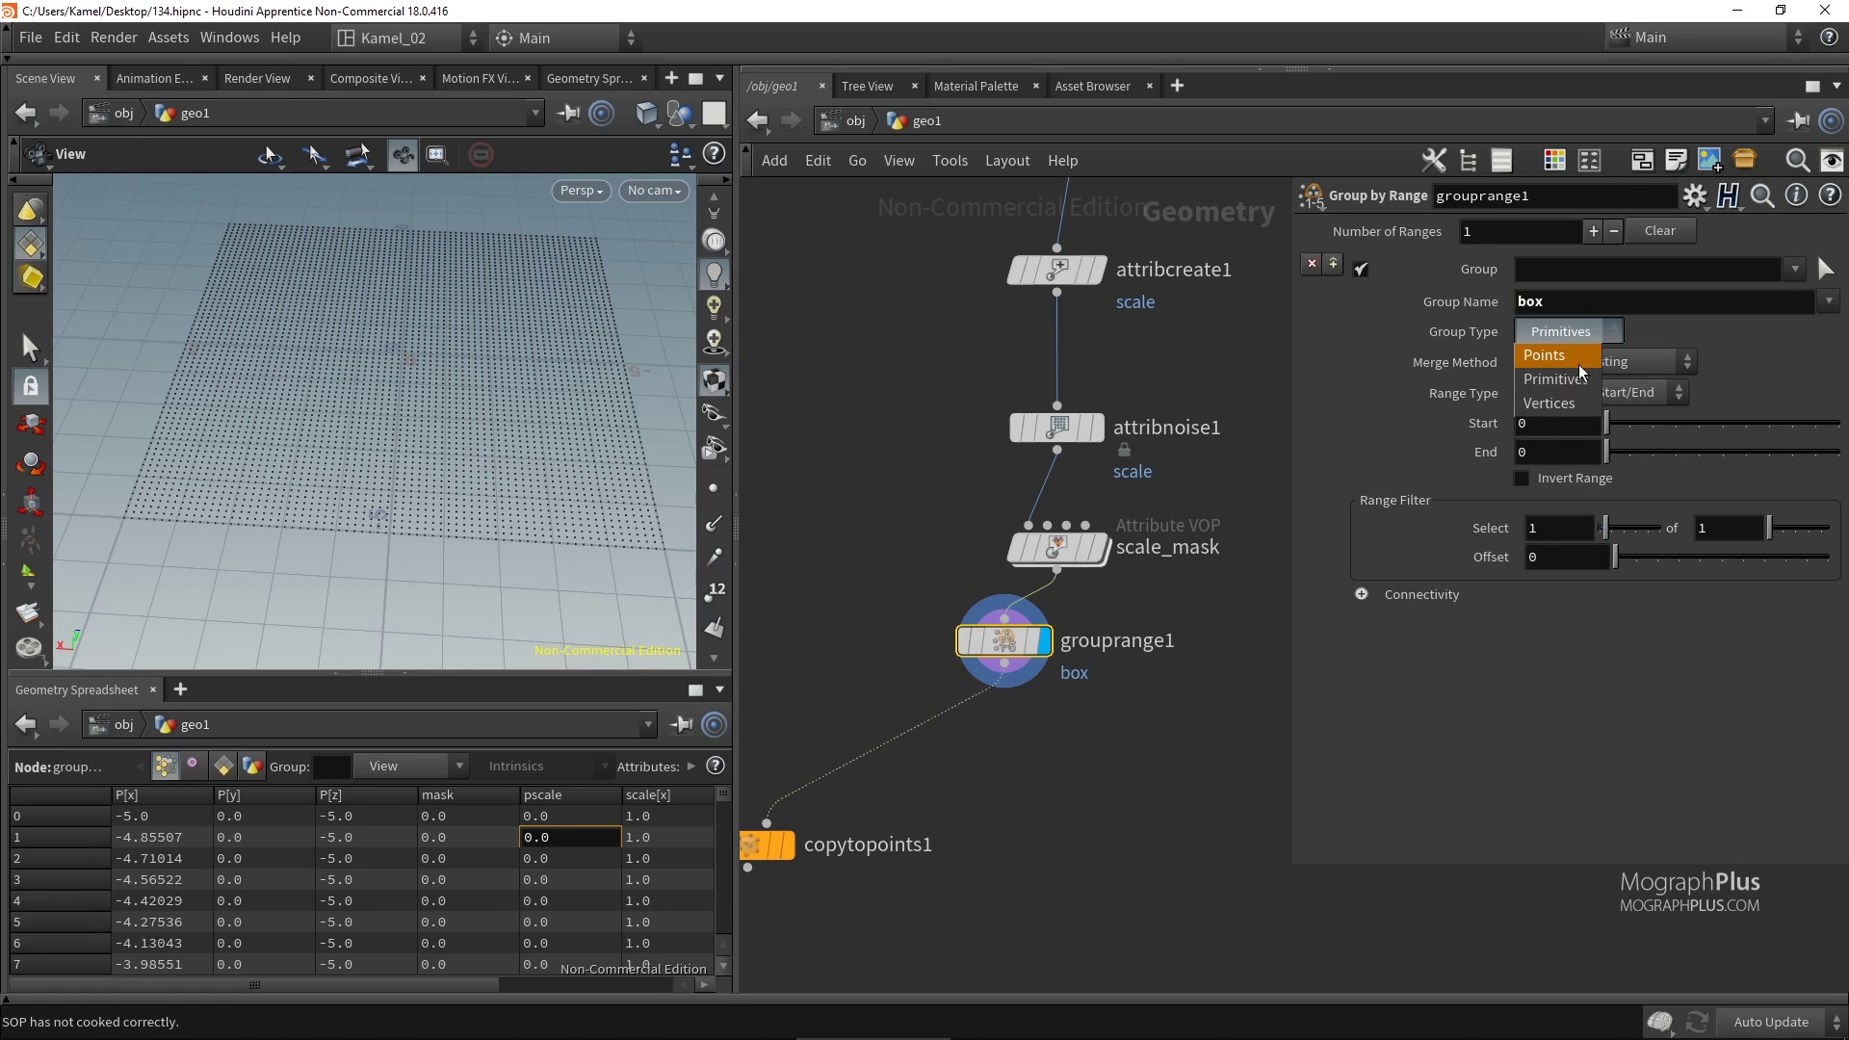
click(1579, 368)
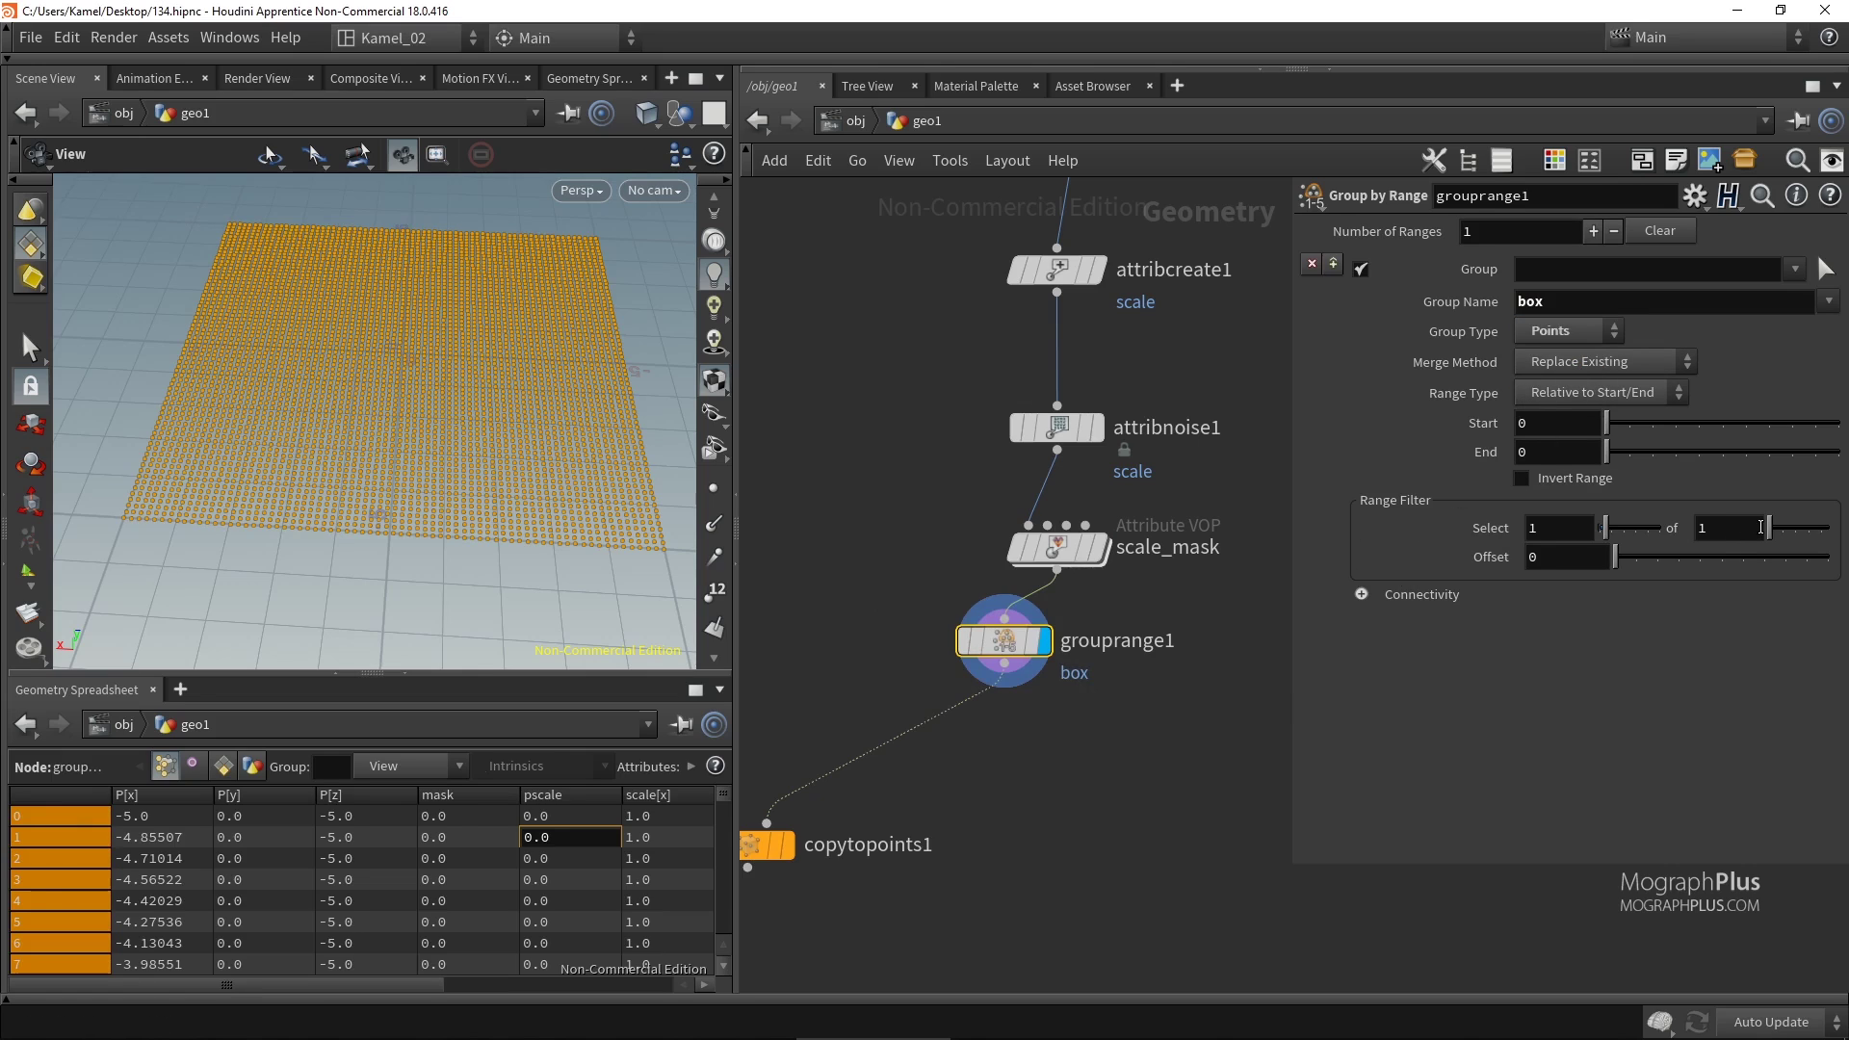
Set grouprange1's range filter to select 1 of 2 and view the grouped points.
drag(1770, 528, 1644, 568)
text(2)
key(Return)
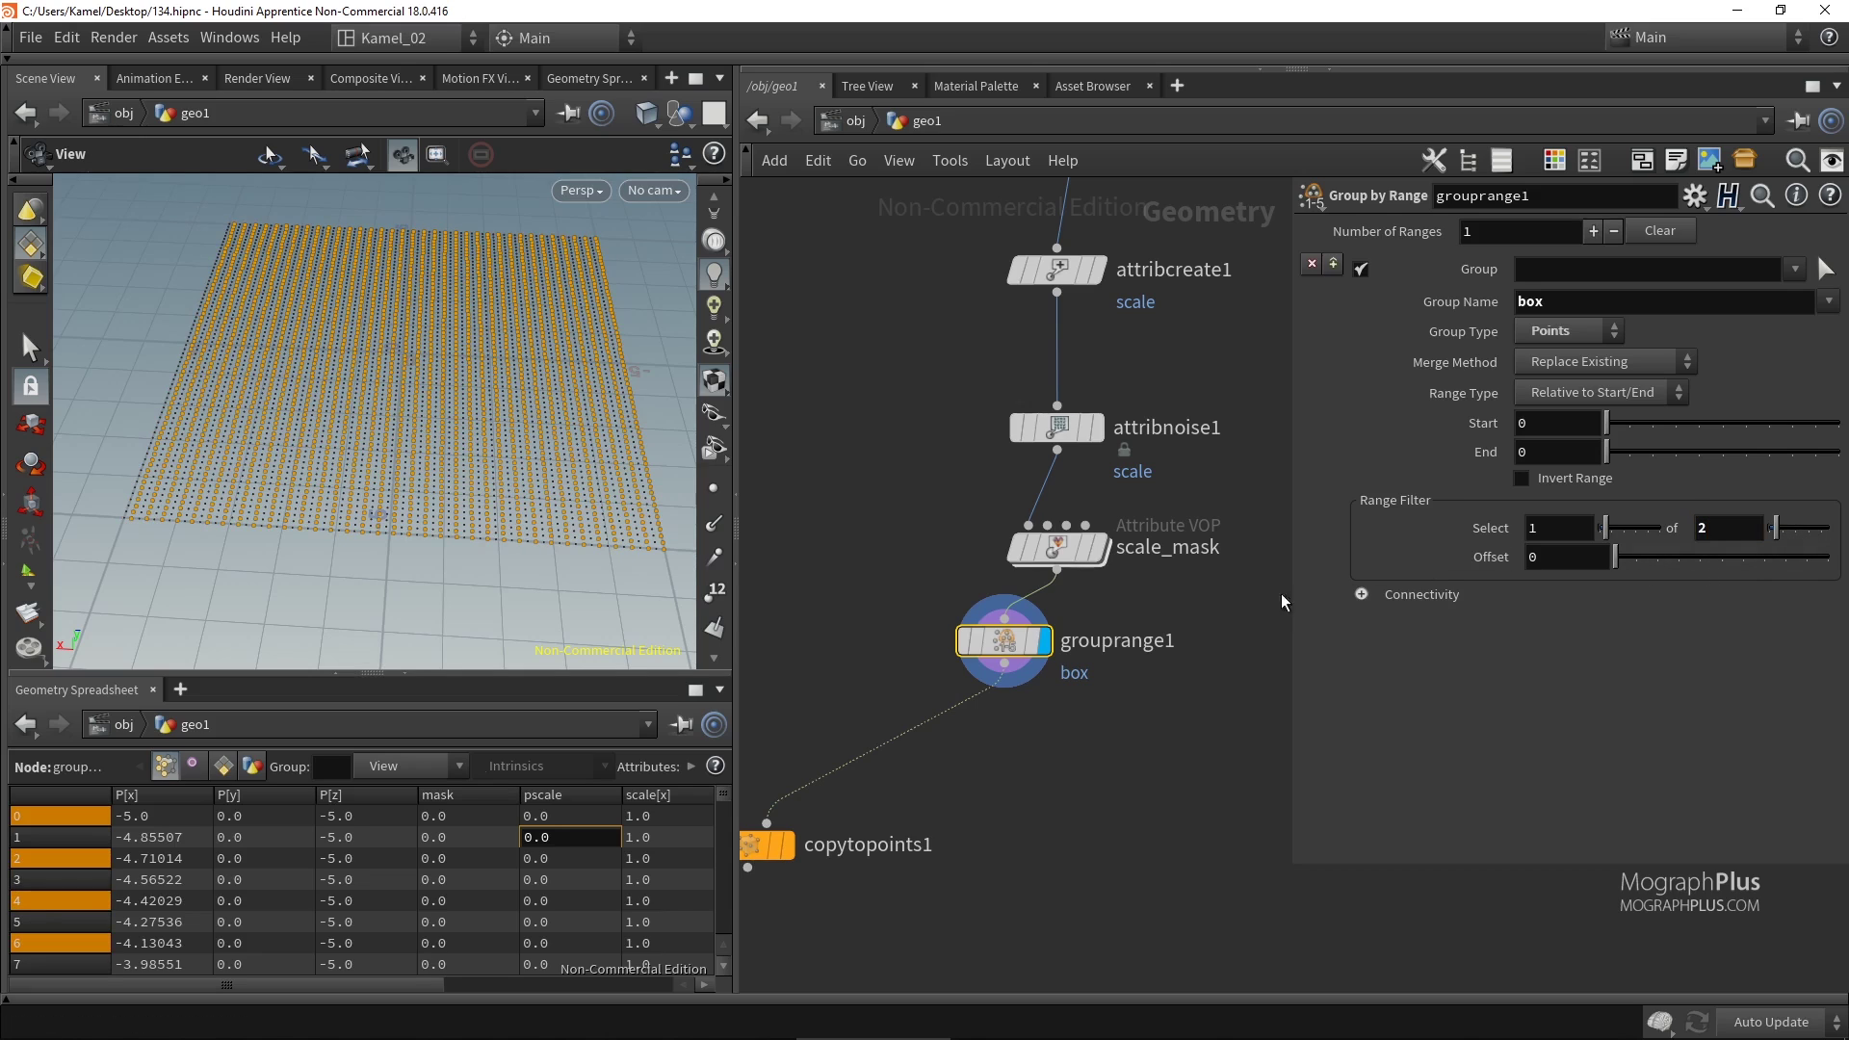
drag(482, 414, 276, 402)
middle_drag(422, 425, 365, 371)
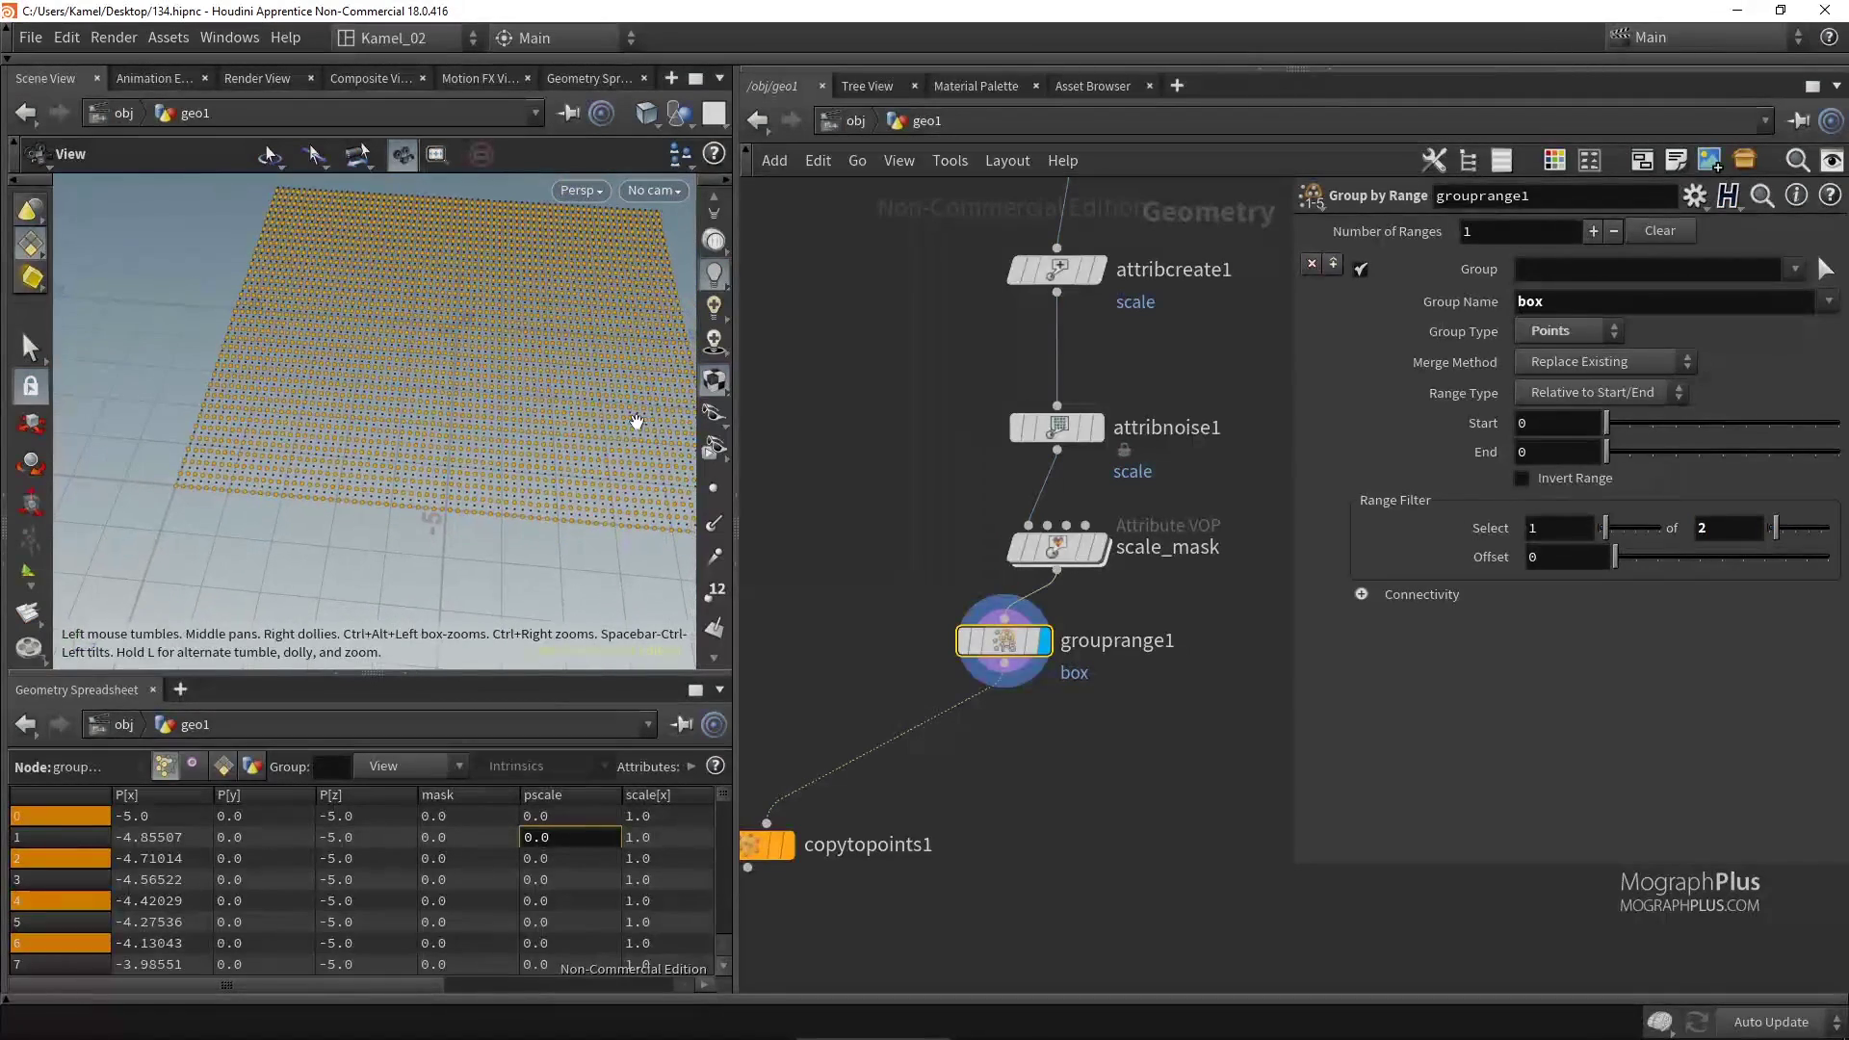
Insert a Group Combine node into the wire between grouprange1 and copytopoints1.
middle_drag(984, 769, 1061, 717)
key(Tab)
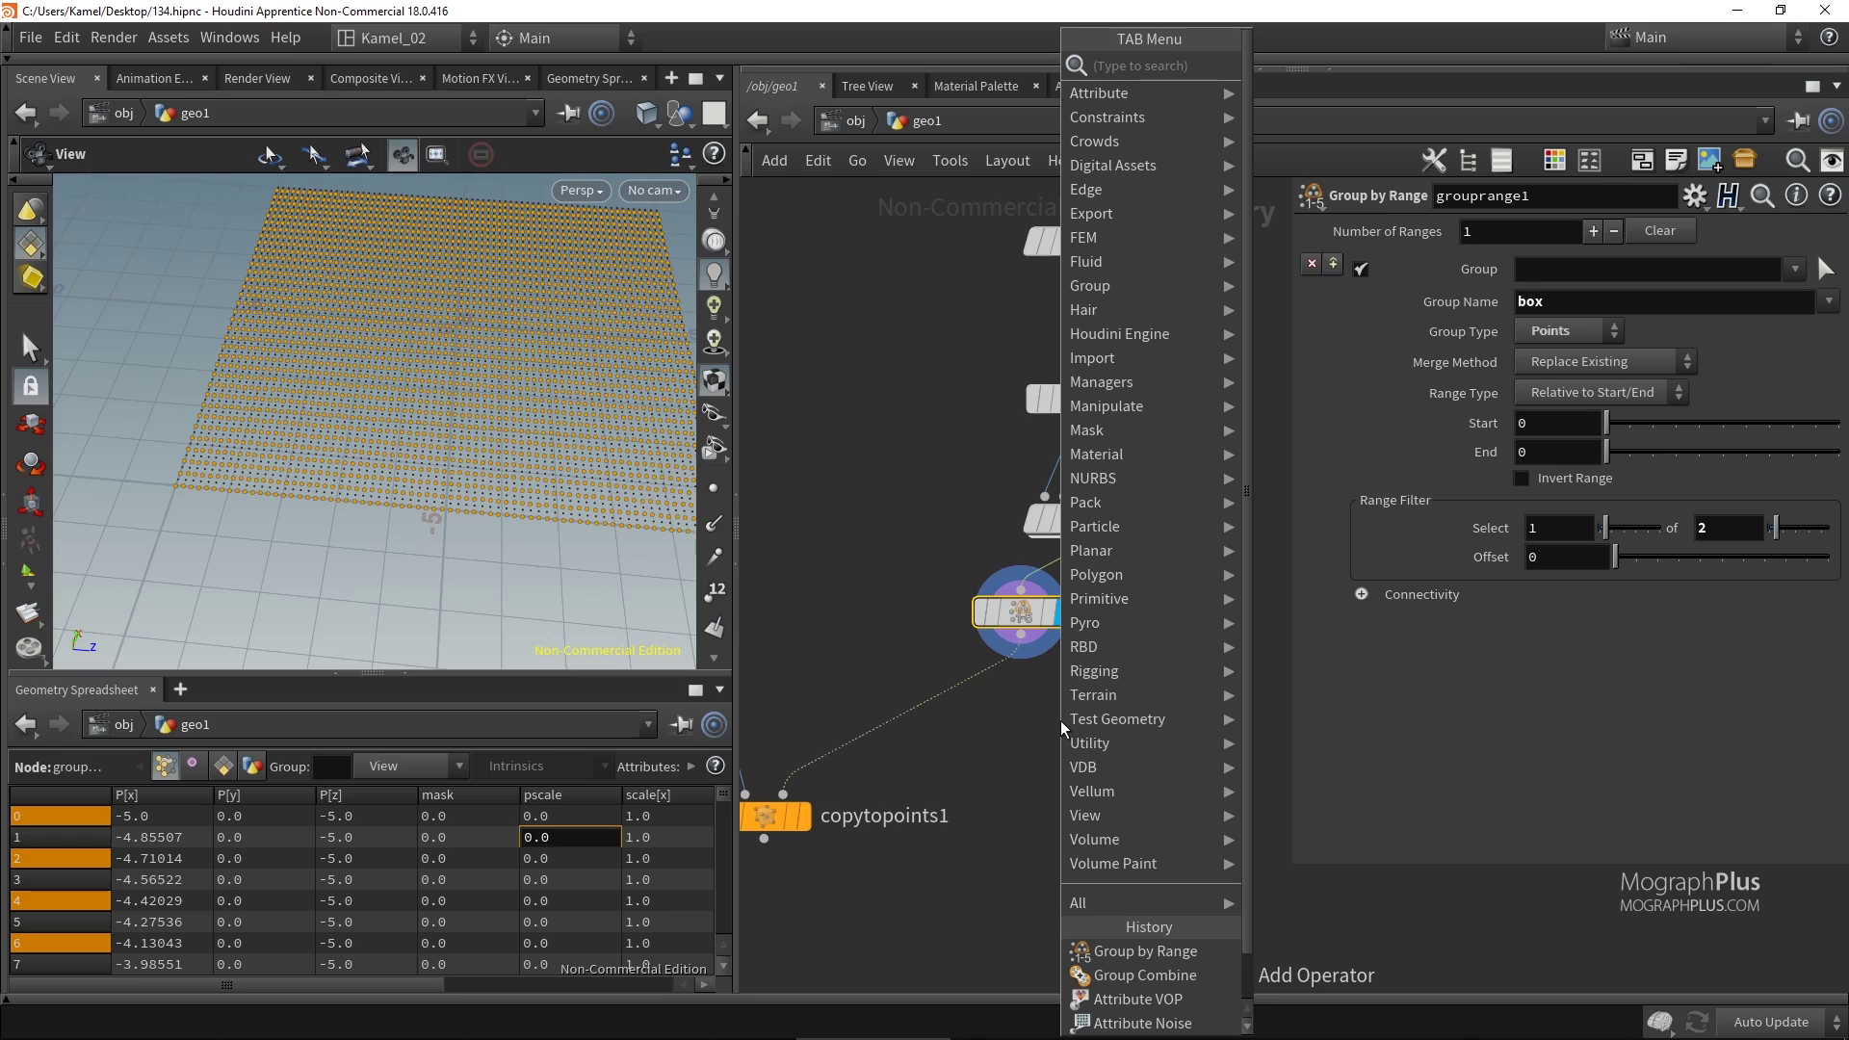
text(combi)
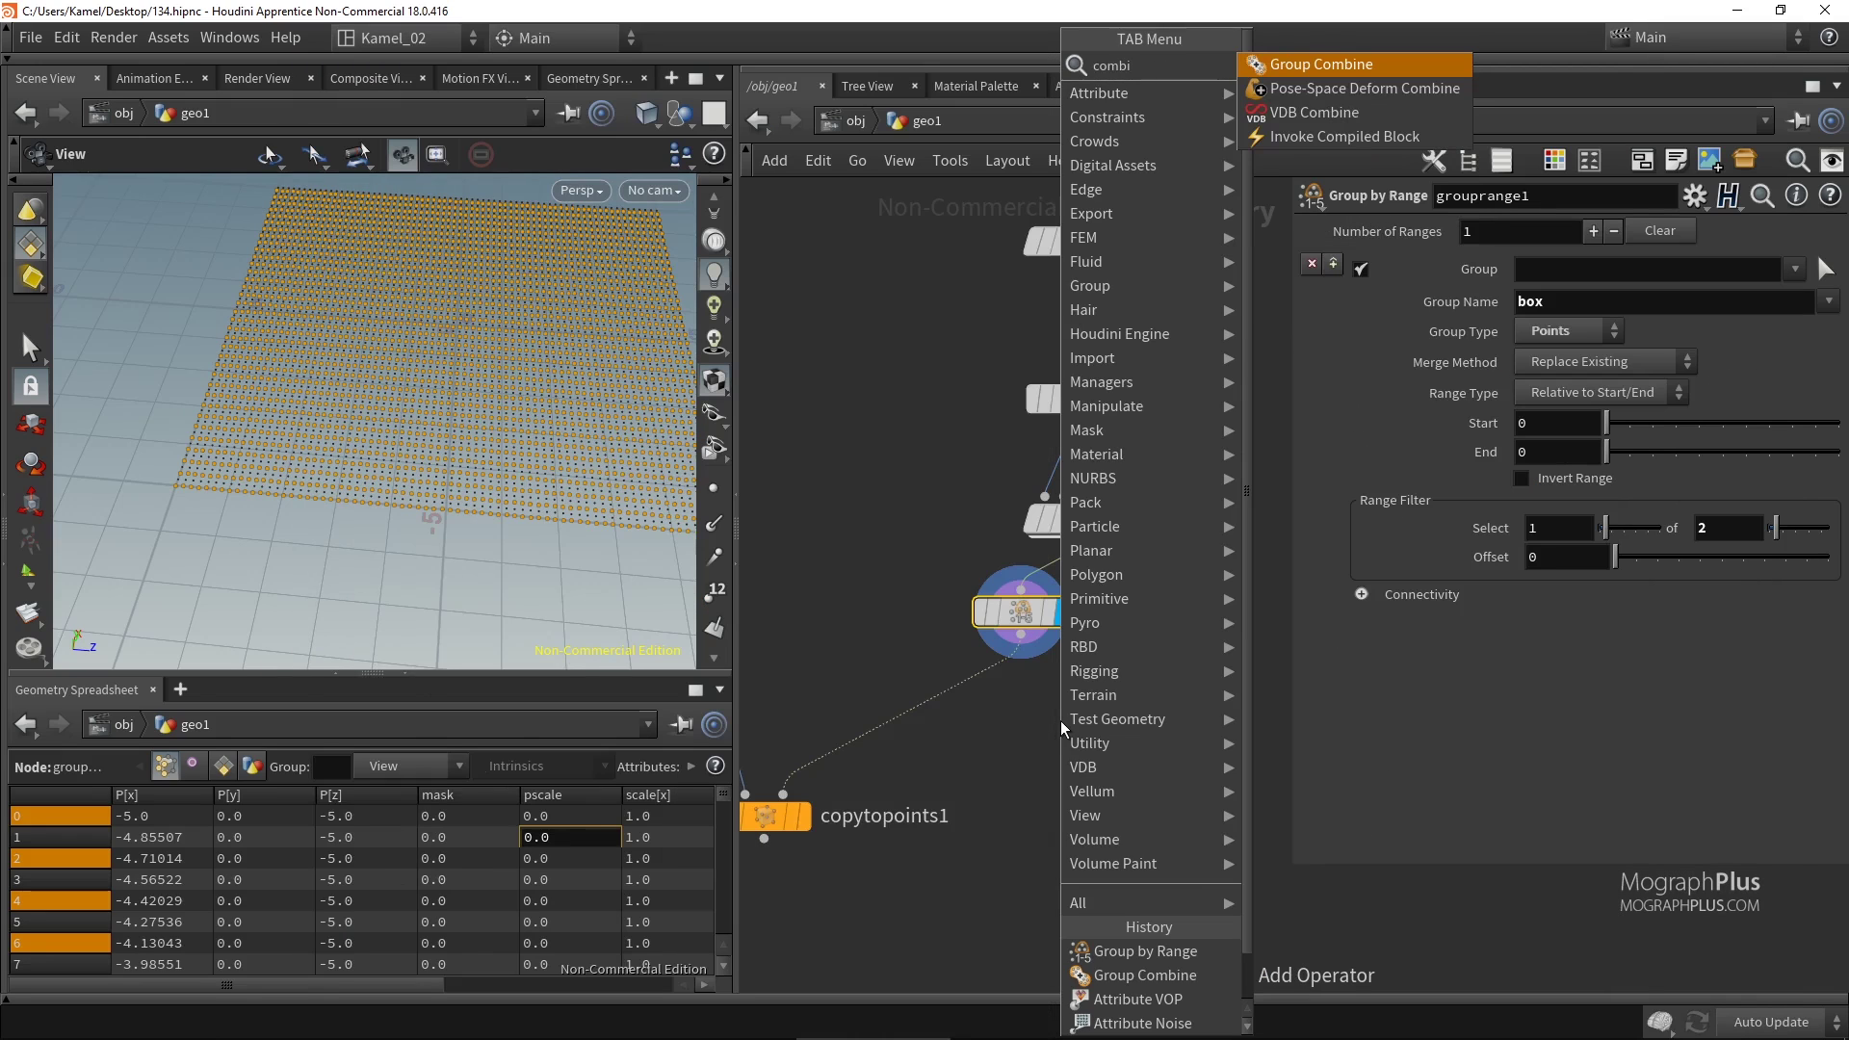
key(Return)
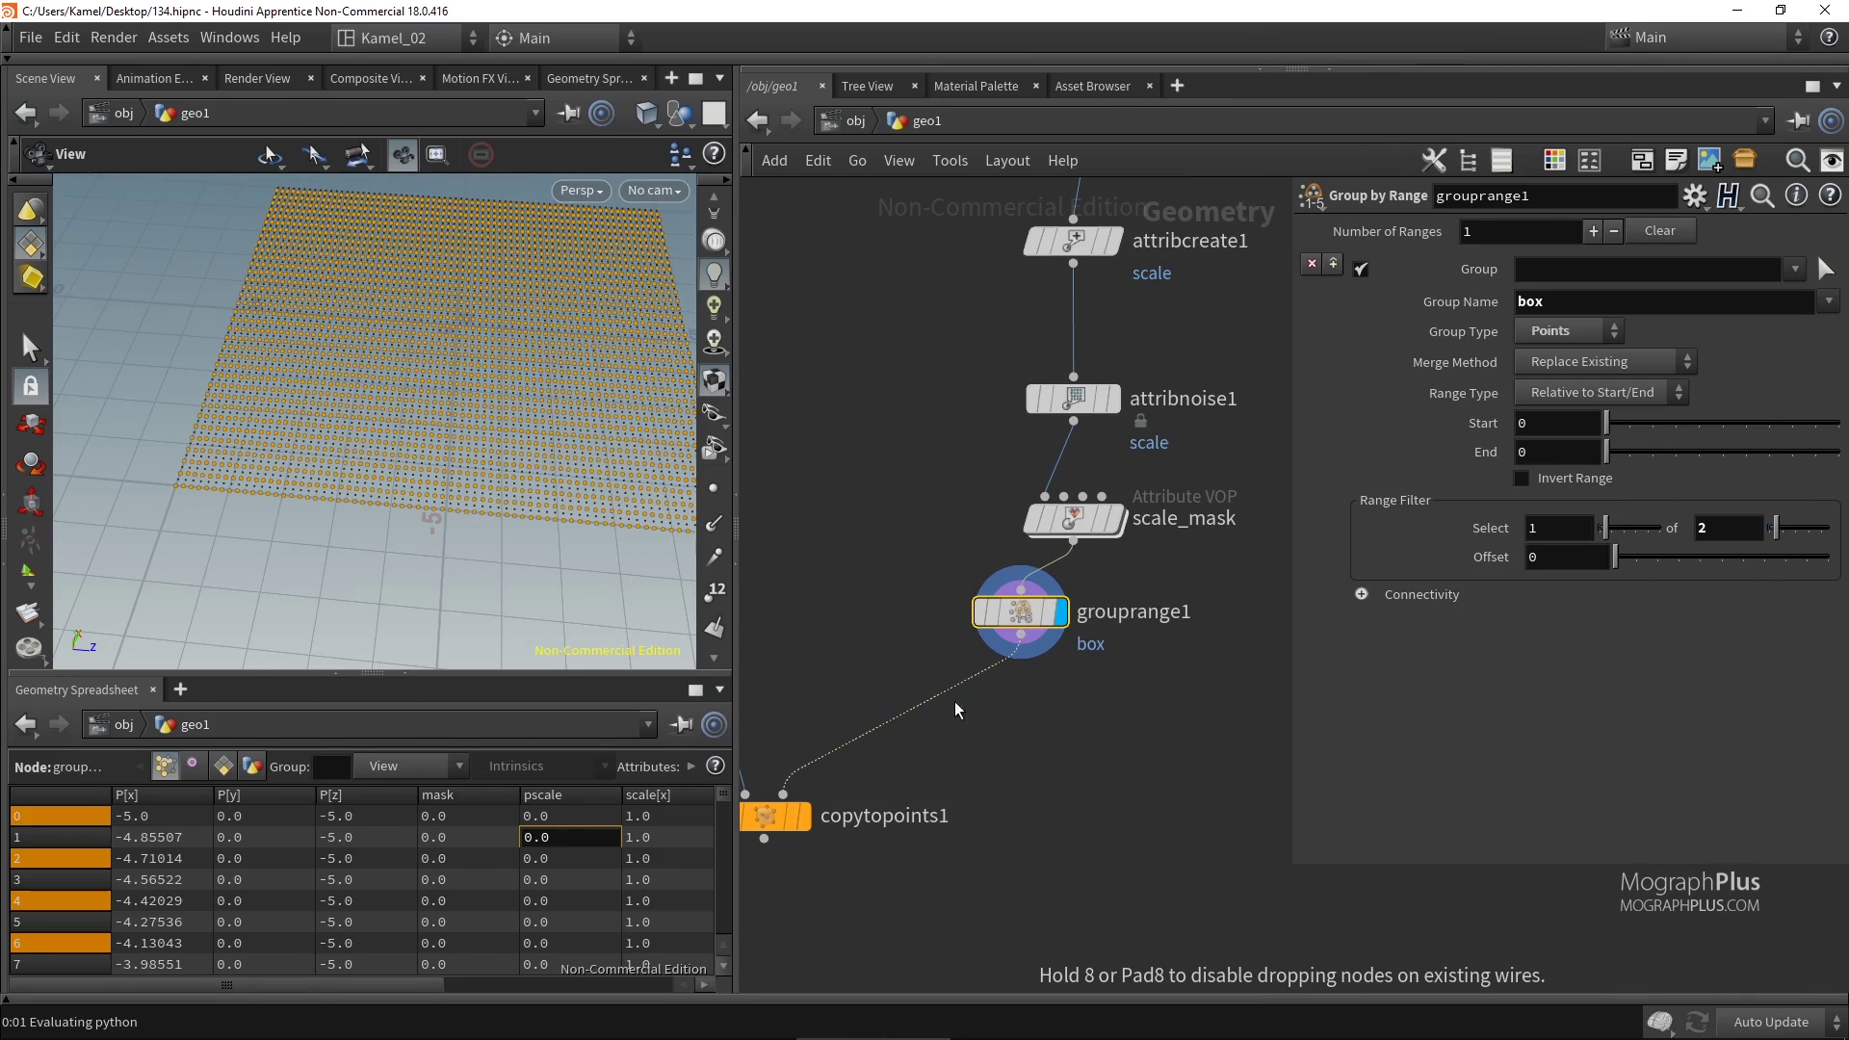
click(956, 710)
Define a group named tube in groupcombine1 that contains all points except those in the box group.
click(1556, 300)
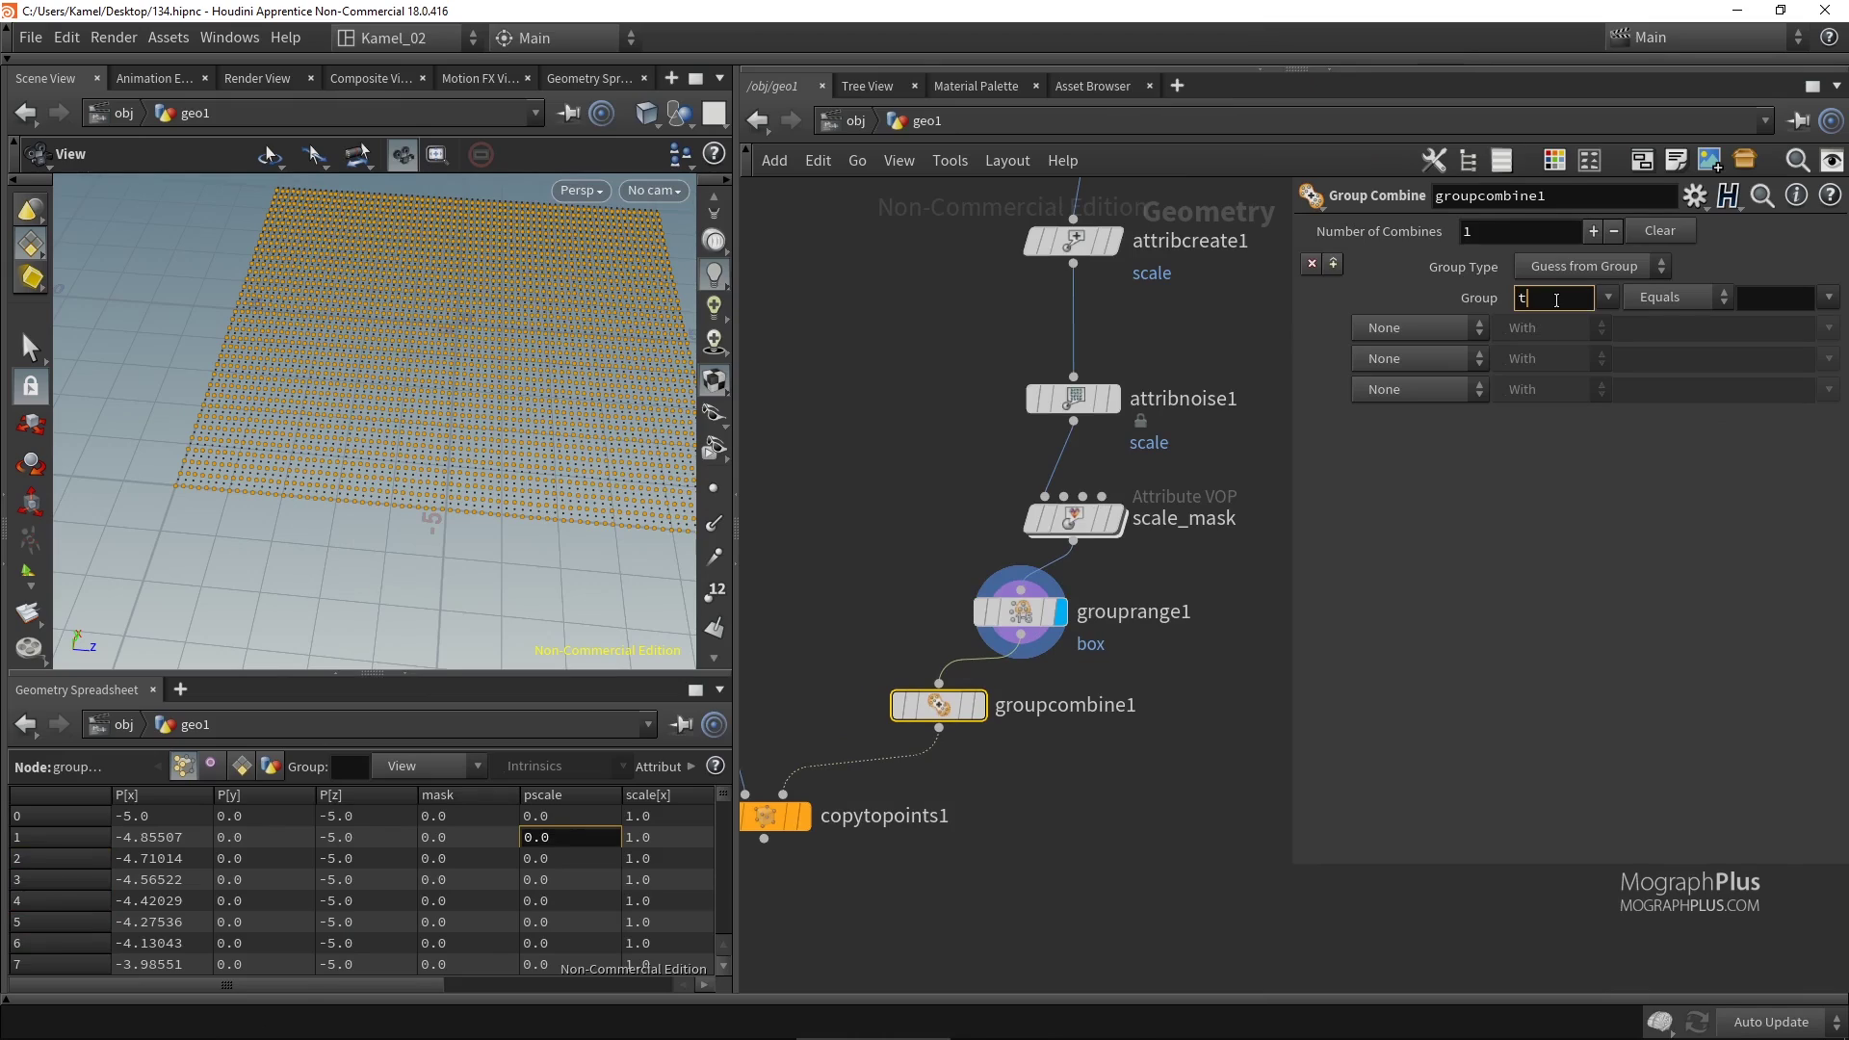
key(Return)
click(1661, 298)
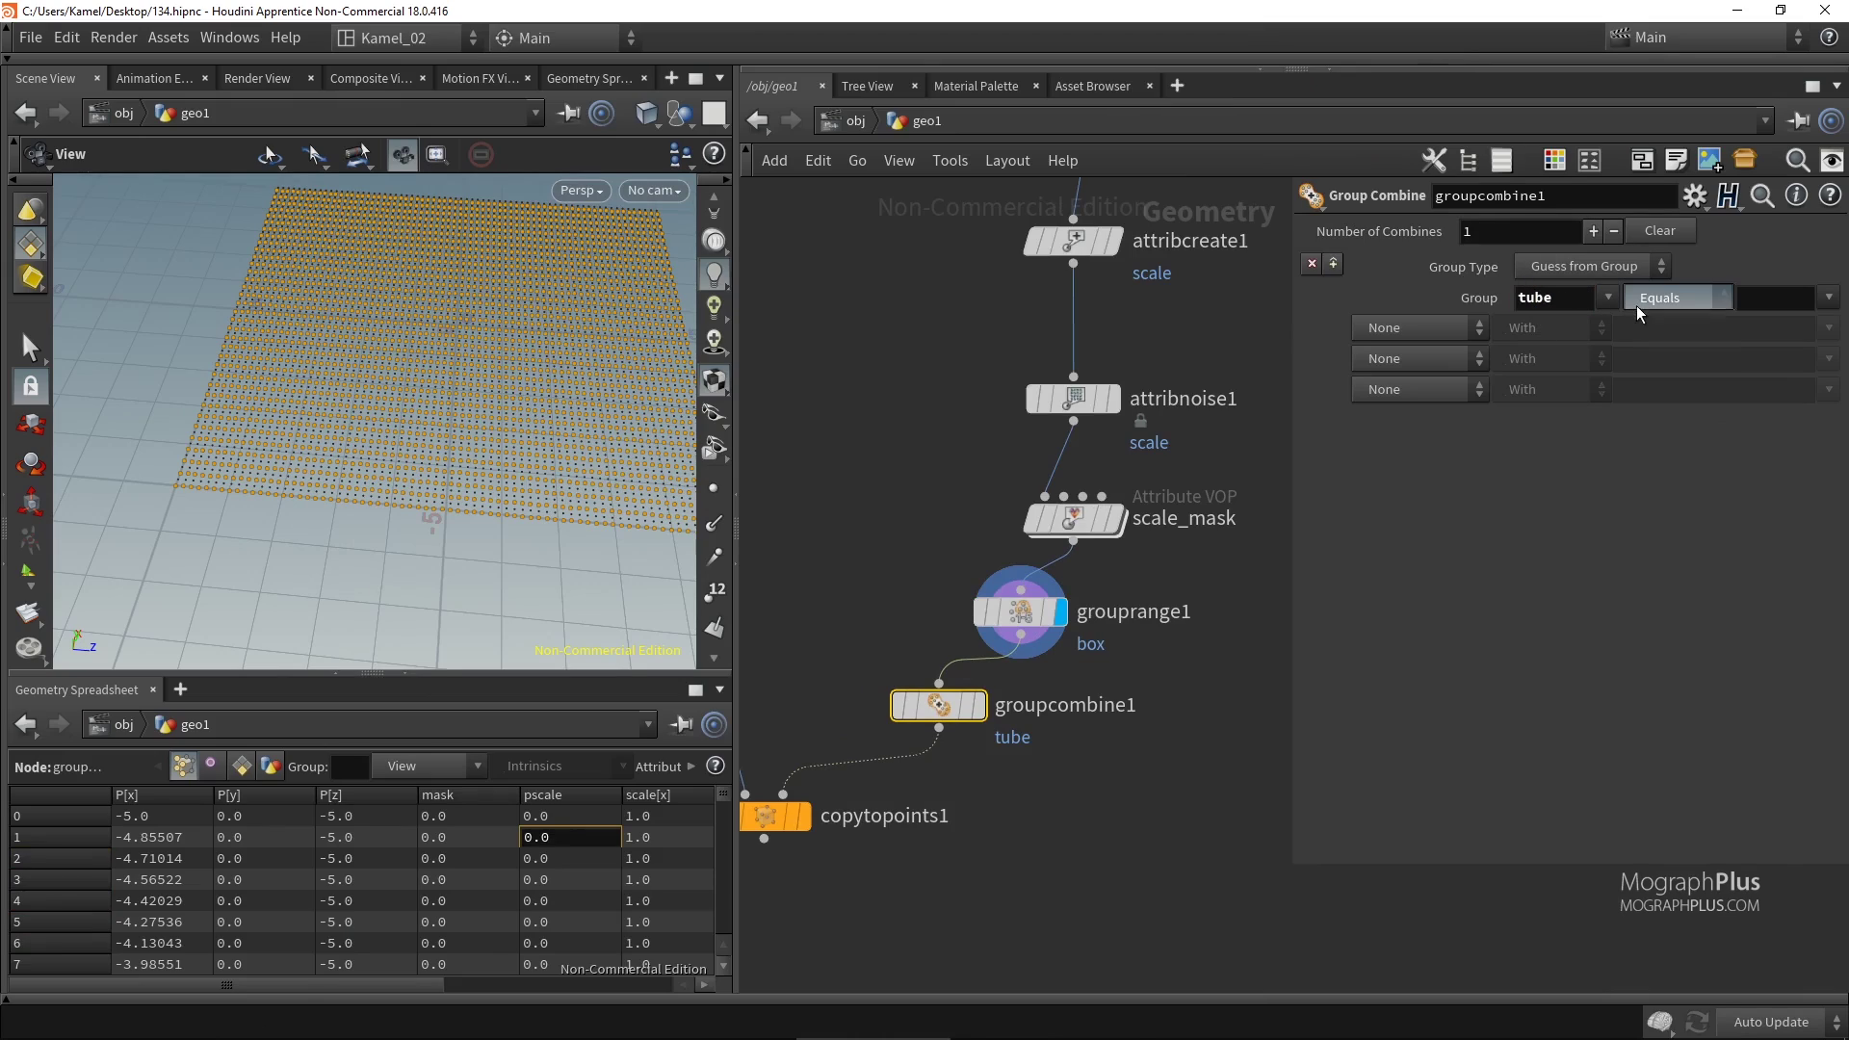
click(1676, 346)
click(1829, 297)
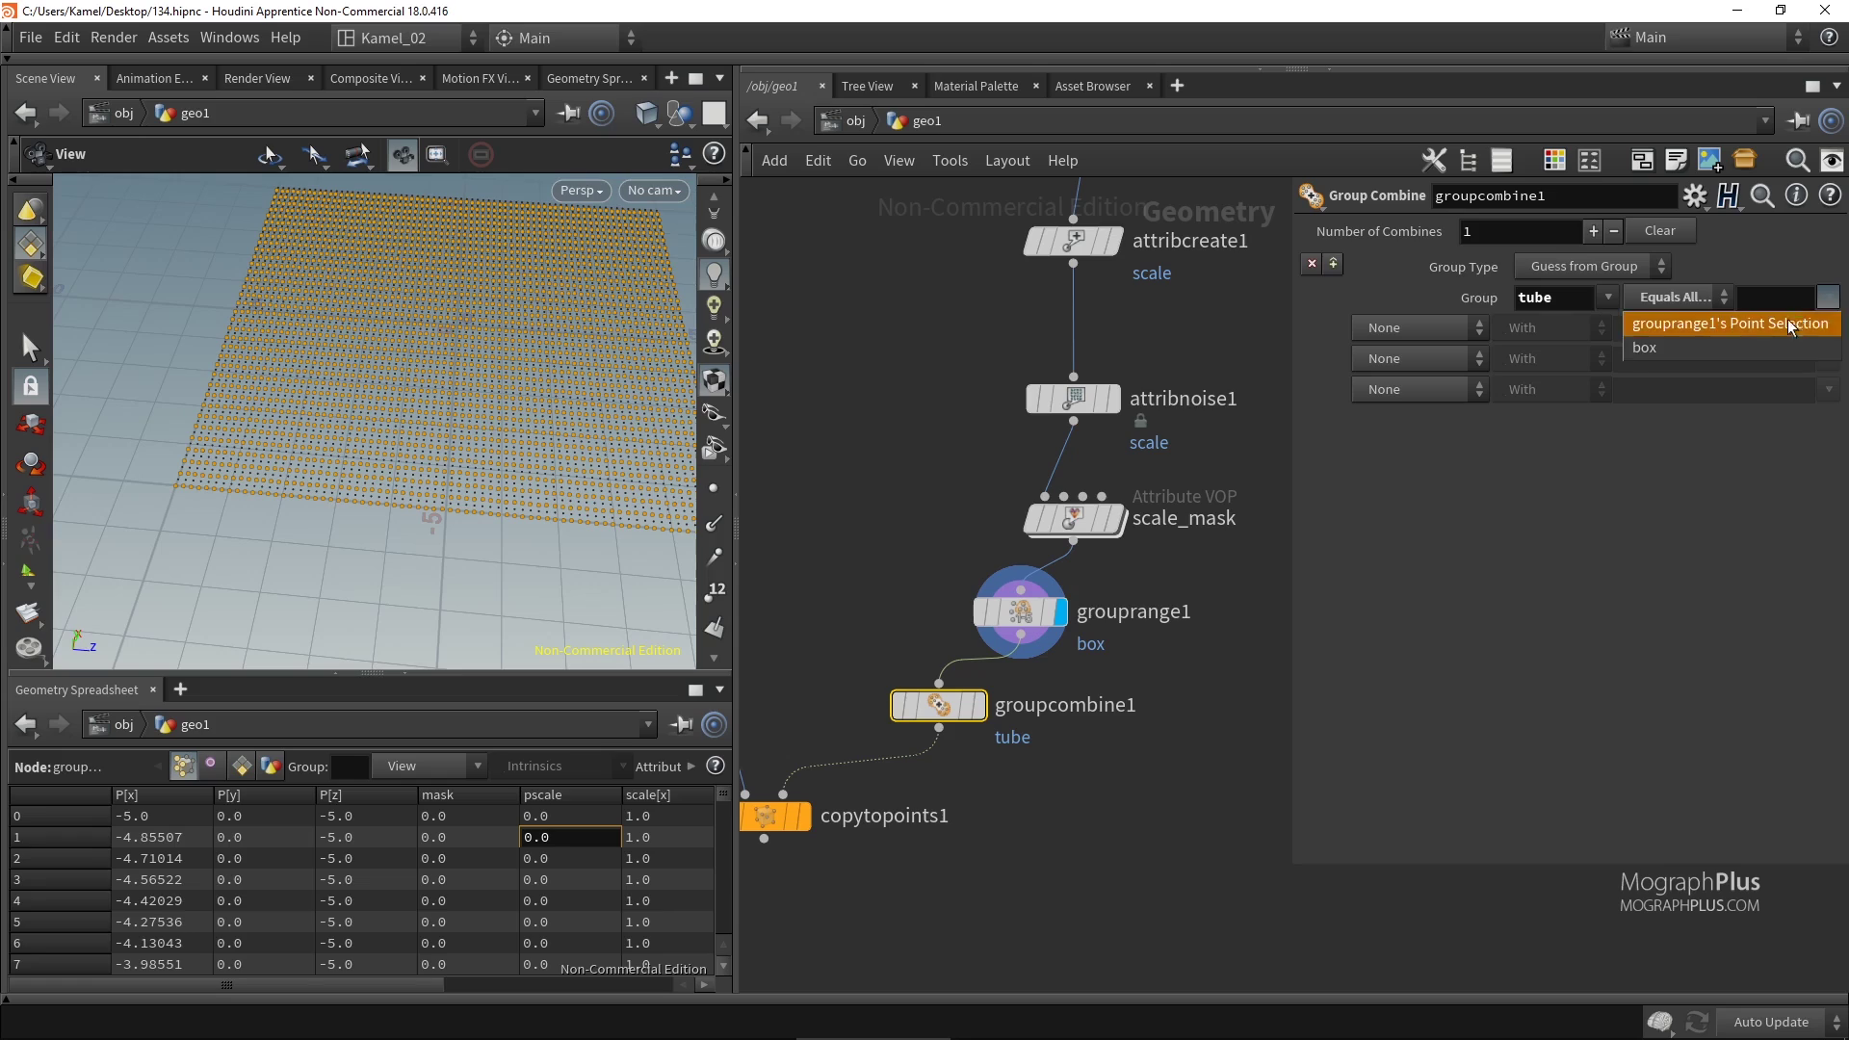
click(1742, 344)
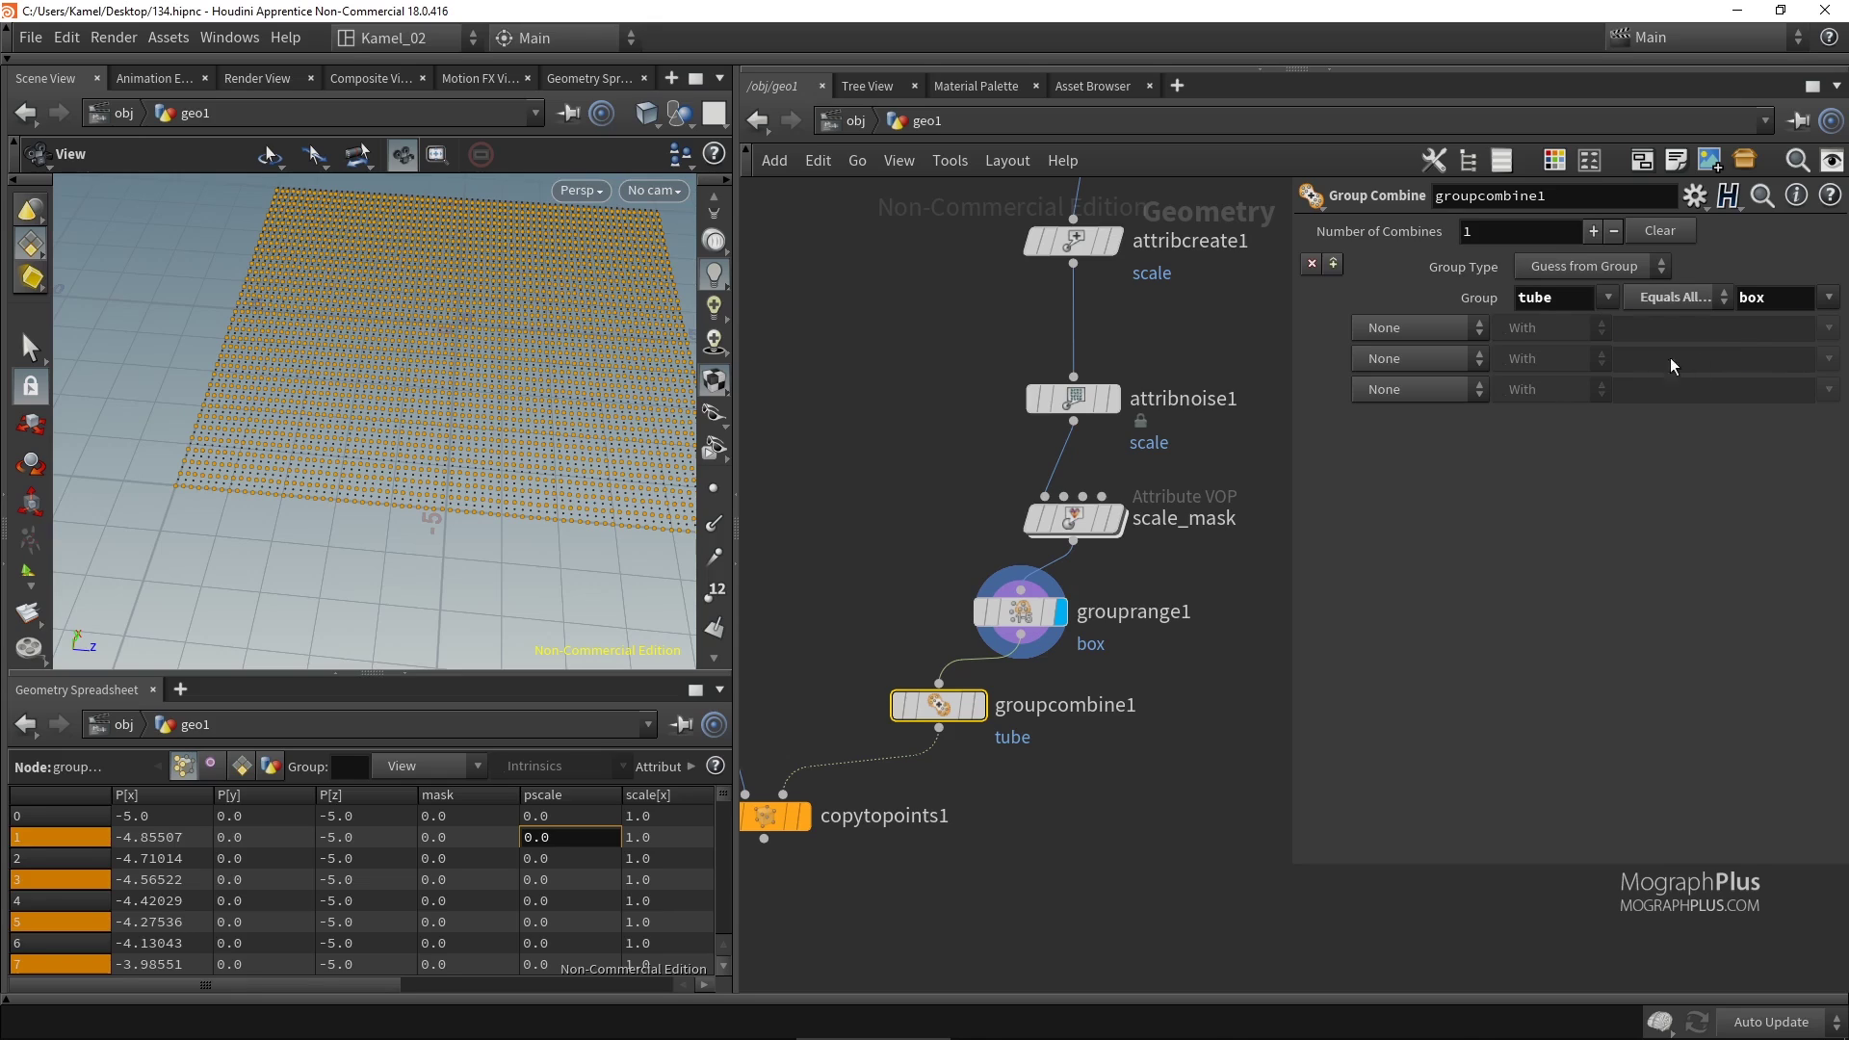
Display the groupcombine1 result and reposition the node below grouprange1.
click(979, 707)
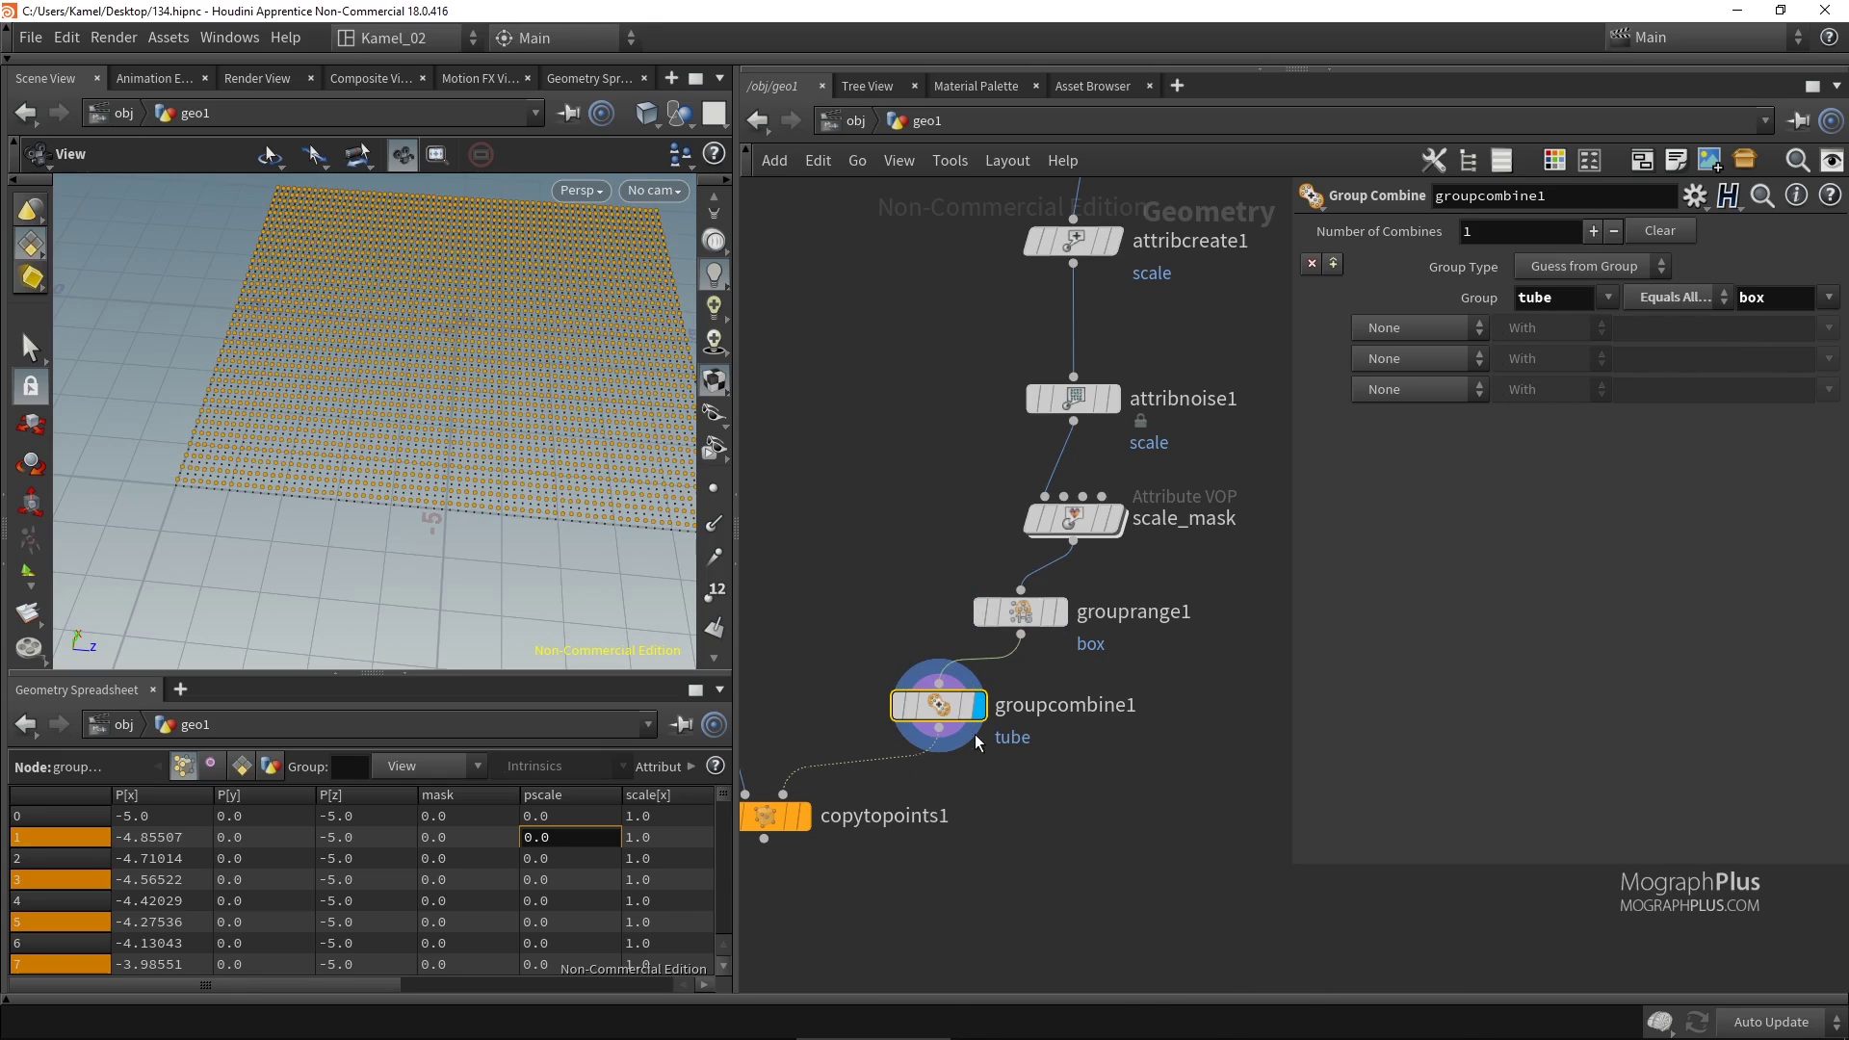
mouse_move(1071, 622)
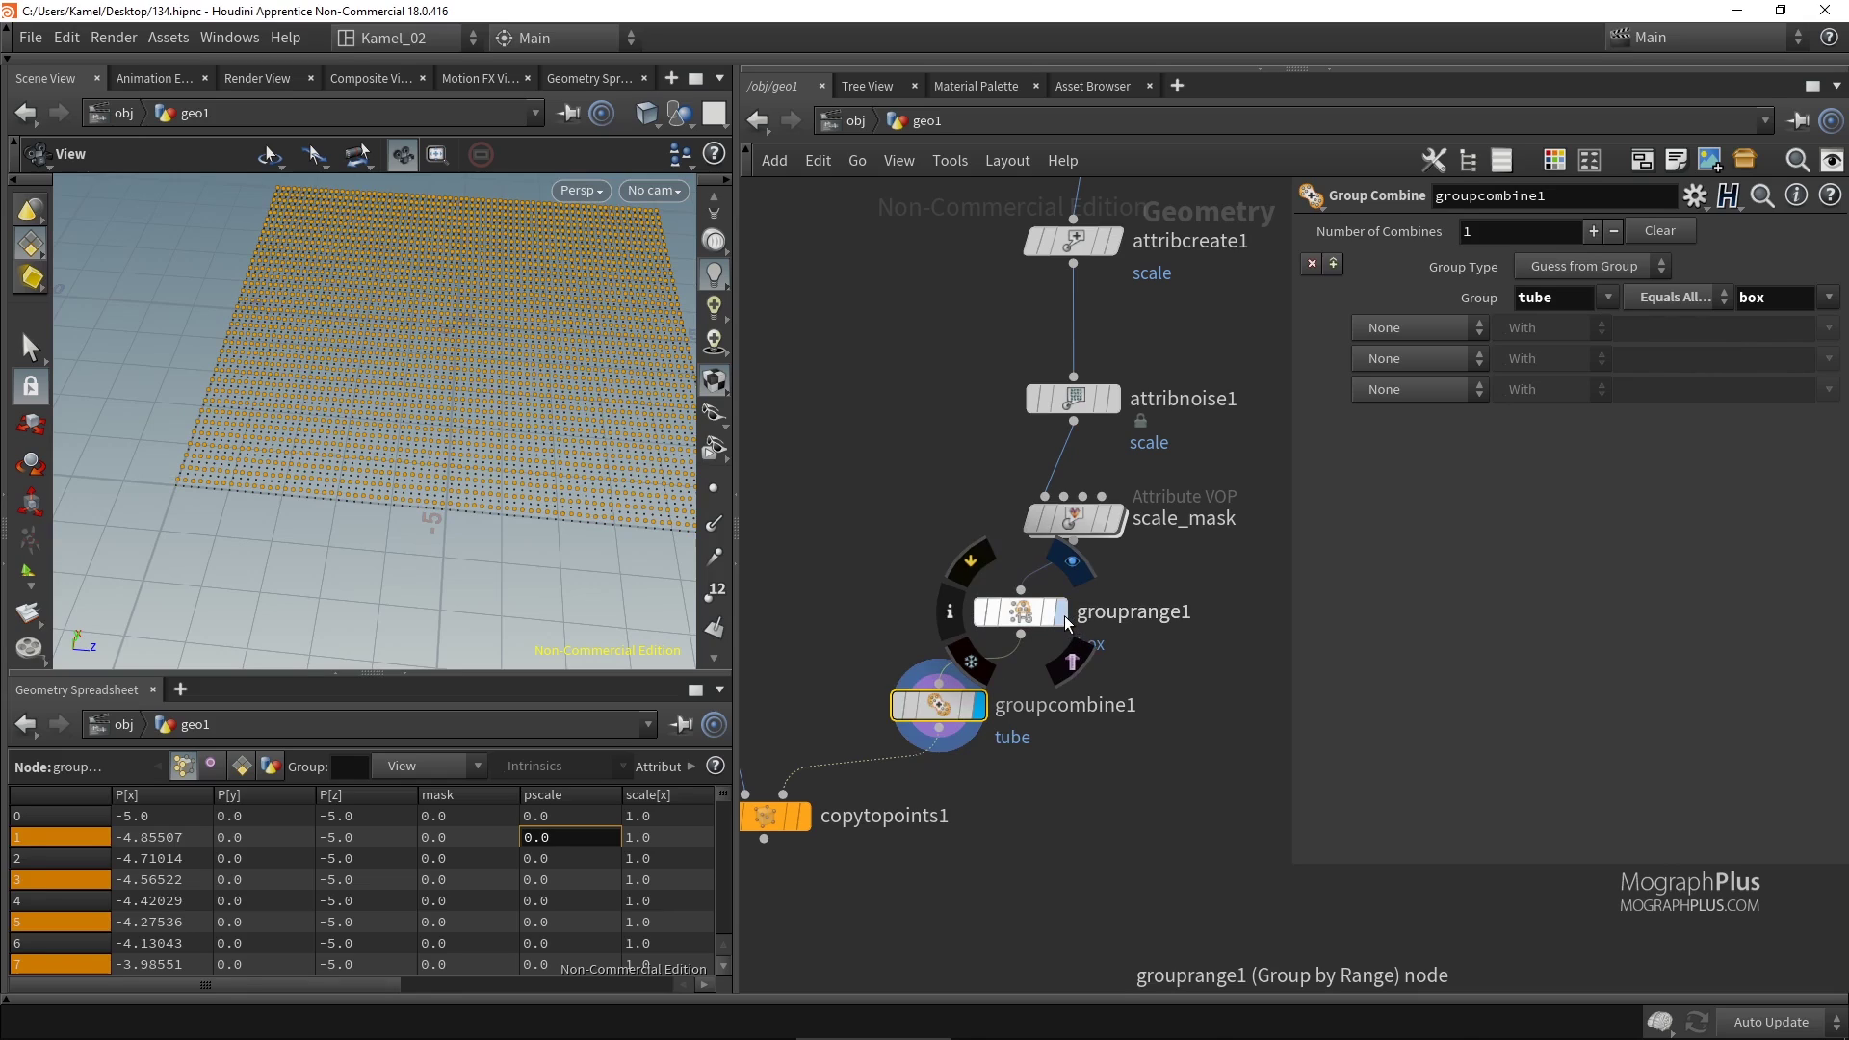
mouse_move(988, 718)
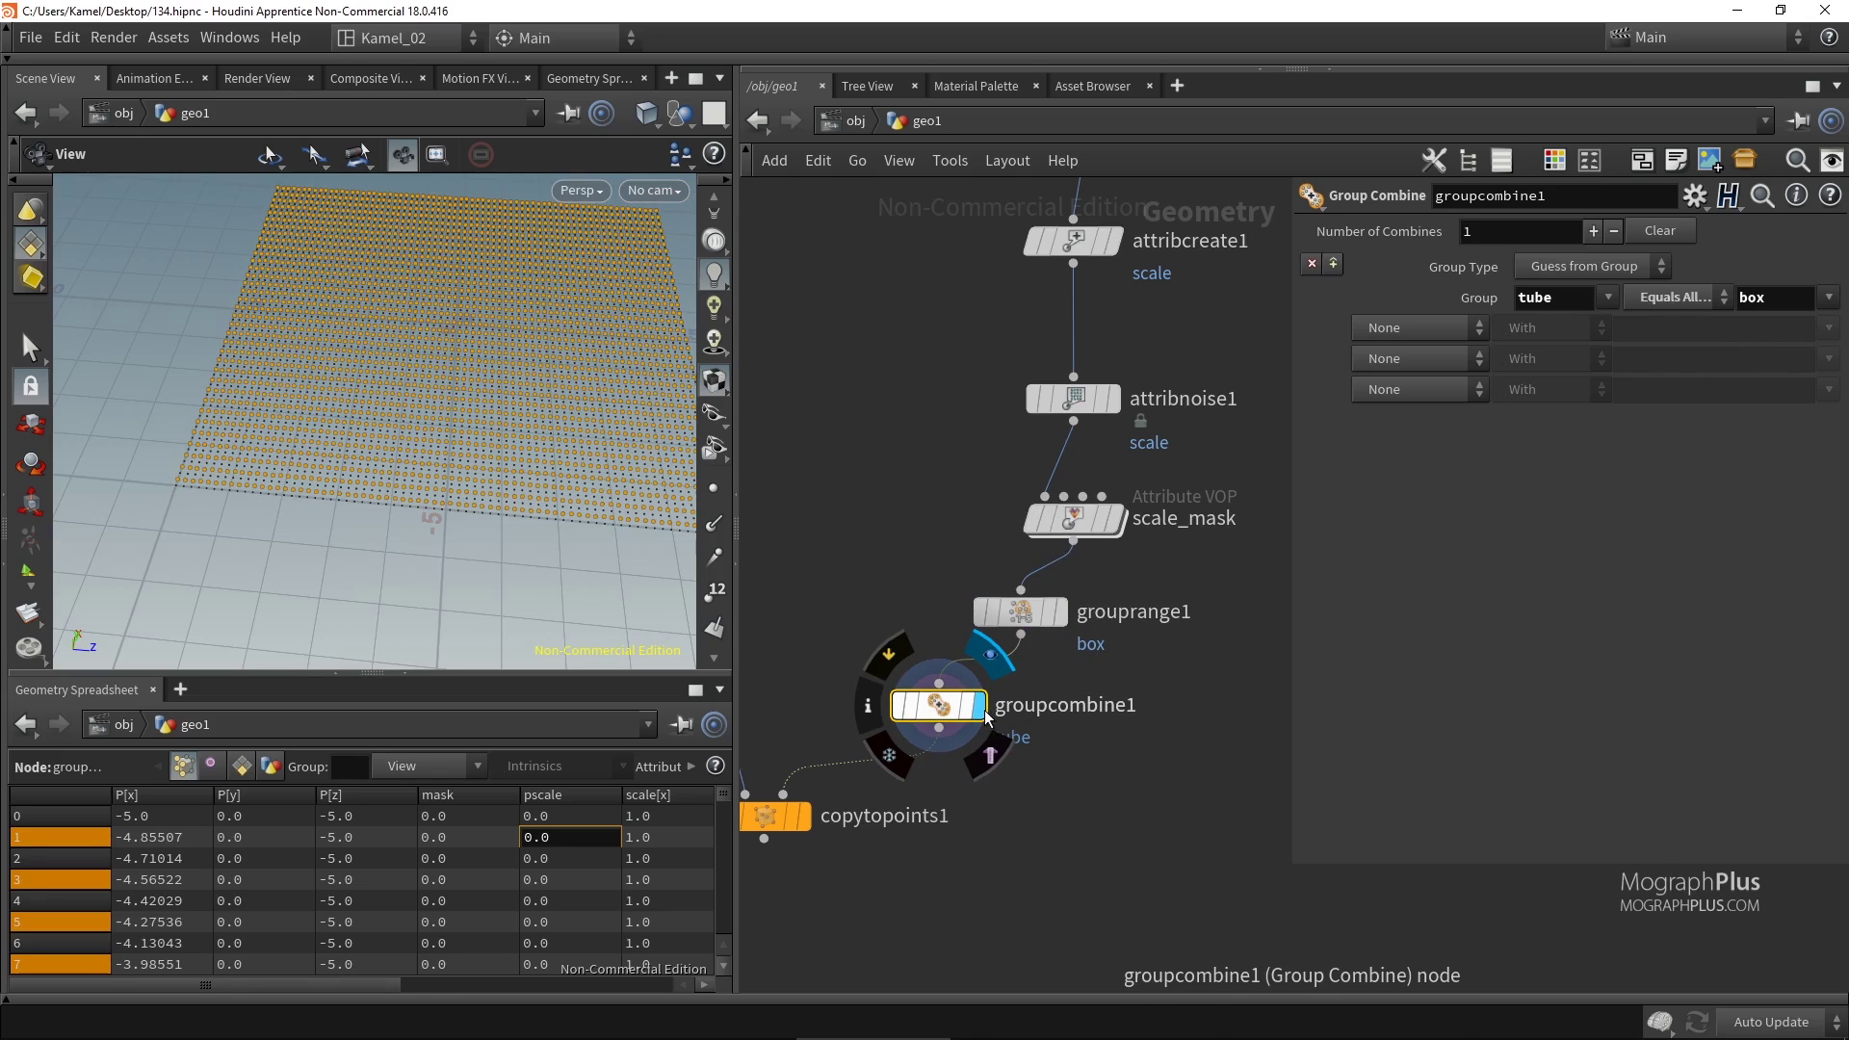
drag(954, 709, 1053, 721)
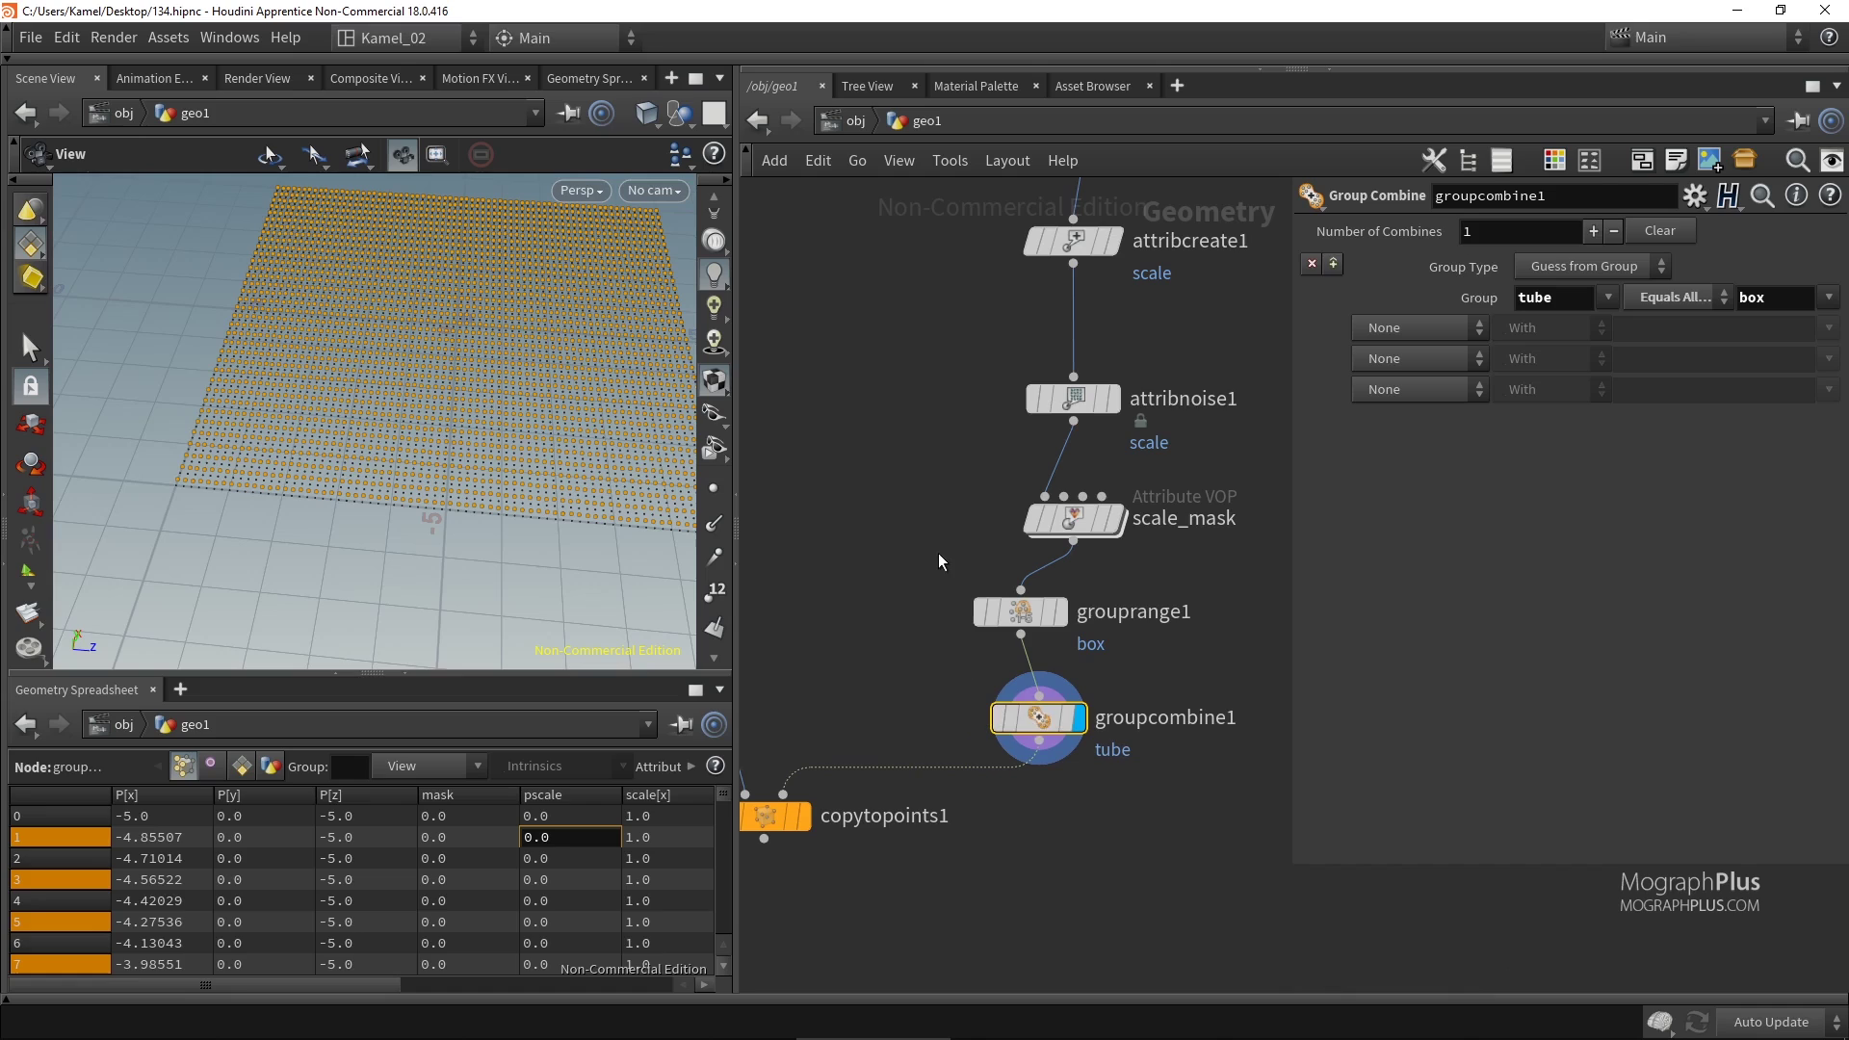
Switch the display back to copytopoints1 and bring the whole disc of boxes and the source nodes into view.
scroll(938, 553, down, 5)
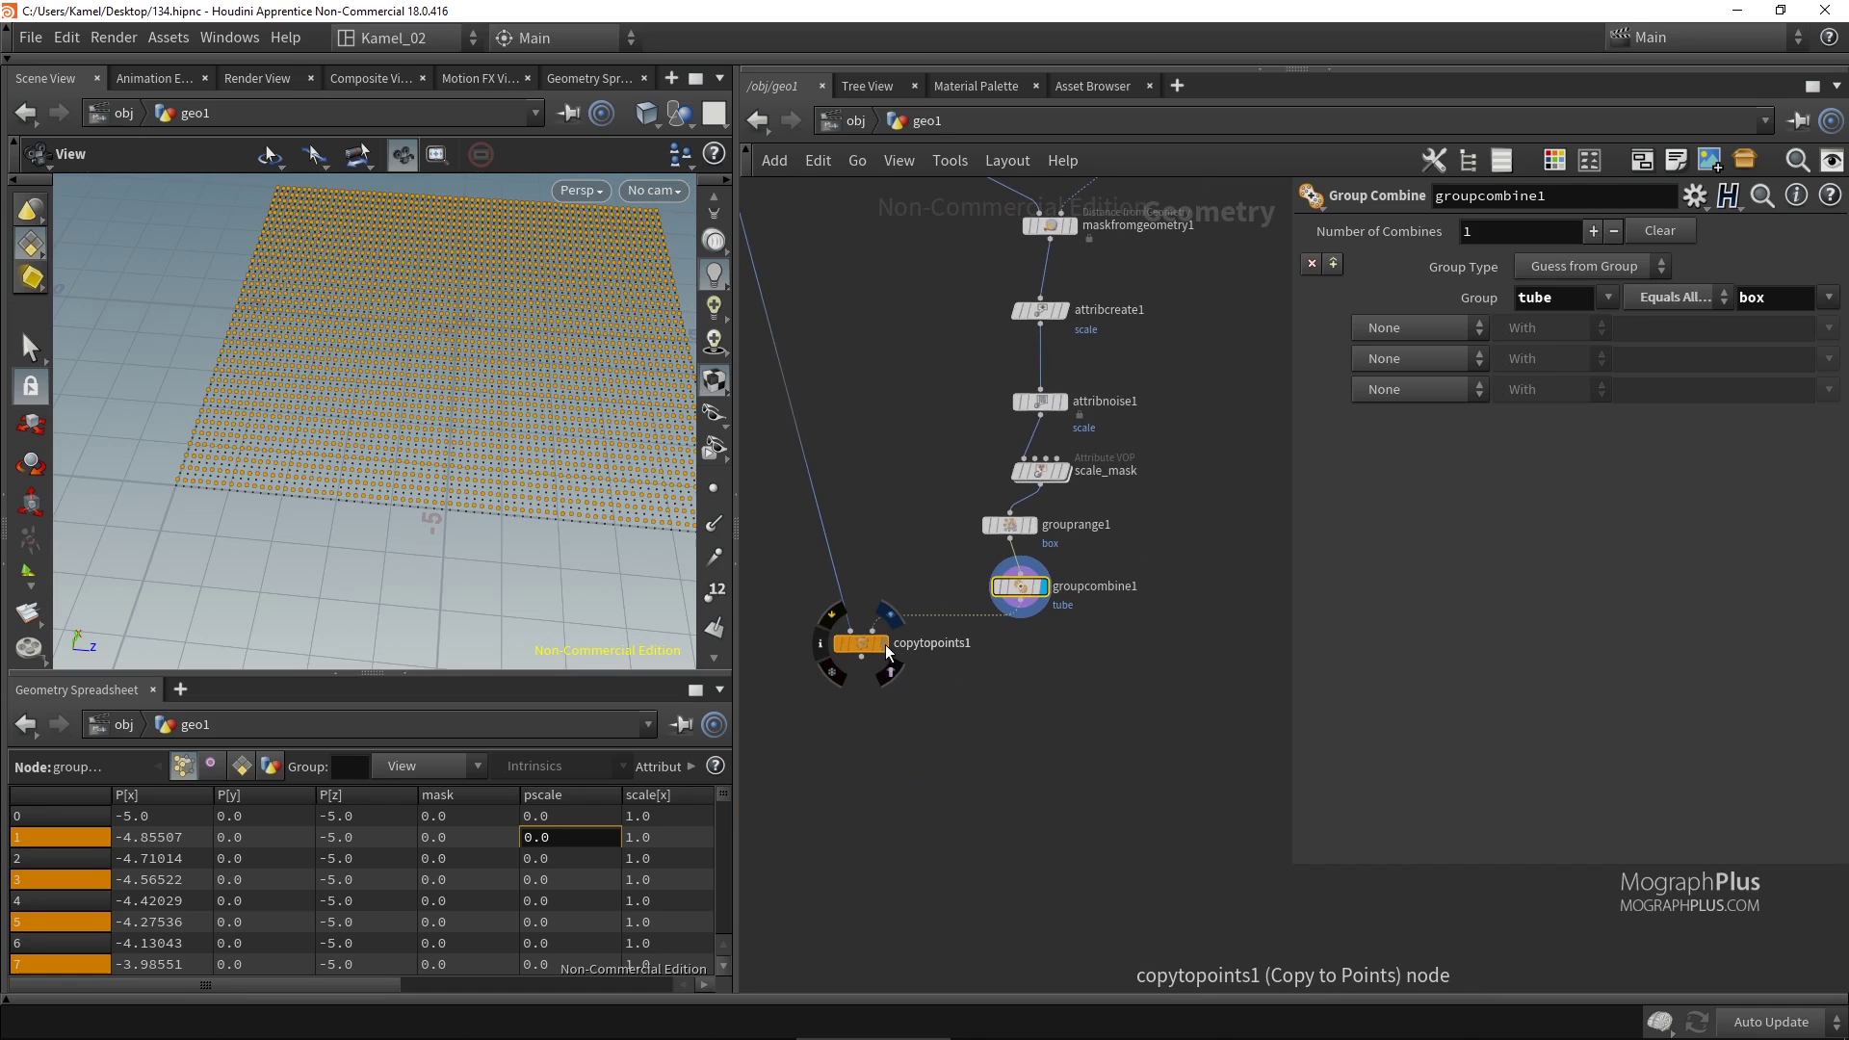
click(888, 649)
middle_drag(520, 387, 470, 414)
scroll(908, 435, down, 3)
middle_drag(939, 361, 1088, 455)
scroll(992, 308, up, 2)
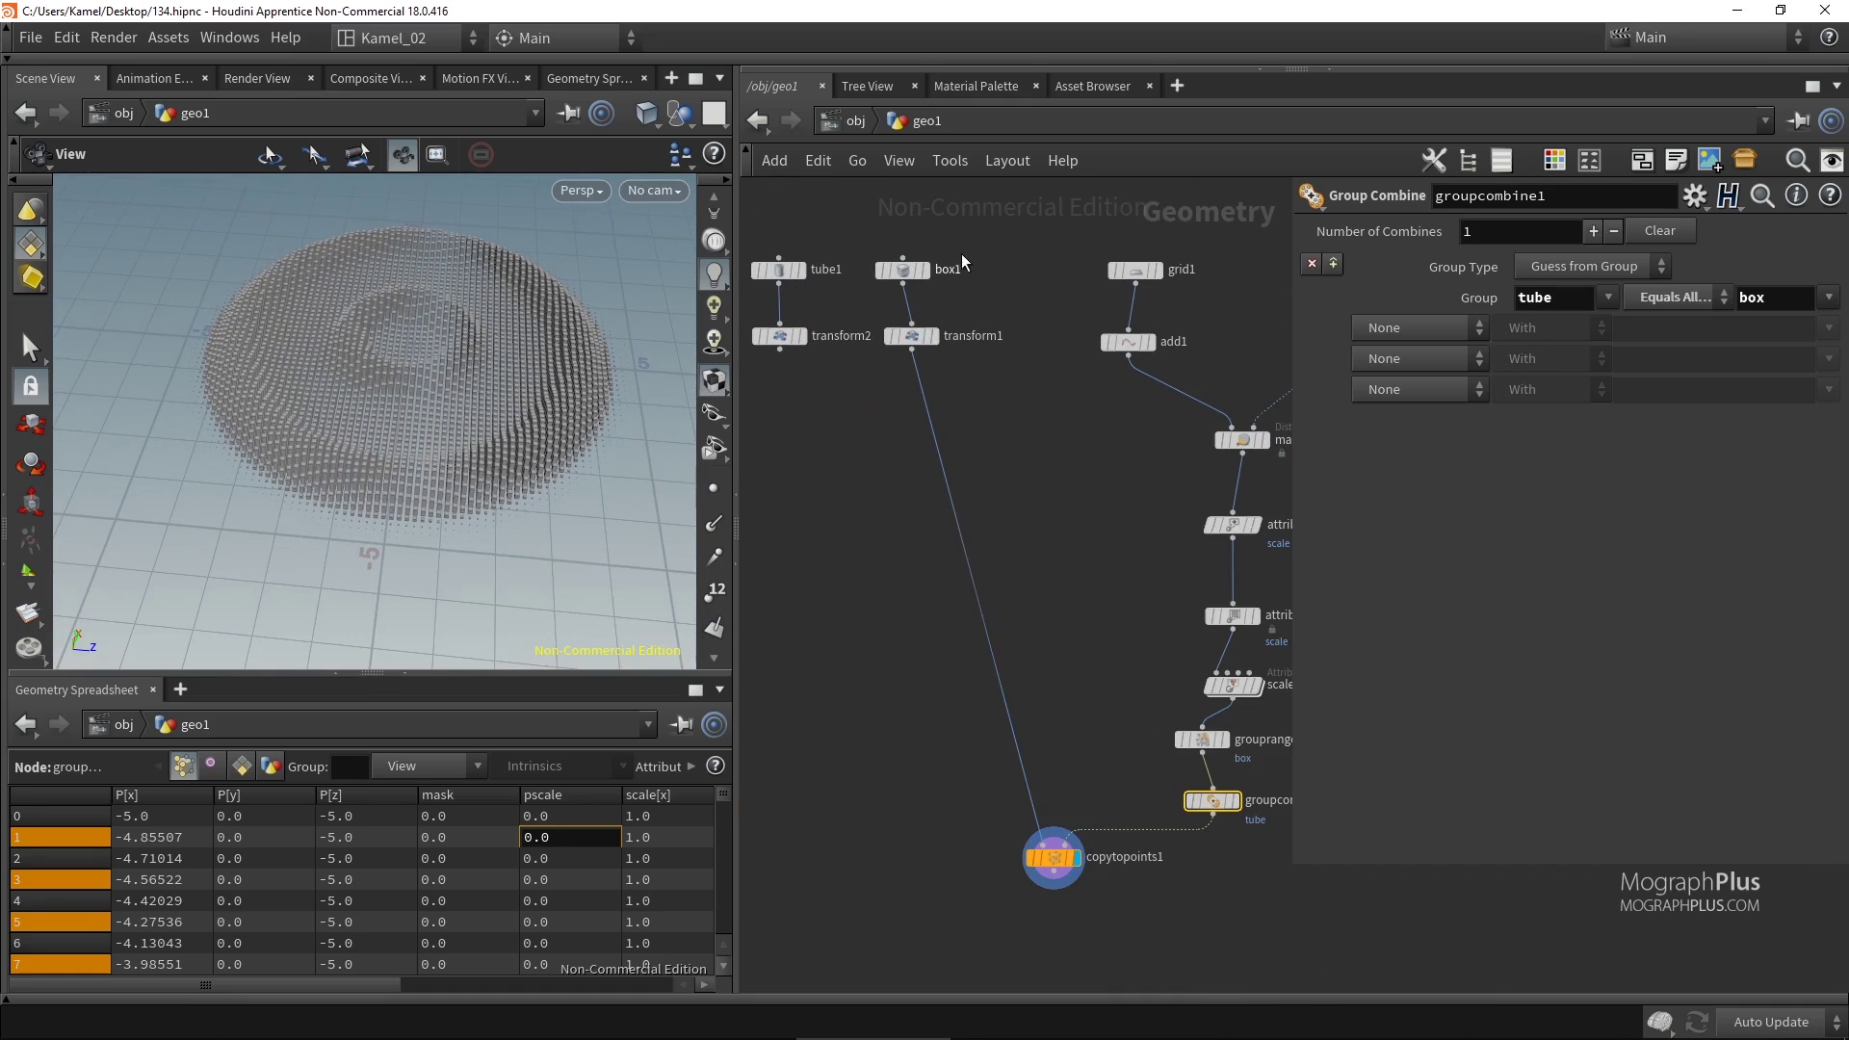
Restrict copytopoints1's target points to the box group and check the remaining copies in the viewport.
click(900, 271)
middle_drag(1053, 699, 1026, 618)
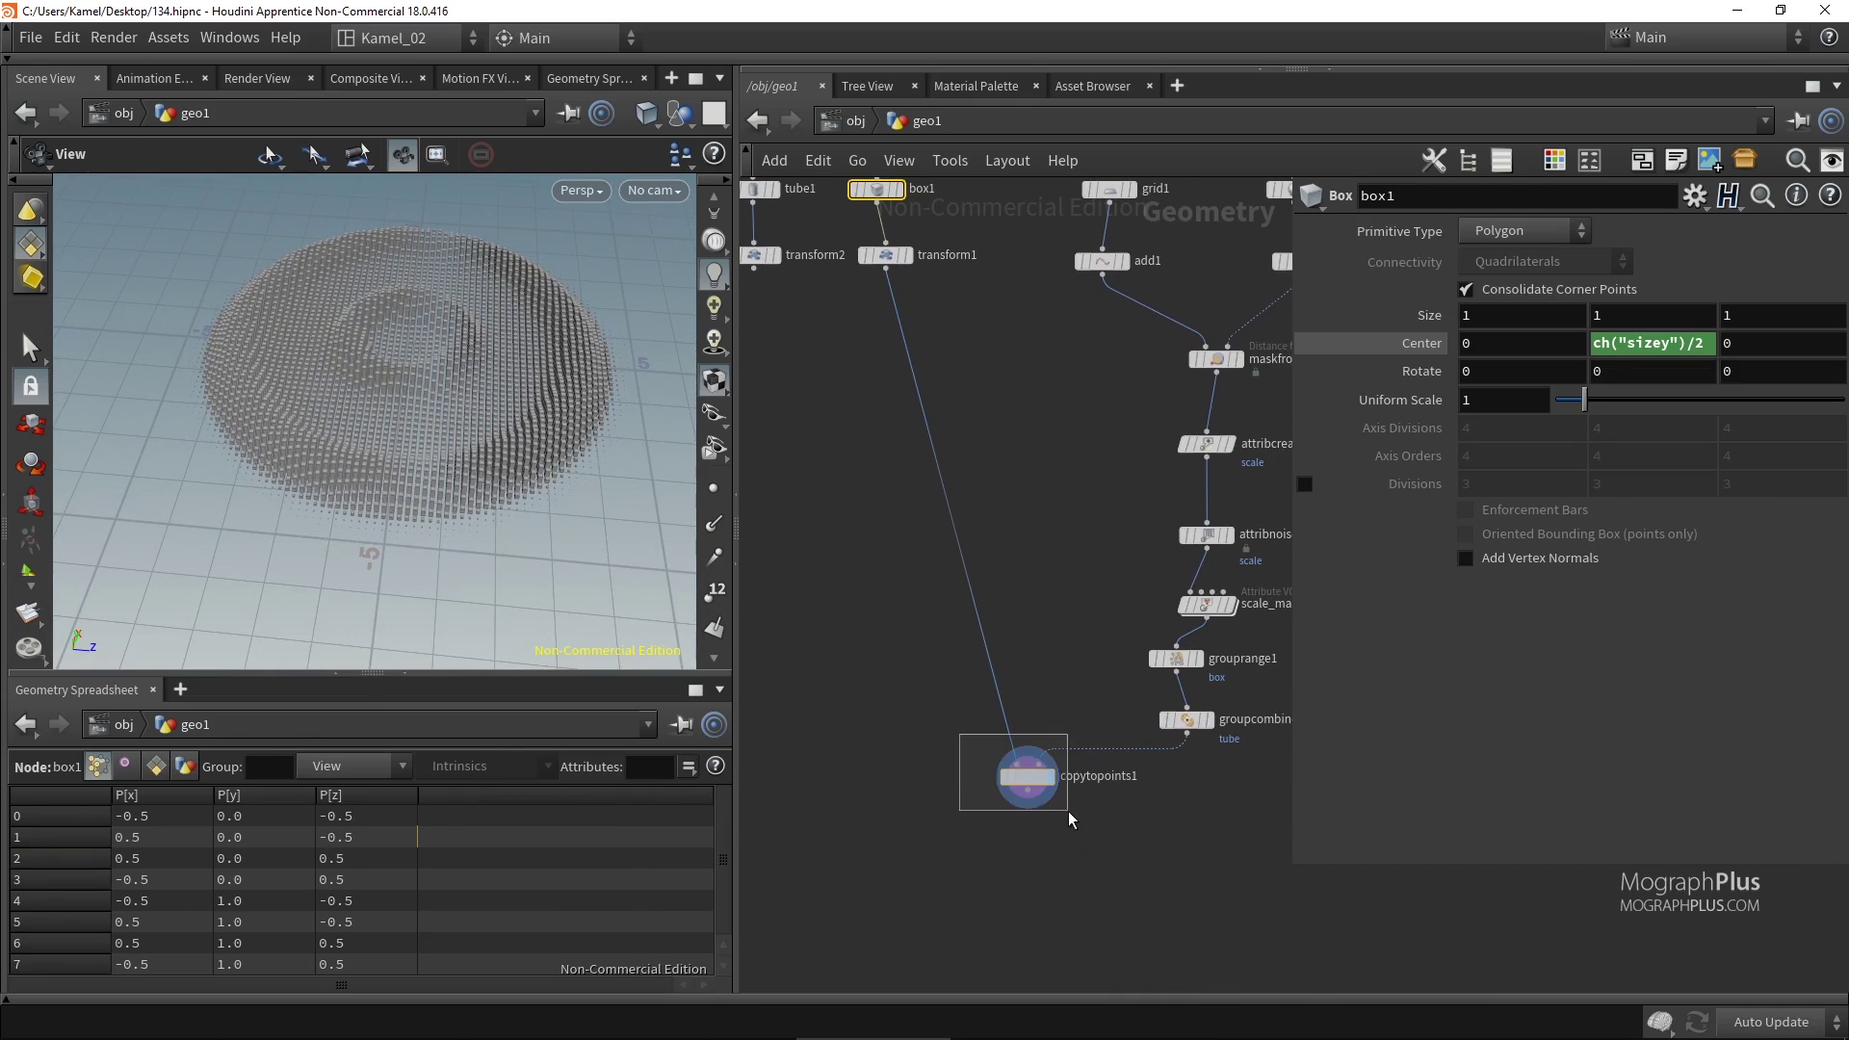
click(1029, 778)
click(1800, 301)
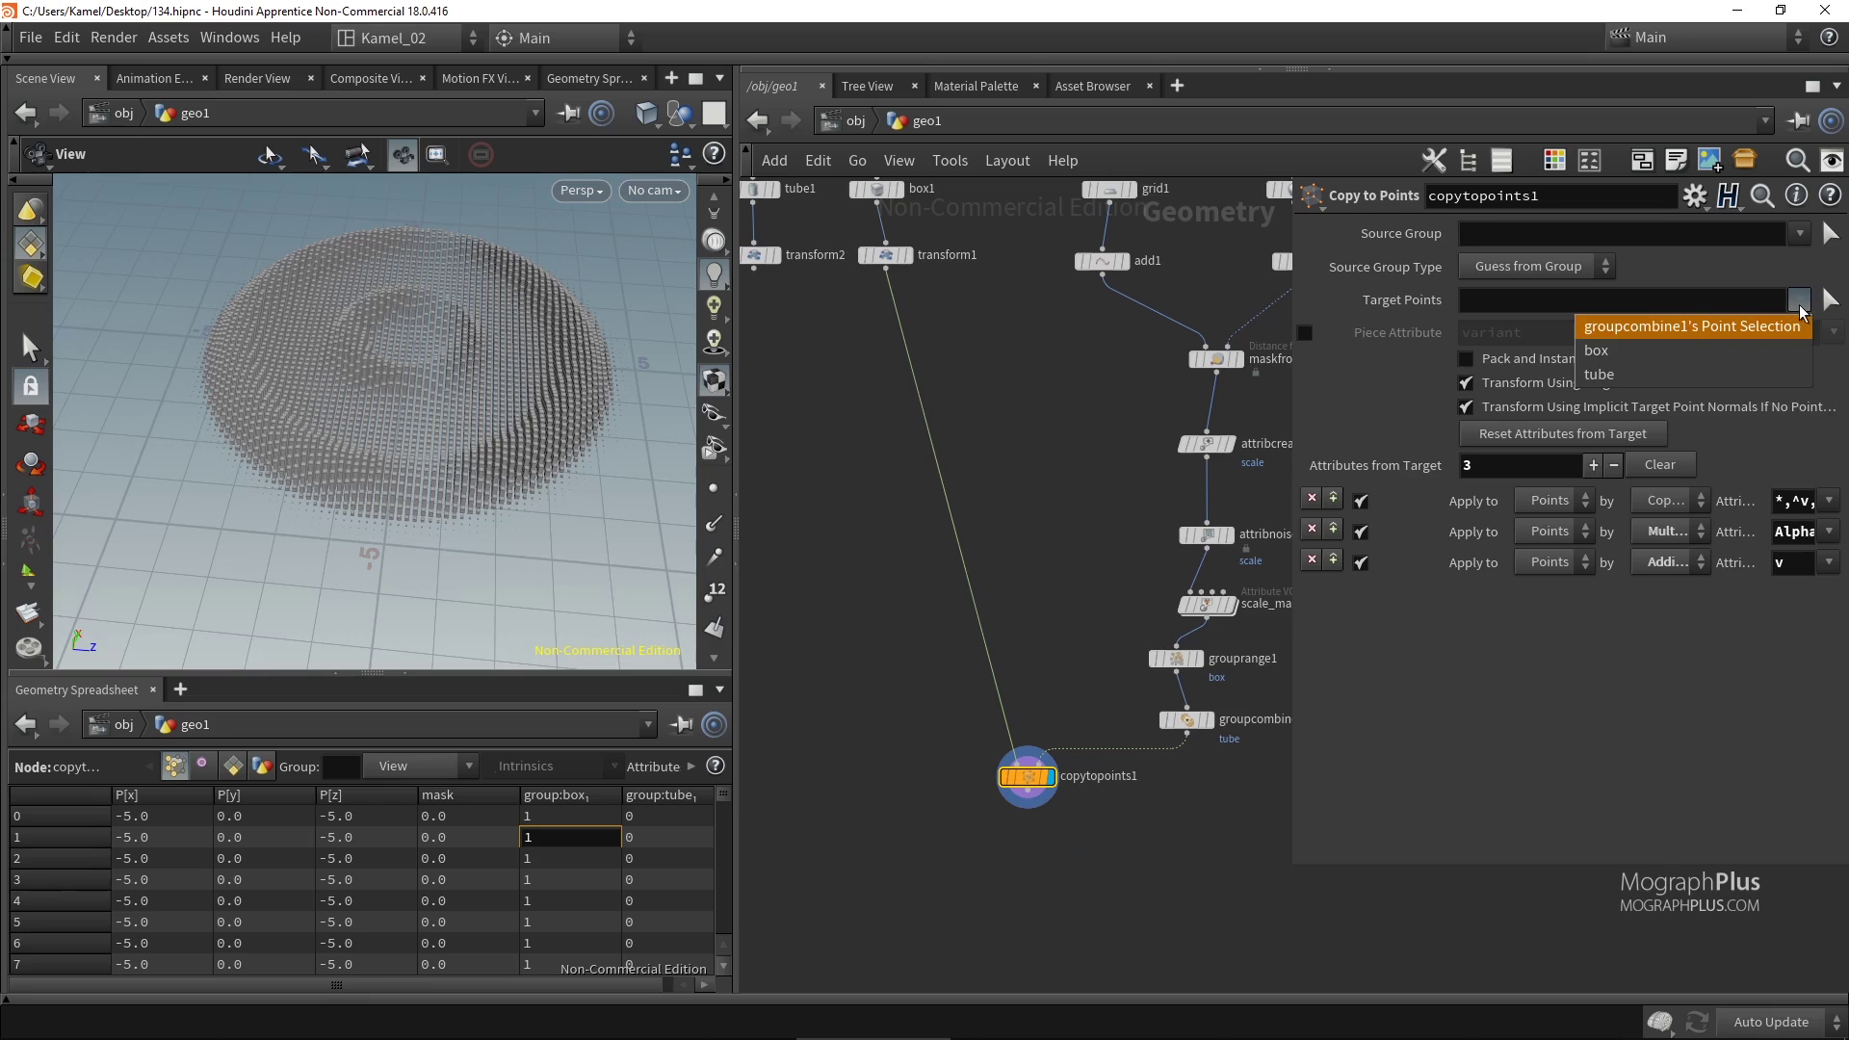
click(1734, 352)
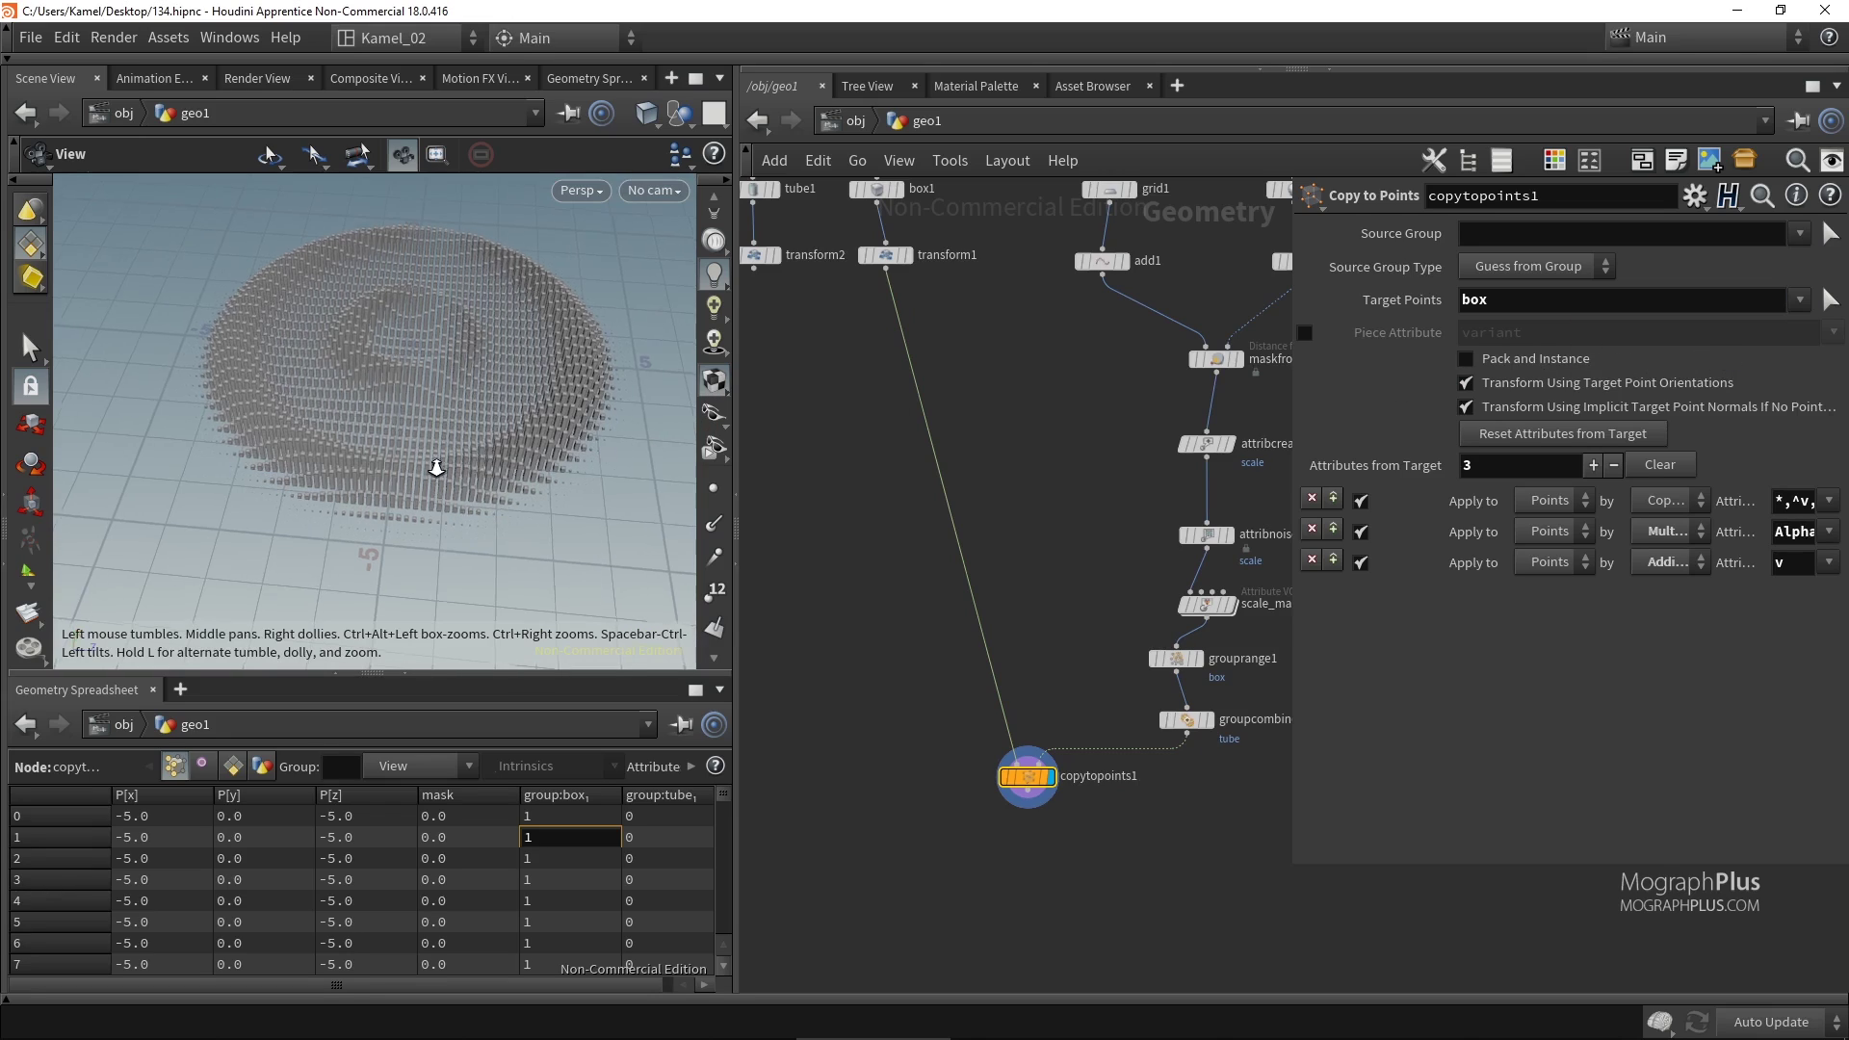
scroll(434, 466, up, 3)
drag(434, 466, 484, 427)
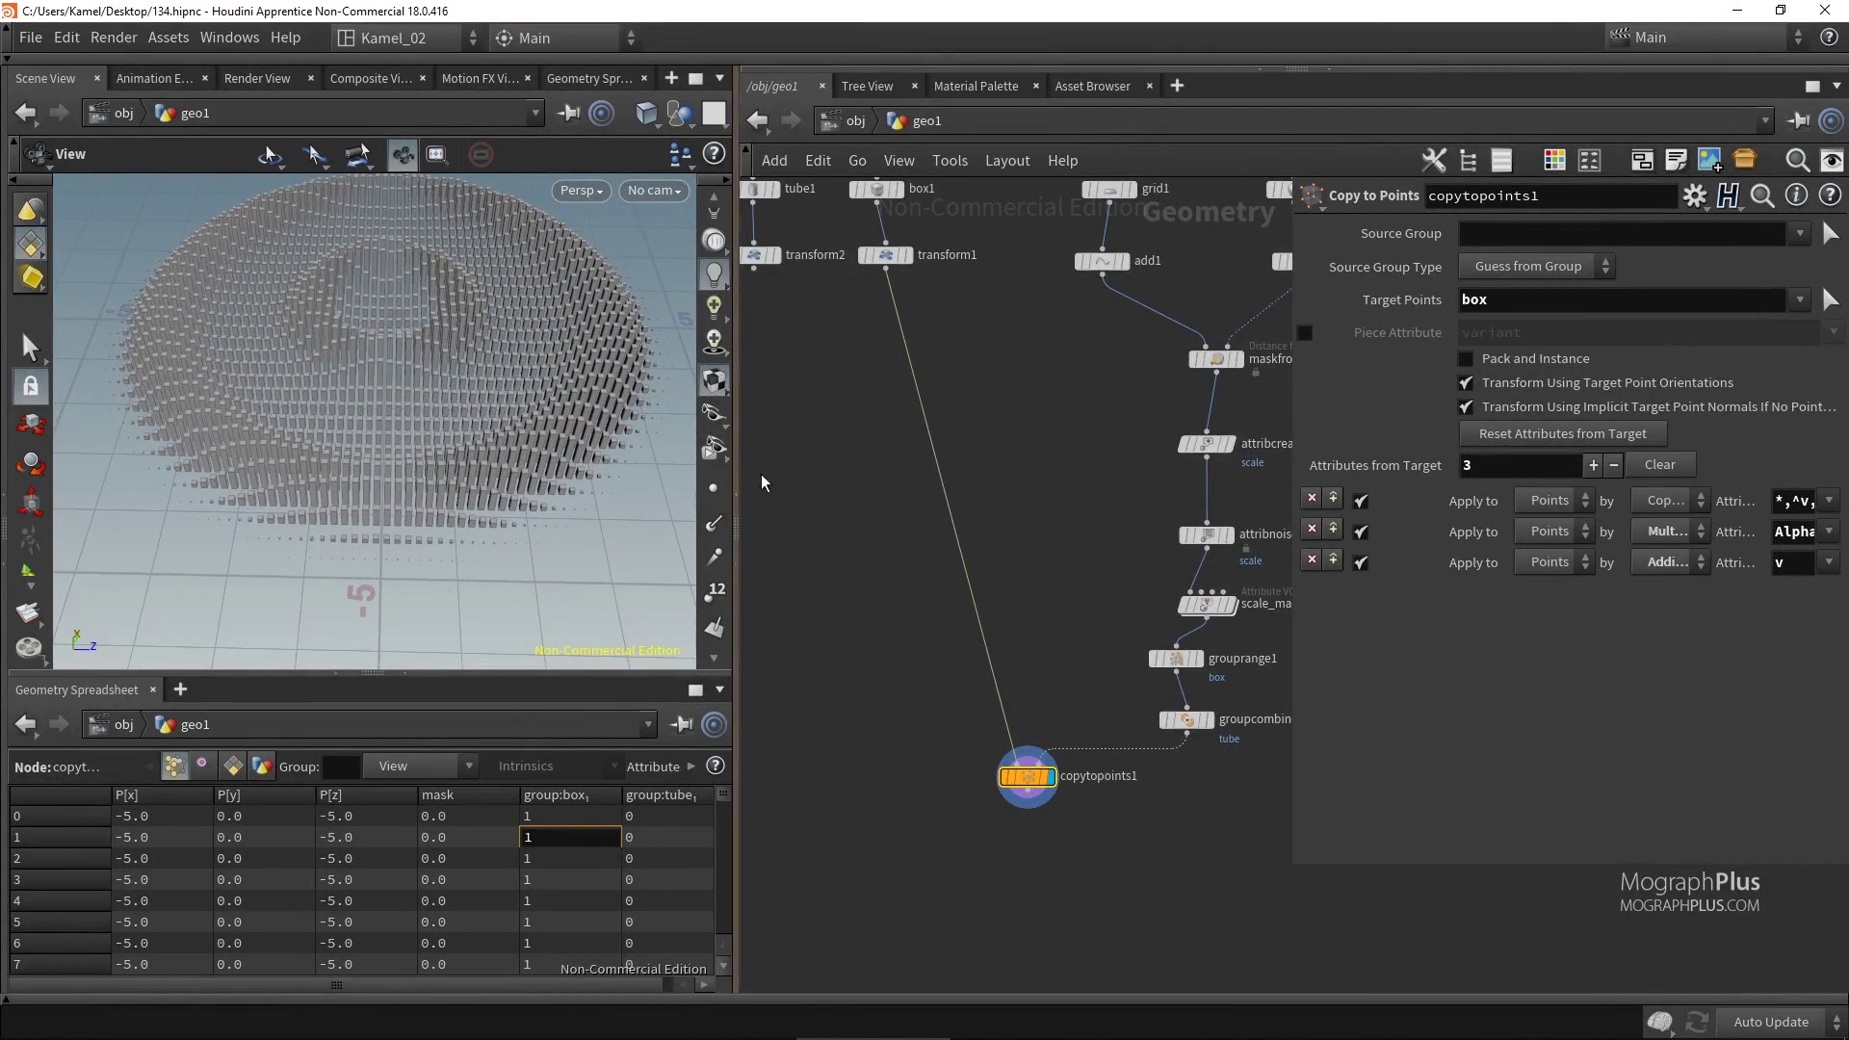
Add a second Copy to Points node in the free space beside copytopoints1.
middle_drag(896, 616, 945, 538)
key(Tab)
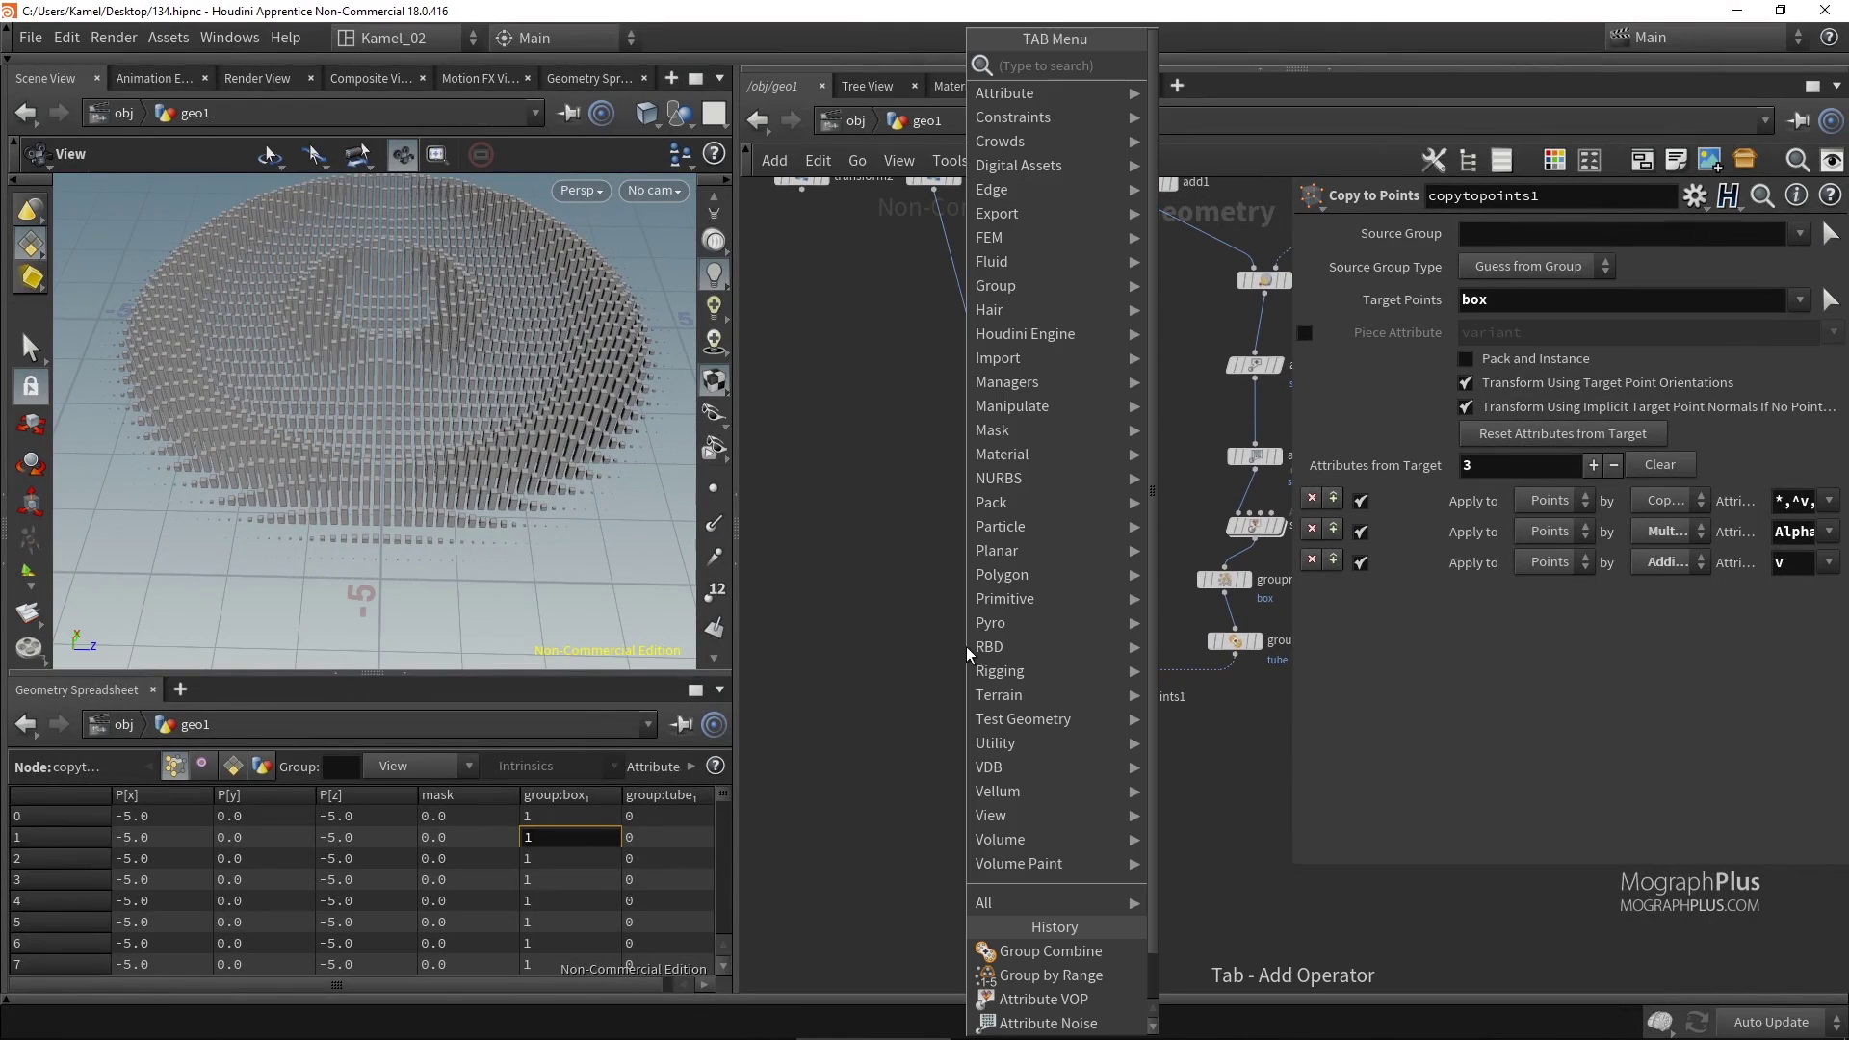
text(copy)
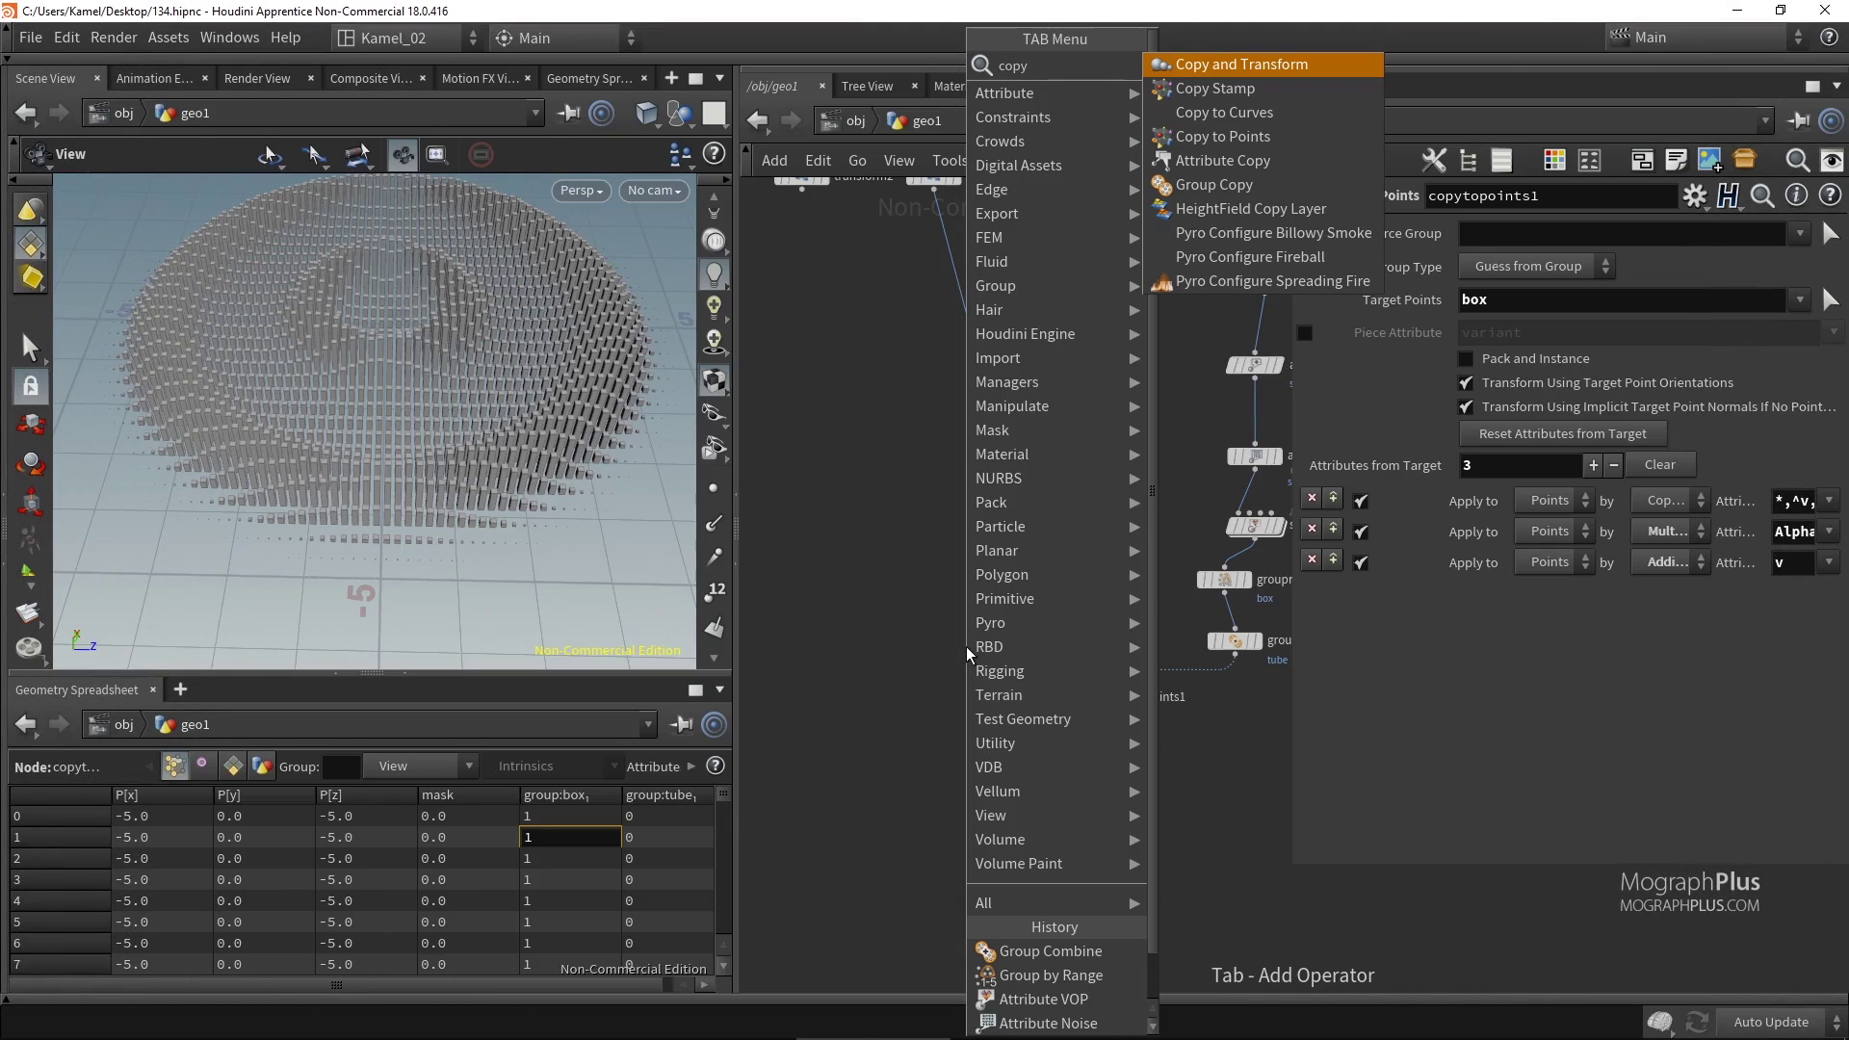
key(Down)
key(Down)
key(Down)
key(Return)
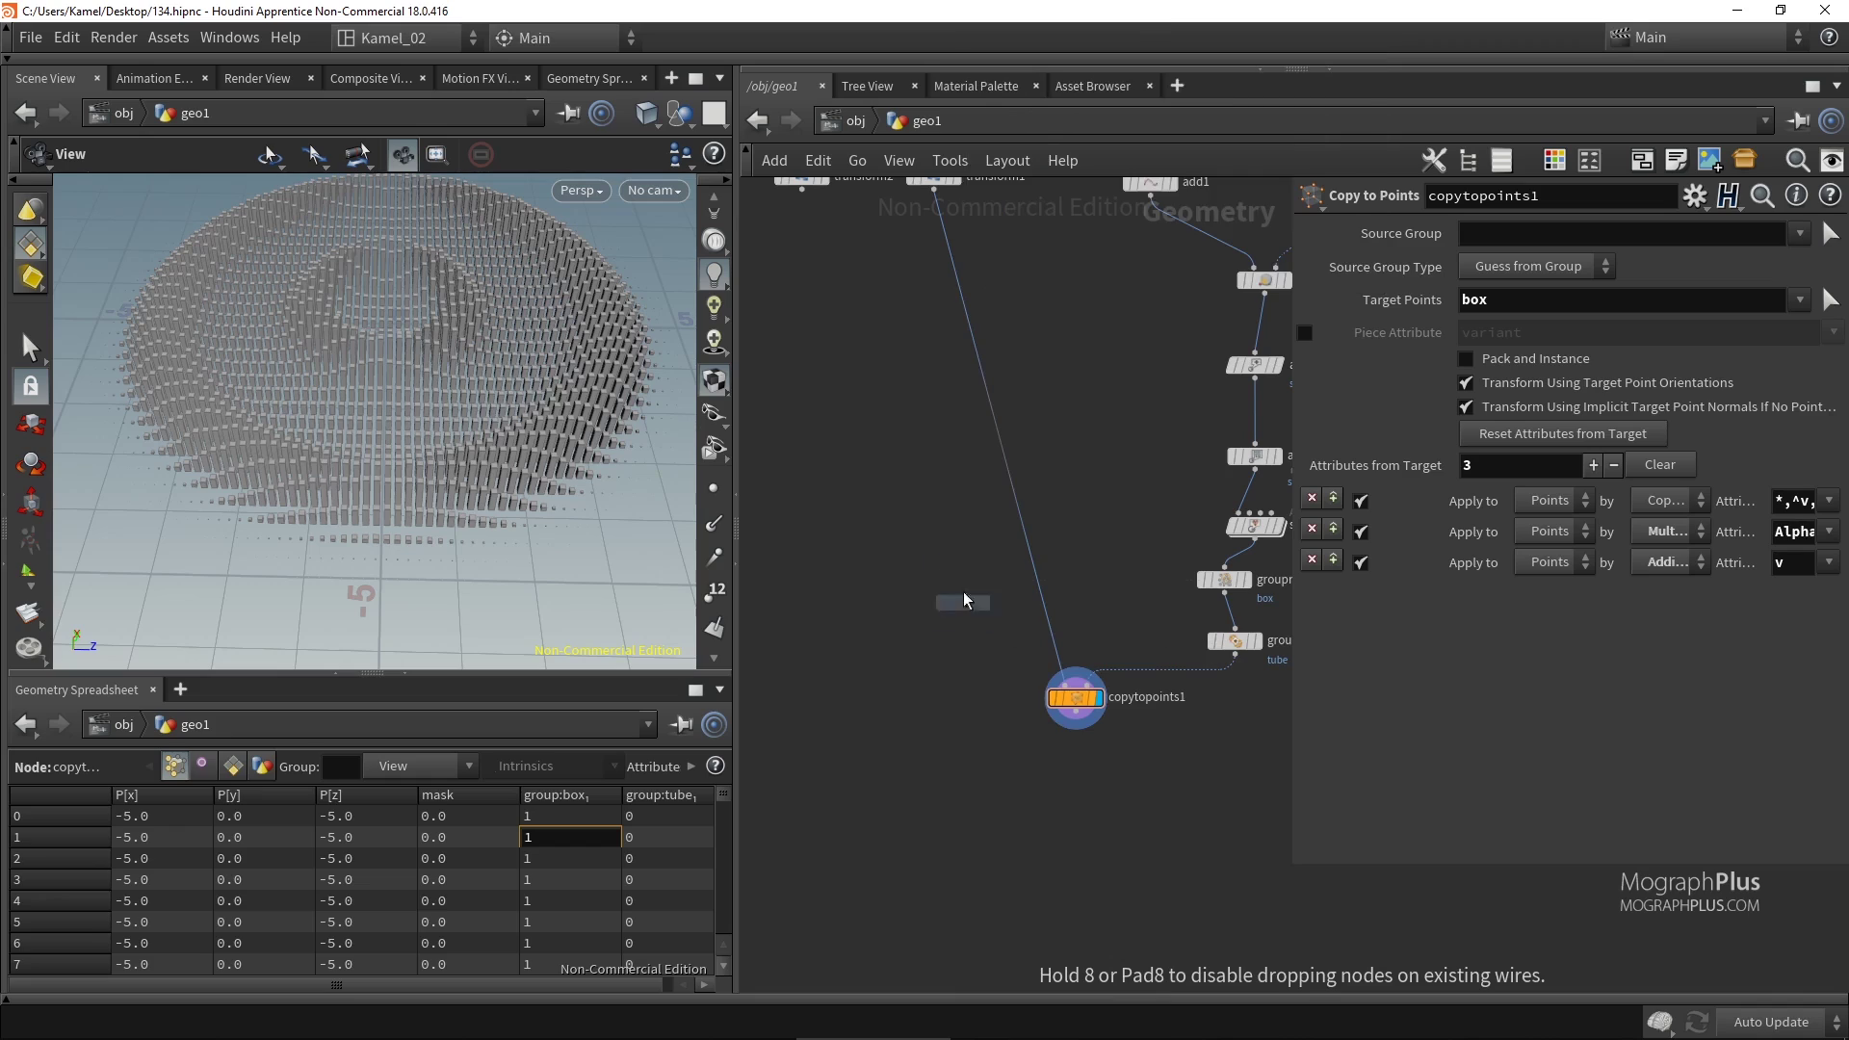
click(965, 603)
click(935, 528)
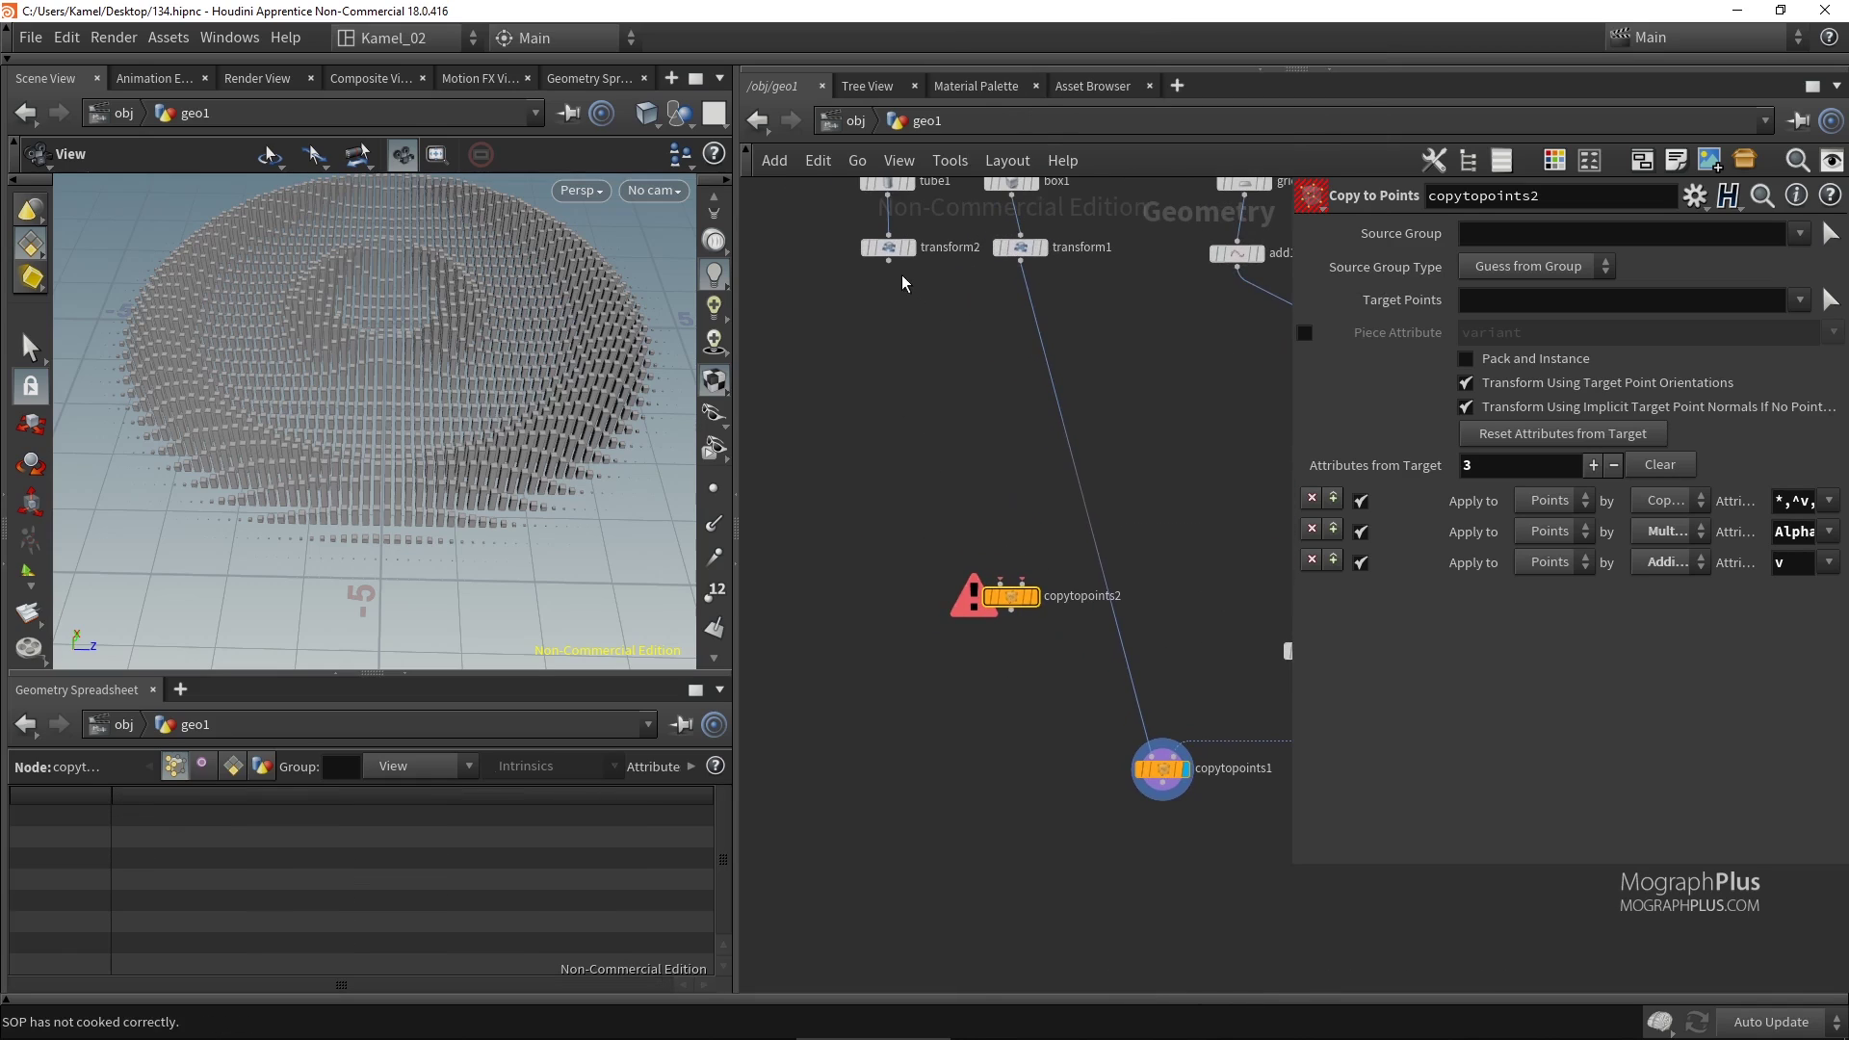
Feed transform2 into copytopoints2 as the source and groupcombine1 as the target points, and display copytopoints2.
drag(889, 258, 992, 761)
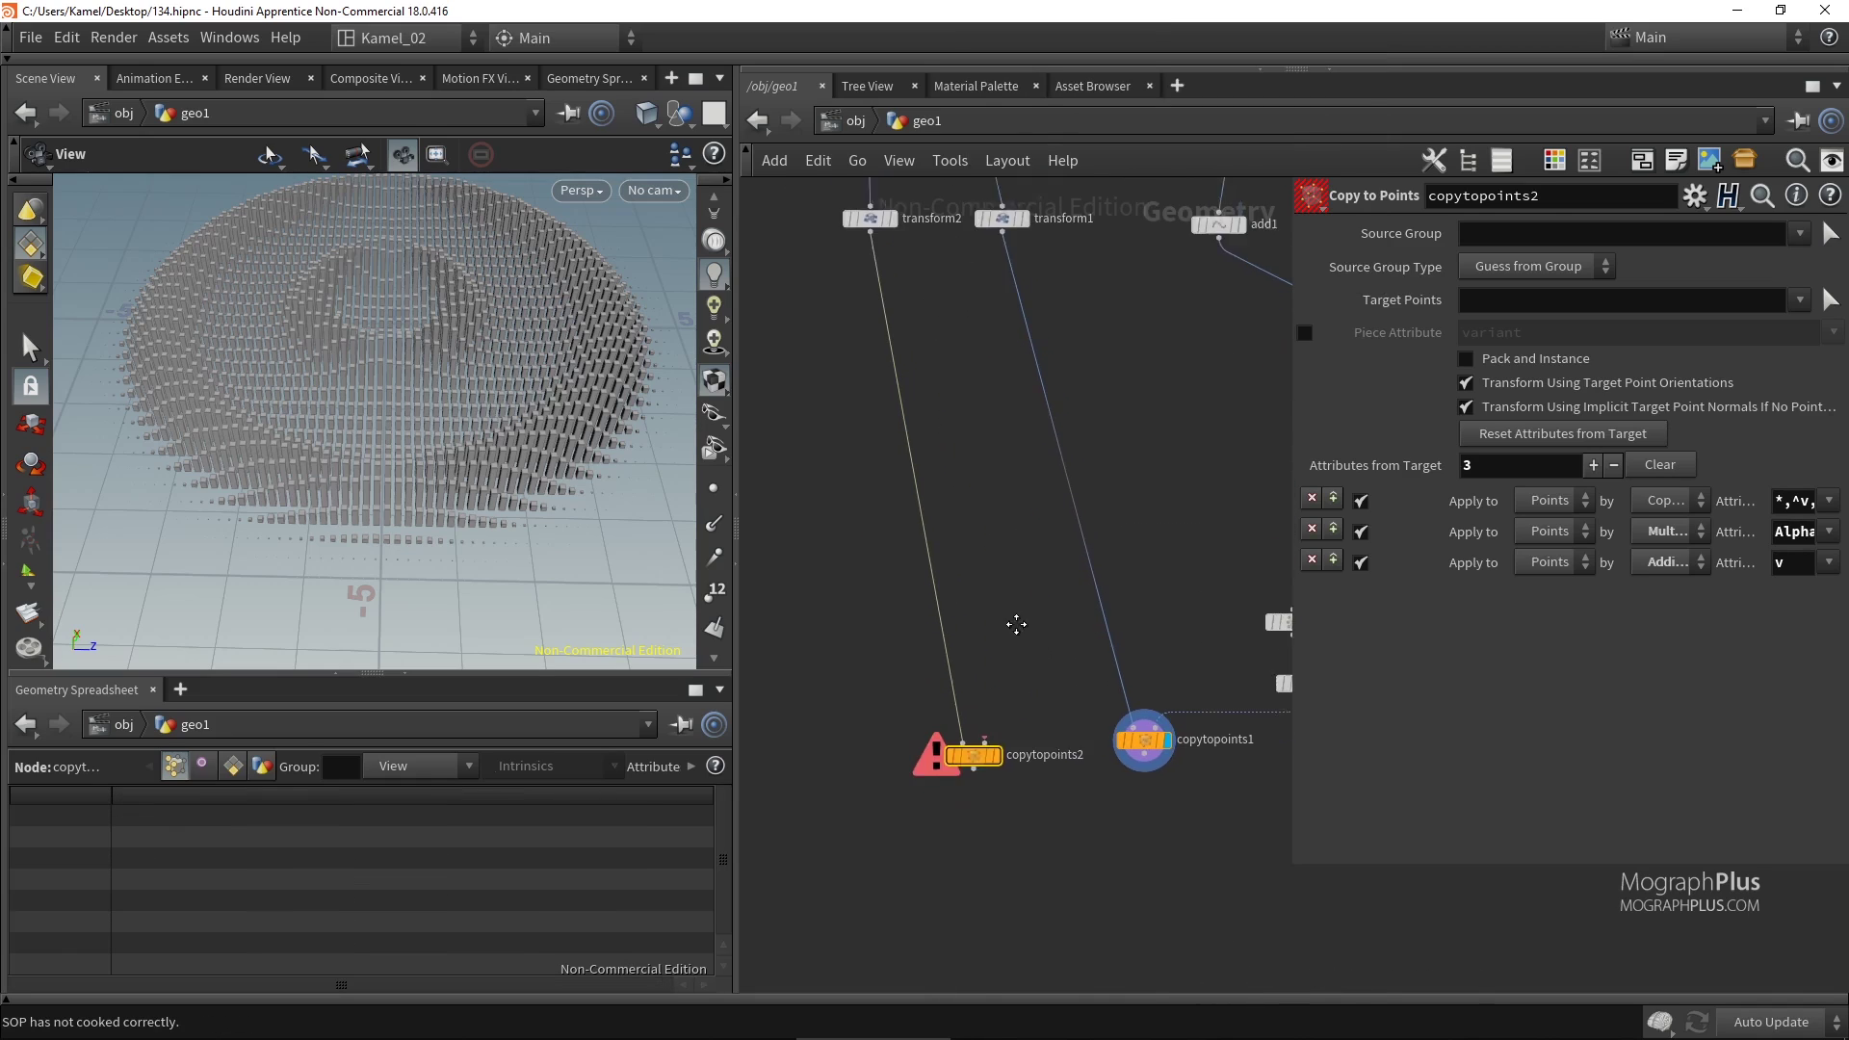
middle_drag(1016, 624, 873, 504)
drag(1161, 579, 836, 622)
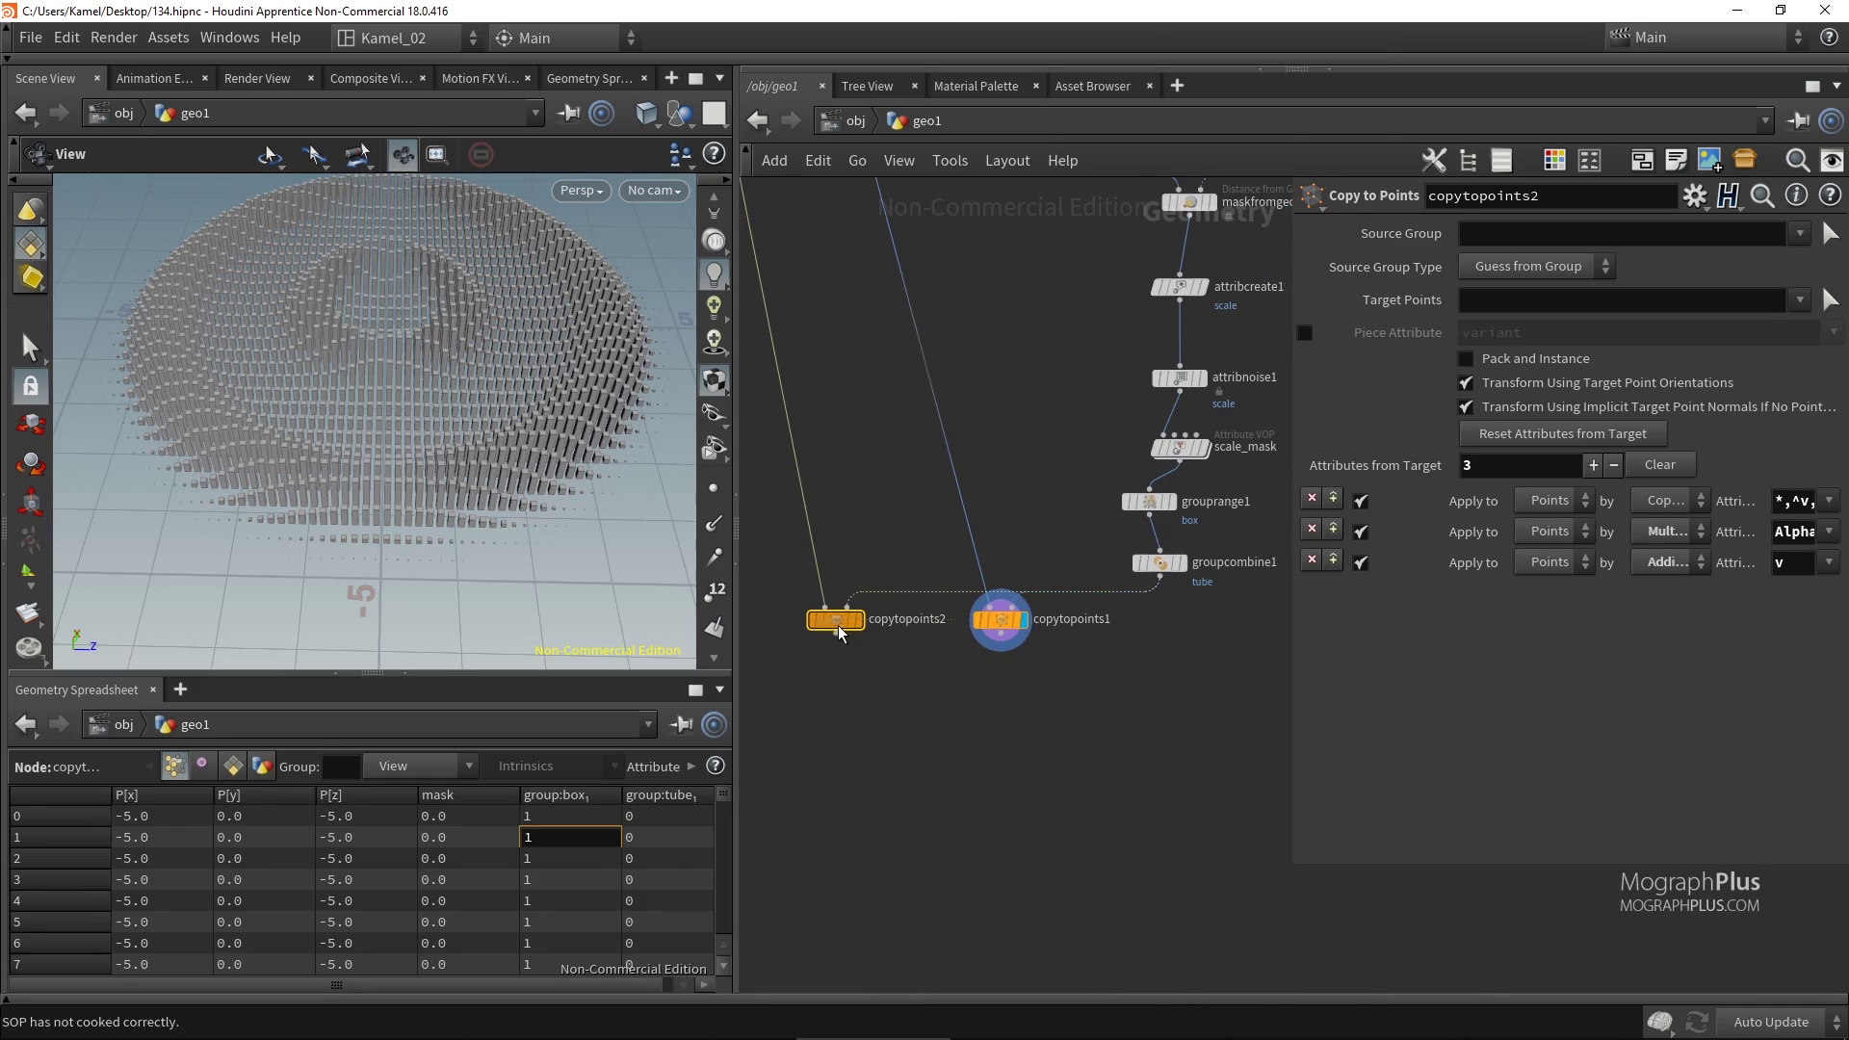
click(860, 624)
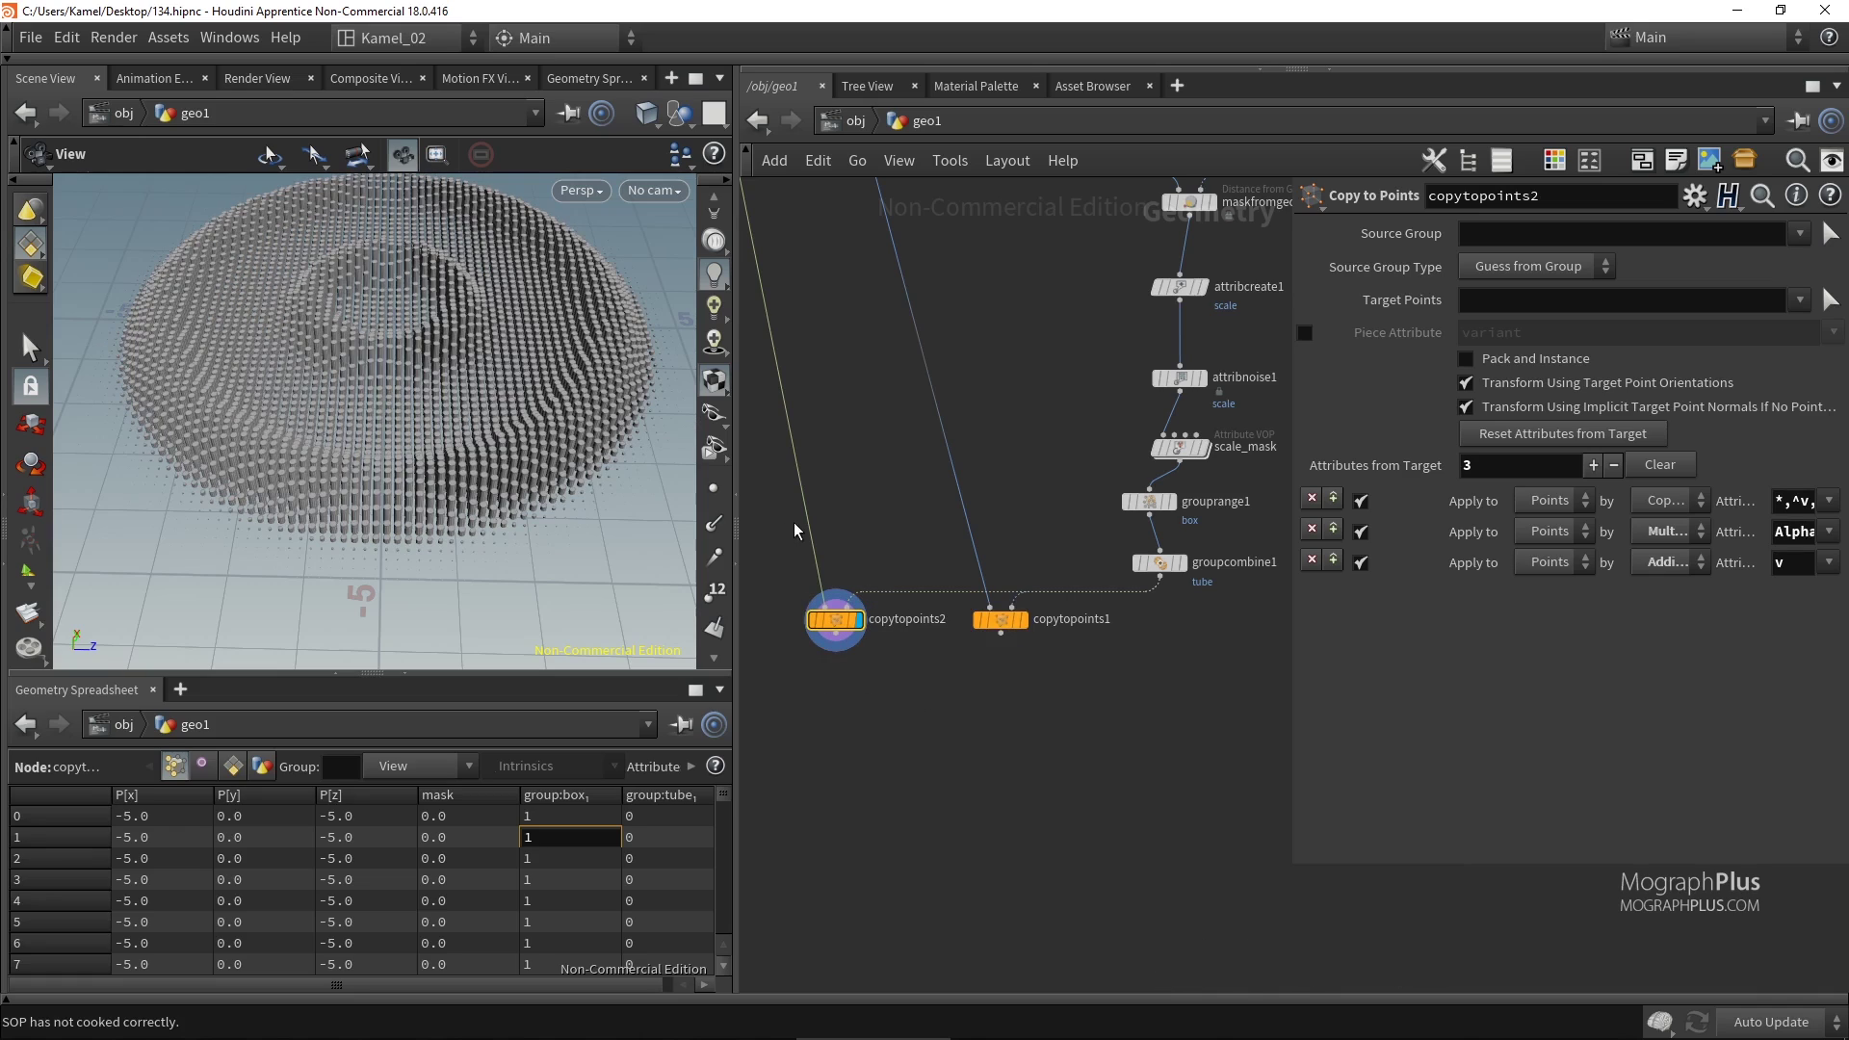
Restrict copytopoints2's target points to the tube group and space the two copy nodes out below groupcombine1.
click(1800, 300)
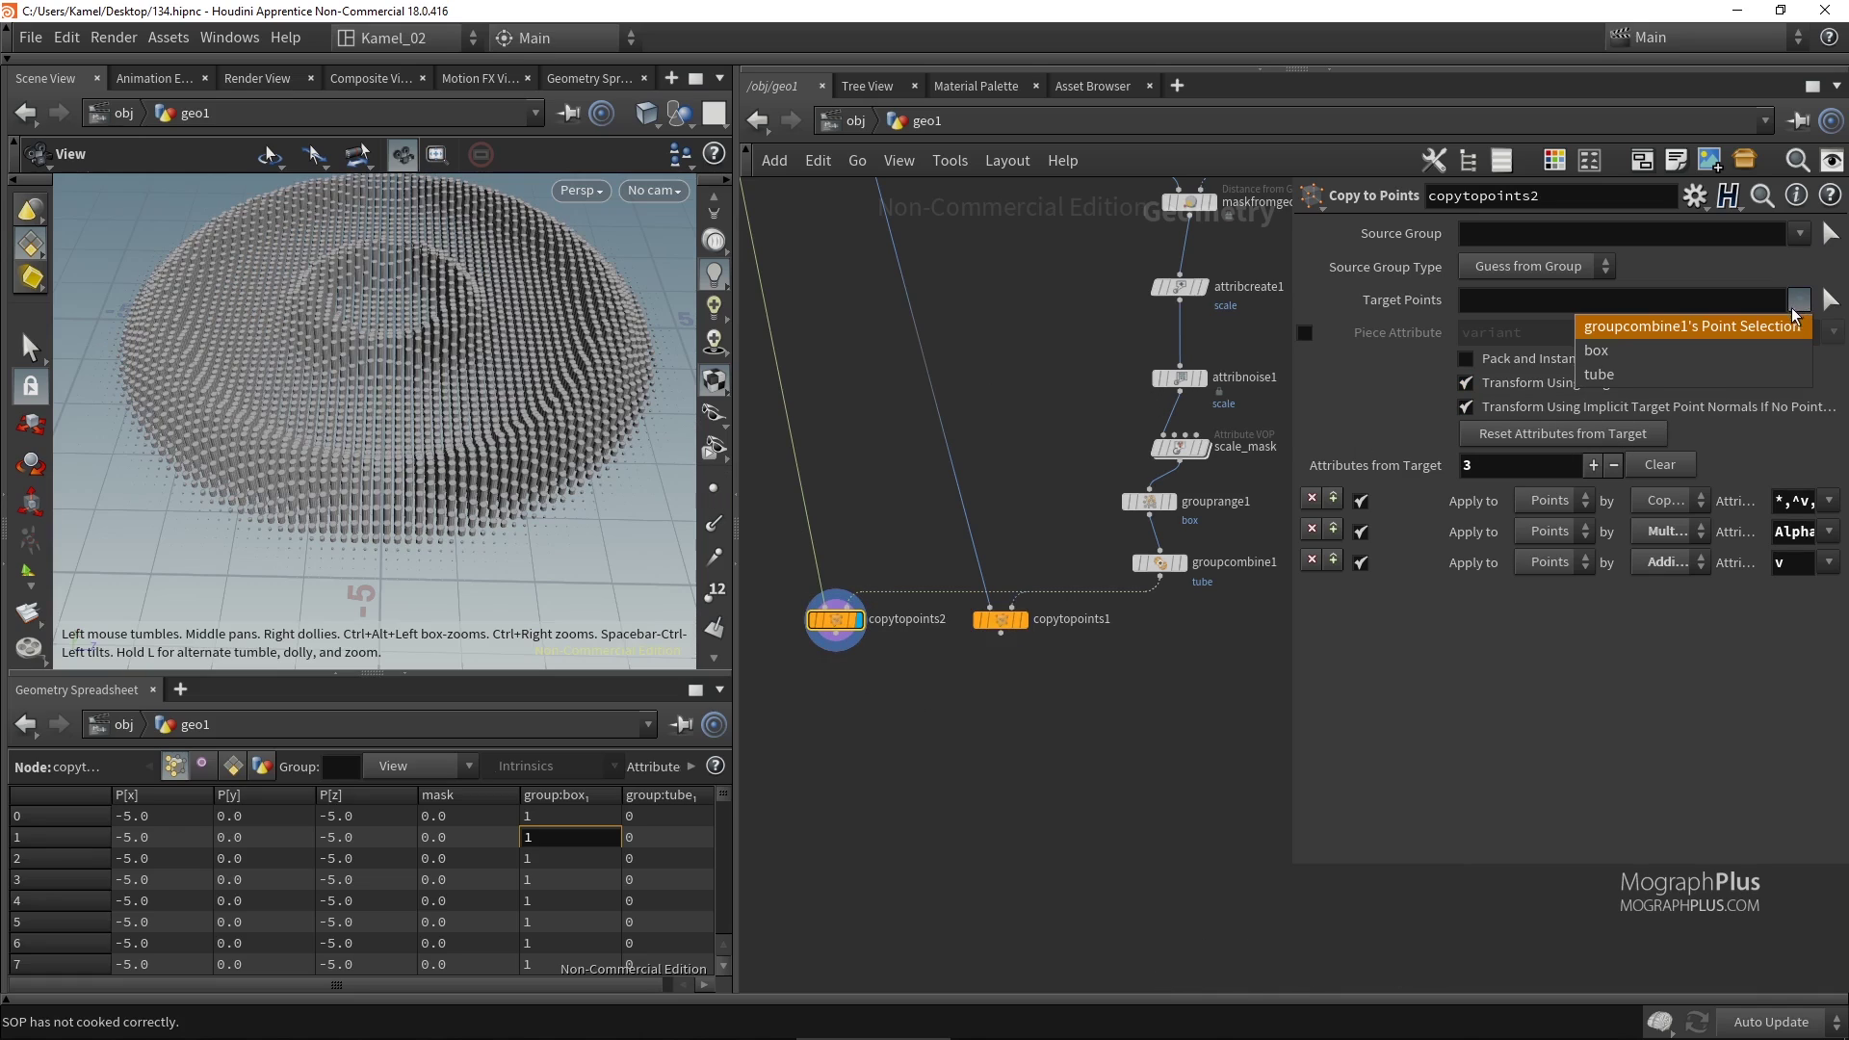
click(1693, 372)
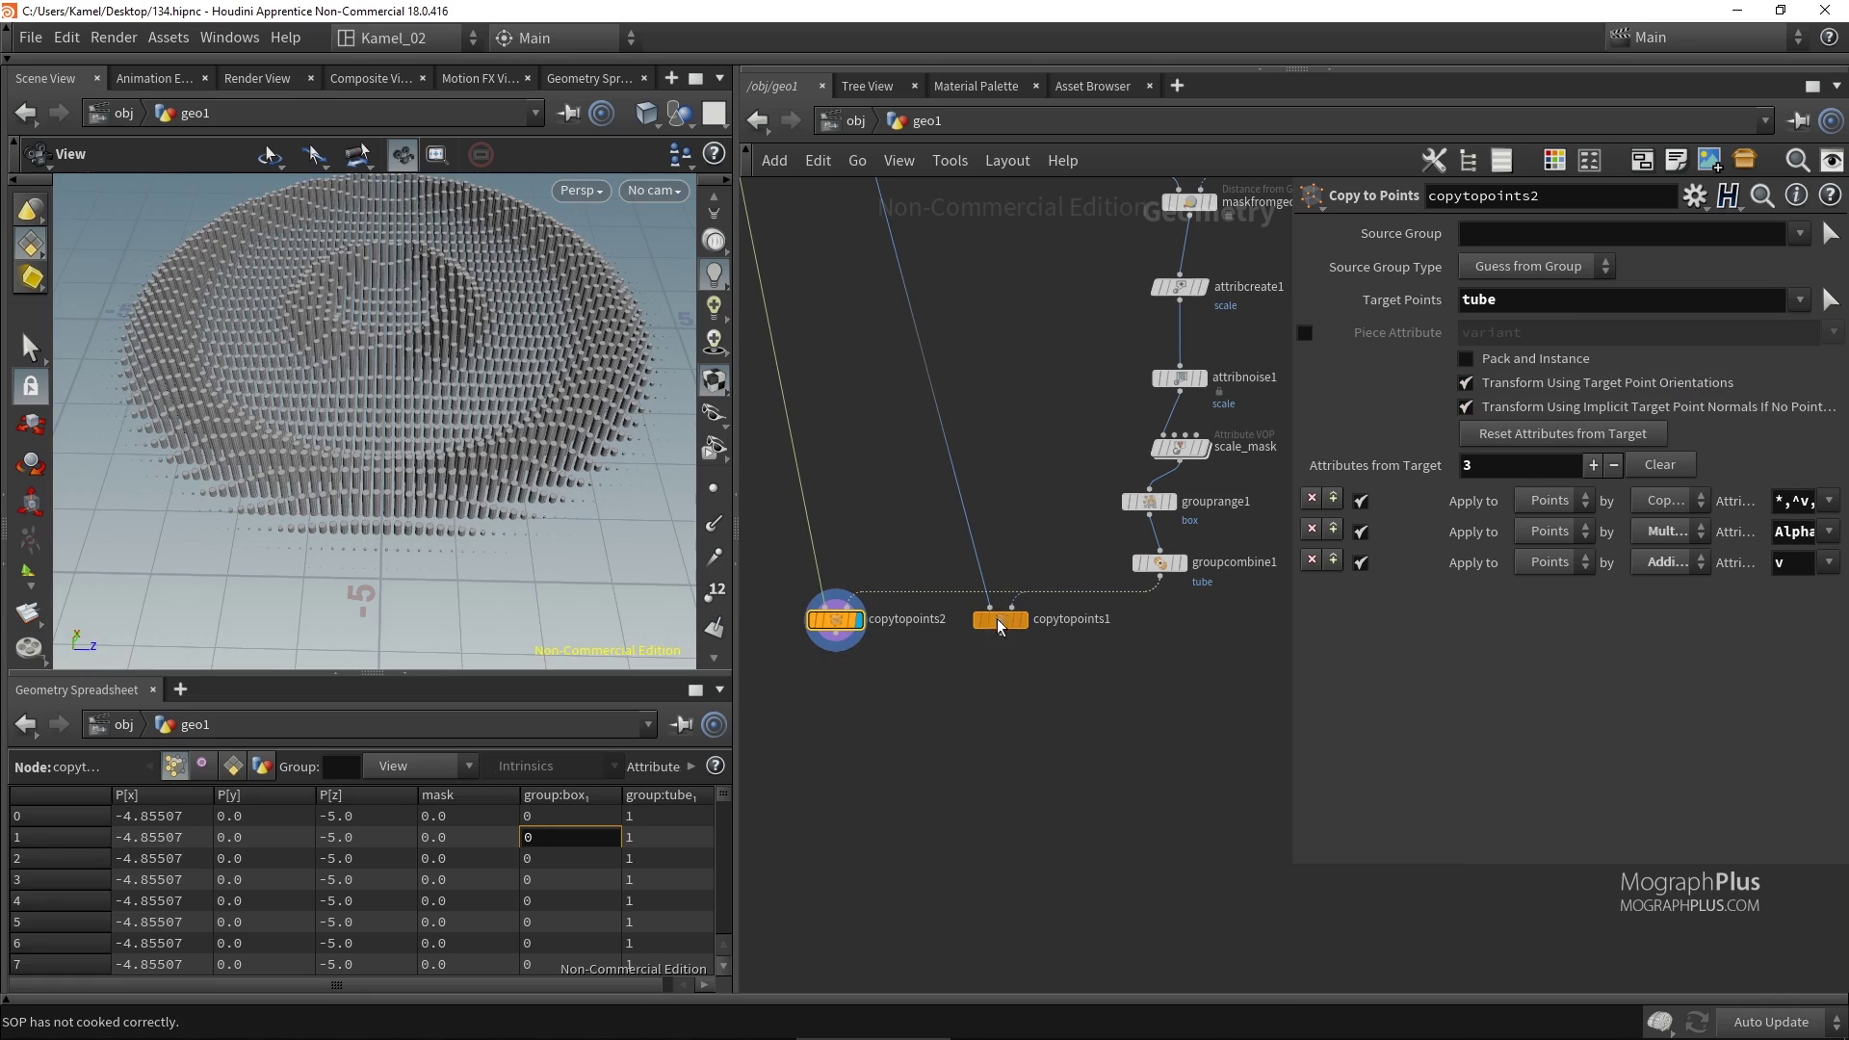
drag(1018, 628, 1098, 700)
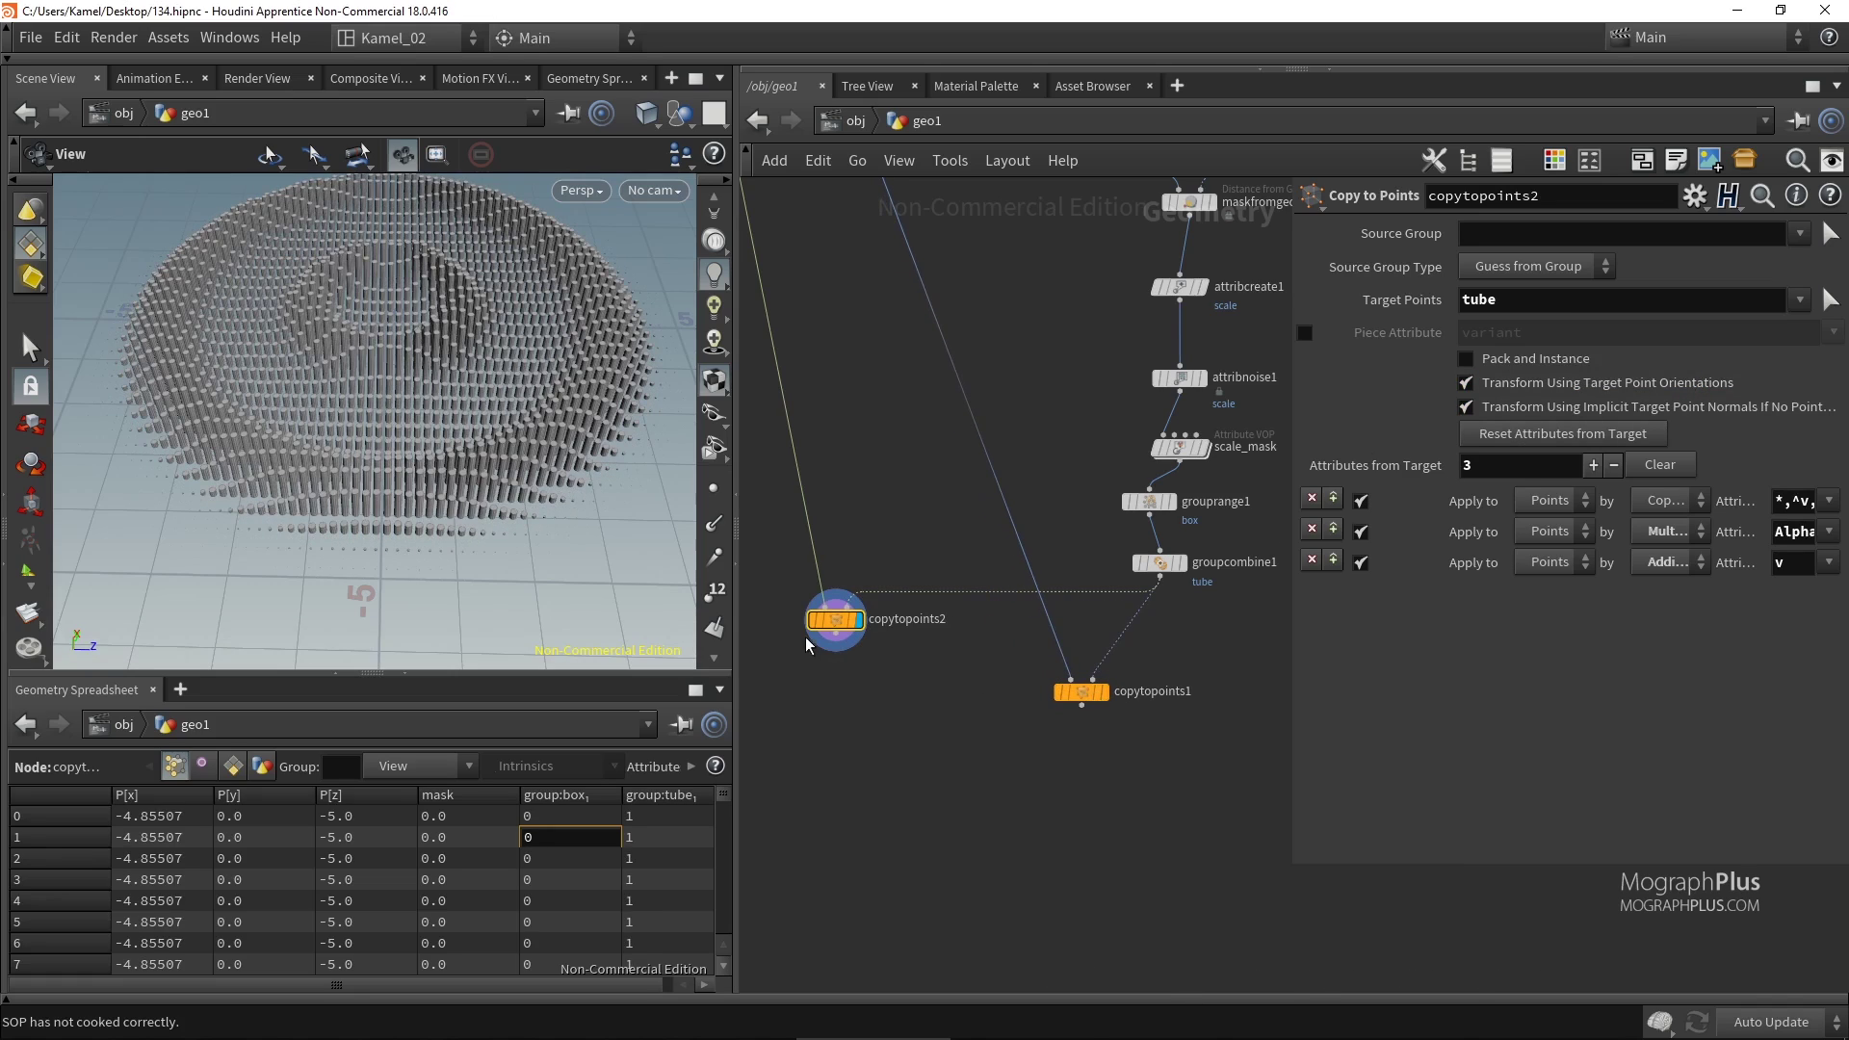
drag(841, 626, 893, 708)
mouse_move(1109, 695)
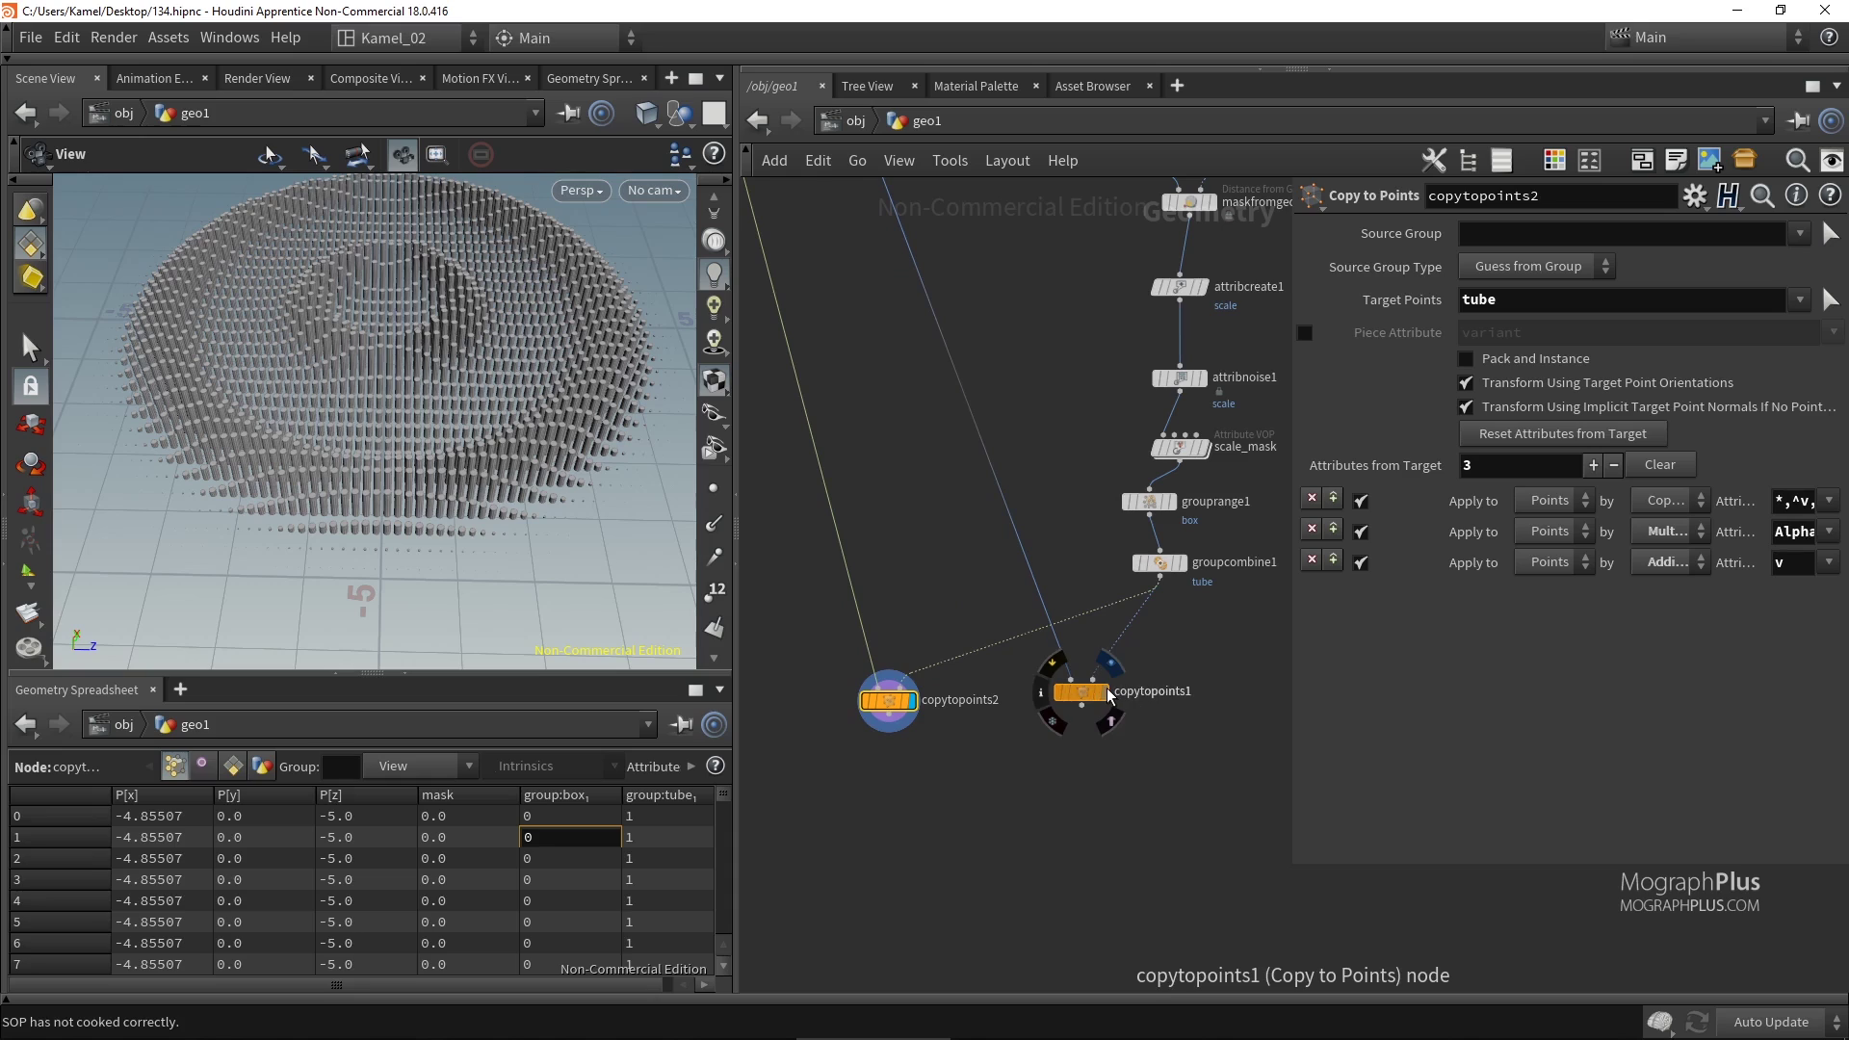
mouse_move(913, 709)
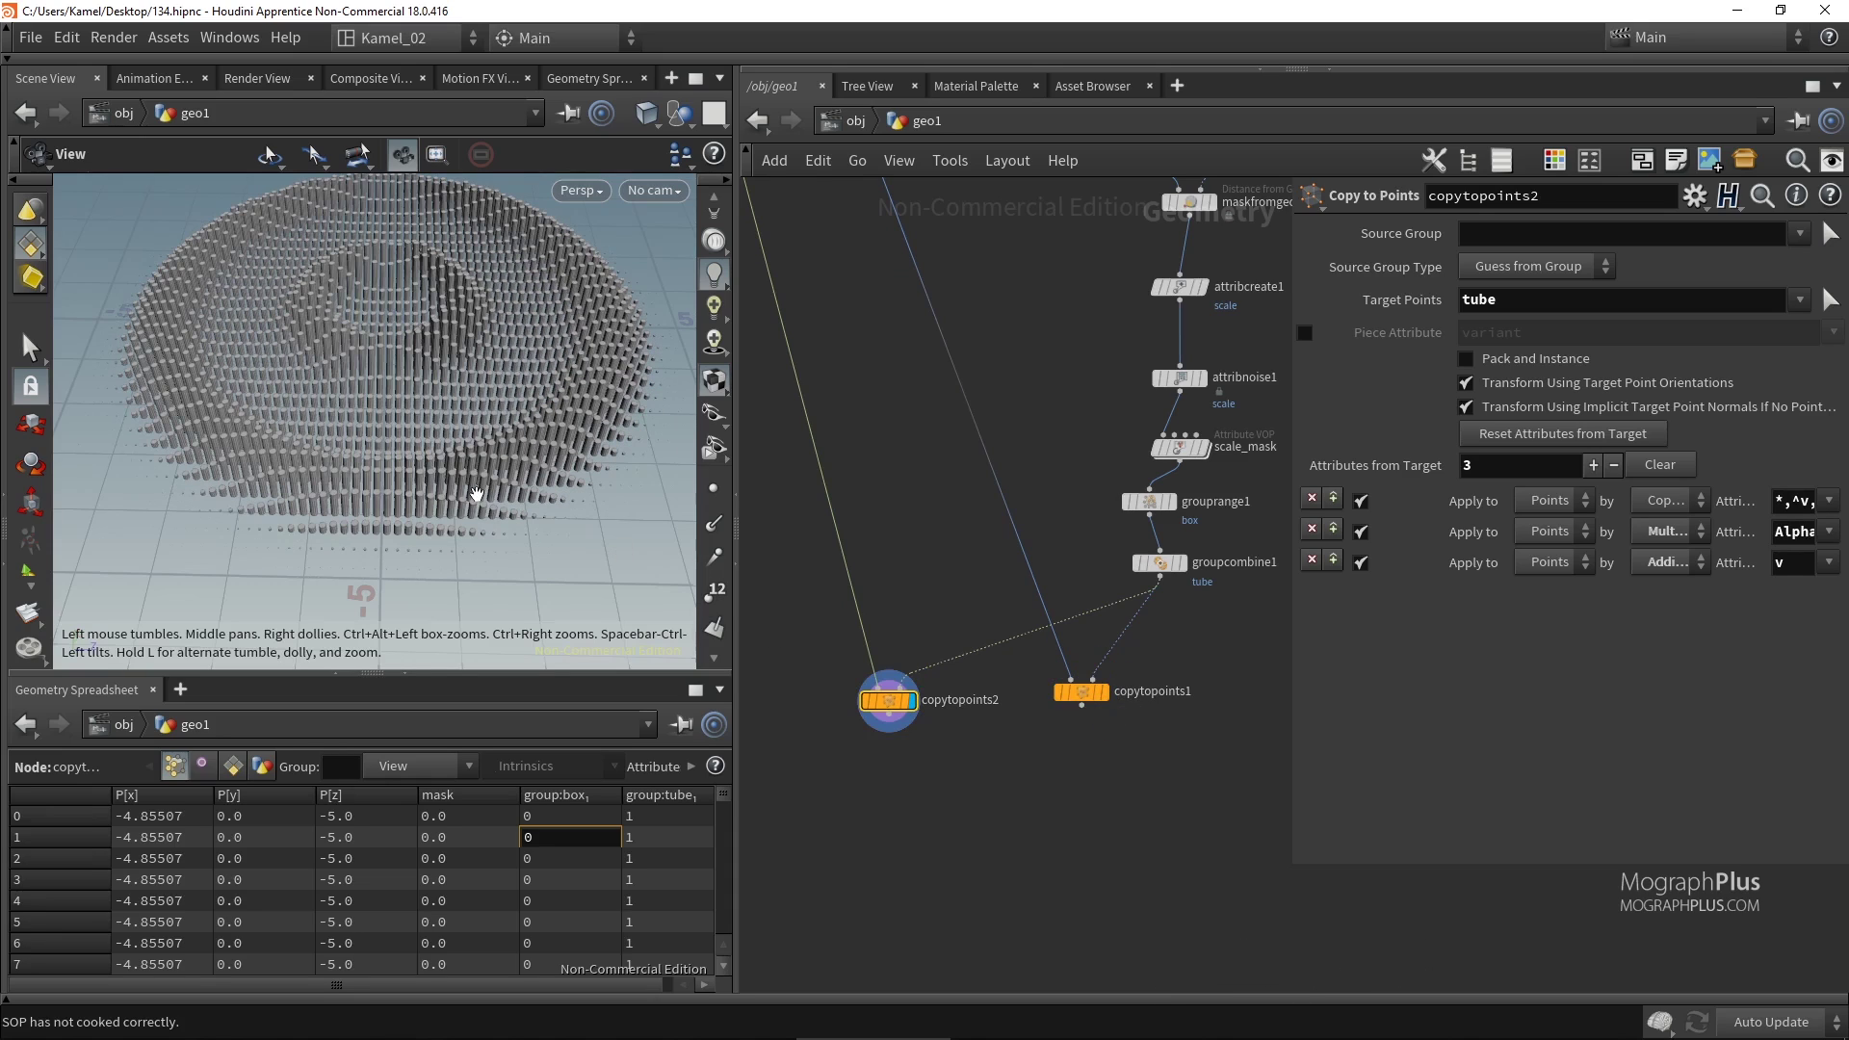
right_drag(367, 470, 375, 438)
drag(376, 437, 434, 419)
right_drag(433, 419, 465, 412)
drag(465, 413, 515, 395)
Combine copytopoints2 and copytopoints1 in a new Merge node and display the merged boxes and tubes.
key(Tab)
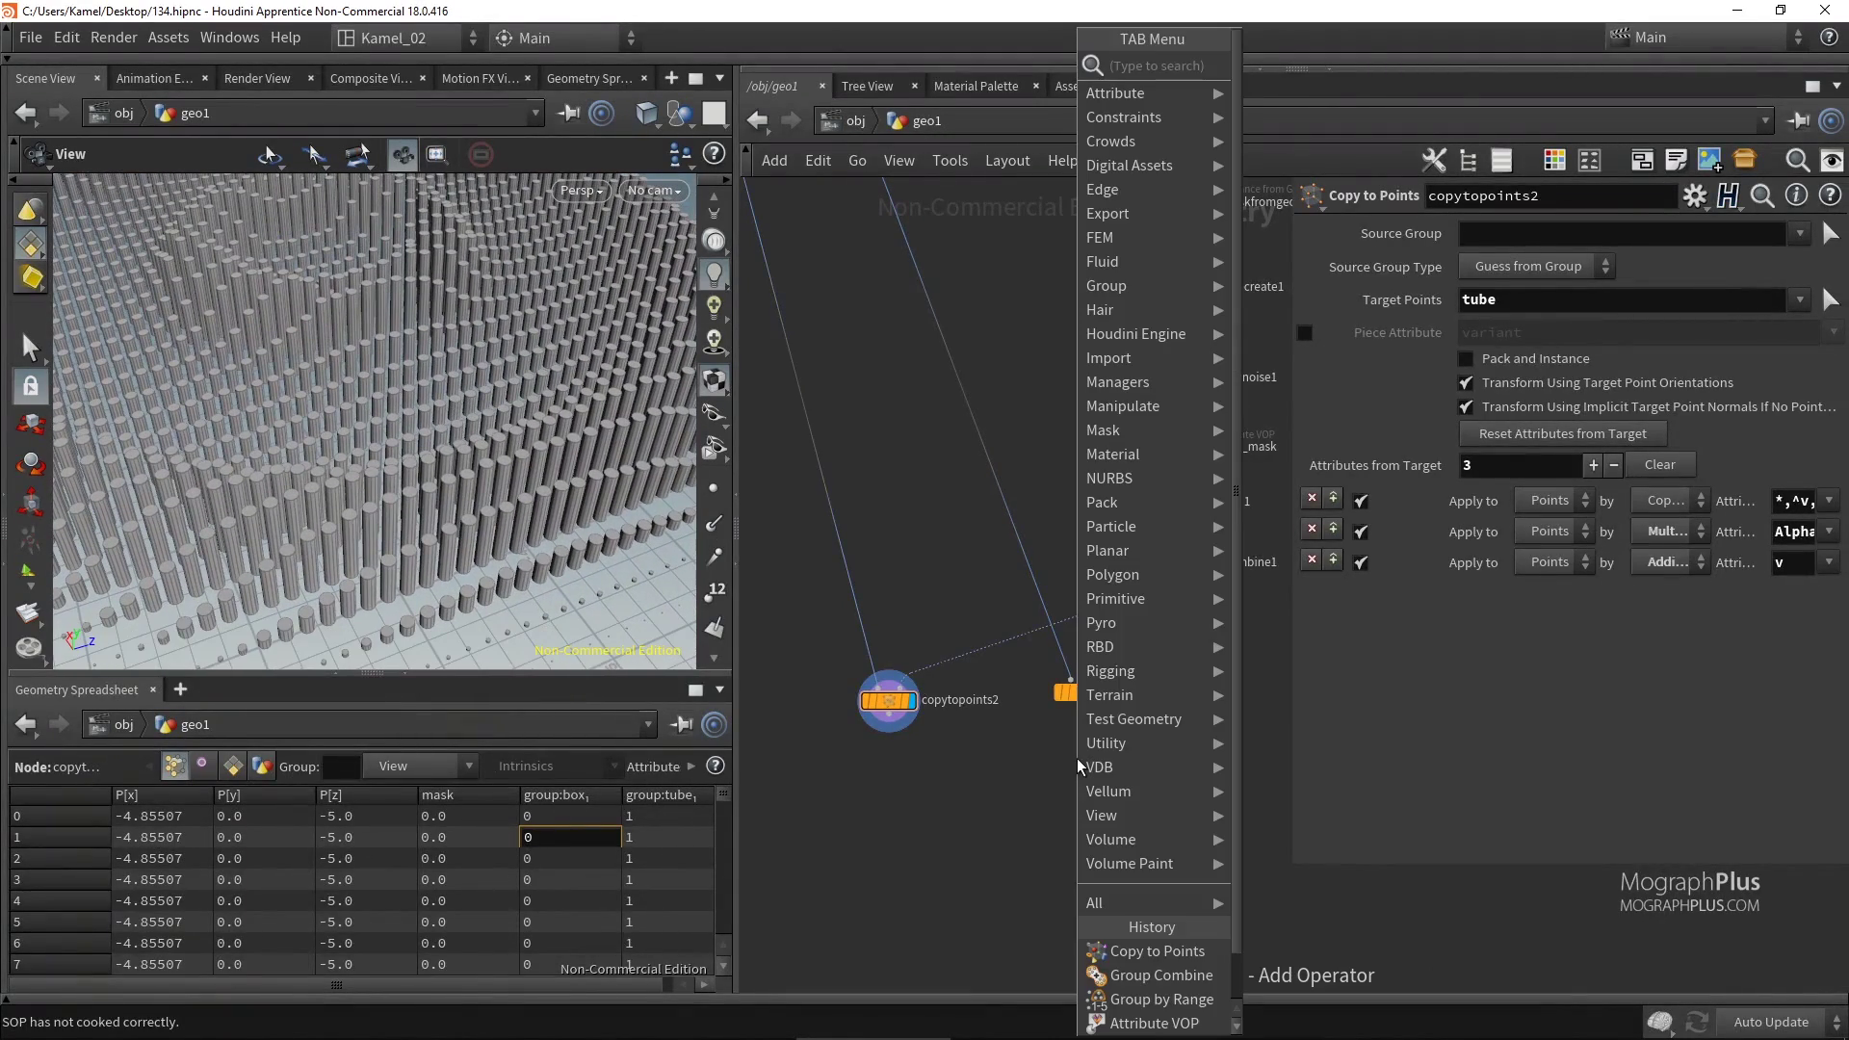
text(merge)
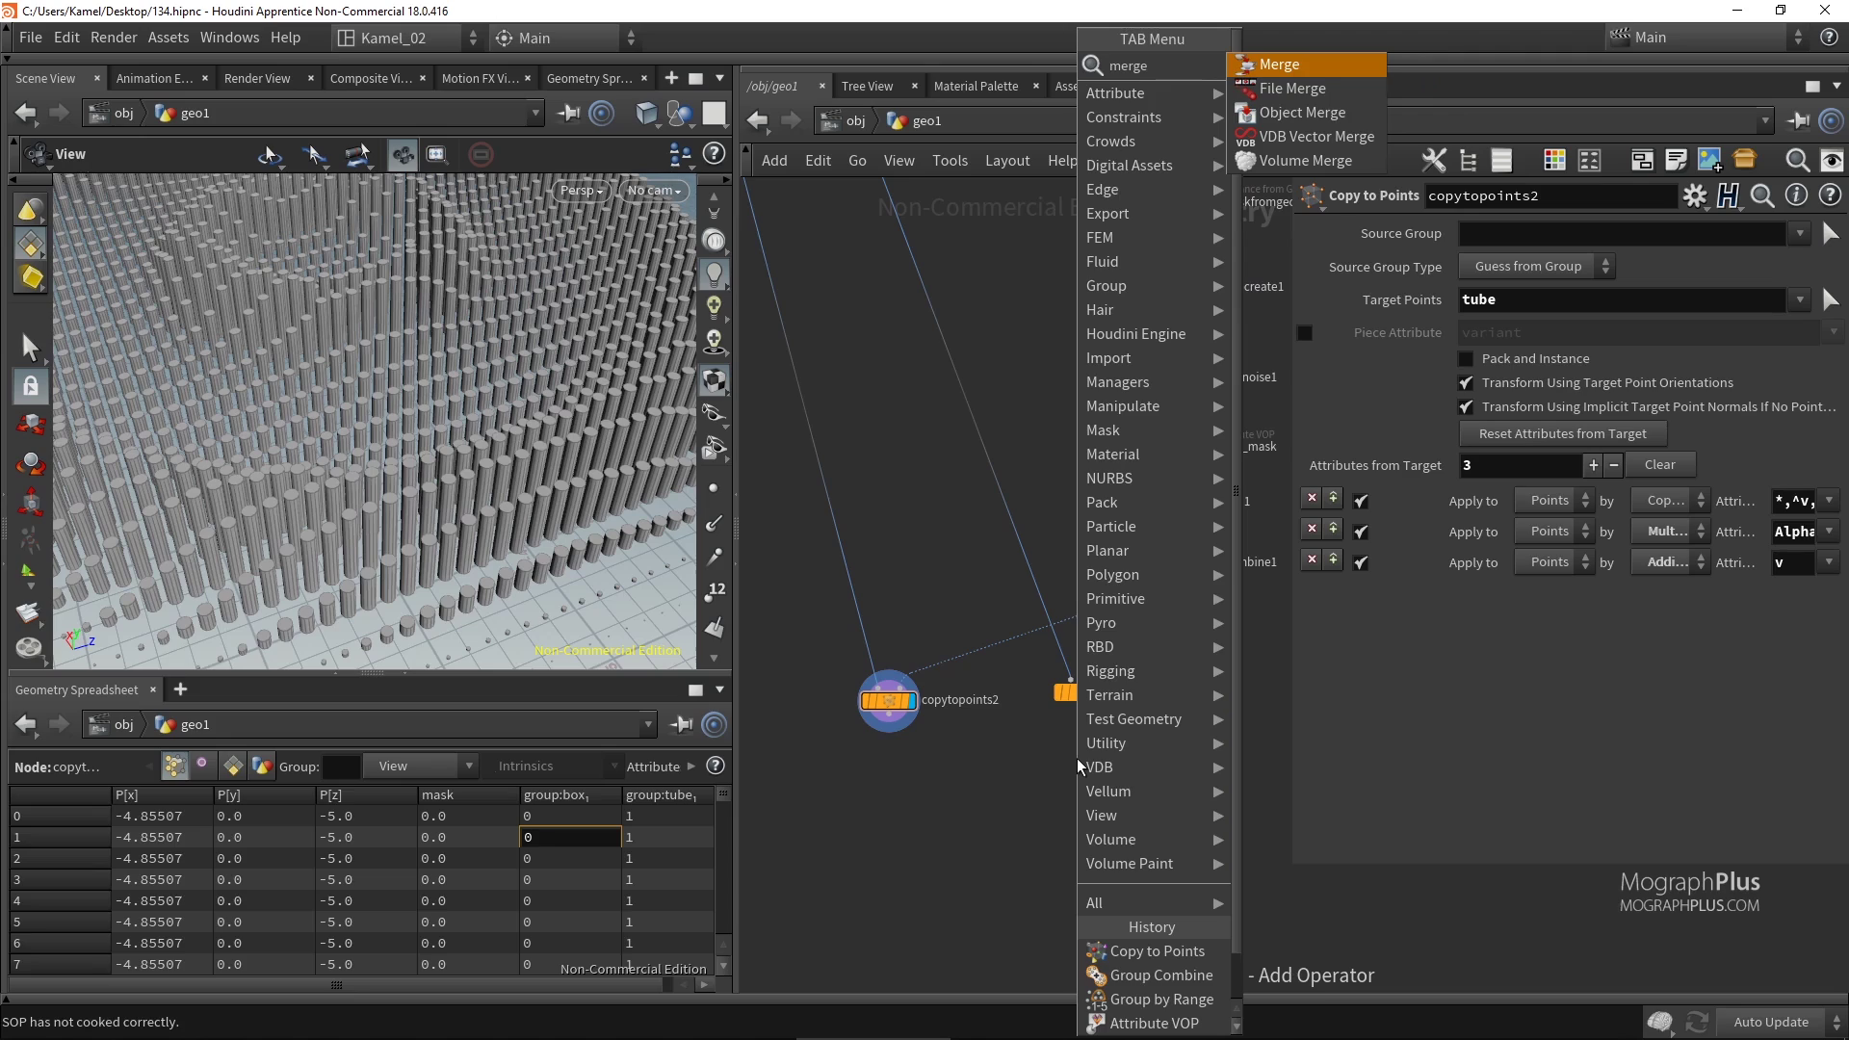
key(Return)
click(1000, 817)
drag(847, 755, 1204, 686)
drag(1082, 706, 1007, 819)
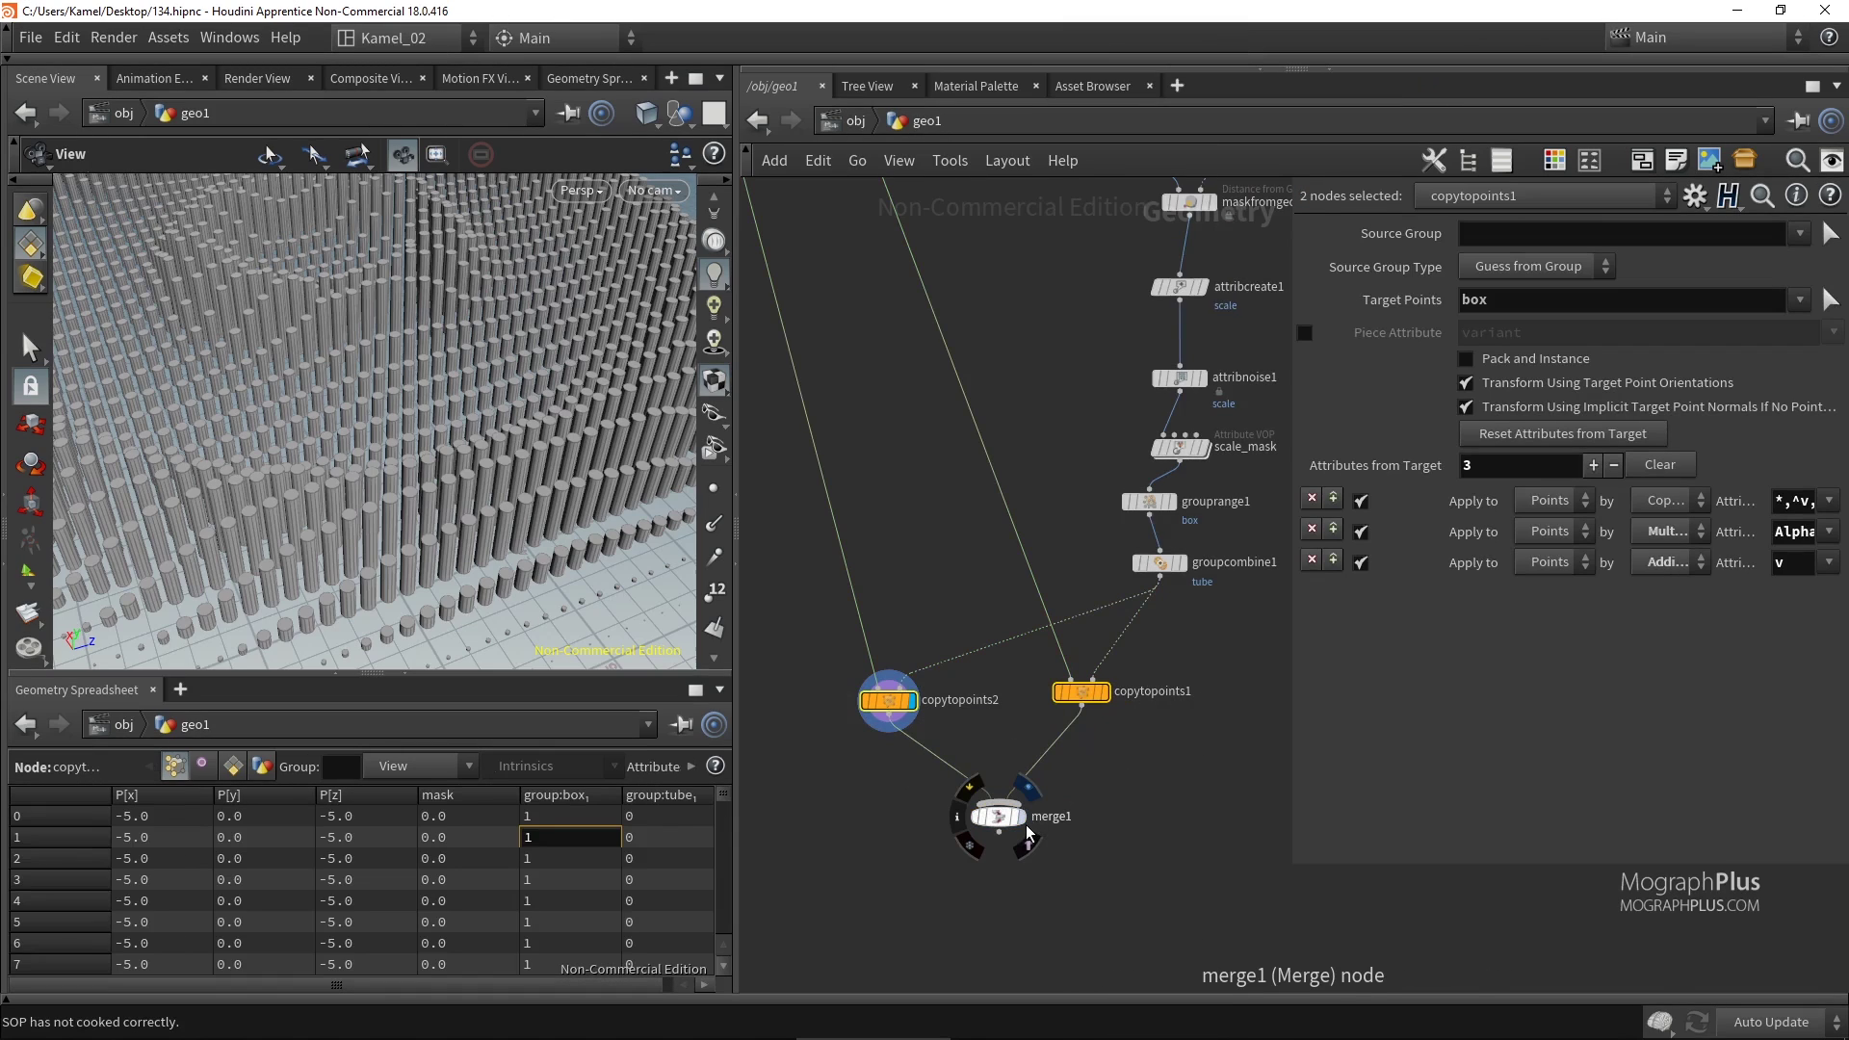
click(1027, 828)
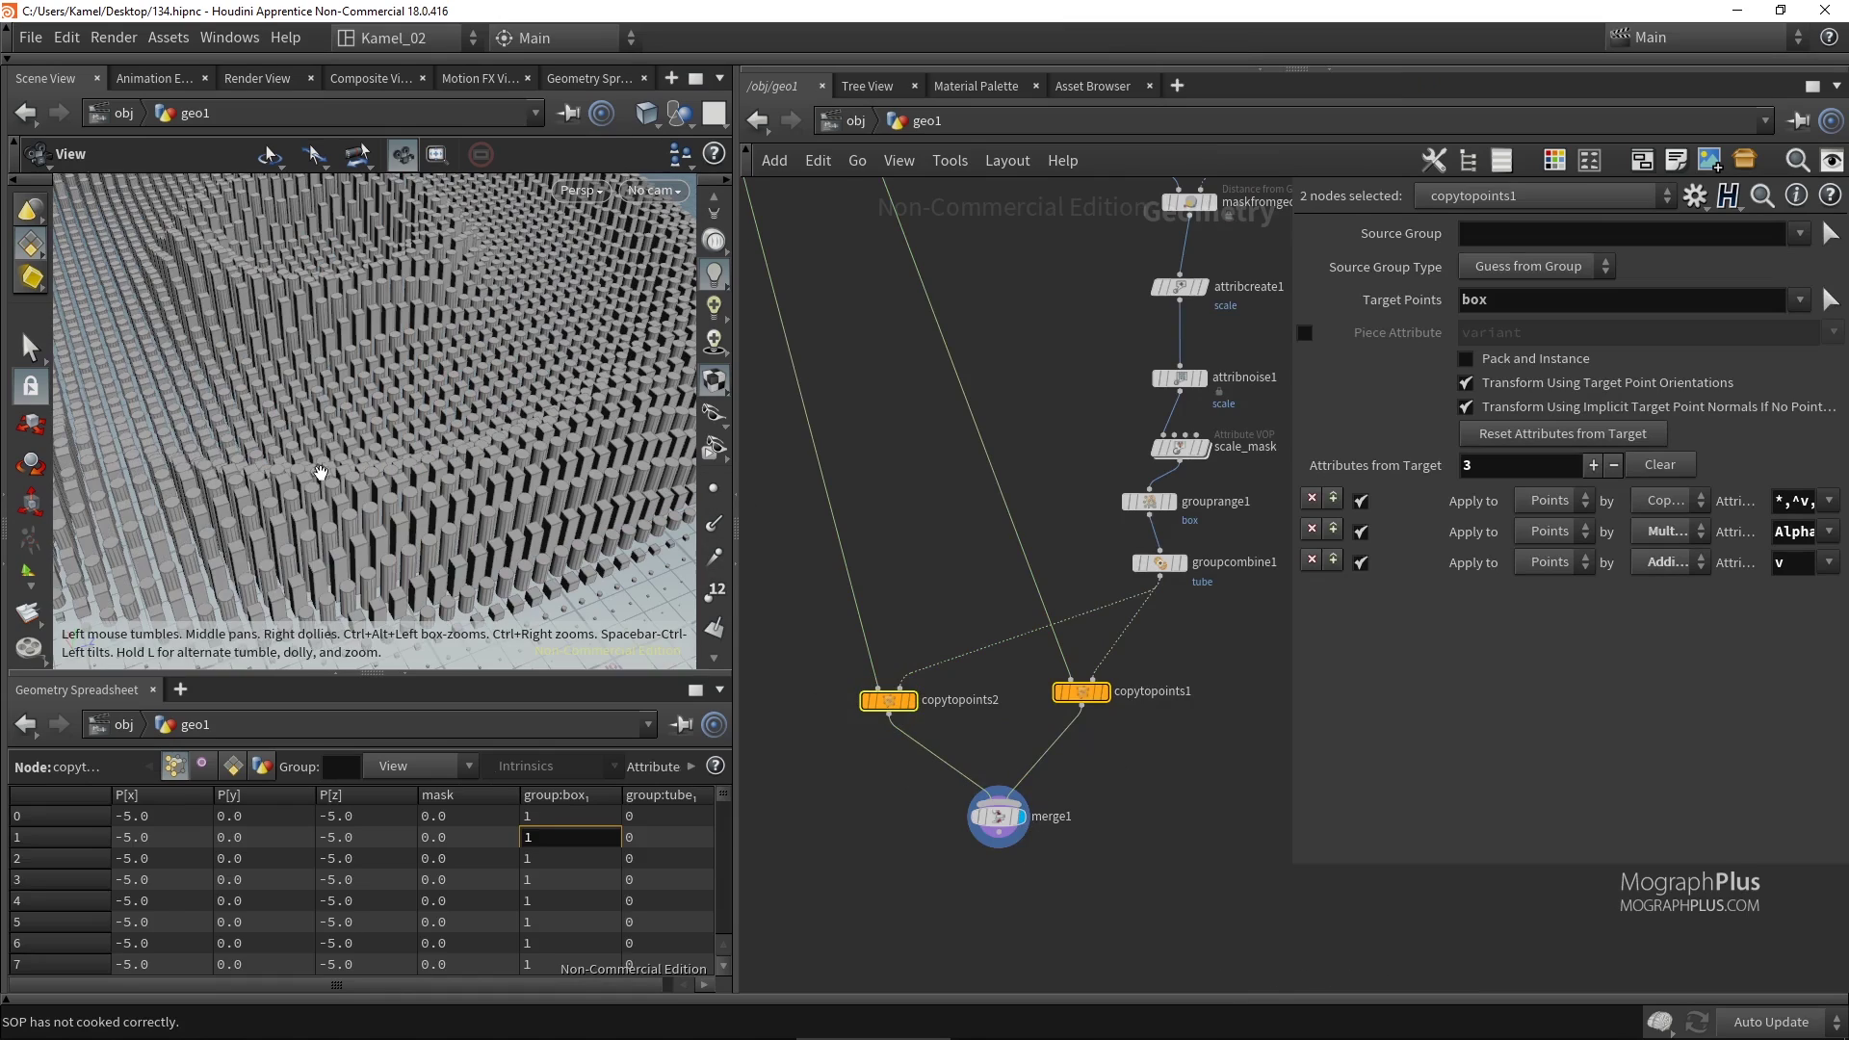
right_drag(391, 378, 276, 434)
drag(276, 433, 309, 417)
middle_drag(309, 417, 368, 481)
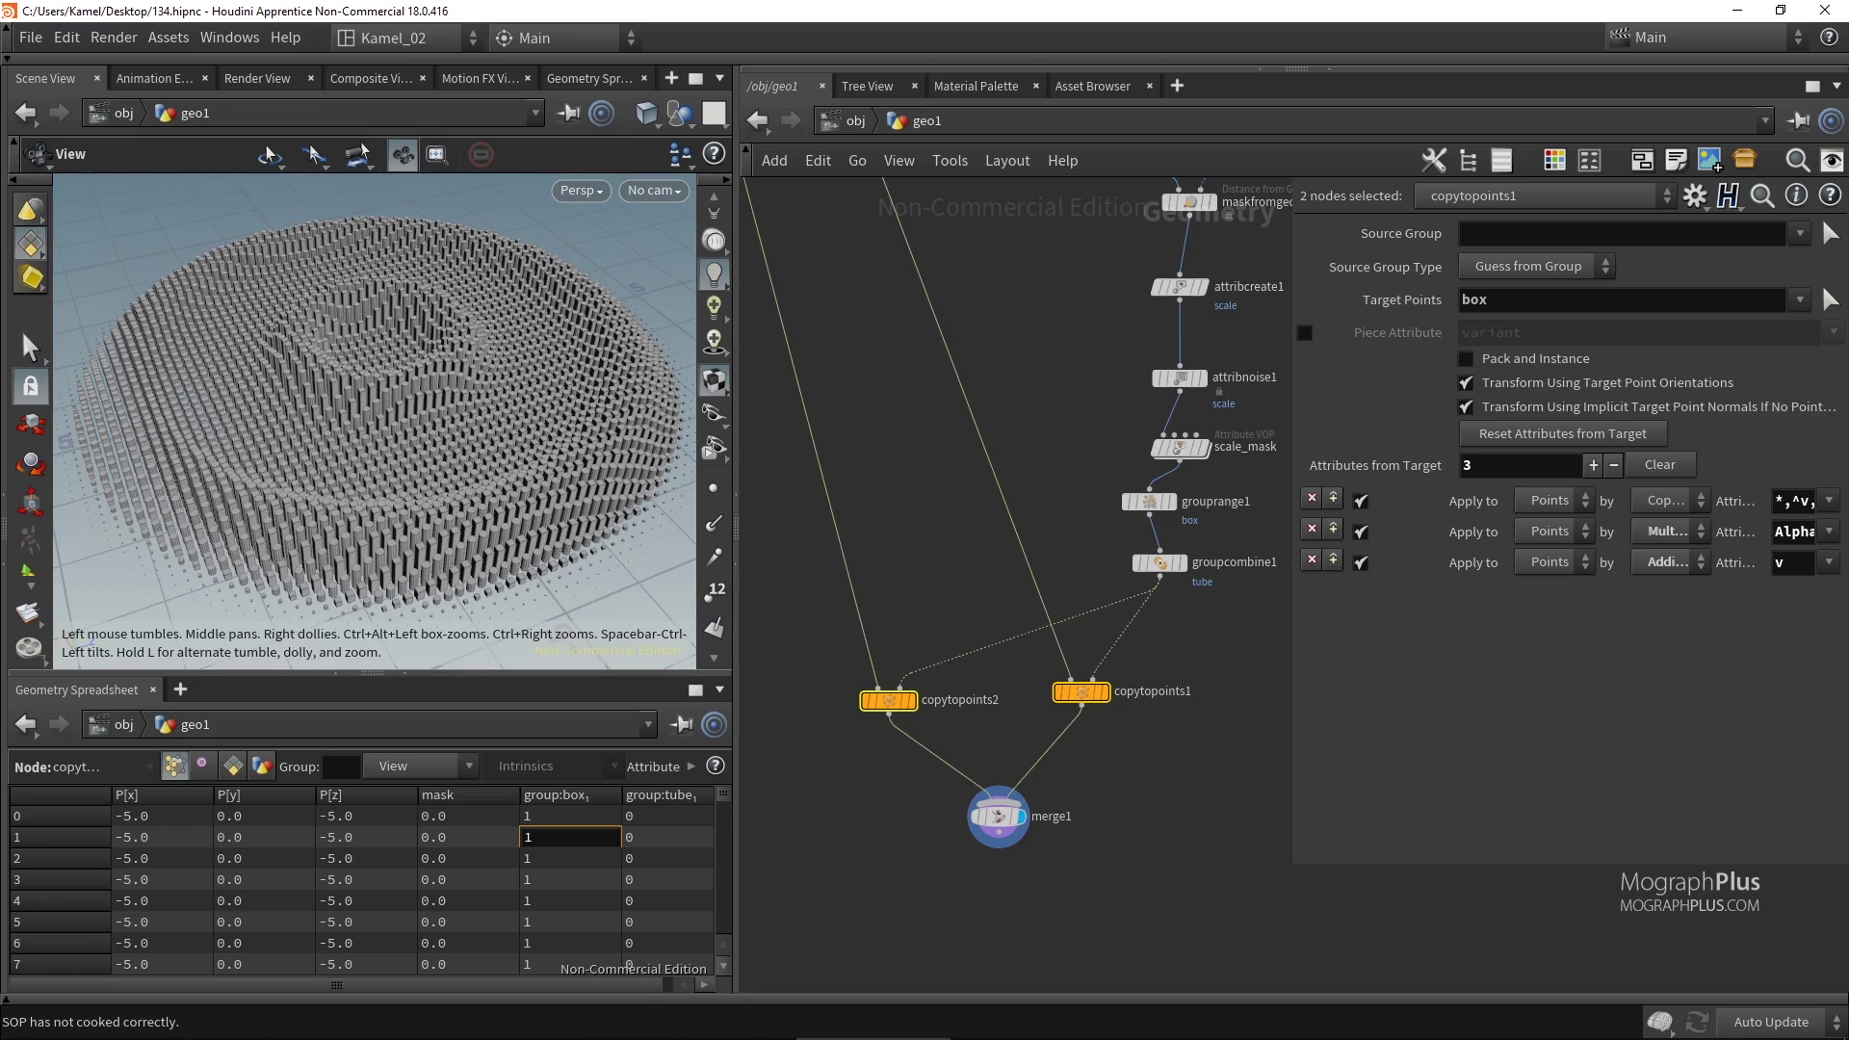
Insert a Color node after groupcombine1 so that it feeds the target points of both copytopoints1 and copytopoints2.
middle_drag(1064, 505, 1016, 512)
middle_drag(1183, 636, 1153, 629)
key(Tab)
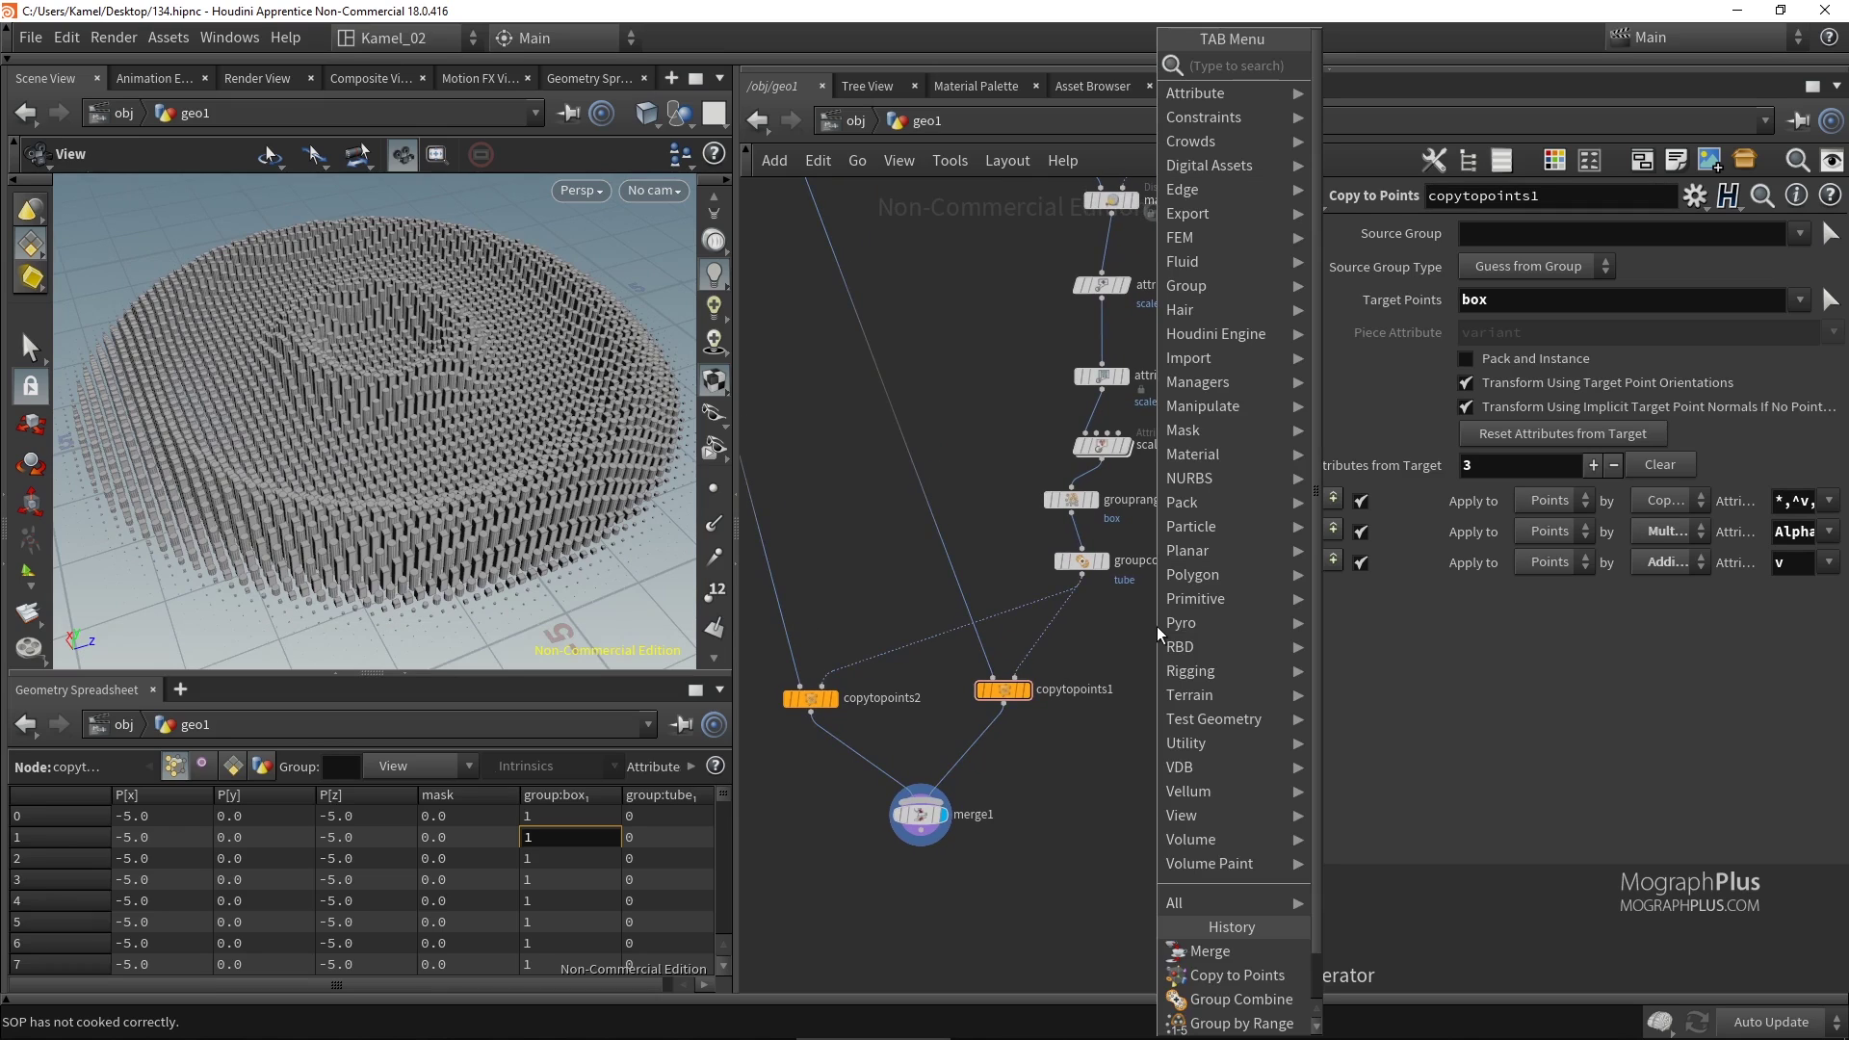
text(color)
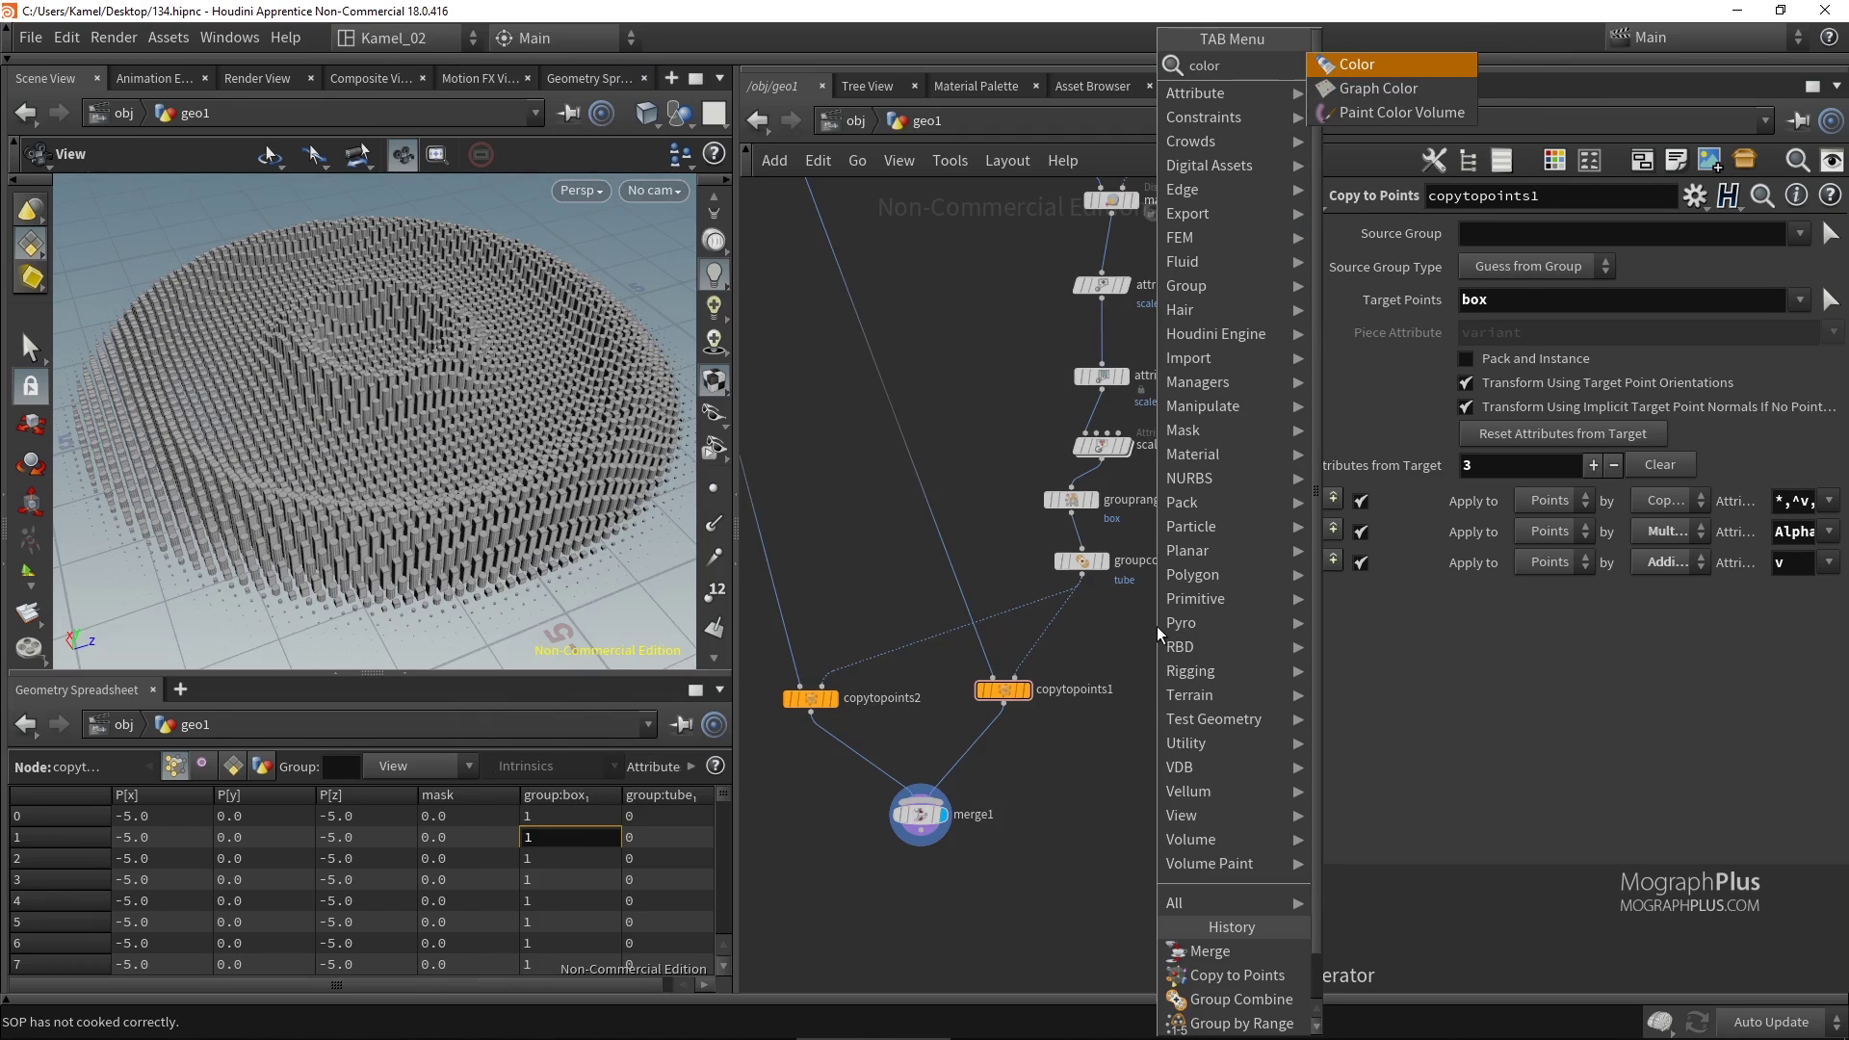
key(Return)
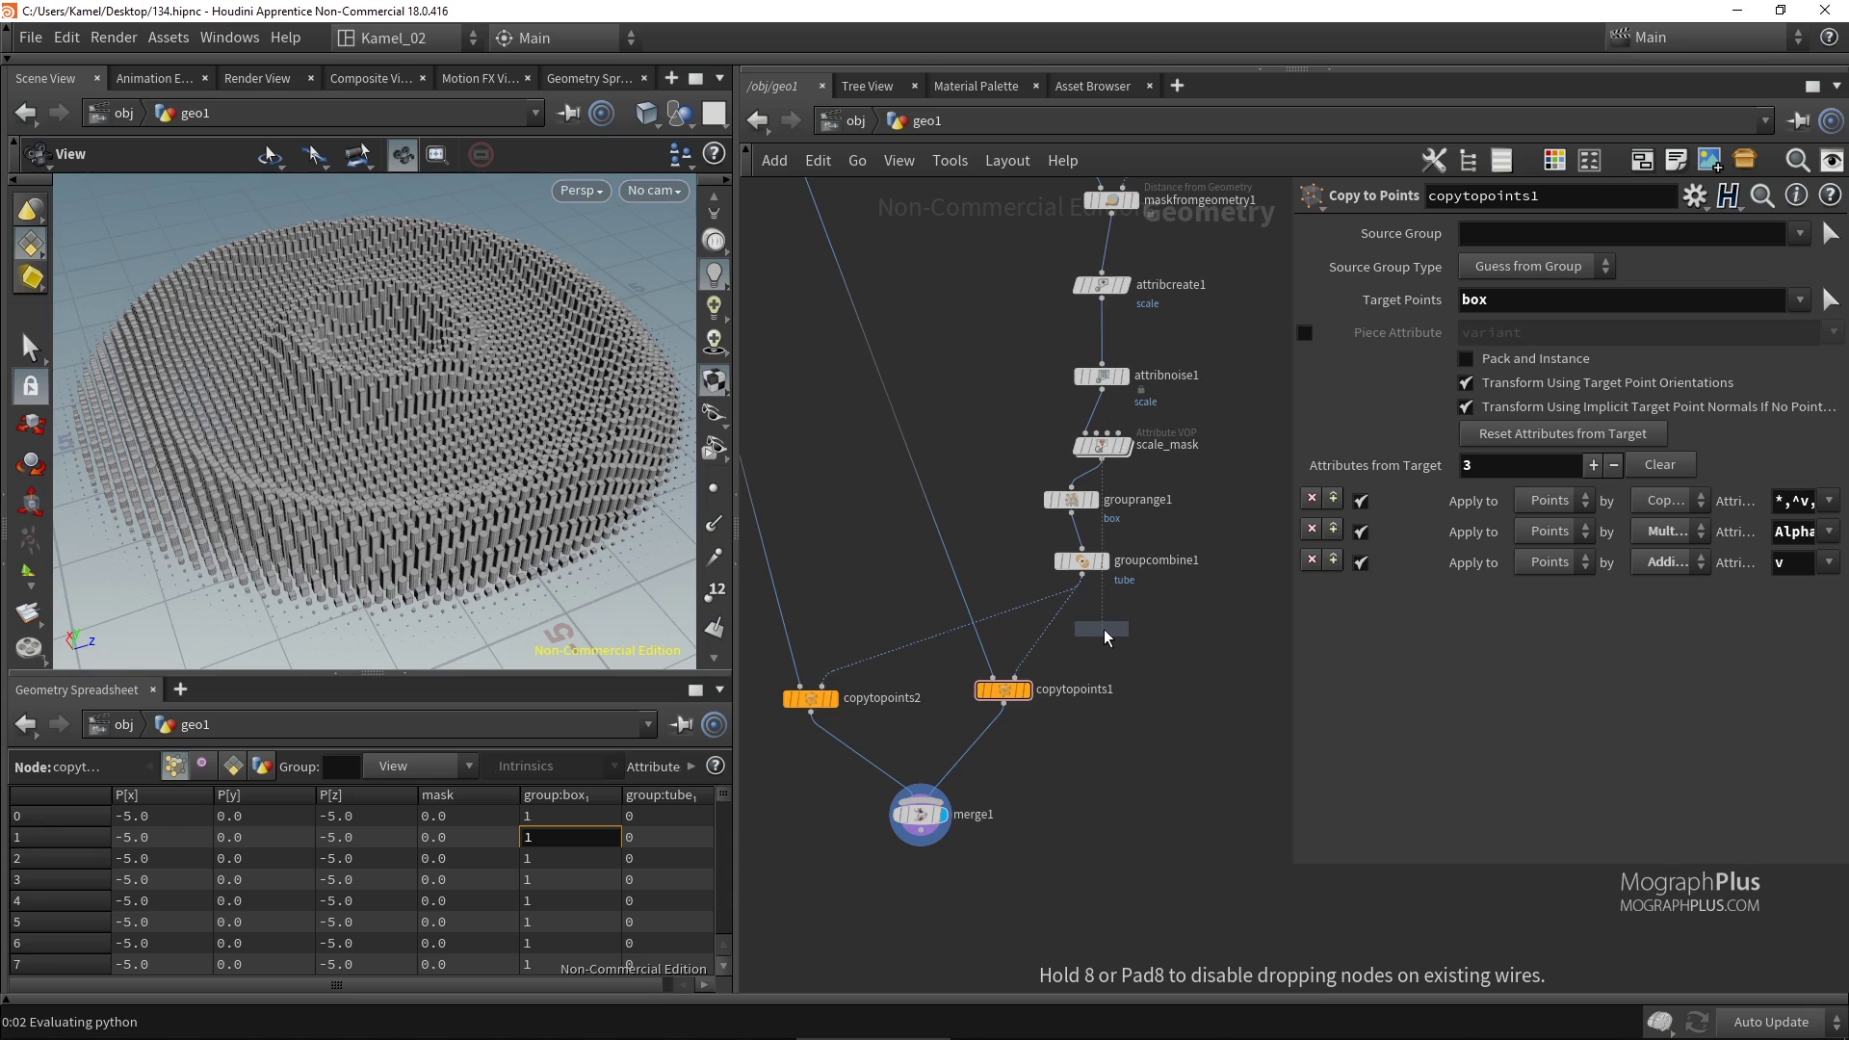
click(1053, 631)
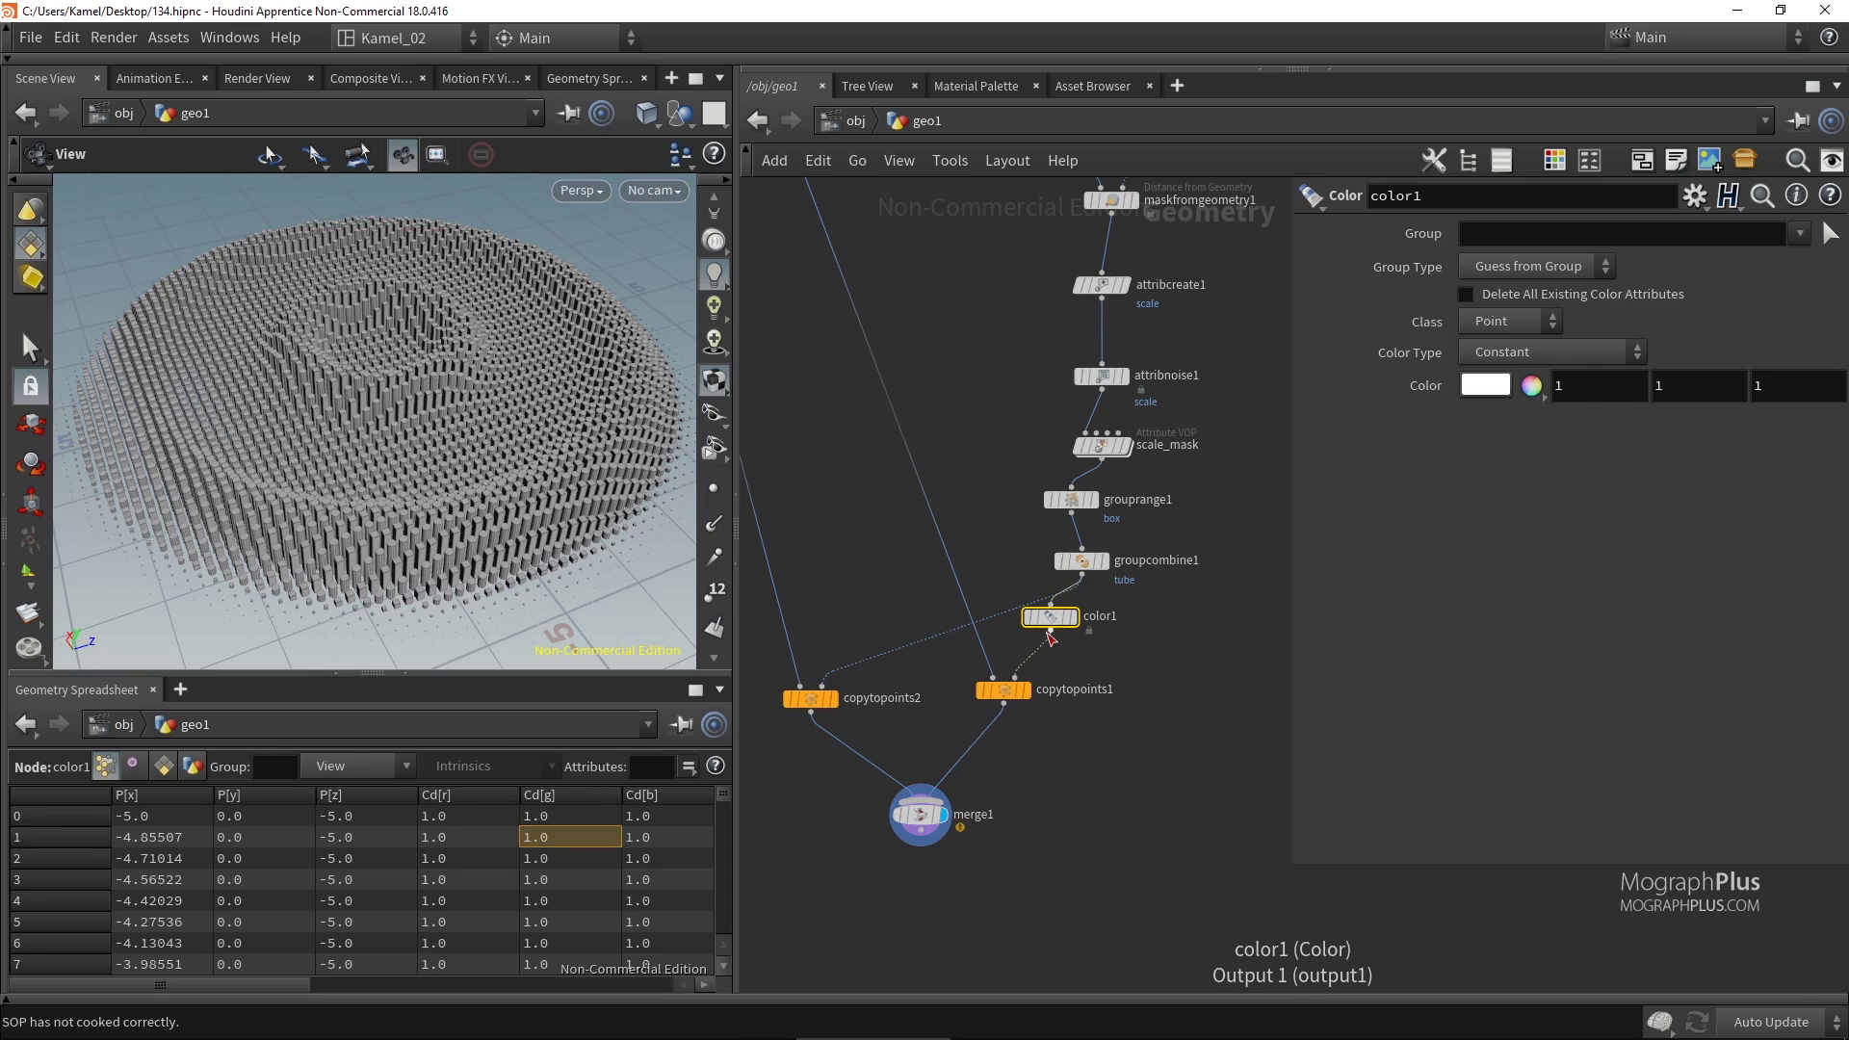
drag(1051, 629, 820, 683)
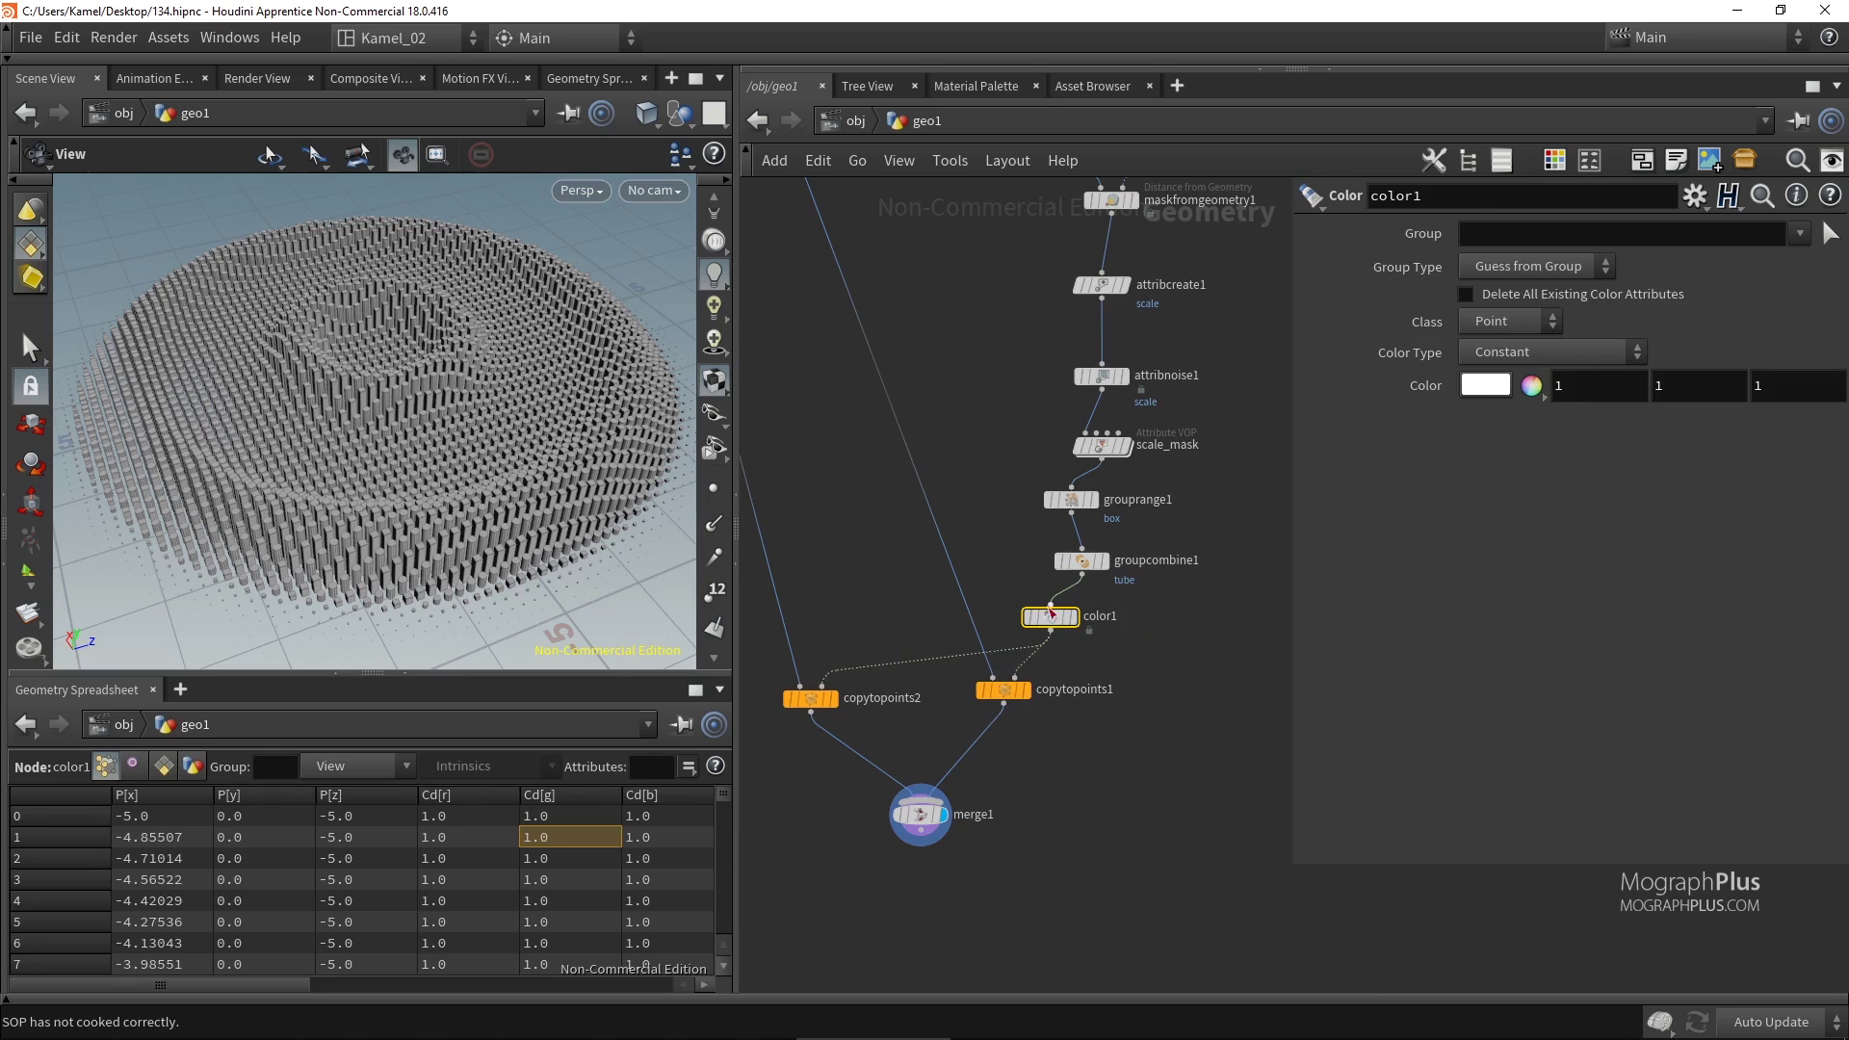
drag(1051, 613, 1070, 613)
scroll(1027, 592, up, 2)
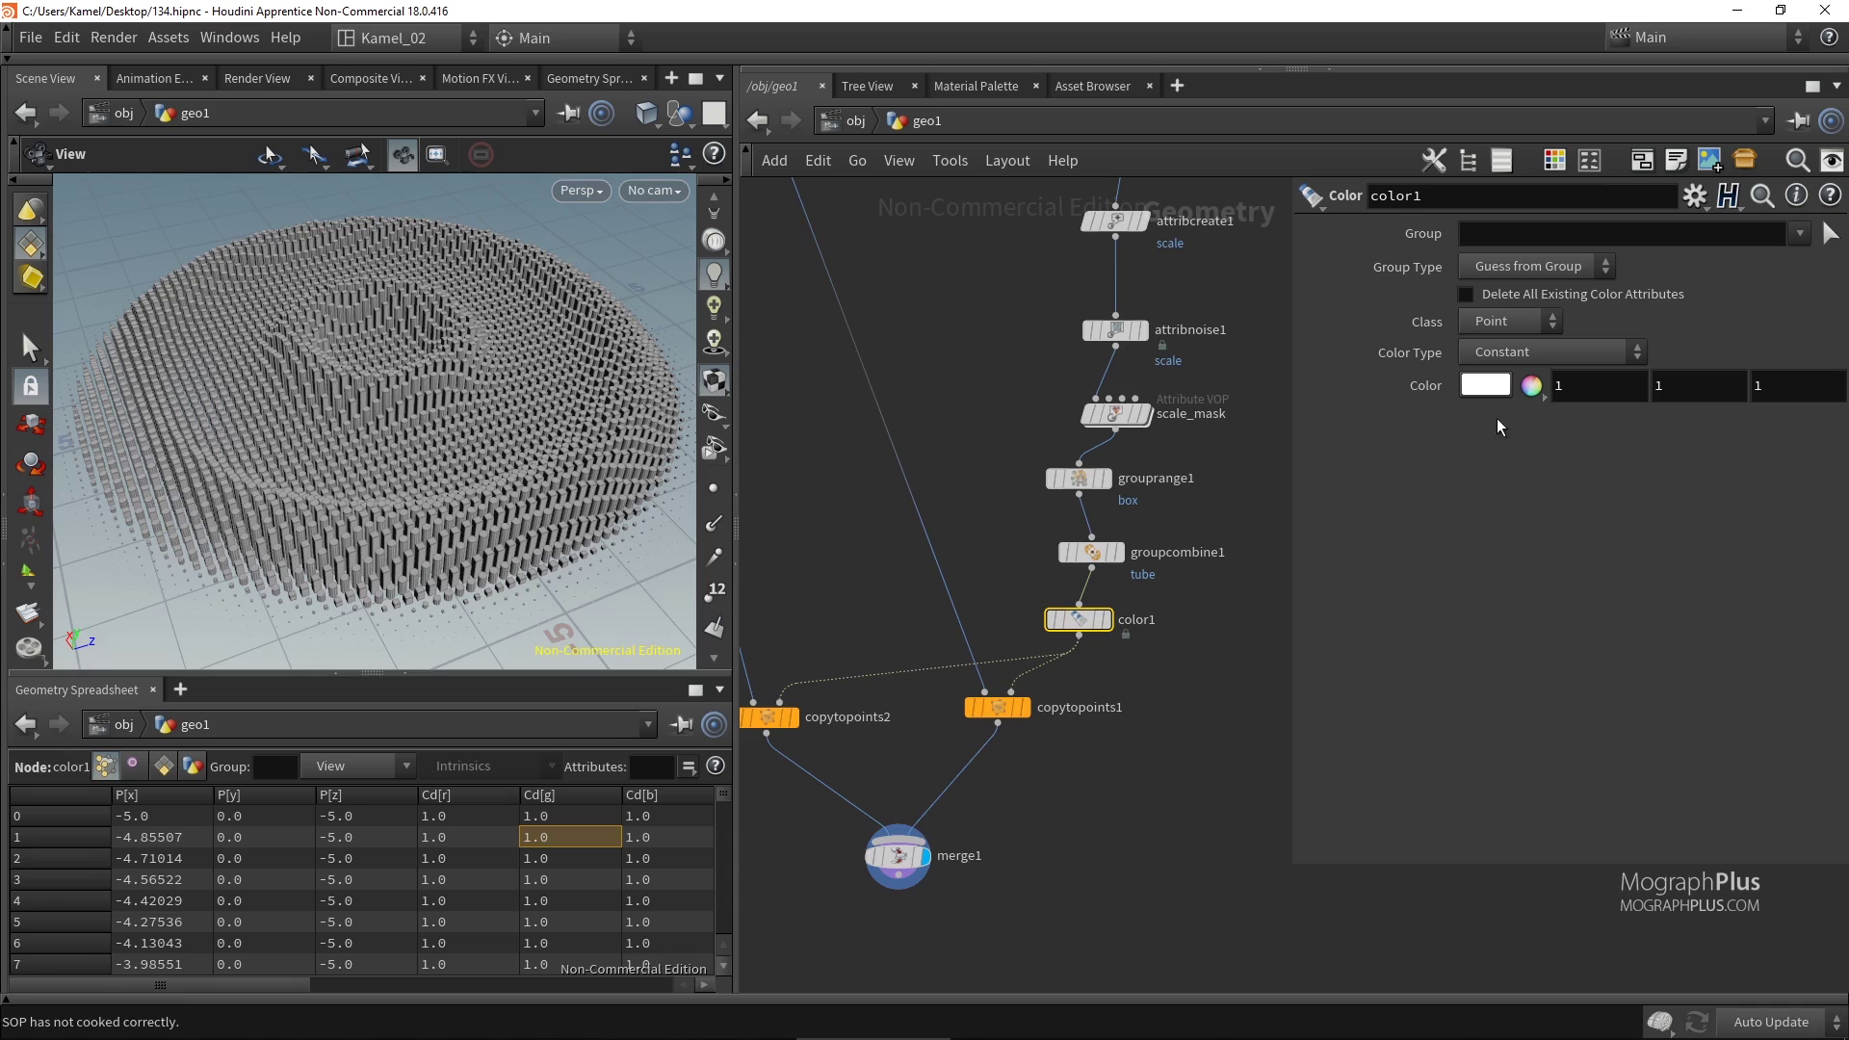
Set color1's color type to Ramp from Attribute, driven by the mask attribute.
click(1558, 349)
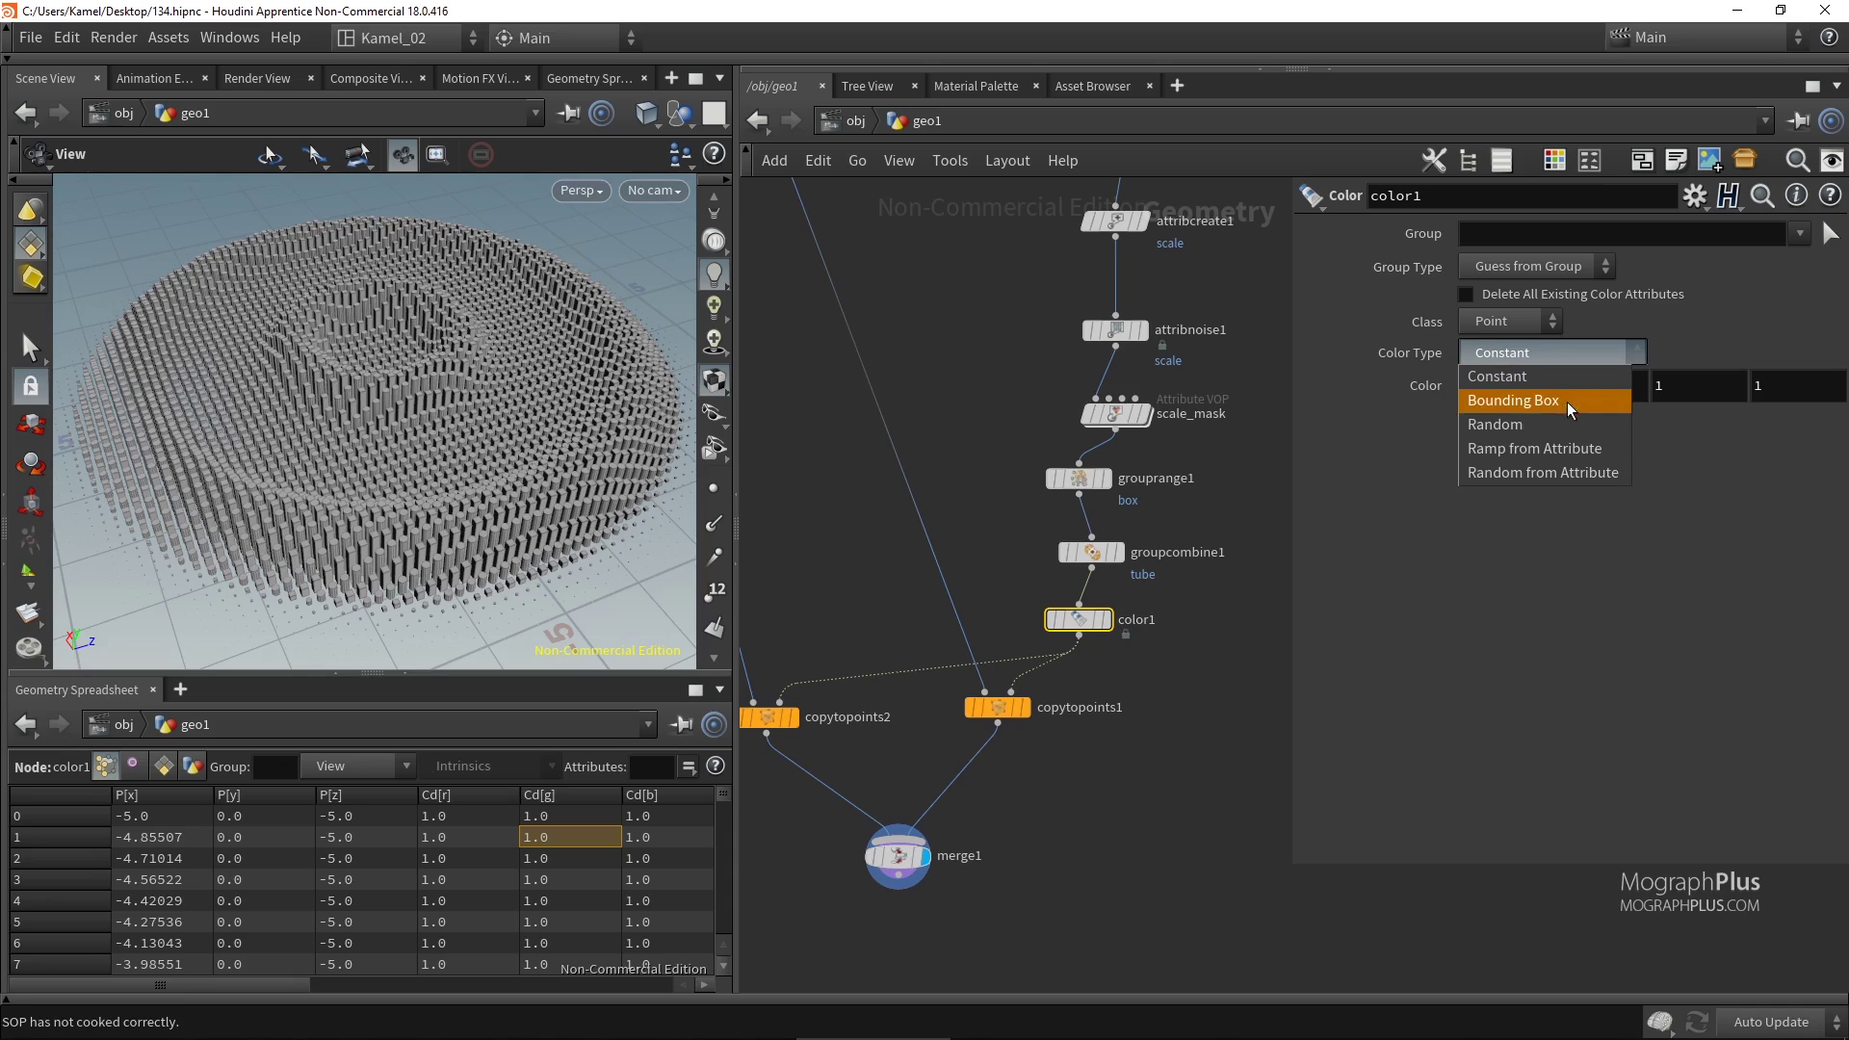
click(1569, 451)
click(1540, 390)
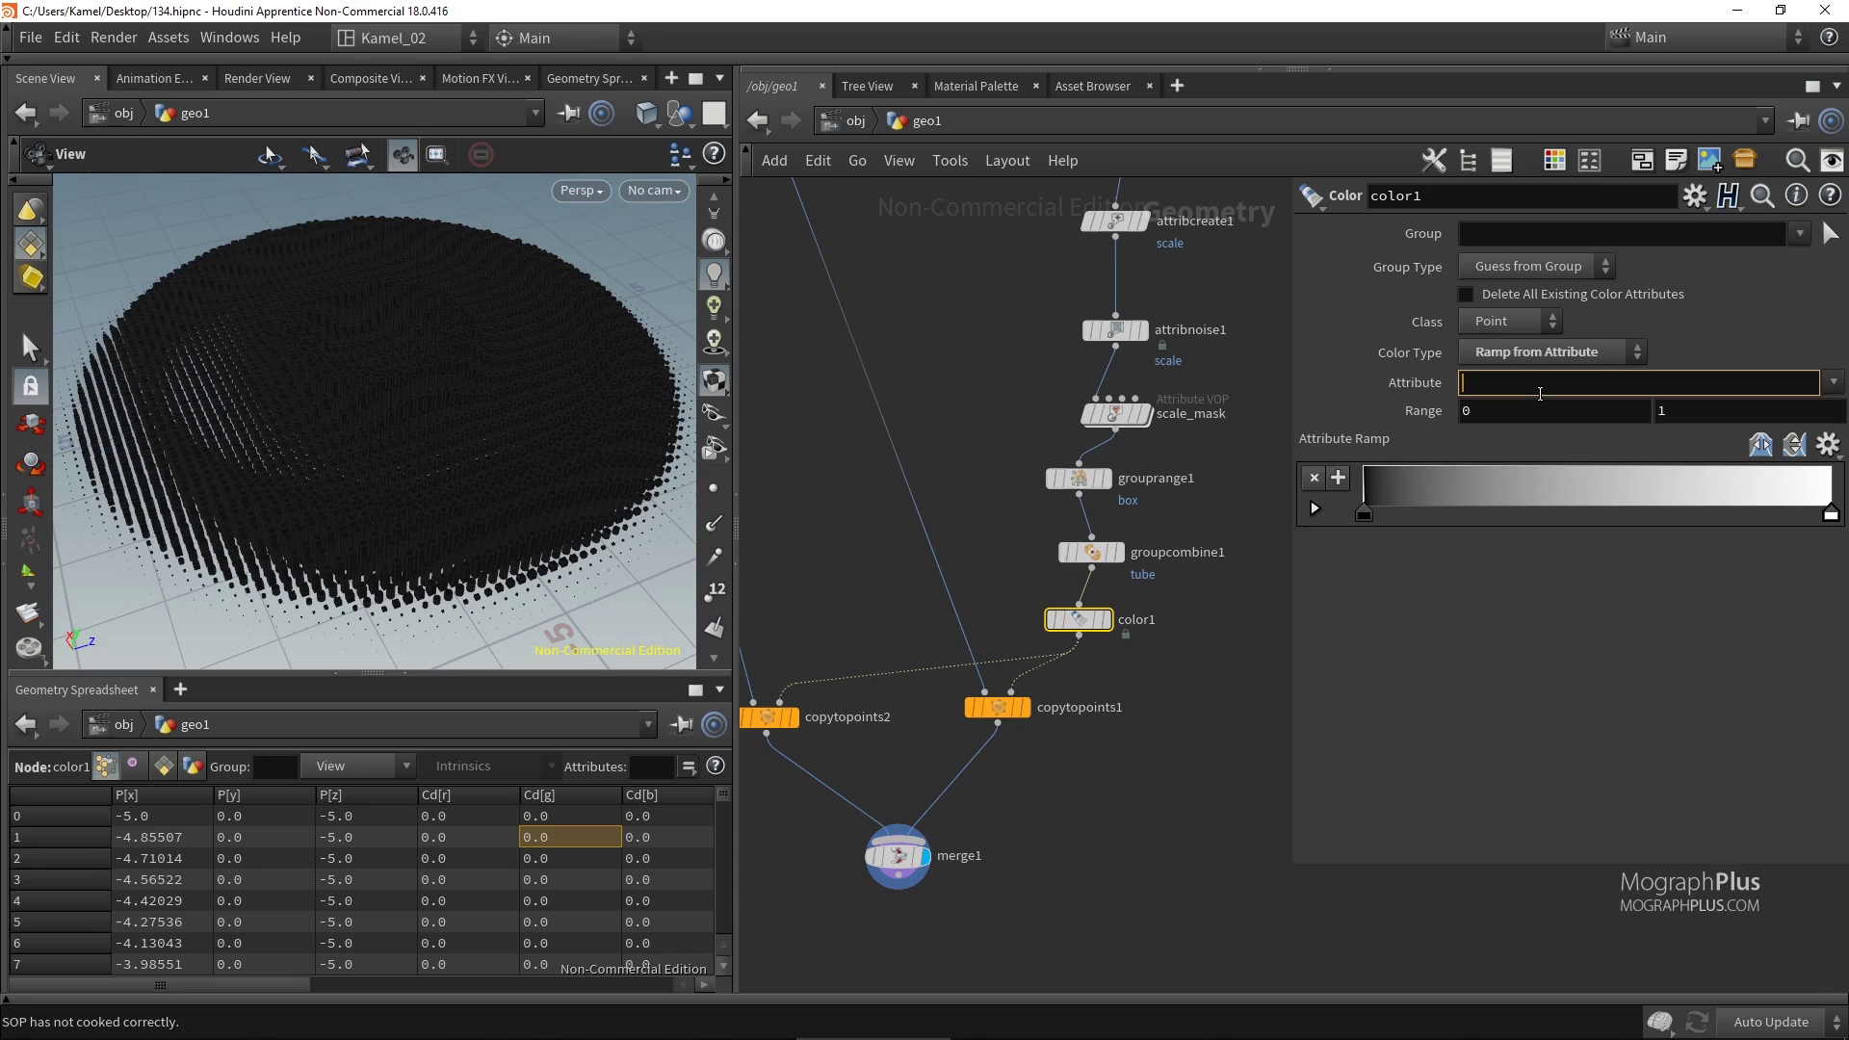
text(mask)
key(Return)
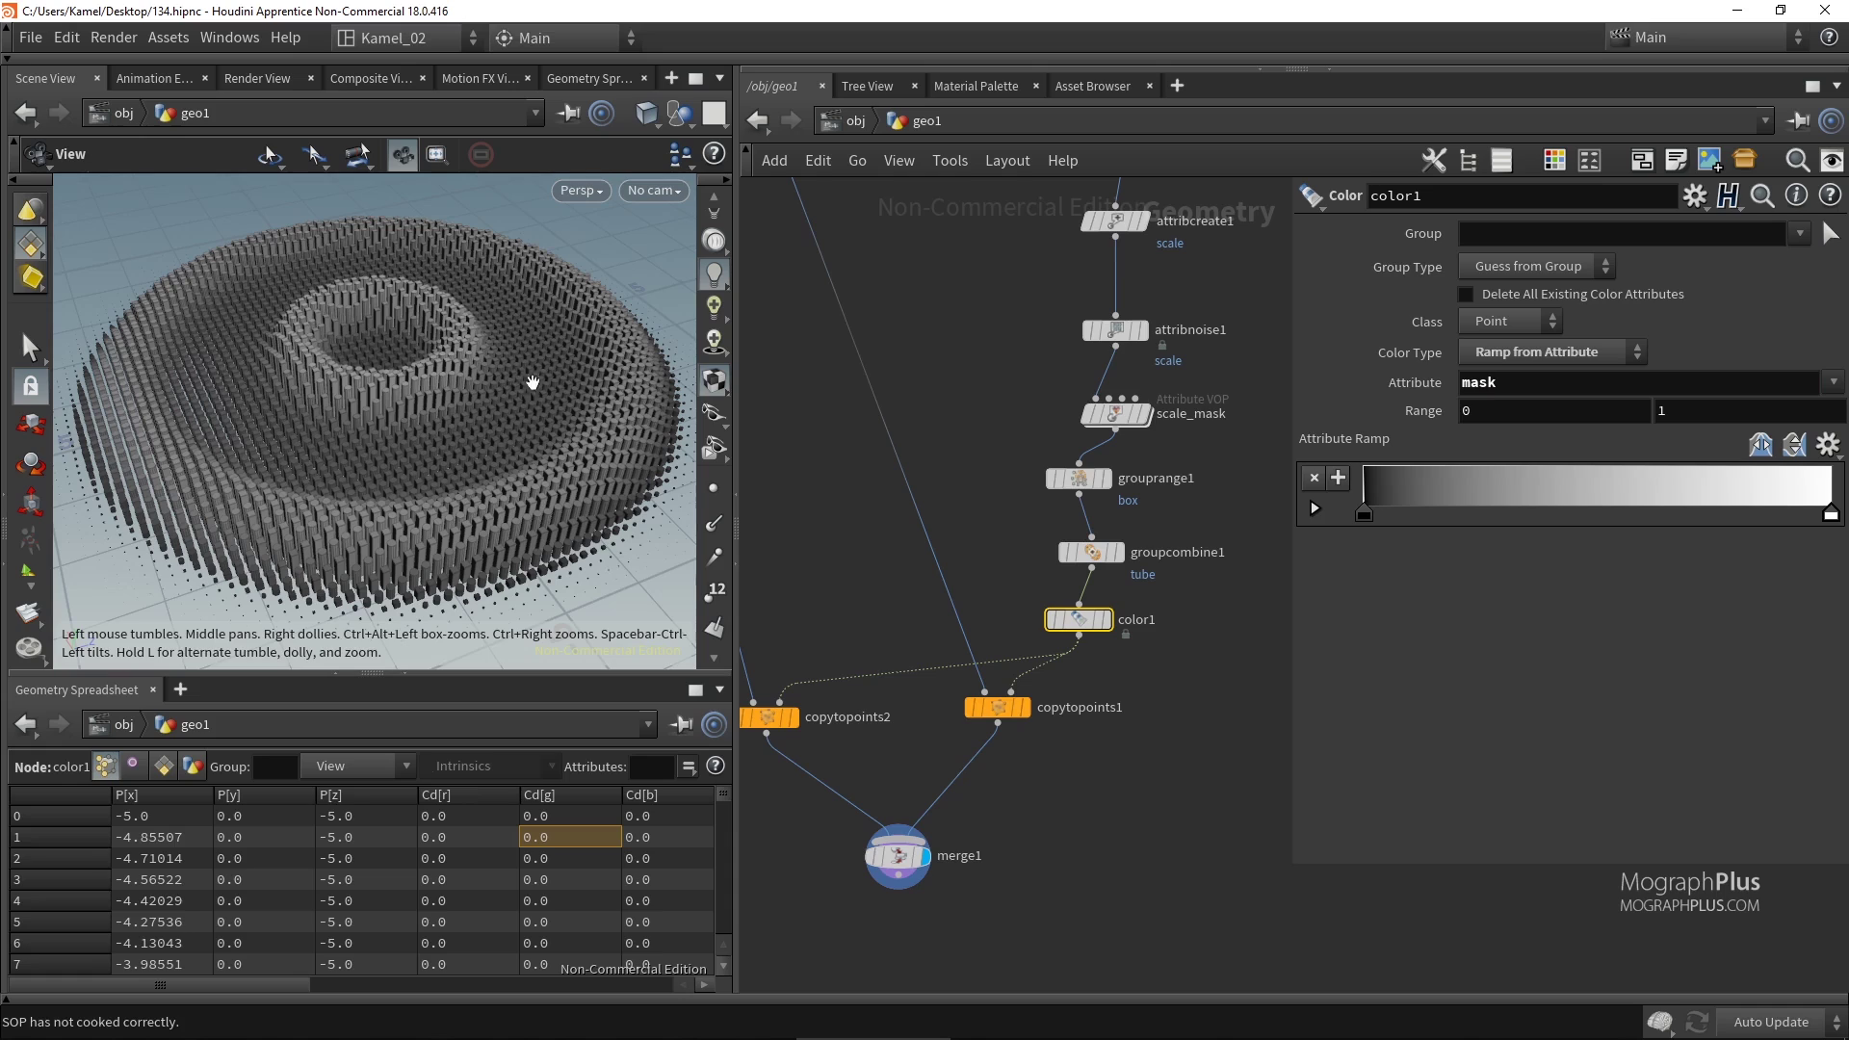
mouse_move(948, 340)
middle_down()
mouse_move(910, 647)
mouse_move(969, 363)
middle_up()
click(1089, 425)
click(1031, 658)
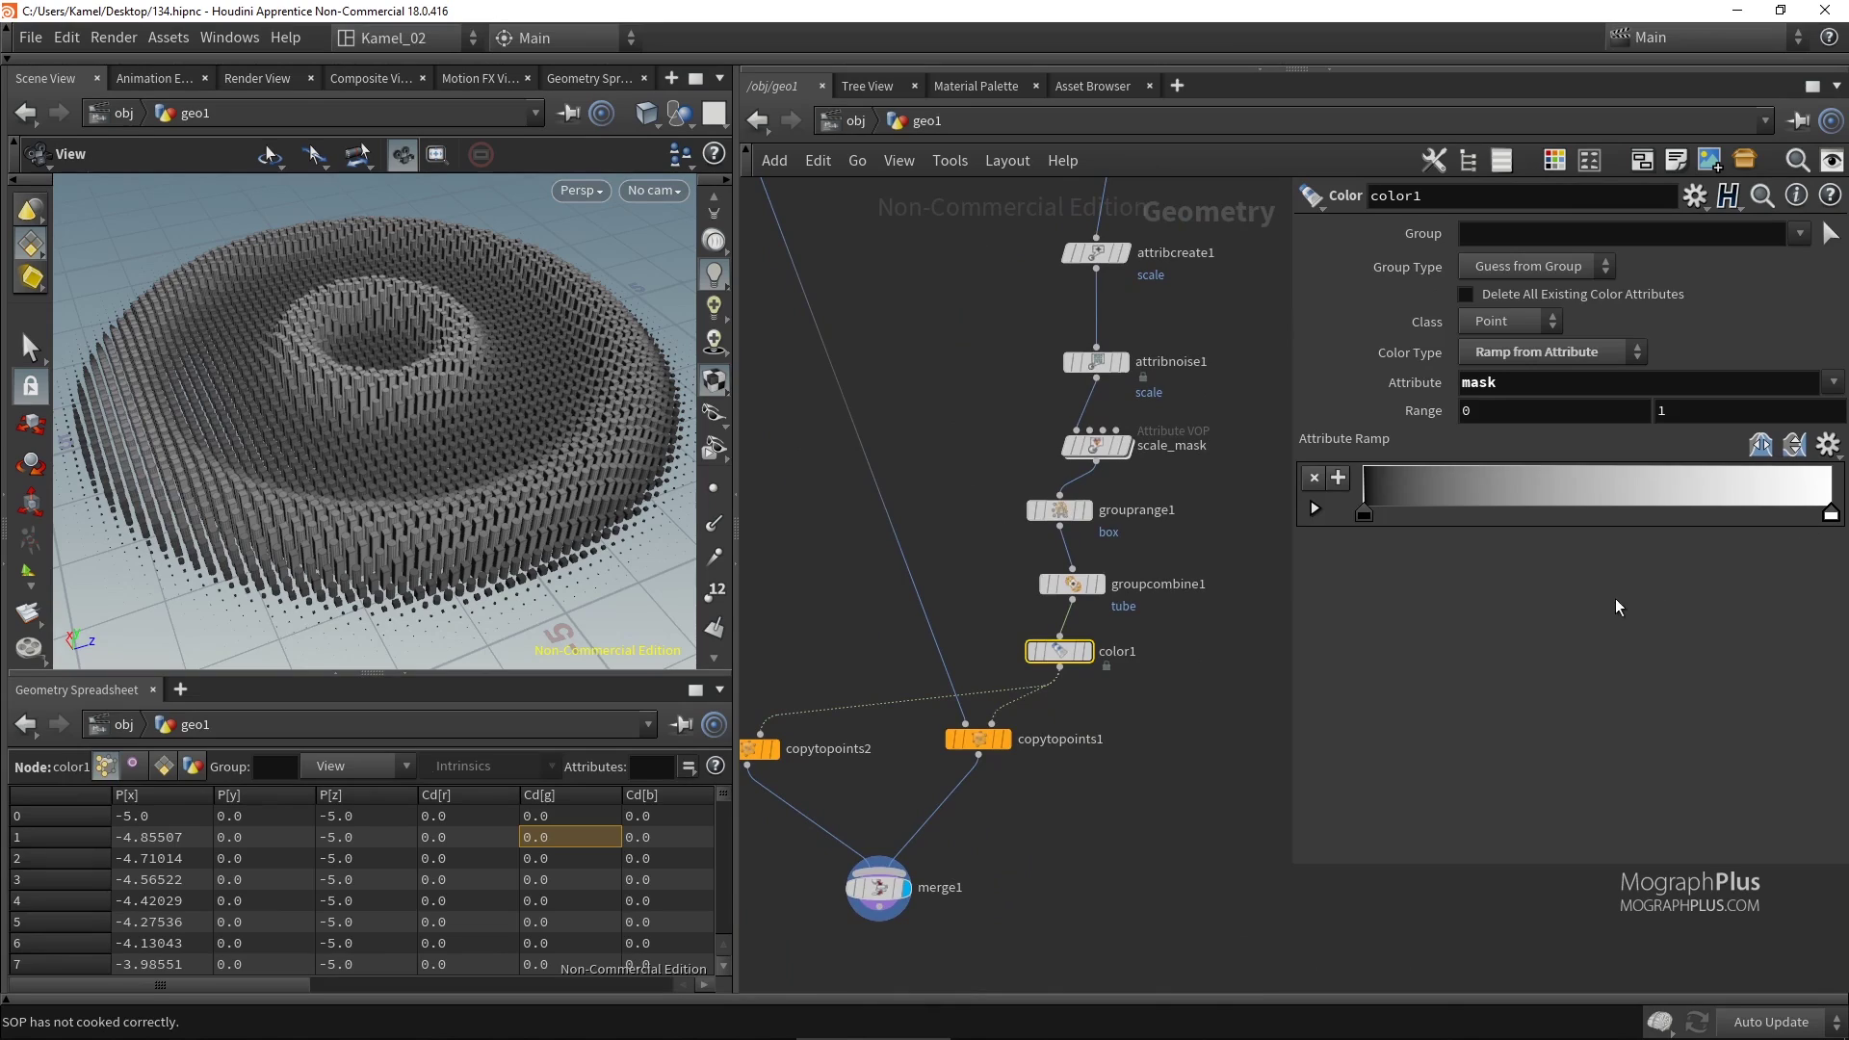
Color the attribute ramp's high end magenta and its low end dark green with RGB 0, 0.5, 0.25.
double_click(1831, 513)
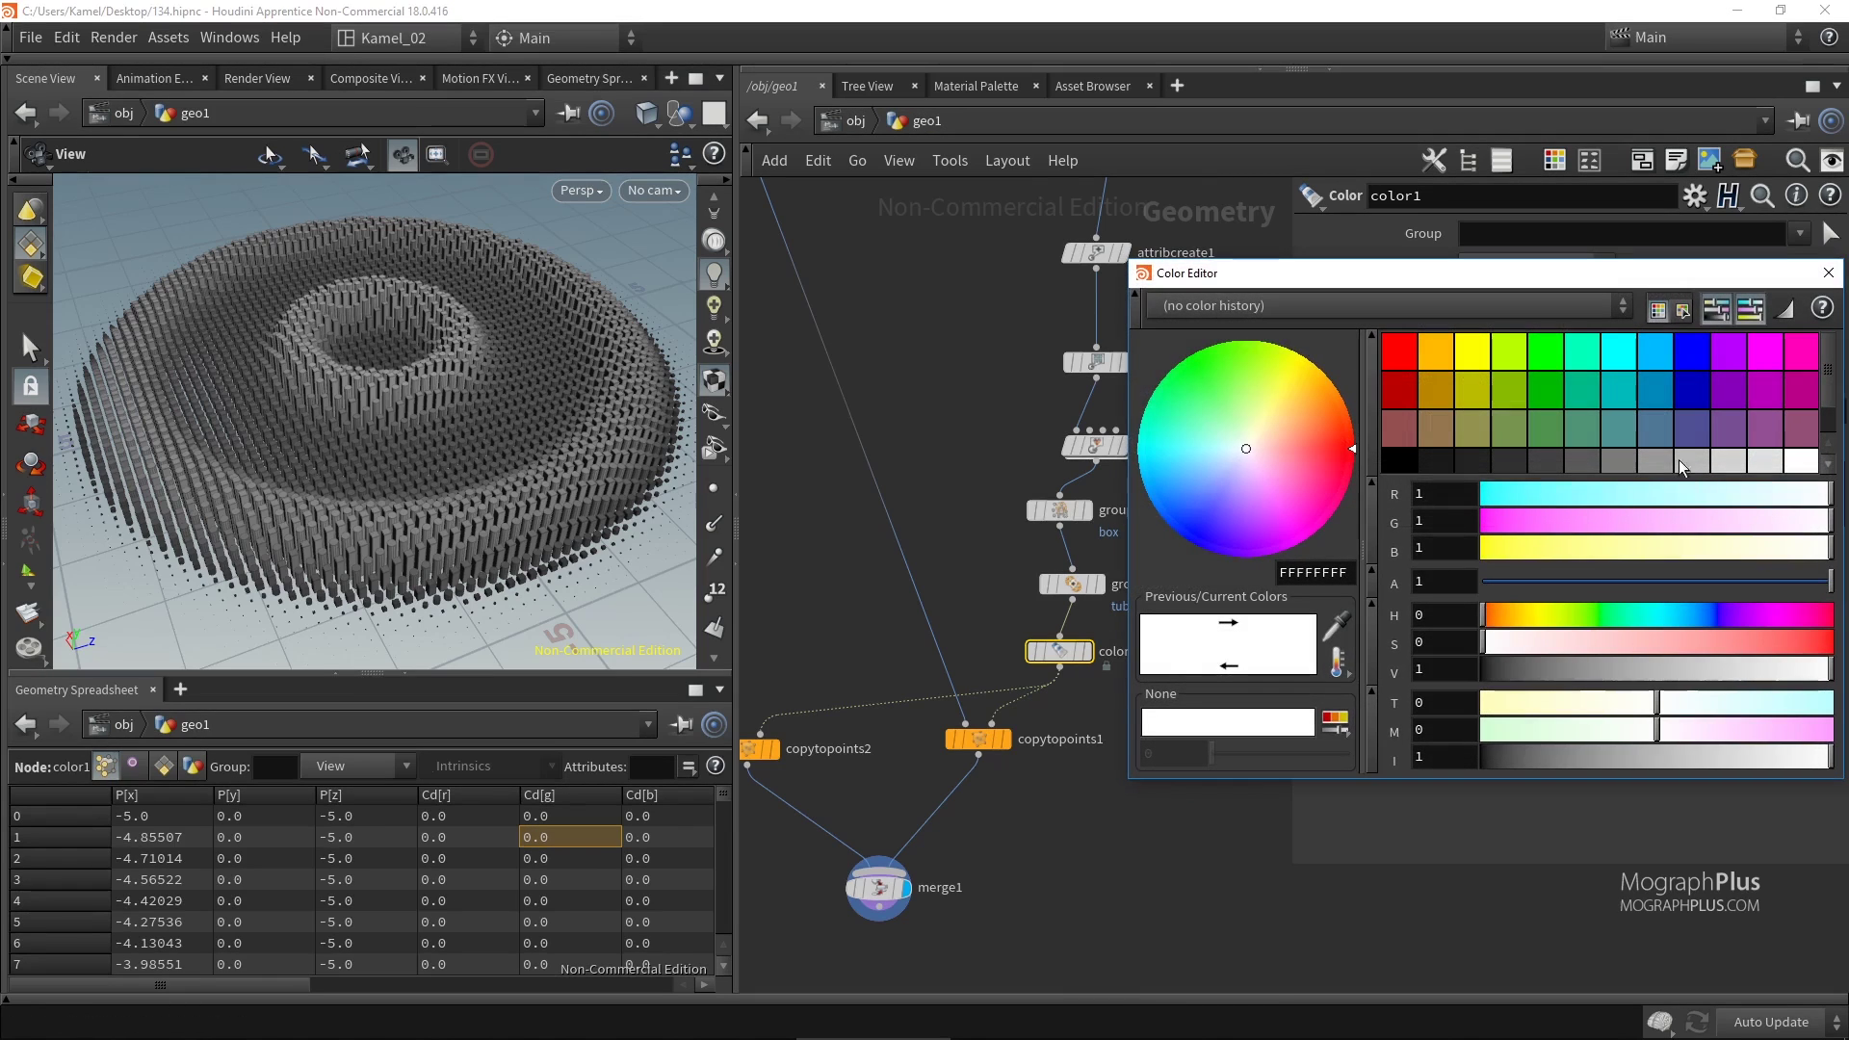
click(1763, 359)
click(1828, 273)
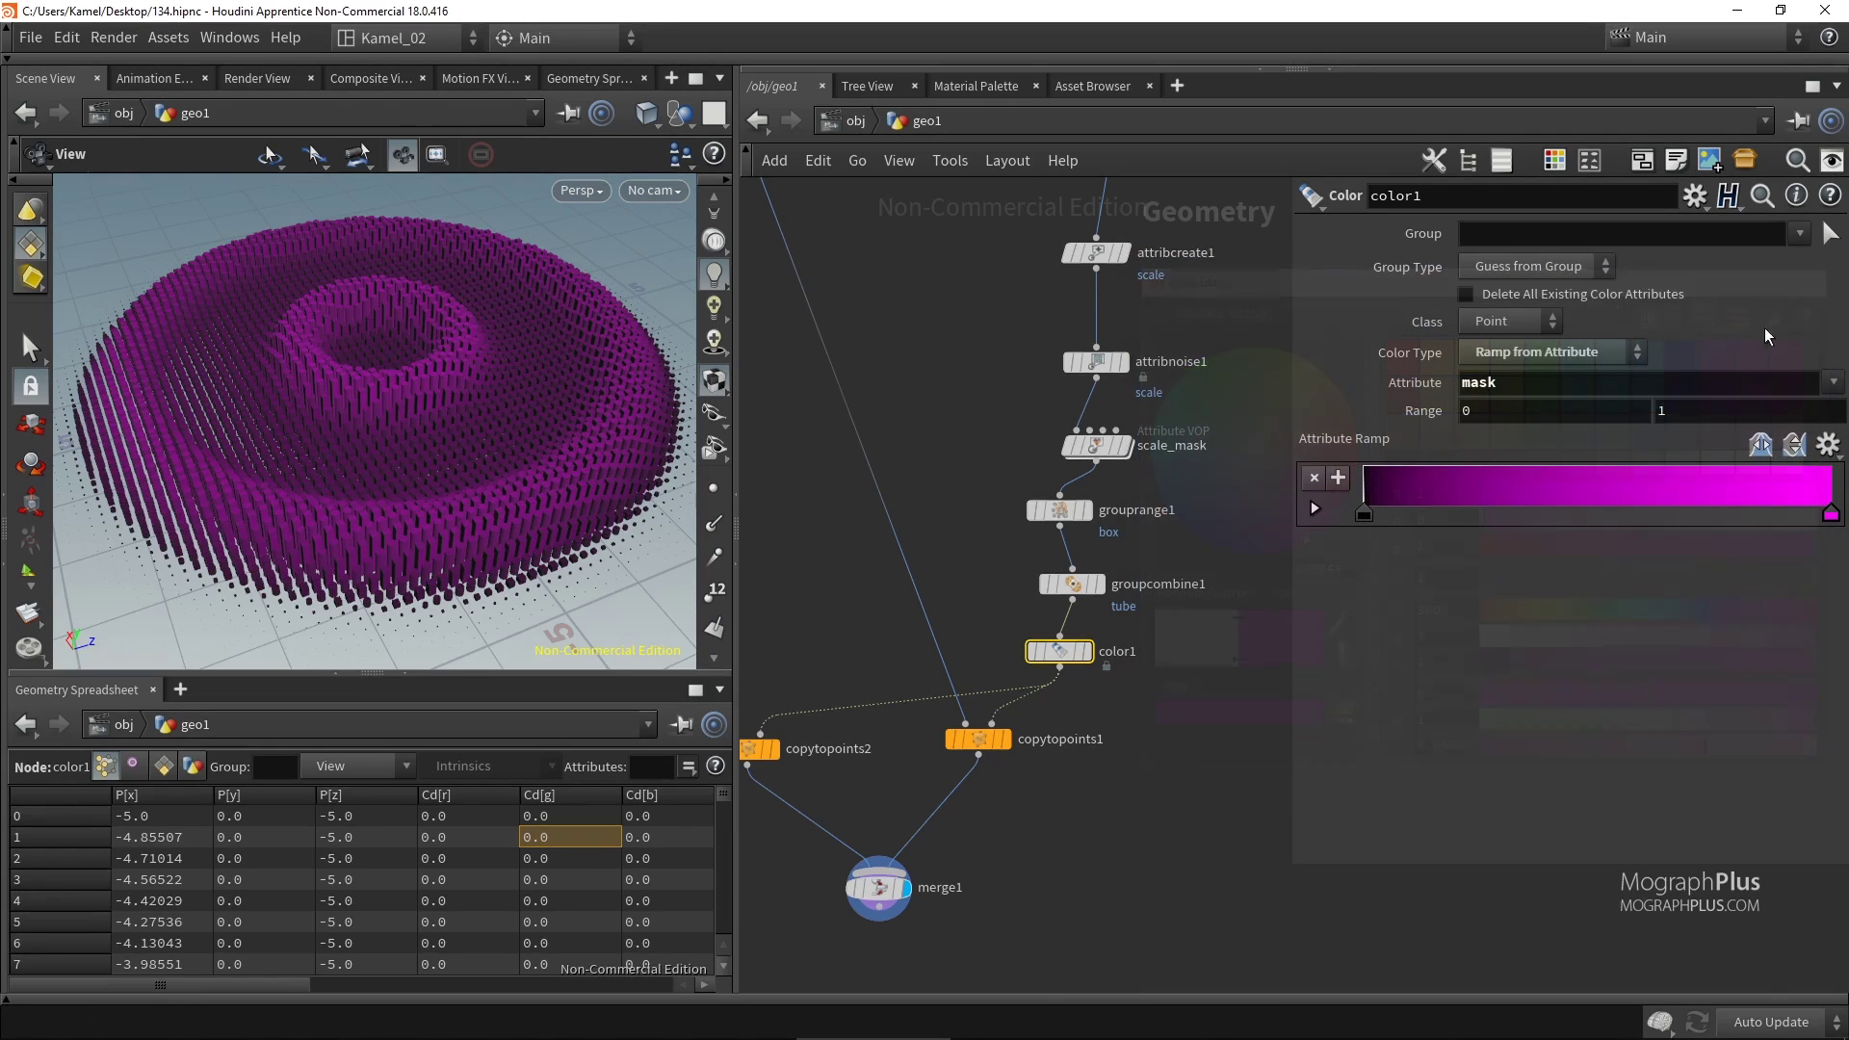
double_click(1363, 513)
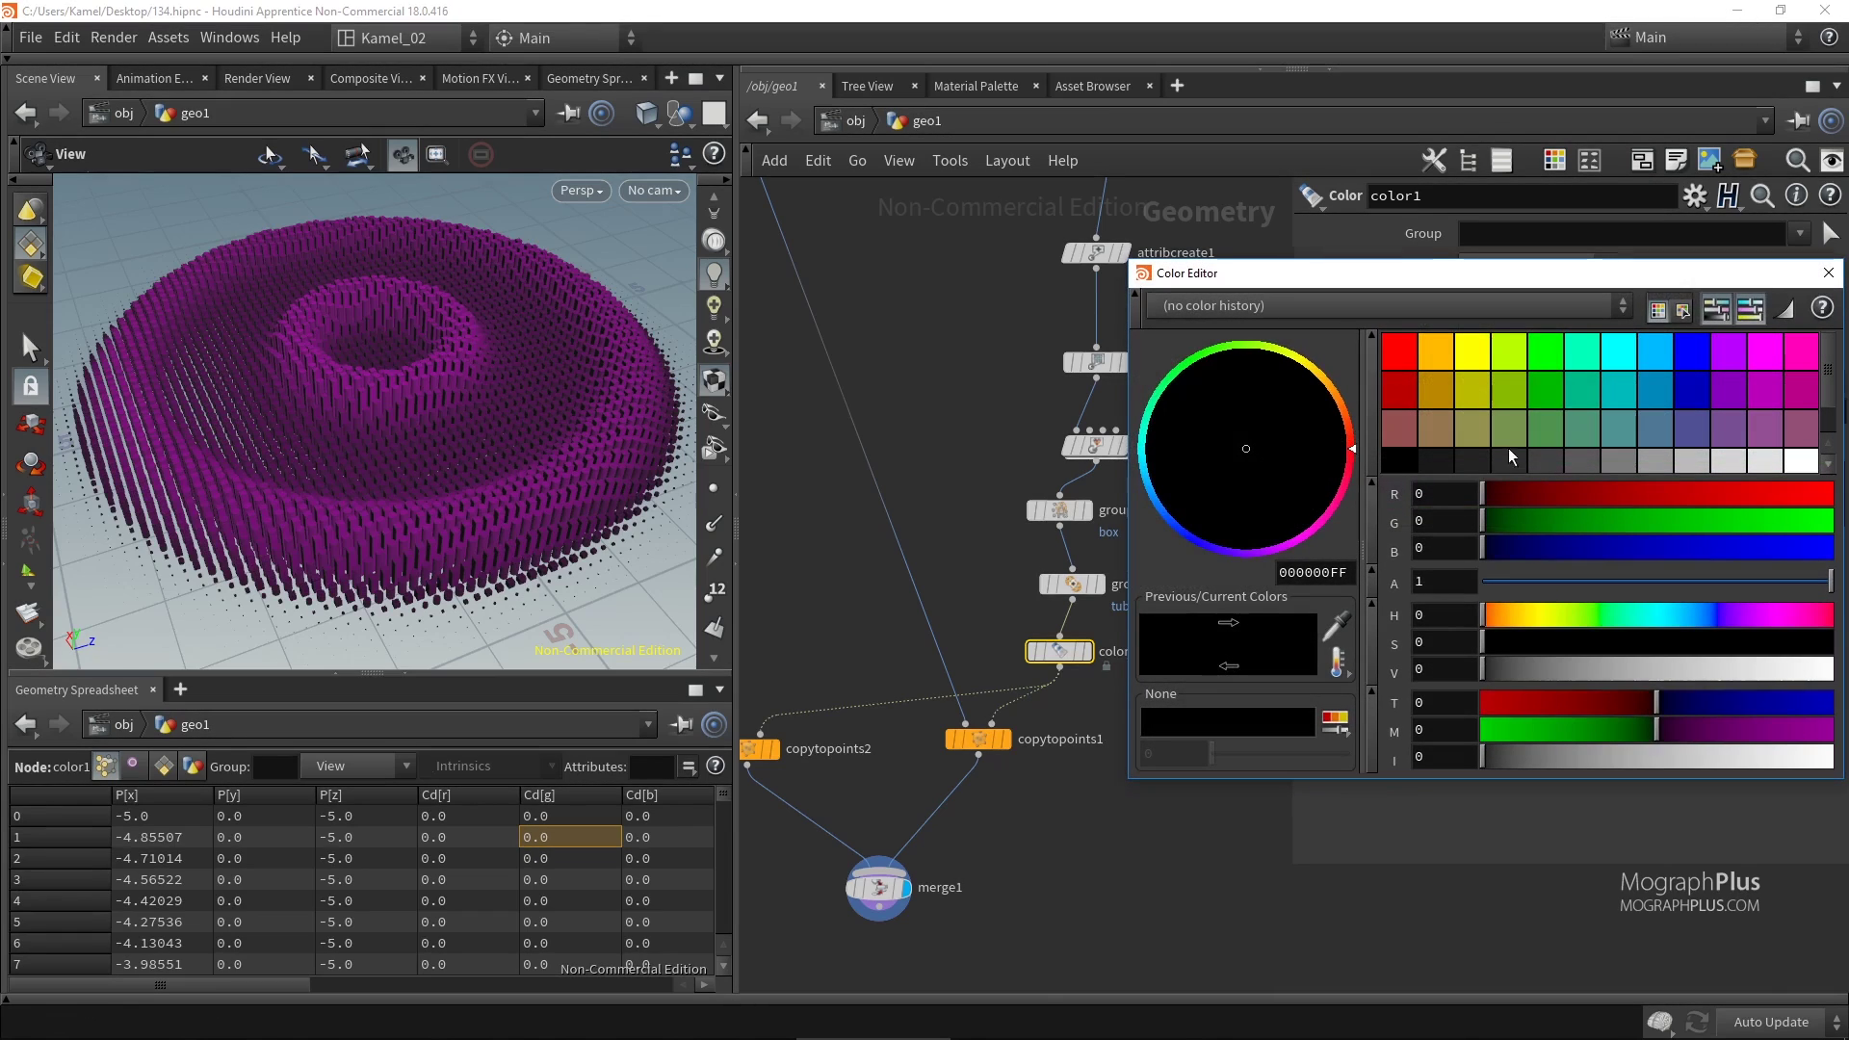
click(1579, 393)
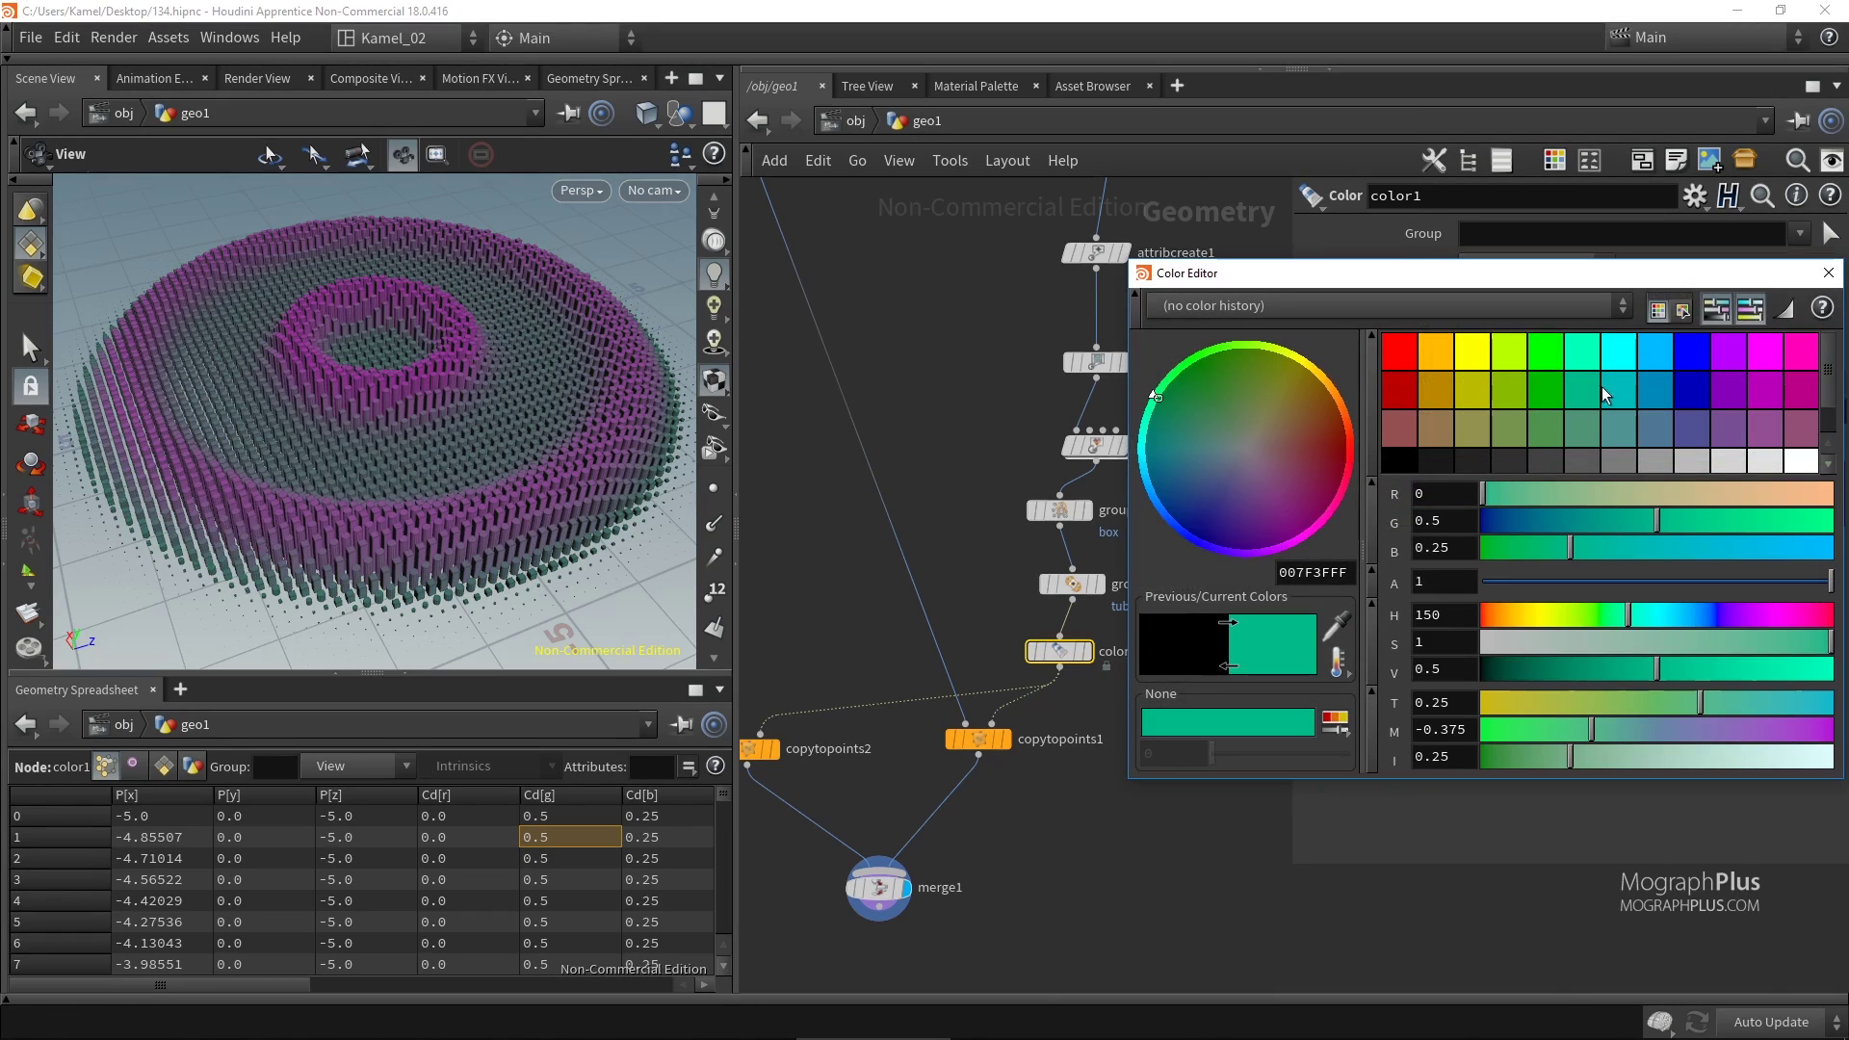
click(1827, 273)
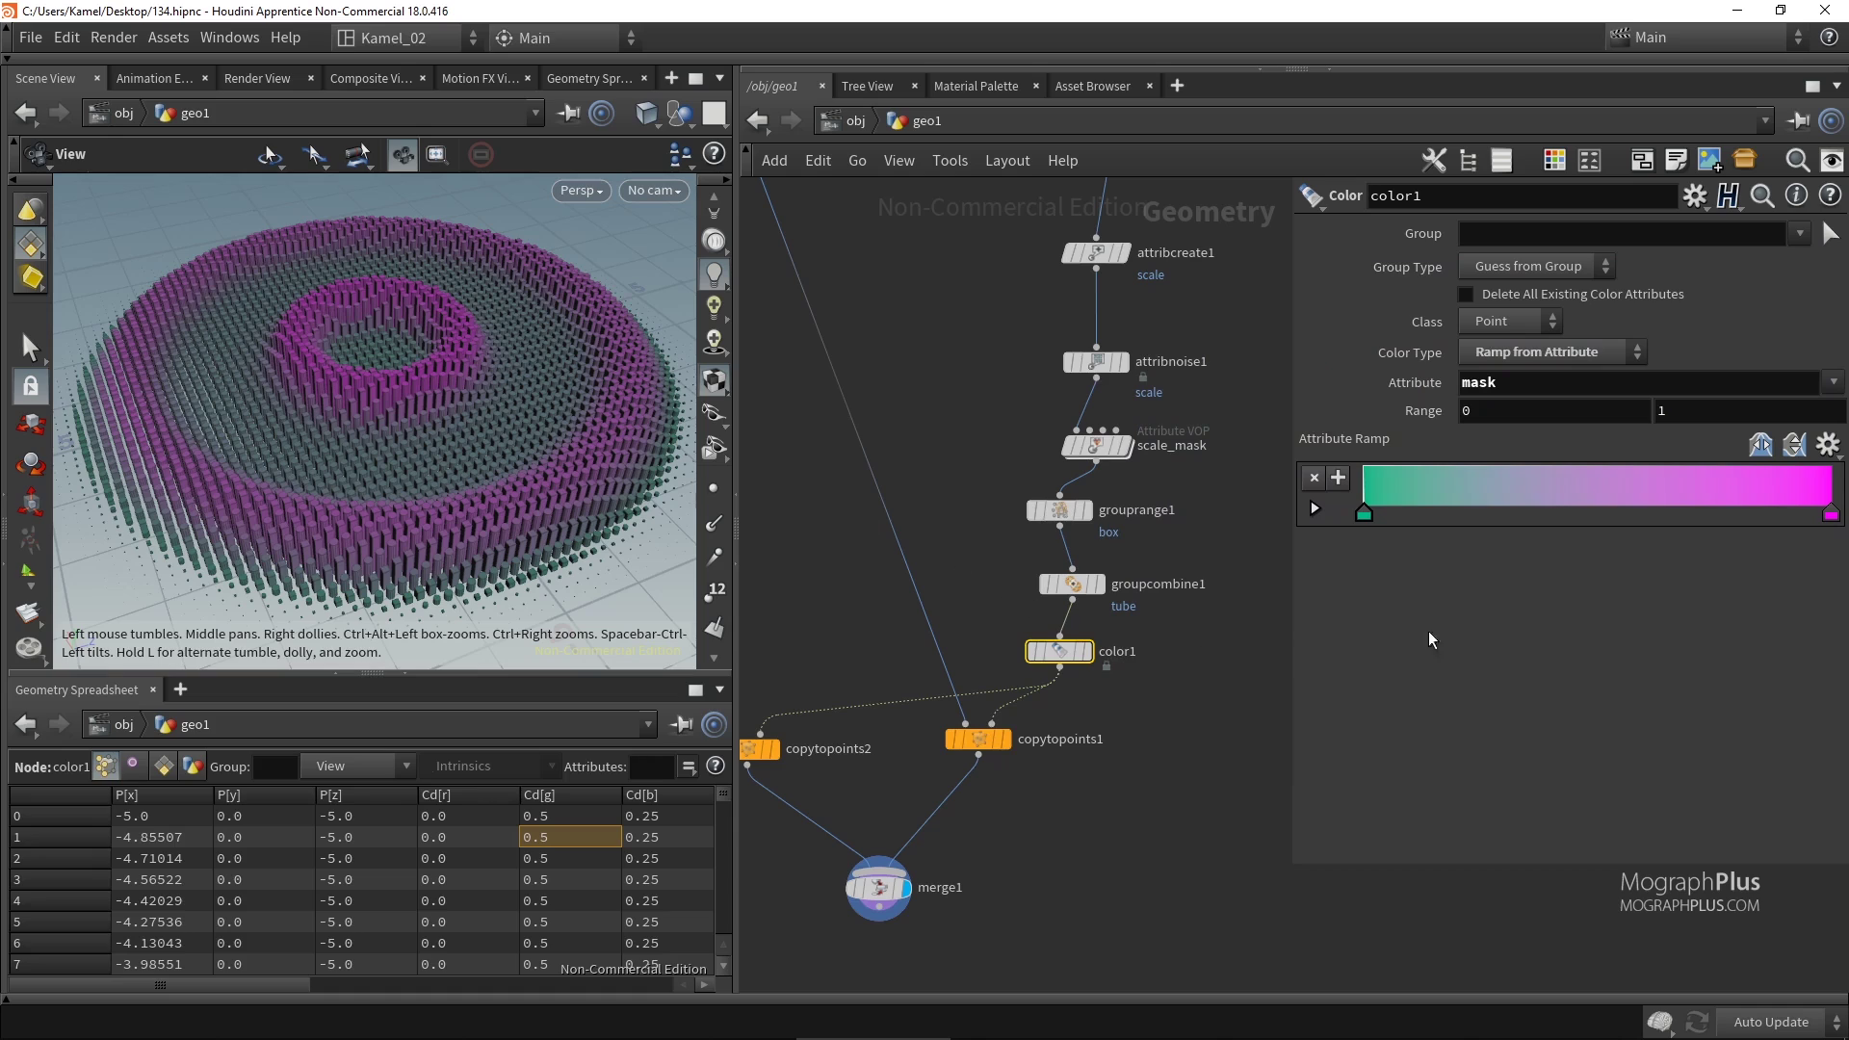
Add a color key near the middle of color1's attribute ramp and make it cyan (00FFFF).
click(1589, 501)
double_click(1588, 510)
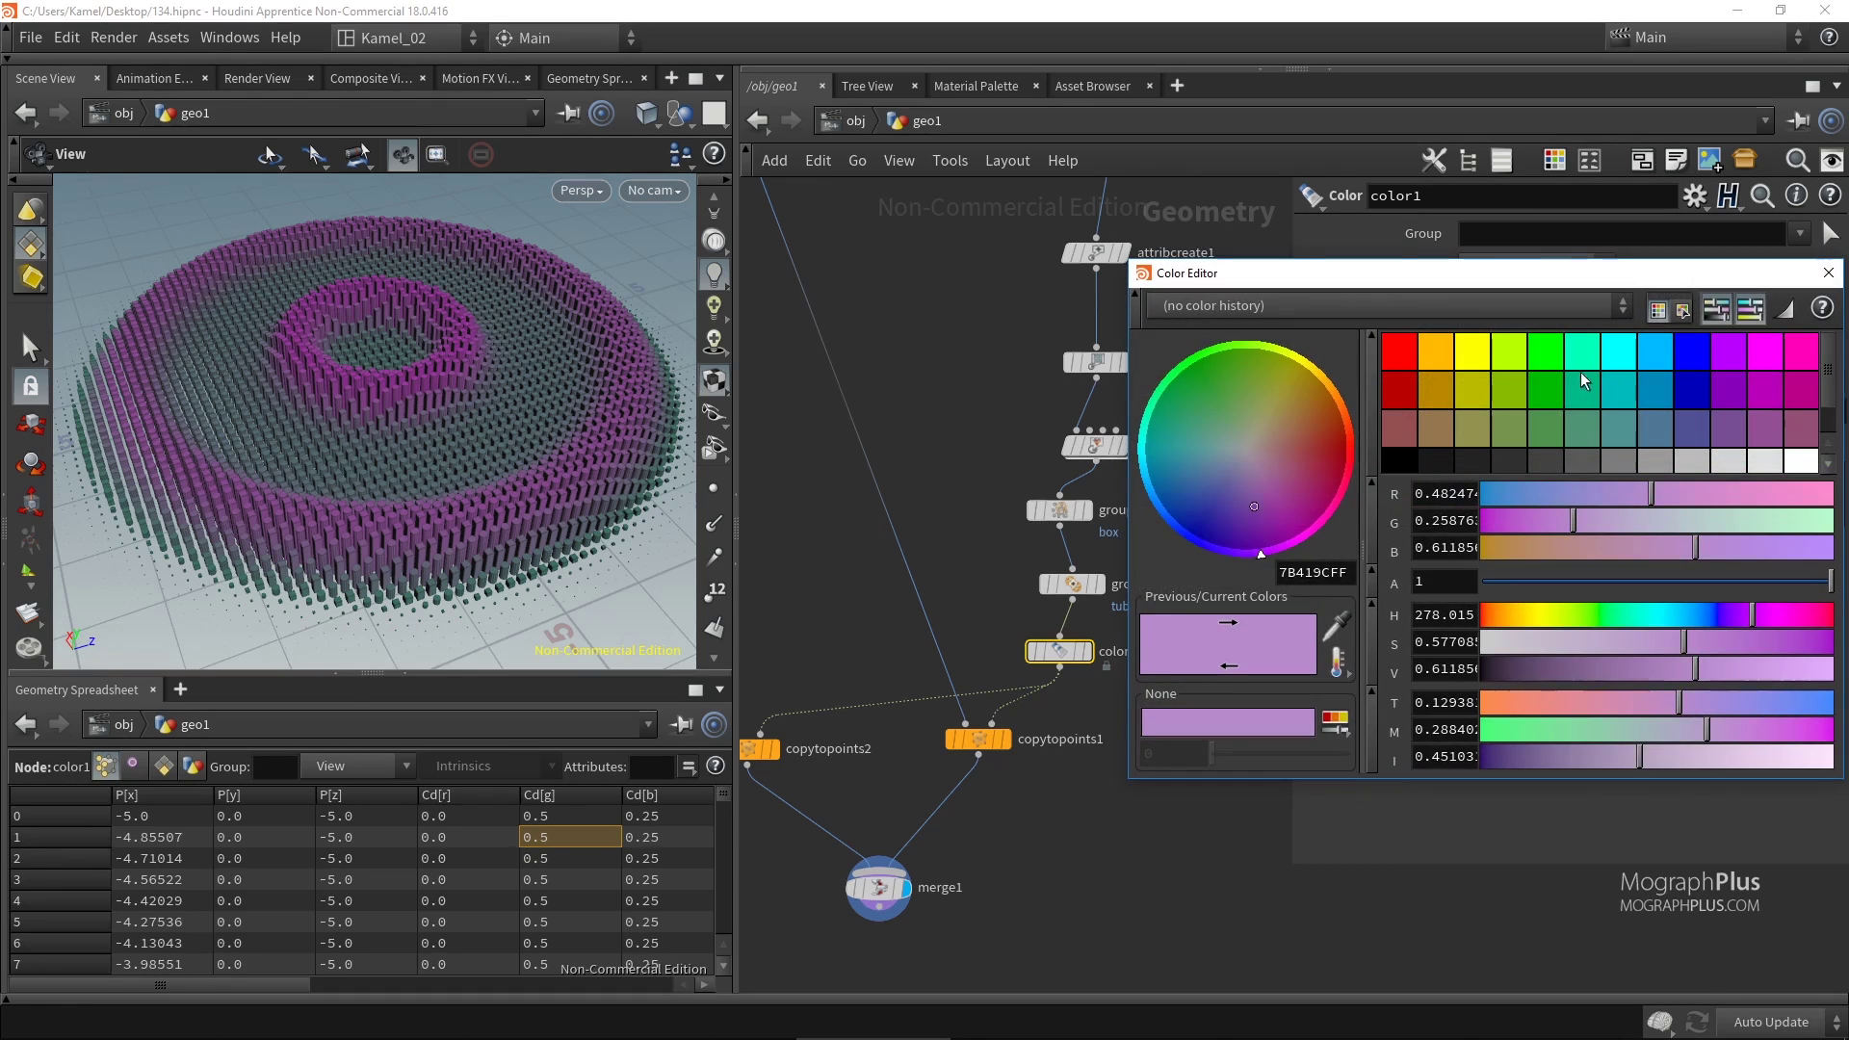
click(1621, 358)
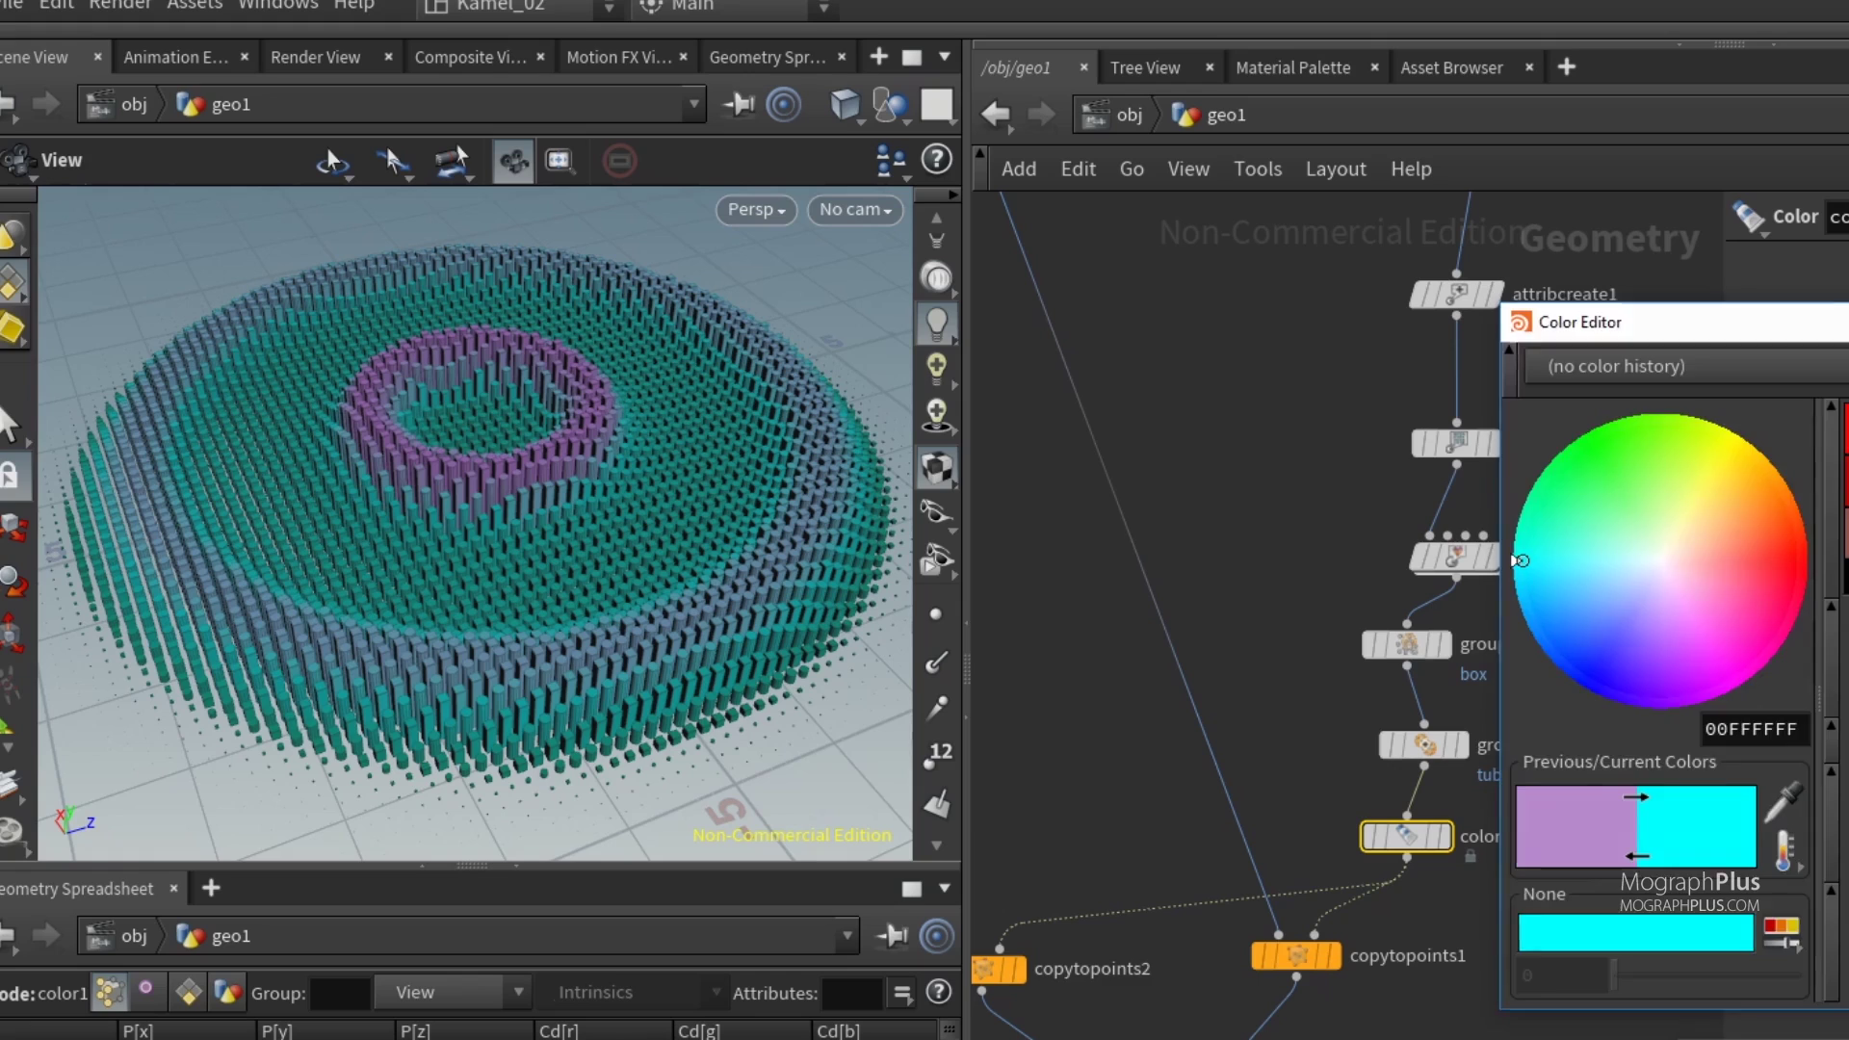
click(1848, 322)
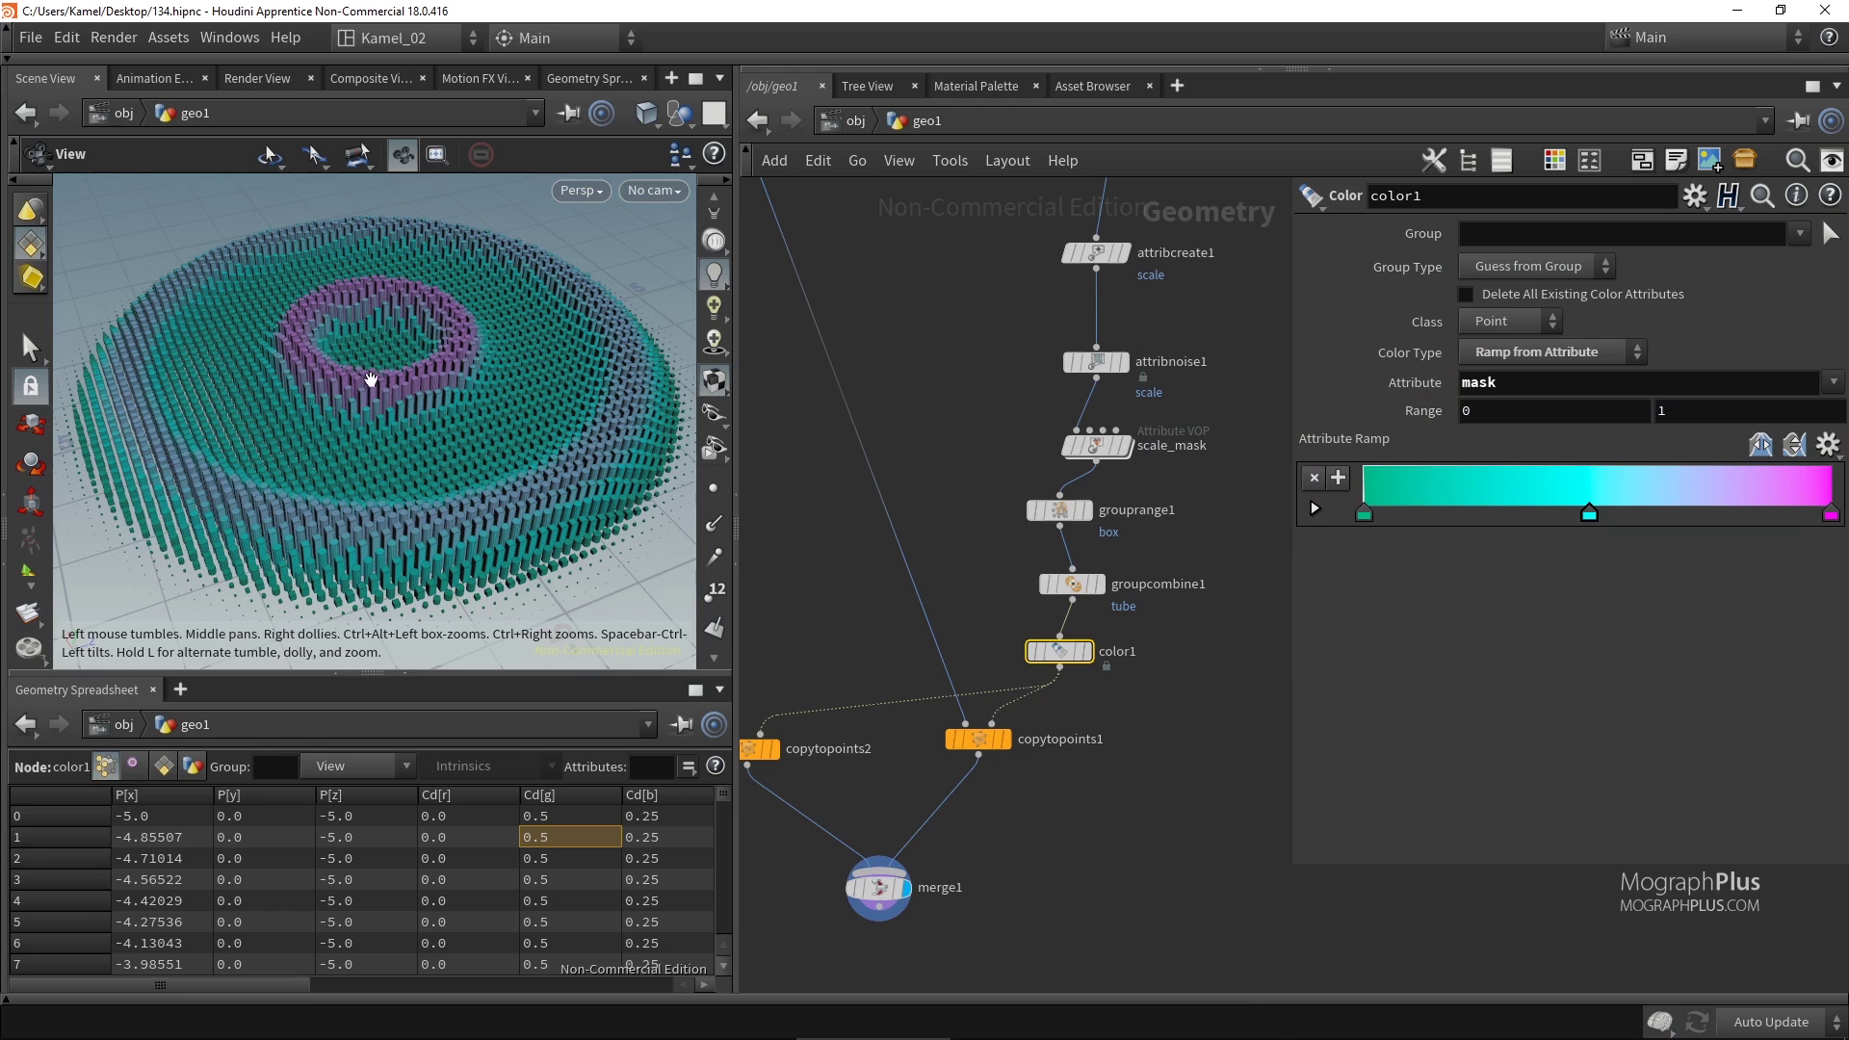
scroll(466, 466, down, 3)
drag(399, 505, 377, 475)
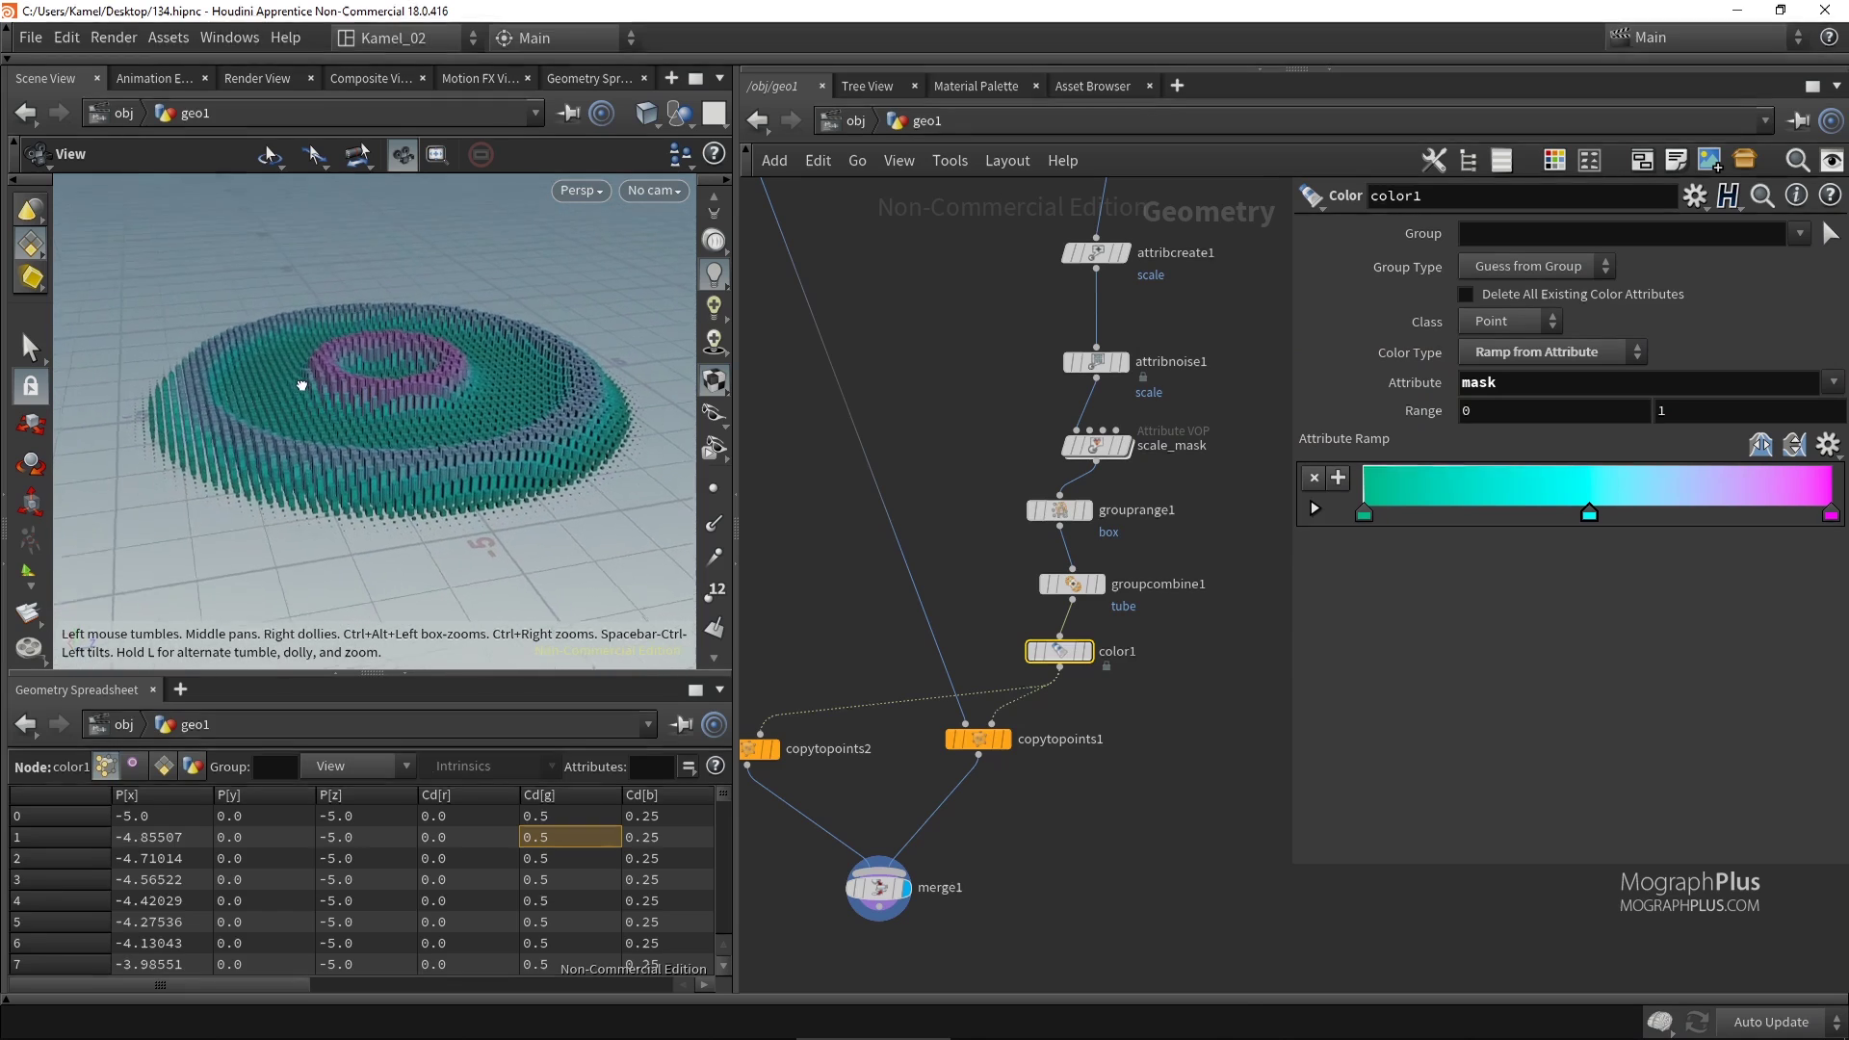
drag(302, 385, 335, 364)
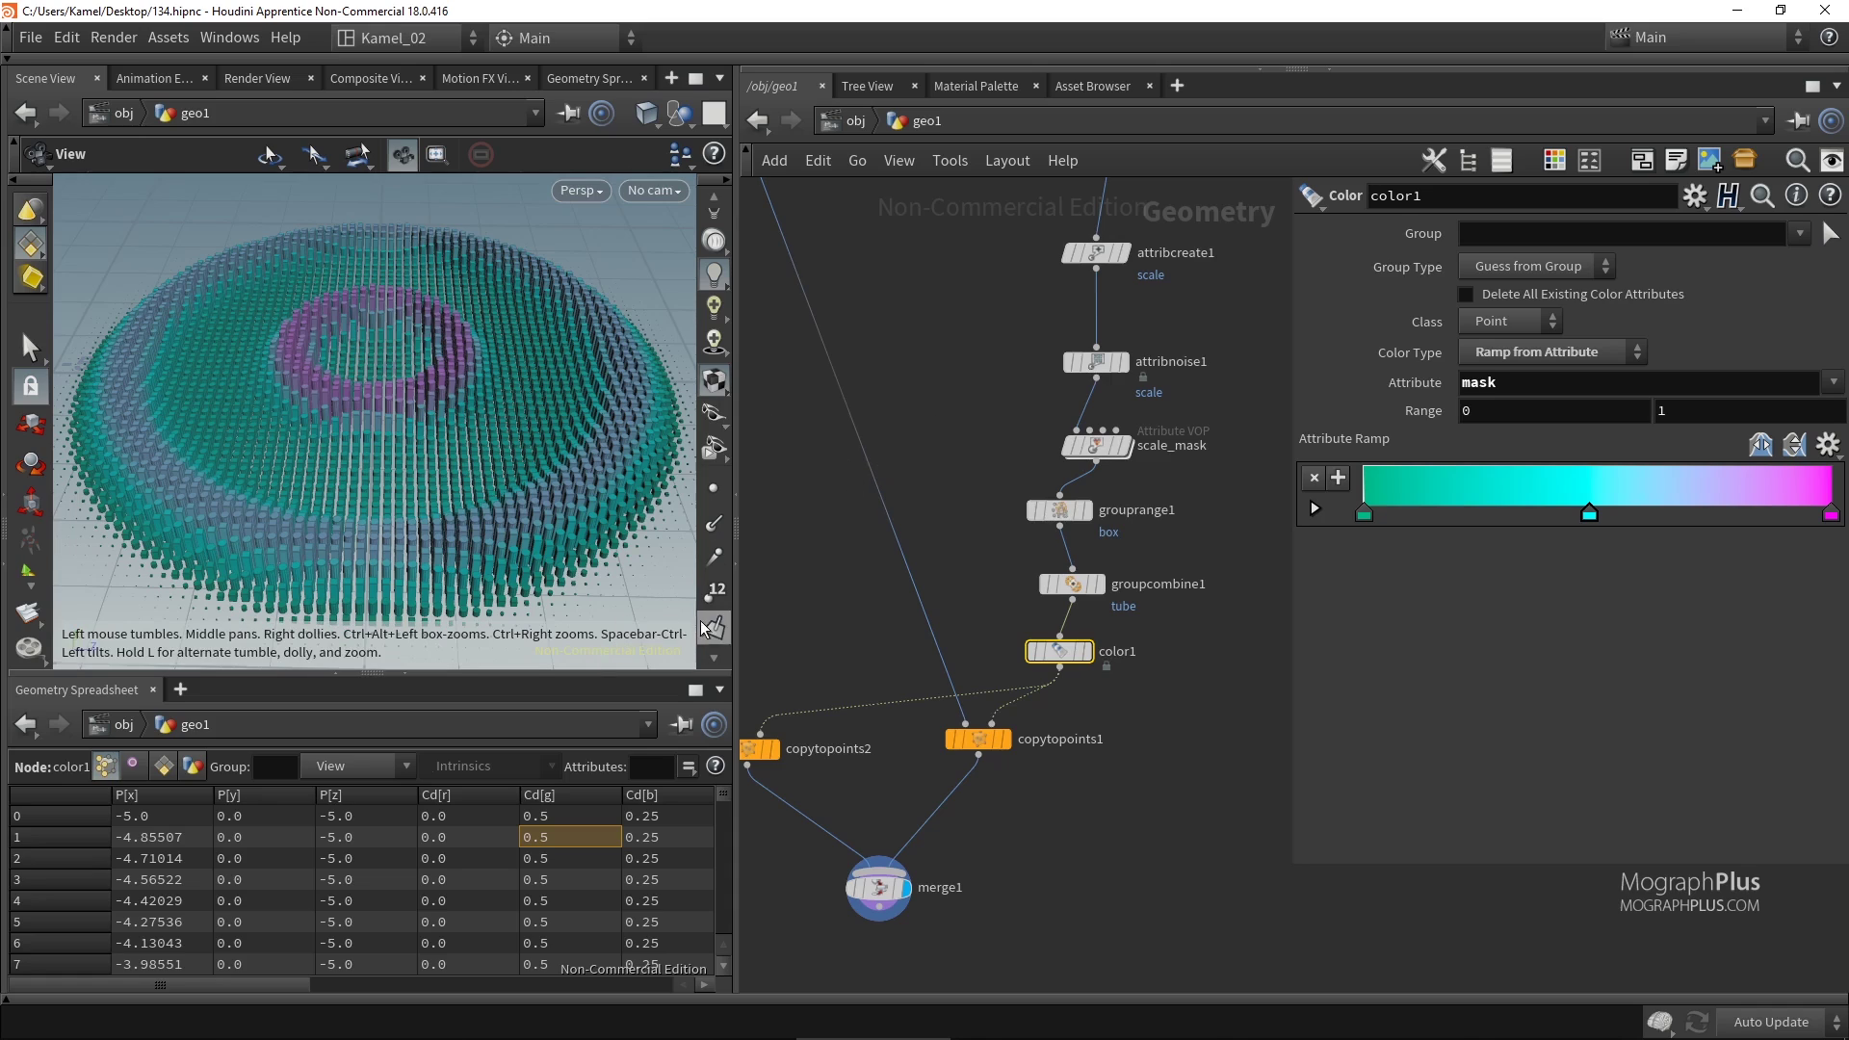
drag(266, 984, 455, 986)
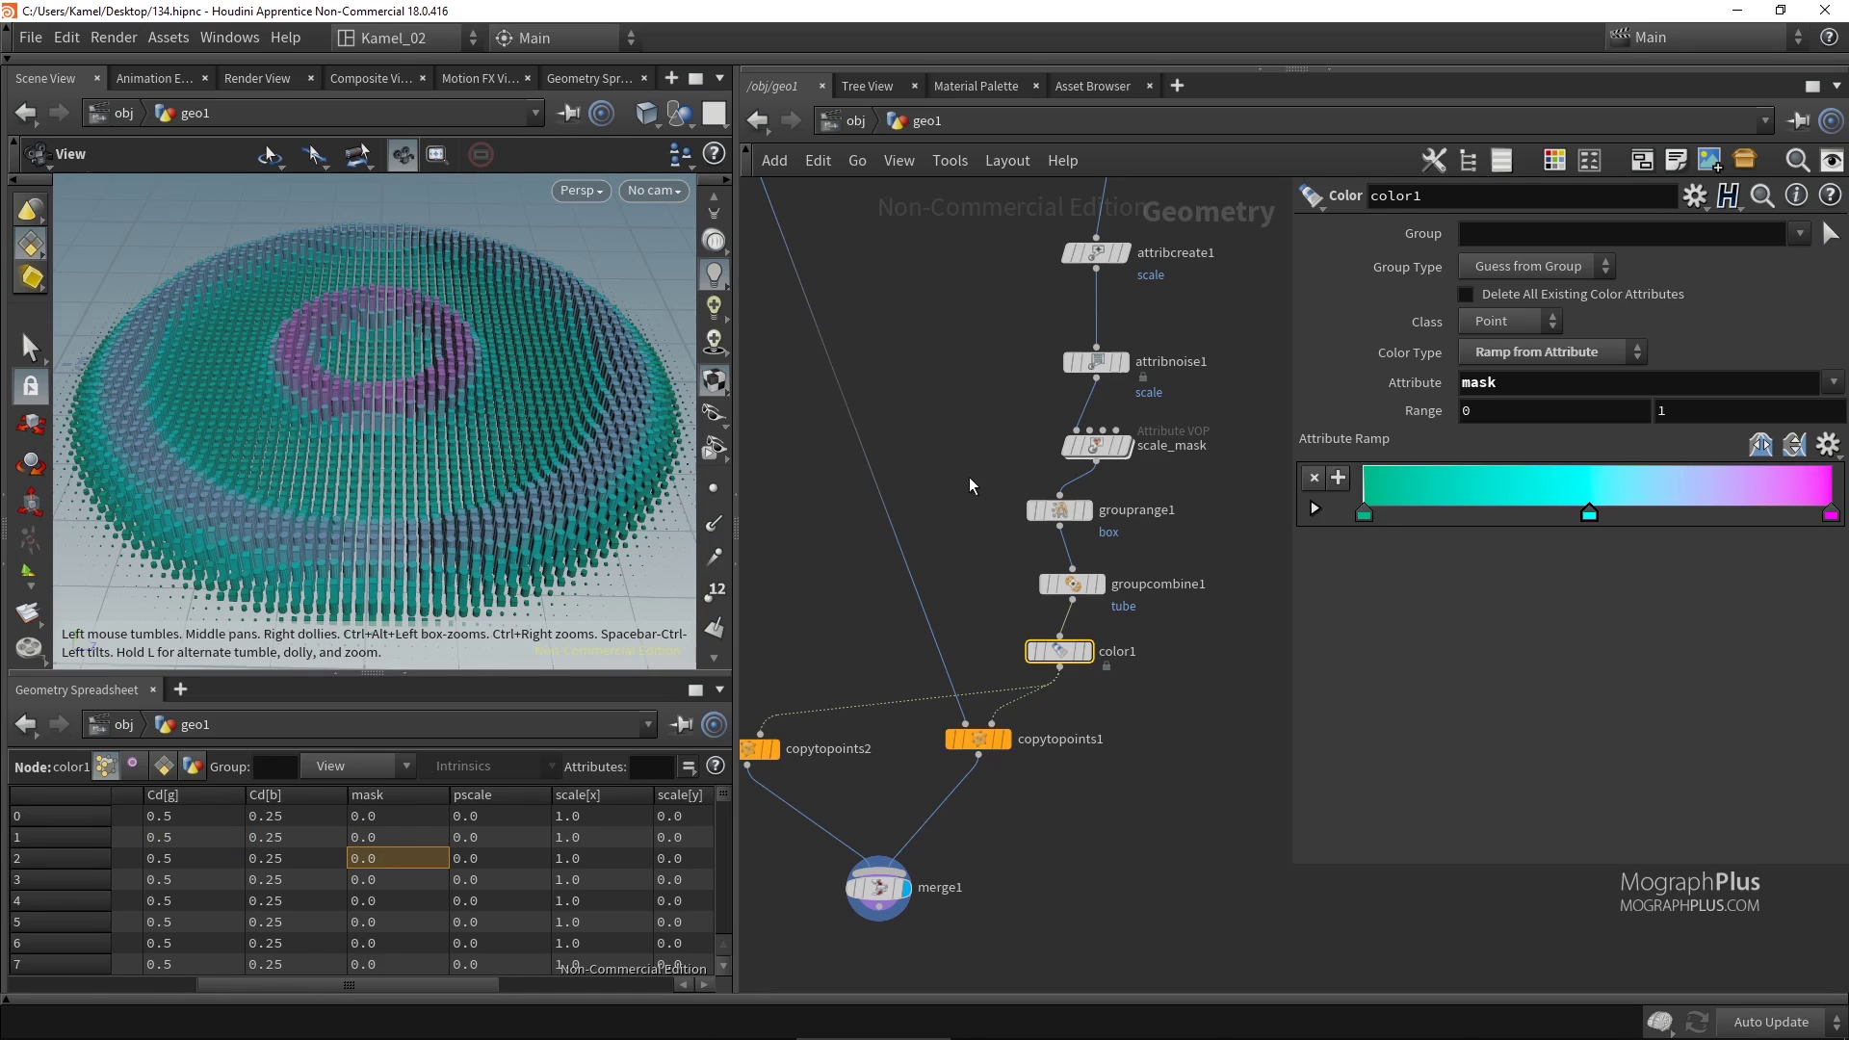
Insert an Attribute Create node between groupcombine1 and color1.
middle_drag(1179, 640, 1183, 622)
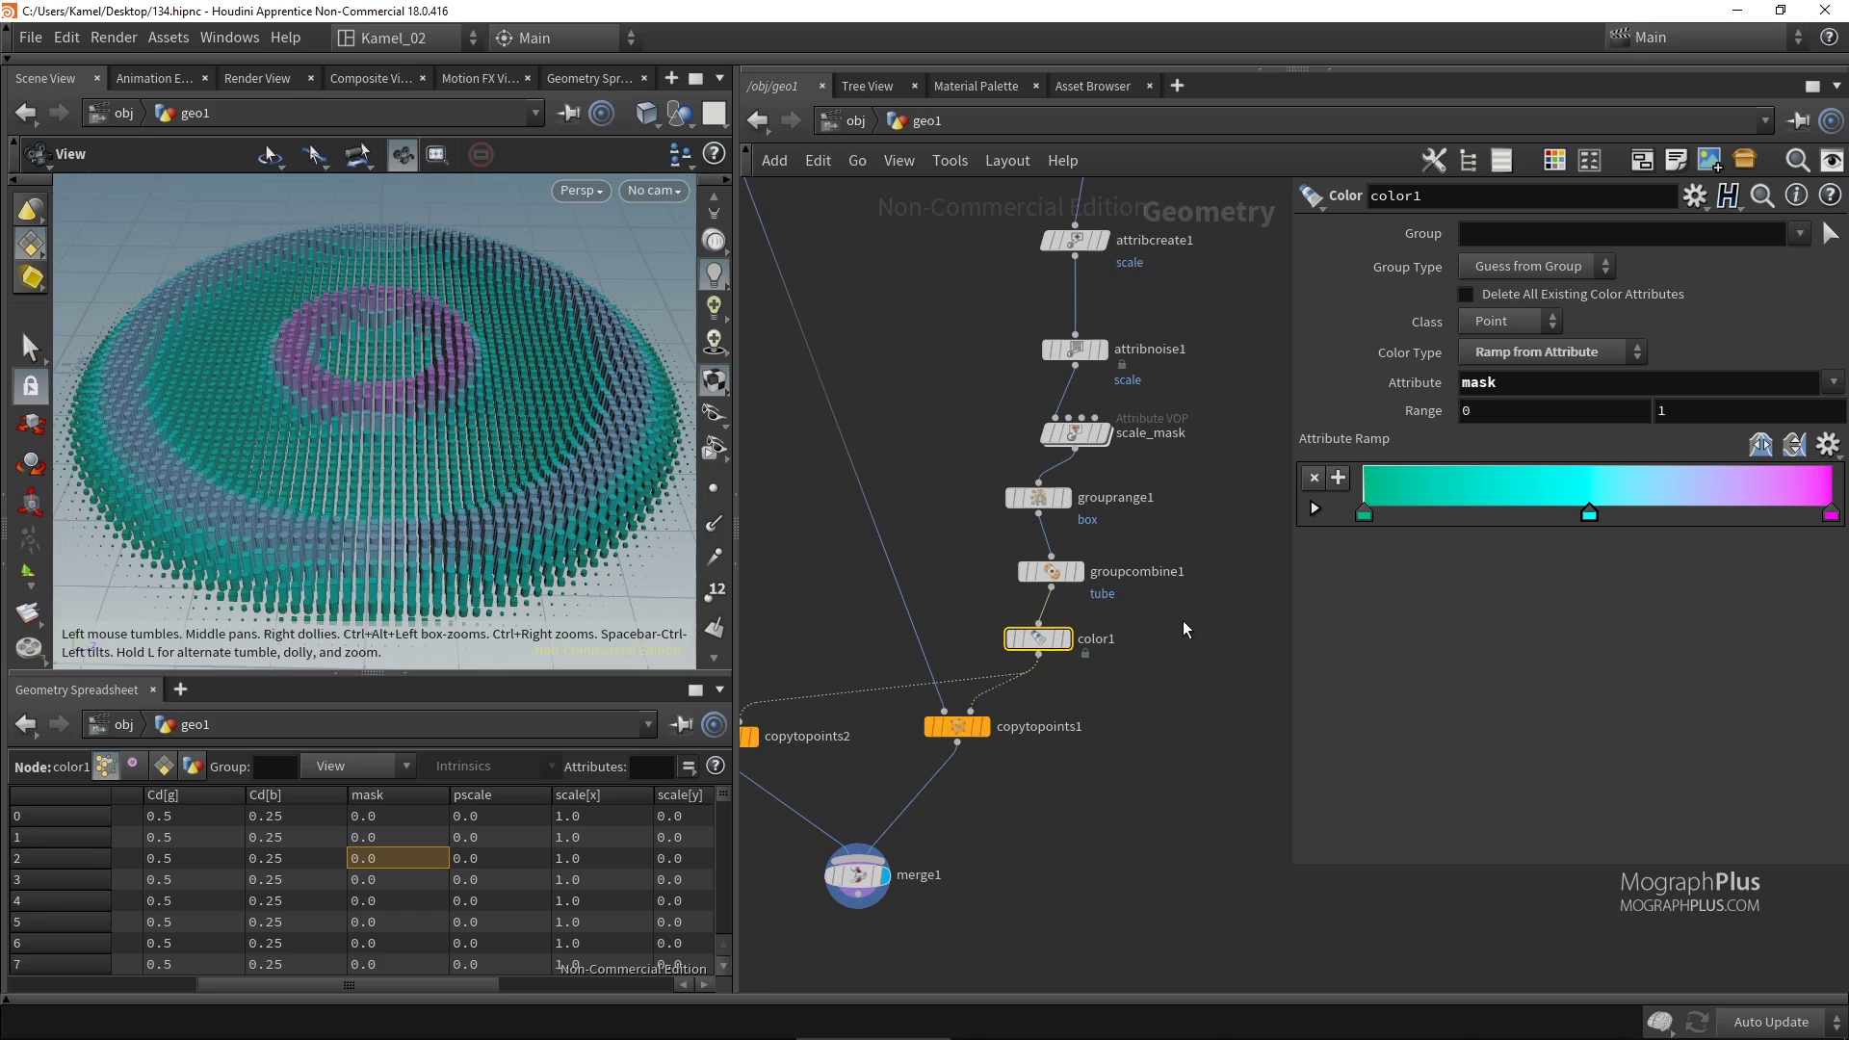
click(1182, 623)
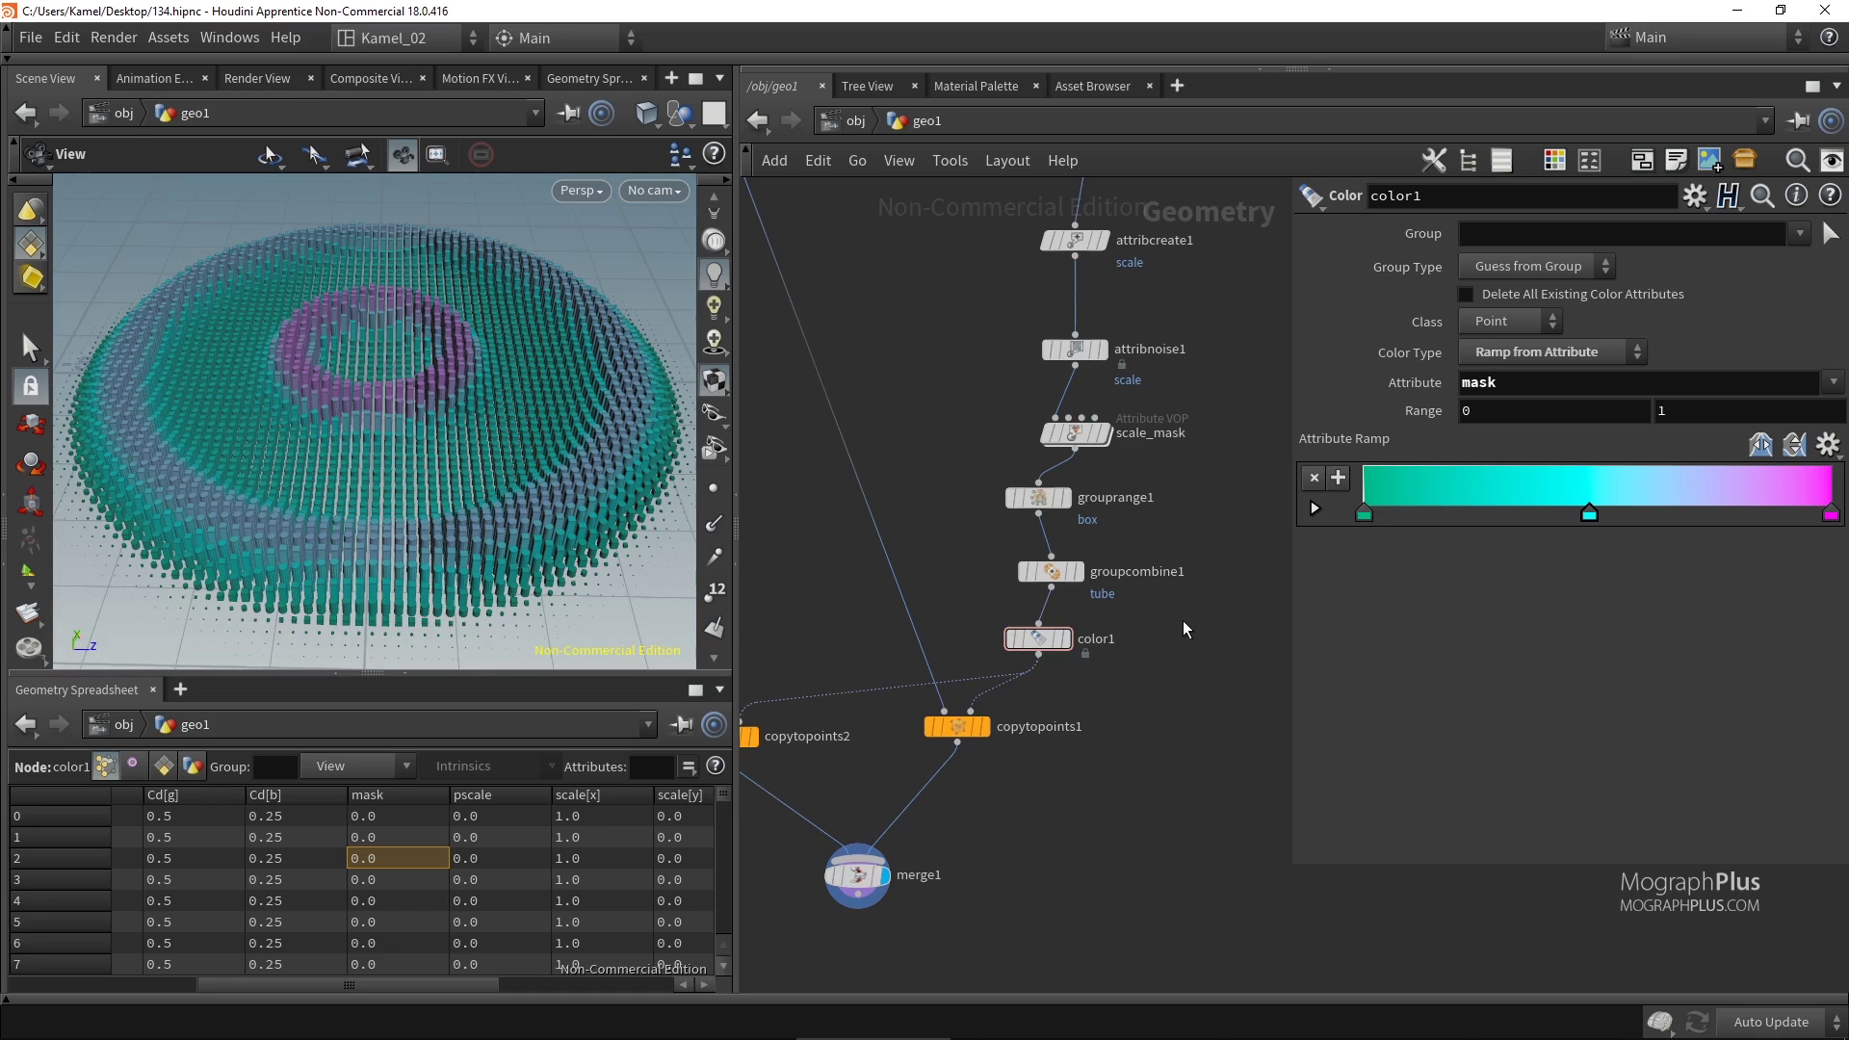
key(Tab)
text(create)
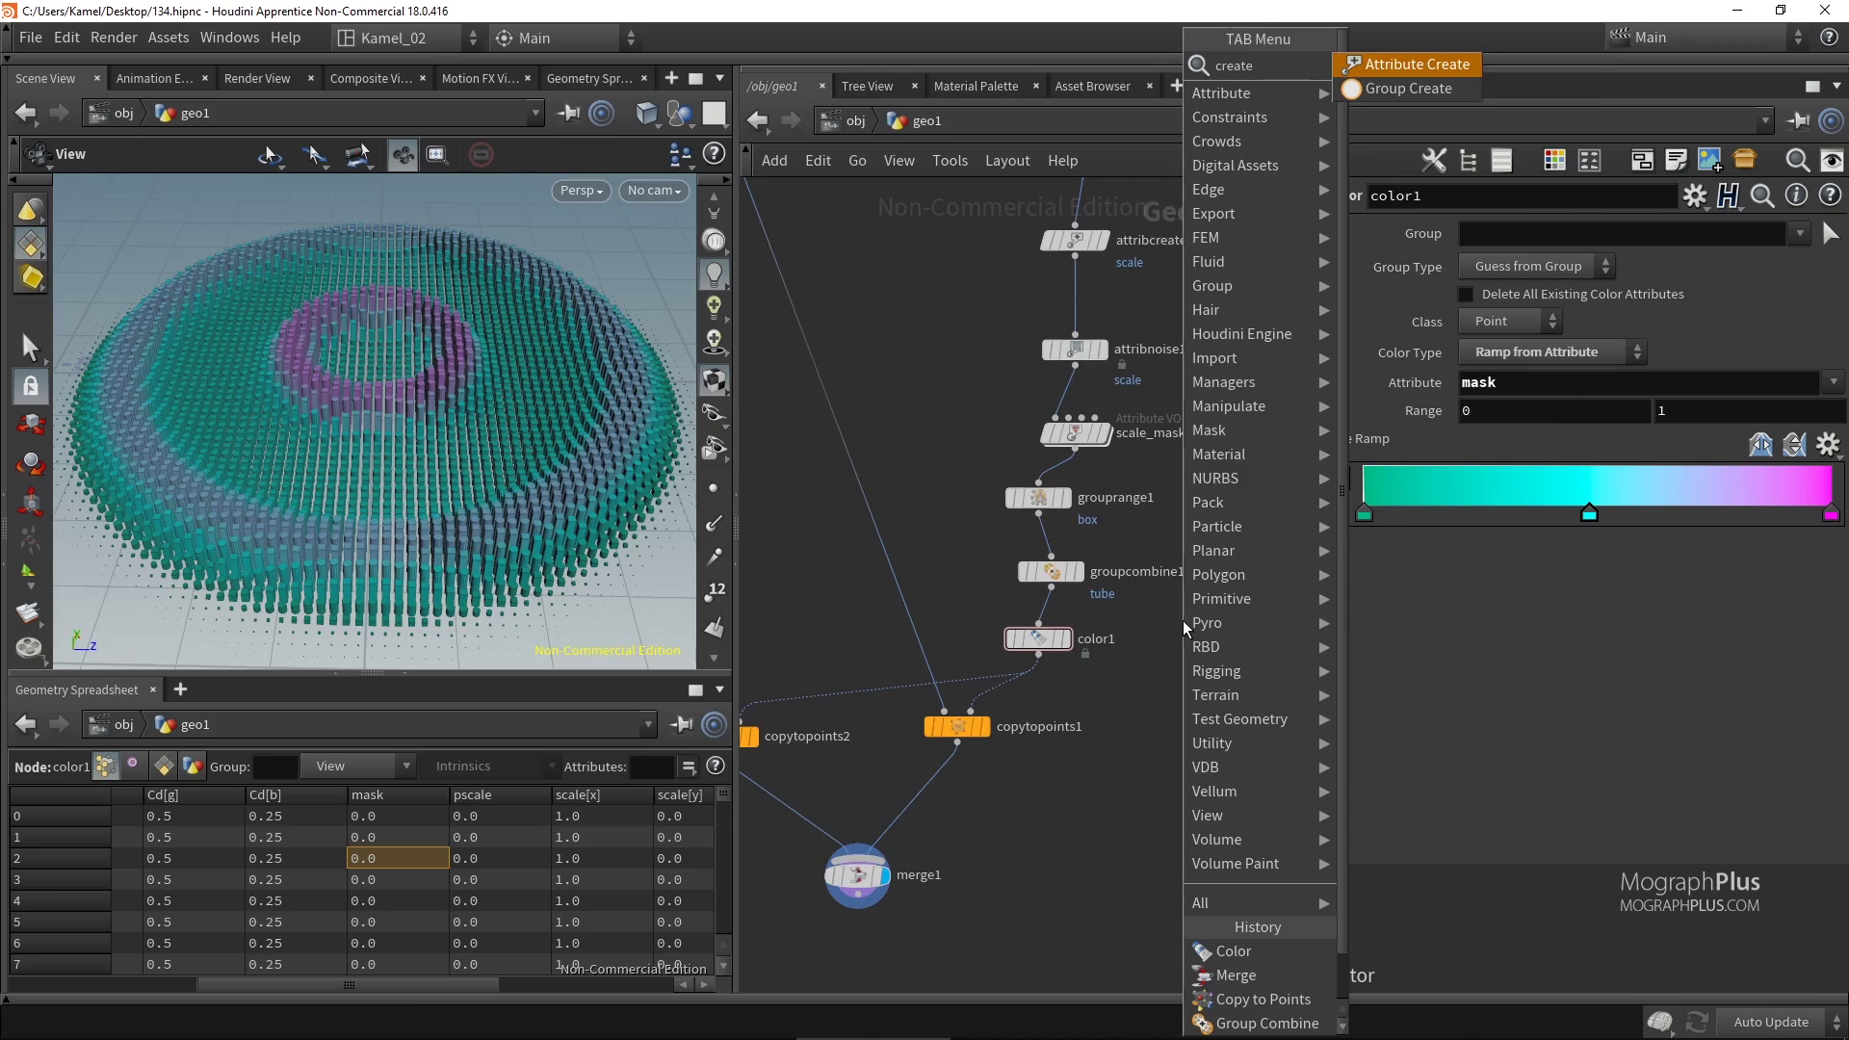
key(Return)
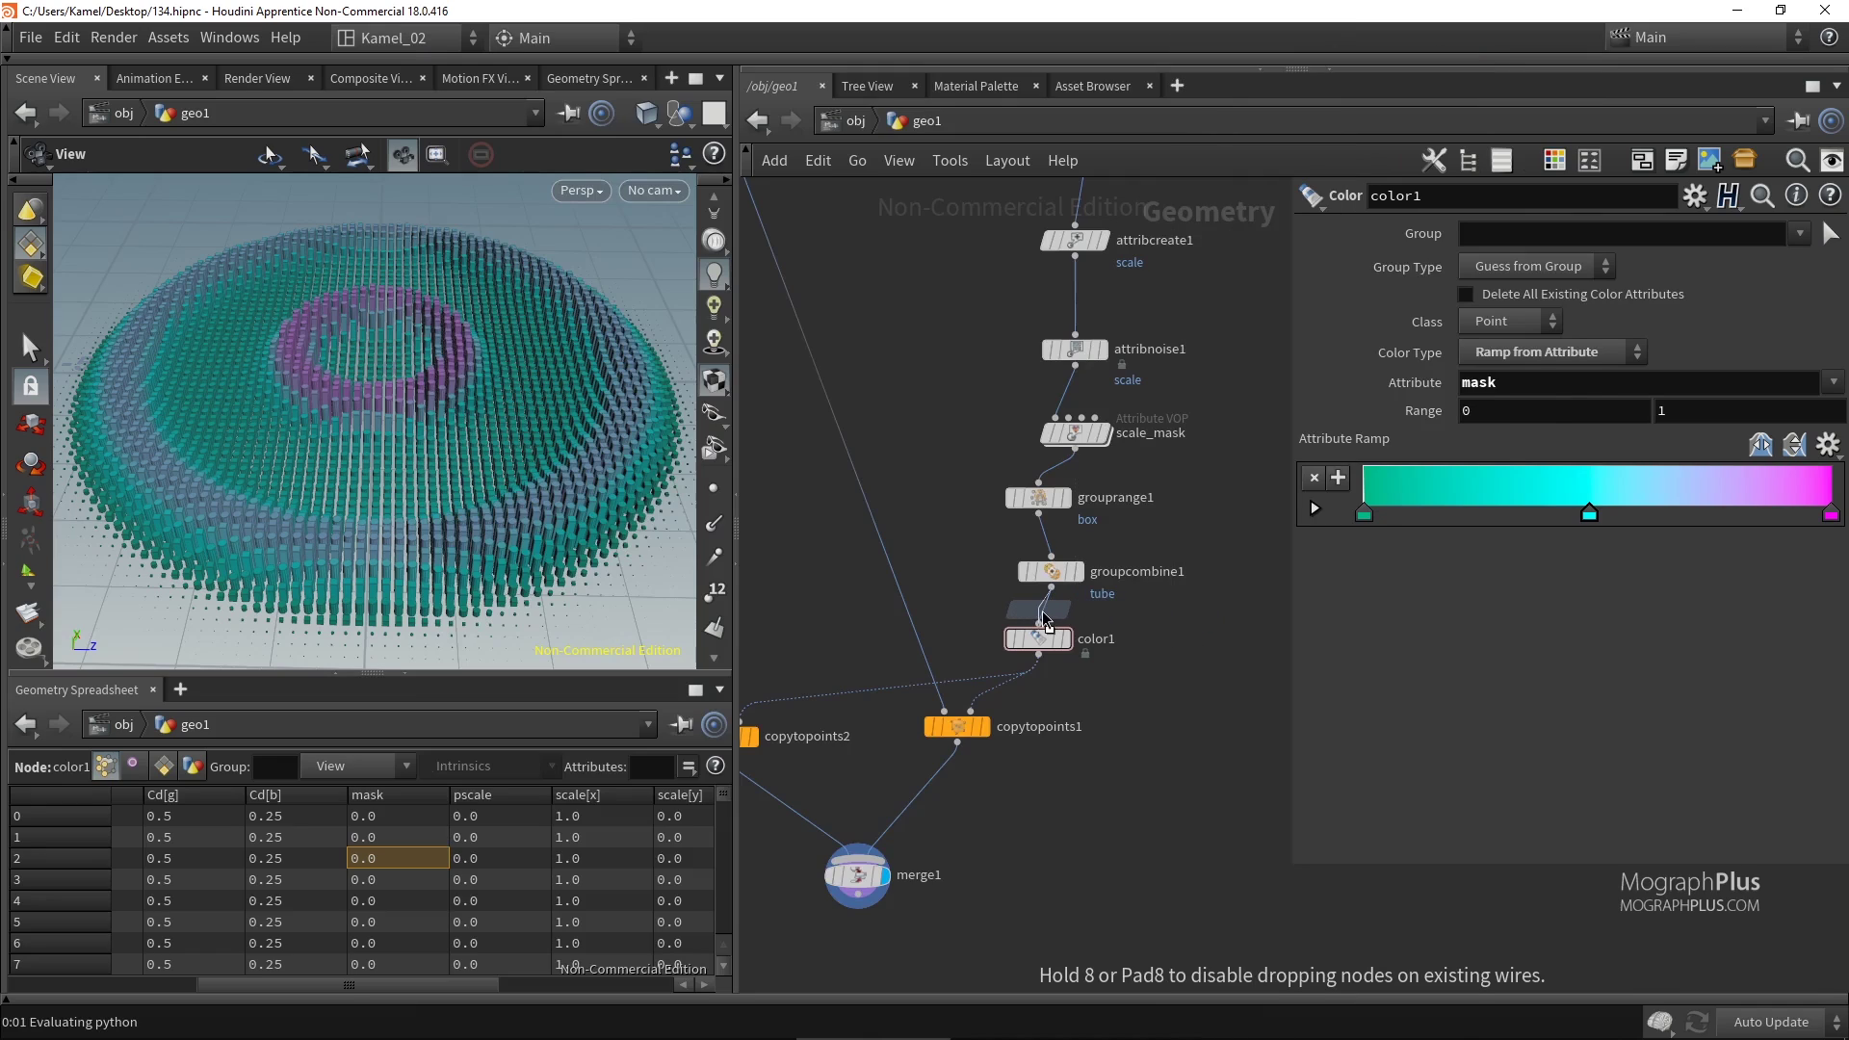
click(1043, 621)
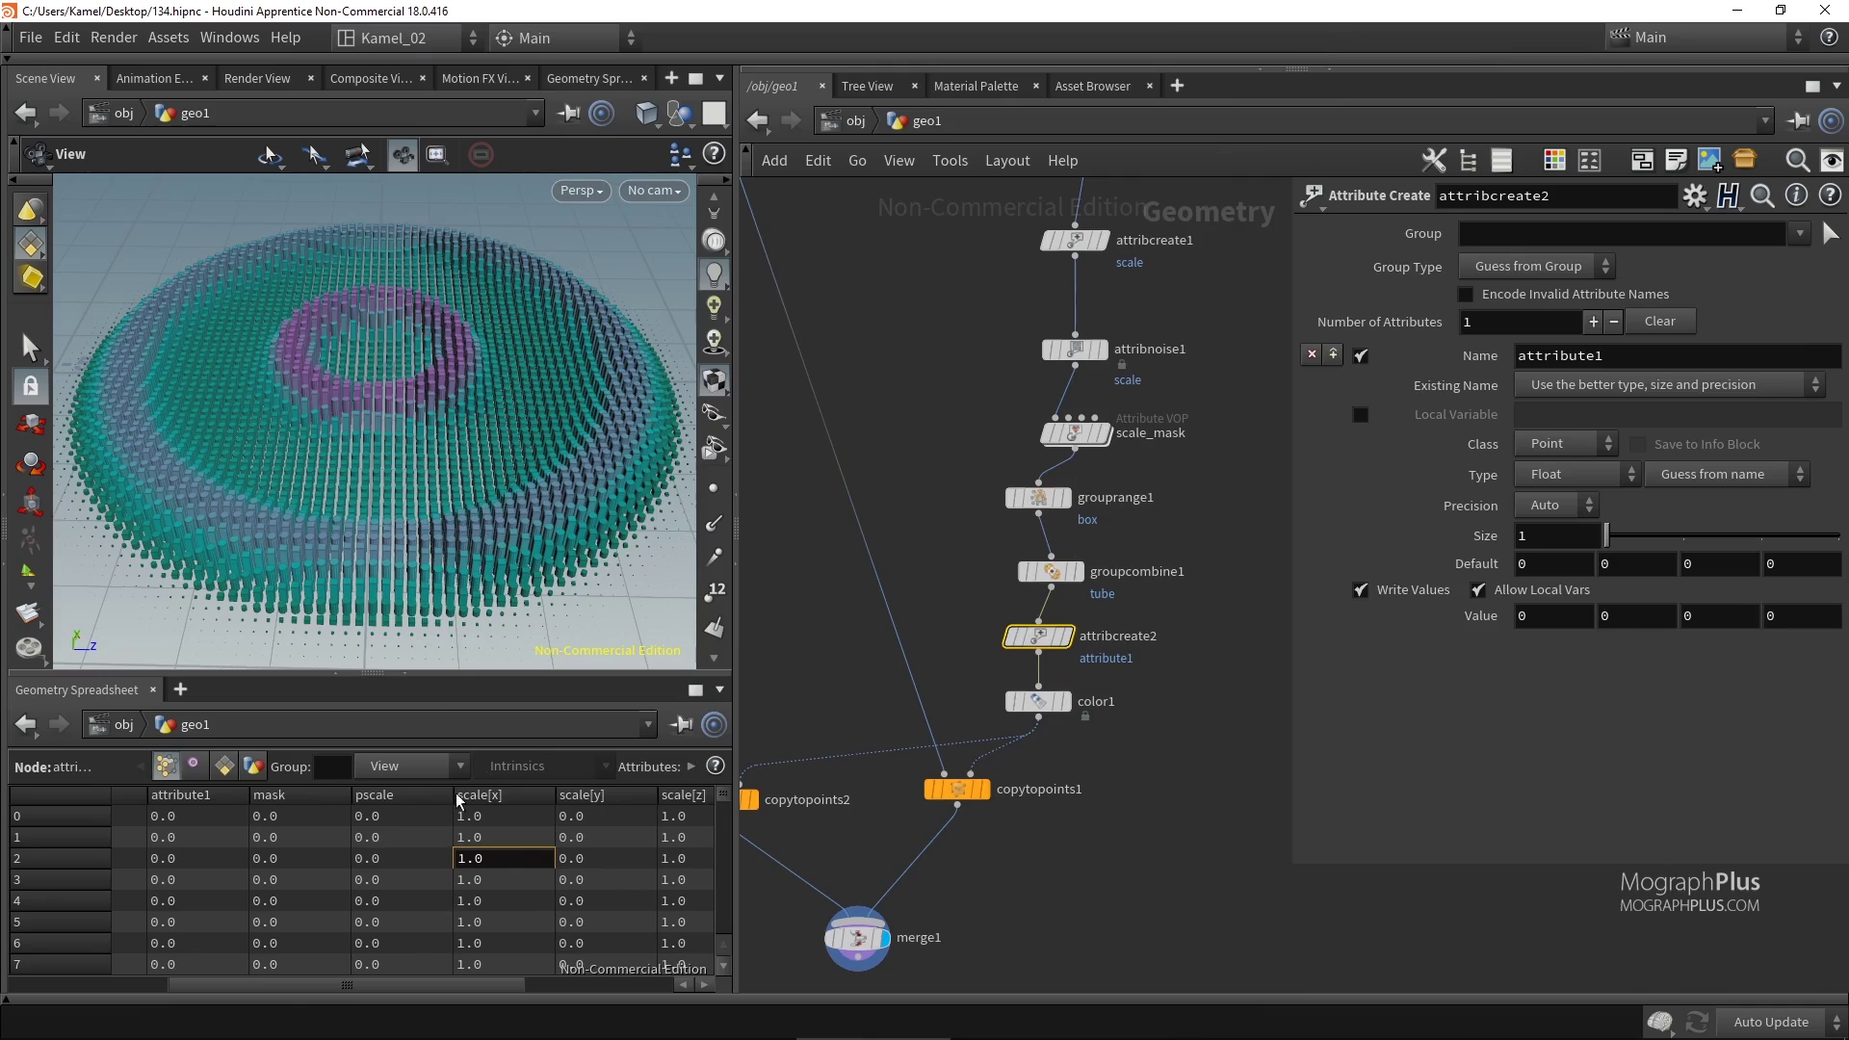
Name the attribute of the new Attribute Create node below groupcombine1 randombw.
middle_drag(953, 508, 940, 597)
drag(997, 390, 1087, 339)
middle_drag(1183, 694, 1182, 602)
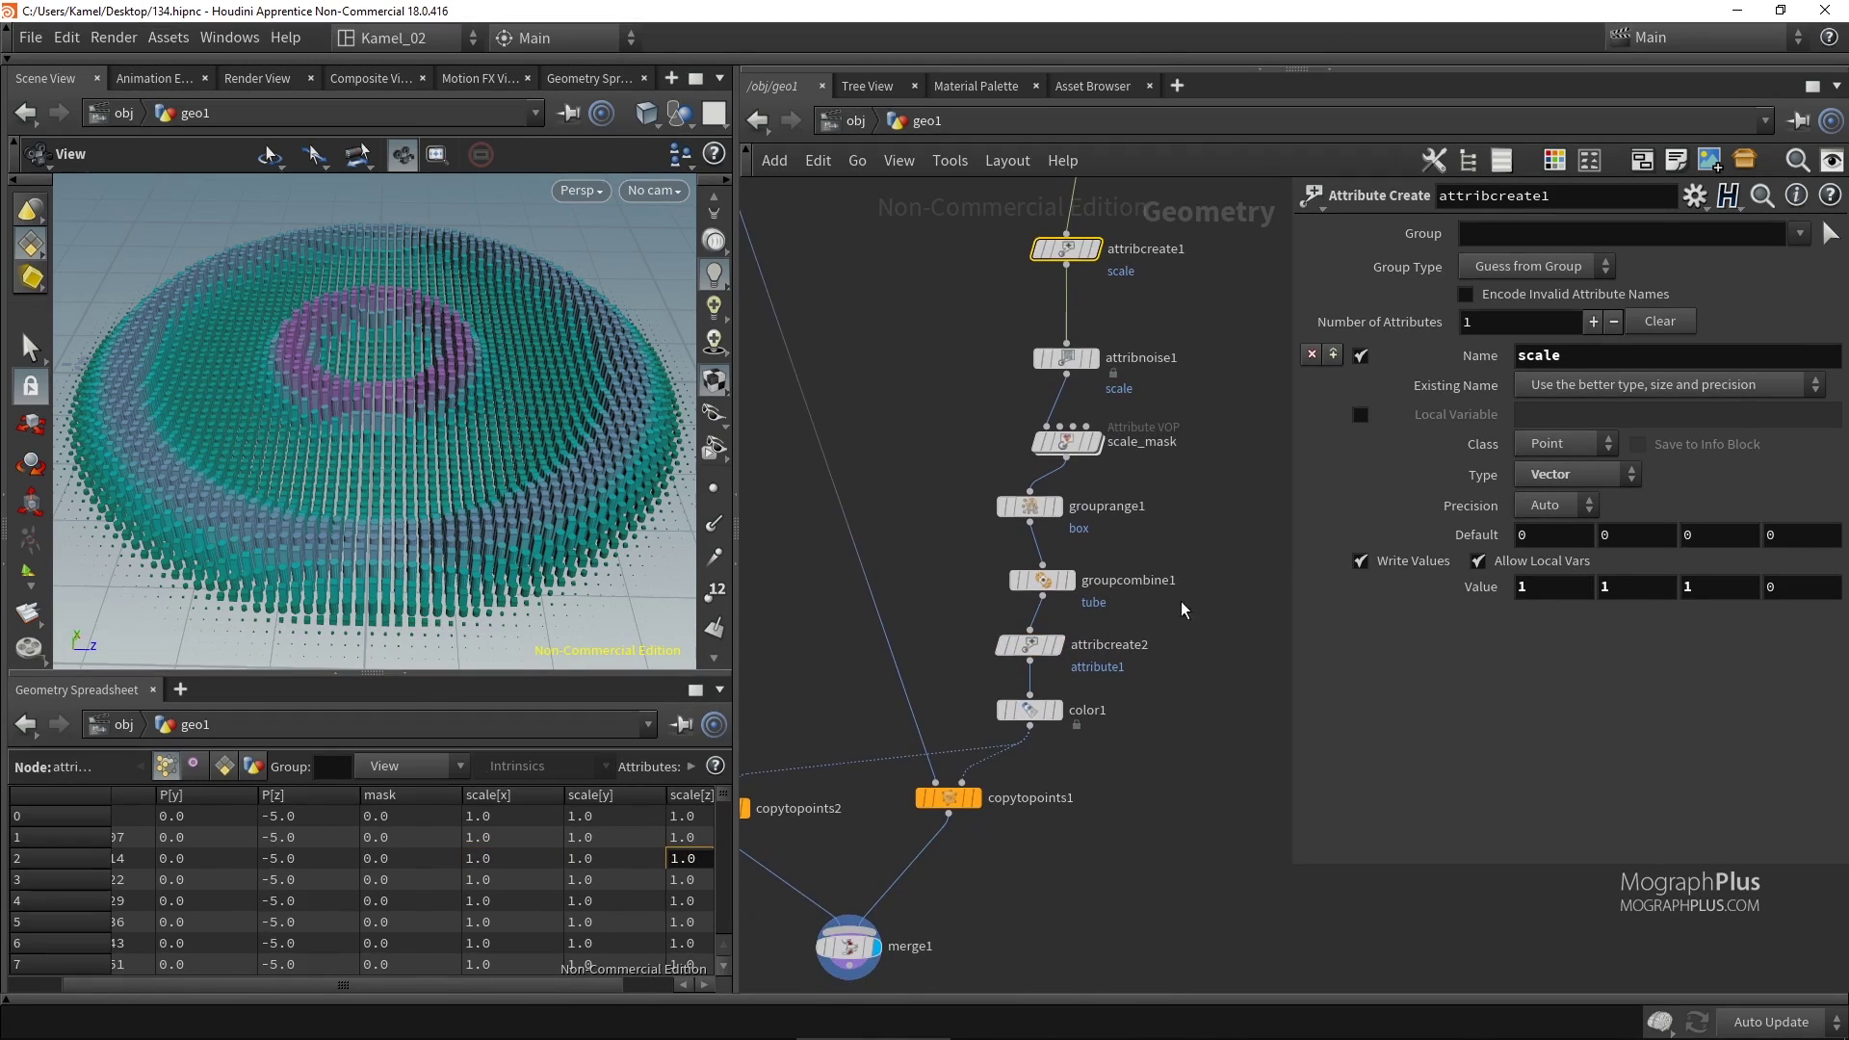
click(1031, 645)
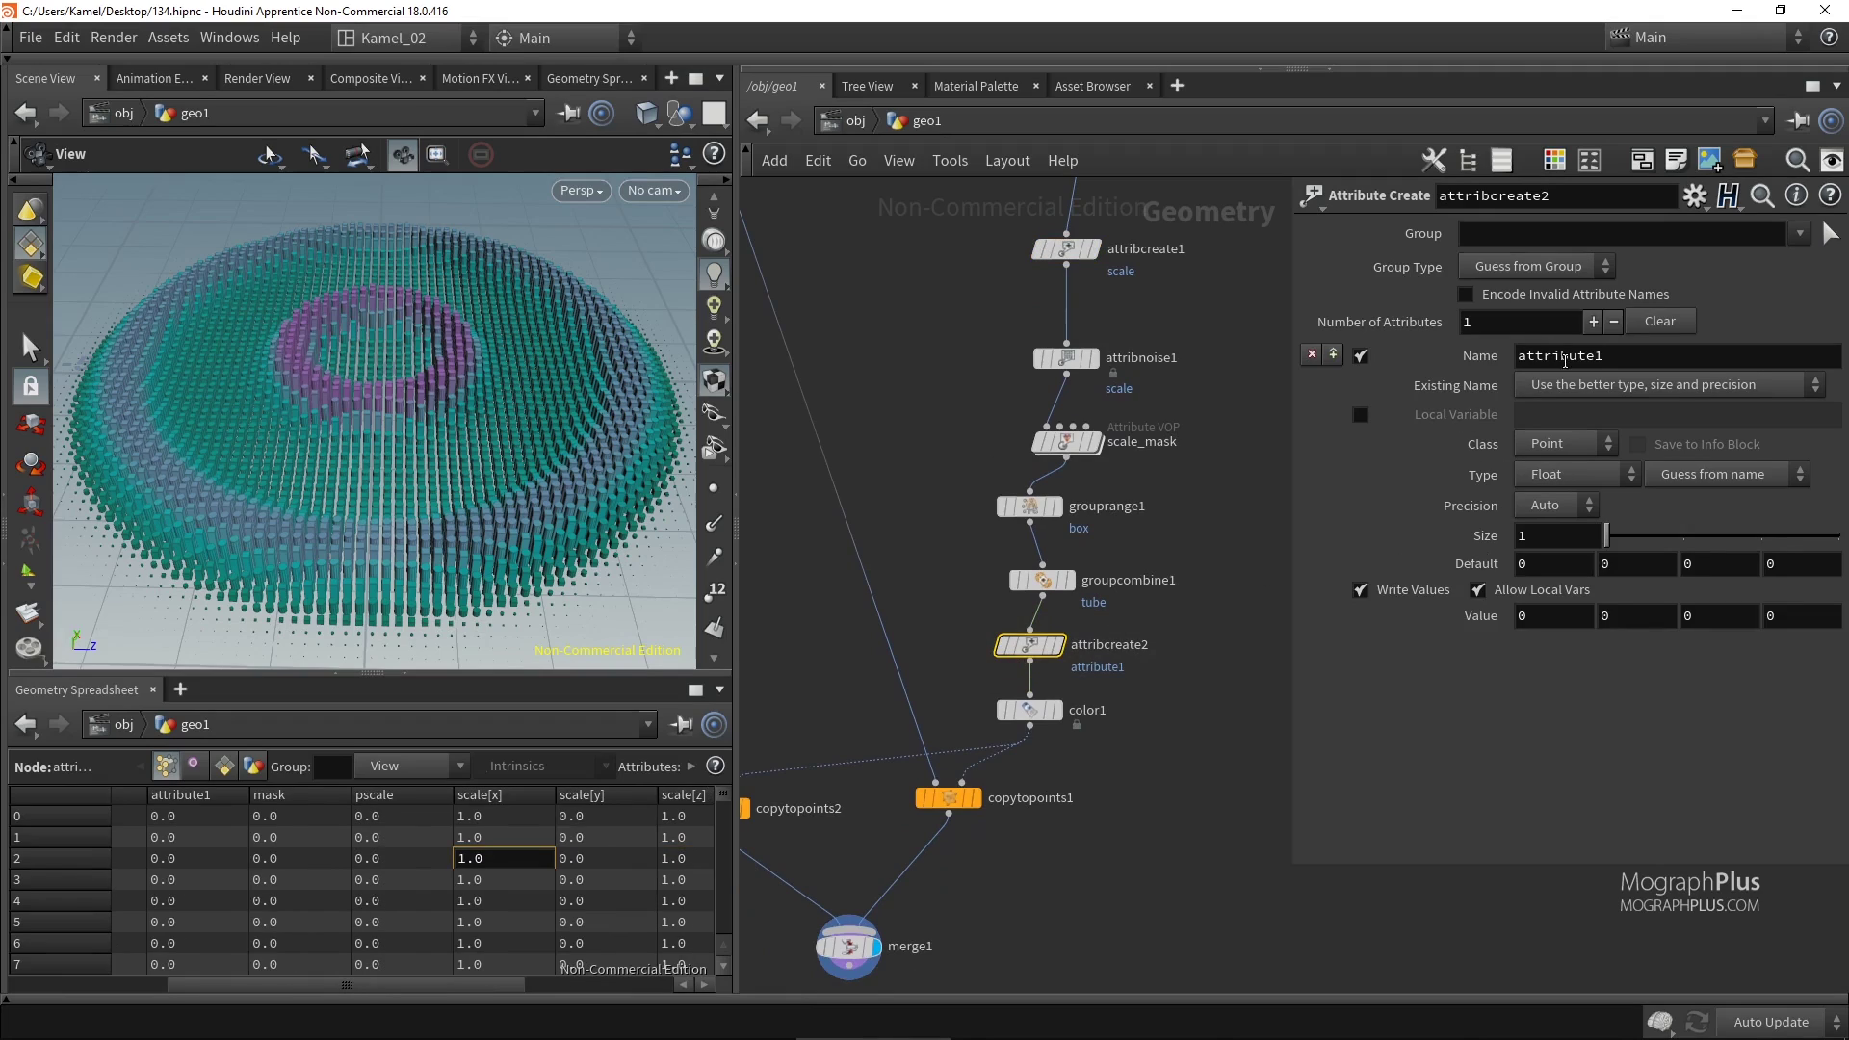
double_click(1558, 355)
text(randombw)
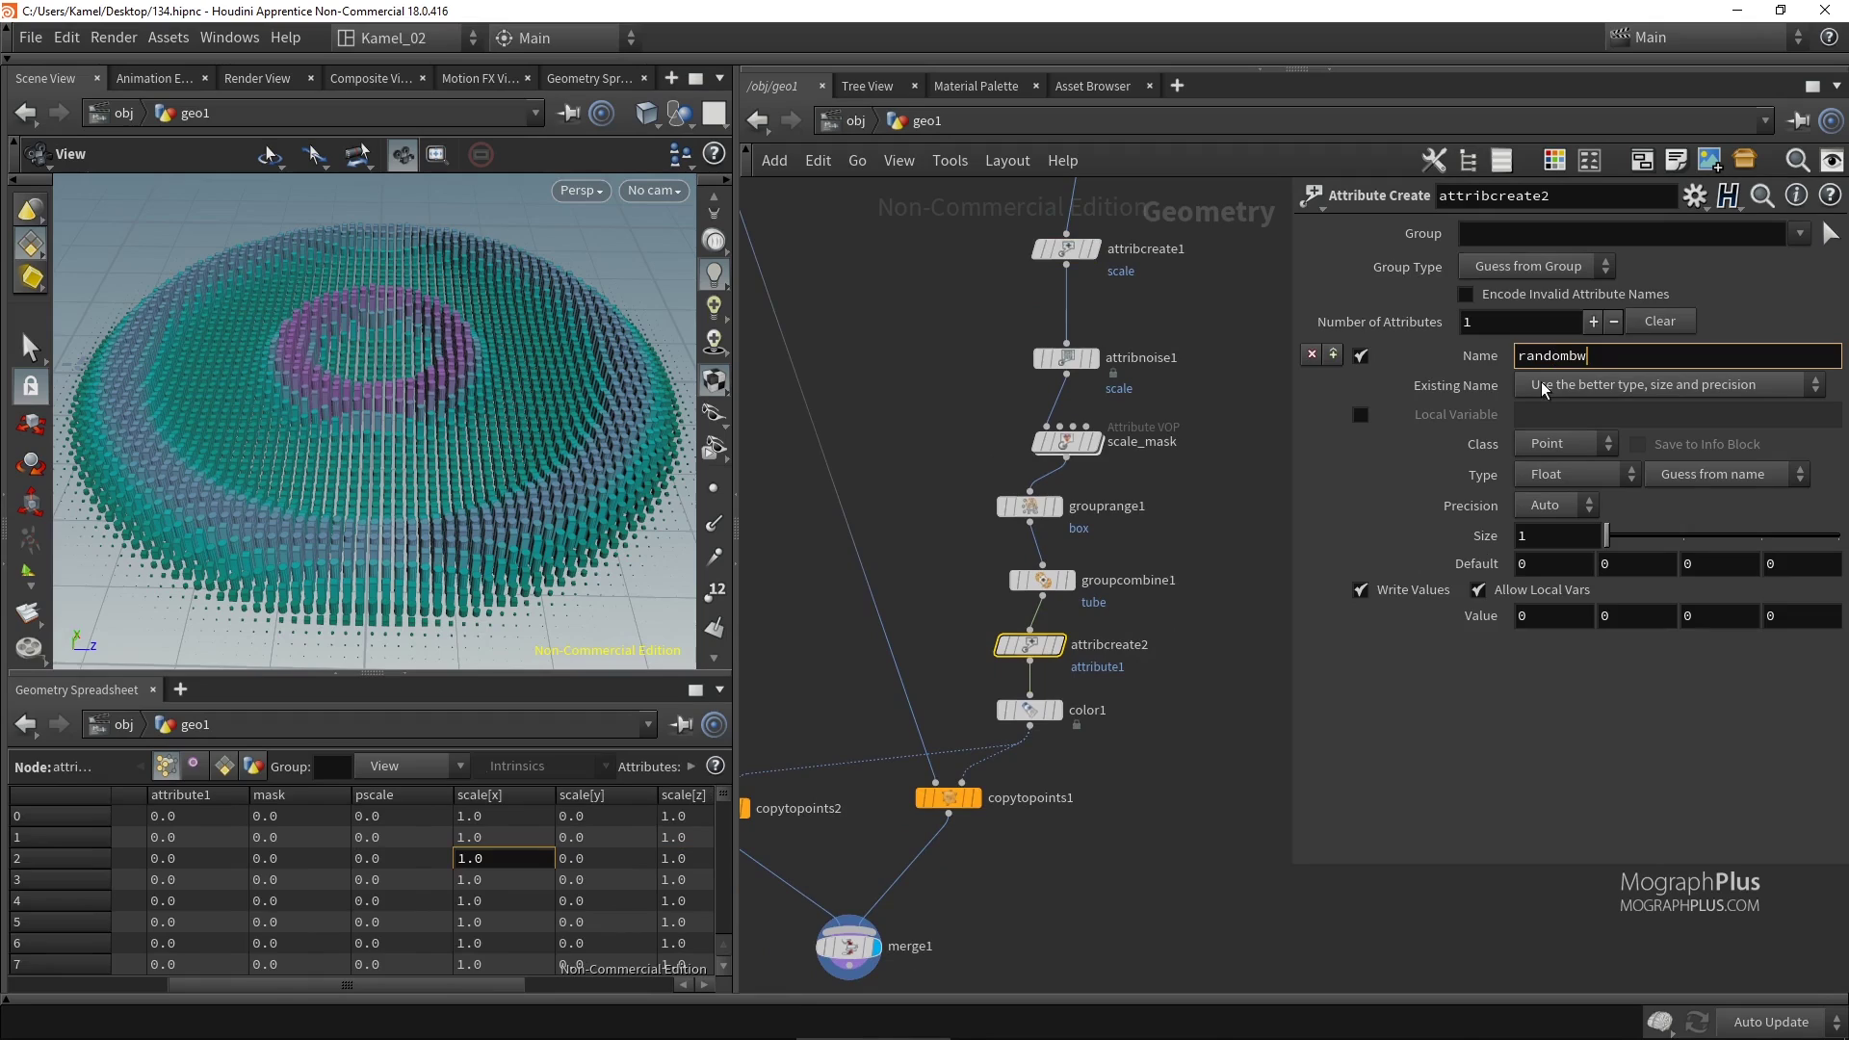
key(Return)
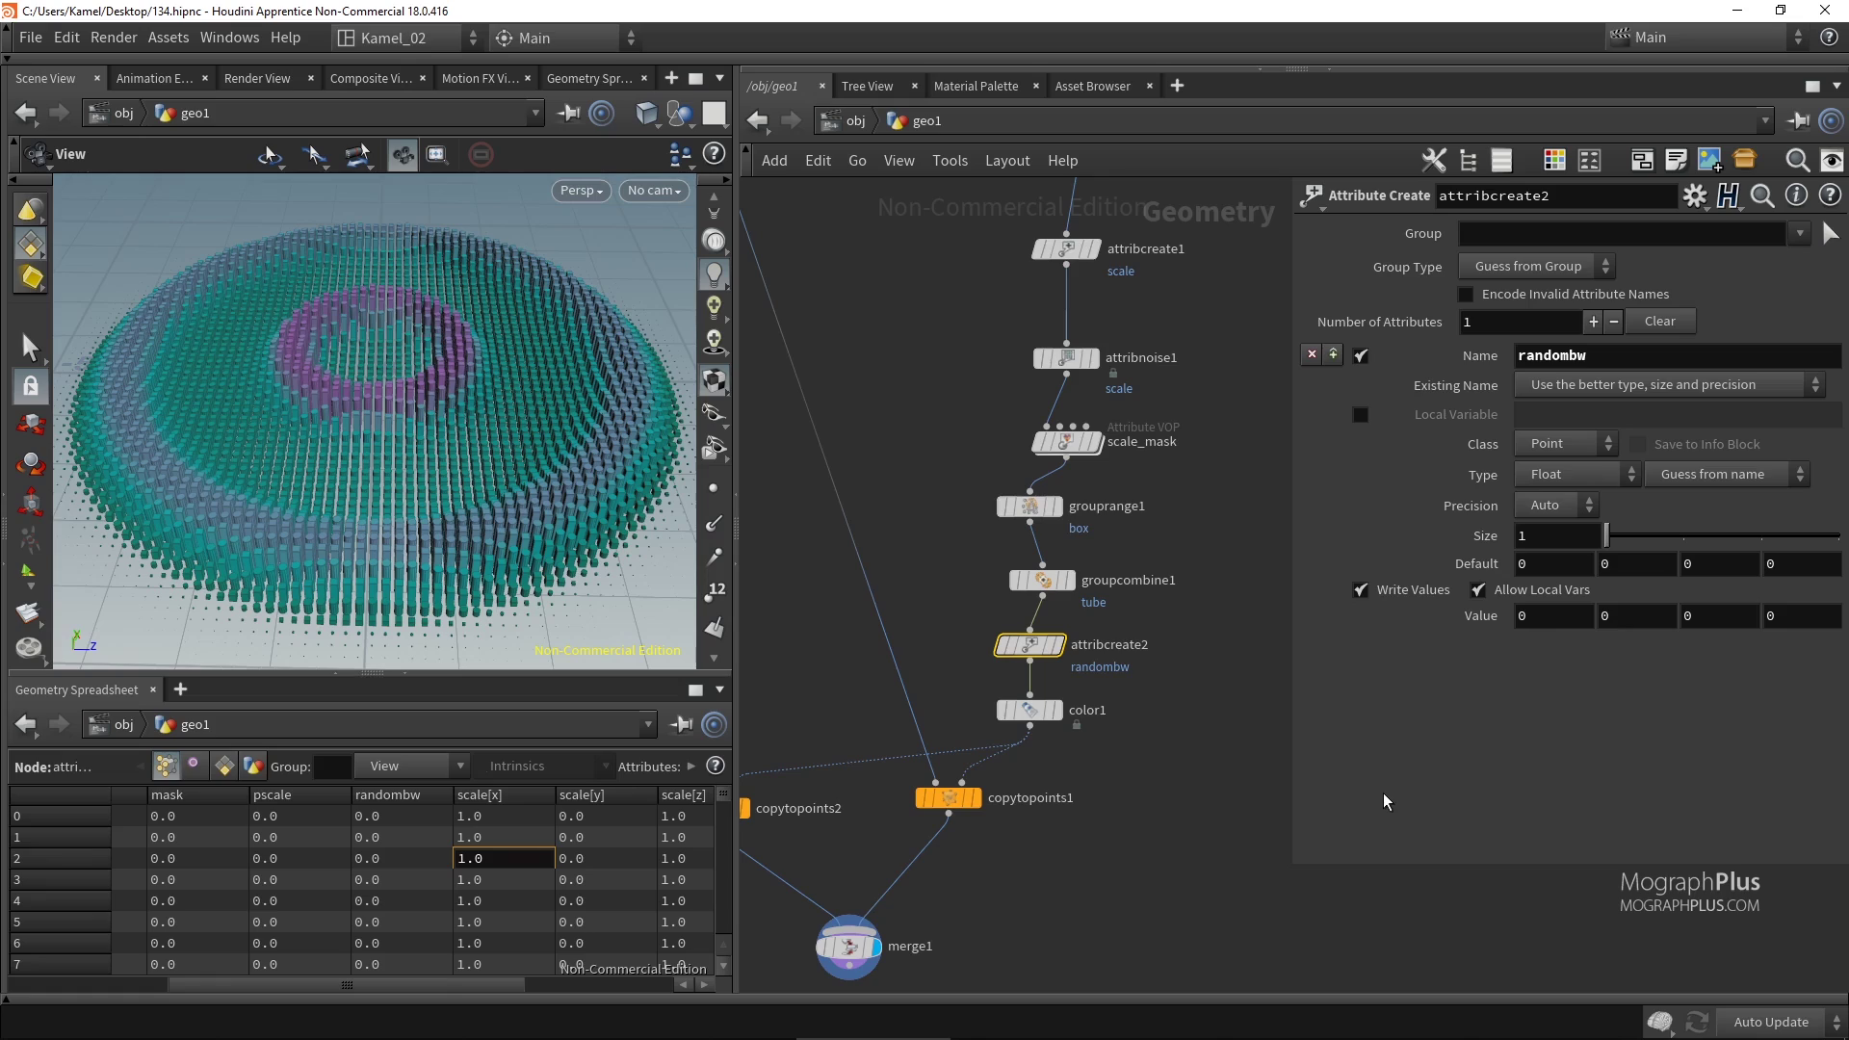
Display attribcreate2's grid, examine its point numbers up close, and hide the numbers again.
click(378, 821)
click(385, 844)
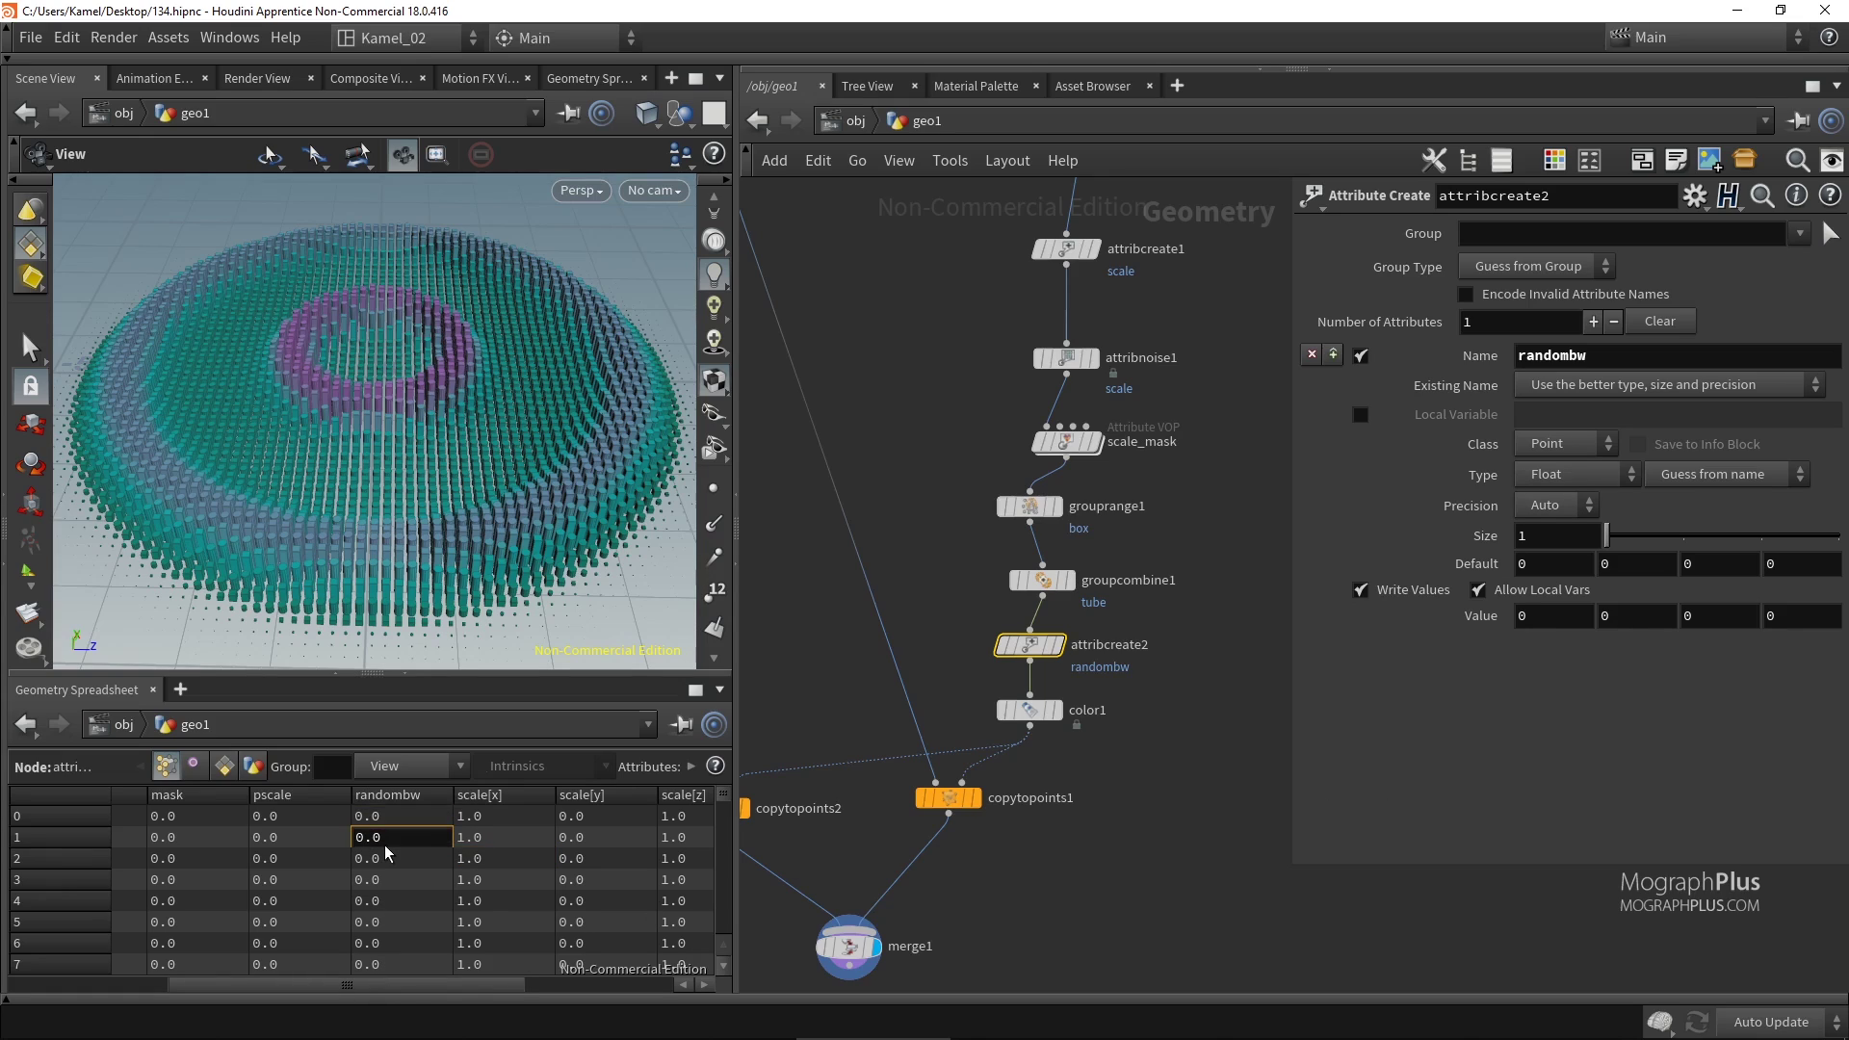
click(715, 593)
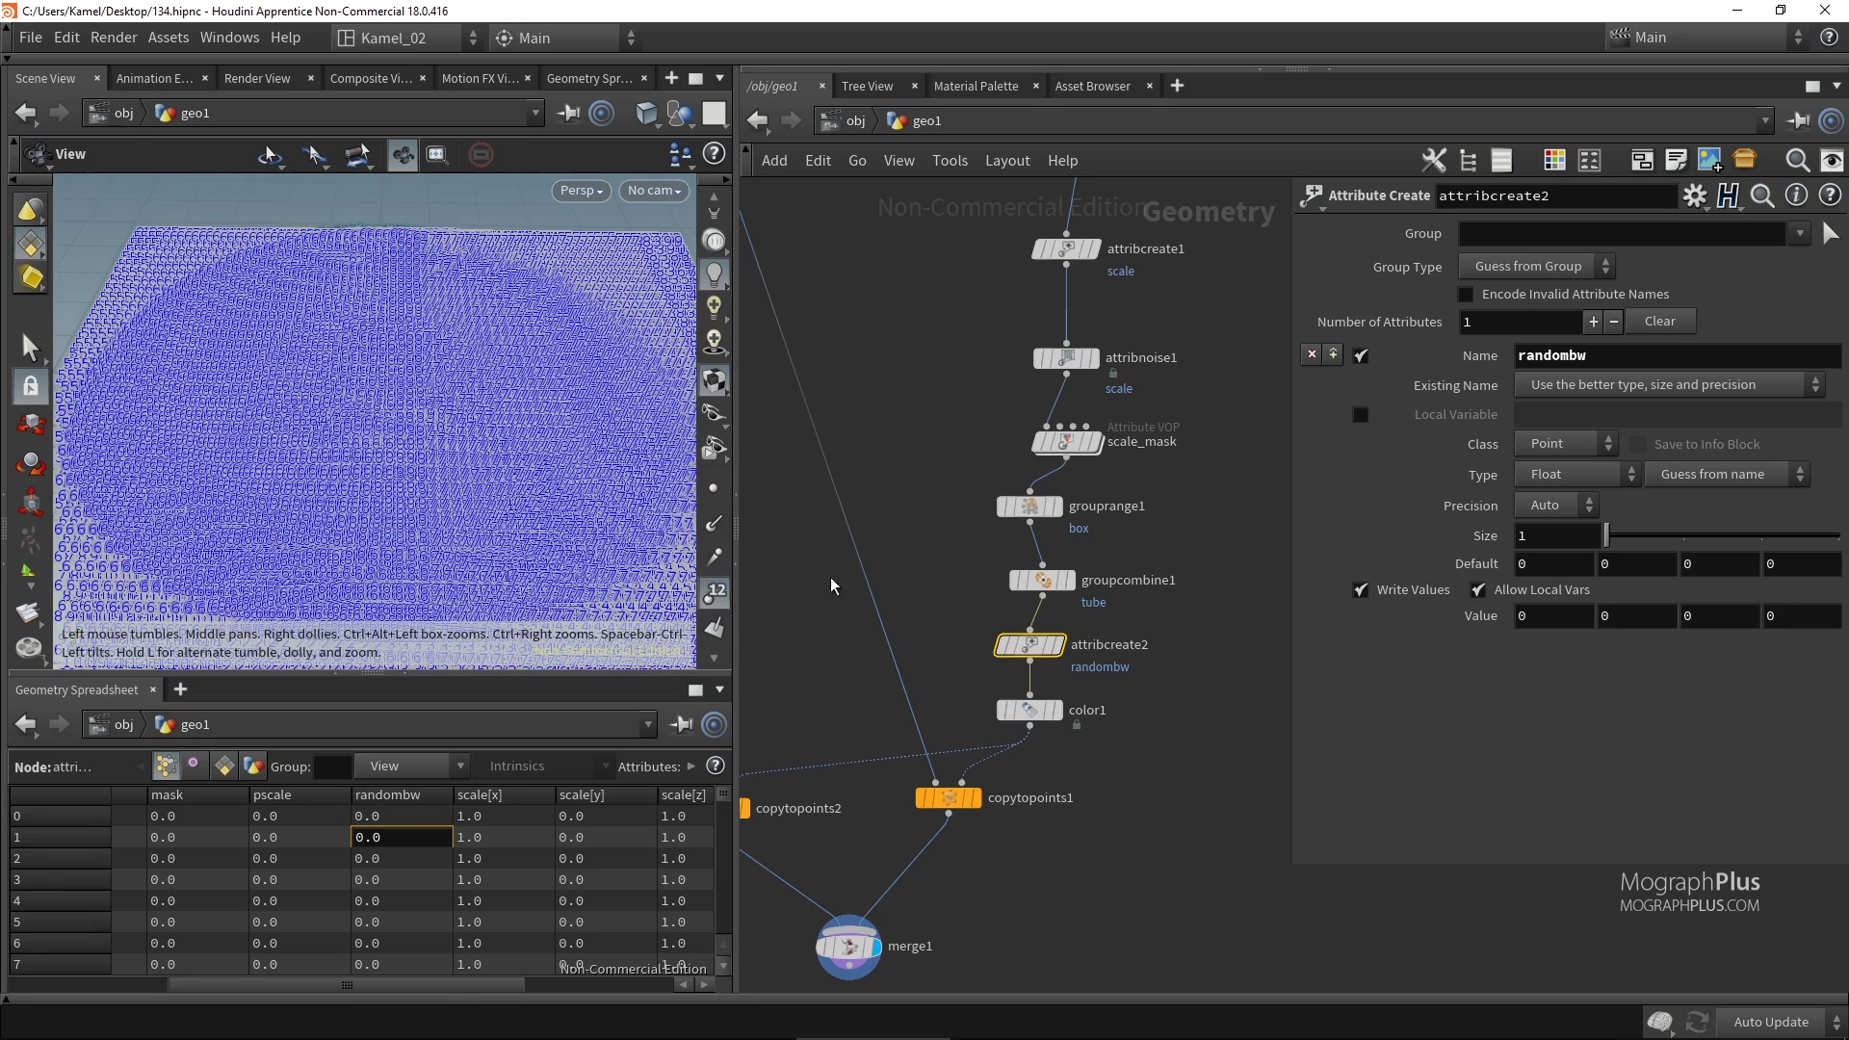
middle_drag(898, 659, 955, 579)
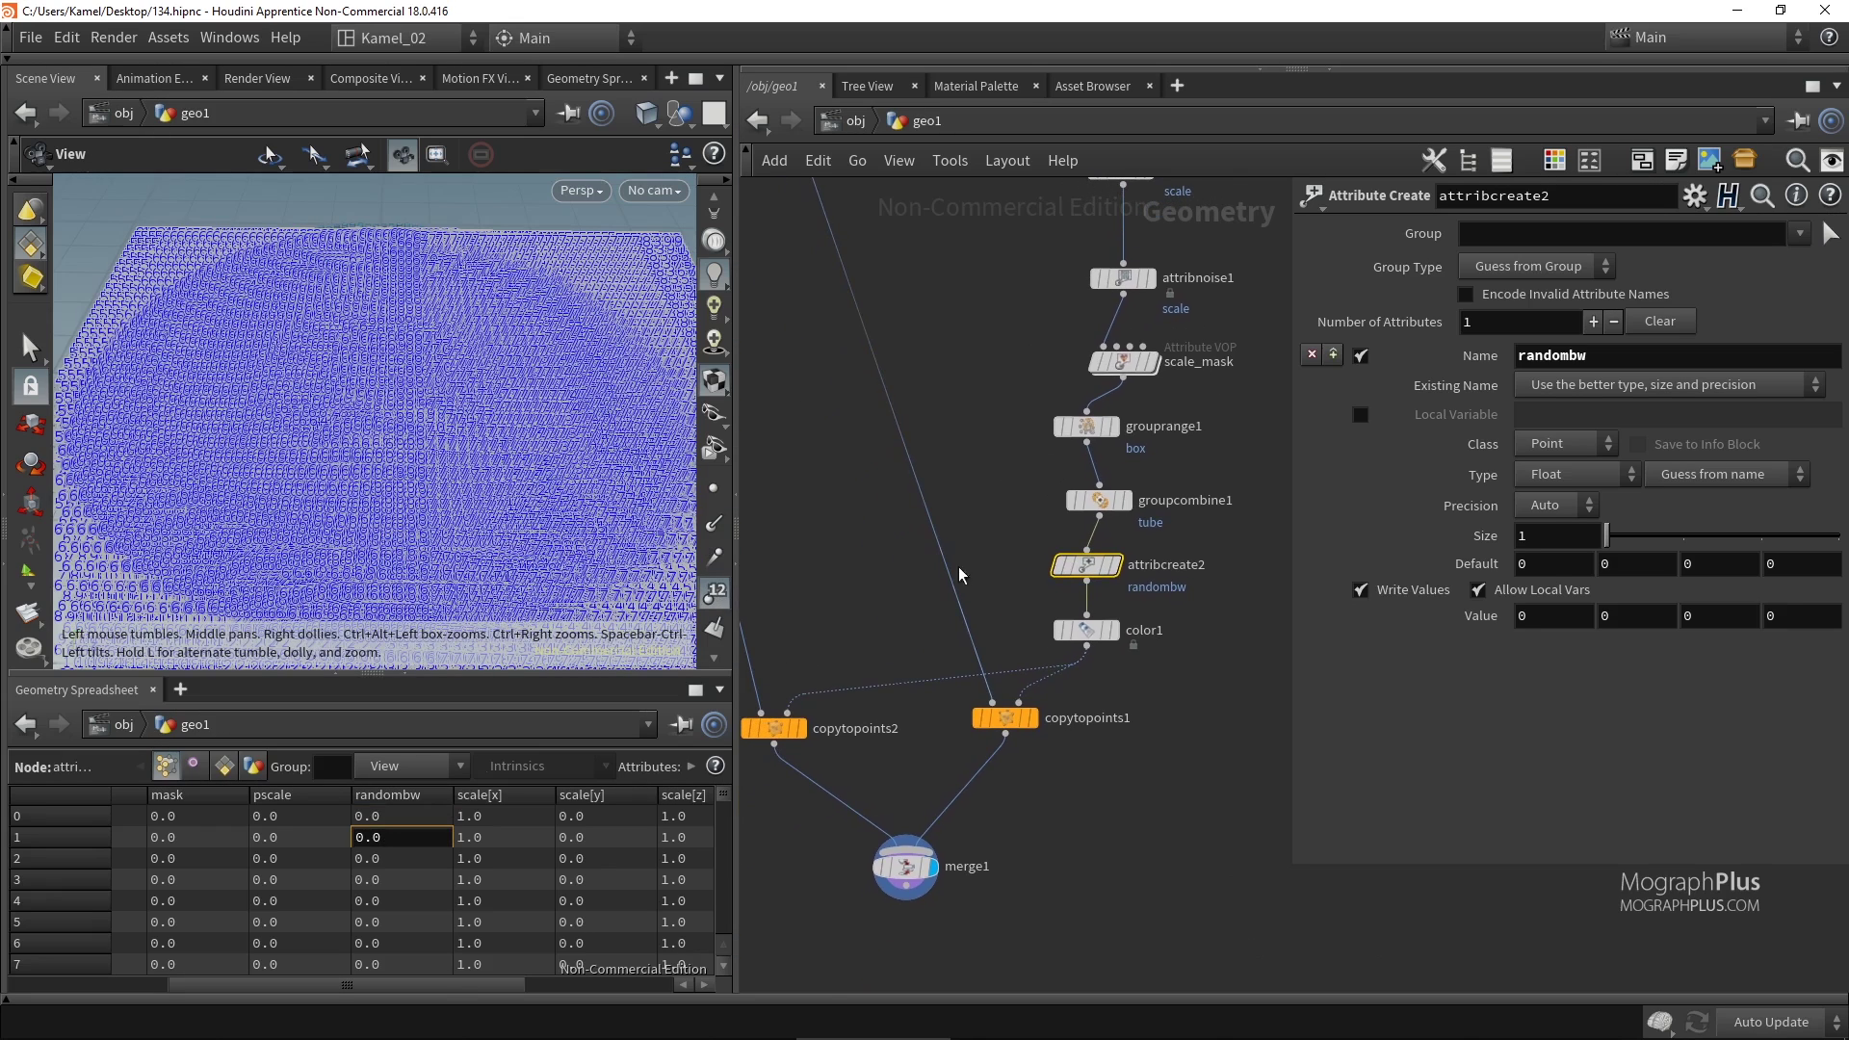
click(1125, 527)
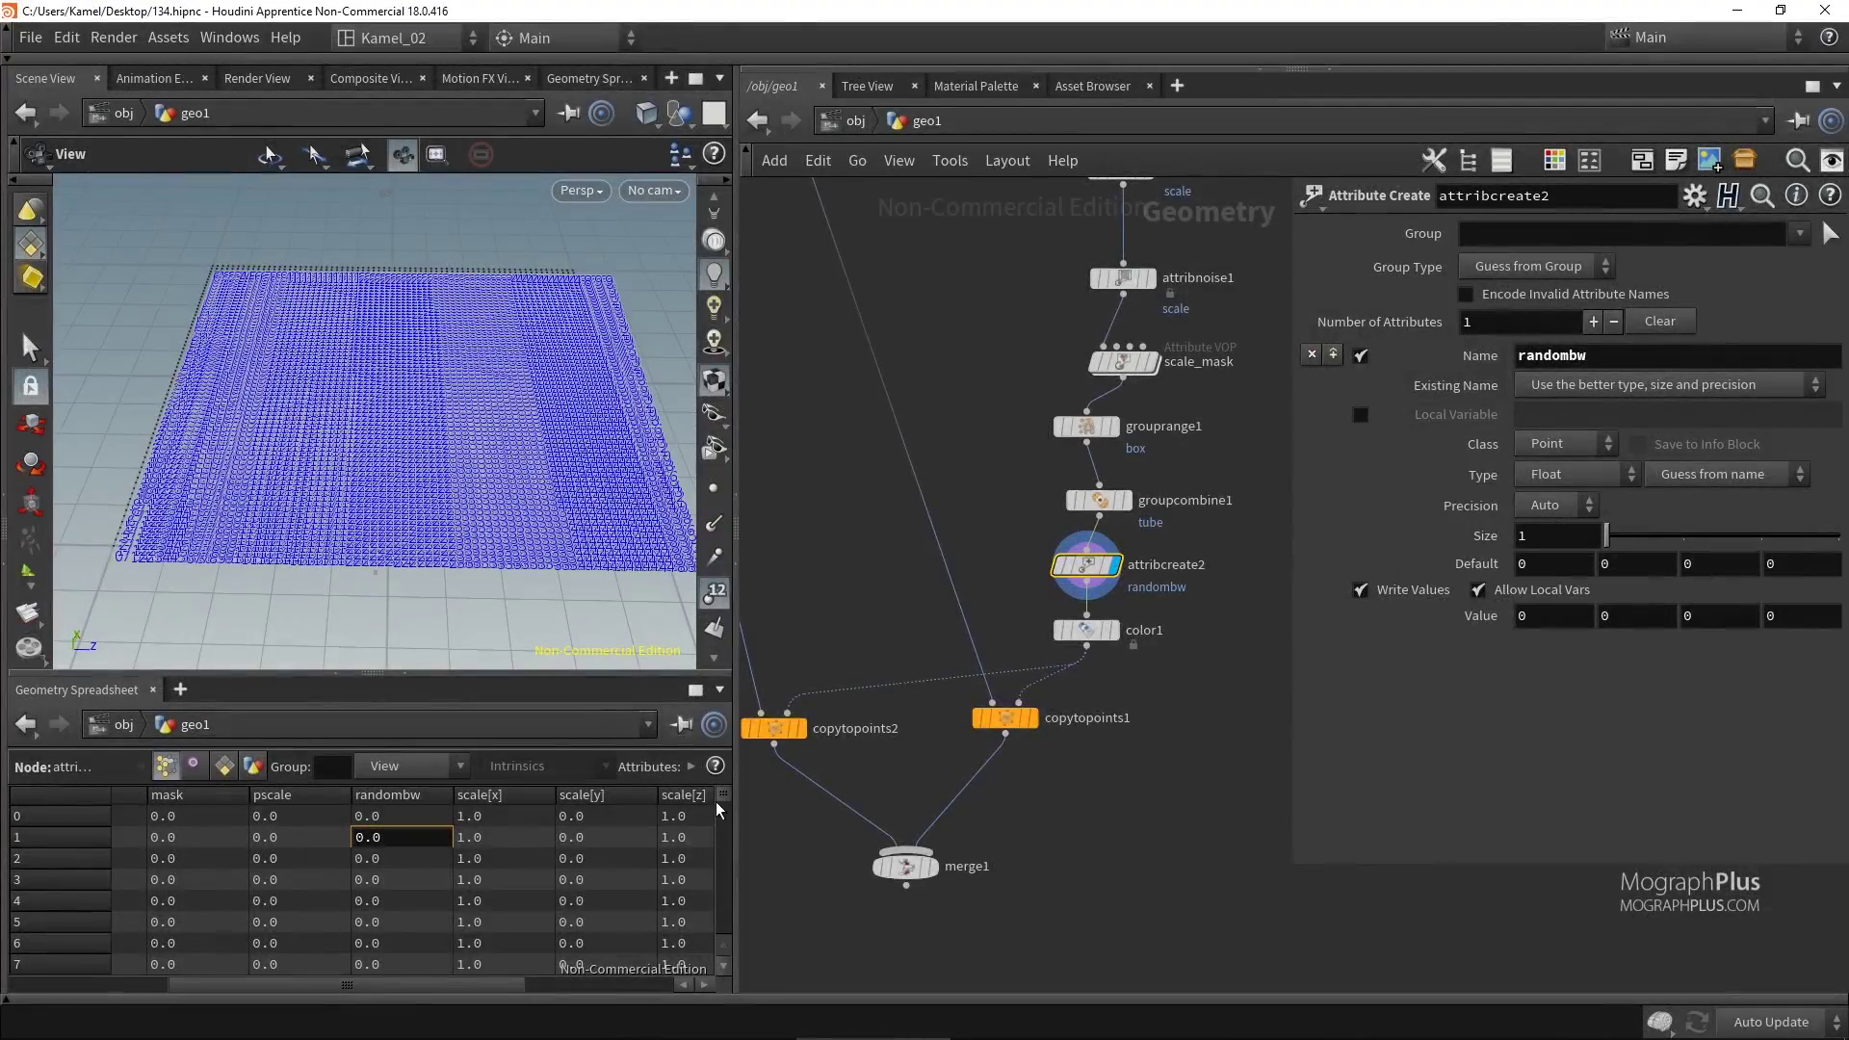
drag(714, 801, 728, 746)
scroll(297, 475, up, 5)
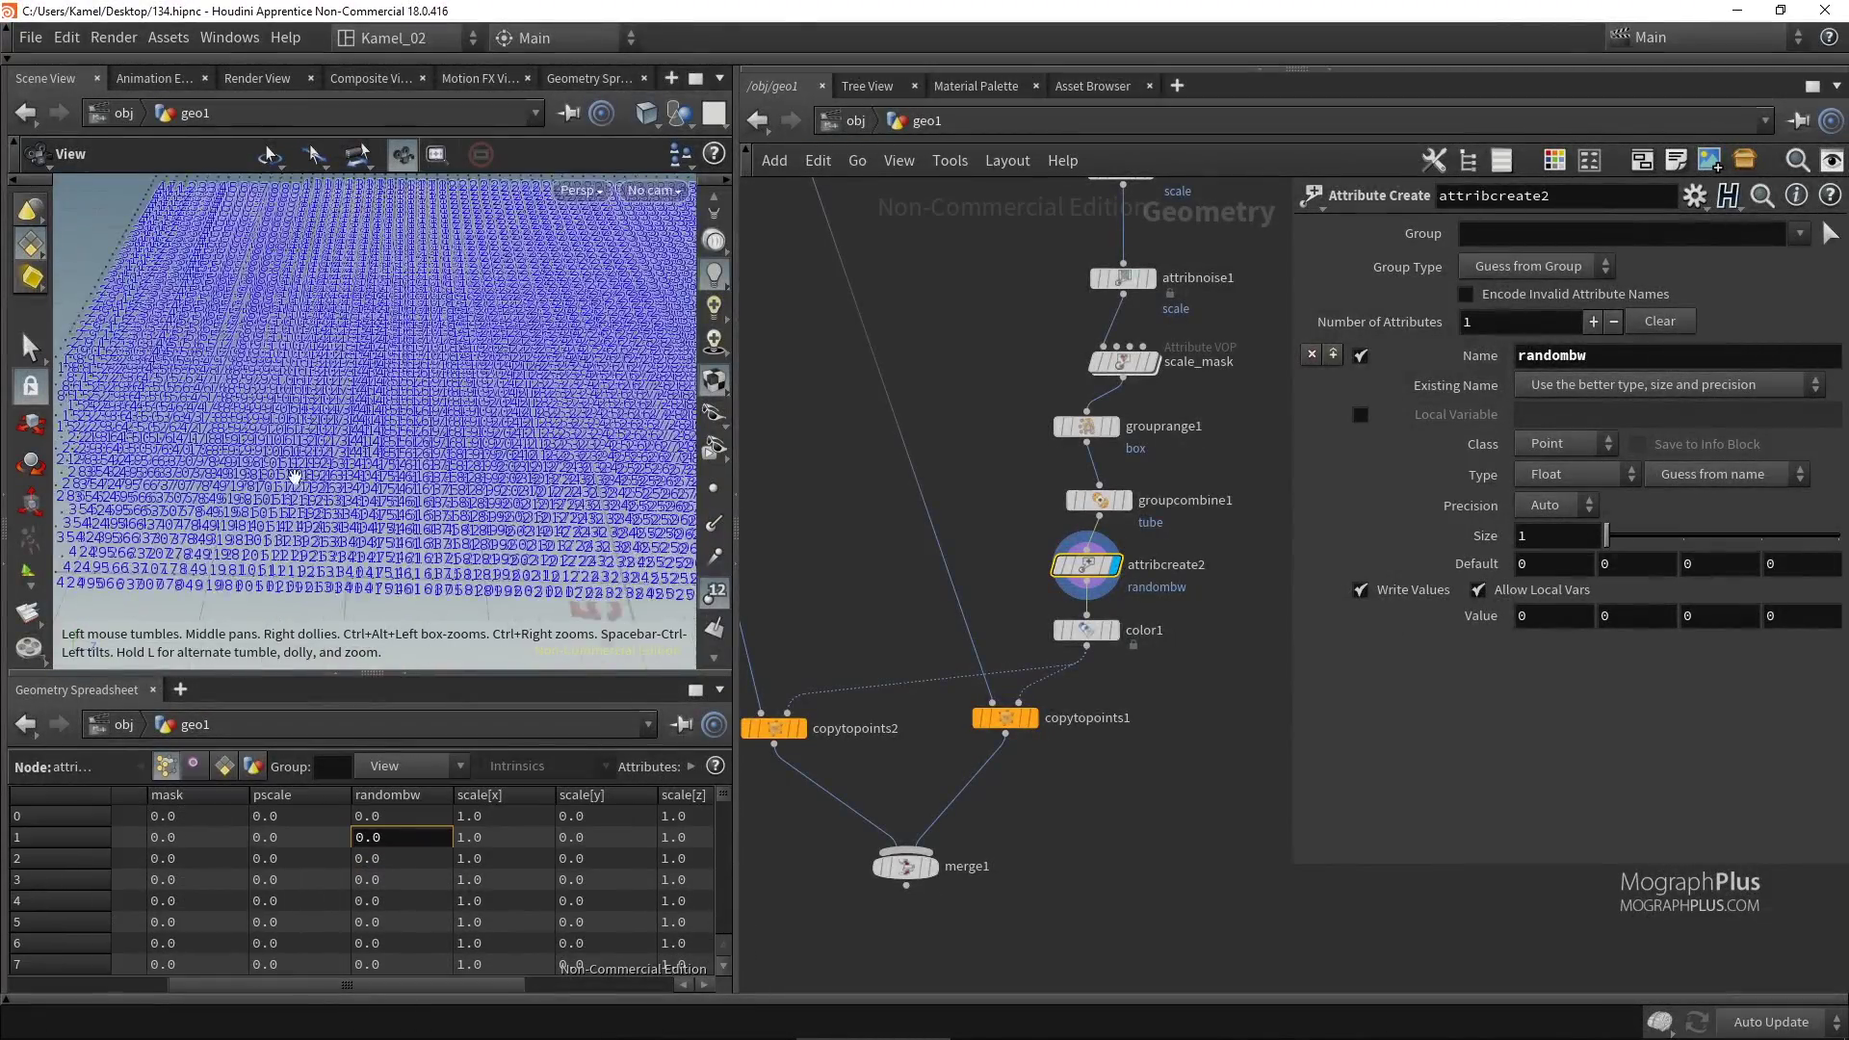
scroll(297, 547, up, 5)
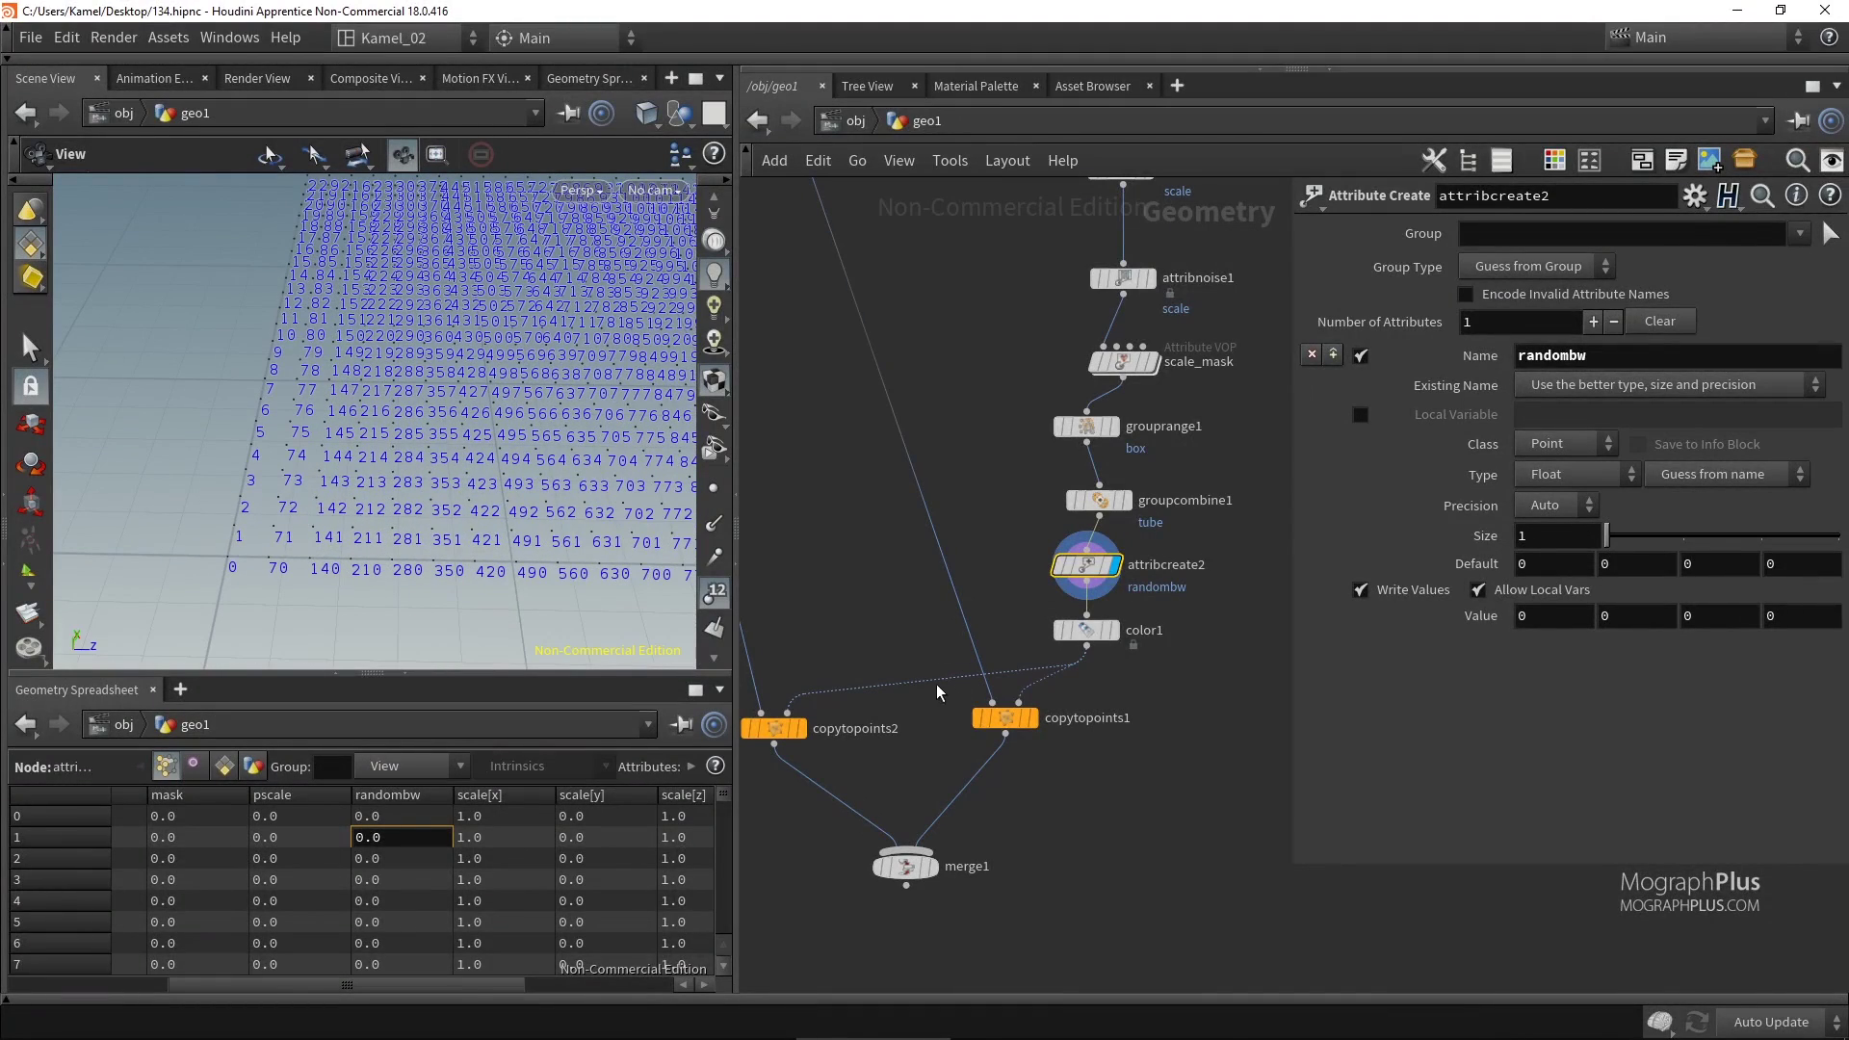
middle_drag(978, 514, 898, 597)
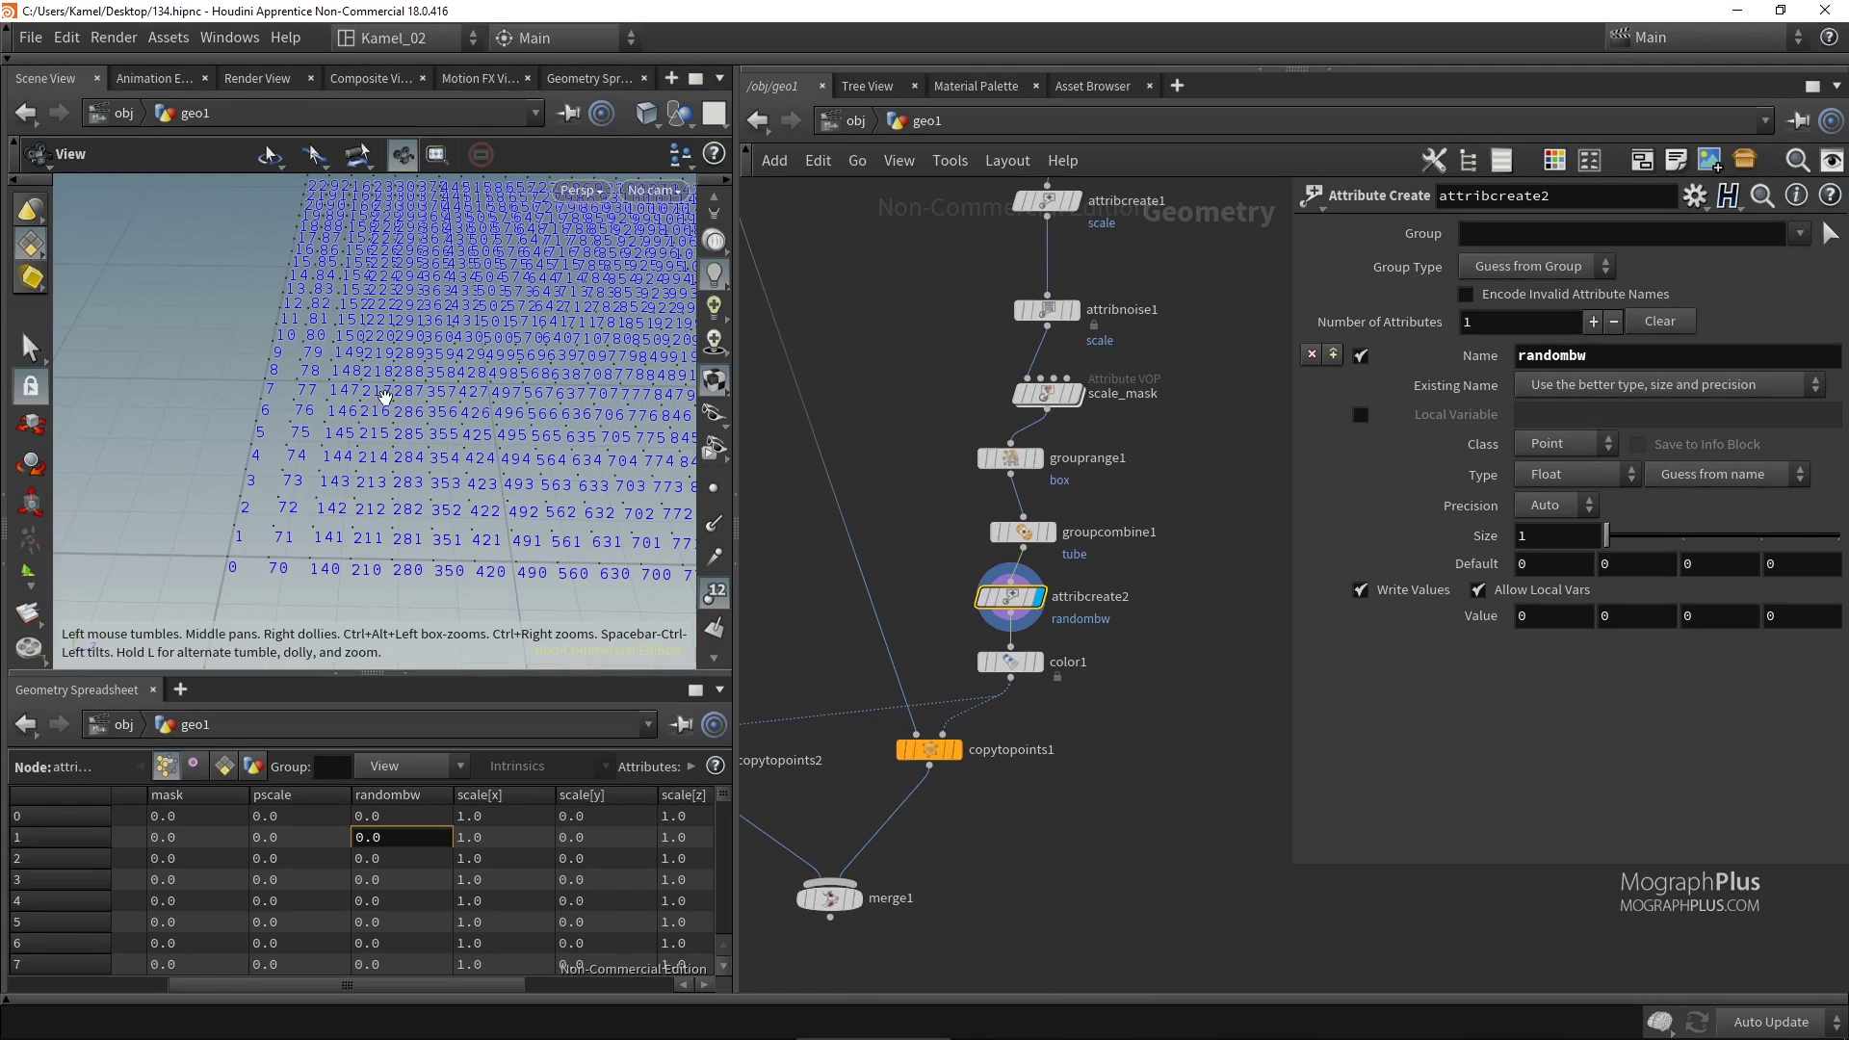
click(717, 595)
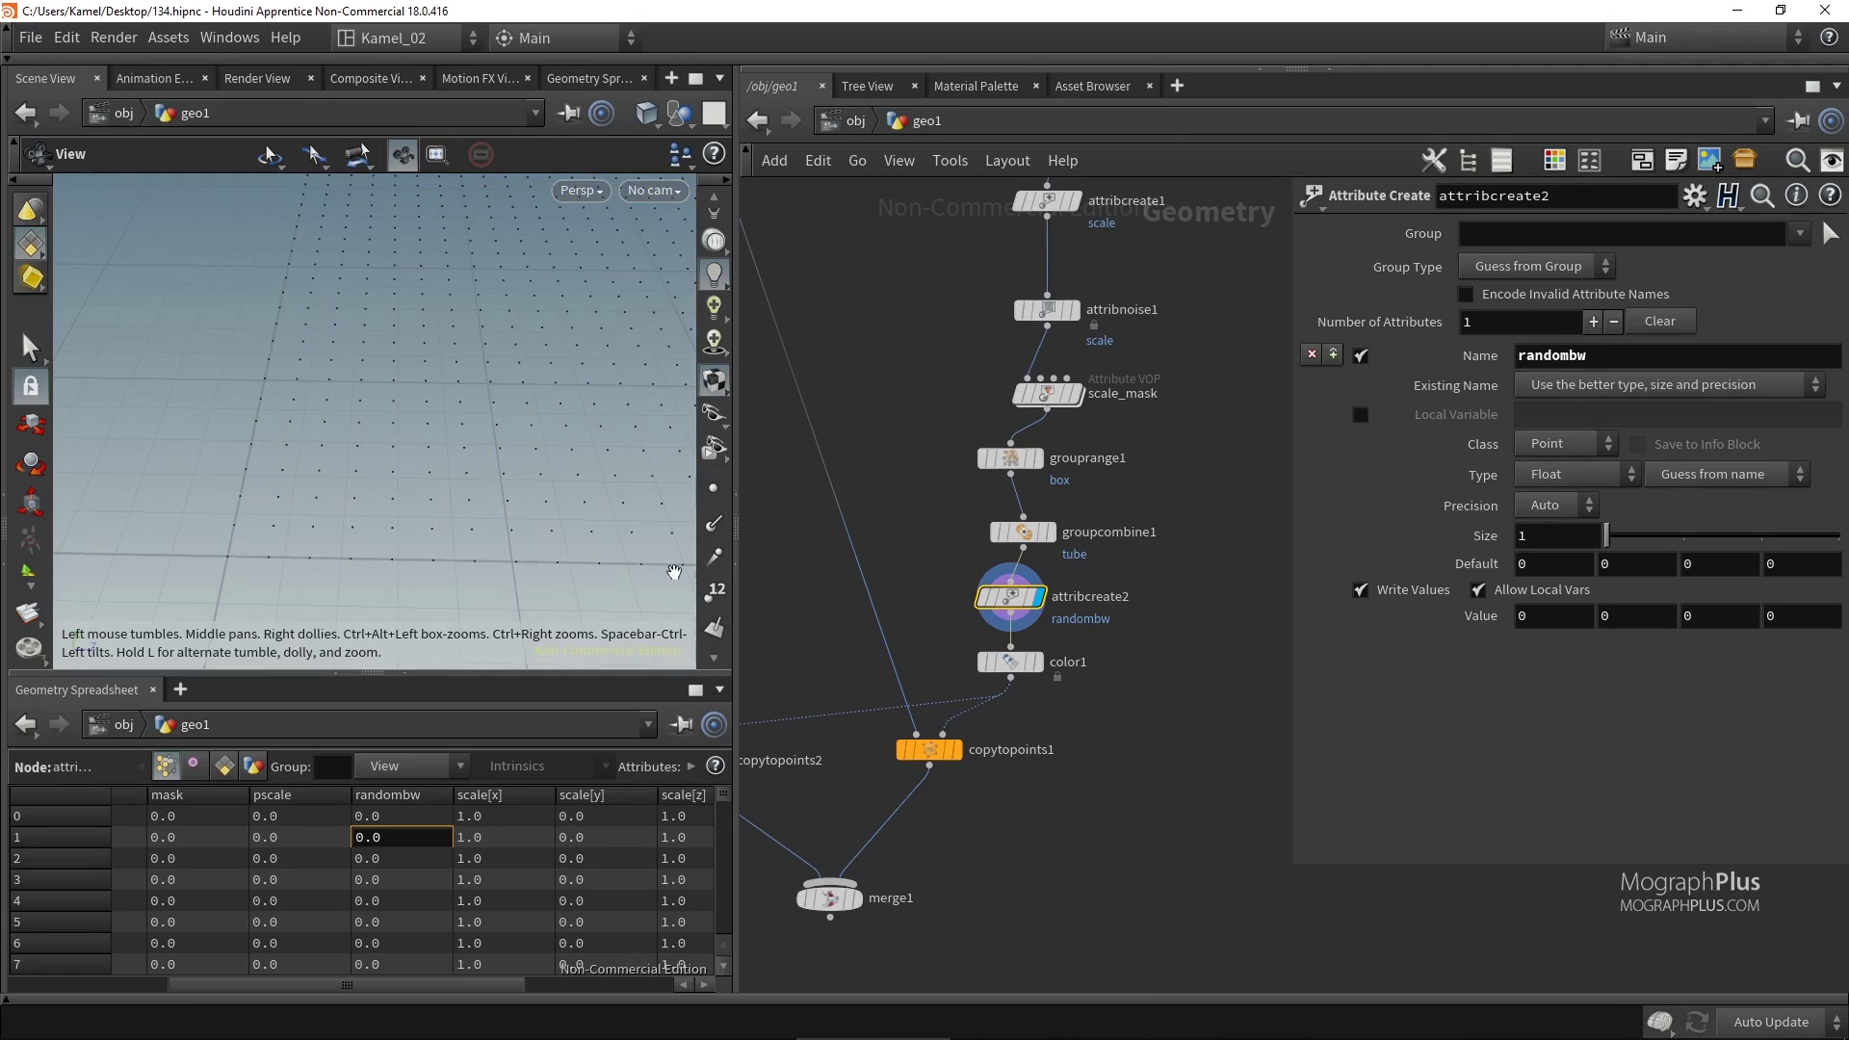
right_drag(482, 445, 305, 501)
drag(305, 501, 453, 482)
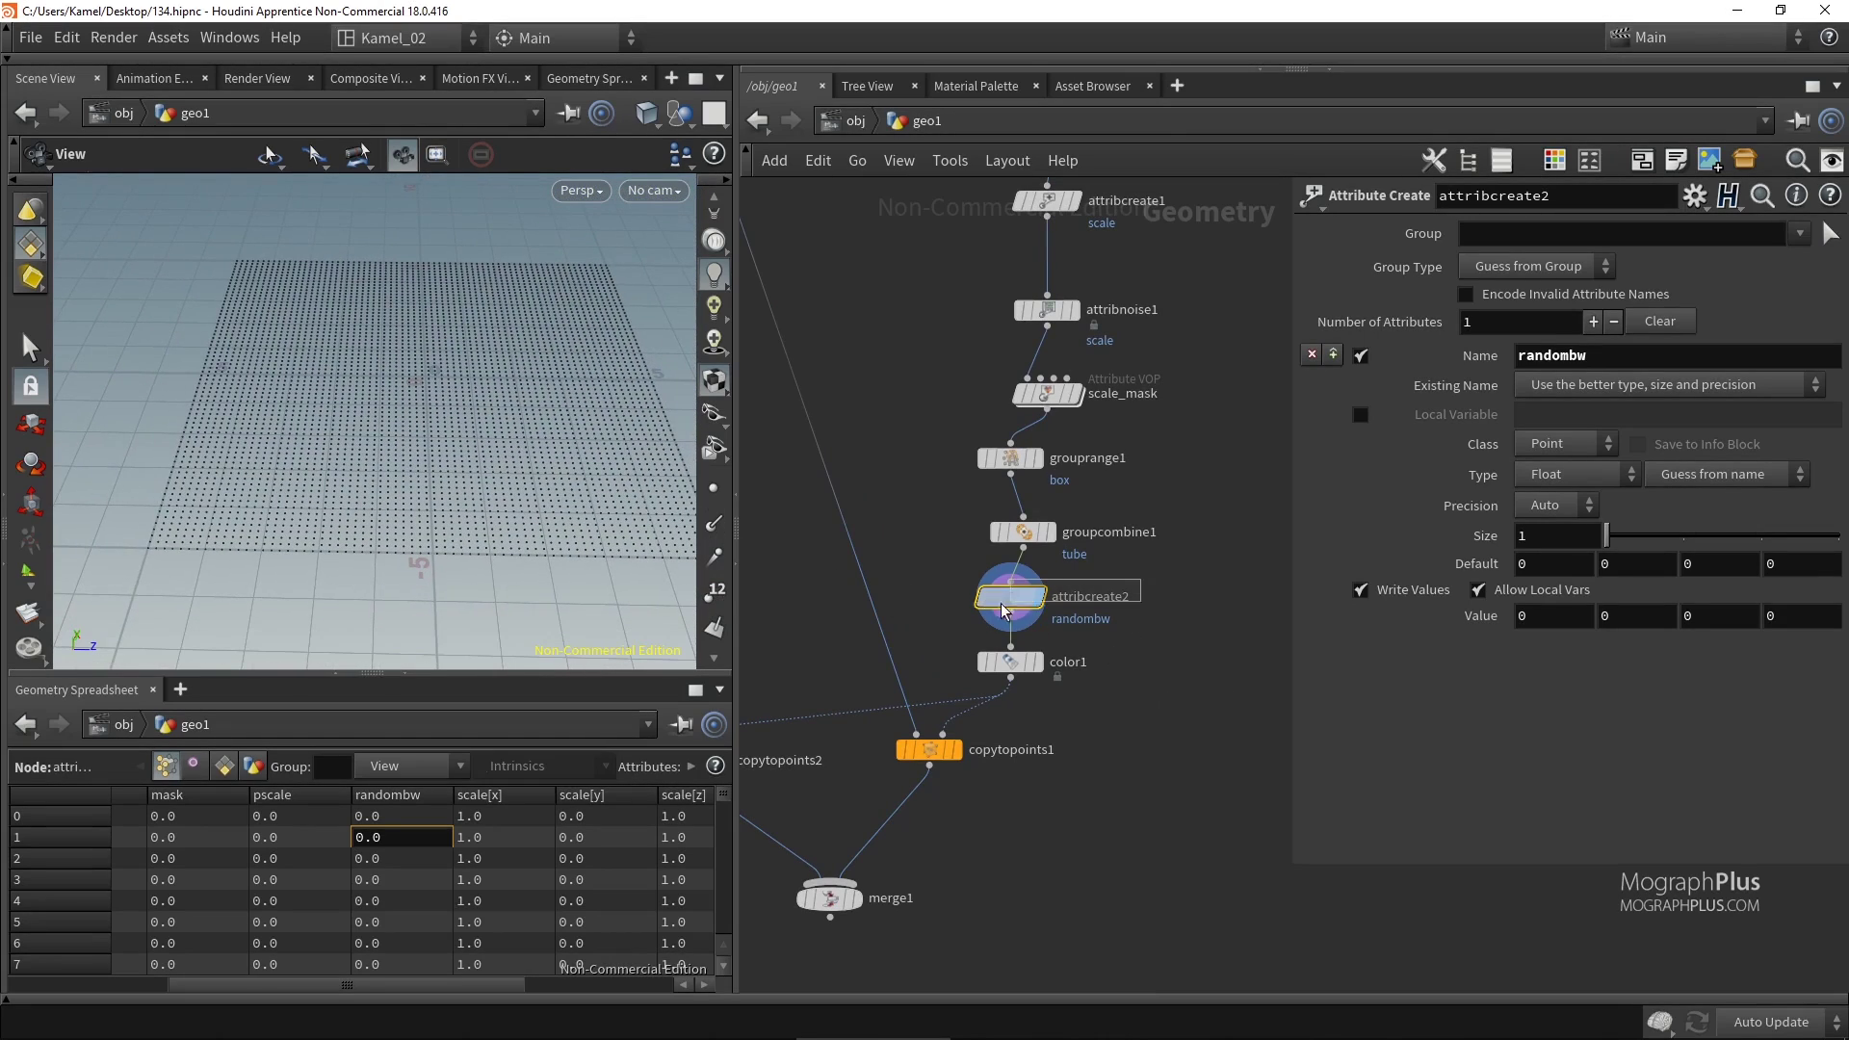
click(1538, 615)
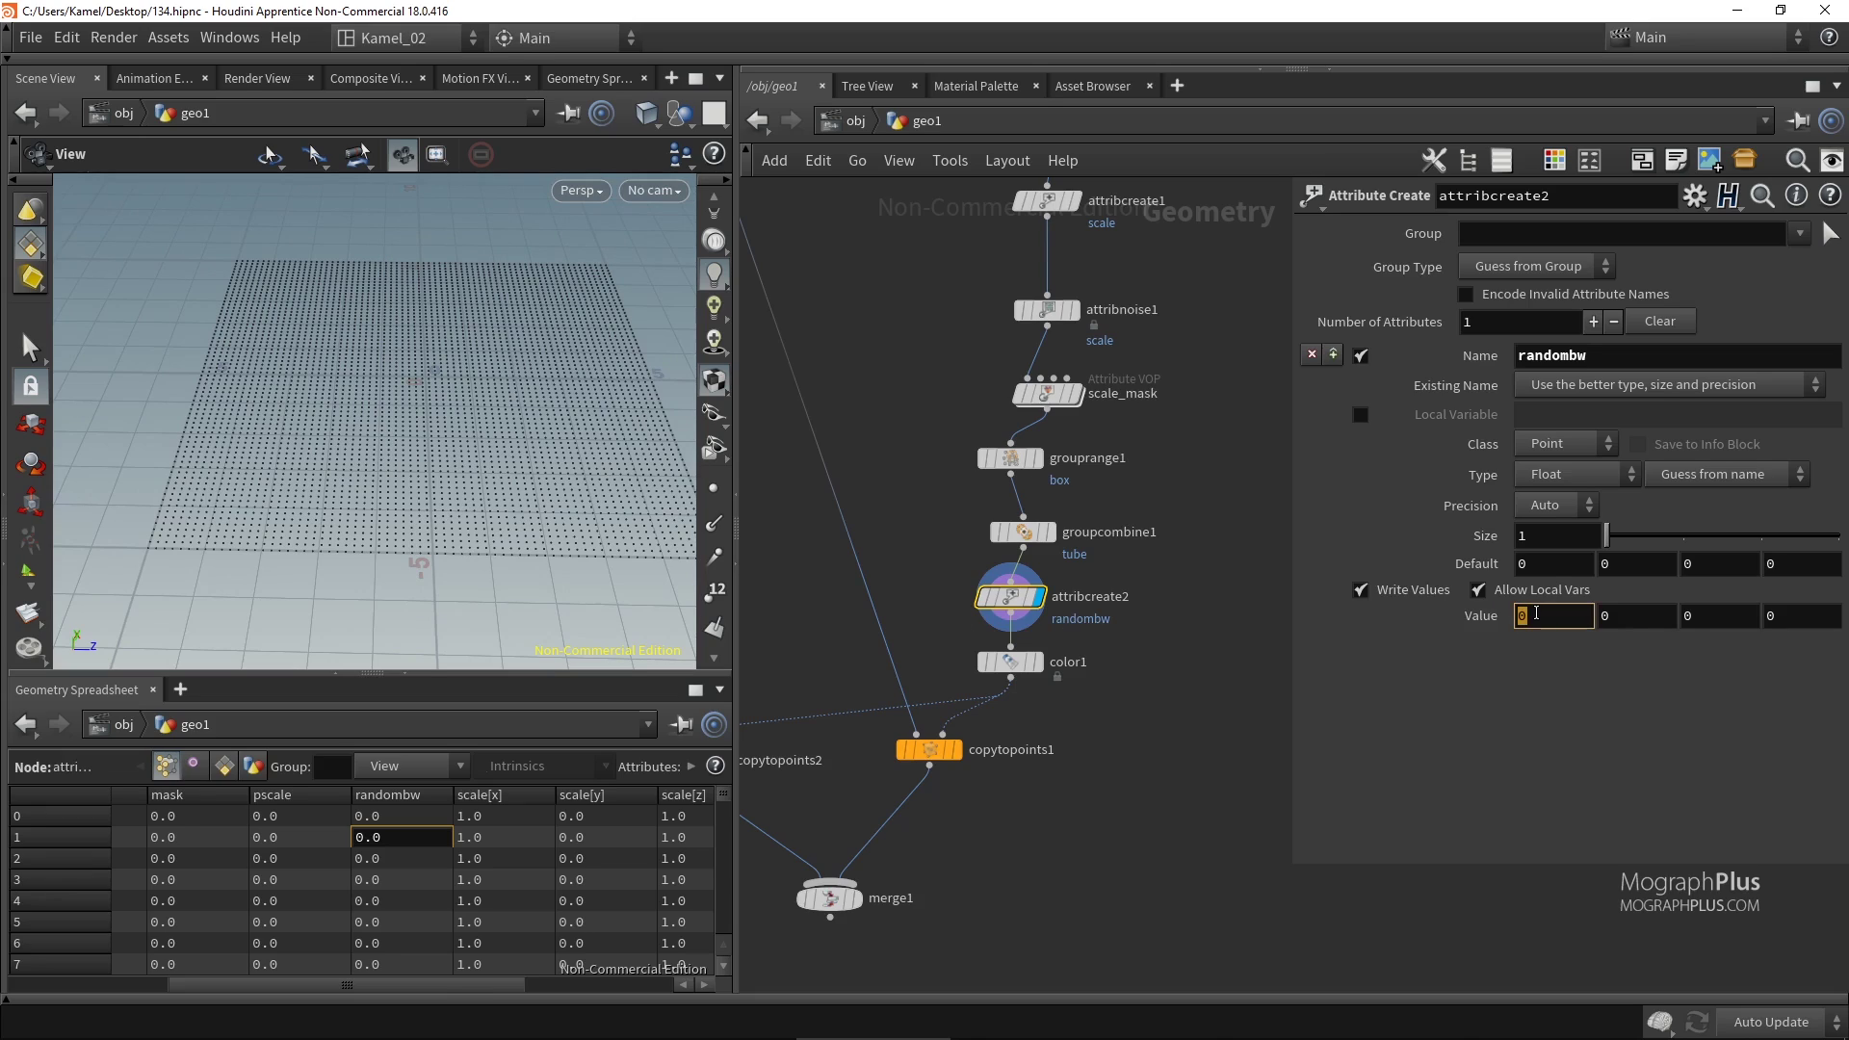
text(rand()
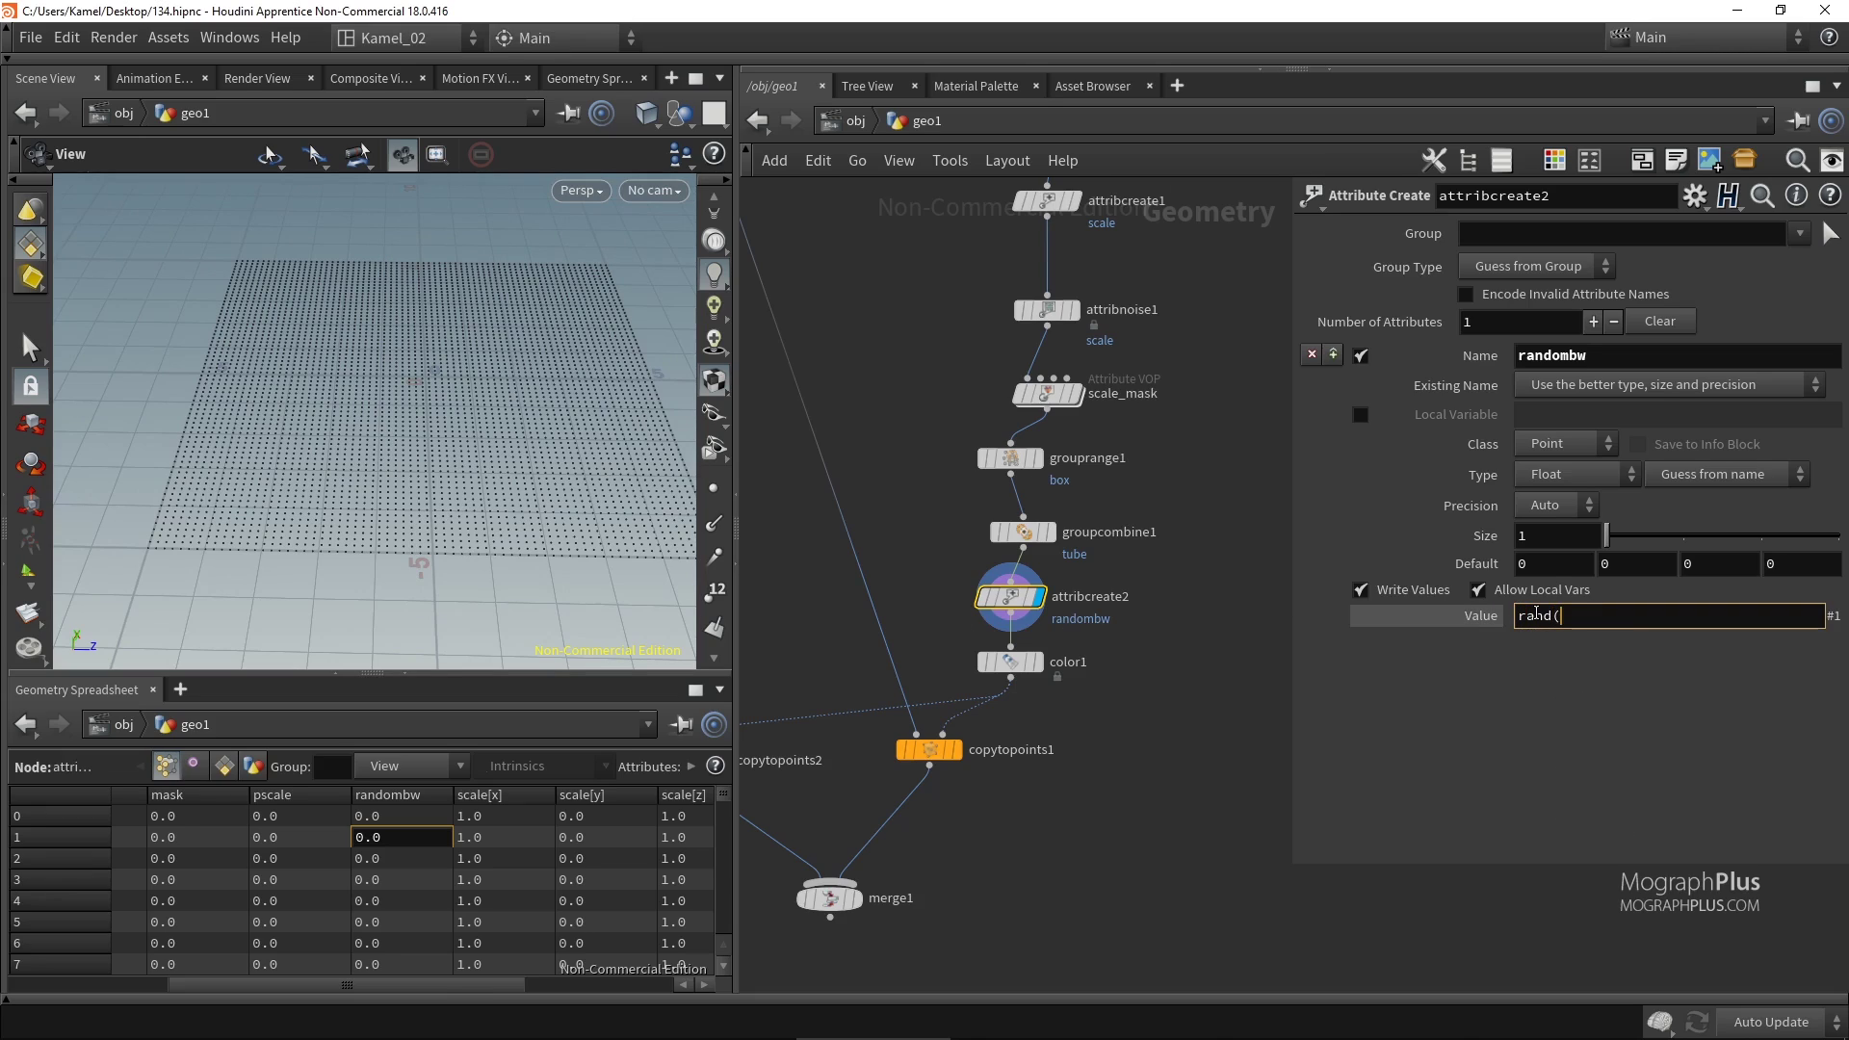
text(@pt)
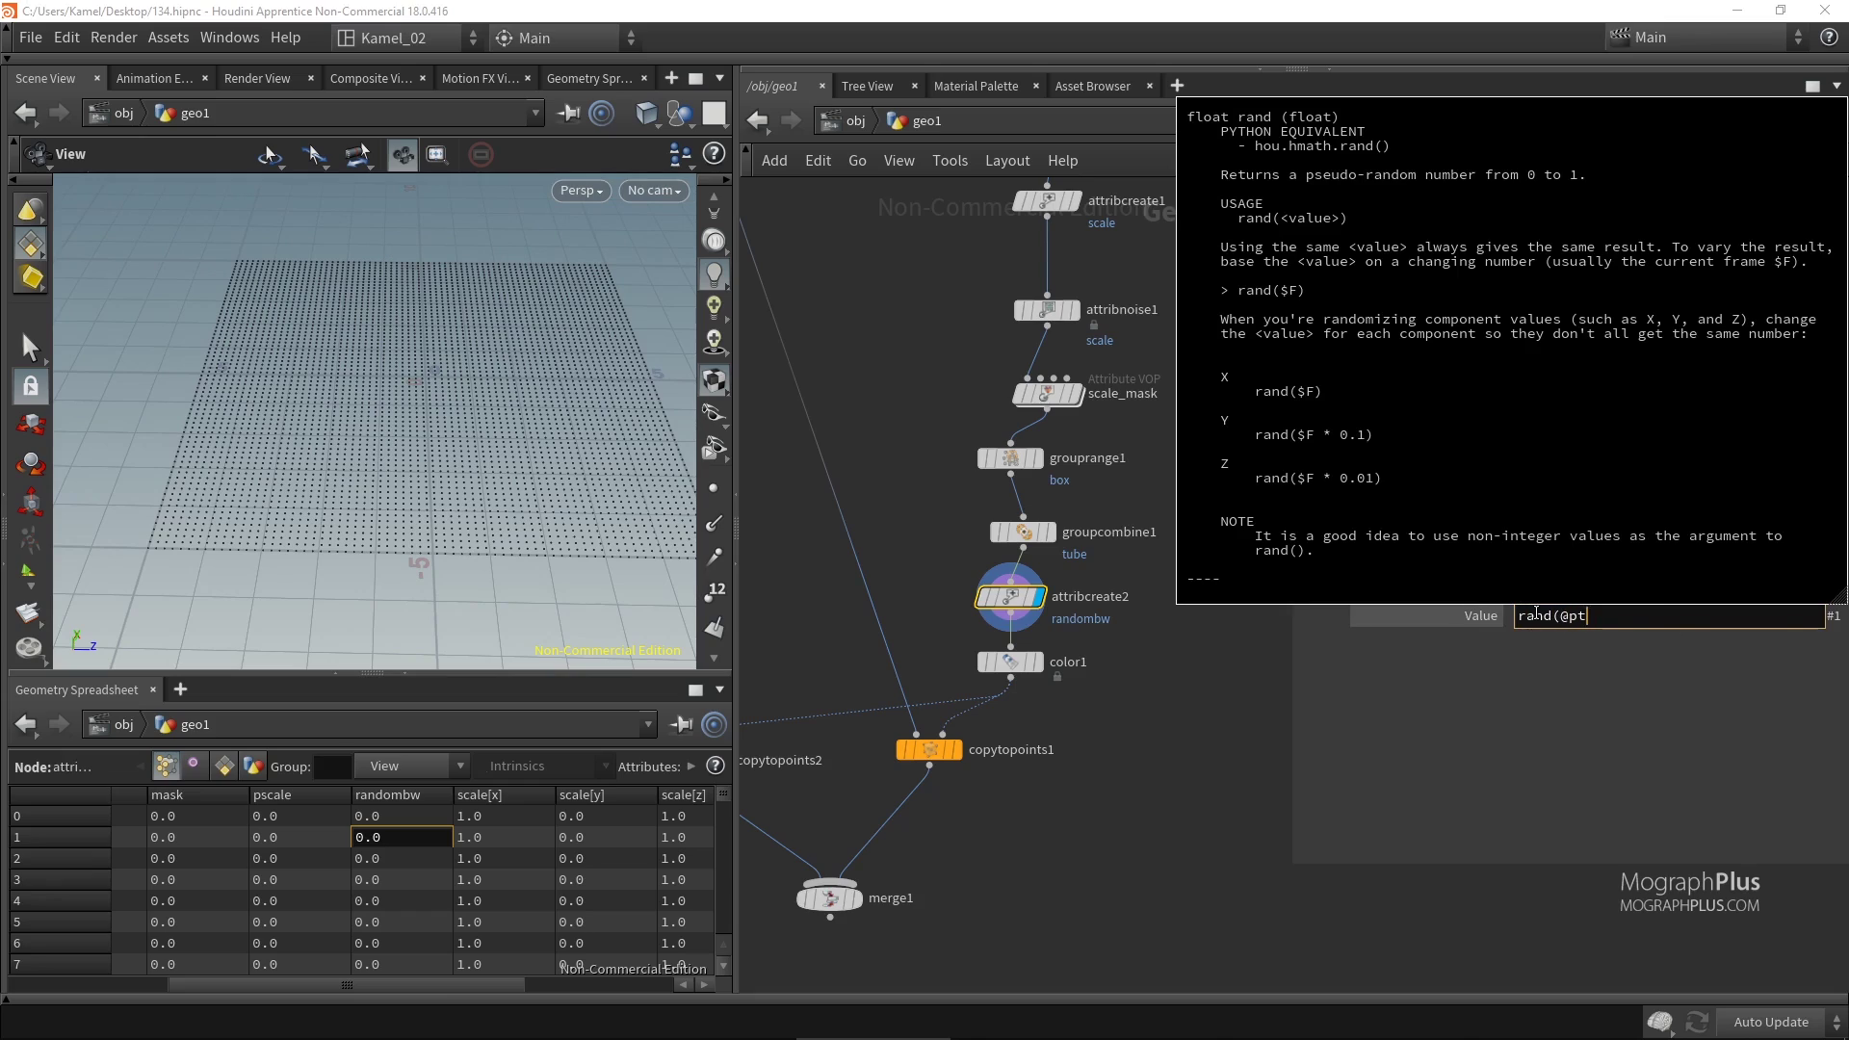
text(num))
click(1564, 616)
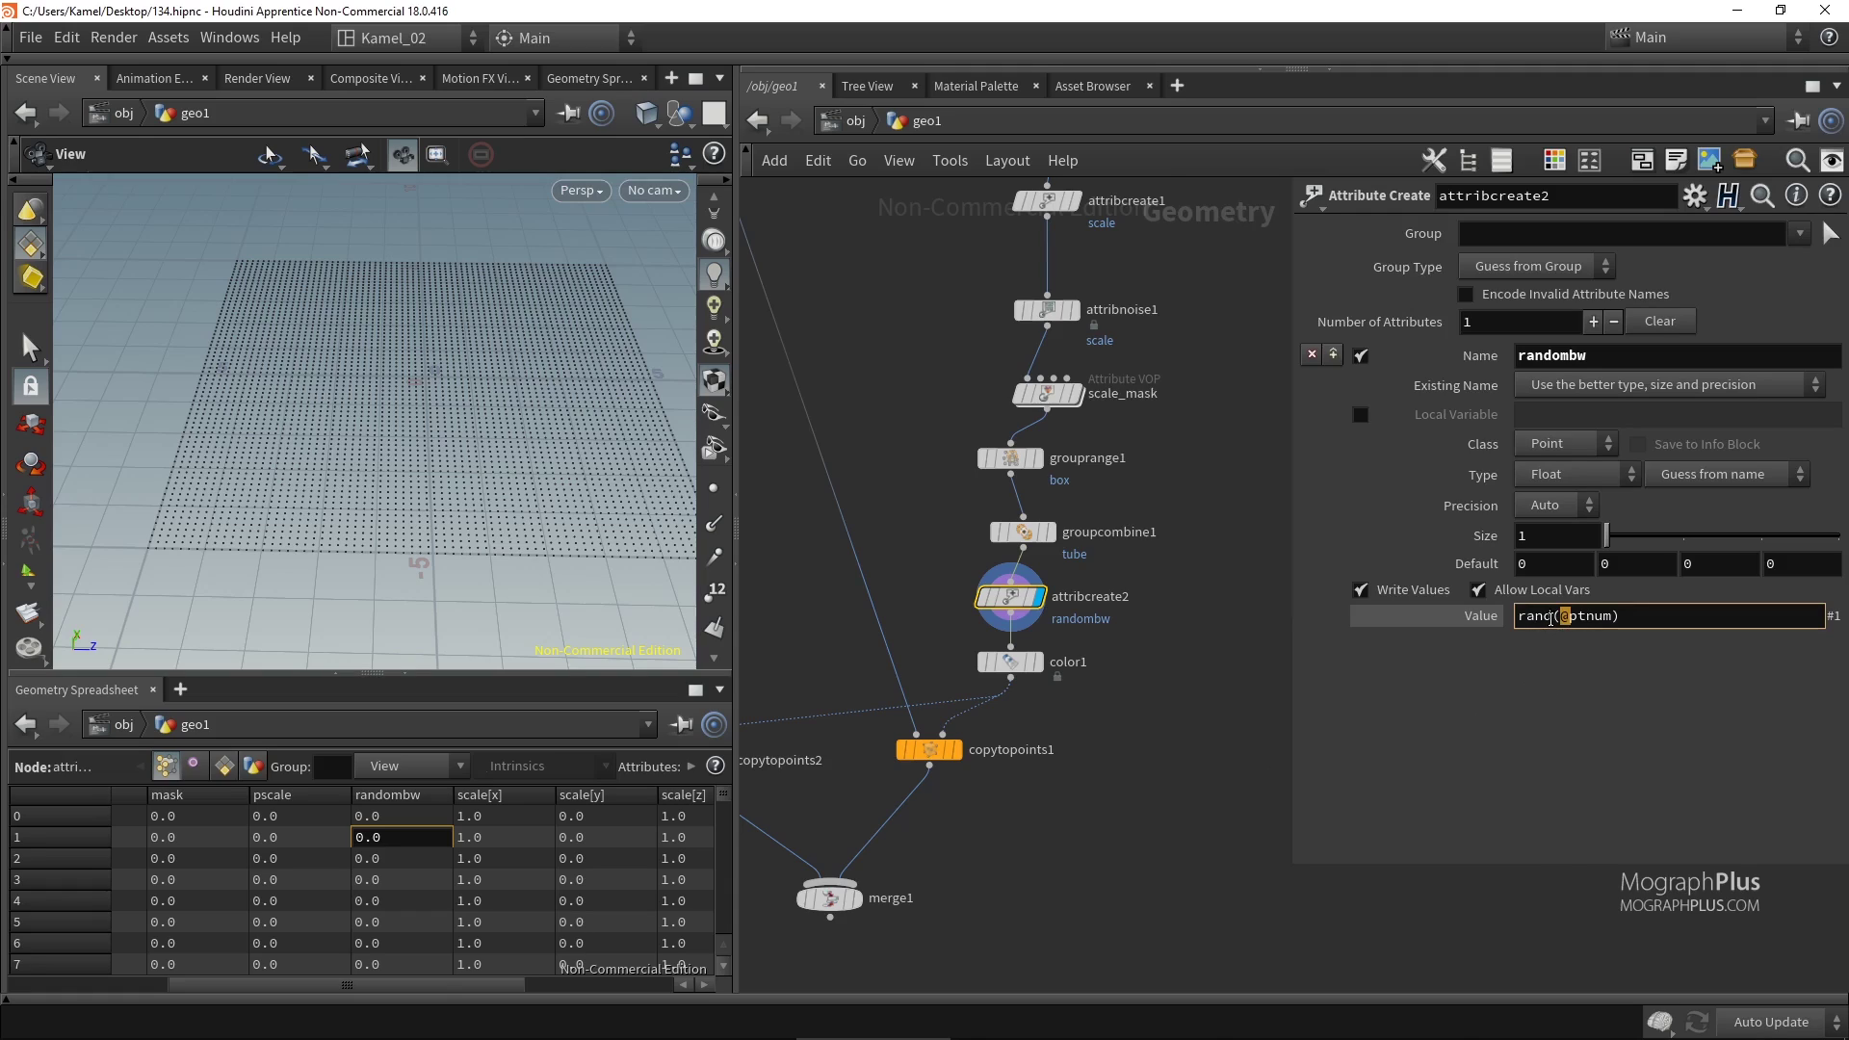
drag(1551, 619, 1516, 621)
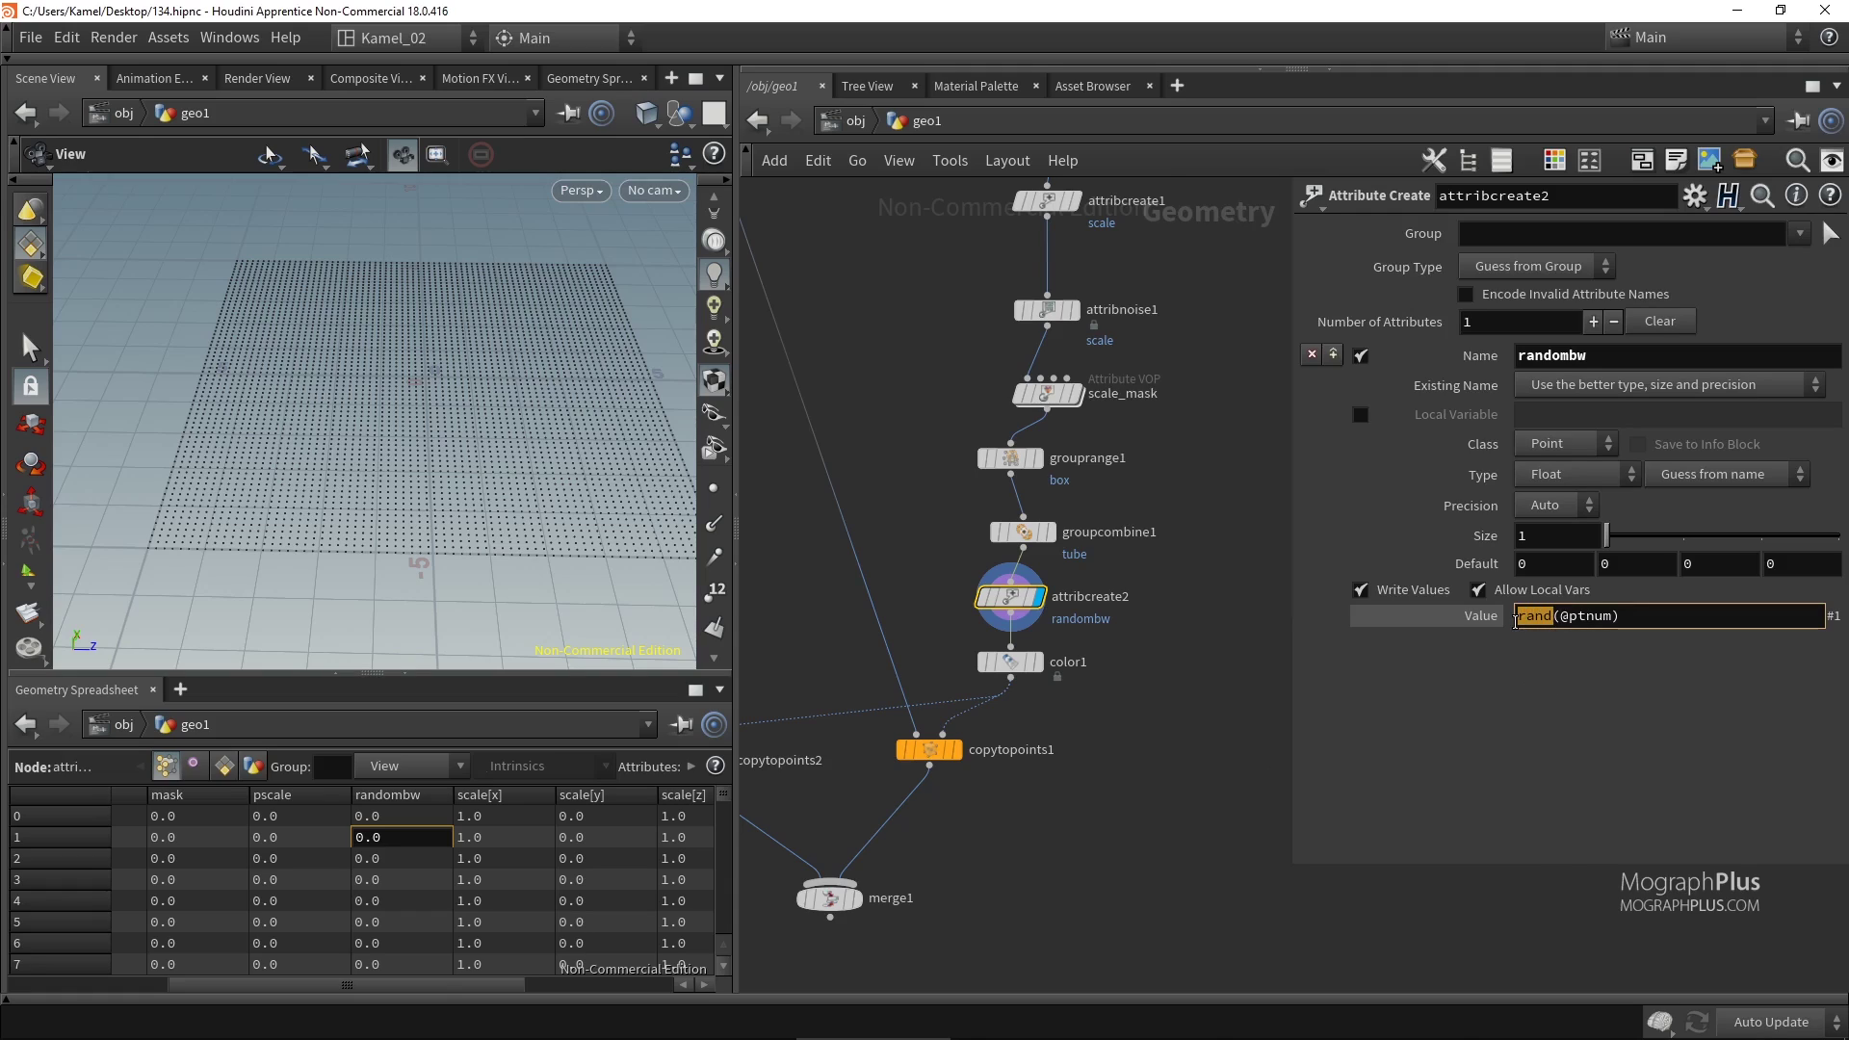
click(1569, 619)
key(Return)
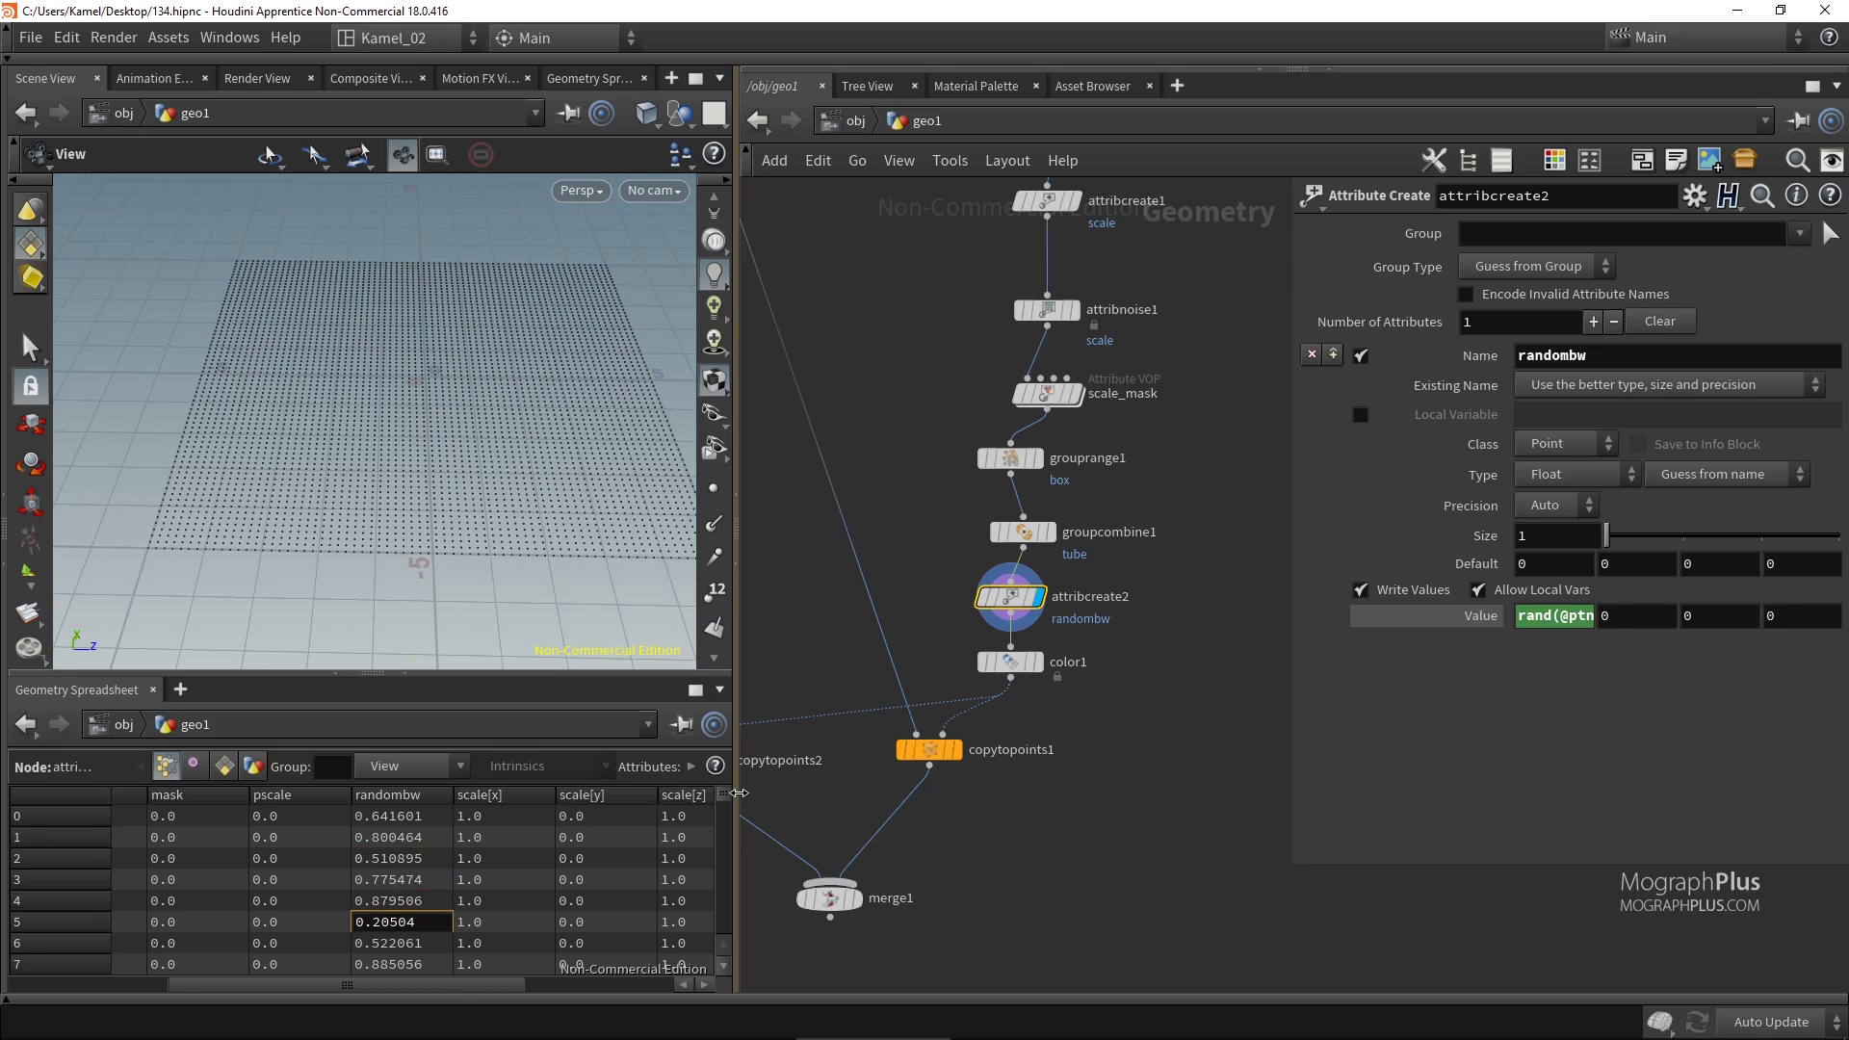
mouse_move(725, 794)
mouse_down()
mouse_move(722, 875)
mouse_move(711, 776)
mouse_up()
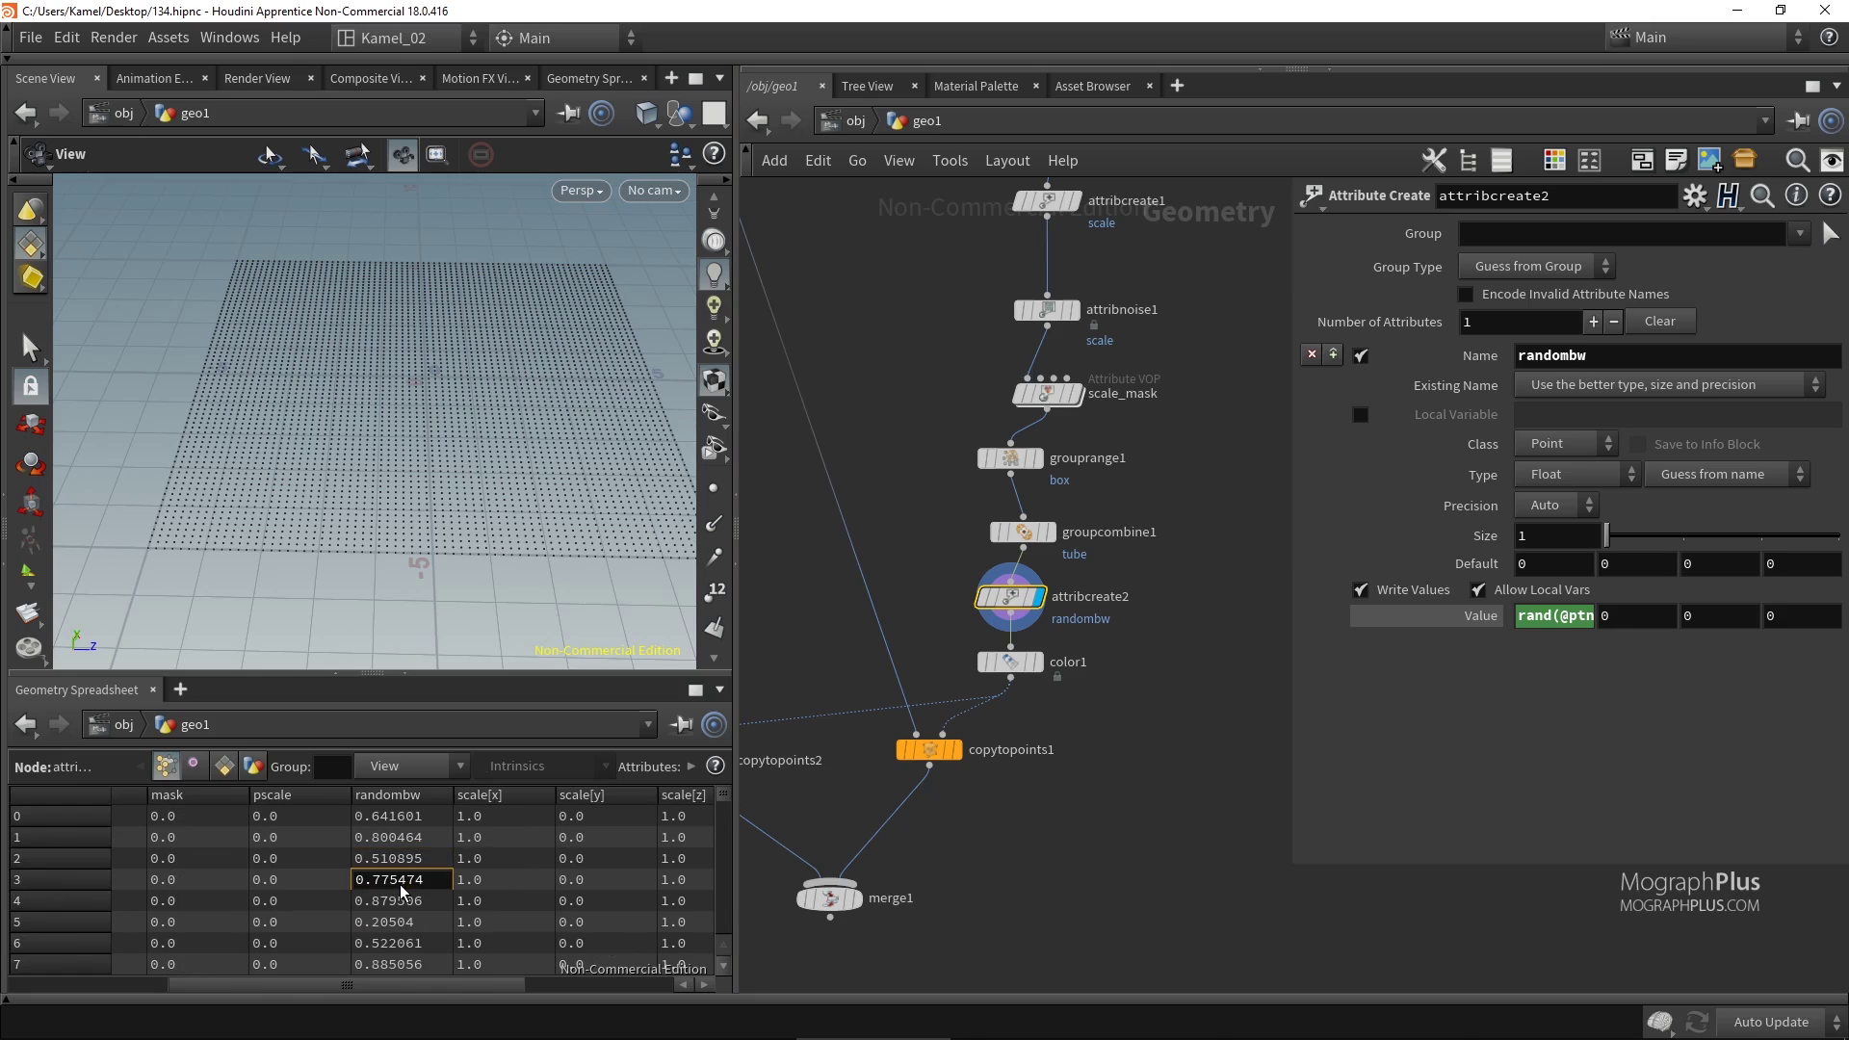
Add a second Color node branching off attribcreate2 beside color1, and display its output.
middle_drag(1082, 704, 980, 705)
key(Tab)
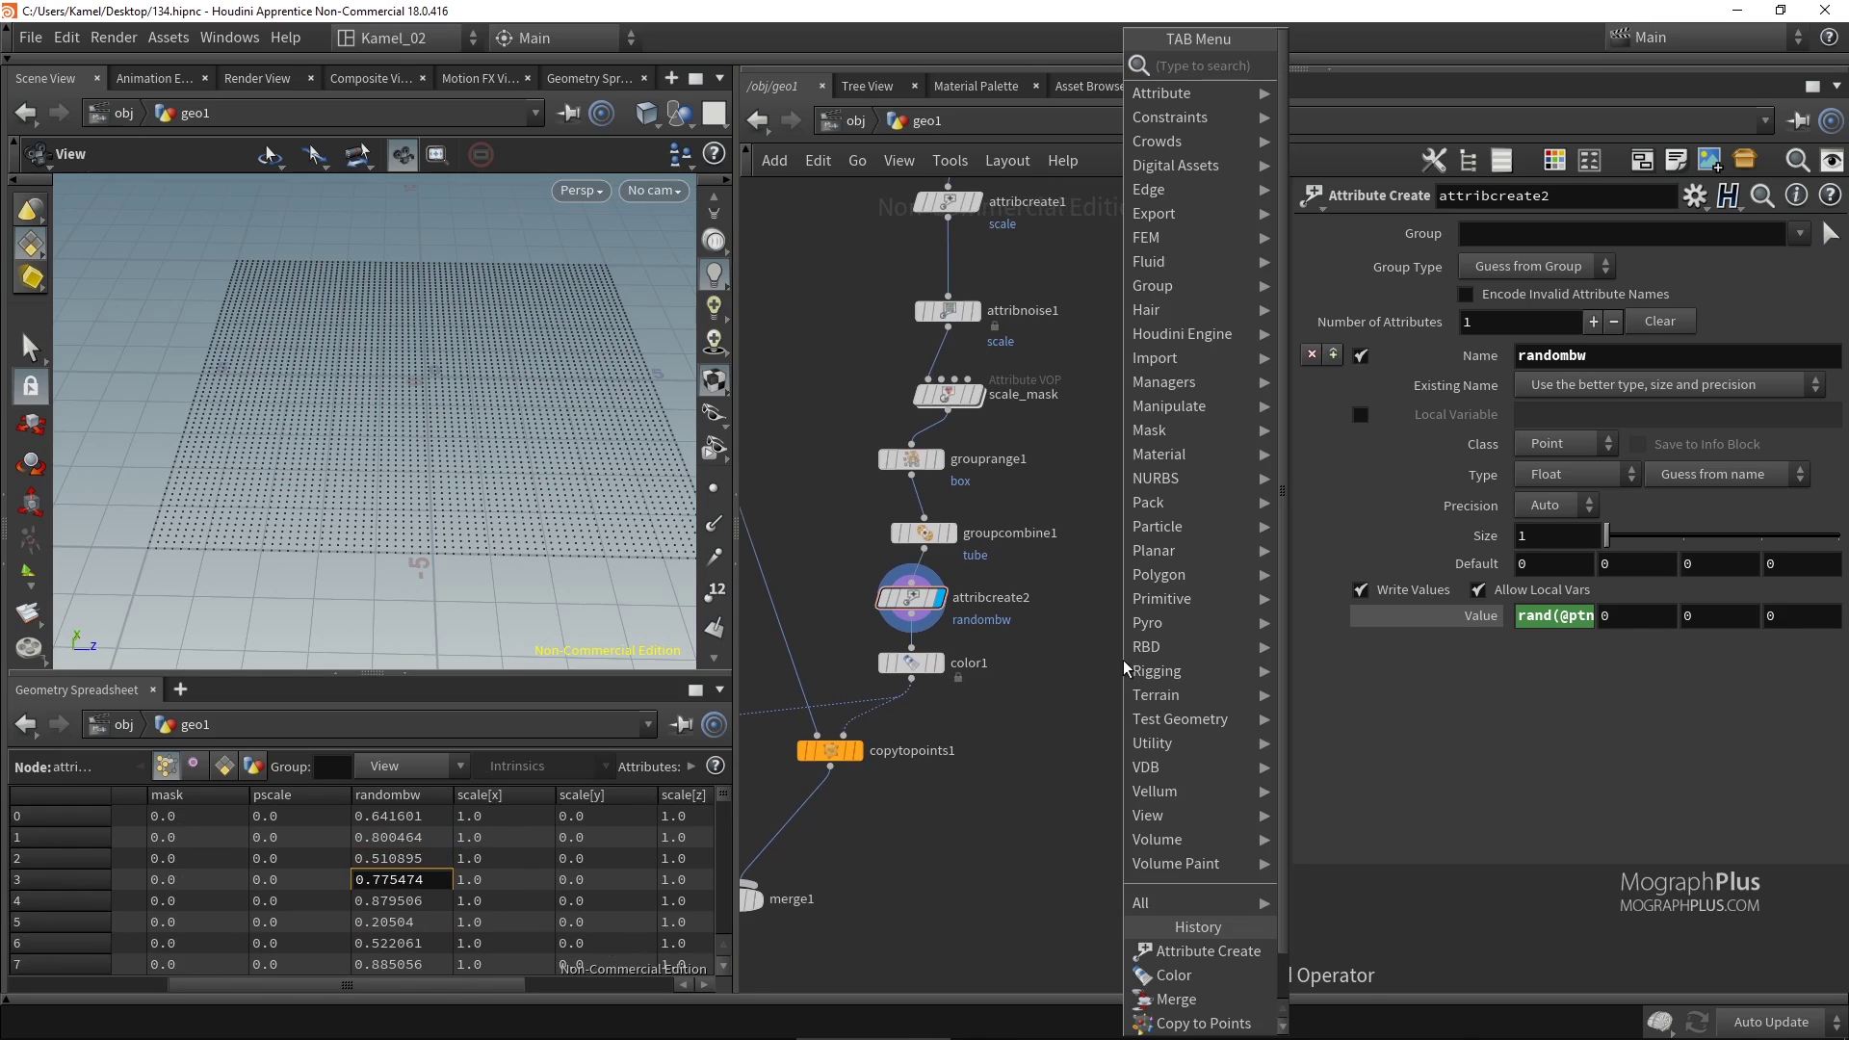
text(color)
key(Return)
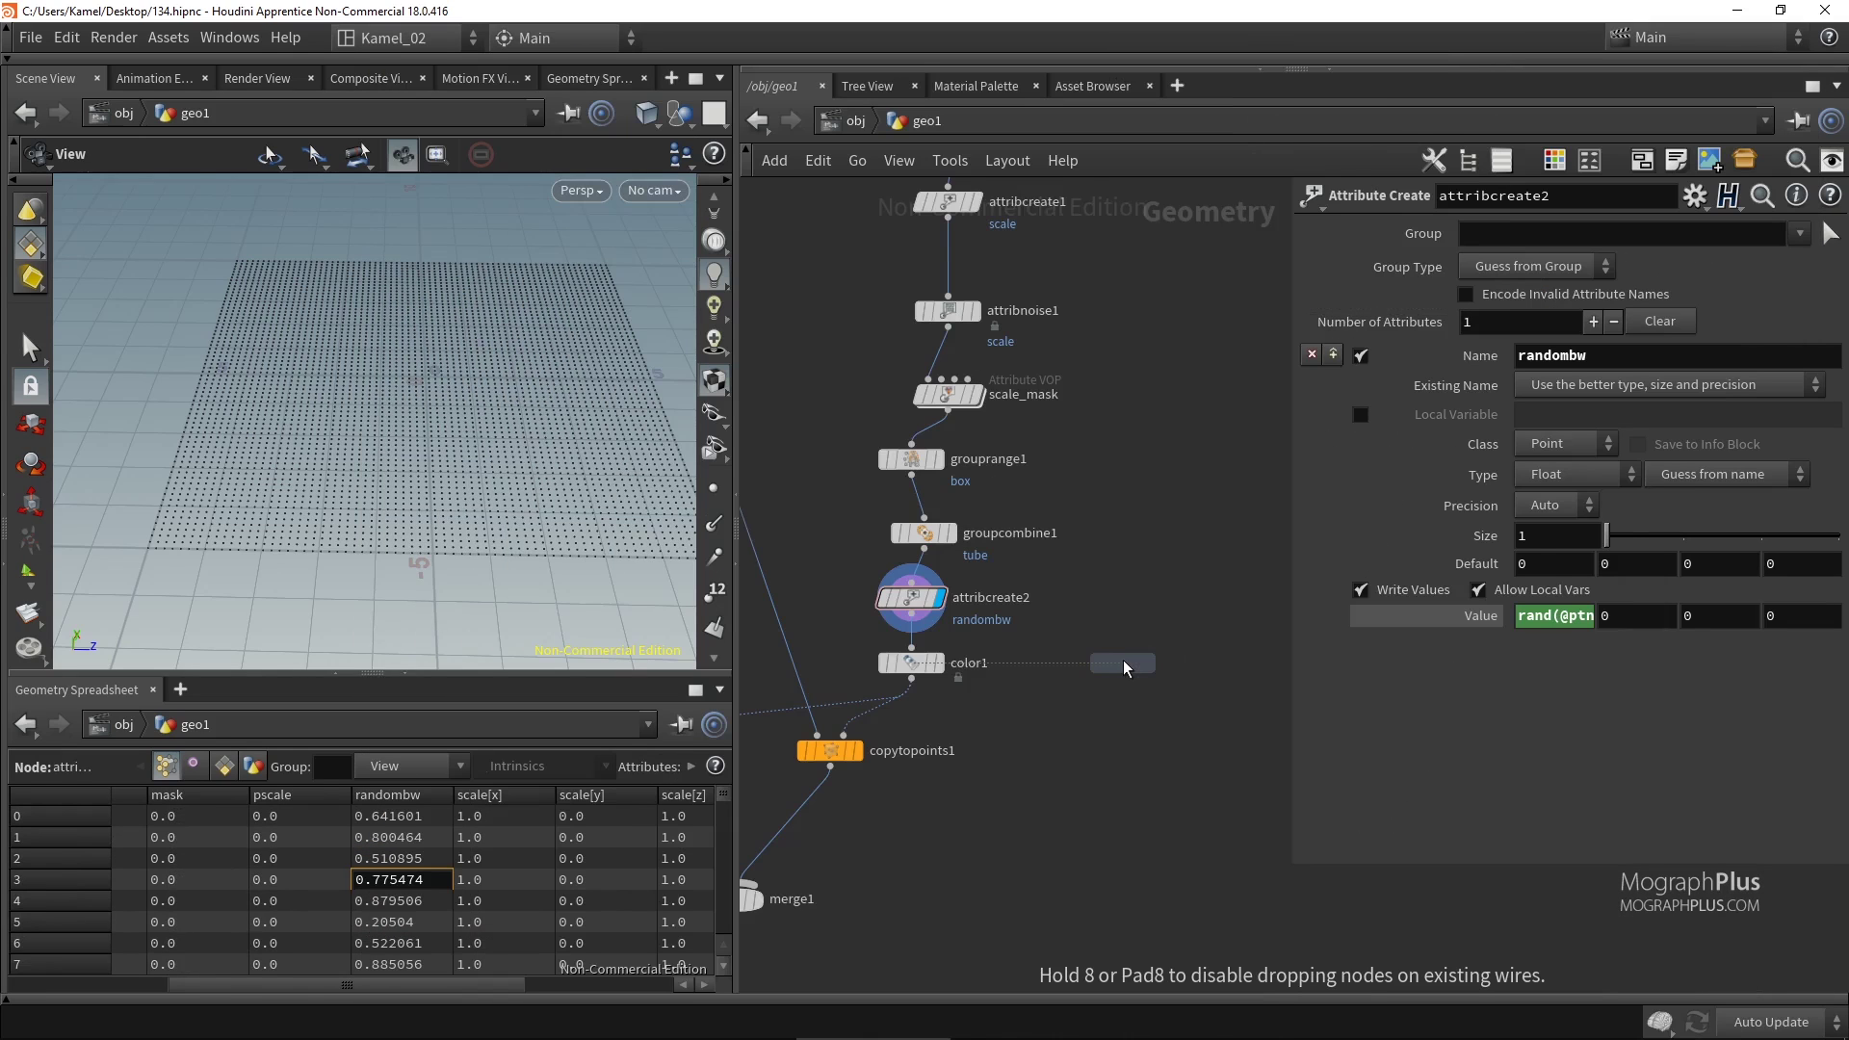
click(1128, 659)
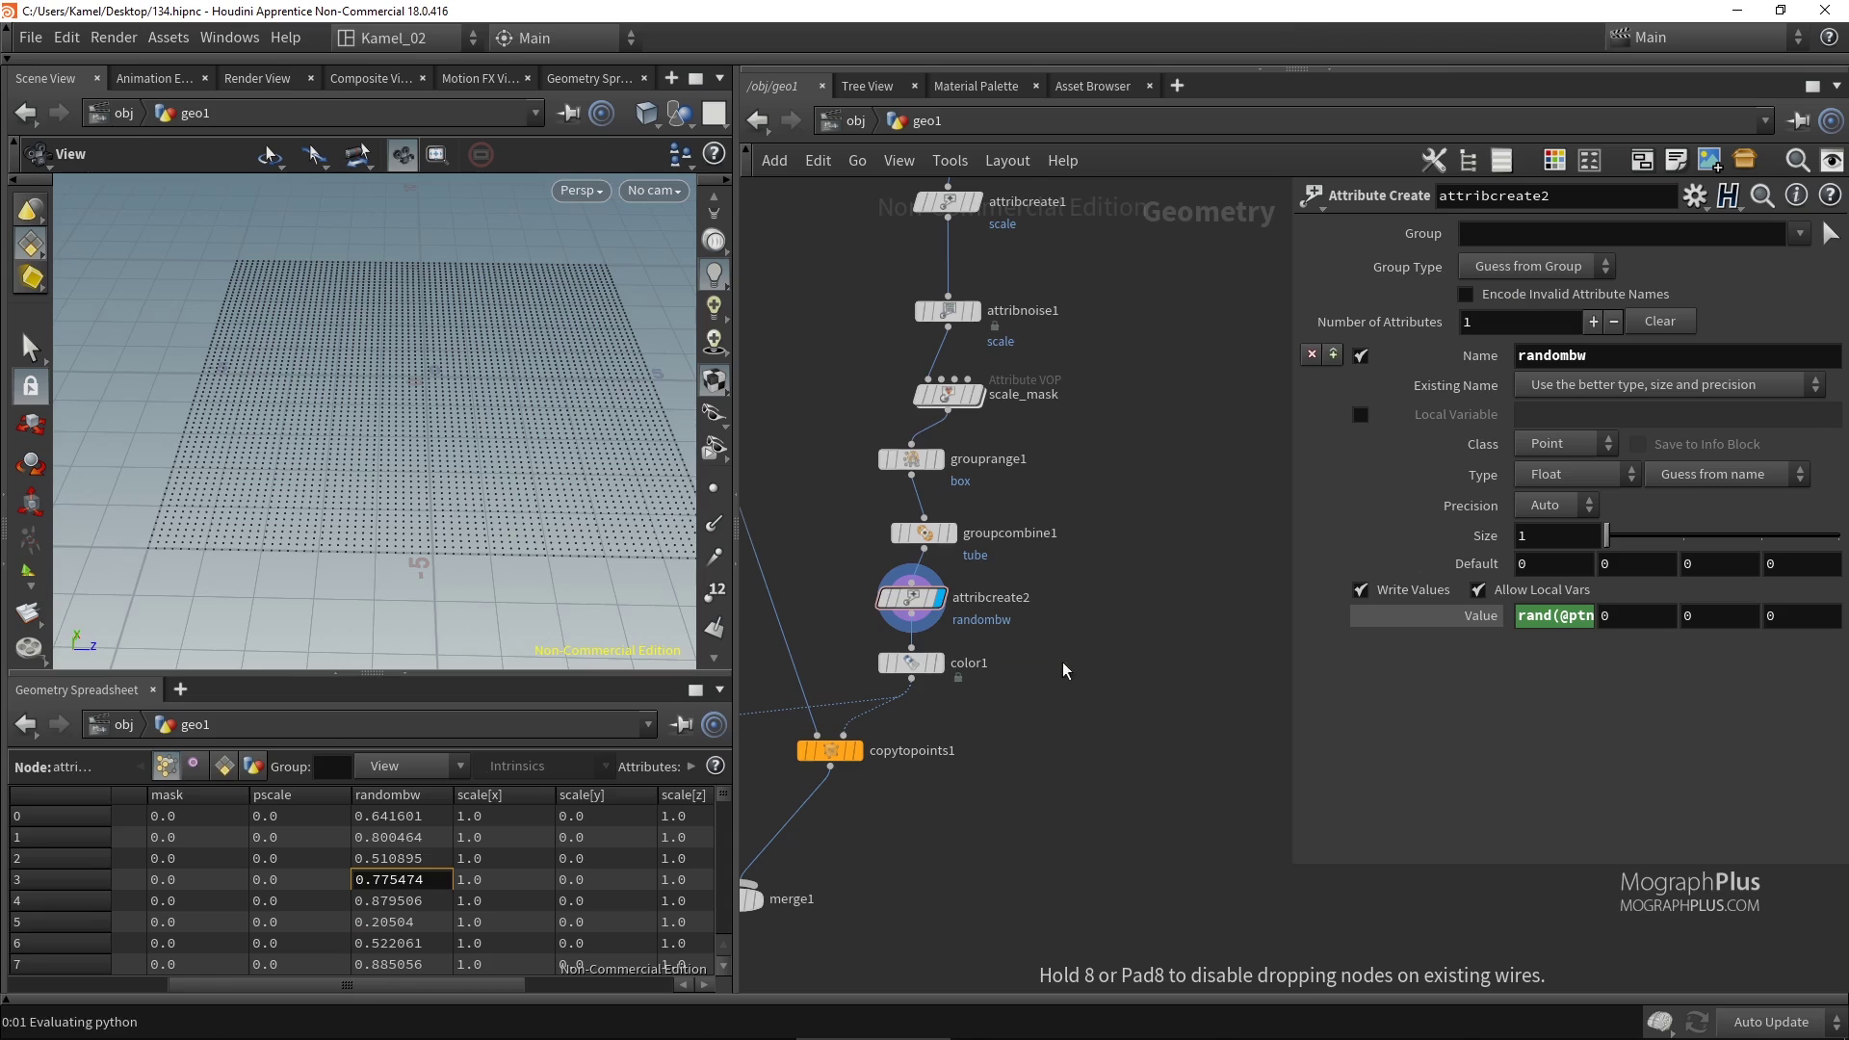
click(911, 623)
click(1129, 645)
click(1155, 662)
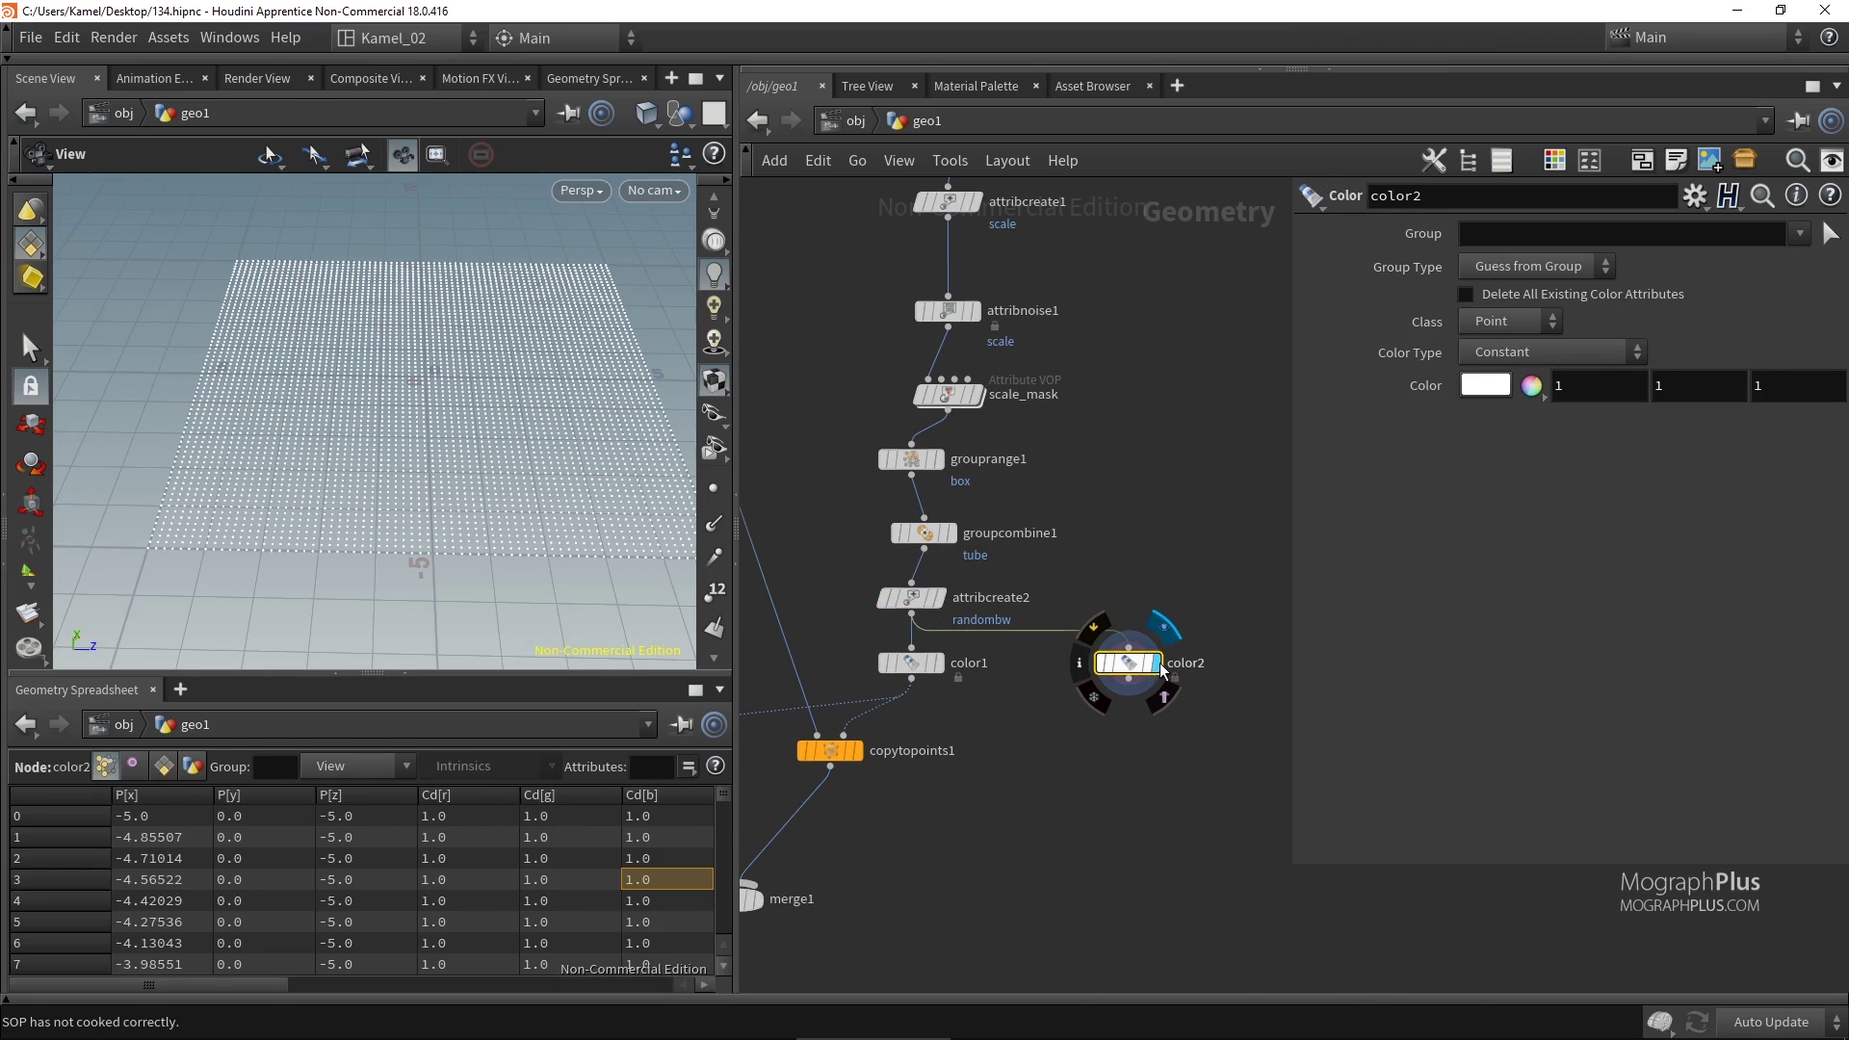
Set color2's color type to Ramp from Attribute, driven by the randombw attribute.
click(1529, 348)
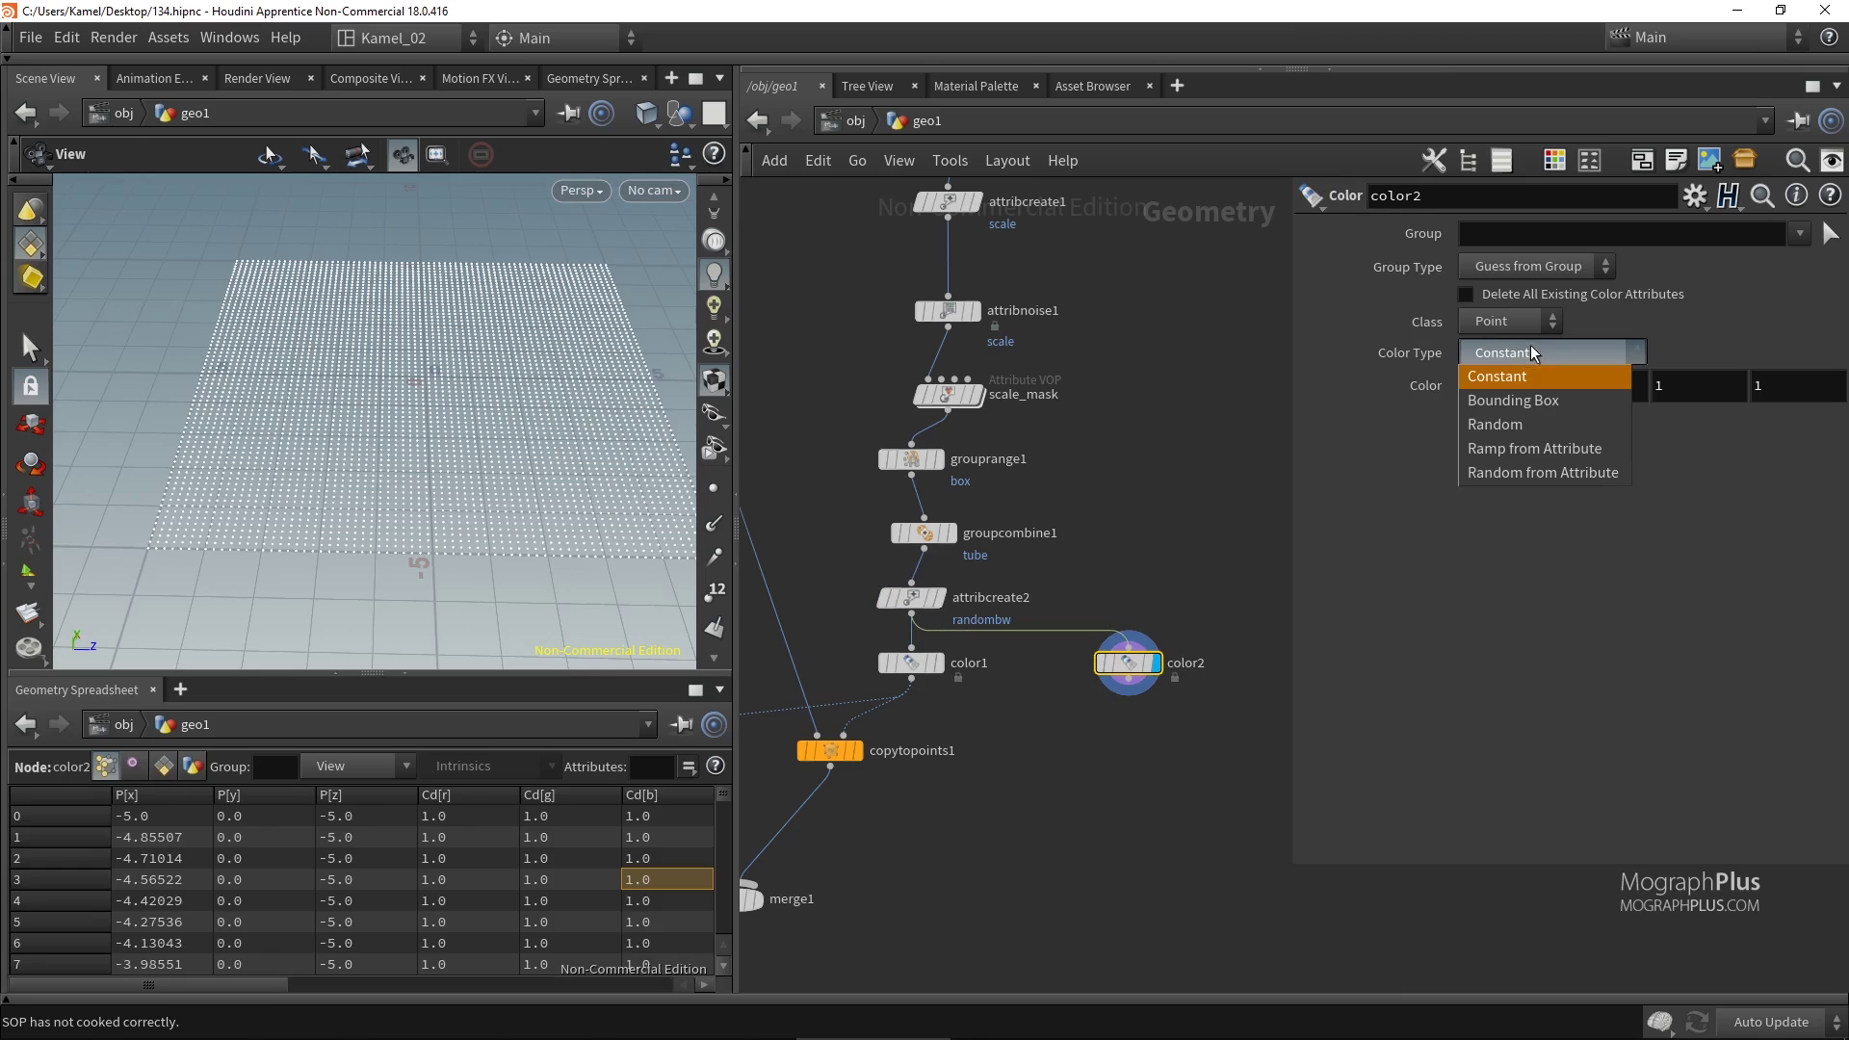
click(1602, 443)
click(1582, 385)
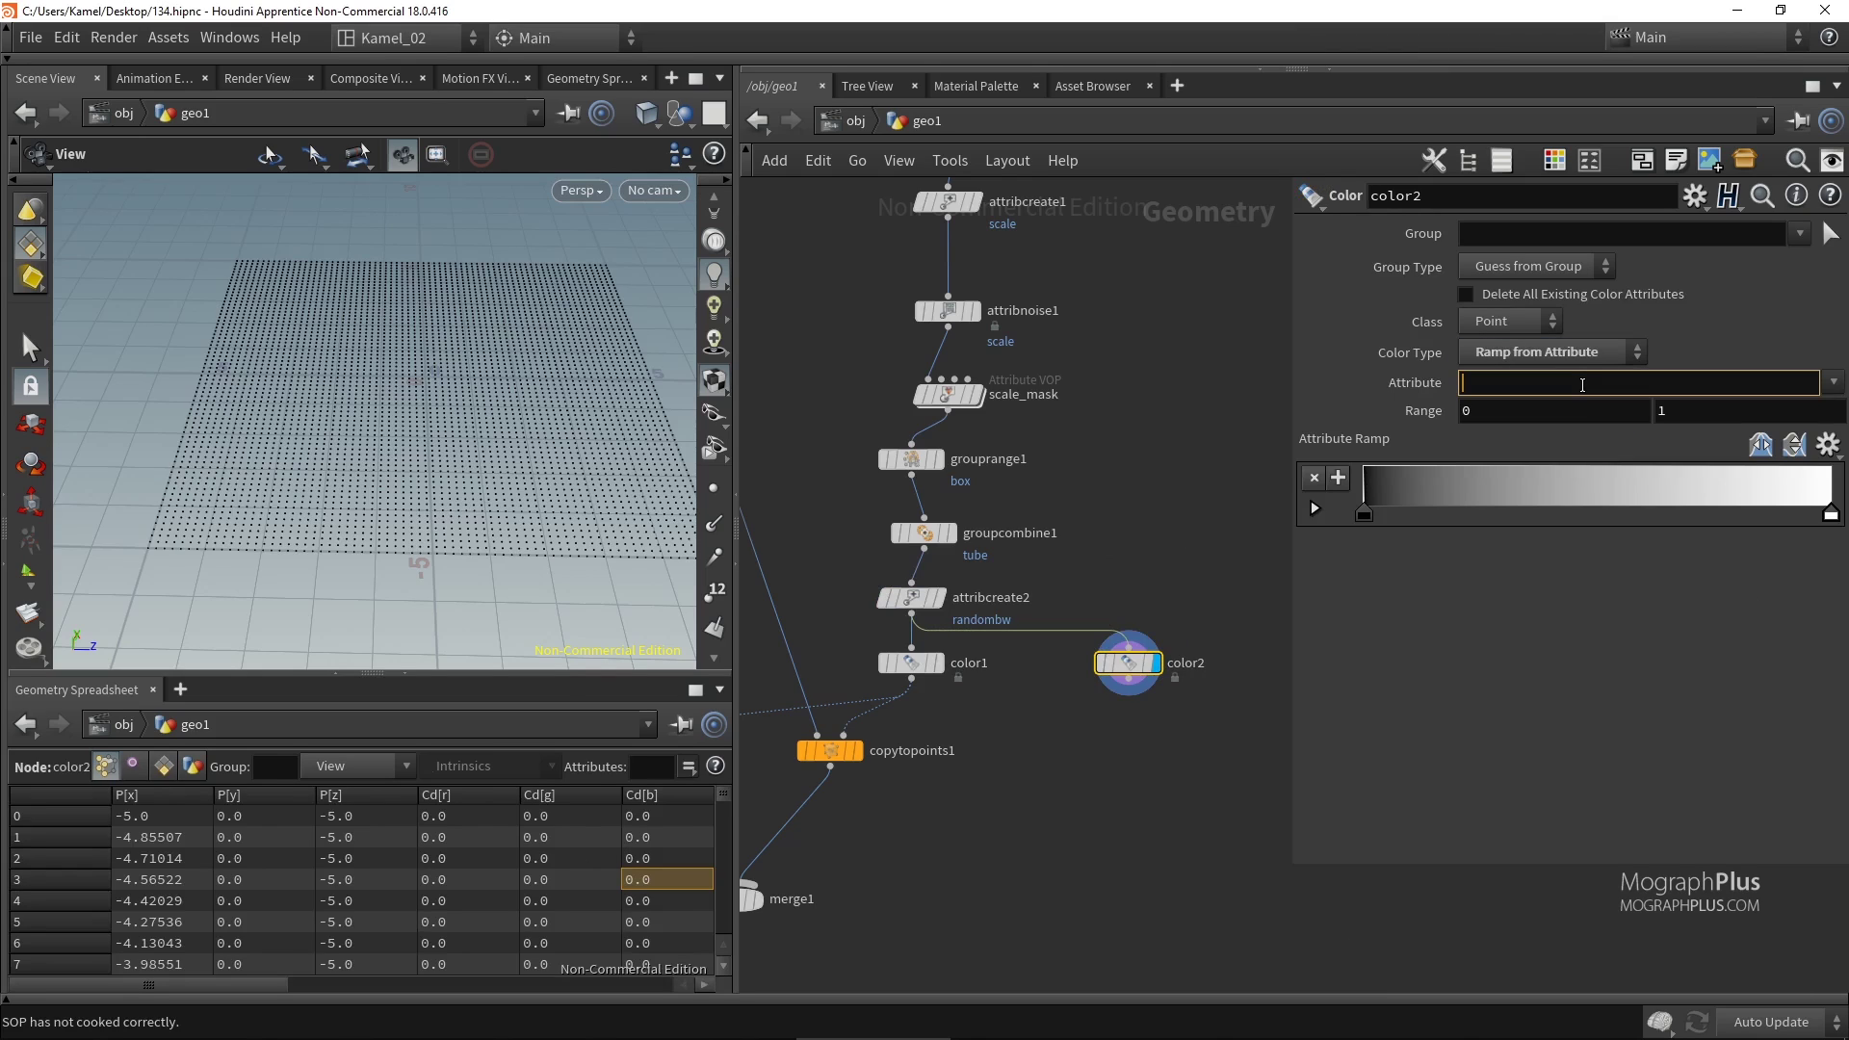
text(randombw)
key(Return)
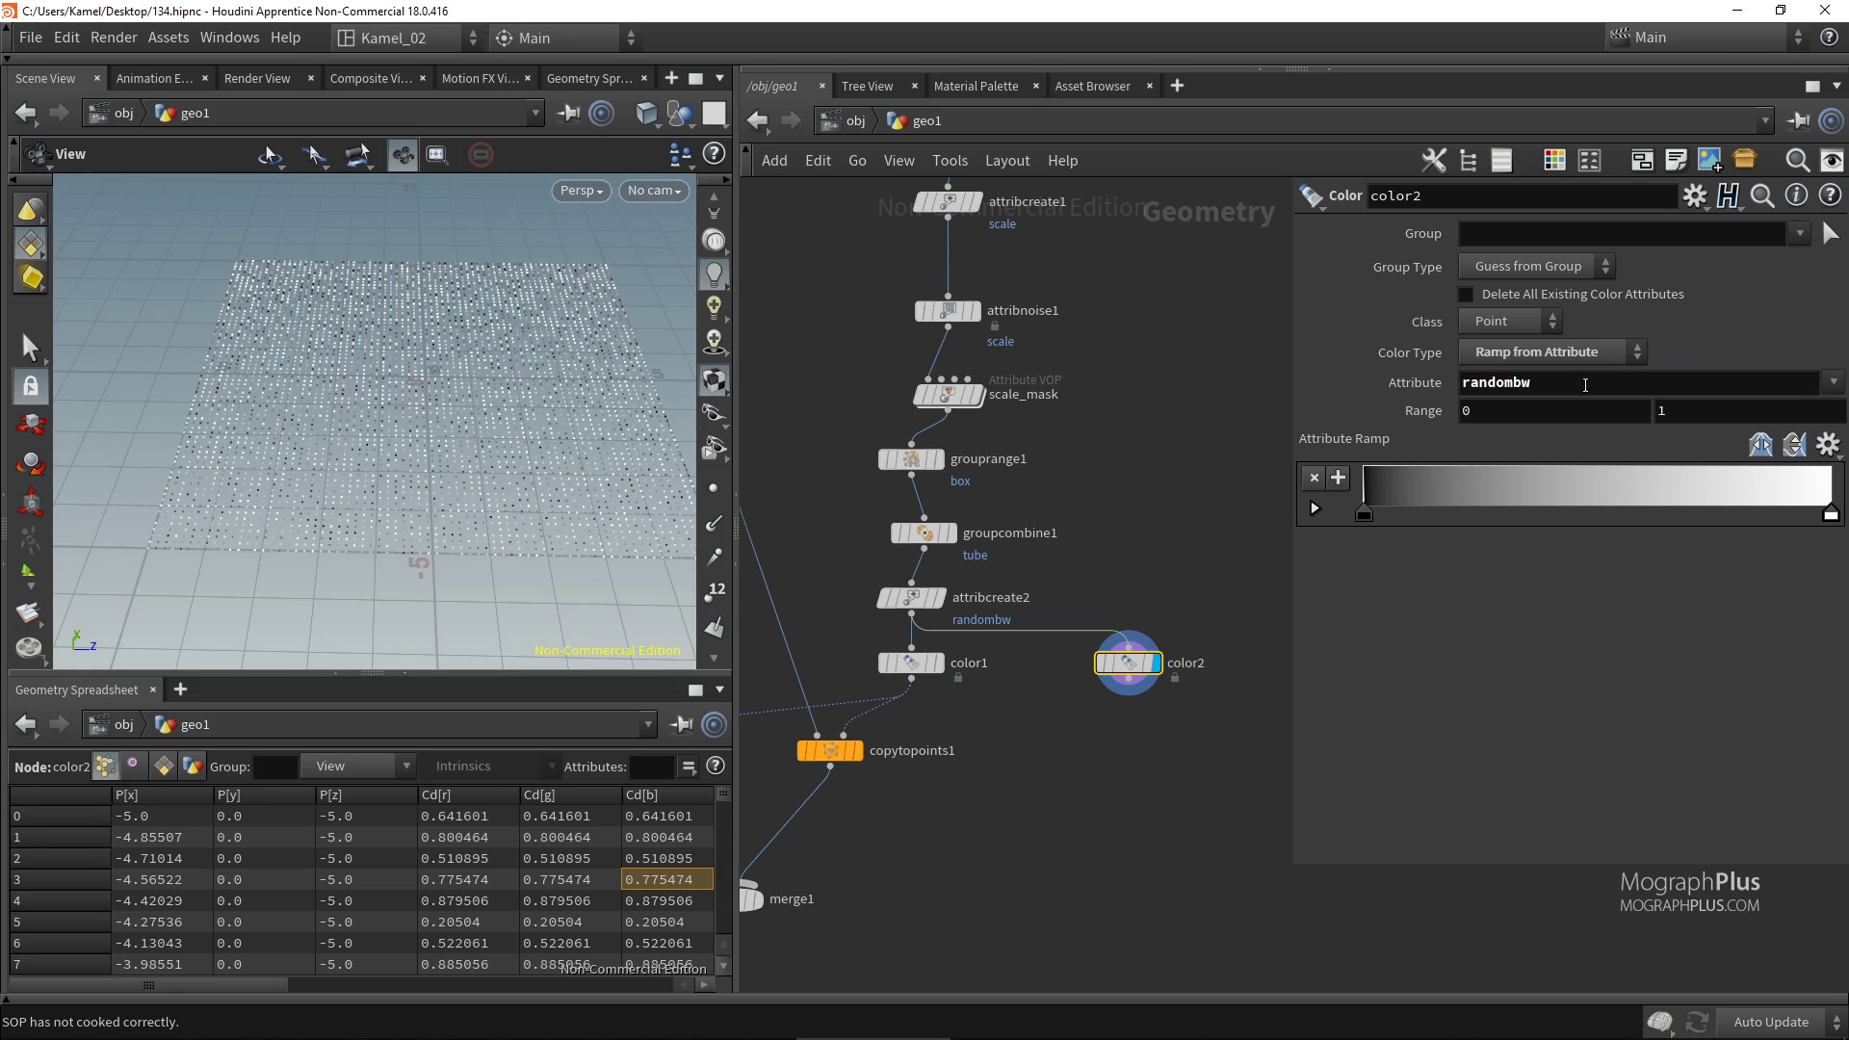
Examine color2's random black-and-white grid from above, and display merge1's output.
drag(500, 357, 292, 491)
right_drag(292, 491, 481, 405)
middle_drag(379, 421, 434, 431)
drag(434, 432, 420, 421)
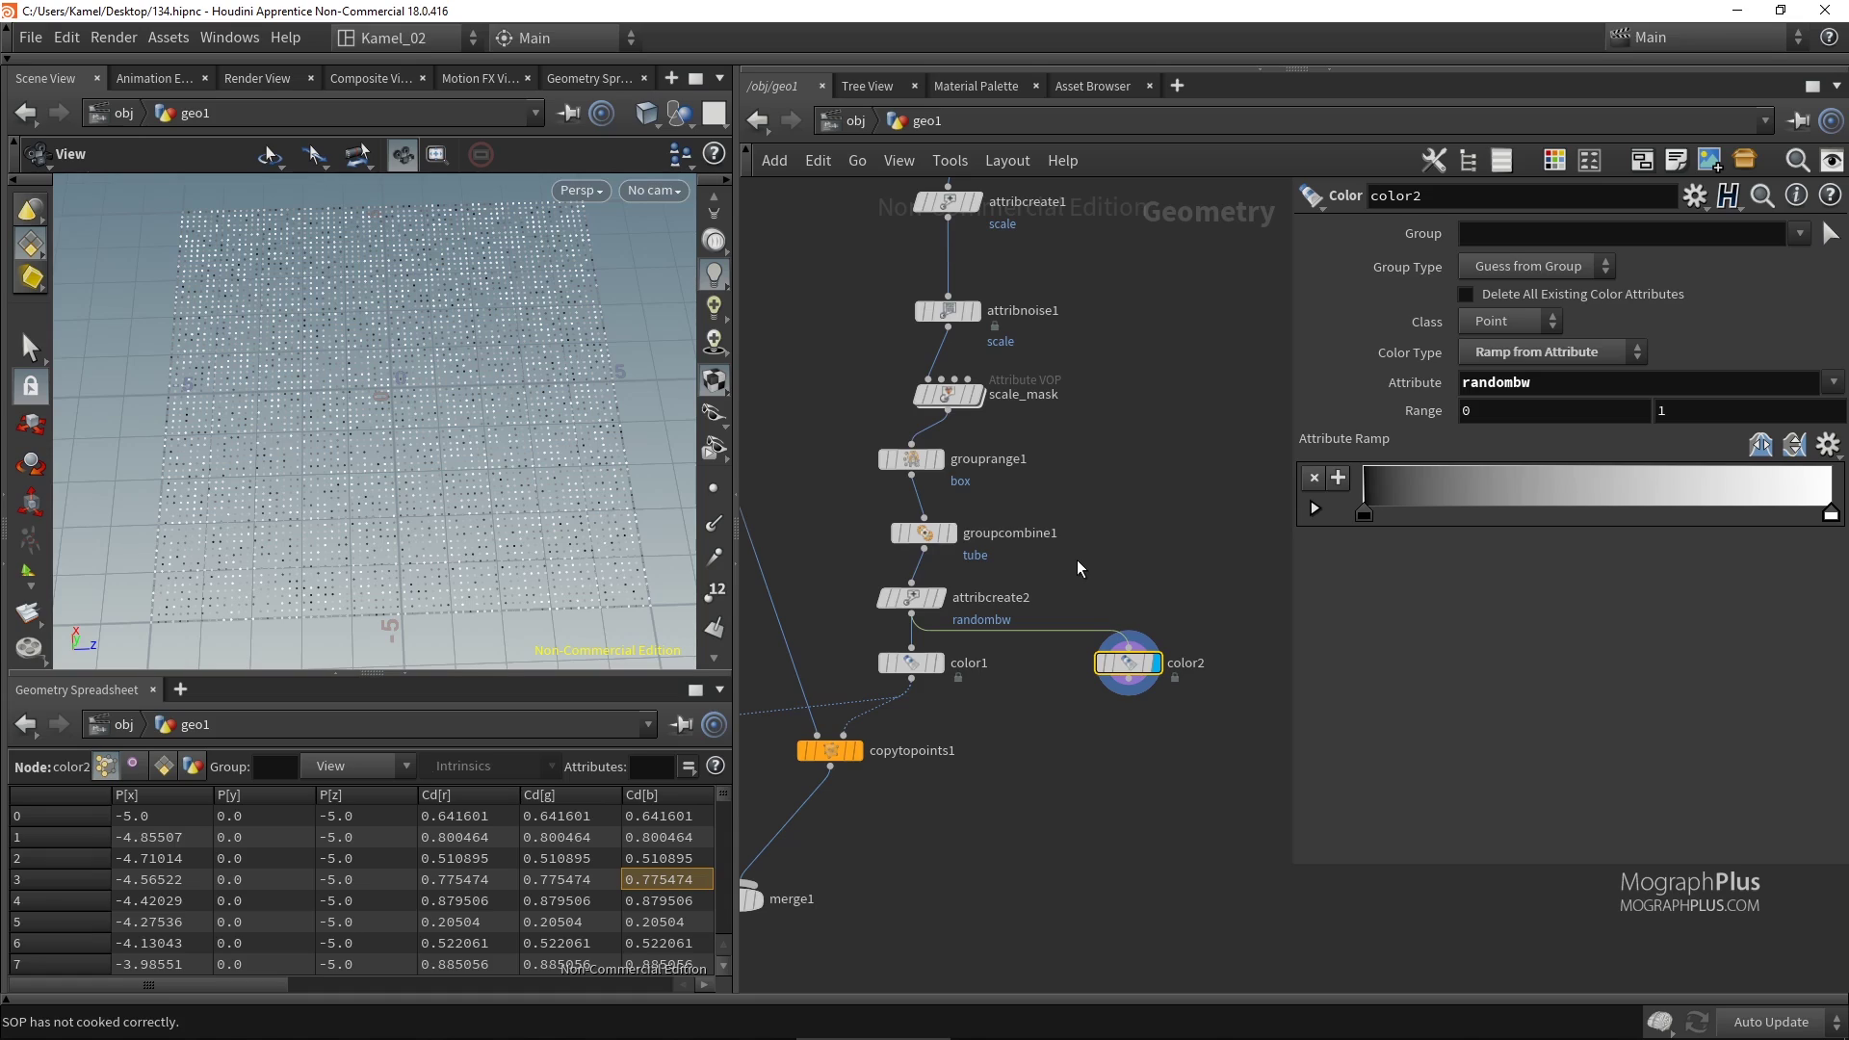
middle_drag(1034, 755, 1150, 575)
click(876, 723)
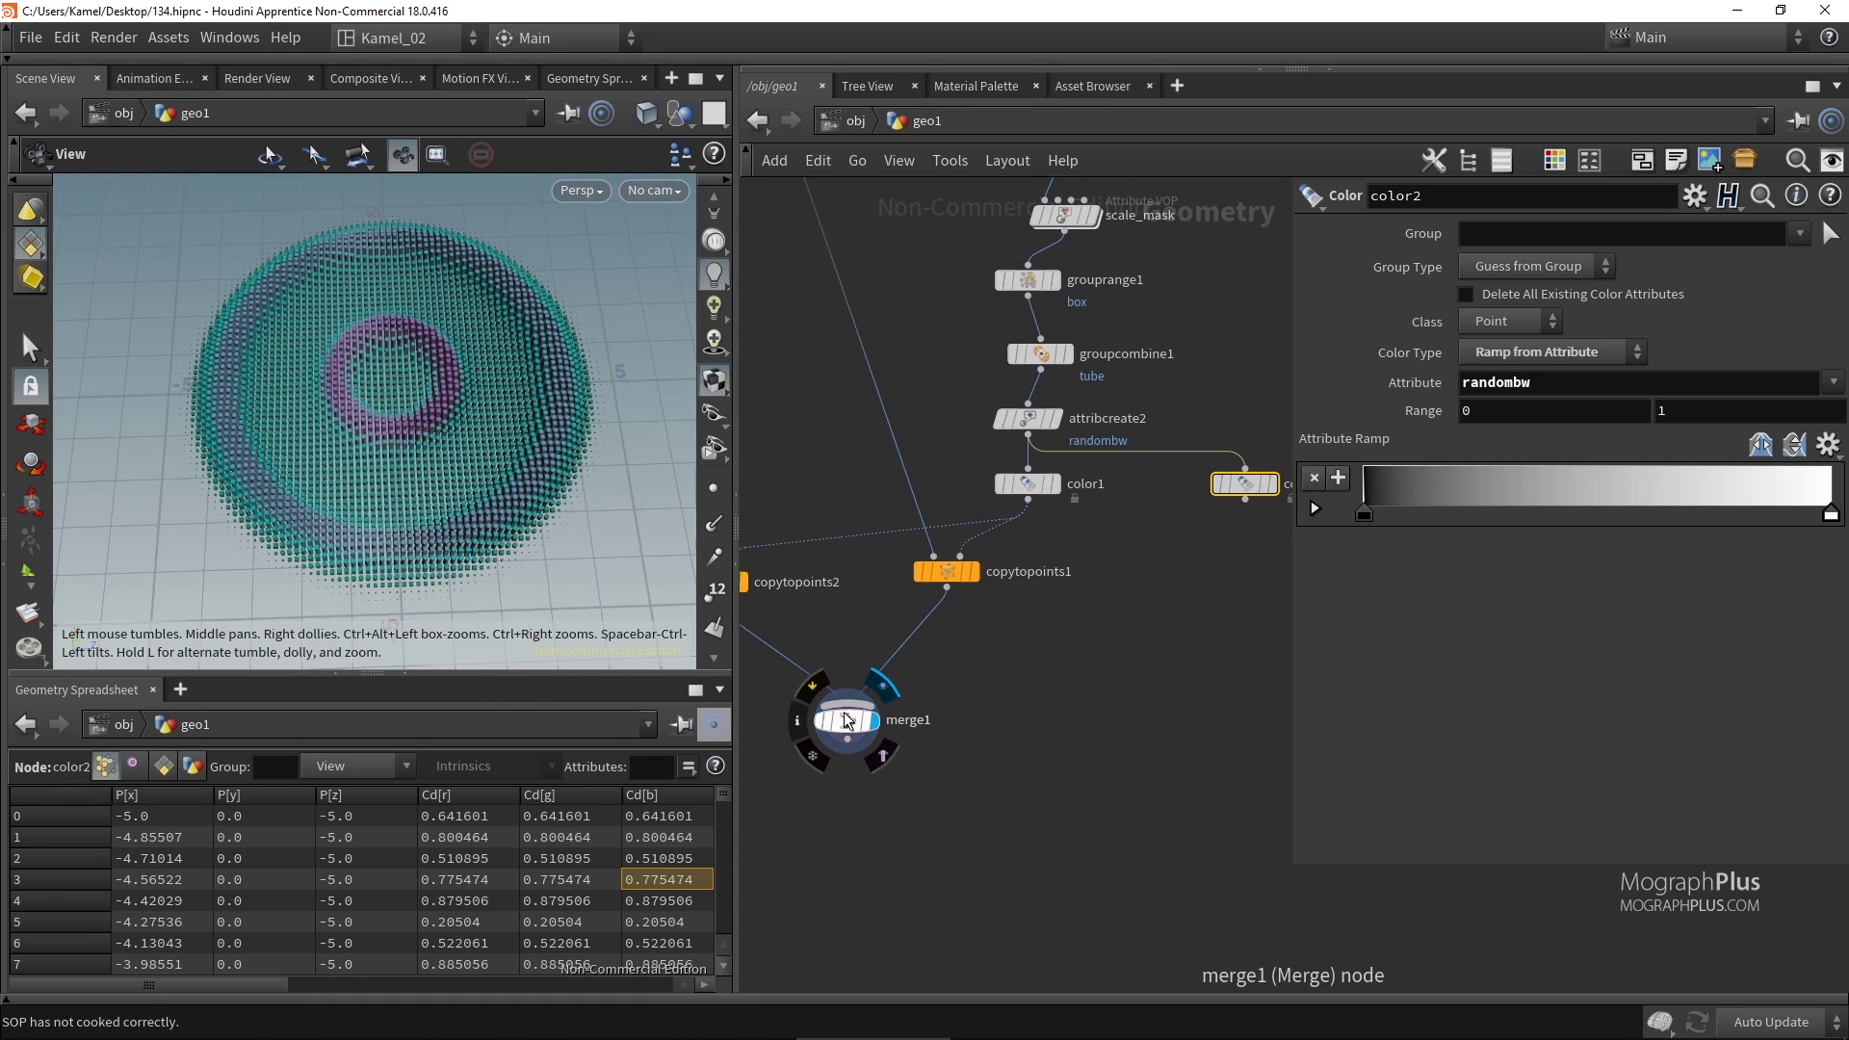
click(799, 722)
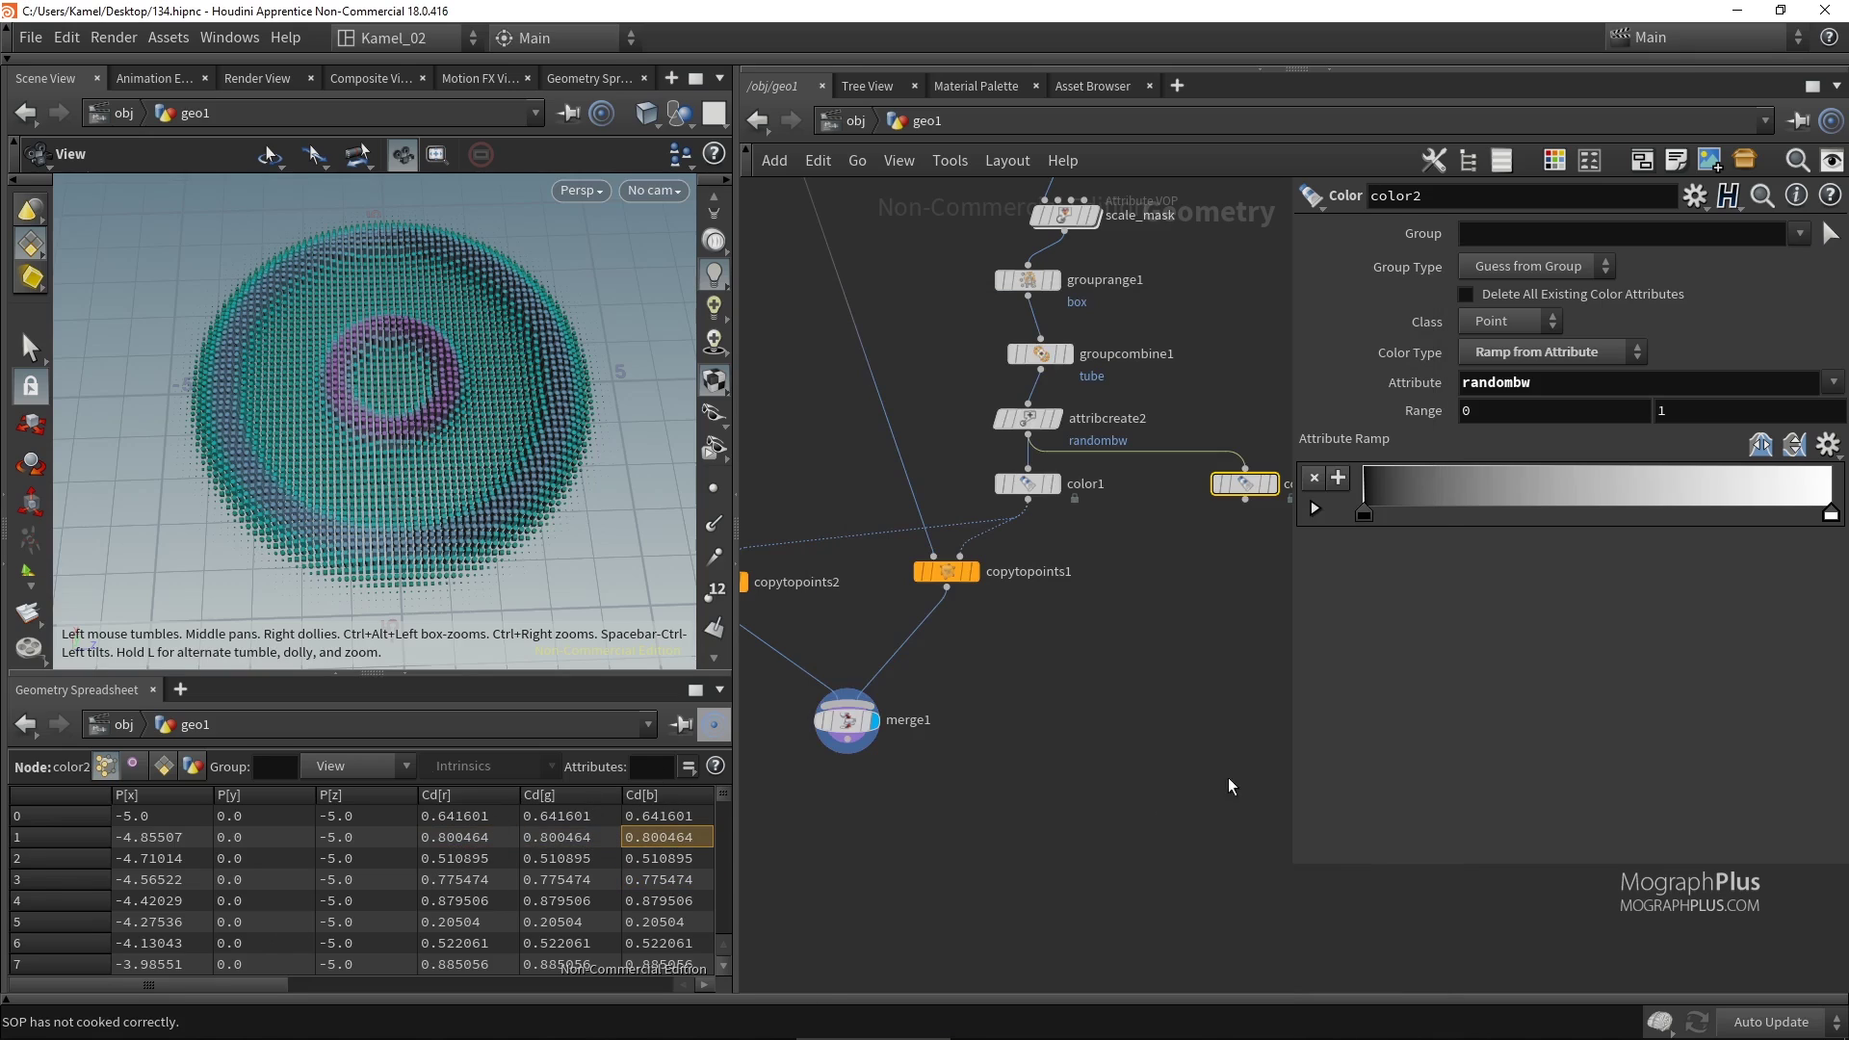
Add a ROP Alembic Output node below merge1 and connect merge1's output to it.
middle_drag(1093, 686, 1174, 594)
key(Tab)
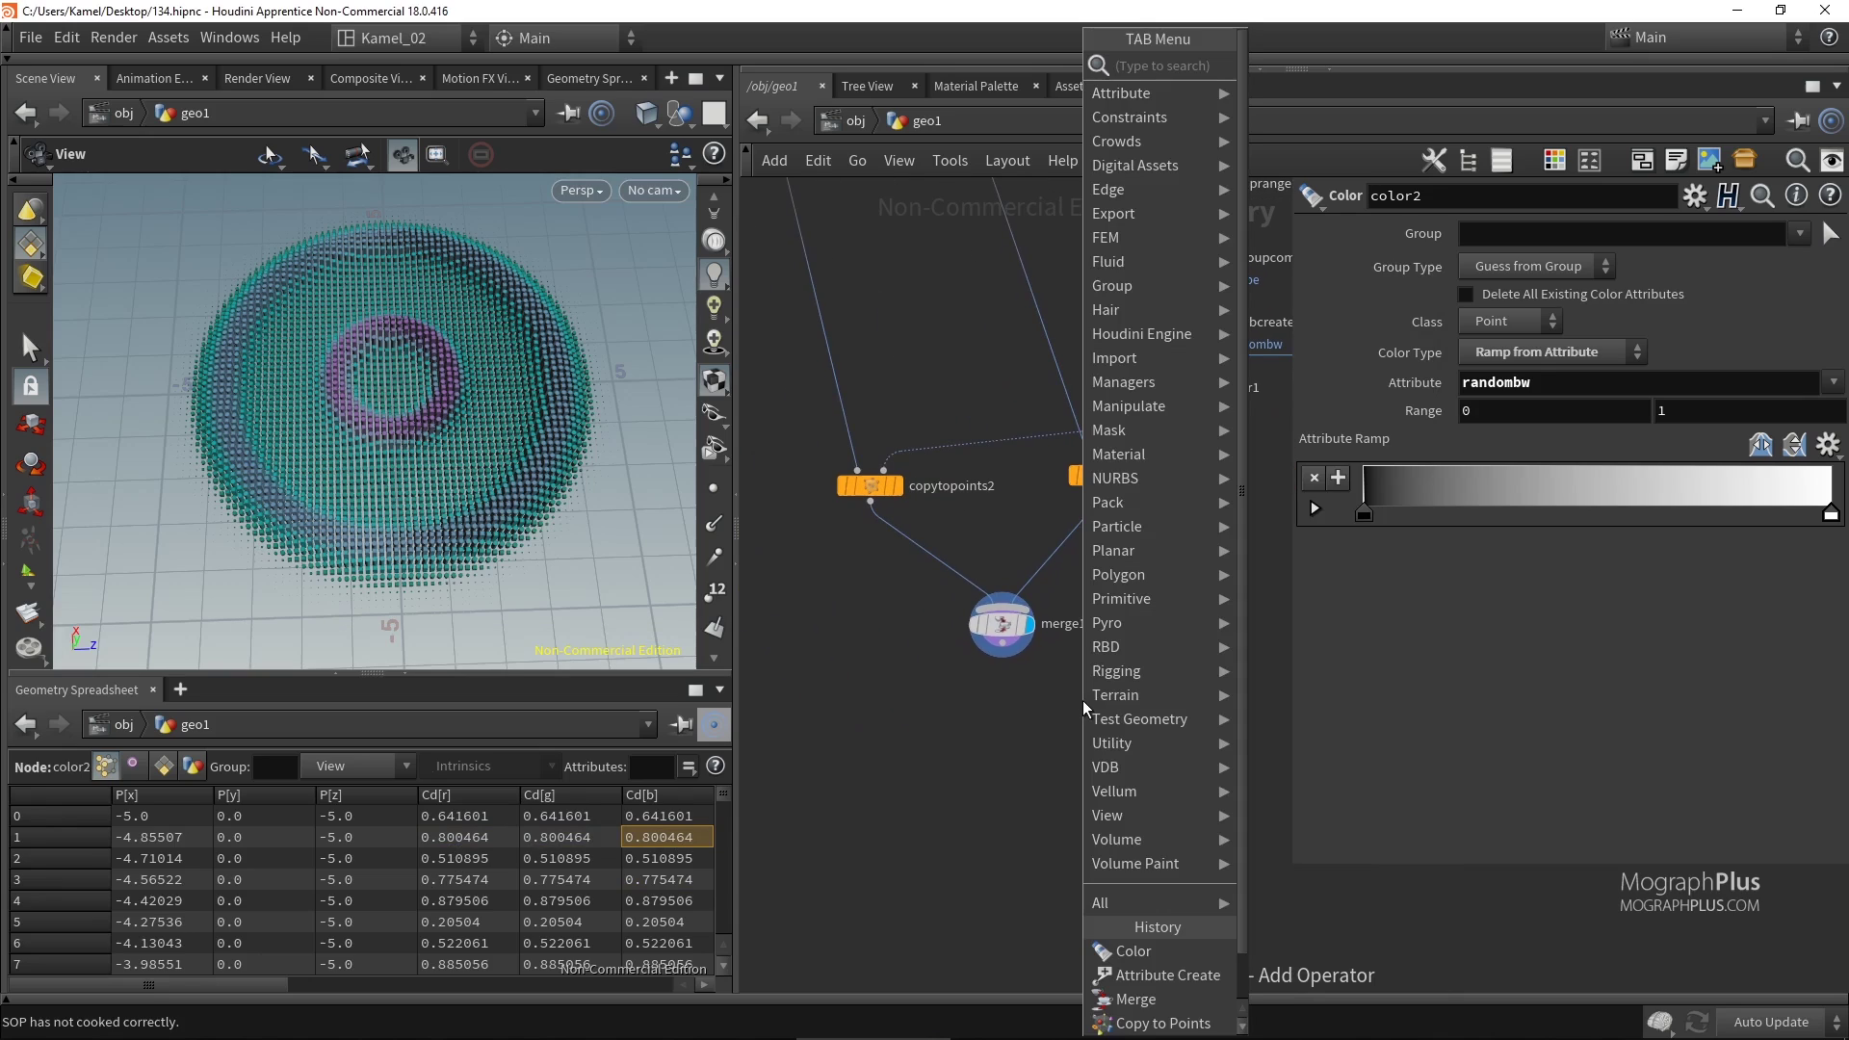
text(rop)
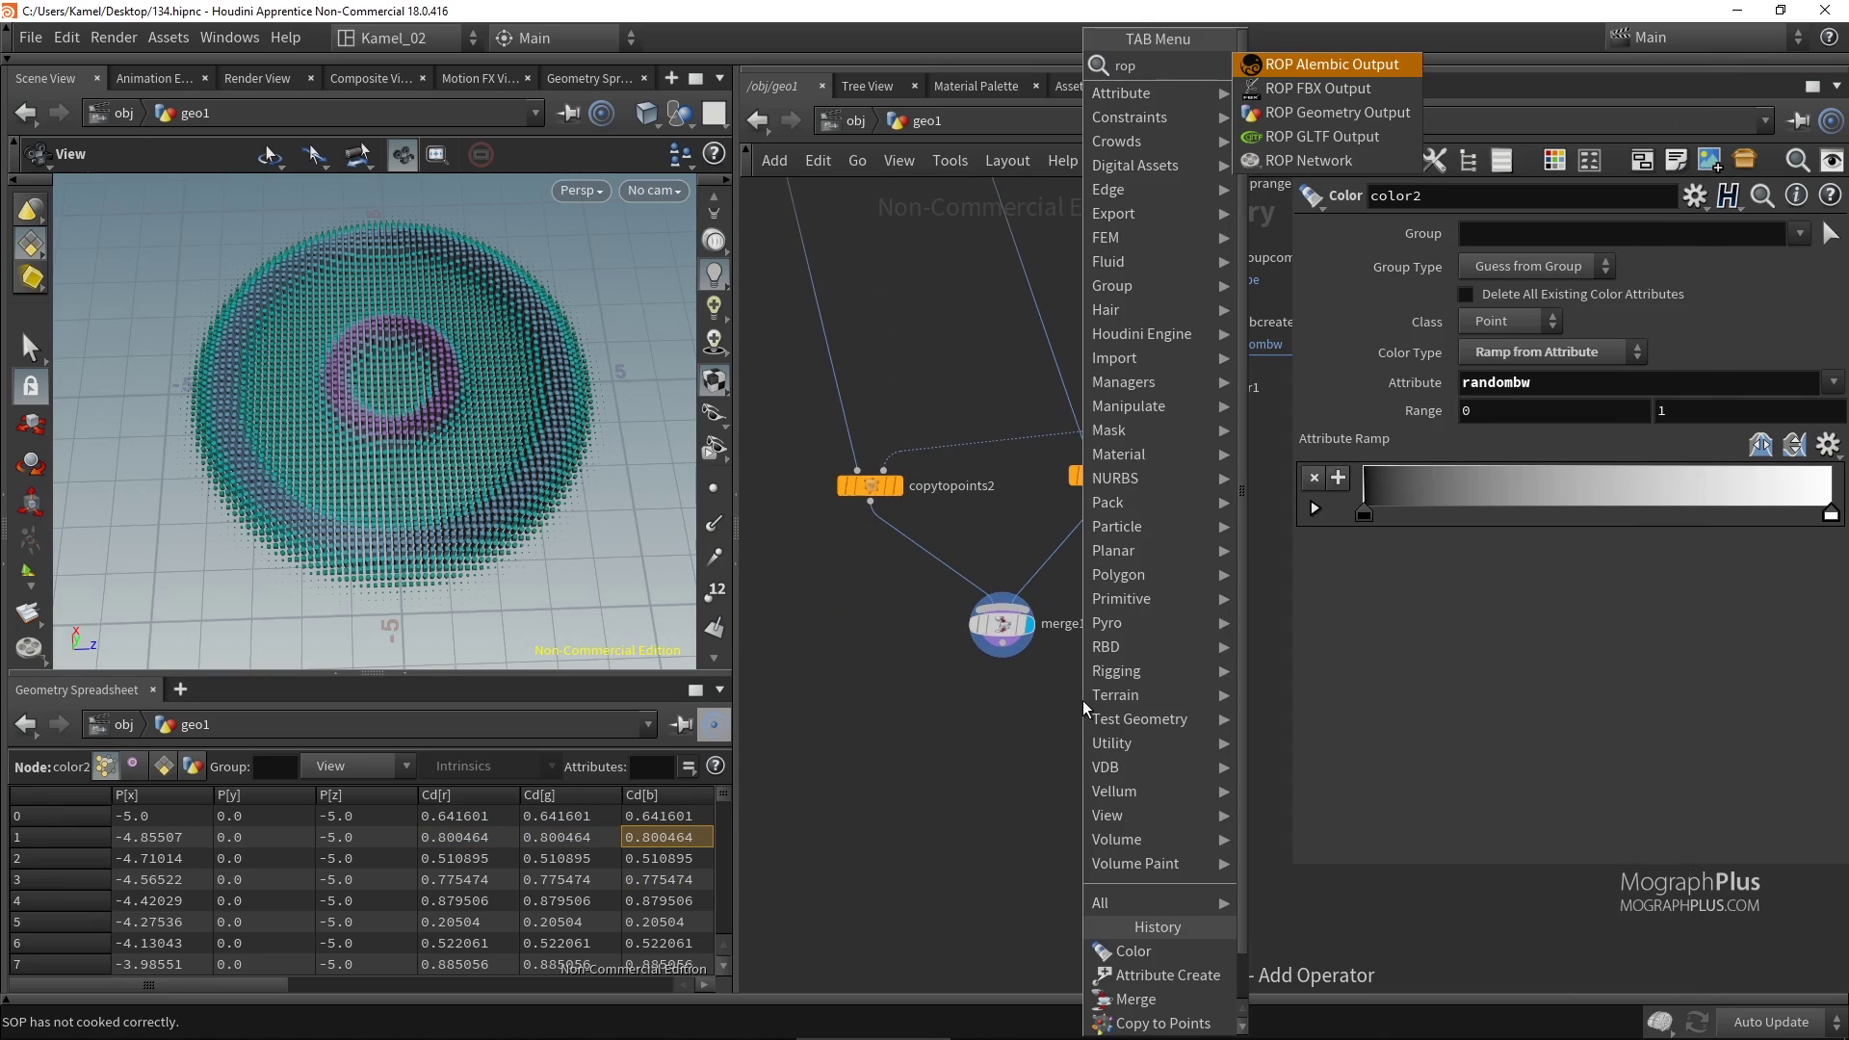
key(Return)
click(1014, 725)
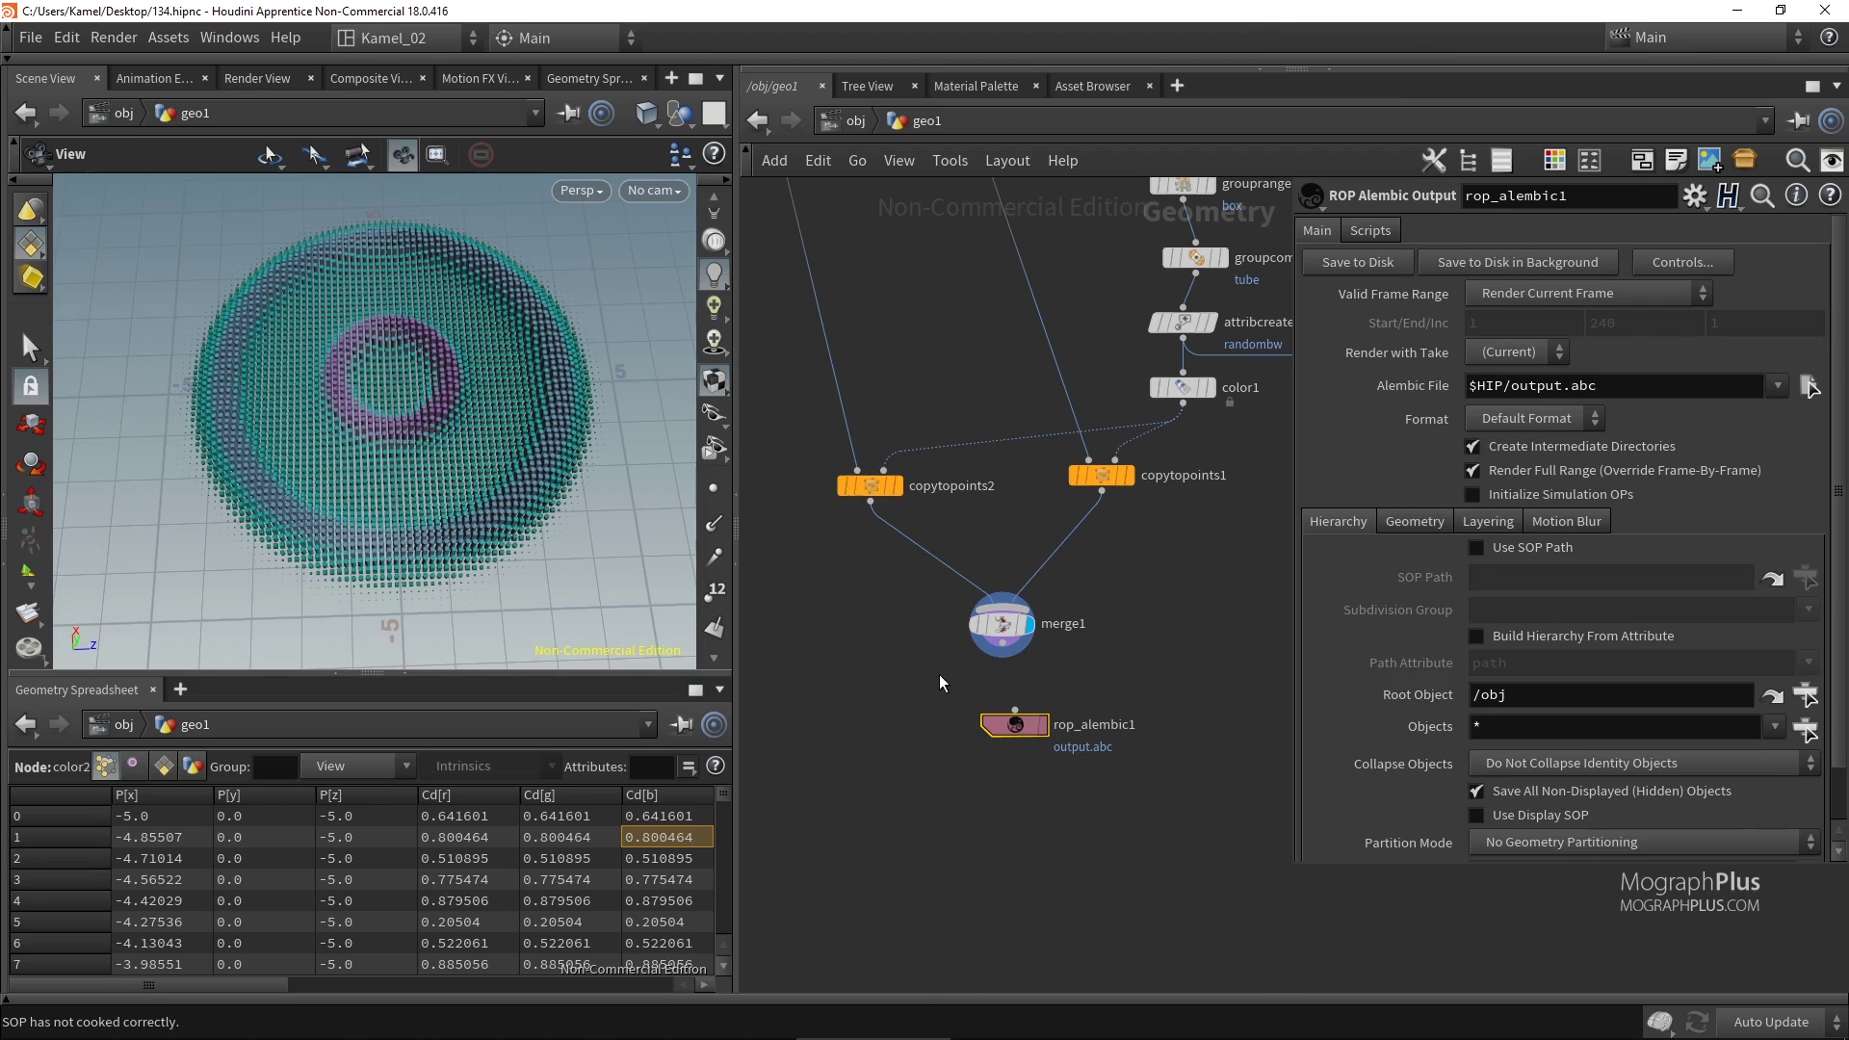
drag(1003, 643, 1077, 832)
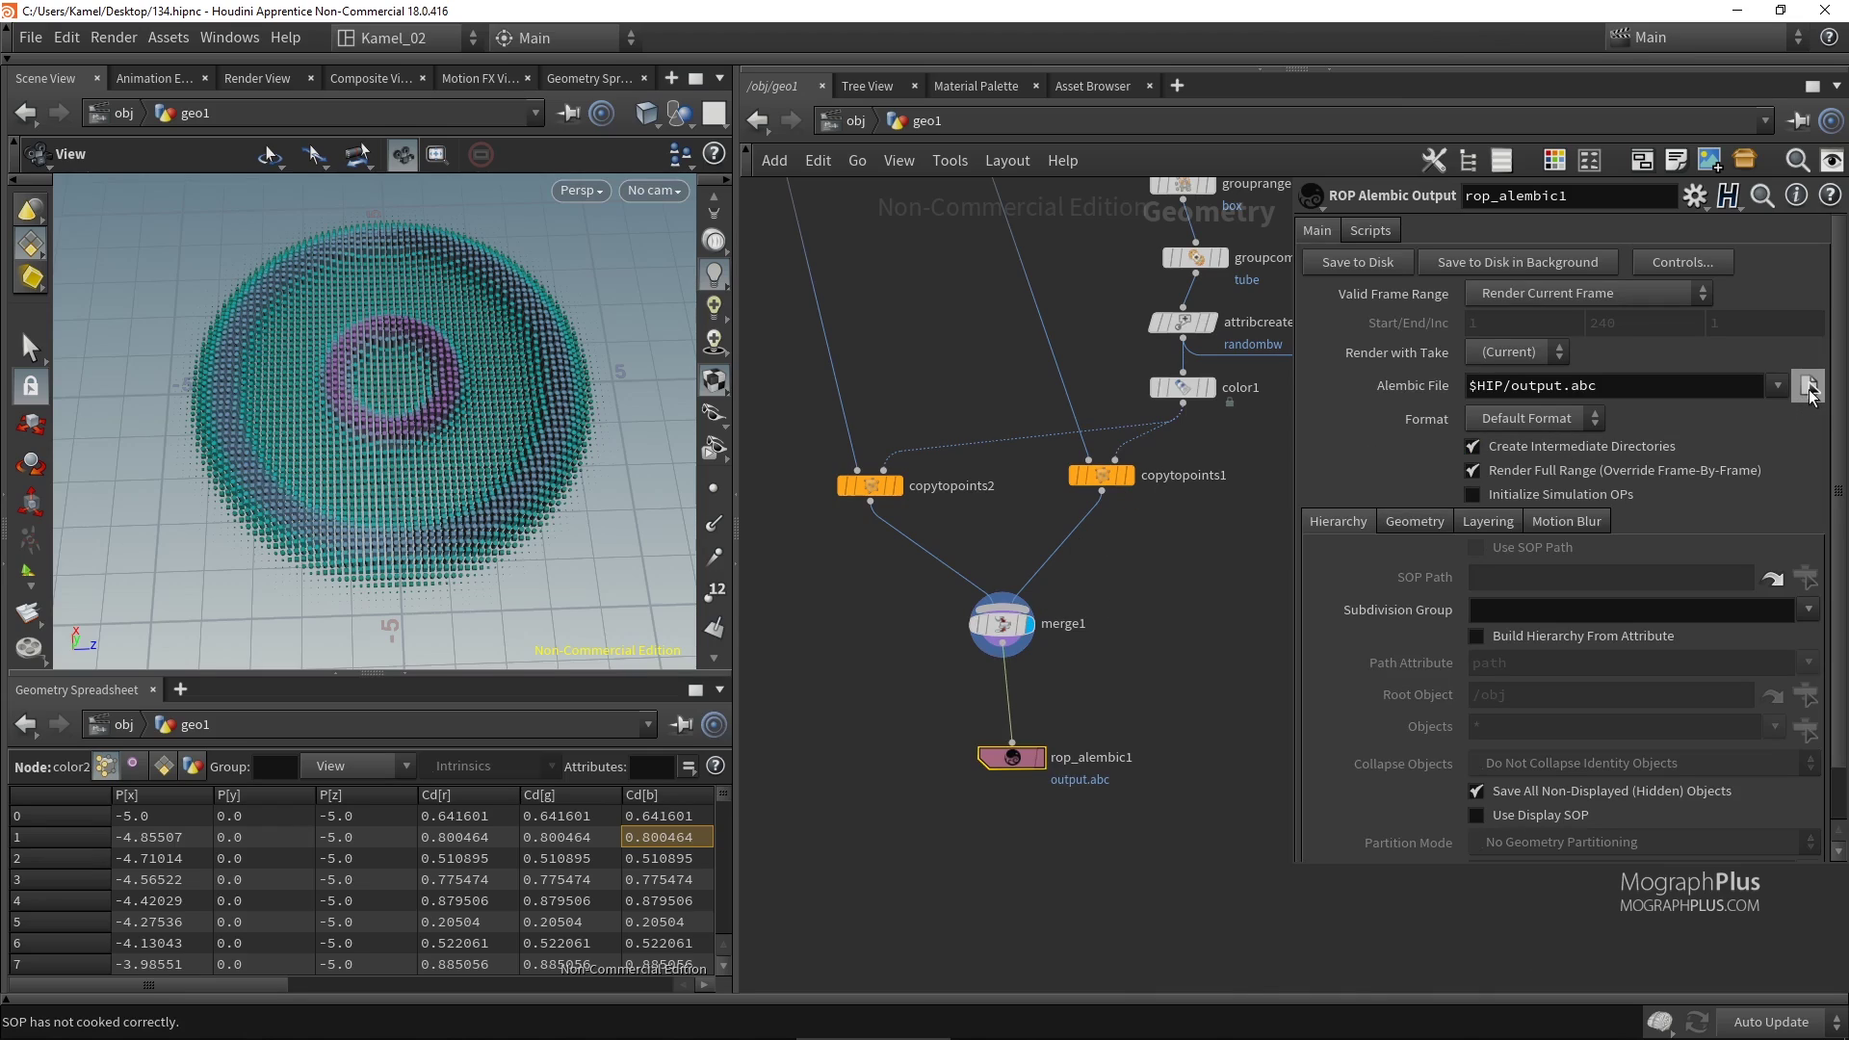
Set the Alembic output file to $HIP/ClonesFromHoudini.abc and the valid frame range to Render Frame Range.
click(1809, 387)
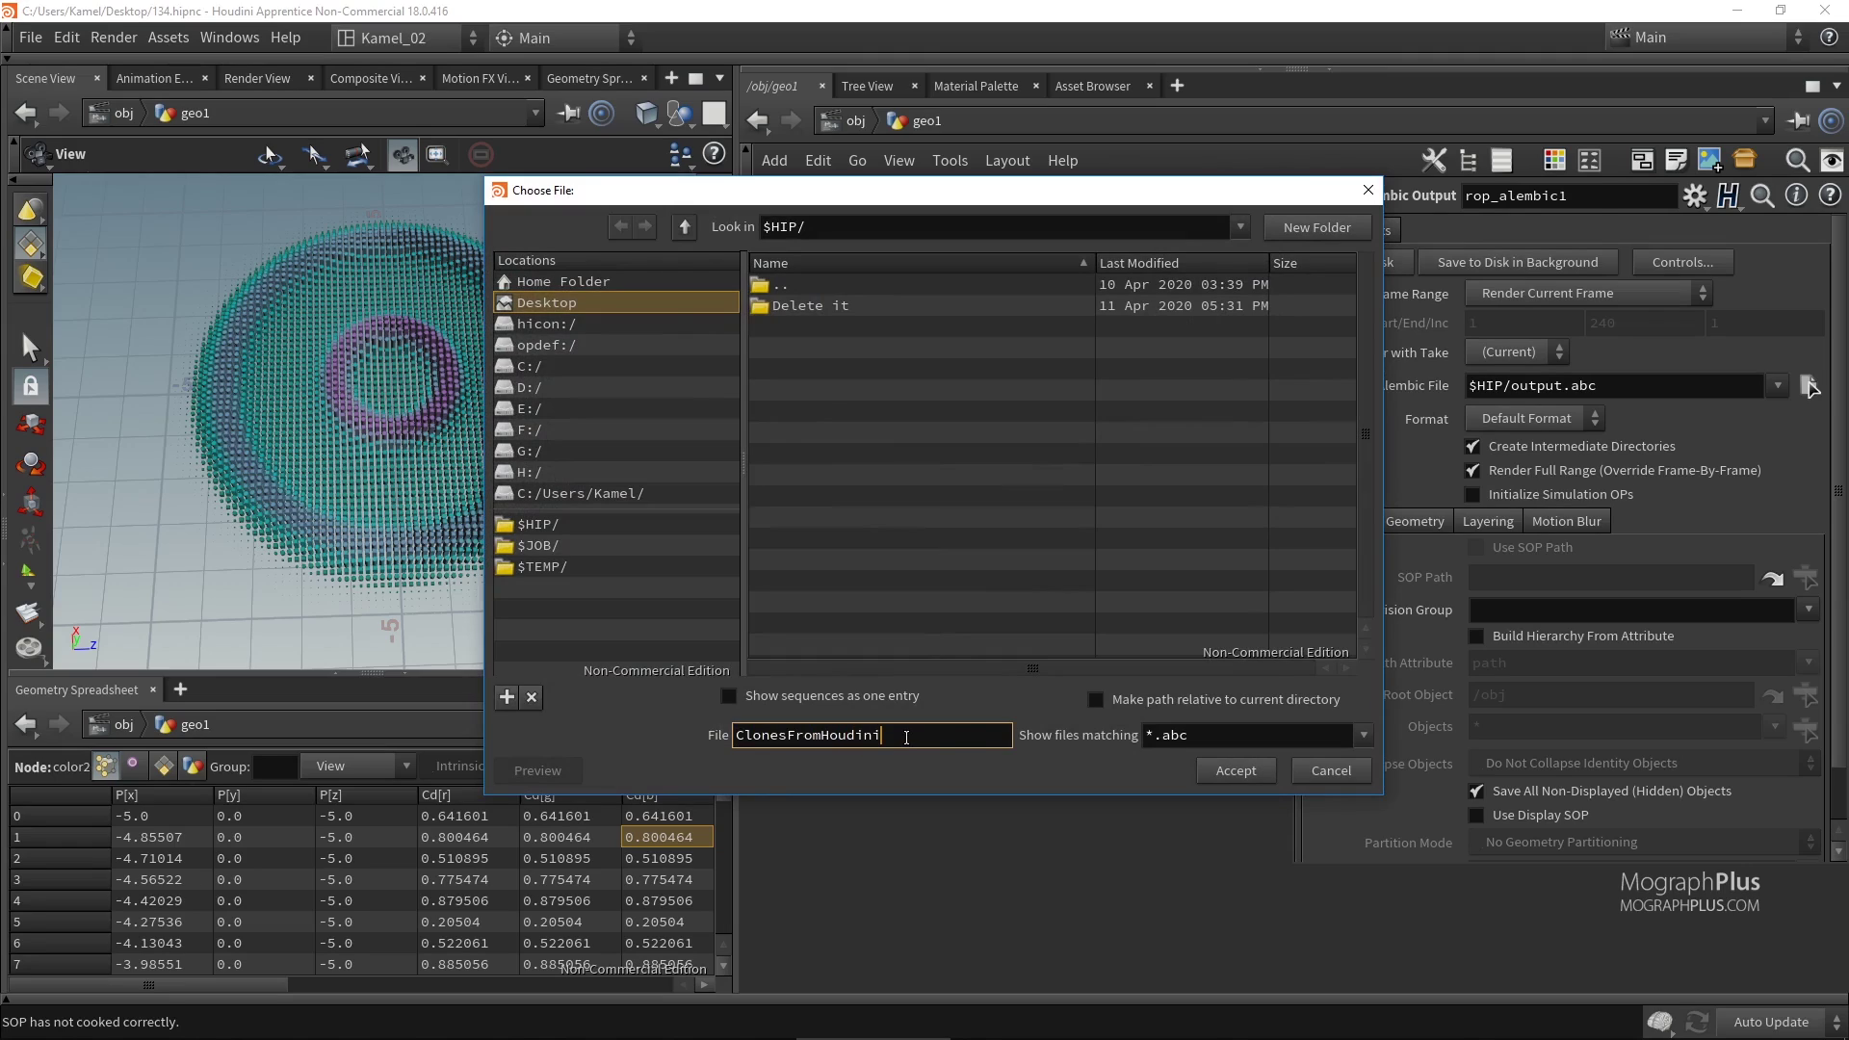
text(bc)
click(1228, 775)
click(1632, 294)
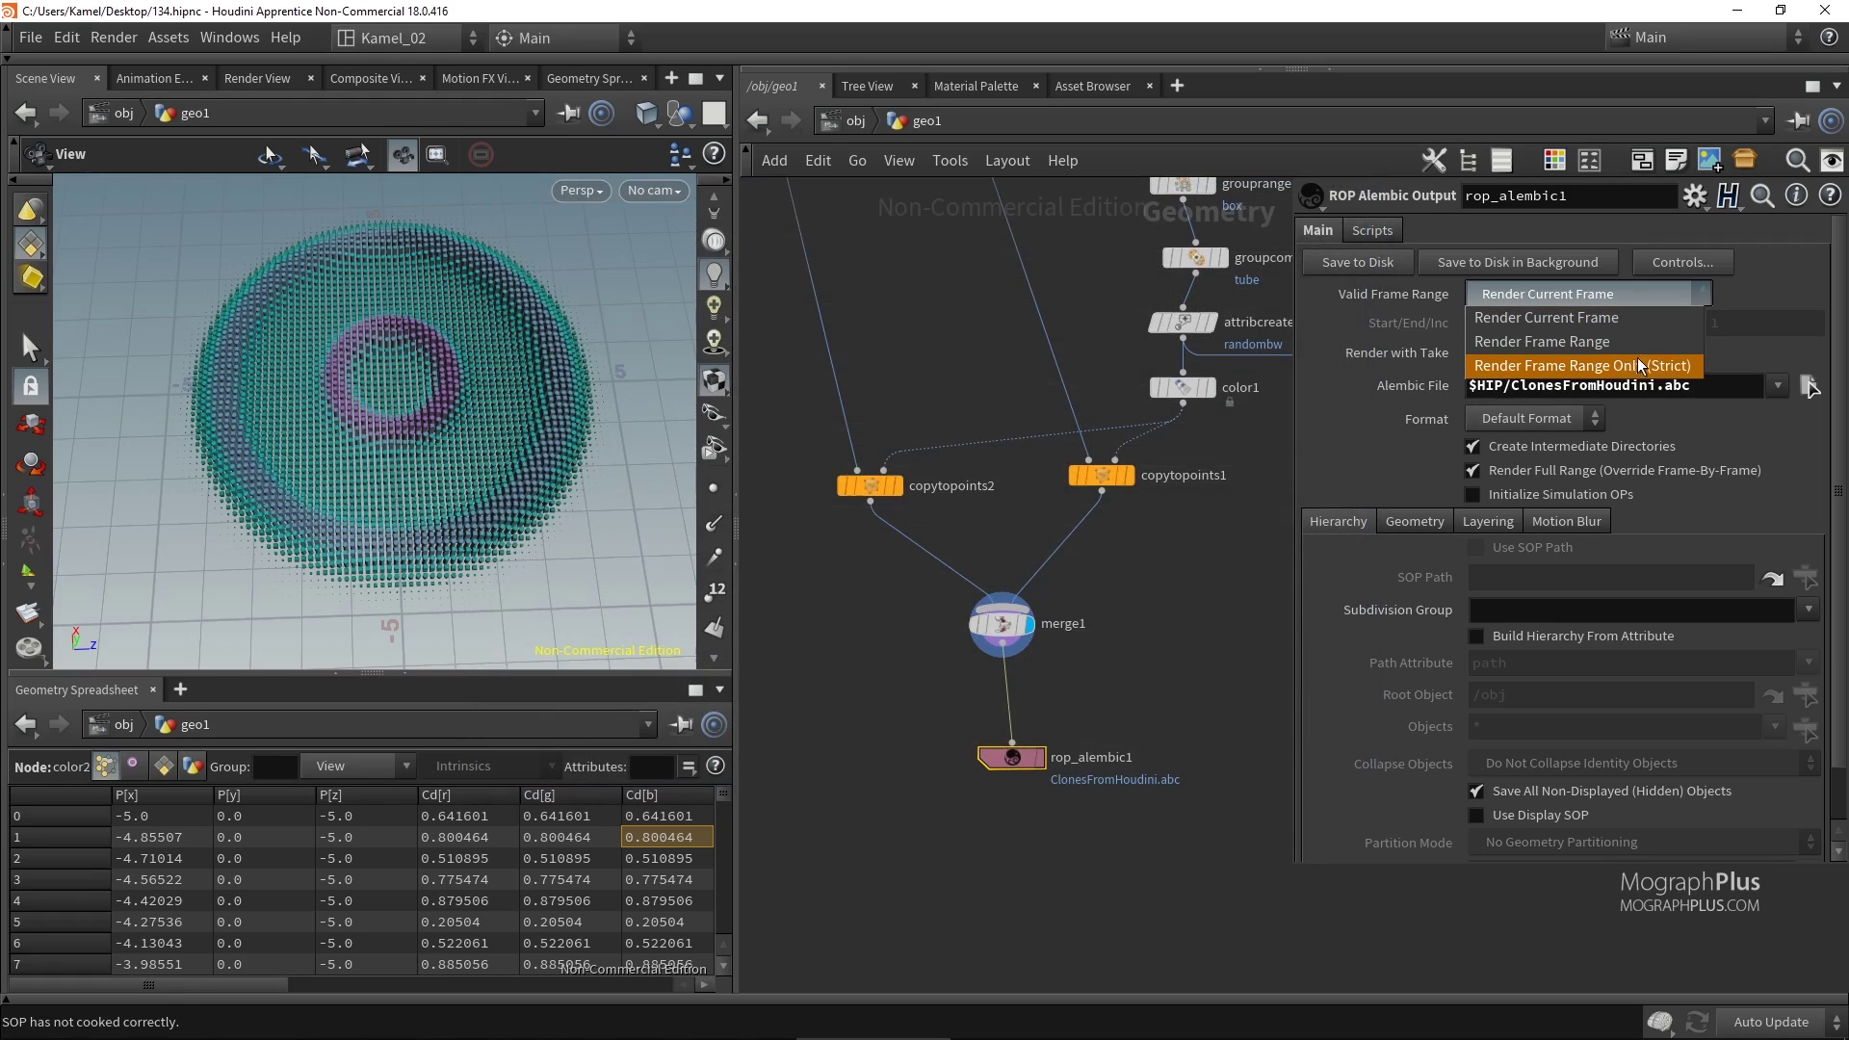
click(1542, 342)
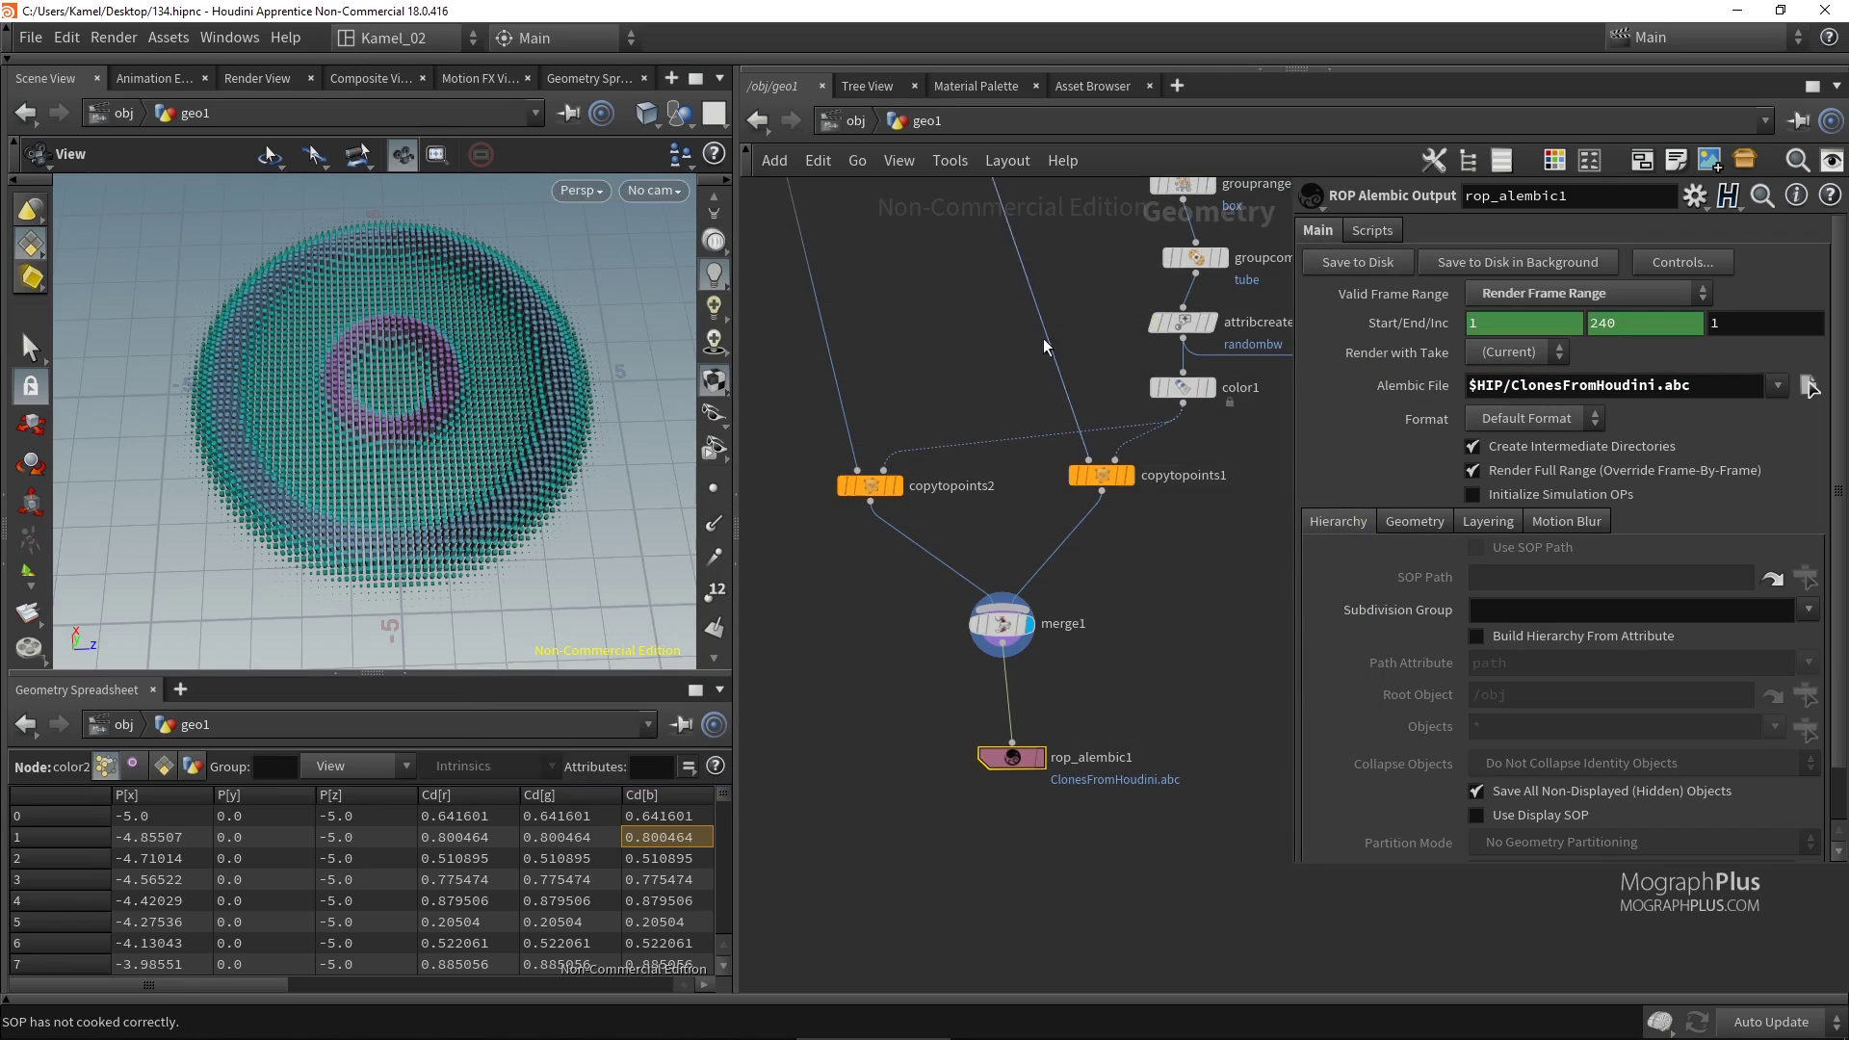
scroll(956, 357, down, 1)
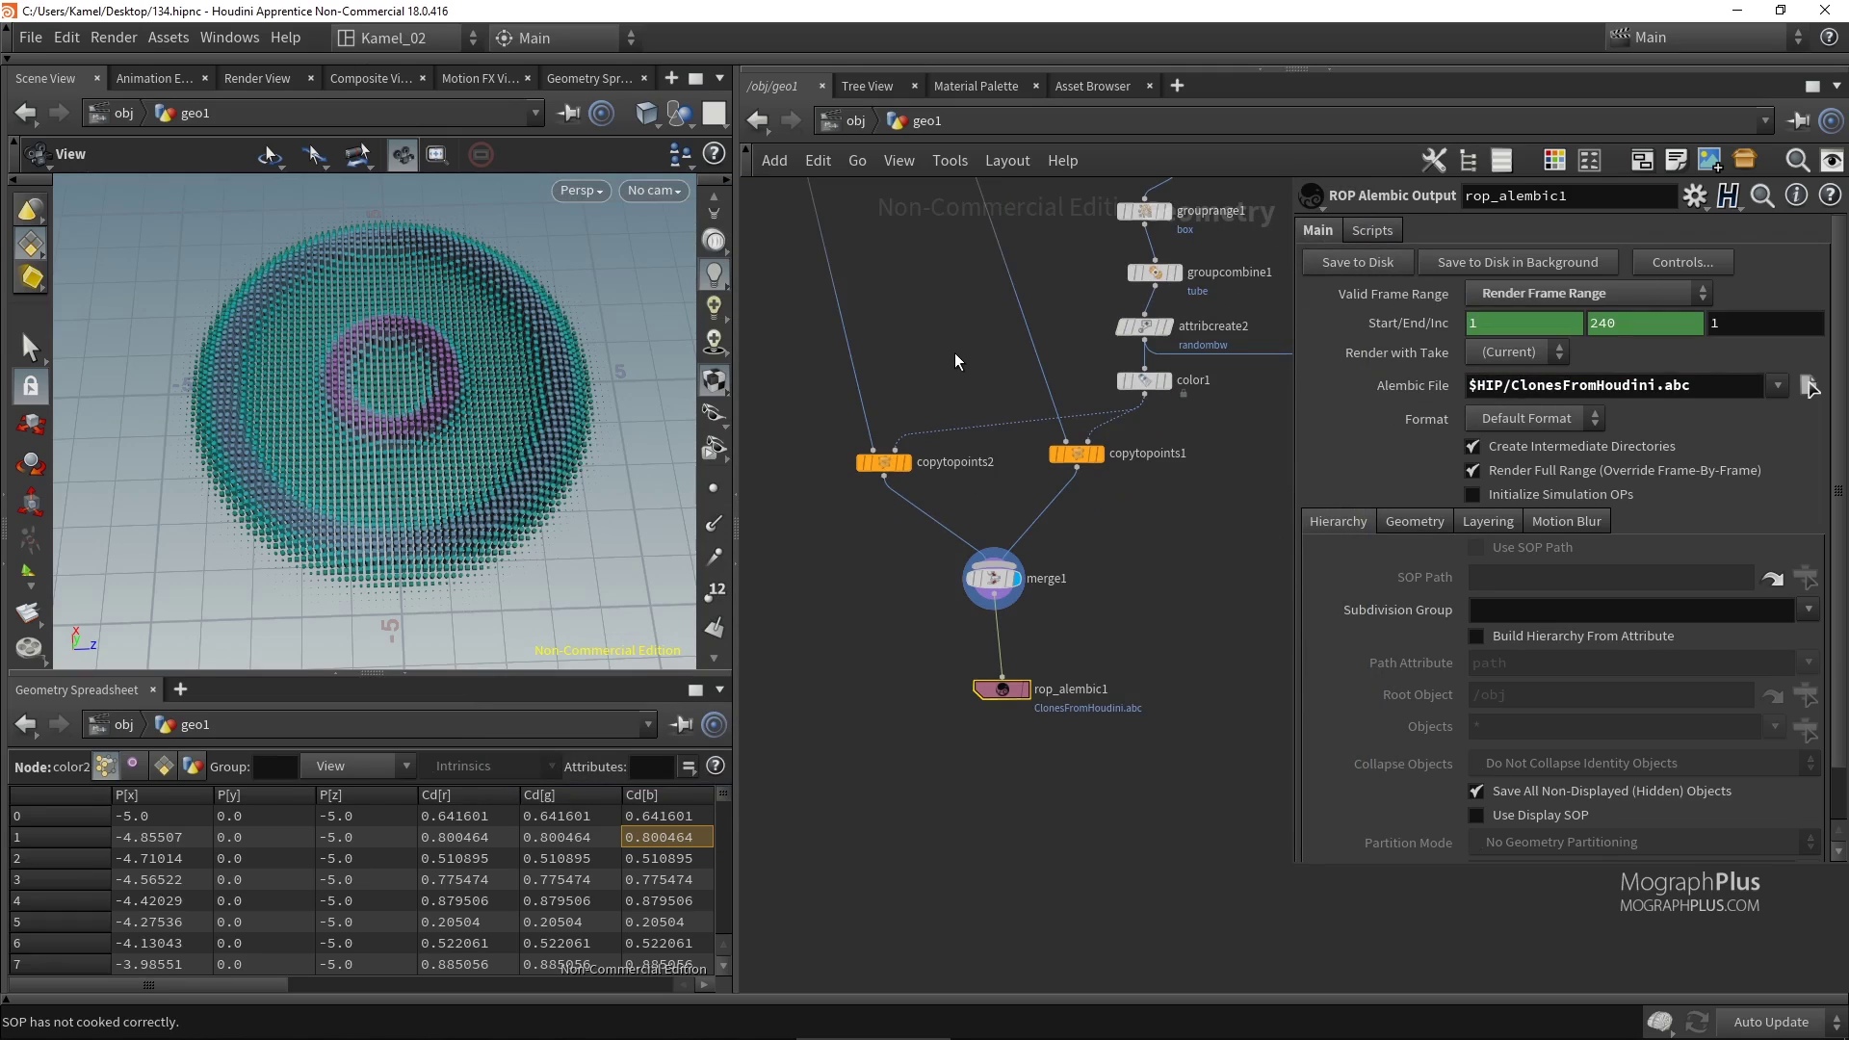
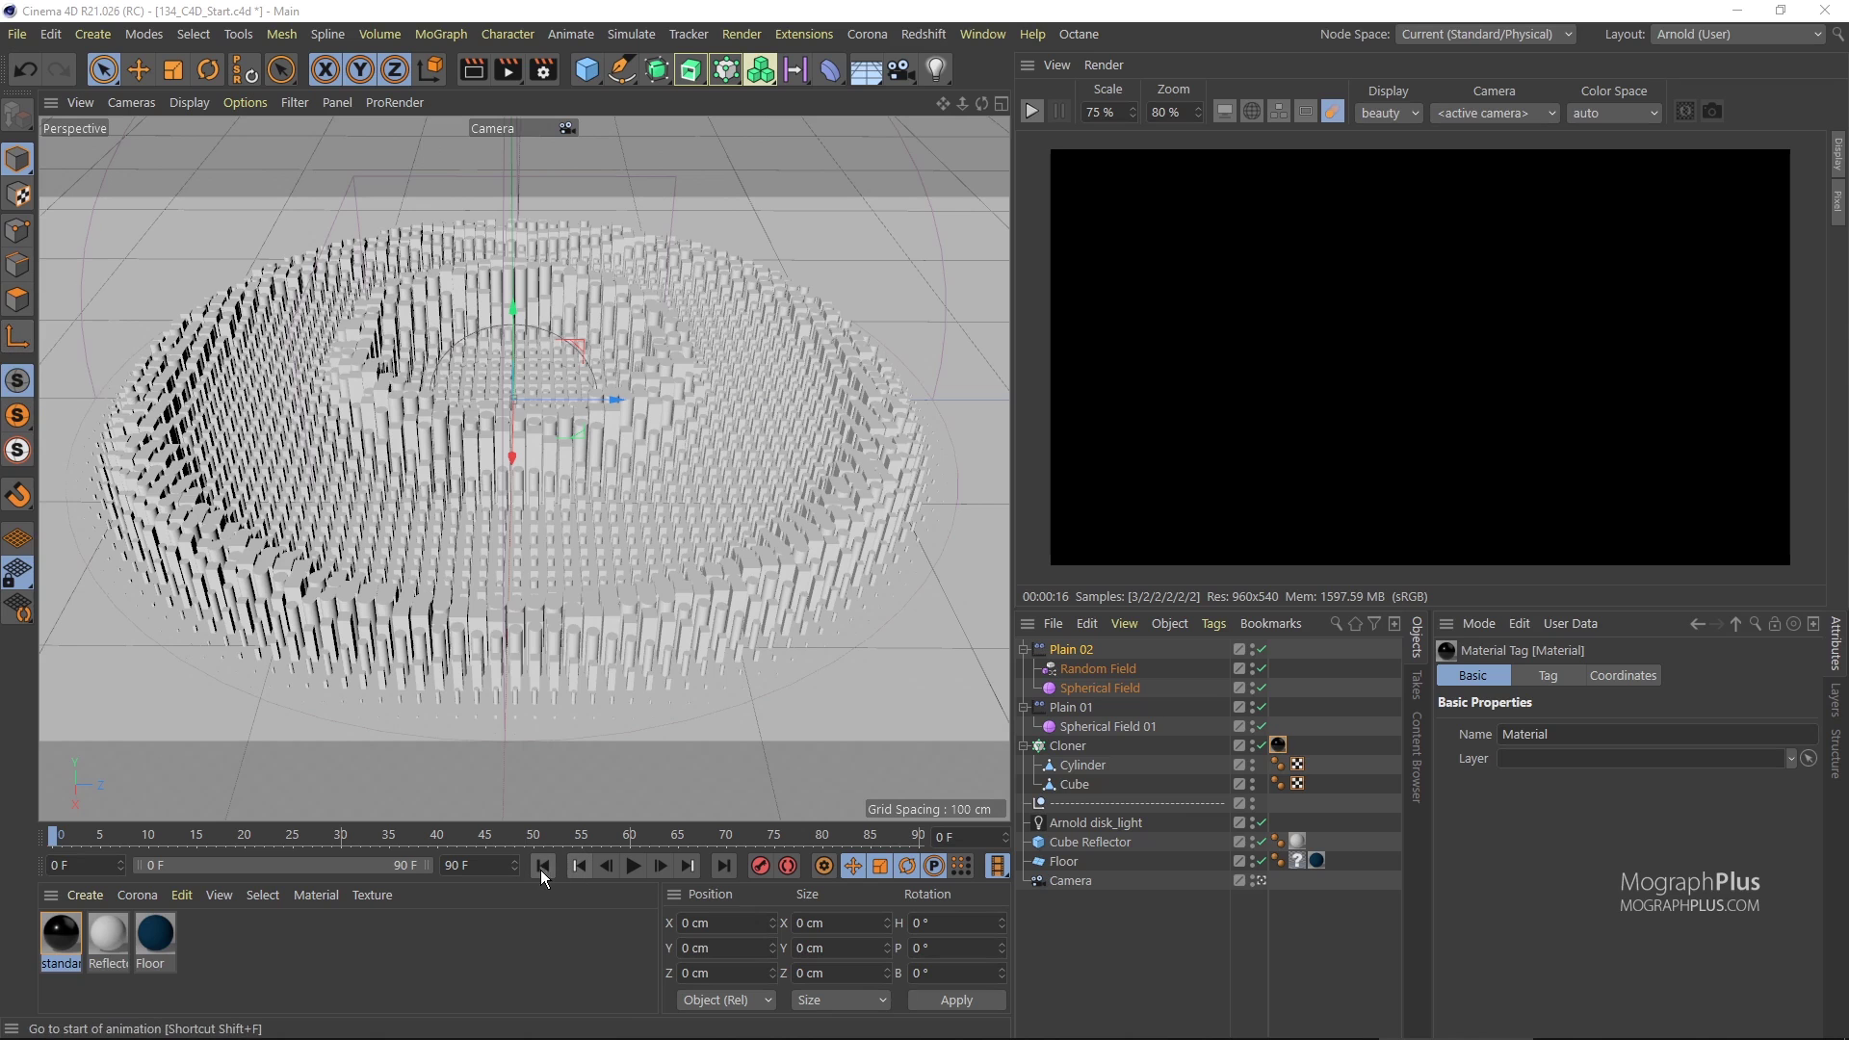
Switch to Cinema 4D, disable the Cloner, and choose ClonesFromHoudini.abc for merging into the scene.
click(1262, 745)
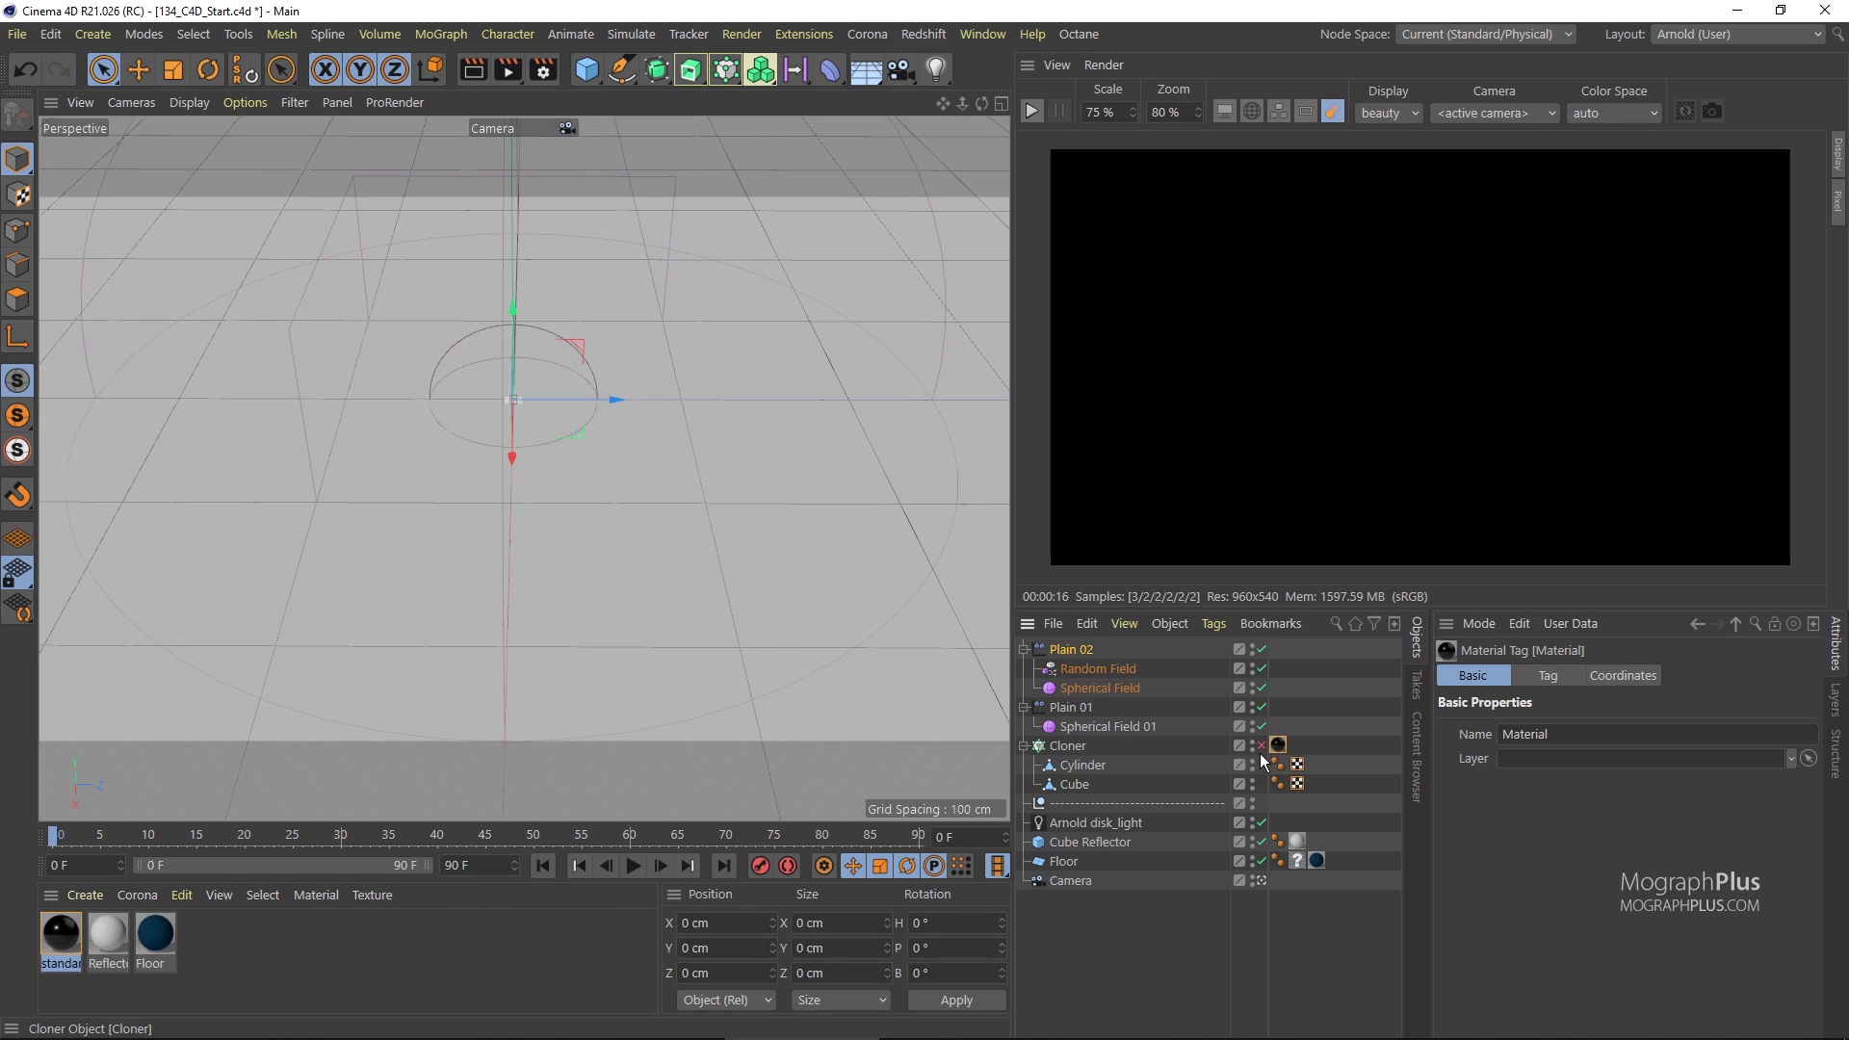
click(17, 33)
click(144, 118)
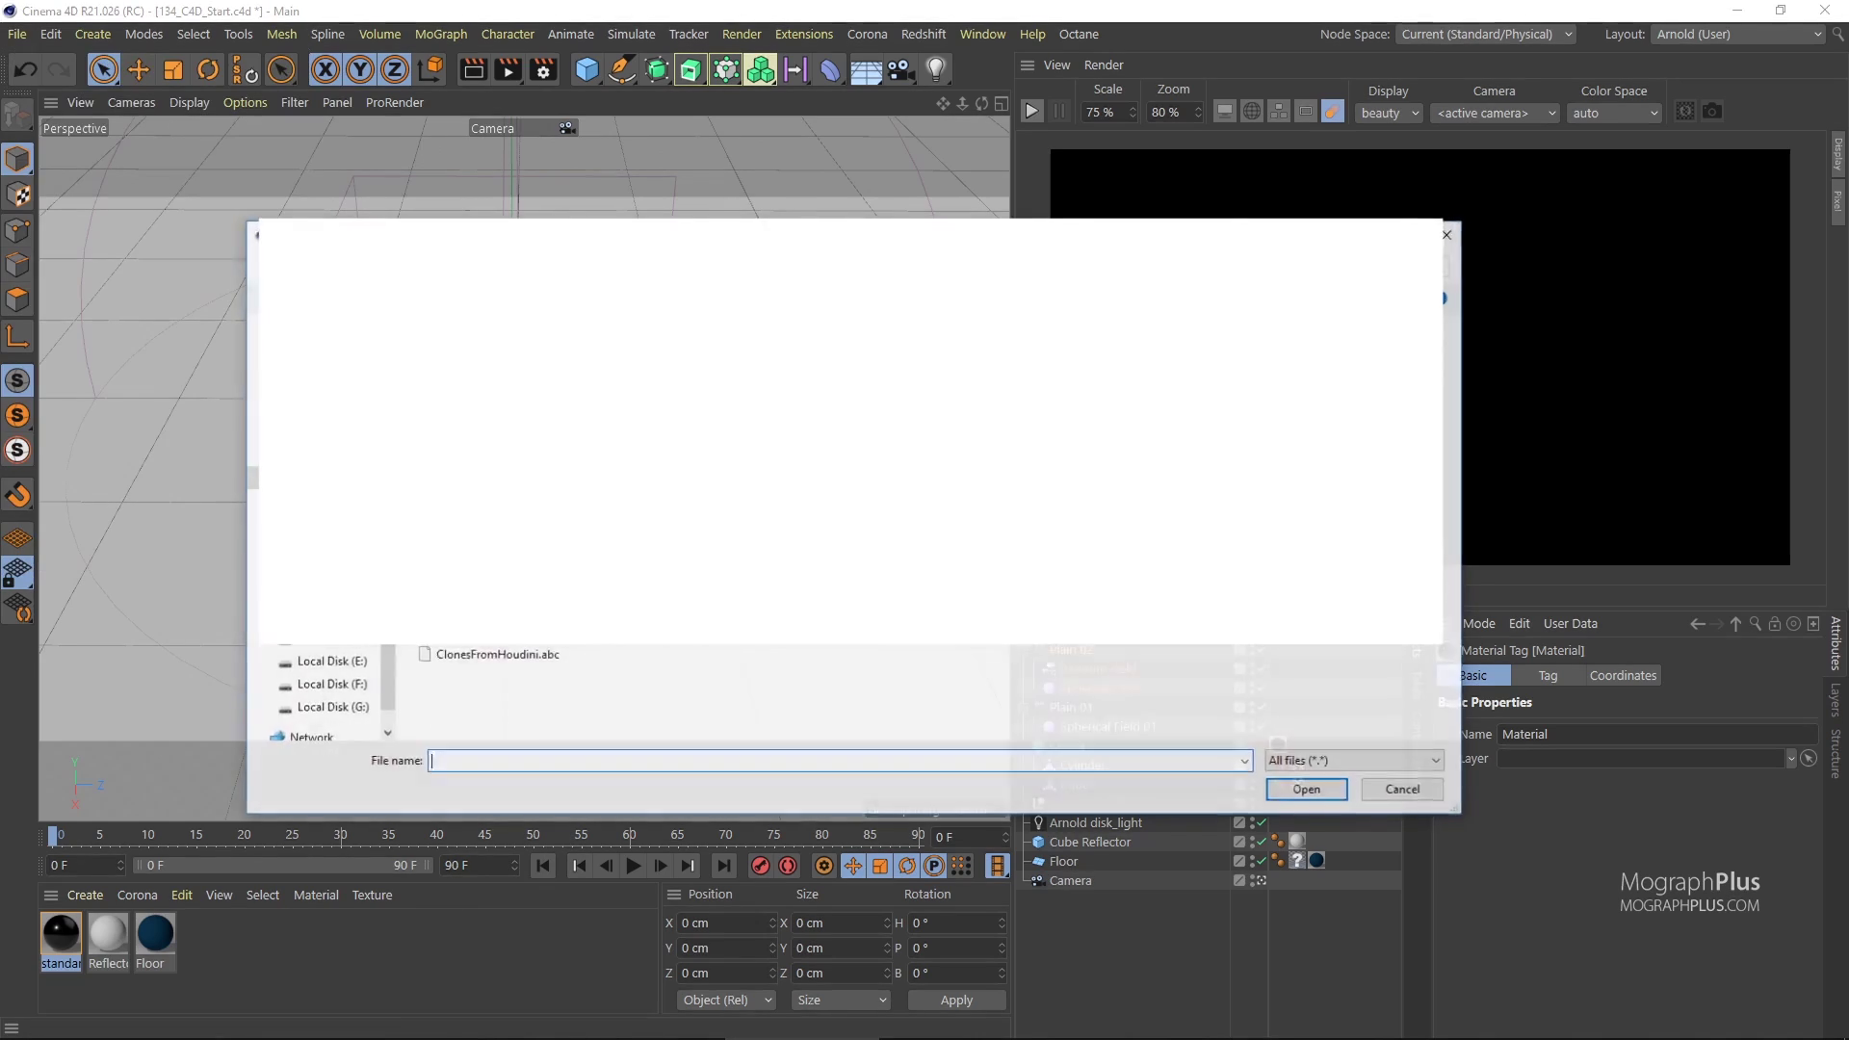
click(517, 663)
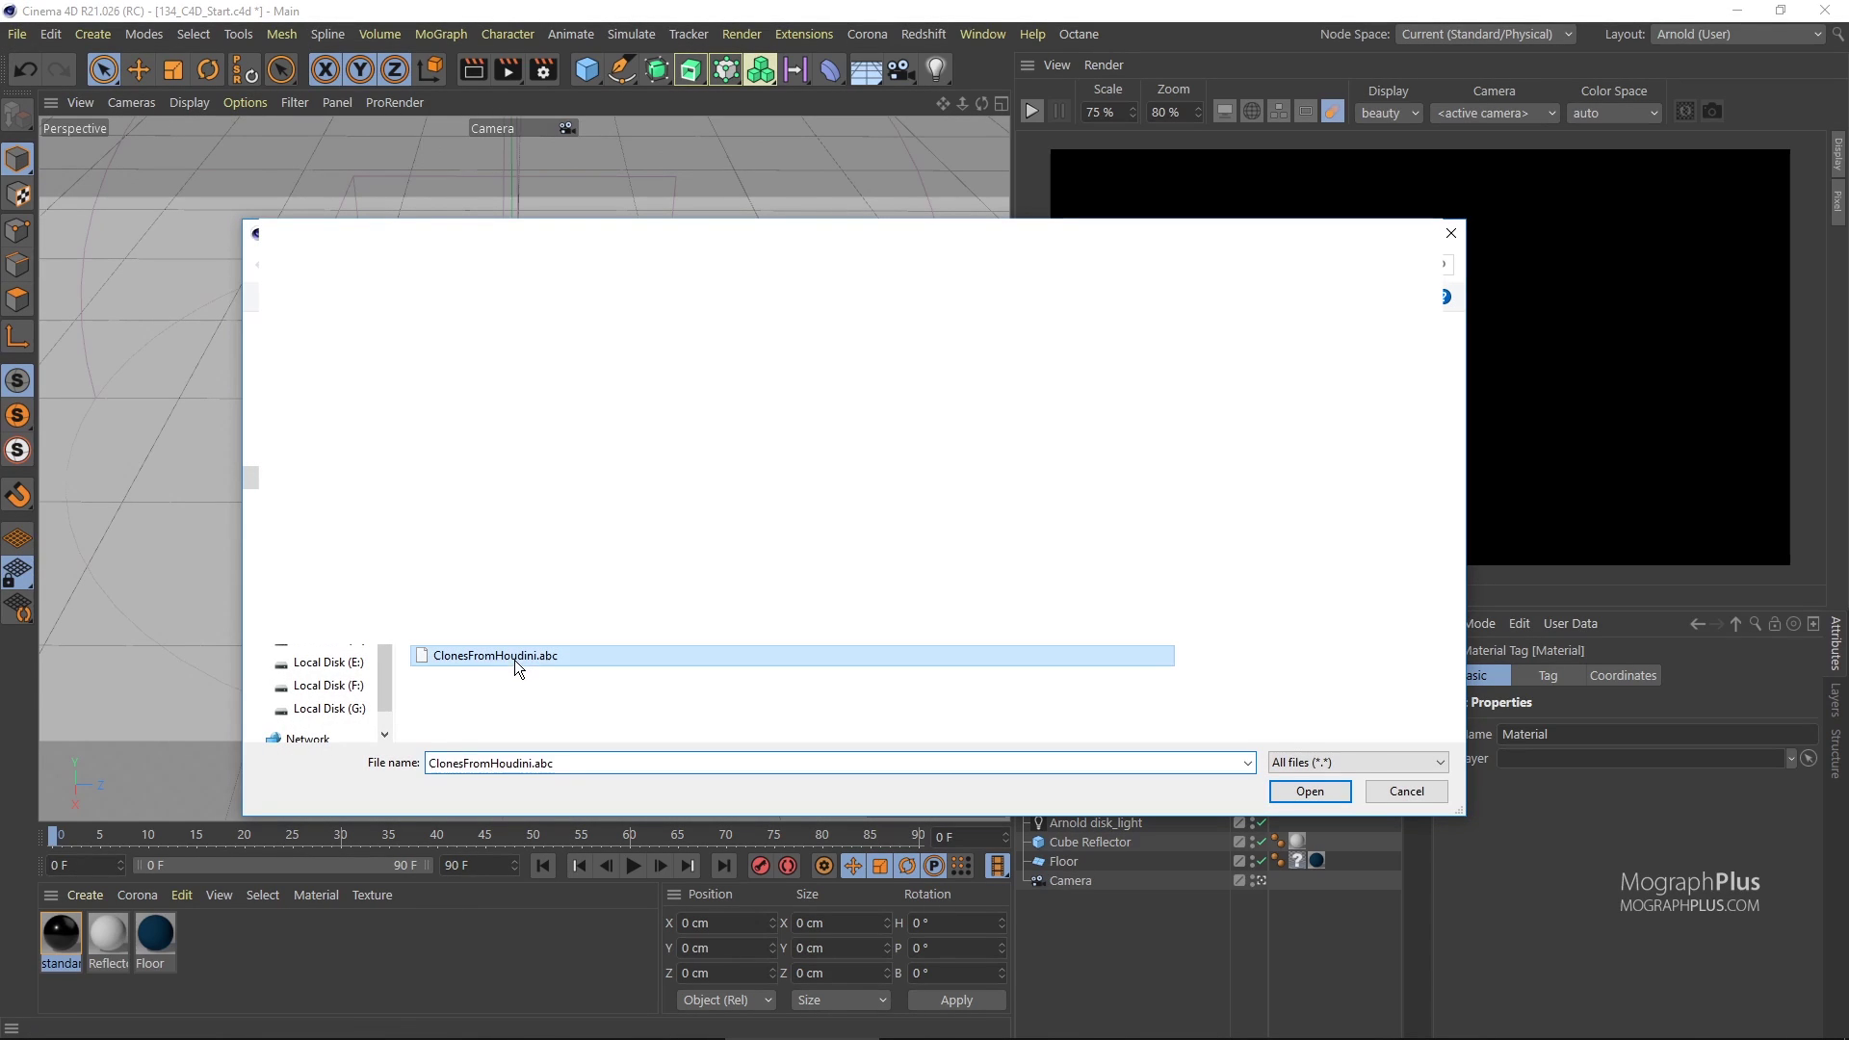
double_click(514, 661)
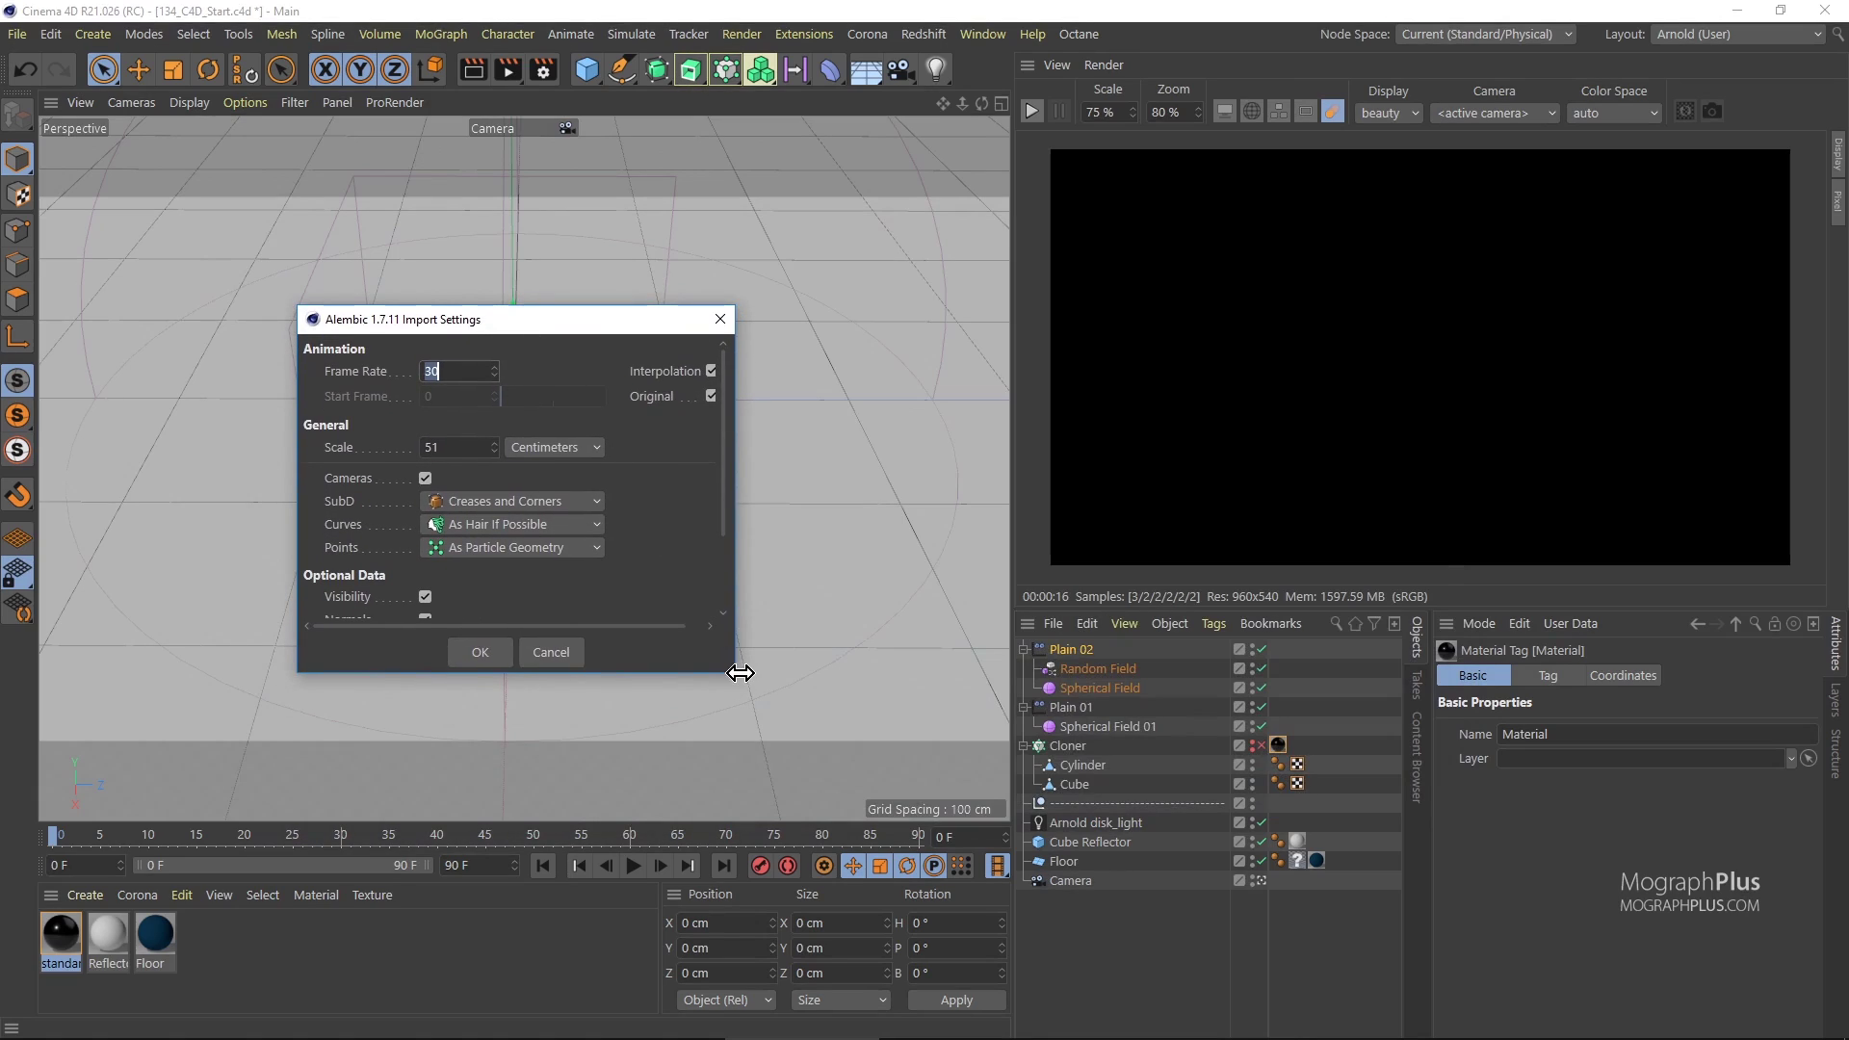
Import the Alembic file at a scale of 51 centimeters with Color Maps and Other Attributes included.
drag(733, 672, 779, 811)
click(449, 447)
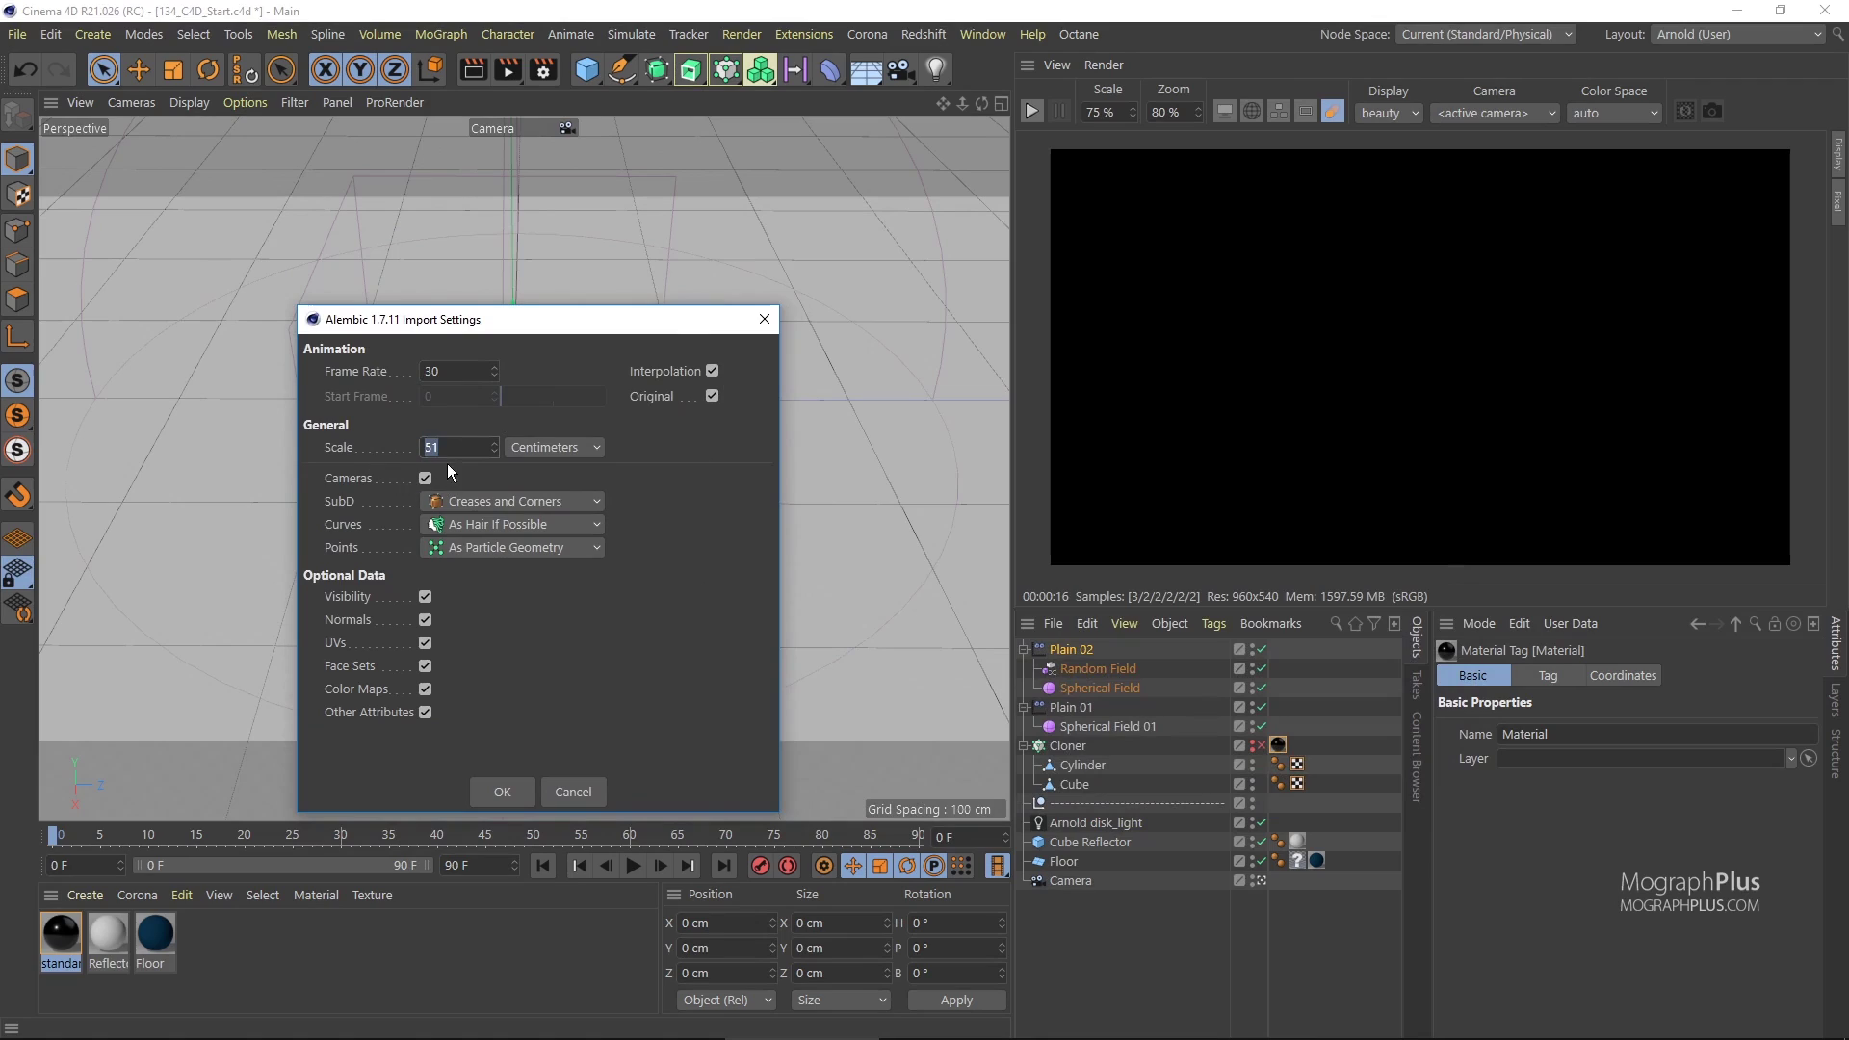
click(425, 711)
click(425, 689)
click(502, 791)
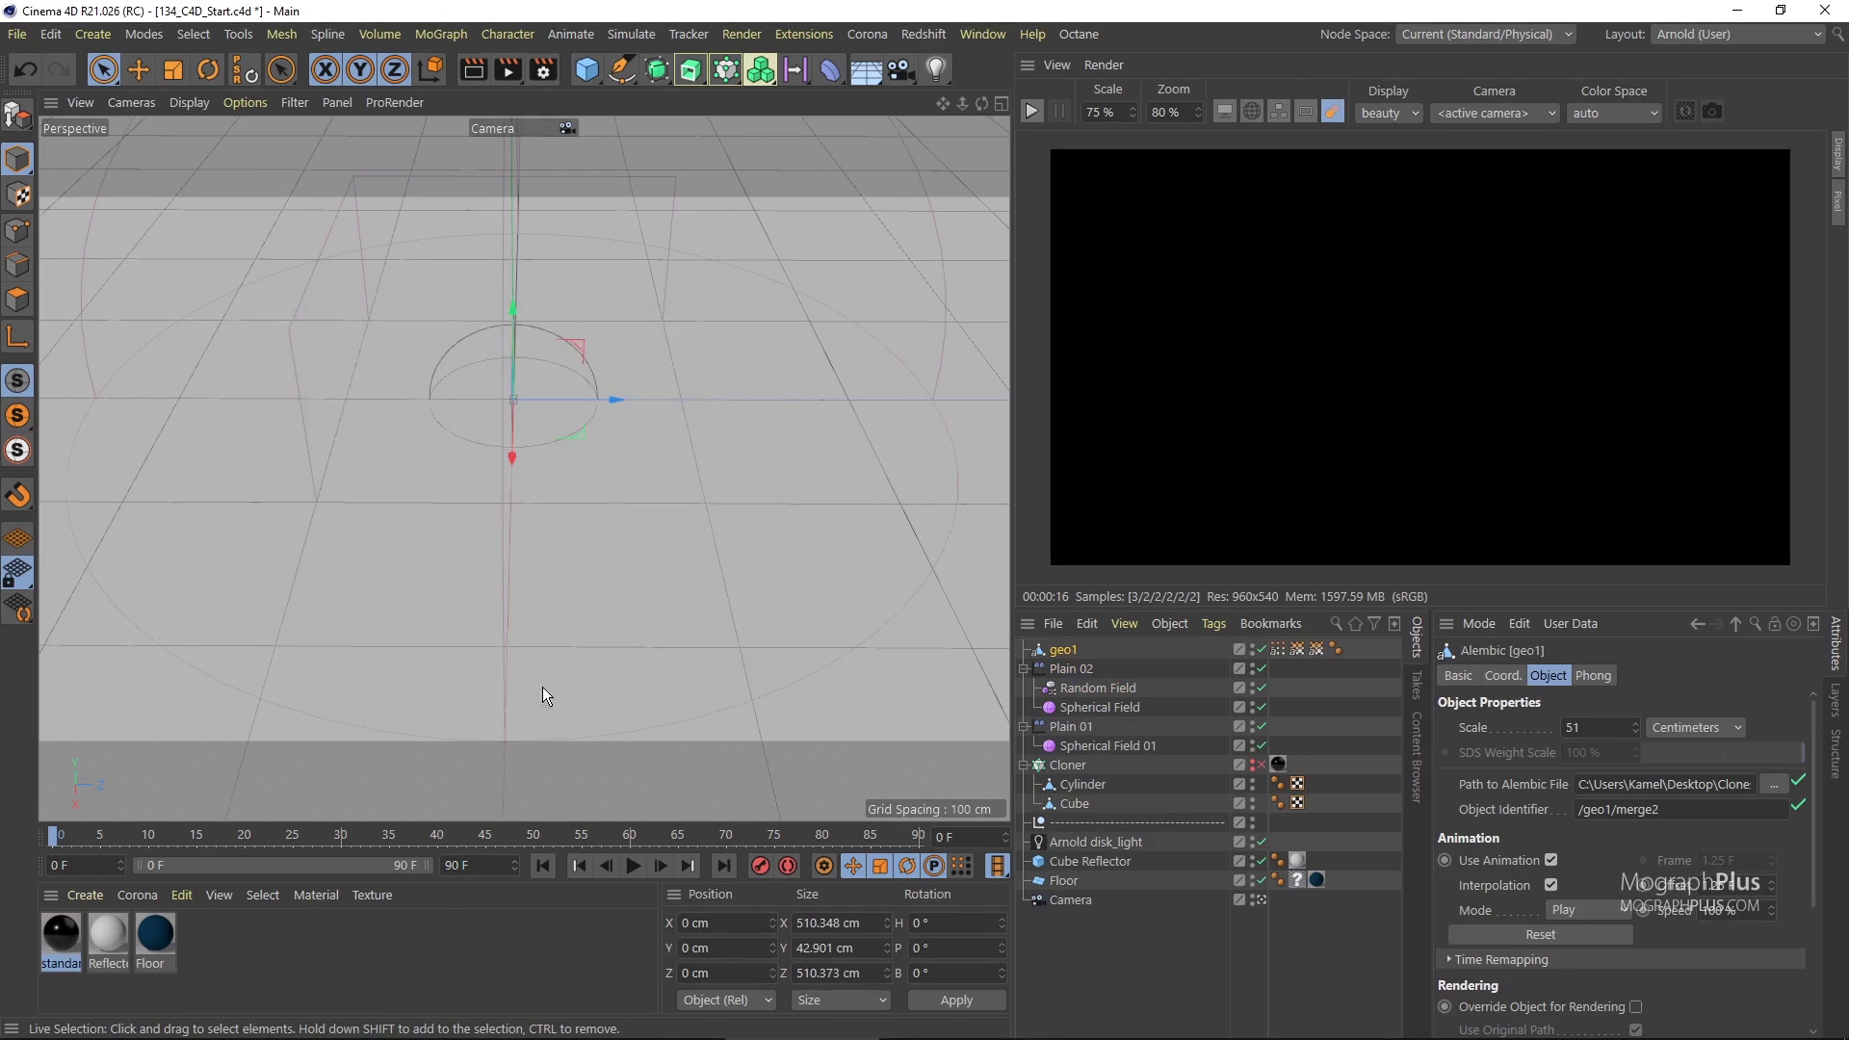
Examine geo1's Cd vertex color tag and its mask and randombw vertex map tags in the viewport.
click(1277, 651)
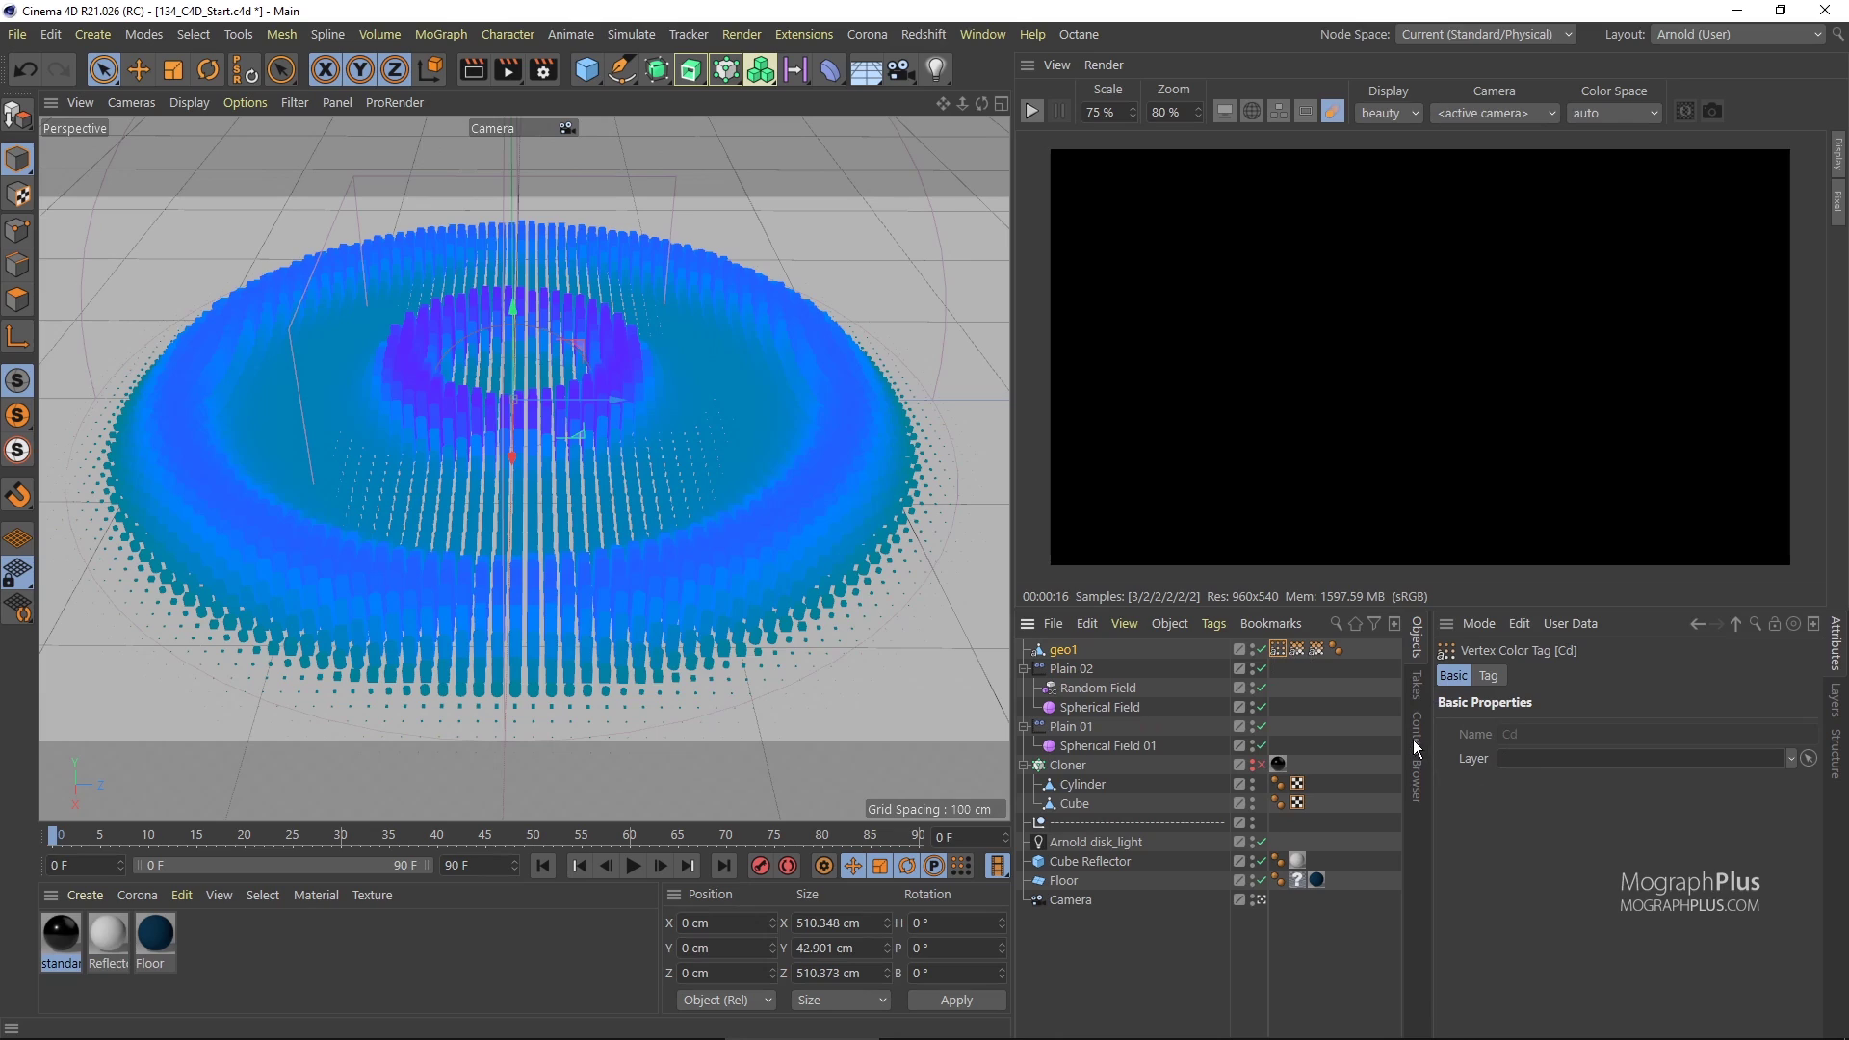
click(1296, 650)
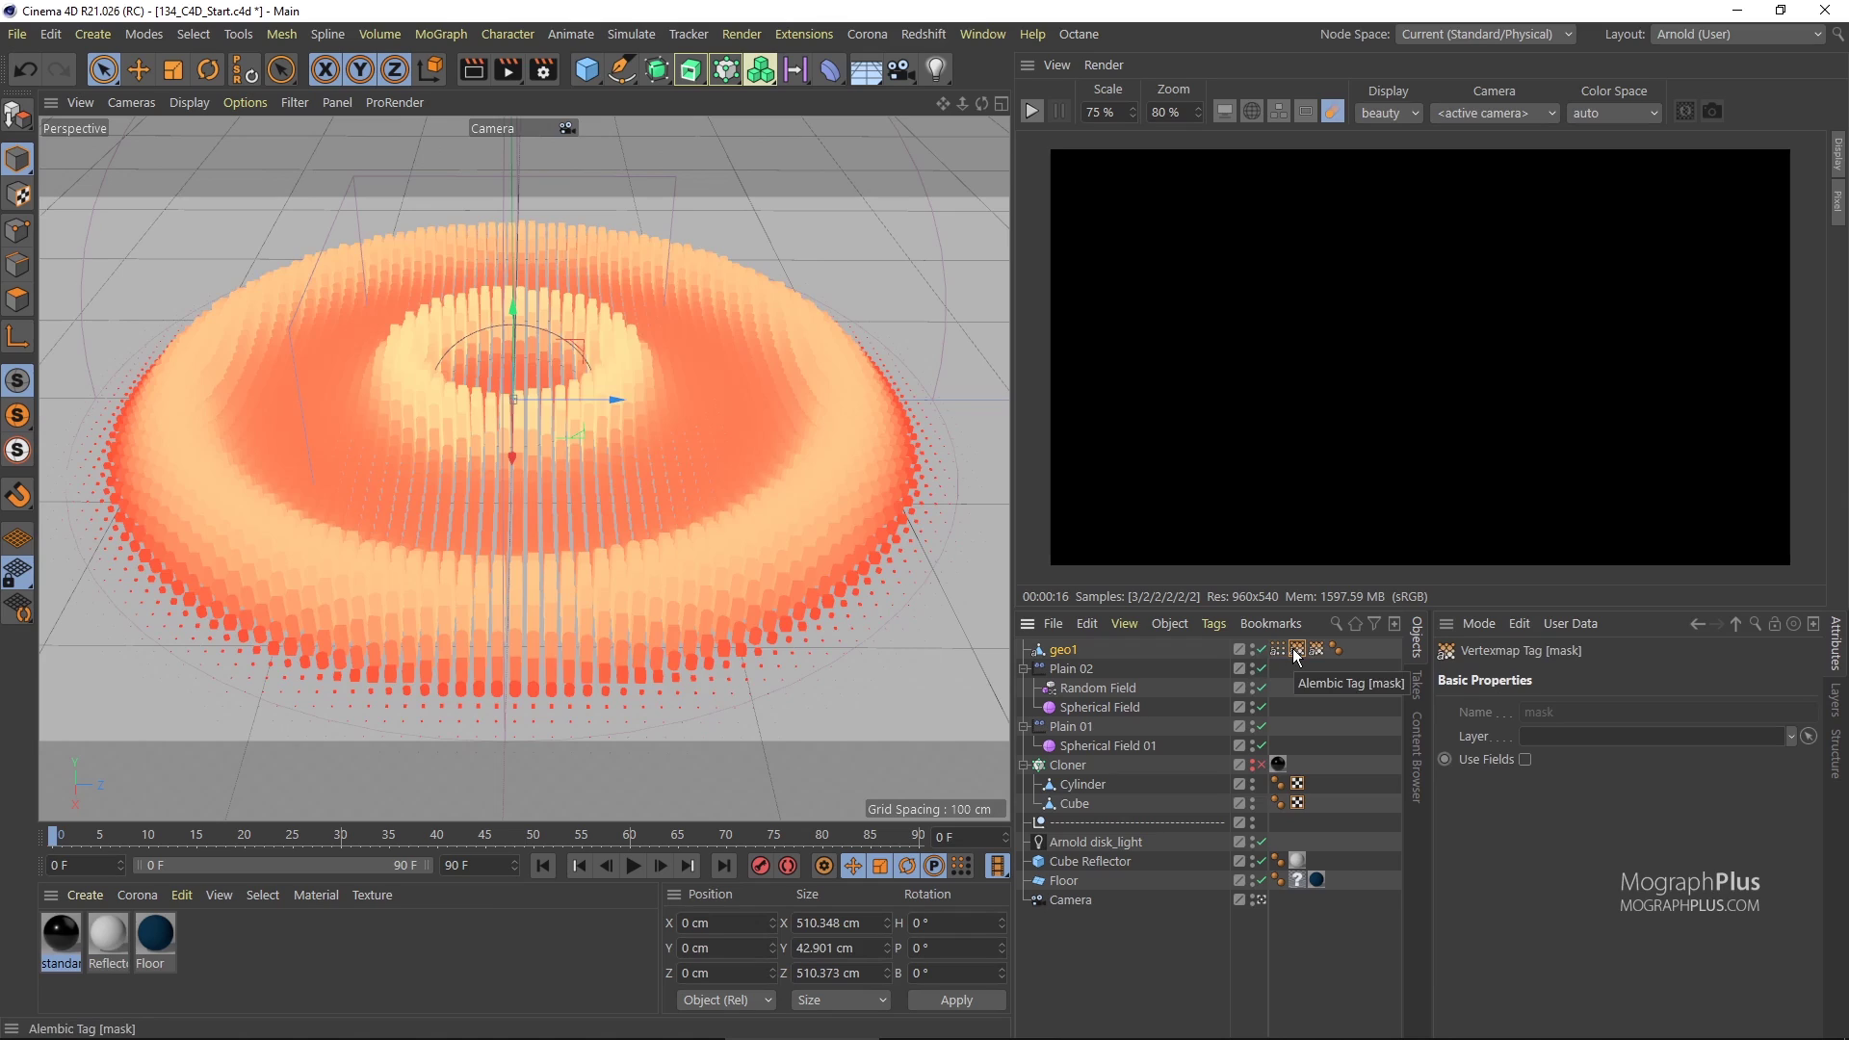
click(1318, 650)
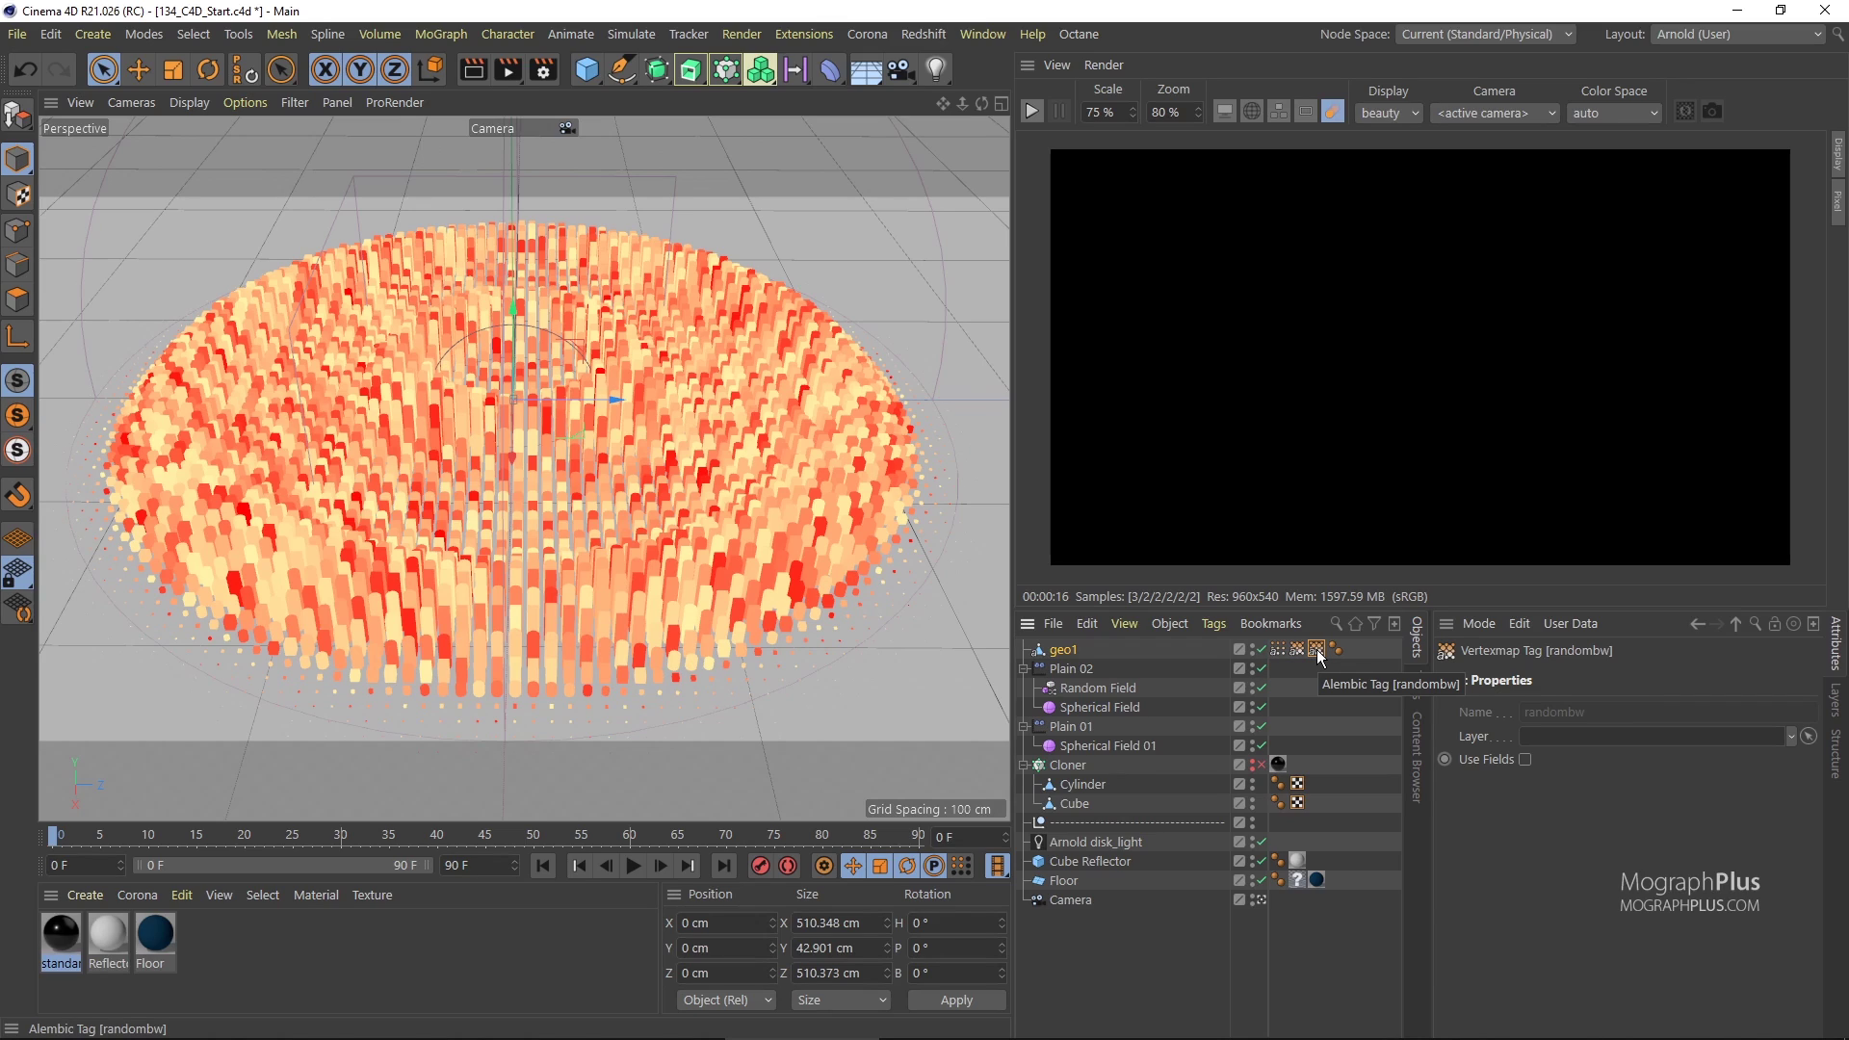
click(1279, 649)
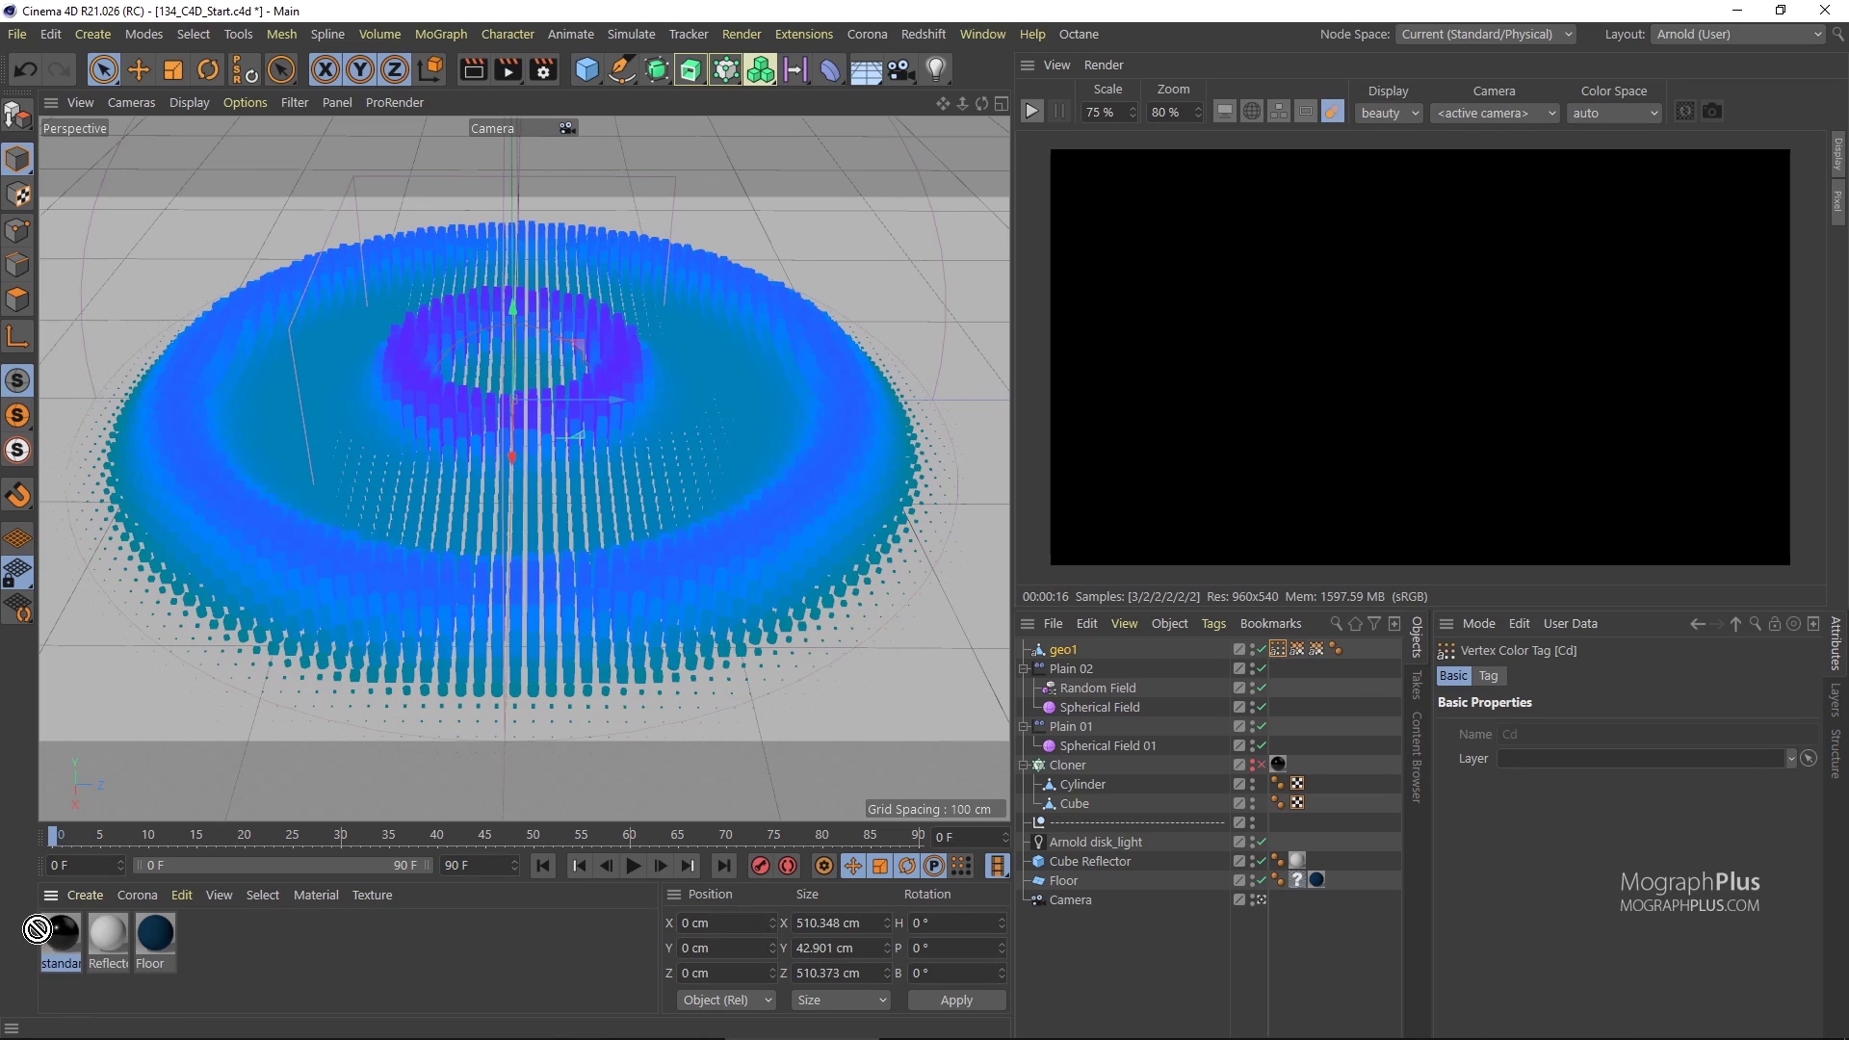
Duplicate the standard_surface material onto geo1 and start the interactive Arnold render.
ctrl+drag(37, 929, 1063, 651)
click(1031, 111)
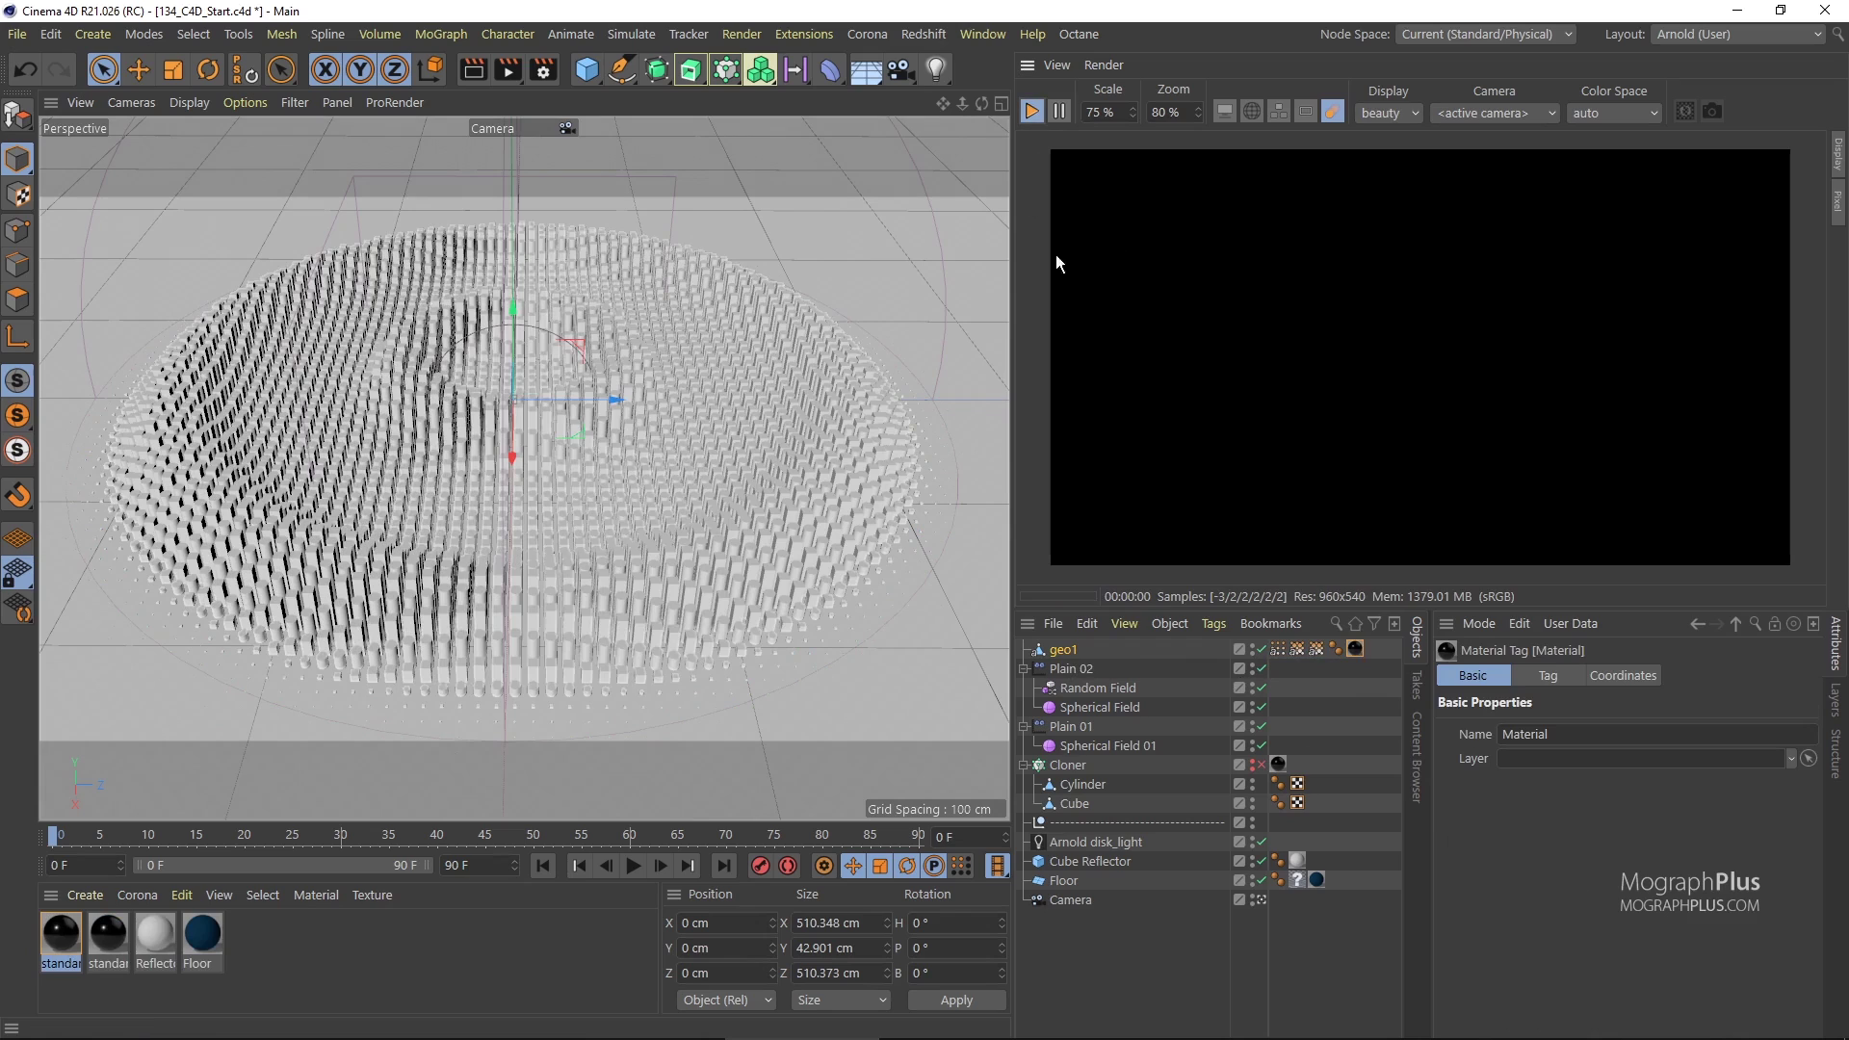
Open geo1's material in the shader network editor, and feed its Cd vertex color tag into the color_correct node's input.
click(68, 930)
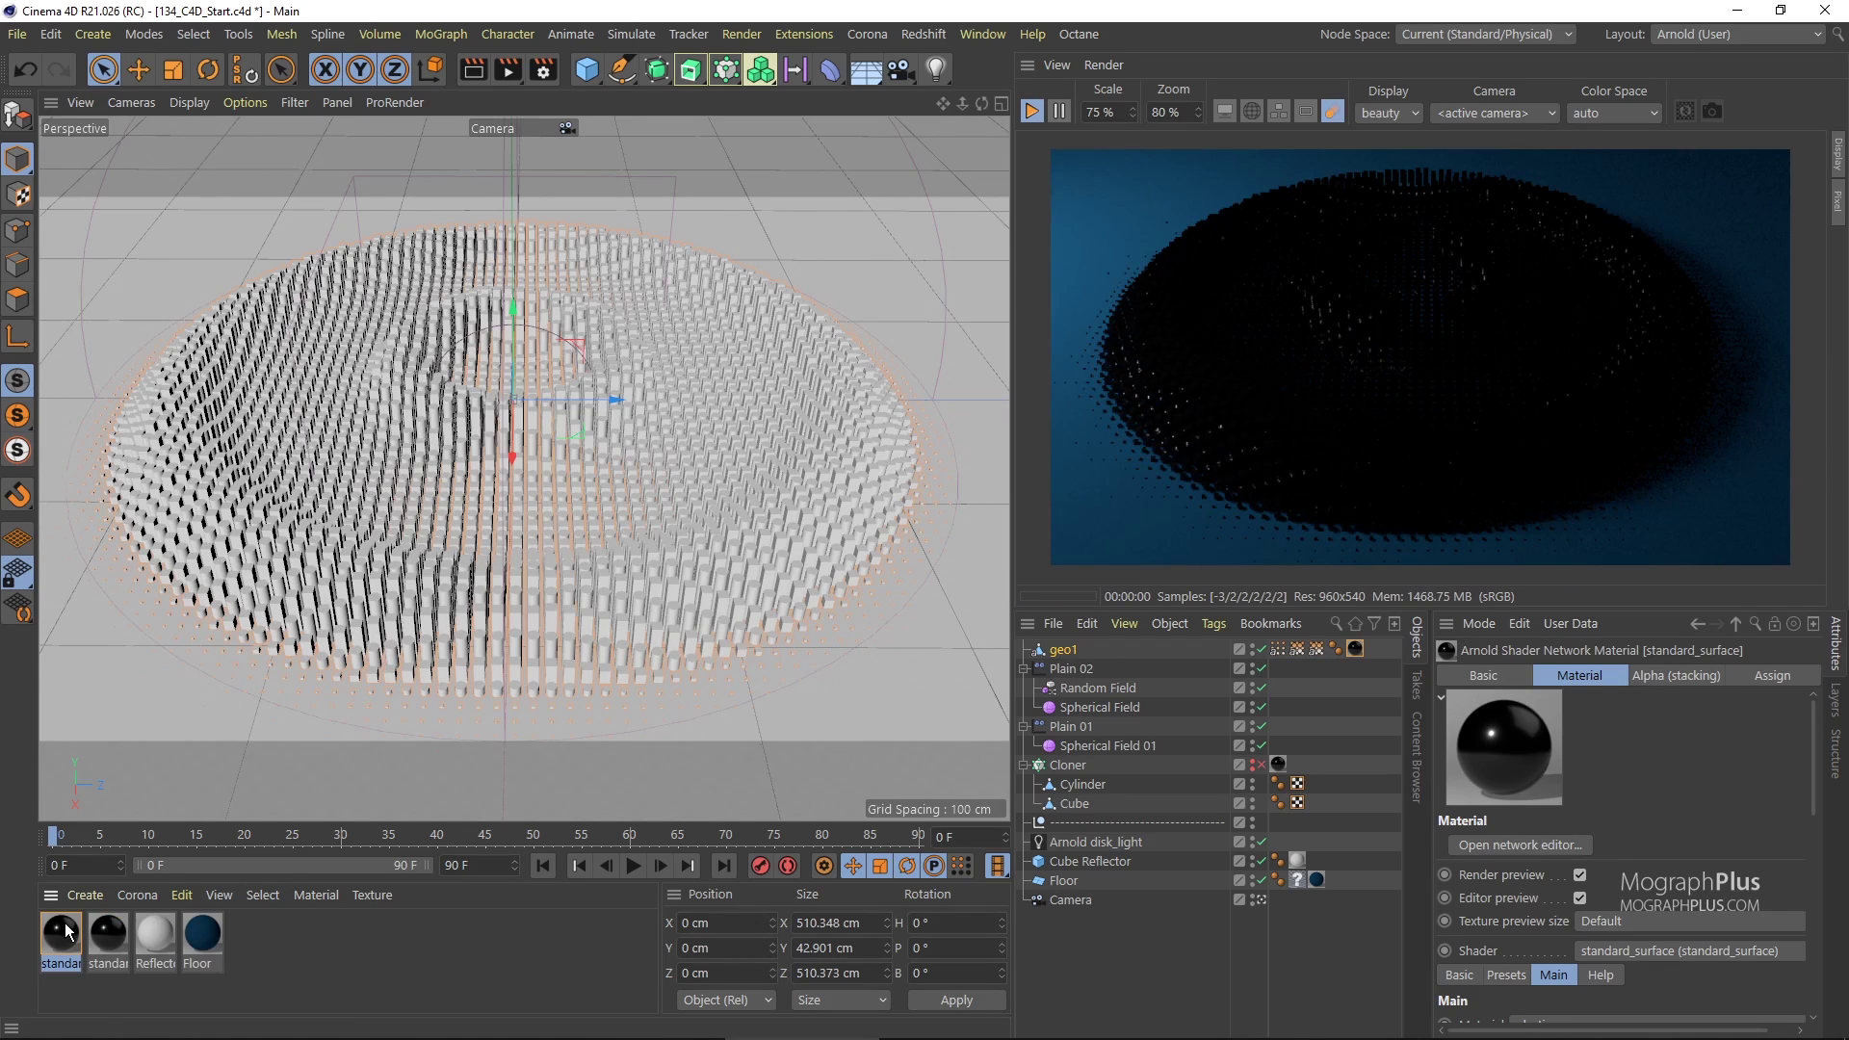
double_click(67, 929)
drag(636, 368, 660, 134)
drag(1277, 650, 263, 479)
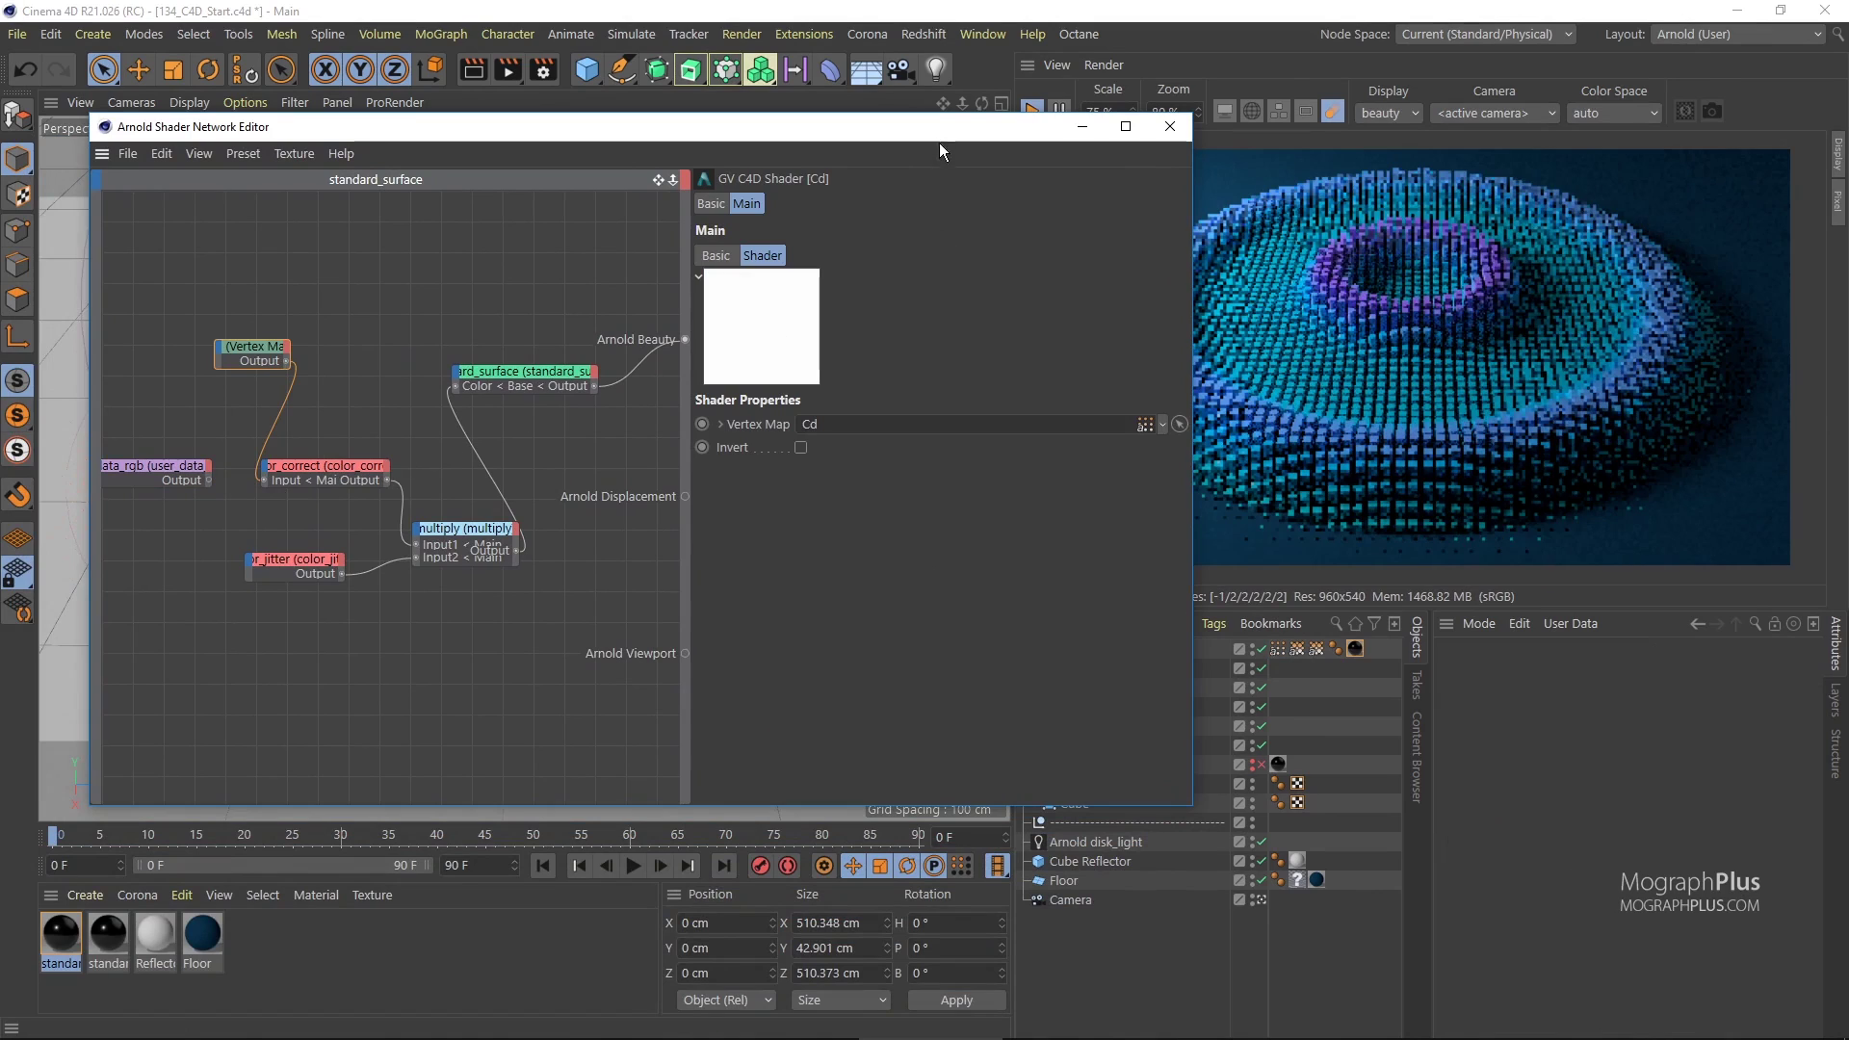
Add geo1's randombw vertex map to the shader network and connect it to the input of a new range node.
drag(937, 128, 855, 79)
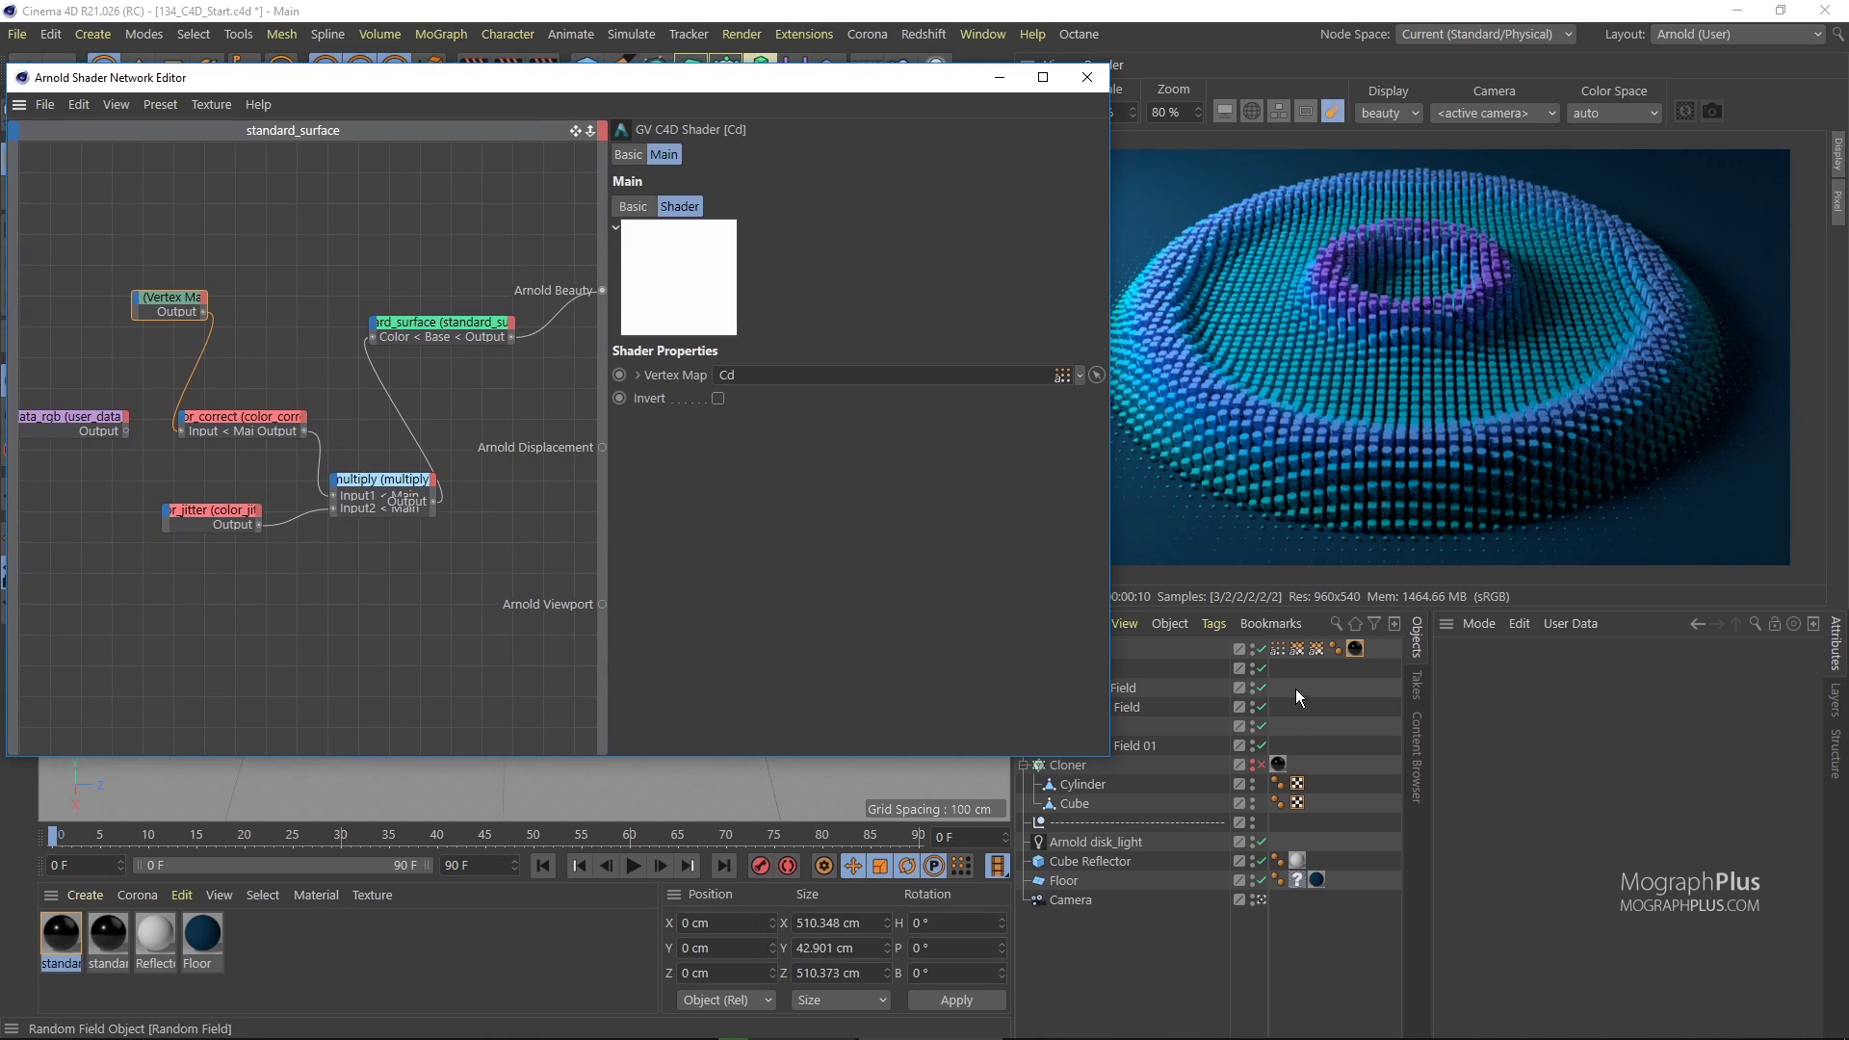
drag(1321, 657, 178, 626)
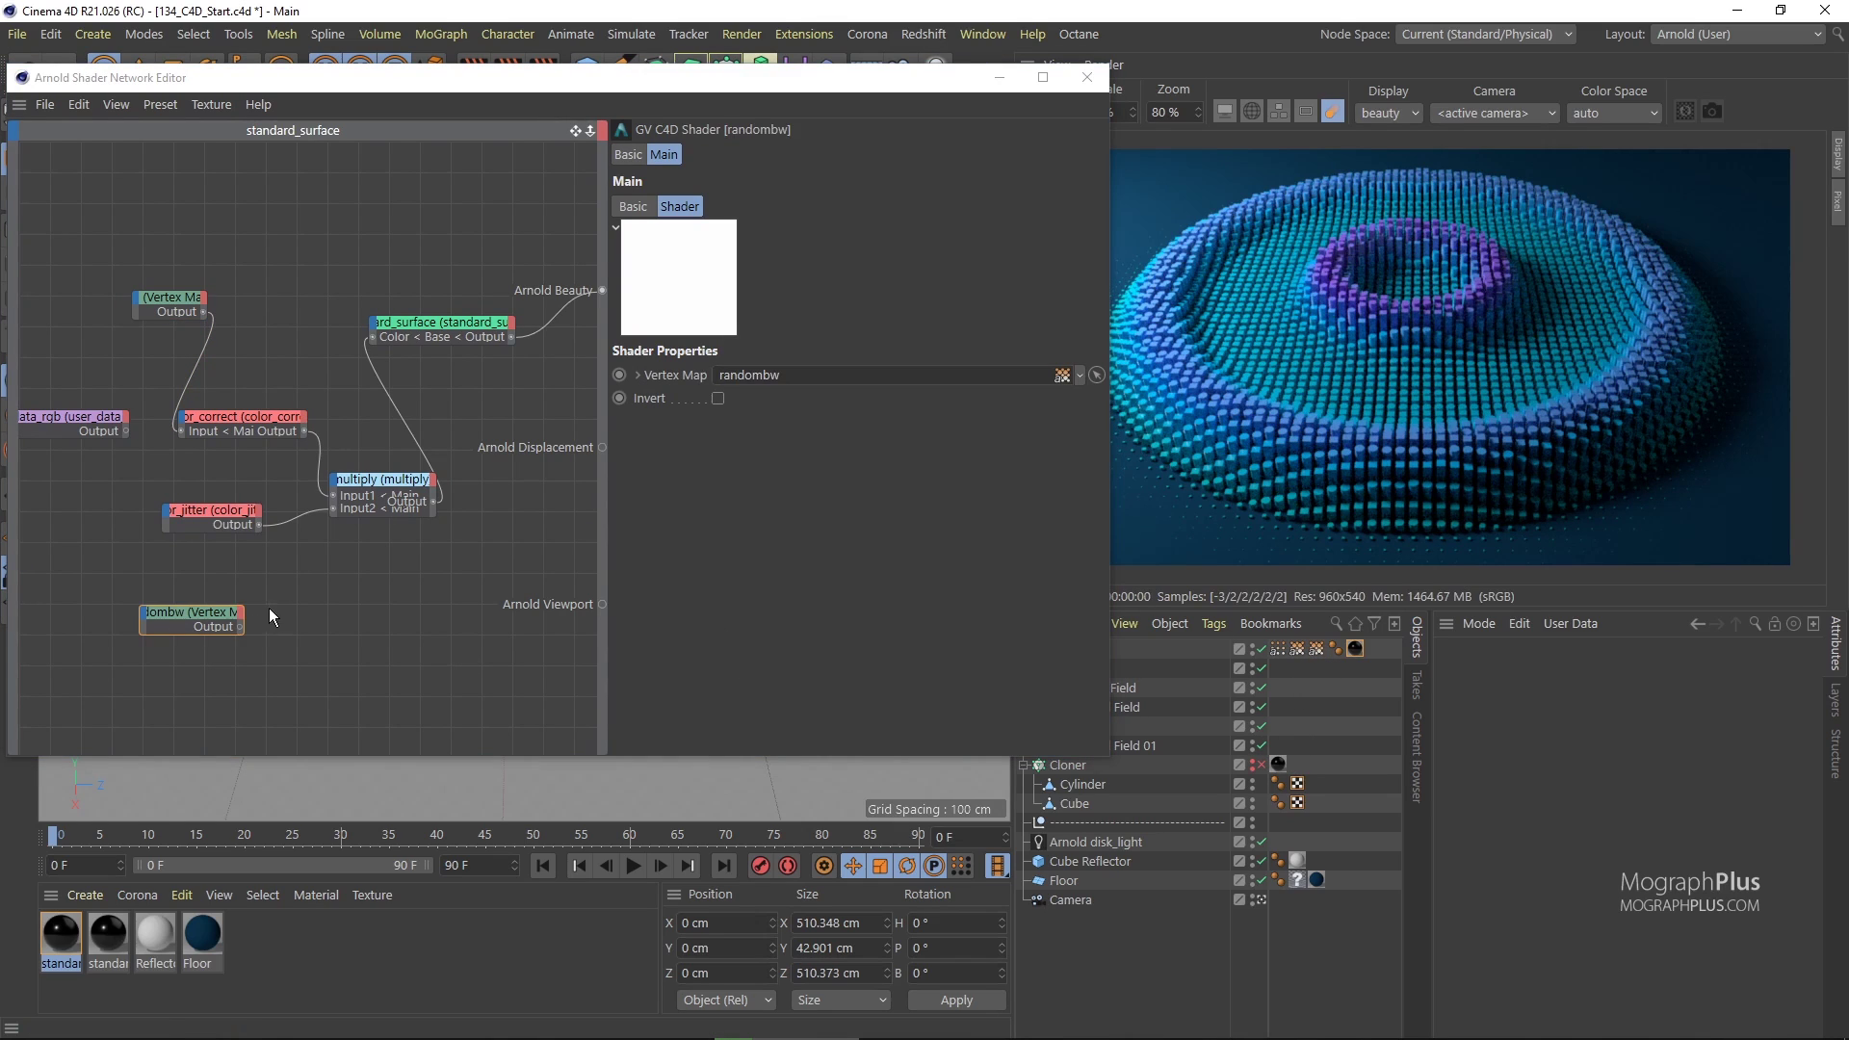
double_click(277, 604)
text(range)
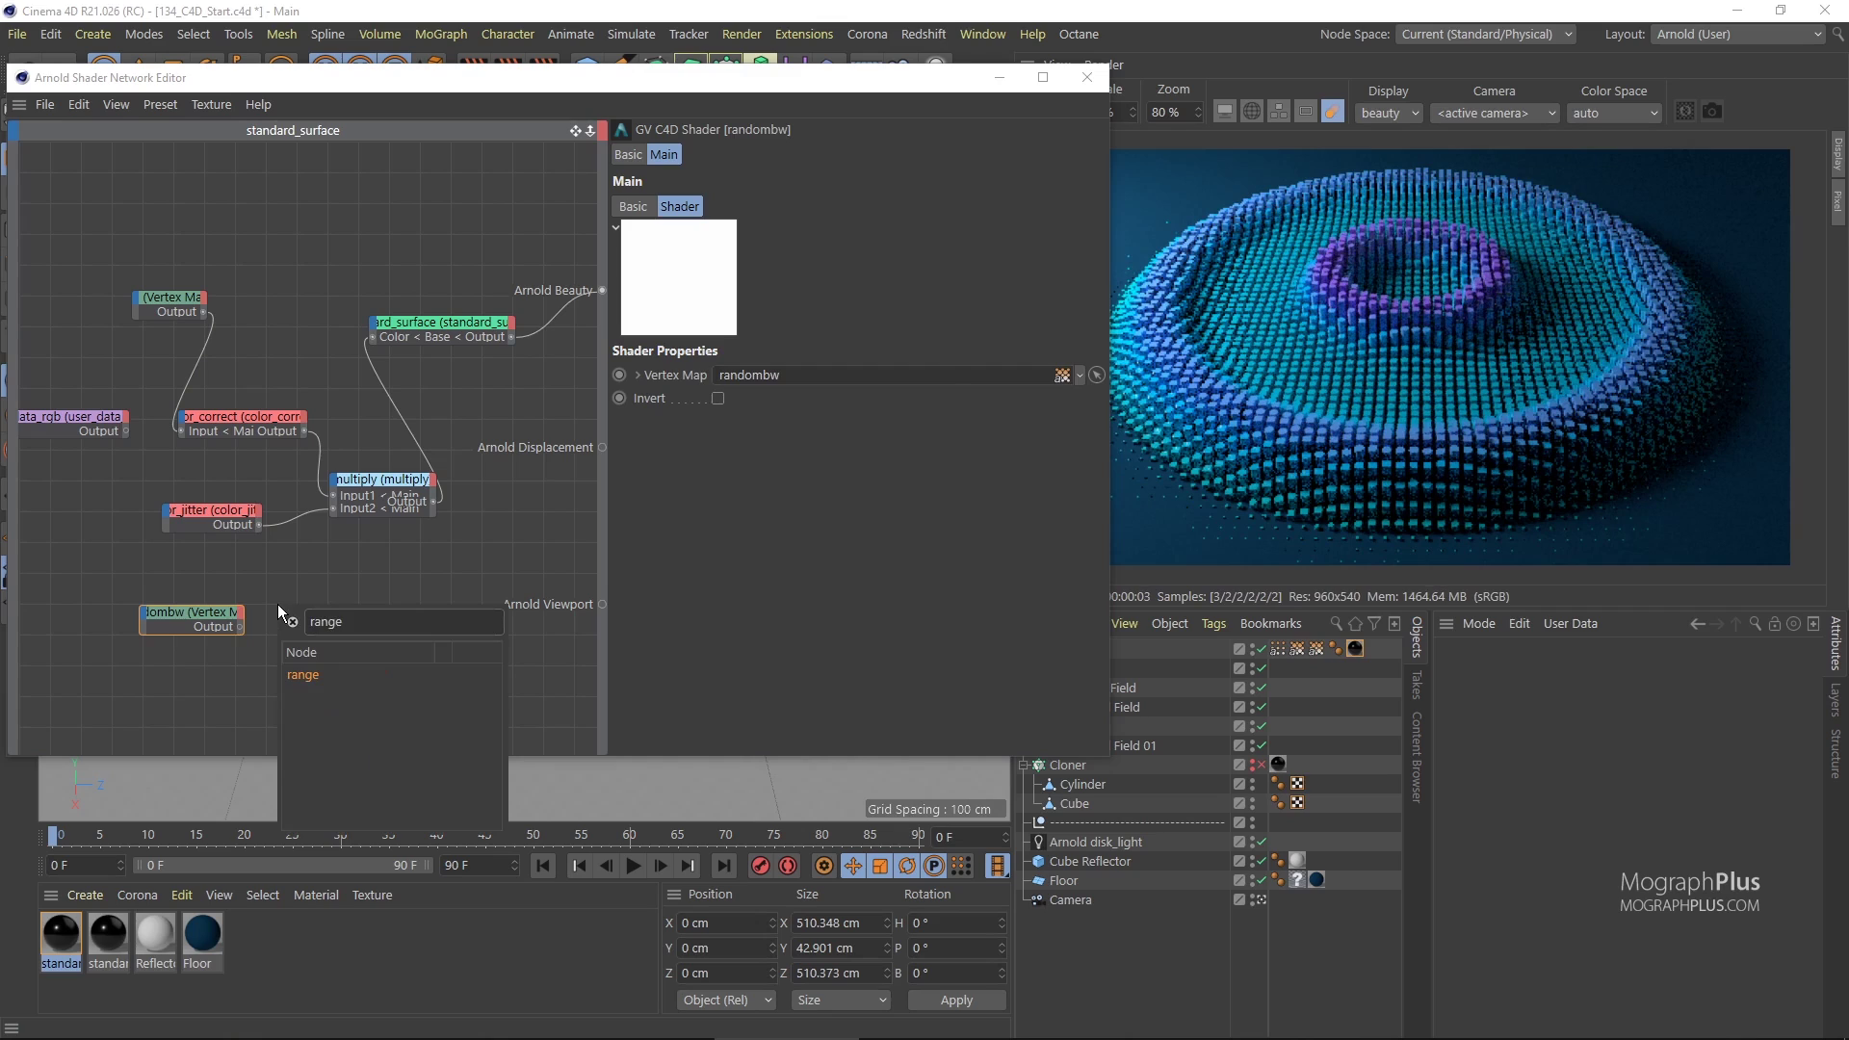
key(Return)
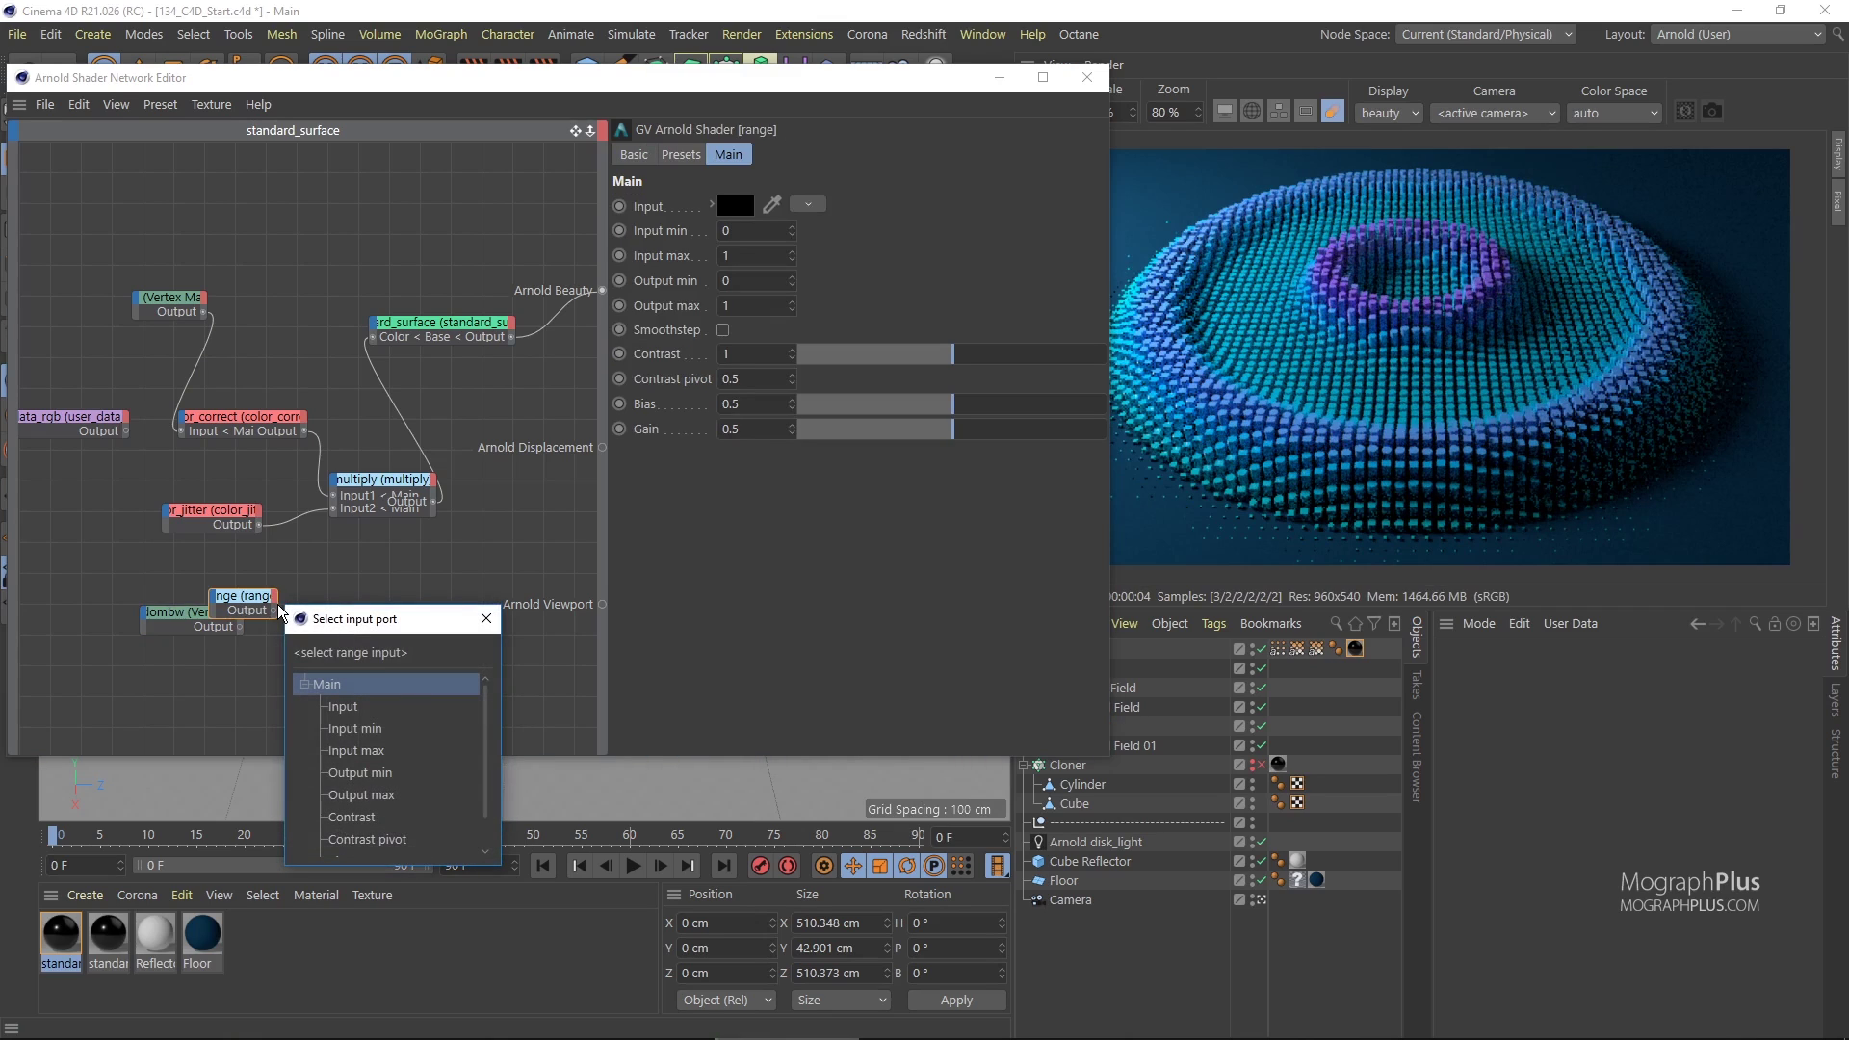
key(Return)
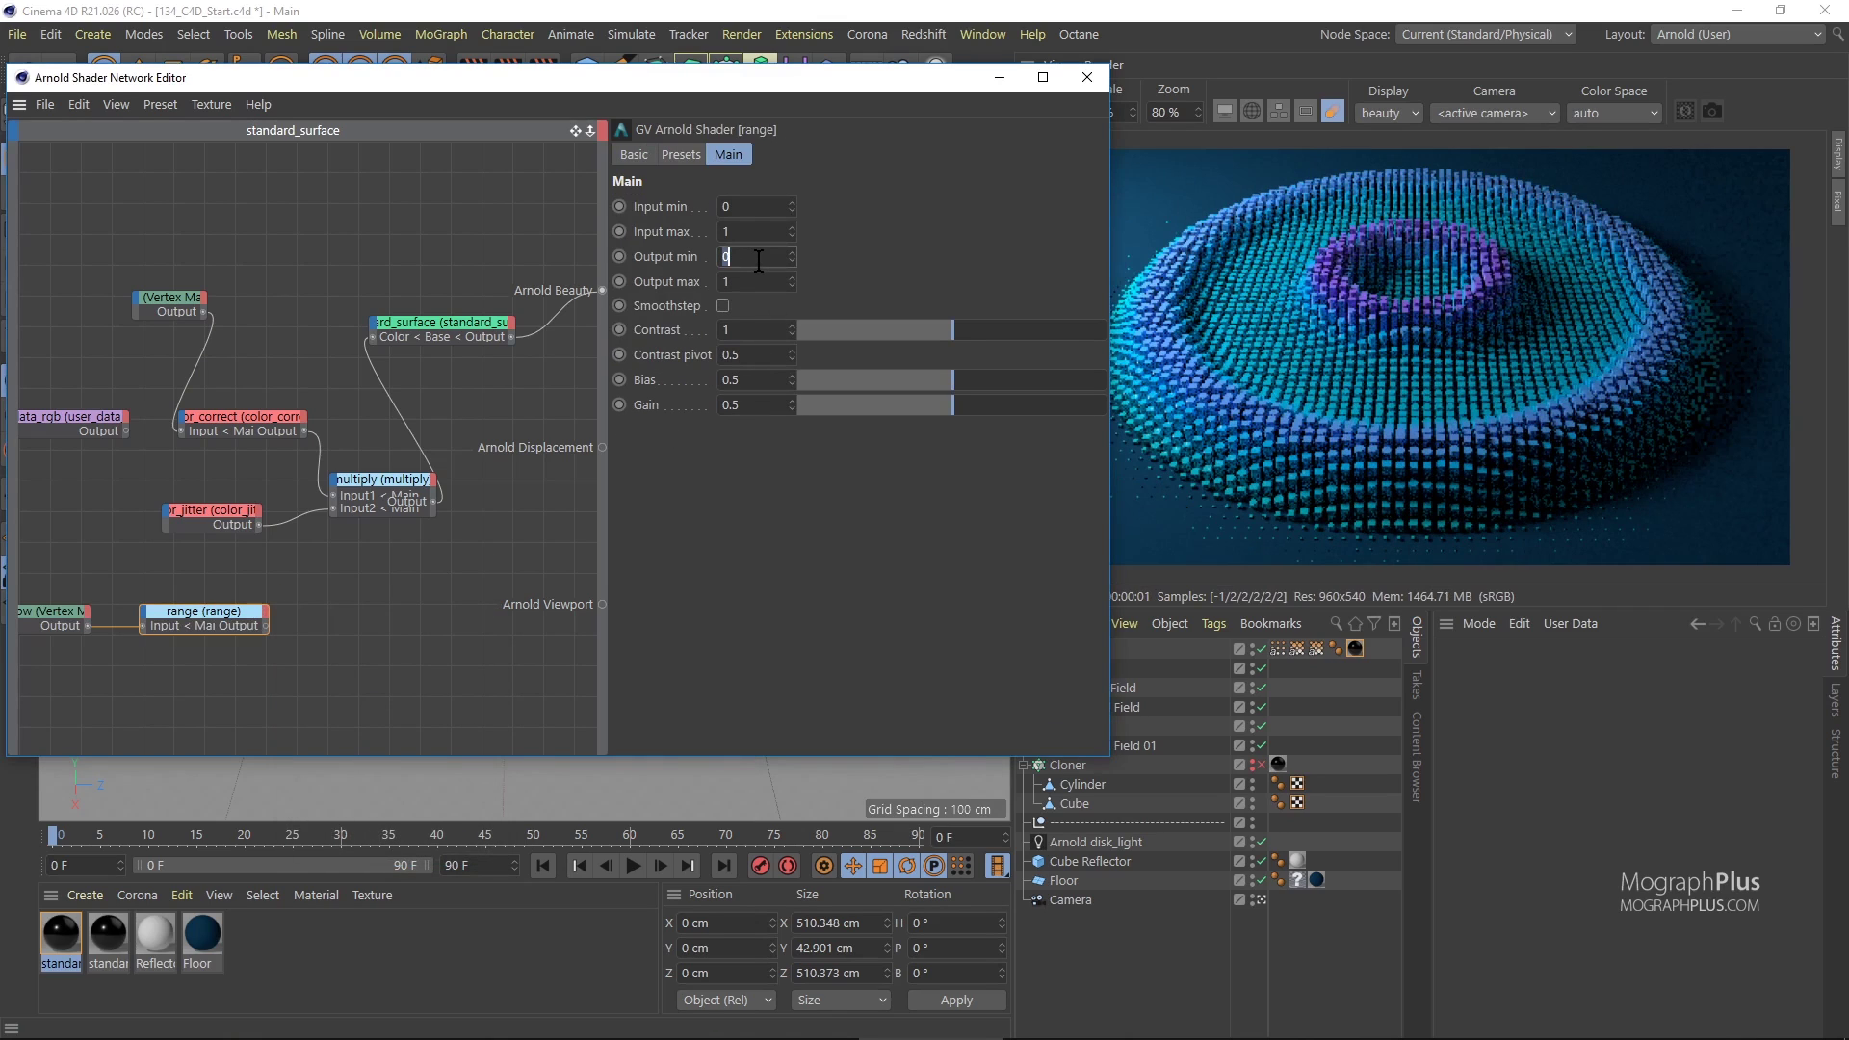
Set the range node's output min to 0.5 and output max to 1.5, and connect it to multiply's Input2.
click(759, 257)
text(0.5)
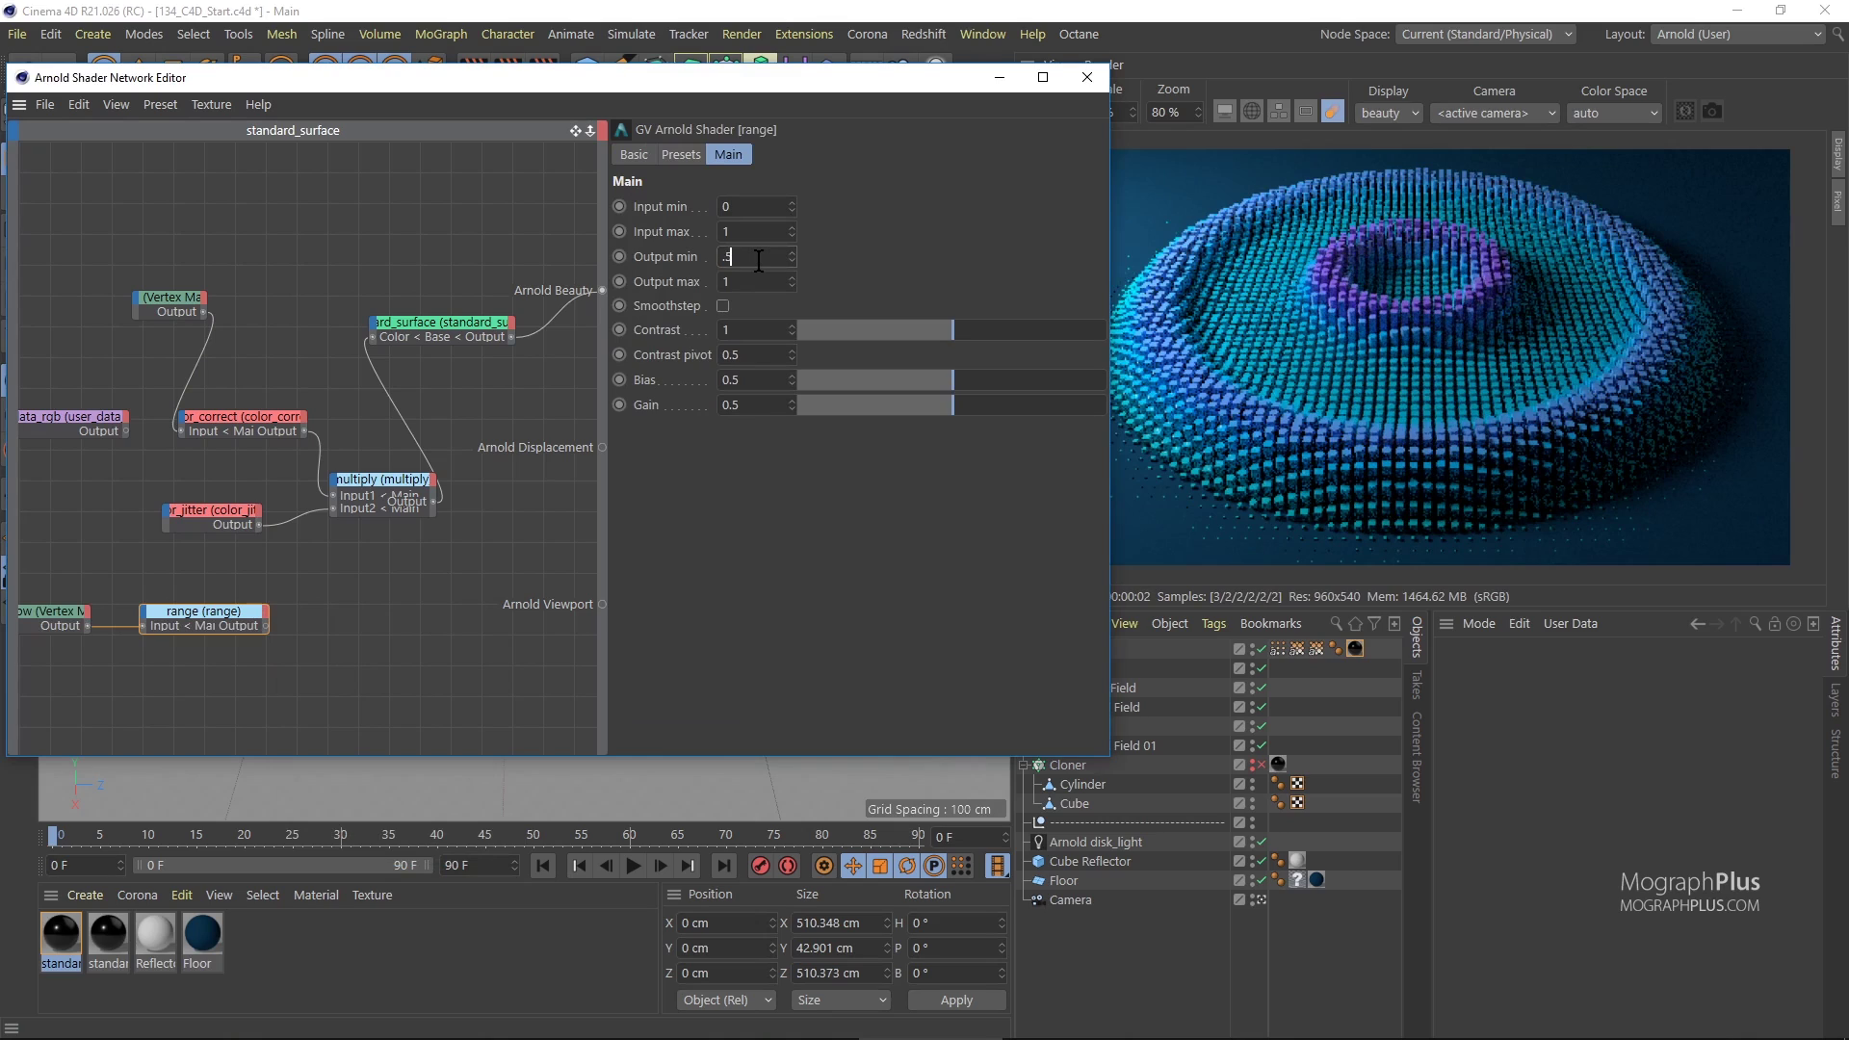
key(Tab)
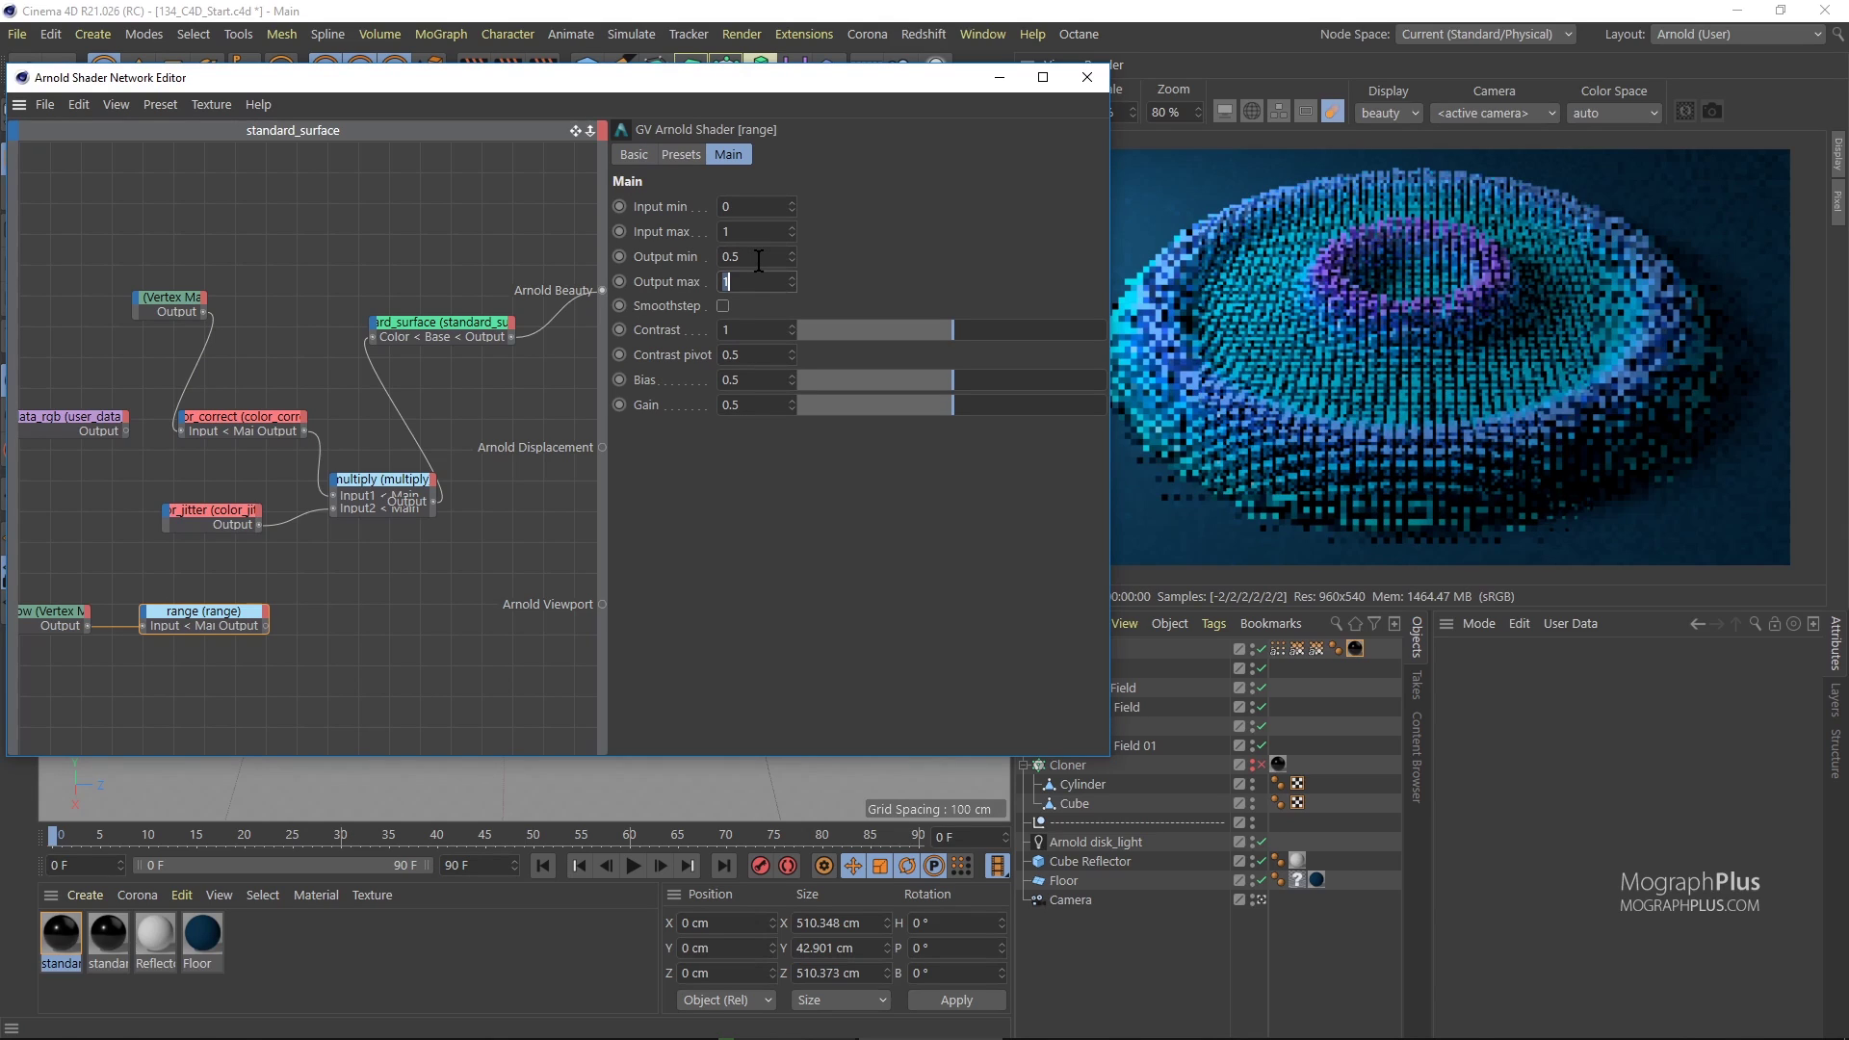
text(1.5)
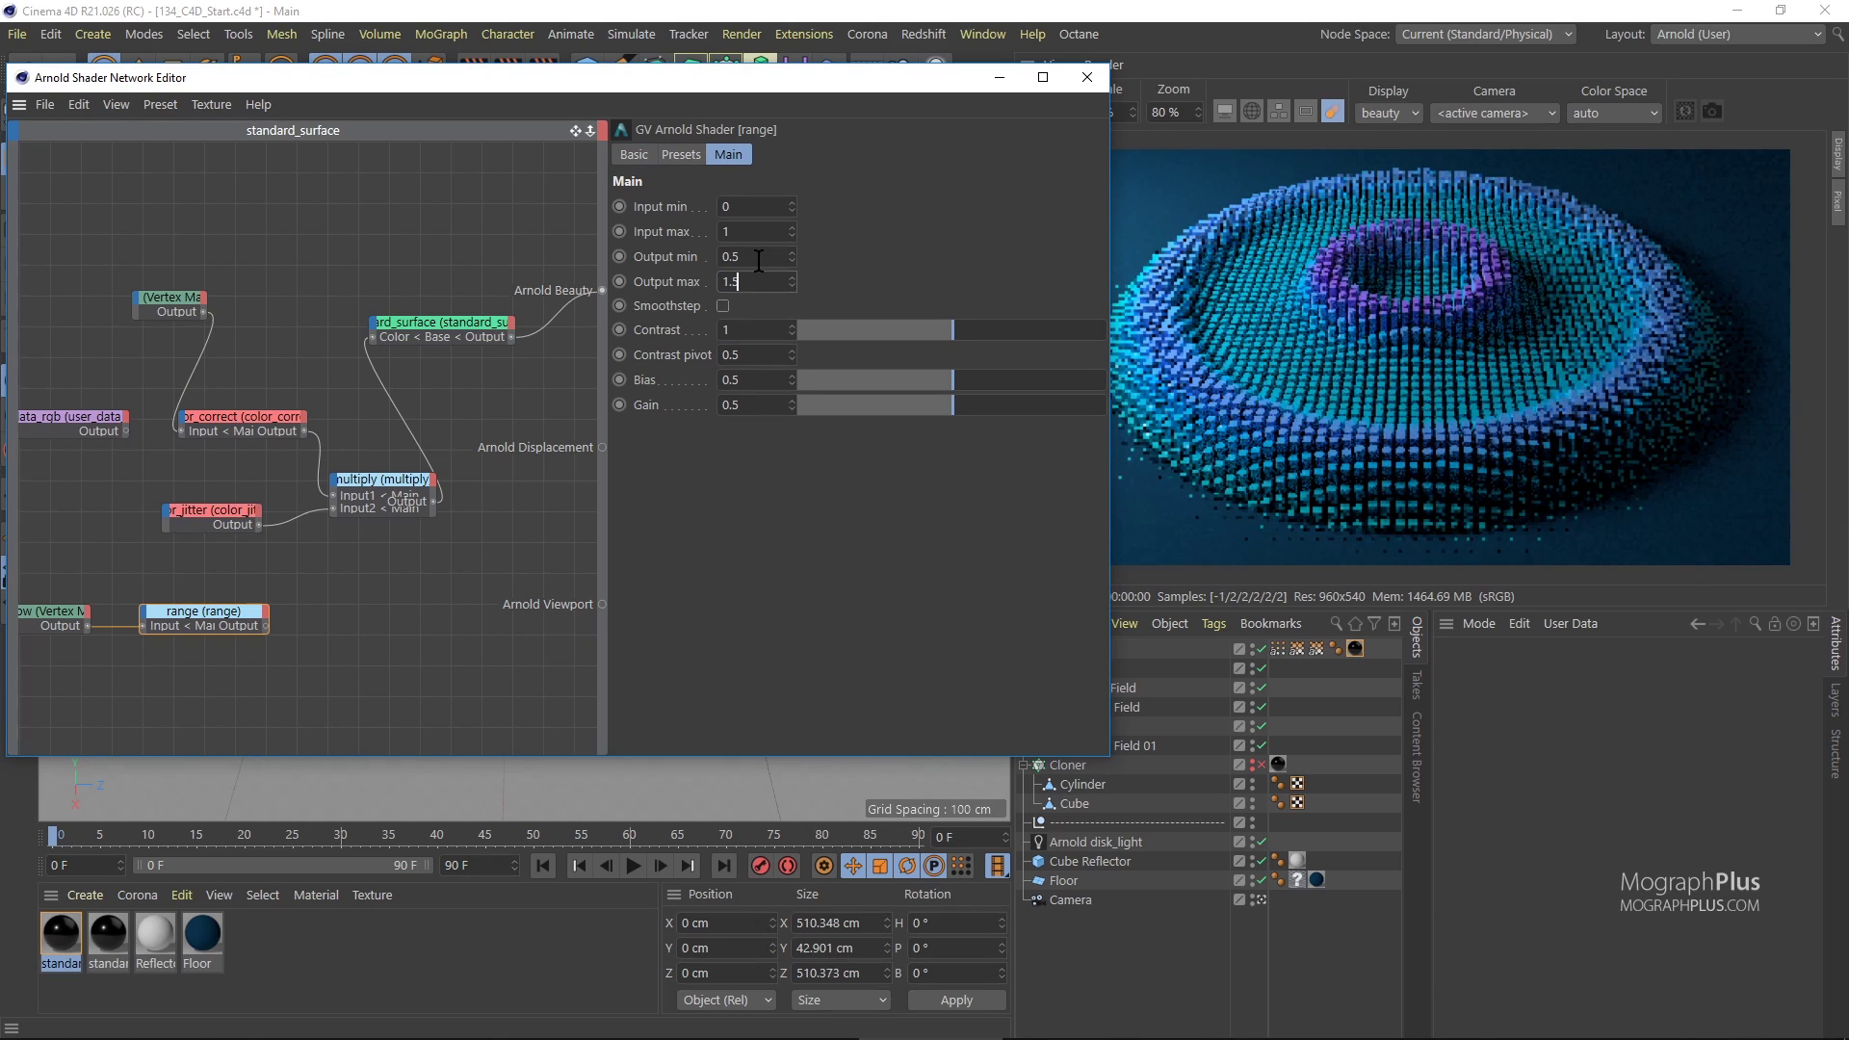
key(Return)
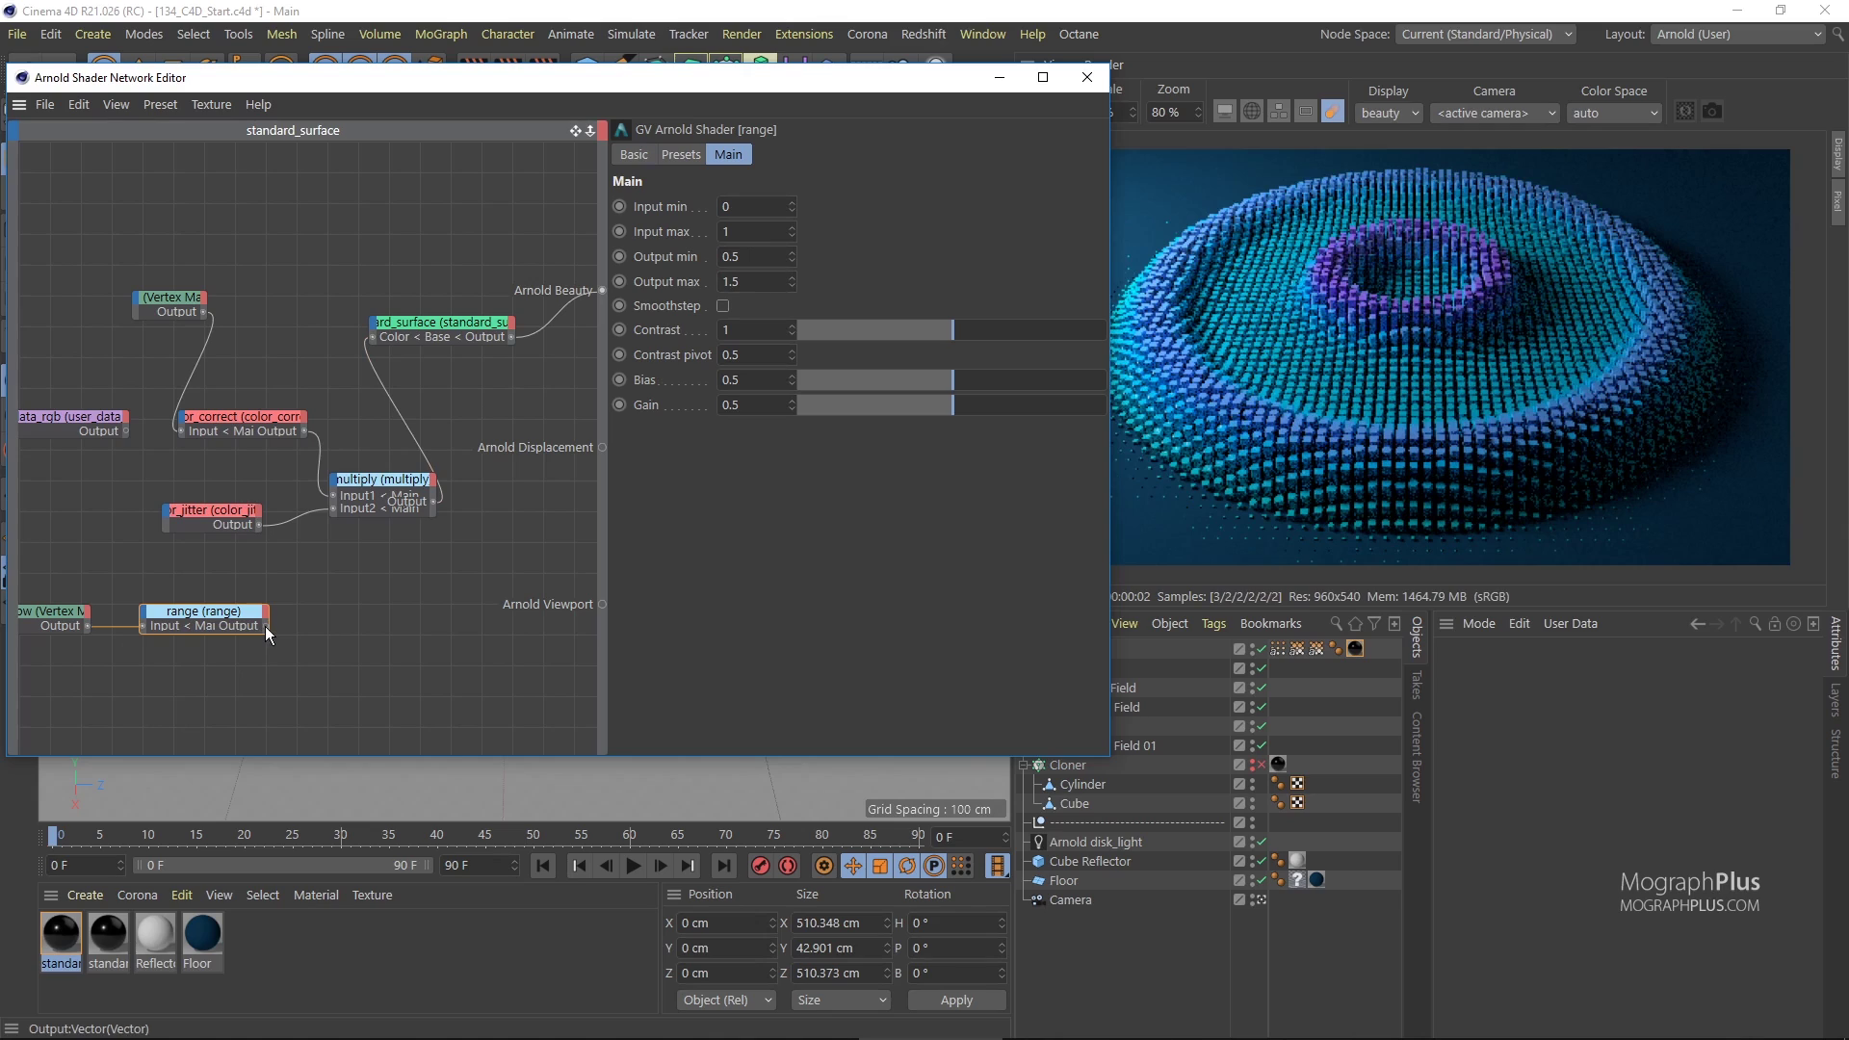
drag(367, 506, 331, 510)
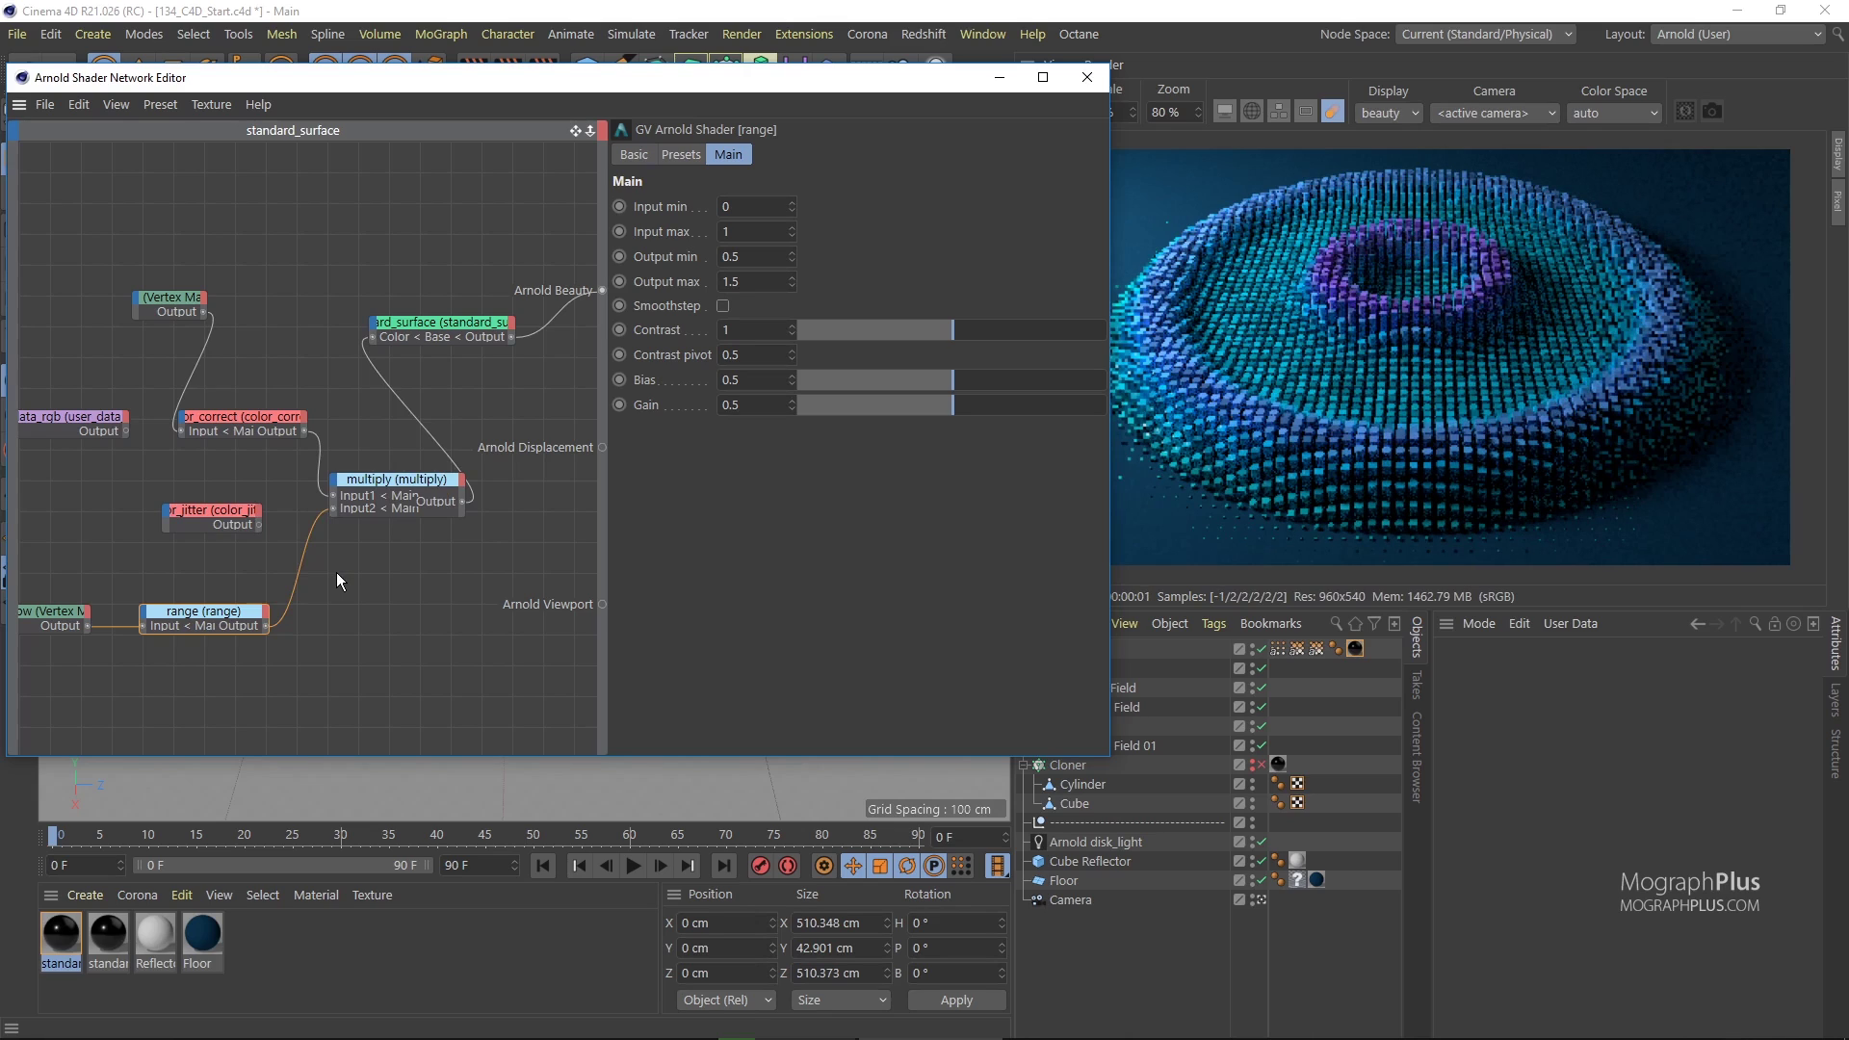
Close the shader network editor, duplicate geo1's standard_surface material, and assign the copy to geo1.
drag(834, 84, 776, 77)
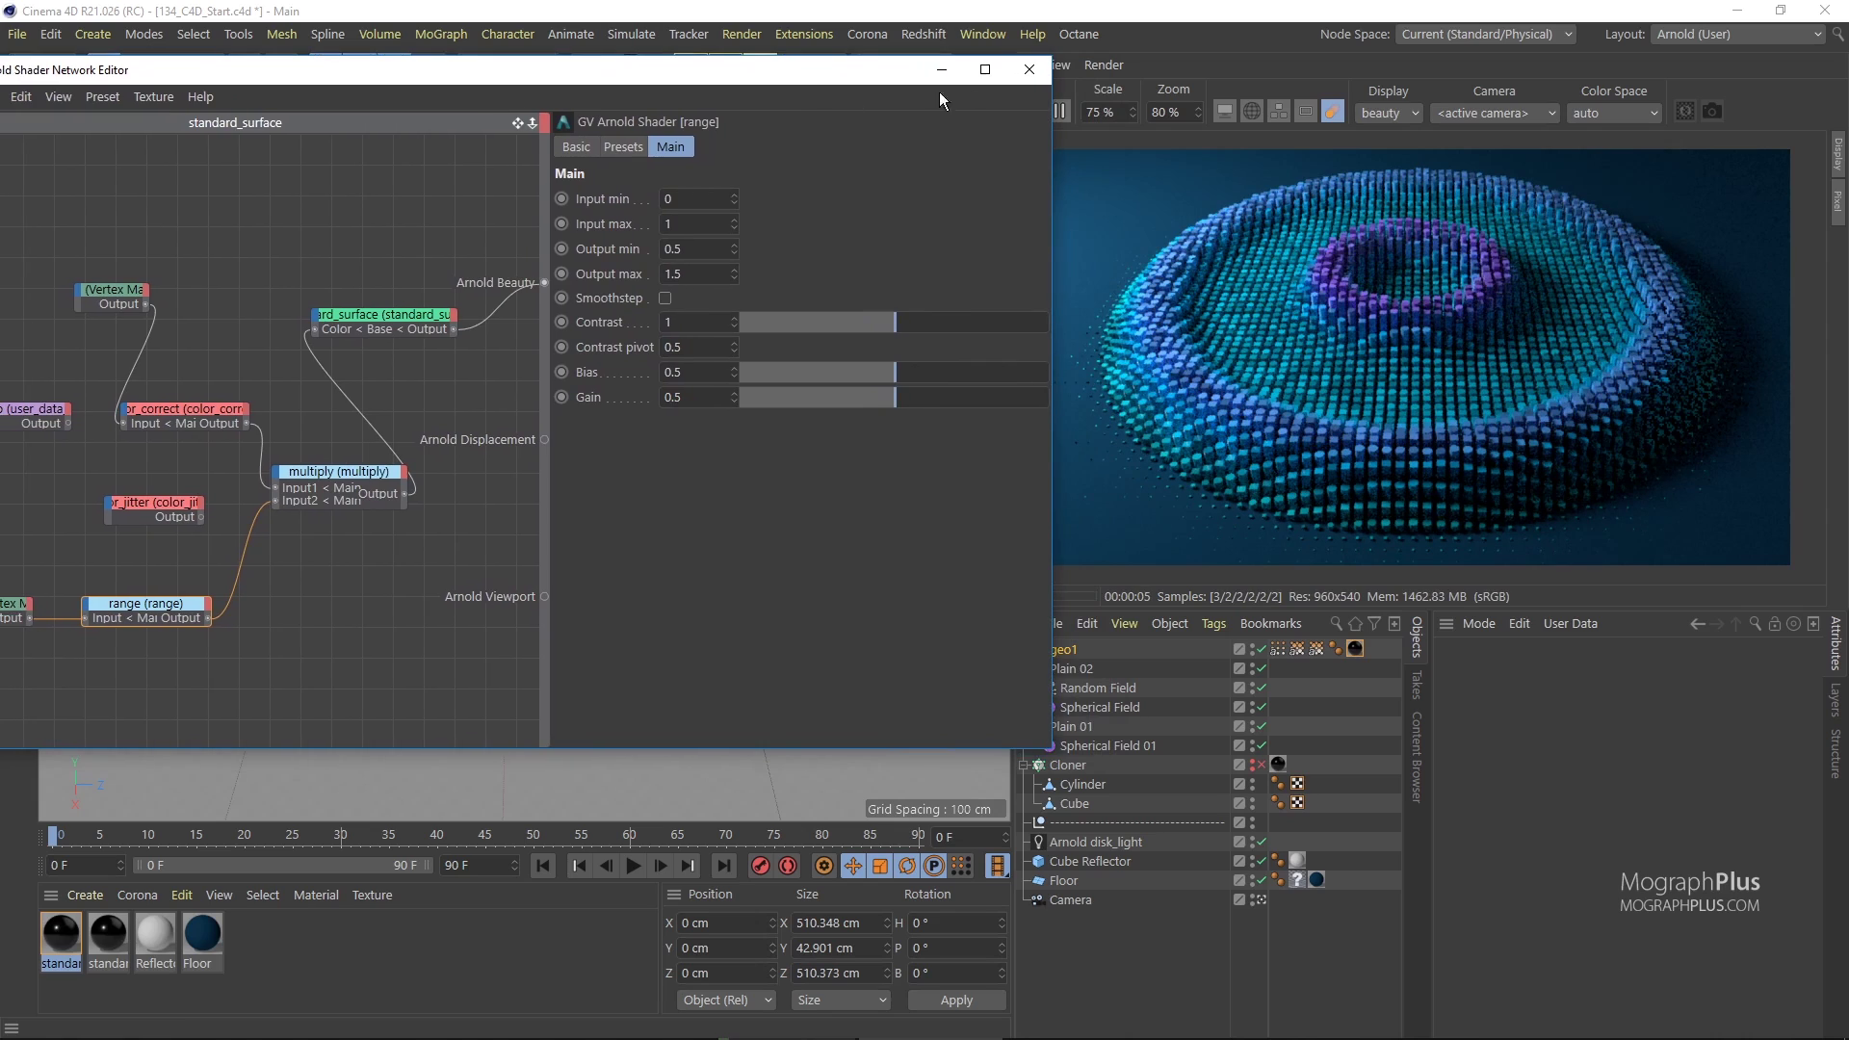
click(1027, 69)
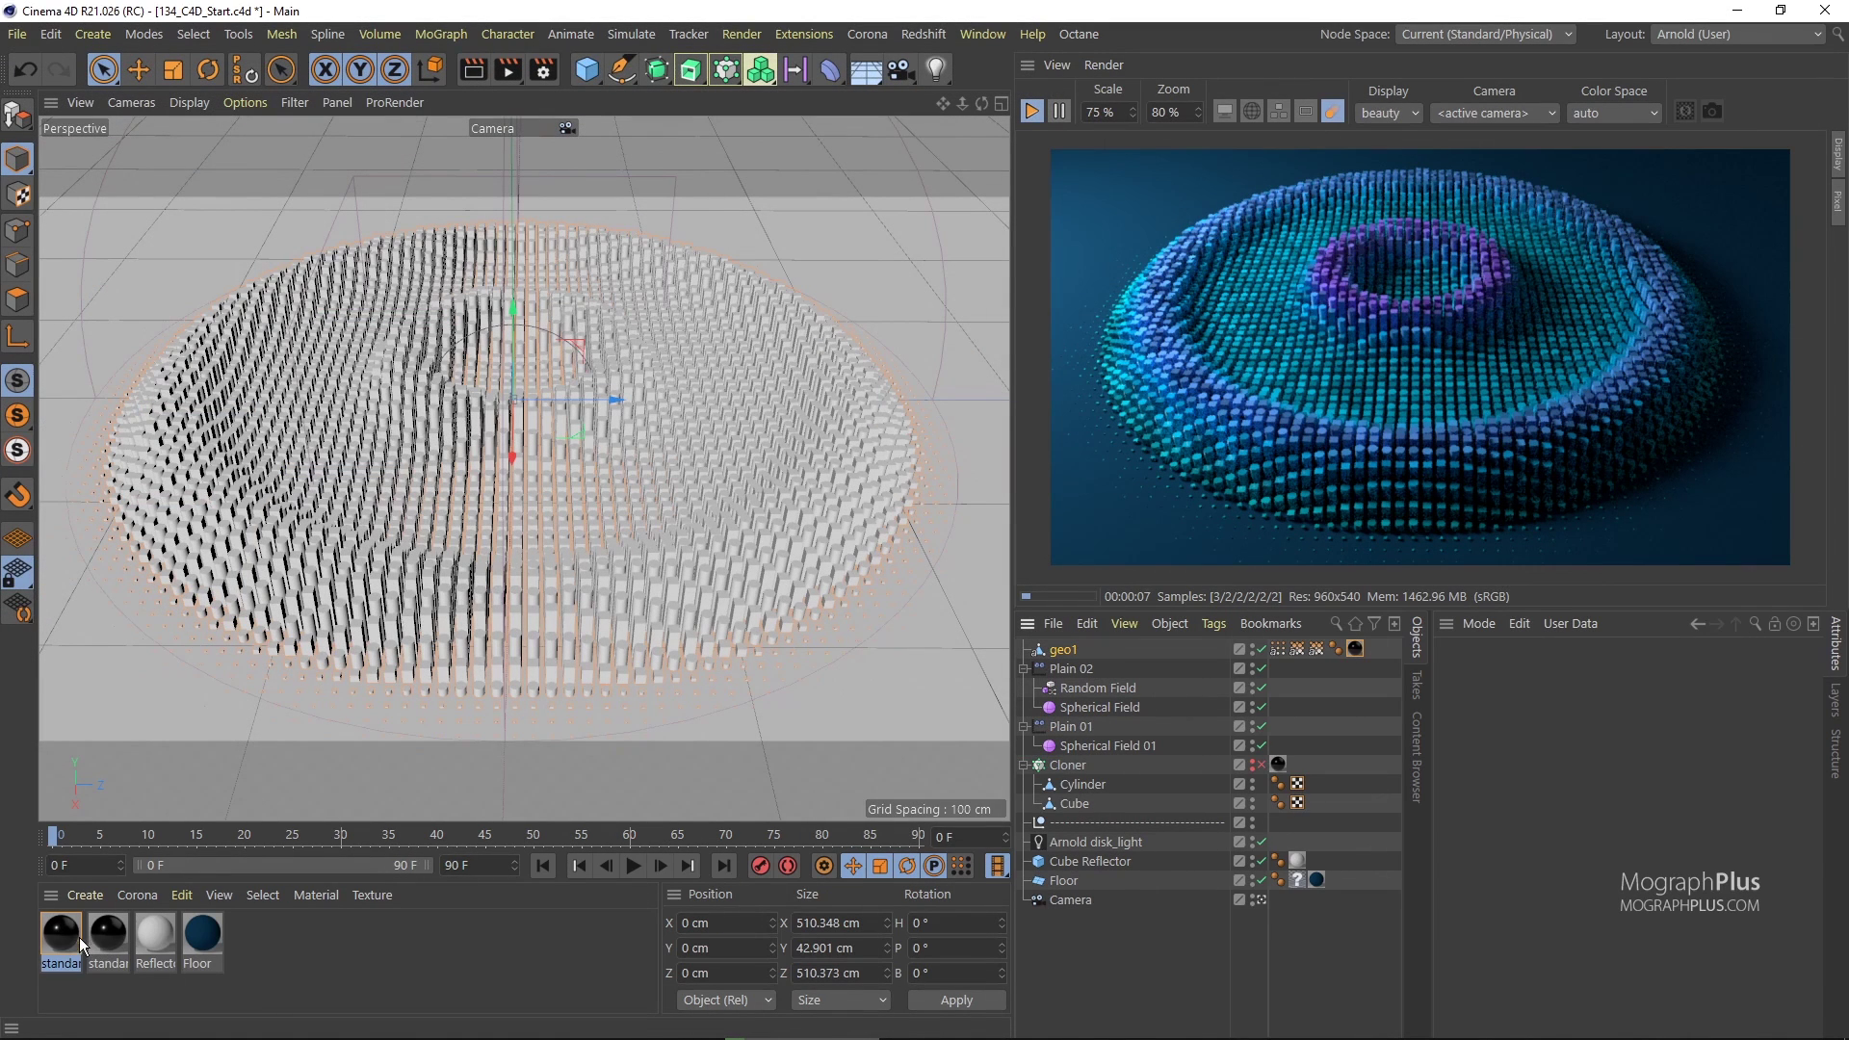
ctrl+drag(65, 933, 291, 953)
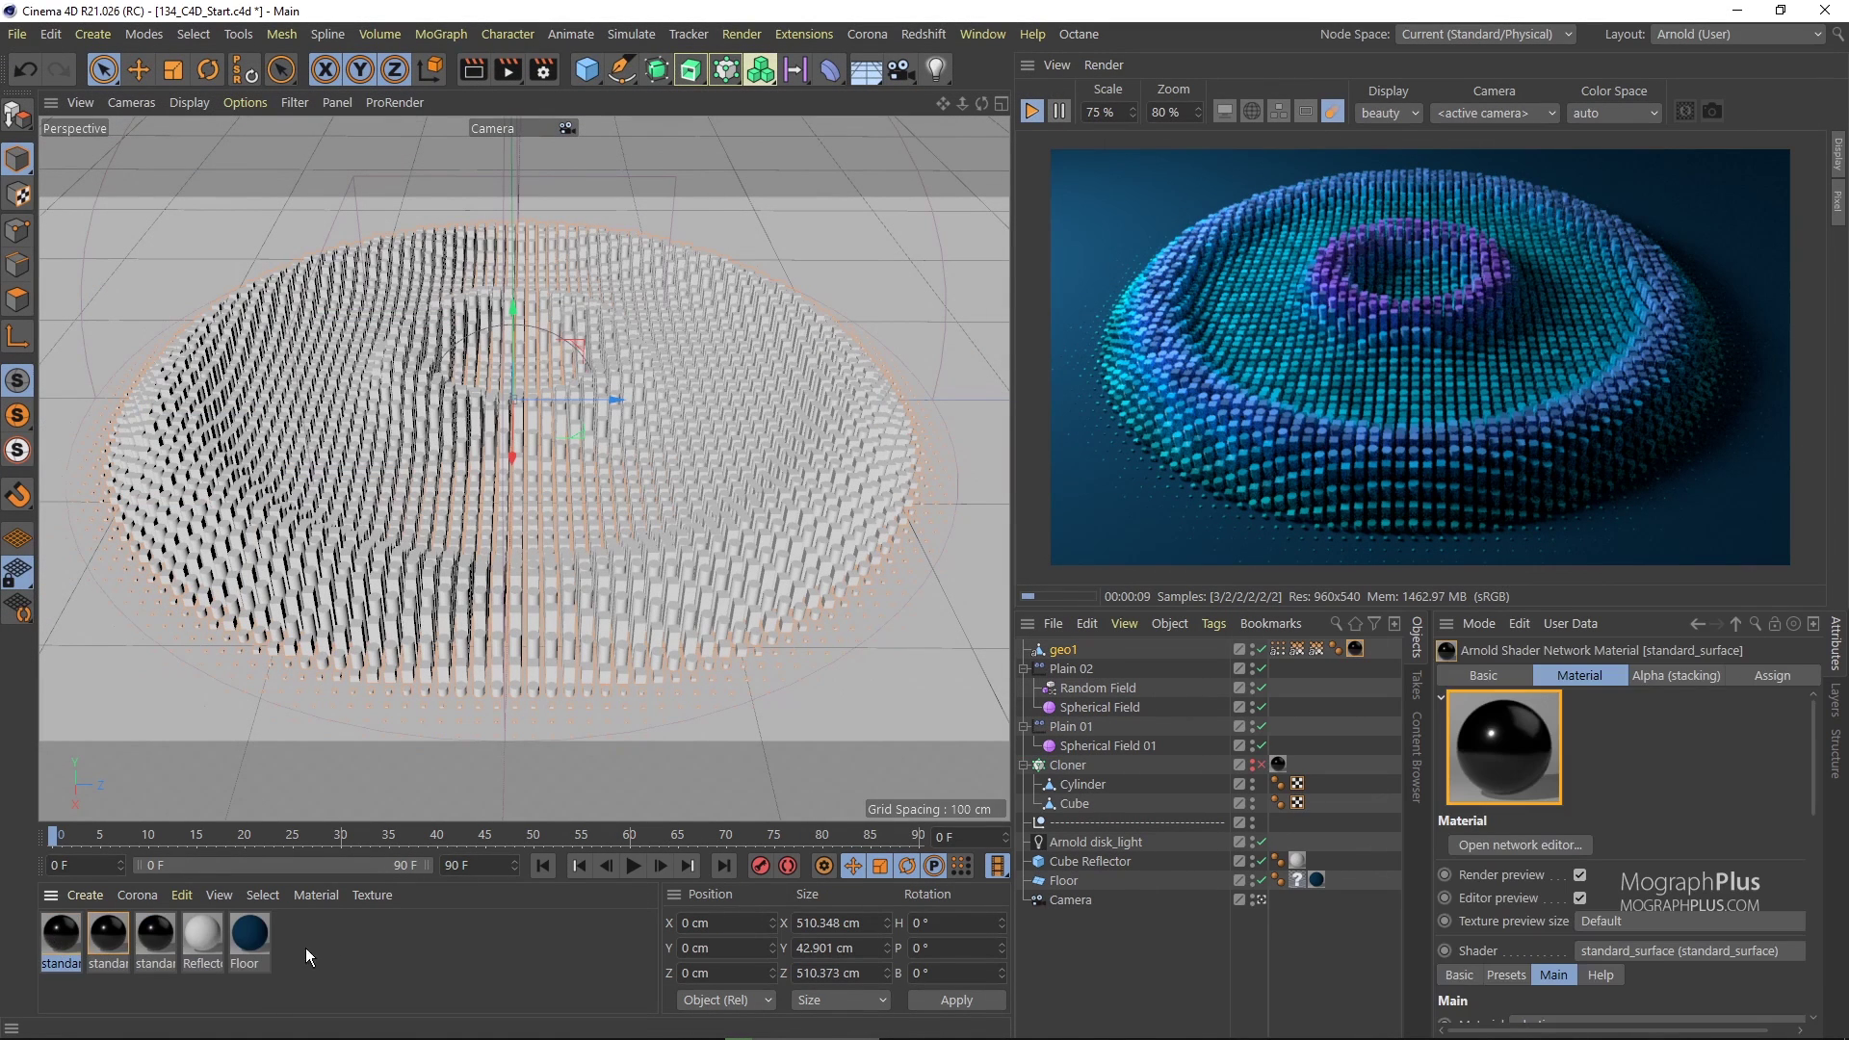
mouse_move(54, 933)
mouse_down()
mouse_move(670, 874)
mouse_move(1302, 648)
mouse_move(1367, 661)
mouse_up()
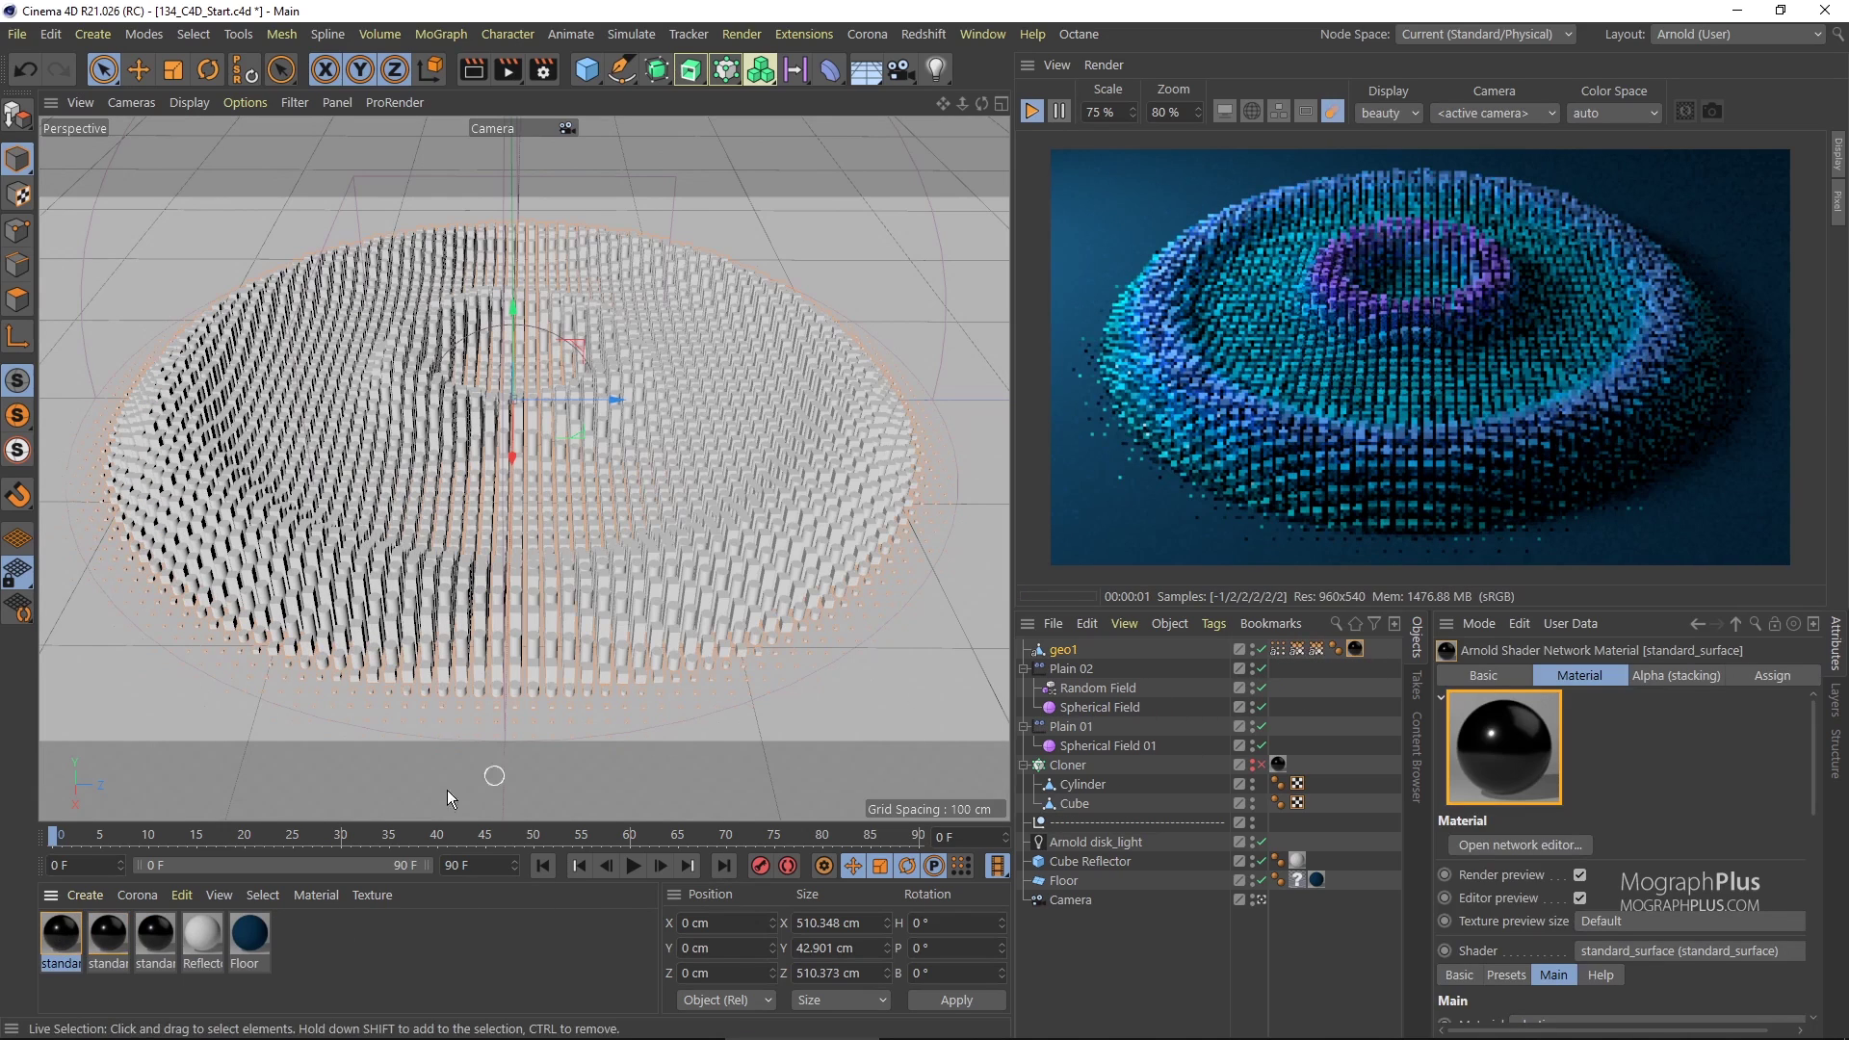
Open the copied material's shader network, add geo1's mask vertex map, and set that node as the beauty shader.
double_click(55, 926)
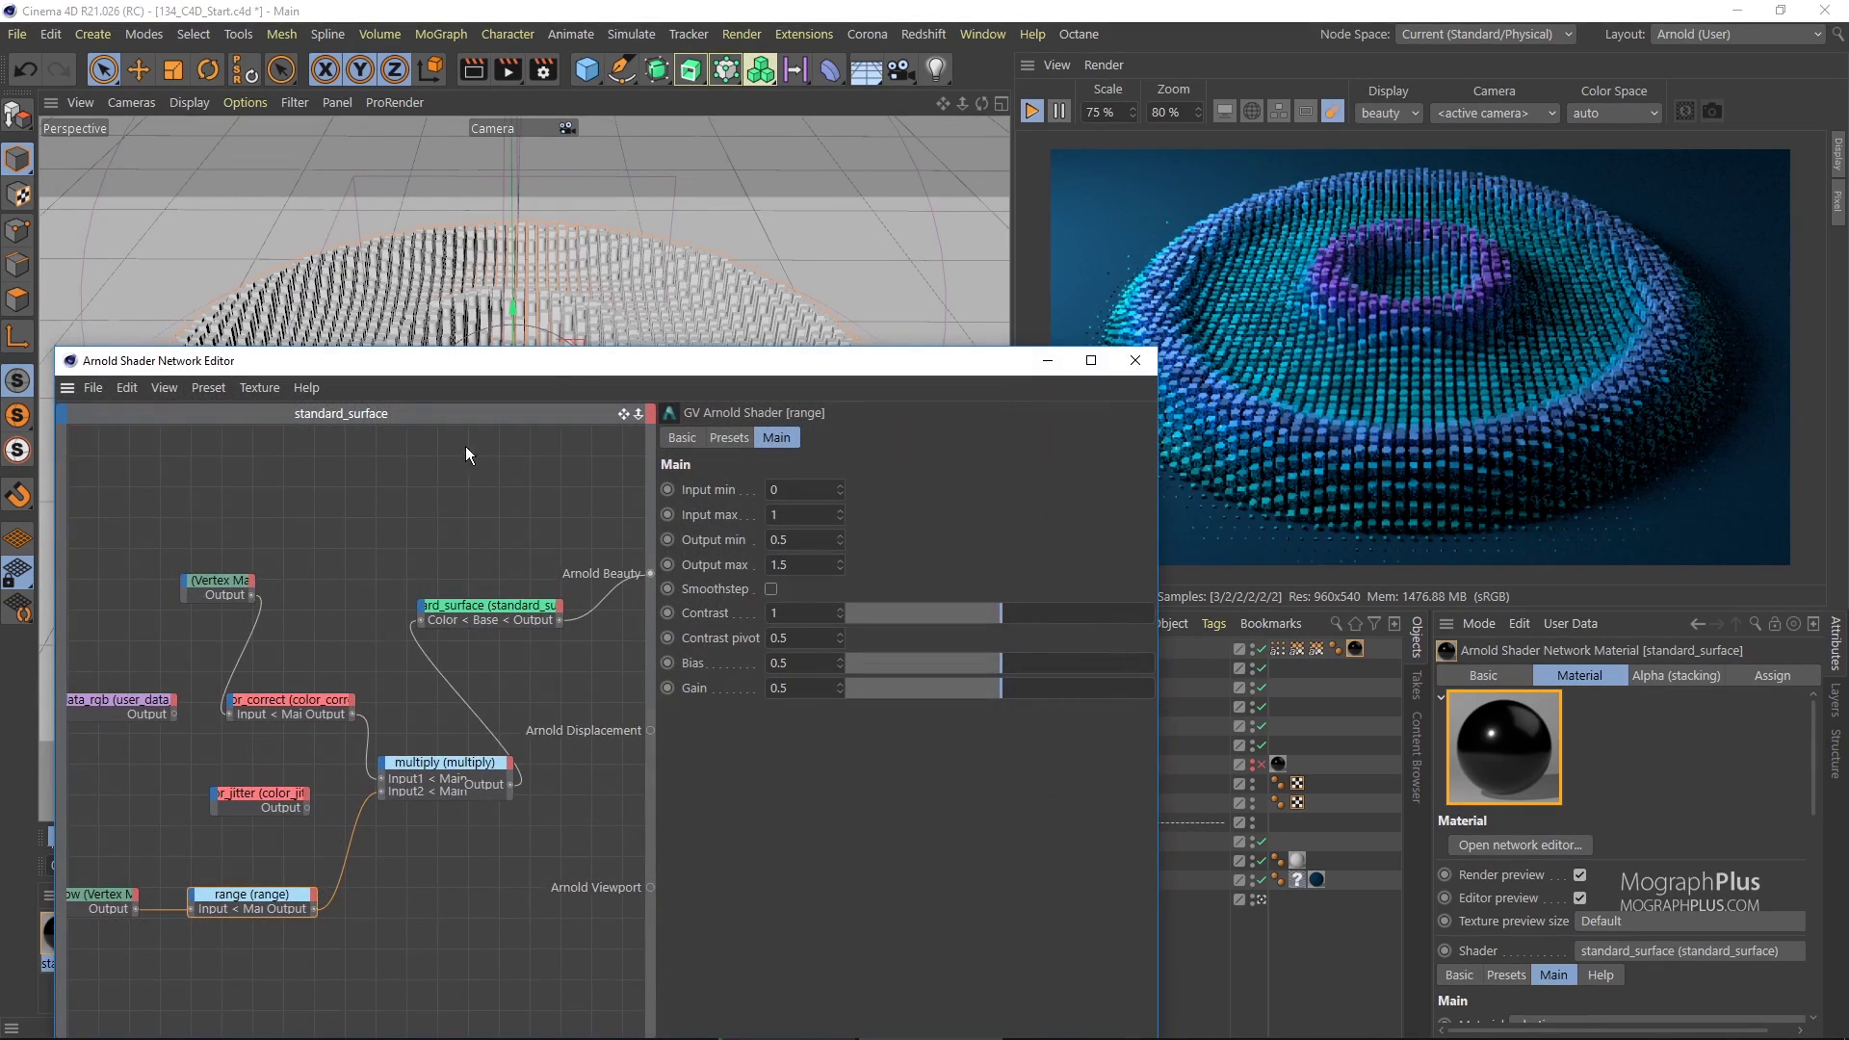
drag(552, 367, 458, 193)
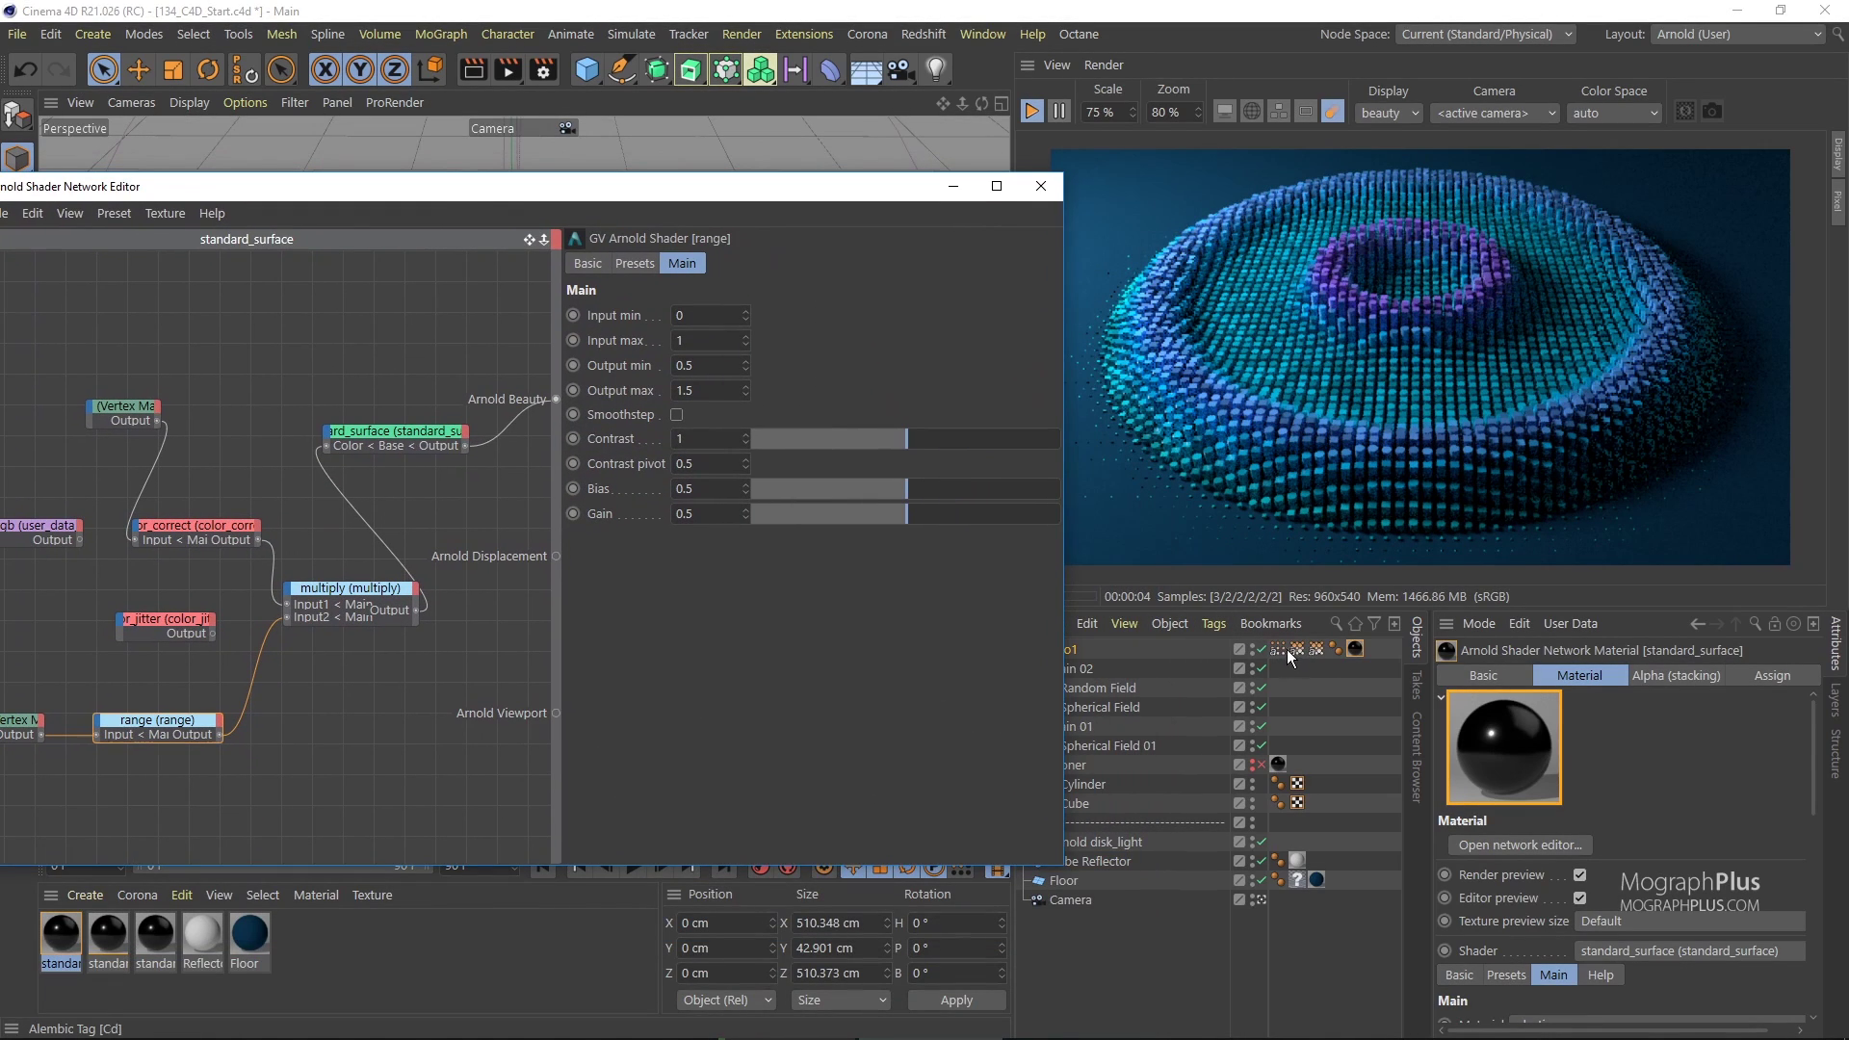
drag(1287, 649, 145, 337)
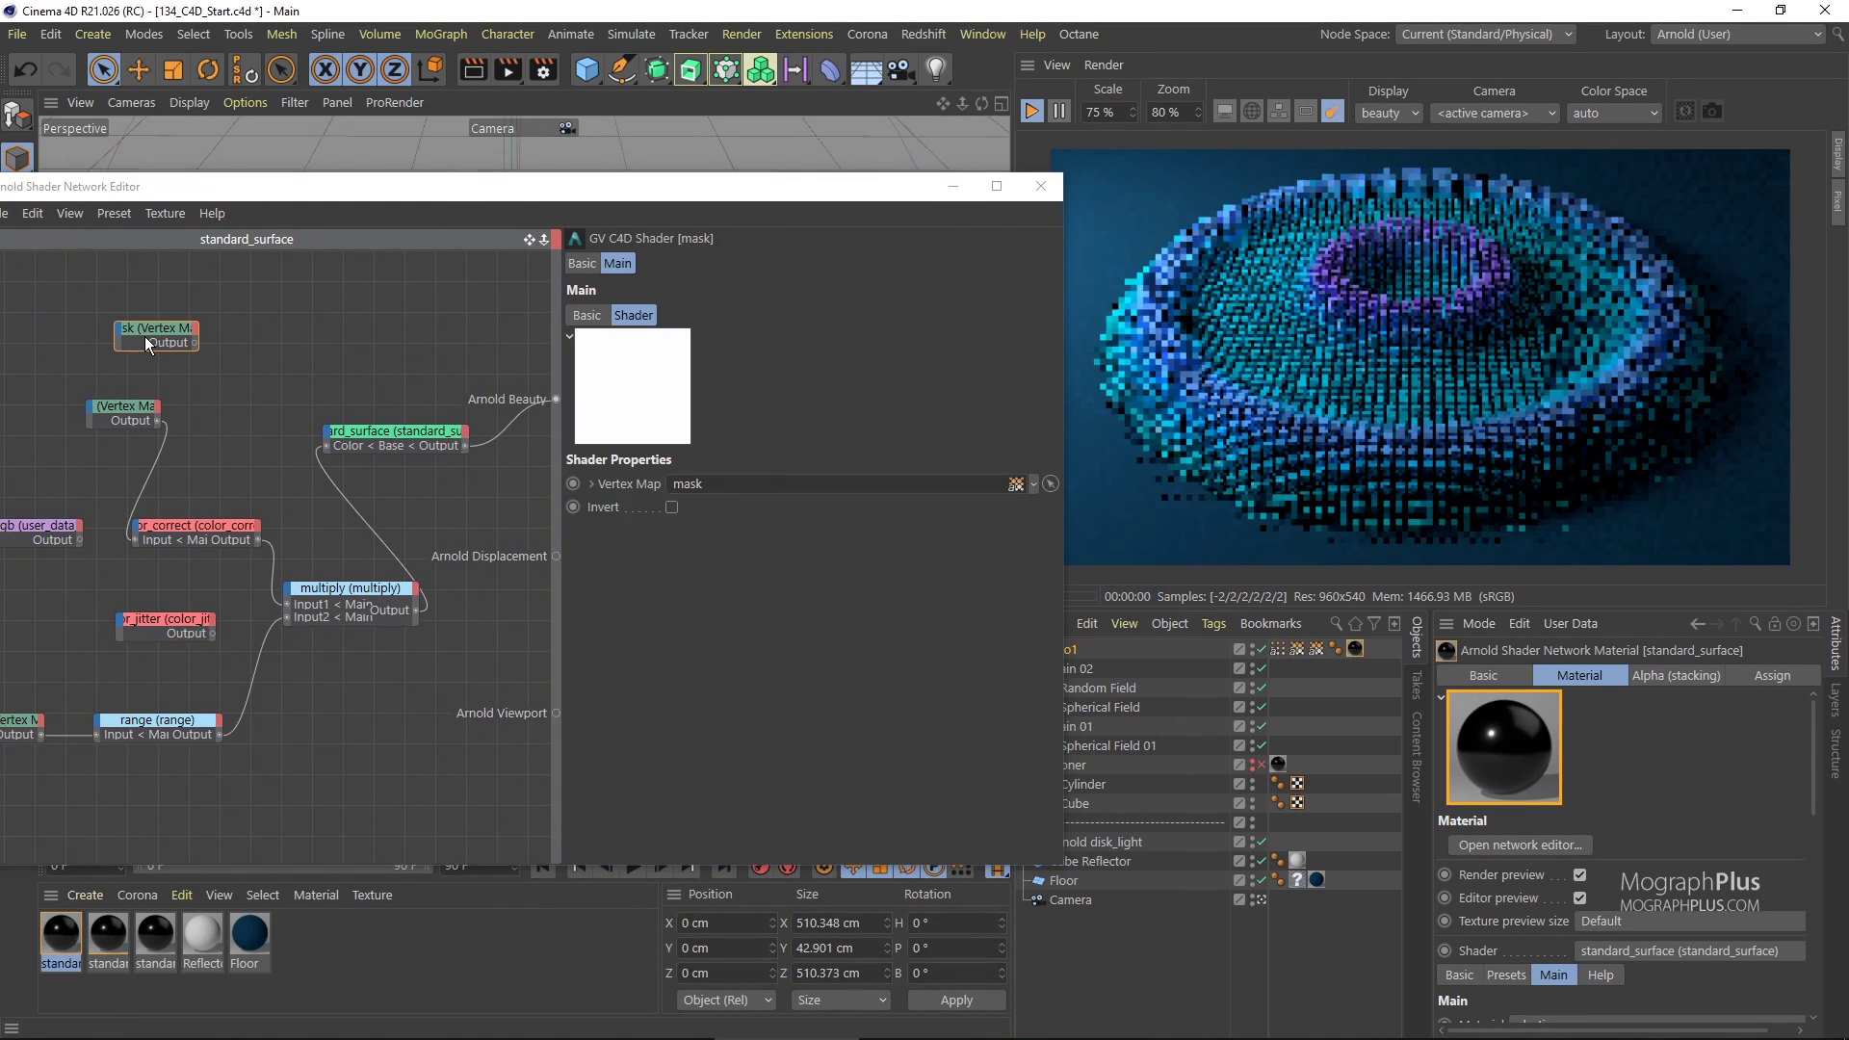
key(alt+w)
key(1)
Insert a ramp_rgb node between the mask vertex map and the Arnold Beauty output.
key(Tab)
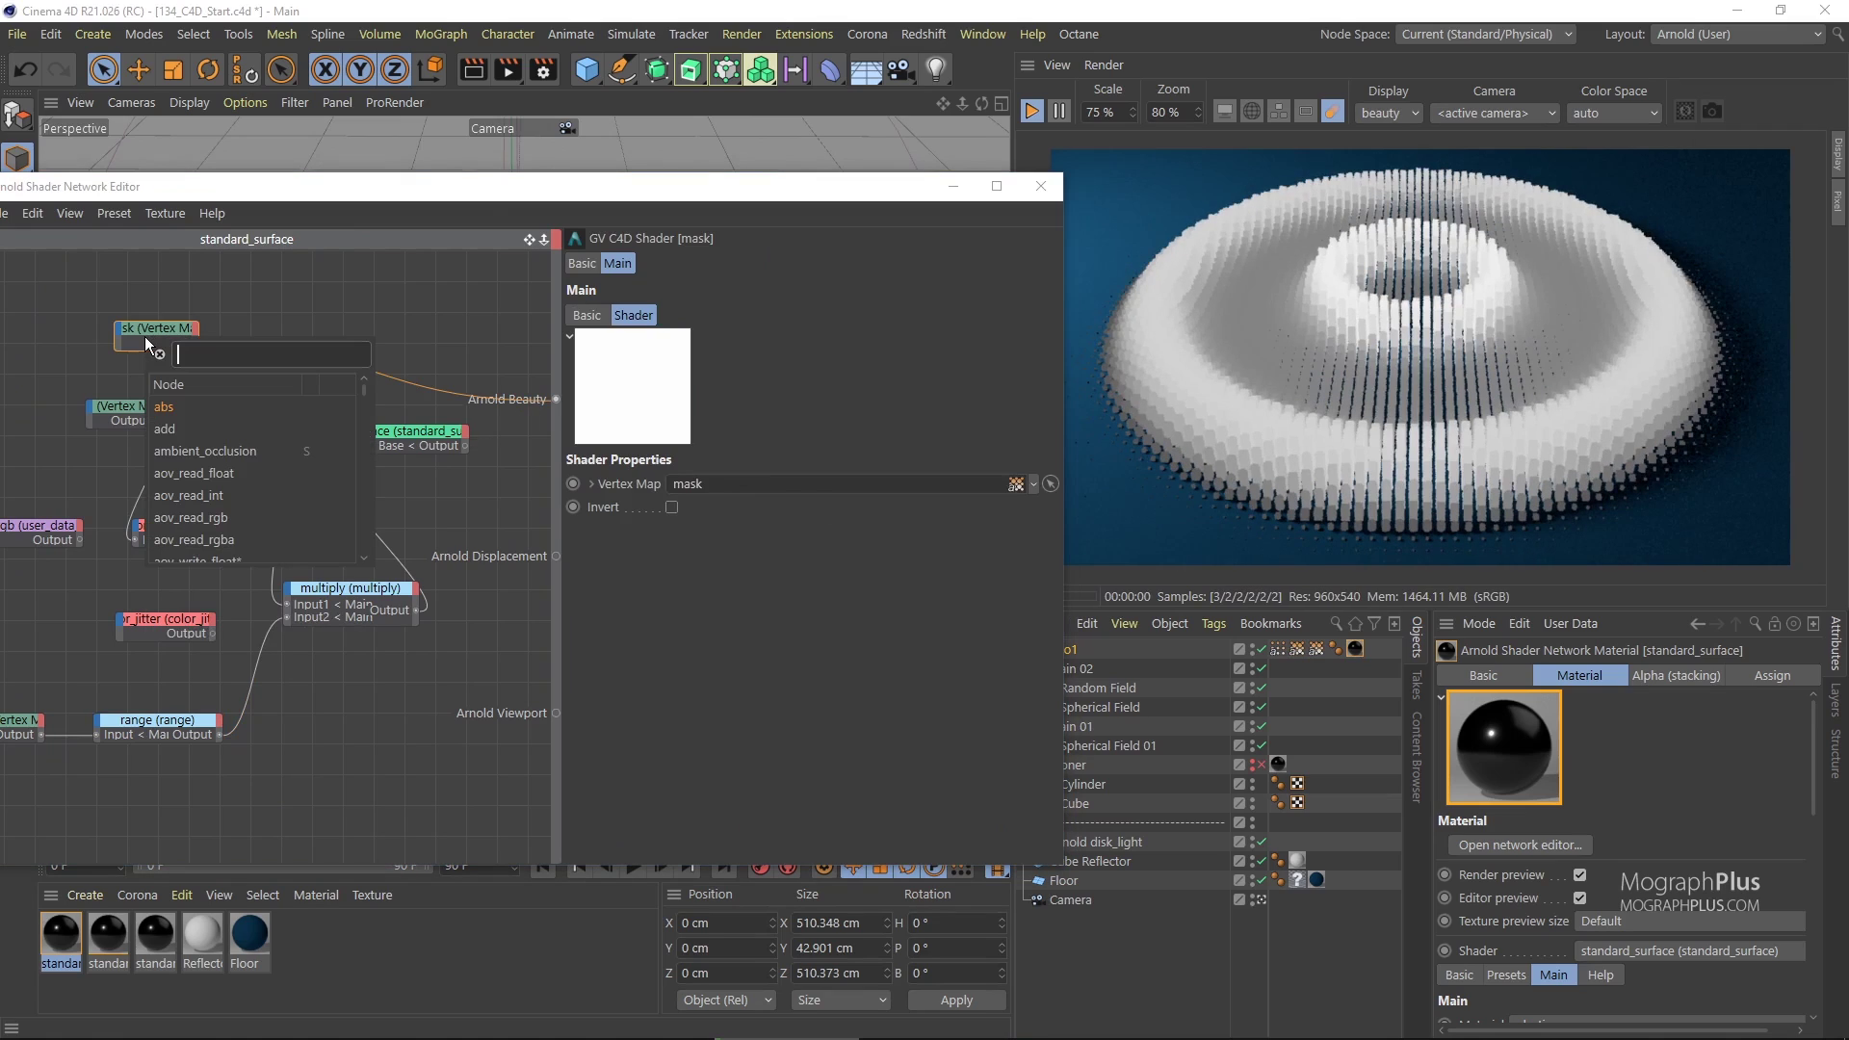
text(ramp)
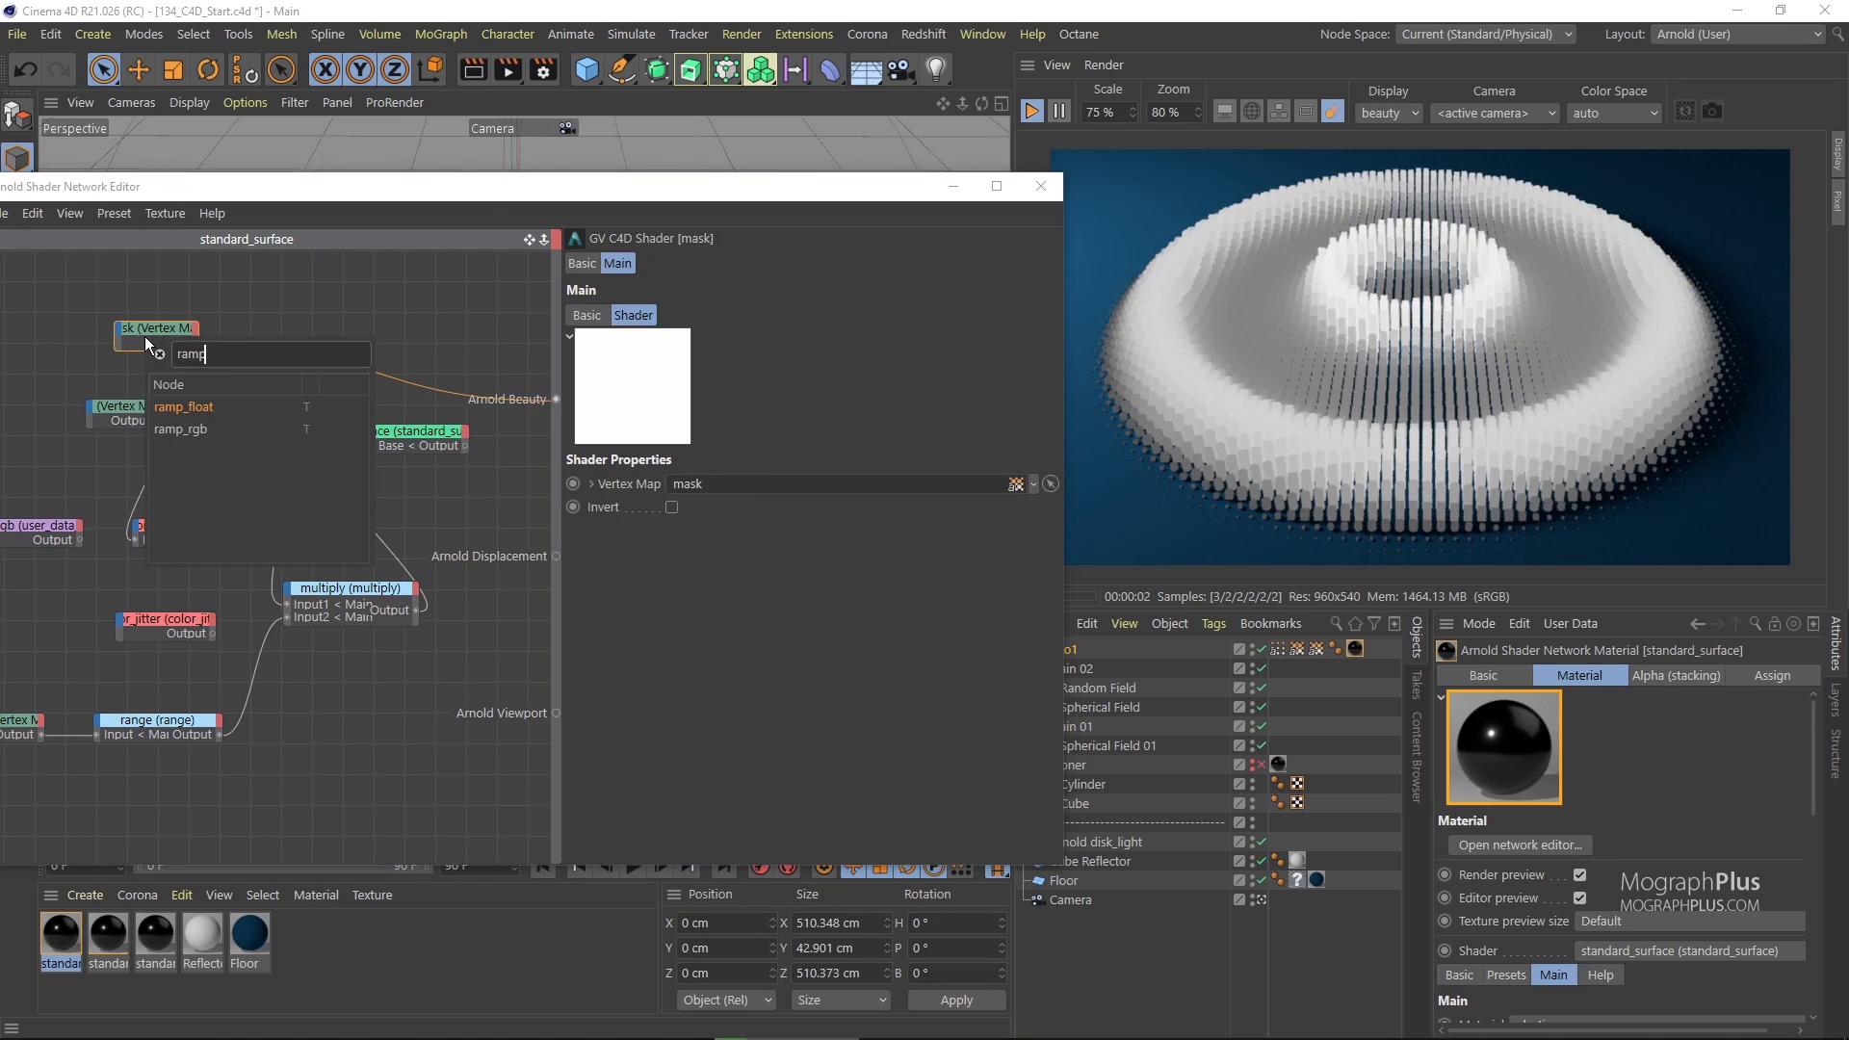
key(Down)
key(Return)
key(Return)
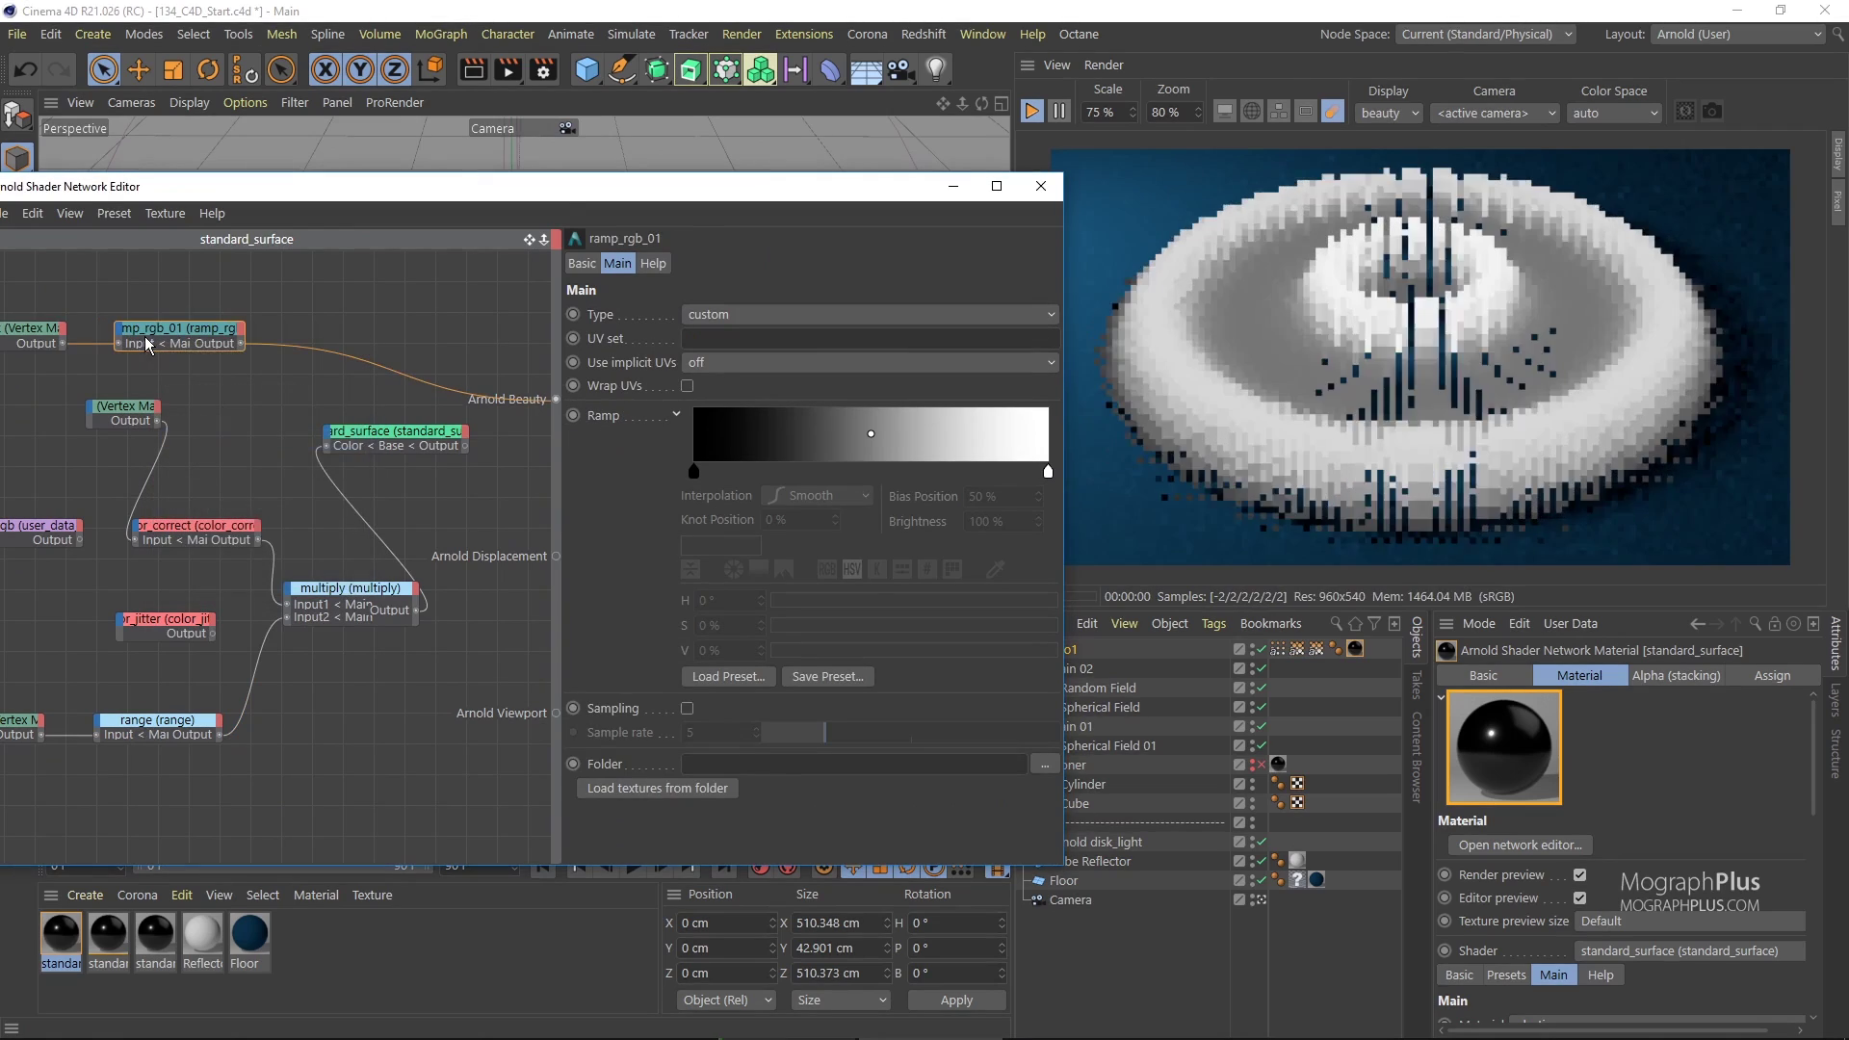
drag(588, 187, 709, 98)
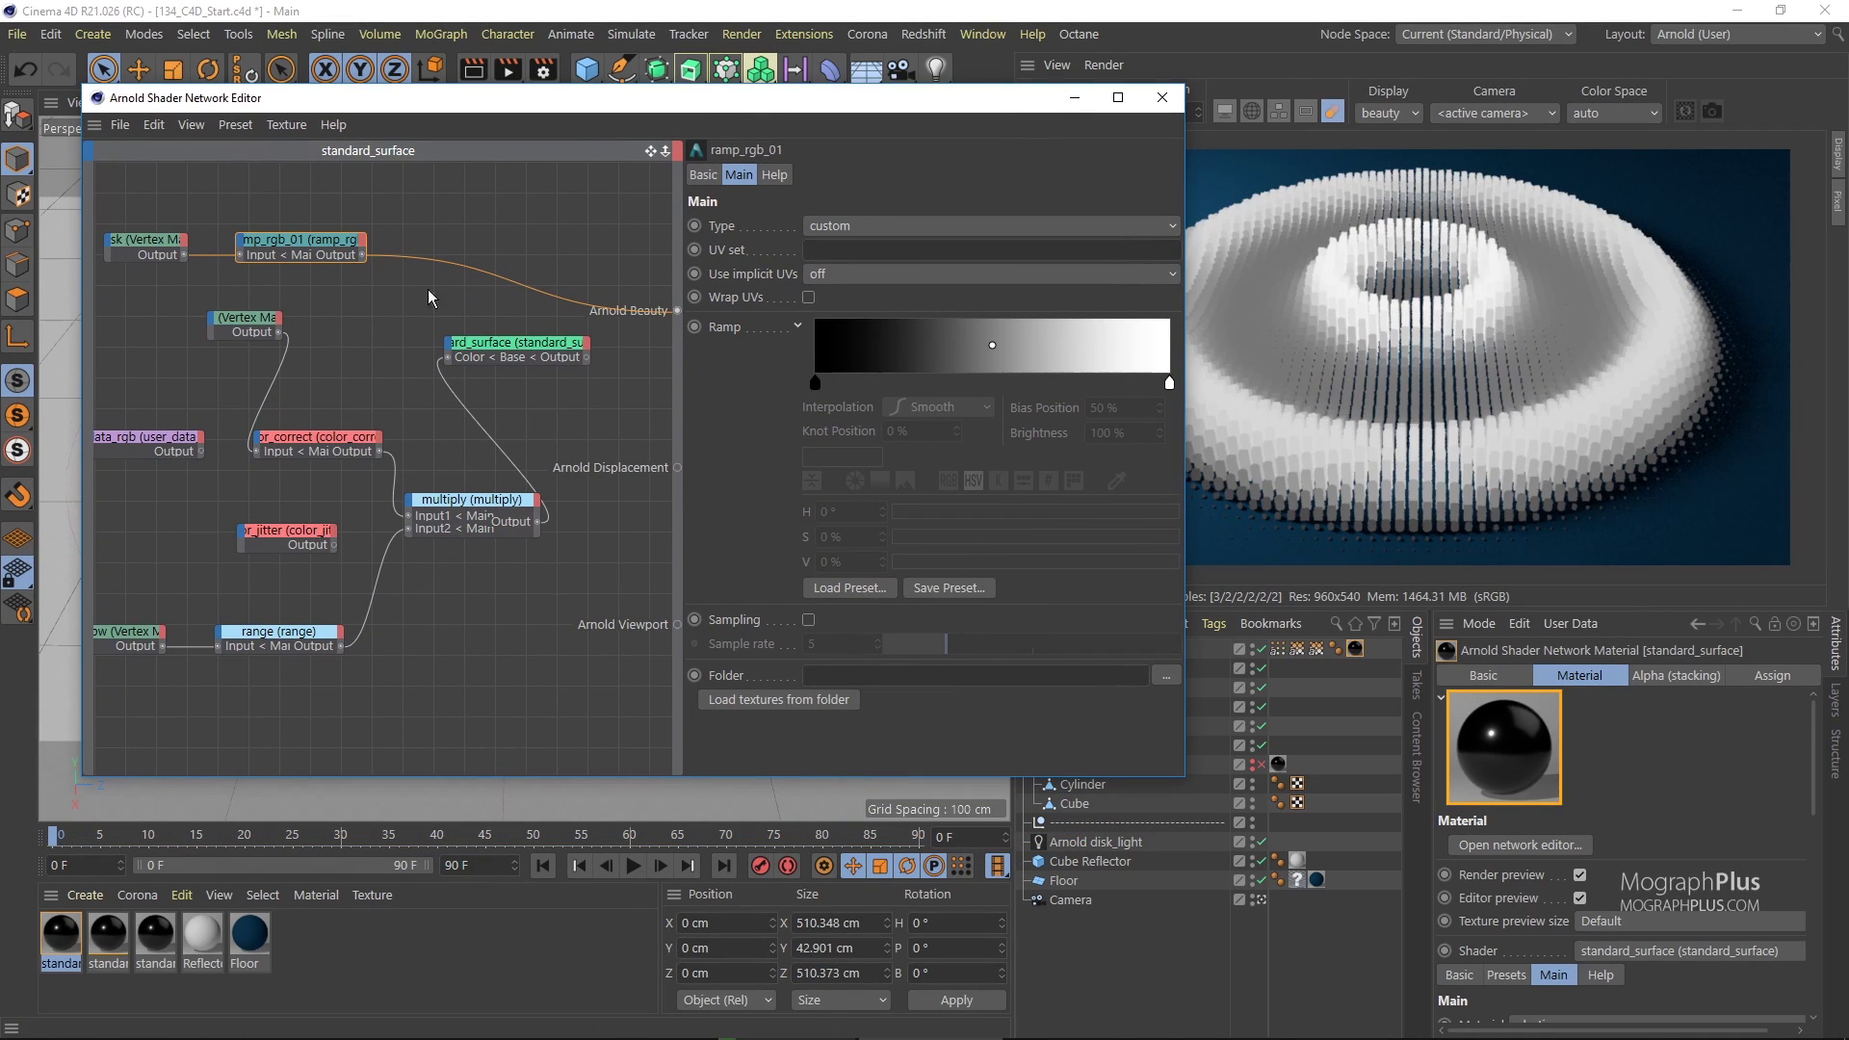
Feed the ramp_rgb output into color_correct's input in place of Cd, and set standard_surface as the beauty shader again.
drag(362, 255, 265, 454)
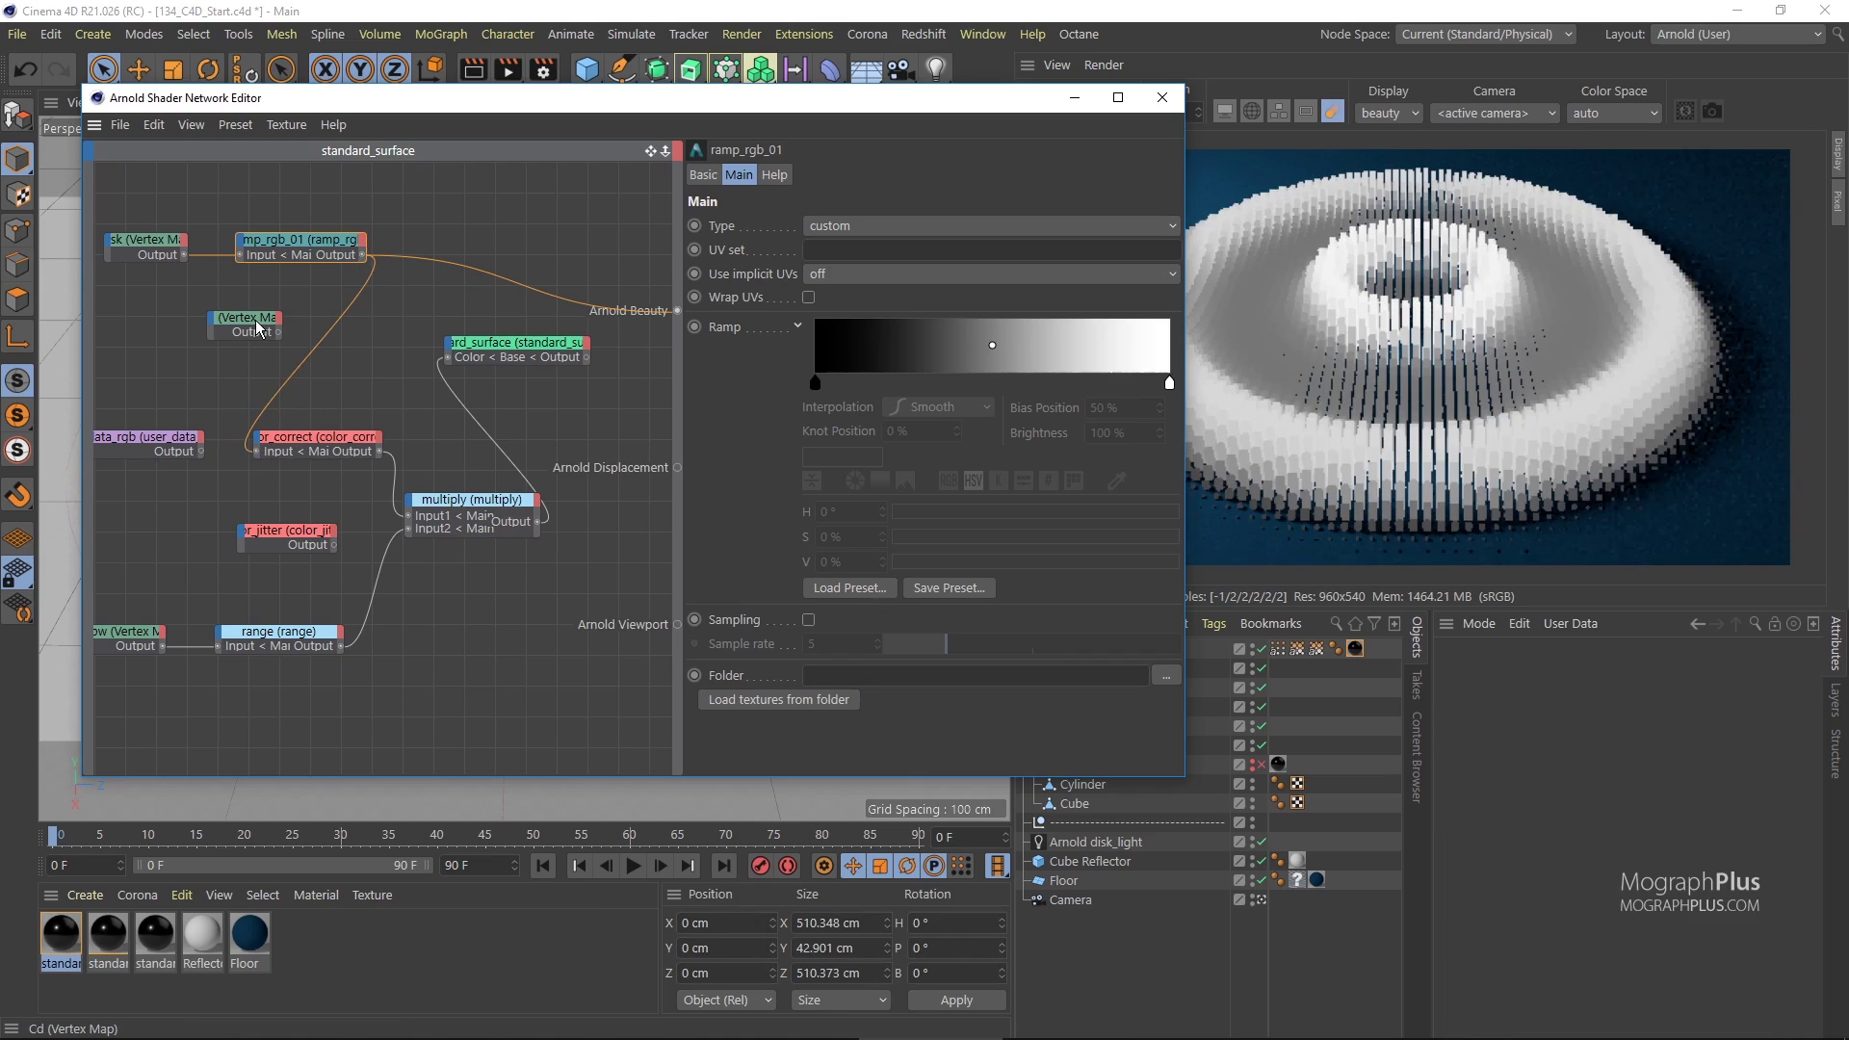
drag(245, 318, 137, 344)
click(291, 246)
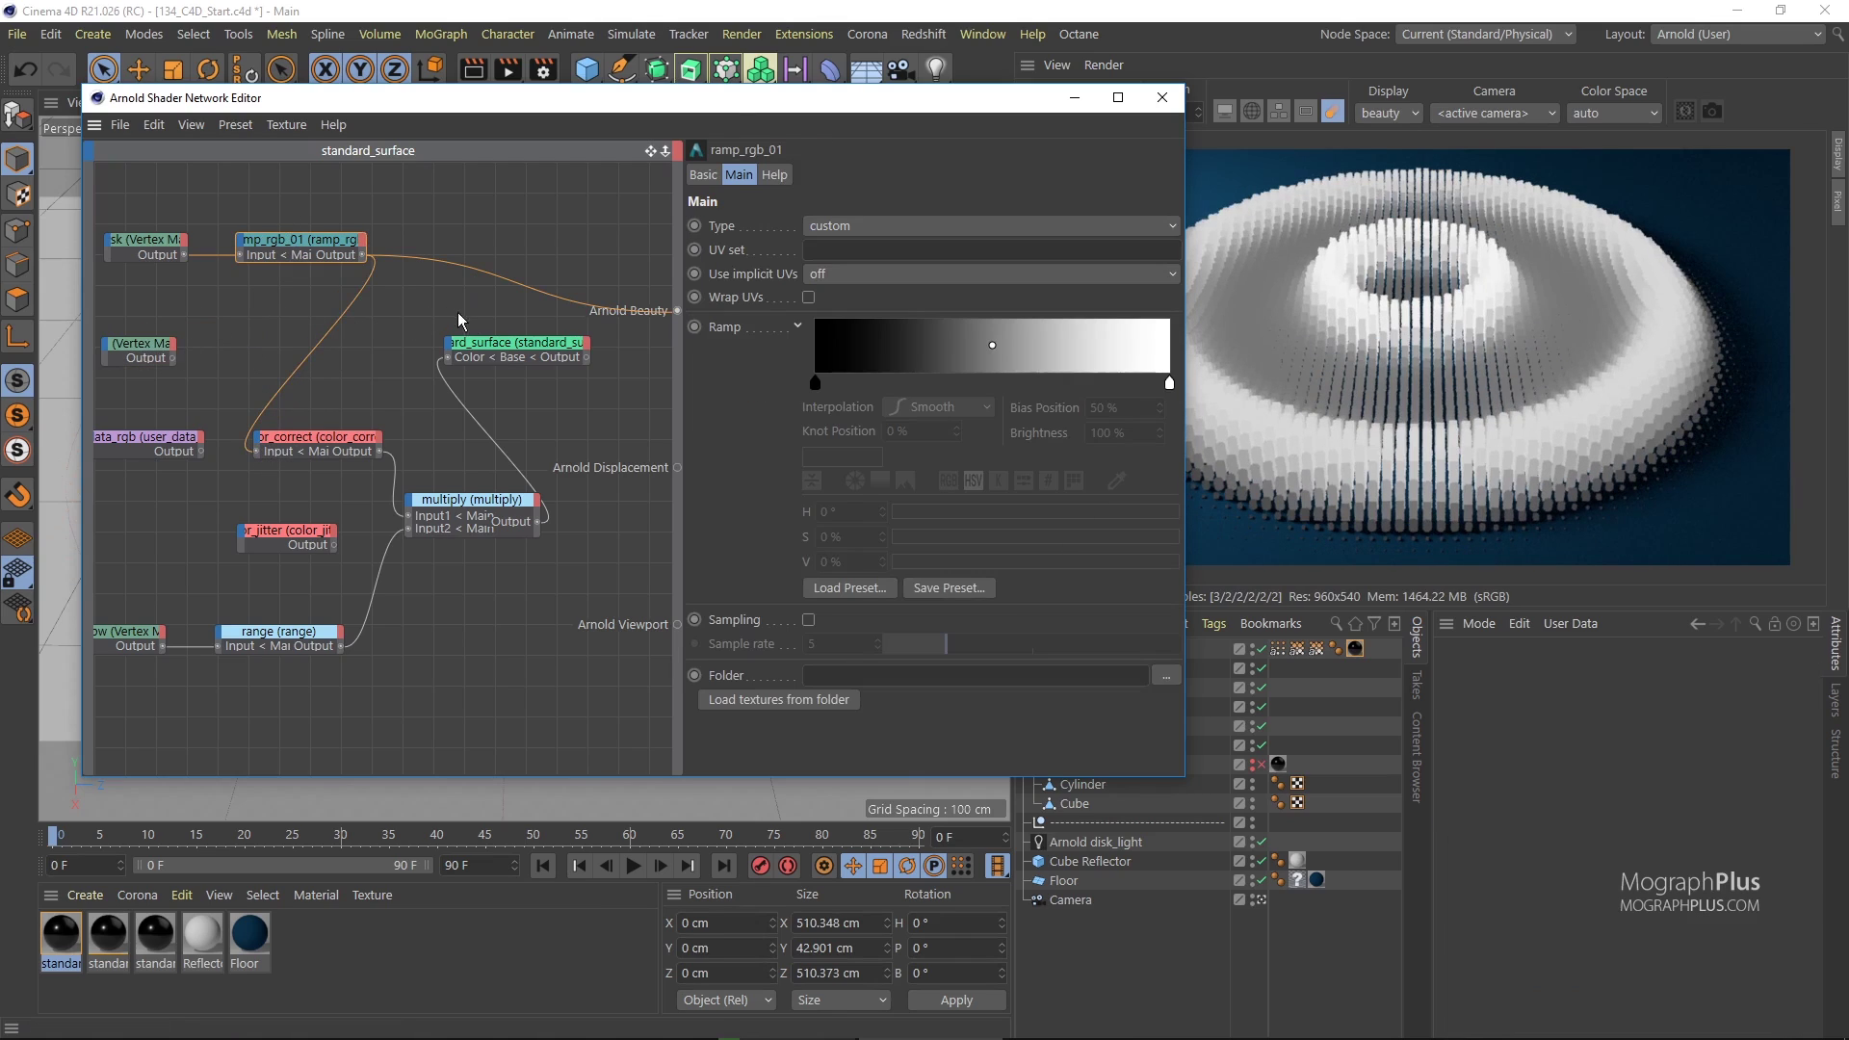
click(483, 360)
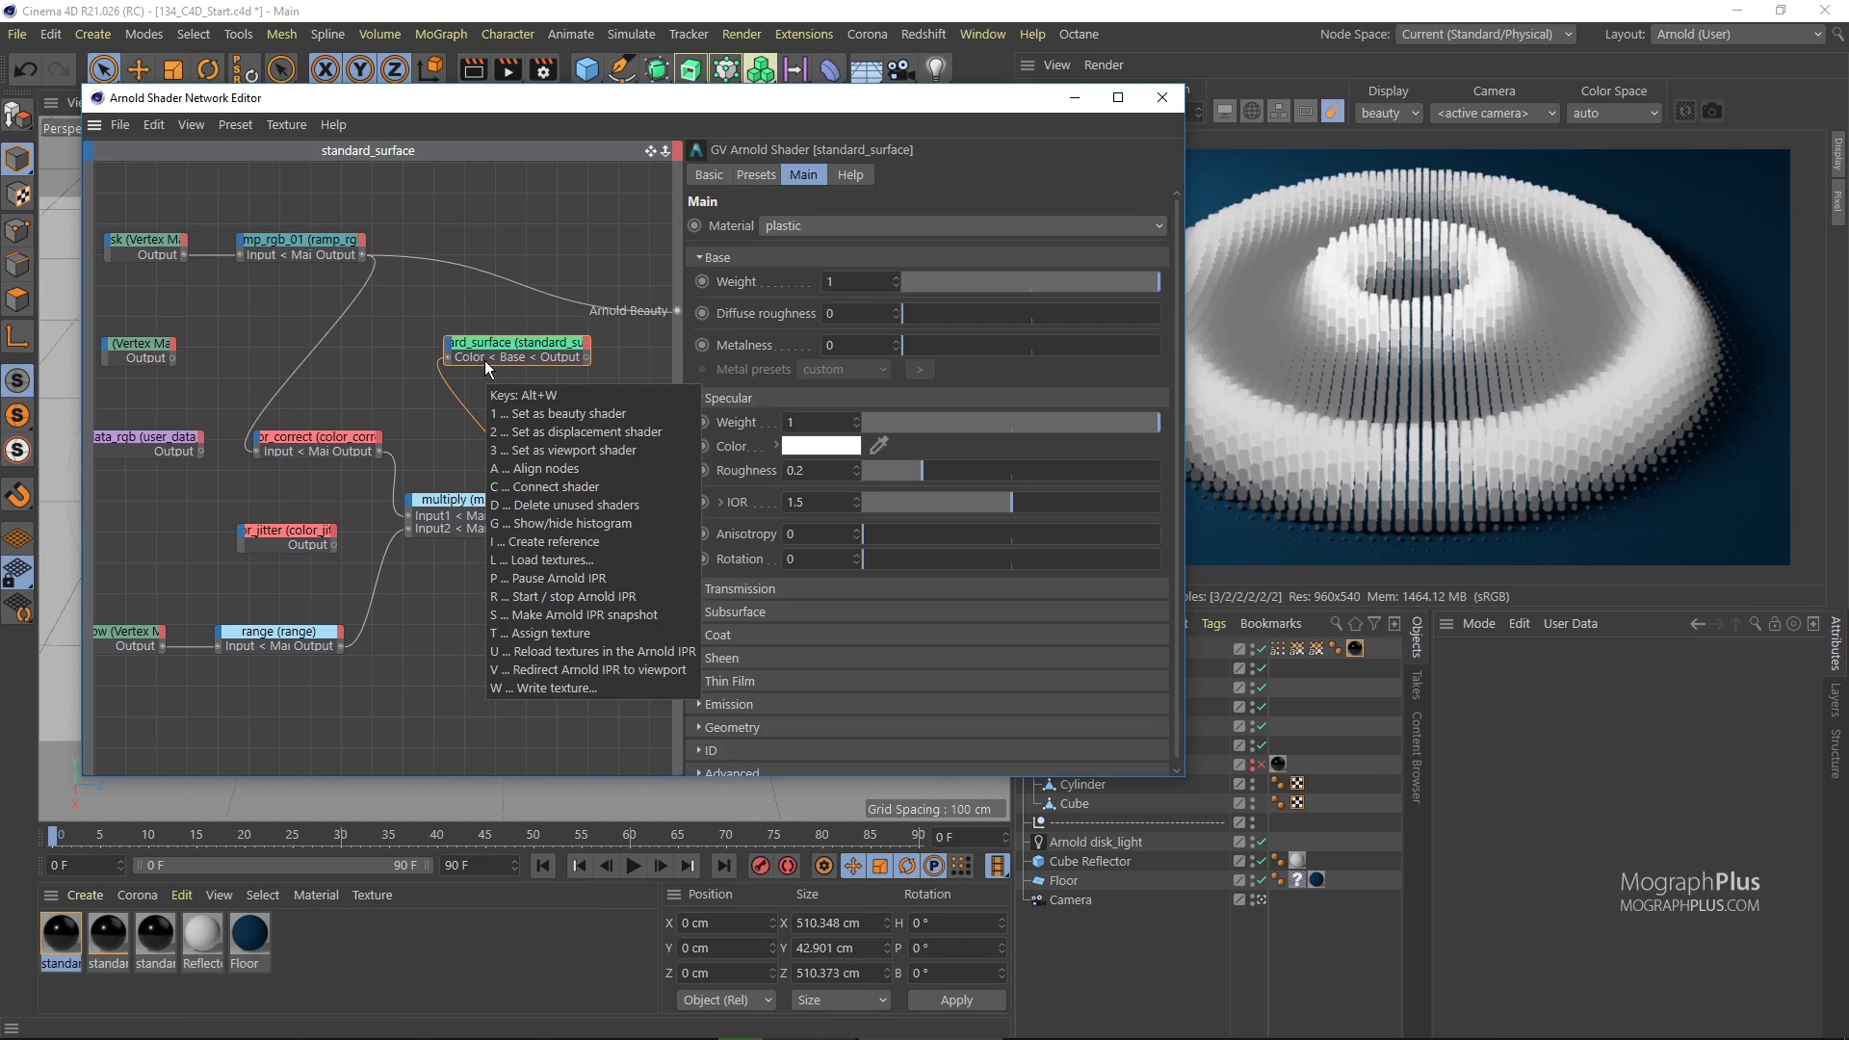
key(1)
Color the ramp's black knot at 0% pinkish red, with hue about 342°, saturation 96% and value 96%.
click(303, 241)
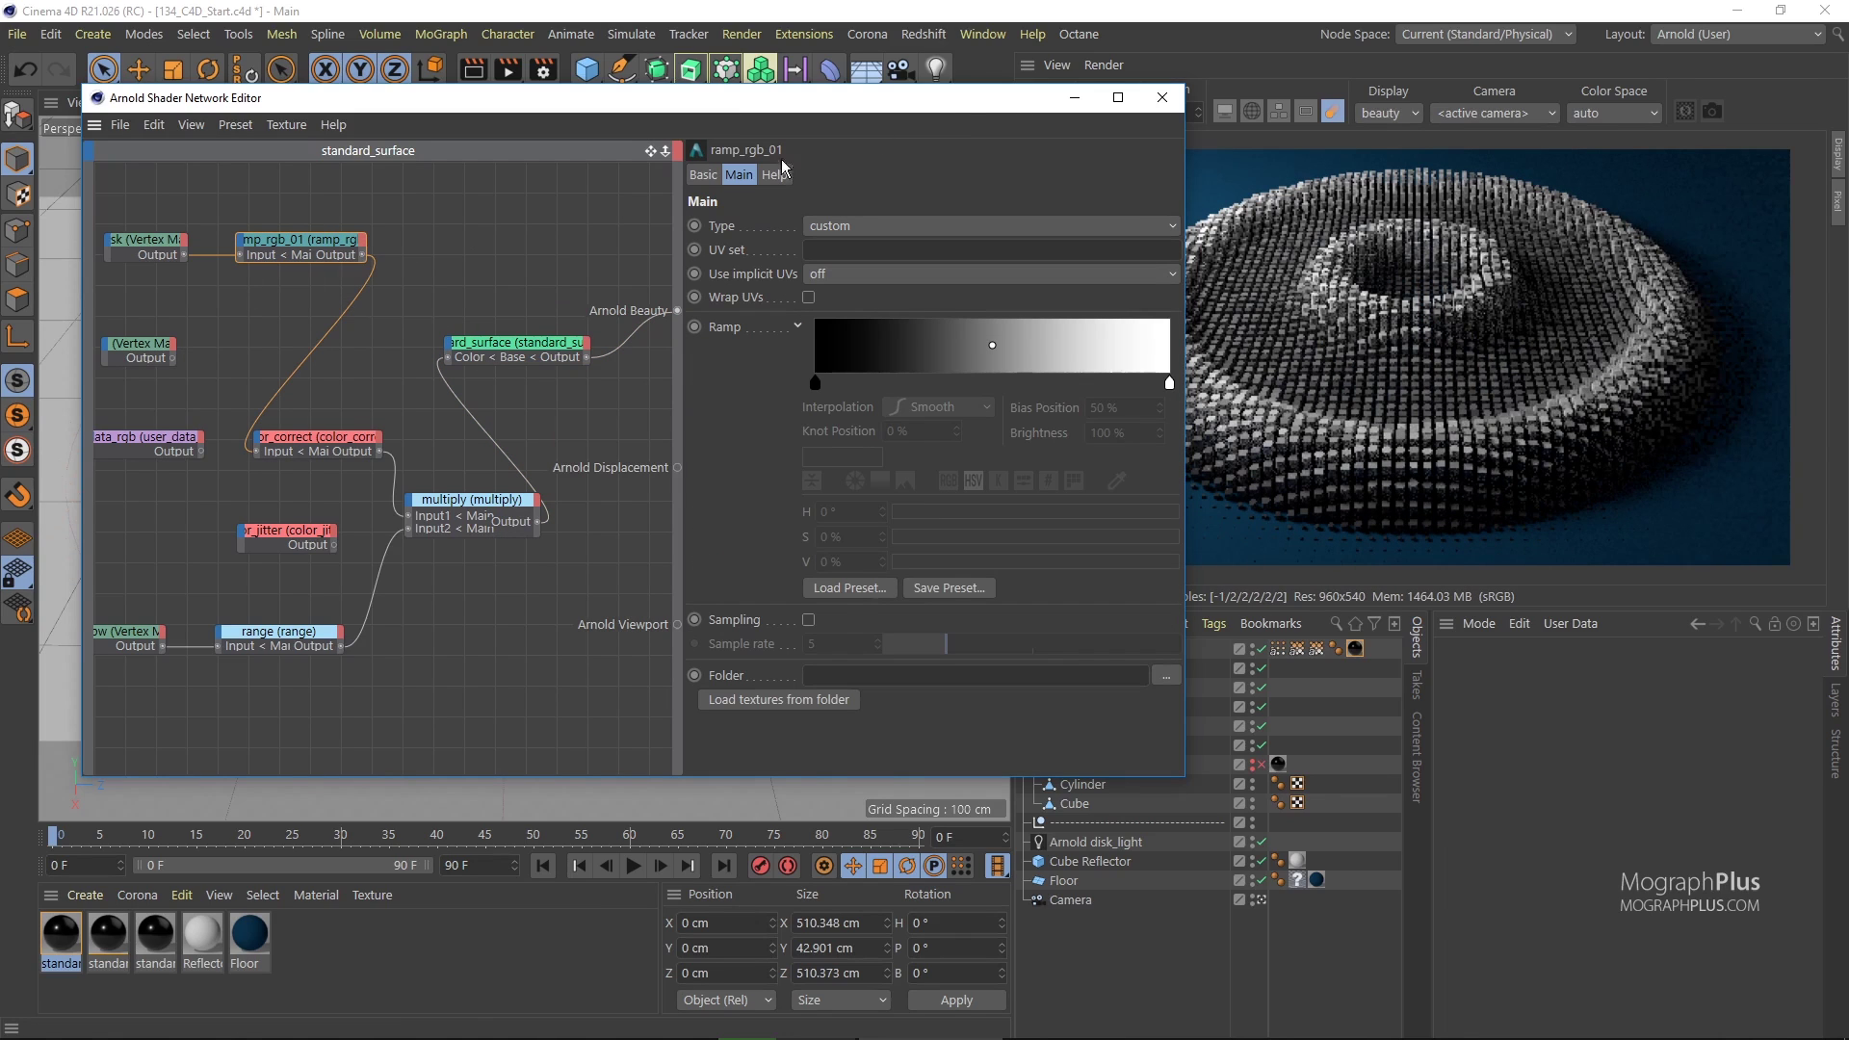
drag(955, 102, 699, 109)
click(558, 393)
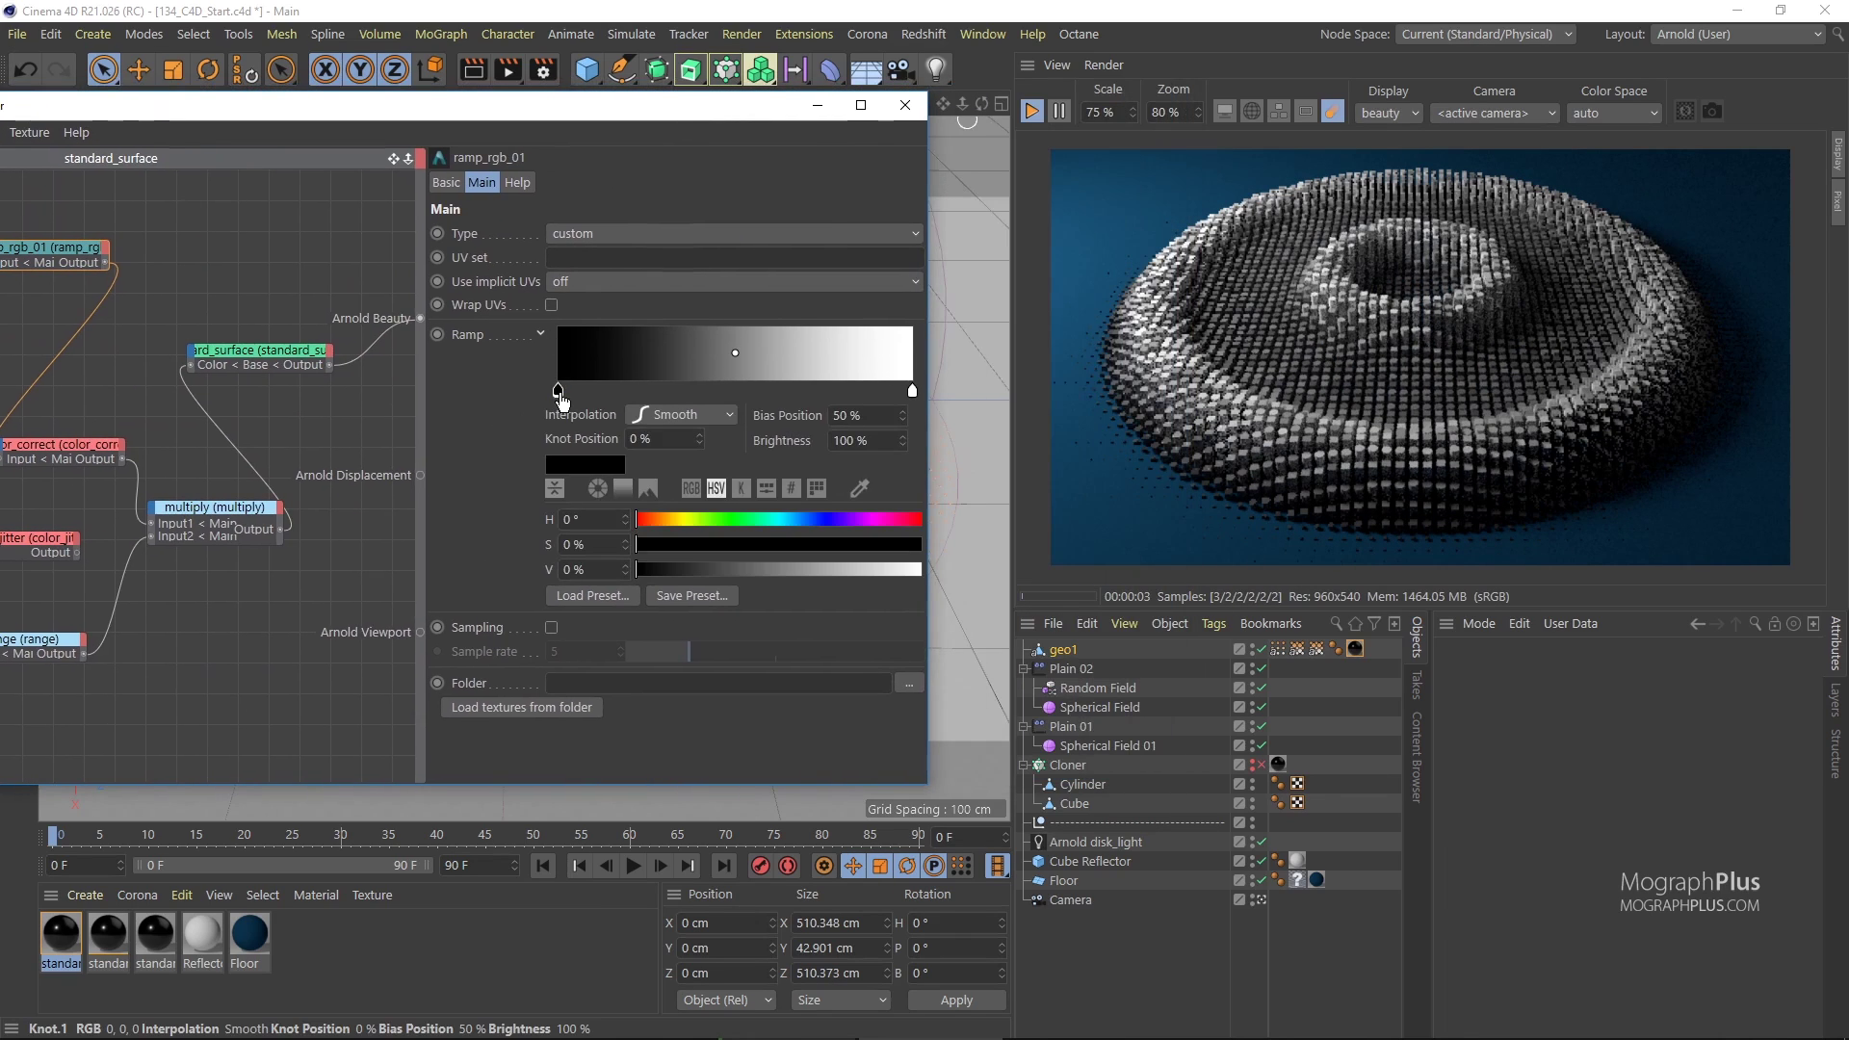
click(903, 520)
click(910, 570)
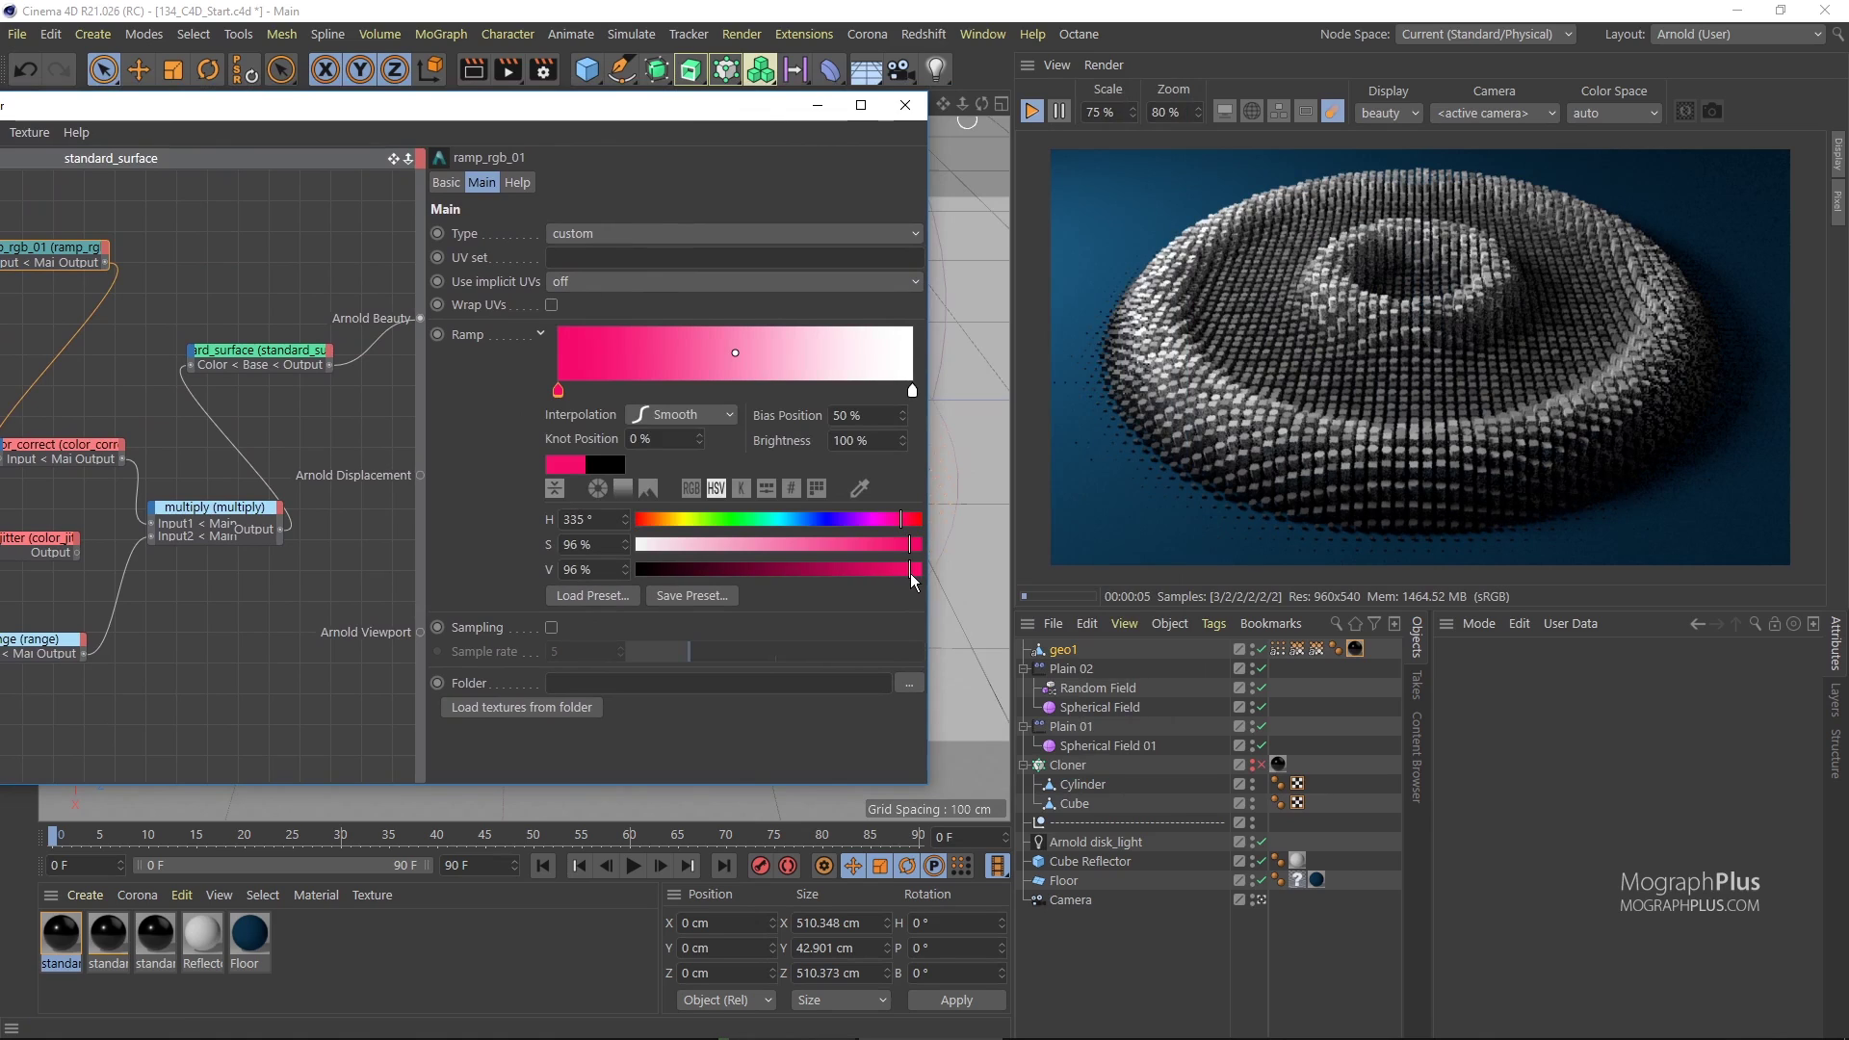
click(908, 518)
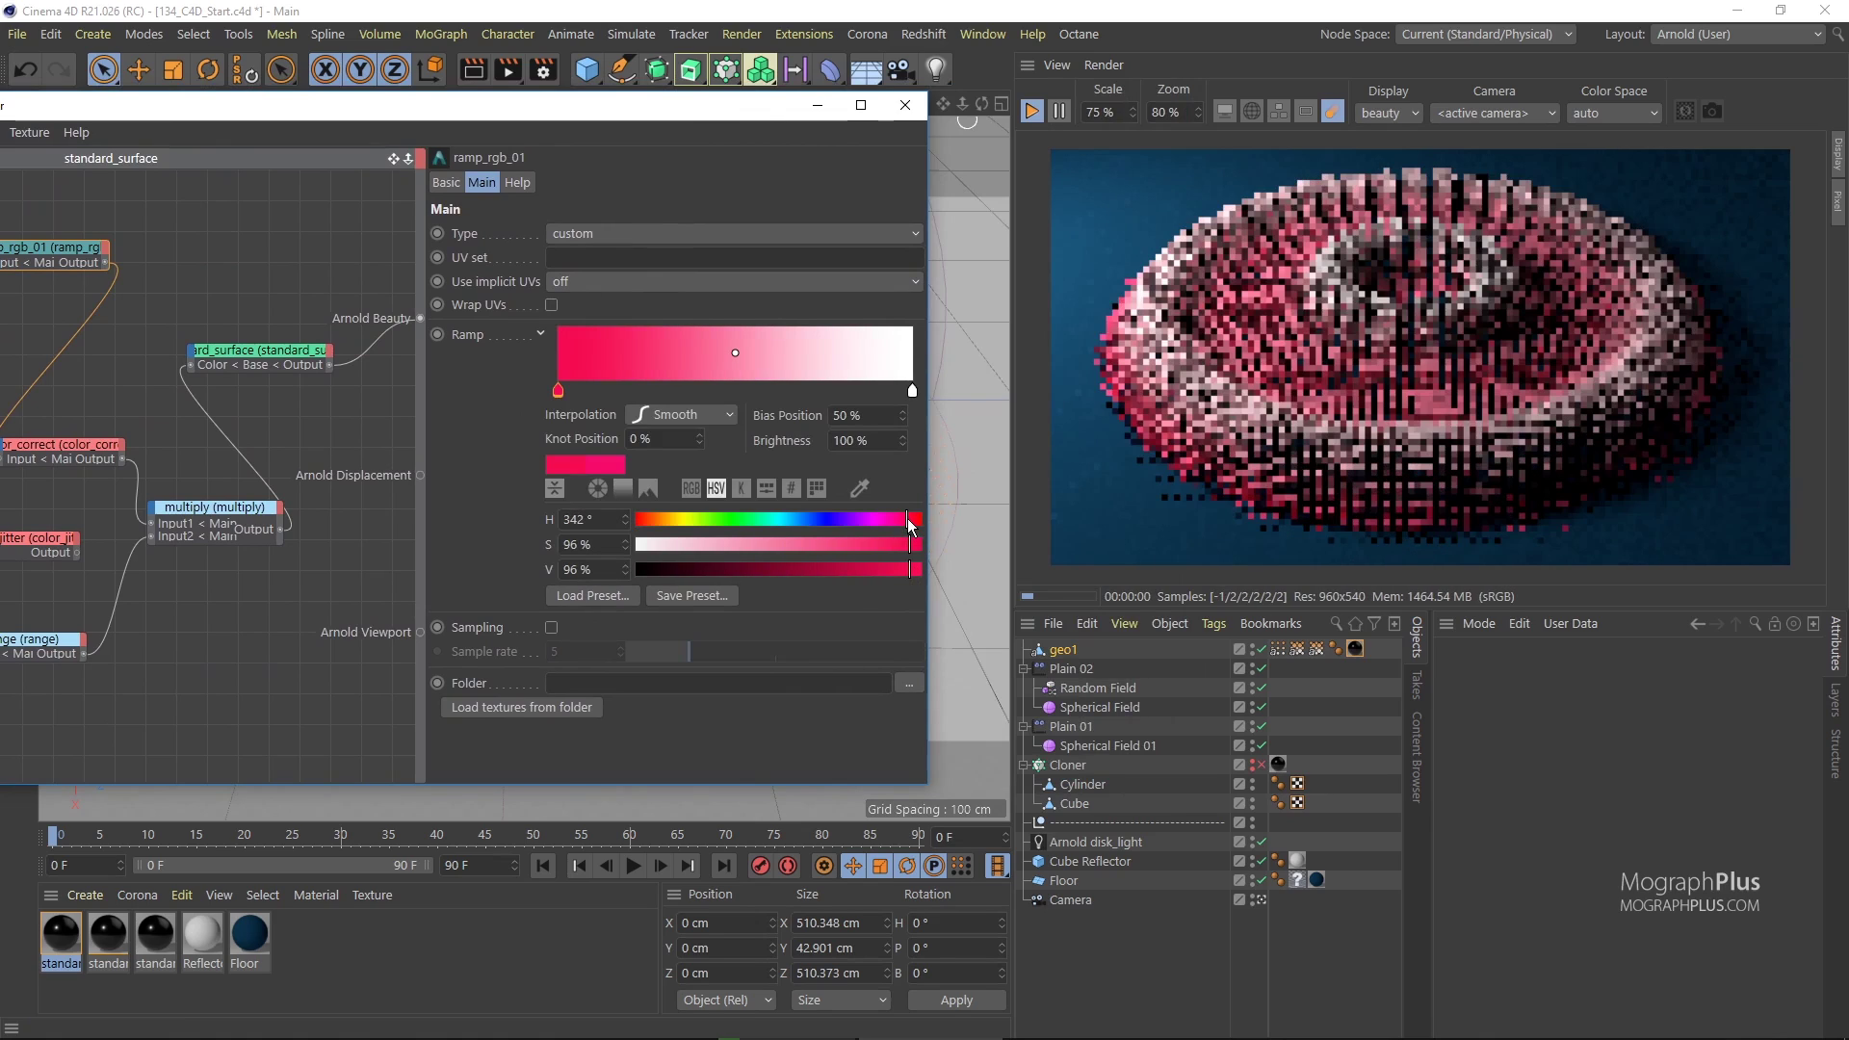
Add a ramp knot at about 50.5% and color it orange, with hue about 28° and saturation 95%.
click(737, 390)
click(653, 518)
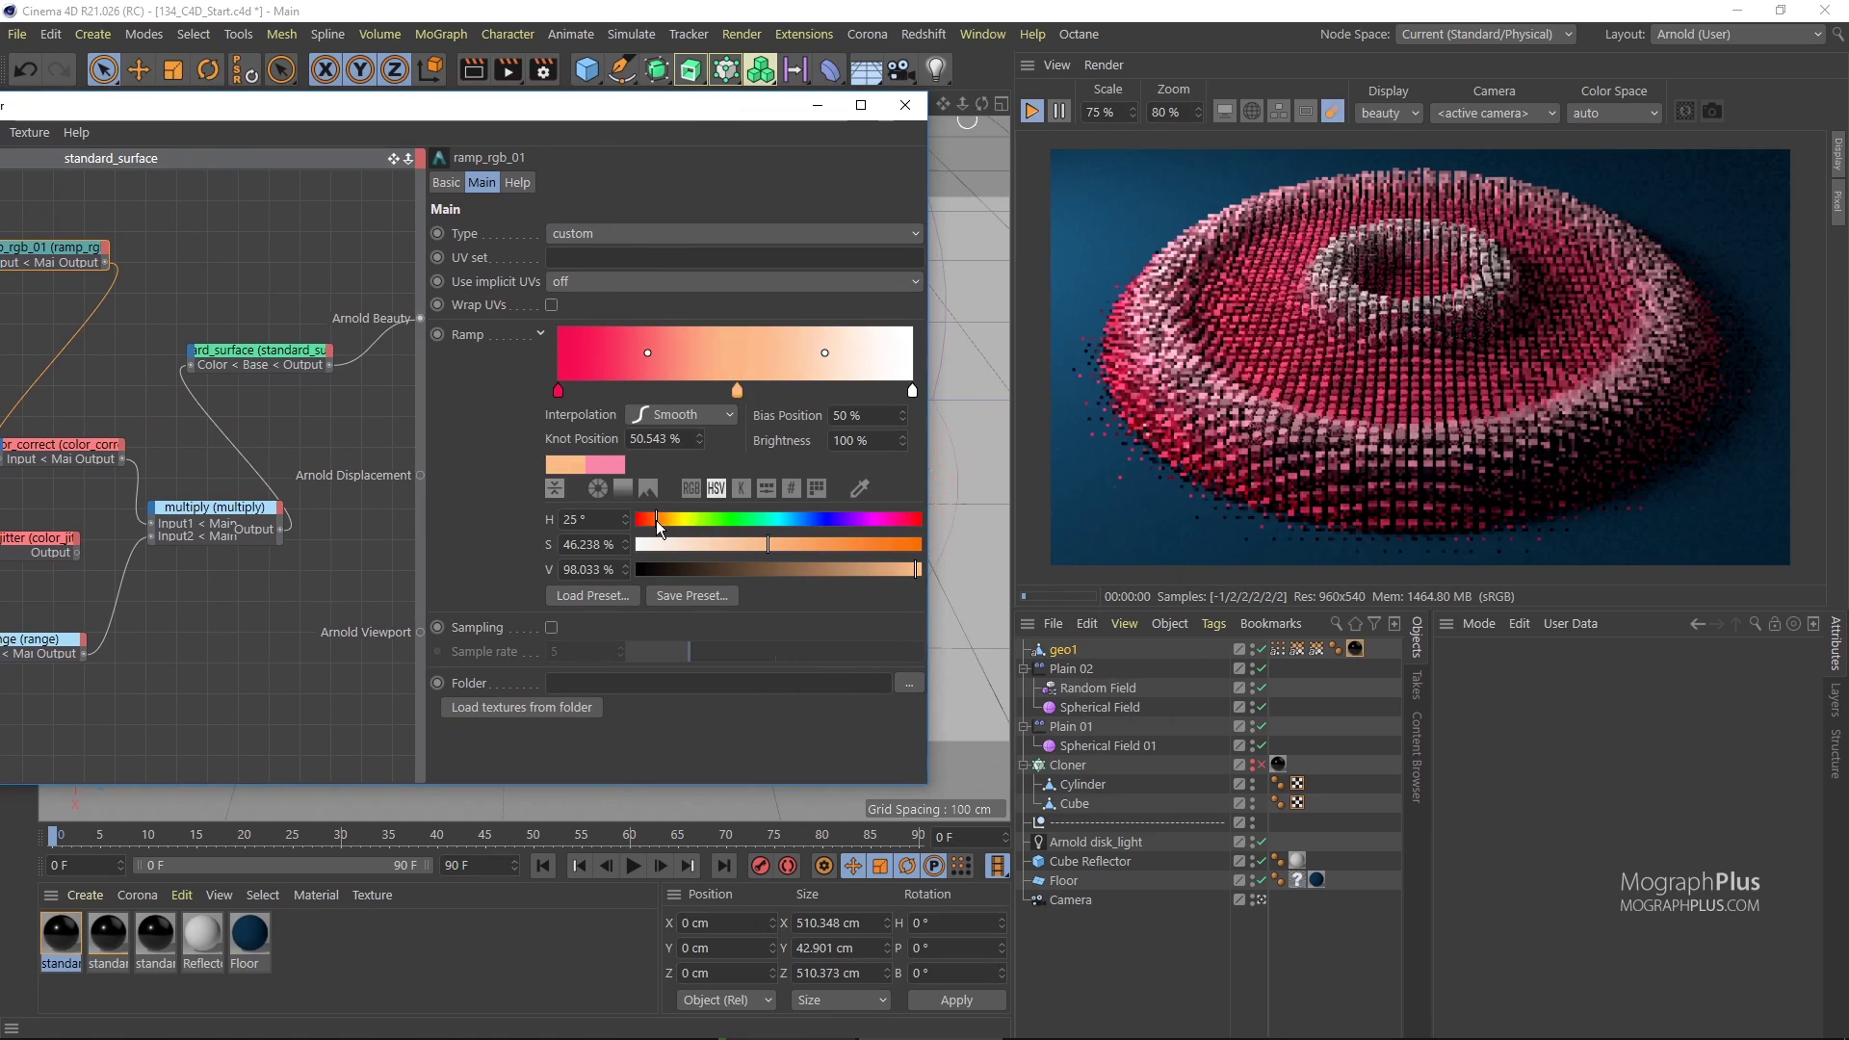
click(908, 544)
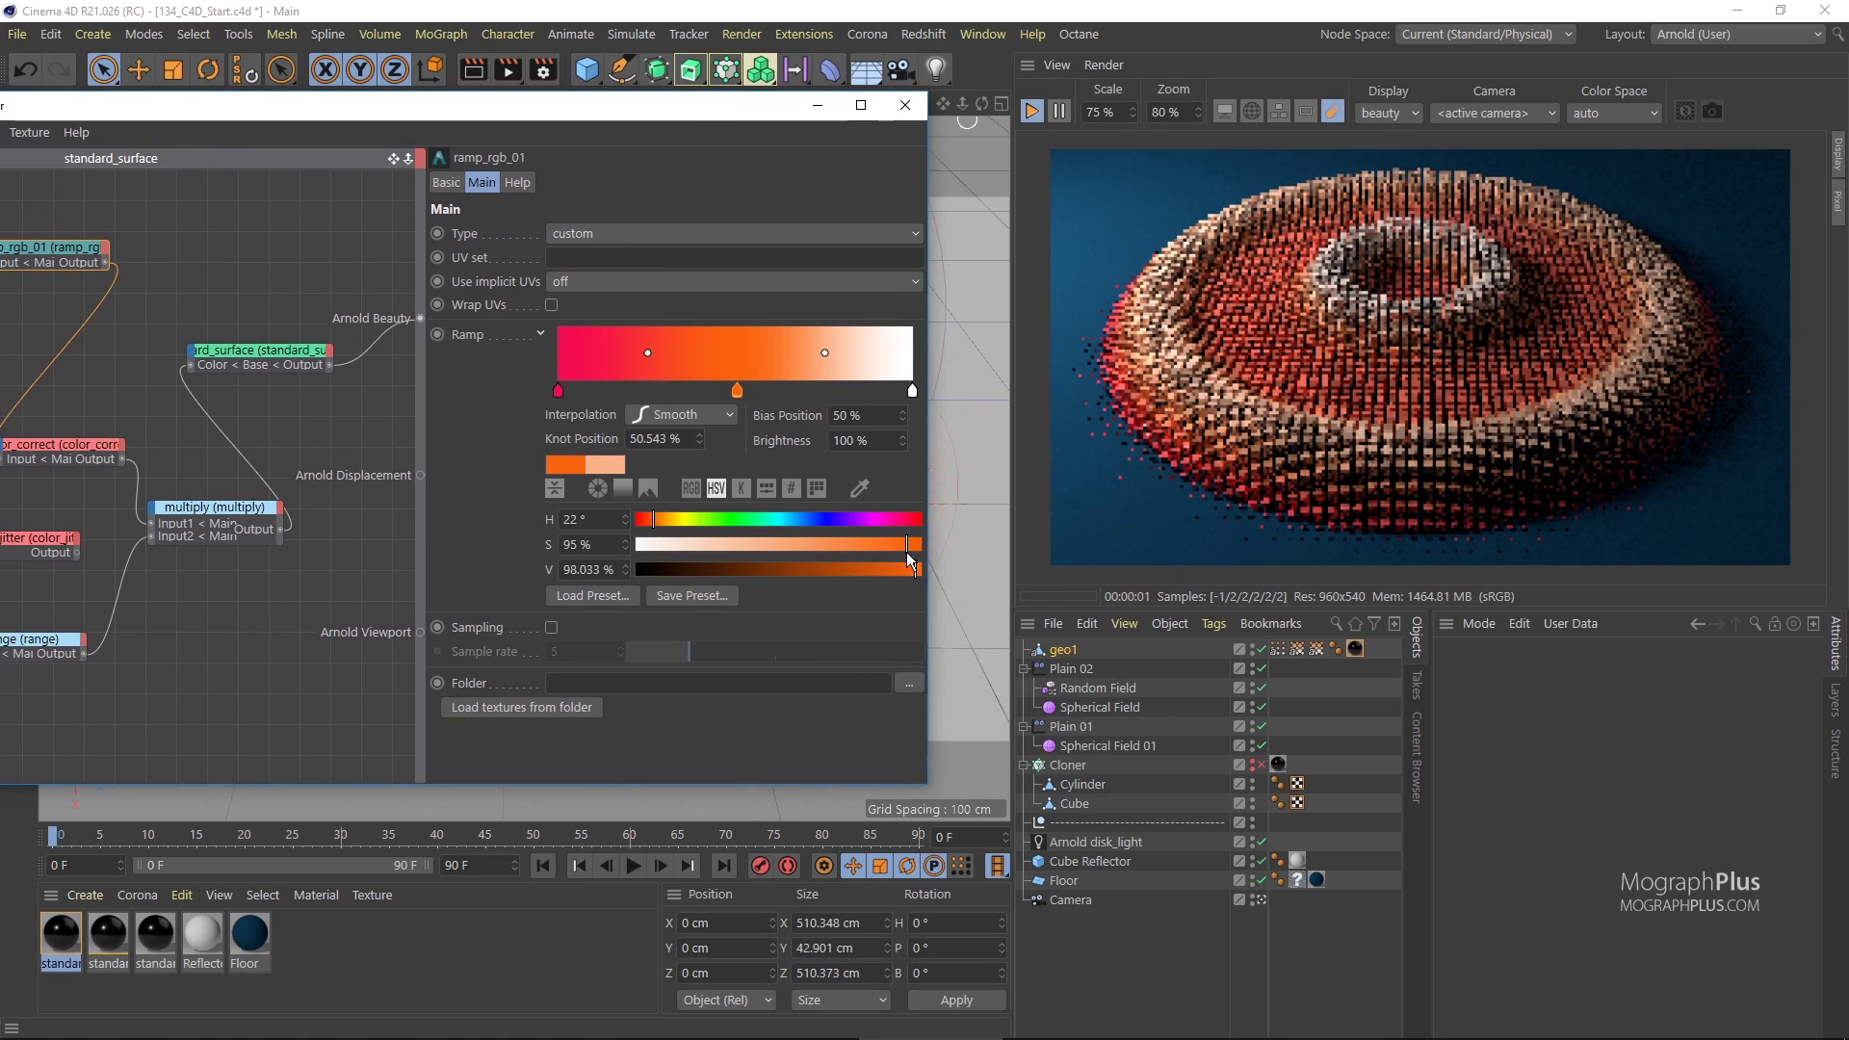
click(655, 518)
Color the ramp's white knot at 100% yellow, with hue about 53°, saturation 94% and value 99%.
click(912, 391)
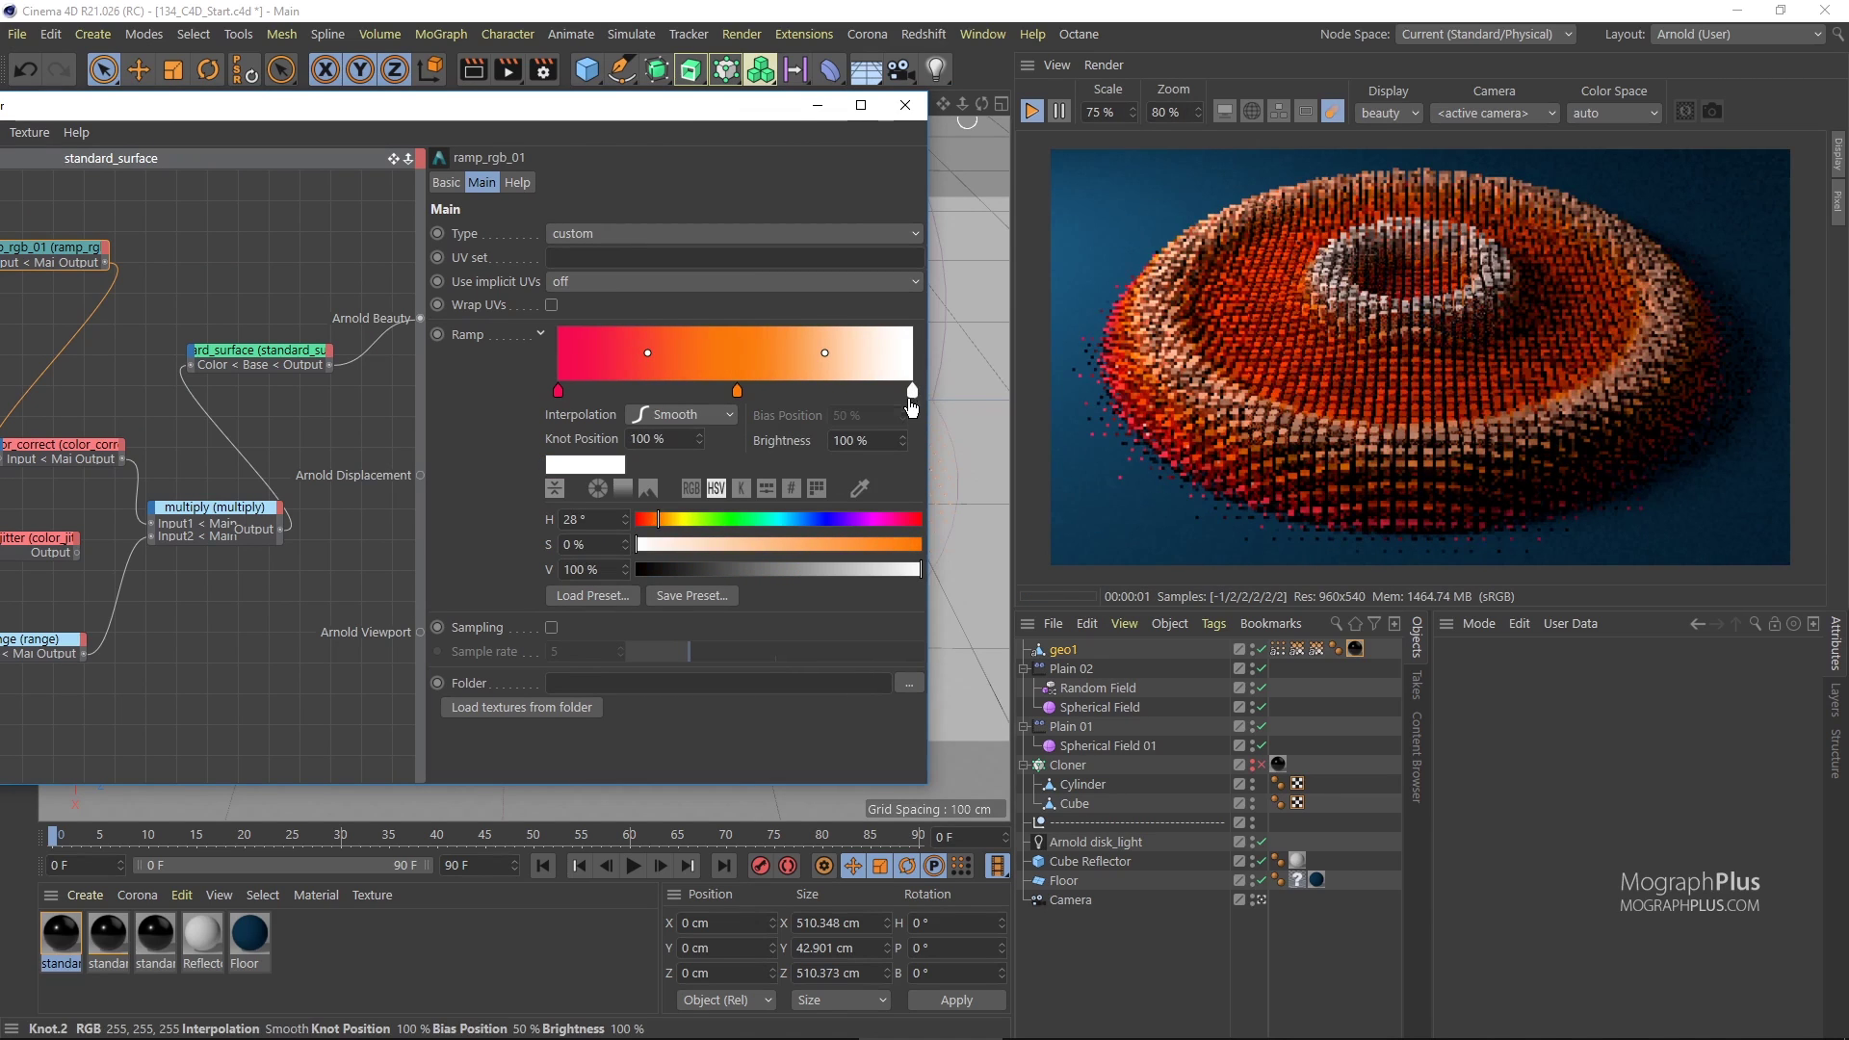
click(904, 544)
click(688, 518)
drag(687, 520, 678, 517)
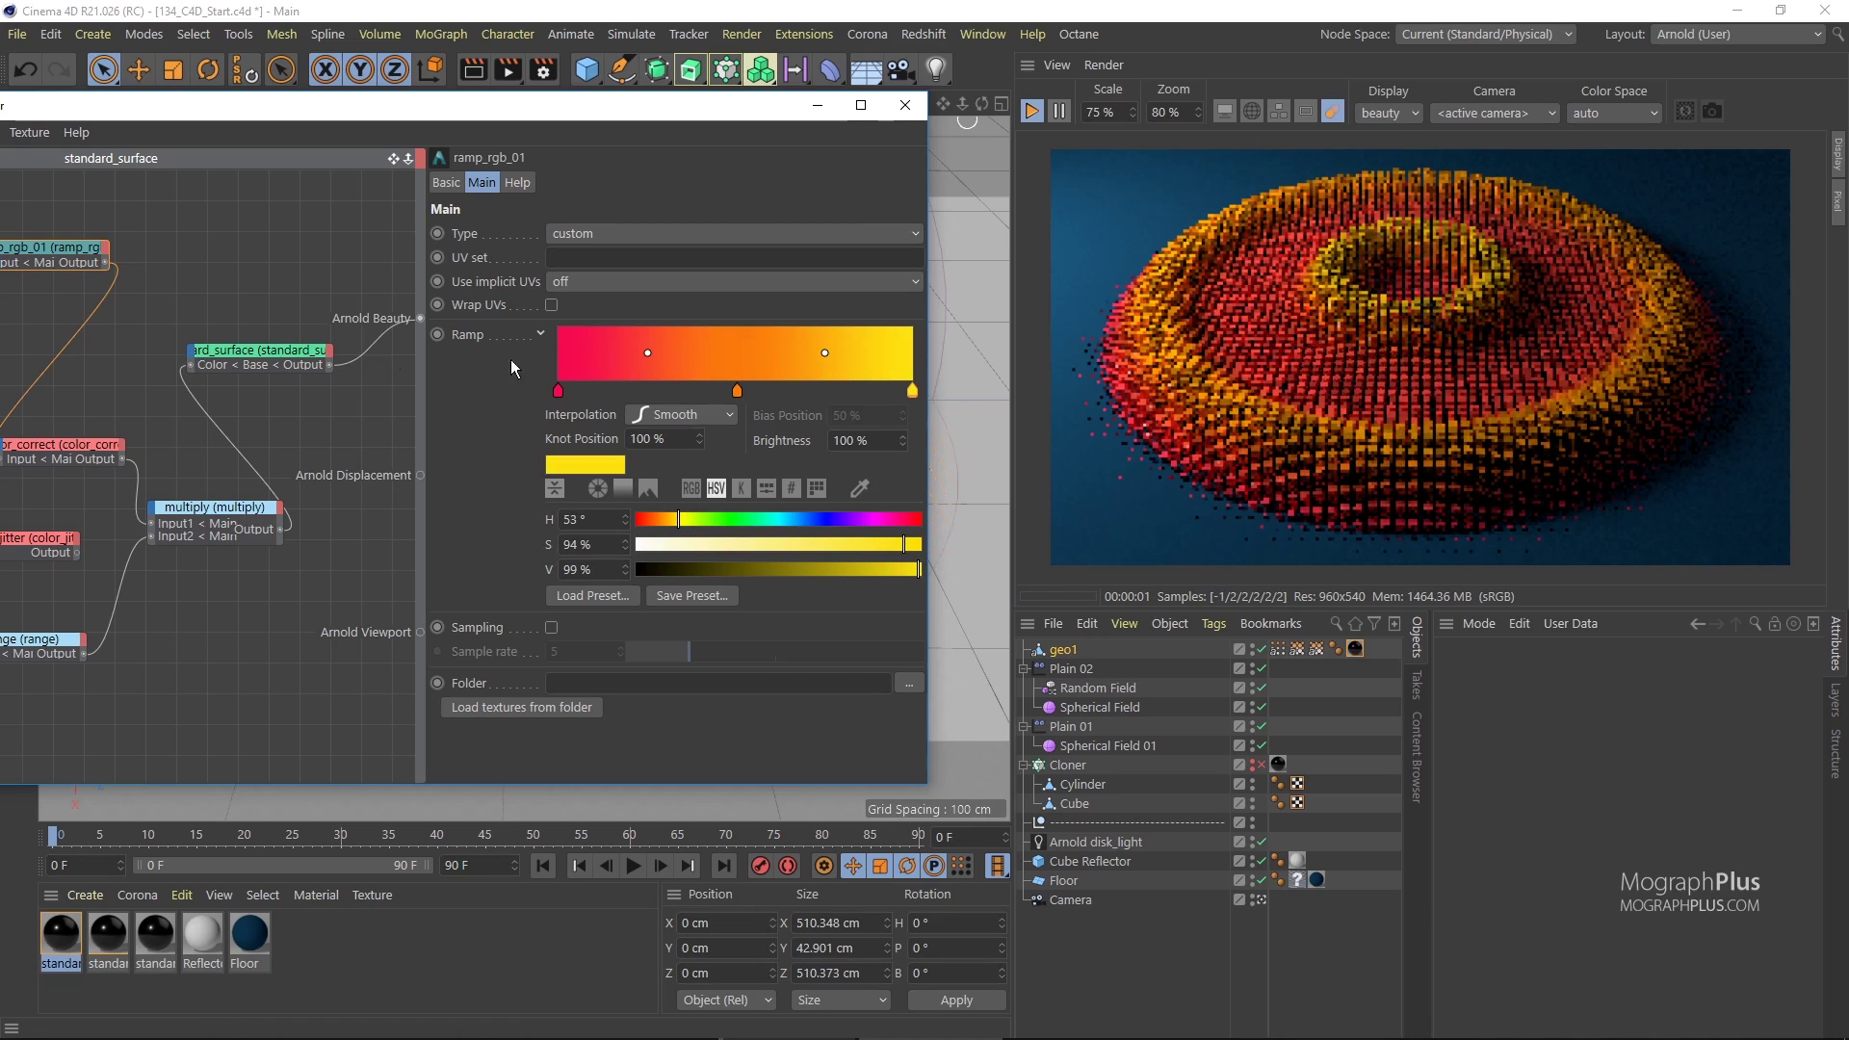
Assign the second standard_surface material, the Cd-colored one, back to geo1 and close the shader network editor.
drag(109, 935, 1083, 805)
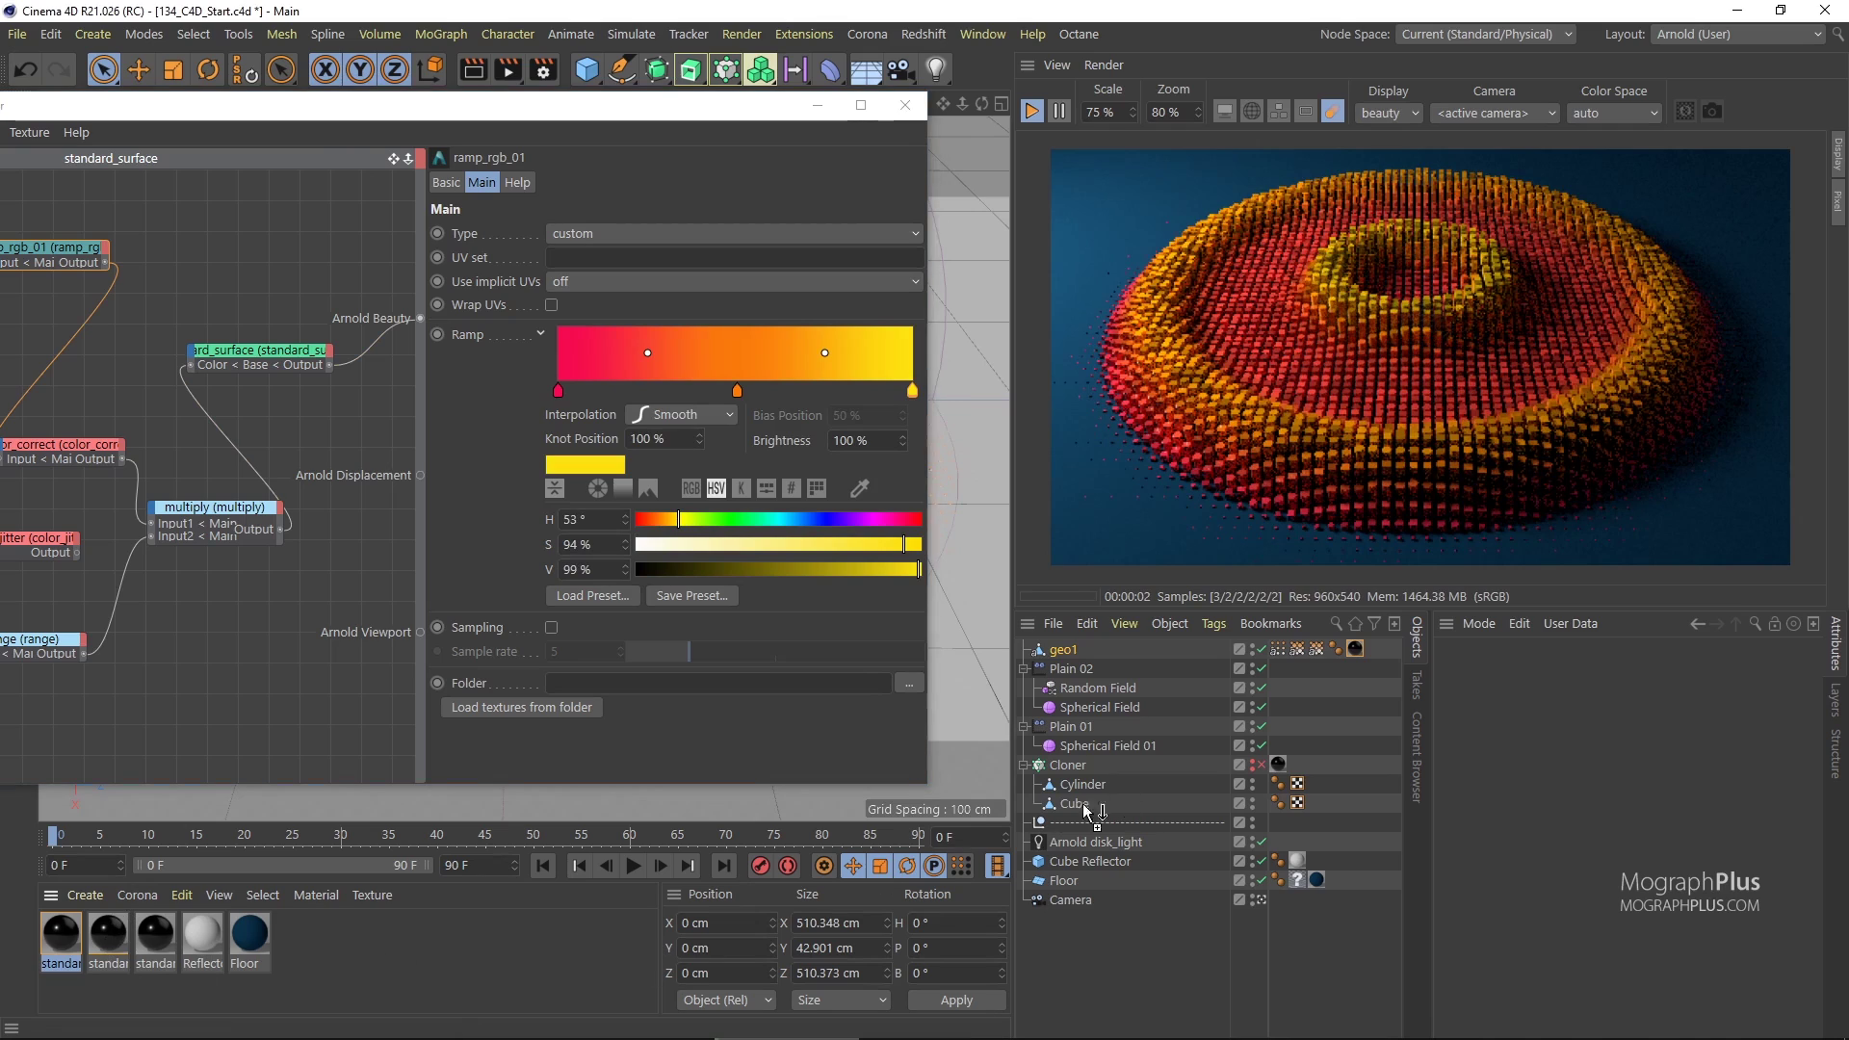
drag(1358, 653, 1356, 651)
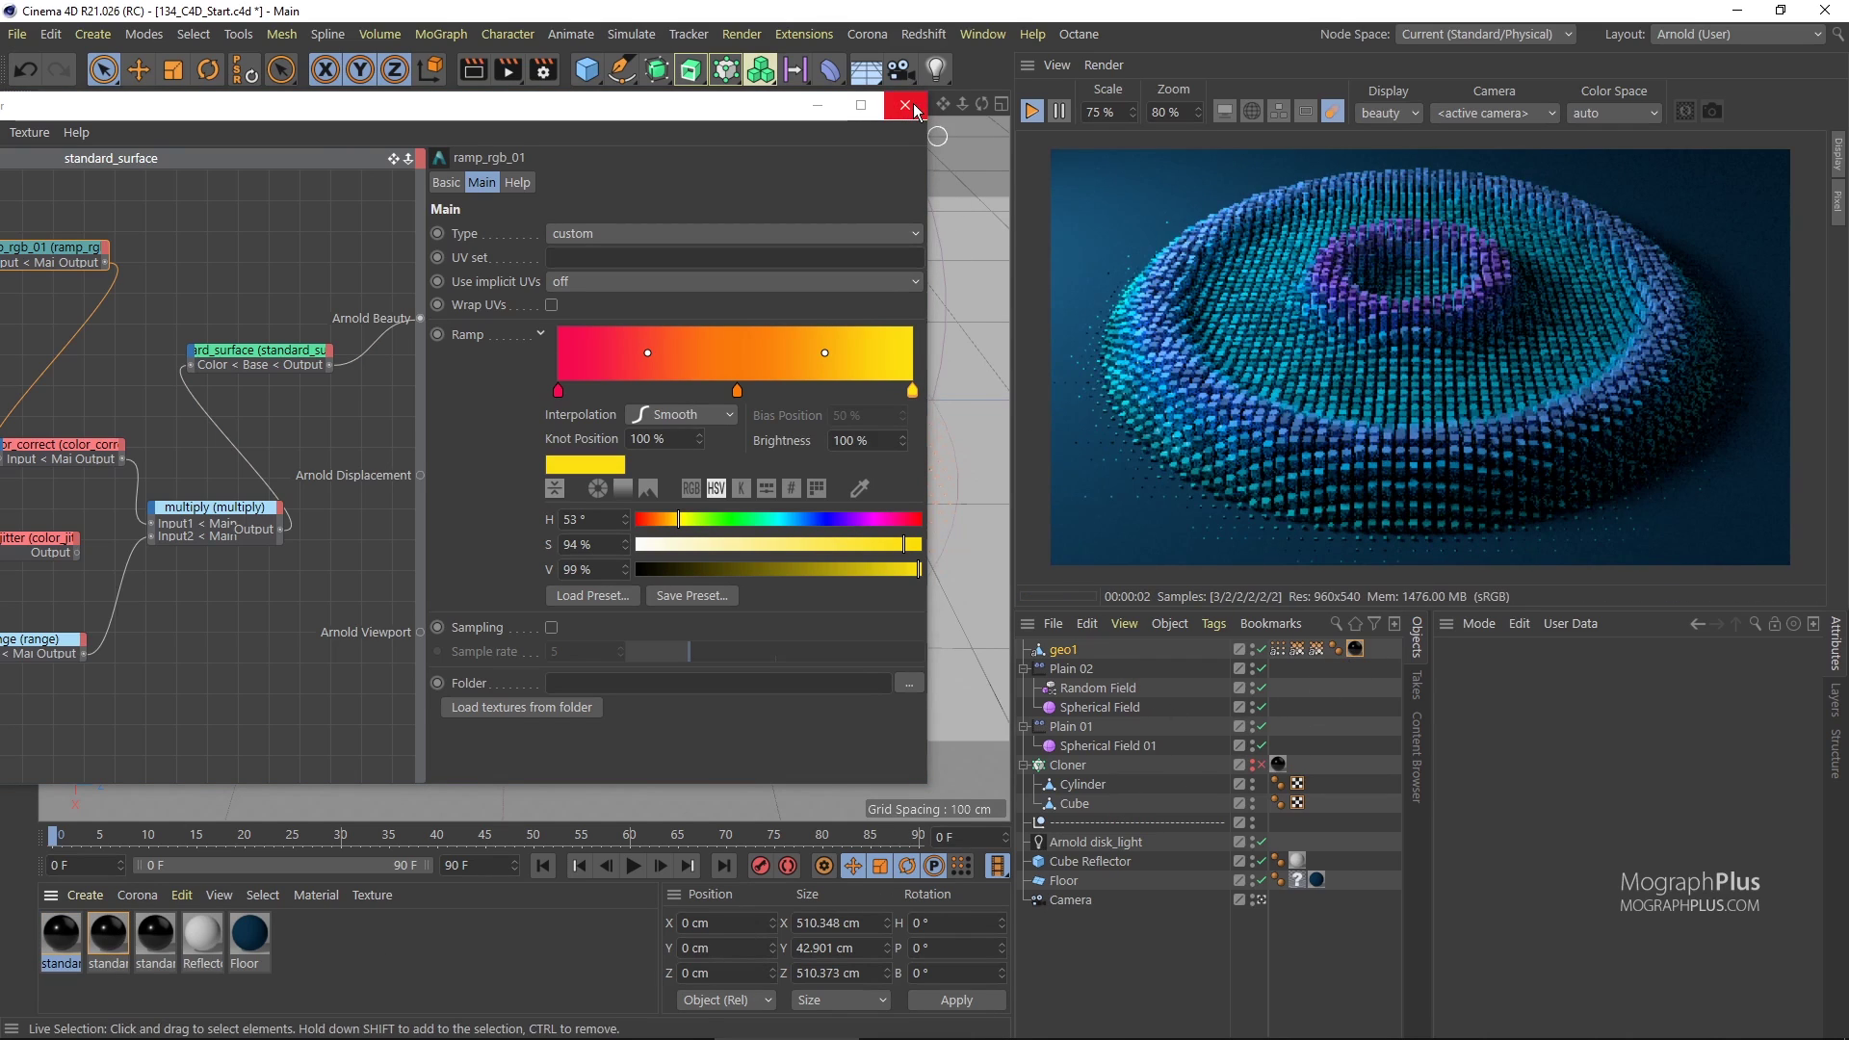
click(904, 106)
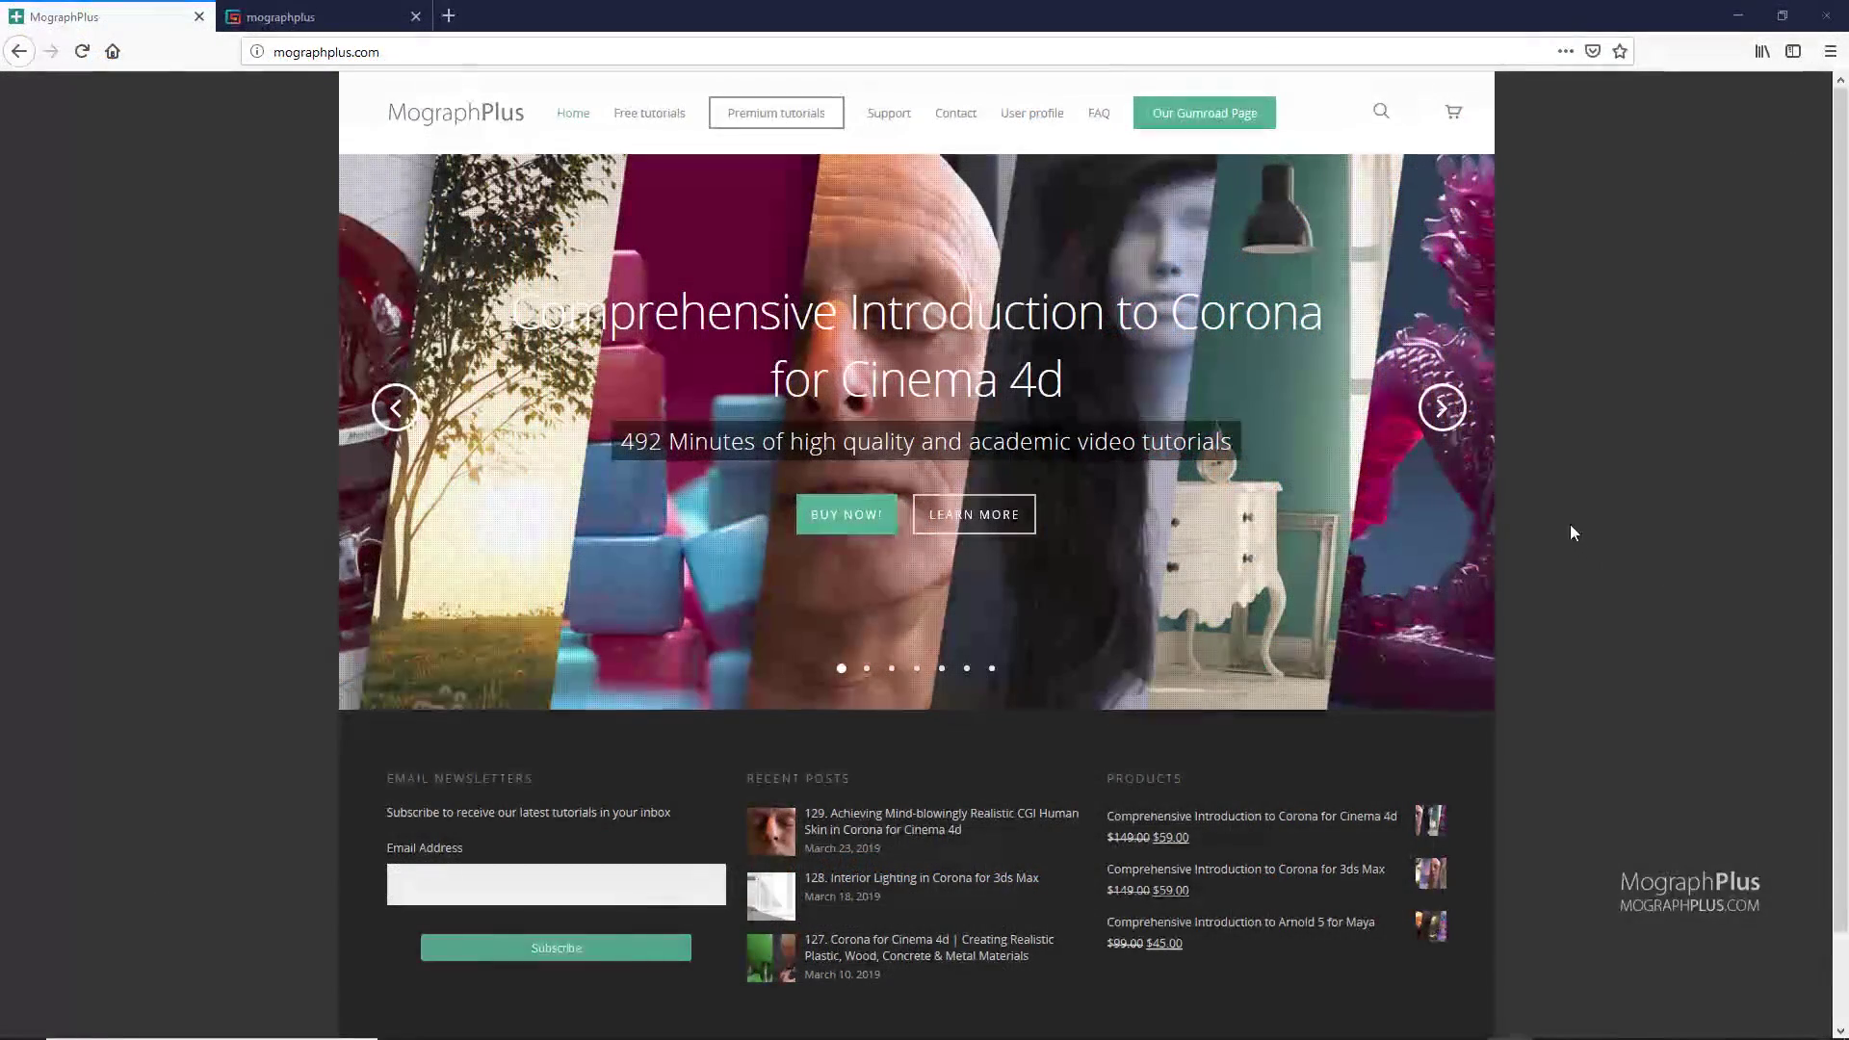
Browse the course slides on the mographplus.com home page and the product list on MographPlus's Gumroad page in the browser.
click(1430, 412)
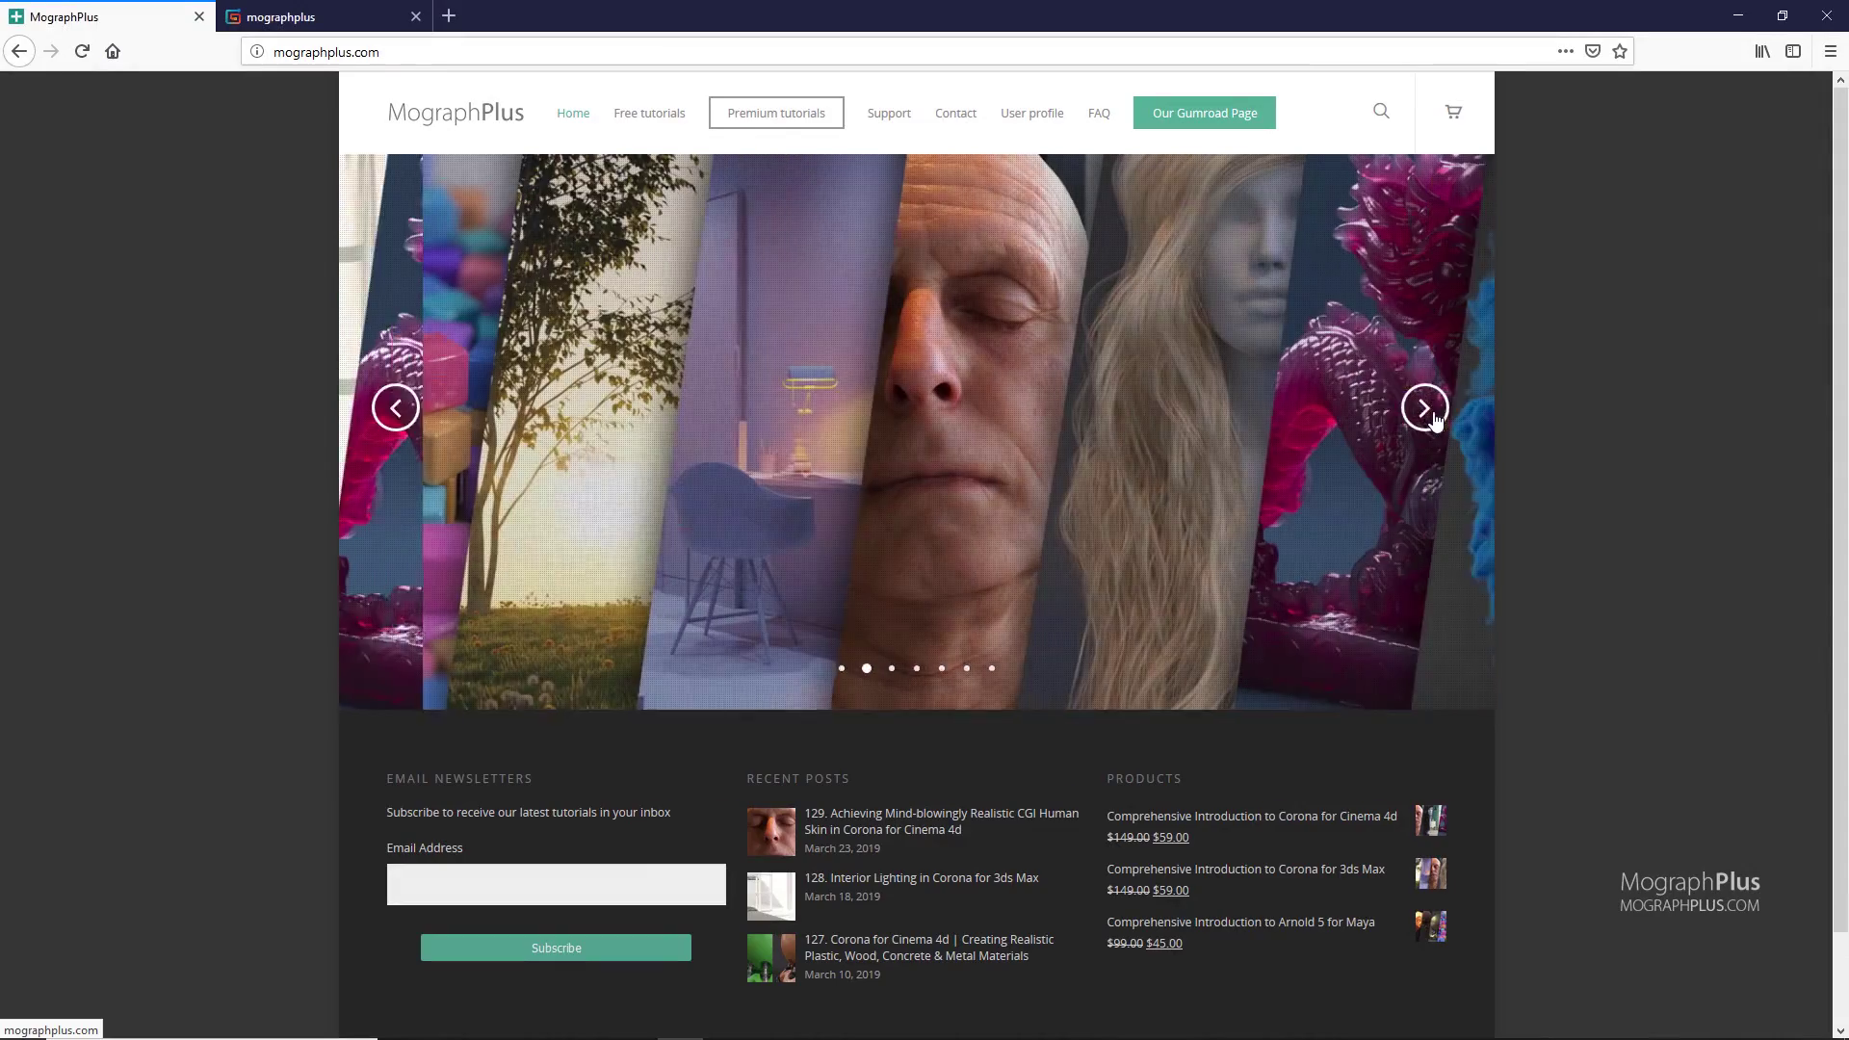
click(1430, 410)
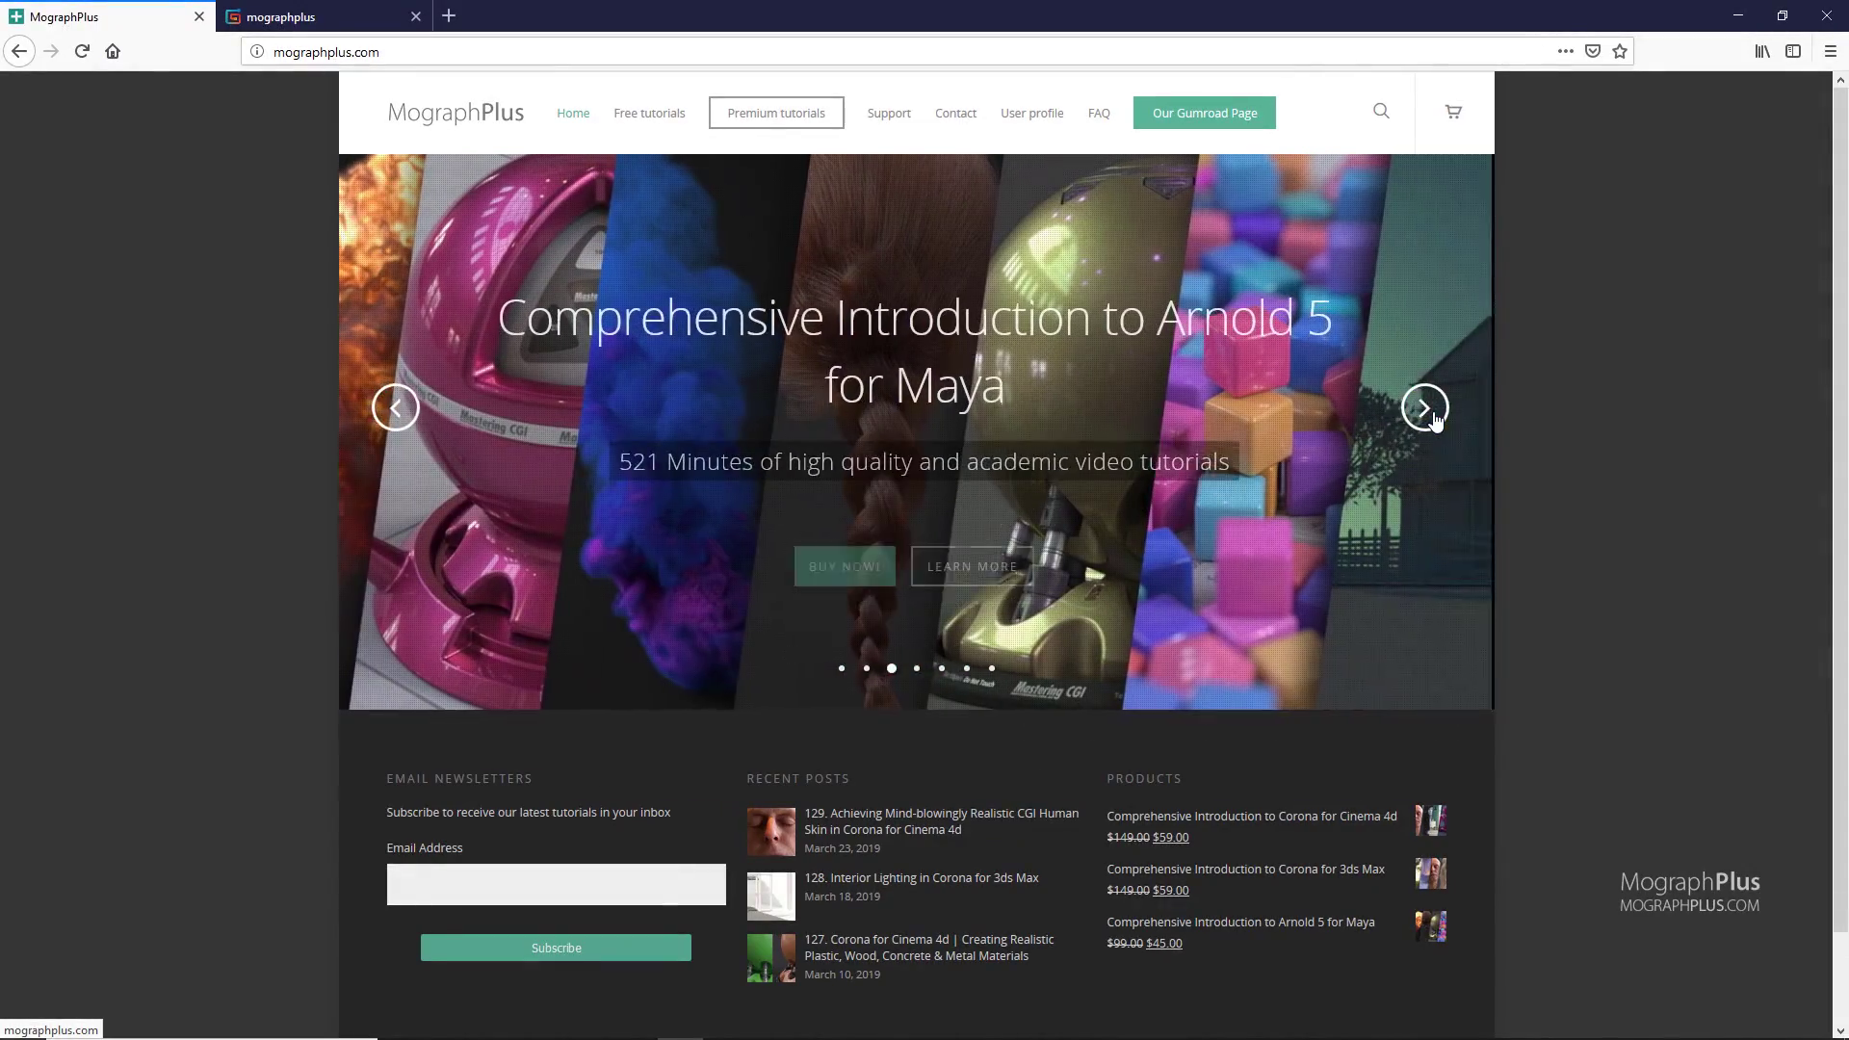
click(1433, 416)
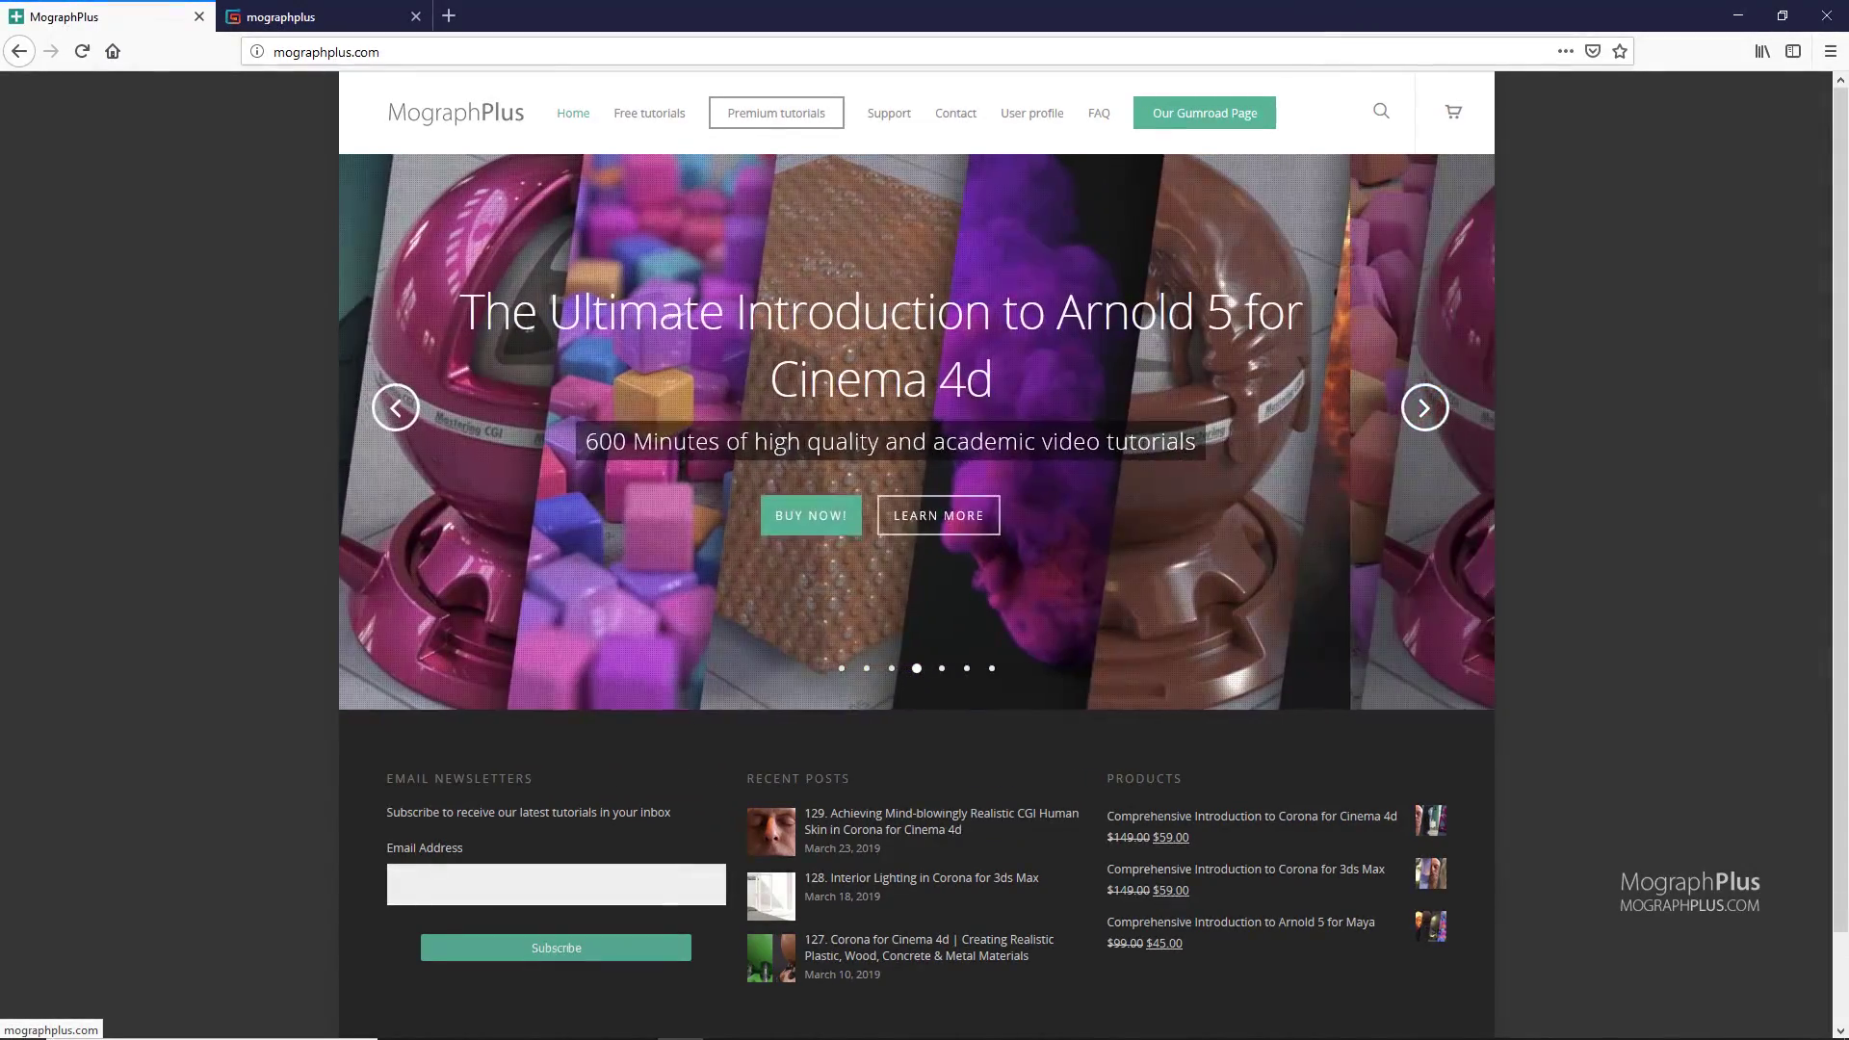
click(289, 17)
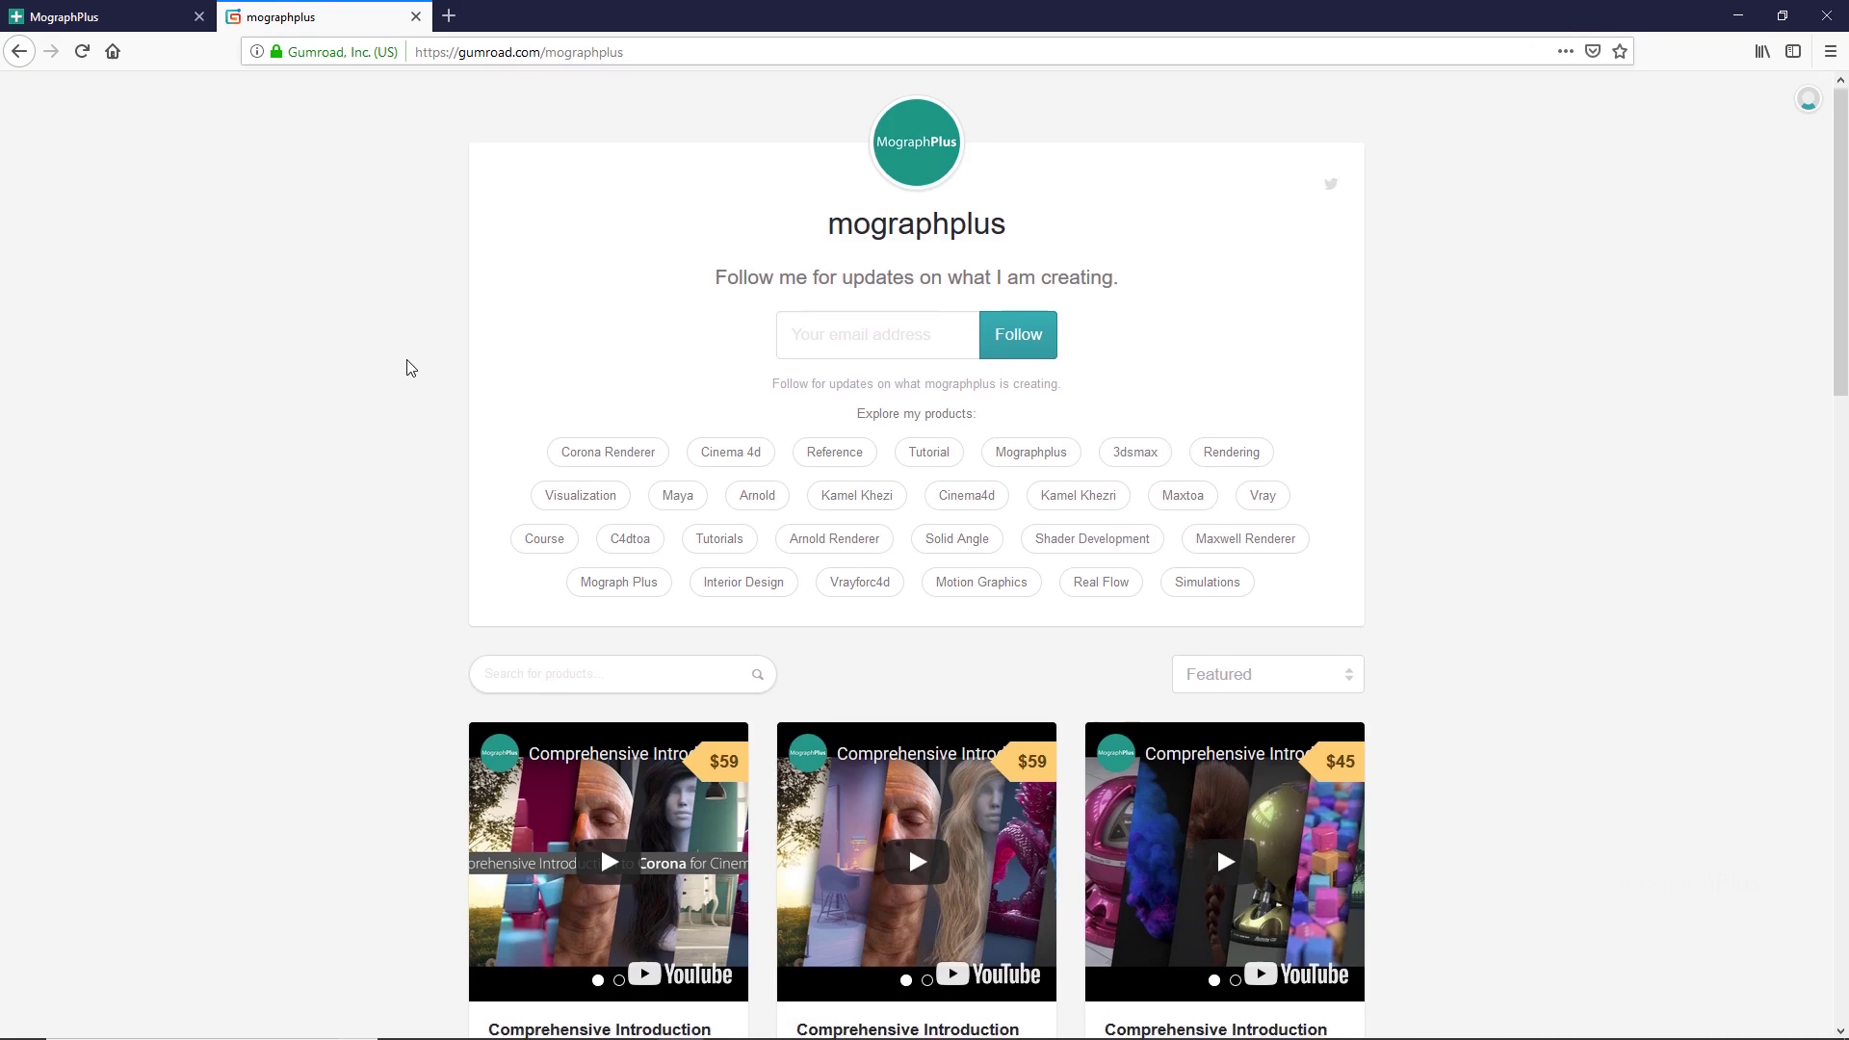
scroll(404, 363, down, 5)
scroll(413, 376, down, 1)
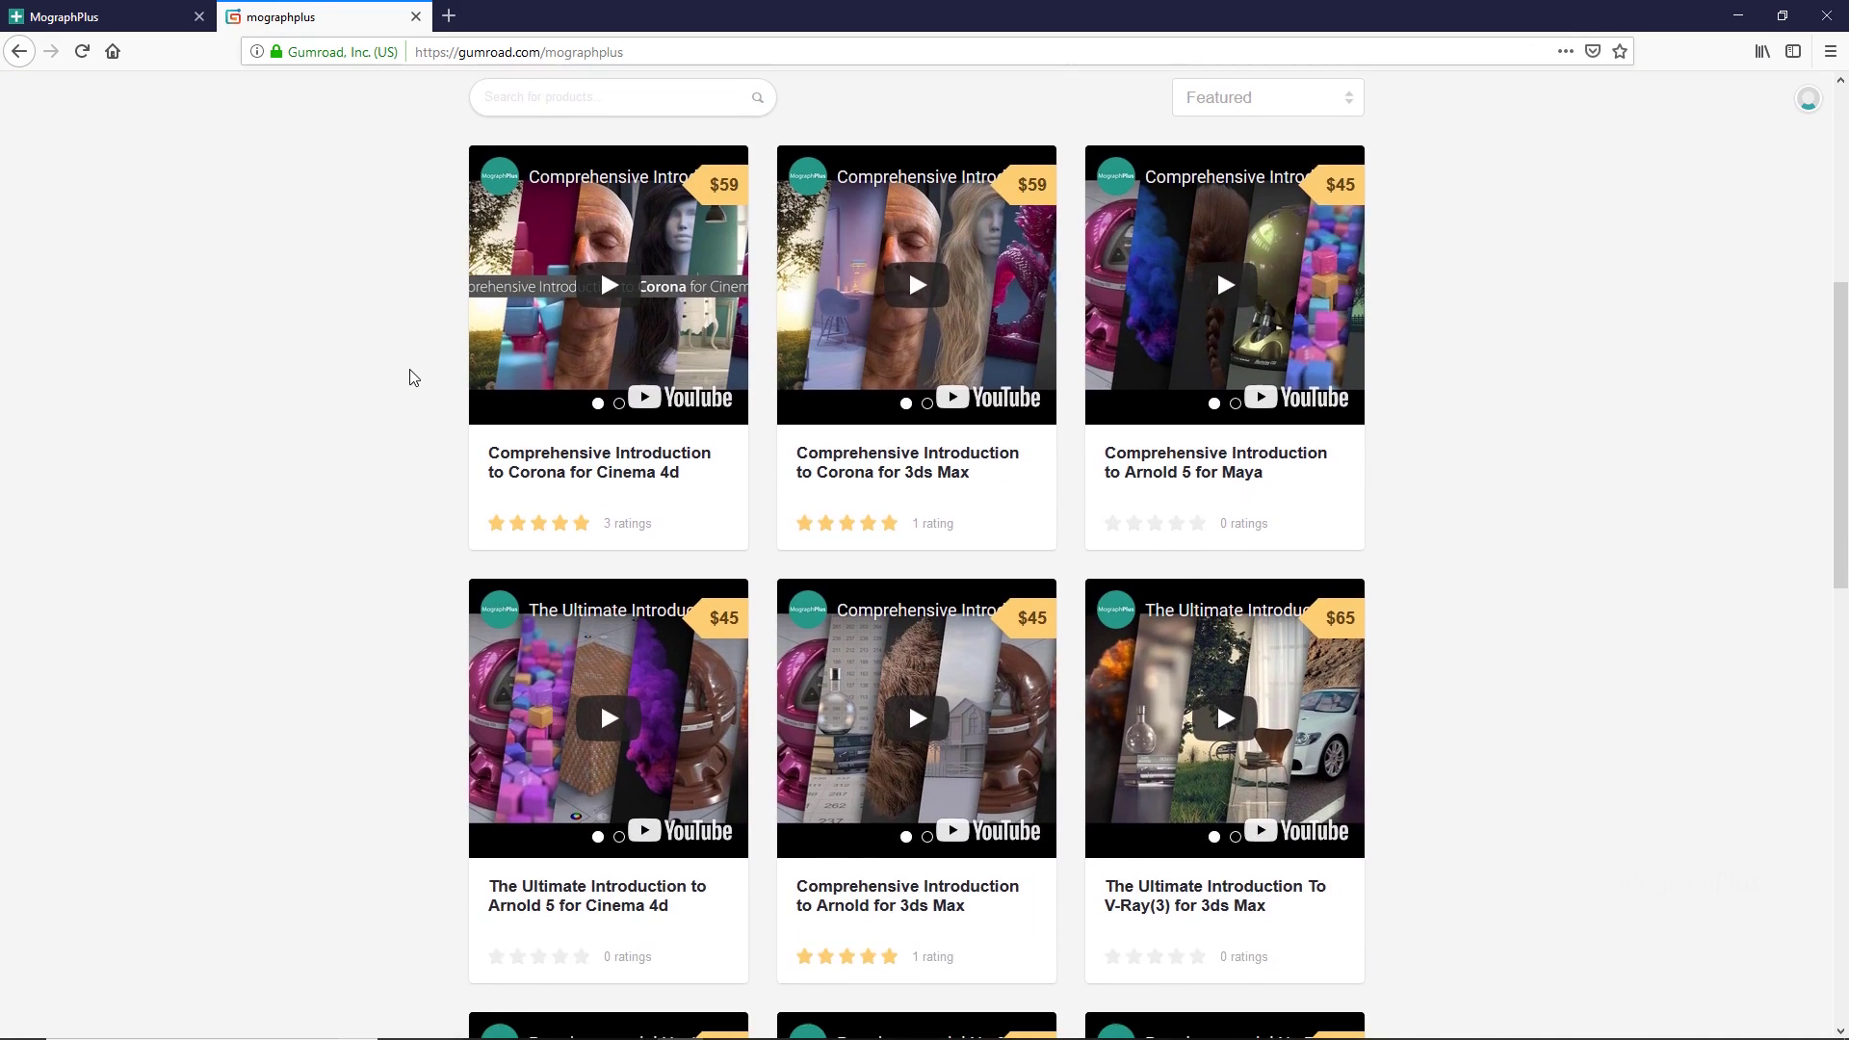
scroll(412, 377, up, 6)
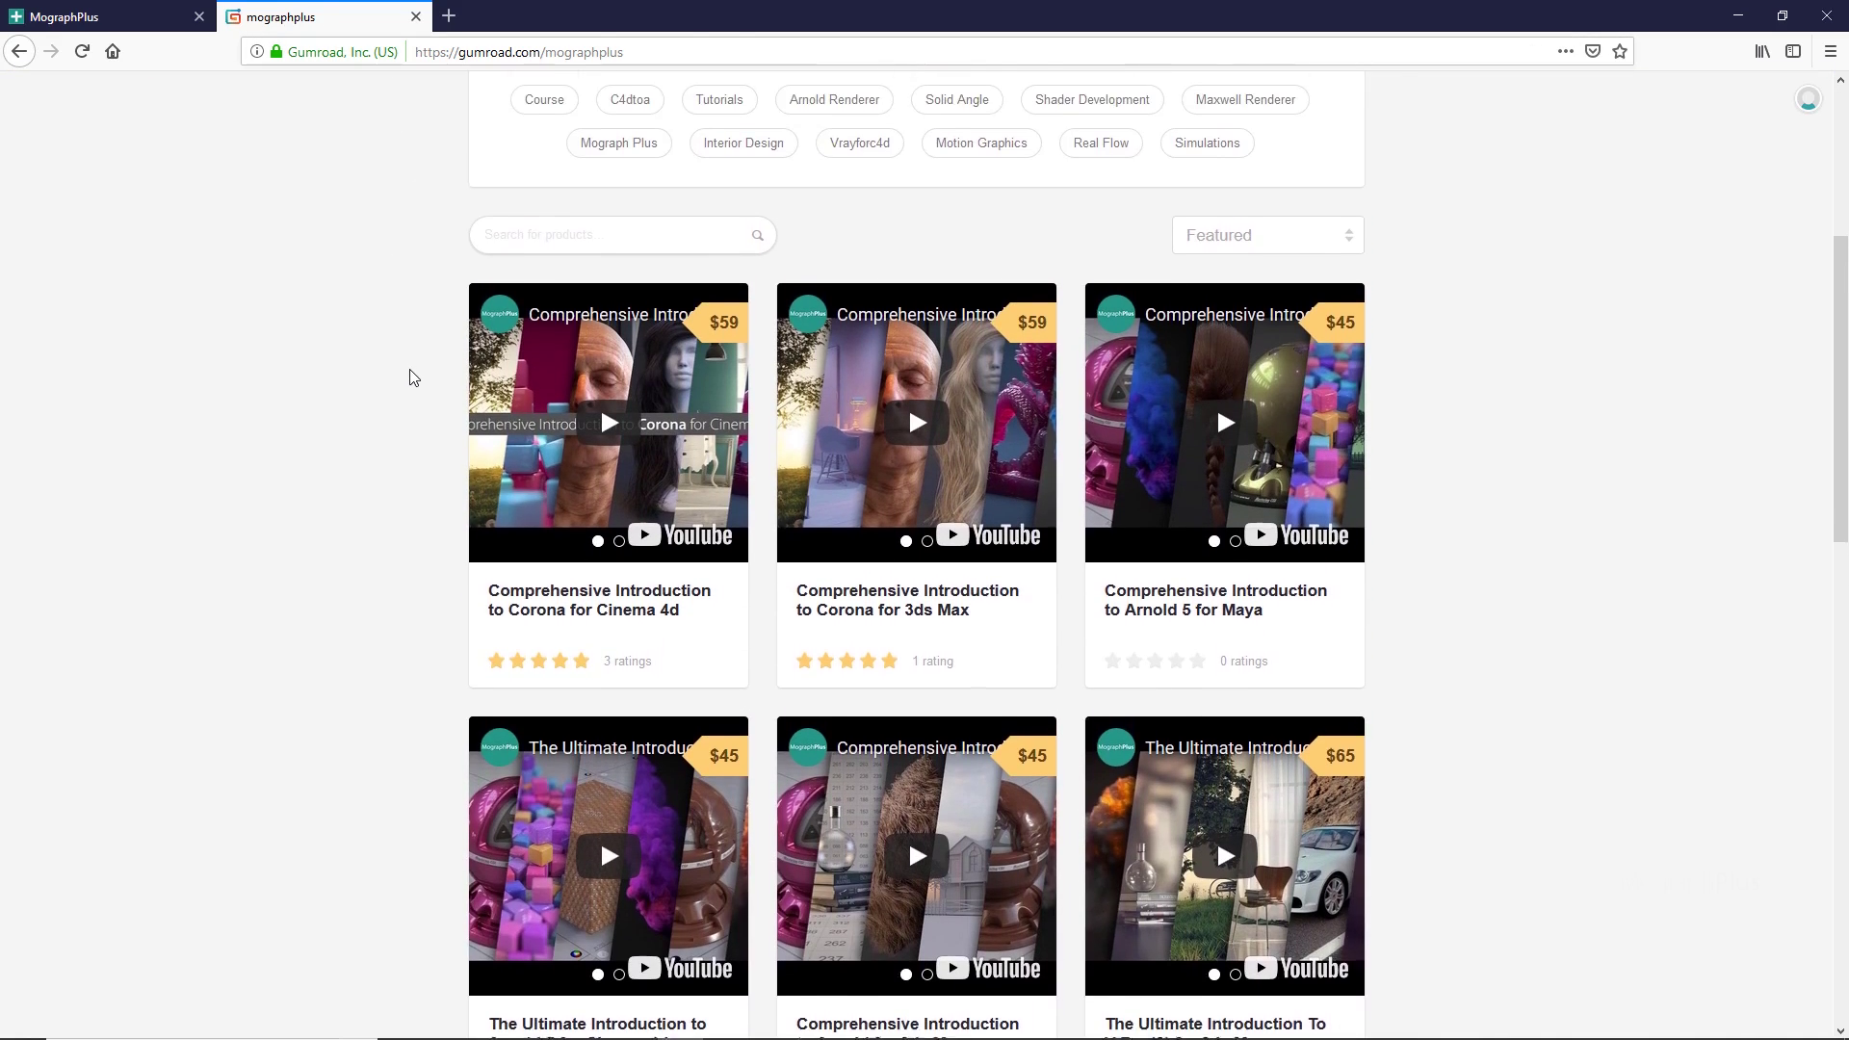